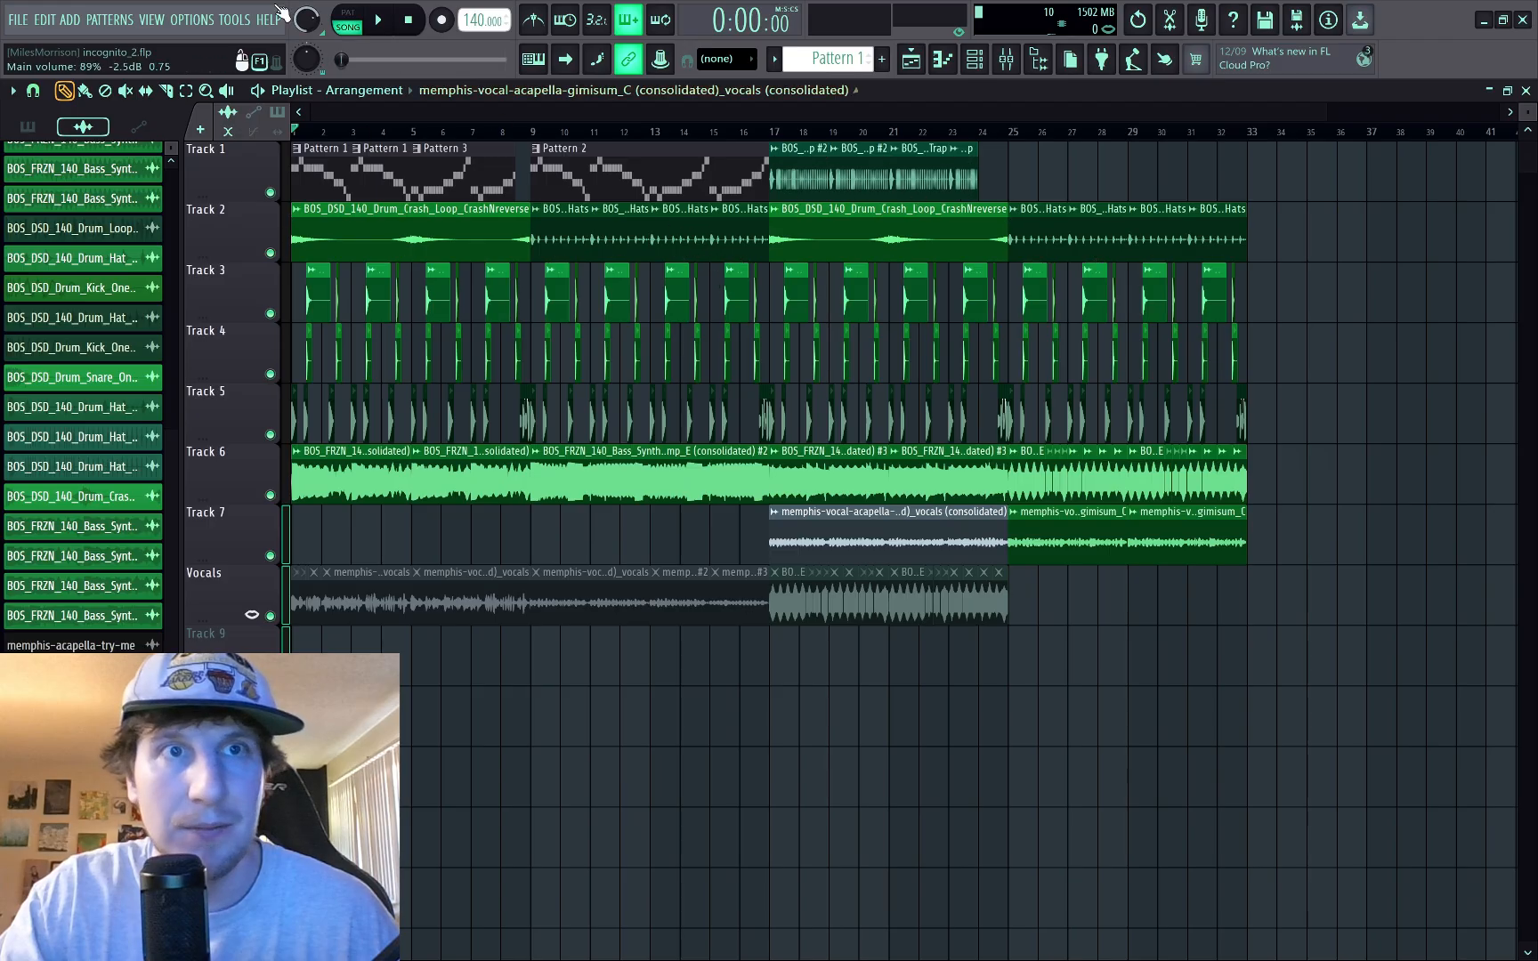
Step: Play the arrangement, snap to Beat, and trim Pattern 2 and the AggroHats loop on Tracks 1 and 2 to end two beats before bar 17
{"action": "key", "text": "space"}
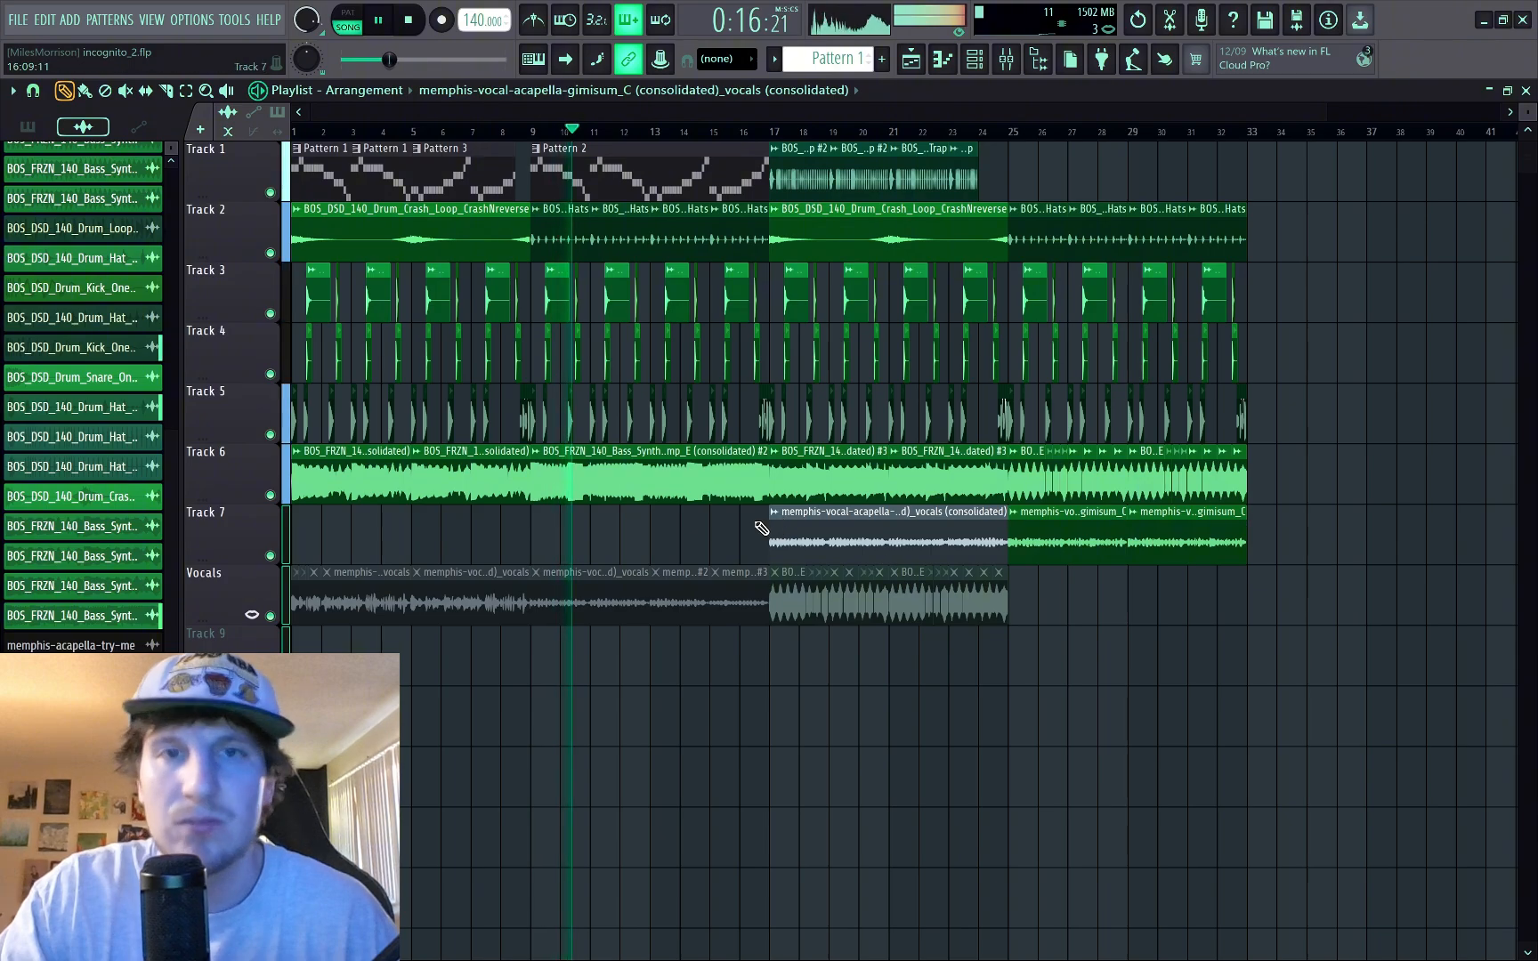
{"action": "scroll", "coordinate": [721, 478], "scroll_direction": "up", "scroll_amount": 2, "text": "ctrl"}
{"action": "scroll", "coordinate": [720, 478], "scroll_direction": "up", "scroll_amount": 3, "text": "ctrl"}
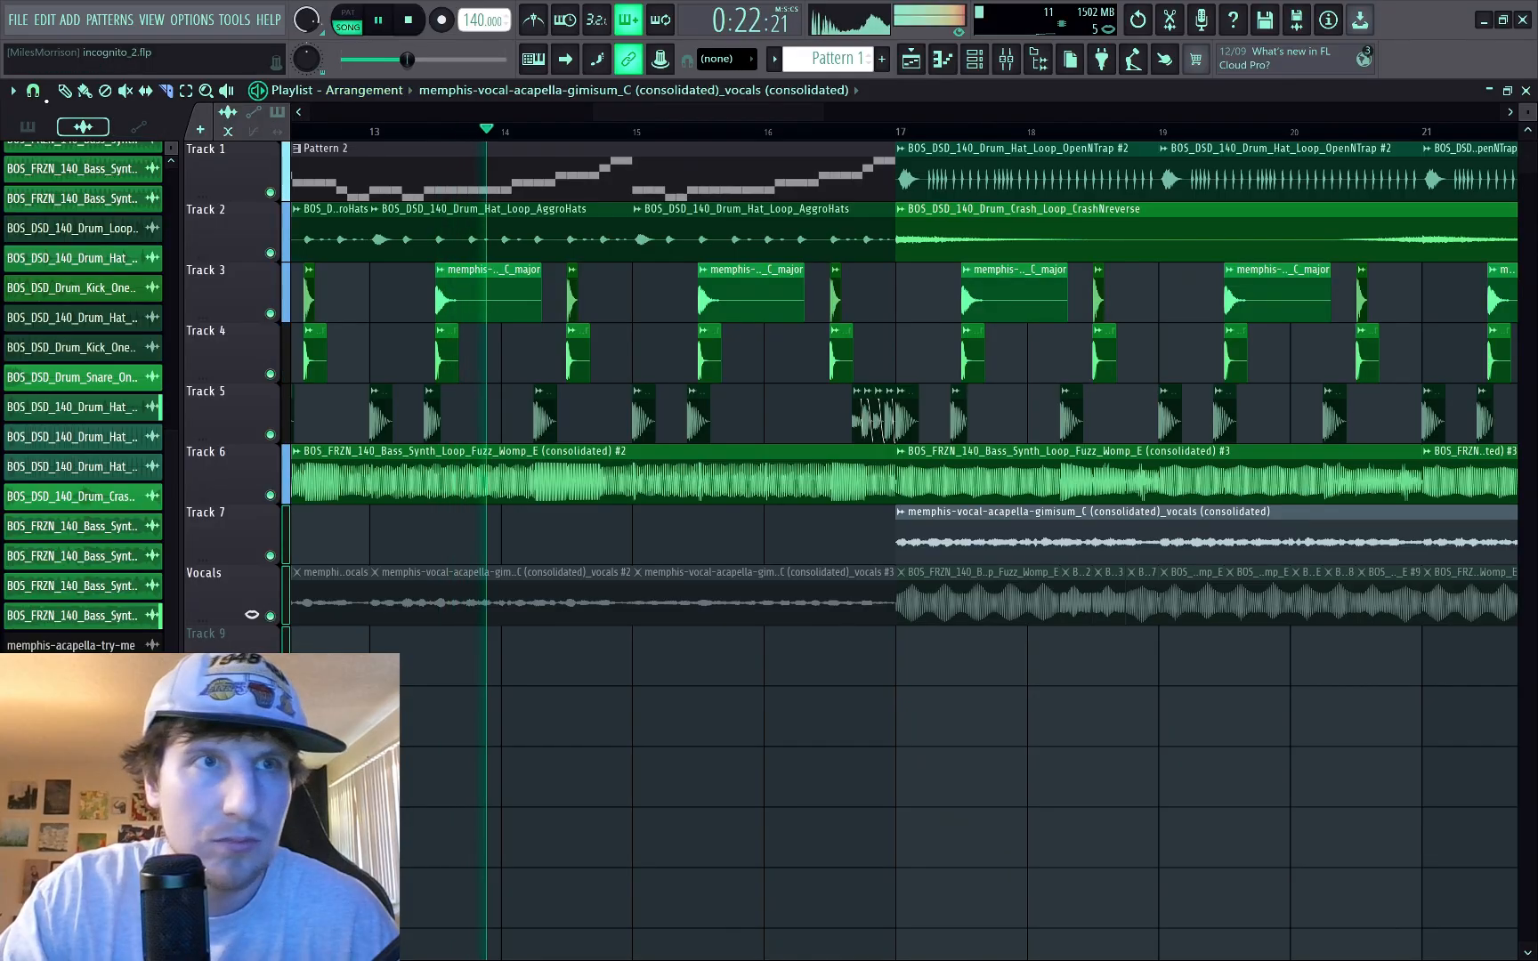
{"action": "left_click", "coordinate": [33, 90]}
{"action": "left_click", "coordinate": [57, 324]}
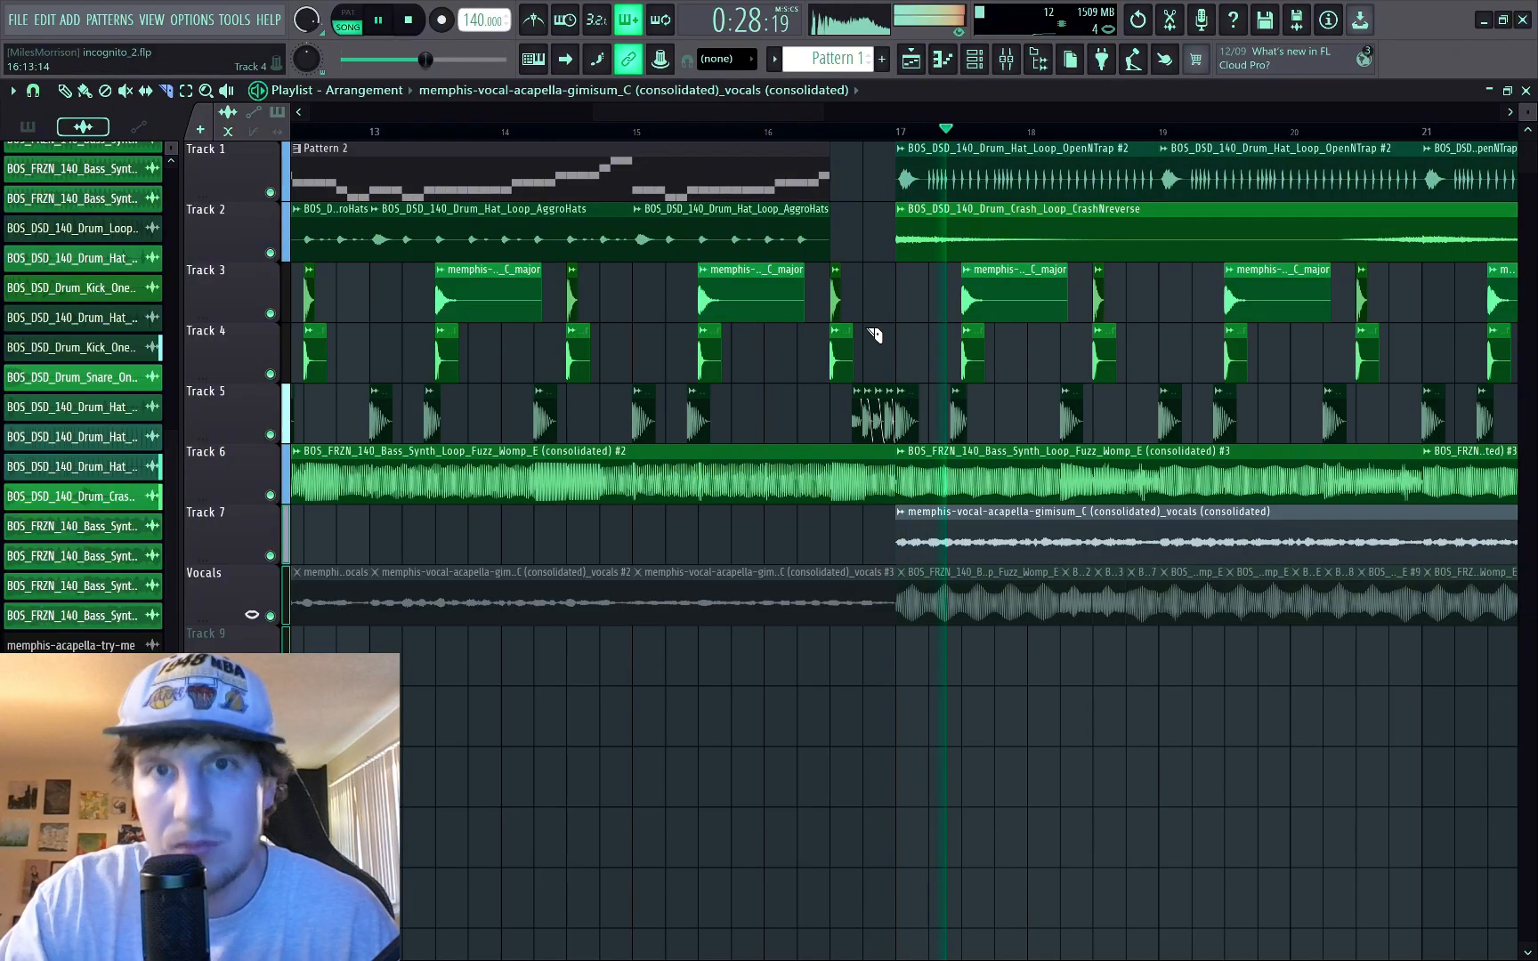
{"action": "scroll", "coordinate": [871, 333], "scroll_direction": "up", "scroll_amount": 4}
{"action": "left_click_drag", "start_coordinate": [816, 195], "coordinate": [764, 214]}
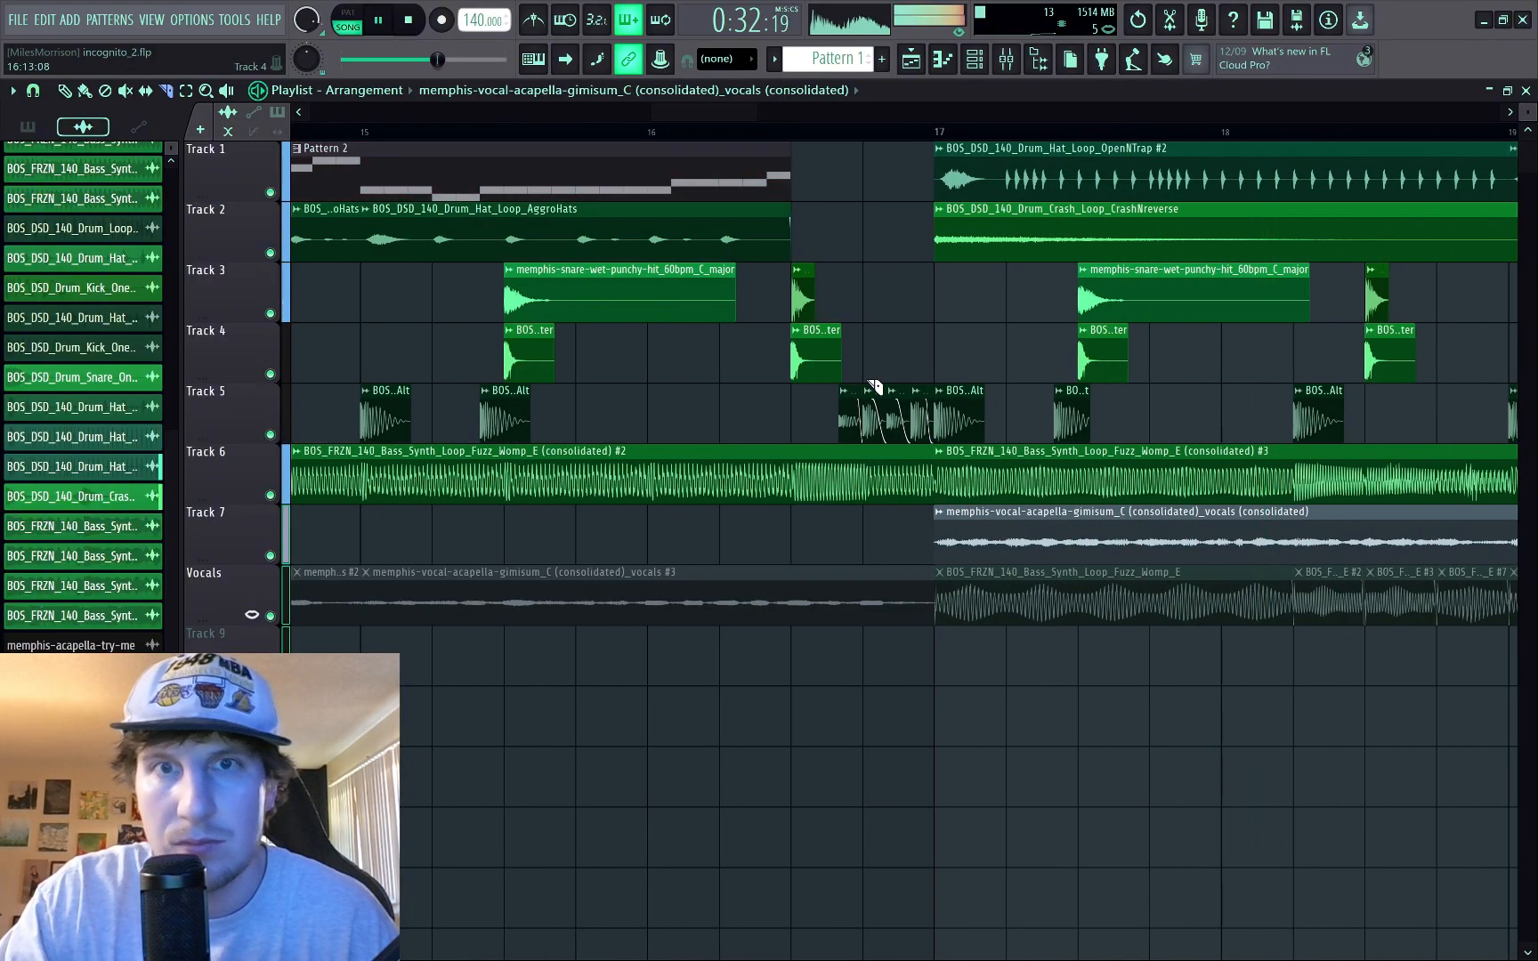
{"action": "scroll", "coordinate": [890, 374], "scroll_direction": "down", "scroll_amount": 4}
{"action": "key", "text": "space"}
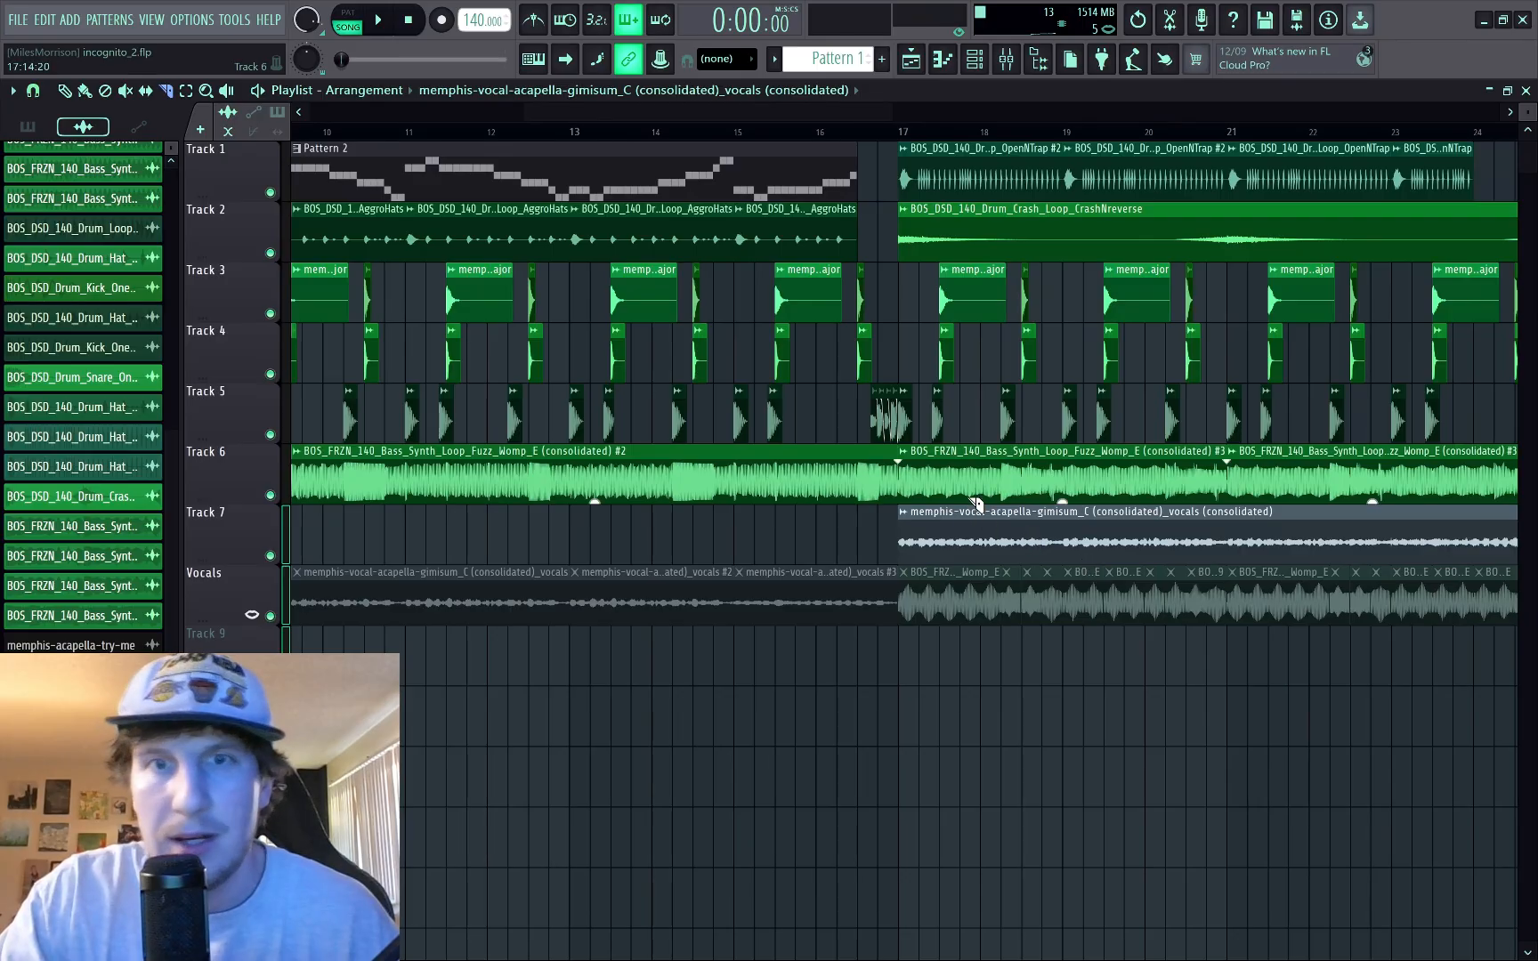
Step: Set the snap to Bar and shift every clip 16 bars later so the arrangement starts at bar 17
{"action": "scroll", "coordinate": [976, 504], "scroll_direction": "down", "scroll_amount": 5}
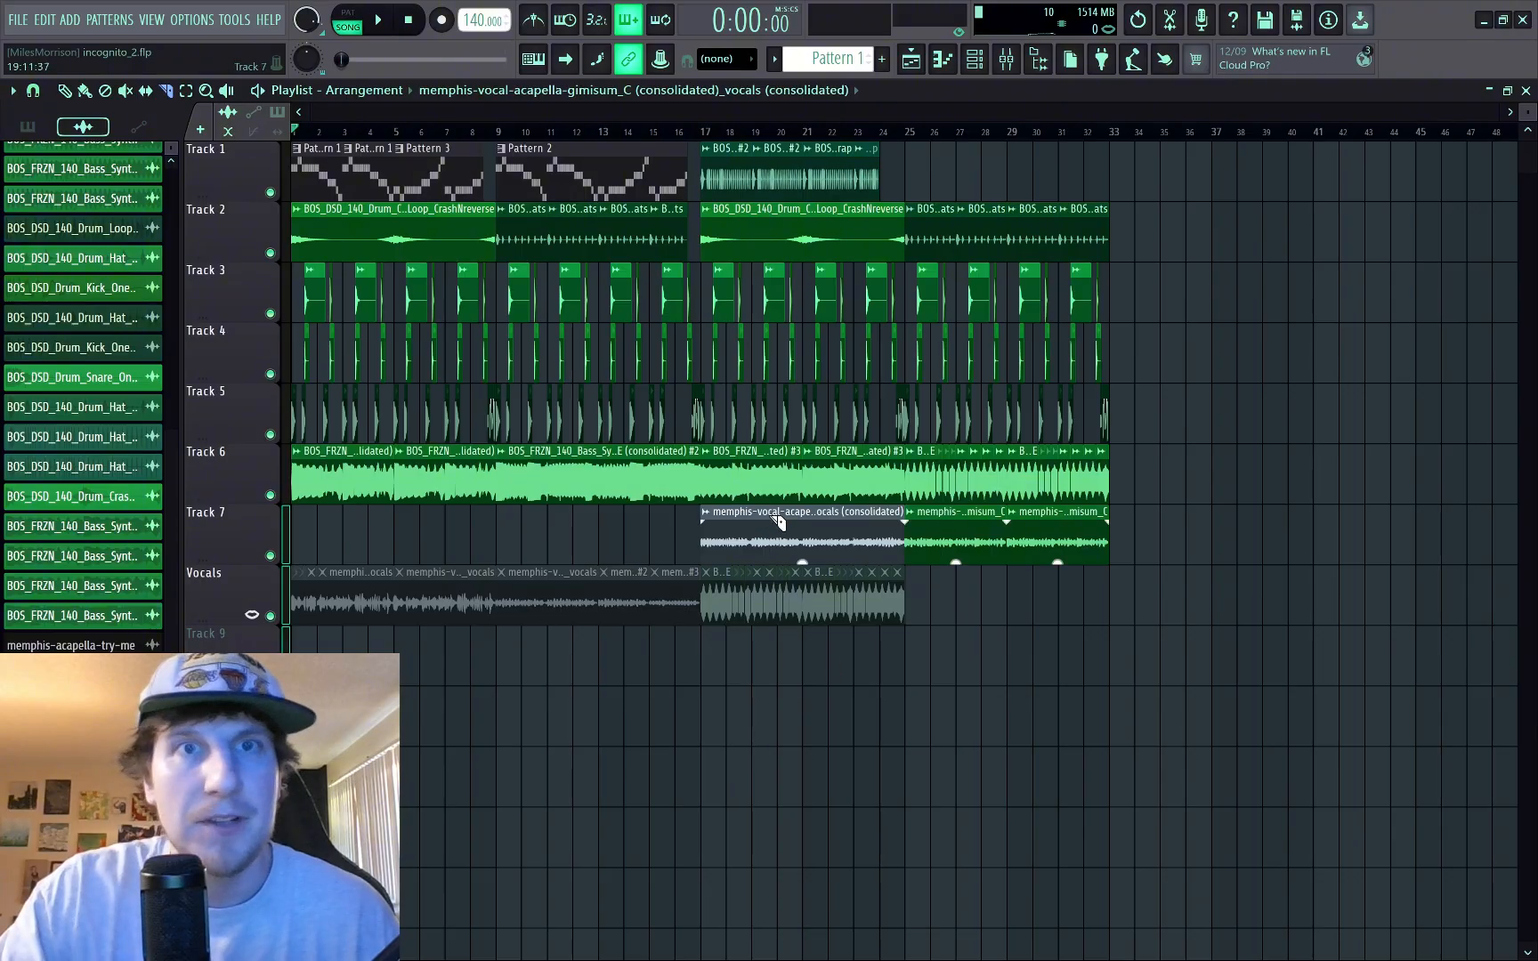
{"action": "left_click", "coordinate": [34, 91]}
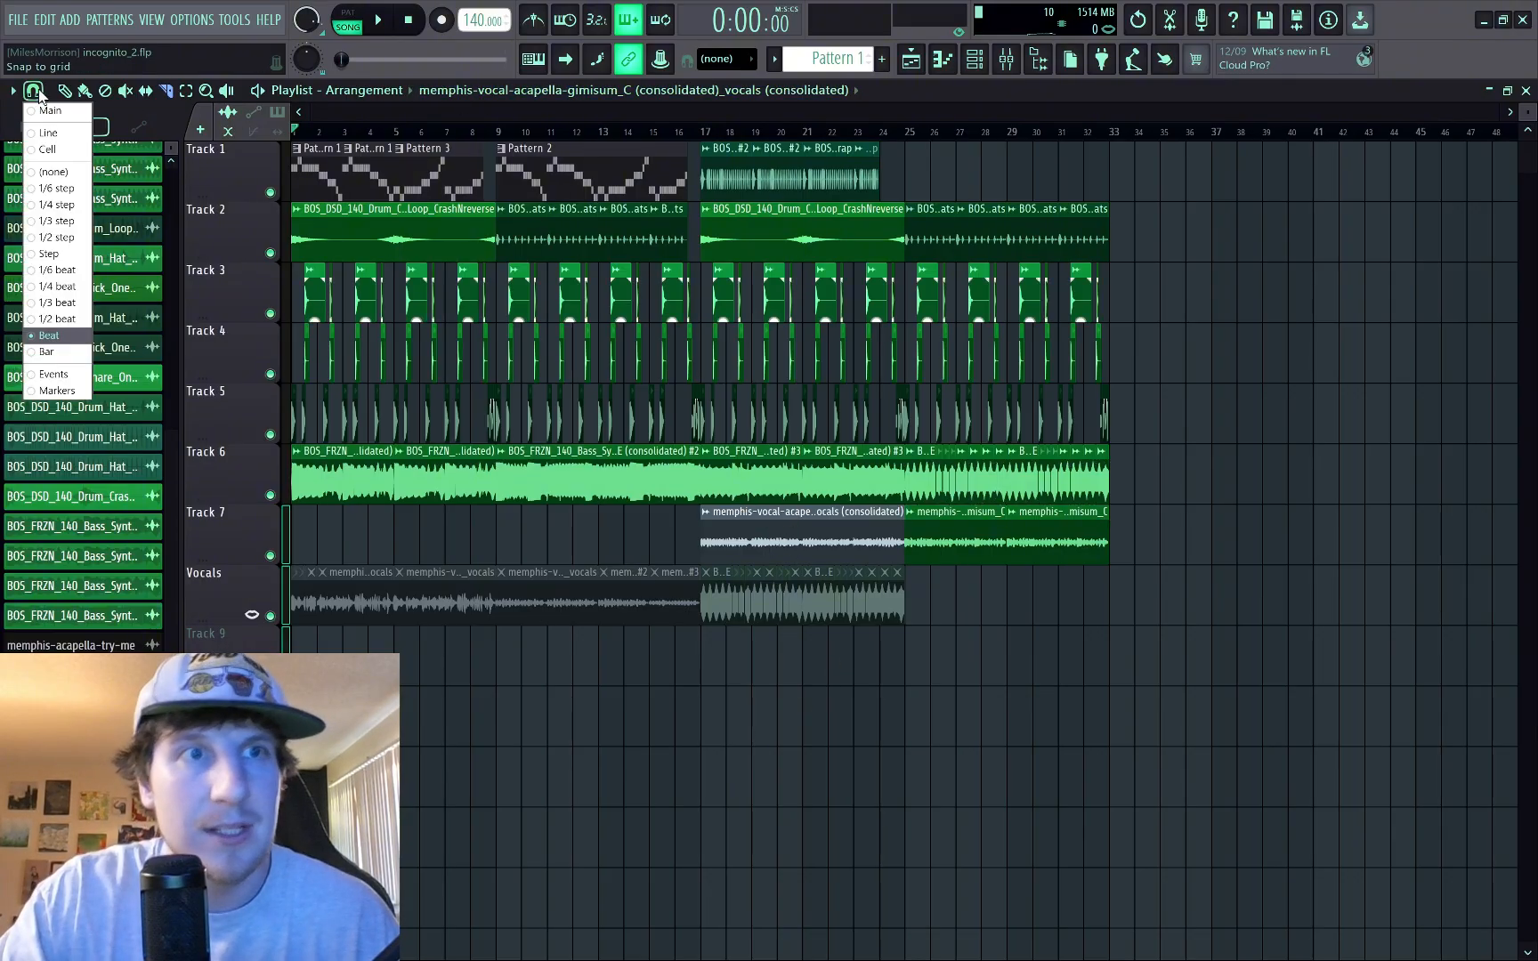
{"action": "left_click", "coordinate": [35, 351]}
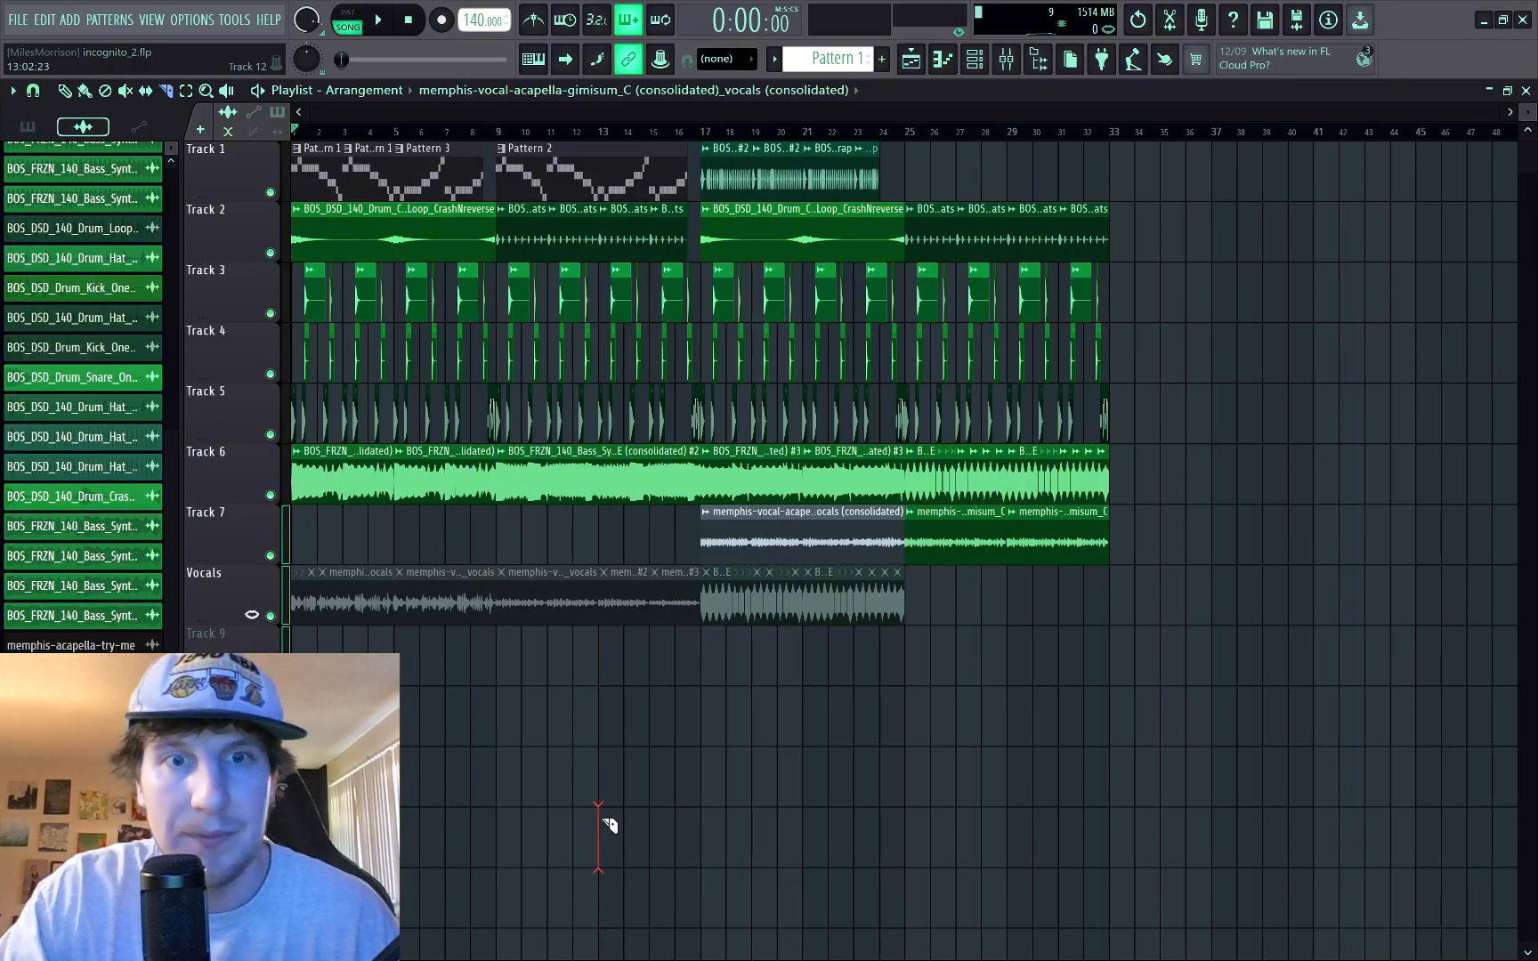
{"action": "key", "text": "ctrl+a"}
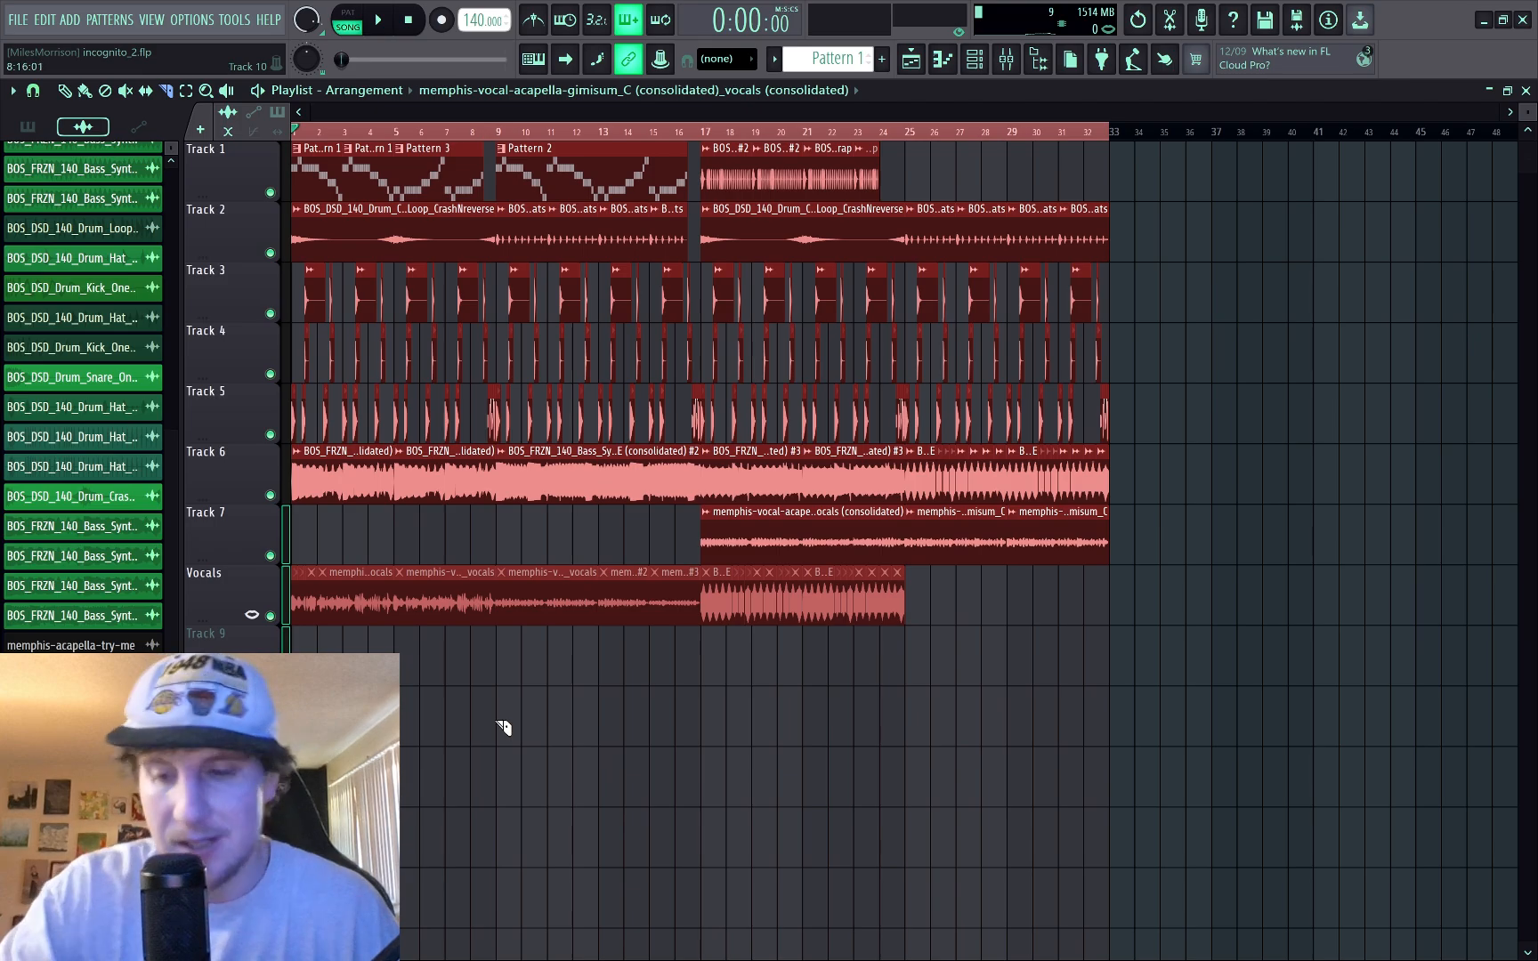
{"action": "key", "text": "shift+Right"}
{"action": "key", "text": "shift+Right"}
{"action": "key", "text": "shift+Right"}
{"action": "key", "text": "shift+Right"}
{"action": "key", "text": "shift+Right"}
{"action": "key", "text": "shift+Right"}
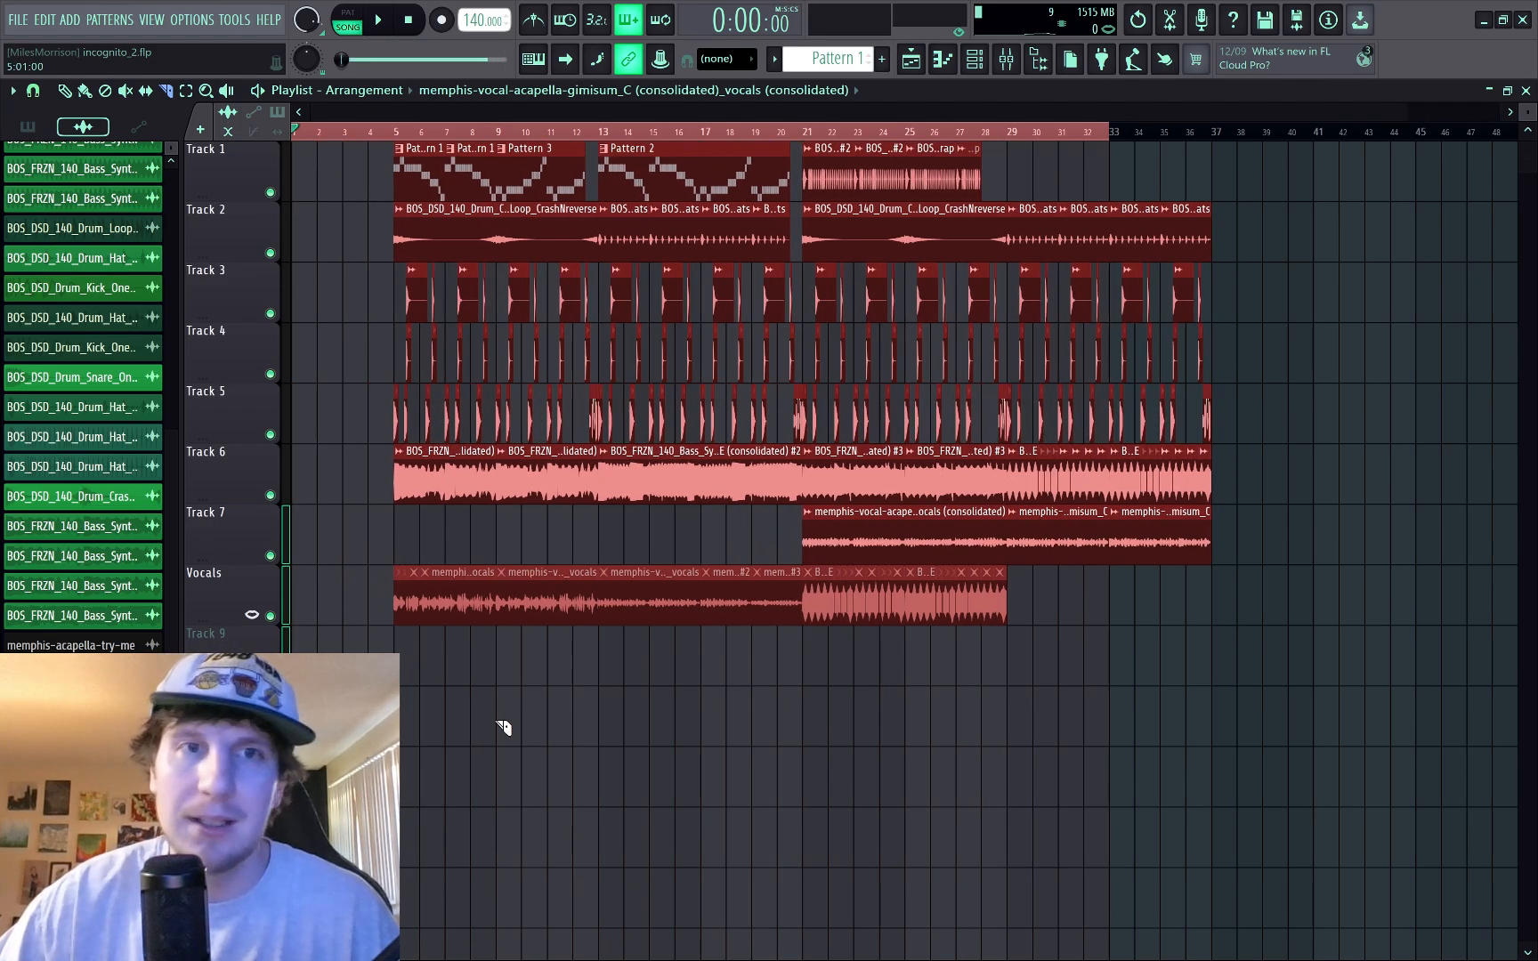
{"action": "key", "text": "shift+Right"}
{"action": "key", "text": "shift+Right"}
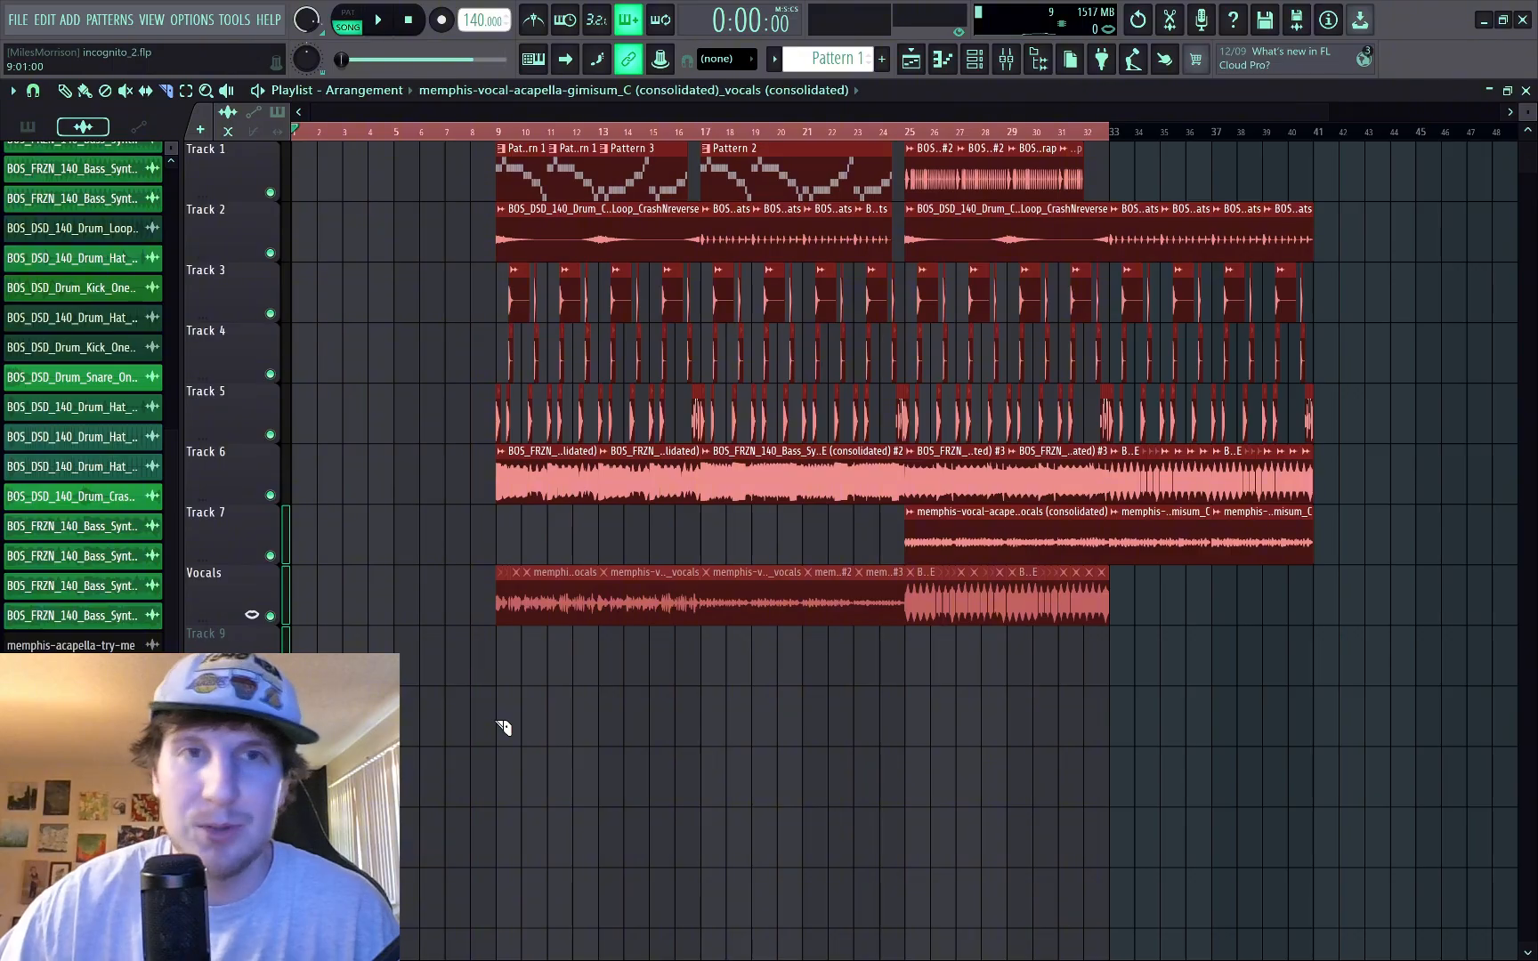
{"action": "key", "text": "shift+Right"}
{"action": "key", "text": "shift+Right"}
{"action": "key", "text": "shift+Right"}
{"action": "key", "text": "shift+Right"}
{"action": "key", "text": "shift+Right"}
{"action": "key", "text": "shift+Right"}
{"action": "key", "text": "shift+Right"}
{"action": "key", "text": "shift+Right"}
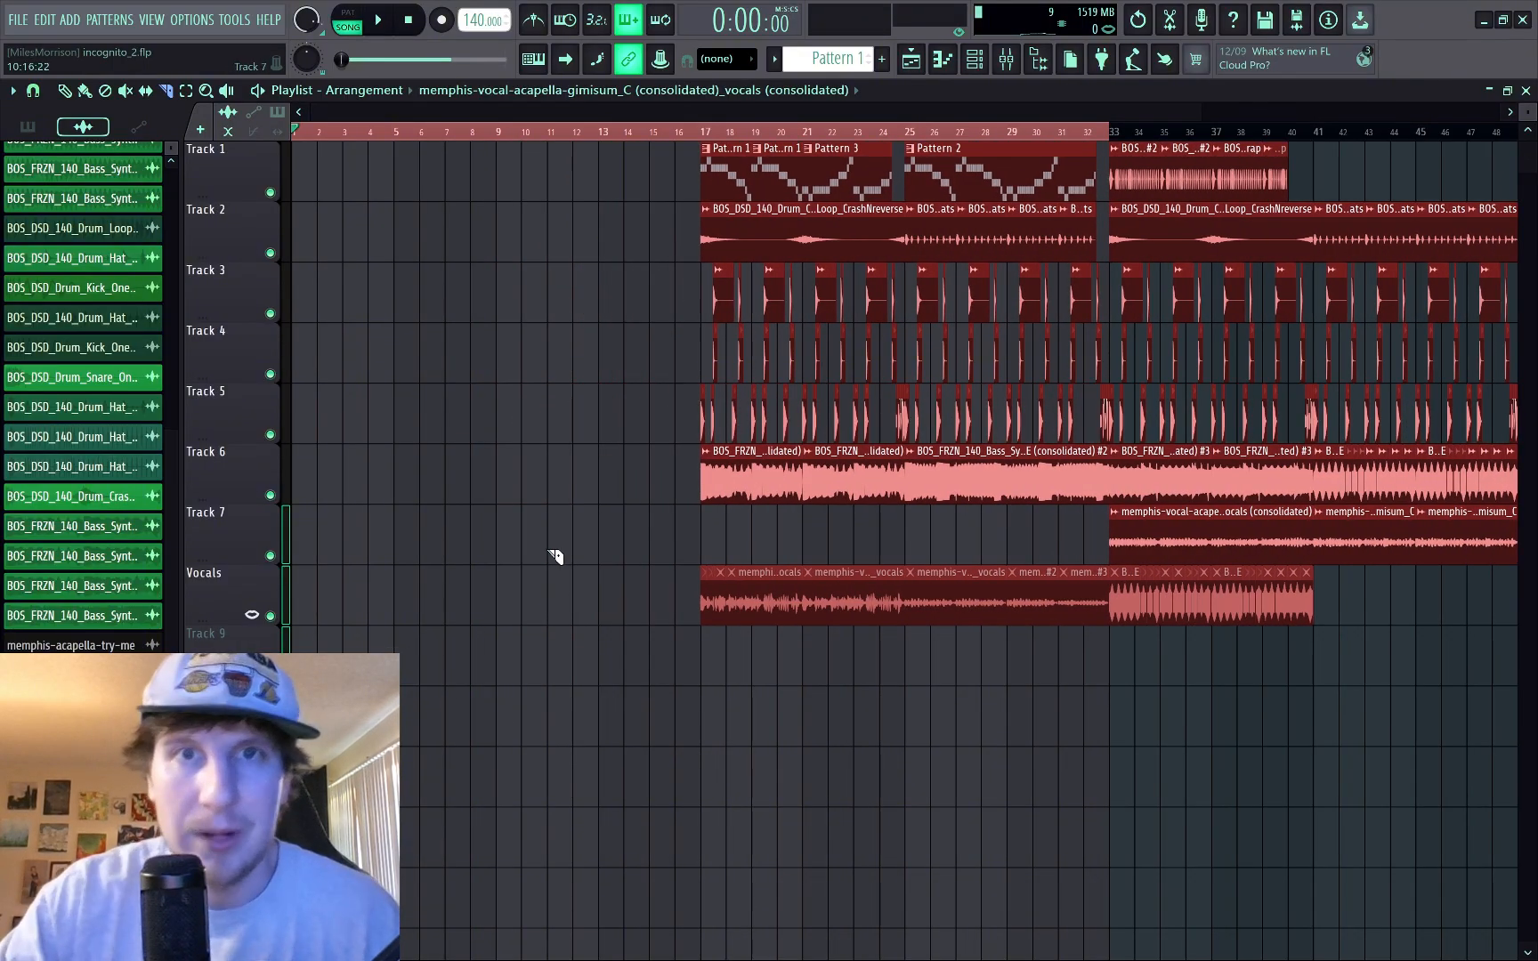
{"action": "left_click", "coordinate": [612, 134]}
{"action": "left_click", "coordinate": [683, 213]}
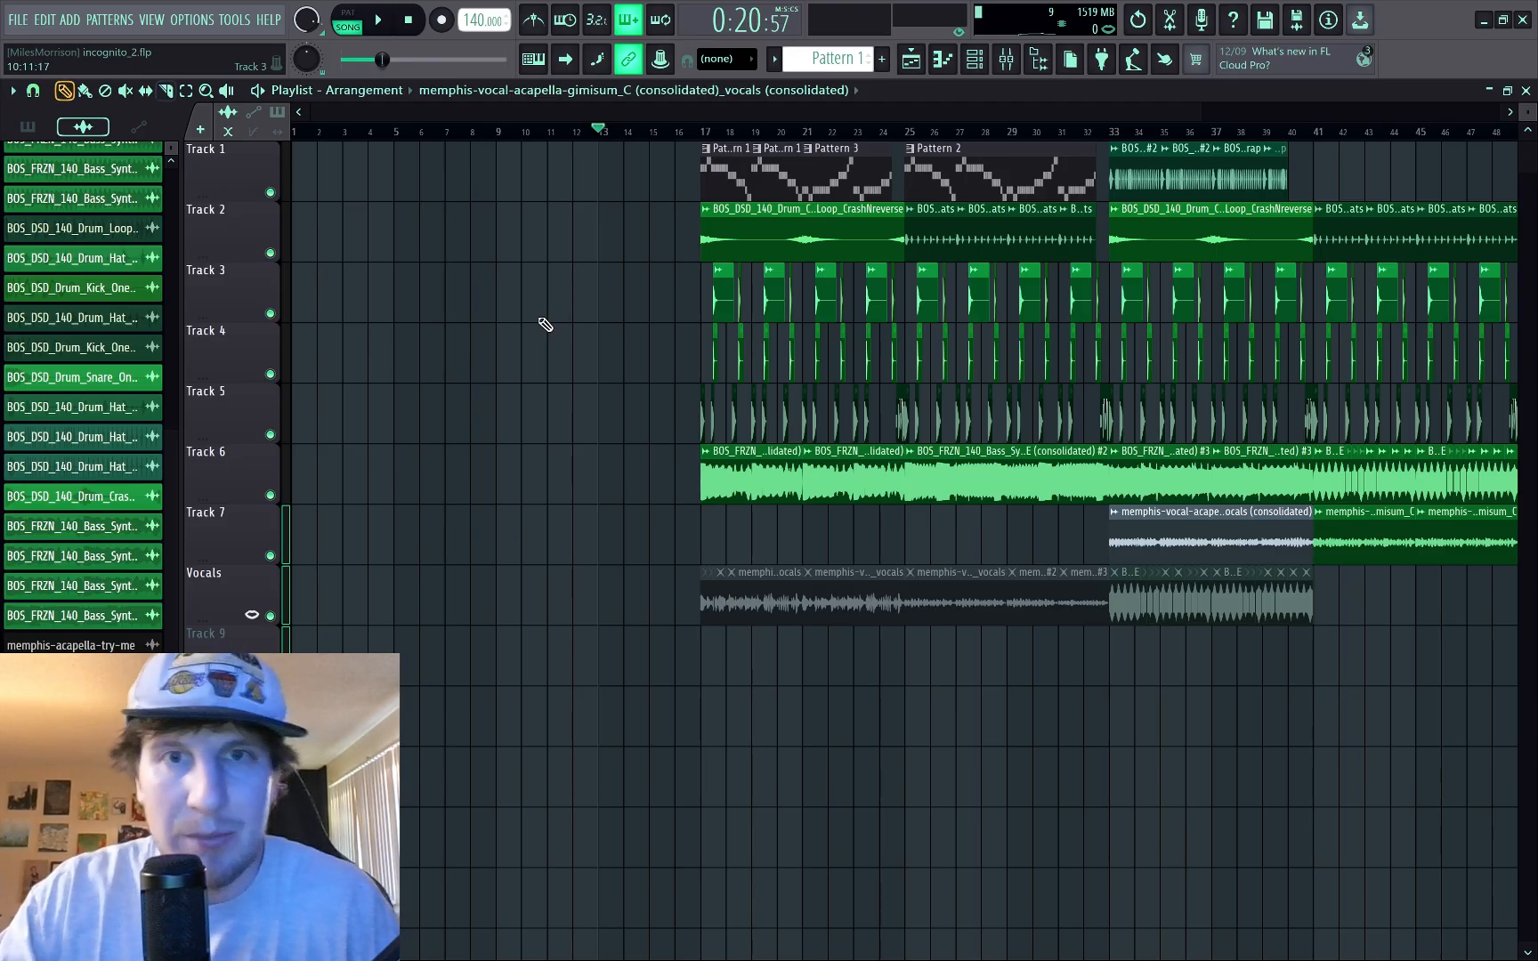
Step: Examine the channel settings of the consolidated memphis vocal clip at bar 33 on Track 7, then close them
{"action": "scroll", "coordinate": [1315, 559], "scroll_direction": "right", "scroll_amount": 6}
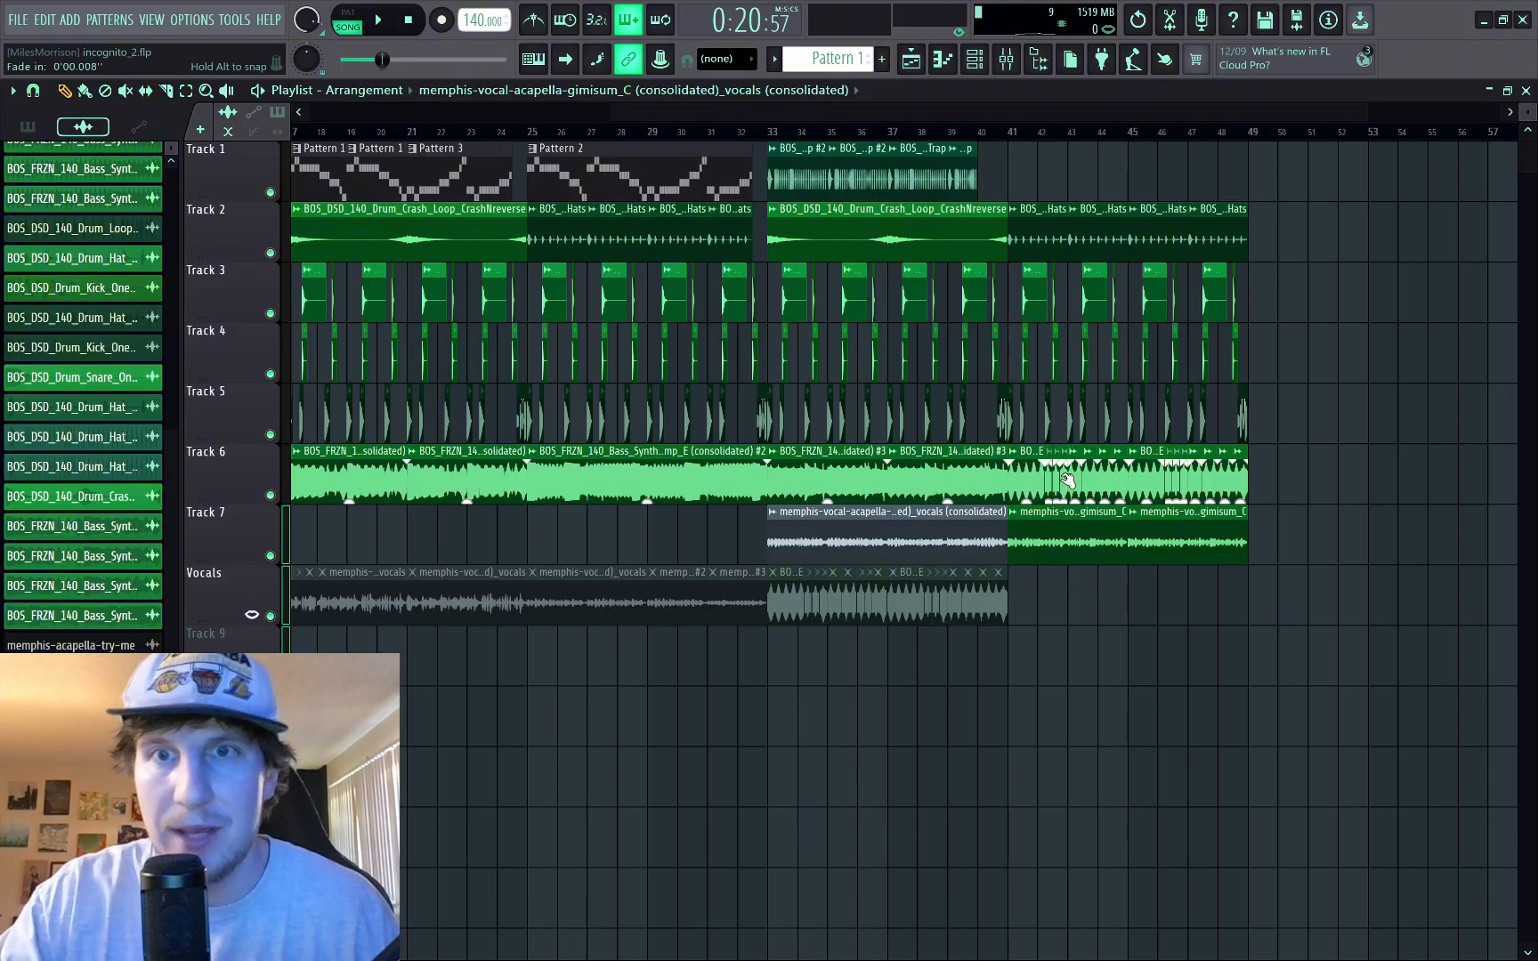
{"action": "scroll", "coordinate": [601, 504], "scroll_direction": "down", "scroll_amount": 2}
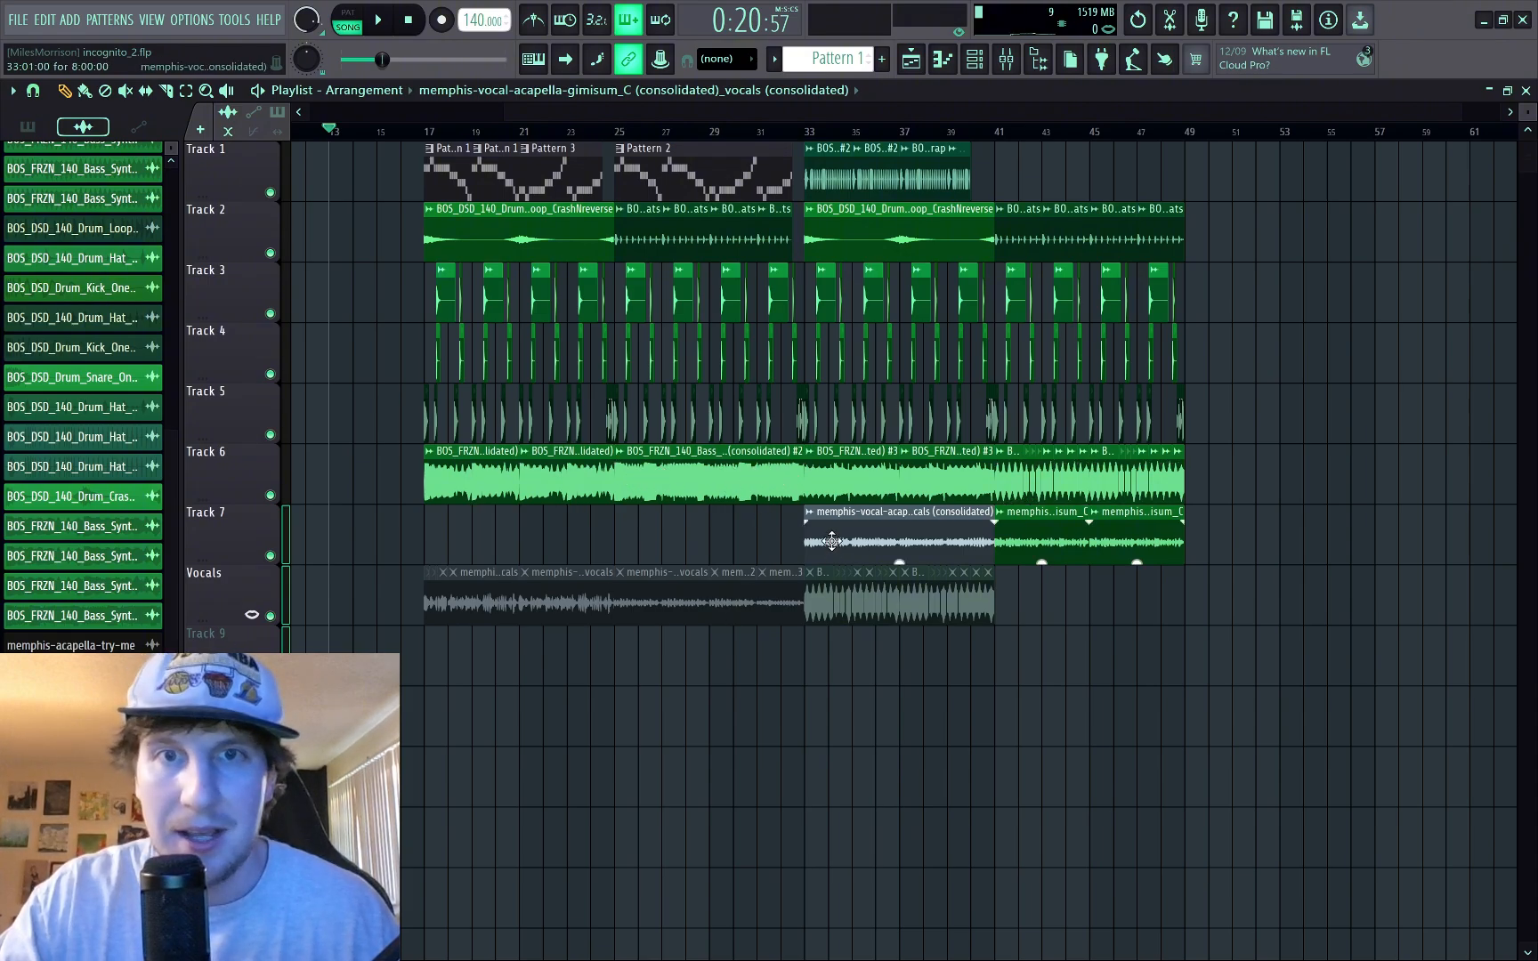
{"action": "double_click", "coordinate": [832, 540]}
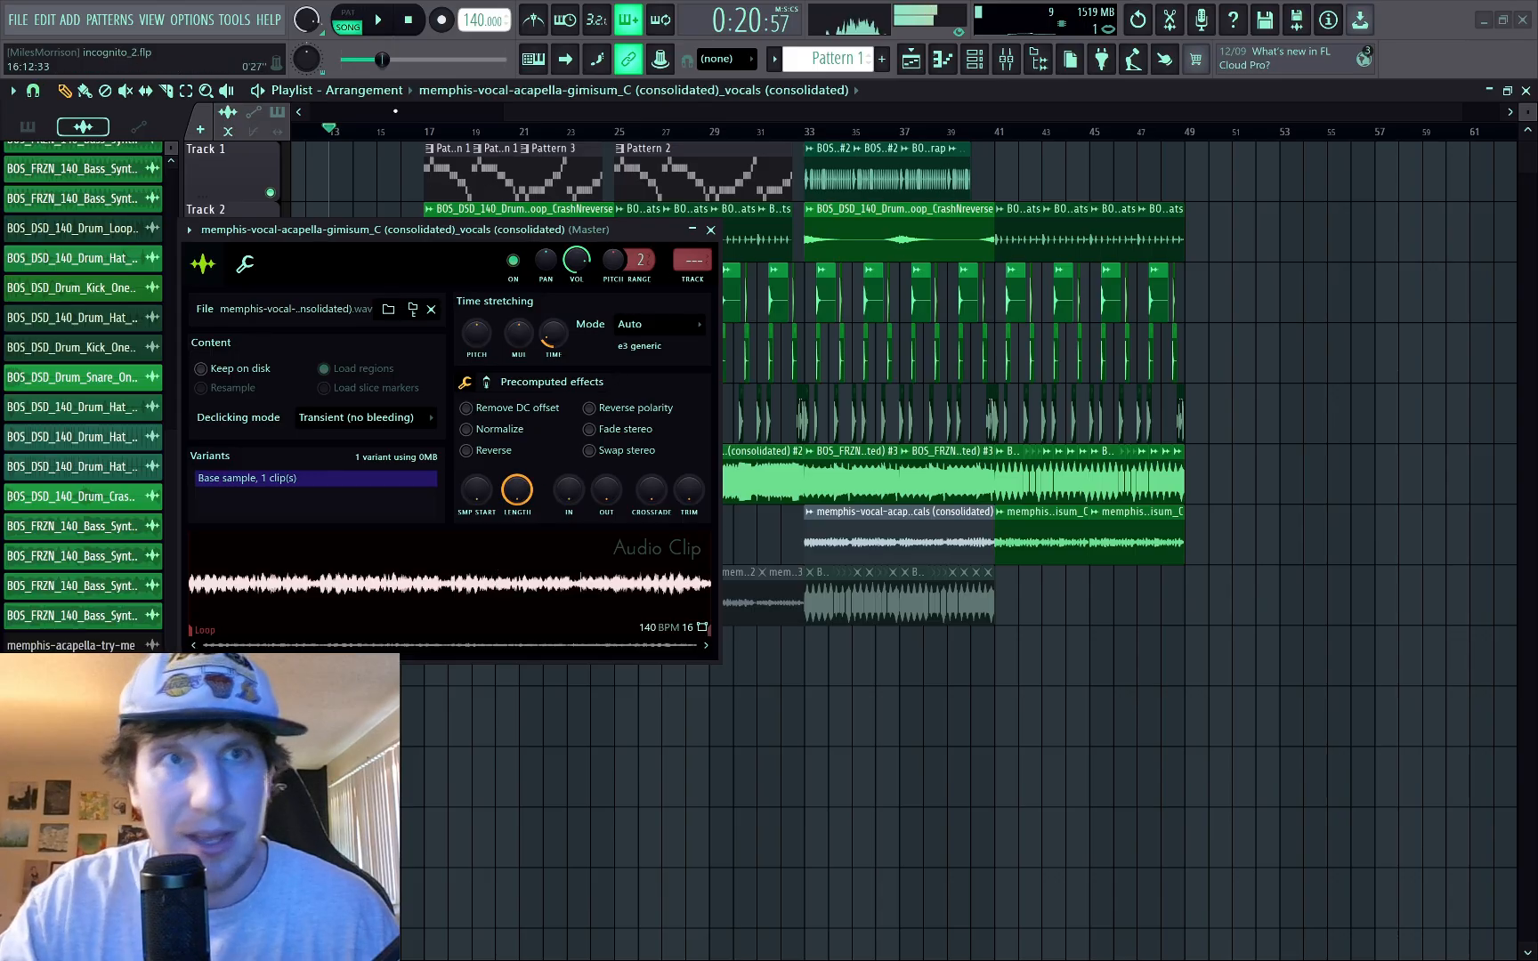
{"action": "key", "text": "space"}
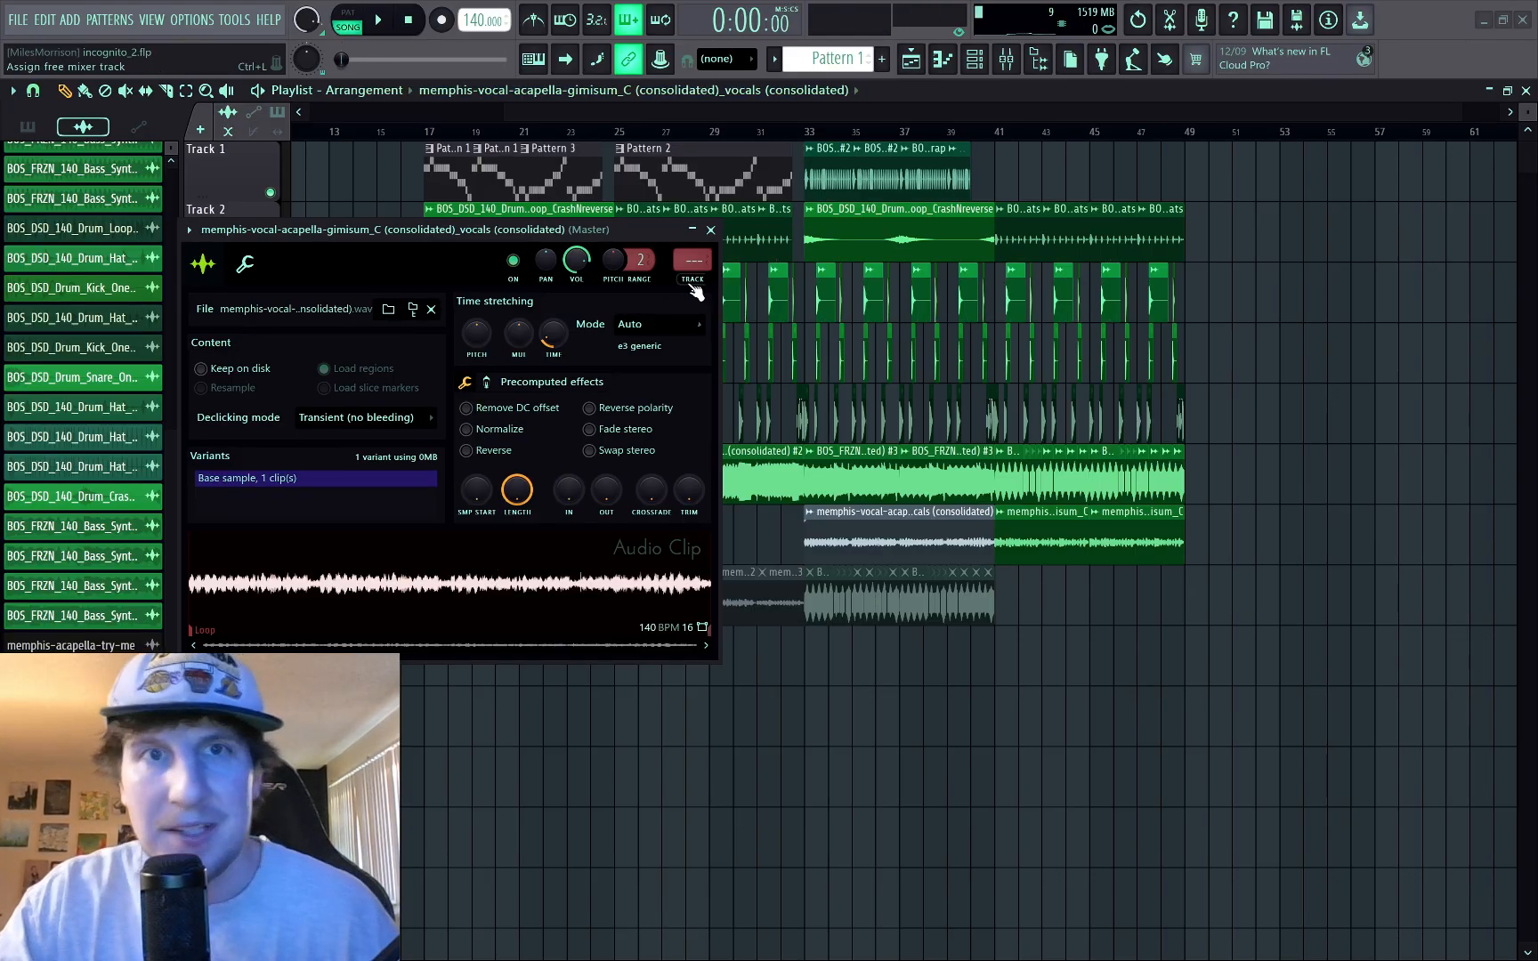
{"action": "left_click", "coordinate": [710, 230]}
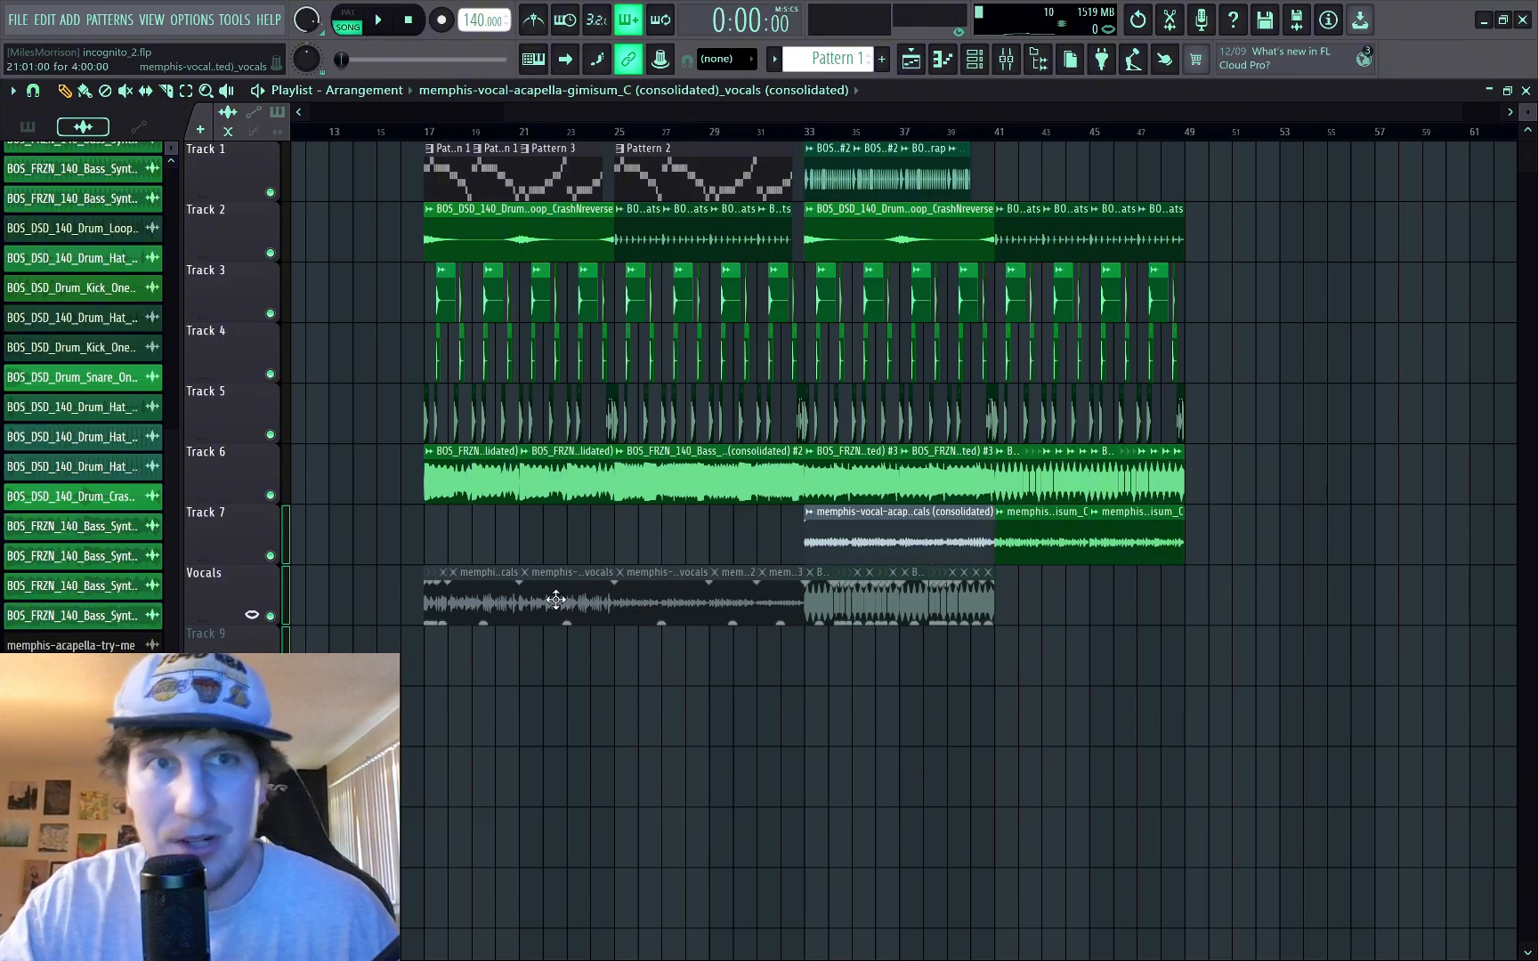
Step: Place a copy of the CrashNreverse loop at bar 1 of Track 2 and raise its gain to about -6.7 dB
{"action": "scroll", "coordinate": [511, 618], "scroll_direction": "down", "scroll_amount": 2}
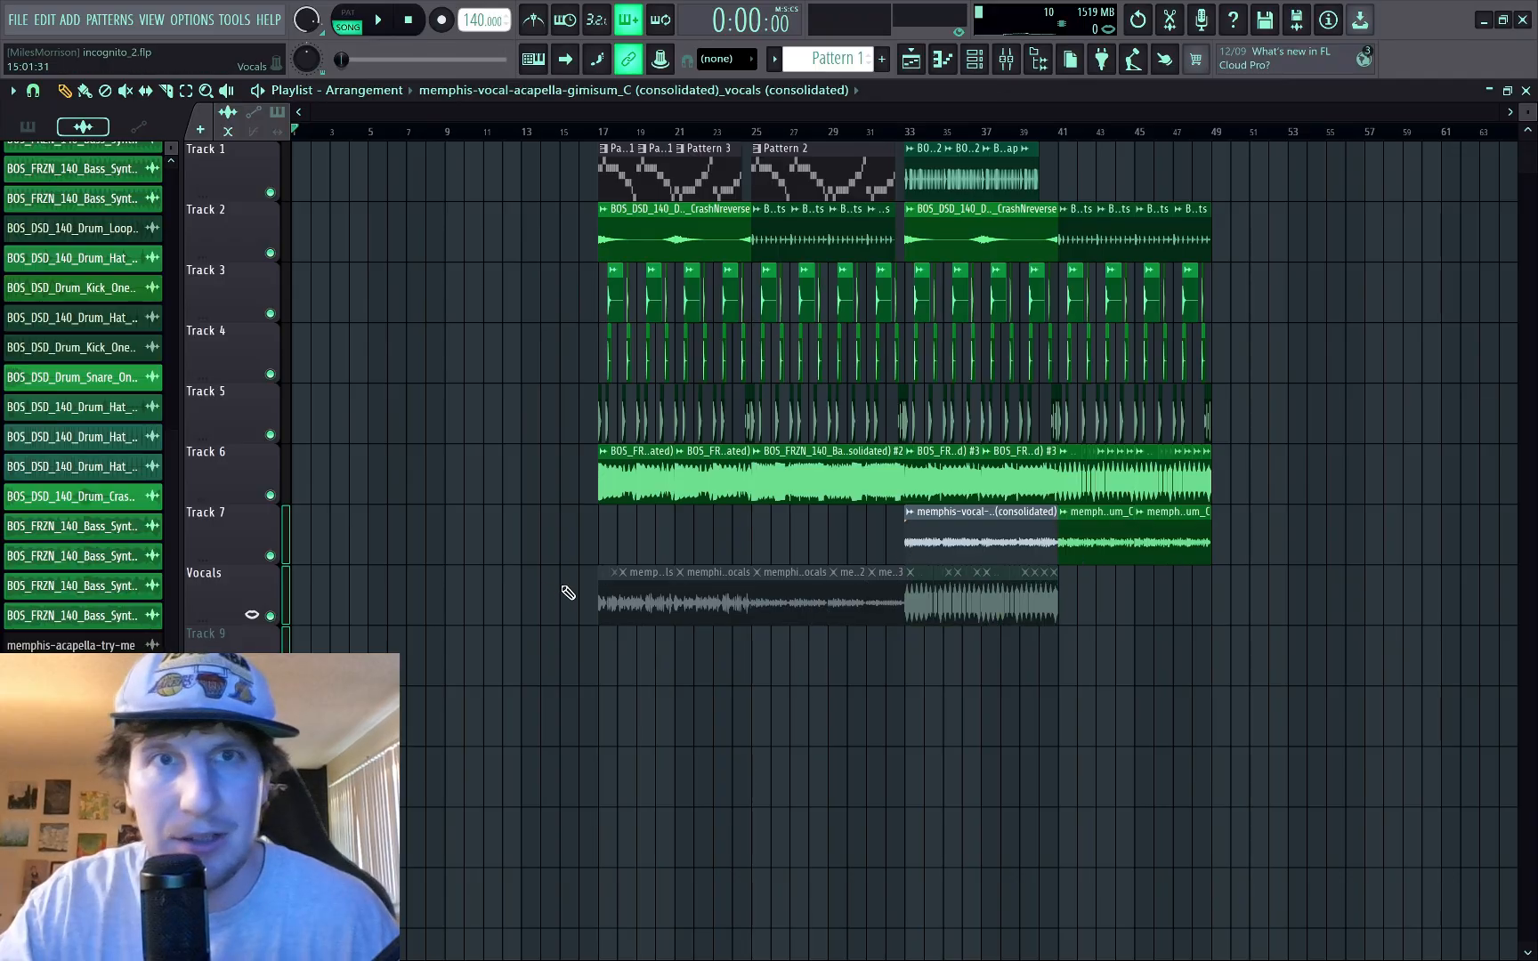
{"action": "left_click", "coordinate": [640, 227]}
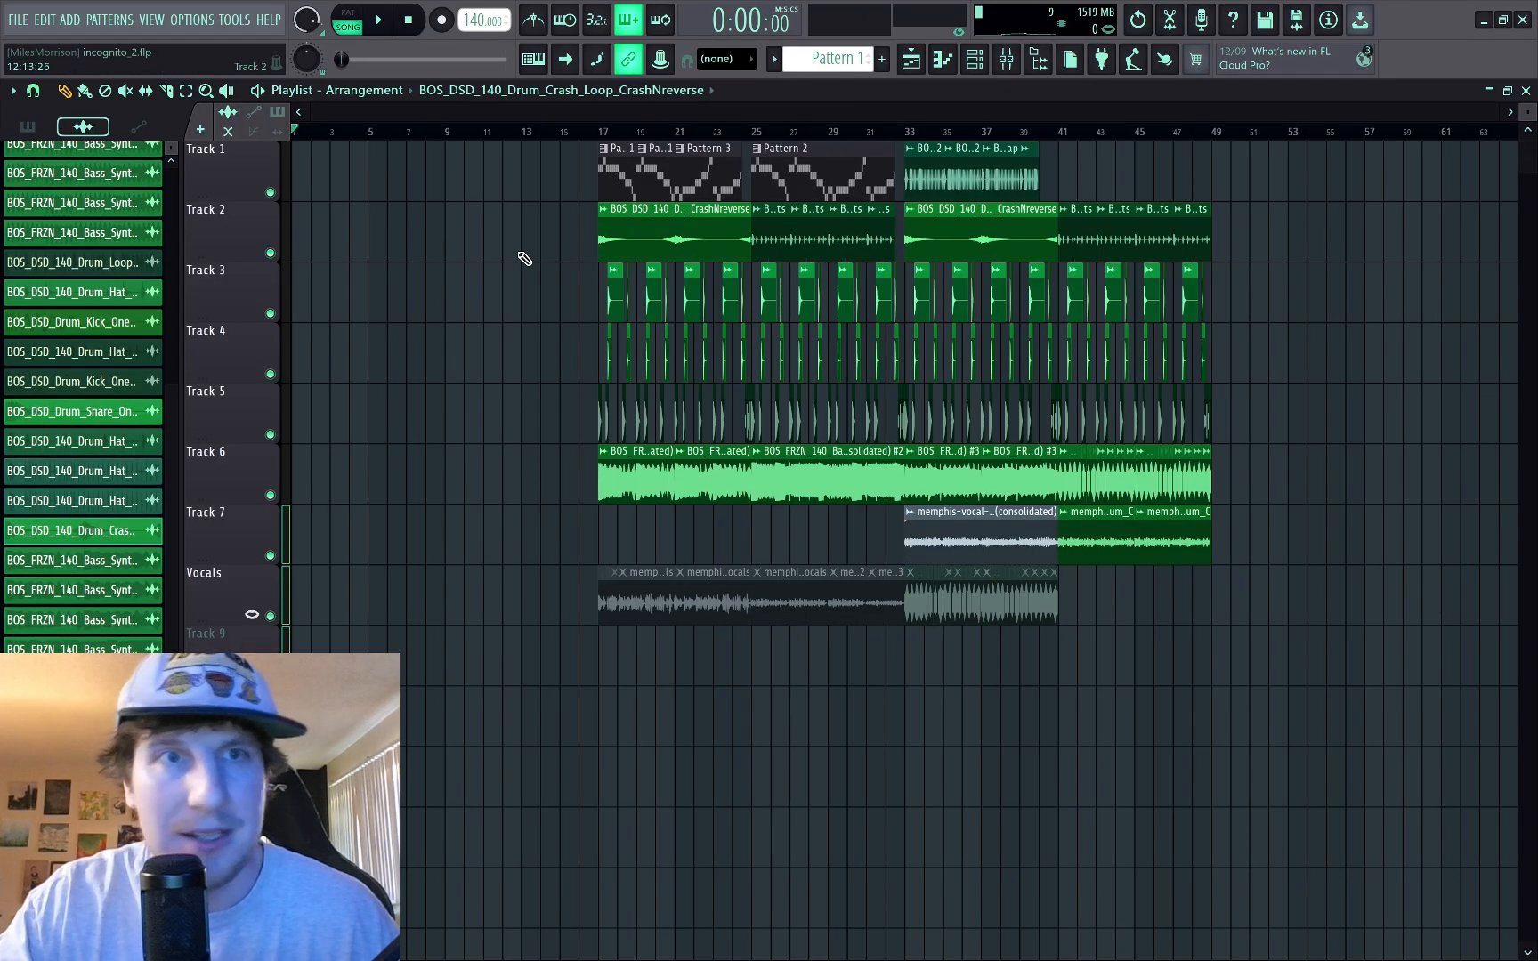
{"action": "left_click_drag", "start_coordinate": [522, 245], "coordinate": [294, 248]}
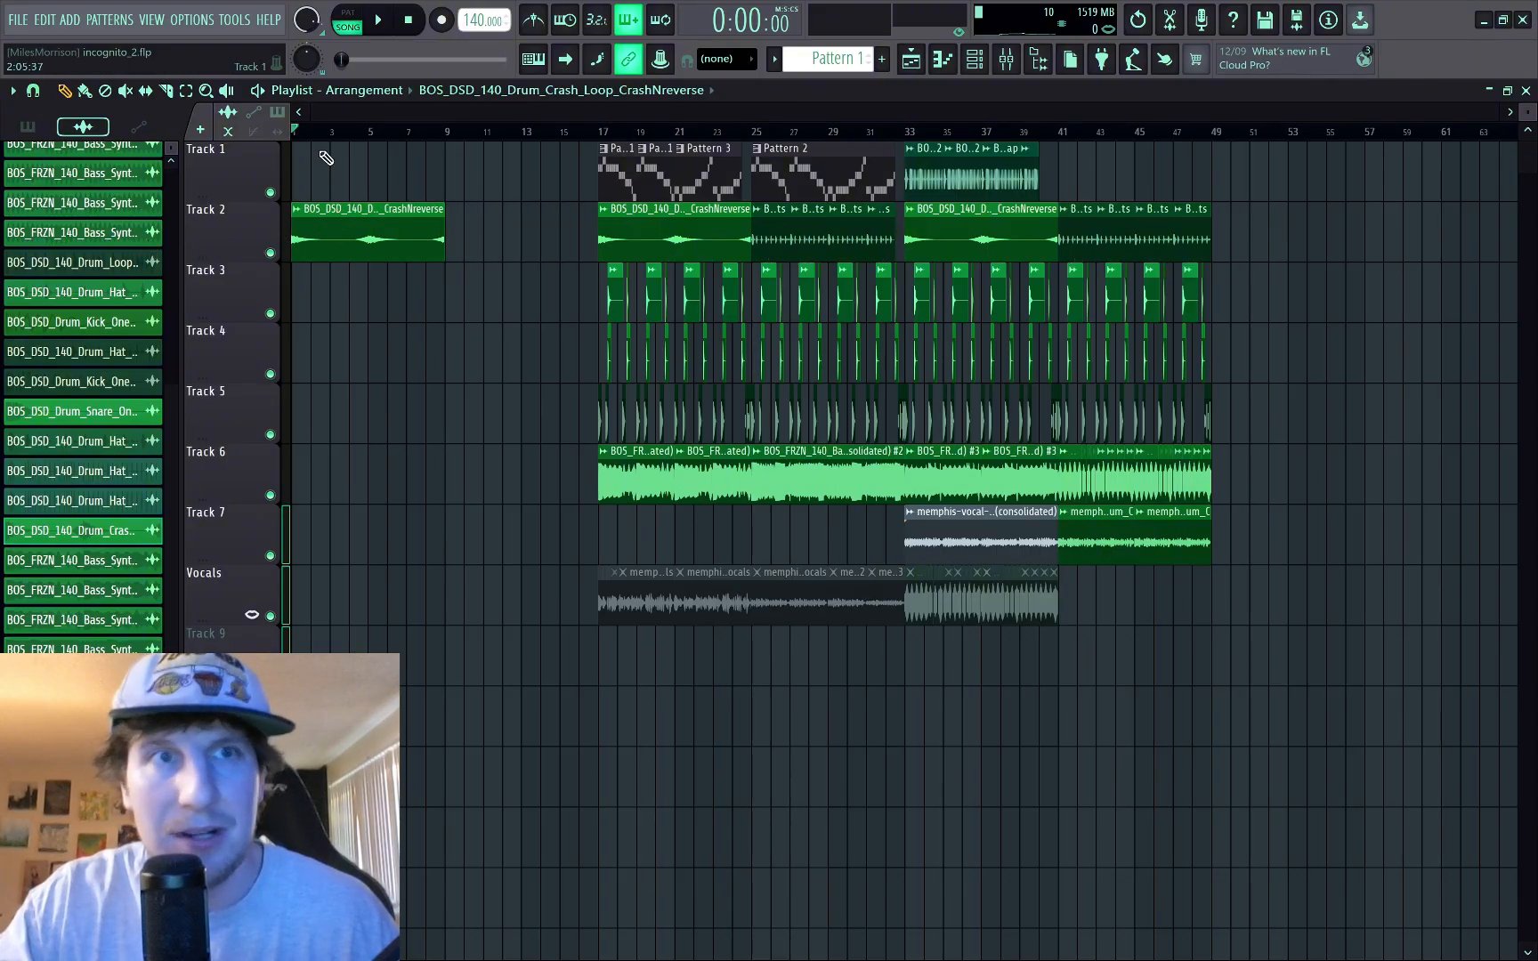
{"action": "left_click_drag", "start_coordinate": [374, 258], "coordinate": [374, 258]}
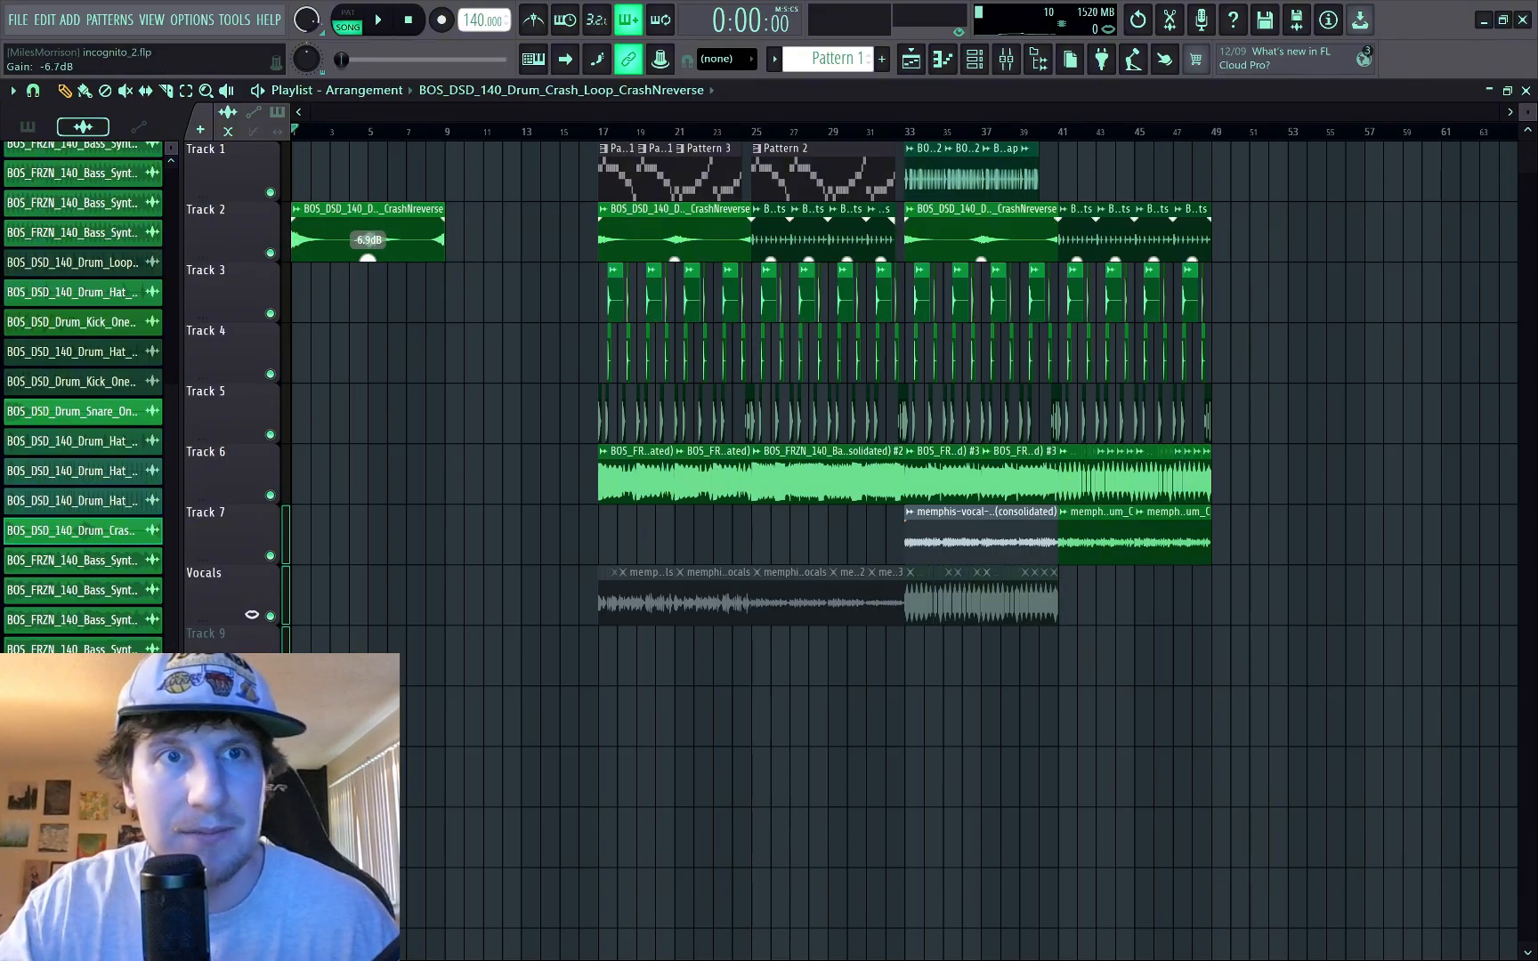
Step: Try raising the pitch of the shared CrashNreverse sample, audition the intro crash, and restore the pitch
{"action": "double_click", "coordinate": [372, 248]}
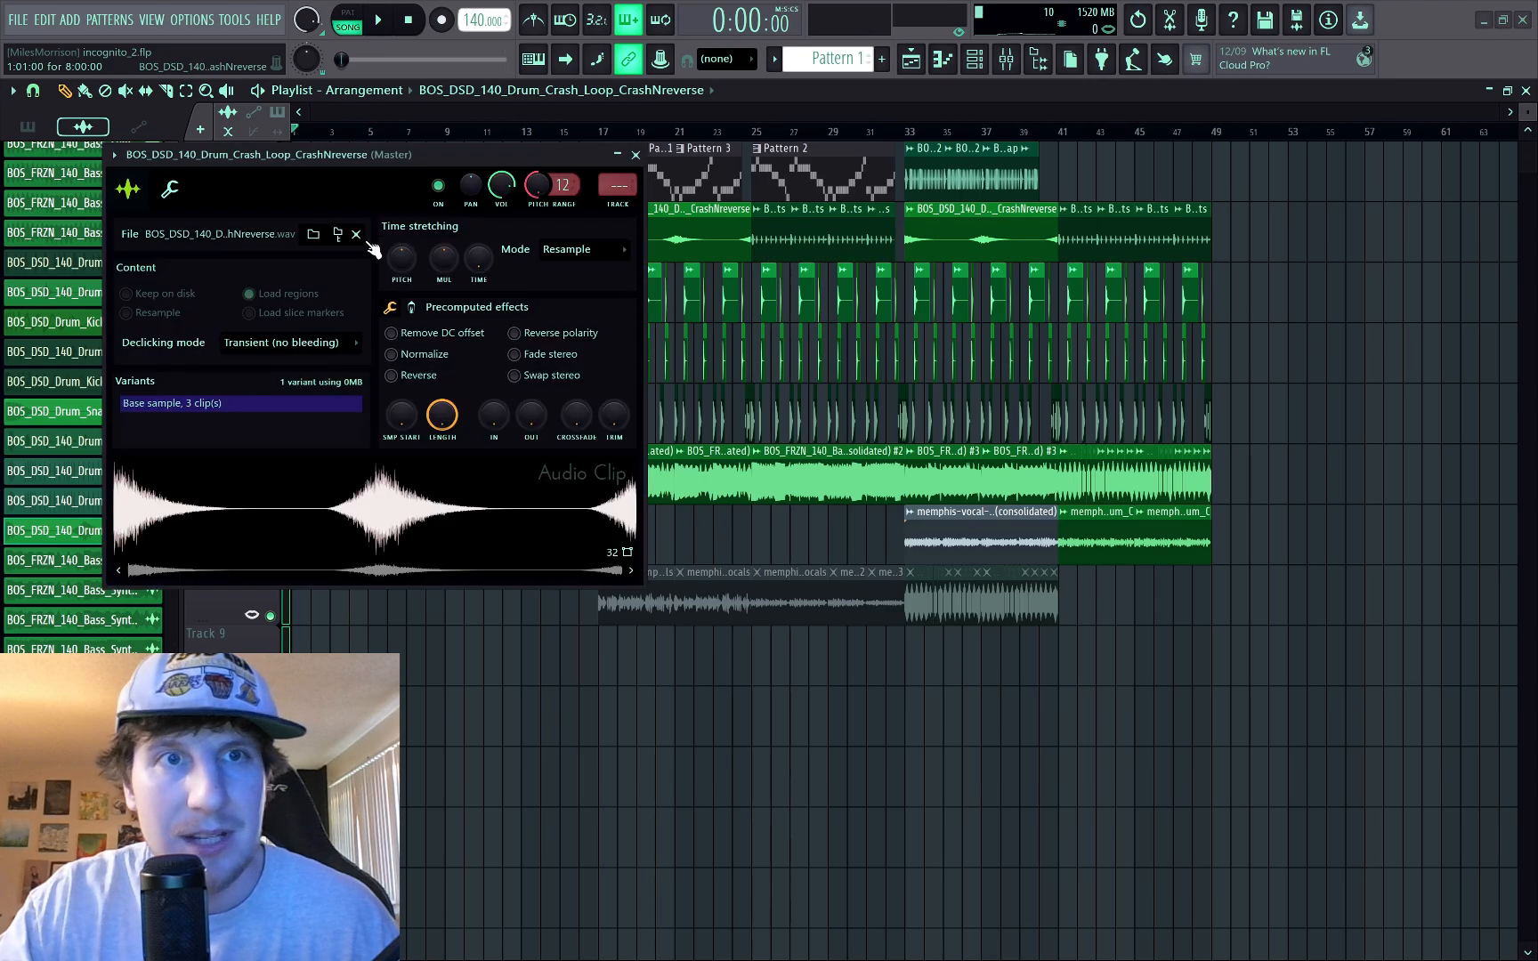
{"action": "left_click_drag", "start_coordinate": [537, 185], "coordinate": [576, 352]}
{"action": "key", "text": "space"}
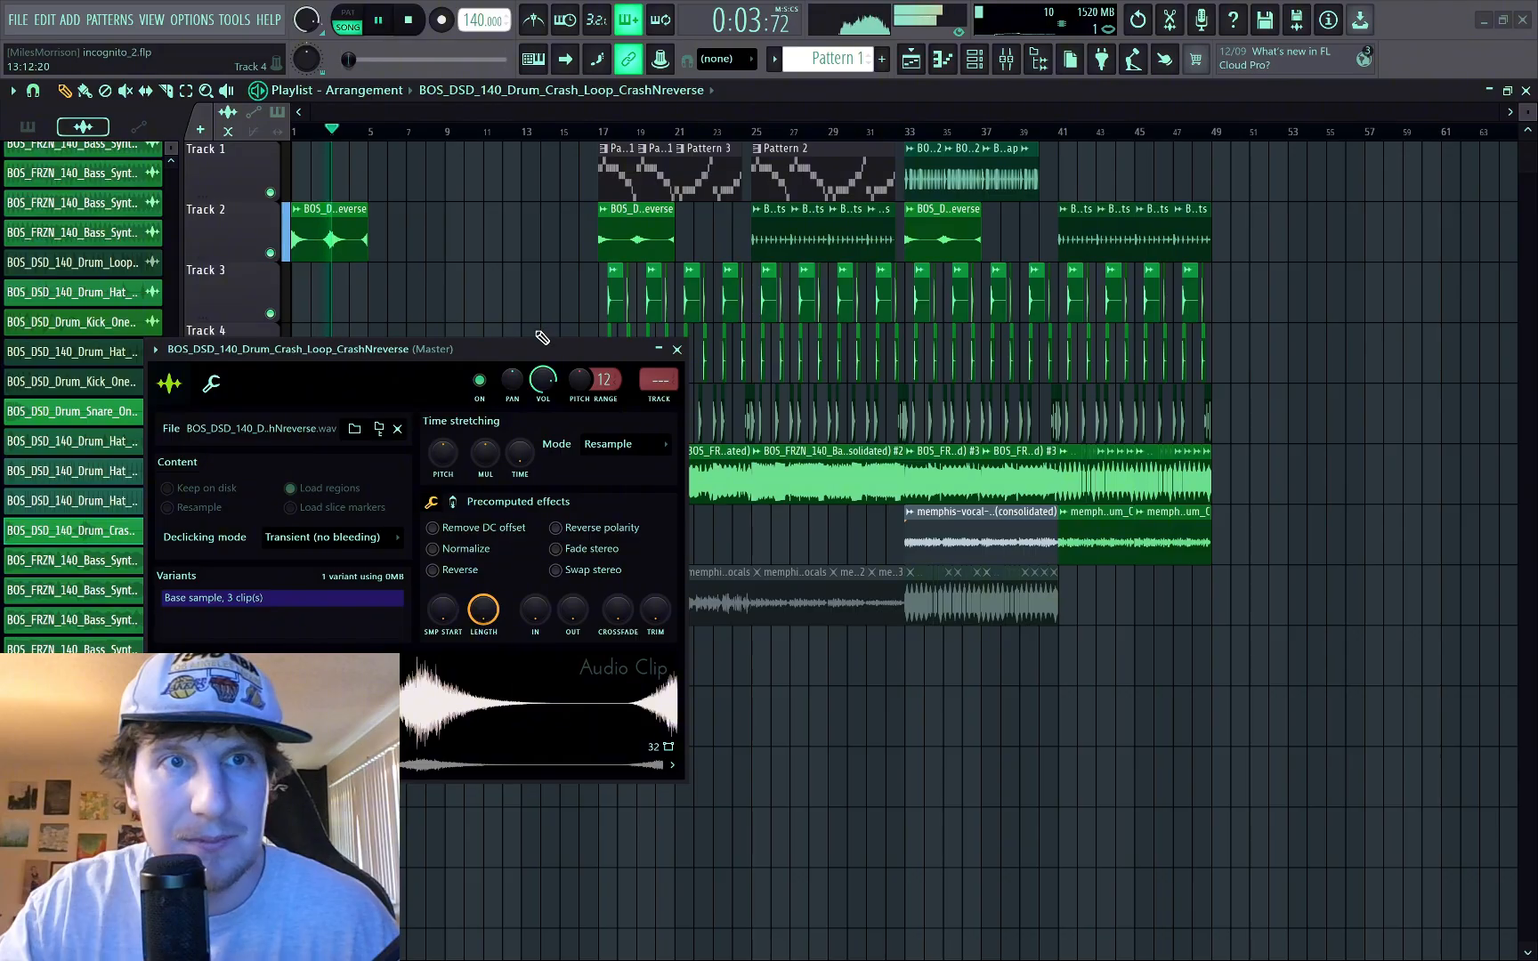
{"action": "key", "text": "space"}
{"action": "left_click_drag", "start_coordinate": [580, 381], "coordinate": [580, 410]}
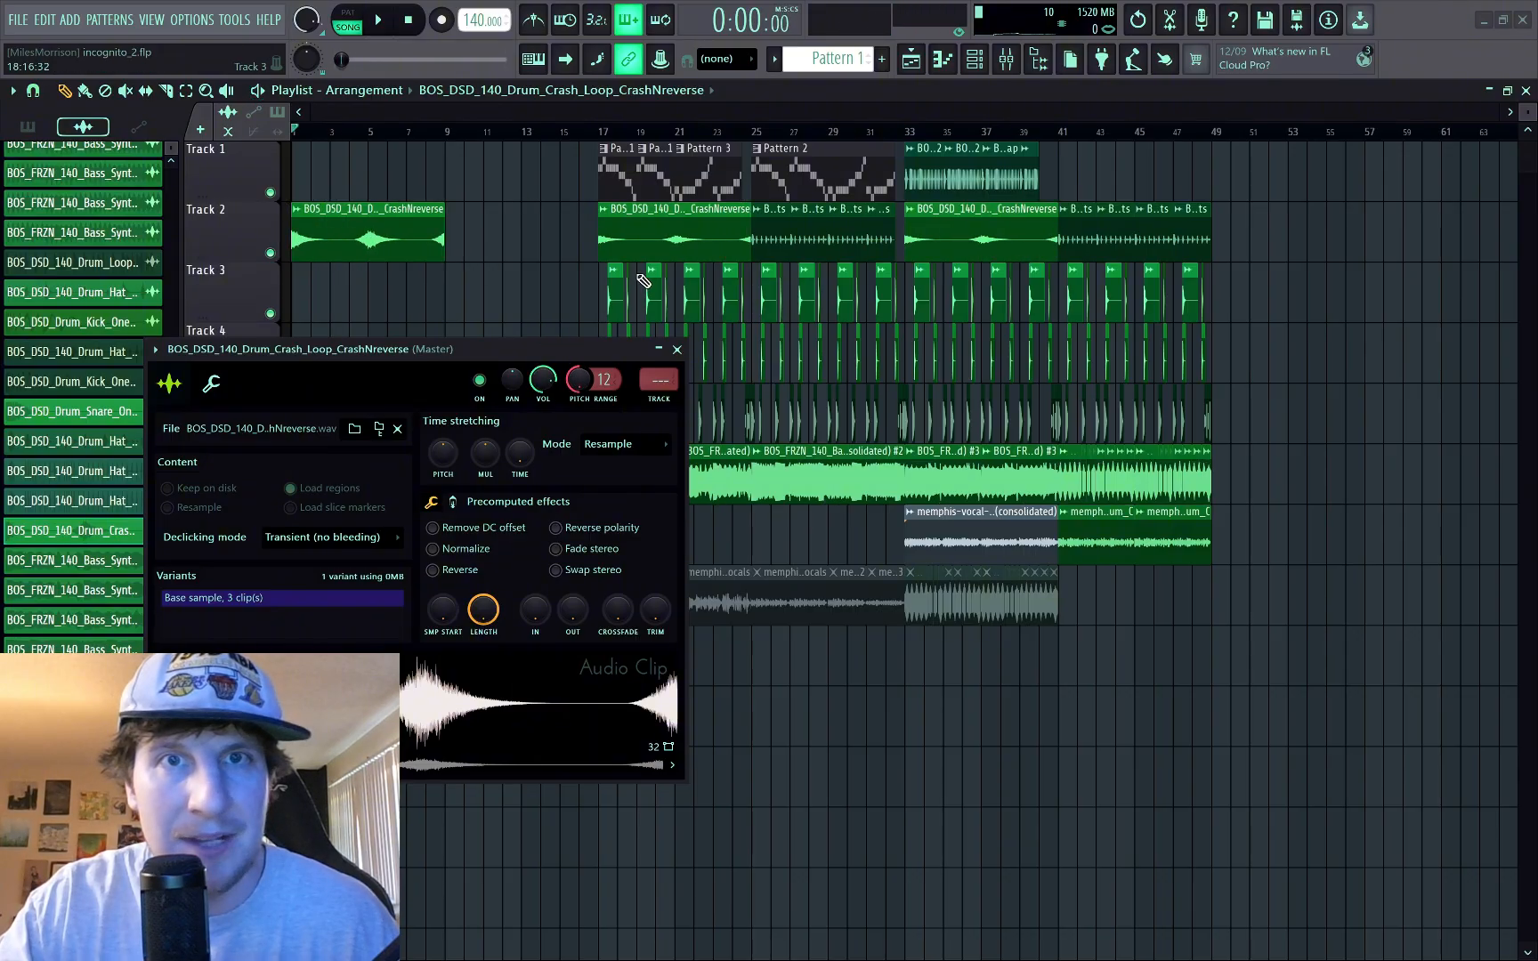
{"action": "left_click", "coordinate": [677, 349]}
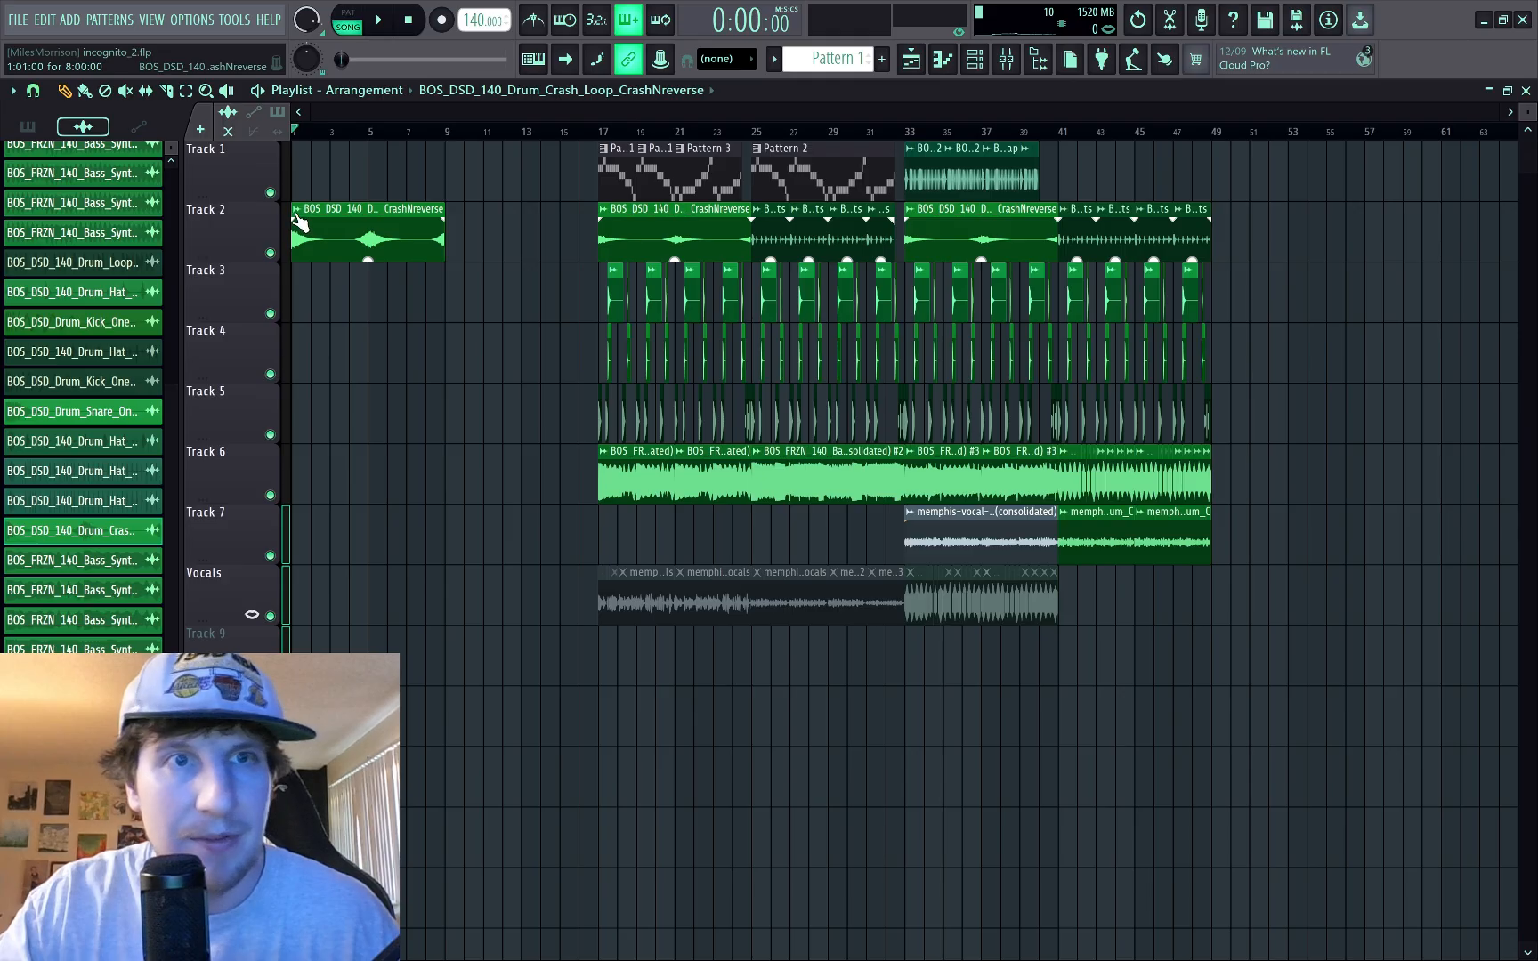
Step: Make the CrashNreverse clip at bar 1 unique and set its time-stretching mode to Stretch Pro
{"action": "left_click", "coordinate": [299, 221]}
{"action": "left_click", "coordinate": [357, 389]}
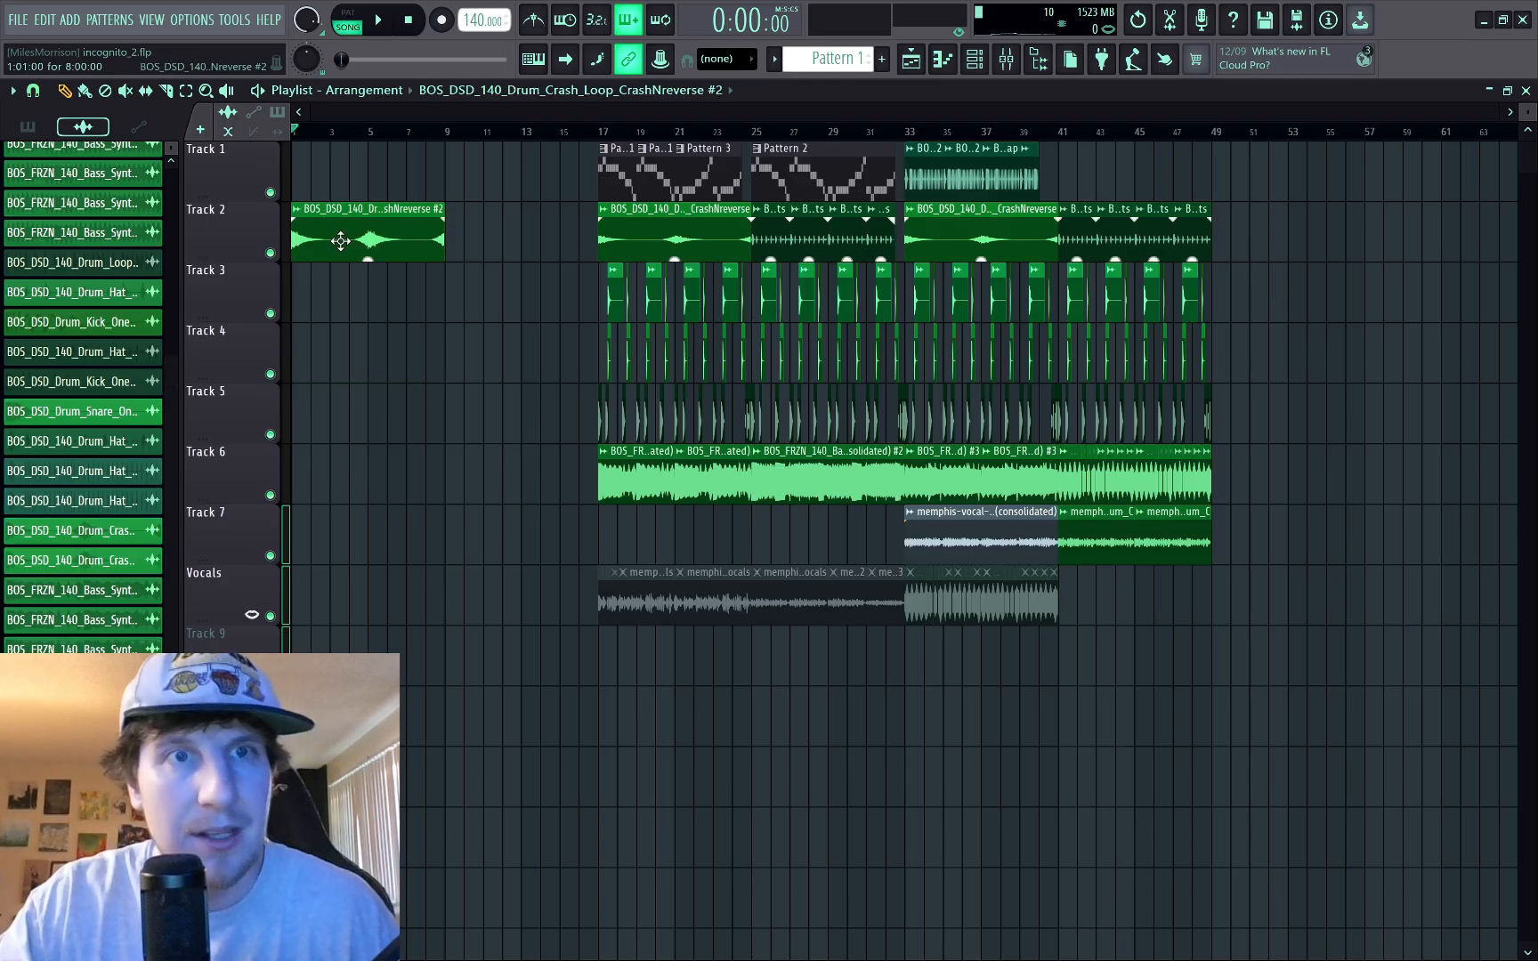
{"action": "double_click", "coordinate": [341, 241]}
{"action": "left_click", "coordinate": [491, 149]}
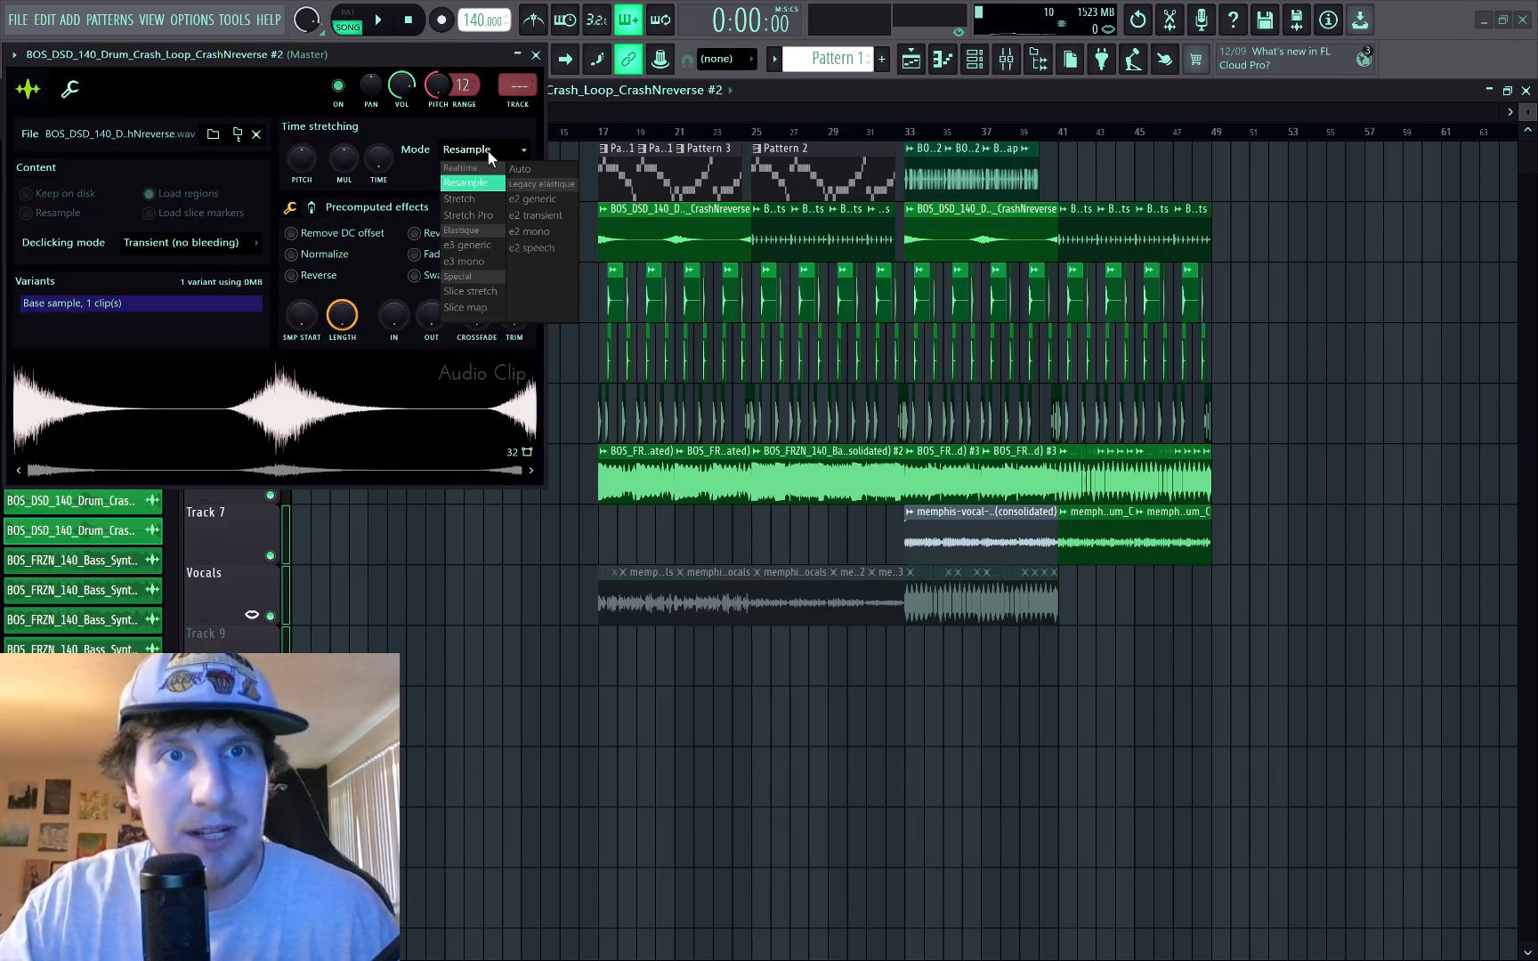
{"action": "left_click", "coordinate": [480, 220]}
{"action": "left_click_drag", "start_coordinate": [383, 55], "coordinate": [436, 284]}
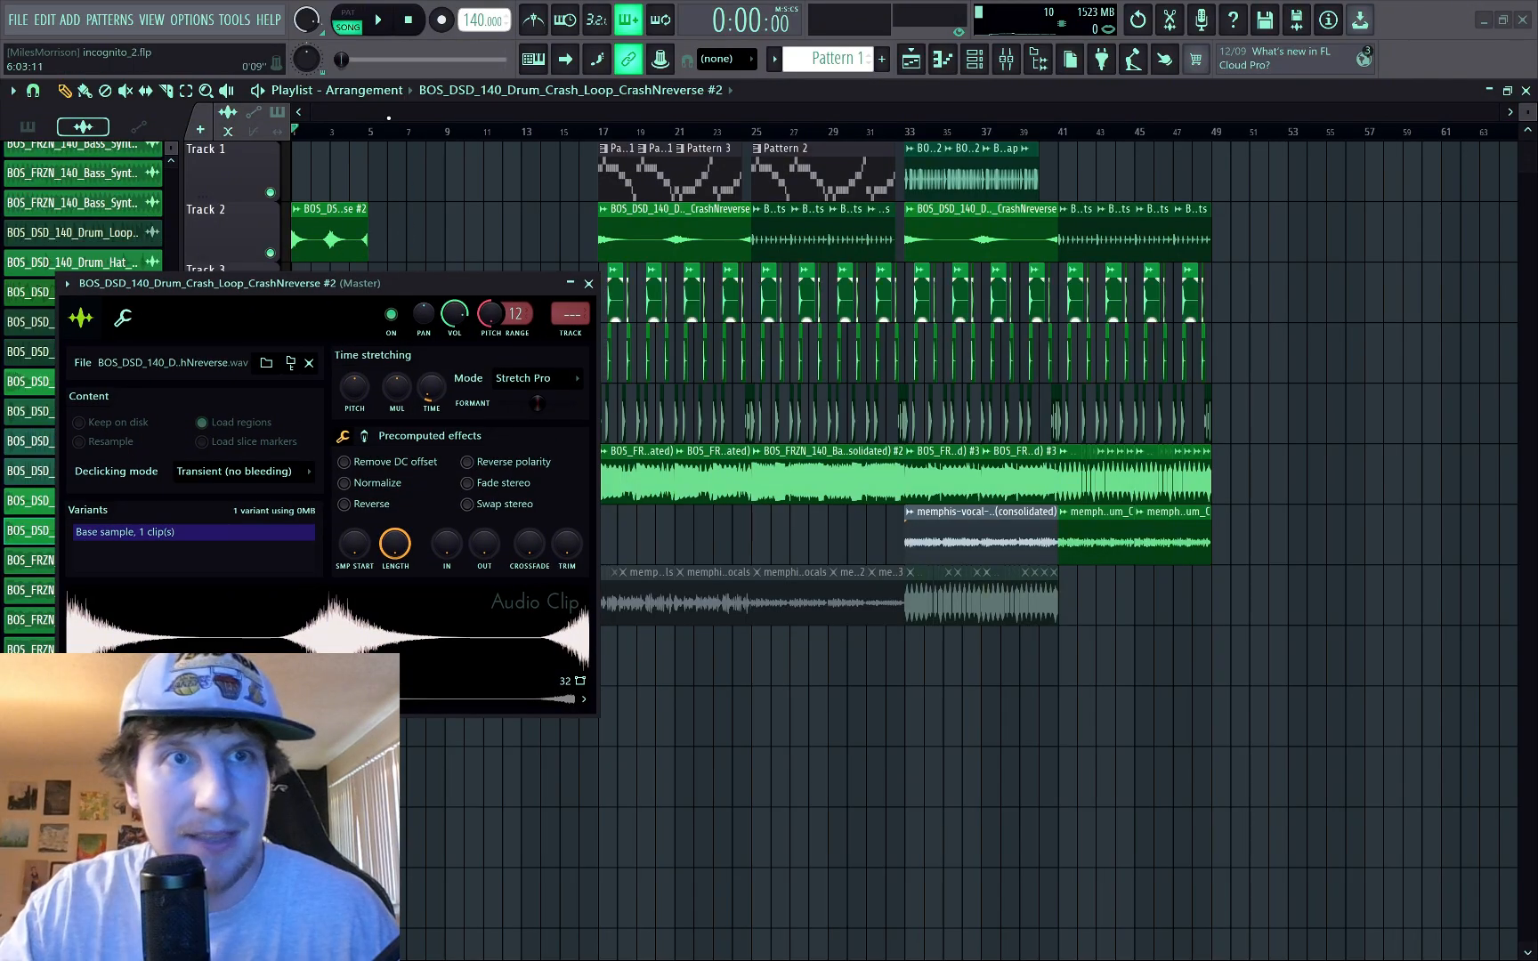
Step: Audition the intro crash clip, lower its gain to about -9.9 dB, and close its channel settings
{"action": "key", "text": "space"}
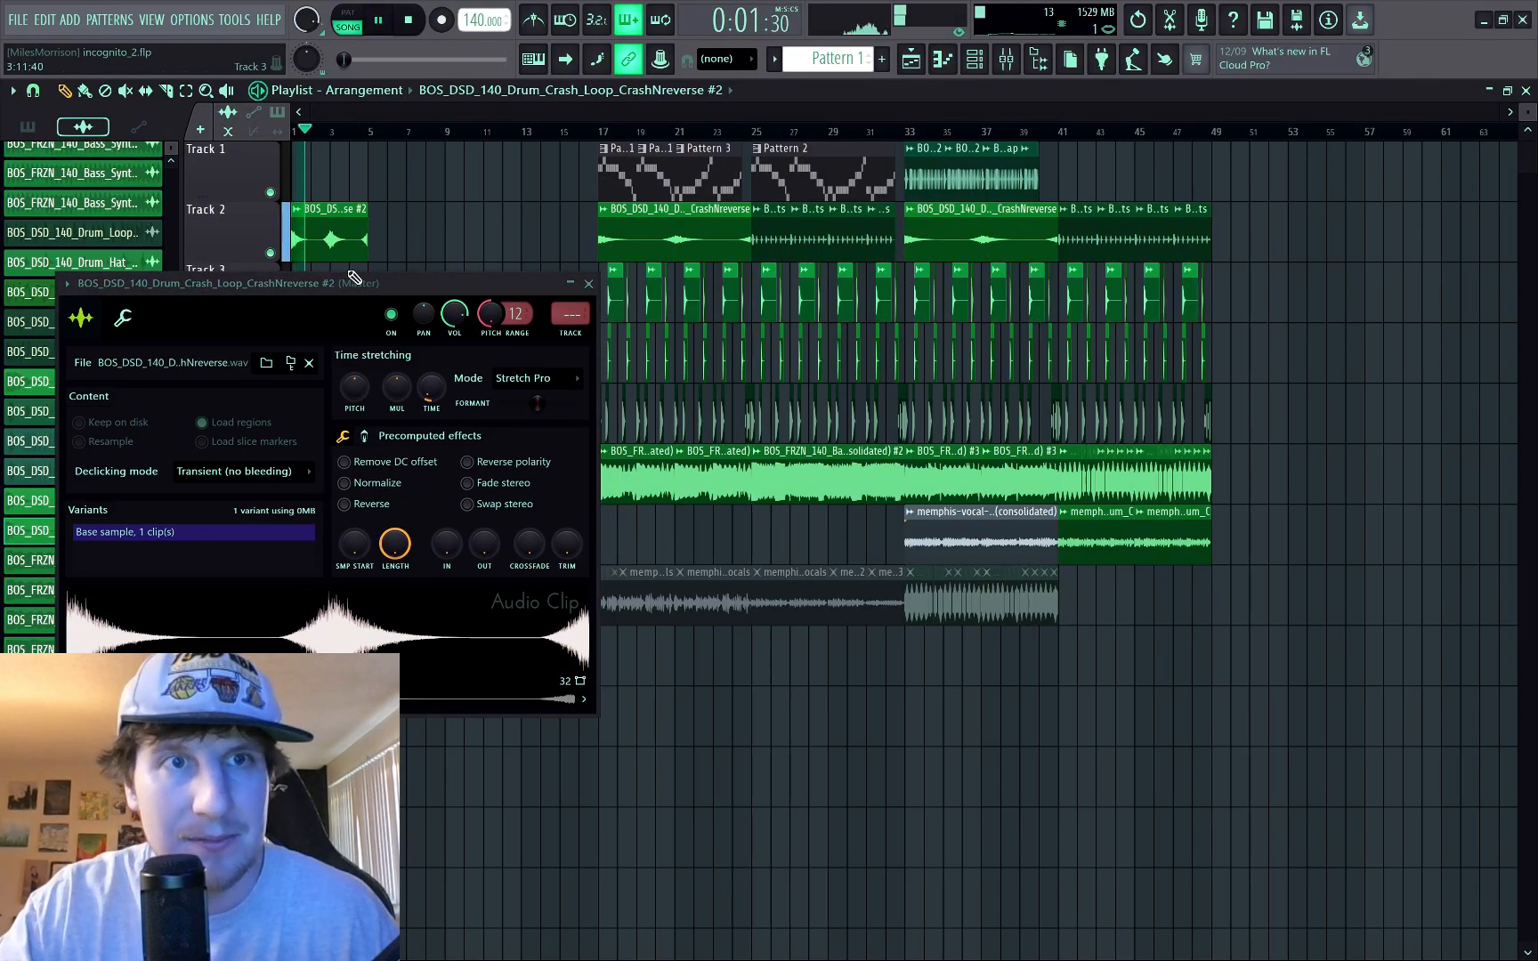
{"action": "mouse_move", "coordinate": [335, 257]}
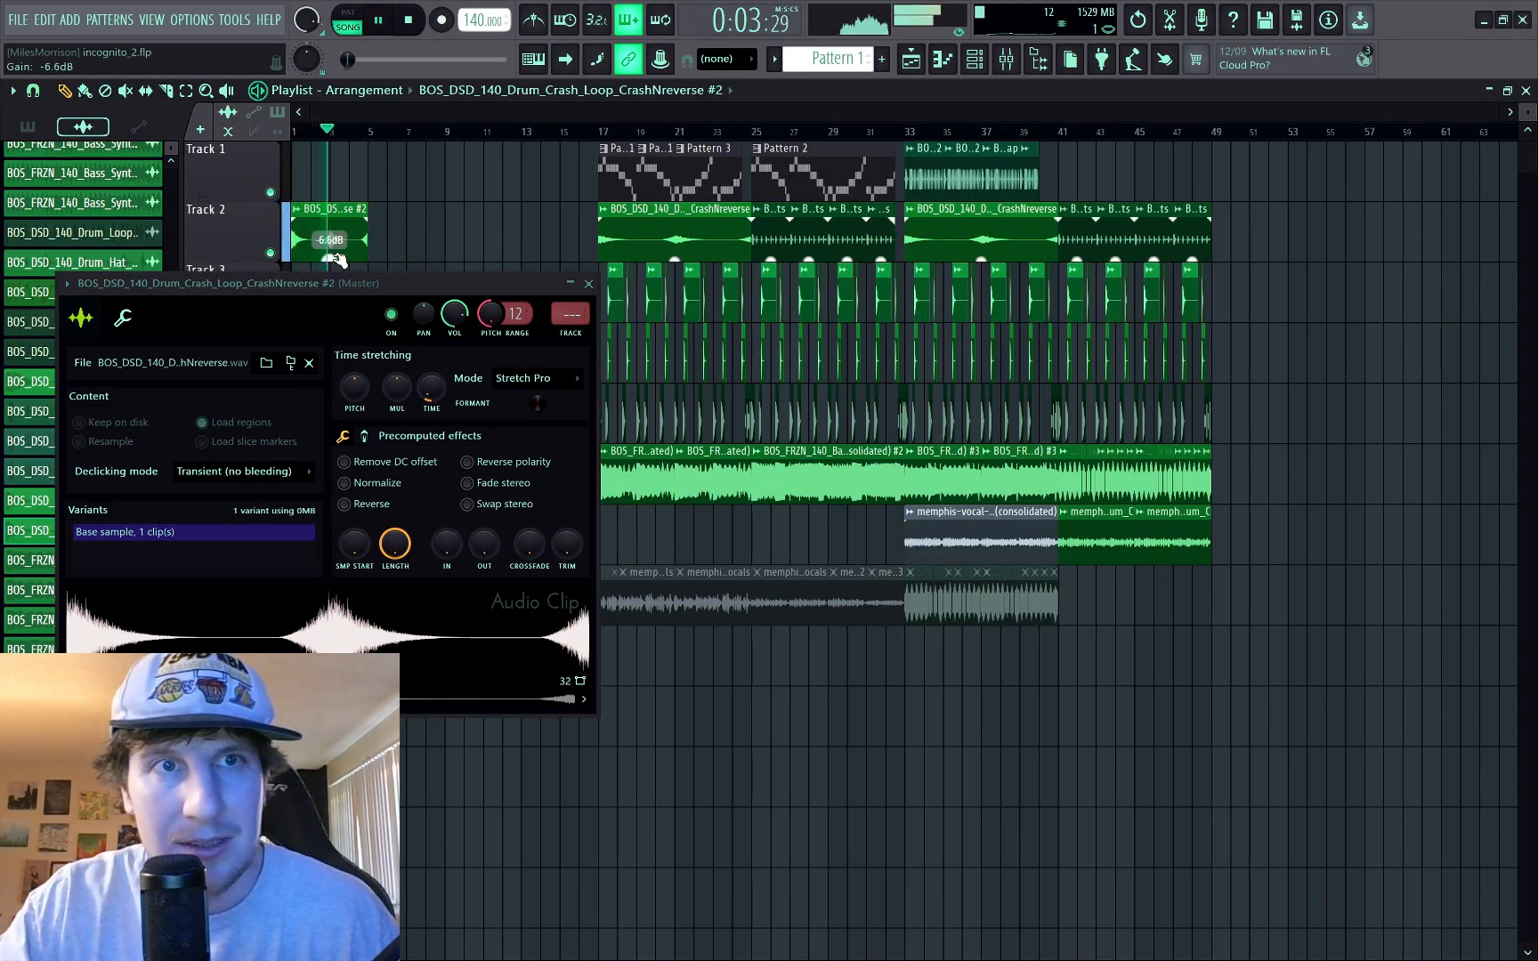
{"action": "key", "text": "space"}
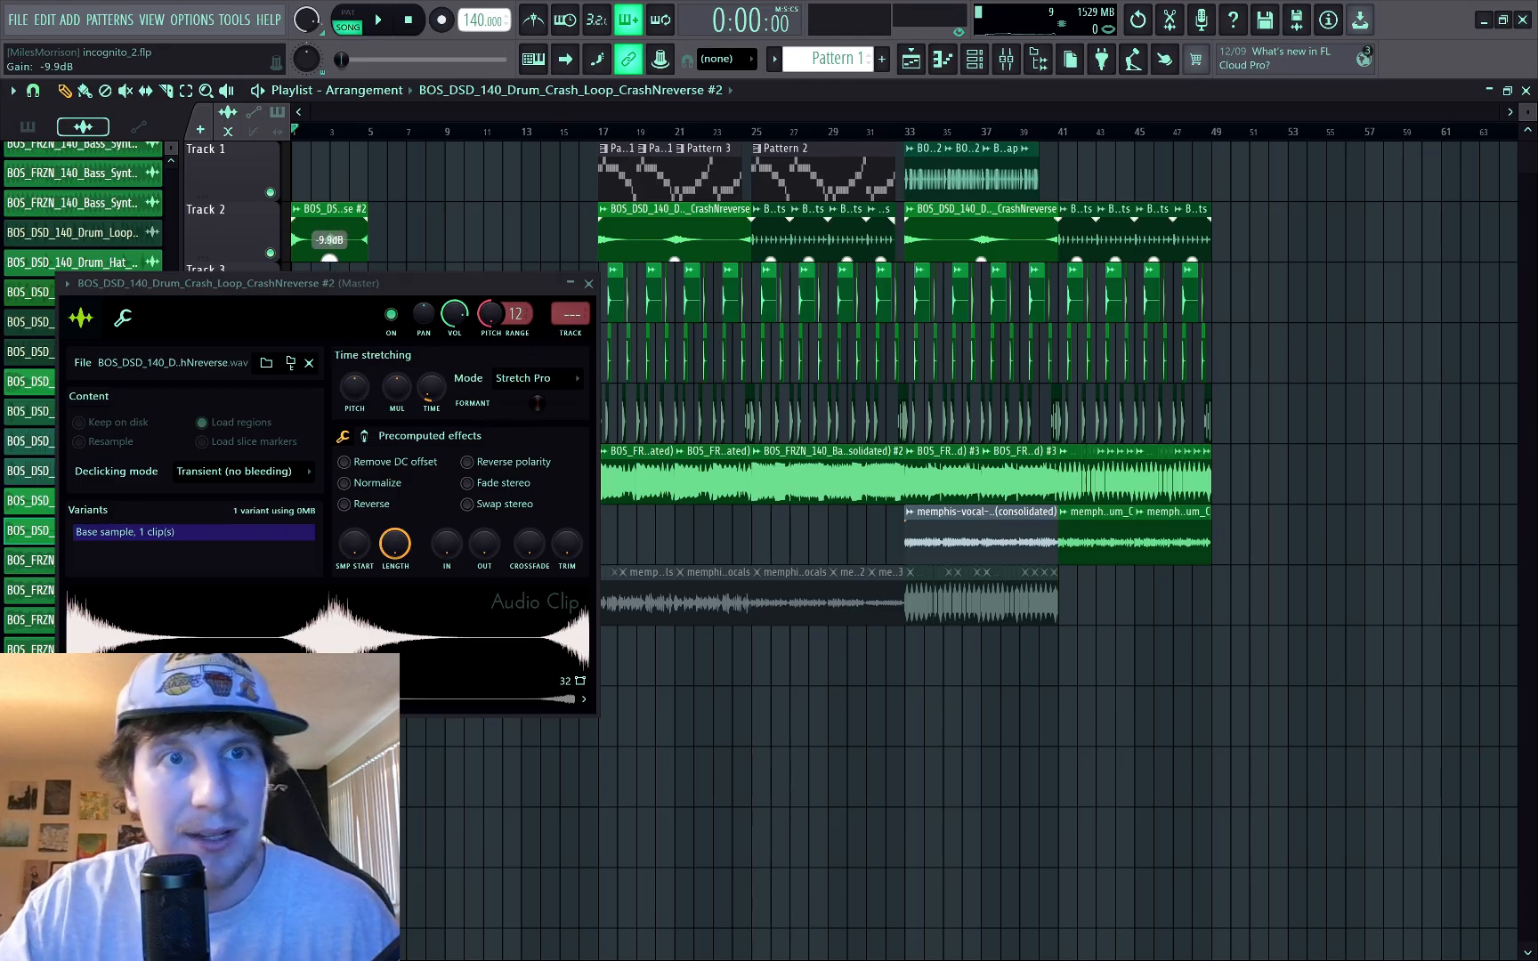
{"action": "left_click", "coordinate": [589, 284]}
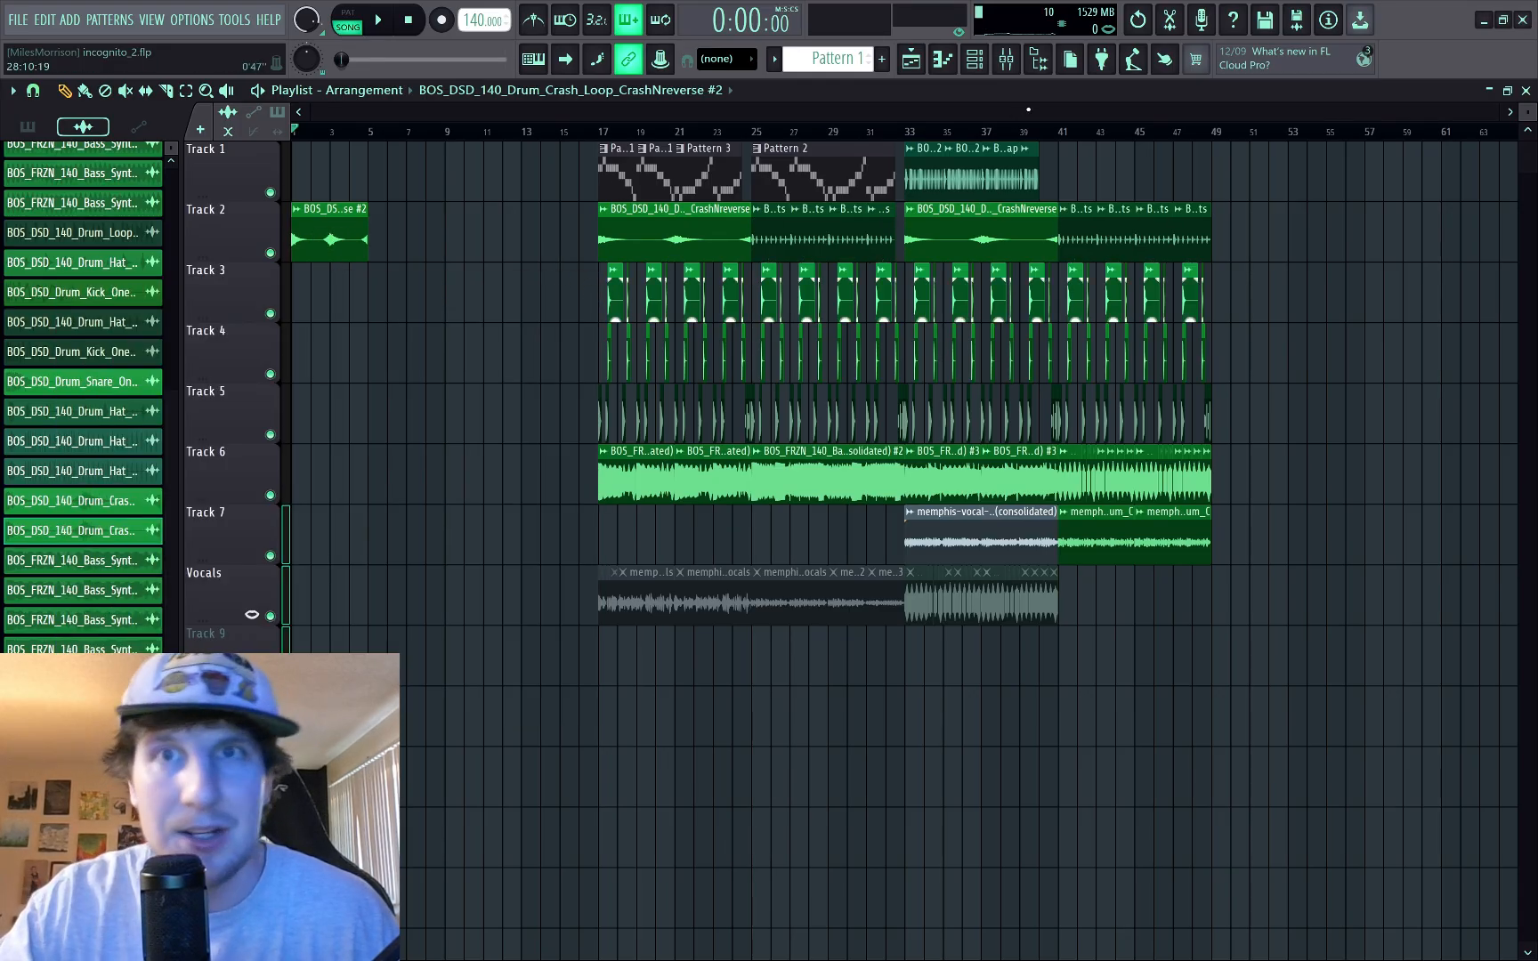
Step: Search the sample browser for "impacts"
{"action": "left_click", "coordinate": [1044, 57]}
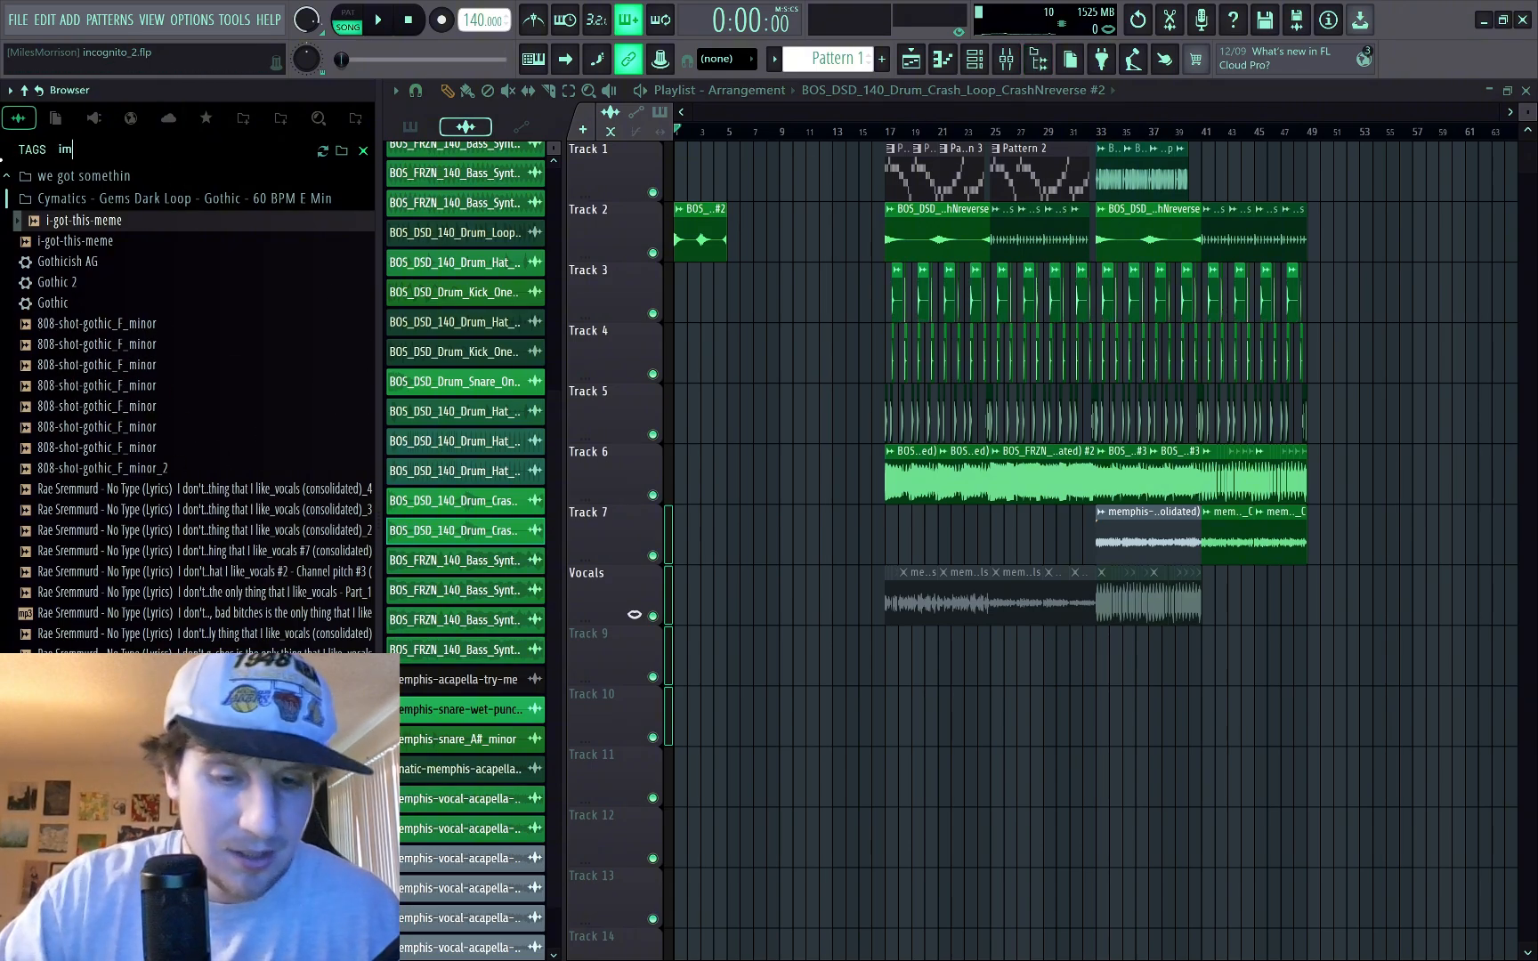
{"action": "type", "text": "impacts"}
{"action": "key", "text": "Return"}
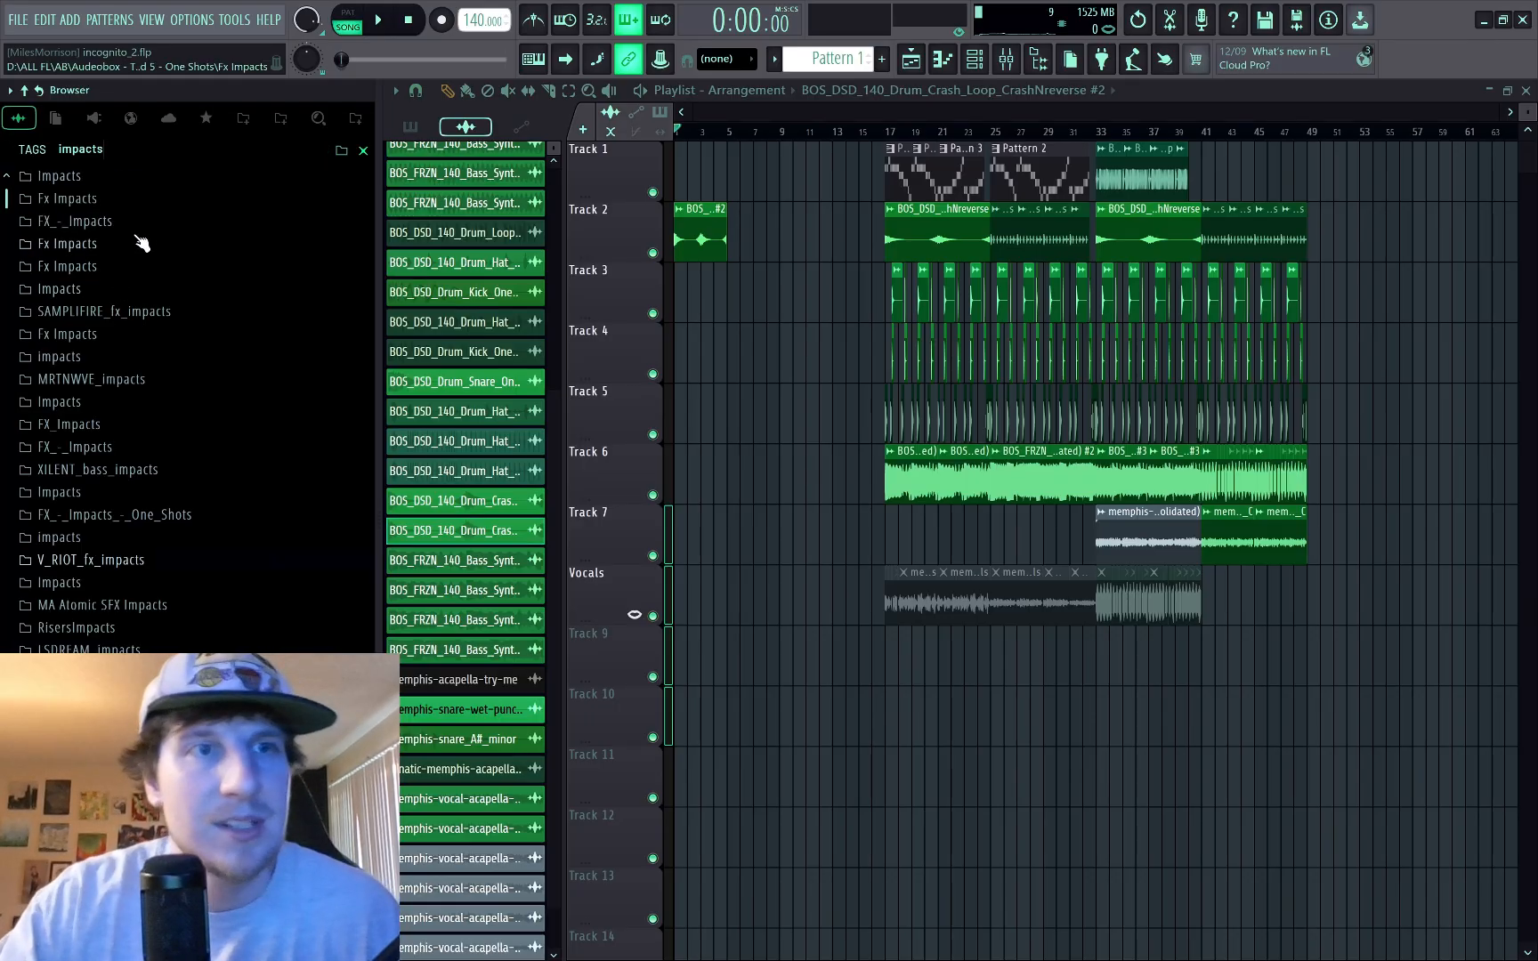
Step: Look through the impact search results and audition the dog_days, spring_space, tiny_whale and fax samples in the Fx Impacts folder
{"action": "scroll", "coordinate": [143, 374], "scroll_direction": "down", "scroll_amount": 15}
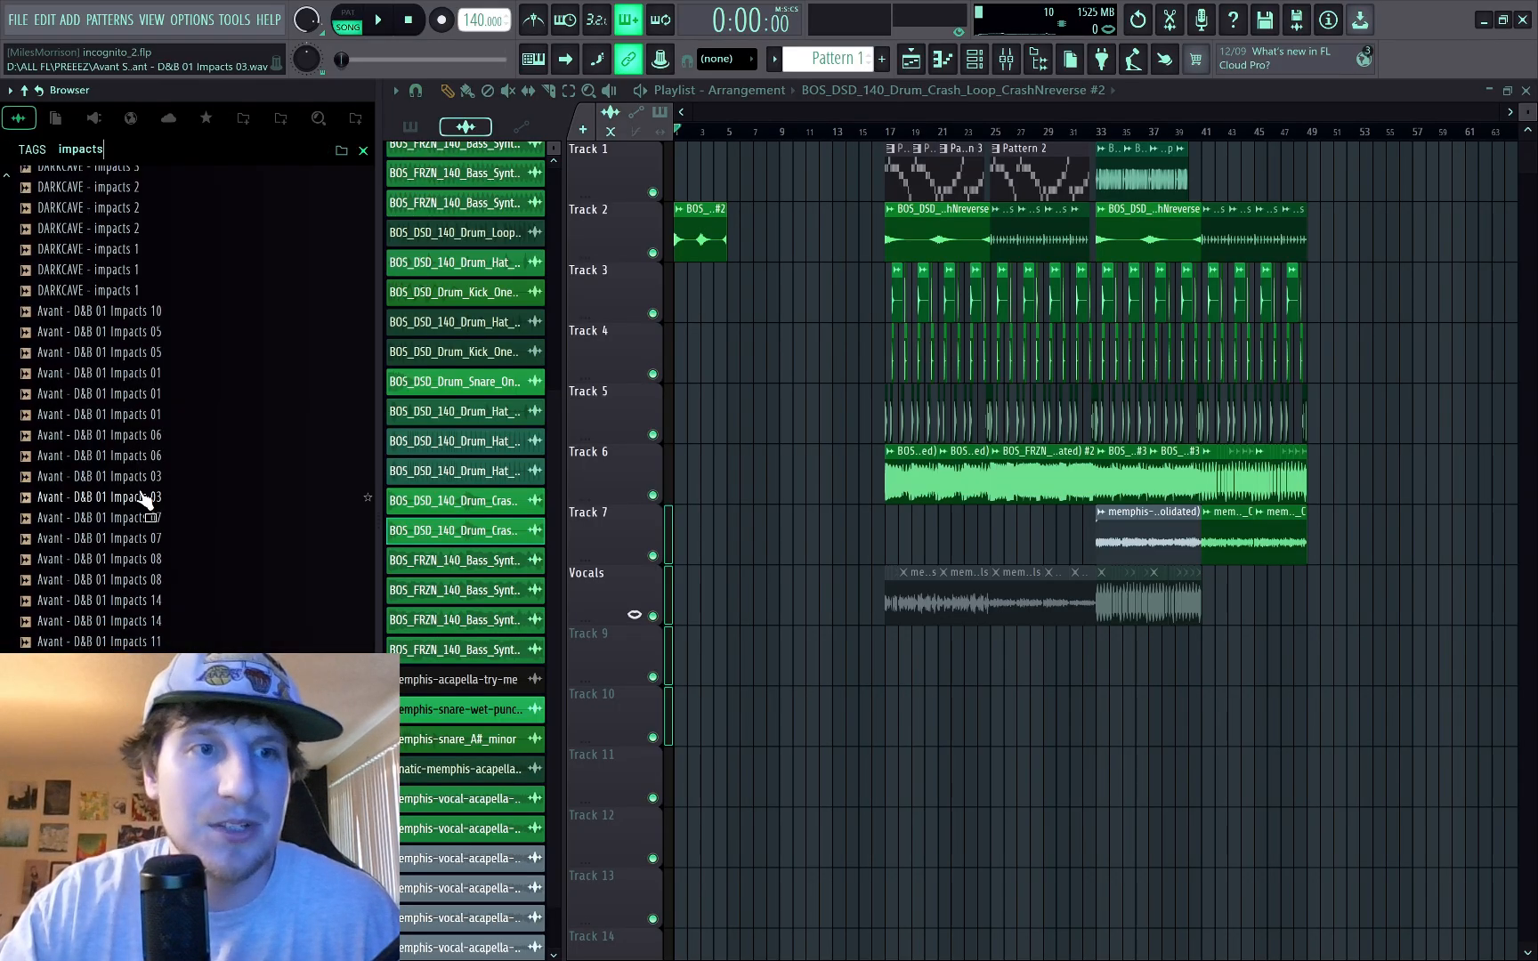
{"action": "scroll", "coordinate": [169, 412], "scroll_direction": "up", "scroll_amount": 10}
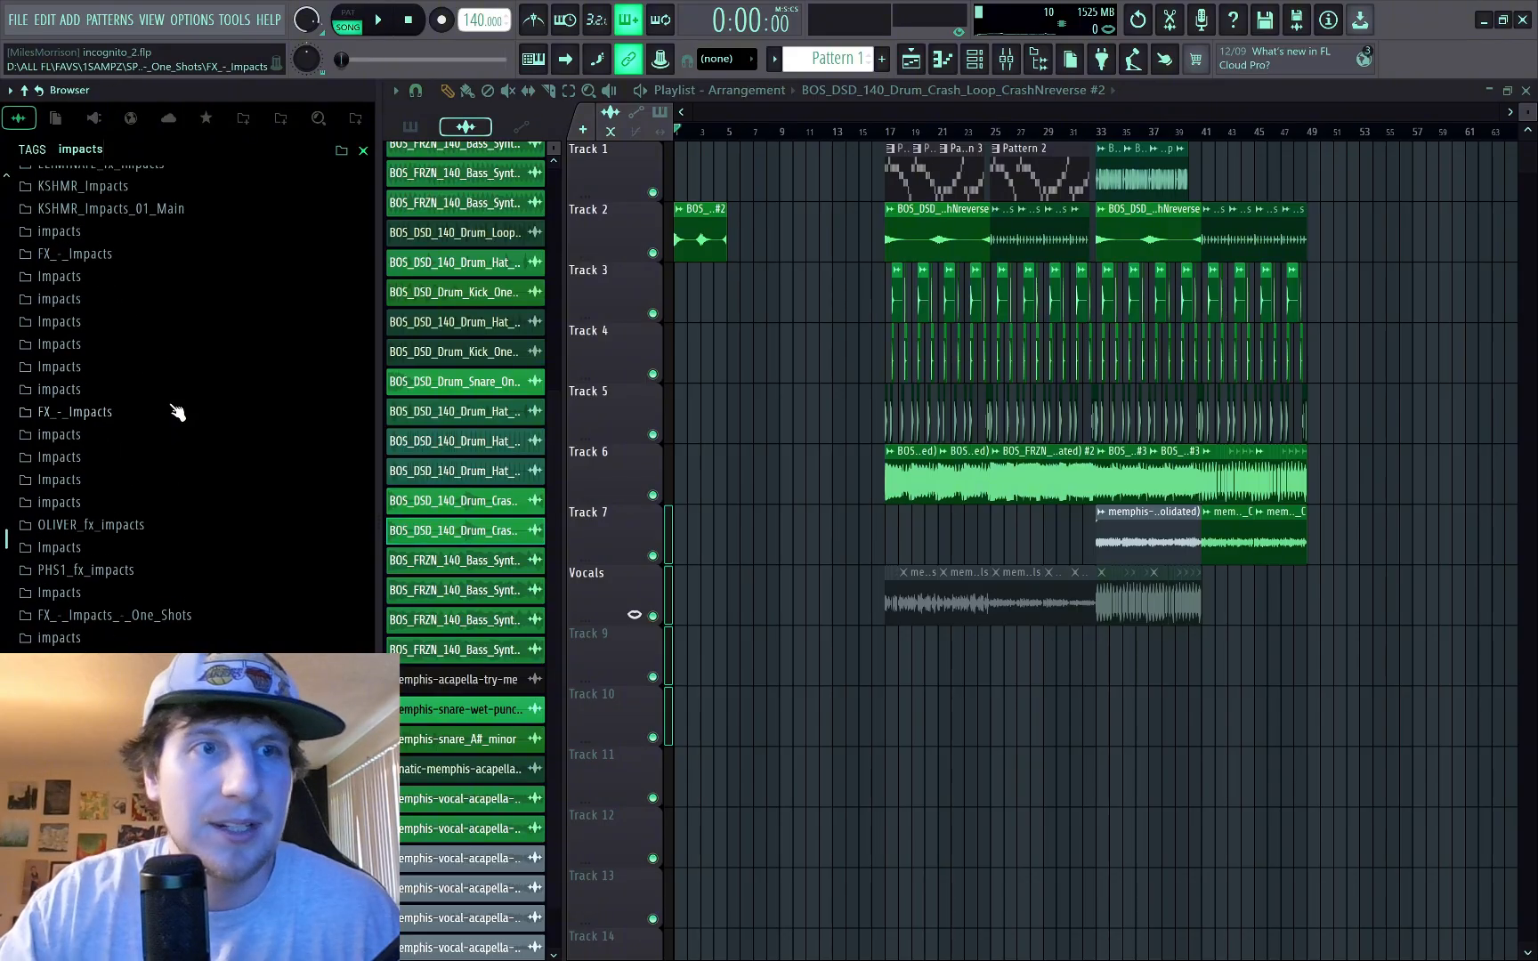
{"action": "scroll", "coordinate": [178, 412], "scroll_direction": "up", "scroll_amount": 10}
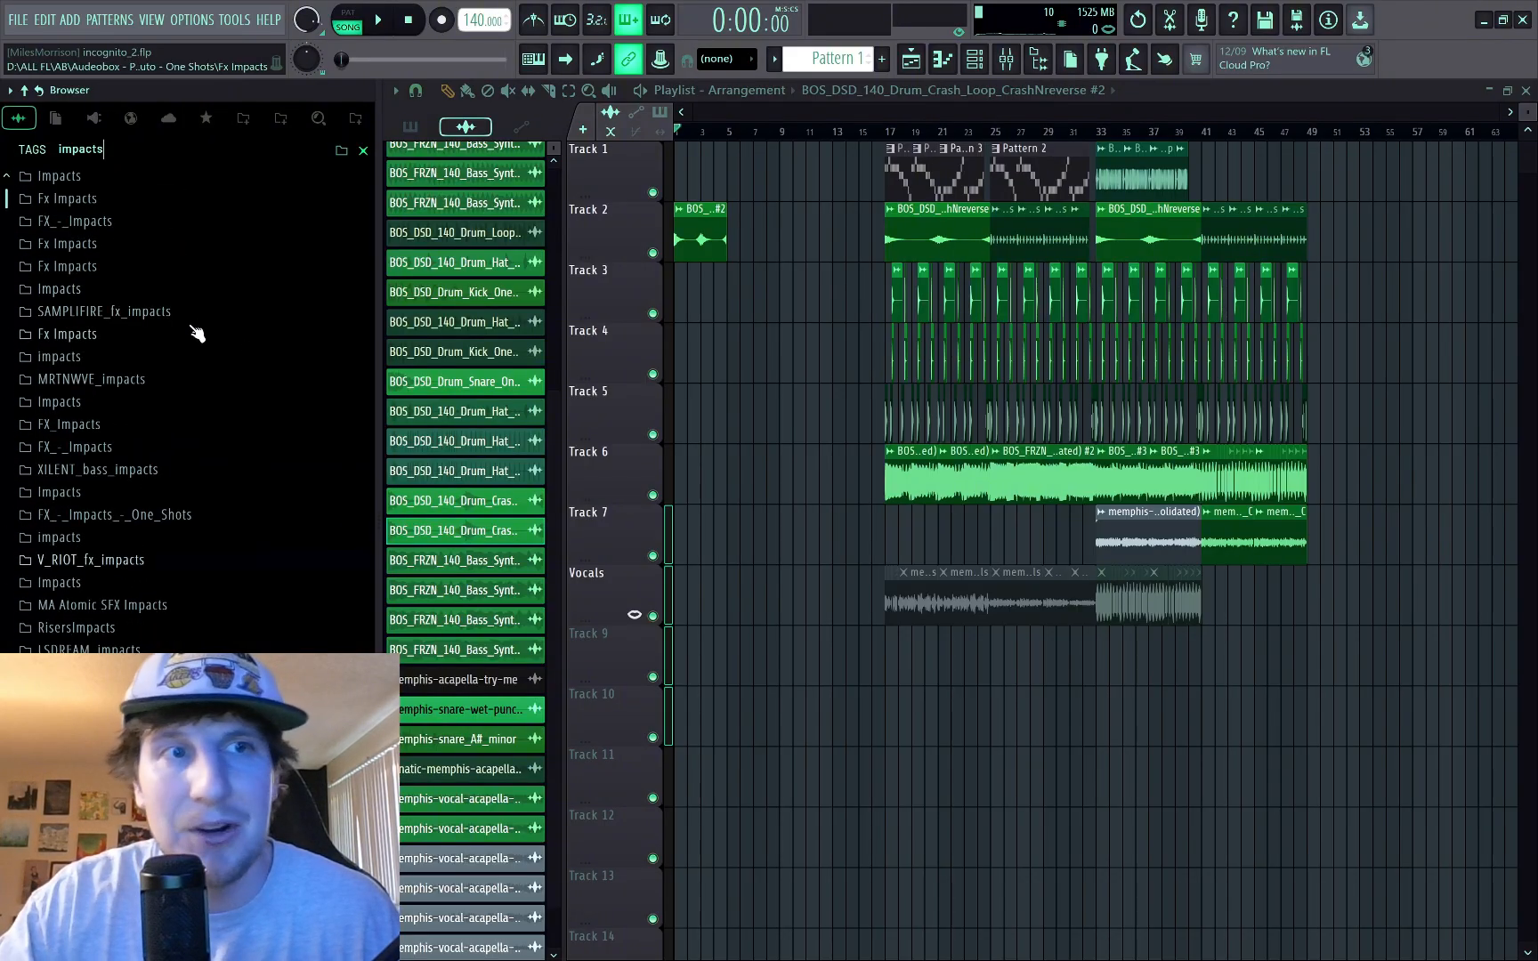
{"action": "left_click", "coordinate": [135, 266]}
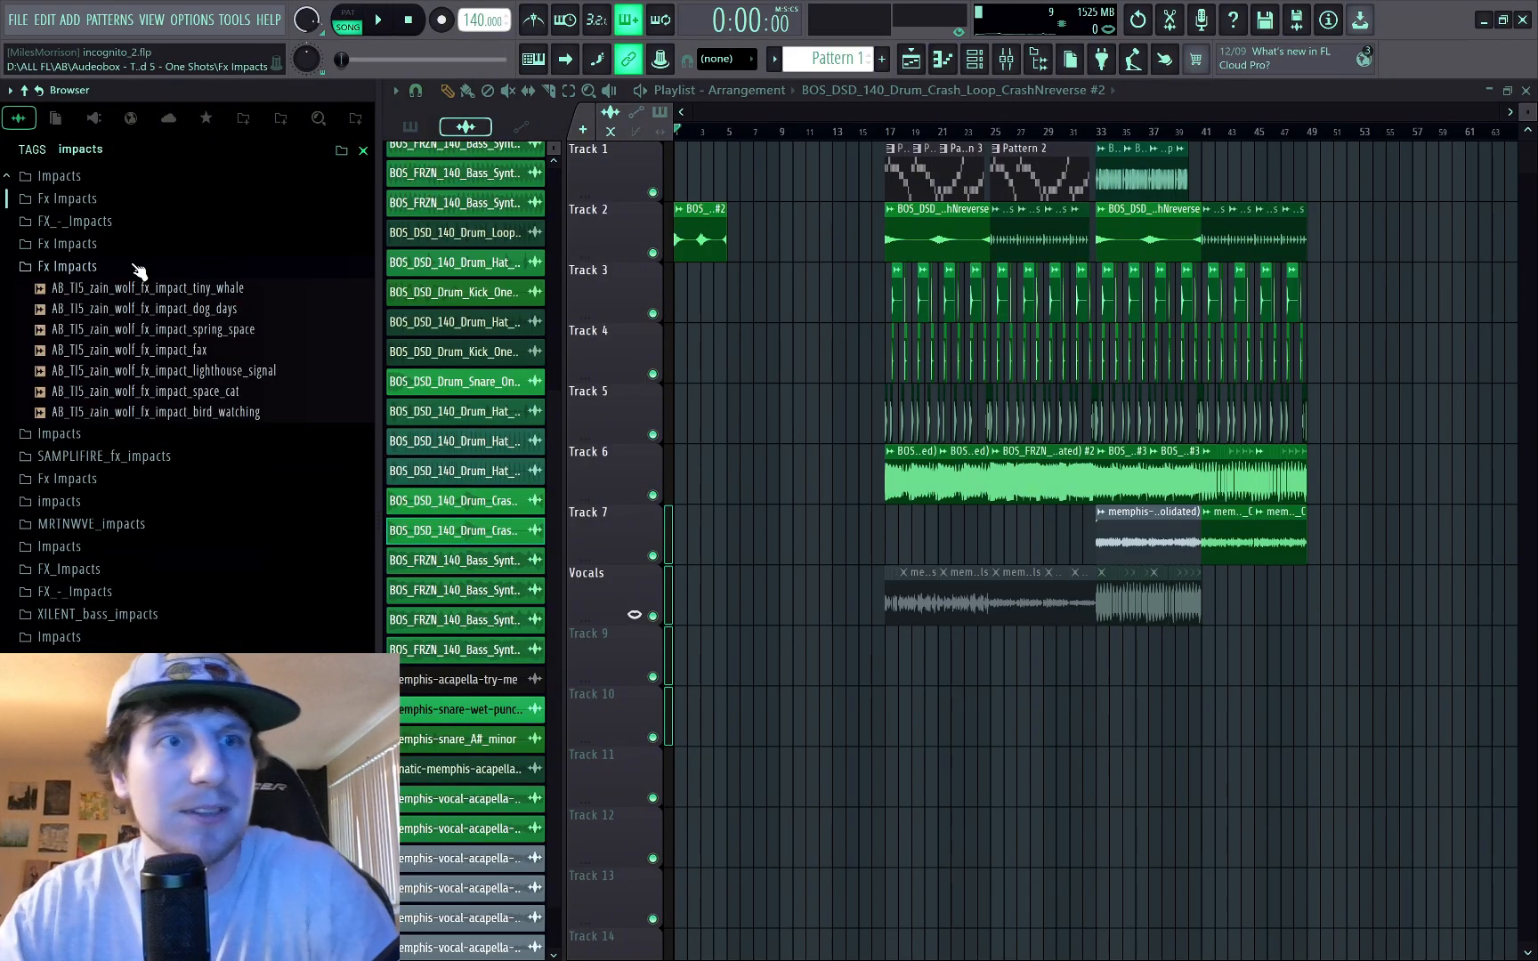
{"action": "left_click", "coordinate": [89, 311]}
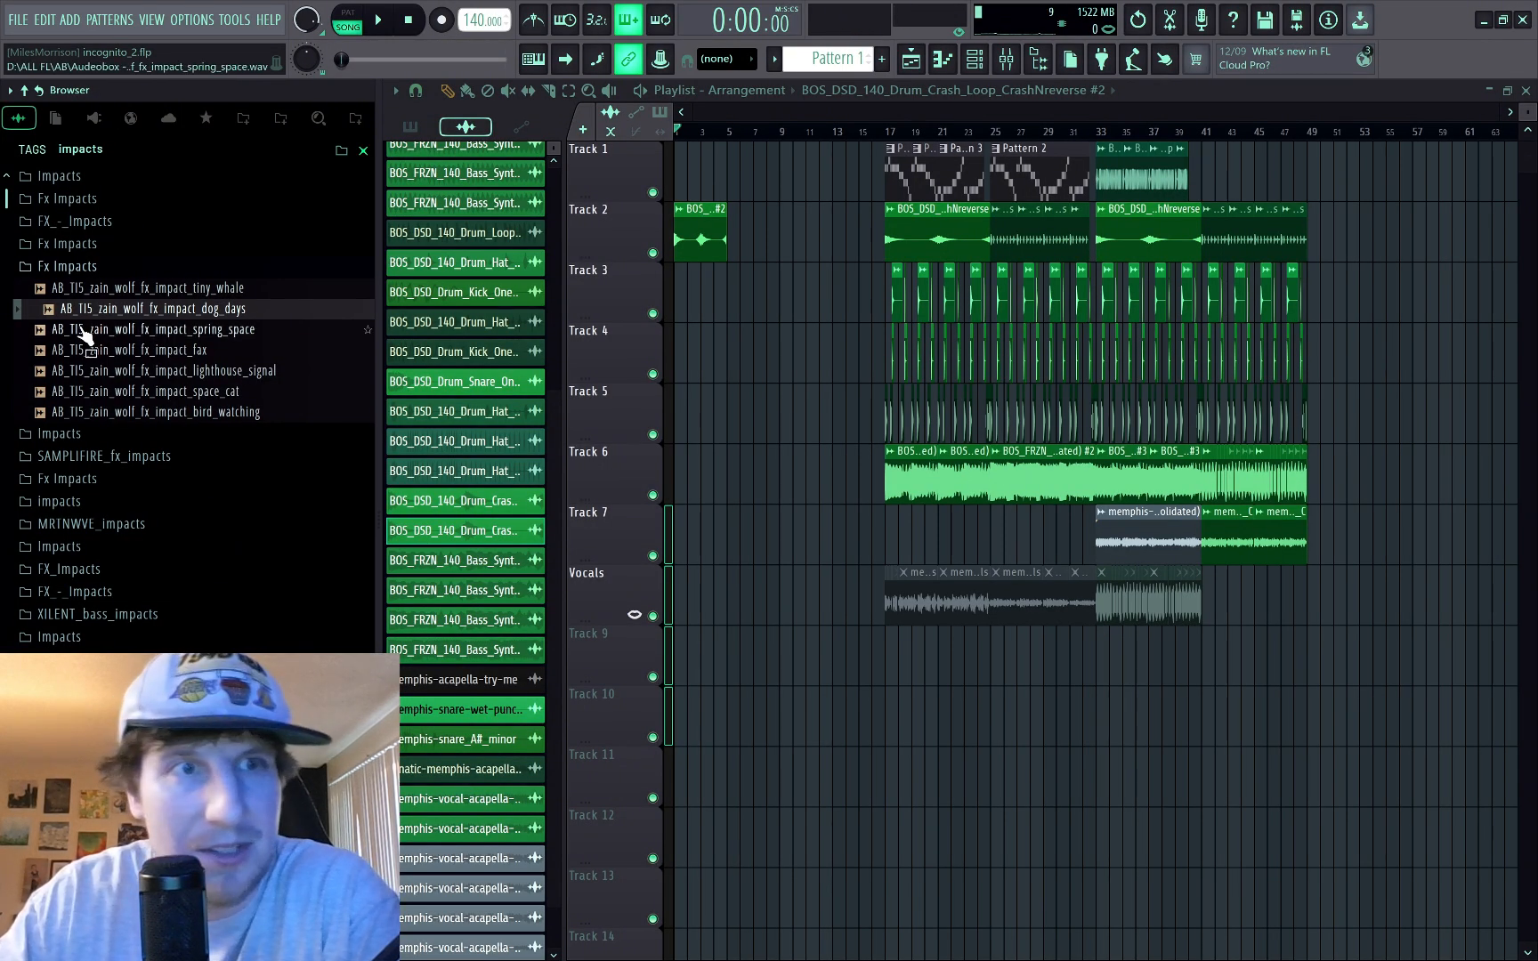
{"action": "left_click", "coordinate": [83, 329]}
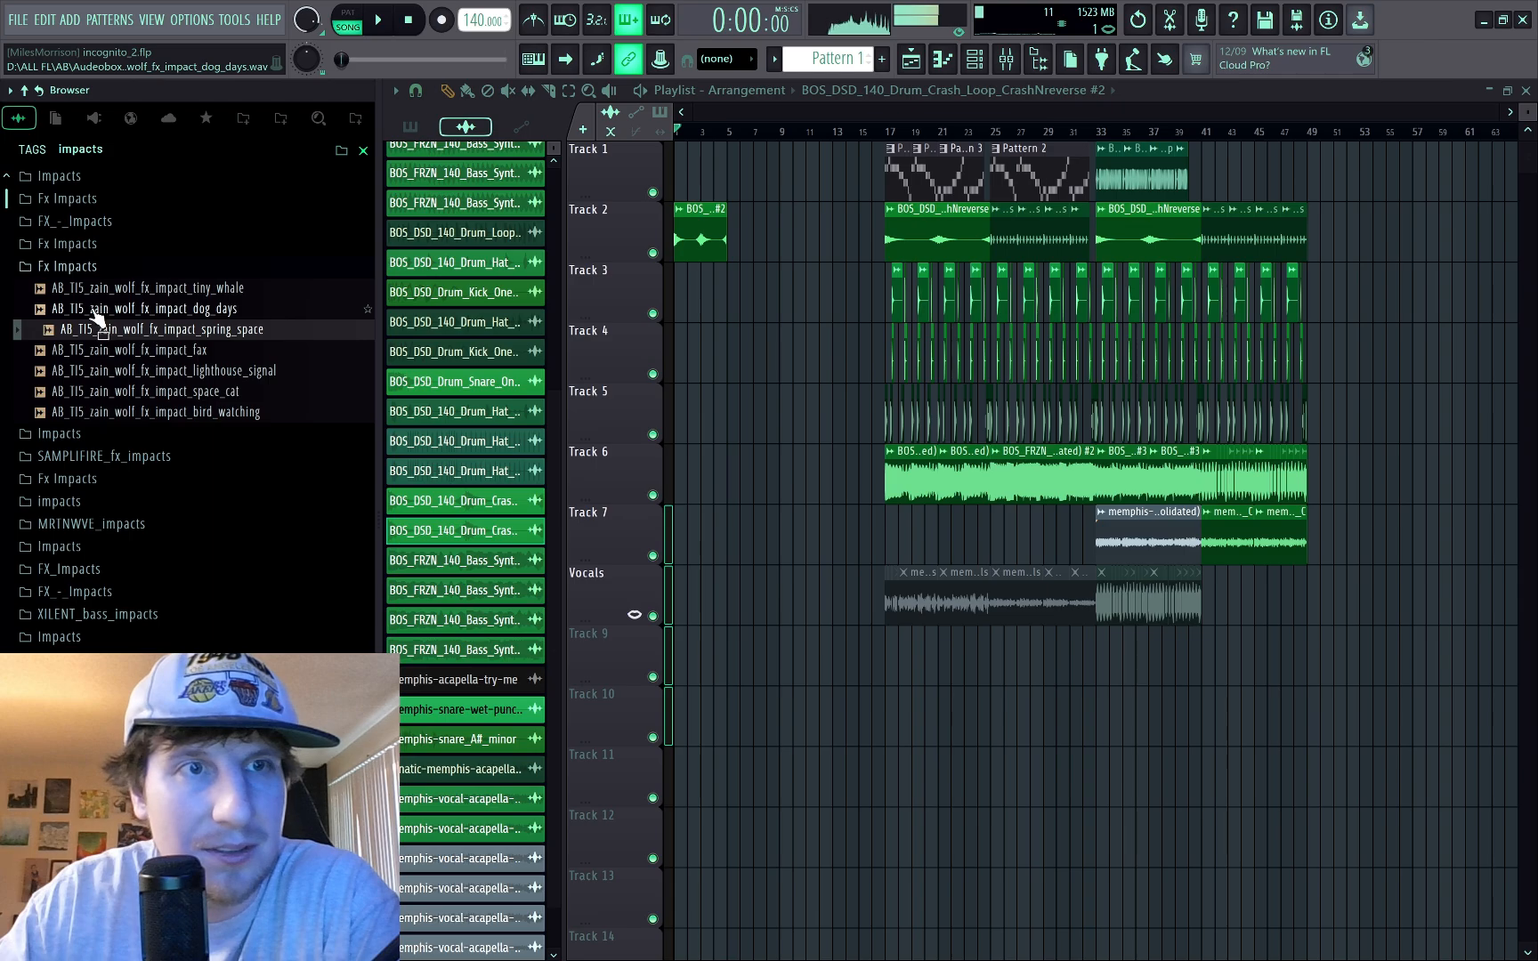
{"action": "left_click", "coordinate": [103, 290]}
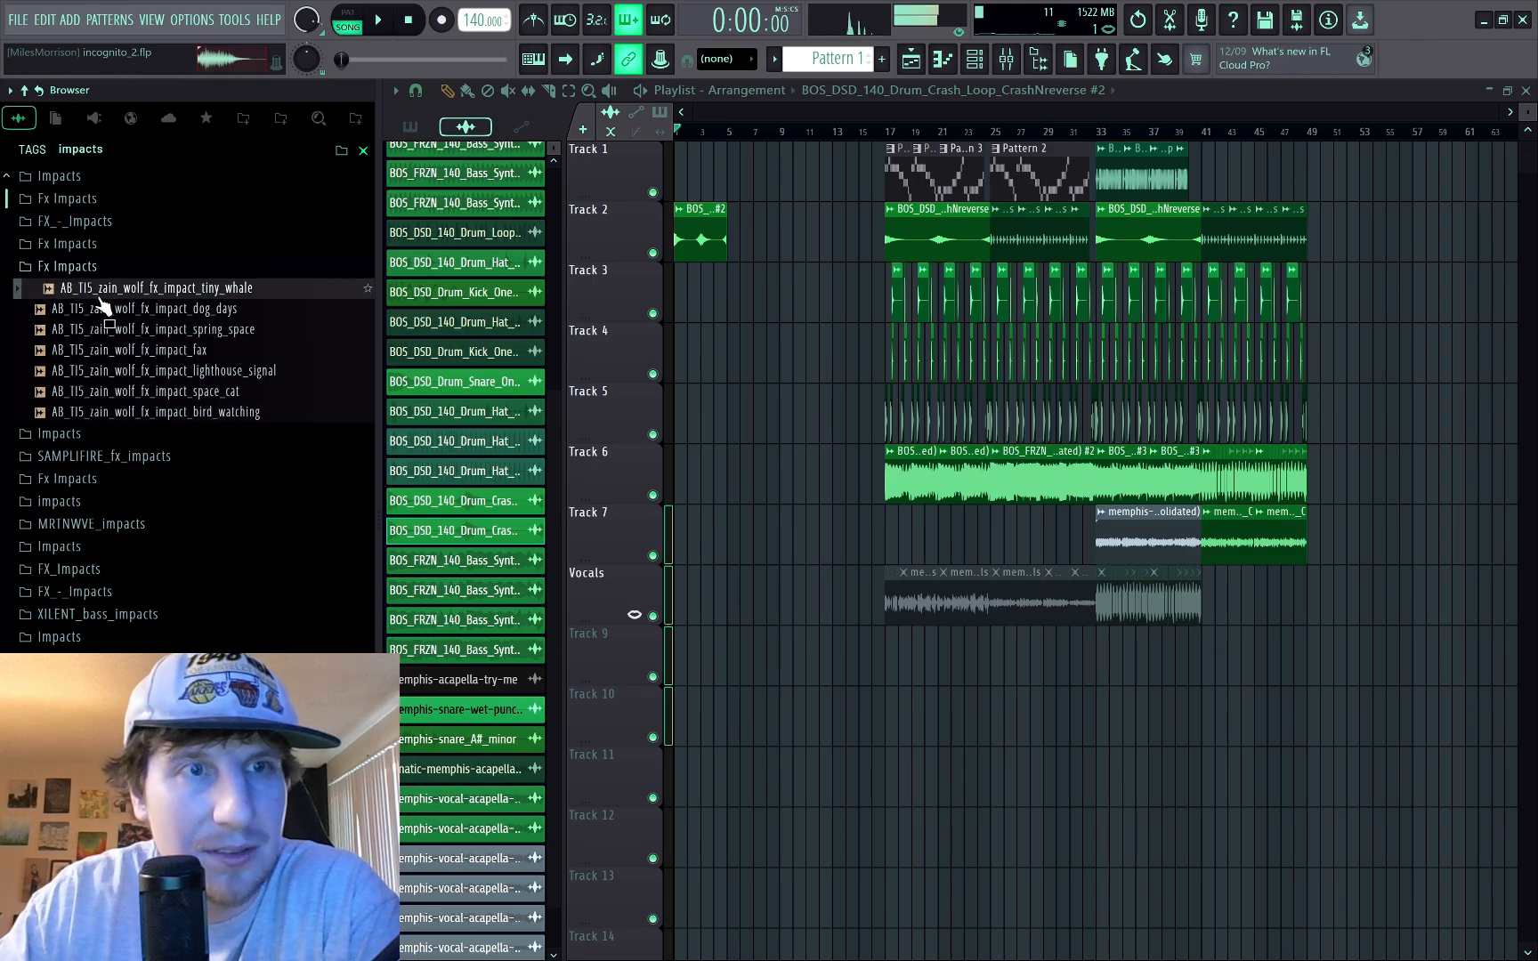
{"action": "left_click", "coordinate": [86, 350]}
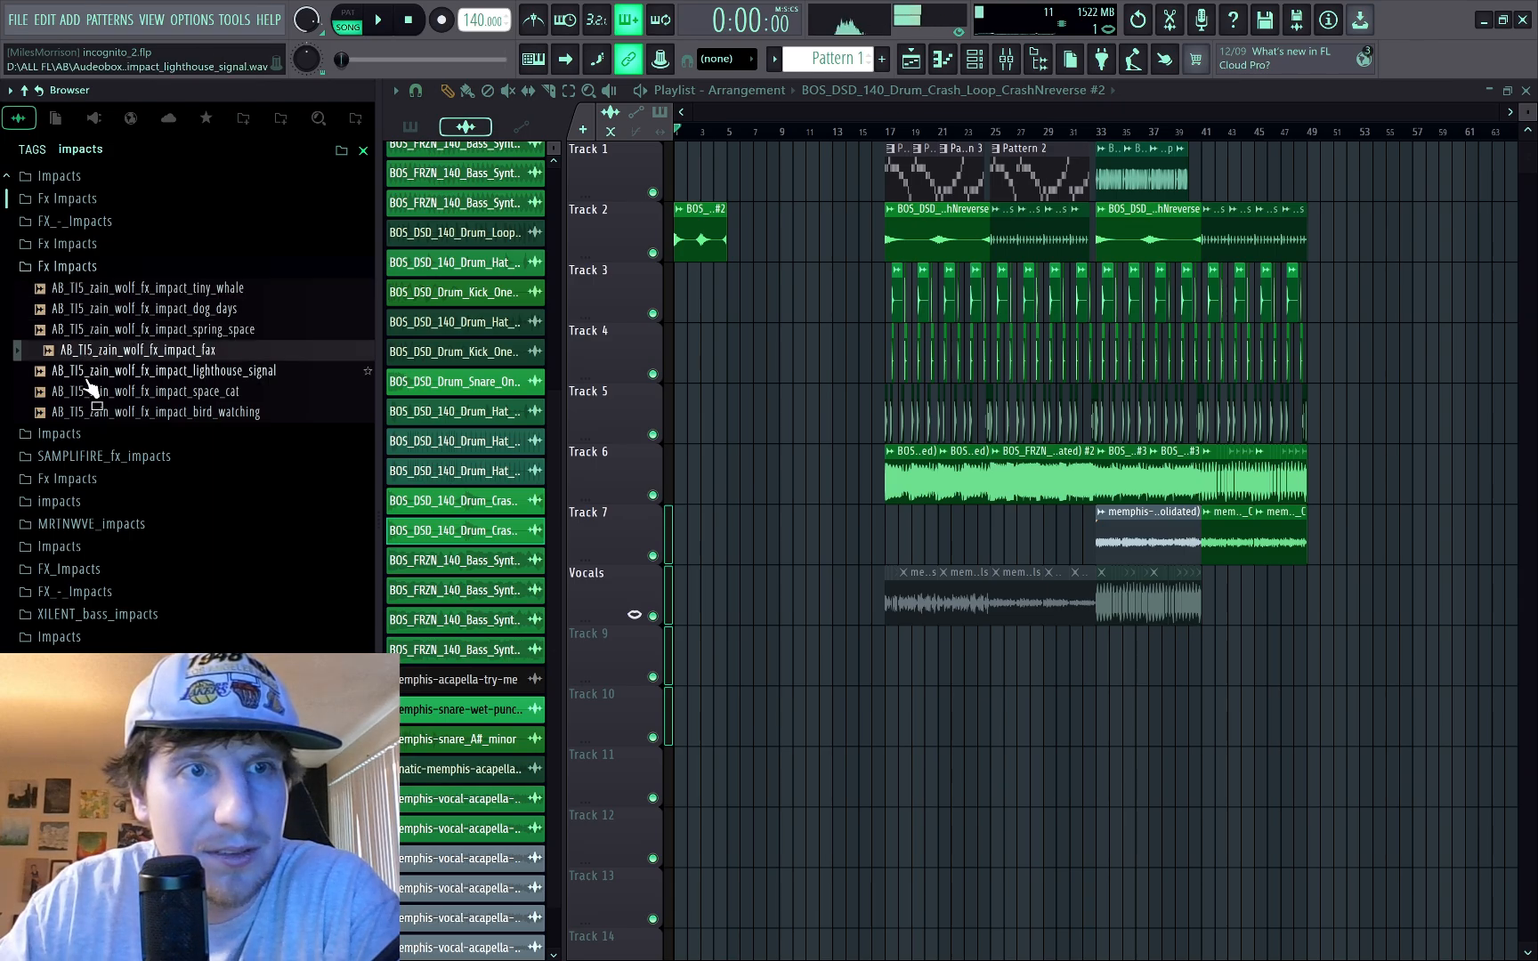
Step: Place the fax impact sample on Track 3 with snapping at 1/2 beat, and shift the clip to start at 2:09
{"action": "left_click_drag", "start_coordinate": [113, 356], "coordinate": [694, 310]}
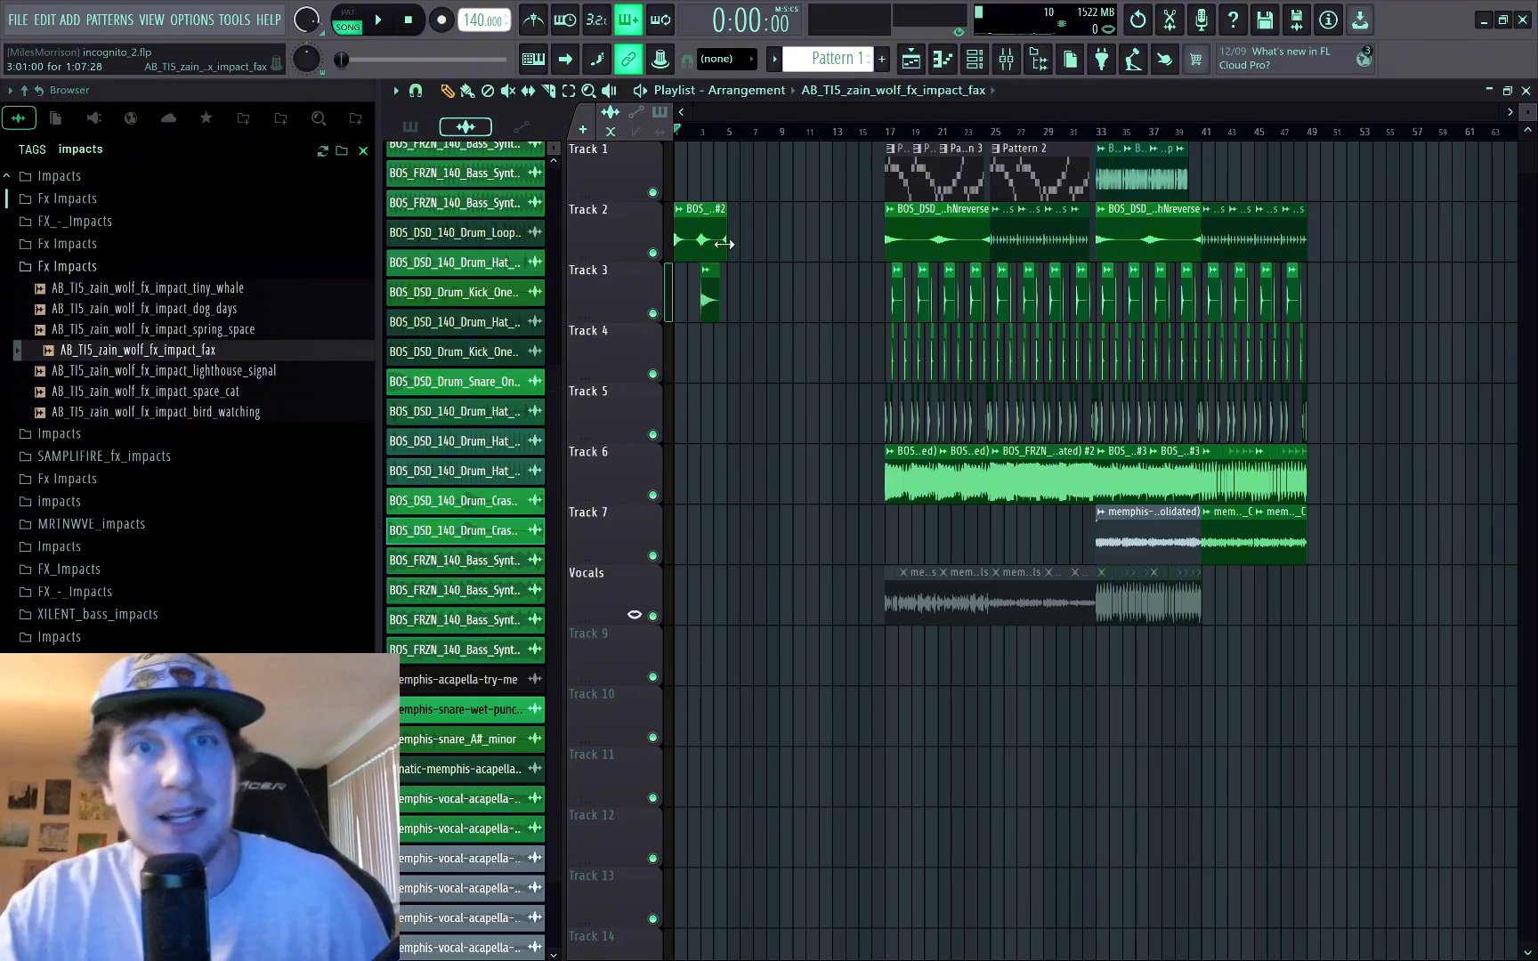
{"action": "left_click", "coordinate": [416, 90]}
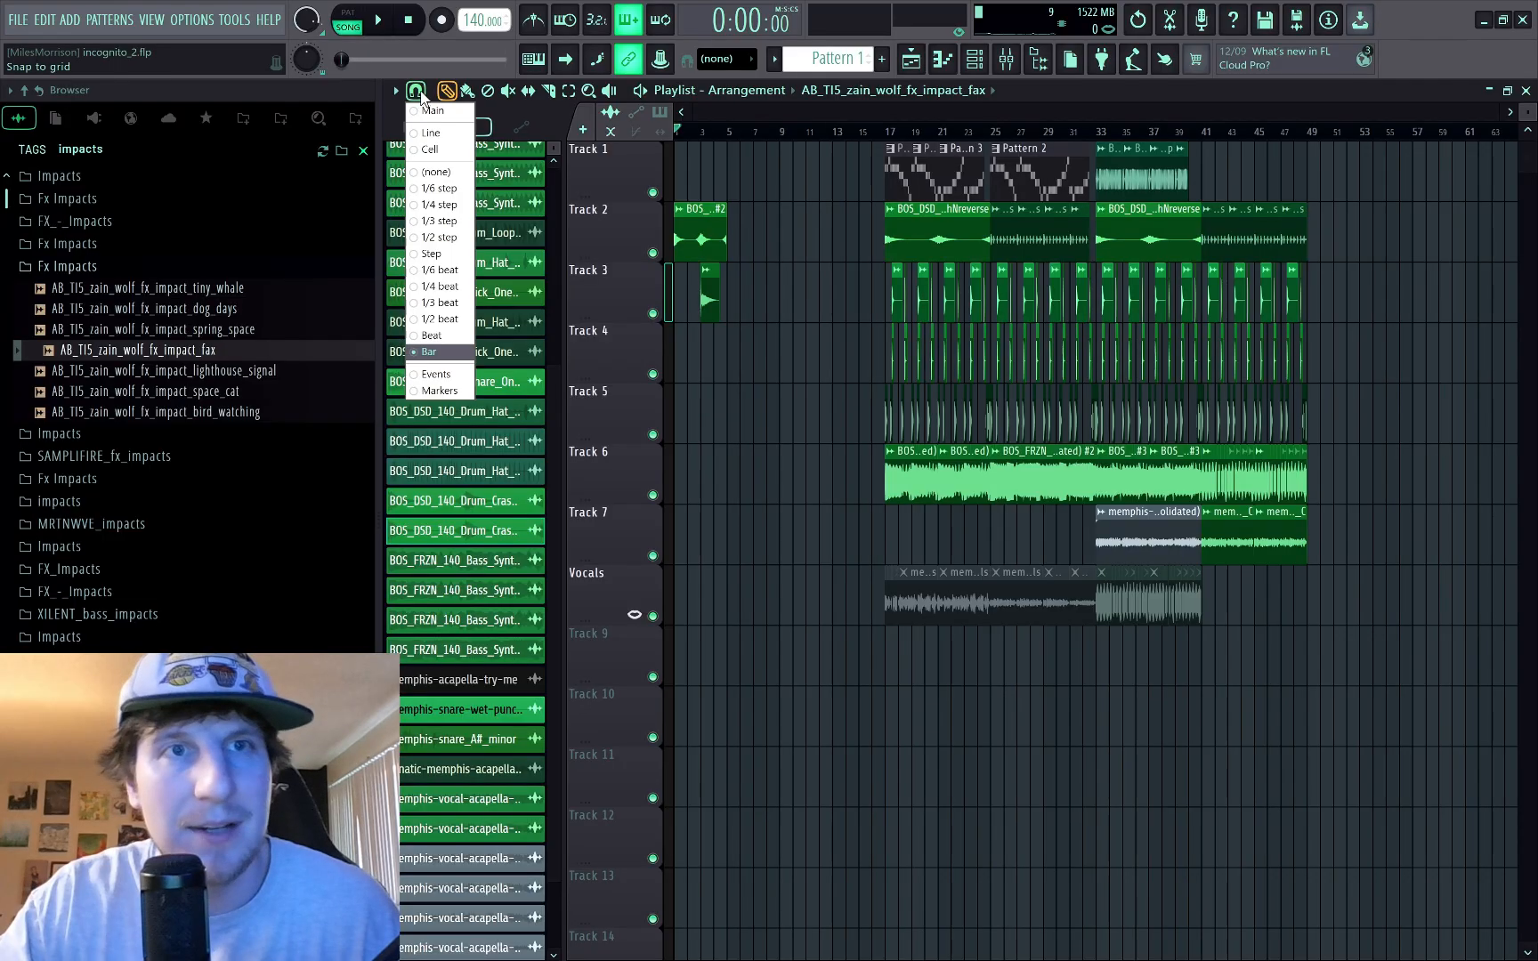
{"action": "left_click", "coordinate": [443, 318]}
{"action": "scroll", "coordinate": [721, 302], "scroll_direction": "up", "scroll_amount": 5}
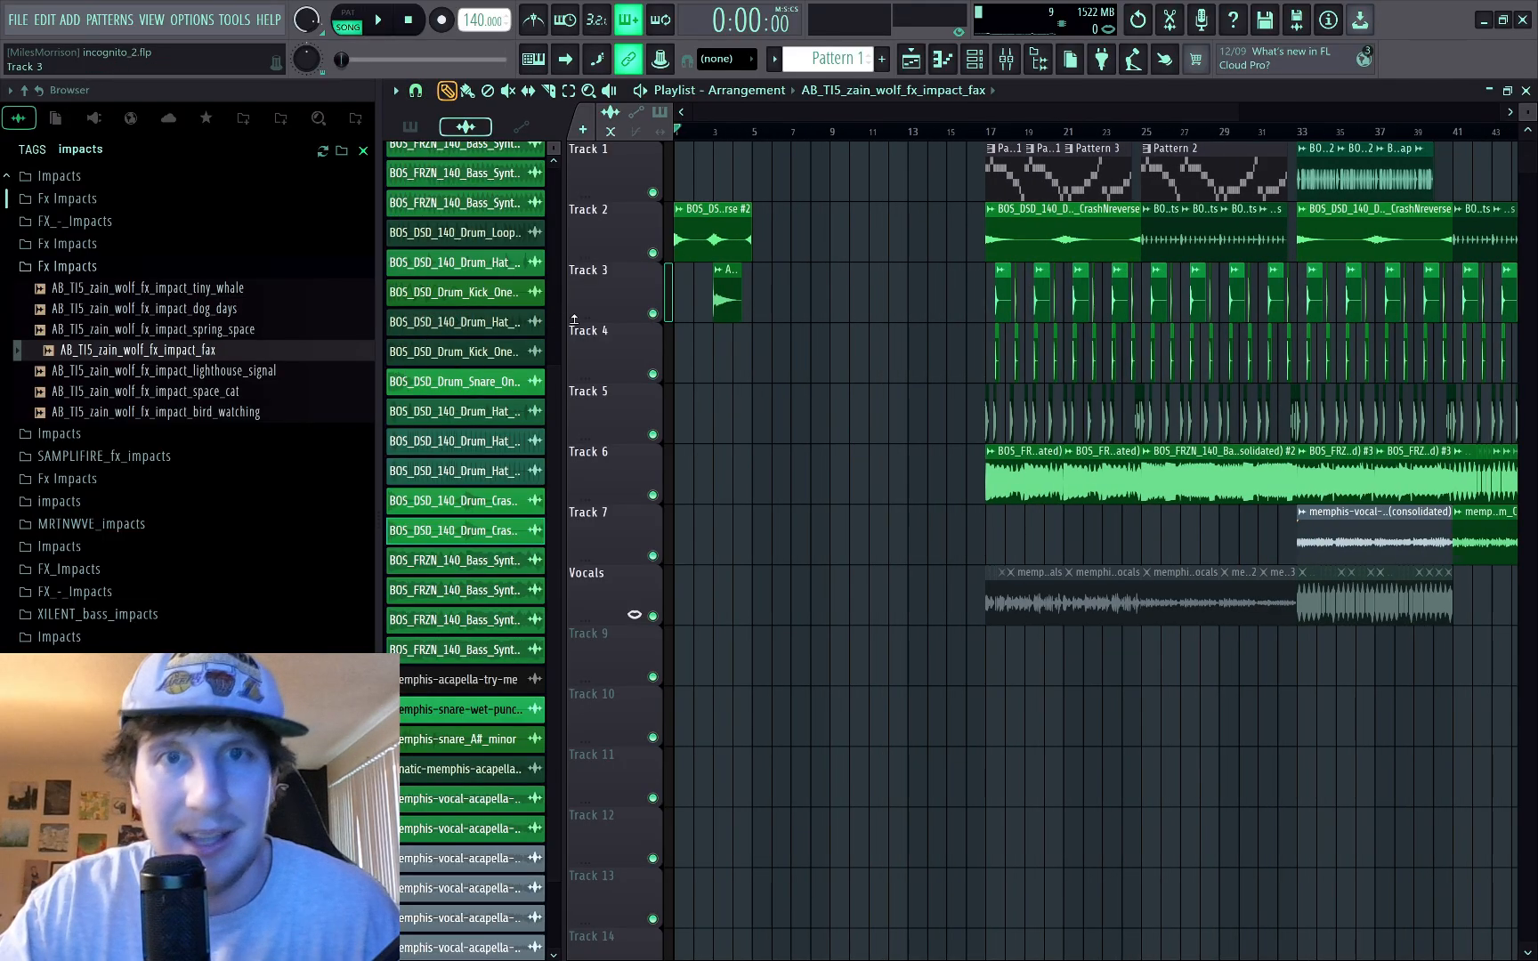
{"action": "left_click_drag", "start_coordinate": [829, 303], "coordinate": [797, 309]}
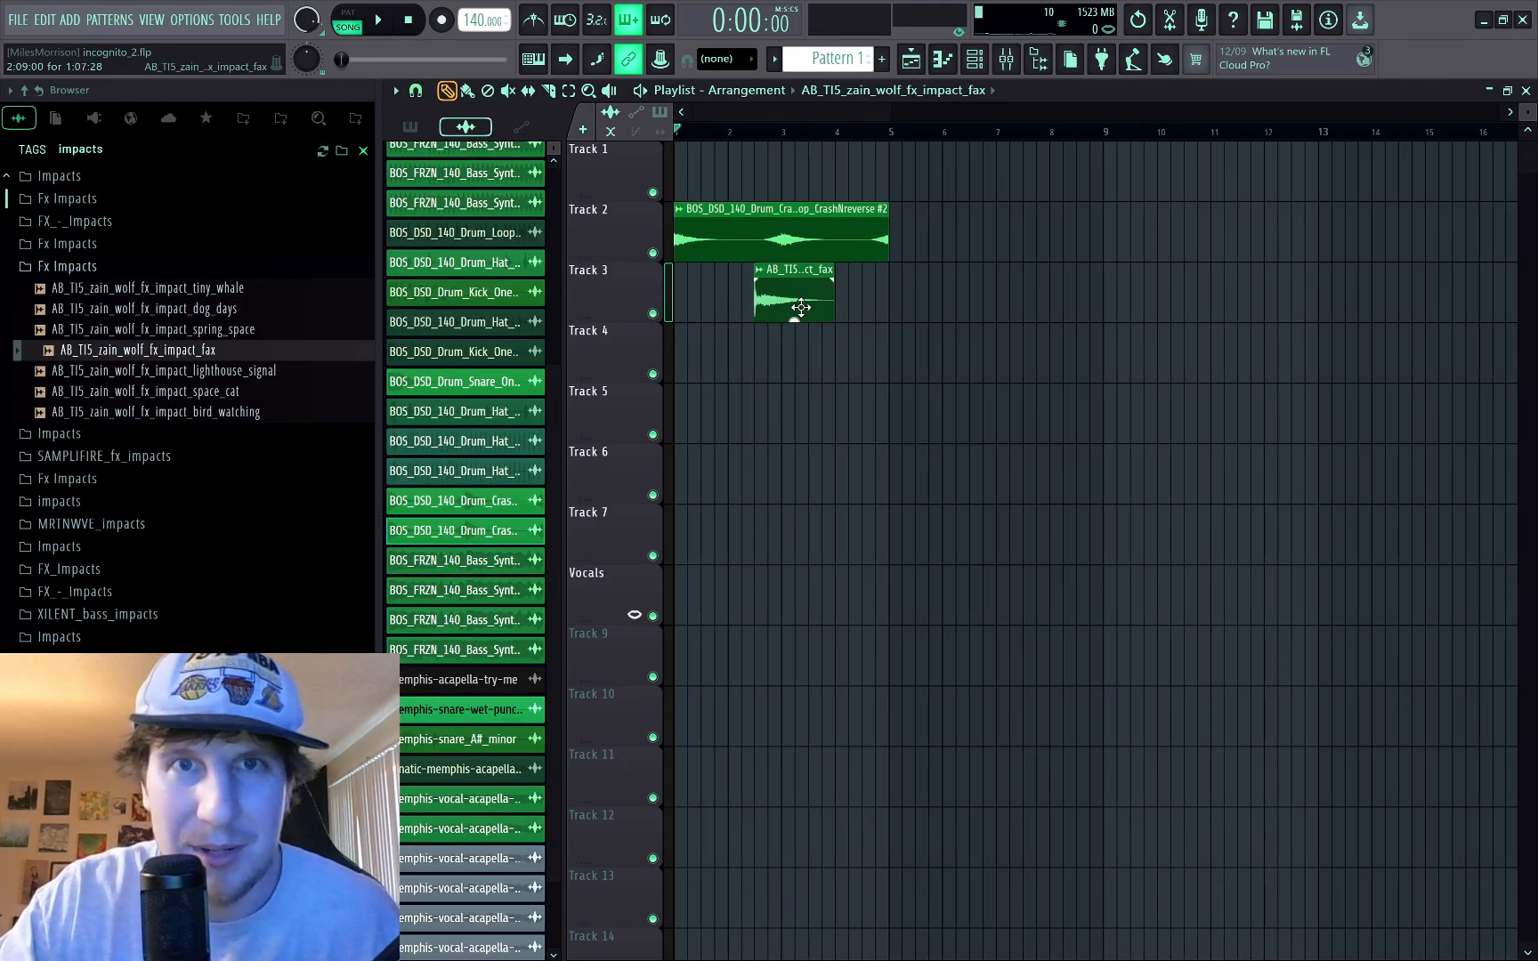
Step: Audition the intro and move the fax impact on Track 3 to 2:15, just ahead of the crash swell
{"action": "key", "text": "space"}
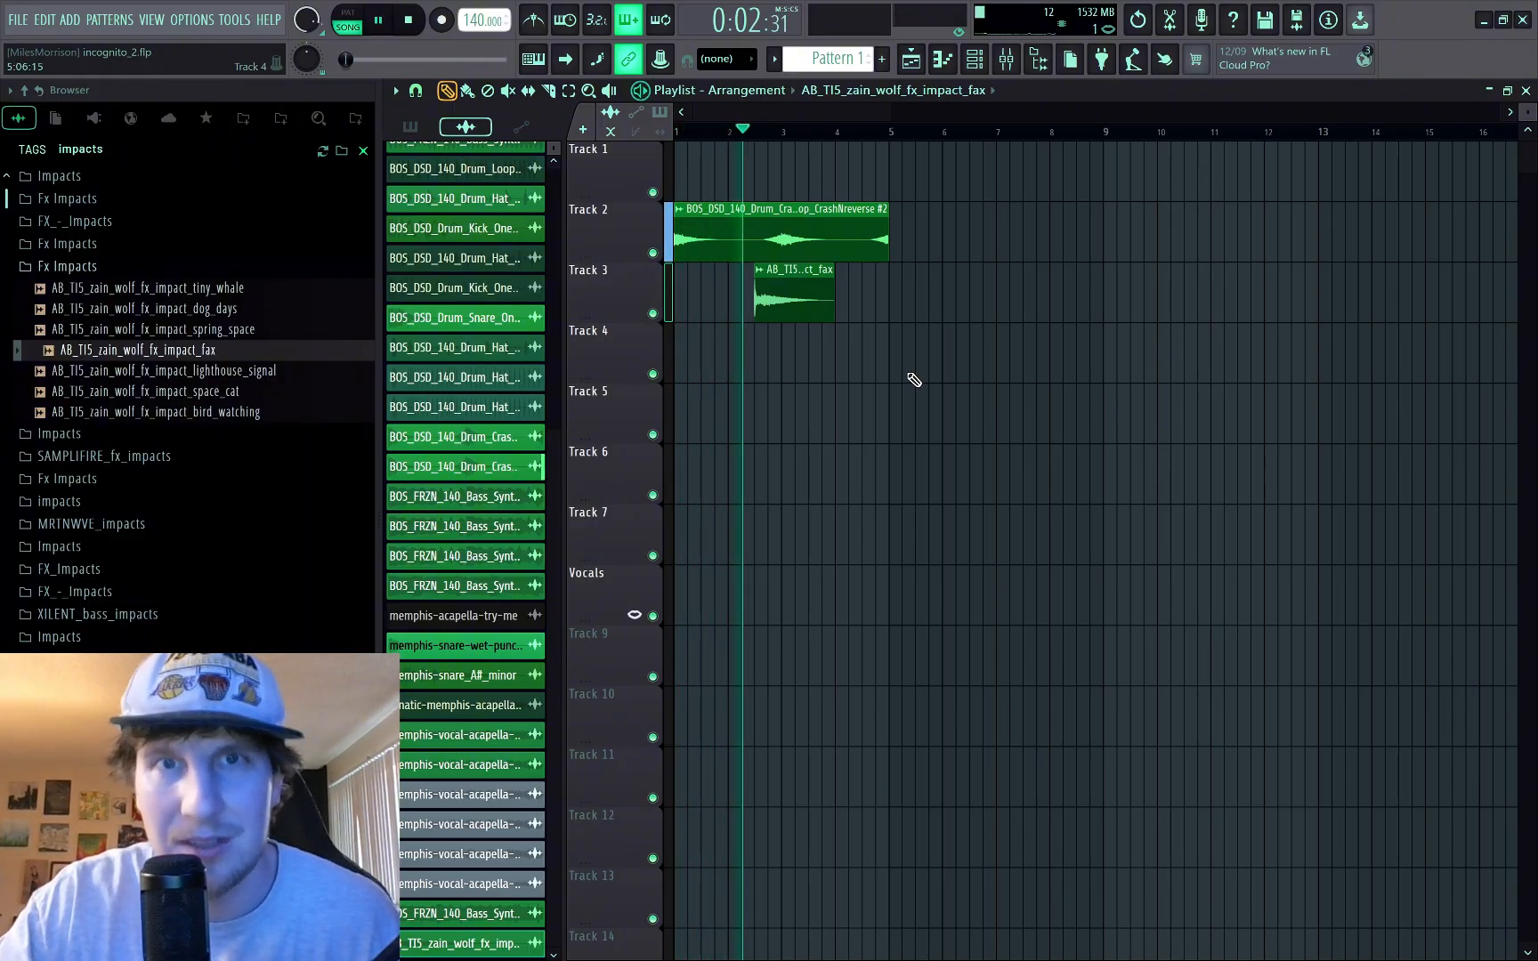
{"action": "key", "text": "space"}
{"action": "left_click_drag", "start_coordinate": [790, 301], "coordinate": [801, 313]}
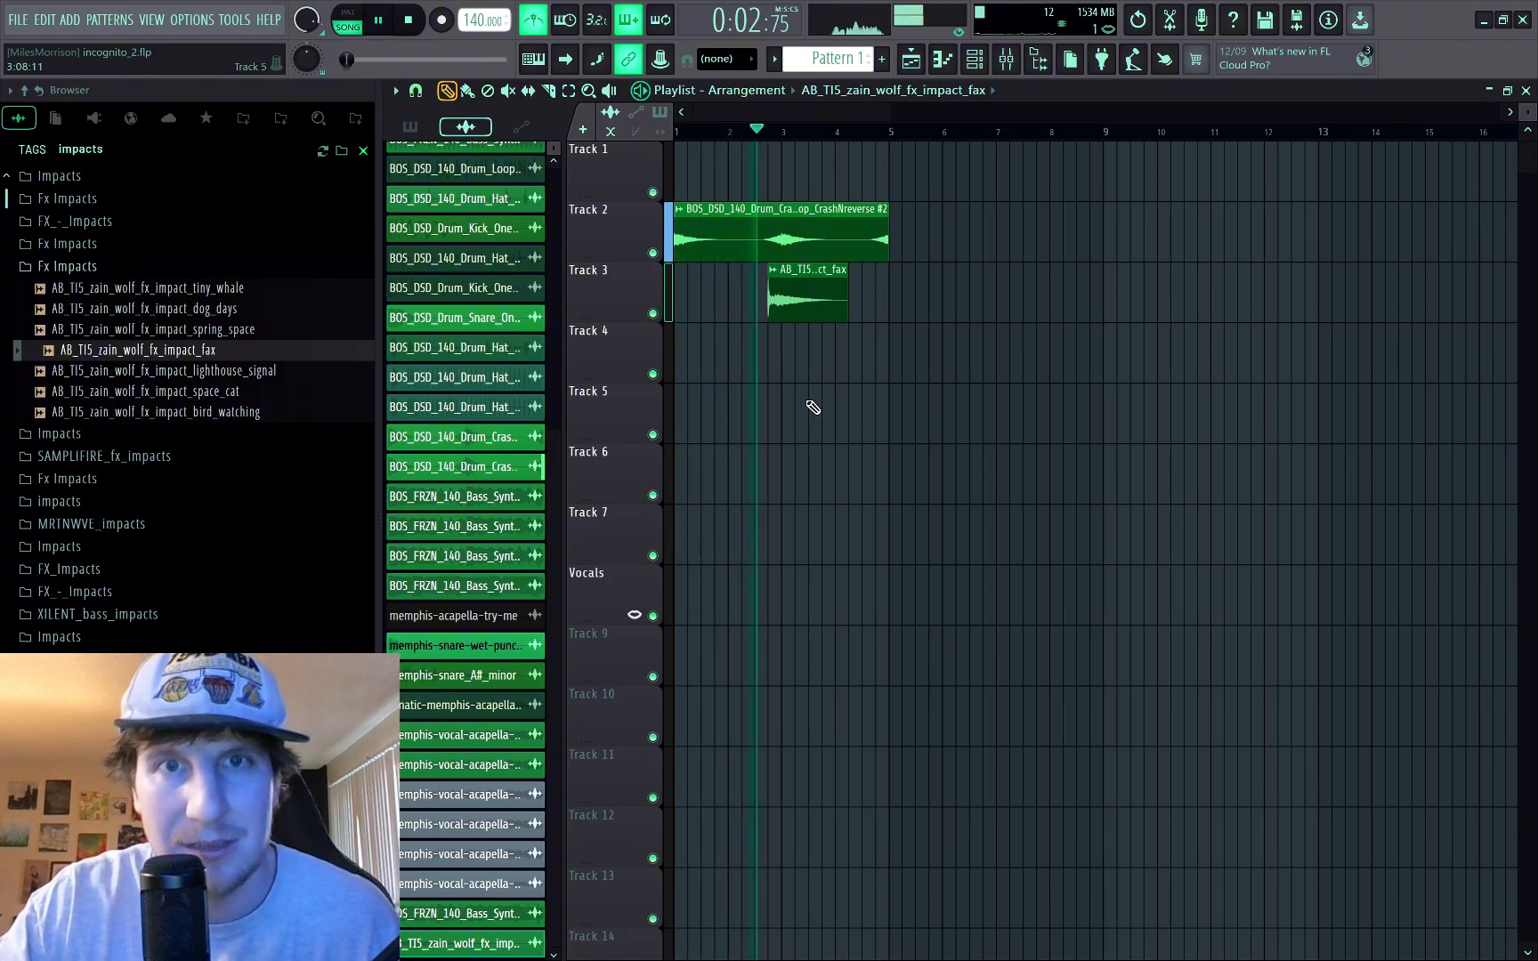
{"action": "key", "text": "space"}
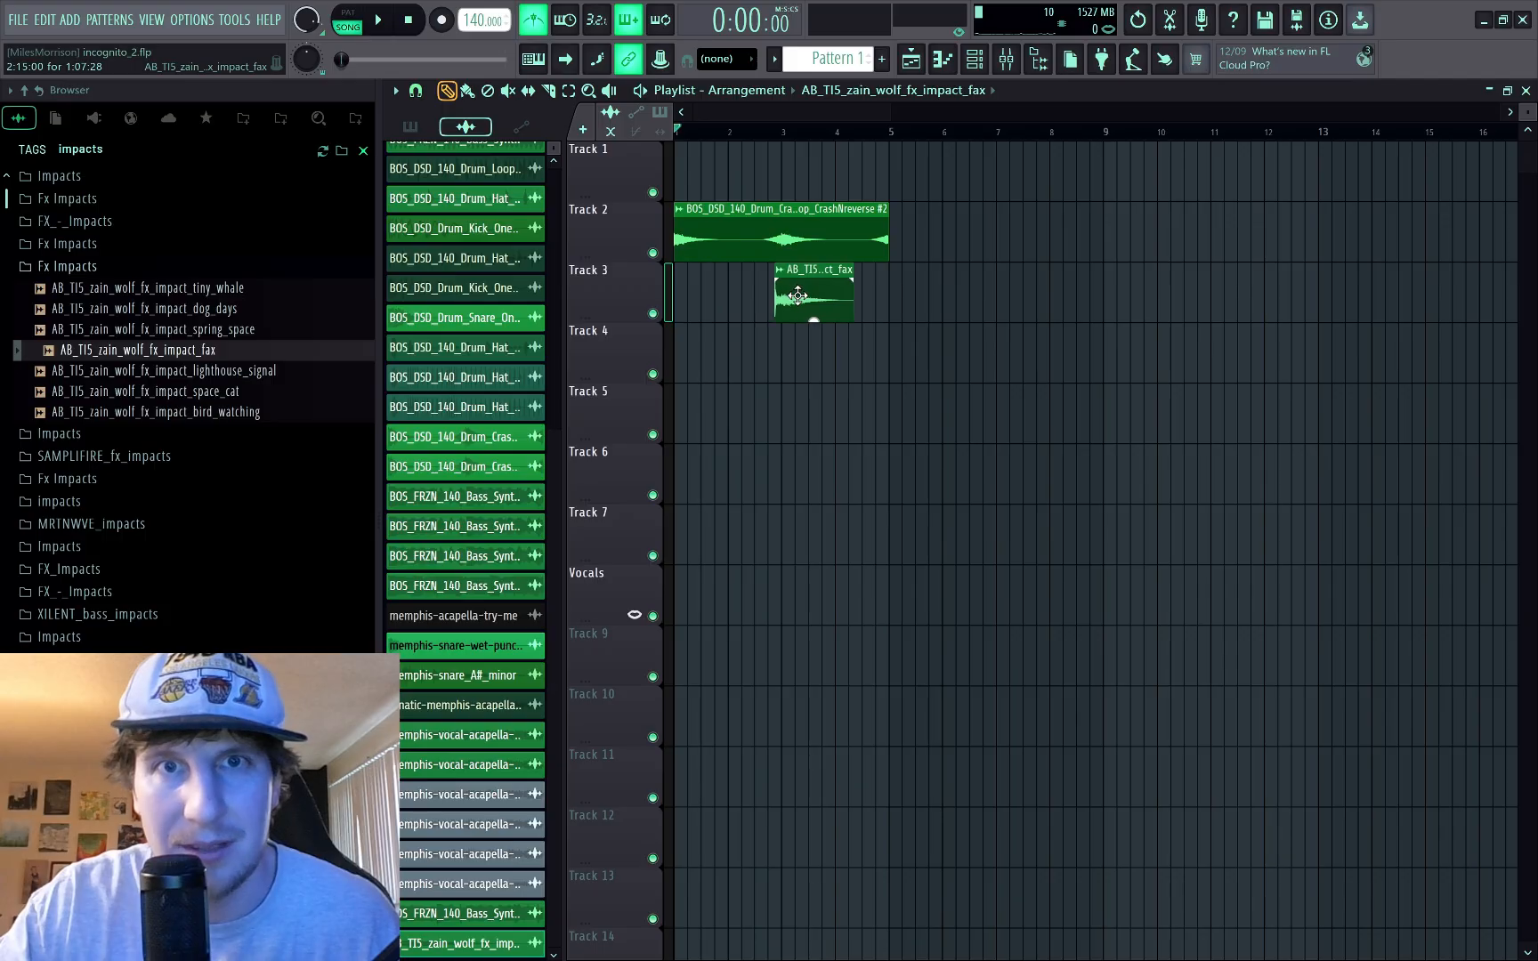
{"action": "left_click", "coordinate": [755, 130]}
{"action": "key", "text": "space"}
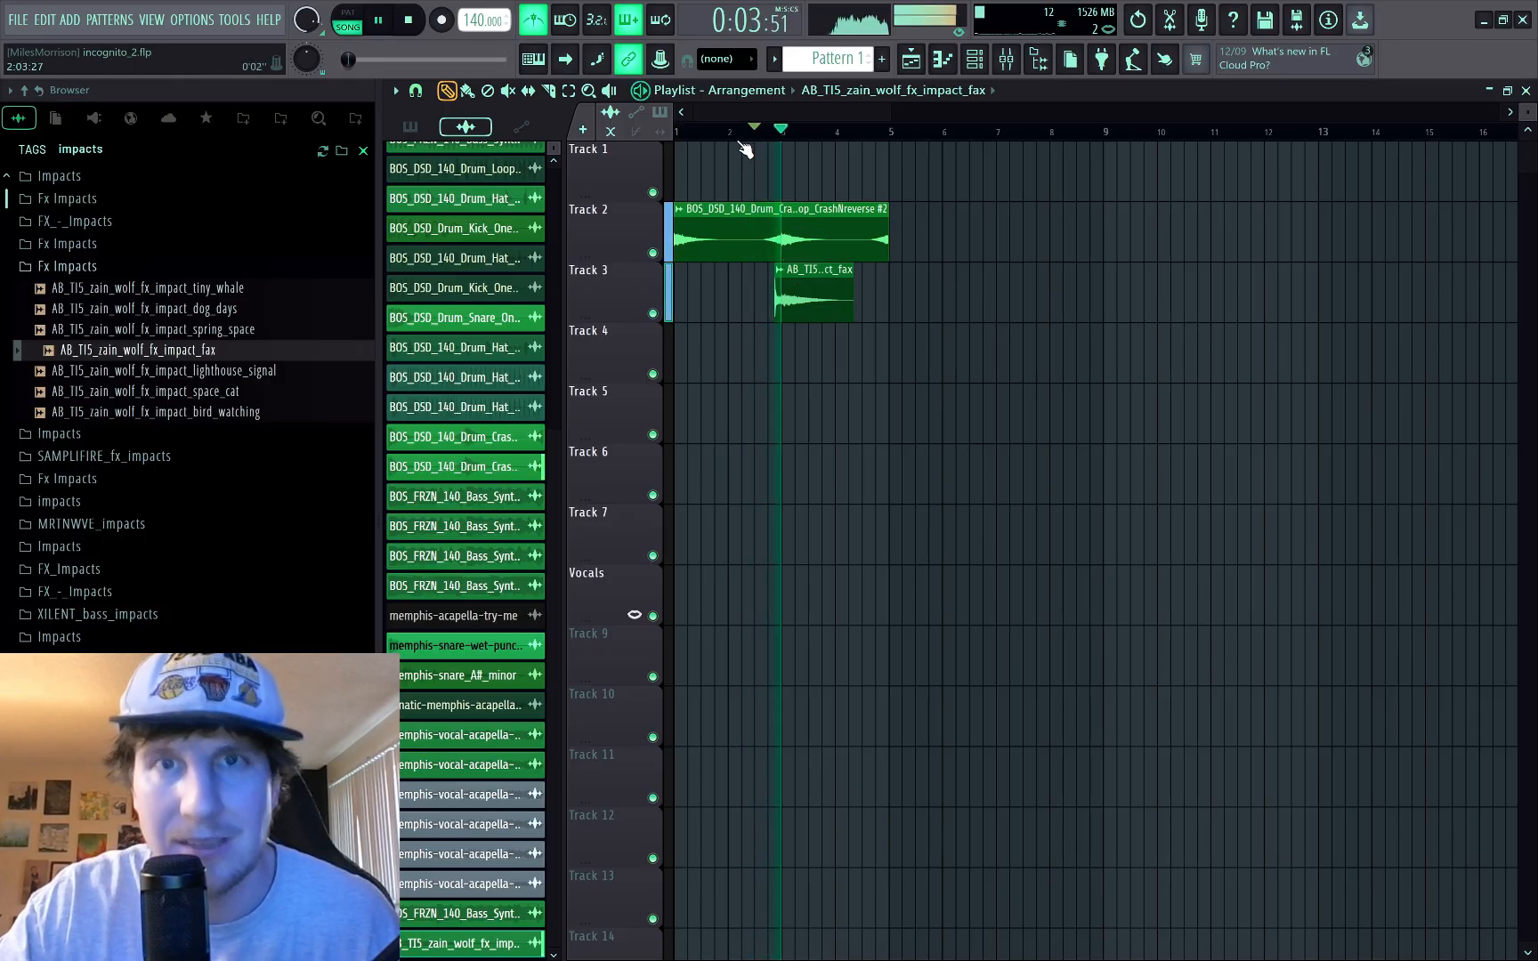
{"action": "key", "text": "space"}
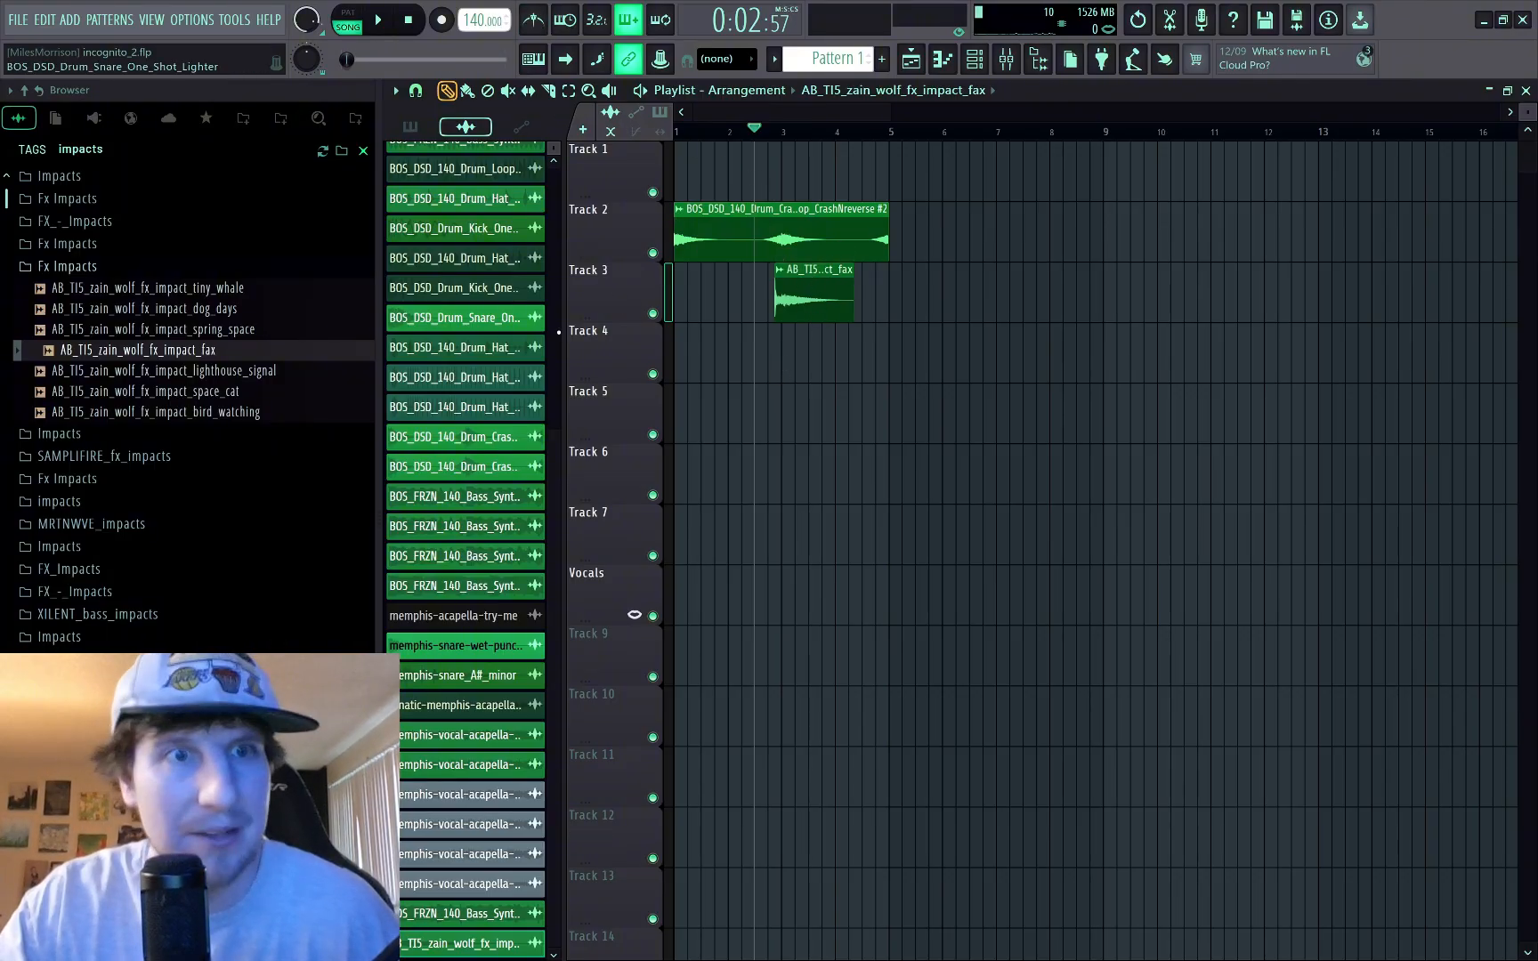
Step: Audition the space_cat impact and place the dog_days impact sample on Track 1 at bar 1
{"action": "left_click", "coordinate": [231, 397]}
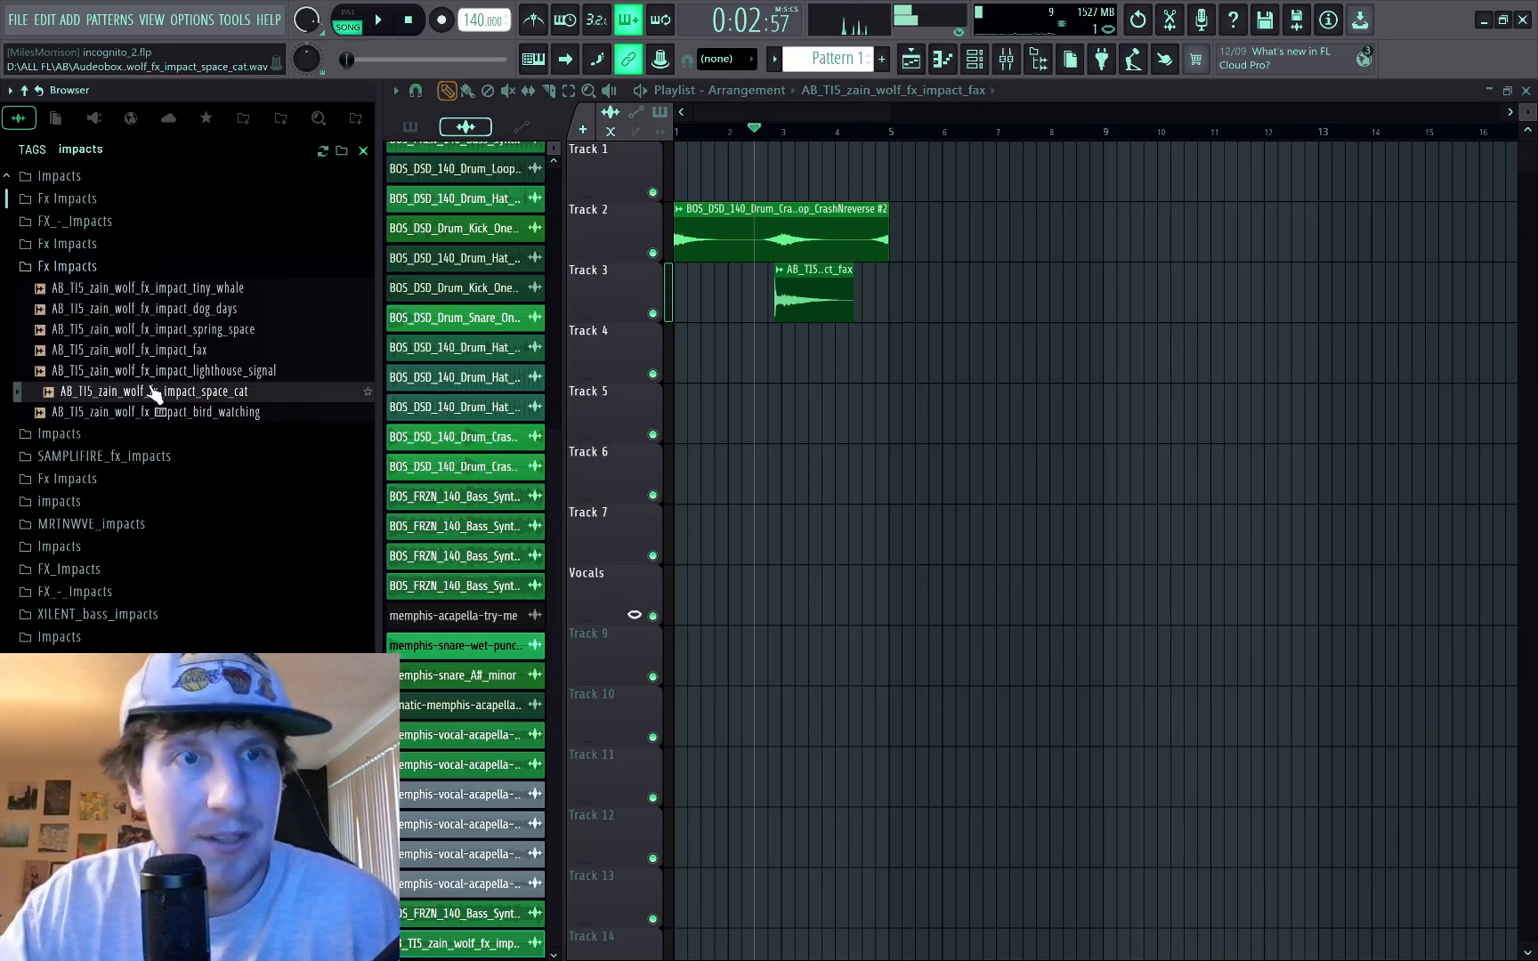
{"action": "left_click_drag", "start_coordinate": [100, 285], "coordinate": [690, 169]}
{"action": "left_click", "coordinate": [100, 311]}
Step: Lower the dog_days impact's channel pitch, first by 500 cents and then further with the pitch range at 19, auditioning the changes
{"action": "double_click", "coordinate": [715, 174]}
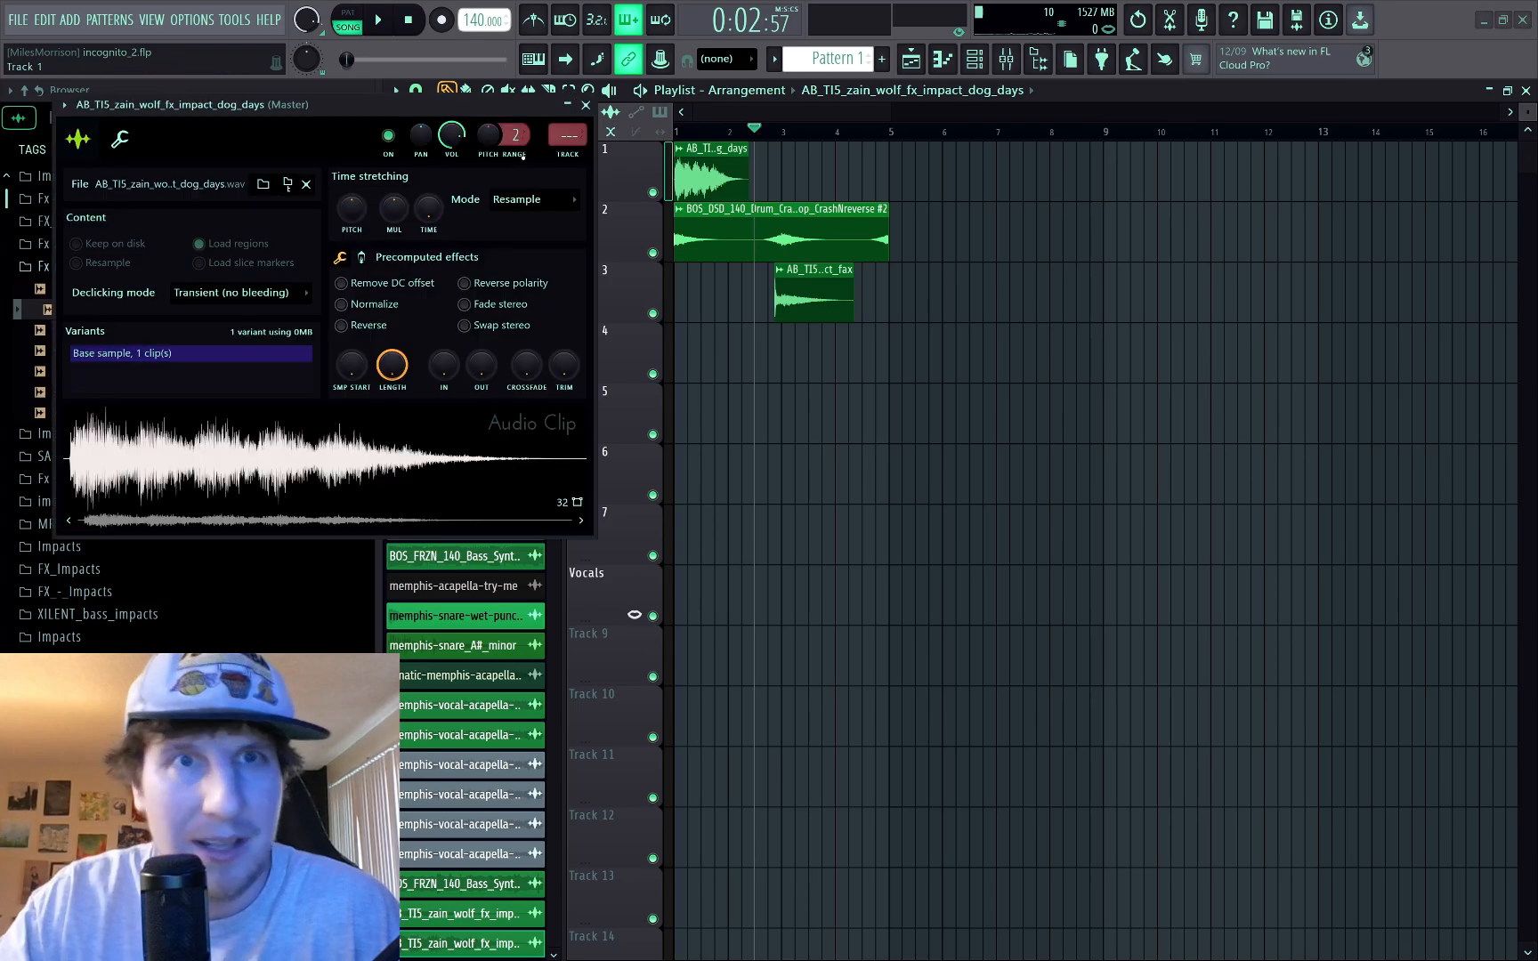
{"action": "left_click_drag", "start_coordinate": [487, 135], "coordinate": [487, 200]}
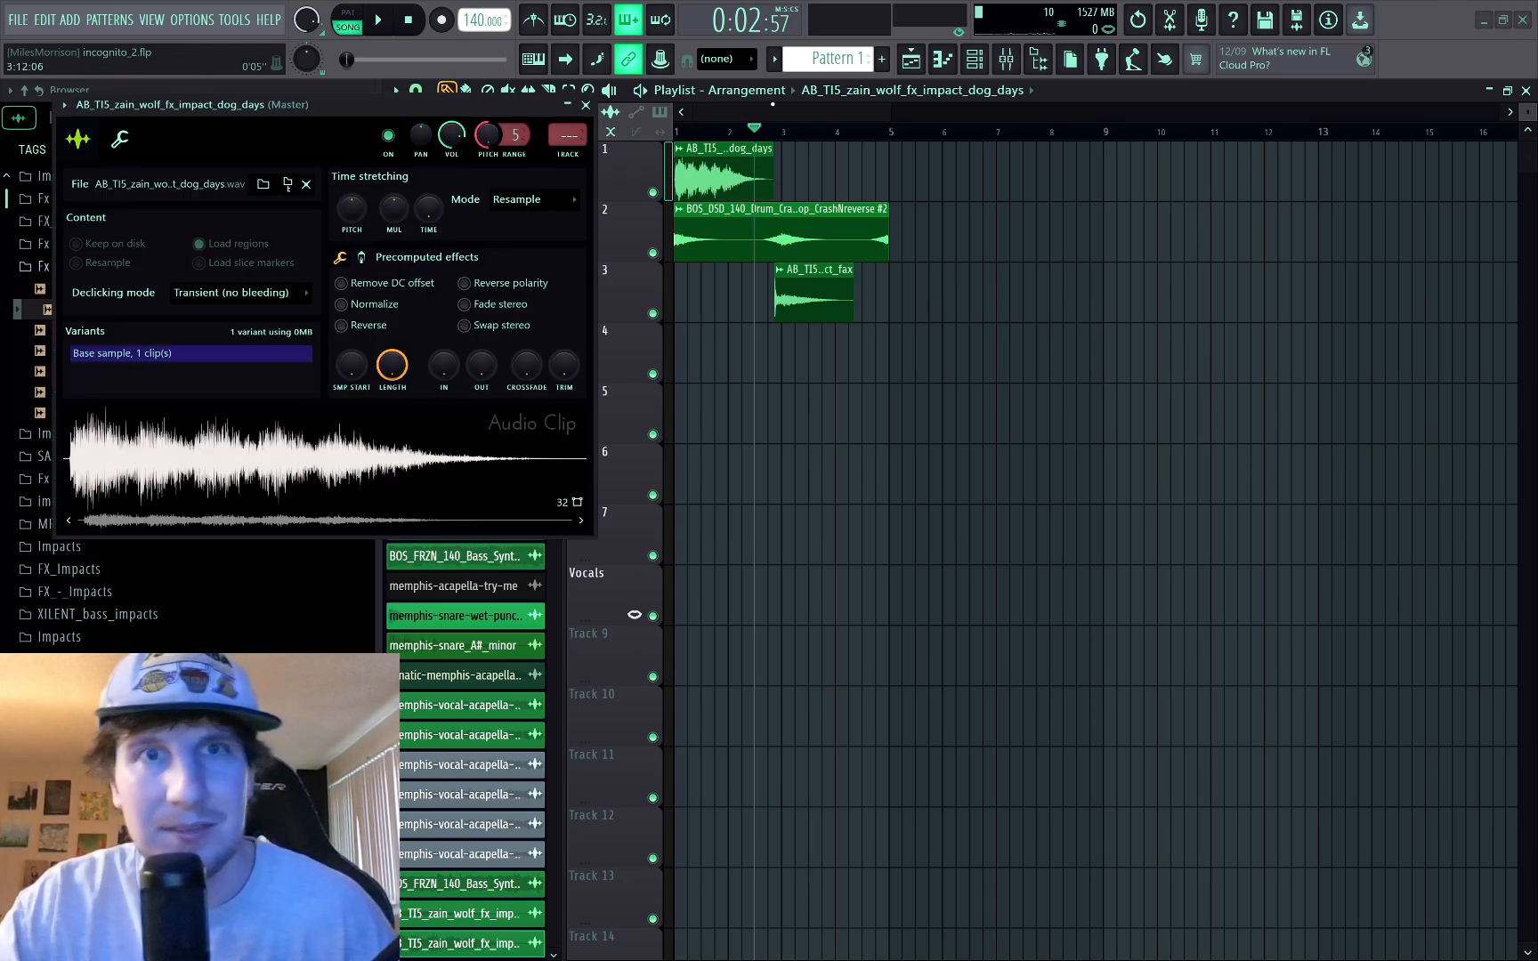
{"action": "key", "text": "space"}
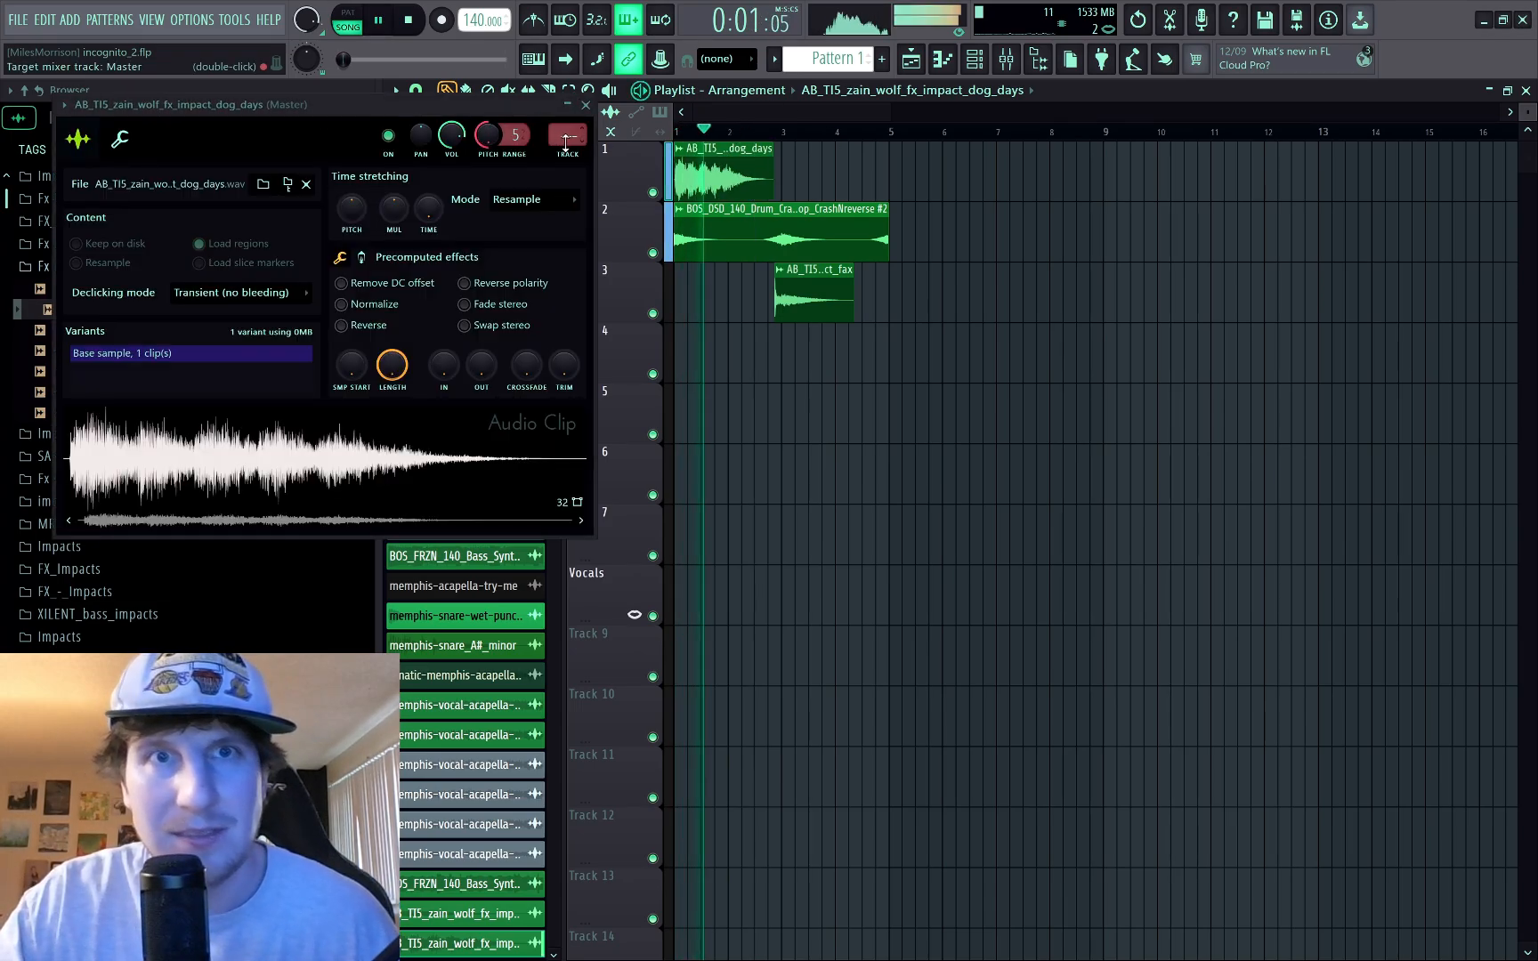
{"action": "key", "text": "space"}
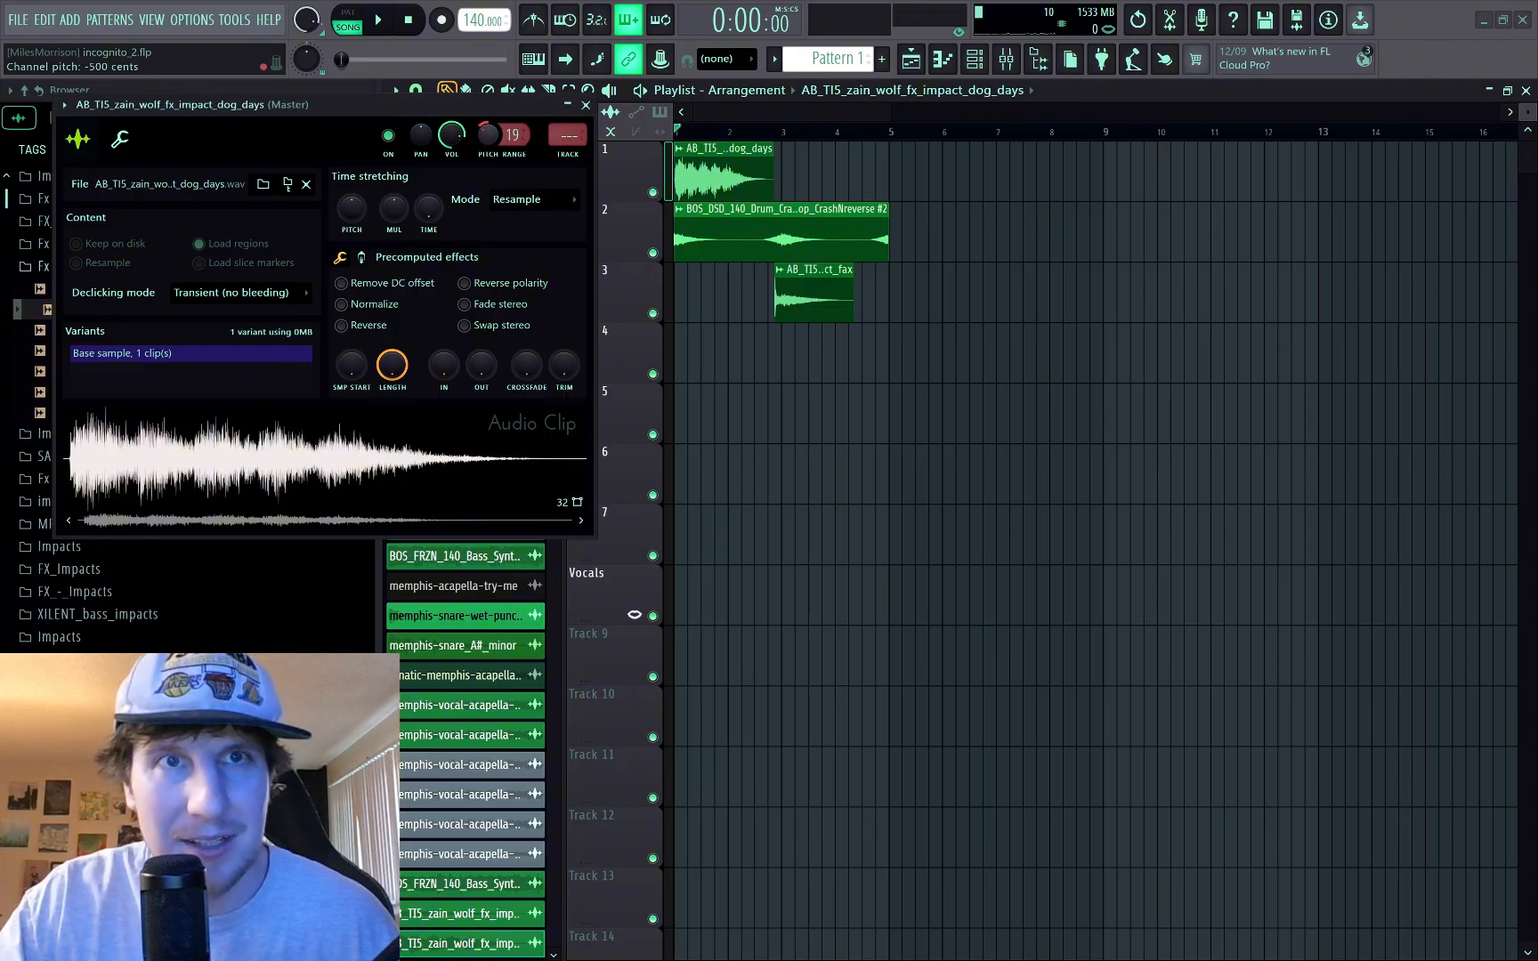
{"action": "left_click_drag", "start_coordinate": [488, 135], "coordinate": [488, 167]}
{"action": "key", "text": "space"}
{"action": "key", "text": "space"}
Step: Trim the very beginning of the dog_days impact with a slight sample start offset and audition the intro
{"action": "scroll", "coordinate": [682, 186], "scroll_direction": "up", "scroll_amount": 2}
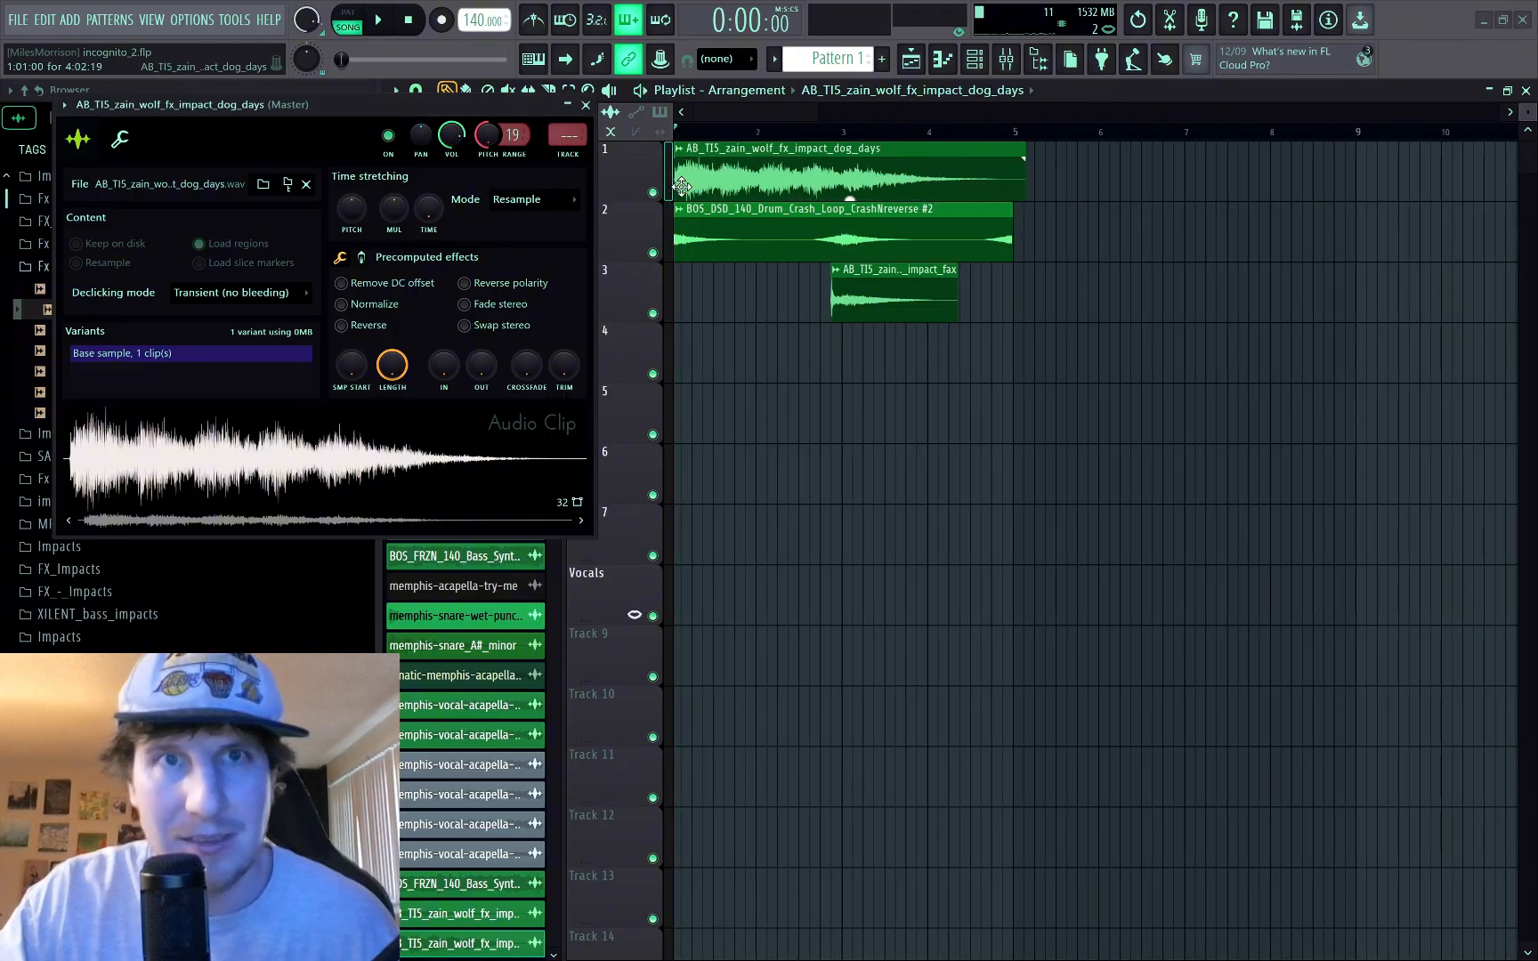
{"action": "scroll", "coordinate": [682, 187], "scroll_direction": "up", "scroll_amount": 2}
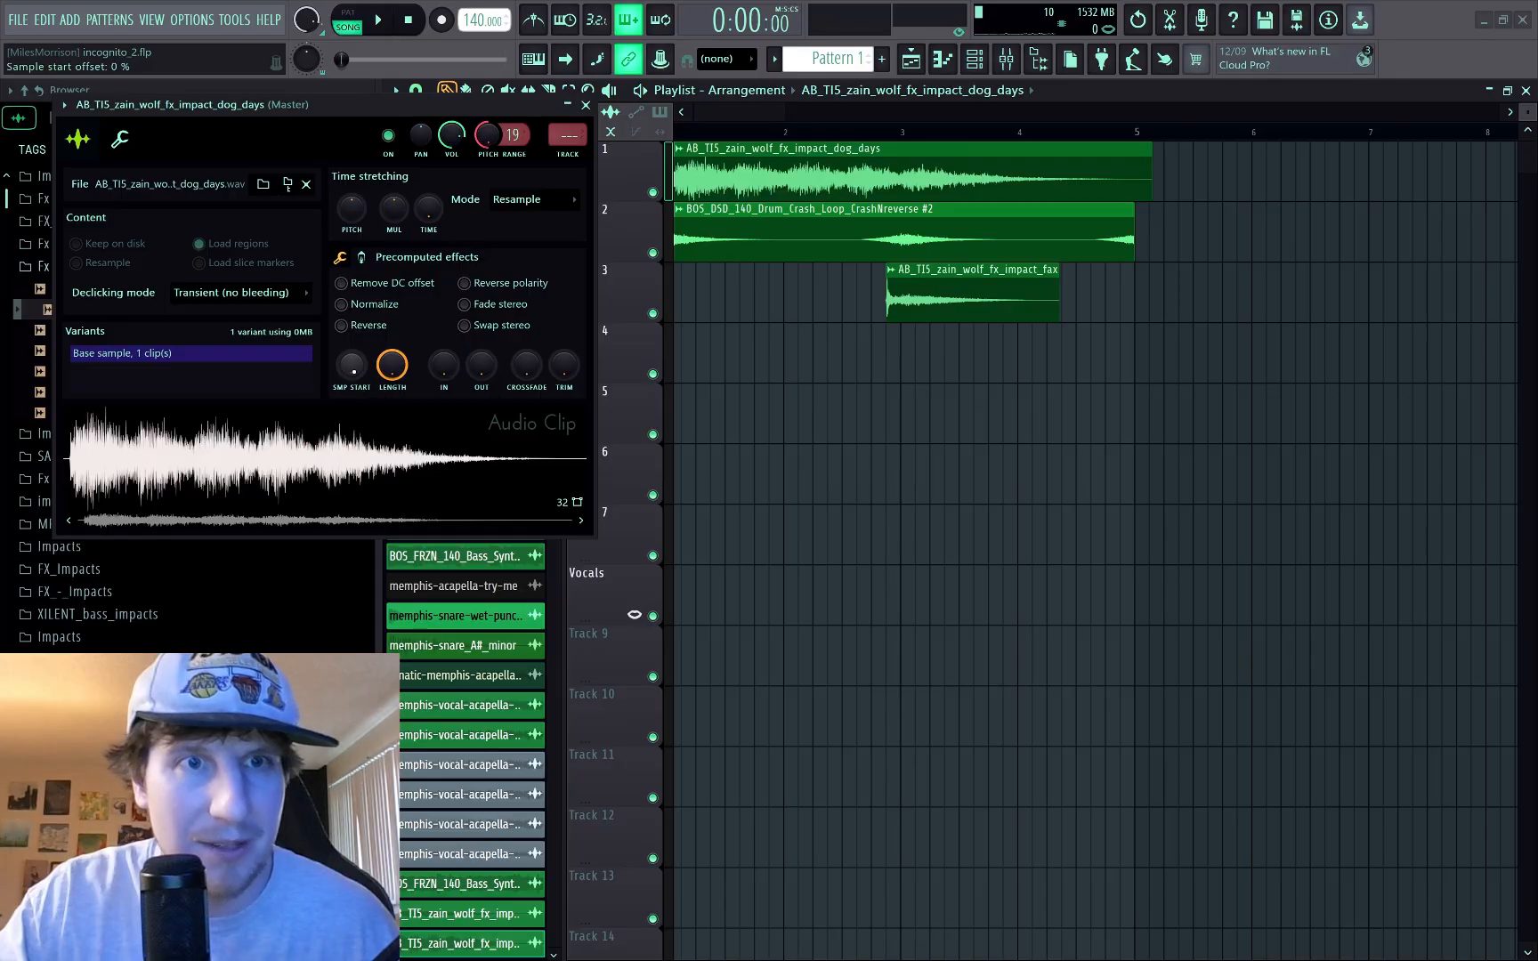
{"action": "left_click_drag", "start_coordinate": [353, 372], "coordinate": [354, 366]}
{"action": "key", "text": "space"}
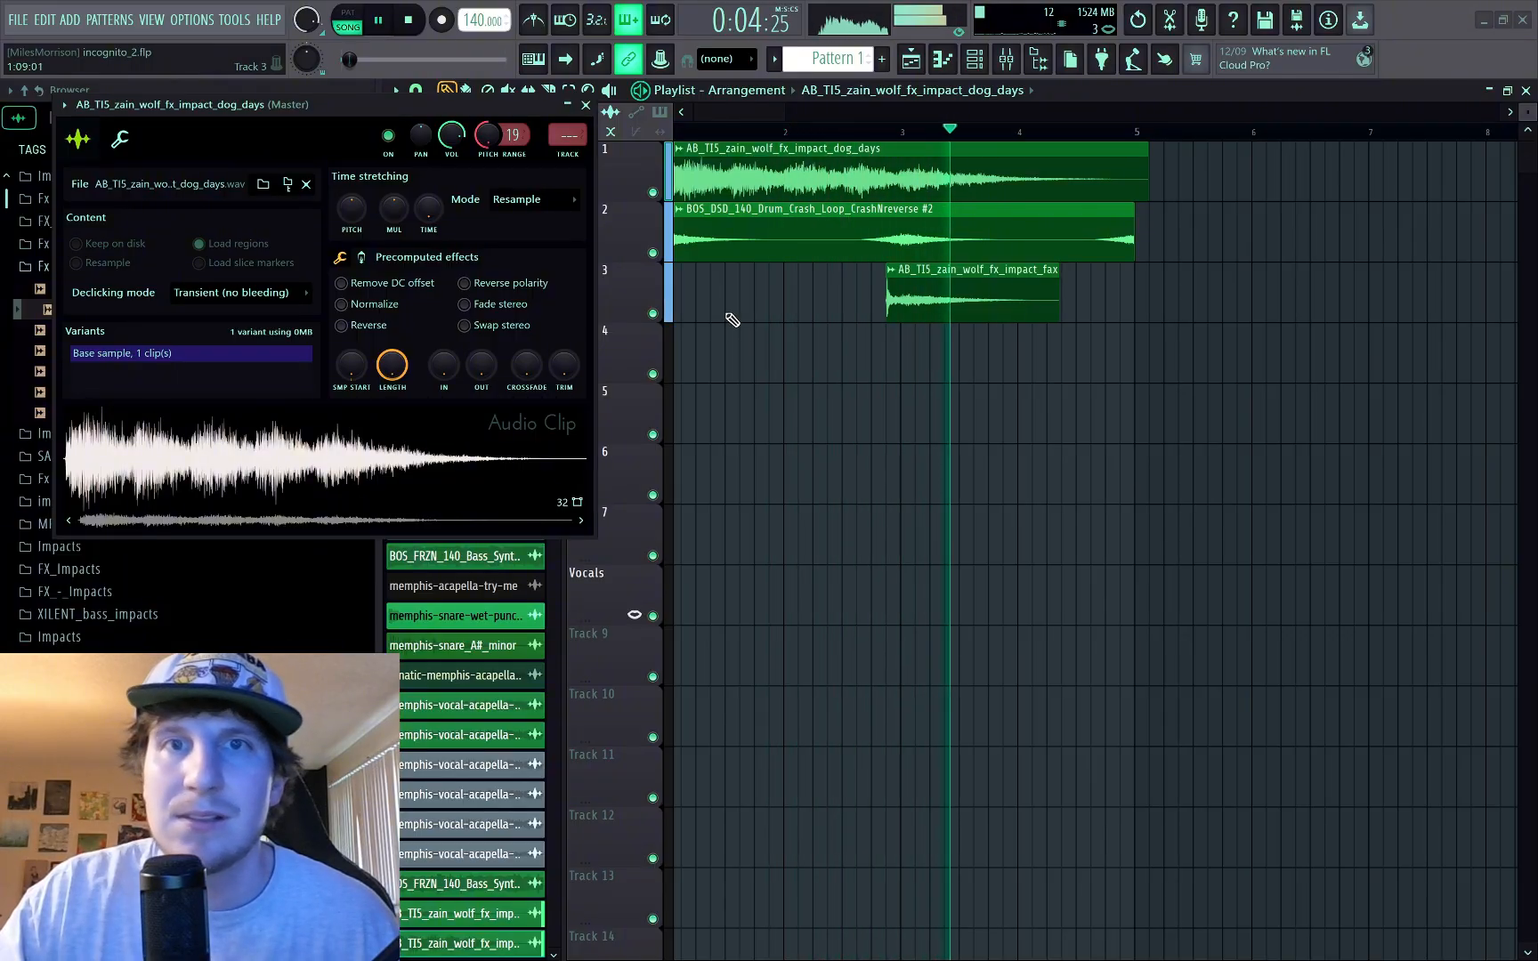
{"action": "key", "text": "space"}
Step: Set the dog_days impact's time-stretching length to 4 bars and audition it with the crash and fax impact
{"action": "scroll", "coordinate": [894, 194], "scroll_direction": "up", "scroll_amount": 4}
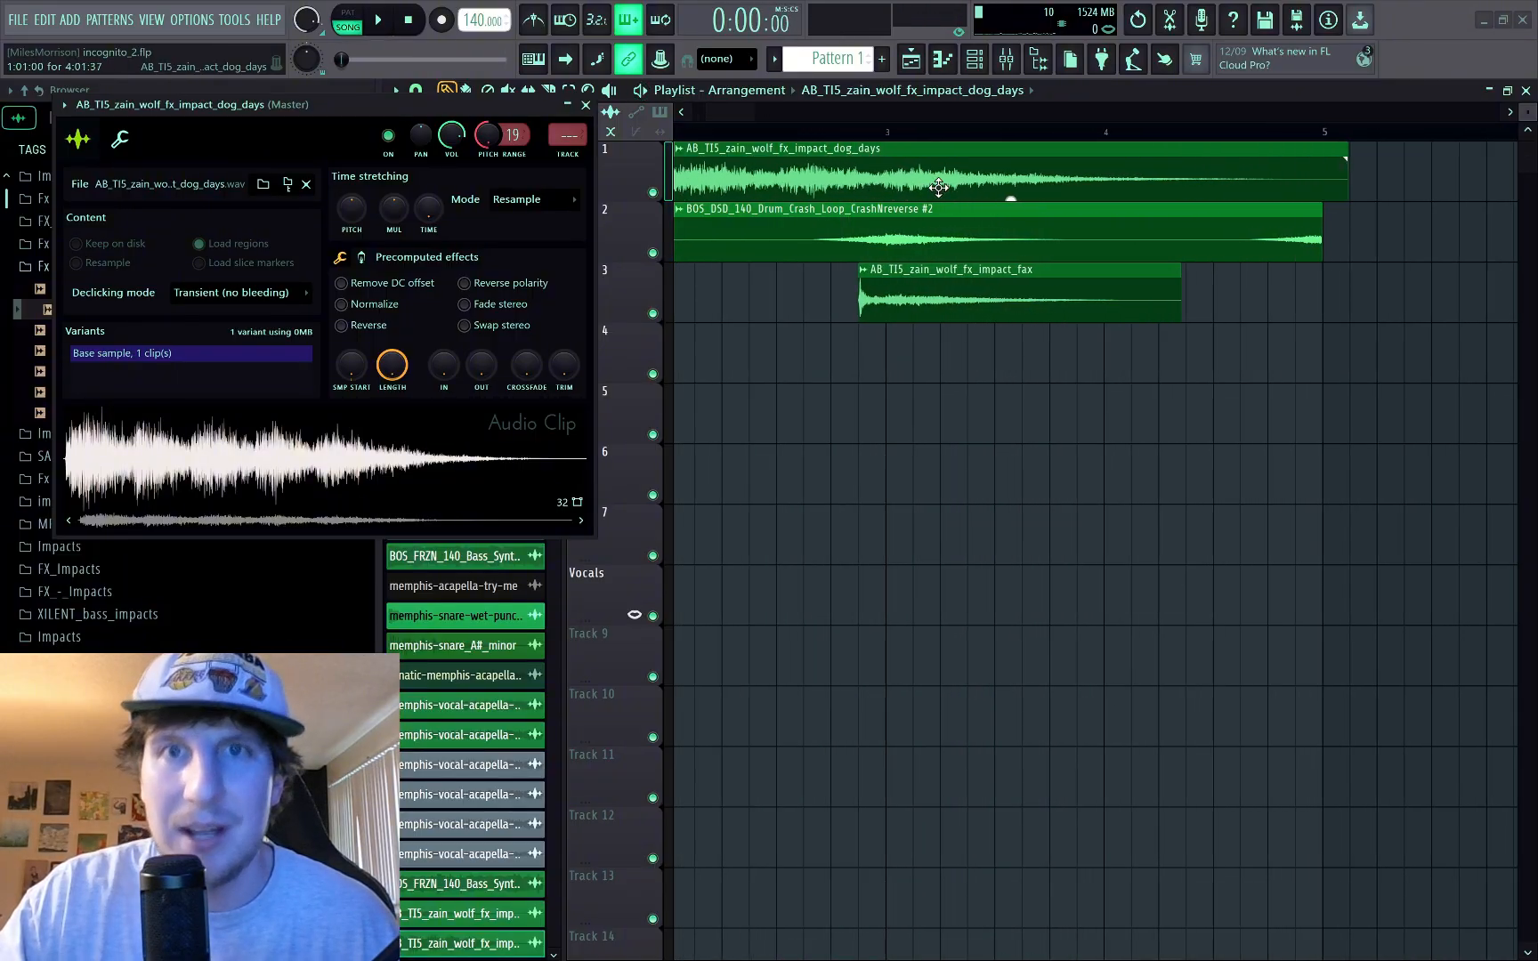
{"action": "left_click", "coordinate": [848, 131]}
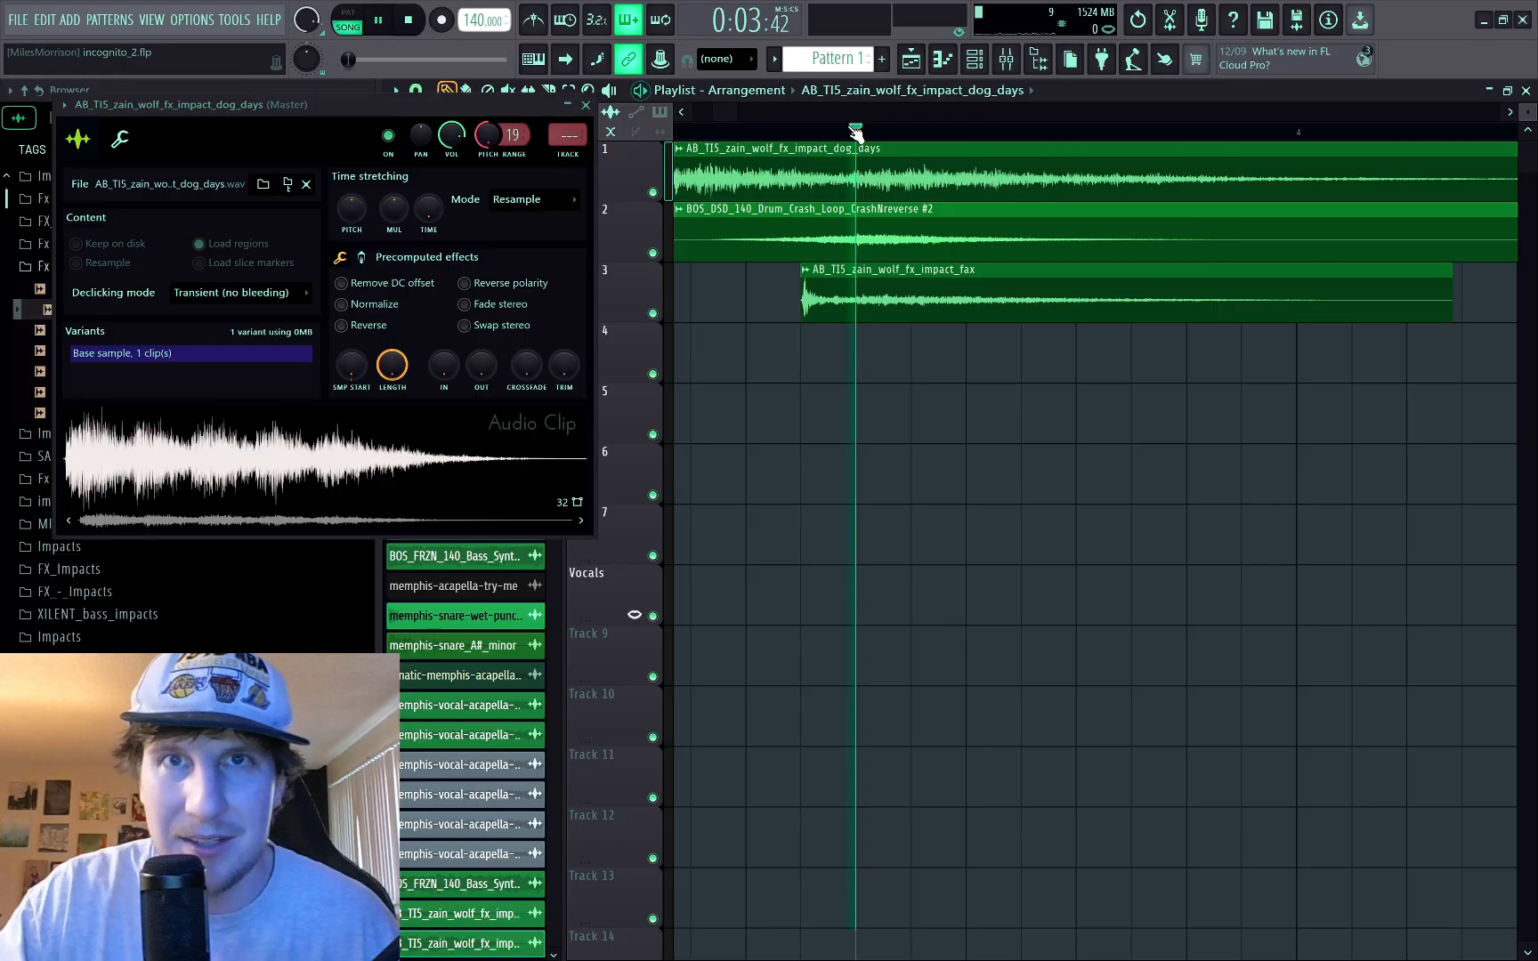
{"action": "scroll", "coordinate": [848, 148], "scroll_direction": "down", "scroll_amount": 2}
{"action": "scroll", "coordinate": [842, 161], "scroll_direction": "down", "scroll_amount": 5}
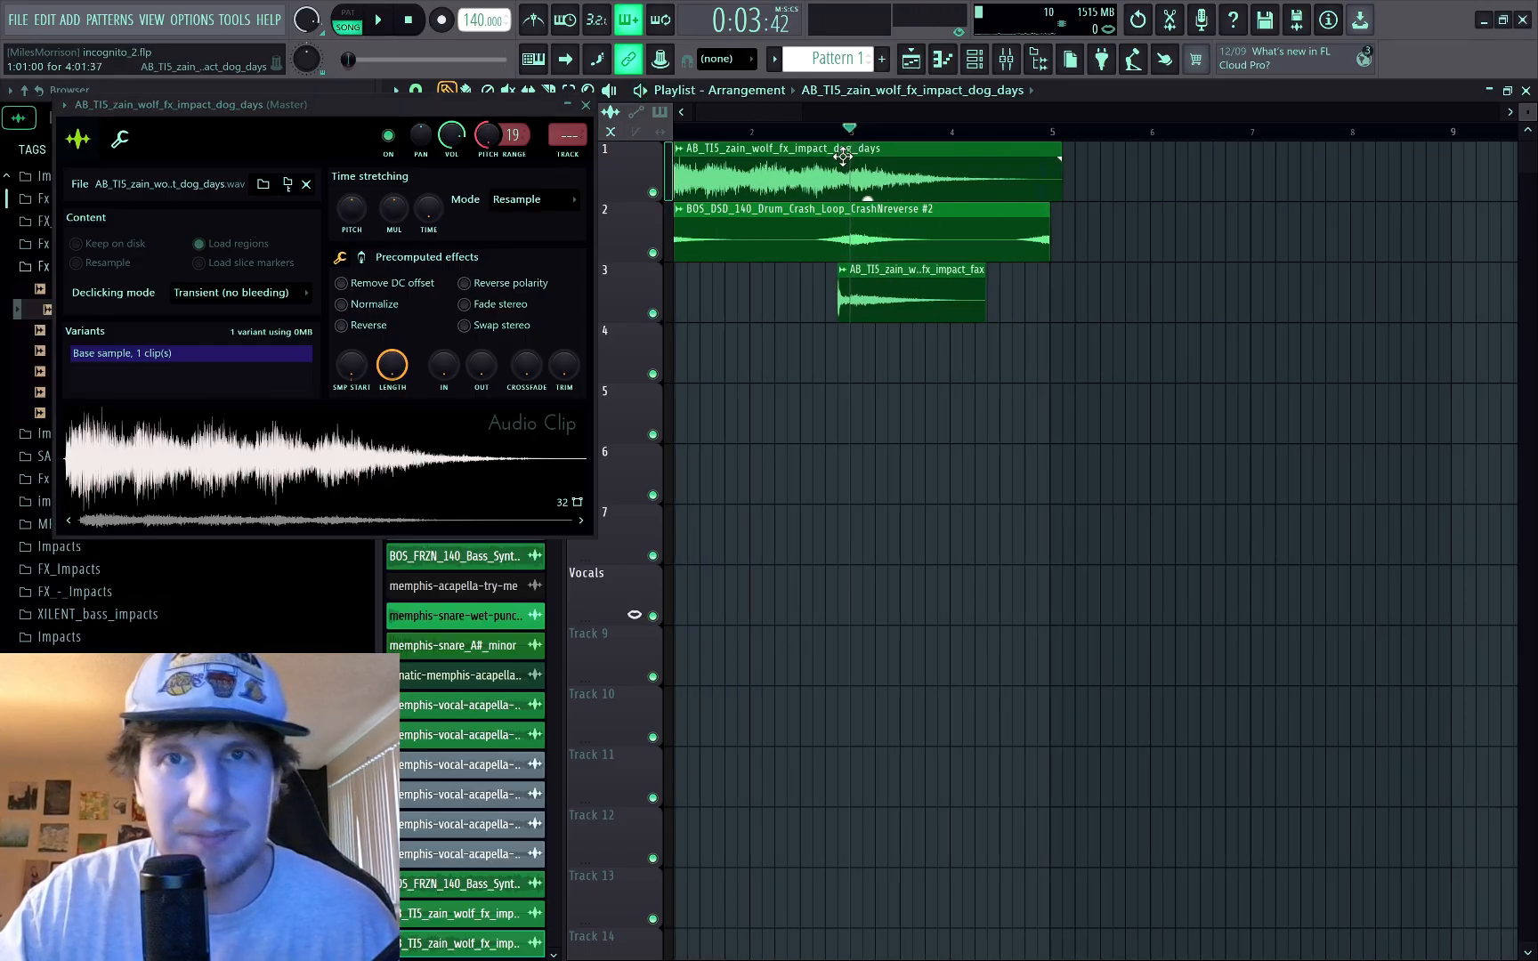
{"action": "scroll", "coordinate": [869, 170], "scroll_direction": "up", "scroll_amount": 4}
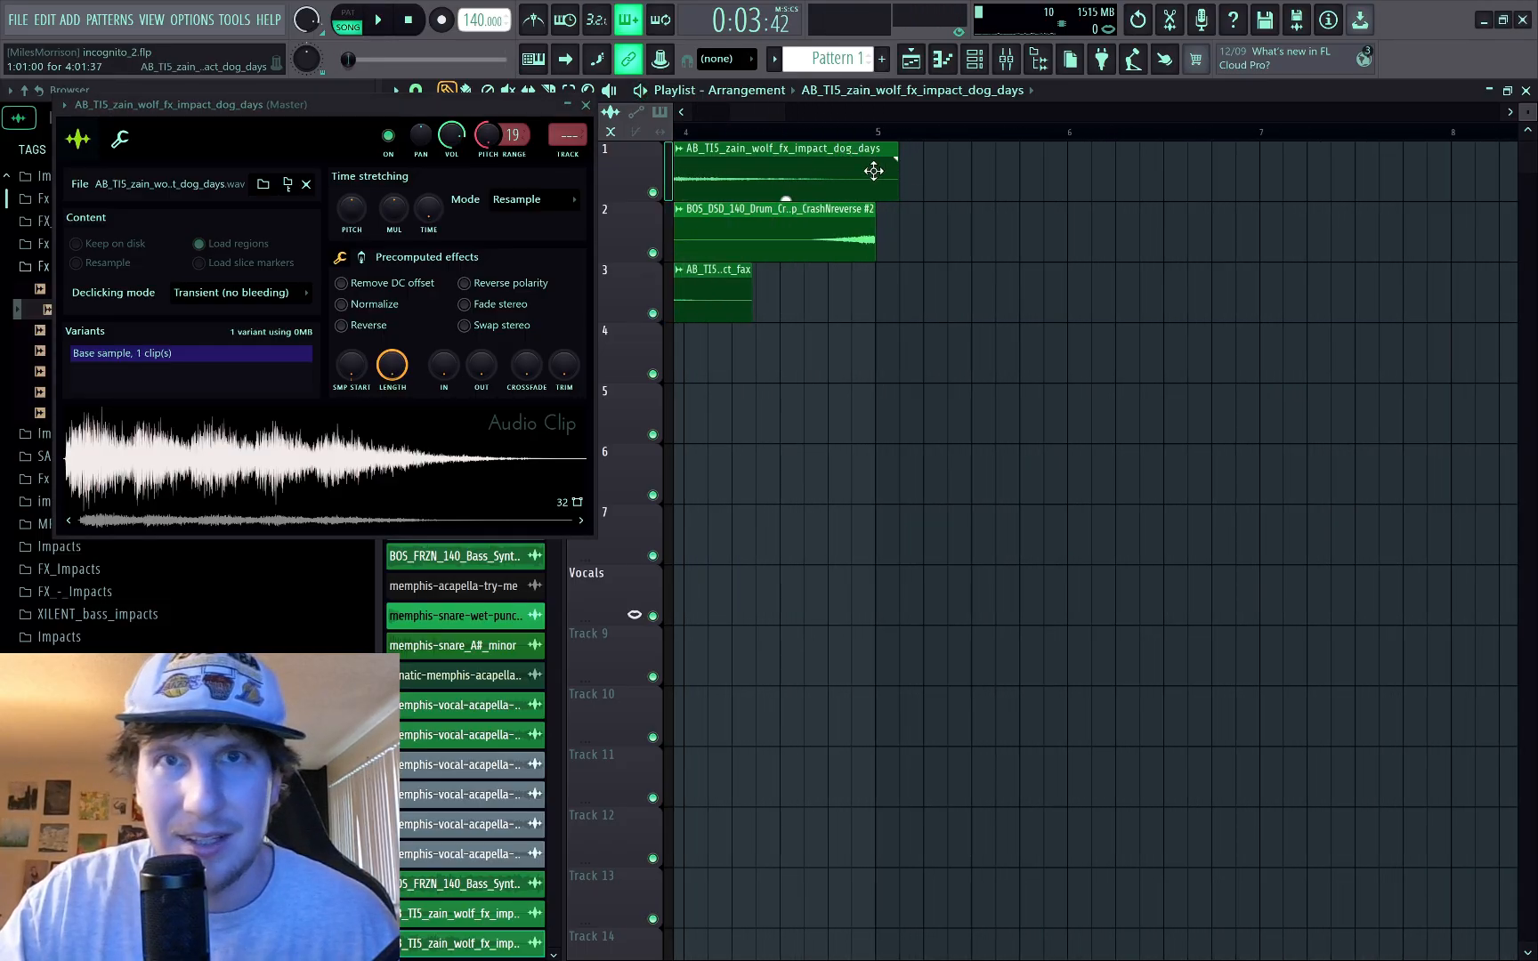
{"action": "right_click", "coordinate": [435, 211]}
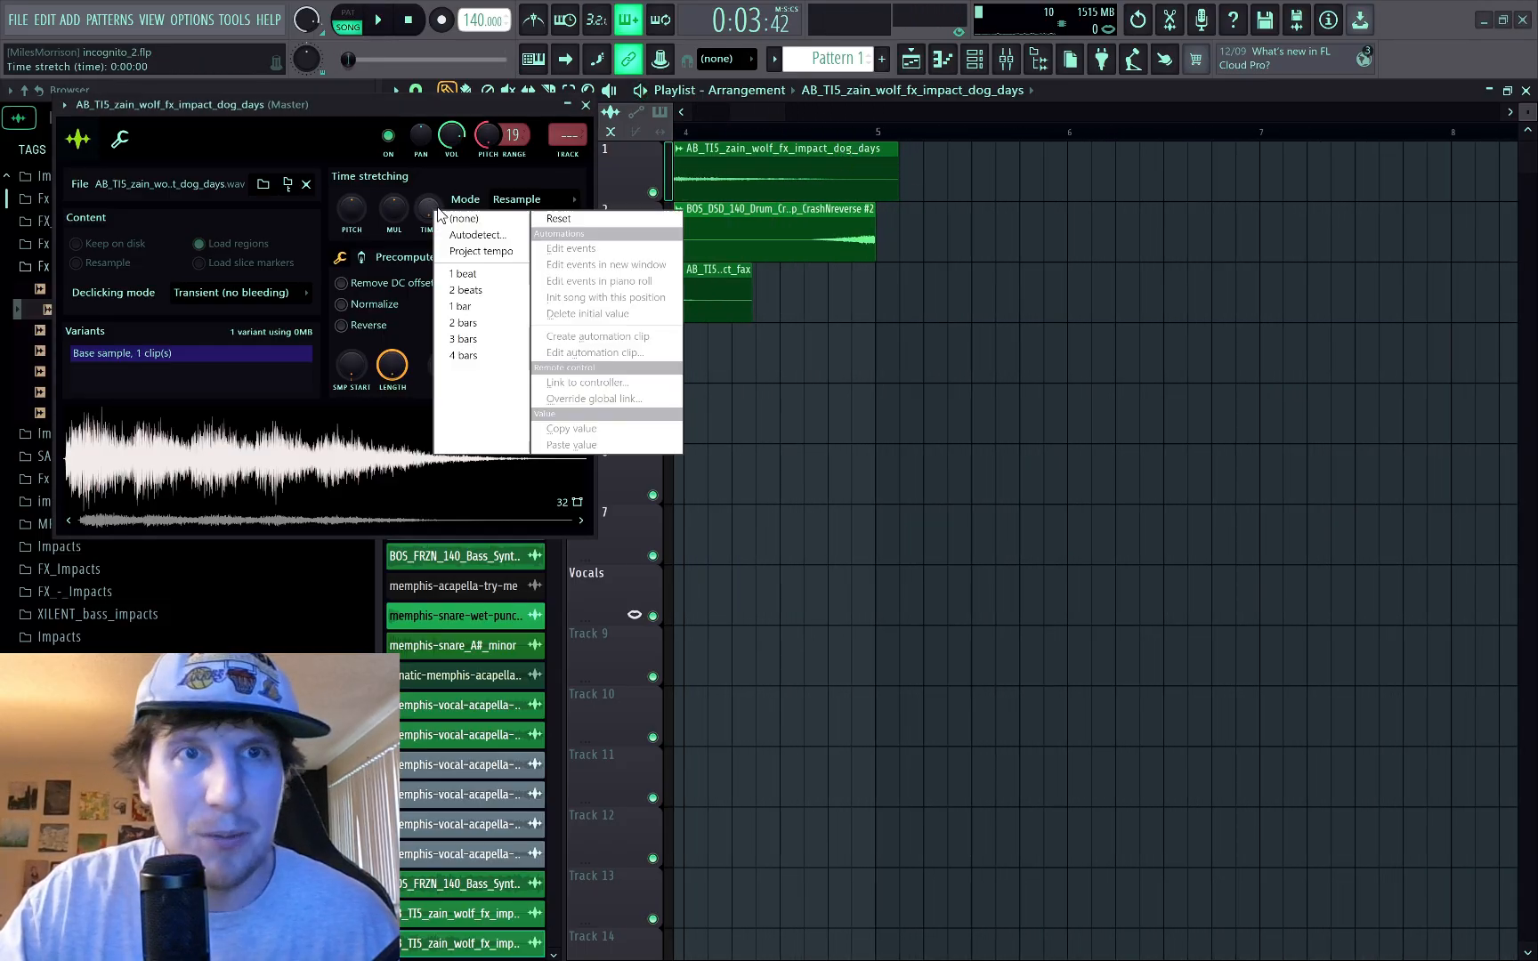
{"action": "left_click", "coordinate": [448, 360]}
{"action": "scroll", "coordinate": [828, 267], "scroll_direction": "down", "scroll_amount": 3}
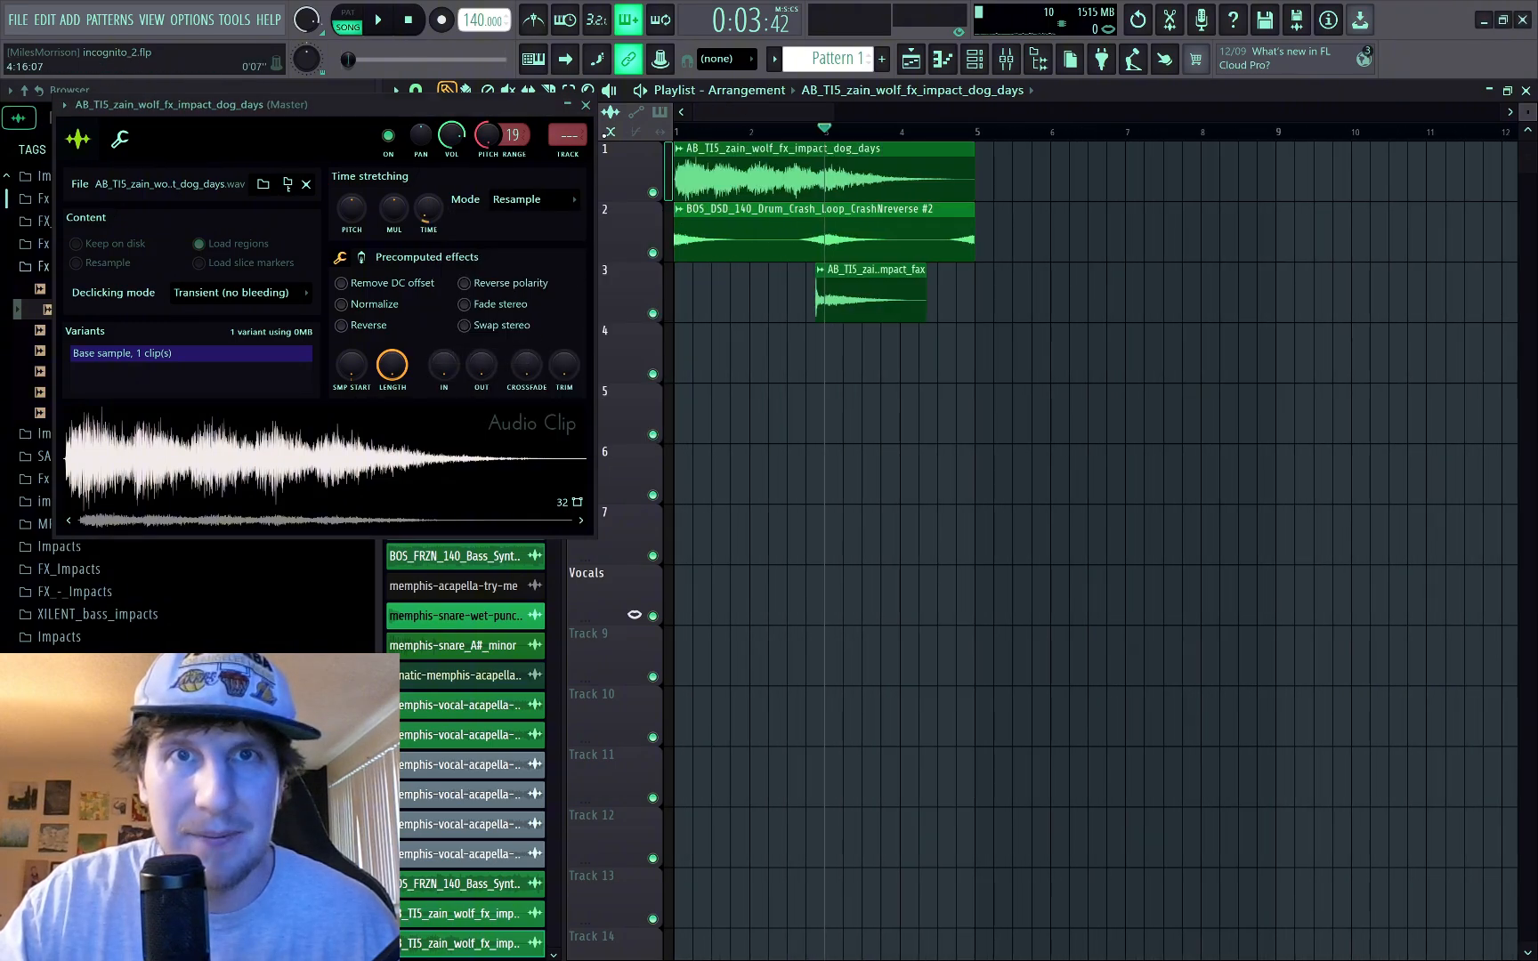
{"action": "key", "text": "space"}
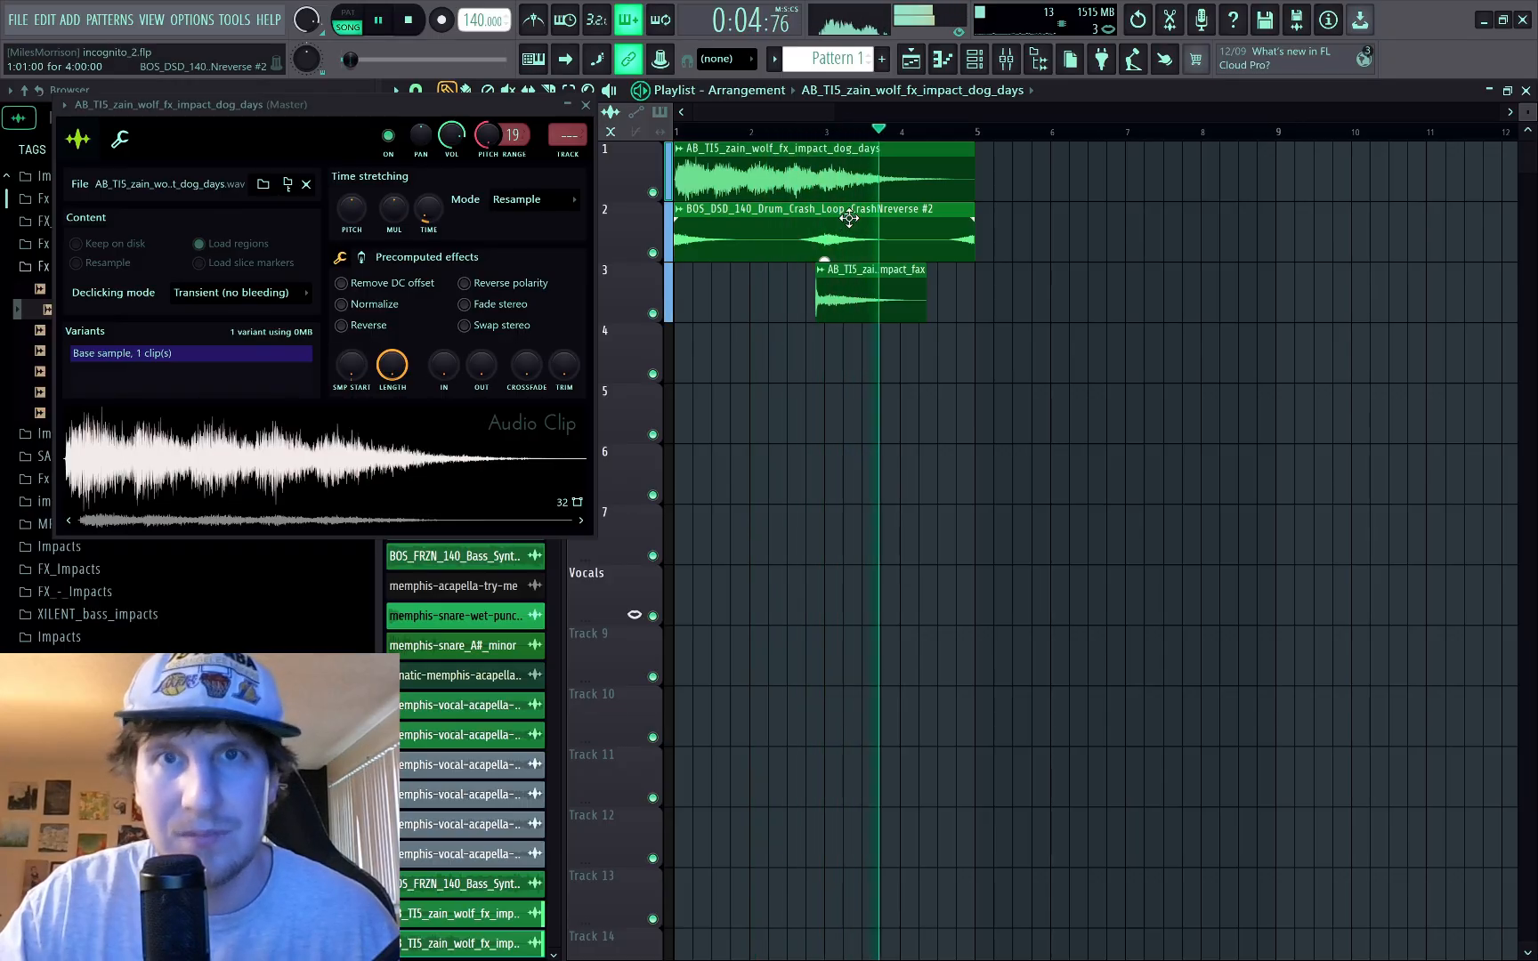
{"action": "key", "text": "space"}
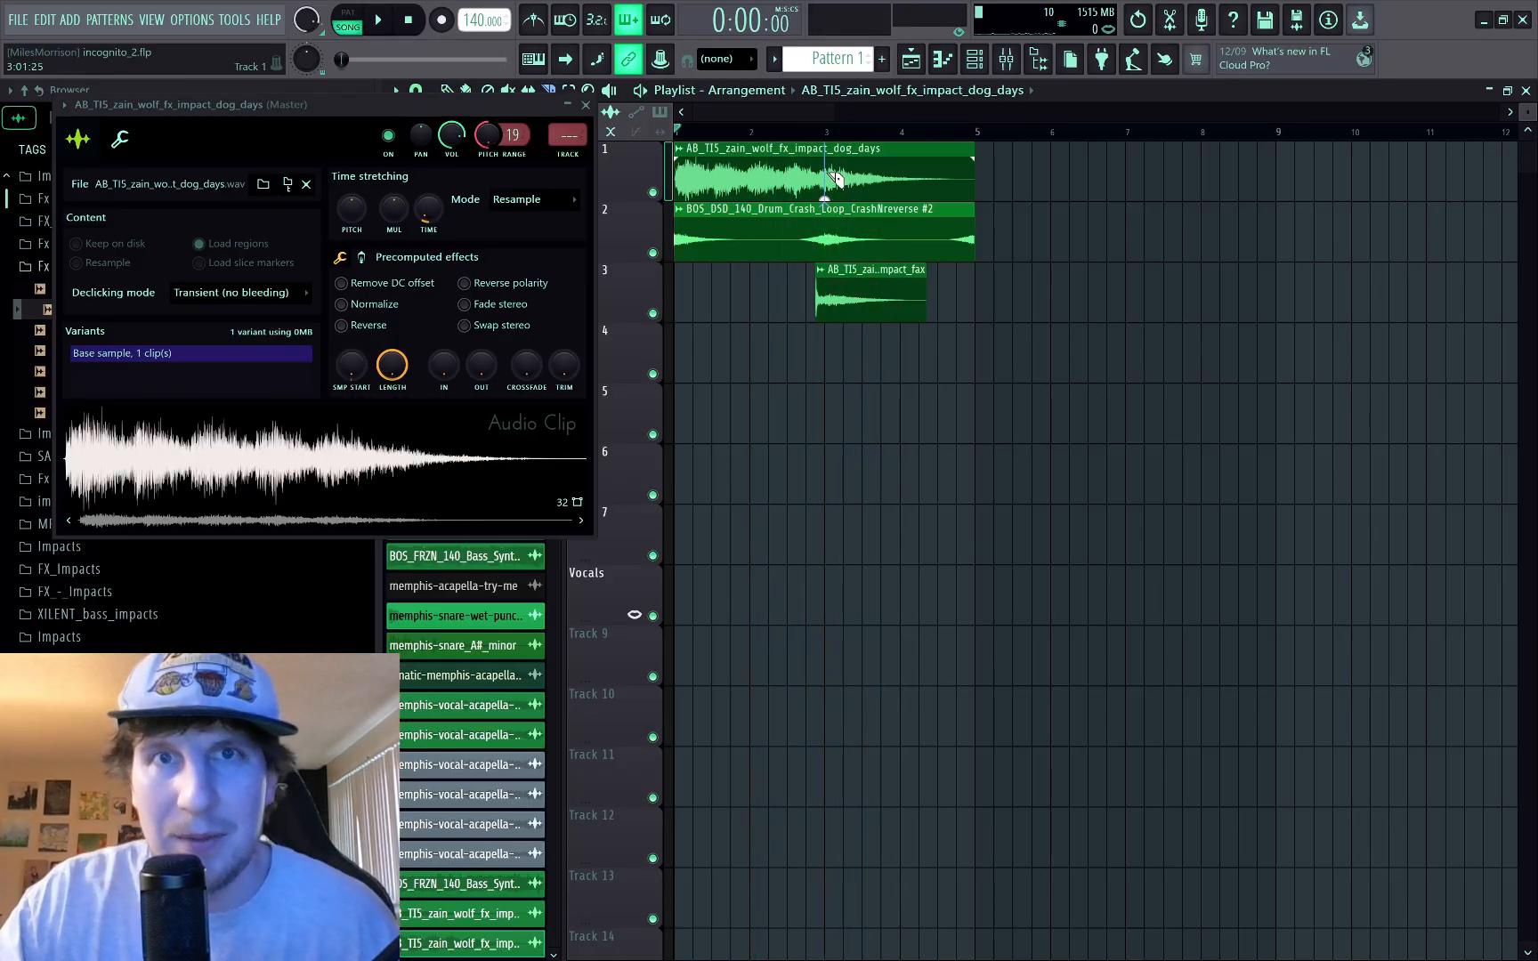
Step: Add a second dog_days impact clip on Track 1 at bar 3, lasting two bars
{"action": "left_click", "coordinate": [835, 177]}
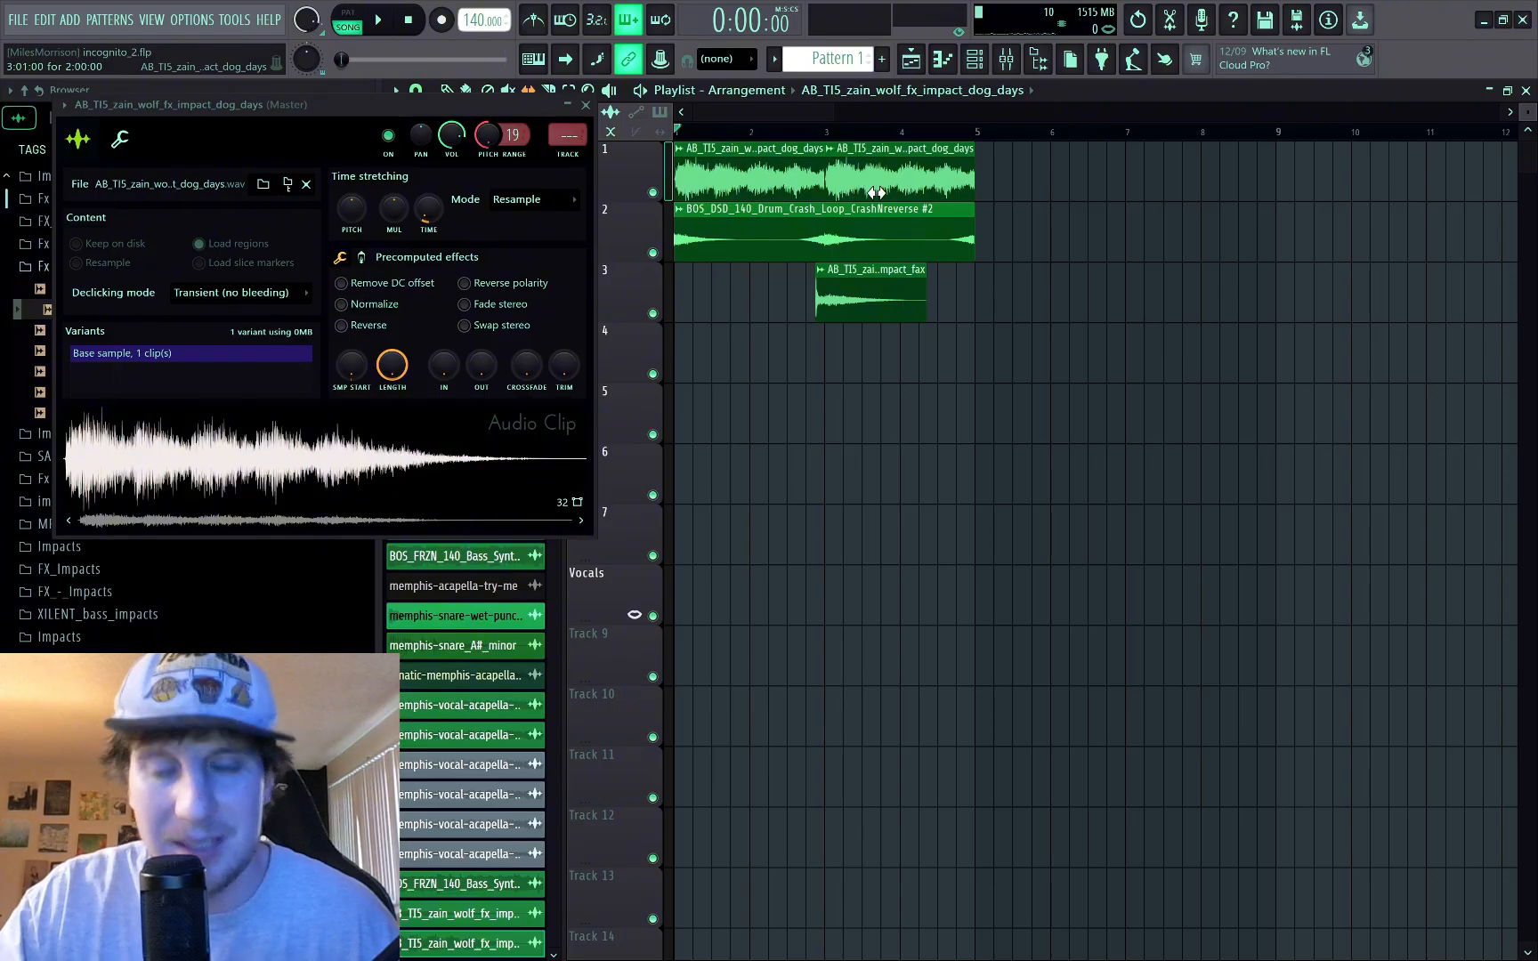
{"action": "left_click_drag", "start_coordinate": [901, 197], "coordinate": [901, 198]}
{"action": "scroll", "coordinate": [861, 187], "scroll_direction": "up", "scroll_amount": 5}
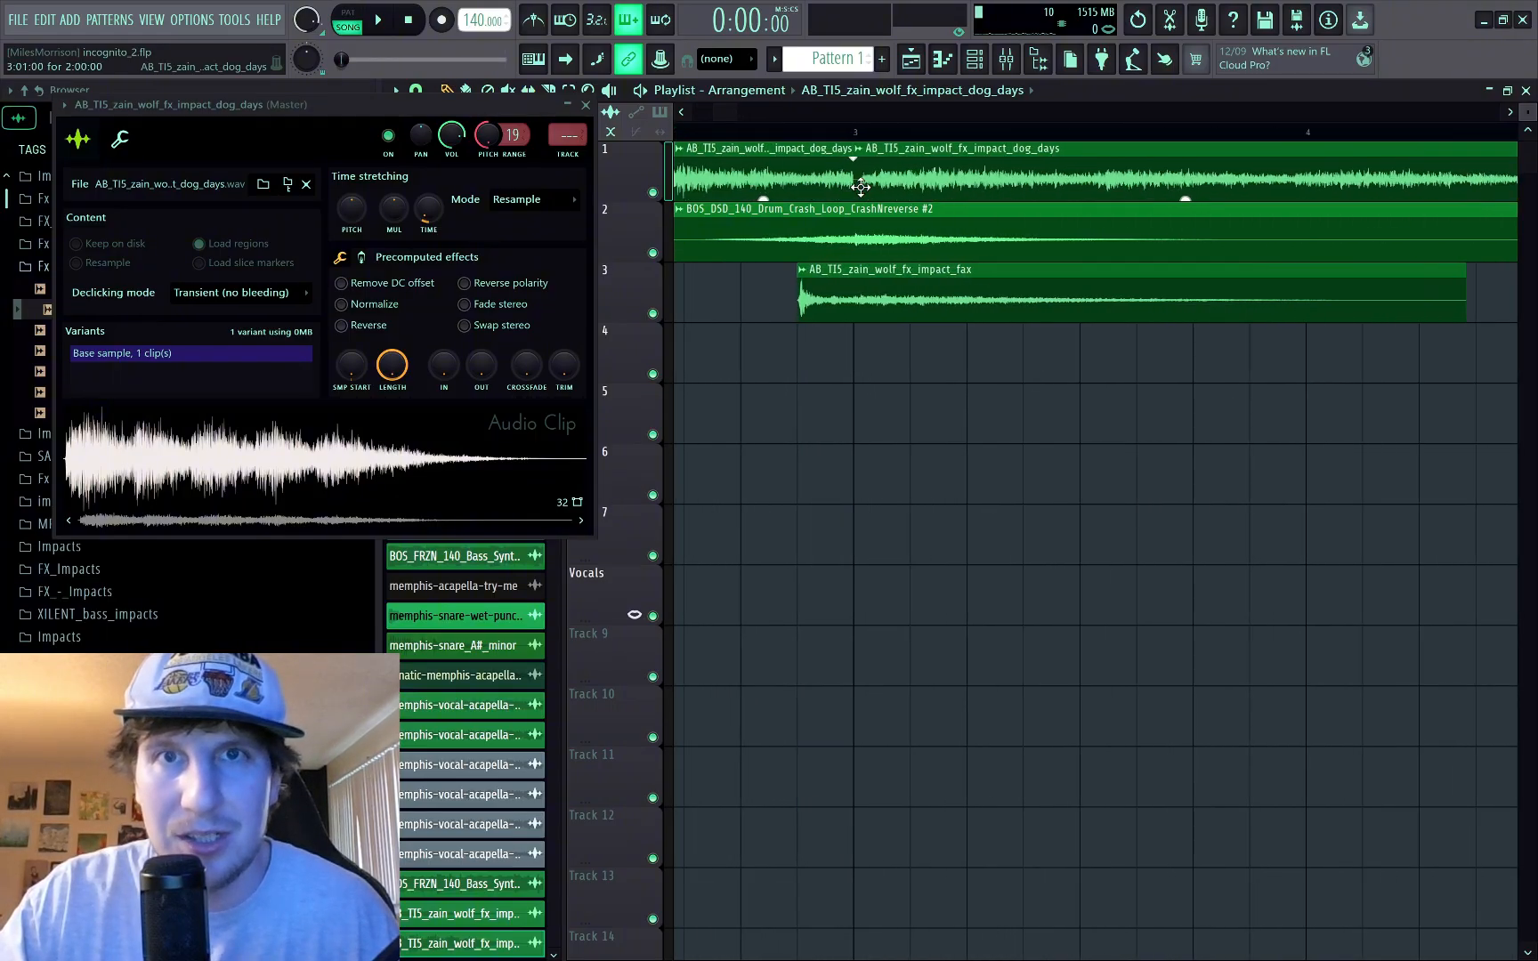
Step: Select both dog_days impact clips on Track 1 and adjust the short fades where they meet at bar 3
{"action": "left_click", "coordinate": [910, 175]}
{"action": "scroll", "coordinate": [879, 179], "scroll_direction": "up", "scroll_amount": 3}
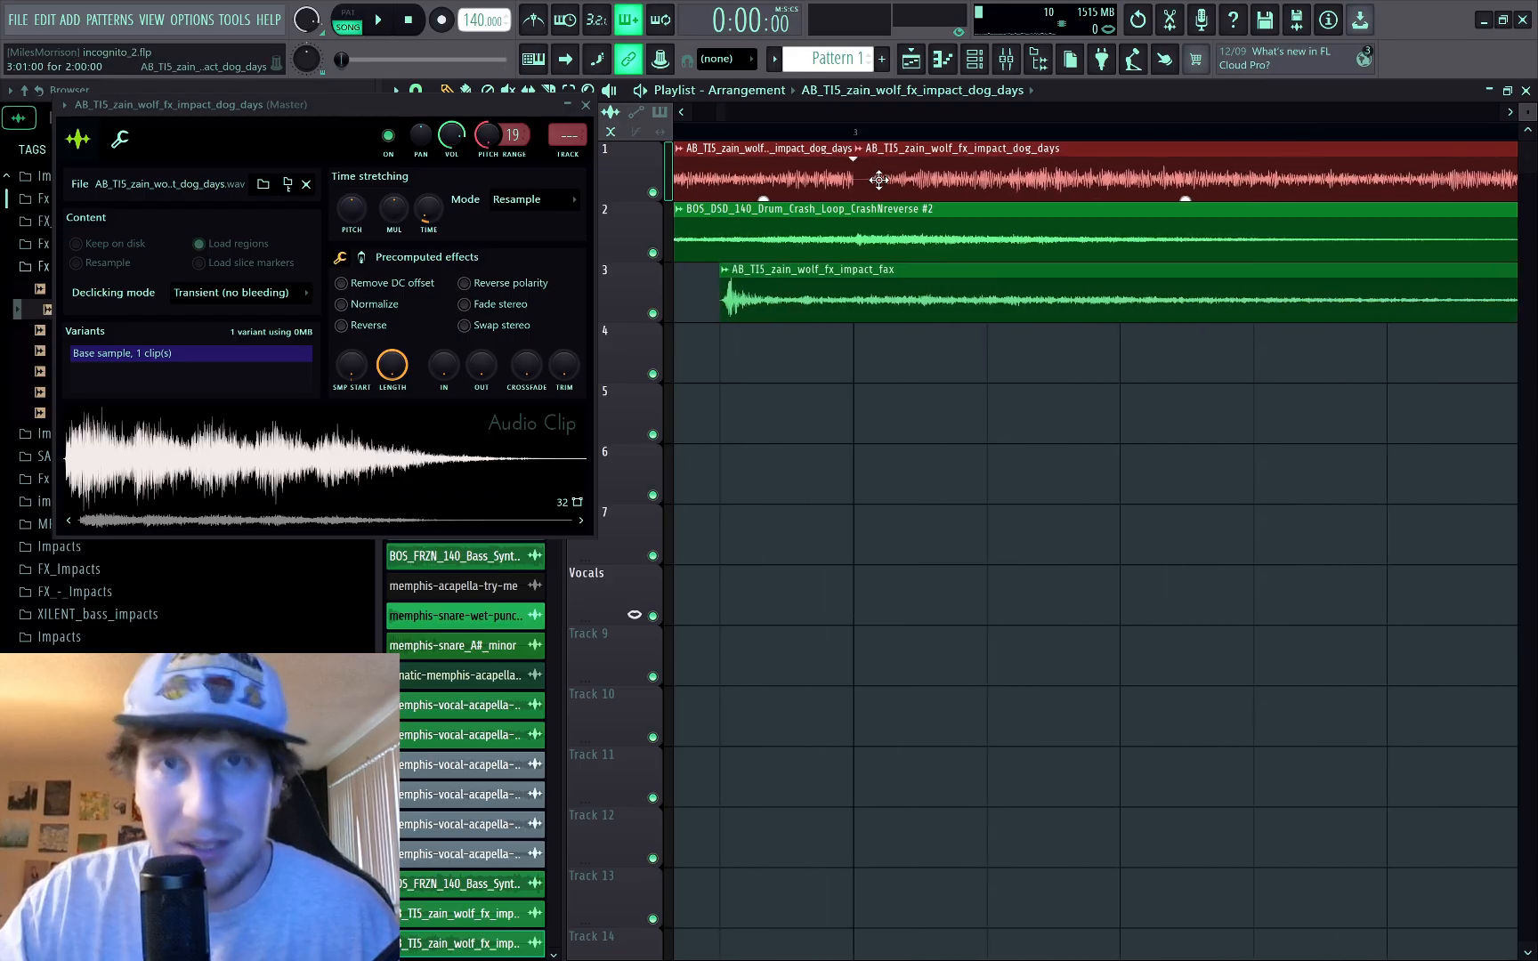
{"action": "left_click_drag", "start_coordinate": [945, 179], "coordinate": [925, 190]}
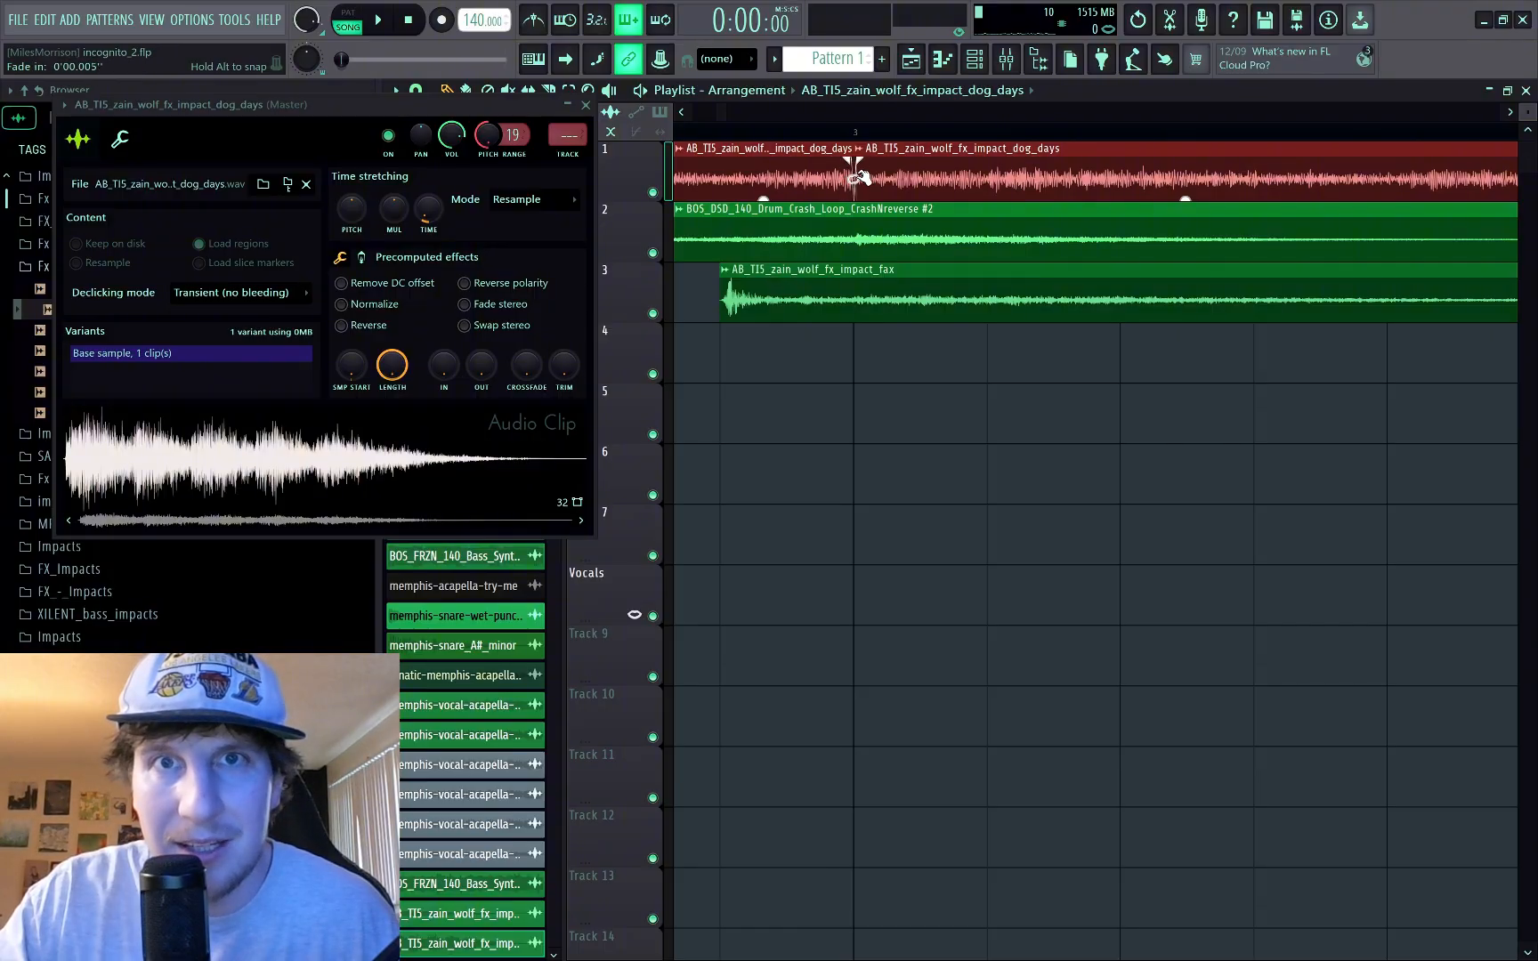
{"action": "scroll", "coordinate": [858, 175], "scroll_direction": "down", "scroll_amount": 12}
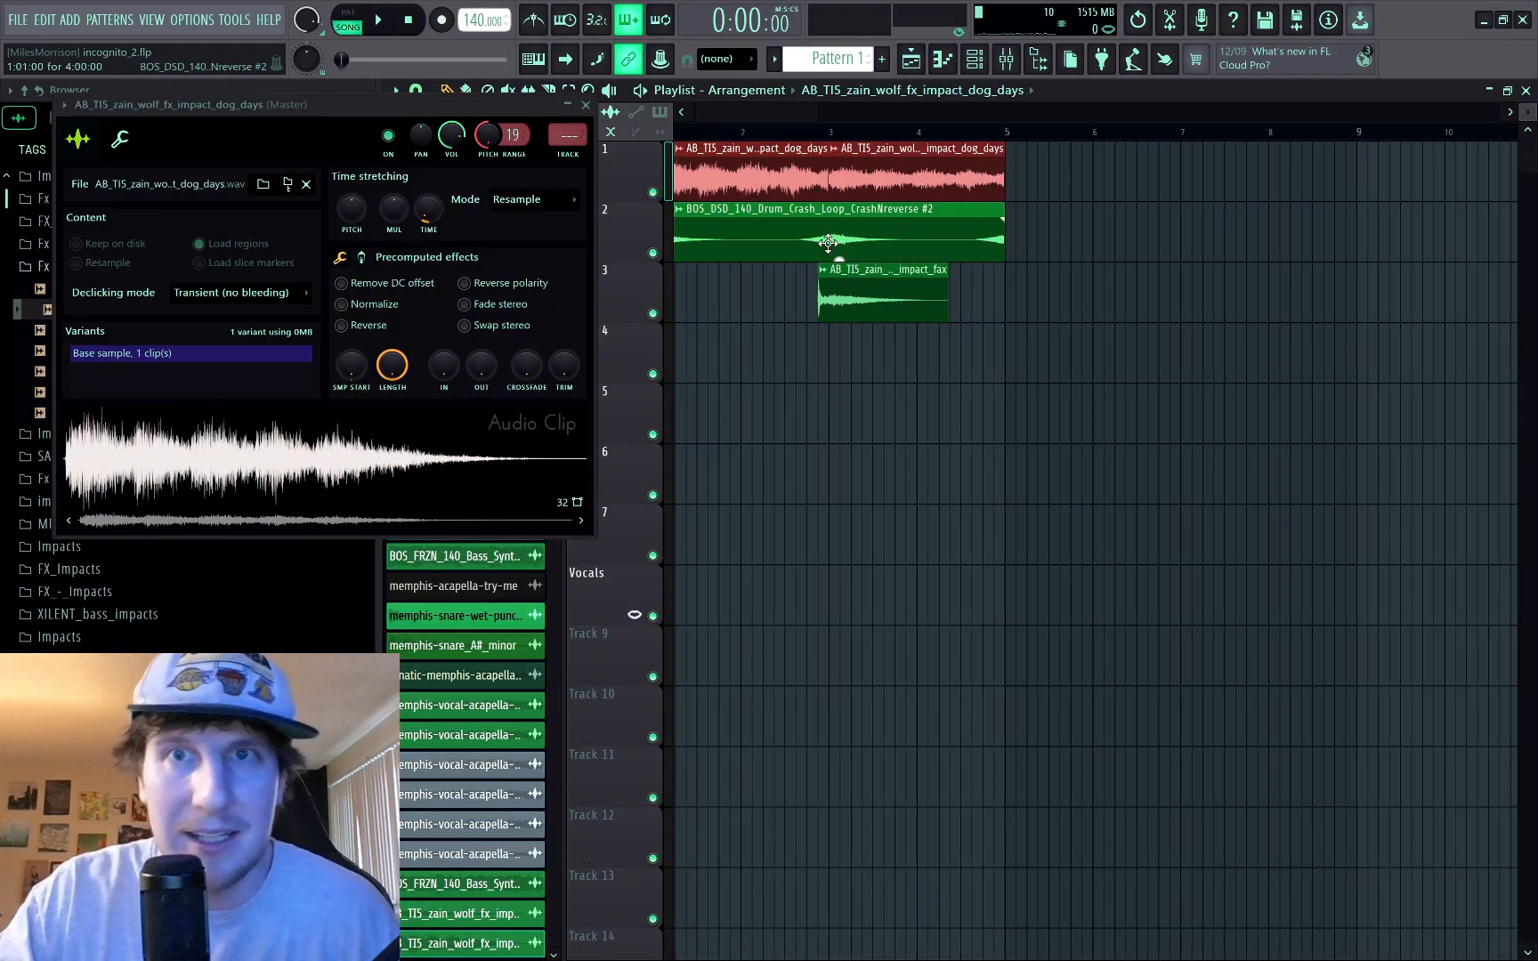
{"action": "left_click", "coordinate": [844, 398]}
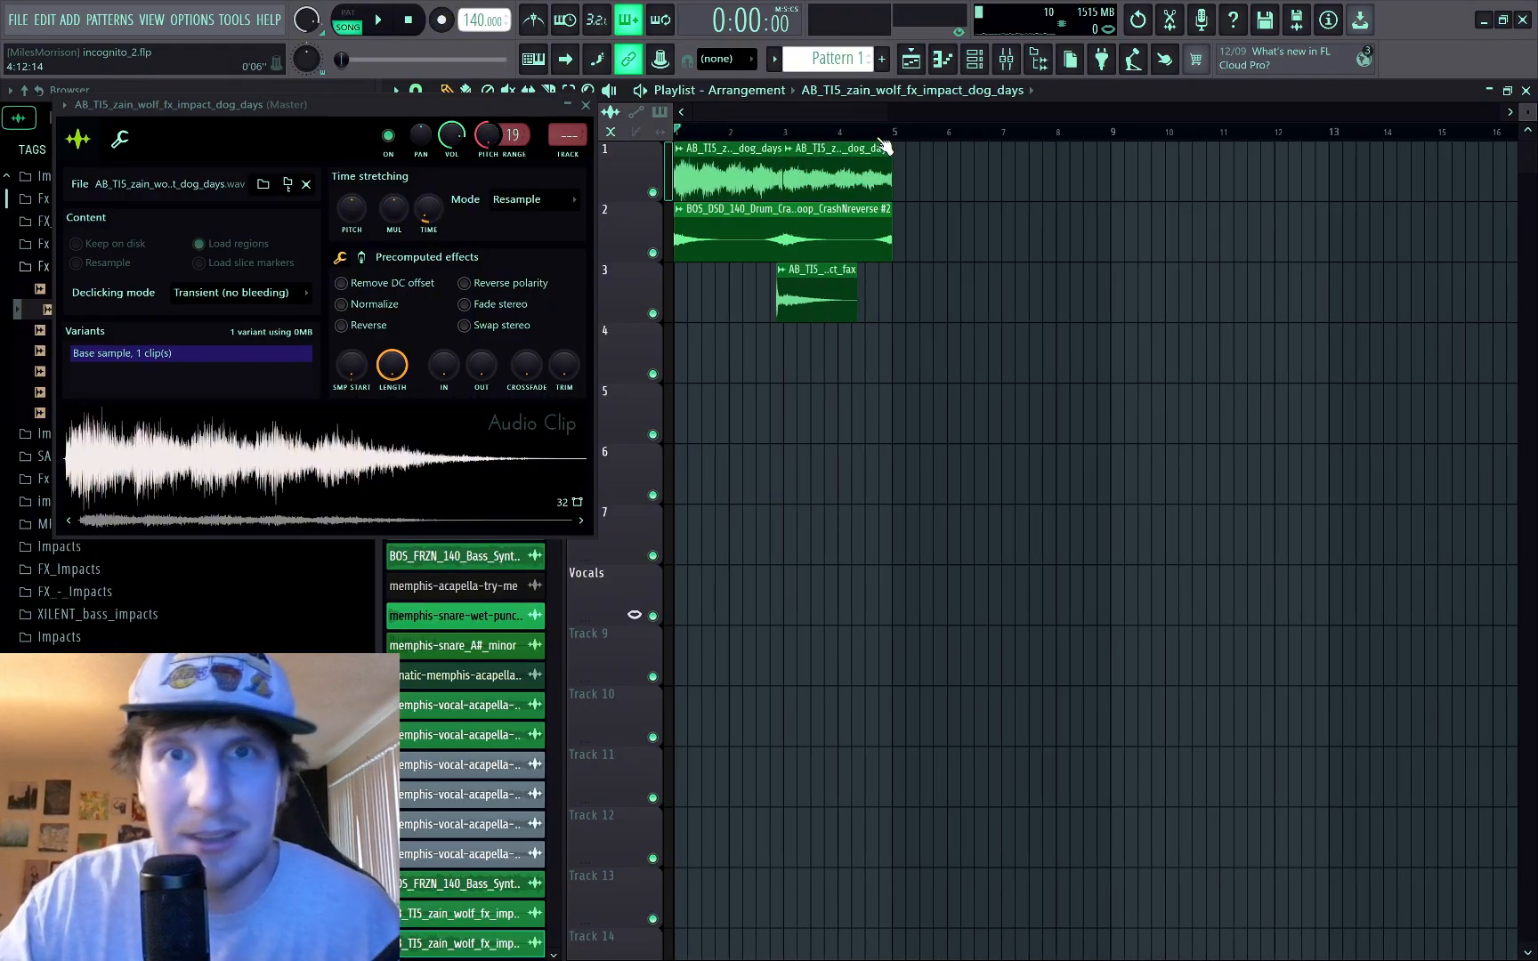
Step: Lower the clip level of both dog_days impacts on Track 1 and audition the intro
{"action": "left_click", "coordinate": [721, 185]}
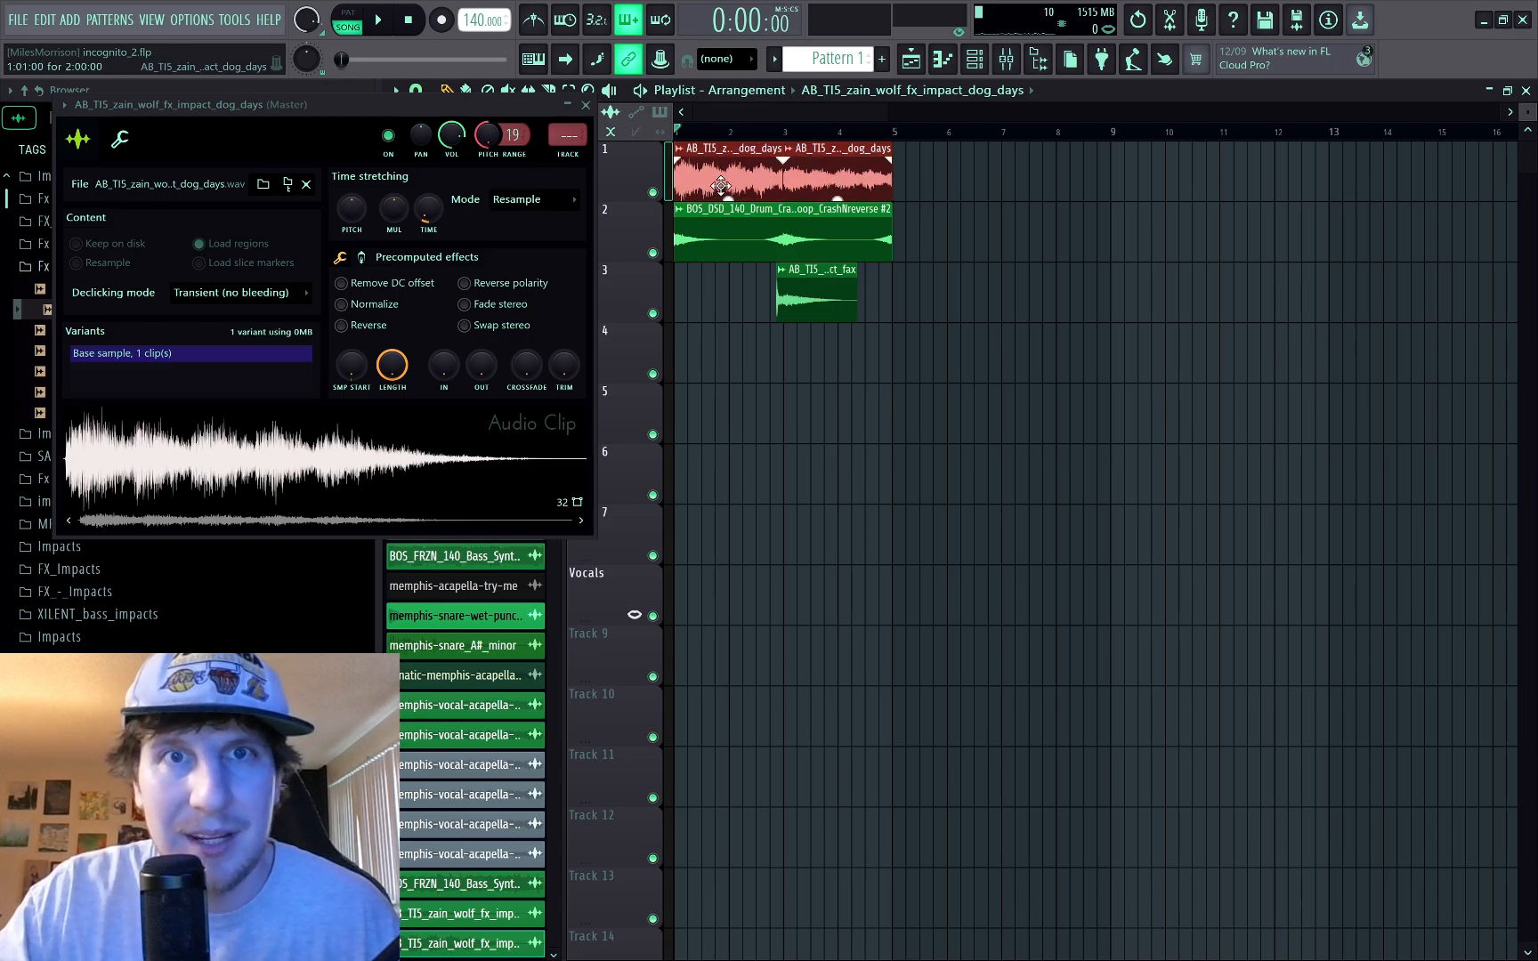
{"action": "left_click", "coordinate": [957, 328]}
{"action": "key", "text": "space"}
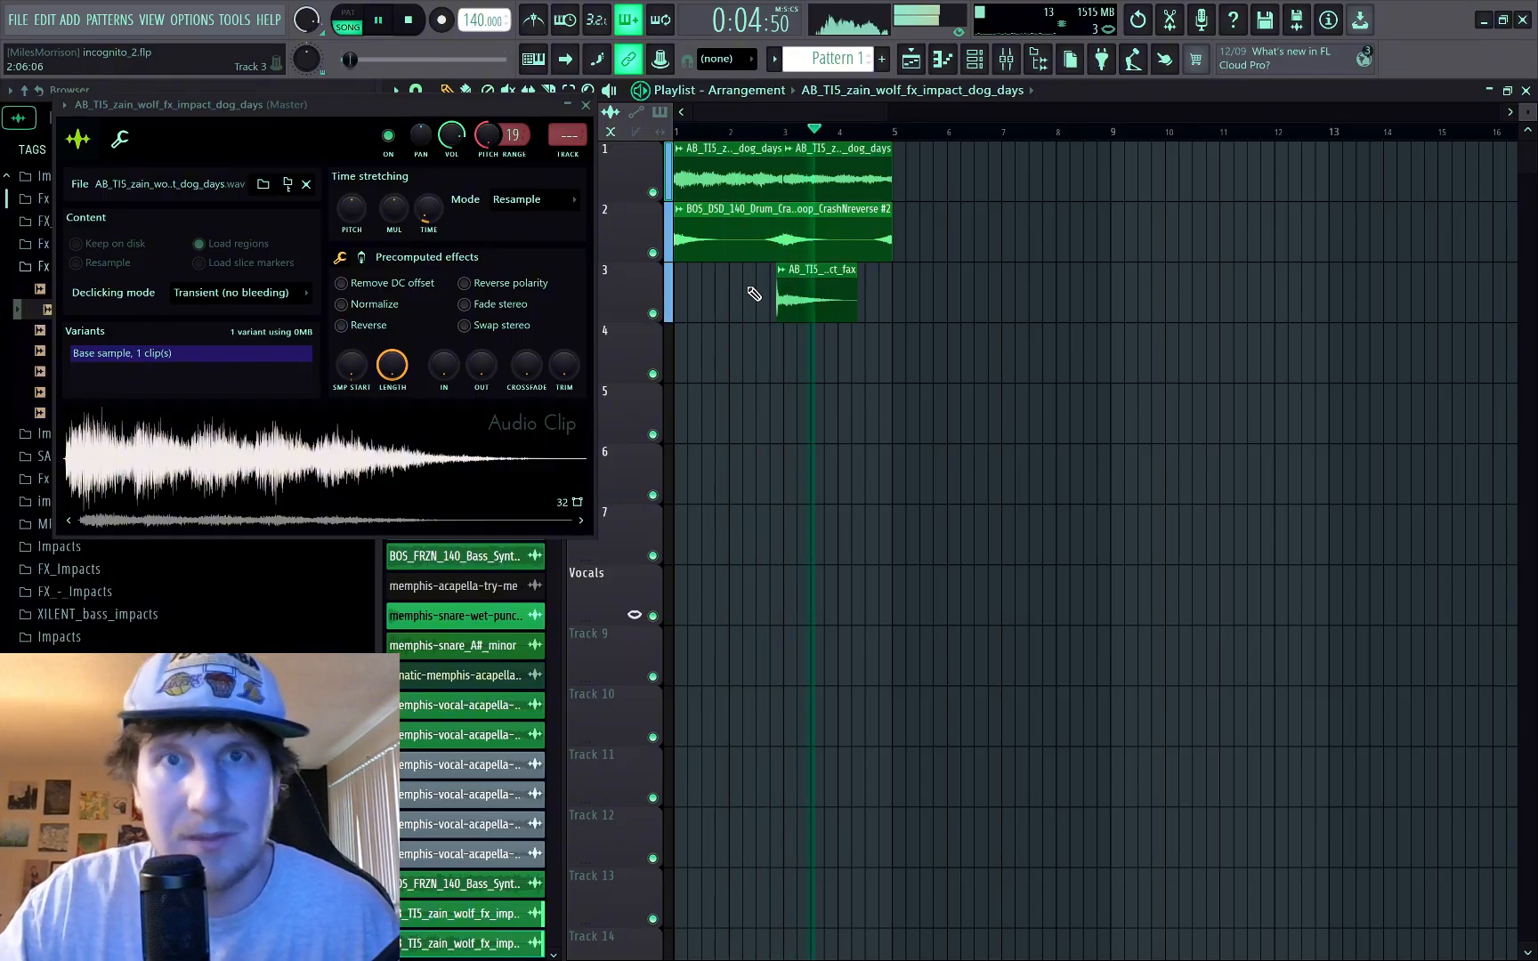
{"action": "key", "text": "space"}
Step: Replace the second dog_days clip with a duplicate of the first one carrying a short fade-out, and audition the intro
{"action": "scroll", "coordinate": [715, 188], "scroll_direction": "up", "scroll_amount": 8}
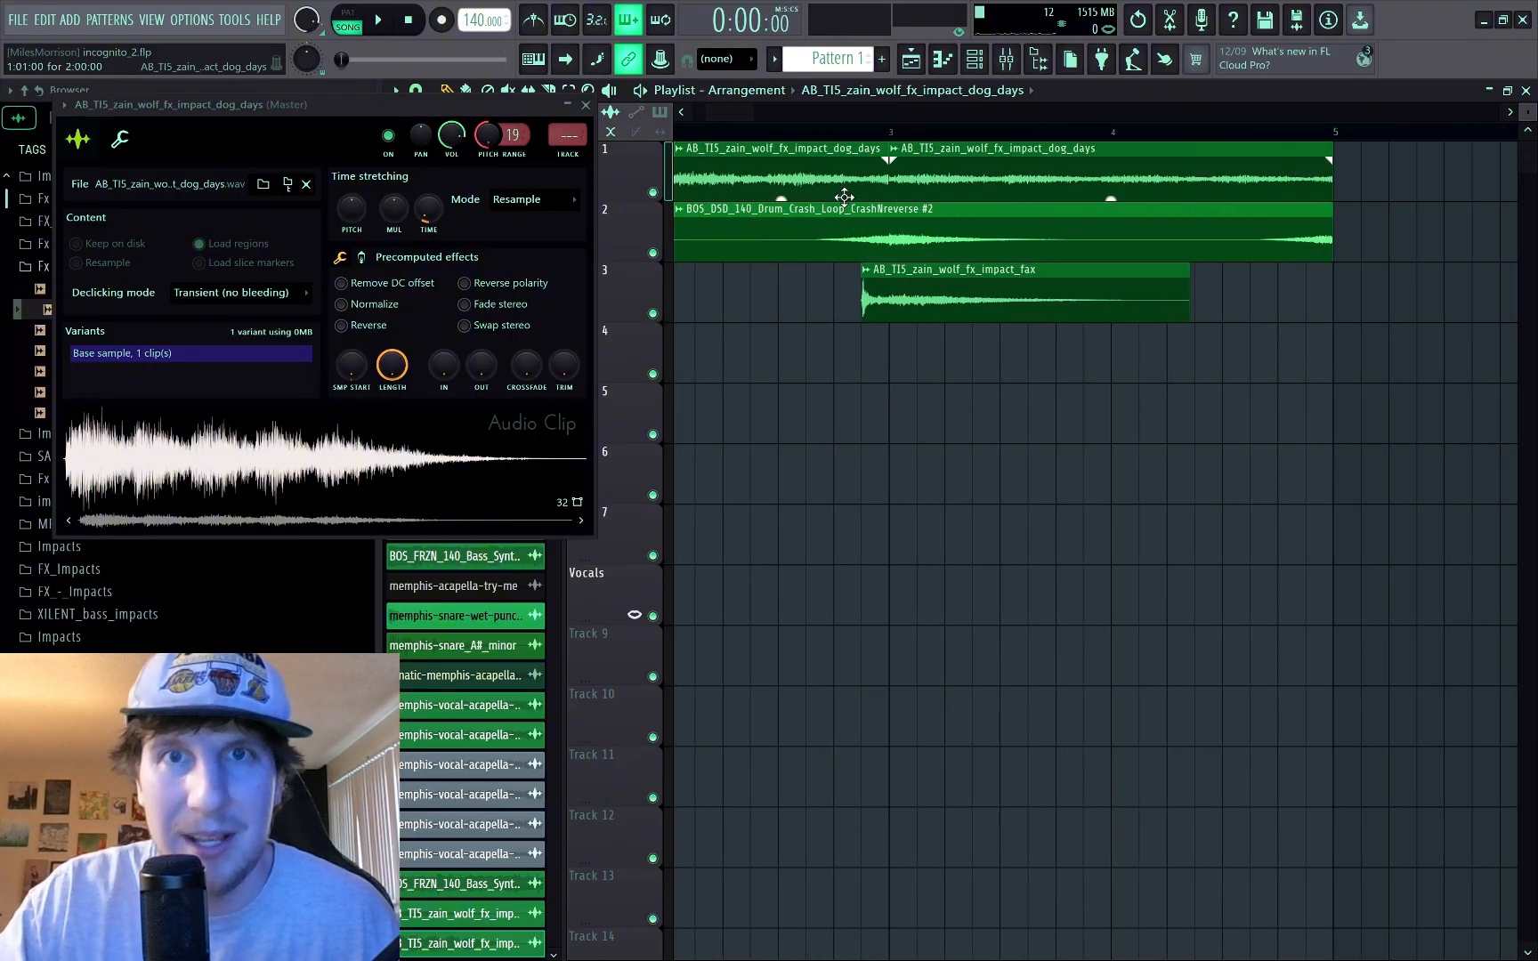
{"action": "scroll", "coordinate": [900, 196], "scroll_direction": "up", "scroll_amount": 2}
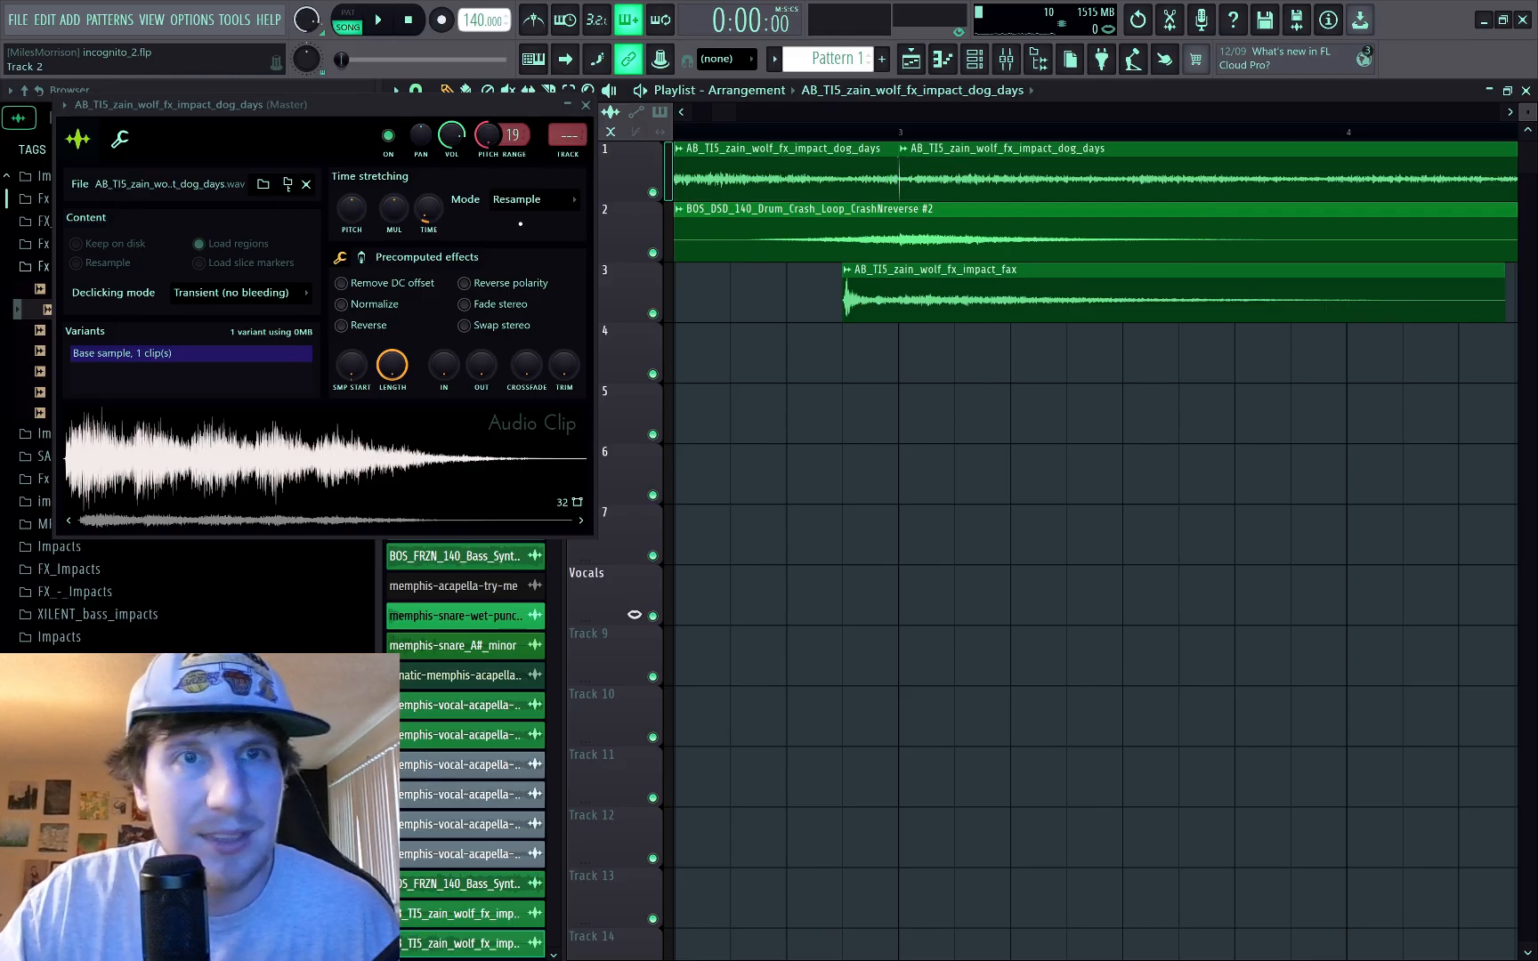
{"action": "right_click", "coordinate": [997, 155]}
{"action": "left_click_drag", "start_coordinate": [898, 161], "coordinate": [938, 161]}
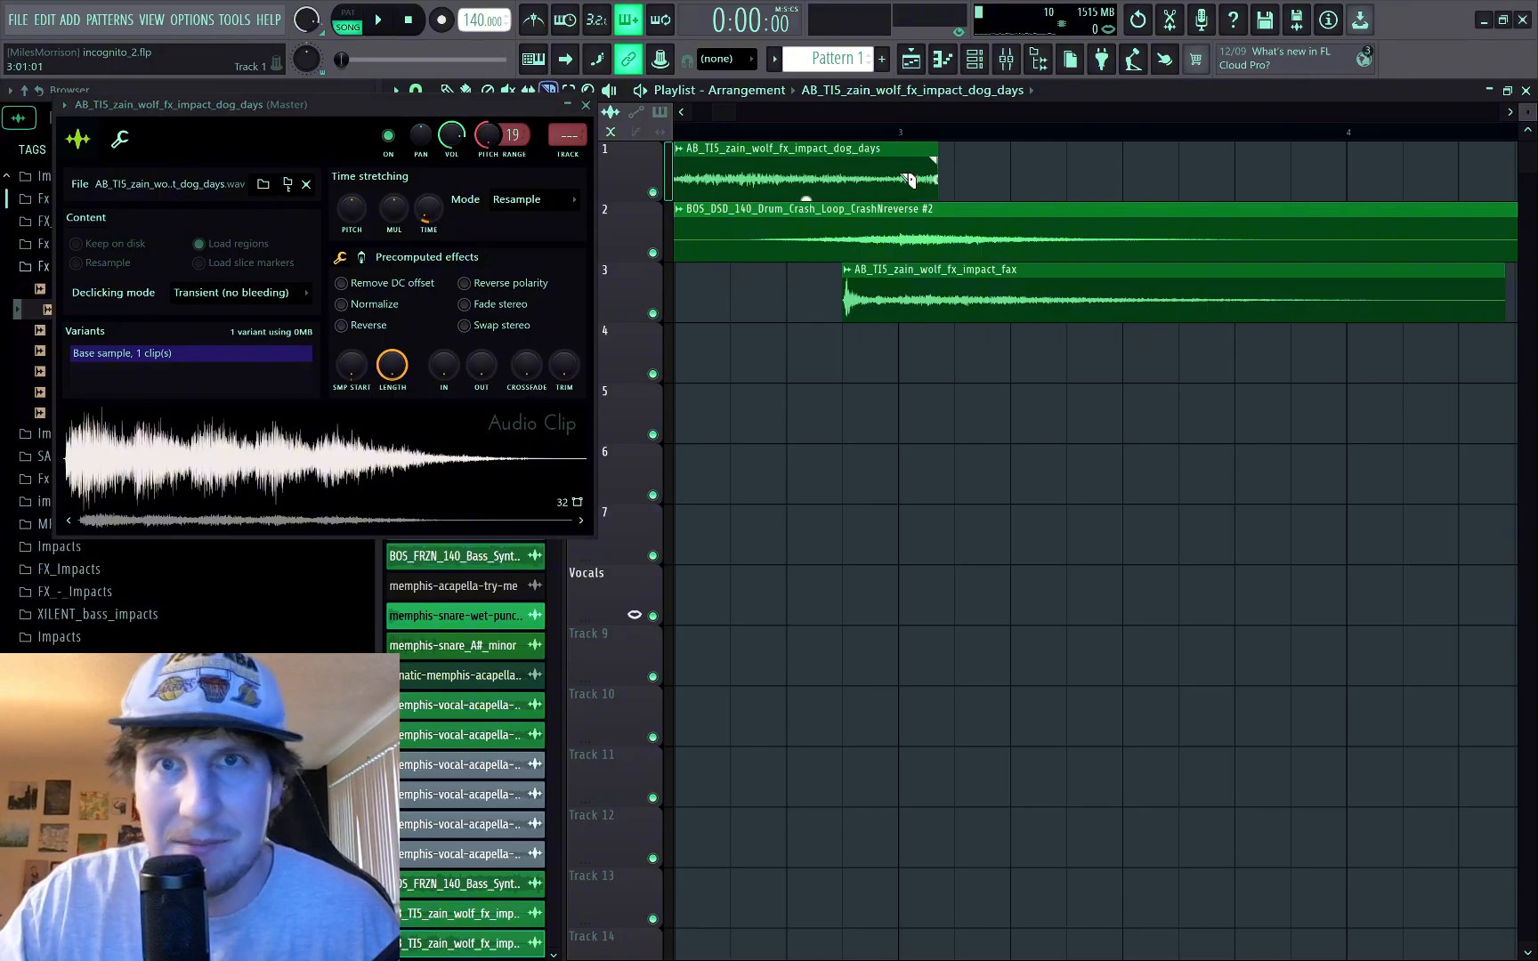
{"action": "left_click_drag", "start_coordinate": [910, 169], "coordinate": [888, 164]}
{"action": "key", "text": "ctrl+b"}
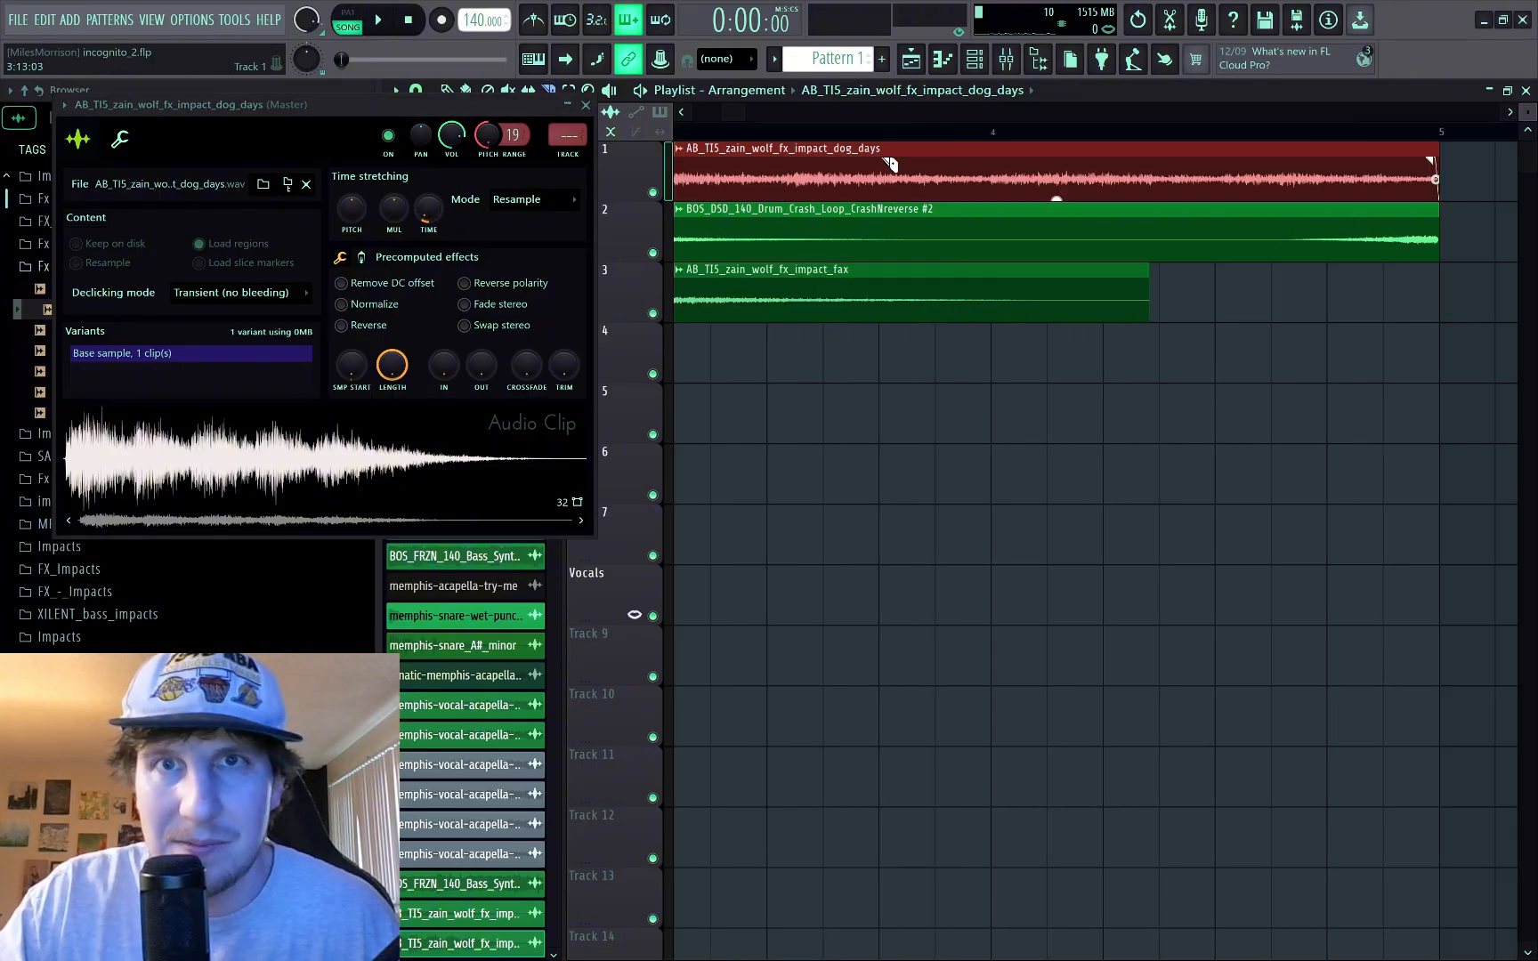
{"action": "scroll", "coordinate": [877, 171], "scroll_direction": "down", "scroll_amount": 5}
{"action": "key", "text": "space"}
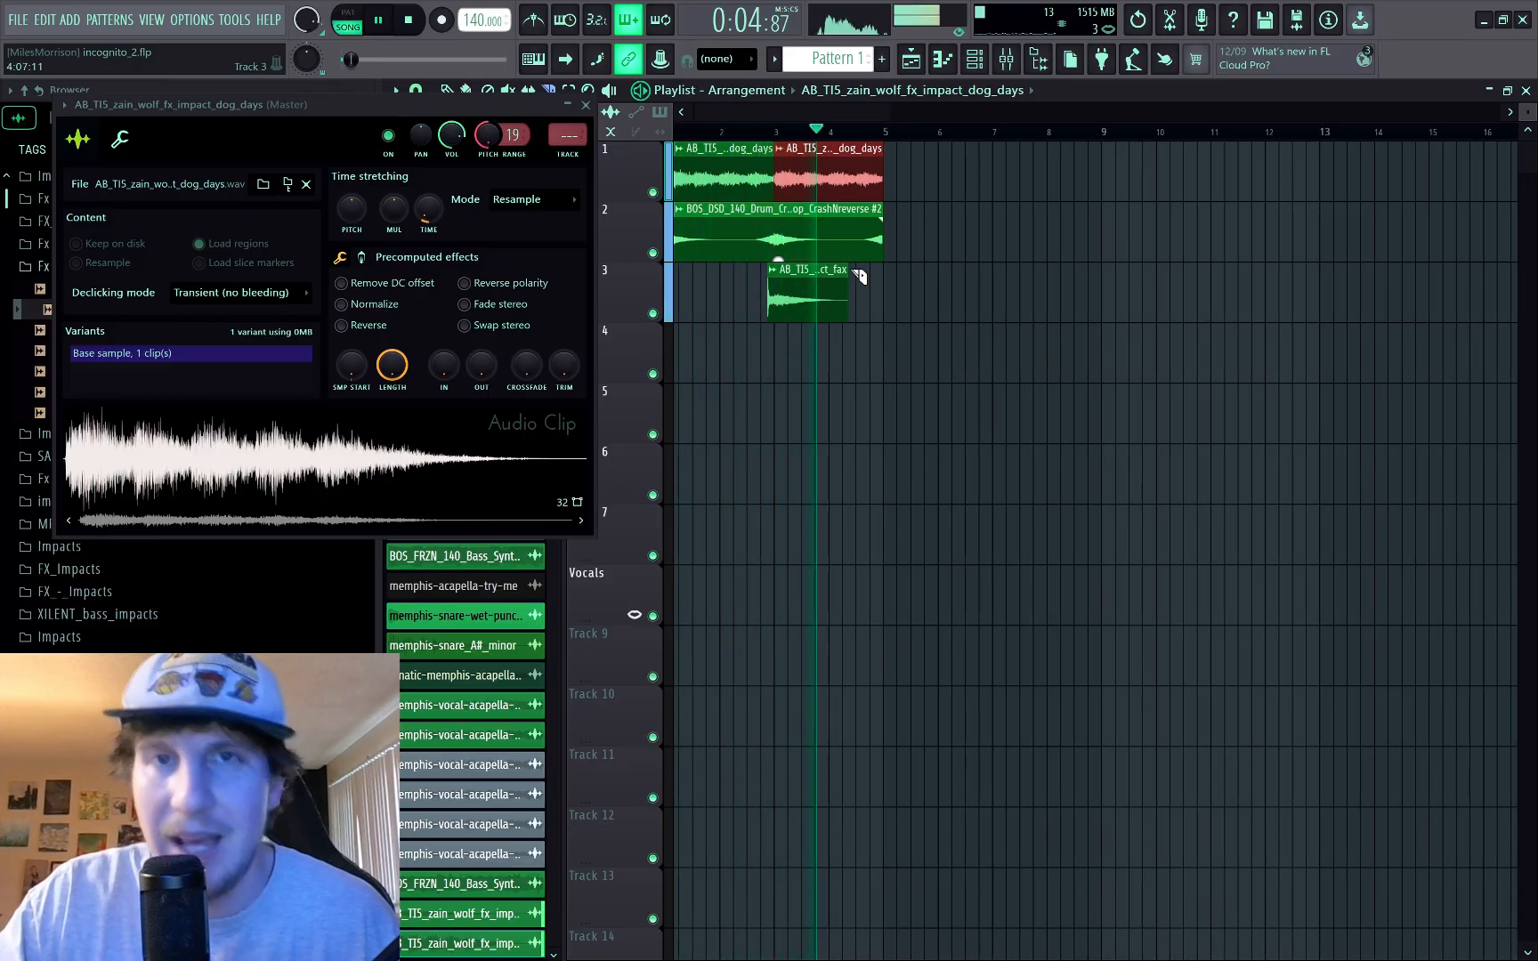
{"action": "key", "text": "space"}
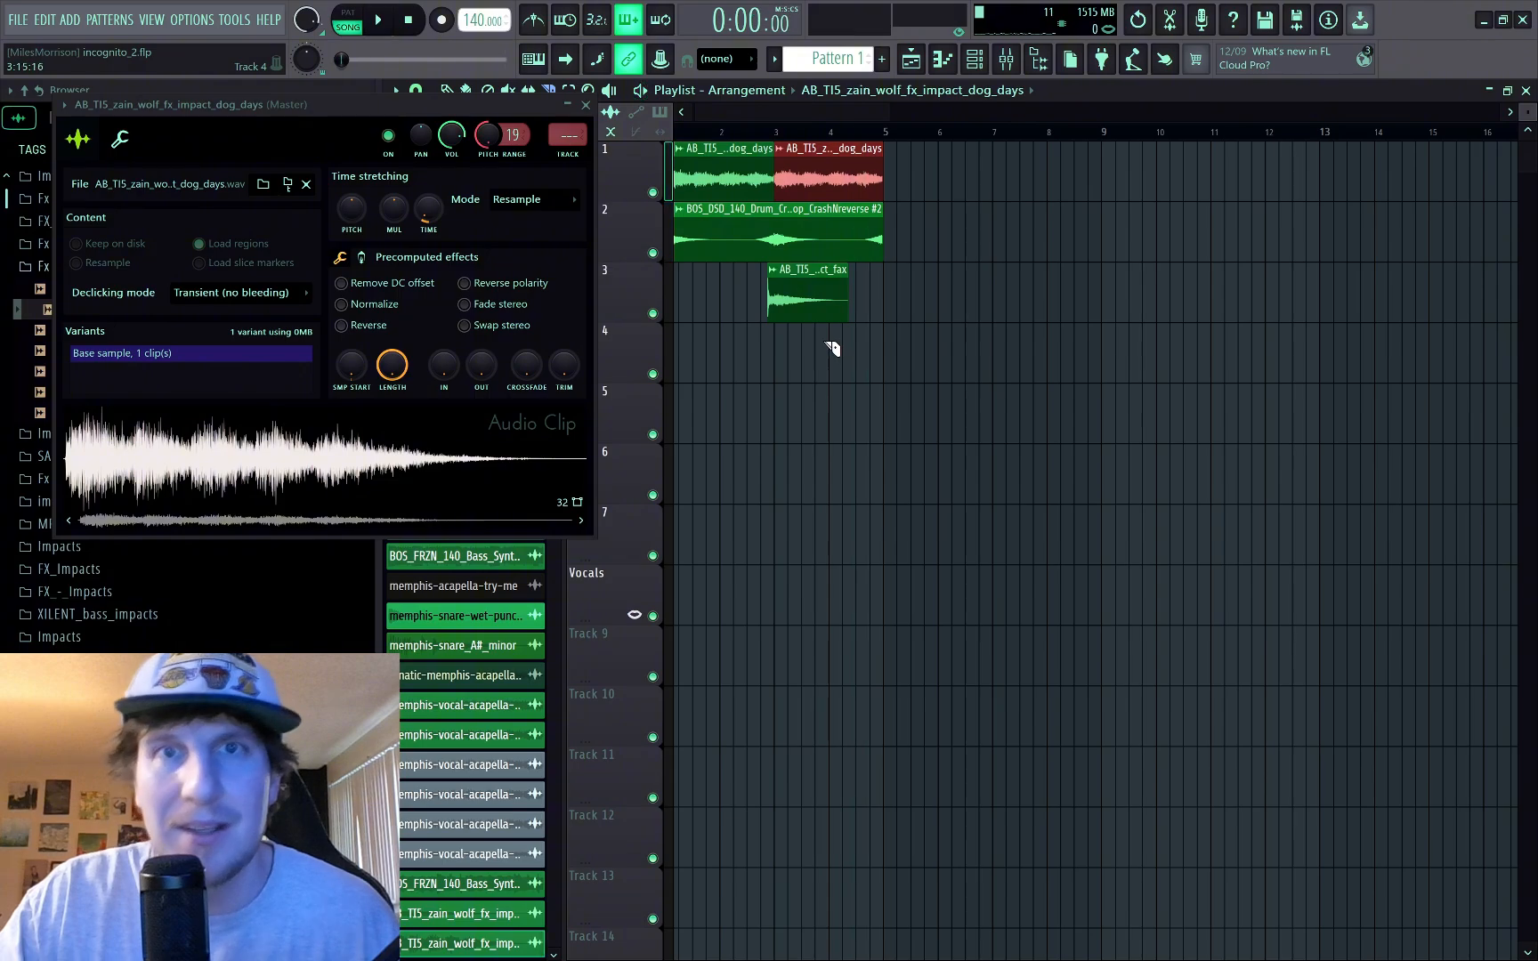
Step: Try removing the second dog_days clip and stretching the first one slightly past bar 3
{"action": "scroll", "coordinate": [733, 236], "scroll_direction": "up", "scroll_amount": 2}
{"action": "scroll", "coordinate": [733, 236], "scroll_direction": "up", "scroll_amount": 5}
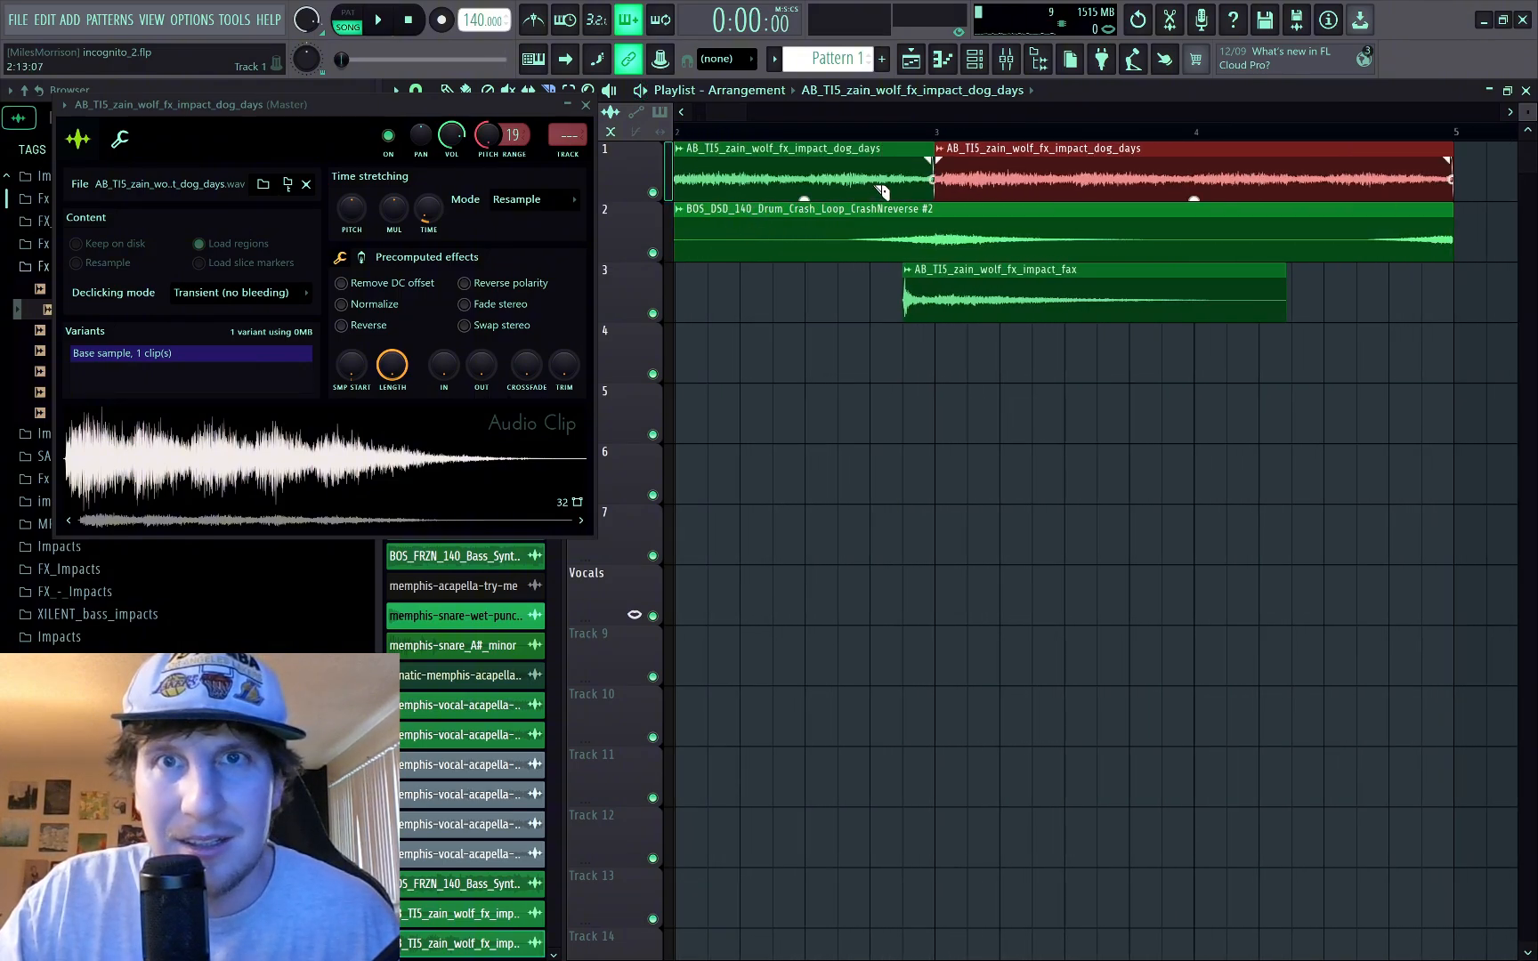
{"action": "key", "text": "Delete"}
{"action": "left_click_drag", "start_coordinate": [934, 174], "coordinate": [941, 174]}
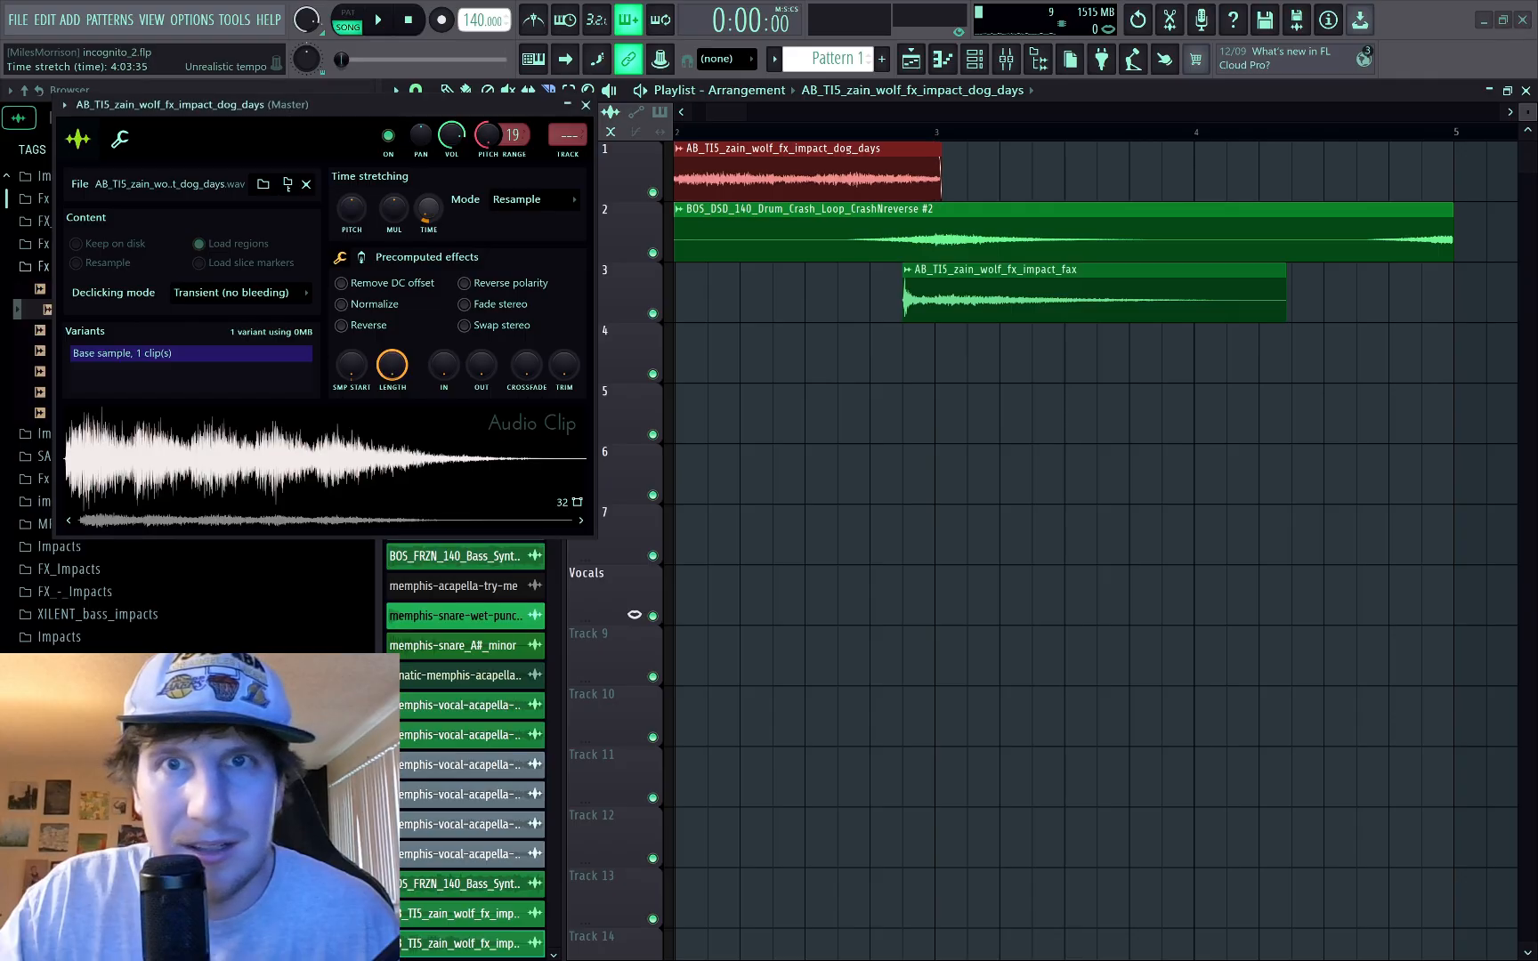
{"action": "key", "text": "ctrl+z"}
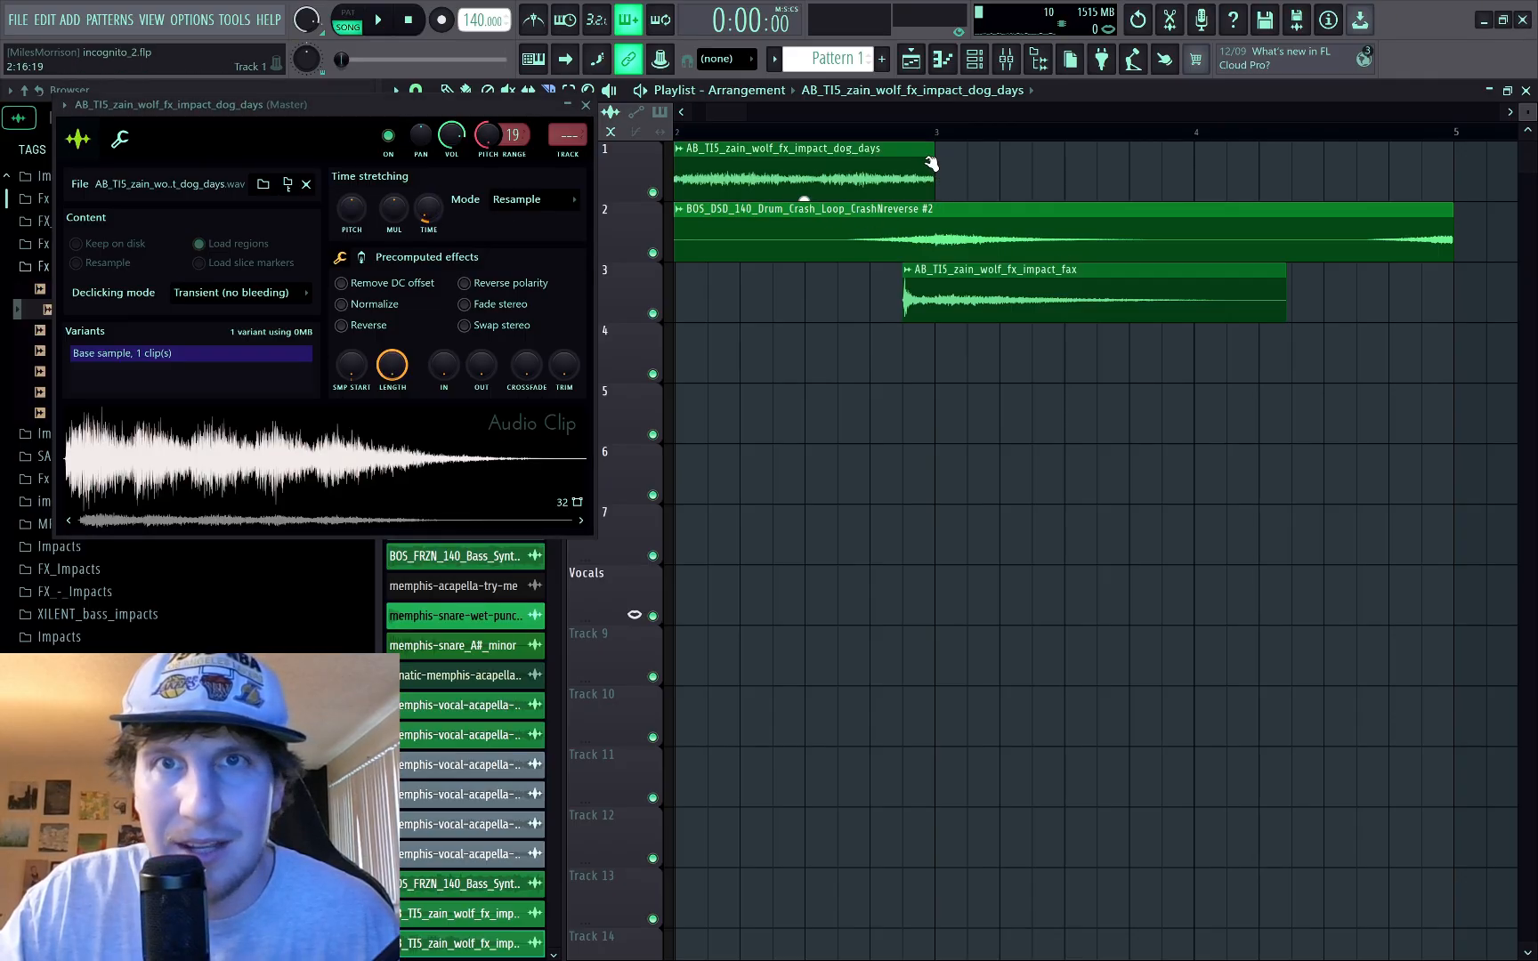
{"action": "key", "text": "ctrl+z"}
{"action": "key", "text": "ctrl+z"}
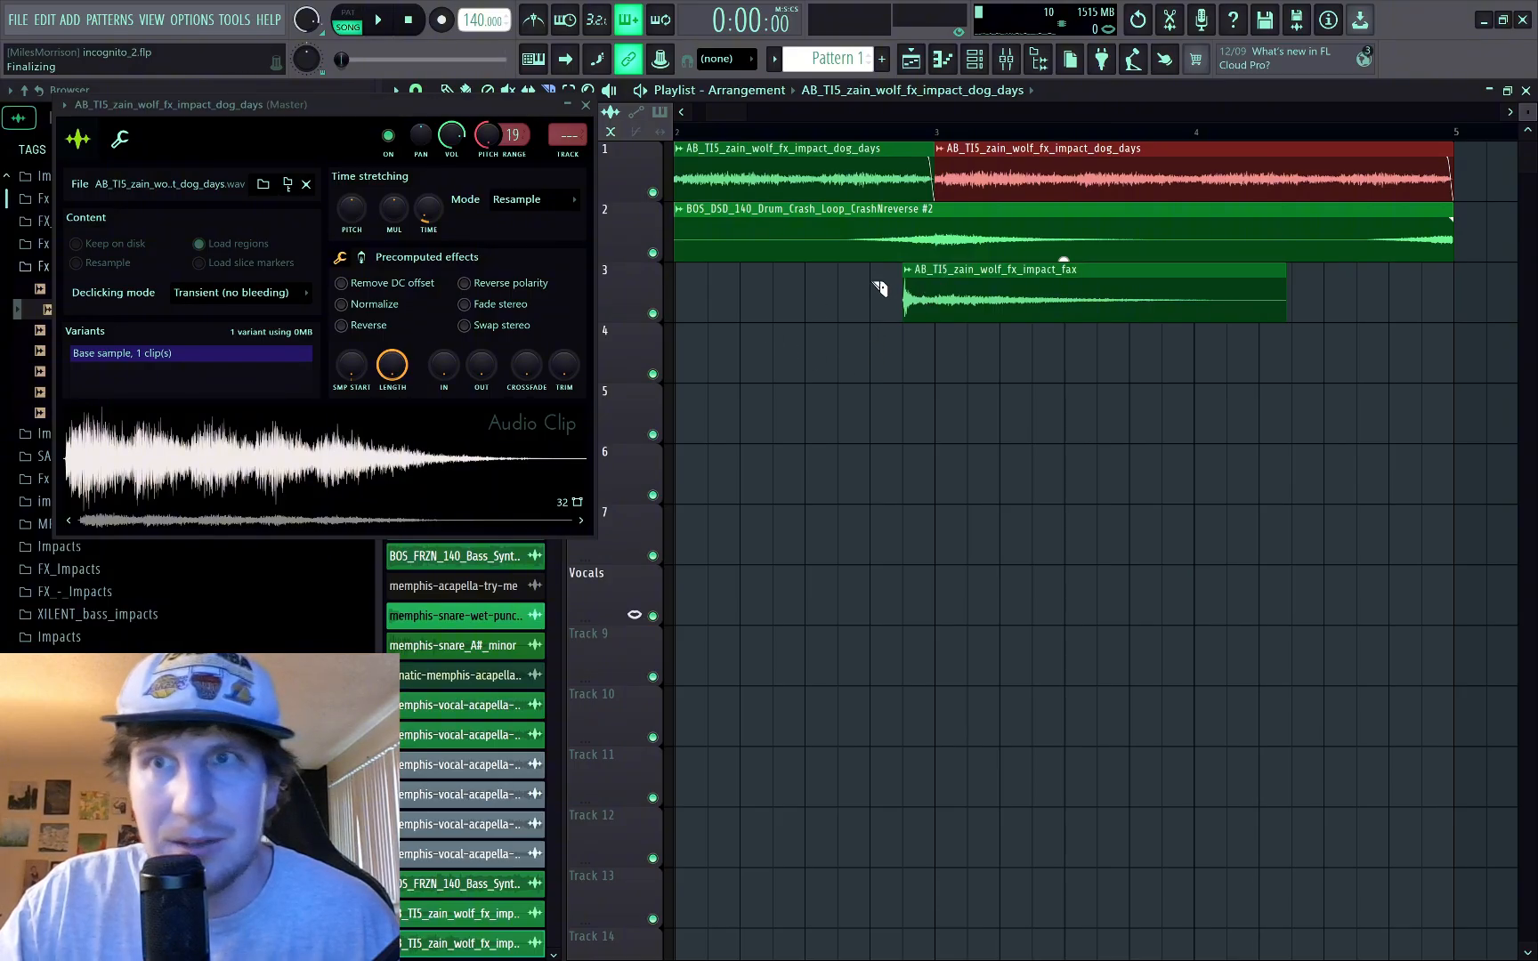
Step: Audition the intro with both dog_days clips, close the impact's channel settings and deselect the clips
{"action": "key", "text": "space"}
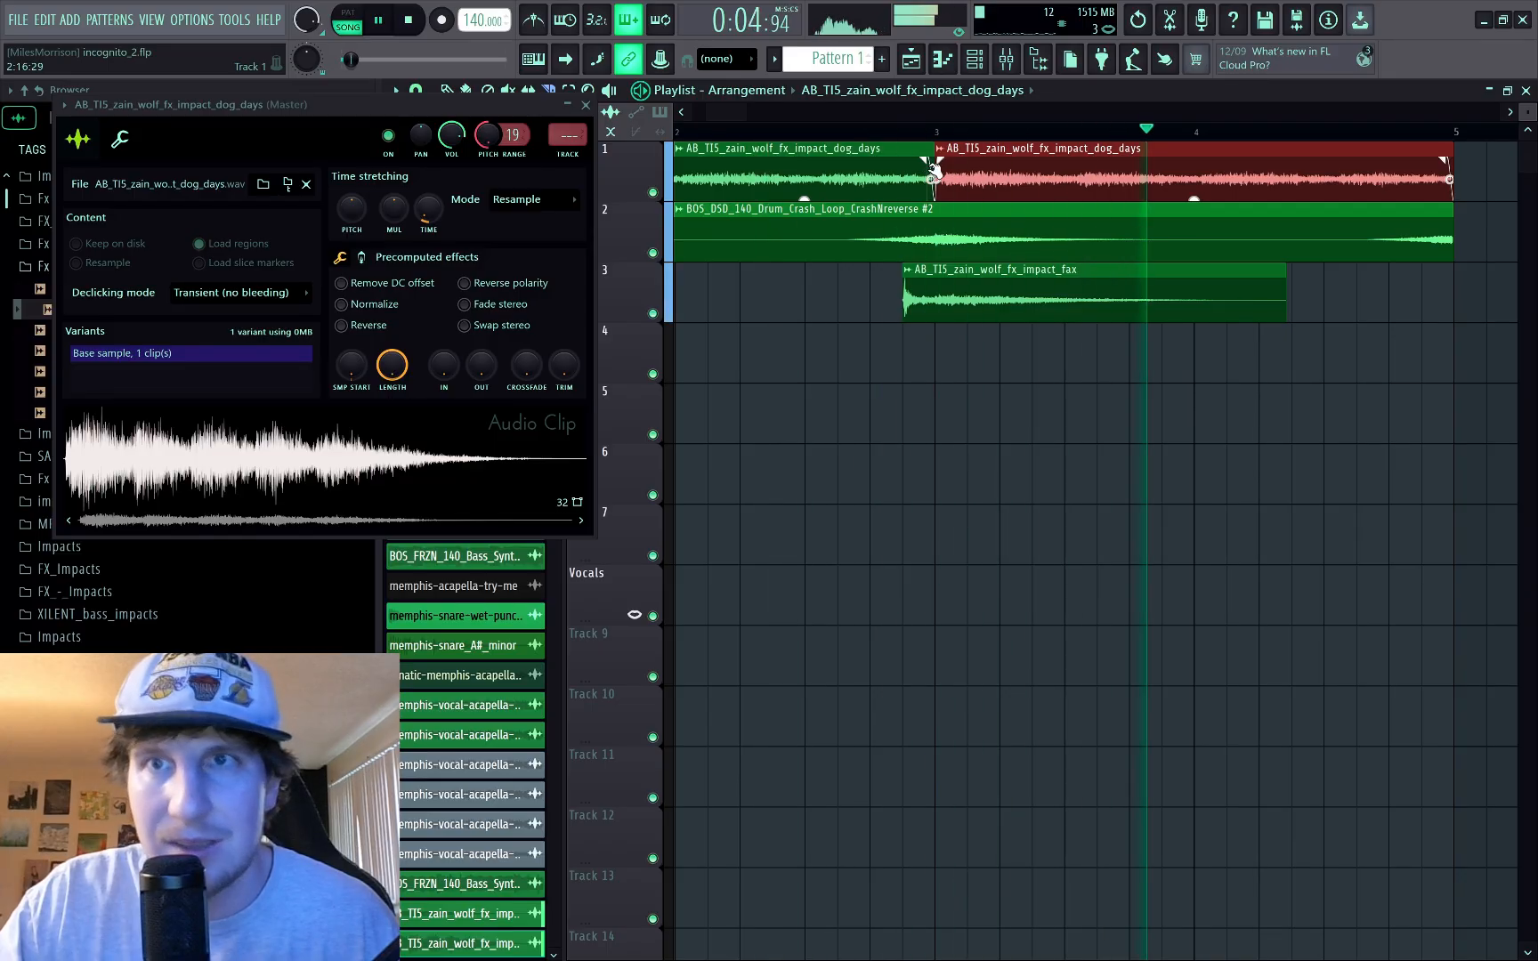
{"action": "key", "text": "space"}
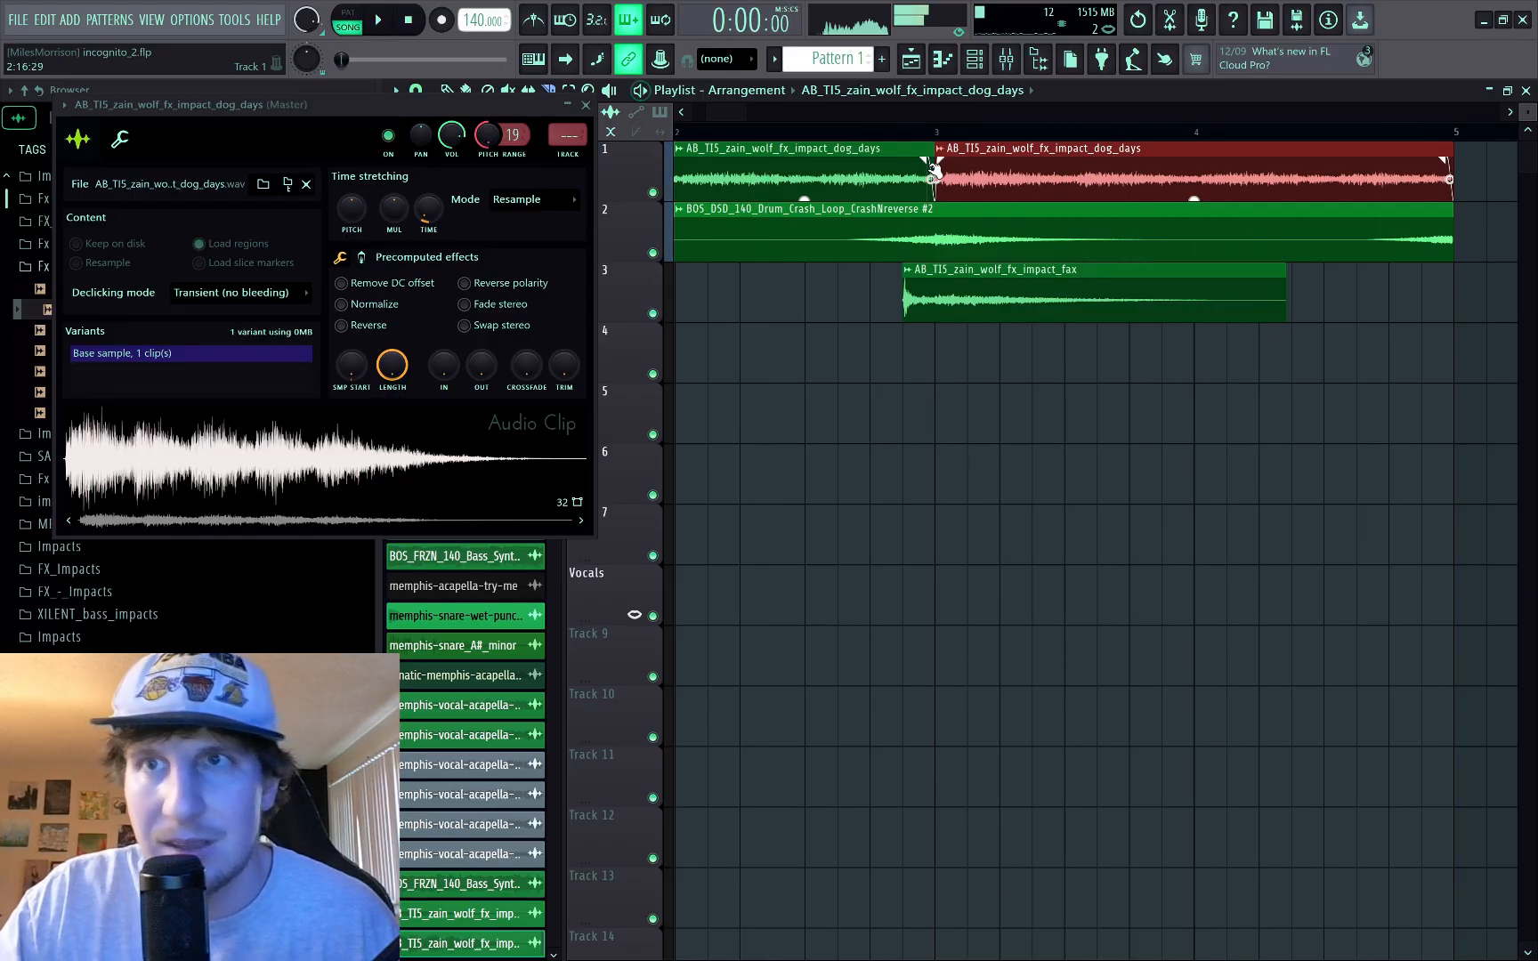
{"action": "scroll", "coordinate": [851, 267], "scroll_direction": "down", "scroll_amount": 4, "text": "ctrl"}
{"action": "left_click", "coordinate": [586, 105]}
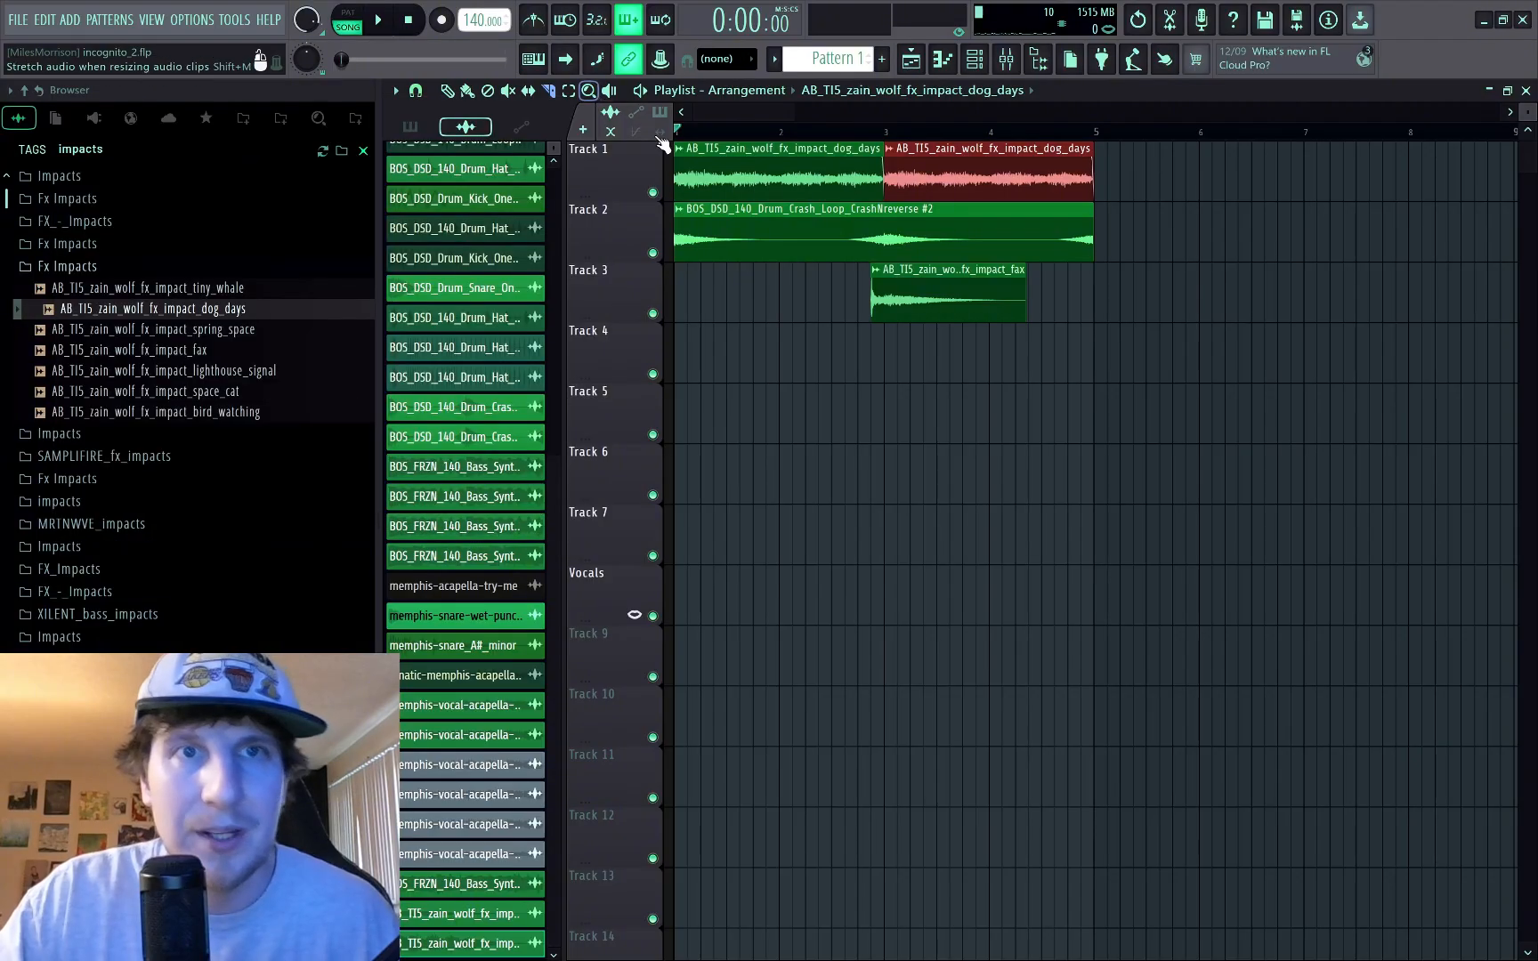
{"action": "scroll", "coordinate": [894, 400], "scroll_direction": "down", "scroll_amount": 2, "text": "ctrl"}
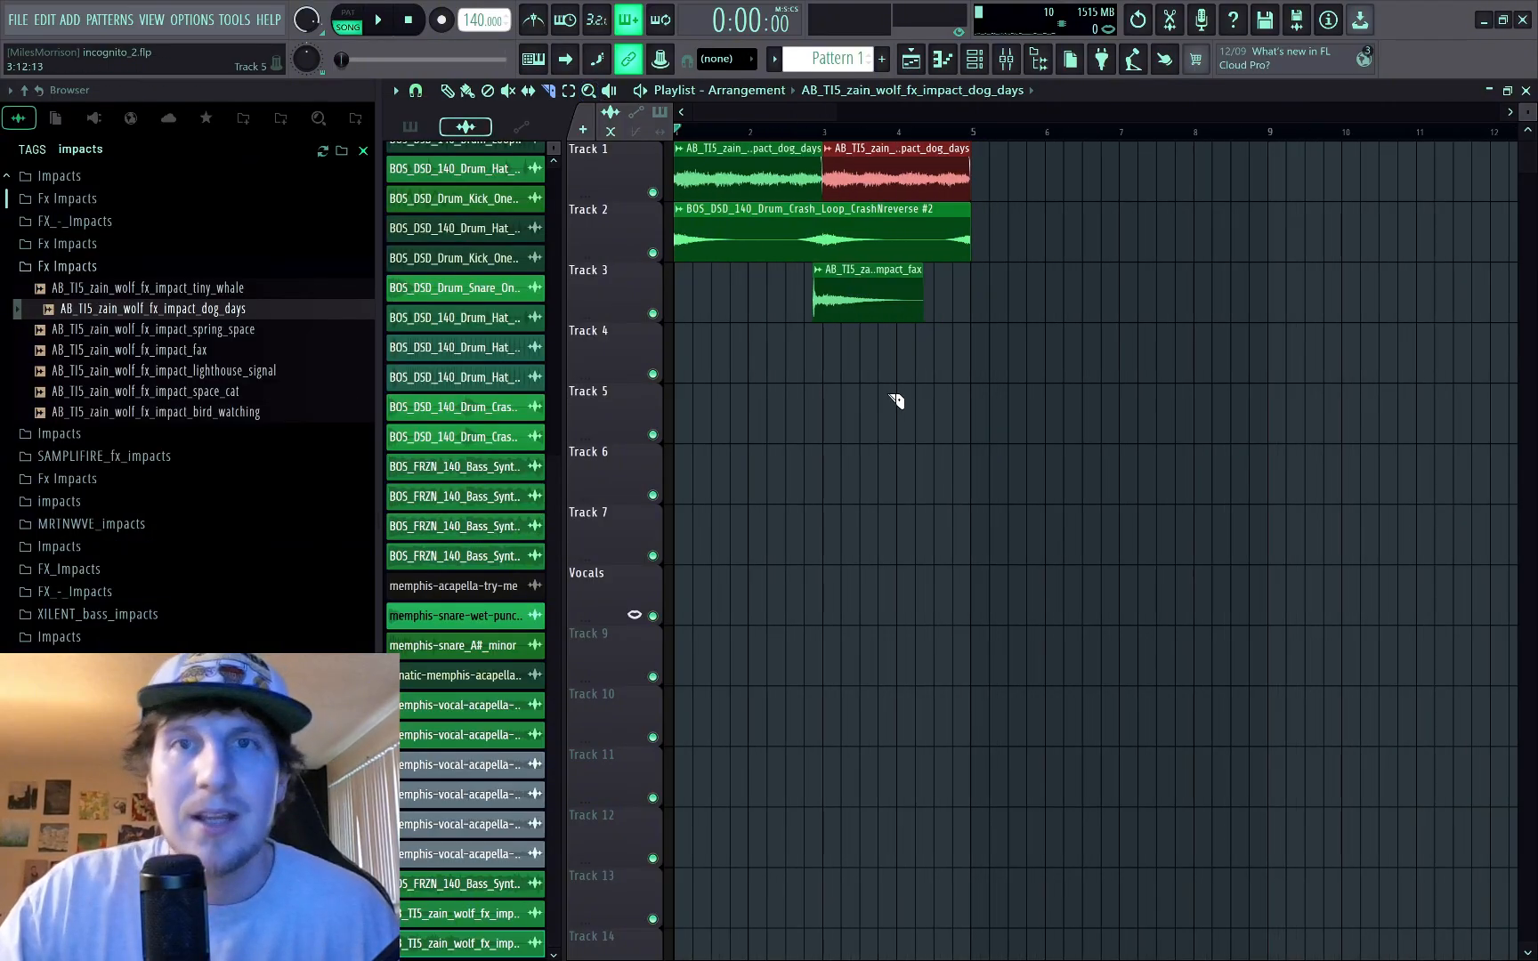
{"action": "left_click", "coordinate": [878, 455], "text": "ctrl"}
{"action": "key", "text": "p"}
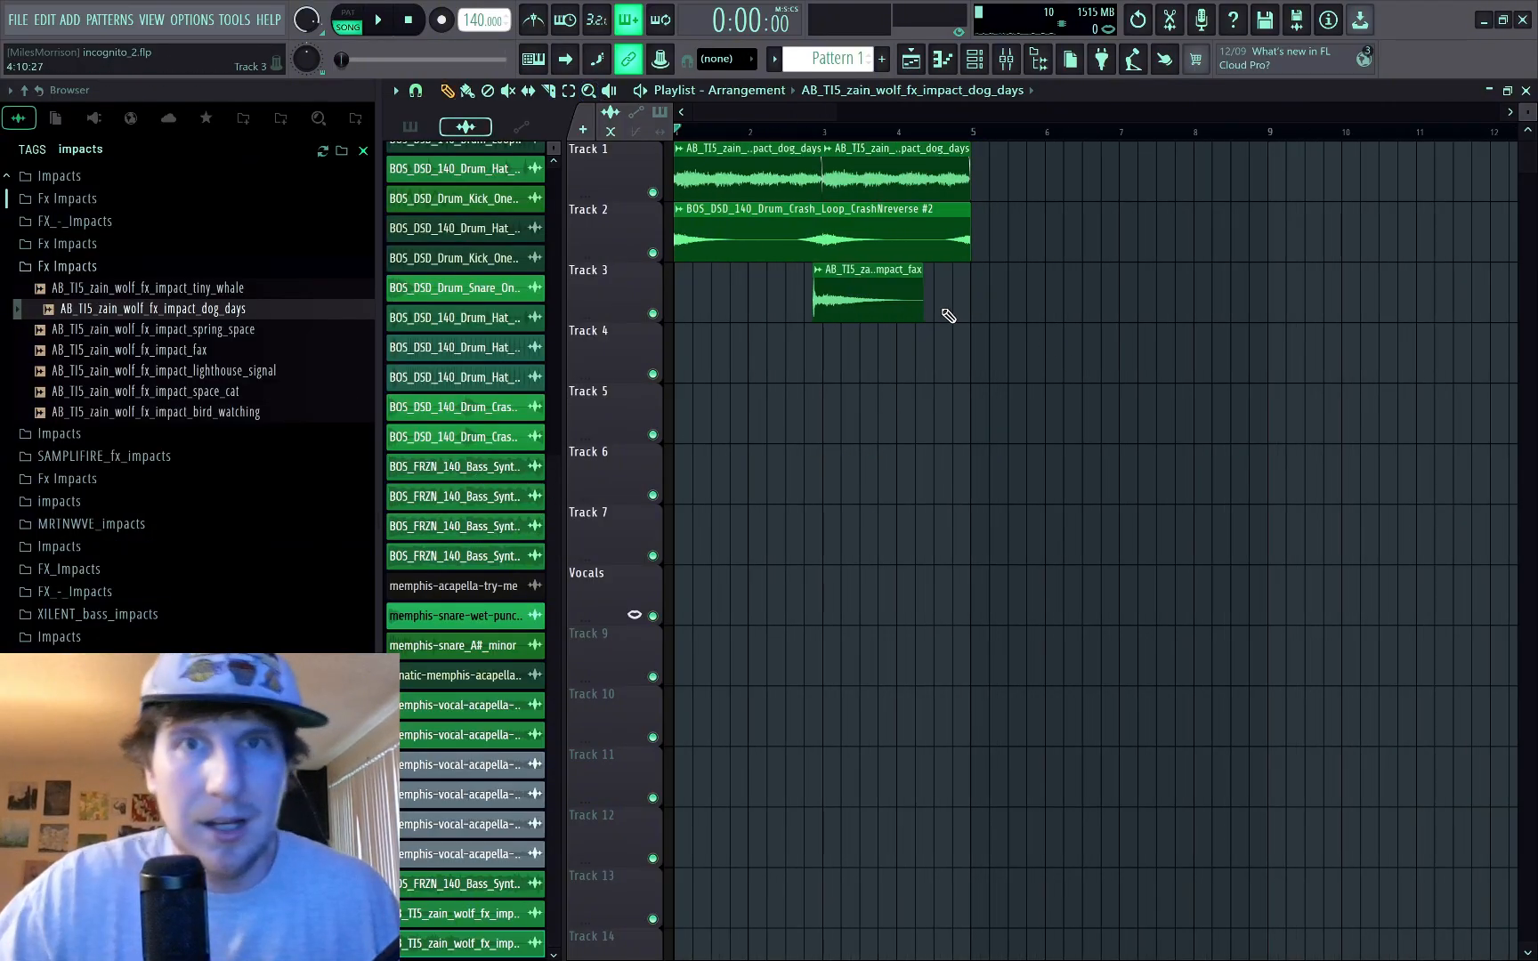
{"action": "left_click_drag", "start_coordinate": [893, 181], "coordinate": [725, 179], "text": "ctrl"}
{"action": "left_click", "coordinate": [770, 243], "text": "ctrl"}
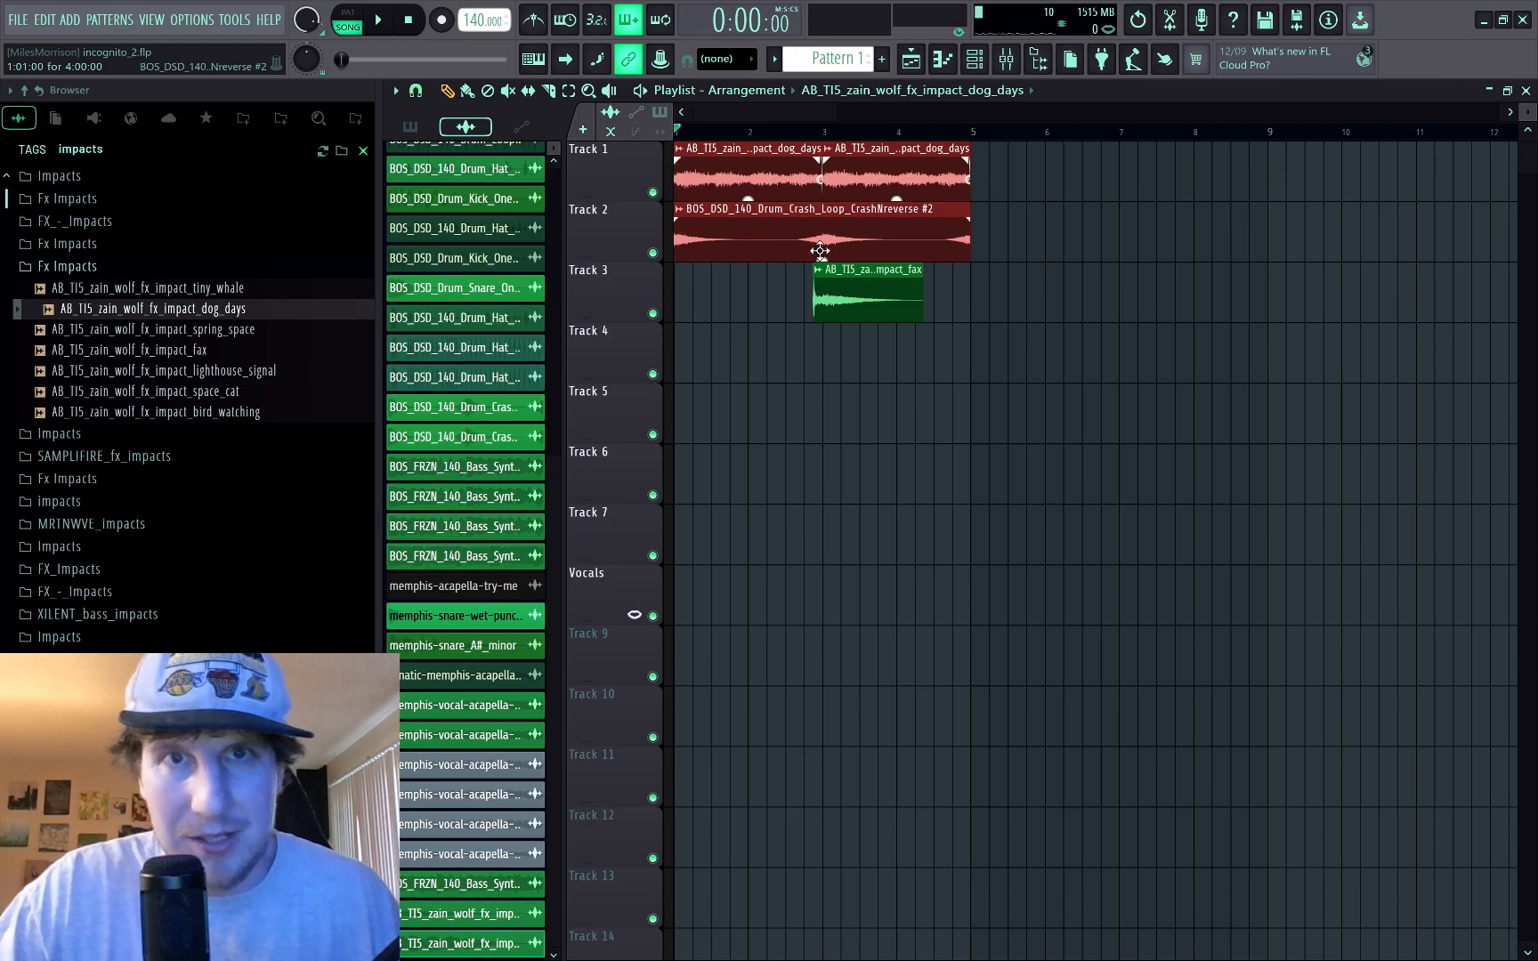
{"action": "left_click", "coordinate": [729, 525], "text": "ctrl"}
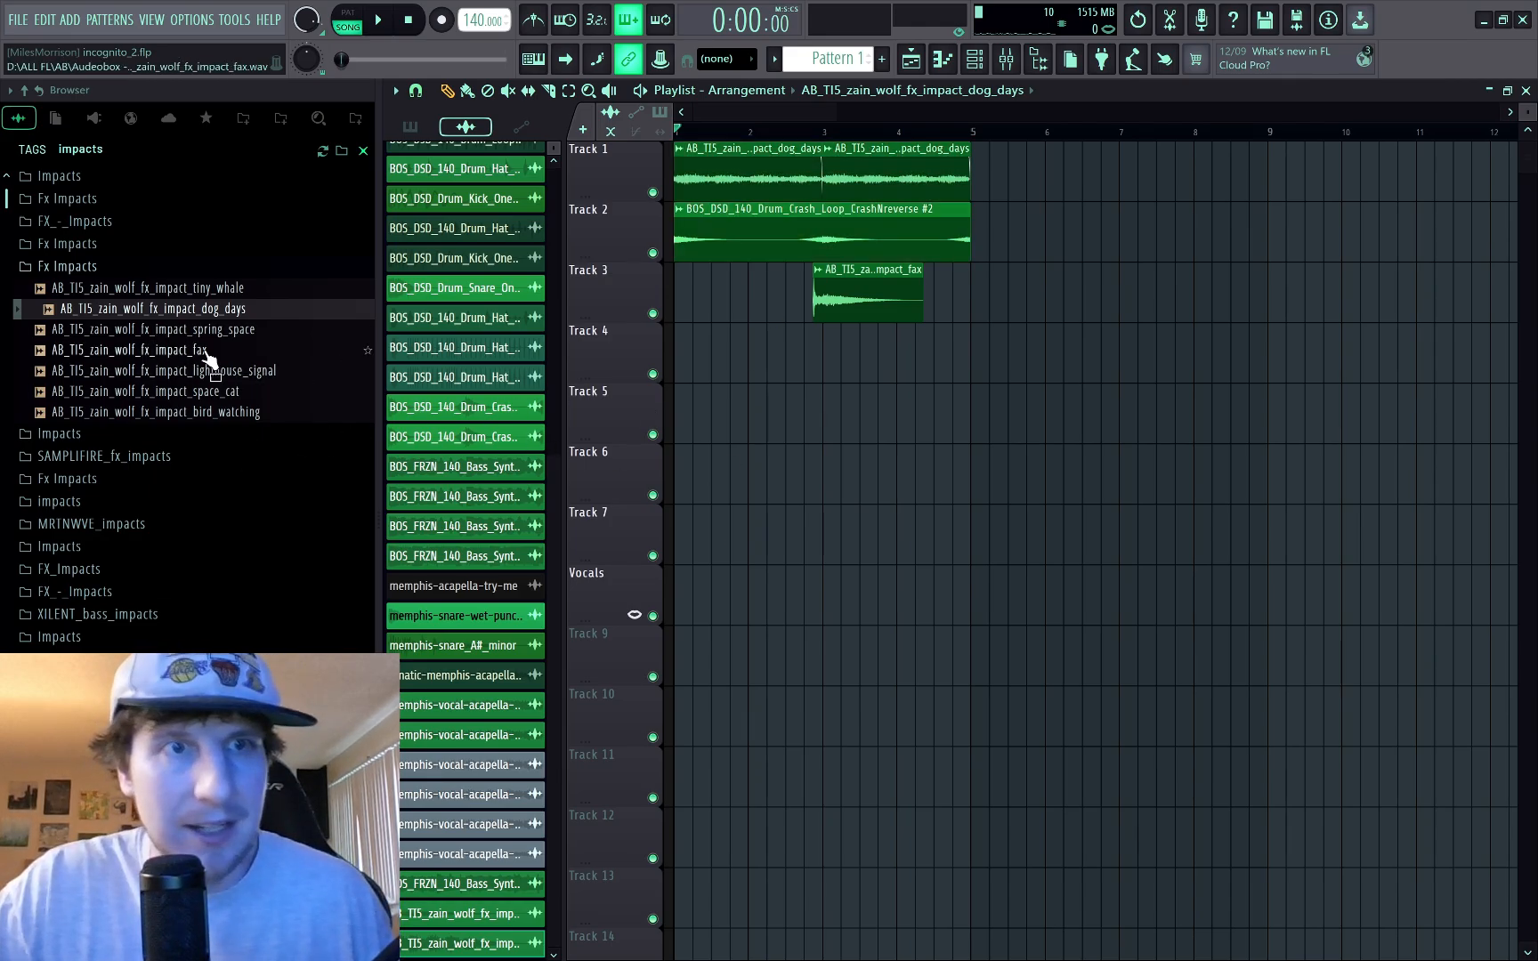
Step: Try the Fuzz_Womp_E (consolidated) #3 bass clip from bar 33 at bar 1 on Track 6 and audition it
{"action": "scroll", "coordinate": [925, 501], "scroll_direction": "down", "scroll_amount": 5}
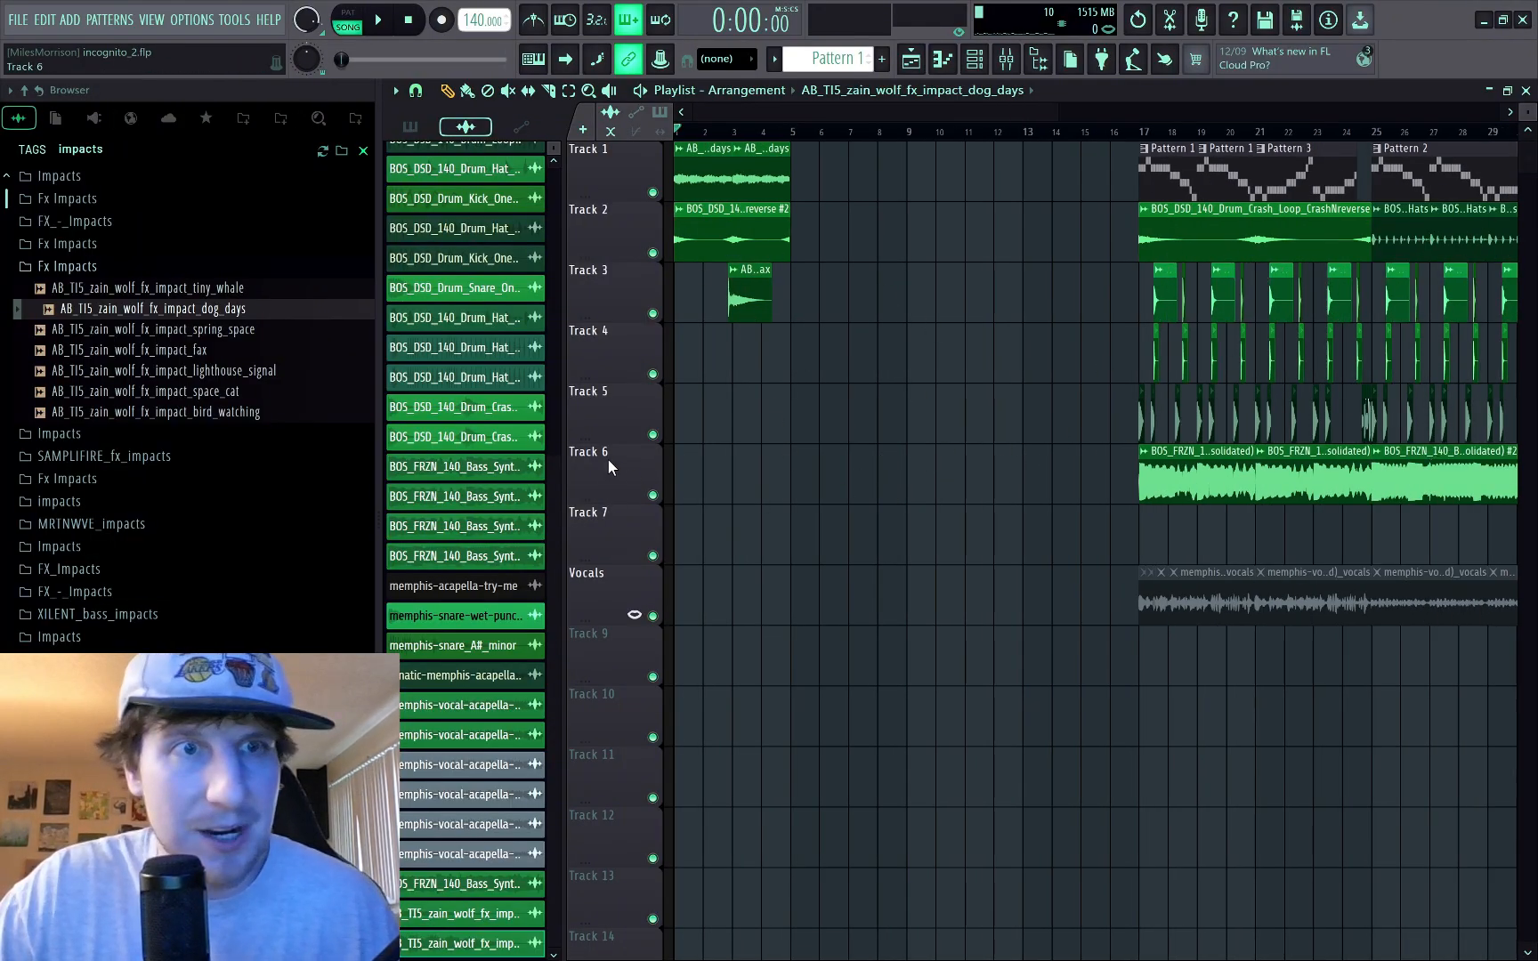
{"action": "scroll", "coordinate": [1246, 485], "scroll_direction": "down", "scroll_amount": 6}
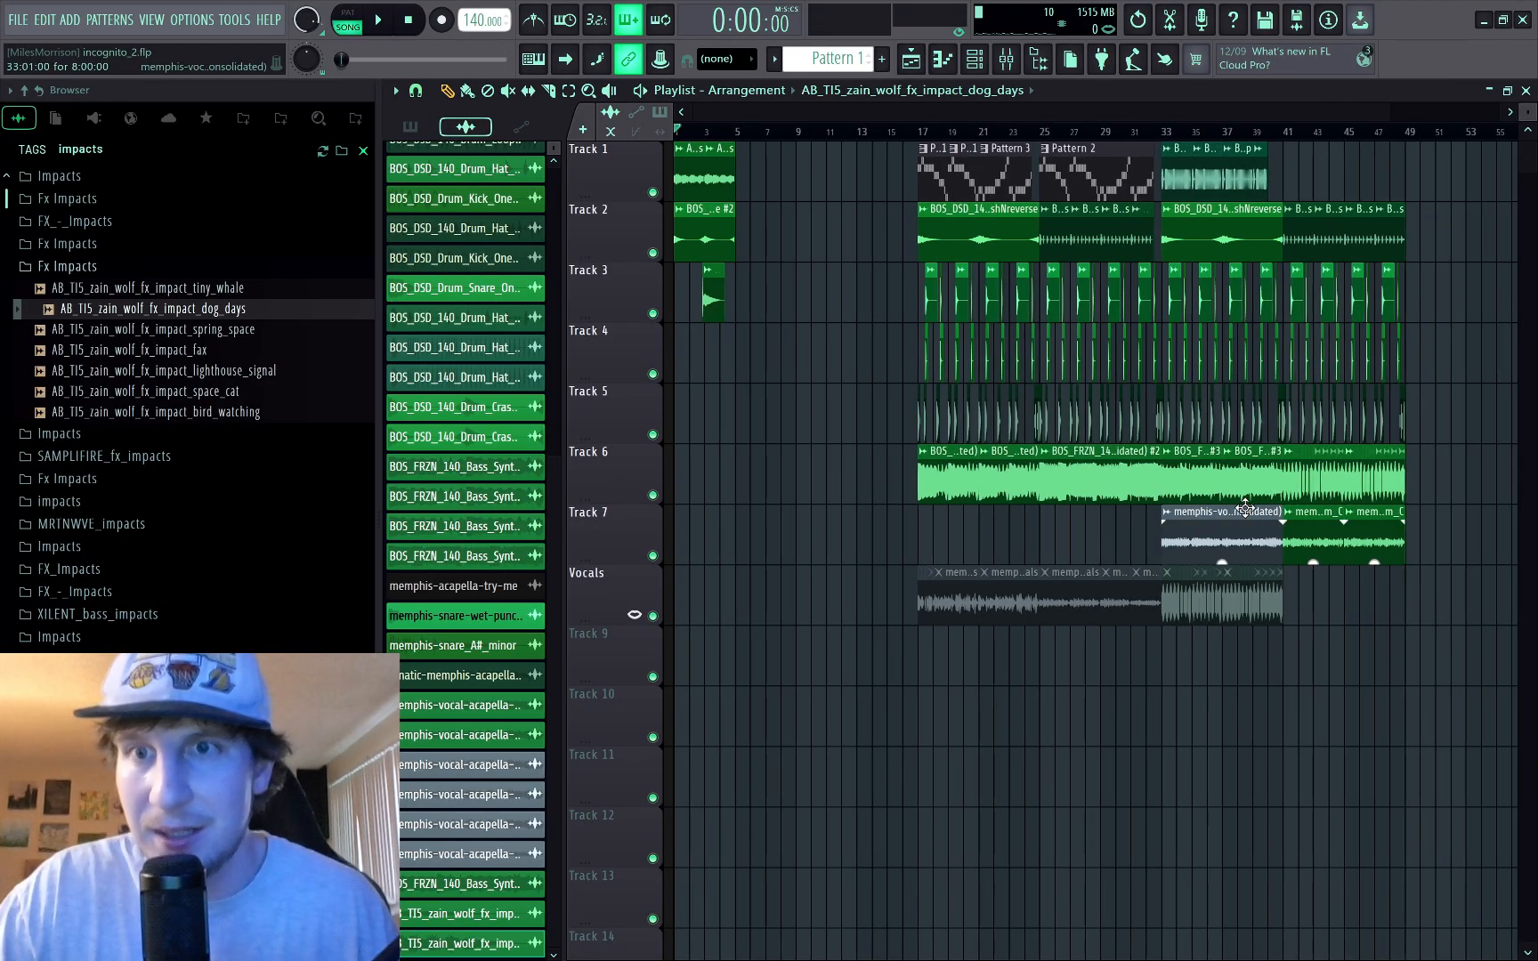
{"action": "left_click", "coordinate": [1208, 478]}
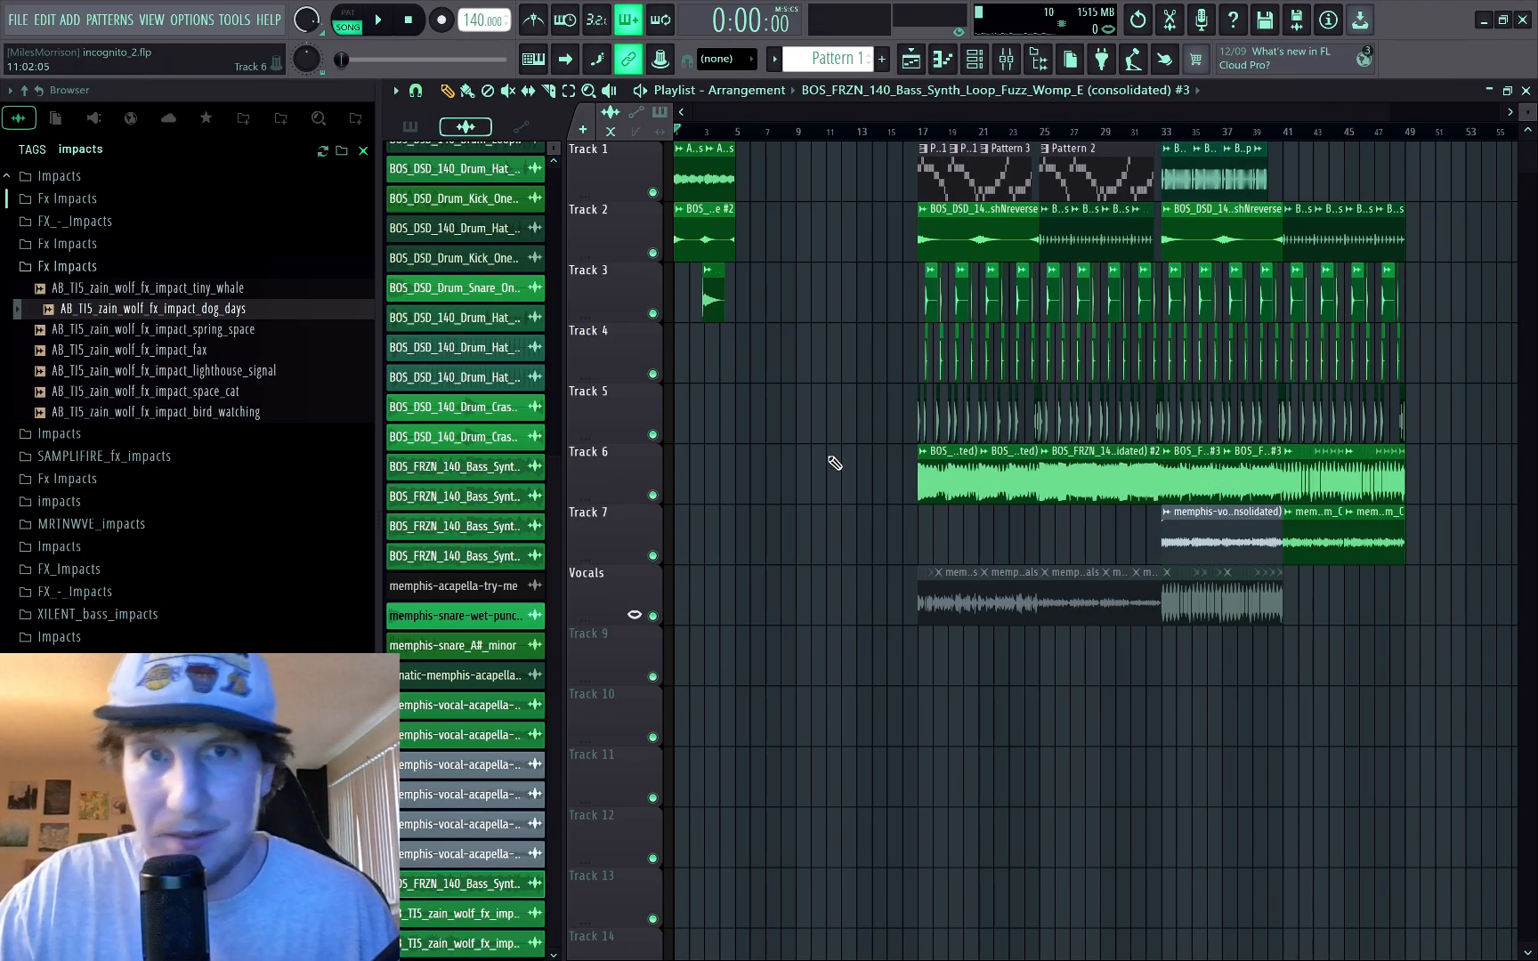
{"action": "left_click", "coordinate": [689, 476]}
{"action": "key", "text": "space"}
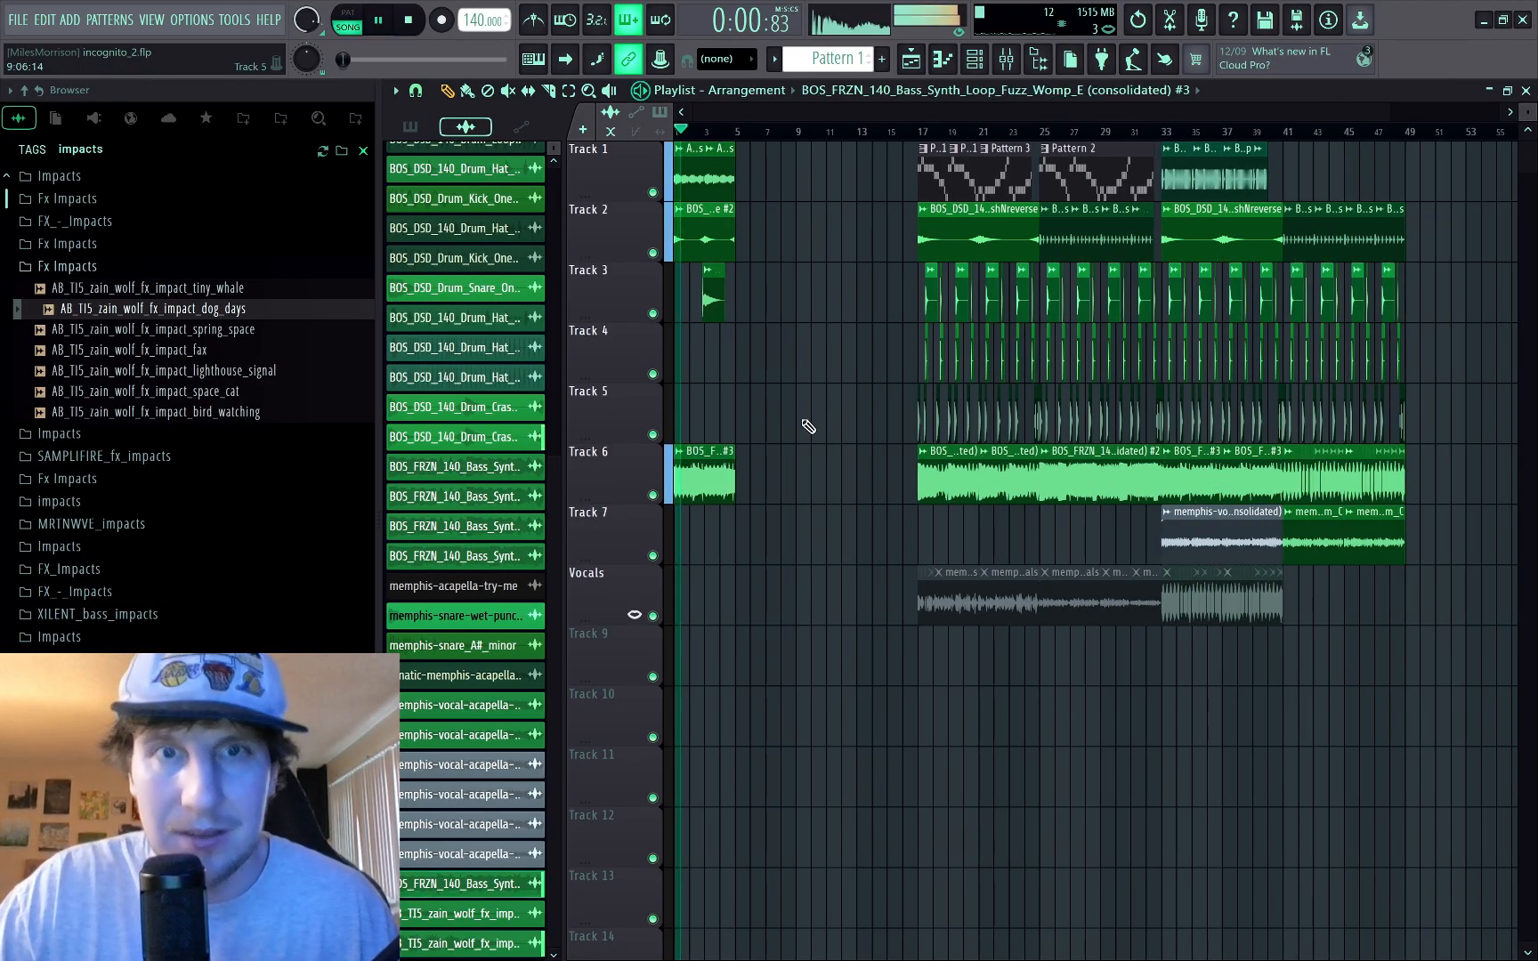
{"action": "key", "text": "space"}
{"action": "right_click", "coordinate": [703, 481]}
Step: Delete the two consolidated #3 bass clips at bars 33–41 on Track 6 and unmute the original bass clips on the Vocals track there
{"action": "scroll", "coordinate": [1208, 478], "scroll_direction": "up", "scroll_amount": 3}
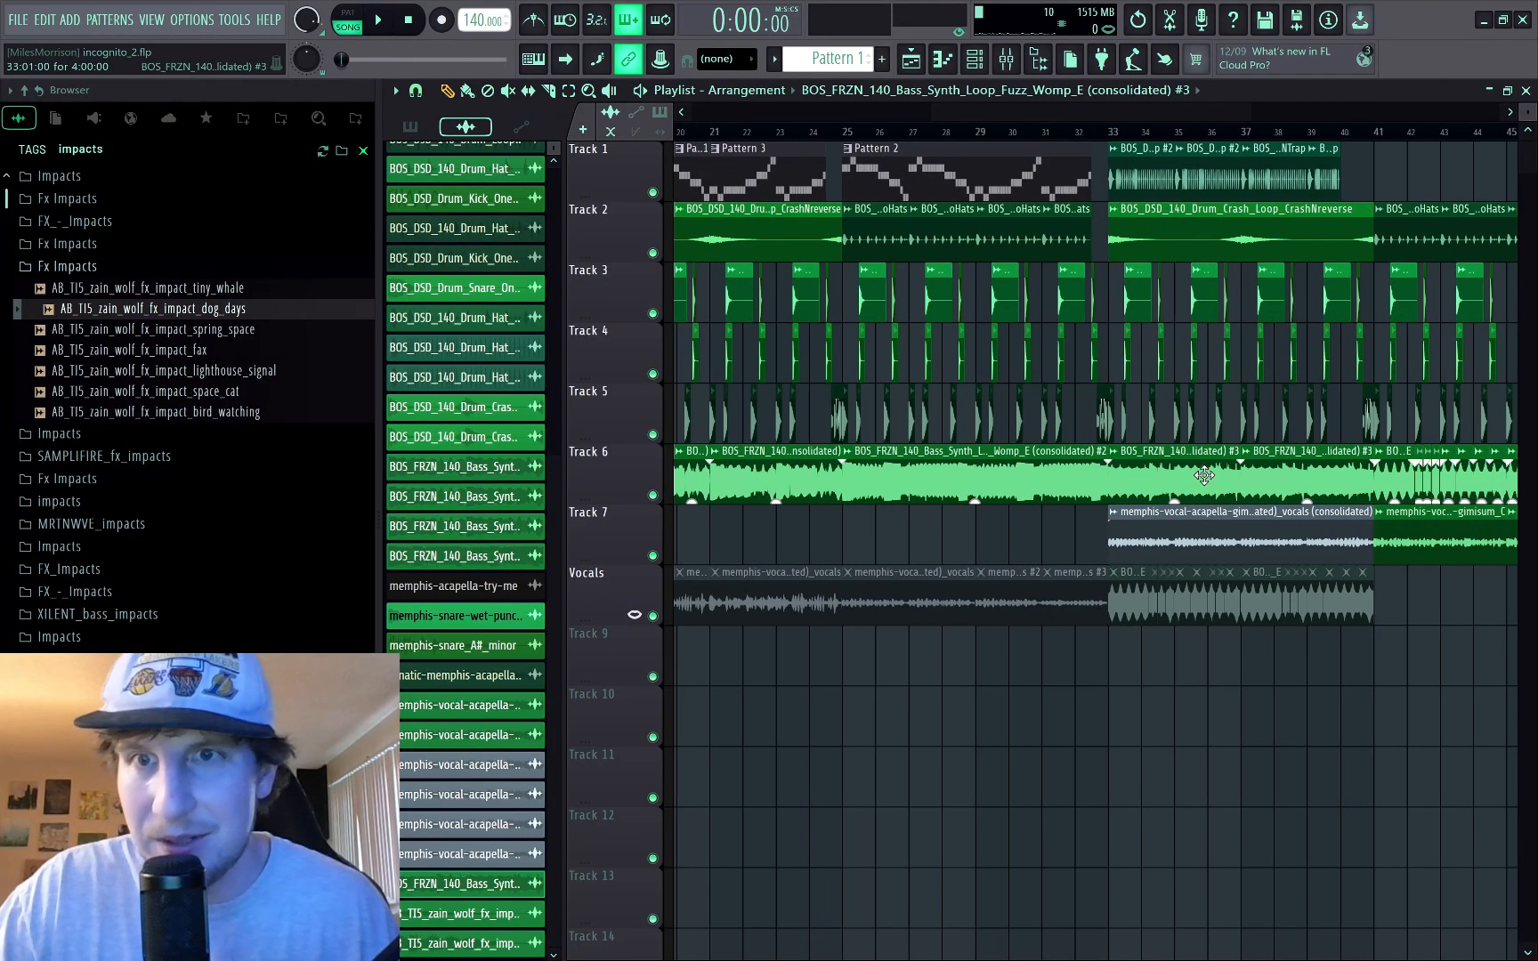
{"action": "right_click", "coordinate": [1205, 476]}
{"action": "right_click", "coordinate": [1264, 476]}
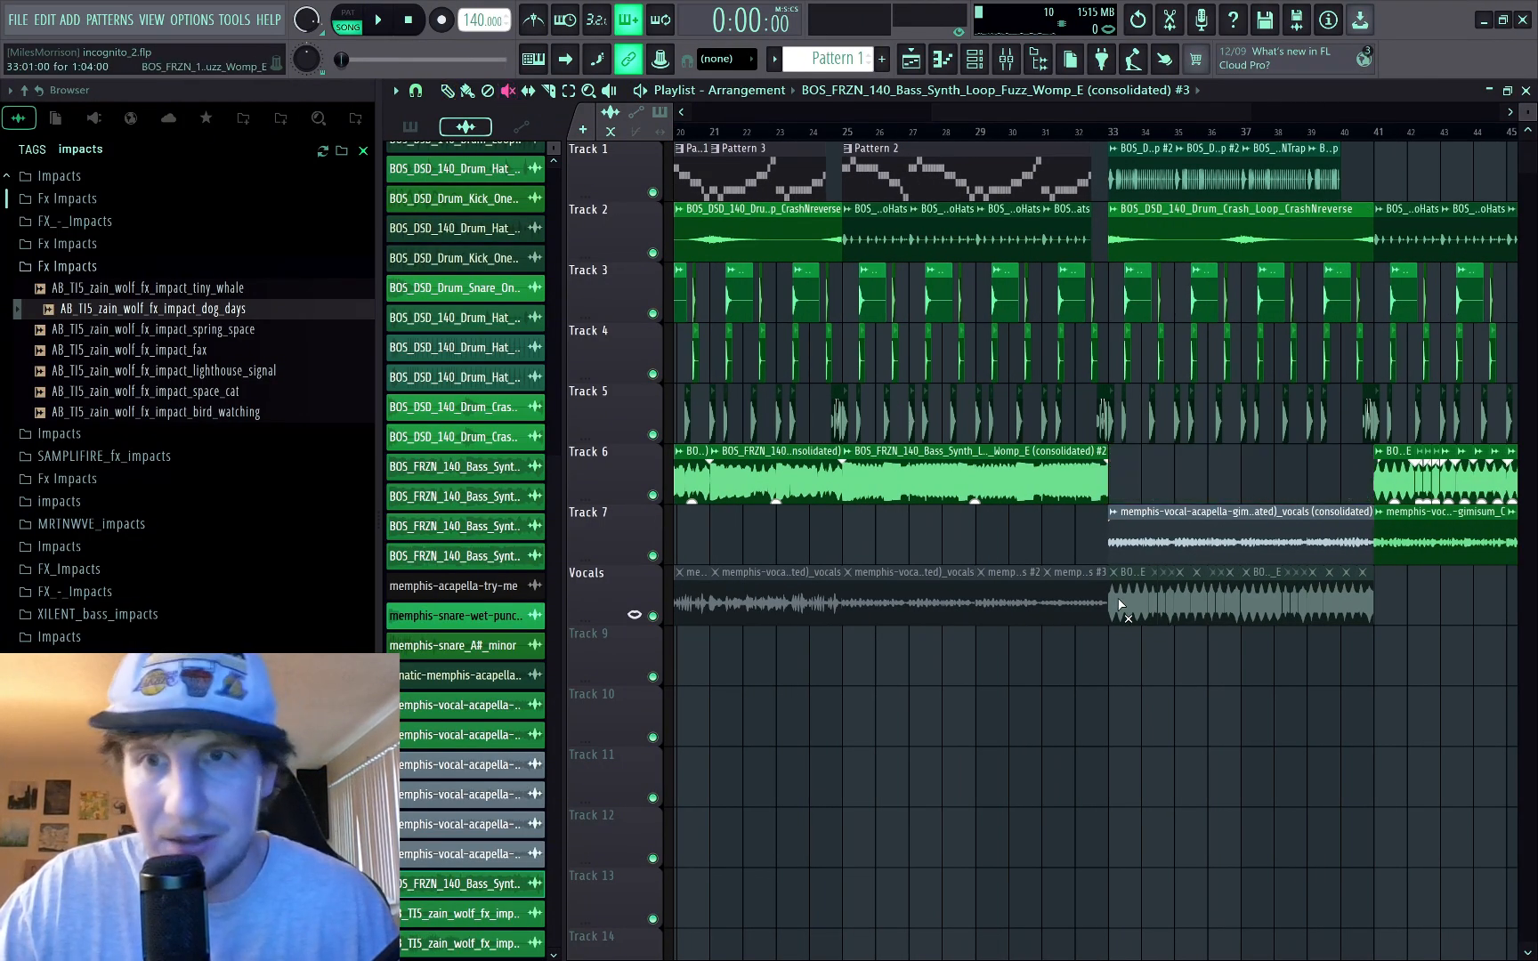
{"action": "left_click_drag", "start_coordinate": [1120, 605], "coordinate": [1282, 589]}
{"action": "key", "text": "p"}
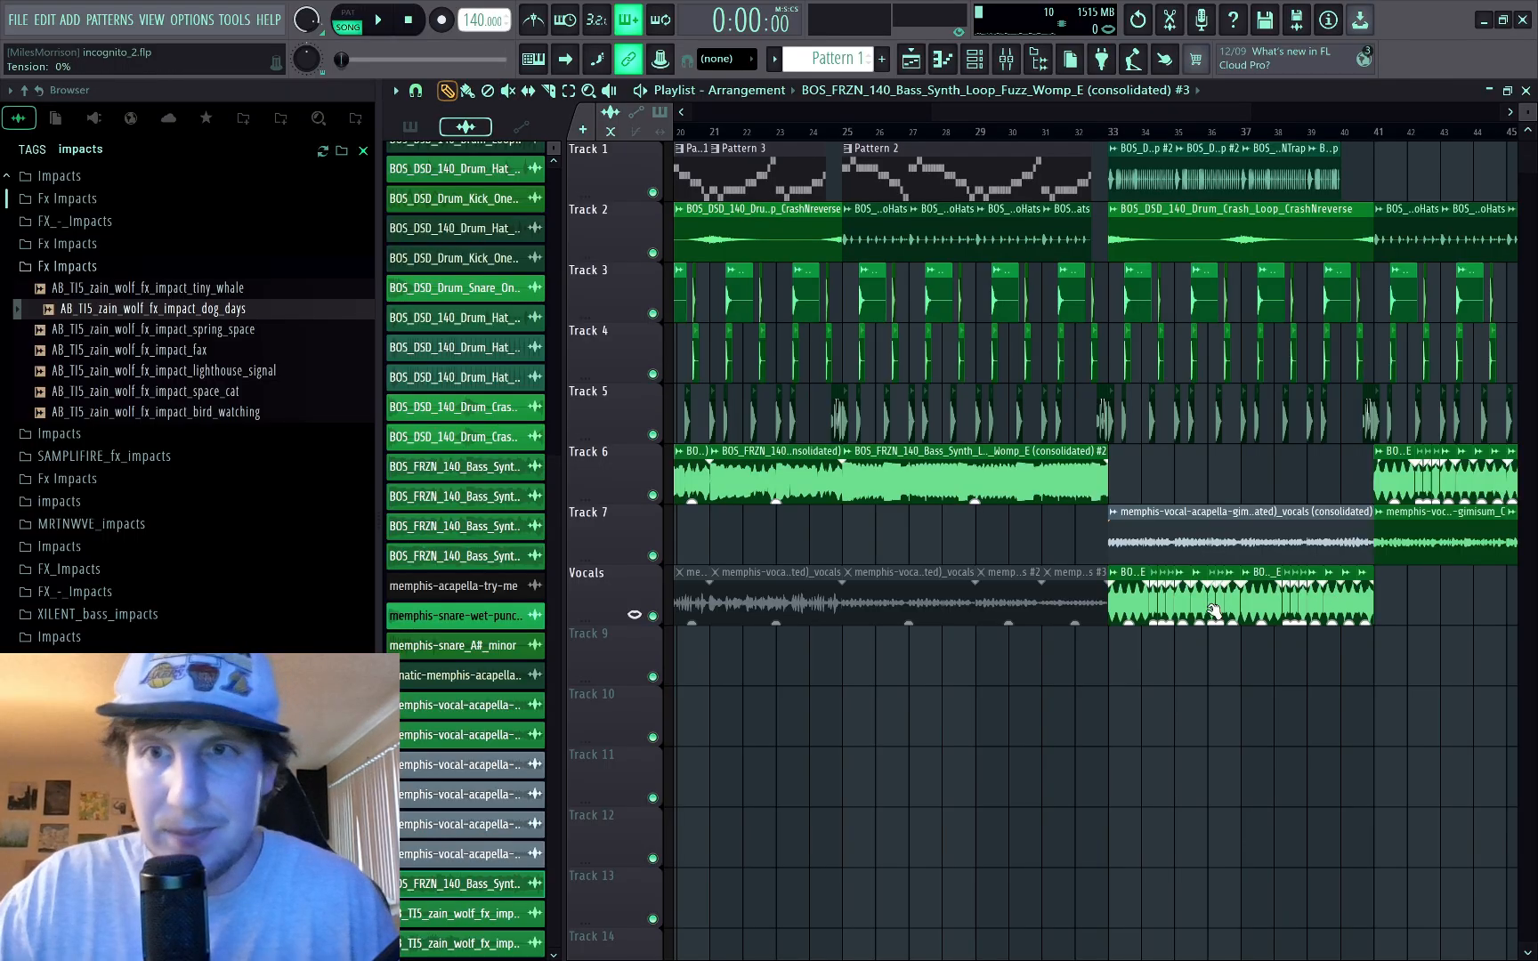
Step: Look into the Fuse Compressor on bass mixer insert 10, close it and open the insert's Rift plugin
{"action": "left_click", "coordinate": [1006, 59]}
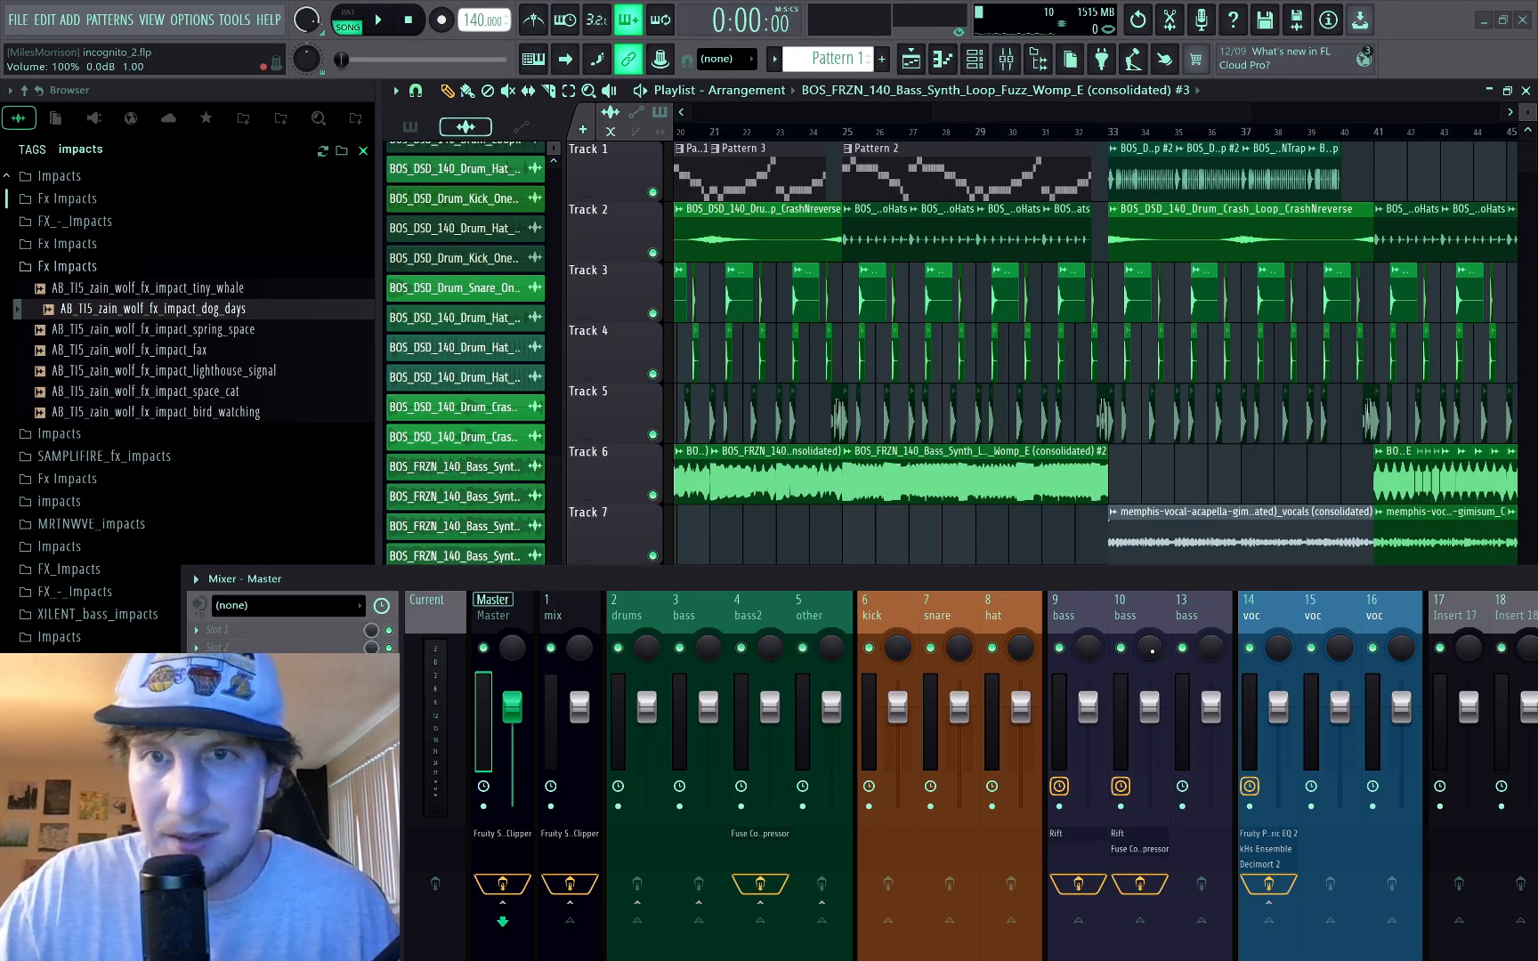
{"action": "left_click", "coordinate": [1129, 608]}
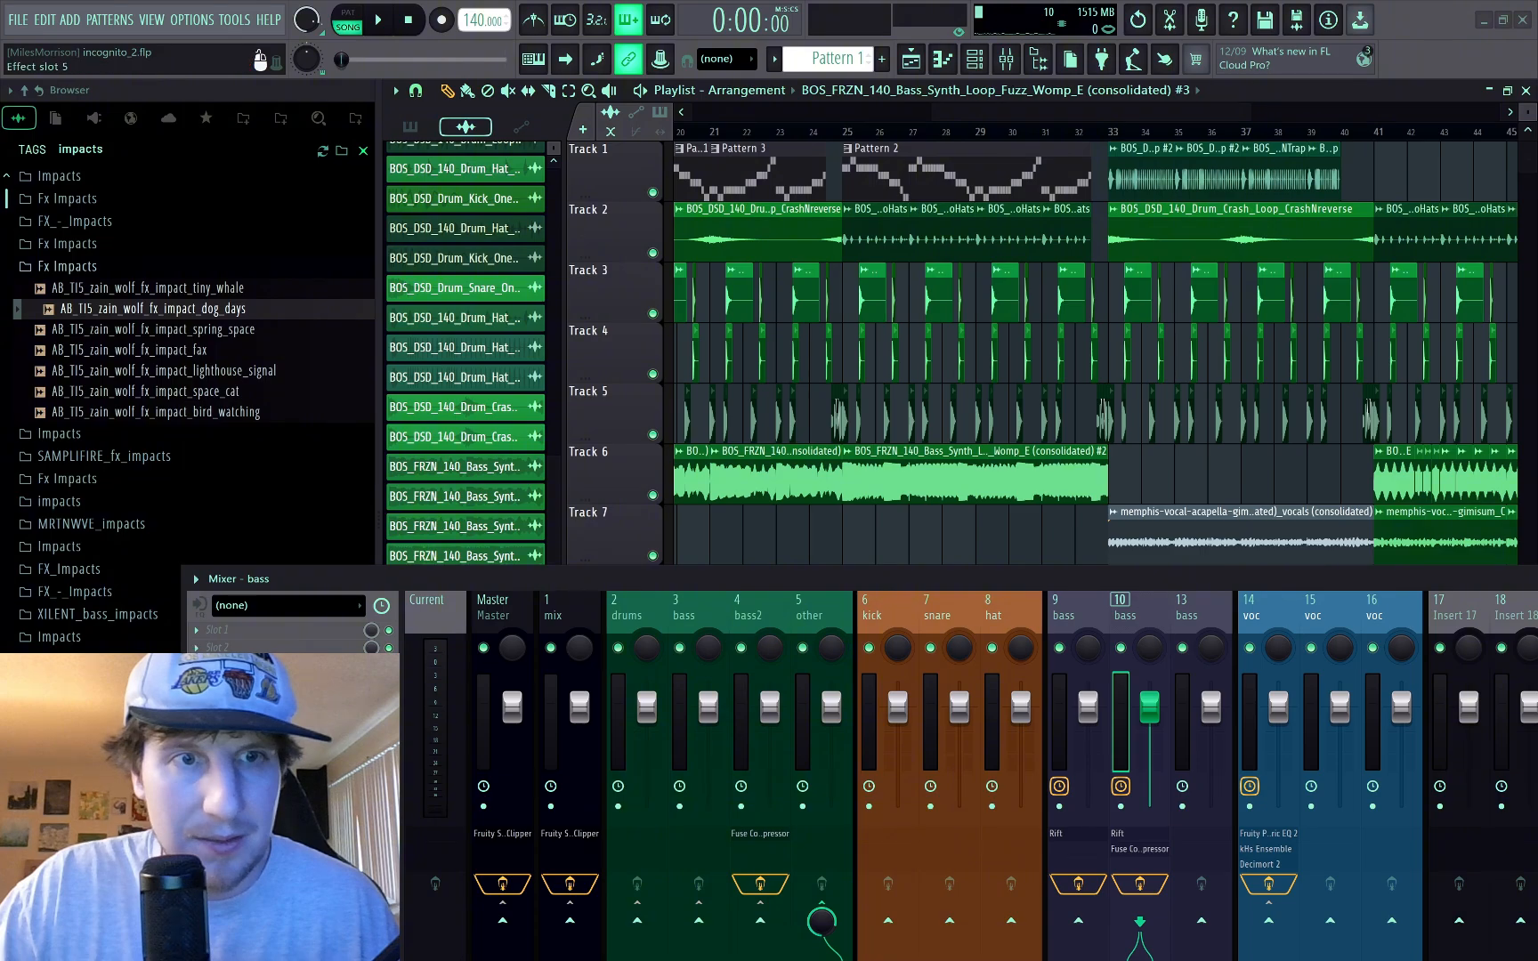
{"action": "left_click", "coordinate": [267, 703]}
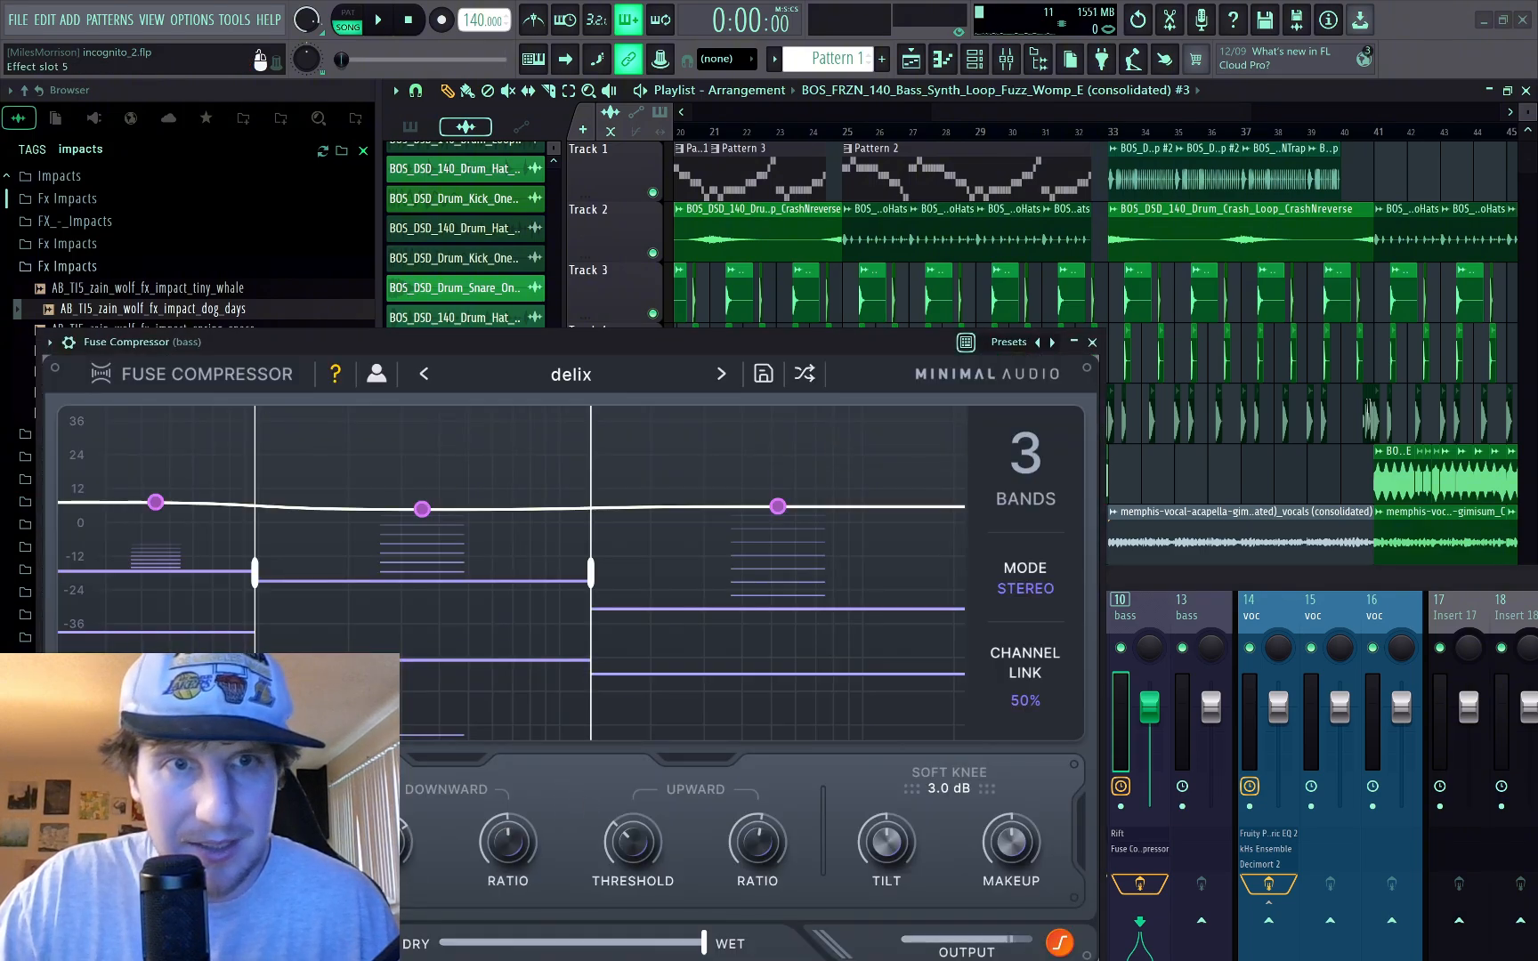
{"action": "left_click", "coordinate": [1092, 342]}
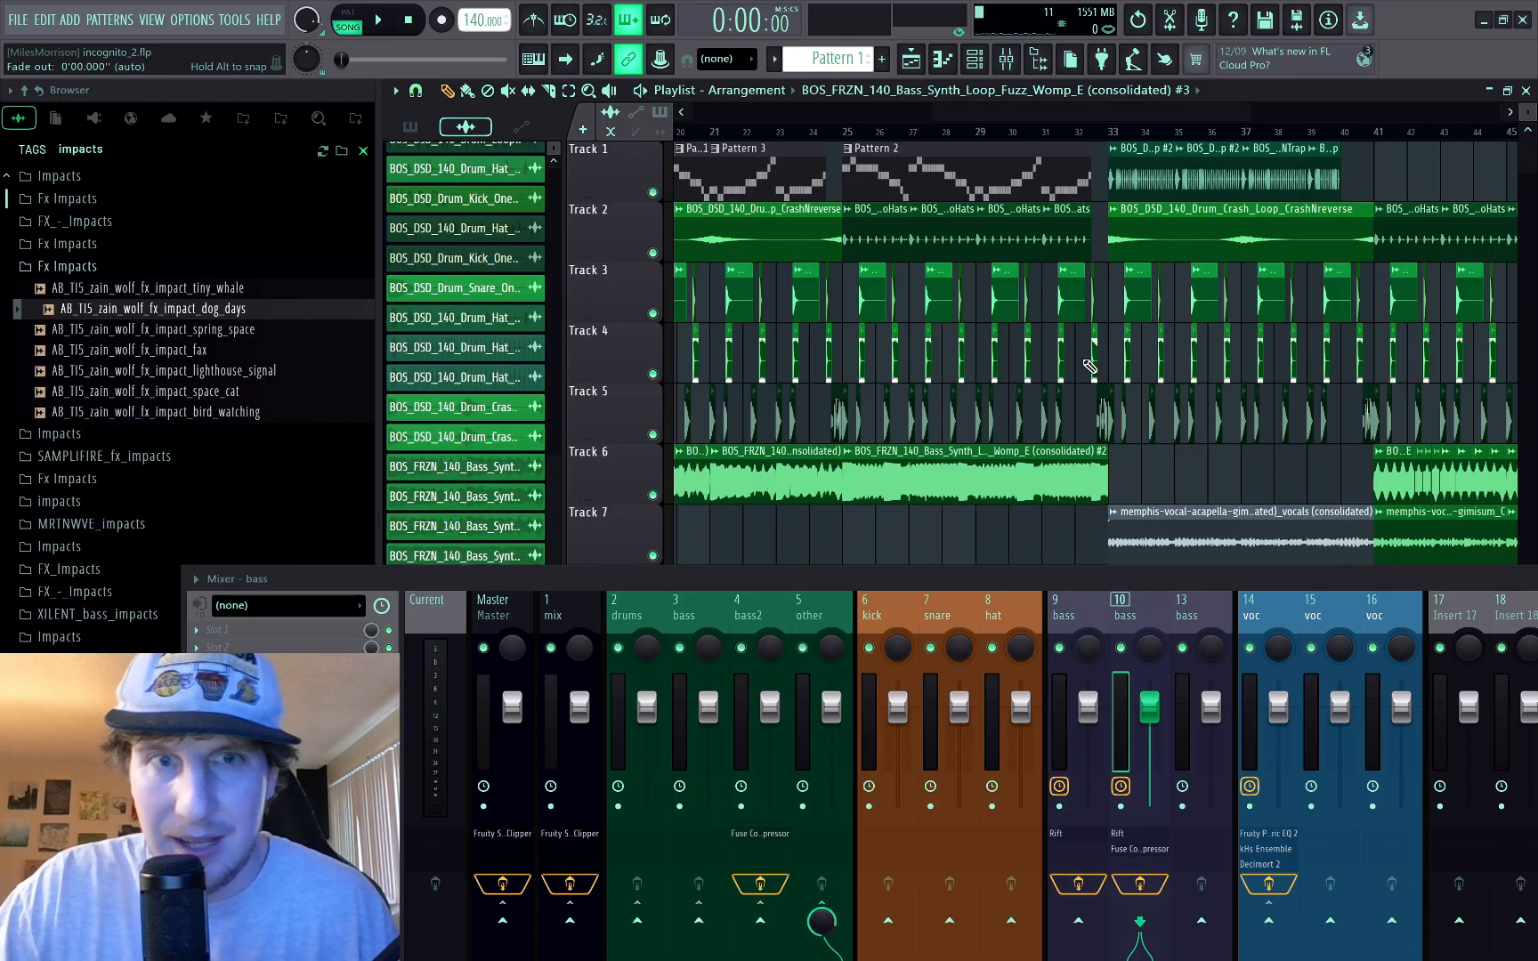
{"action": "left_click", "coordinate": [1118, 835]}
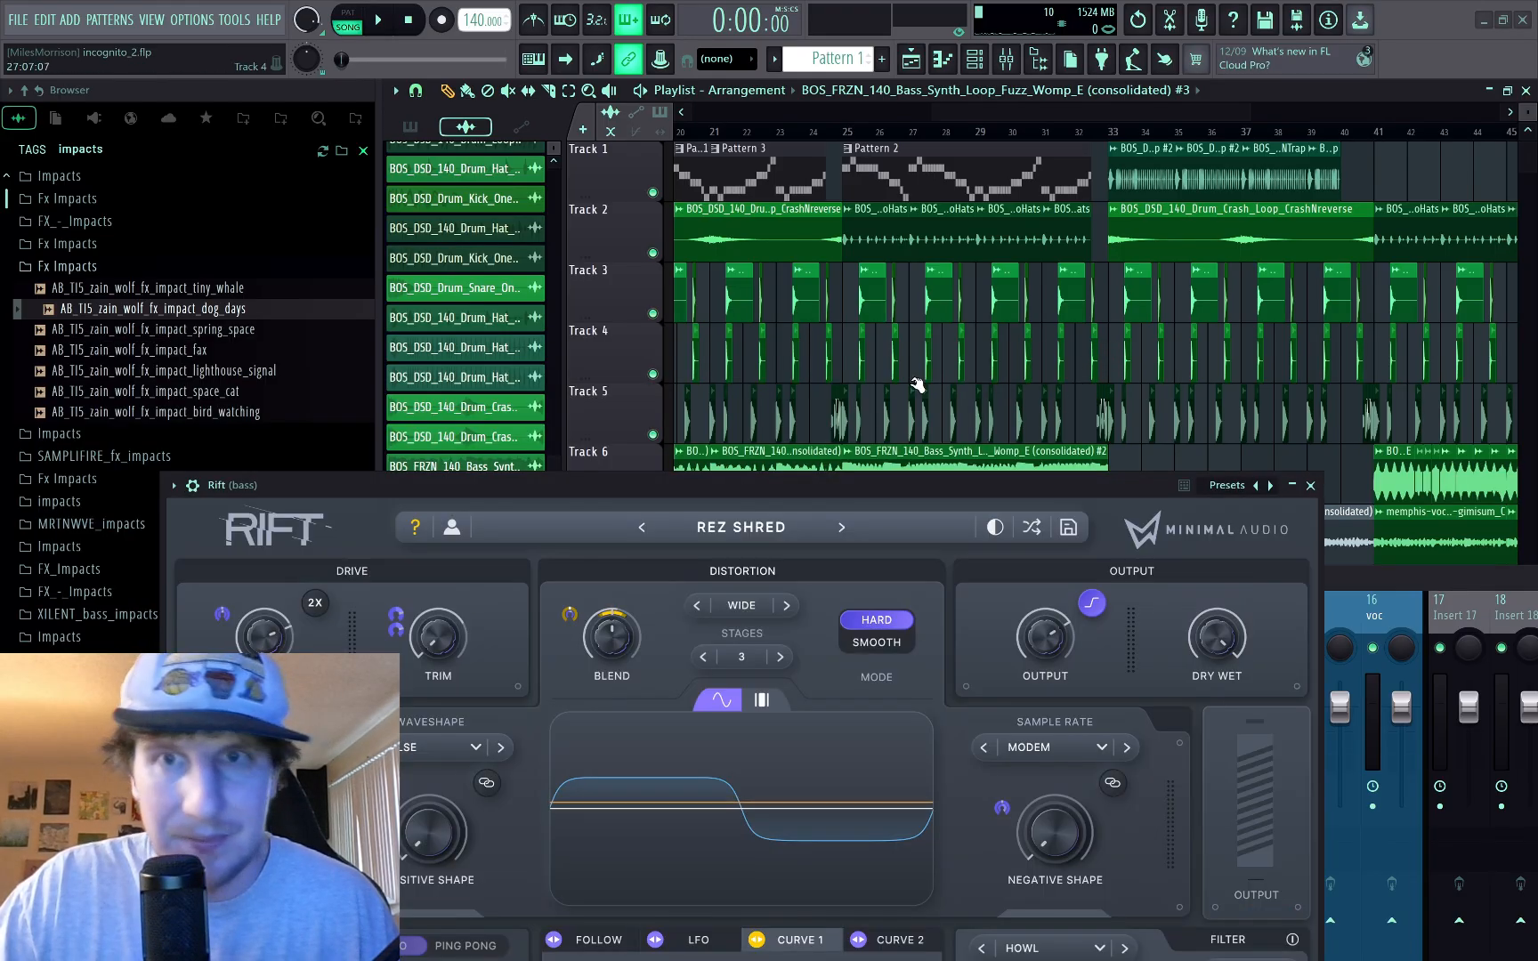
Step: Mute the vocal clip at bar 33 on Track 7 and audition the bass clips on the Vocals track from there
{"action": "scroll", "coordinate": [1106, 274], "scroll_direction": "down", "scroll_amount": 4}
{"action": "left_click", "coordinate": [1111, 135]}
{"action": "key", "text": "space"}
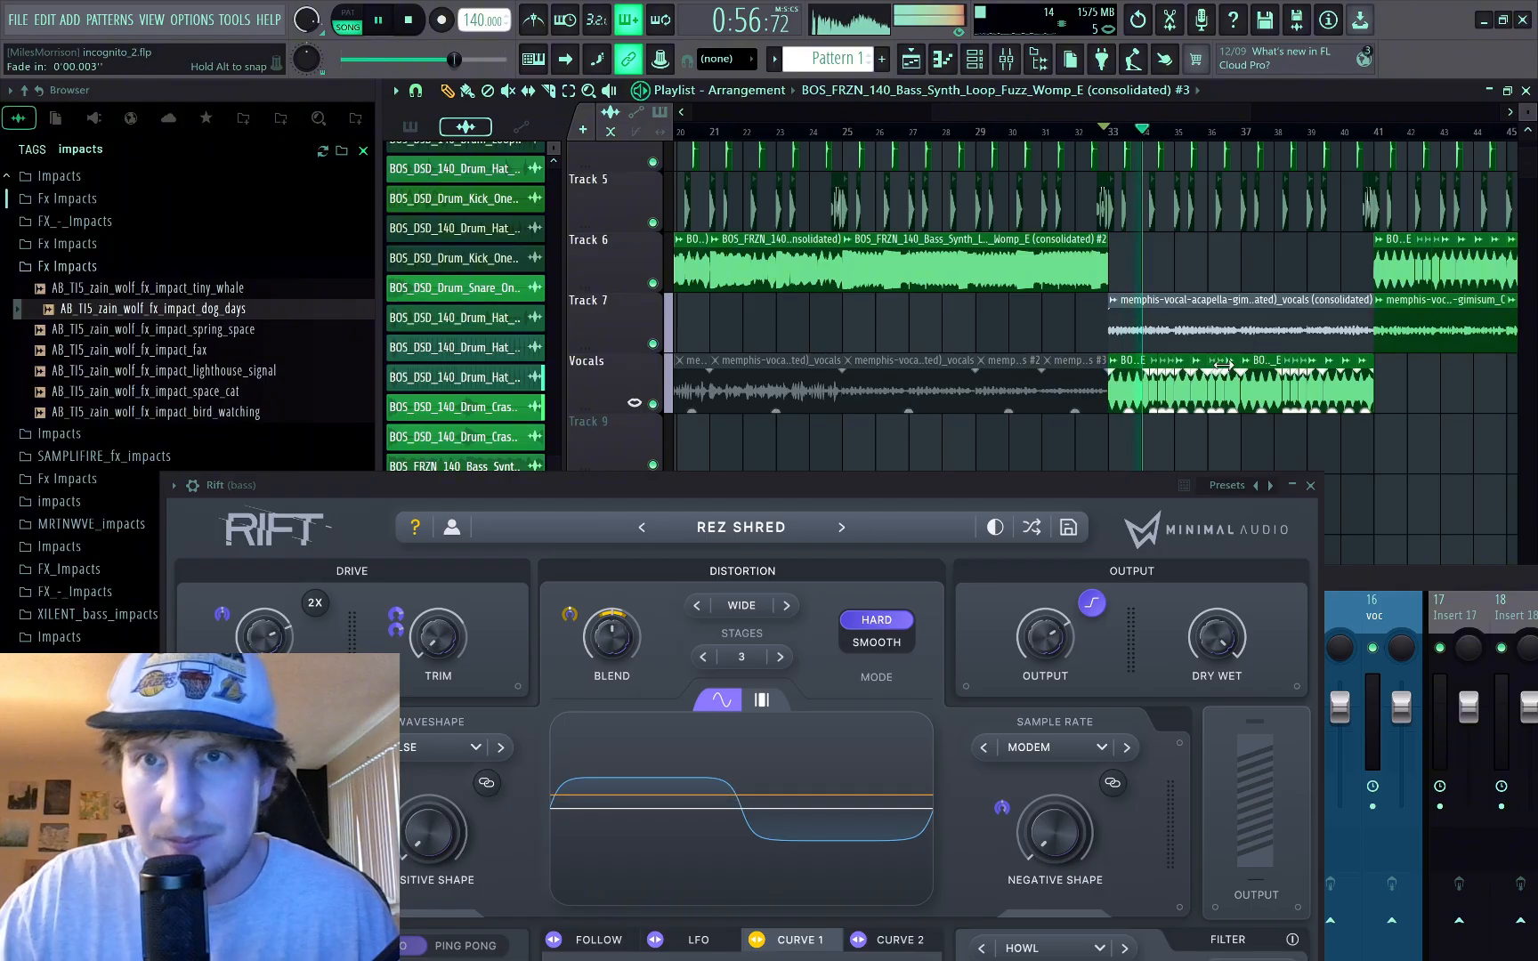
{"action": "key", "text": "space"}
{"action": "key", "text": "t"}
{"action": "left_click", "coordinate": [1164, 341]}
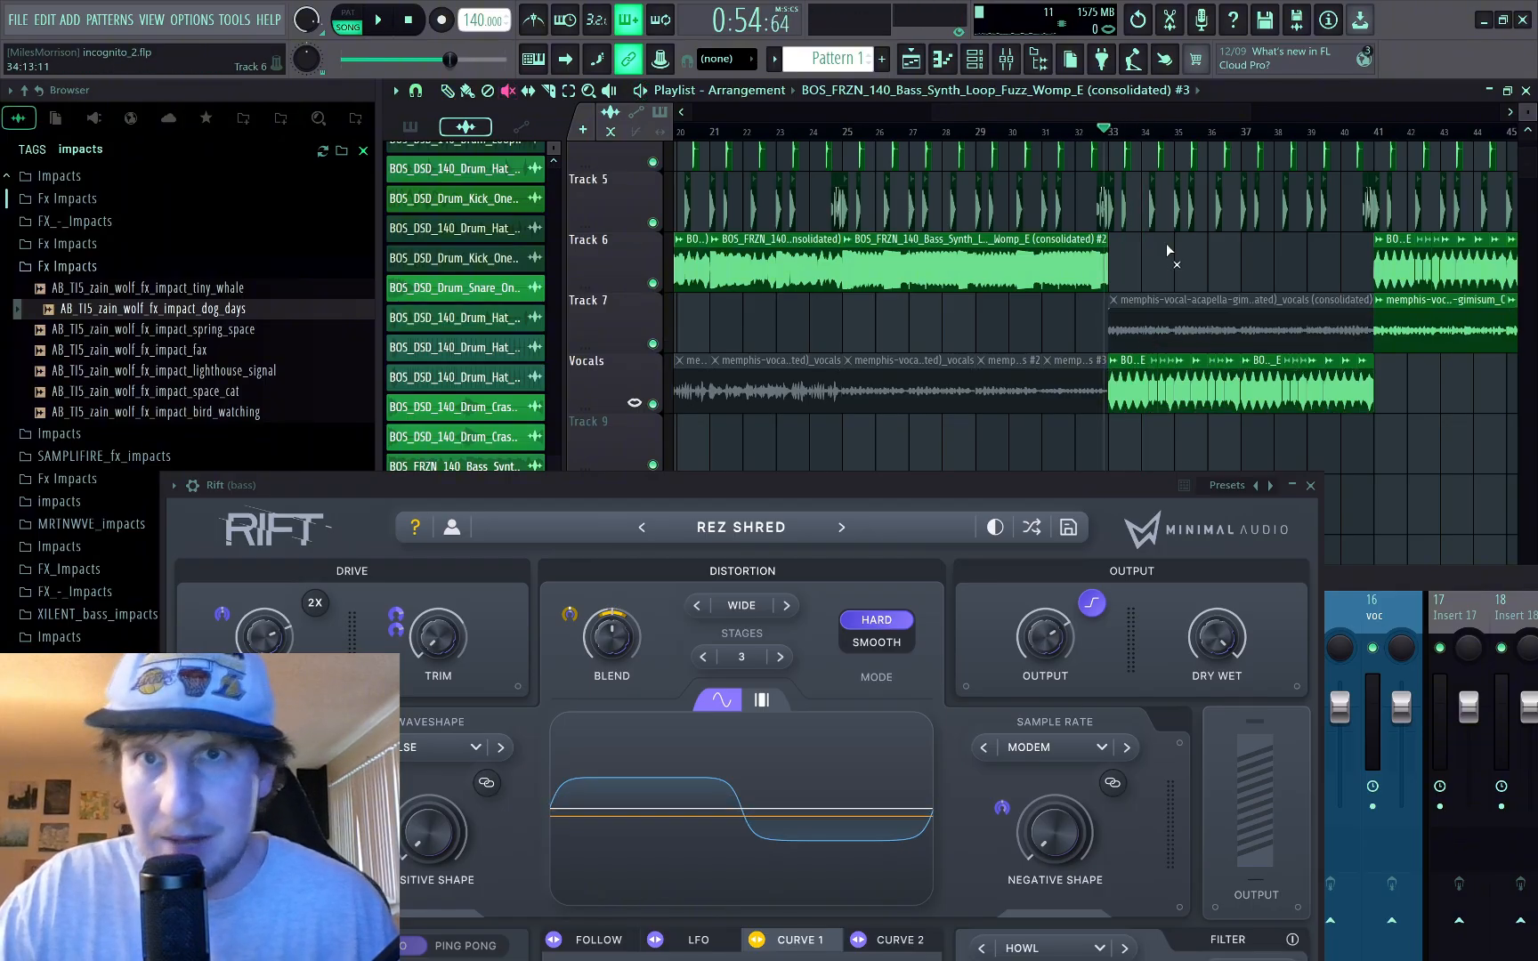
{"action": "key", "text": "space"}
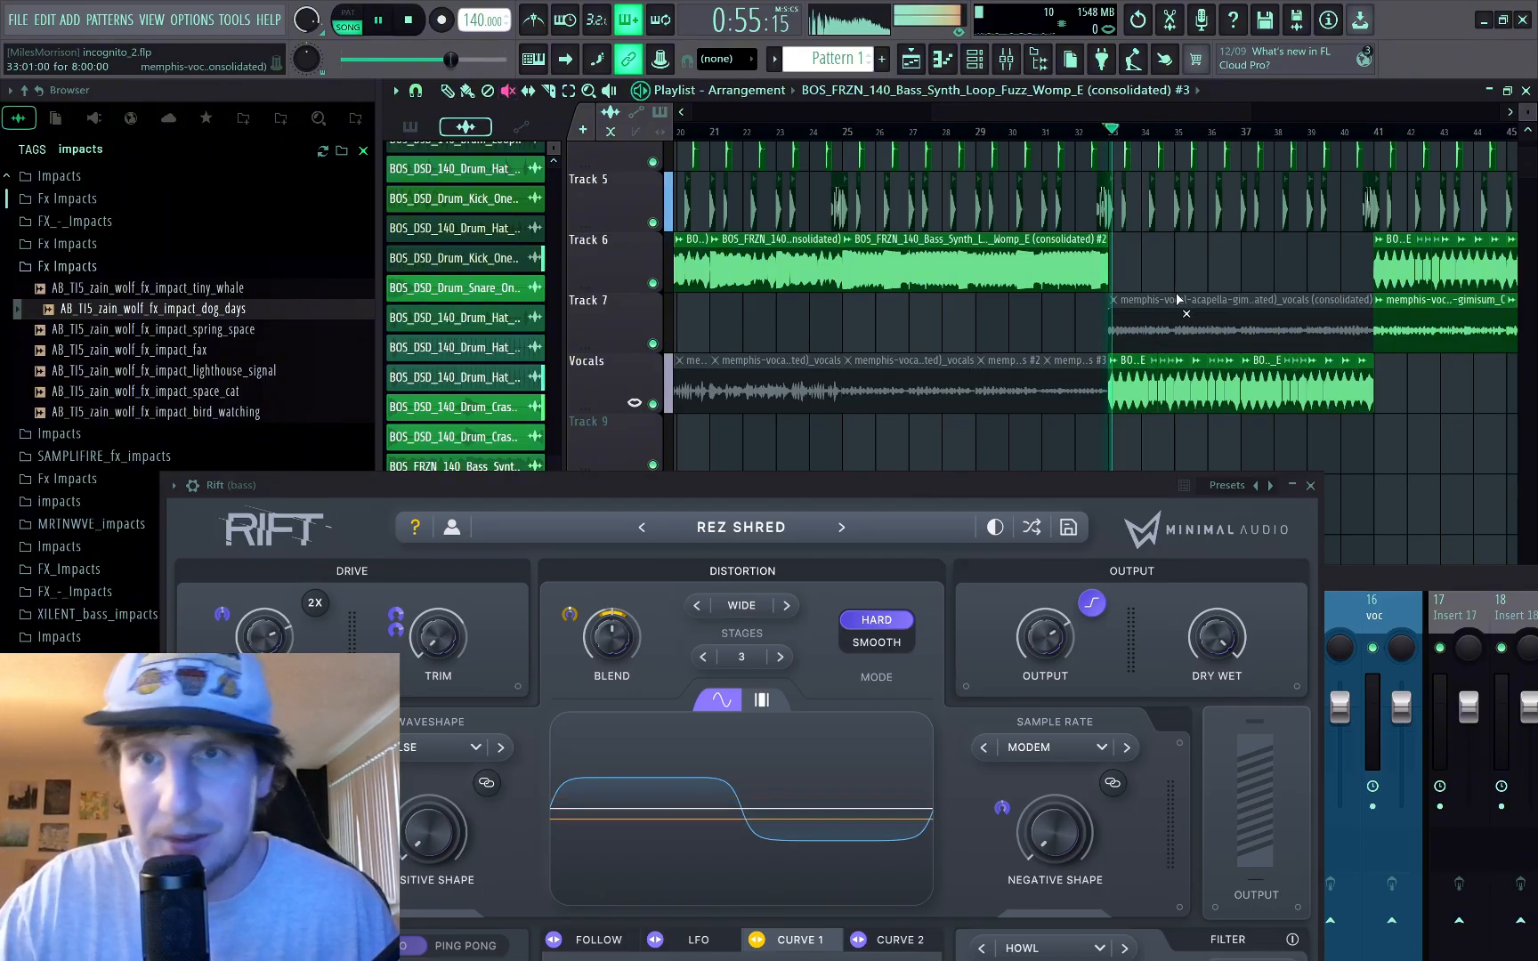
{"action": "scroll", "coordinate": [1273, 396], "scroll_direction": "down", "scroll_amount": 3}
{"action": "scroll", "coordinate": [1225, 374], "scroll_direction": "up", "scroll_amount": 4}
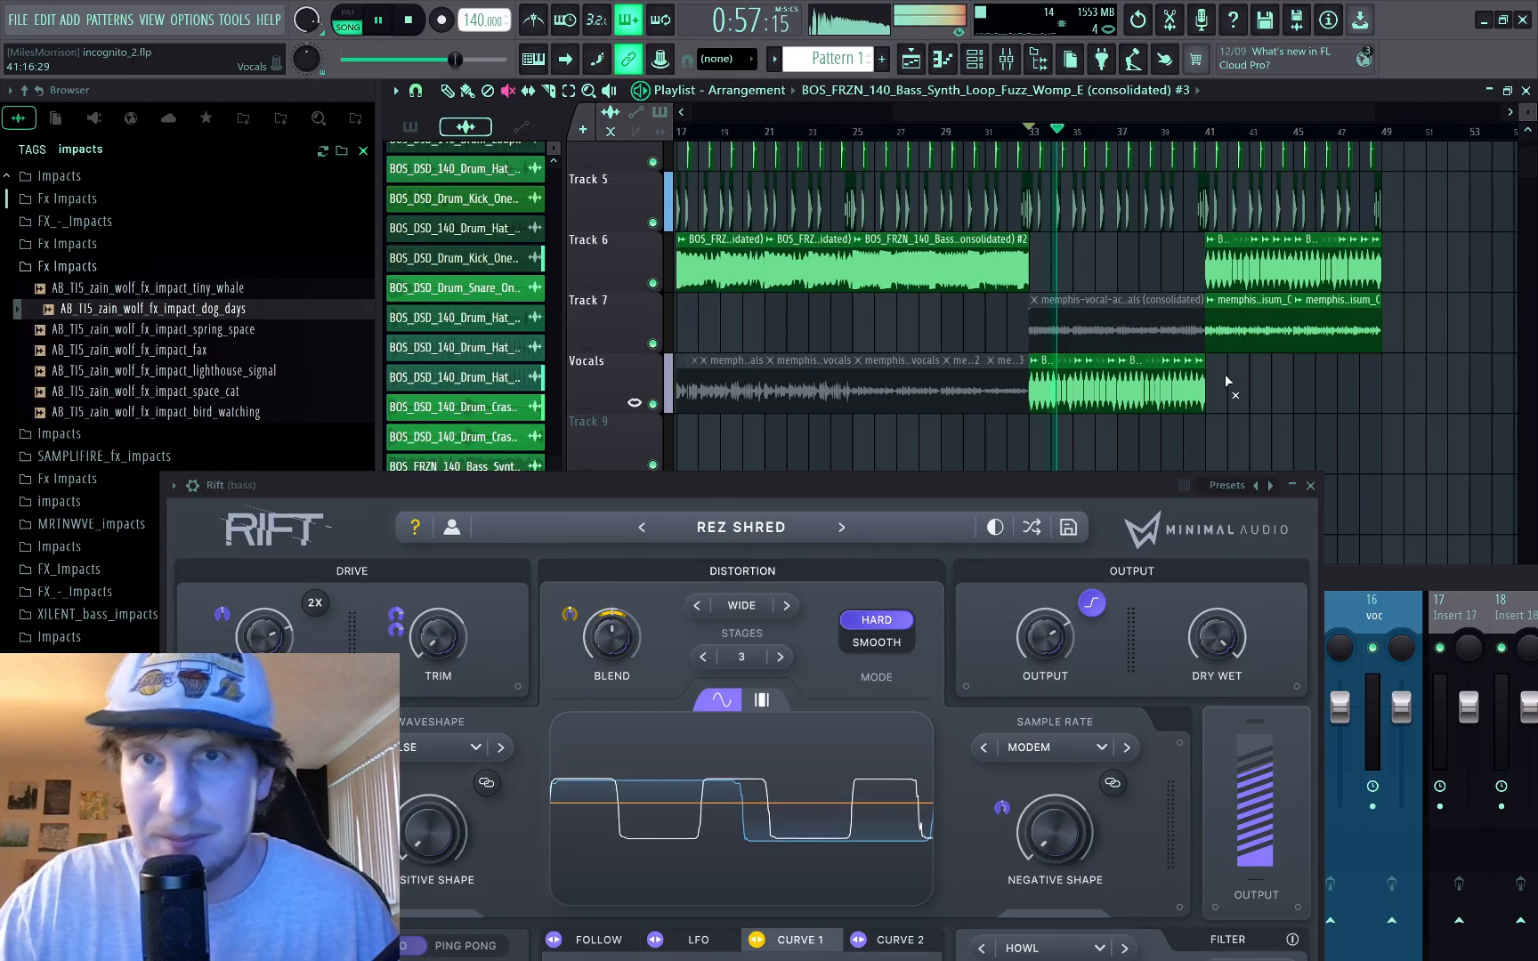
{"action": "key", "text": "space"}
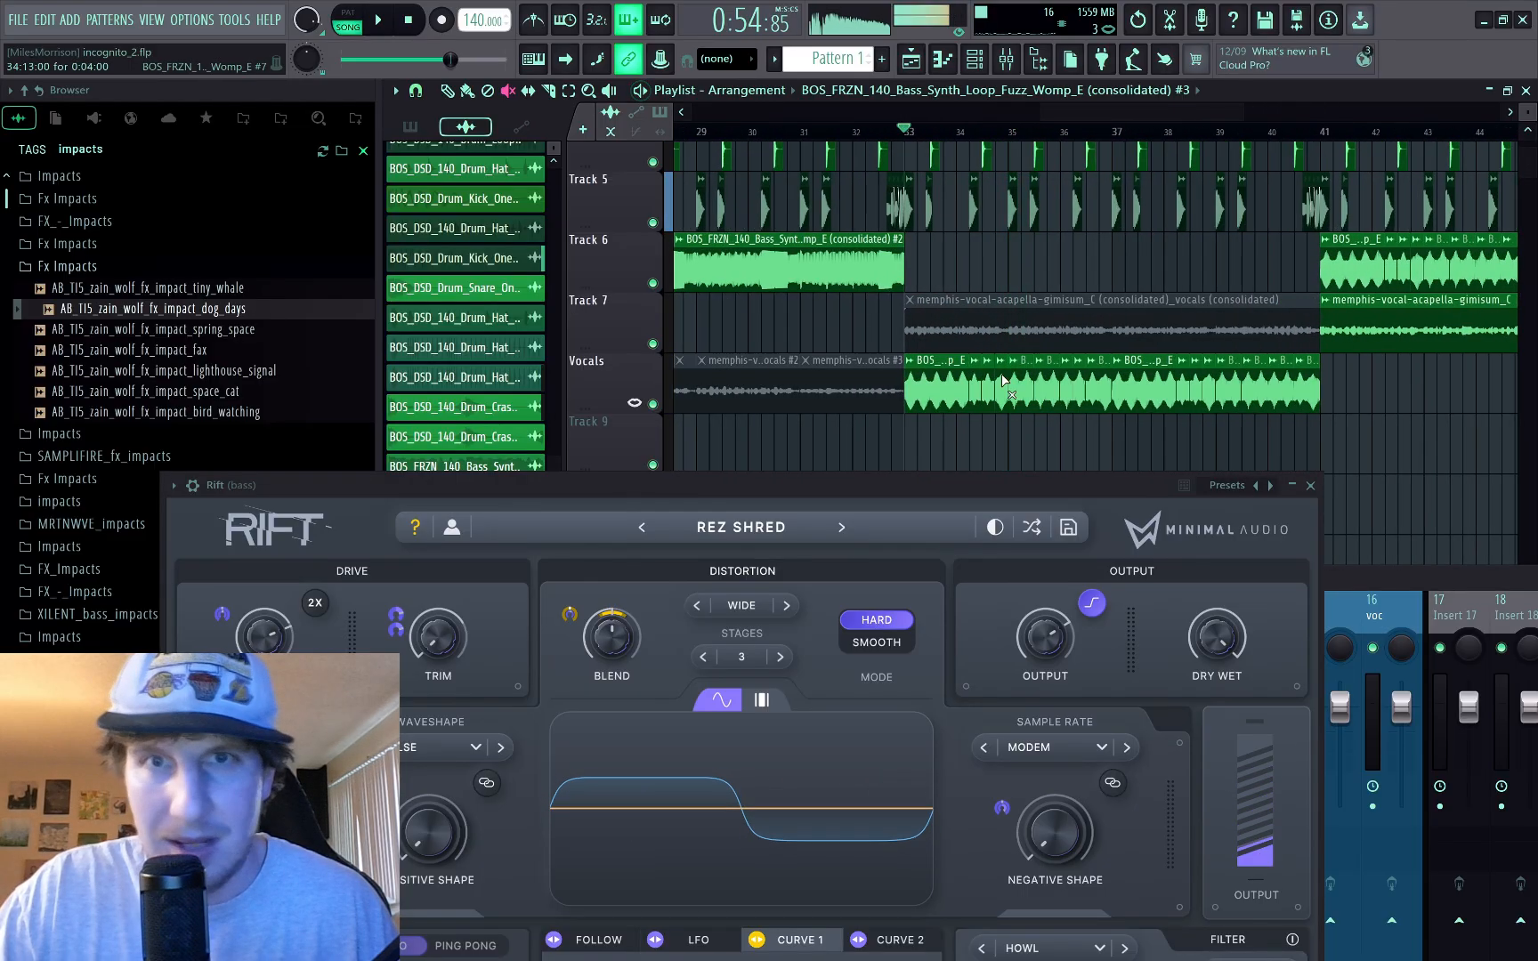
Step: Set the playback start just after bar 34, audition the bass there and move the Rift window so all its controls are accessible
{"action": "left_click_drag", "start_coordinate": [983, 145], "coordinate": [970, 146]}
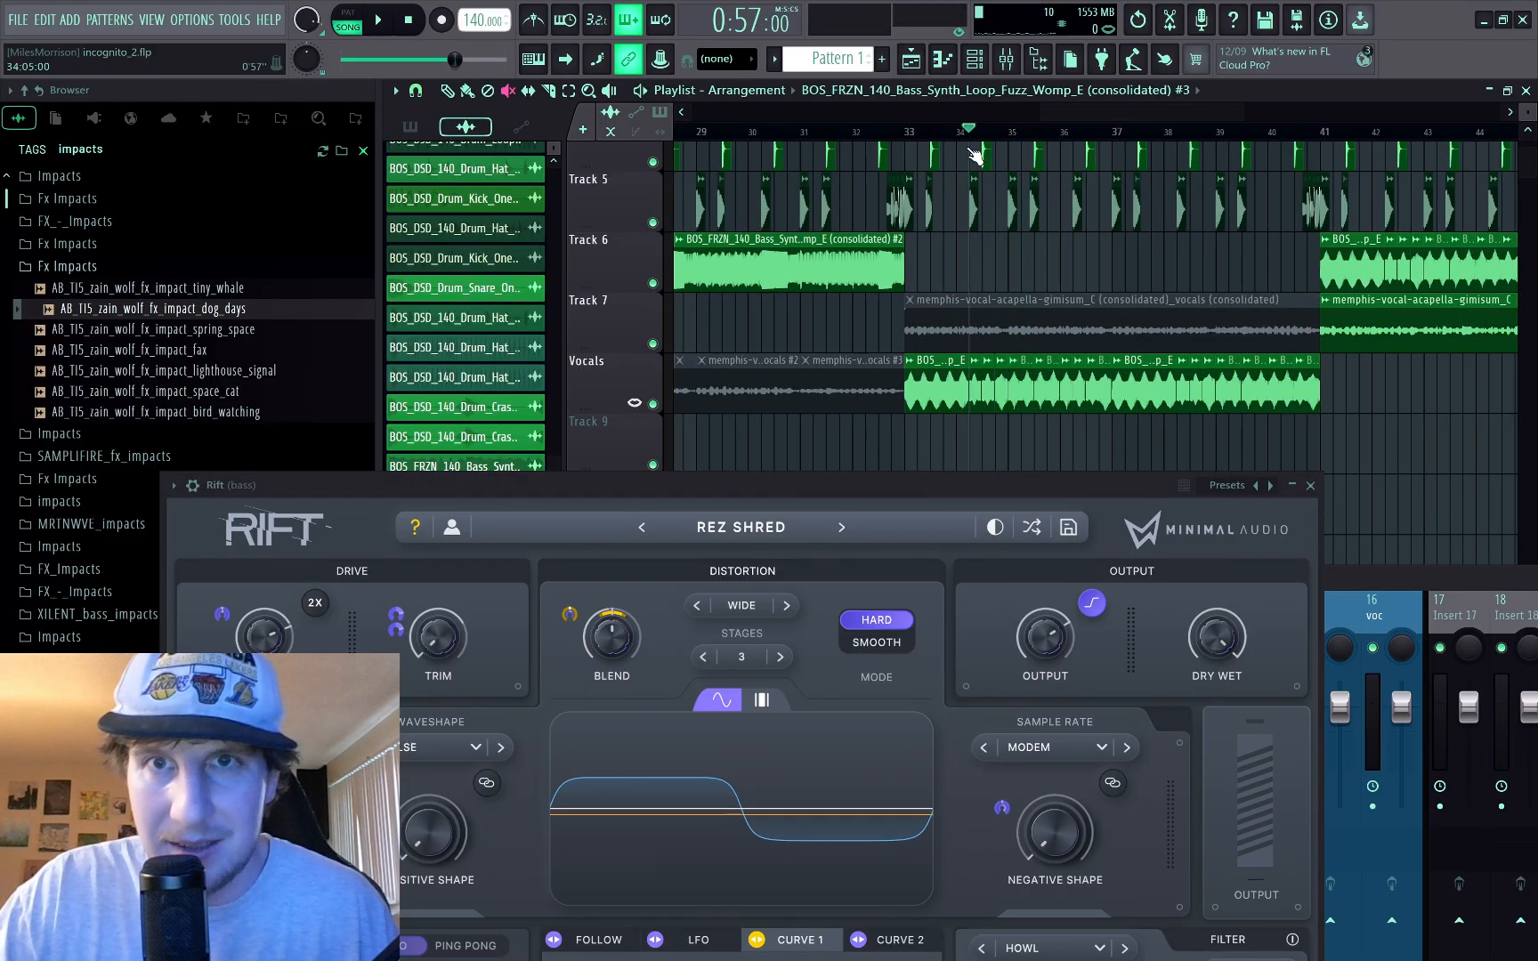
{"action": "key", "text": "space"}
{"action": "key", "text": "space"}
{"action": "left_click_drag", "start_coordinate": [955, 487], "coordinate": [1232, 177]}
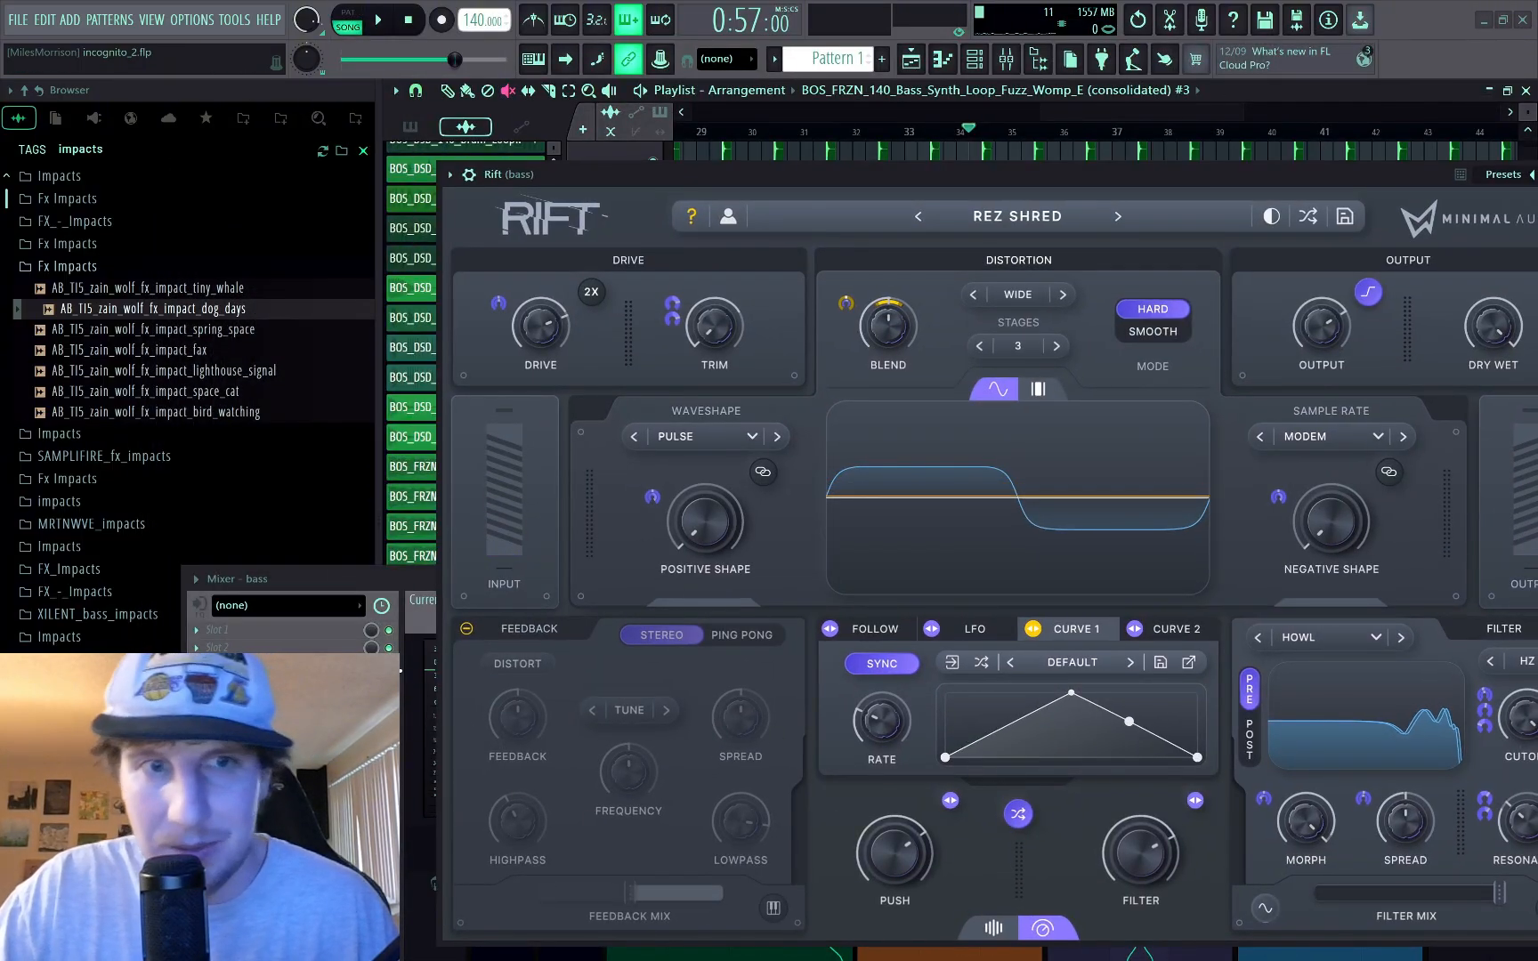
{"action": "key", "text": "F9"}
{"action": "key", "text": "space"}
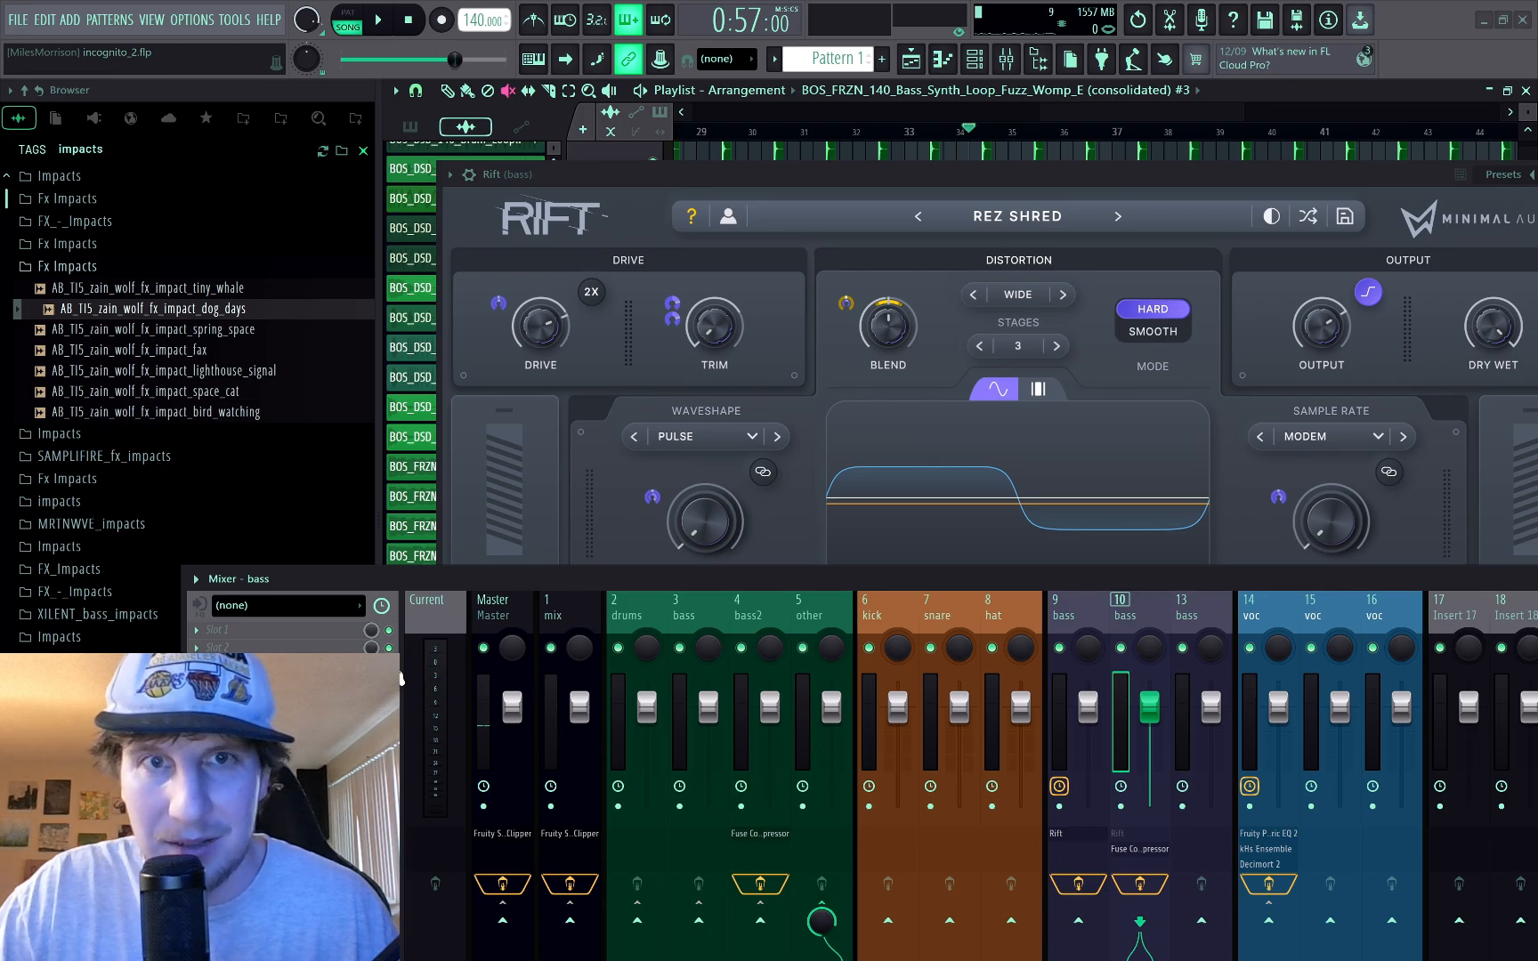
{"action": "left_click_drag", "start_coordinate": [930, 165], "coordinate": [504, 90]}
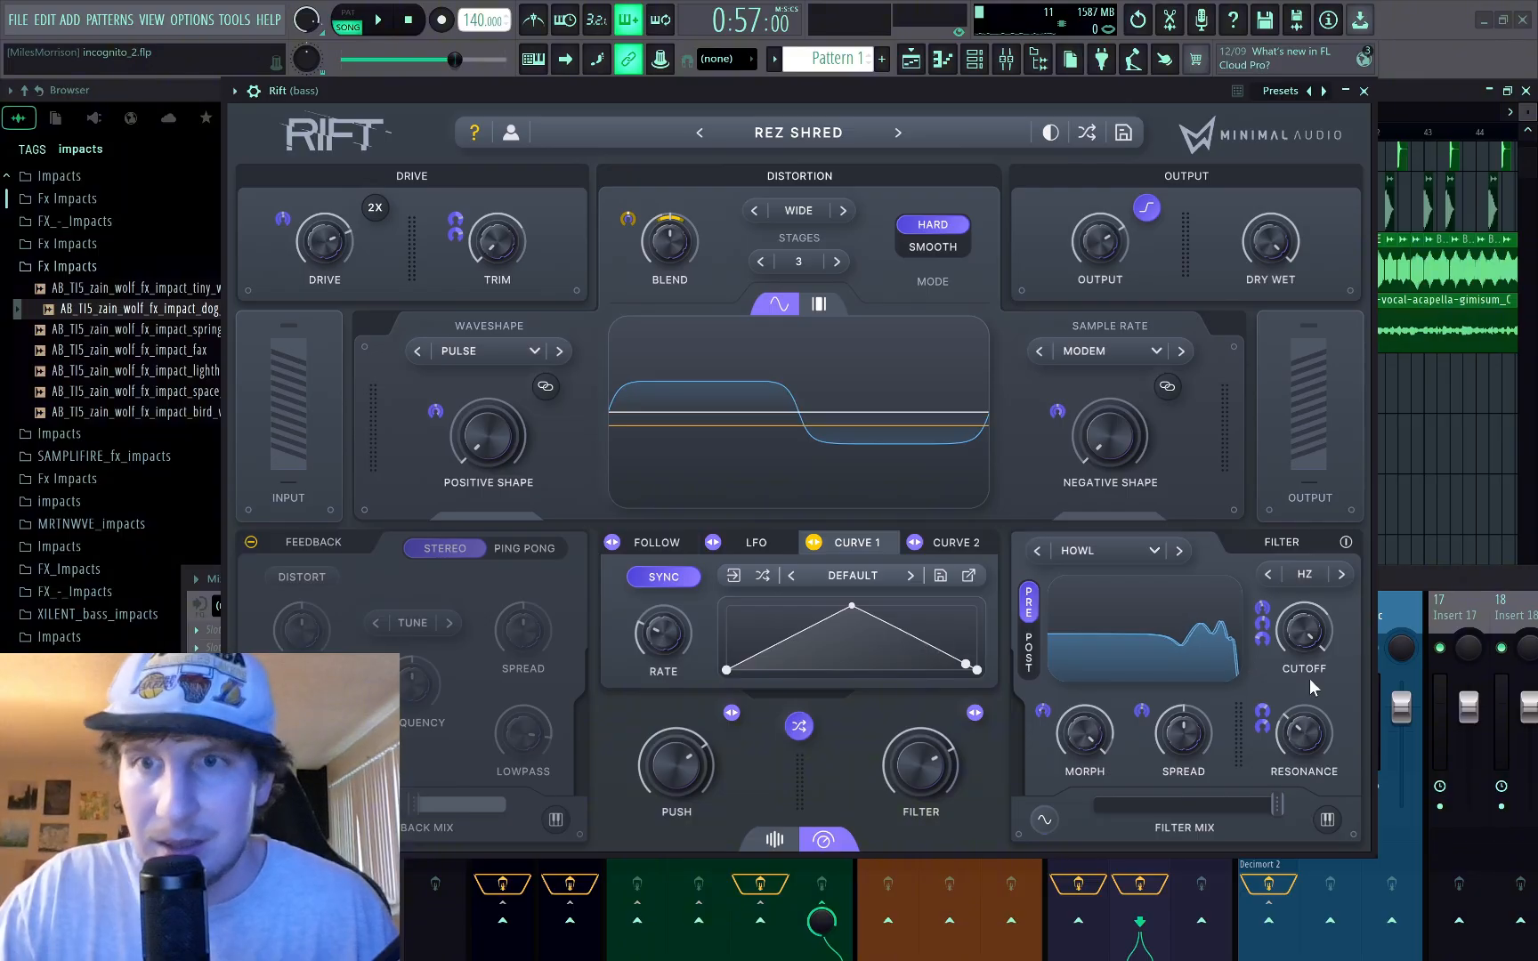
Step: Set Rift's filter routing to Post and adjust the Howl filter's cutoff to about 9 kHz during playback
{"action": "left_click", "coordinate": [1028, 661]}
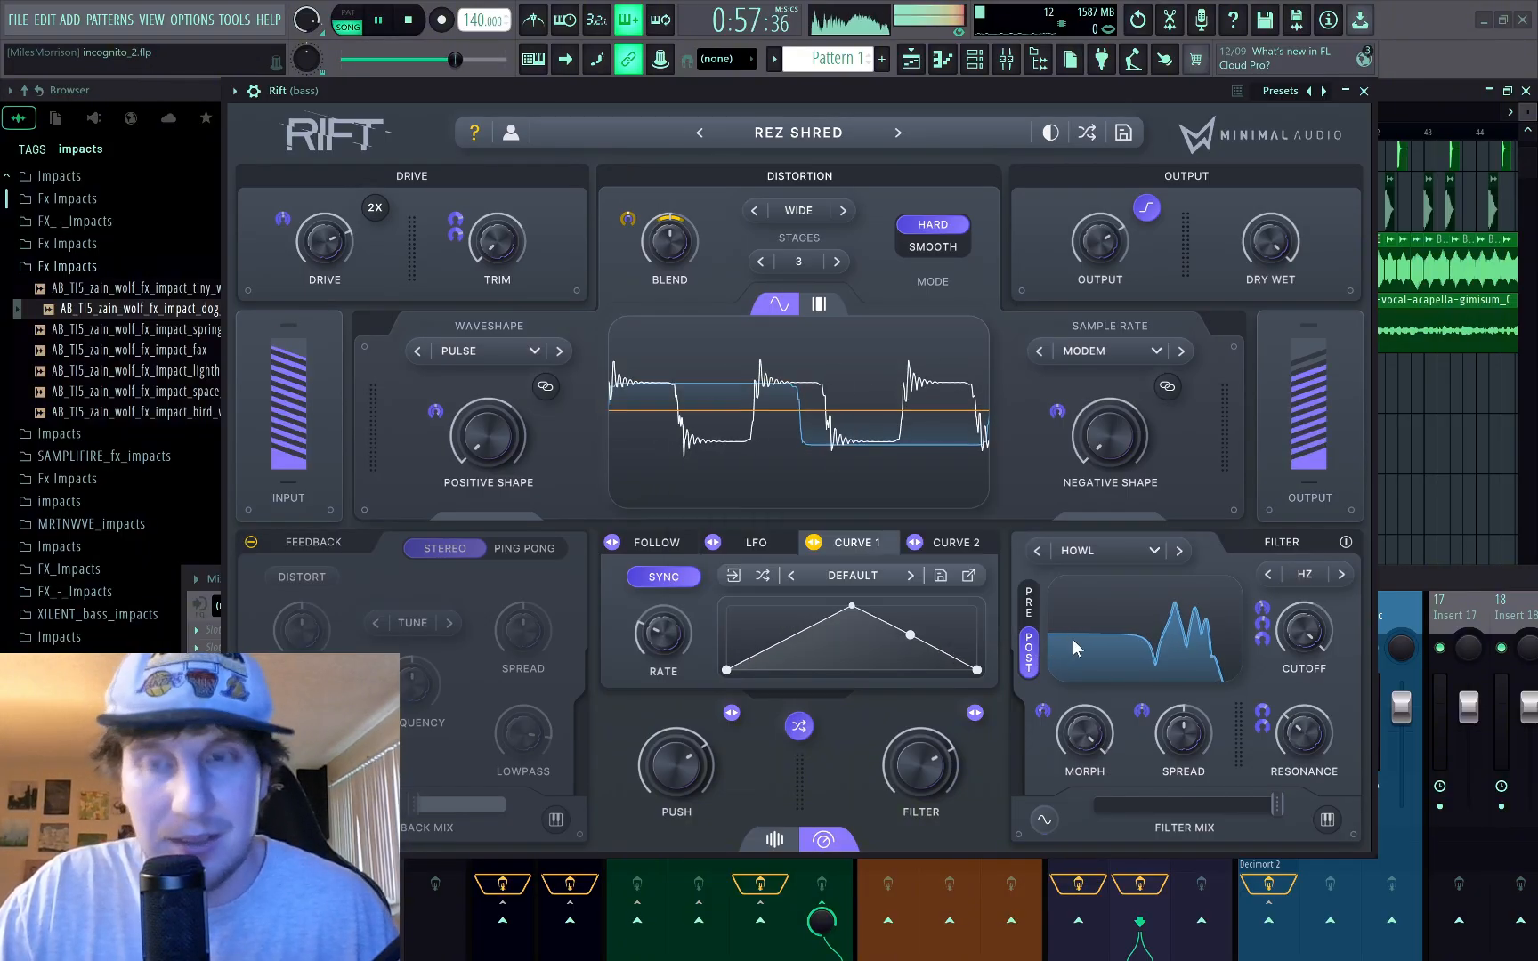
{"action": "key", "text": "space"}
{"action": "left_click_drag", "start_coordinate": [1299, 654], "coordinate": [1296, 672]}
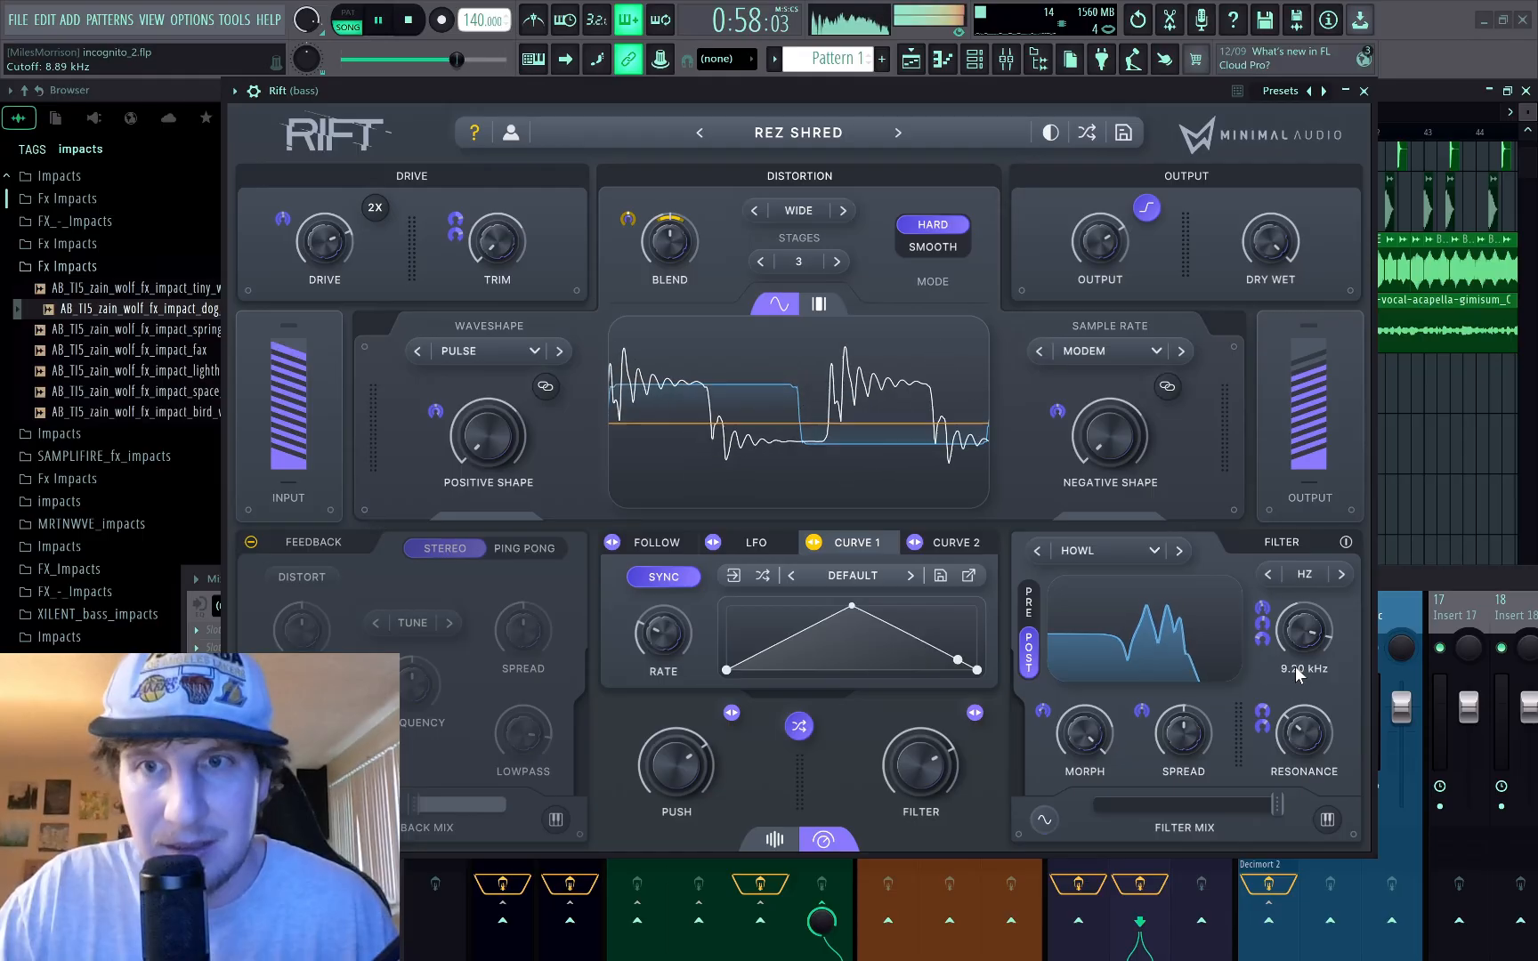
Step: Try the Howl filter with resonance at 0% and readjust its cutoff to about 9.2 kHz while listening
{"action": "key", "text": "space"}
{"action": "key", "text": "space"}
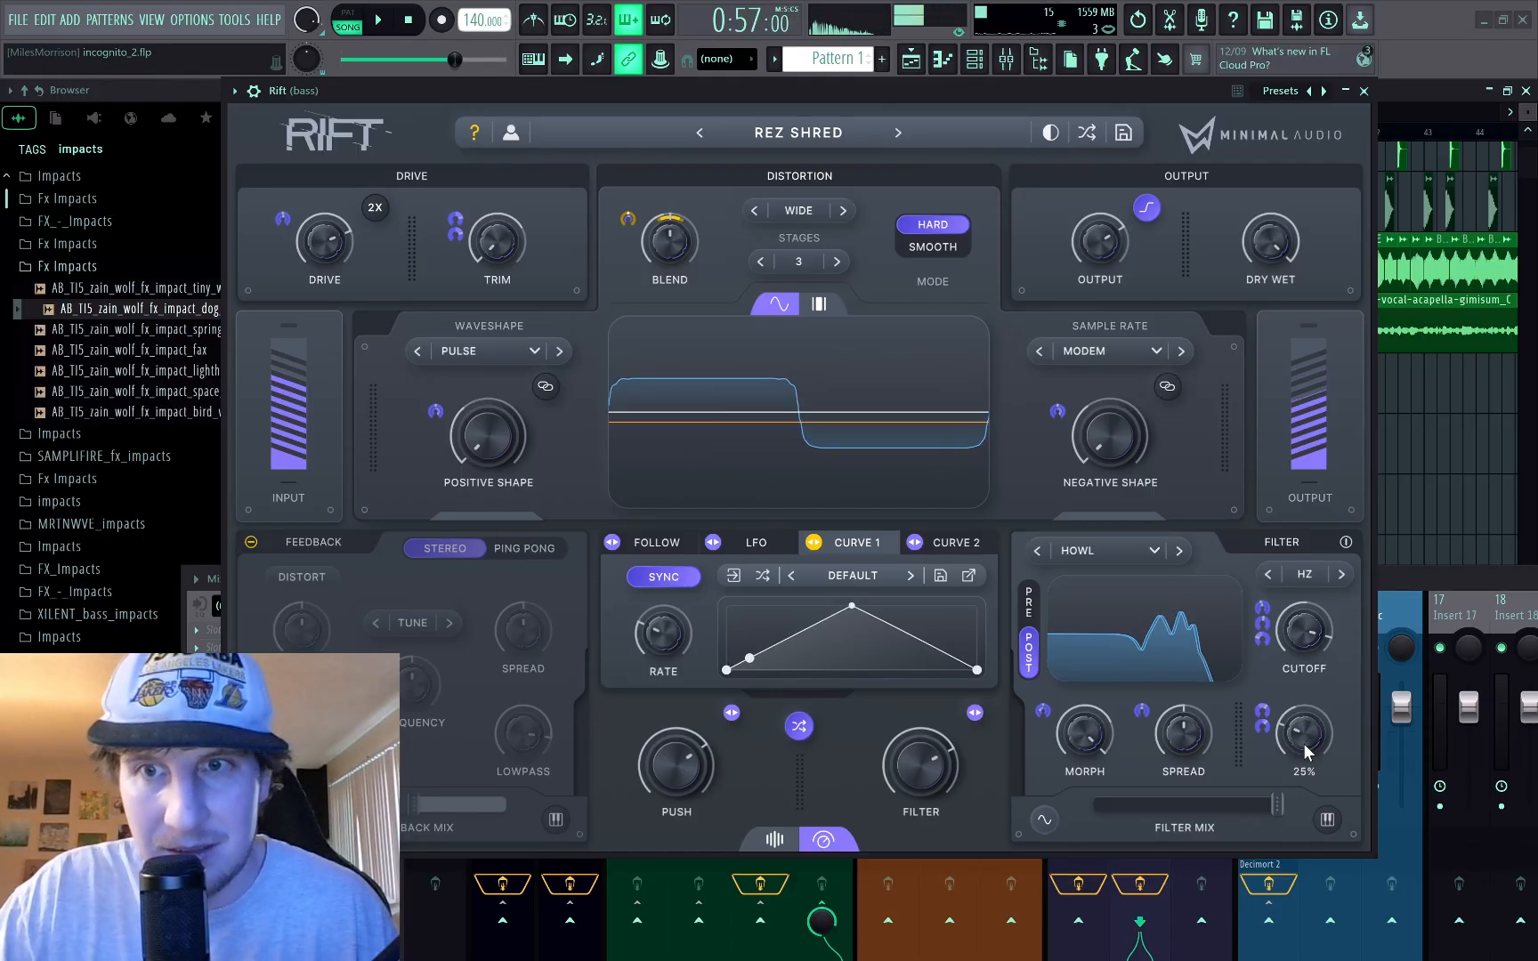
{"action": "left_click_drag", "start_coordinate": [1302, 744], "coordinate": [1285, 788]}
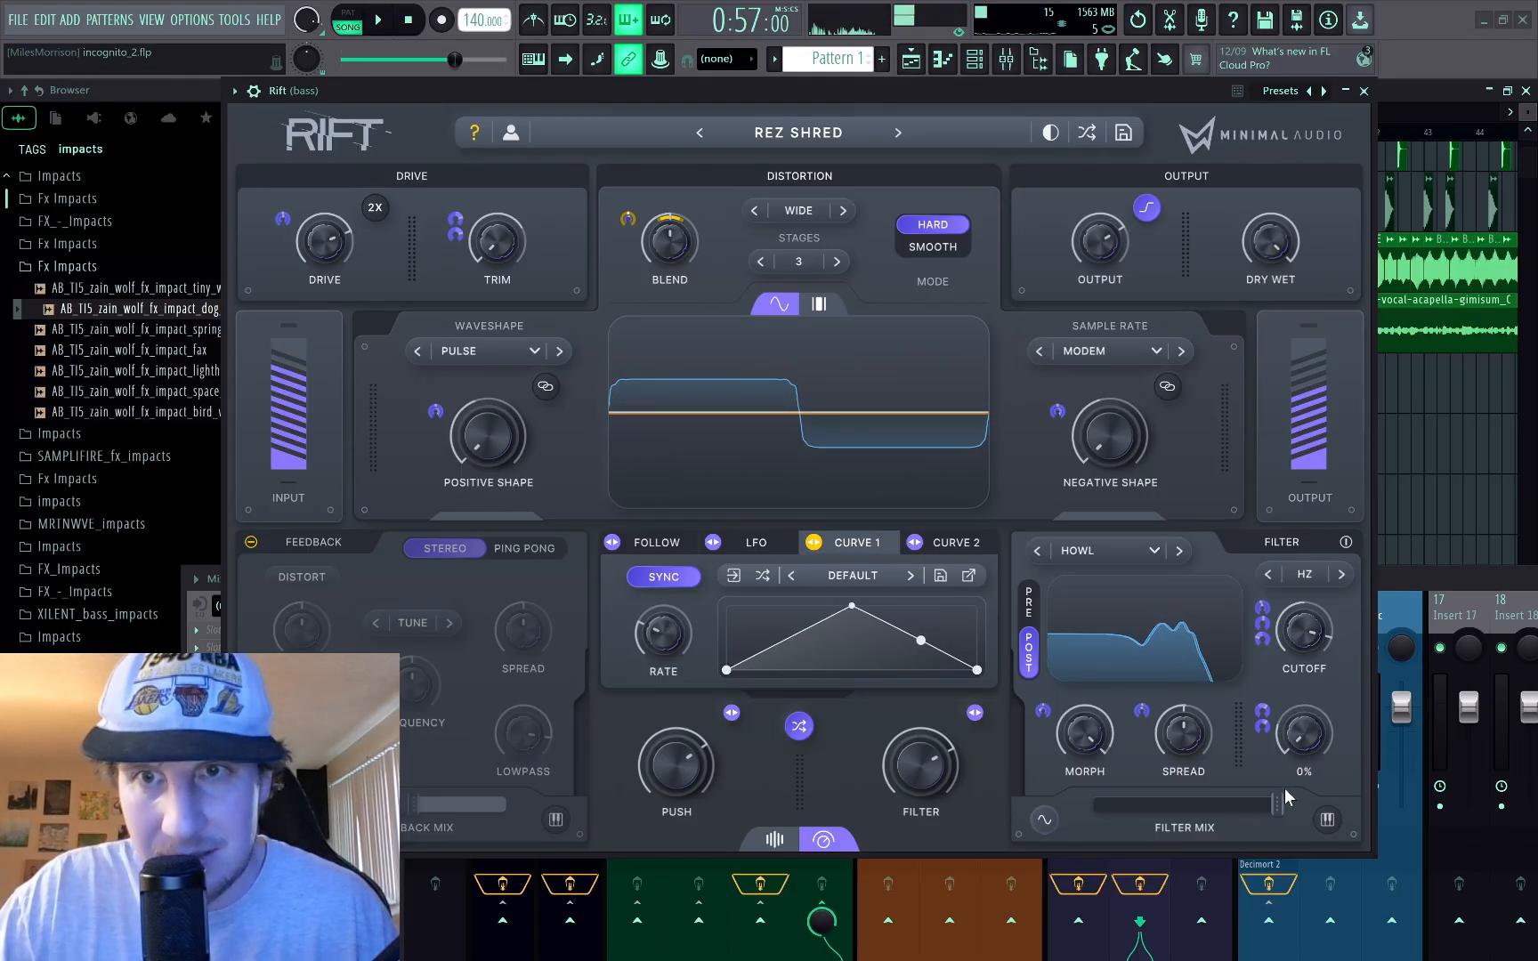
{"action": "mouse_move", "coordinate": [1303, 628]}
{"action": "left_mouse_down"}
{"action": "mouse_move", "coordinate": [1313, 683]}
{"action": "mouse_move", "coordinate": [1303, 631]}
{"action": "left_mouse_up"}
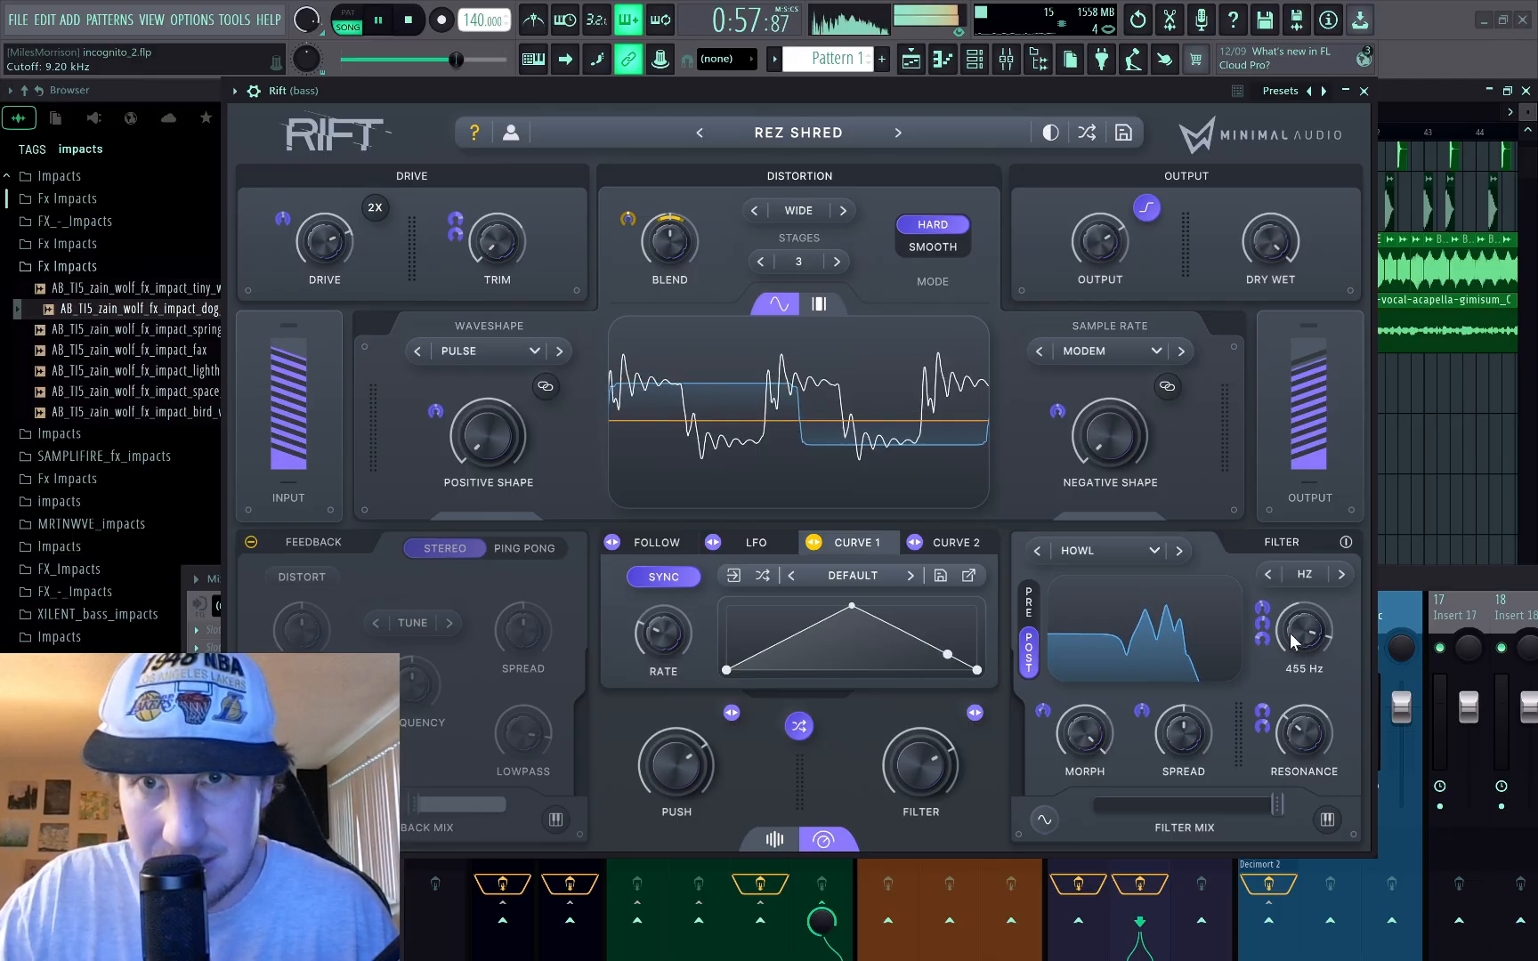
Step: Compare the Pre filter routing in Rift with Post during playback and return to Post
{"action": "key", "text": "space"}
{"action": "left_click", "coordinate": [1029, 601]}
{"action": "key", "text": "space"}
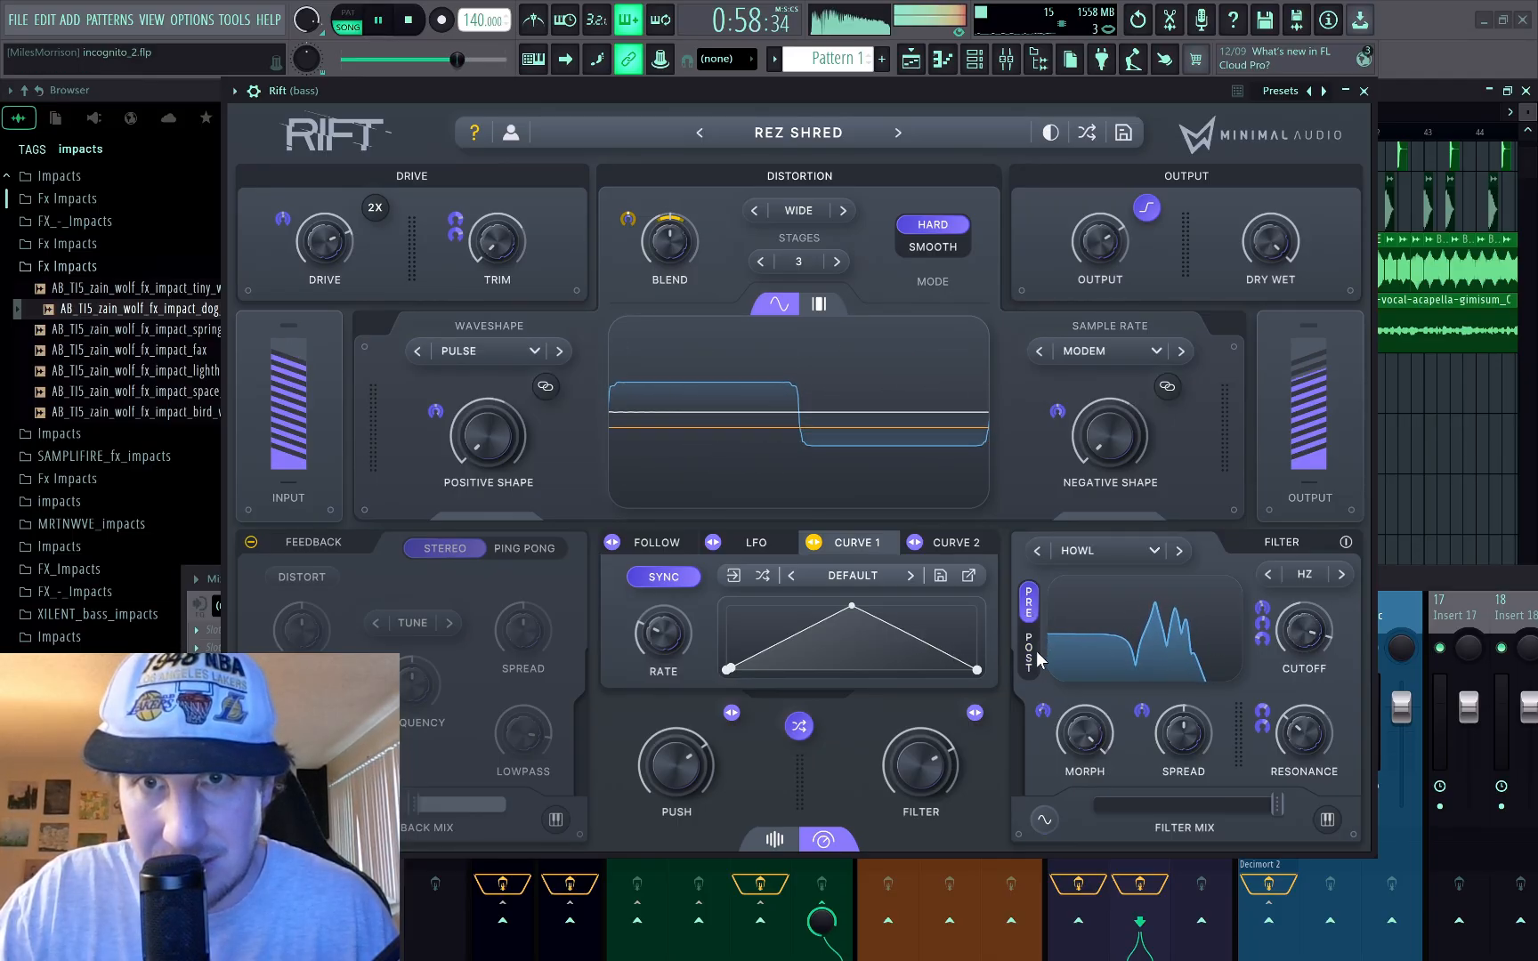
{"action": "left_click", "coordinate": [1032, 653]}
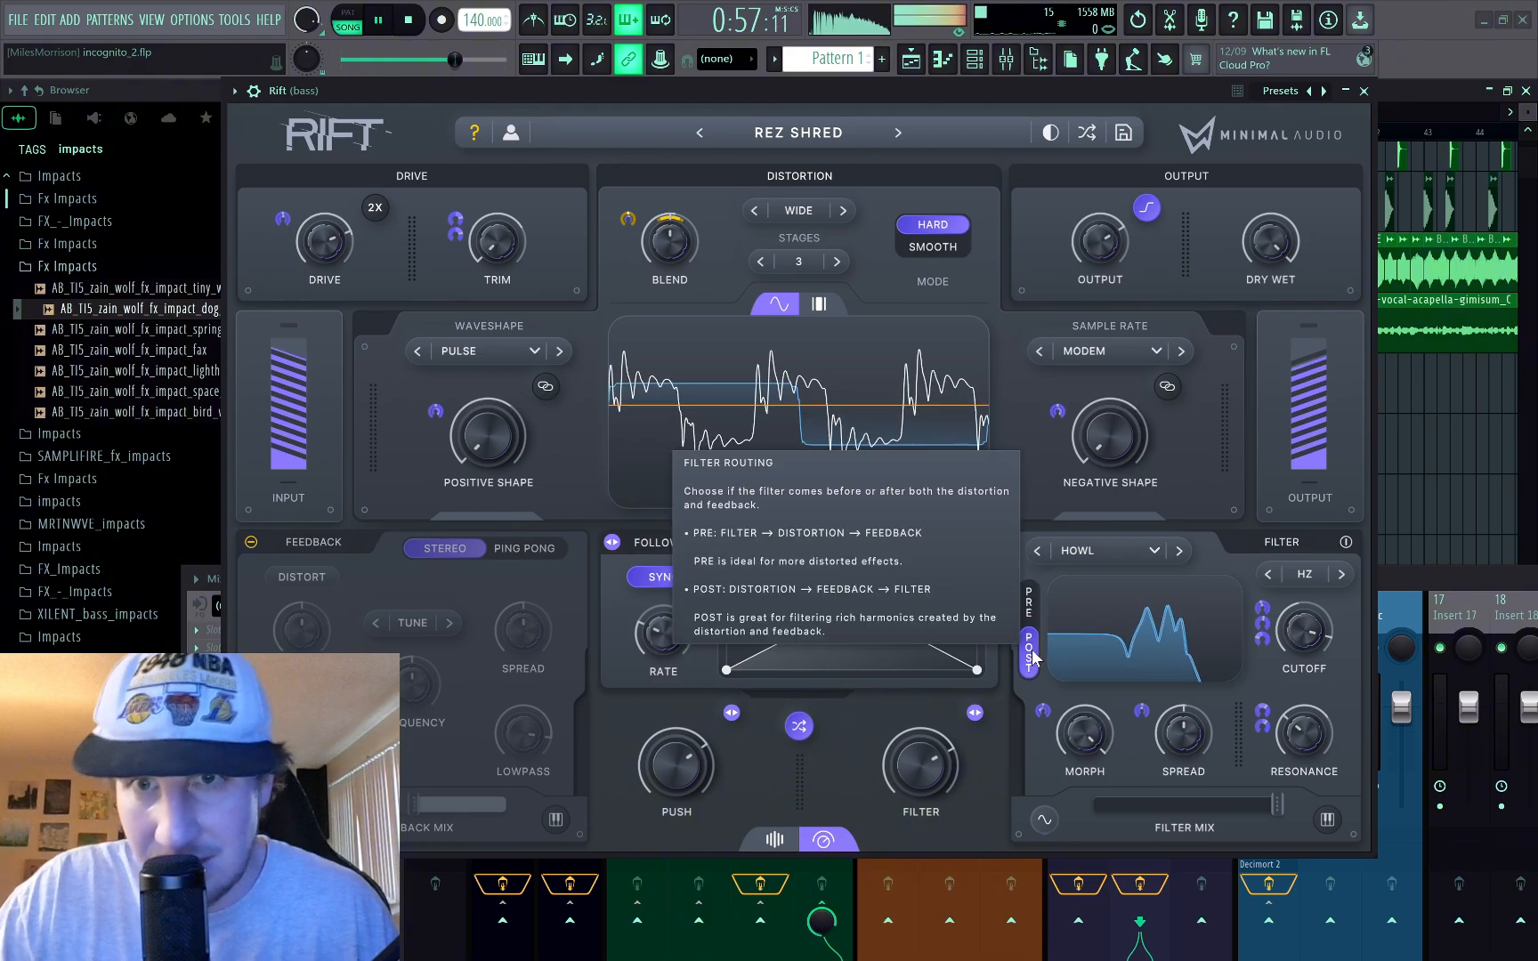
Step: Sweep the Howl filter's resonance during playback and lower it to about 18%
{"action": "mouse_move", "coordinate": [1291, 691]}
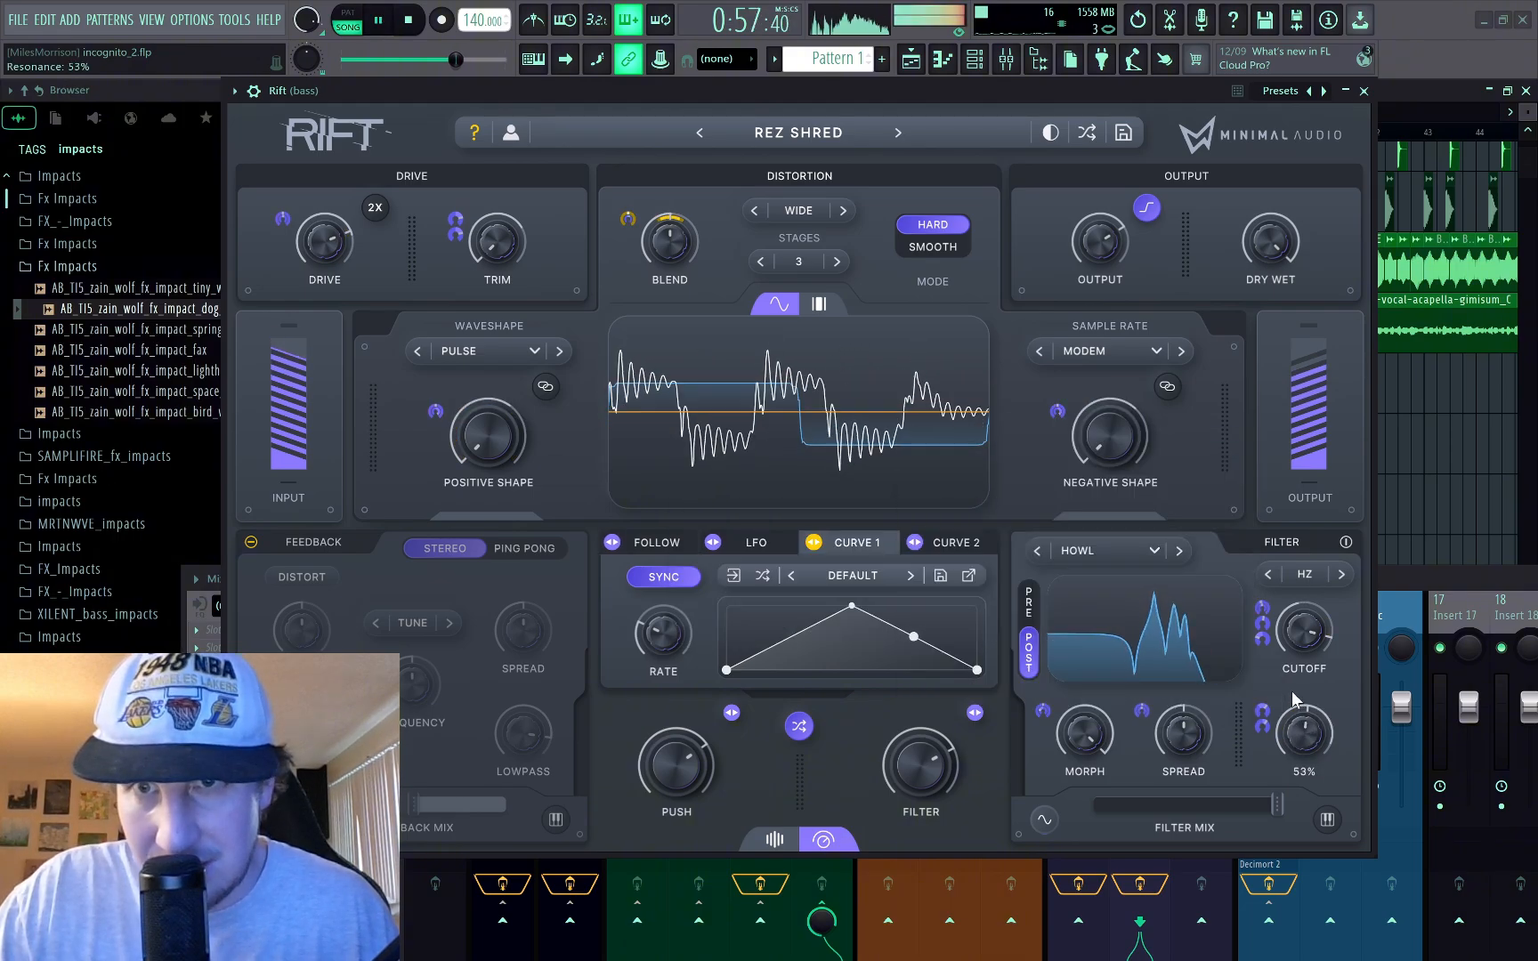
{"action": "left_click_drag", "start_coordinate": [1292, 691], "coordinate": [1266, 768]}
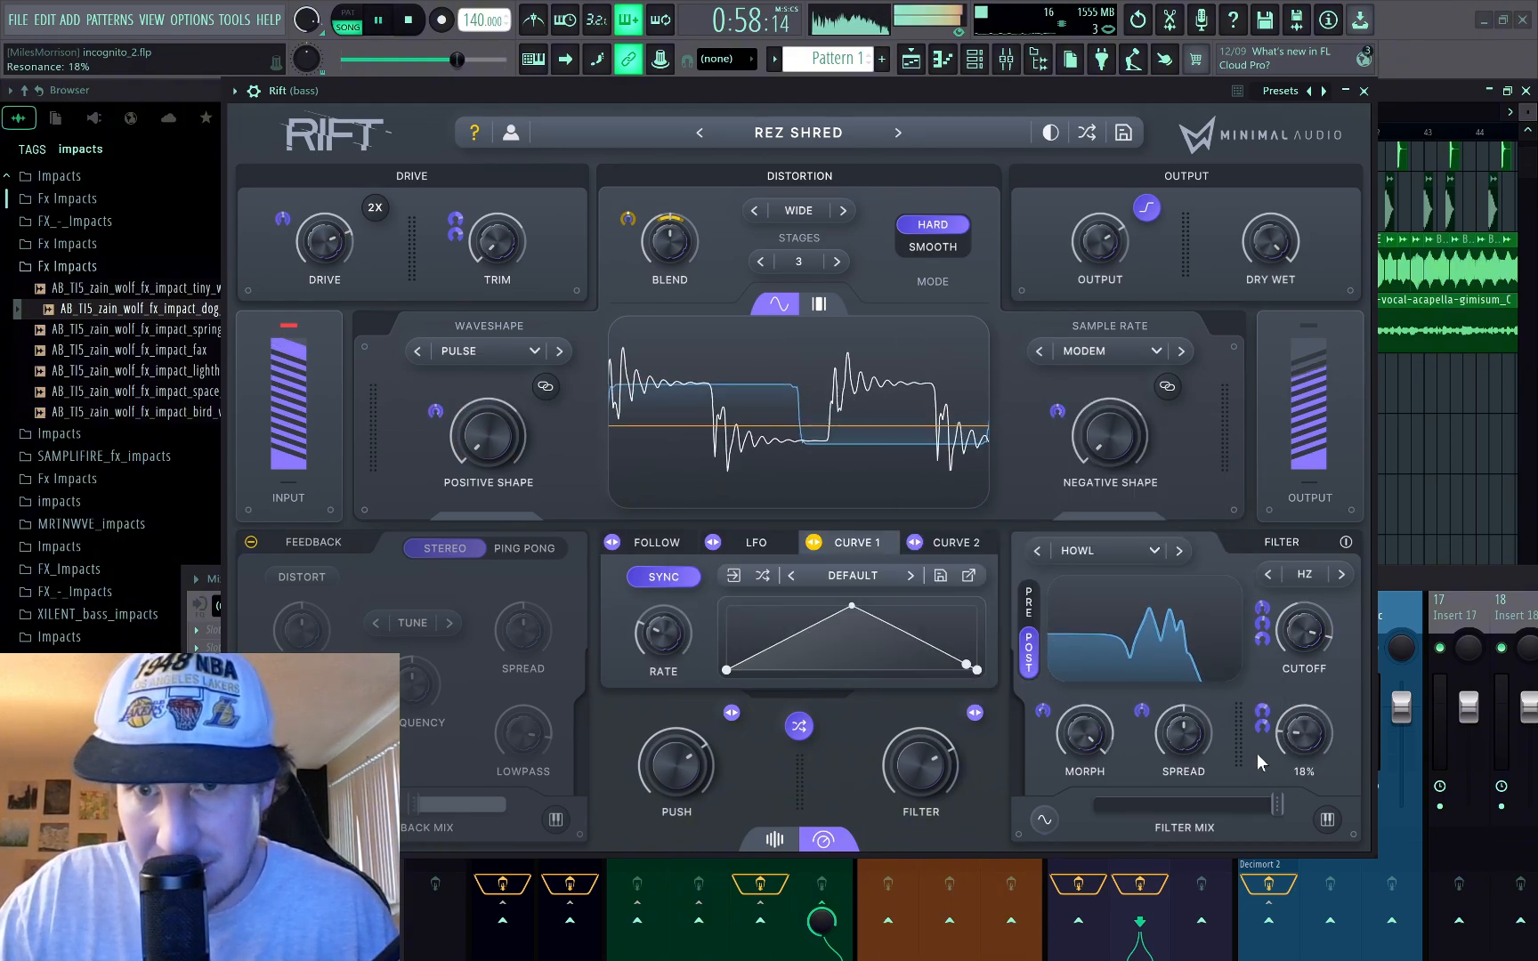
{"action": "key", "text": "space"}
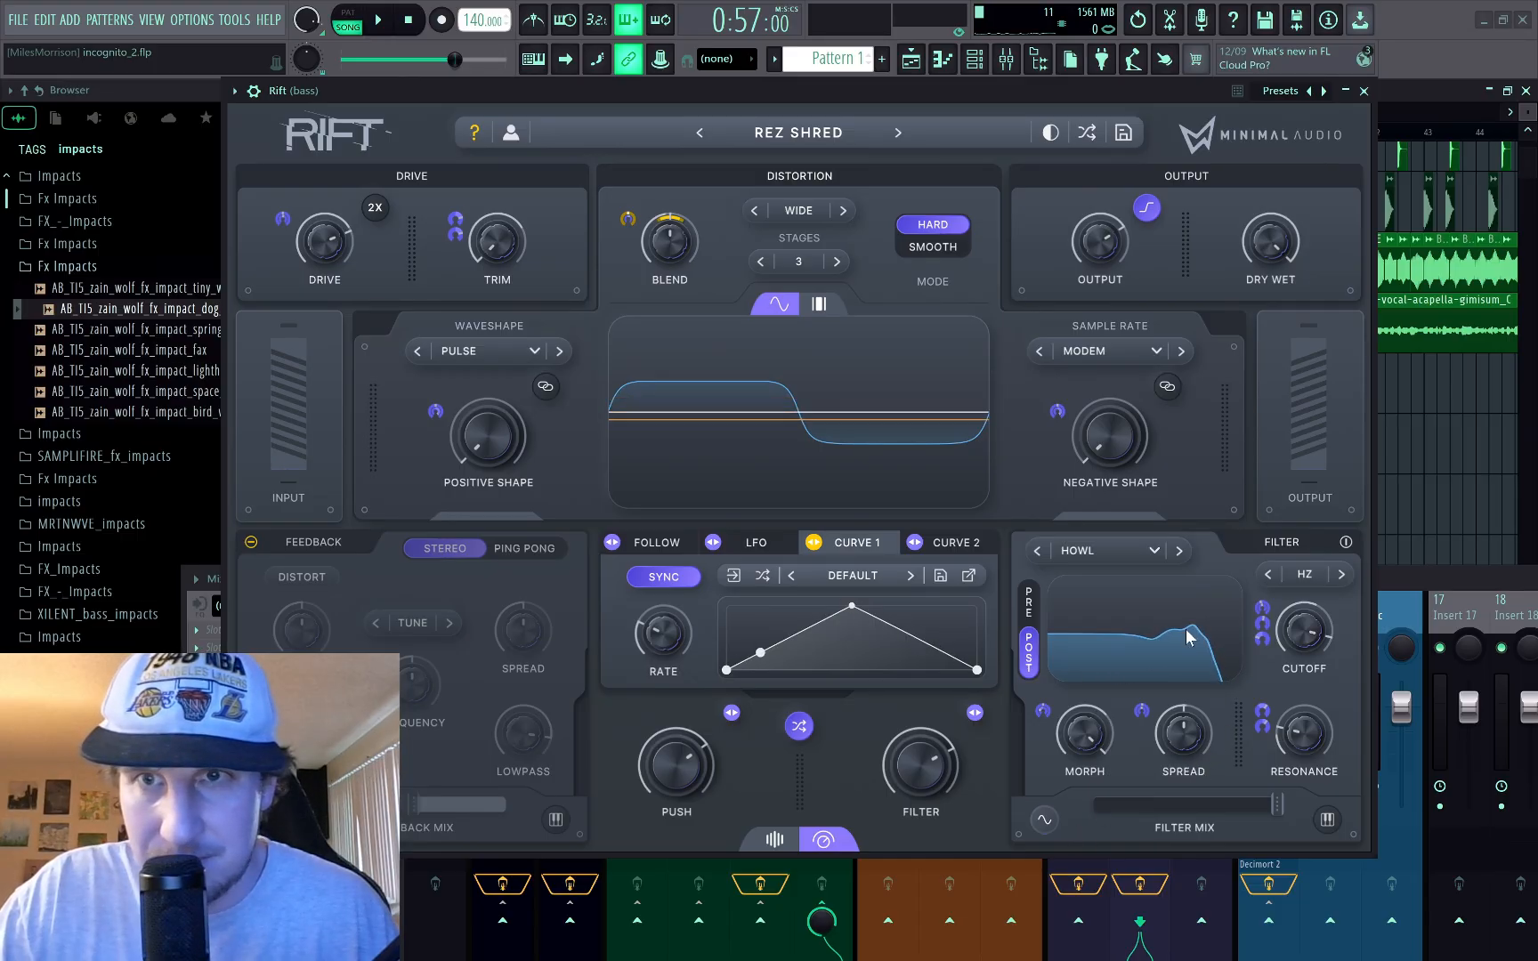
Step: Try the Overtone filter type in Rift, switch to Snarl and set its Morph to about 27% during playback
{"action": "left_click", "coordinate": [1181, 551]}
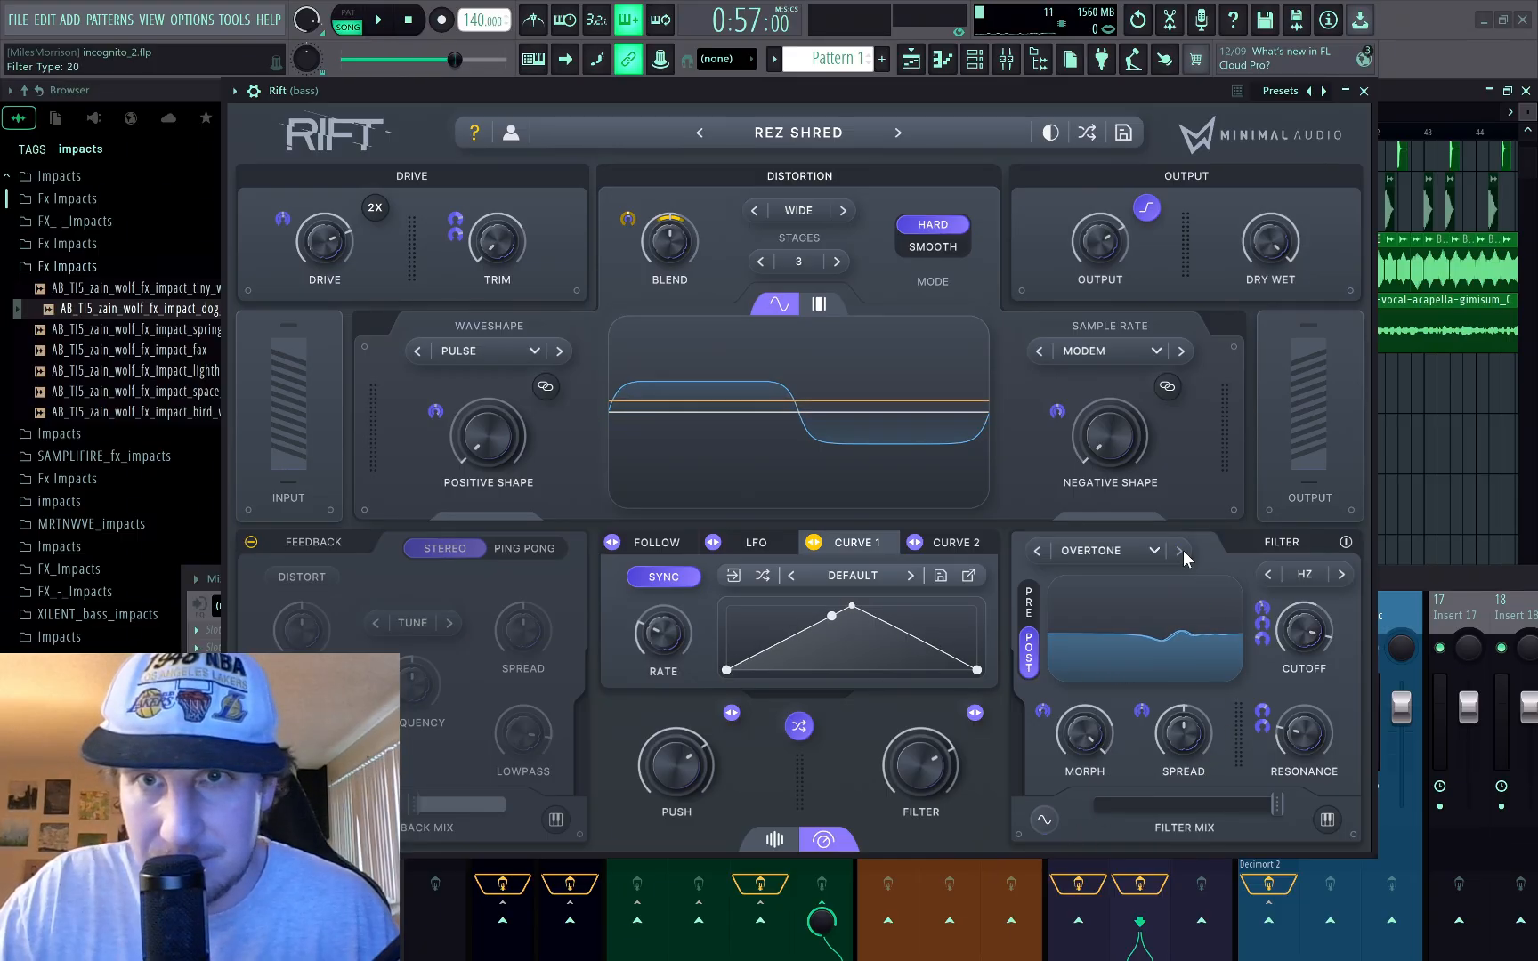
{"action": "left_click", "coordinate": [1034, 552]}
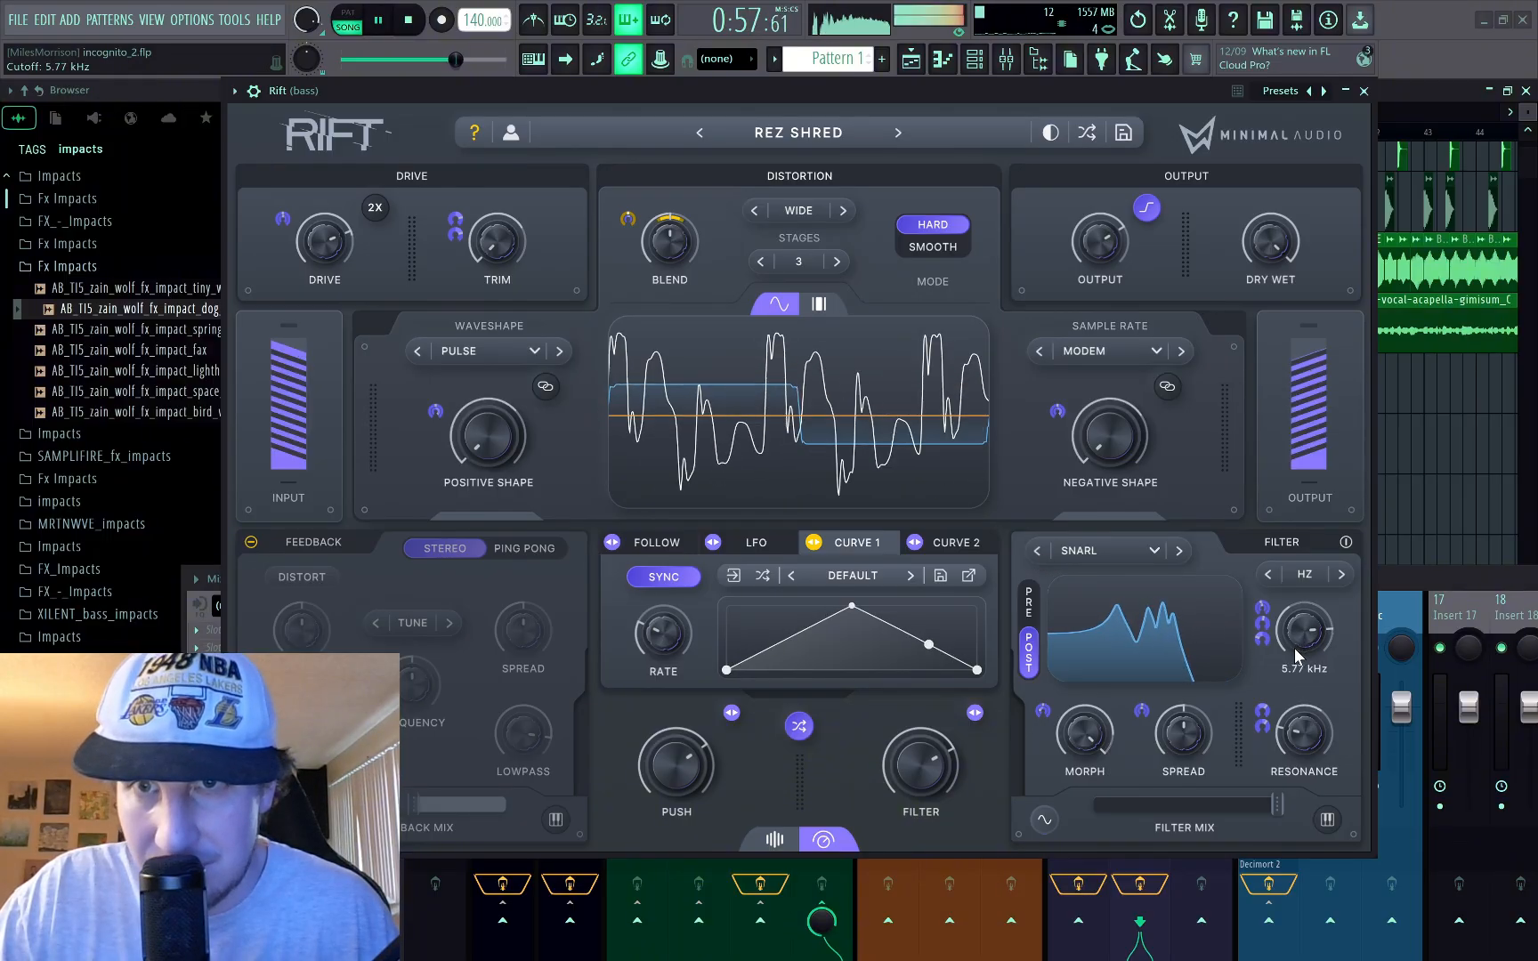
{"action": "key", "text": "space"}
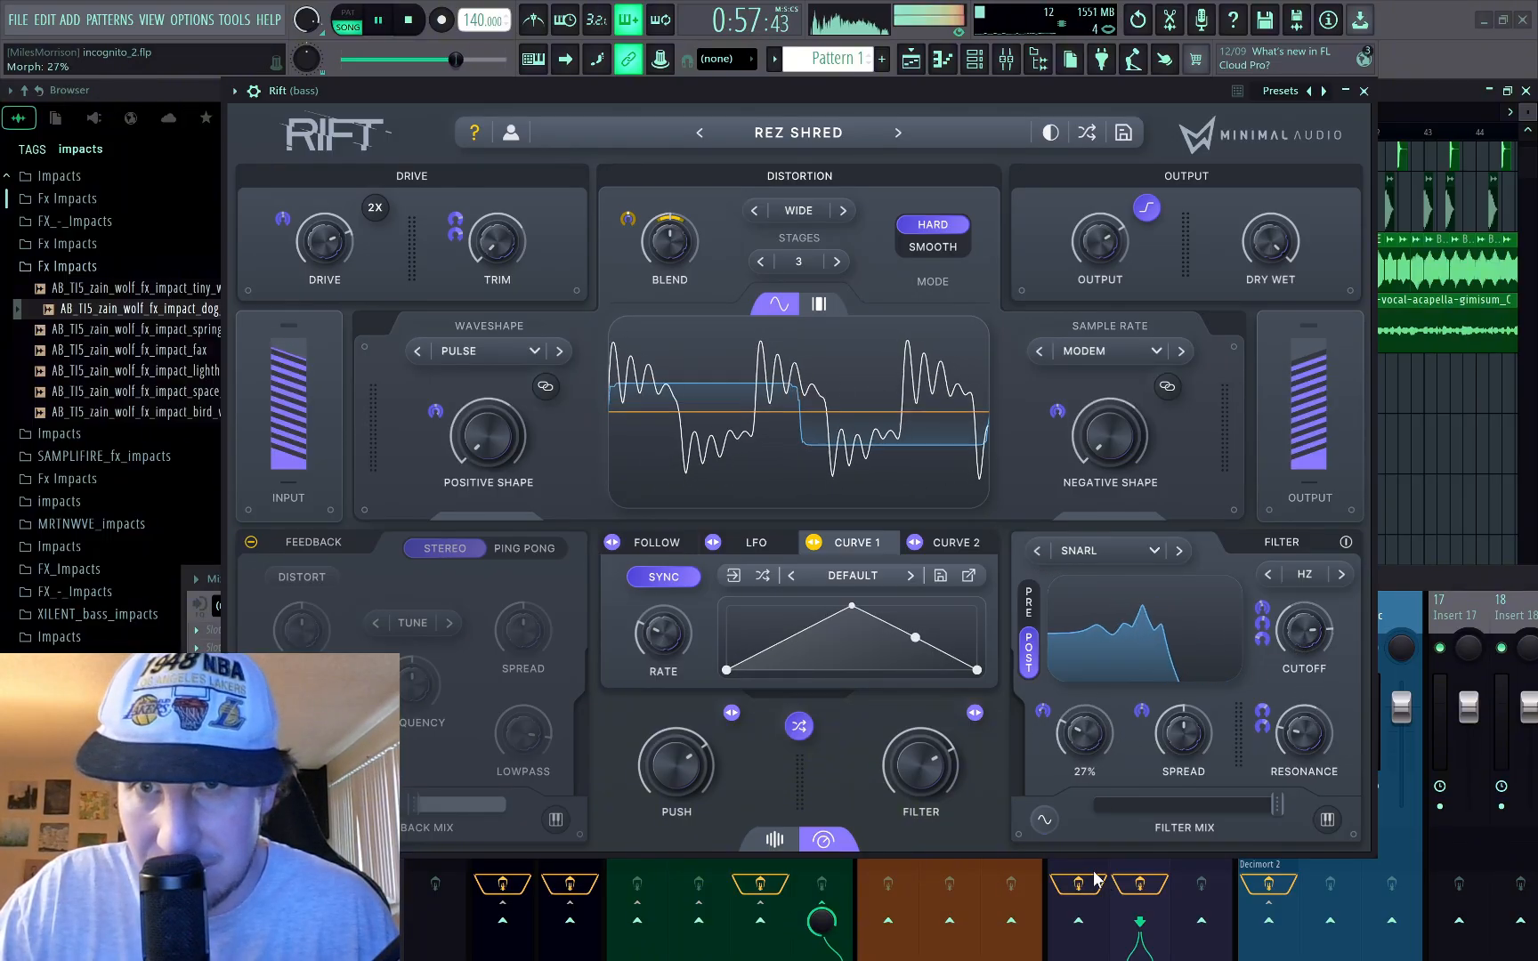
Step: Adjust the Snarl filter's cutoff to about 4.5 kHz while auditioning the bass and close Rift
{"action": "key", "text": "space"}
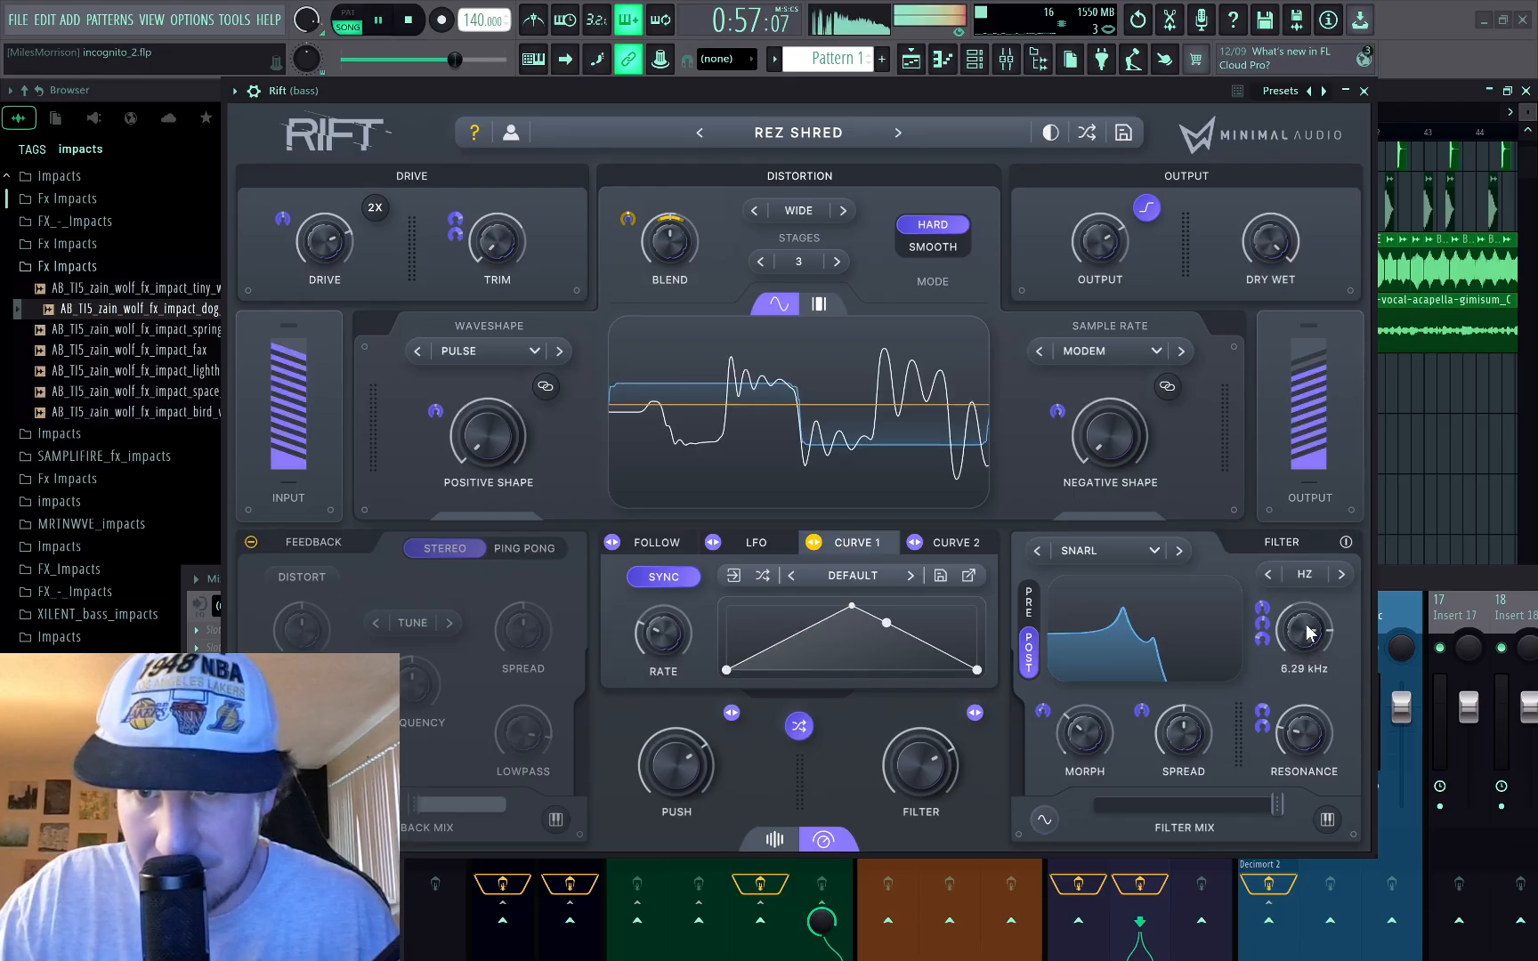
{"action": "key", "text": "space"}
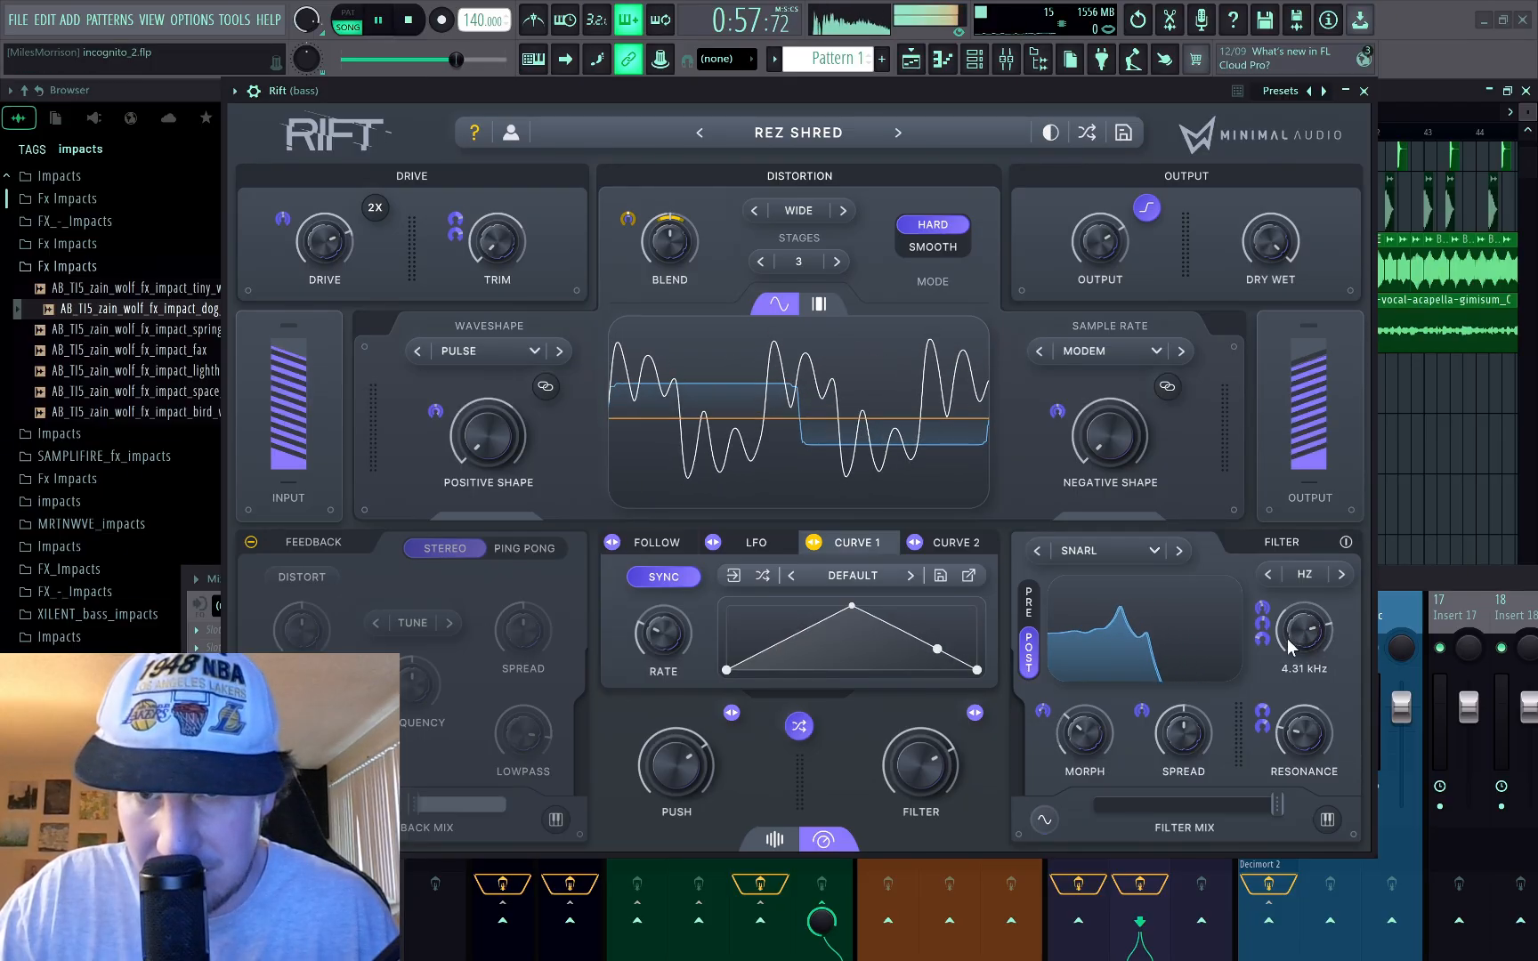
{"action": "key", "text": "space"}
{"action": "key", "text": "space"}
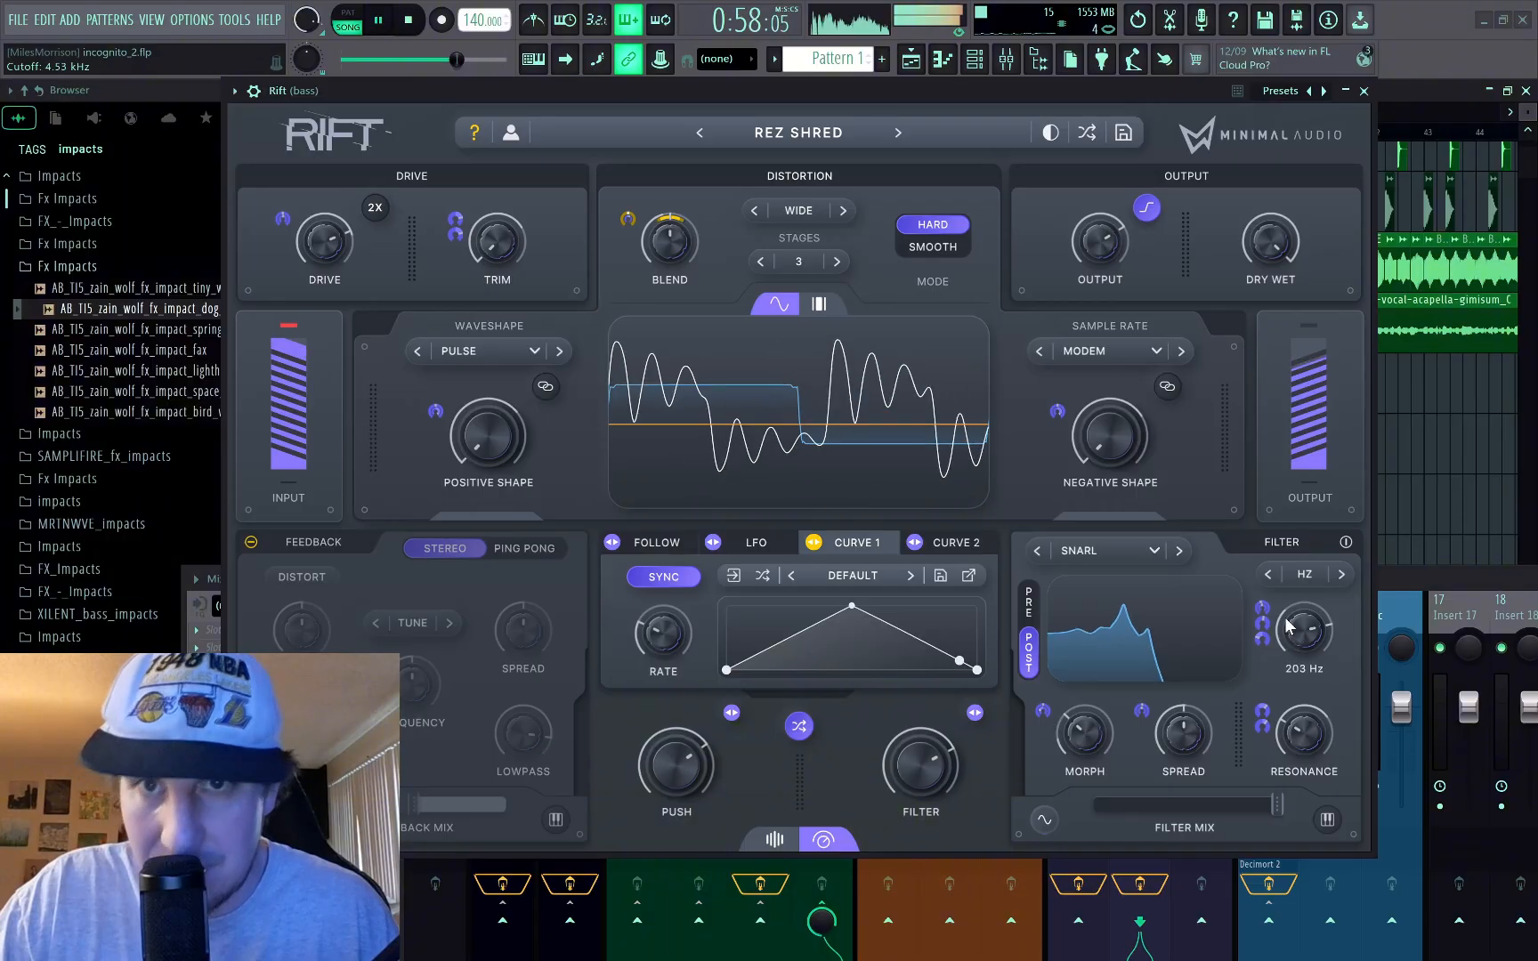
{"action": "key", "text": "space"}
{"action": "left_click_drag", "start_coordinate": [1023, 101], "coordinate": [734, 332]}
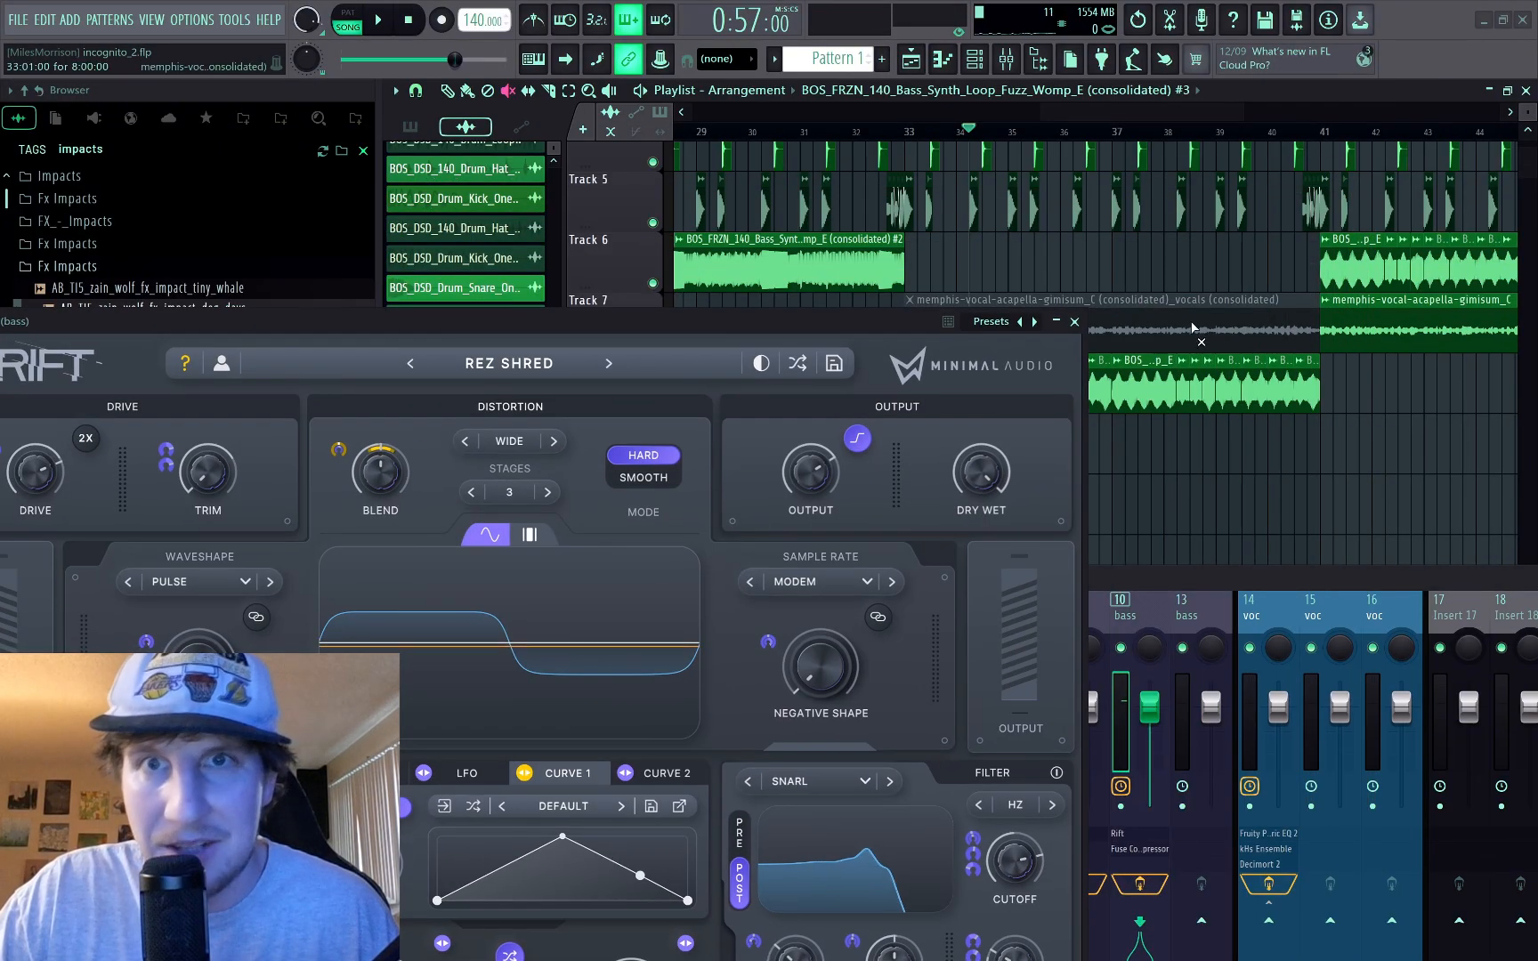
{"action": "left_click", "coordinate": [1075, 322]}
Step: Audition the first bass clip from bar 33 and select bass insert 9 in the mixer
{"action": "scroll", "coordinate": [1002, 425], "scroll_direction": "up", "scroll_amount": 5}
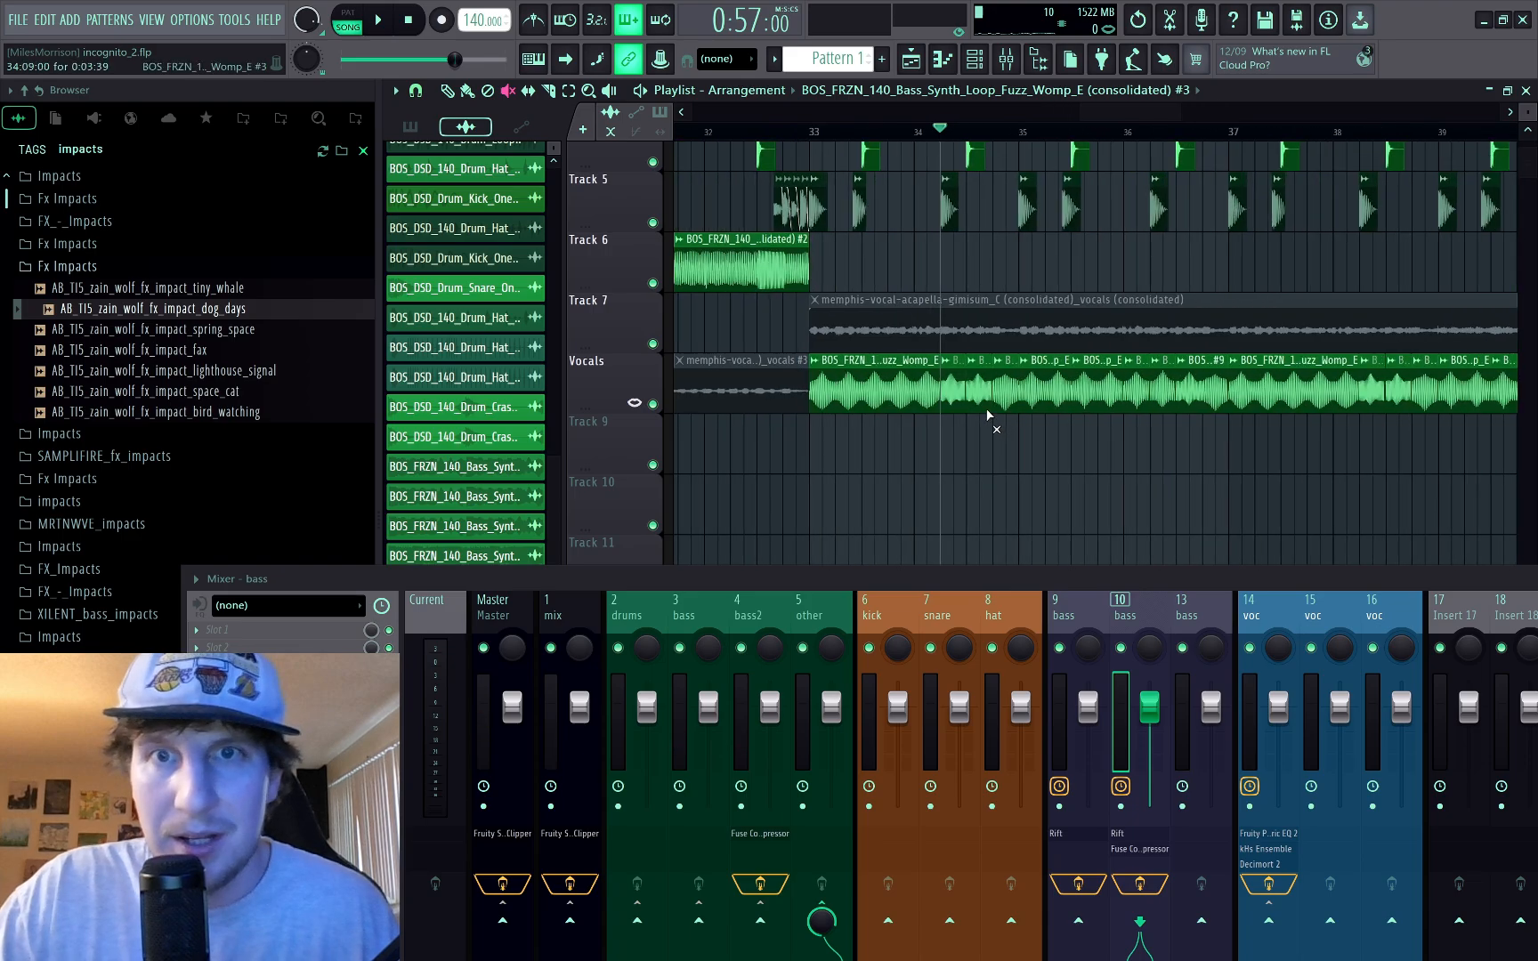
{"action": "scroll", "coordinate": [851, 383], "scroll_direction": "down", "scroll_amount": 2}
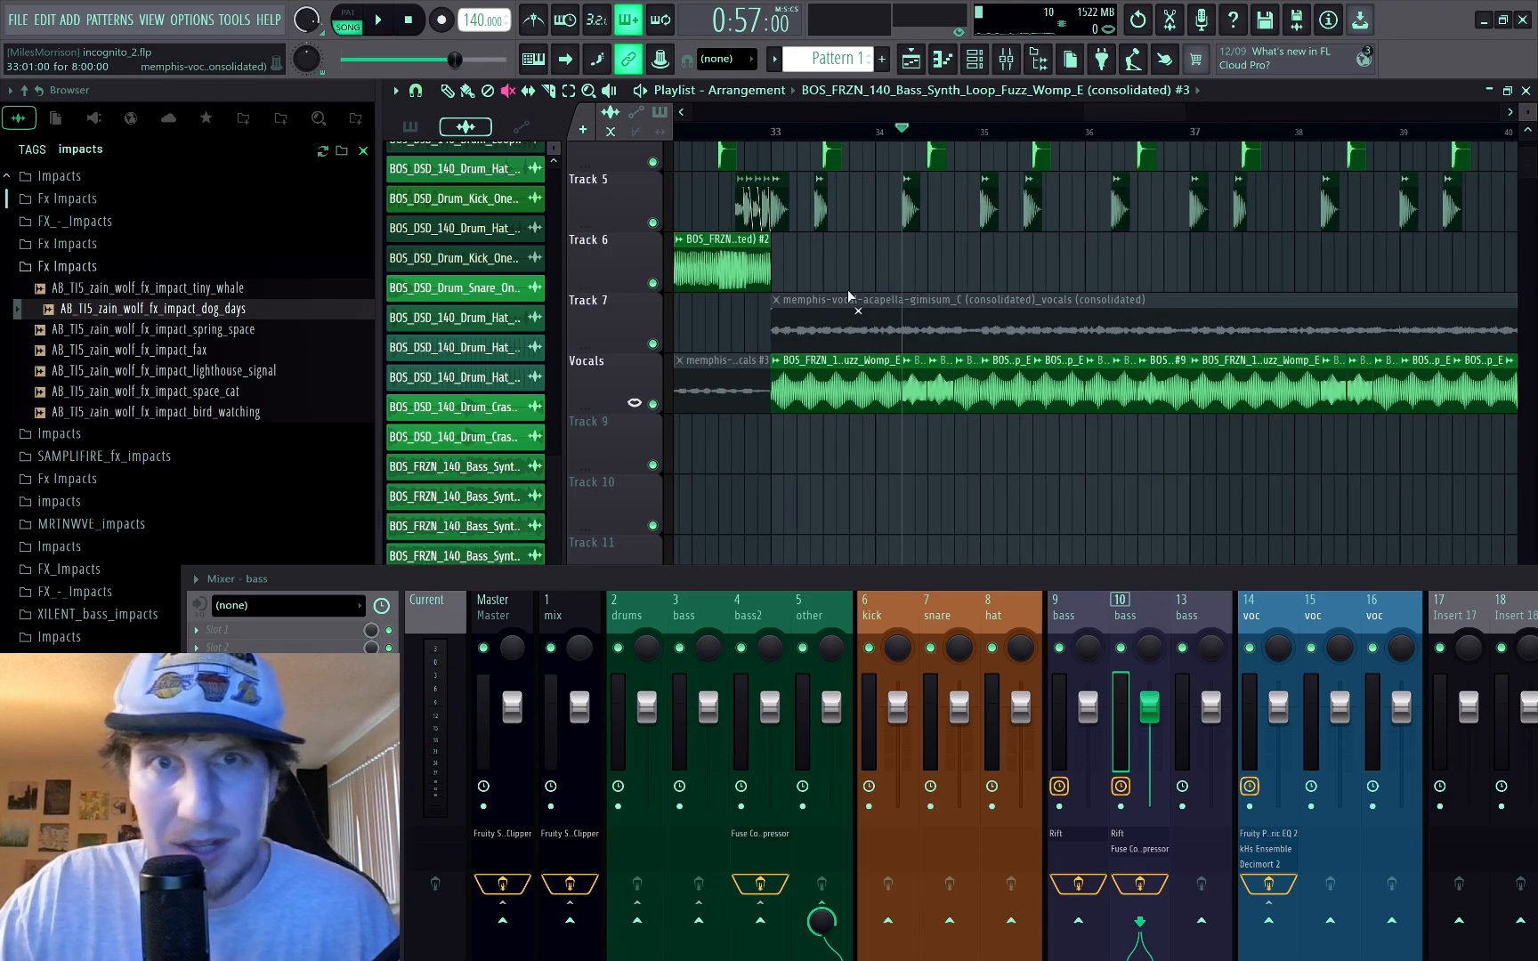
{"action": "key", "text": "space"}
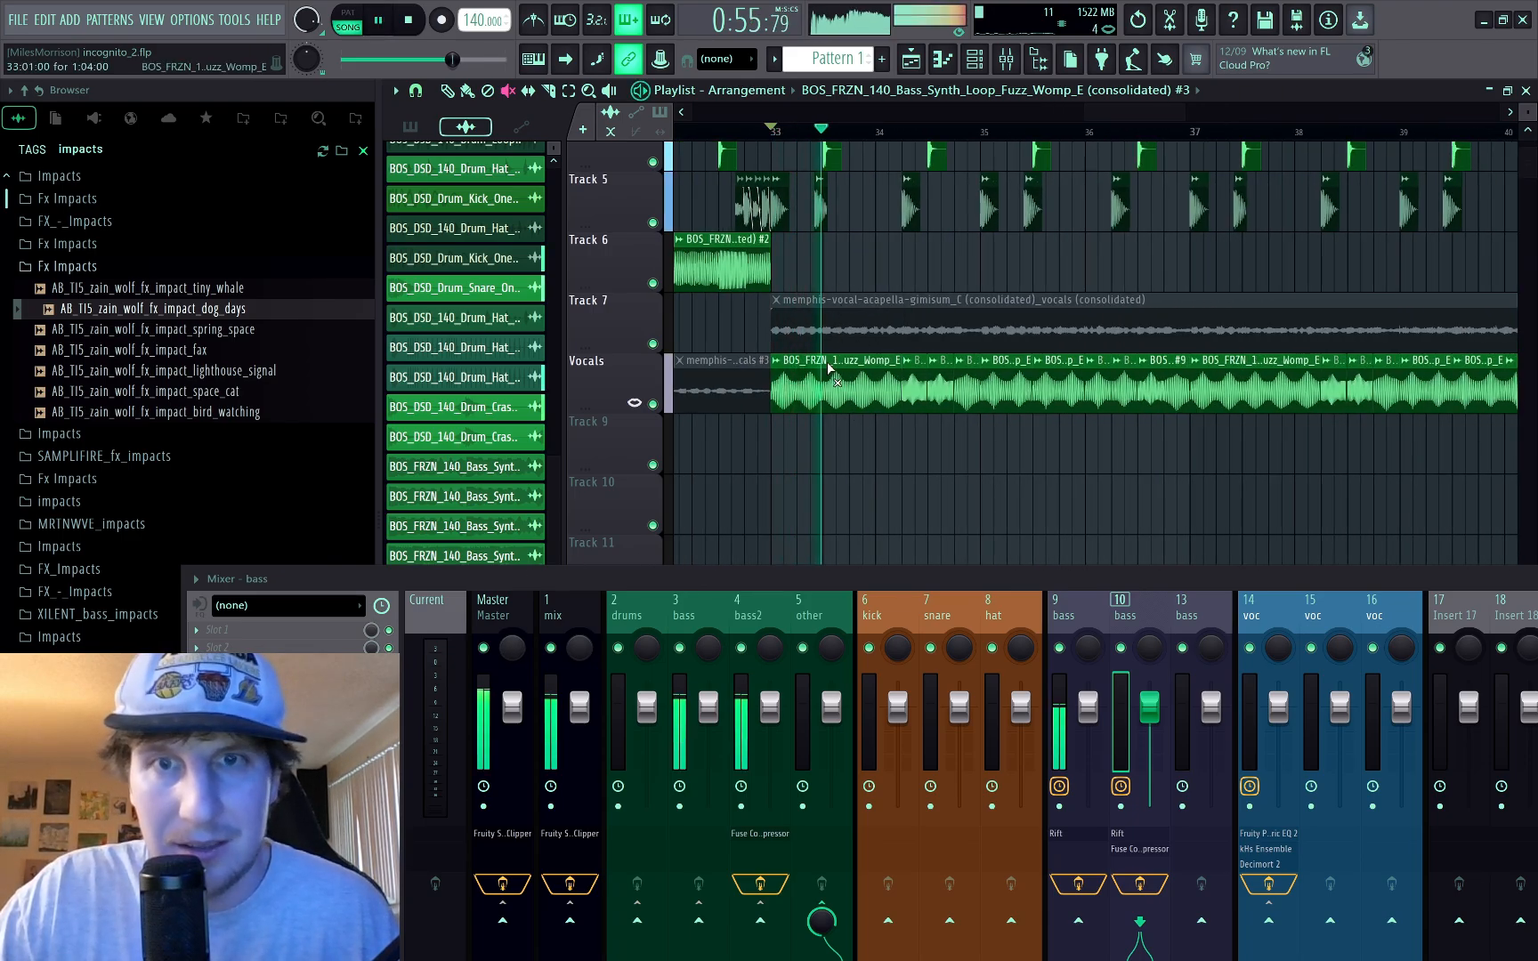
{"action": "key", "text": "space"}
{"action": "left_click", "coordinate": [1066, 612]}
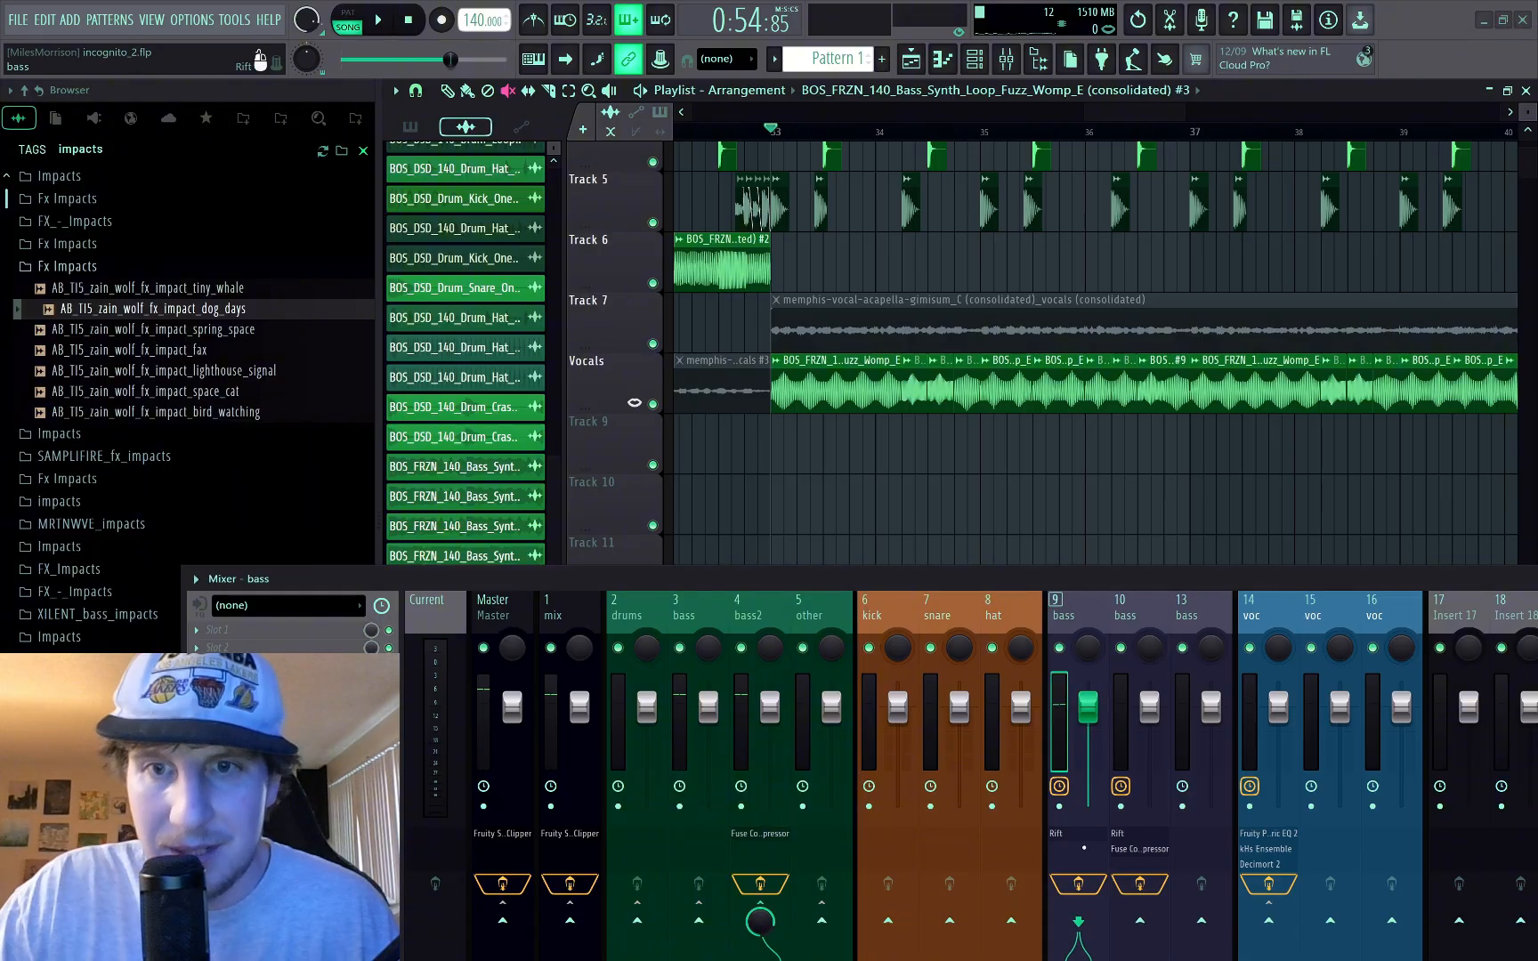
Step: Audition the bass from bar 33 with Rift bypassed on bass insert 9, and re-enable the insert's effects
{"action": "left_click", "coordinate": [1080, 884]}
{"action": "key", "text": "space"}
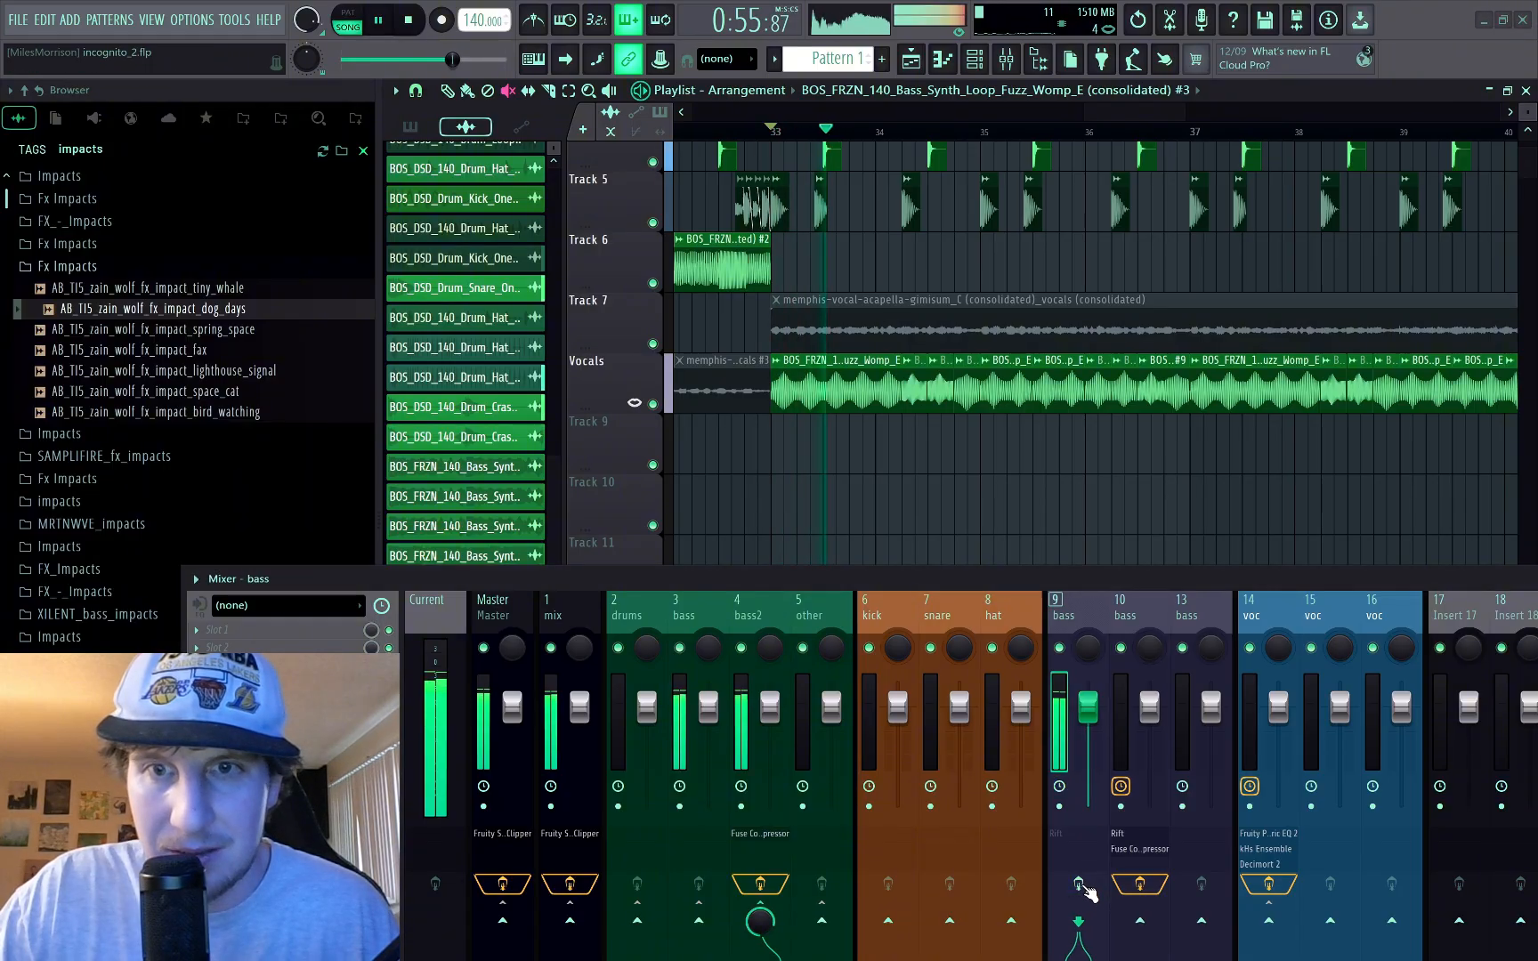
{"action": "key", "text": "space"}
{"action": "left_click", "coordinate": [1080, 884]}
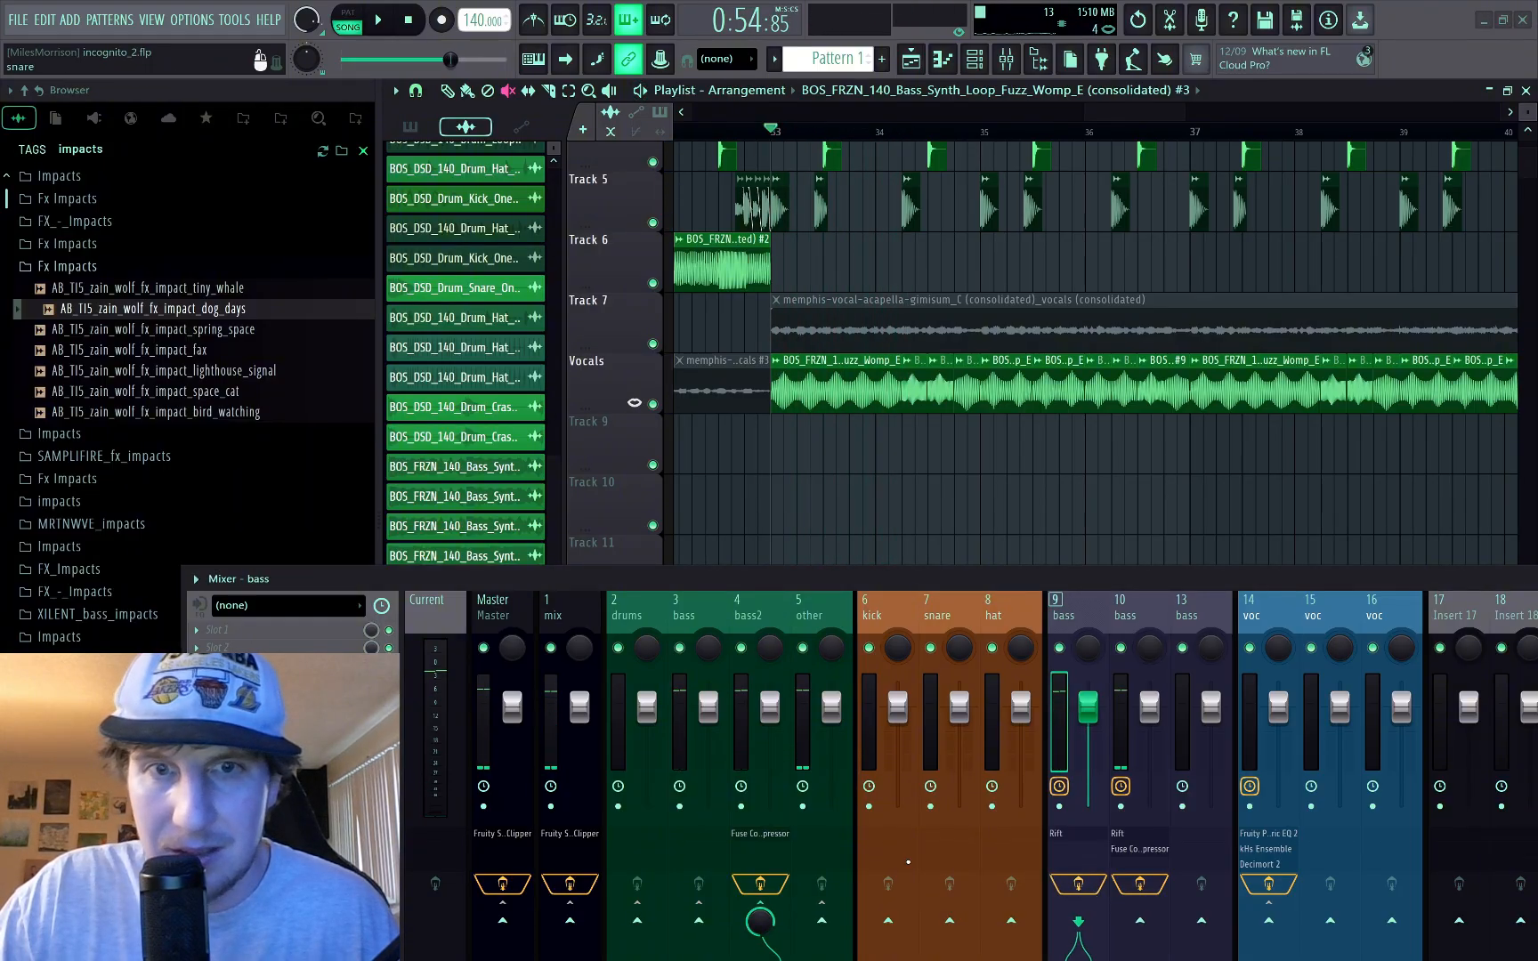
Step: Audition the same passage with the compressor on bass2 insert 4 bypassed, and switch its effects back on
{"action": "left_click", "coordinate": [763, 887]}
{"action": "key", "text": "space"}
{"action": "left_click", "coordinate": [763, 889]}
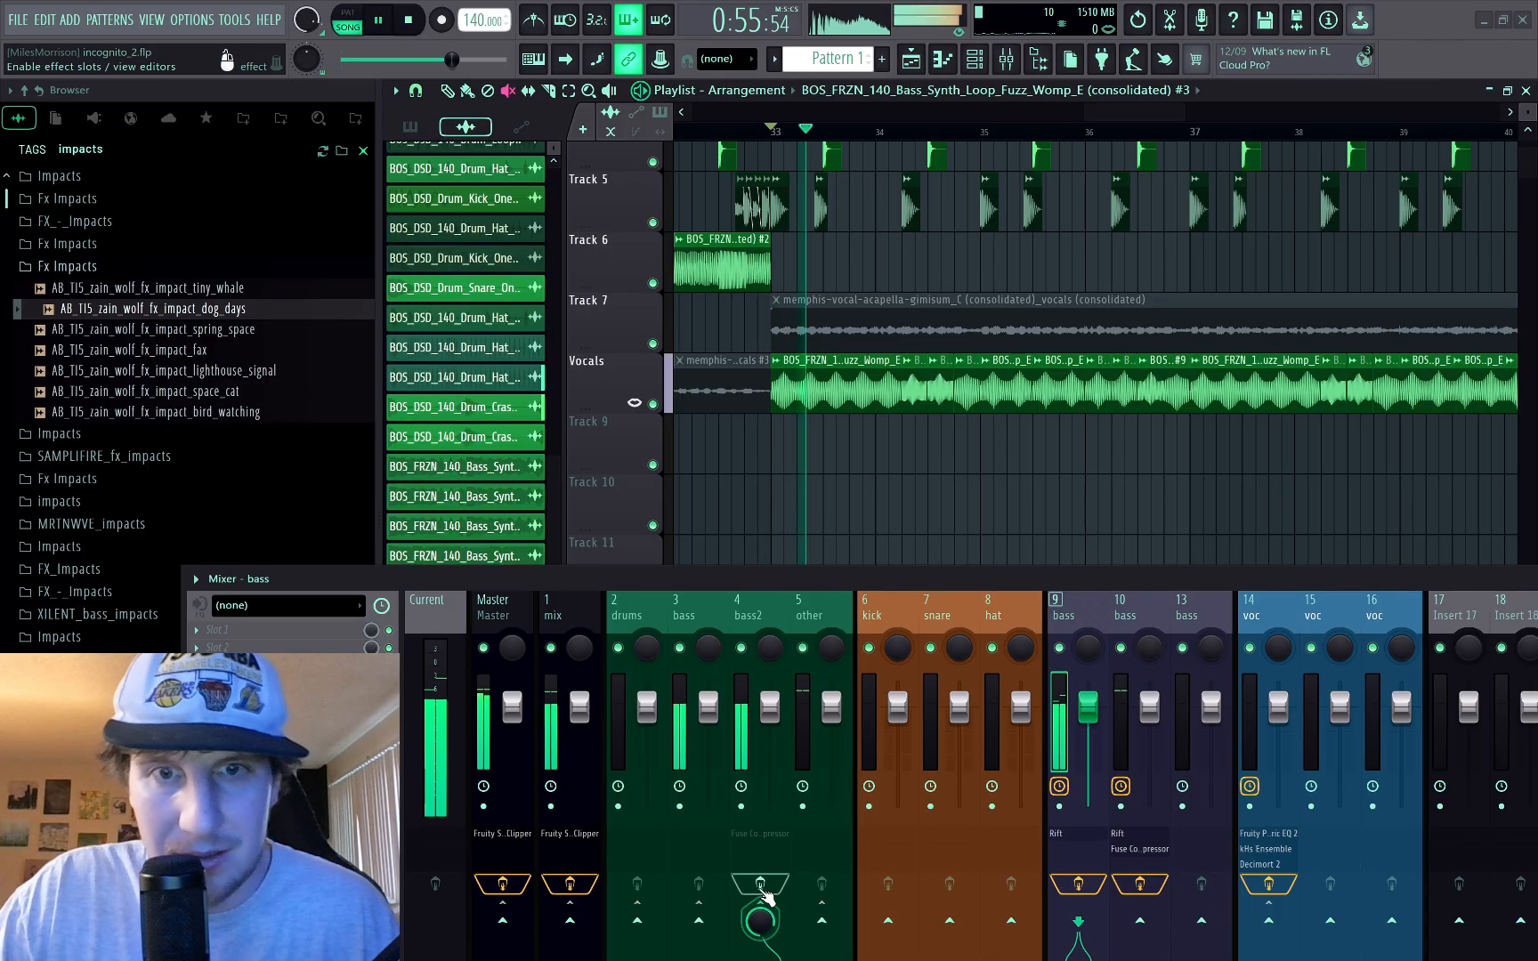
{"action": "key", "text": "space"}
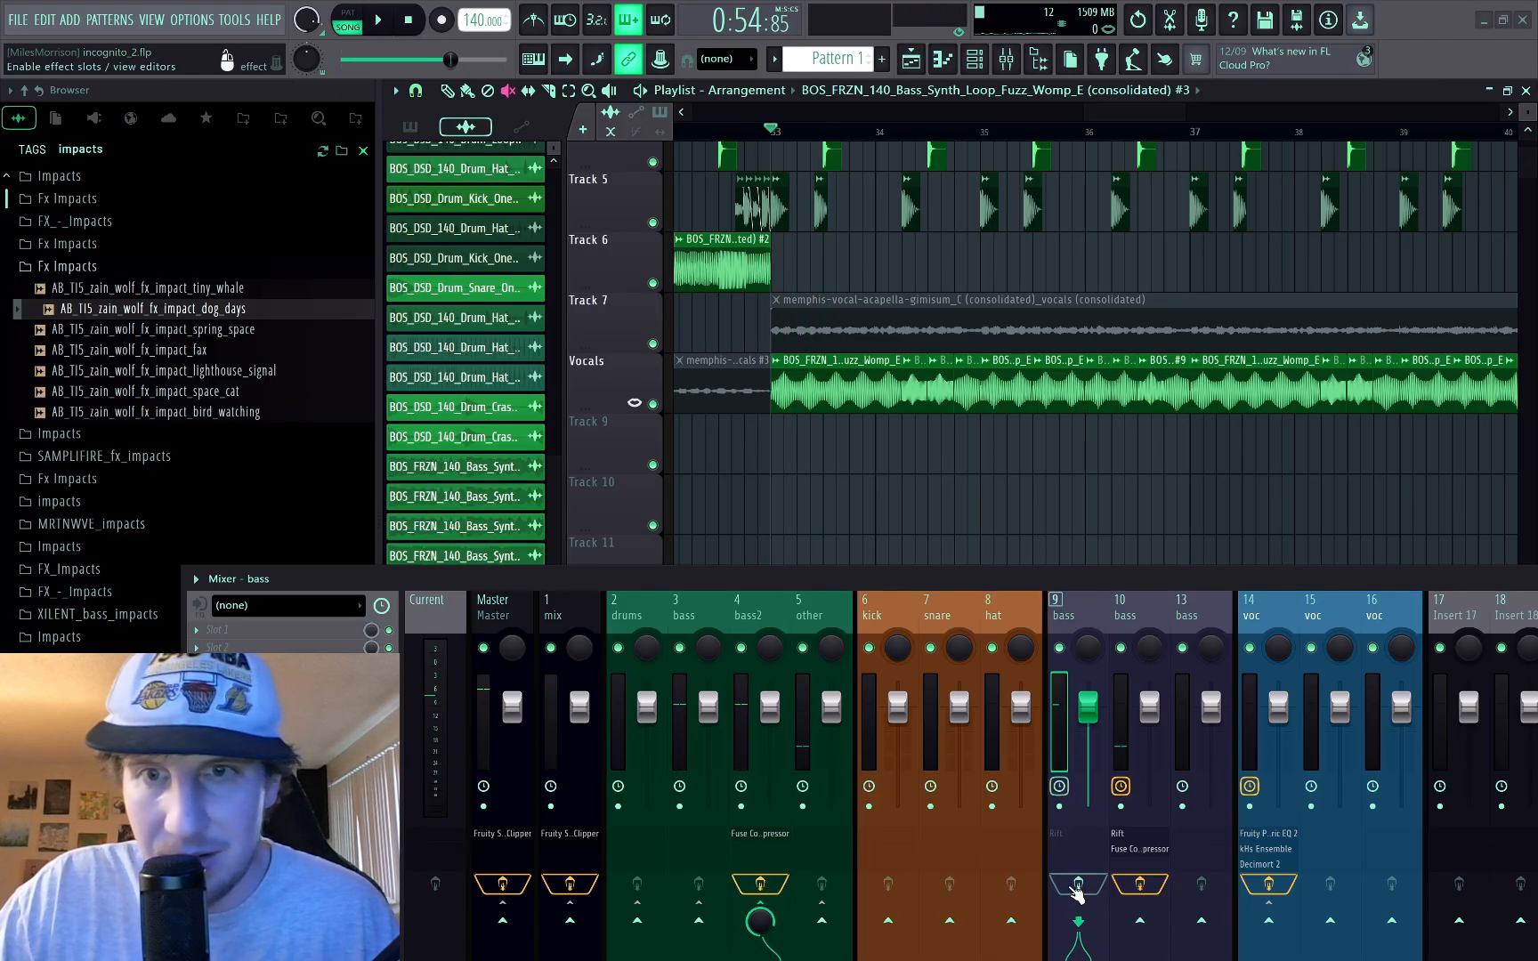
Step: Compare the section at bar 25 with the bass at bar 33 during playback with insert 9's effects bypassed
{"action": "key", "text": "space"}
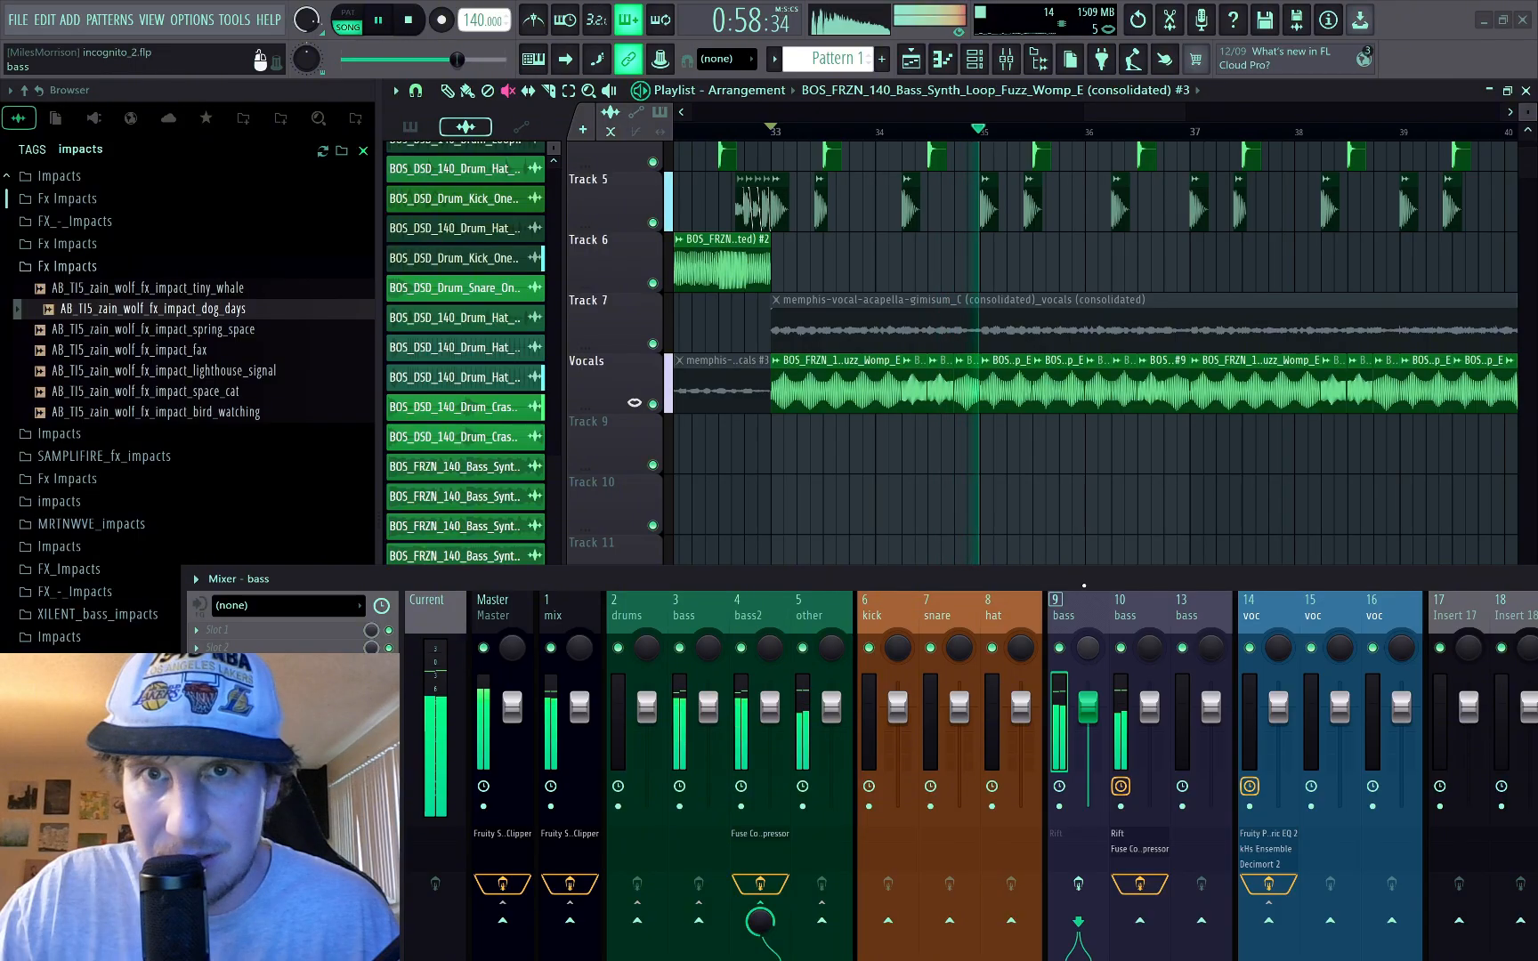
{"action": "key", "text": "space"}
{"action": "scroll", "coordinate": [988, 374], "scroll_direction": "down", "scroll_amount": 2}
{"action": "scroll", "coordinate": [823, 320], "scroll_direction": "down", "scroll_amount": 5}
{"action": "scroll", "coordinate": [867, 178], "scroll_direction": "up", "scroll_amount": 3}
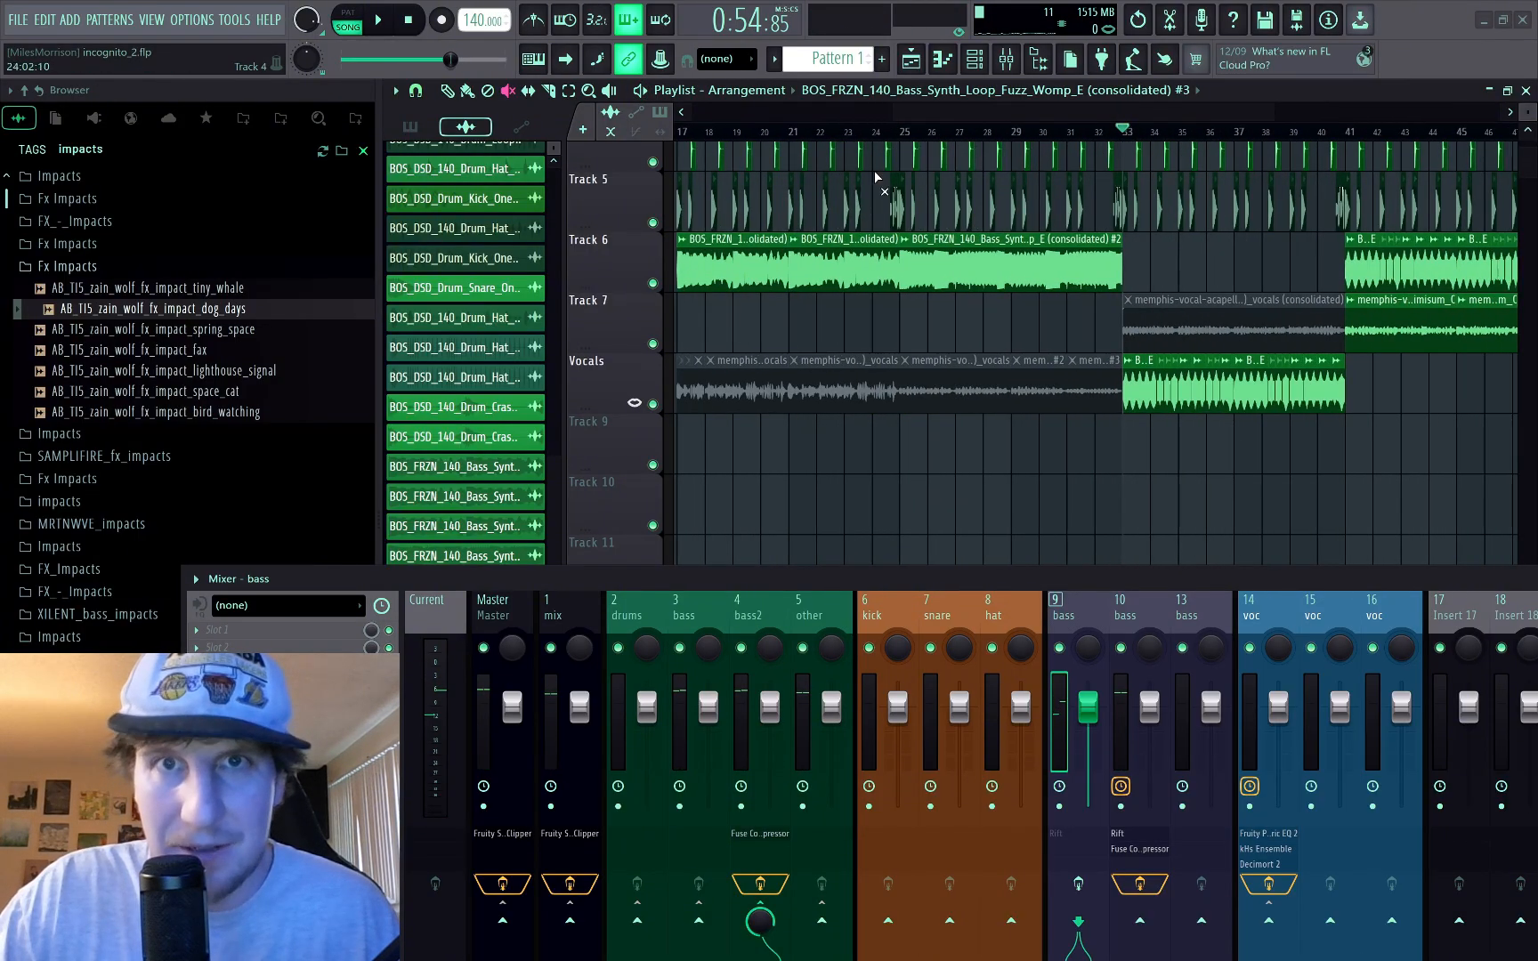
{"action": "left_click", "coordinate": [894, 133]}
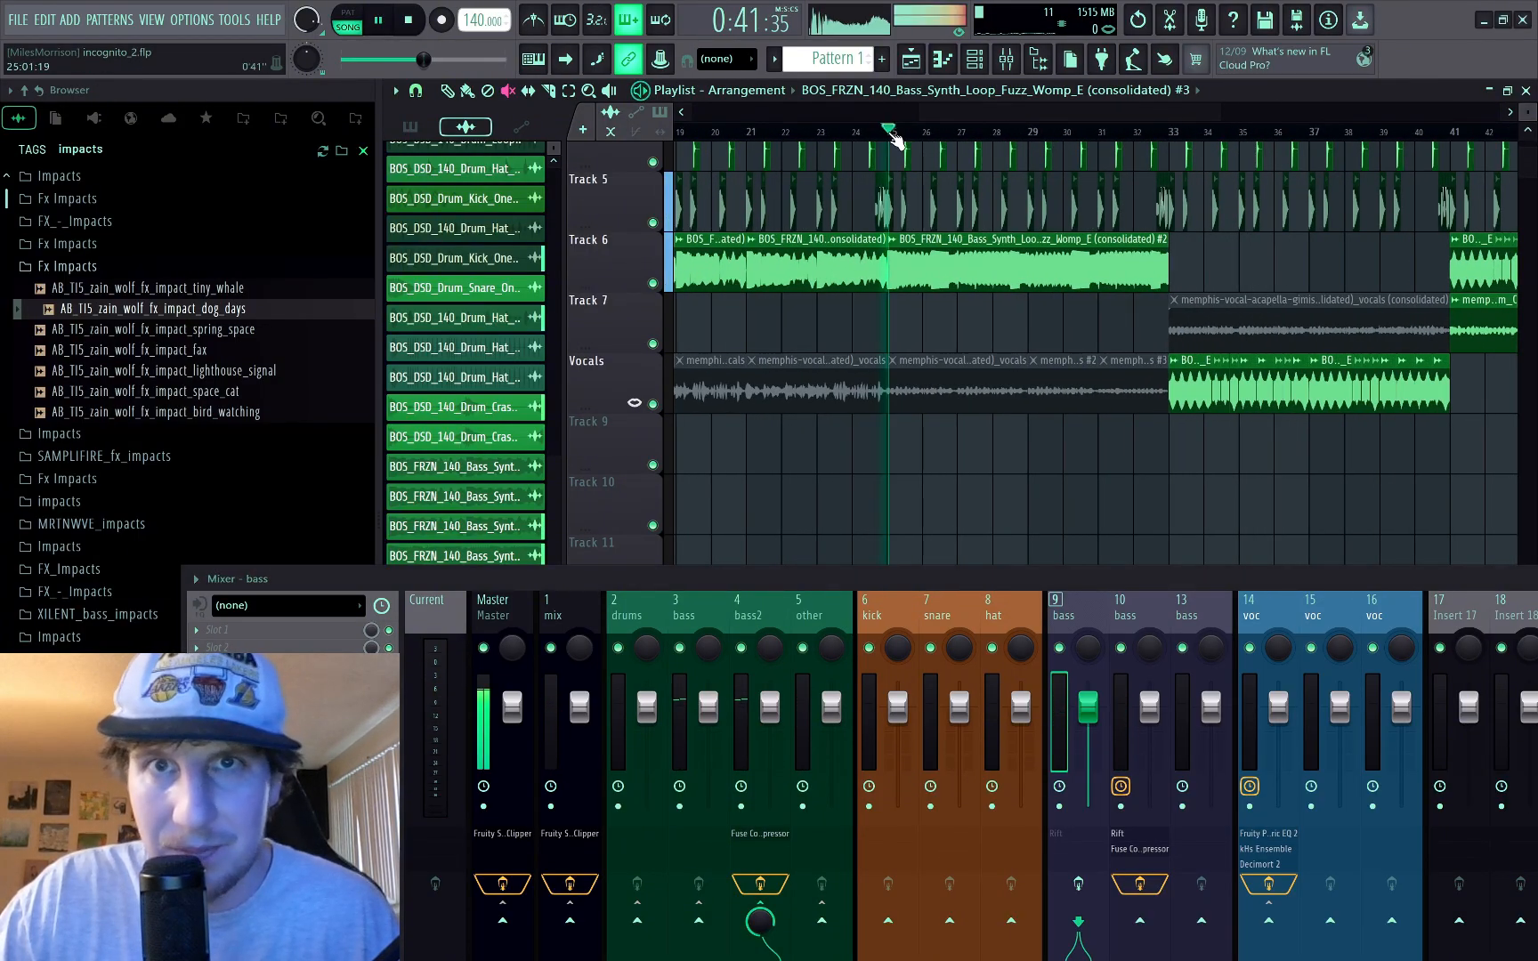
{"action": "left_click", "coordinate": [1172, 130]}
{"action": "key", "text": "space"}
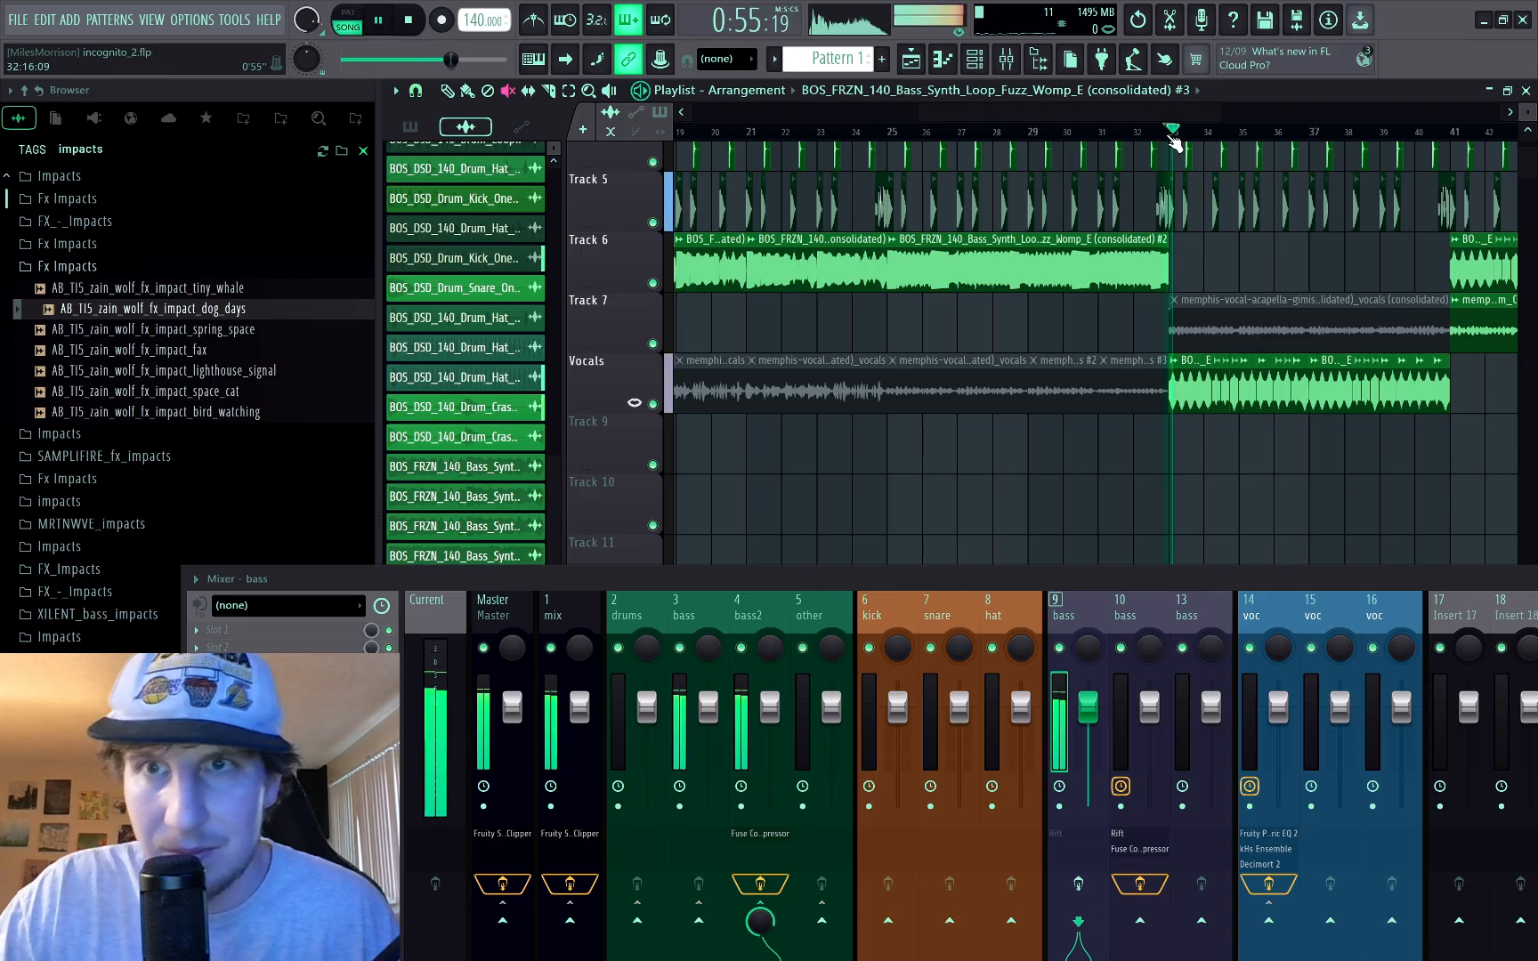
{"action": "key", "text": "space"}
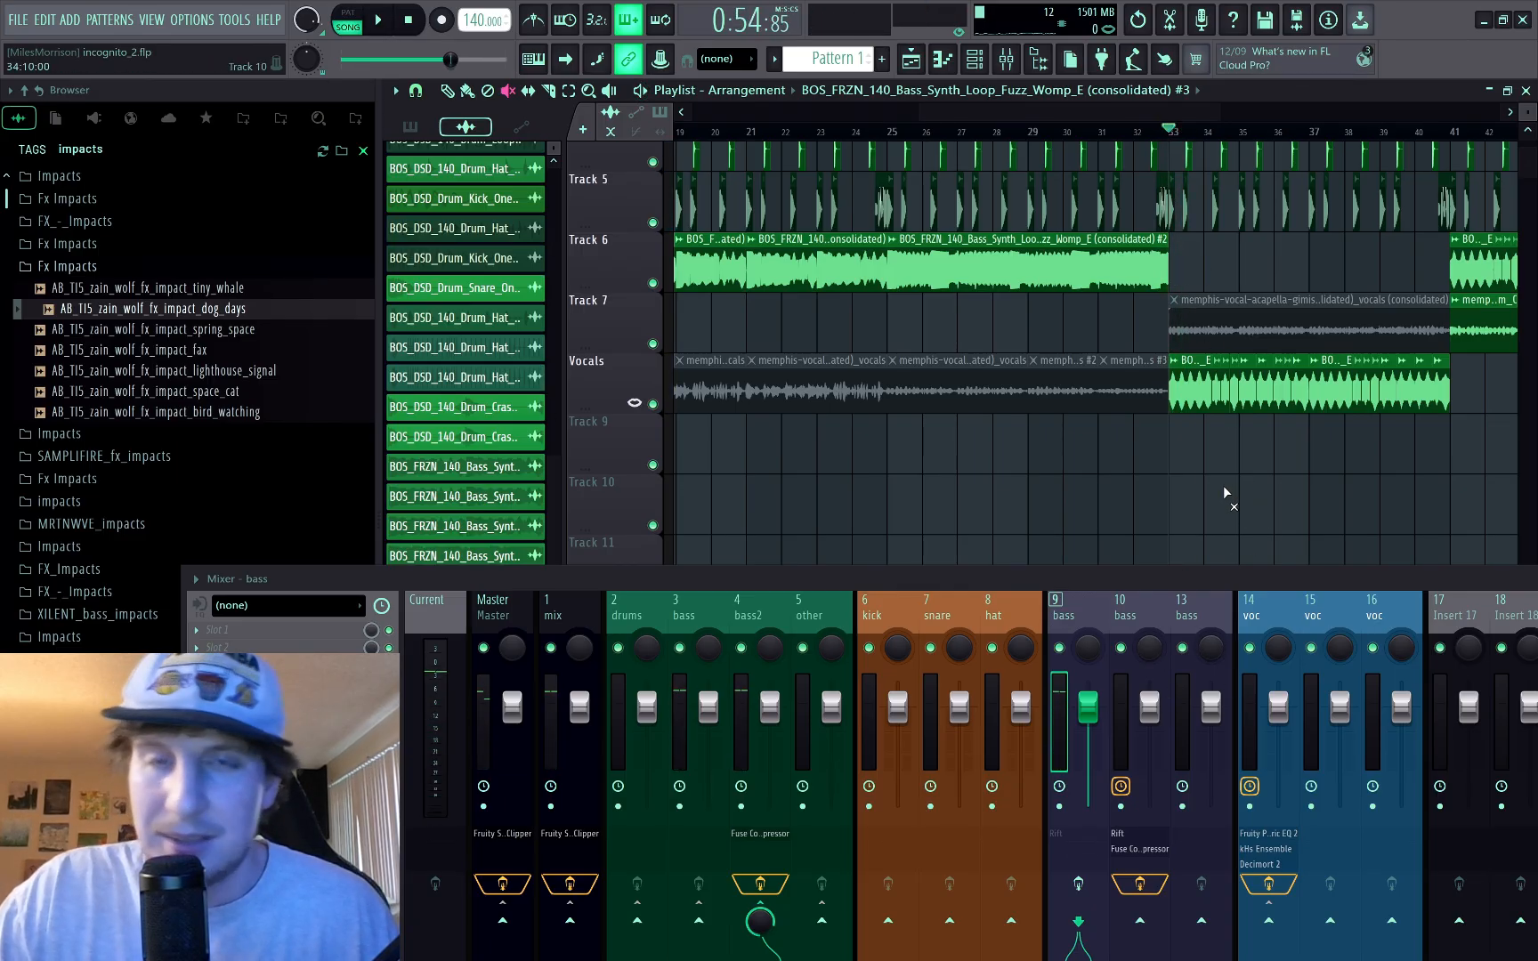
Step: Re-enable insert 9's effects, disable those on bass2 insert 4, and audition the bass from bar 33
{"action": "scroll", "coordinate": [1225, 492], "scroll_direction": "down", "scroll_amount": 1}
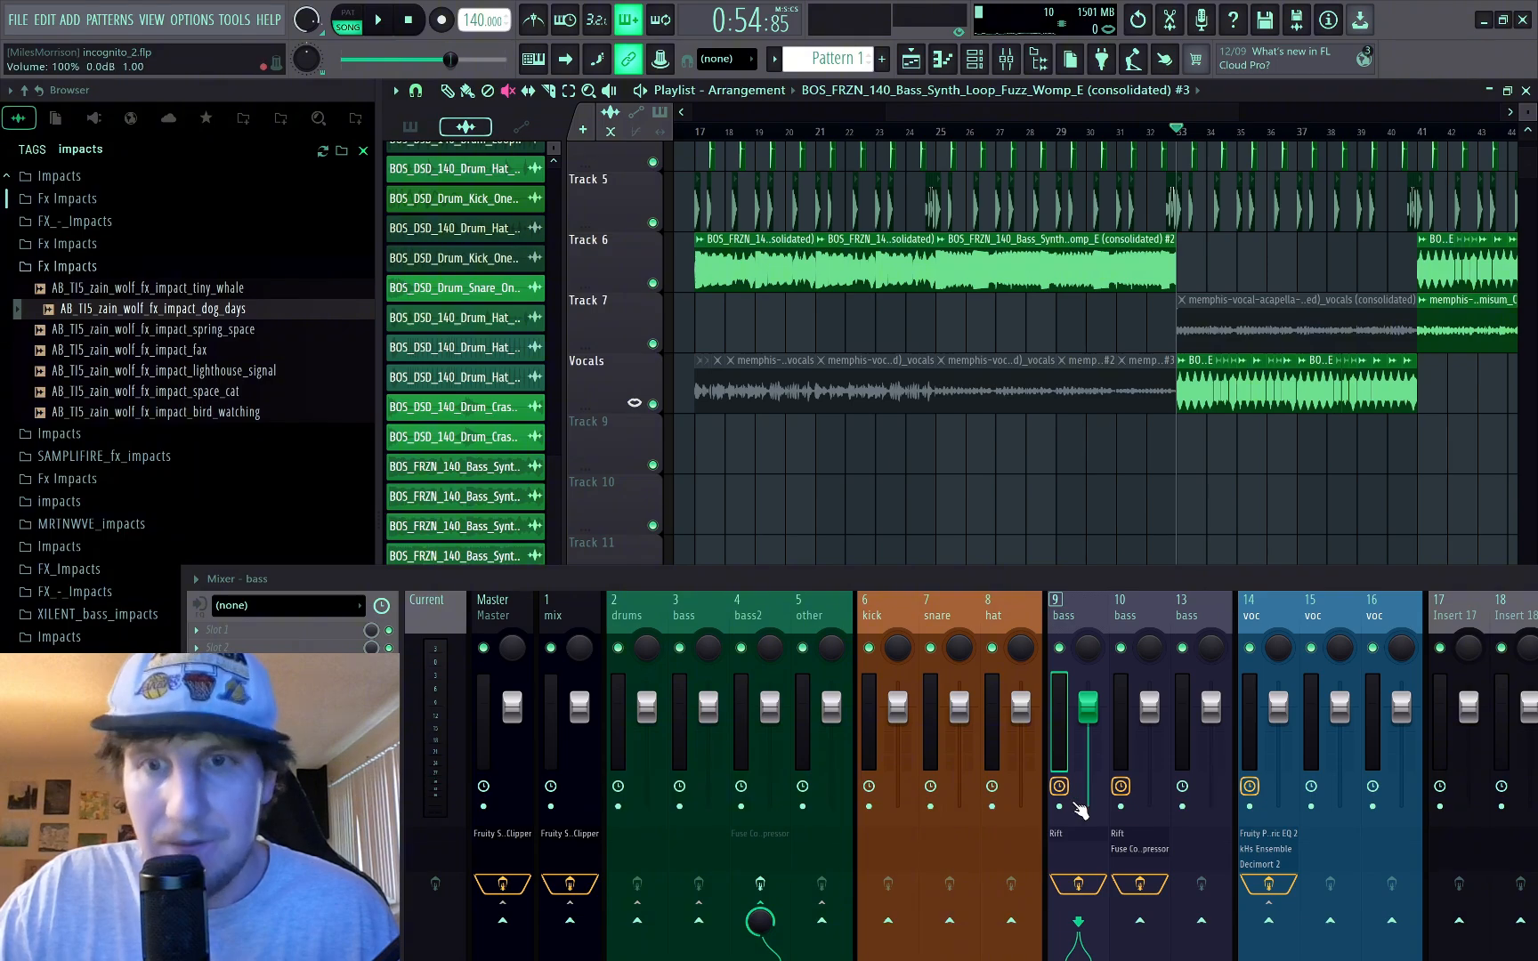
{"action": "key", "text": "space"}
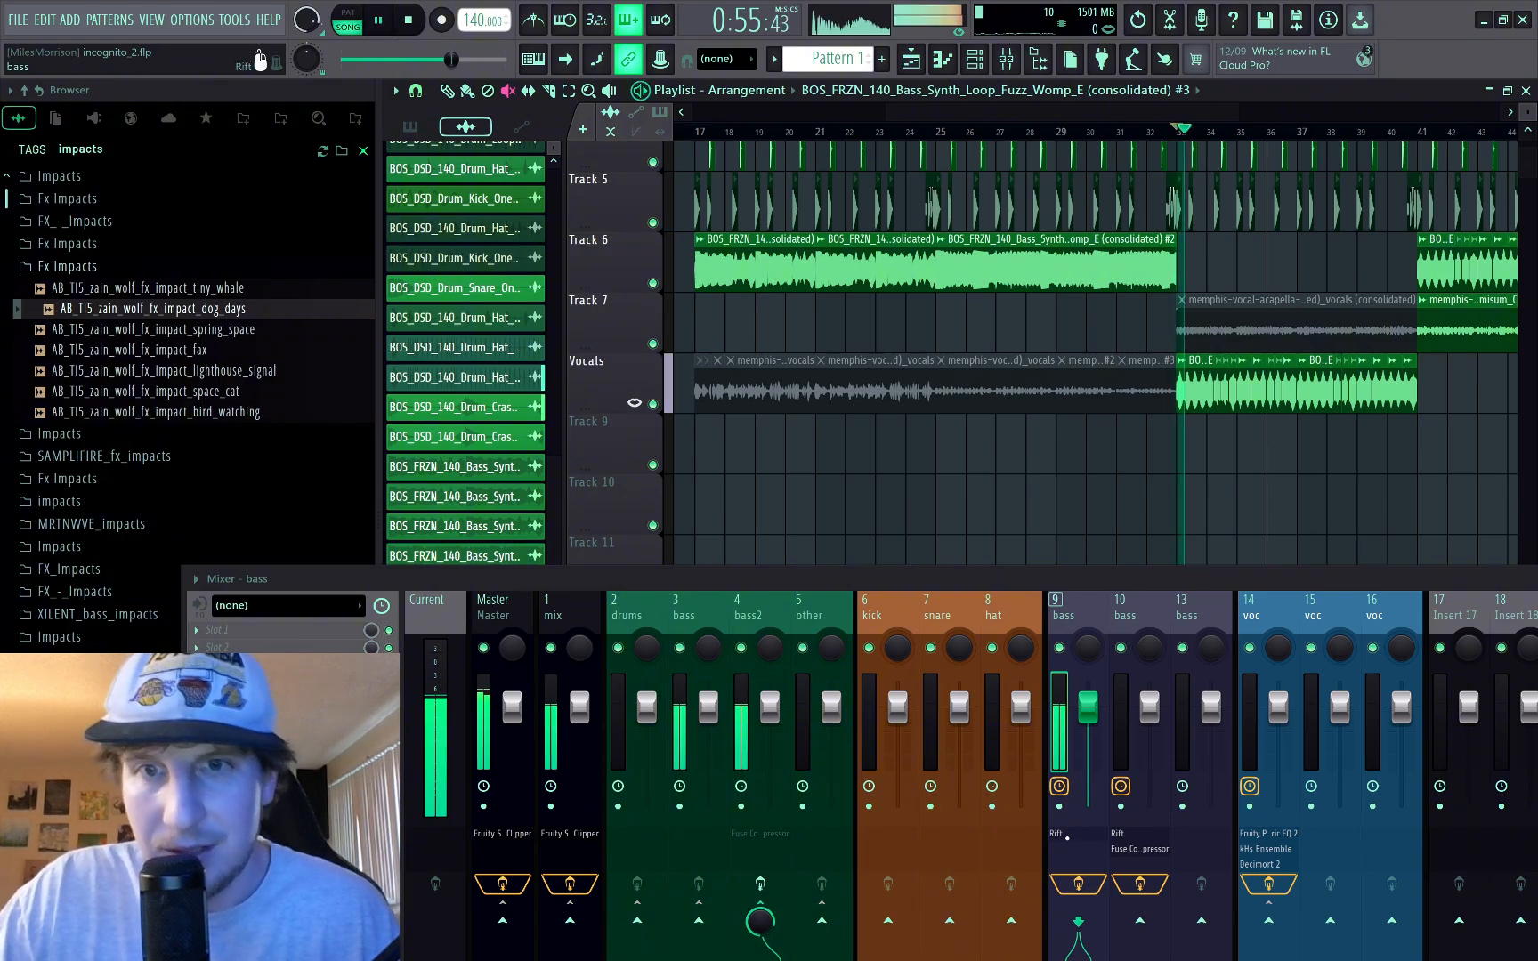
{"action": "key", "text": "space"}
Step: Open Rift on bass insert 9 and audition random presets until Dirty Vari Notch loads, moving the plugin window up to reveal its filter
{"action": "left_click", "coordinate": [1059, 835]}
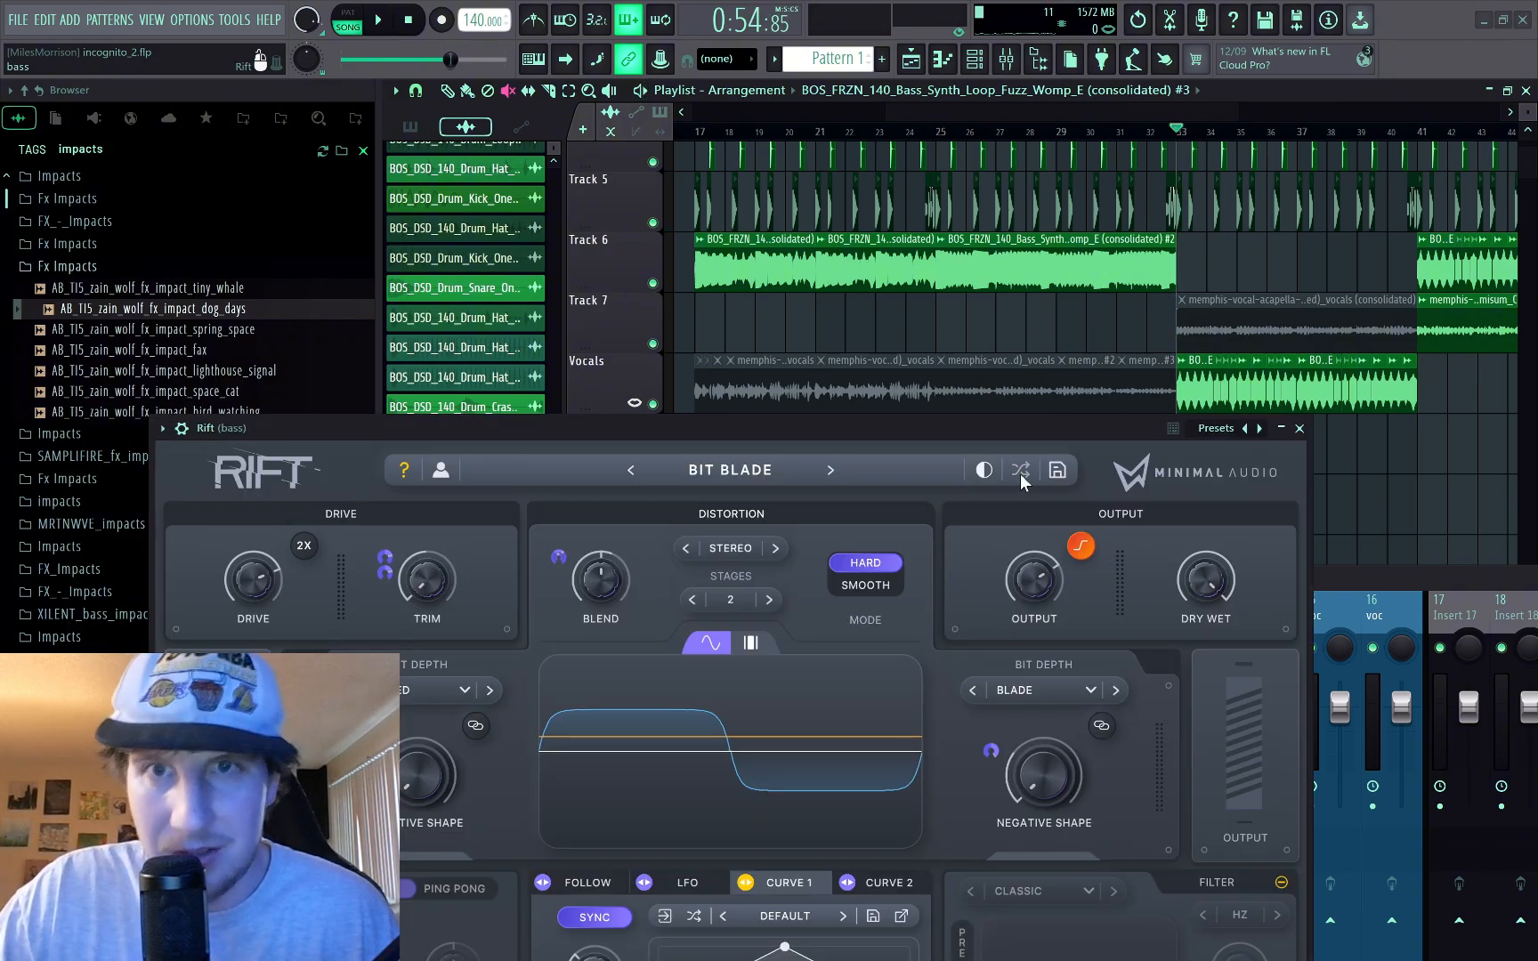
{"action": "left_click", "coordinate": [1020, 474]}
{"action": "key", "text": "space"}
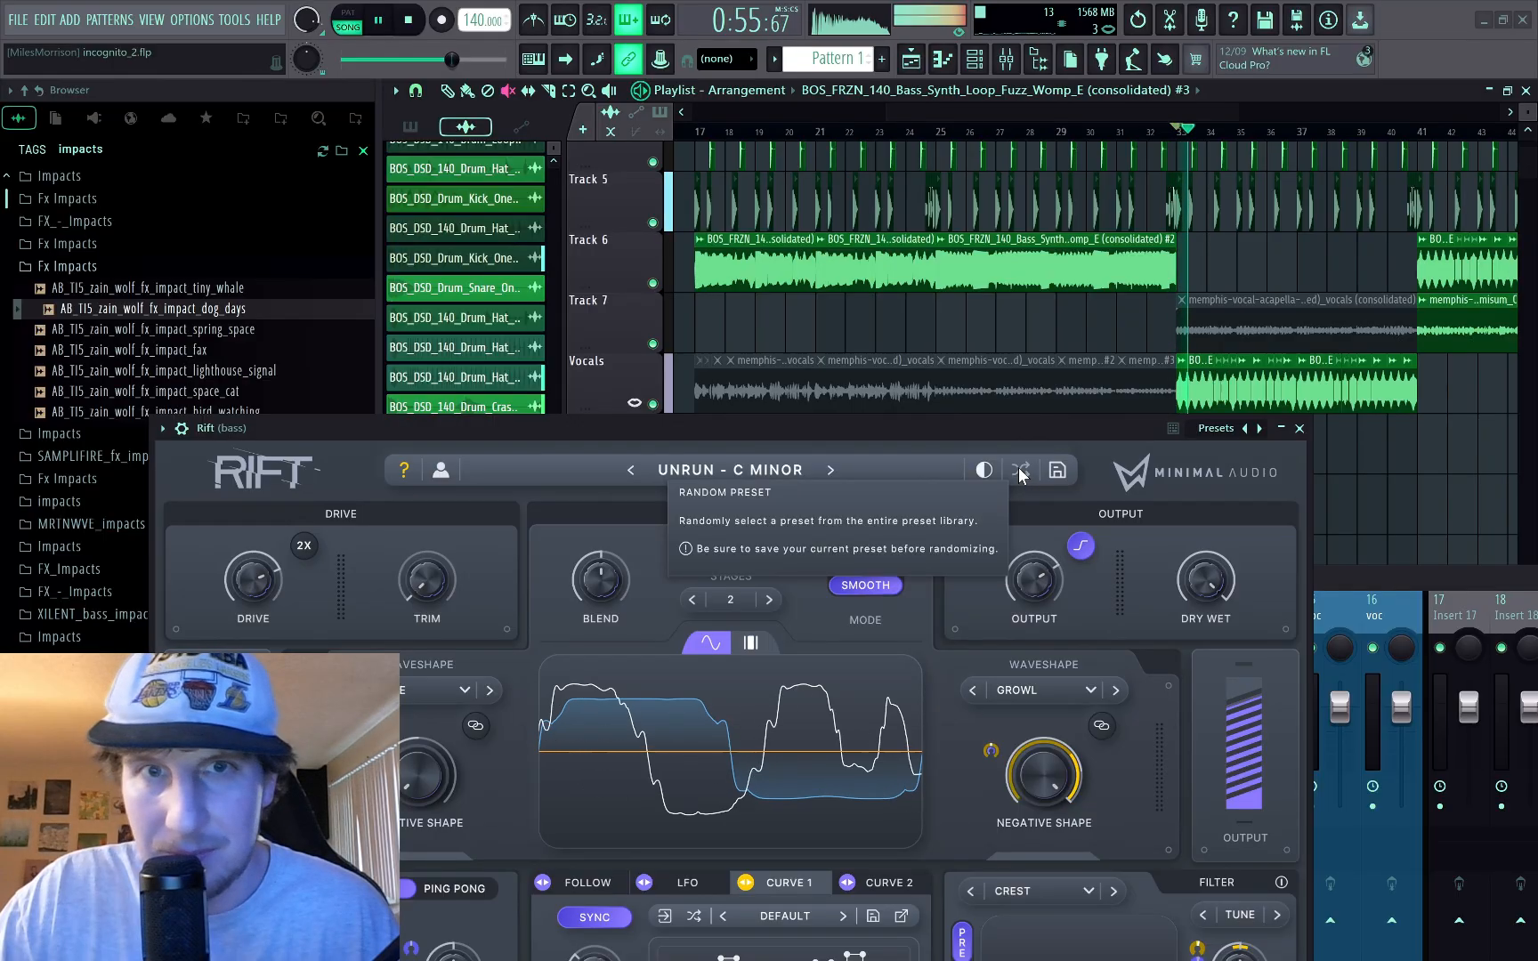
{"action": "left_click", "coordinate": [1020, 474]}
{"action": "left_click", "coordinate": [1020, 473]}
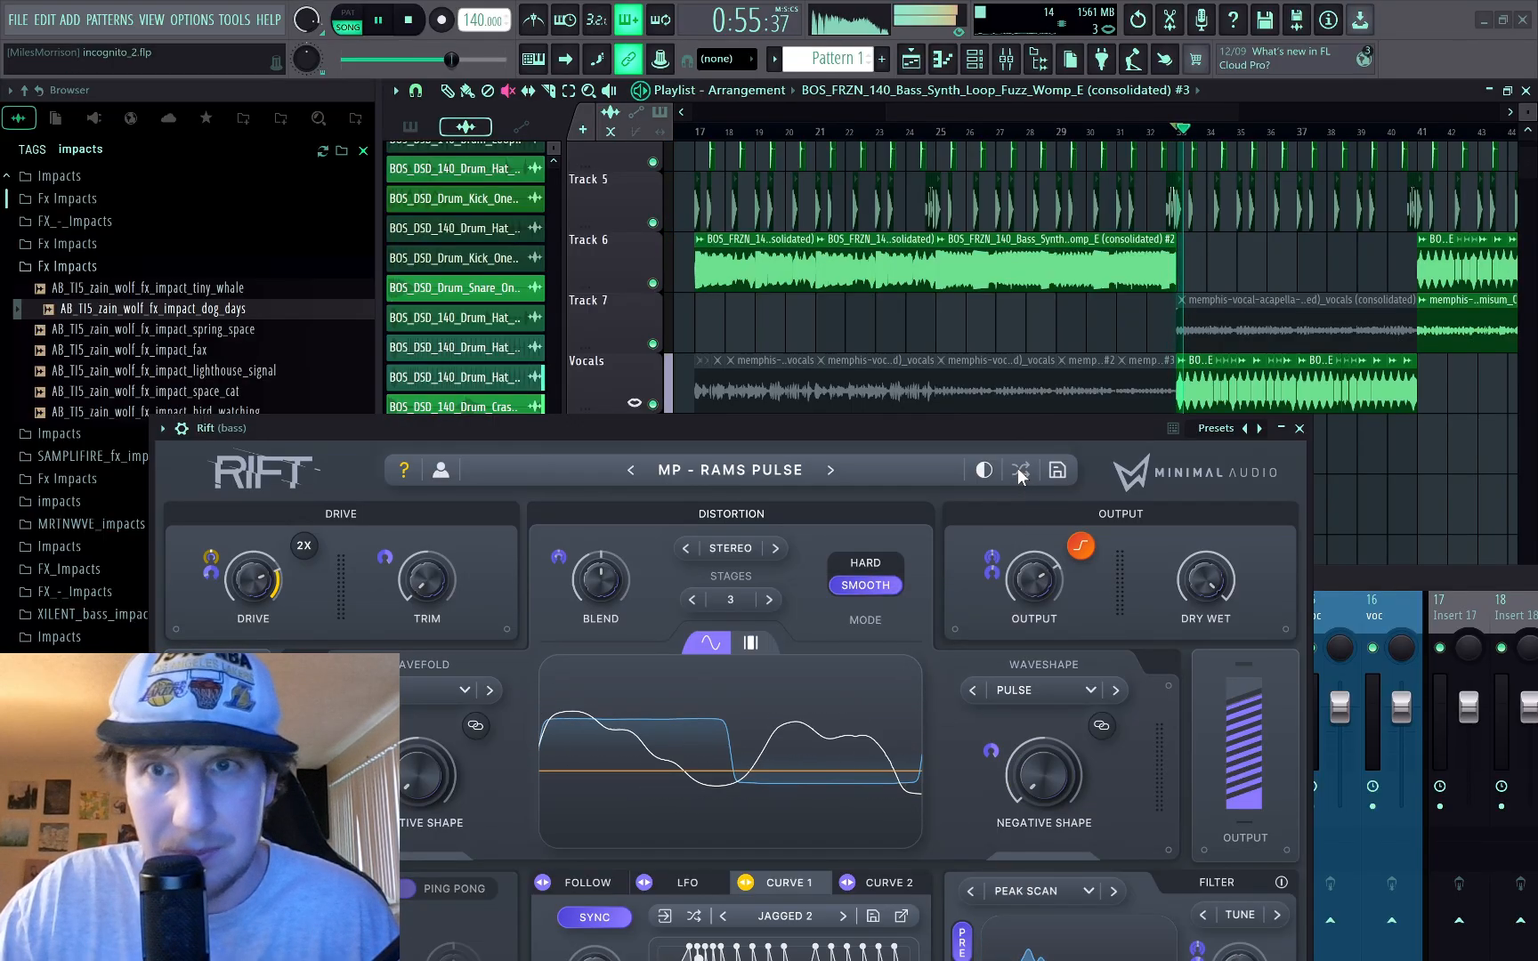
{"action": "left_click", "coordinate": [1020, 473]}
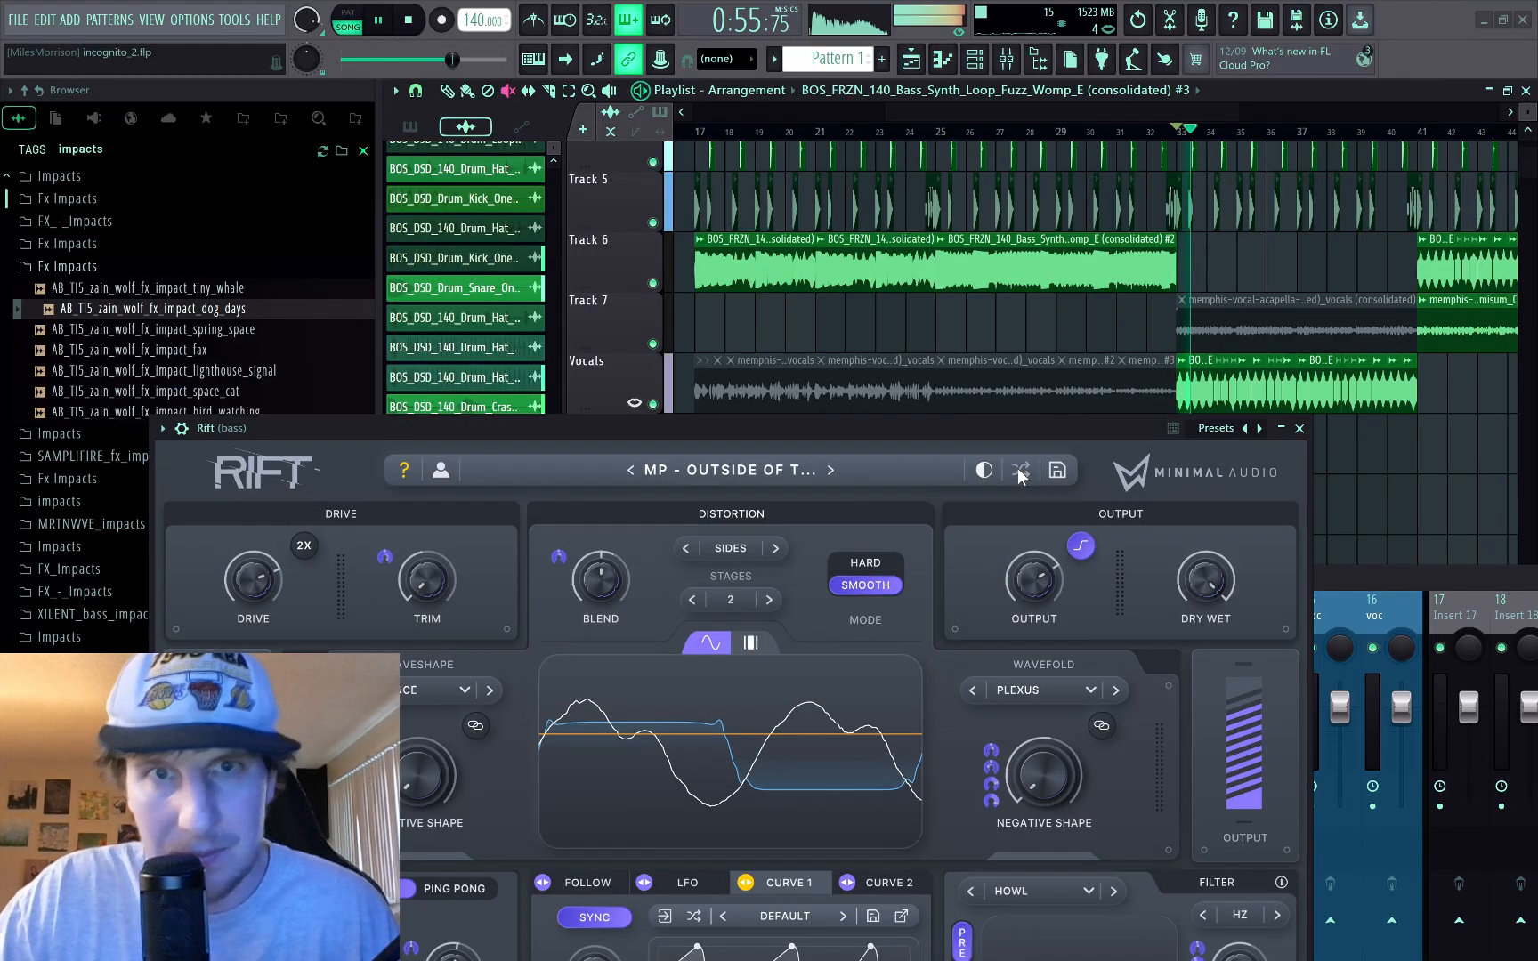
{"action": "left_click", "coordinate": [1021, 473]}
{"action": "left_click", "coordinate": [1021, 474]}
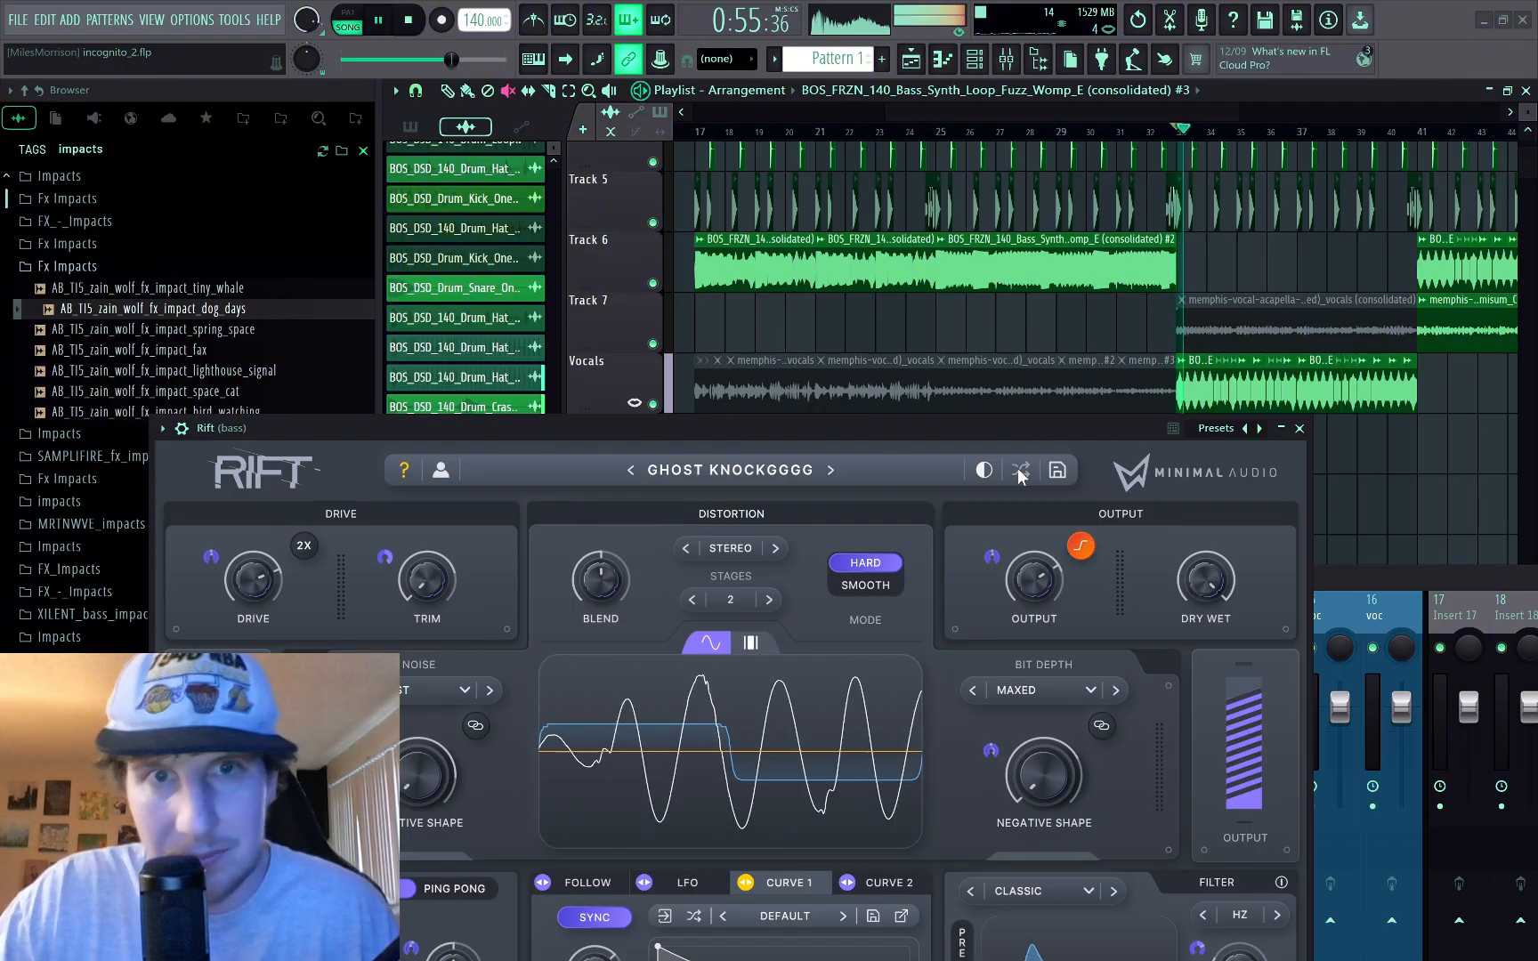
{"action": "left_click", "coordinate": [1020, 473]}
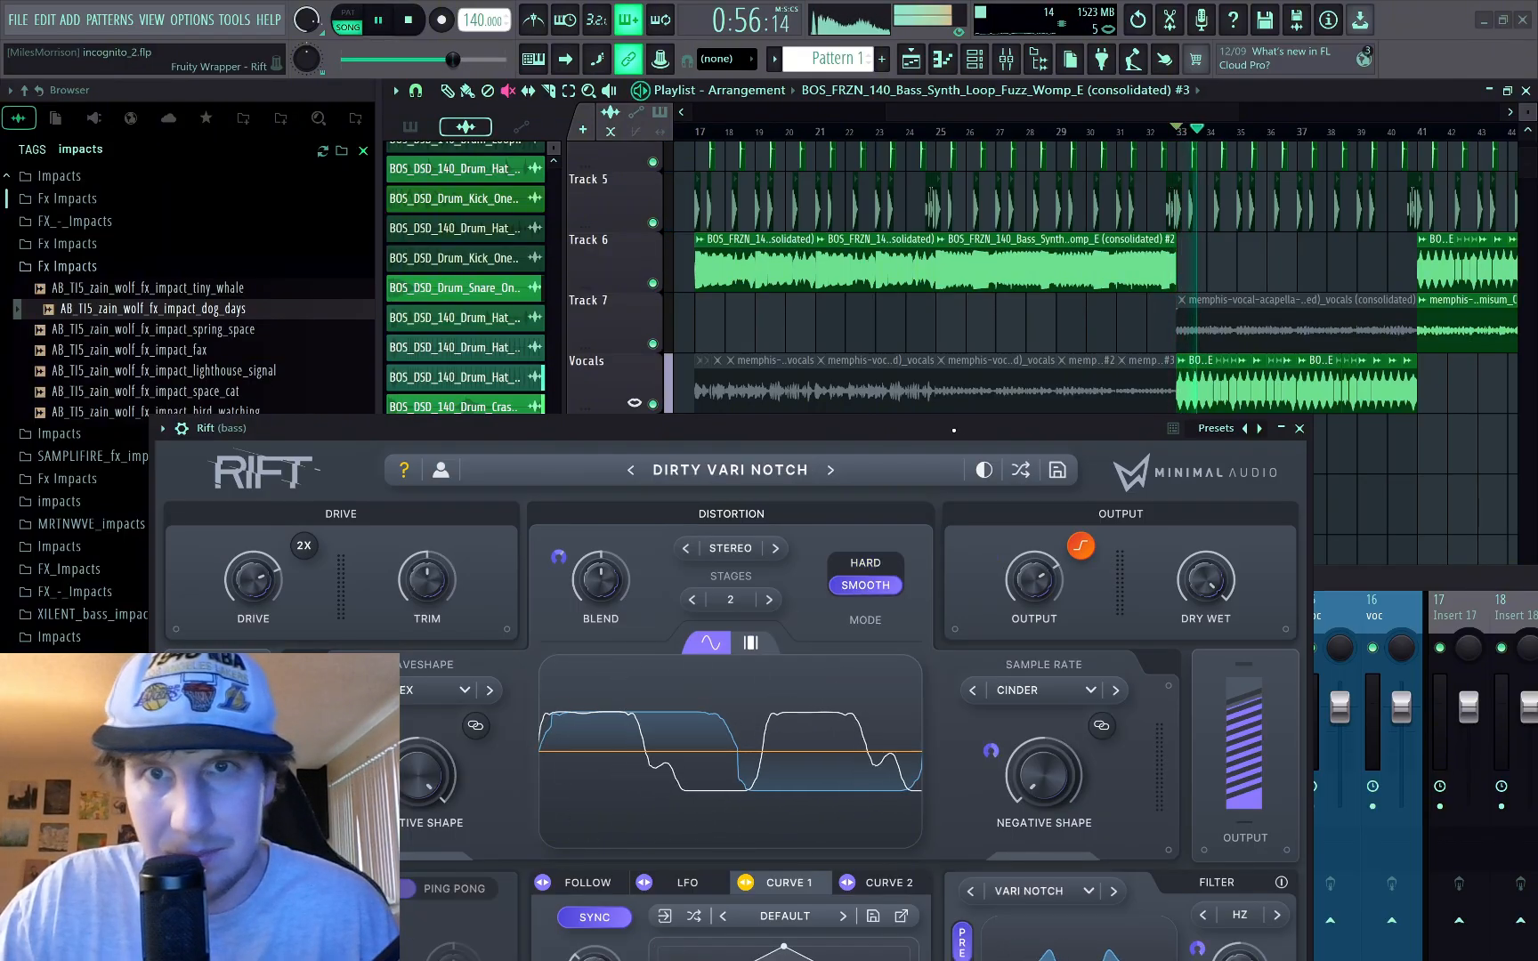
{"action": "left_click_drag", "start_coordinate": [954, 430], "coordinate": [971, 200]}
{"action": "key", "text": "space"}
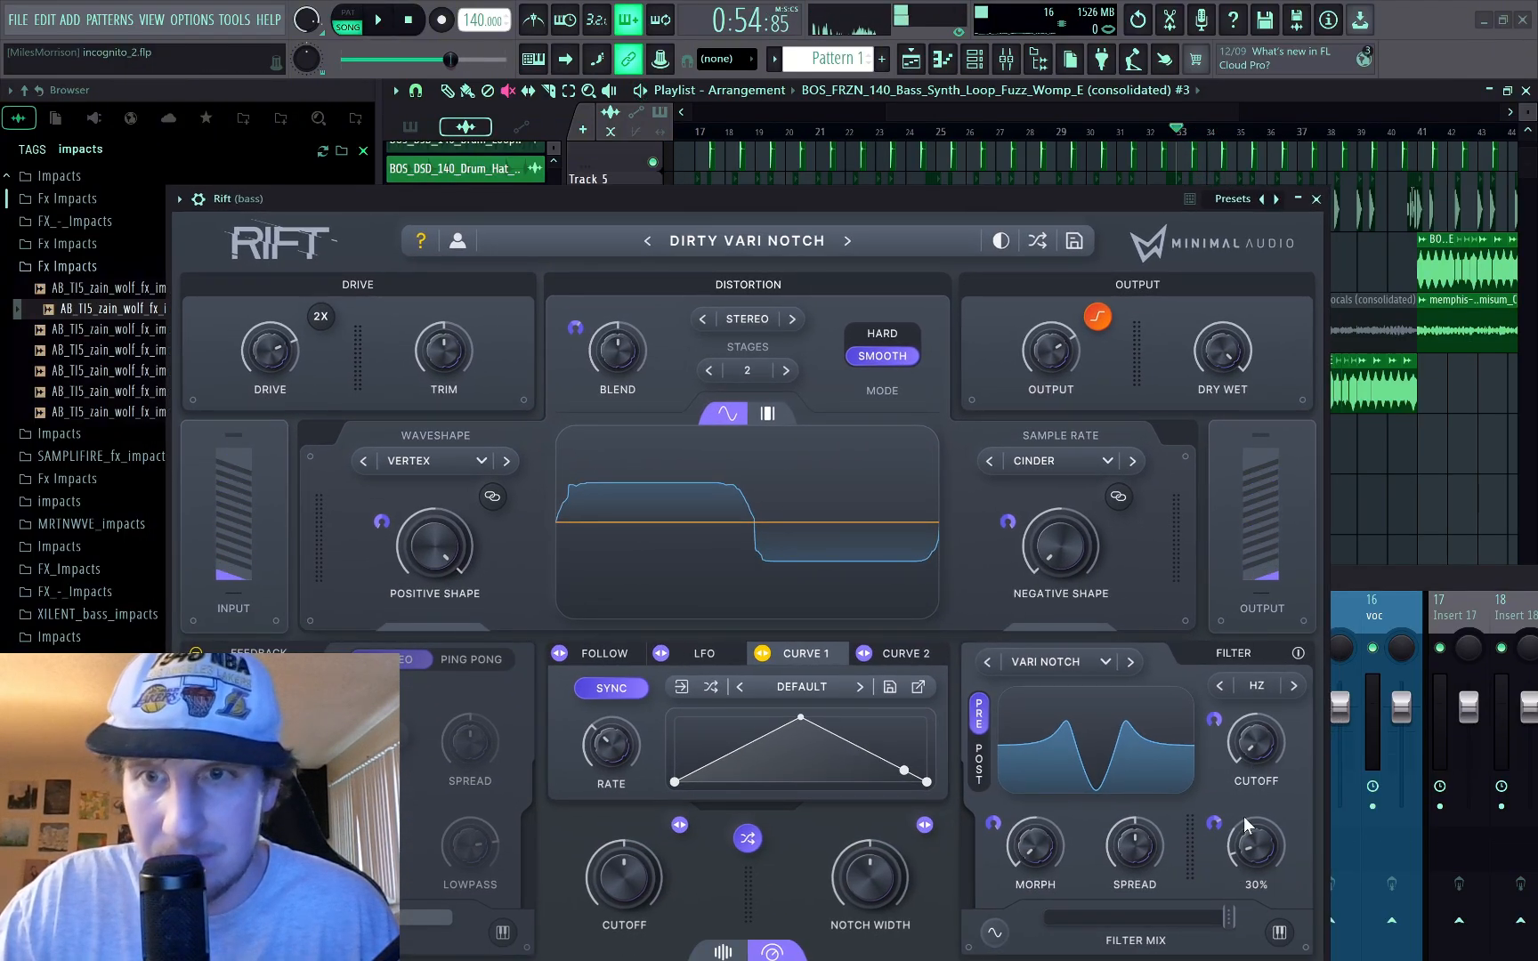
Step: Set the Vari Notch filter's Morph to about 56% and remove the modulation from its Cutoff
{"action": "left_click_drag", "start_coordinate": [1035, 823], "coordinate": [1036, 842]}
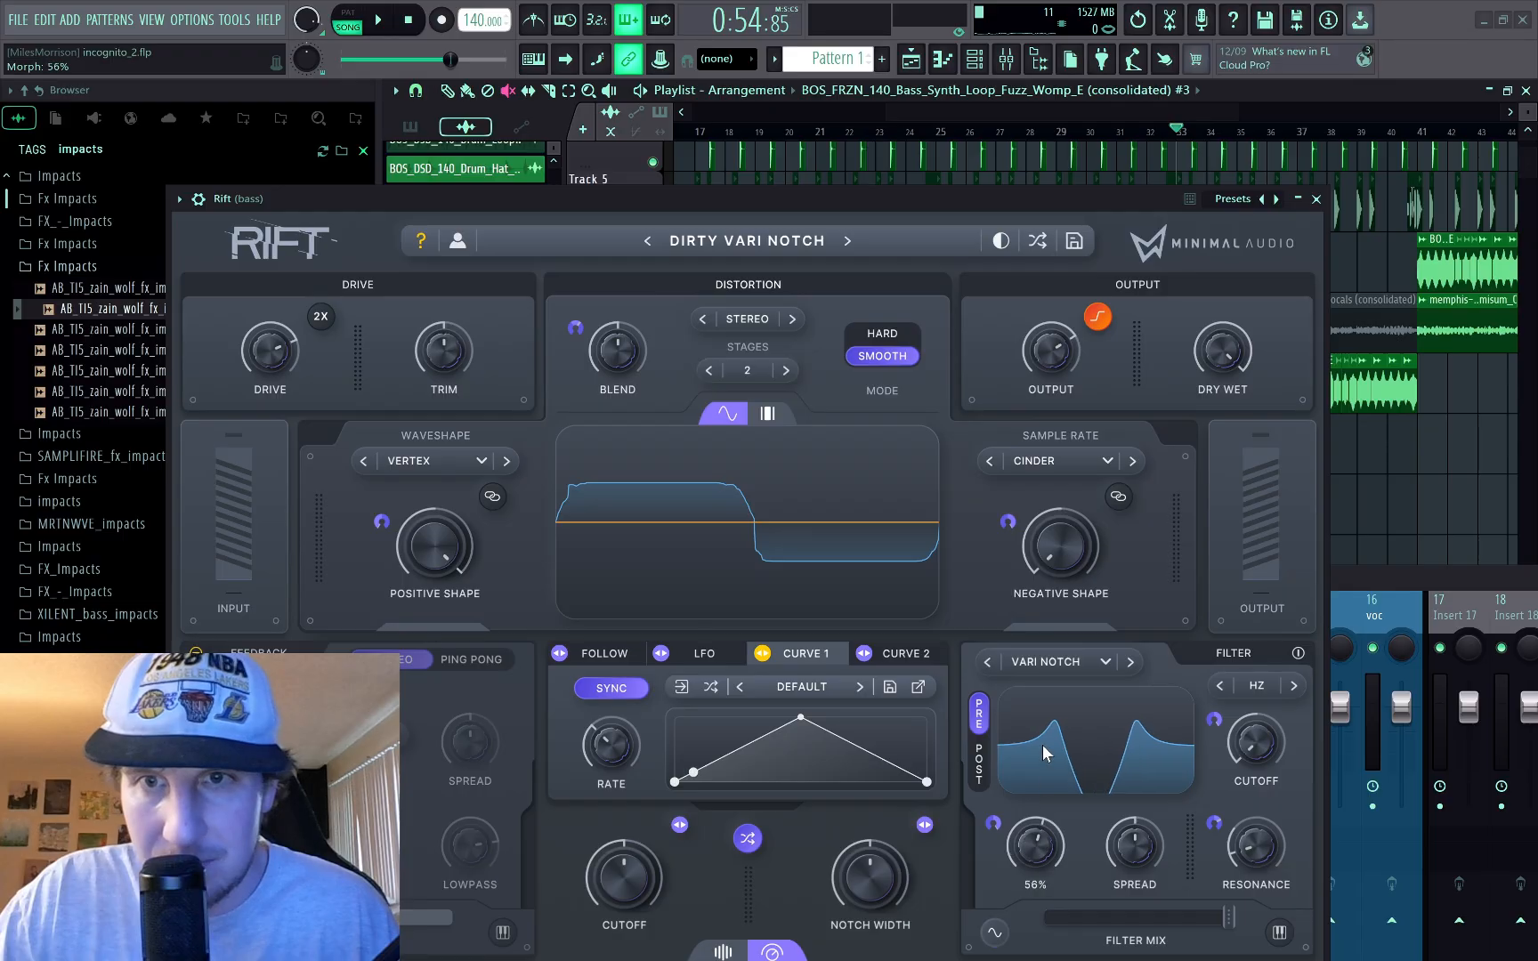
{"action": "key", "text": "space"}
{"action": "mouse_move", "coordinate": [1250, 753]}
{"action": "key", "text": "space"}
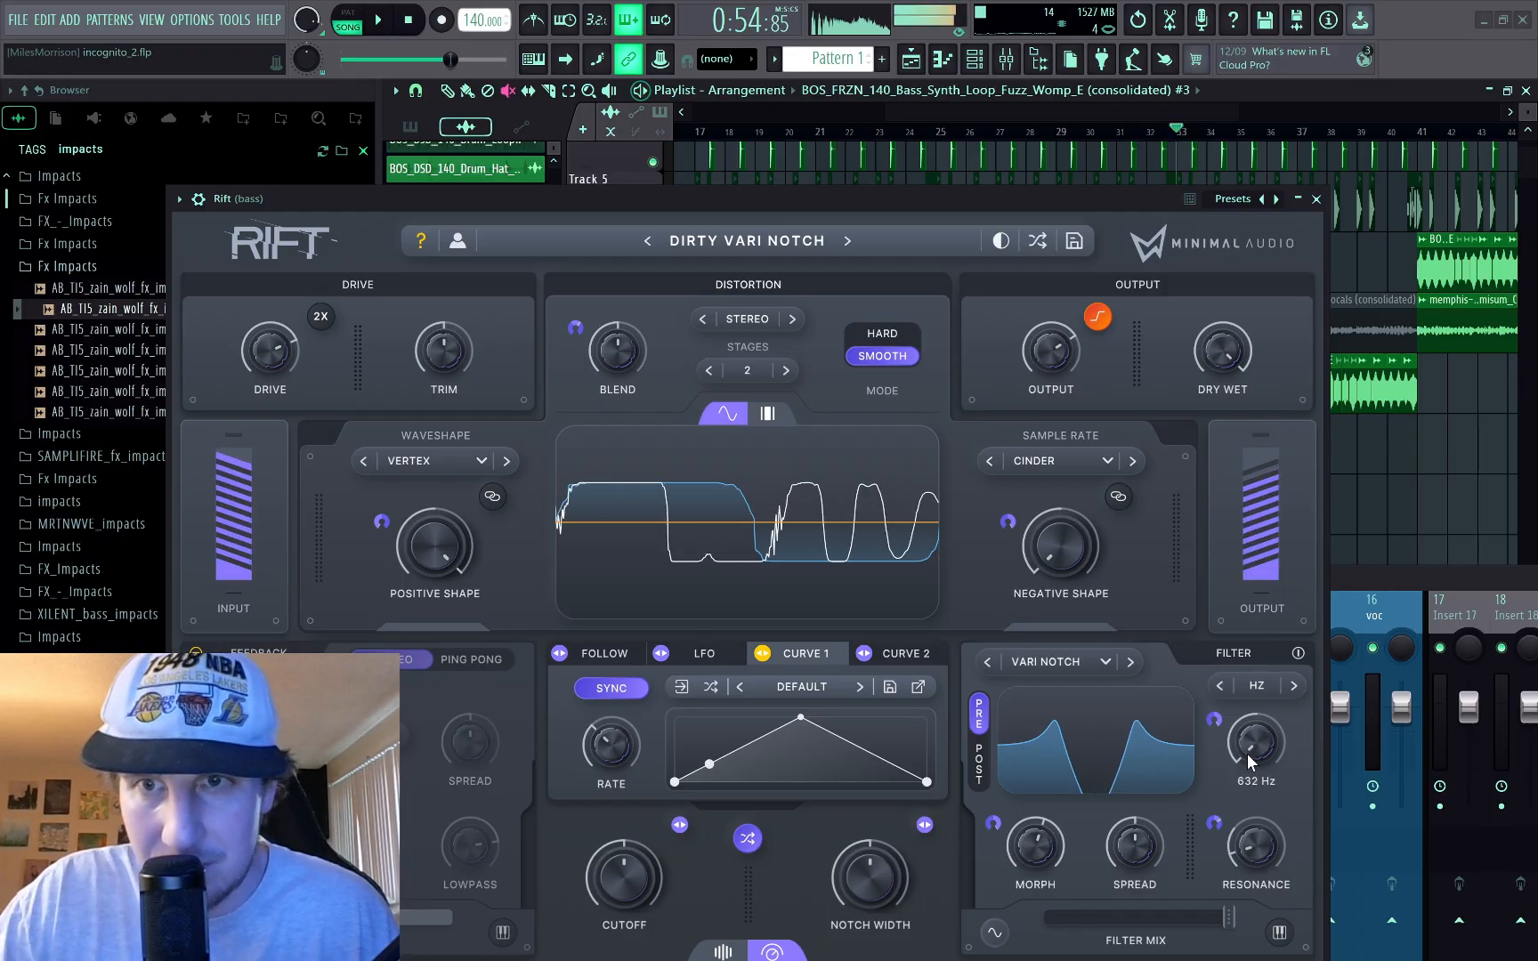
{"action": "right_click", "coordinate": [1248, 753]}
{"action": "left_click", "coordinate": [1273, 765]}
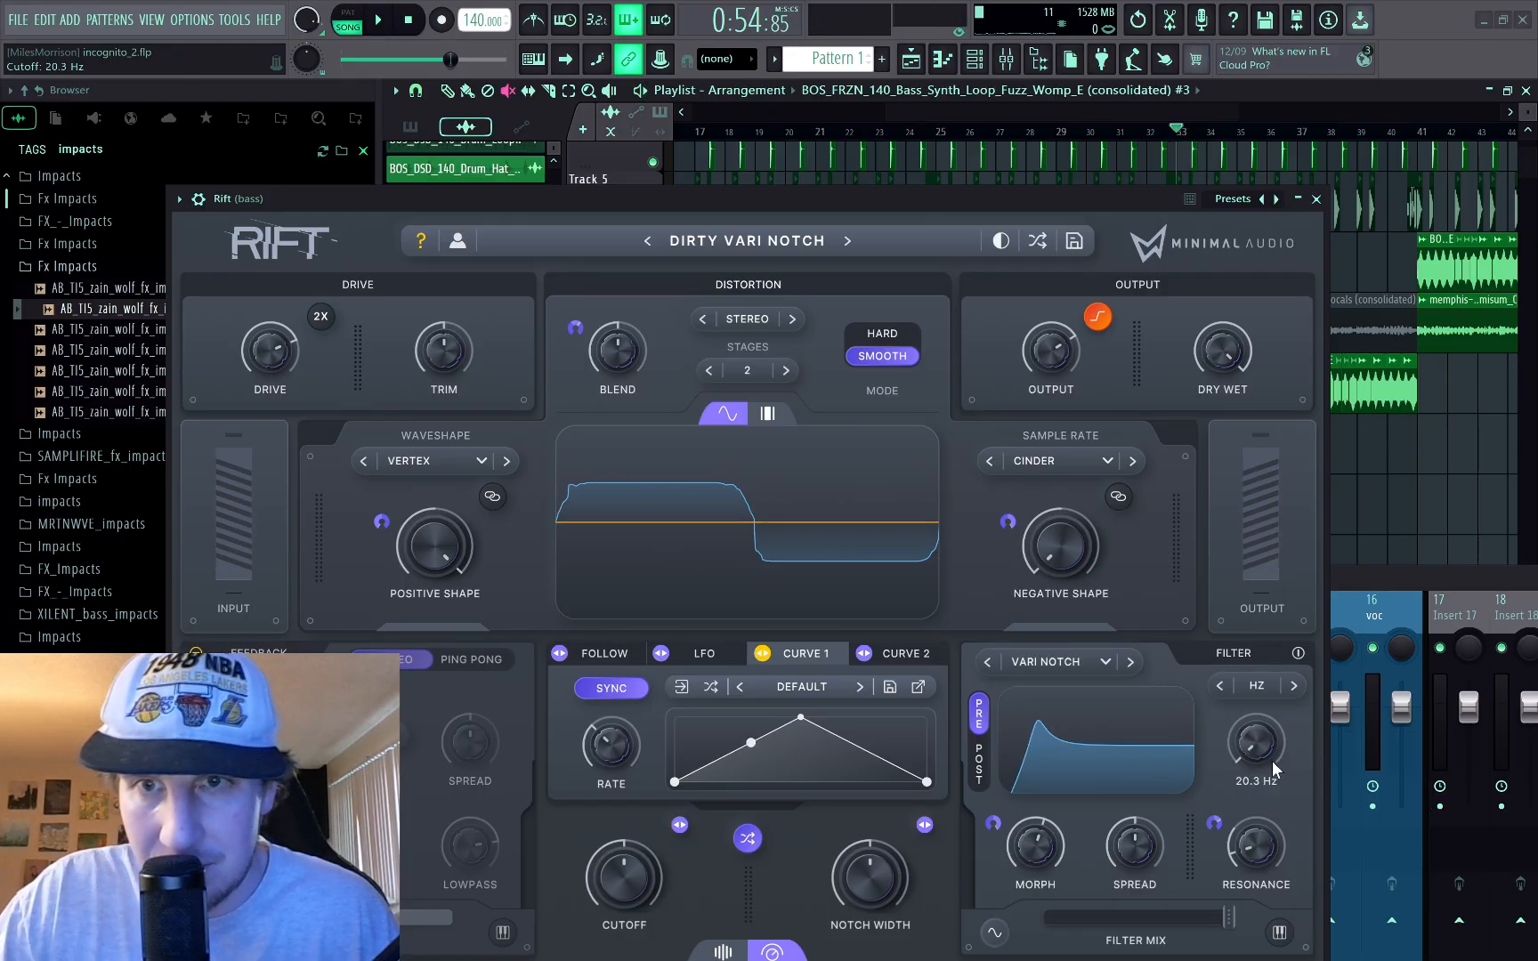
Step: Raise the filter's Cutoff from its minimum, push Morph to 100% and remove the modulation from Morph
{"action": "left_click_drag", "start_coordinate": [1273, 761], "coordinate": [1241, 713]}
{"action": "key", "text": "space"}
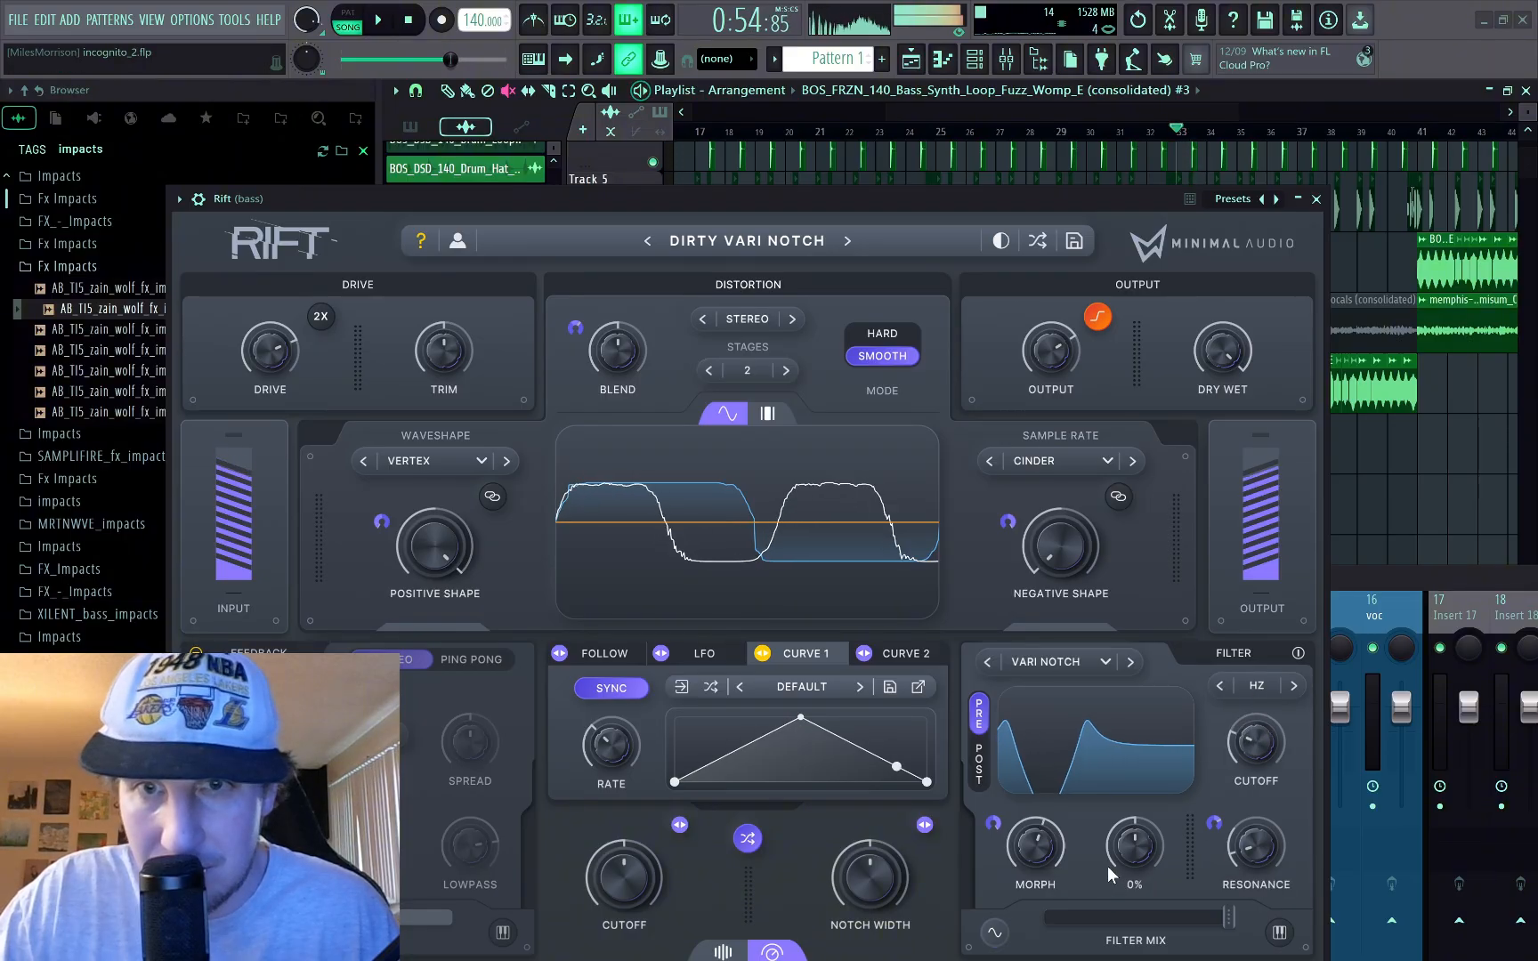
{"action": "left_click_drag", "start_coordinate": [1040, 847], "coordinate": [1049, 767]}
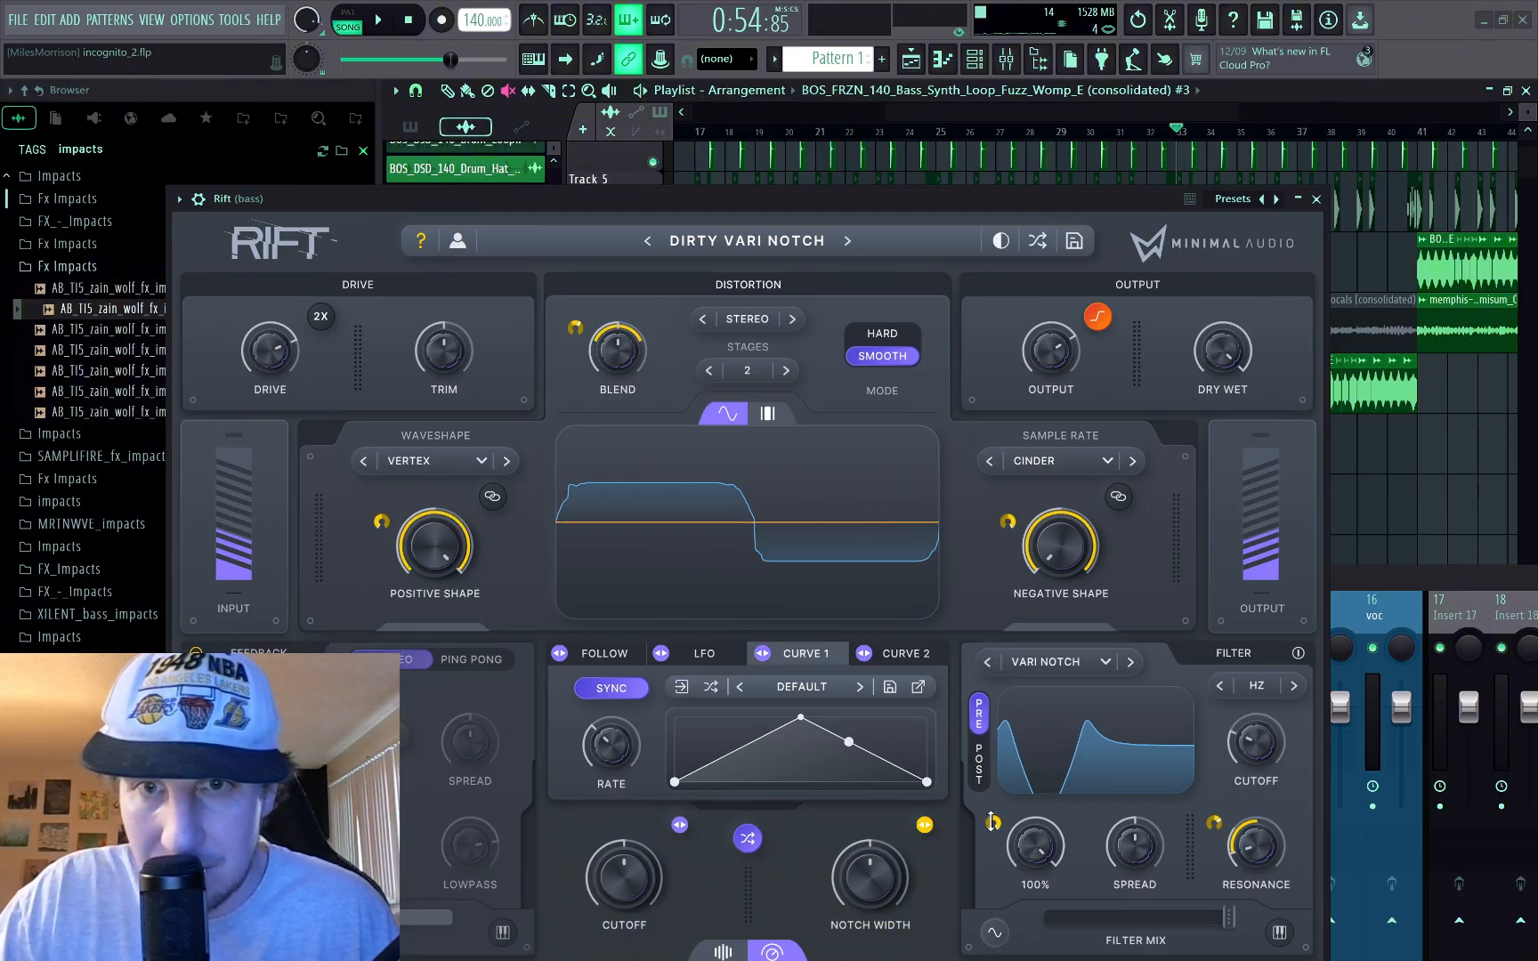
{"action": "right_click", "coordinate": [1014, 844]}
{"action": "left_click", "coordinate": [1026, 865]}
{"action": "key", "text": "space"}
Step: Sweep the filter's Morph and Cutoff during playback, set Morph to about 23% and switch the filter to Post
{"action": "left_click_drag", "start_coordinate": [1027, 848], "coordinate": [1046, 937]}
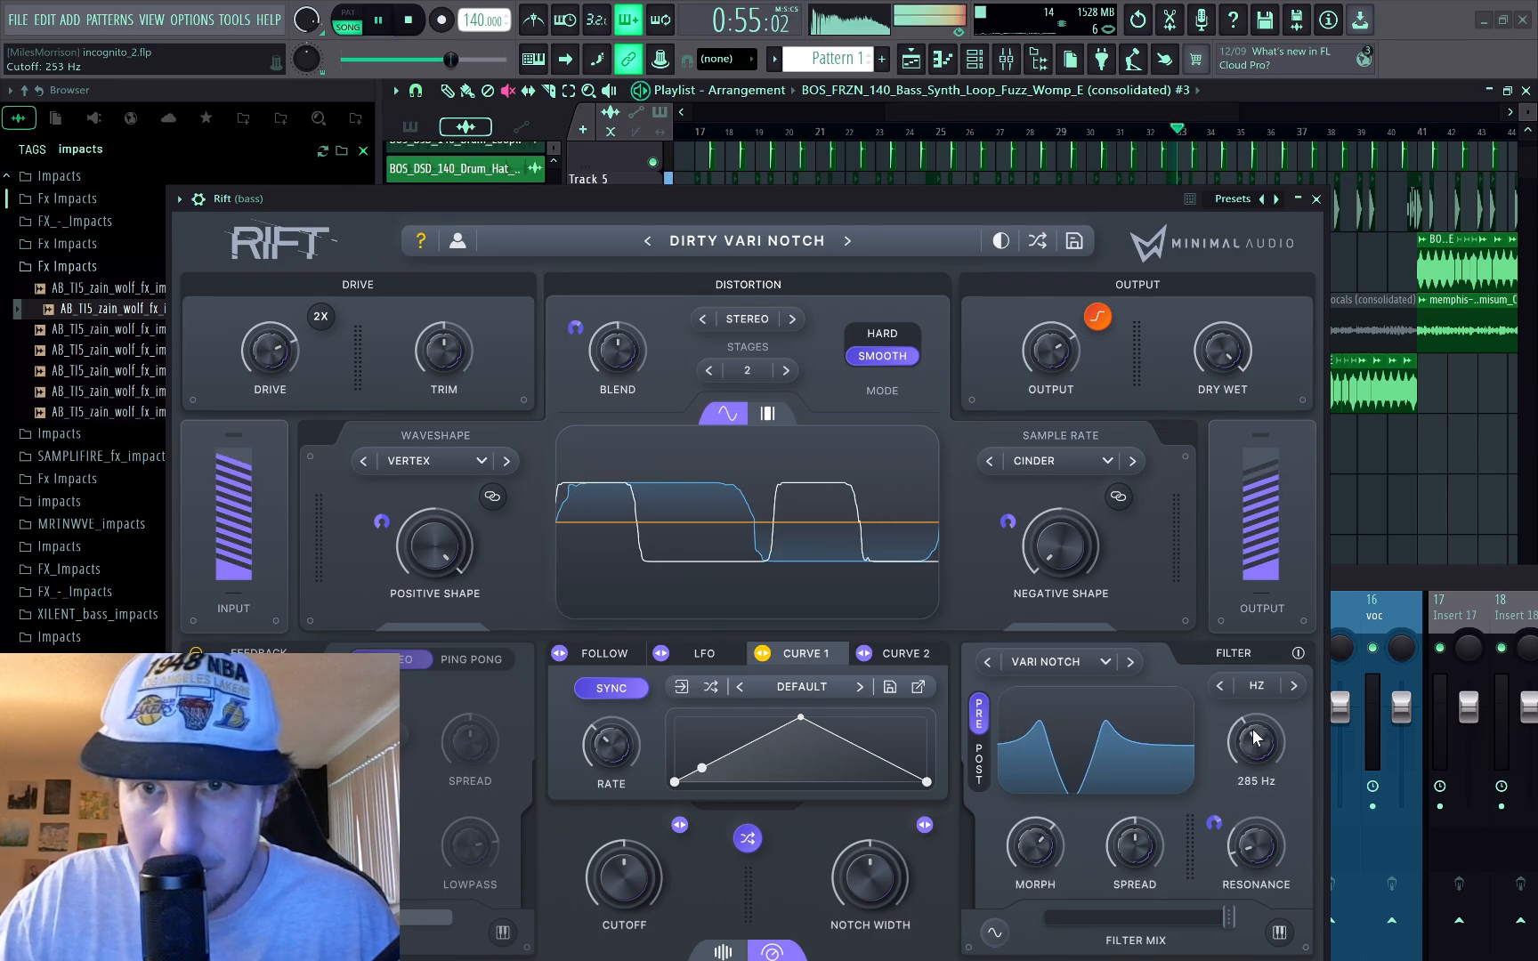
{"action": "left_click_drag", "start_coordinate": [1253, 729], "coordinate": [1251, 739]}
{"action": "left_click_drag", "start_coordinate": [1035, 846], "coordinate": [1019, 950]}
{"action": "left_click_drag", "start_coordinate": [1254, 738], "coordinate": [1254, 753]}
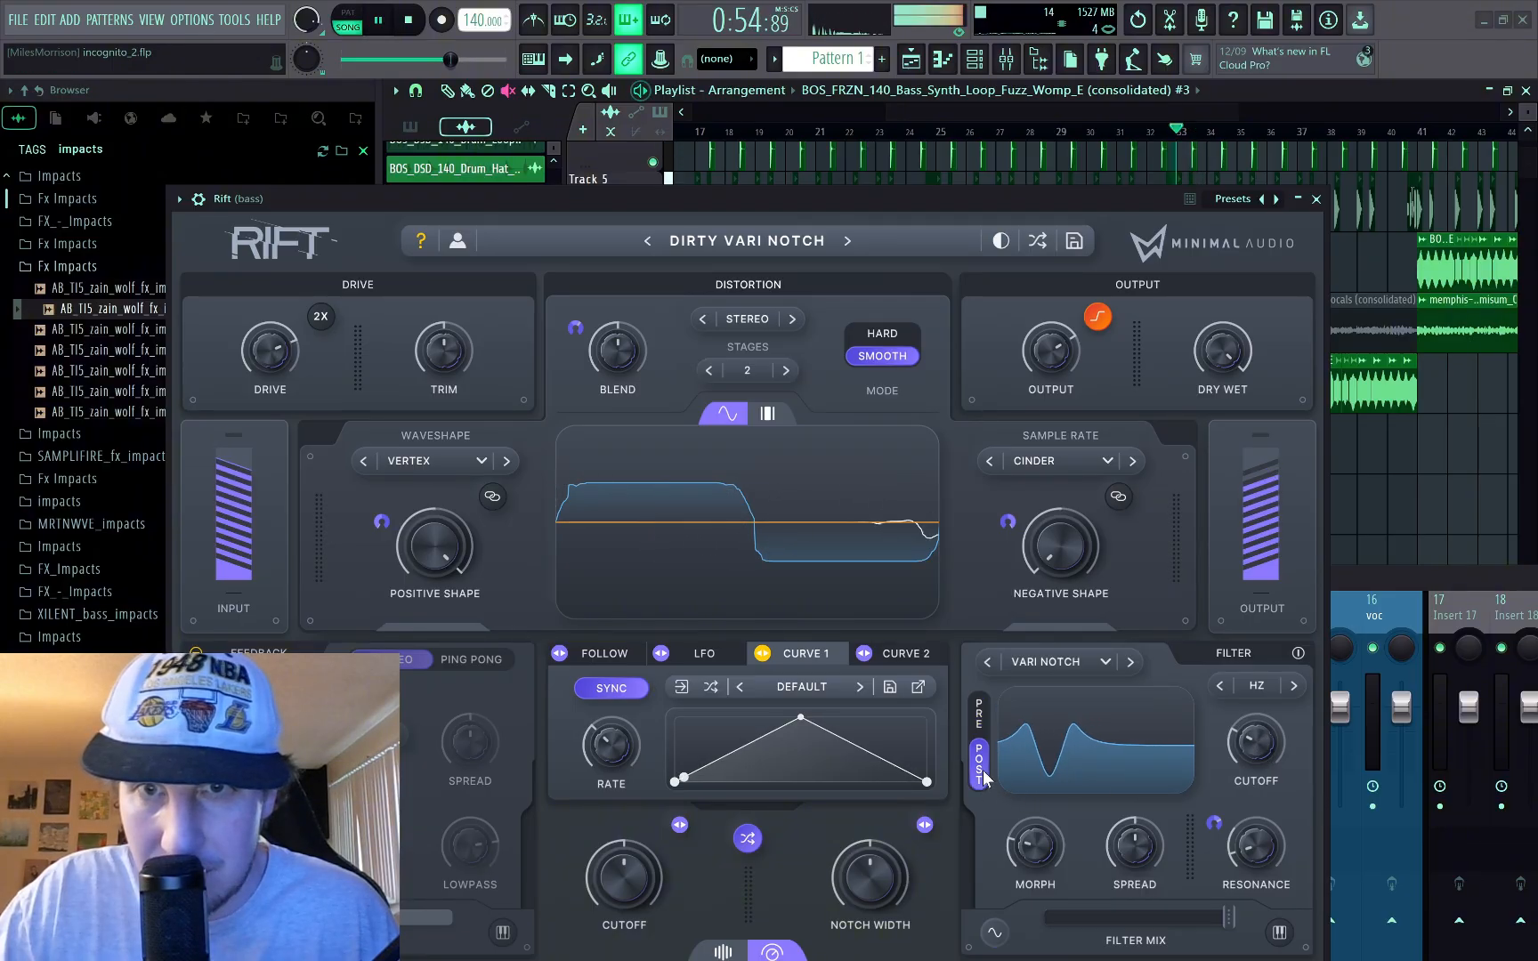
{"action": "key", "text": "space"}
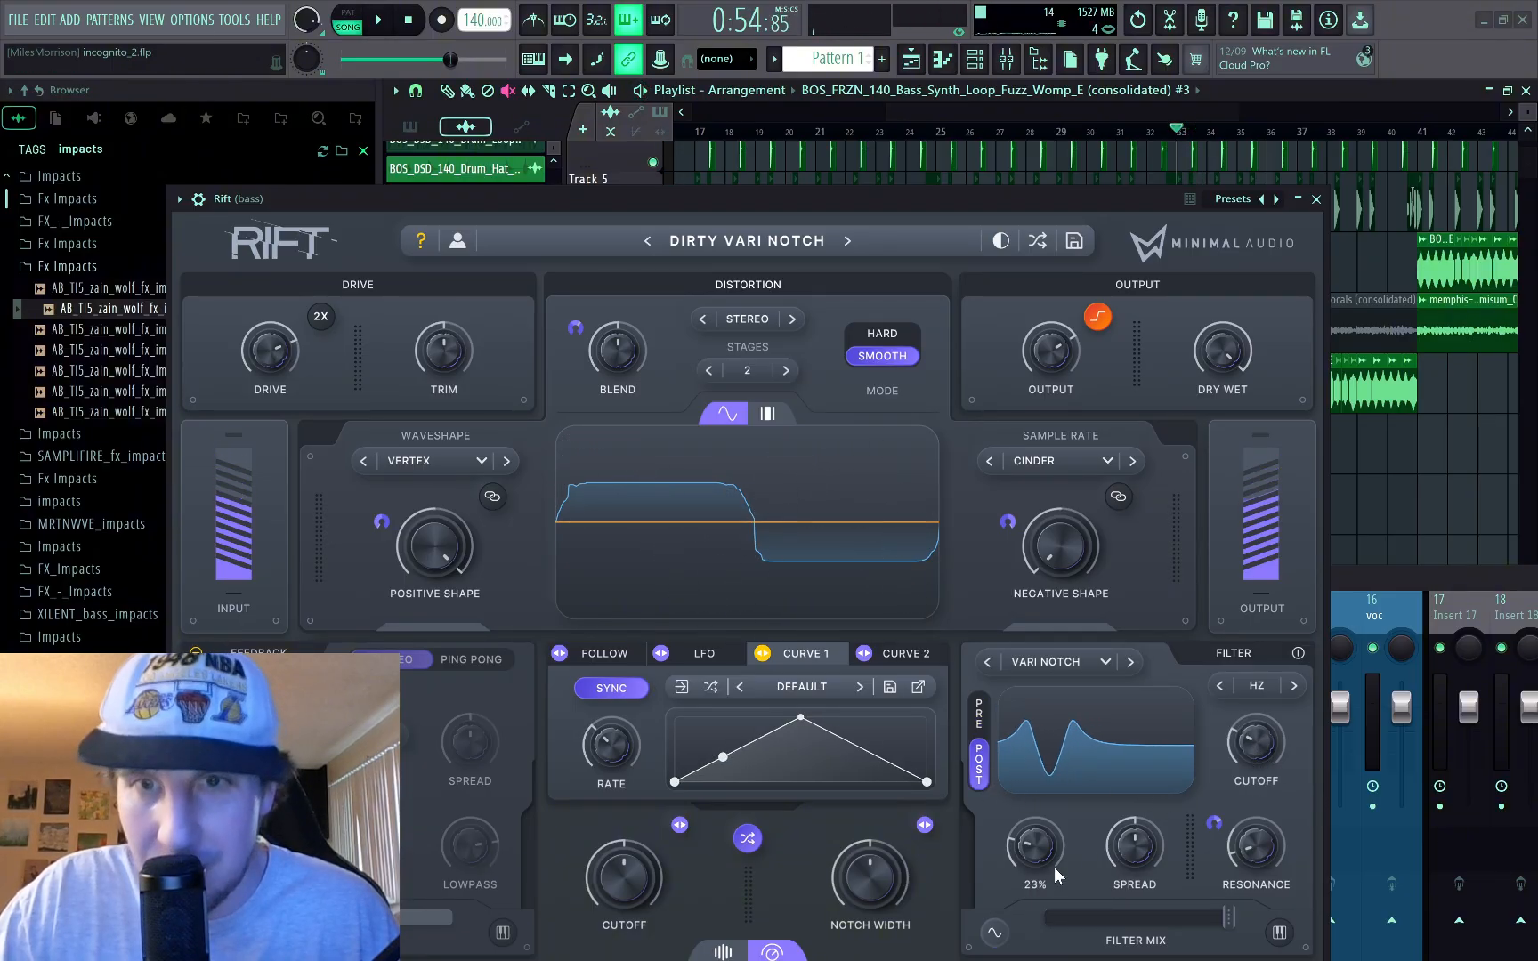
Step: Try the post filter's Morph at about 64% while auditioning the bass from bar 33
{"action": "key", "text": "space"}
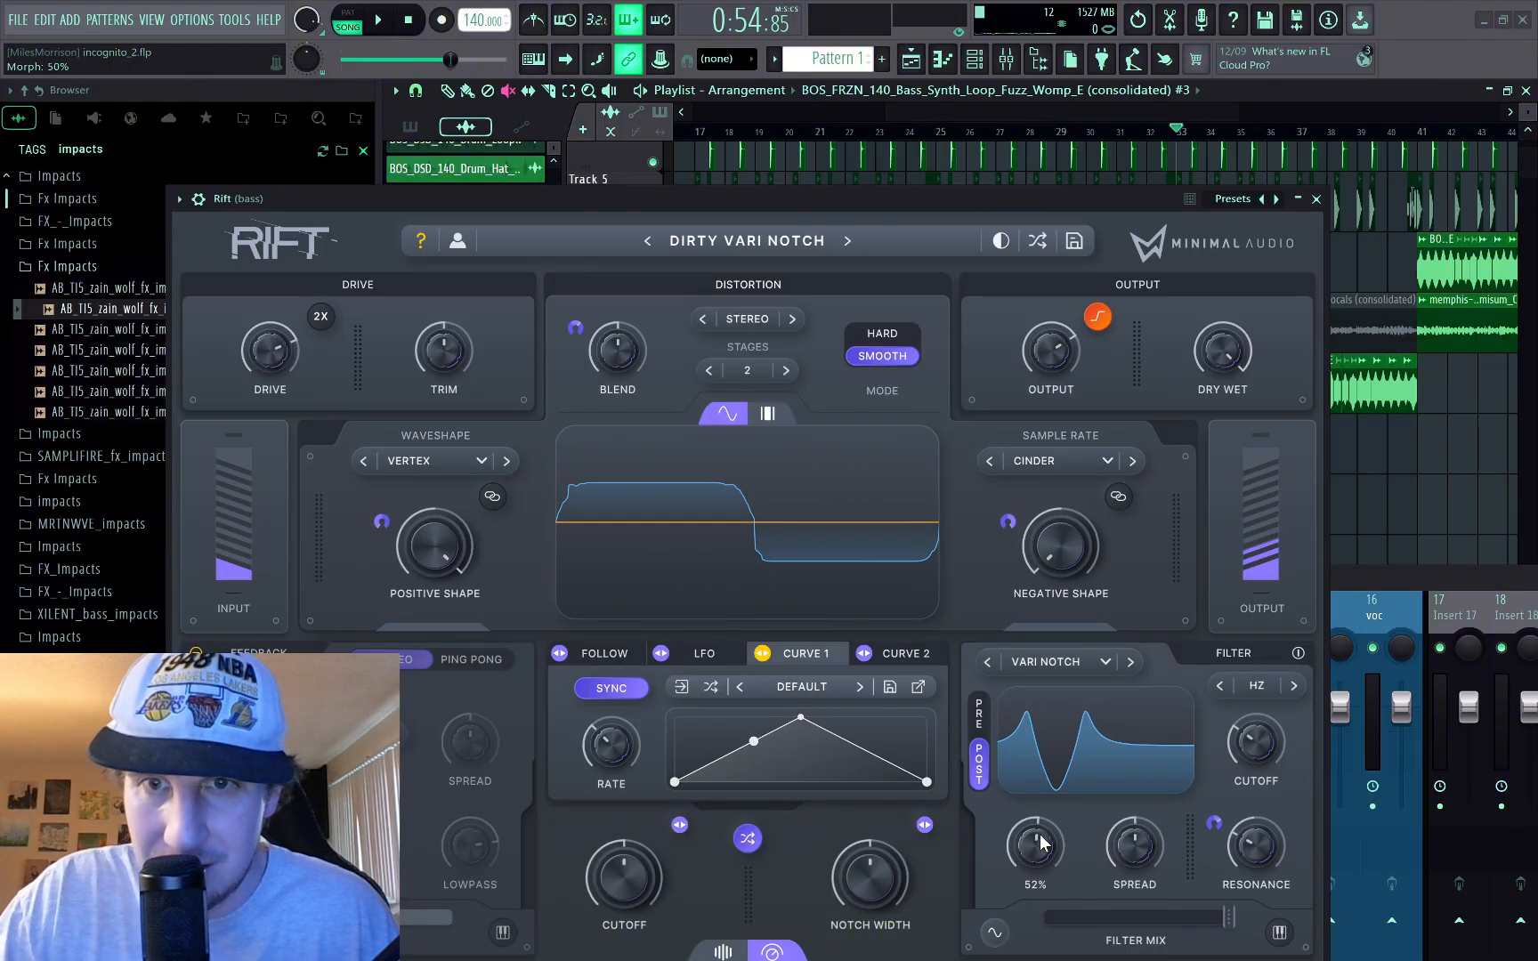
{"action": "left_click_drag", "start_coordinate": [1039, 864], "coordinate": [1037, 850]}
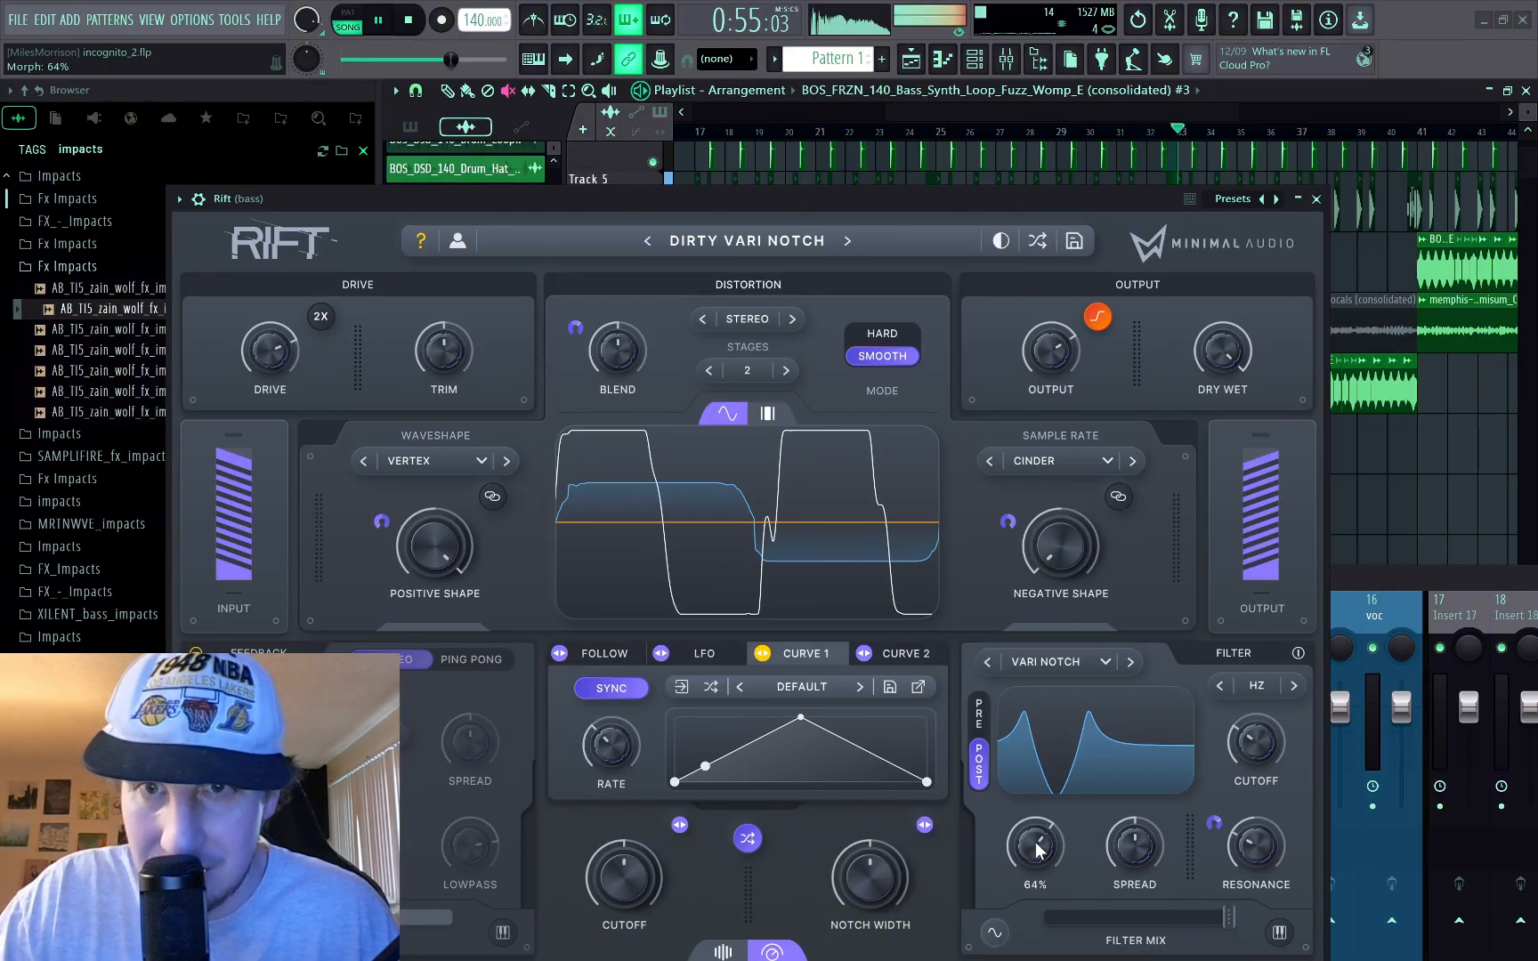
{"action": "key", "text": "space"}
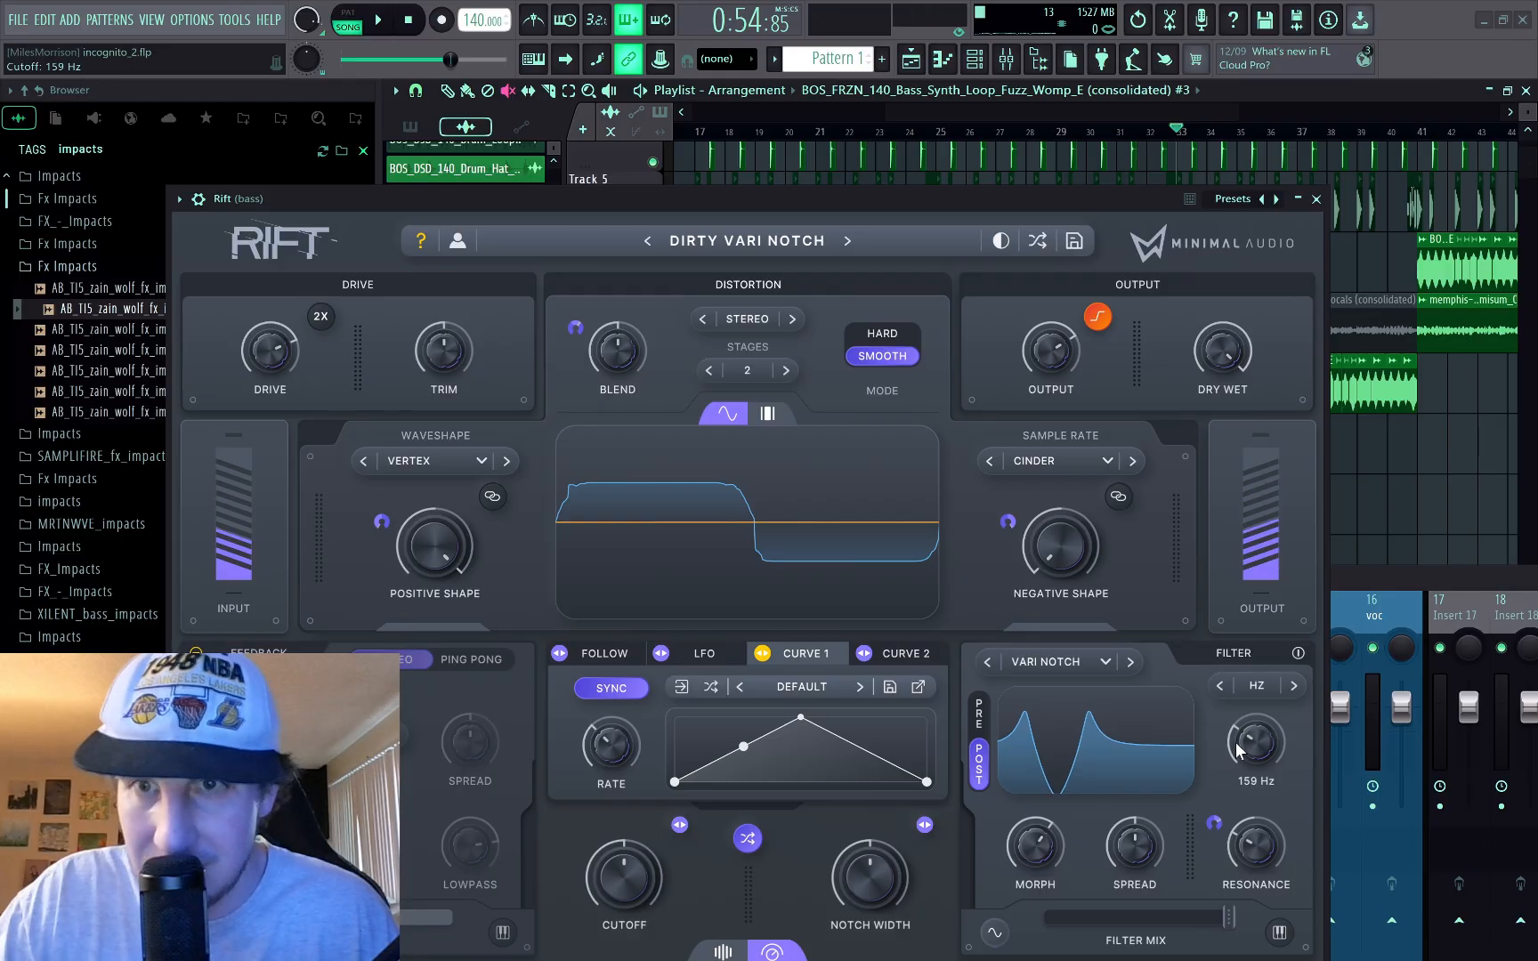
Step: Try Morph at 100% and about 86% while shifting the filter's Cutoff against the bass
{"action": "key", "text": "space"}
{"action": "left_click_drag", "start_coordinate": [1241, 744], "coordinate": [1234, 744]}
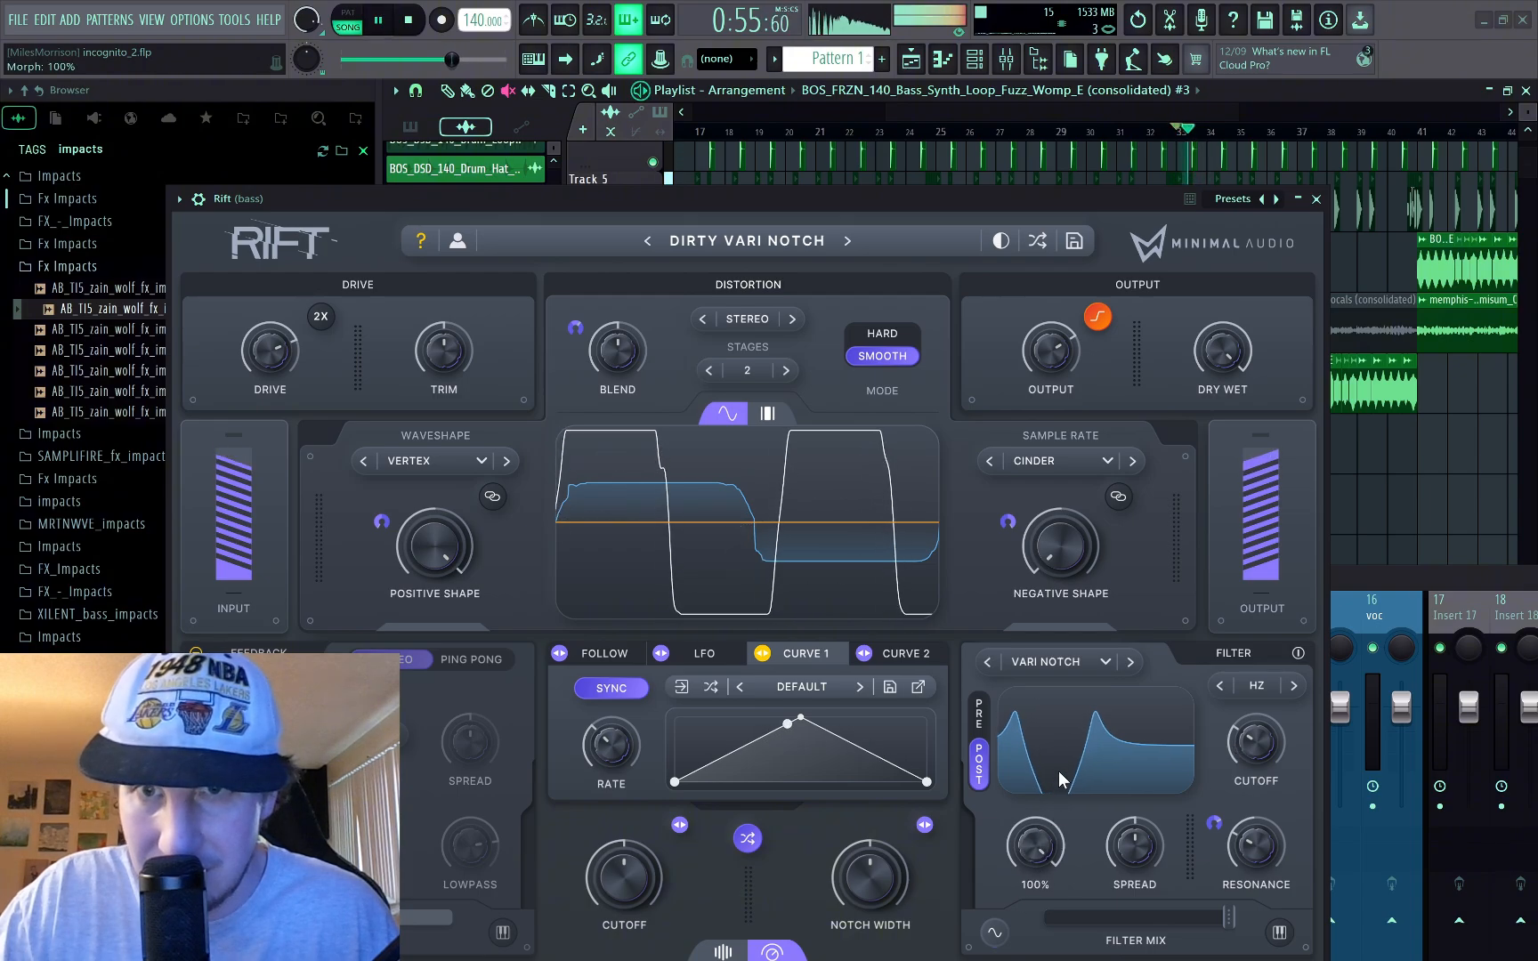
{"action": "key", "text": "space"}
{"action": "left_click_drag", "start_coordinate": [1254, 748], "coordinate": [1258, 737]}
{"action": "key", "text": "space"}
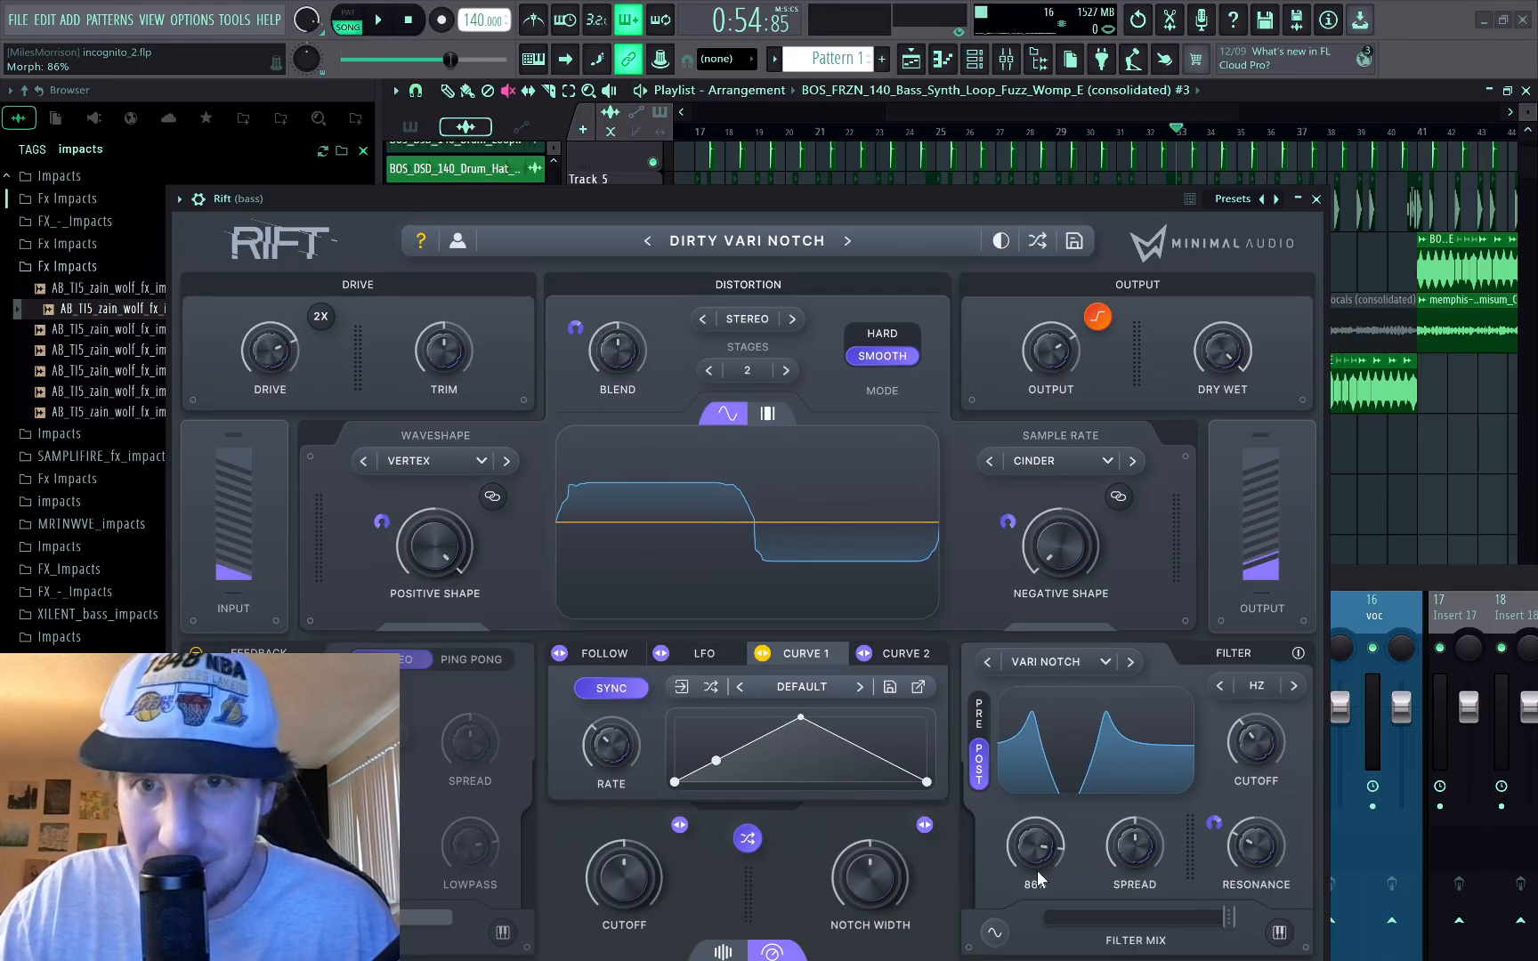
Step: Set the Vari Notch filter's Morph to about 63% and its Cutoff to about 156 Hz during playback
{"action": "key", "text": "space"}
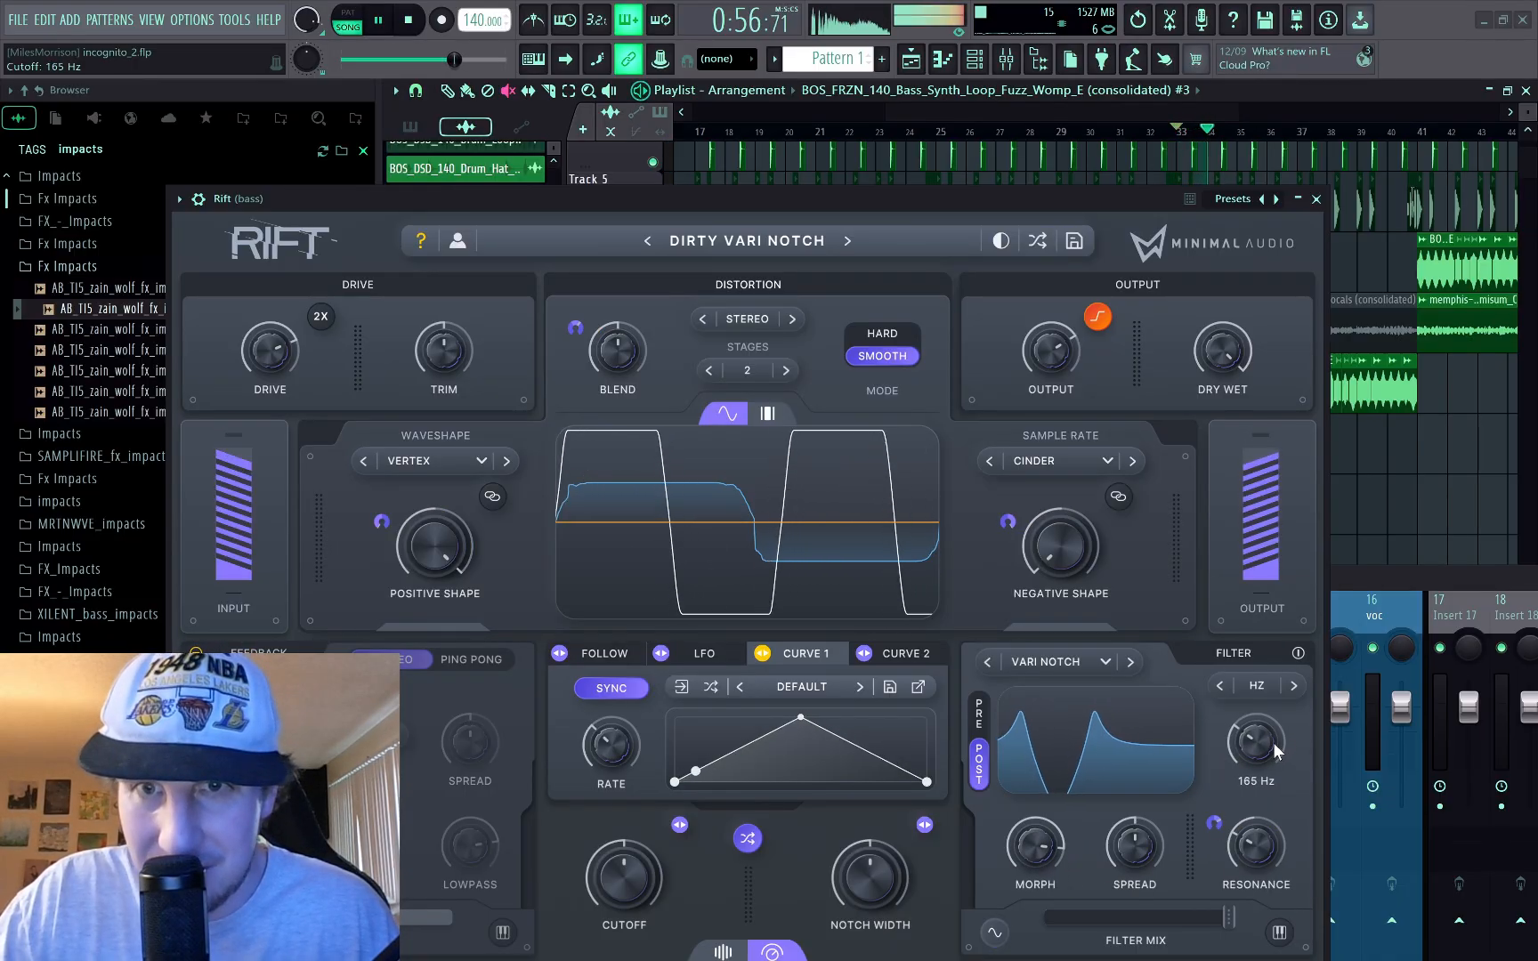
{"action": "key", "text": "space"}
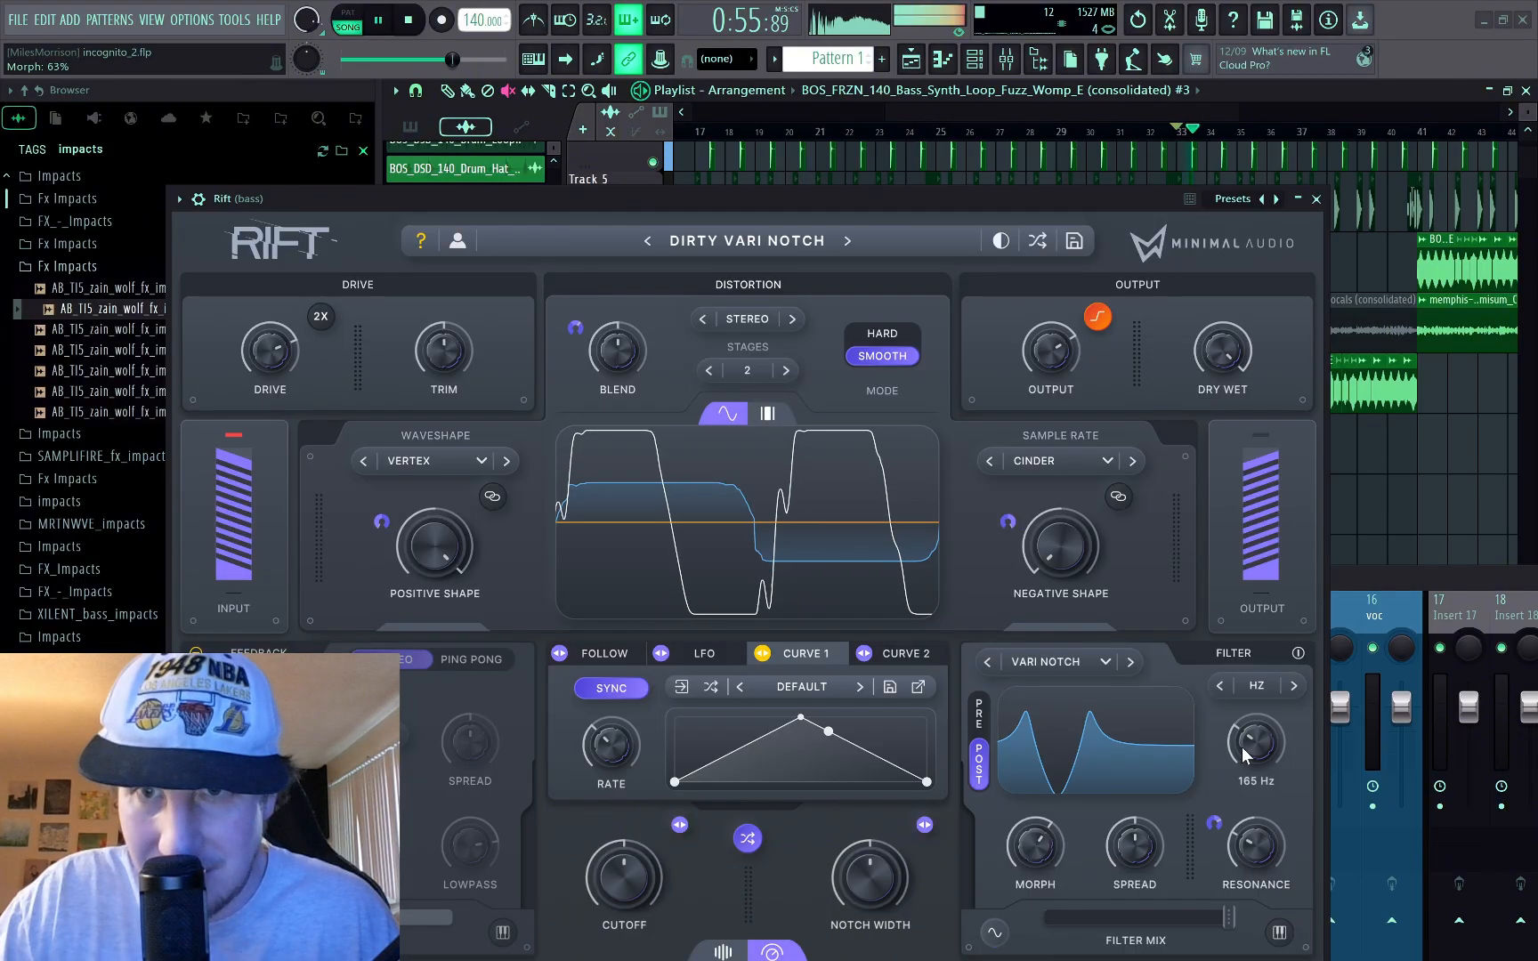
{"action": "key", "text": "space"}
{"action": "key", "text": "space"}
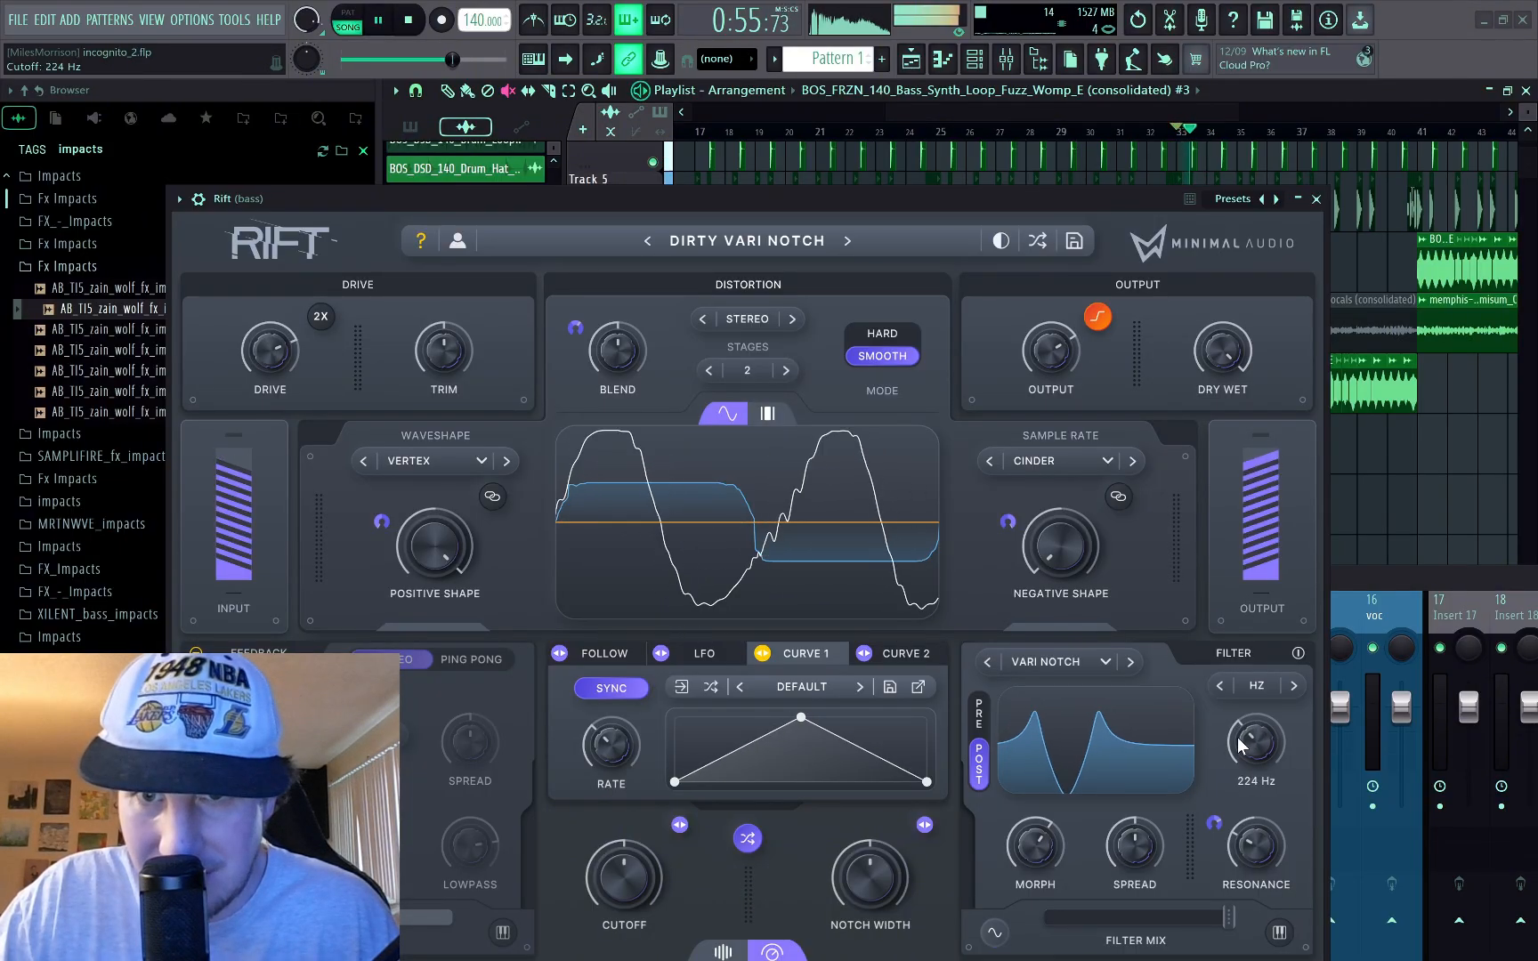
{"action": "left_click_drag", "start_coordinate": [1229, 754], "coordinate": [1229, 747]}
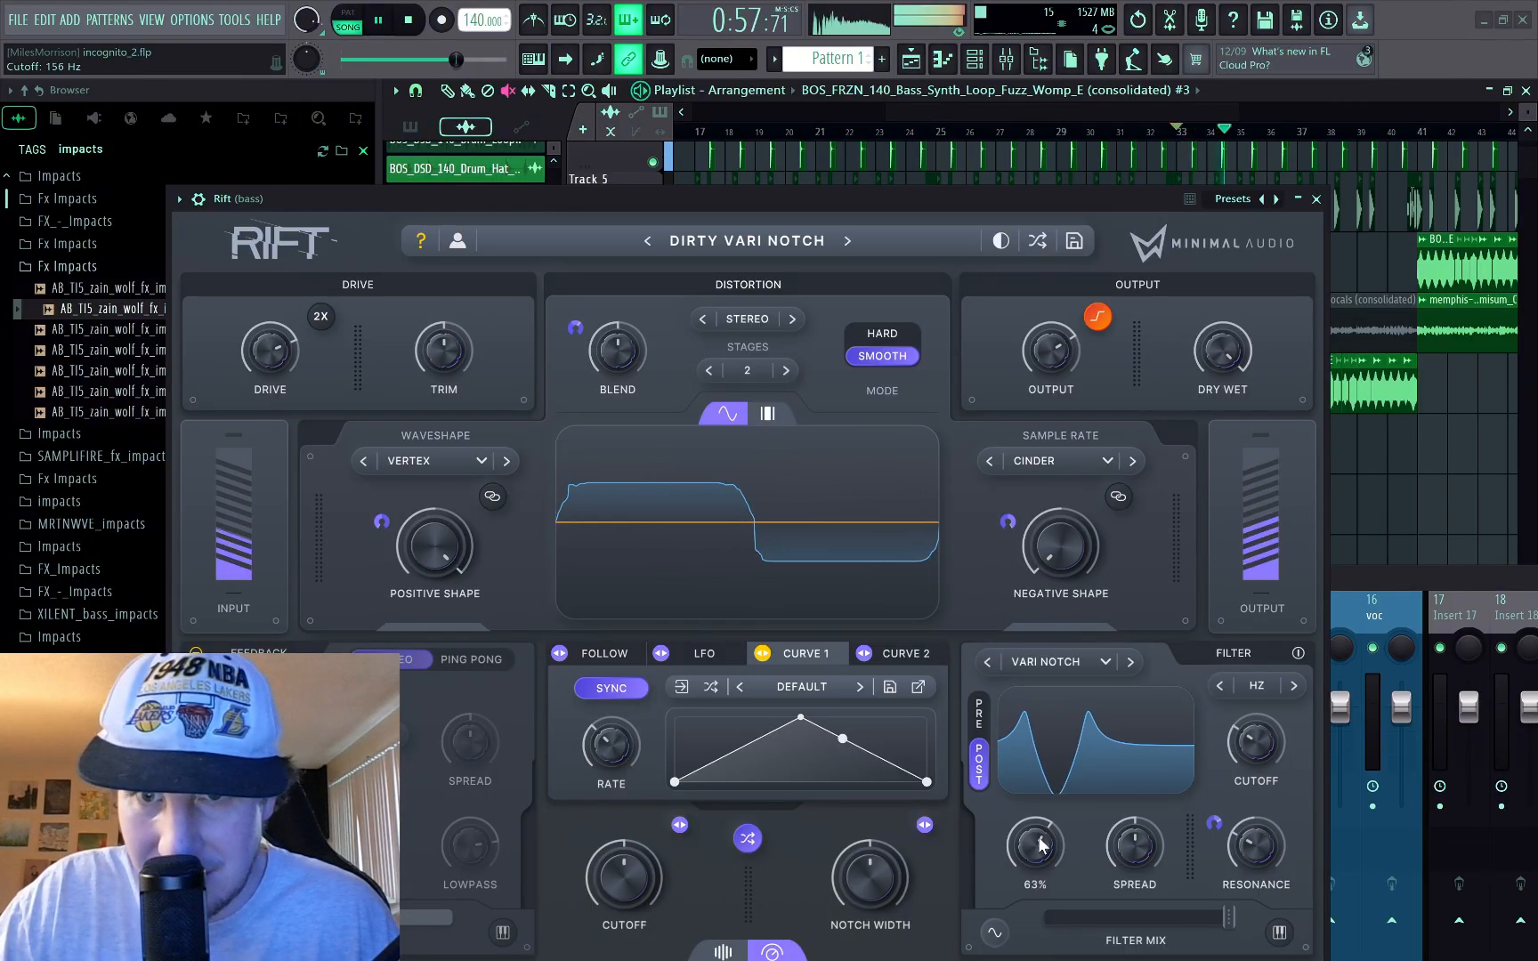
Step: Try the Vari Notch filter's Morph at about 81% and its Cutoff at about 183 Hz during playback
{"action": "left_click_drag", "start_coordinate": [1037, 836], "coordinate": [1037, 871]}
{"action": "key", "text": "space"}
{"action": "key", "text": "space"}
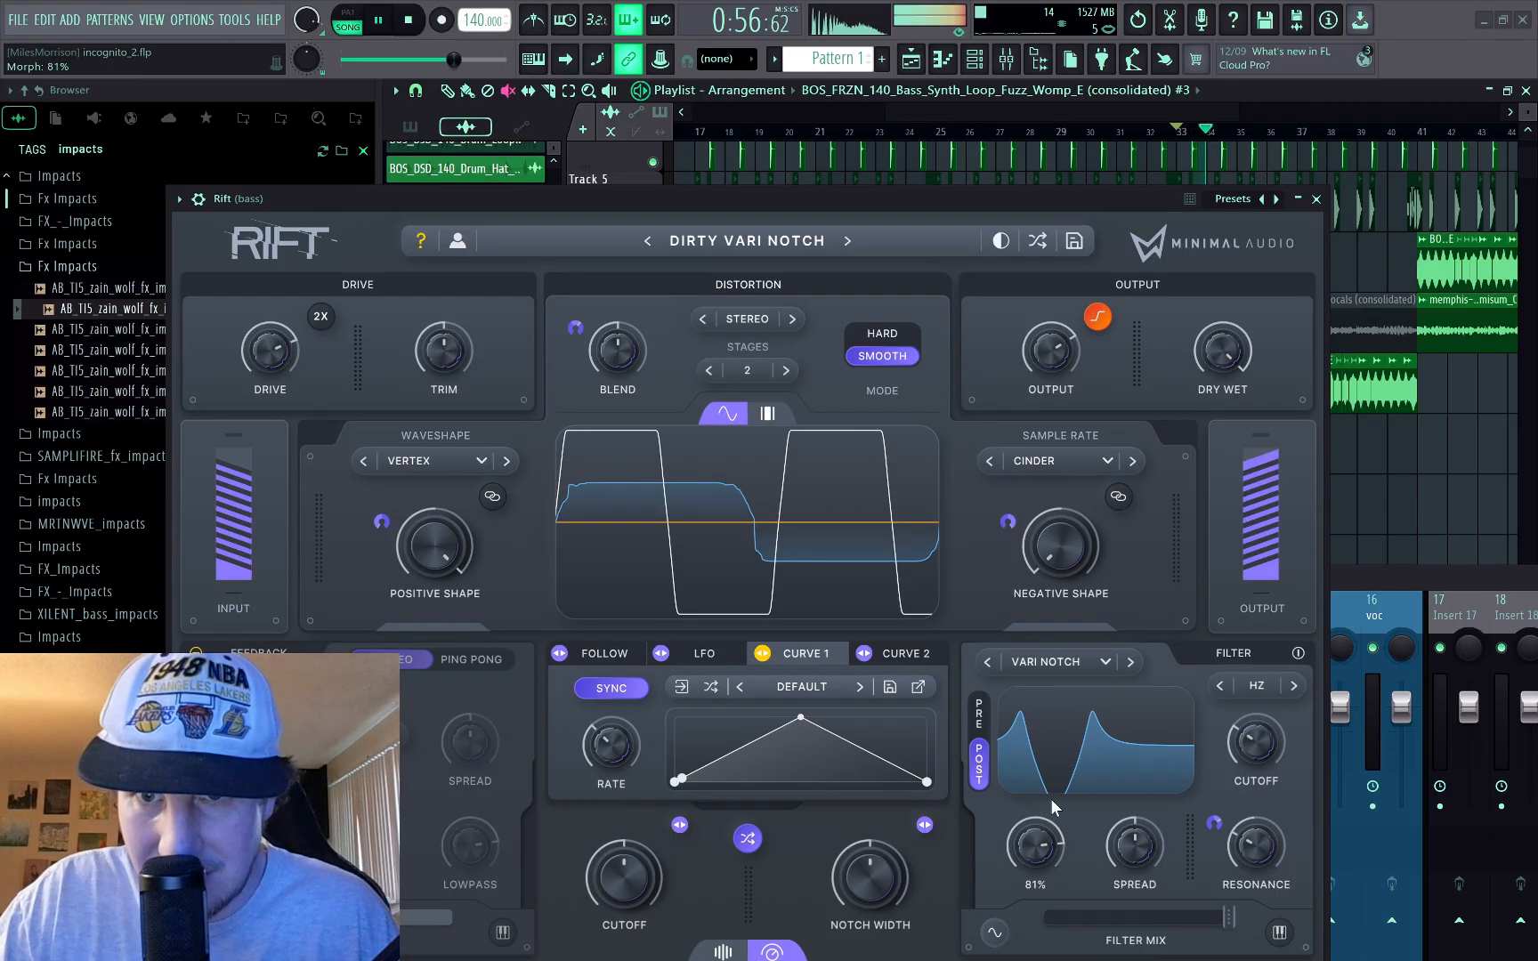
{"action": "mouse_move", "coordinate": [1281, 728]}
{"action": "left_mouse_down"}
{"action": "mouse_move", "coordinate": [1278, 713]}
{"action": "mouse_move", "coordinate": [1273, 727]}
{"action": "left_mouse_up"}
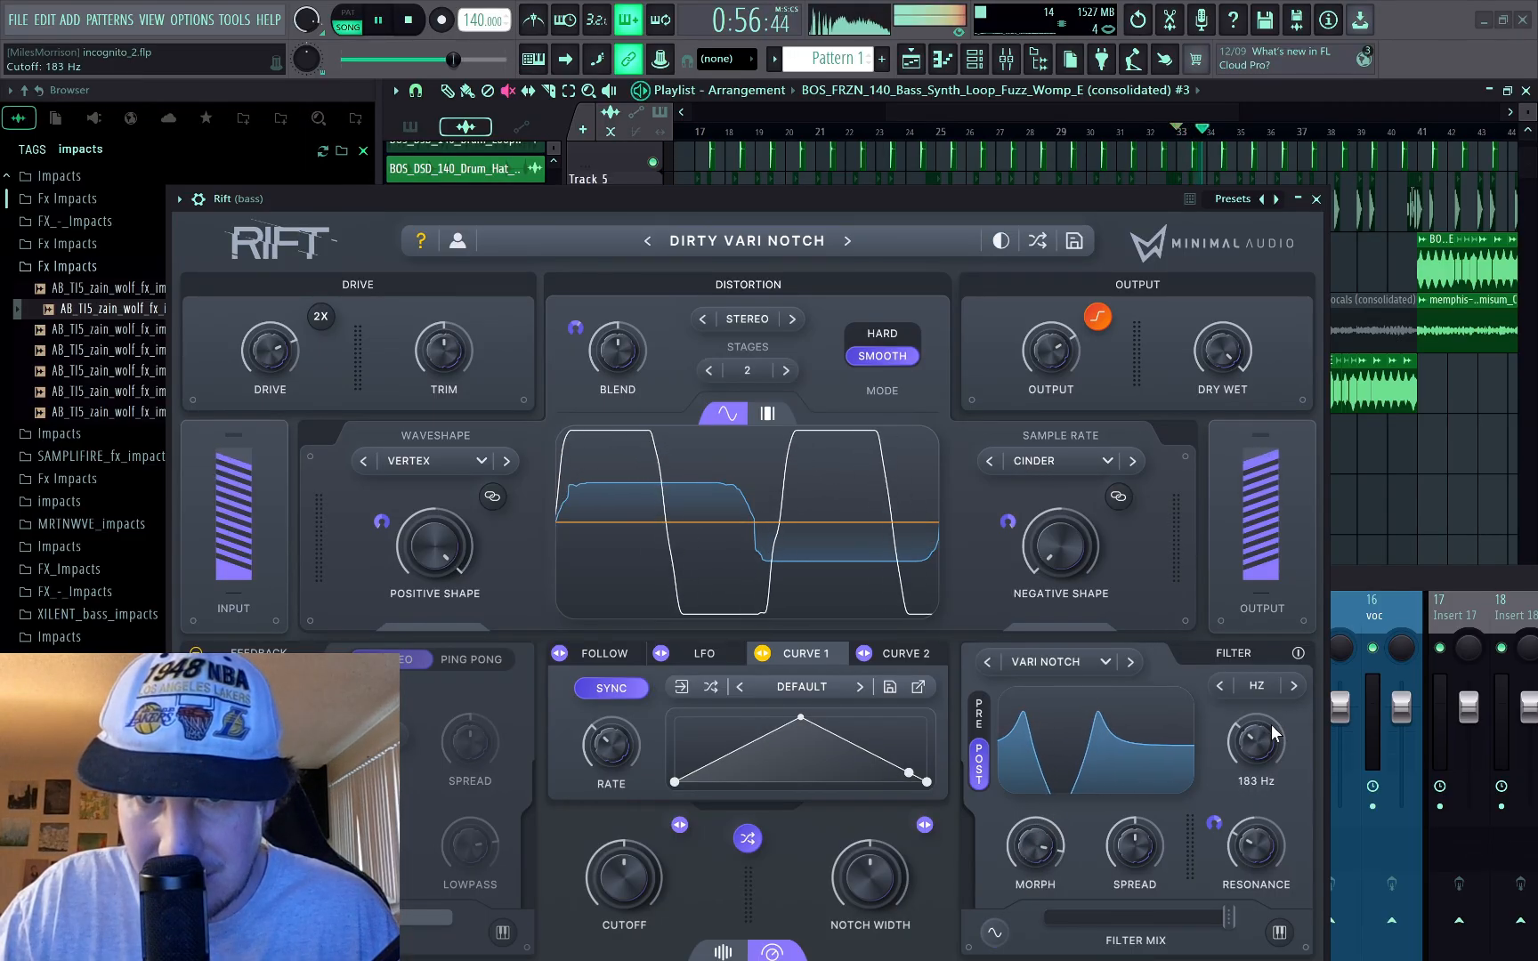
{"action": "key", "text": "space"}
Step: Add Curve 1 modulation to the filter's Morph, adjust its depth and set the Cutoff to about 107 Hz
{"action": "right_click", "coordinate": [1061, 854]}
{"action": "mouse_move", "coordinate": [1064, 857]}
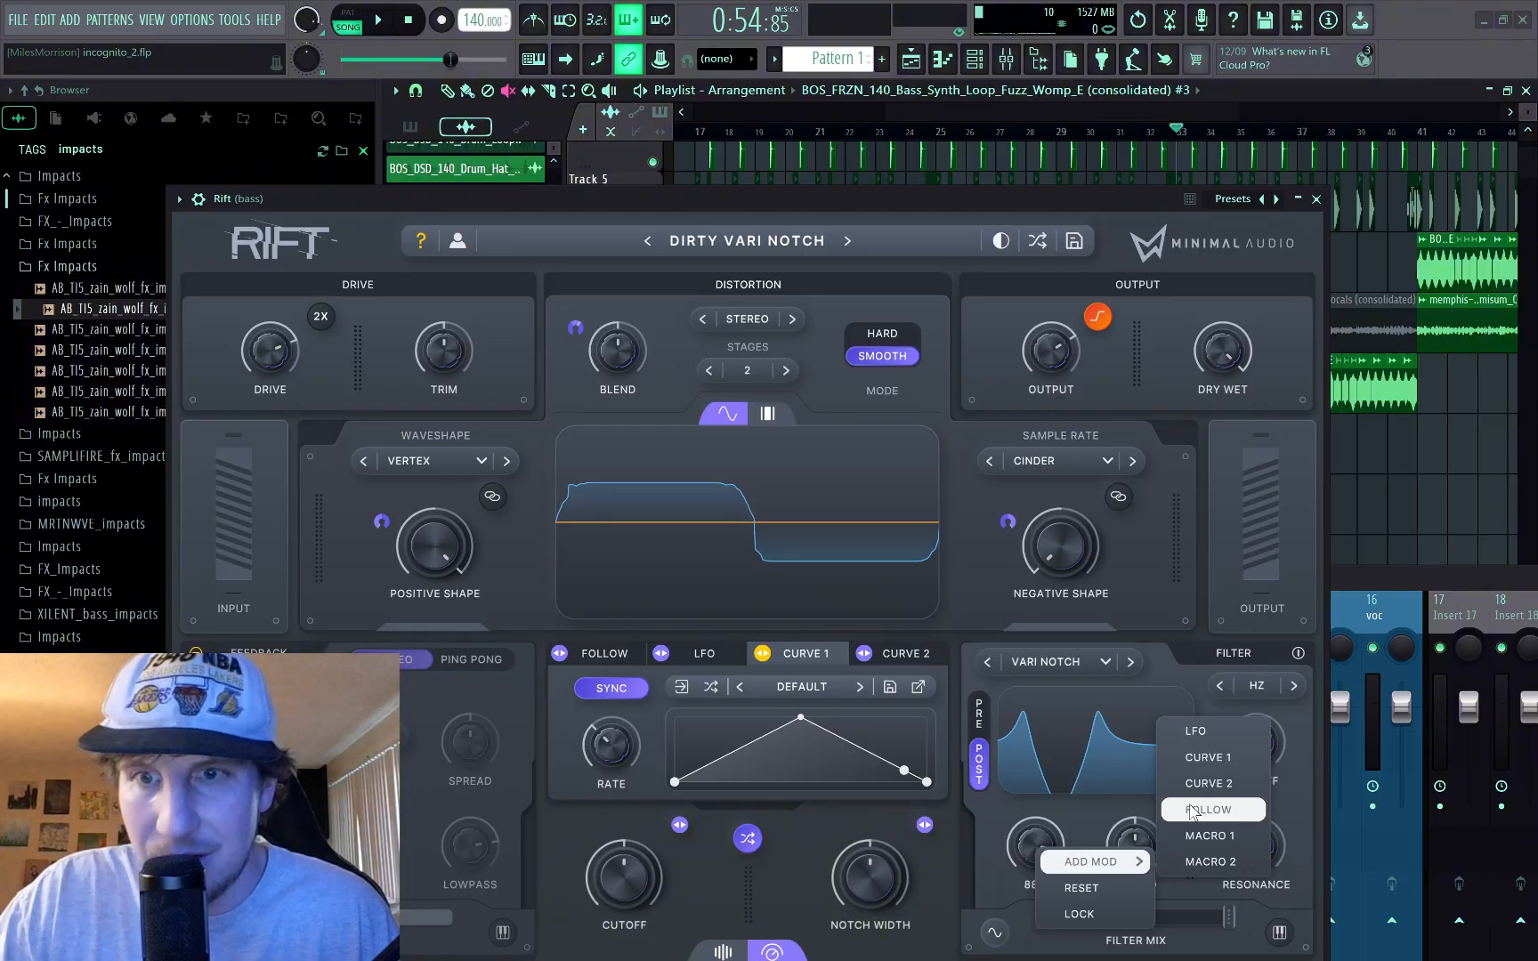
{"action": "left_click", "coordinate": [1205, 767]}
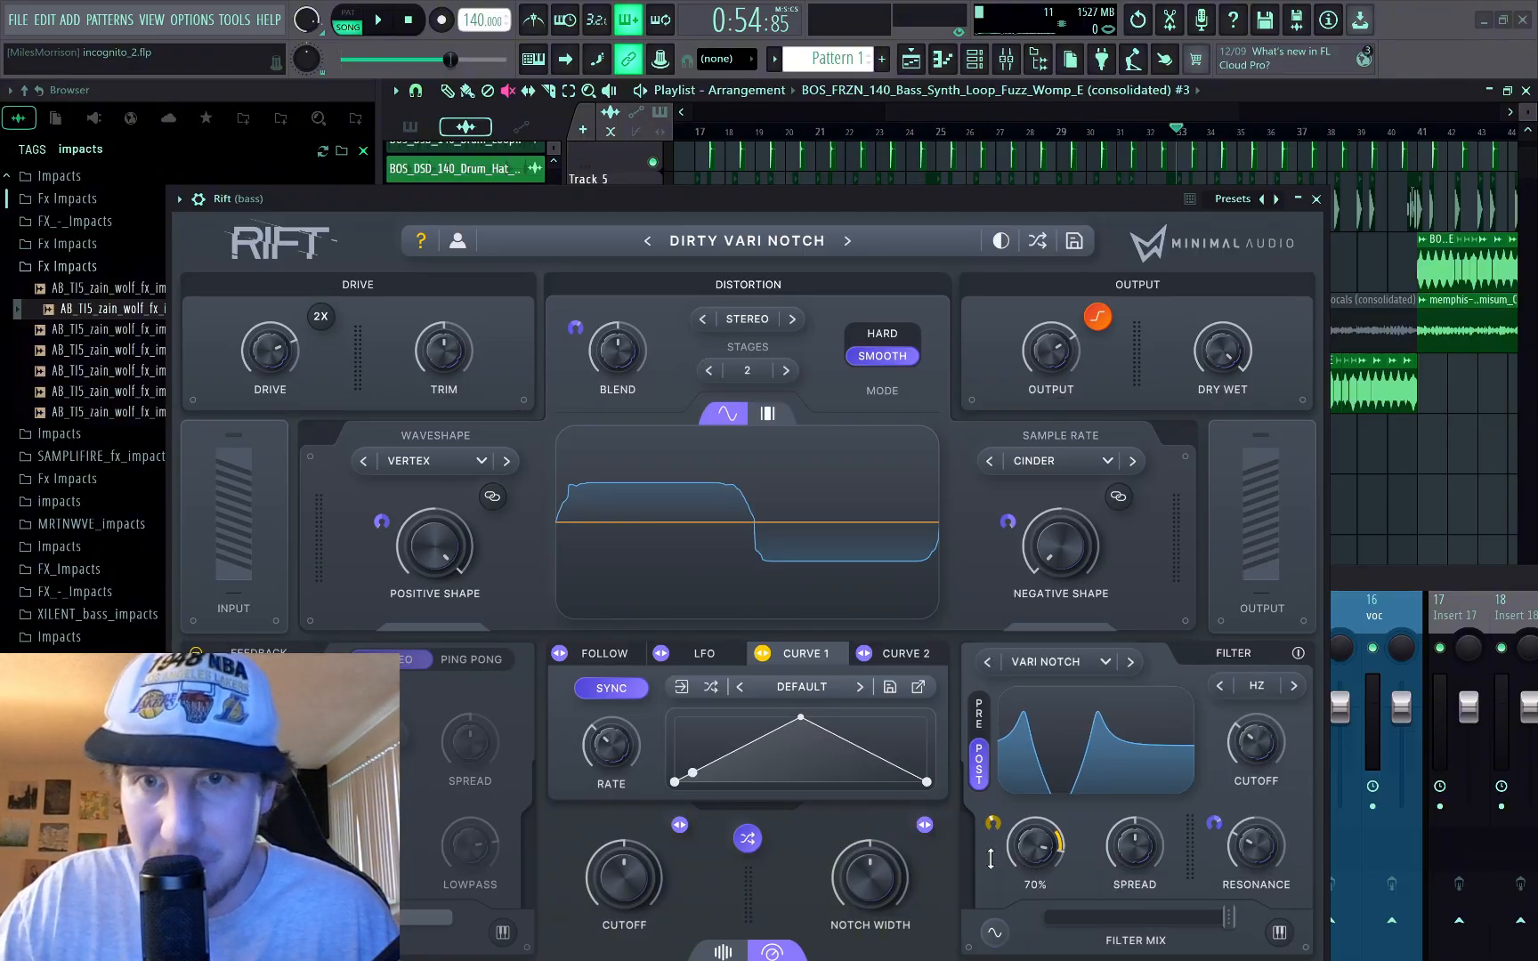
{"action": "key", "text": "space"}
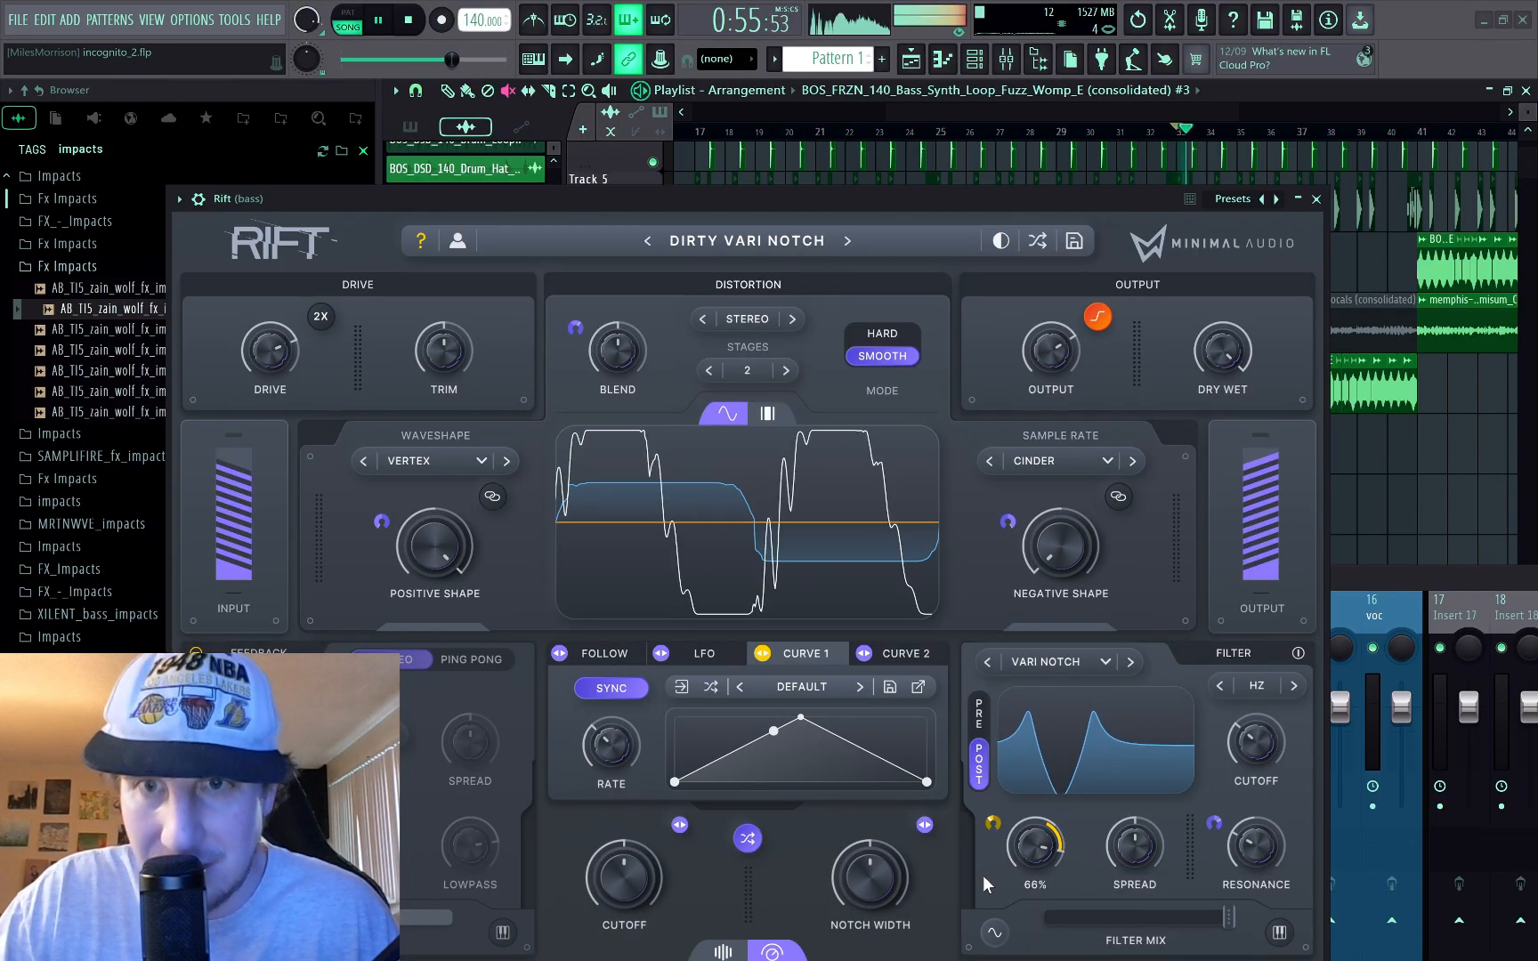
{"action": "scroll", "coordinate": [1242, 749], "scroll_direction": "down", "scroll_amount": 4}
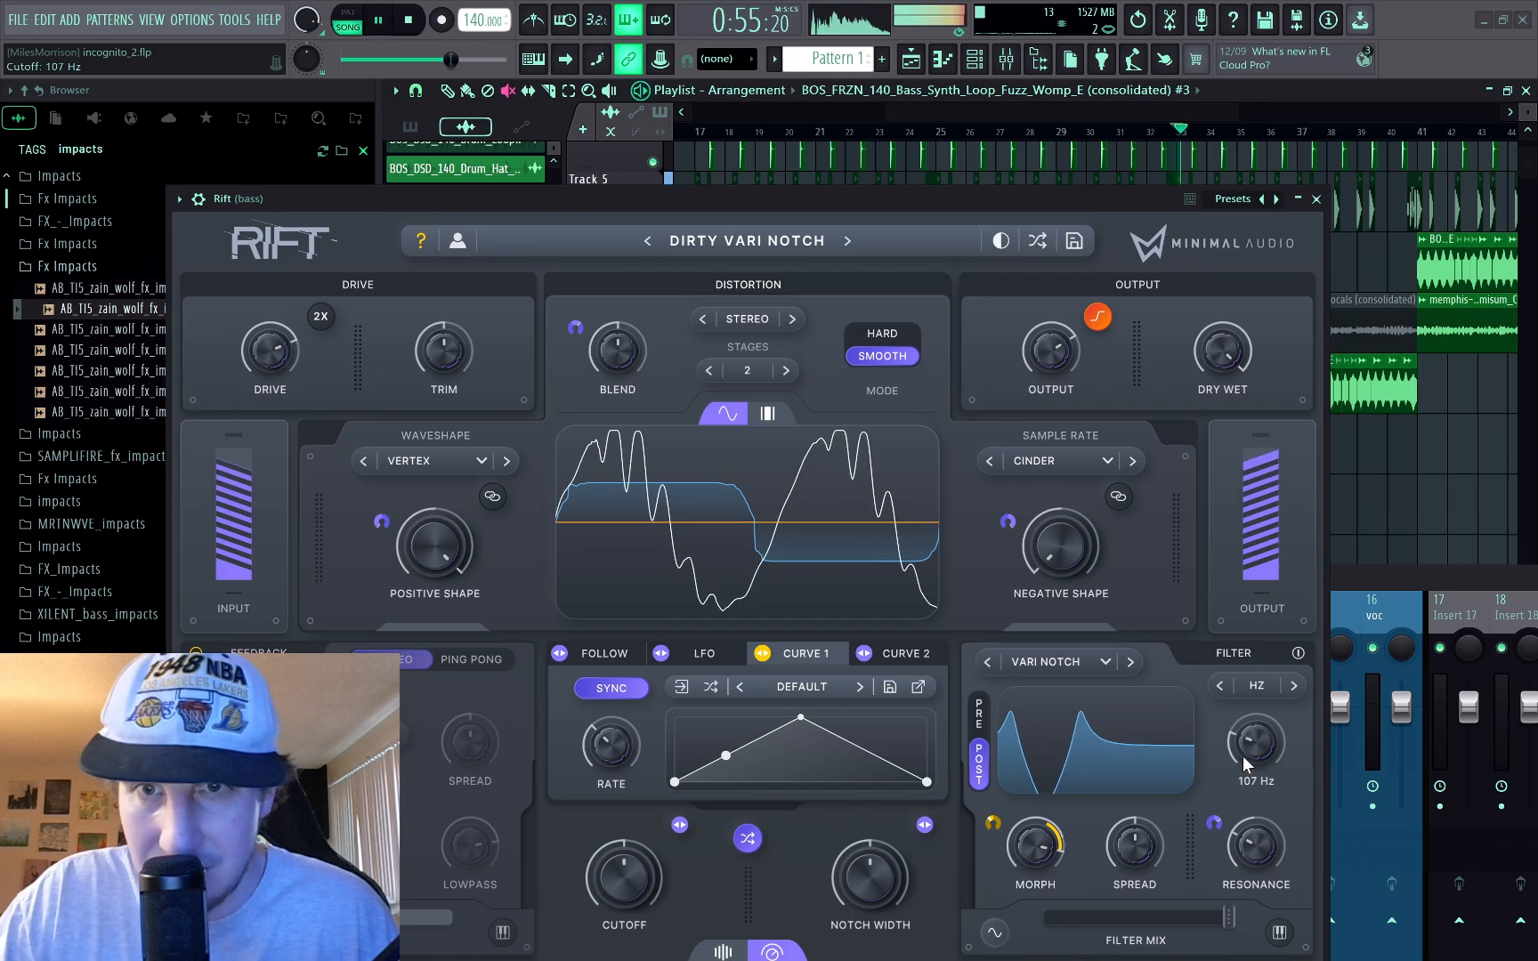
{"action": "key", "text": "space"}
Step: Set the filter's Morph to about 95%, deepen its Curve 1 modulation and audition the bass
{"action": "mouse_move", "coordinate": [992, 824]}
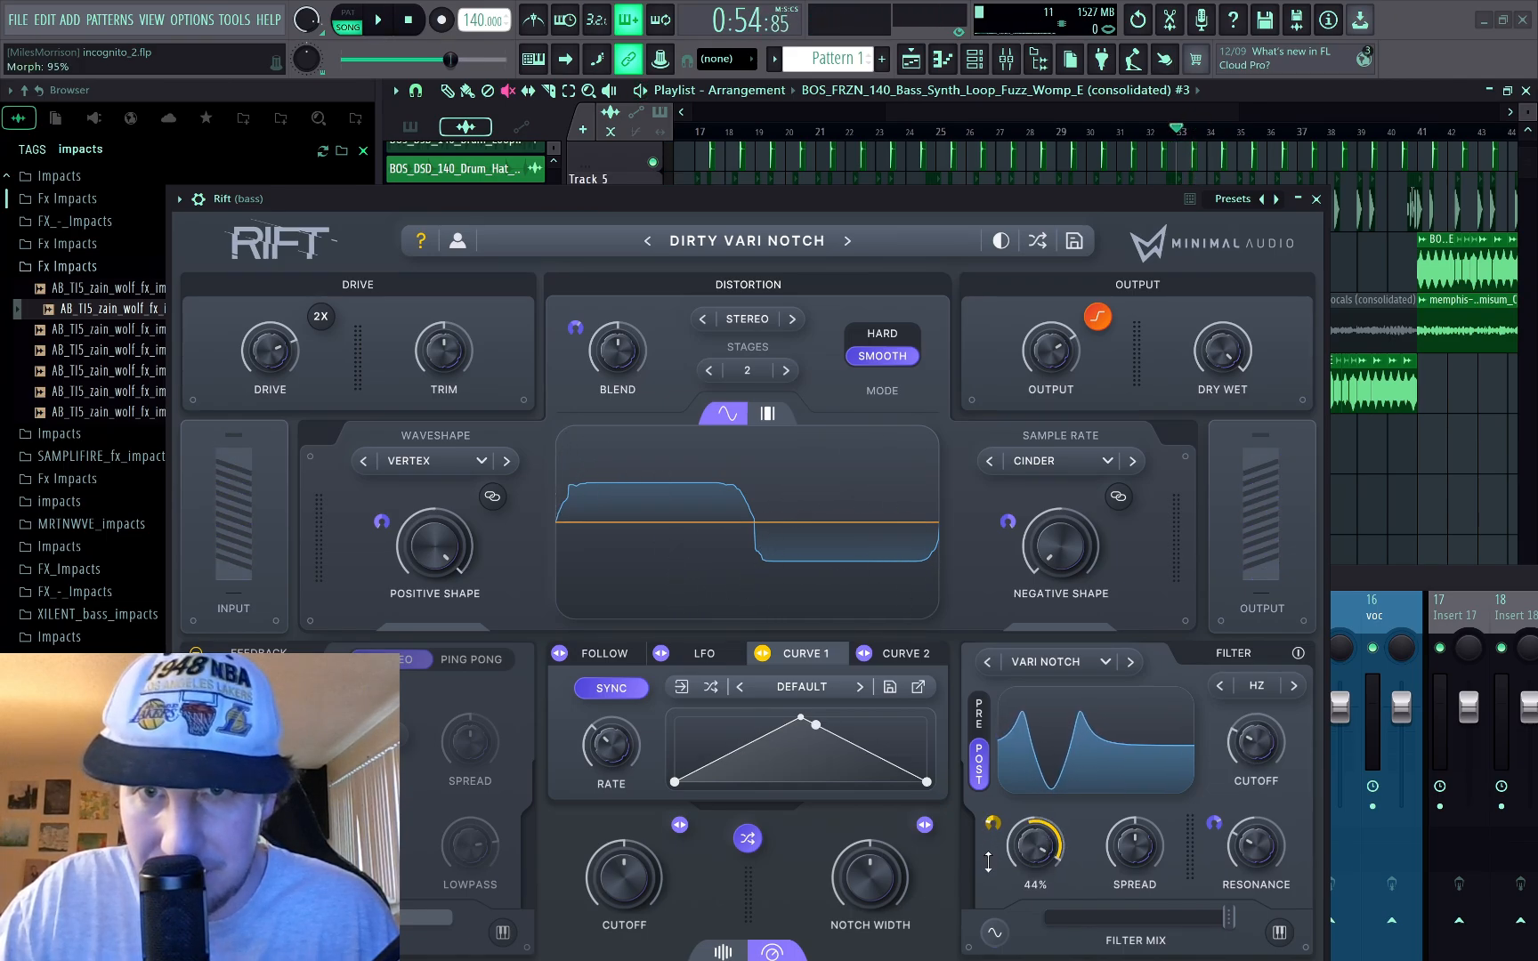
{"action": "left_click_drag", "start_coordinate": [988, 862], "coordinate": [986, 860]}
{"action": "key", "text": "space"}
{"action": "key", "text": "space"}
Step: Reshape Curve 1 into a rising ramp by moving its peak to the end, and set its rate to 2 Bar
{"action": "left_click_drag", "start_coordinate": [803, 718], "coordinate": [949, 692]}
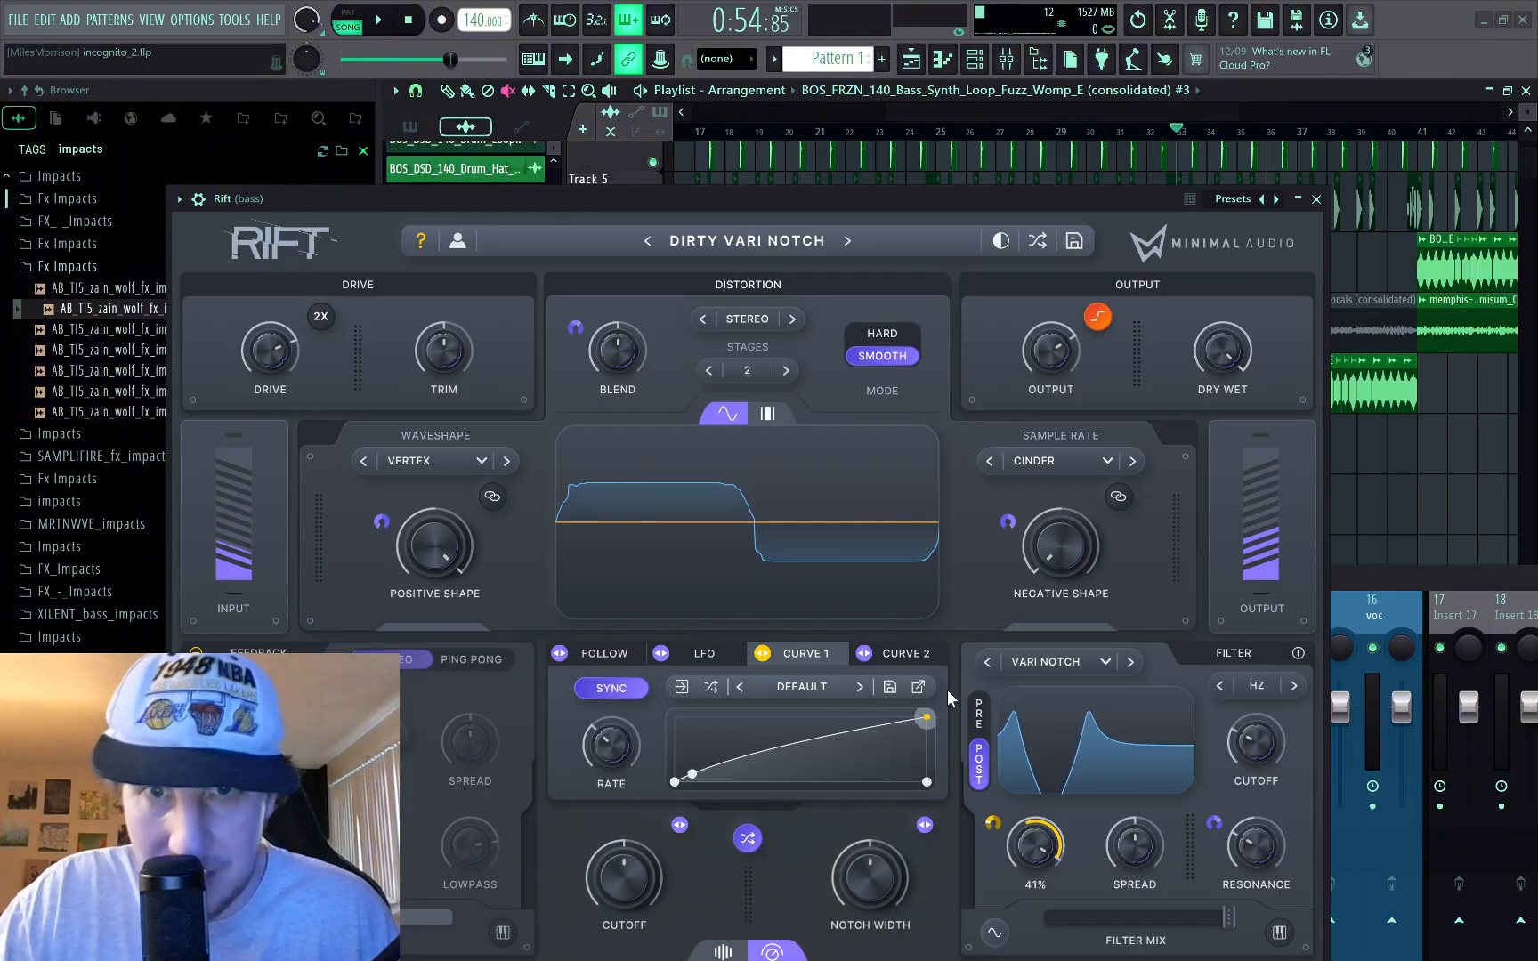
{"action": "key", "text": "space"}
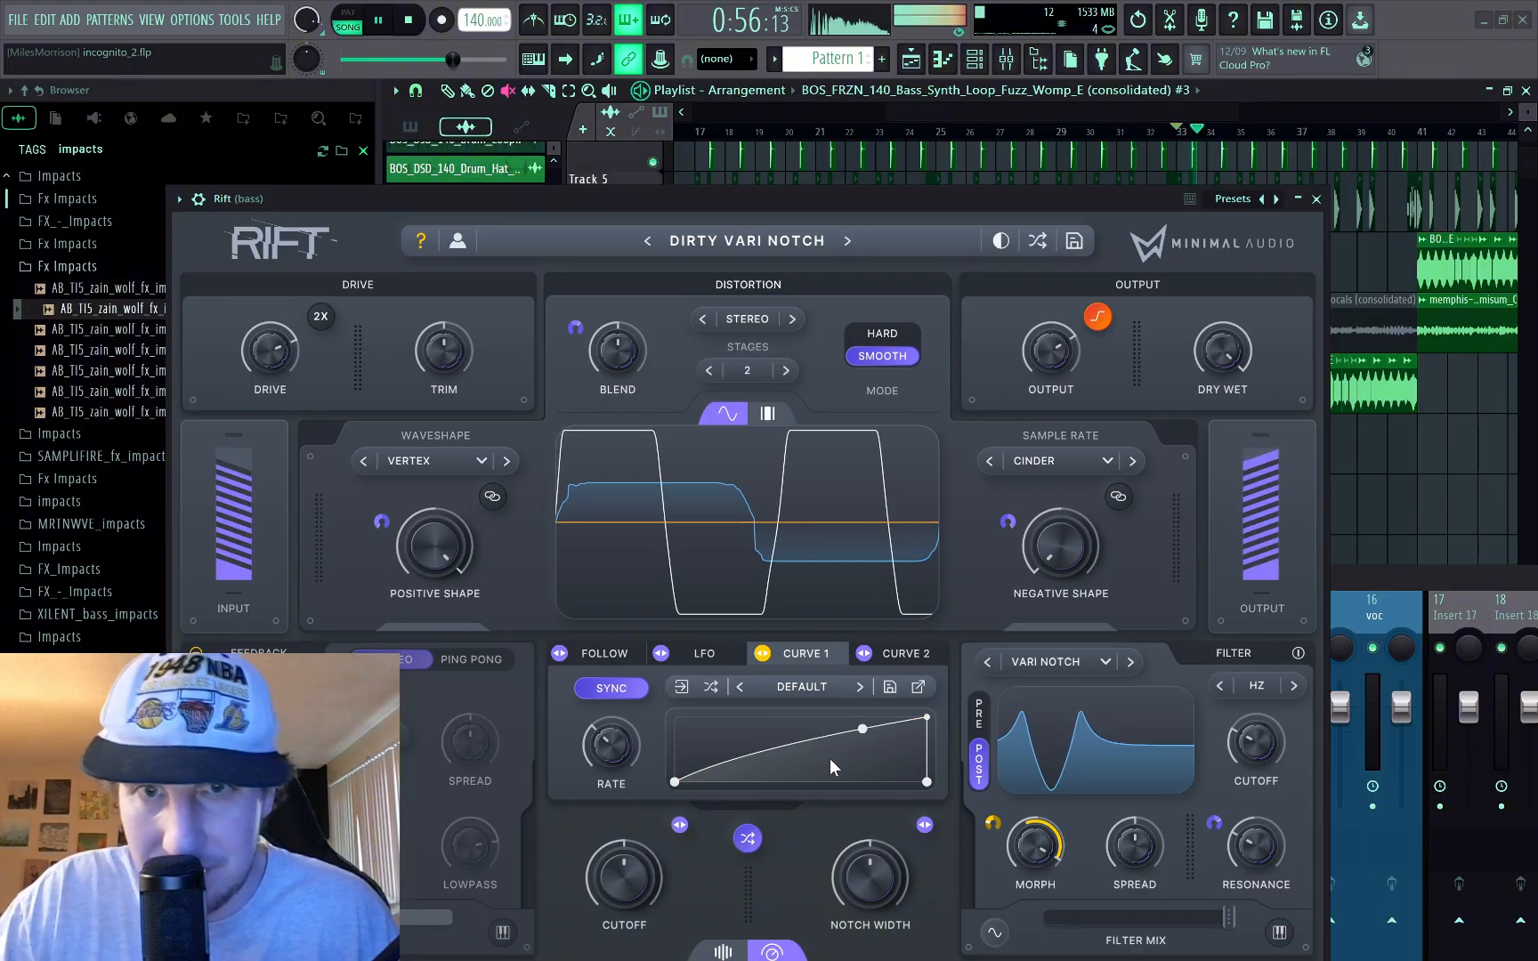
{"action": "key", "text": "space"}
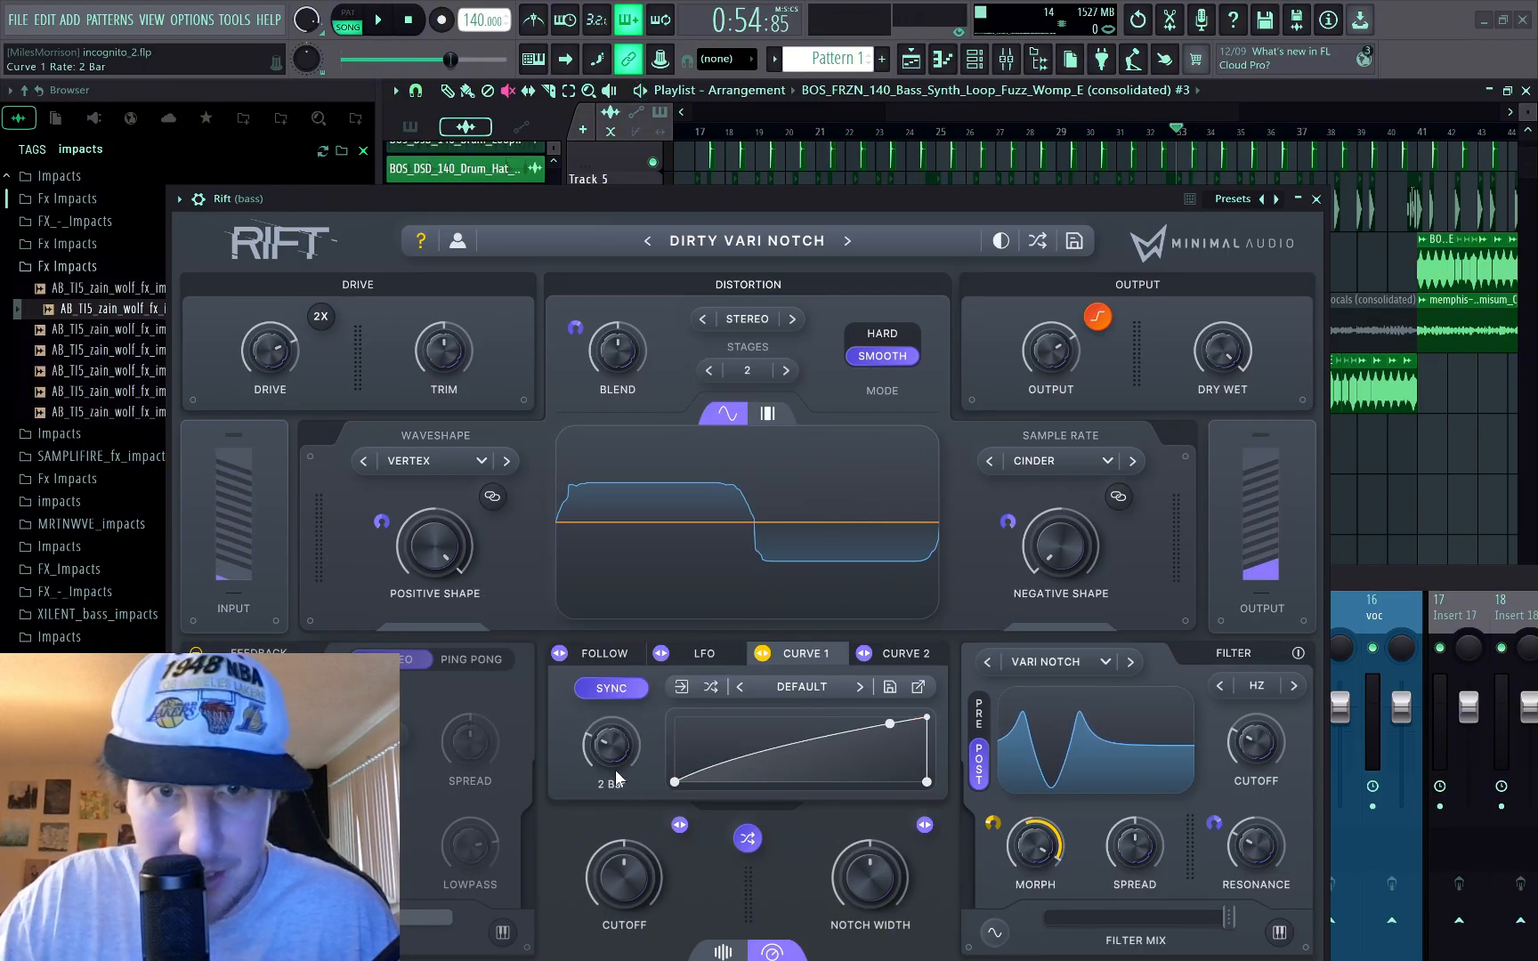
{"action": "key", "text": "space"}
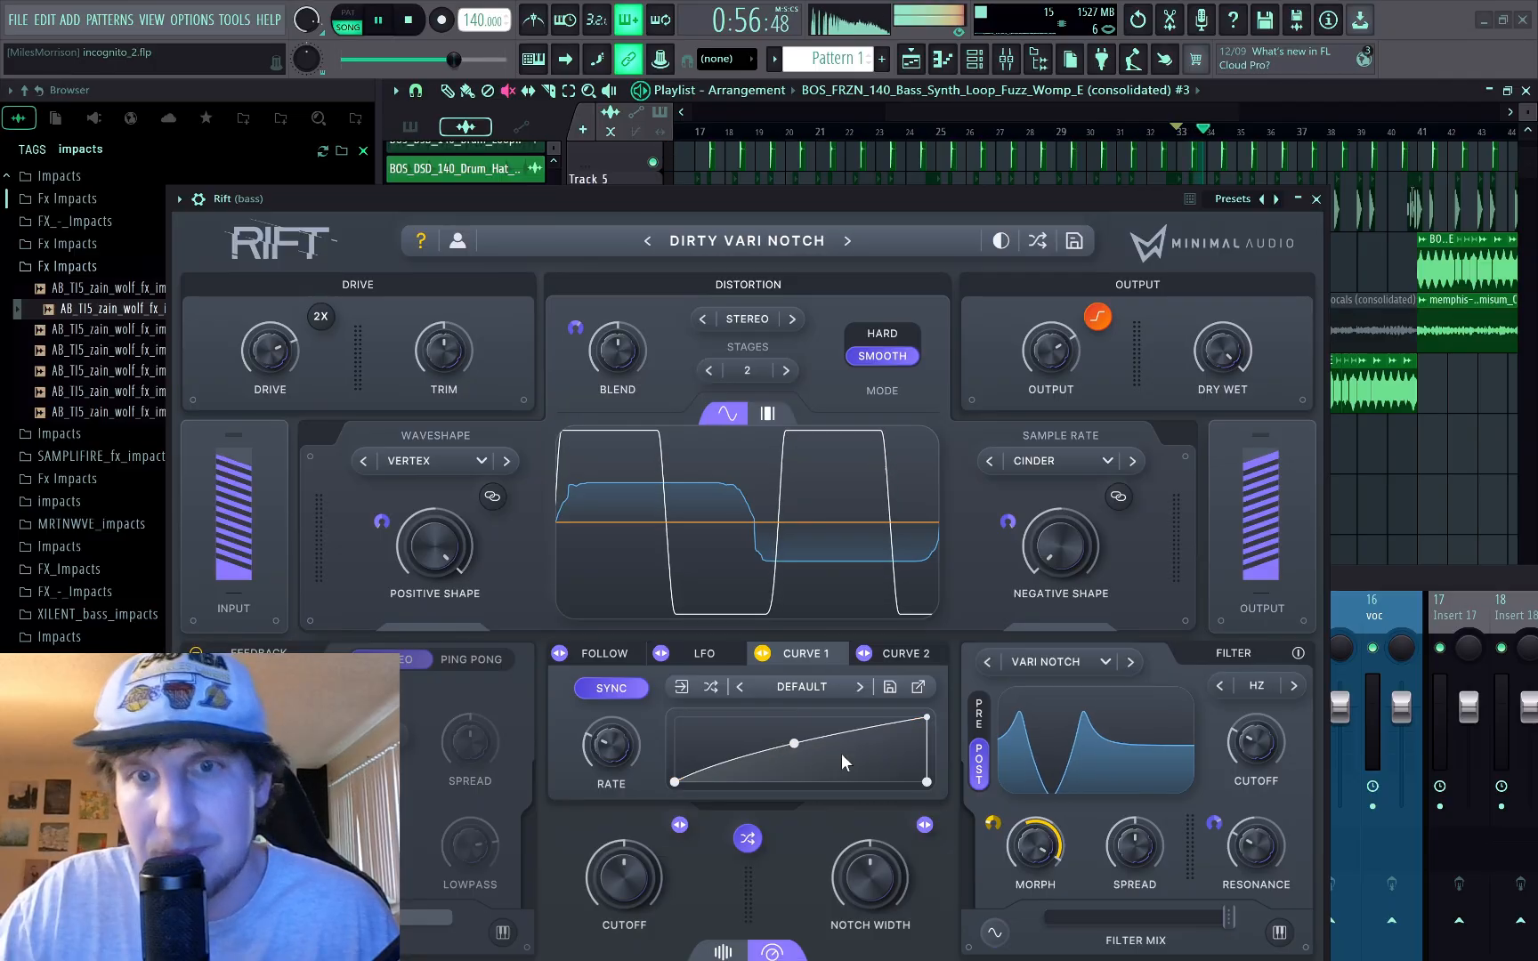
{"action": "key", "text": "space"}
Step: Readjust the filter's Morph and try the Cutoff at about 224 Hz while auditioning the bass
{"action": "left_click_drag", "start_coordinate": [1024, 846], "coordinate": [988, 830]}
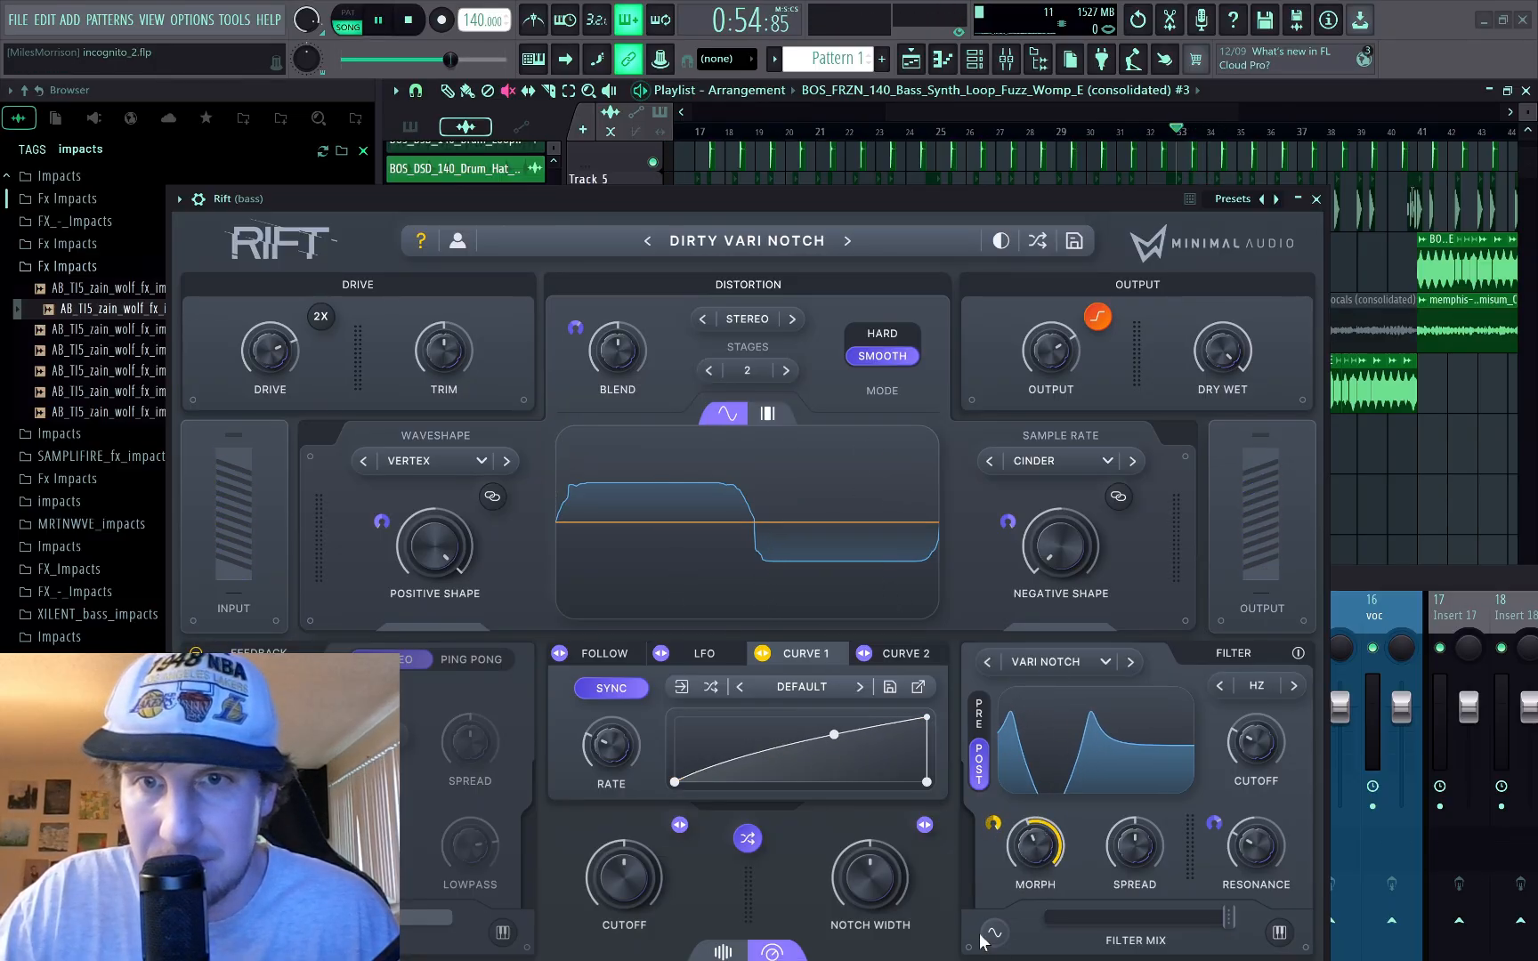
{"action": "key", "text": "space"}
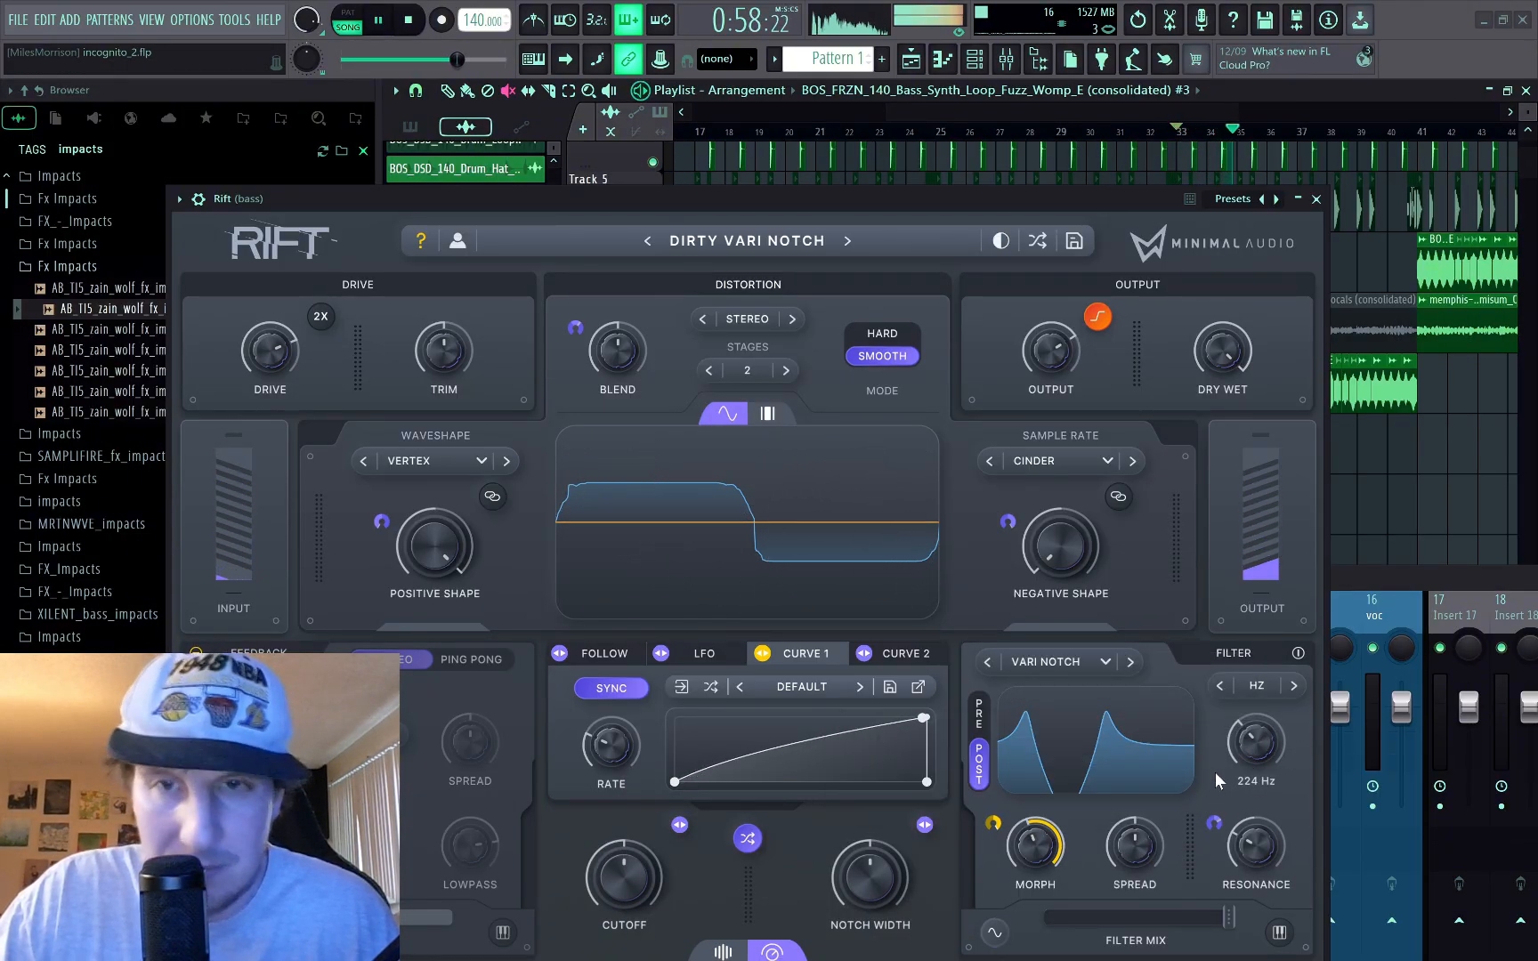
{"action": "key", "text": "space"}
Step: Add shallow Curve 1 modulation to the filter's Cutoff and audition the bass
{"action": "right_click", "coordinate": [1253, 753]}
{"action": "mouse_move", "coordinate": [1318, 763]}
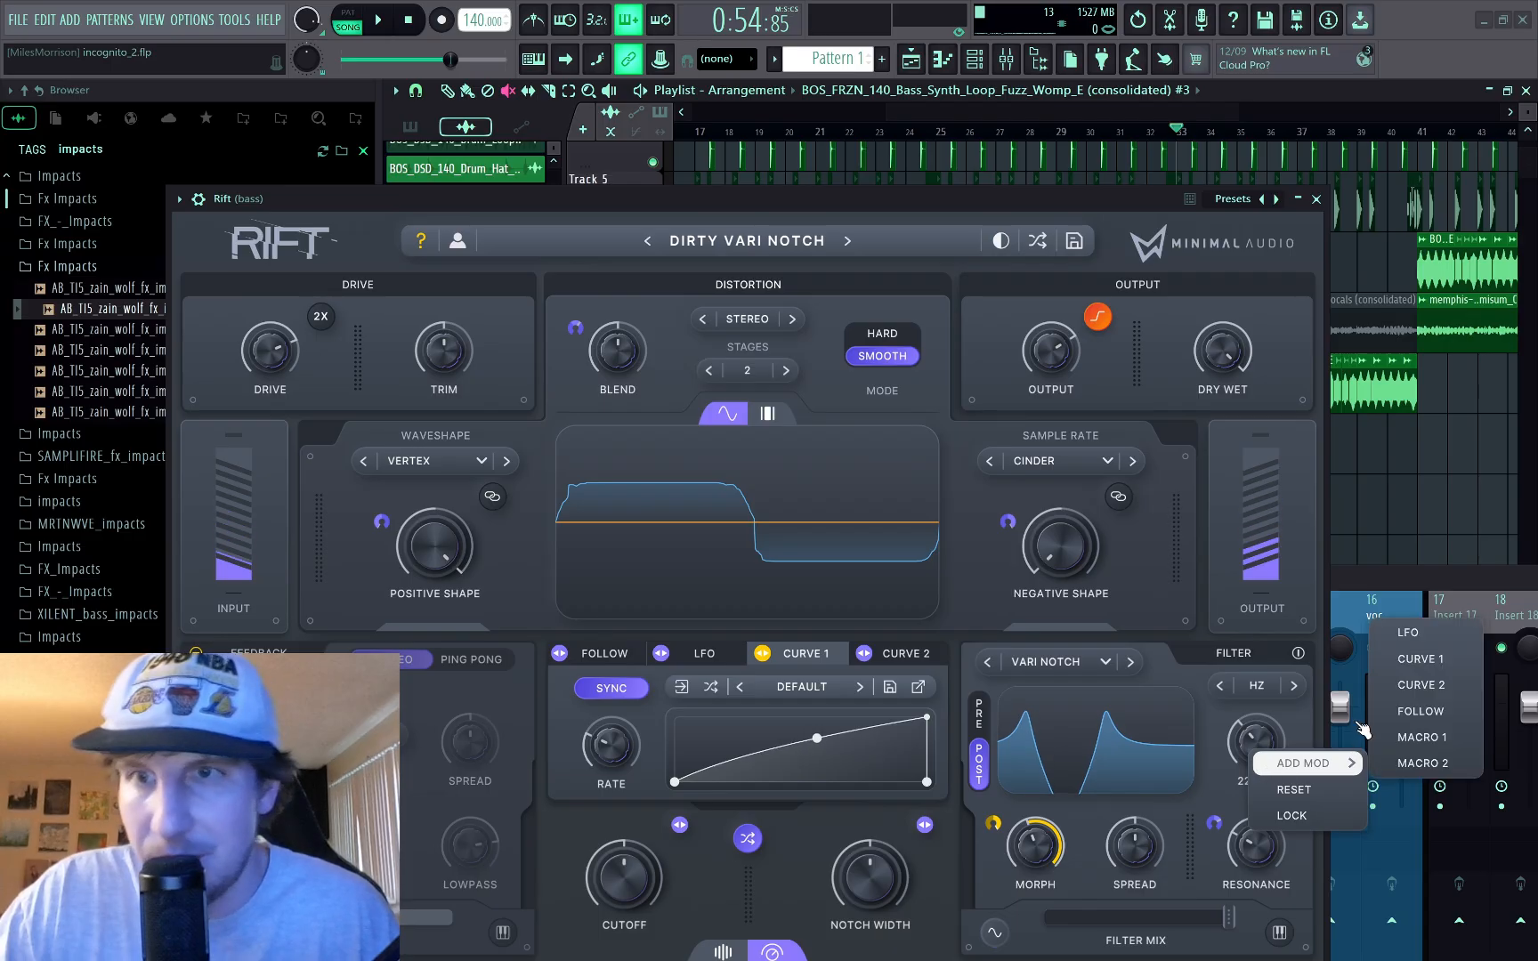
{"action": "left_click", "coordinate": [1406, 660]}
{"action": "left_click_drag", "start_coordinate": [1217, 718], "coordinate": [1216, 728]}
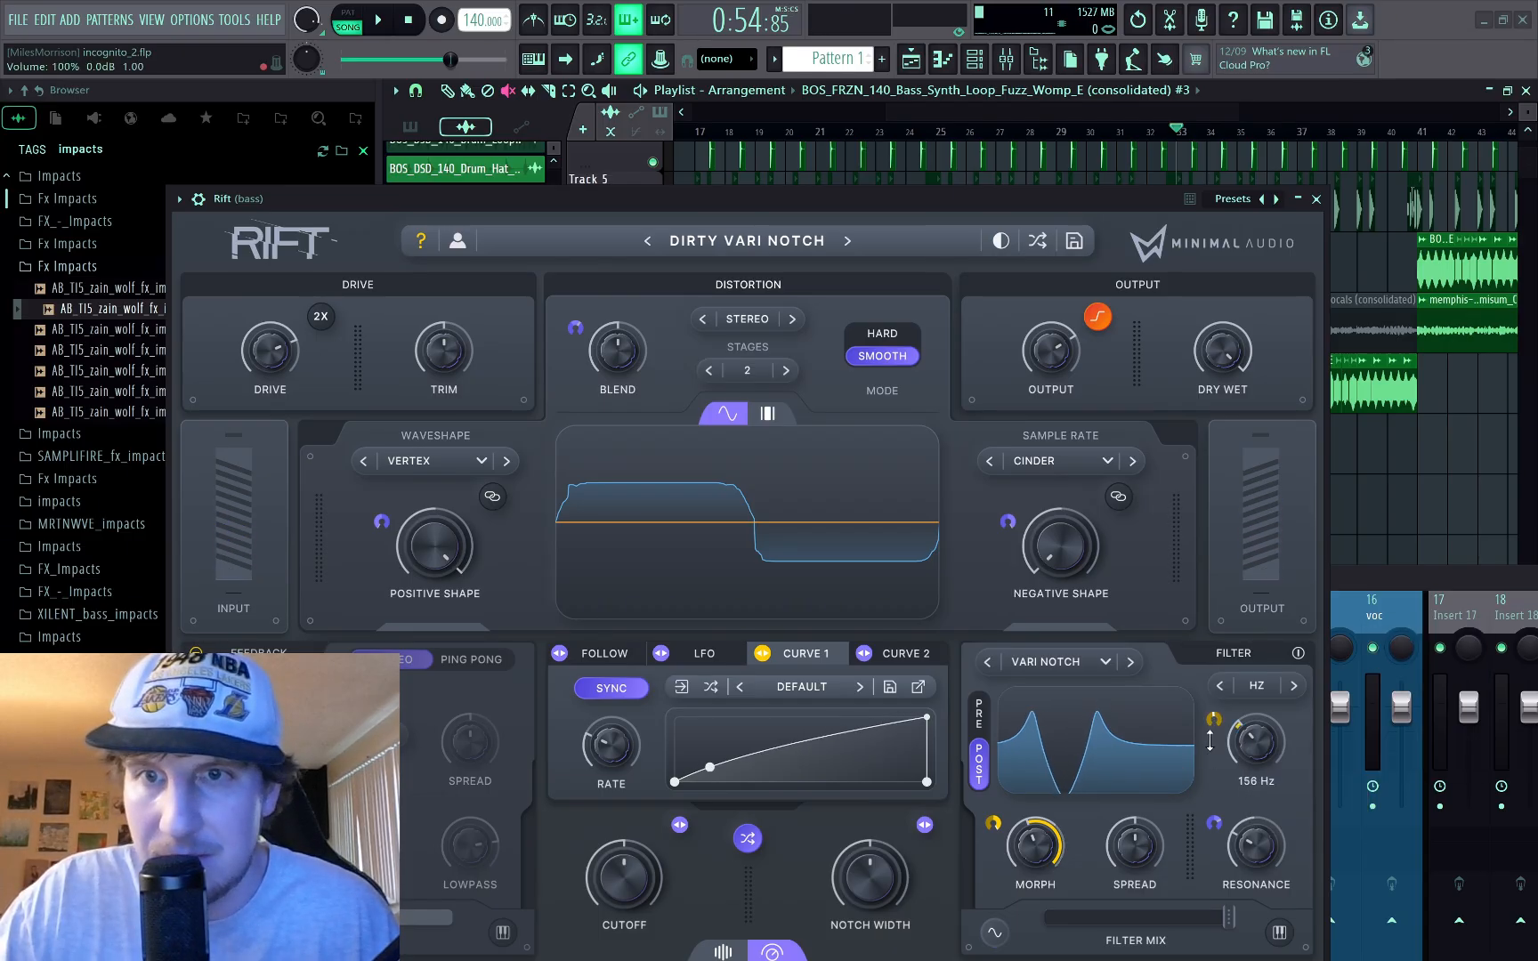
{"action": "key", "text": "space"}
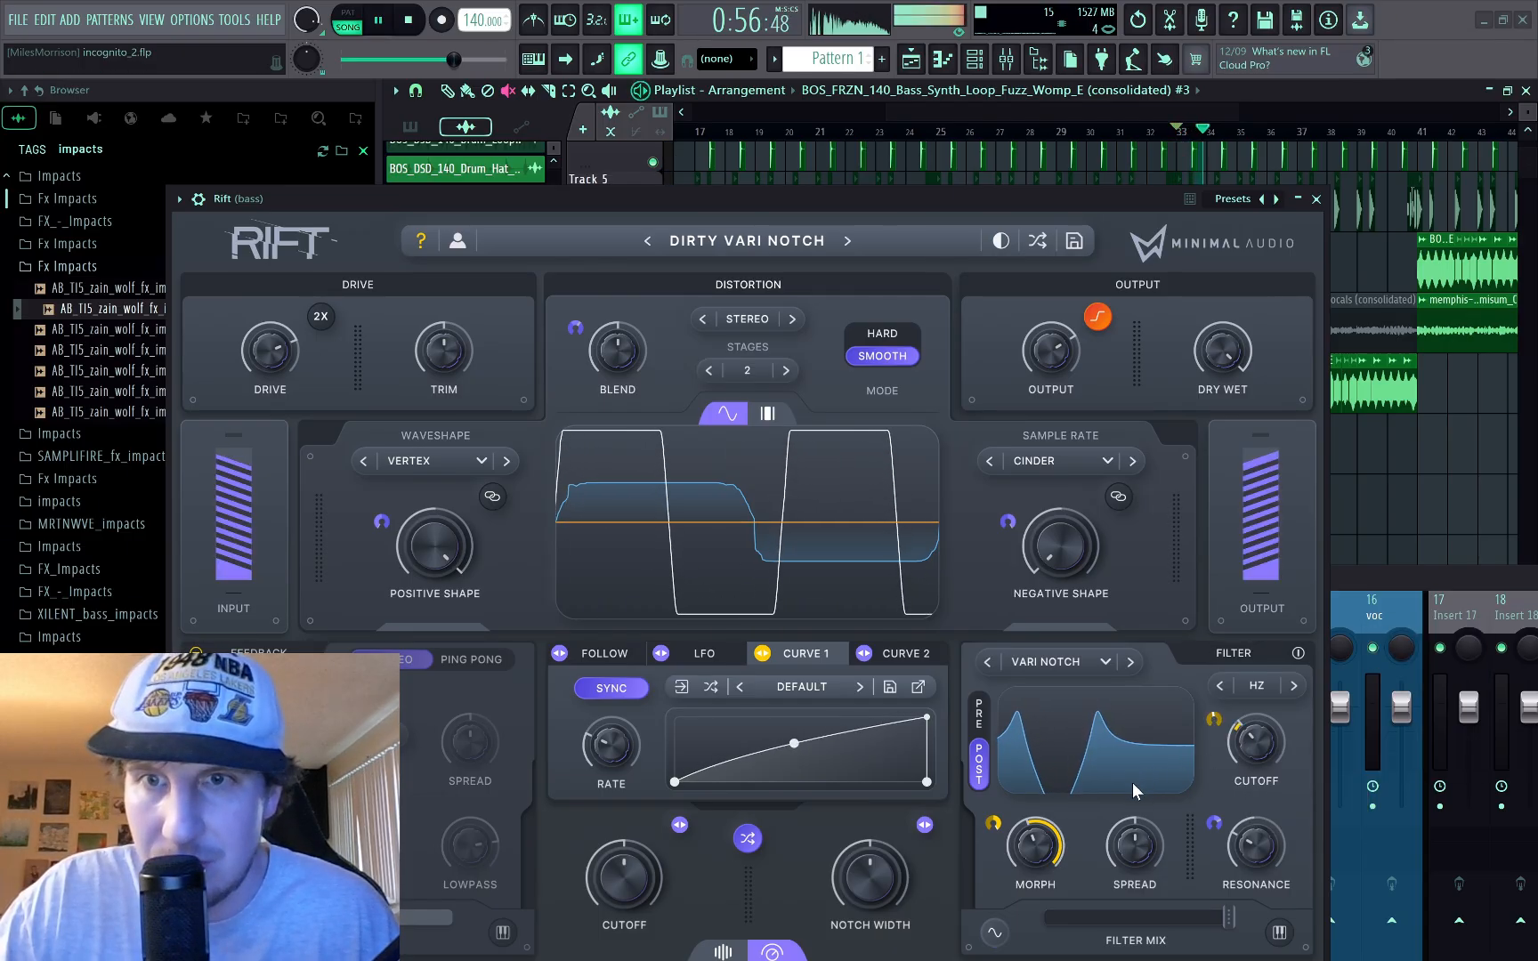
{"action": "key", "text": "space"}
Step: Adjust the filter's Cutoff and widen Curve 1's modulation range on Morph while auditioning the bass
{"action": "key", "text": "space"}
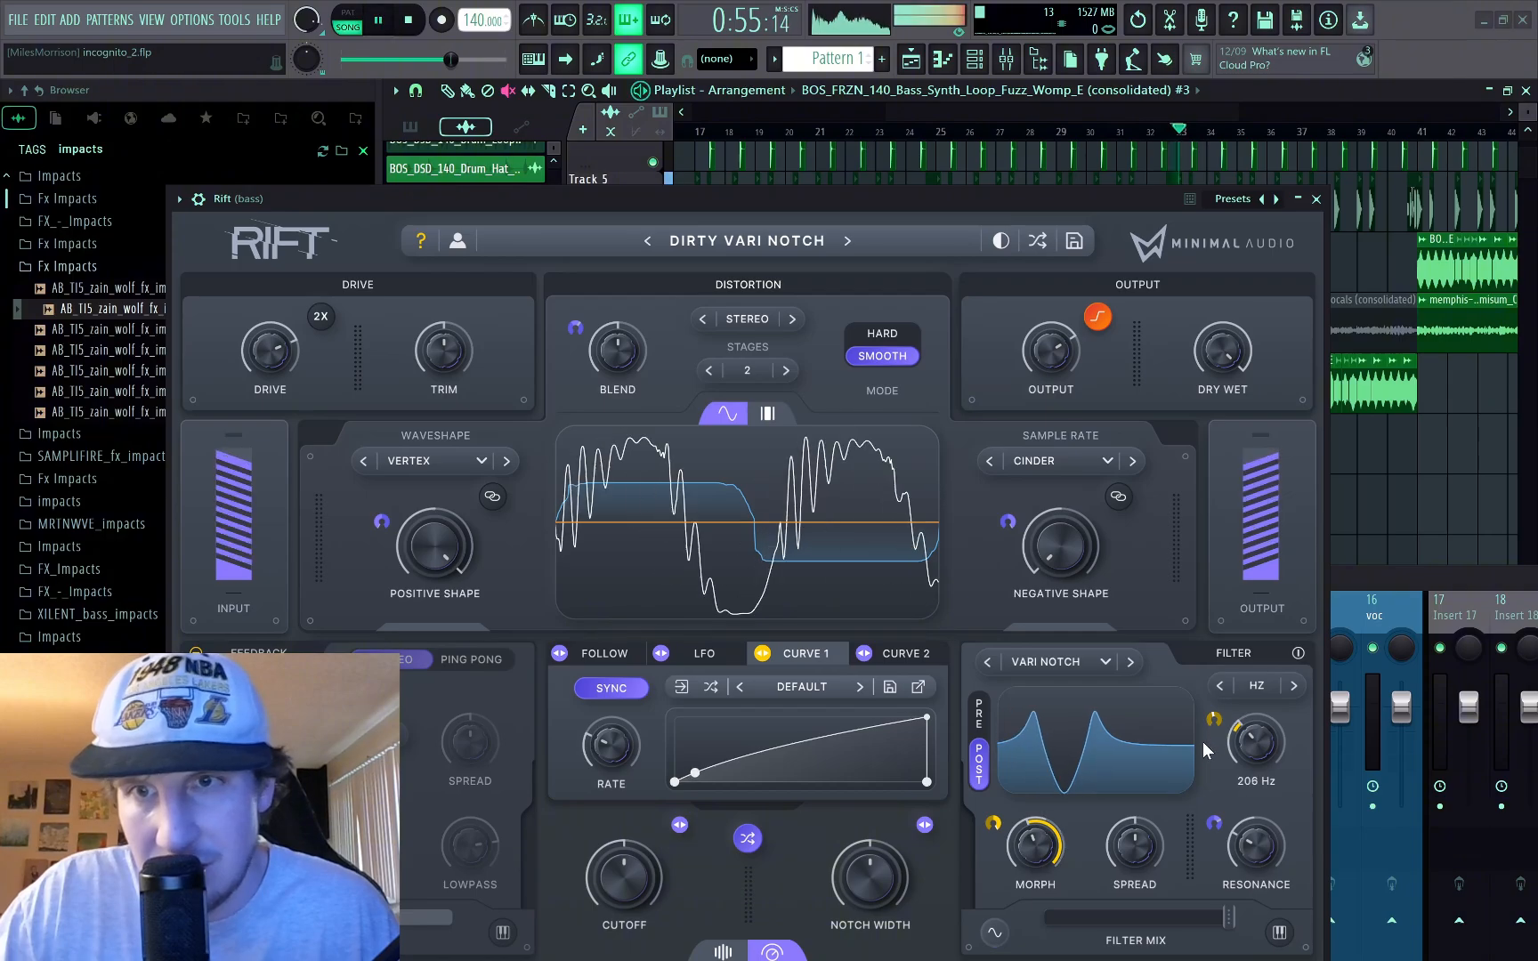
{"action": "key", "text": "space"}
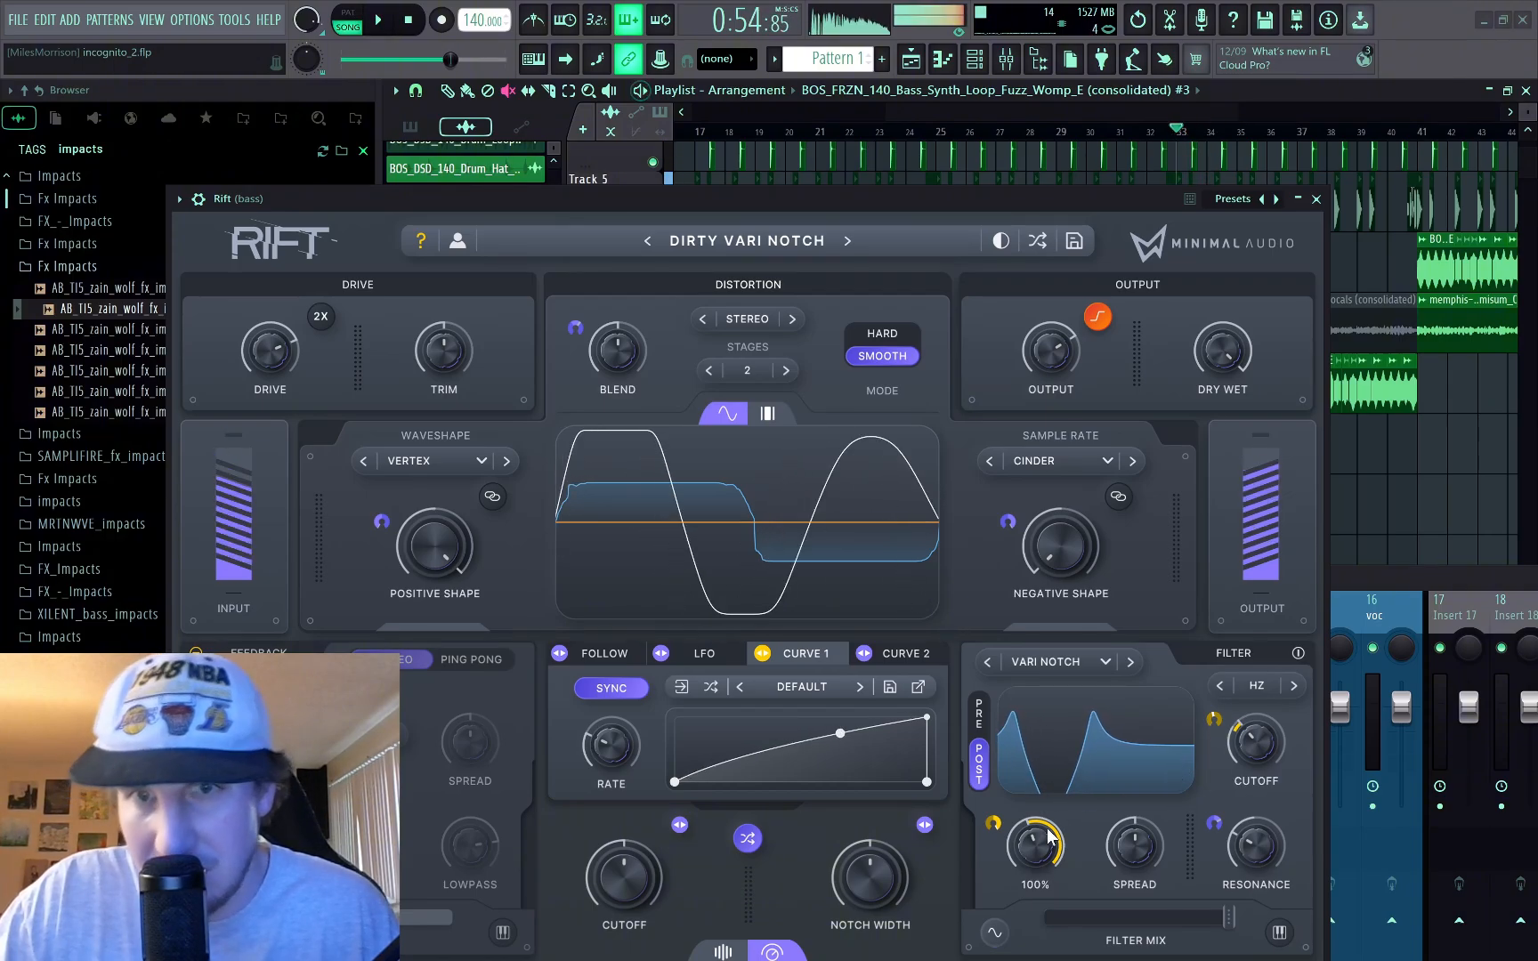
{"action": "key", "text": "space"}
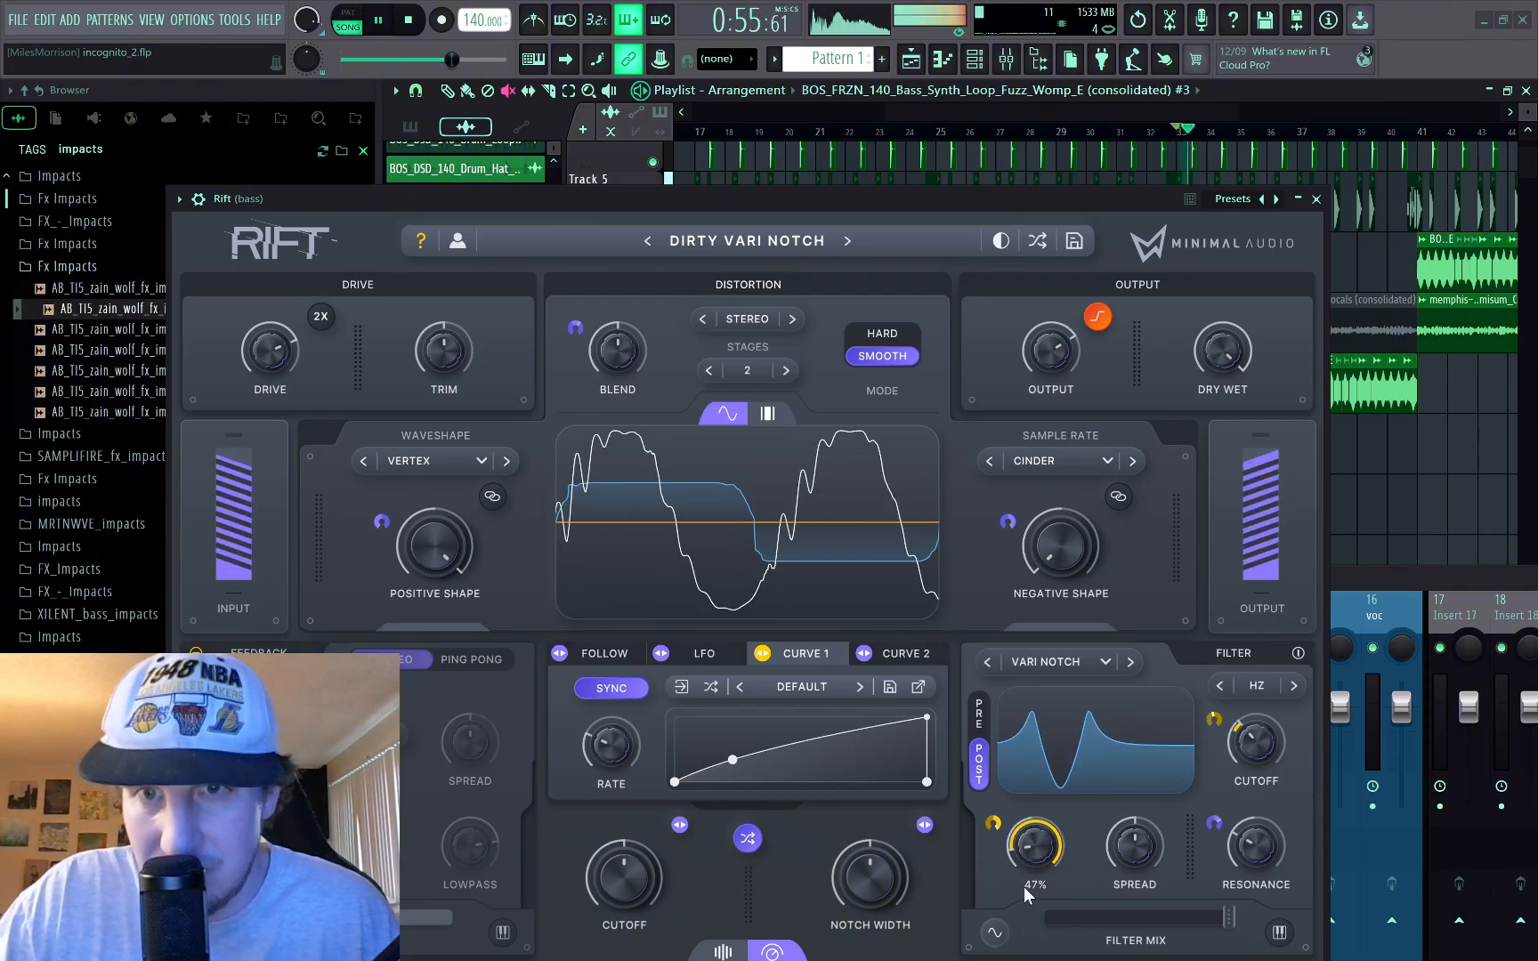
{"action": "key", "text": "space"}
Step: Widen the Cutoff's Curve 1 modulation, trying it up to about 1.97 kHz, and readjust the Cutoff against playback
{"action": "left_click_drag", "start_coordinate": [1240, 736], "coordinate": [1236, 659]}
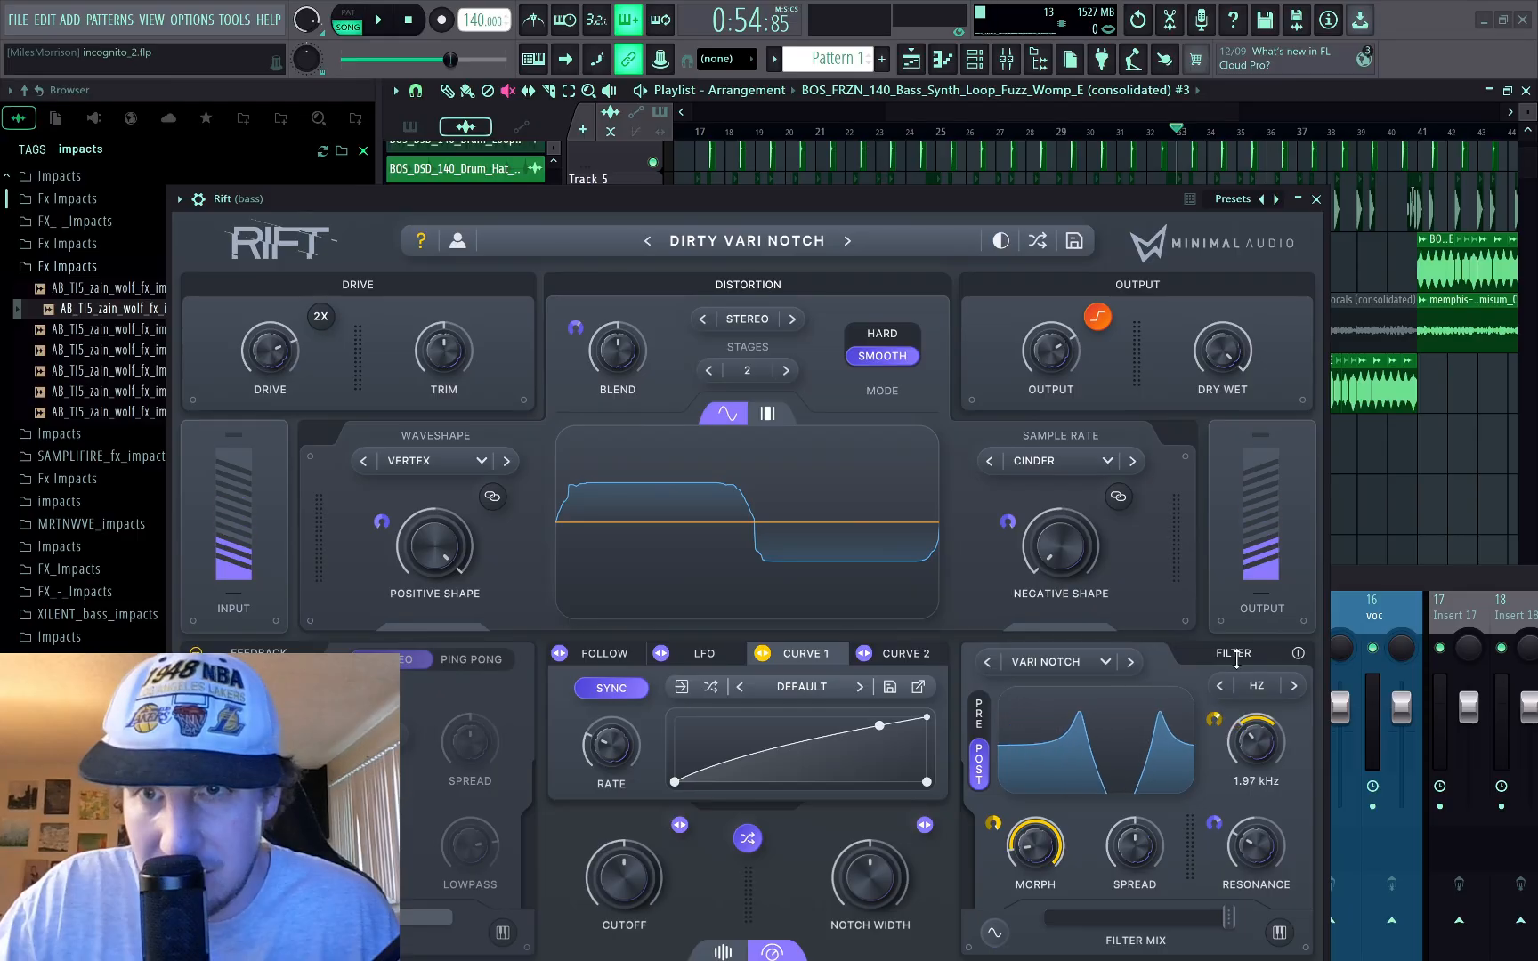
{"action": "mouse_move", "coordinate": [1249, 761]}
{"action": "left_mouse_down"}
{"action": "mouse_move", "coordinate": [1225, 796]}
{"action": "mouse_move", "coordinate": [1251, 734]}
{"action": "left_mouse_up"}
{"action": "key", "text": "space"}
{"action": "key", "text": "space"}
{"action": "key", "text": "space"}
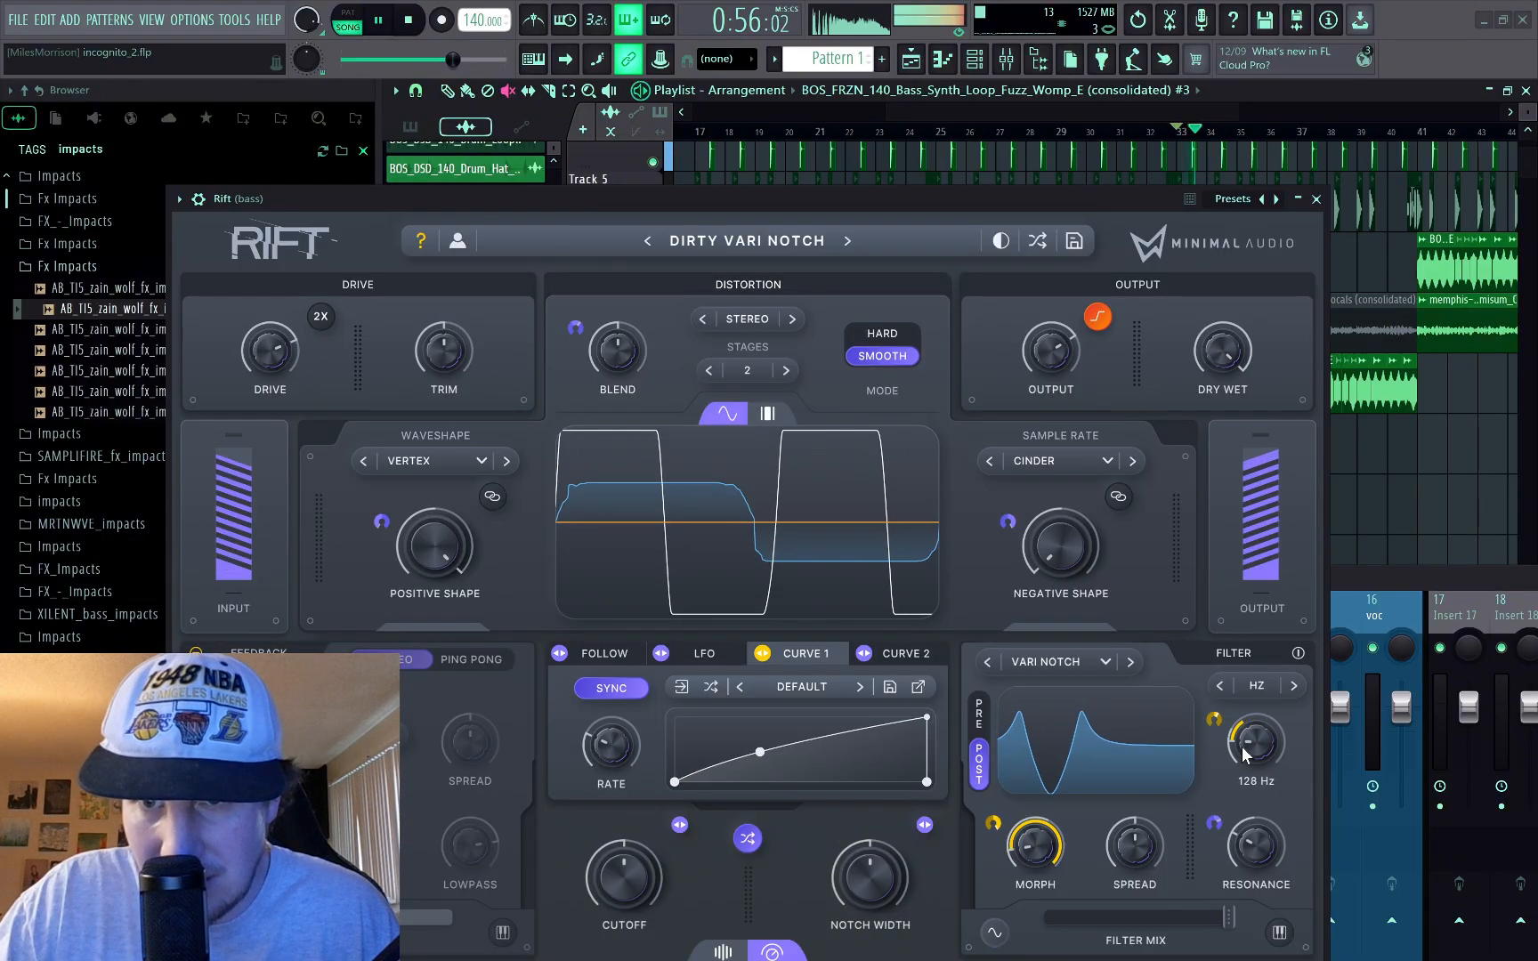
{"action": "key", "text": "space"}
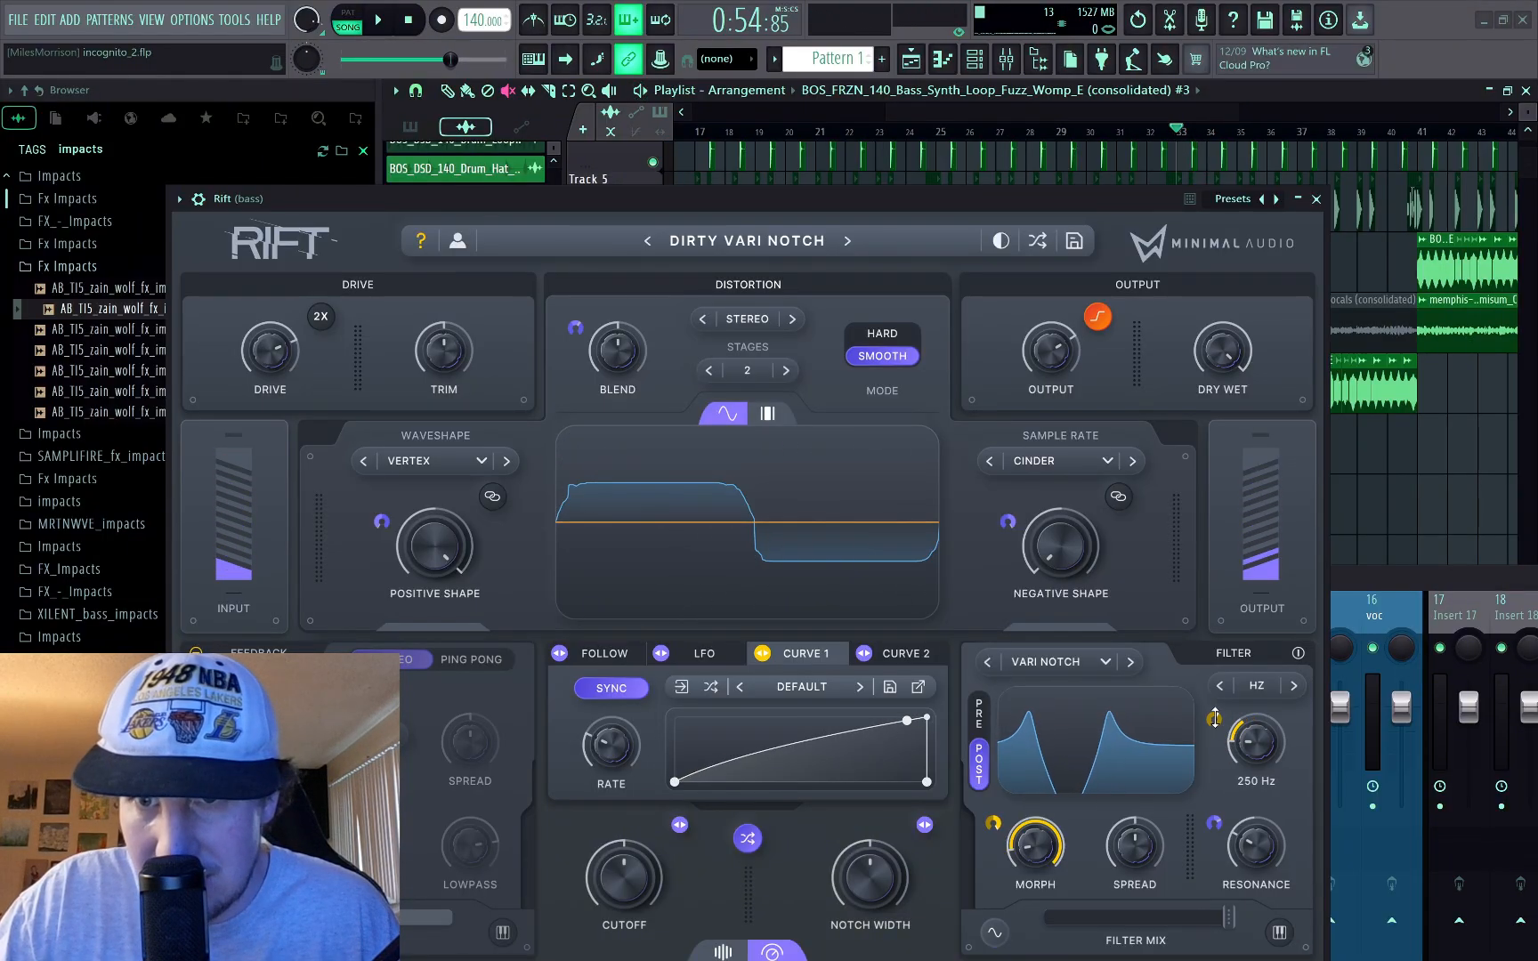
Step: Set the filter's Cutoff to about 127 Hz and Morph to about 34%, readjusting their Curve 1 modulation during playback
{"action": "key", "text": "space"}
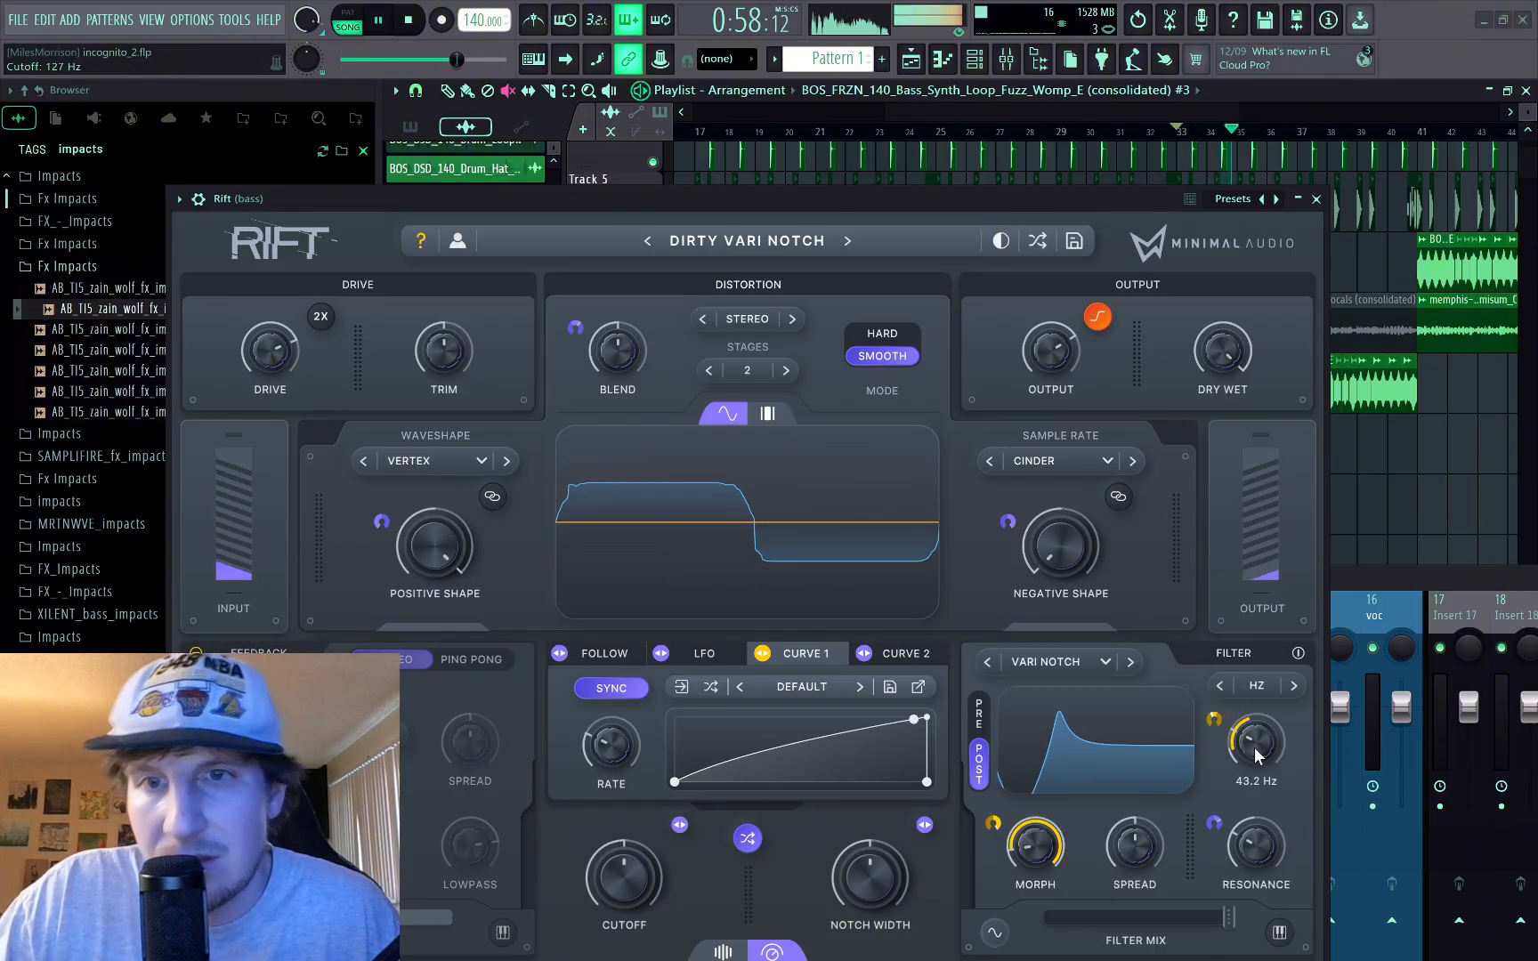
{"action": "key", "text": "space"}
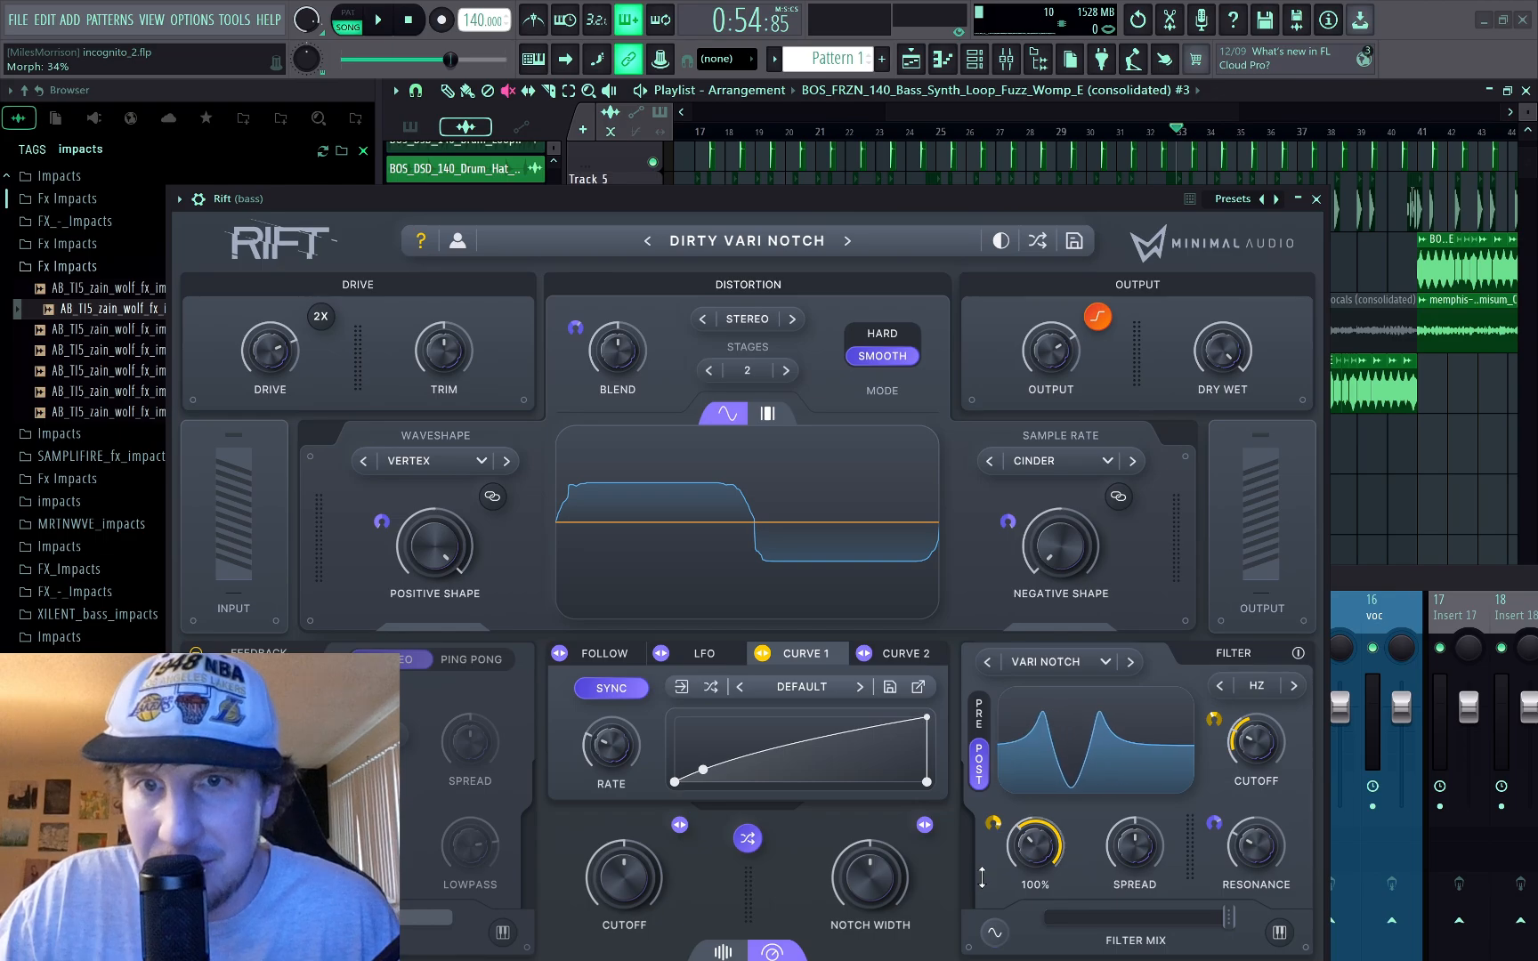
{"action": "key", "text": "space"}
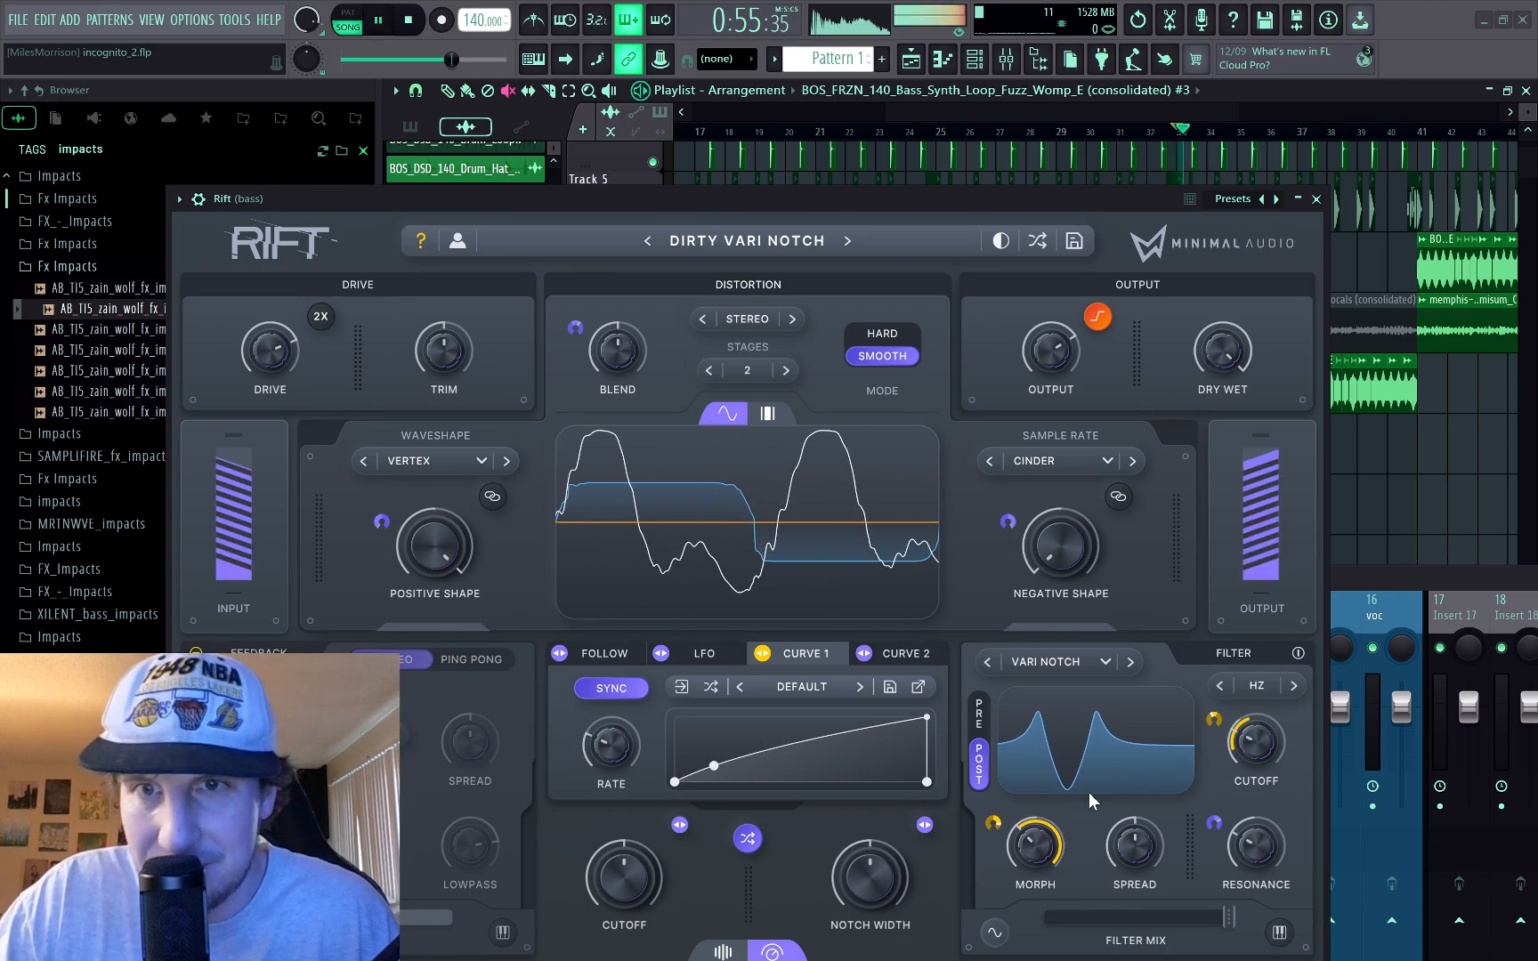
{"action": "key", "text": "space"}
Step: Move the Rift window higher on the screen and set the filter's Morph to about 36%
{"action": "left_click_drag", "start_coordinate": [960, 200], "coordinate": [936, 104]}
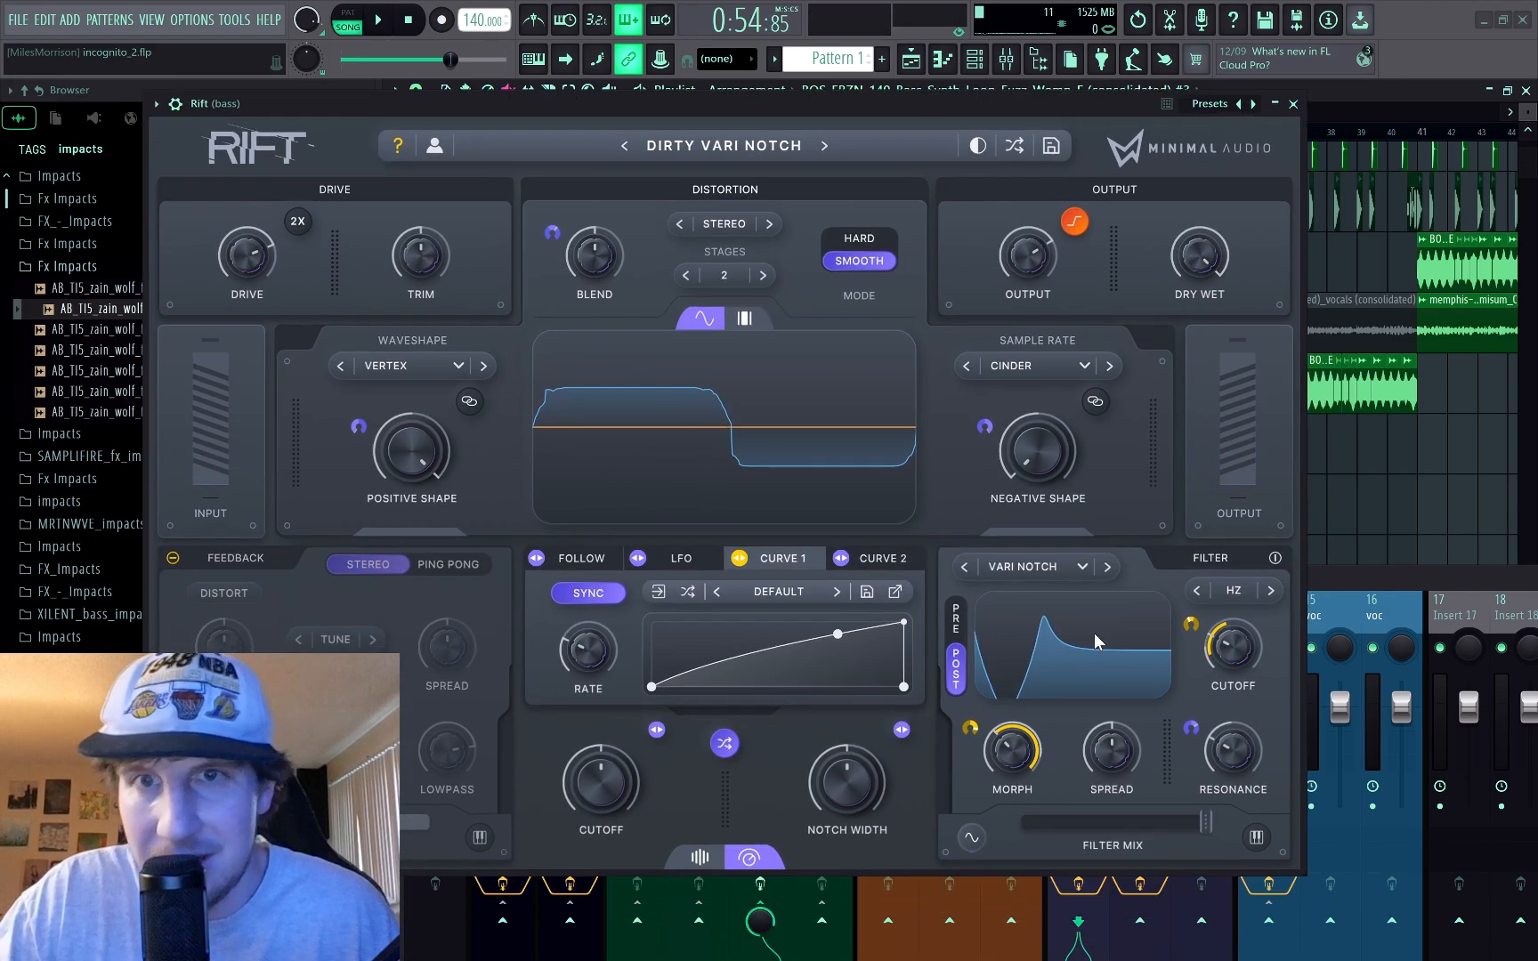
{"action": "left_click_drag", "start_coordinate": [1024, 719], "coordinate": [1003, 887]}
{"action": "left_click_drag", "start_coordinate": [1014, 776], "coordinate": [1013, 721]}
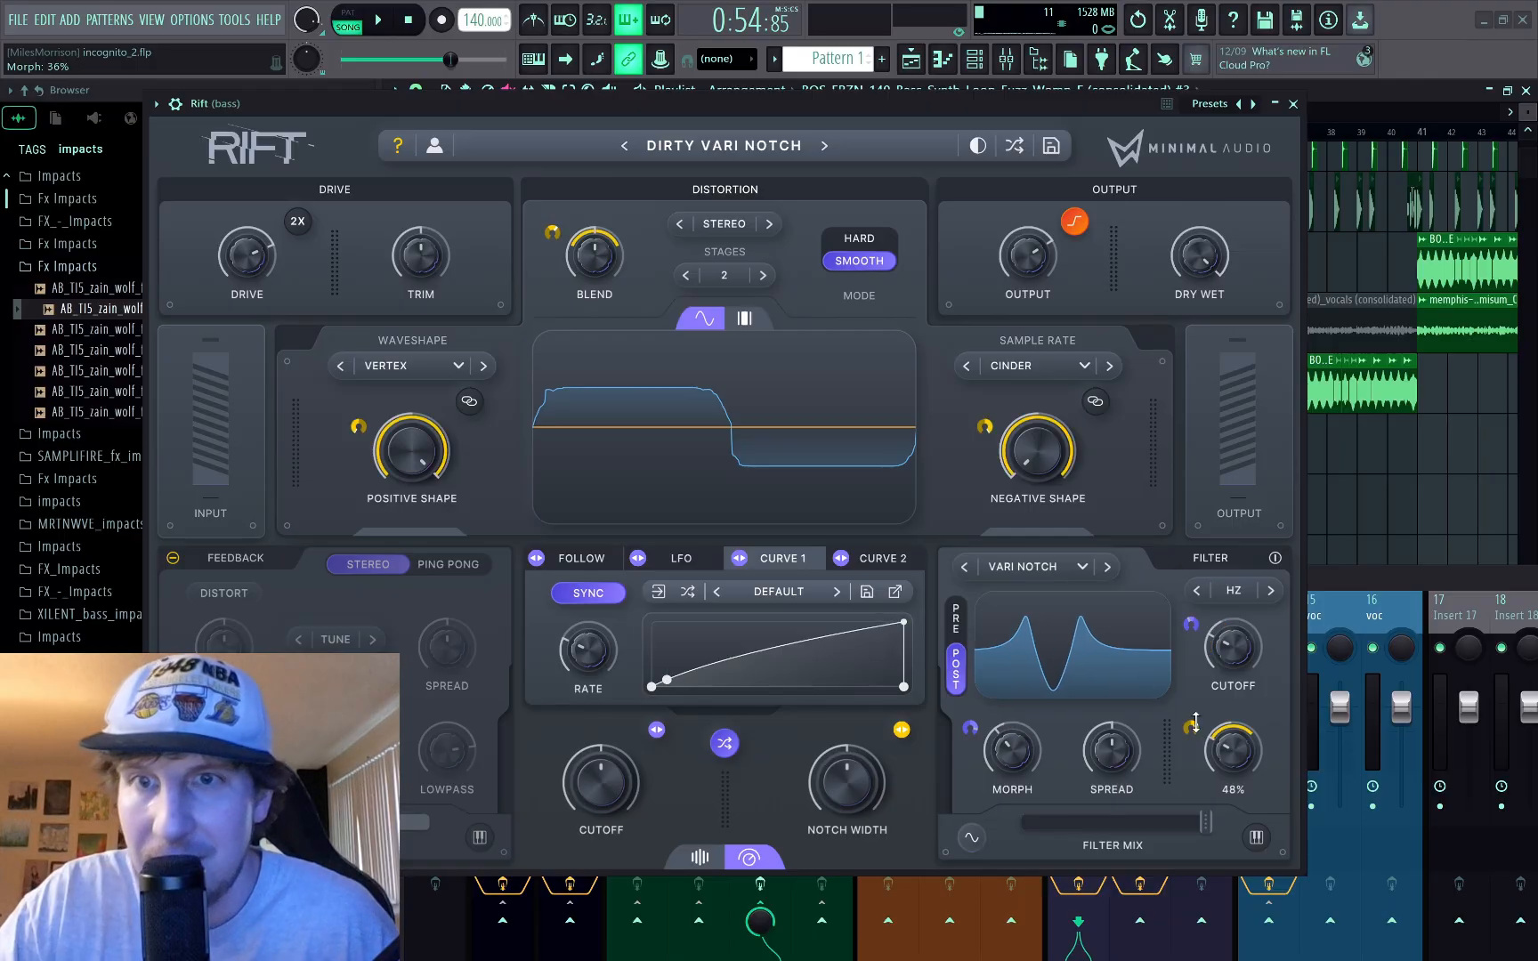
Step: Remove the Notch Width macro modulation from the filter's Resonance
{"action": "right_click", "coordinate": [1233, 752]}
{"action": "mouse_move", "coordinate": [1255, 770]}
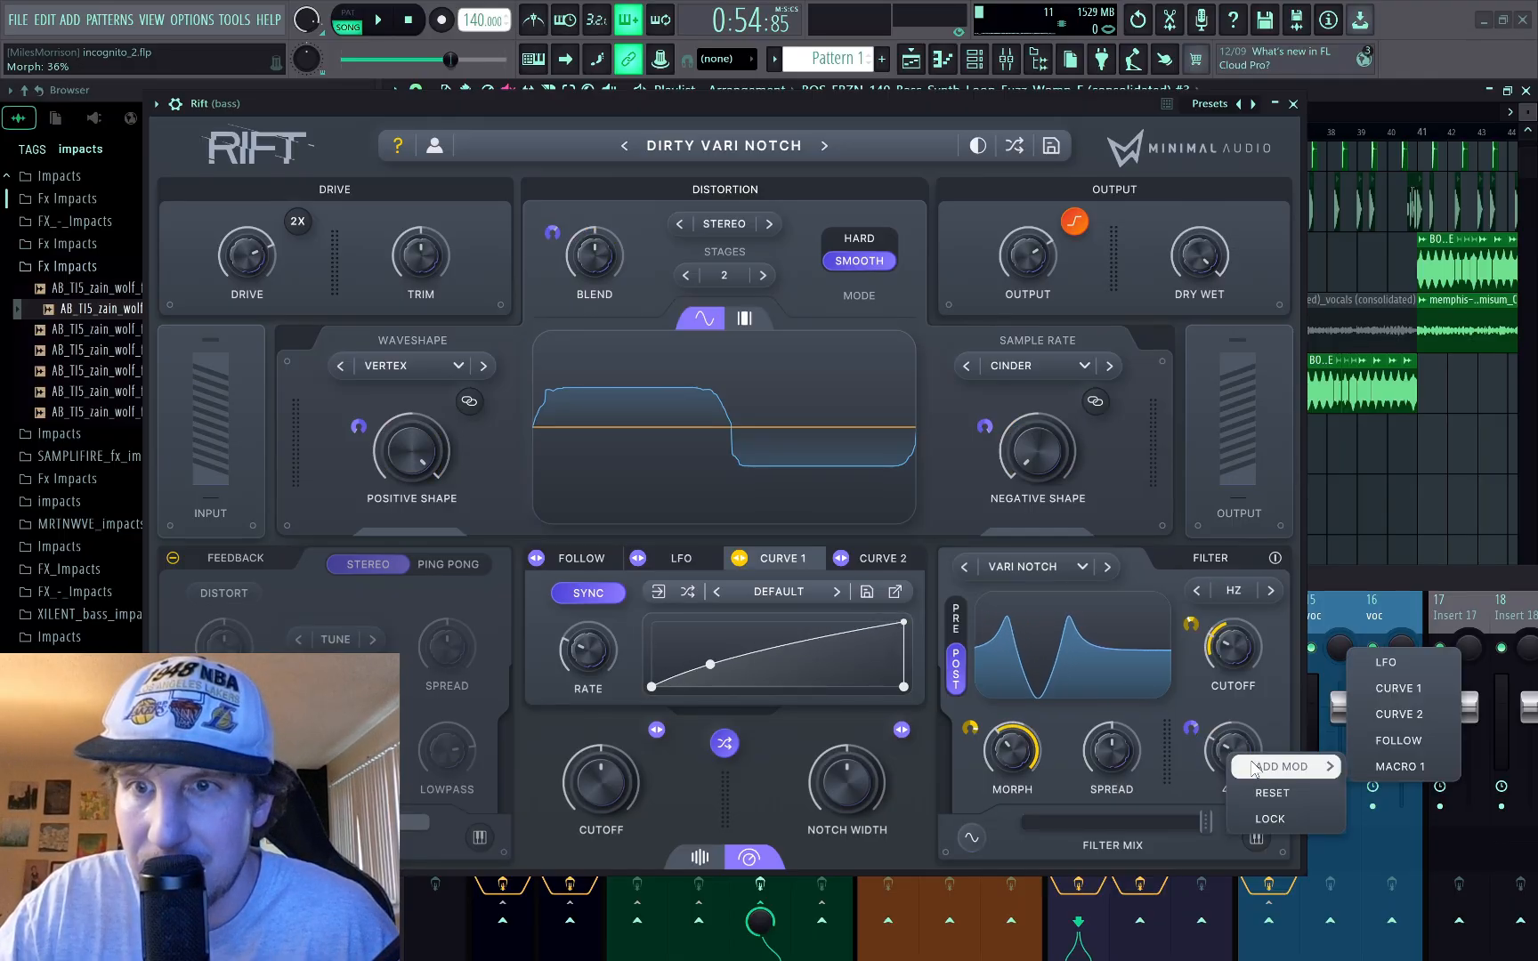
{"action": "right_click", "coordinate": [1193, 729]}
{"action": "left_click", "coordinate": [1235, 780]}
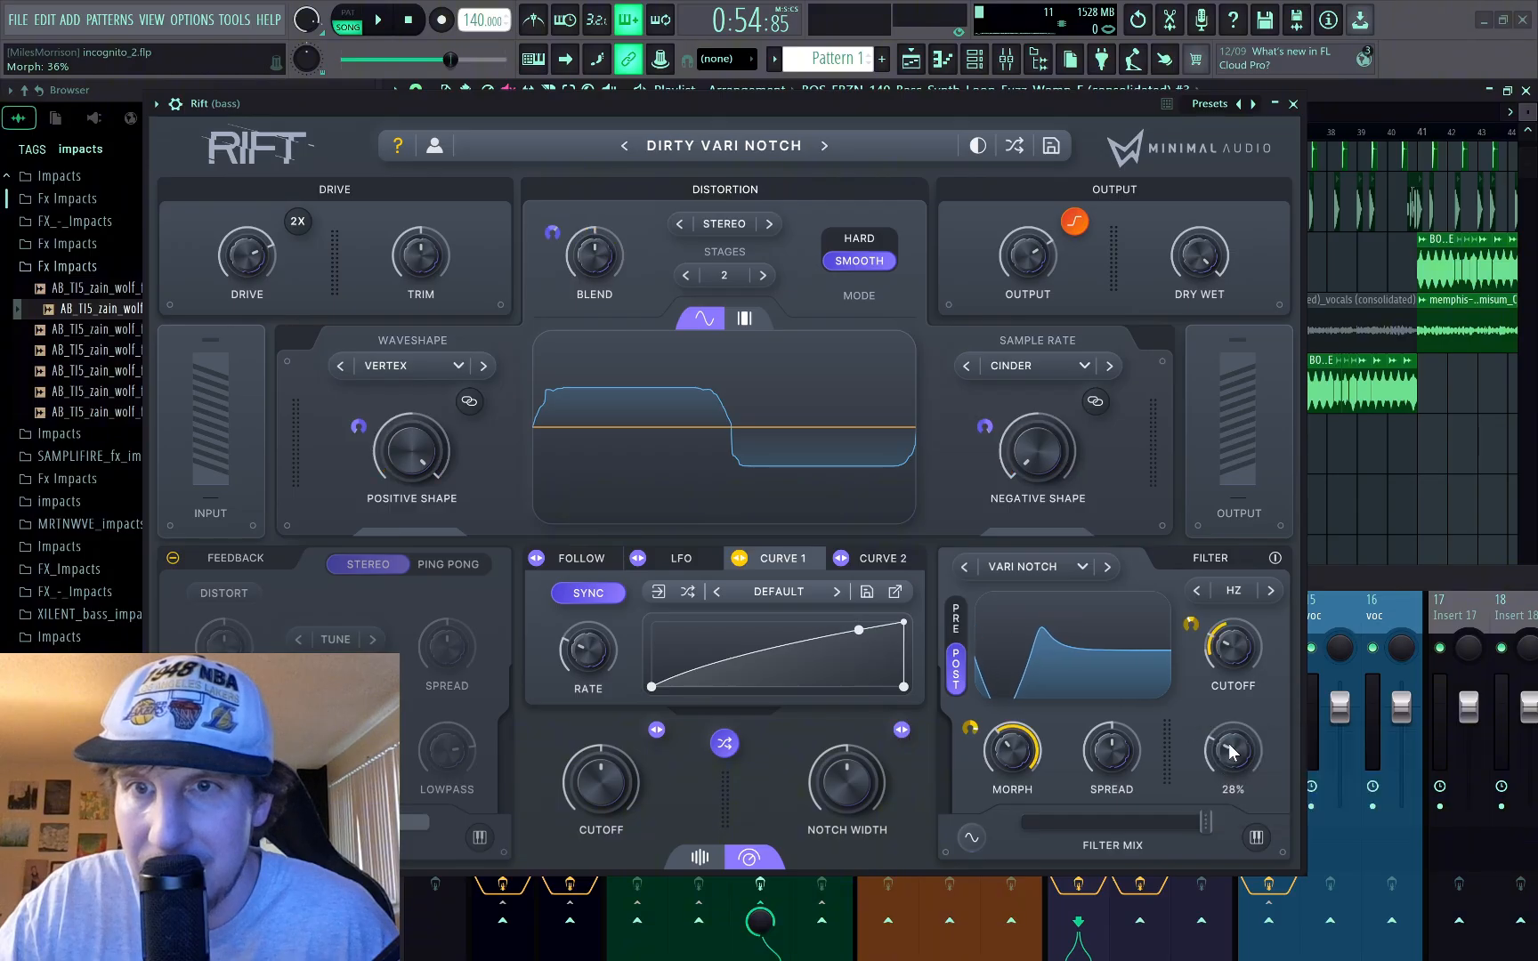
Step: Add Curve 1 modulation to the filter's Resonance and adjust its depth
{"action": "right_click", "coordinate": [1232, 752]}
{"action": "mouse_move", "coordinate": [1274, 756]}
{"action": "left_click", "coordinate": [1402, 652]}
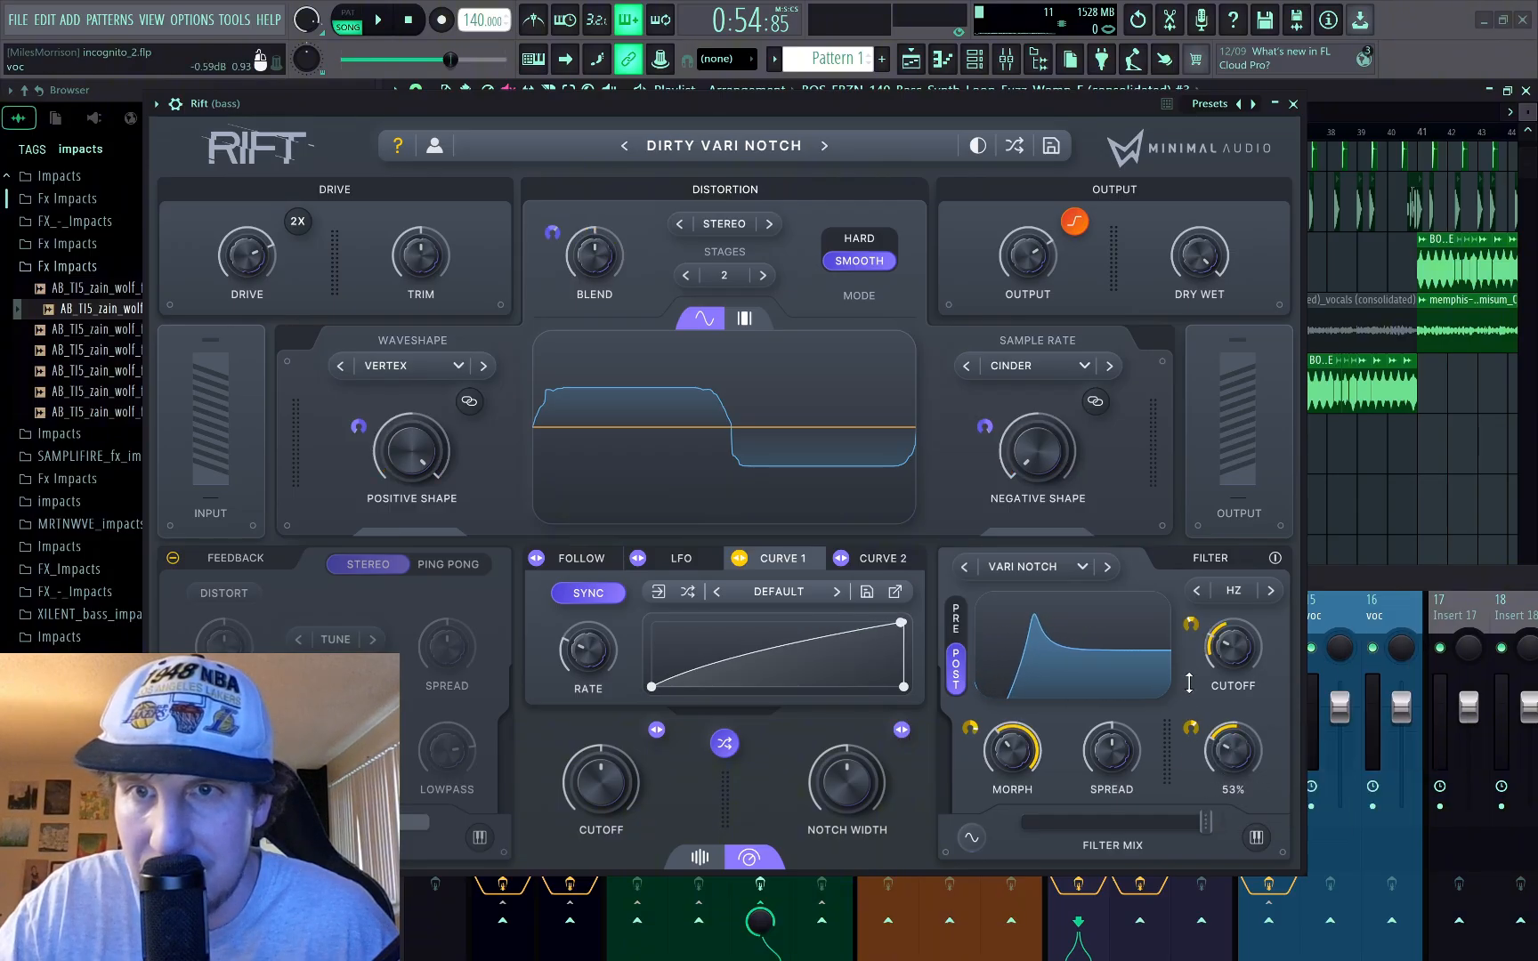
{"action": "right_click", "coordinate": [1191, 730]}
{"action": "left_click", "coordinate": [1209, 741]}
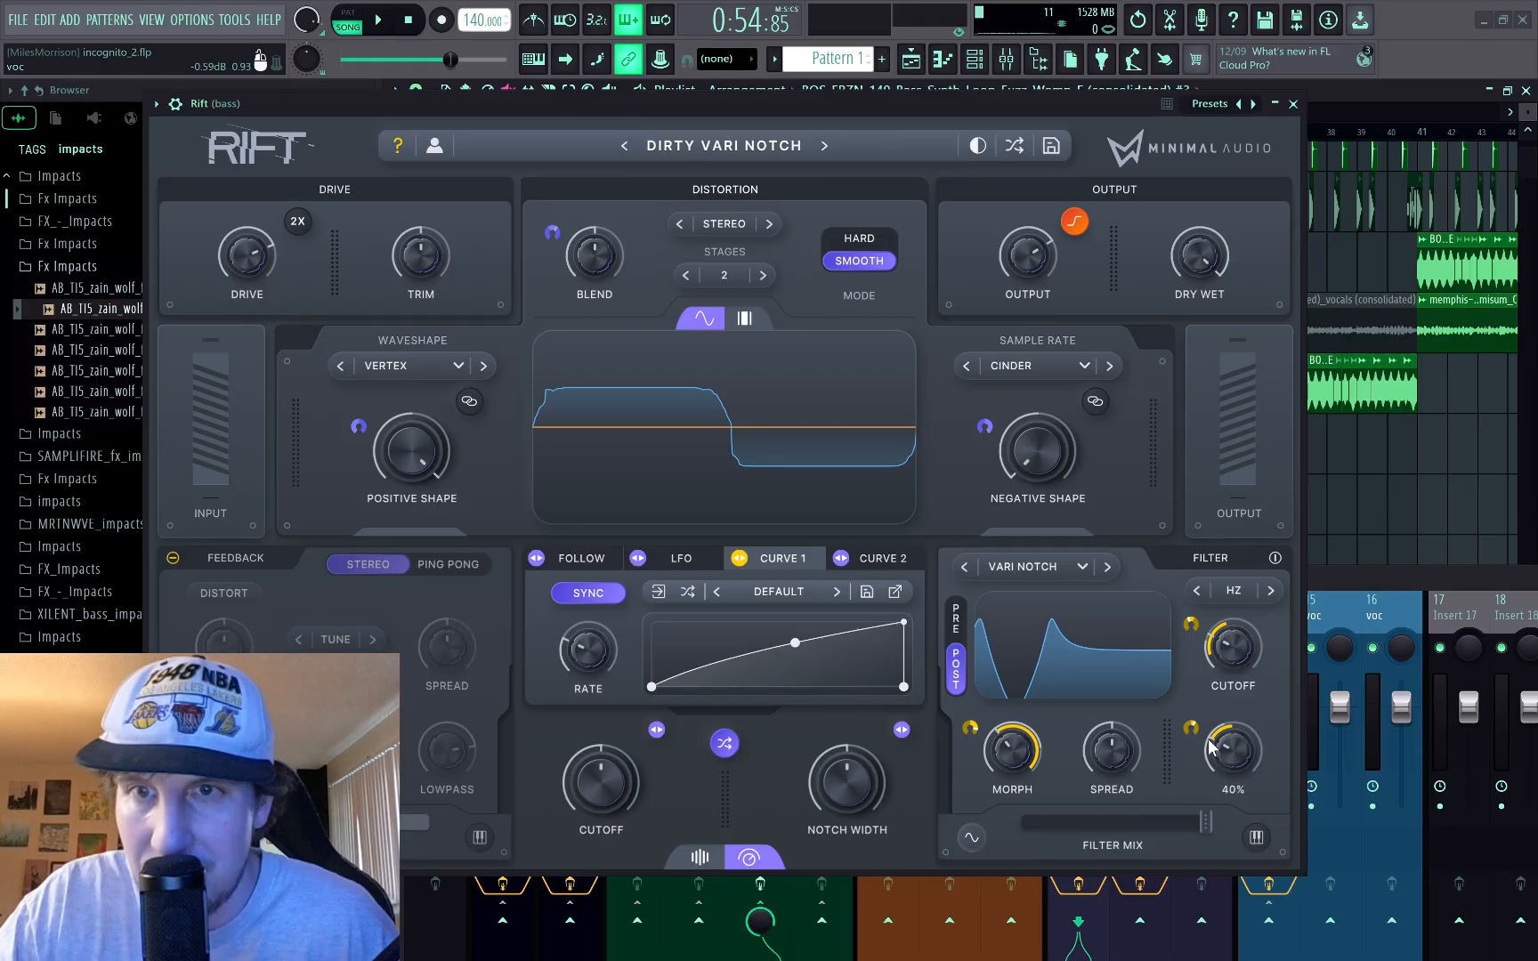
Step: Set the filter's Morph to about 77%, Resonance to about 36% and Cutoff to about 104 Hz while auditioning their modulation depths
{"action": "left_click_drag", "start_coordinate": [1029, 758], "coordinate": [1029, 715]}
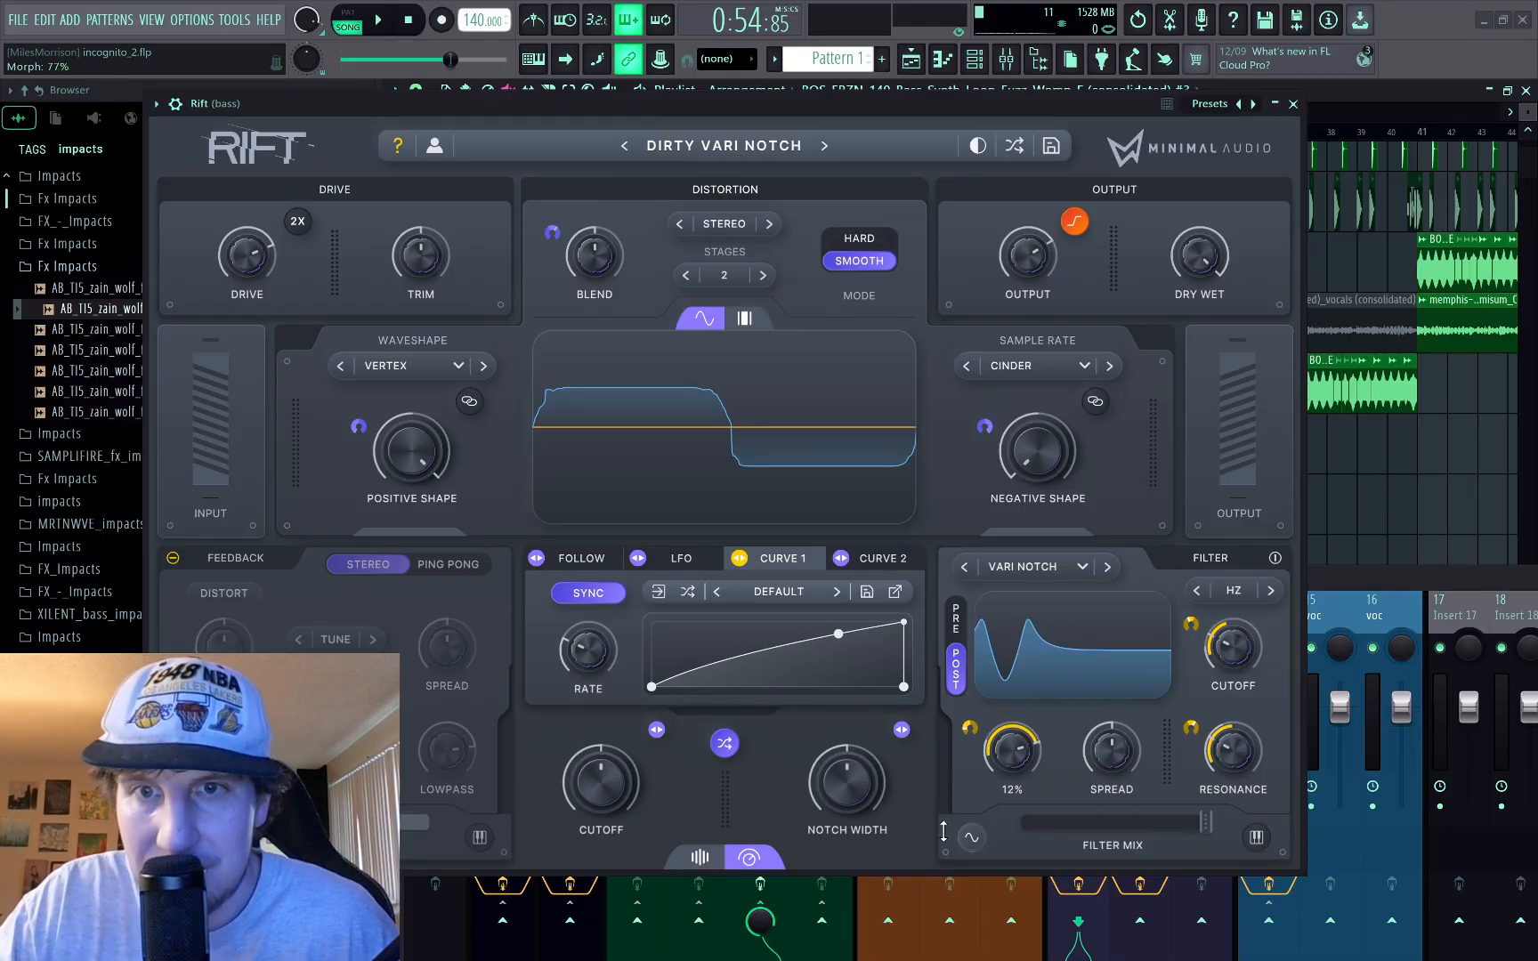
{"action": "key", "text": "space"}
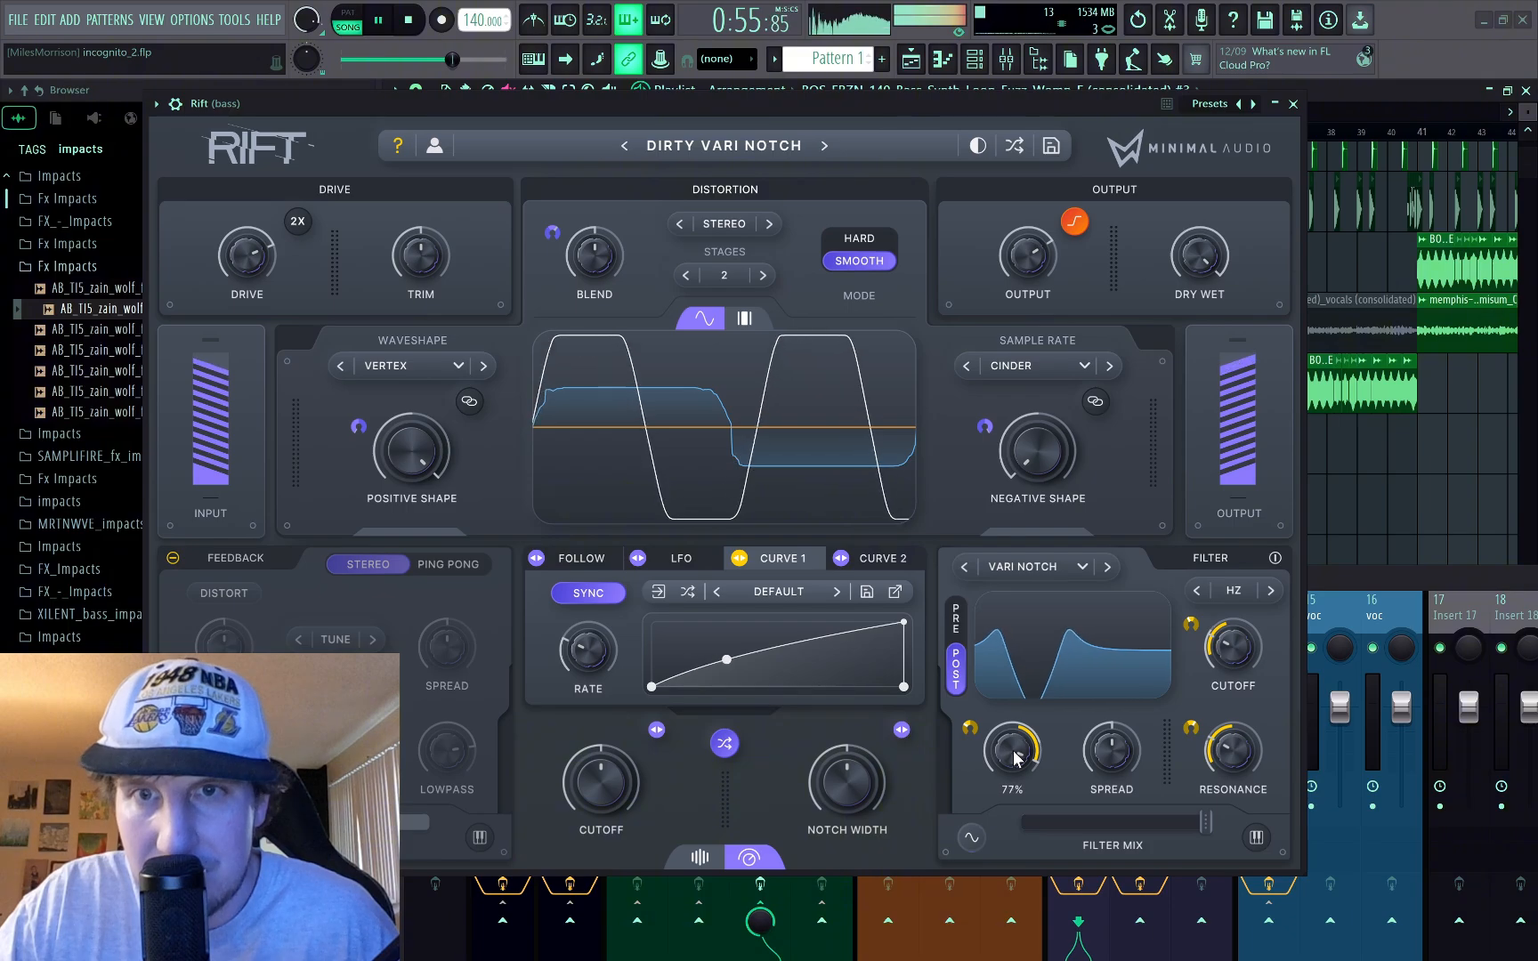
{"action": "left_click_drag", "start_coordinate": [1012, 755], "coordinate": [1020, 709]}
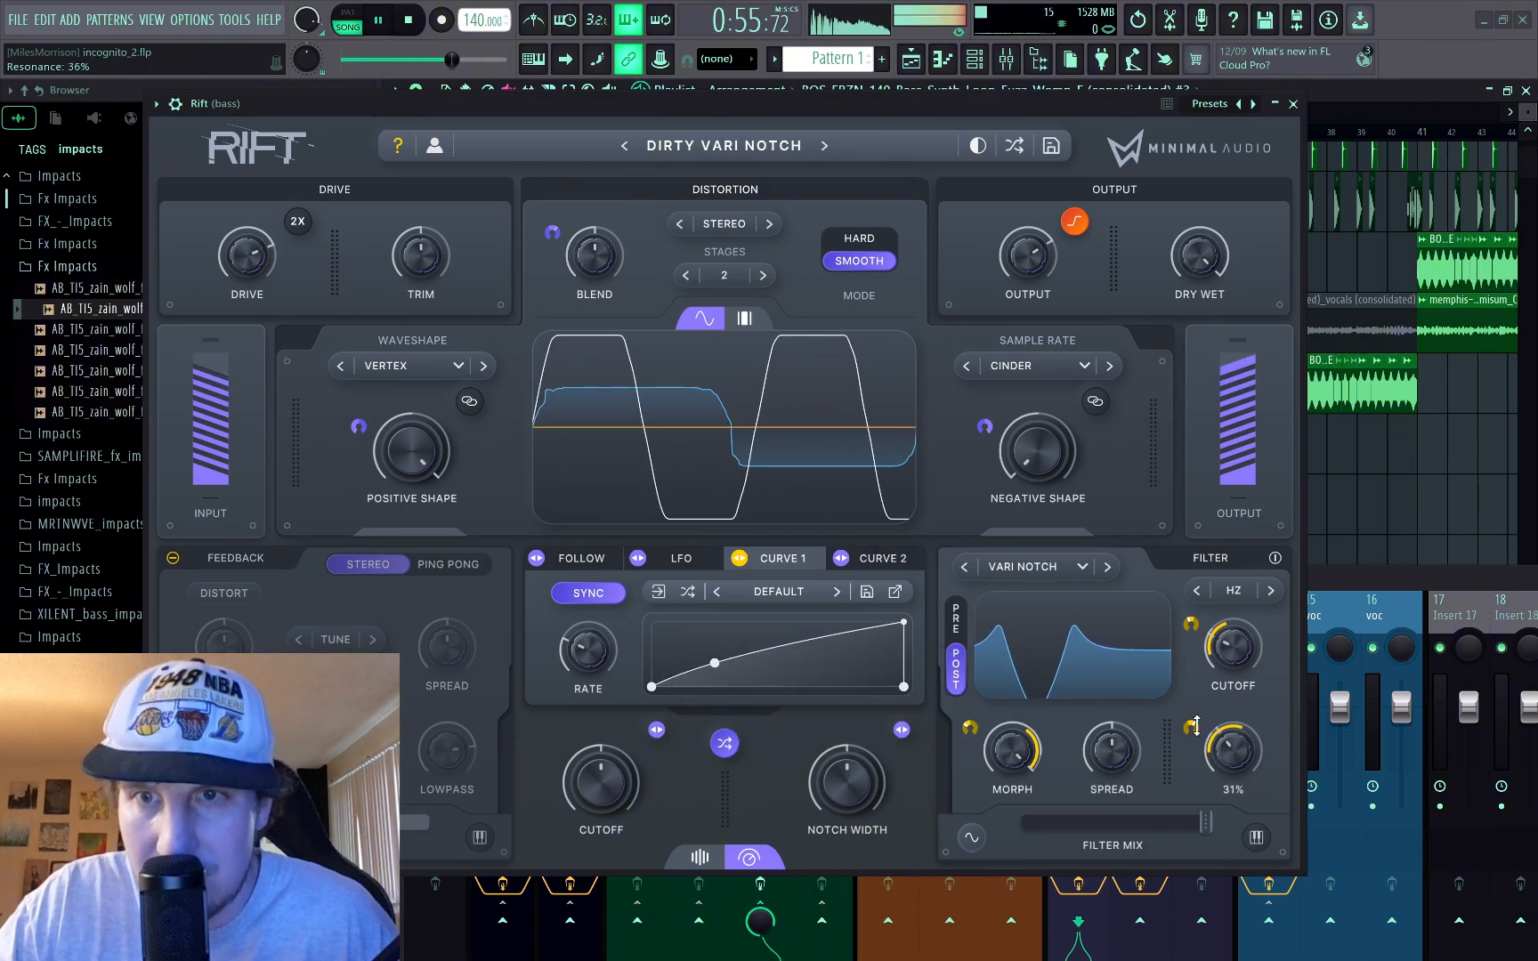
{"action": "left_click_drag", "start_coordinate": [1193, 725], "coordinate": [1176, 785]}
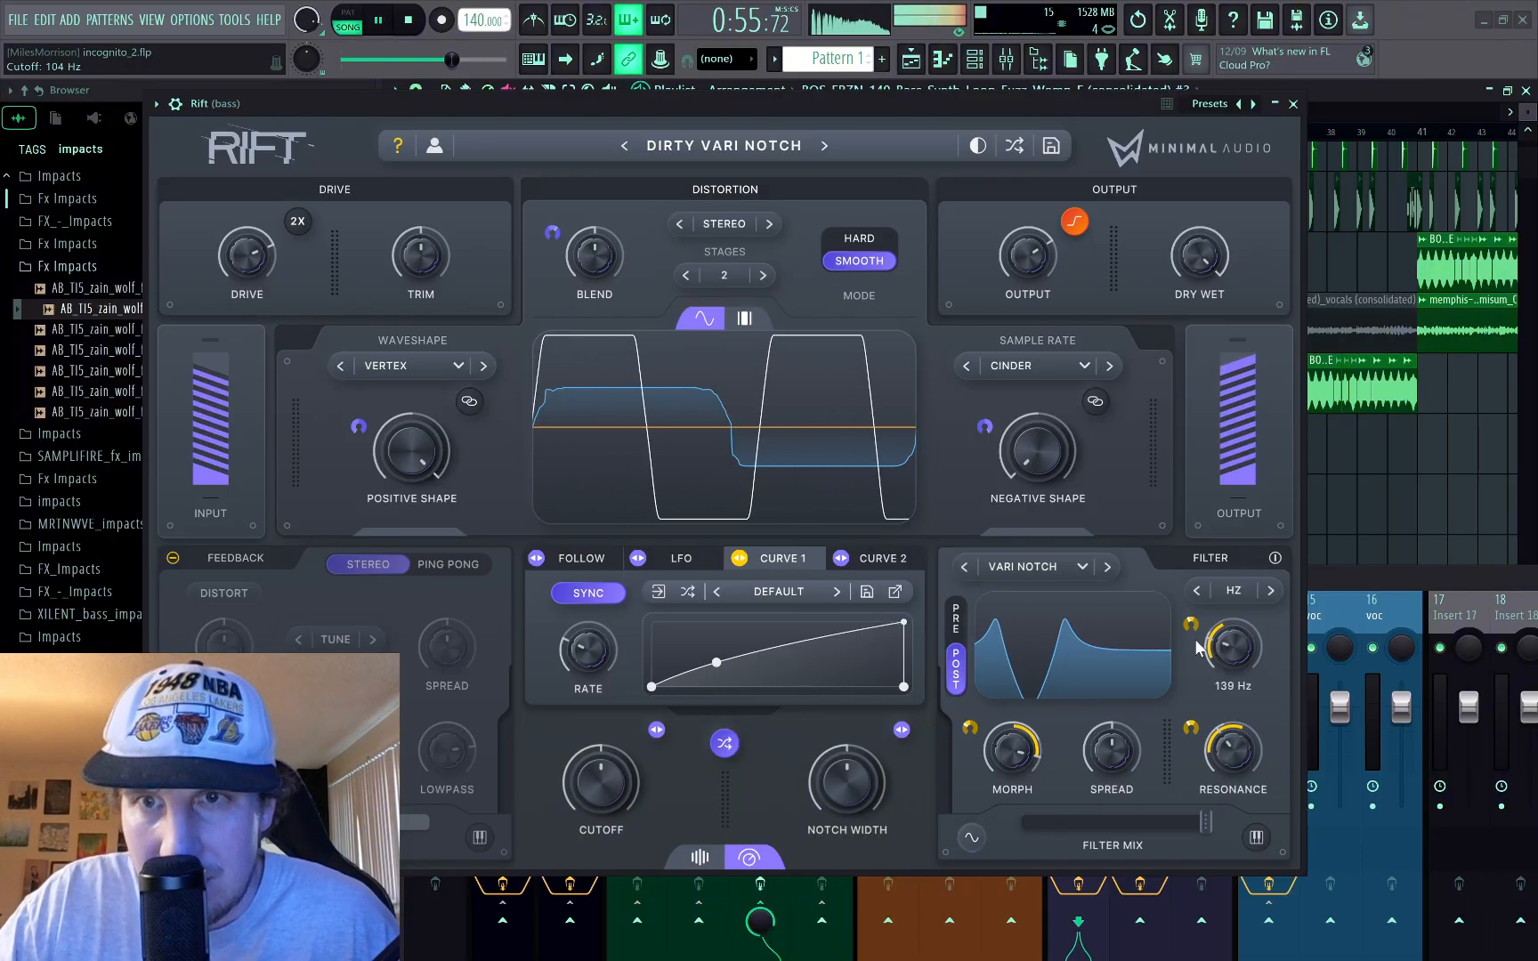
Step: Set the filter's Cutoff to about 156 Hz and Morph to about 79% while auditioning the bass
{"action": "key", "text": "space"}
{"action": "key", "text": "space"}
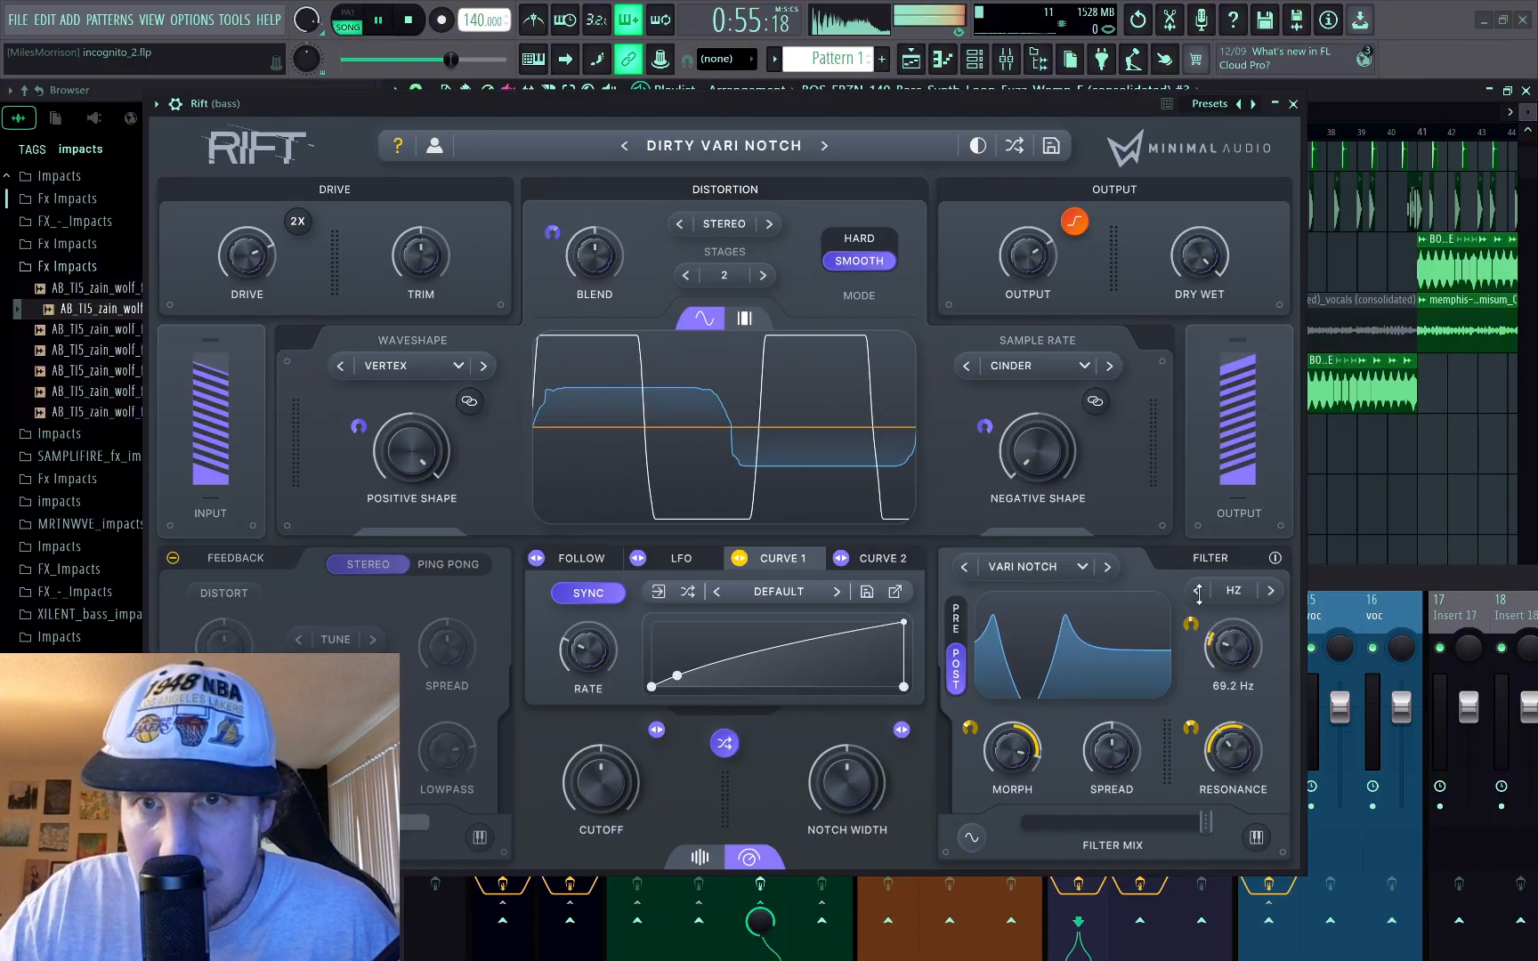
{"action": "left_click_drag", "start_coordinate": [1231, 659], "coordinate": [1228, 647]}
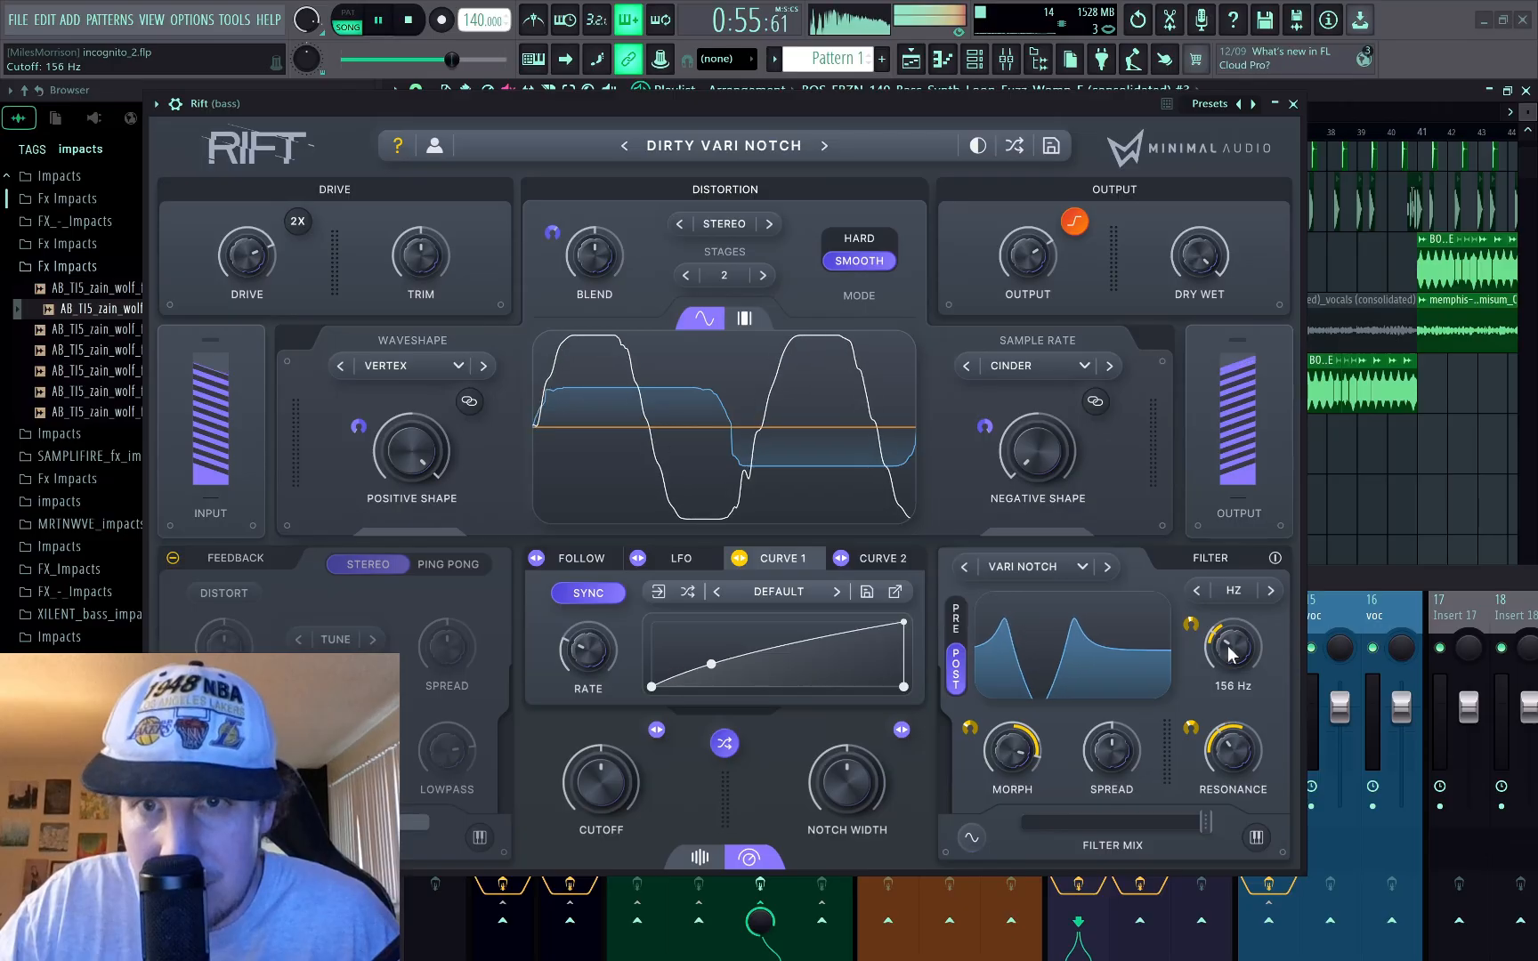
{"action": "left_click_drag", "start_coordinate": [1015, 750], "coordinate": [1014, 767]}
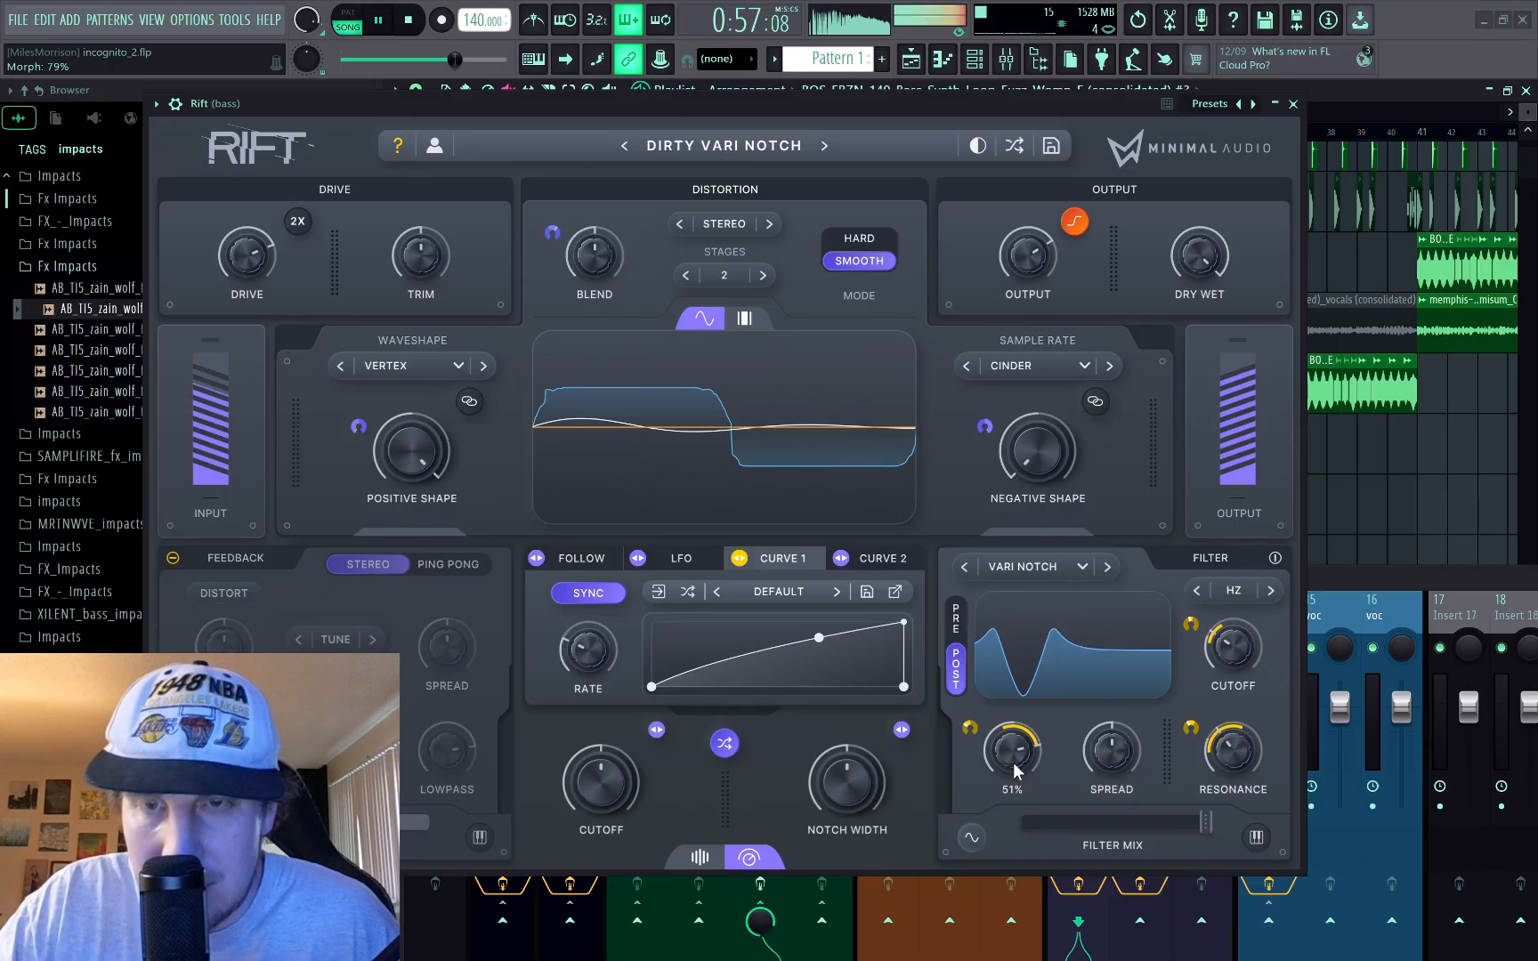
Step: Adjust the depth of Curve 1's modulation on the filter's Resonance while auditioning the bass
{"action": "key", "text": "space"}
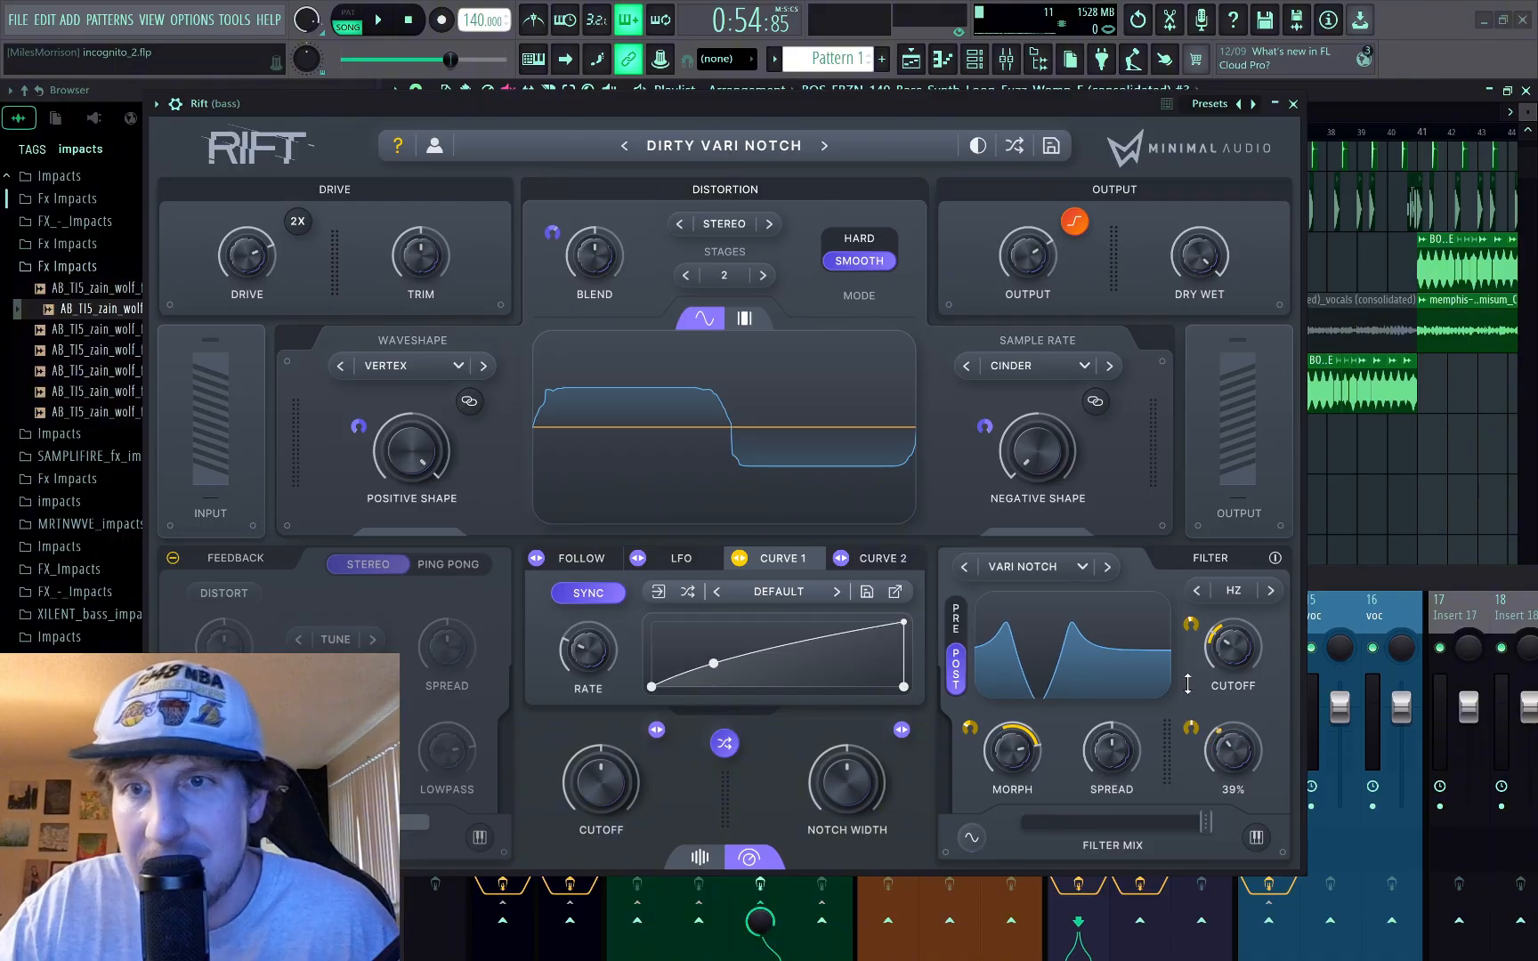
{"action": "key", "text": "space"}
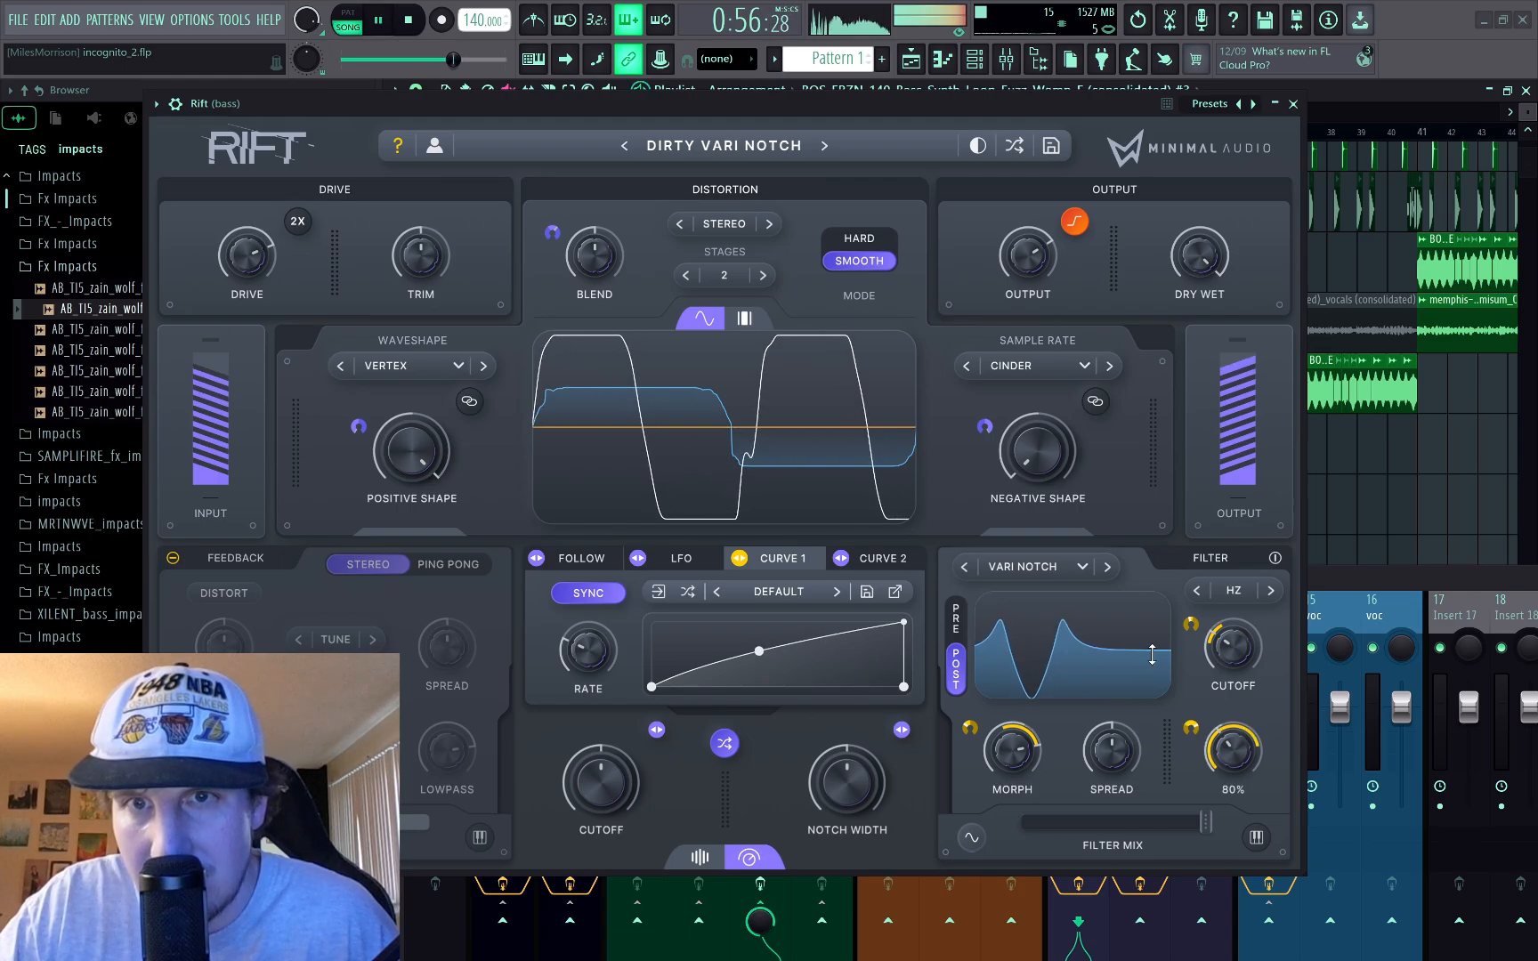
{"action": "key", "text": "space"}
Step: Try a higher Morph during playback, bring it back down, and set the filter's Cutoff to about 168 Hz
{"action": "mouse_move", "coordinate": [1009, 757]}
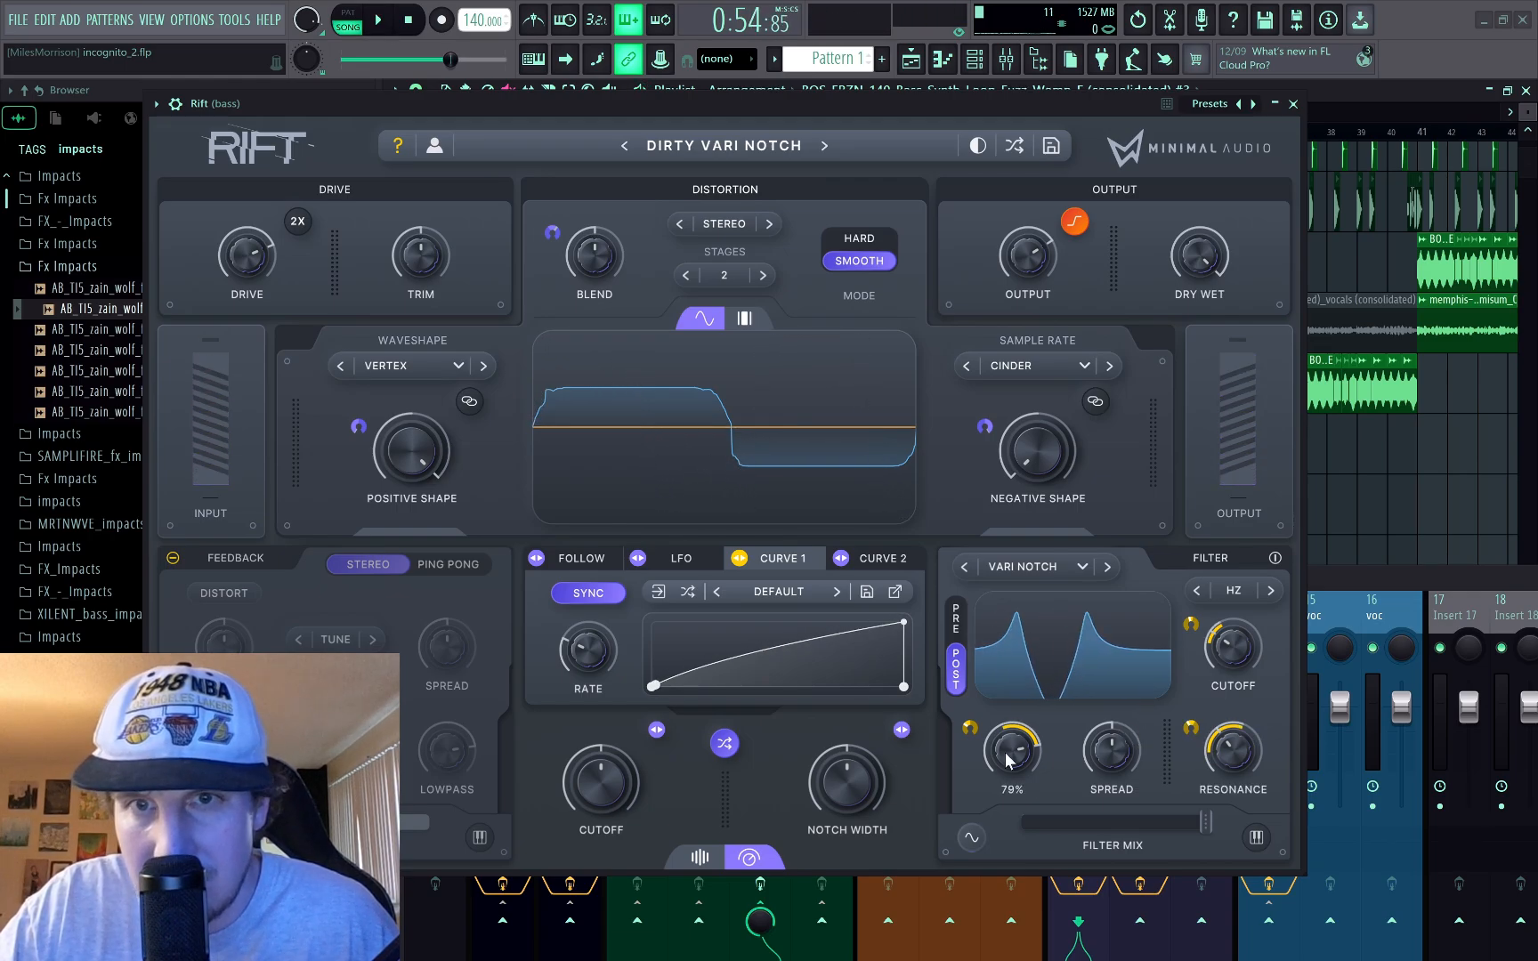
{"action": "key", "text": "space"}
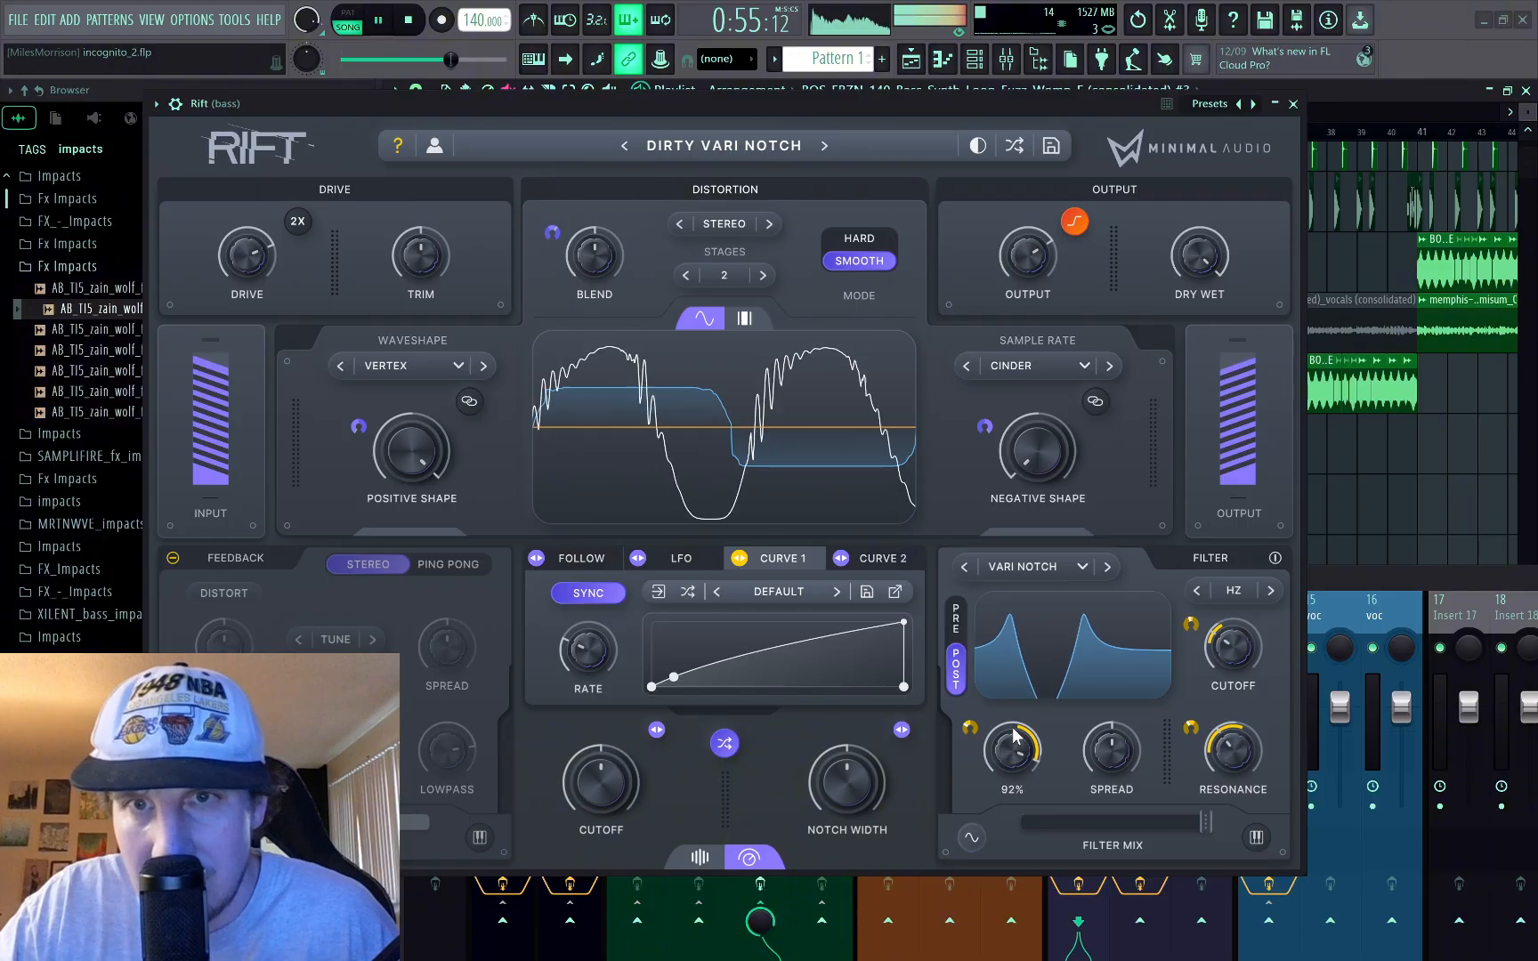
{"action": "left_click_drag", "start_coordinate": [1018, 737], "coordinate": [1014, 754]}
{"action": "left_click_drag", "start_coordinate": [1227, 642], "coordinate": [1229, 651]}
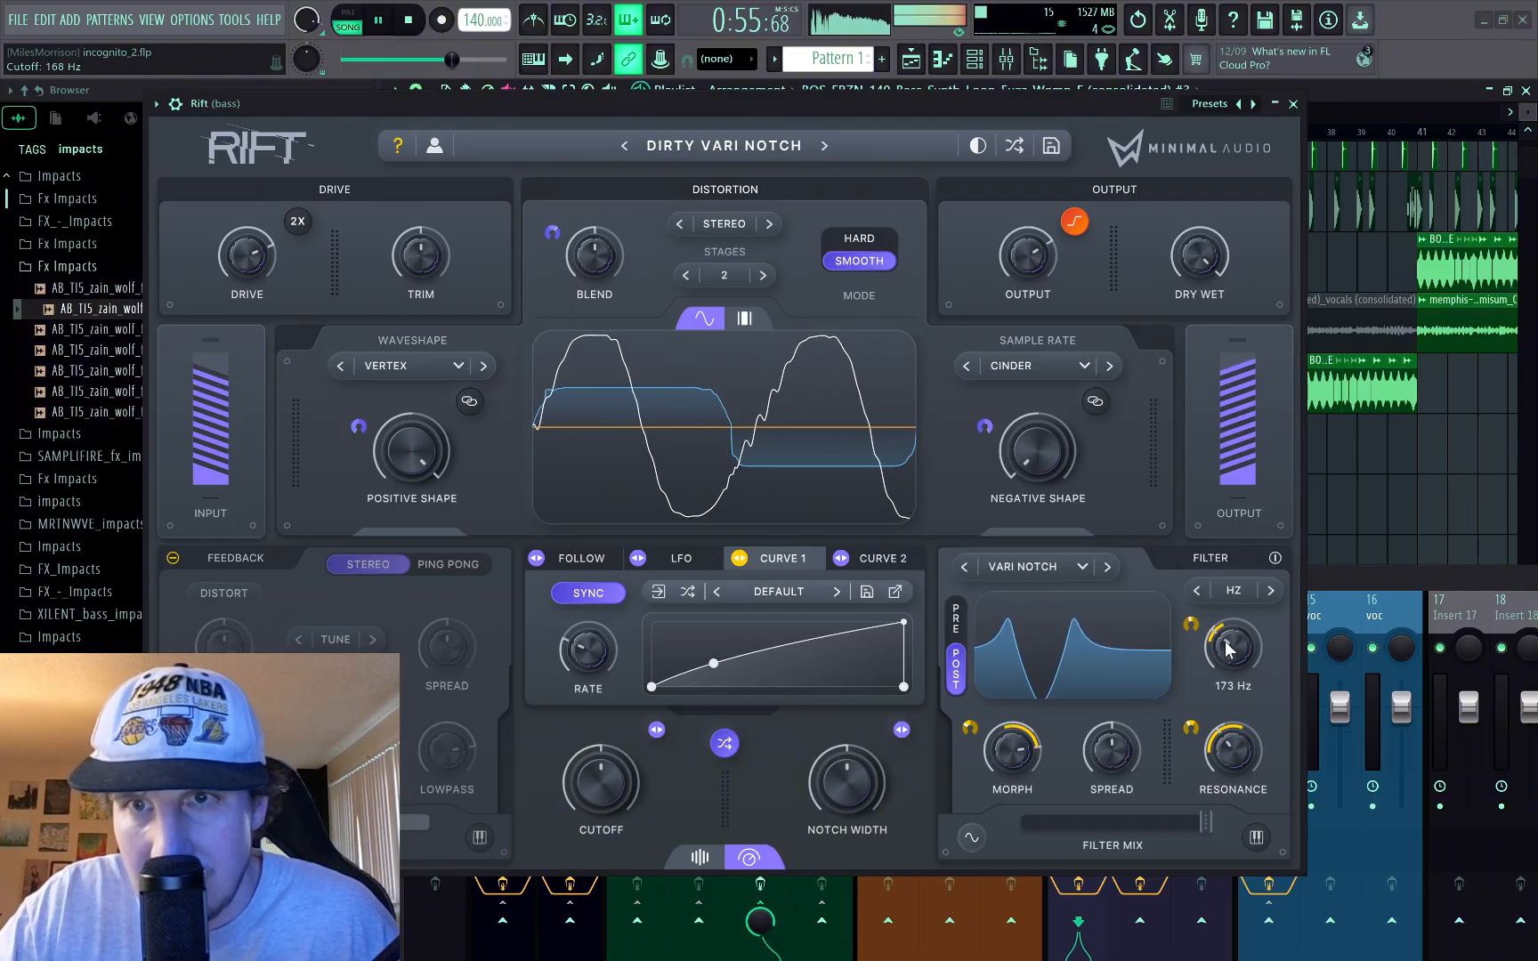
Step: Adjust Curve 1's modulation depth on the filter's Cutoff and switch that modulation to unipolar, auditioning the result
{"action": "key", "text": "space"}
{"action": "key", "text": "space"}
{"action": "key", "text": "space"}
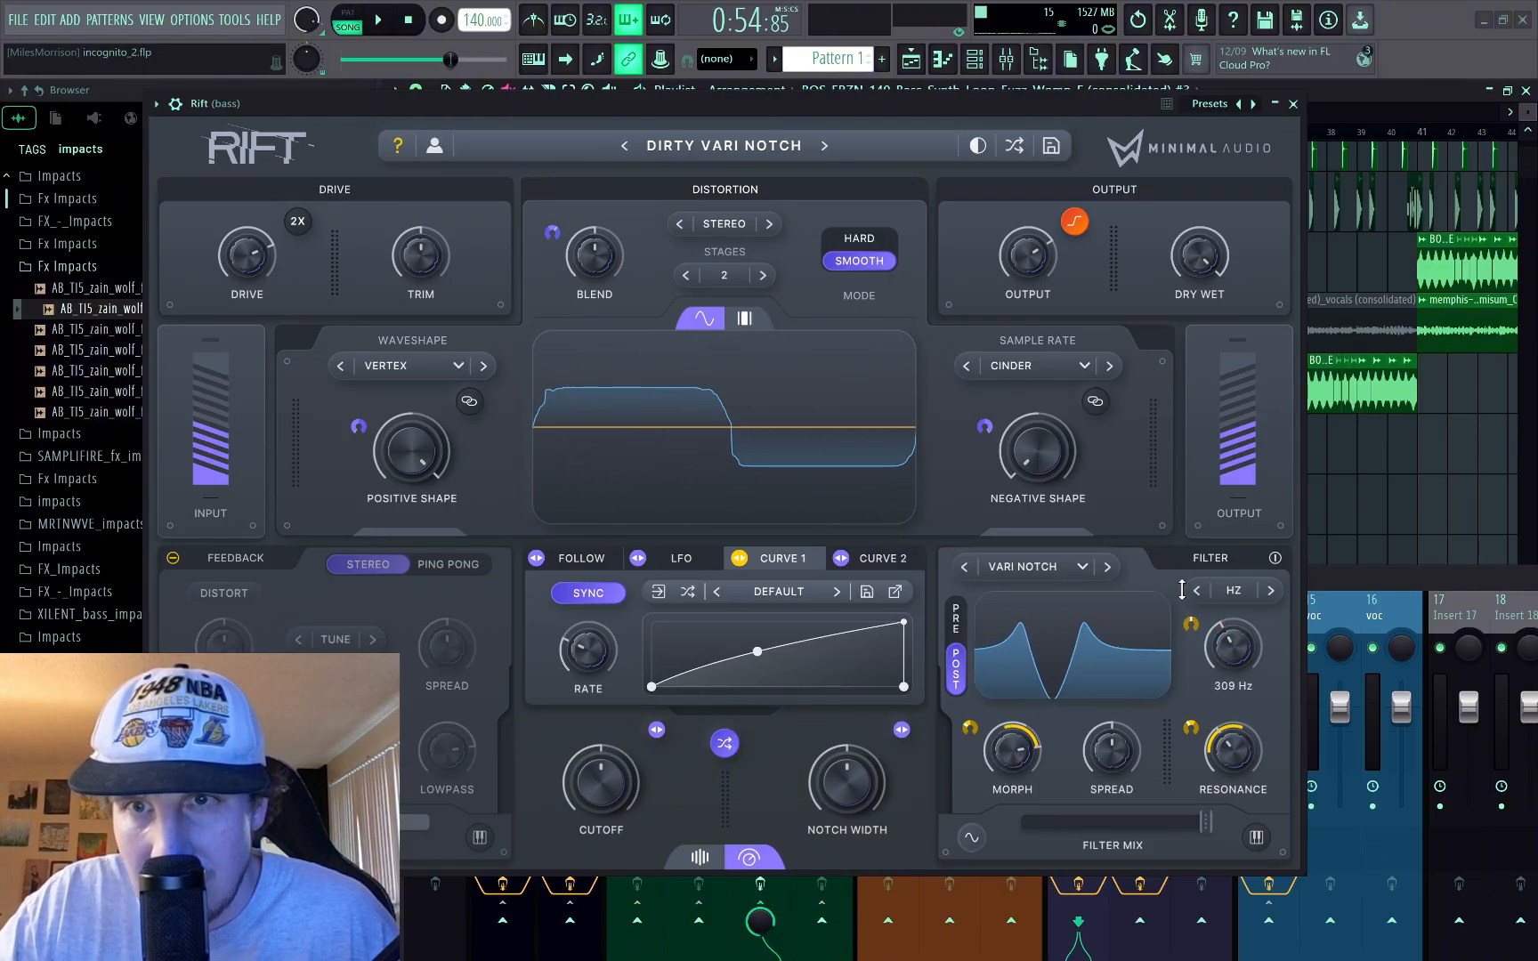
{"action": "key", "text": "space"}
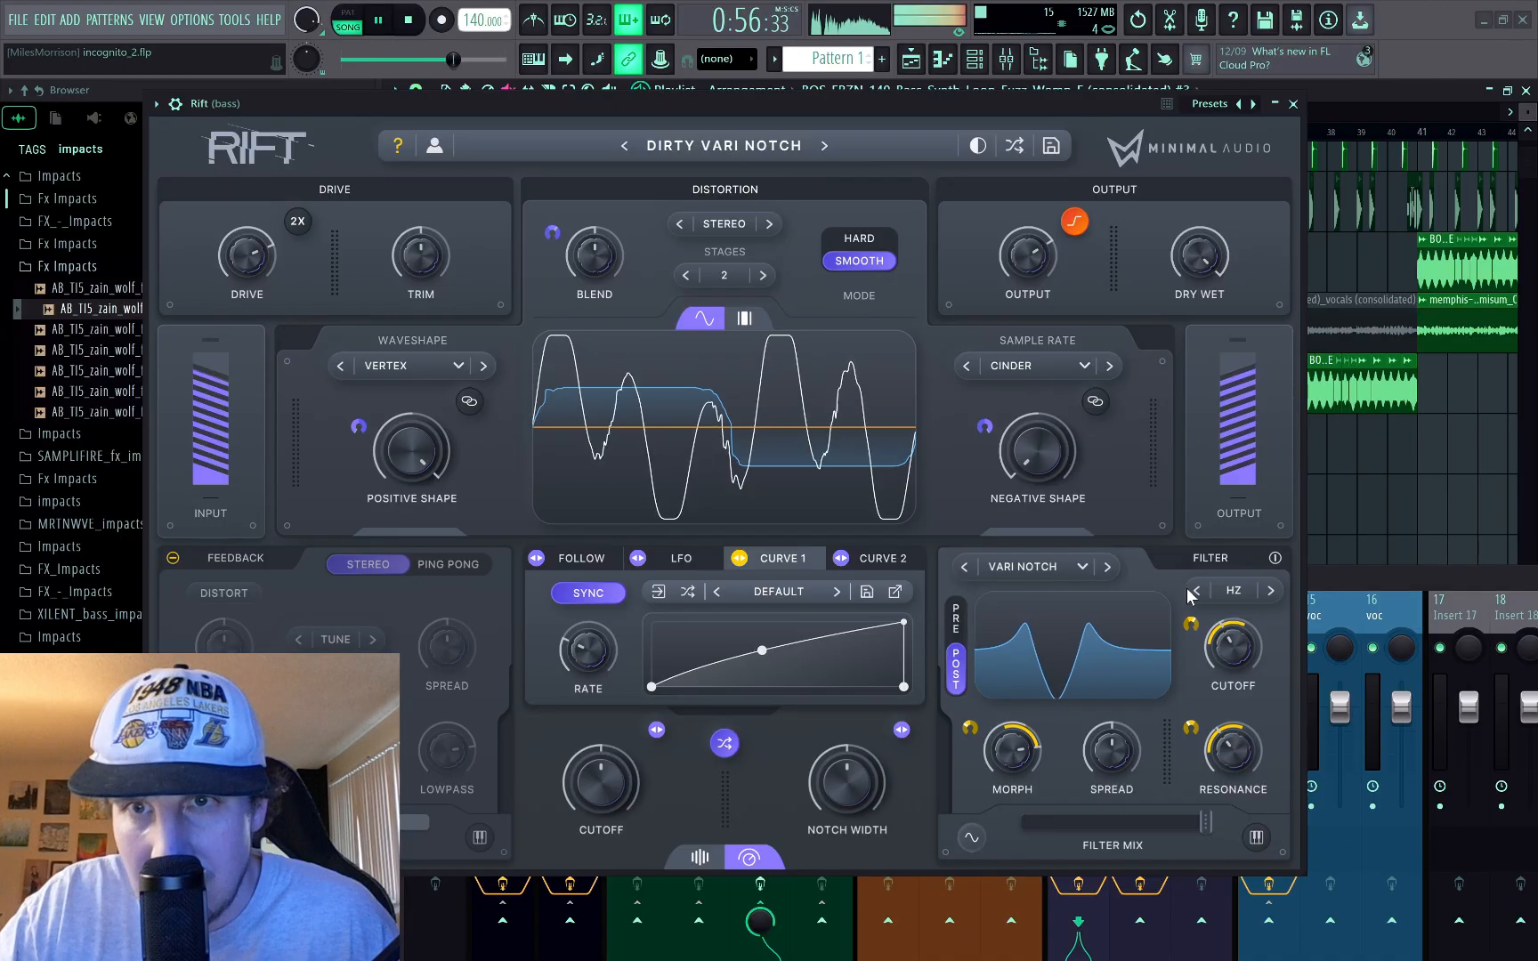
{"action": "key", "text": "space"}
{"action": "right_click", "coordinate": [1192, 626]}
{"action": "left_click", "coordinate": [1216, 648]}
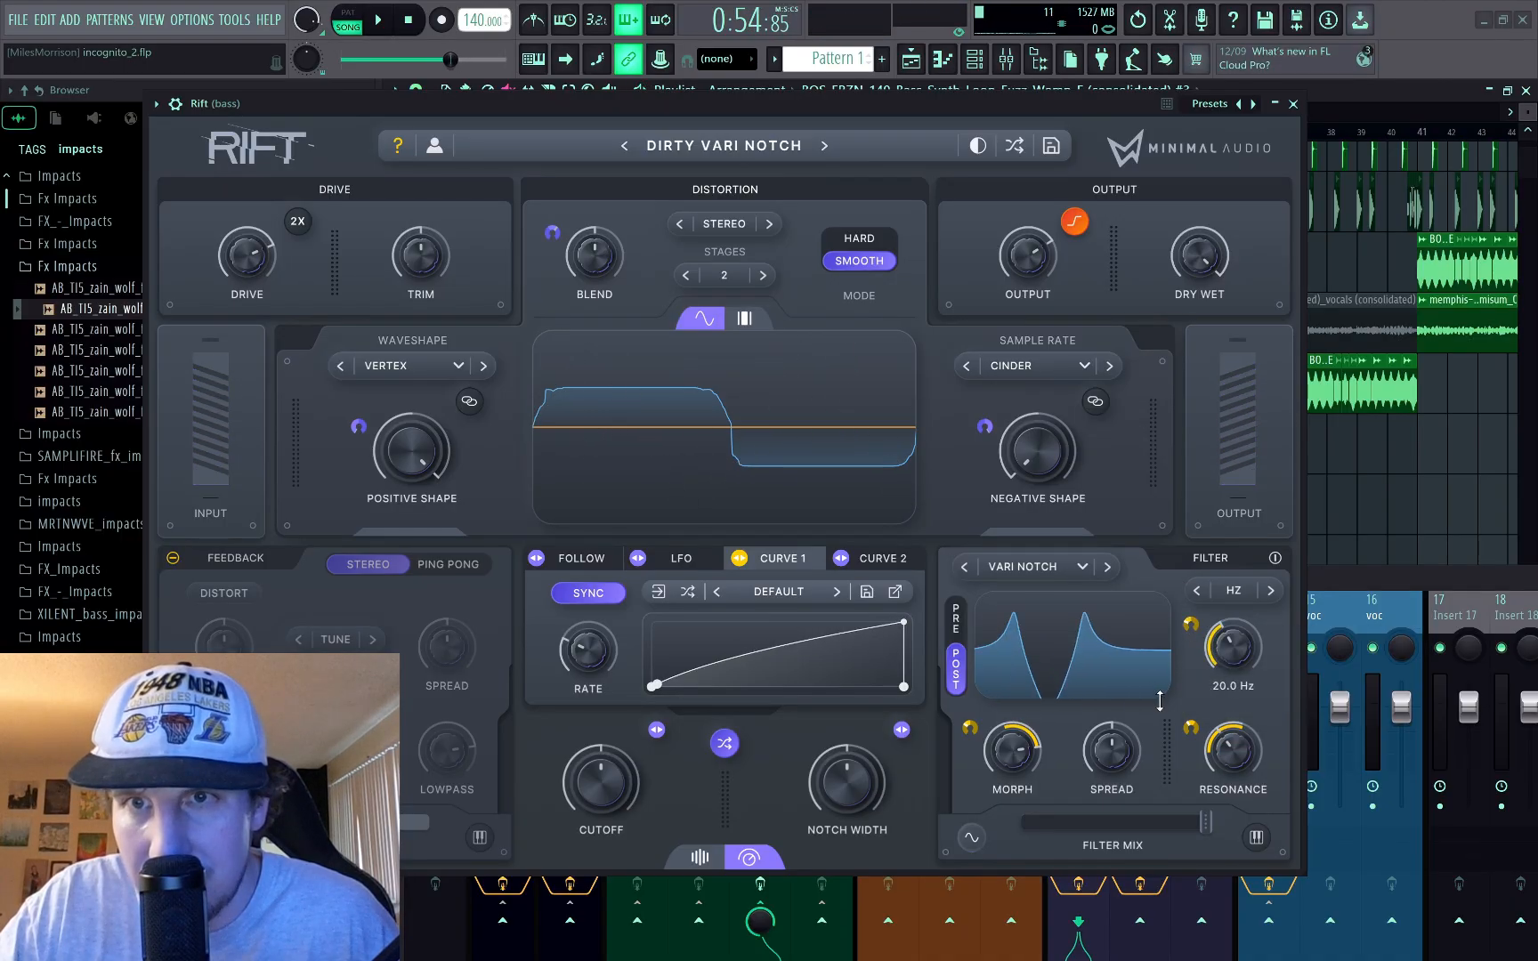
{"action": "key", "text": "space"}
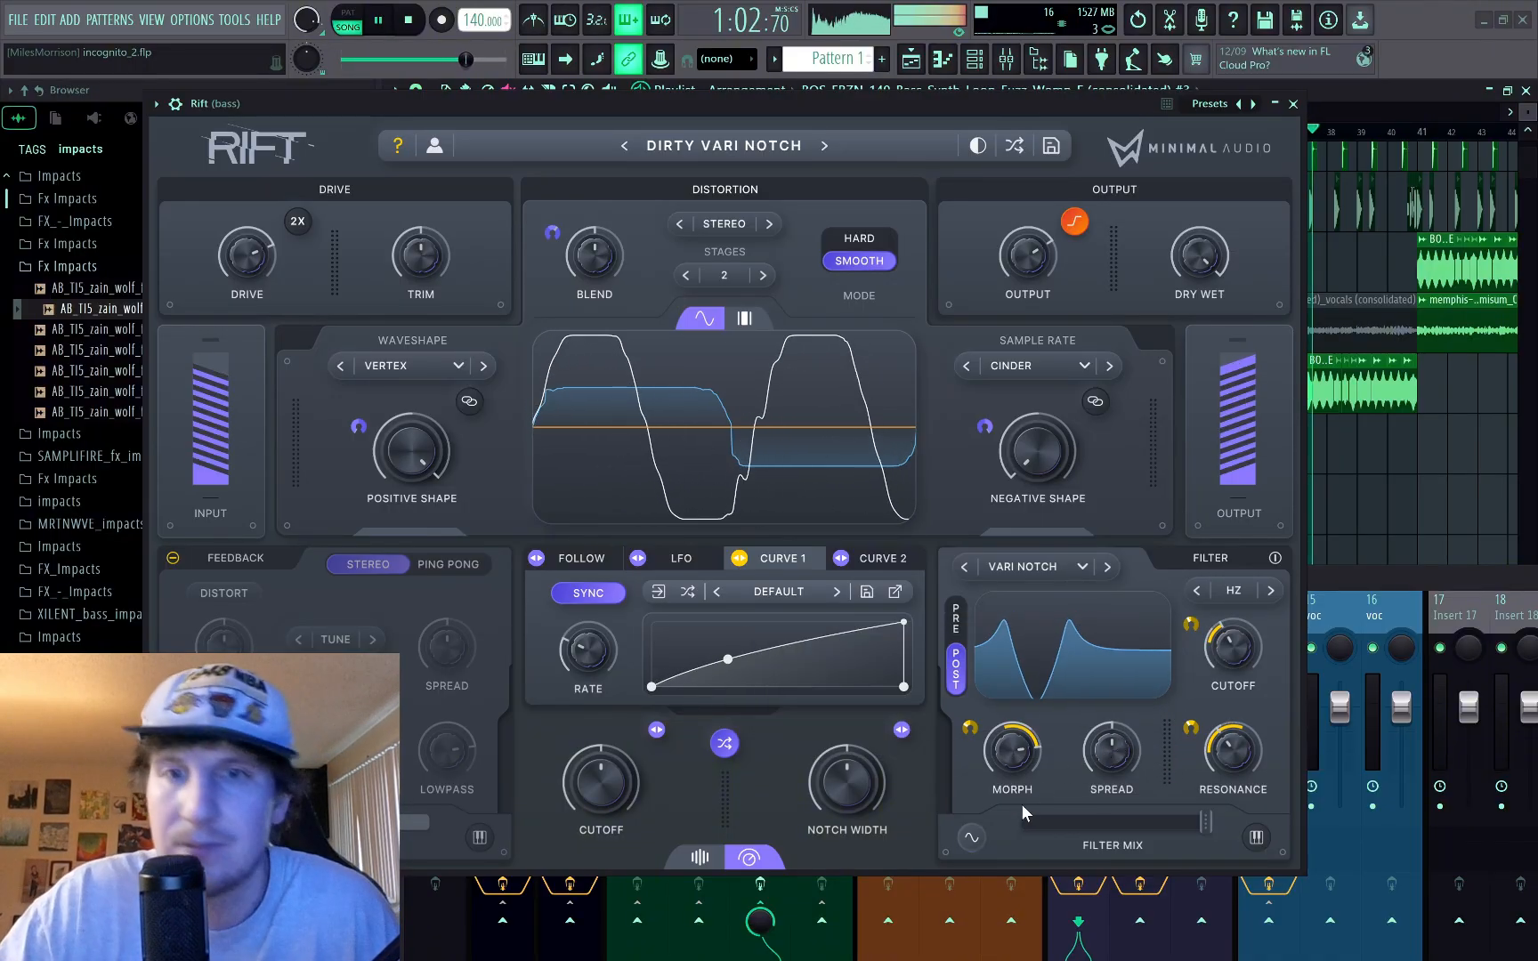
Step: Deepen Curve 1's modulation of the filter's Morph while auditioning the bass
{"action": "key", "text": "space"}
{"action": "left_click_drag", "start_coordinate": [1012, 754], "coordinate": [952, 788]}
{"action": "key", "text": "space"}
{"action": "key", "text": "space"}
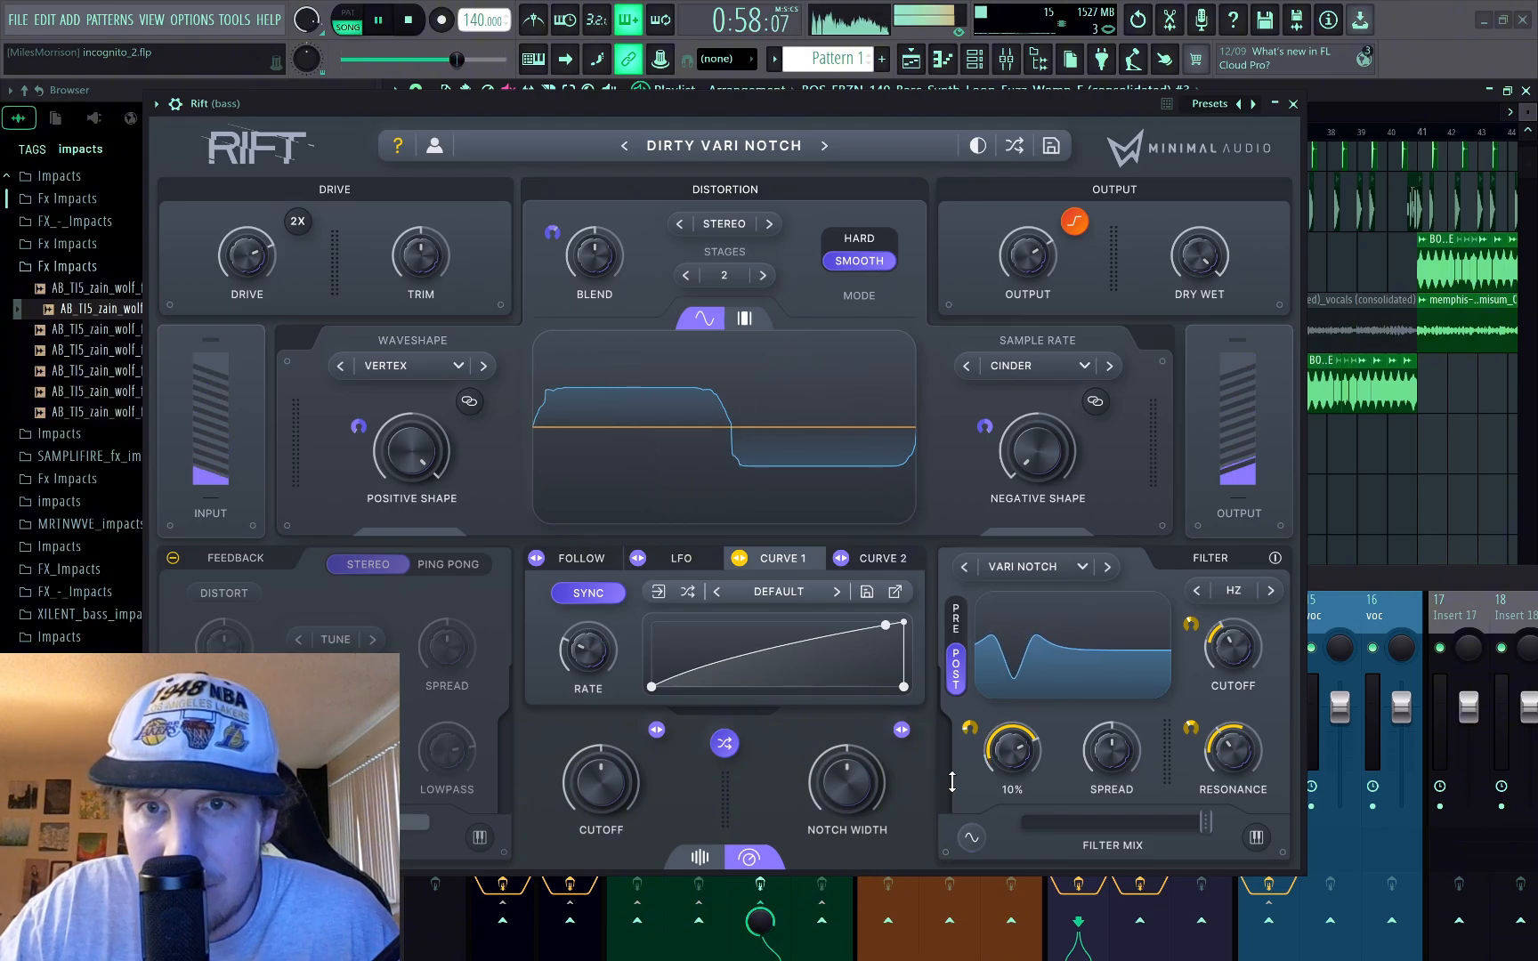
{"action": "mouse_move", "coordinate": [952, 781]}
{"action": "left_mouse_down"}
{"action": "mouse_move", "coordinate": [1021, 732]}
{"action": "mouse_move", "coordinate": [960, 771]}
{"action": "left_mouse_up"}
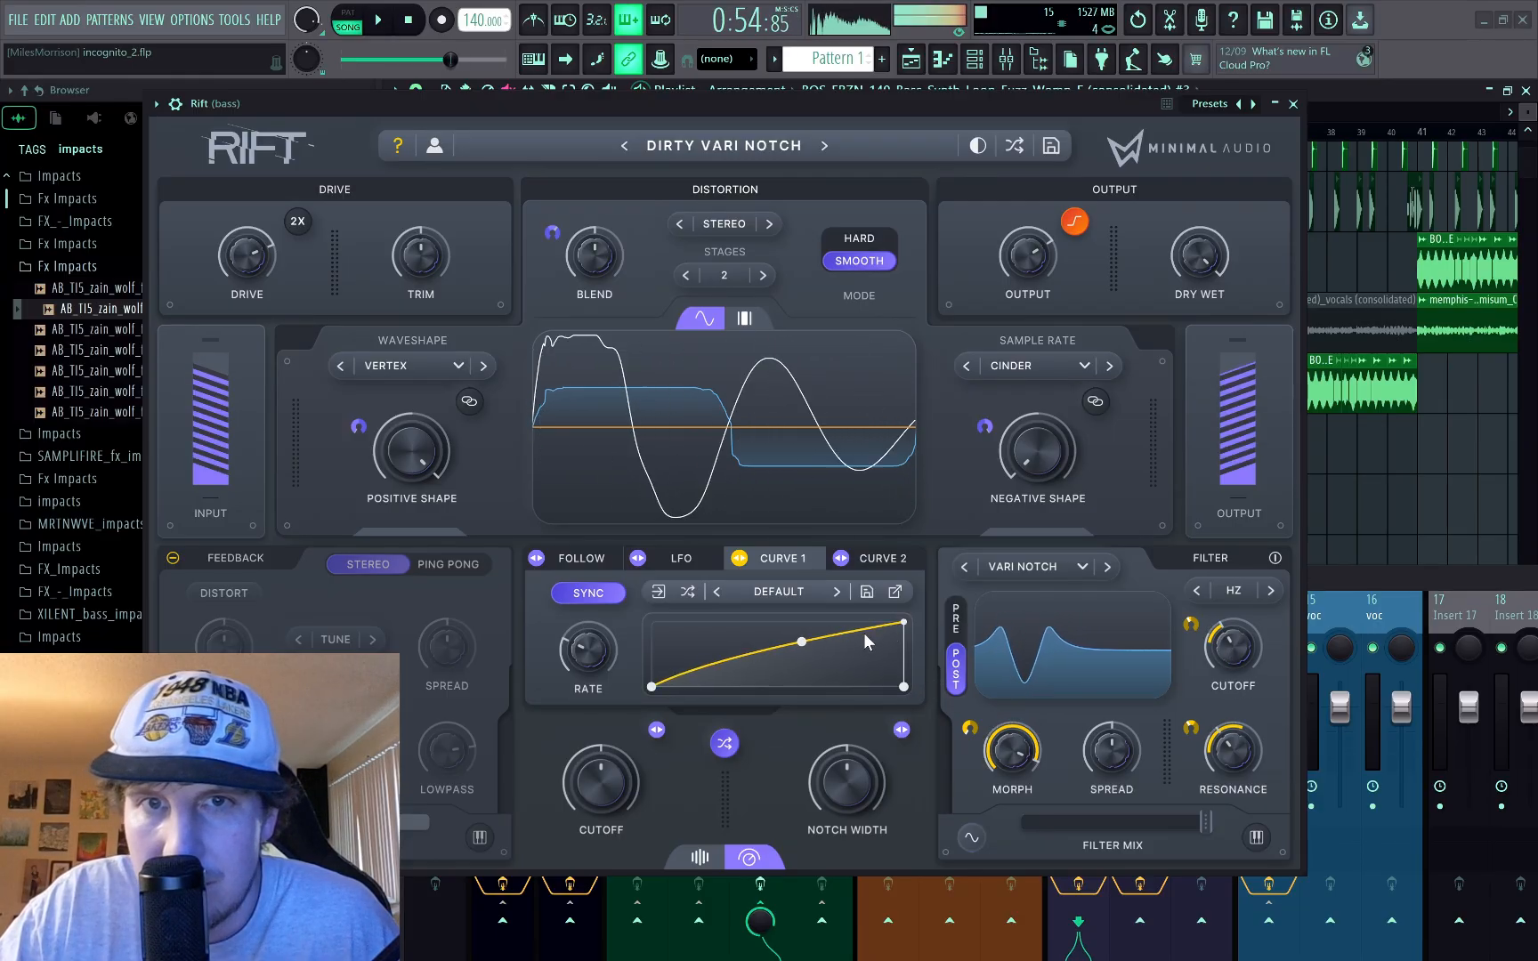
Step: Bow Curve 1 slightly upward and readjust the filter's Cutoff while auditioning the bass
{"action": "left_click_drag", "start_coordinate": [864, 633], "coordinate": [830, 618]}
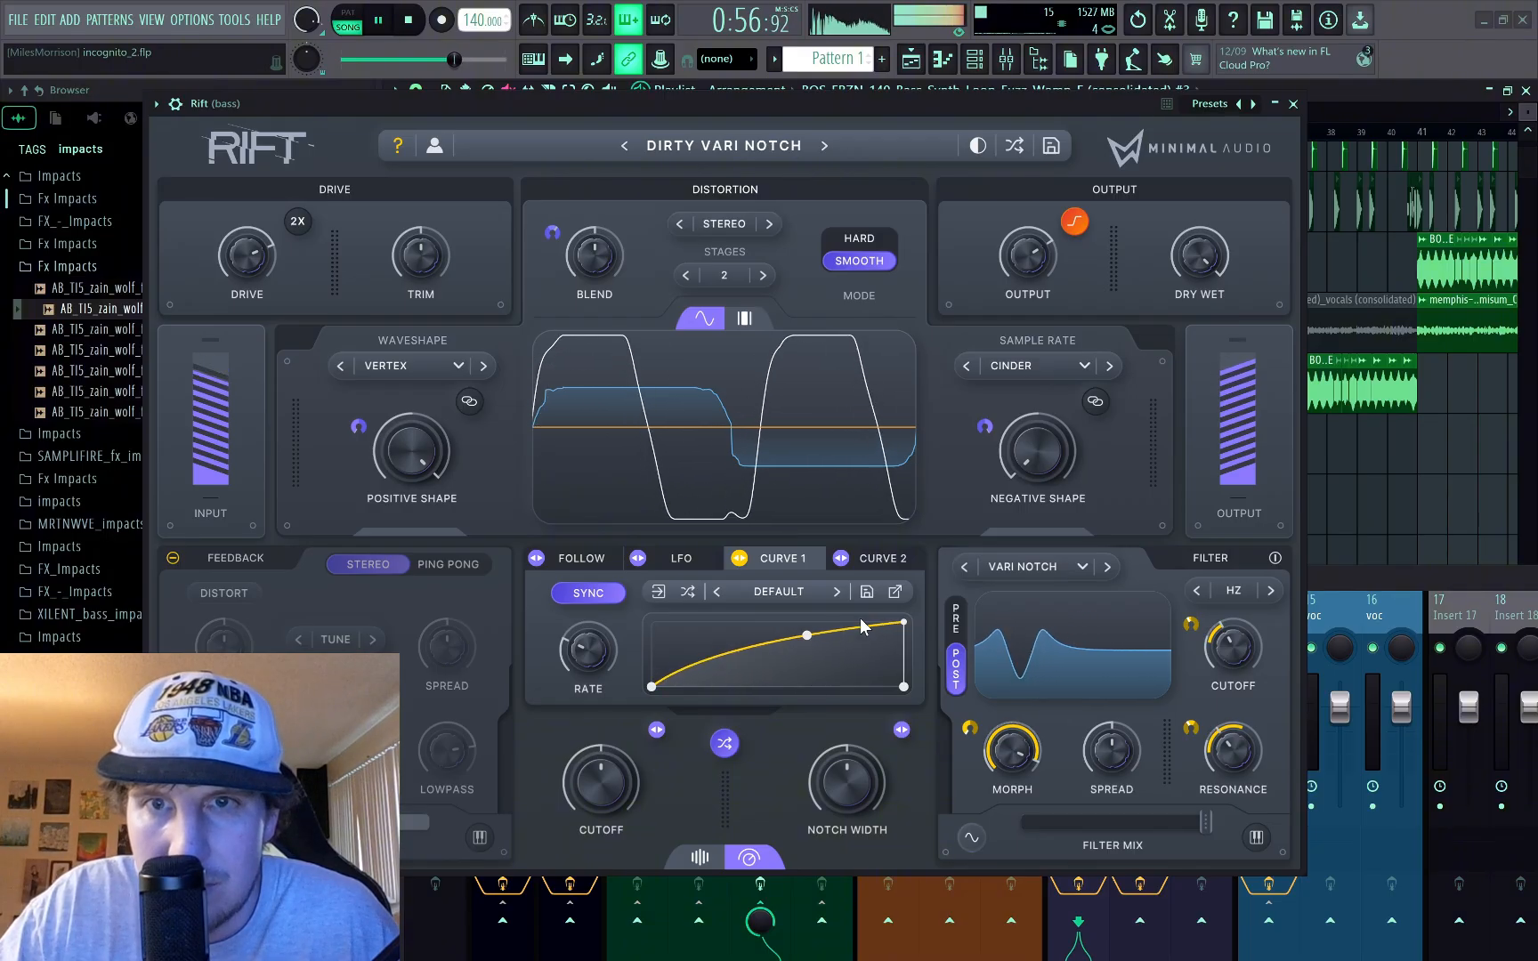
{"action": "key", "text": "space"}
{"action": "mouse_move", "coordinate": [1231, 643]}
{"action": "mouse_move", "coordinate": [1232, 643]}
{"action": "left_mouse_down"}
{"action": "mouse_move", "coordinate": [1193, 623]}
{"action": "mouse_move", "coordinate": [1179, 656]}
{"action": "mouse_move", "coordinate": [1222, 656]}
{"action": "left_mouse_up"}
{"action": "key", "text": "space"}
{"action": "key", "text": "space"}
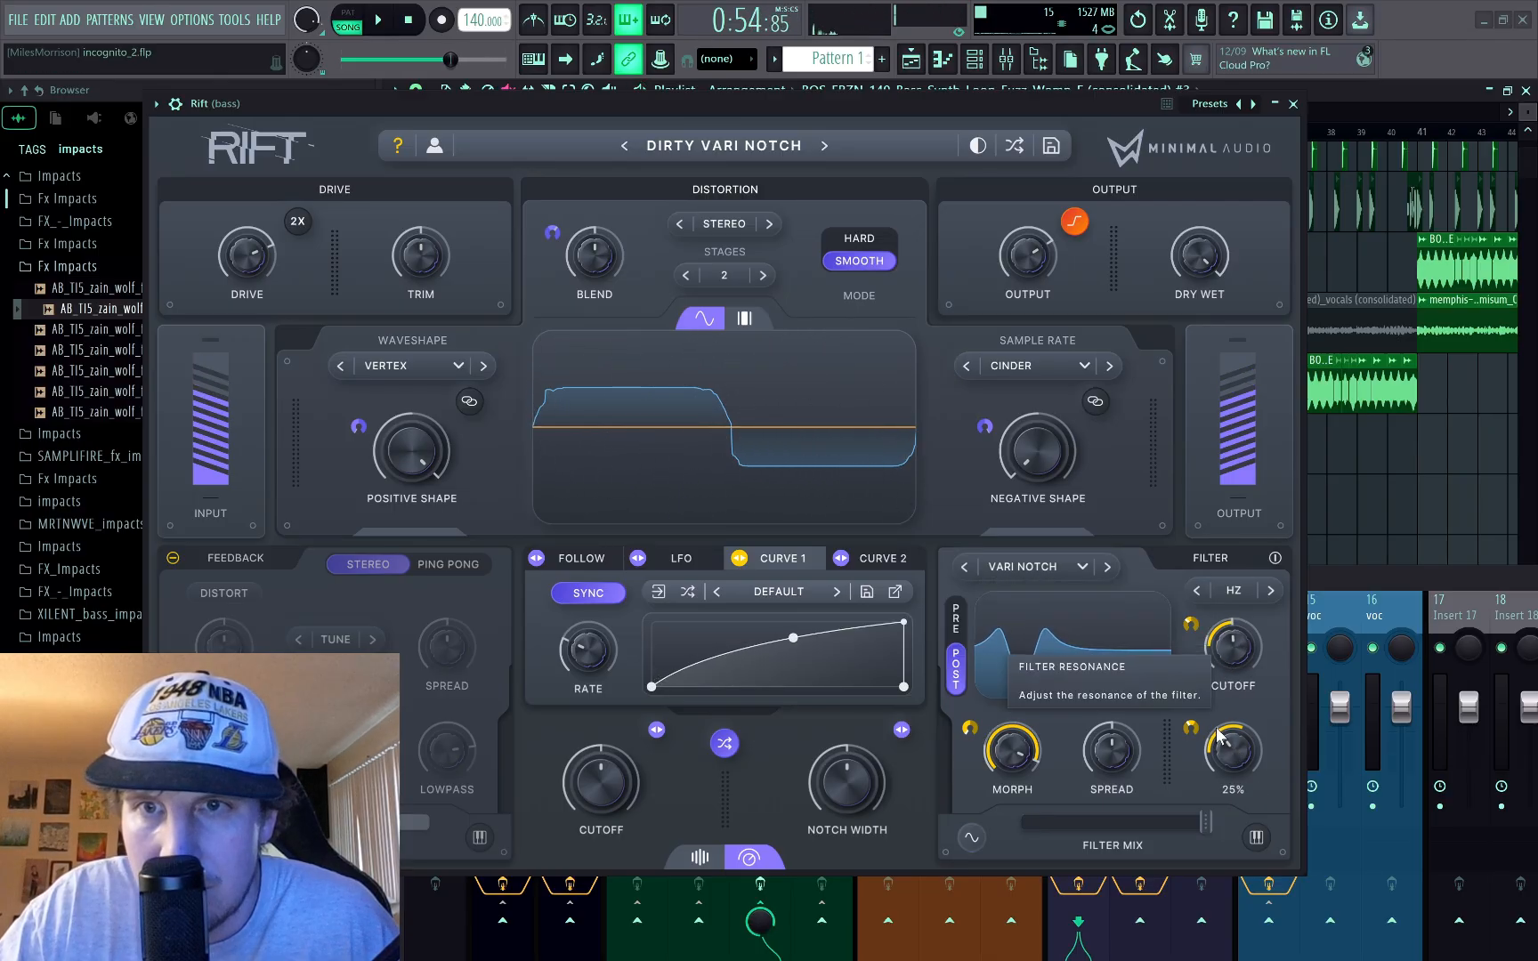
Step: Switch Curve 1's modulation of the filter's Resonance to unipolar and adjust its depth during playback
{"action": "right_click", "coordinate": [1191, 729]}
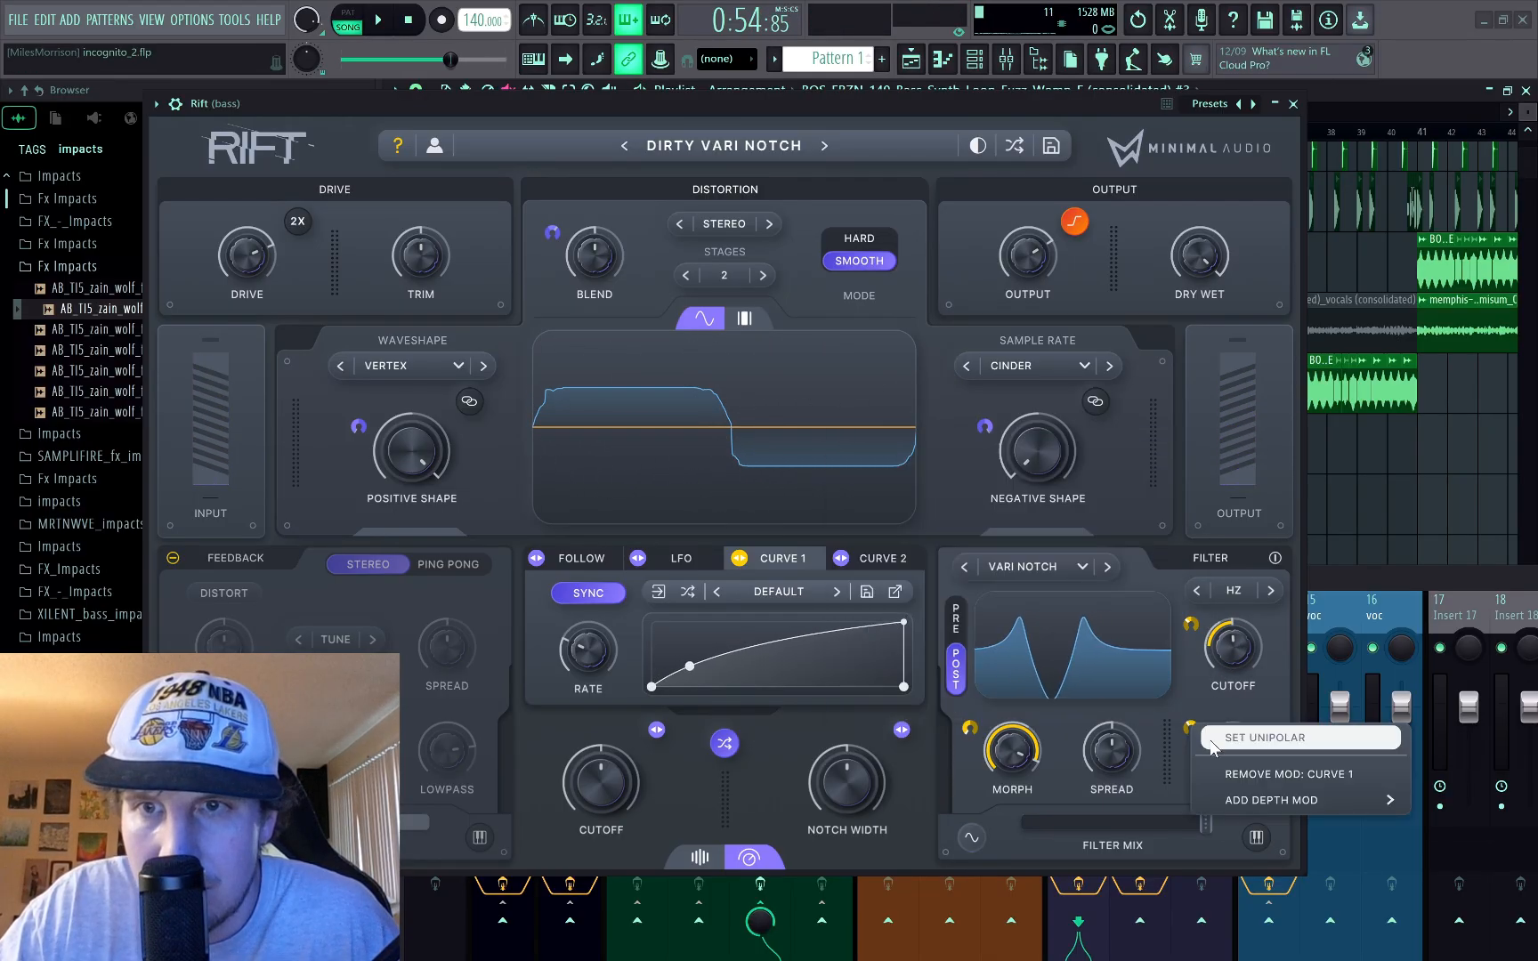
{"action": "left_click", "coordinate": [1210, 739]}
{"action": "key", "text": "space"}
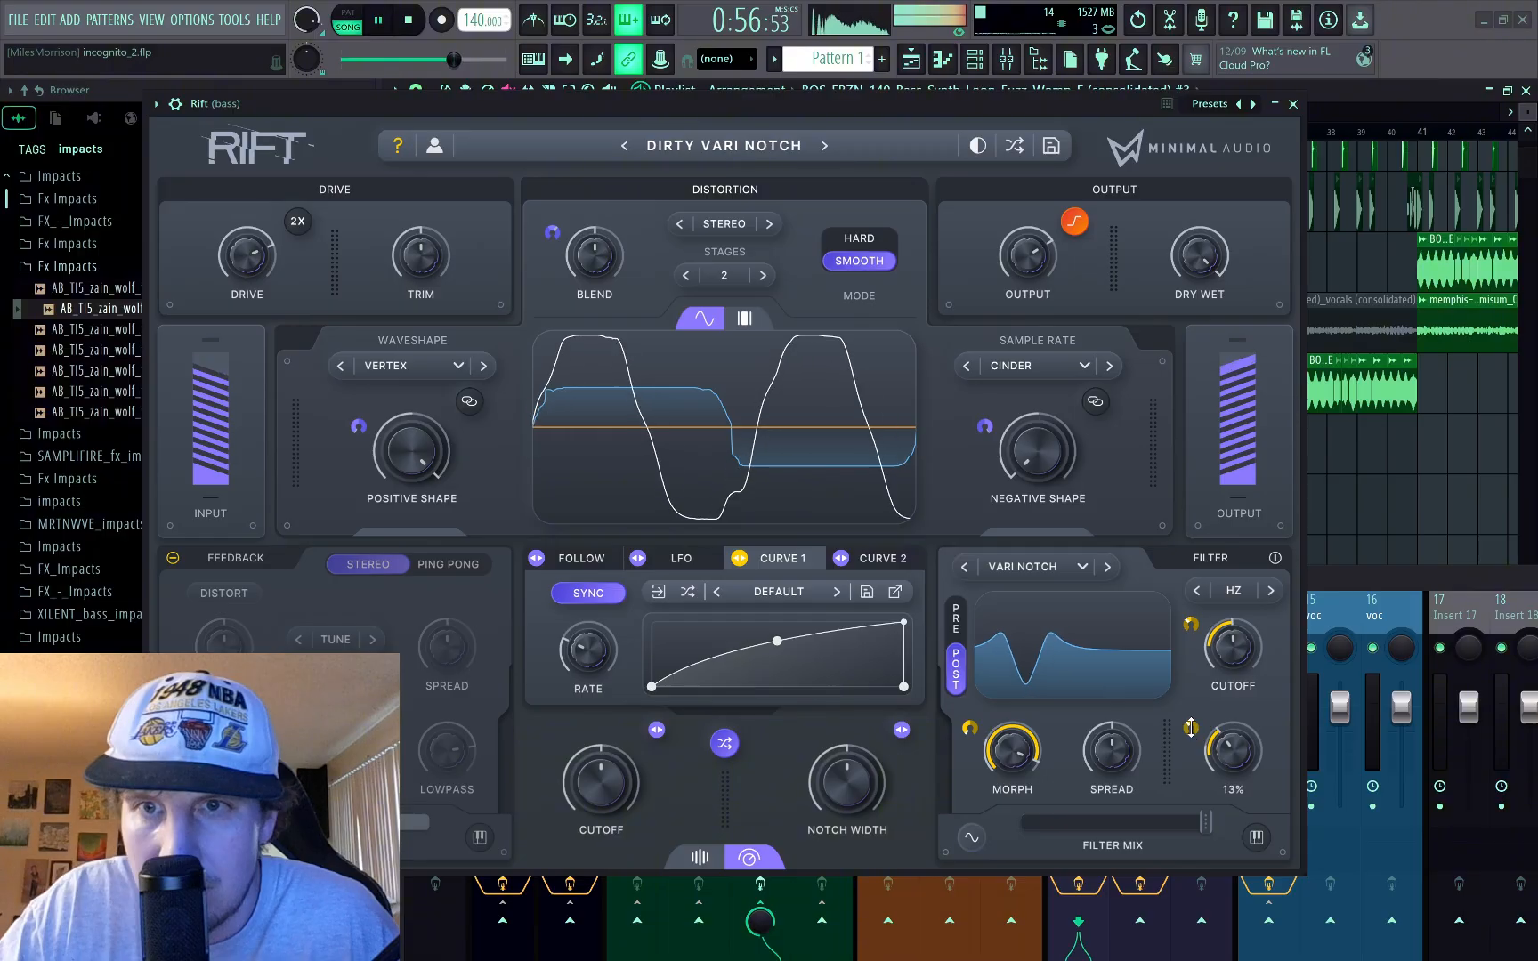
{"action": "left_click_drag", "start_coordinate": [1191, 729], "coordinate": [1193, 667]}
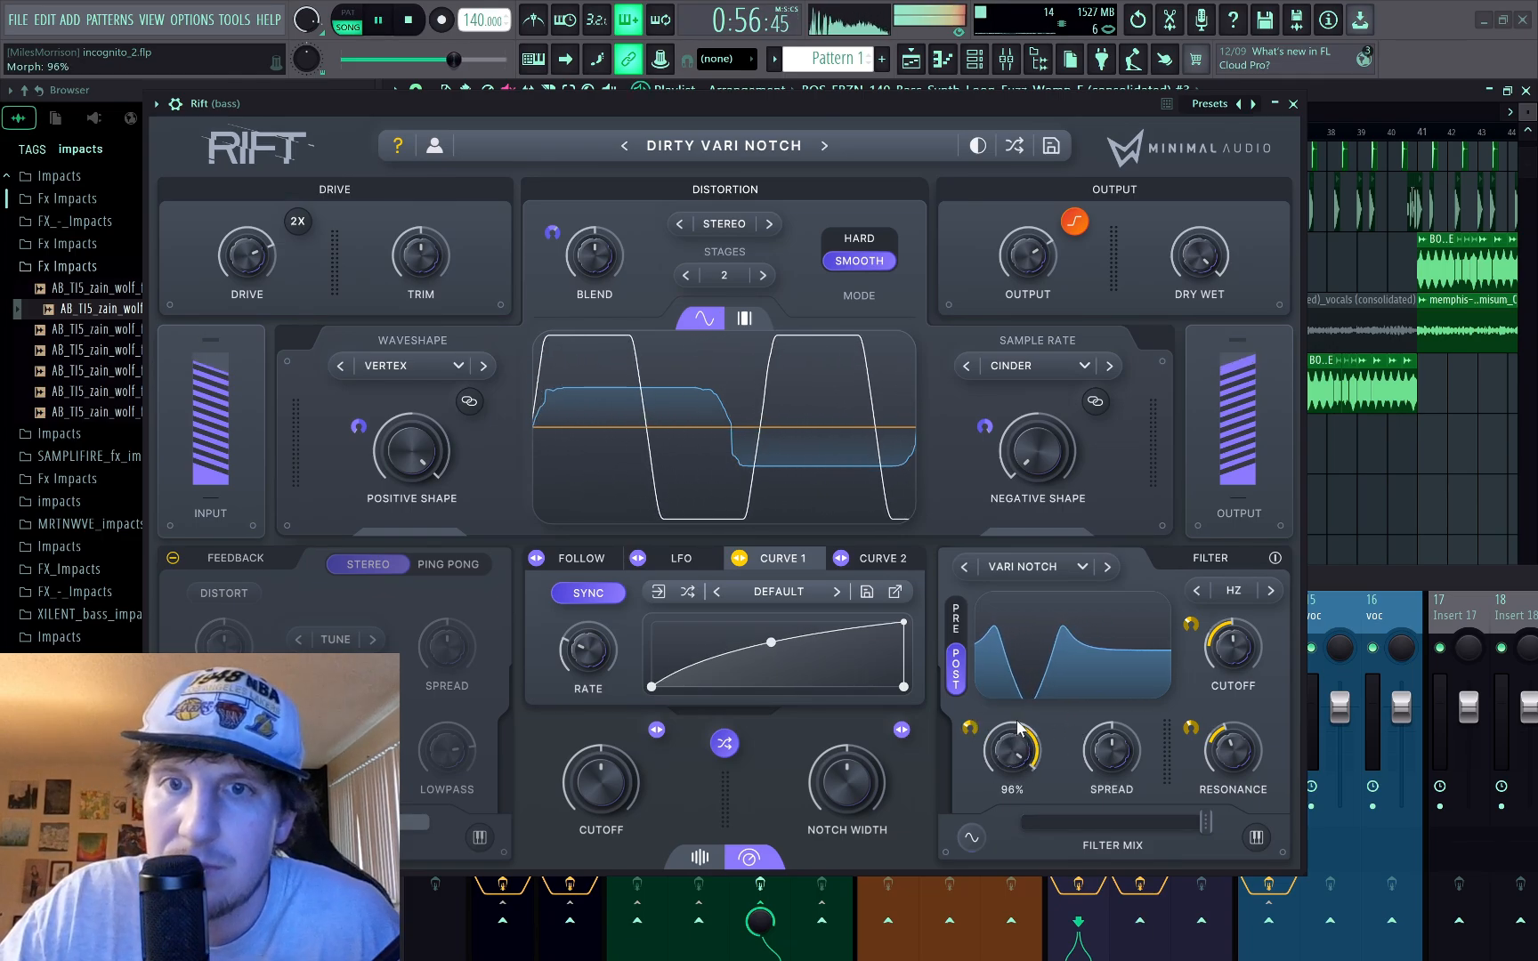
Step: Set the filter's Cutoff to about 438 Hz and switch its Curve 1 modulation to bipolar
{"action": "mouse_move", "coordinate": [1221, 657]}
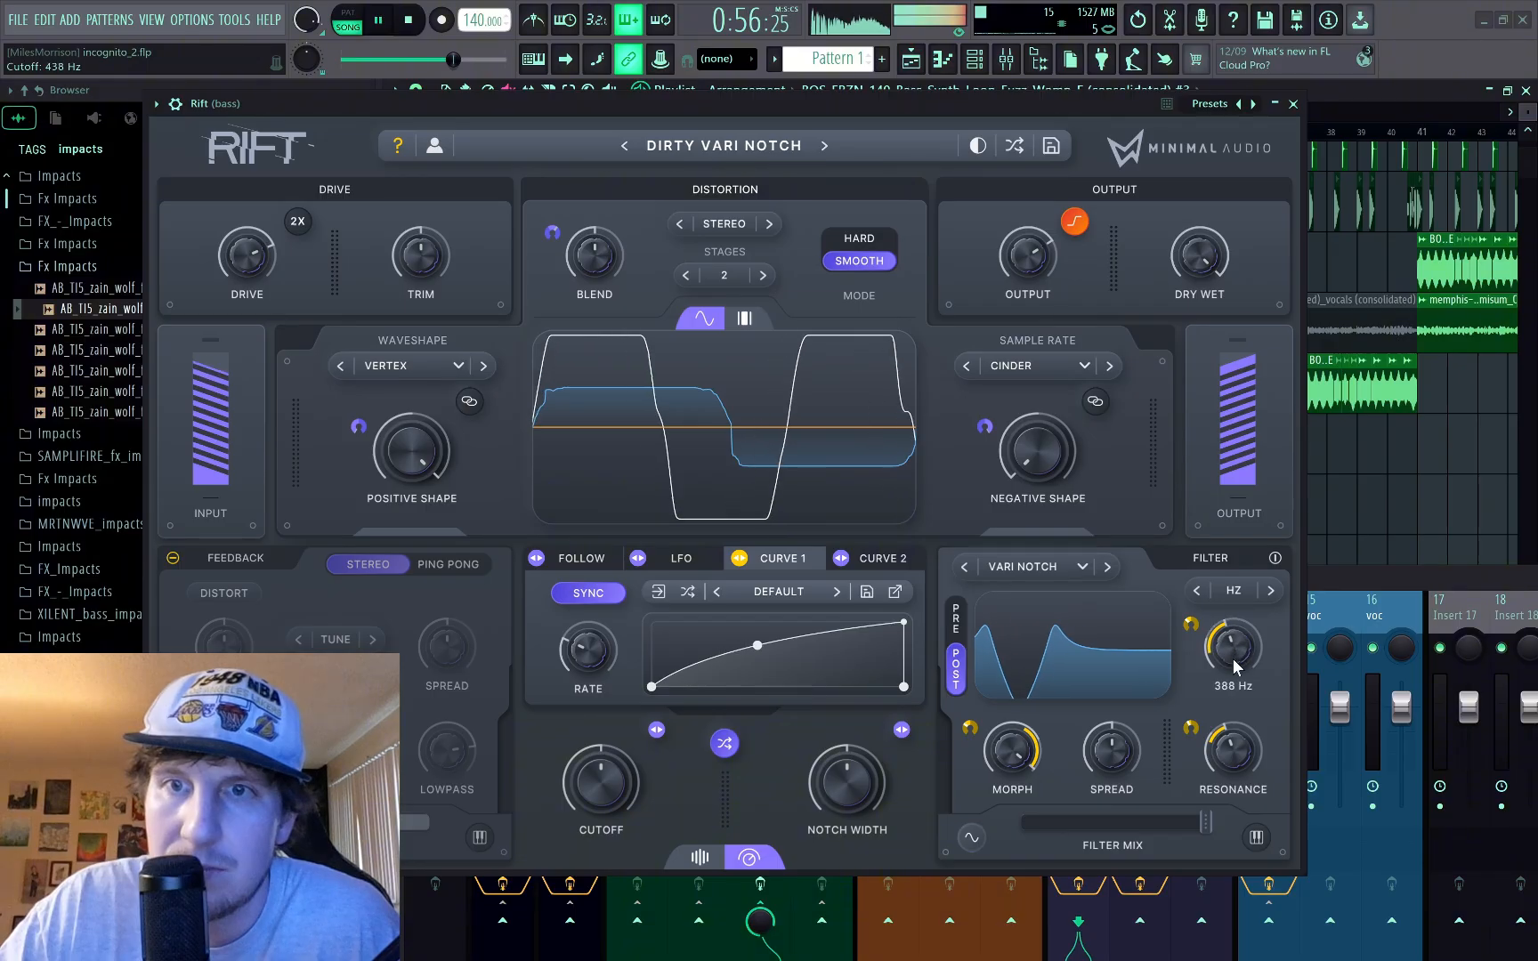
{"action": "right_click", "coordinate": [1206, 642]}
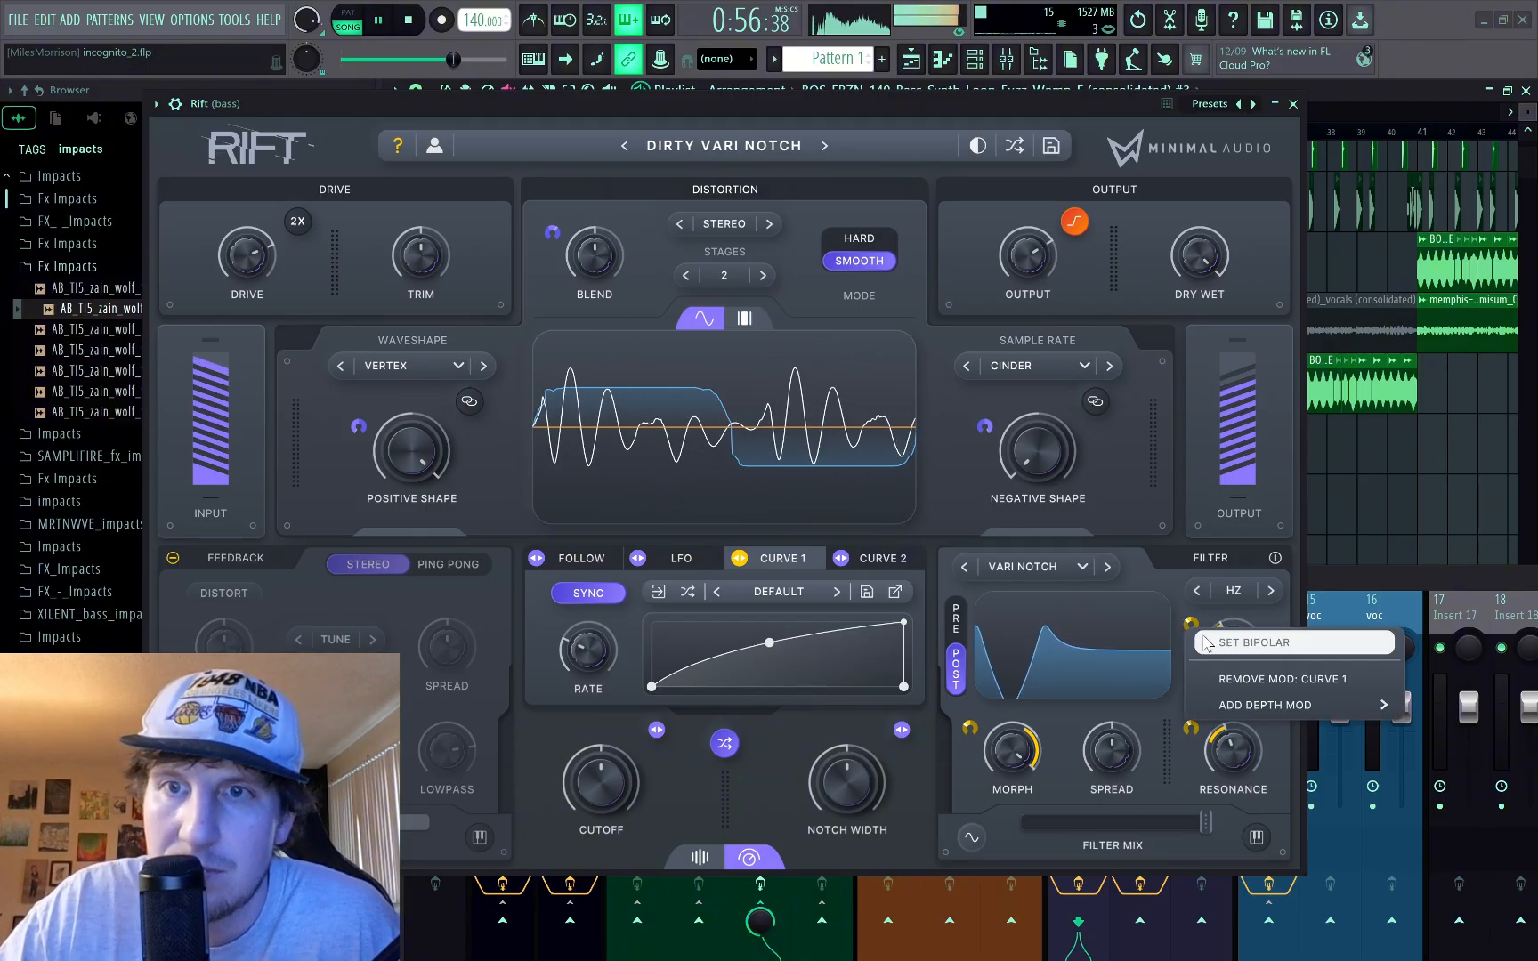
{"action": "left_click", "coordinate": [1207, 642]}
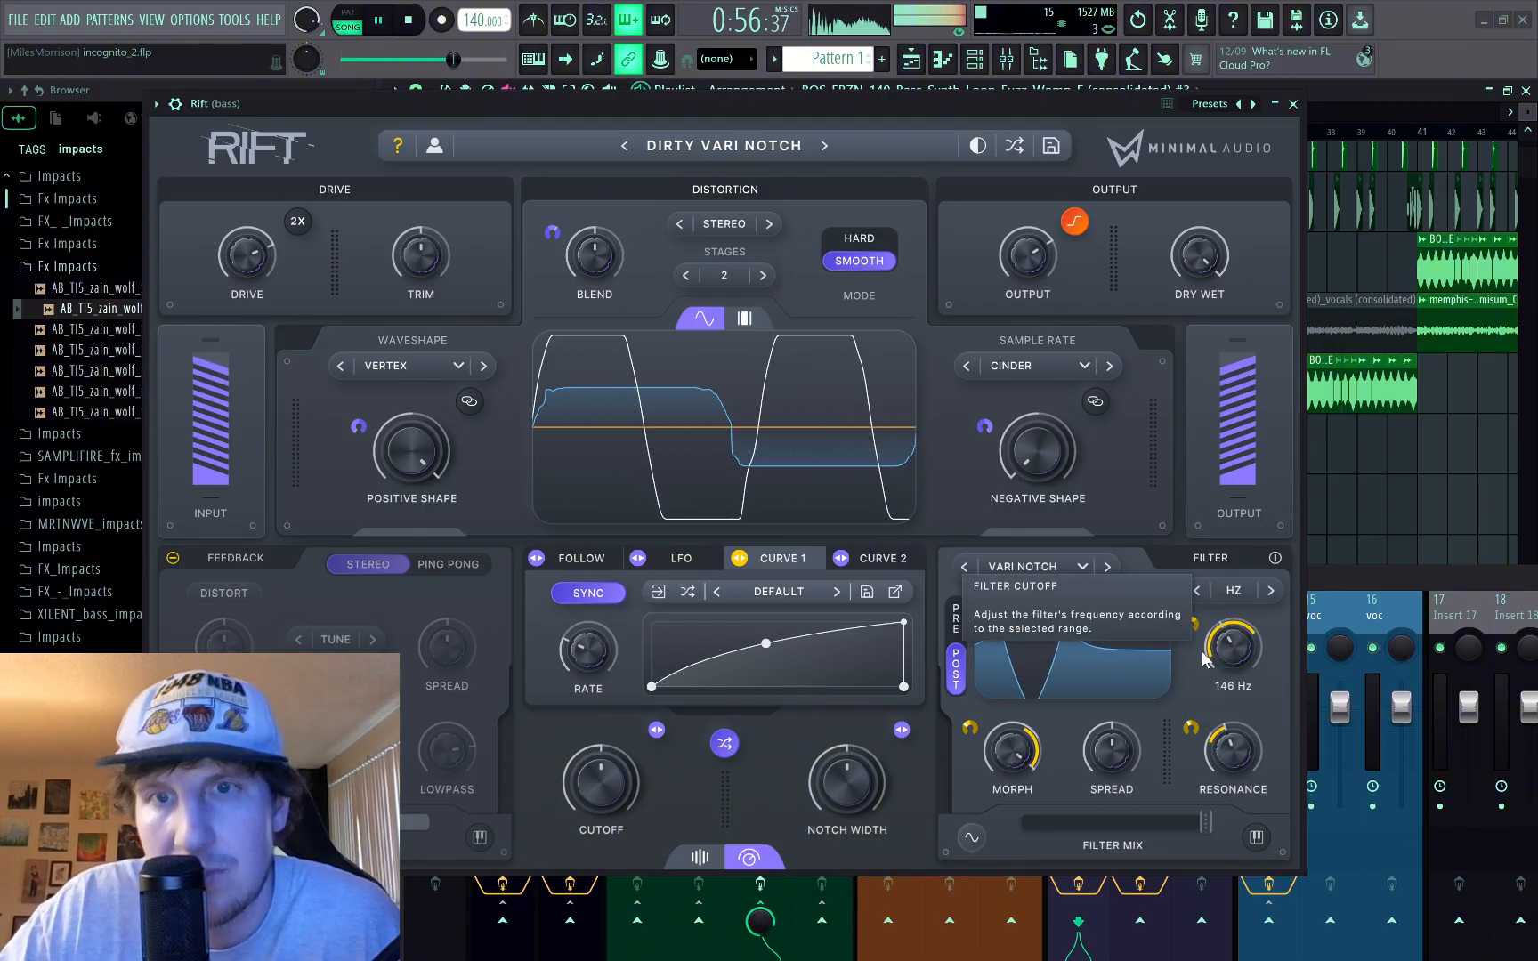
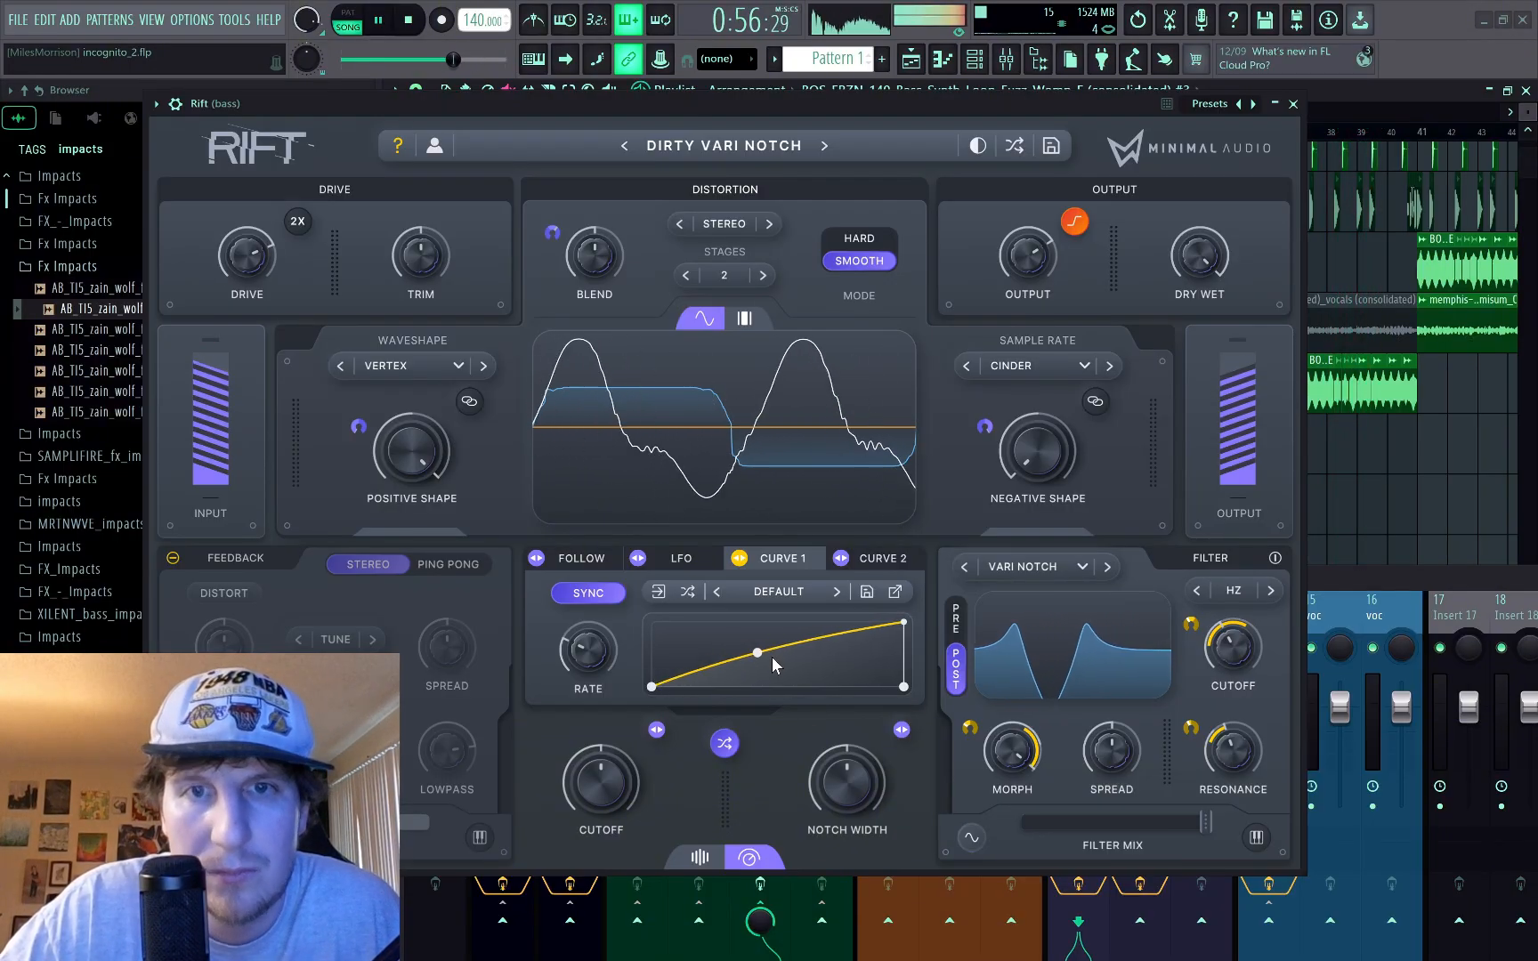
Step: Bow Curve 1 further upward, and retune the filter's Cutoff together with its Curve 1 modulation depth
{"action": "left_click_drag", "start_coordinate": [771, 656], "coordinate": [746, 598]}
{"action": "mouse_move", "coordinate": [1223, 651]}
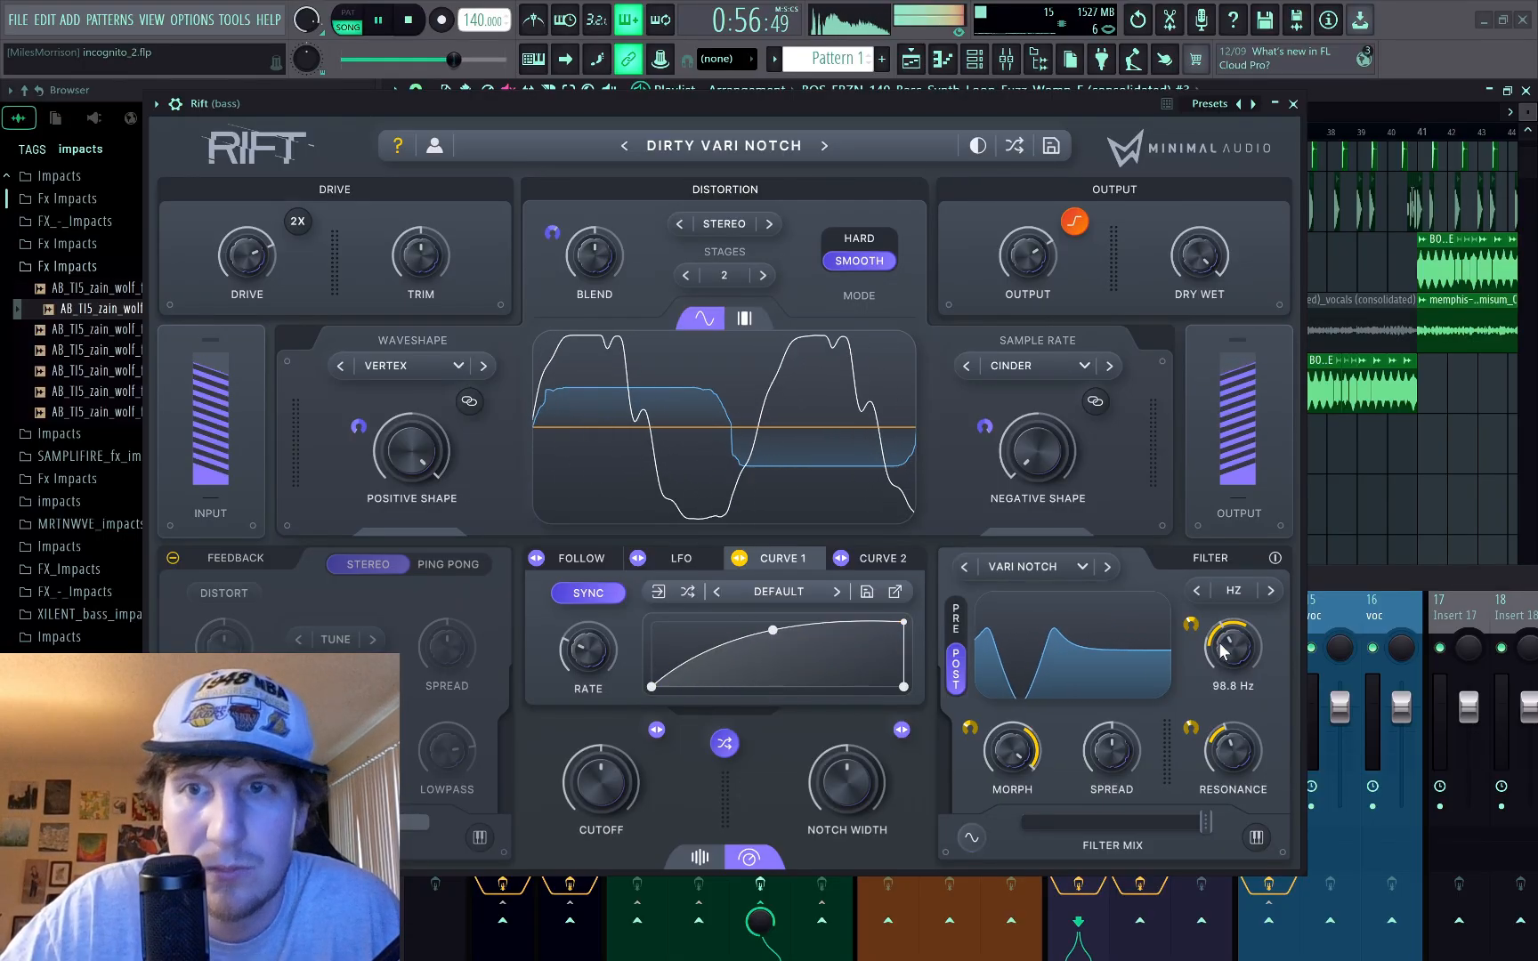
{"action": "left_click_drag", "start_coordinate": [1191, 624], "coordinate": [1163, 665]}
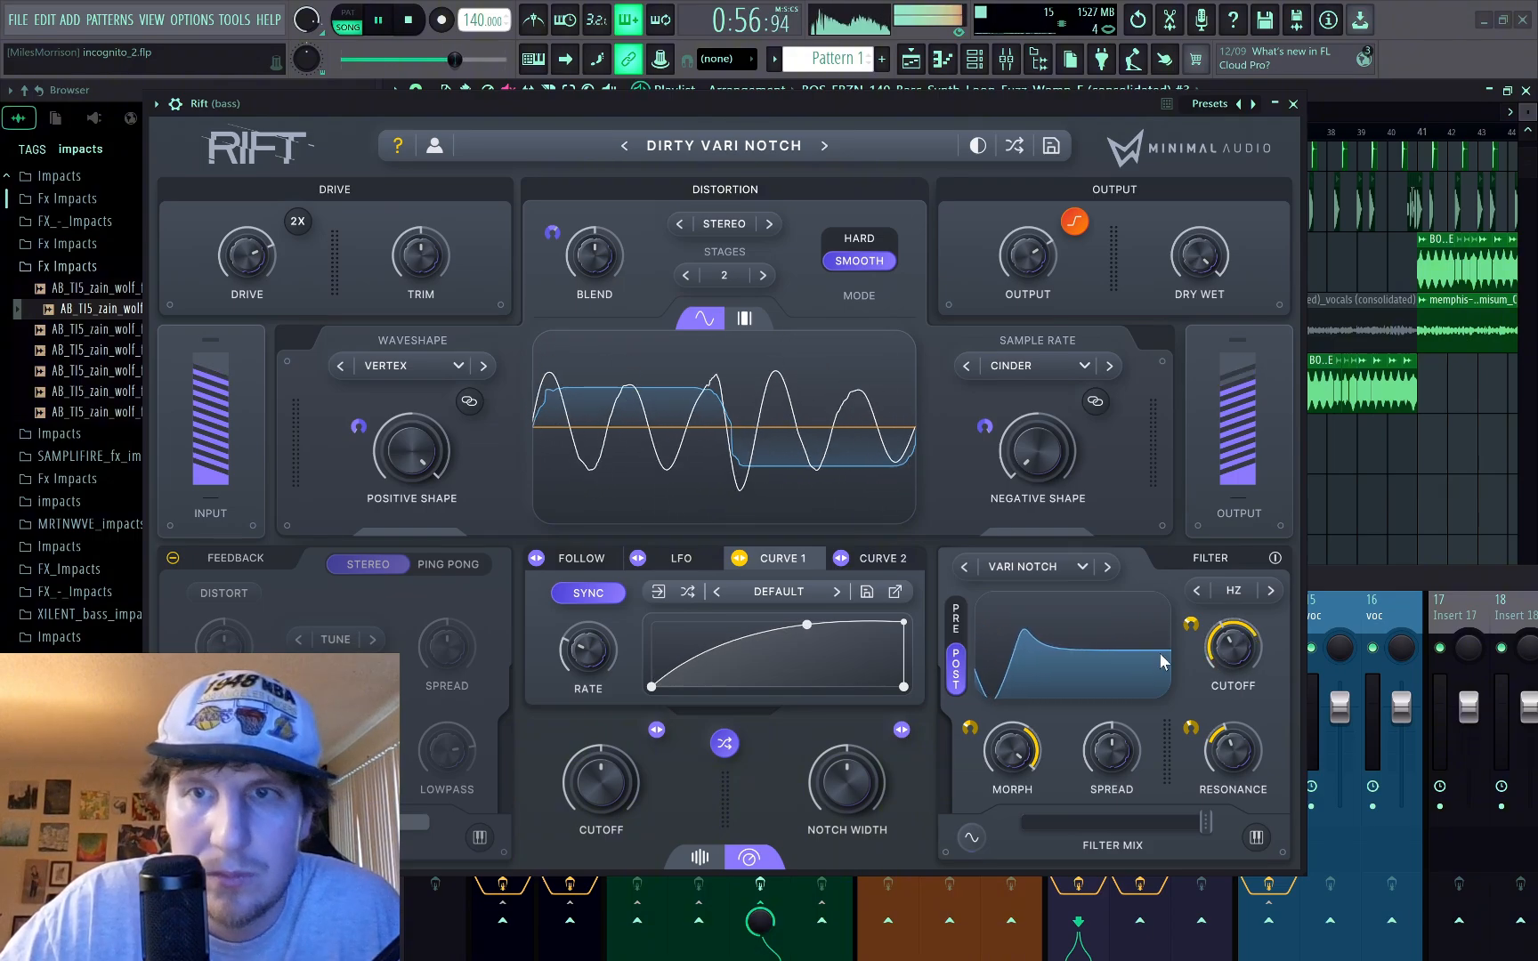
{"action": "left_click_drag", "start_coordinate": [1237, 651], "coordinate": [1233, 634]}
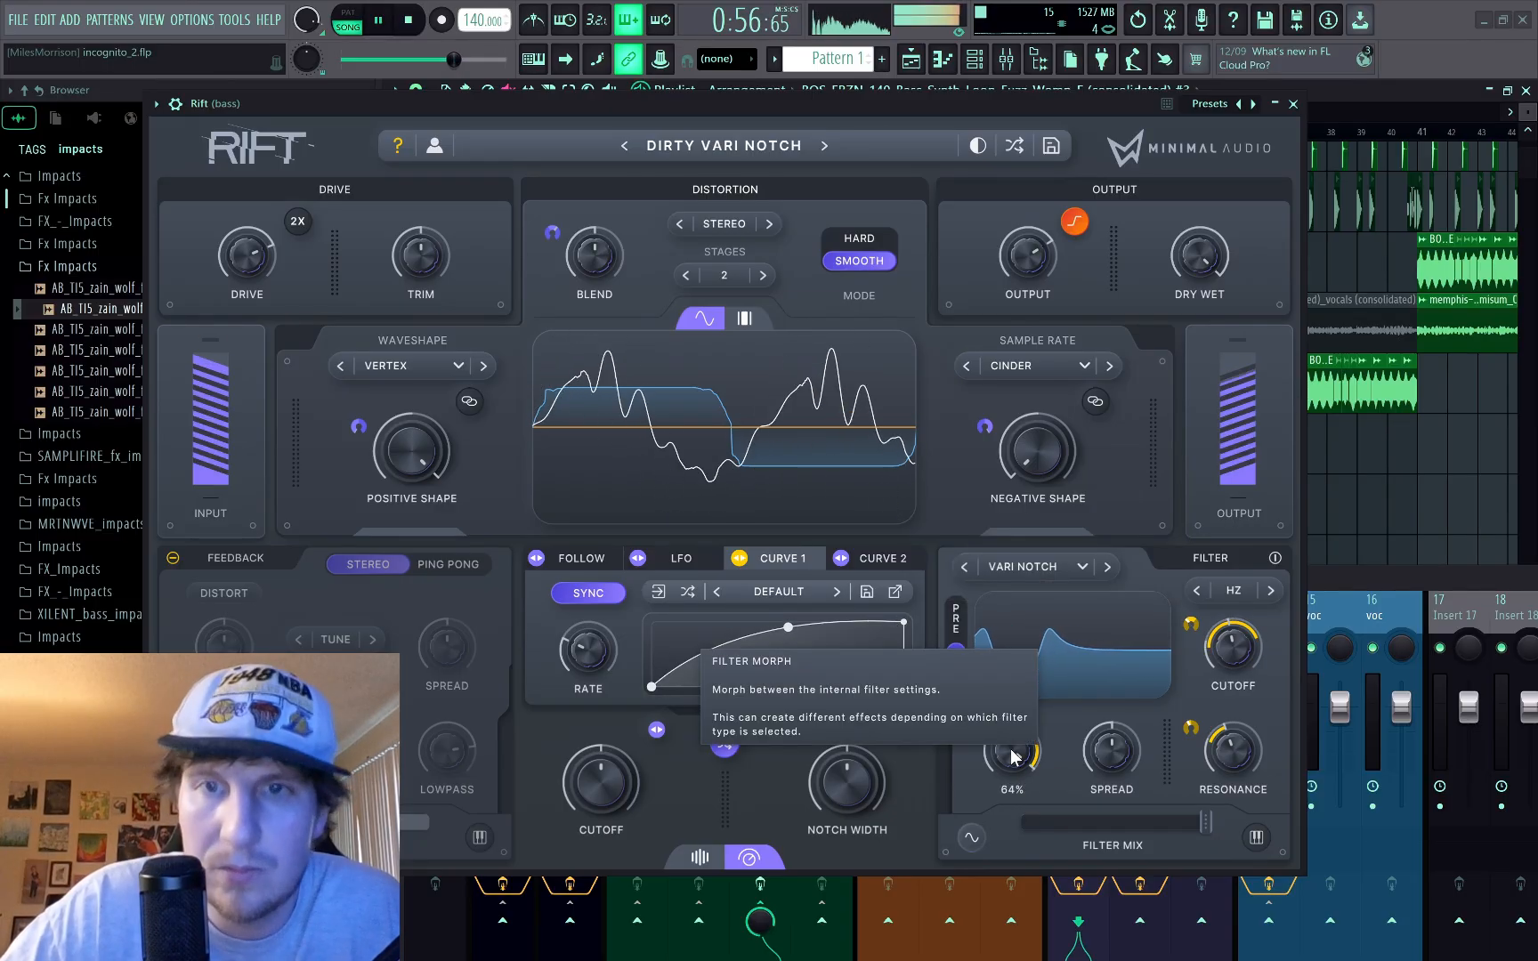
Step: Set the filter's Morph to about 90% and increase its Curve 1 modulation depth while auditioning
{"action": "scroll", "coordinate": [1007, 760], "scroll_direction": "up", "scroll_amount": 6}
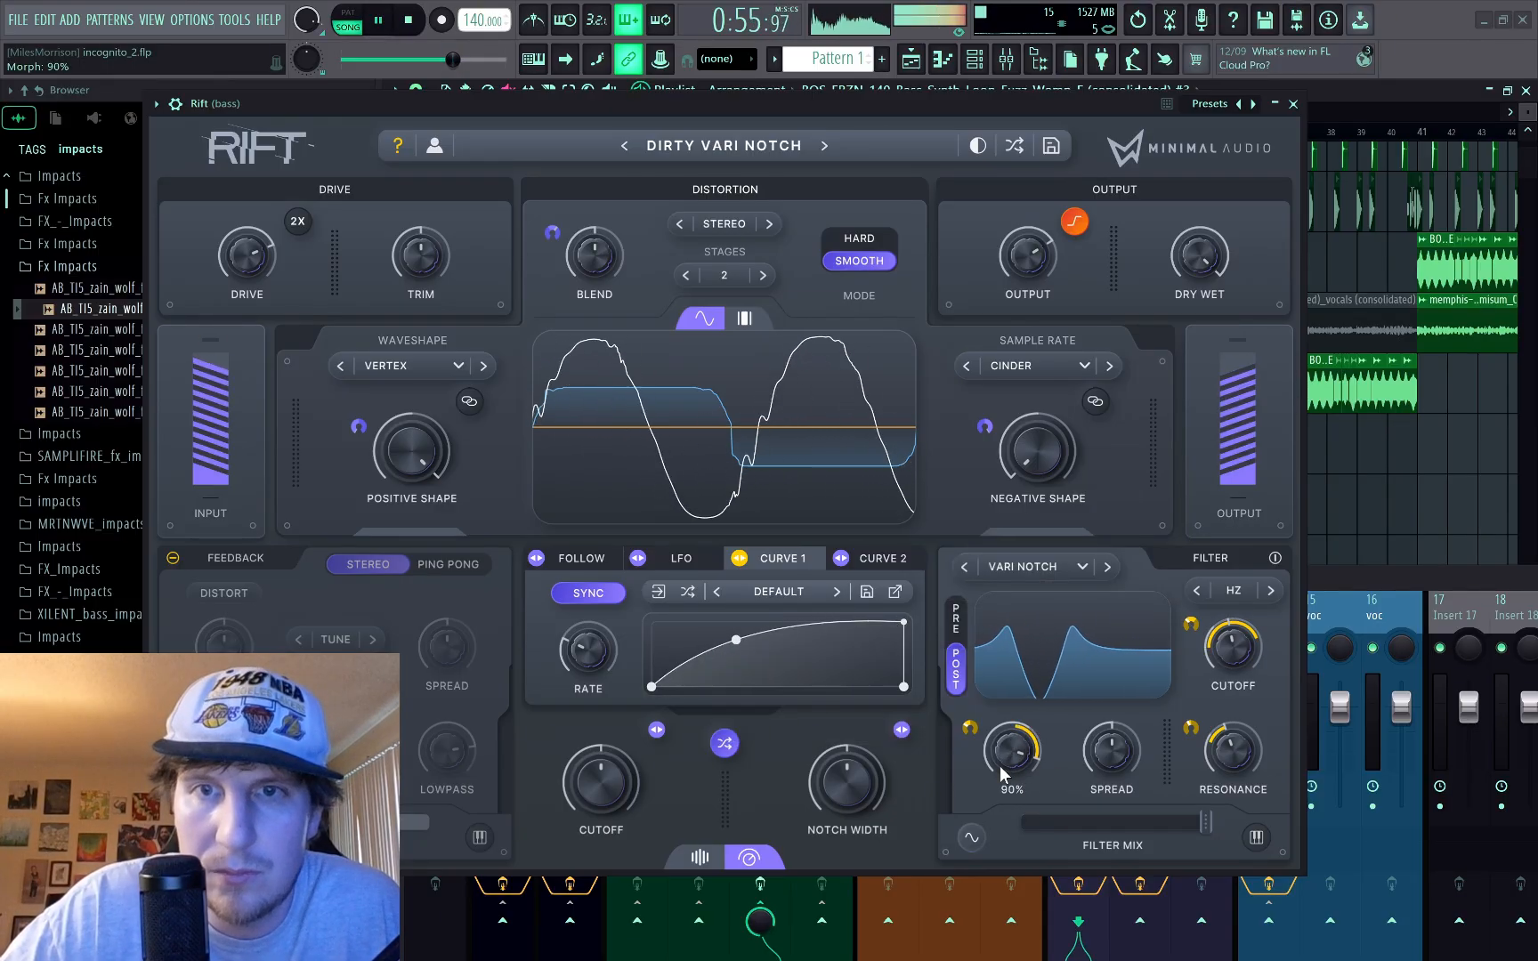
{"action": "scroll", "coordinate": [1000, 766], "scroll_direction": "up", "scroll_amount": 2}
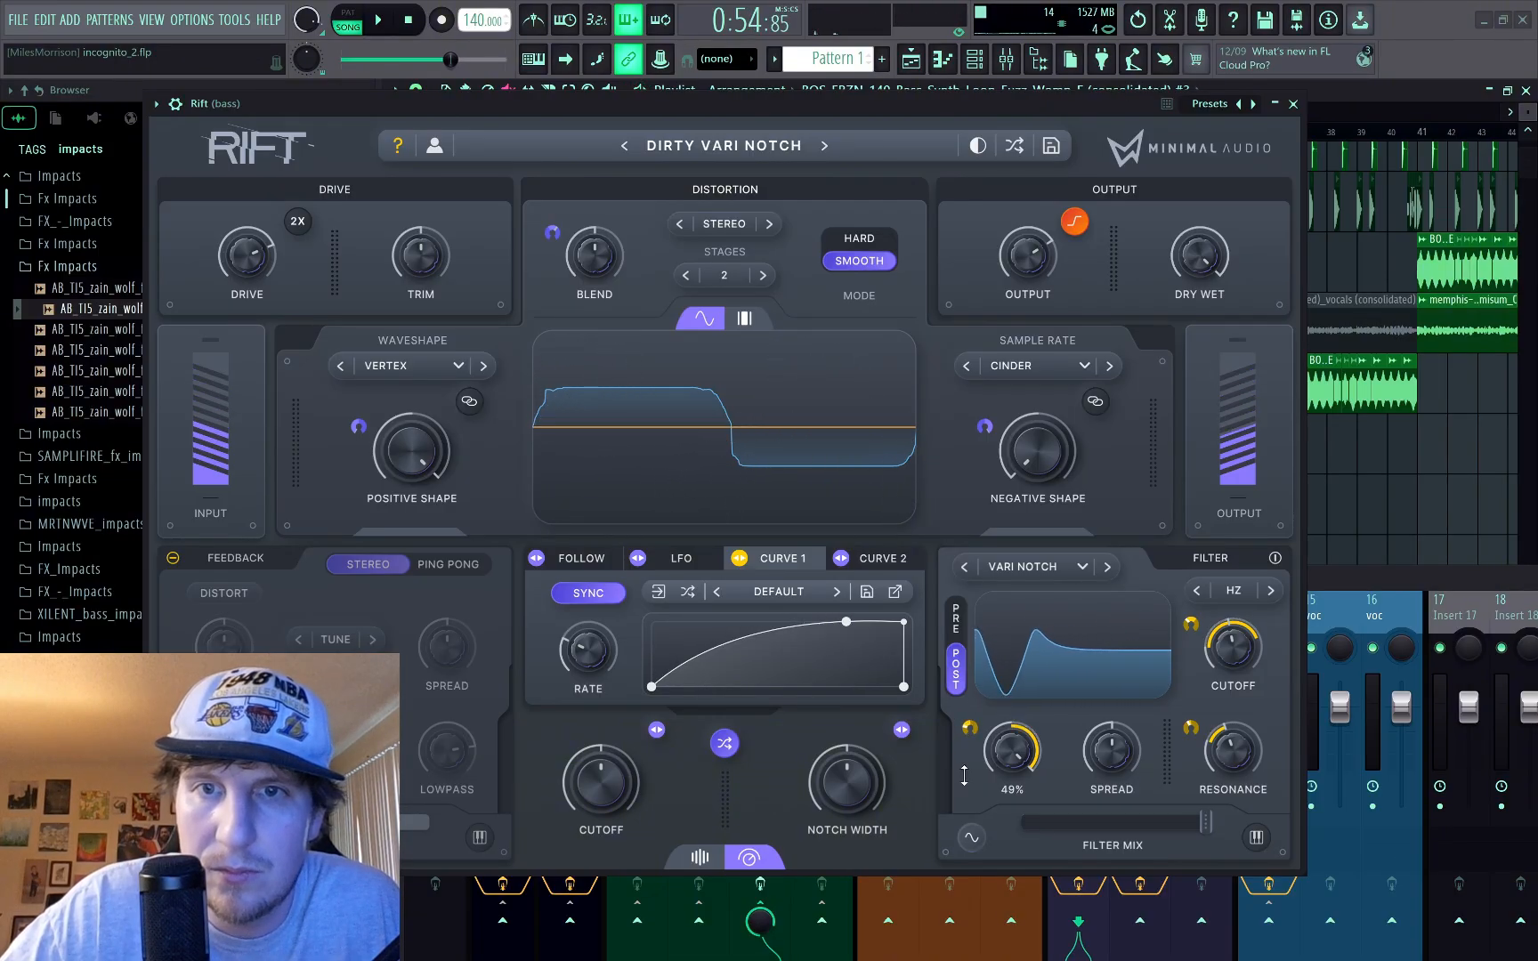
{"action": "key", "text": "space"}
{"action": "left_click_drag", "start_coordinate": [964, 776], "coordinate": [961, 791]}
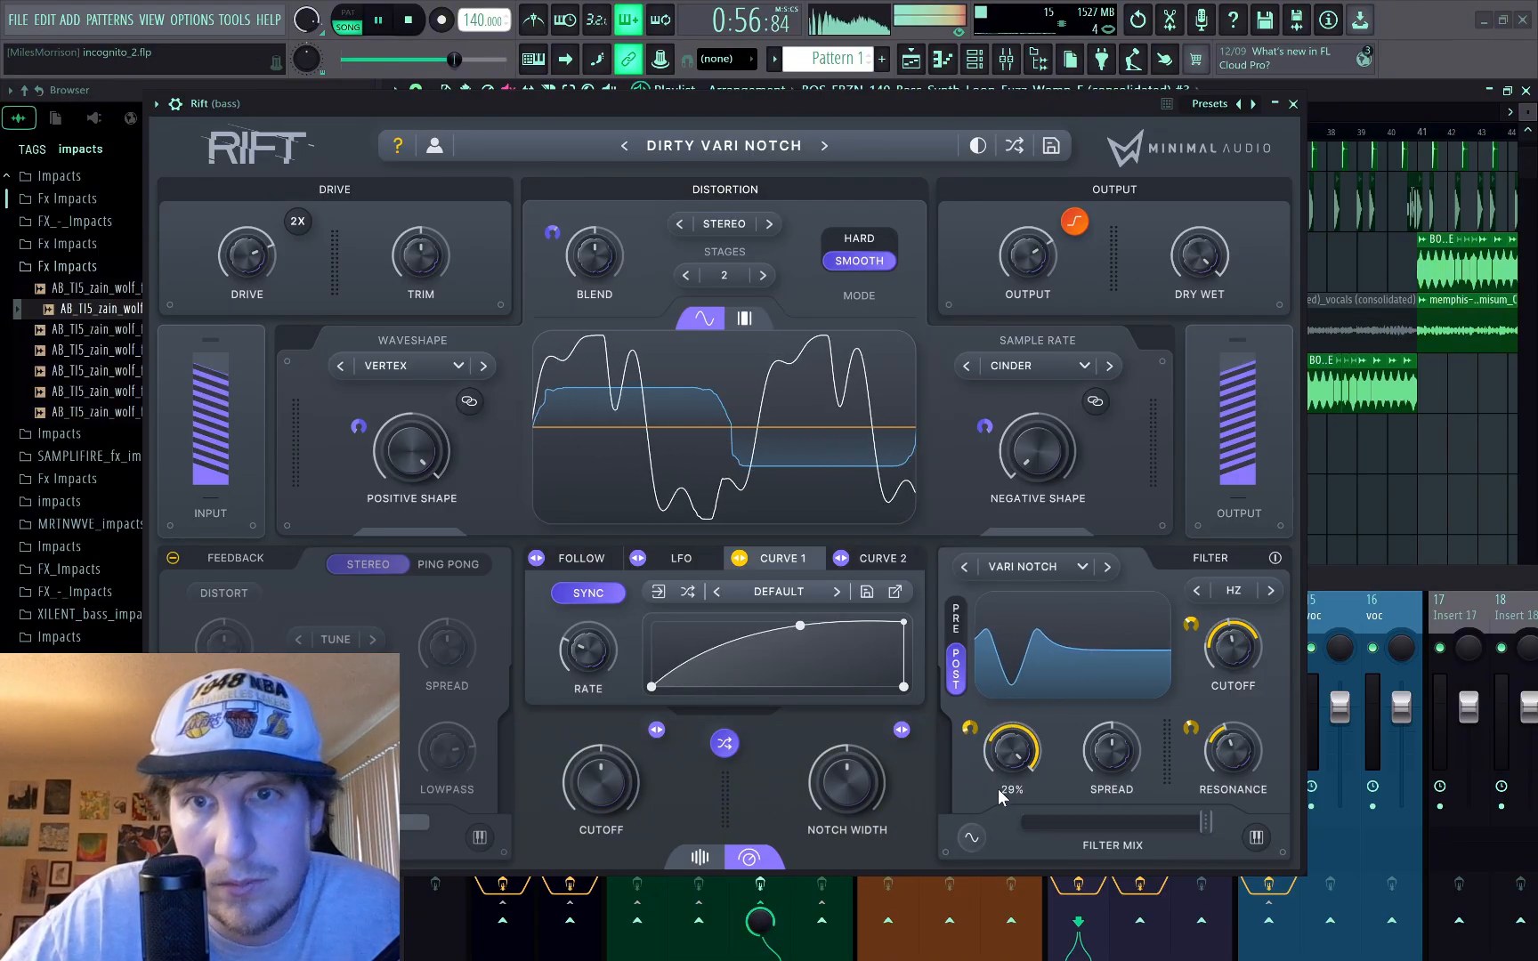
Step: Switch Curve 1's modulation of the filter's Resonance to bipolar and readjust its depth during playback
{"action": "key", "text": "space"}
{"action": "right_click", "coordinate": [1191, 730]}
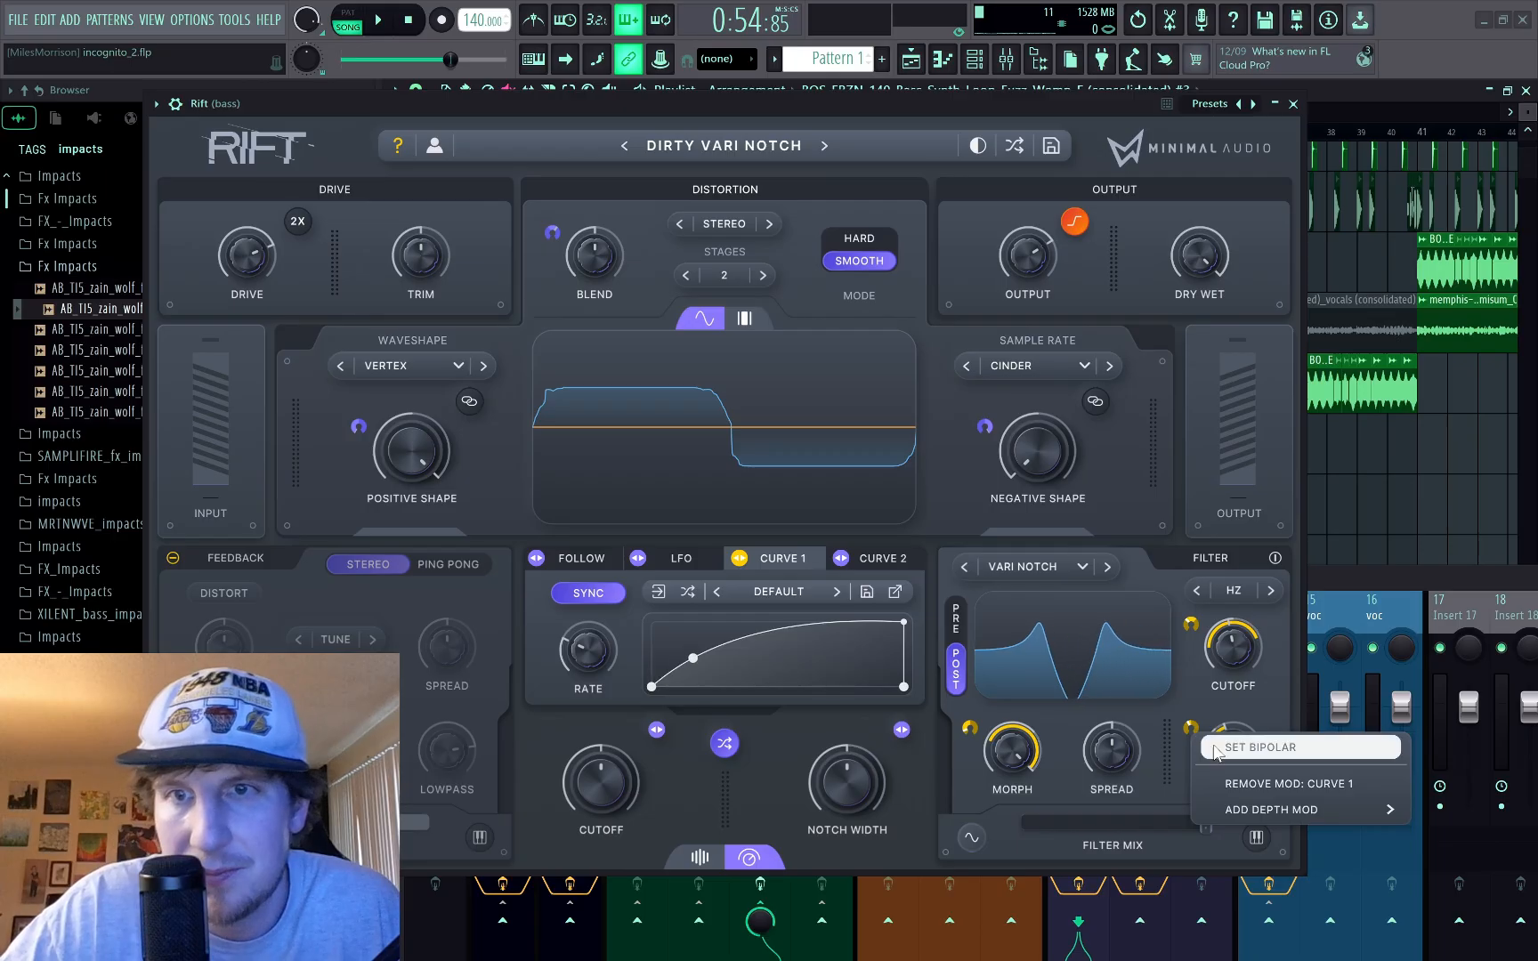
{"action": "left_click", "coordinate": [1210, 749]}
{"action": "key", "text": "space"}
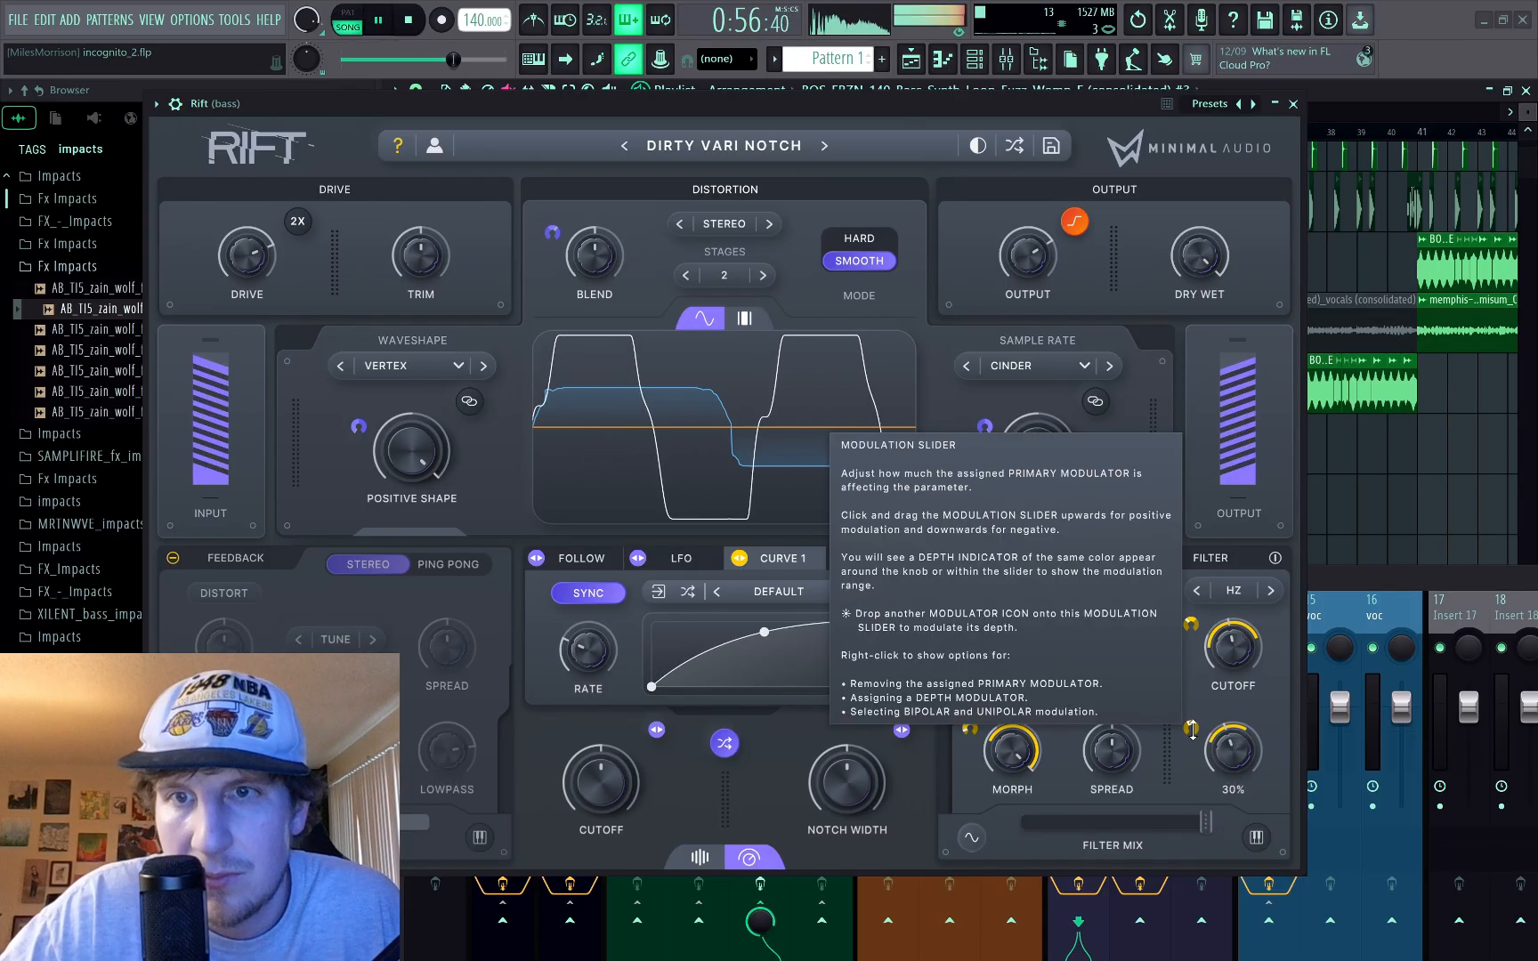
{"action": "key", "text": "space"}
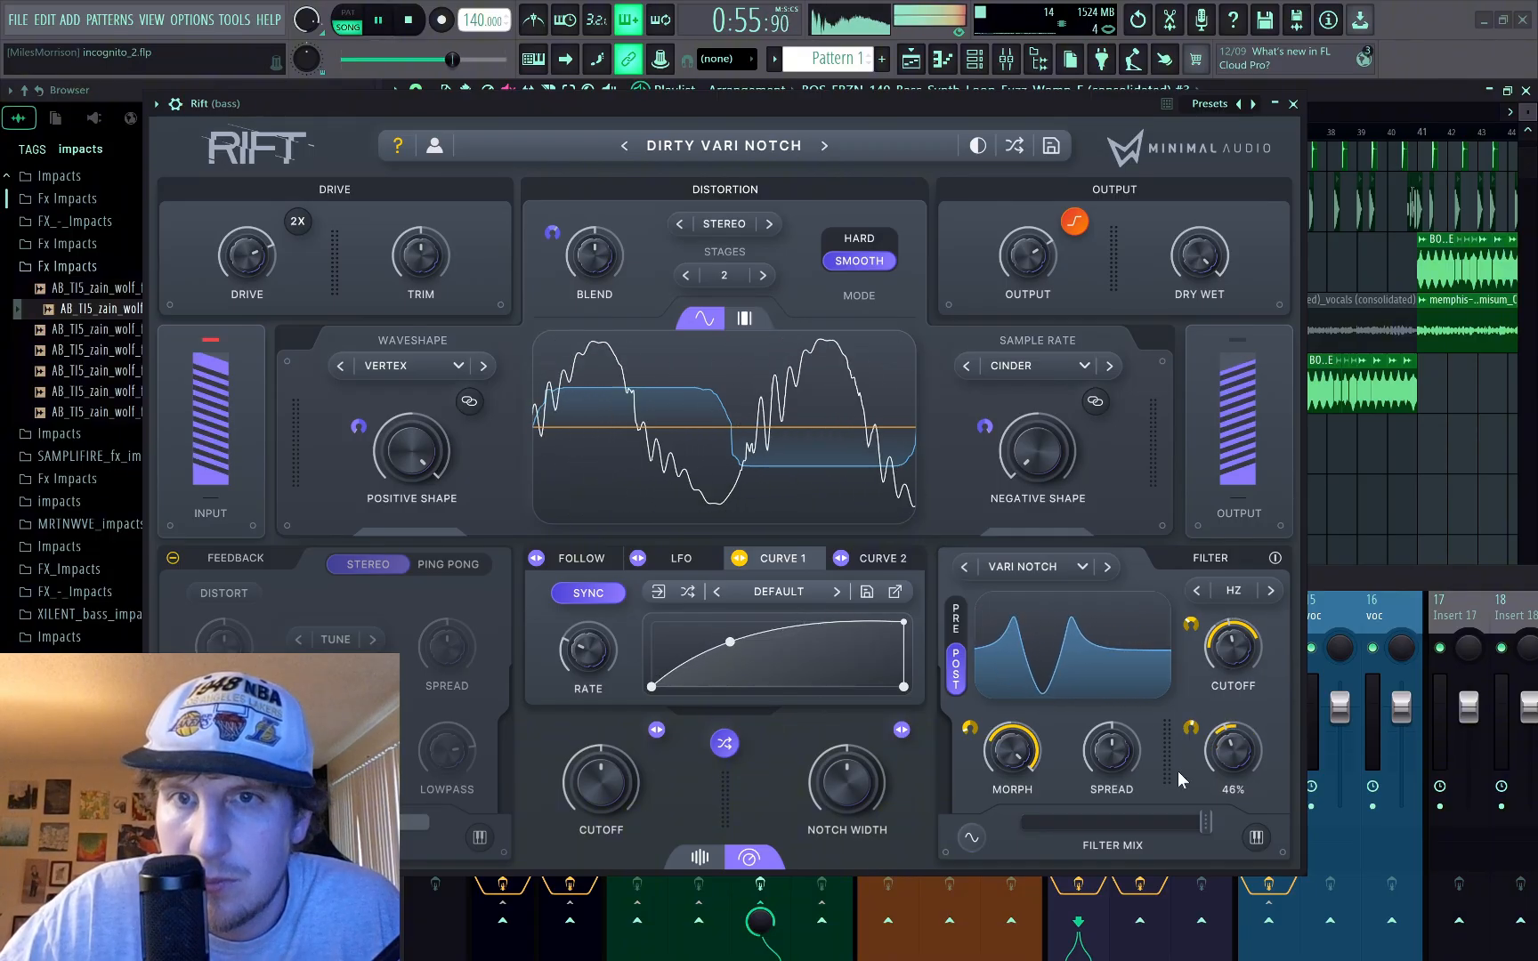
Step: Reduce Curve 1's modulation depth on the filter's Morph while replaying the bass section
{"action": "key", "text": "space"}
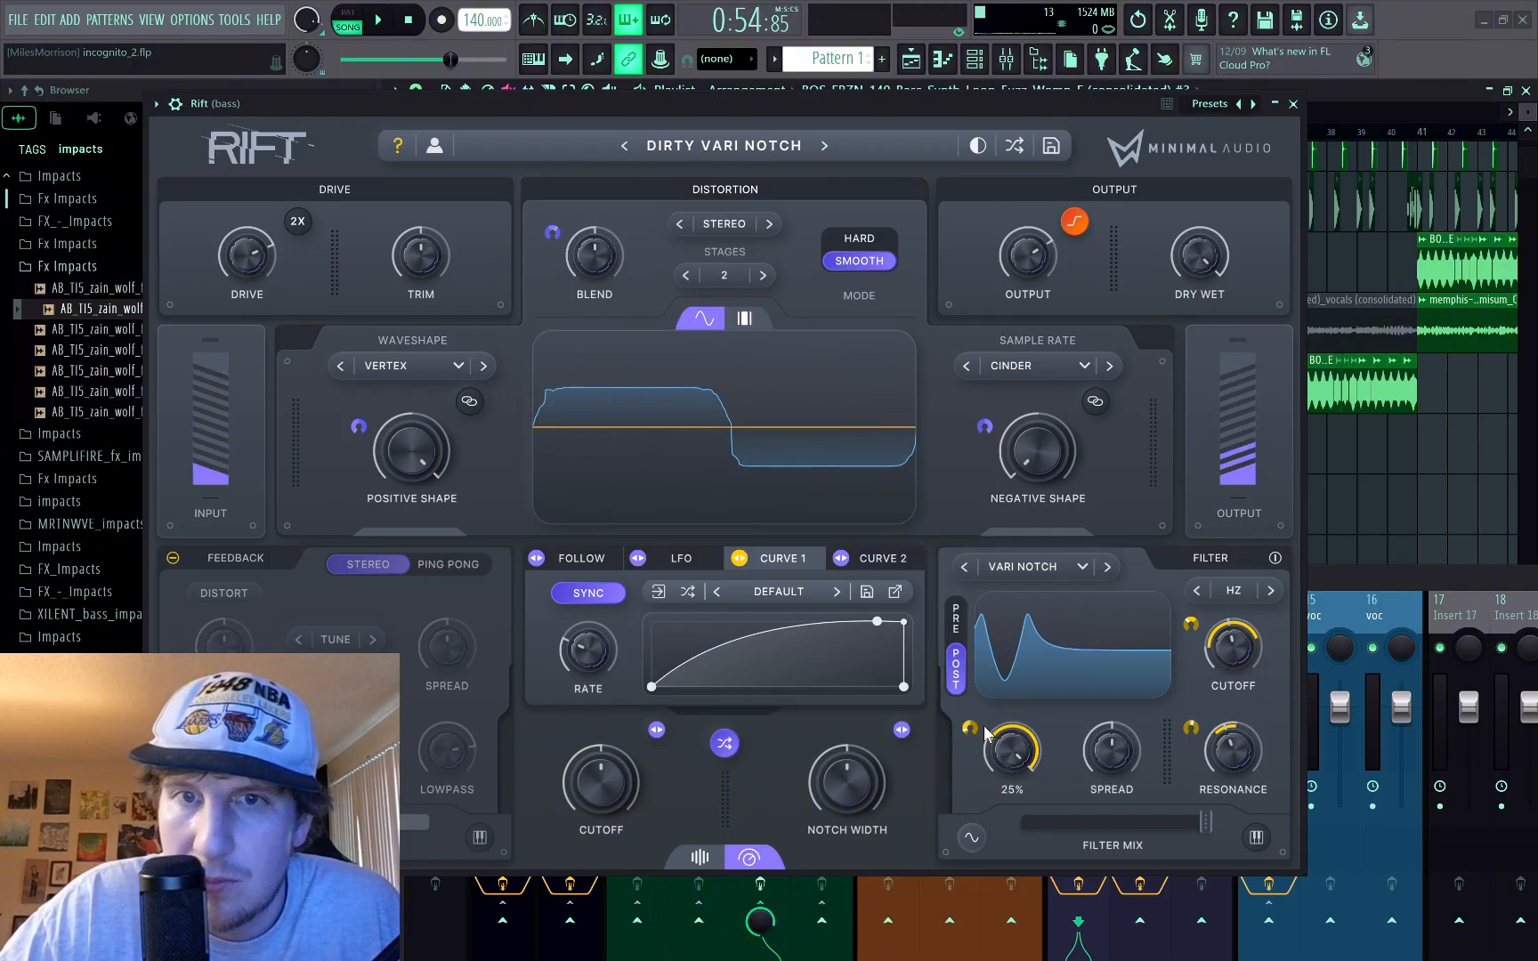
{"action": "key", "text": "space"}
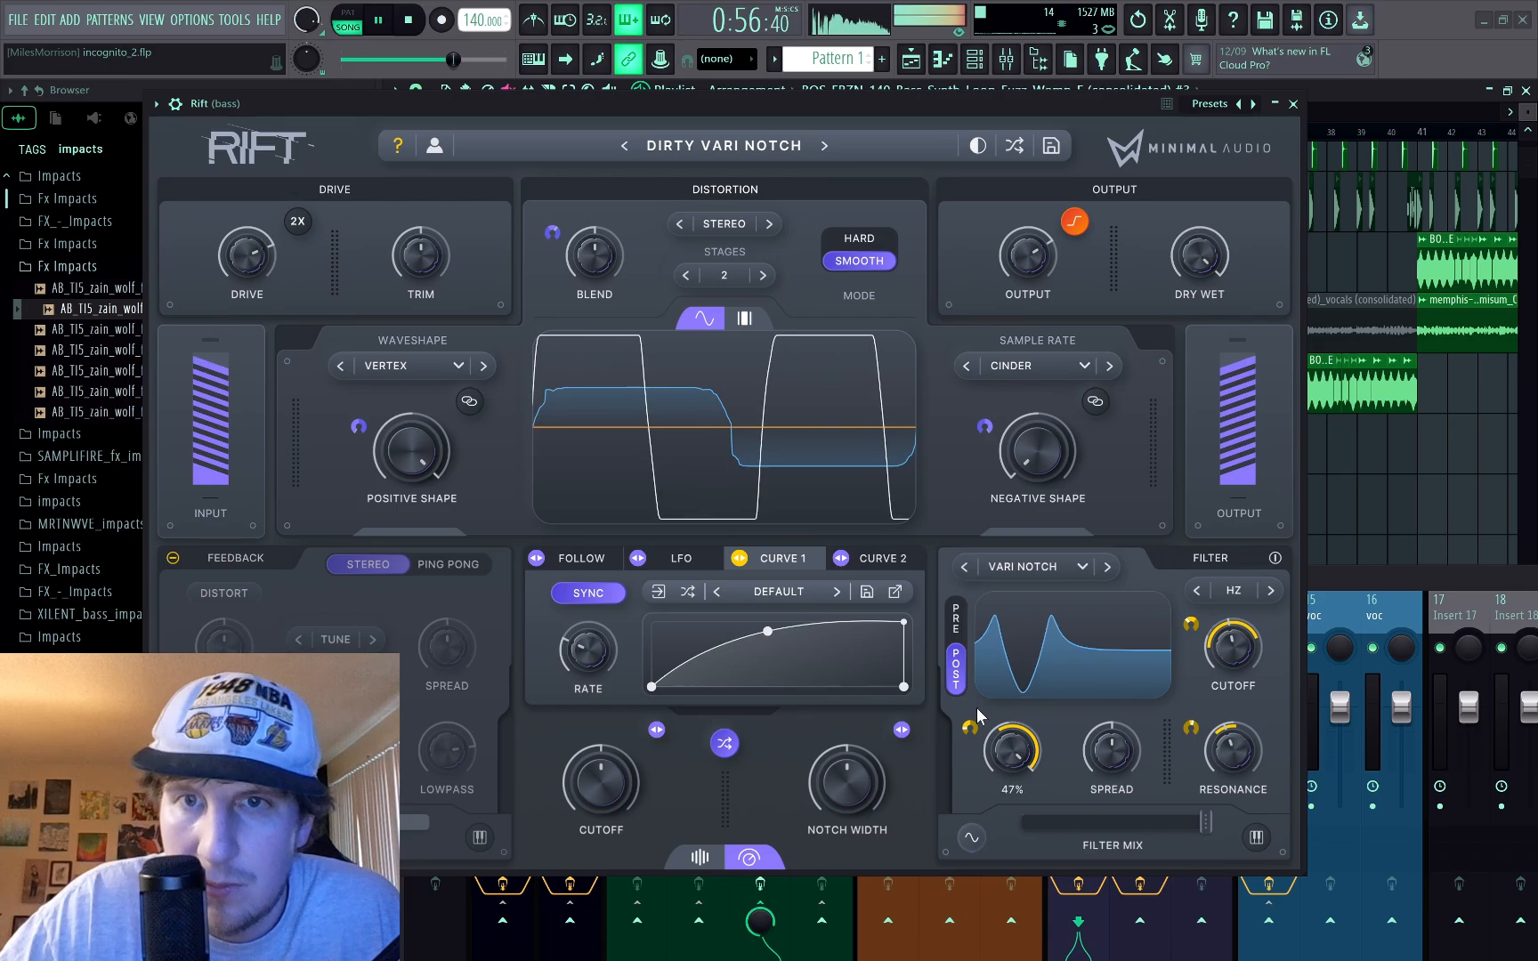
{"action": "key", "text": "space"}
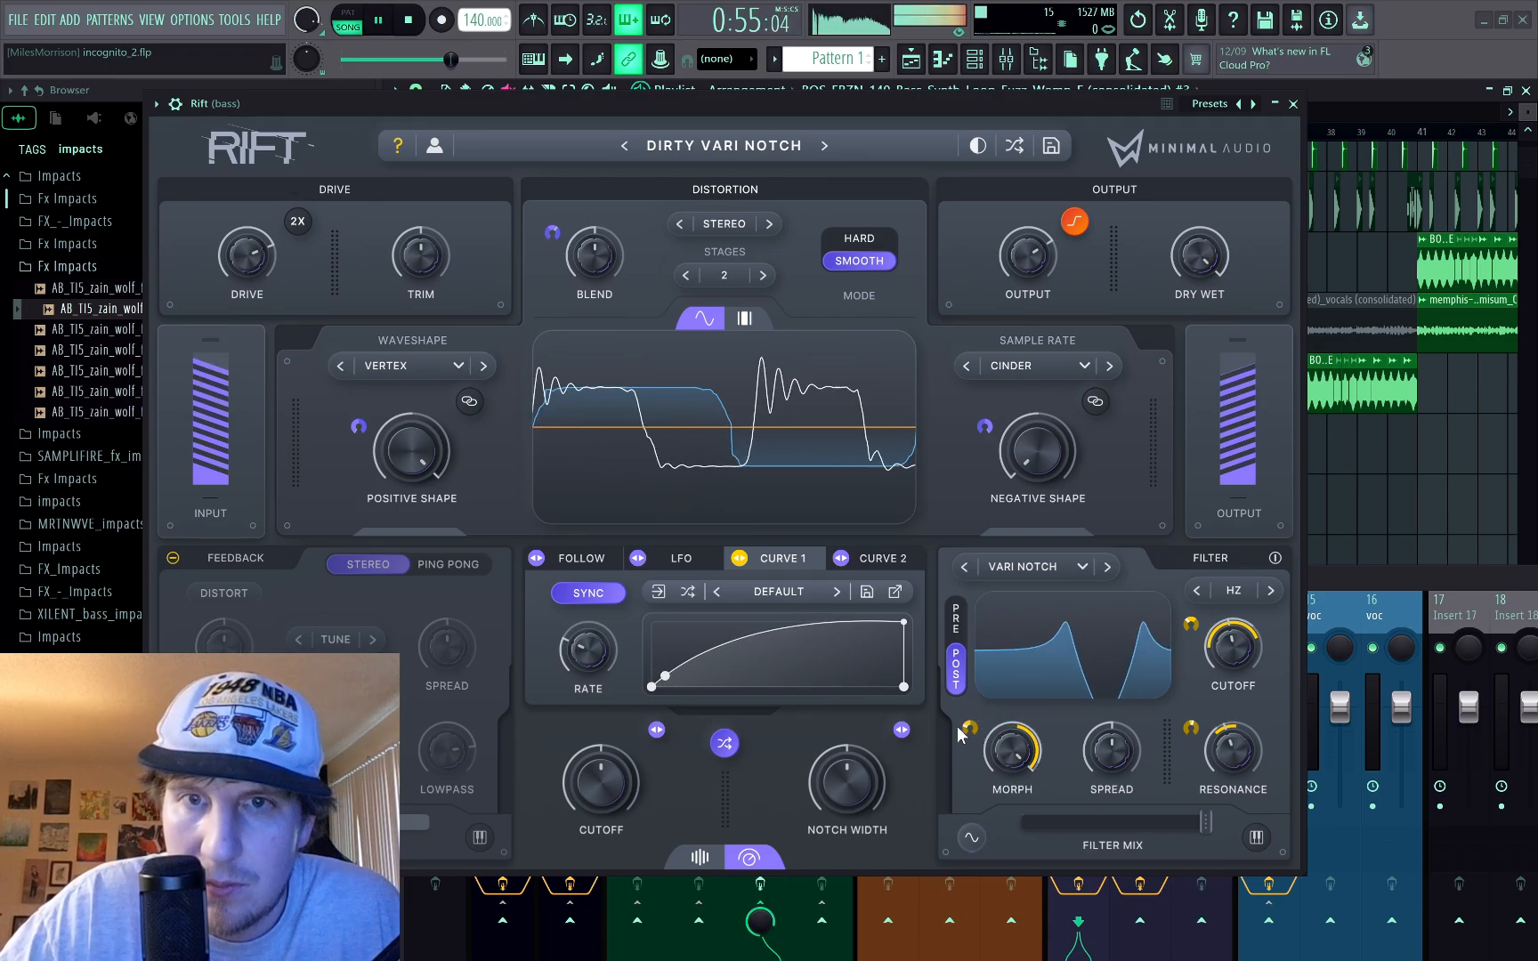
Step: Try Curve 1's modulation of the filter's Morph as bipolar with a lower Morph setting while replaying the bass section
{"action": "mouse_move", "coordinate": [985, 753]}
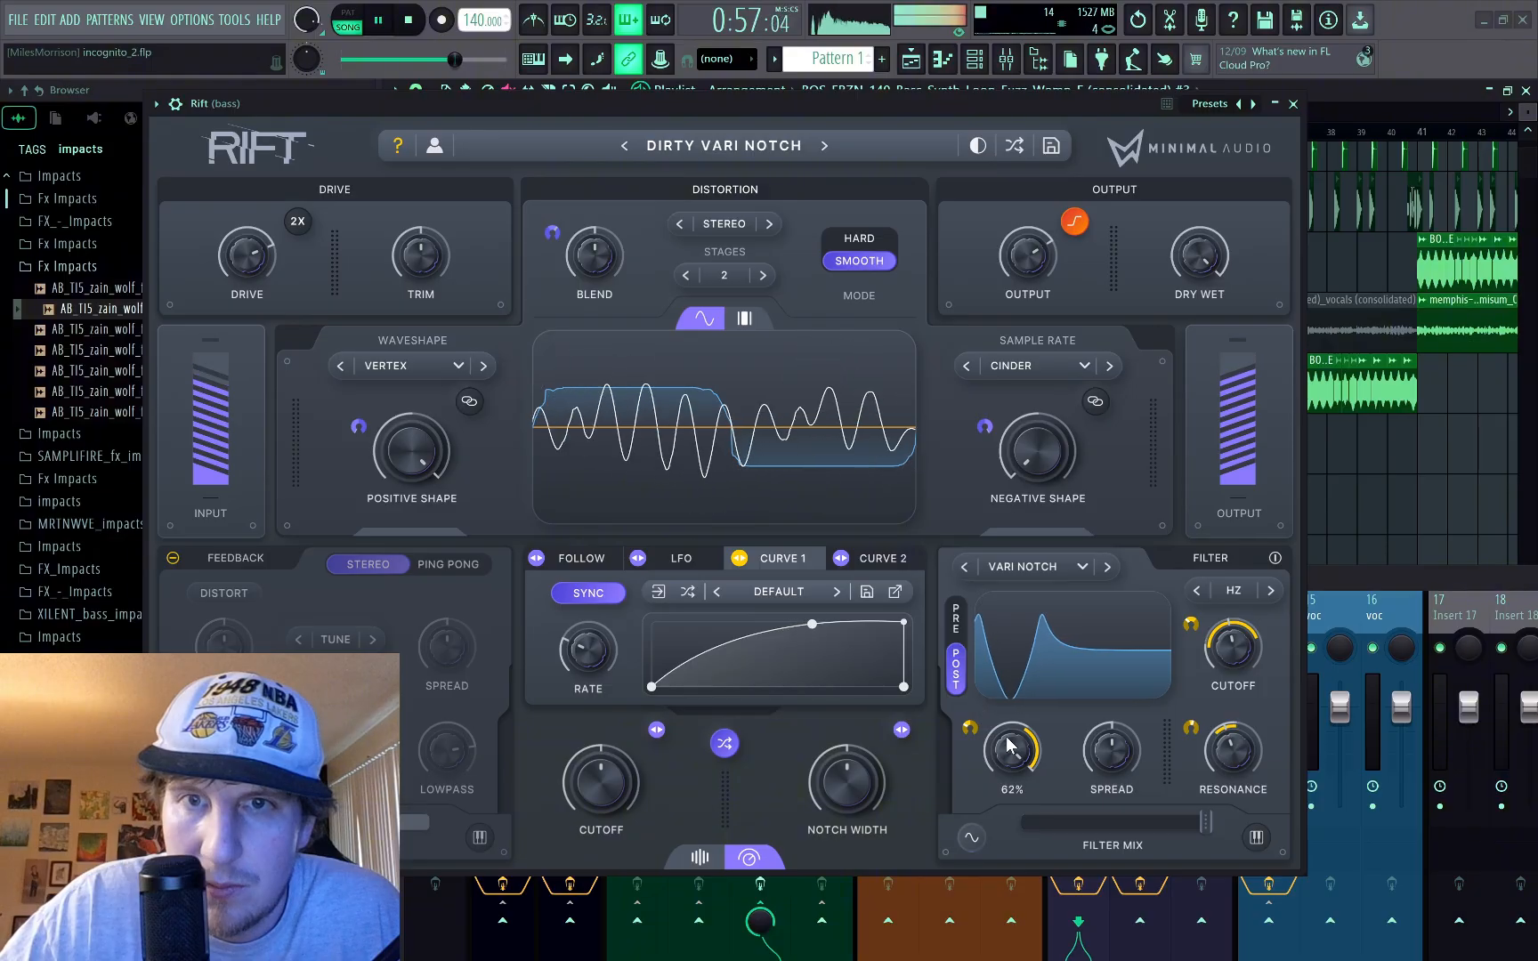
{"action": "key", "text": "space"}
{"action": "left_click_drag", "start_coordinate": [1004, 776], "coordinate": [973, 768]}
{"action": "right_click", "coordinate": [970, 730]}
{"action": "left_click", "coordinate": [997, 750]}
{"action": "key", "text": "space"}
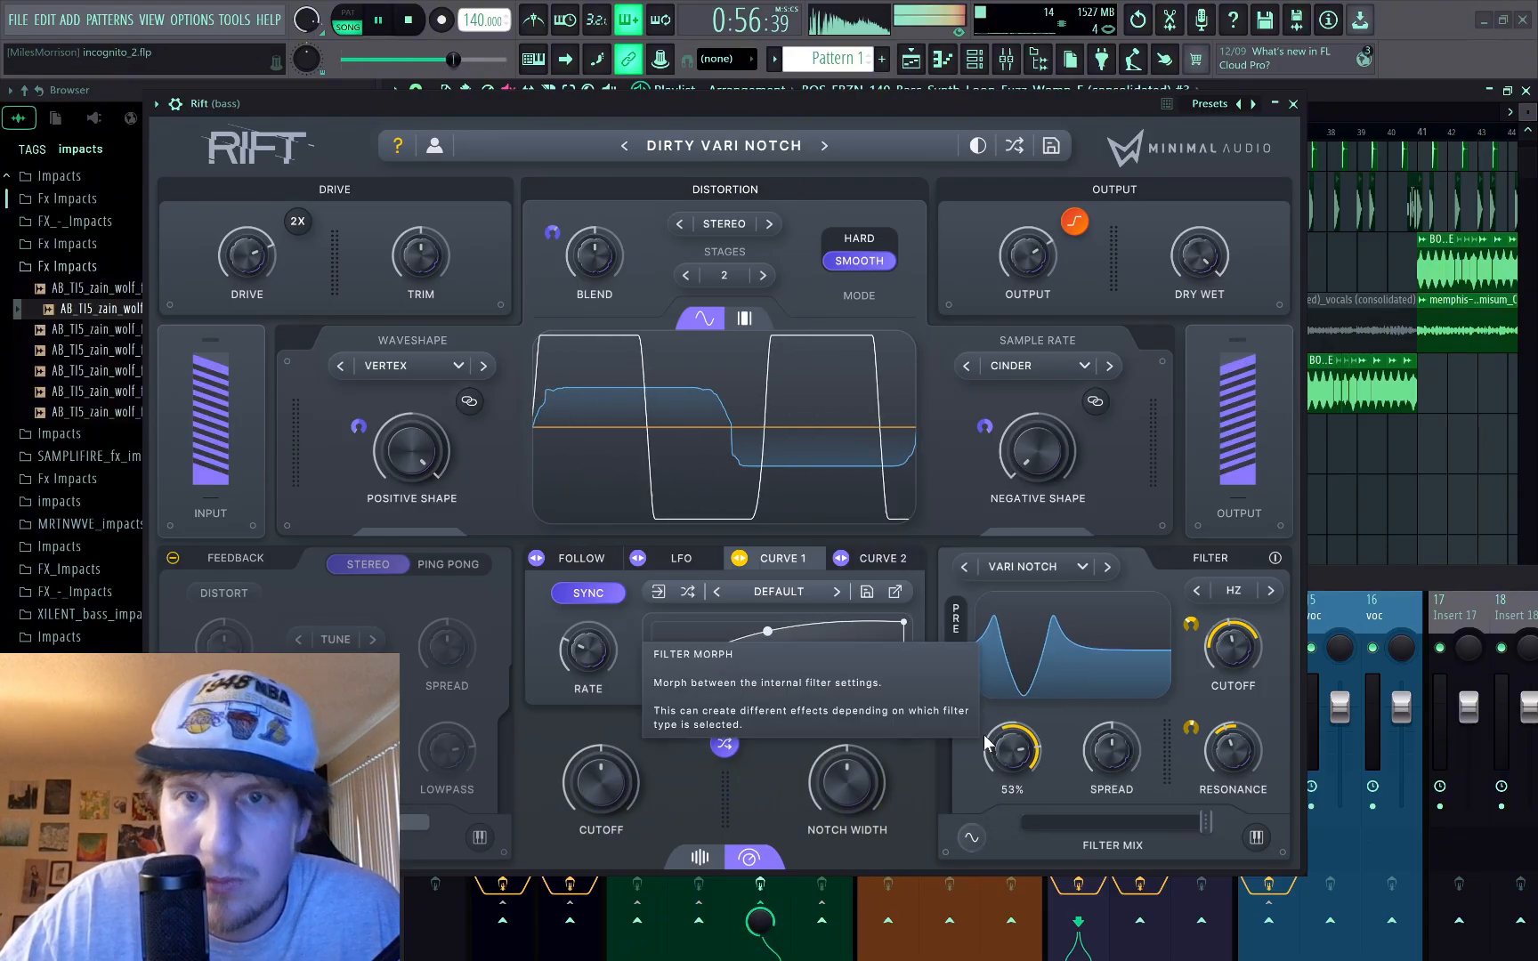
{"action": "key", "text": "space"}
{"action": "key", "text": "space"}
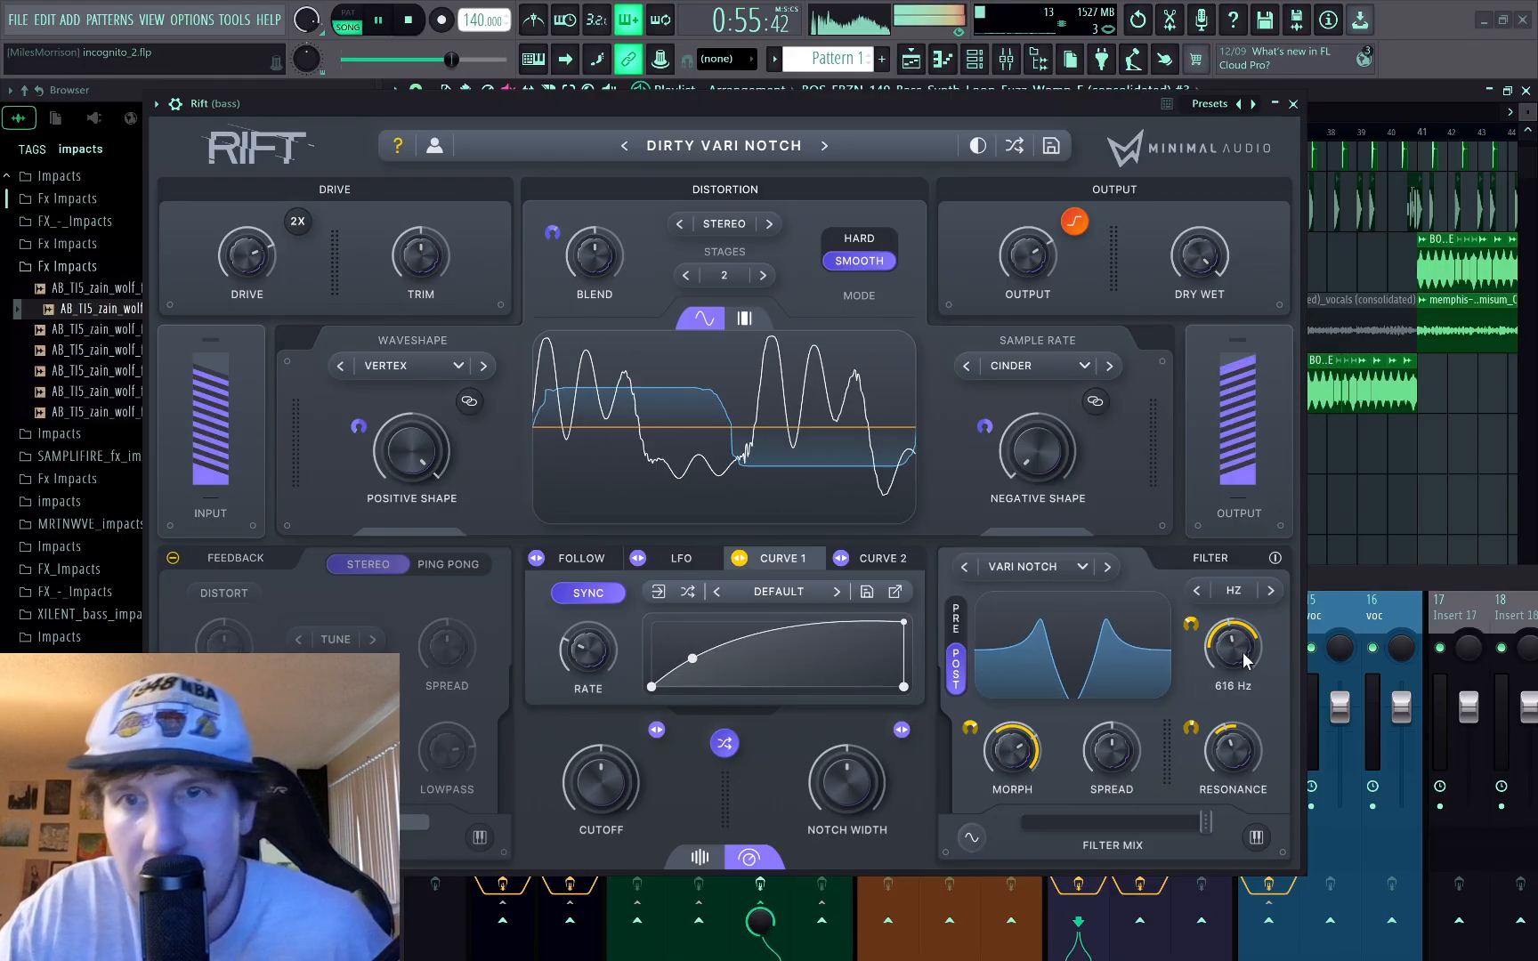
{"action": "key", "text": "space"}
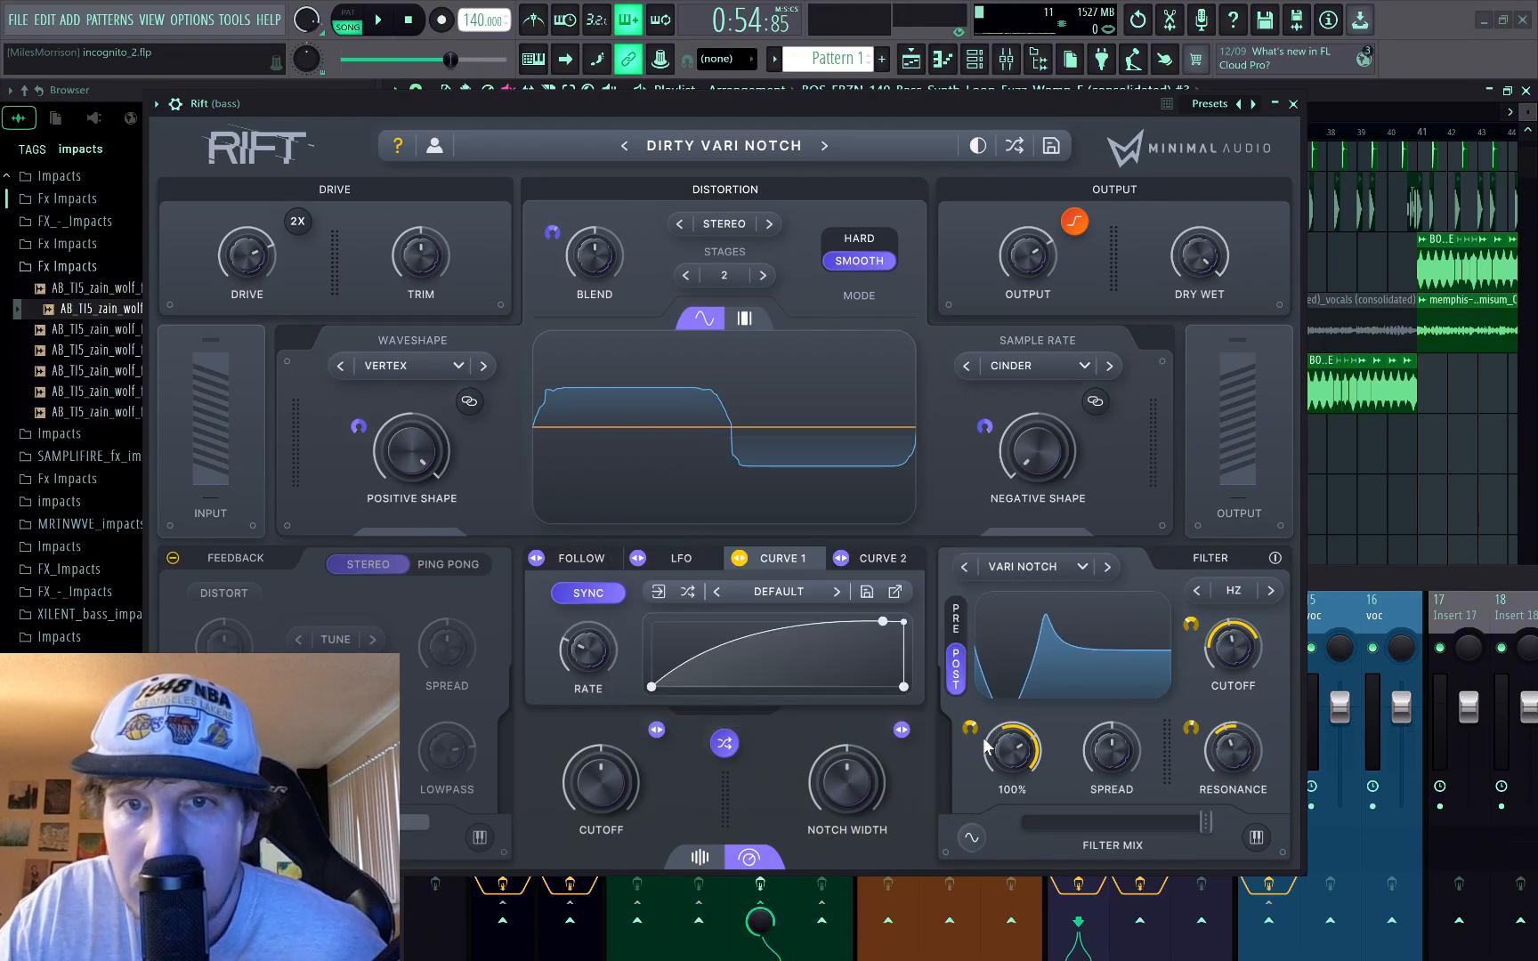
Step: Return Curve 1's modulation of the filter's Morph to unipolar and set Morph to about 49%
{"action": "right_click", "coordinate": [985, 746]}
{"action": "key", "text": "space"}
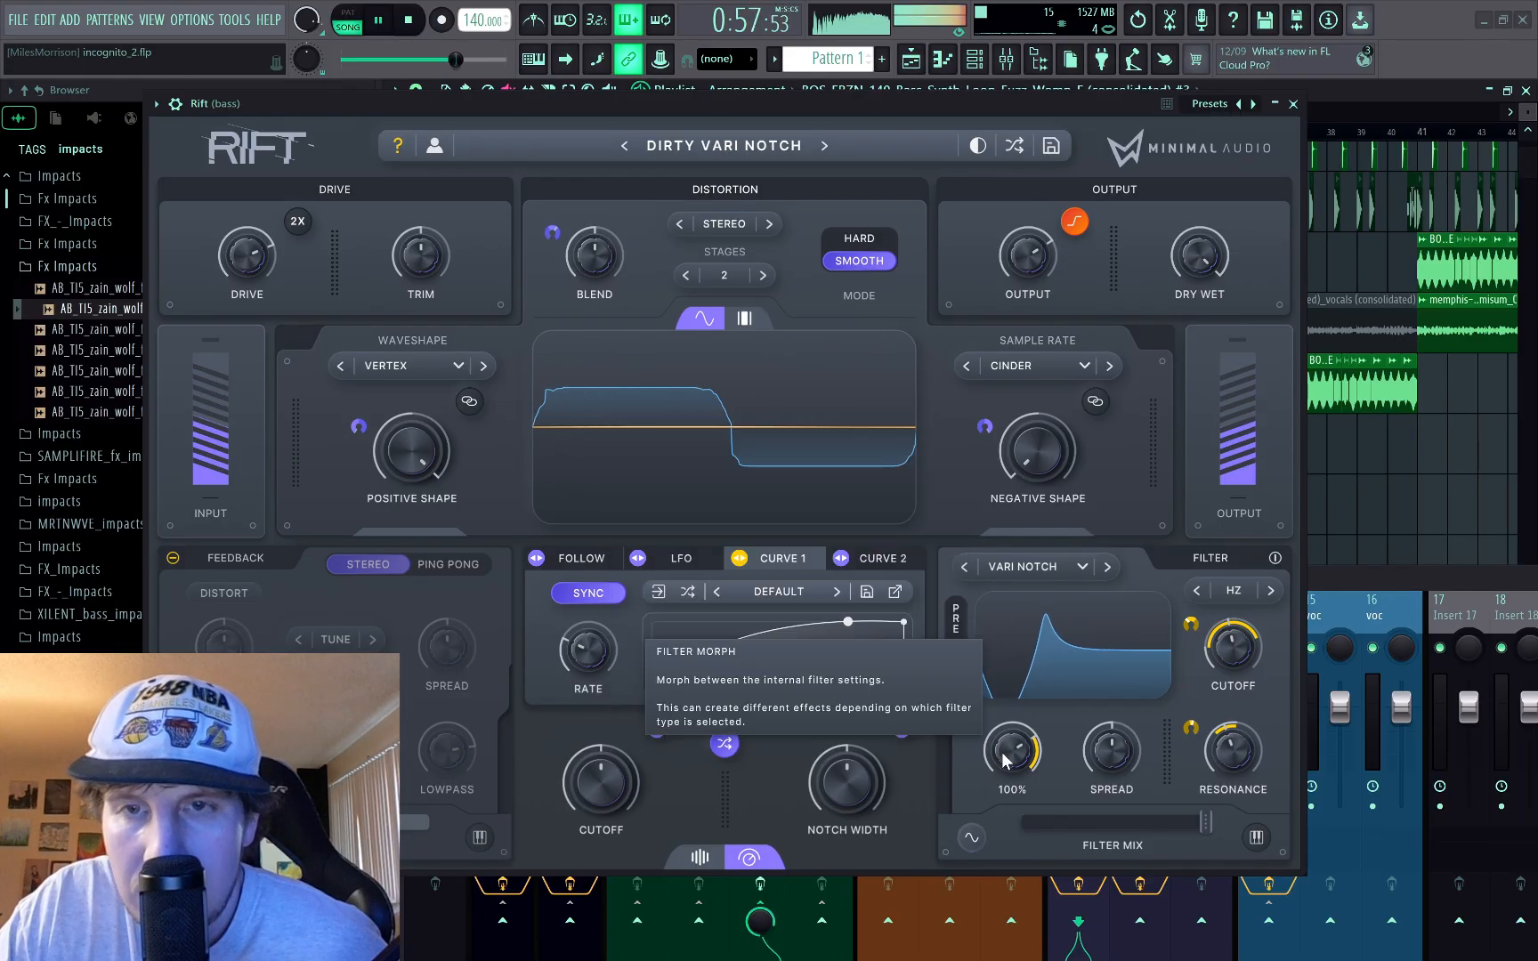
{"action": "key", "text": "space"}
{"action": "key", "text": "space"}
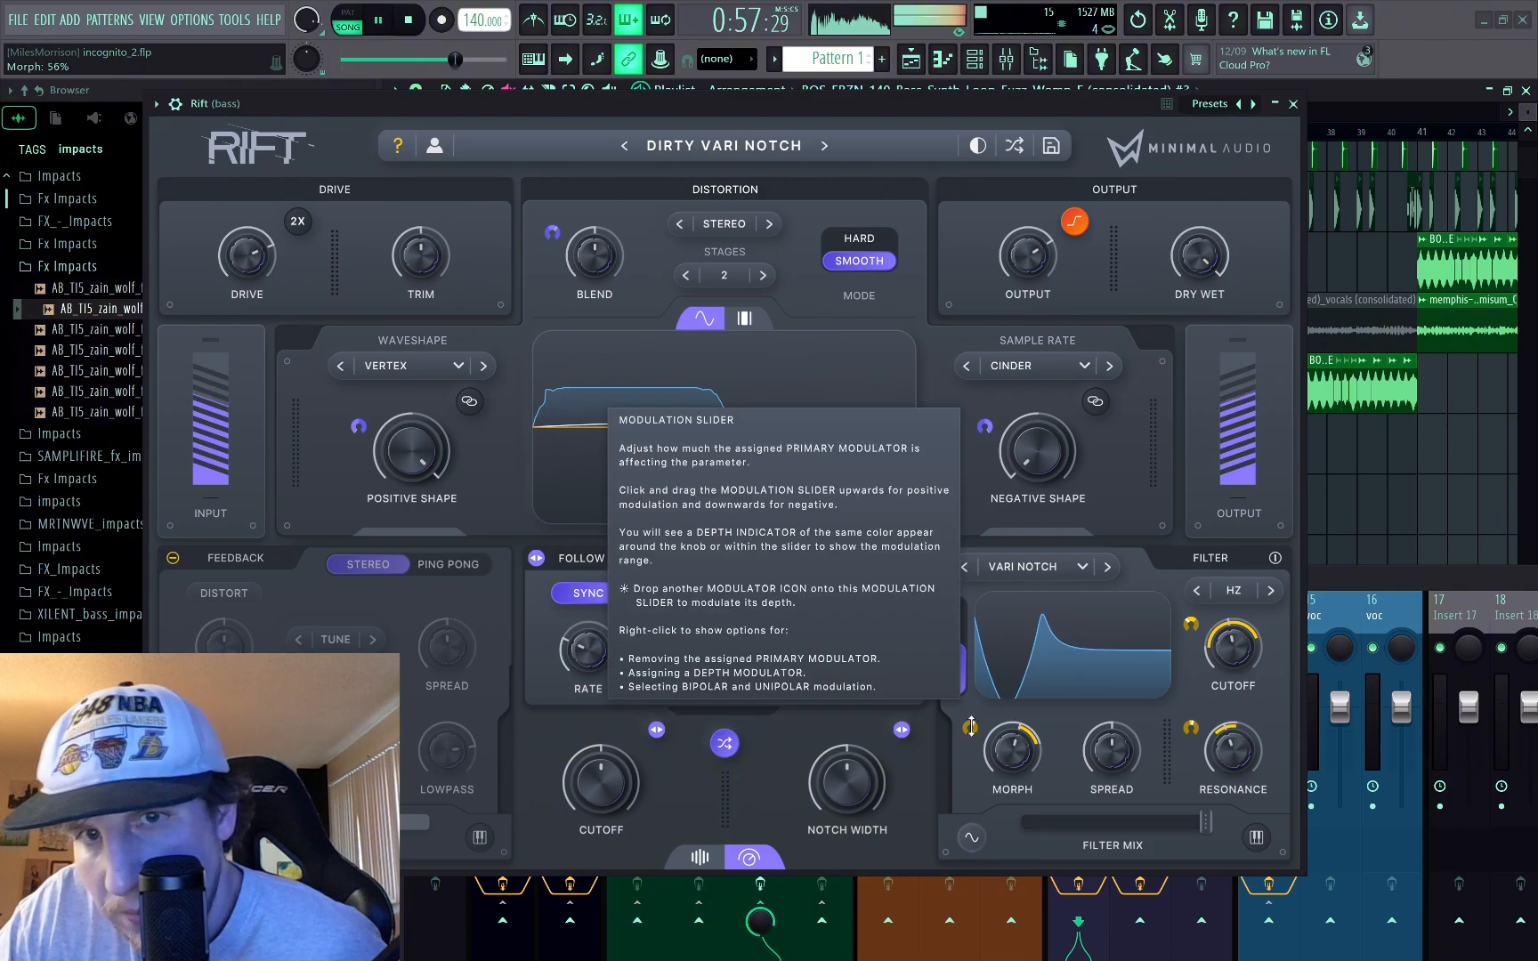
{"action": "key", "text": "space"}
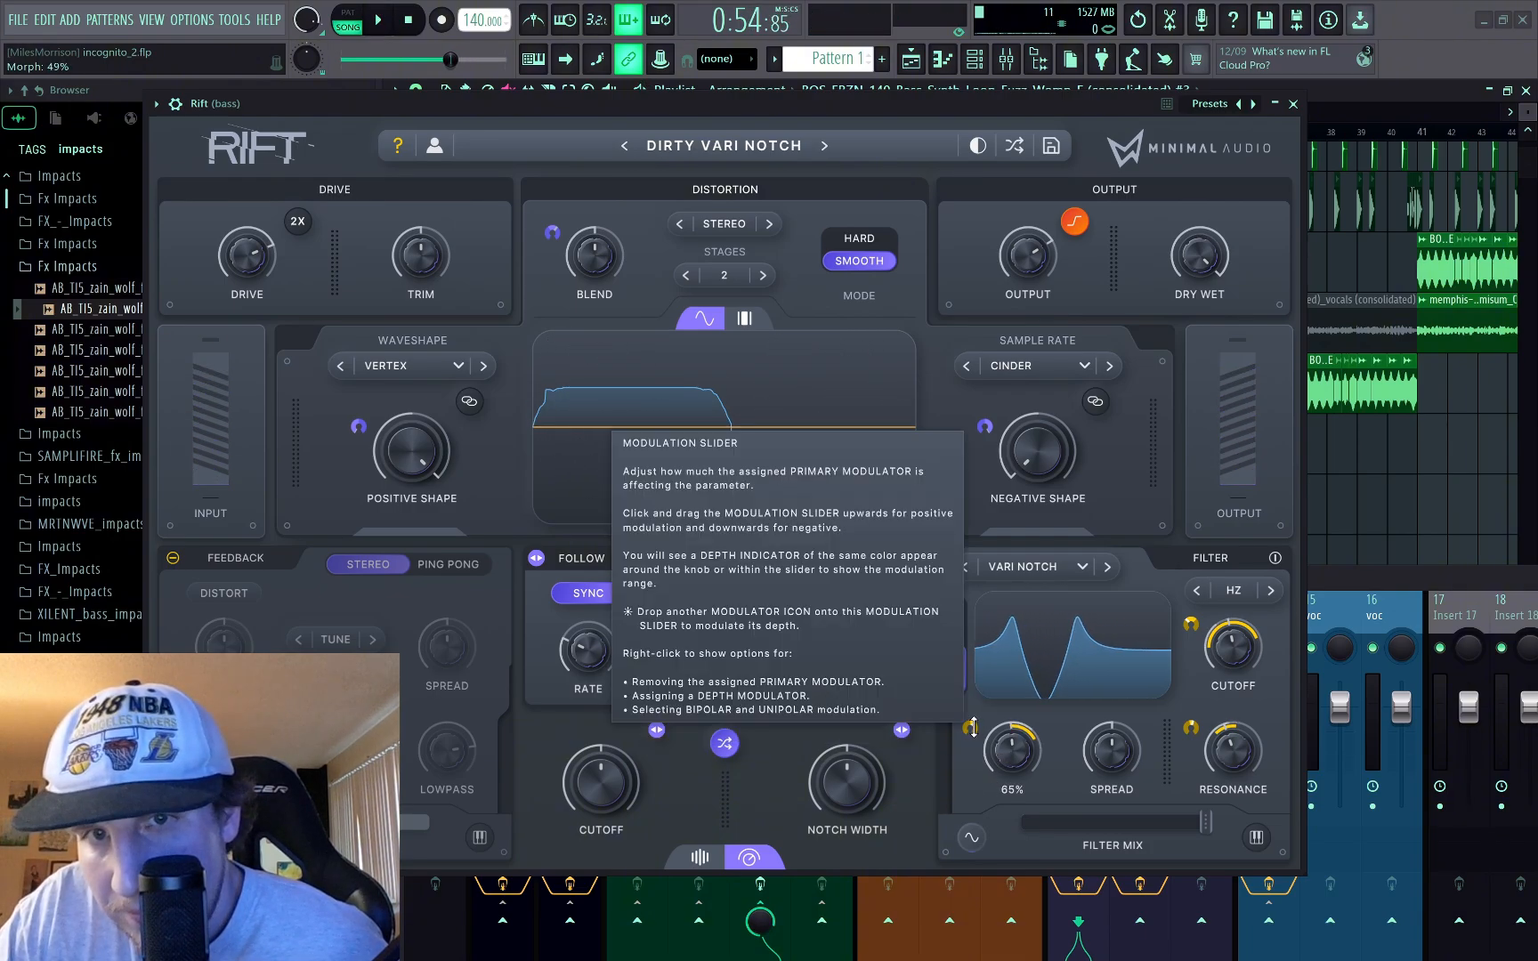
Step: Reduce Curve 1's modulation depth on the filter's Morph during repeated playback of the bass
{"action": "key", "text": "space"}
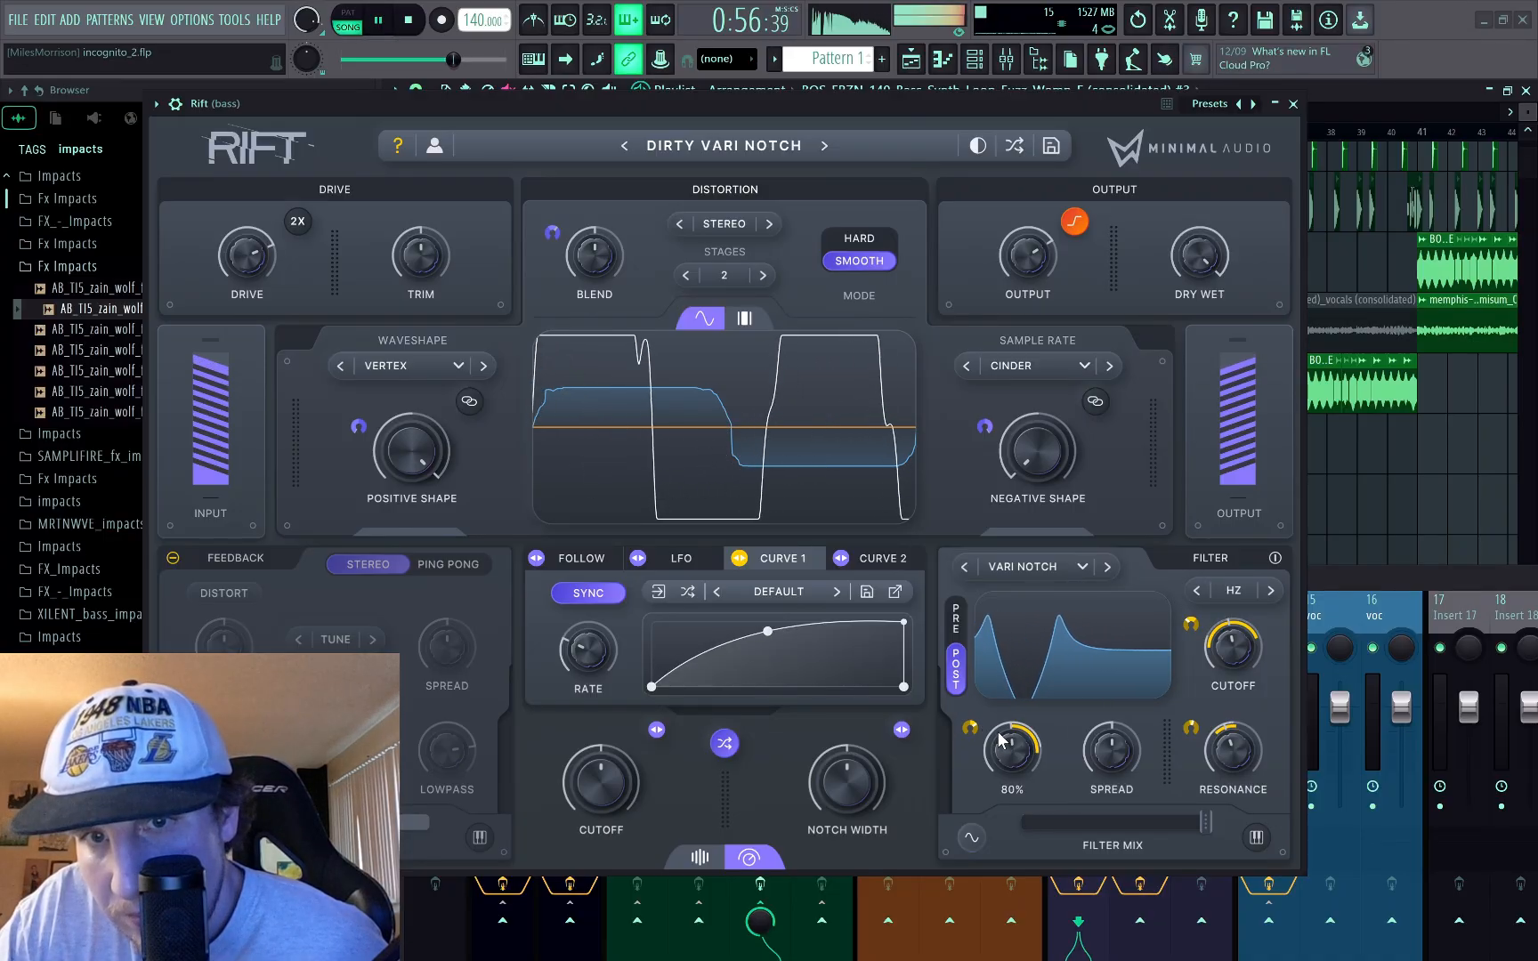
{"action": "key", "text": "space"}
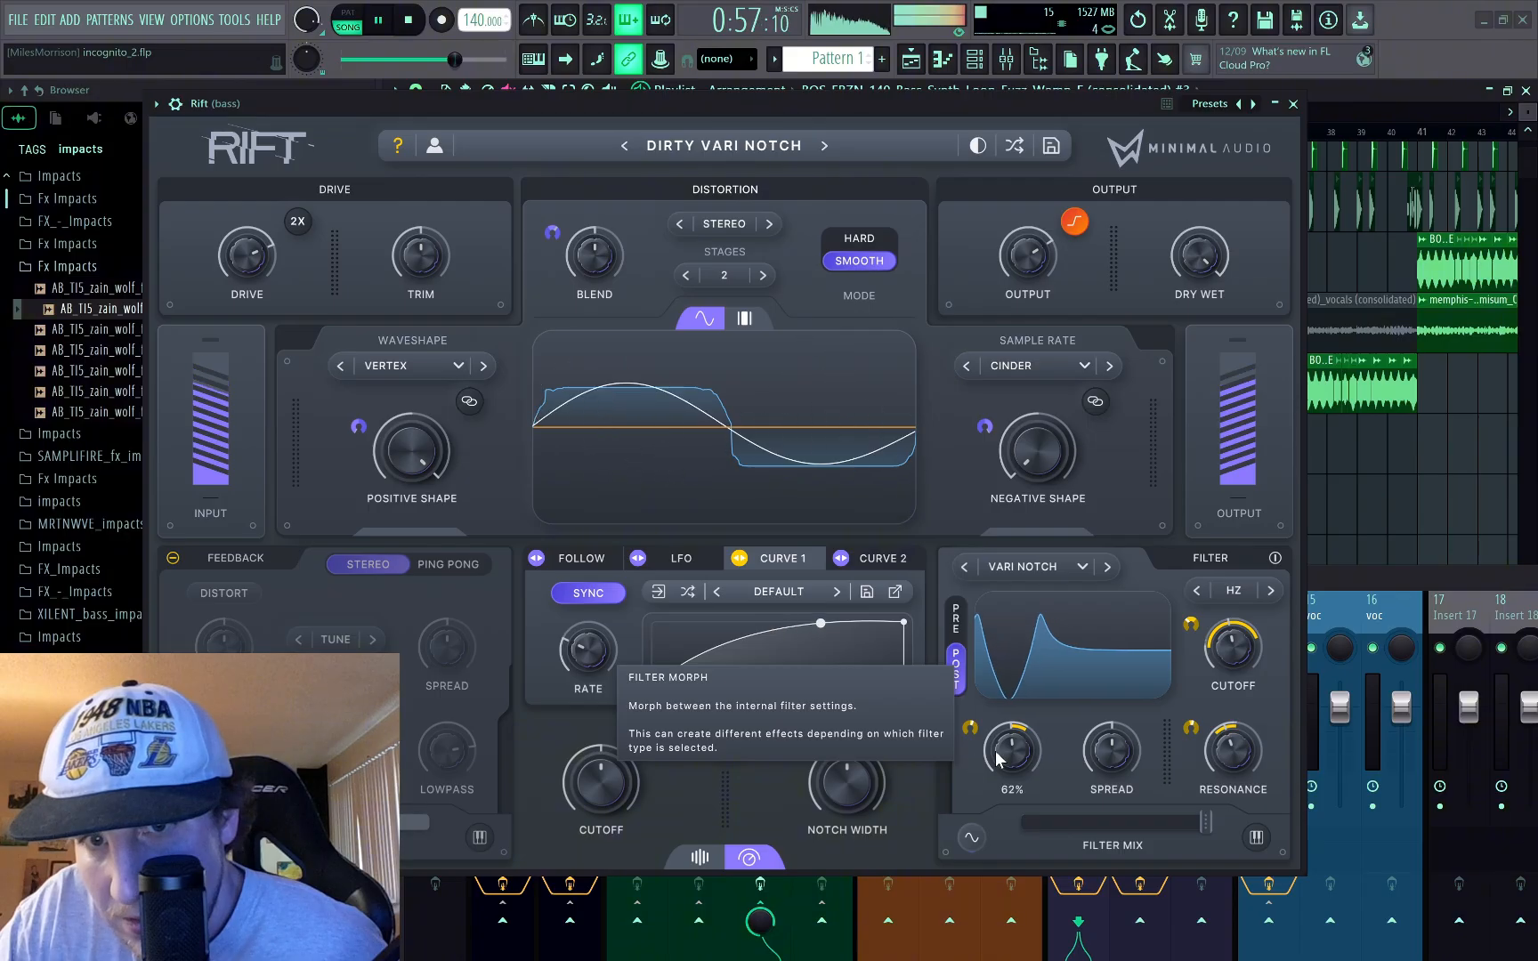
{"action": "key", "text": "space"}
{"action": "key", "text": "space"}
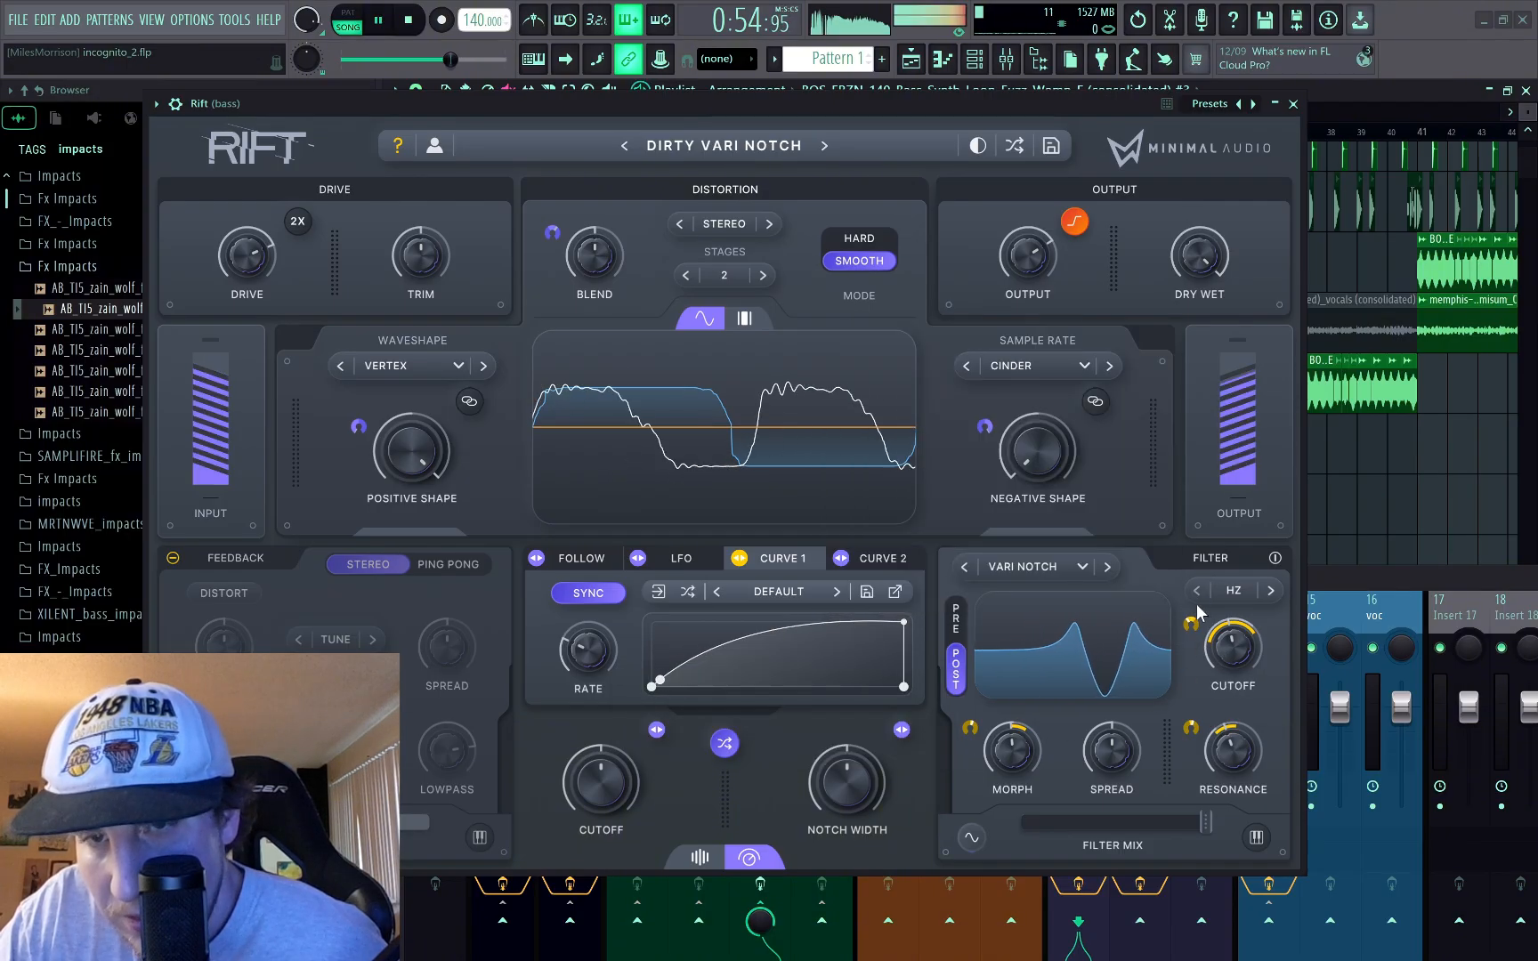
Step: Set the filter's Cutoff to about 606 Hz and readjust Curve 1's modulation depth on Resonance while auditioning
{"action": "key", "text": "space"}
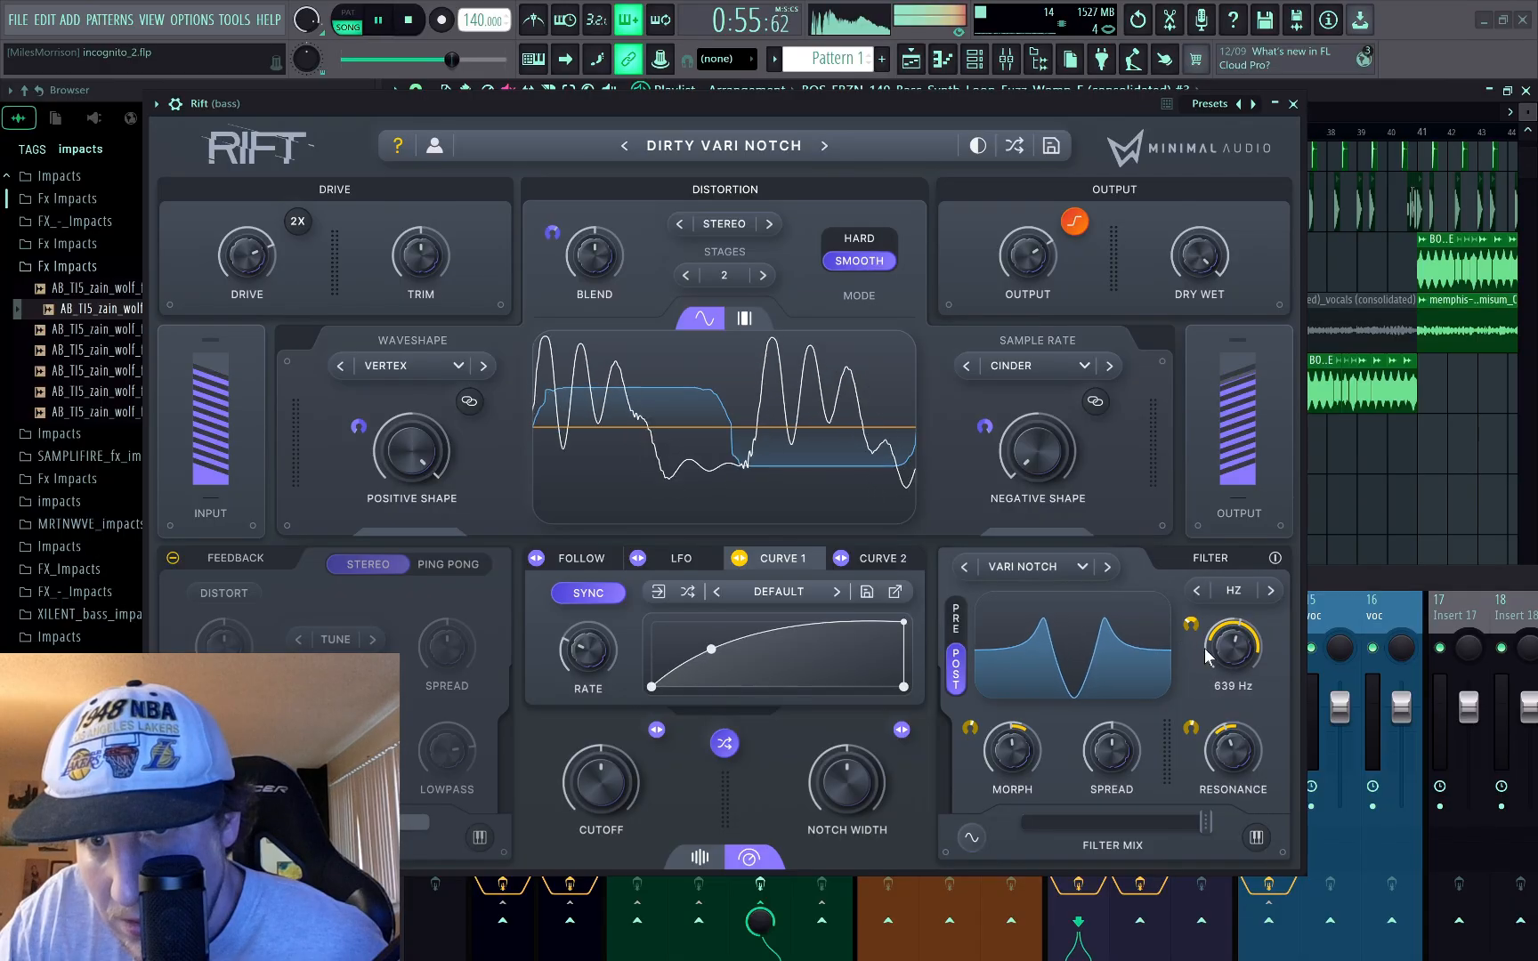
{"action": "key", "text": "space"}
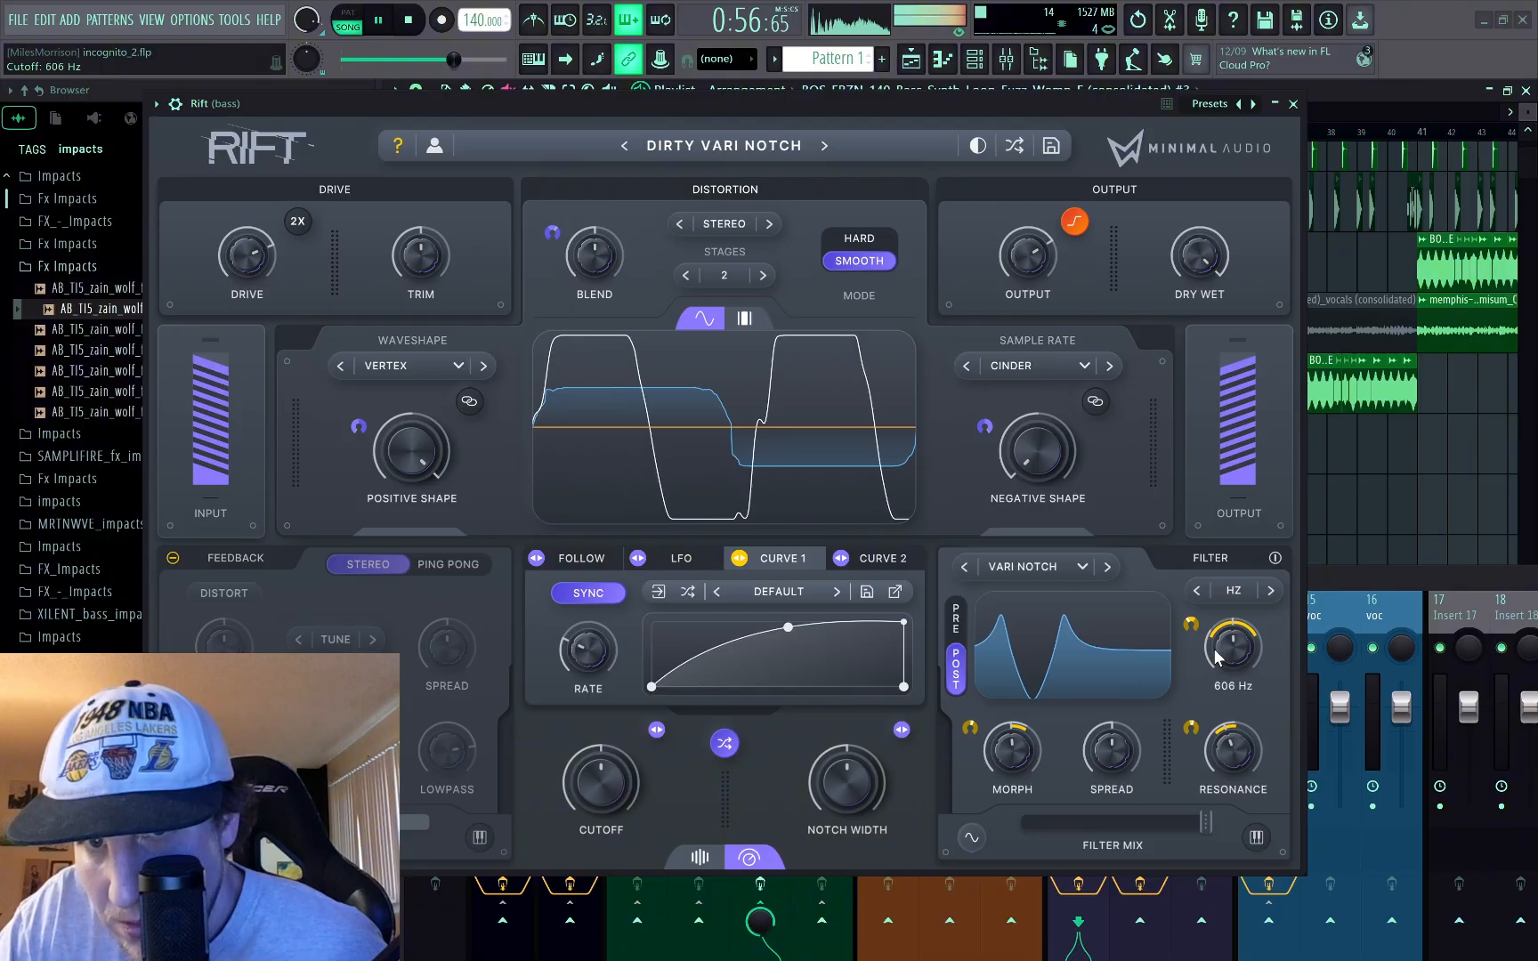
{"action": "key", "text": "space"}
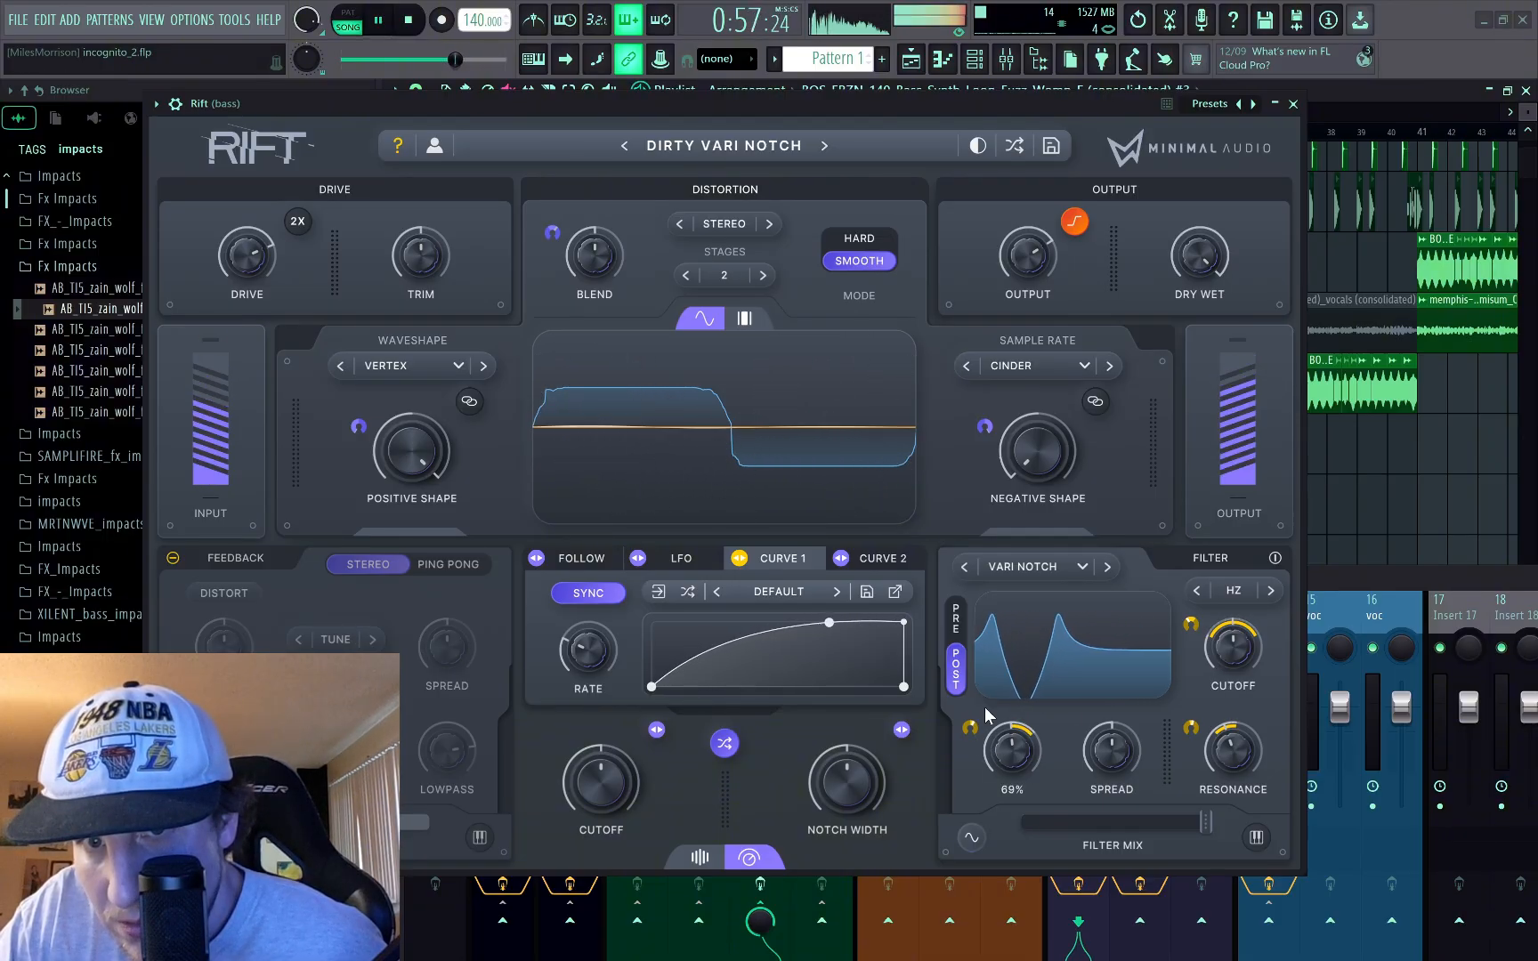
{"action": "left_click_drag", "start_coordinate": [1189, 730], "coordinate": [1159, 781]}
{"action": "key", "text": "space"}
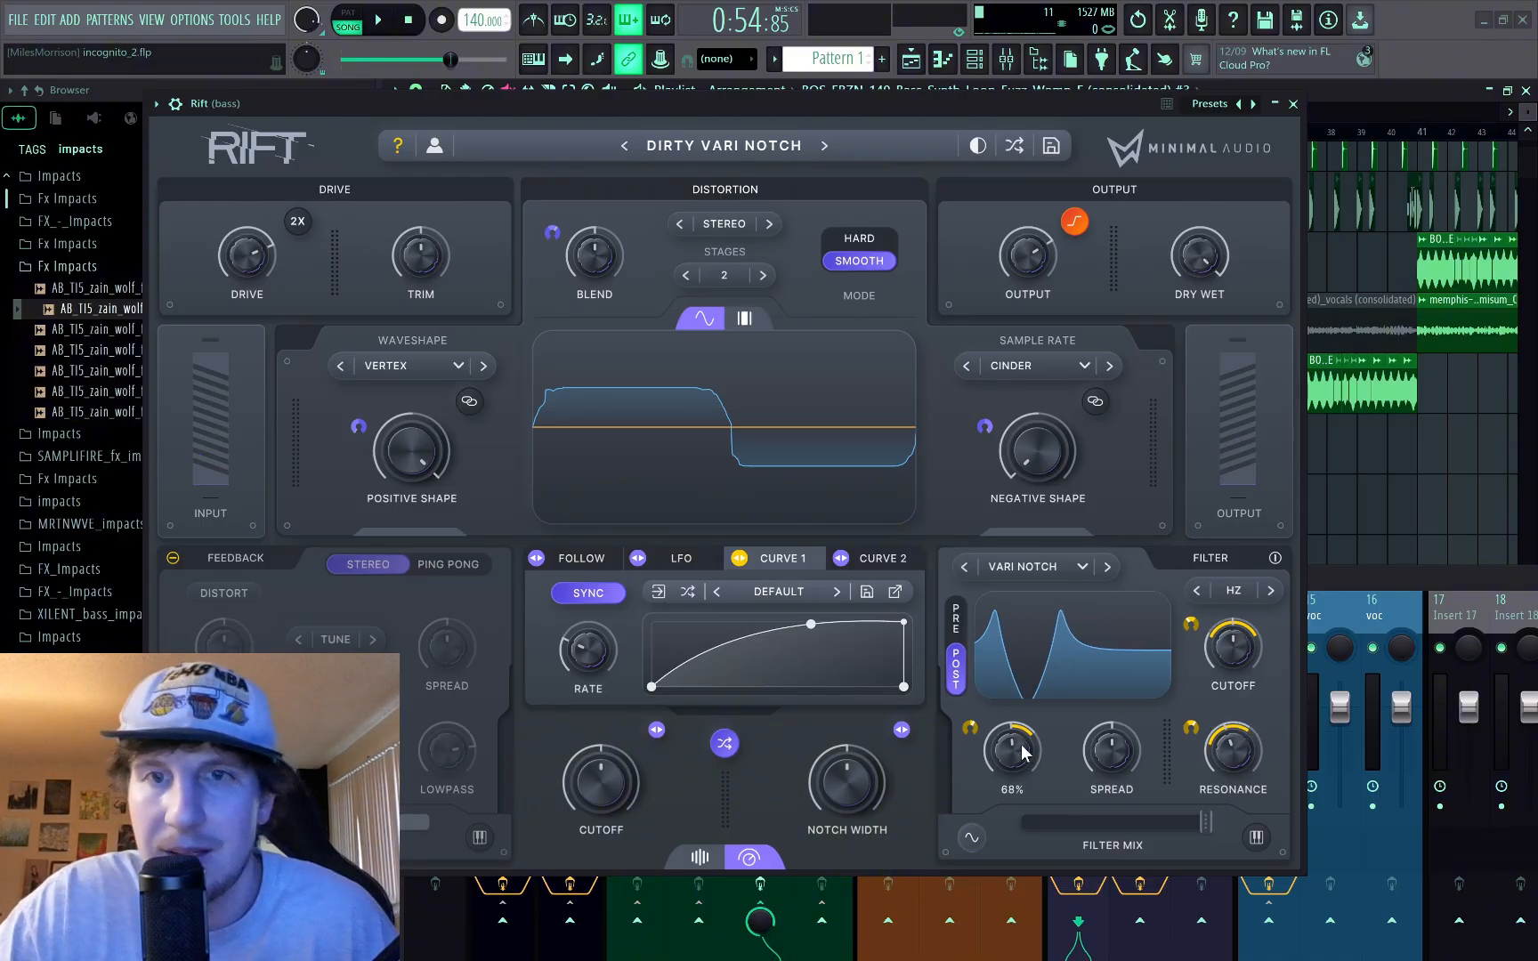
Step: Audition the filter placed before the distortion, and return its routing to Post
{"action": "left_click", "coordinate": [962, 624]}
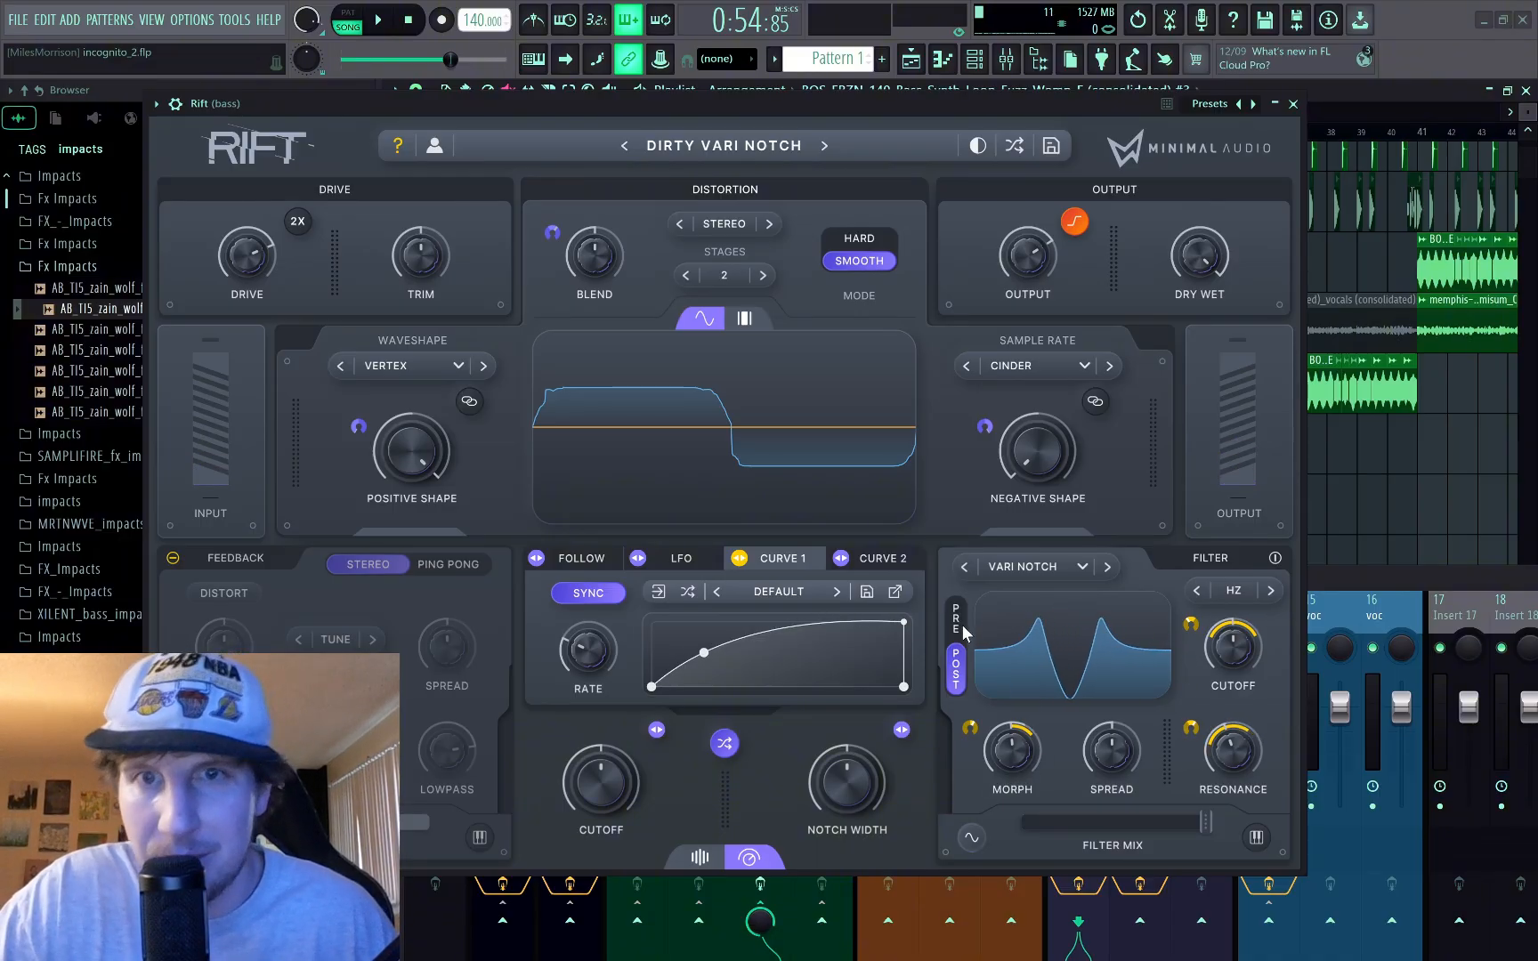
{"action": "key", "text": "space"}
{"action": "key", "text": "space"}
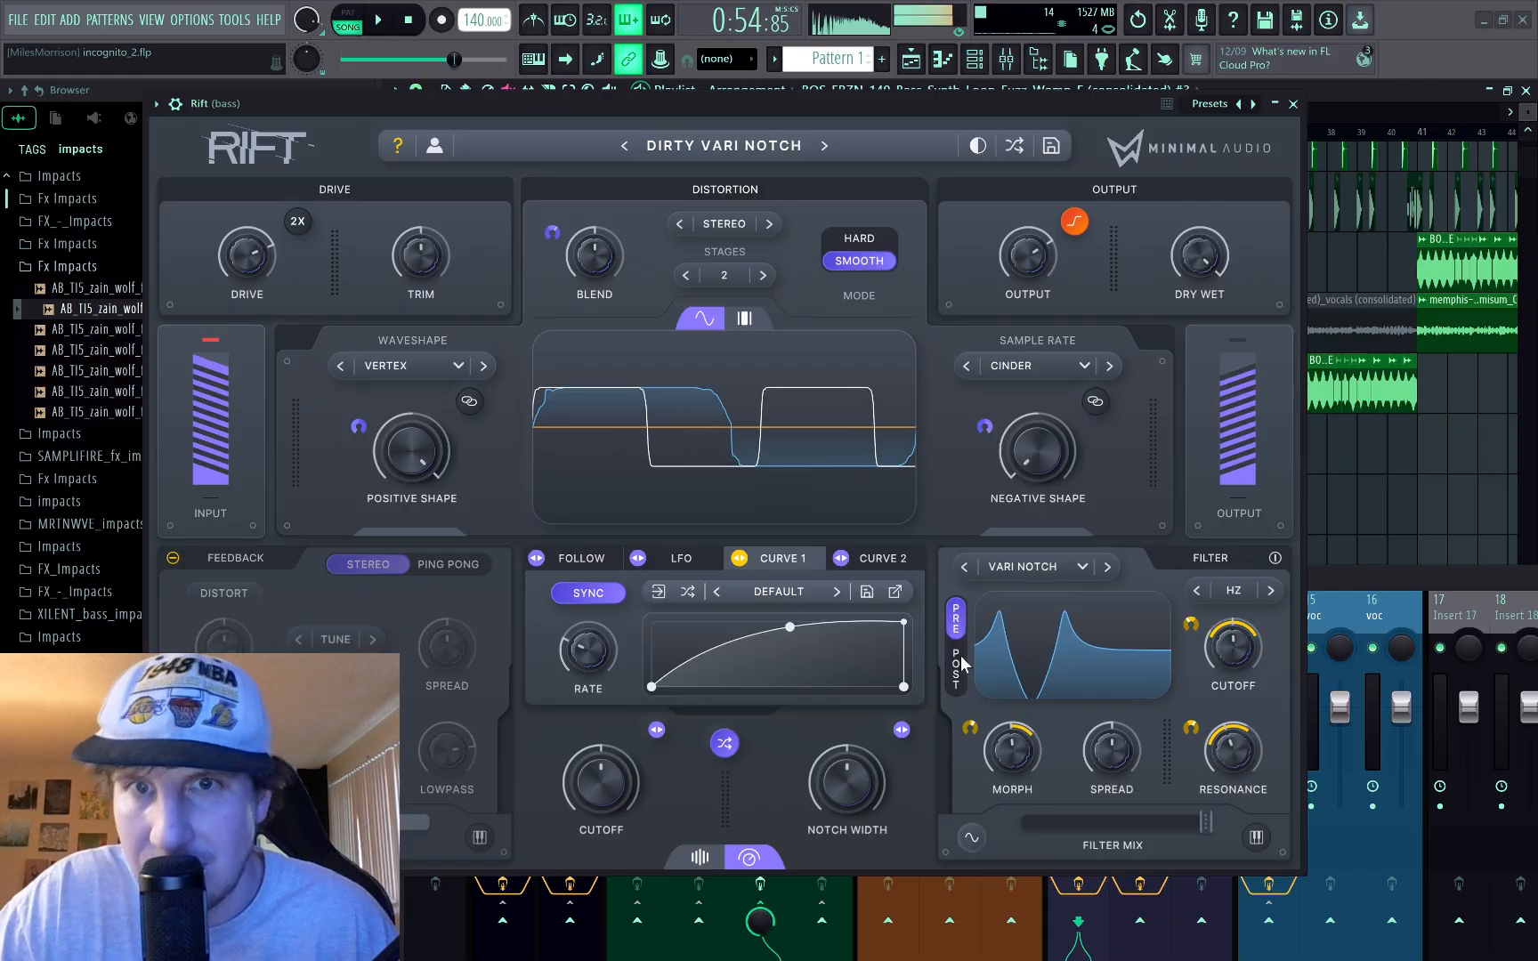
{"action": "left_click", "coordinate": [957, 667]}
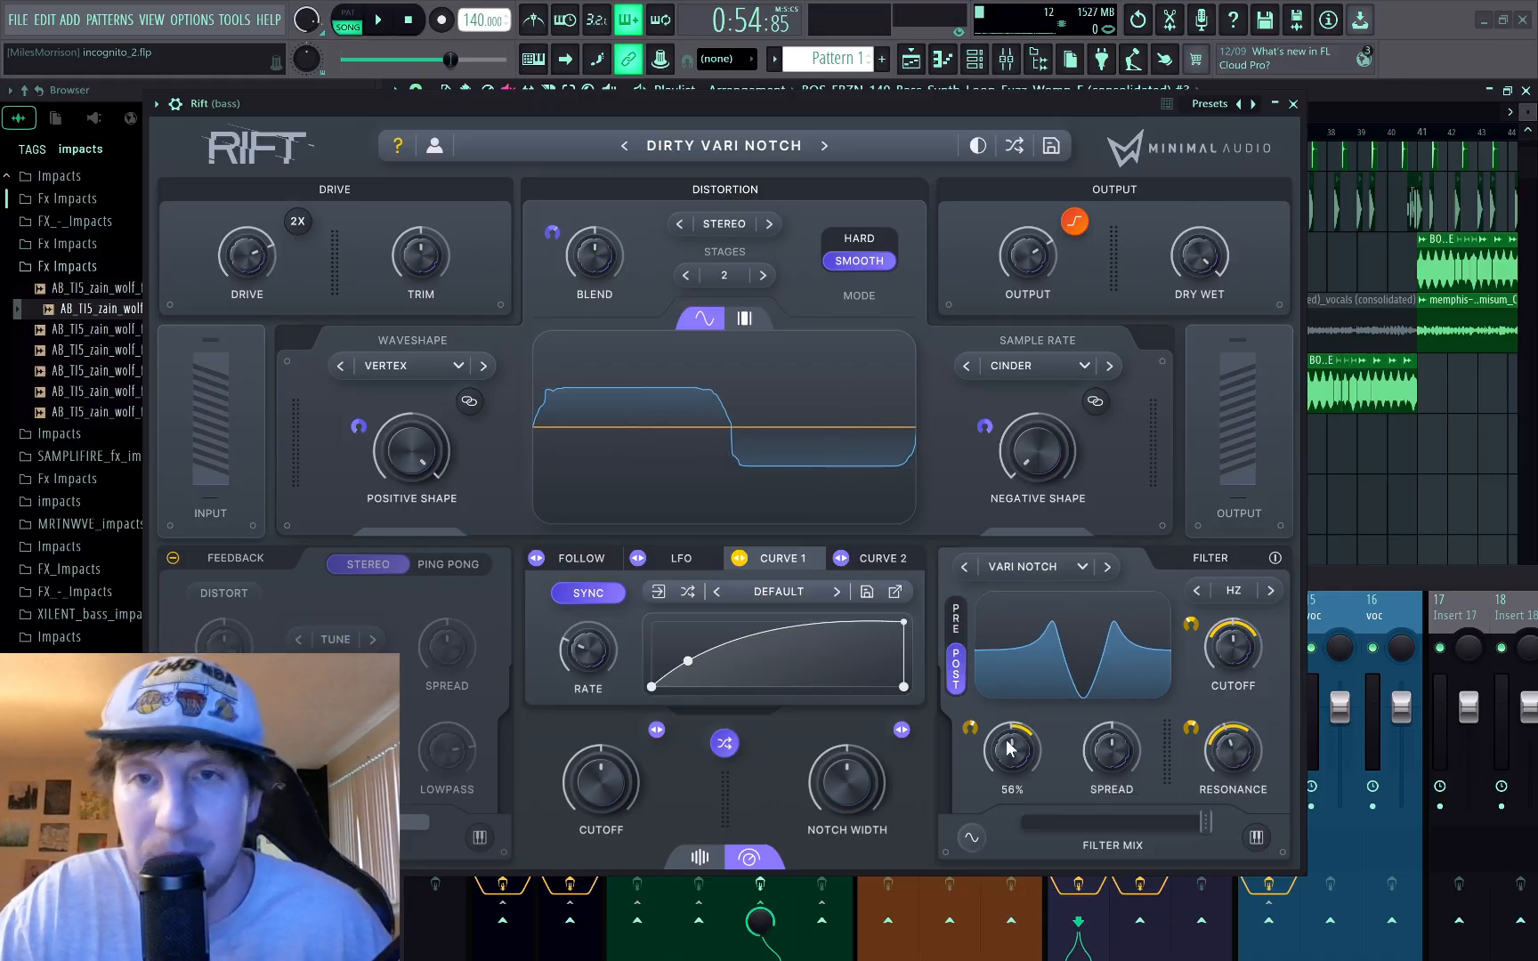
Step: Set Curve 1's modulation of the filter's Morph to bipolar and audition the bass
{"action": "right_click", "coordinate": [972, 729]}
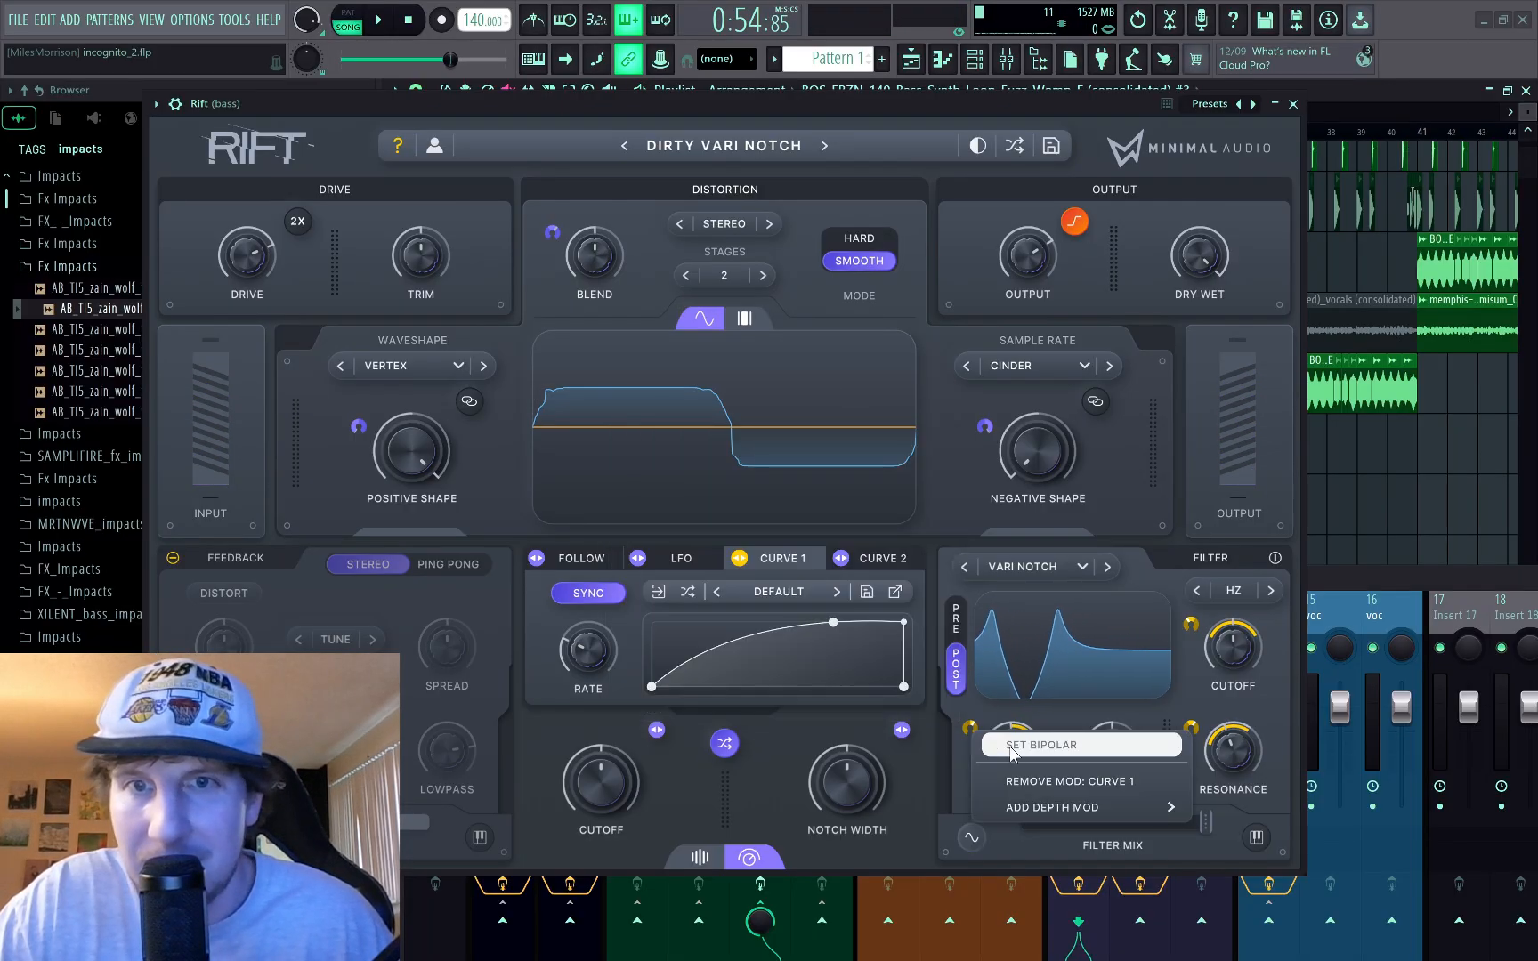
{"action": "left_click", "coordinate": [1011, 748]}
{"action": "key", "text": "space"}
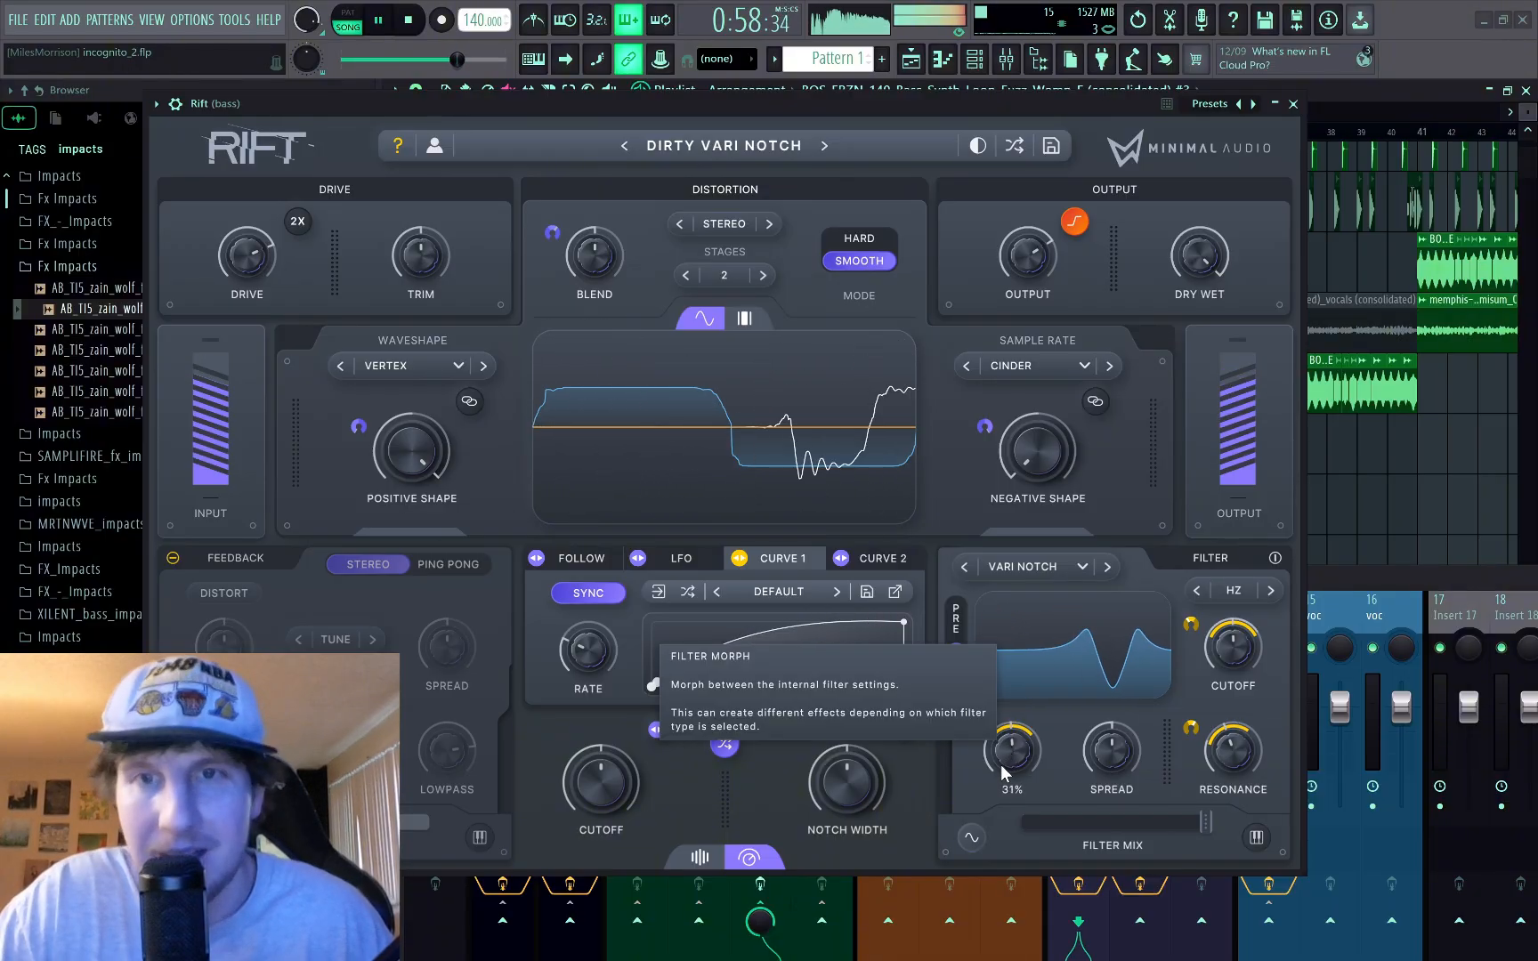
{"action": "key", "text": "space"}
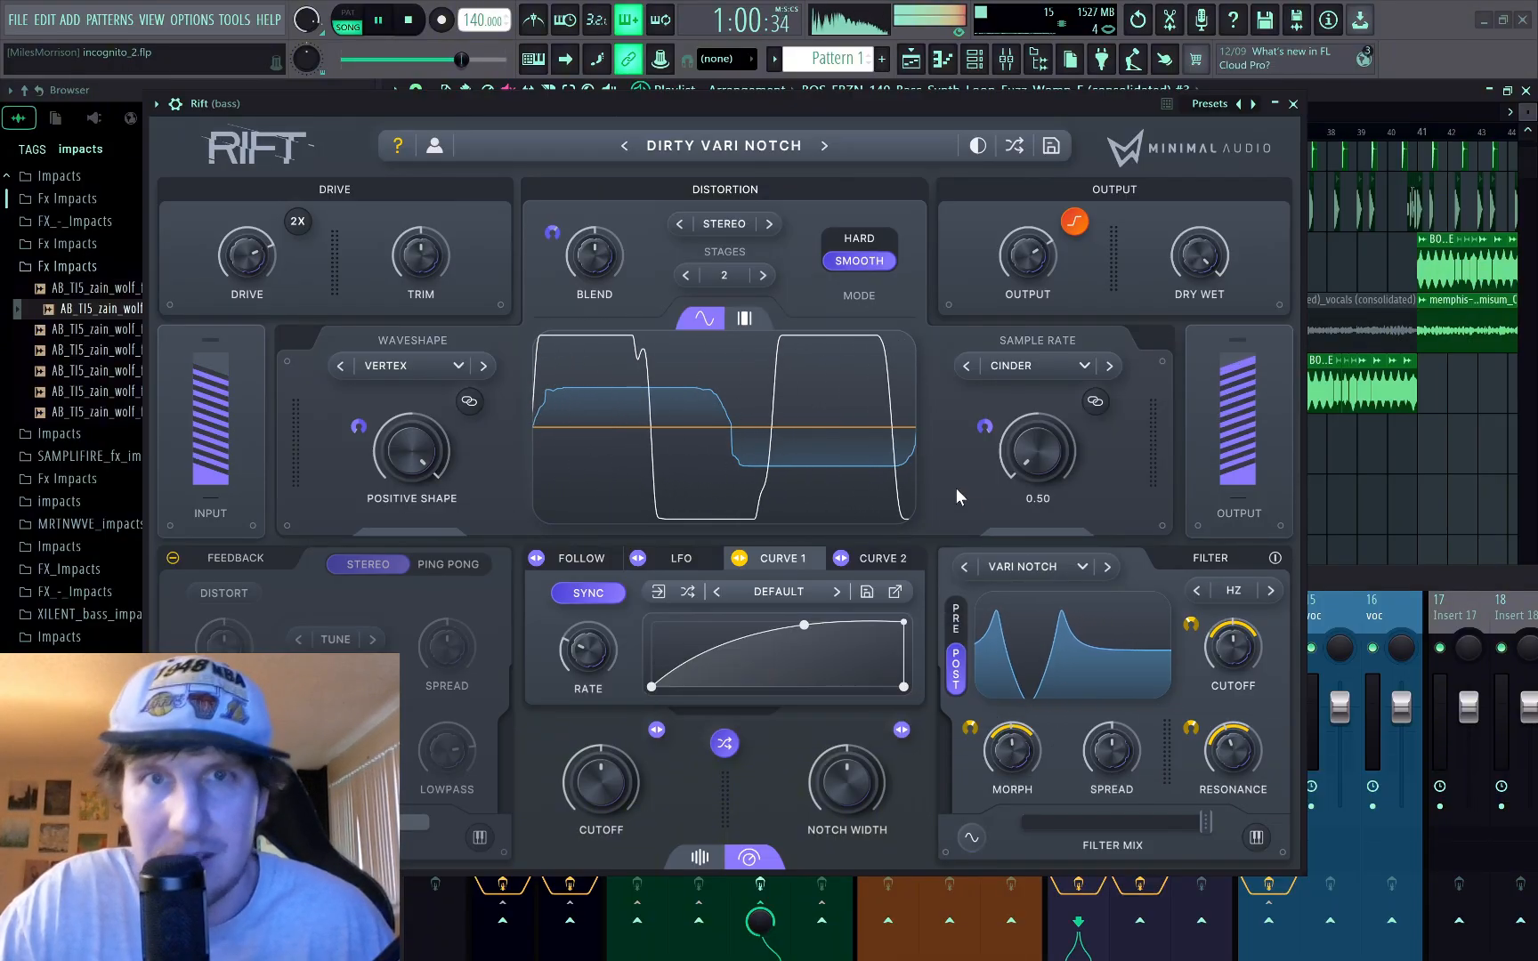
Step: Set the distortion's blend mode to Hard and its channel mode to Mid Side, auditioning each change
{"action": "key", "text": "space"}
{"action": "left_click", "coordinate": [862, 238]}
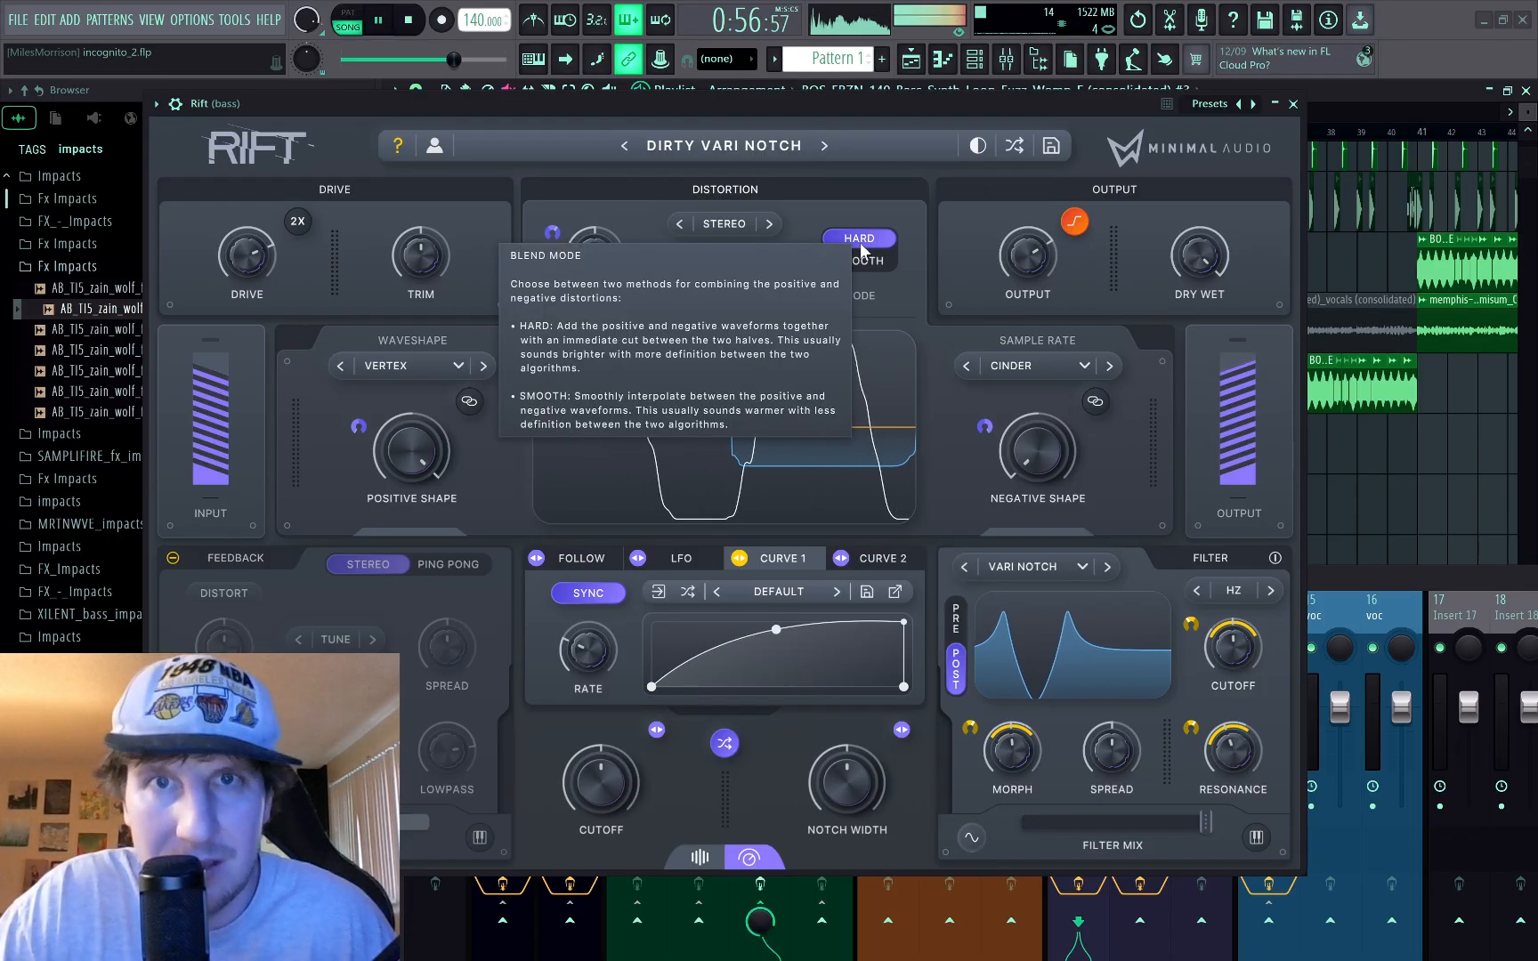
{"action": "key", "text": "space"}
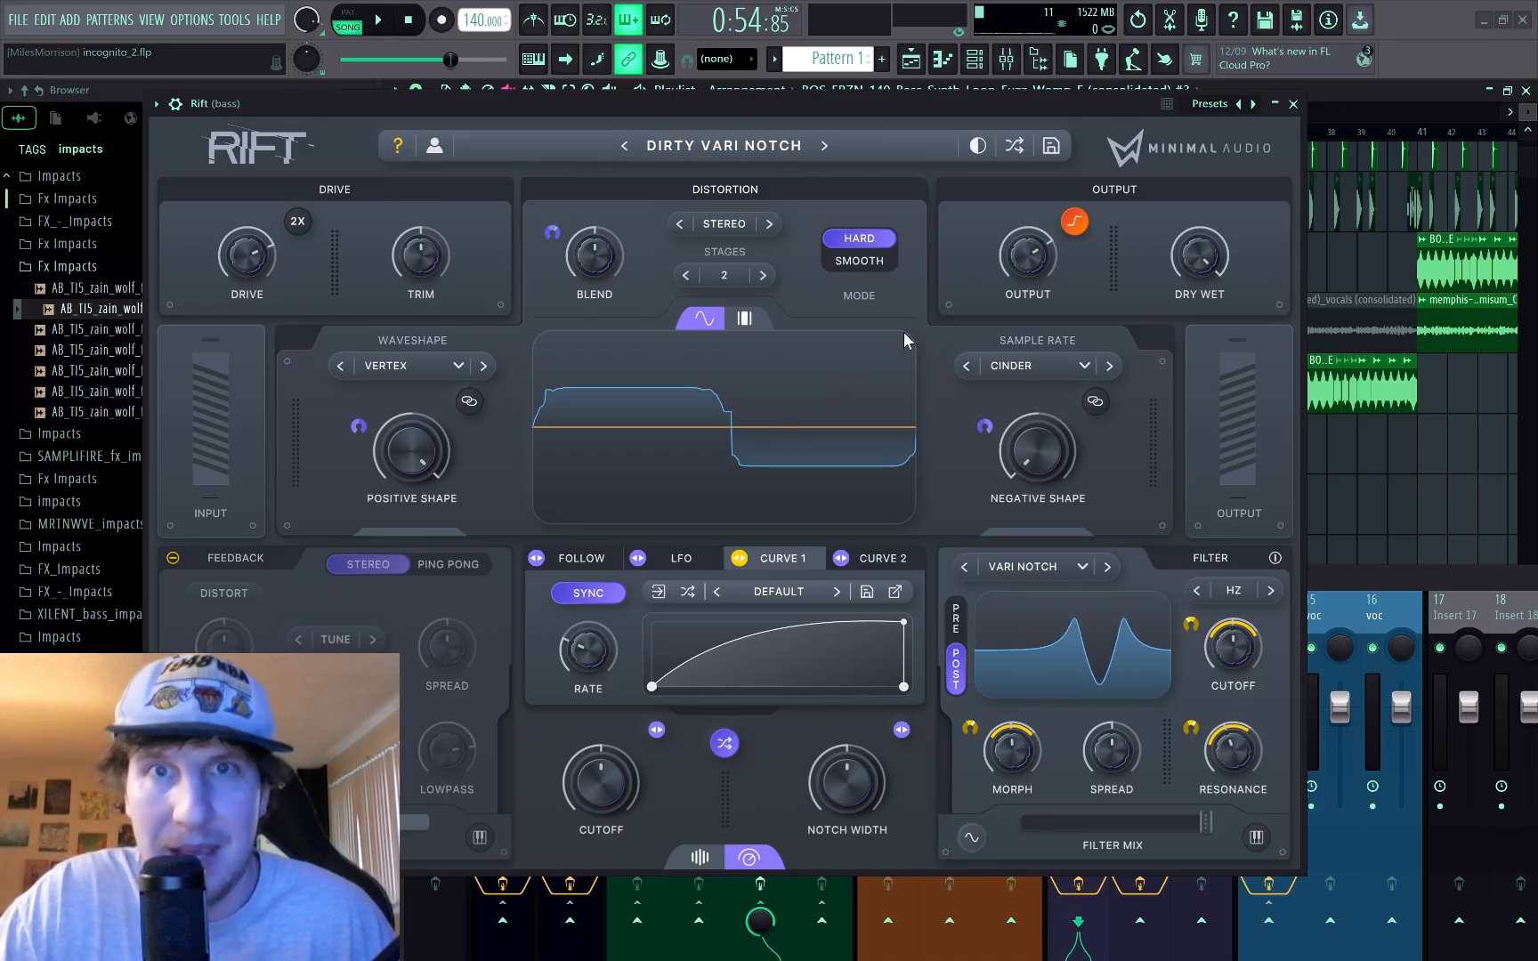
{"action": "left_click", "coordinate": [769, 225]}
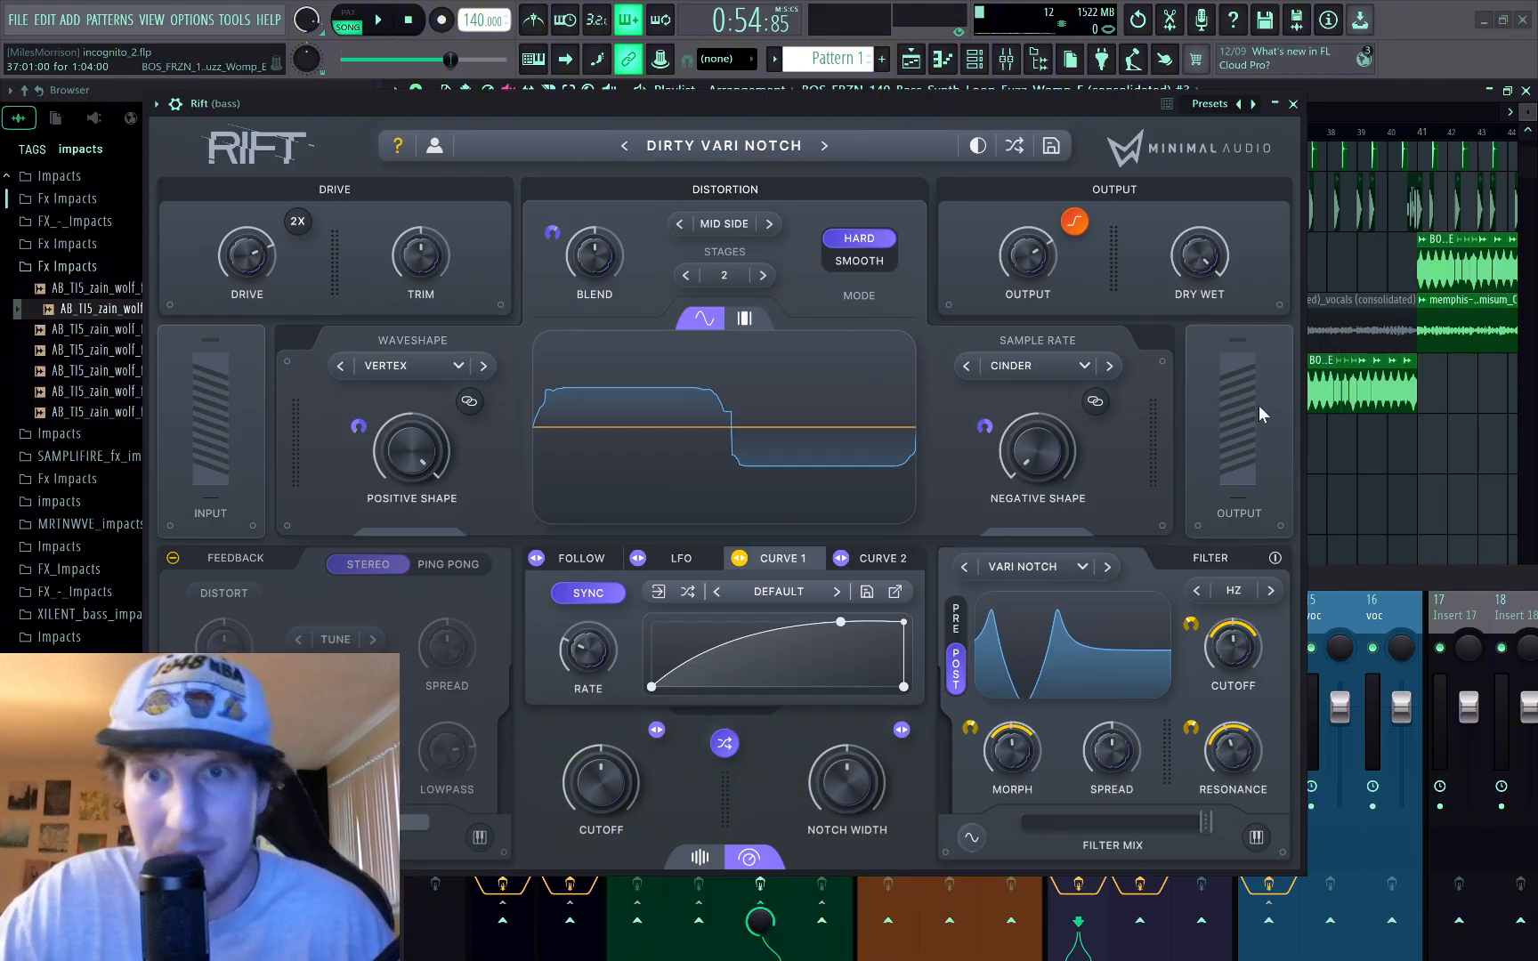
{"action": "key", "text": "space"}
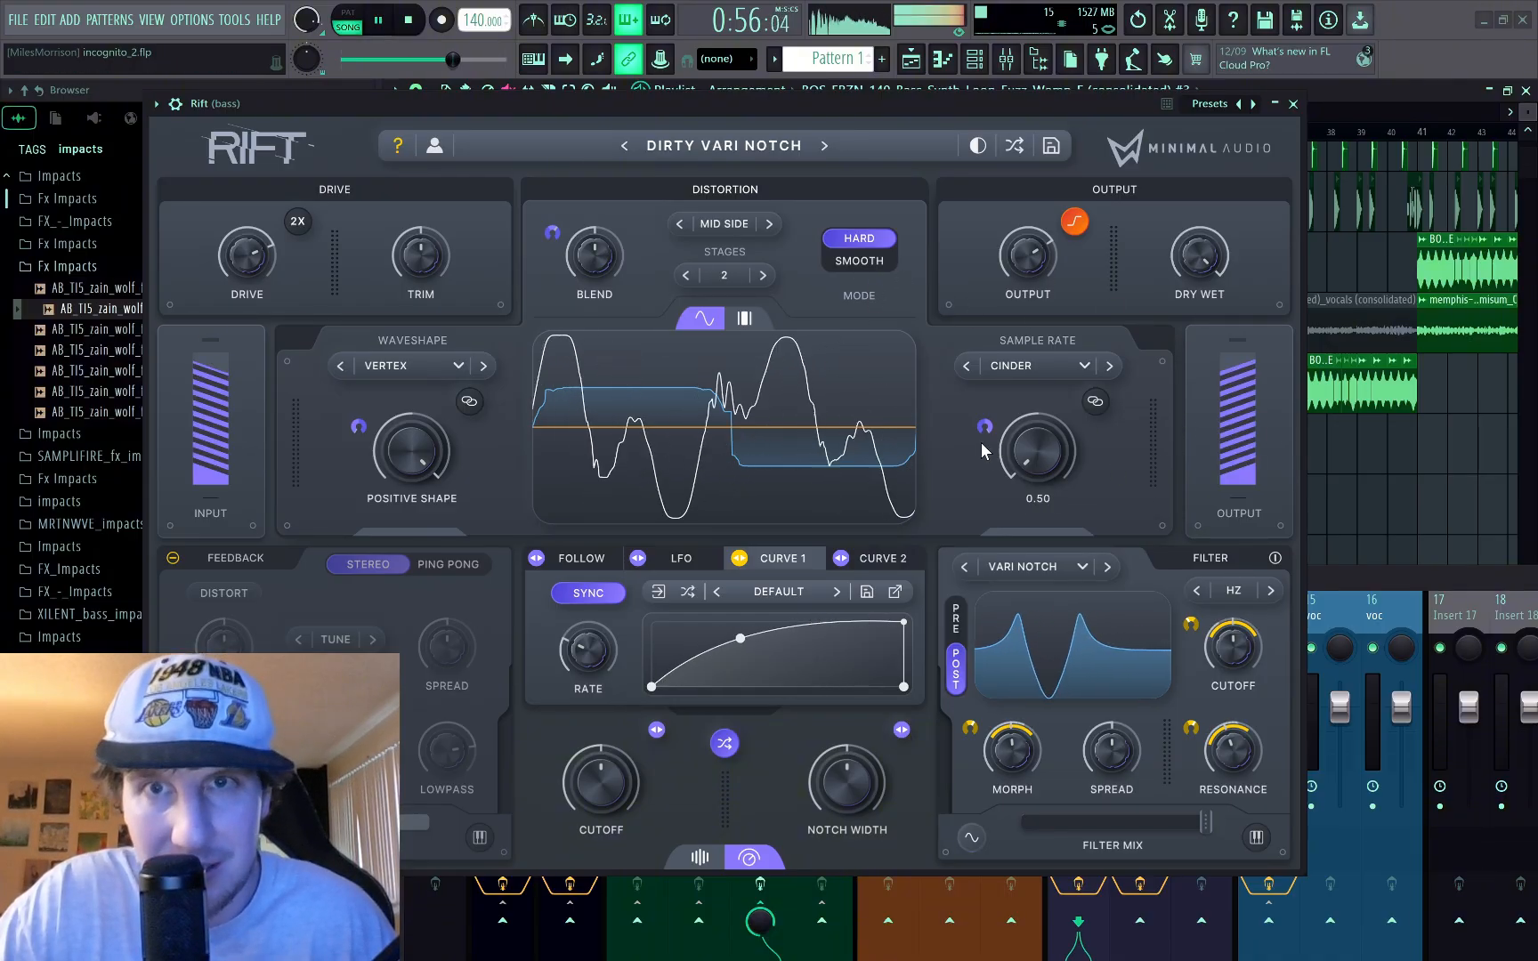
{"action": "key", "text": "space"}
Step: Set the distortion's Negative Shape to about 0.56 while playing the bass section
{"action": "left_click_drag", "start_coordinate": [1026, 463], "coordinate": [1030, 342]}
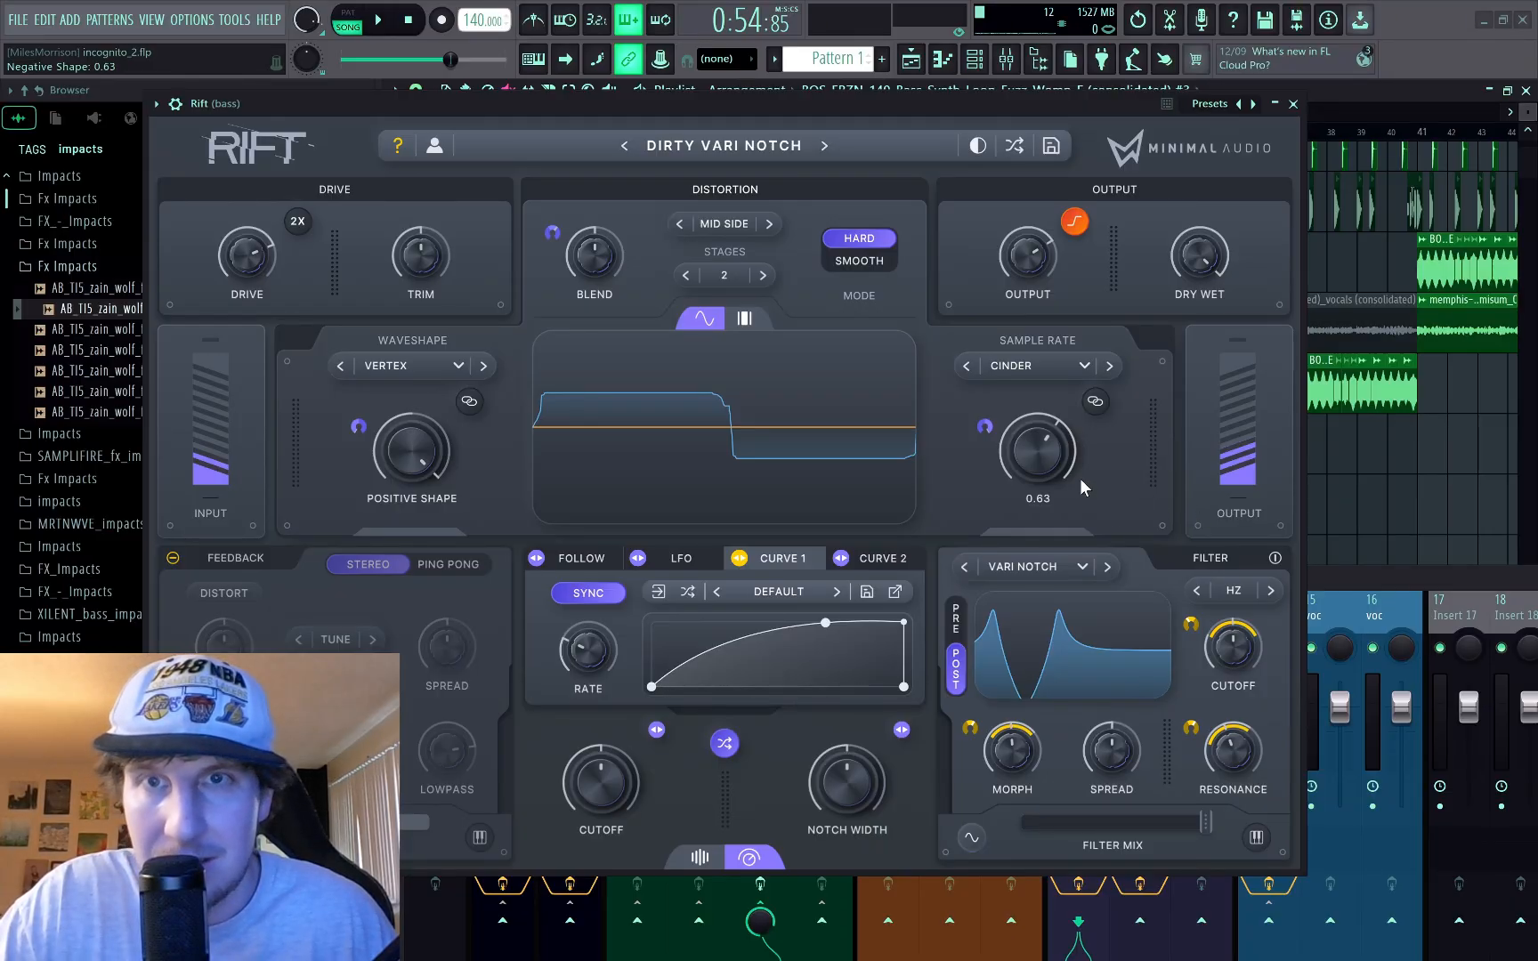
{"action": "key", "text": "space"}
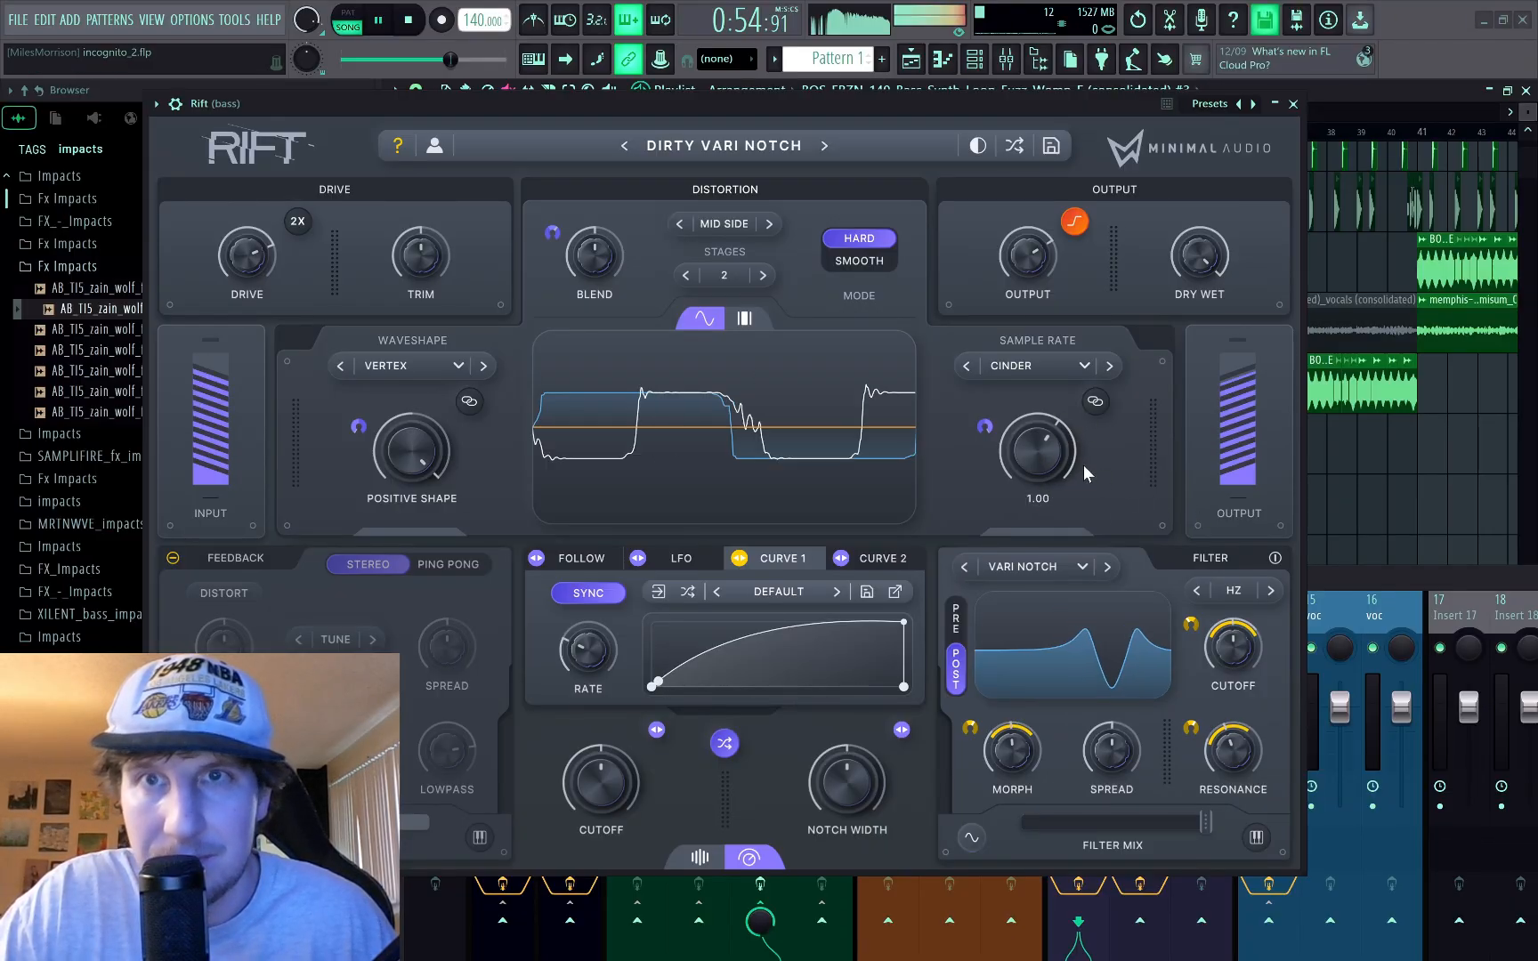
{"action": "mouse_move", "coordinate": [1033, 453]}
{"action": "left_mouse_down"}
{"action": "mouse_move", "coordinate": [1041, 429]}
{"action": "mouse_move", "coordinate": [1014, 466]}
{"action": "left_mouse_up"}
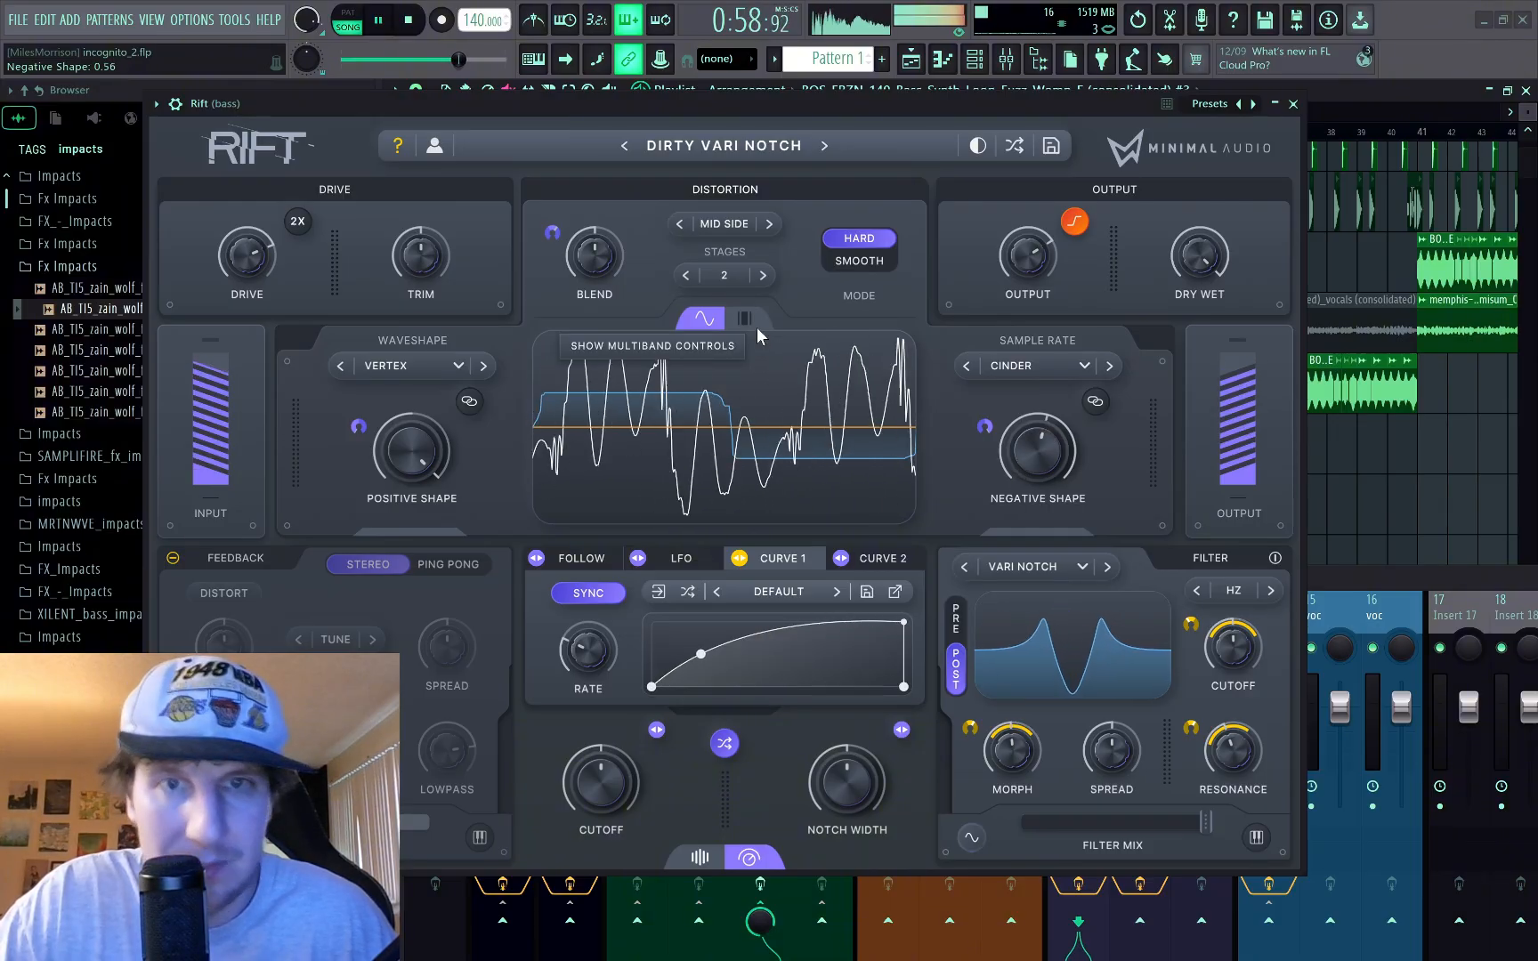
{"action": "key", "text": "space"}
Step: Compare the bass with Rift's Dry Wet mix turned down, and restore the mix to 100%
{"action": "left_click_drag", "start_coordinate": [1205, 277], "coordinate": [1195, 571]}
{"action": "key", "text": "space"}
{"action": "key", "text": "space"}
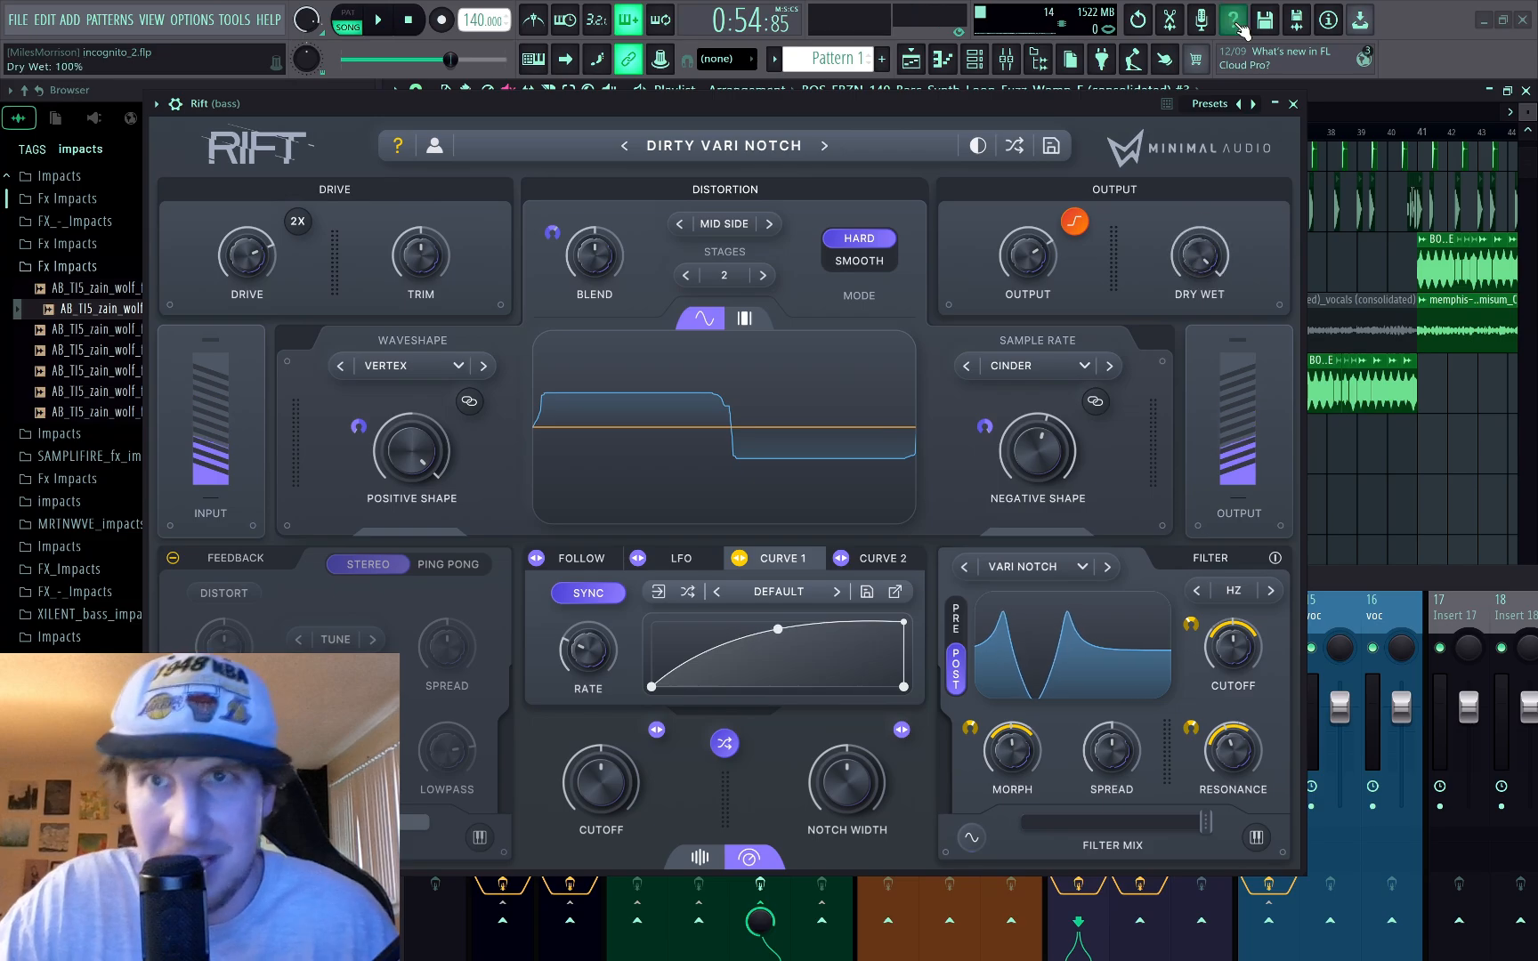
{"action": "key", "text": "space"}
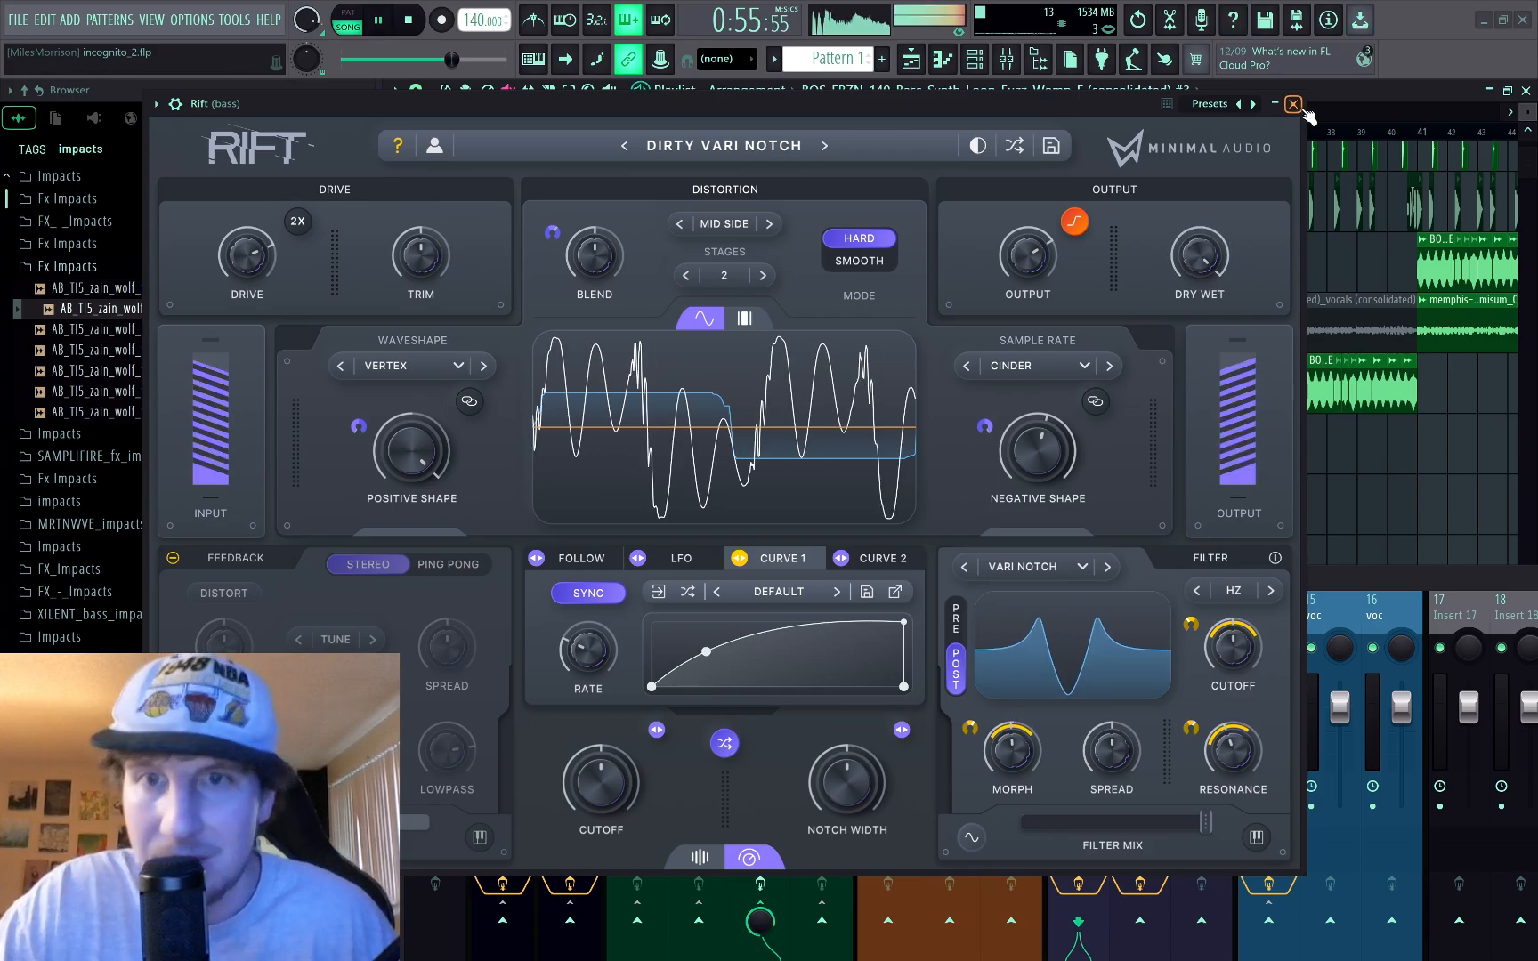
Step: Close Rift, and enable the Fuse Compressor on the bass2 mixer track while replaying the bass
{"action": "key", "text": "space"}
{"action": "left_click", "coordinate": [1294, 103]}
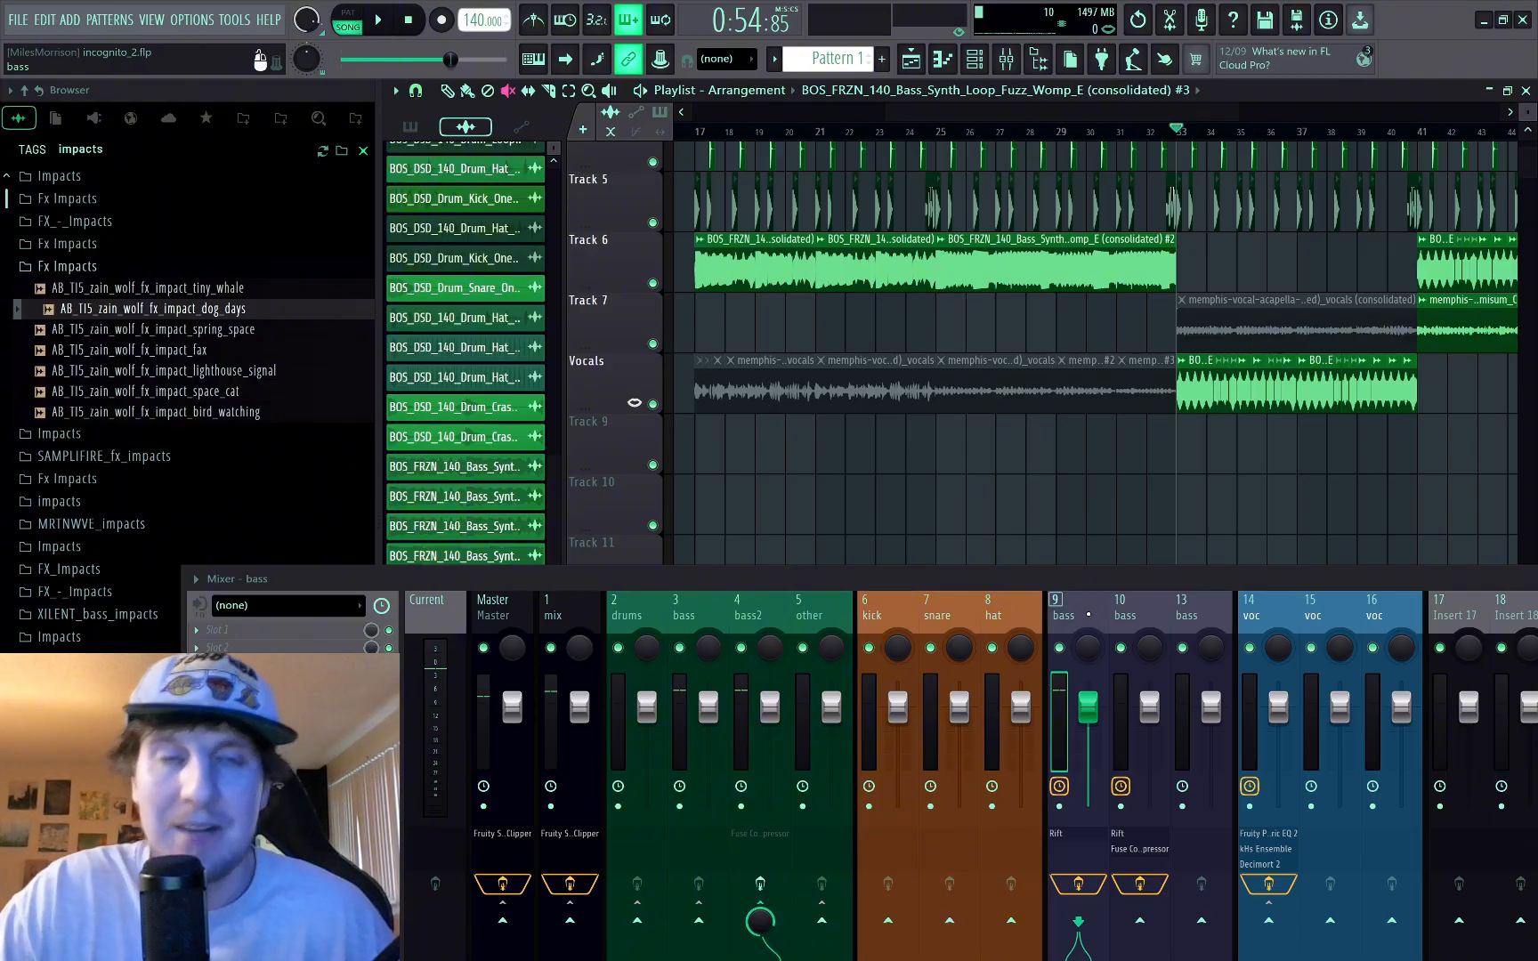
{"action": "left_click", "coordinate": [764, 886]}
{"action": "key", "text": "space"}
{"action": "key", "text": "space"}
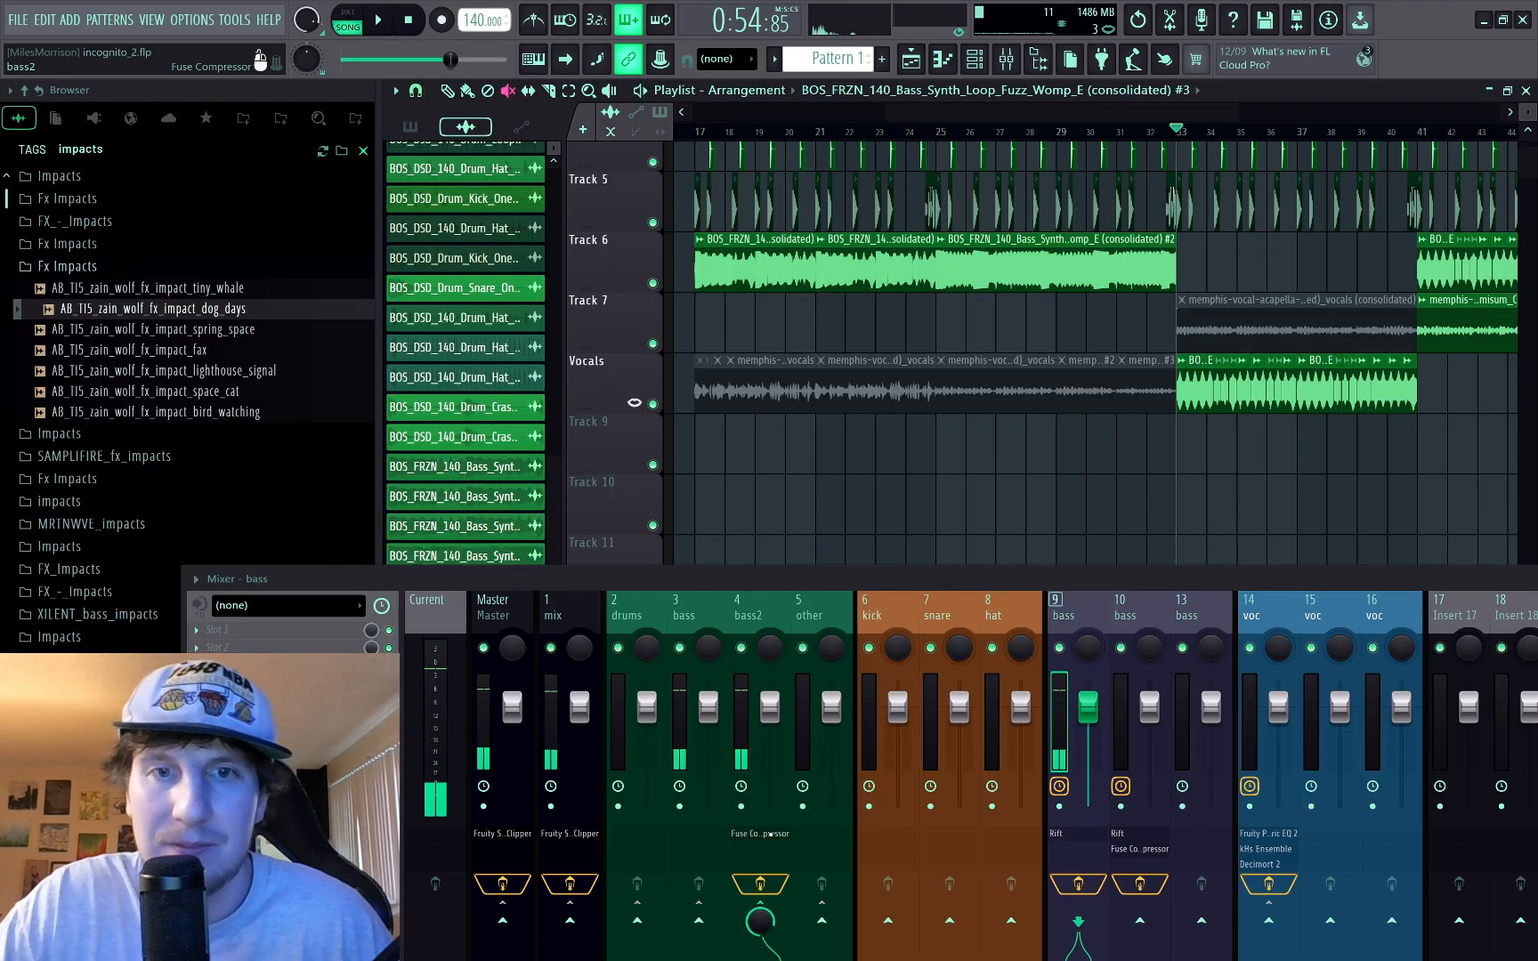
Step: Open the bass2 Fuse Compressor and audition earlier presets, ending on fdsgdssdg
{"action": "left_click", "coordinate": [765, 835]}
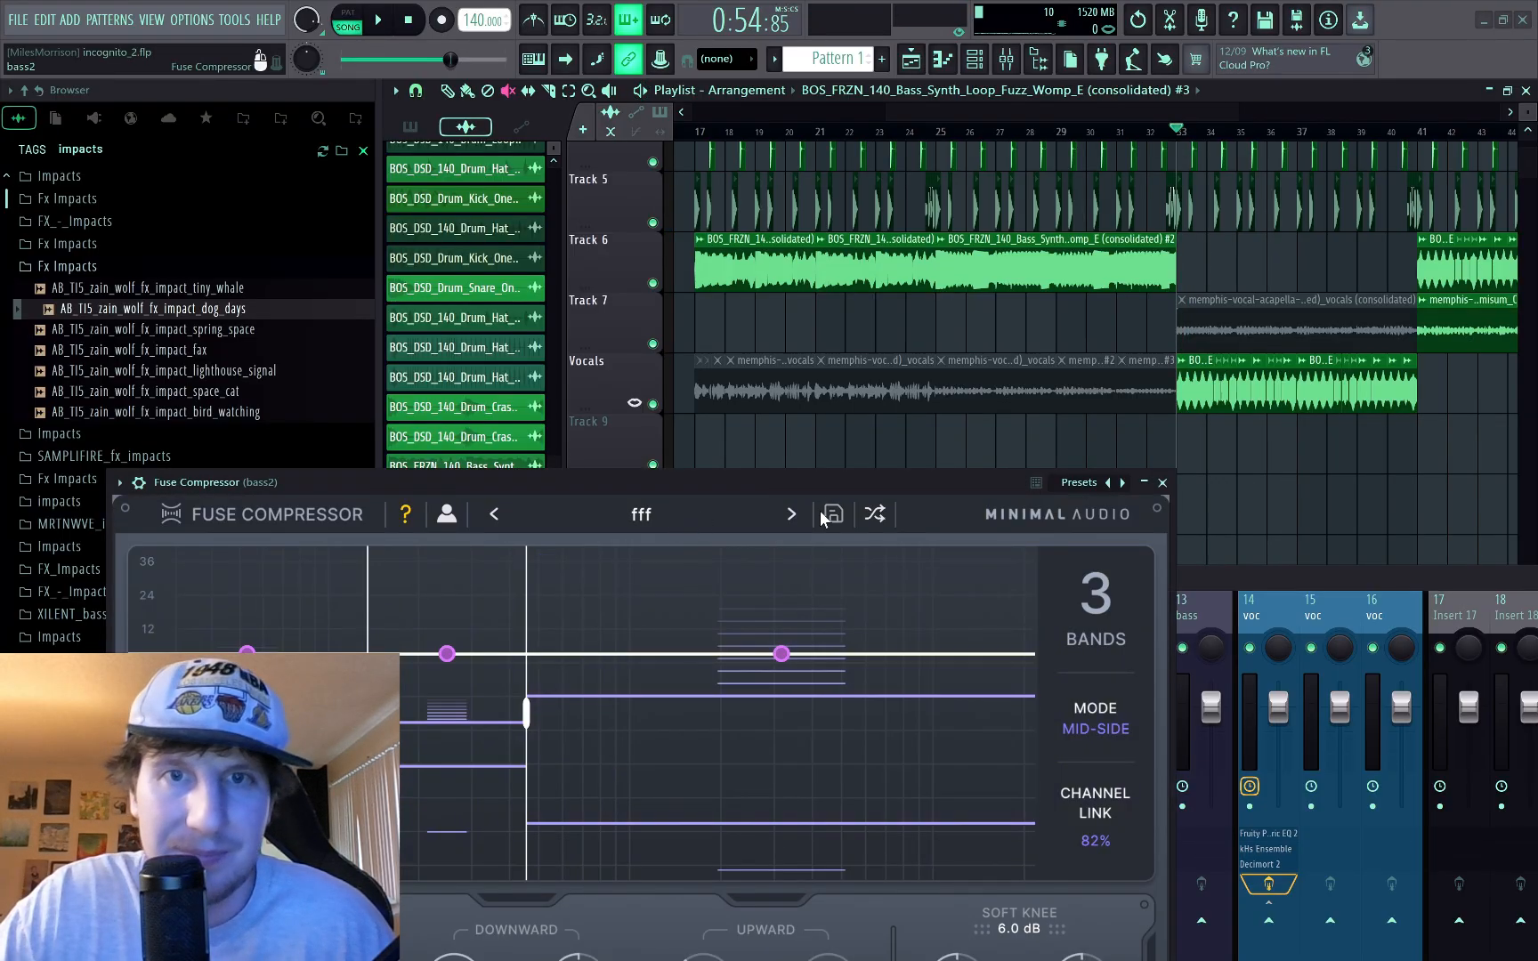
{"action": "left_click", "coordinate": [495, 514]}
{"action": "key", "text": "space"}
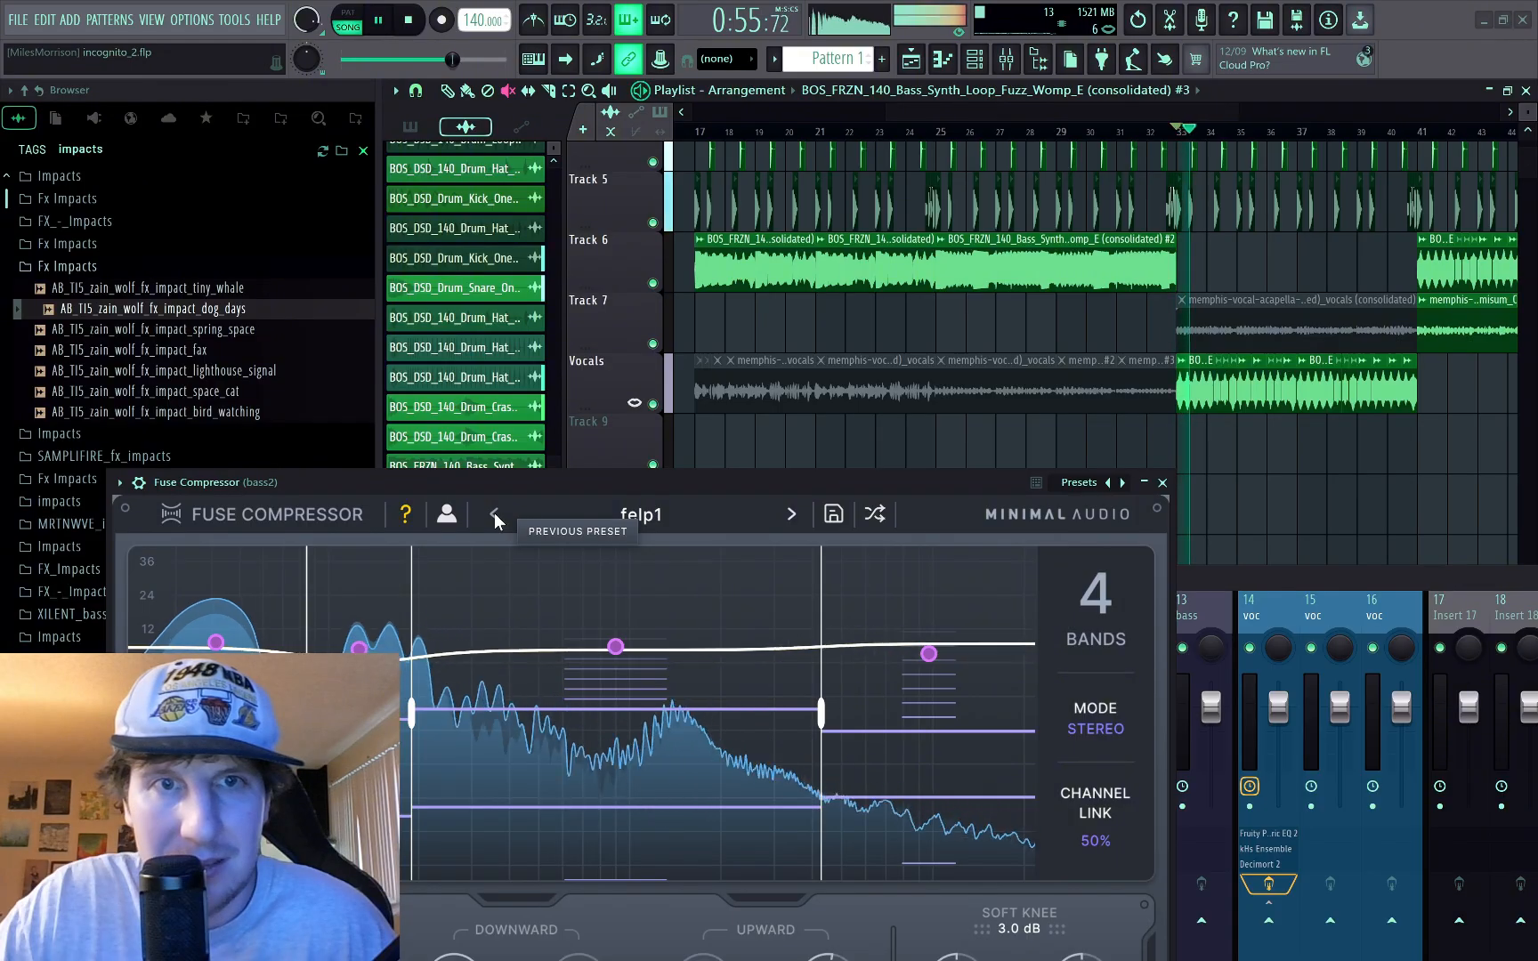
{"action": "left_click", "coordinate": [494, 513]}
{"action": "left_click", "coordinate": [494, 513]}
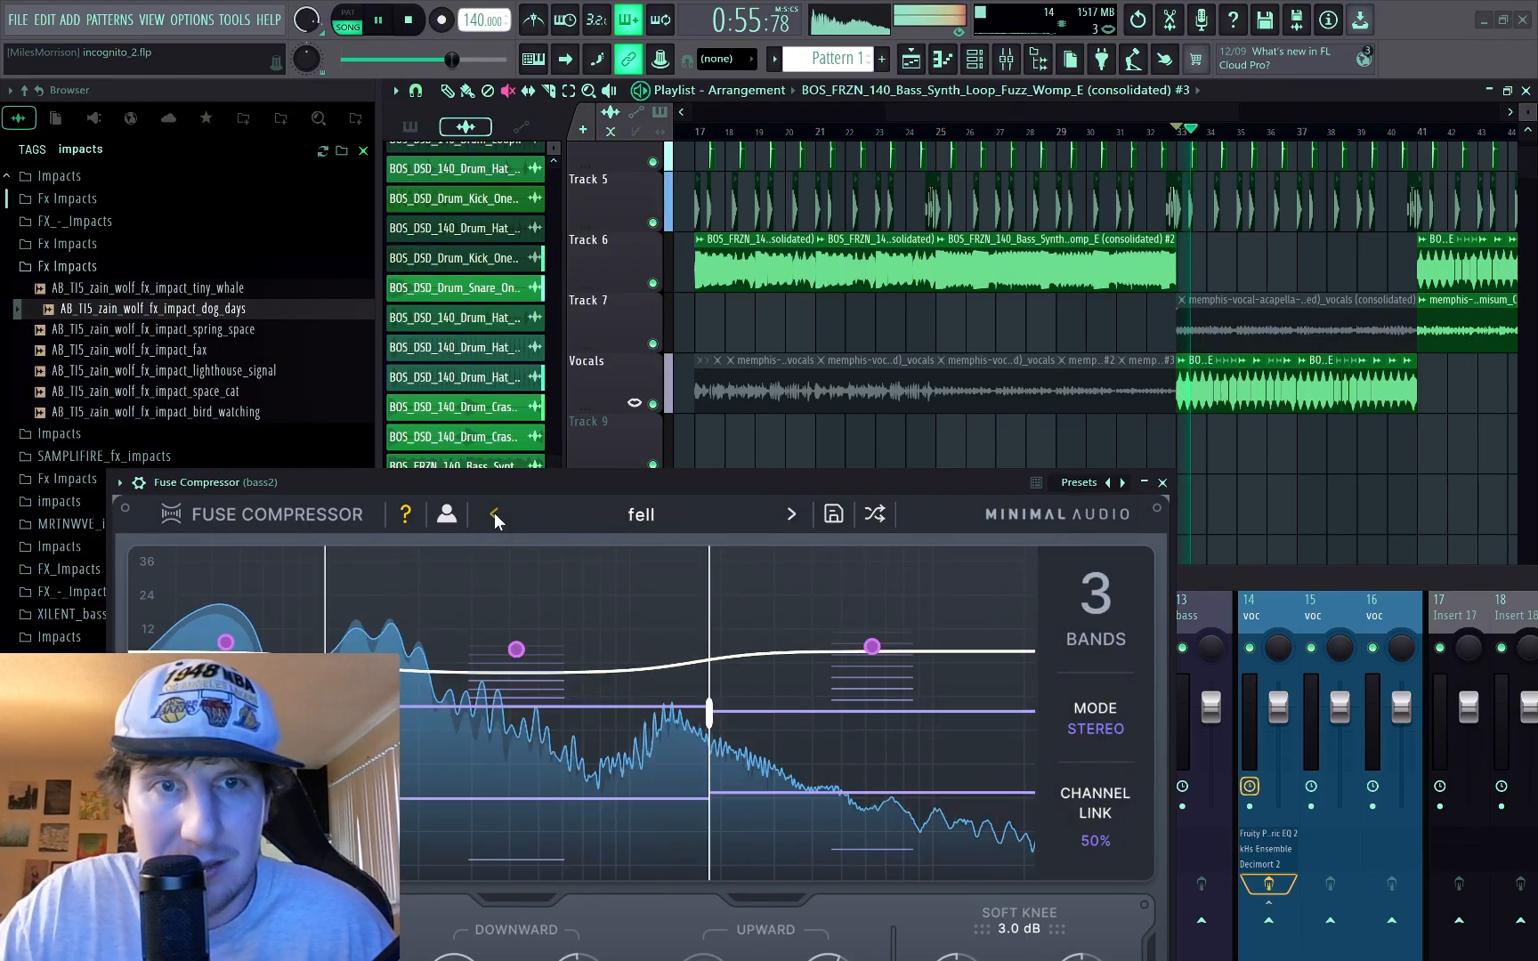
{"action": "key", "text": "space"}
{"action": "left_click", "coordinate": [494, 513]}
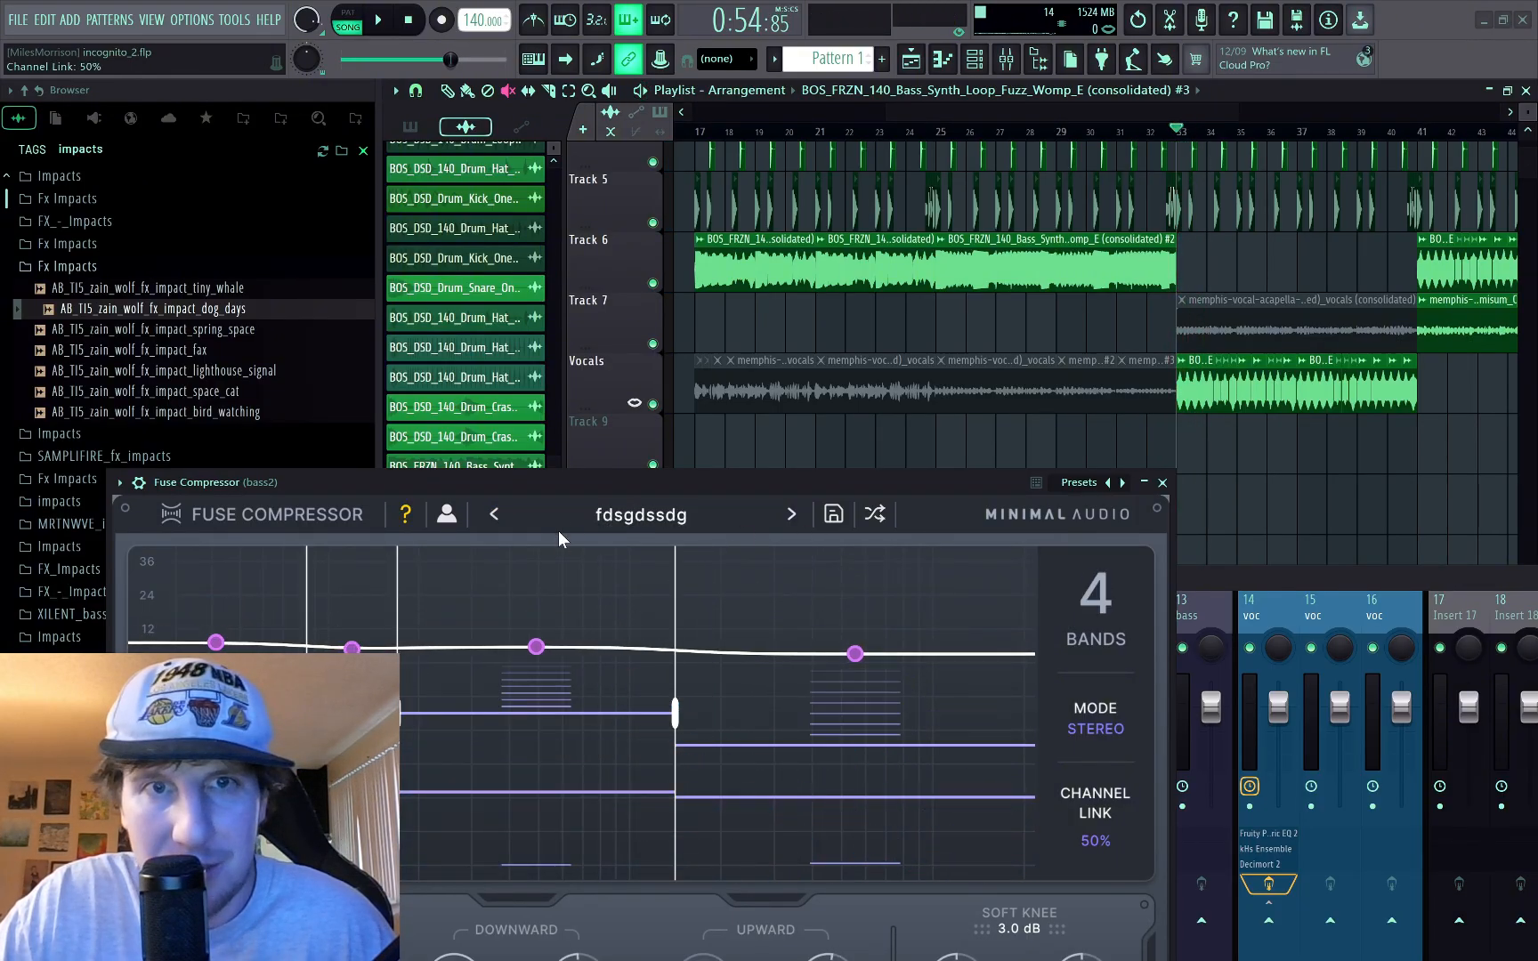
Step: Play the bass and load the fdsfdsfd preset in the bass2 Fuse Compressor
{"action": "key", "text": "space"}
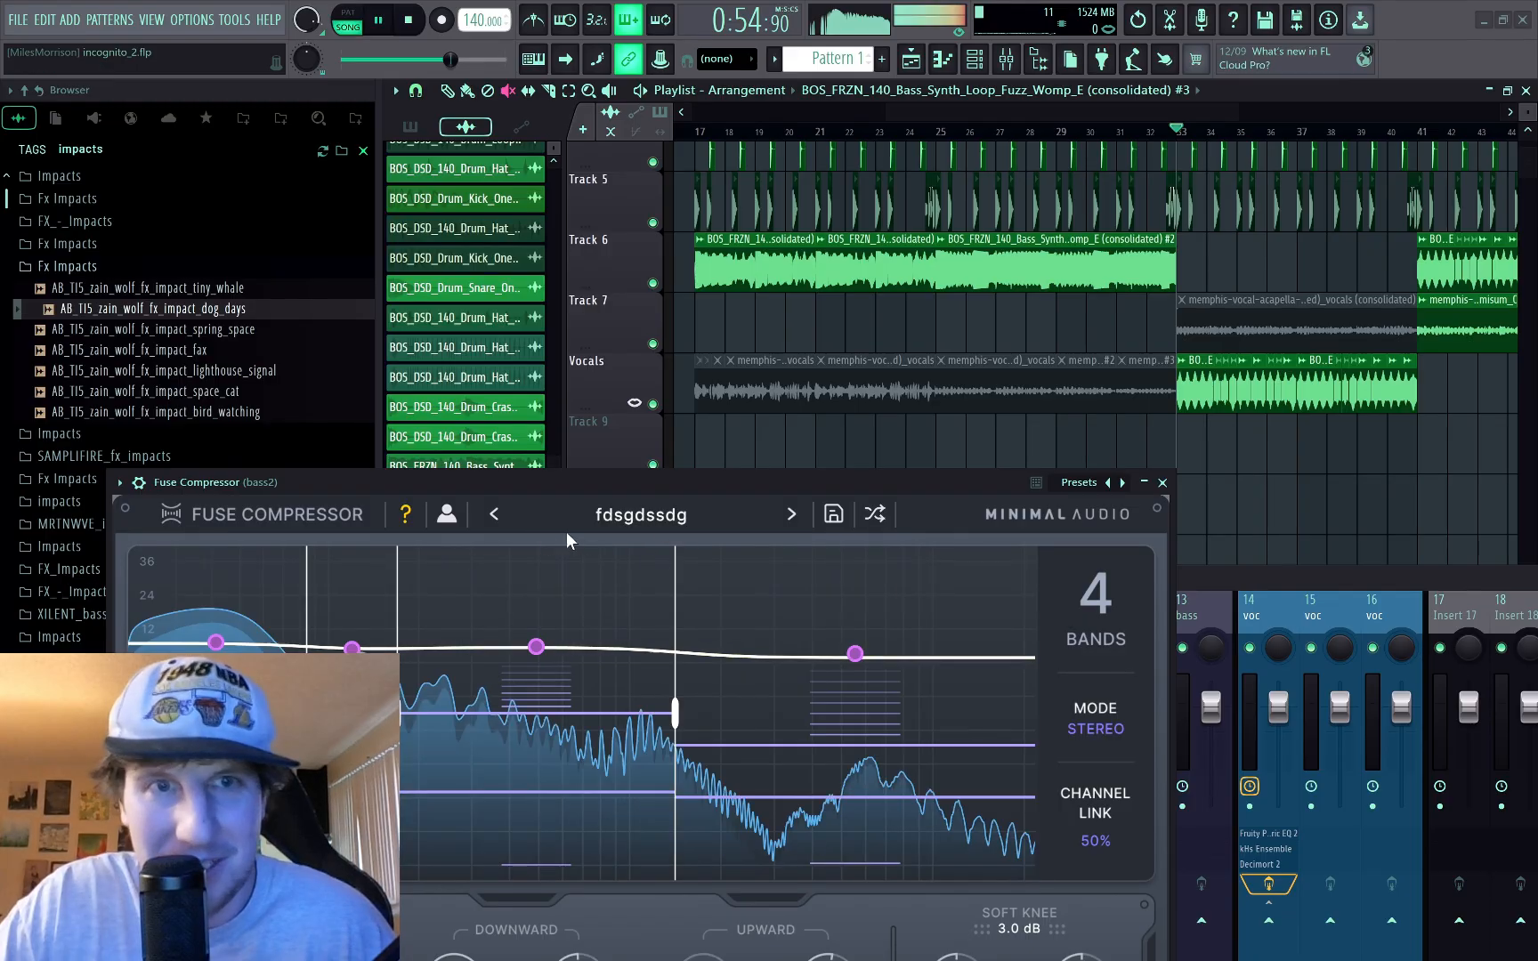
{"action": "left_click", "coordinate": [495, 515]}
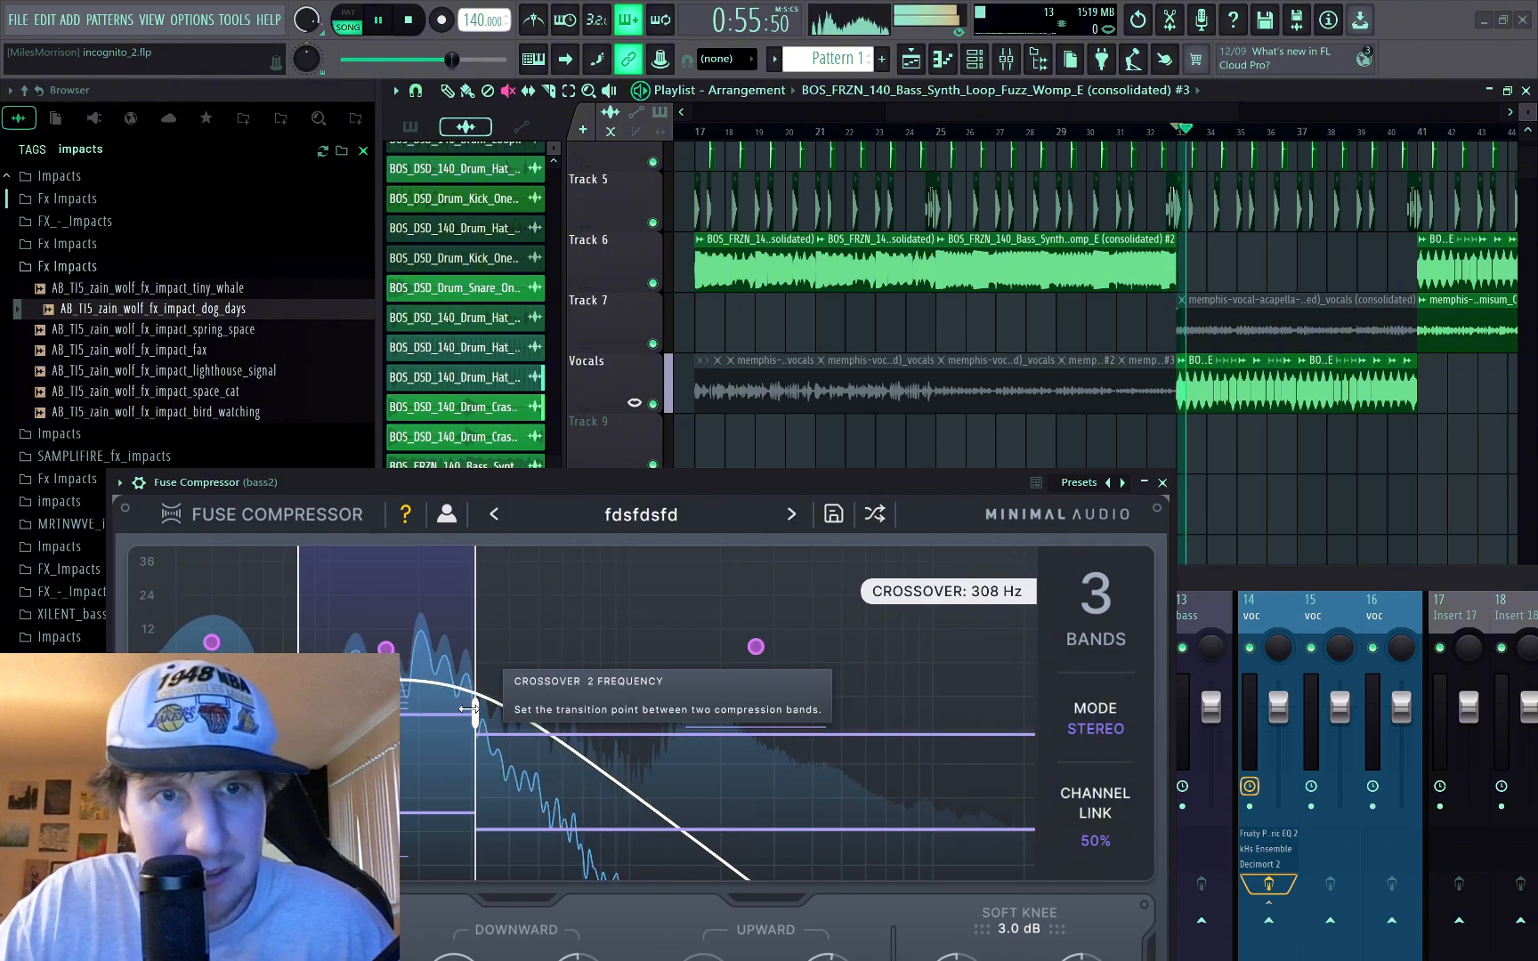
{"action": "key", "text": "space"}
Step: Solo the compressor's third band and reshape its downward threshold and ratio while replaying the bass
{"action": "left_click_drag", "start_coordinate": [501, 730], "coordinate": [506, 667]}
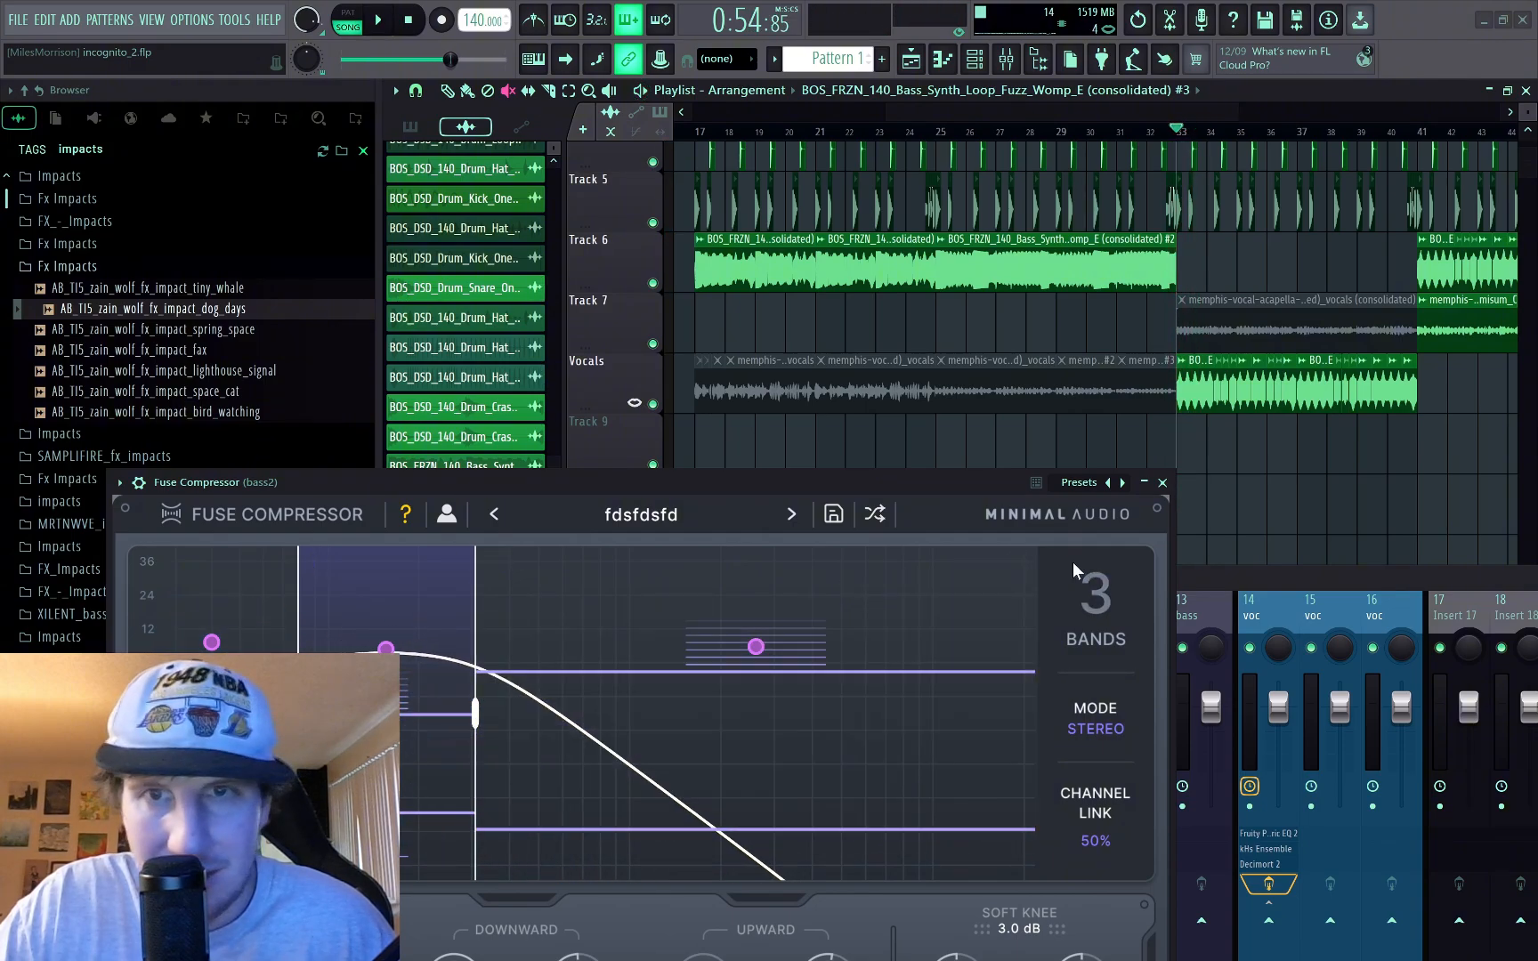
{"action": "left_click", "coordinate": [1018, 563]}
{"action": "key", "text": "space"}
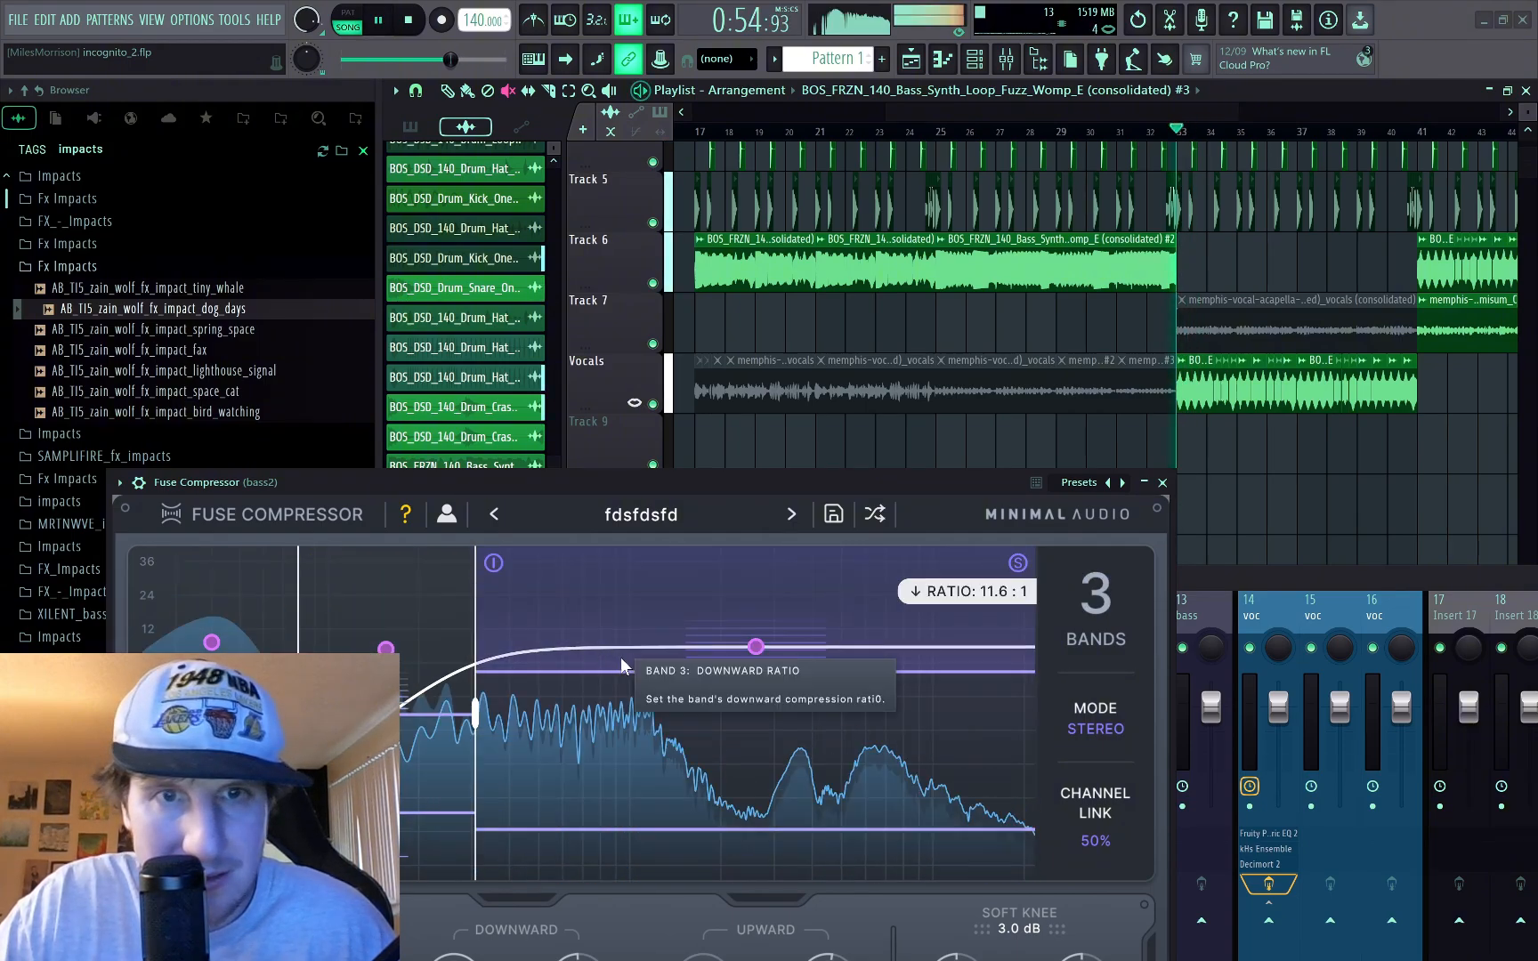
{"action": "left_click_drag", "start_coordinate": [601, 671], "coordinate": [567, 809]}
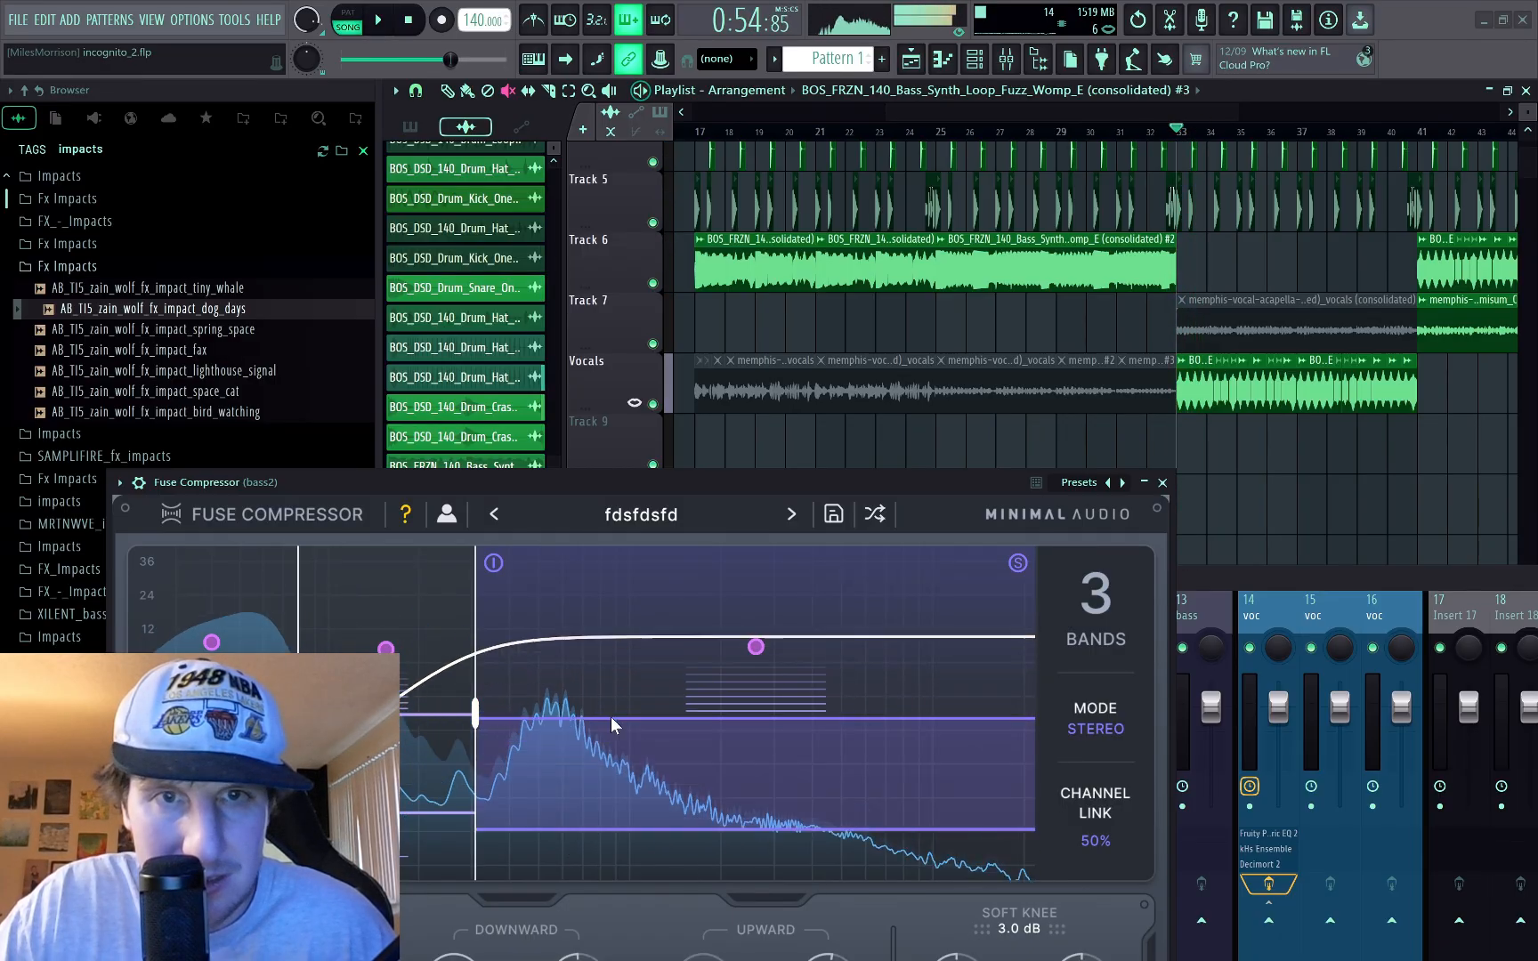
{"action": "left_click_drag", "start_coordinate": [590, 721], "coordinate": [628, 584]}
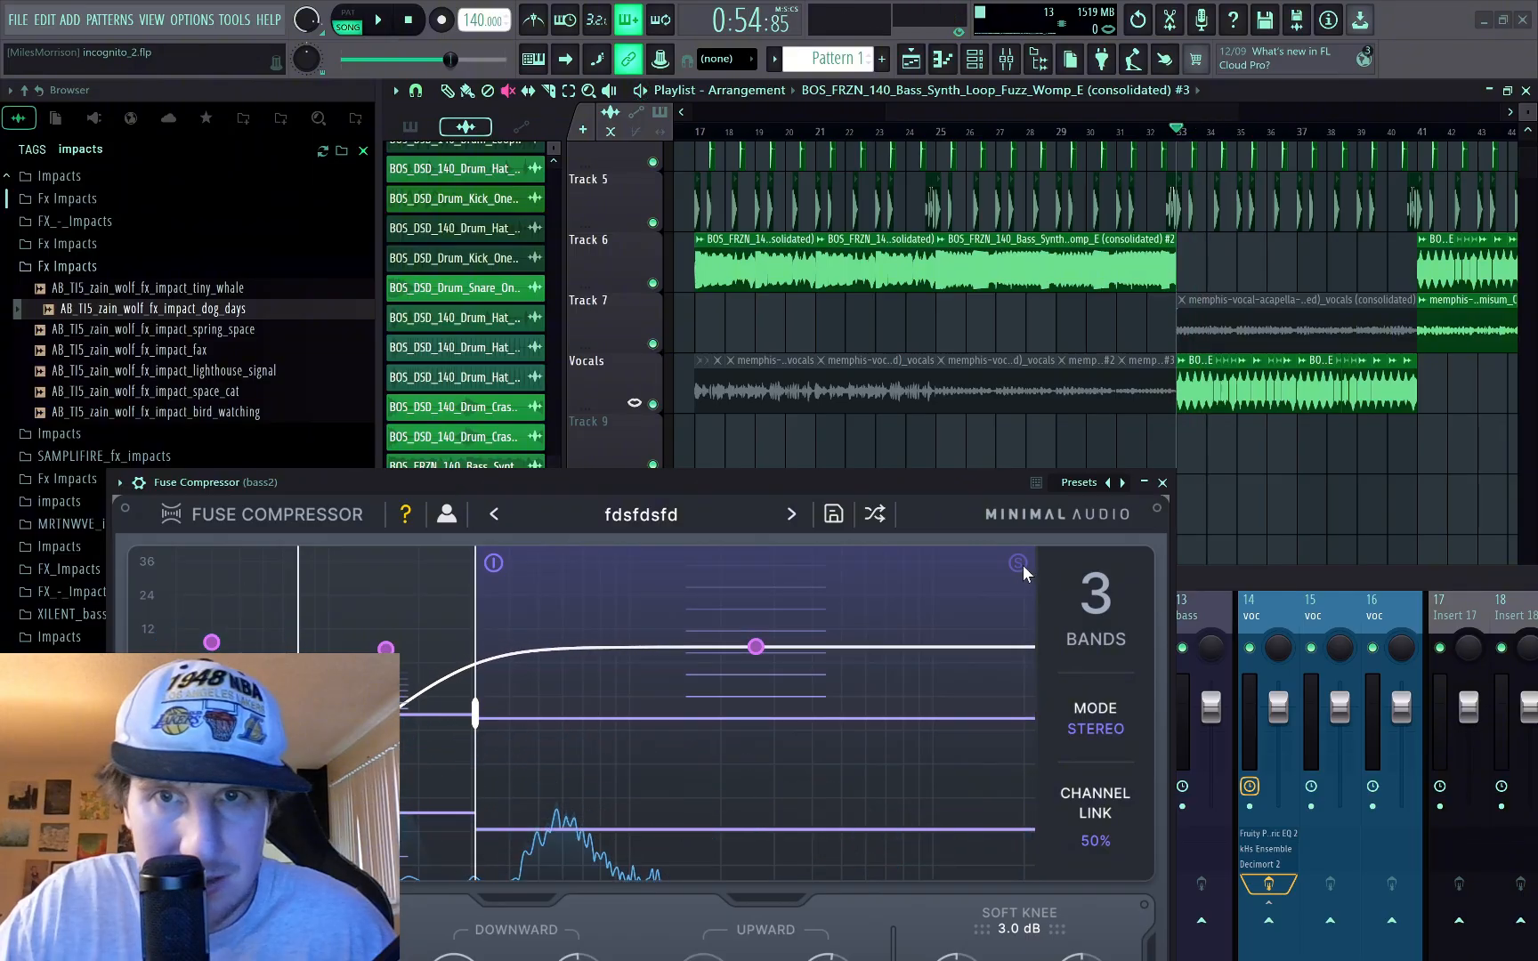
{"action": "mouse_move", "coordinate": [568, 718]}
{"action": "left_mouse_down"}
{"action": "mouse_move", "coordinate": [569, 733]}
{"action": "mouse_move", "coordinate": [584, 614]}
{"action": "mouse_move", "coordinate": [558, 760]}
{"action": "mouse_move", "coordinate": [588, 656]}
{"action": "mouse_move", "coordinate": [572, 693]}
{"action": "left_mouse_up"}
Step: Solo the second band and set the crossover between bands two and three to about 299 Hz
{"action": "left_click", "coordinate": [461, 567]}
{"action": "key", "text": "space"}
{"action": "key", "text": "space"}
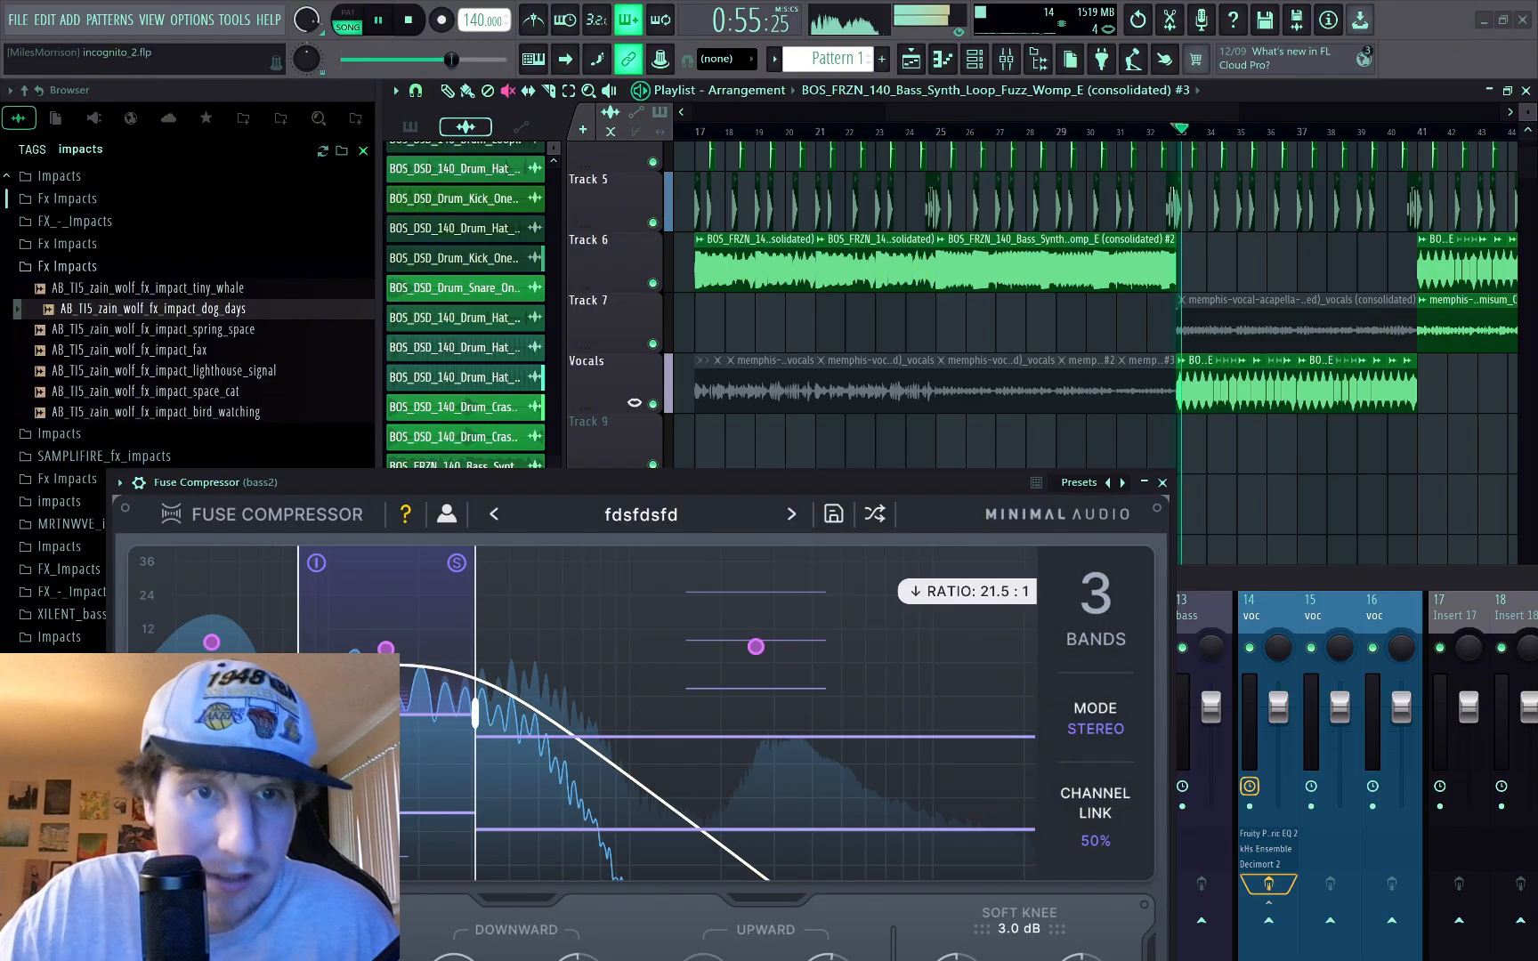
{"action": "left_click_drag", "start_coordinate": [481, 734], "coordinate": [544, 738]}
{"action": "left_click_drag", "start_coordinate": [440, 734], "coordinate": [442, 735]}
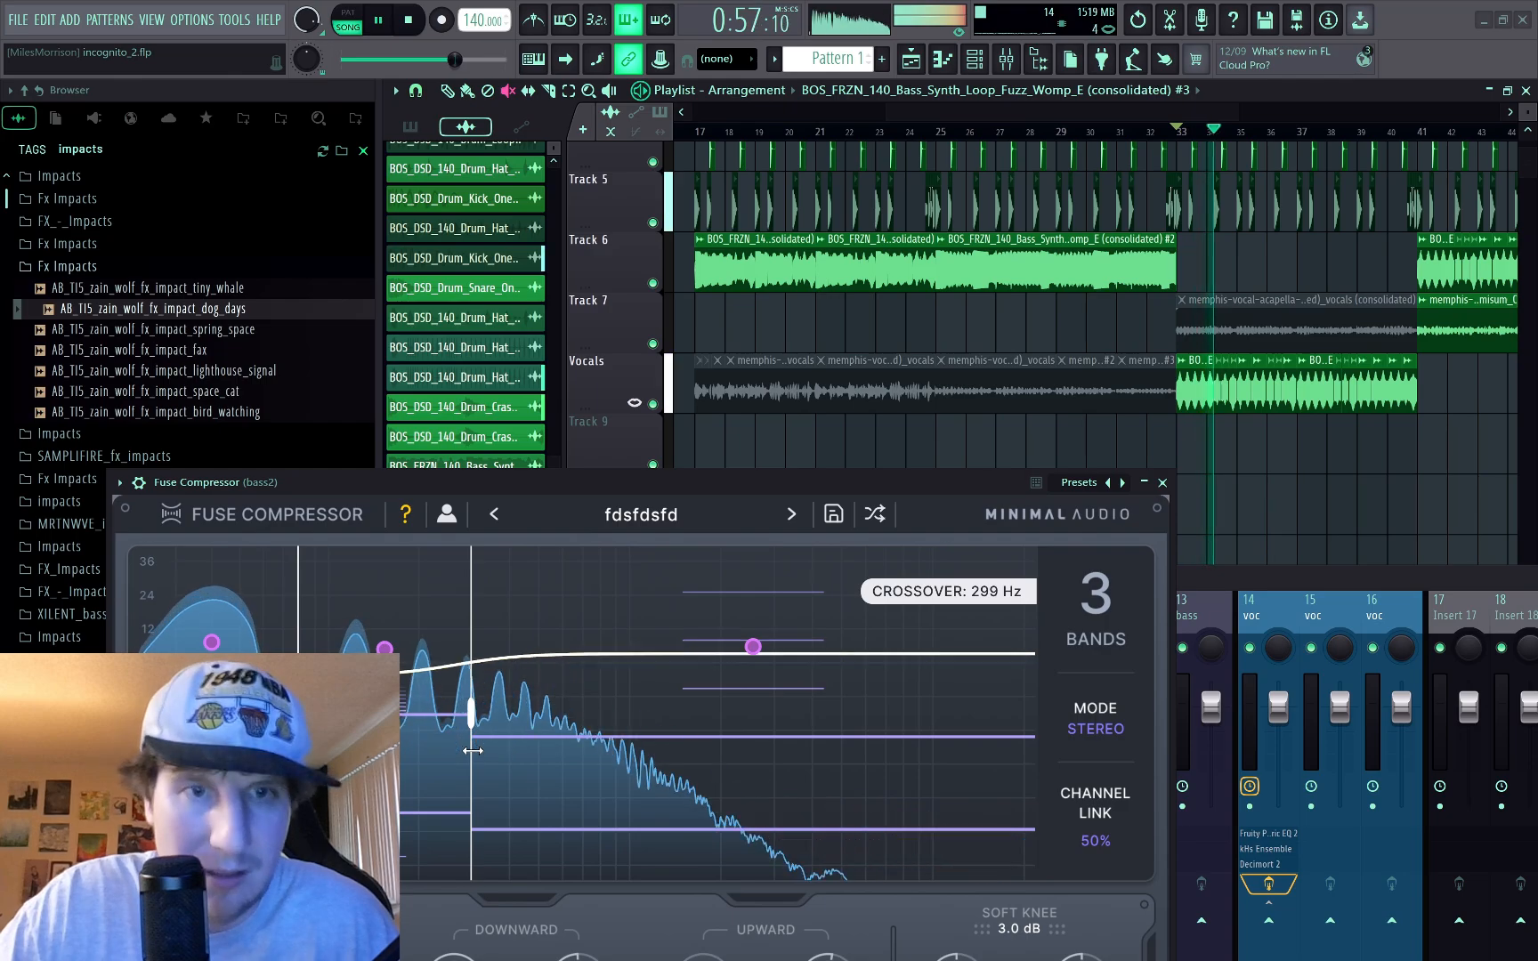
Step: Raise the second band's upward threshold slightly, and take the band out of solo
{"action": "left_click_drag", "start_coordinate": [435, 812], "coordinate": [454, 683]}
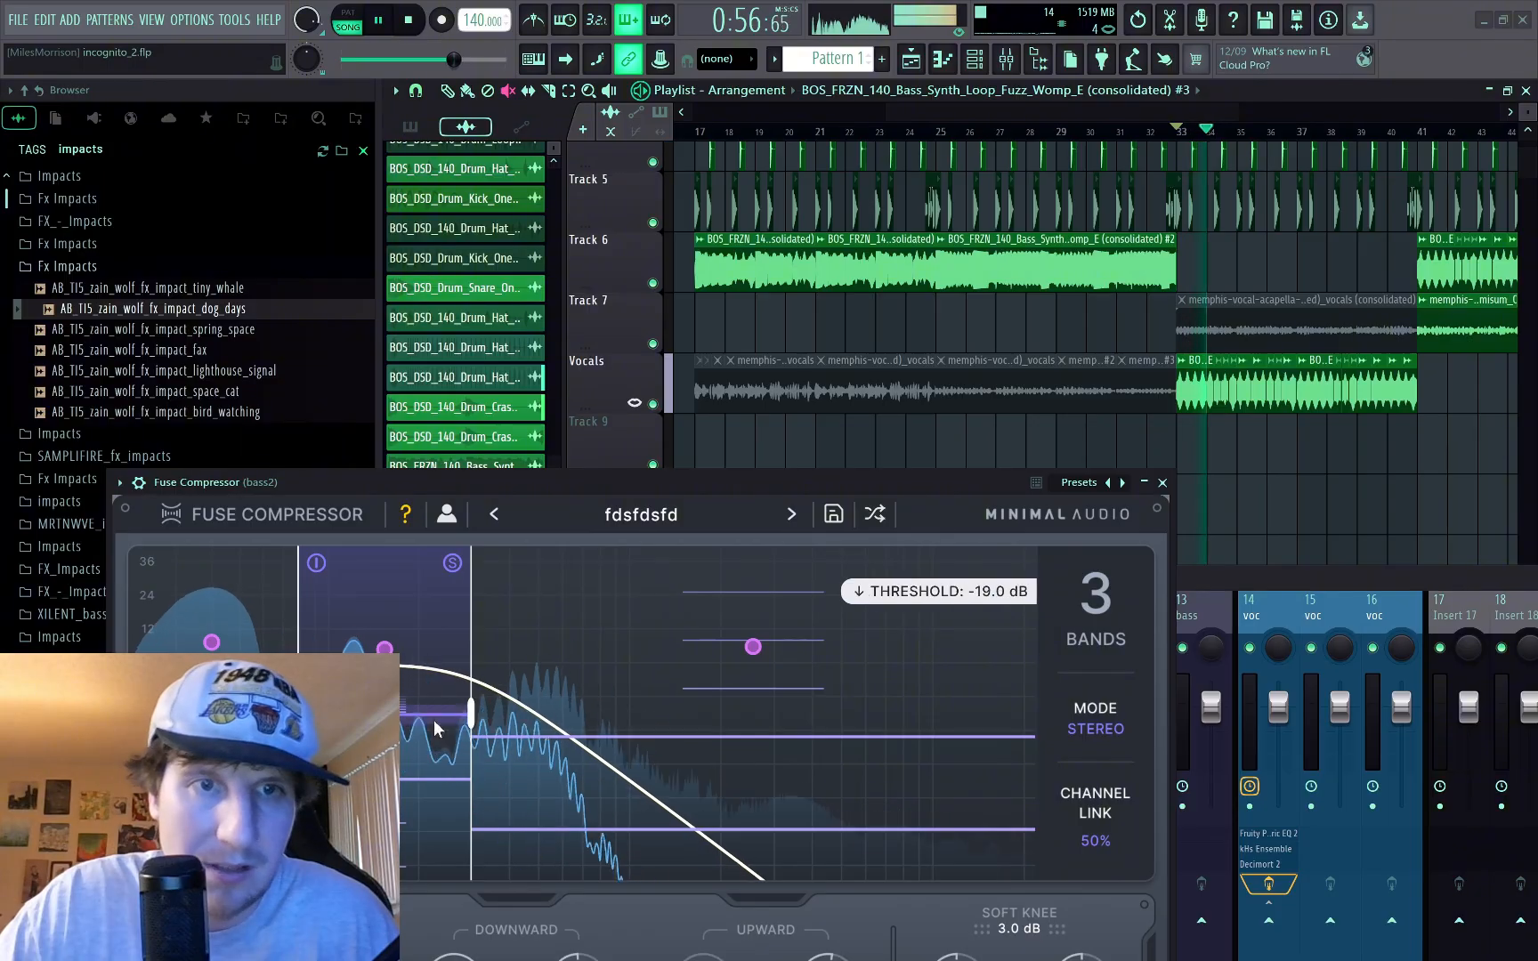
{"action": "left_click", "coordinate": [453, 563]}
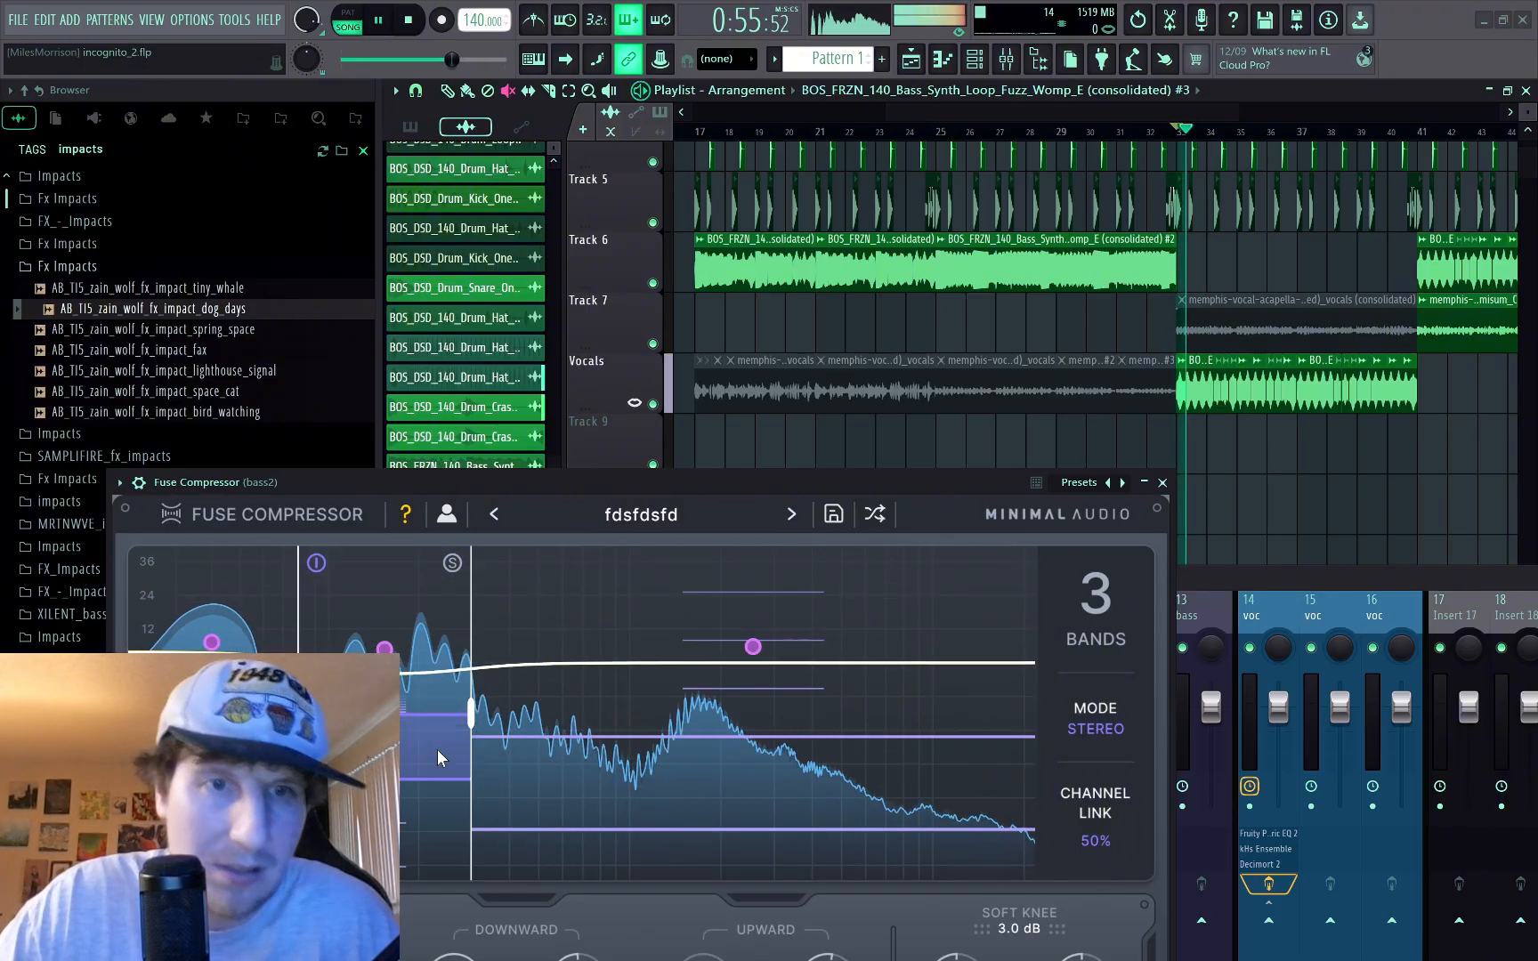
{"action": "left_click_drag", "start_coordinate": [419, 787], "coordinate": [427, 793]}
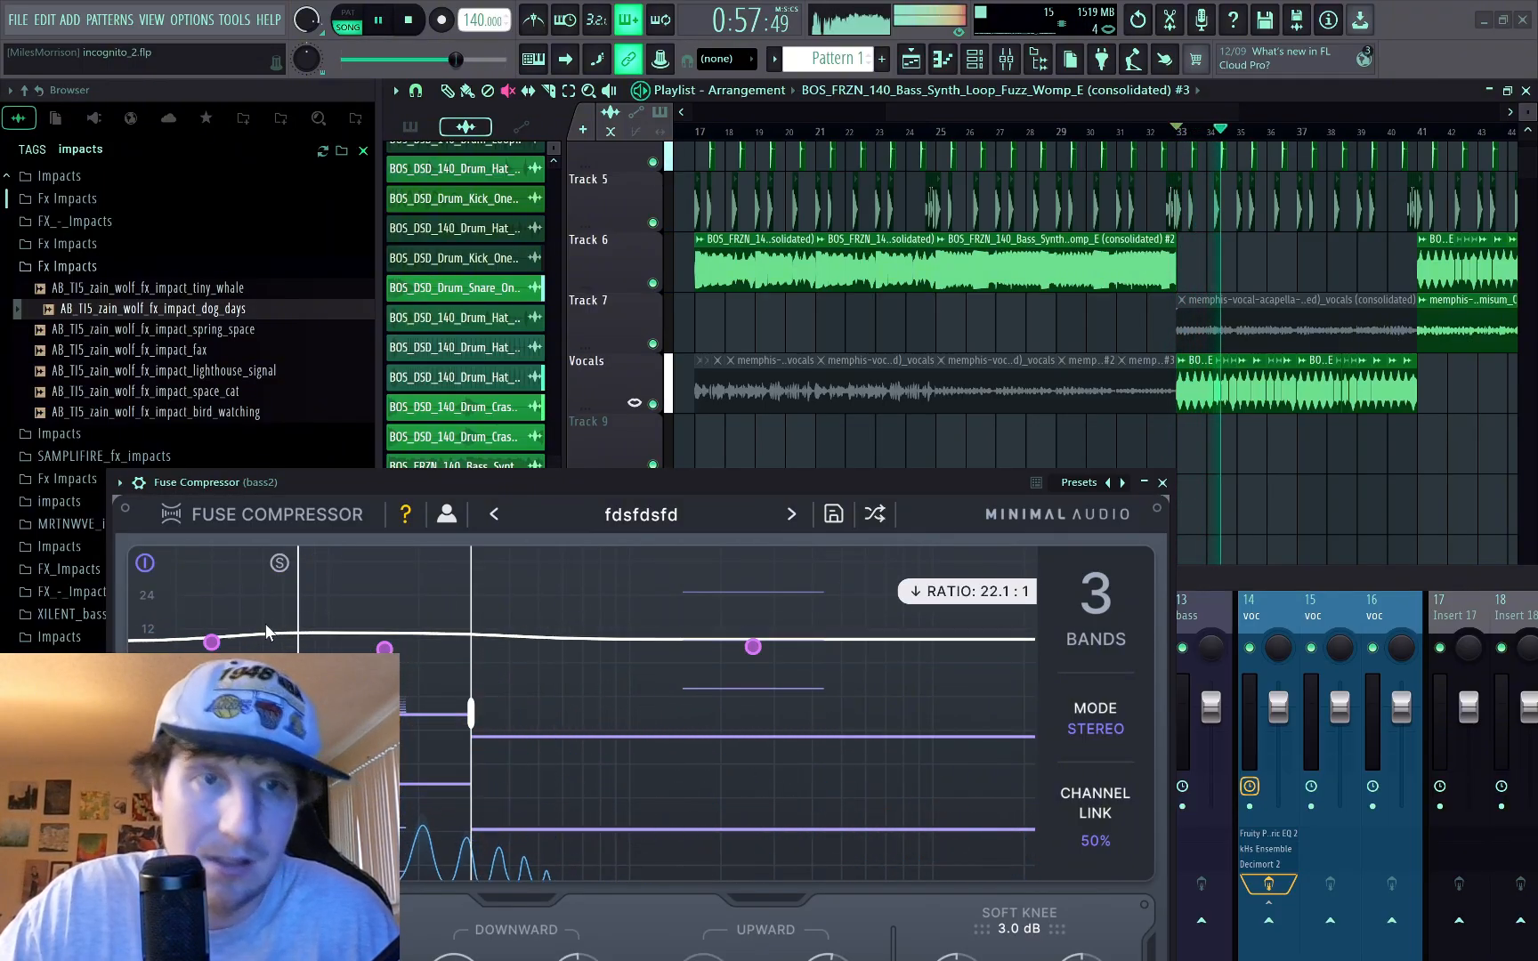
Step: Solo the first band, set its crossover to about 85.2 Hz while replaying the bass, and unsolo it
{"action": "left_click", "coordinate": [280, 564]}
{"action": "key", "text": "space"}
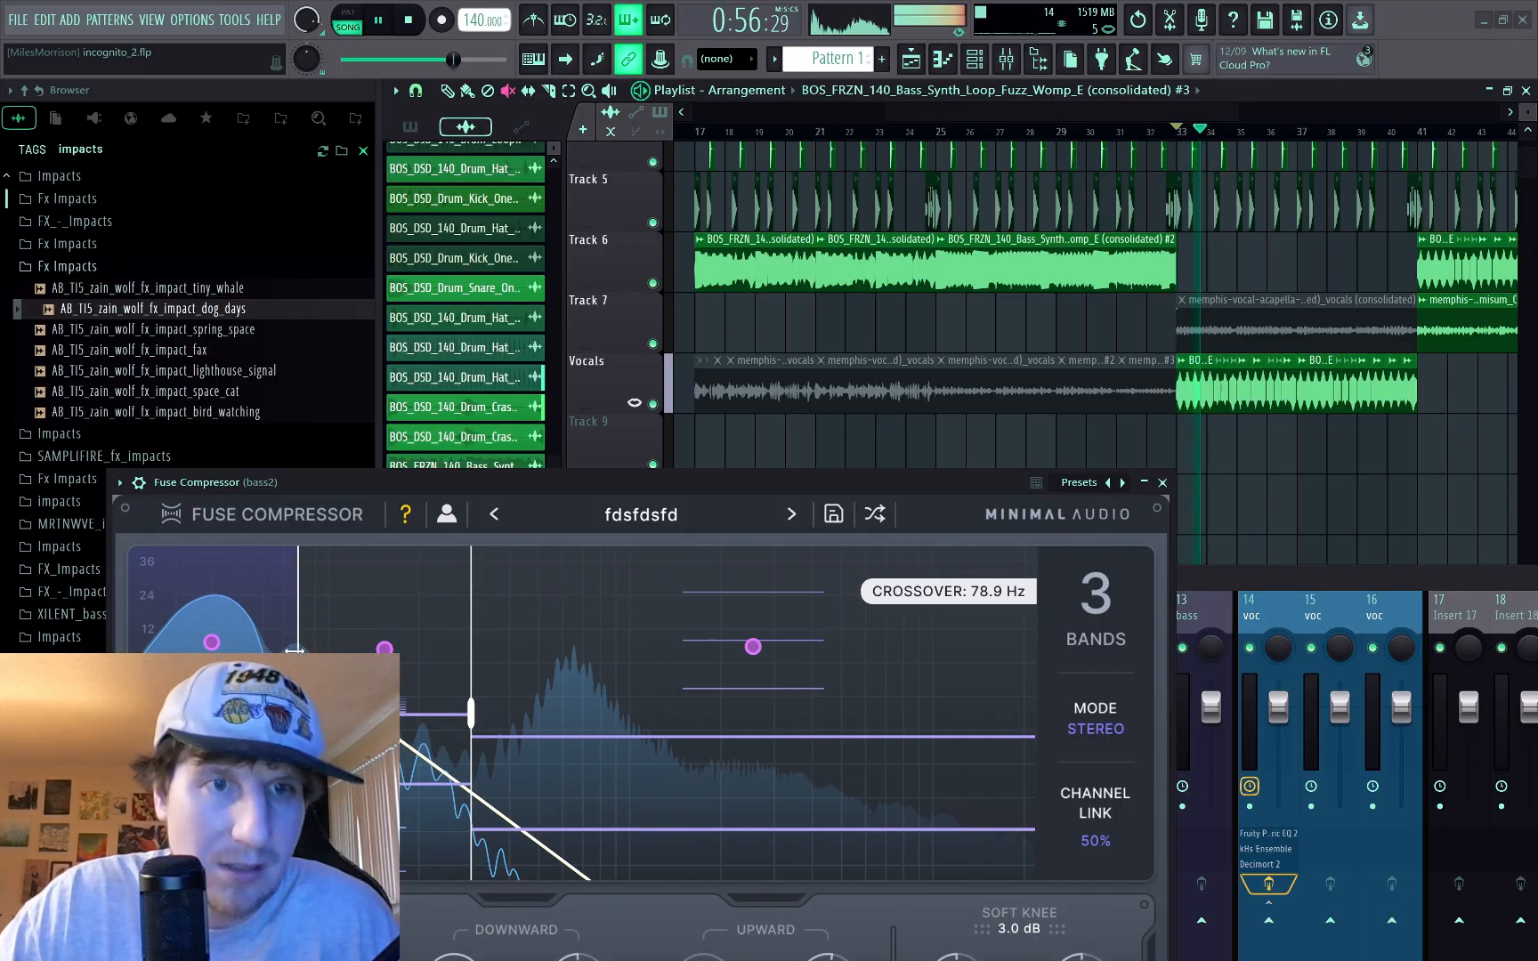
{"action": "key", "text": "space"}
{"action": "key", "text": "space"}
{"action": "mouse_move", "coordinate": [303, 714]}
{"action": "left_mouse_down"}
{"action": "mouse_move", "coordinate": [322, 714]}
{"action": "mouse_move", "coordinate": [304, 714]}
{"action": "left_mouse_up"}
{"action": "key", "text": "space"}
{"action": "left_click", "coordinate": [283, 564]}
{"action": "key", "text": "space"}
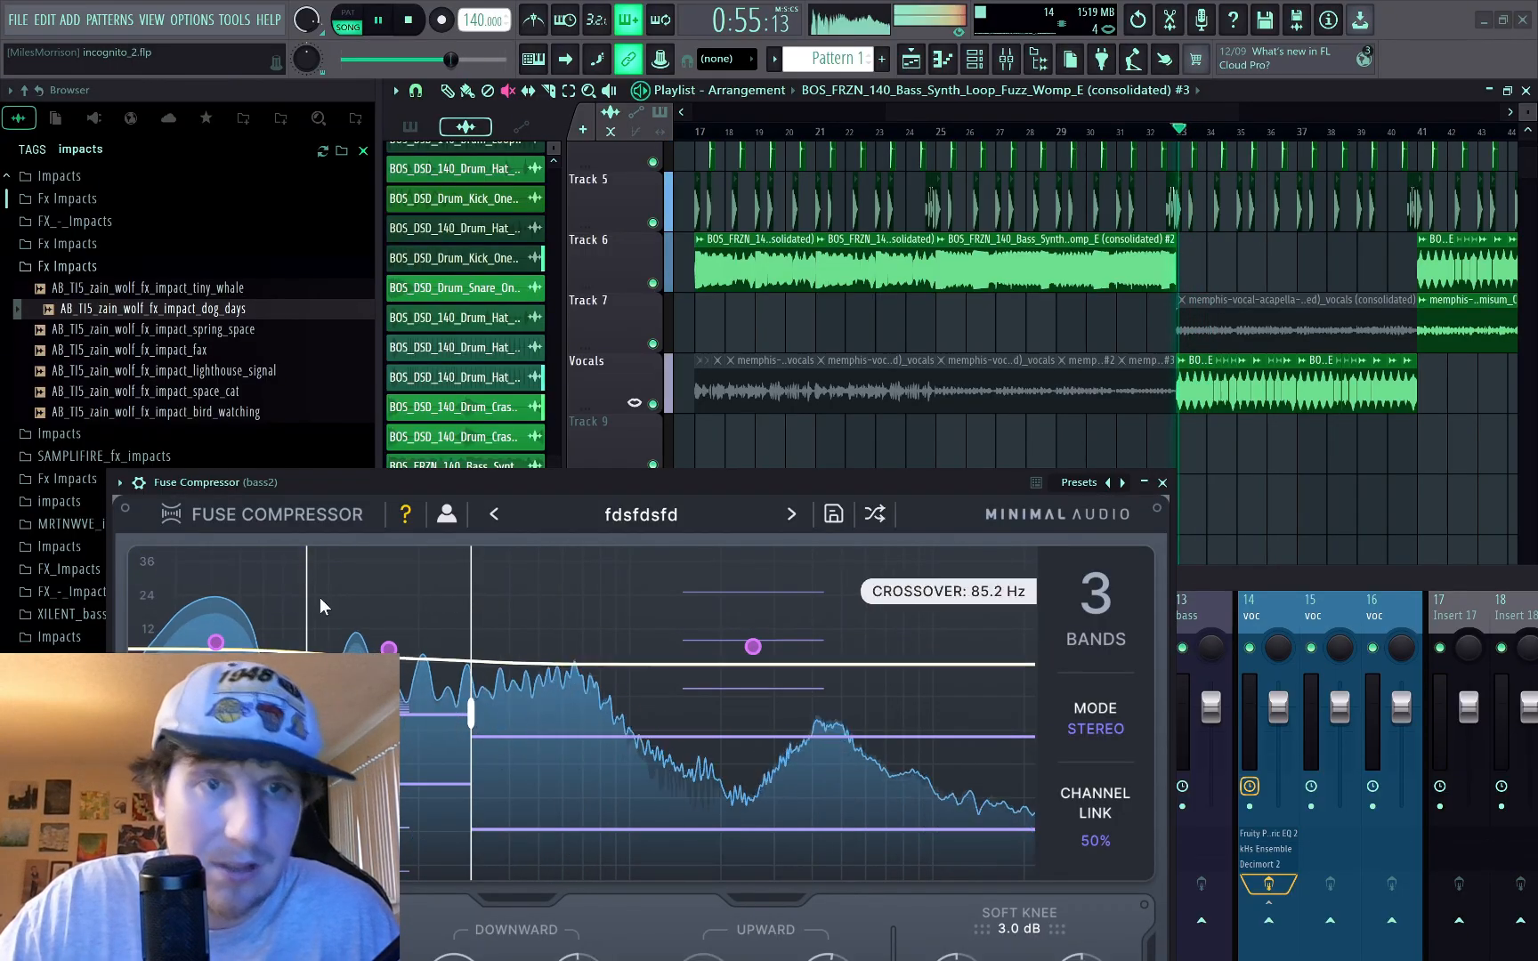
Step: Lower the second band's downward threshold to about -24.7 dB while replaying the bass
{"action": "key", "text": "space"}
{"action": "key", "text": "space"}
{"action": "left_click_drag", "start_coordinate": [433, 721], "coordinate": [431, 762]}
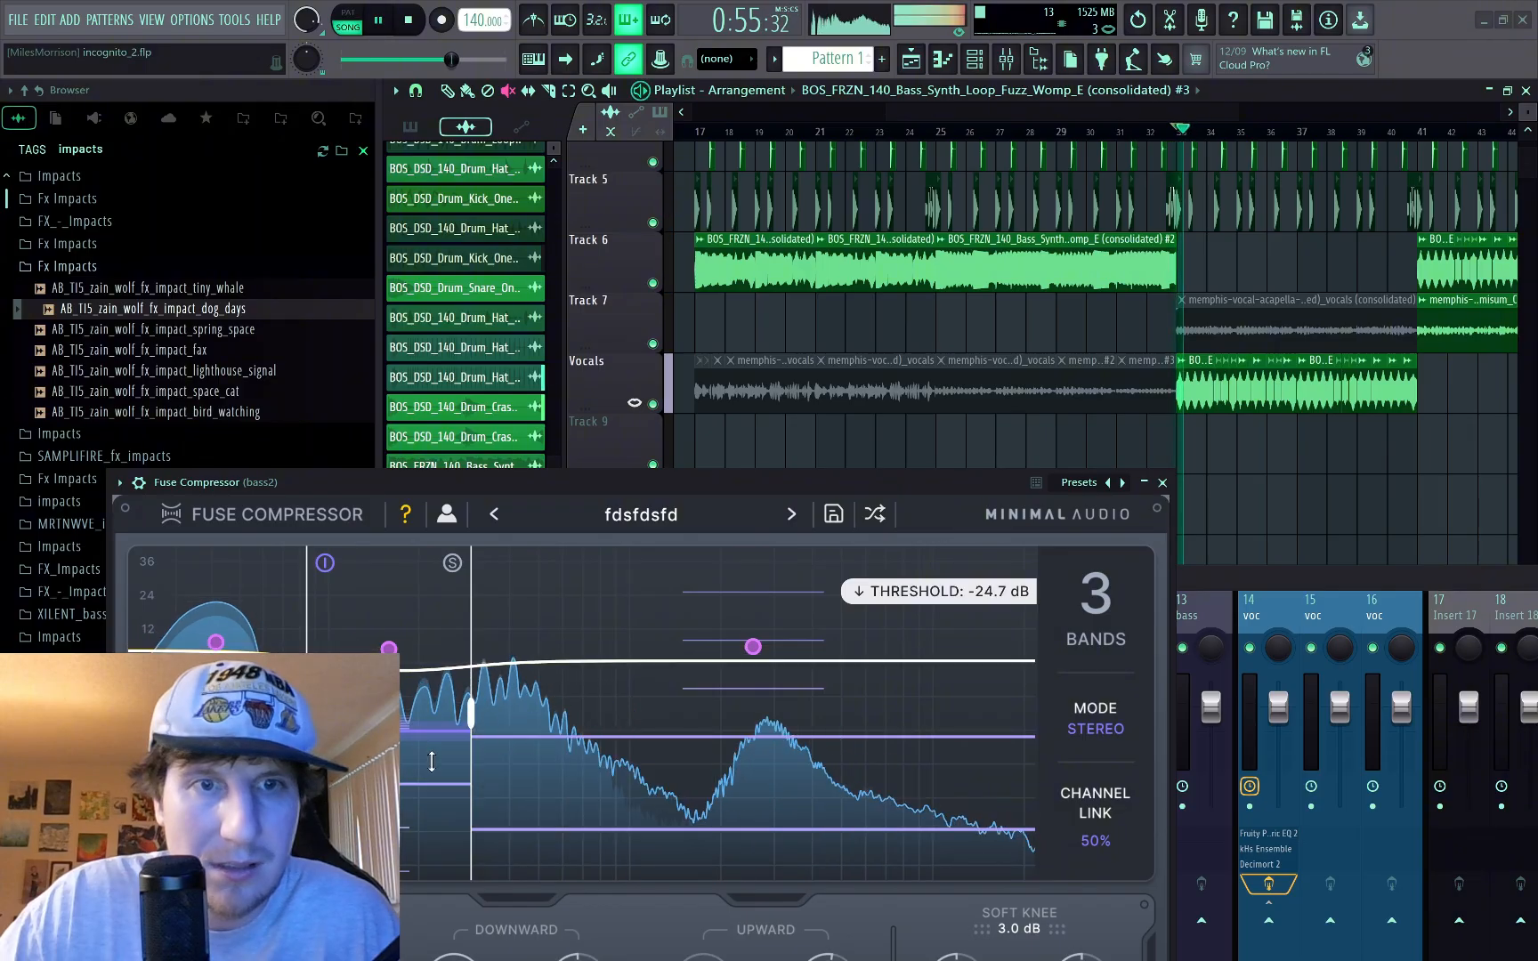
{"action": "key", "text": "space"}
{"action": "key", "text": "space"}
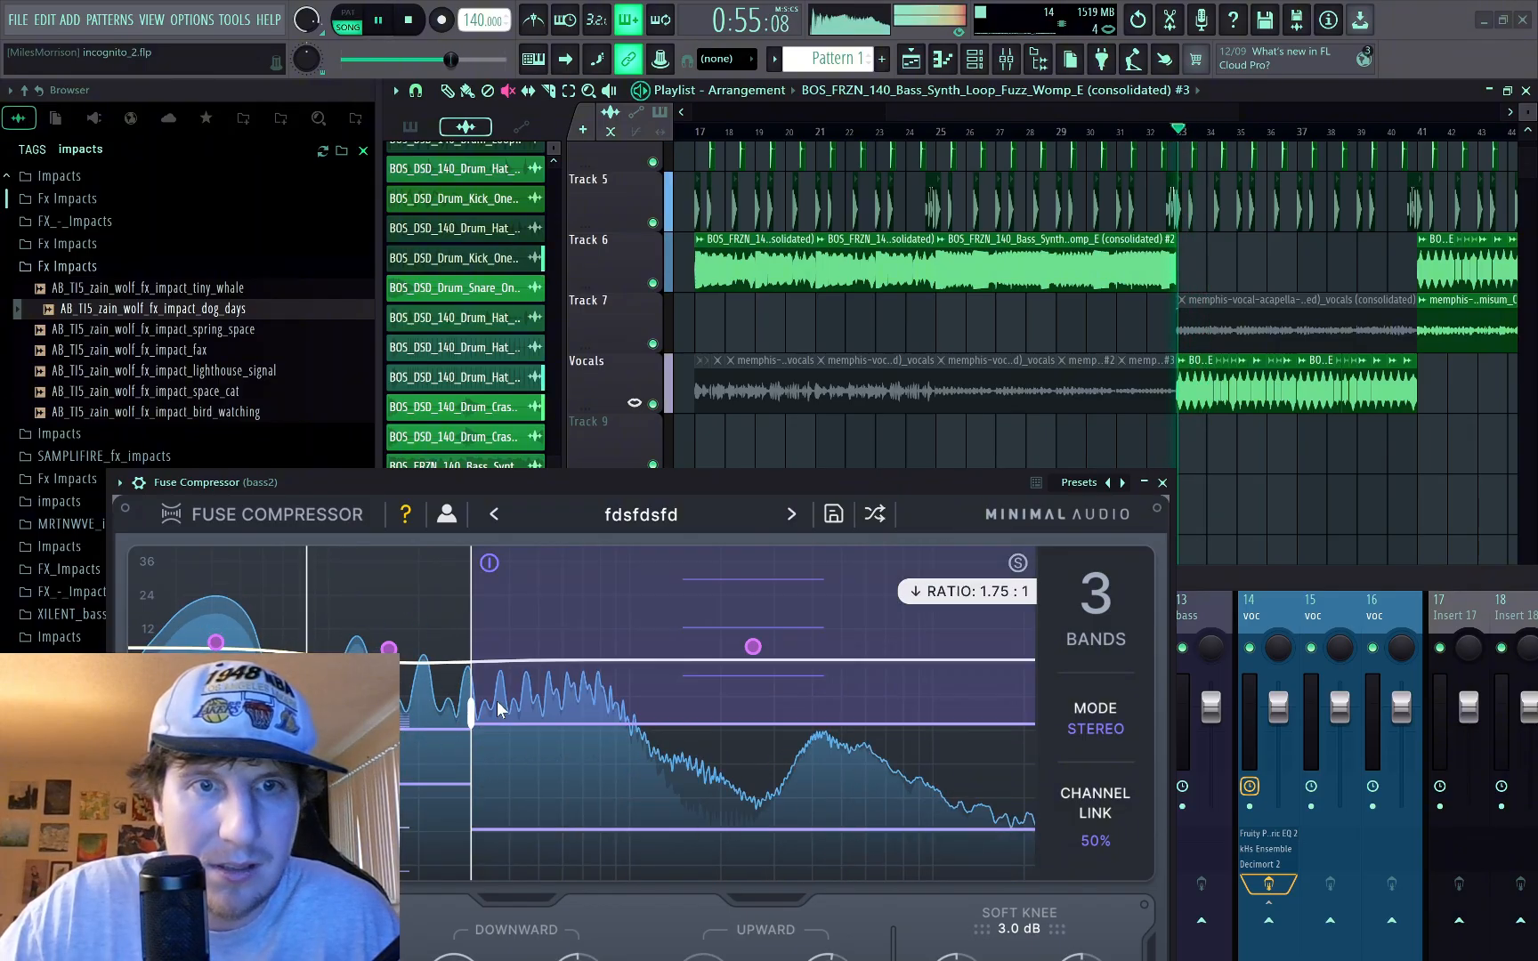
Step: Set the third band's downward ratio to about 2.42:1 while restarting the bass section
{"action": "left_click_drag", "start_coordinate": [499, 704], "coordinate": [518, 668]}
{"action": "key", "text": "space"}
{"action": "key", "text": "space"}
{"action": "key", "text": "space"}
{"action": "key", "text": "space"}
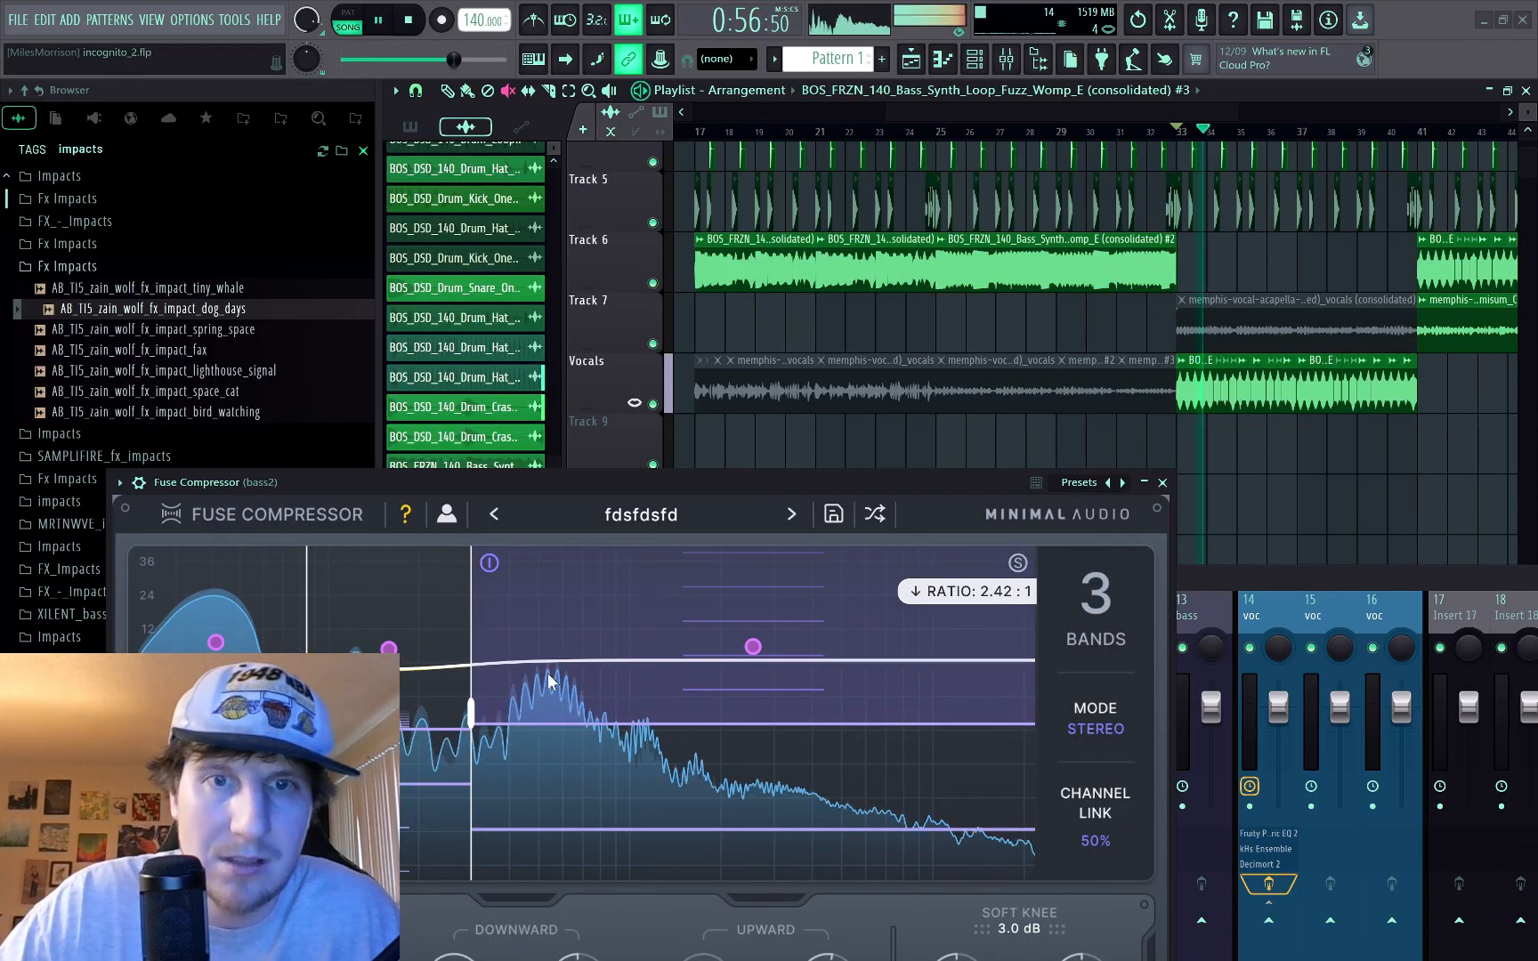
{"action": "key", "text": "space"}
{"action": "key", "text": "space"}
Step: Move the crossover between bands two and three lower, checking the second band in solo
{"action": "left_click_drag", "start_coordinate": [473, 730], "coordinate": [421, 730]}
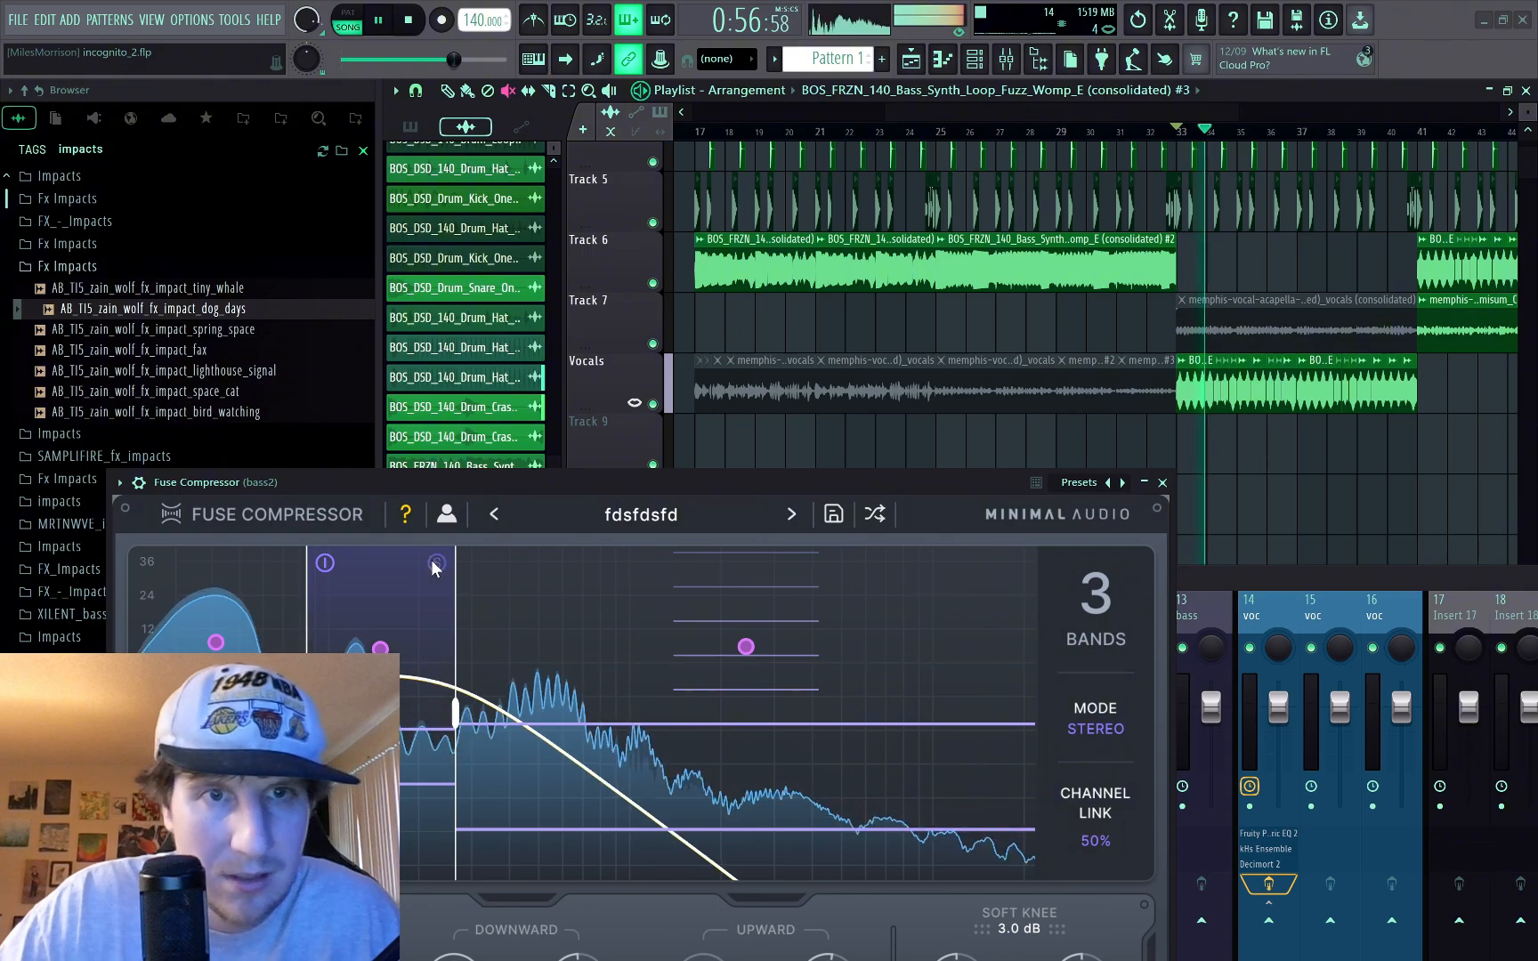
{"action": "left_click", "coordinate": [434, 564]}
{"action": "key", "text": "space"}
{"action": "key", "text": "space"}
Step: Lower the second band's downward threshold to about -28.4 dB, replay the bass with the band unsoloed, and stop playback
{"action": "left_click_drag", "start_coordinate": [412, 729], "coordinate": [408, 797]}
{"action": "key", "text": "space"}
{"action": "key", "text": "space"}
{"action": "left_click", "coordinate": [434, 565]}
{"action": "key", "text": "space"}
{"action": "key", "text": "space"}
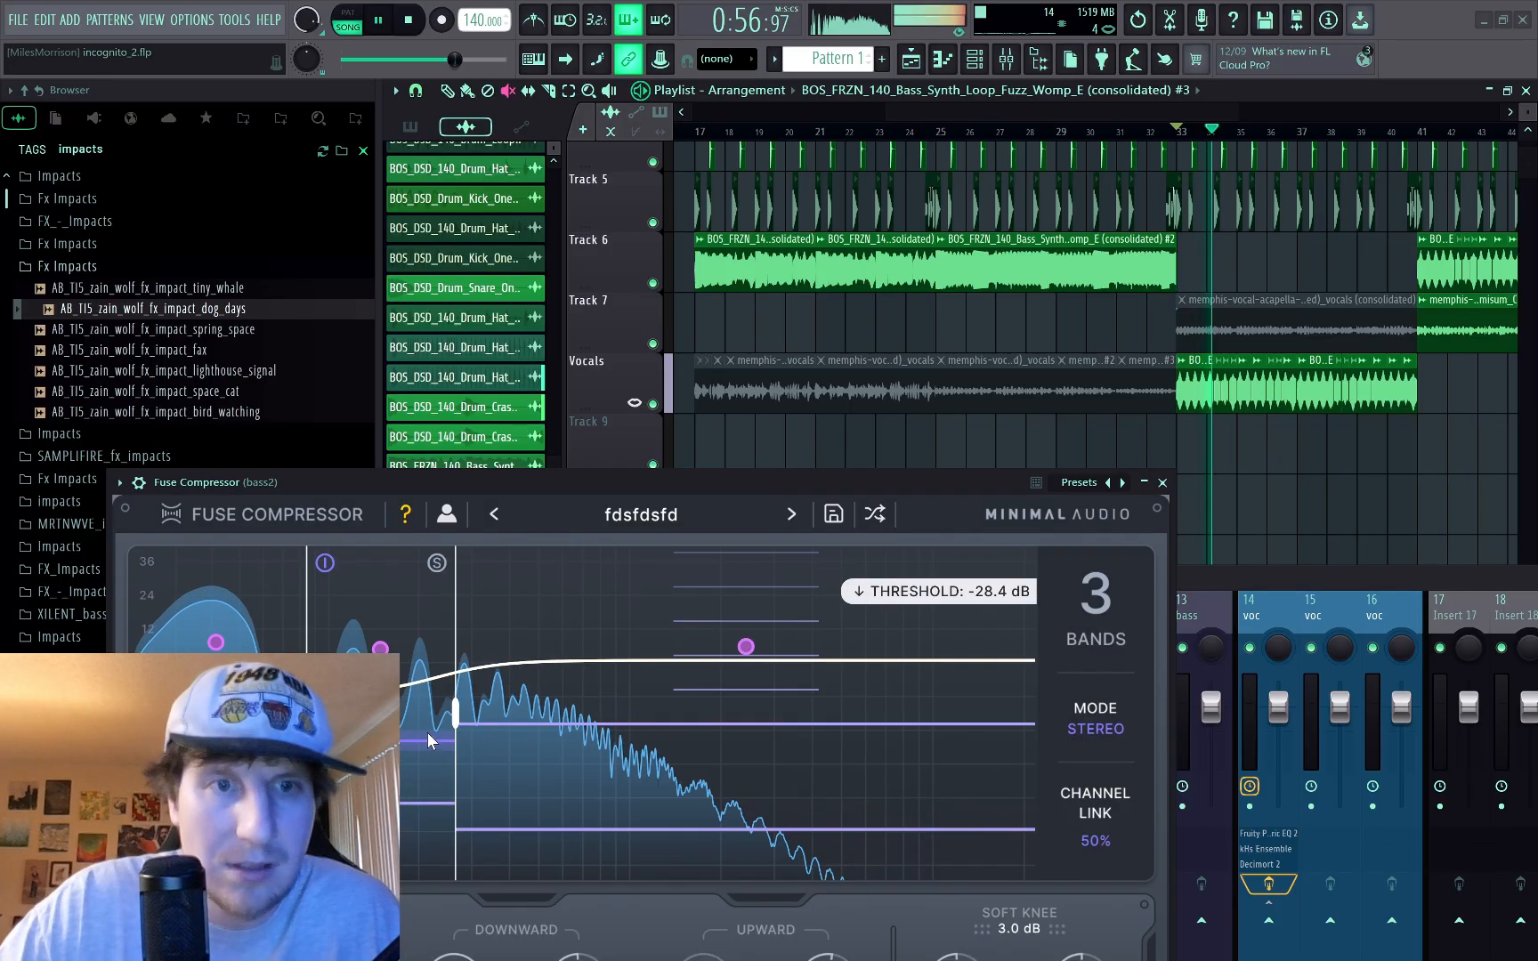
{"action": "key", "text": "space"}
Step: Reveal the compressor's lower controls, compare the bass with the Dry/Wet mix turned down, and restore it to 100%
{"action": "left_click_drag", "start_coordinate": [516, 484], "coordinate": [541, 258]}
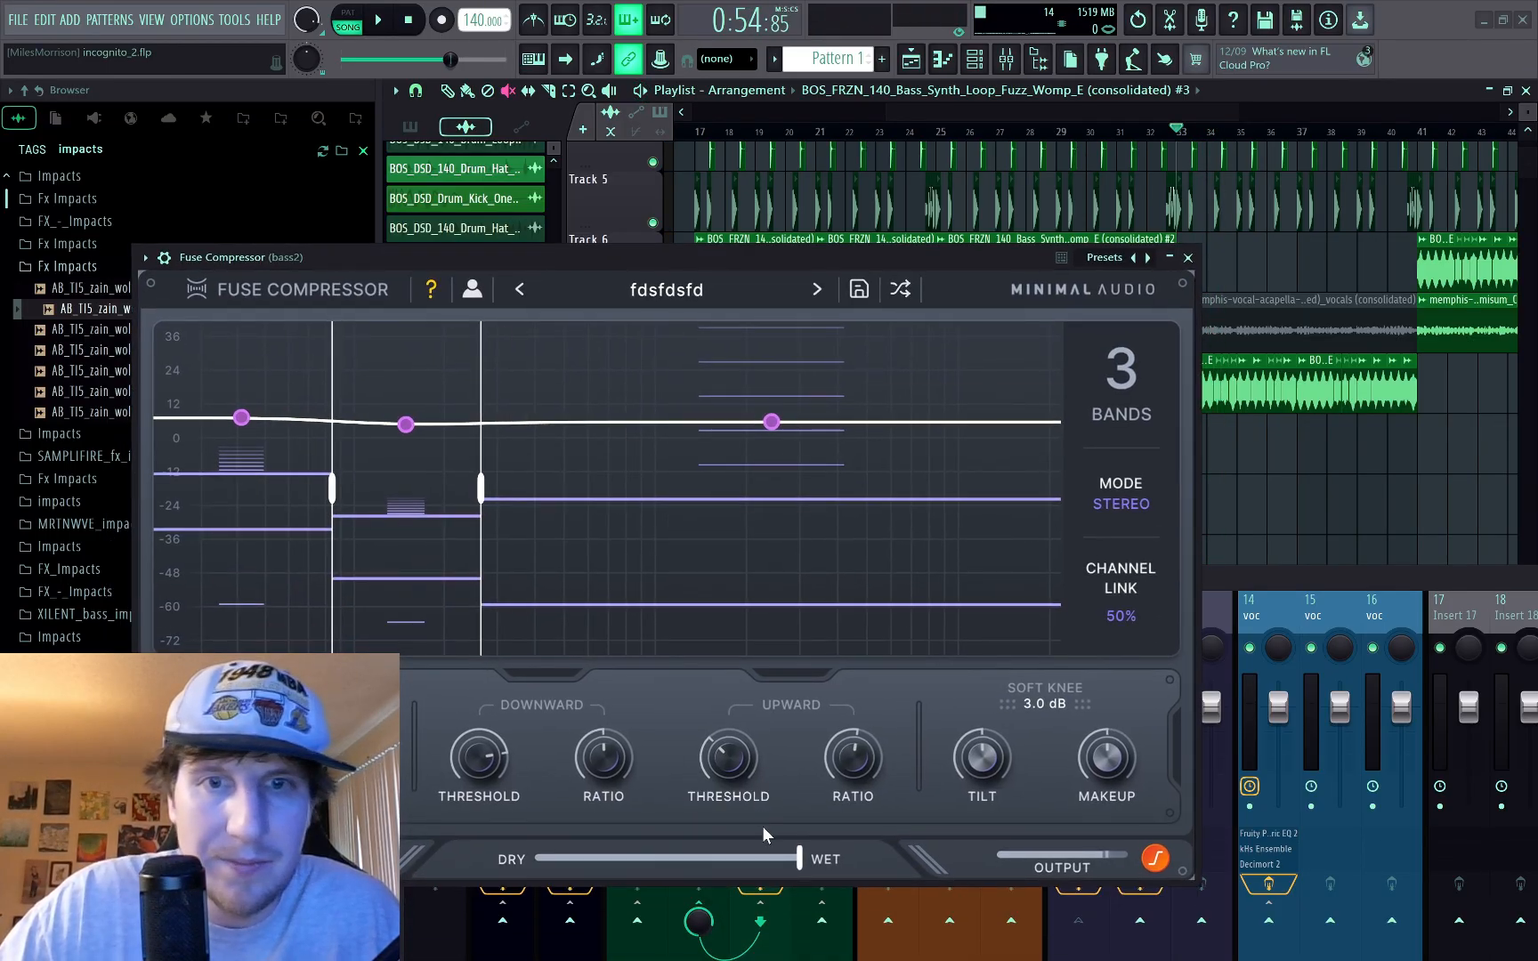
{"action": "key", "text": "space"}
{"action": "left_click_drag", "start_coordinate": [572, 851], "coordinate": [787, 872]}
{"action": "key", "text": "space"}
{"action": "key", "text": "space"}
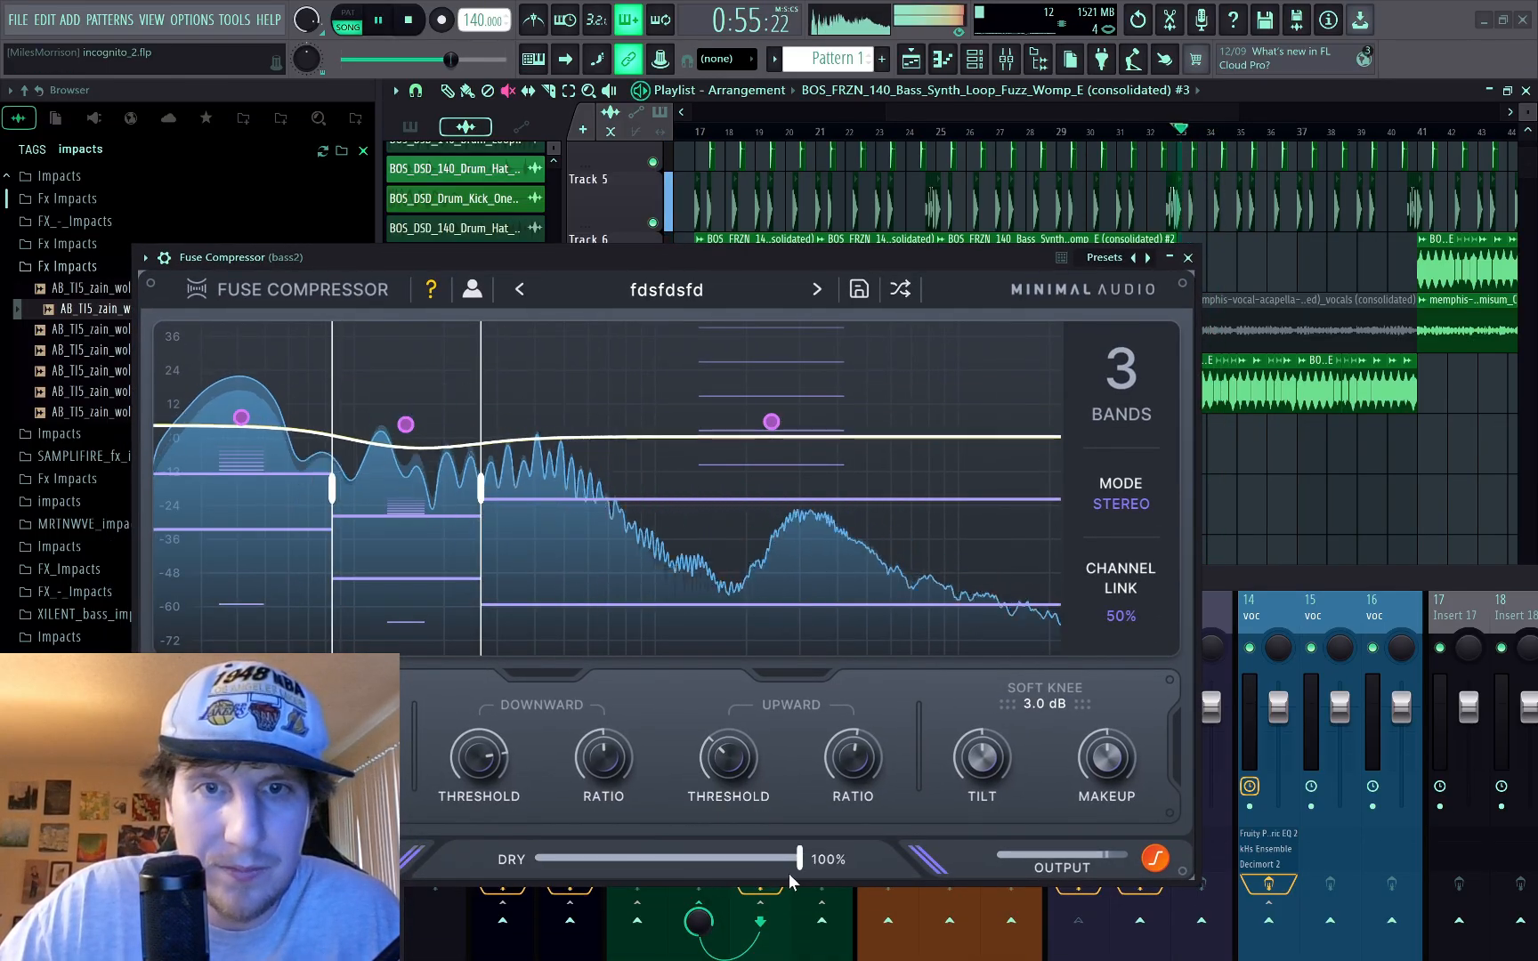
{"action": "key", "text": "space"}
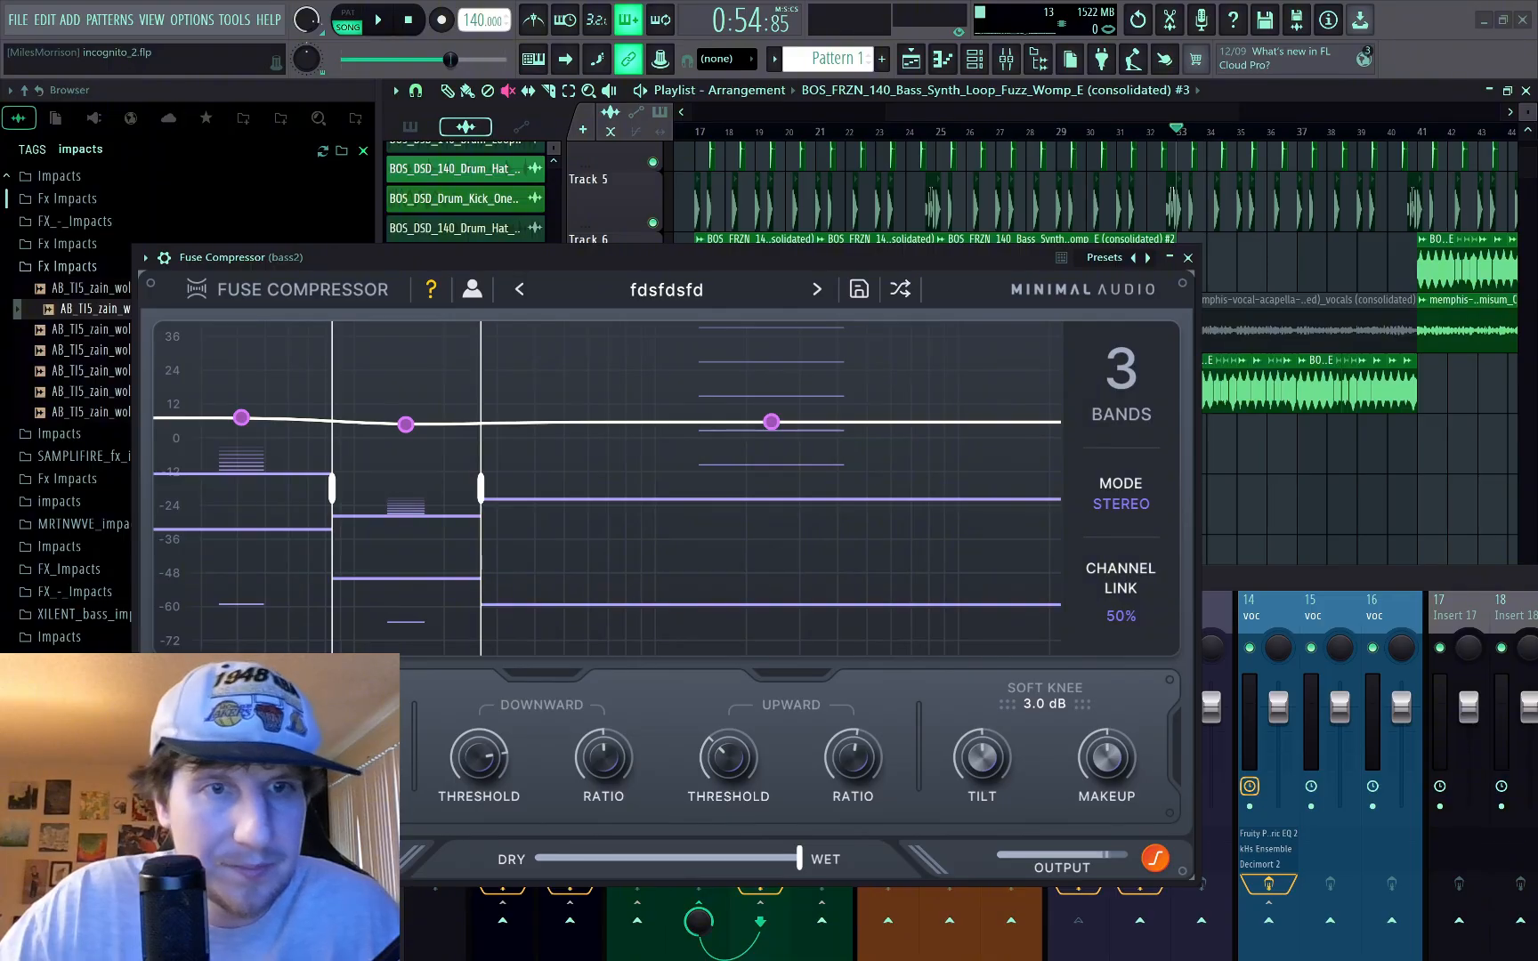
Step: Adjust the compressor's Release to about 1.02 ms while repeatedly replaying the bass section
{"action": "key", "text": "space"}
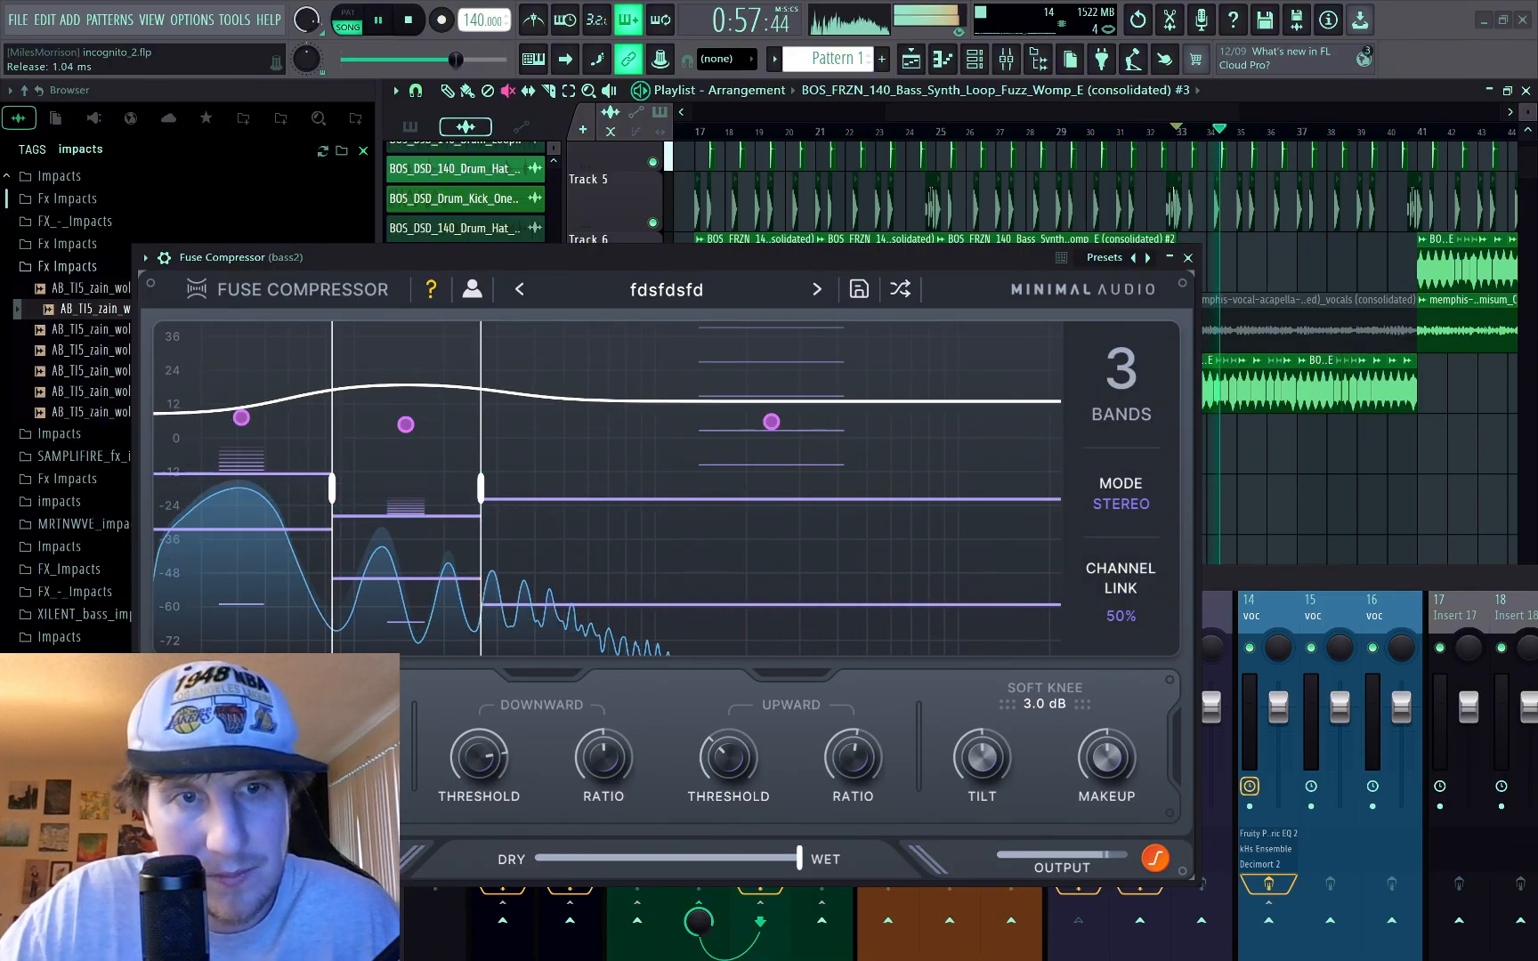
{"action": "key", "text": "space"}
{"action": "key", "text": "space"}
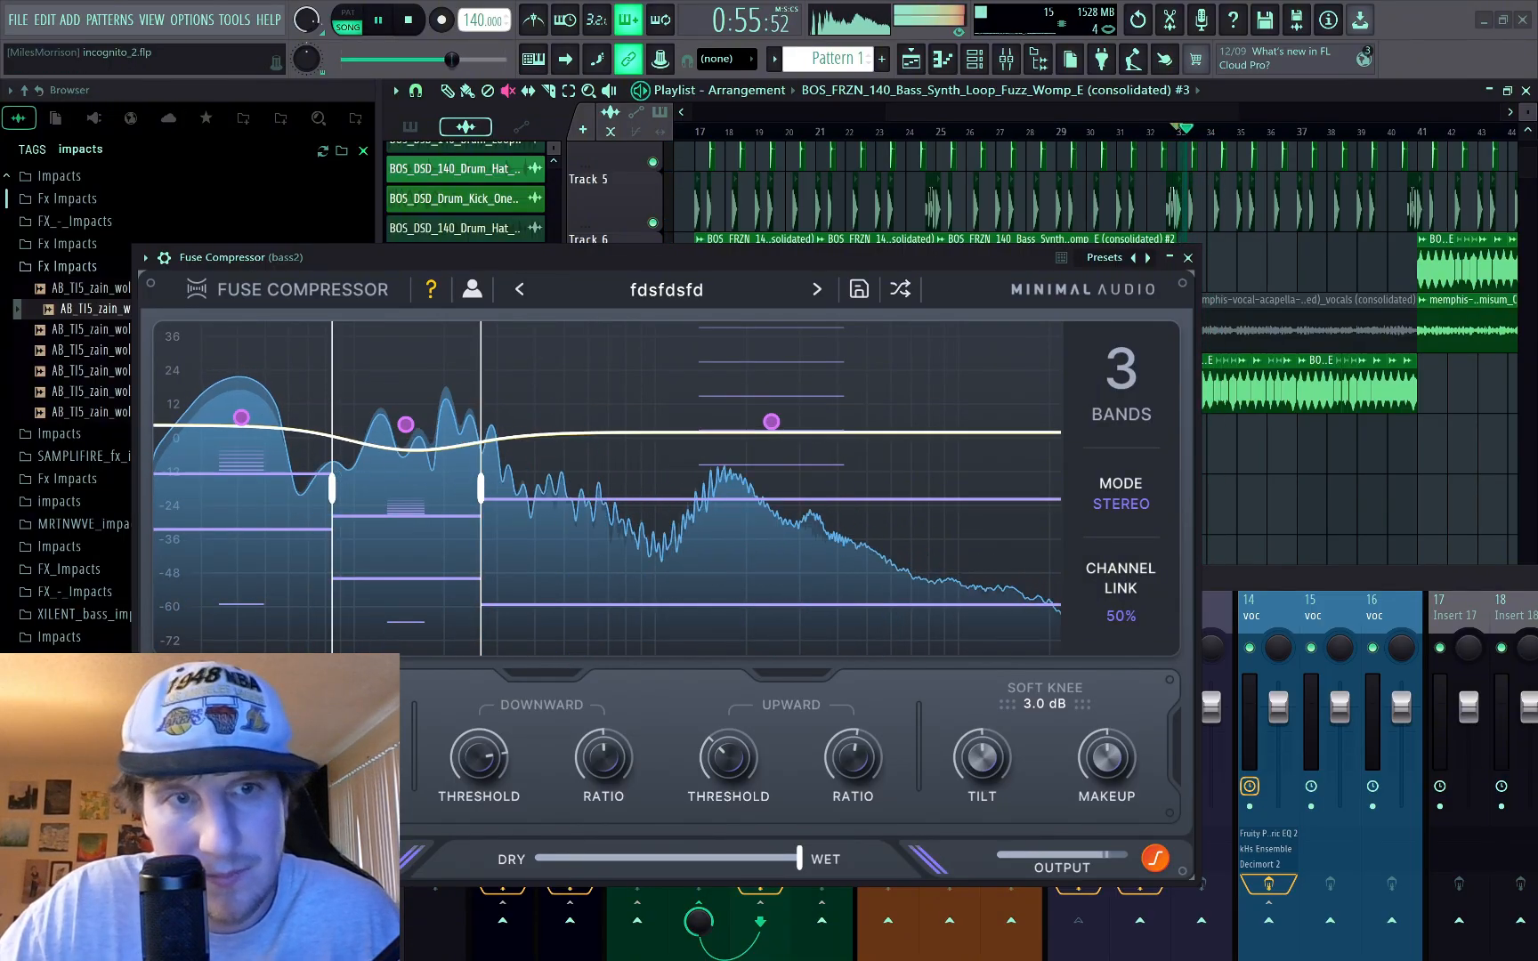
{"action": "key", "text": "space"}
{"action": "key", "text": "space"}
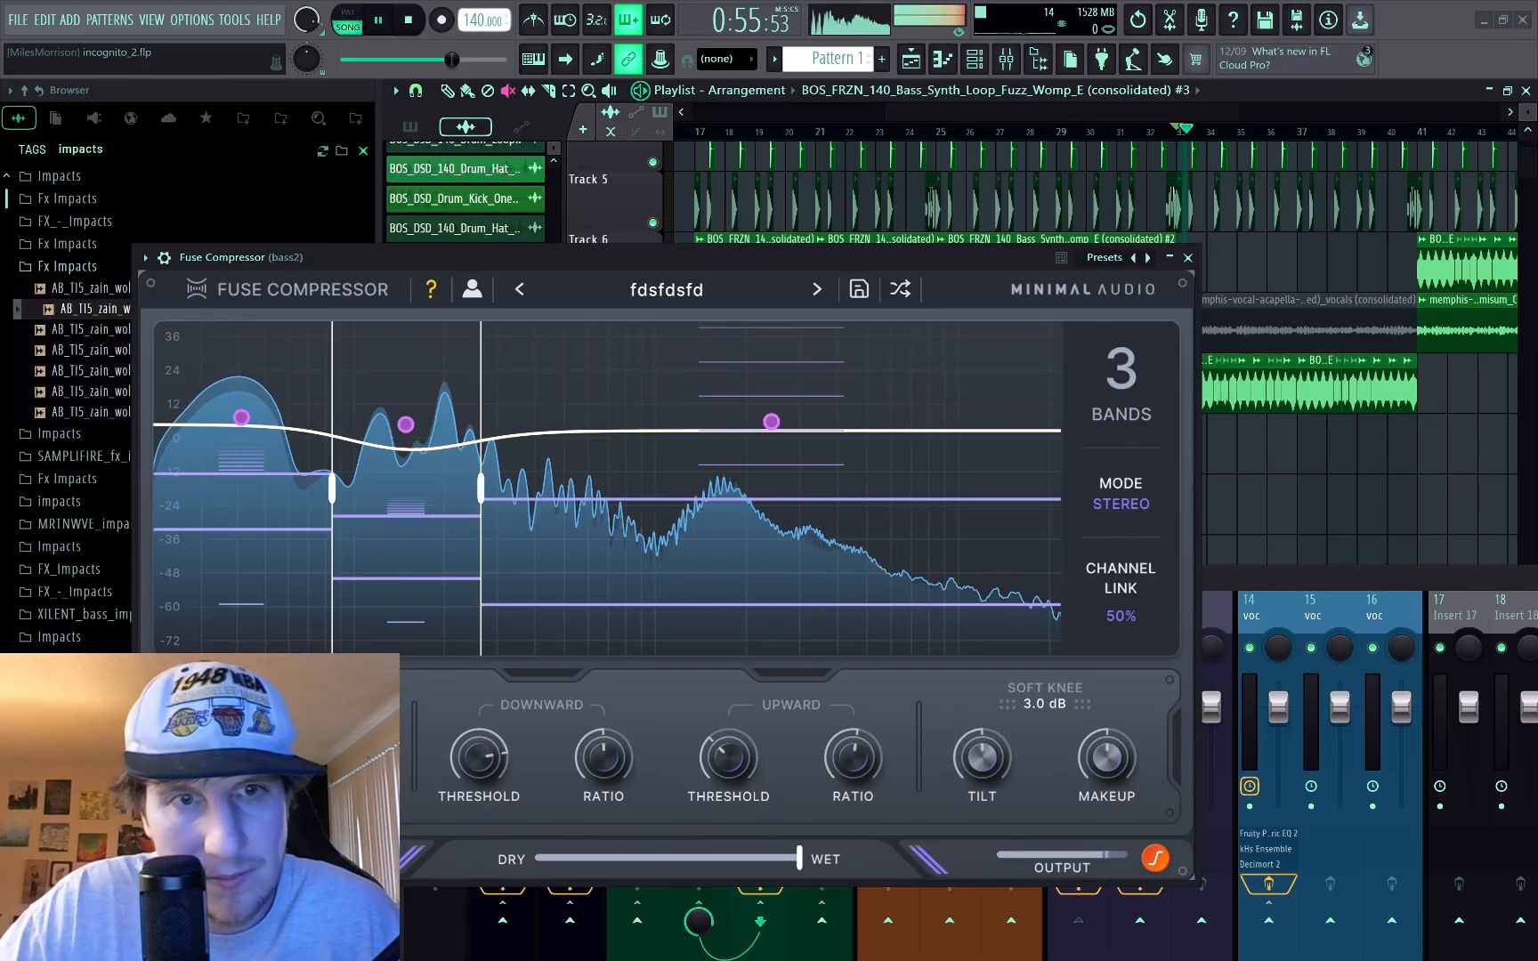
{"action": "key", "text": "space"}
{"action": "key", "text": "space"}
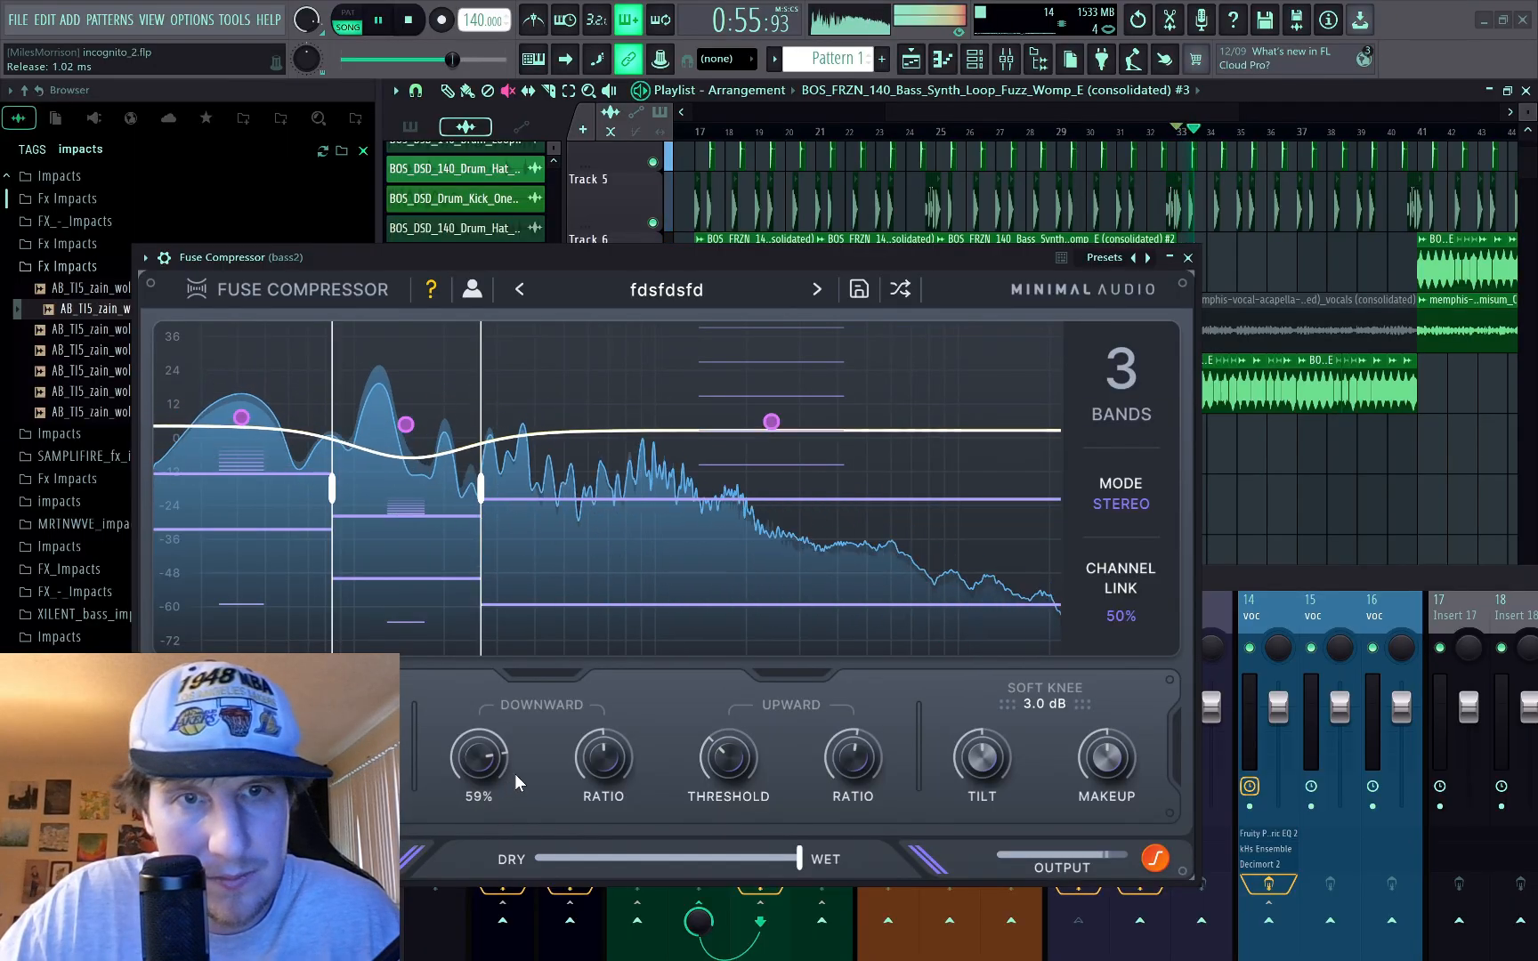
Step: Try the overall Upward Ratio at 155%, and lower it to about 74% while replaying the bass
{"action": "key", "text": "space"}
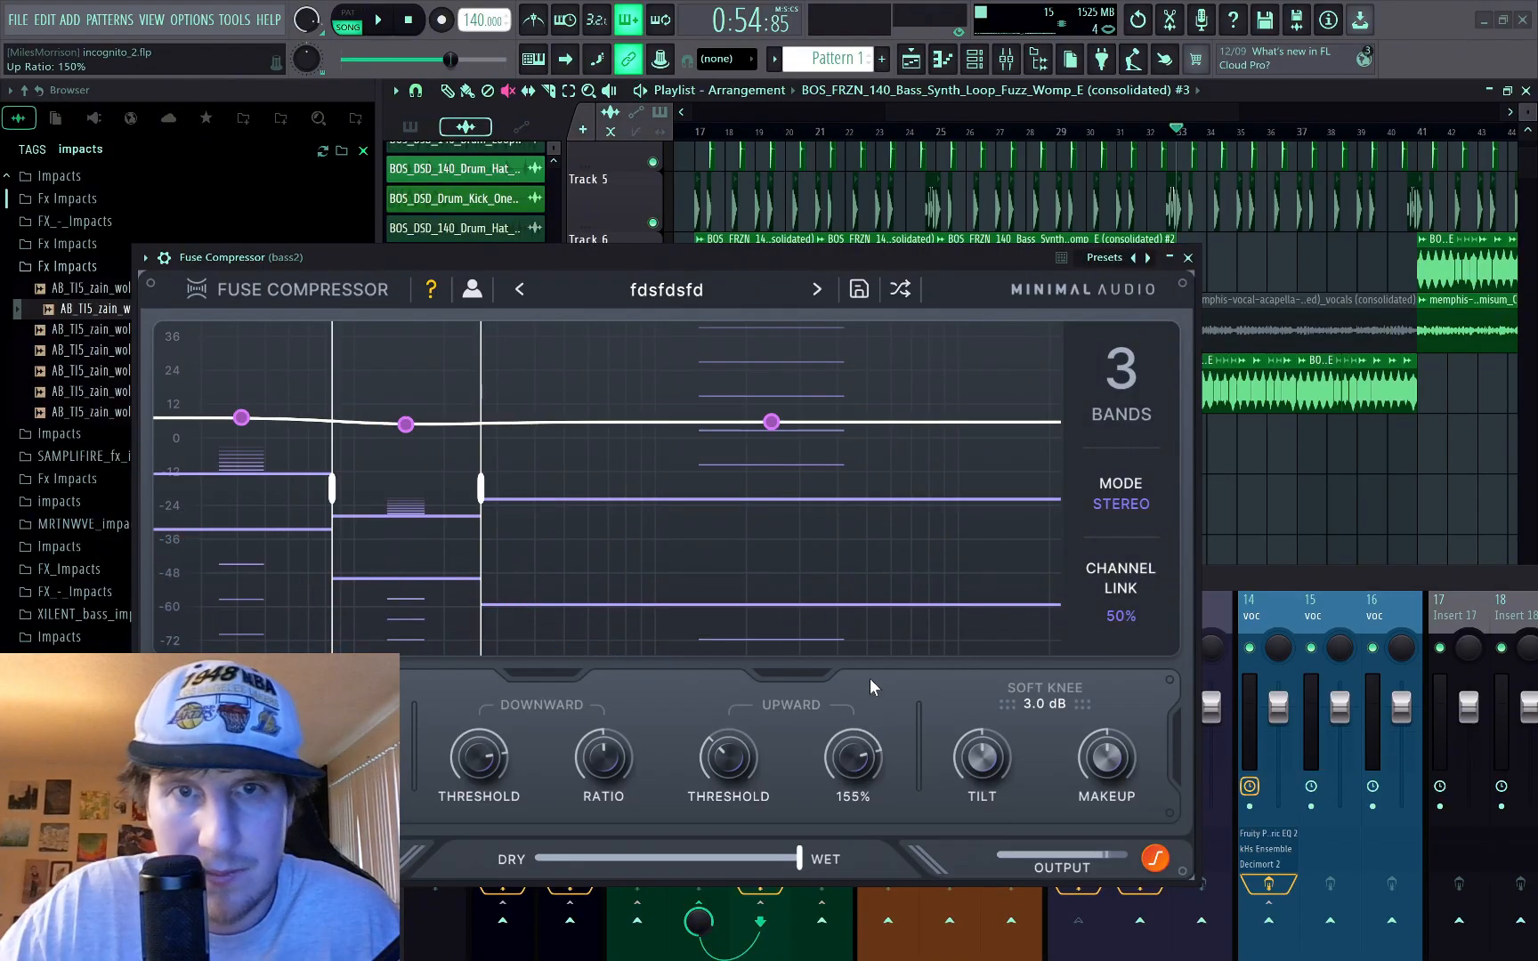
{"action": "key", "text": "space"}
{"action": "key", "text": "space"}
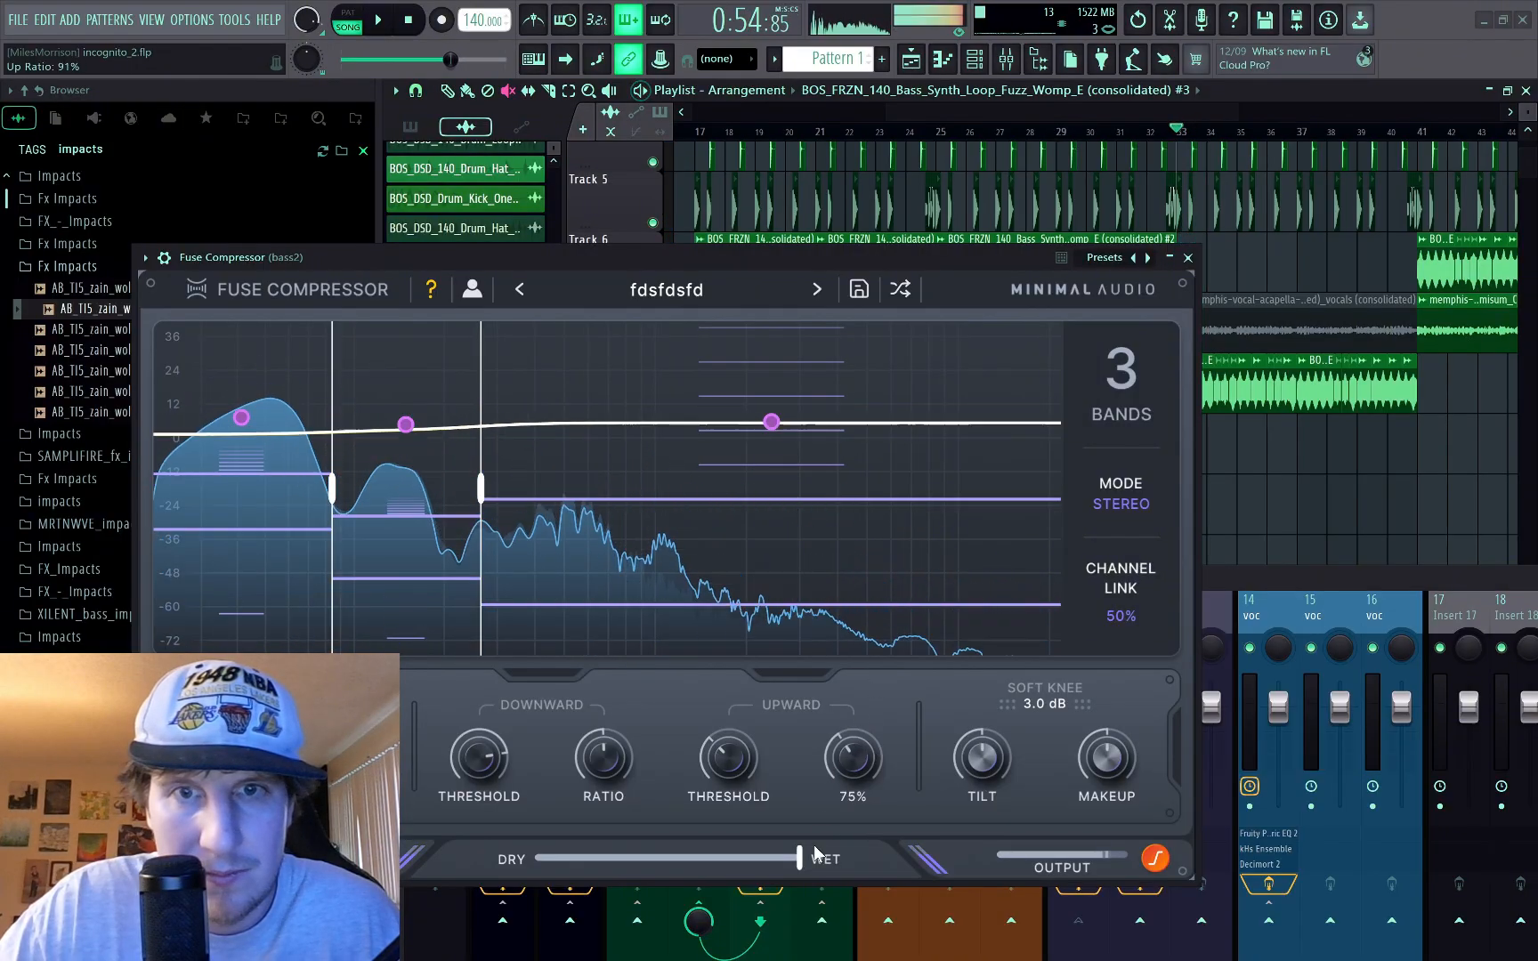
{"action": "key", "text": "space"}
{"action": "mouse_move", "coordinate": [815, 855]}
{"action": "left_mouse_down"}
{"action": "mouse_move", "coordinate": [826, 705]}
{"action": "mouse_move", "coordinate": [759, 890]}
{"action": "left_mouse_up"}
{"action": "key", "text": "space"}
{"action": "key", "text": "space"}
{"action": "key", "text": "space"}
{"action": "key", "text": "space"}
{"action": "key", "text": "space"}
{"action": "key", "text": "space"}
{"action": "key", "text": "space"}
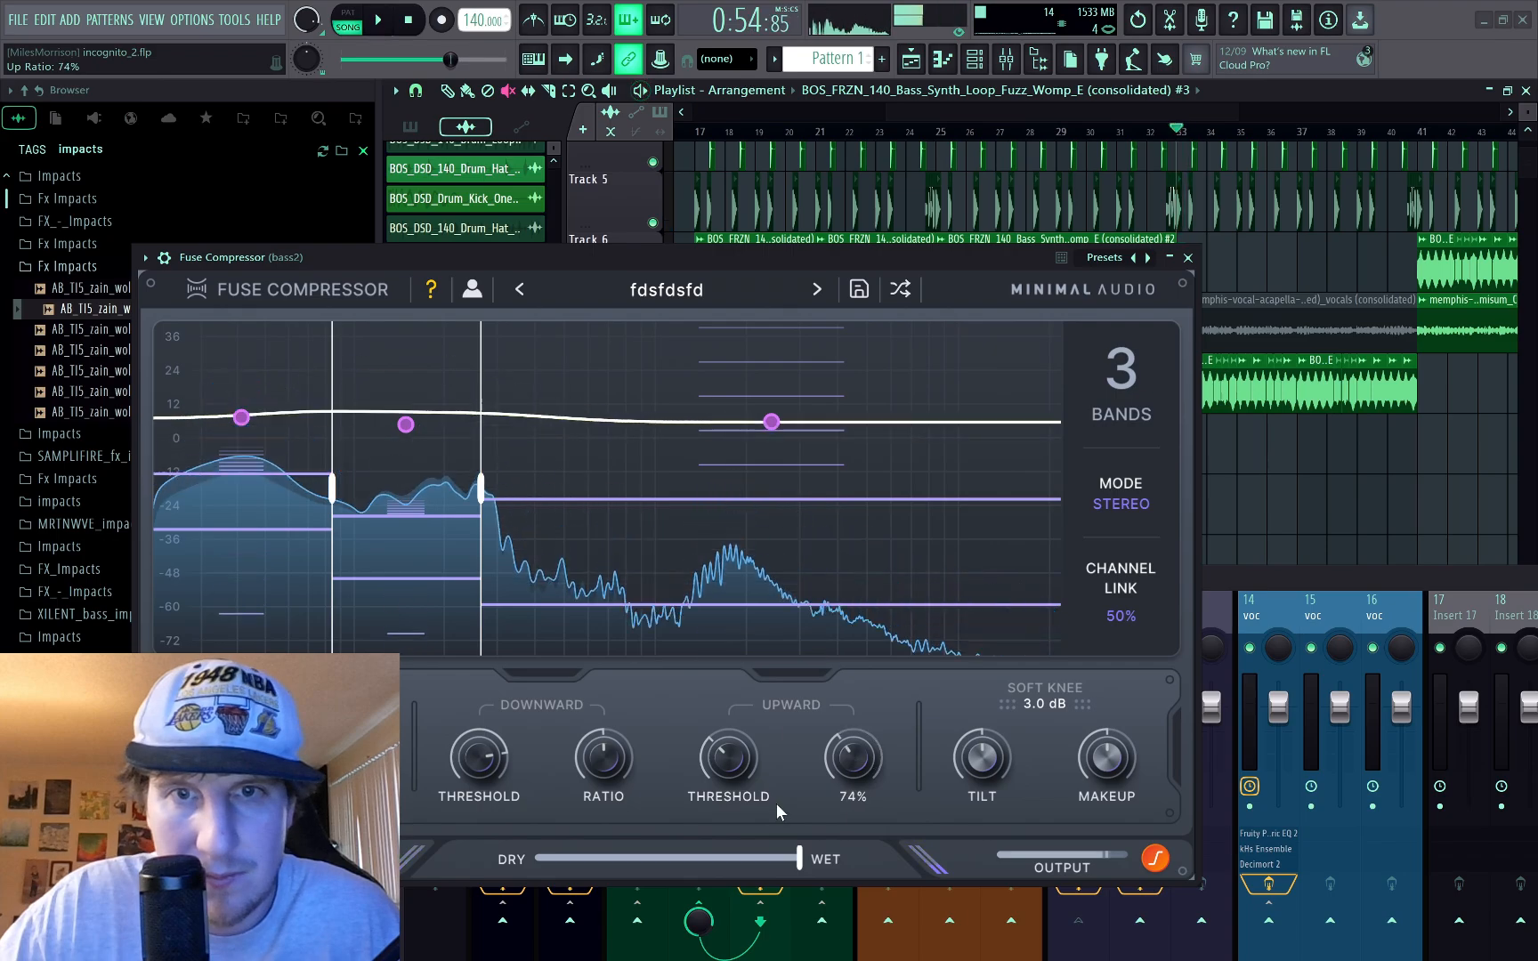
Step: Raise the overall Upward Threshold slightly, and readjust the Upward Ratio, trying 127%, while the bass plays
{"action": "key", "text": "space"}
{"action": "key", "text": "space"}
{"action": "mouse_move", "coordinate": [717, 760]}
{"action": "left_mouse_down"}
{"action": "mouse_move", "coordinate": [727, 681]}
{"action": "mouse_move", "coordinate": [714, 846]}
{"action": "mouse_move", "coordinate": [710, 757]}
{"action": "left_mouse_up"}
{"action": "key", "text": "space"}
{"action": "key", "text": "space"}
{"action": "key", "text": "space"}
{"action": "key", "text": "space"}
{"action": "key", "text": "space"}
{"action": "key", "text": "space"}
{"action": "left_click_drag", "start_coordinate": [852, 759], "coordinate": [861, 692]}
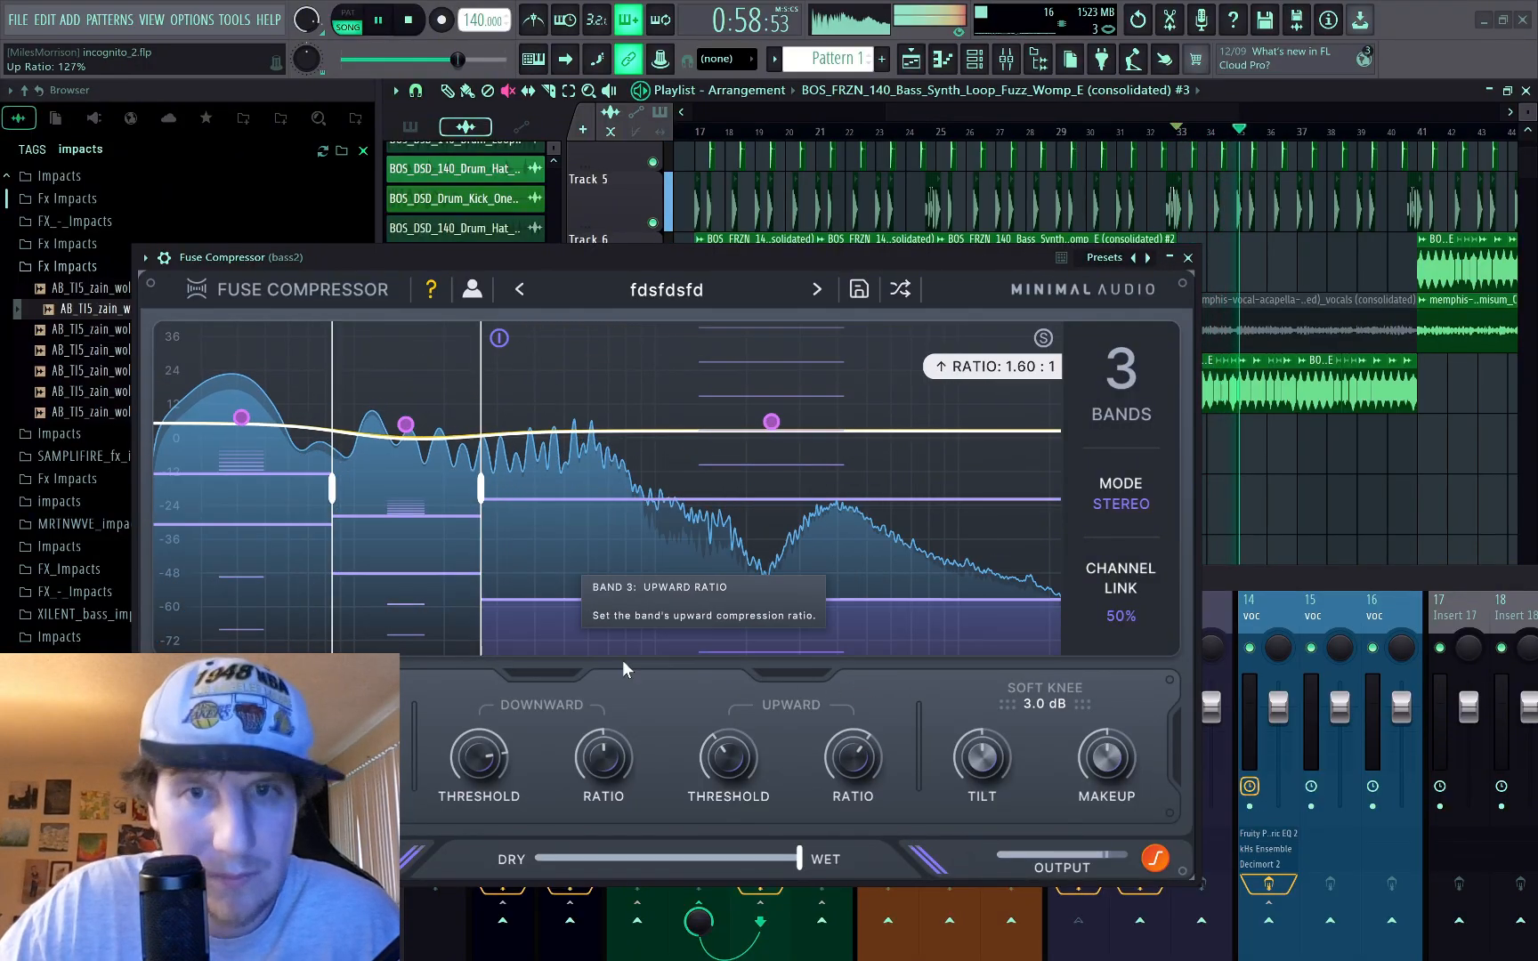
{"action": "left_click_drag", "start_coordinate": [853, 759], "coordinate": [842, 775]}
Step: Compare the bass with the compressor's mix at about half wet, and restore it to fully wet
{"action": "left_click_drag", "start_coordinate": [798, 859], "coordinate": [660, 869]}
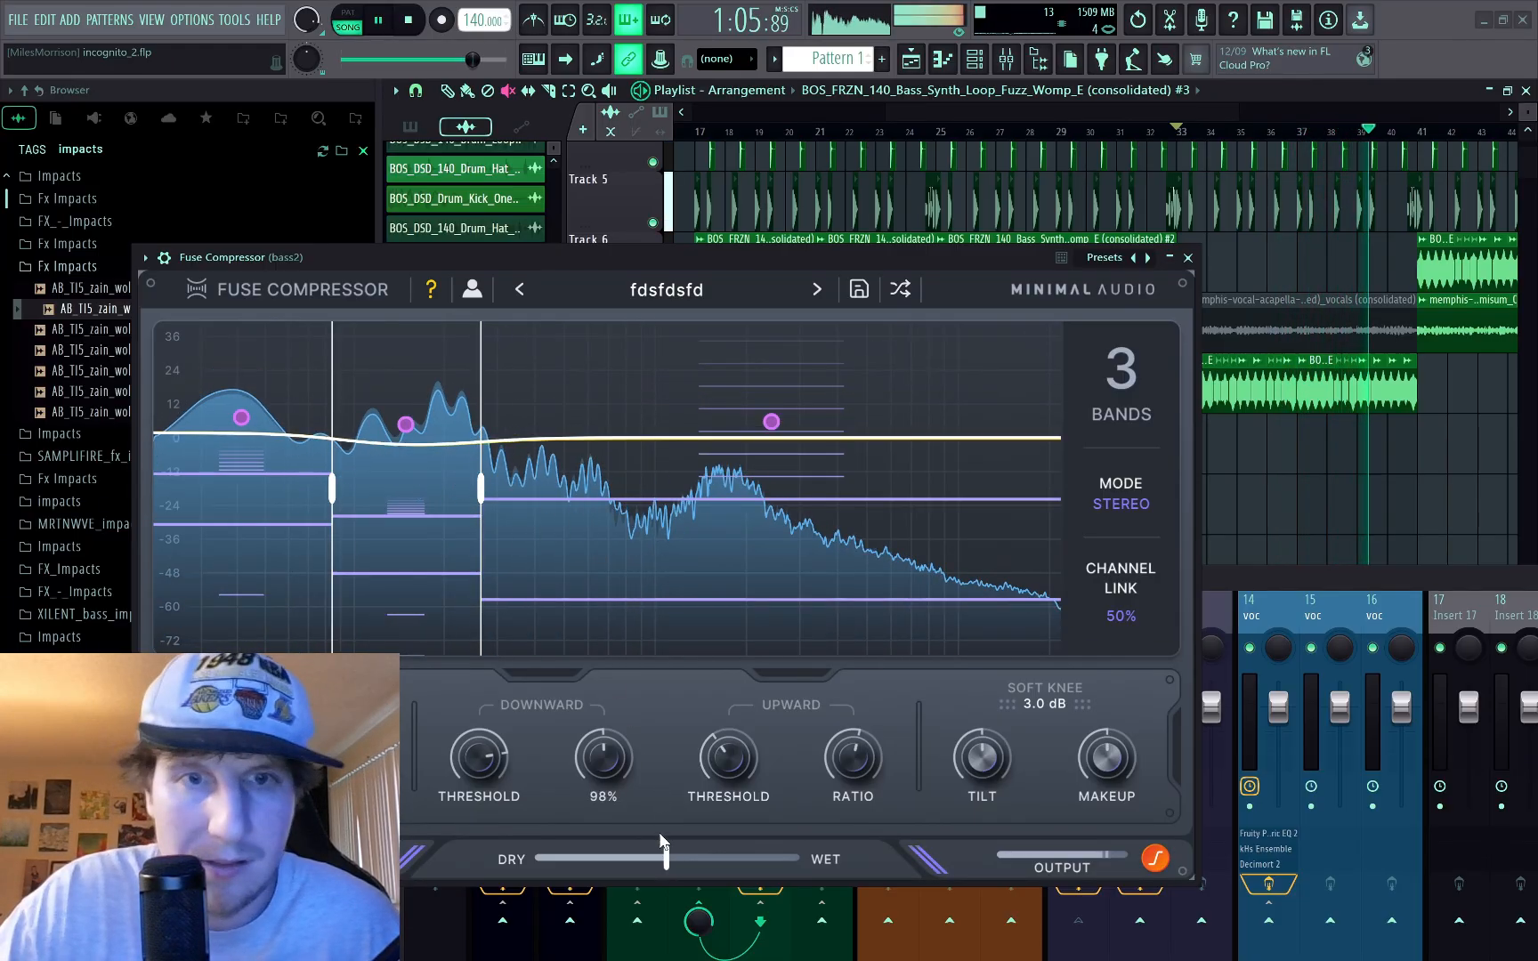
{"action": "left_click_drag", "start_coordinate": [663, 841], "coordinate": [900, 867]}
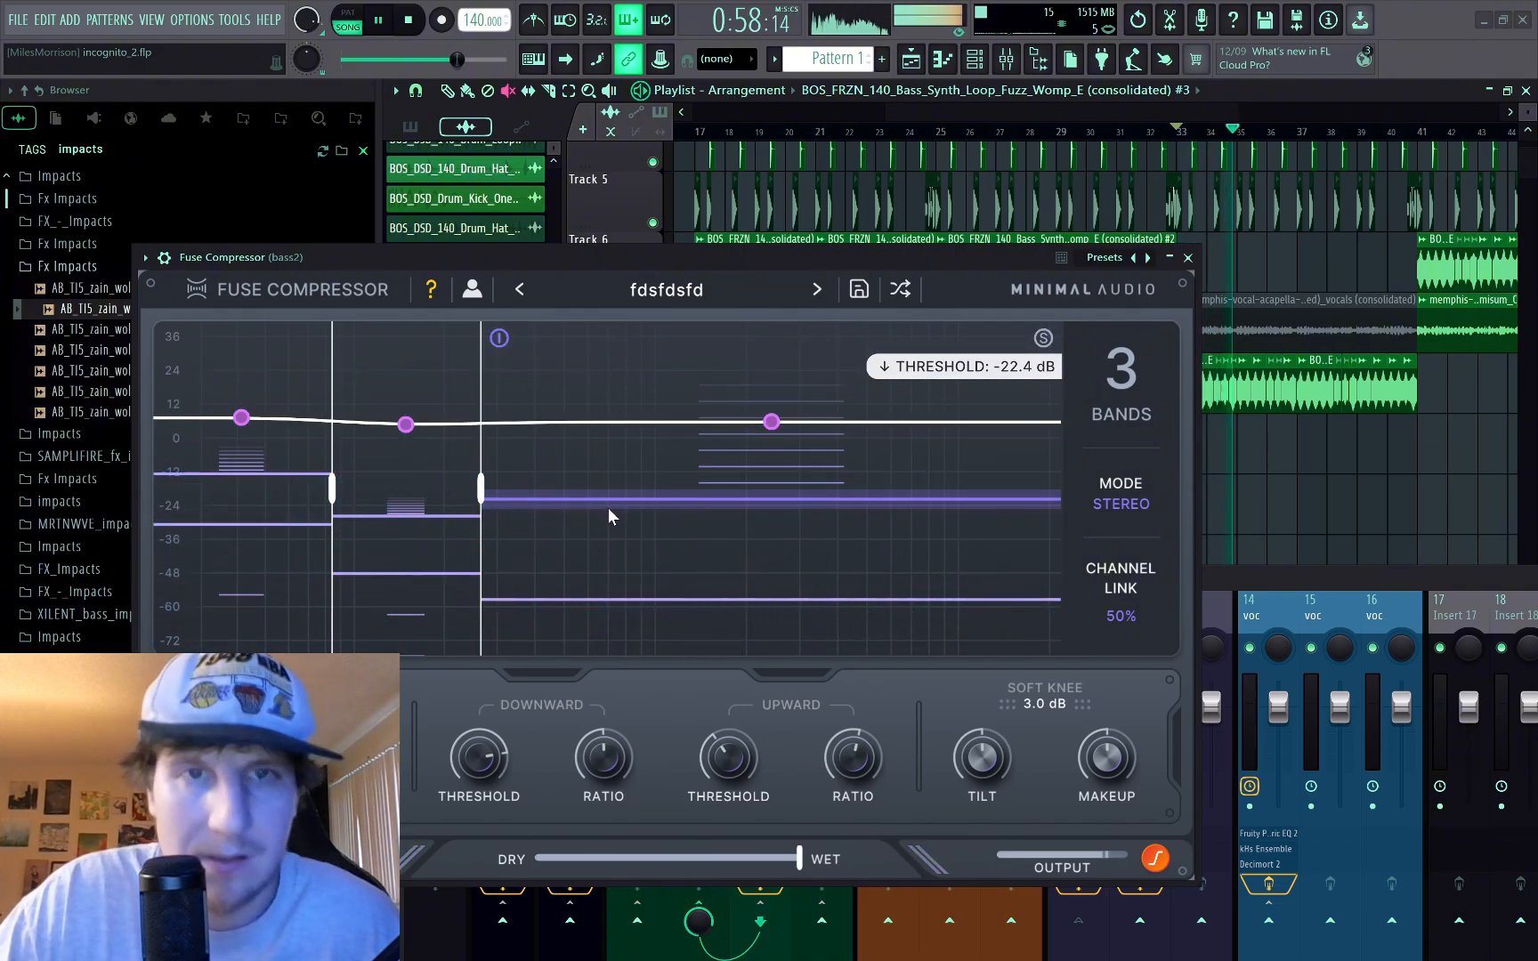
Step: Raise the upper crossover and refine the third band with a downward ratio of about 8.70:1 and a threshold slightly below -24.2 dB
{"action": "left_click_drag", "start_coordinate": [607, 501], "coordinate": [601, 503]}
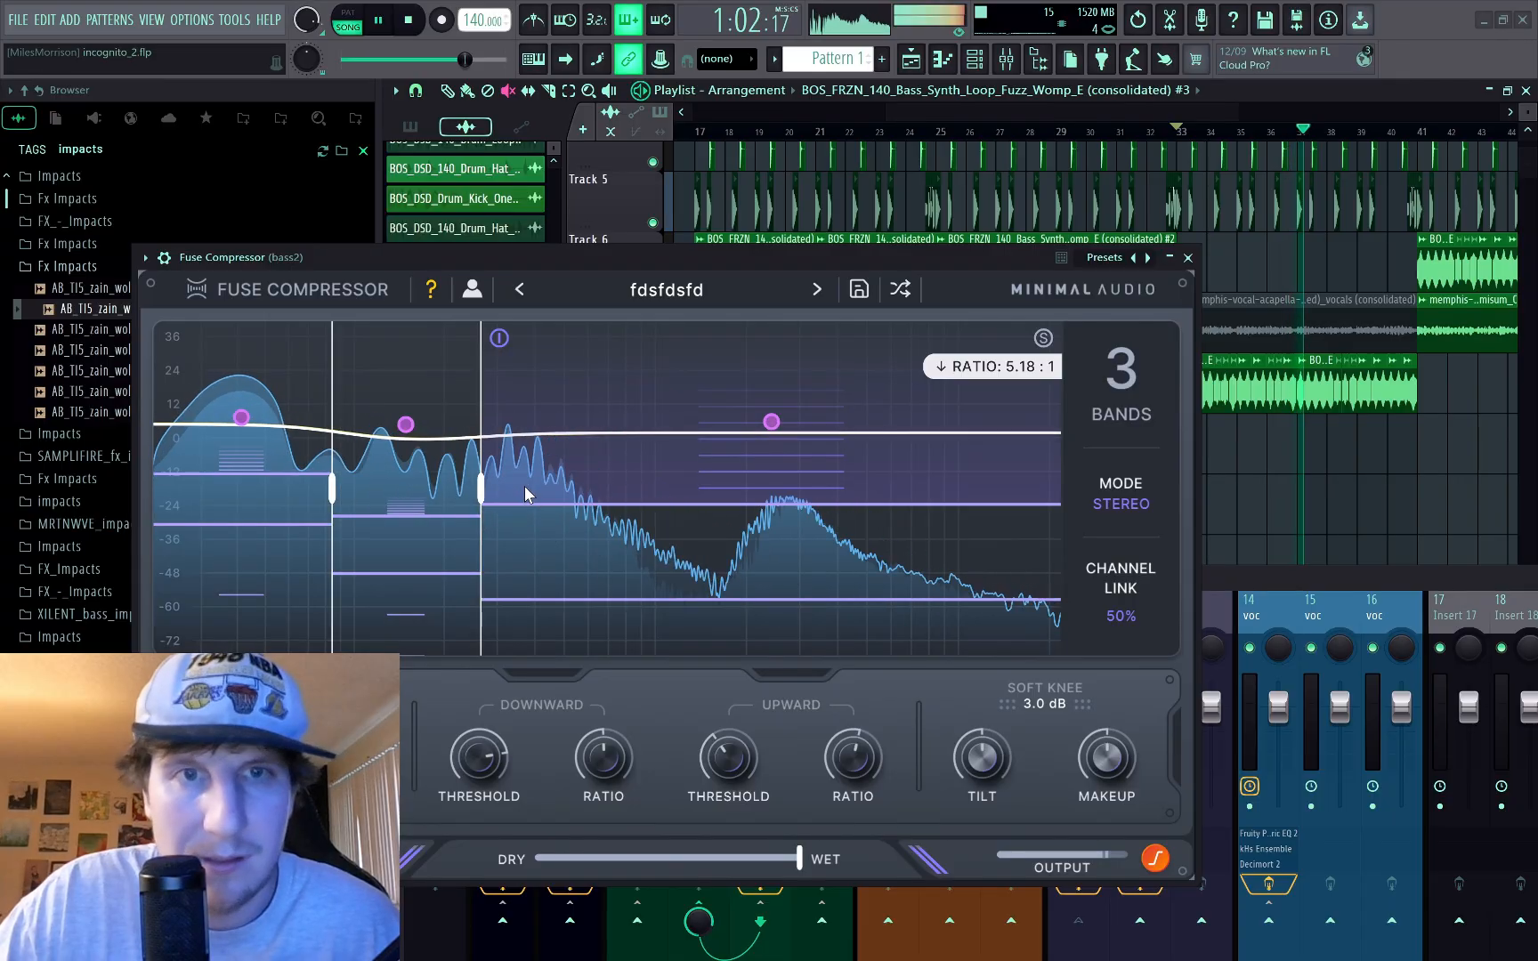
{"action": "mouse_move", "coordinate": [481, 495]}
{"action": "left_mouse_down"}
{"action": "mouse_move", "coordinate": [527, 508]}
{"action": "mouse_move", "coordinate": [503, 502]}
{"action": "left_mouse_up"}
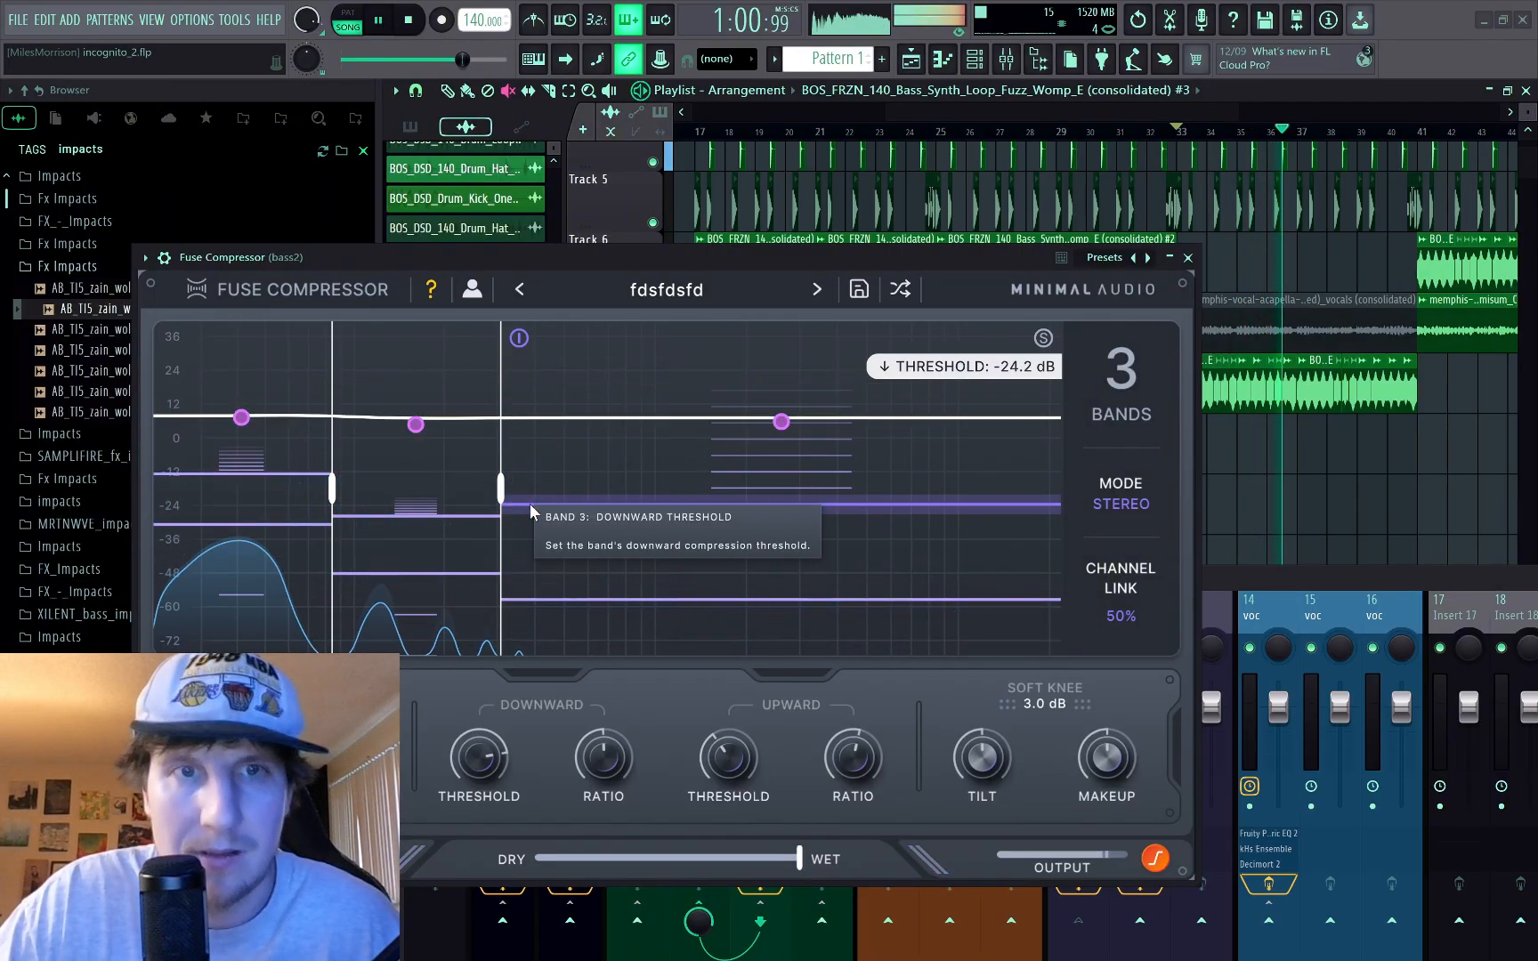
{"action": "scroll", "coordinate": [535, 498], "scroll_direction": "up", "scroll_amount": 5}
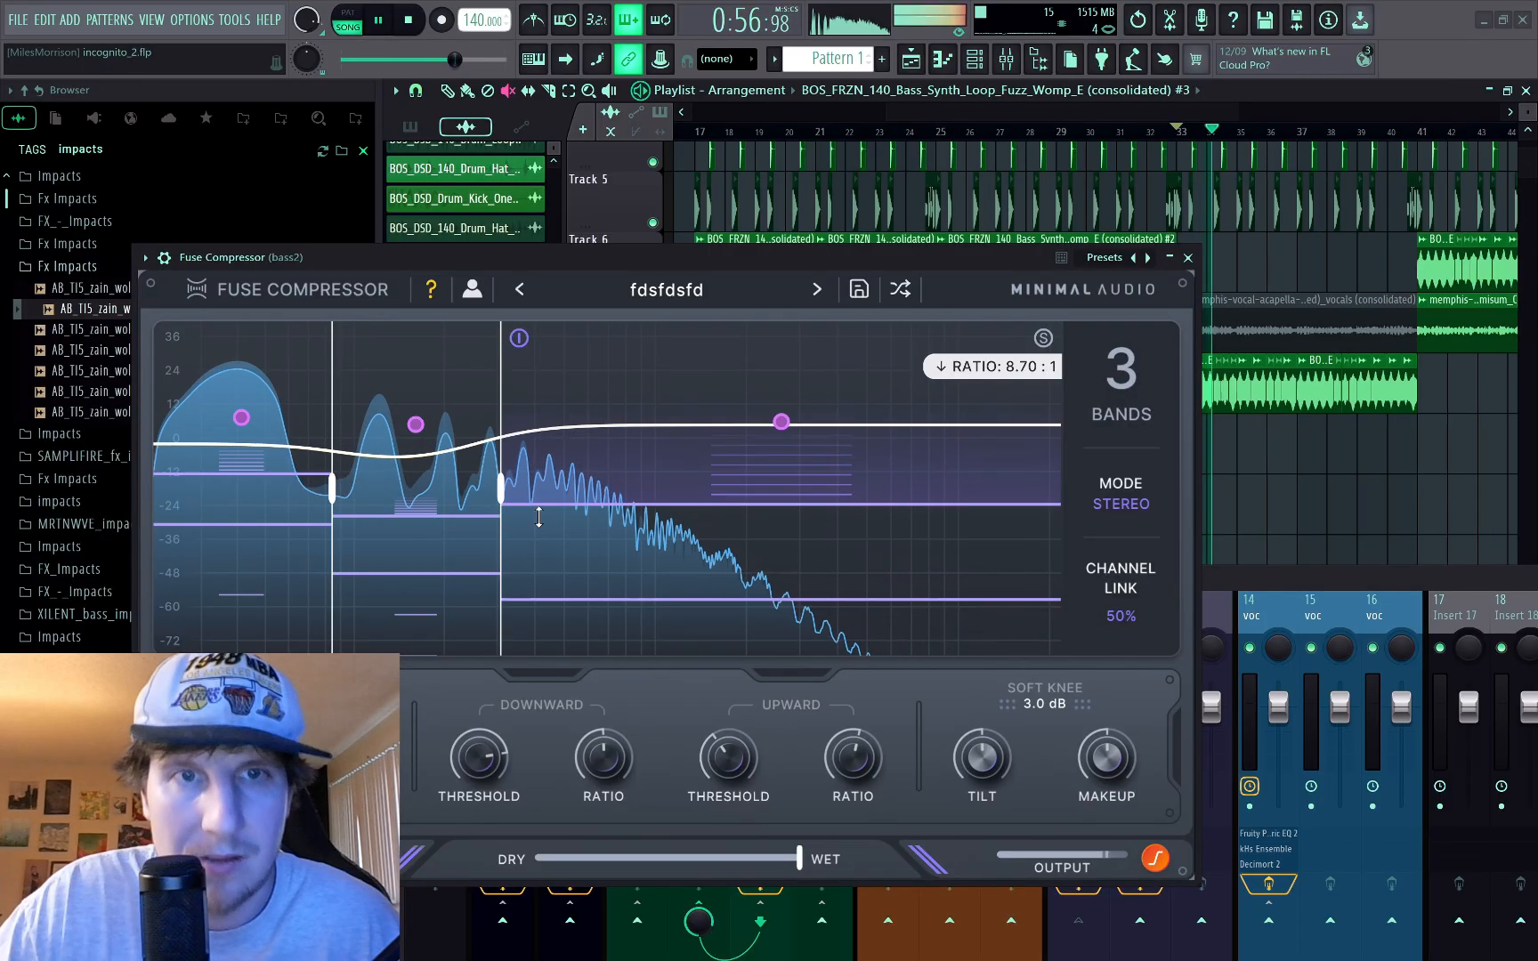
{"action": "left_click_drag", "start_coordinate": [540, 508], "coordinate": [540, 521]}
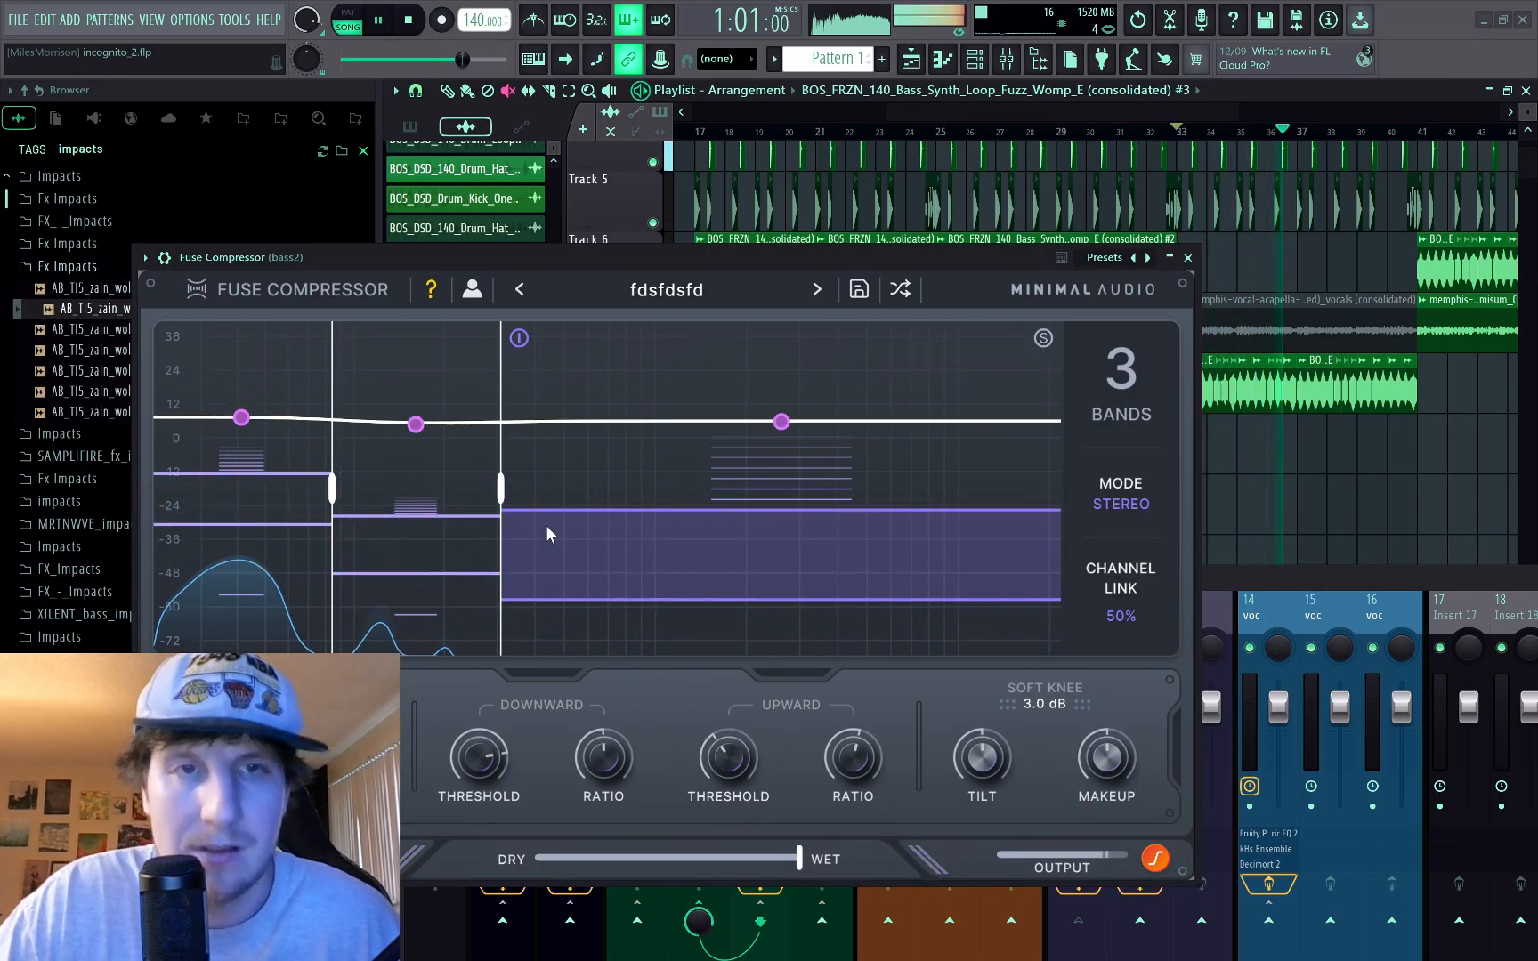
Step: Readjust the third band's upward ratio, and compare the bass with that band bypassed and active
{"action": "left_click_drag", "start_coordinate": [572, 648], "coordinate": [596, 493]}
{"action": "key", "text": "space"}
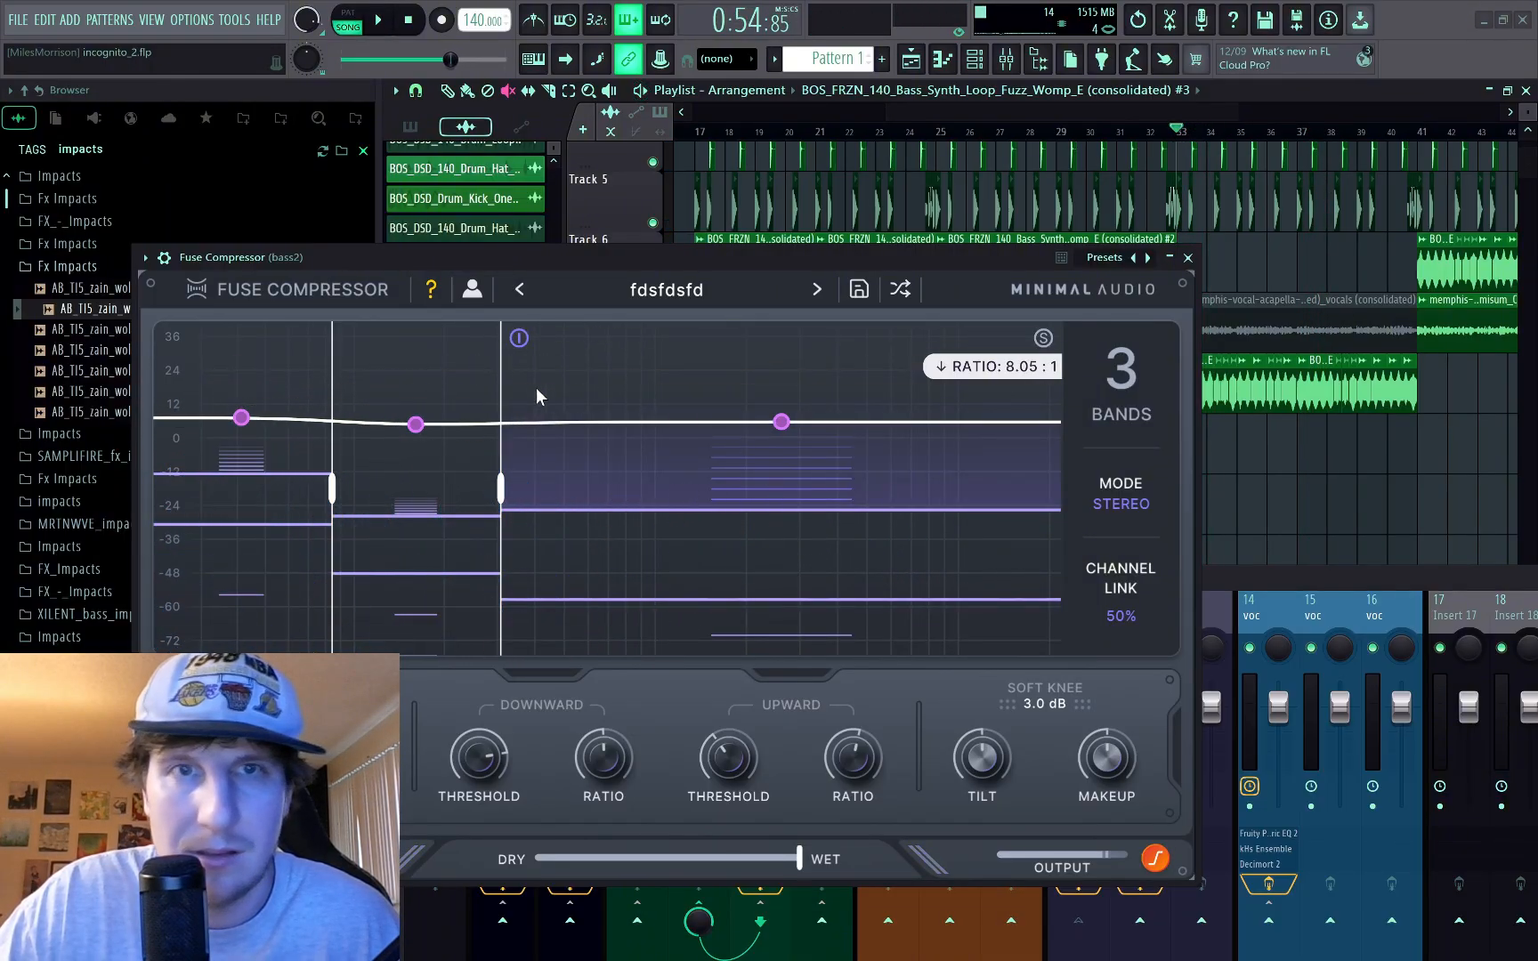
{"action": "left_click", "coordinate": [526, 339]}
{"action": "key", "text": "space"}
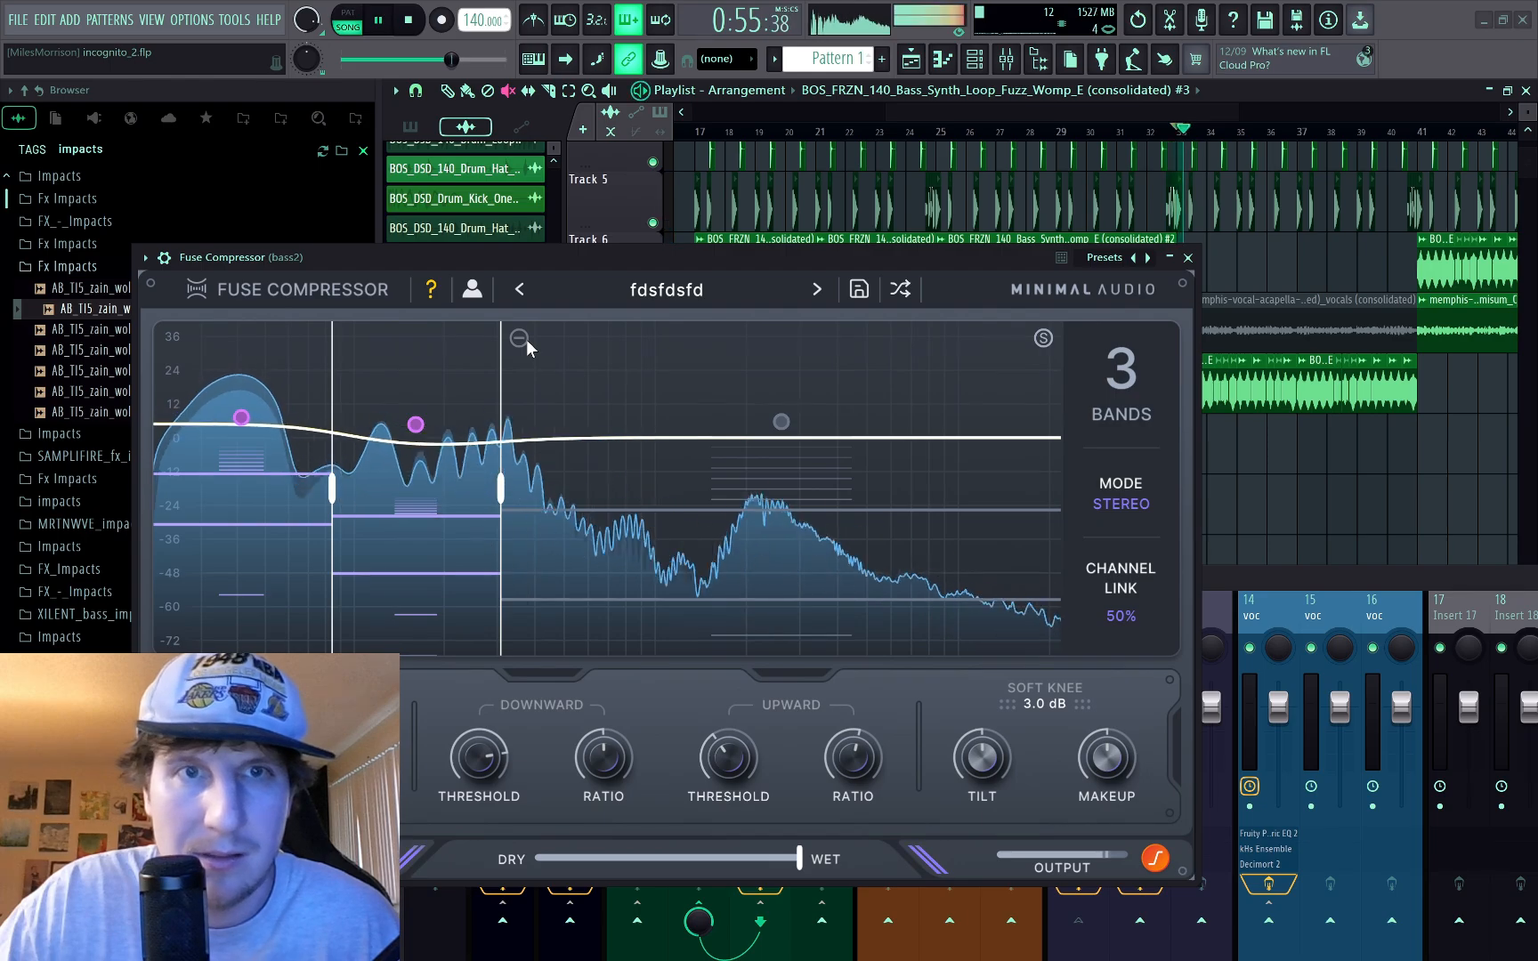
{"action": "key", "text": "space"}
{"action": "left_click", "coordinate": [526, 339]}
{"action": "key", "text": "space"}
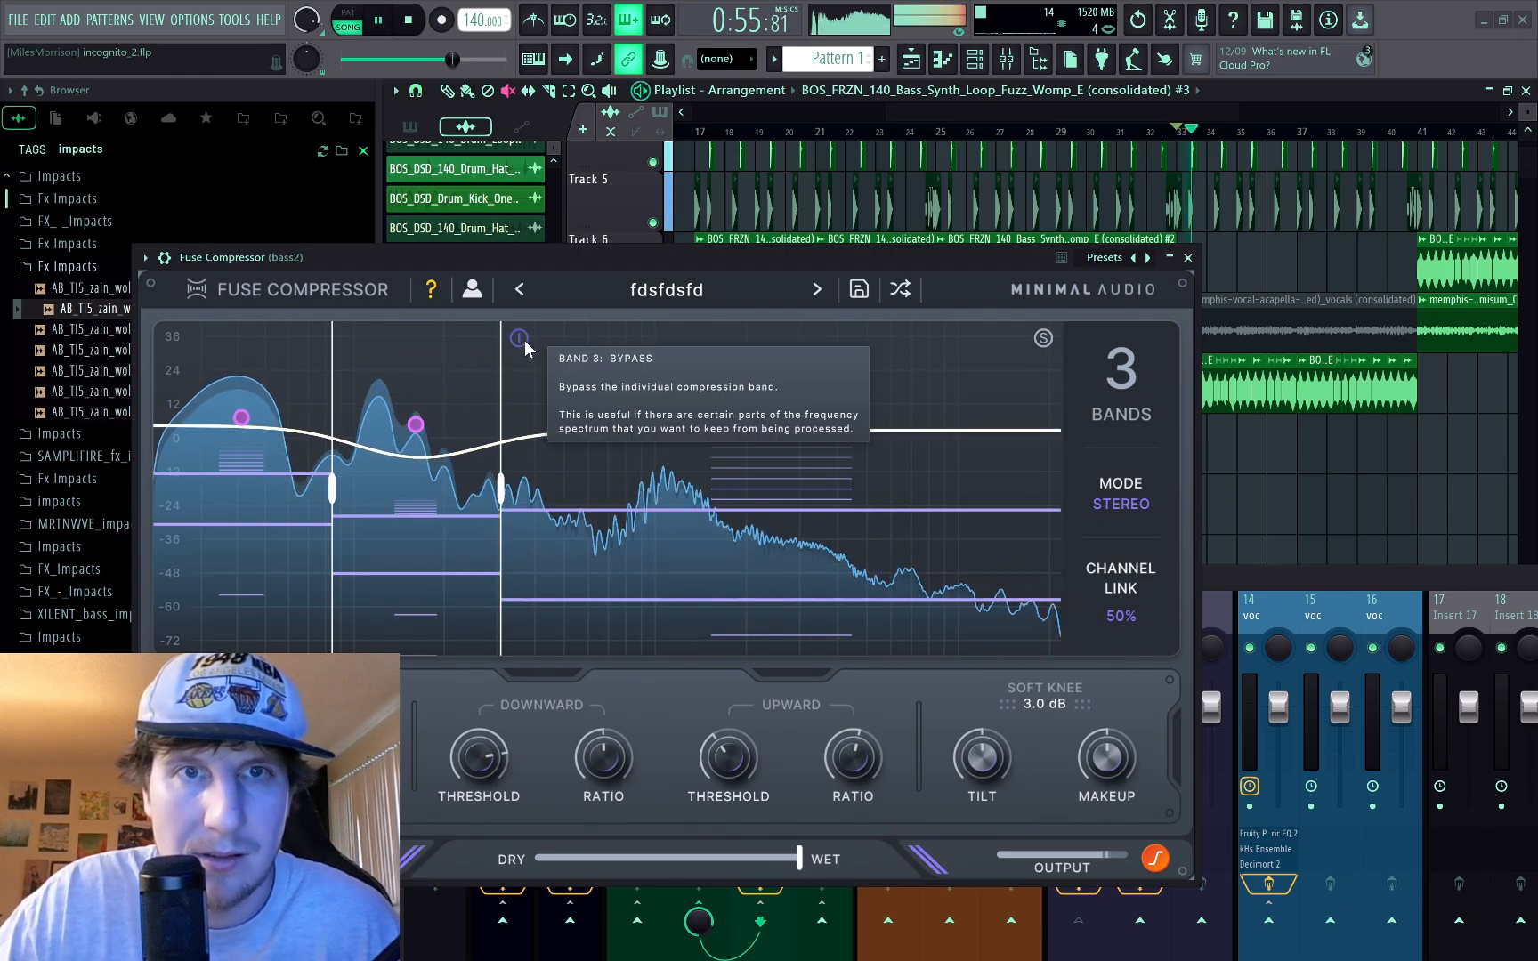
{"action": "key", "text": "space"}
Step: Try a much lower upward ratio on the third band, and raise it again while replaying the bass
{"action": "mouse_move", "coordinate": [736, 635]}
{"action": "left_click_drag", "start_coordinate": [735, 636], "coordinate": [728, 948]}
{"action": "key", "text": "space"}
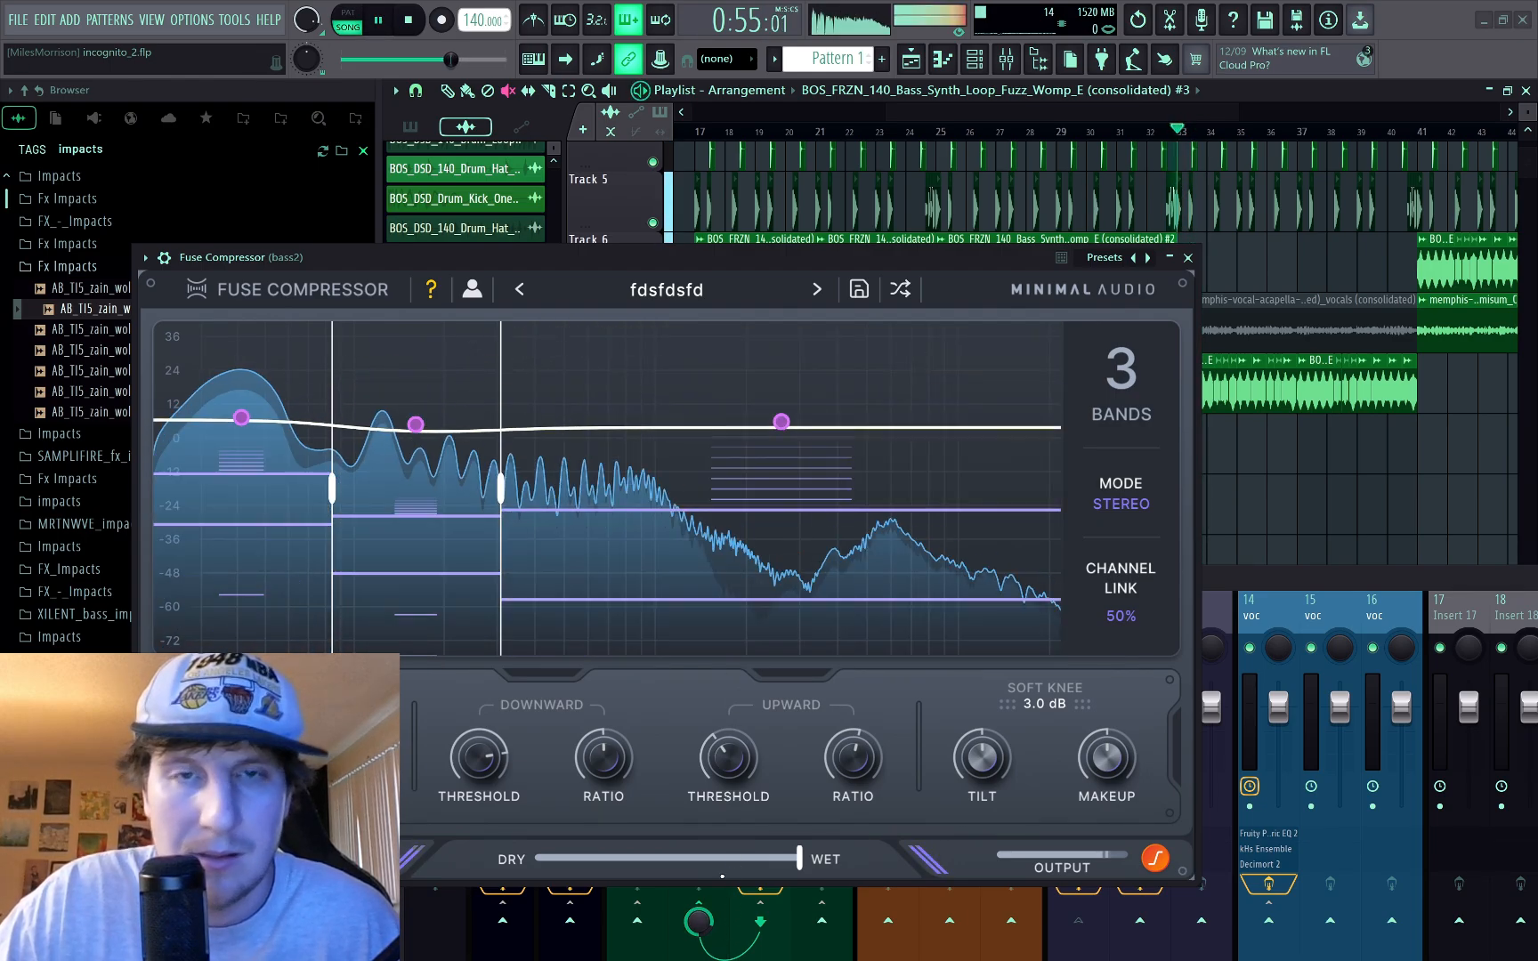
{"action": "key", "text": "space"}
{"action": "left_click_drag", "start_coordinate": [708, 633], "coordinate": [634, 350]}
{"action": "key", "text": "space"}
{"action": "key", "text": "space"}
{"action": "key", "text": "space"}
{"action": "key", "text": "space"}
{"action": "key", "text": "space"}
{"action": "key", "text": "space"}
{"action": "key", "text": "space"}
Step: Solo the second band, raise its upward ratio to about 20.2:1, and restore playback of all bands
{"action": "key", "text": "space"}
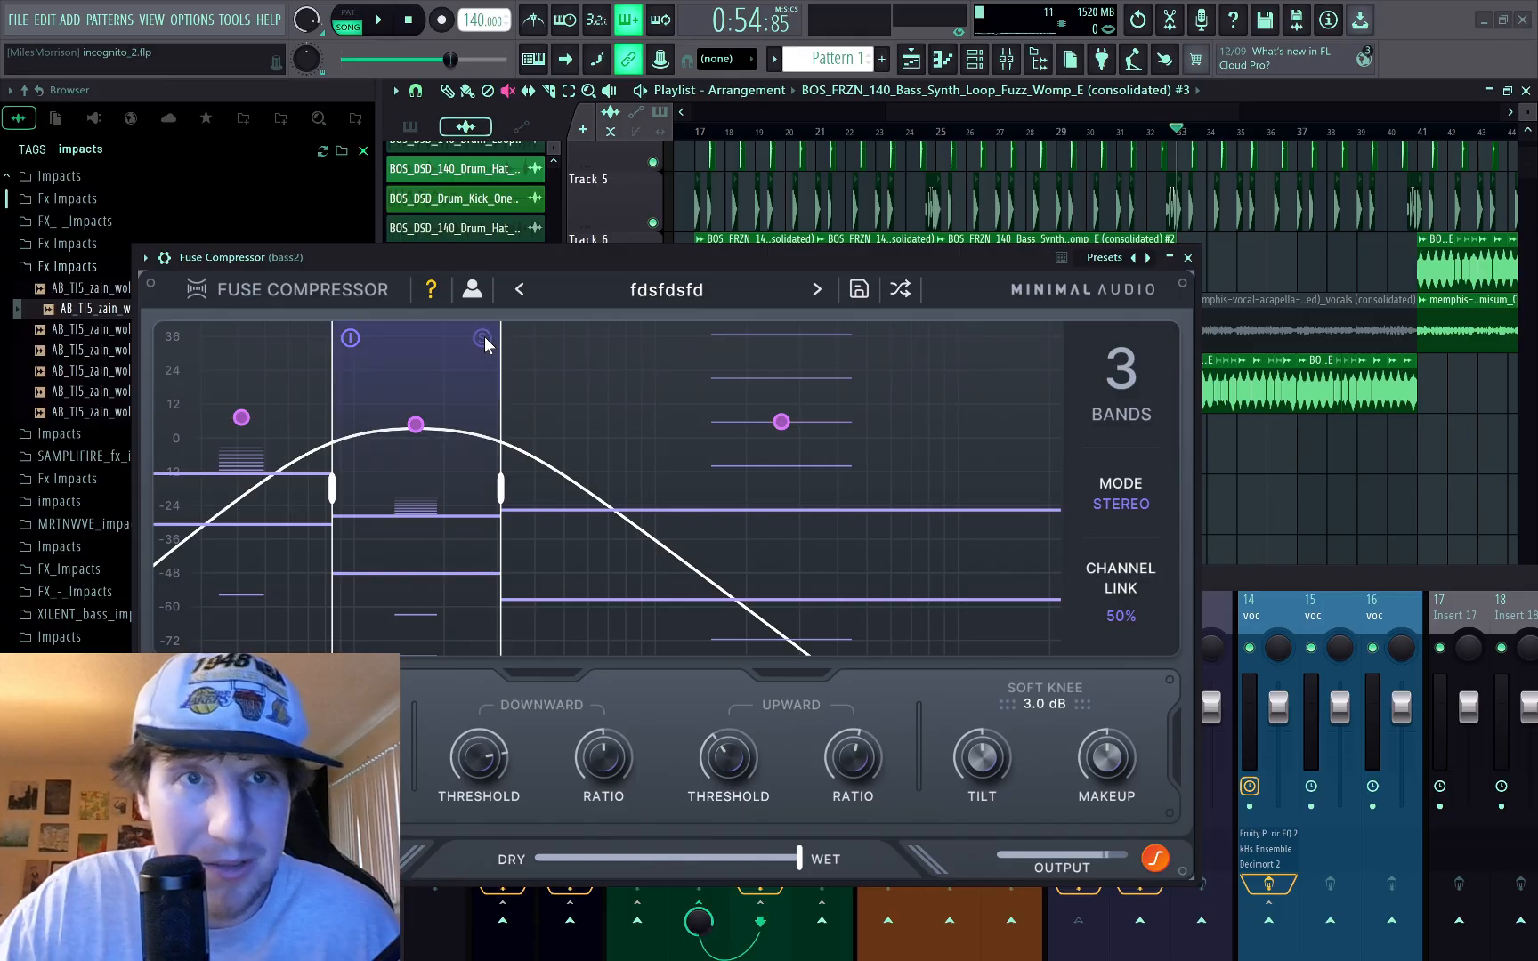
{"action": "key", "text": "space"}
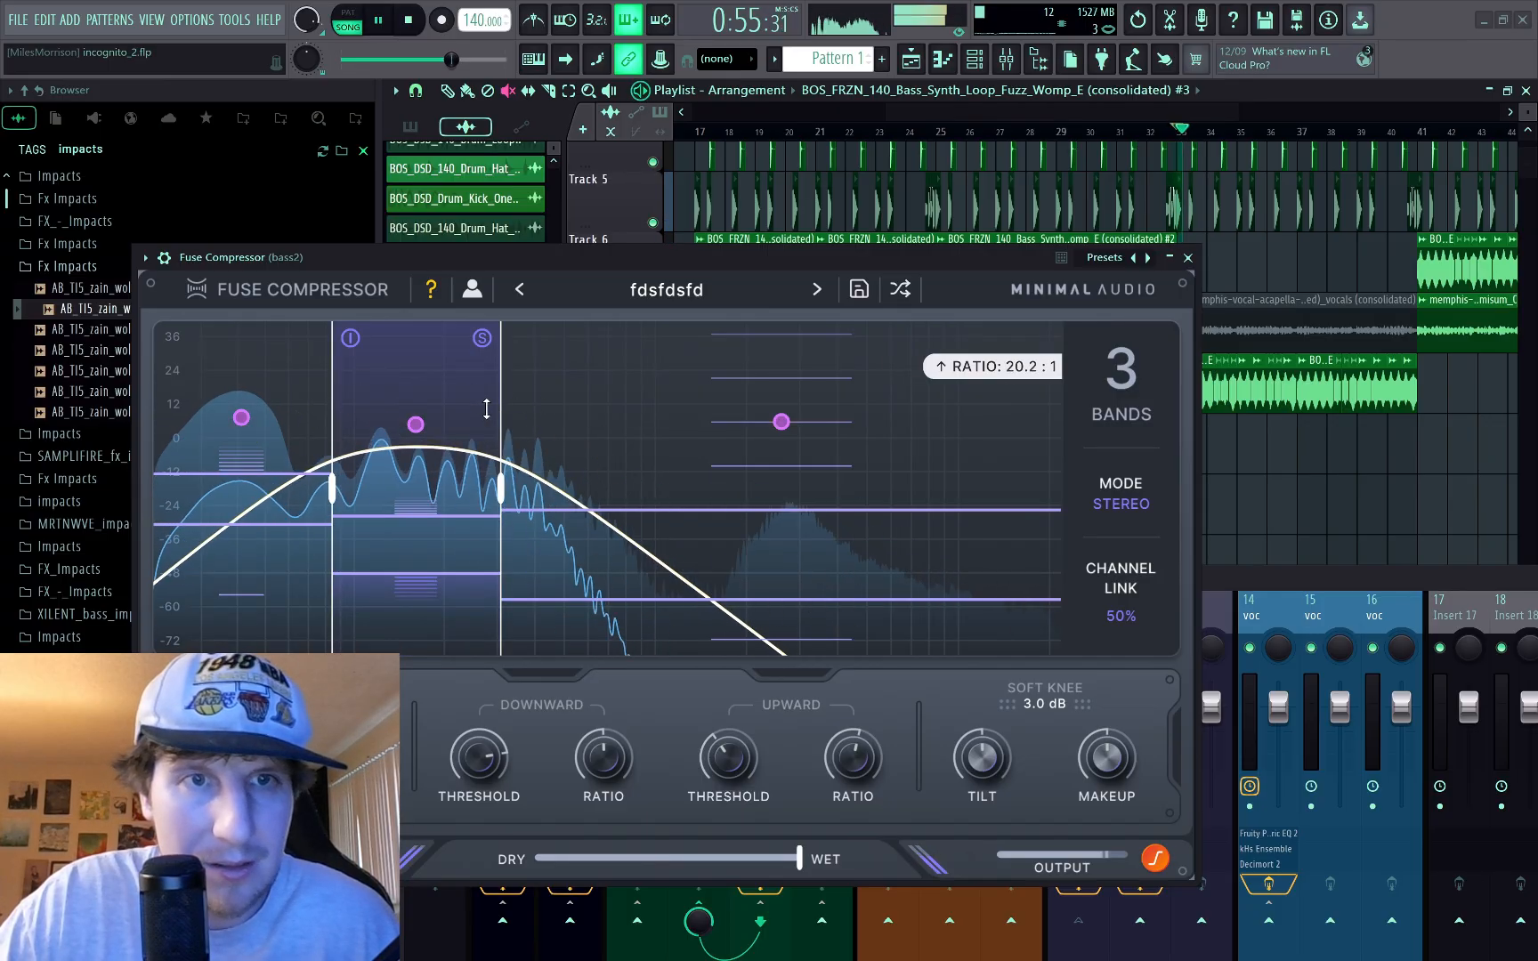
{"action": "key", "text": "space"}
{"action": "left_click", "coordinate": [478, 340]}
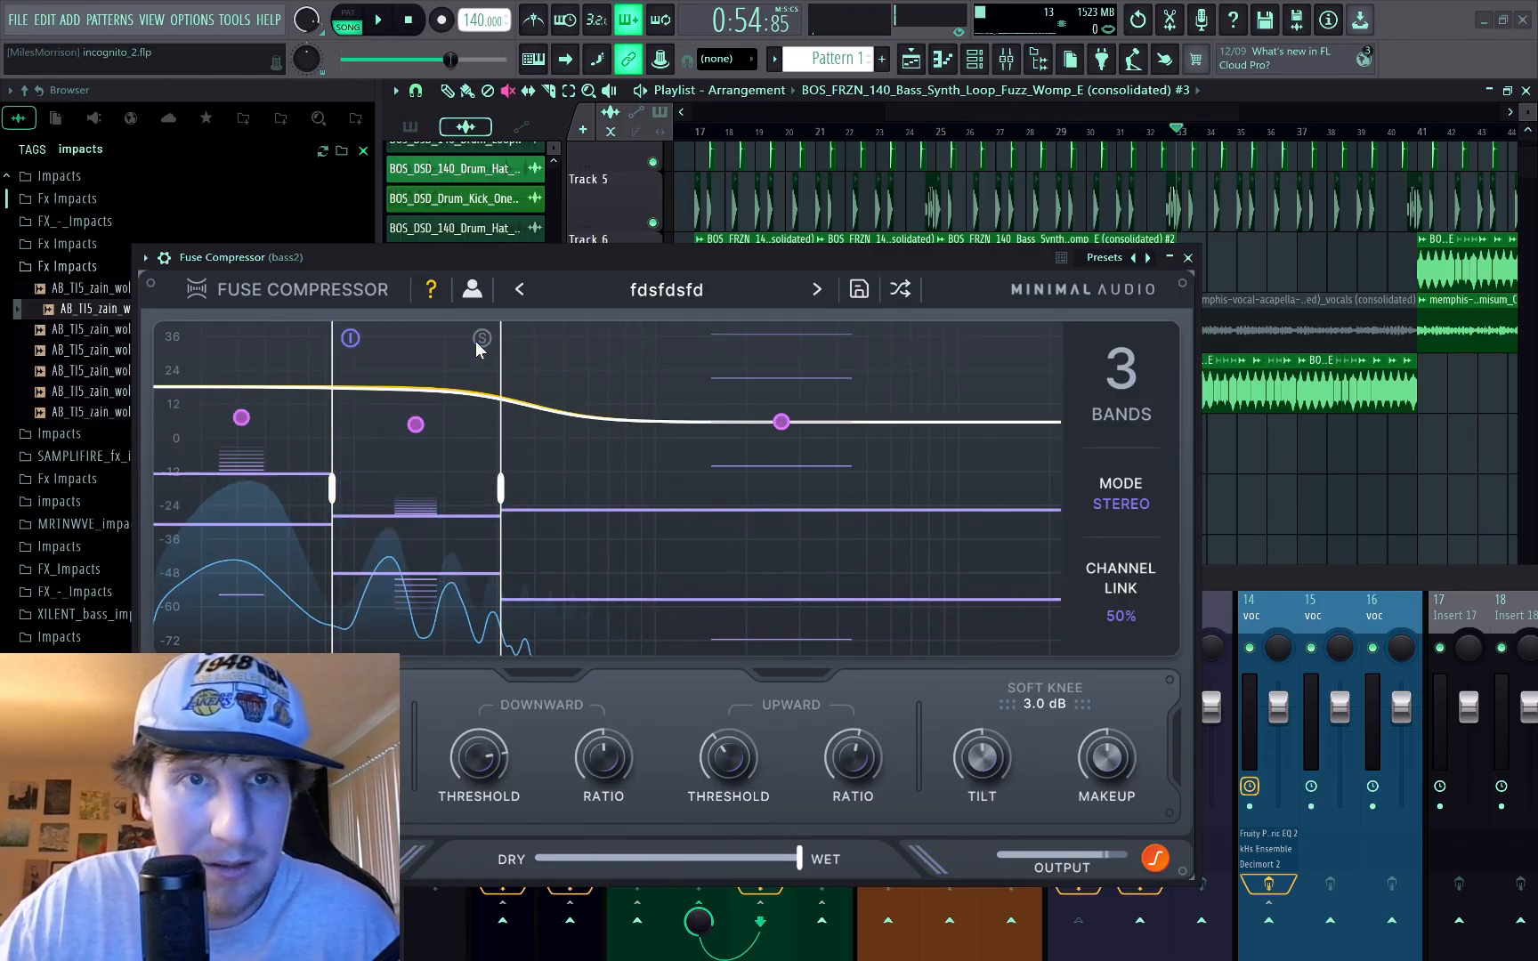
{"action": "key", "text": "space"}
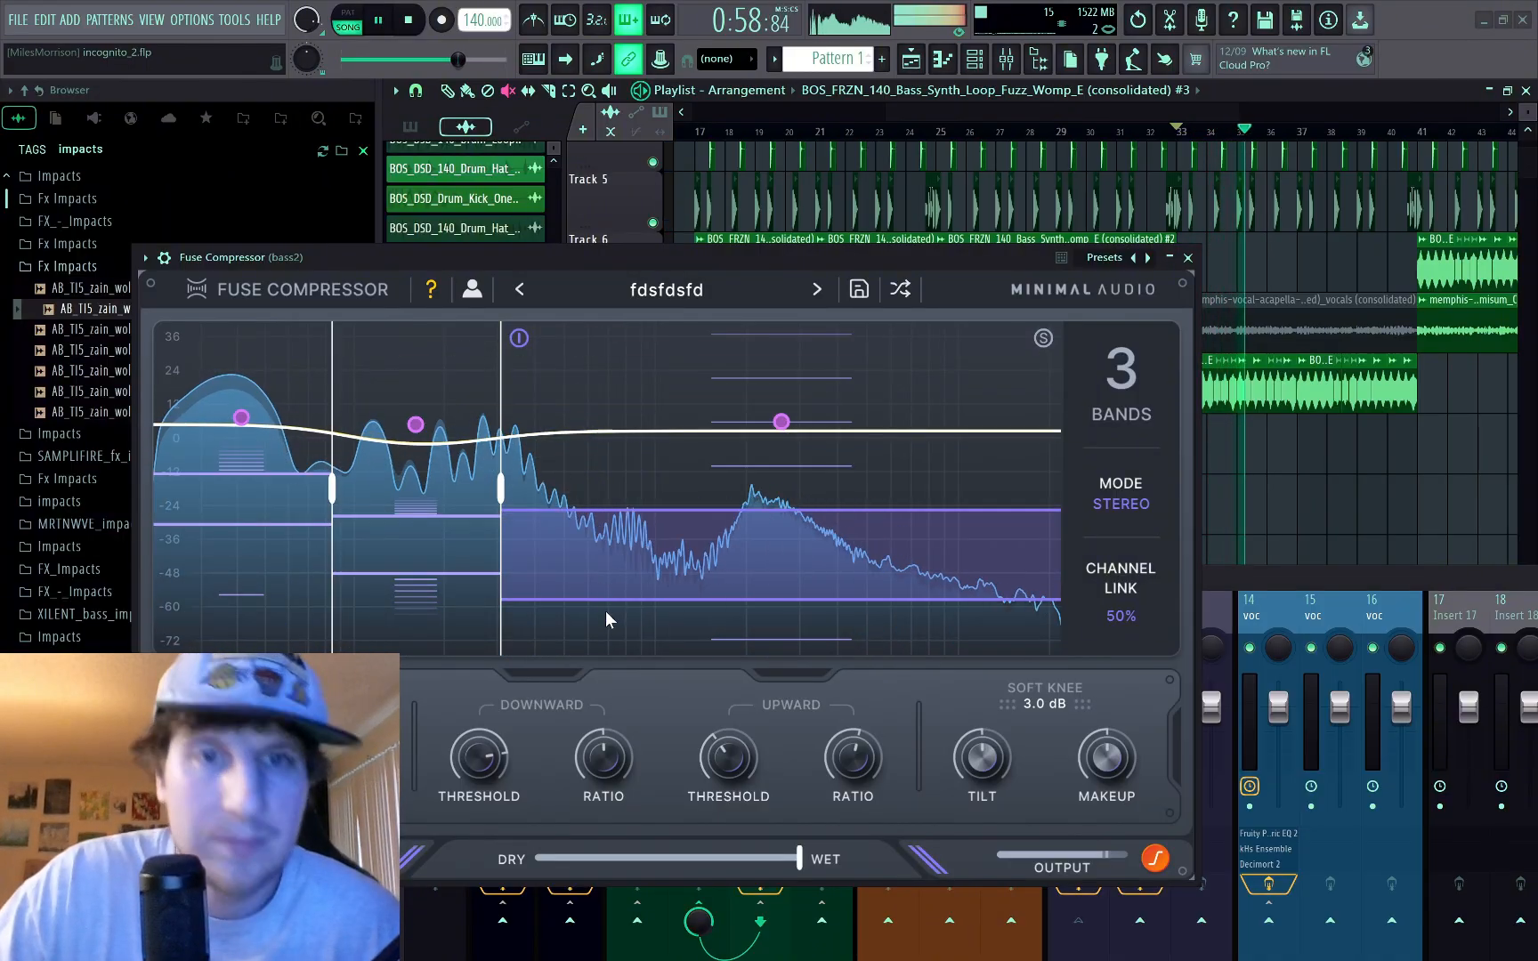
Step: Lower the second band's upward threshold slightly, and set the overall Upward Ratio to 99% while replaying the bass
{"action": "left_click_drag", "start_coordinate": [444, 577], "coordinate": [456, 633]}
{"action": "key", "text": "space"}
{"action": "key", "text": "space"}
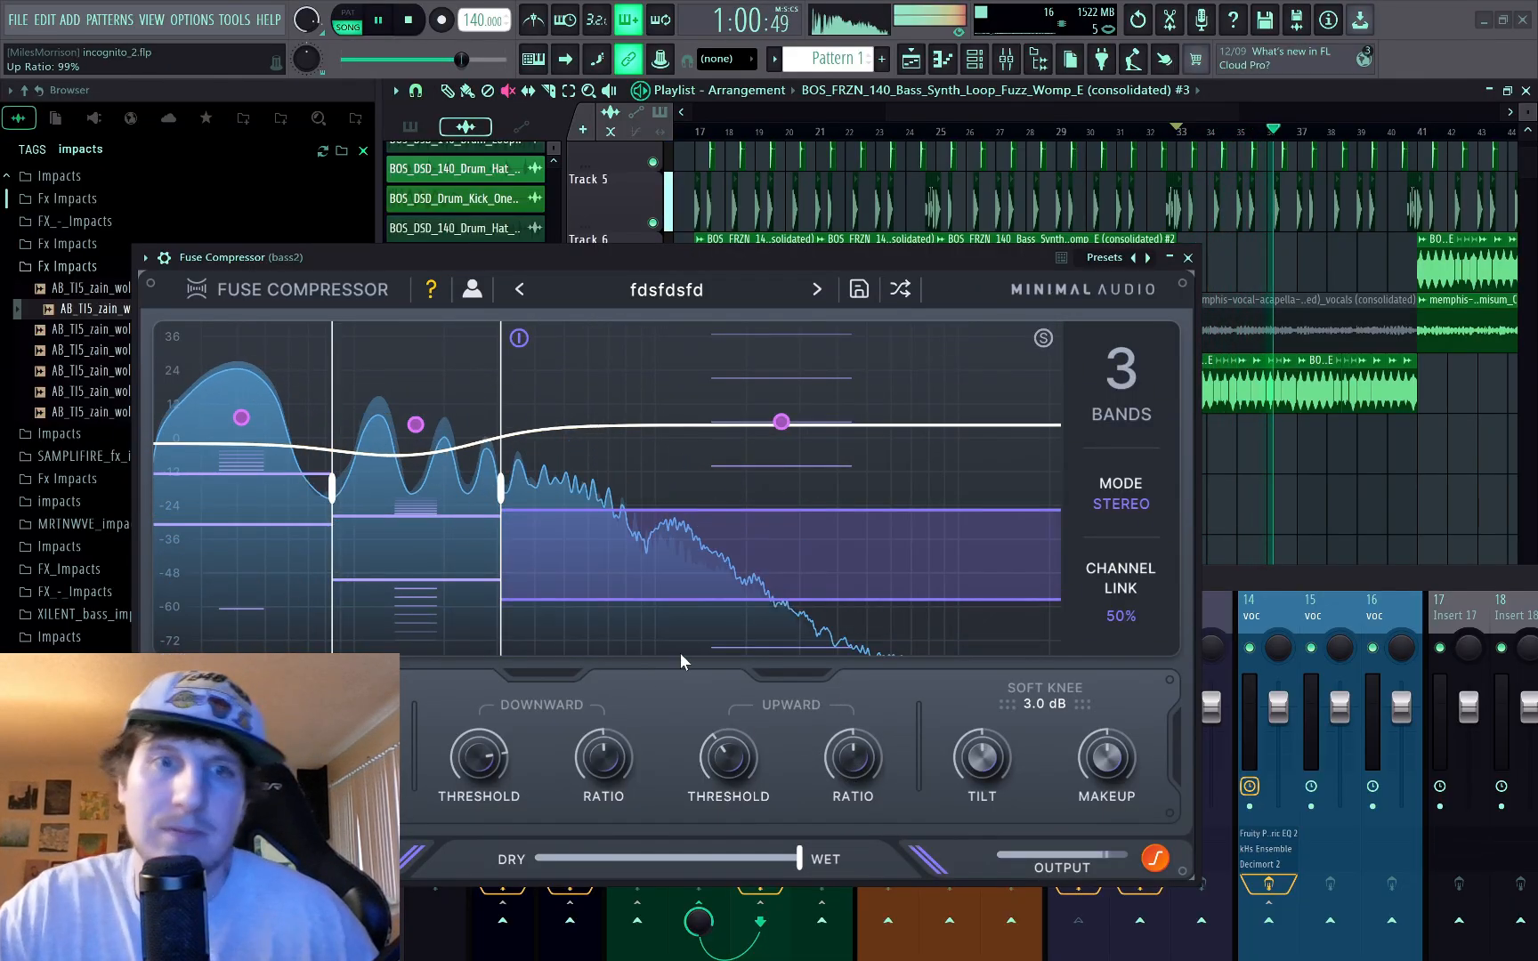
{"action": "key", "text": "space"}
{"action": "key", "text": "space"}
Step: Try a lower overall Downward Ratio, and refine the third band to a downward ratio of about 4.68:1 and a threshold slightly below -26.6 dB
{"action": "mouse_move", "coordinate": [595, 745]}
{"action": "left_mouse_down"}
{"action": "mouse_move", "coordinate": [596, 728]}
{"action": "mouse_move", "coordinate": [580, 785]}
{"action": "mouse_move", "coordinate": [581, 764]}
{"action": "left_mouse_up"}
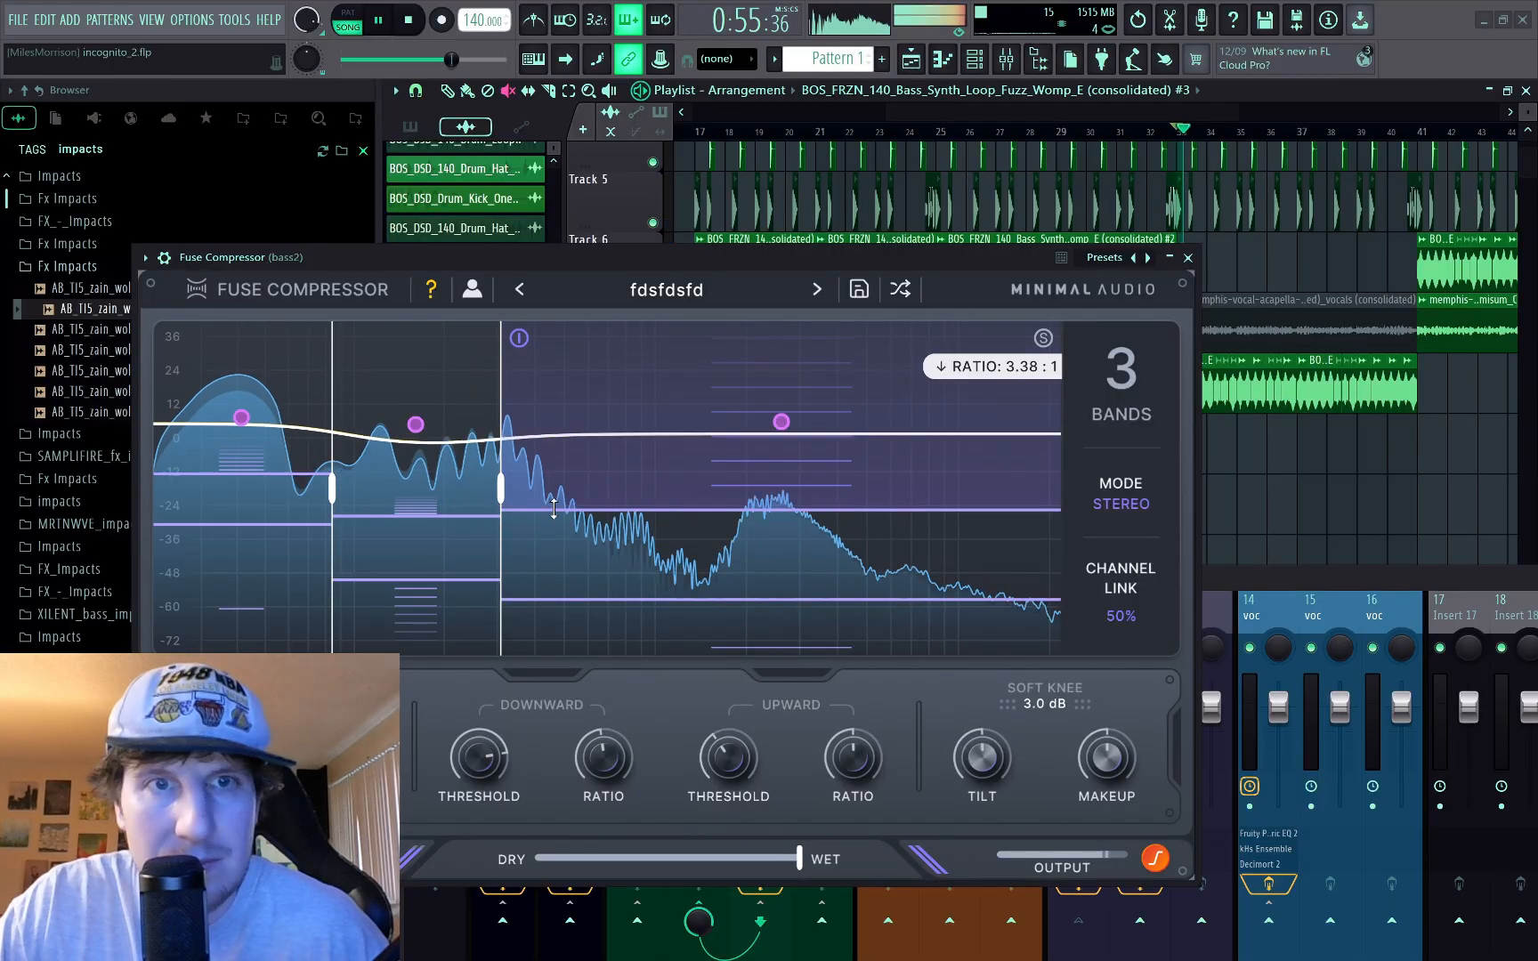
{"action": "left_click_drag", "start_coordinate": [532, 561], "coordinate": [515, 529]}
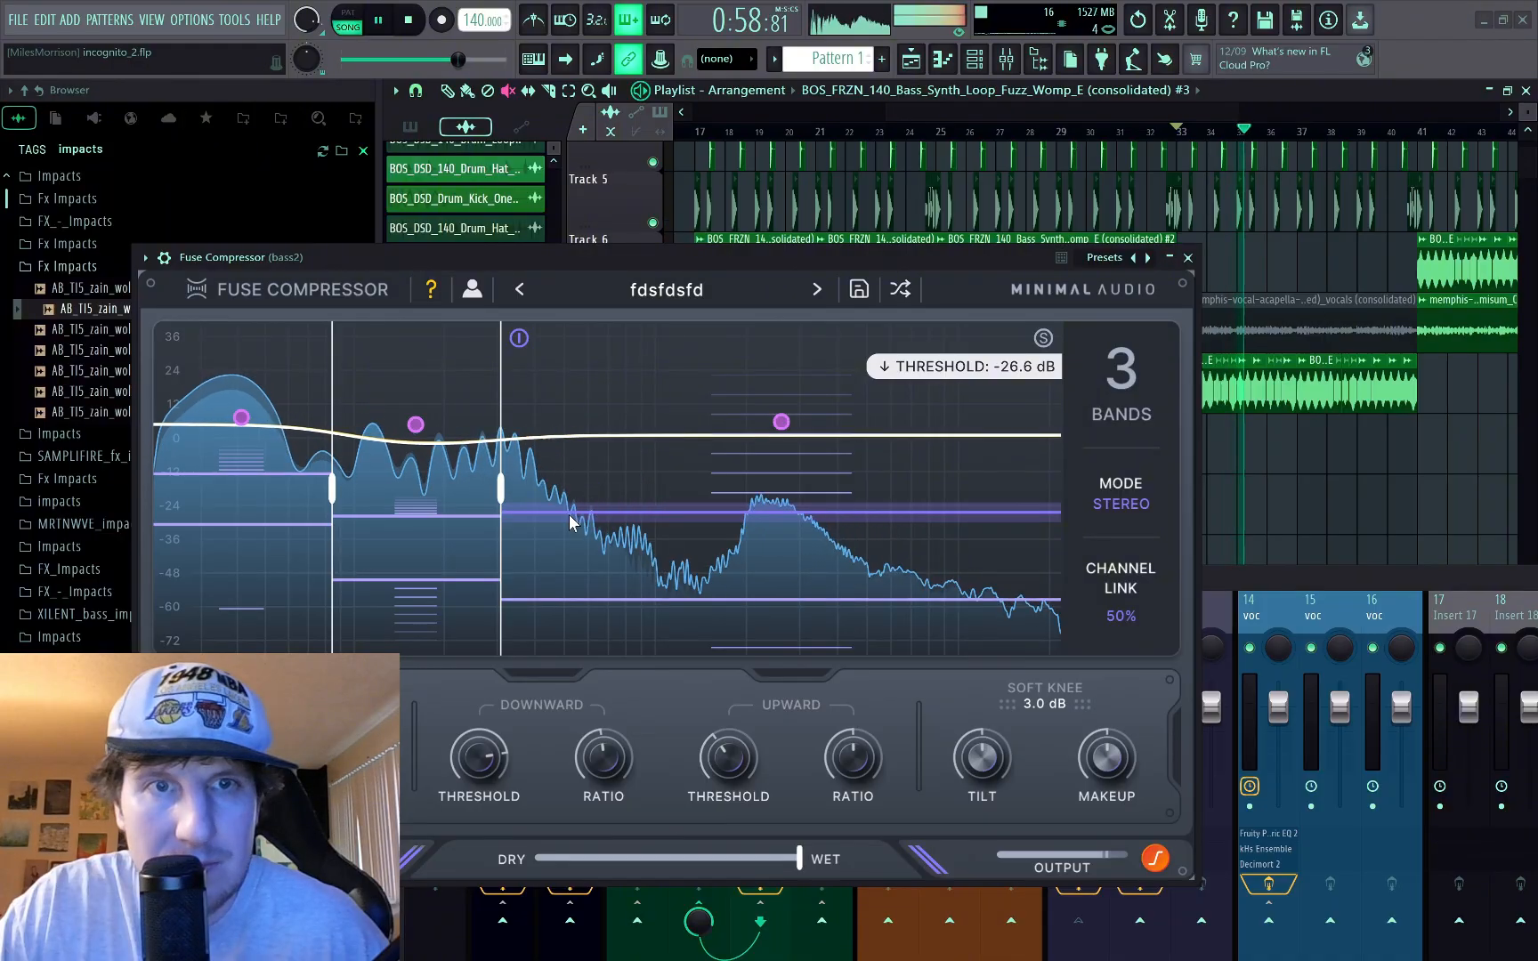
{"action": "left_click_drag", "start_coordinate": [569, 513], "coordinate": [567, 525]}
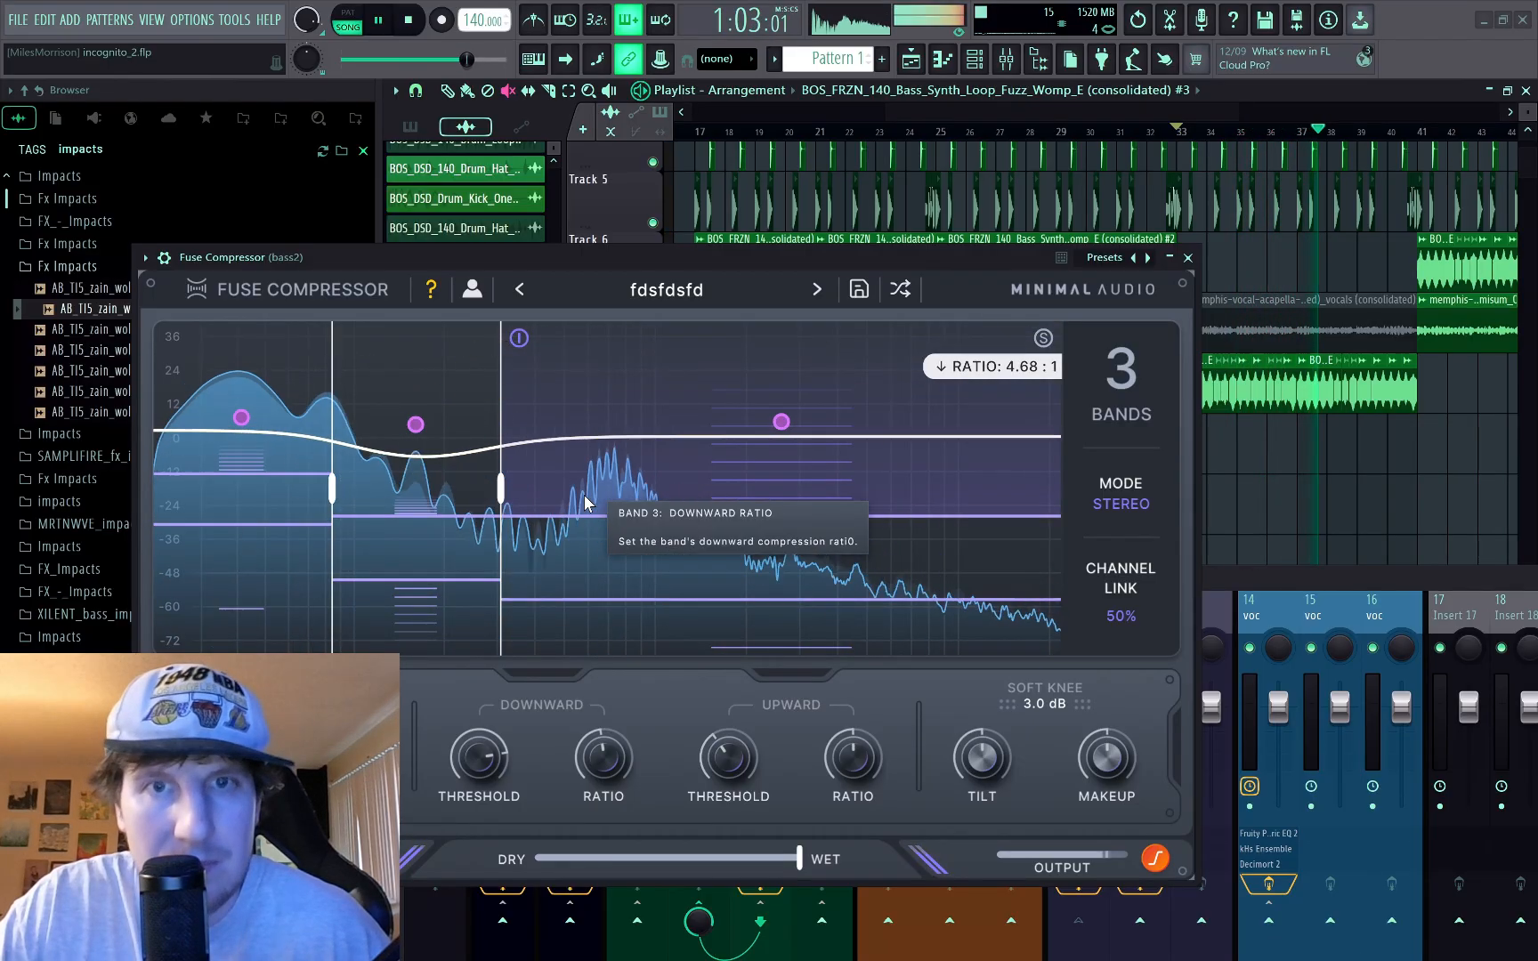
Step: Compare the bass with the compressor's mix at 0%, and restore it to 100% wet
{"action": "left_click_drag", "start_coordinate": [799, 859], "coordinate": [403, 857]}
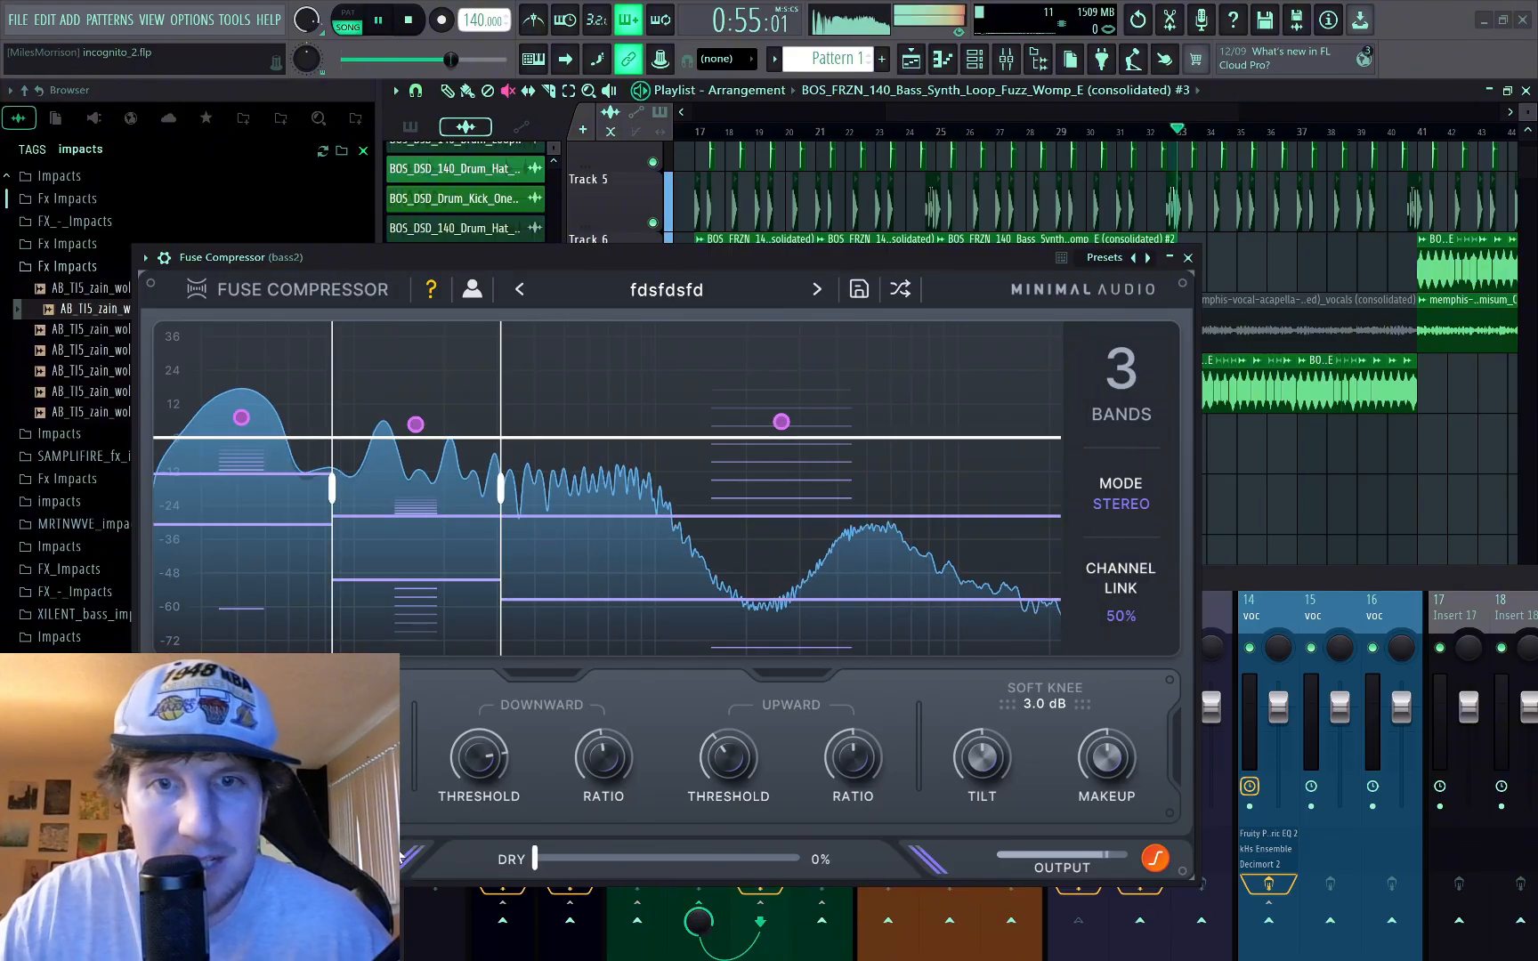
{"action": "left_click_drag", "start_coordinate": [552, 868], "coordinate": [915, 877]}
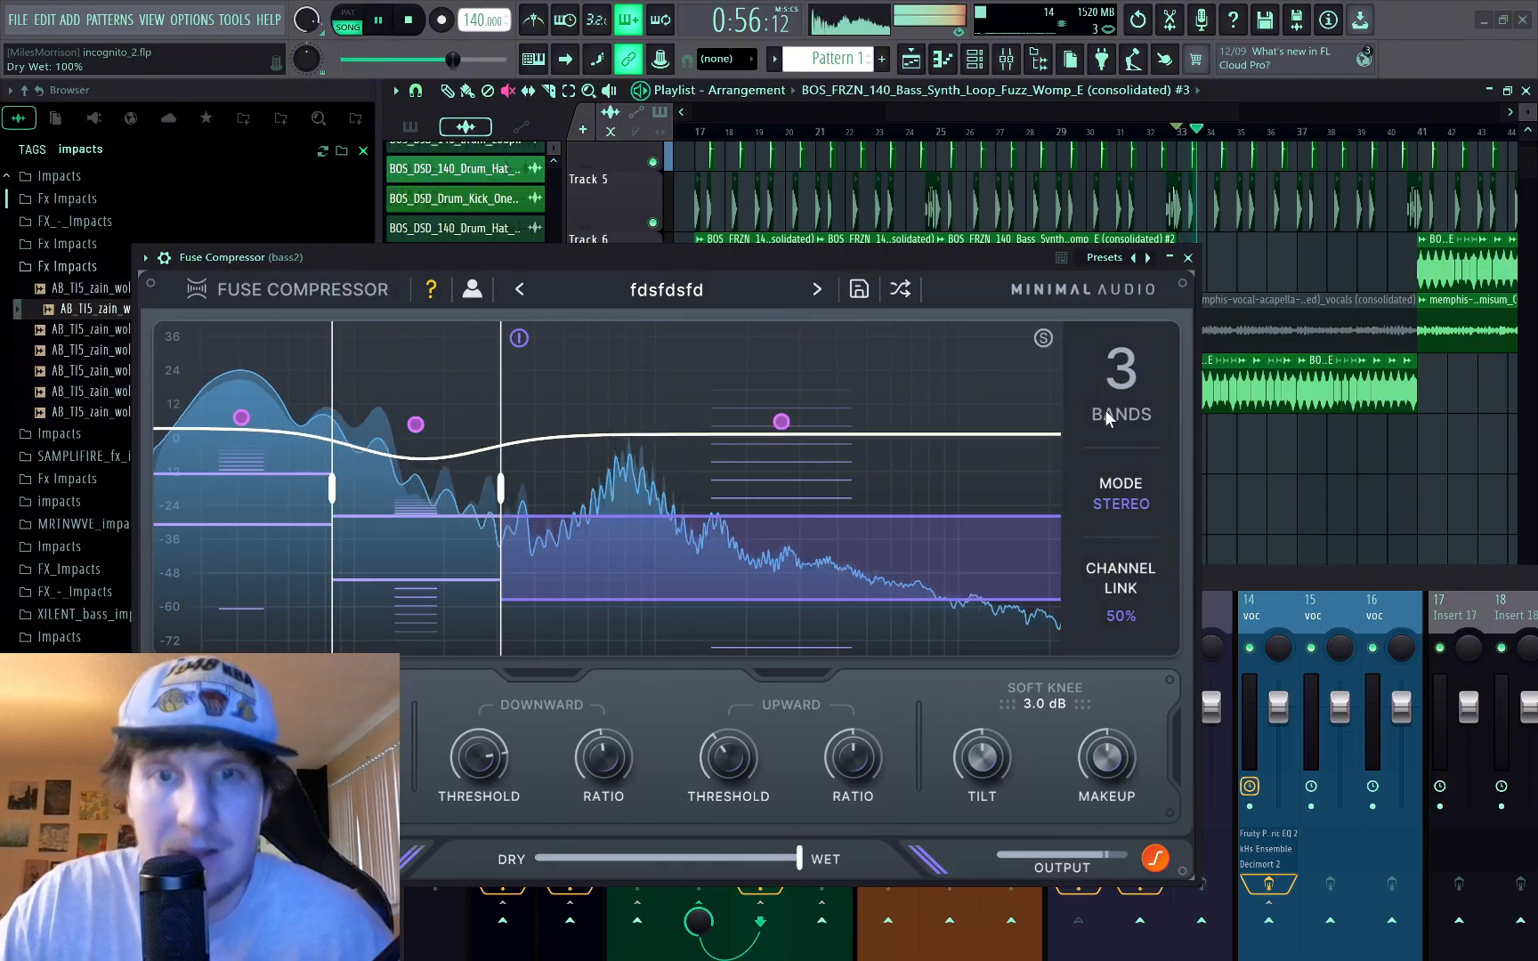
Step: Close the bass2 compressor, open the Fuse Compressor on bass insert 10, and audition band 2 in solo from bar 34
{"action": "left_click", "coordinate": [1189, 258]}
{"action": "scroll", "coordinate": [1084, 445], "scroll_direction": "down", "scroll_amount": 5}
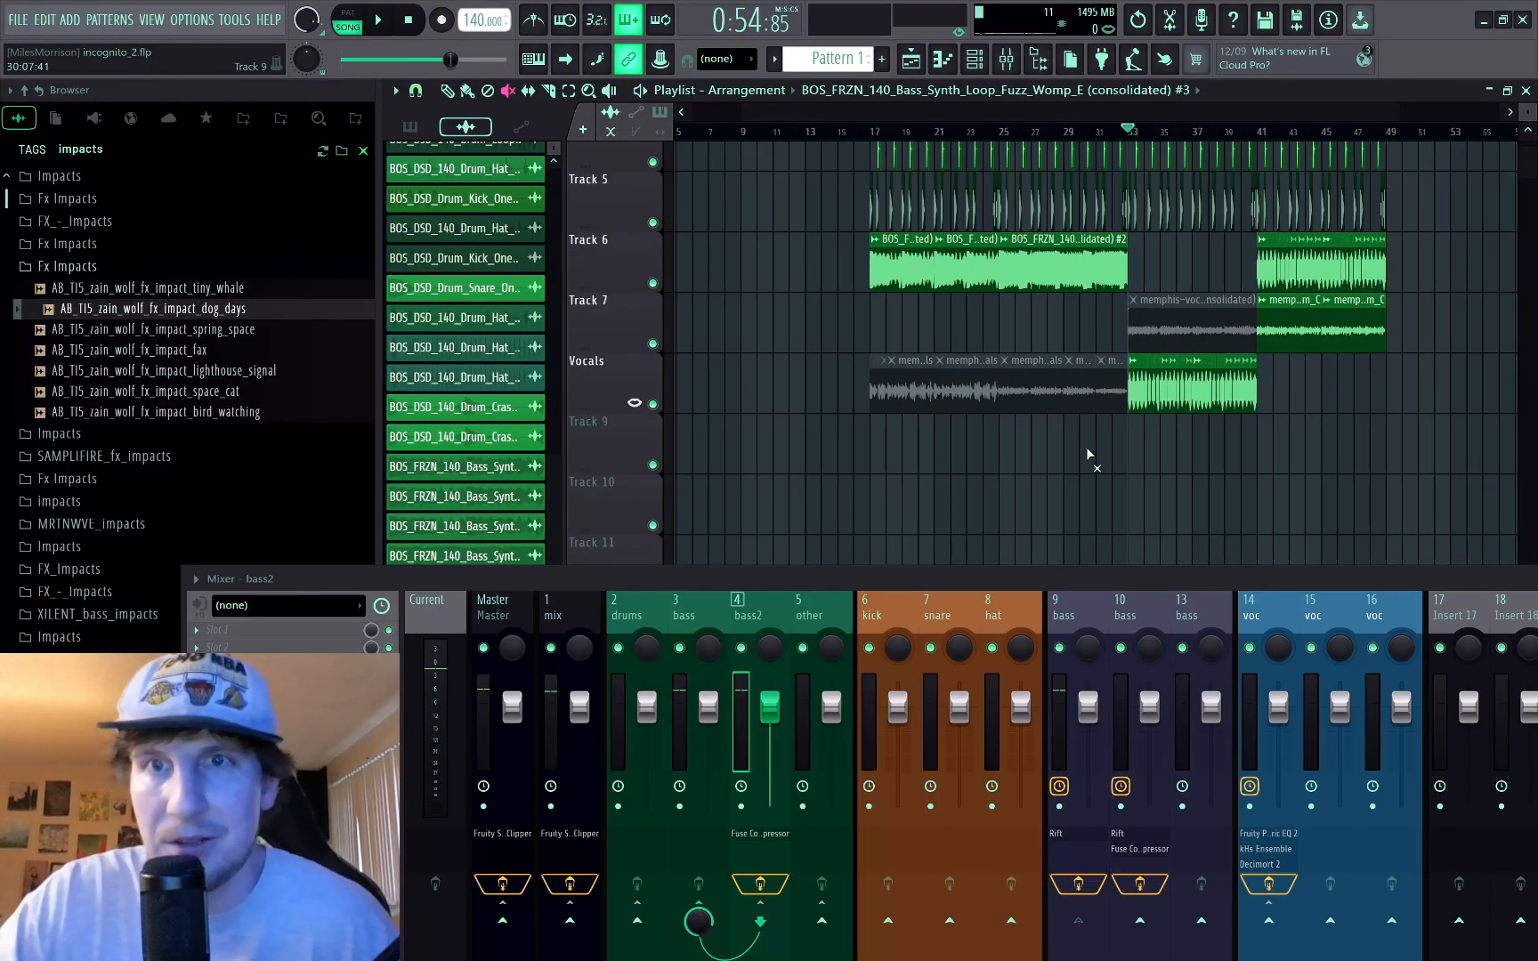
{"action": "scroll", "coordinate": [1221, 453], "scroll_direction": "up", "scroll_amount": 6}
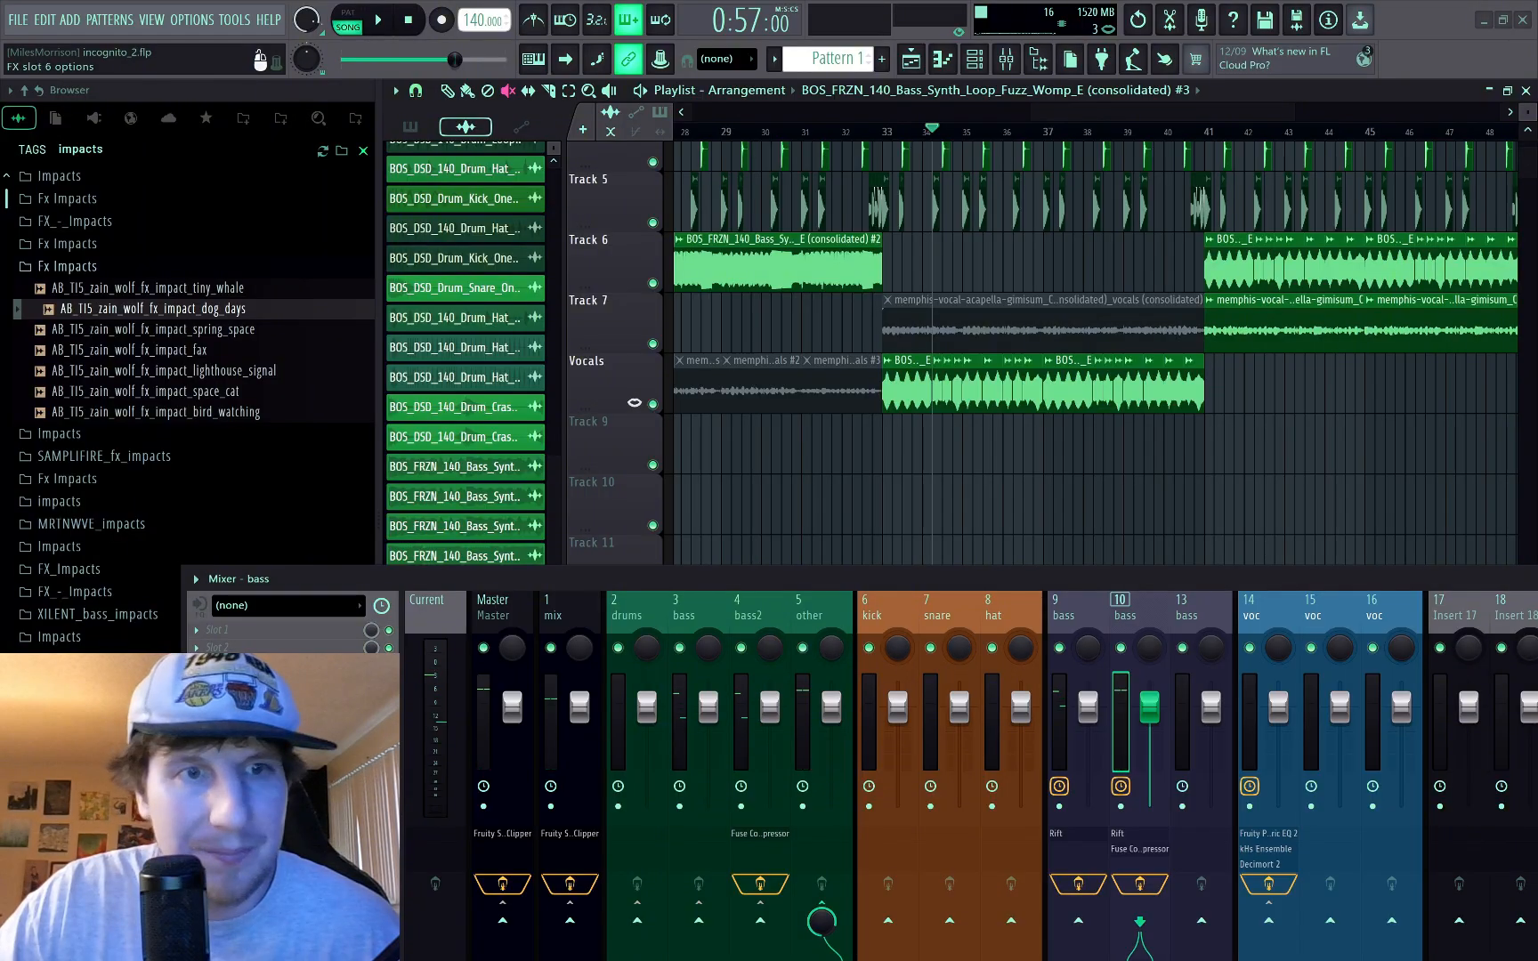
{"action": "left_click", "coordinate": [285, 701]}
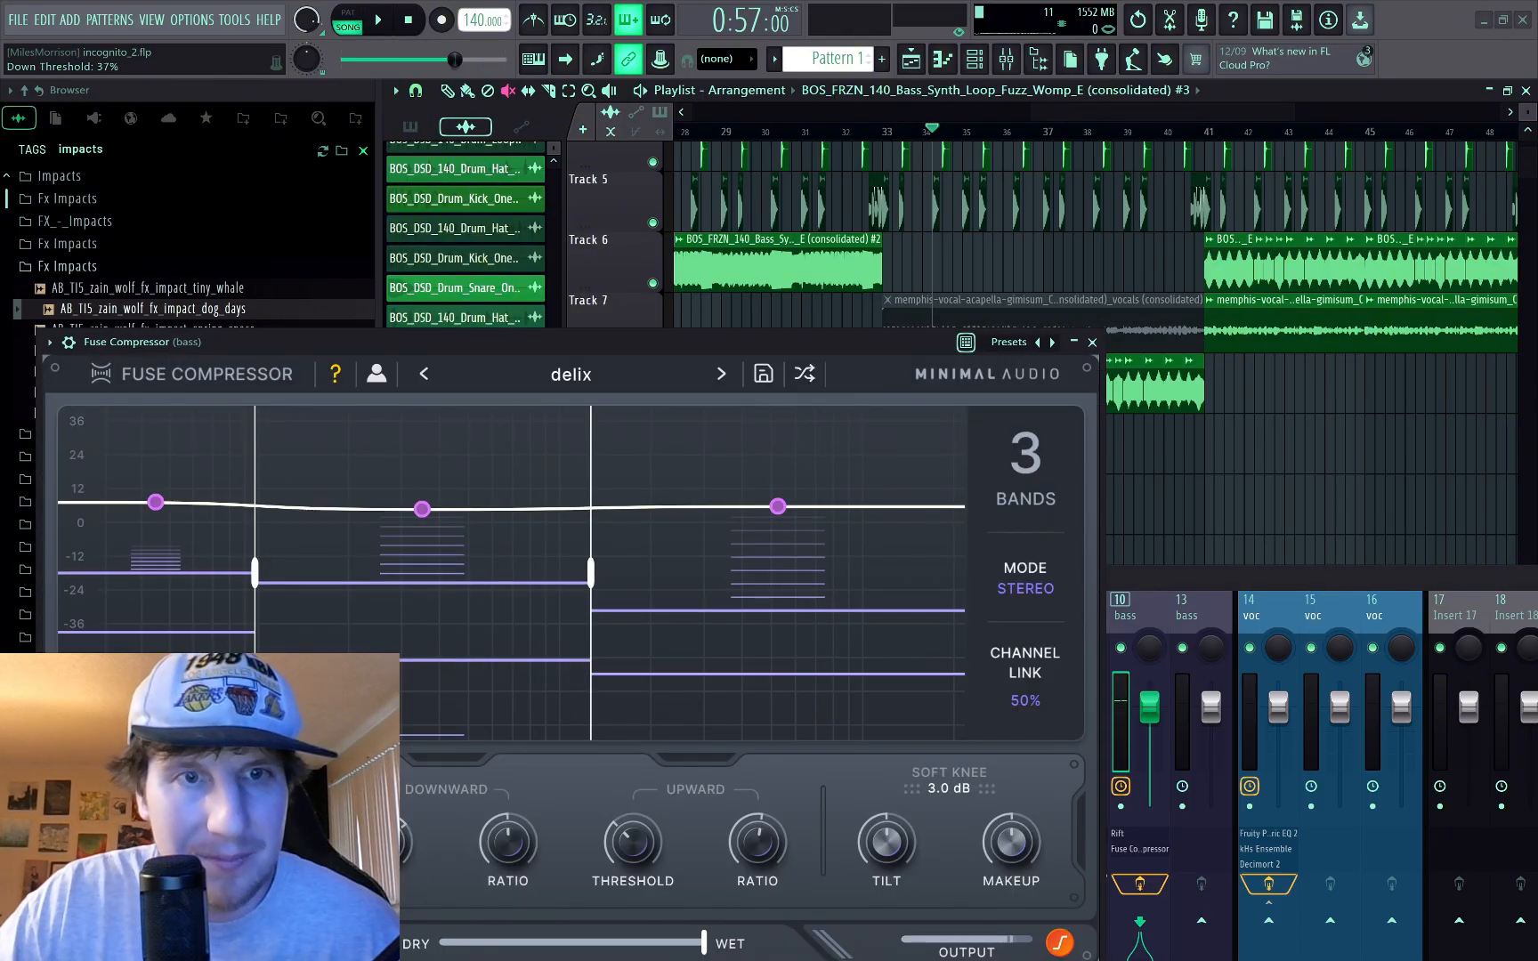
{"action": "key", "text": "space"}
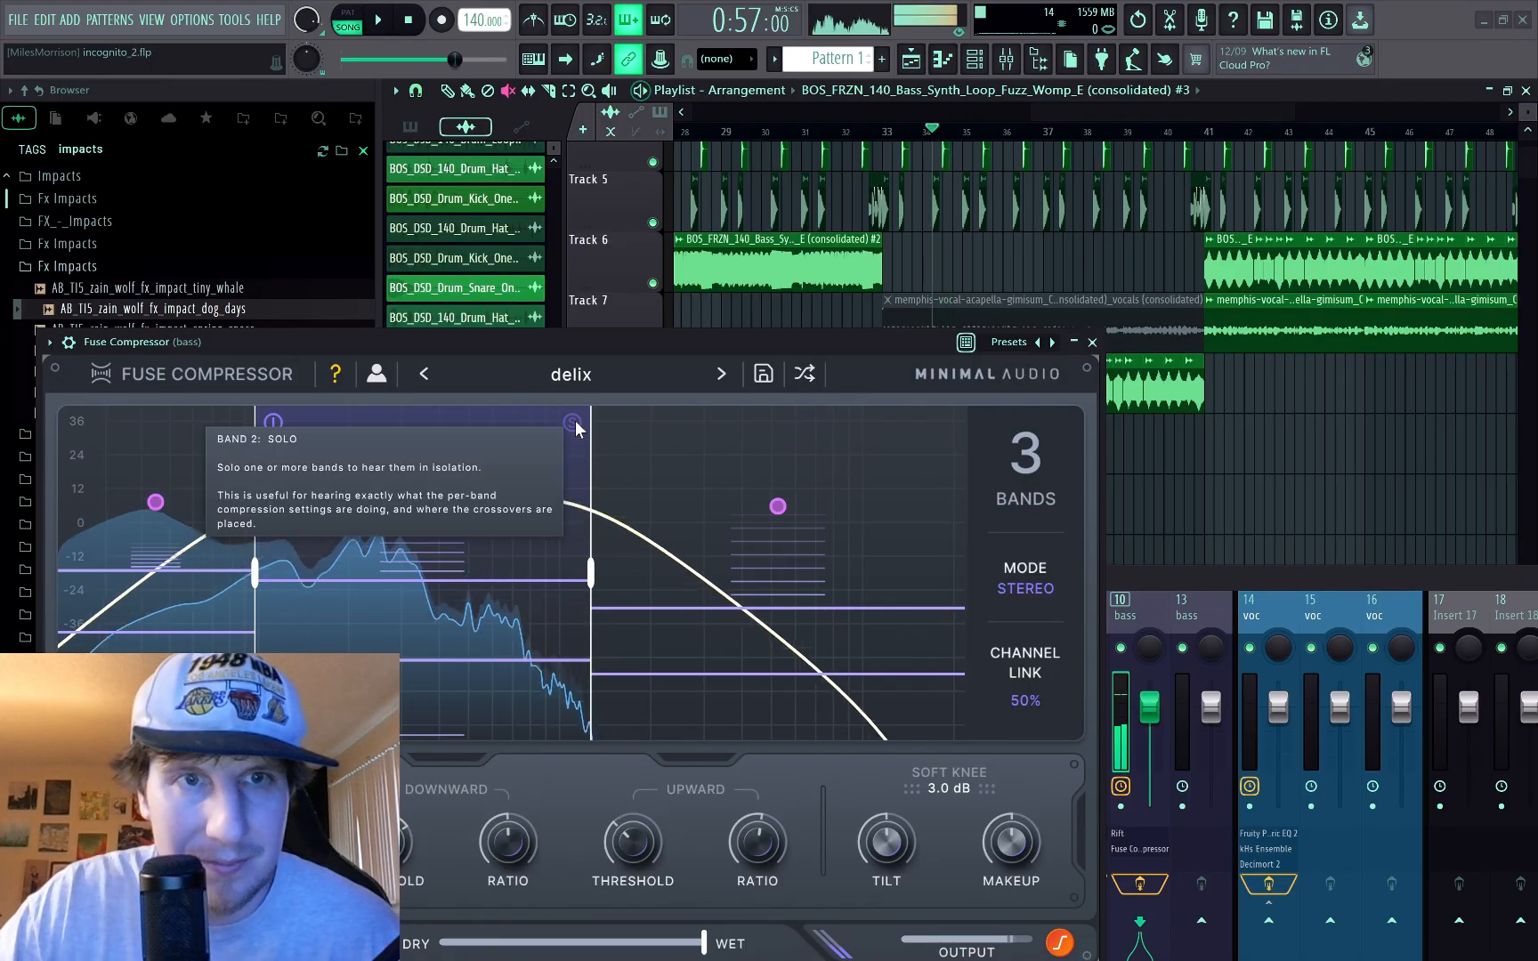
{"action": "key", "text": "space"}
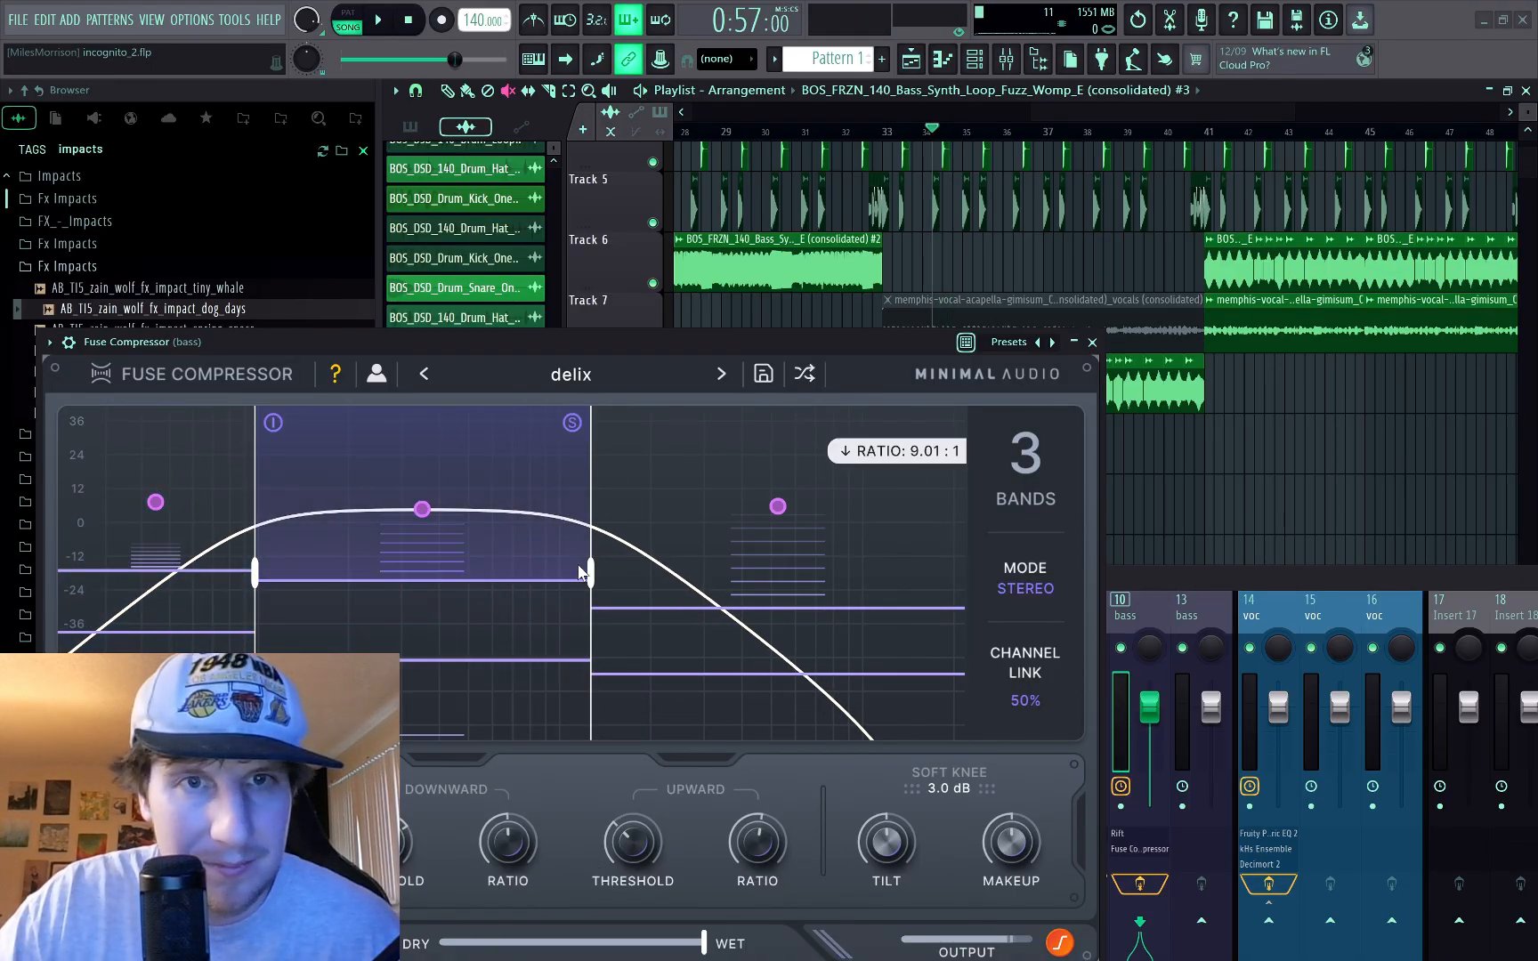
Step: Set band 2's downward threshold to about -19.3 dB and the crossover between bands 2 and 3 to about 623 Hz
{"action": "left_click_drag", "start_coordinate": [539, 583], "coordinate": [539, 577]}
{"action": "key", "text": "space"}
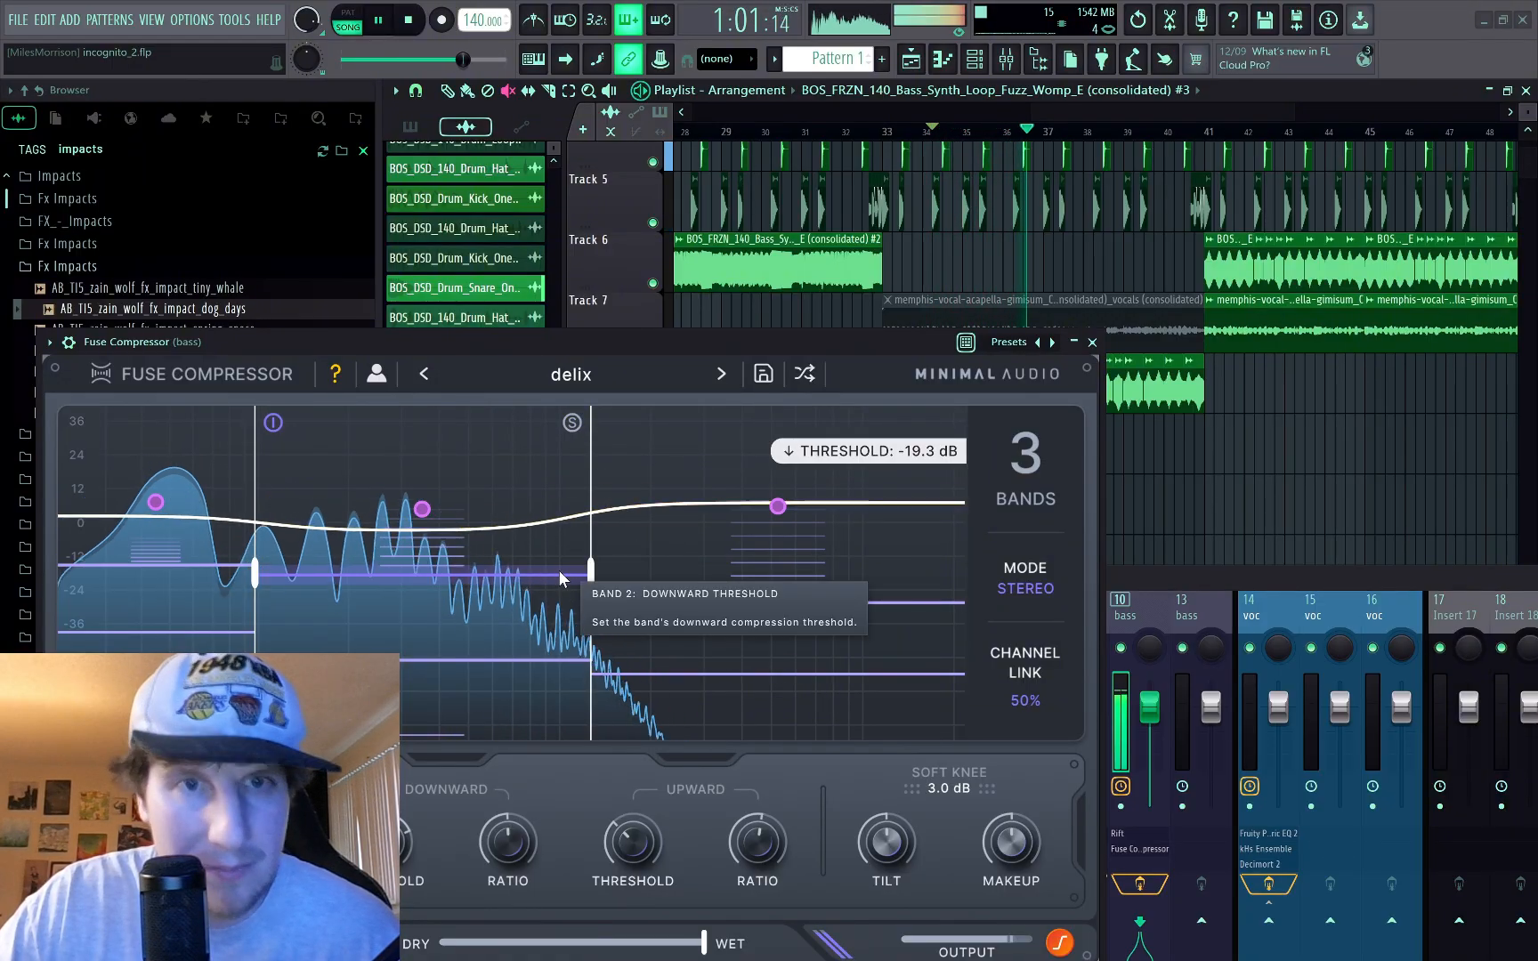
{"action": "left_click_drag", "start_coordinate": [621, 602], "coordinate": [493, 584]}
{"action": "key", "text": "space"}
{"action": "key", "text": "space"}
{"action": "left_click", "coordinate": [482, 427]}
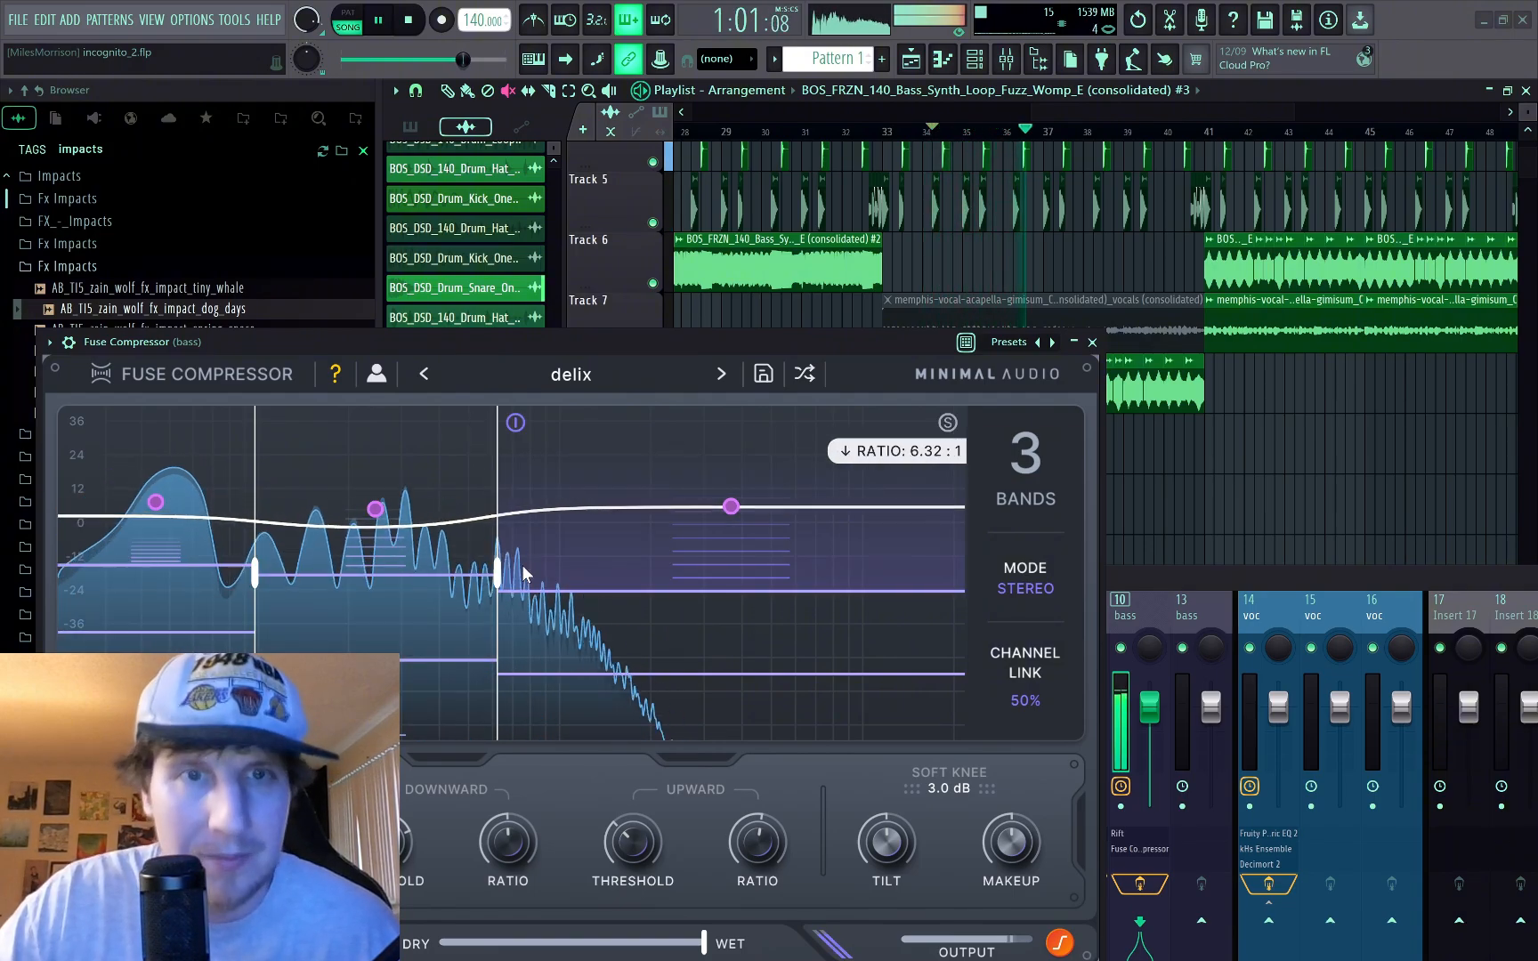
{"action": "key", "text": "space"}
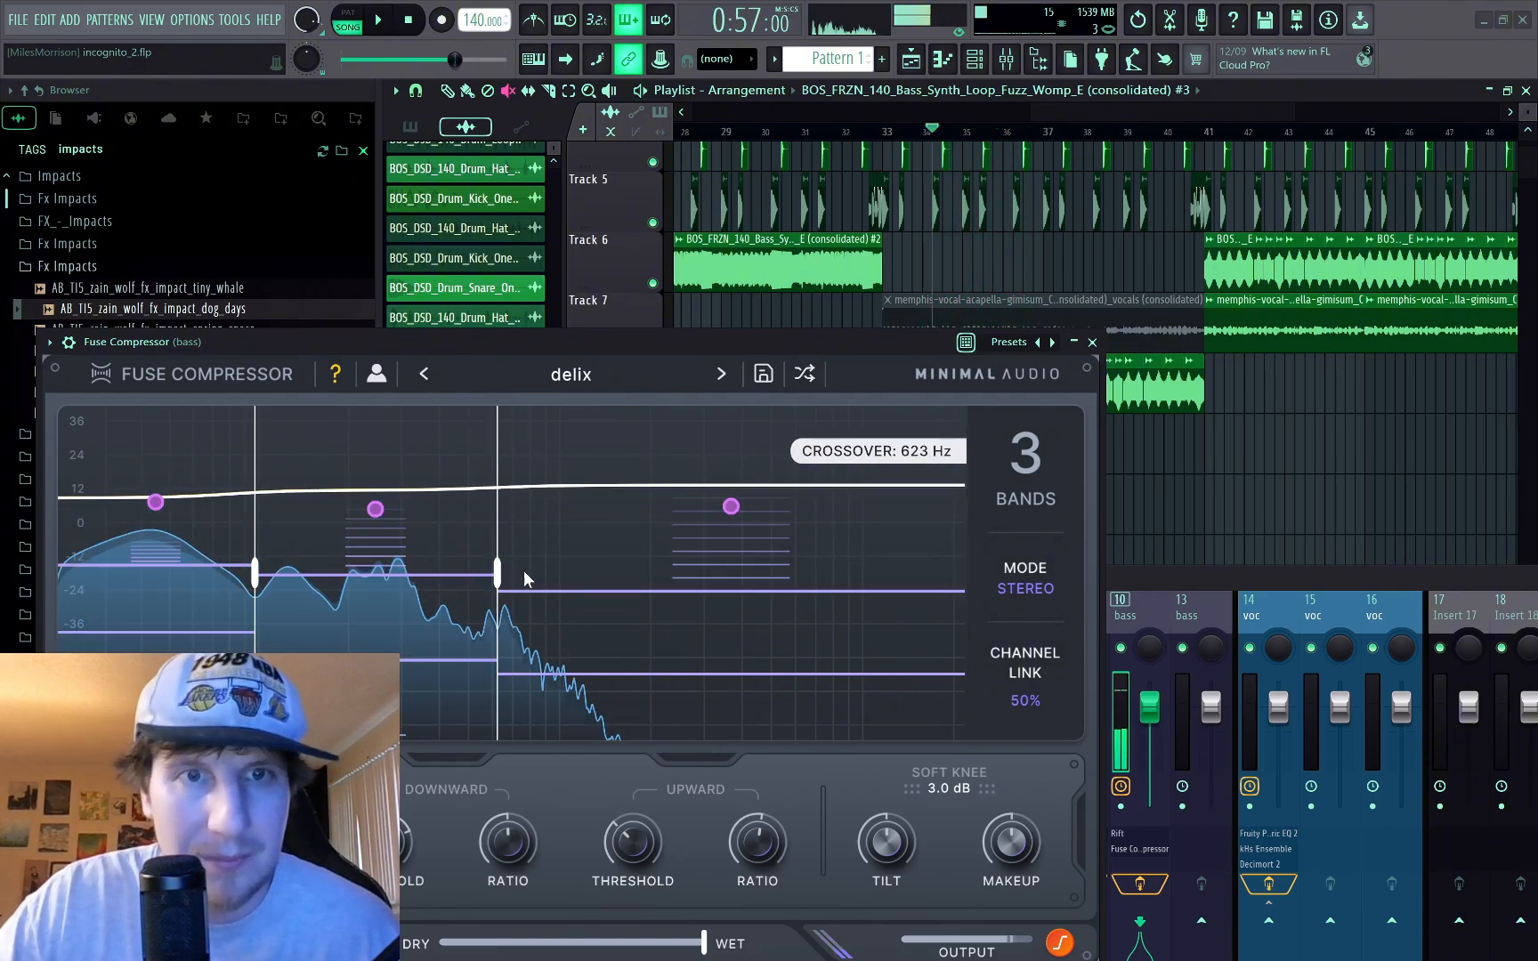
{"action": "key", "text": "space"}
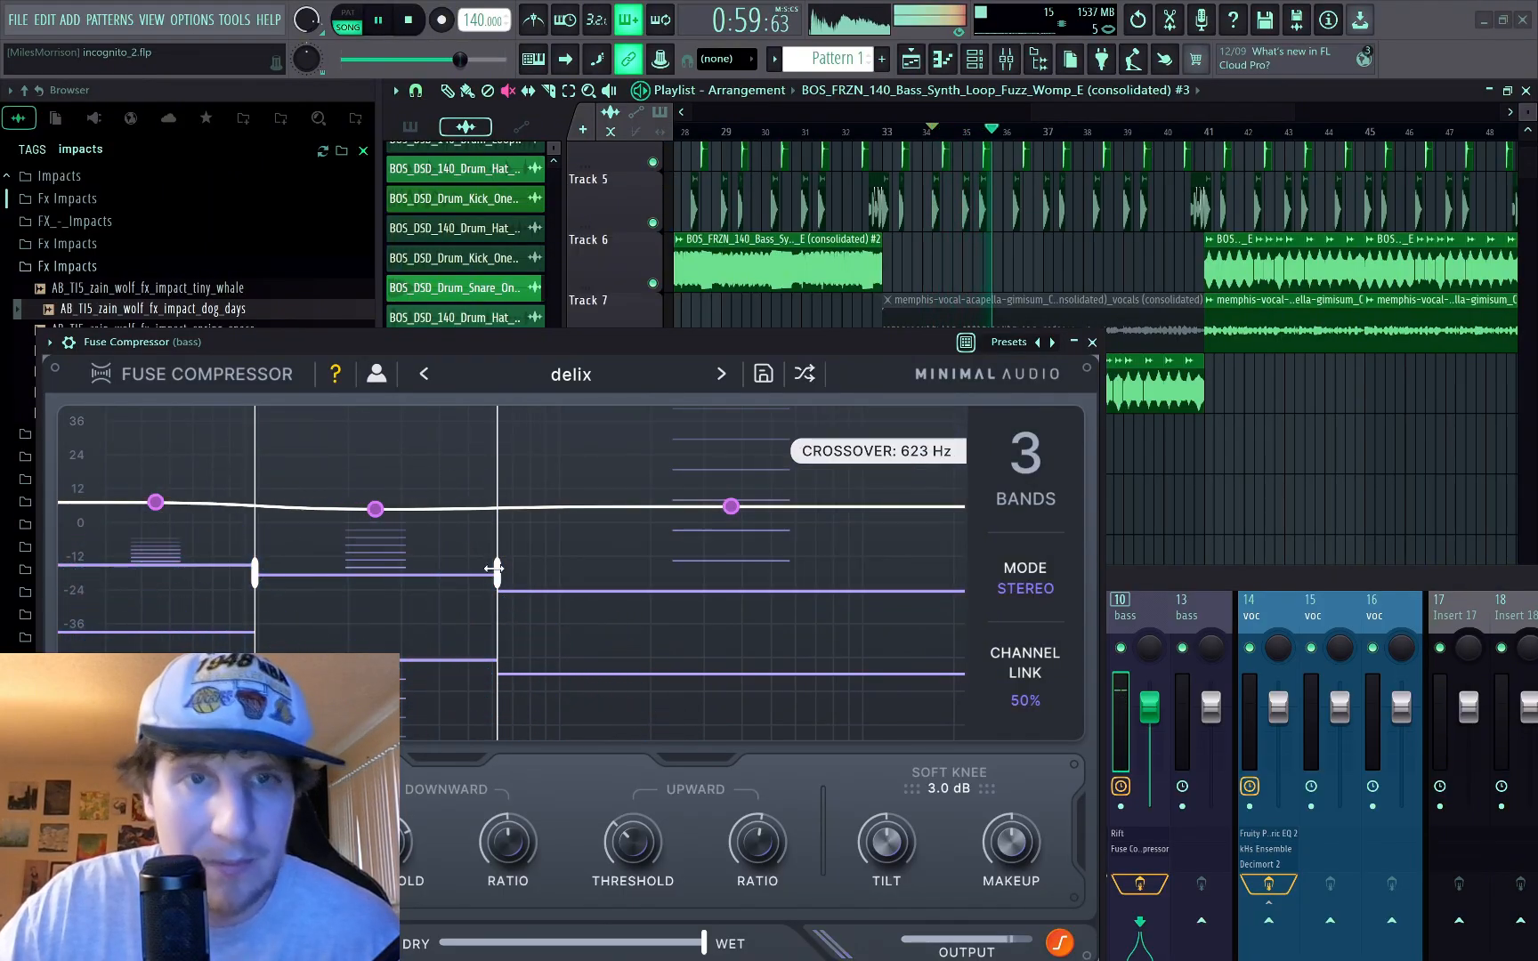
Step: Lower the crossover between bands 2 and 3 further, checking band 3 in solo during the adjustment
{"action": "key", "text": "space"}
{"action": "left_click_drag", "start_coordinate": [494, 569], "coordinate": [508, 514]}
{"action": "key", "text": "space"}
{"action": "key", "text": "space"}
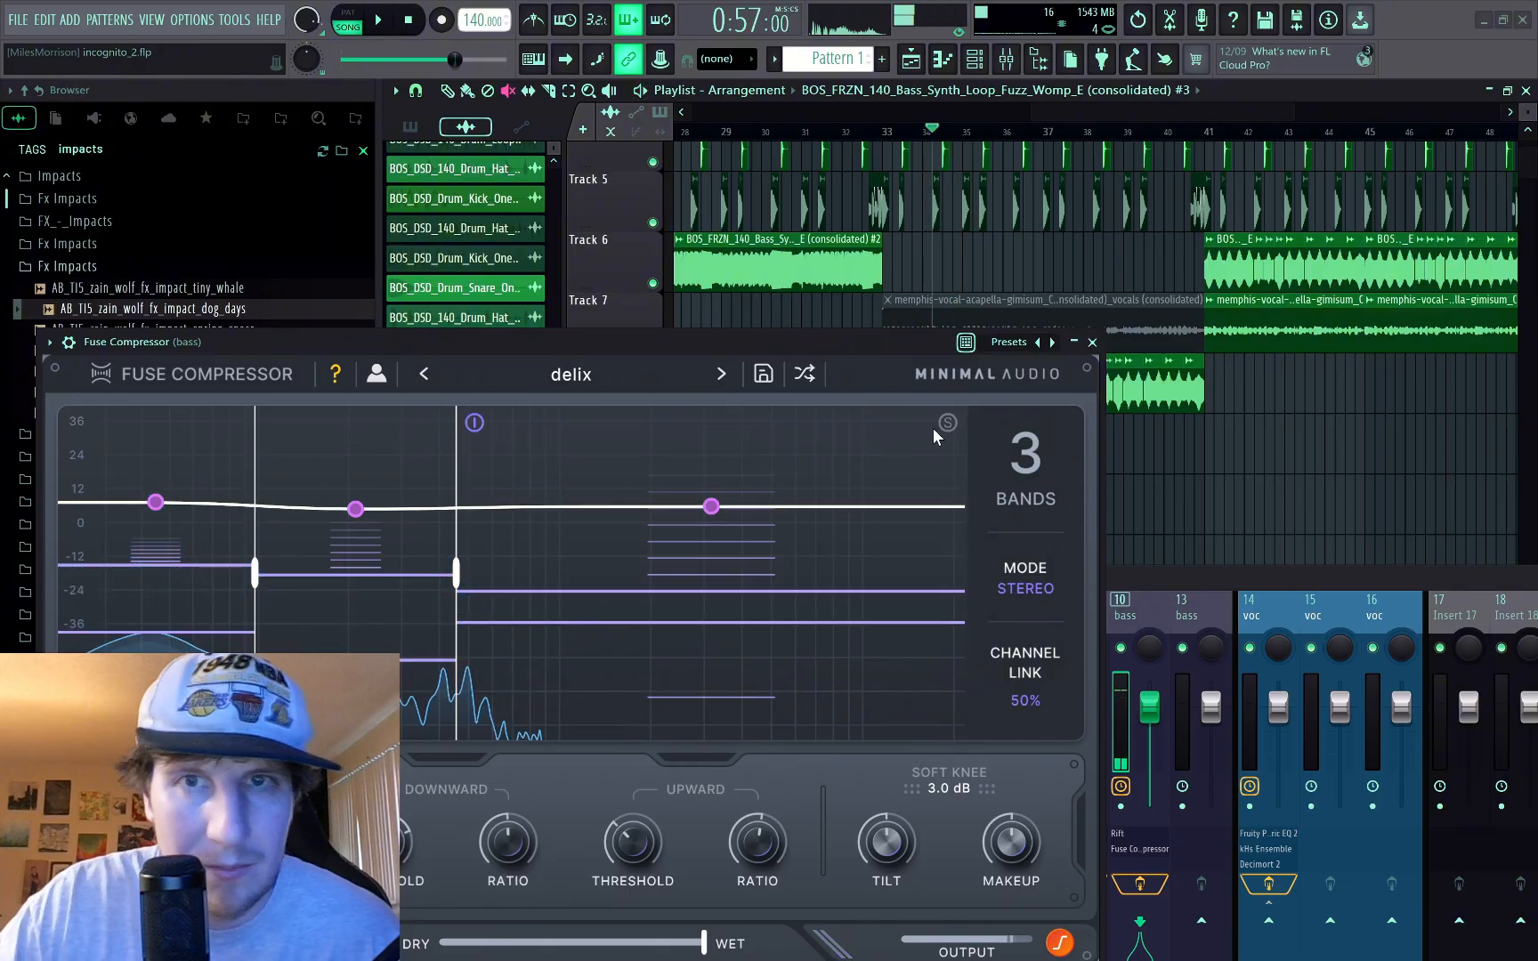
{"action": "left_click", "coordinate": [944, 424]}
{"action": "mouse_move", "coordinate": [455, 575]}
{"action": "left_mouse_down"}
{"action": "mouse_move", "coordinate": [343, 574]}
{"action": "mouse_move", "coordinate": [431, 574]}
{"action": "left_mouse_up"}
{"action": "left_click", "coordinate": [948, 423]}
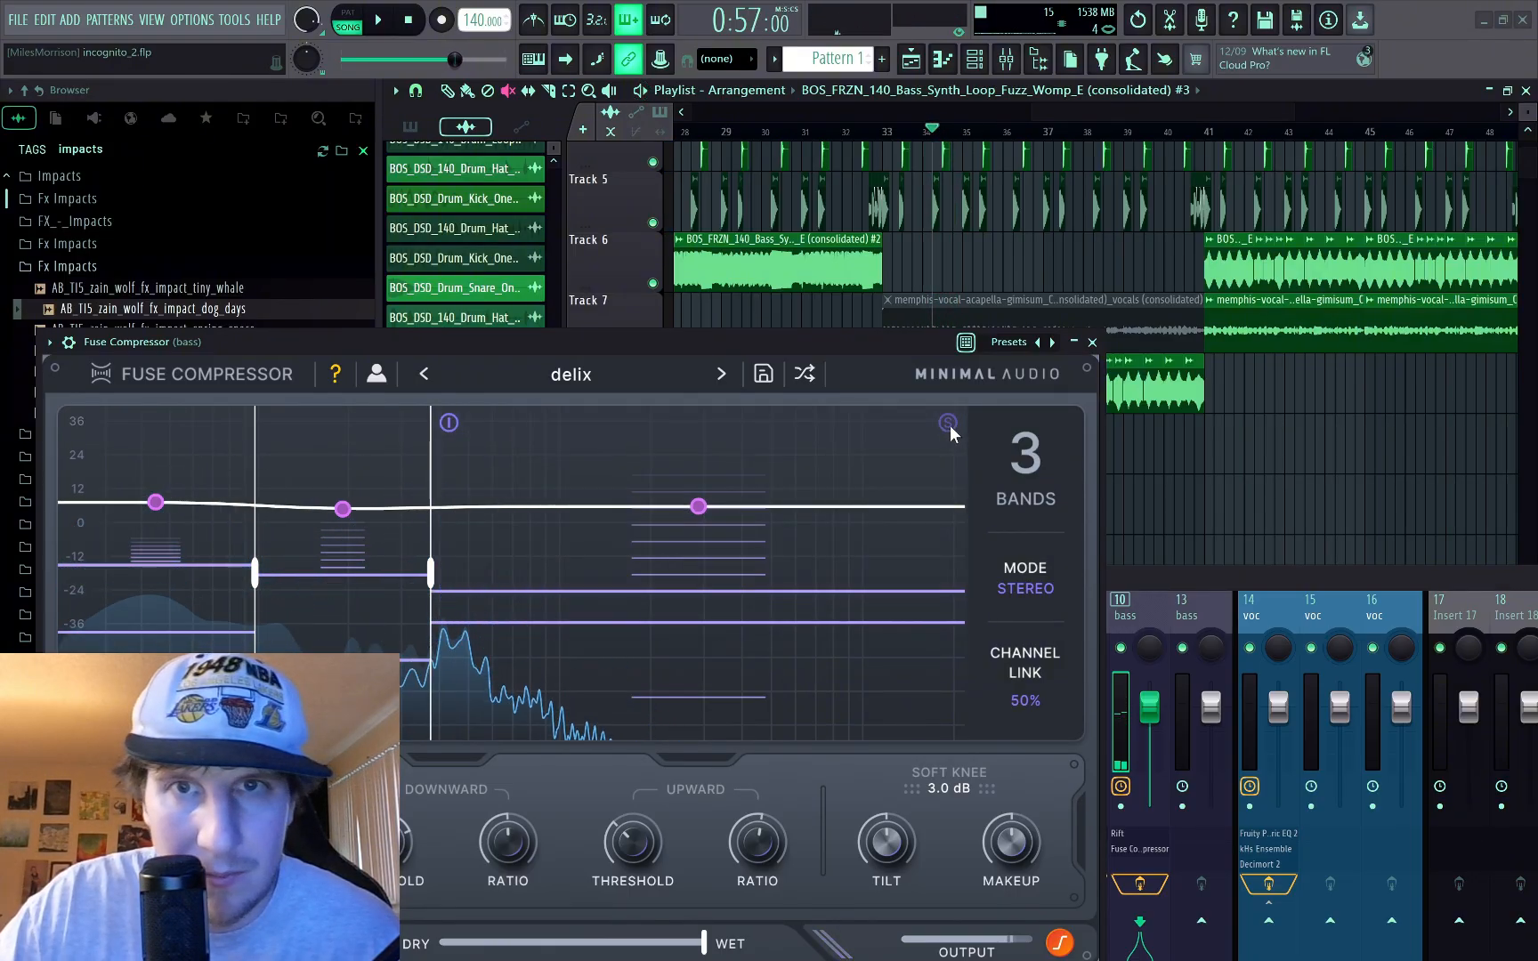
Step: Lower band 3's upward threshold, raise band 2's upward threshold, and play the drop with band 2 soloed
{"action": "mouse_move", "coordinate": [552, 530]}
{"action": "left_mouse_down"}
{"action": "mouse_move", "coordinate": [535, 570]}
{"action": "mouse_move", "coordinate": [518, 566]}
{"action": "mouse_move", "coordinate": [517, 524]}
{"action": "left_mouse_up"}
{"action": "key", "text": "space"}
{"action": "key", "text": "space"}
{"action": "mouse_move", "coordinate": [502, 618]}
{"action": "left_mouse_down"}
{"action": "mouse_move", "coordinate": [502, 657]}
{"action": "mouse_move", "coordinate": [418, 543]}
{"action": "left_mouse_up"}
{"action": "key", "text": "space"}
{"action": "key", "text": "space"}
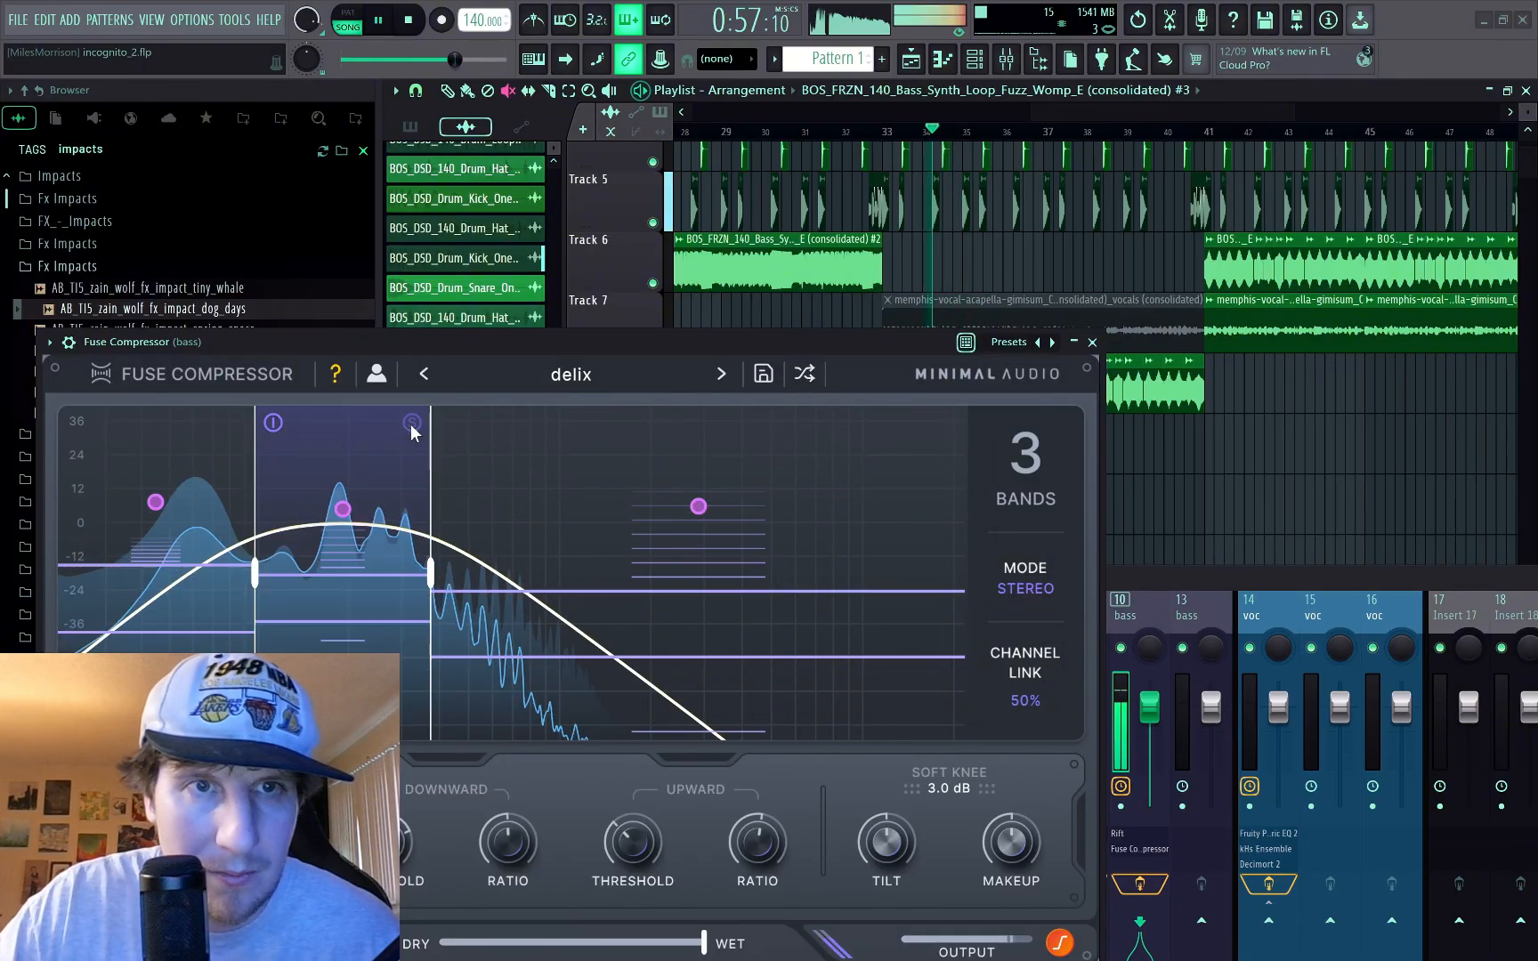
Step: Lower band 2's upward threshold while auditioning it in solo, and return to hearing all bands
{"action": "mouse_move", "coordinate": [385, 622]}
{"action": "left_mouse_down"}
{"action": "mouse_move", "coordinate": [385, 685]}
{"action": "mouse_move", "coordinate": [385, 669]}
{"action": "left_mouse_up"}
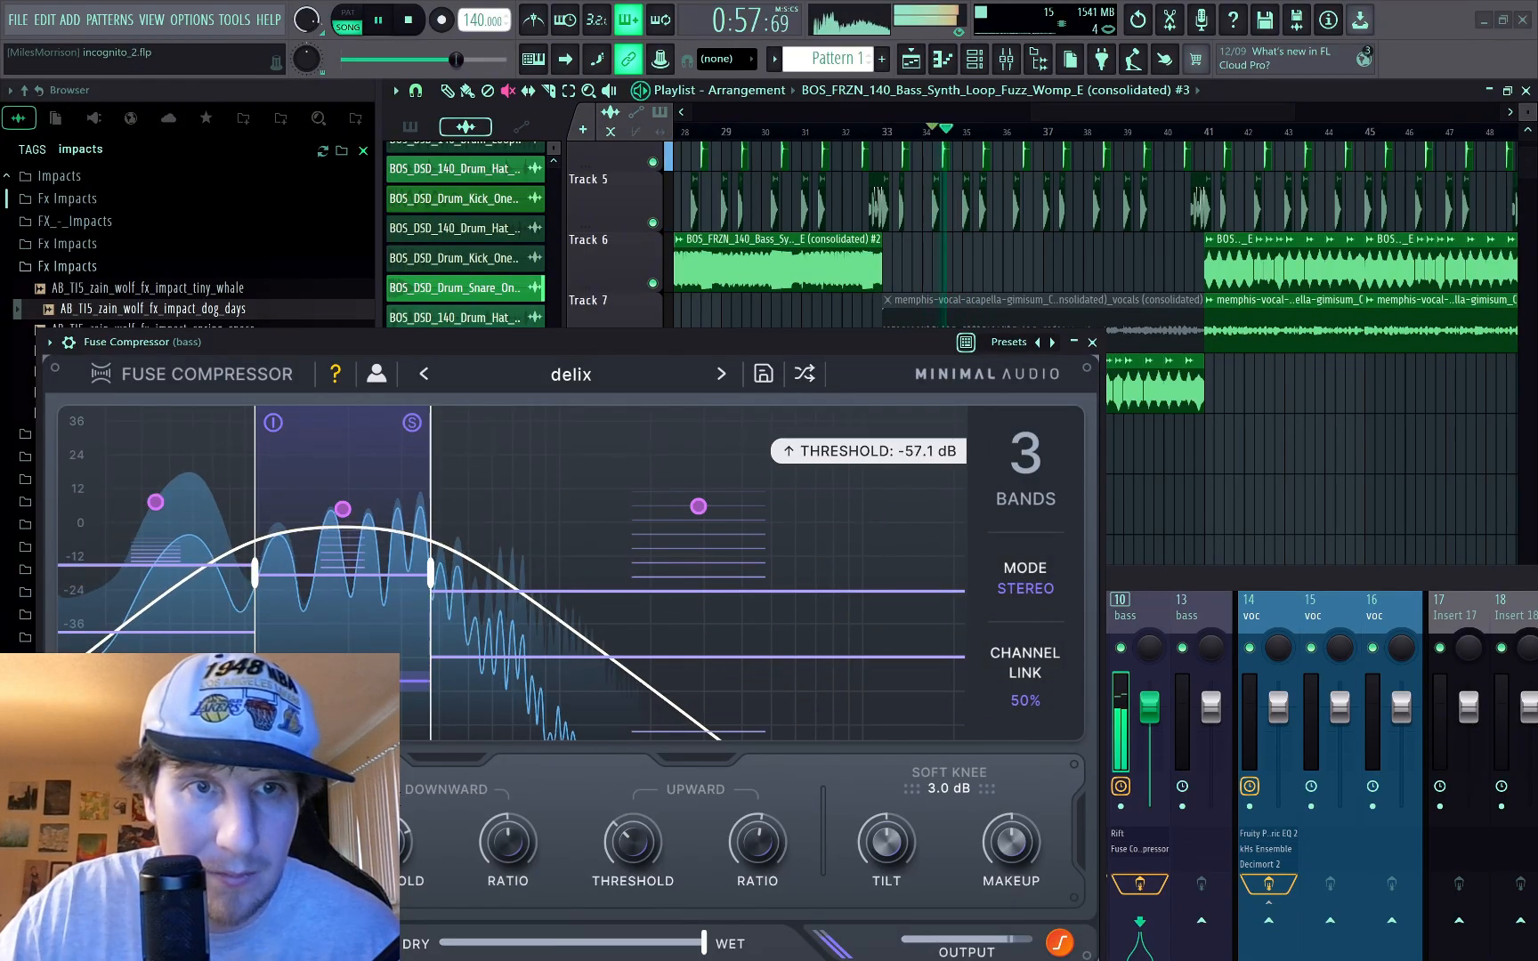
{"action": "key", "text": "space"}
{"action": "key", "text": "space"}
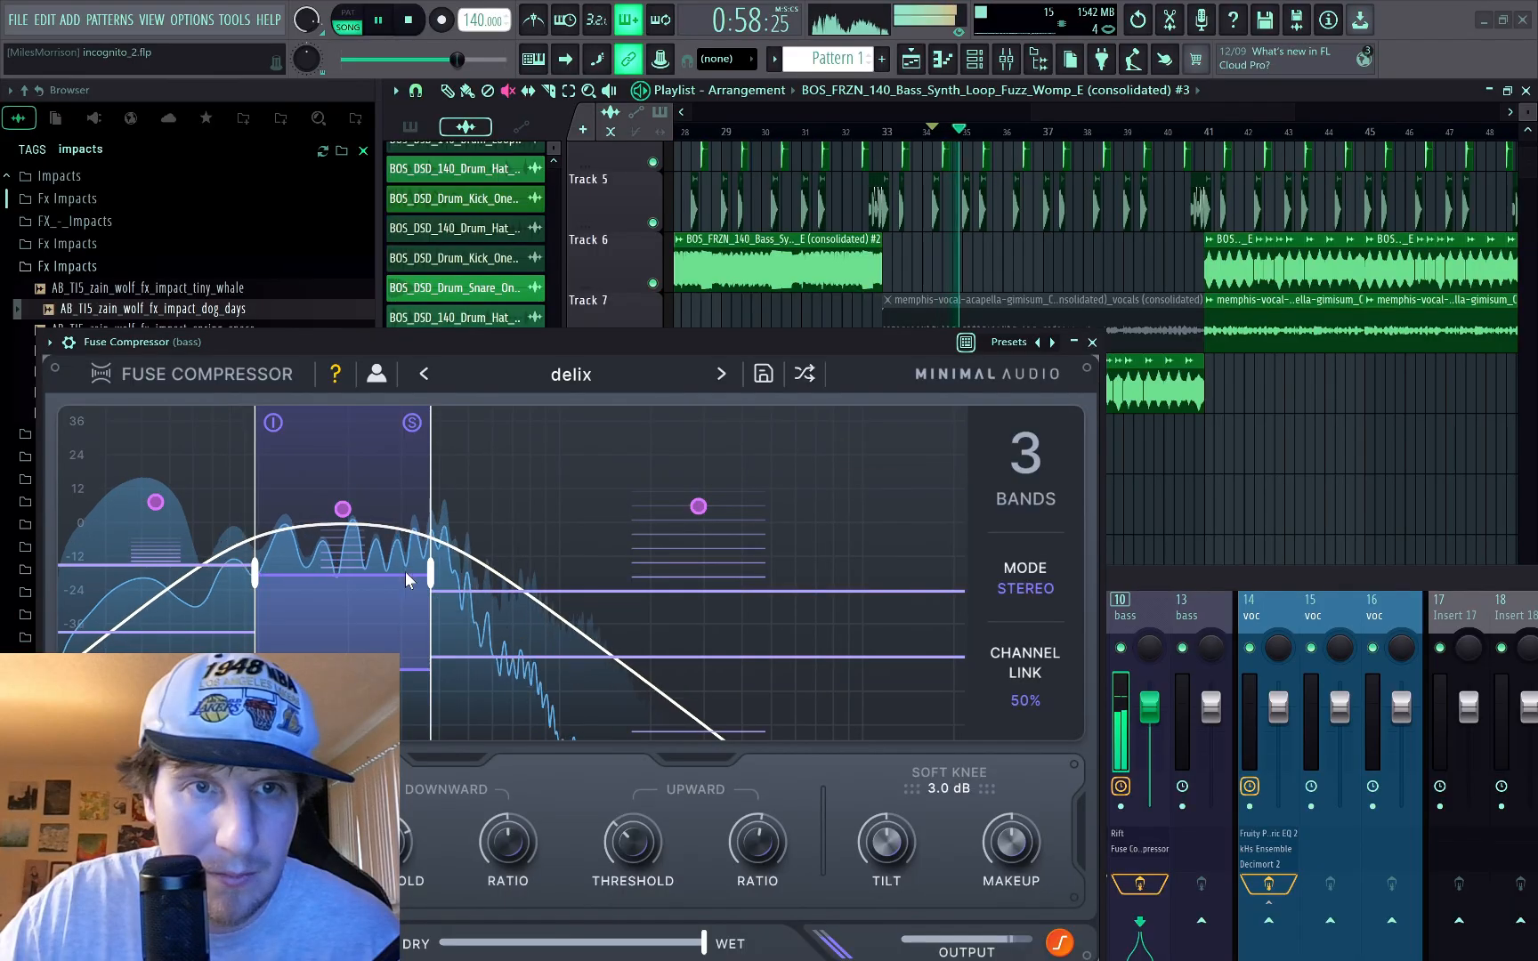
{"action": "key", "text": "space"}
{"action": "key", "text": "space"}
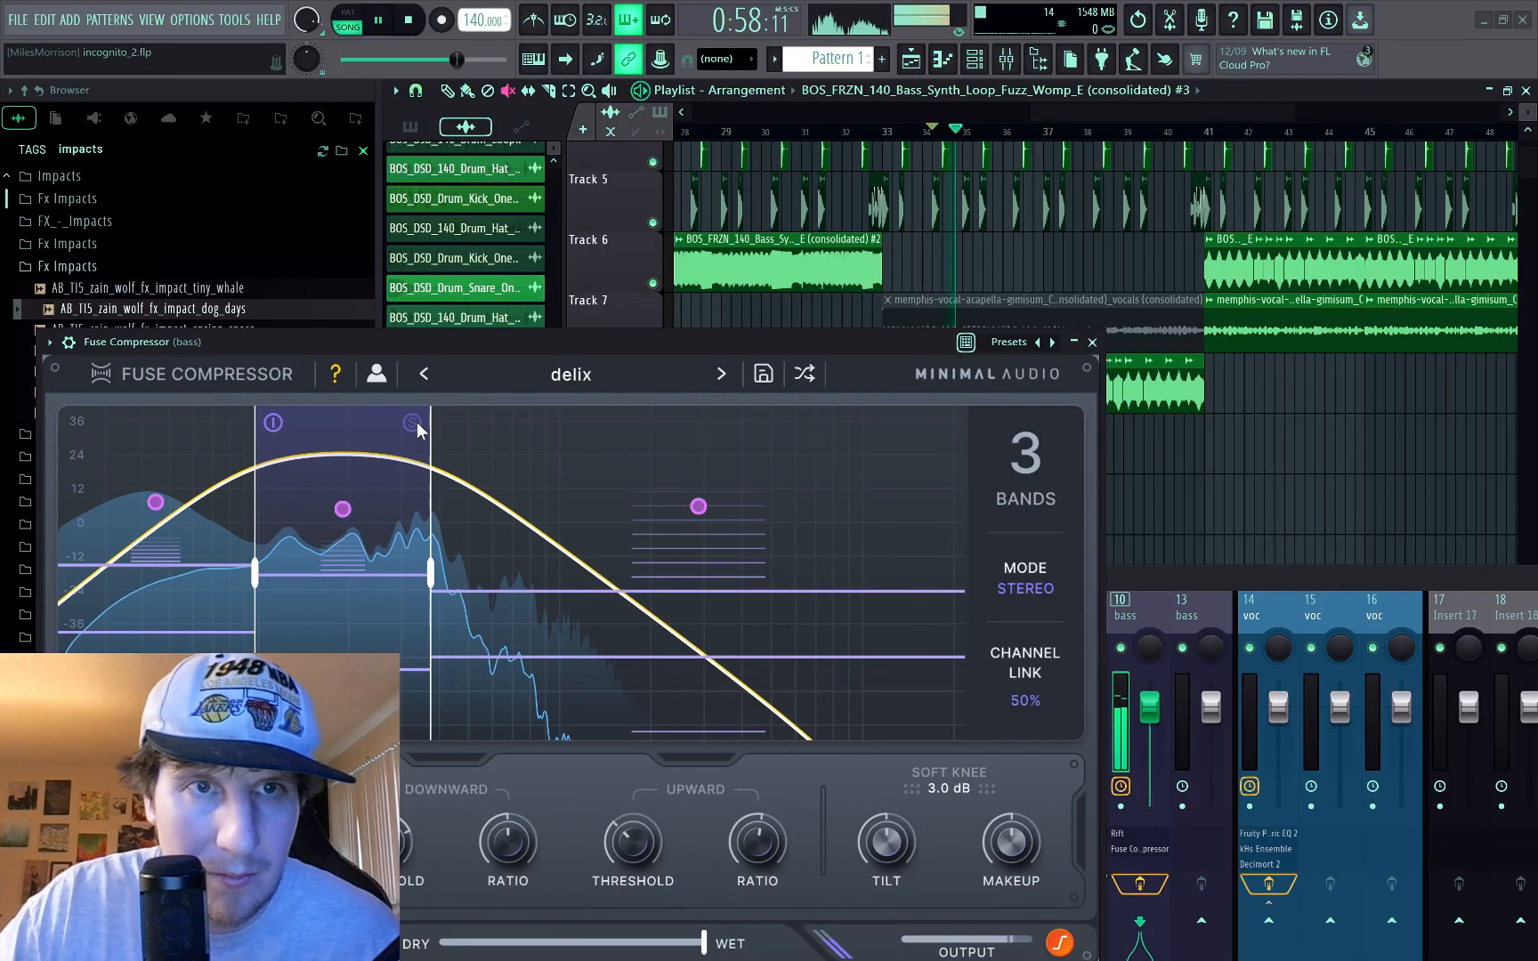
{"action": "left_click", "coordinate": [468, 456]}
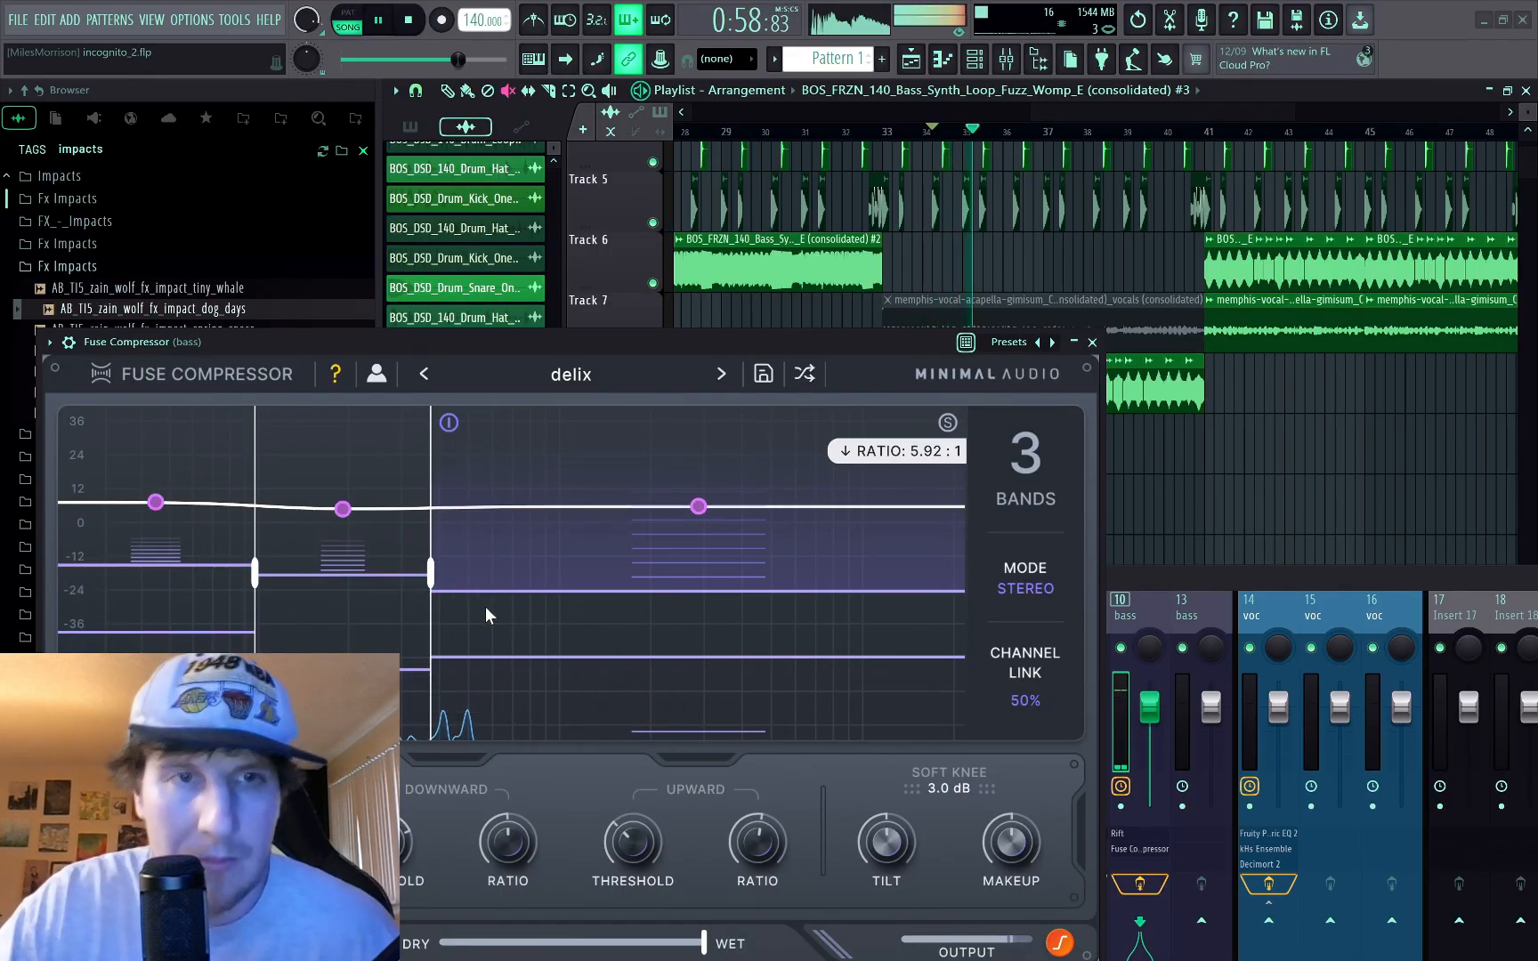
Step: Set the bass compressor's release to about 2.90 ms while replaying the drop
{"action": "key", "text": "space"}
{"action": "mouse_move", "coordinate": [587, 943]}
{"action": "left_mouse_down"}
{"action": "mouse_move", "coordinate": [441, 942]}
{"action": "mouse_move", "coordinate": [723, 945]}
{"action": "left_mouse_up"}
{"action": "key", "text": "space"}
{"action": "key", "text": "space"}
{"action": "key", "text": "space"}
{"action": "key", "text": "space"}
{"action": "key", "text": "space"}
{"action": "key", "text": "space"}
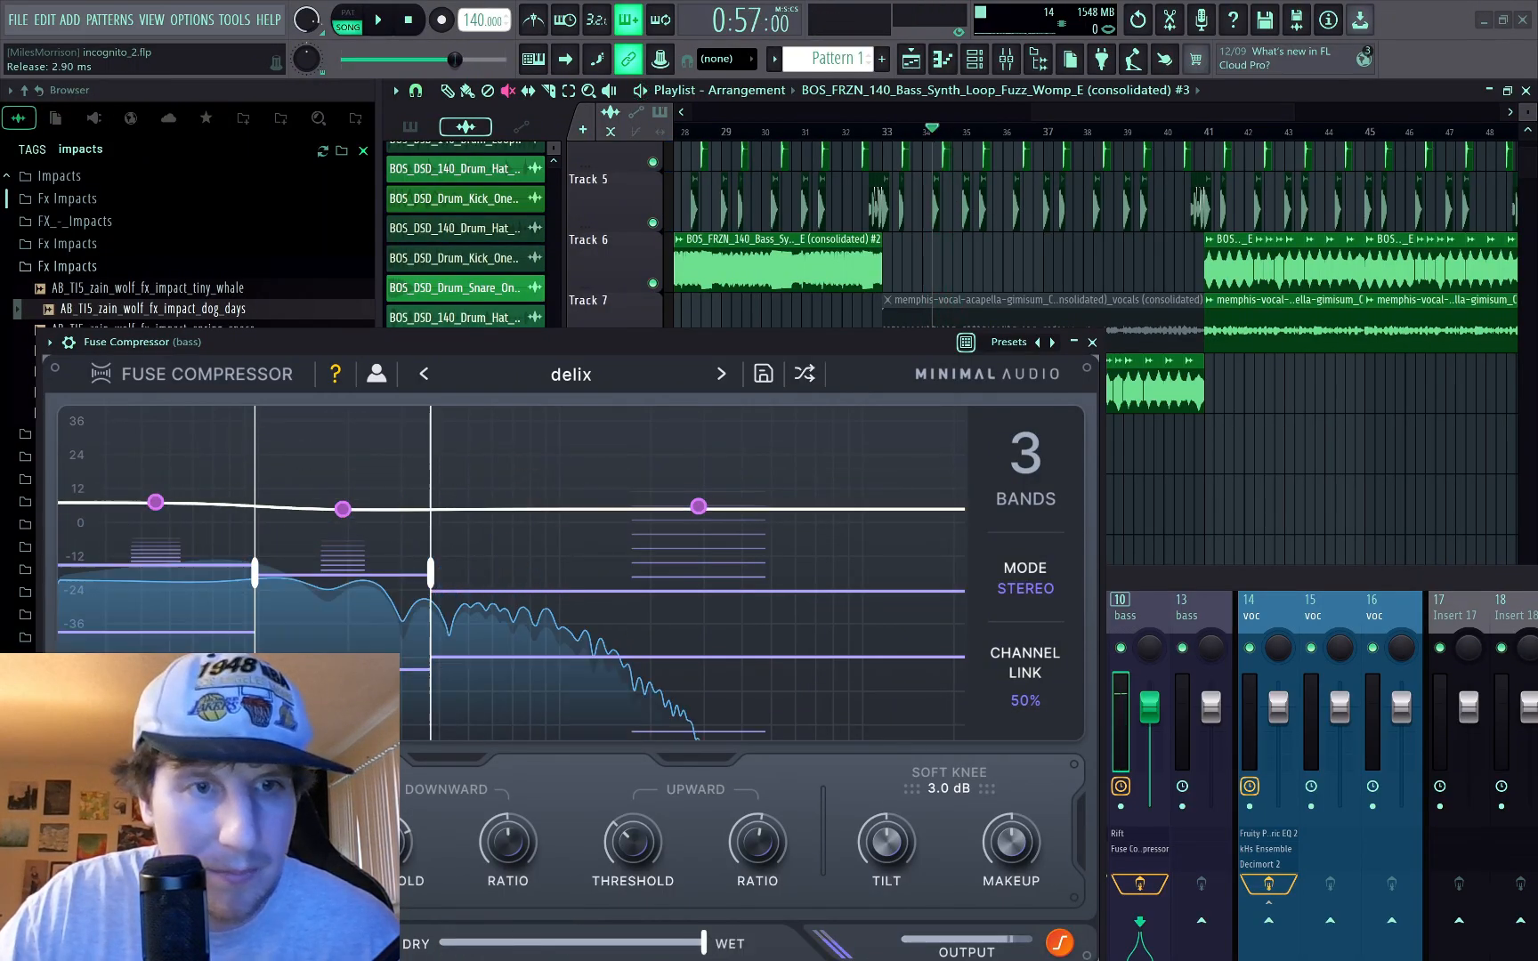
{"action": "key", "text": "space"}
{"action": "key", "text": "space"}
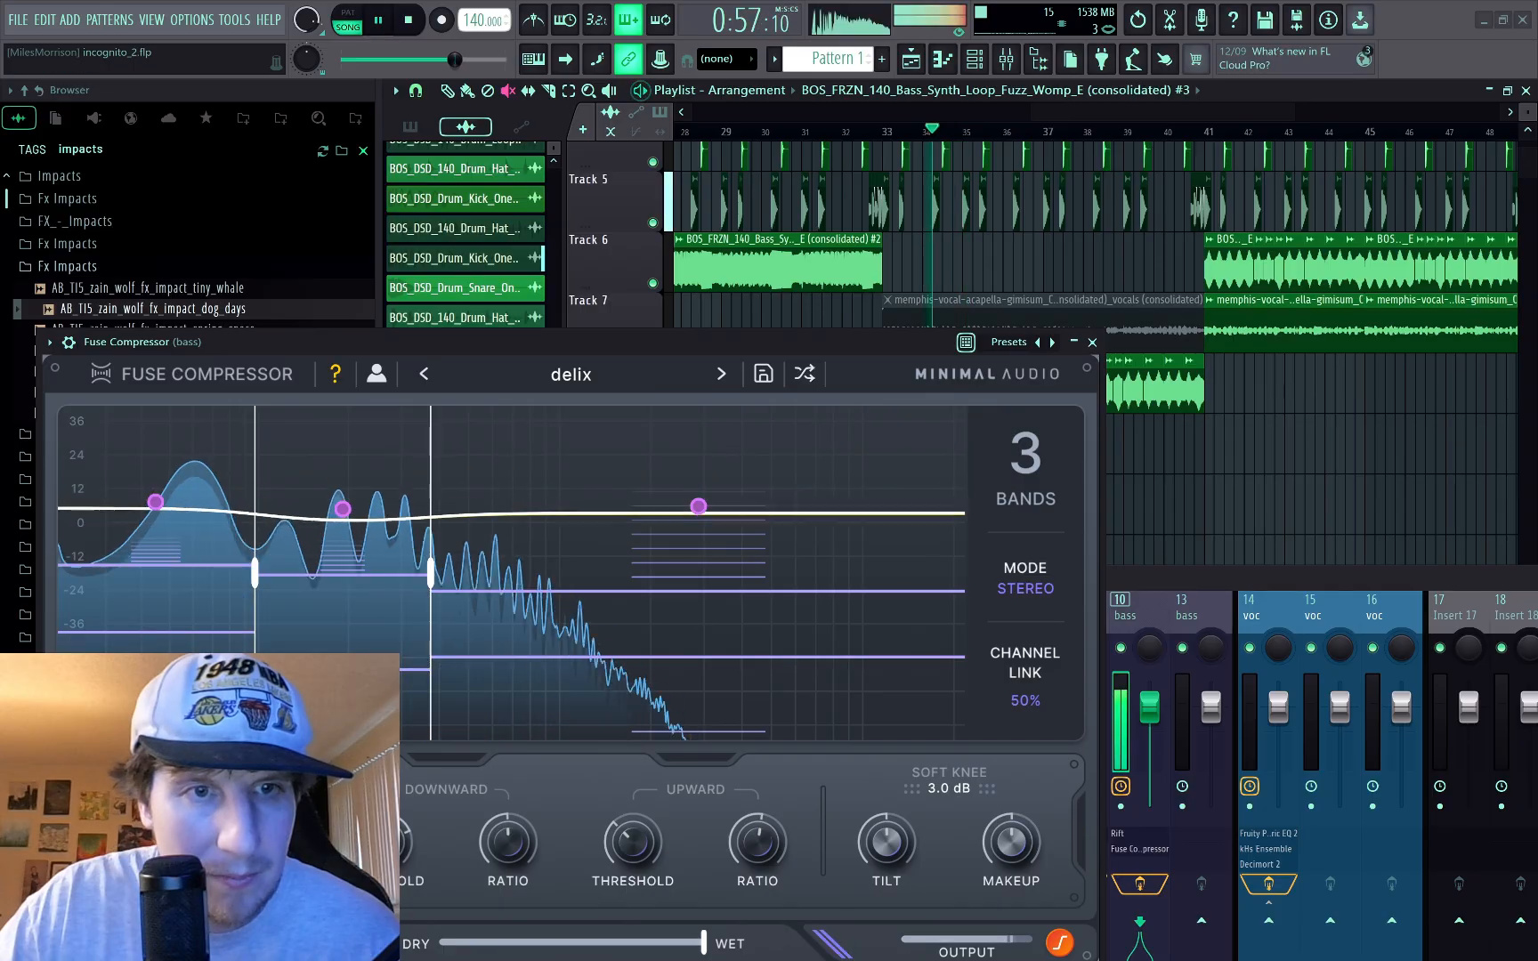
Step: Try the bass compressor's attack at about 69.0 ms and at 0.10 ms while replaying the drop
{"action": "key", "text": "space"}
{"action": "key", "text": "space"}
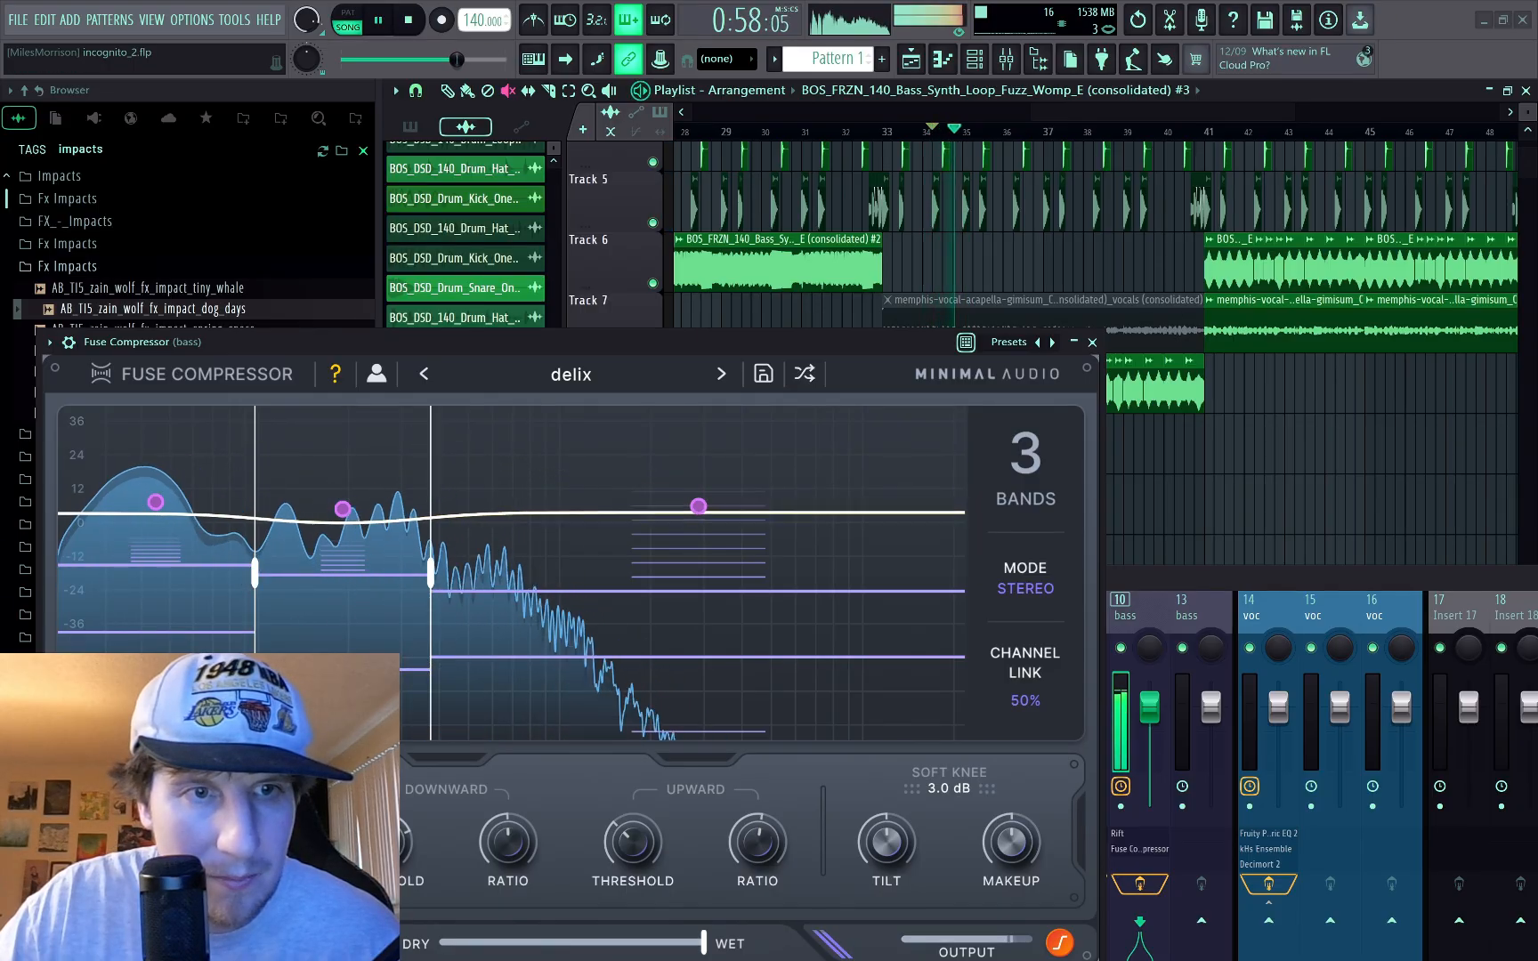
{"action": "key", "text": "space"}
{"action": "key", "text": "space"}
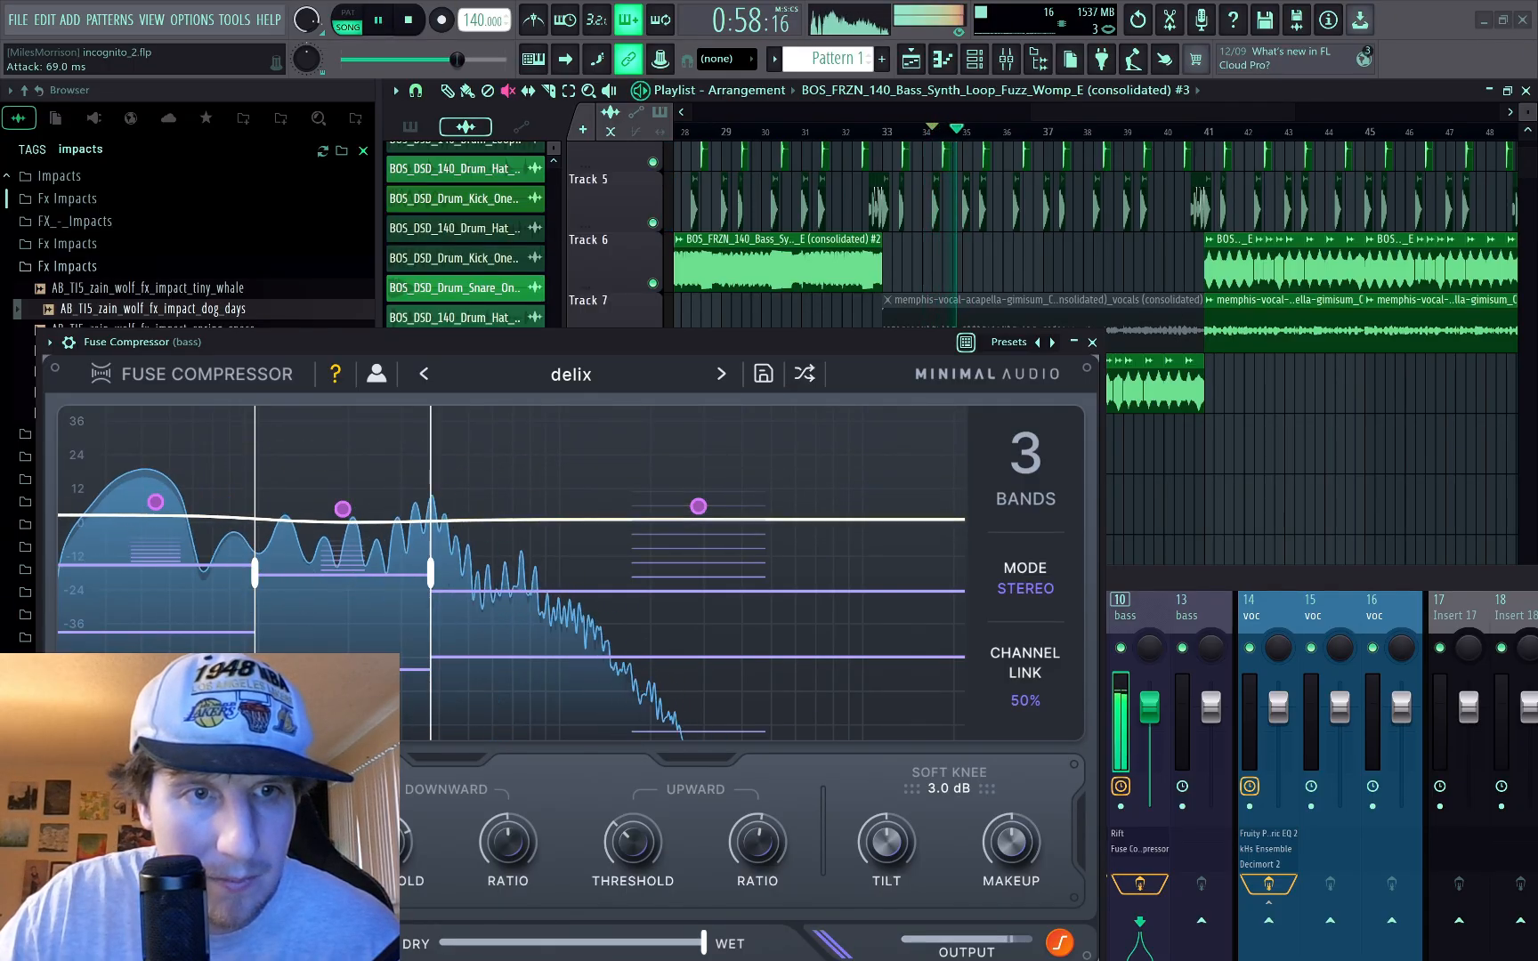
{"action": "key", "text": "space"}
{"action": "key", "text": "space"}
{"action": "key", "text": "space"}
{"action": "key", "text": "space"}
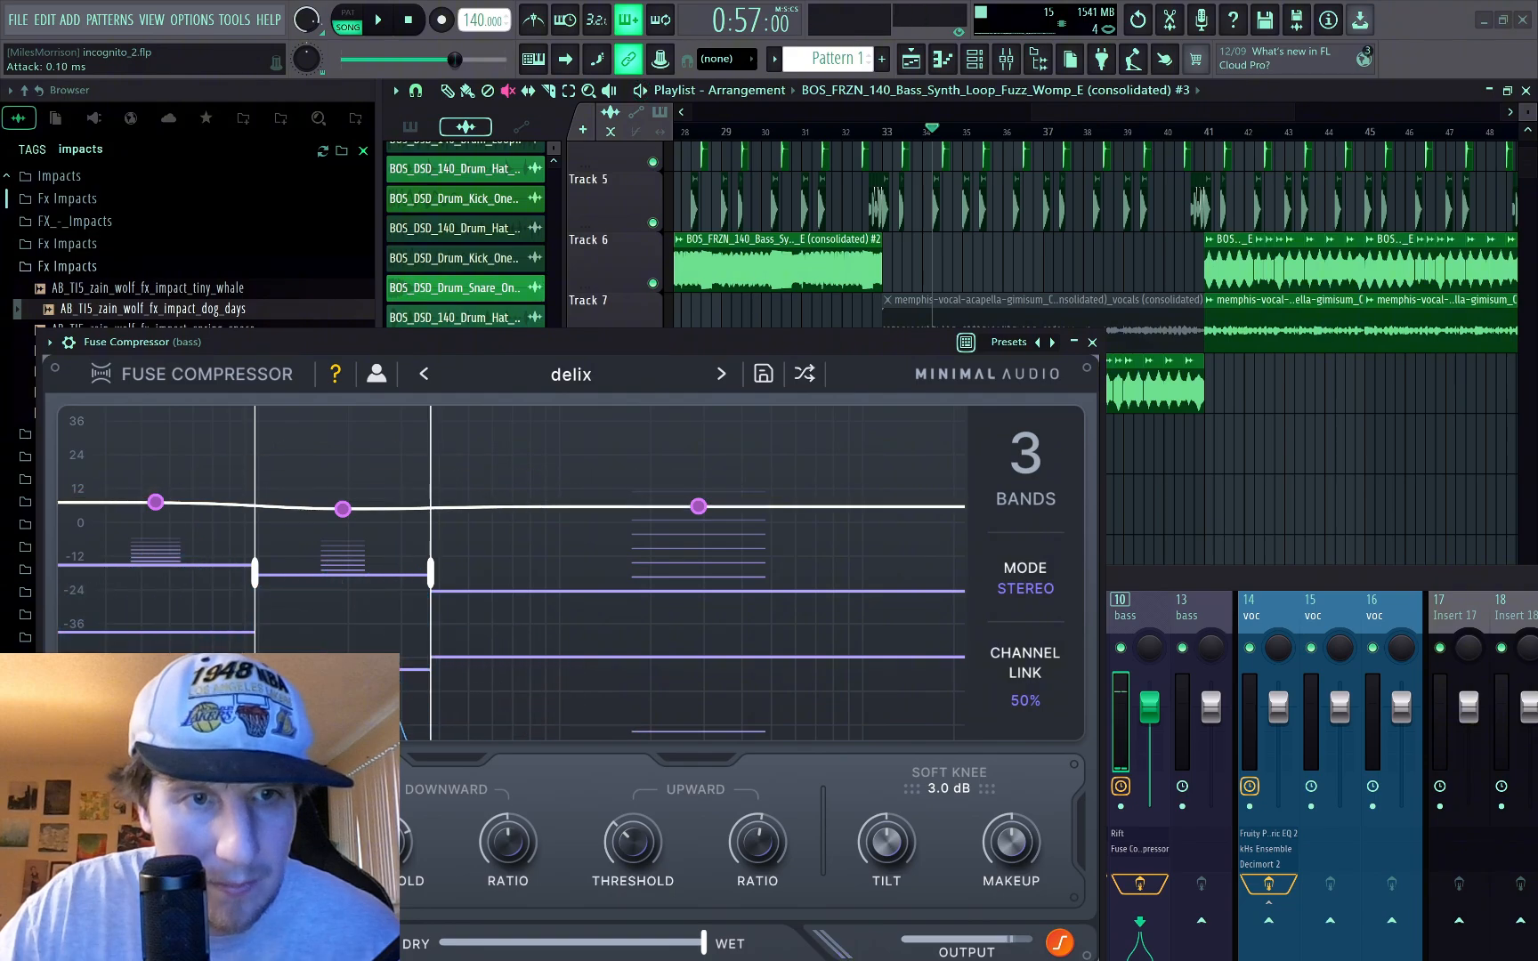
Step: Raise the bass compressor's attack to about 95.3 ms while replaying the drop
{"action": "key", "text": "space"}
{"action": "key", "text": "space"}
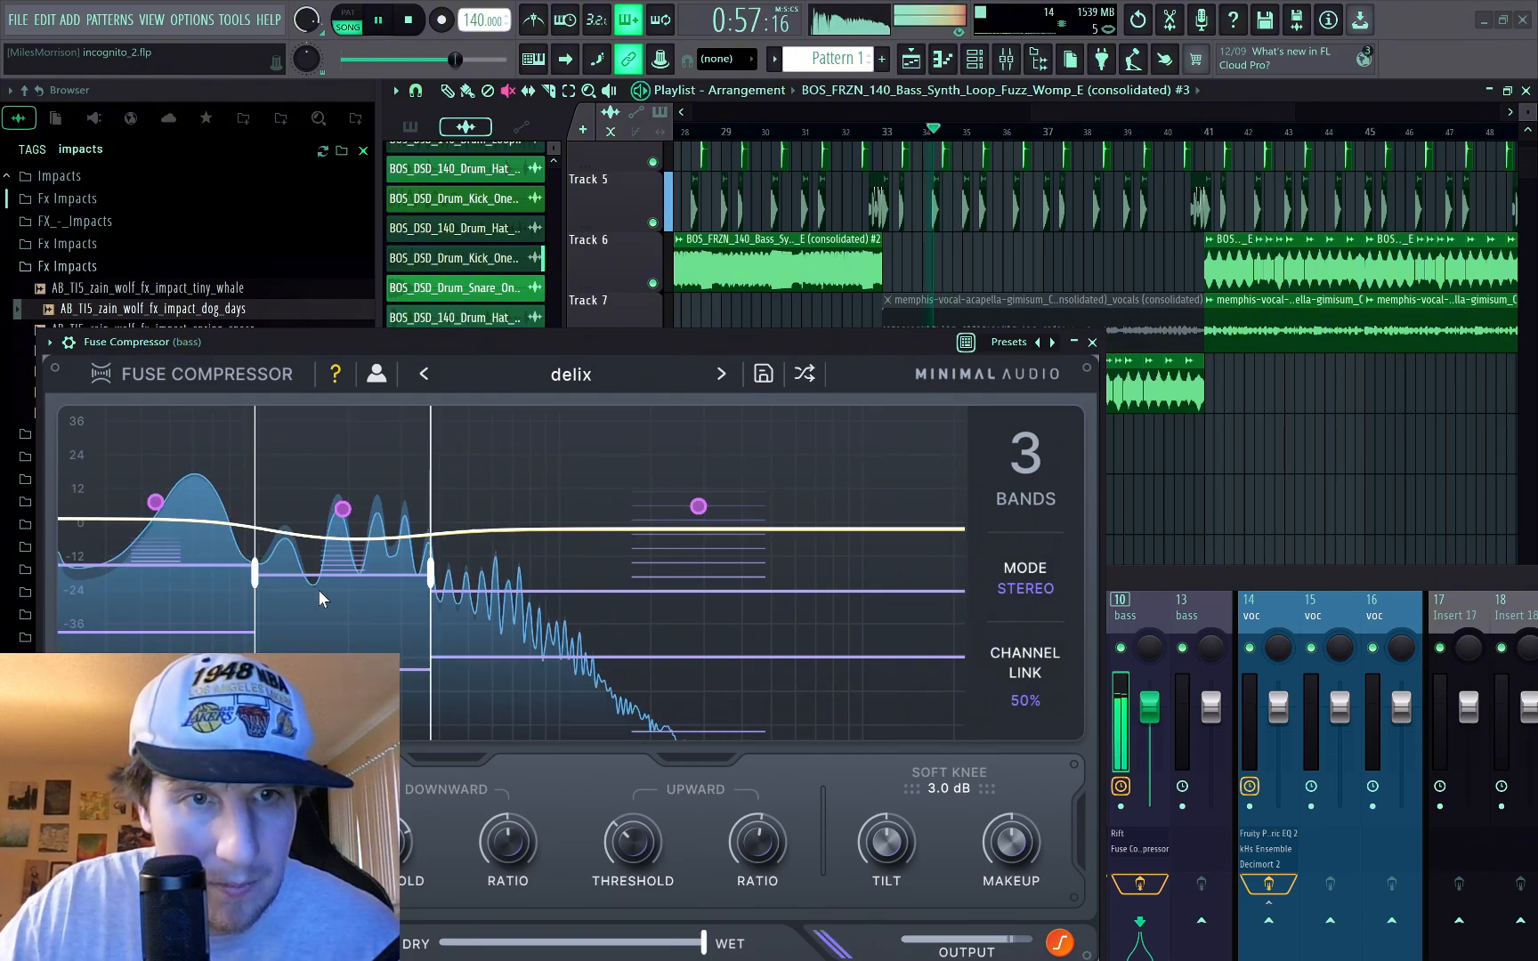
{"action": "key", "text": "space"}
{"action": "key", "text": "space"}
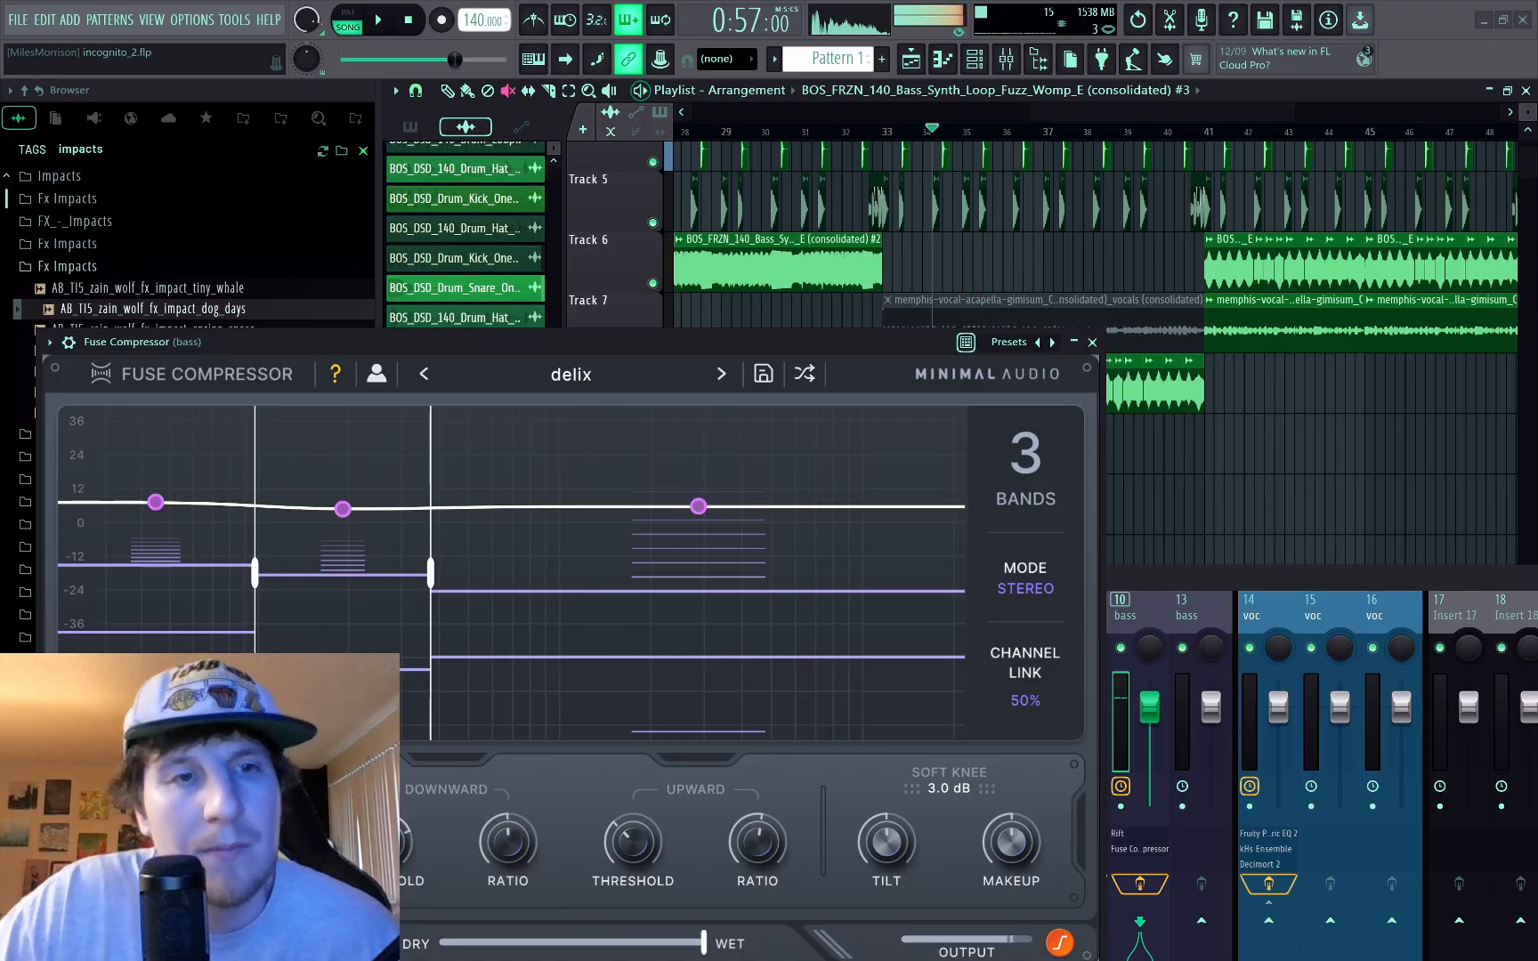
{"action": "key", "text": "space"}
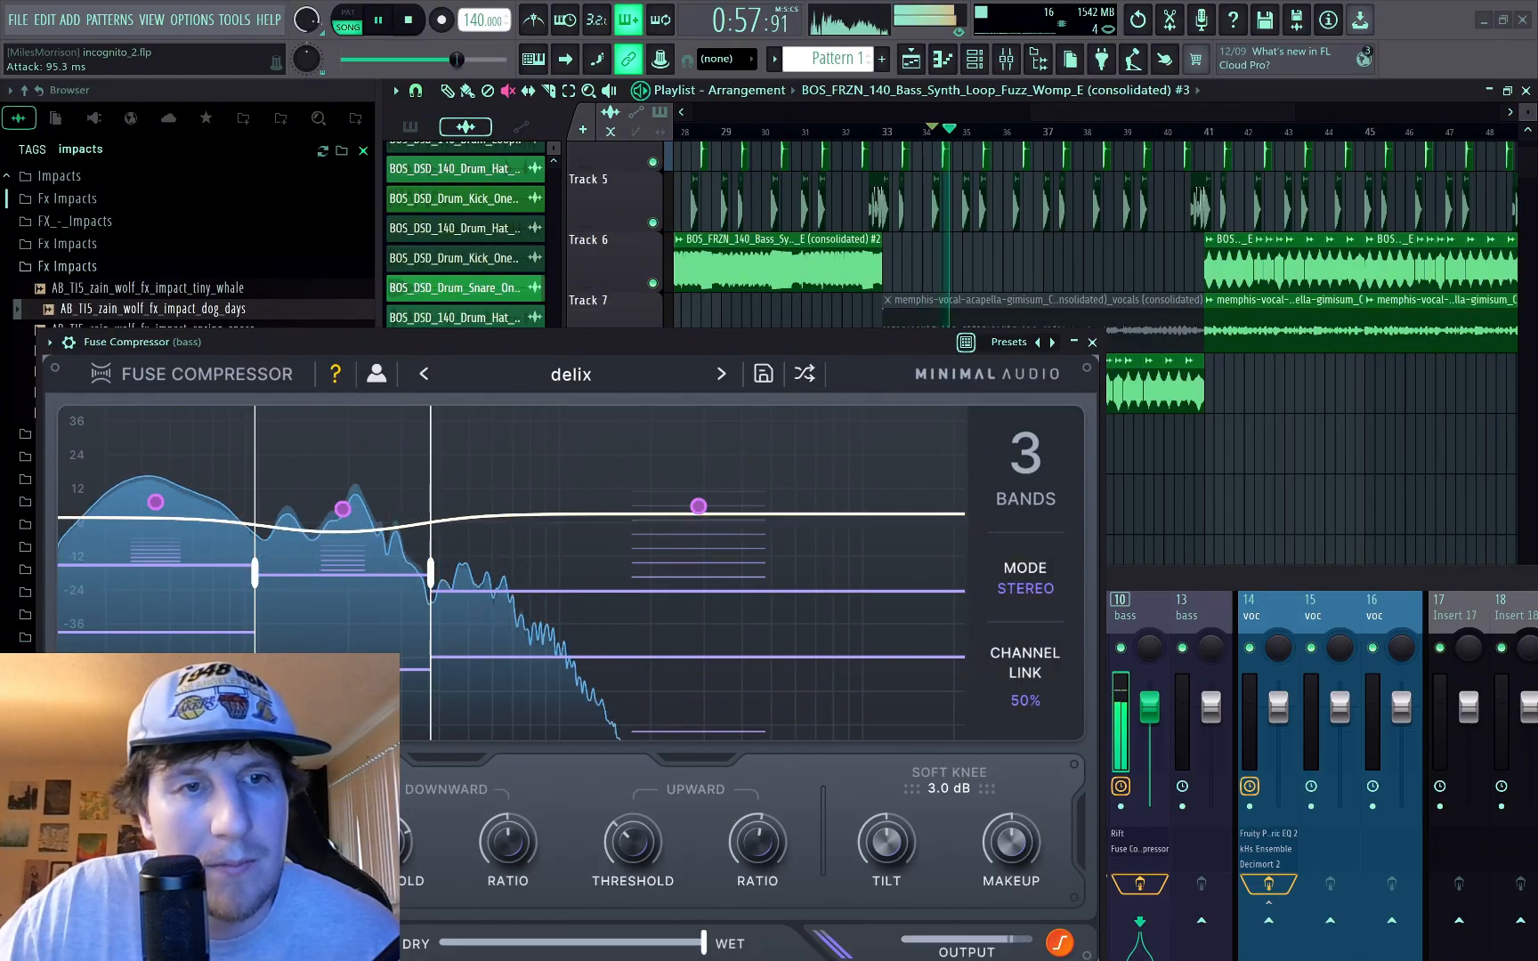
Step: Close the Fuse Compressor and the mixer to clear the playlist view
{"action": "left_click", "coordinate": [1092, 343]}
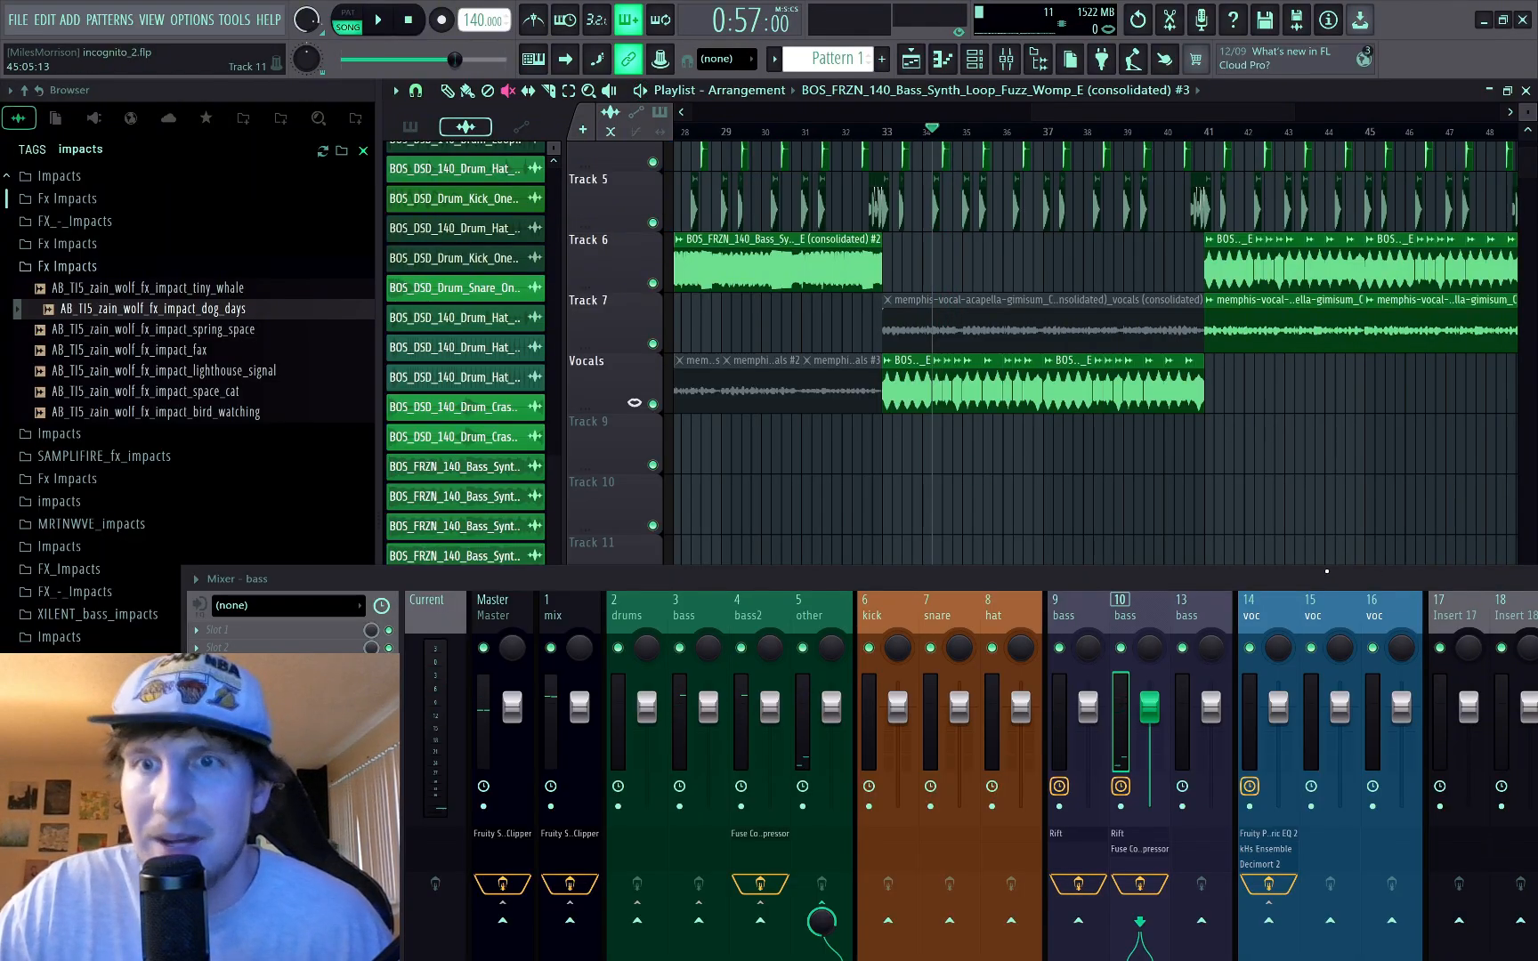
{"action": "left_click_drag", "start_coordinate": [1327, 571], "coordinate": [920, 596]}
{"action": "left_click", "coordinate": [1410, 604]}
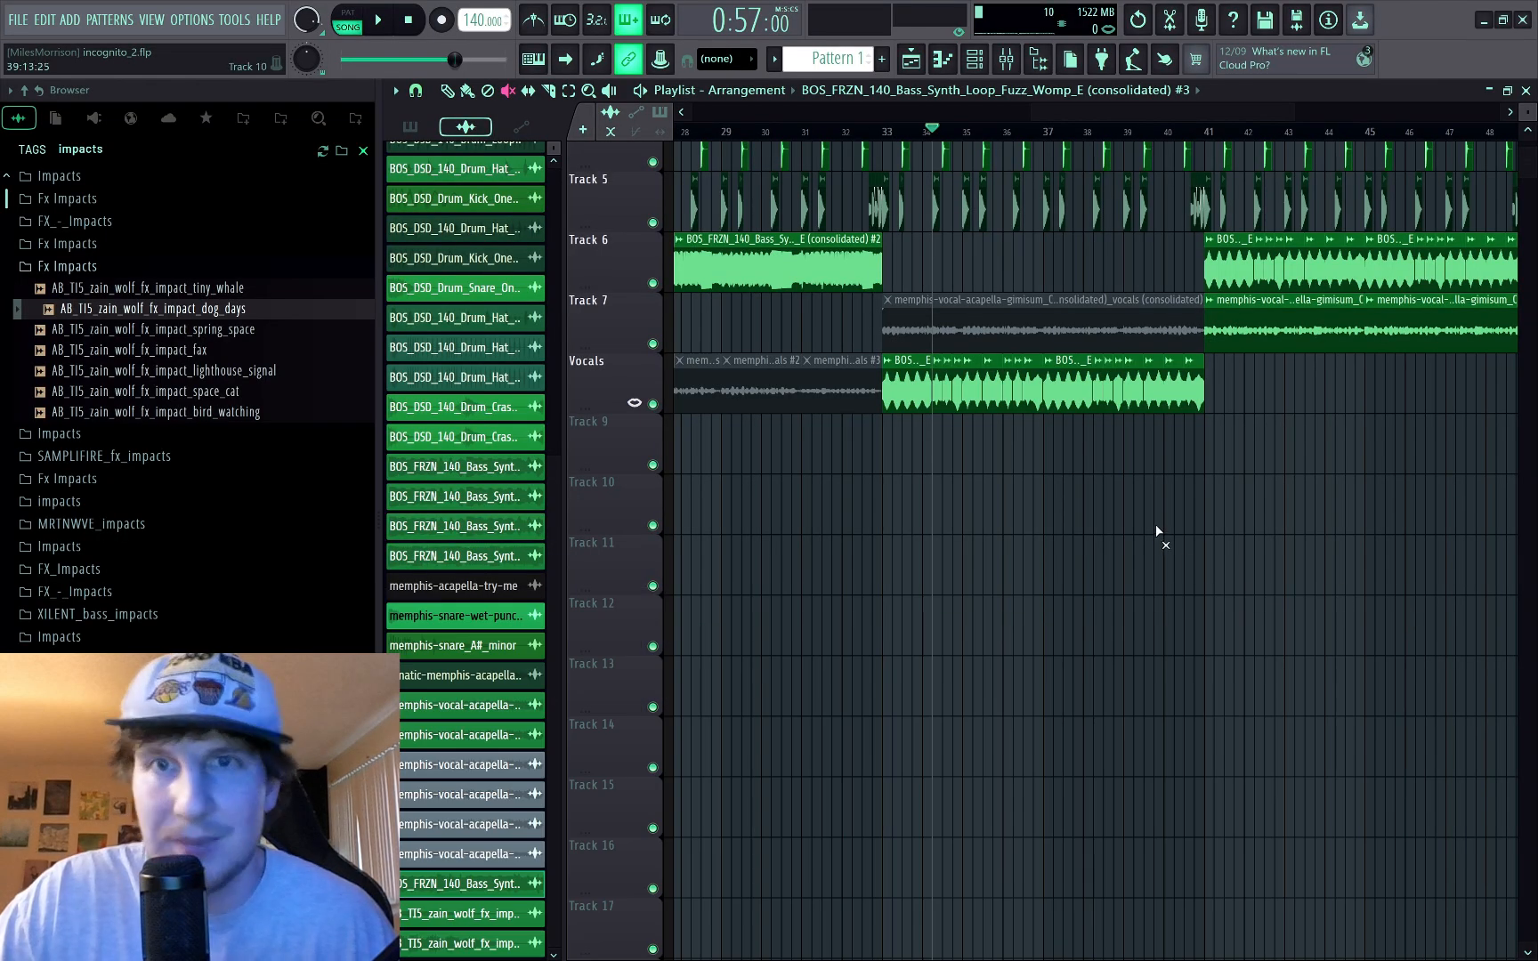
Step: Try consolidating the chopped bass clips from bar 33 to bar 41 on the Vocals track, and undo it
{"action": "left_click_drag", "start_coordinate": [1251, 406], "coordinate": [926, 403]}
{"action": "key", "text": "ctrl+r"}
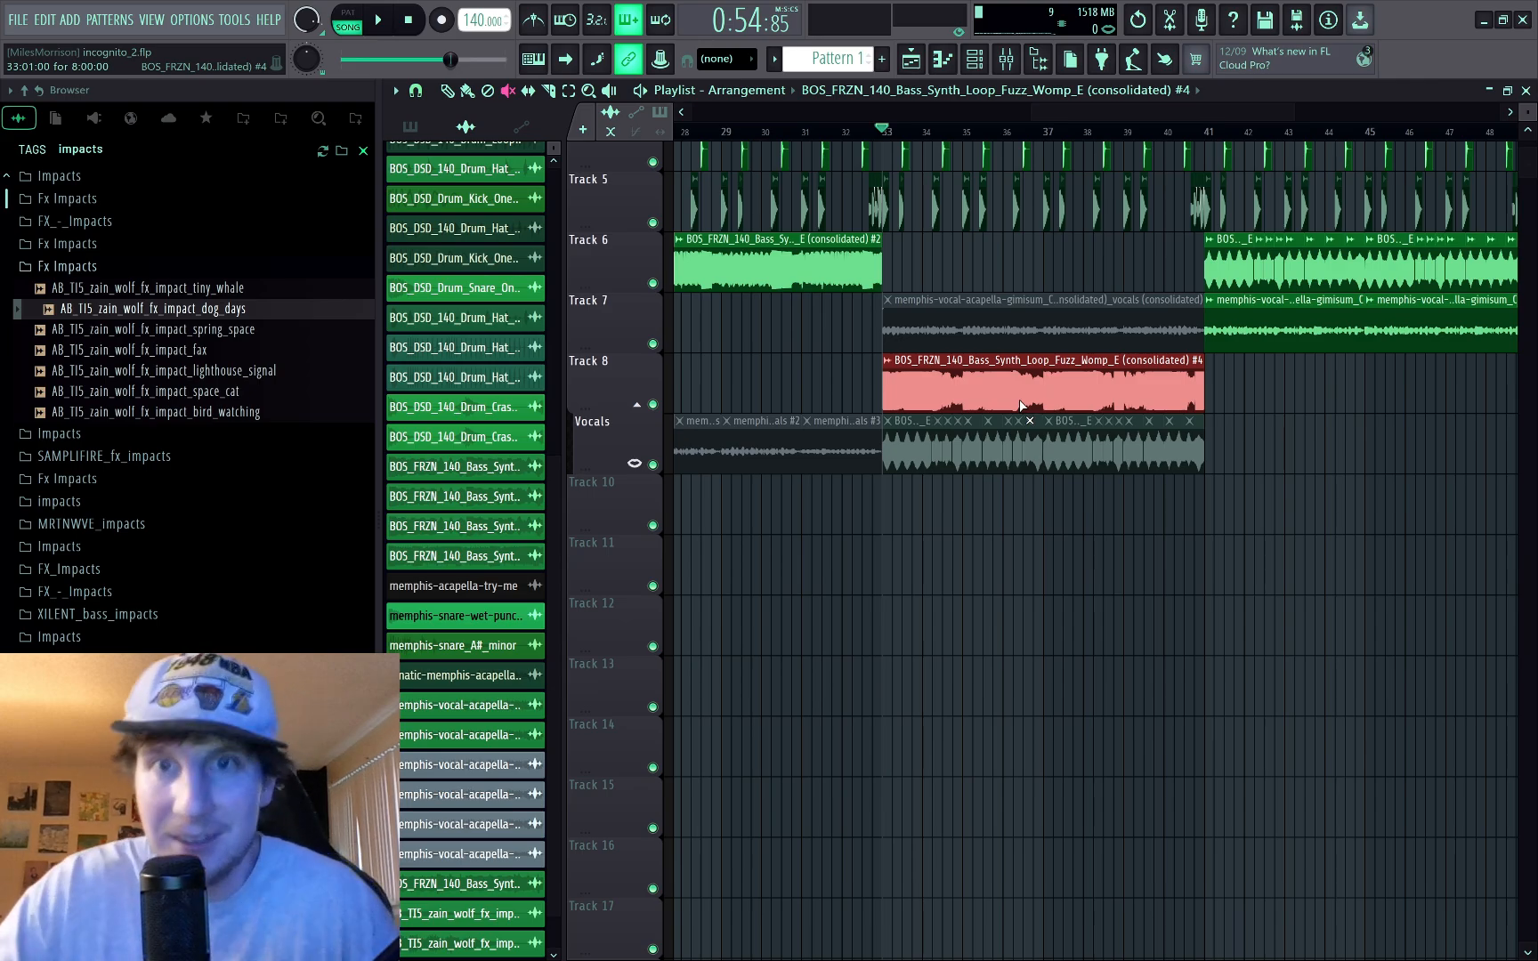
{"action": "scroll", "coordinate": [966, 408], "scroll_direction": "up", "scroll_amount": 5}
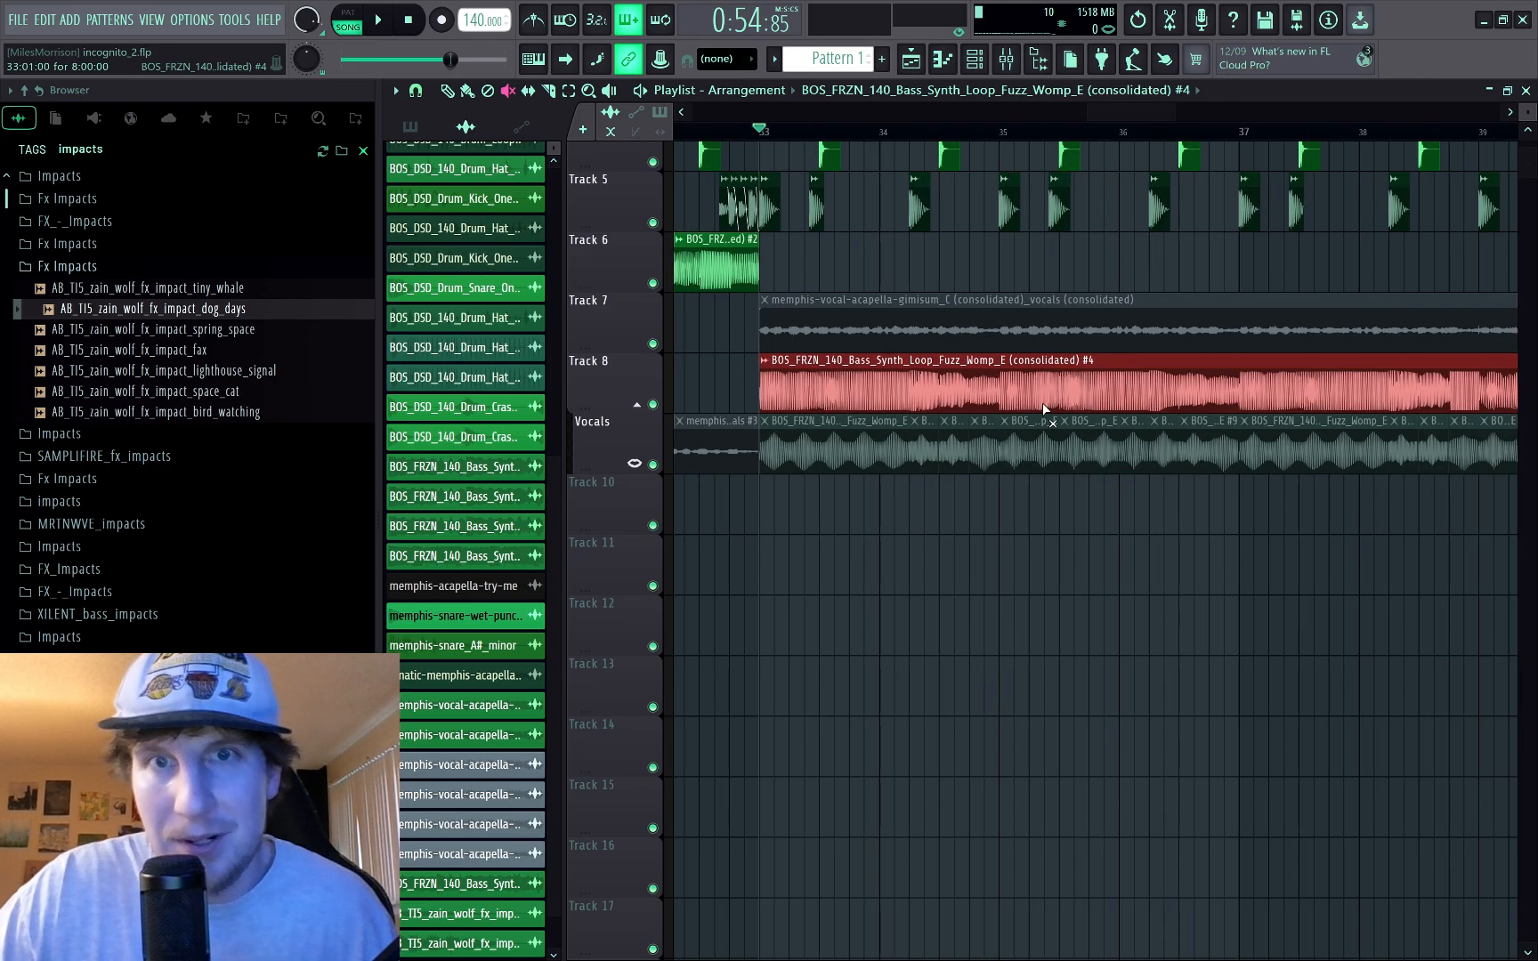
{"action": "key", "text": "ctrl+z"}
{"action": "key", "text": "ctrl+z"}
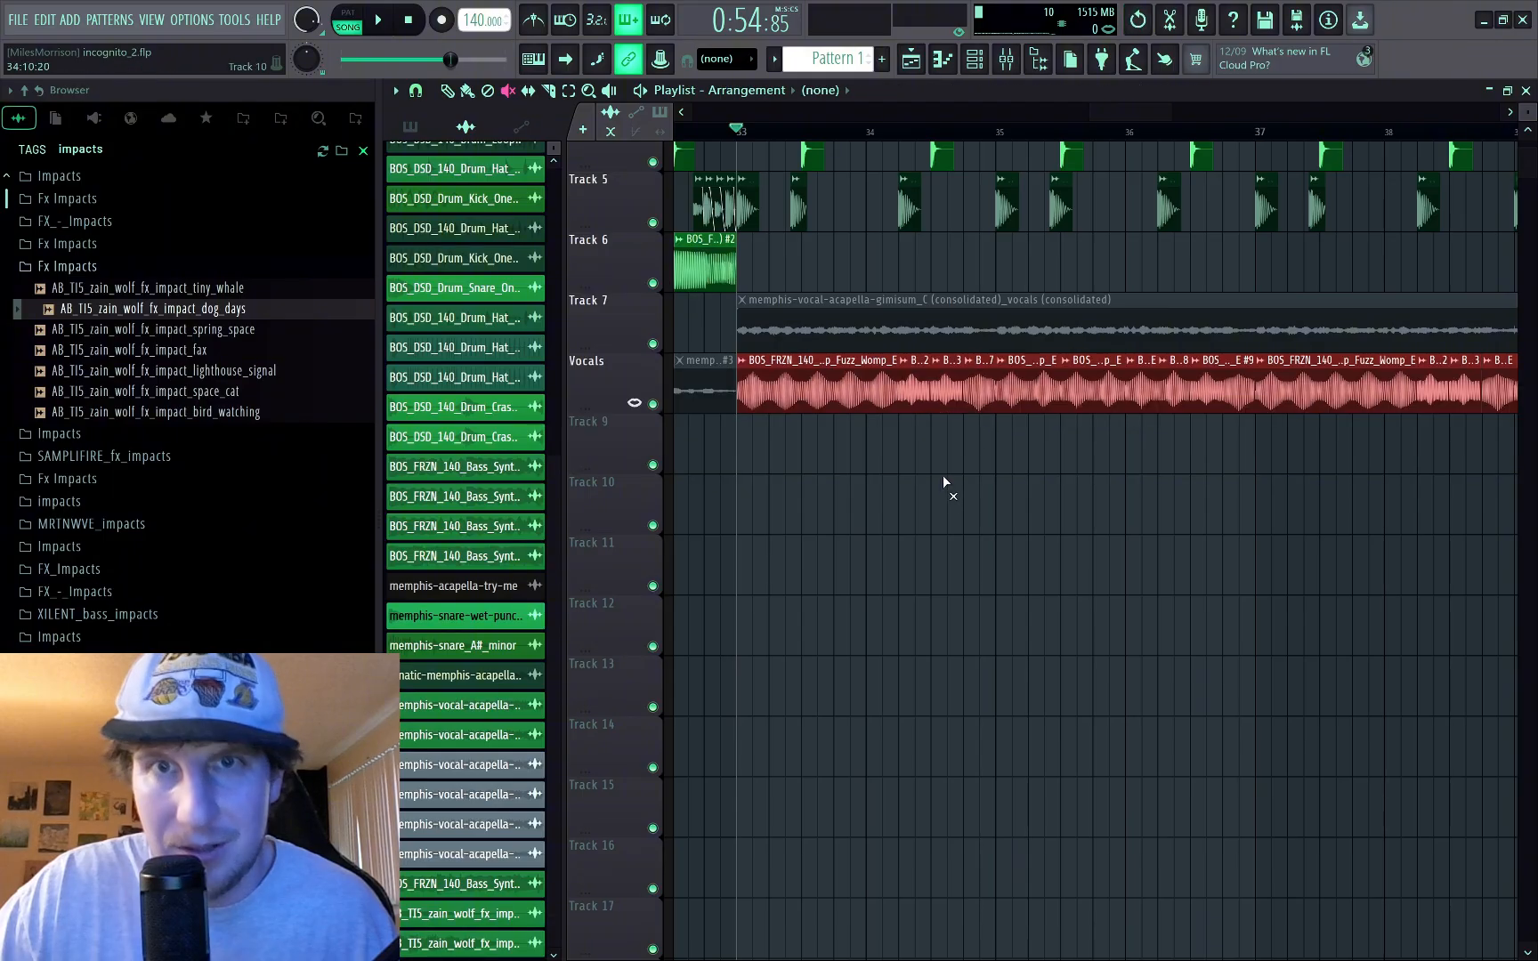
Step: Switch the playlist to the Draw tool, reopen the mixer, and review the Fuse Compressor on bass insert 10 before closing it
{"action": "key", "text": "p"}
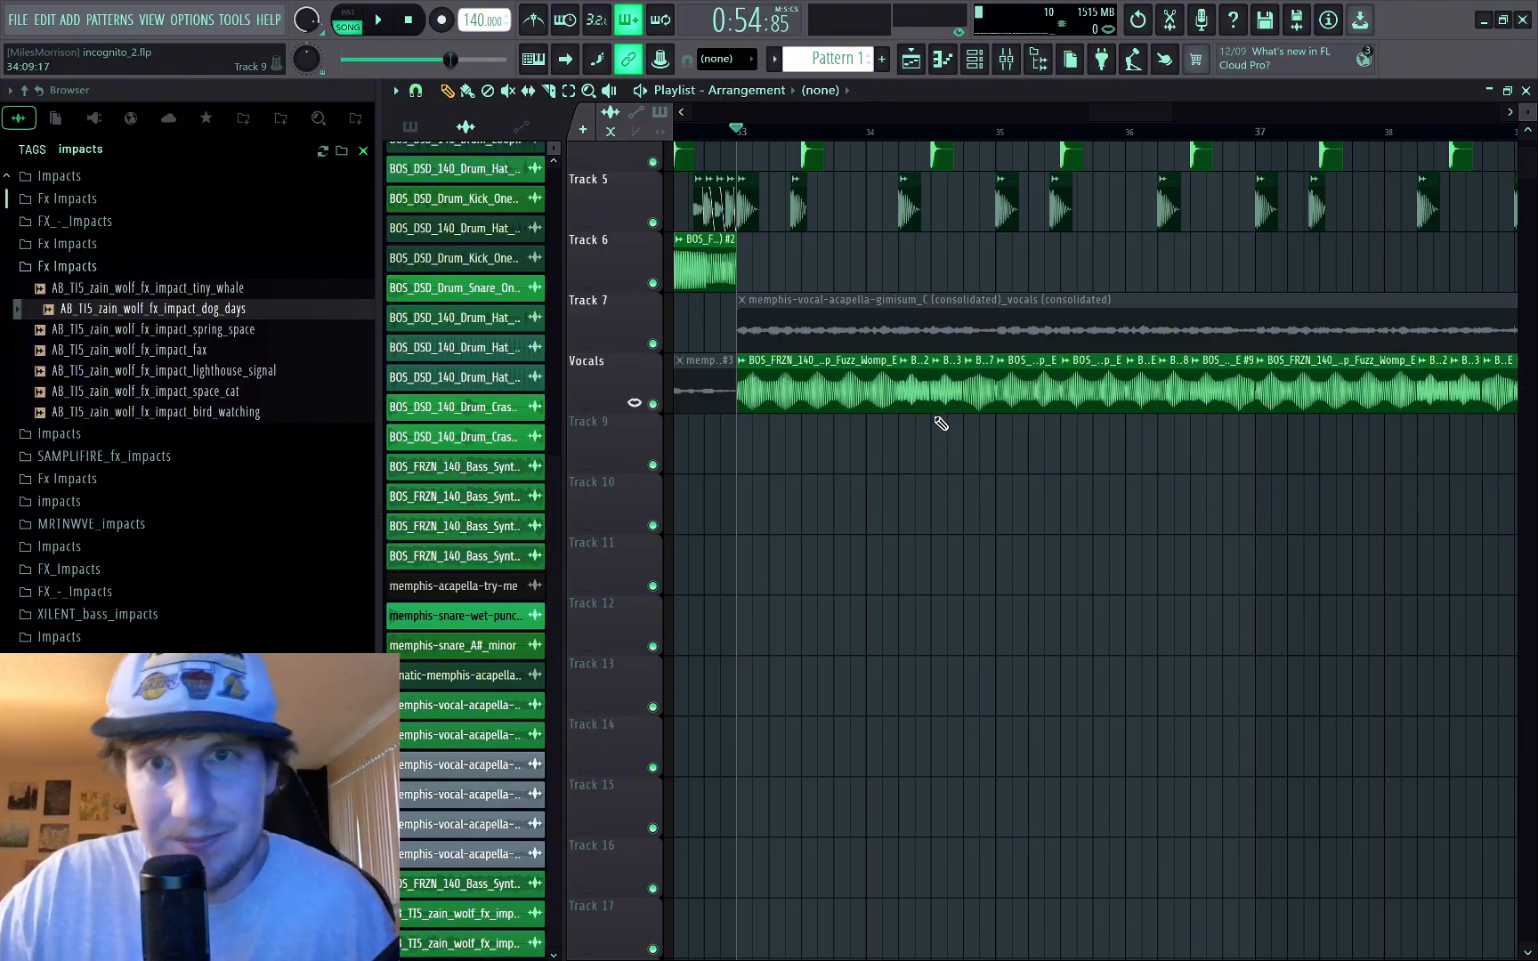
{"action": "left_click", "coordinate": [1015, 60]}
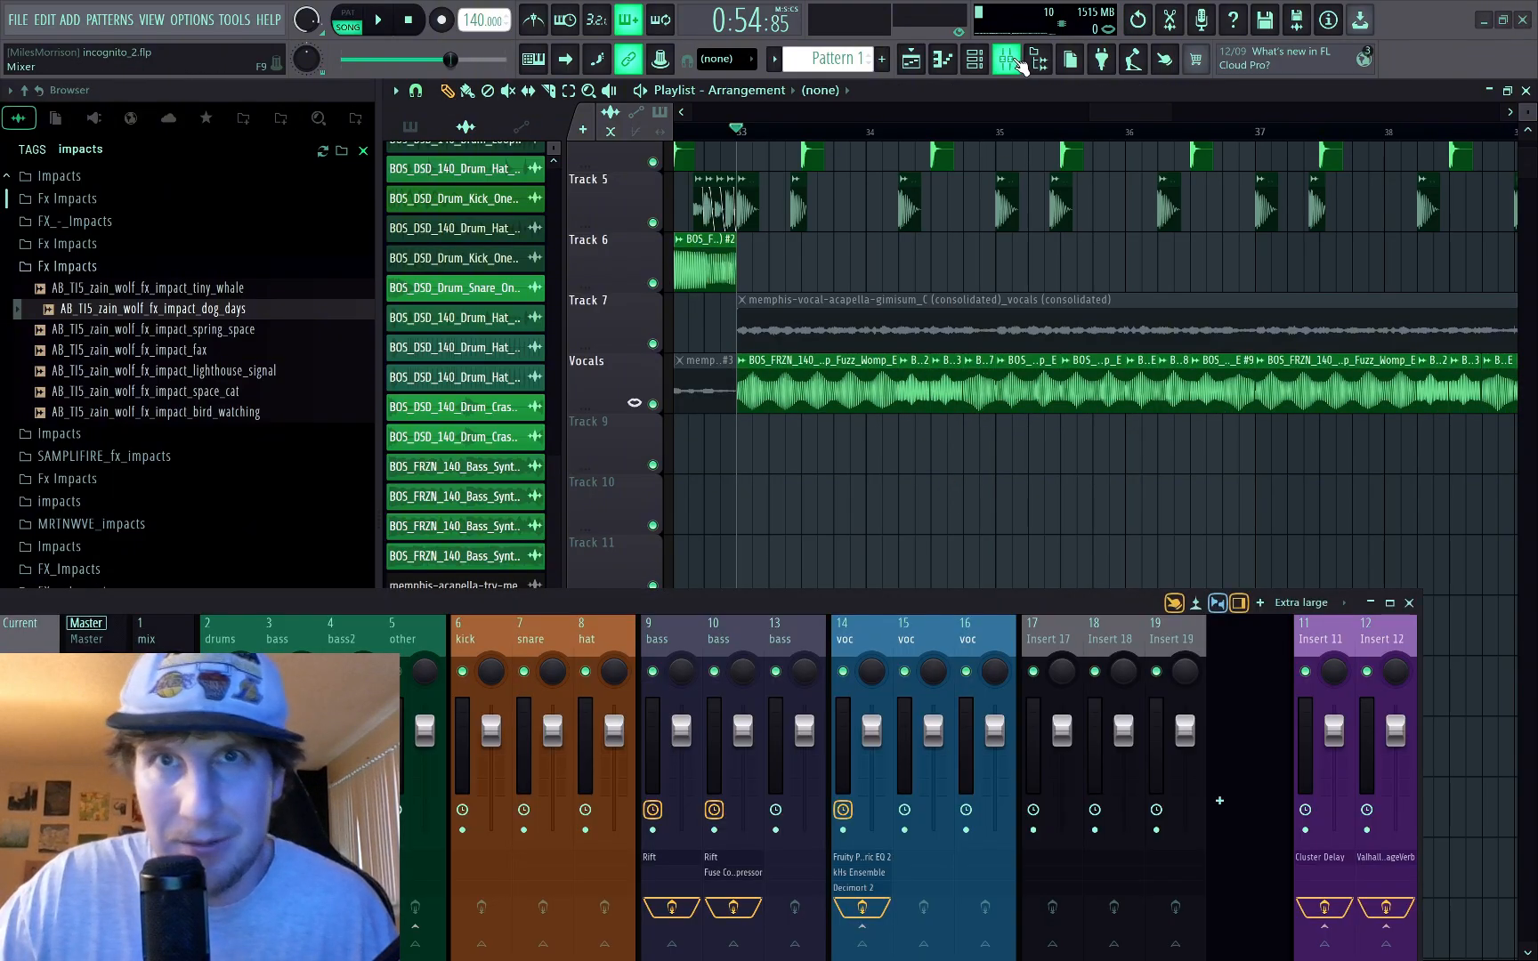
{"action": "left_click", "coordinate": [750, 872]}
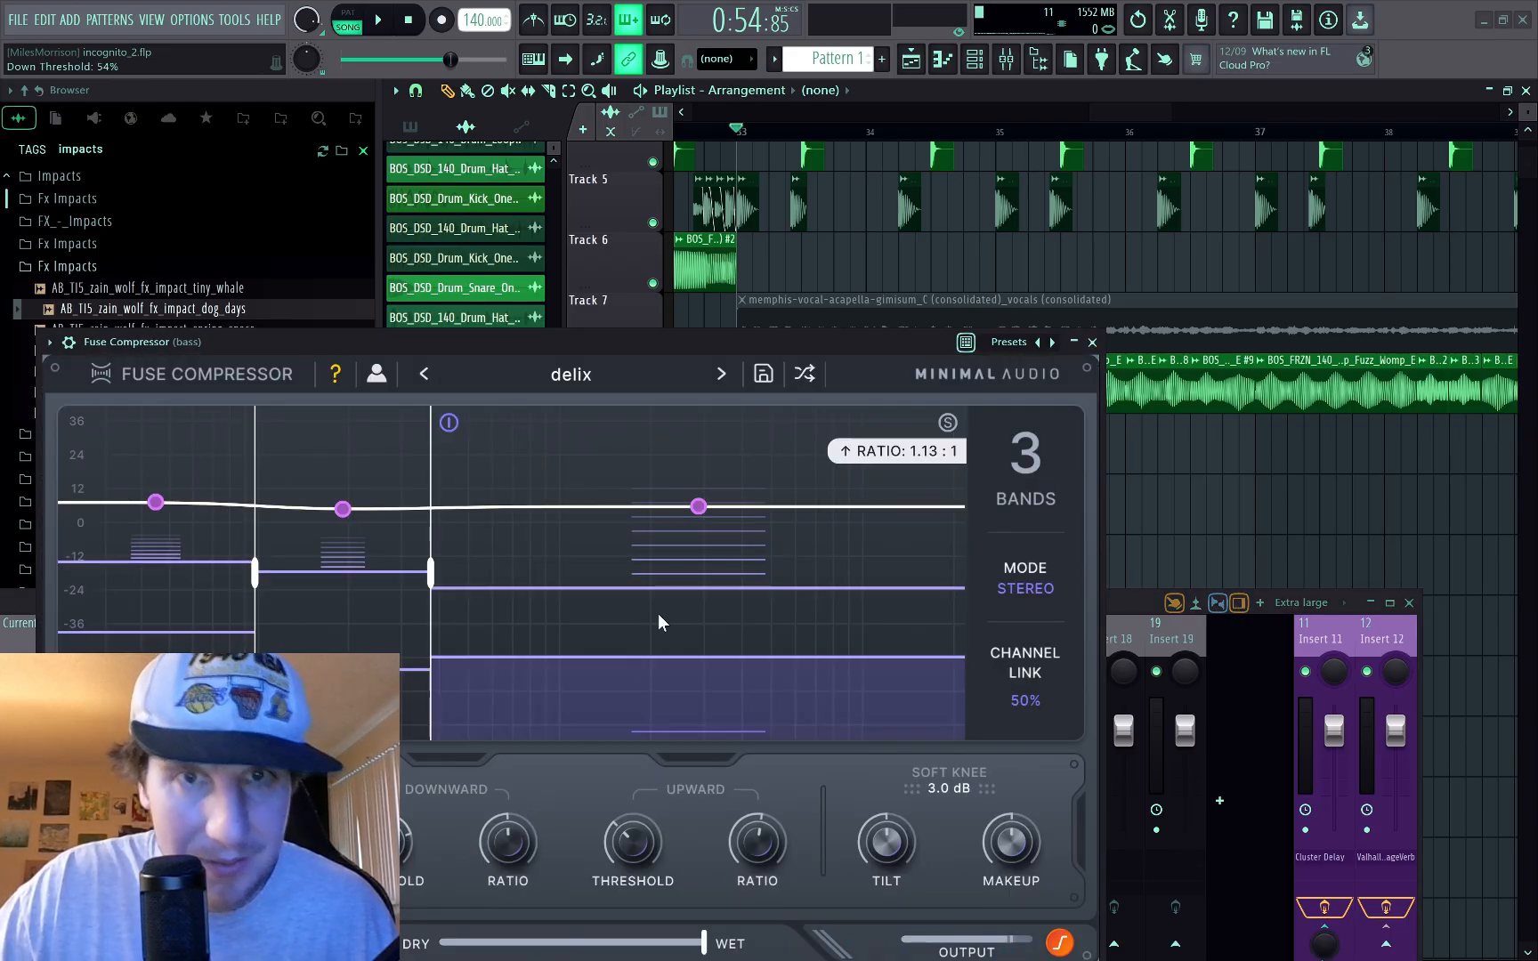
{"action": "left_click", "coordinate": [1075, 343]}
{"action": "left_click", "coordinate": [1074, 344]}
{"action": "left_click", "coordinate": [1092, 344]}
Step: Select the chopped bass clips between bars 33 and 41 on the Vocals track and consolidate them into one audio clip
{"action": "scroll", "coordinate": [1014, 459], "scroll_direction": "down", "scroll_amount": 2}
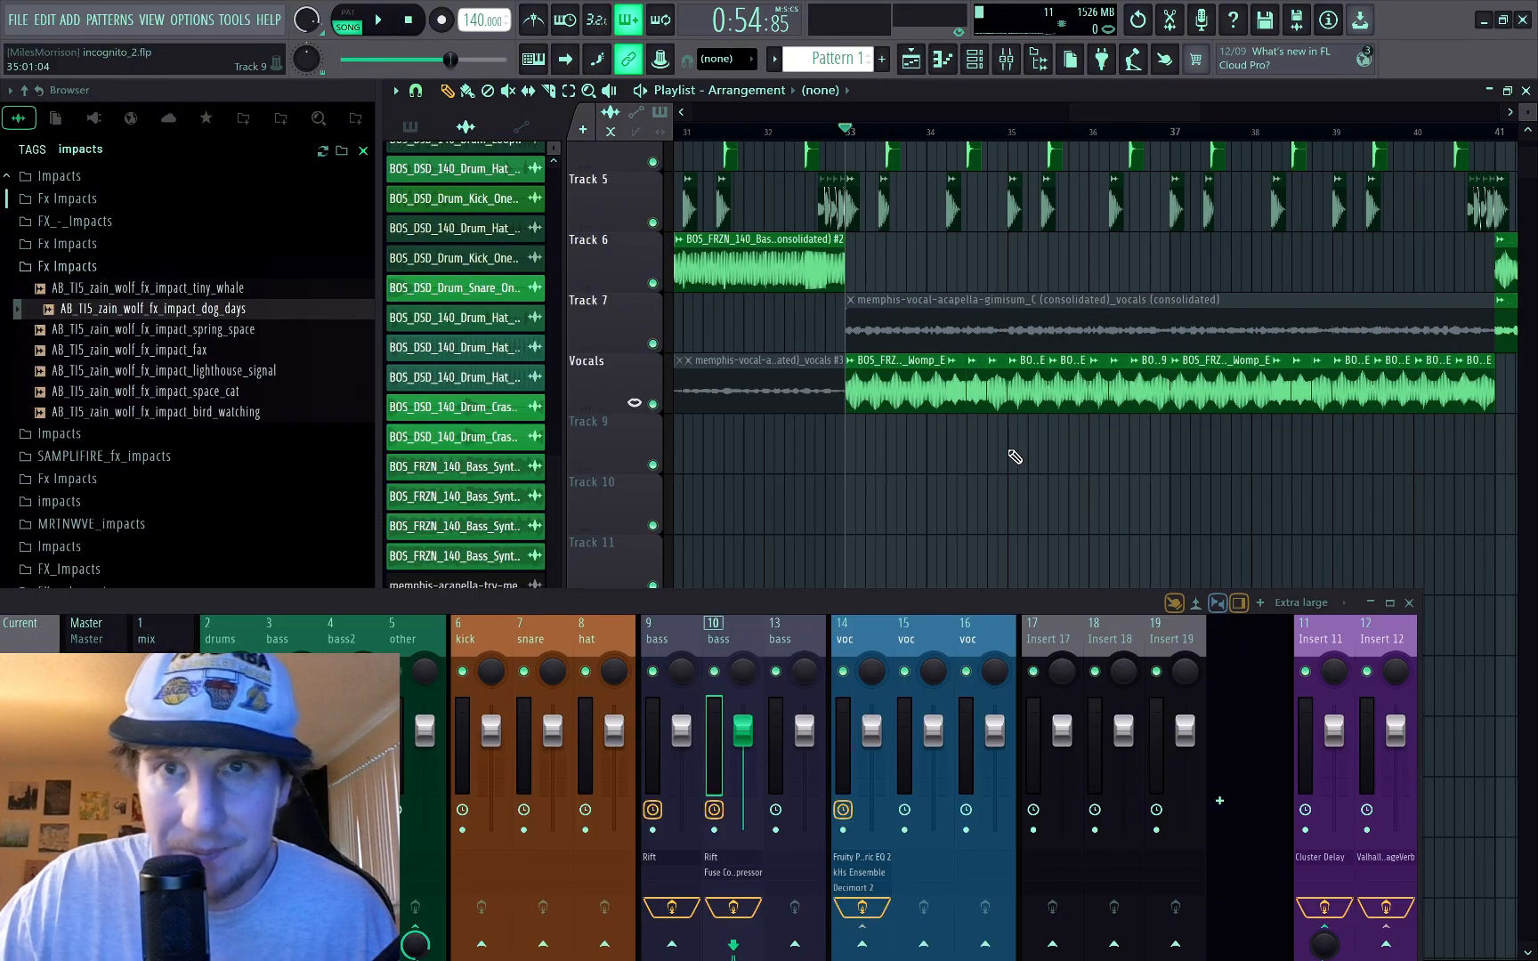
{"action": "scroll", "coordinate": [1015, 457], "scroll_direction": "down", "scroll_amount": 2}
{"action": "left_click_drag", "start_coordinate": [924, 410], "coordinate": [1207, 403]}
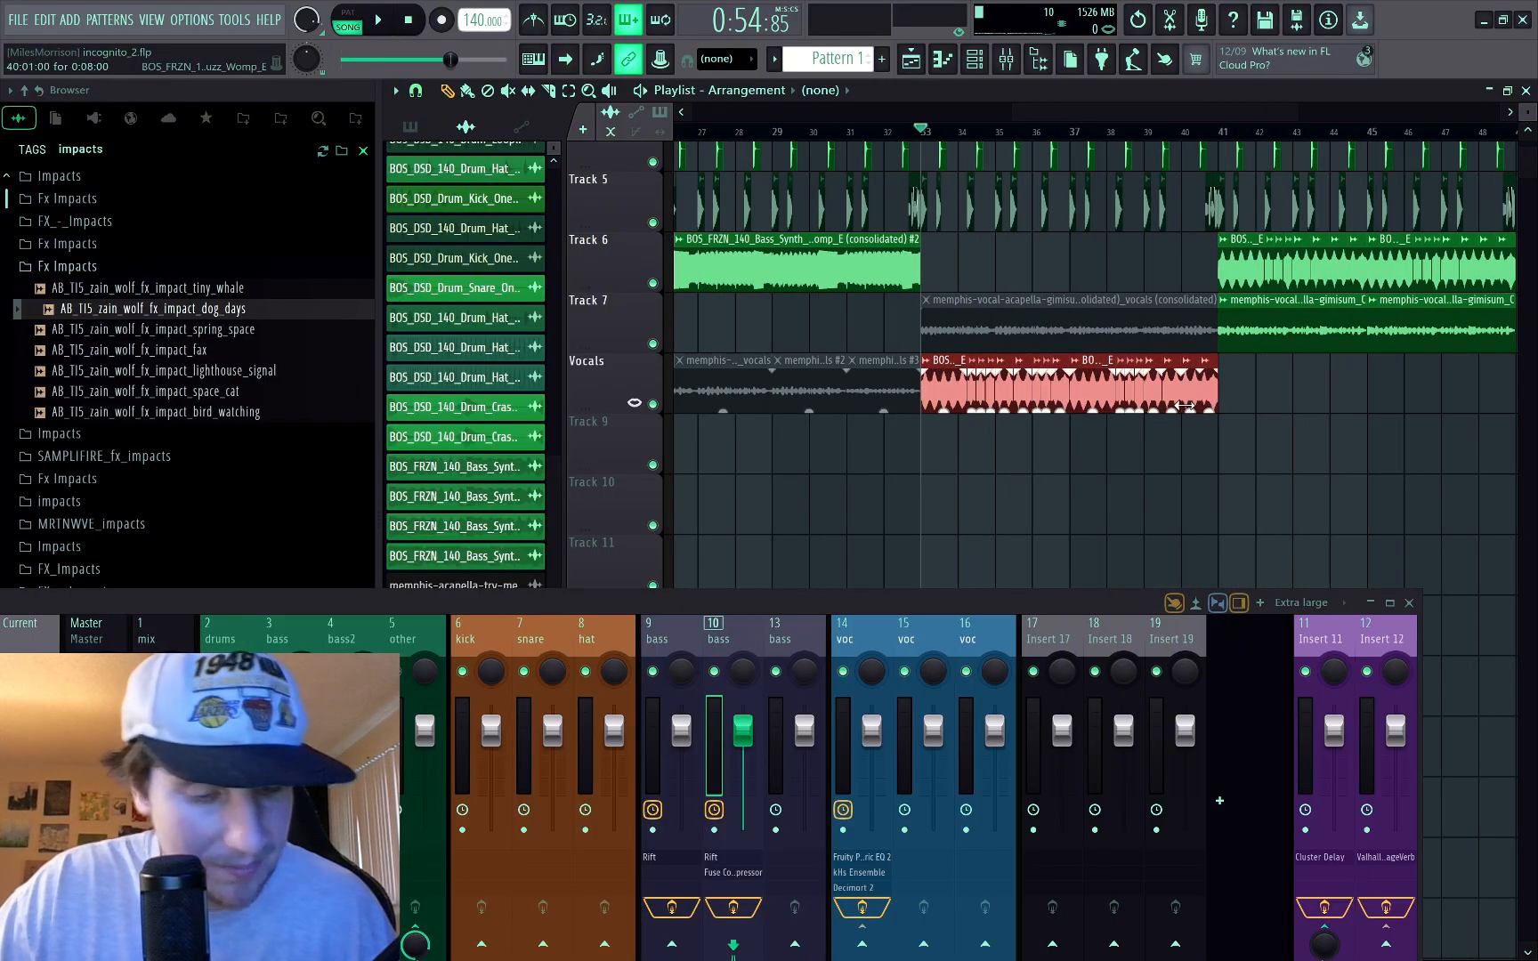
{"action": "key", "text": "ctrl+alt+c"}
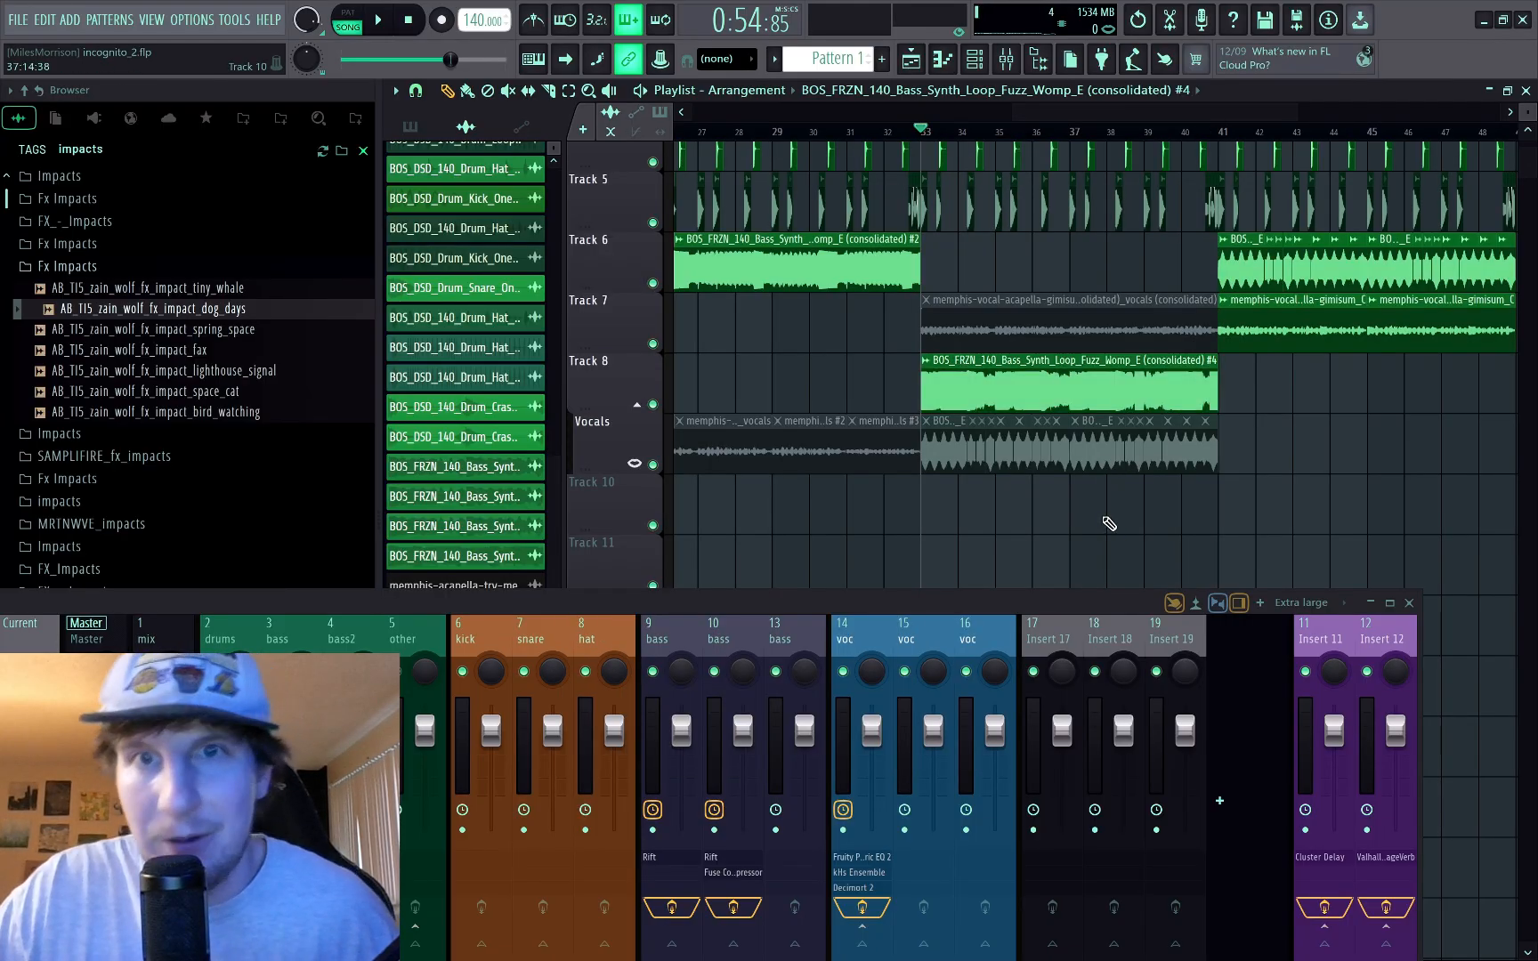
Step: Play the drop from bar 33 to audition the consolidated bass clip on Track 8, then stop playback
{"action": "key", "text": "space"}
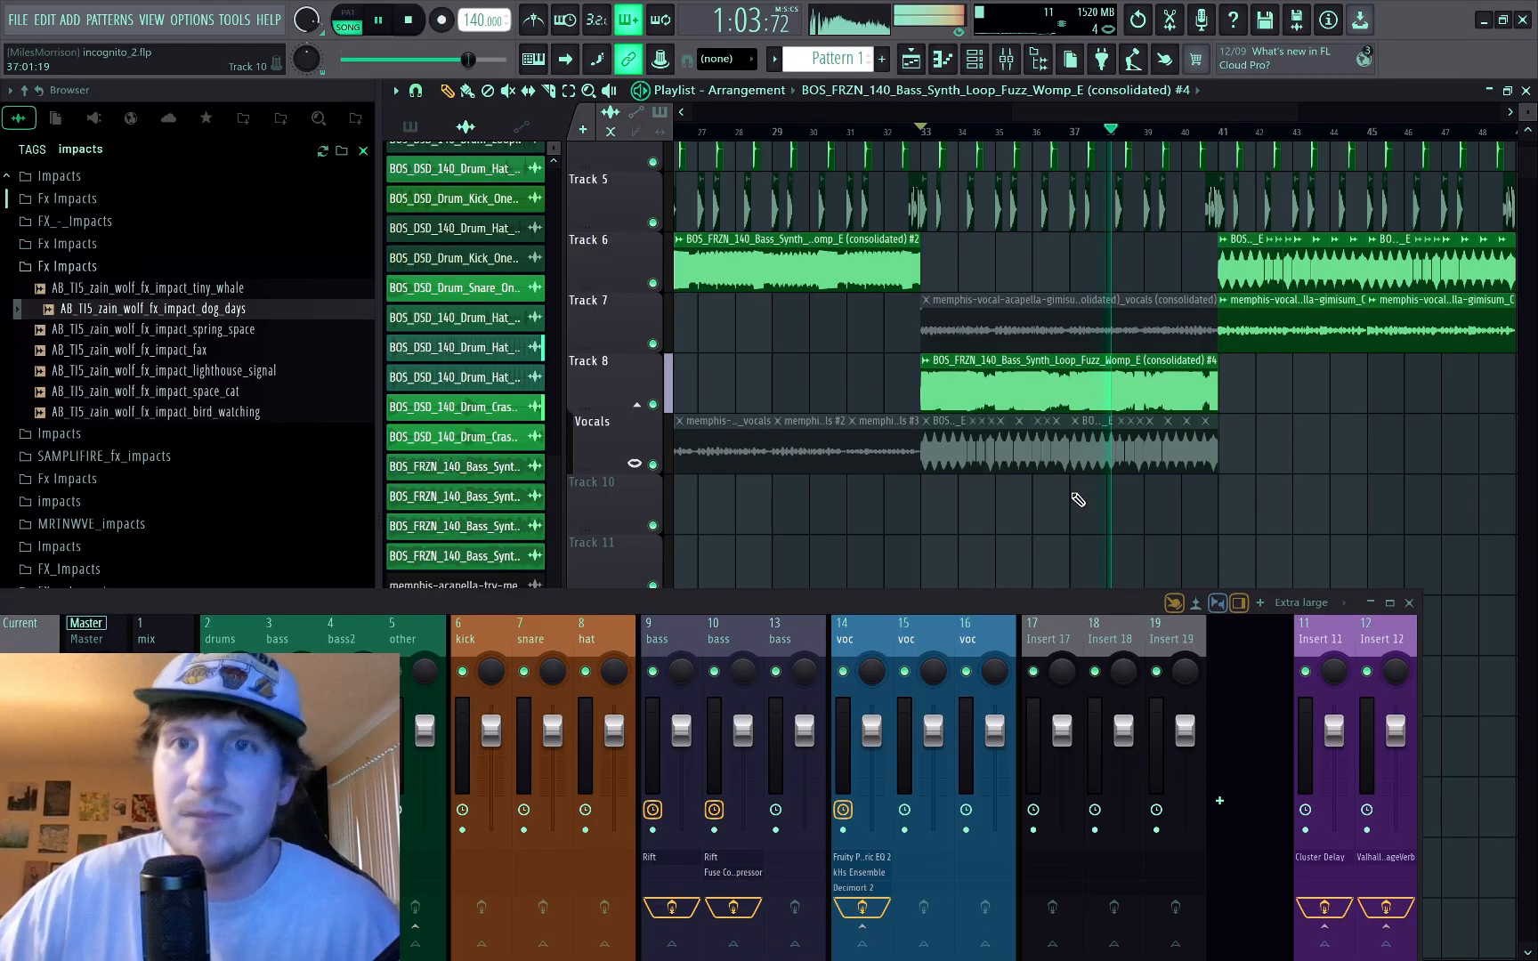
{"action": "scroll", "coordinate": [1078, 501], "scroll_direction": "up", "scroll_amount": 4}
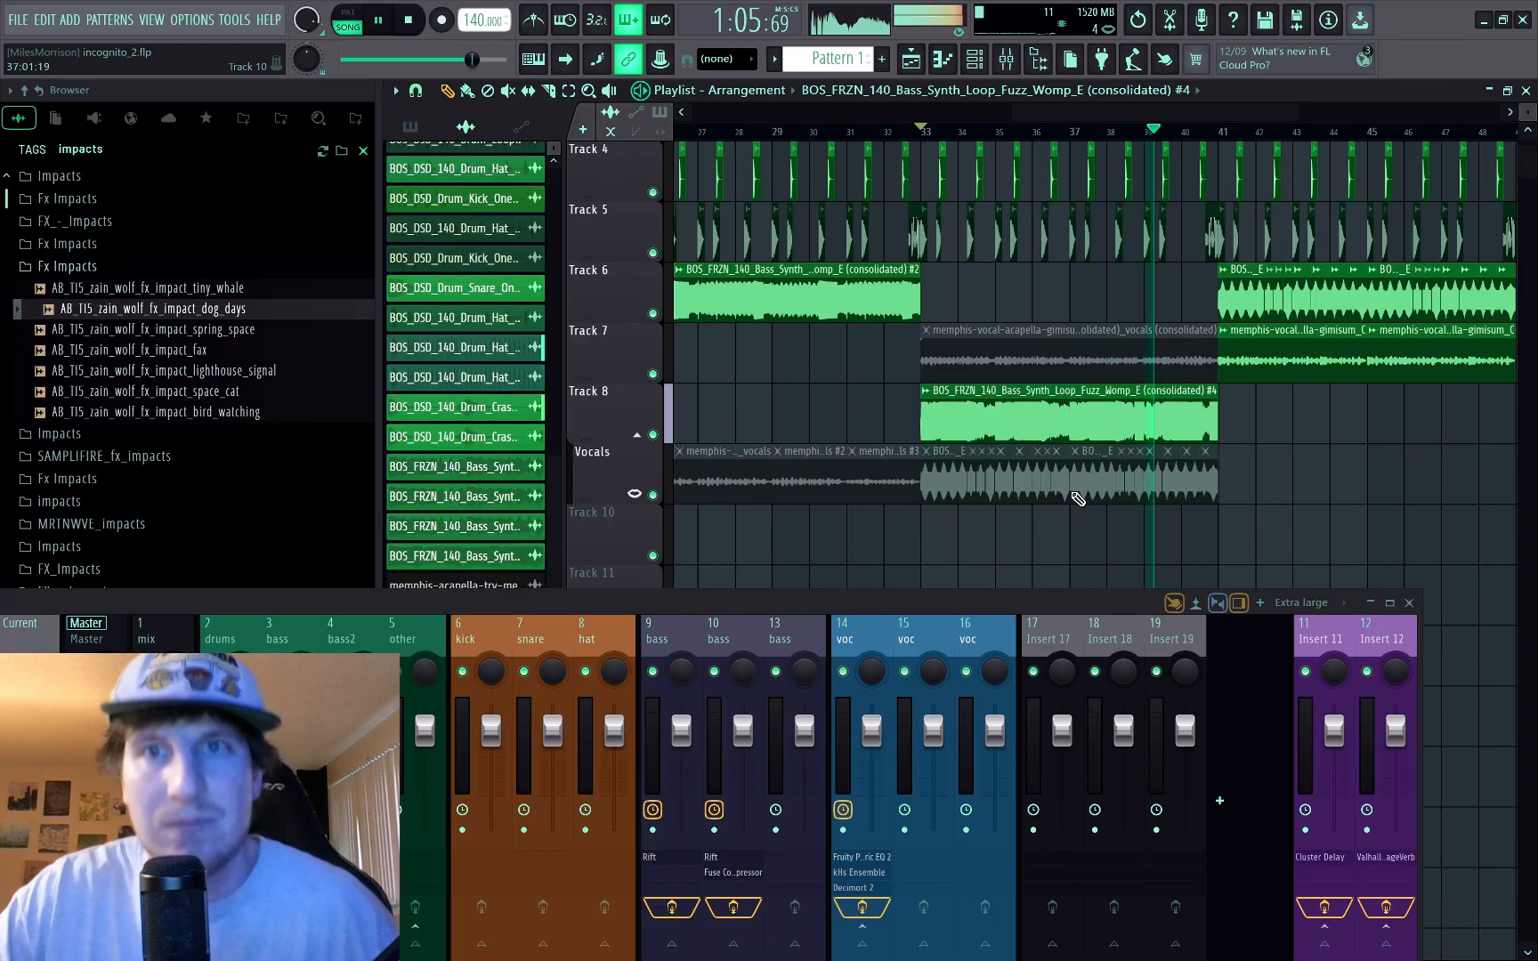
{"action": "key", "text": "space"}
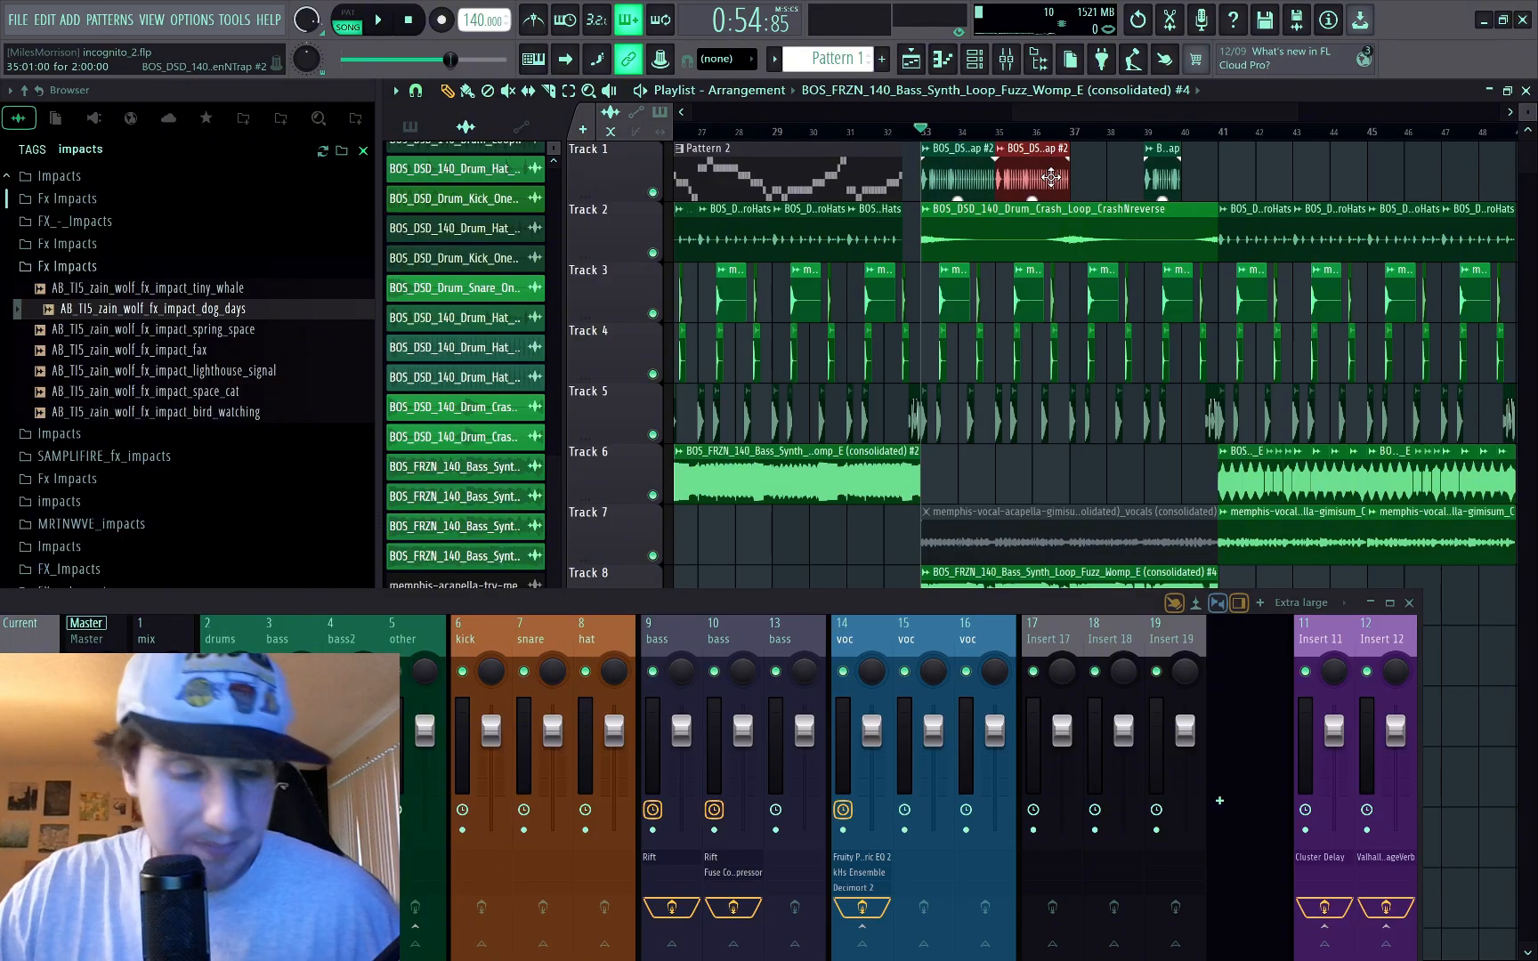
Step: Fill the gap at bar 37 on Track 1 with the open hat loop and audition the drop from bar 33
{"action": "double_click", "coordinate": [949, 171]}
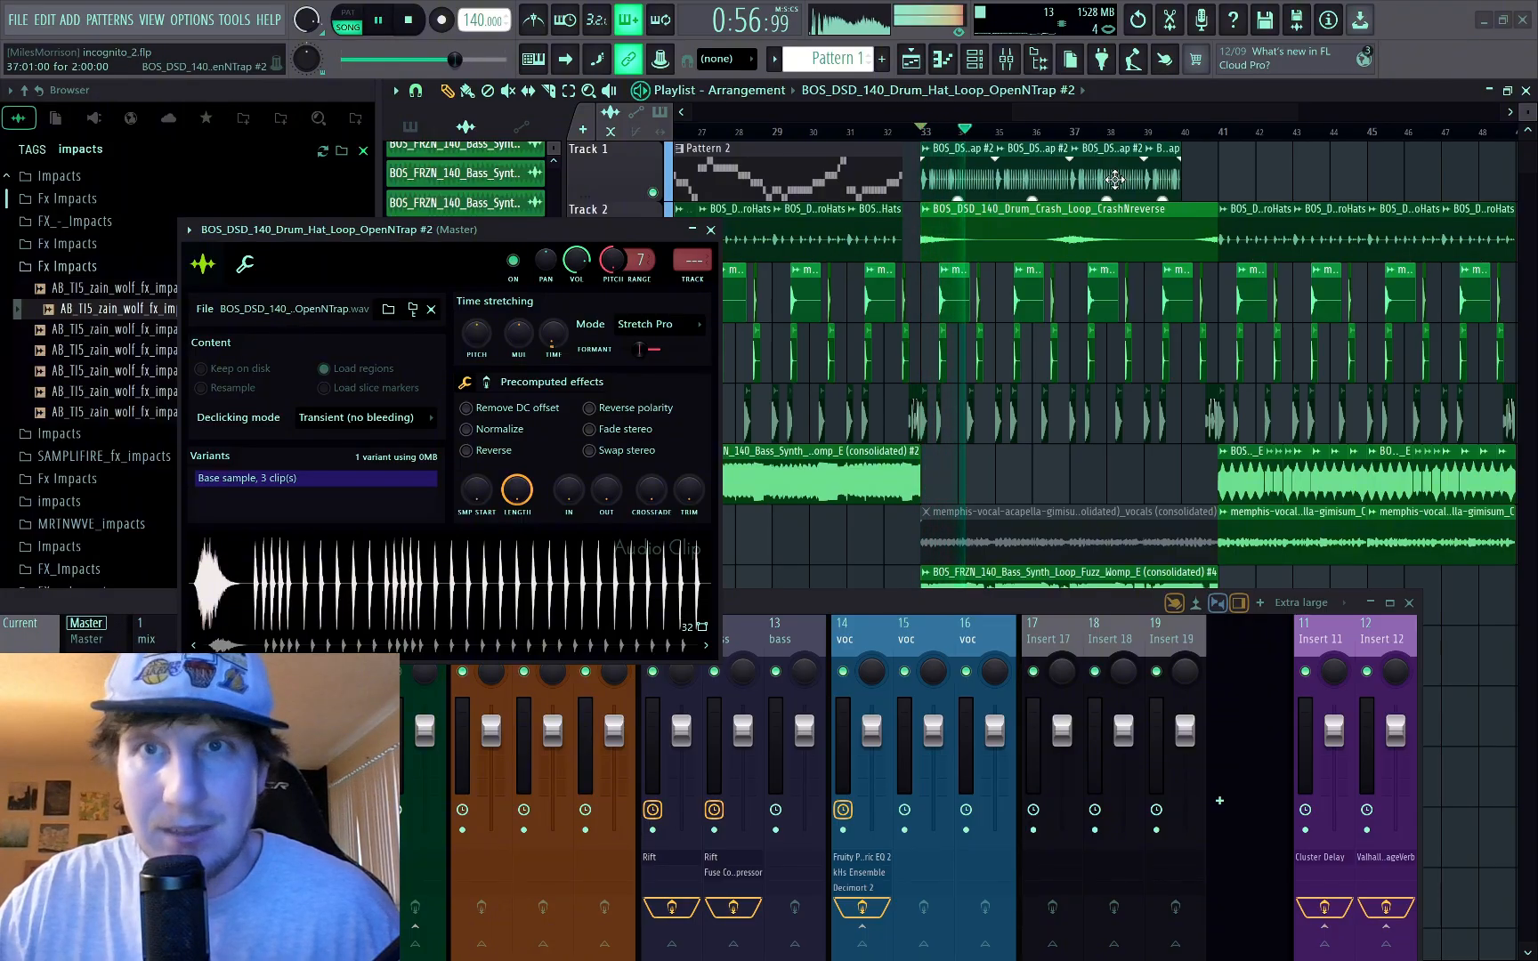
{"action": "left_click", "coordinate": [711, 231]}
{"action": "scroll", "coordinate": [909, 361], "scroll_direction": "down", "scroll_amount": 3}
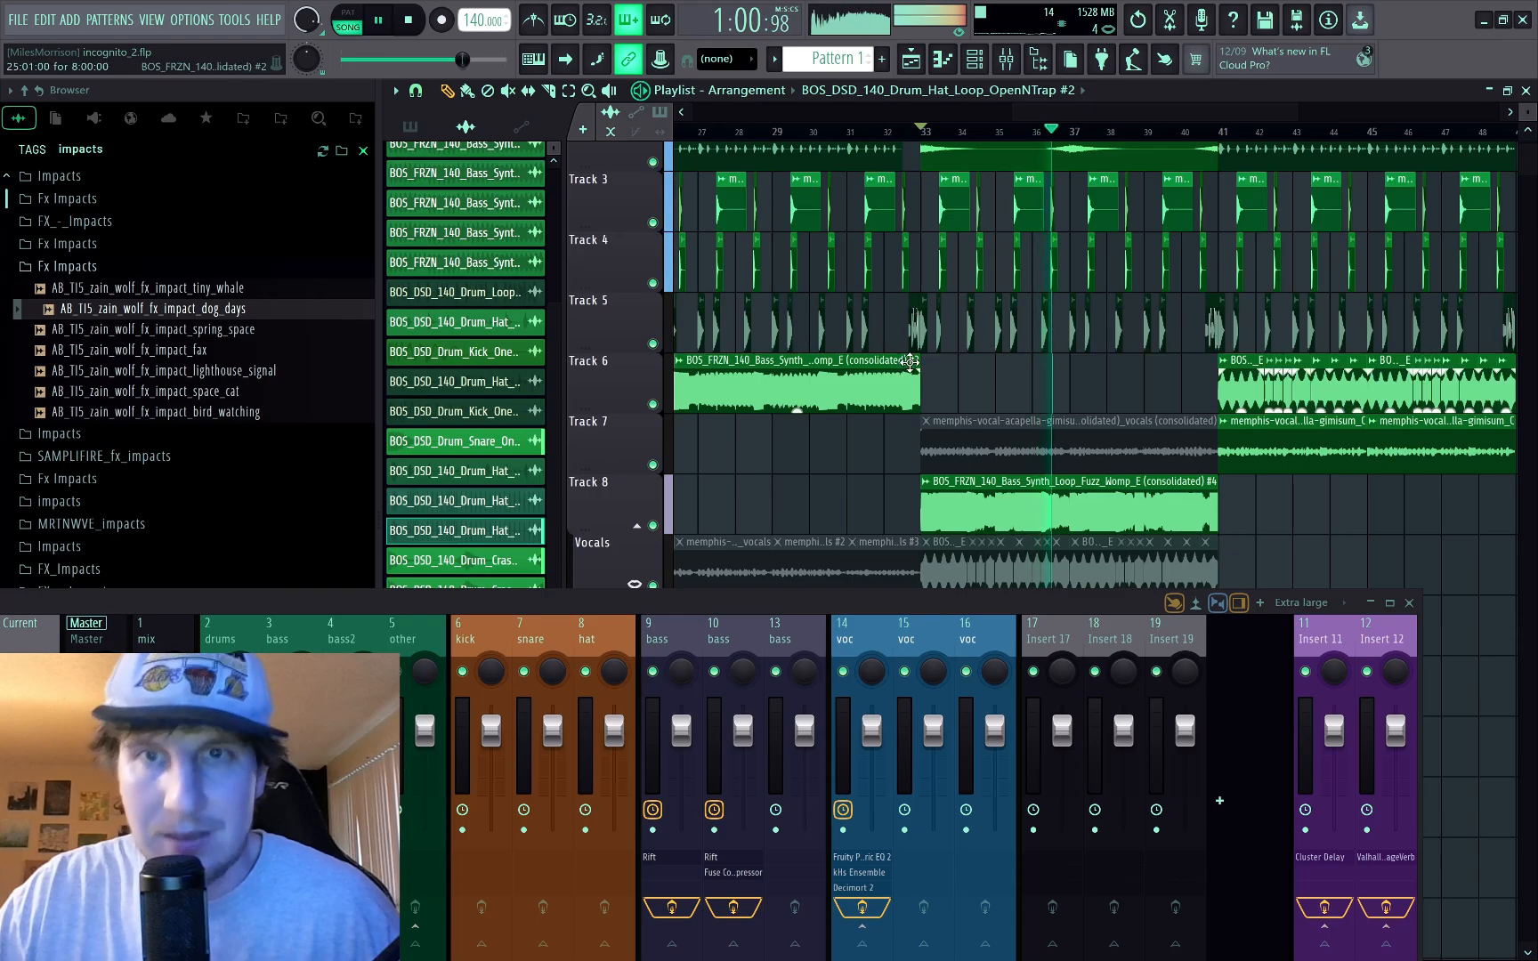
{"action": "scroll", "coordinate": [949, 414], "scroll_direction": "down", "scroll_amount": 1}
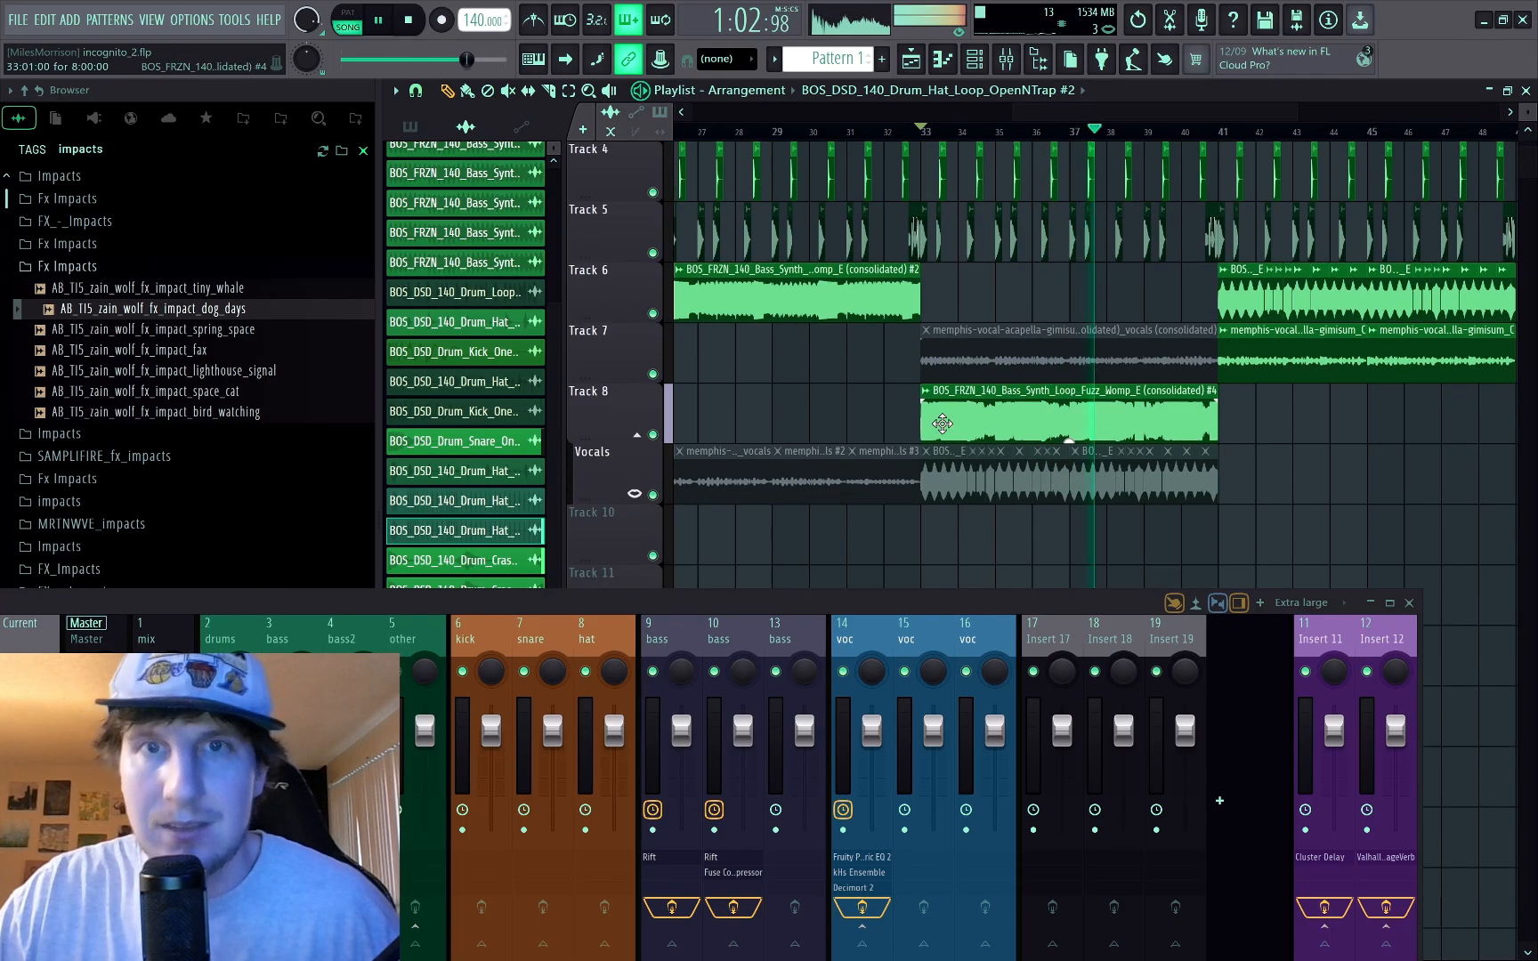
{"action": "scroll", "coordinate": [907, 400], "scroll_direction": "down", "scroll_amount": 3}
{"action": "key", "text": "space"}
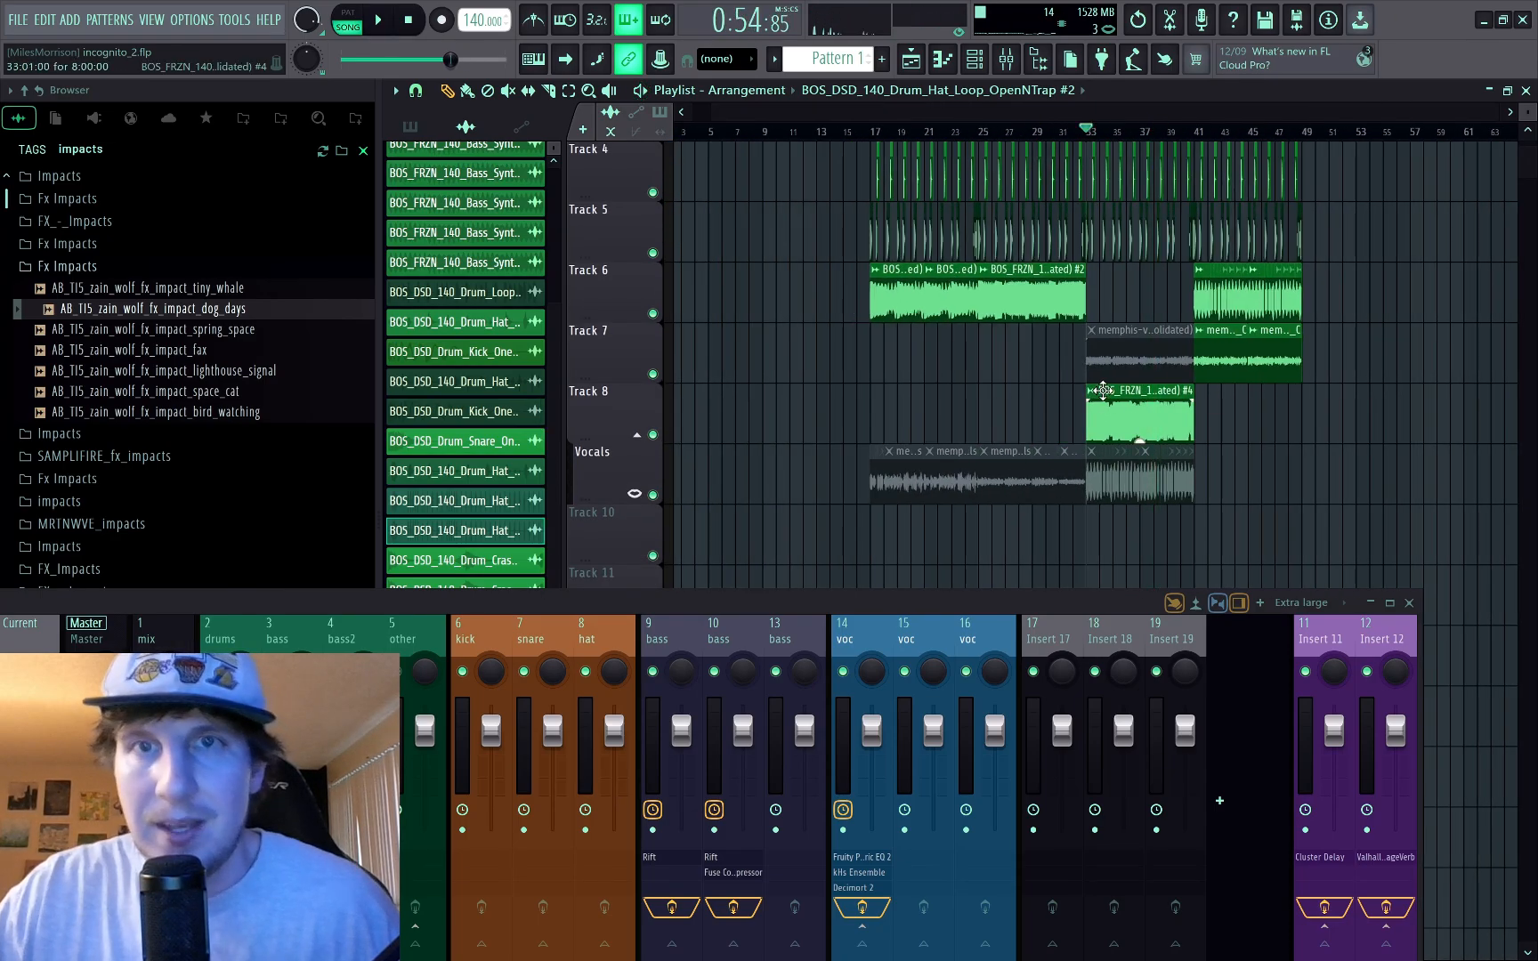
Step: Examine the consolidated bass waveform on Track 6 around bar 21 against the kick hits on Track 5
{"action": "scroll", "coordinate": [979, 385], "scroll_direction": "up", "scroll_amount": 5}
{"action": "scroll", "coordinate": [980, 360], "scroll_direction": "up", "scroll_amount": 4}
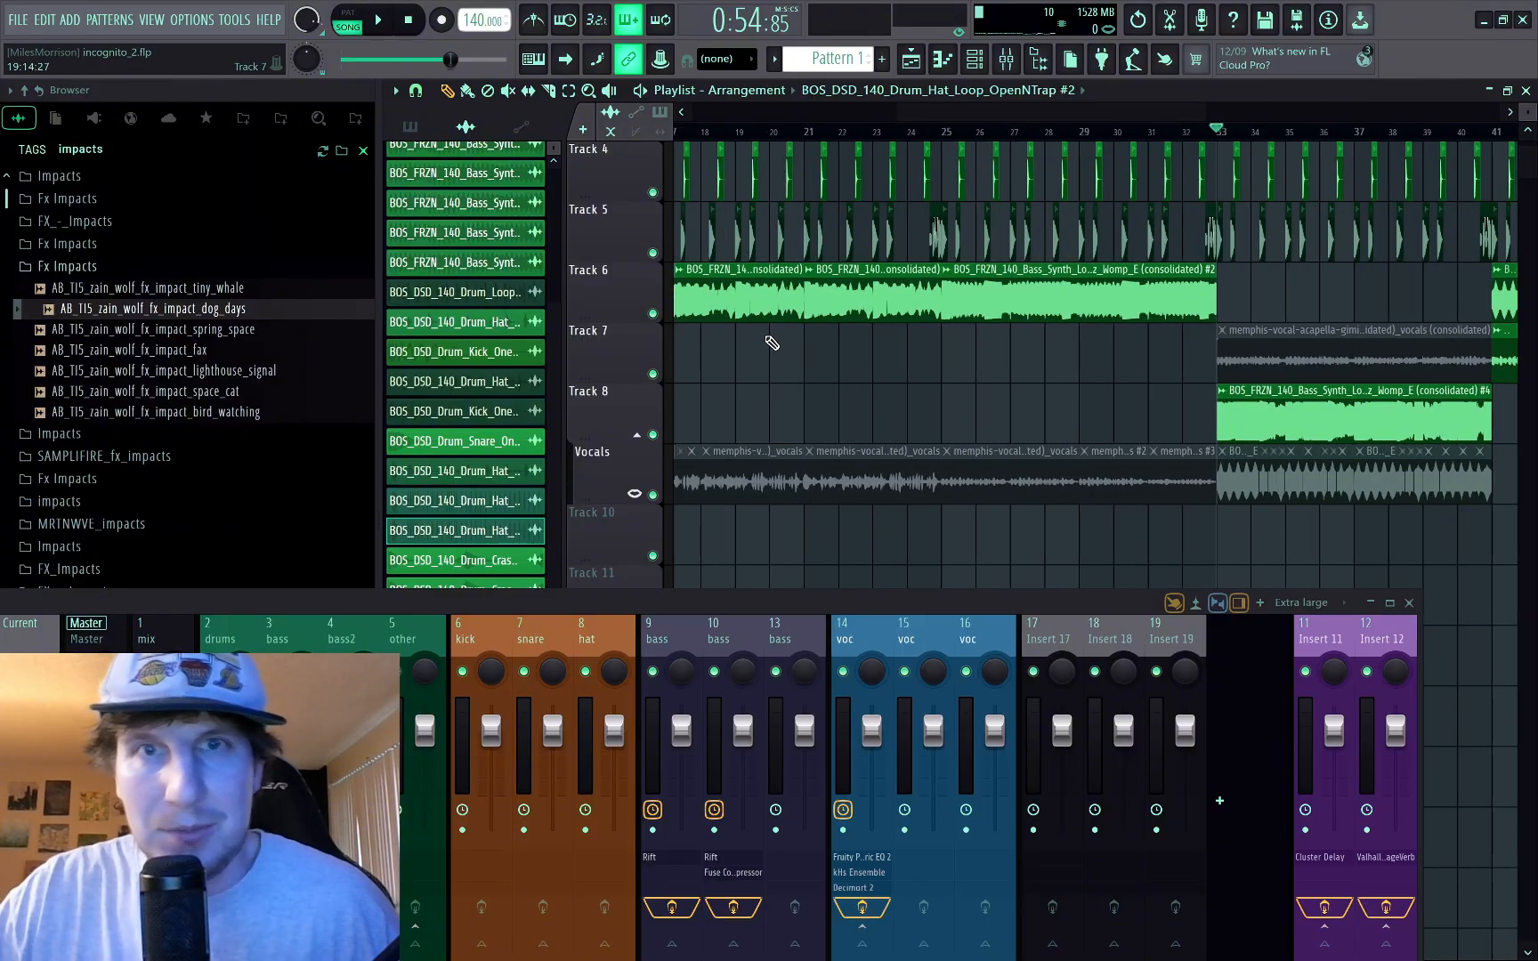
{"action": "scroll", "coordinate": [819, 296], "scroll_direction": "up", "scroll_amount": 3}
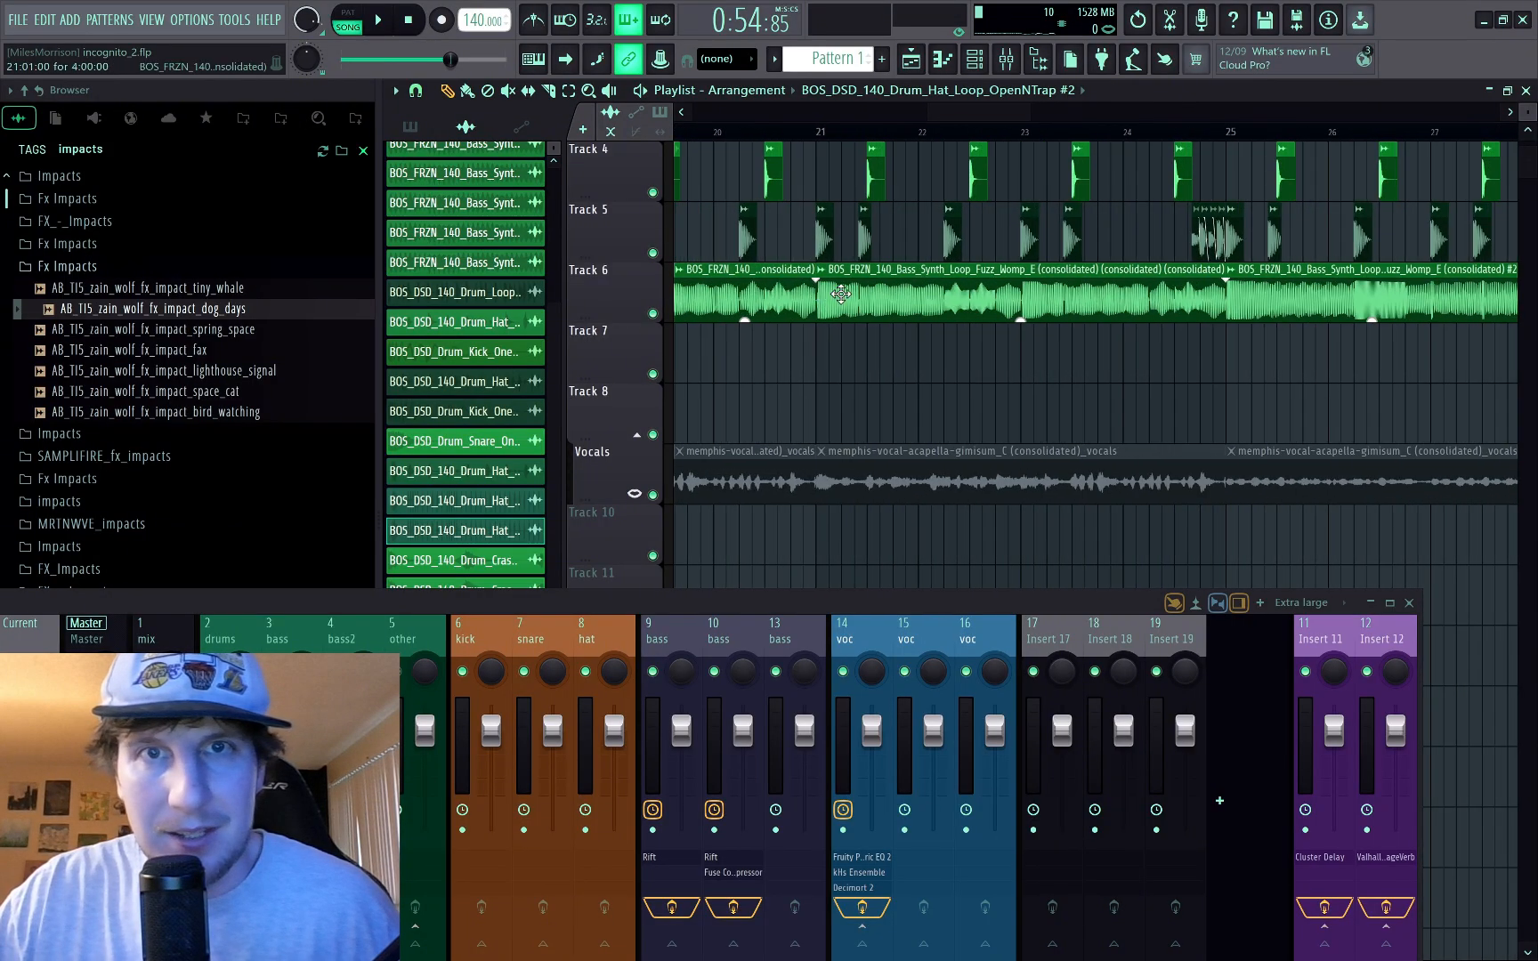
{"action": "scroll", "coordinate": [830, 196], "scroll_direction": "up", "scroll_amount": 5}
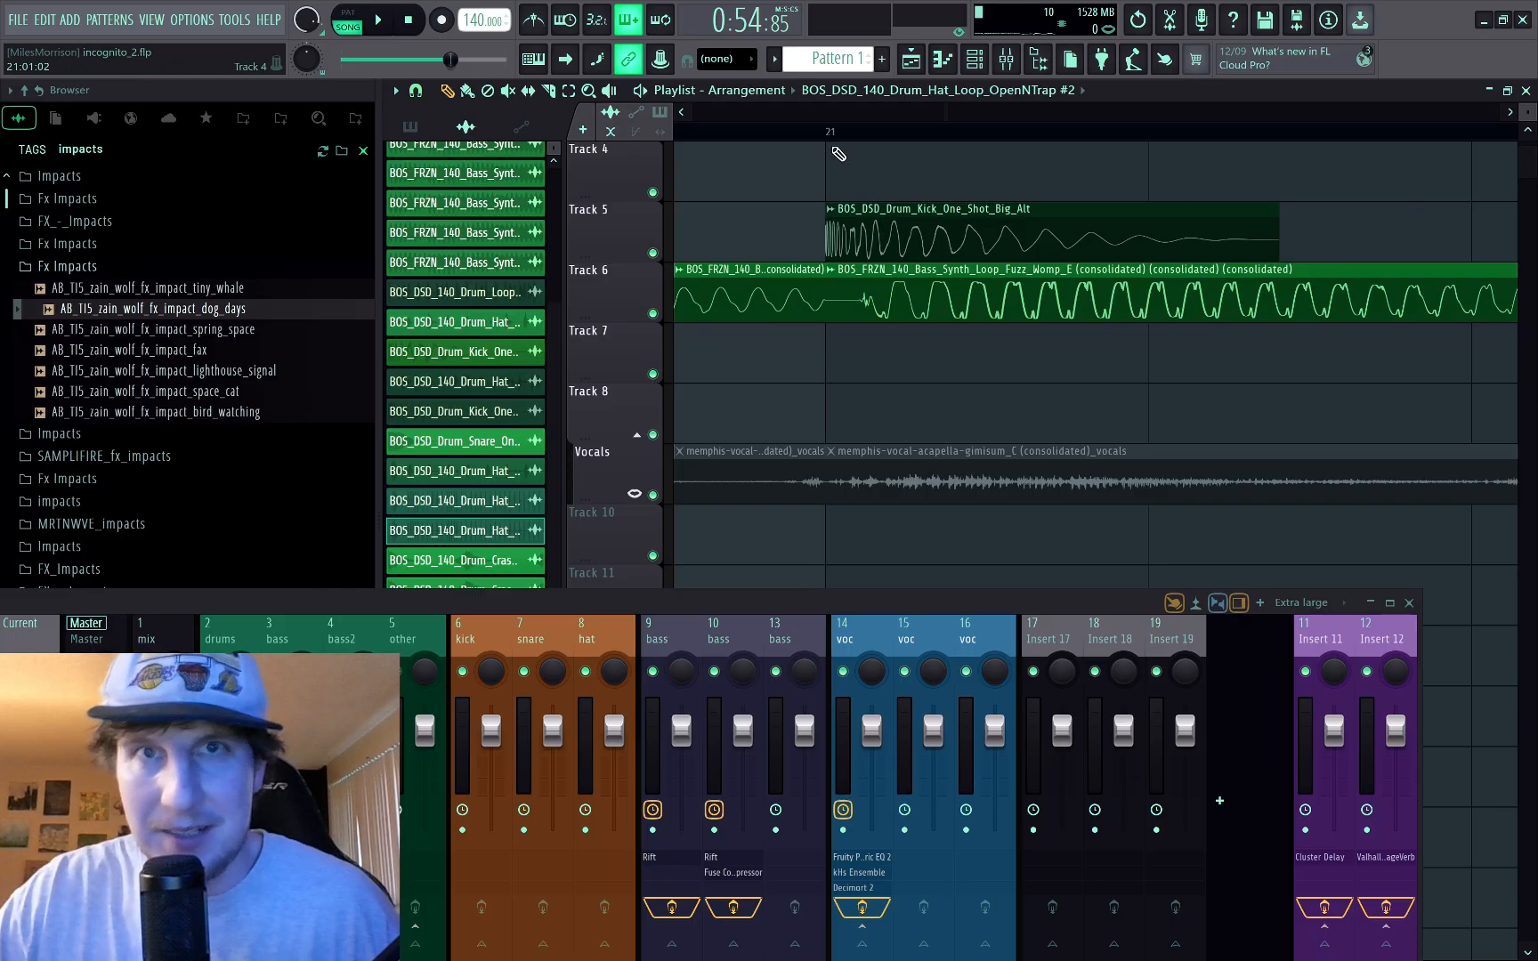
{"action": "scroll", "coordinate": [821, 285], "scroll_direction": "down", "scroll_amount": 6}
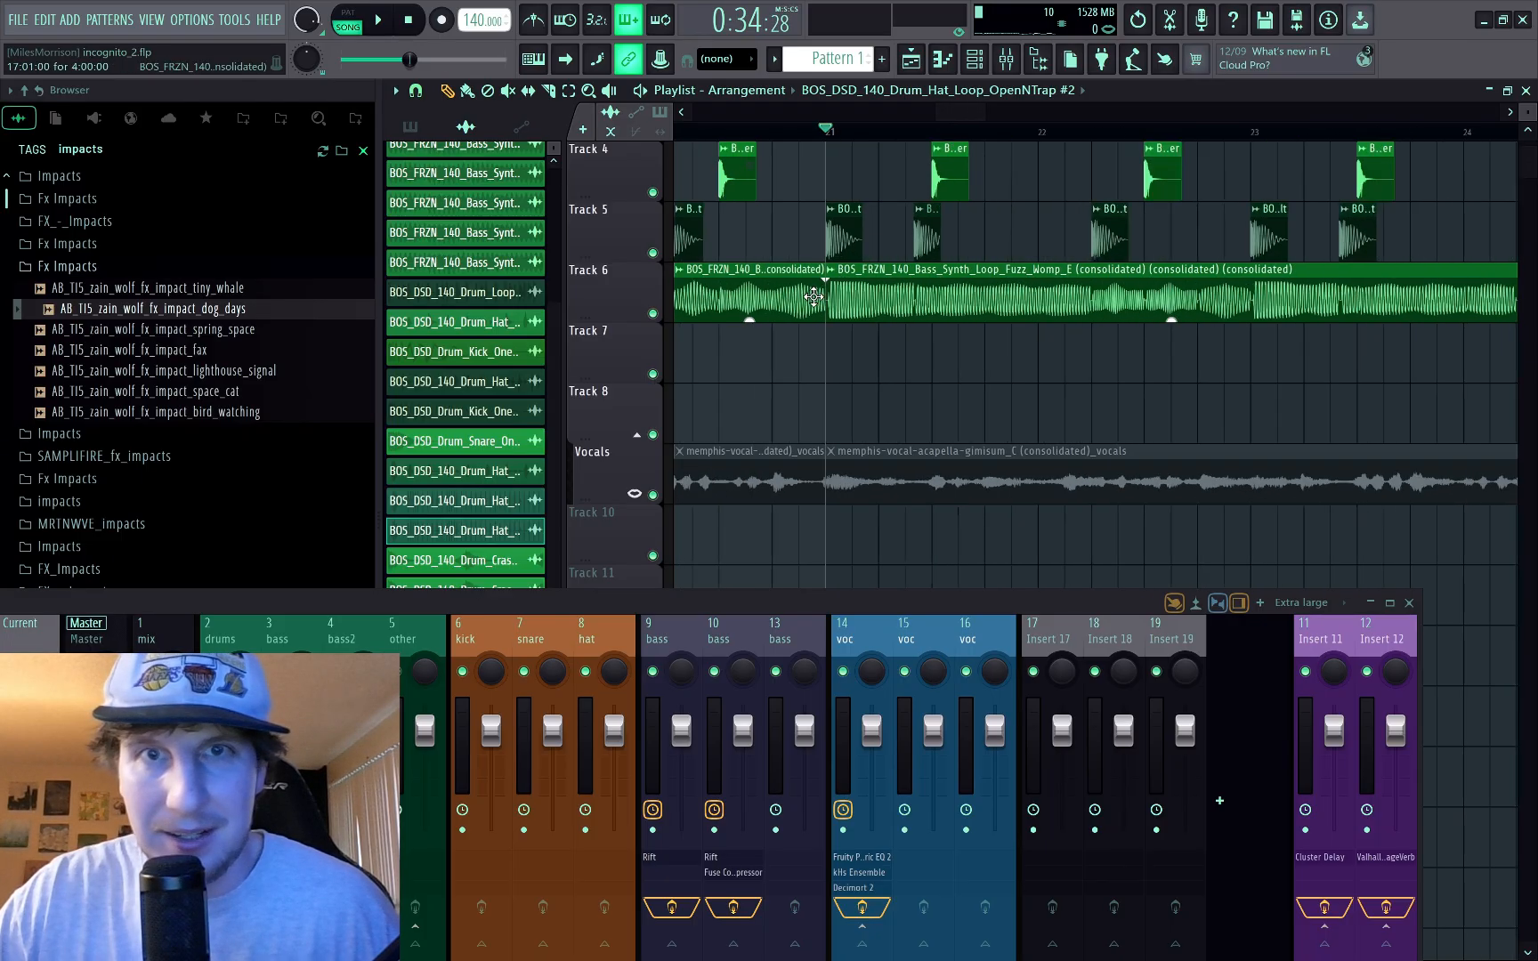
{"action": "scroll", "coordinate": [845, 267], "scroll_direction": "up", "scroll_amount": 4}
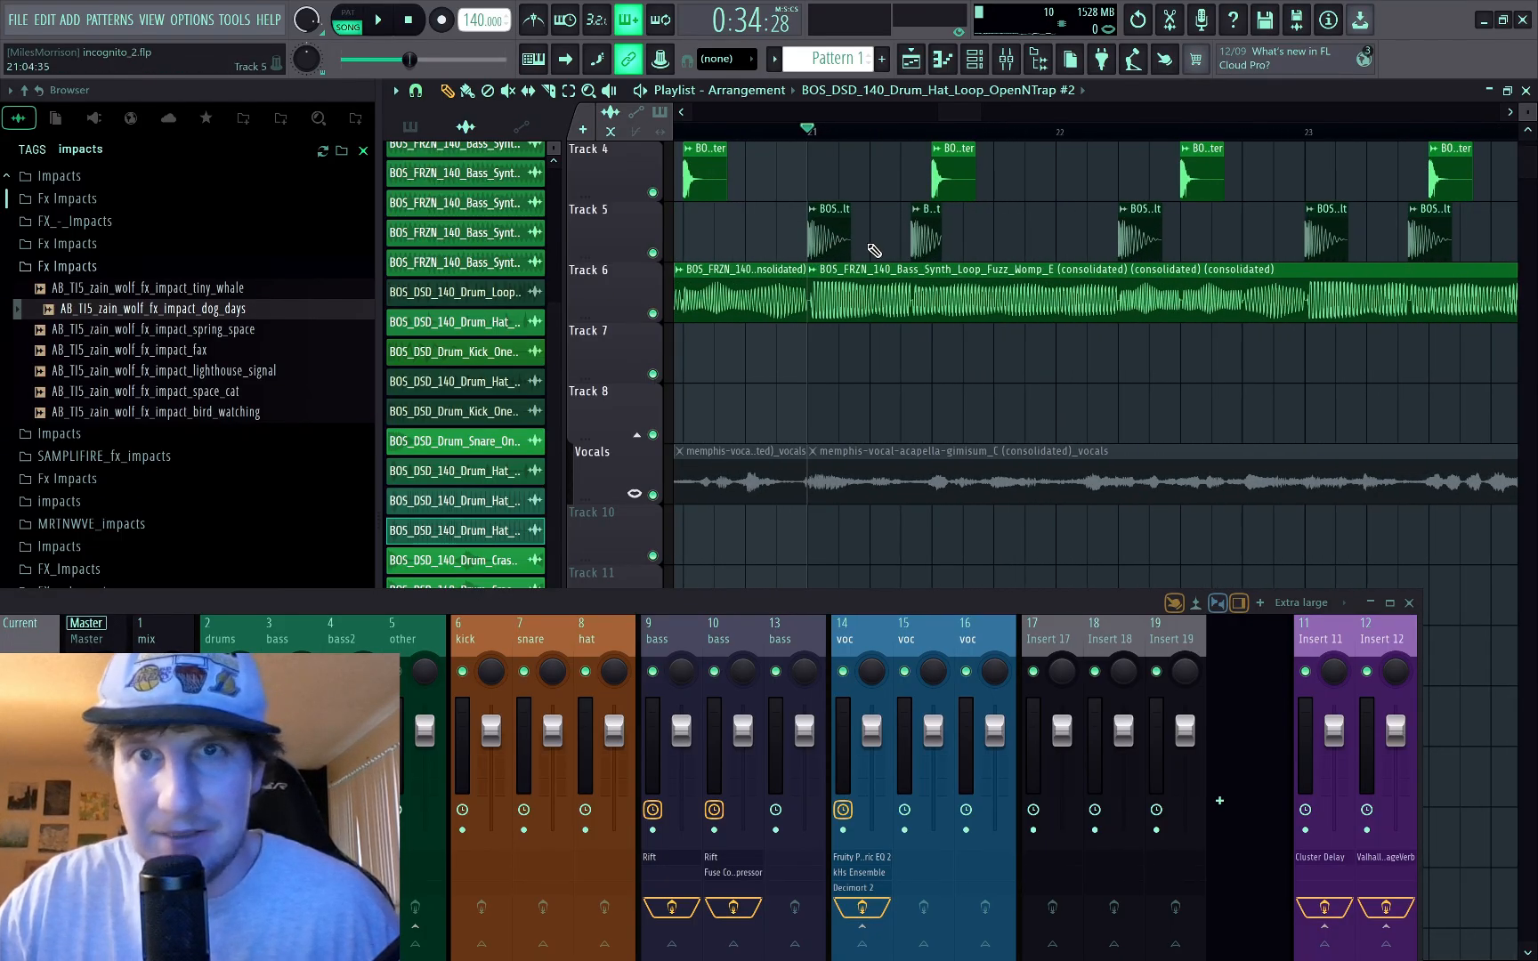
{"action": "scroll", "coordinate": [930, 231], "scroll_direction": "up", "scroll_amount": 4}
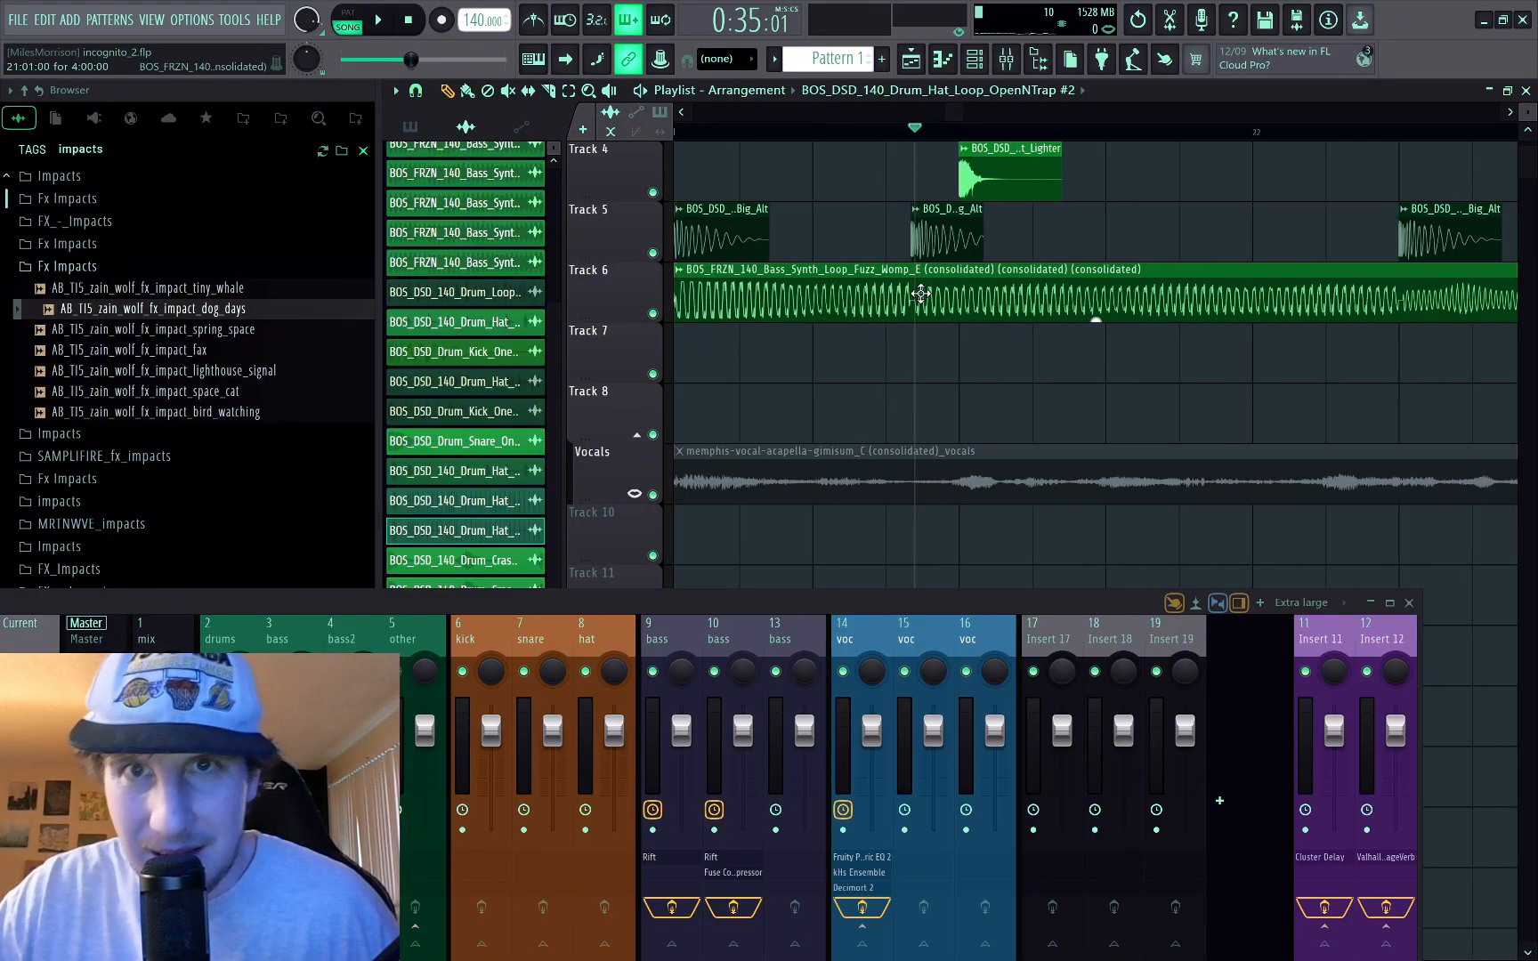
{"action": "scroll", "coordinate": [920, 293], "scroll_direction": "up", "scroll_amount": 3}
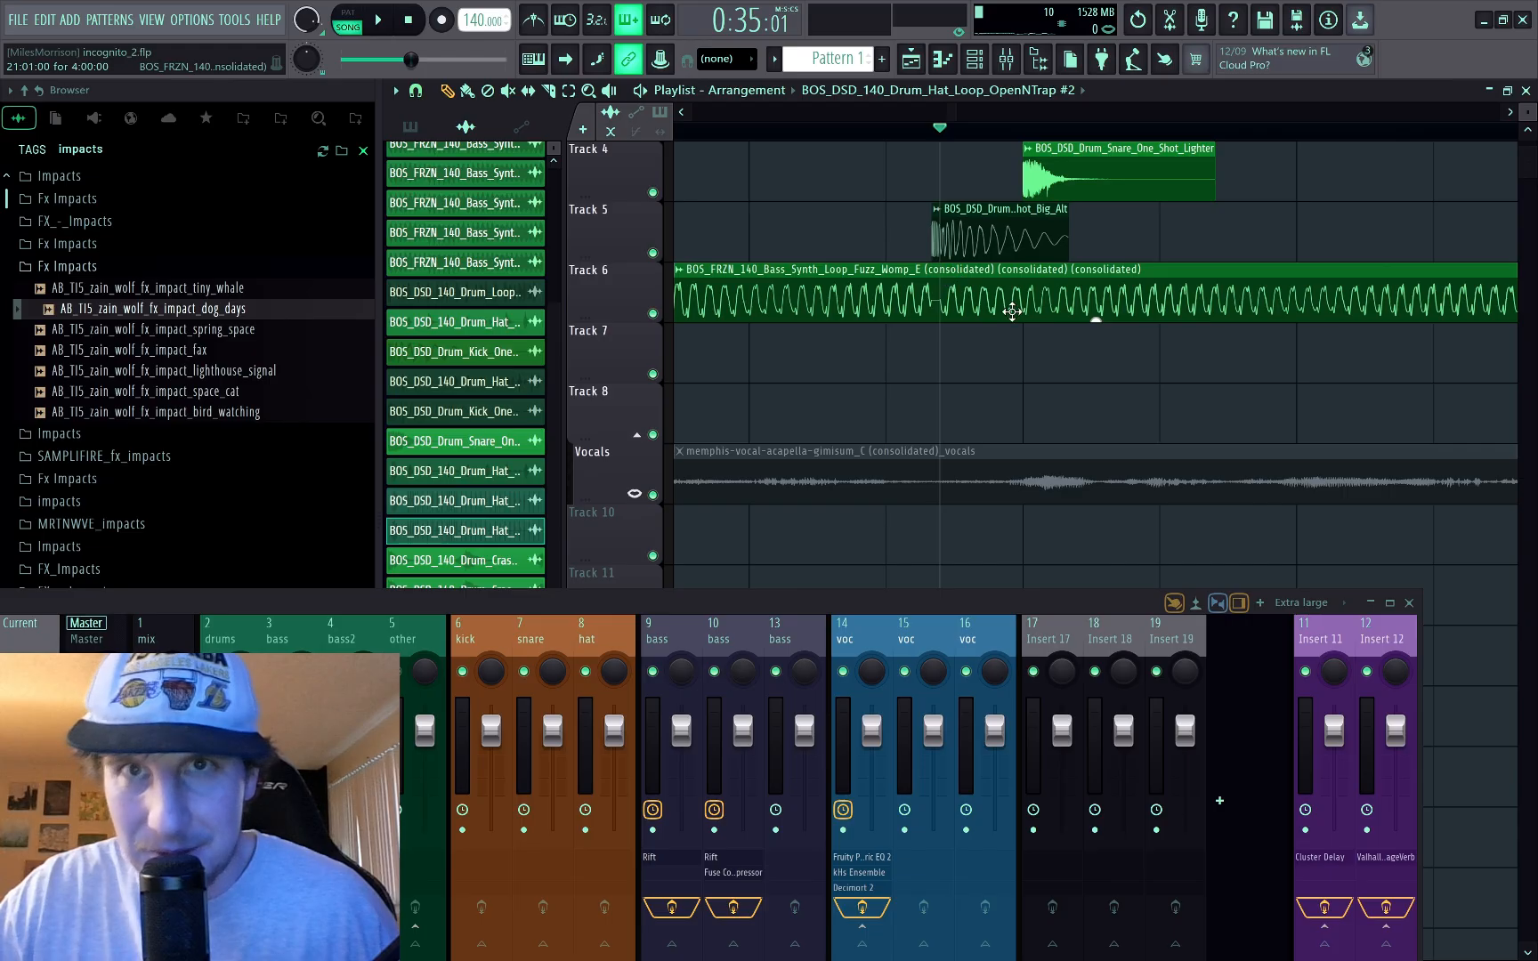
Step: Play the first drop from bar 17 to listen to the bass on Track 6
{"action": "scroll", "coordinate": [1030, 258], "scroll_direction": "down", "scroll_amount": 8}
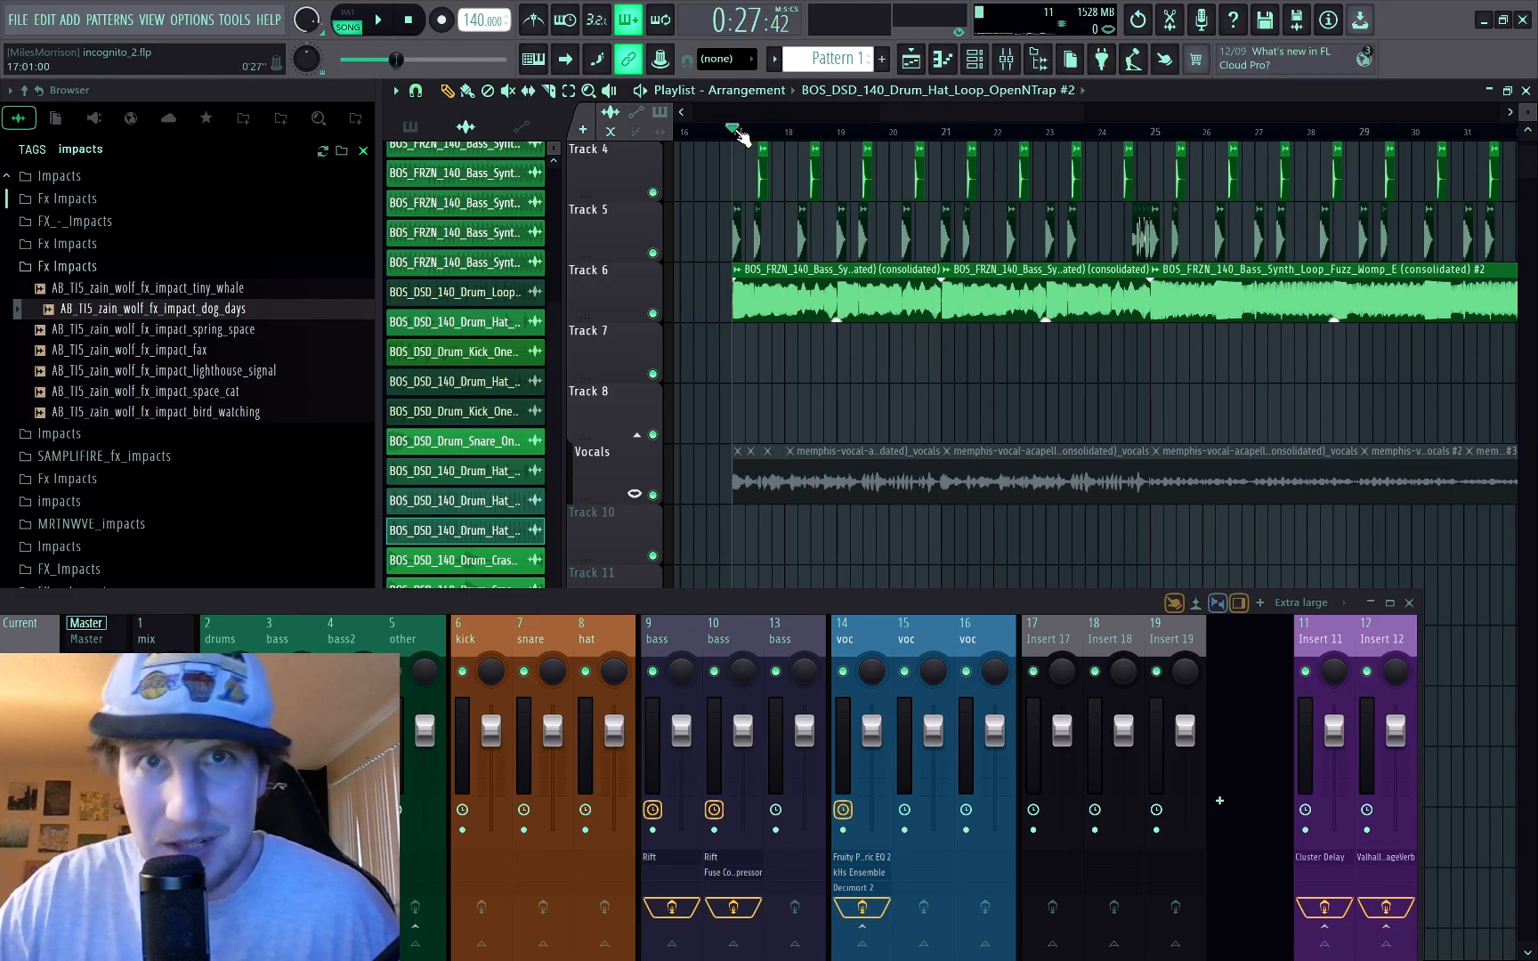
{"action": "key", "text": "space"}
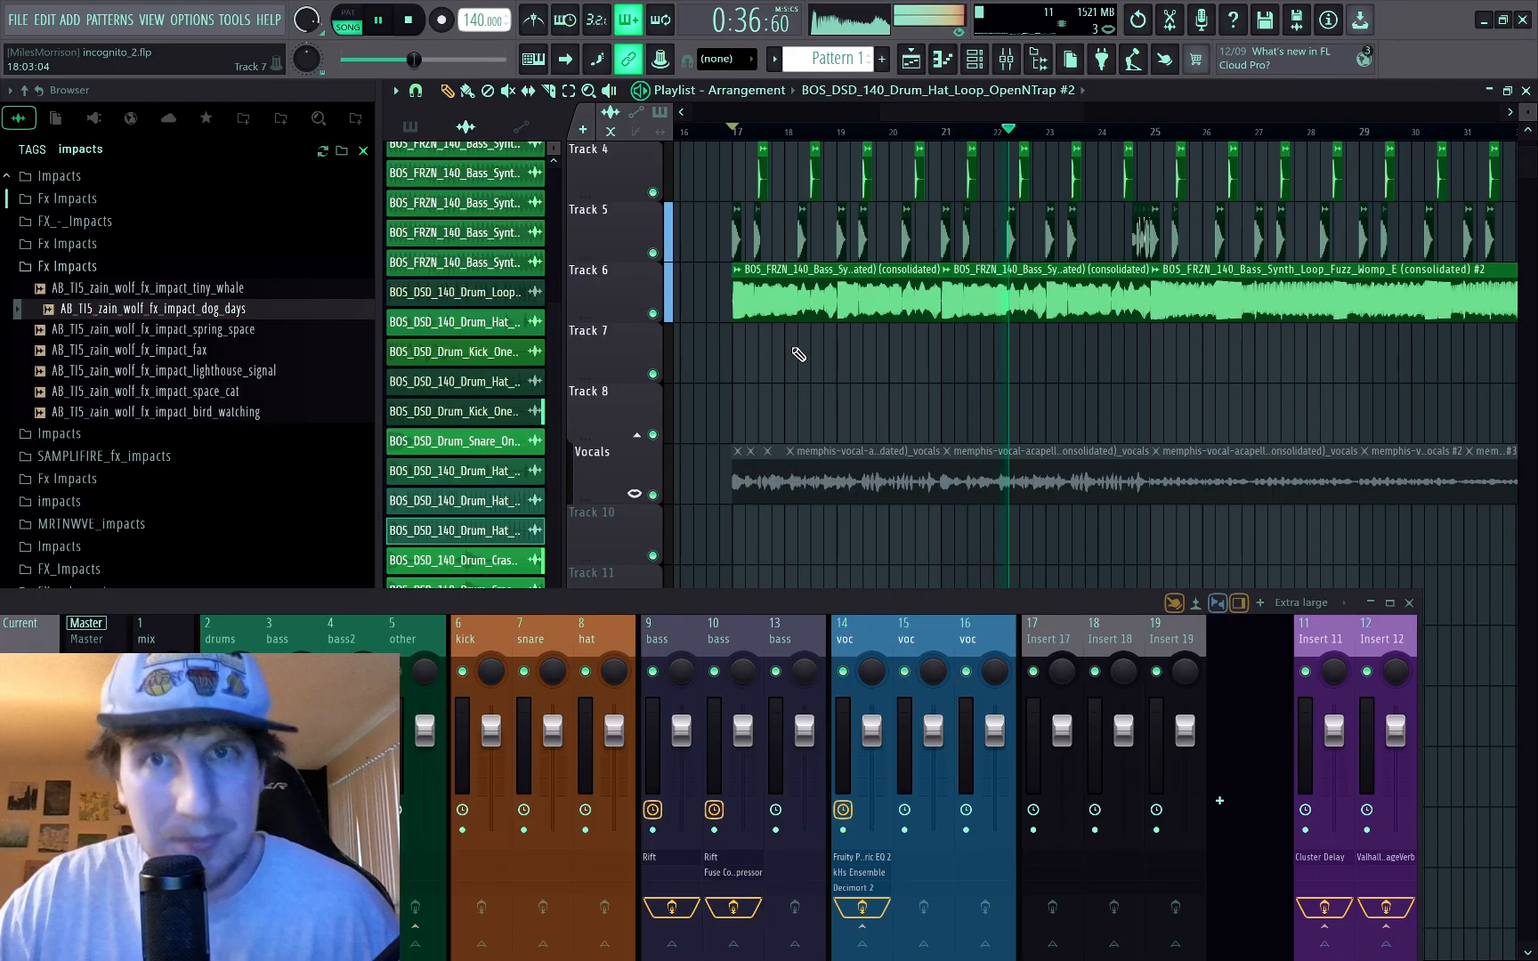
{"action": "key", "text": "space"}
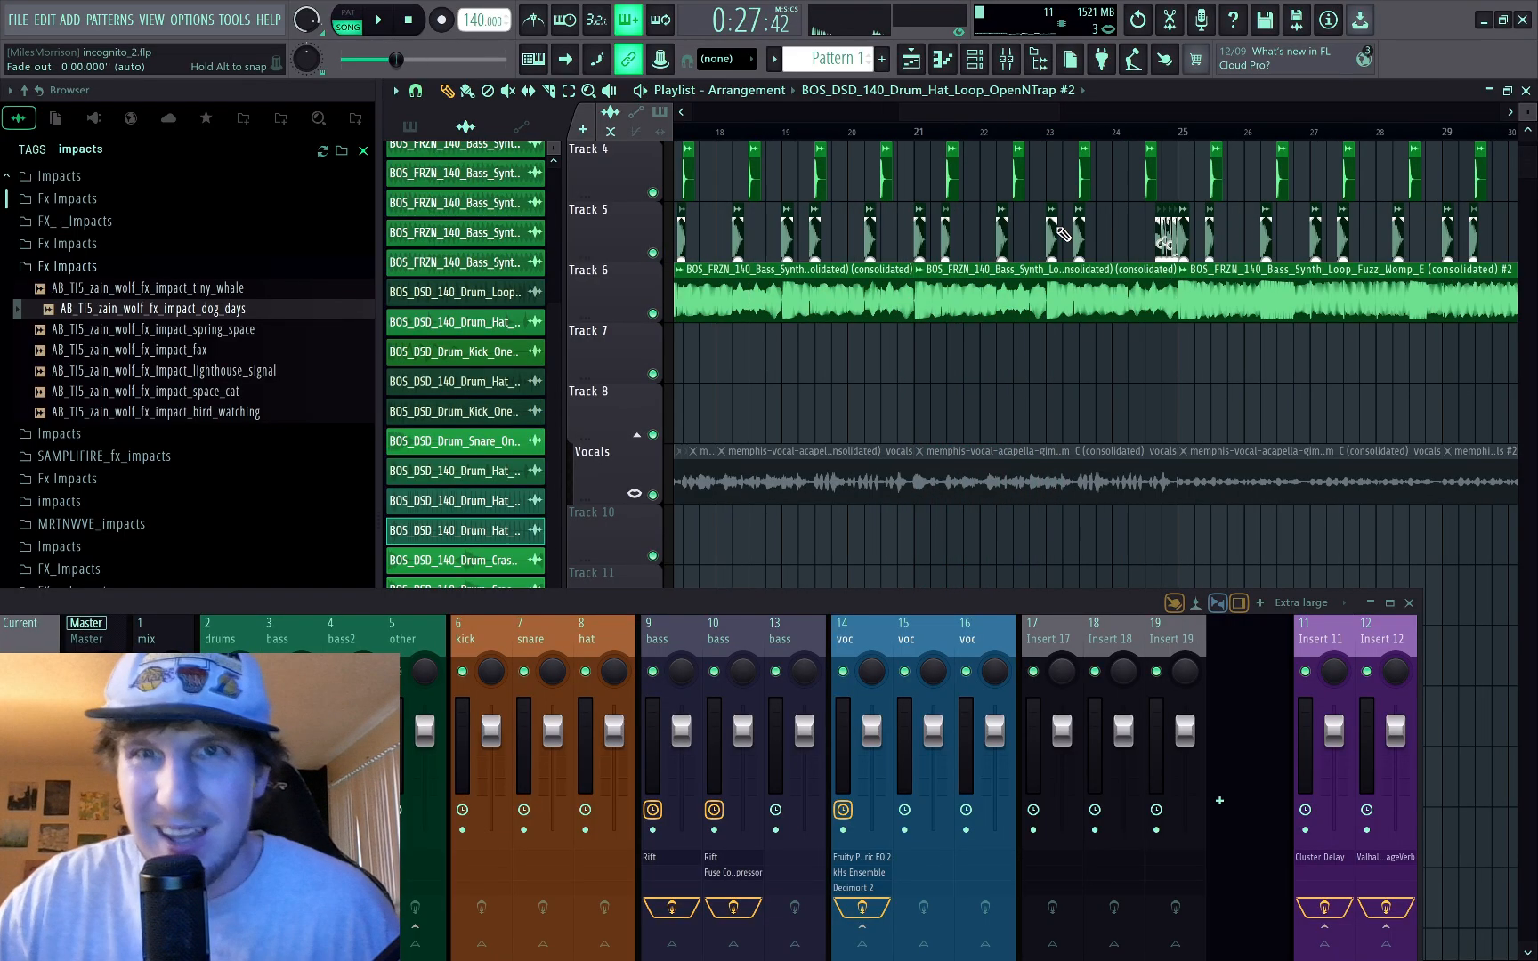
Step: Try slicing the Track 6 bass clip at 22:05, 22:09 and 22:13 and slipping the audio inside the short slices
{"action": "scroll", "coordinate": [926, 136], "scroll_direction": "up", "scroll_amount": 5}
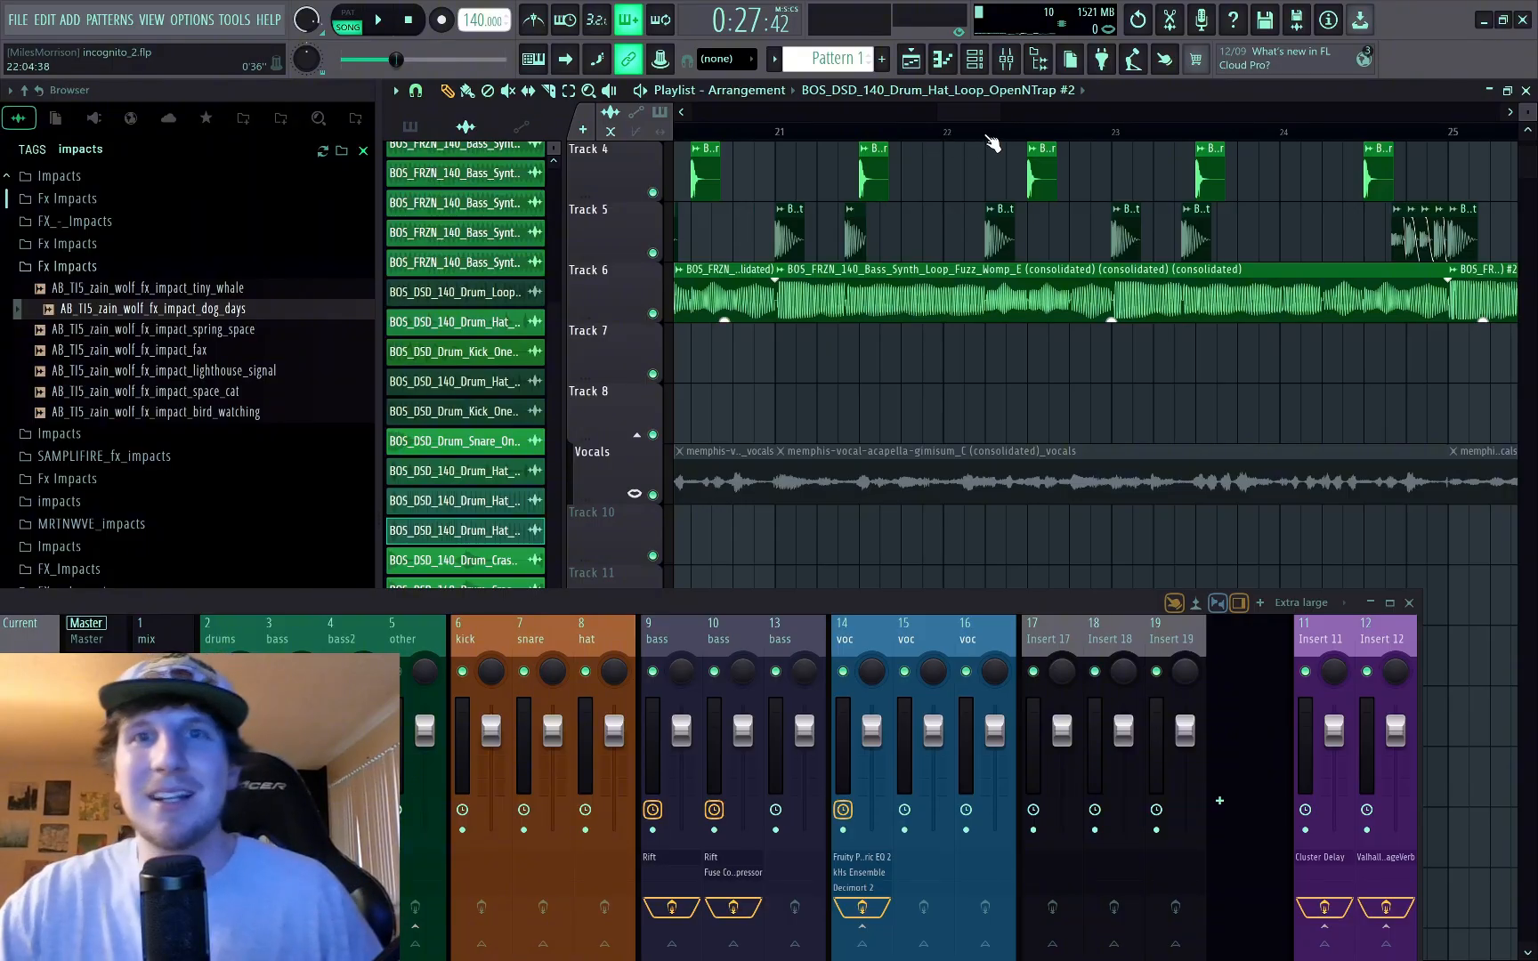
{"action": "left_click", "coordinate": [986, 135]}
{"action": "left_click_drag", "start_coordinate": [1029, 294], "coordinate": [1033, 313]}
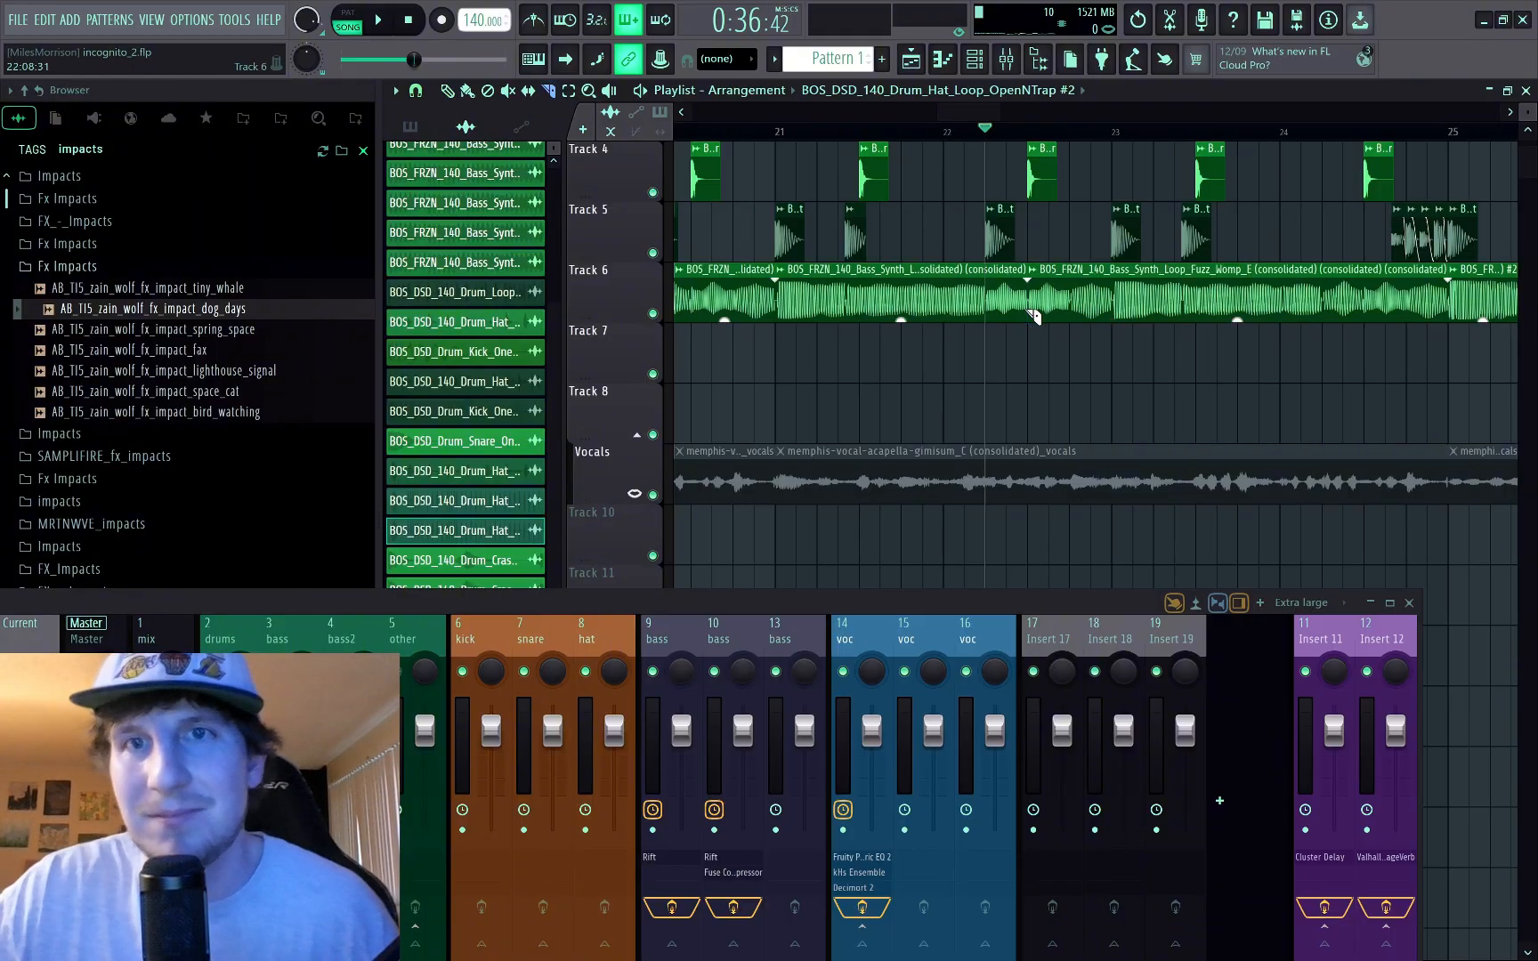
{"action": "key", "text": "s"}
{"action": "left_click", "coordinate": [1014, 300]}
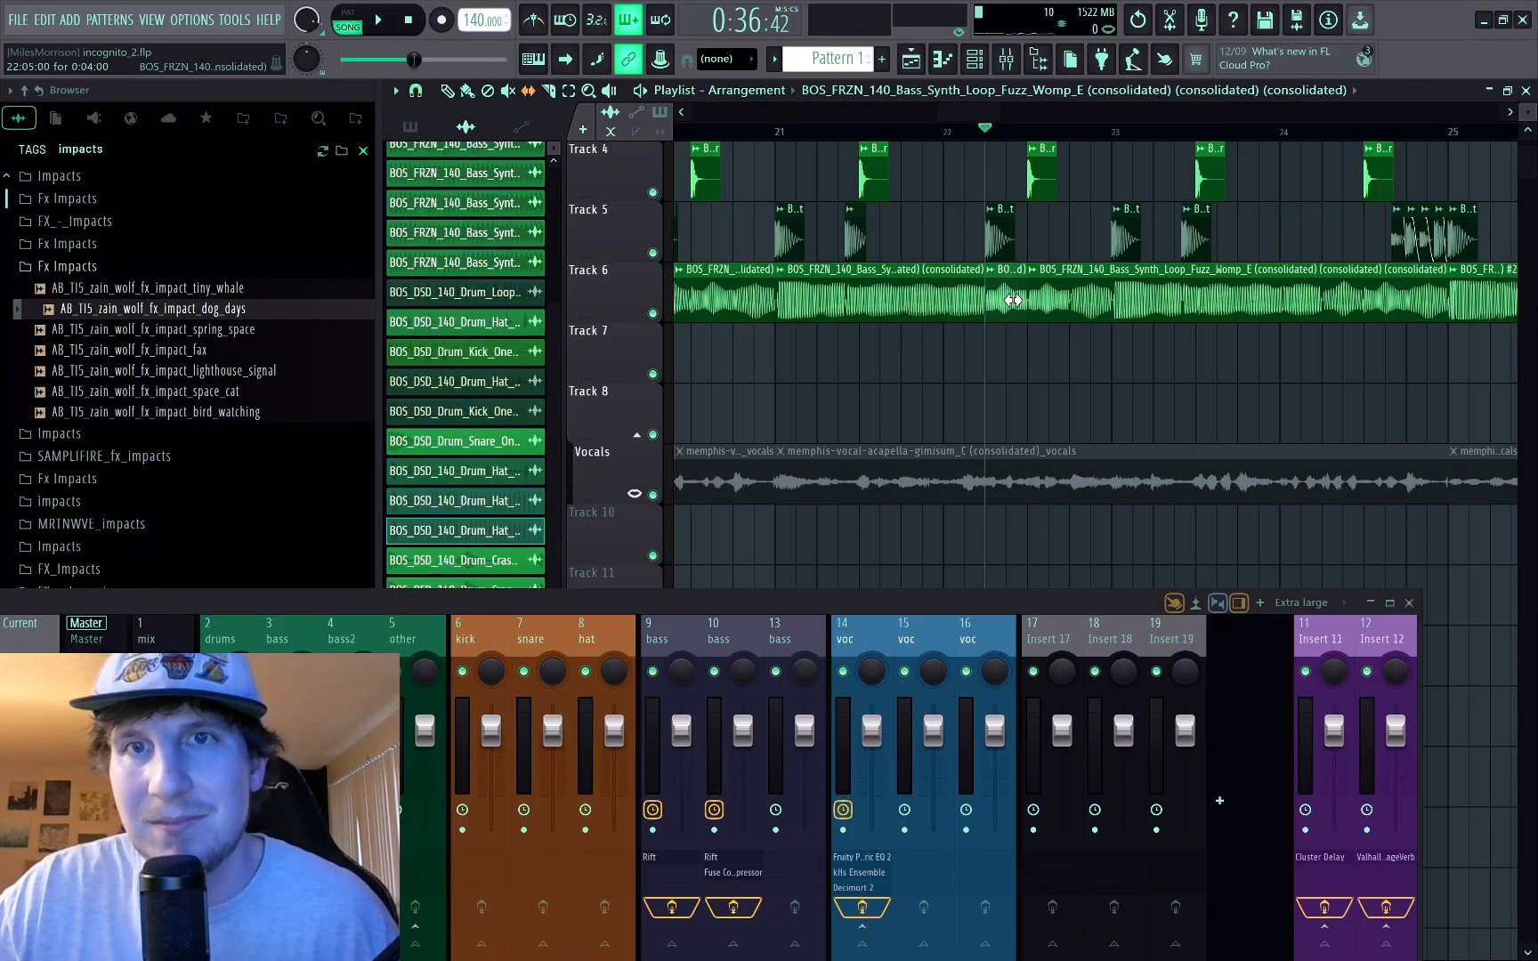
{"action": "key", "text": "c"}
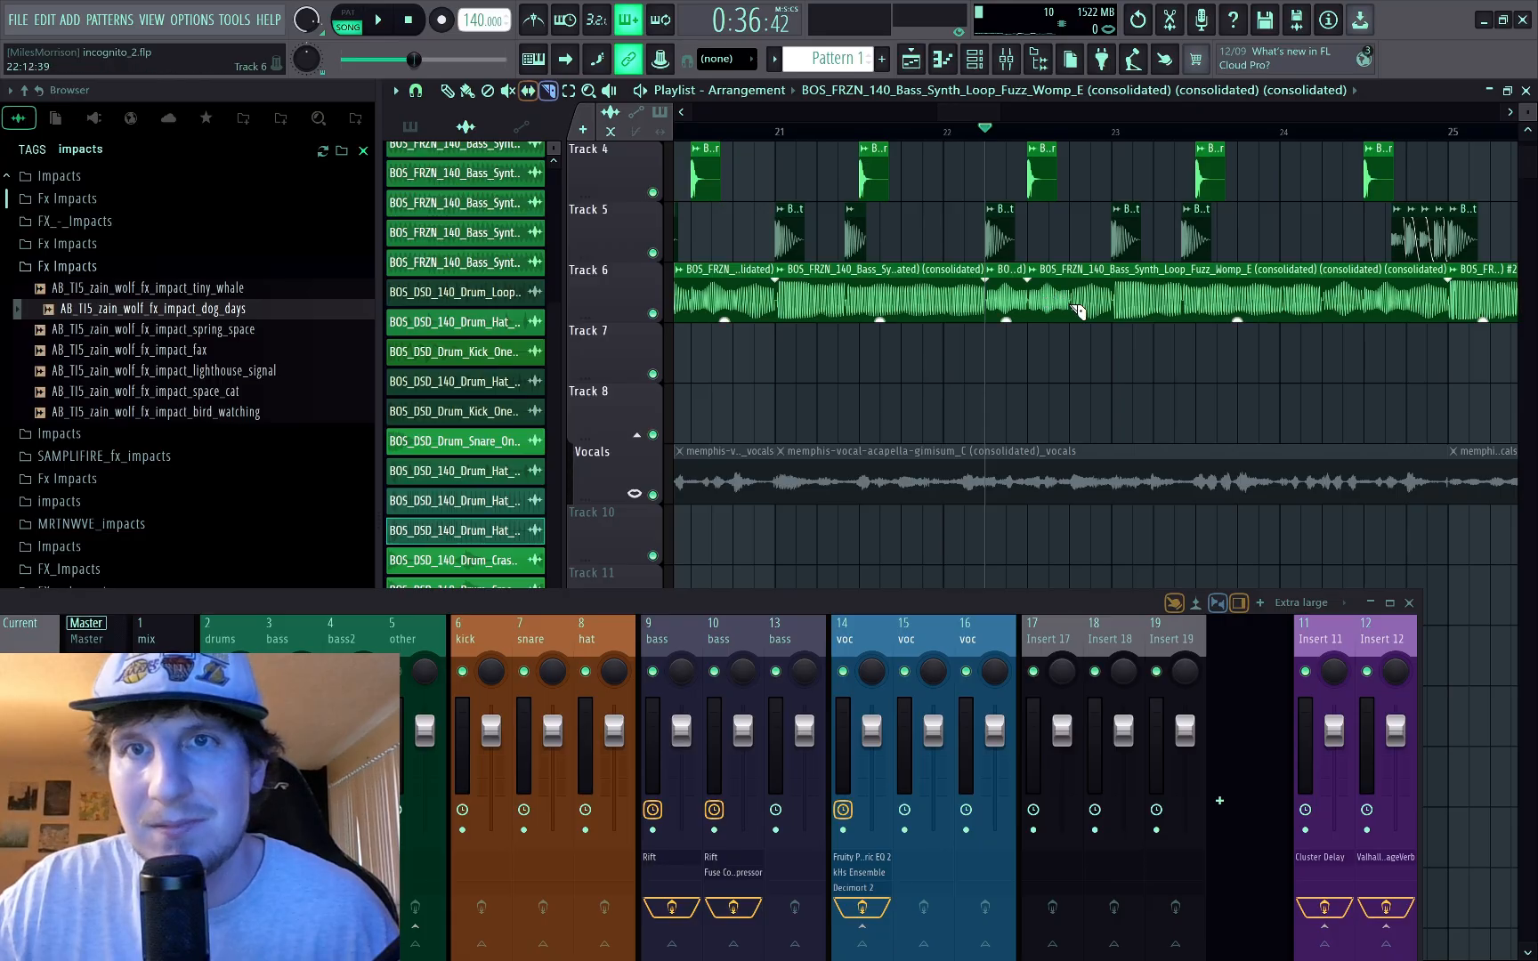
{"action": "left_click_drag", "start_coordinate": [1066, 299], "coordinate": [1064, 310]}
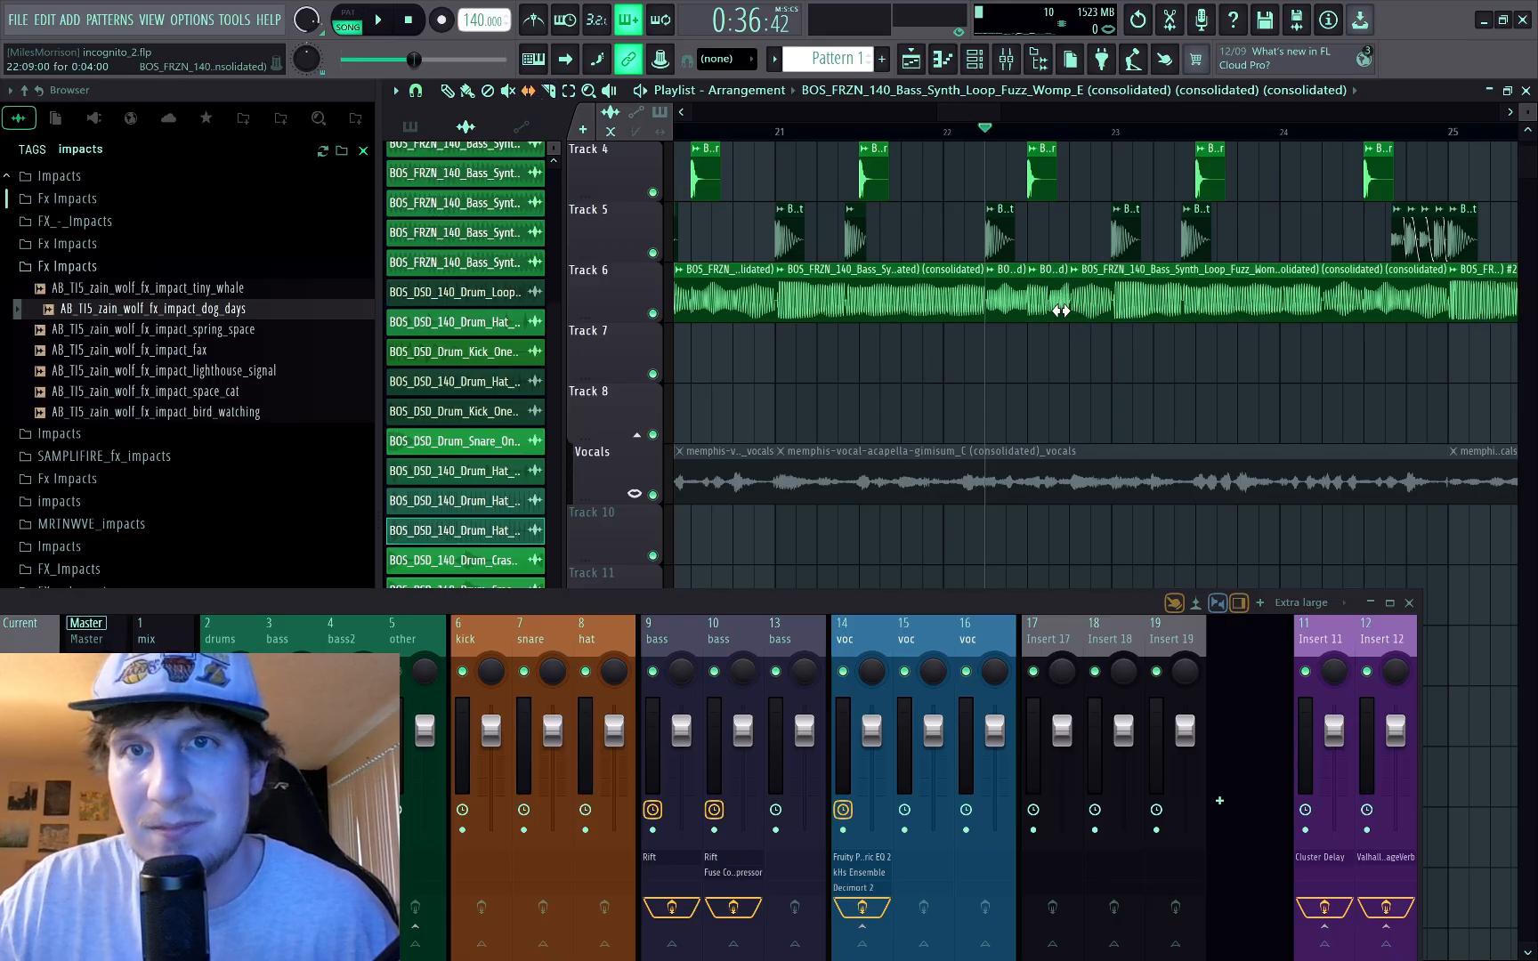
Step: Audition the sliced bass just after bar 22, and replay the drop from bar 17 through bar 23
{"action": "key", "text": "space"}
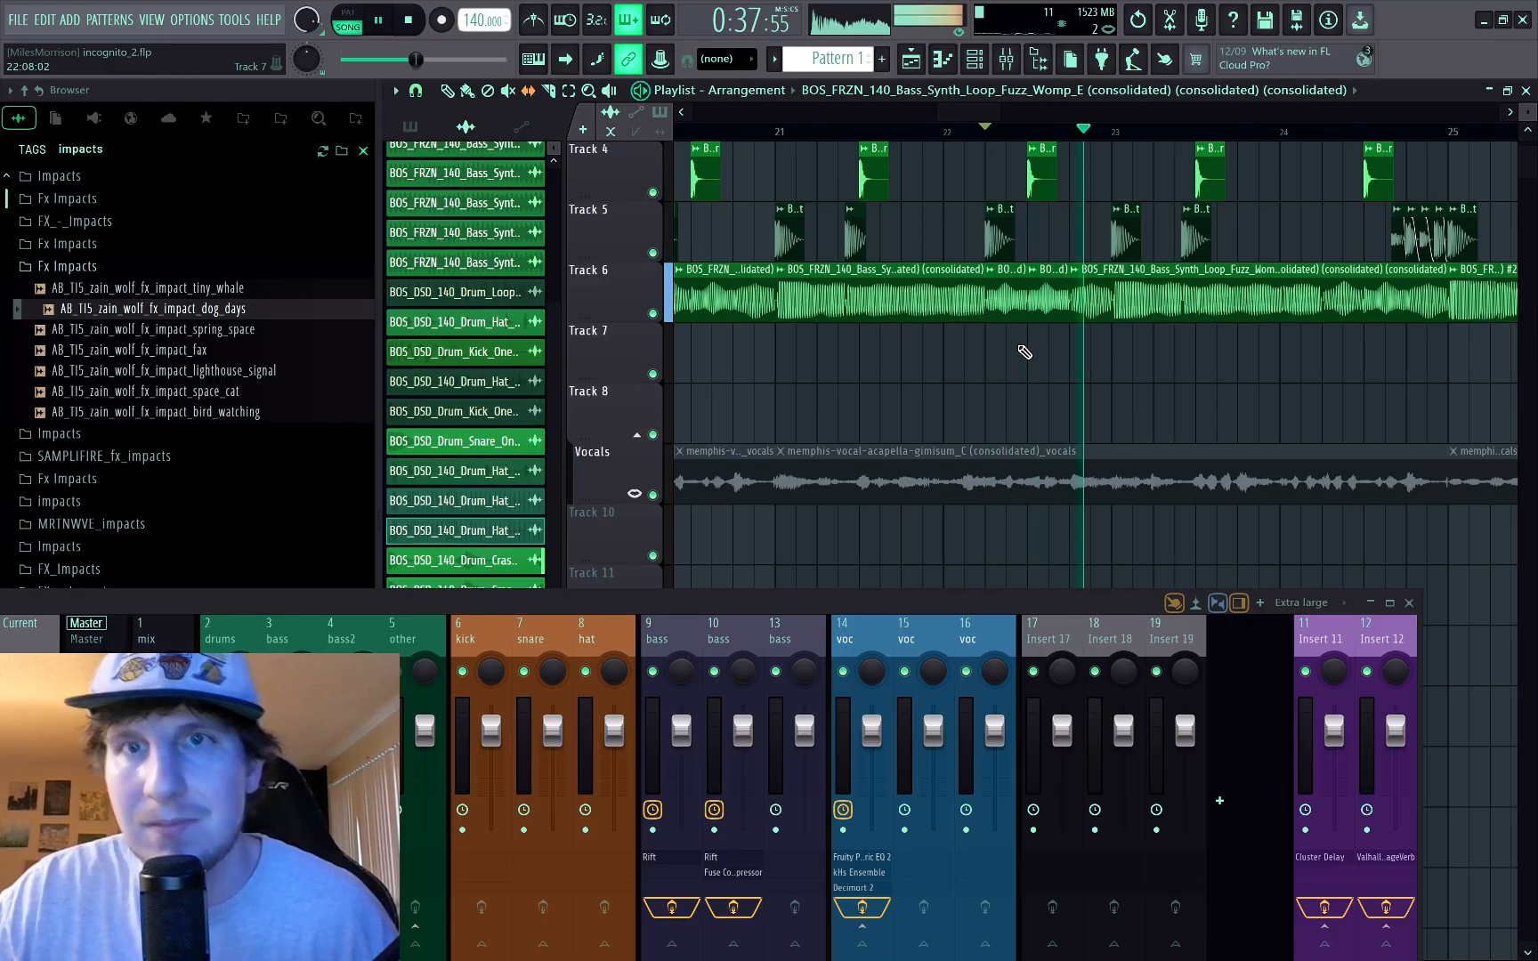
{"action": "key", "text": "space"}
{"action": "scroll", "coordinate": [1015, 338], "scroll_direction": "down", "scroll_amount": 5}
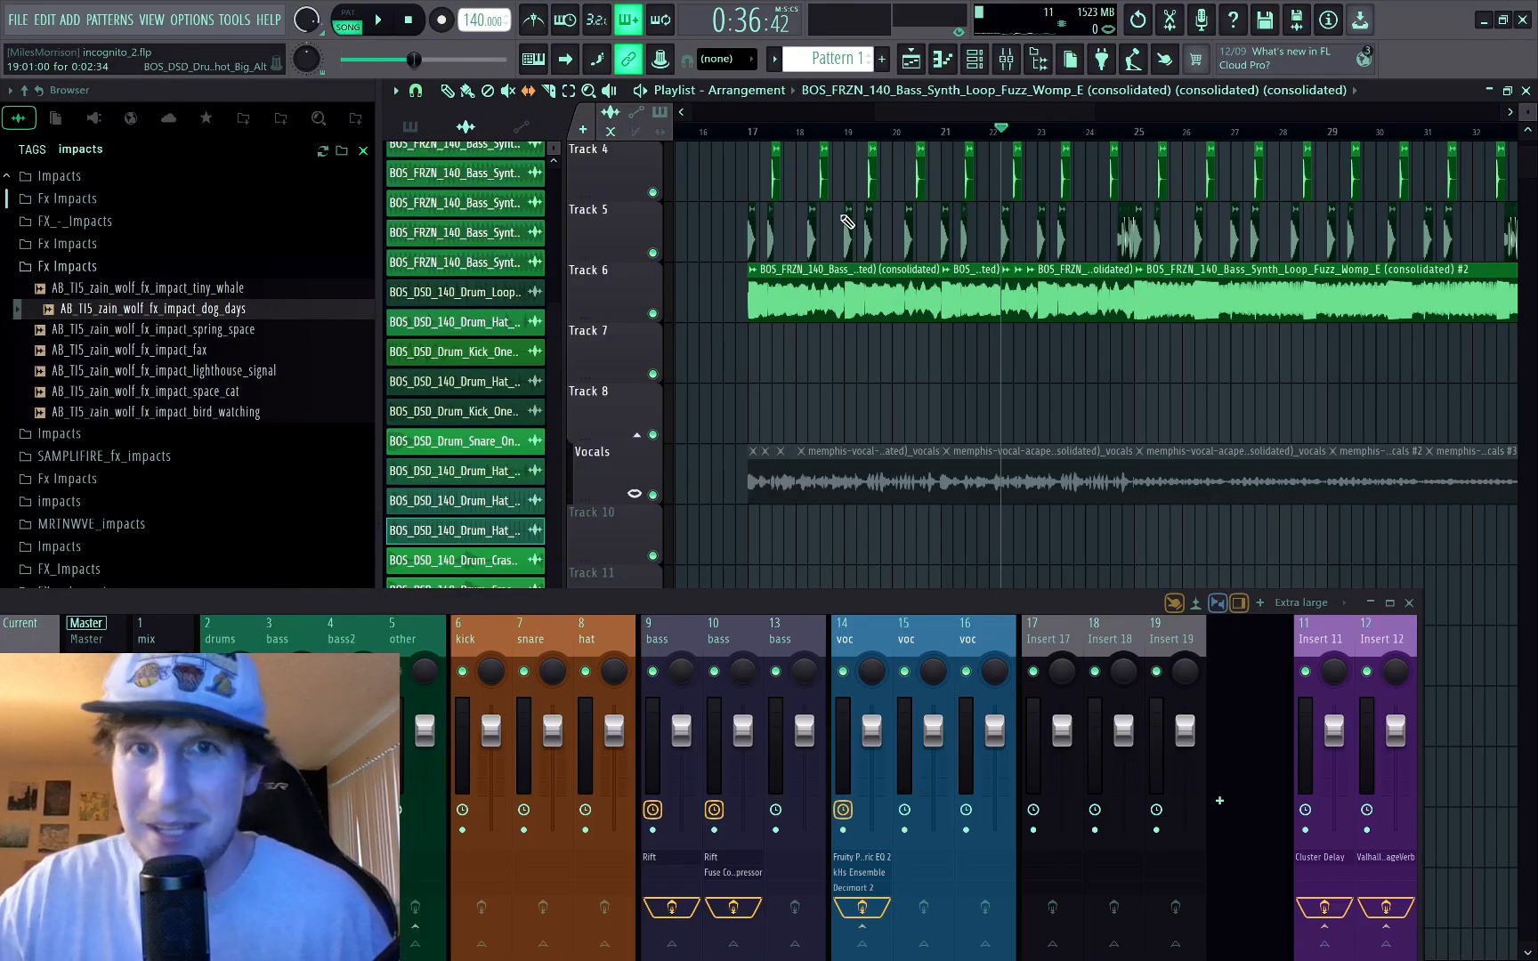
{"action": "left_click", "coordinate": [749, 133]}
{"action": "key", "text": "space"}
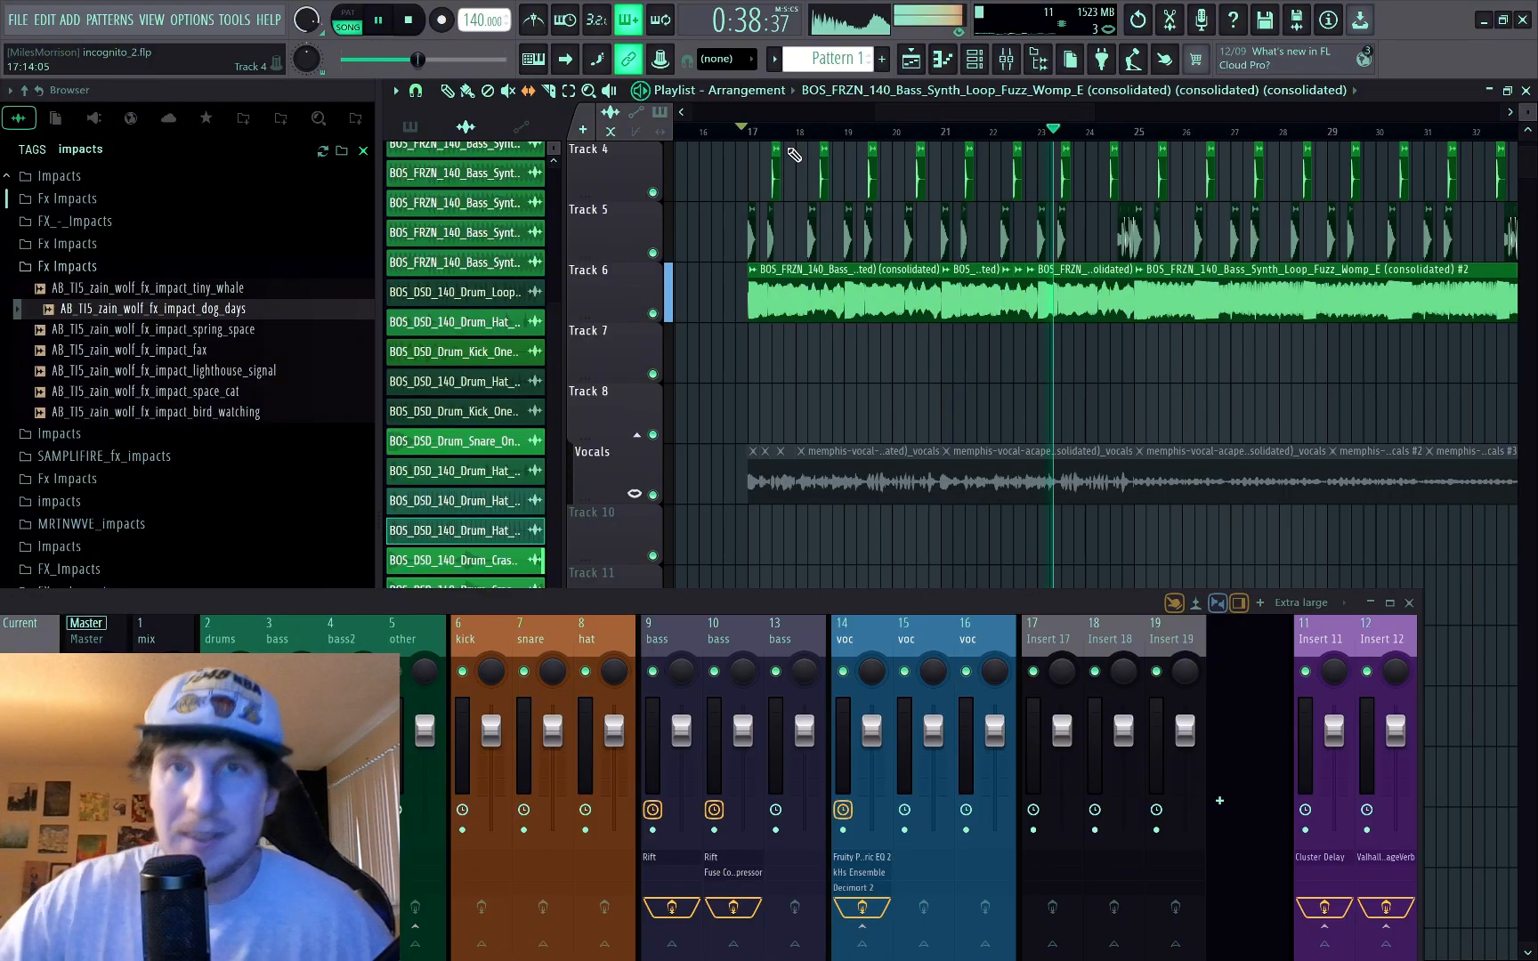
{"action": "key", "text": "space"}
Step: Undo the slices and slip edits on the Track 6 bass clip after bar 22
{"action": "scroll", "coordinate": [1039, 347], "scroll_direction": "up", "scroll_amount": 3}
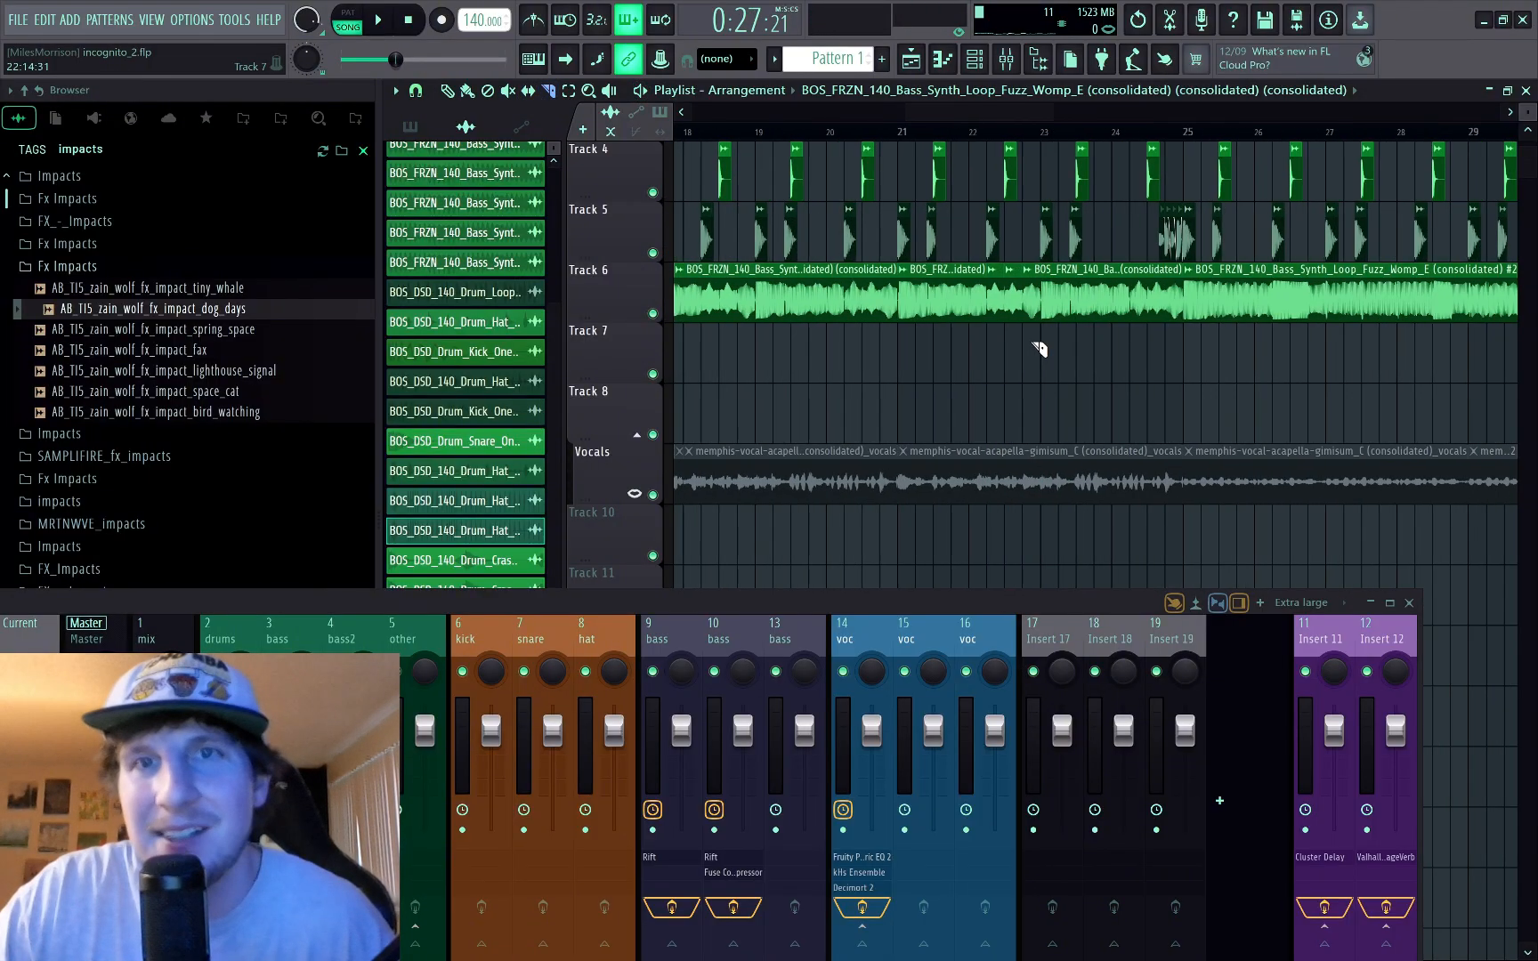
{"action": "scroll", "coordinate": [1041, 343], "scroll_direction": "up", "scroll_amount": 1}
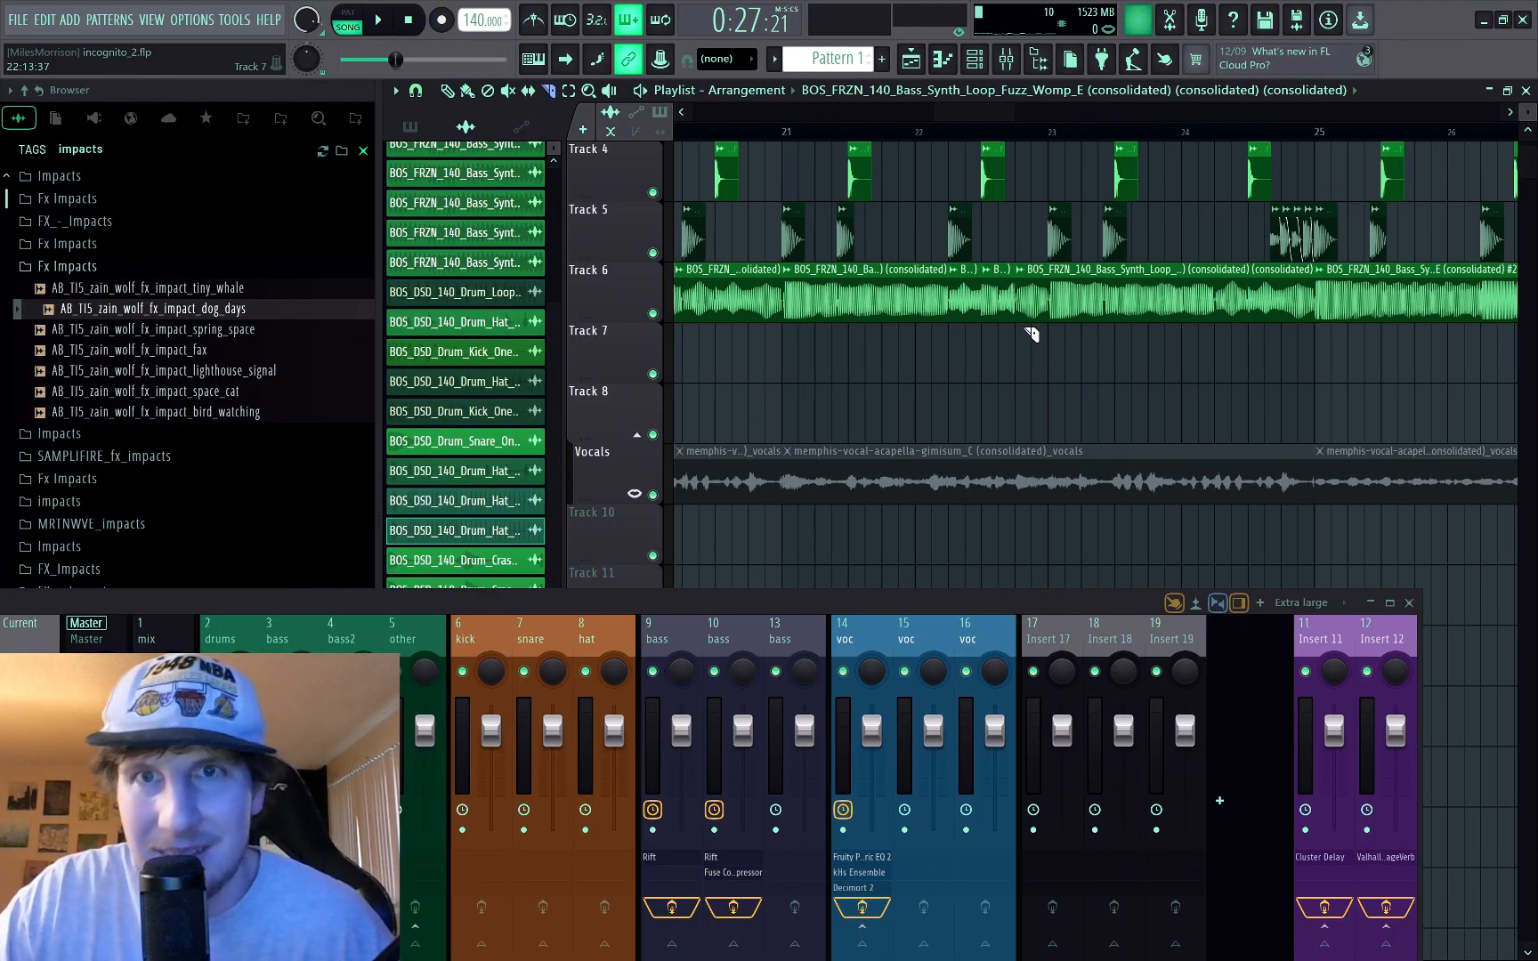
{"action": "key", "text": "ctrl+z"}
{"action": "key", "text": "ctrl+z"}
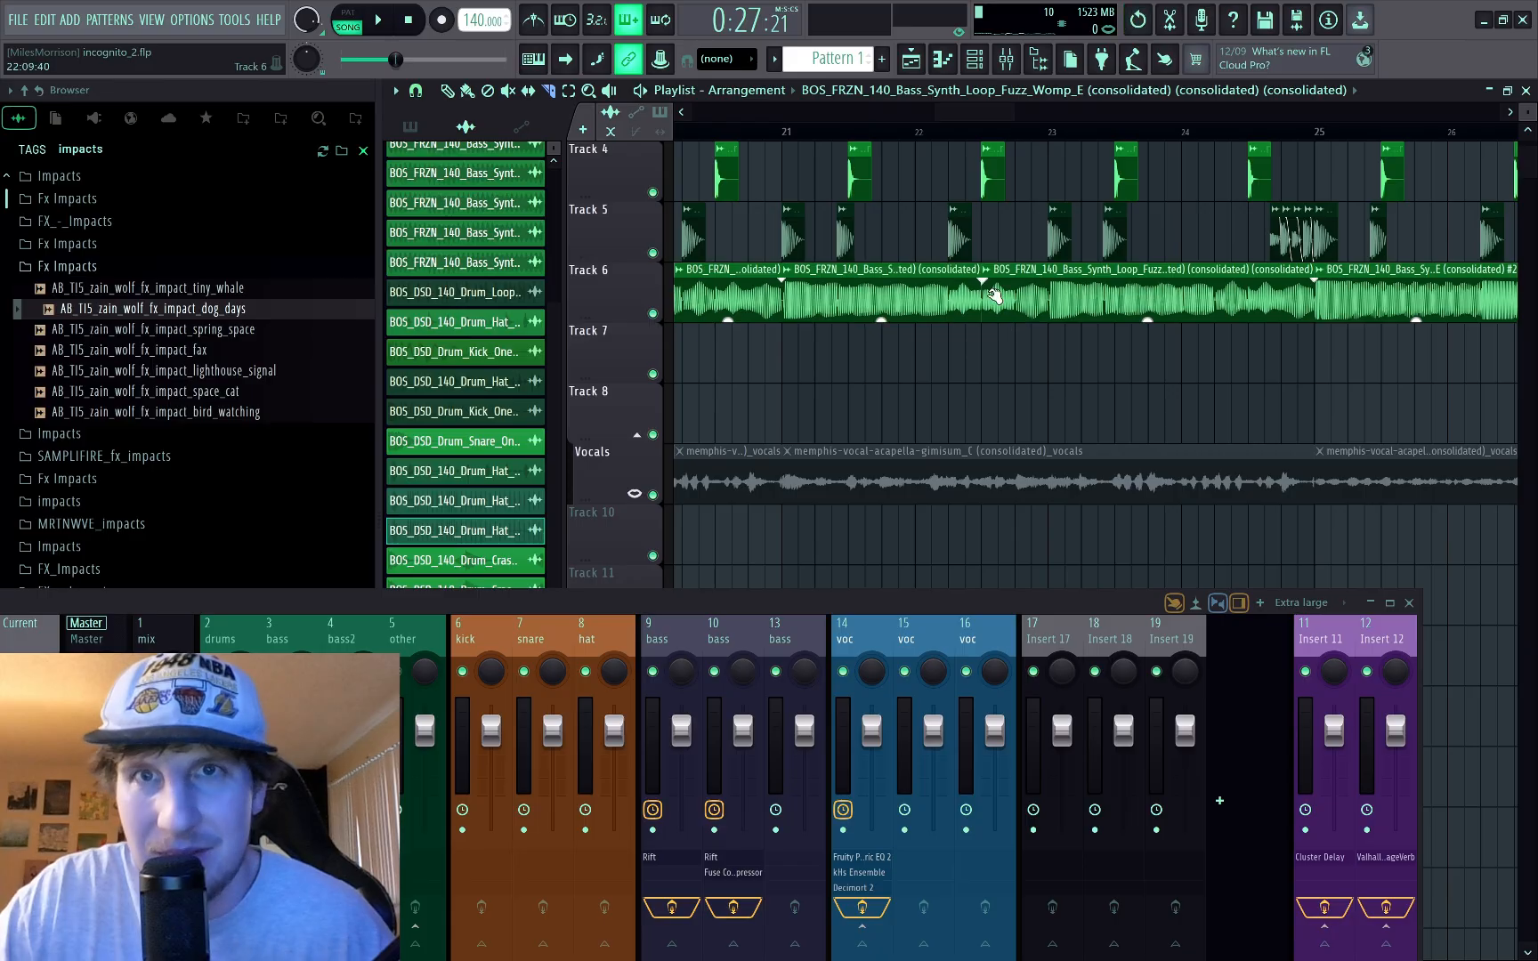
Step: Slice the Track 6 bass clip at 22:13 and bar 23 to isolate its last quarter-bar, auditioning from bar 22 before and after
{"action": "left_click", "coordinate": [932, 133]}
{"action": "key", "text": "space"}
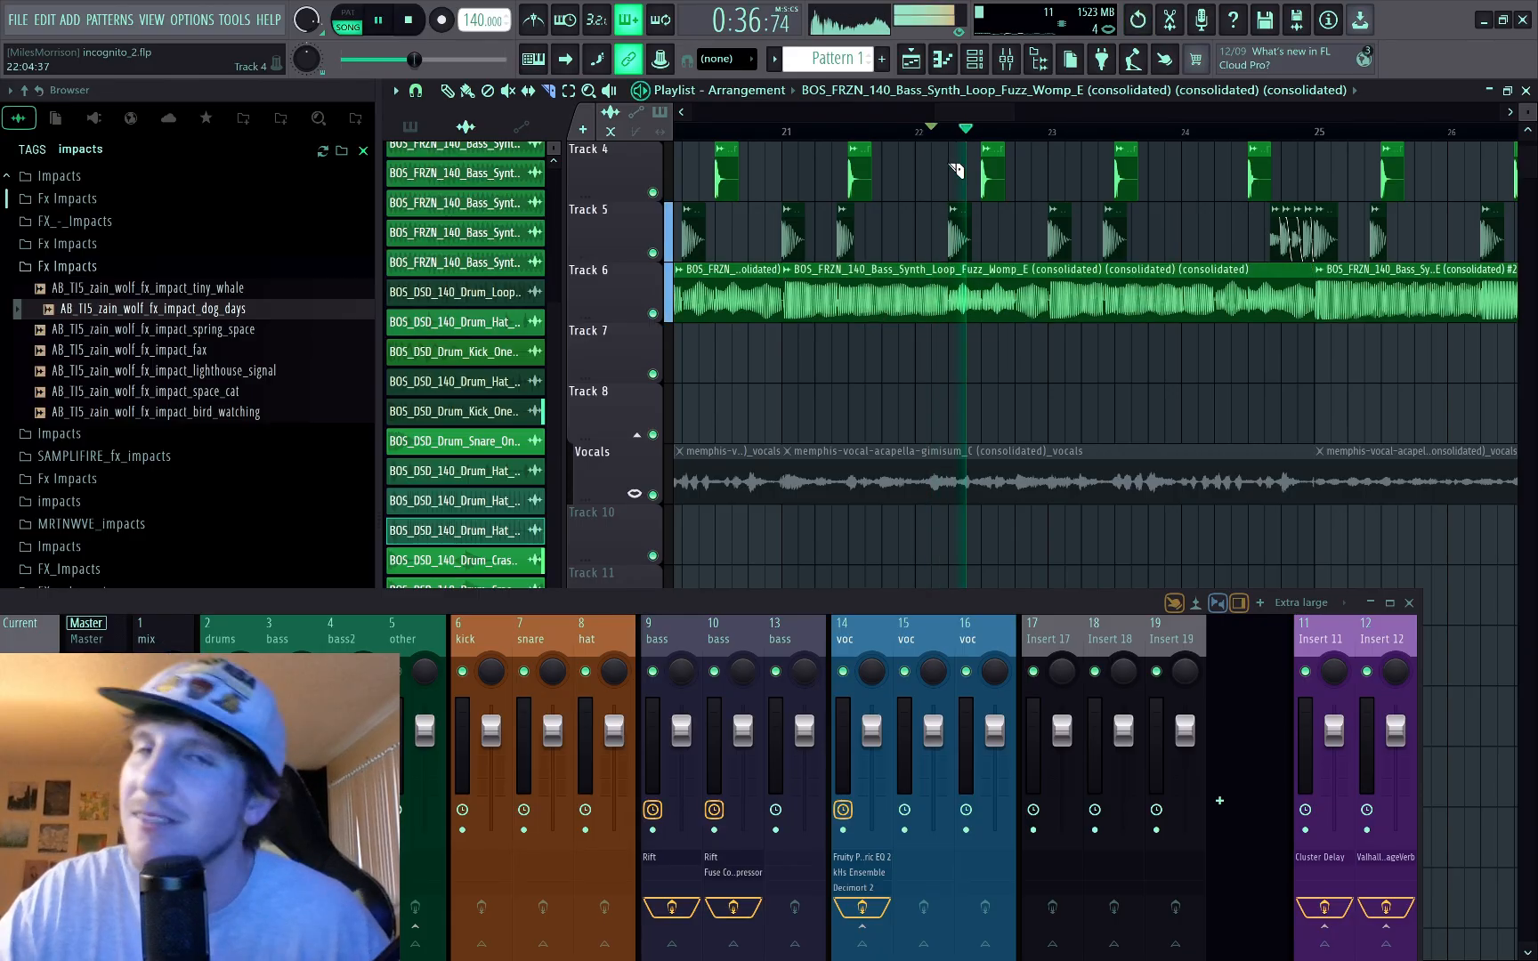
{"action": "key", "text": "space"}
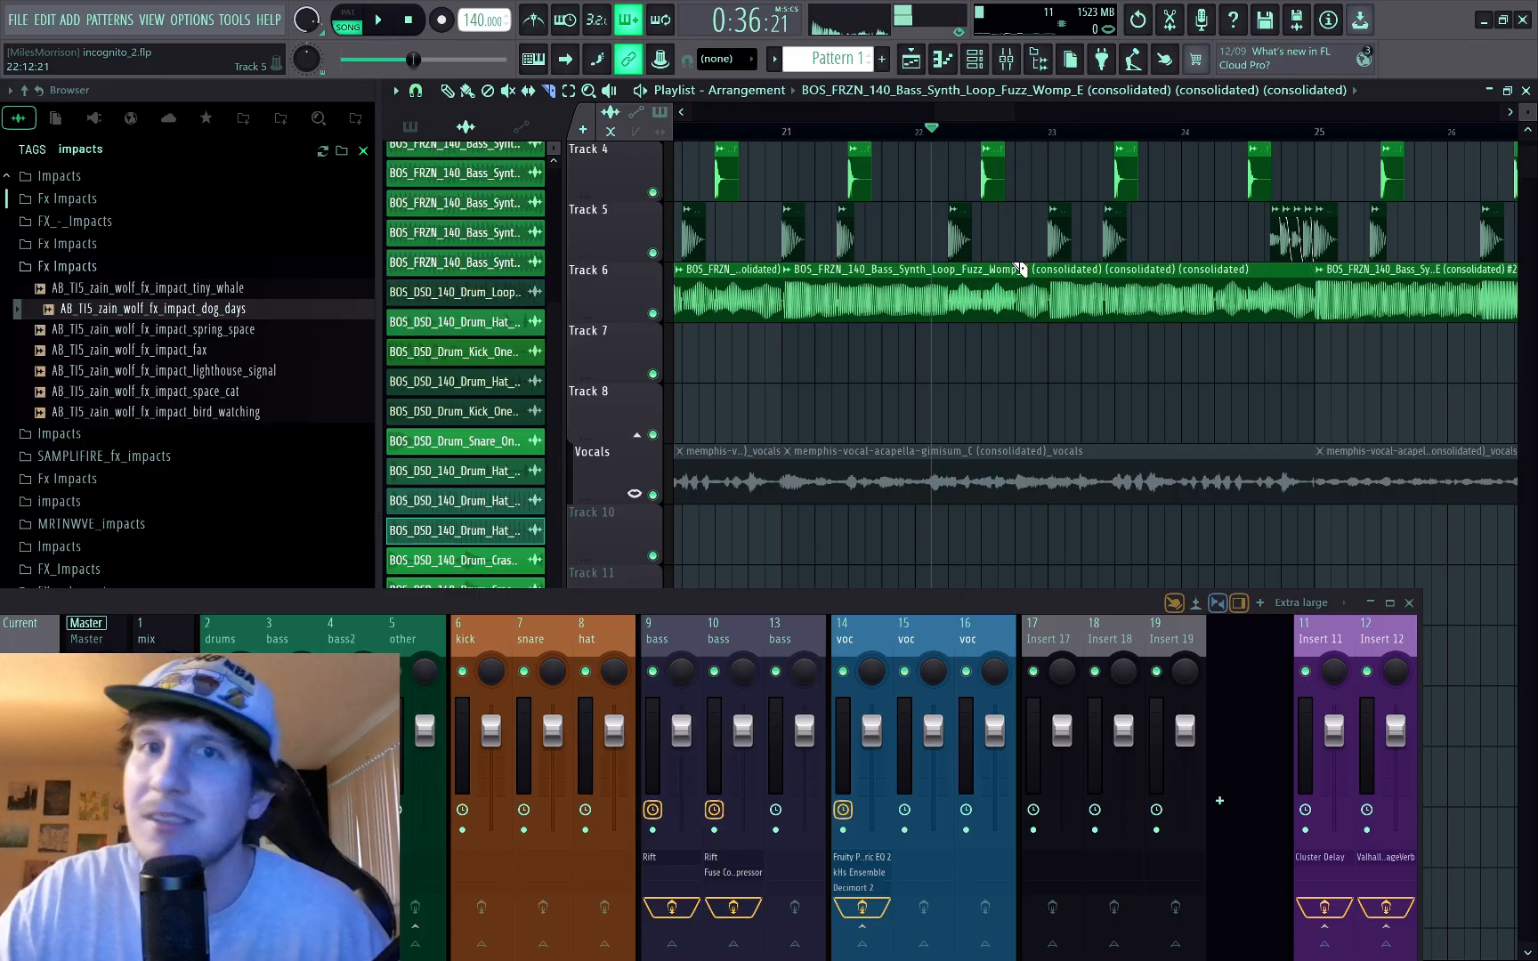
{"action": "left_click", "coordinate": [1024, 316]}
{"action": "left_click", "coordinate": [1051, 313]}
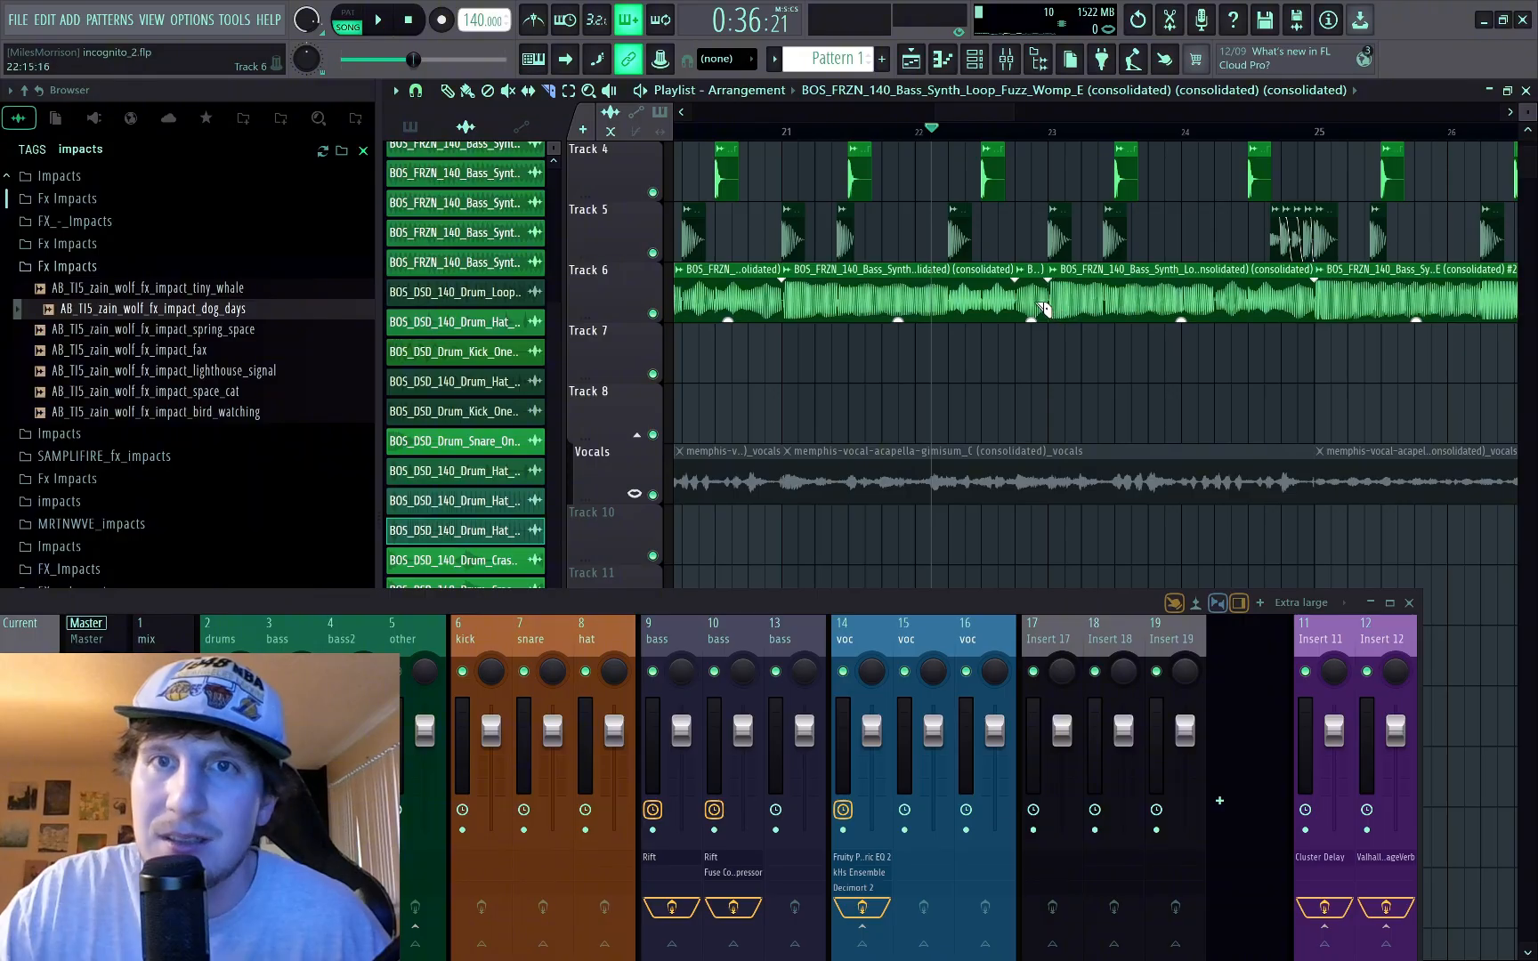
{"action": "key", "text": "space"}
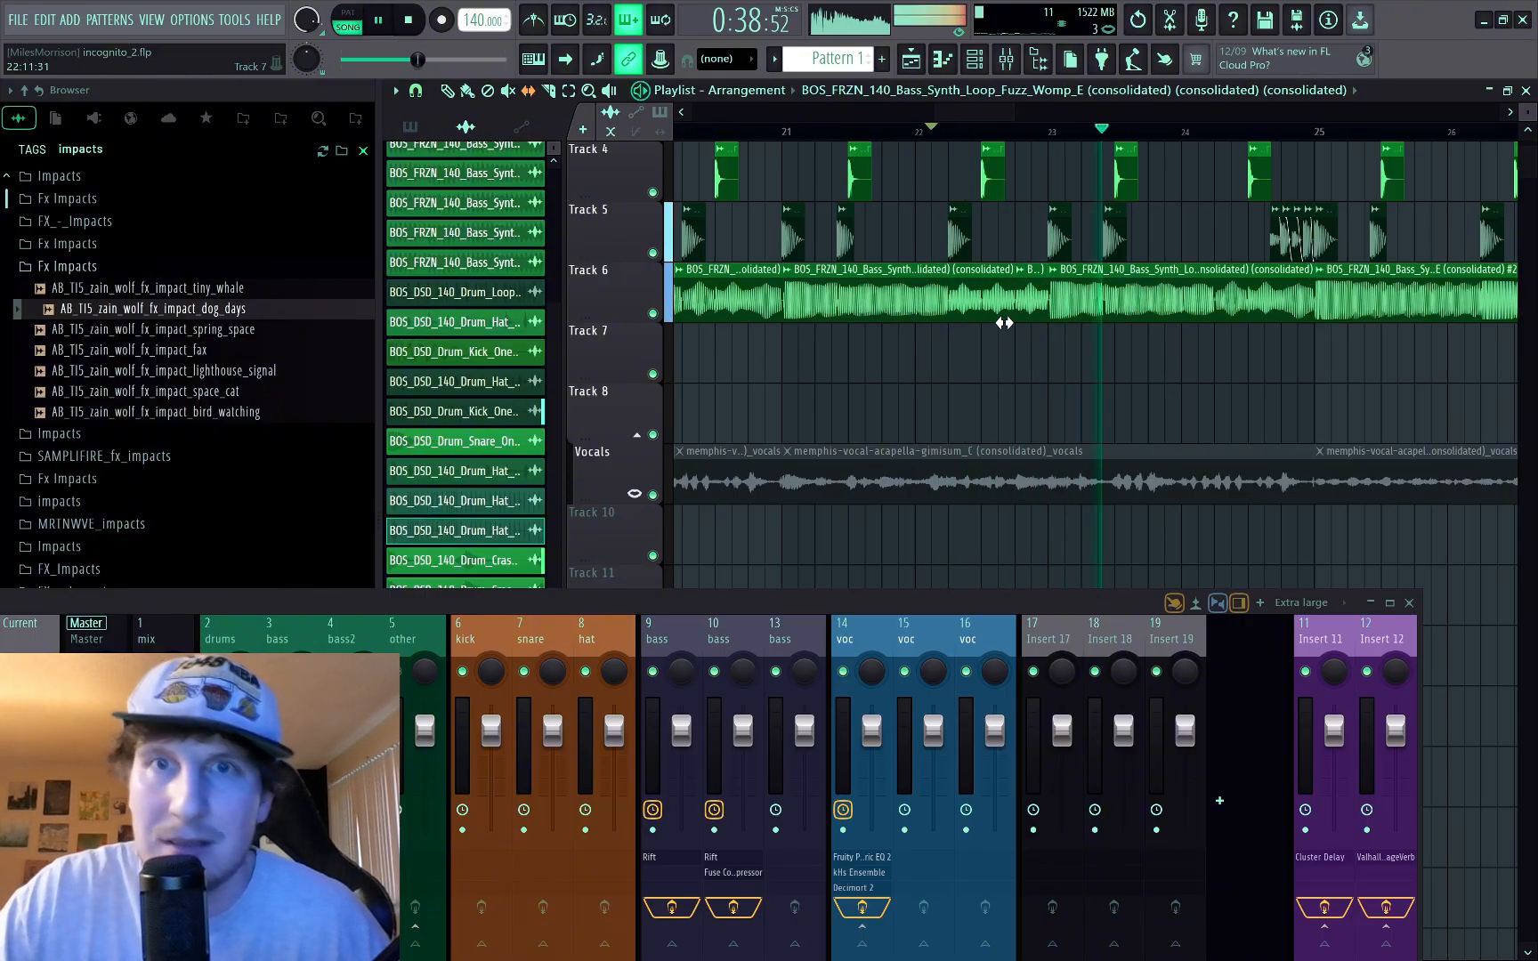
{"action": "scroll", "coordinate": [1010, 333], "scroll_direction": "up", "scroll_amount": 3}
{"action": "key", "text": "space"}
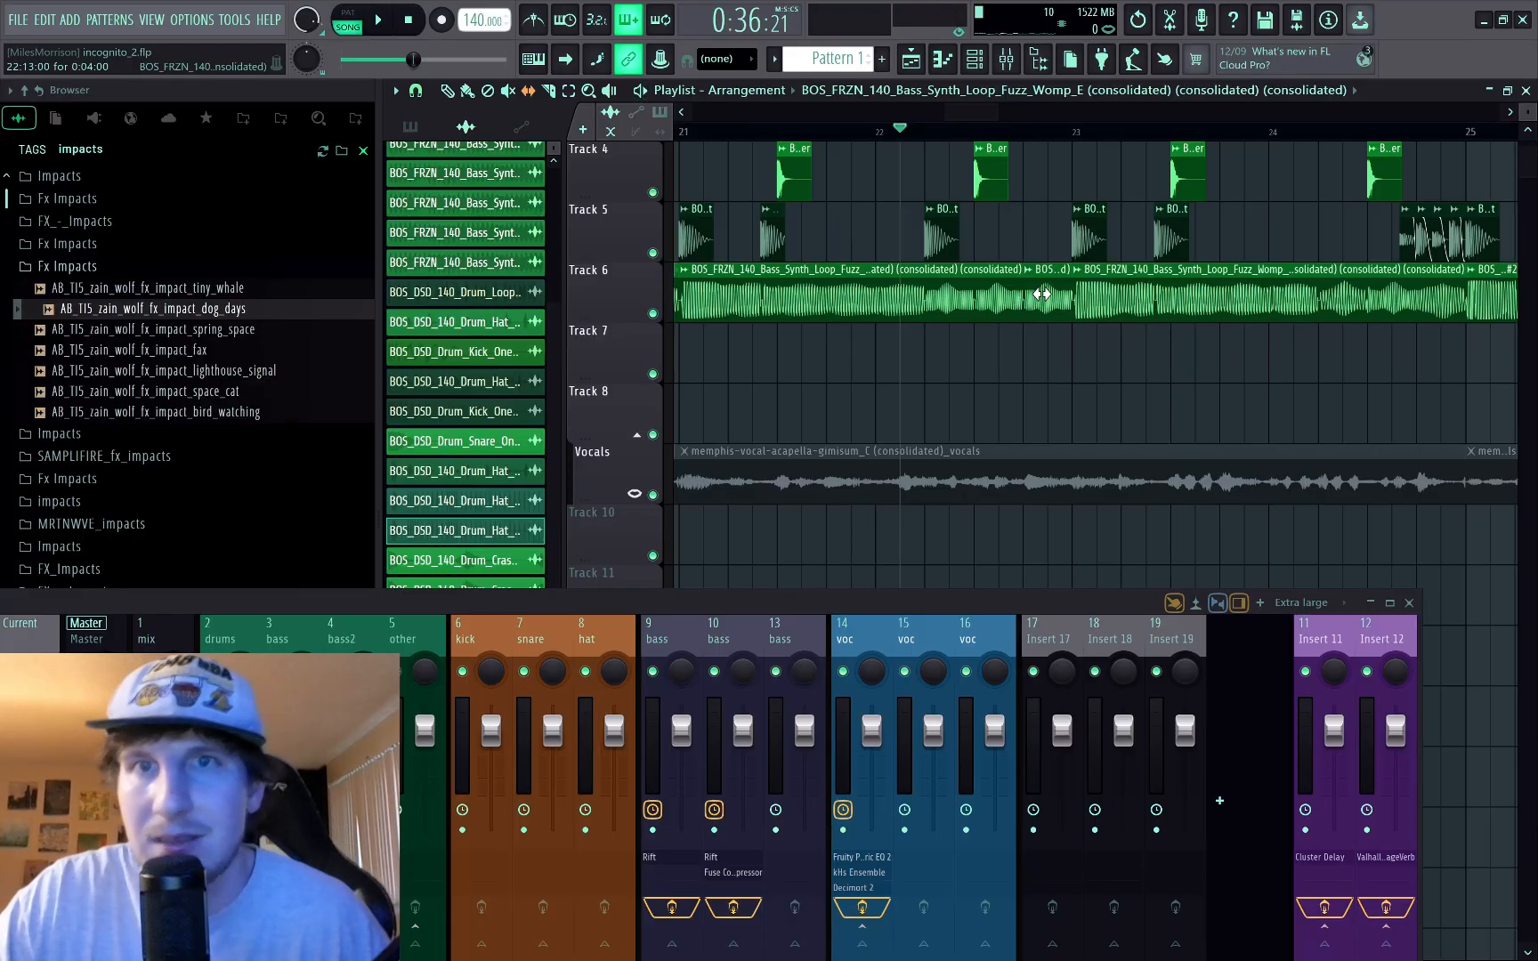
Step: Make the short bass slice at 22:13 on Track 6 unique and open its channel settings
{"action": "left_click", "coordinate": [1032, 271]}
{"action": "key", "text": "u"}
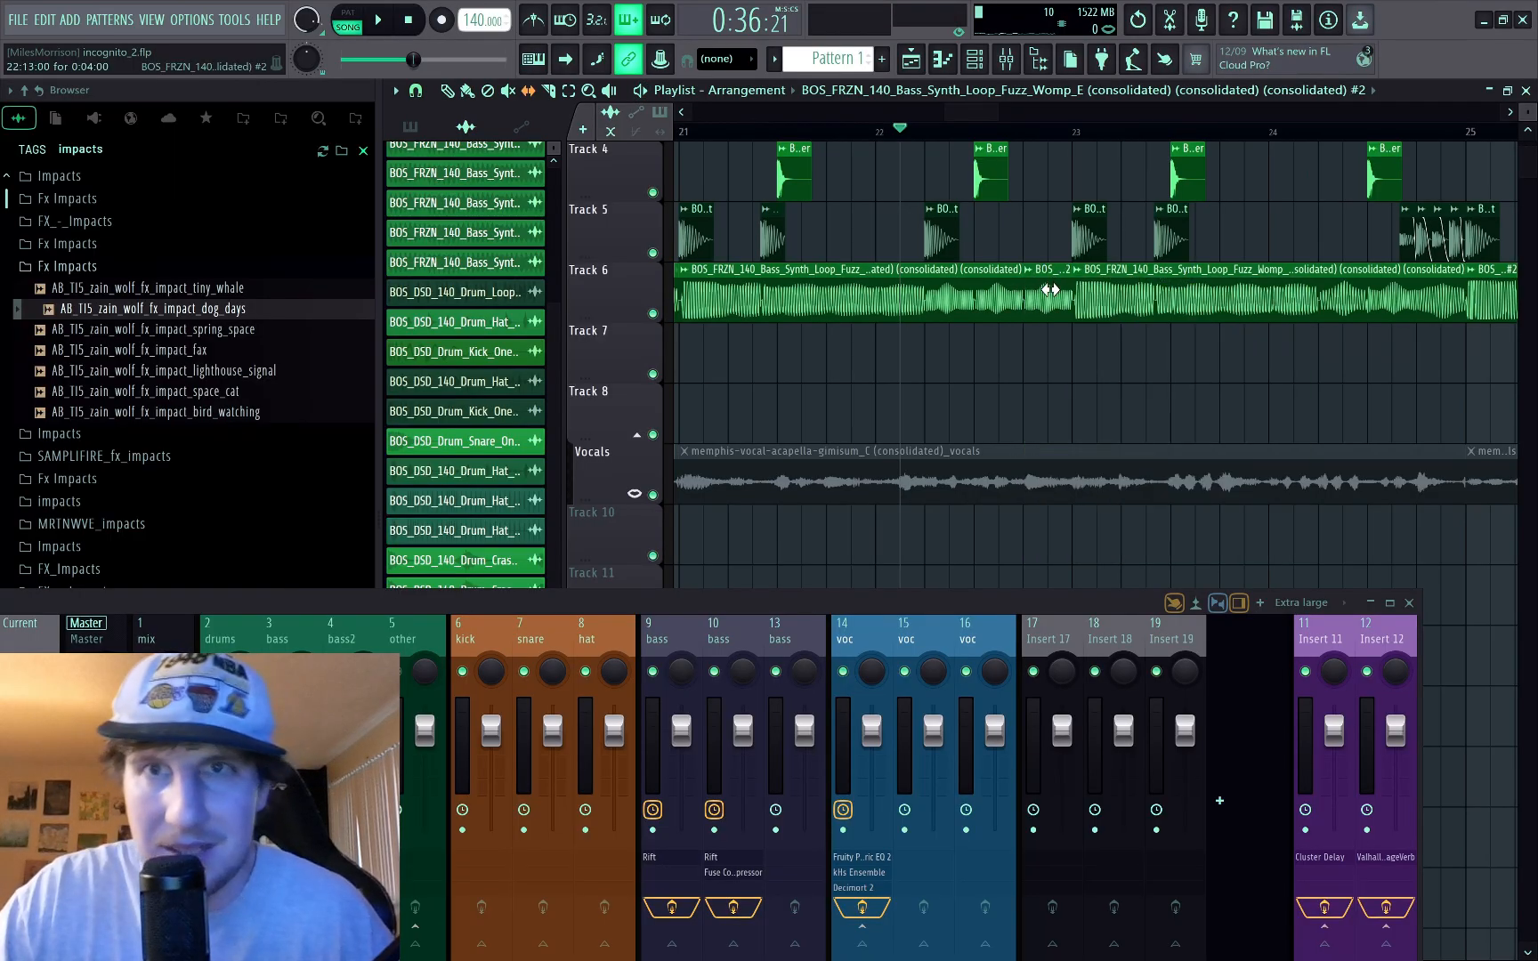
{"action": "double_click", "coordinate": [1050, 290]}
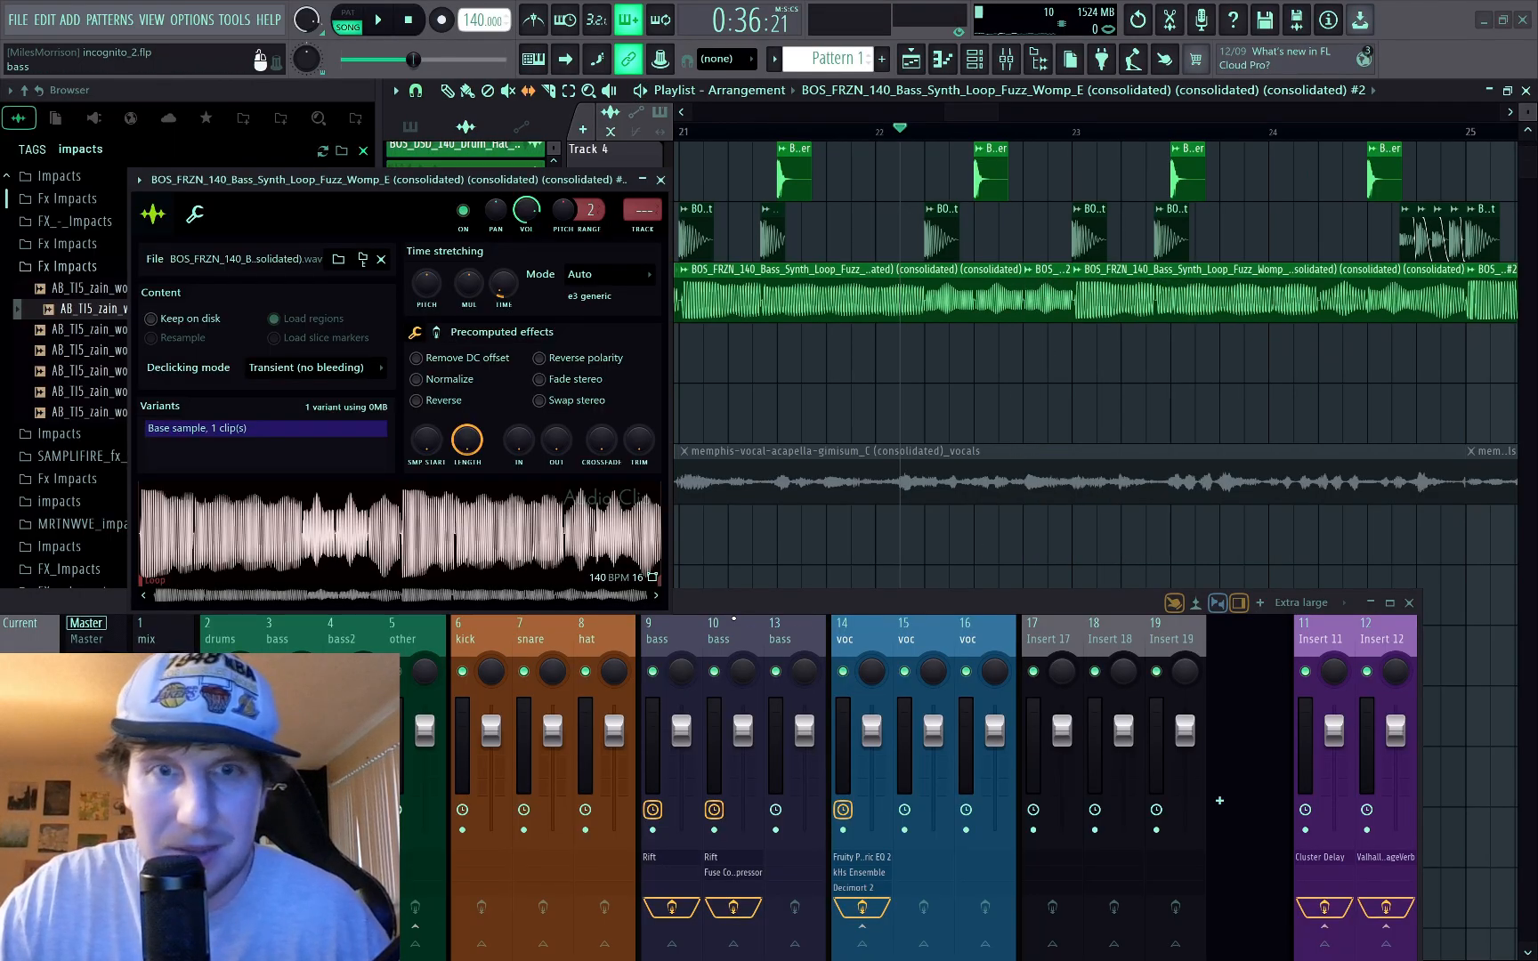
Step: Try routing the unique bass slice to mixer track 10 and mixer track 9, auditioning from bar 22 each time
{"action": "left_click", "coordinate": [730, 622]}
{"action": "key", "text": "ctrl+l"}
{"action": "key", "text": "space"}
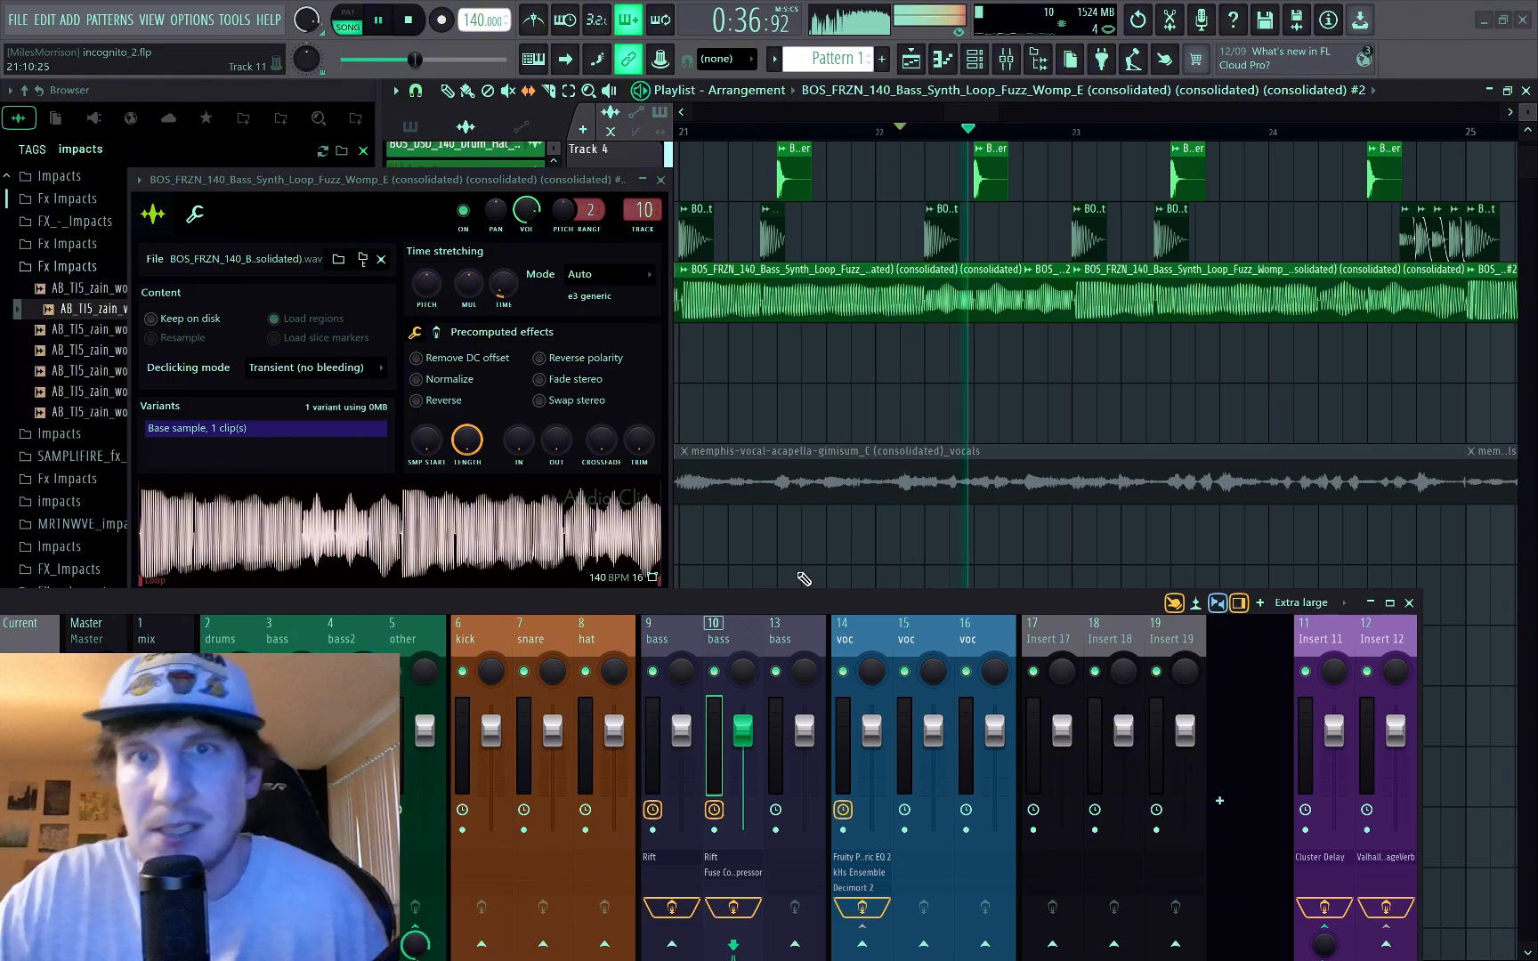
{"action": "key", "text": "space"}
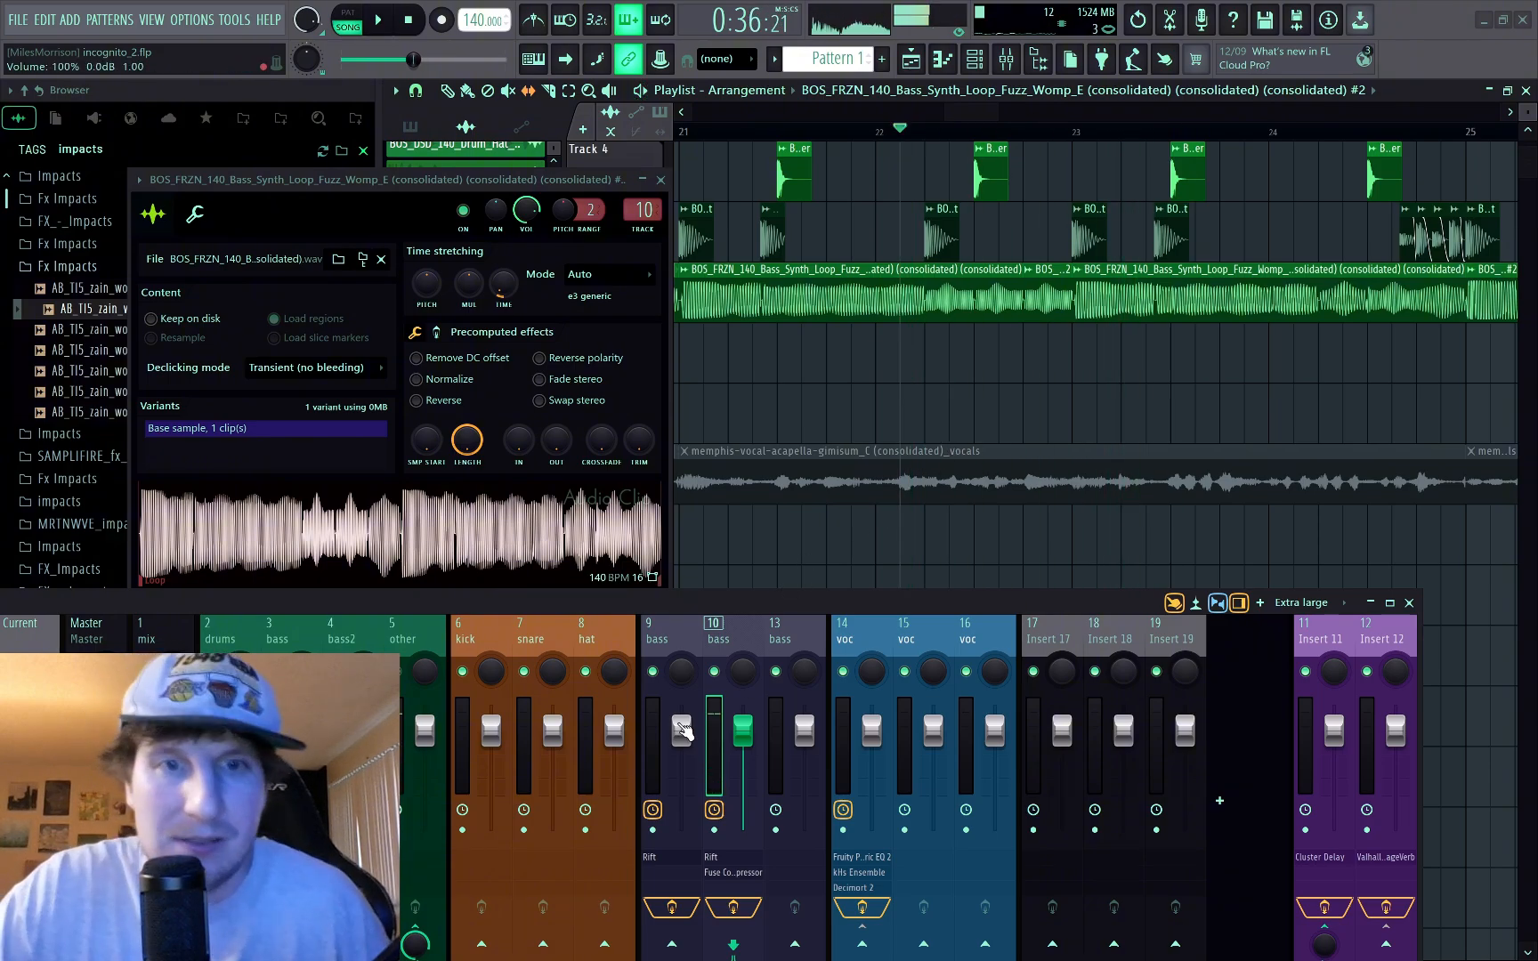
{"action": "left_click", "coordinate": [674, 639]}
{"action": "key", "text": "ctrl+l"}
{"action": "key", "text": "space"}
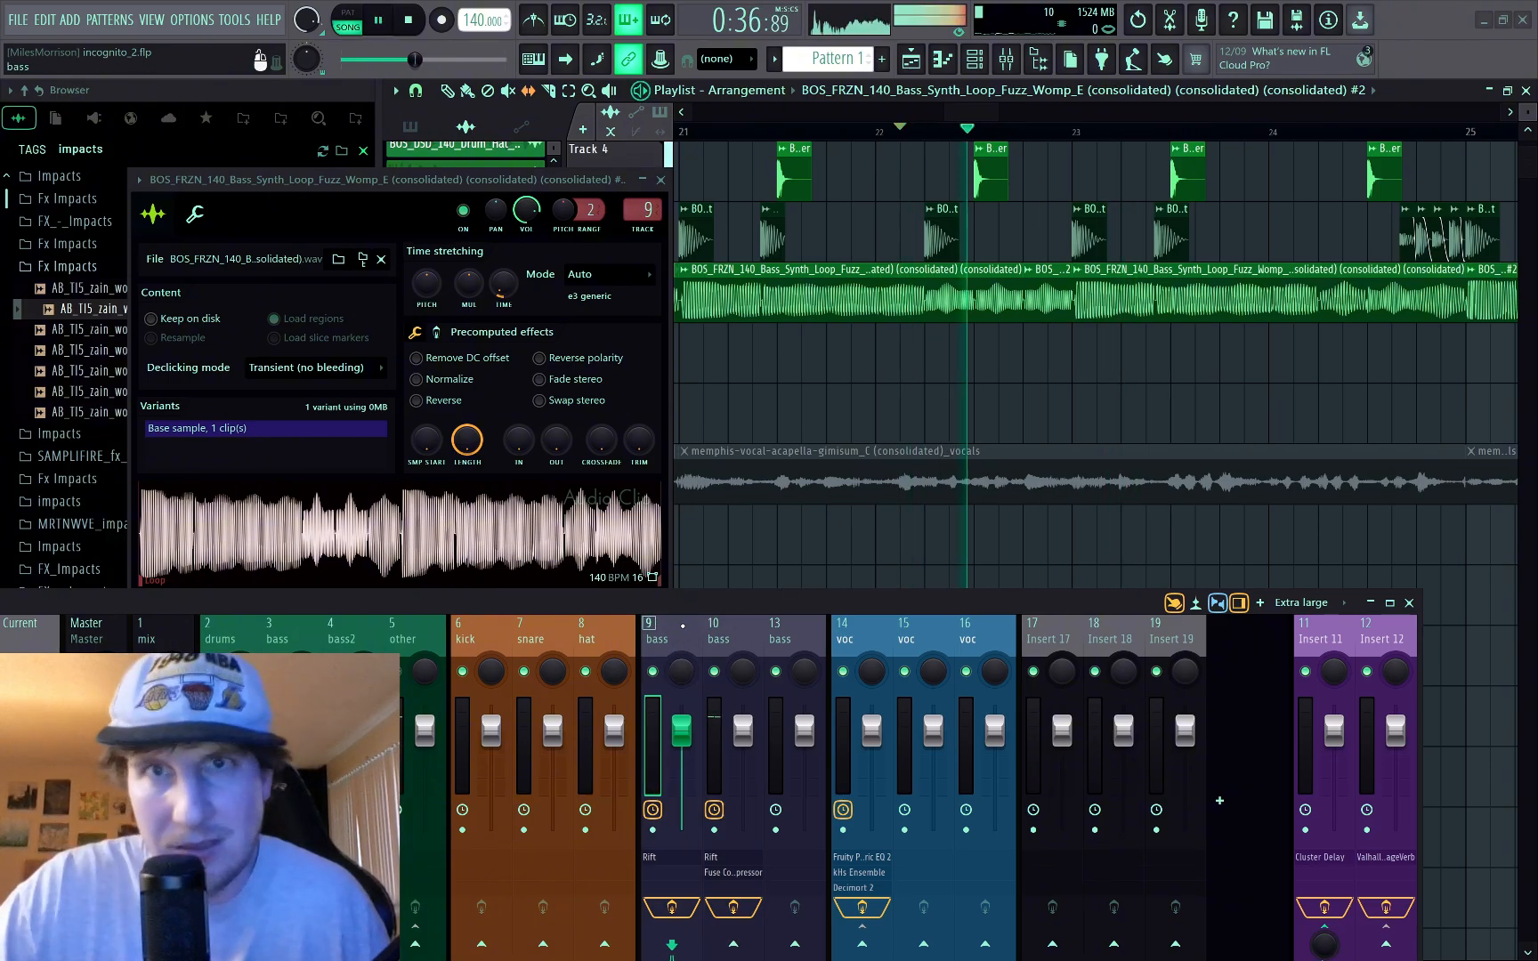
{"action": "key", "text": "space"}
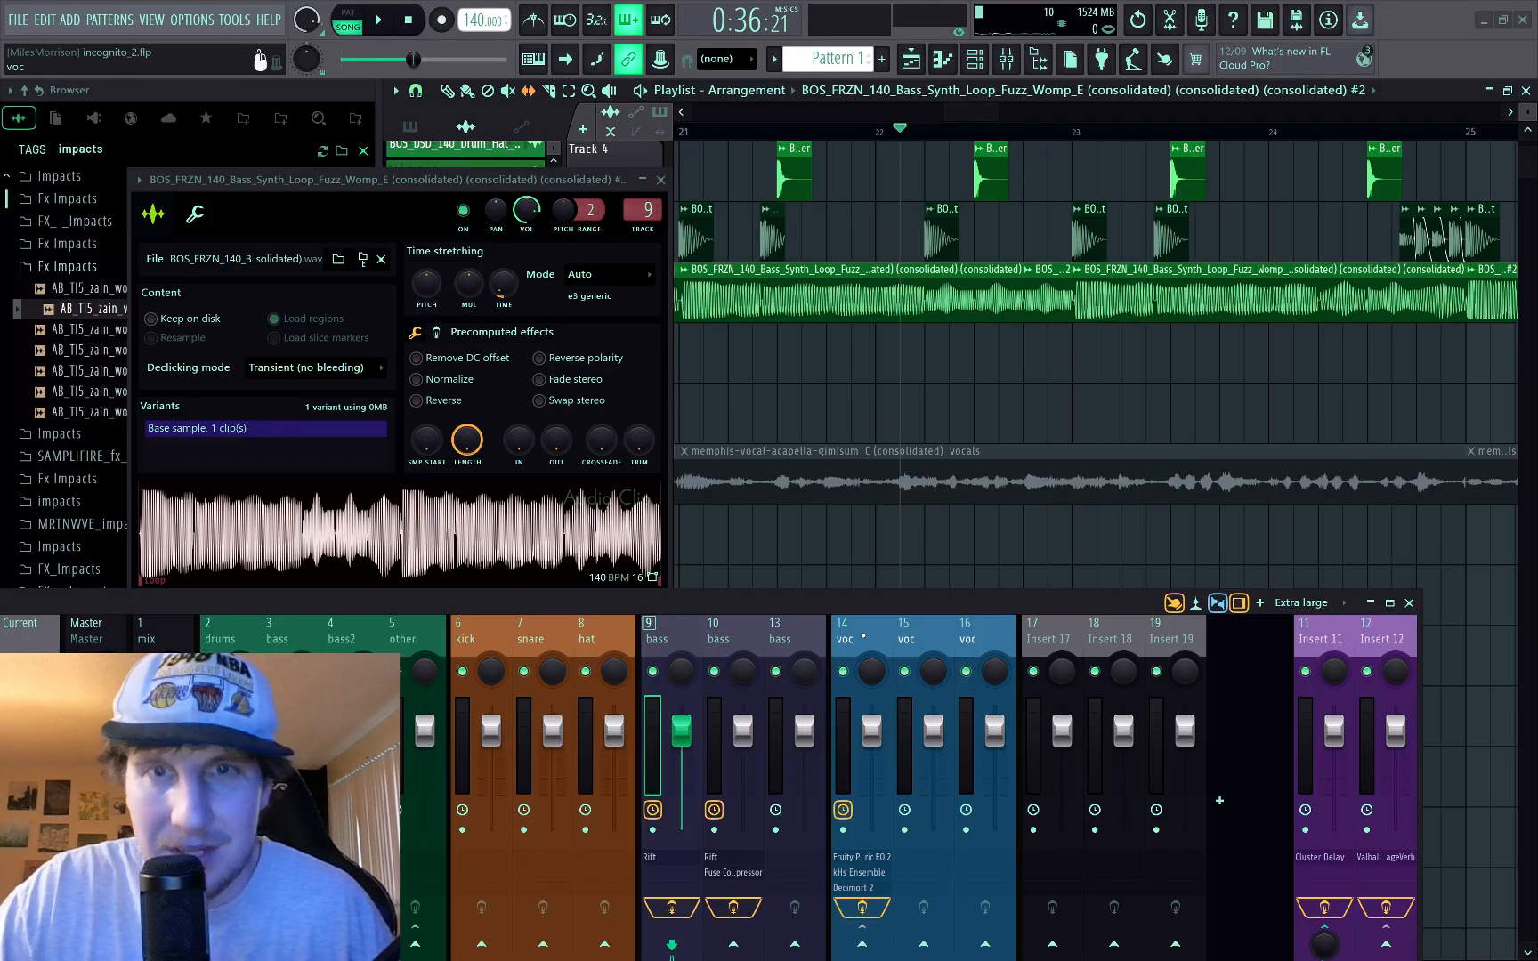
Step: Try routing the bass slice to vocal mixer track 14 and audition it from bar 22
{"action": "left_click", "coordinate": [846, 628]}
{"action": "key", "text": "space"}
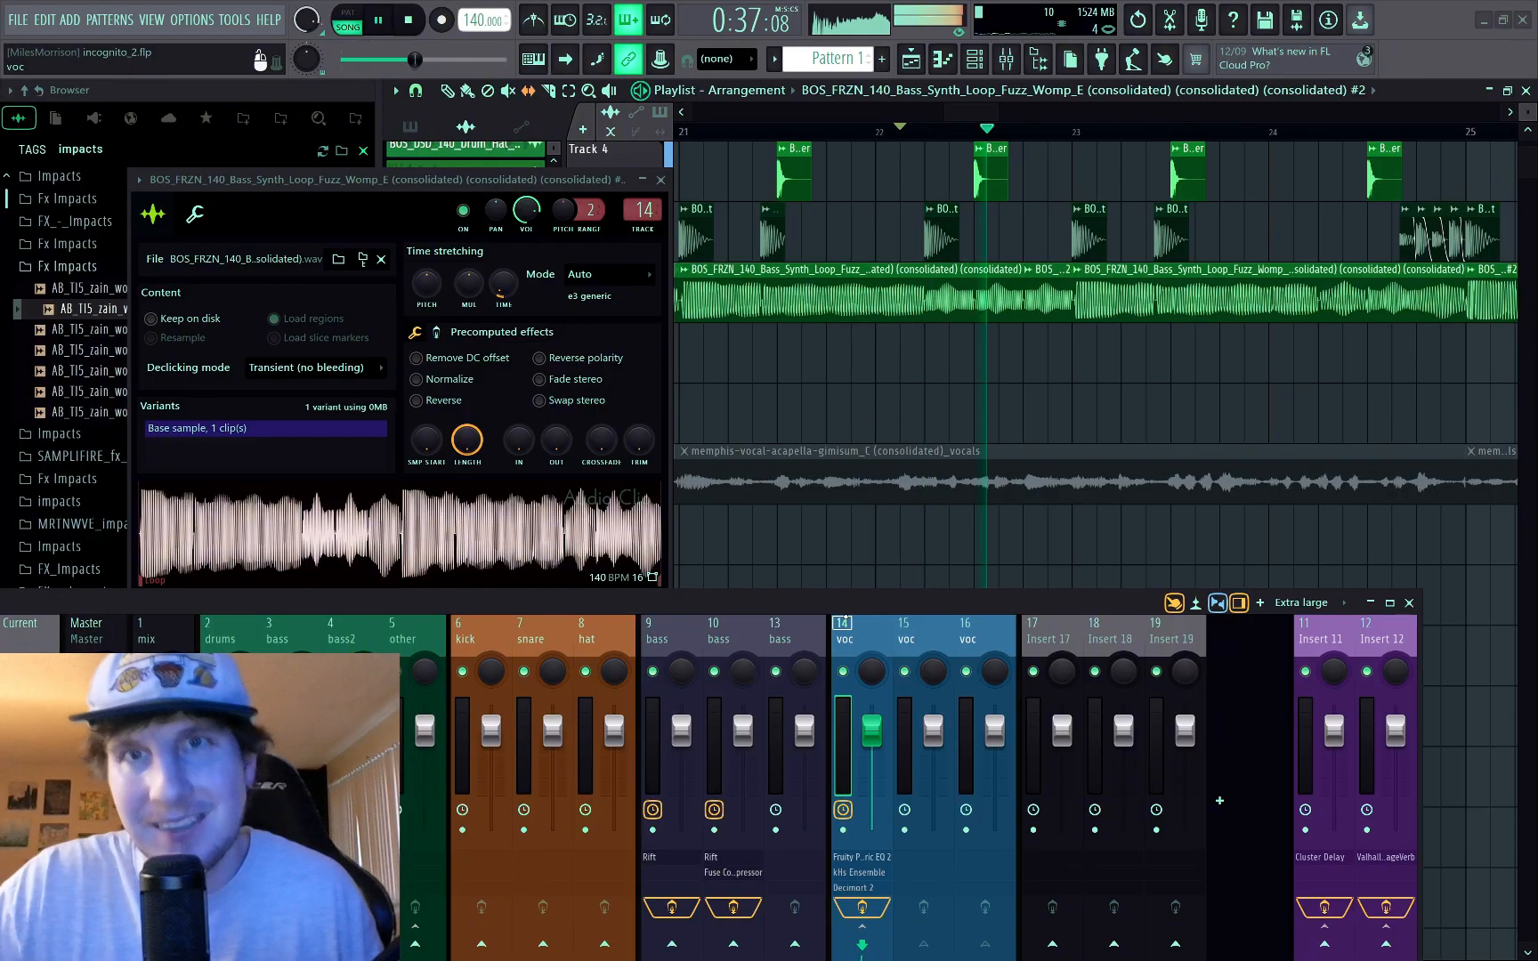
{"action": "key", "text": "space"}
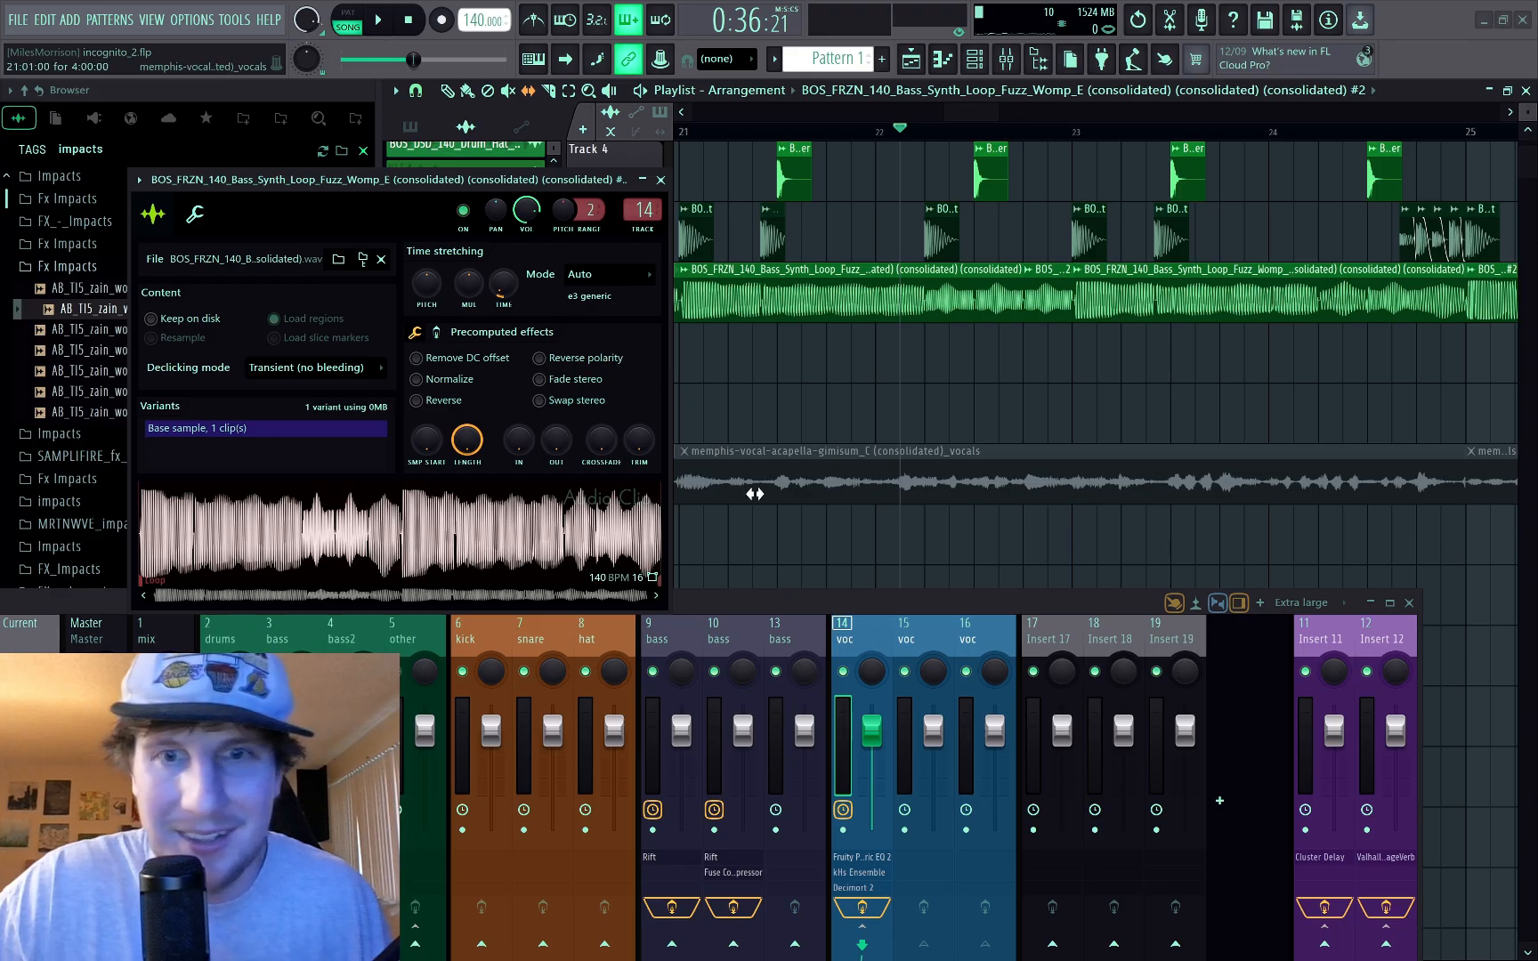
Step: Route the bass slice to mixer track 13 and reposition the mixer so its effect slots are reachable
{"action": "left_click", "coordinate": [921, 623]}
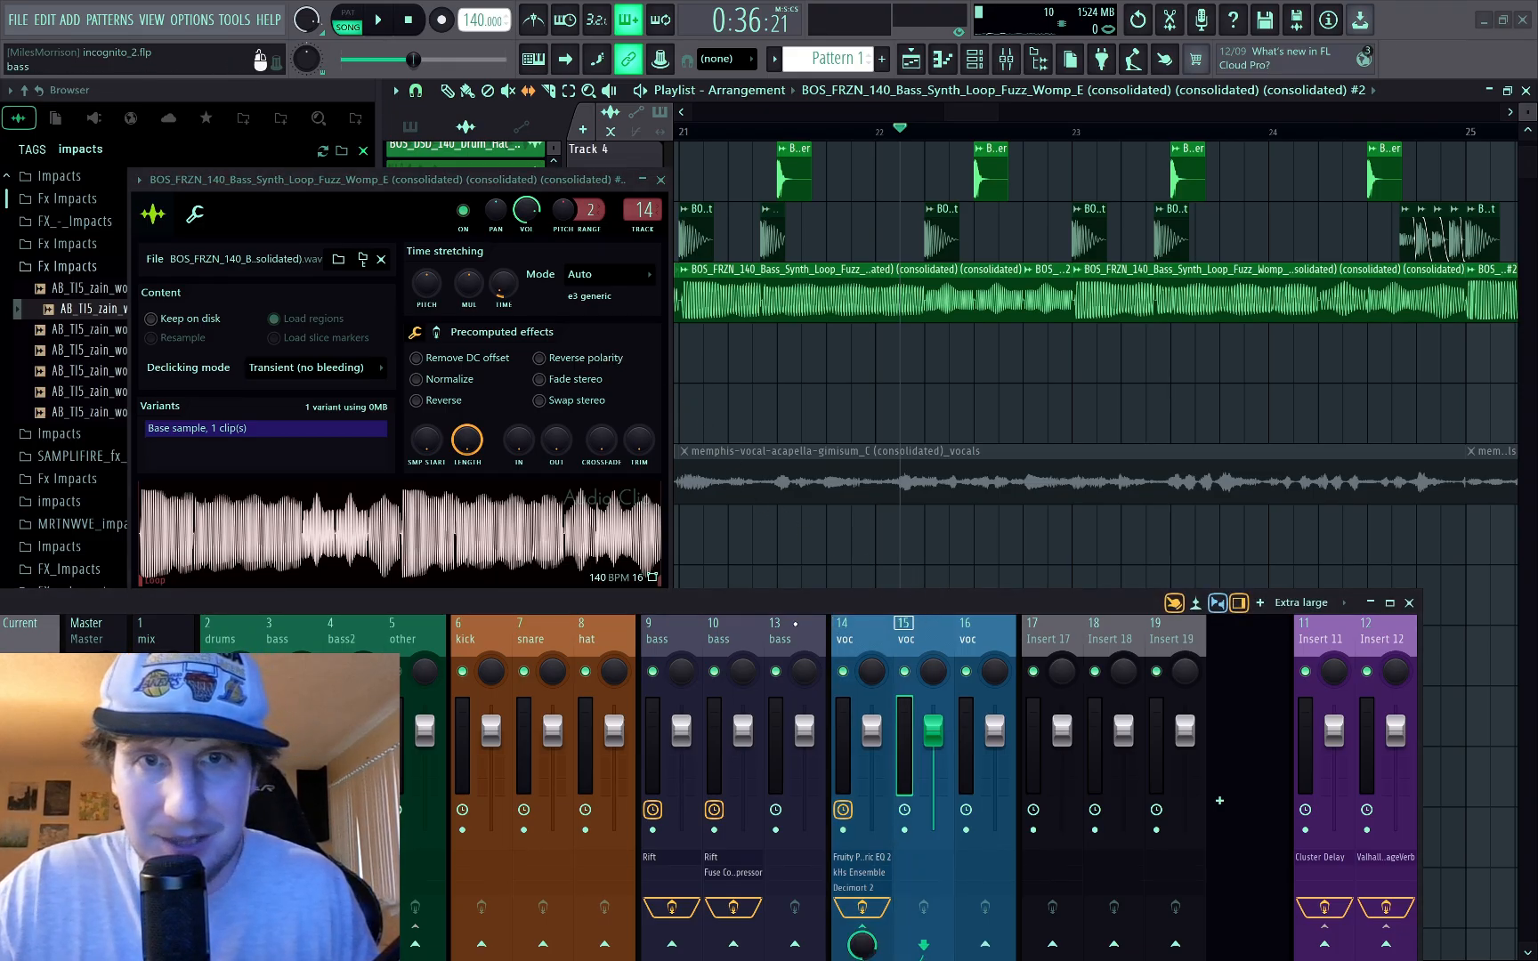
{"action": "key", "text": "Left"}
{"action": "key", "text": "Left"}
{"action": "left_click_drag", "start_coordinate": [380, 608], "coordinate": [544, 523]}
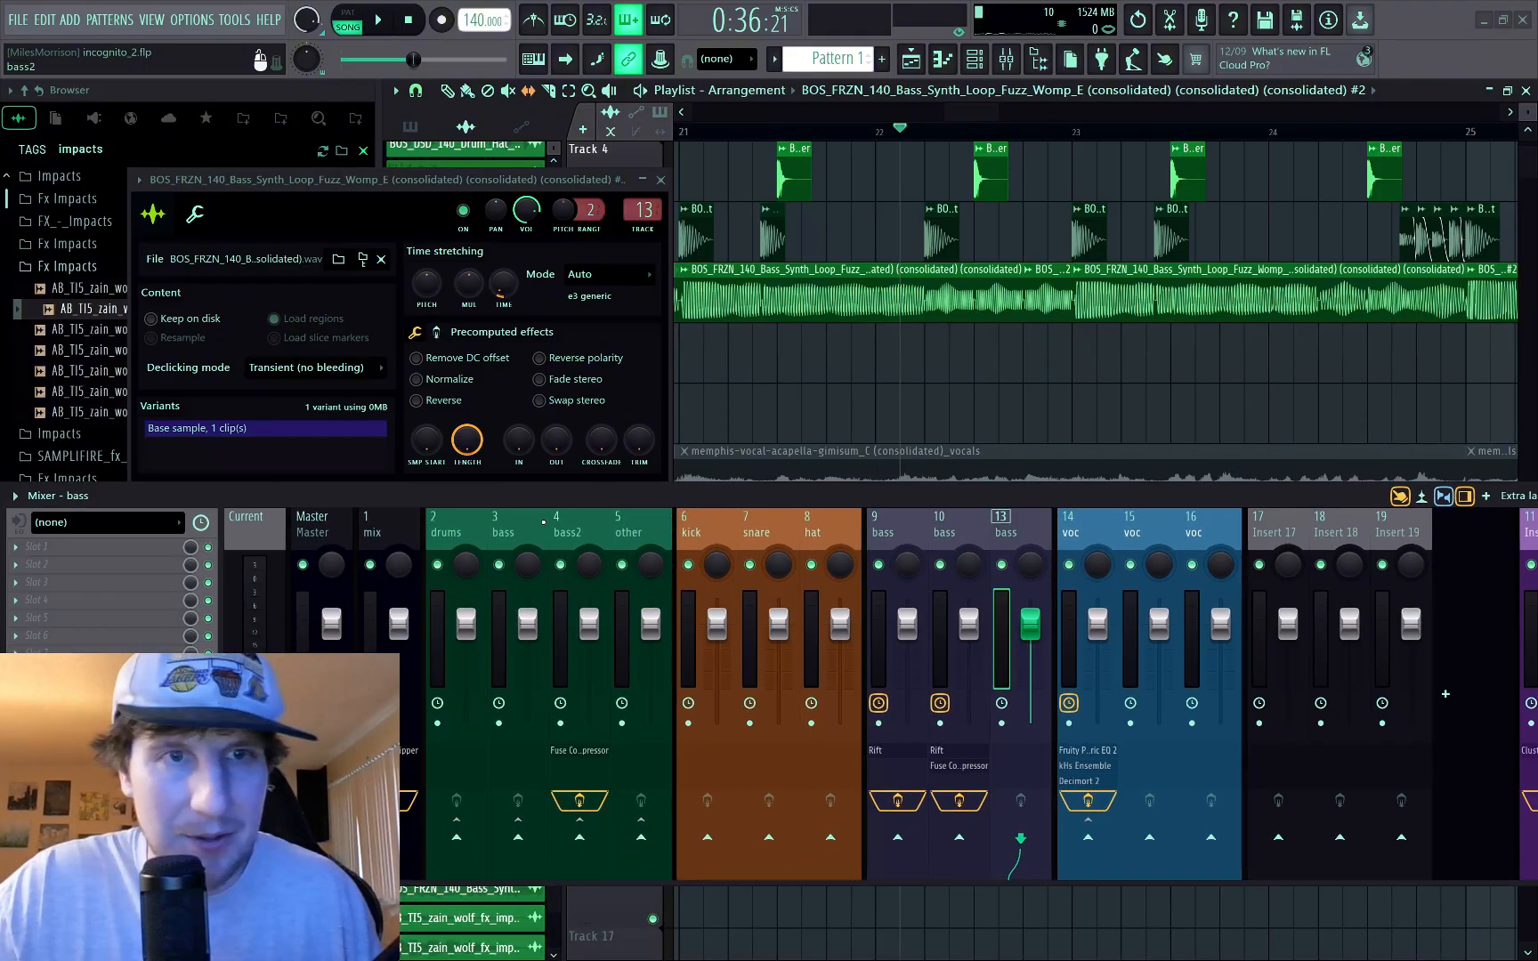
Step: Load Permut8 into slot 4 of mixer track 13, try to authorize it, and close its windows
{"action": "left_click", "coordinate": [46, 603]}
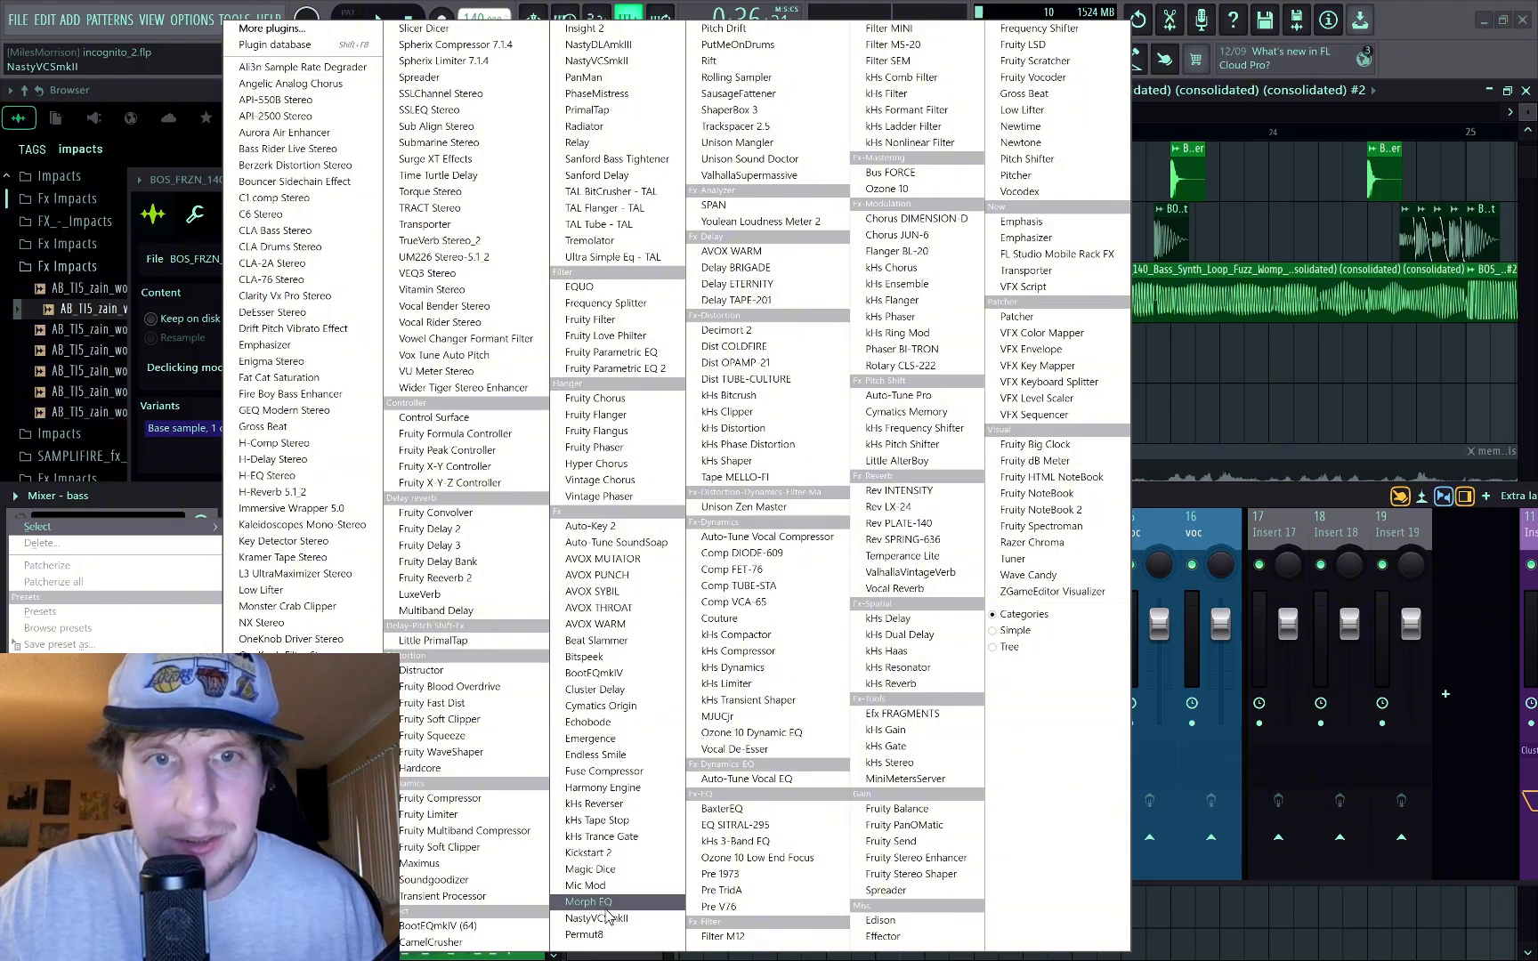
{"action": "left_click", "coordinate": [584, 935]}
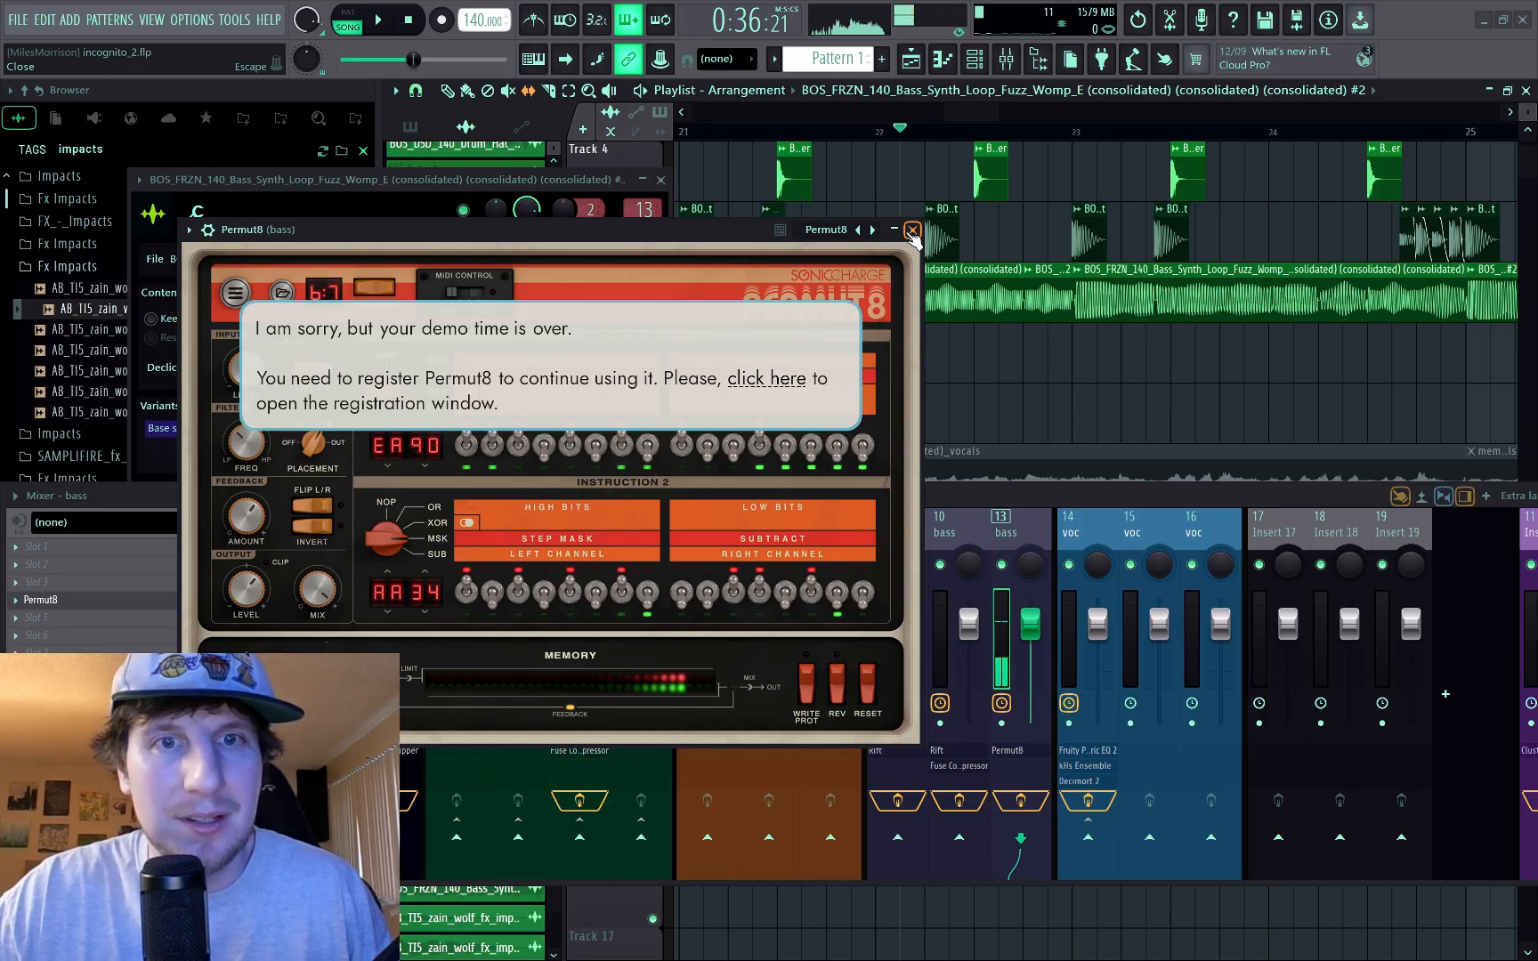
{"action": "left_click", "coordinate": [764, 381]}
{"action": "left_click", "coordinate": [935, 348]}
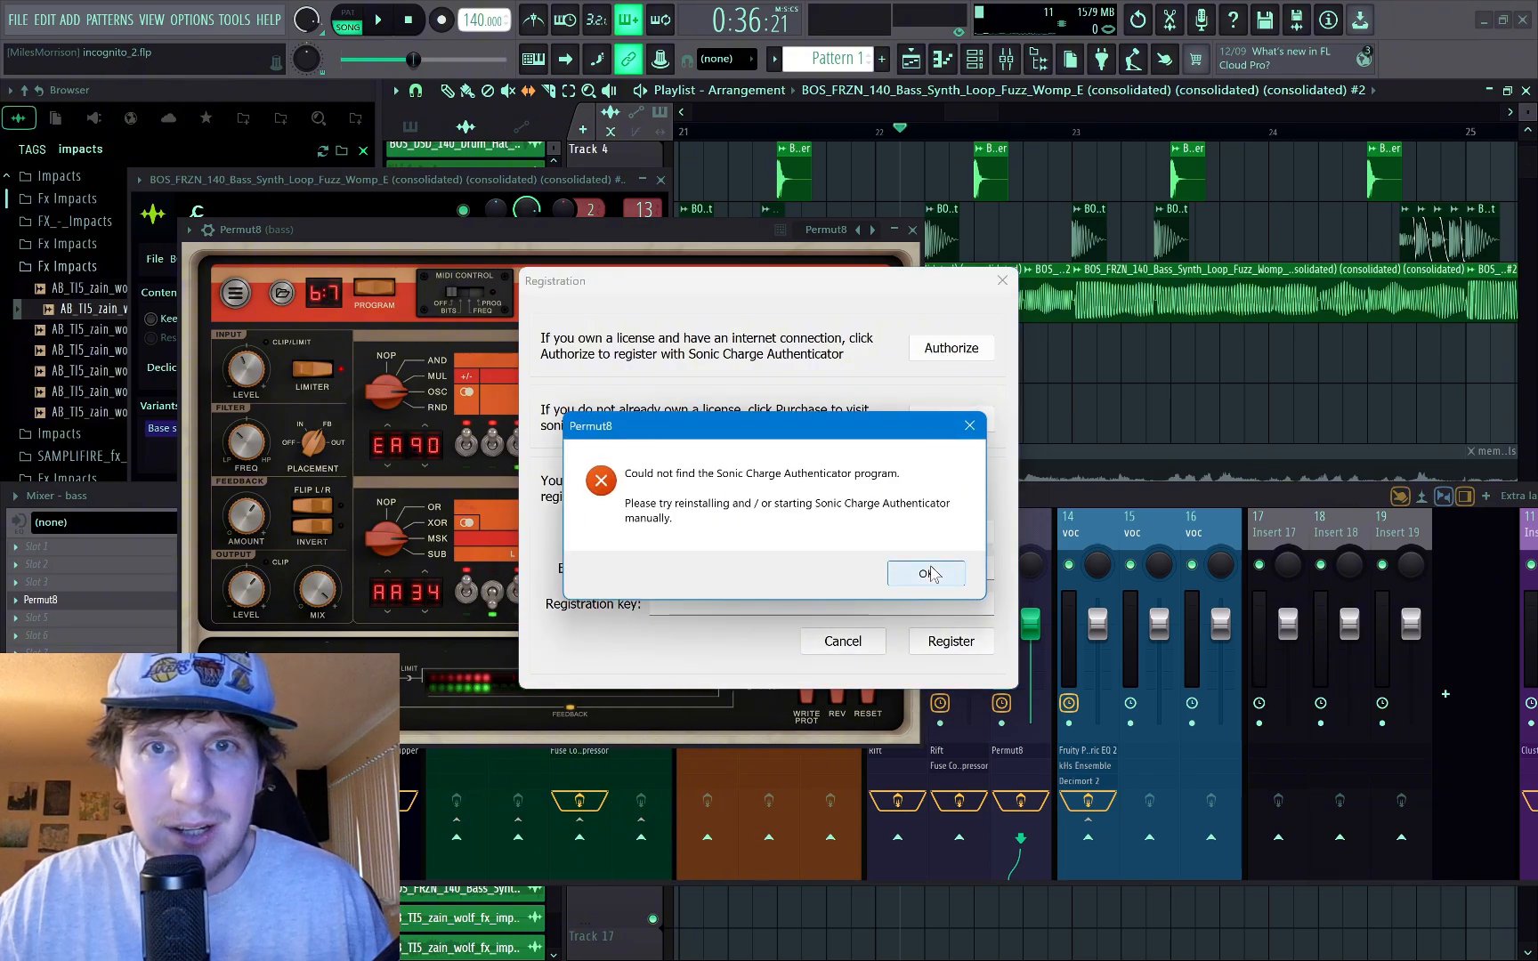
{"action": "left_click", "coordinate": [926, 574]}
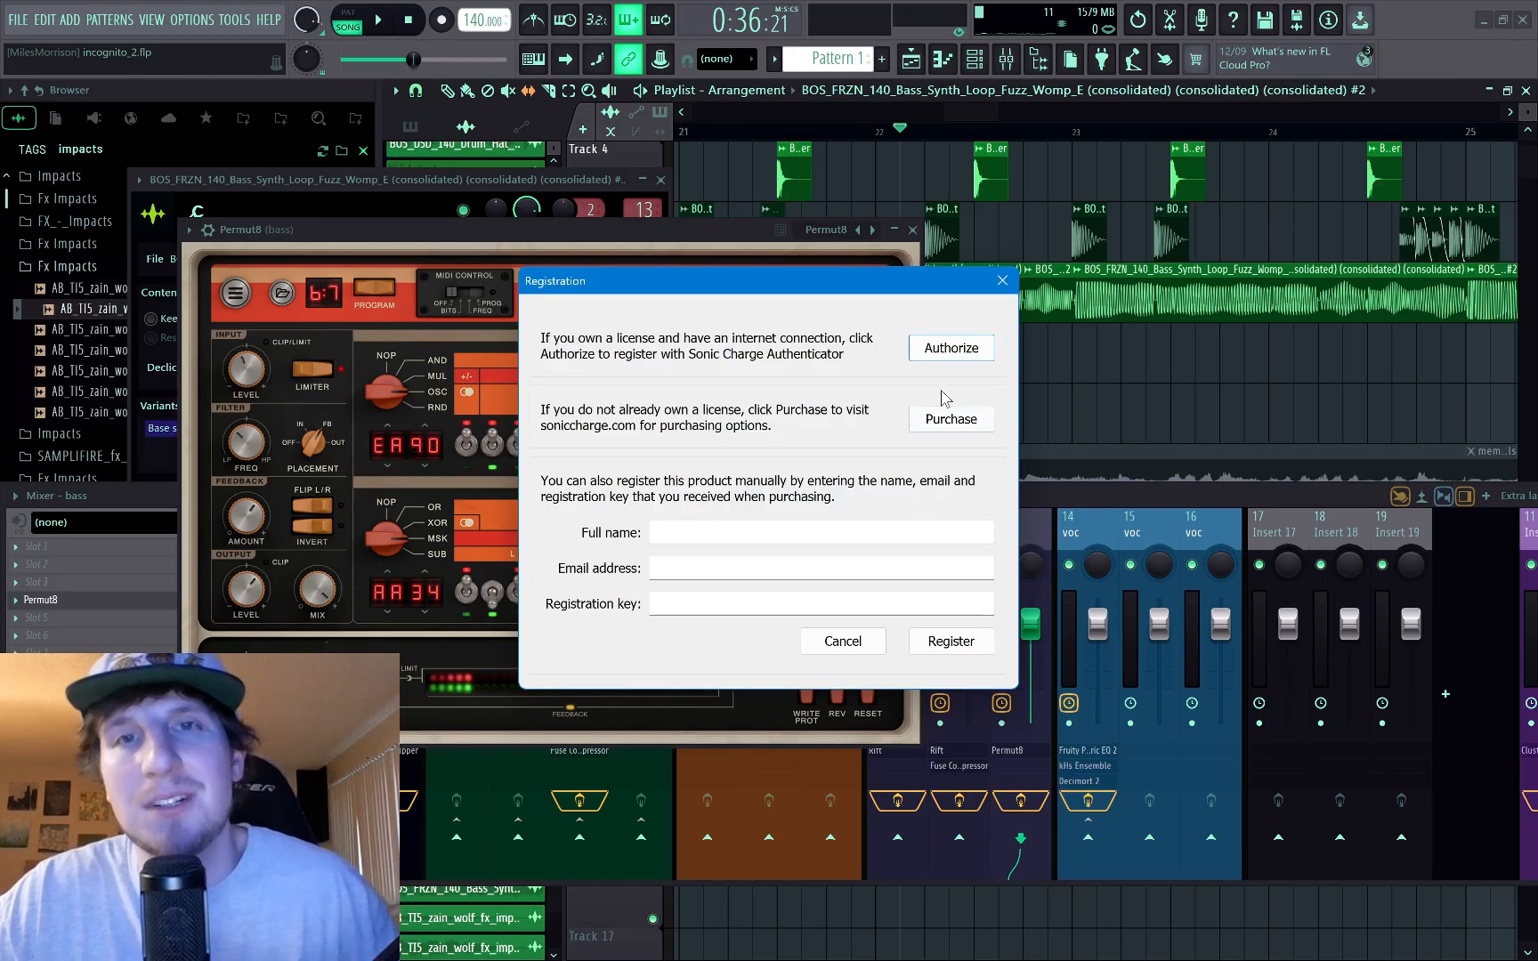
{"action": "left_click", "coordinate": [1002, 280]}
{"action": "left_click", "coordinate": [913, 230]}
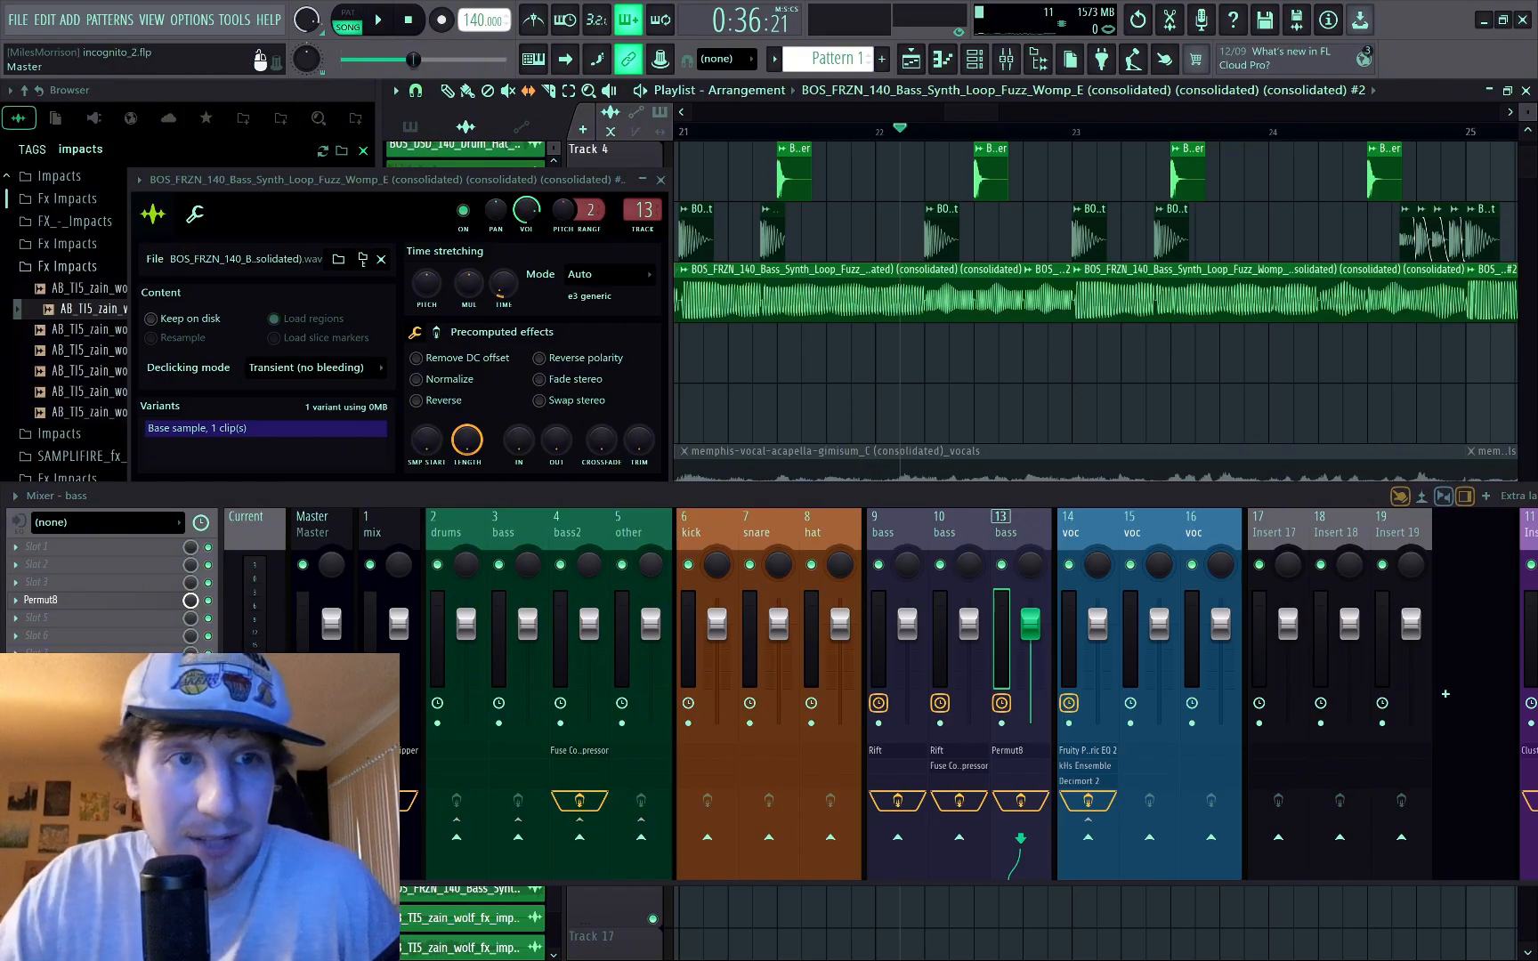
Step: Replace Permut8 in slot 4 of mixer track 13 with Decimort 2 and move its window up
{"action": "right_click", "coordinate": [36, 605]}
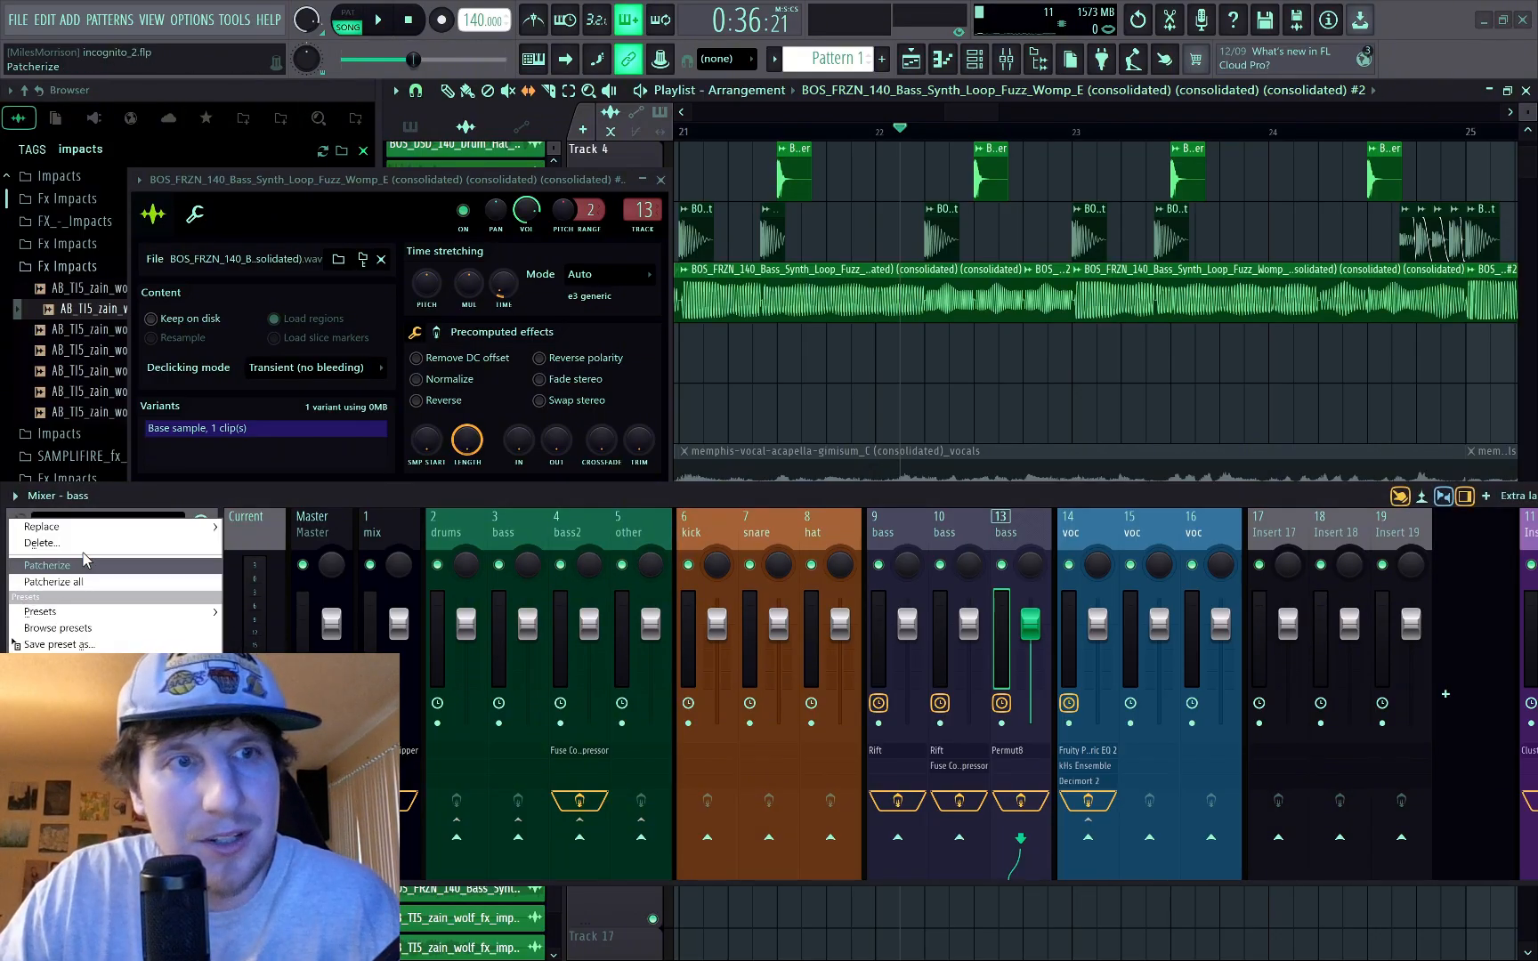
{"action": "mouse_move", "coordinate": [119, 530]}
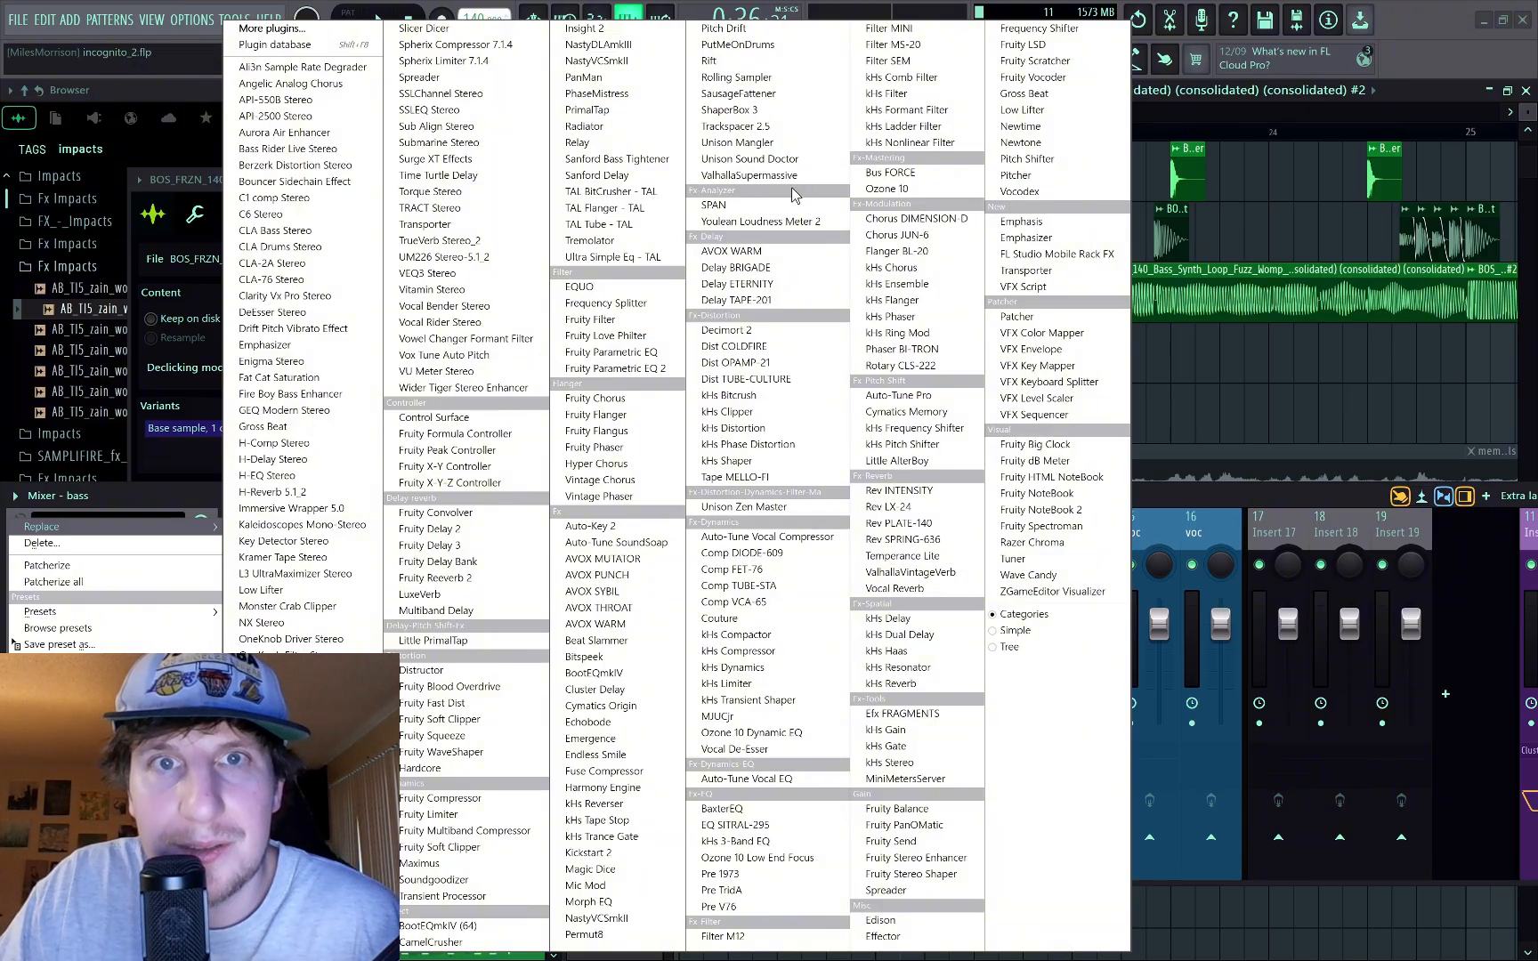
{"action": "left_click", "coordinate": [774, 330]}
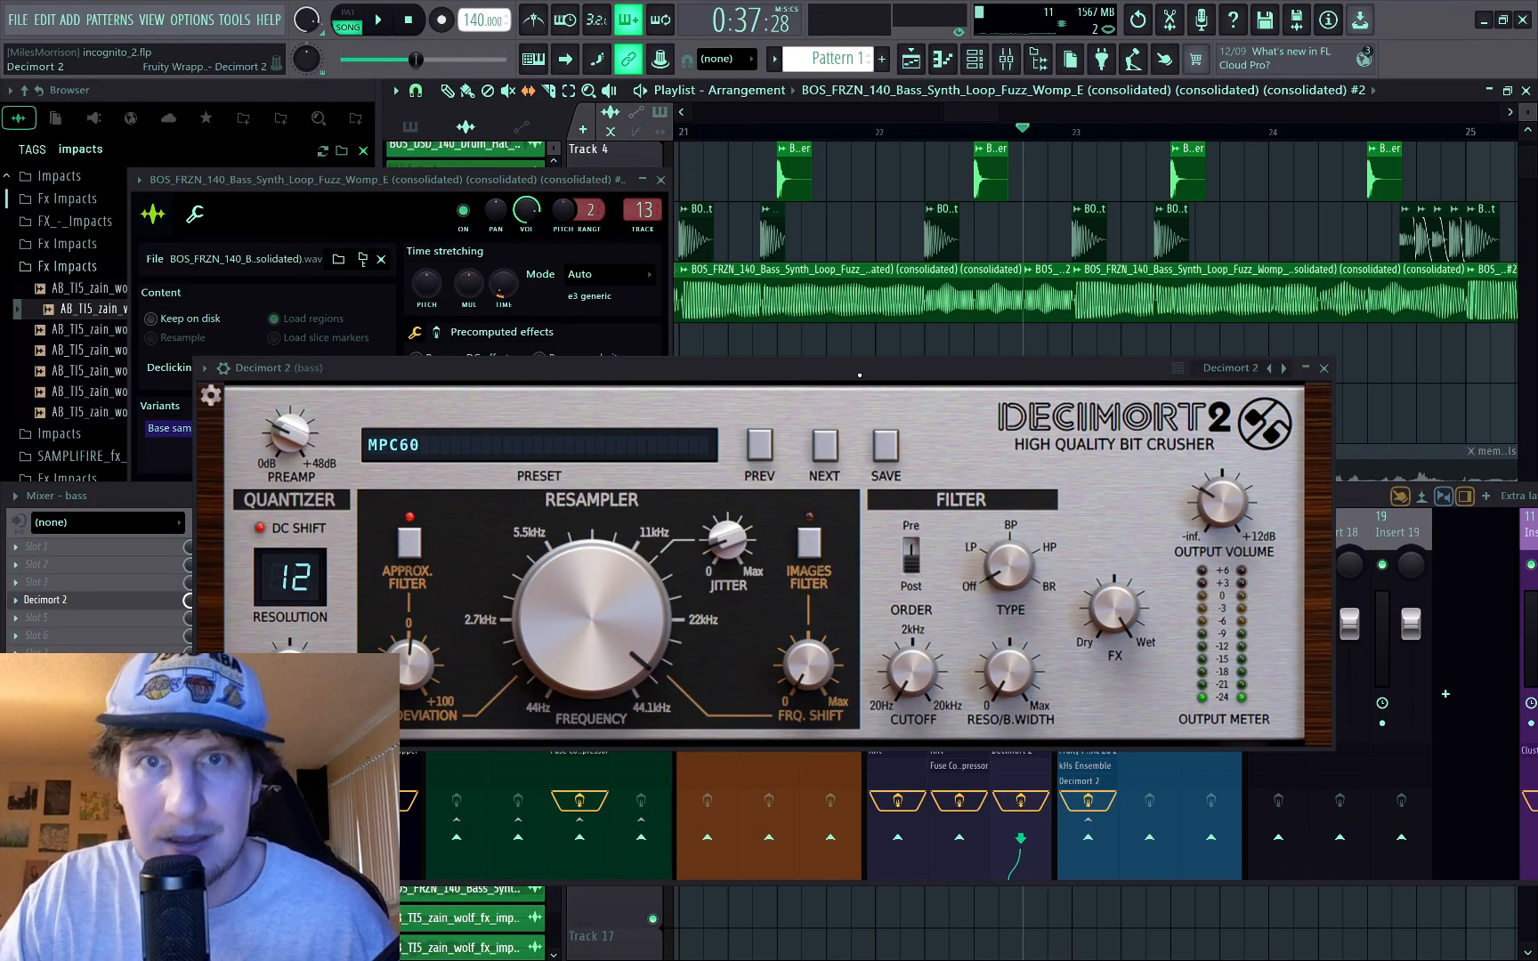
{"action": "left_click_drag", "start_coordinate": [860, 376], "coordinate": [798, 106]}
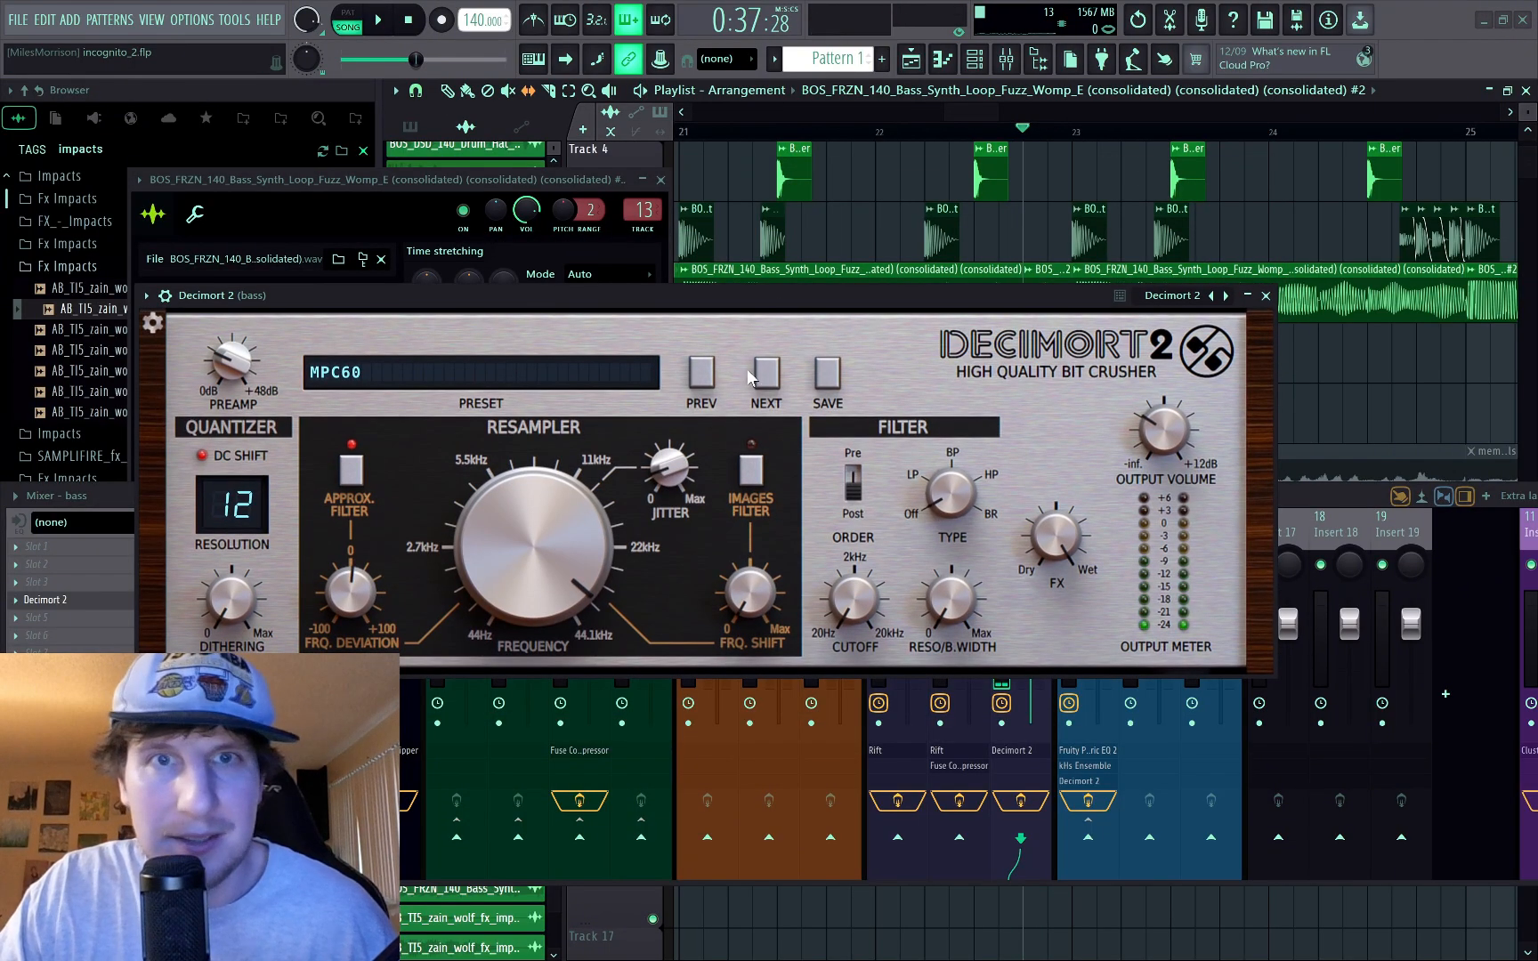
Step: Step through the Decimort 2 presets from Bypass to Action Movie, auditioning them on the bass slice
{"action": "left_click", "coordinate": [763, 375]}
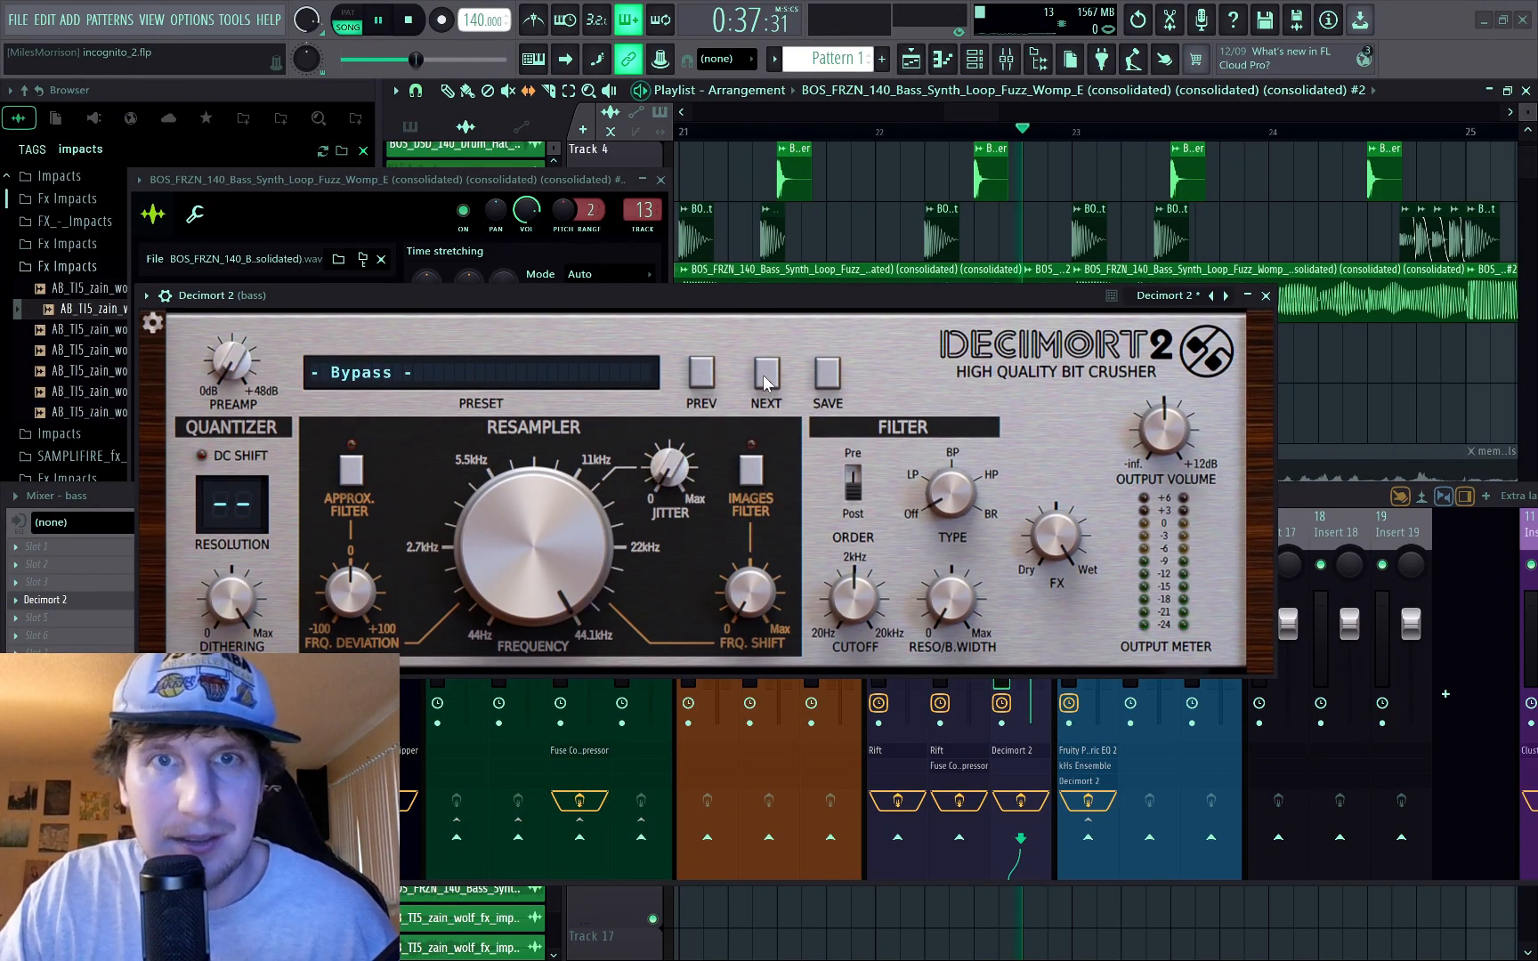
{"action": "key", "text": "space"}
{"action": "left_click", "coordinate": [766, 376]}
{"action": "left_click", "coordinate": [769, 376]}
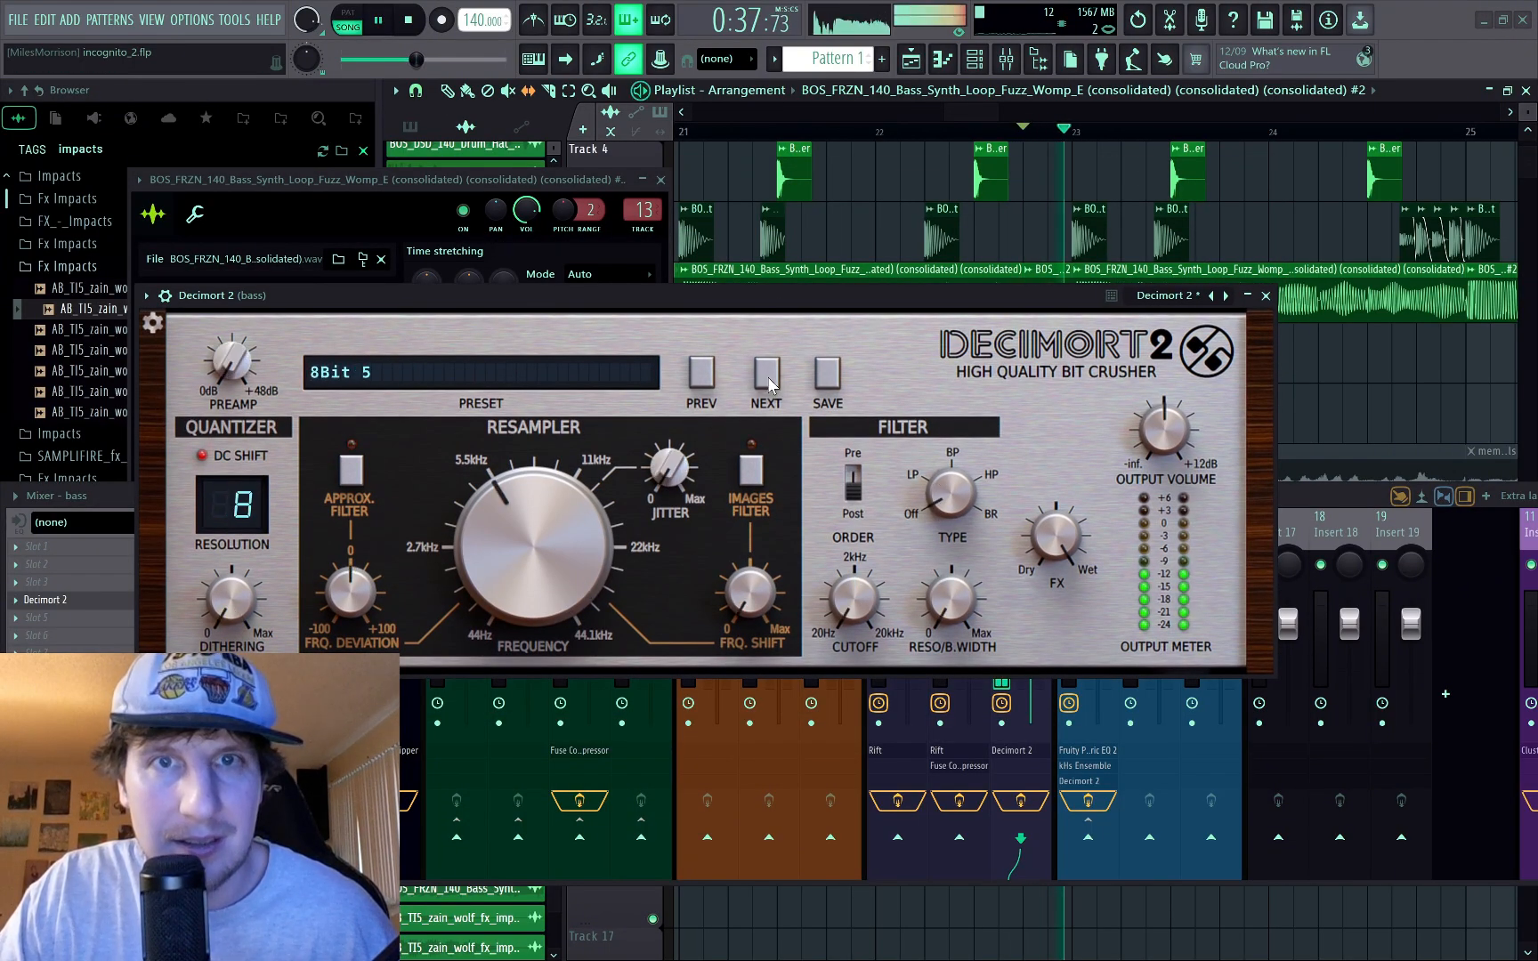
{"action": "left_click", "coordinate": [769, 376]}
{"action": "left_click", "coordinate": [768, 376]}
{"action": "left_click", "coordinate": [769, 377]}
{"action": "left_click", "coordinate": [768, 377]}
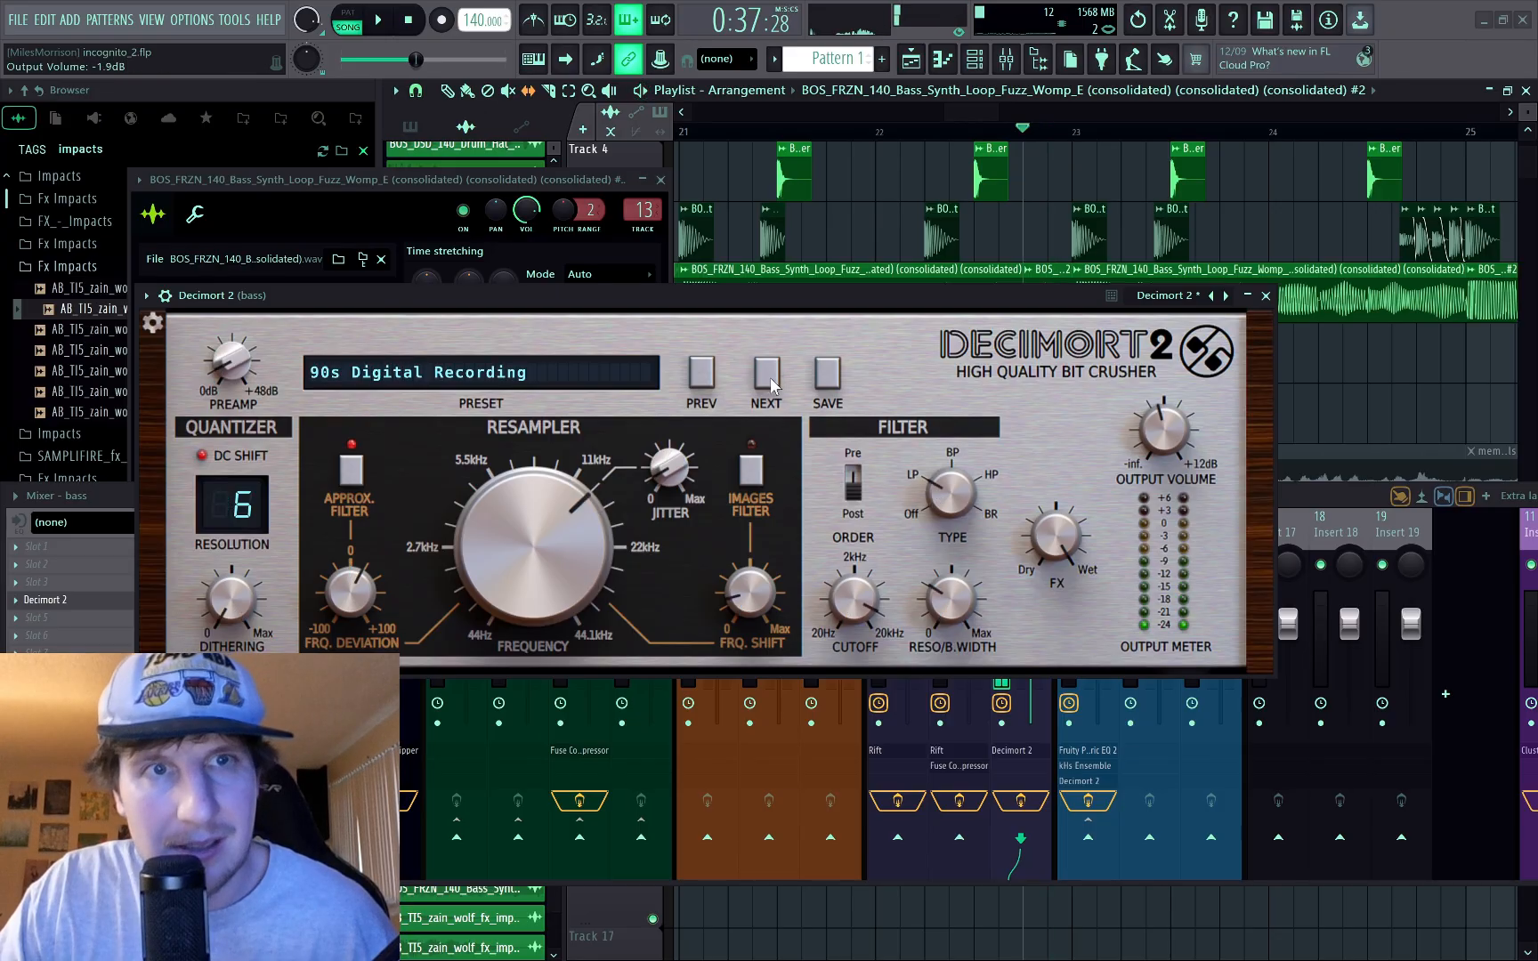
{"action": "left_click", "coordinate": [770, 378]}
{"action": "left_click", "coordinate": [773, 381]}
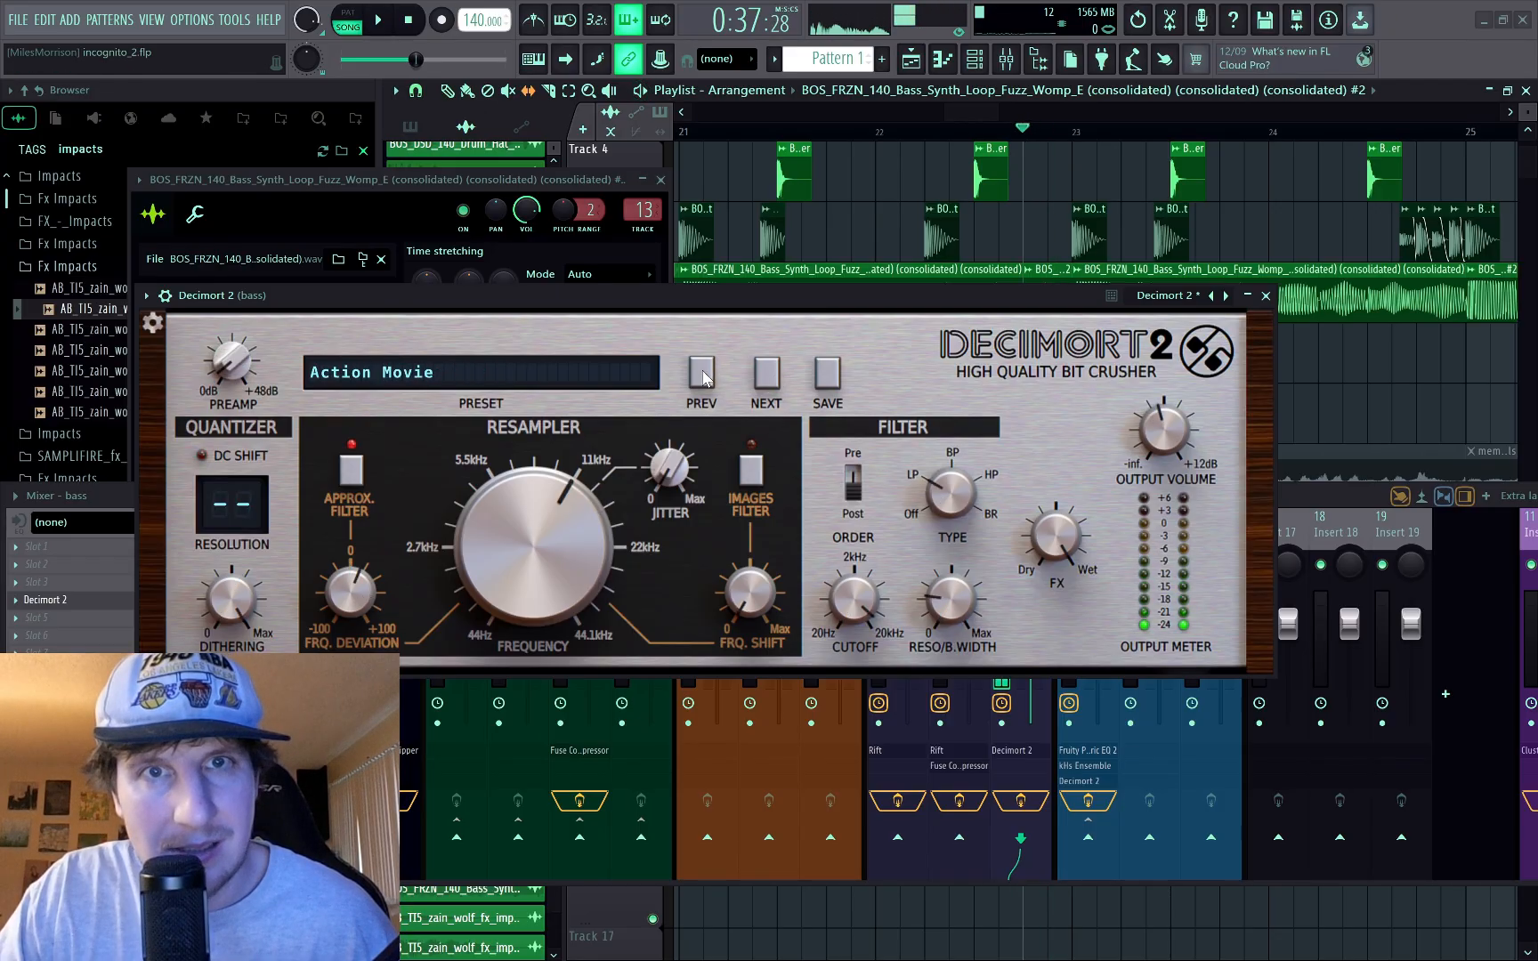
Step: Go back a few Decimort 2 presets and advance again to ASR-101 while auditioning the slice
{"action": "left_click", "coordinate": [703, 379]}
{"action": "left_click", "coordinate": [703, 378]}
{"action": "left_click", "coordinate": [766, 376]}
{"action": "left_click", "coordinate": [763, 381]}
{"action": "left_click", "coordinate": [763, 383]}
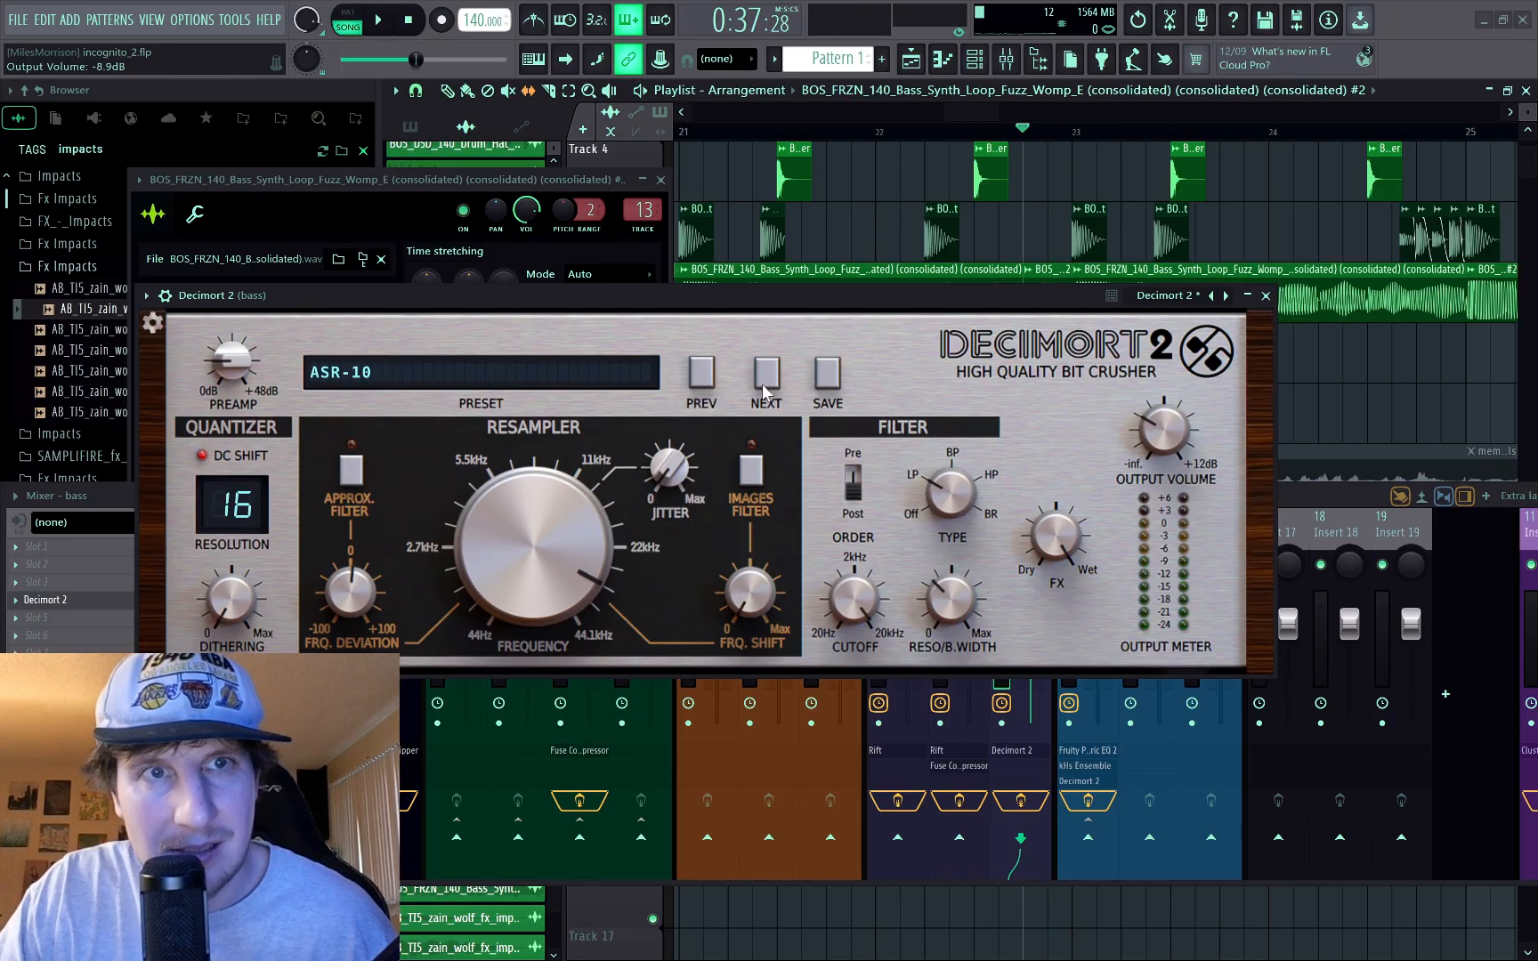
{"action": "left_click", "coordinate": [762, 384]}
{"action": "key", "text": "space"}
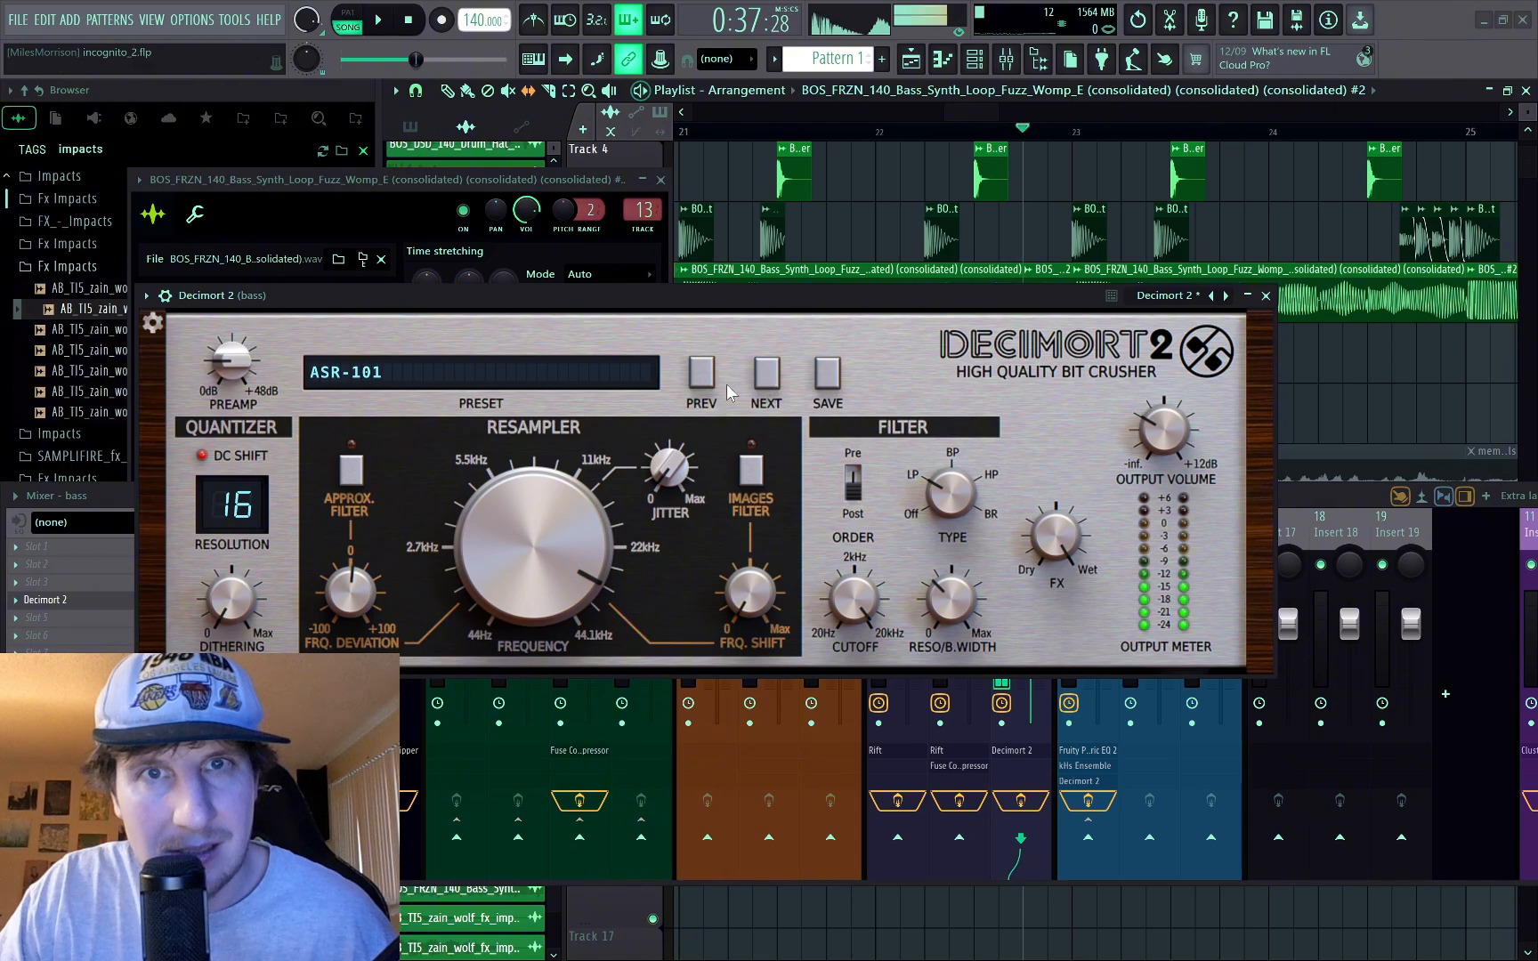
Step: Move the playback start to about the middle of bar 22 and compare the ASR-10 and ASR-101 presets
{"action": "left_click", "coordinate": [980, 134]}
{"action": "key", "text": "space"}
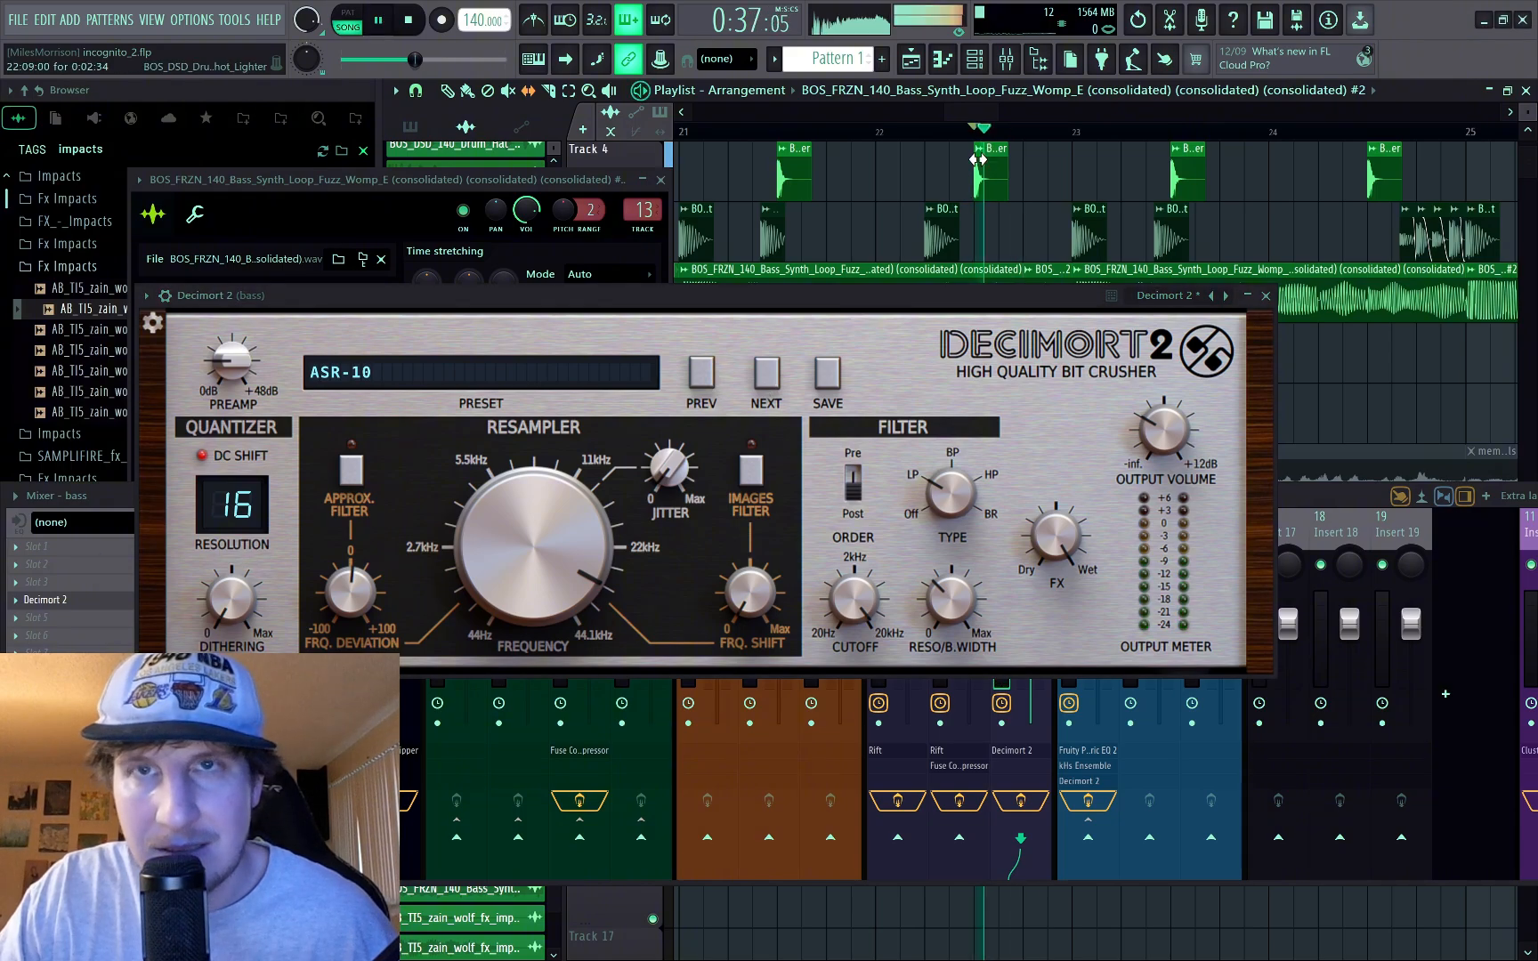
{"action": "key", "text": "space"}
{"action": "key", "text": "space"}
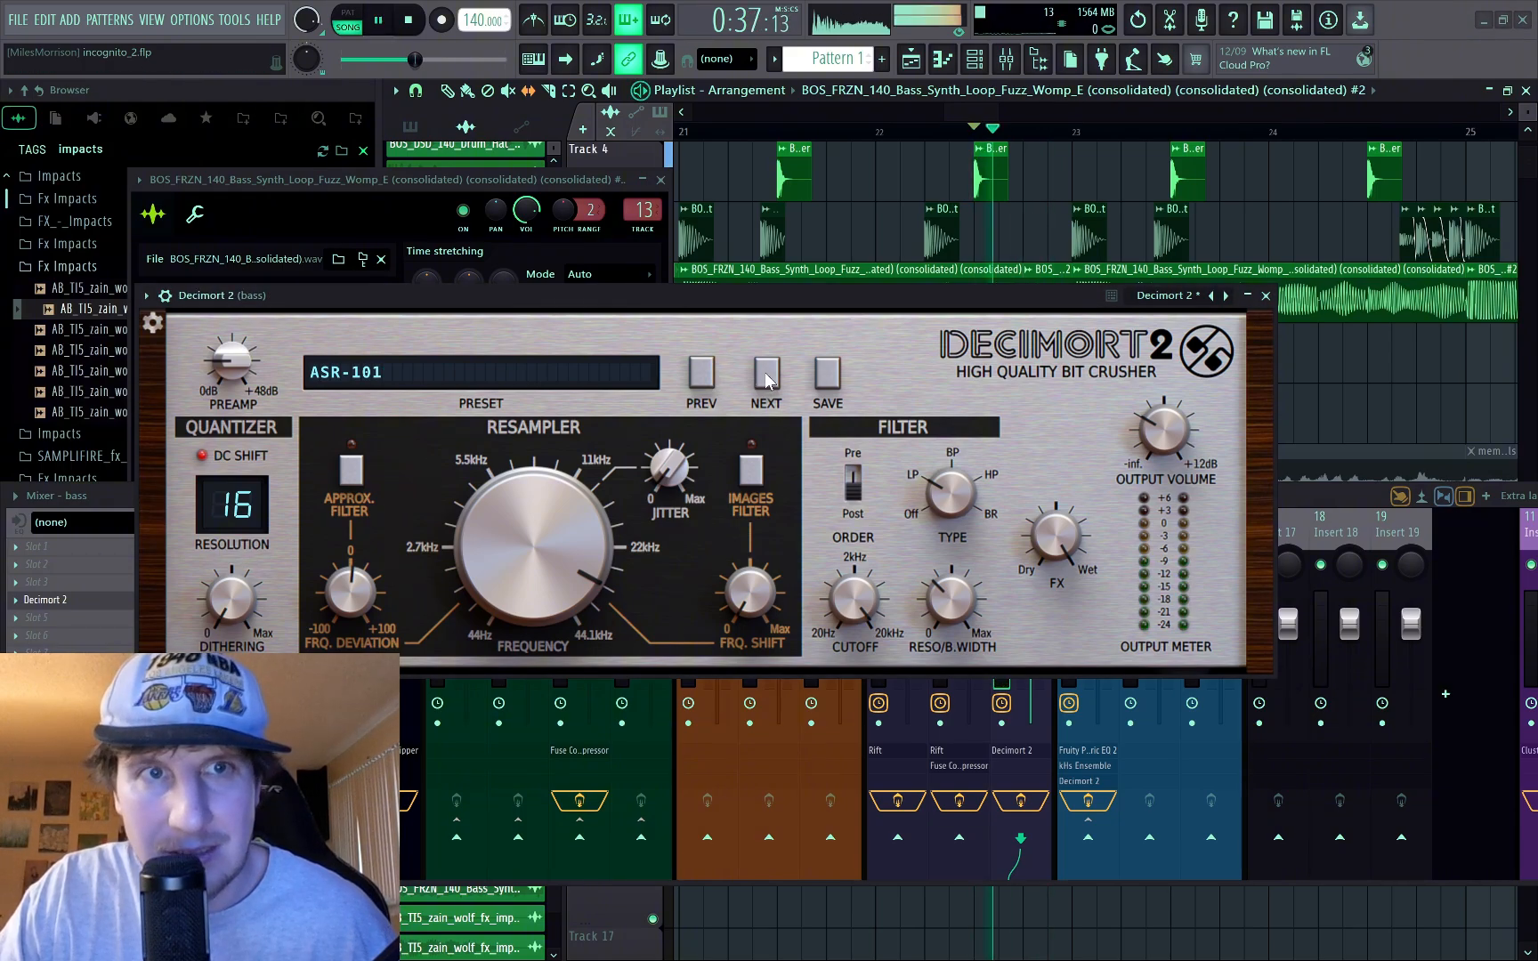
{"action": "key", "text": "space"}
Step: Advance past Bass Exciter to the Behind the Glass preset in Decimort 2 and audition it from mid-bar 22
{"action": "left_click", "coordinate": [766, 376]}
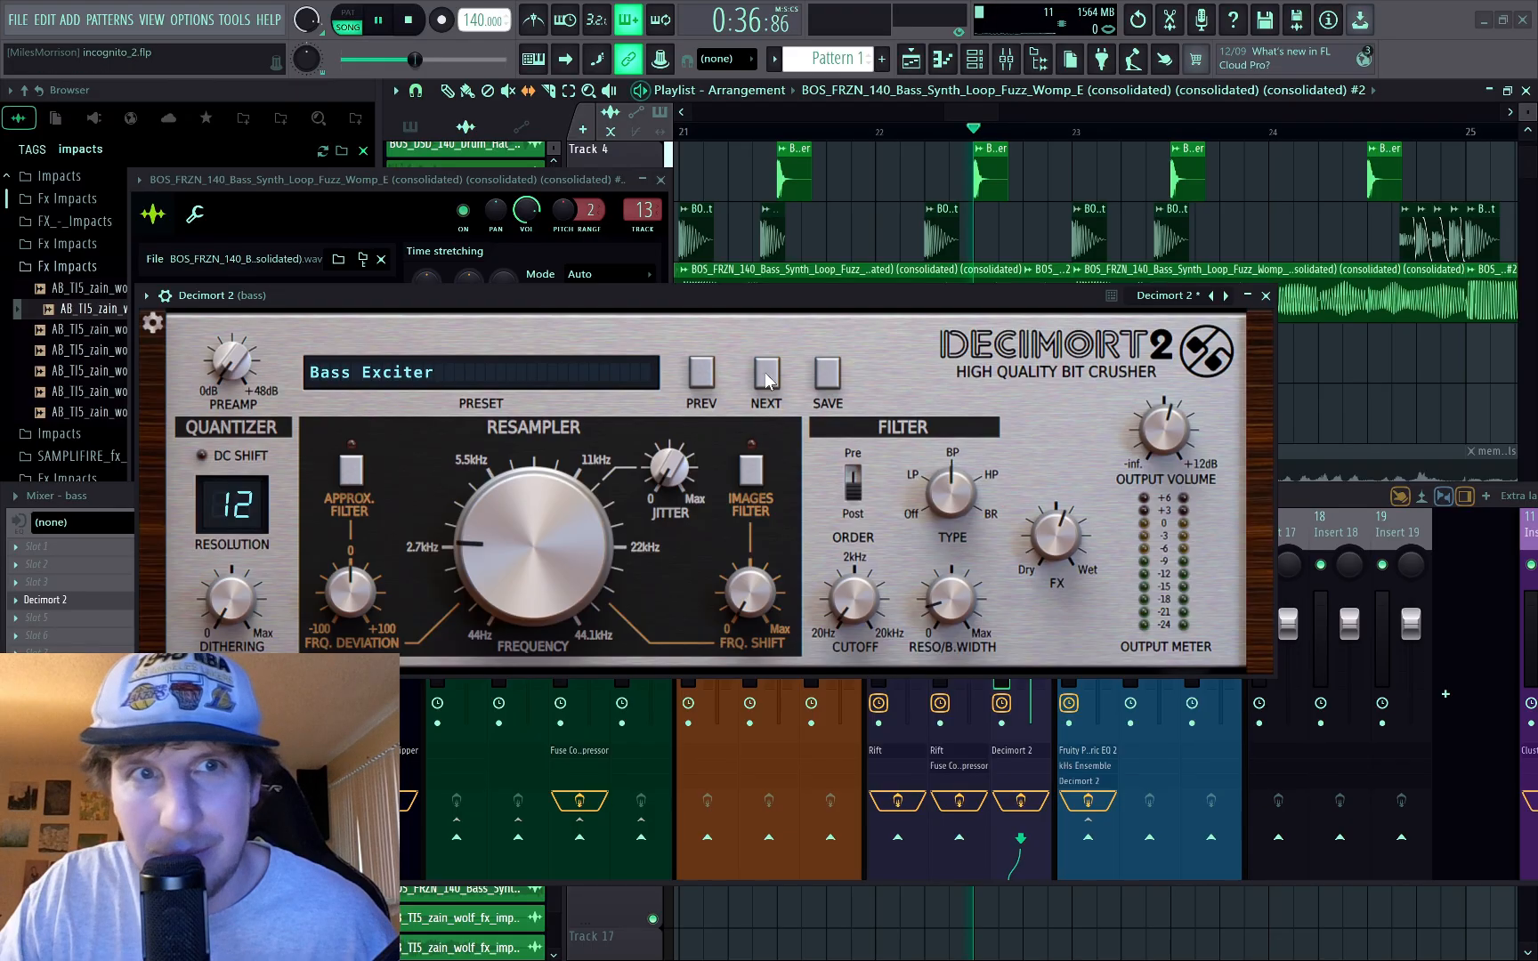
{"action": "key", "text": "space"}
{"action": "left_click", "coordinate": [766, 376]}
{"action": "key", "text": "space"}
{"action": "key", "text": "space"}
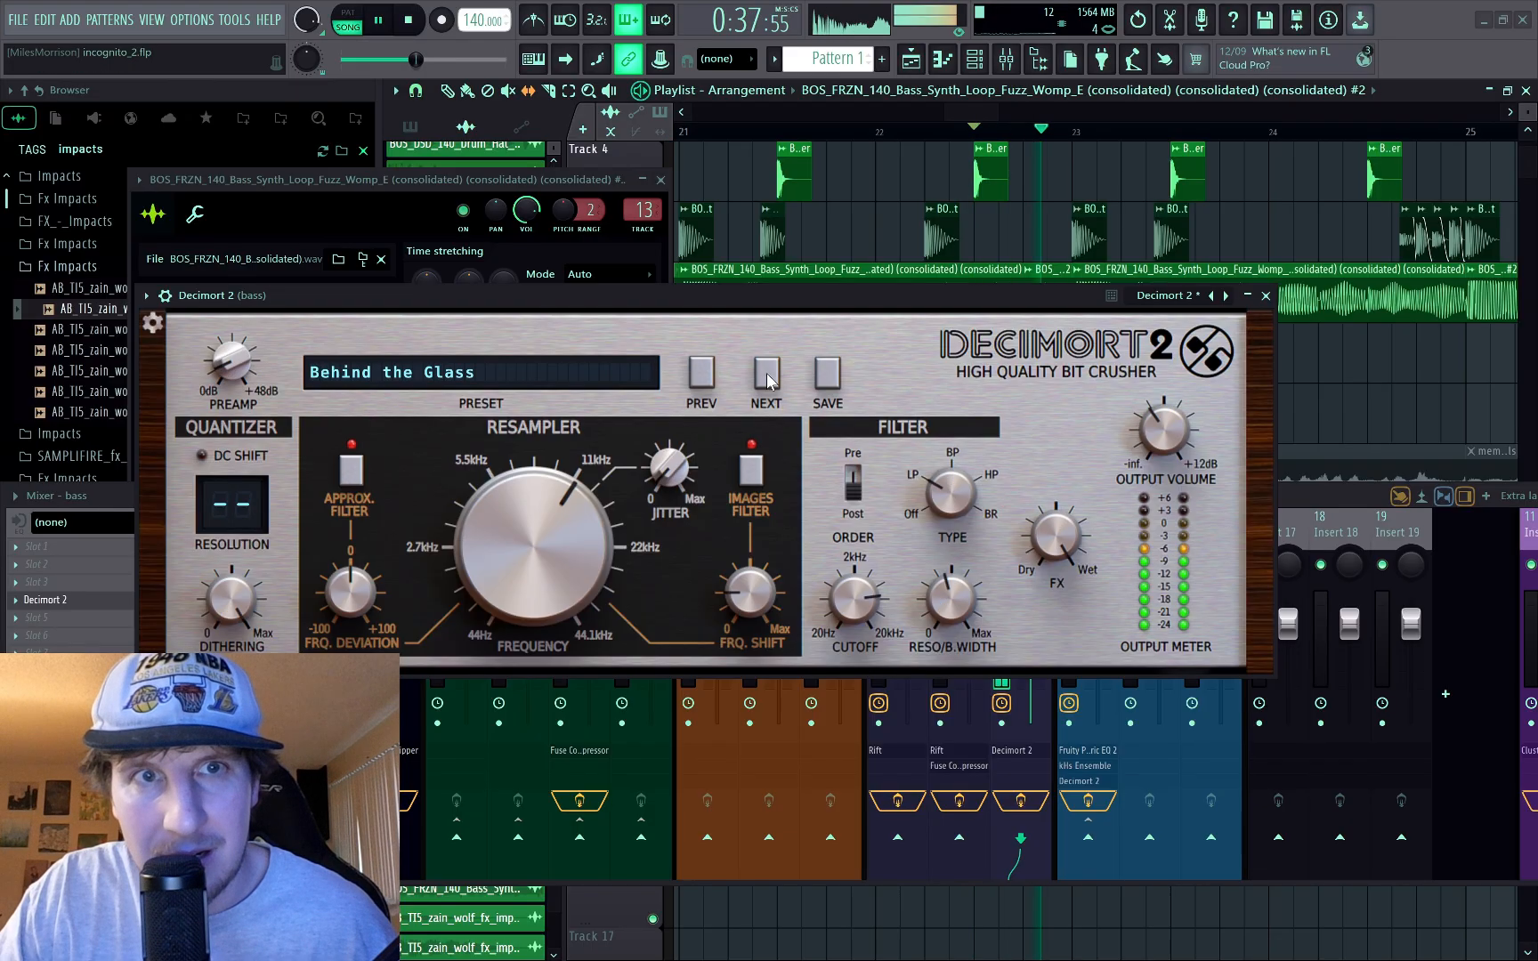
{"action": "key", "text": "space"}
{"action": "key", "text": "space"}
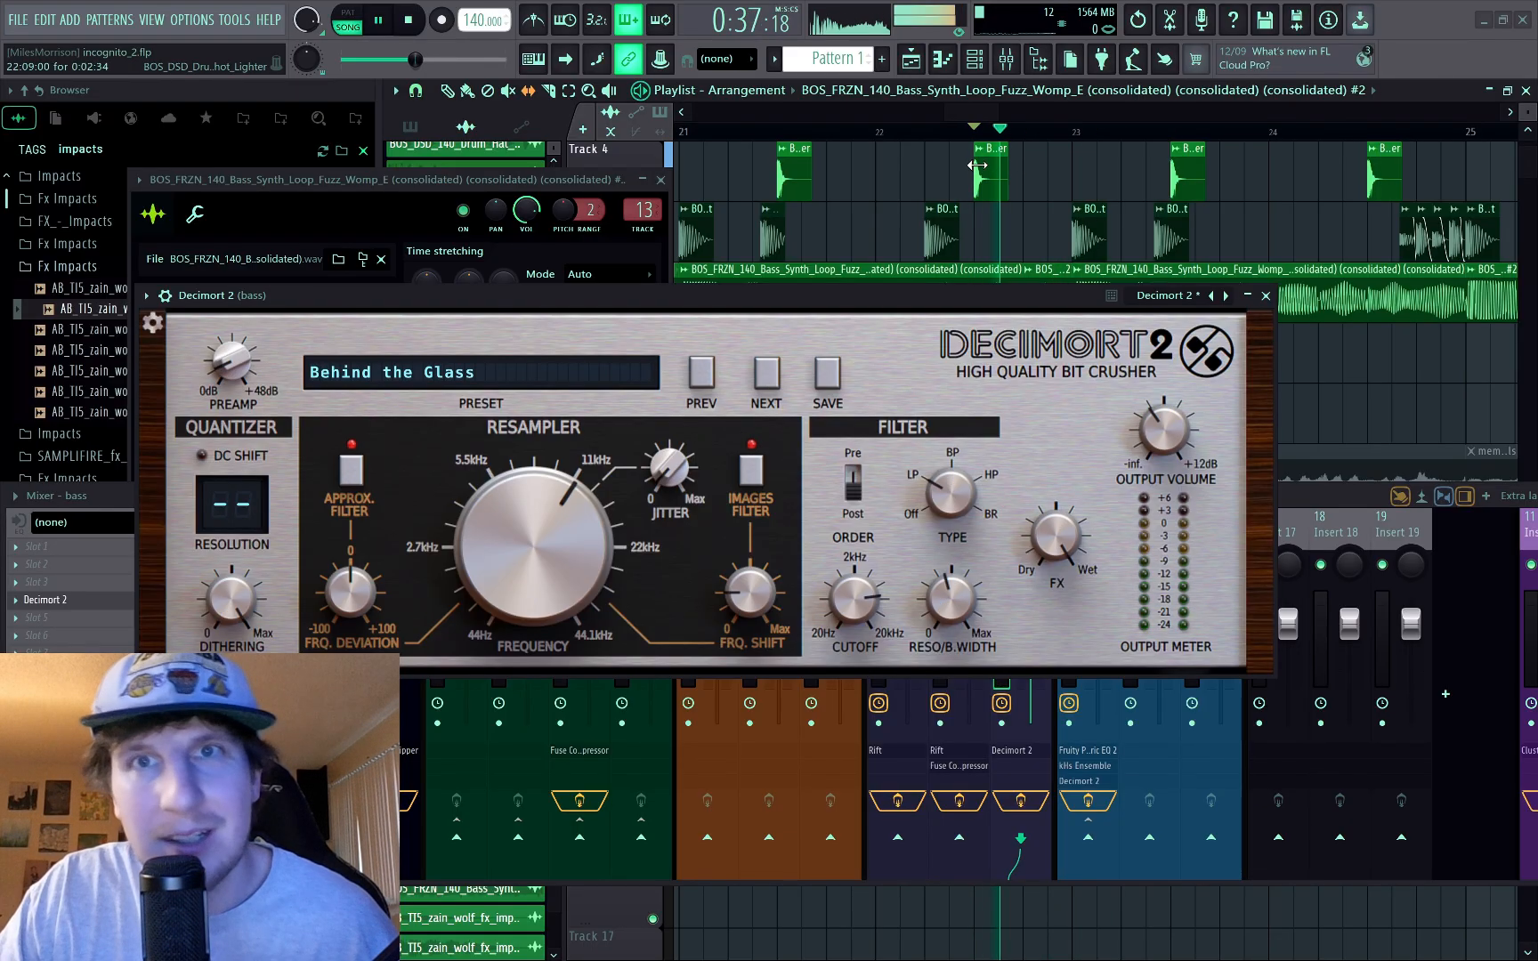
{"action": "key", "text": "space"}
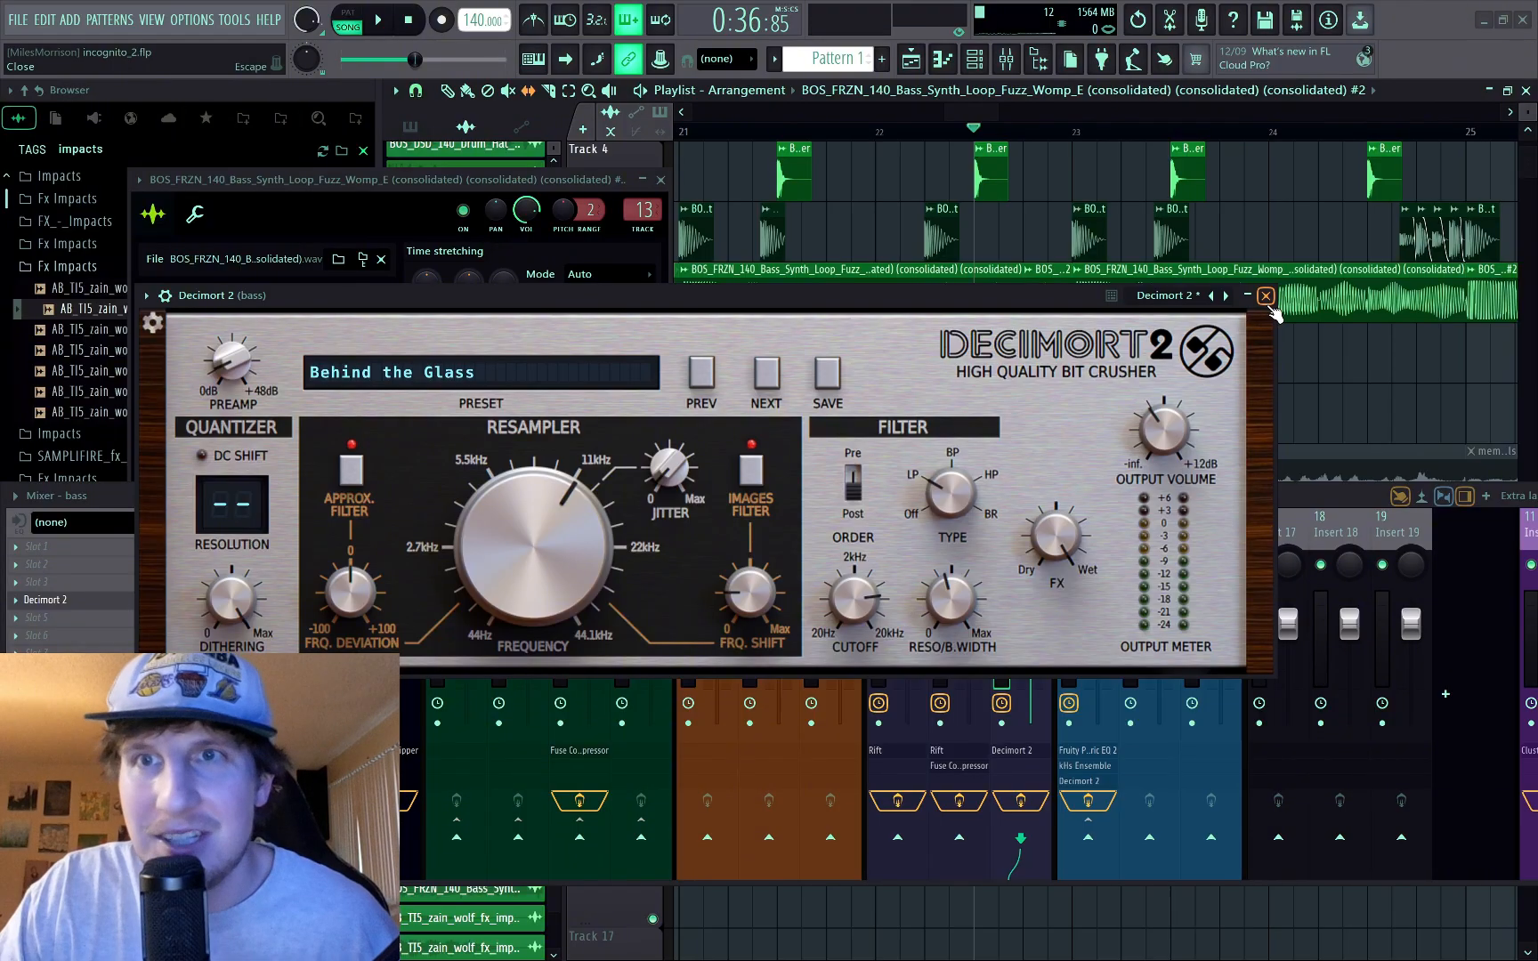
Step: Close Decimort 2 and replay the processed bass slice in context from bar 22
{"action": "left_click", "coordinate": [1266, 297]}
{"action": "scroll", "coordinate": [977, 178], "scroll_direction": "down", "scroll_amount": 1}
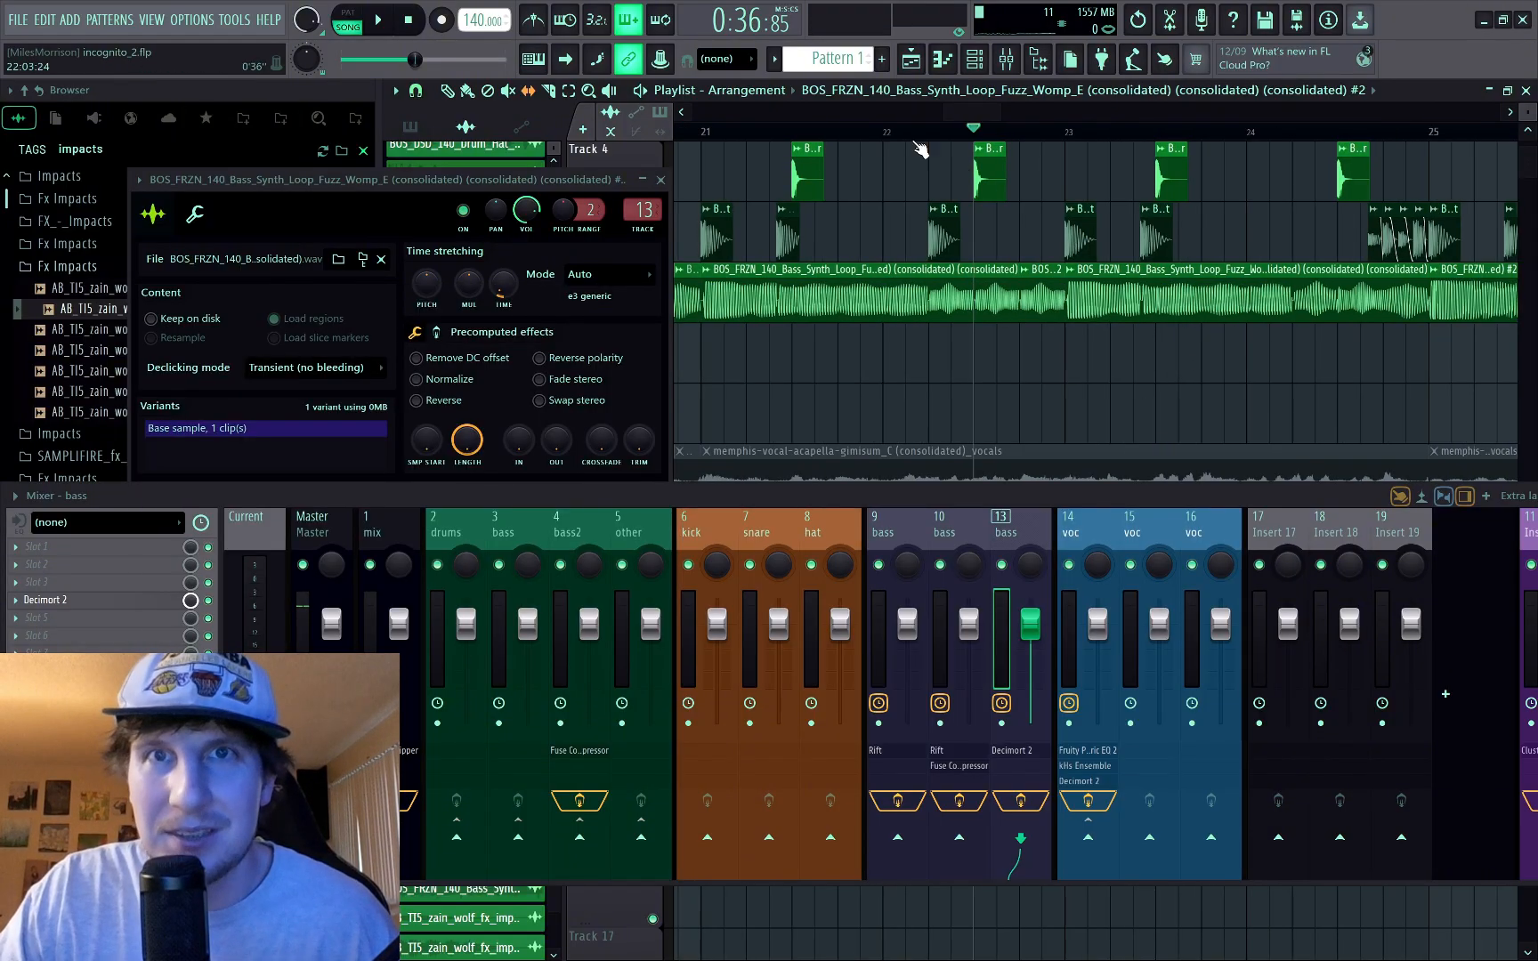
{"action": "left_click", "coordinate": [899, 134]}
{"action": "key", "text": "space"}
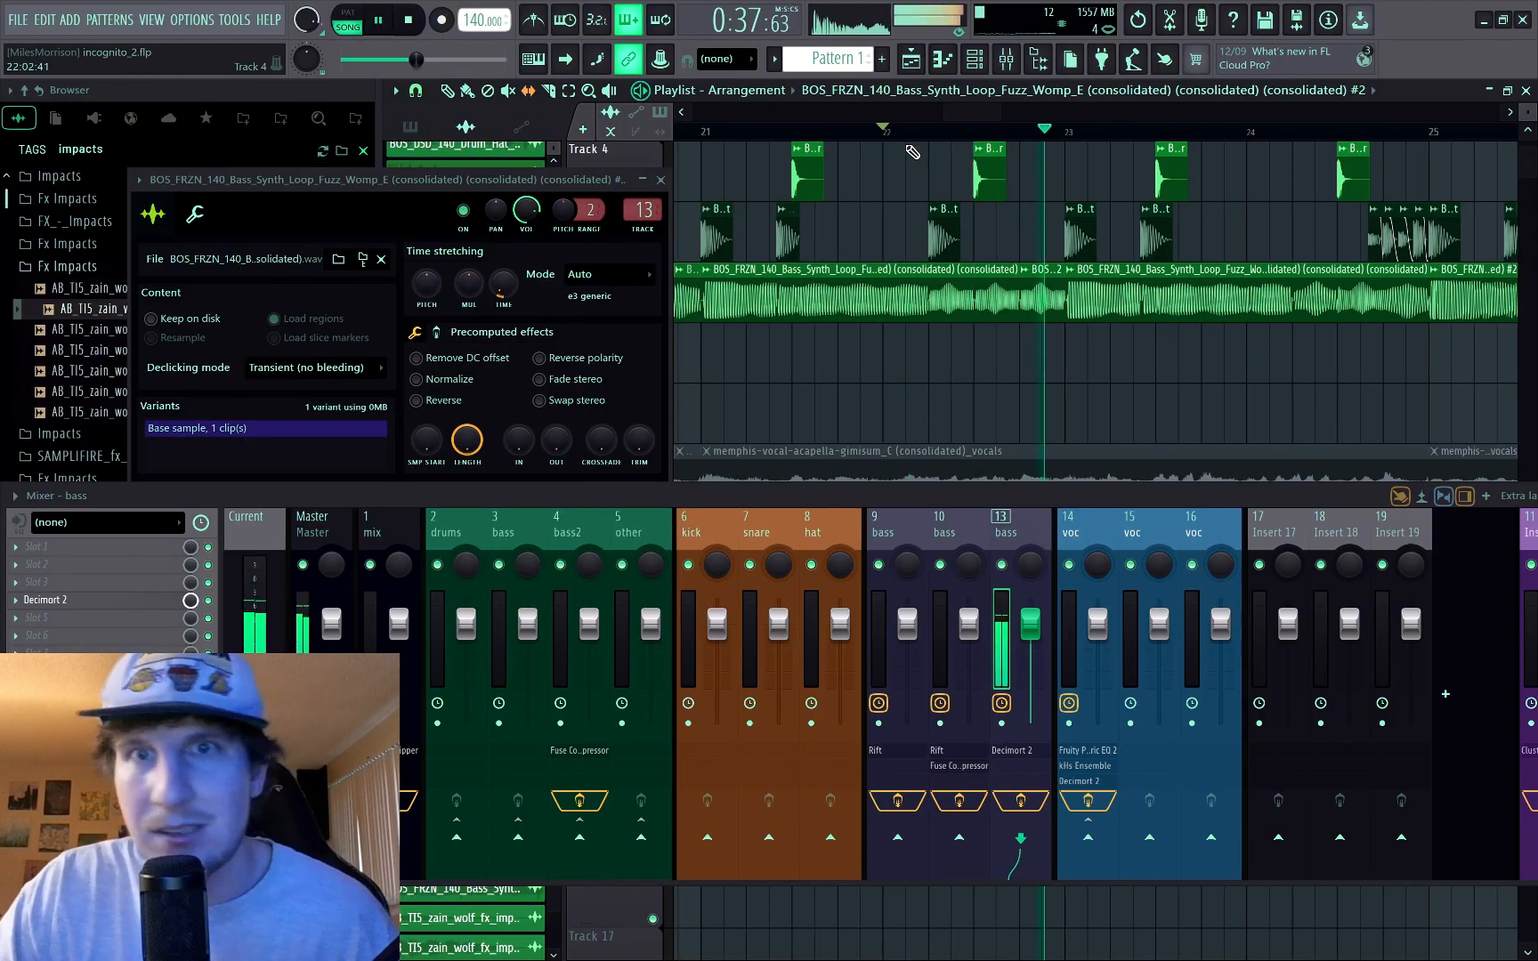
{"action": "key", "text": "space"}
Step: Close the bass slice's channel settings and replay the first drop from bar 17
{"action": "left_click", "coordinate": [660, 180]}
{"action": "scroll", "coordinate": [884, 322], "scroll_direction": "down", "scroll_amount": 2}
{"action": "scroll", "coordinate": [884, 322], "scroll_direction": "down", "scroll_amount": 5}
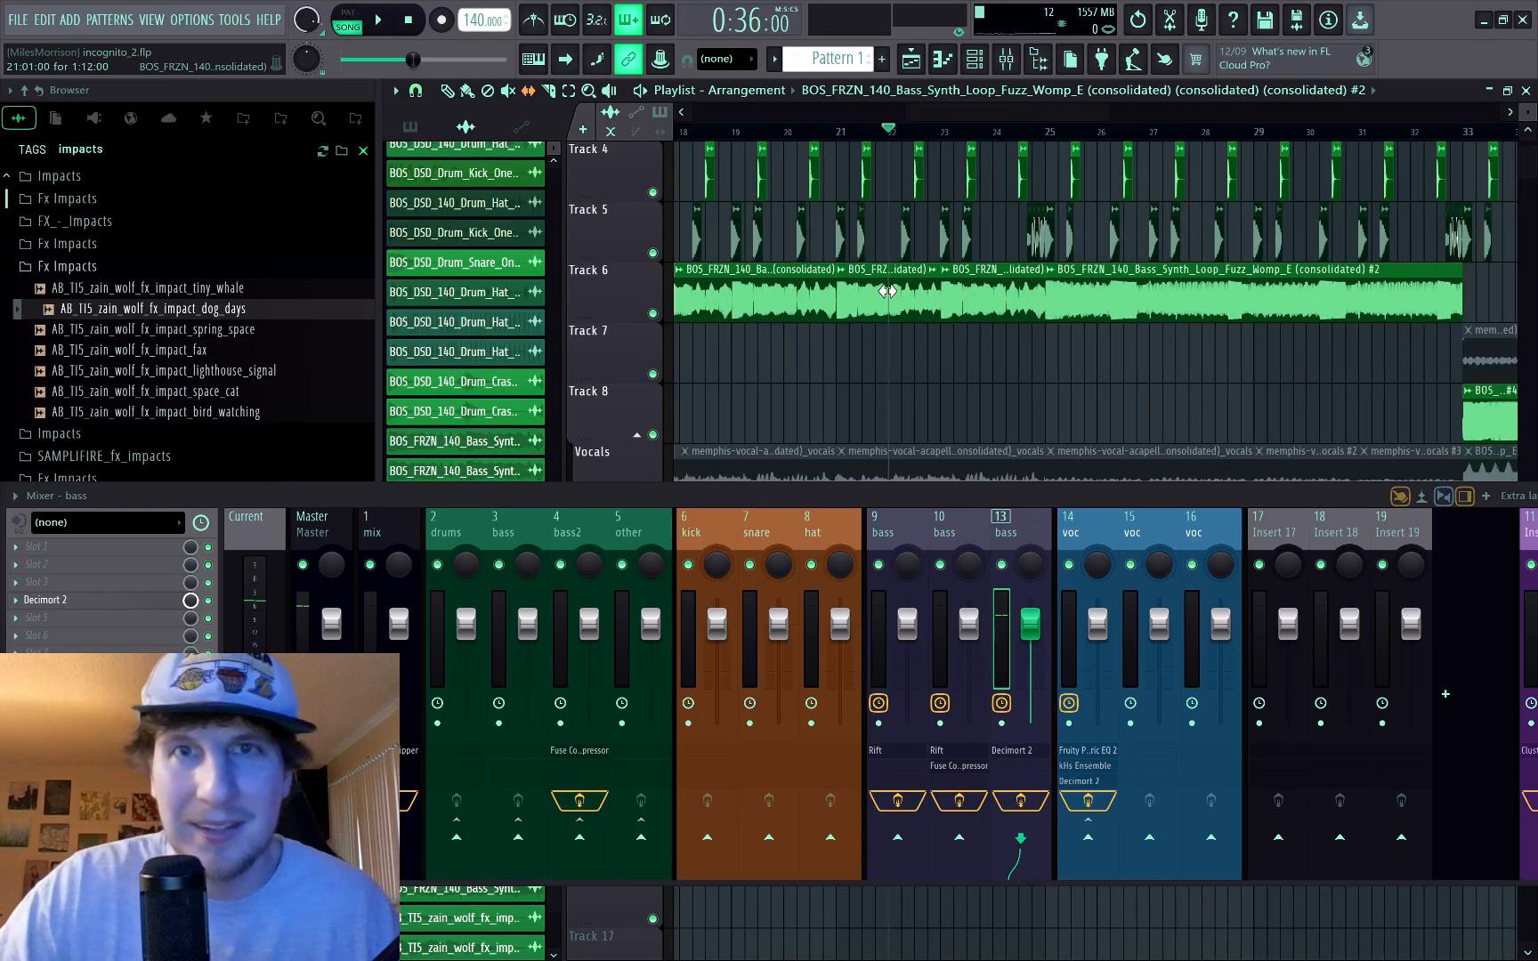
{"action": "left_click", "coordinate": [754, 132]}
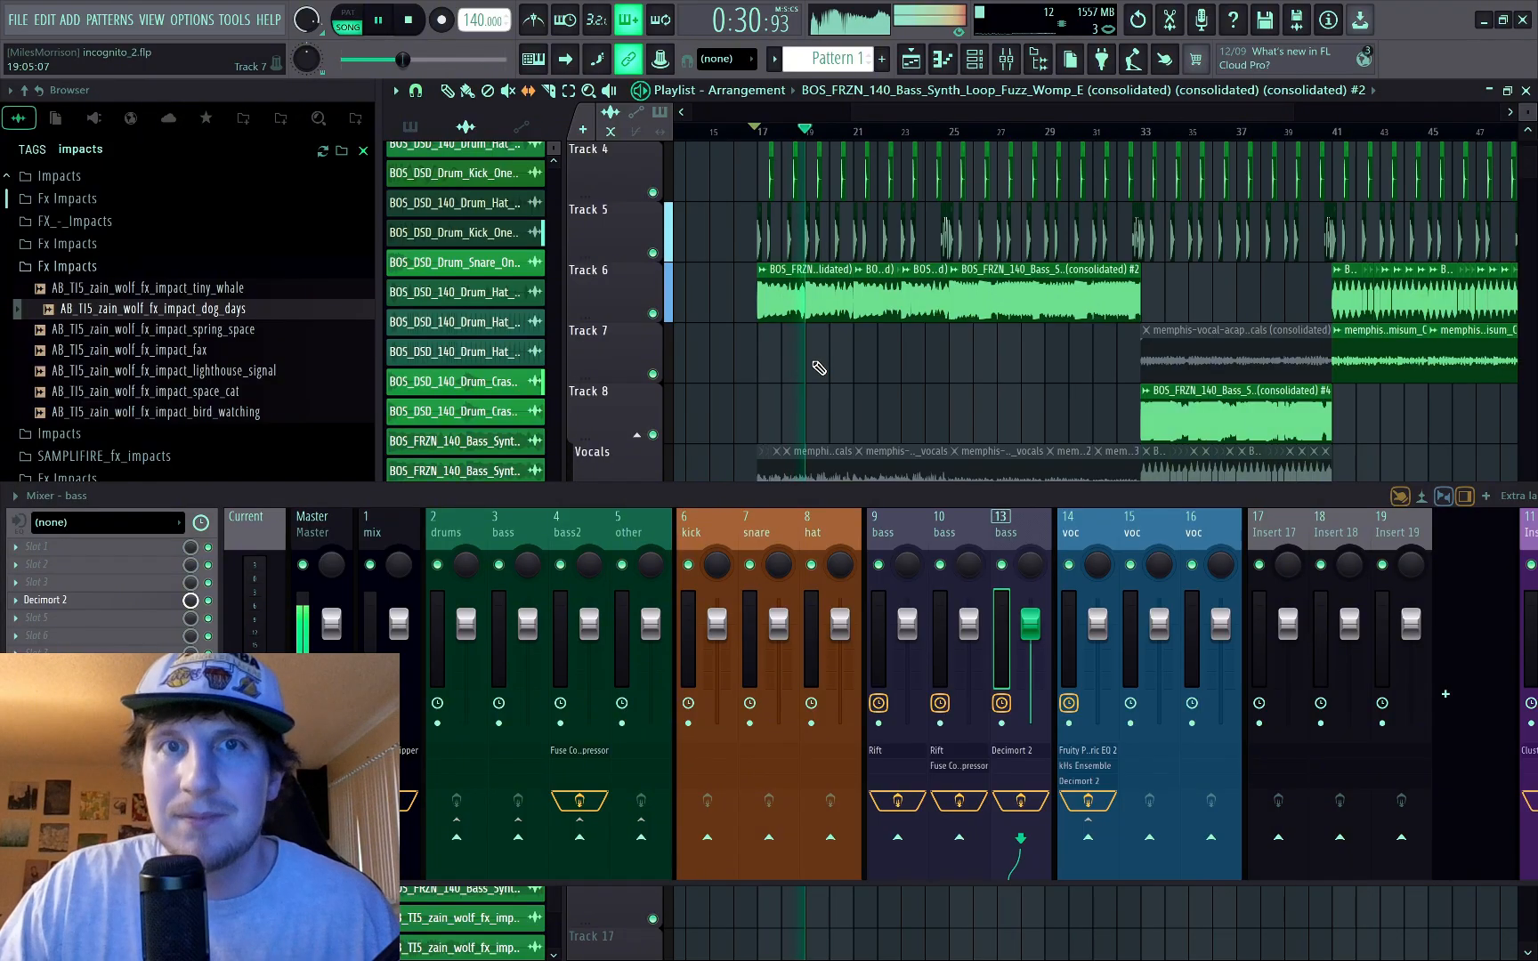
{"action": "key", "text": "space"}
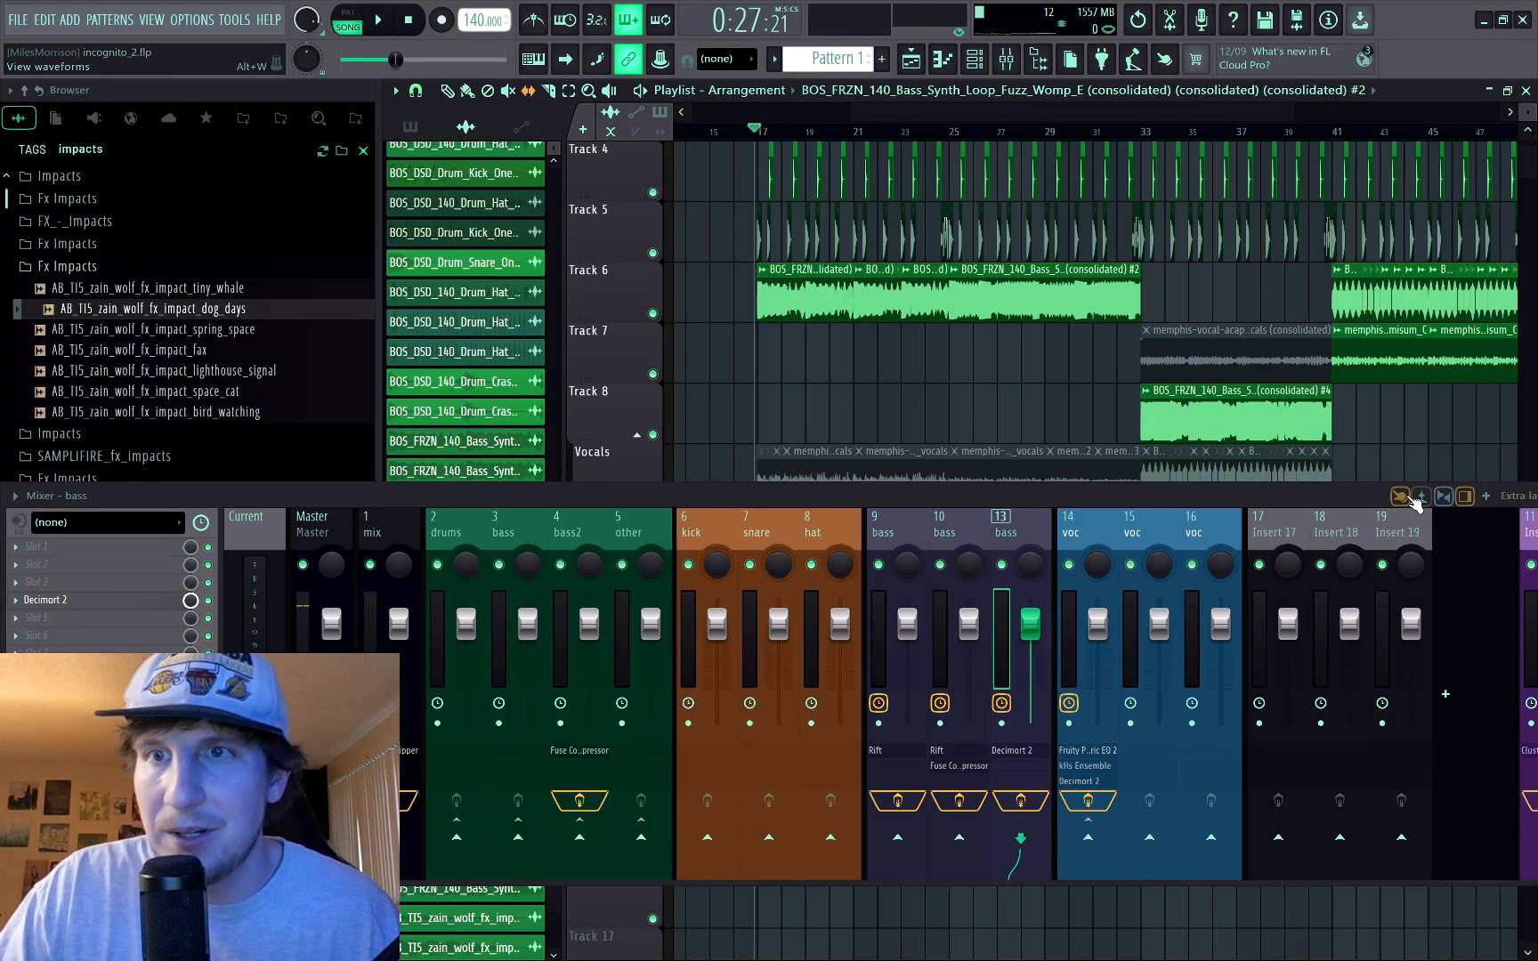
Step: Close the mixer and bring both drops into view in the playlist
{"action": "left_click_drag", "start_coordinate": [1335, 497], "coordinate": [1039, 530]}
{"action": "left_click", "coordinate": [1342, 530]}
{"action": "scroll", "coordinate": [1356, 516], "scroll_direction": "down", "scroll_amount": 3}
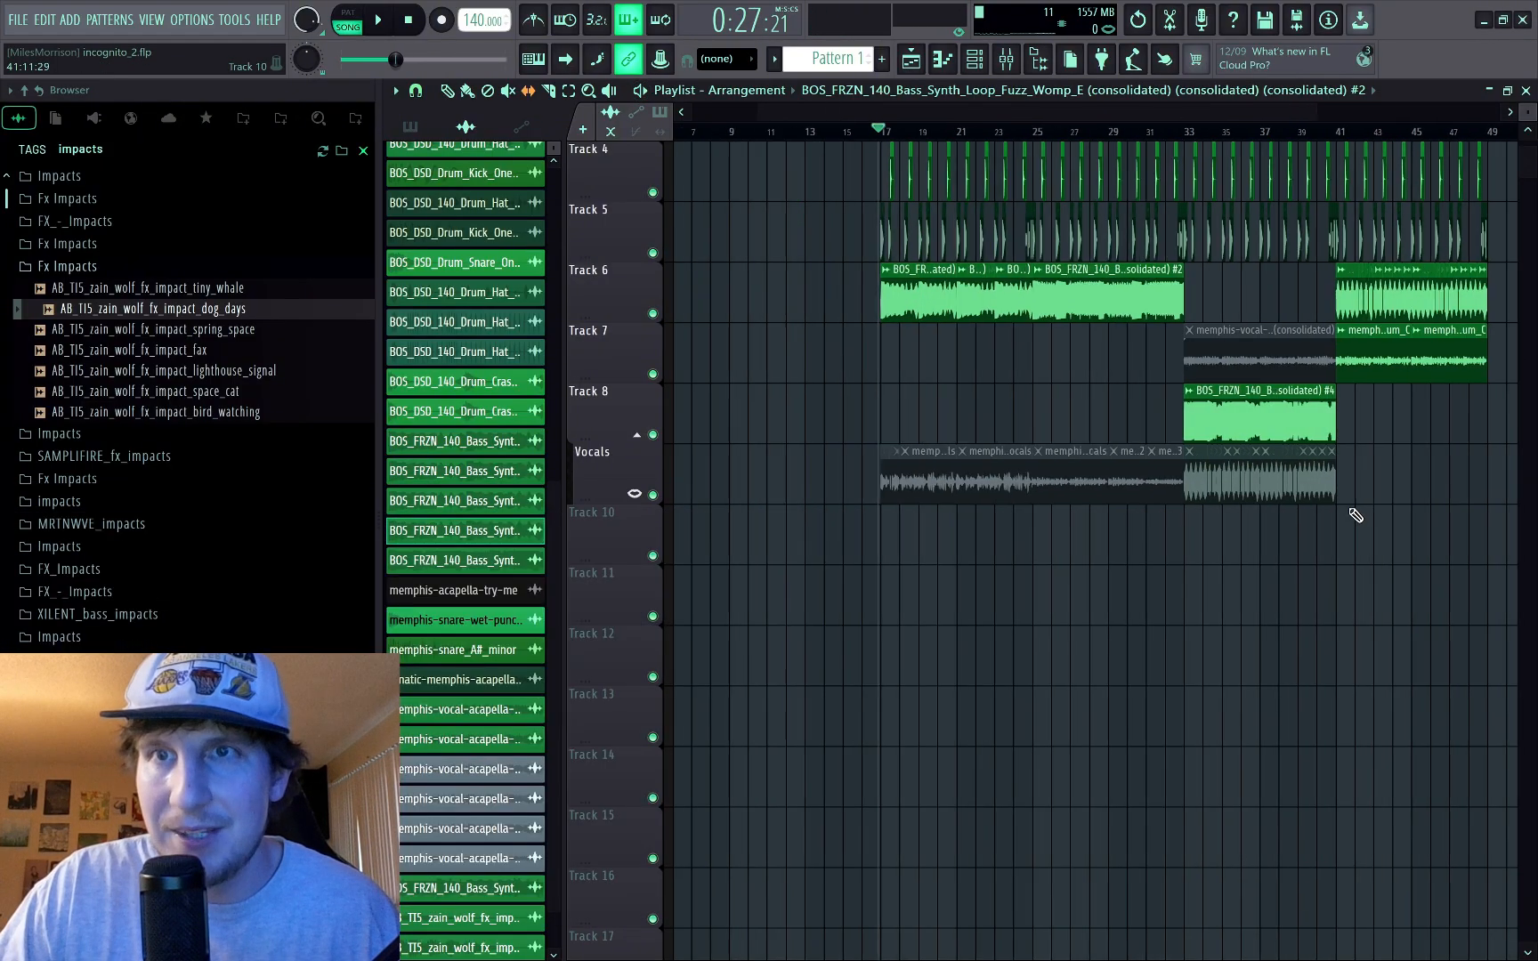
Step: Copy the Track 6 bass chops from bars 41–49 to bar 9, before the first drop, and play them
{"action": "scroll", "coordinate": [1363, 505], "scroll_direction": "up", "scroll_amount": 4}
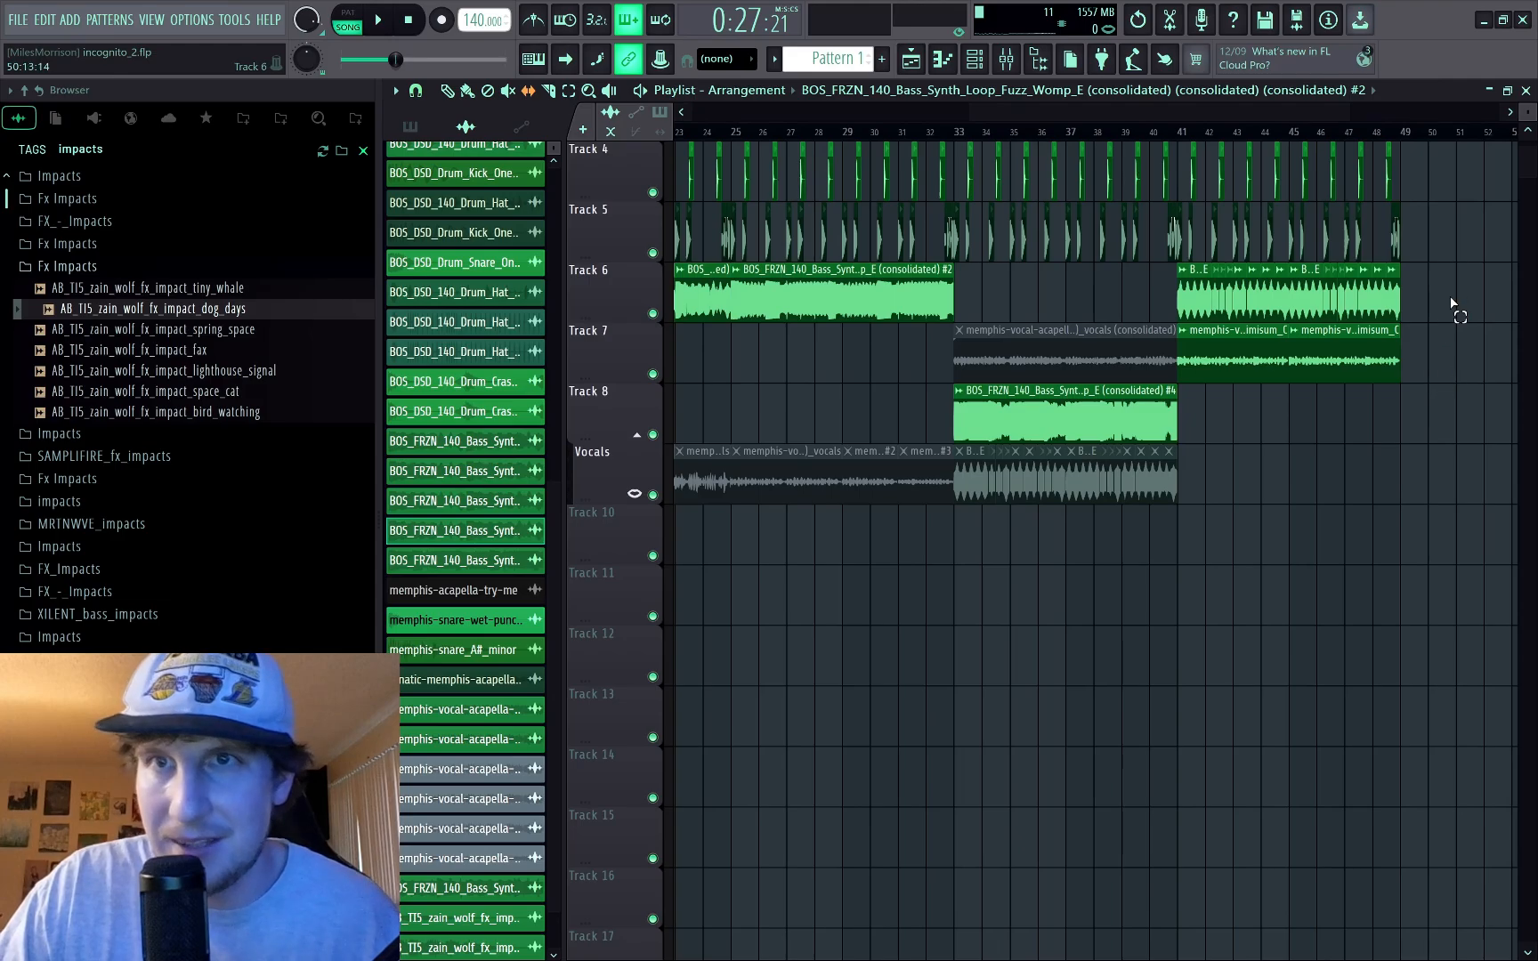
{"action": "left_click_drag", "start_coordinate": [1453, 307], "coordinate": [1182, 283]}
{"action": "scroll", "coordinate": [971, 210], "scroll_direction": "left", "scroll_amount": 6}
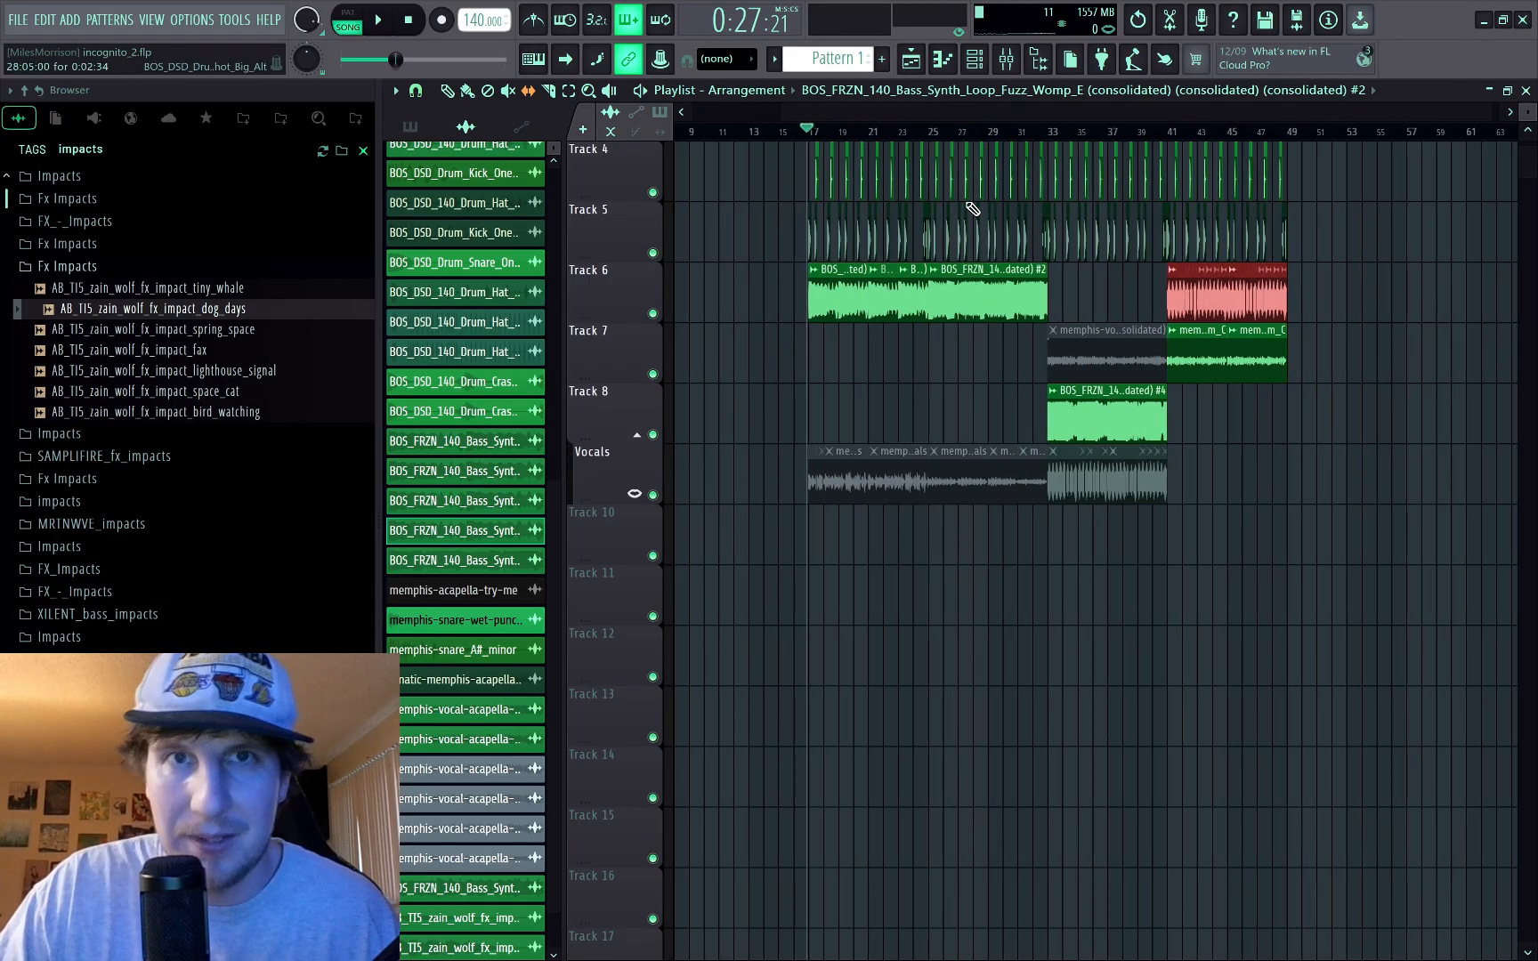
{"action": "left_click", "coordinate": [806, 134]}
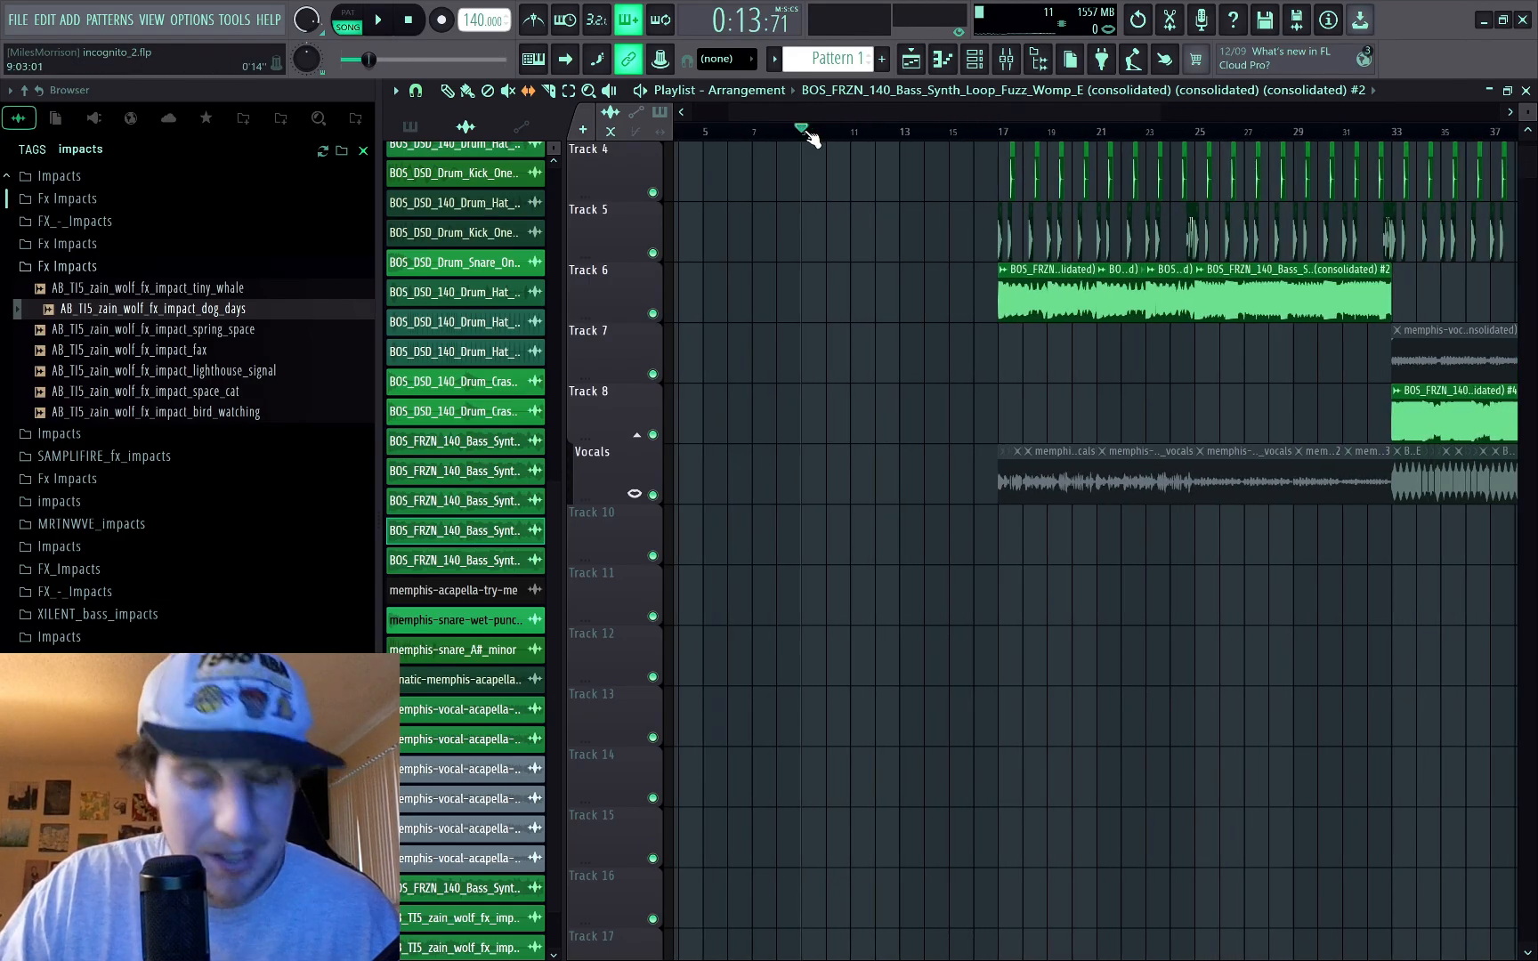
{"action": "key", "text": "ctrl+v"}
{"action": "key", "text": "space"}
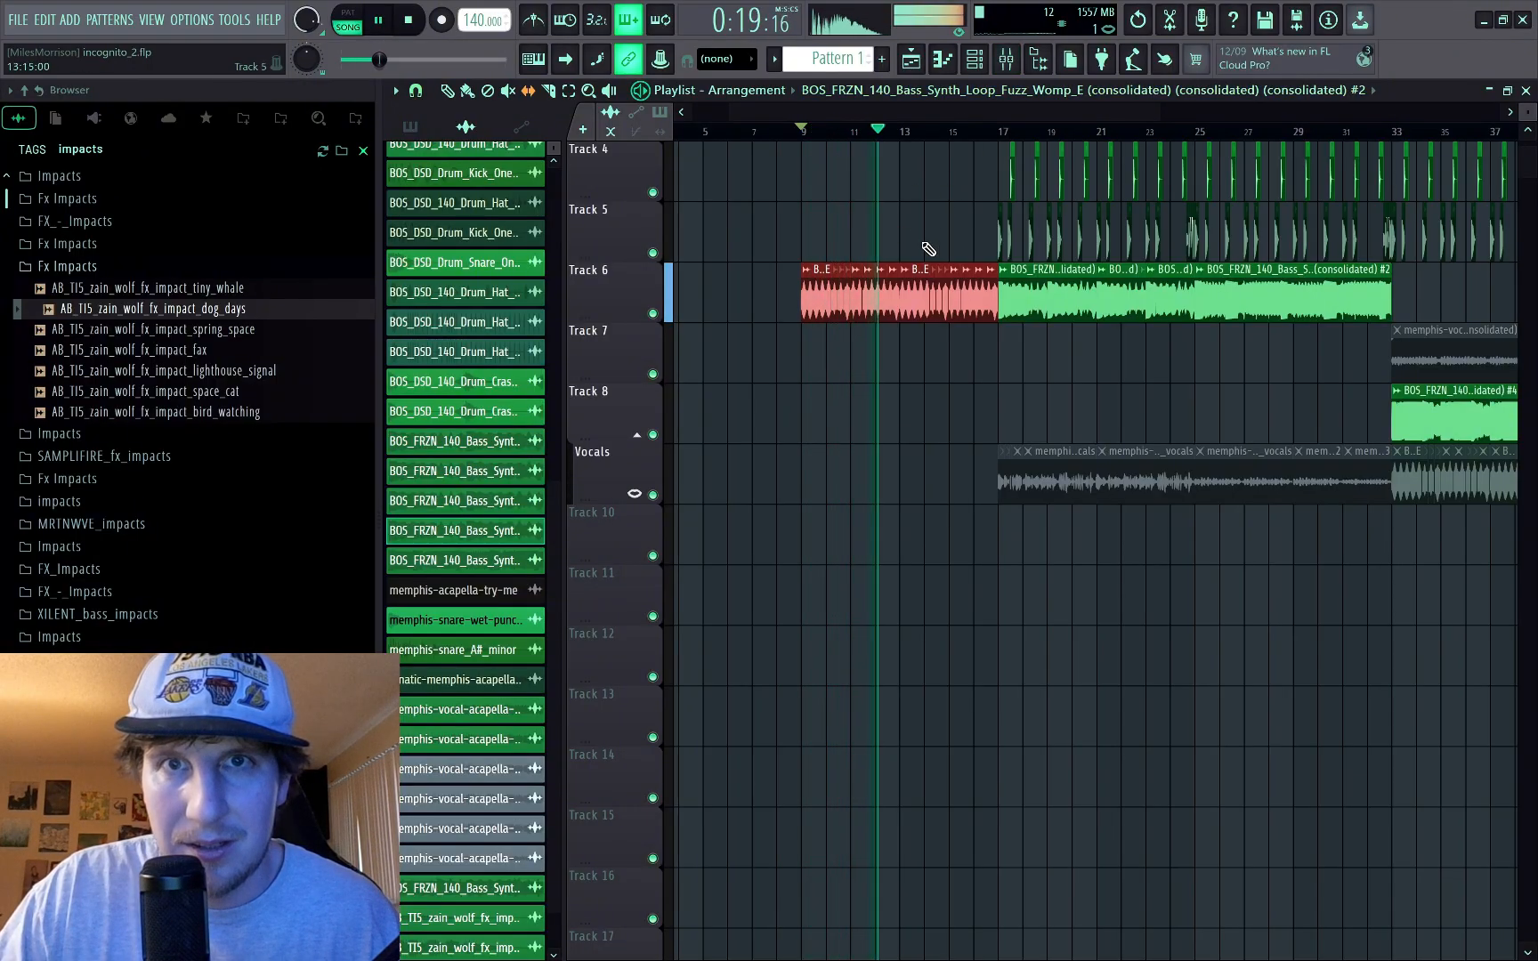
{"action": "key", "text": "space"}
Step: Chop the pasted bass clips from bar 9 on Track 6 into one-beat slices
{"action": "scroll", "coordinate": [812, 292], "scroll_direction": "up", "scroll_amount": 4}
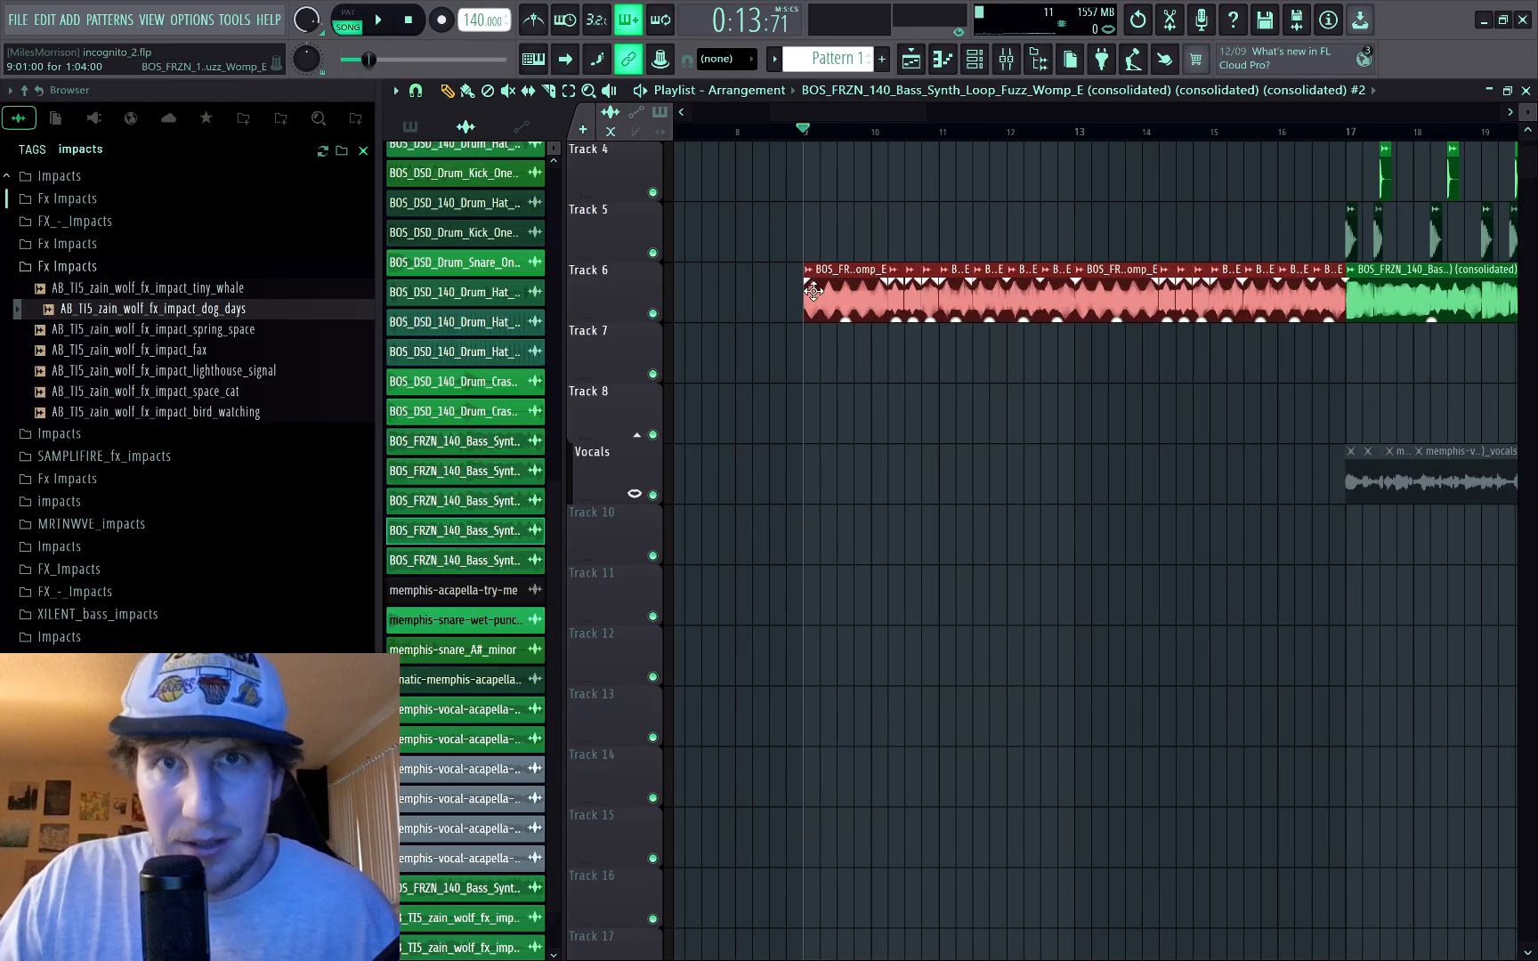
{"action": "scroll", "coordinate": [811, 291], "scroll_direction": "up", "scroll_amount": 3}
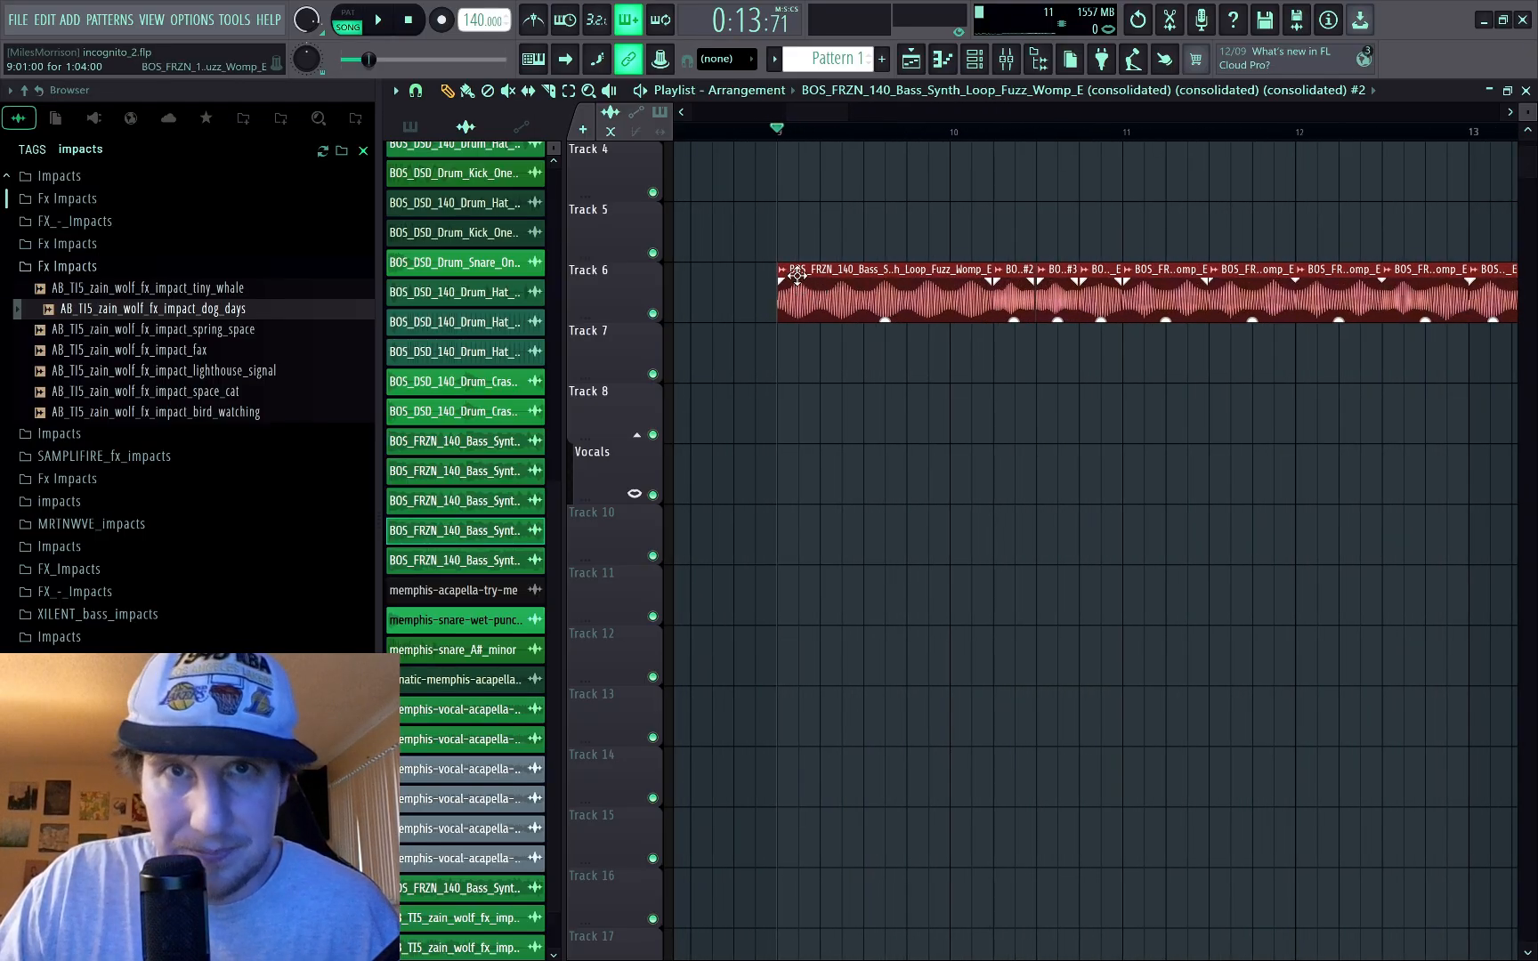
{"action": "right_click", "coordinate": [789, 269]}
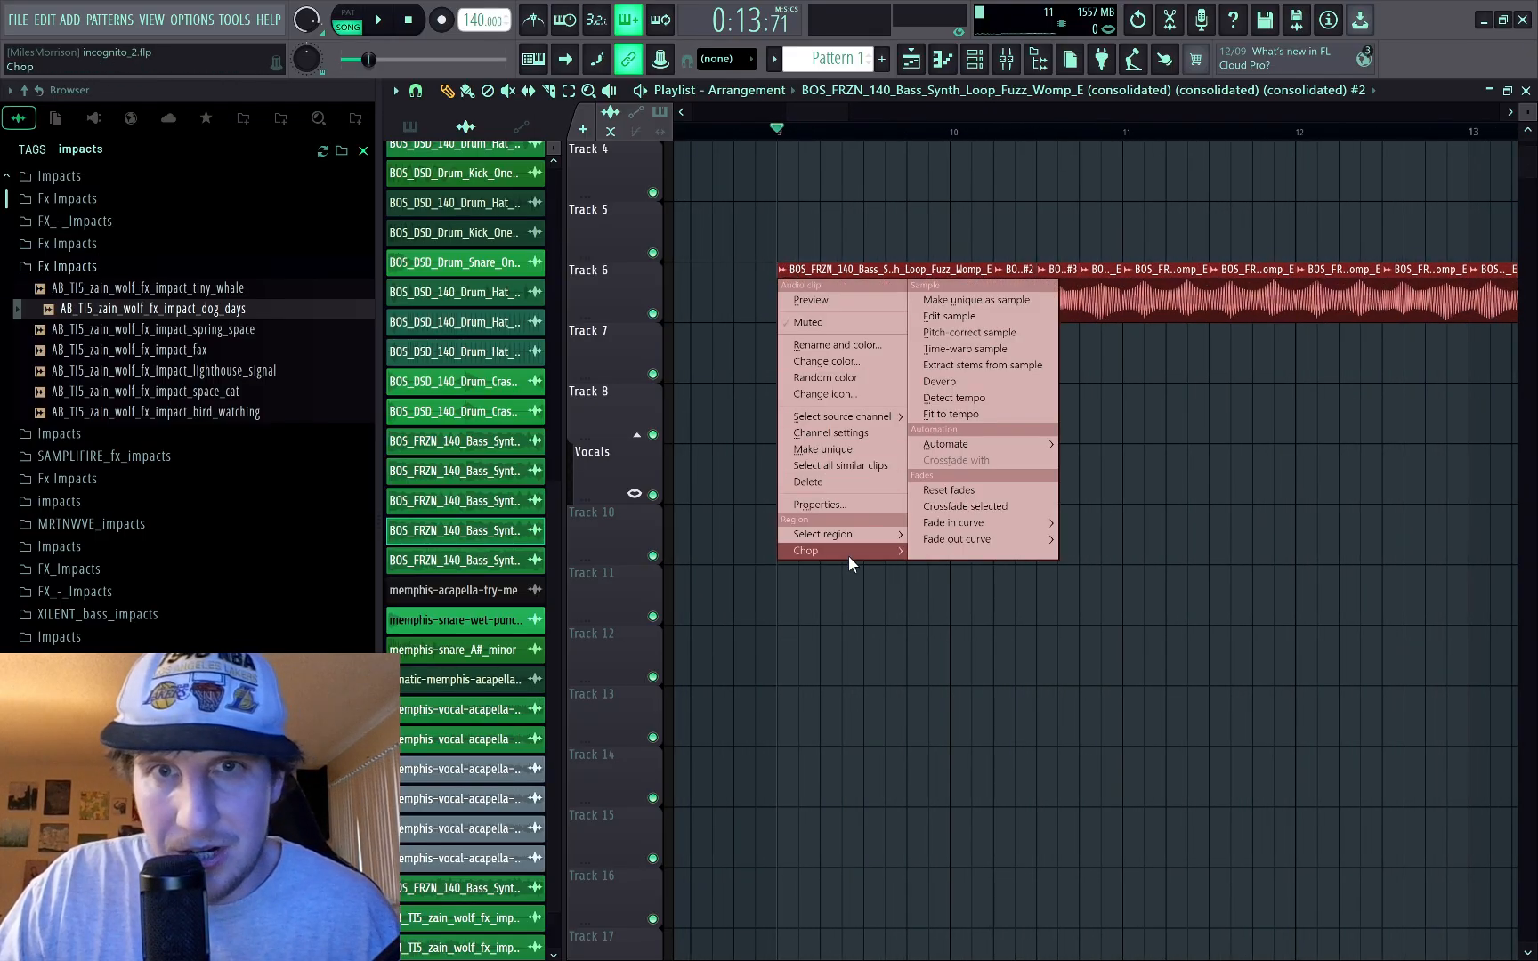
{"action": "mouse_move", "coordinate": [848, 554]}
{"action": "mouse_move", "coordinate": [968, 650]}
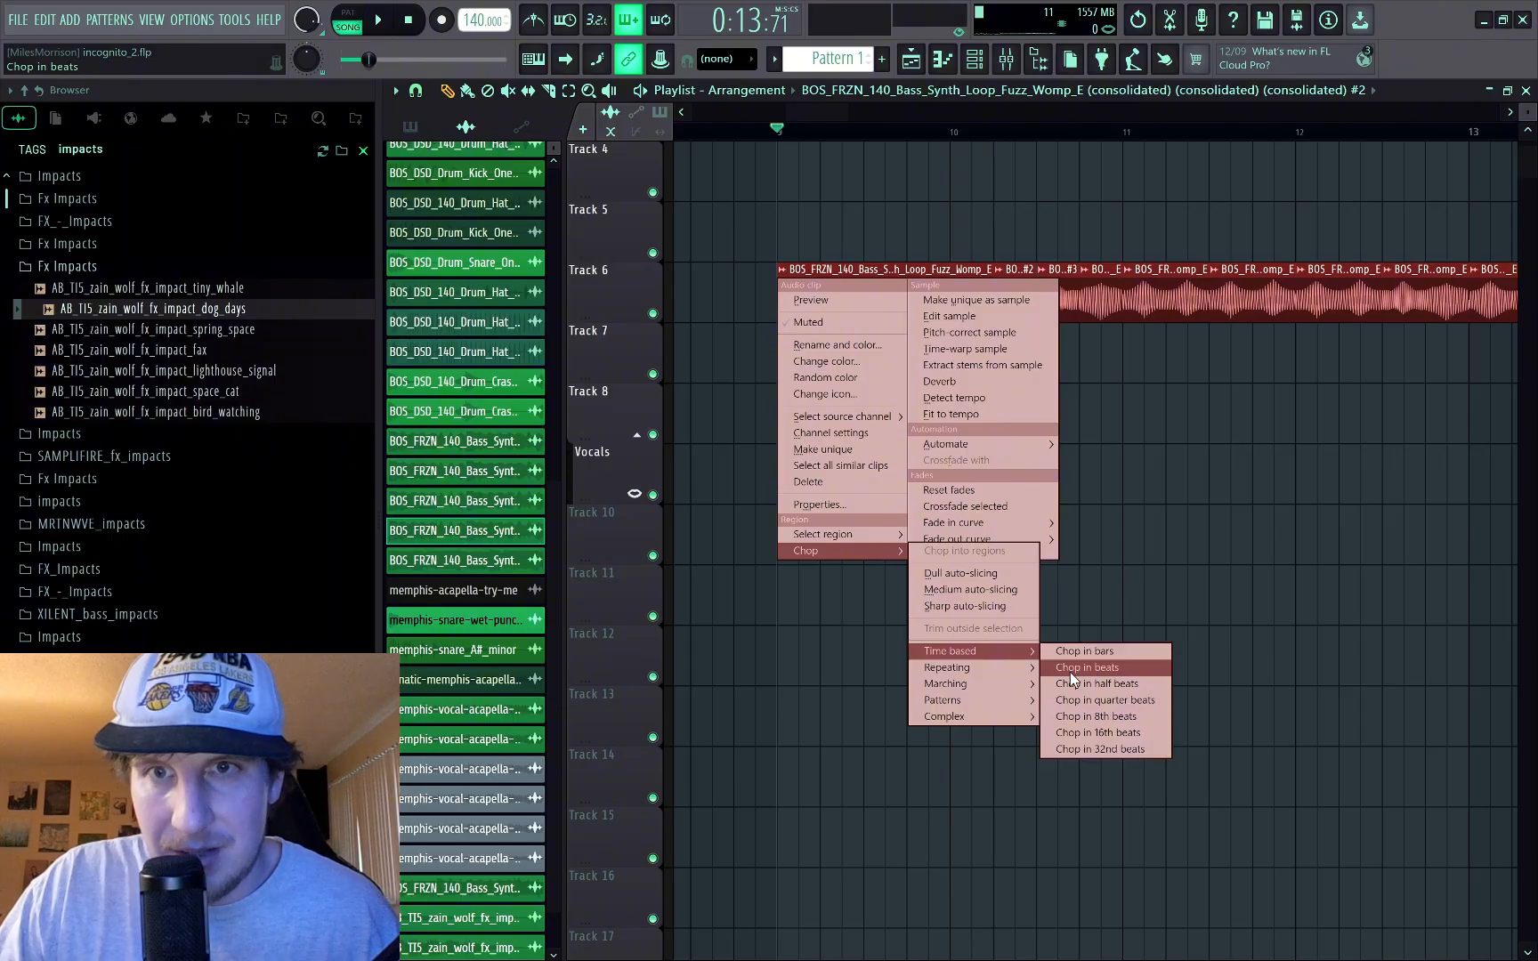
{"action": "left_click", "coordinate": [1070, 672]}
Step: Add fade-outs to the selected one-beat bass slices and bend their curves to about -25% tension while auditioning from bar 9
{"action": "mouse_move", "coordinate": [993, 289]}
{"action": "left_mouse_down"}
{"action": "mouse_move", "coordinate": [1008, 294]}
{"action": "mouse_move", "coordinate": [979, 298]}
{"action": "left_mouse_up"}
{"action": "key", "text": "space"}
{"action": "scroll", "coordinate": [968, 303], "scroll_direction": "down", "scroll_amount": 4}
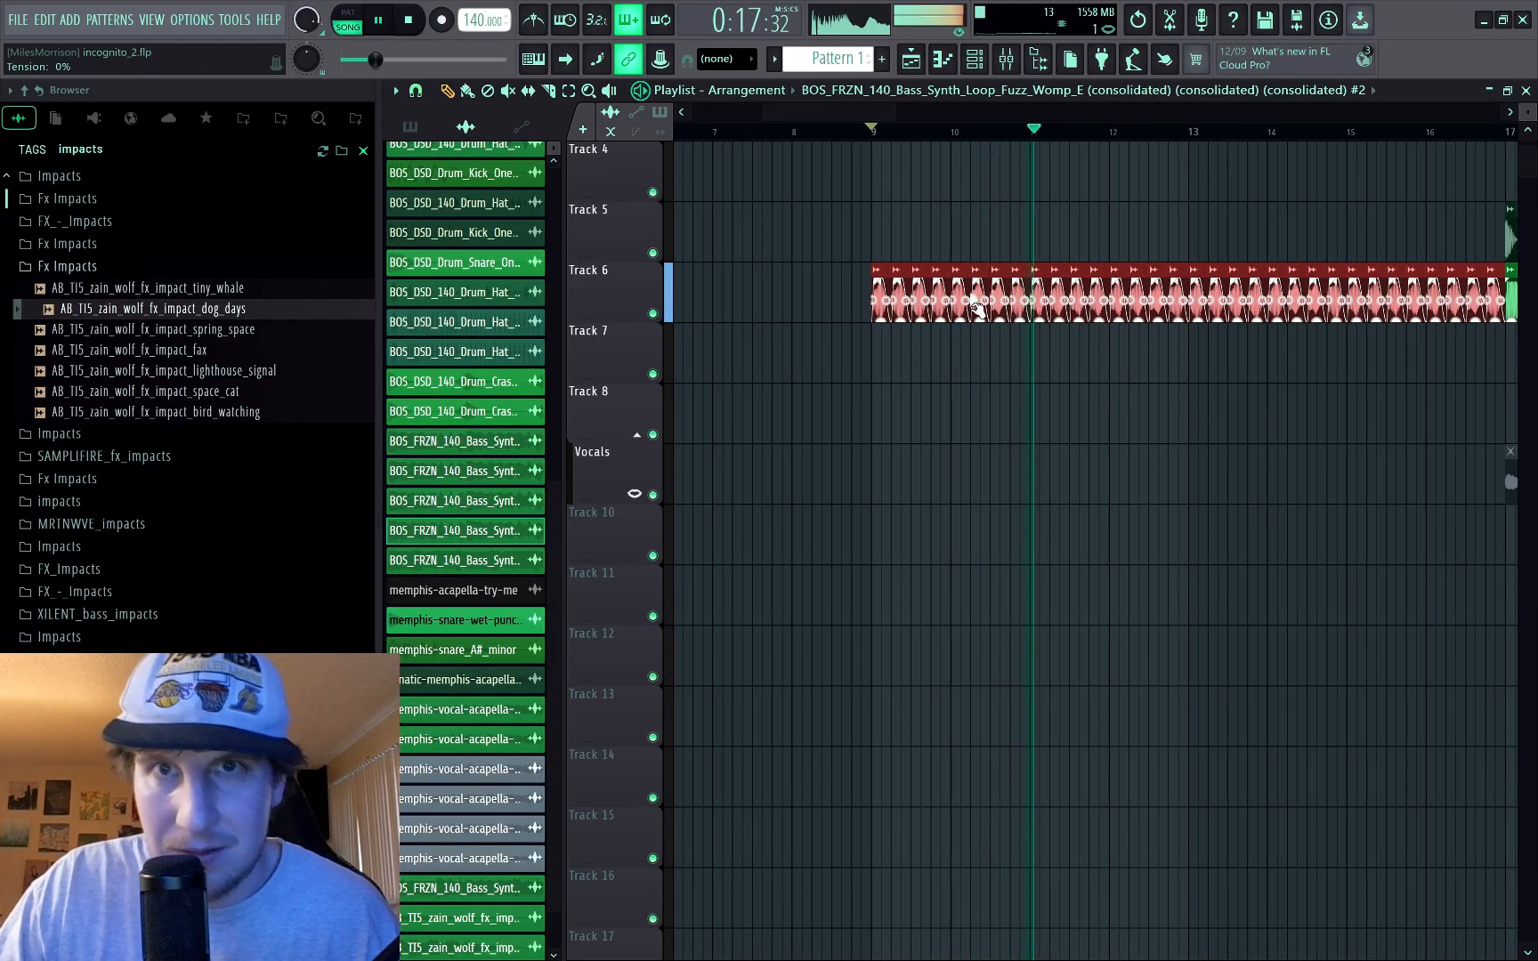
{"action": "left_click_drag", "start_coordinate": [965, 303], "coordinate": [965, 310]}
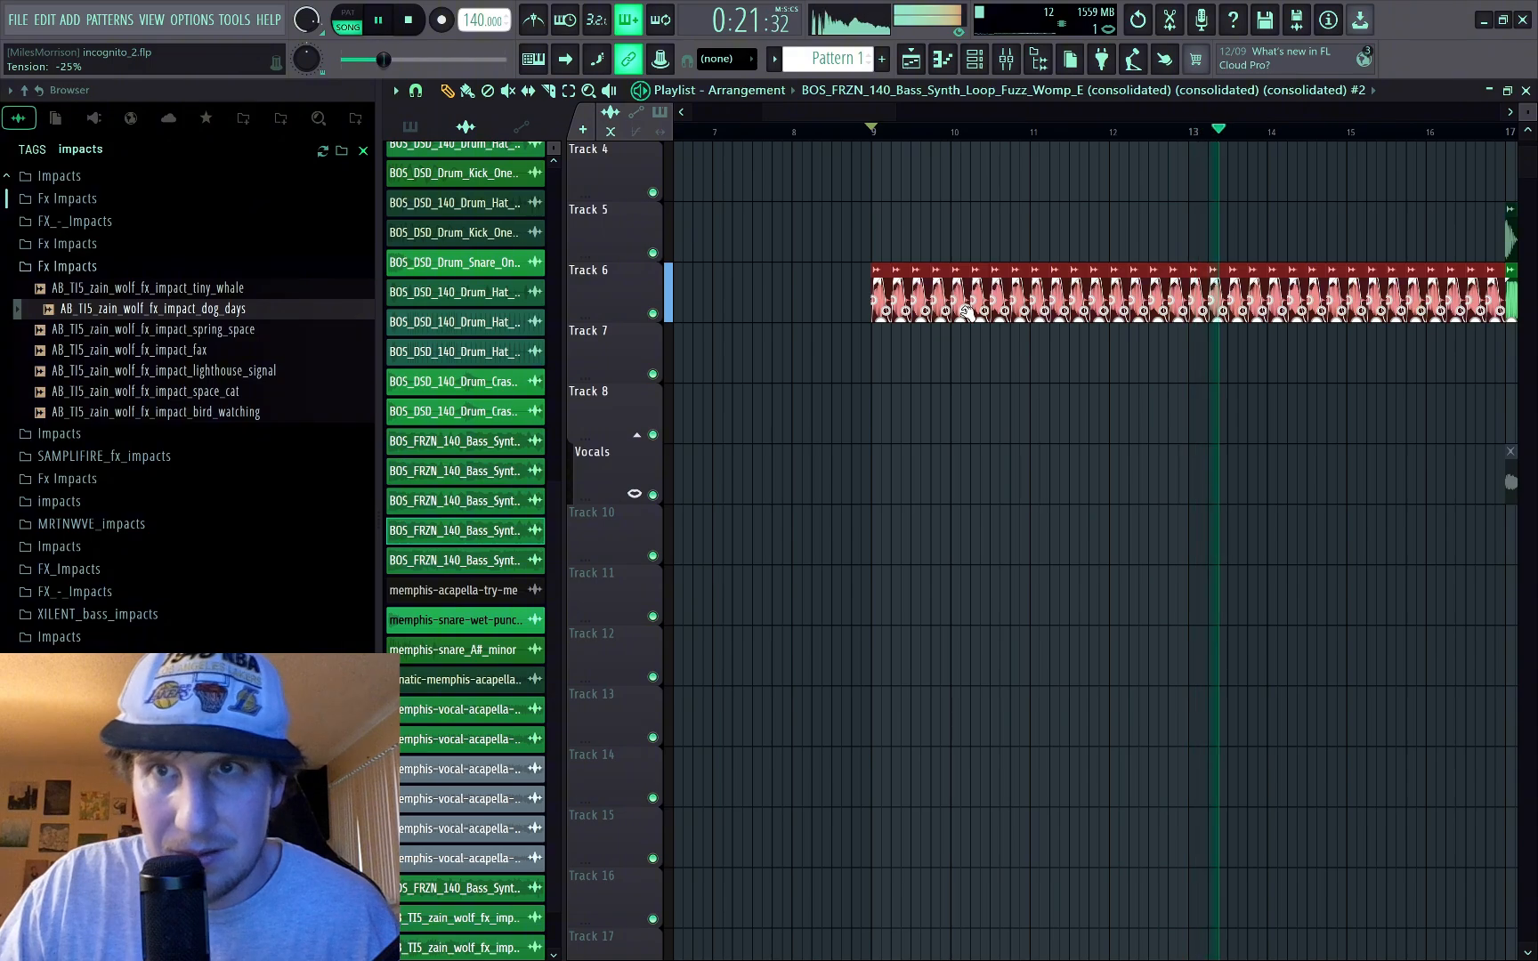
{"action": "scroll", "coordinate": [970, 305], "scroll_direction": "down", "scroll_amount": 5}
{"action": "scroll", "coordinate": [973, 299], "scroll_direction": "up", "scroll_amount": 2}
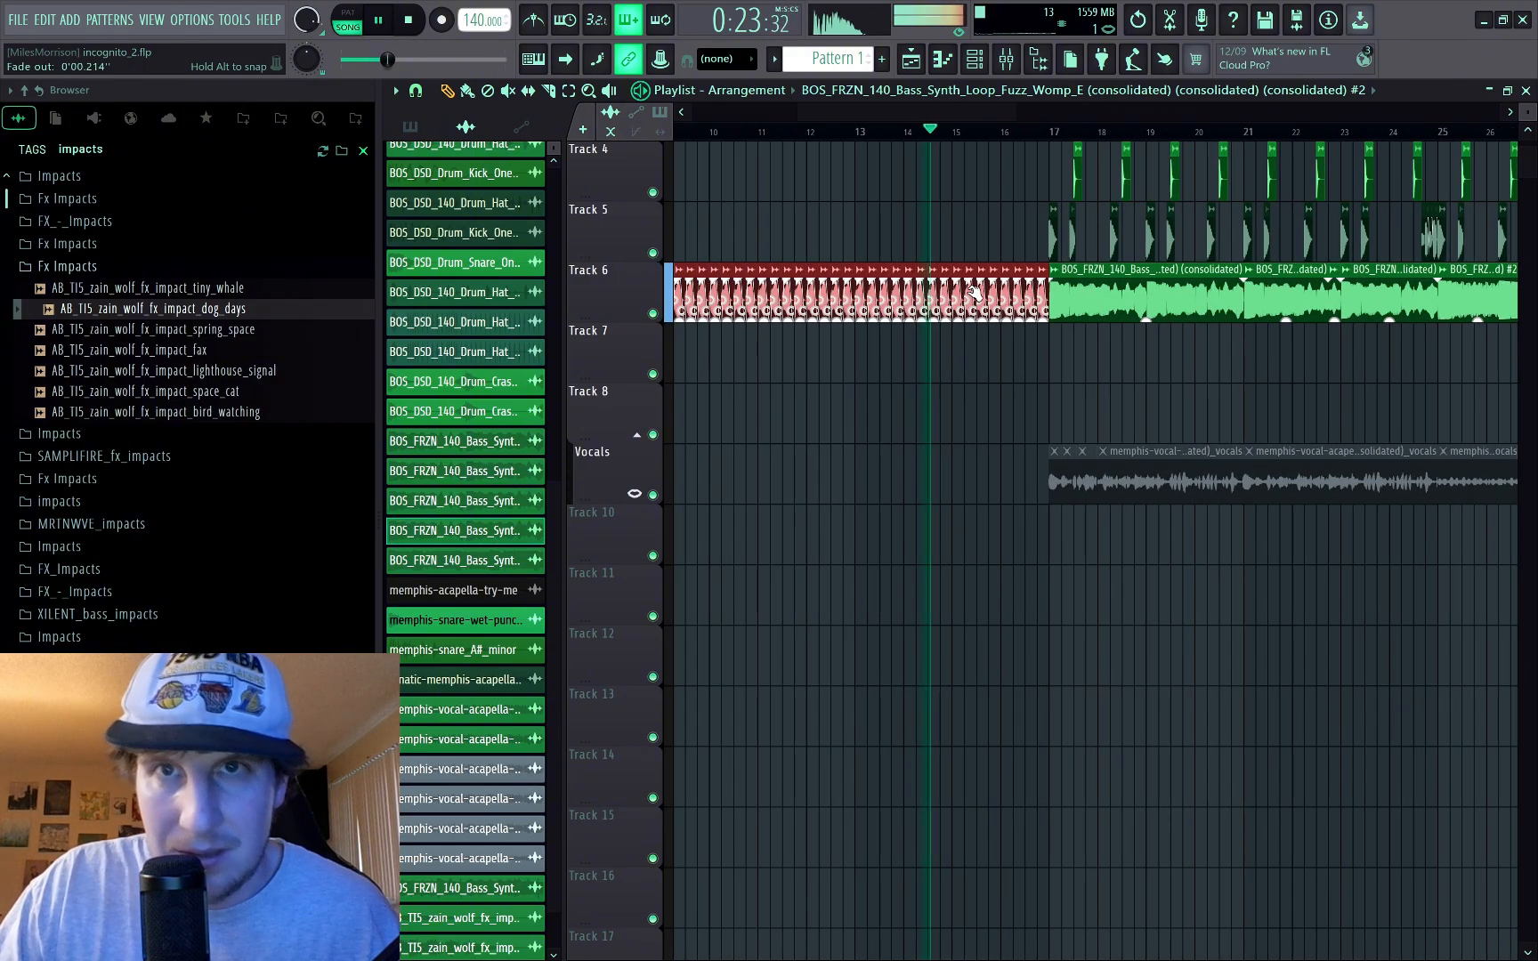
{"action": "key", "text": "space"}
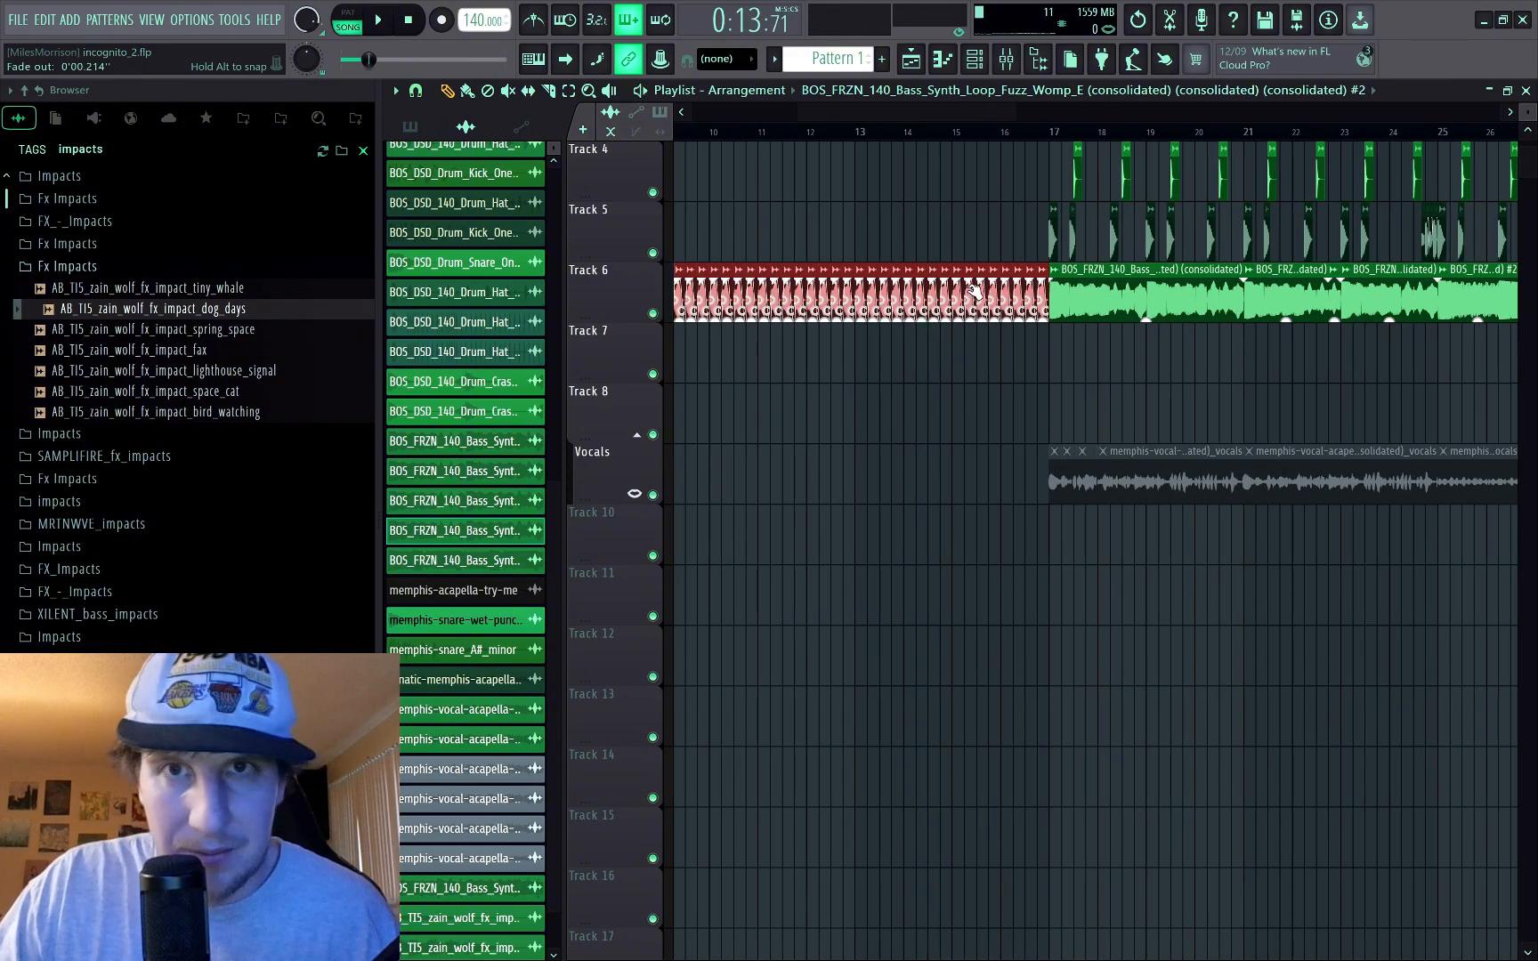
Step: Paste a copy of the beat-chopped bass section on Track 6 at bar 1
{"action": "scroll", "coordinate": [974, 291], "scroll_direction": "down", "scroll_amount": 4}
{"action": "scroll", "coordinate": [872, 258], "scroll_direction": "up", "scroll_amount": 3}
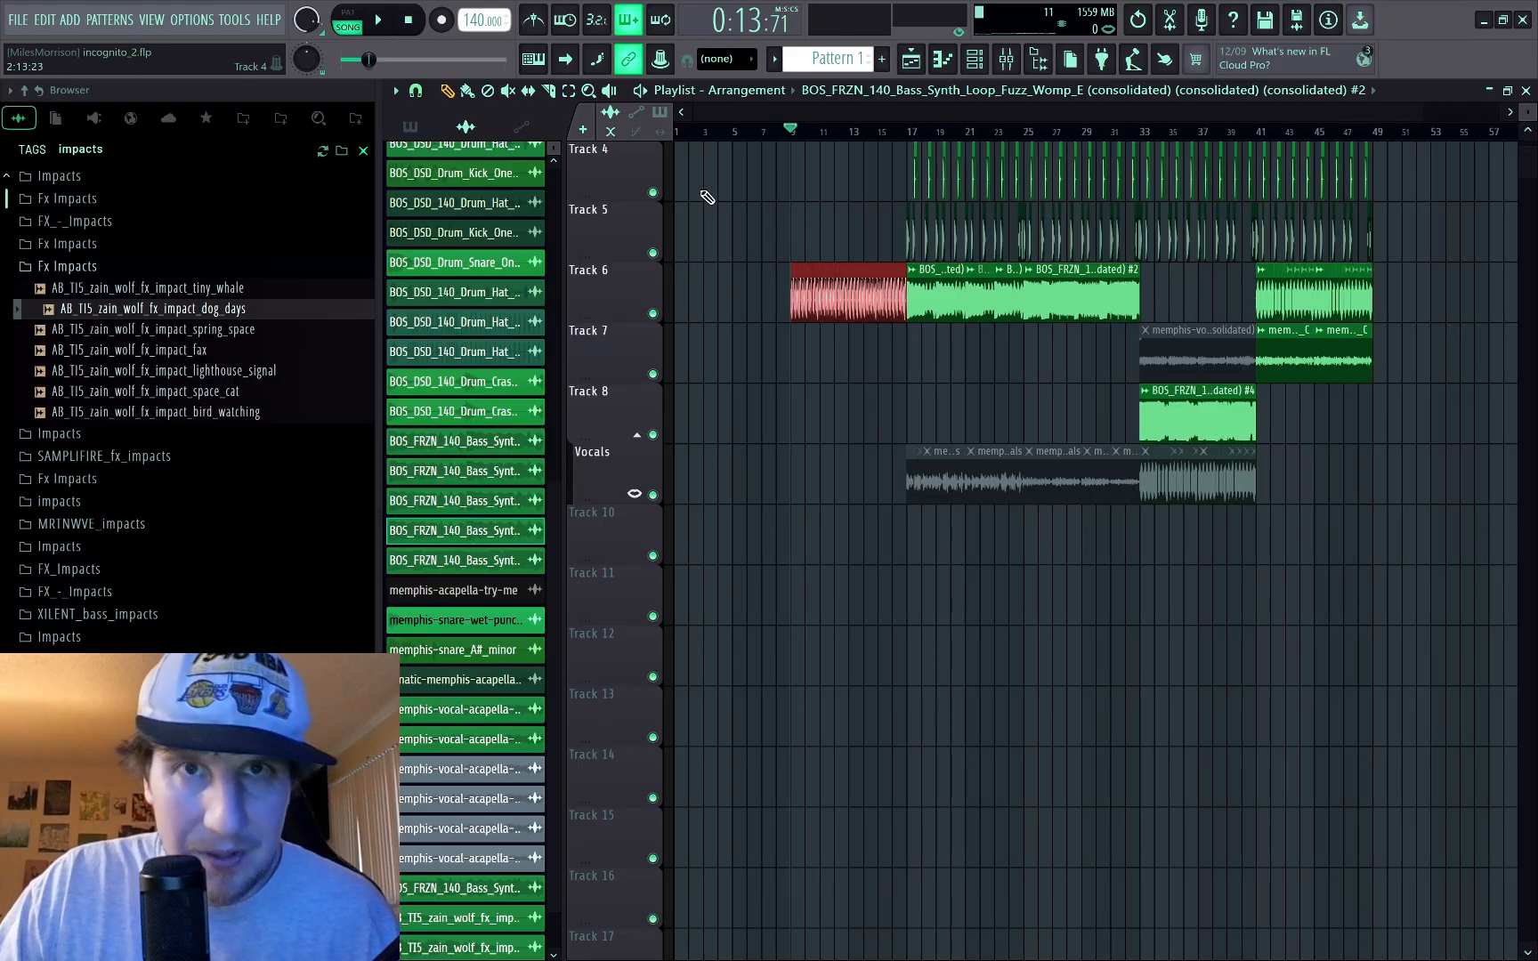
{"action": "left_click", "coordinate": [695, 131]}
{"action": "key", "text": "Home"}
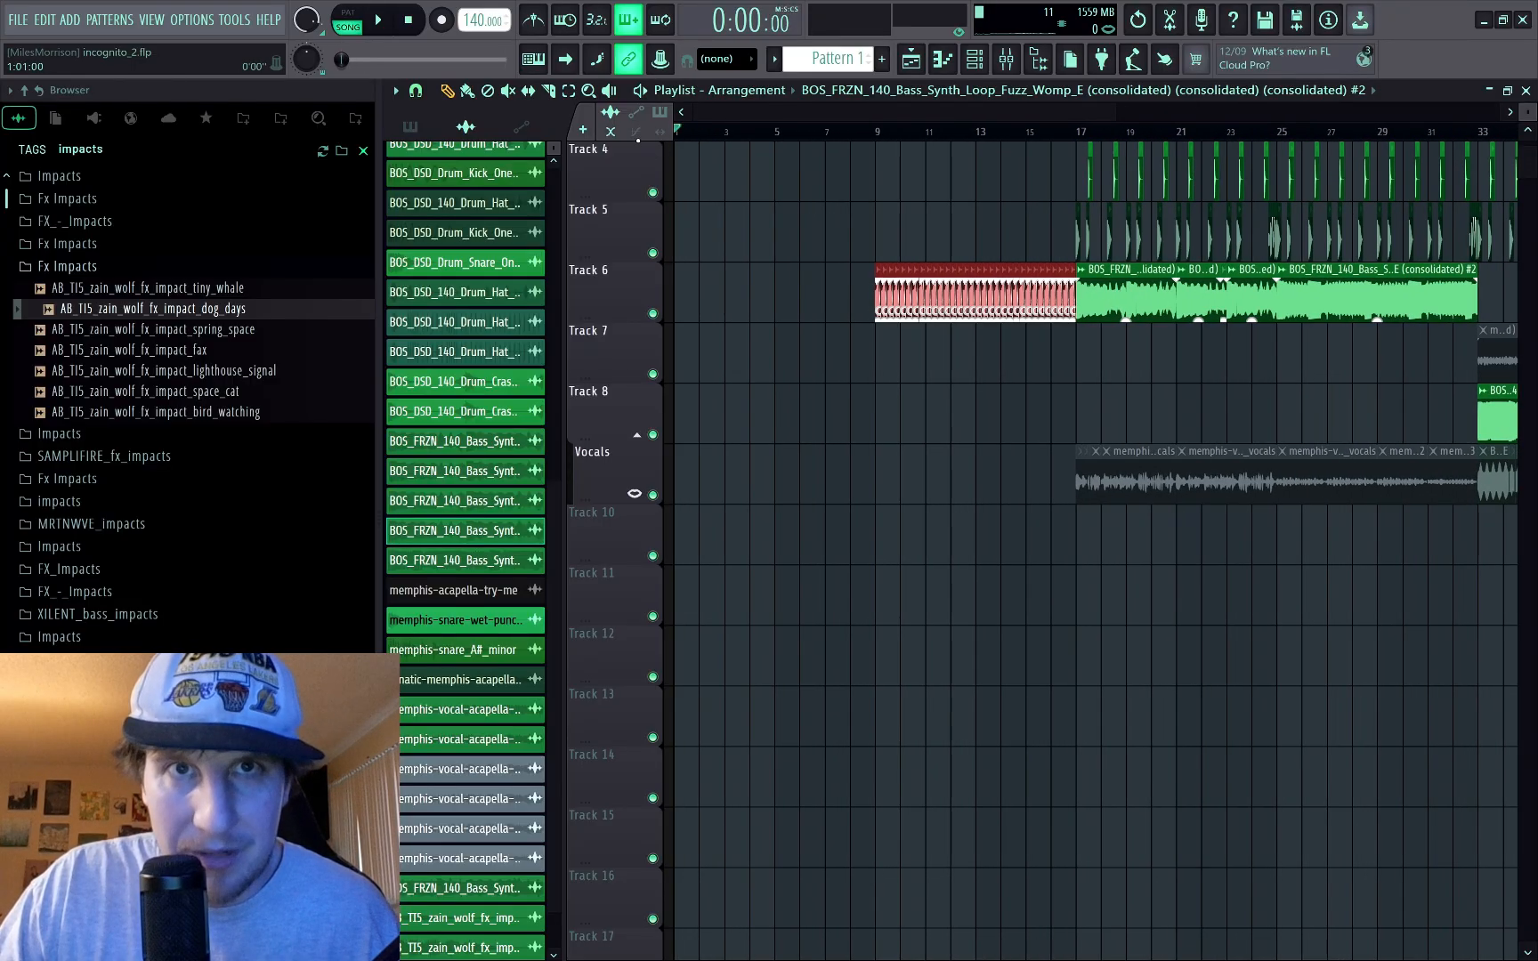
{"action": "scroll", "coordinate": [675, 213], "scroll_direction": "down", "scroll_amount": 3}
{"action": "key", "text": "ctrl+v"}
{"action": "scroll", "coordinate": [791, 222], "scroll_direction": "up", "scroll_amount": 6}
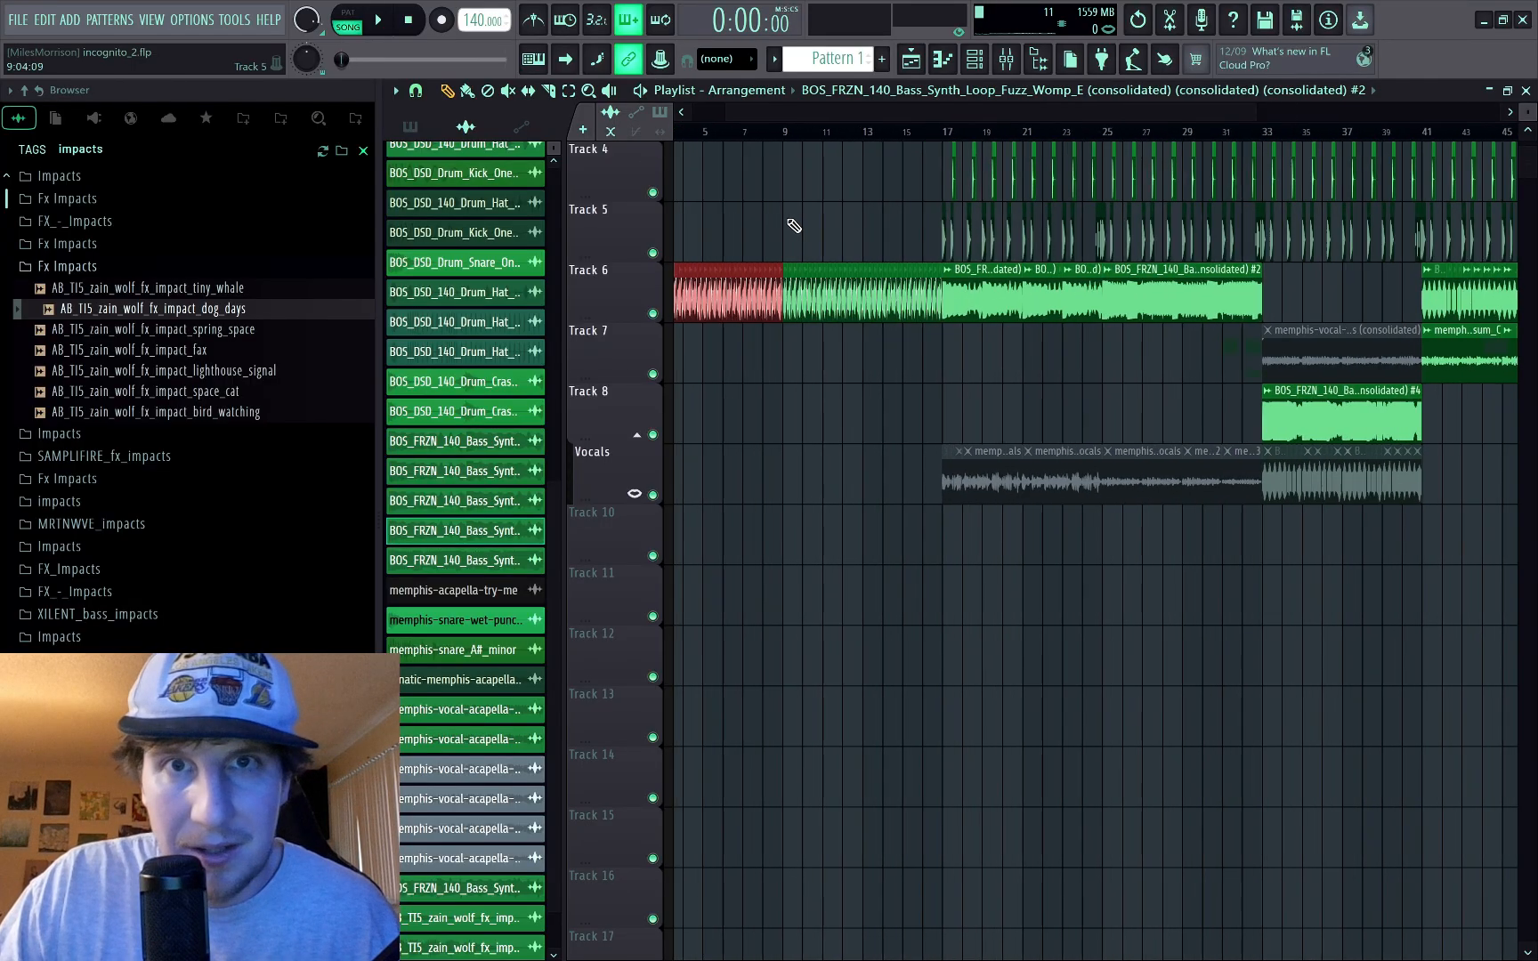
Step: Consolidate the bass slices between bars 9 and 17 into one clip and set the time selection over those eight bars
{"action": "left_click", "coordinate": [755, 240], "text": "ctrl"}
{"action": "left_click_drag", "start_coordinate": [759, 269], "coordinate": [1177, 347]}
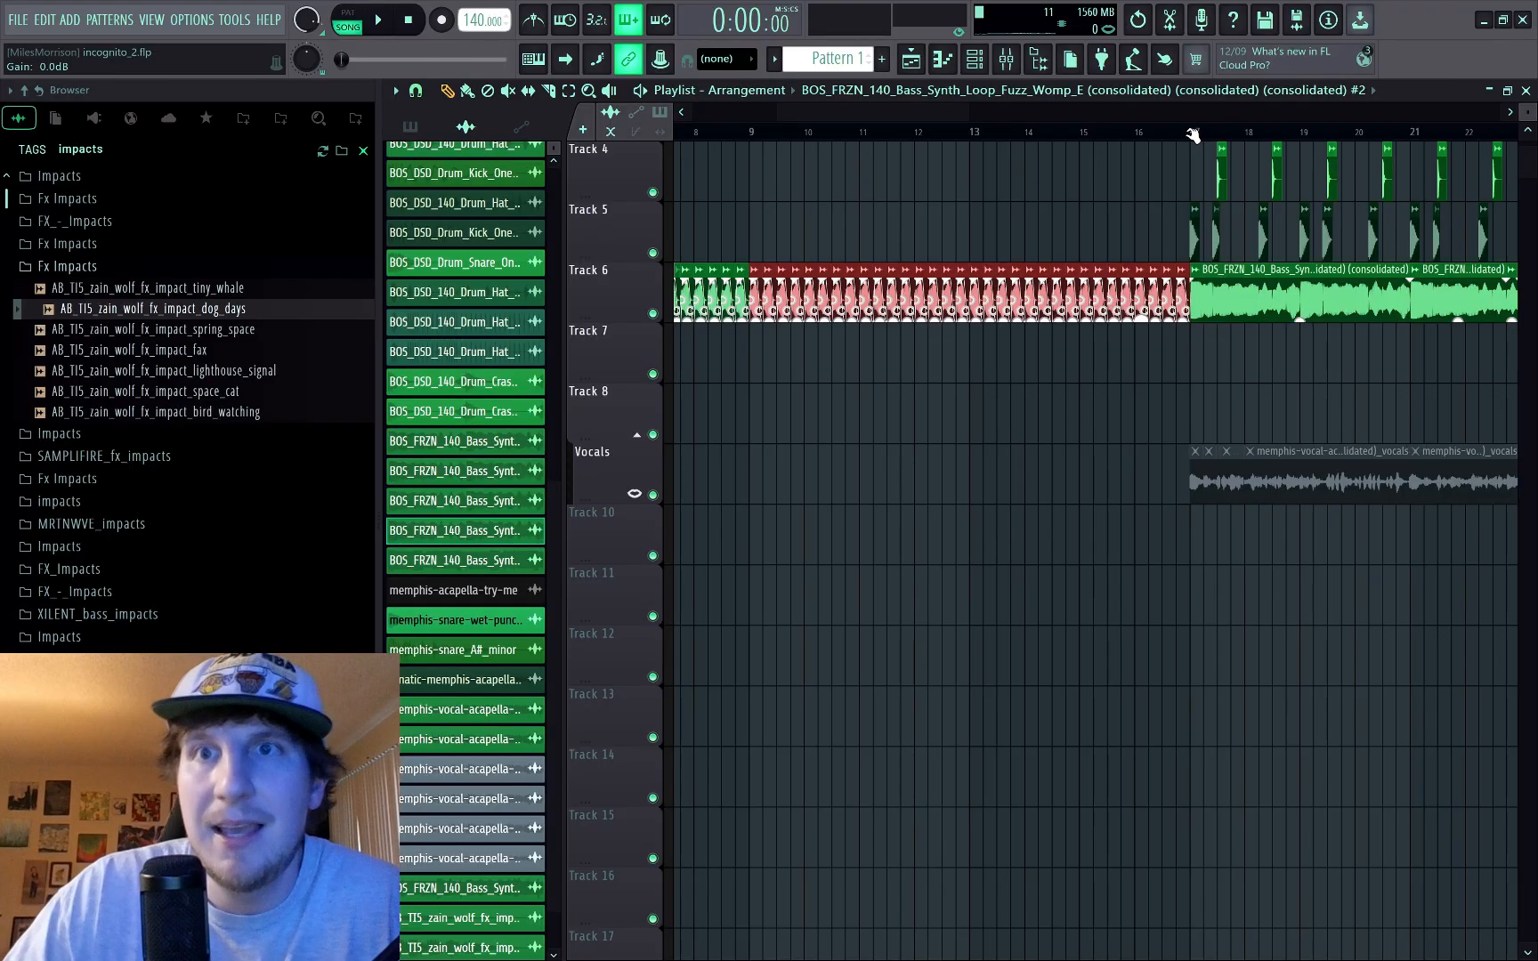
{"action": "key", "text": "ctrl+alt+c"}
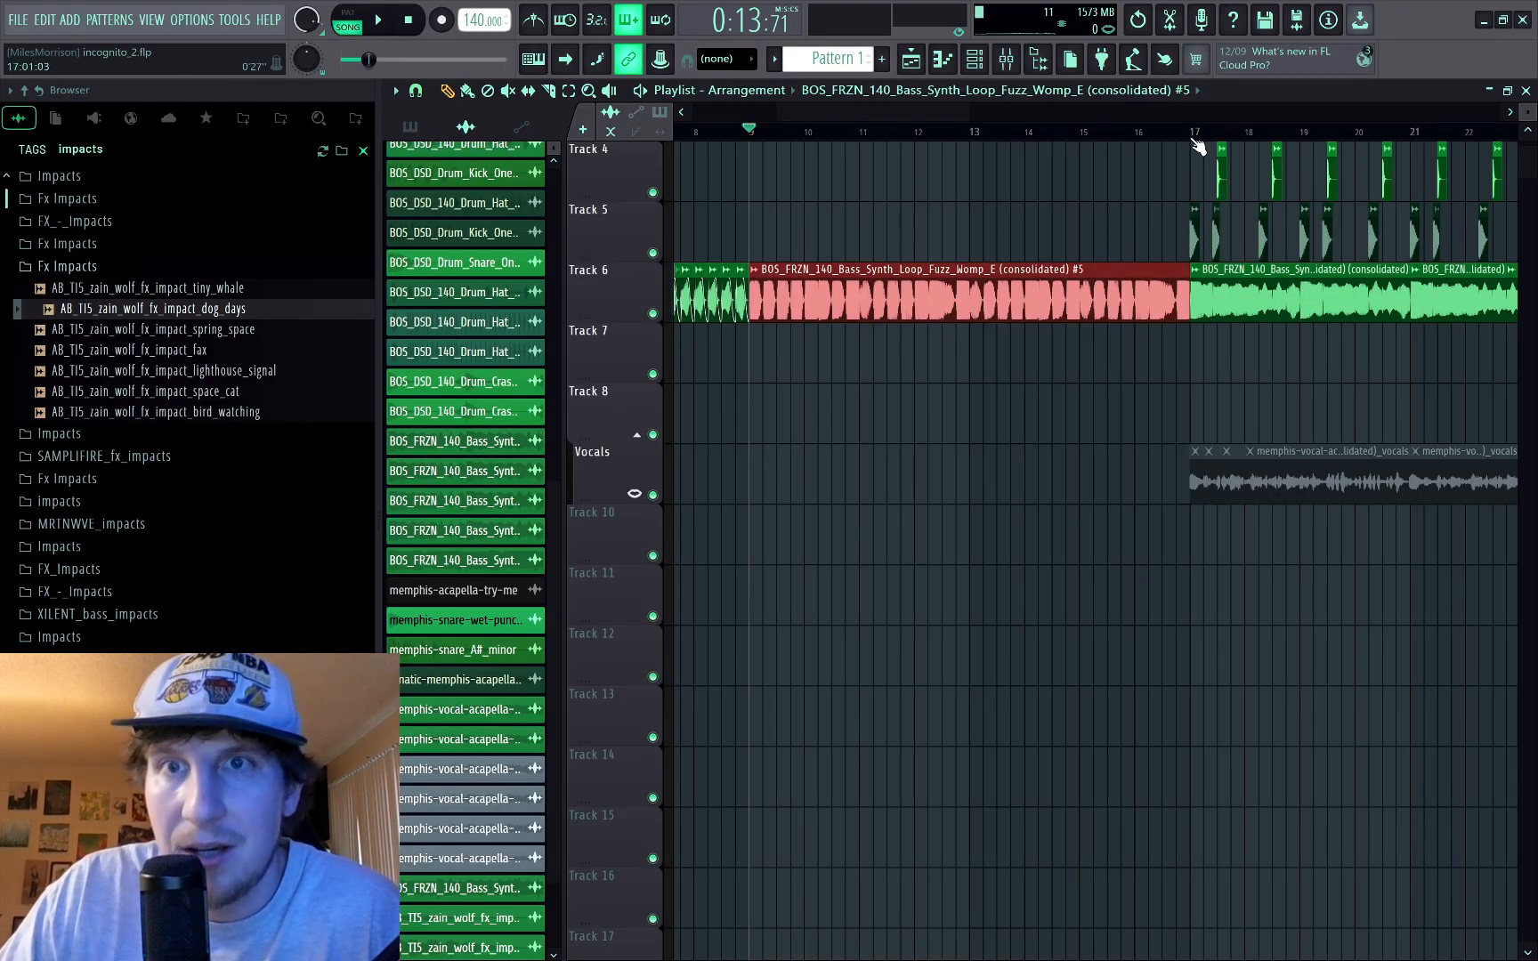
{"action": "left_click_drag", "start_coordinate": [1140, 140], "coordinate": [750, 166]}
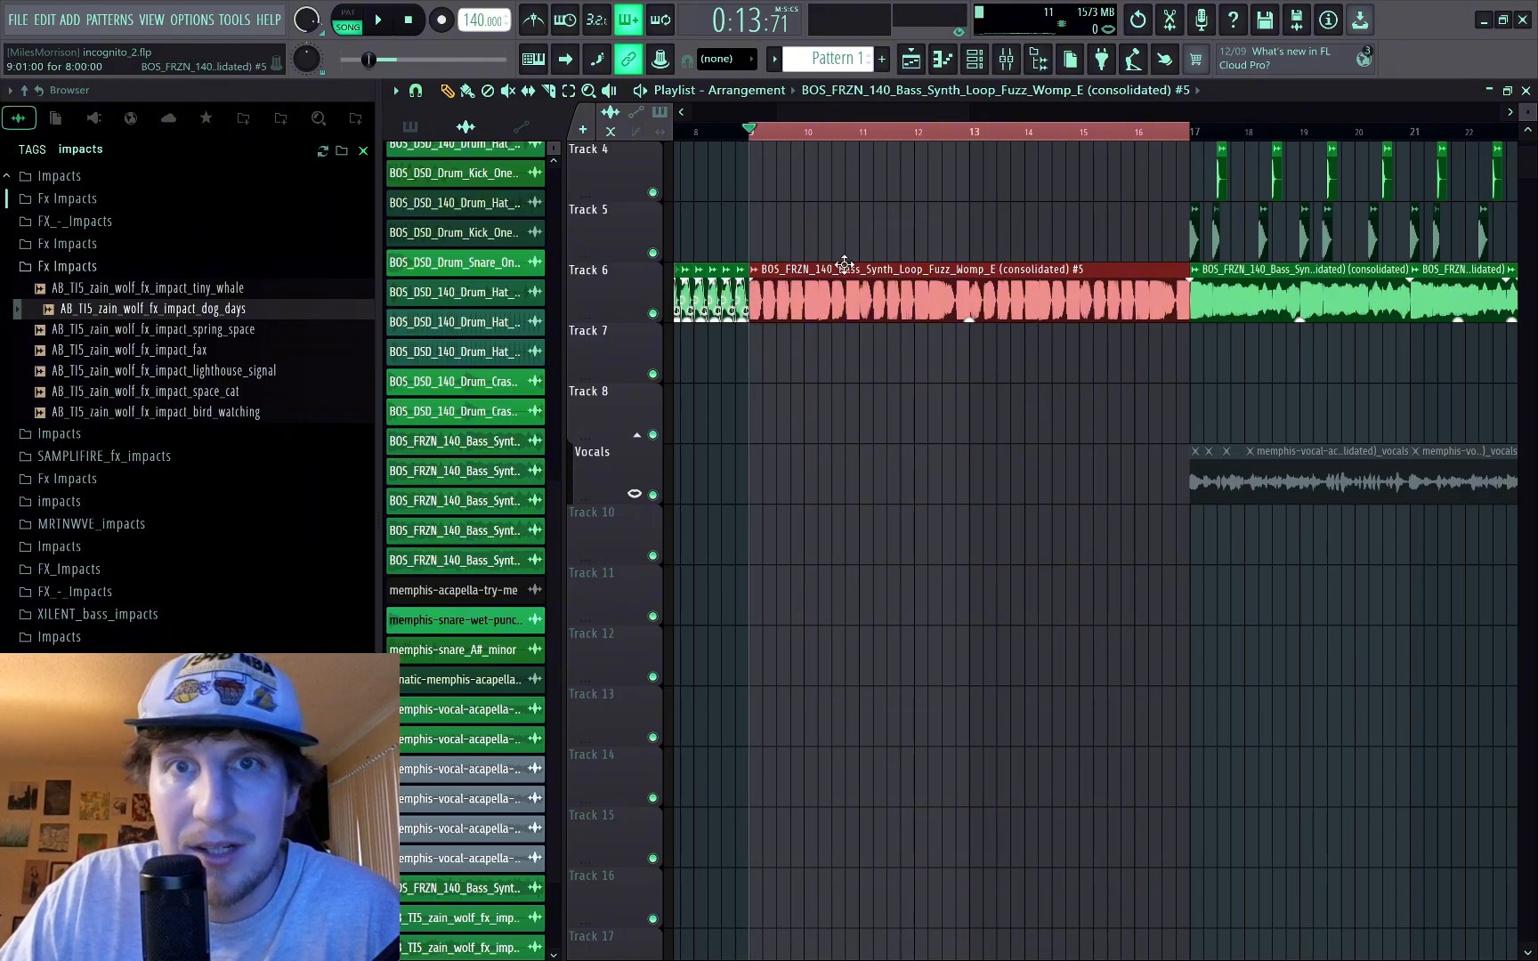
{"action": "left_click", "coordinate": [876, 220]}
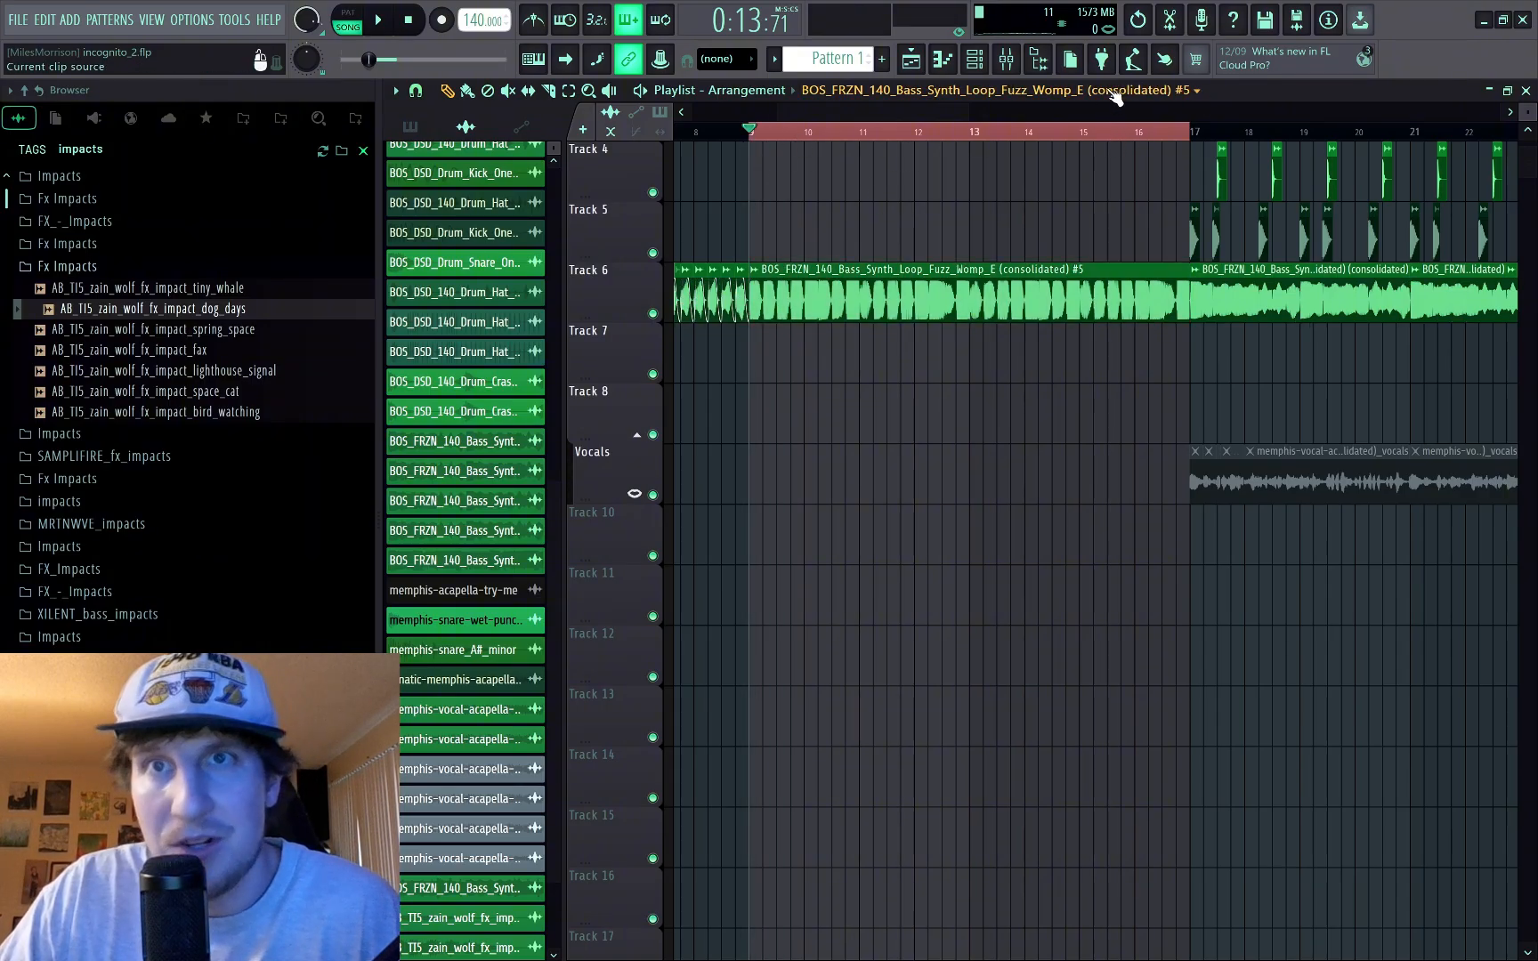
Step: Open the consolidated bass clip's channel settings and the mixer, and route the clip to Insert 17
{"action": "double_click", "coordinate": [894, 292]}
{"action": "key", "text": "F9"}
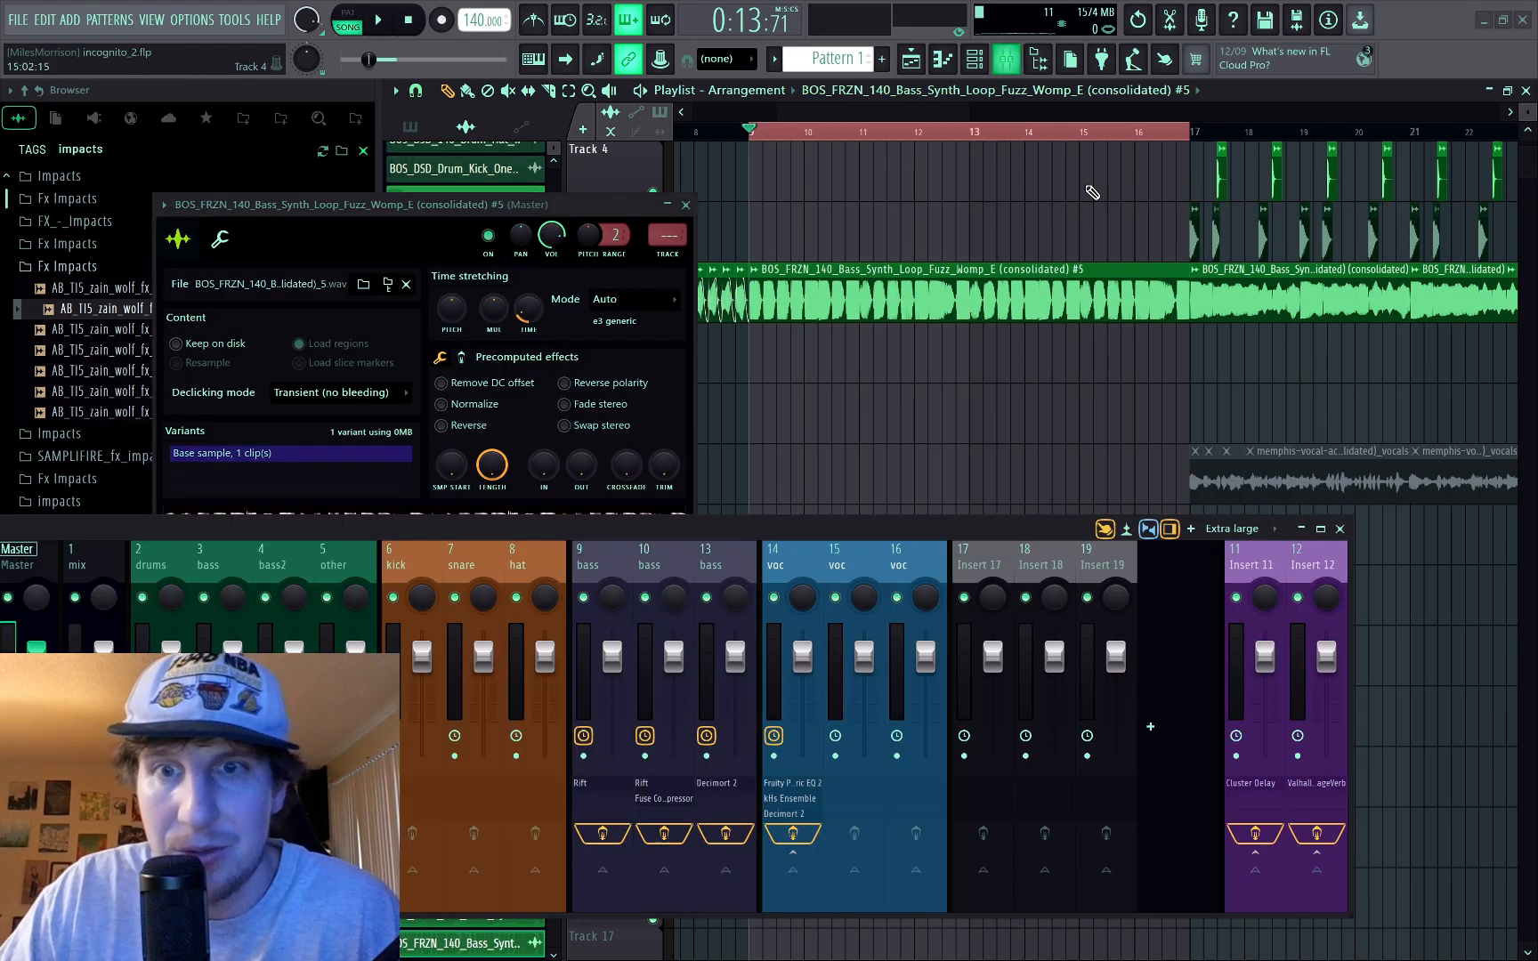
{"action": "left_click", "coordinate": [983, 566]}
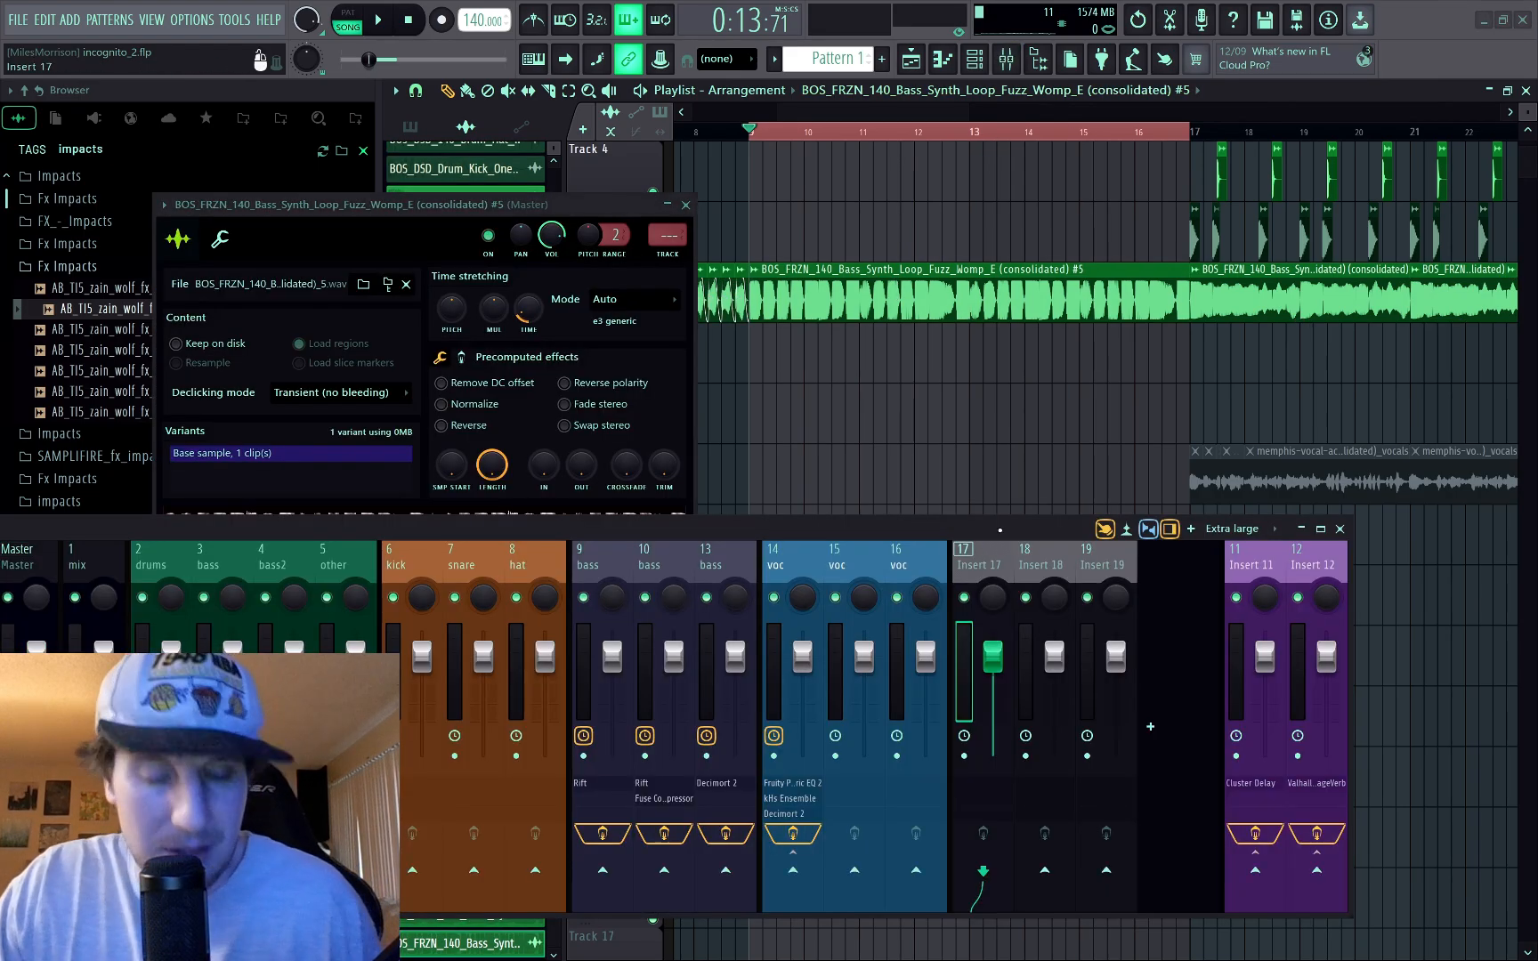
{"action": "key", "text": "ctrl+l"}
{"action": "left_click_drag", "start_coordinate": [226, 535], "coordinate": [566, 390]}
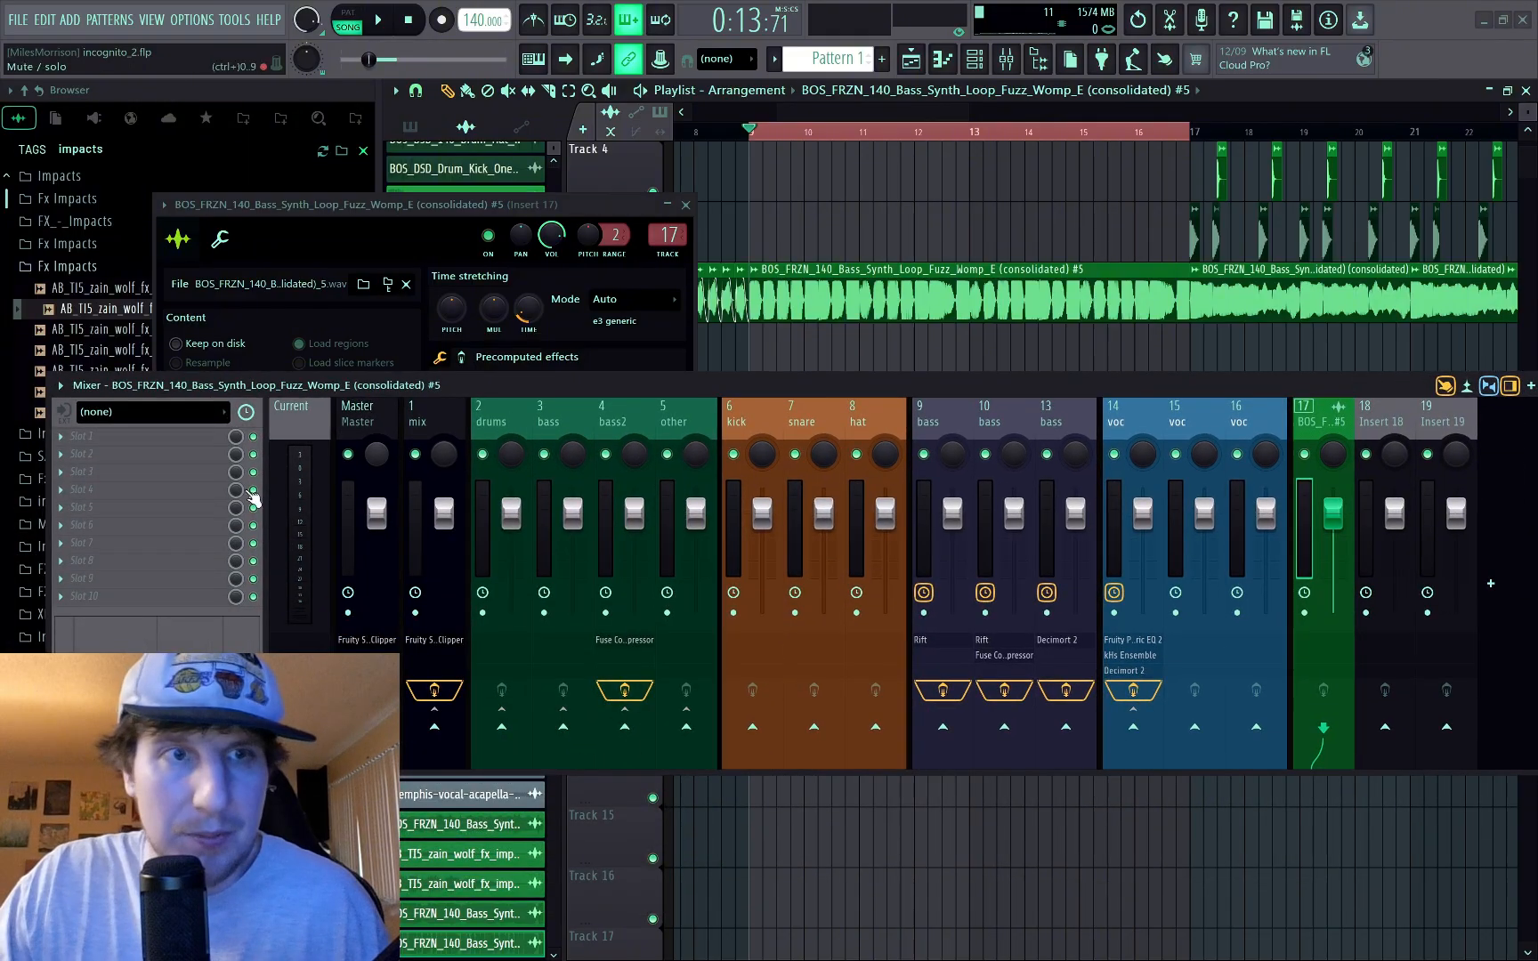
Step: Load Endless Smile in effect slot 5 of the consolidated bass clip's mixer track and move its window over the mixer
{"action": "left_click", "coordinate": [250, 505]}
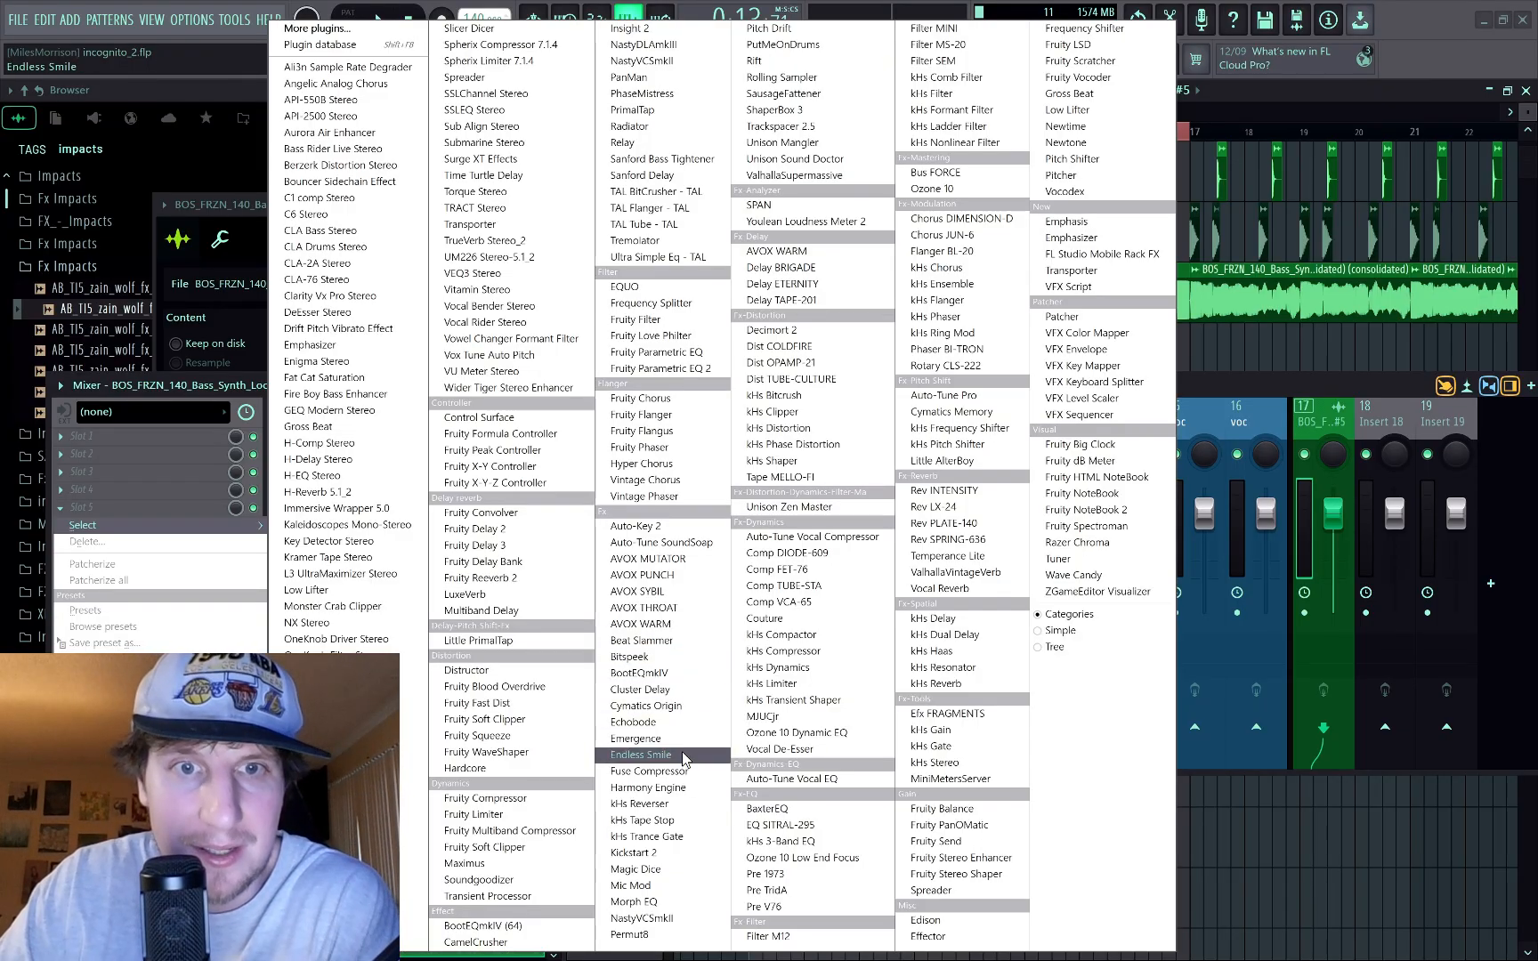
{"action": "left_click", "coordinate": [640, 755]}
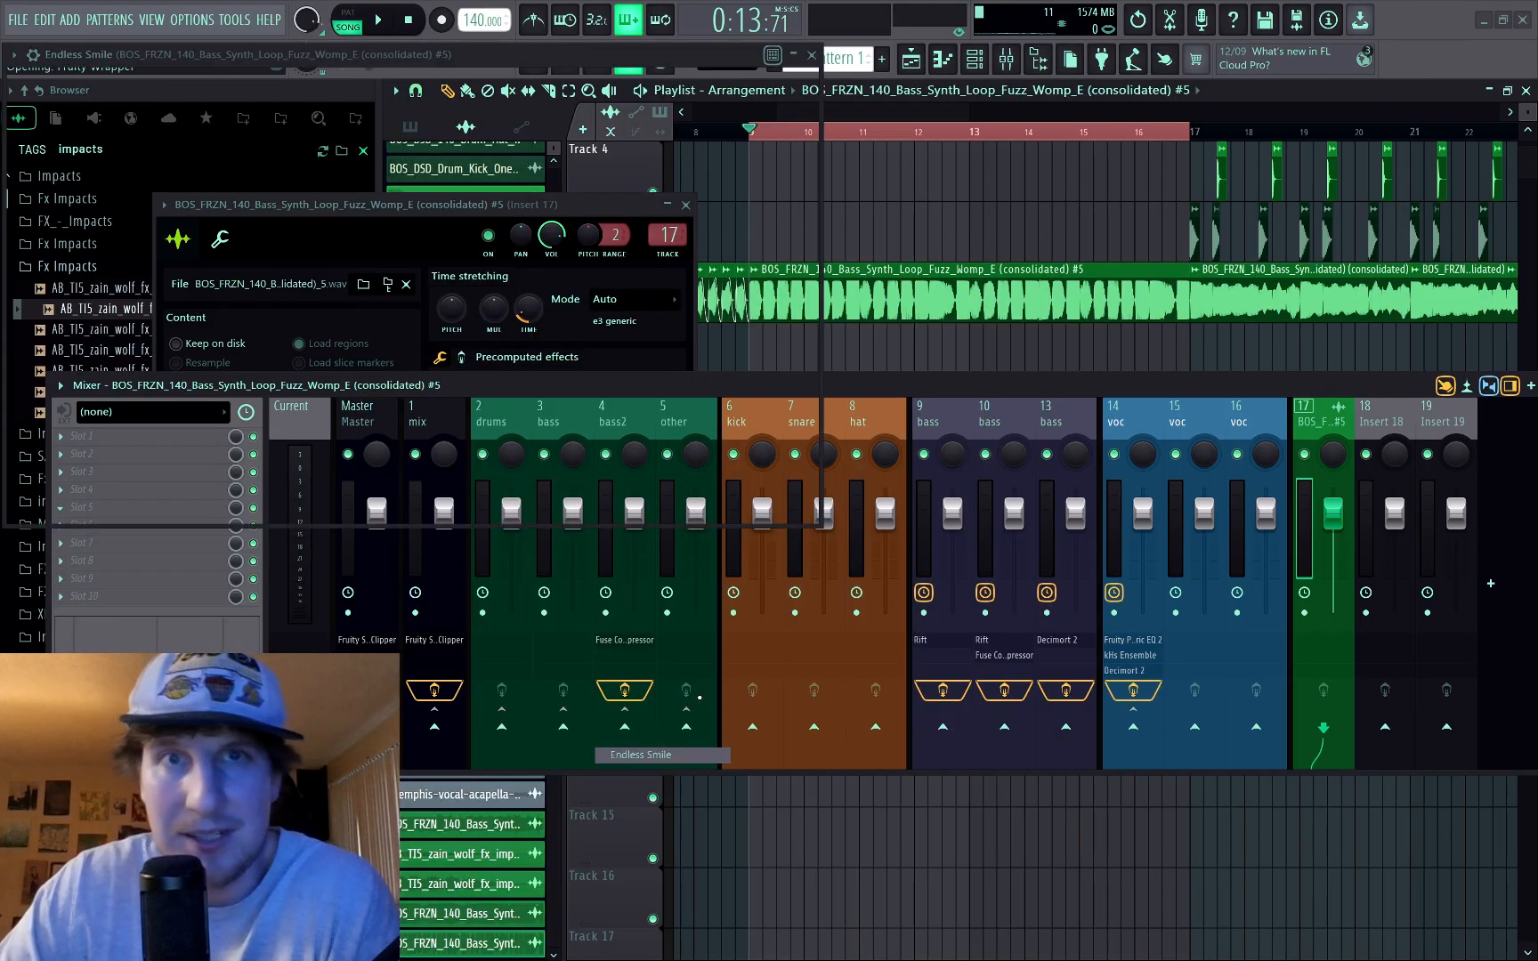
{"action": "mouse_move", "coordinate": [356, 229]}
{"action": "left_mouse_down"}
{"action": "mouse_move", "coordinate": [356, 169]}
{"action": "mouse_move", "coordinate": [356, 225]}
{"action": "left_mouse_up"}
{"action": "left_click_drag", "start_coordinate": [428, 55], "coordinate": [578, 432]}
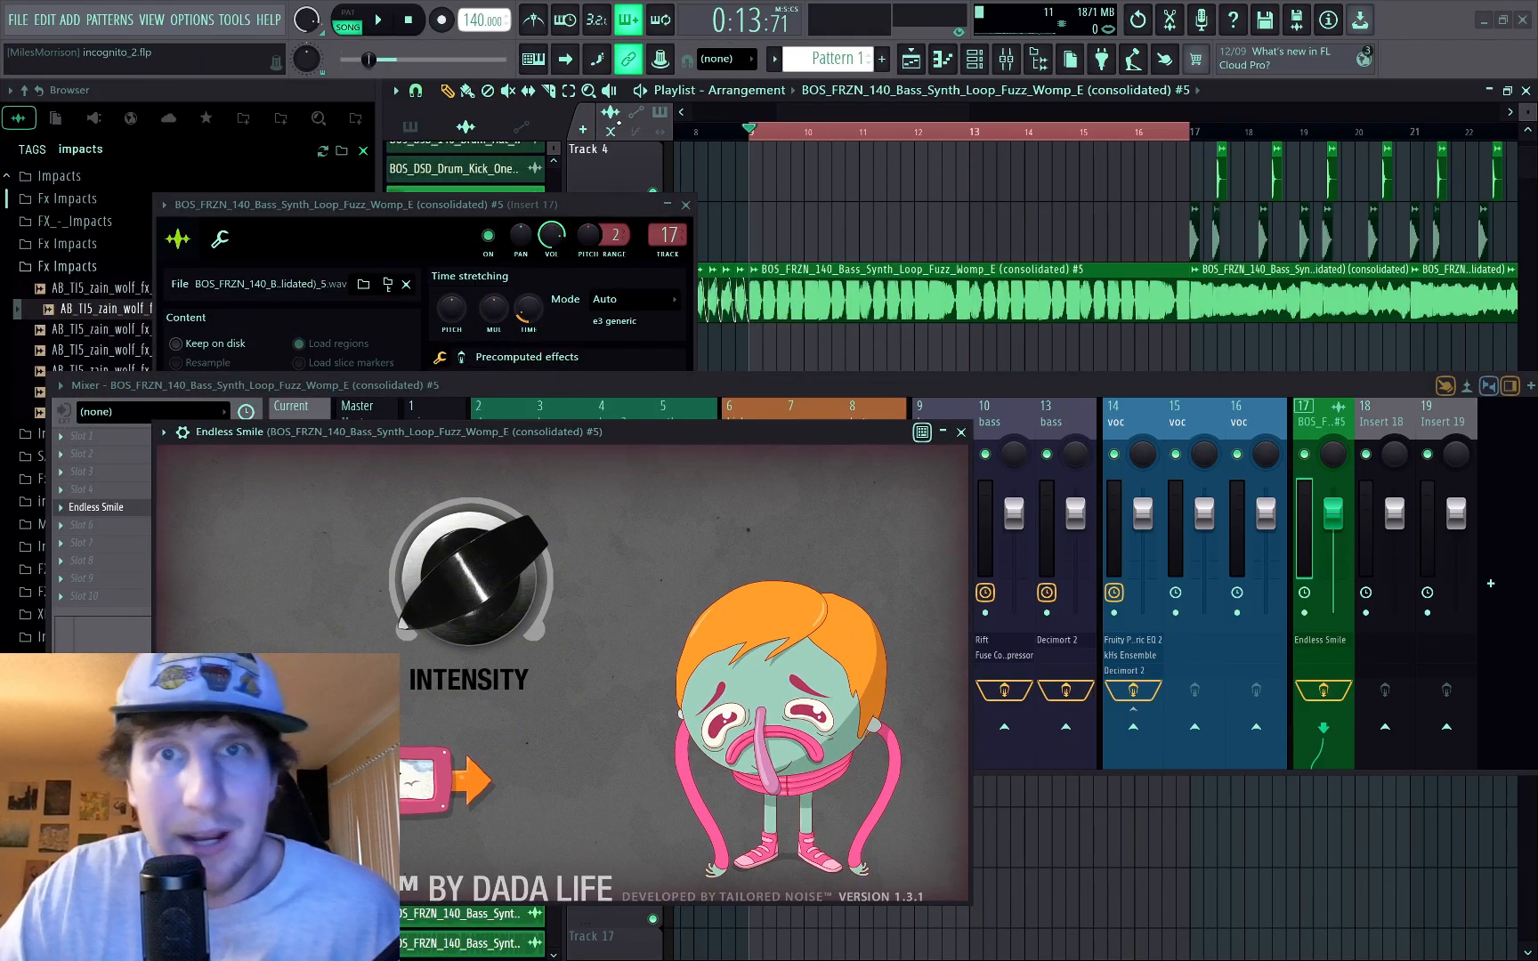
Step: Touch Endless Smile's Intensity knob and create an automation clip for it over bars 9 to 17
{"action": "left_click", "coordinate": [660, 59]}
{"action": "left_click_drag", "start_coordinate": [474, 576], "coordinate": [476, 597]}
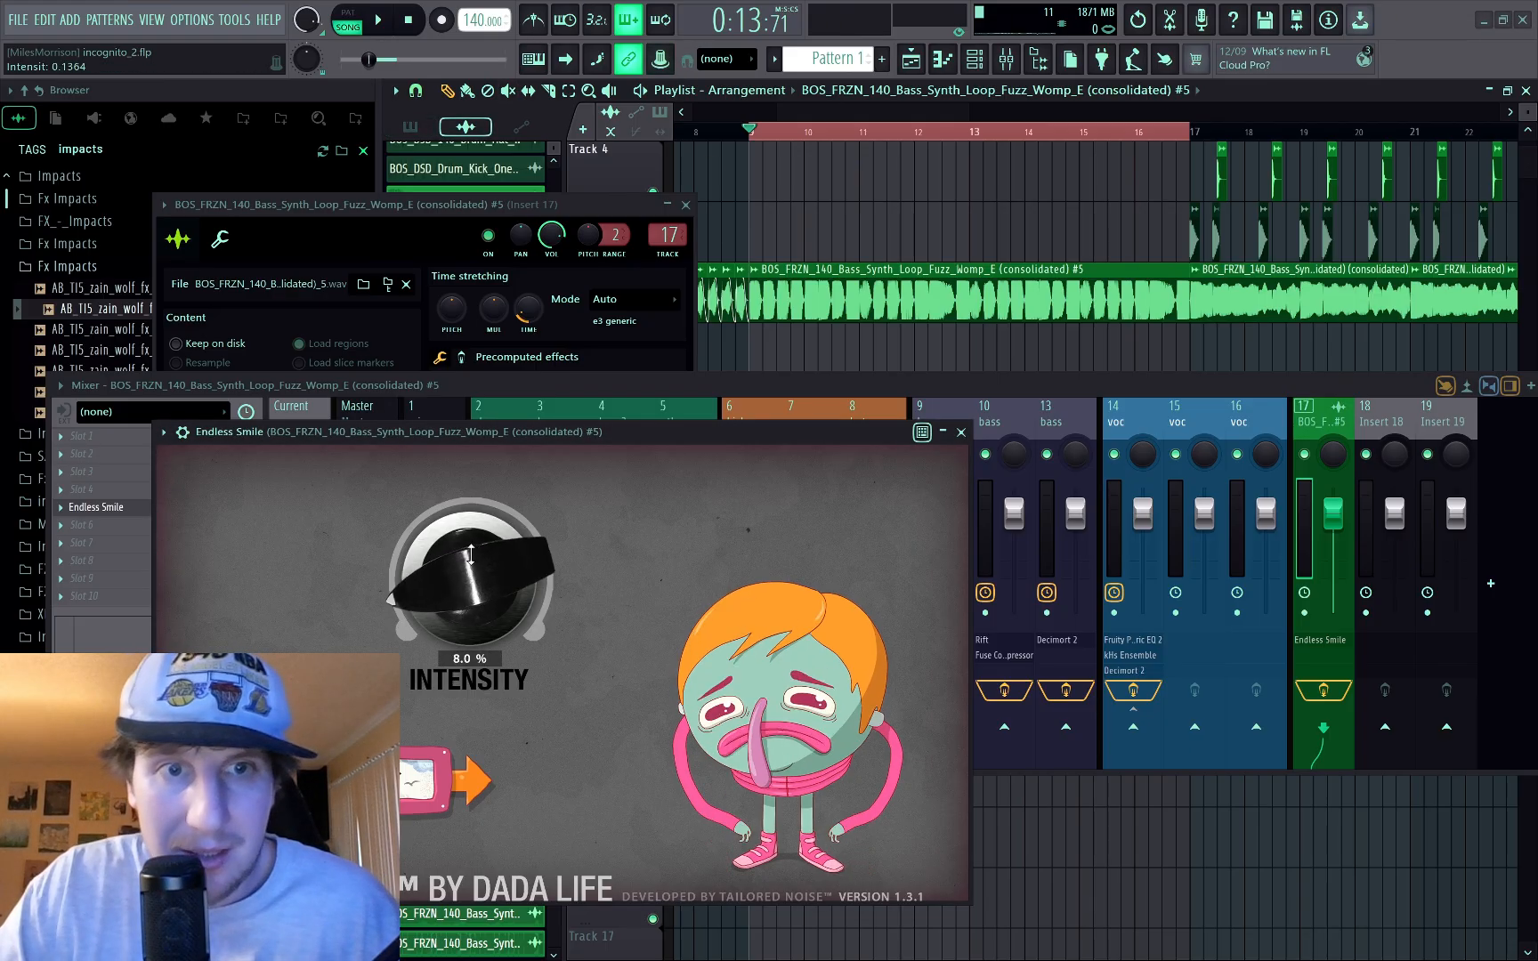
{"action": "left_click", "coordinate": [668, 60]}
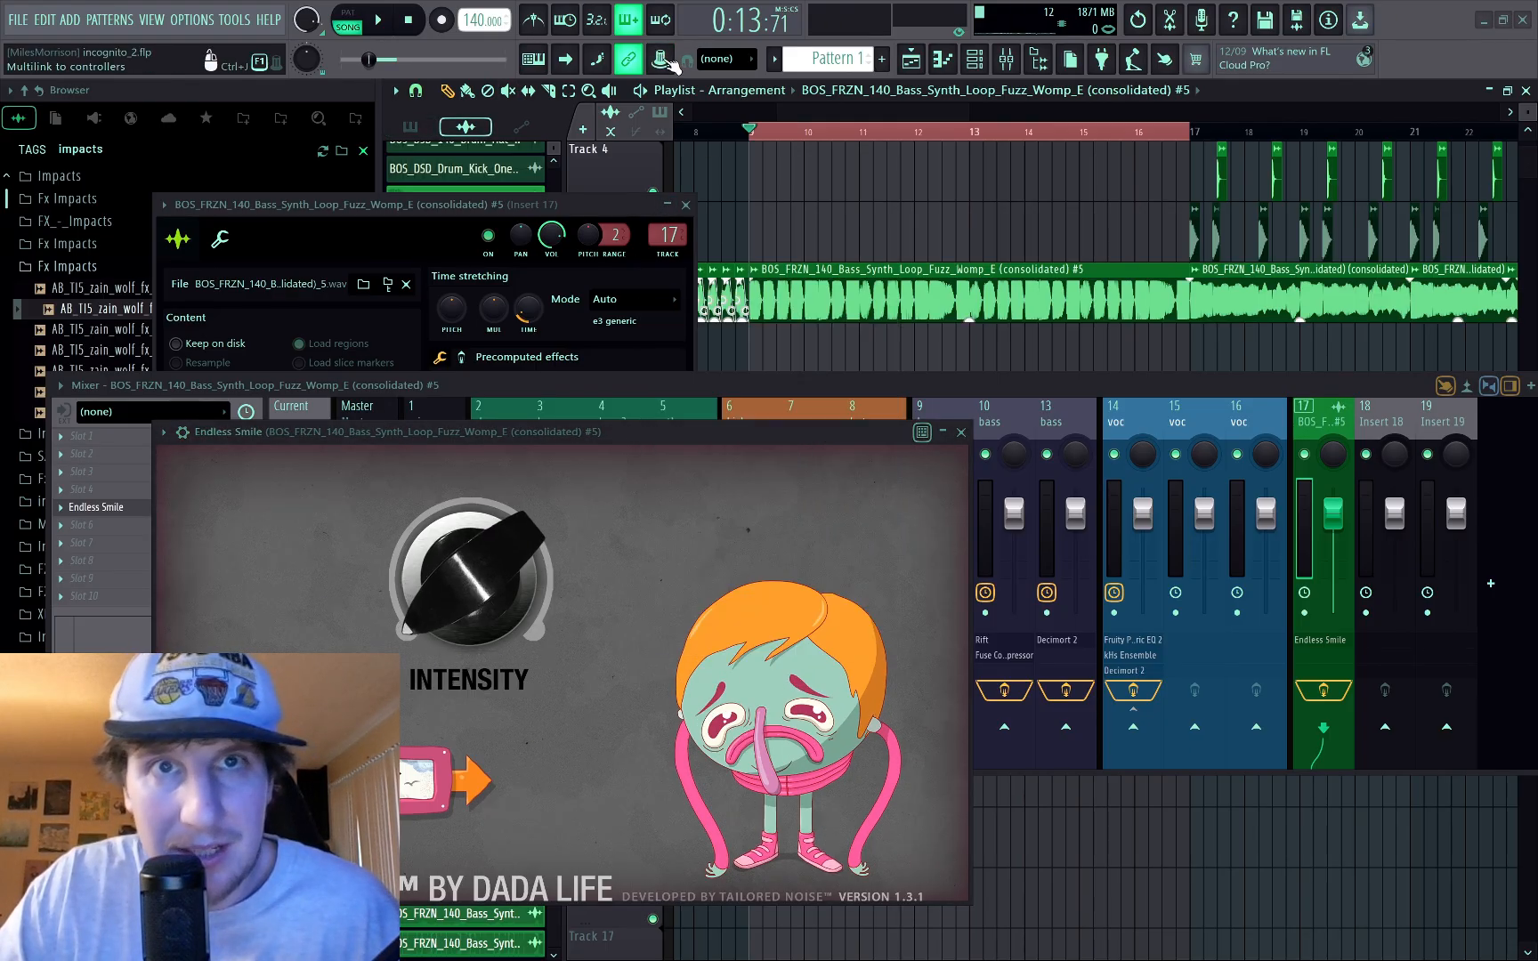
{"action": "right_click", "coordinate": [672, 64]}
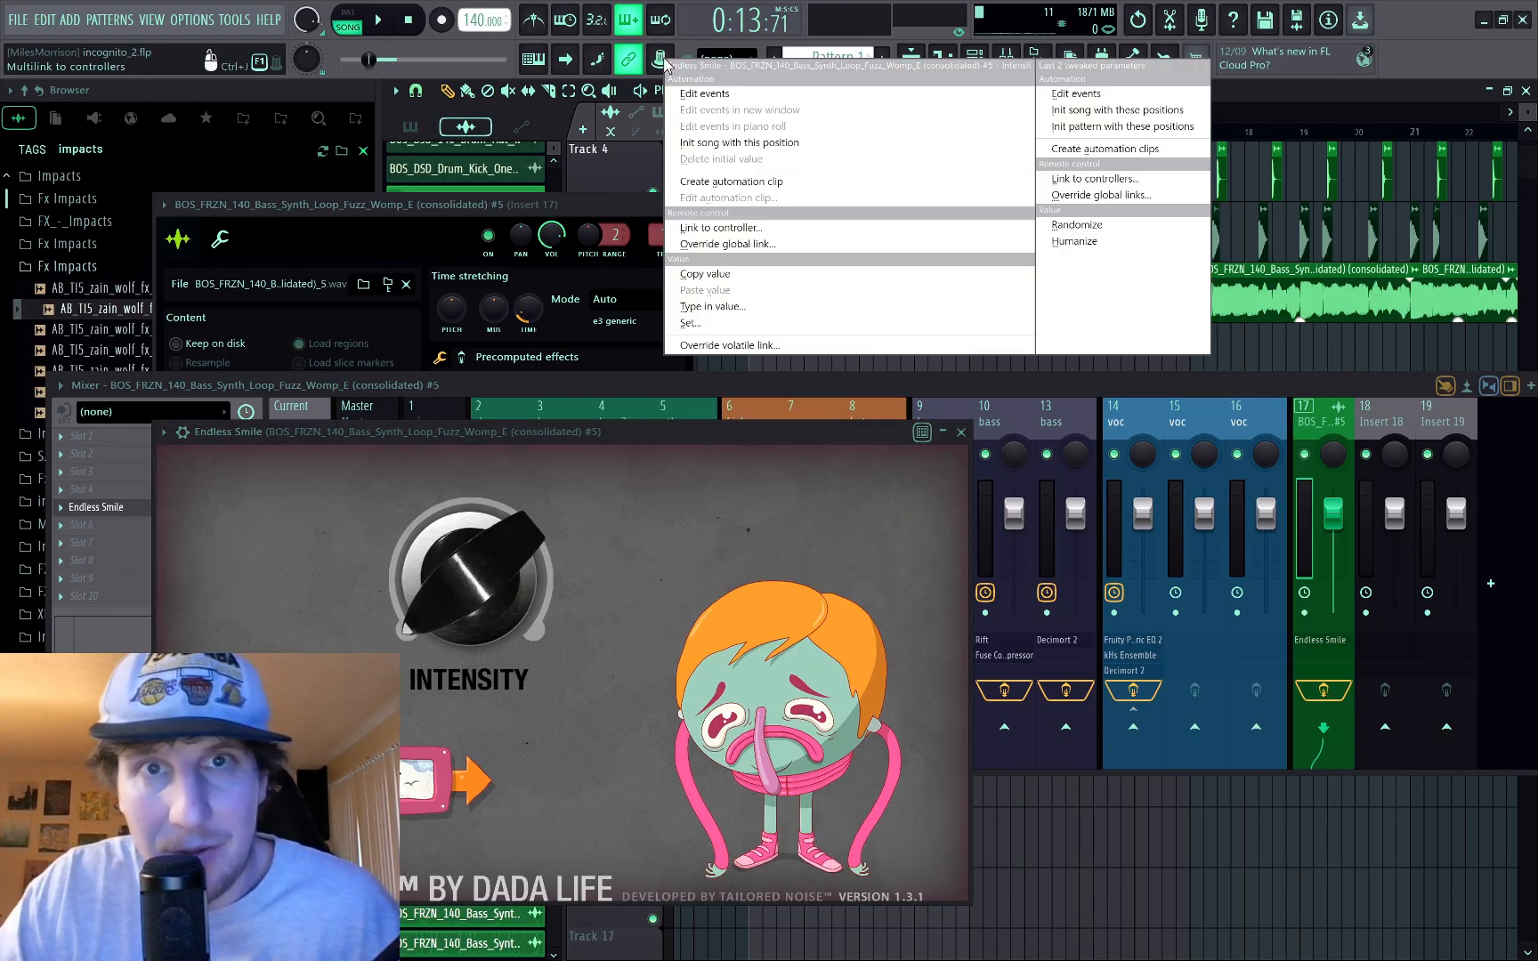
{"action": "left_click", "coordinate": [709, 182]}
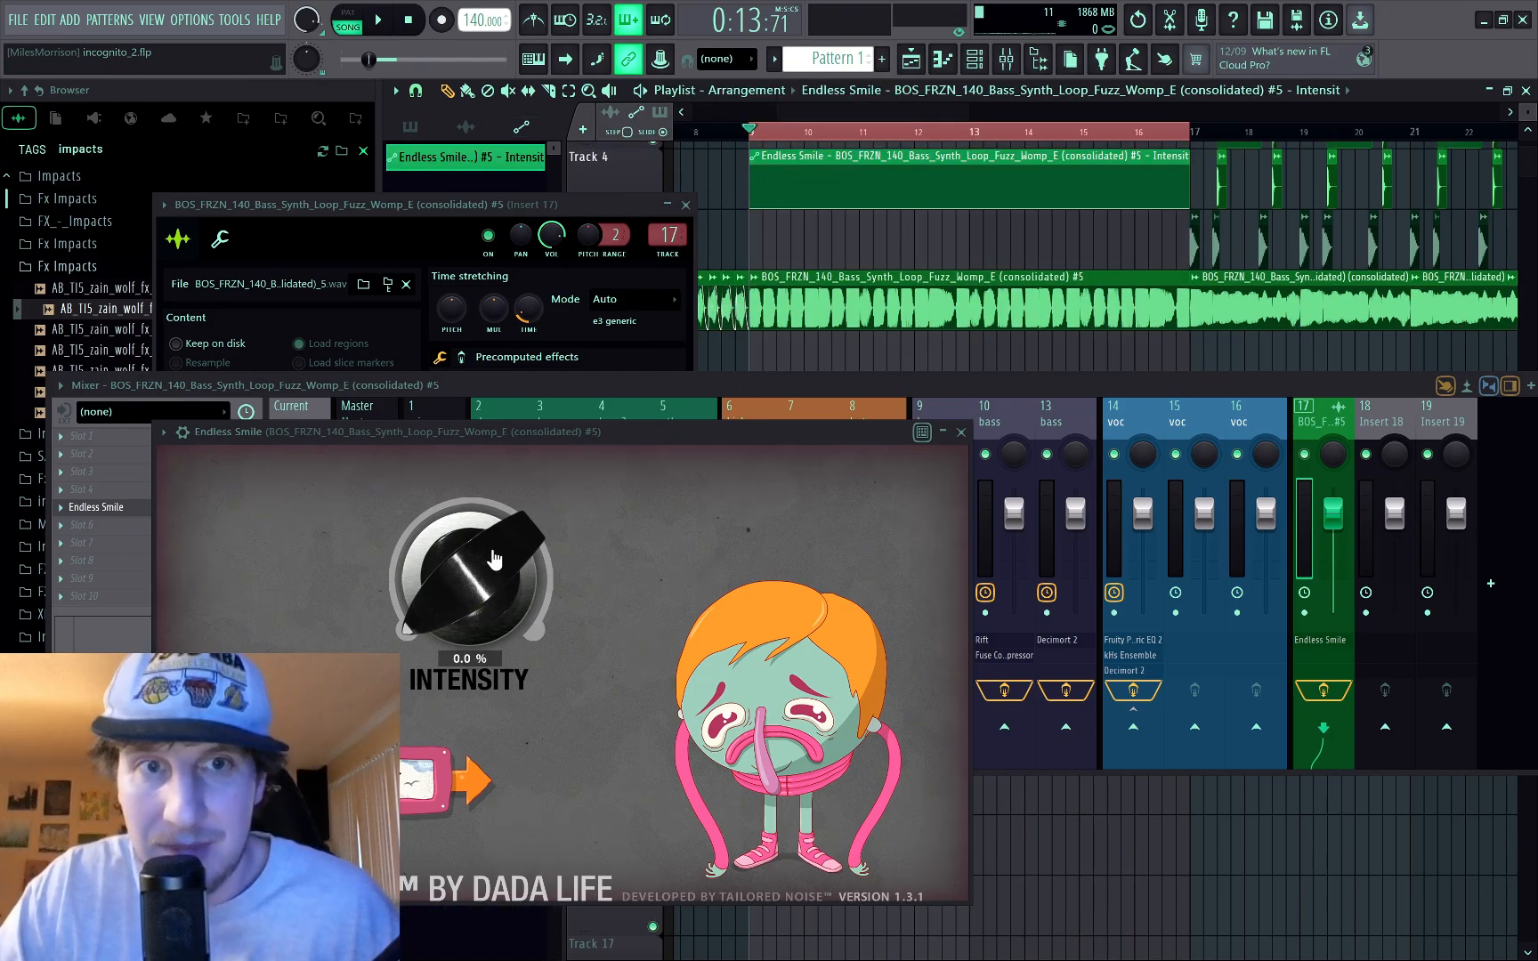
Step: Shape the Intensity automation to rise from about 49% at bar 9 to a peak at bar 16, then curve down by bar 17
{"action": "right_click", "coordinate": [1136, 173]}
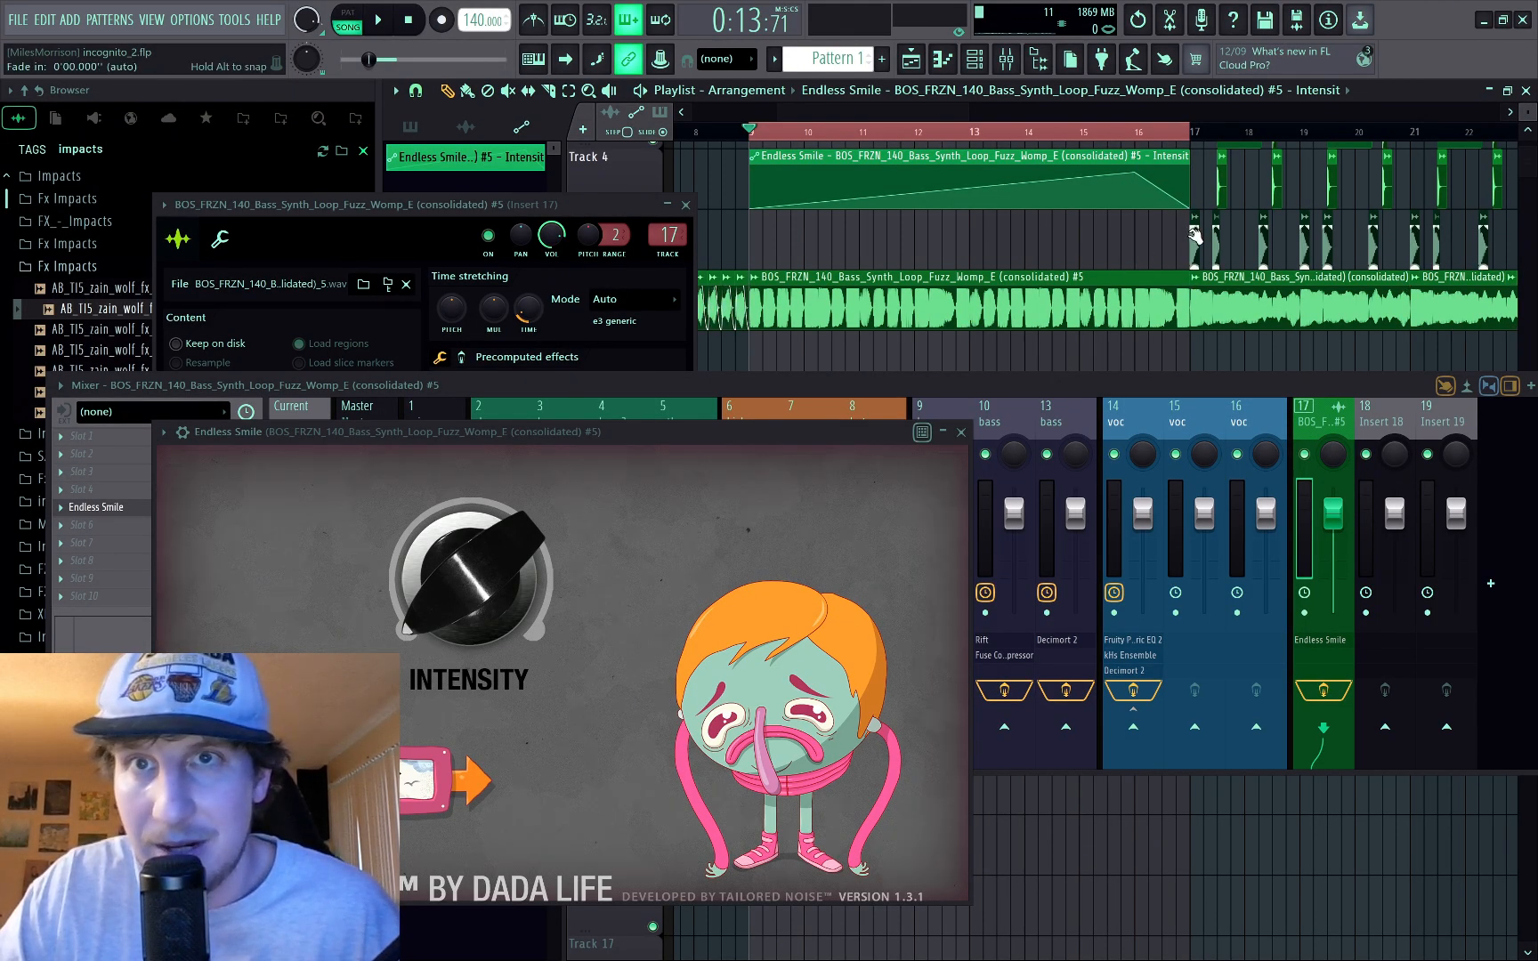
{"action": "left_click", "coordinate": [470, 799]}
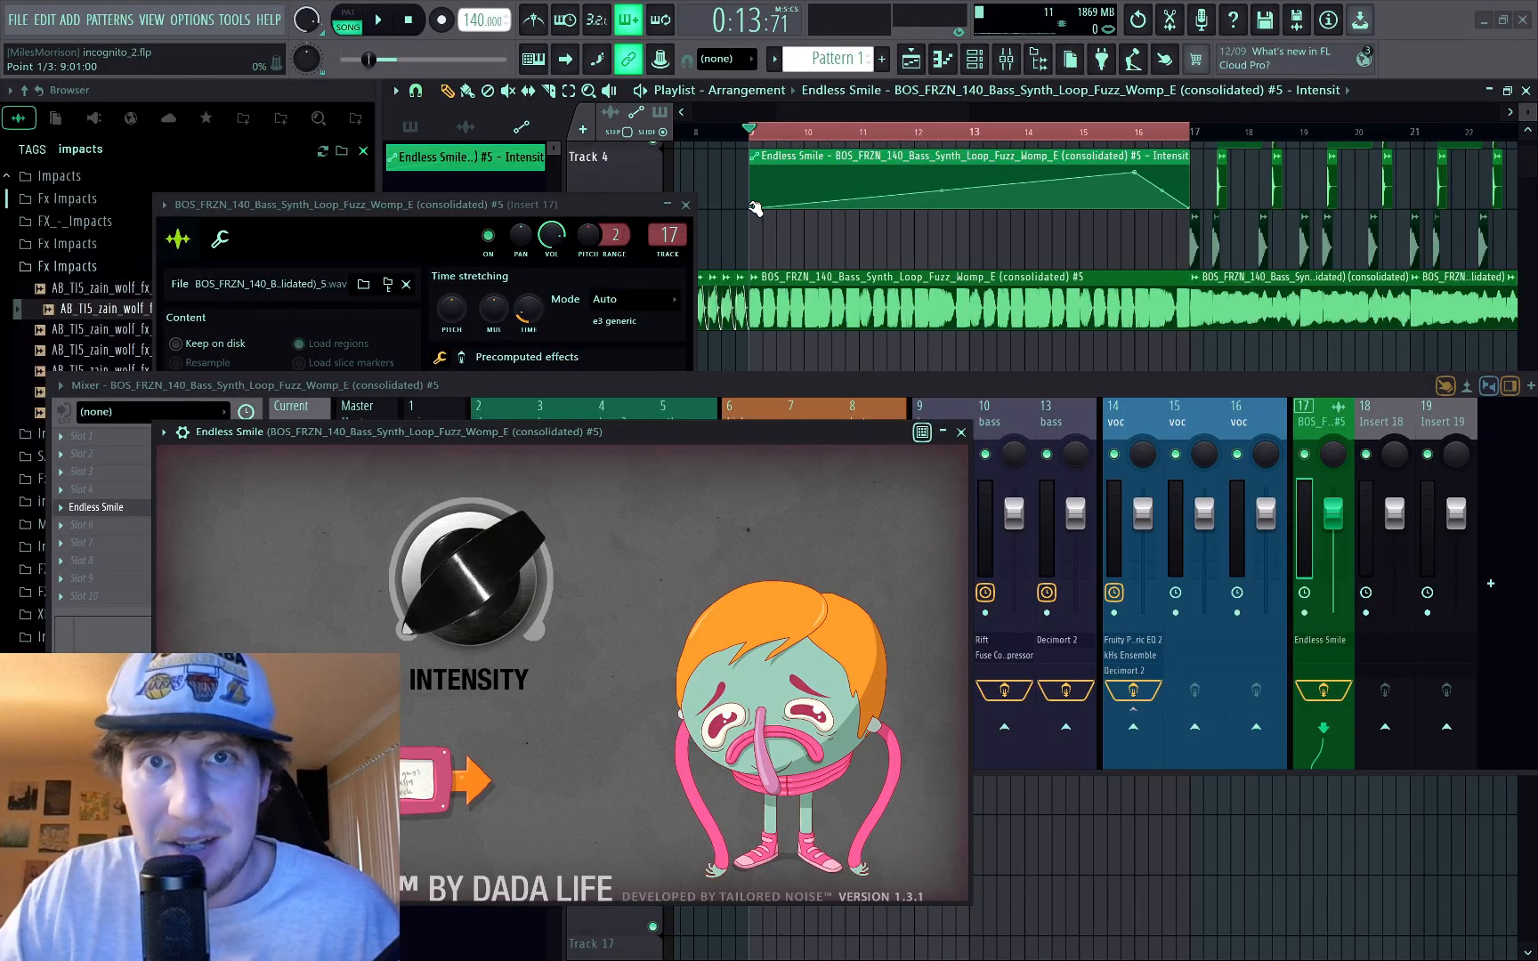
{"action": "left_click_drag", "start_coordinate": [754, 208], "coordinate": [754, 194]}
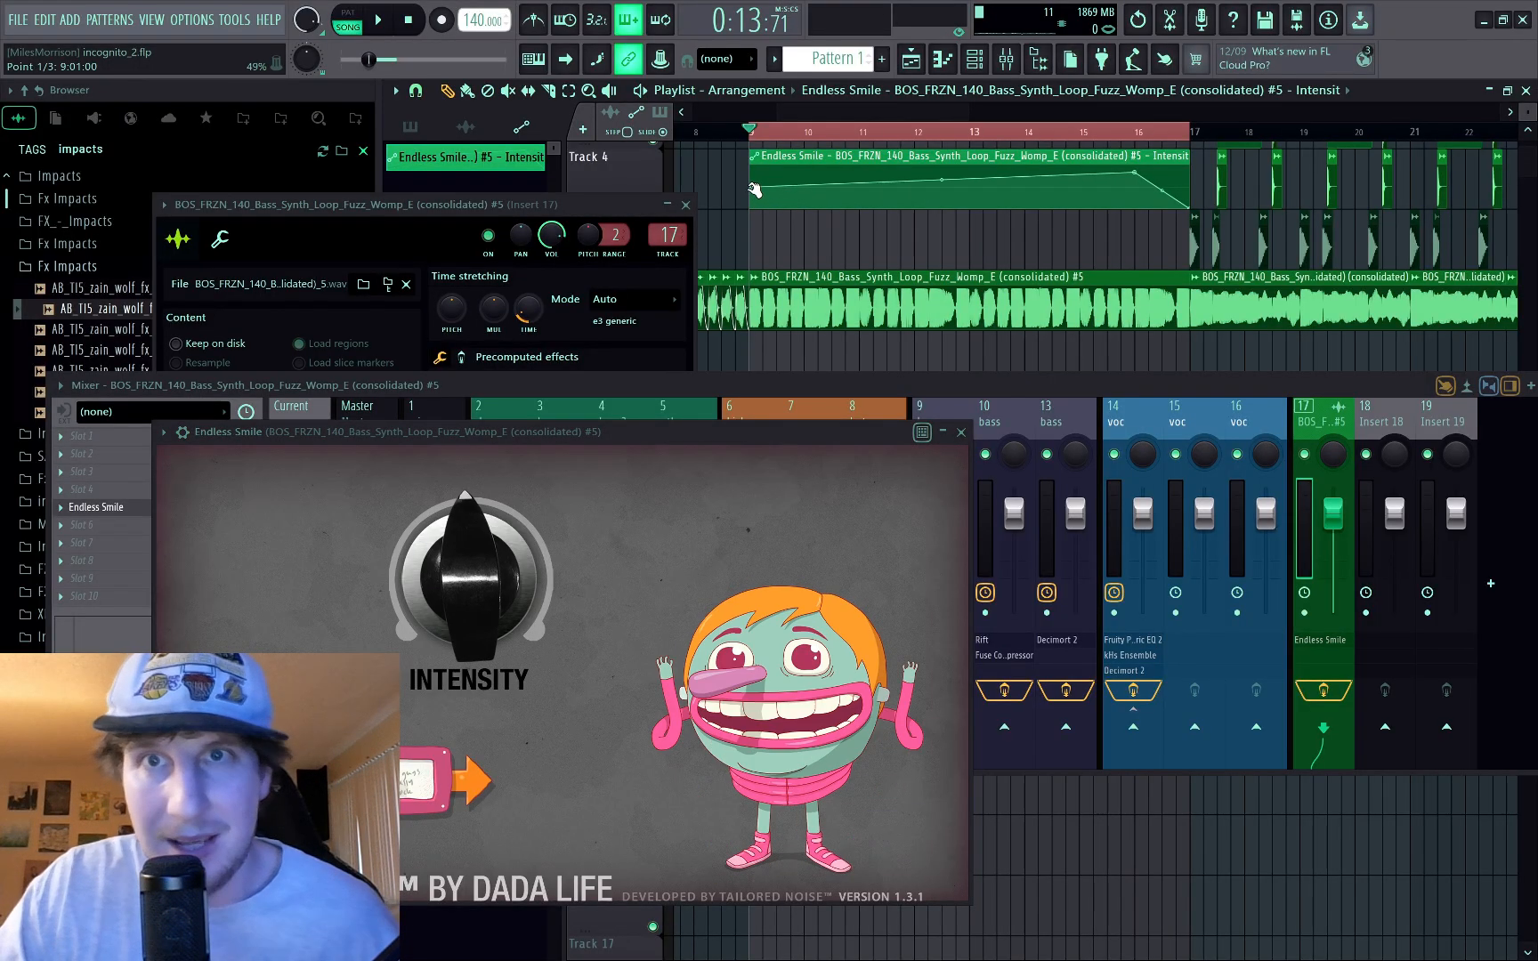
{"action": "left_click_drag", "start_coordinate": [754, 187], "coordinate": [754, 171]}
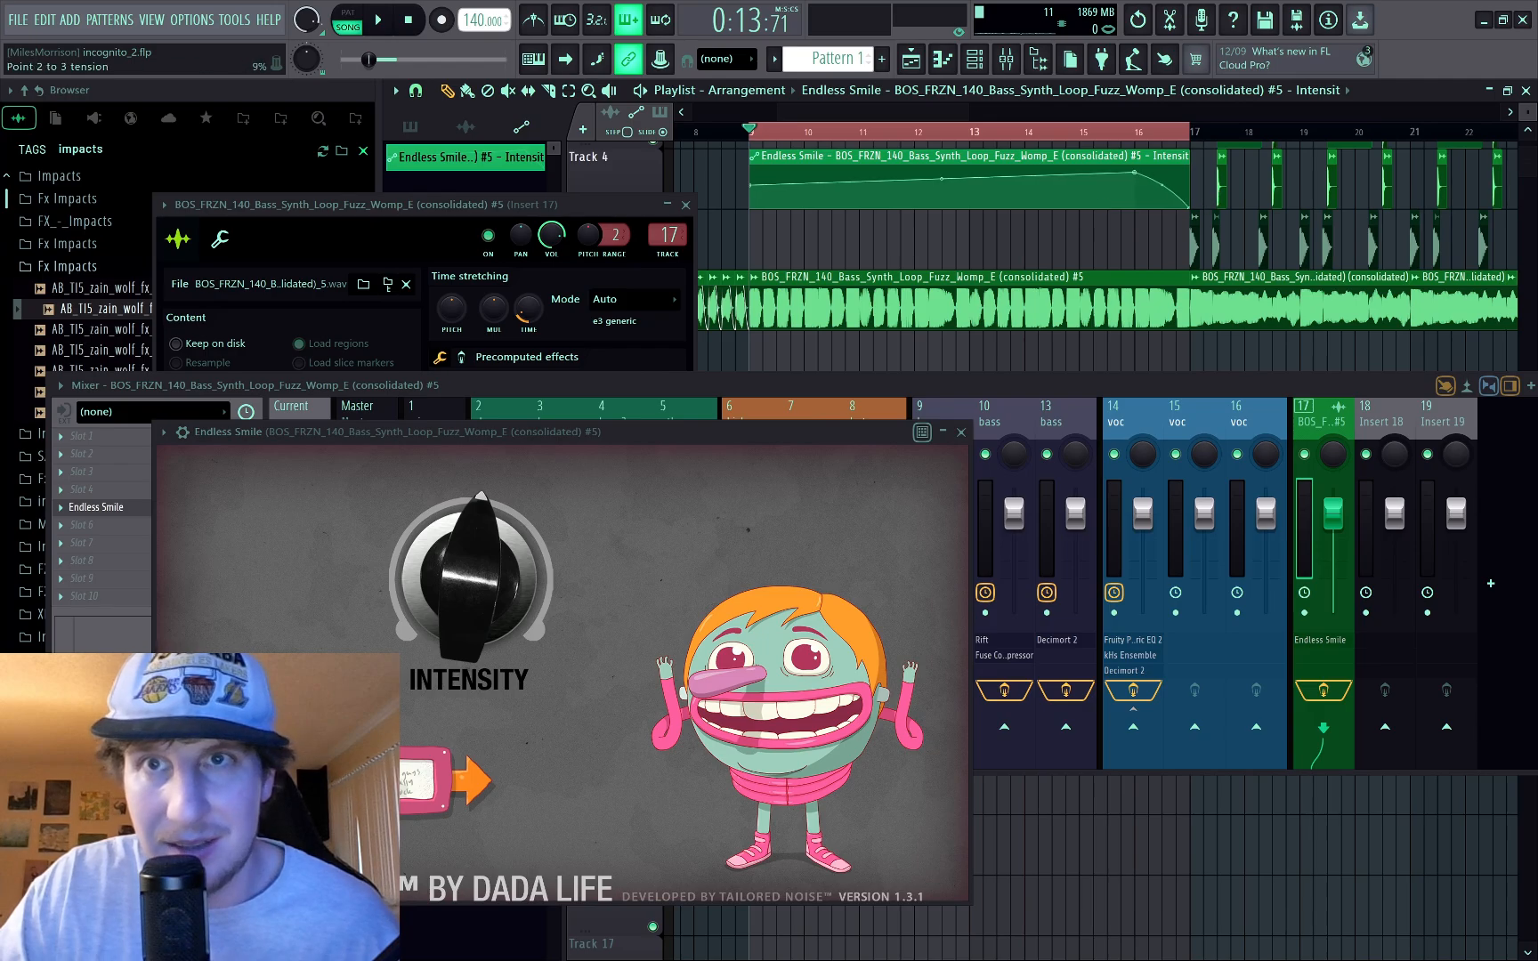
Step: Audition the build-up from bar 9, lower the Intensity automation's starting point, and play it again
{"action": "key", "text": "space"}
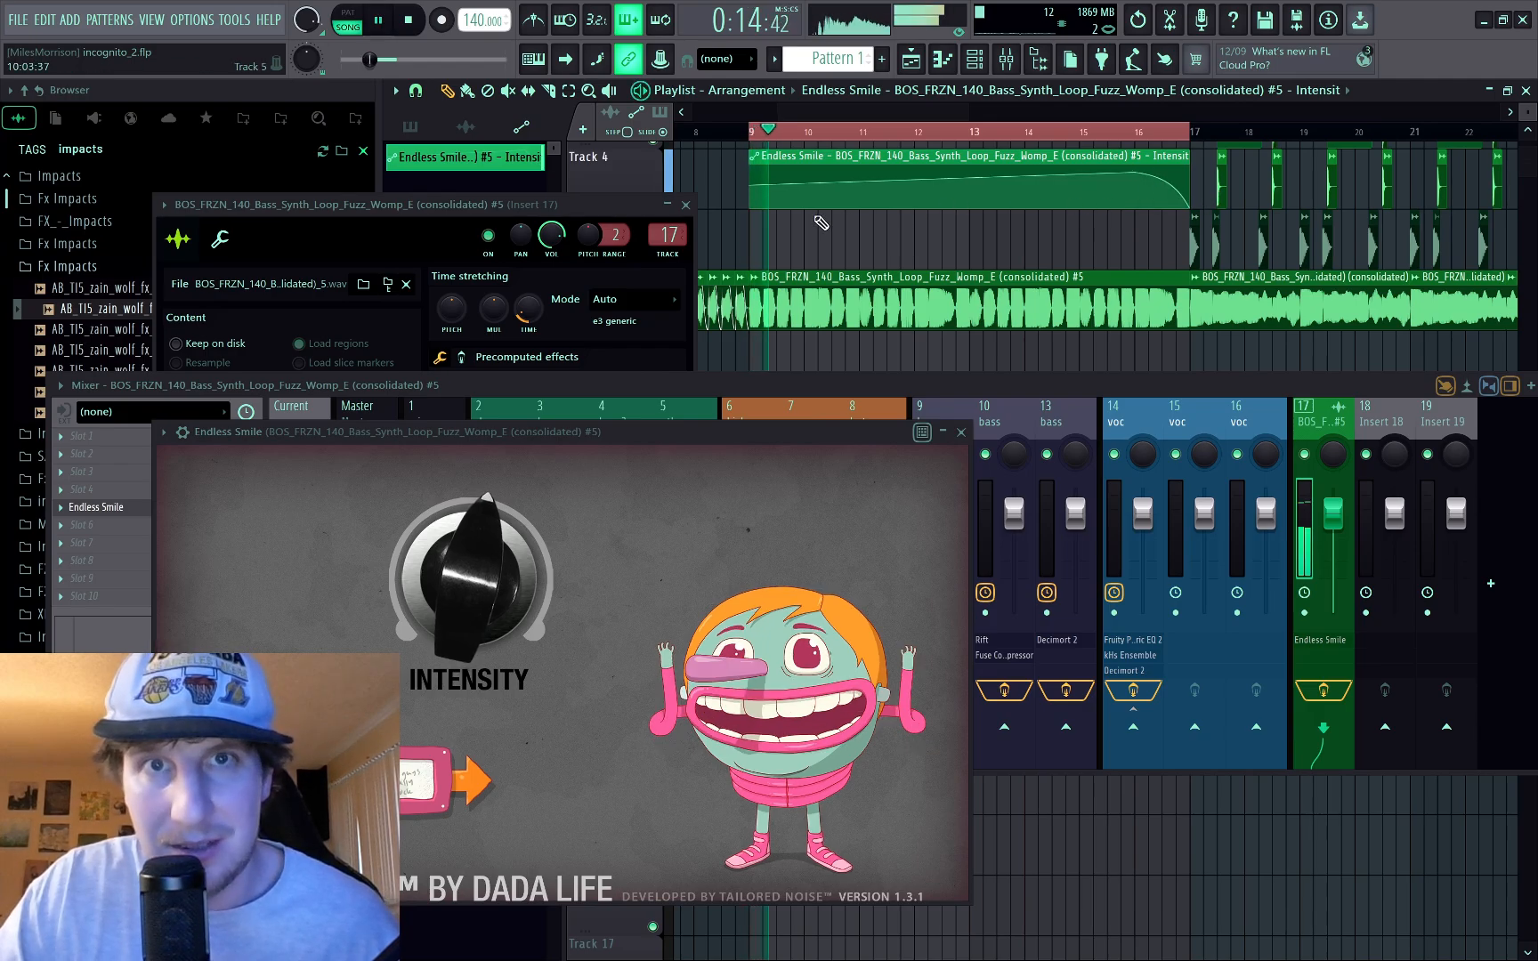
{"action": "key", "text": "space"}
{"action": "left_click_drag", "start_coordinate": [749, 186], "coordinate": [746, 194]}
{"action": "key", "text": "space"}
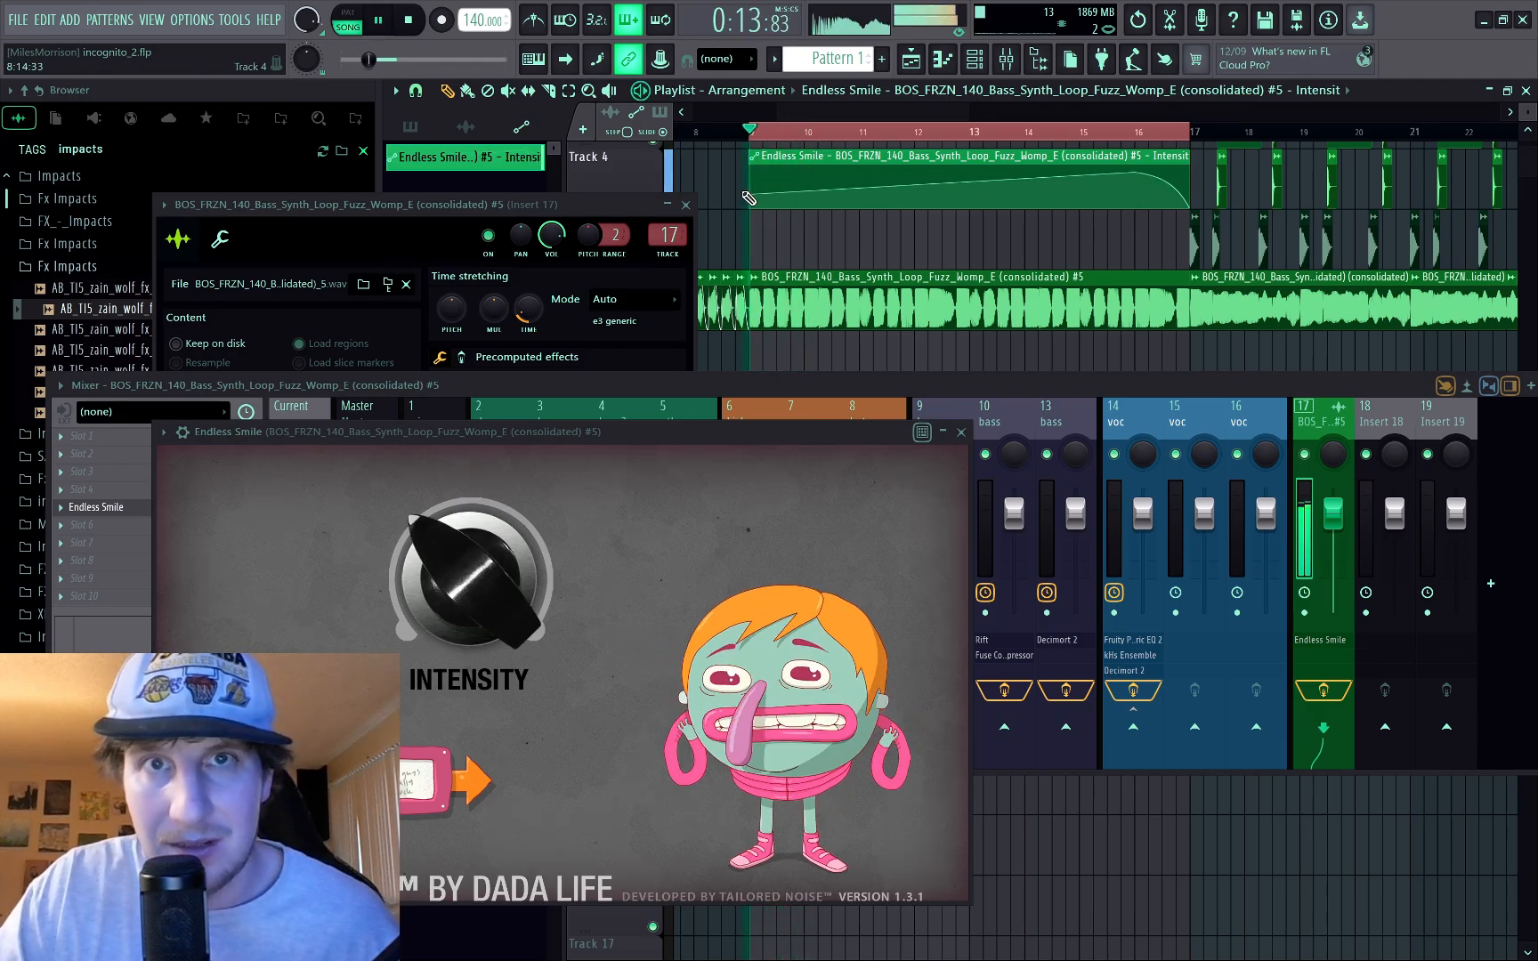
Step: Audition the build-up from bar 9, adjust the tension of the Intensity automation's final fall, and replay from bar 16 into the drop
{"action": "key", "text": "space"}
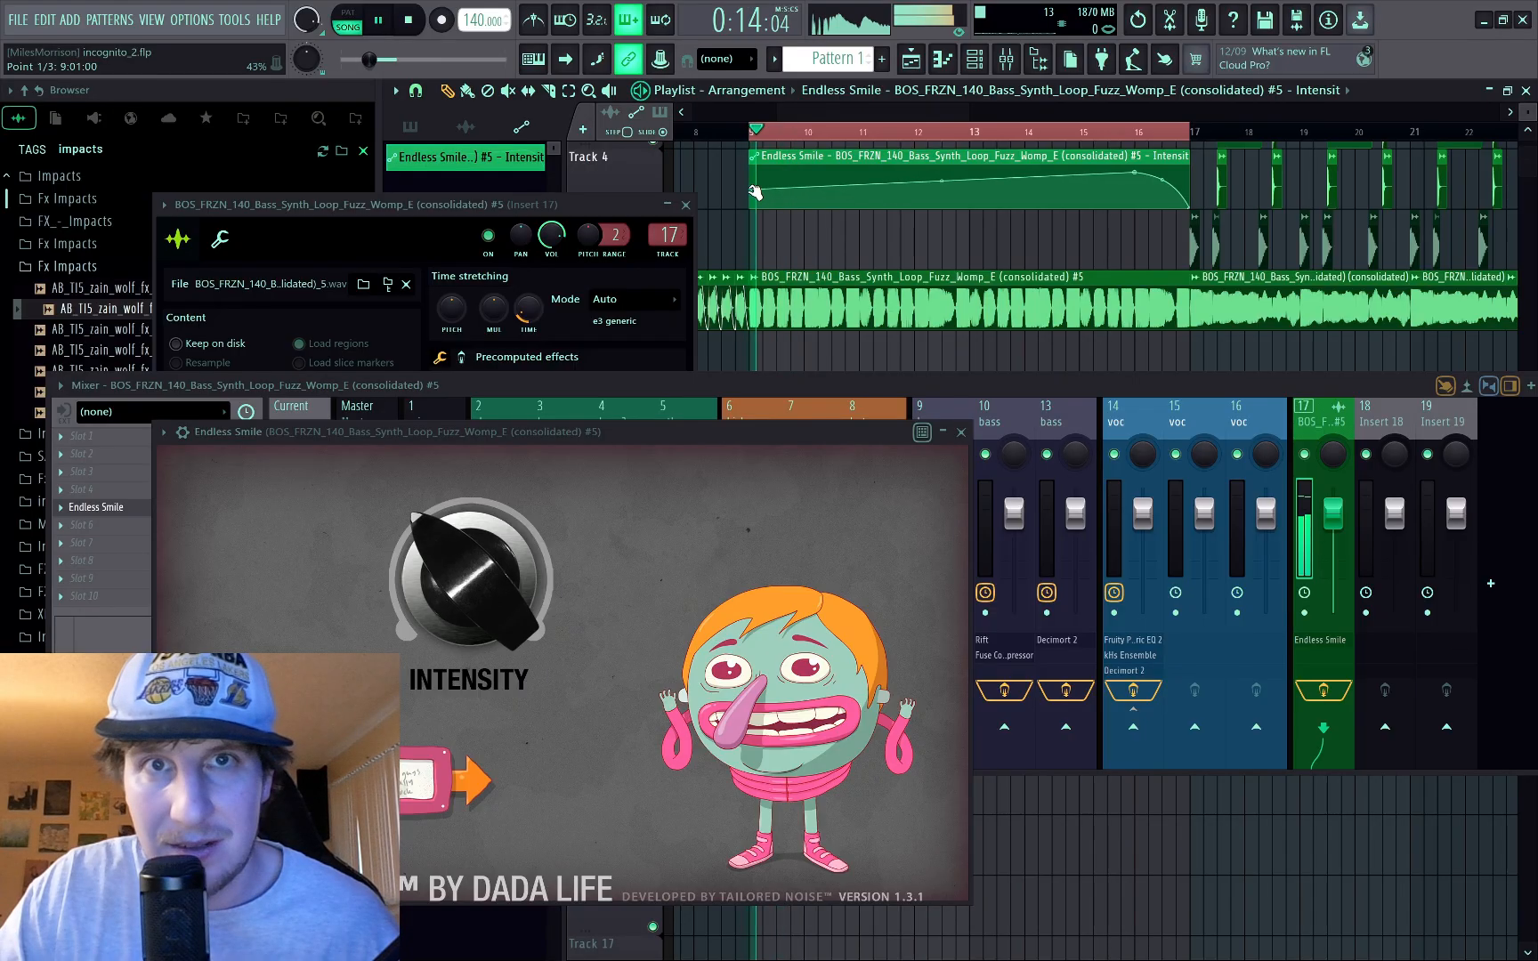
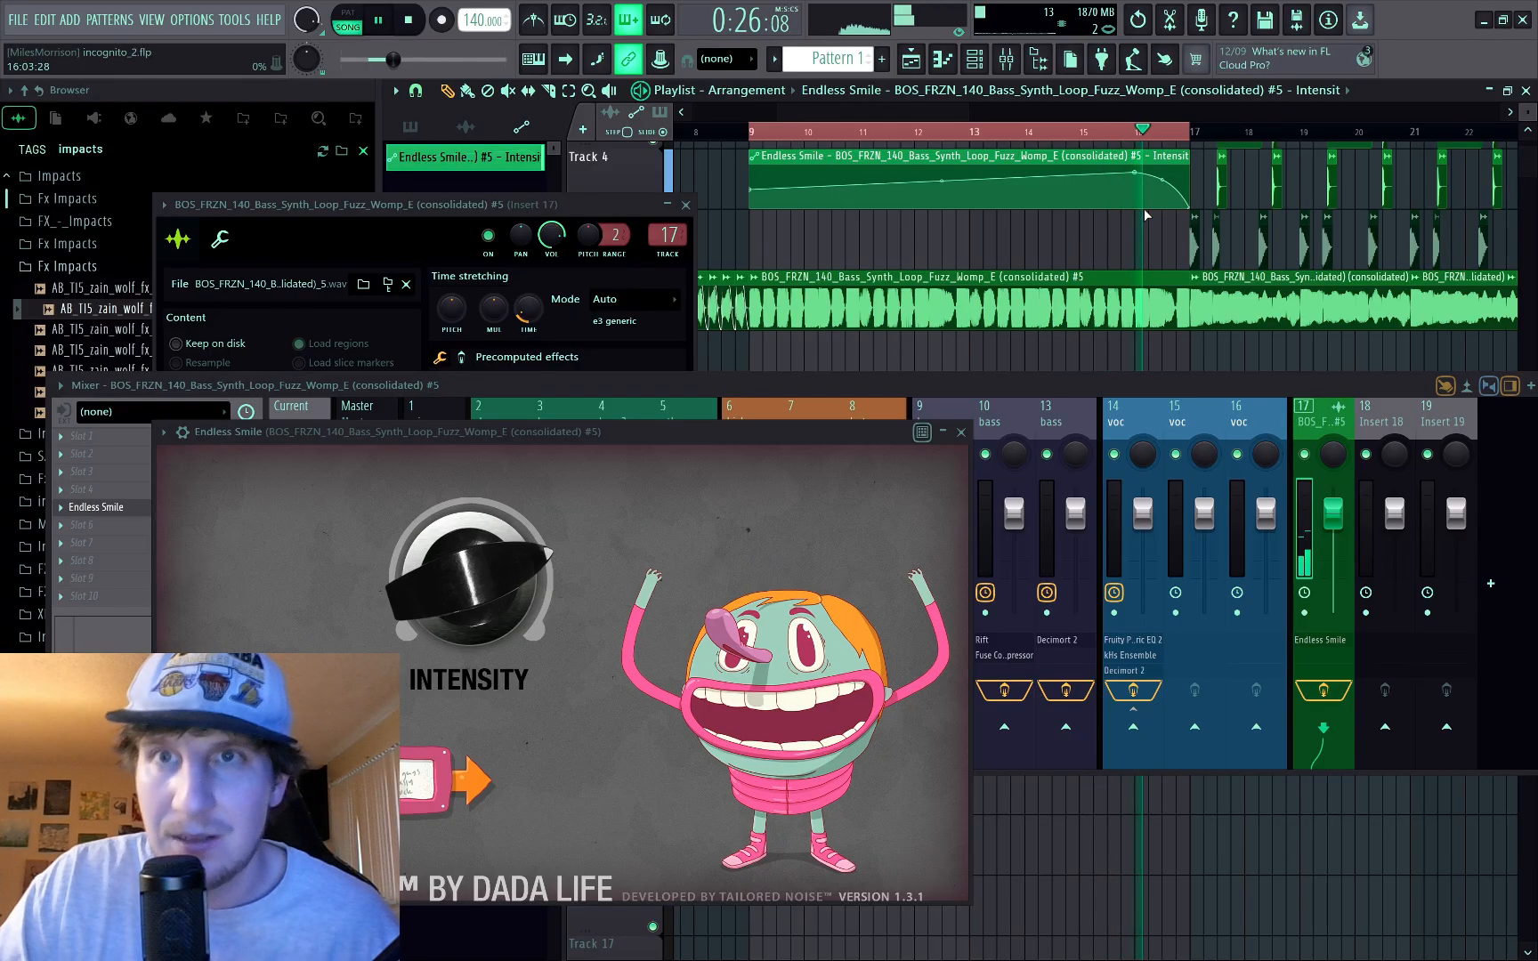
{"action": "key", "text": "space"}
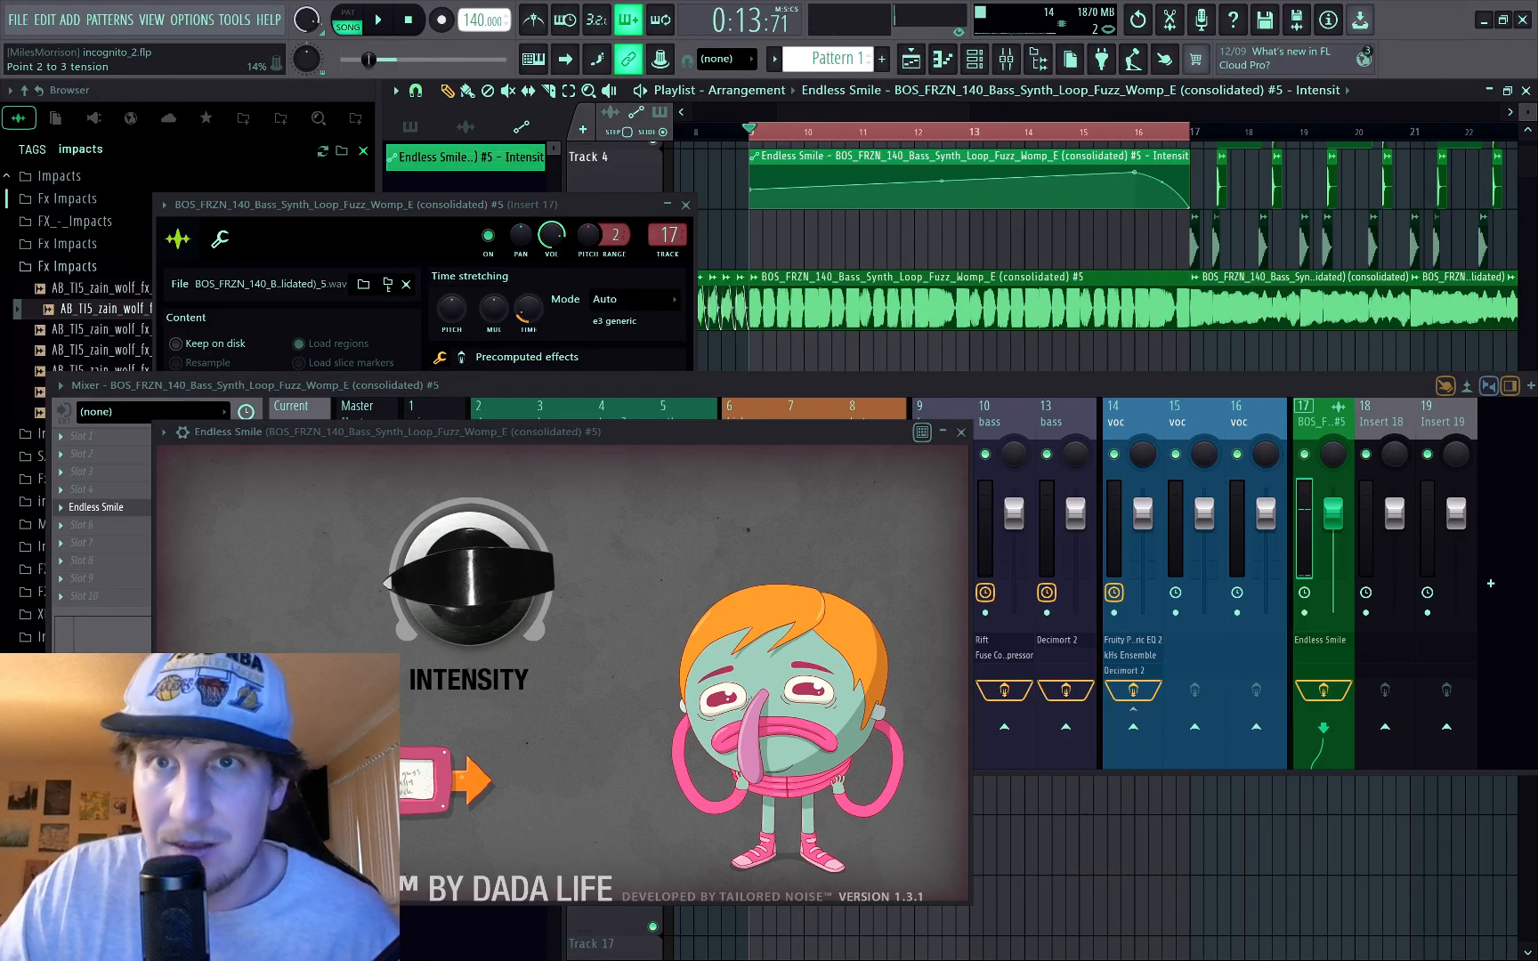
{"action": "left_click_drag", "start_coordinate": [1162, 184], "coordinate": [1161, 180]}
{"action": "double_click", "coordinate": [1136, 135]}
{"action": "key", "text": "space"}
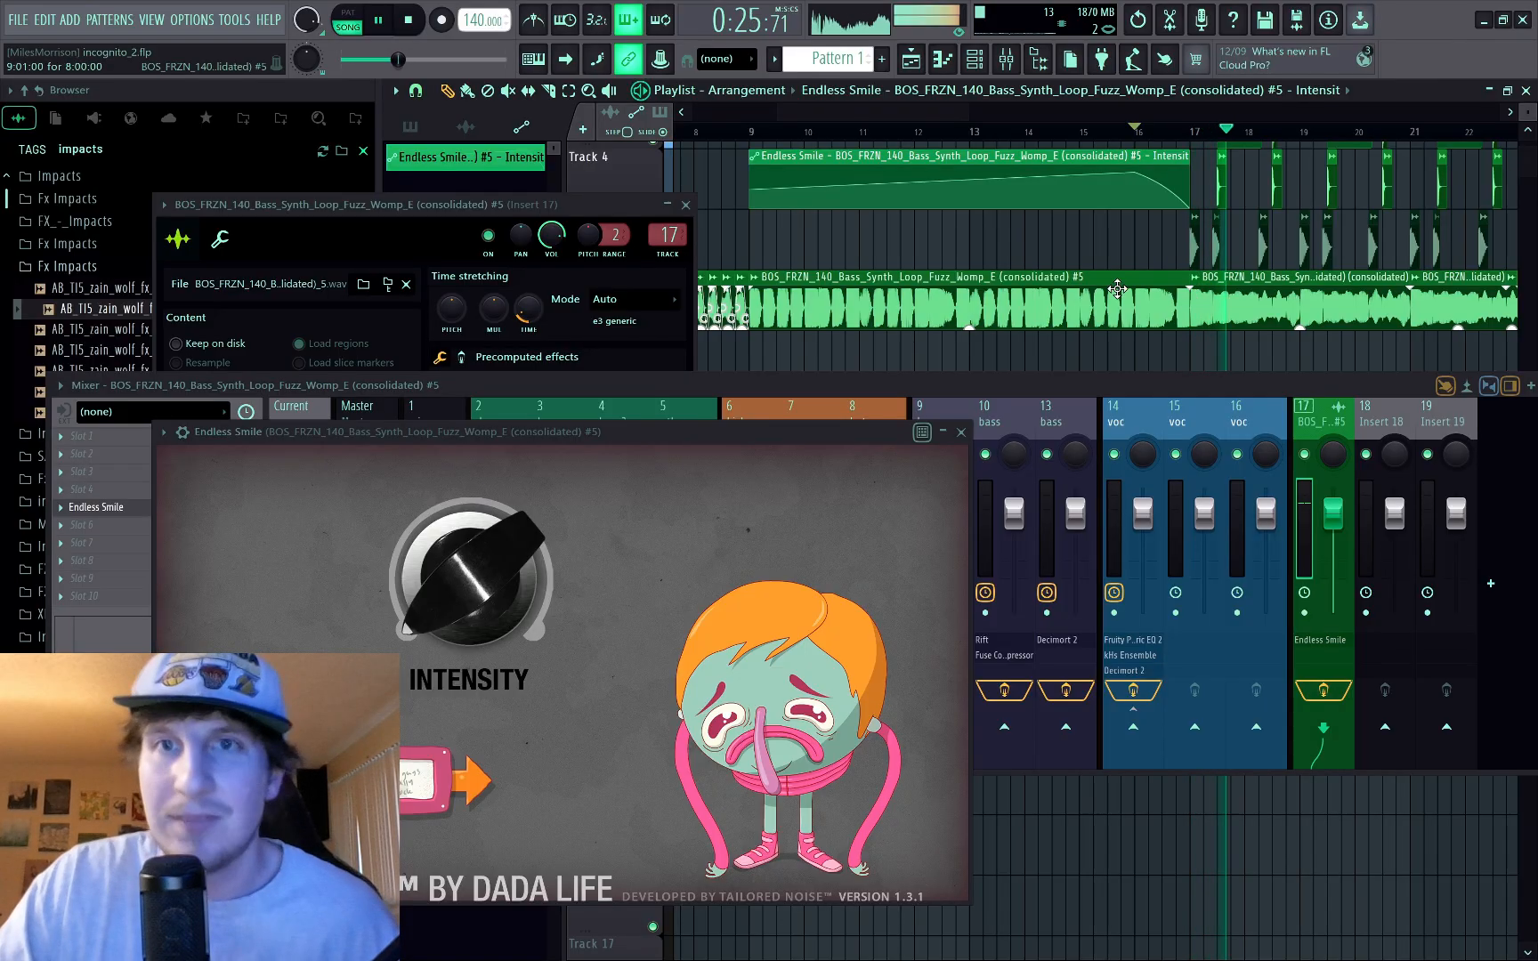
{"action": "key", "text": "space"}
Step: Close Endless Smile, the mixer and the consolidated bass clip's channel settings to clear the playlist
{"action": "left_click", "coordinate": [962, 432]}
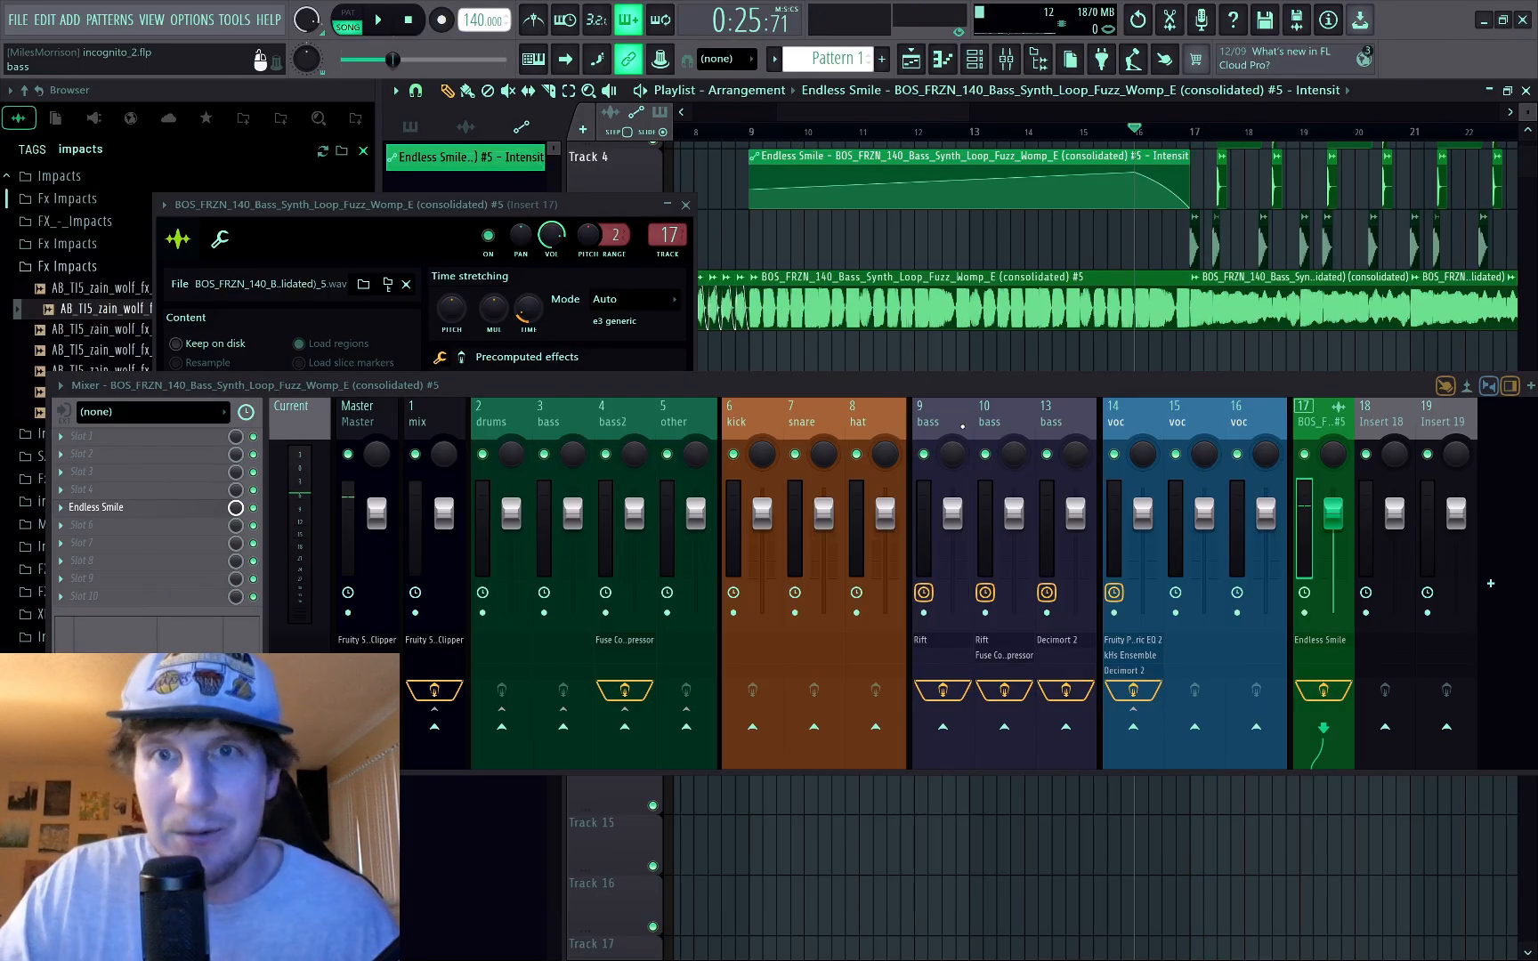
{"action": "left_click_drag", "start_coordinate": [998, 382], "coordinate": [717, 415]}
{"action": "left_click", "coordinate": [1399, 419]}
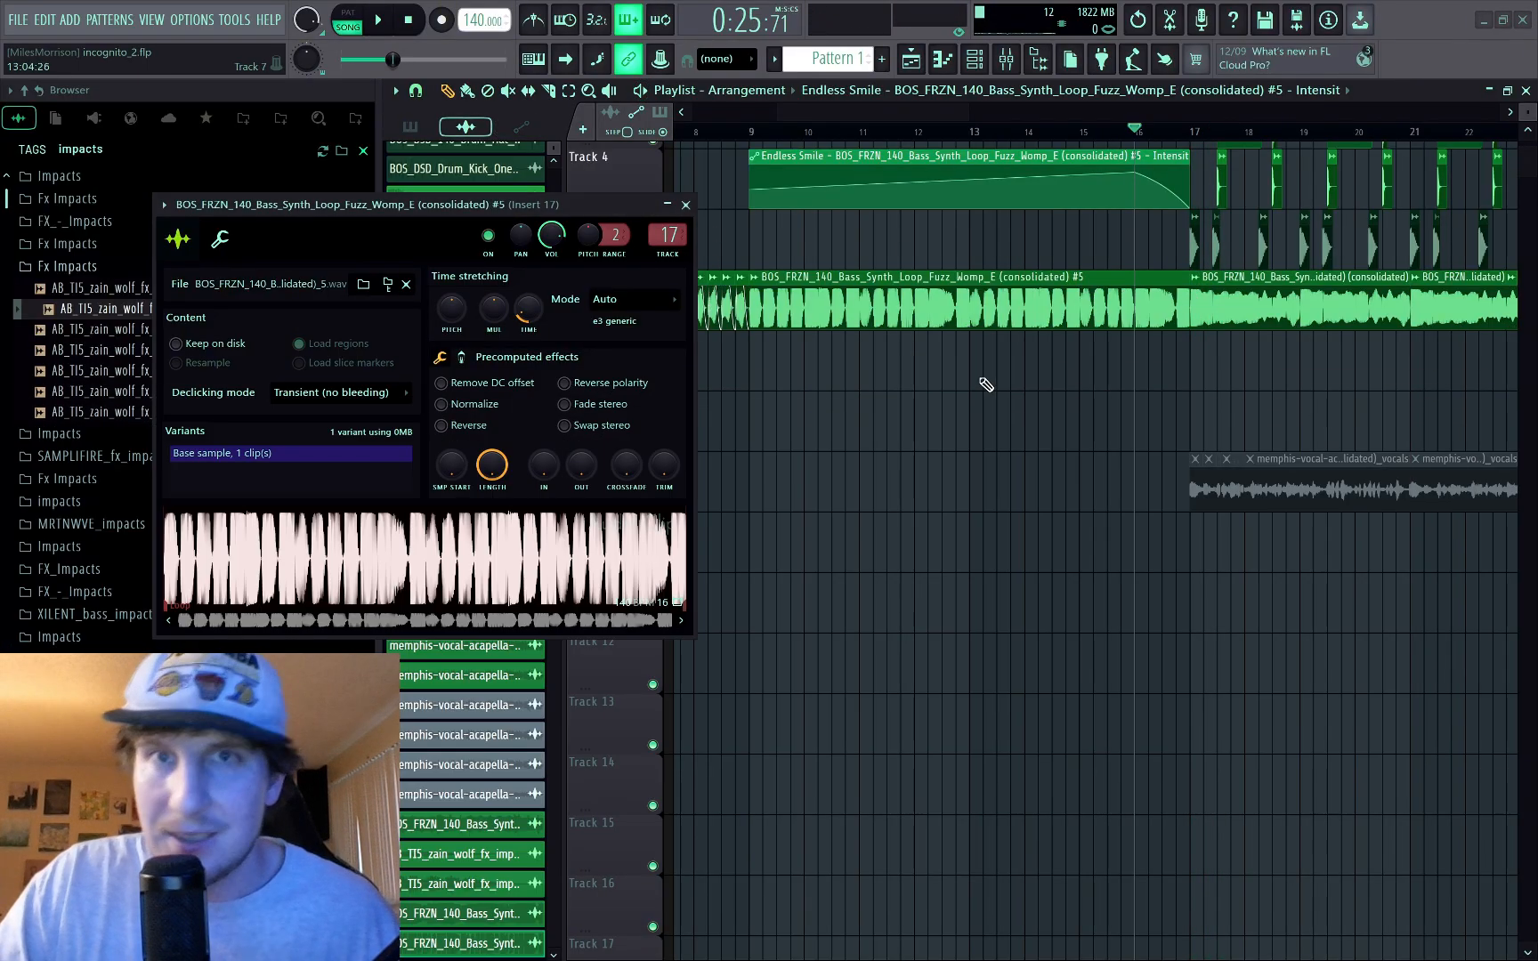
{"action": "left_click", "coordinate": [687, 206]}
Step: Duplicate the four-bar intro clips on Tracks 1 to 3 so they repeat from bar 5 to bar 9
{"action": "scroll", "coordinate": [840, 325], "scroll_direction": "up", "scroll_amount": 3}
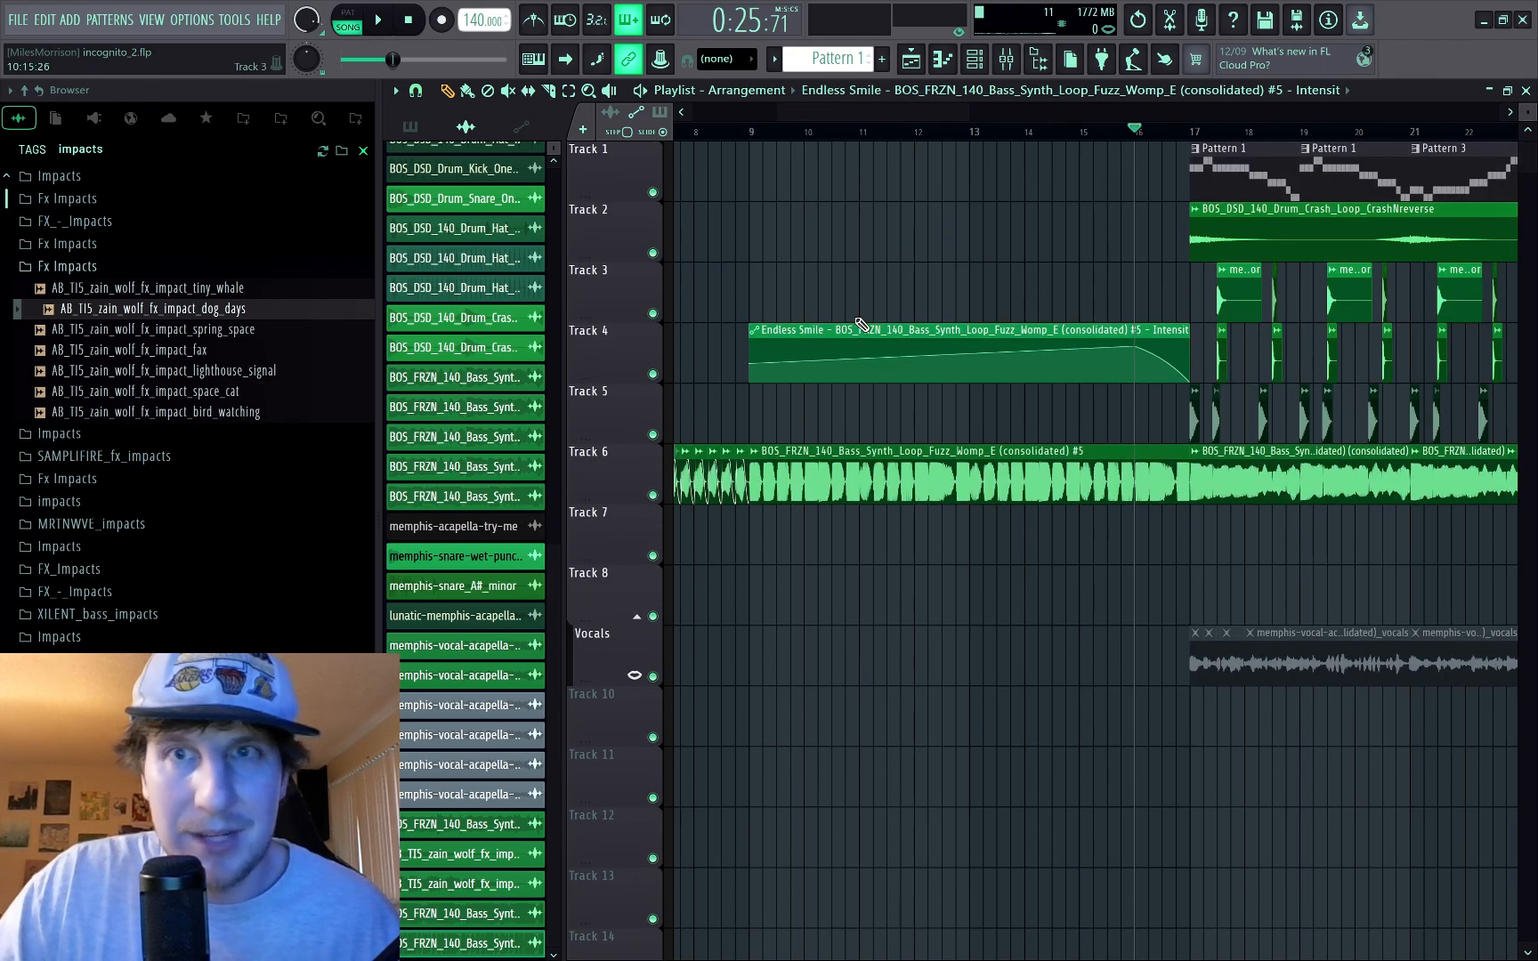
{"action": "scroll", "coordinate": [839, 325], "scroll_direction": "down", "scroll_amount": 3}
{"action": "scroll", "coordinate": [802, 312], "scroll_direction": "up", "scroll_amount": 3}
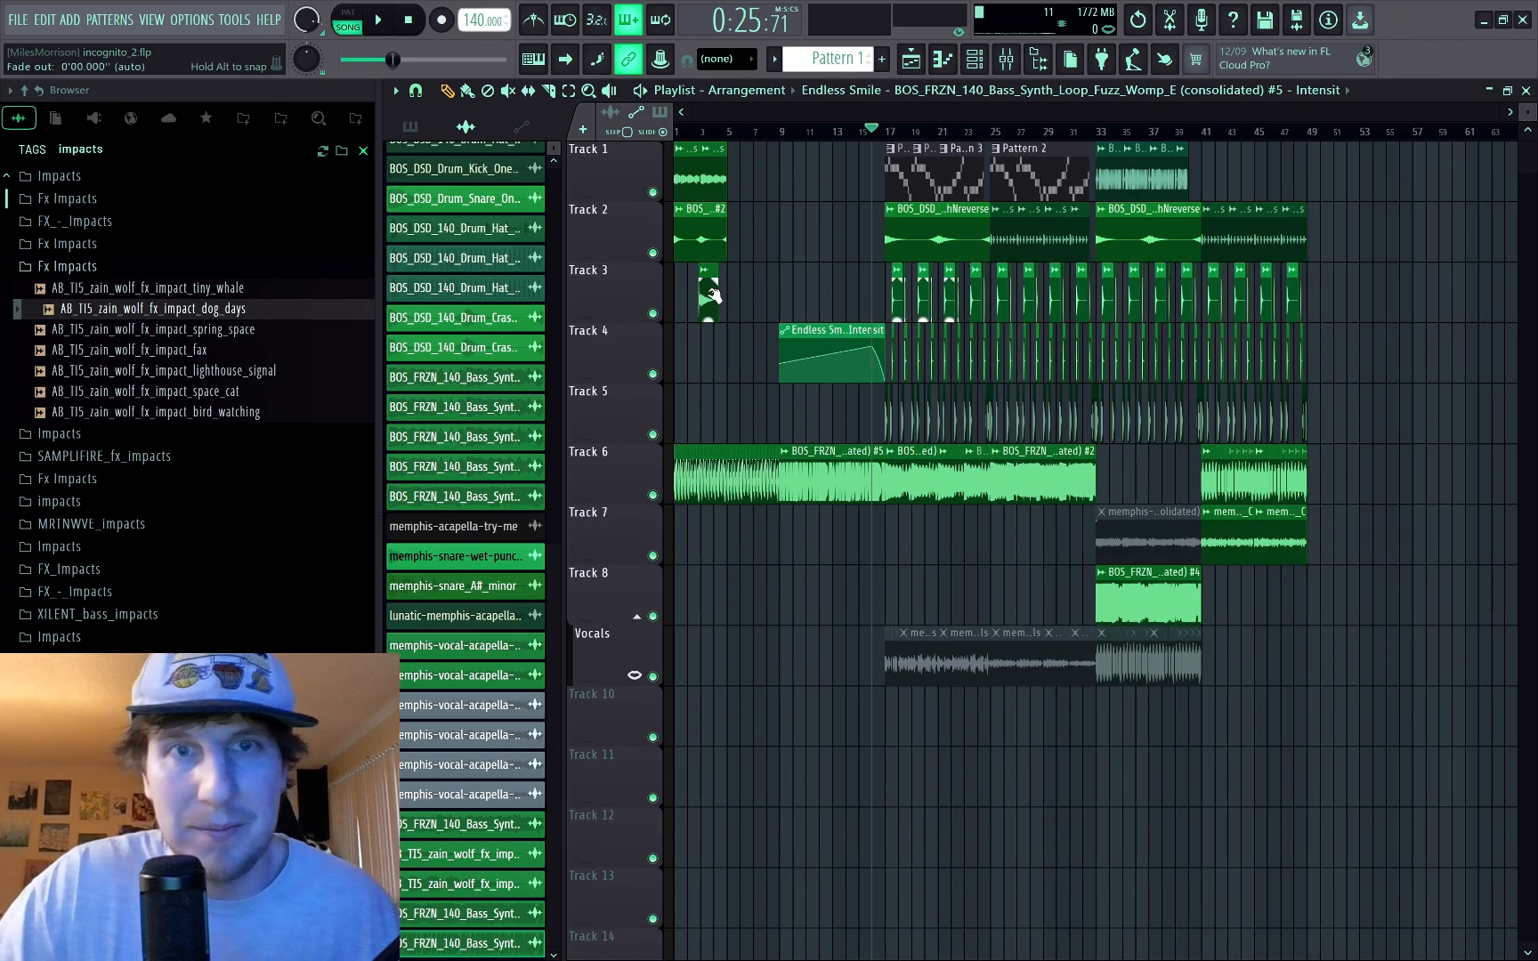
{"action": "left_click_drag", "start_coordinate": [890, 197], "coordinate": [581, 300]}
{"action": "key", "text": "ctrl+b"}
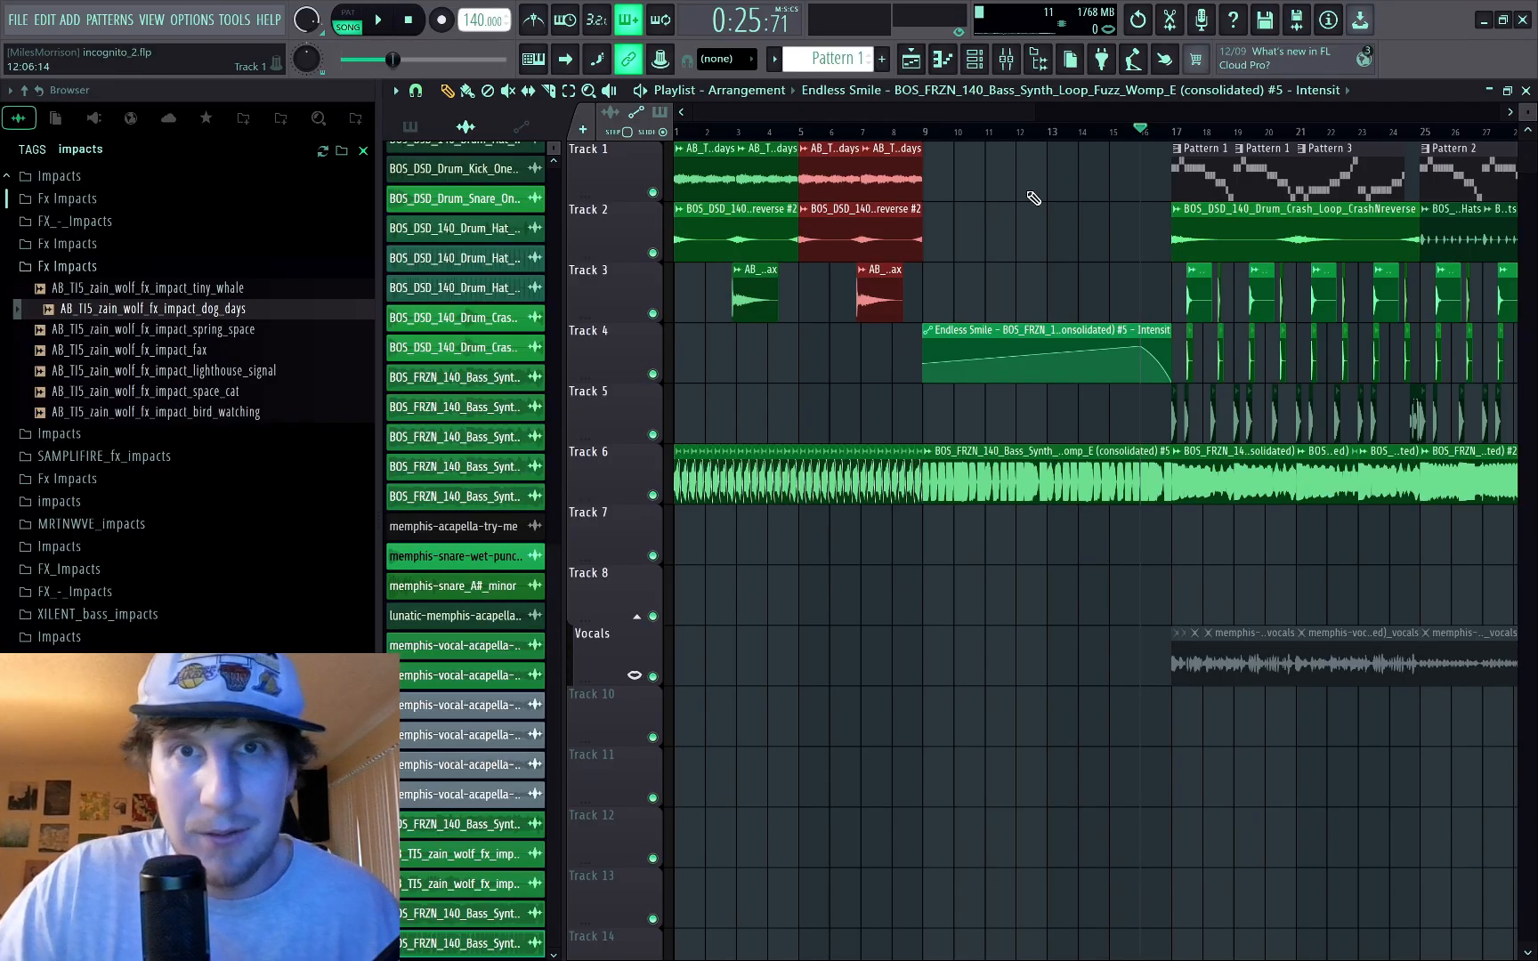
Step: Consolidate the dog_days impact clips on Track 1 into one audio clip and raise its fade-out so it decays across the intro
{"action": "left_click", "coordinate": [639, 171]}
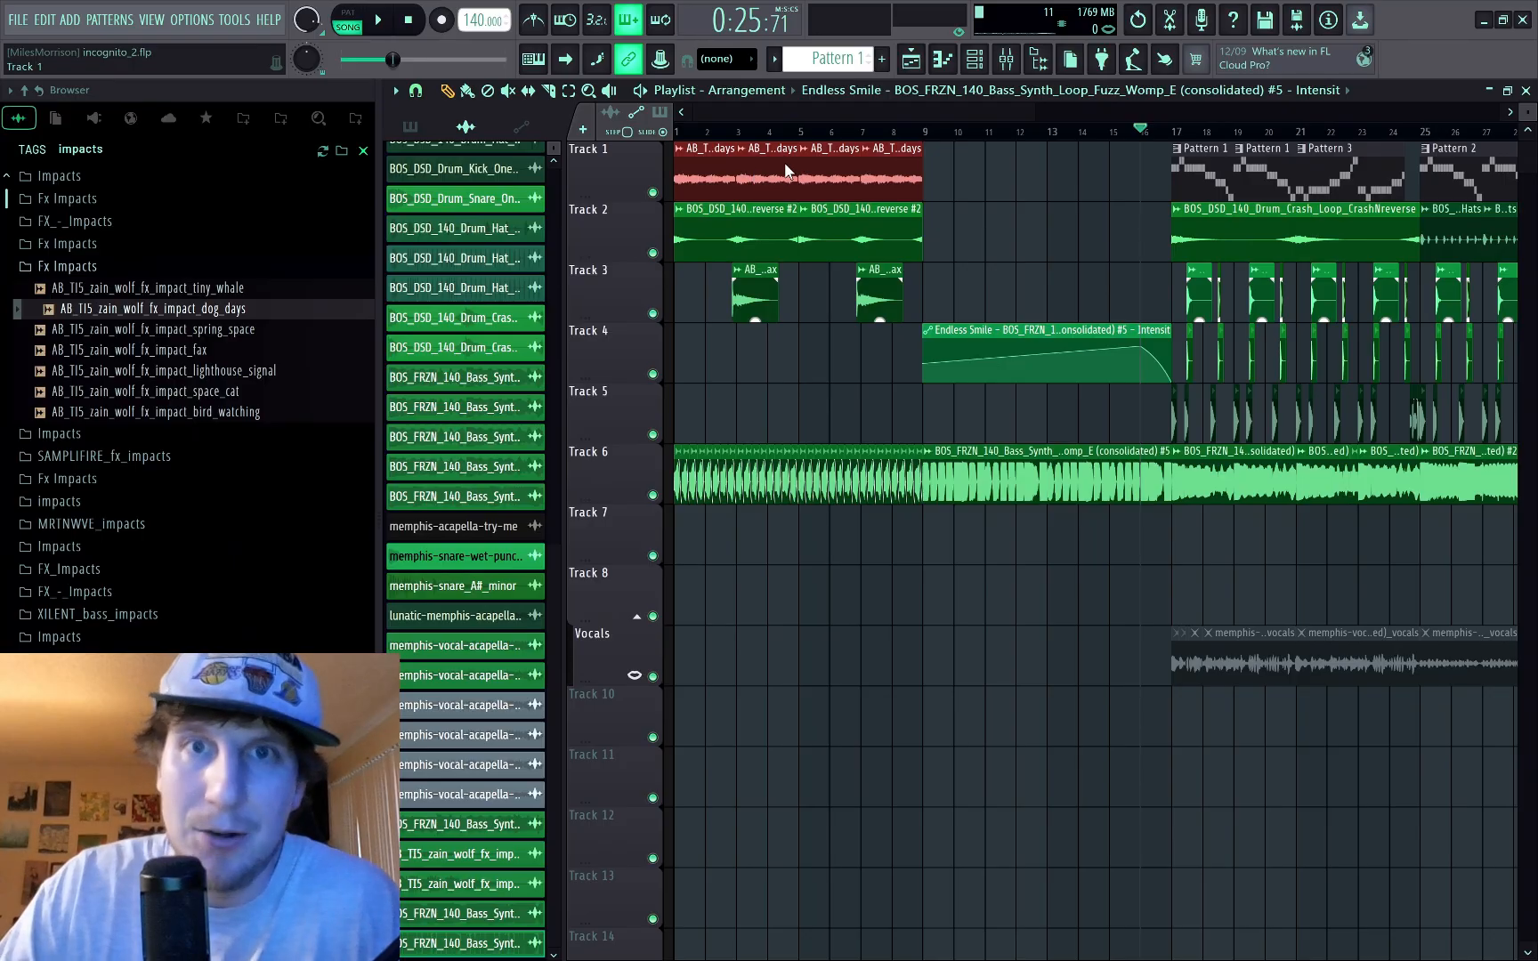
{"action": "key", "text": "ctrl+alt+c"}
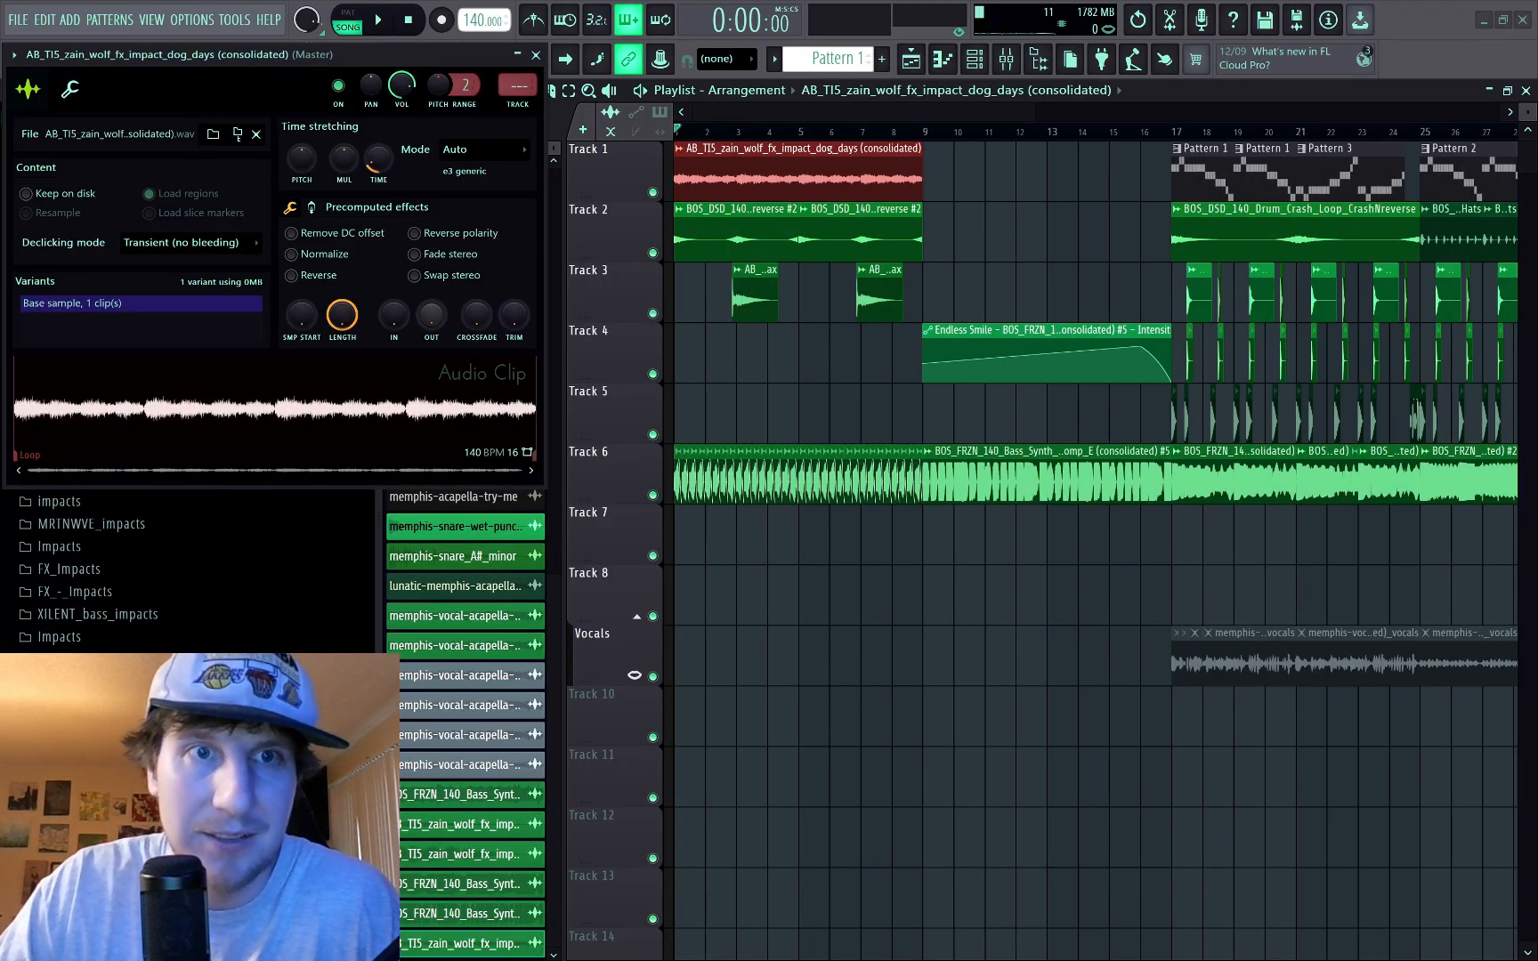
{"action": "left_click_drag", "start_coordinate": [431, 315], "coordinate": [430, 278]}
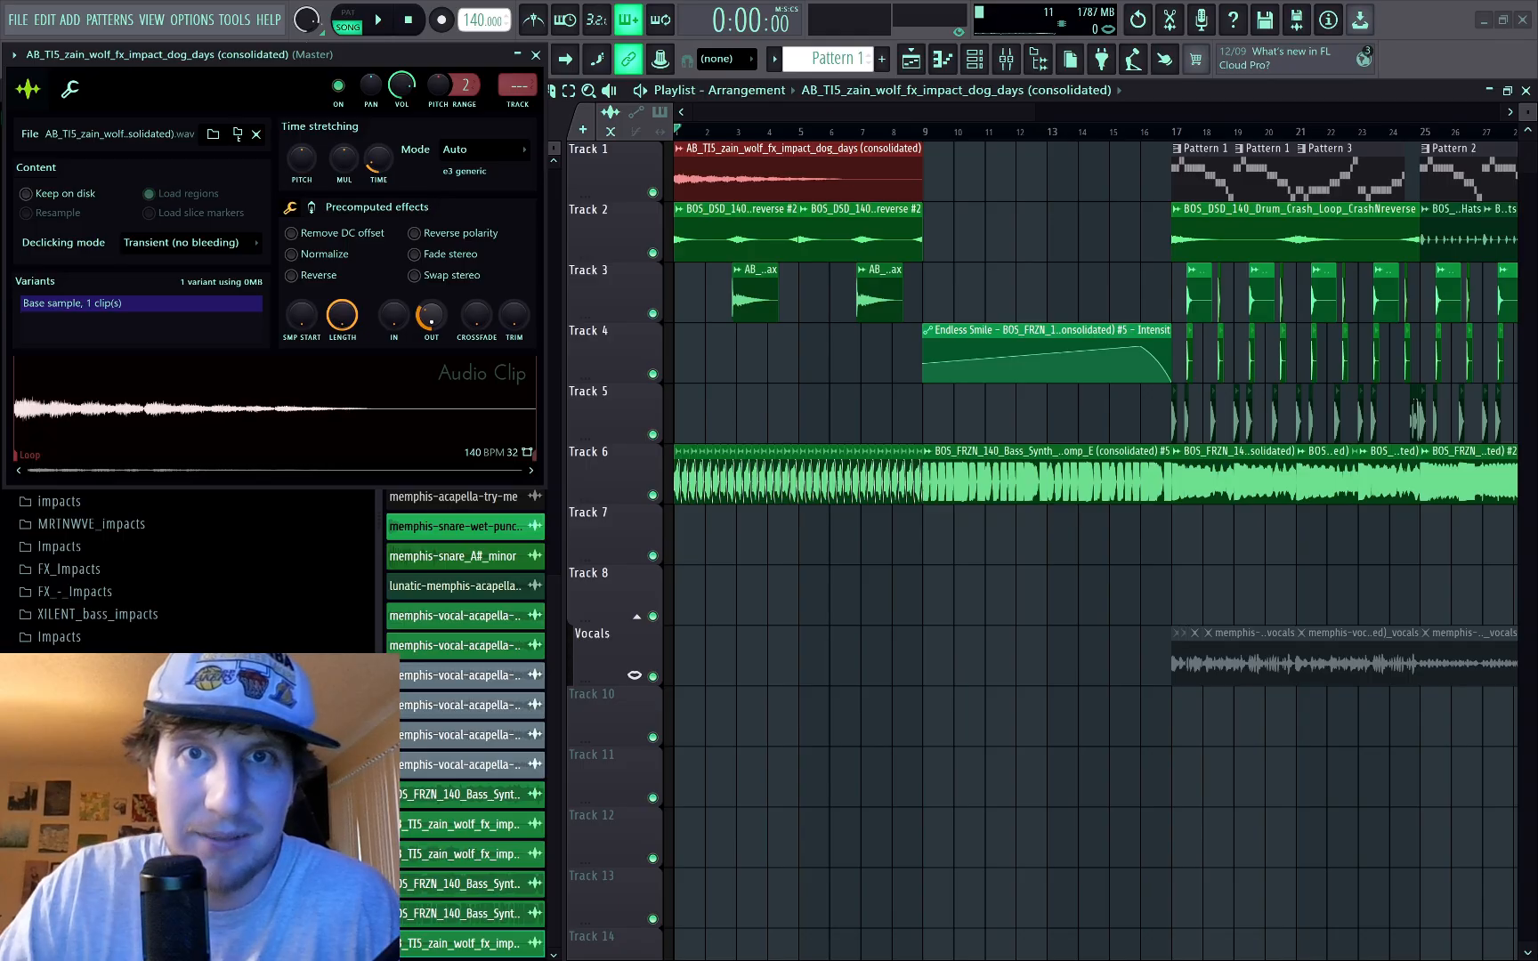
Step: Play the intro from the start and delete the second AB_TI5_zain_wolf_fx_impact_fax clip on Track 3
{"action": "key", "text": "space"}
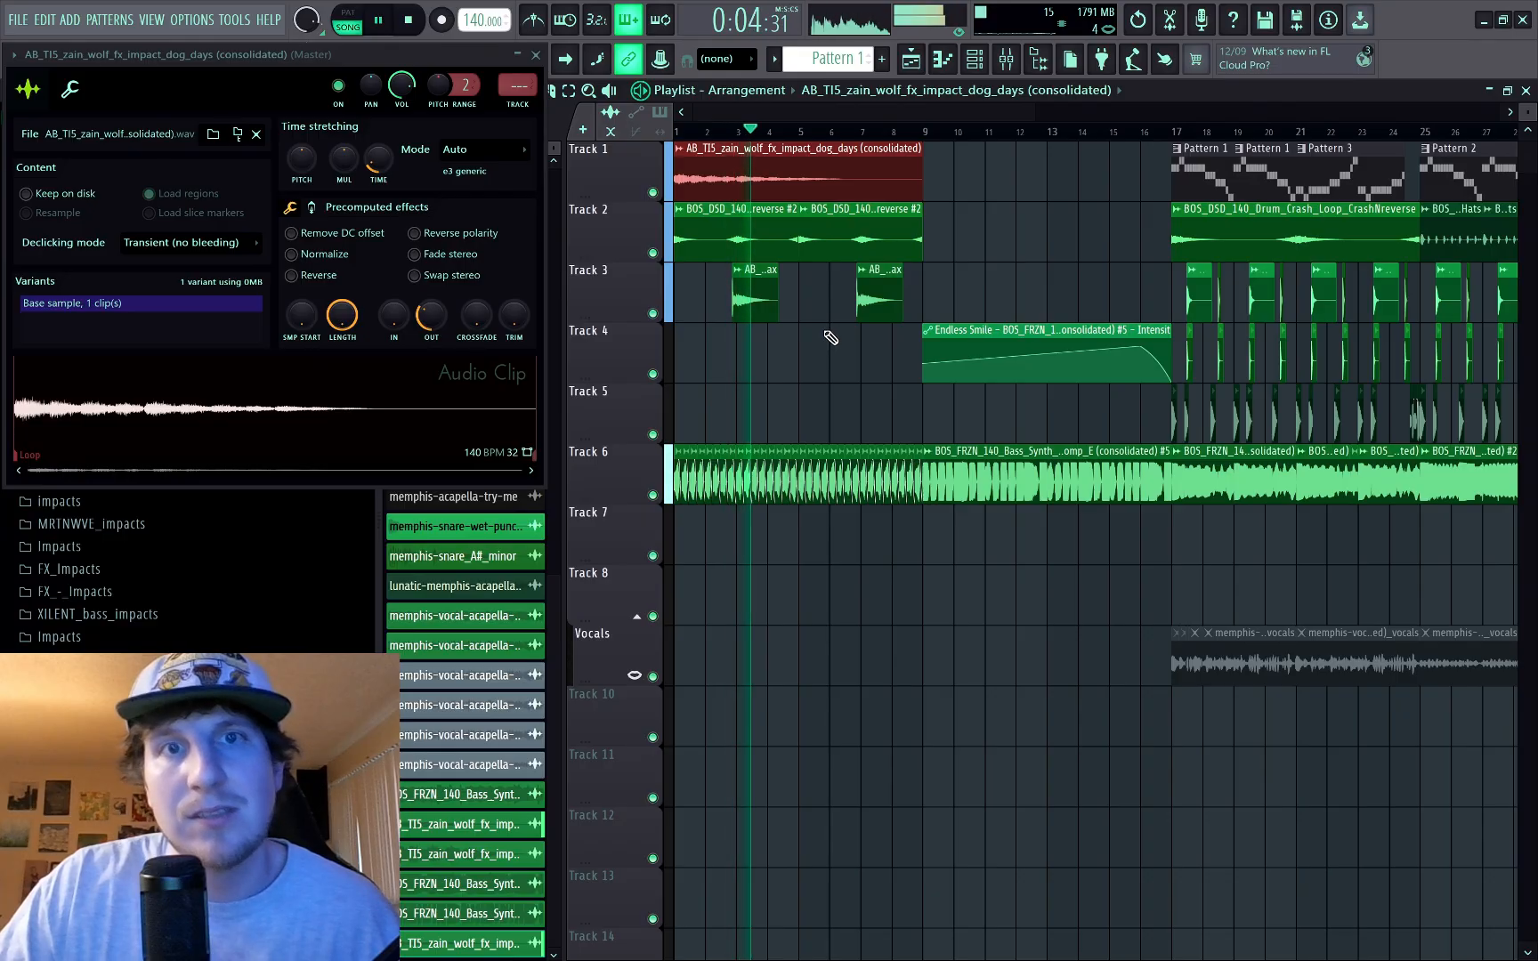
{"action": "right_click", "coordinate": [868, 304]}
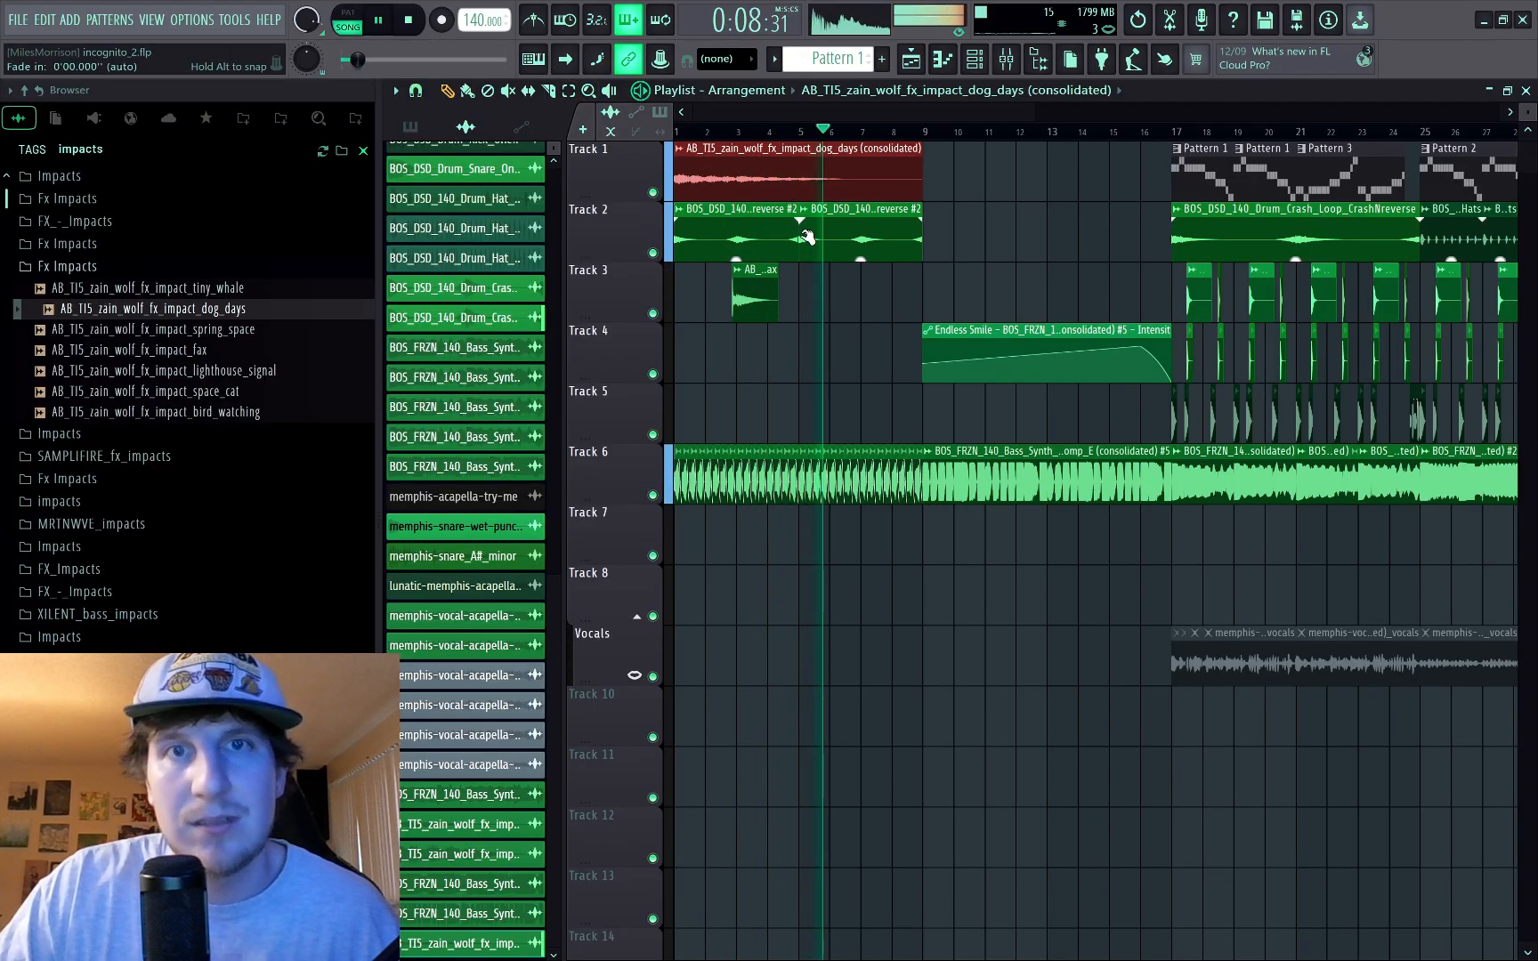
{"action": "key", "text": "space"}
Step: Select all bass chops on Track 6 before bar 9, lengthen their fade-ins to about 0.339 s and bend the fade curves
{"action": "scroll", "coordinate": [690, 511], "scroll_direction": "up", "scroll_amount": 2, "text": "ctrl"}
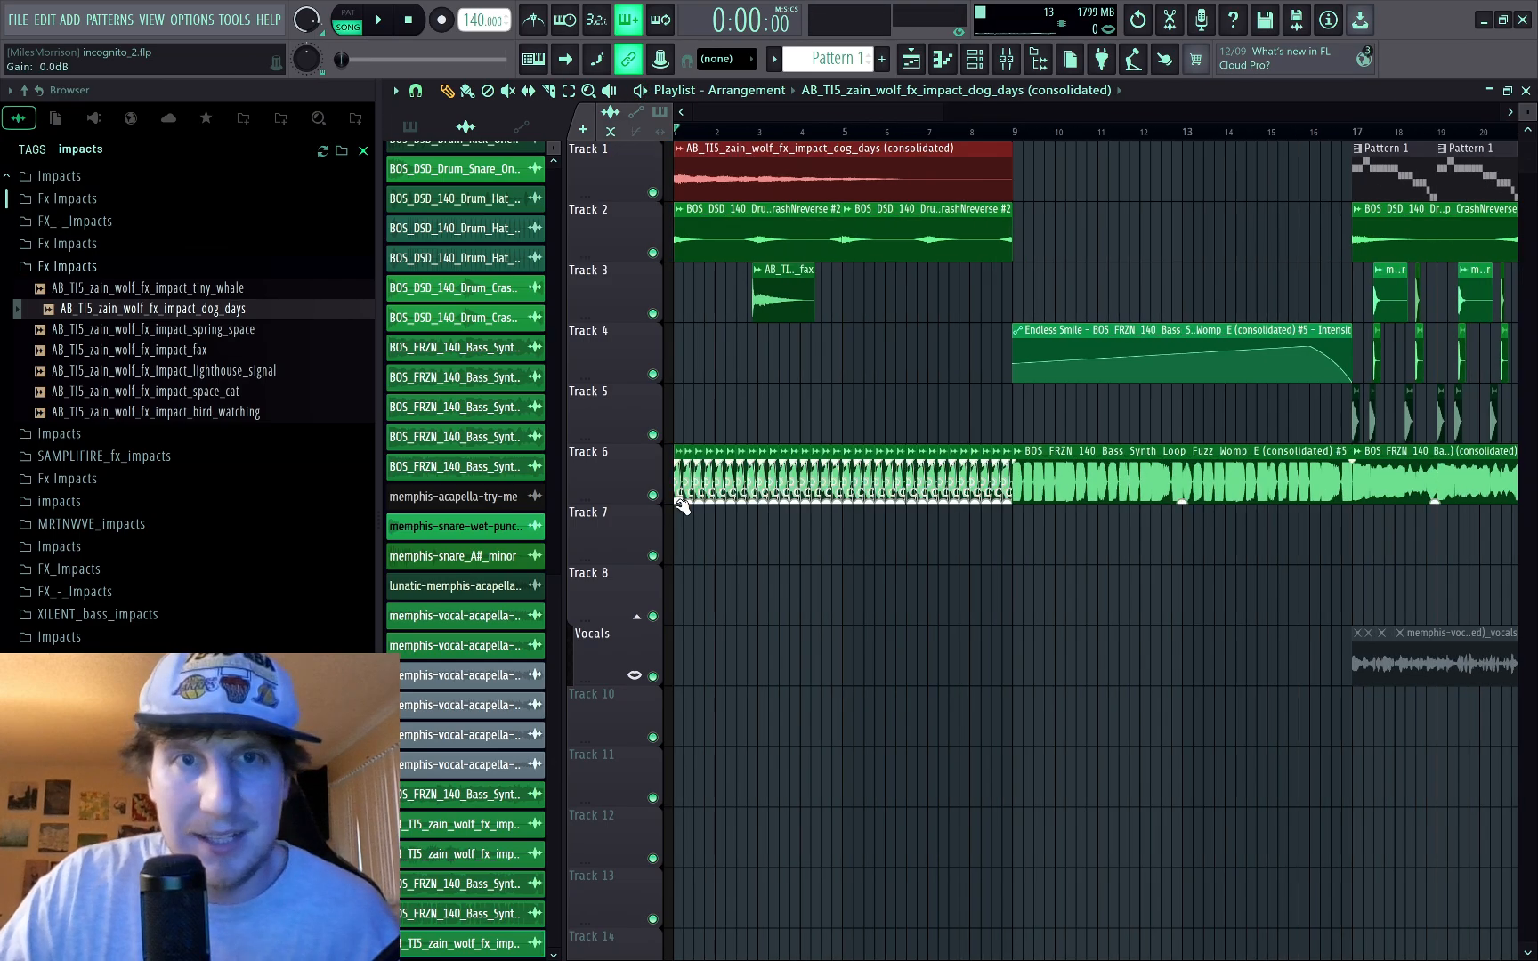
{"action": "left_click_drag", "start_coordinate": [1069, 458], "coordinate": [626, 518]}
{"action": "scroll", "coordinate": [694, 481], "scroll_direction": "up", "scroll_amount": 5, "text": "ctrl"}
{"action": "left_click_drag", "start_coordinate": [691, 463], "coordinate": [712, 480]}
{"action": "left_click_drag", "start_coordinate": [766, 487], "coordinate": [783, 499]}
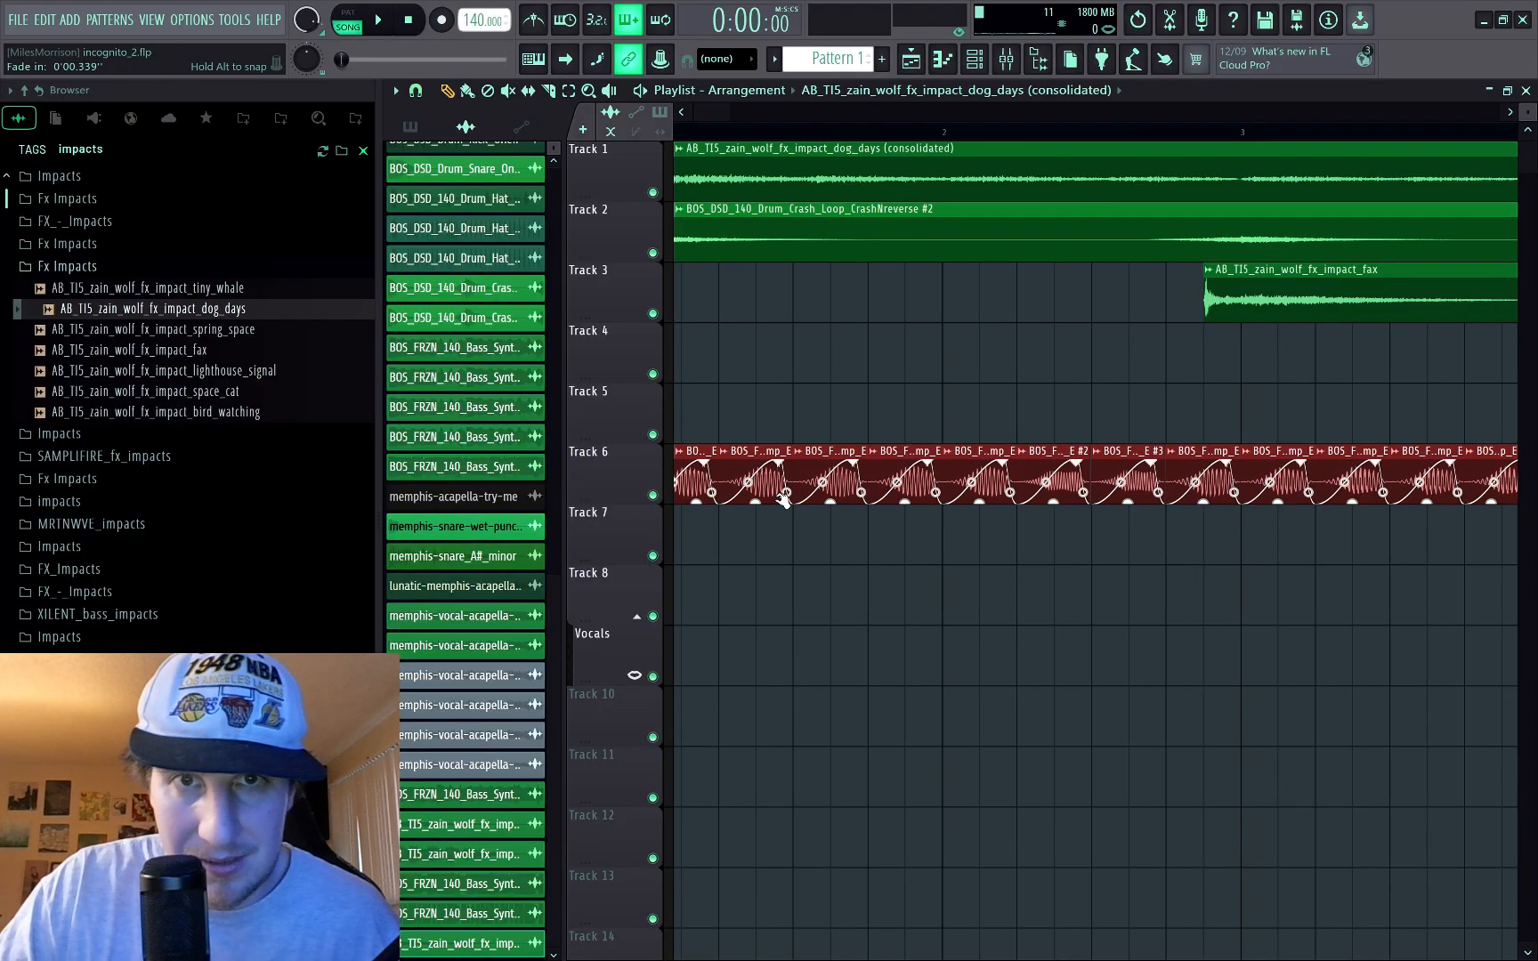
Step: Show the mixer over the playlist and open the Rift effect on the bass track, insert 9
{"action": "left_click", "coordinate": [1005, 59]}
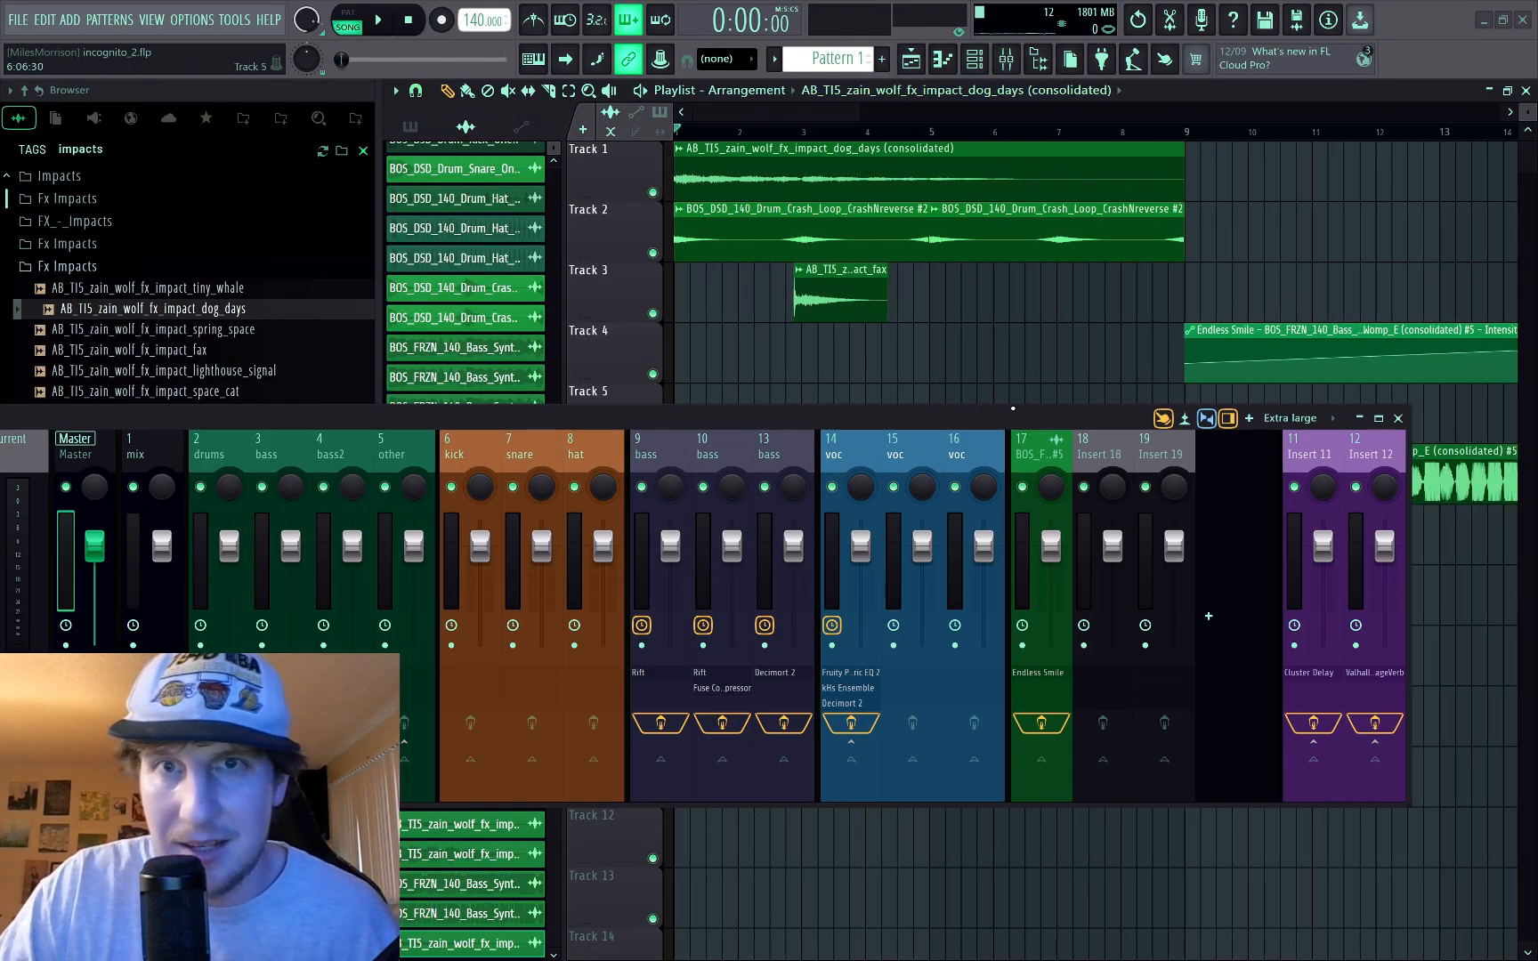
{"action": "left_click_drag", "start_coordinate": [1013, 409], "coordinate": [1025, 582]}
{"action": "scroll", "coordinate": [1068, 405], "scroll_direction": "down", "scroll_amount": 8}
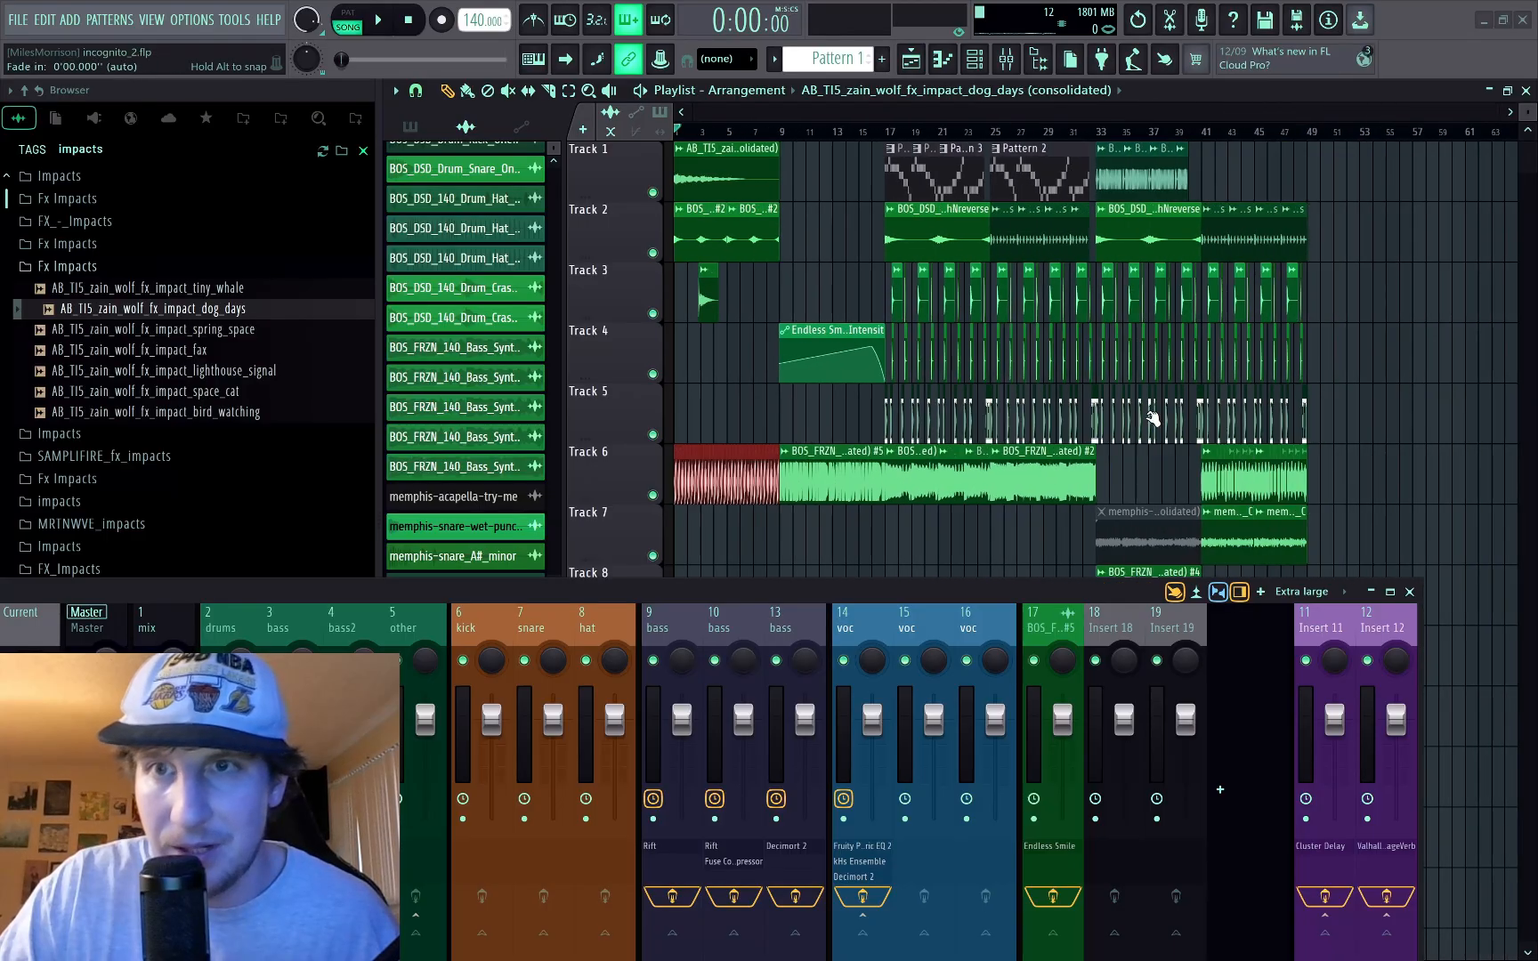
{"action": "scroll", "coordinate": [1162, 426], "scroll_direction": "down", "scroll_amount": 1}
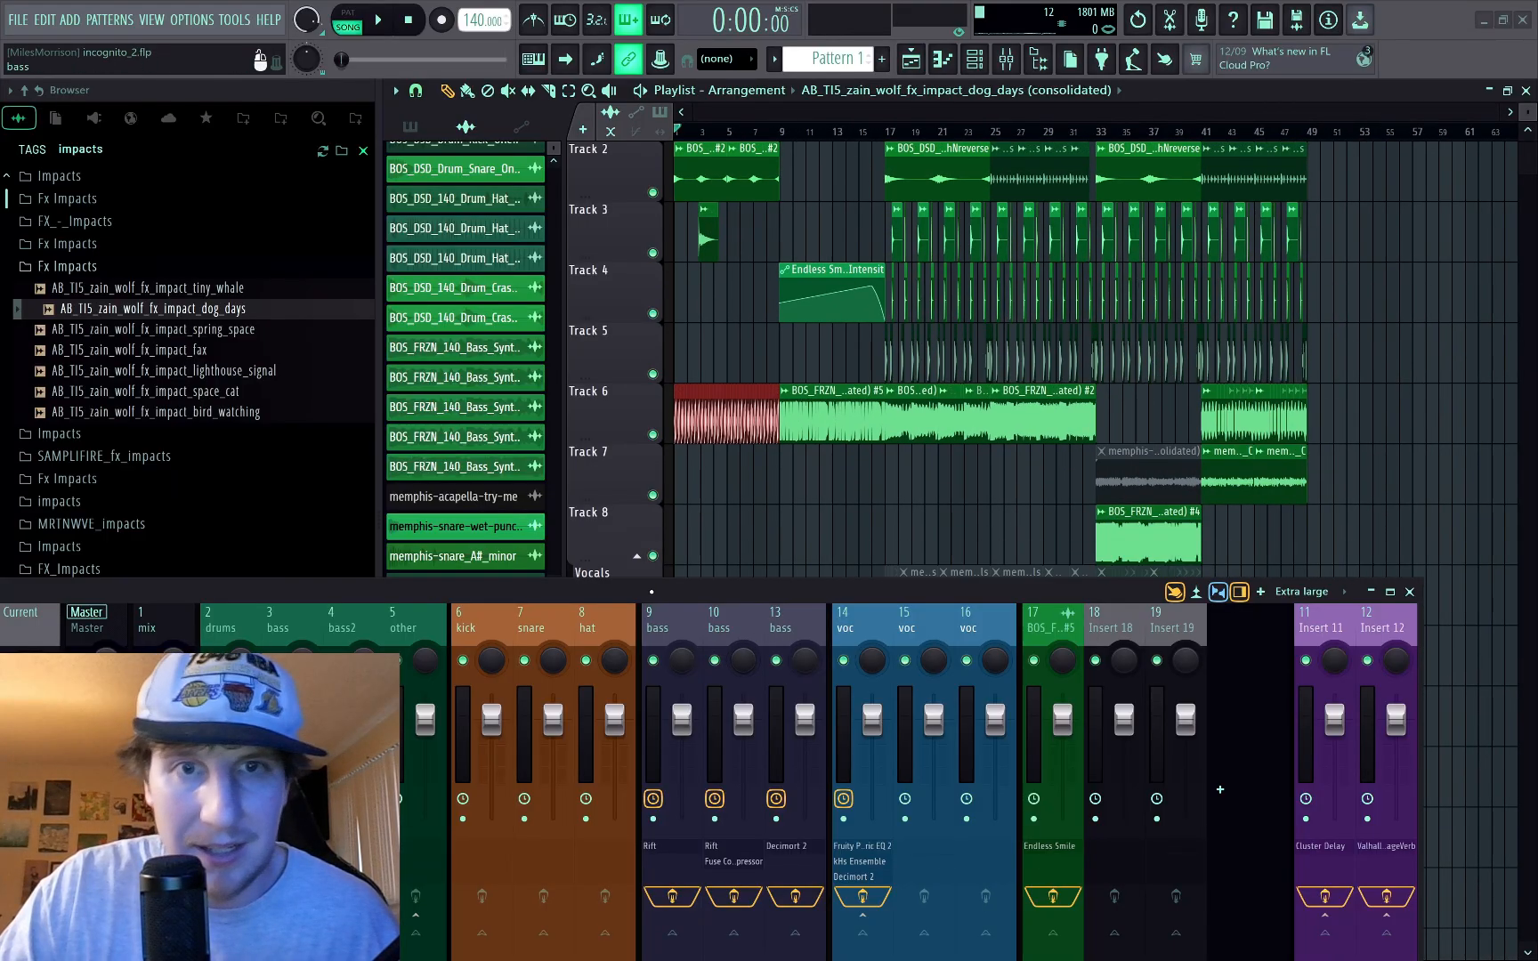
{"action": "left_click_drag", "start_coordinate": [1220, 789], "coordinate": [1282, 563]}
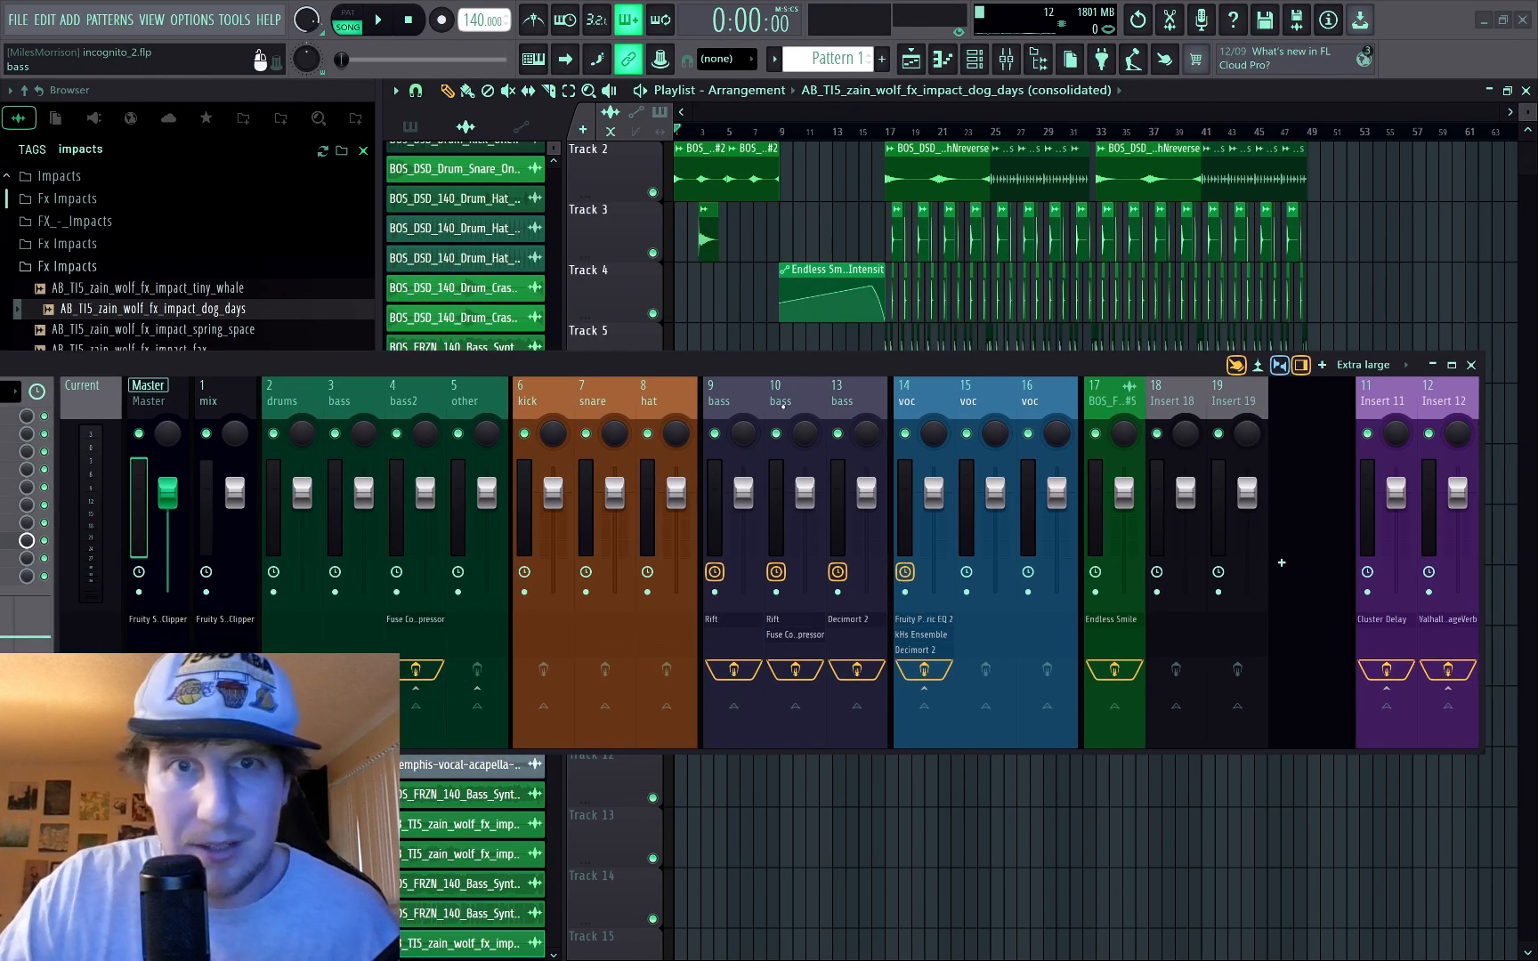
{"action": "left_click", "coordinate": [792, 392]}
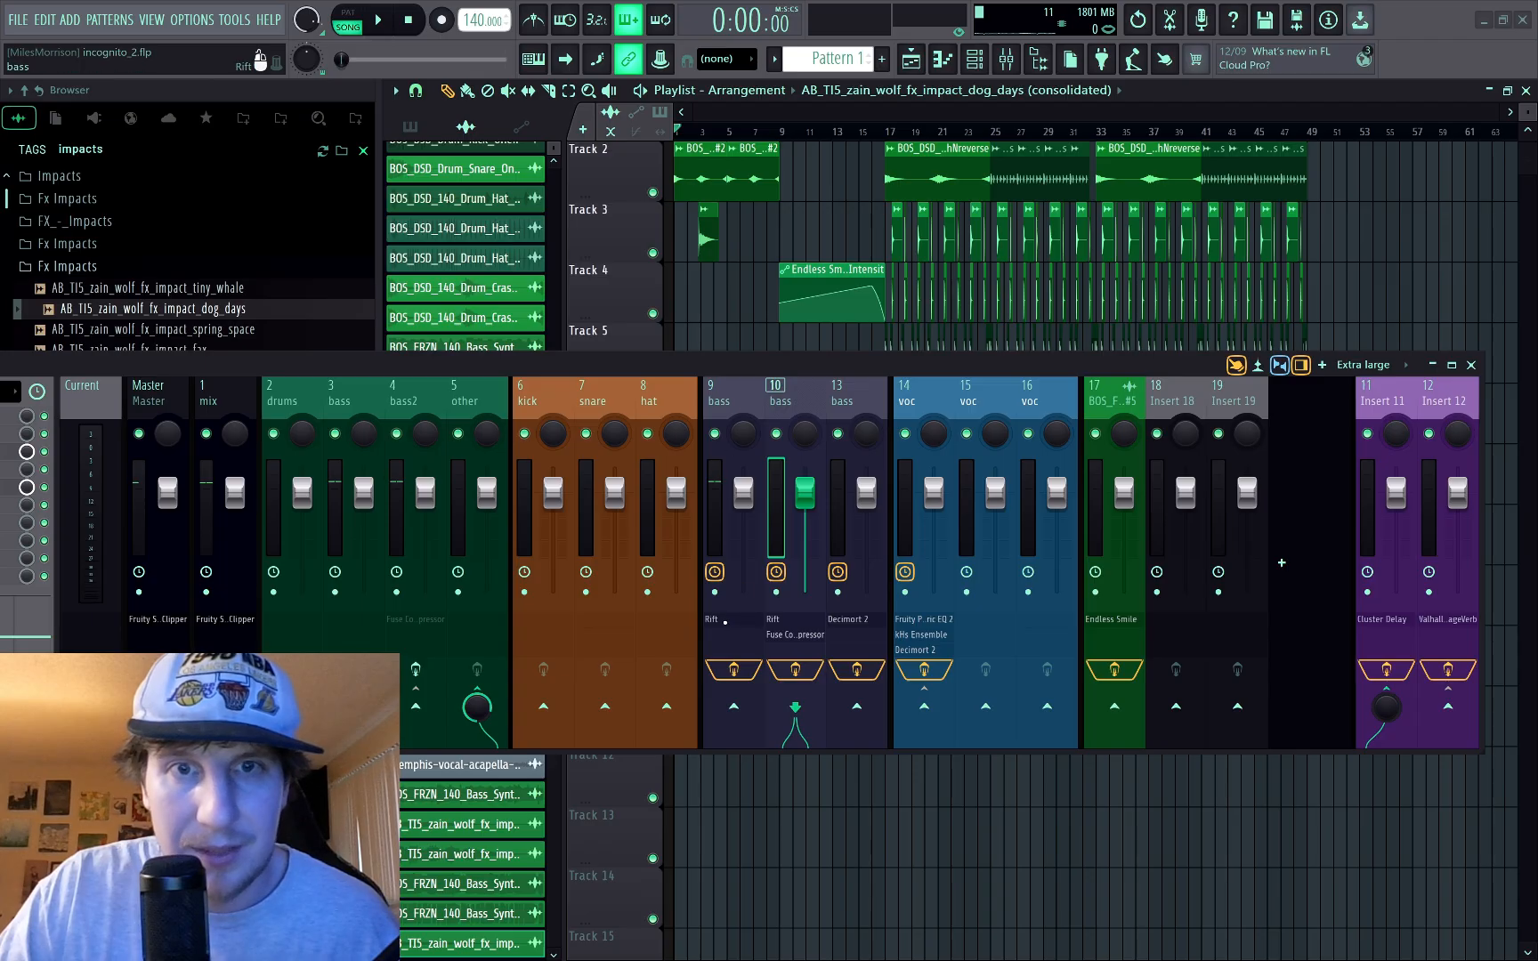
{"action": "left_click", "coordinate": [716, 620]}
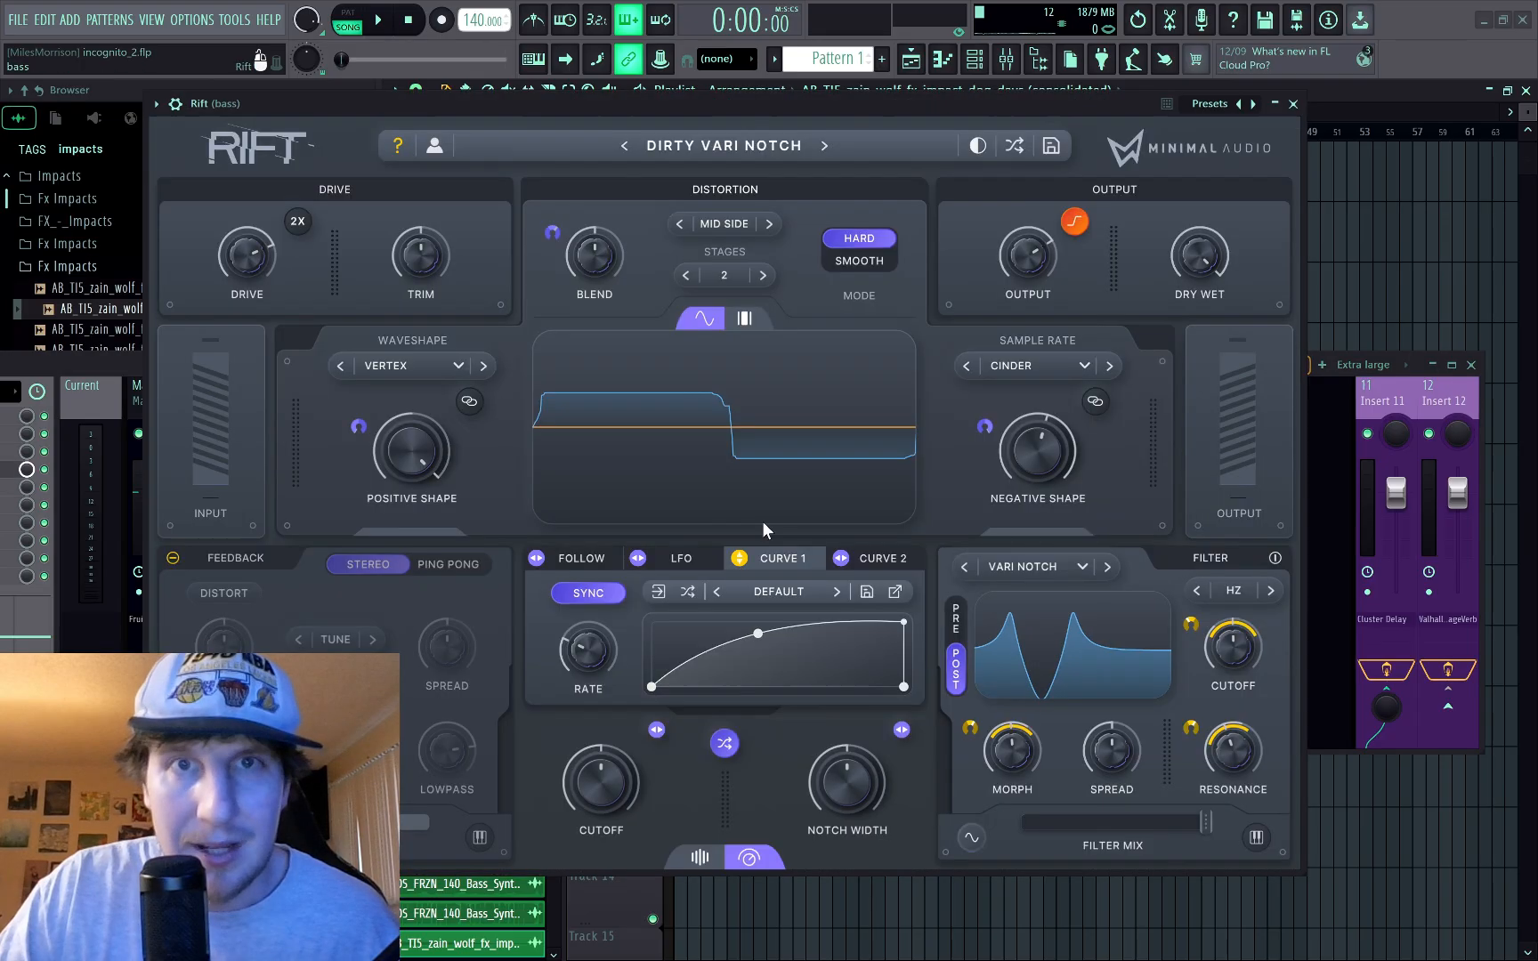
Step: Save Rift's current preset under the new name DIRTY VARI NOTCH5
{"action": "left_click", "coordinate": [1053, 145]}
{"action": "left_click", "coordinate": [813, 233]}
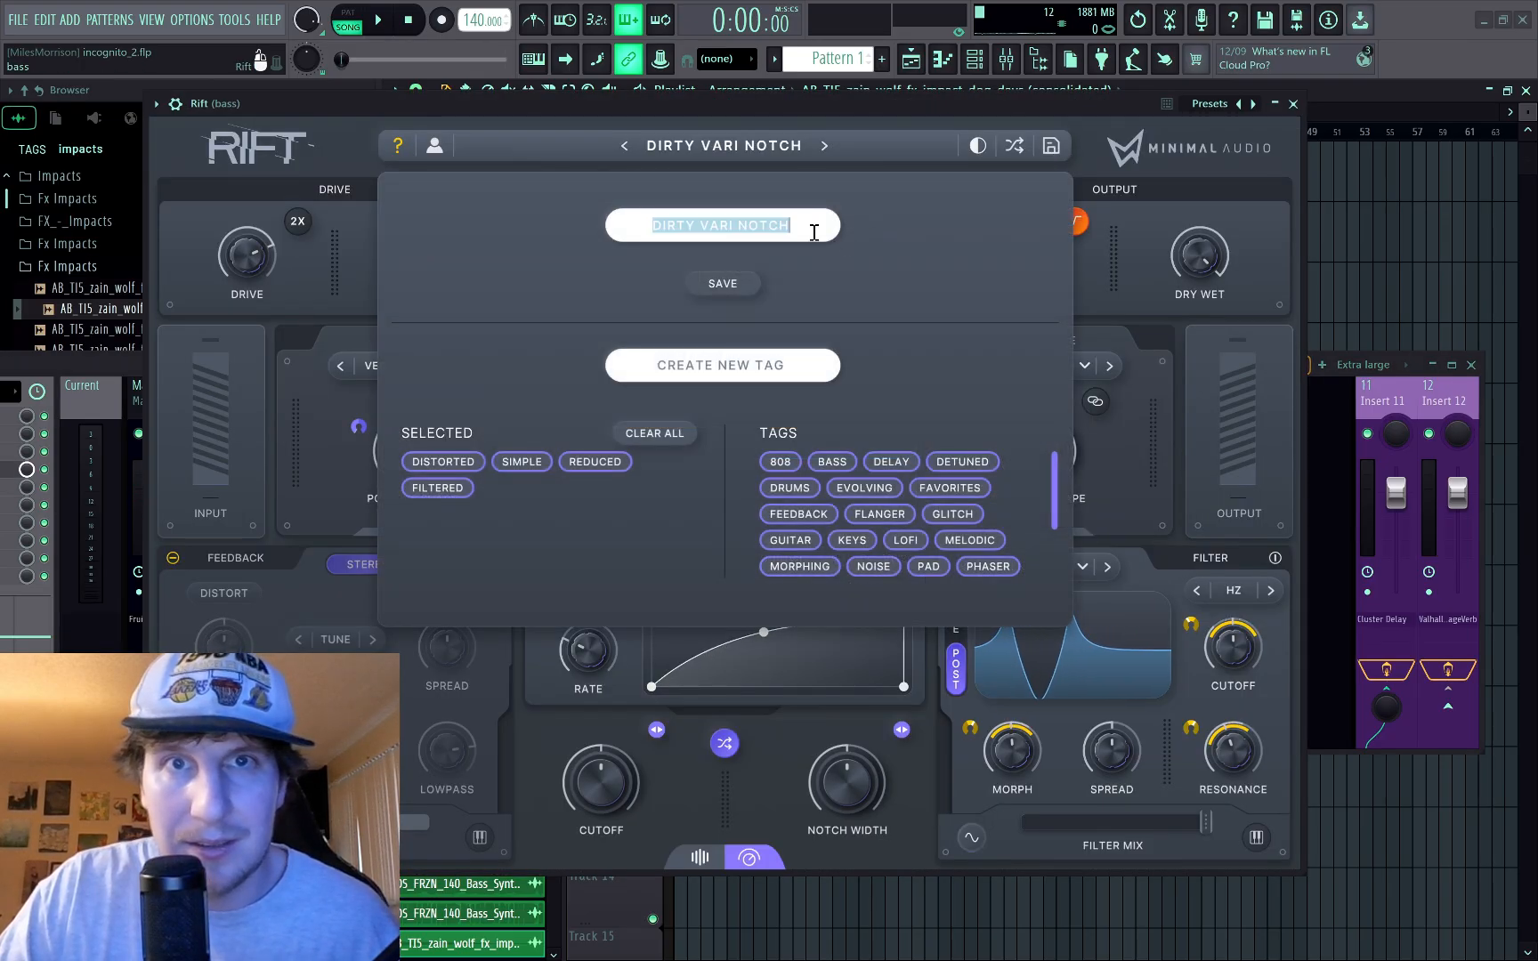
{"action": "double_click", "coordinate": [813, 232]}
{"action": "left_click", "coordinate": [813, 226]}
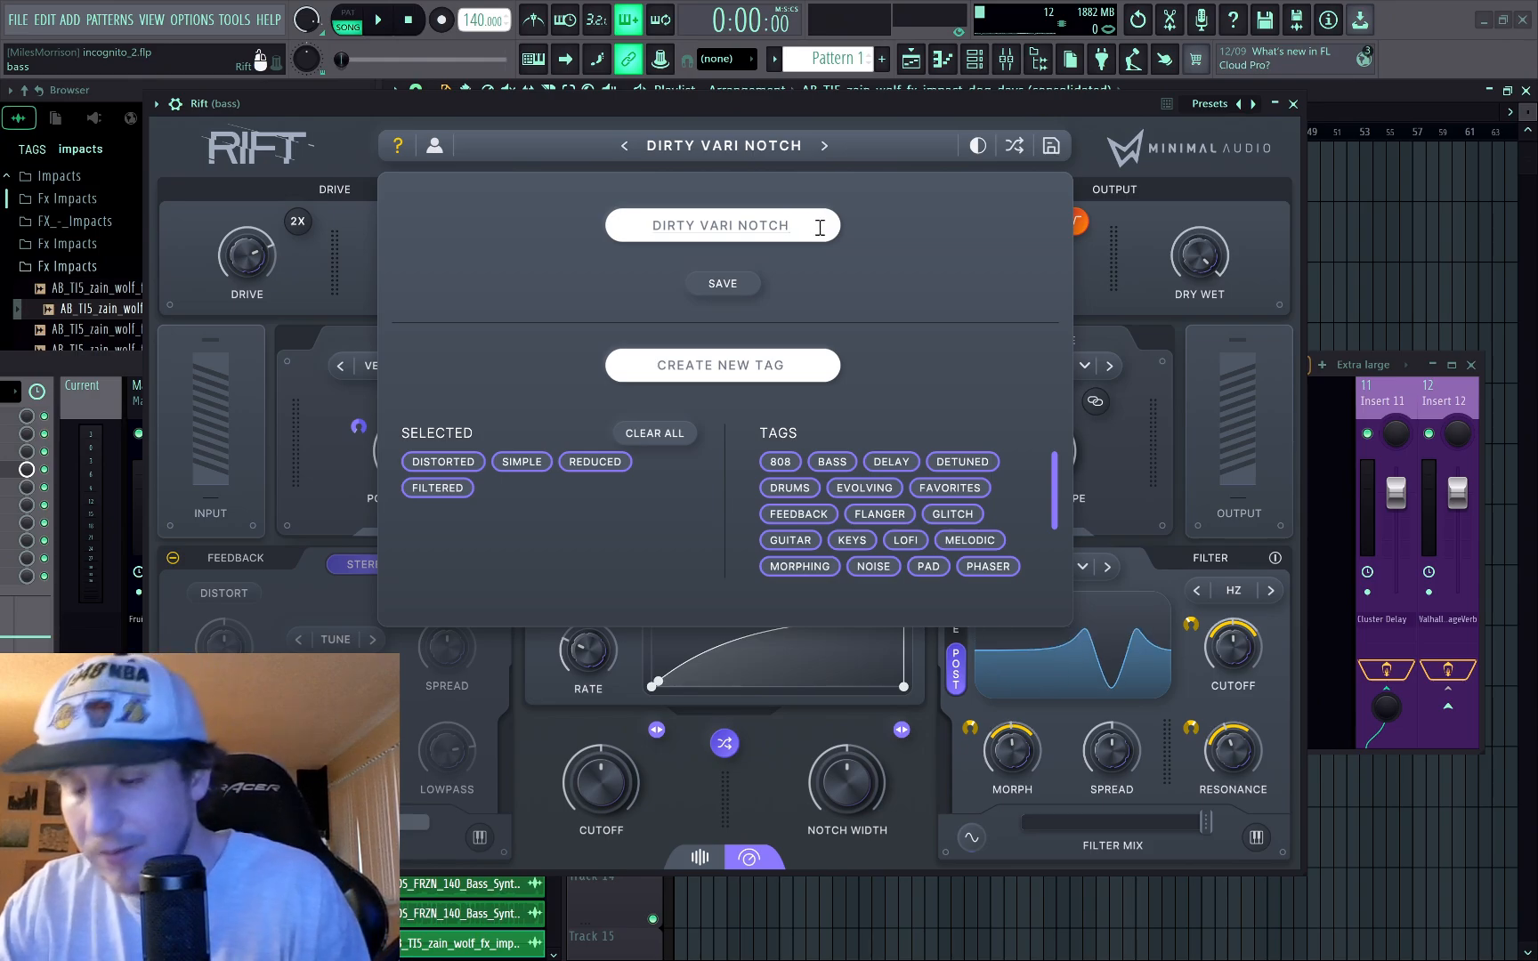
{"action": "type", "text": "5"}
{"action": "left_click", "coordinate": [723, 283]}
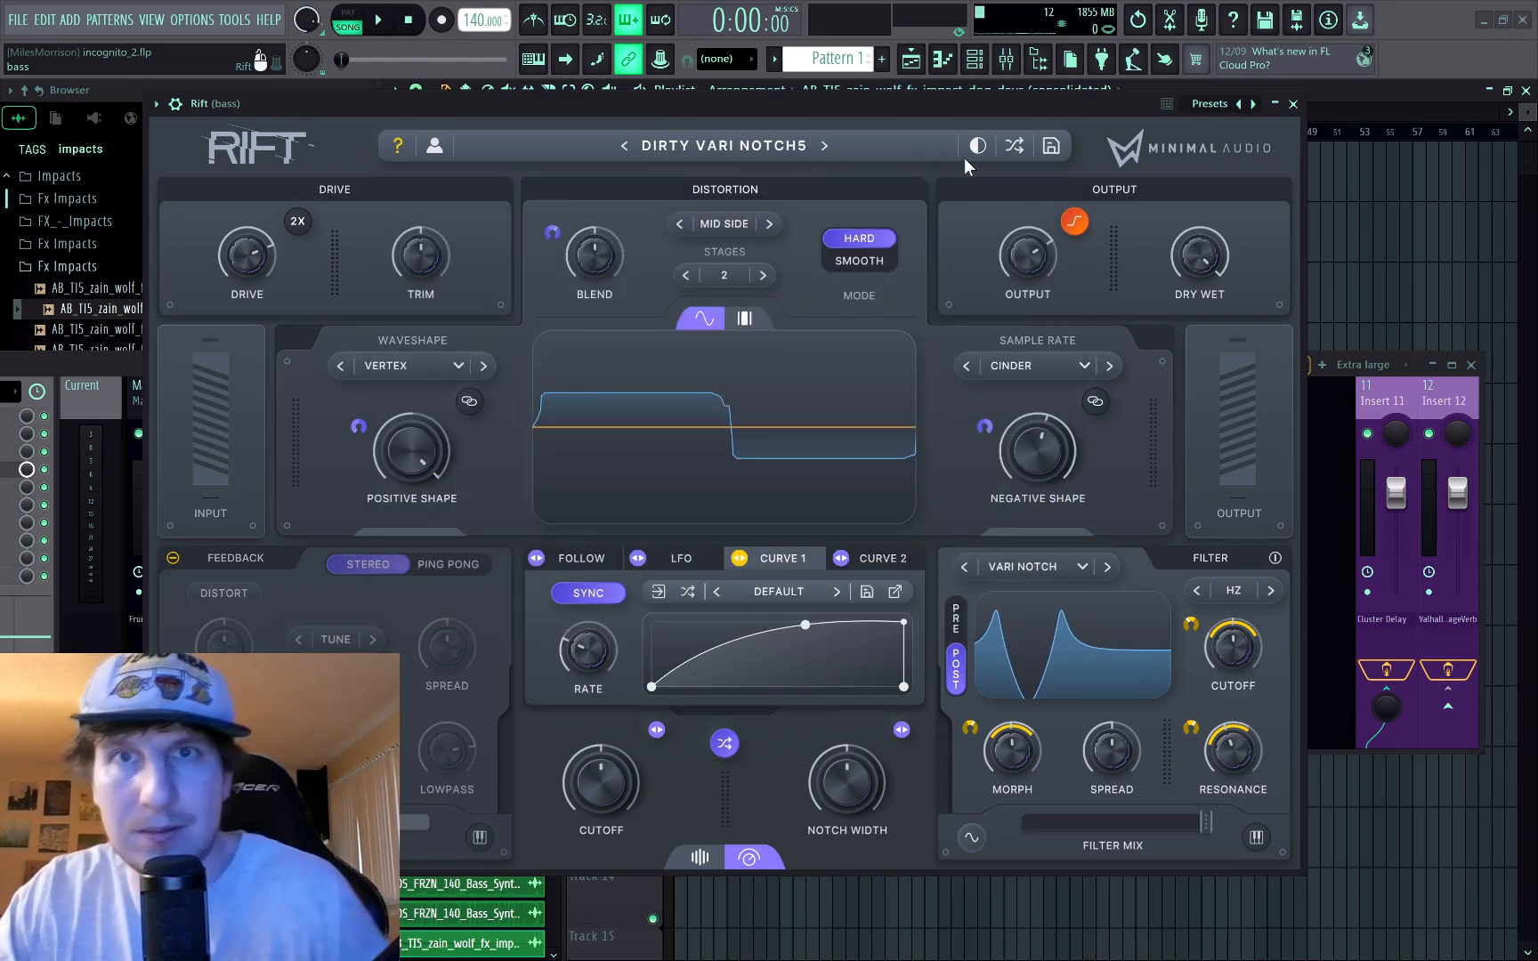
Step: Audition random Rift presets against the intro bass and settle on HOLLL SUB
{"action": "left_click", "coordinate": [1017, 149]}
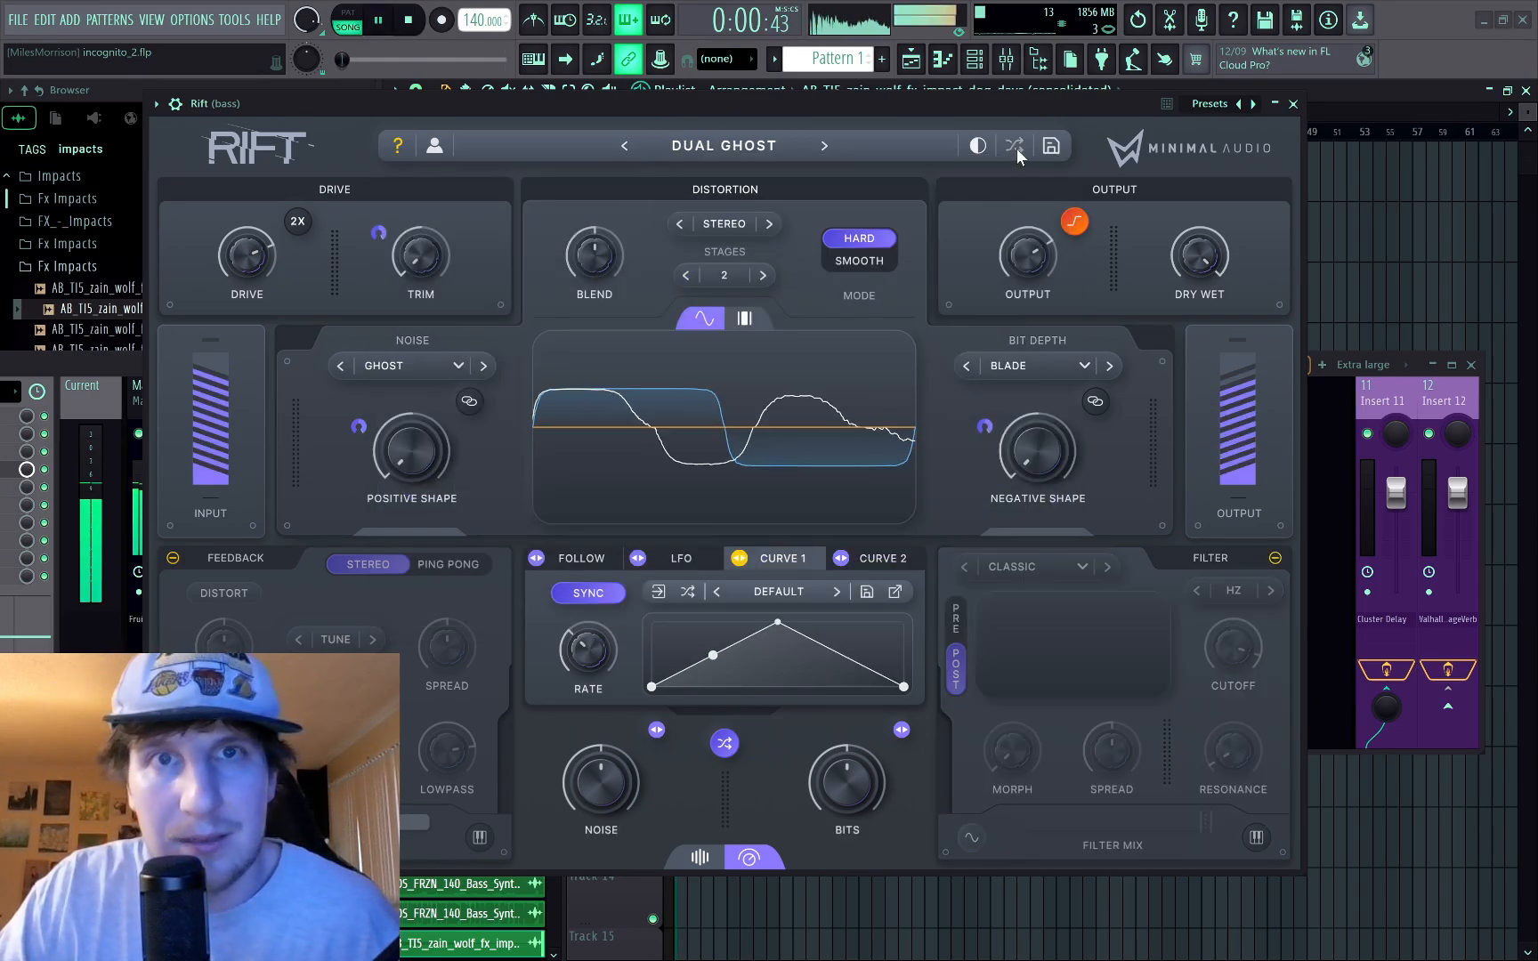
{"action": "left_click", "coordinate": [1017, 149]}
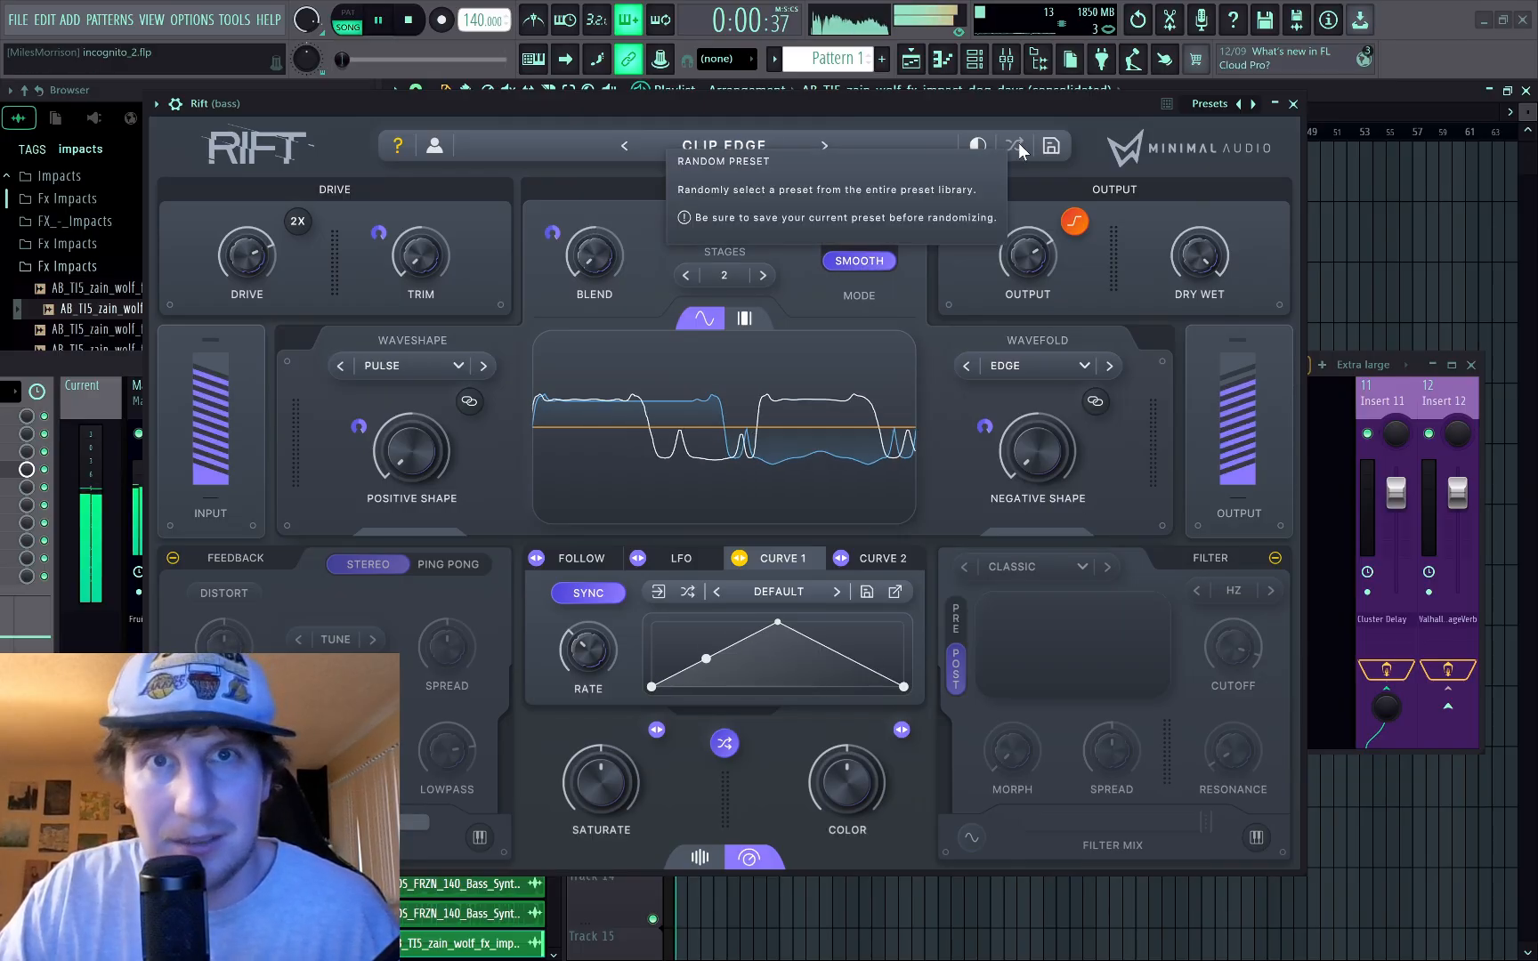
{"action": "left_click", "coordinate": [1017, 148]}
{"action": "key", "text": "space"}
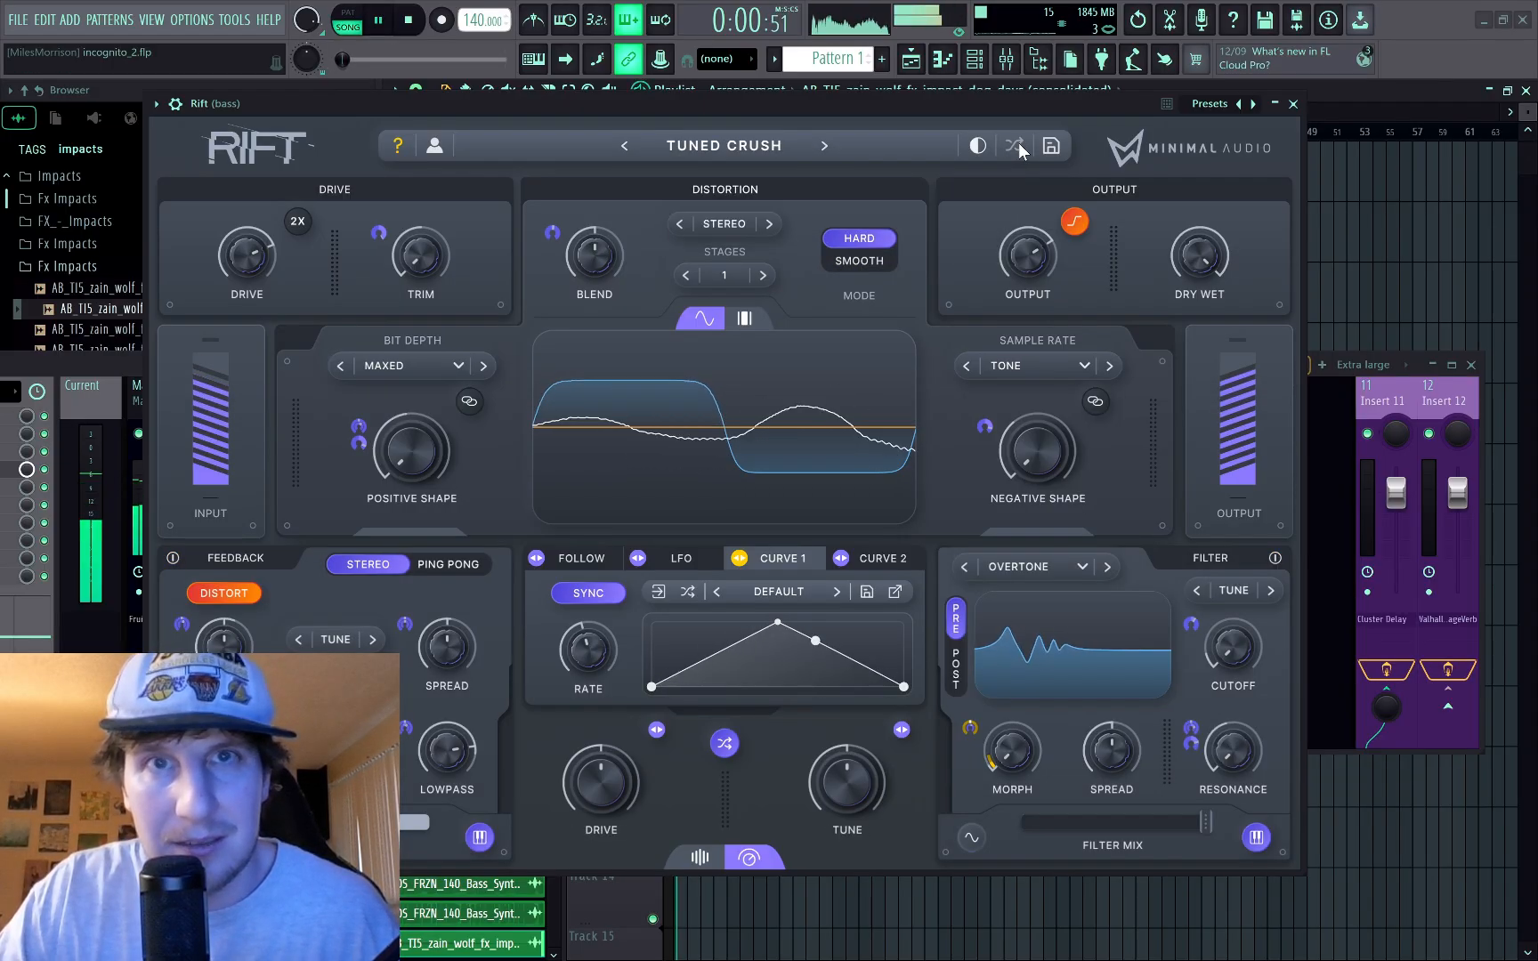
{"action": "left_click", "coordinate": [1017, 148]}
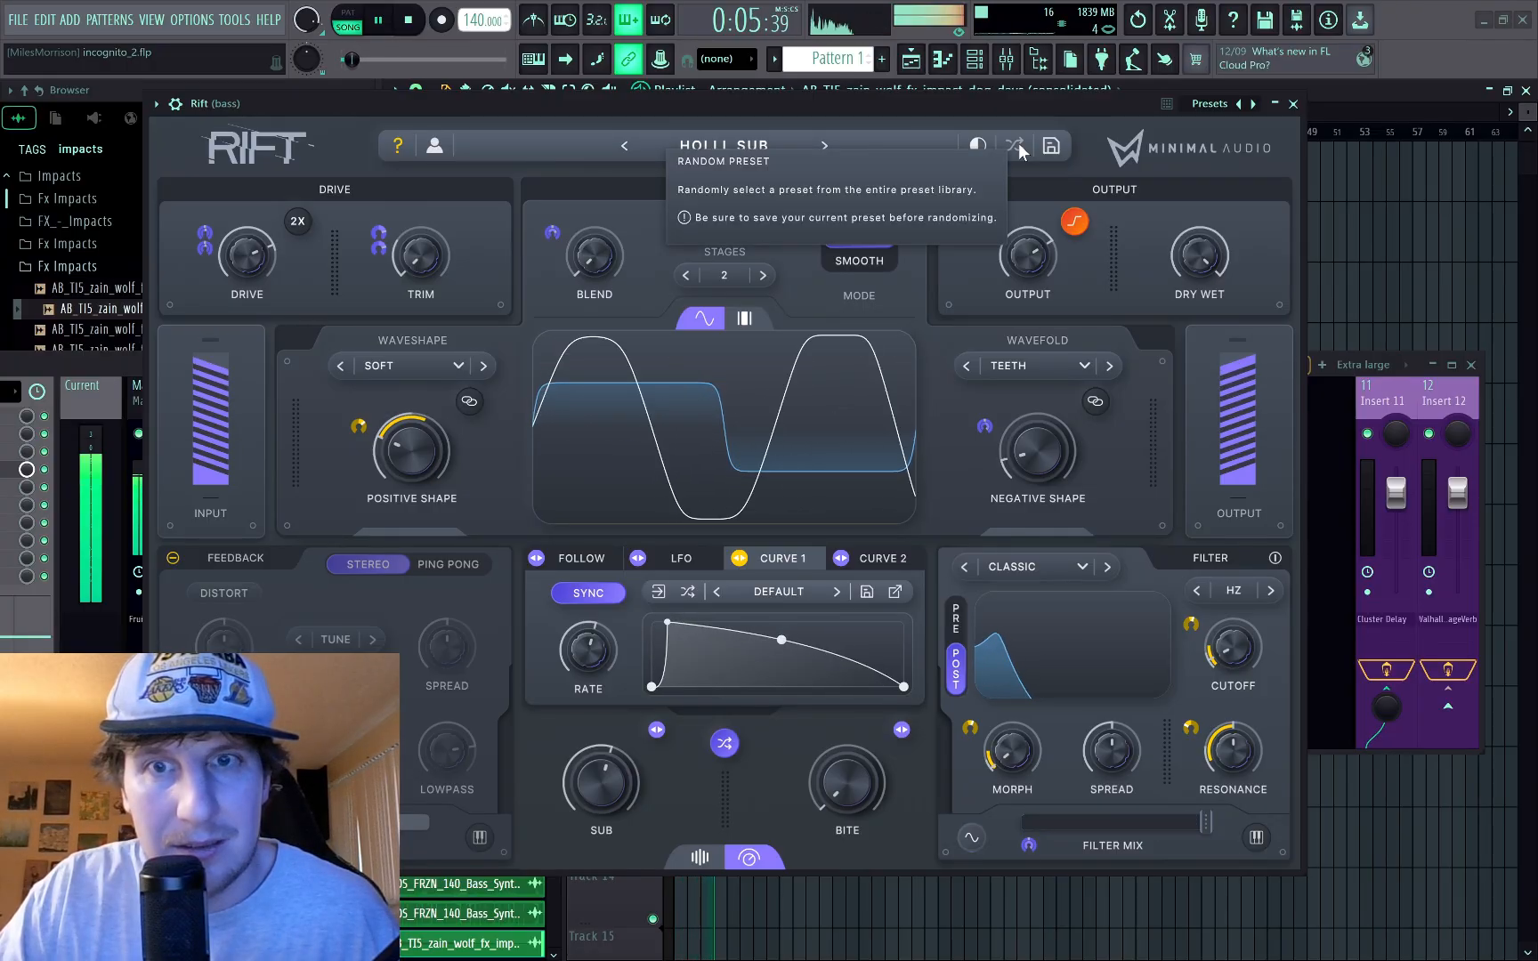
{"action": "key", "text": "space"}
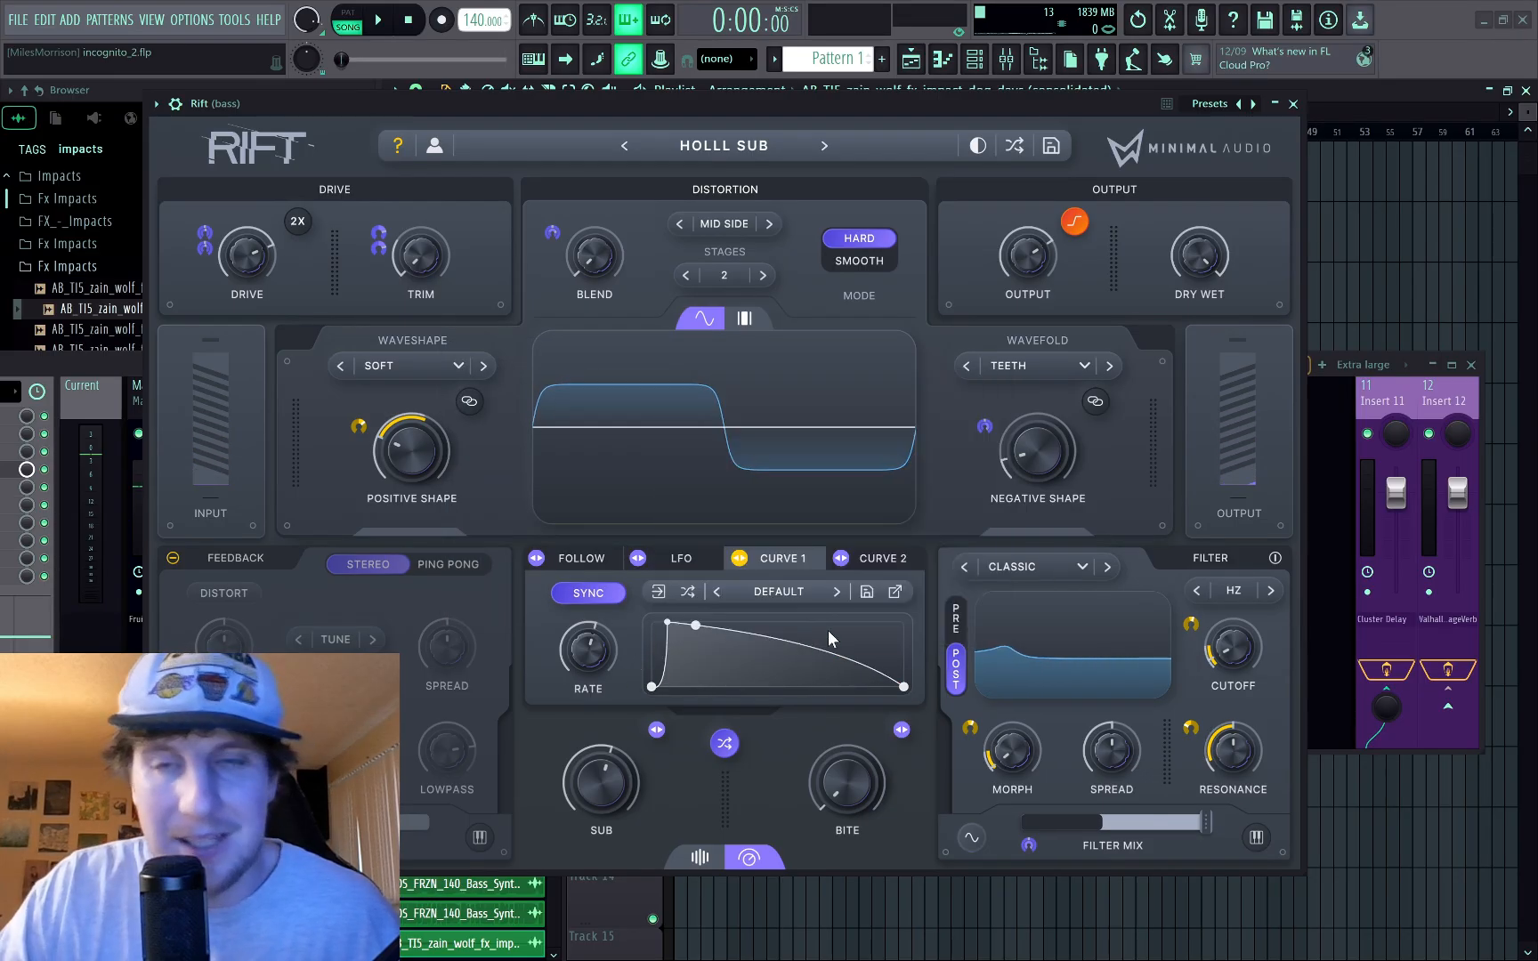
Step: Reshape Rift's Curve 1 into a straight downward ramp, raise the filter's Morph modulation to 50% and set Resonance to 35%
{"action": "left_click_drag", "start_coordinate": [668, 623], "coordinate": [705, 663]}
{"action": "key", "text": "space"}
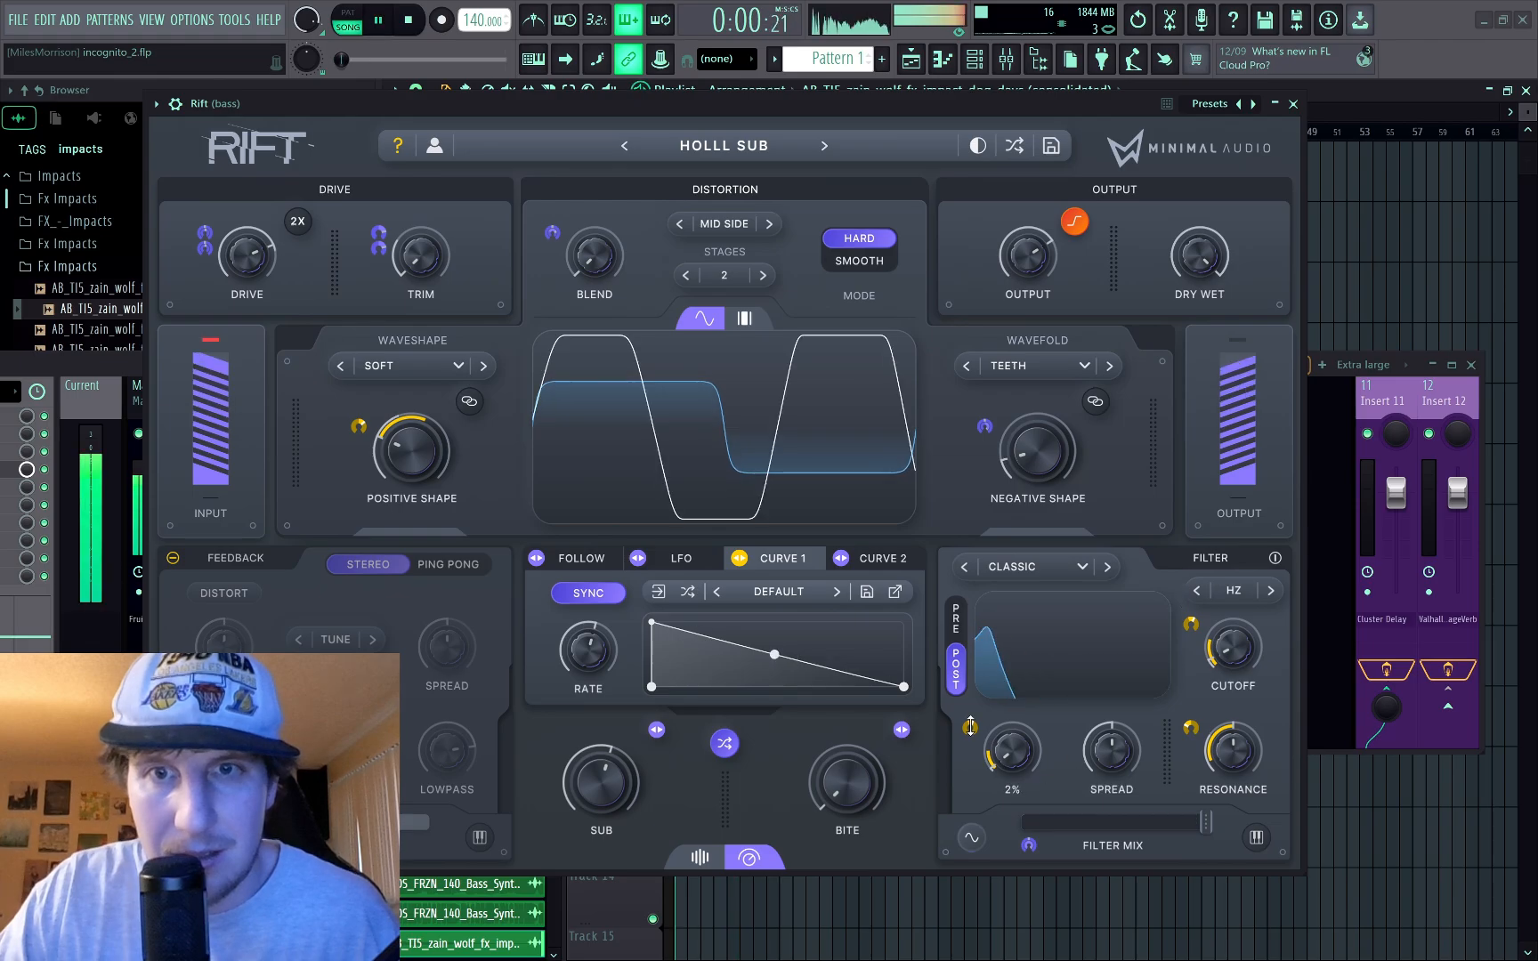
{"action": "left_click_drag", "start_coordinate": [970, 725], "coordinate": [976, 679]}
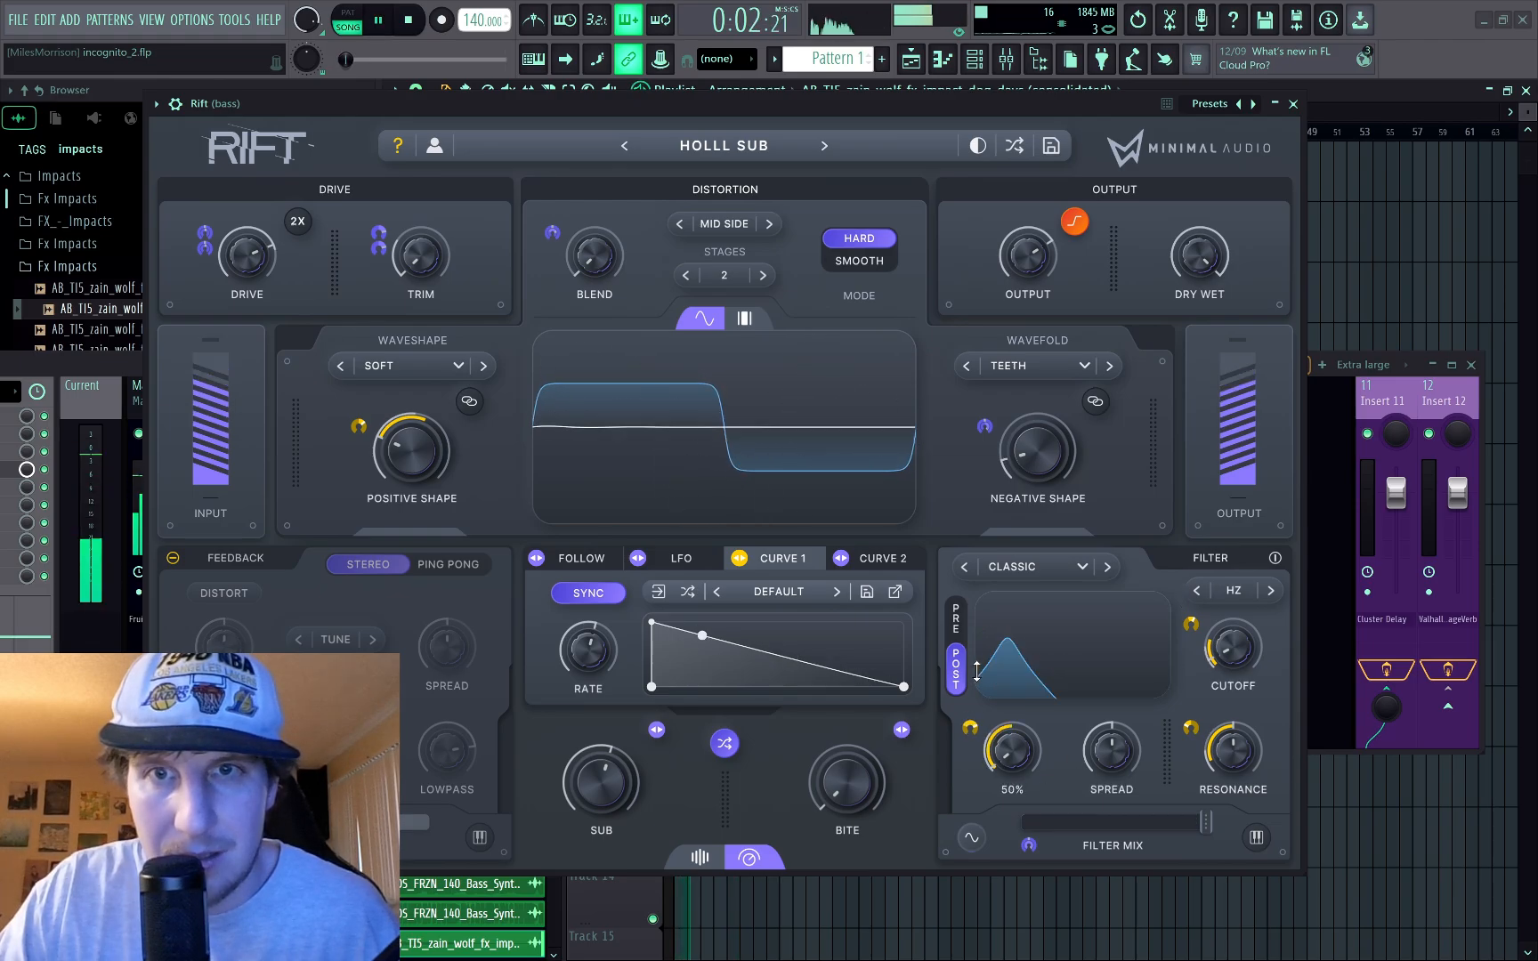
{"action": "left_click_drag", "start_coordinate": [1214, 779], "coordinate": [1215, 776]}
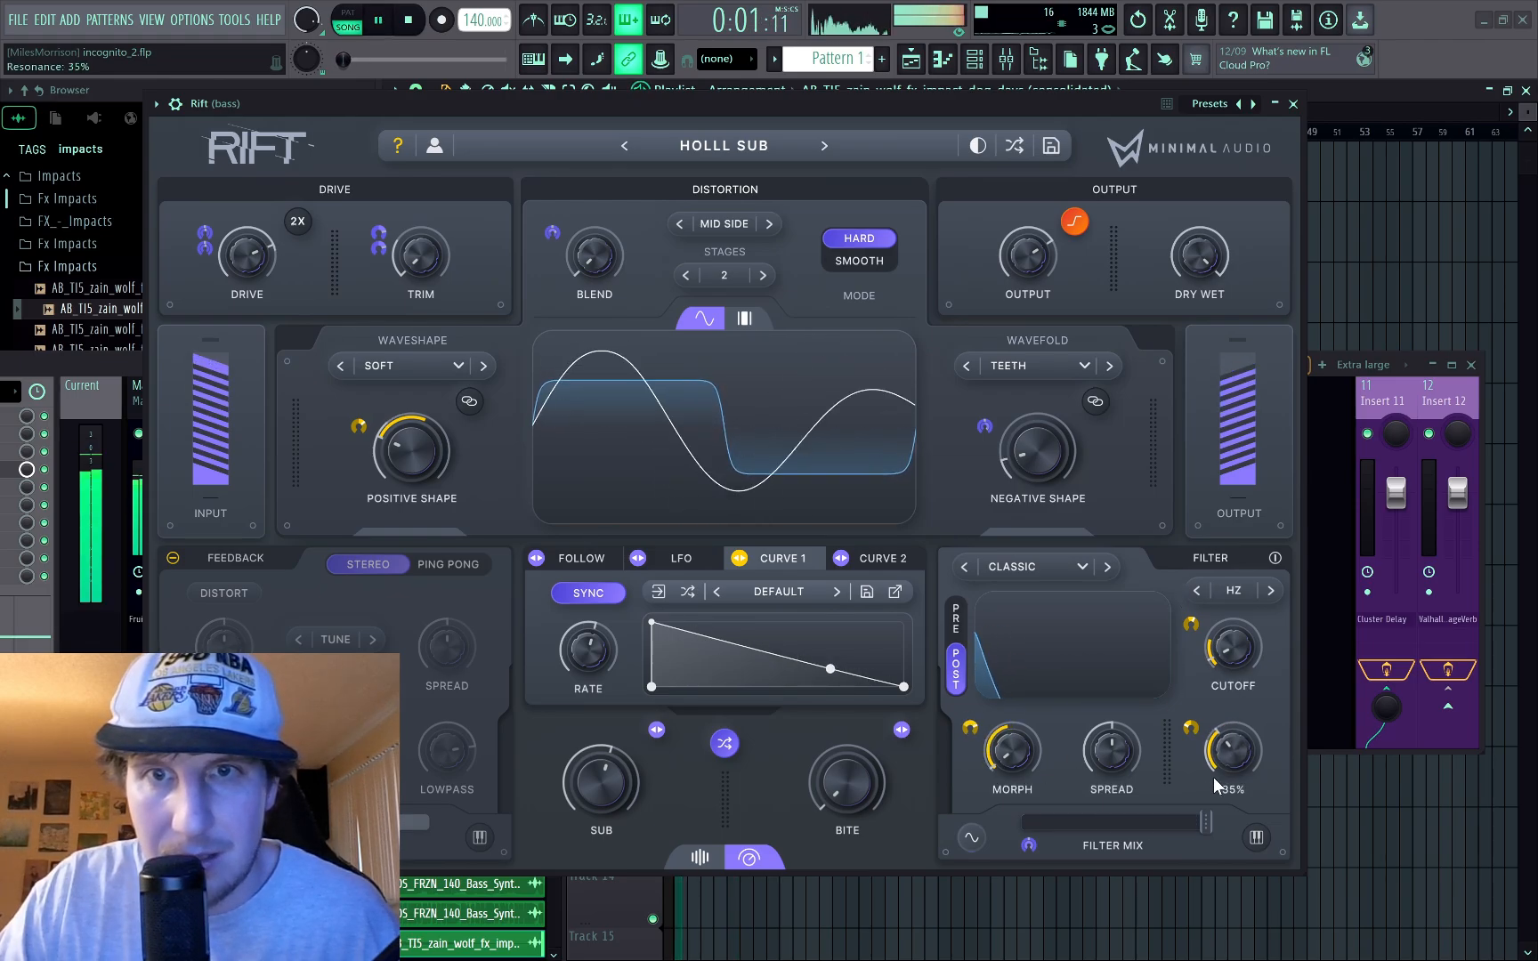
Step: Close Rift, move the mixer below the playlist tracks and stop playback to get back to the Track 6 bass chops
{"action": "left_click", "coordinate": [1293, 104]}
{"action": "left_click_drag", "start_coordinate": [783, 366], "coordinate": [909, 572]}
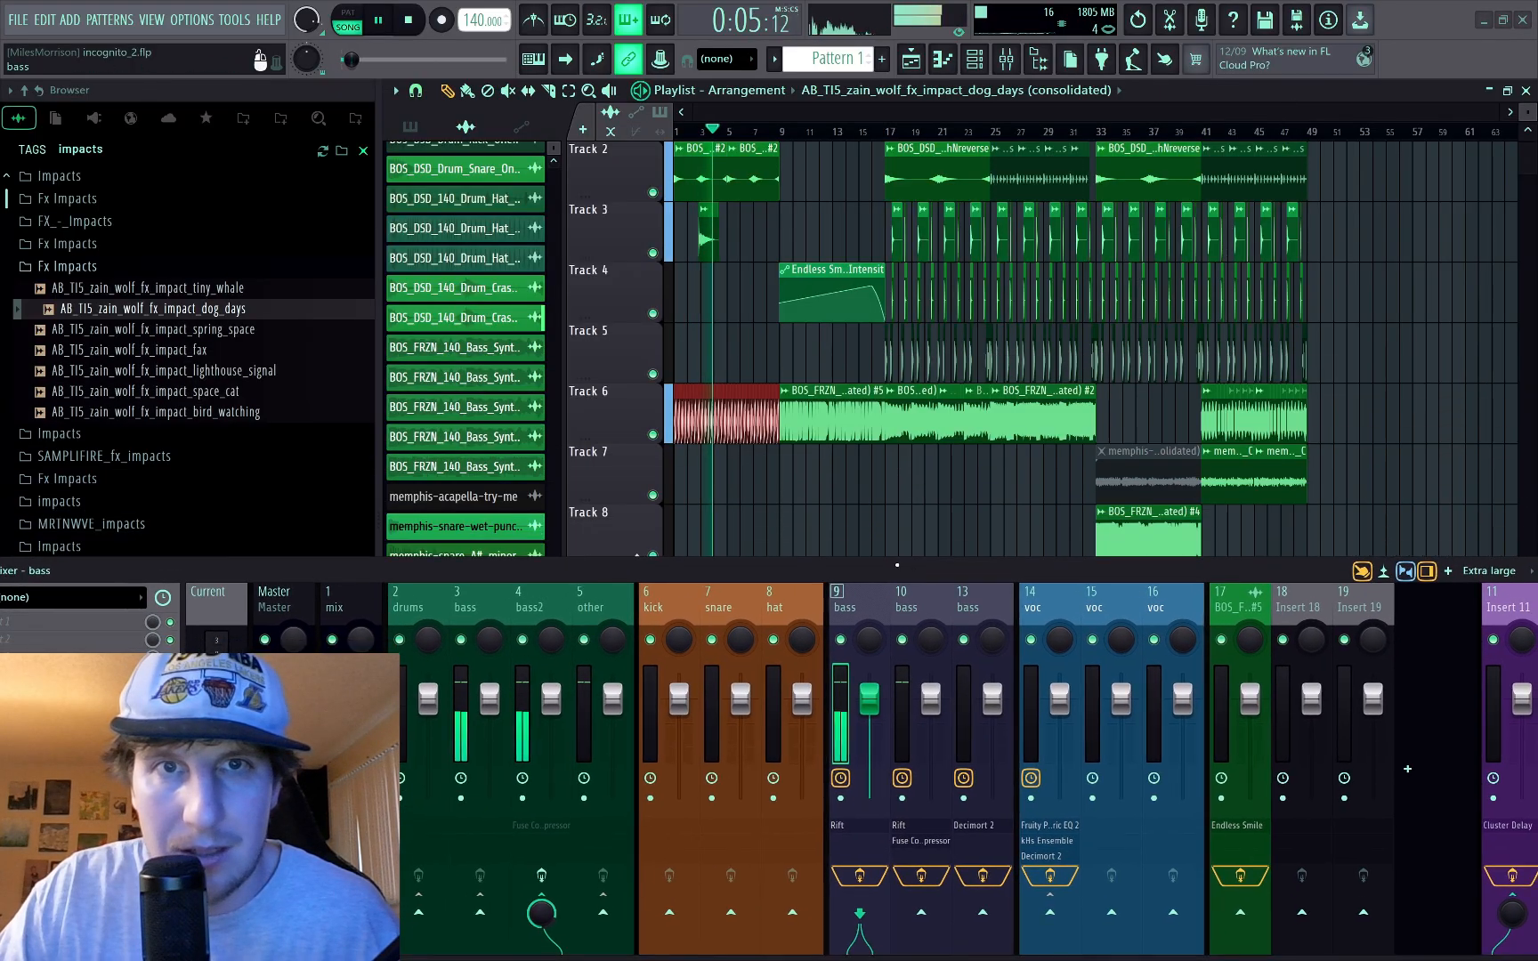
{"action": "key", "text": "space"}
{"action": "scroll", "coordinate": [703, 454], "scroll_direction": "up", "scroll_amount": 5}
{"action": "scroll", "coordinate": [704, 436], "scroll_direction": "up", "scroll_amount": 5}
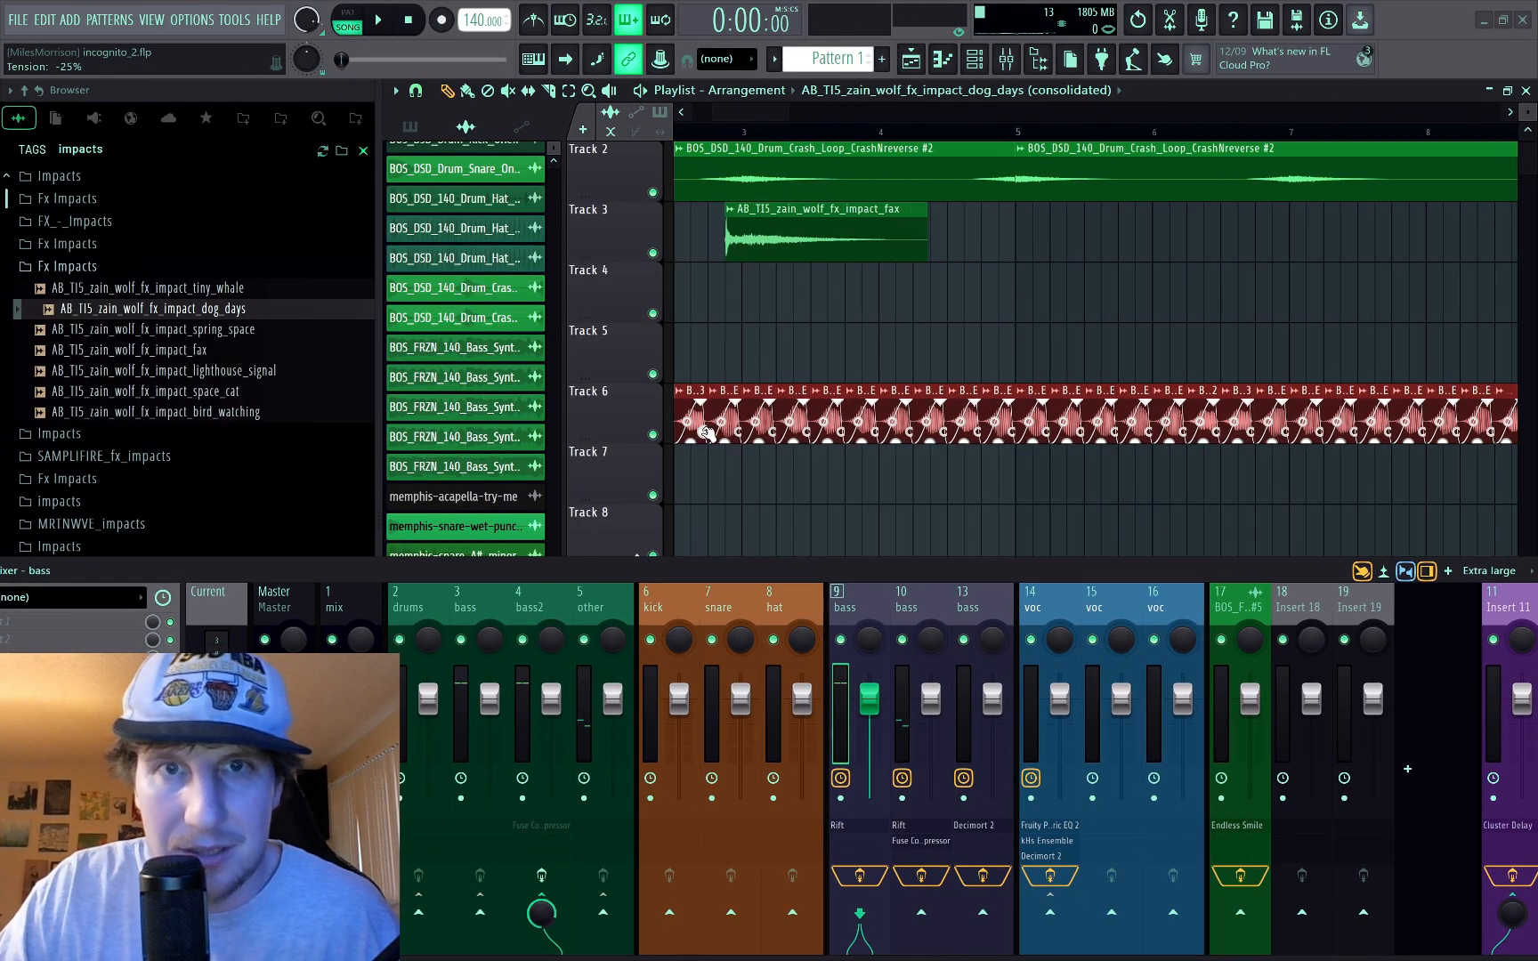
Step: Audition the Track 6 bass chops from the start and open Rift on bass mixer track 10
{"action": "key", "text": "space"}
{"action": "scroll", "coordinate": [783, 374], "scroll_direction": "down", "scroll_amount": 5}
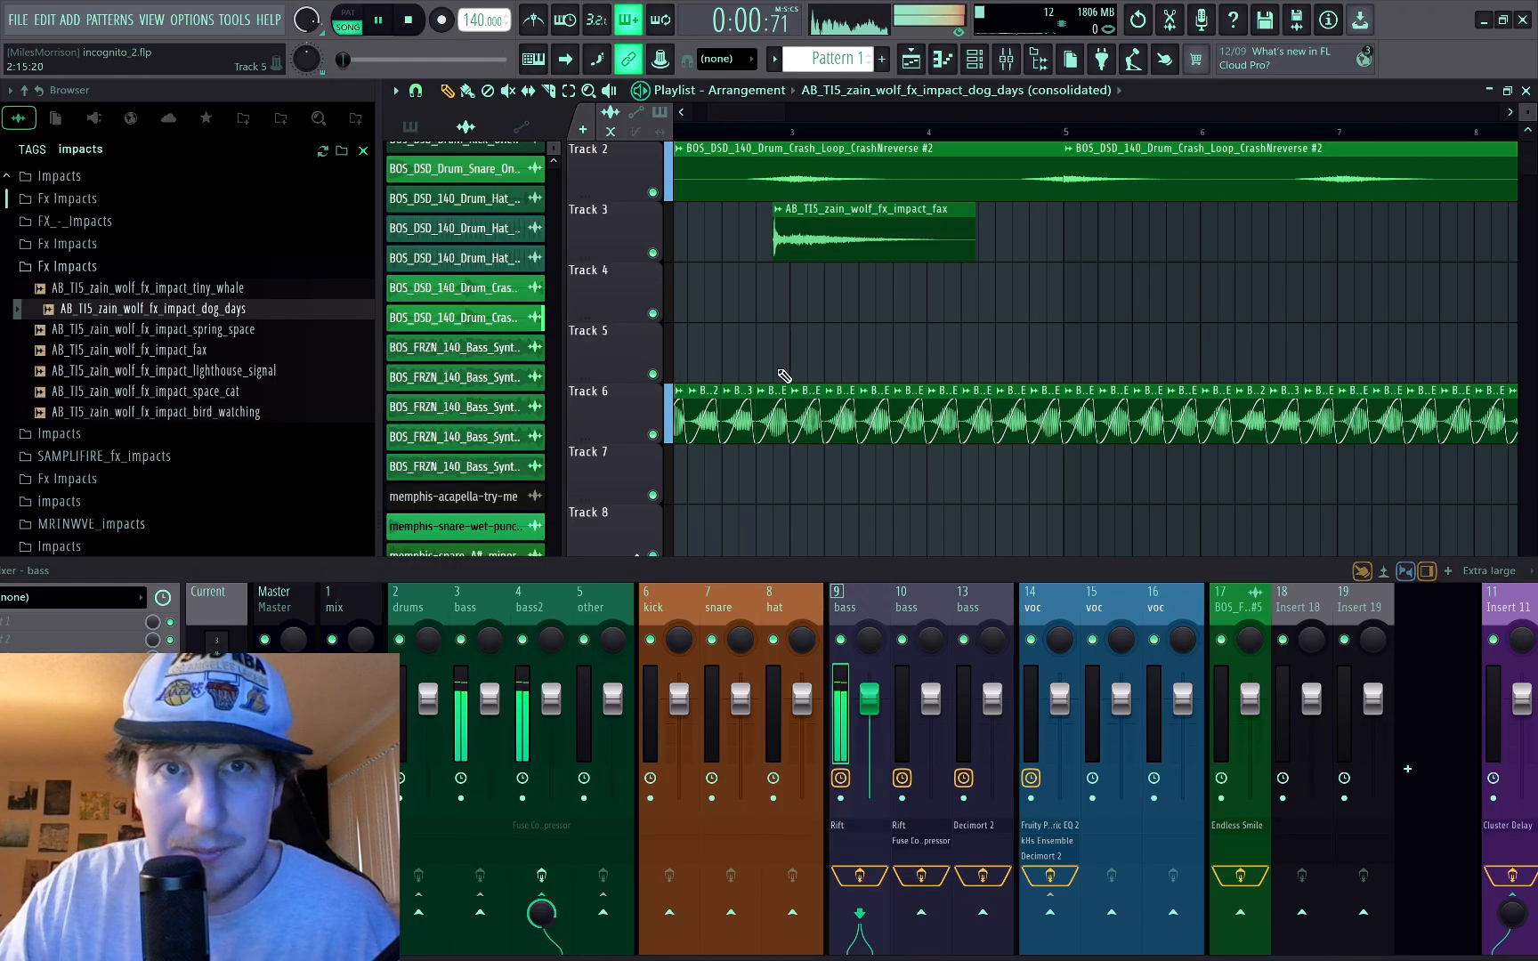
{"action": "key", "text": "space"}
{"action": "left_click", "coordinate": [899, 603]}
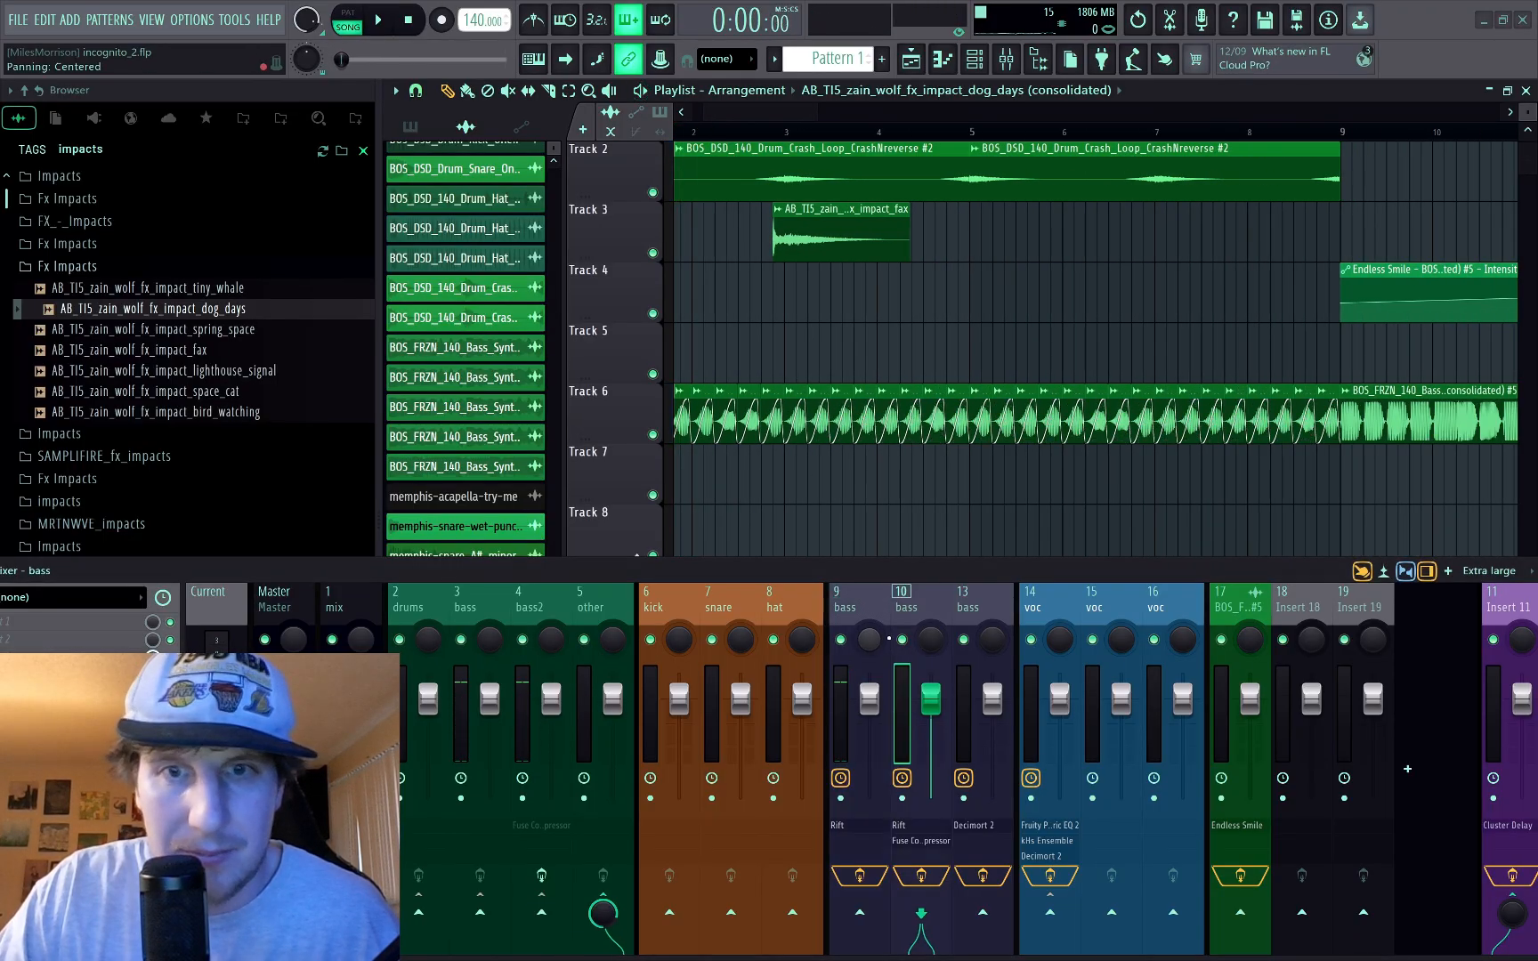
{"action": "left_click_drag", "start_coordinate": [787, 563], "coordinate": [857, 327]}
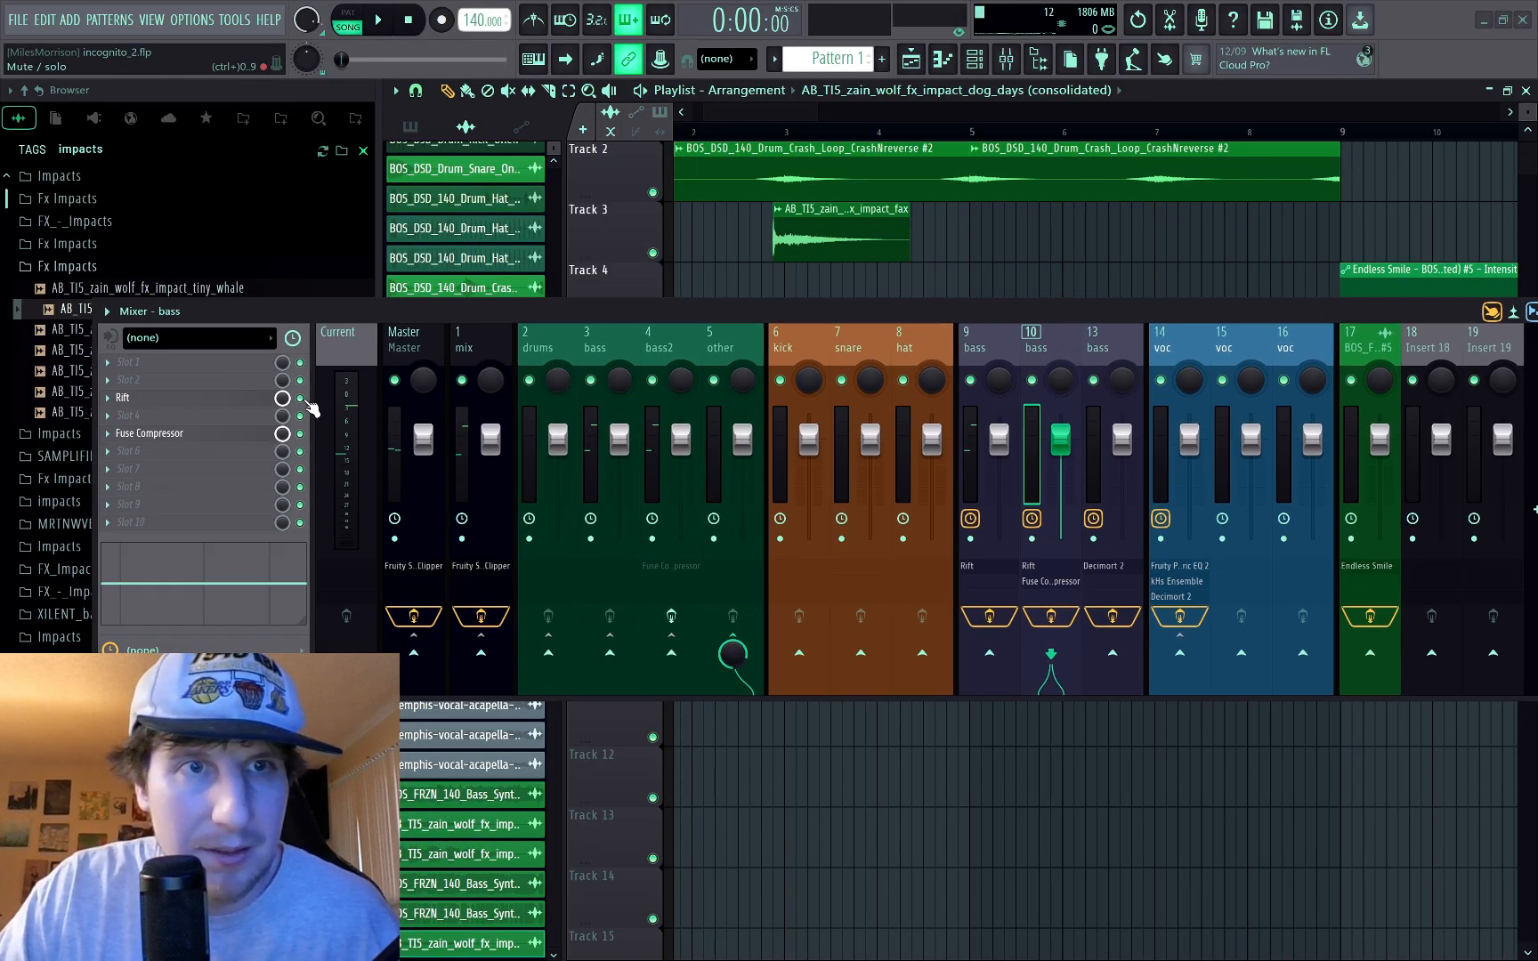
{"action": "left_click", "coordinate": [142, 401]}
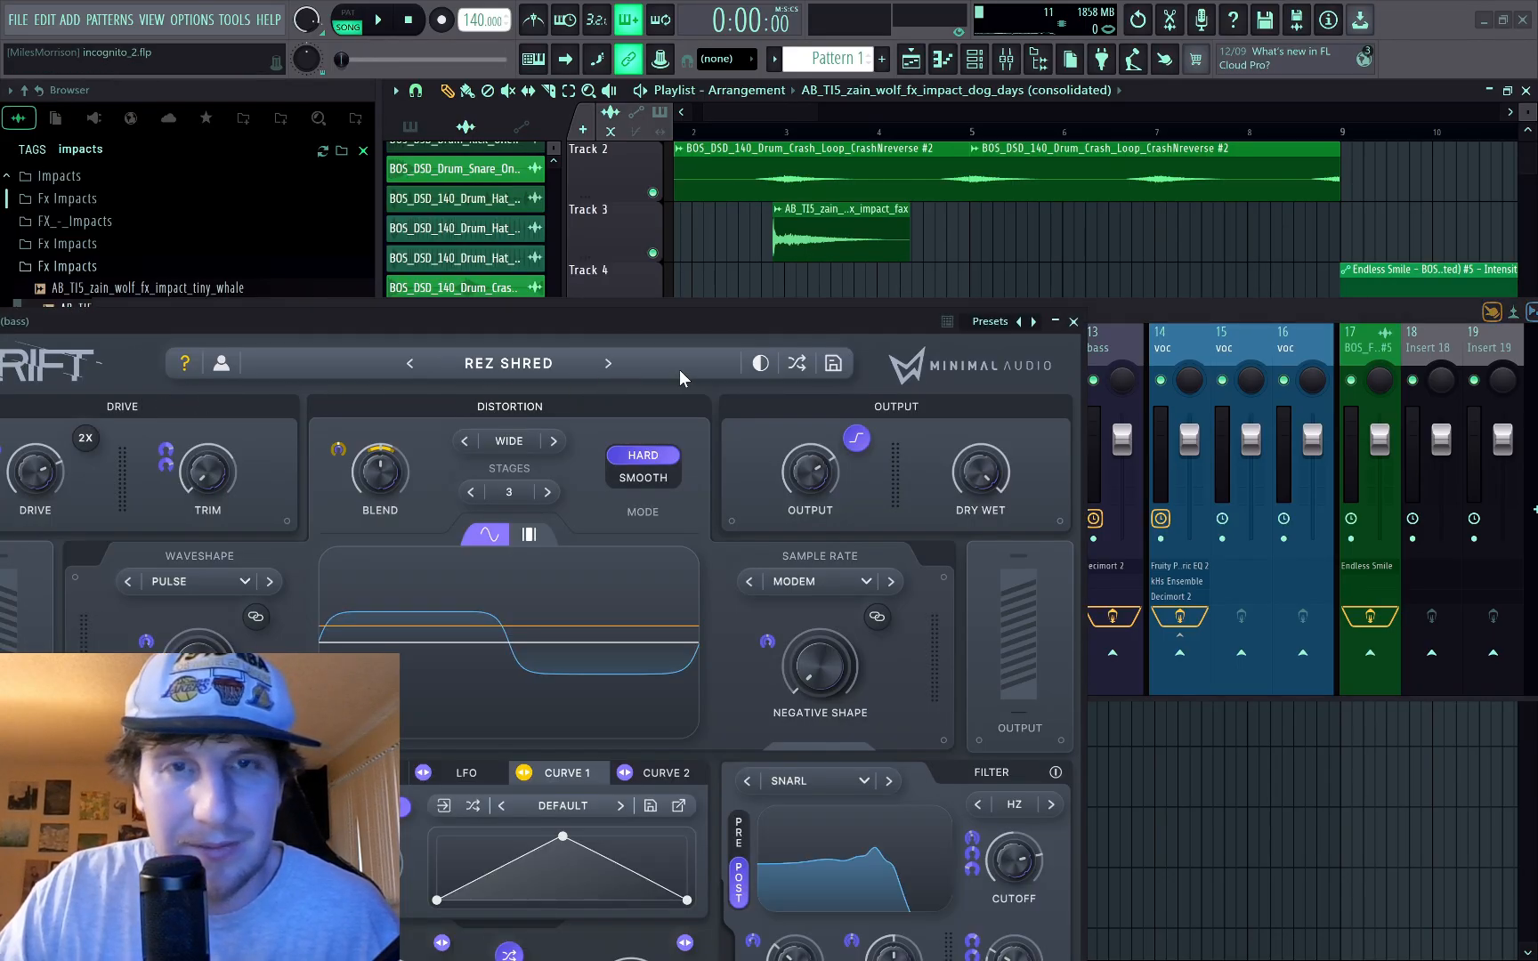
Step: Save Rift's current REZ SHRED preset under the new name REZ SHRED1
{"action": "left_click", "coordinate": [831, 363]}
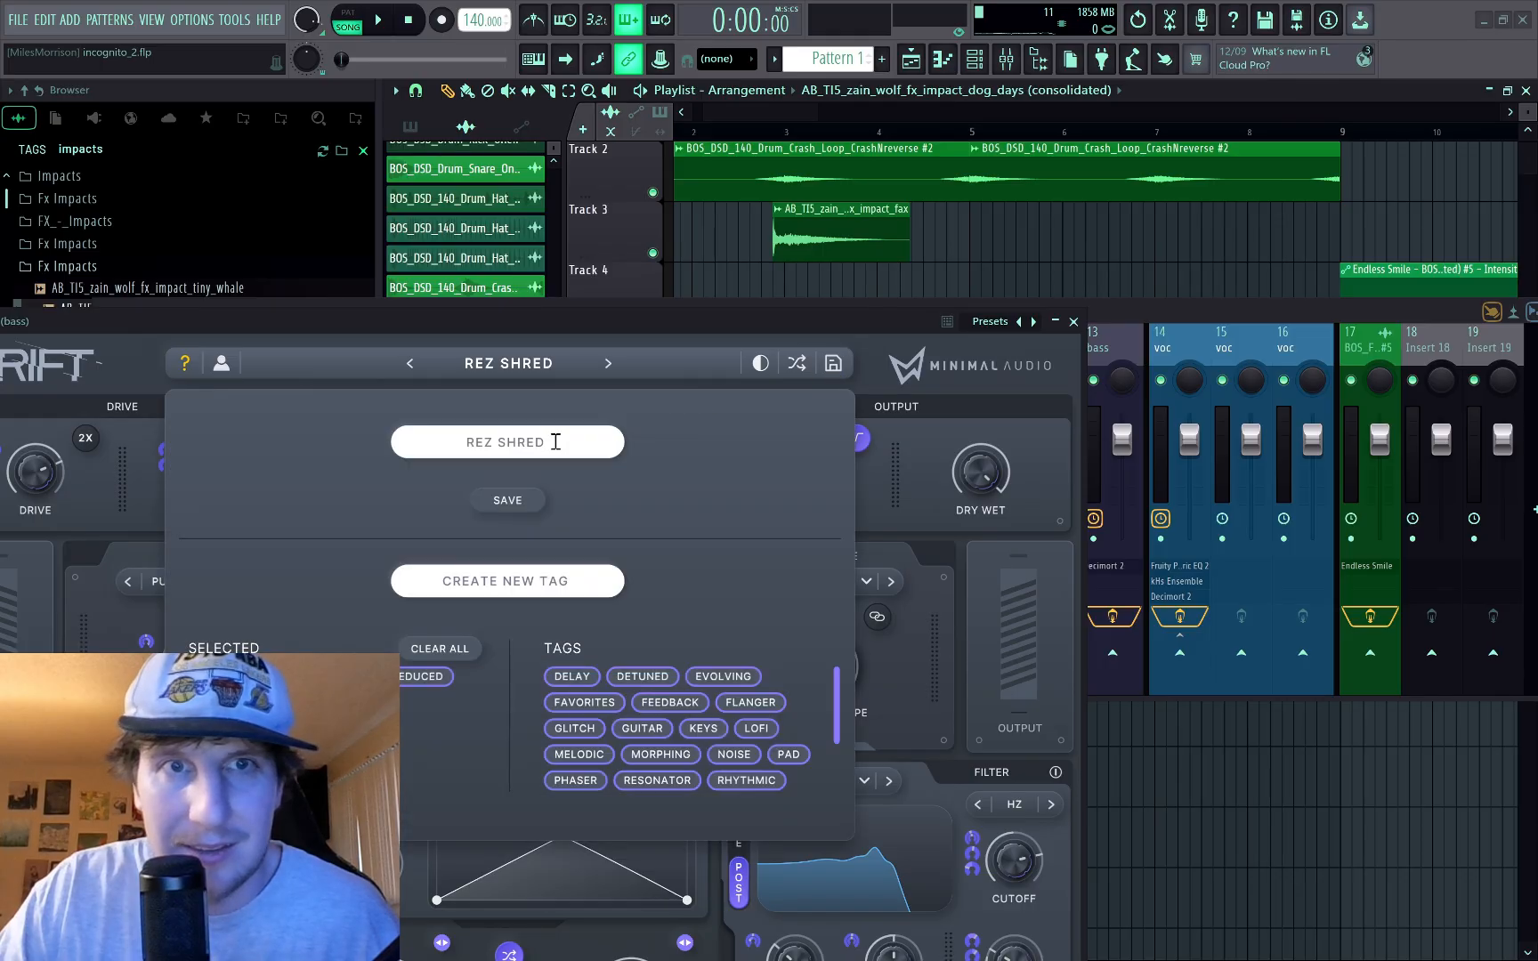
{"action": "left_click", "coordinate": [562, 440]}
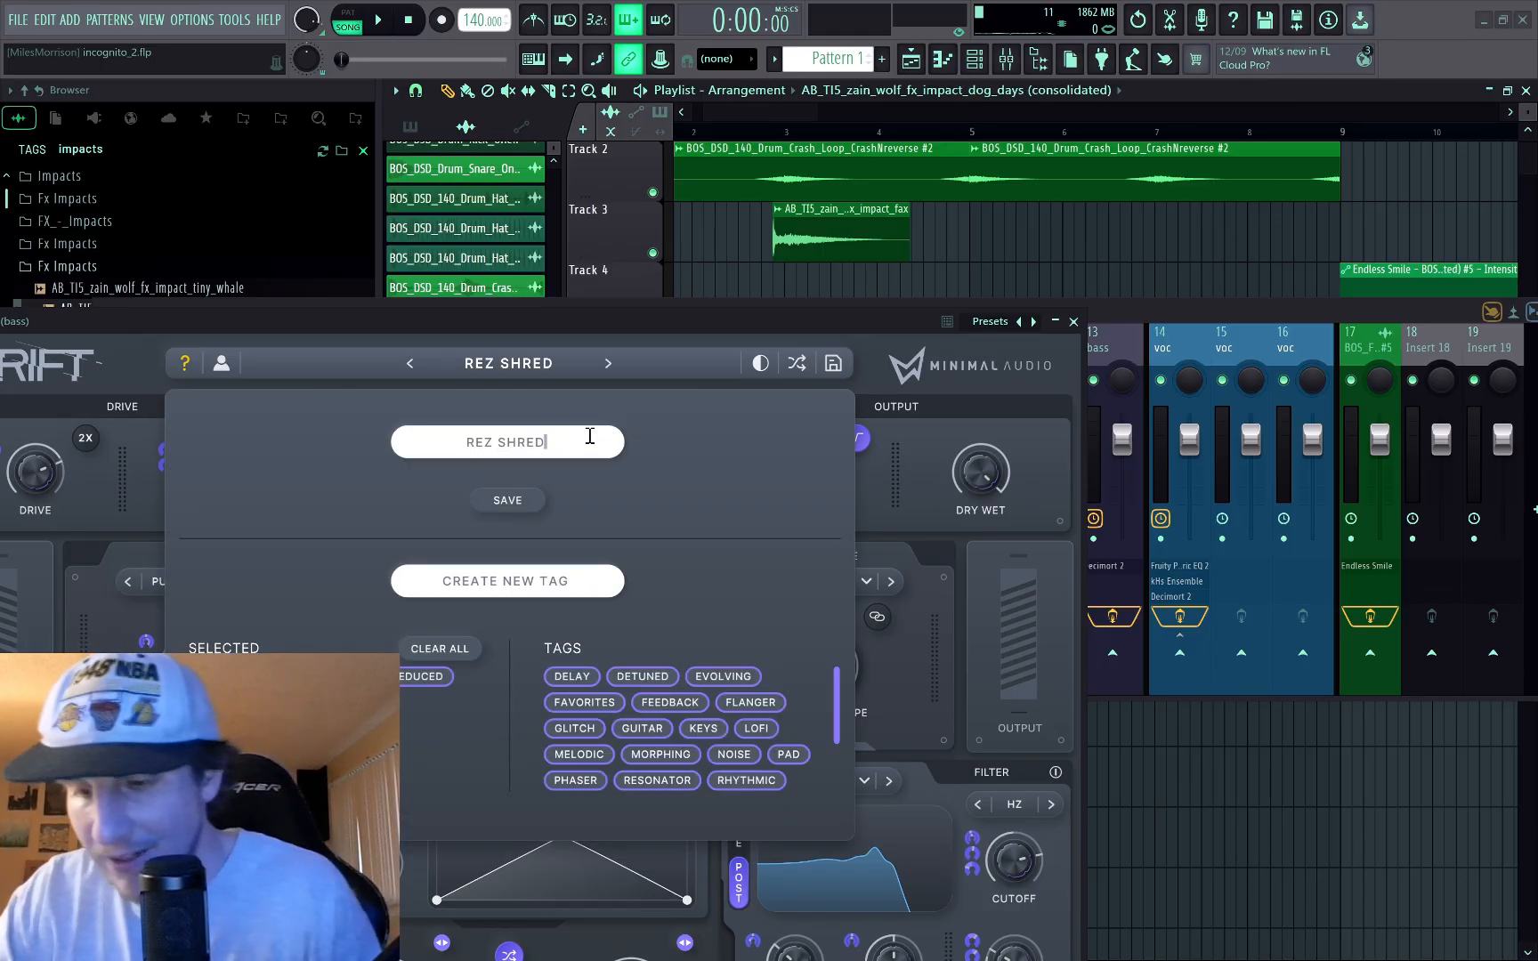
{"action": "type", "text": "1"}
{"action": "left_click", "coordinate": [507, 500]}
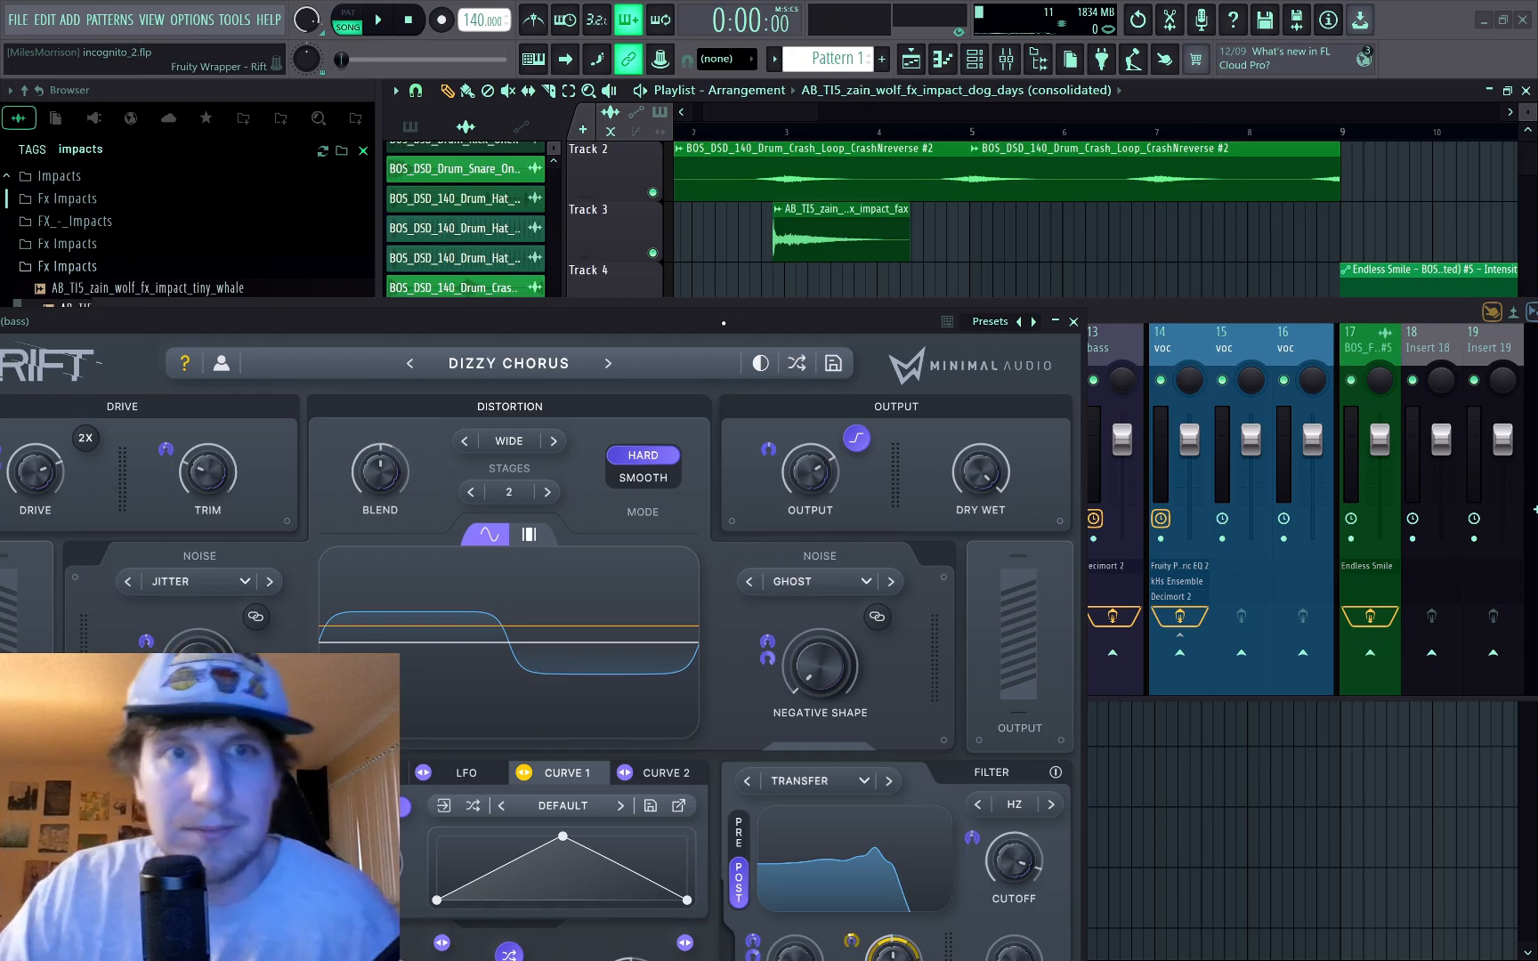
Step: Try random presets in the track 10 Rift, including CLIP SINE, against the intro bass
{"action": "key", "text": "space"}
{"action": "left_click_drag", "start_coordinate": [718, 323], "coordinate": [829, 261]}
{"action": "key", "text": "space"}
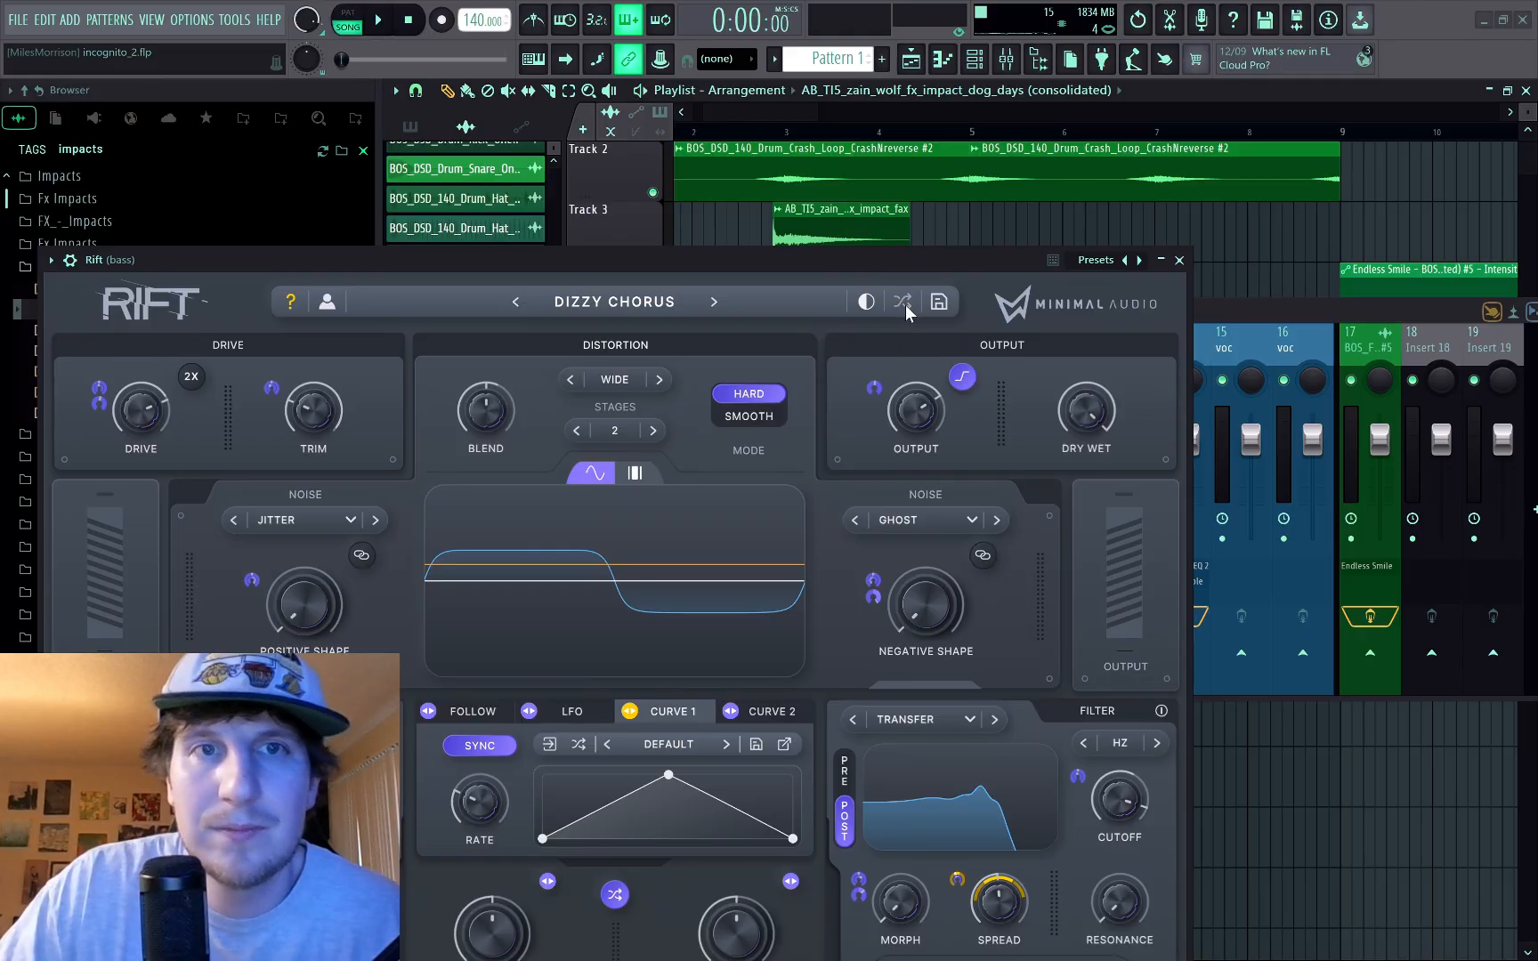
{"action": "left_click", "coordinate": [902, 303]}
{"action": "key", "text": "space"}
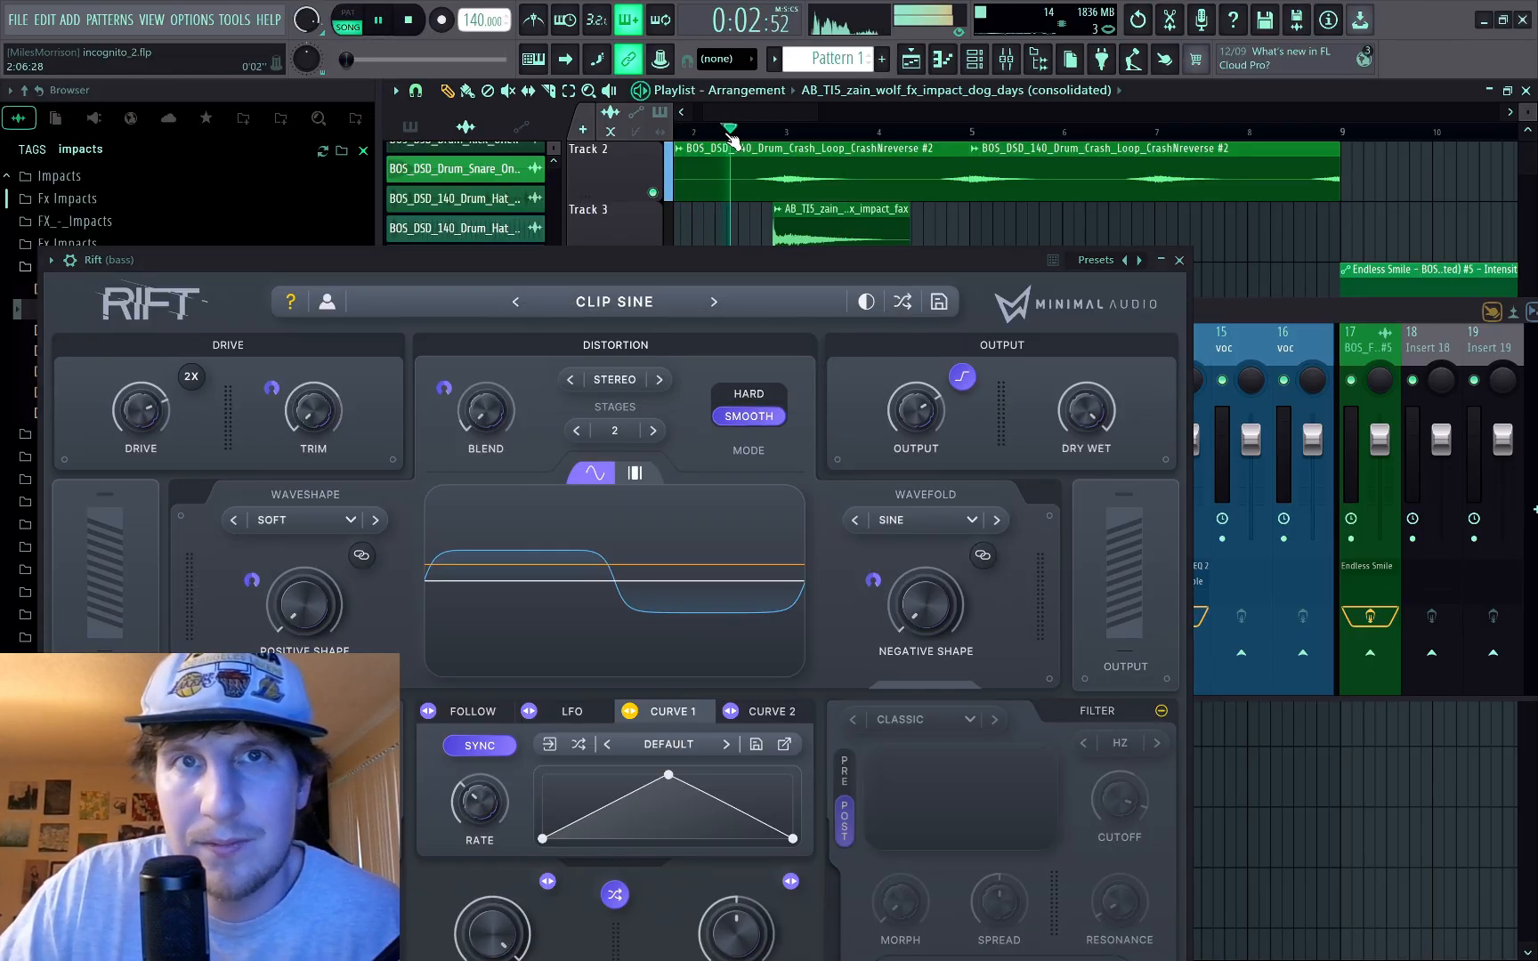
{"action": "key", "text": "space"}
Step: Move Rift aside, bypass Fuse Compressor on mixer track 10 and audition the intro bass
{"action": "left_click_drag", "start_coordinate": [869, 270], "coordinate": [1111, 423]}
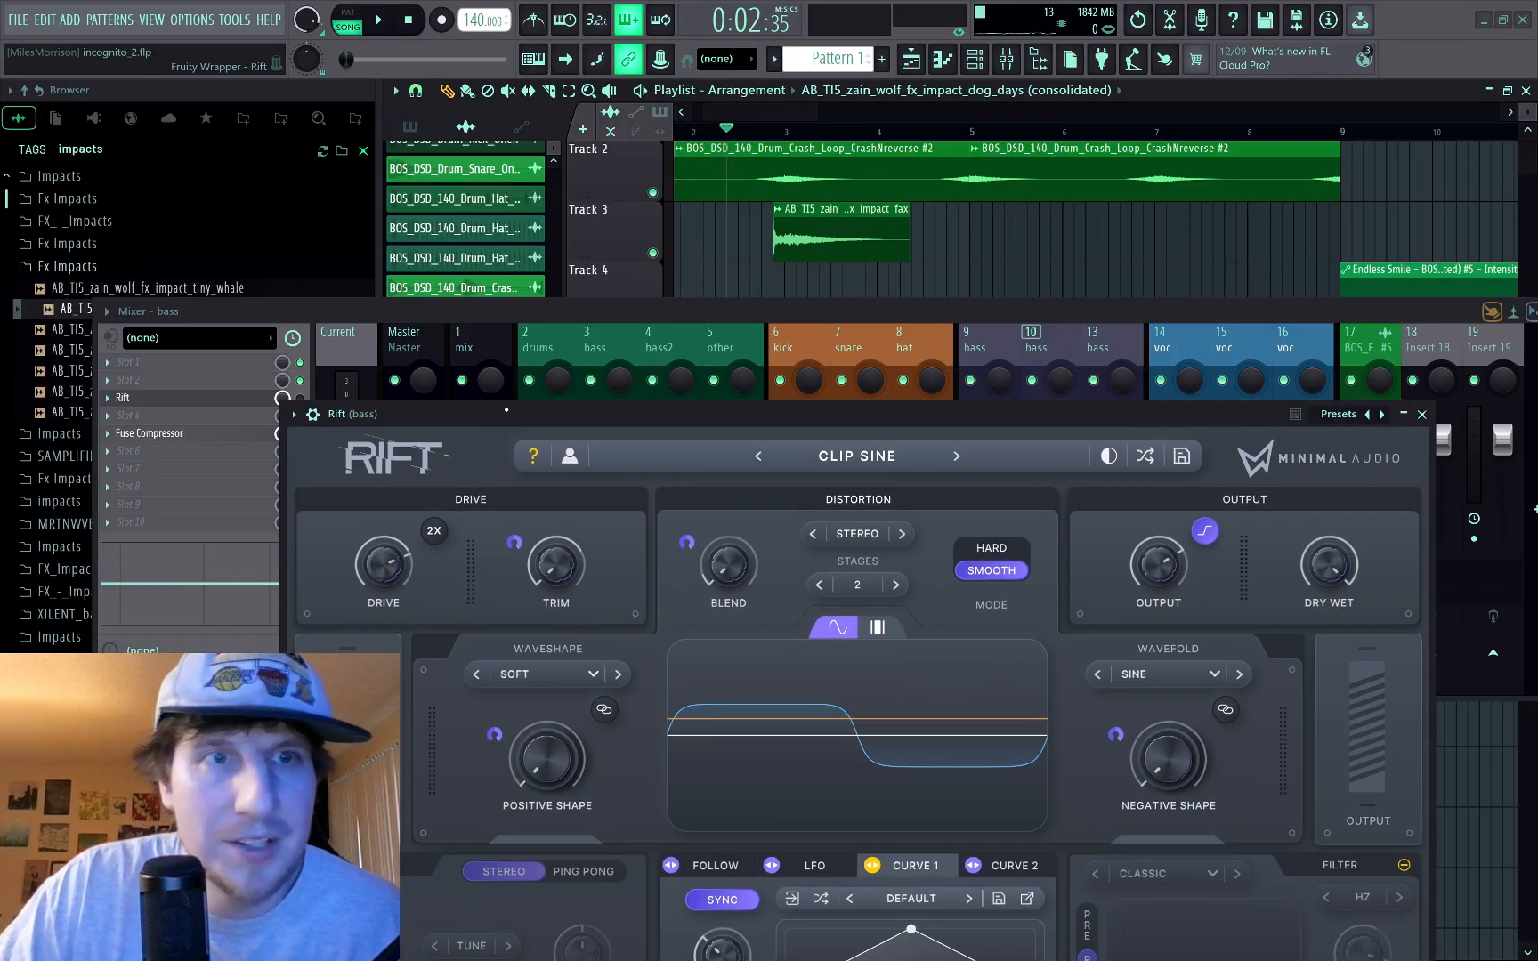
{"action": "left_click_drag", "start_coordinate": [470, 410], "coordinate": [540, 402]}
{"action": "left_click", "coordinate": [300, 397]}
{"action": "key", "text": "space"}
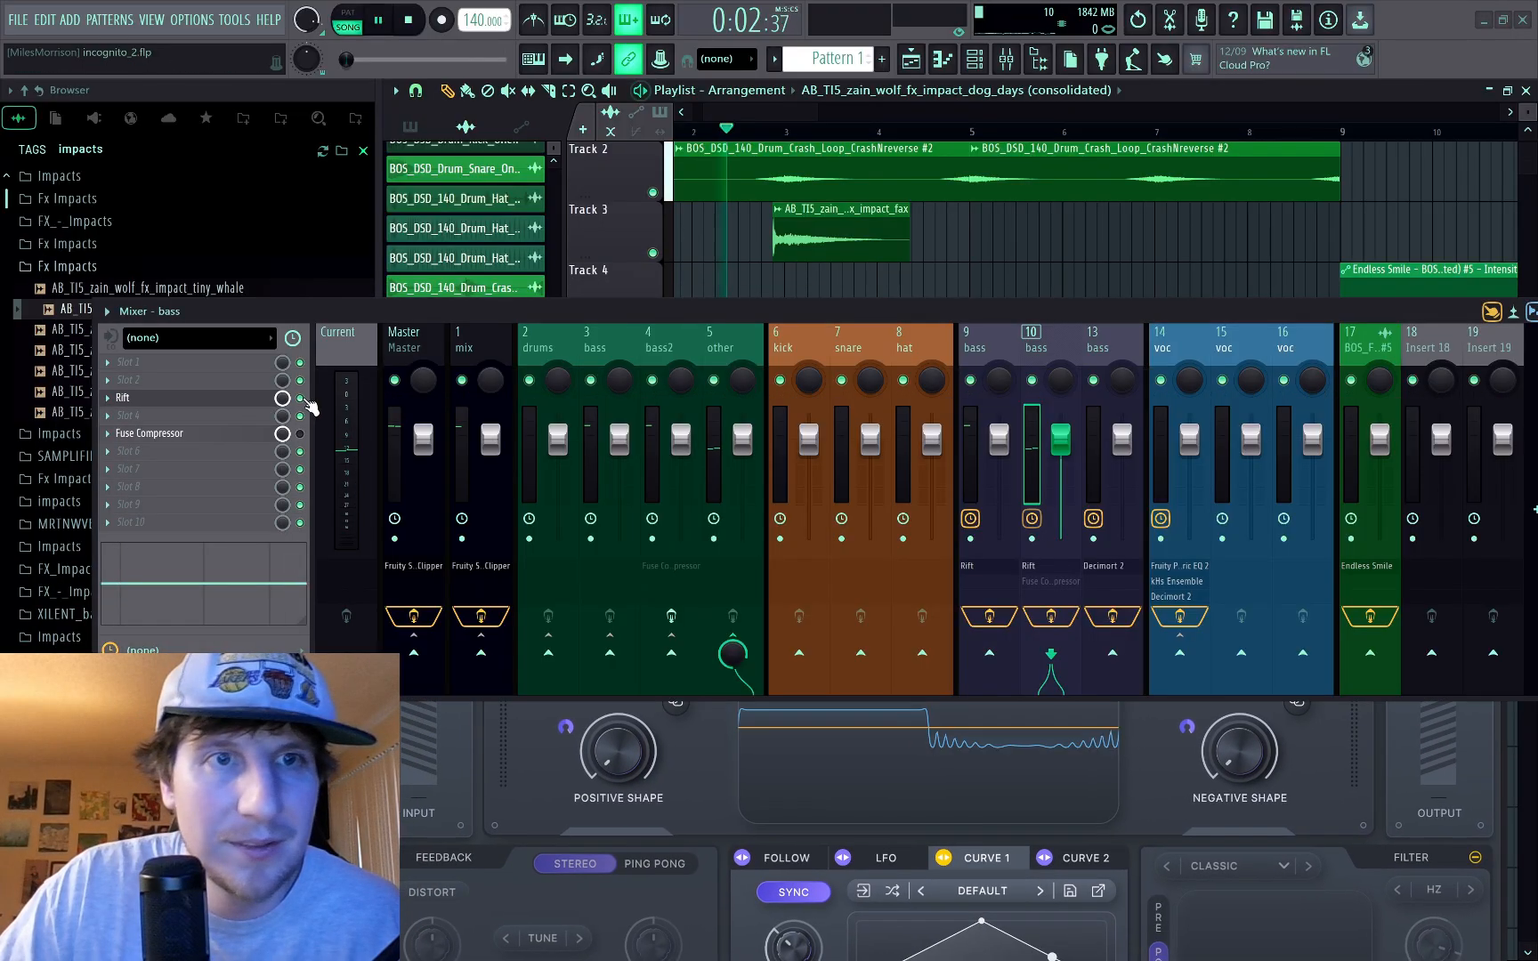
{"action": "key", "text": "space"}
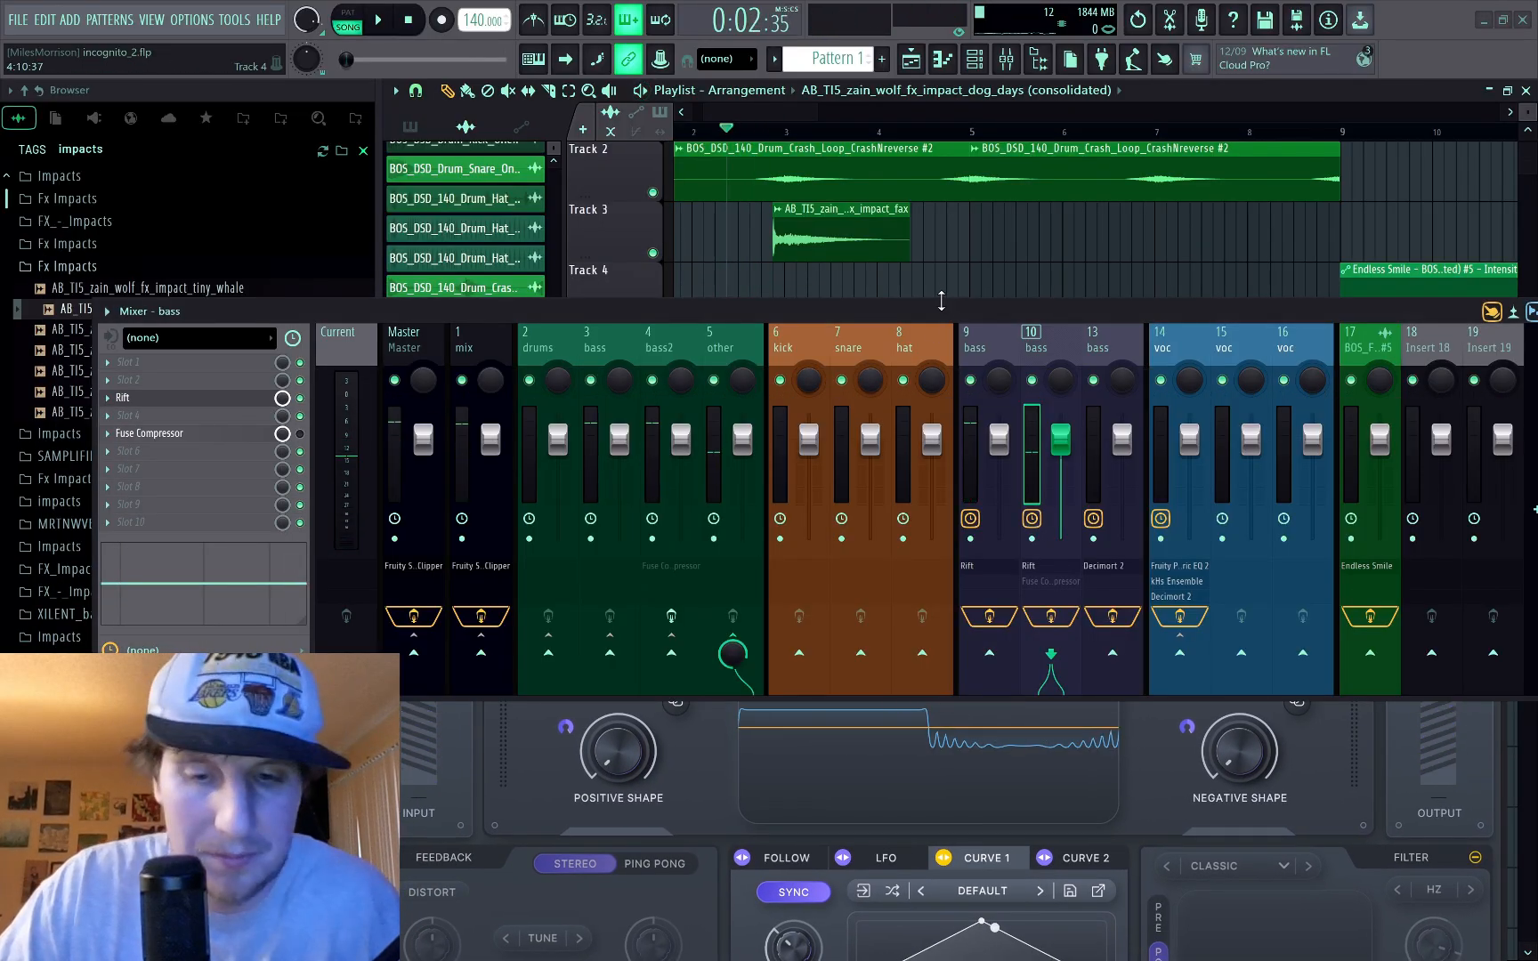
Step: Hide the mixer, load the random Rift preset MP - DREZINATOR and audition it from bar 2
{"action": "key", "text": "F9"}
{"action": "left_click", "coordinate": [1216, 449]}
{"action": "key", "text": "space"}
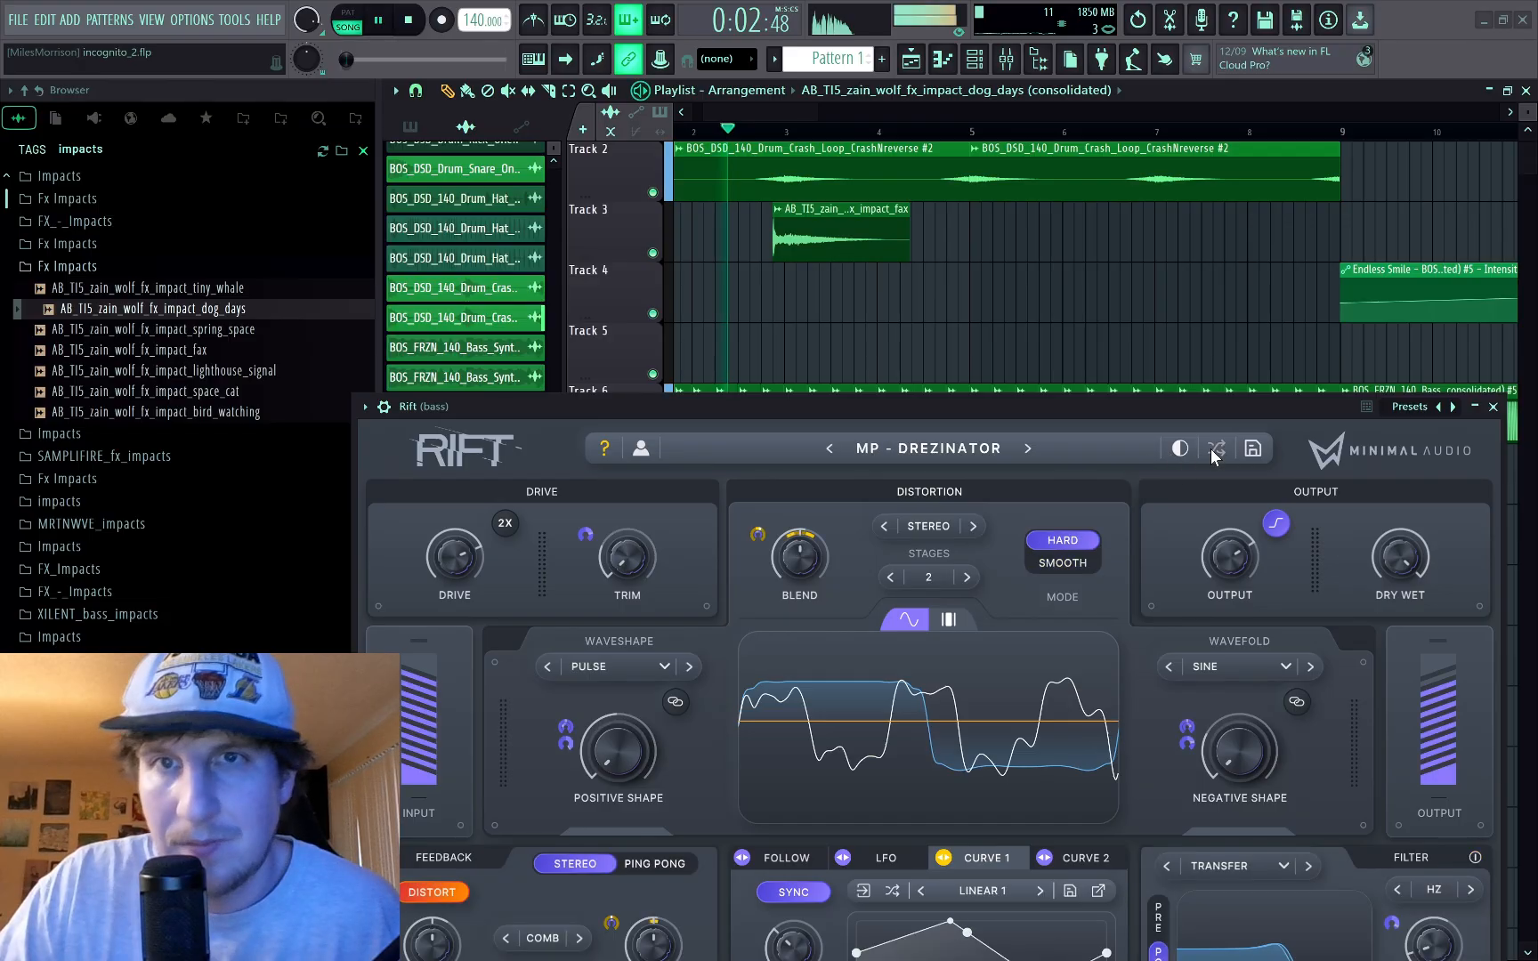
{"action": "key", "text": "space"}
Step: Open the channel settings of the Track 6 Fuzz_Womp_E bass clip and close Rift
{"action": "scroll", "coordinate": [859, 316], "scroll_direction": "down", "scroll_amount": 1}
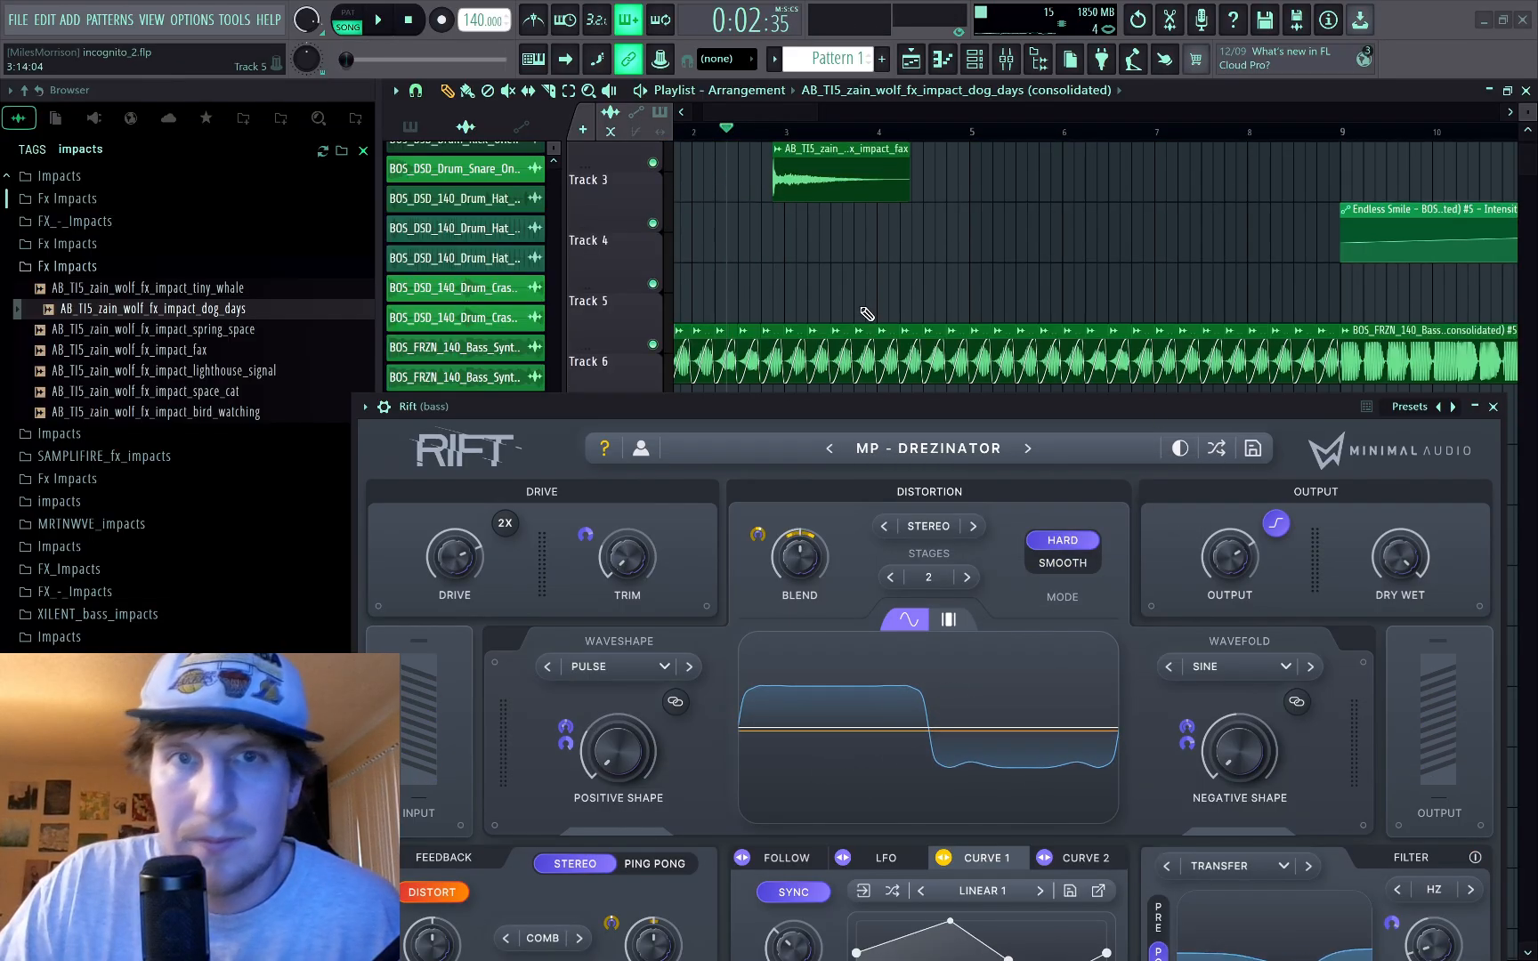
{"action": "scroll", "coordinate": [681, 367], "scroll_direction": "up", "scroll_amount": 2, "text": "ctrl"}
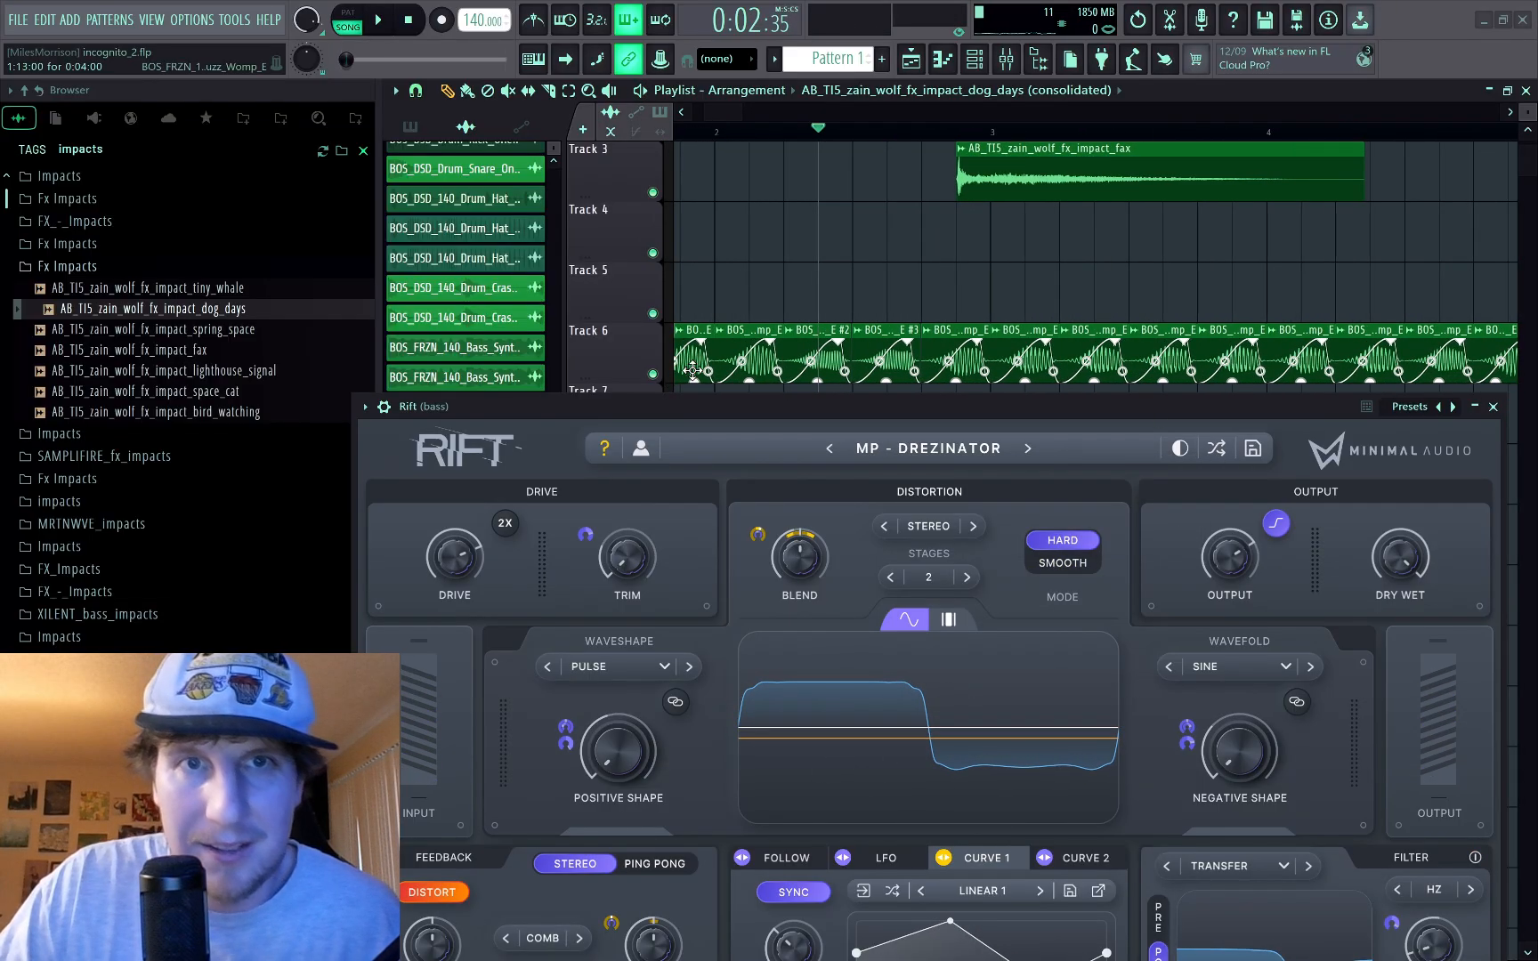
{"action": "double_click", "coordinate": [694, 367]}
{"action": "scroll", "coordinate": [700, 367], "scroll_direction": "down", "scroll_amount": 1, "text": "ctrl"}
{"action": "scroll", "coordinate": [701, 367], "scroll_direction": "up", "scroll_amount": 1, "text": "ctrl"}
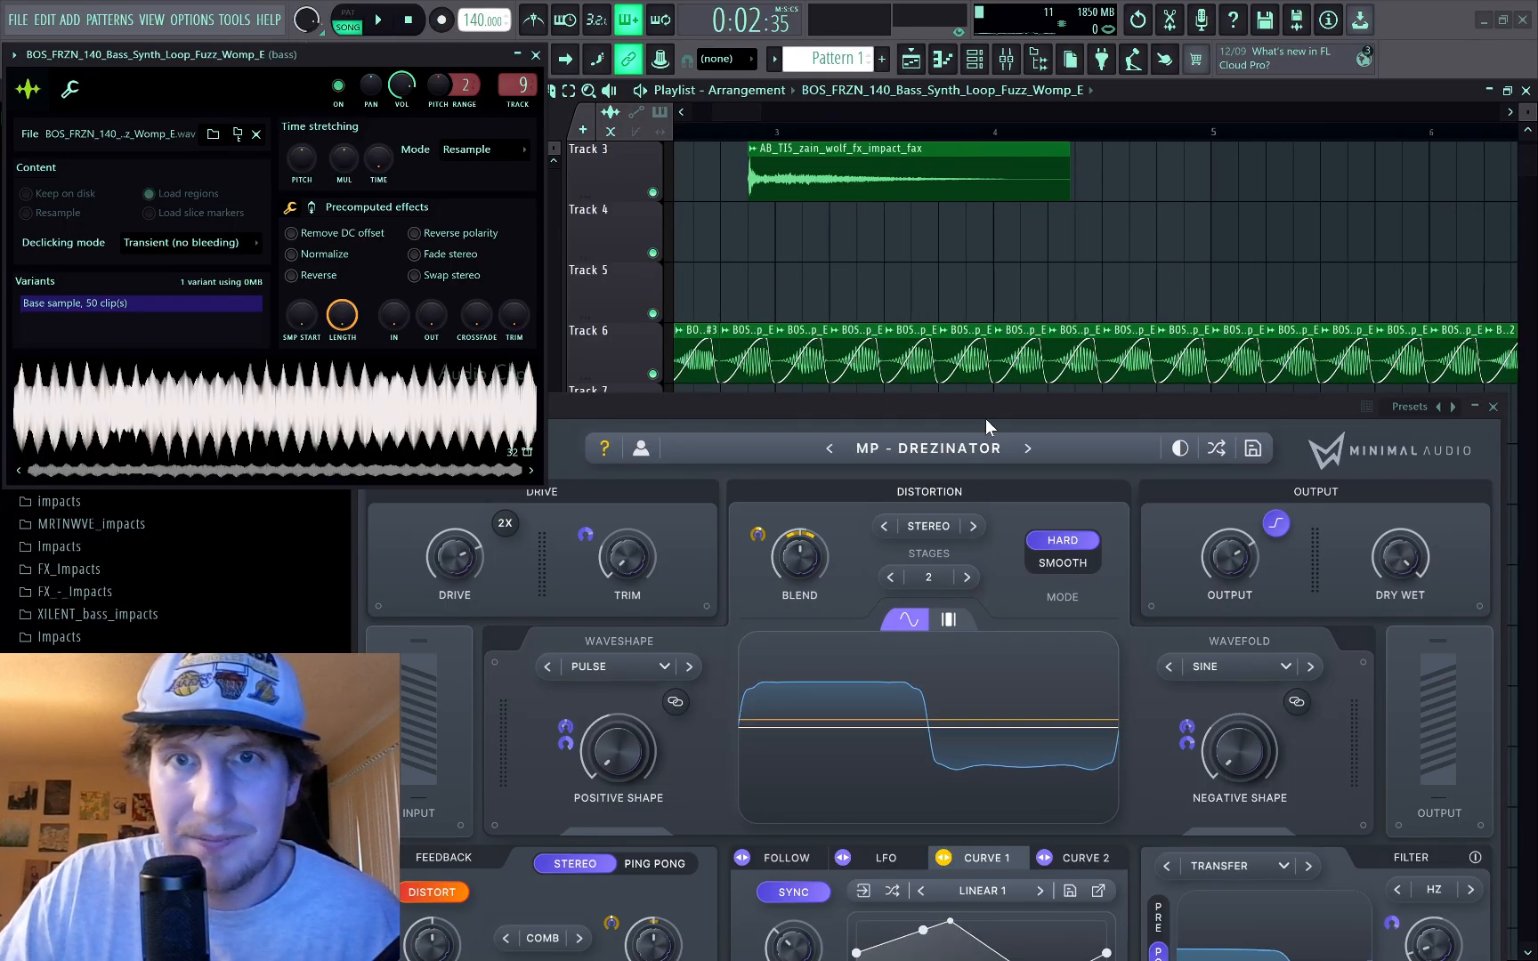
{"action": "left_click_drag", "start_coordinate": [985, 411], "coordinate": [550, 279]}
{"action": "left_click", "coordinate": [1058, 274]}
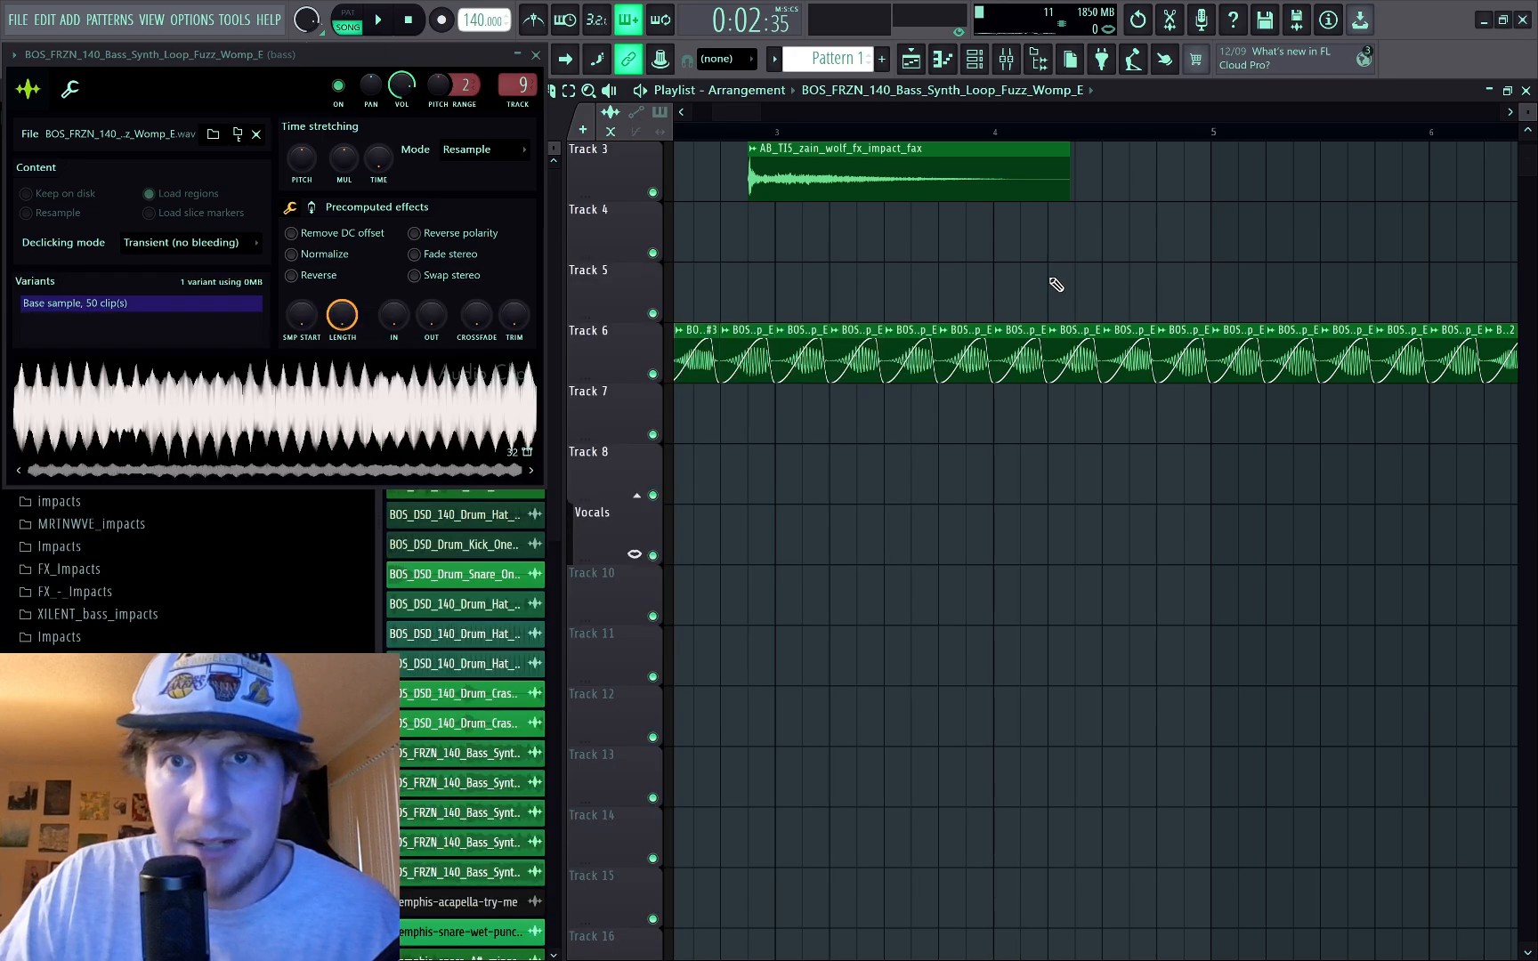
Step: Bypass Rift on mixer track 10, reroute that track into bass mixer track 9 and move the mixer below the playlist tracks
{"action": "scroll", "coordinate": [947, 329], "scroll_direction": "down", "scroll_amount": 2, "text": "ctrl"}
{"action": "left_click", "coordinate": [1004, 61]}
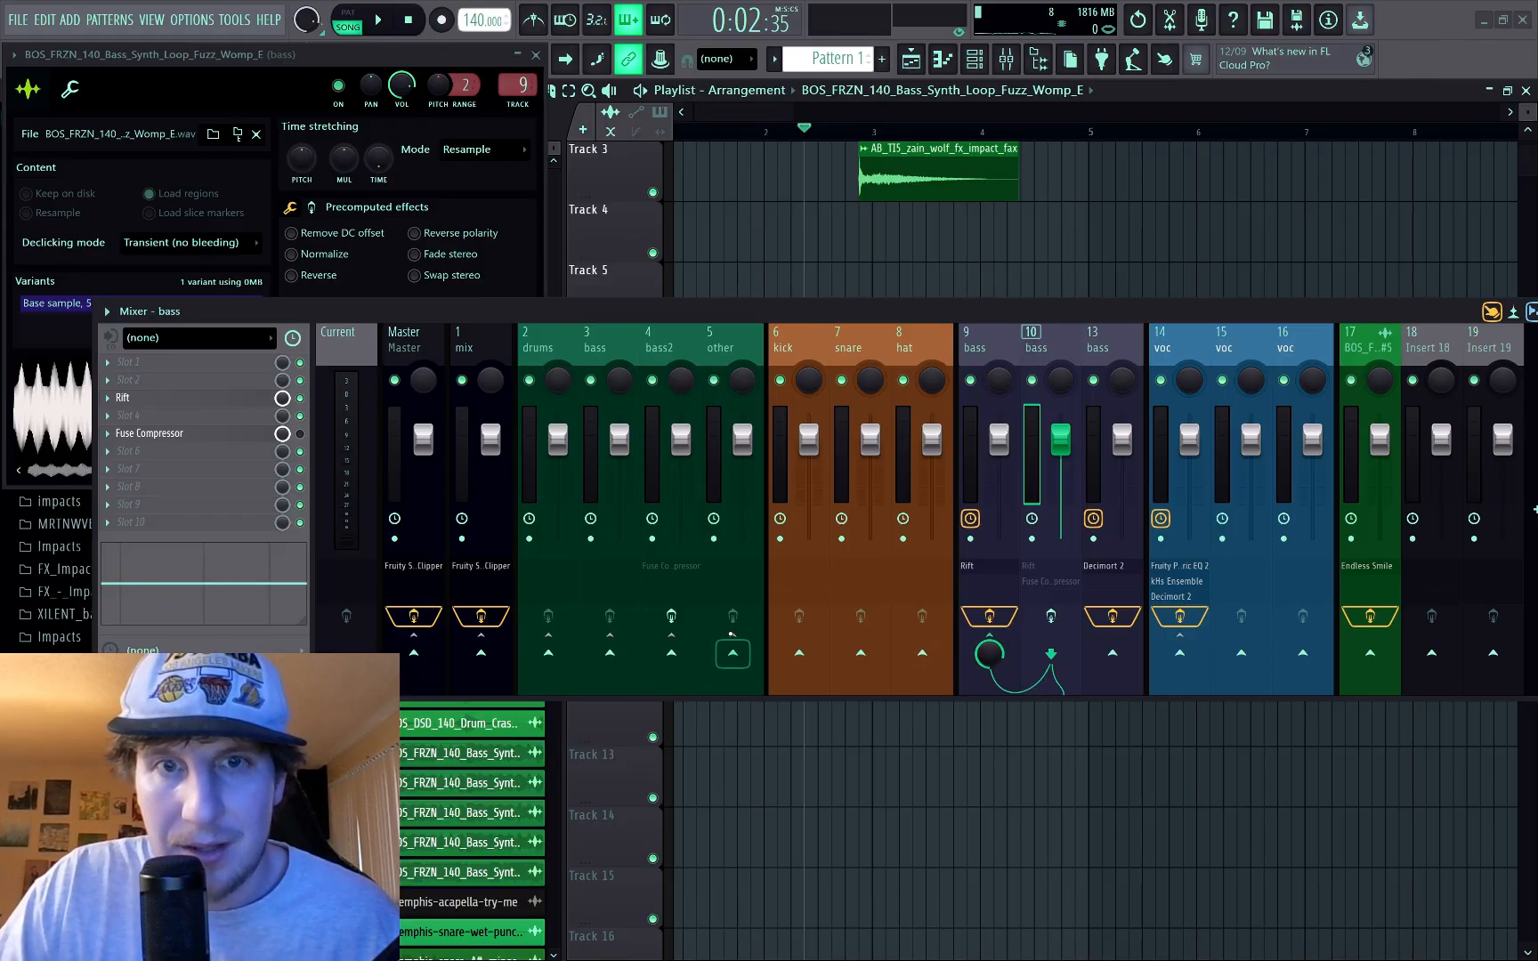
{"action": "left_click_drag", "start_coordinate": [797, 306], "coordinate": [735, 524]}
Step: Select all Track 6 bass chops in bars 1 to 8 and set their fade-in duration to 10 ms
{"action": "scroll", "coordinate": [817, 388], "scroll_direction": "down", "scroll_amount": 5}
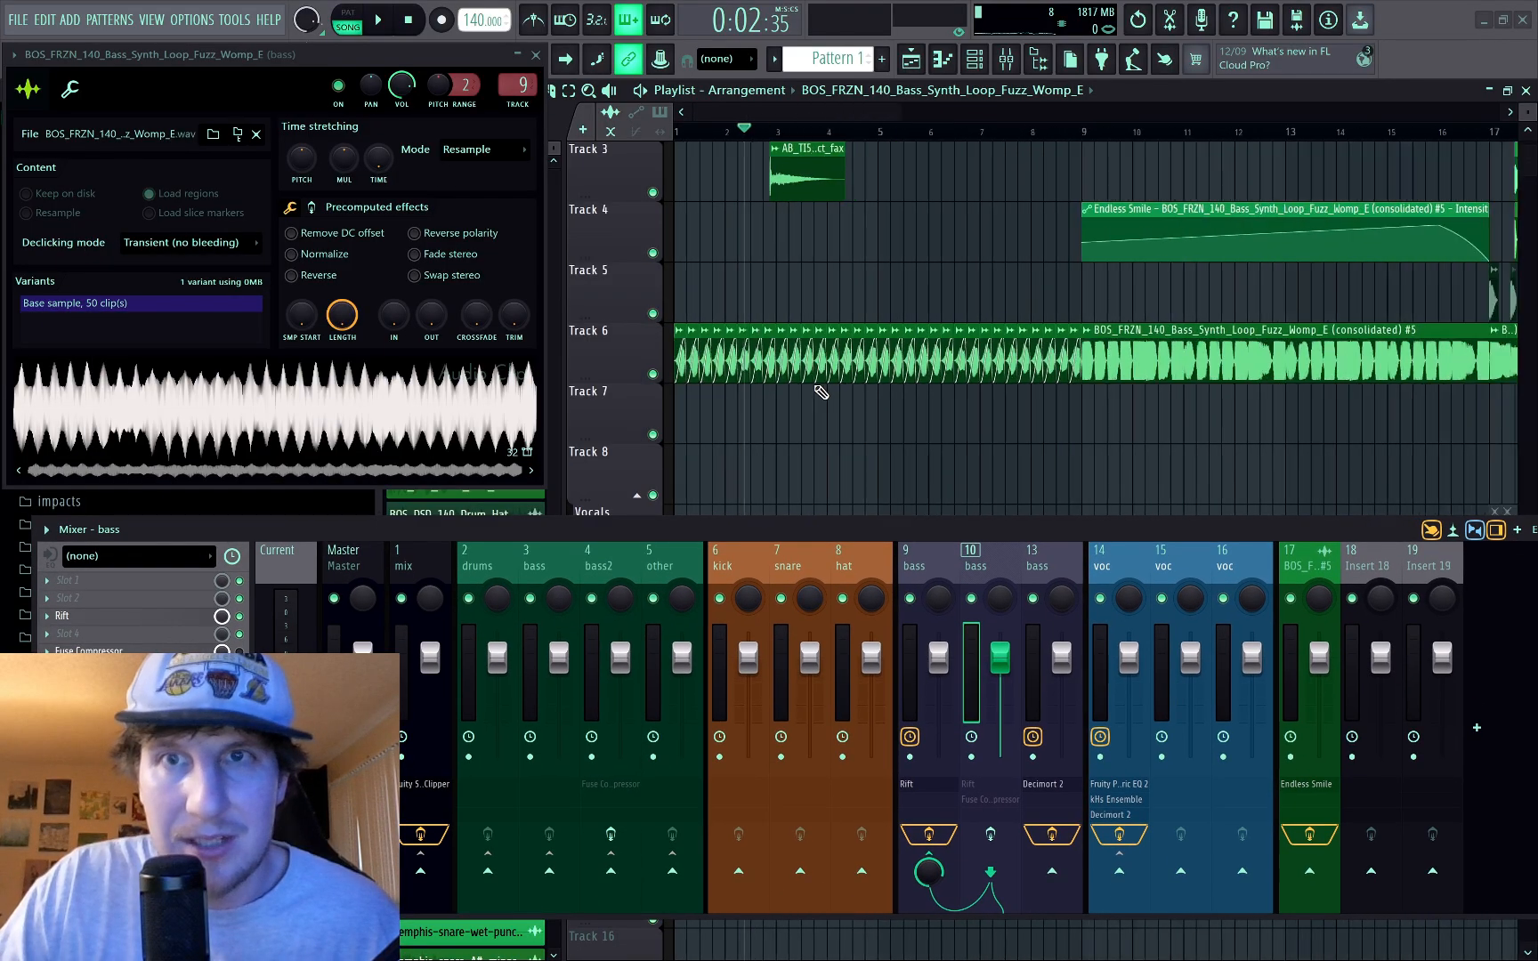
{"action": "left_click_drag", "start_coordinate": [1030, 319], "coordinate": [627, 410]}
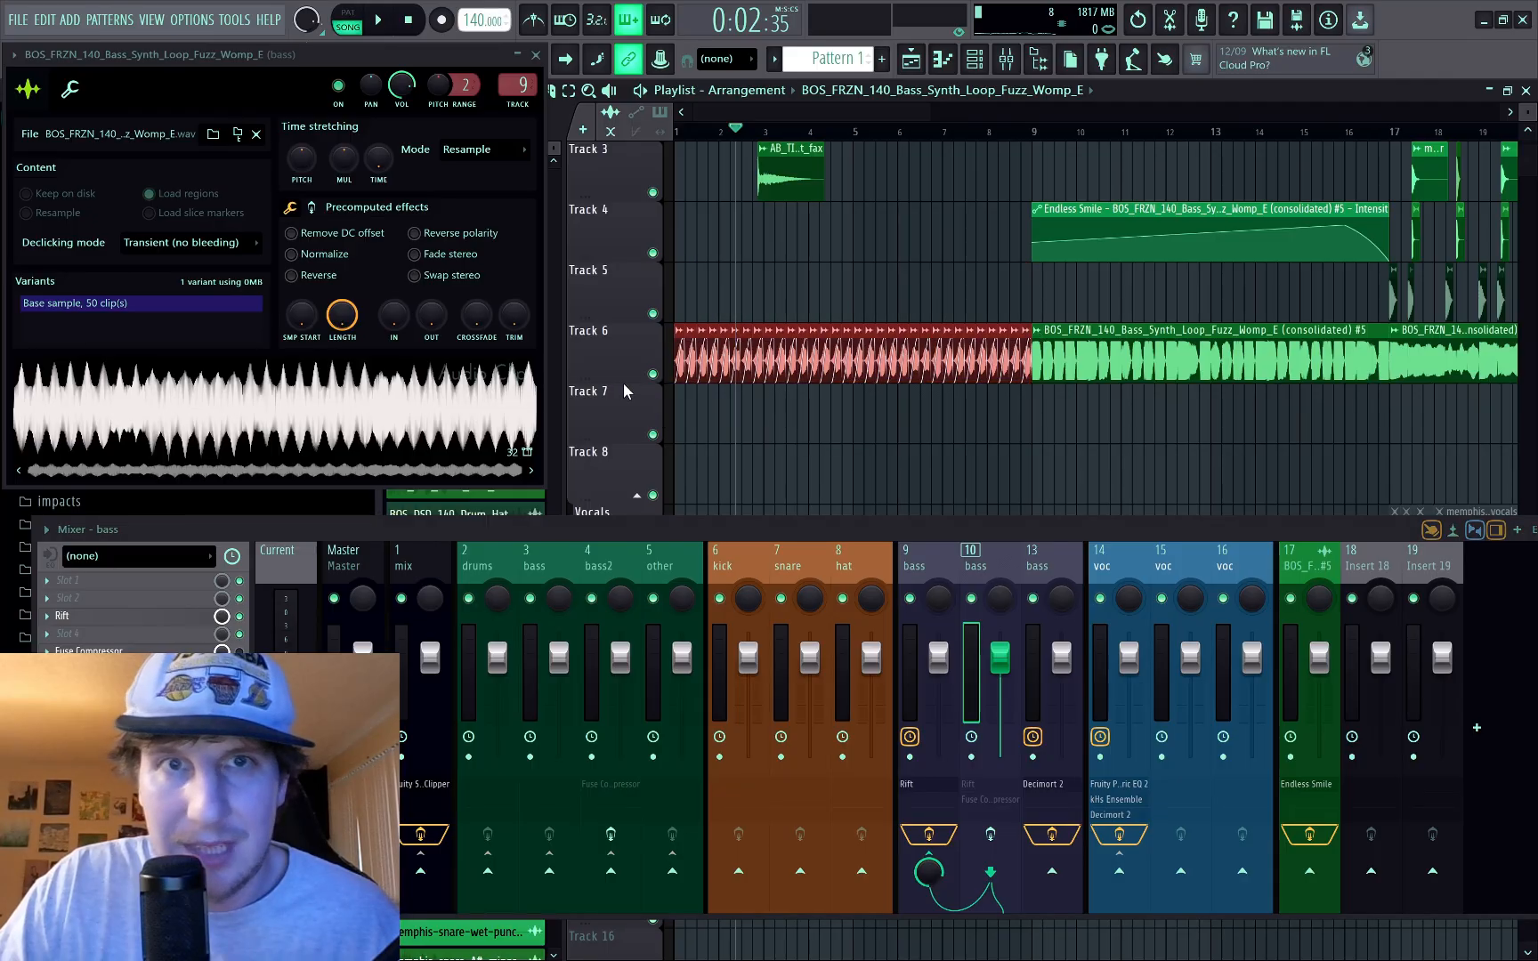
{"action": "scroll", "coordinate": [718, 350], "scroll_direction": "up", "scroll_amount": 5}
{"action": "right_click", "coordinate": [726, 352]}
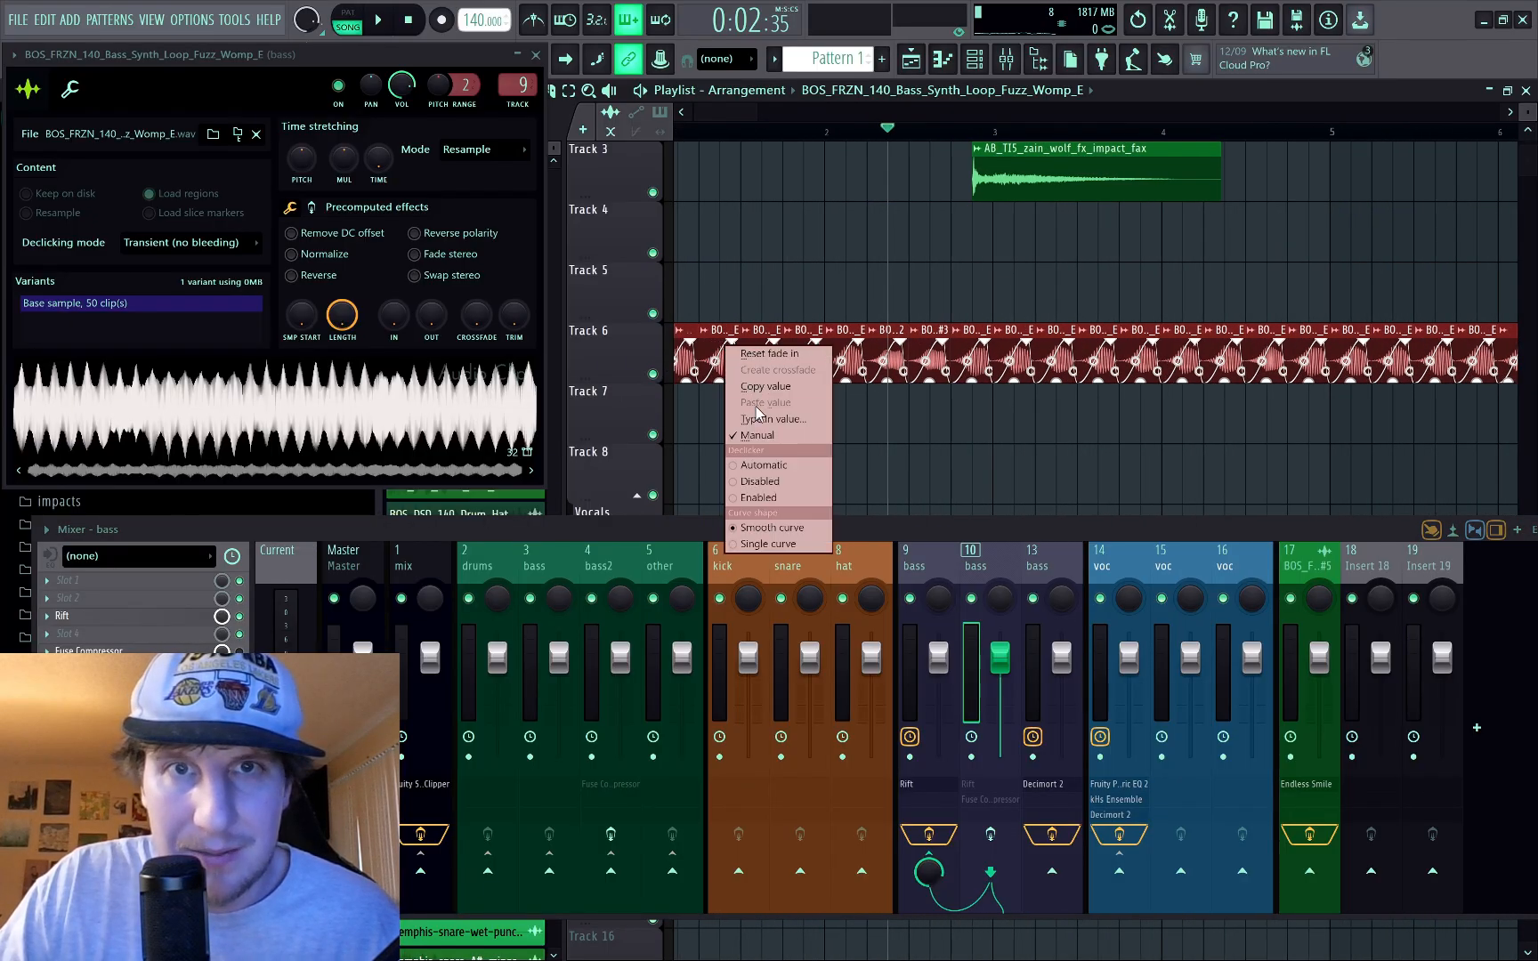
{"action": "left_click", "coordinate": [784, 419]}
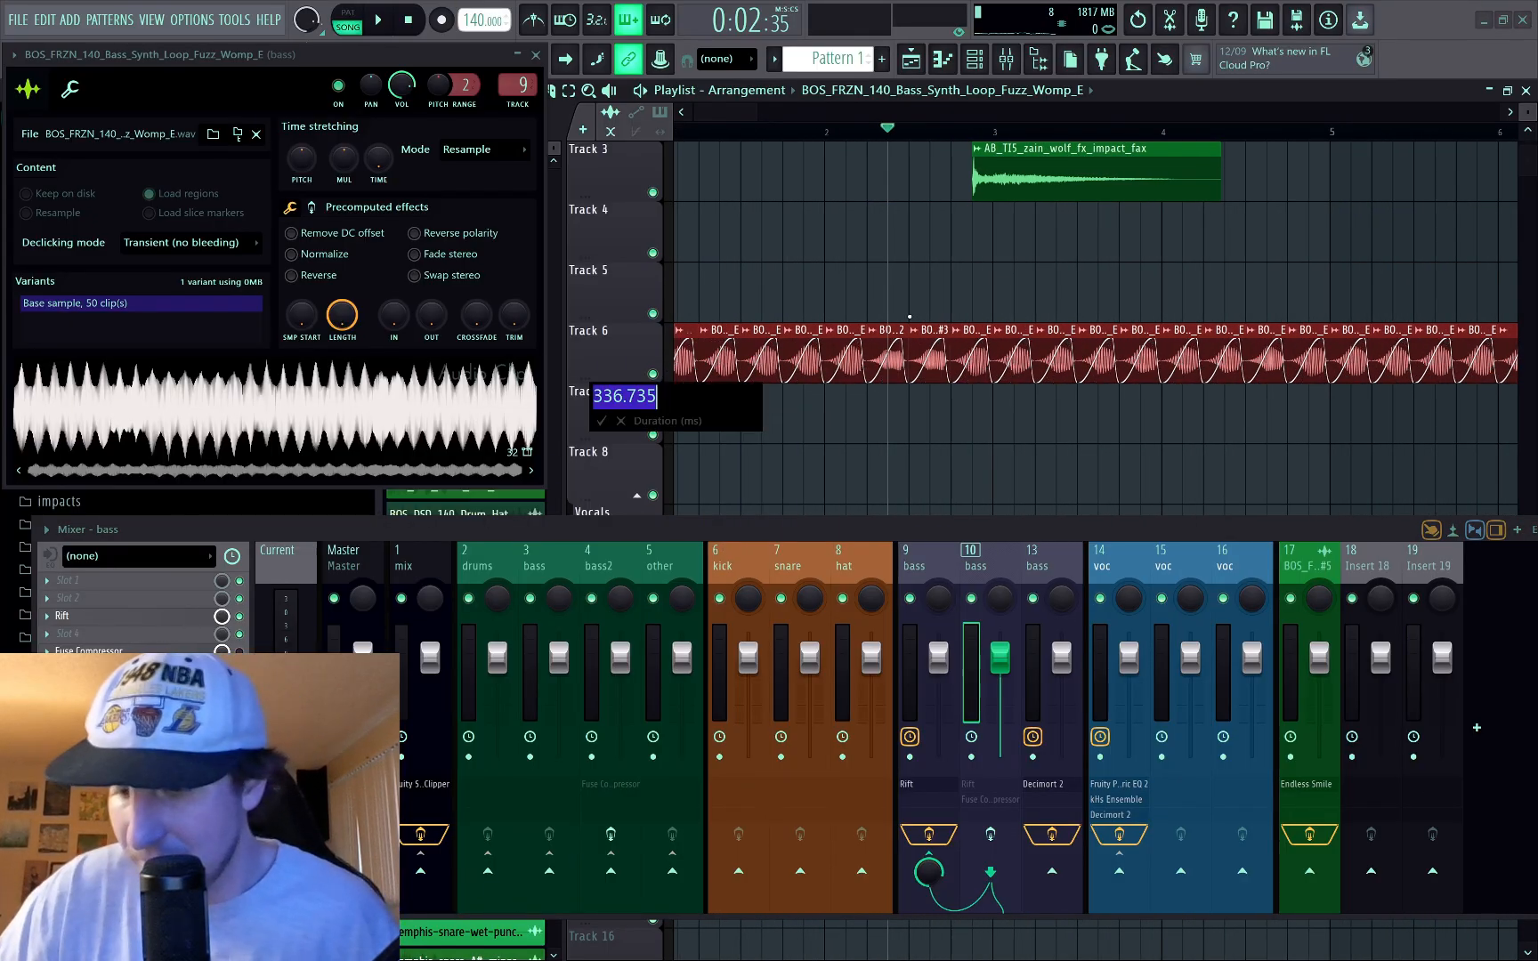
{"action": "type", "text": "10"}
{"action": "key", "text": "Return"}
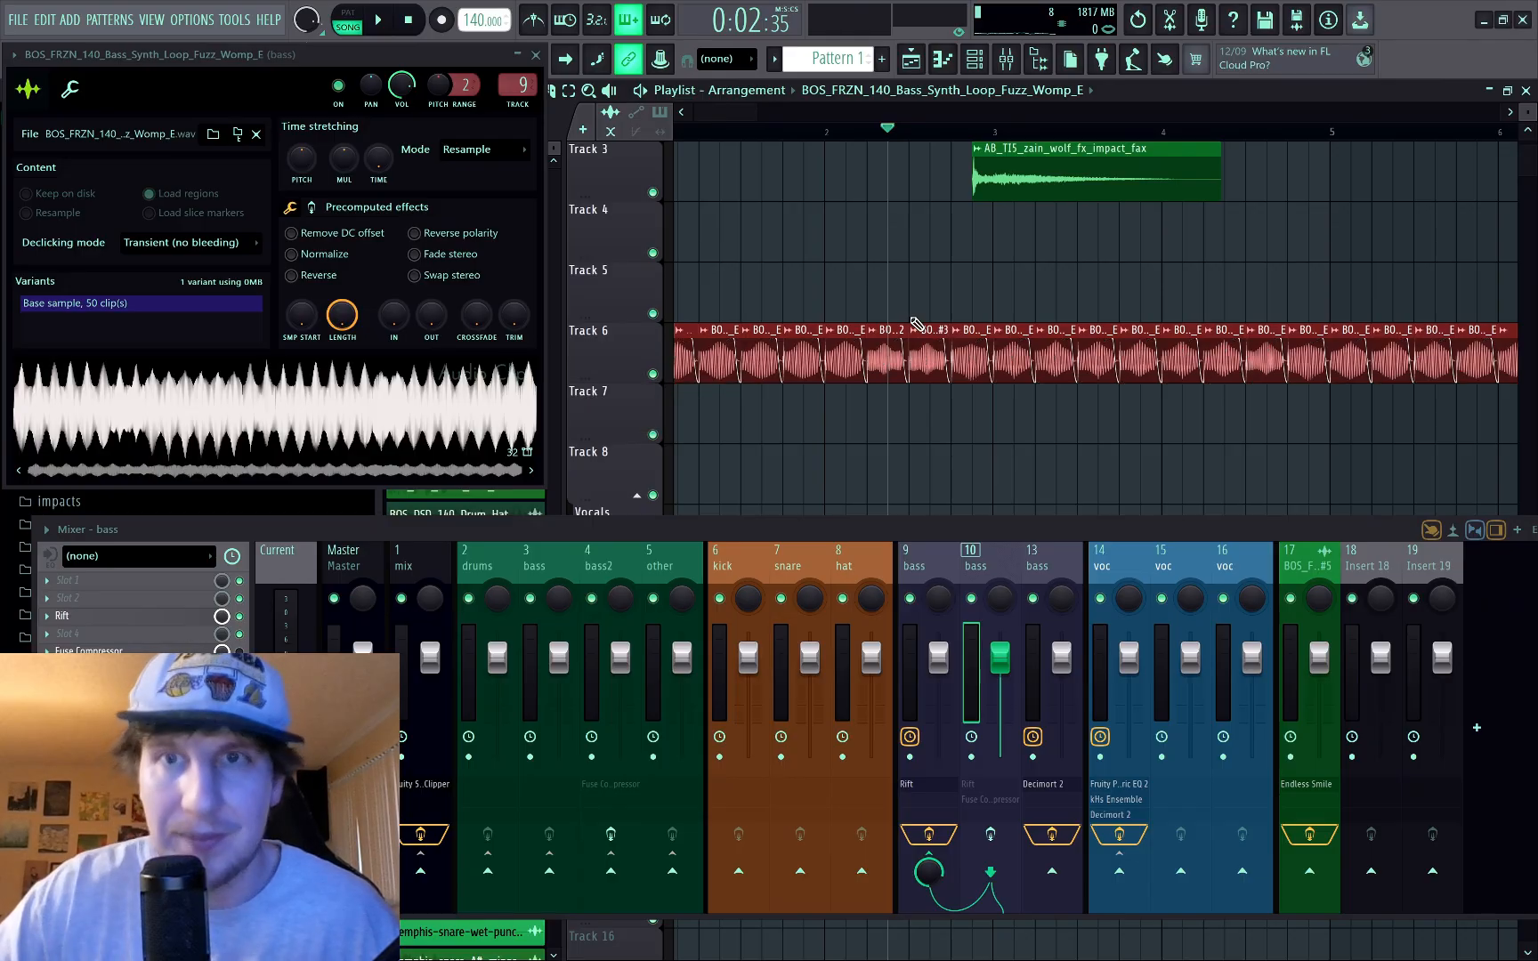
Step: Consolidate the selected bass chops in bars 1 to 8 into a single audio clip
{"action": "scroll", "coordinate": [877, 255], "scroll_direction": "down", "scroll_amount": 5}
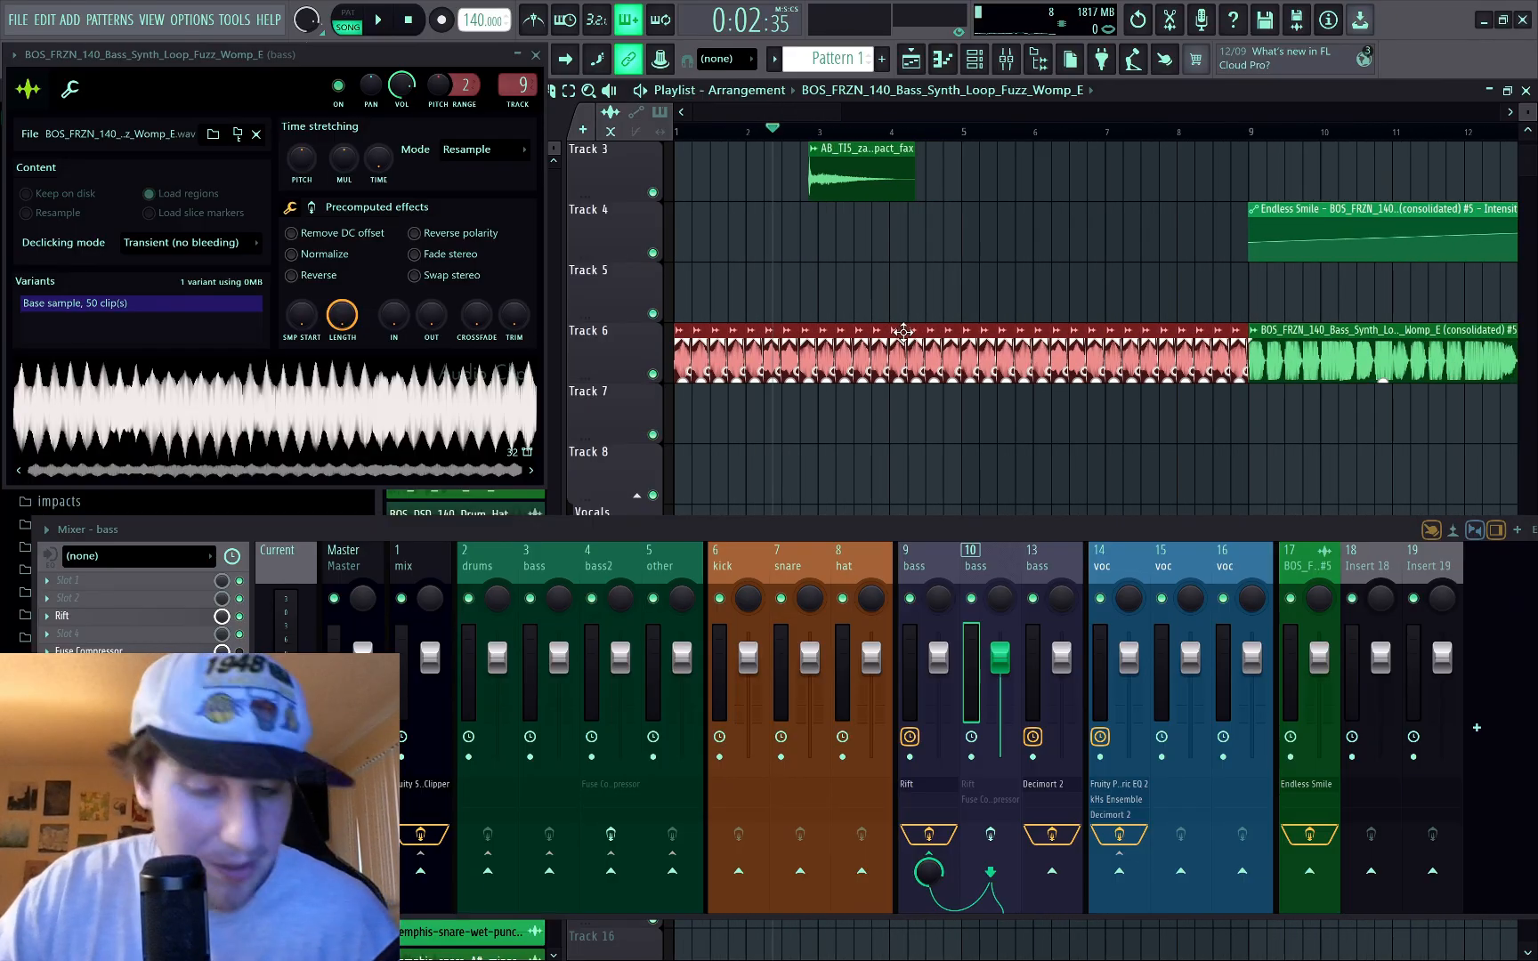
{"action": "key", "text": "ctrl+alt+c"}
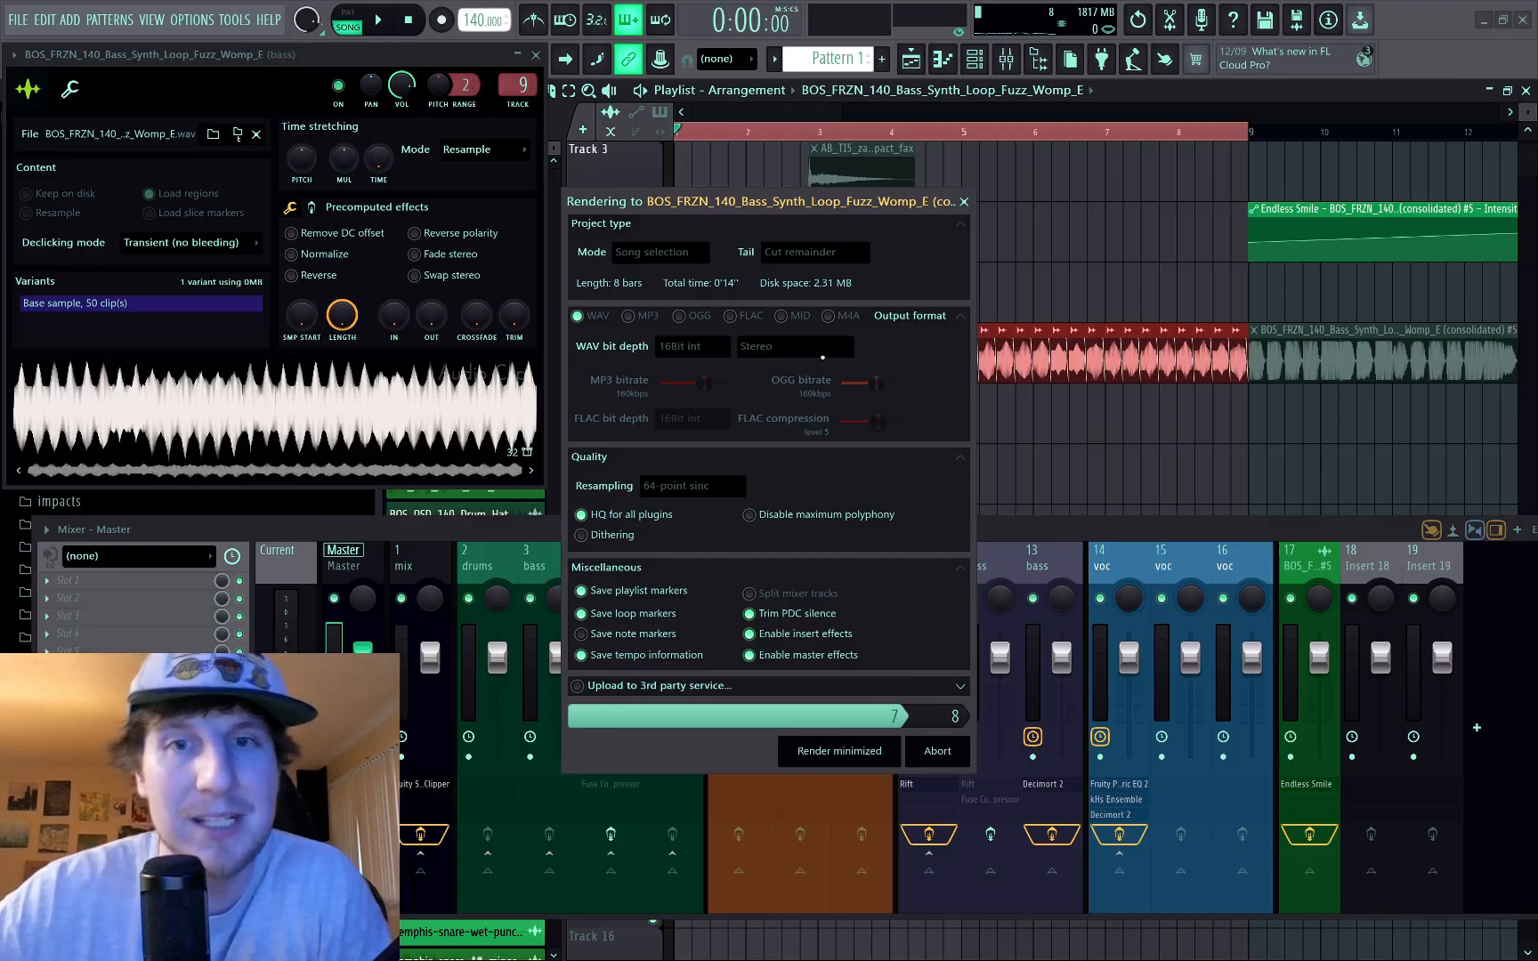
{"action": "scroll", "coordinate": [854, 374], "scroll_direction": "down", "scroll_amount": 8}
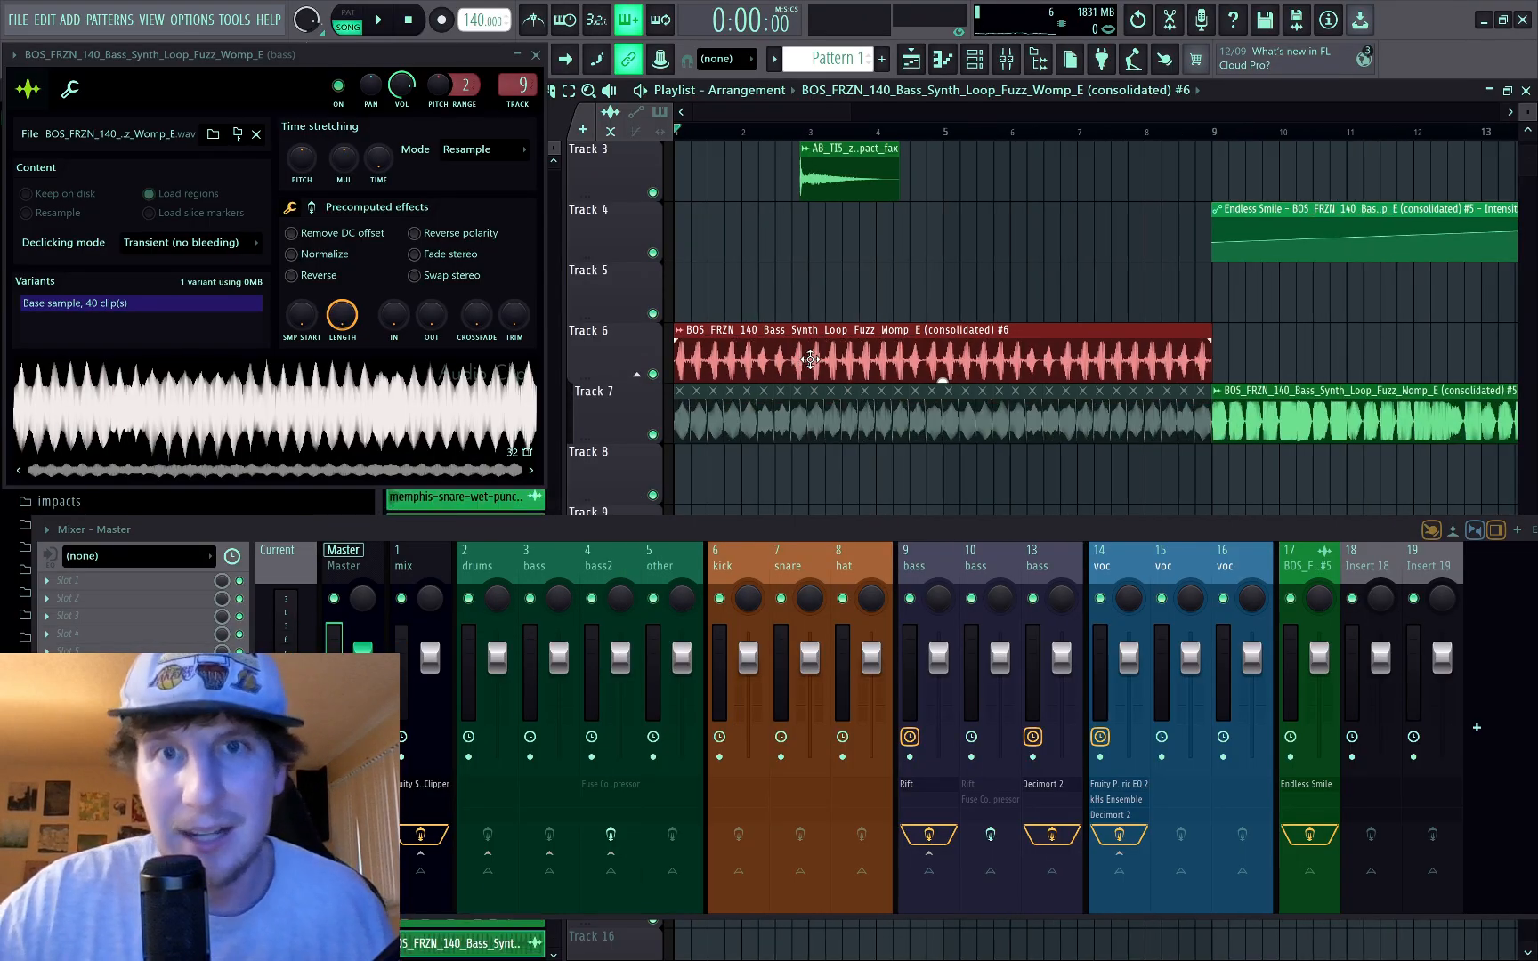
Step: Place a copy of the consolidated bass clip on Track 6 at bar 41
{"action": "scroll", "coordinate": [1013, 371], "scroll_direction": "up", "scroll_amount": 5}
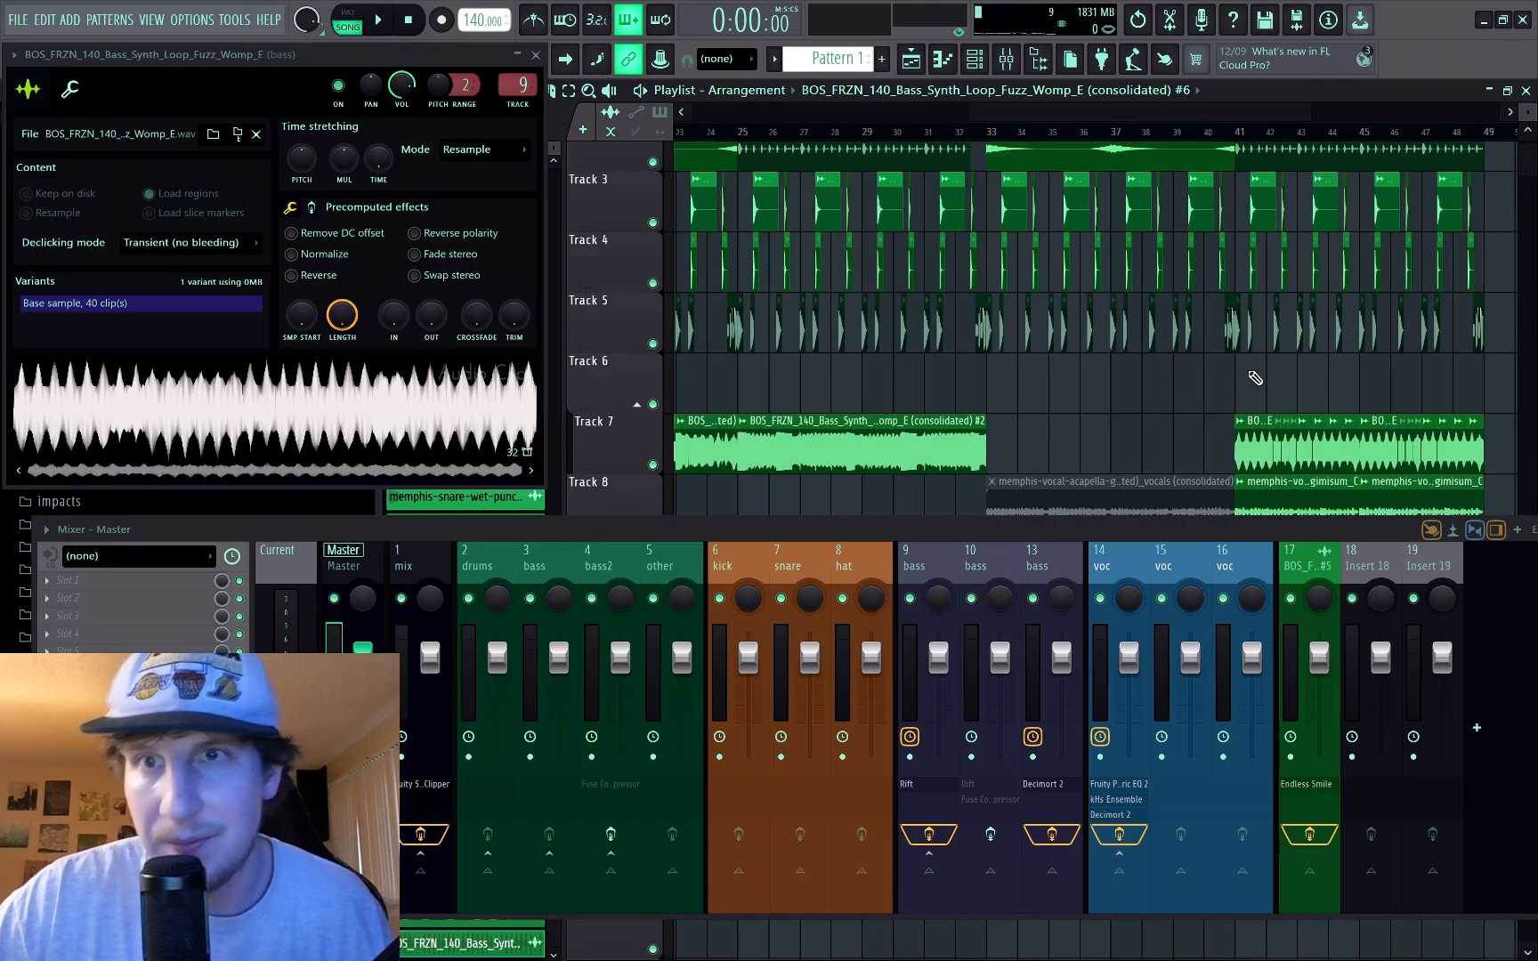
{"action": "left_click", "coordinate": [1249, 396]}
{"action": "scroll", "coordinate": [1251, 398], "scroll_direction": "up", "scroll_amount": 3}
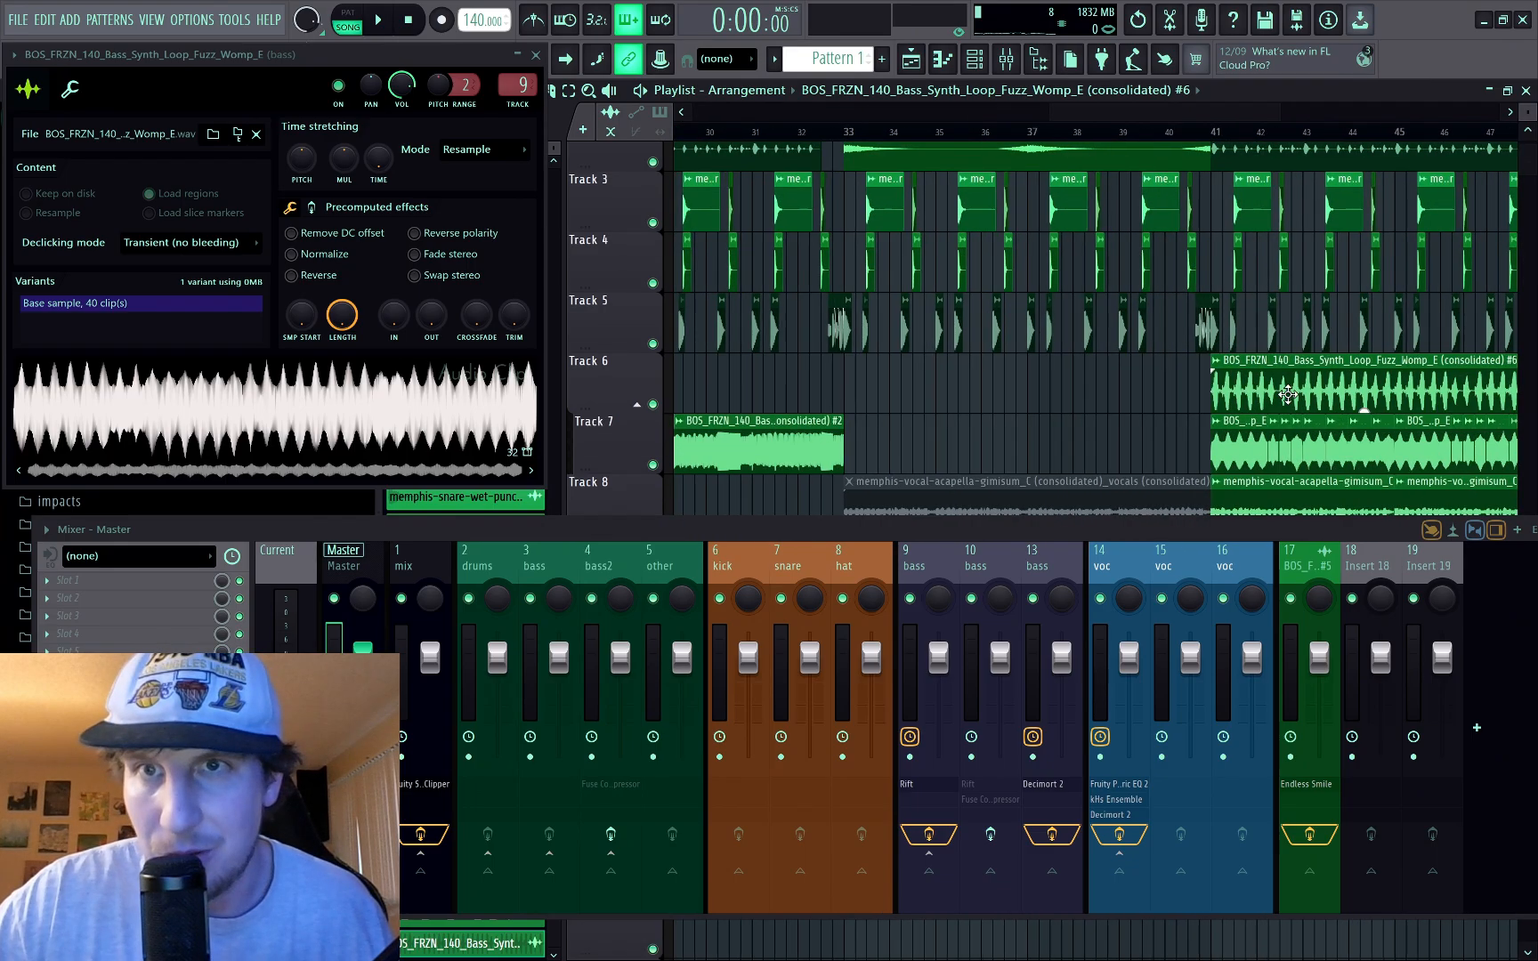
Step: Mute the Track 7 bass chops from bar 41 to bar 49 and audition the section with the consolidated bass
{"action": "scroll", "coordinate": [1281, 452], "scroll_direction": "down", "scroll_amount": 4}
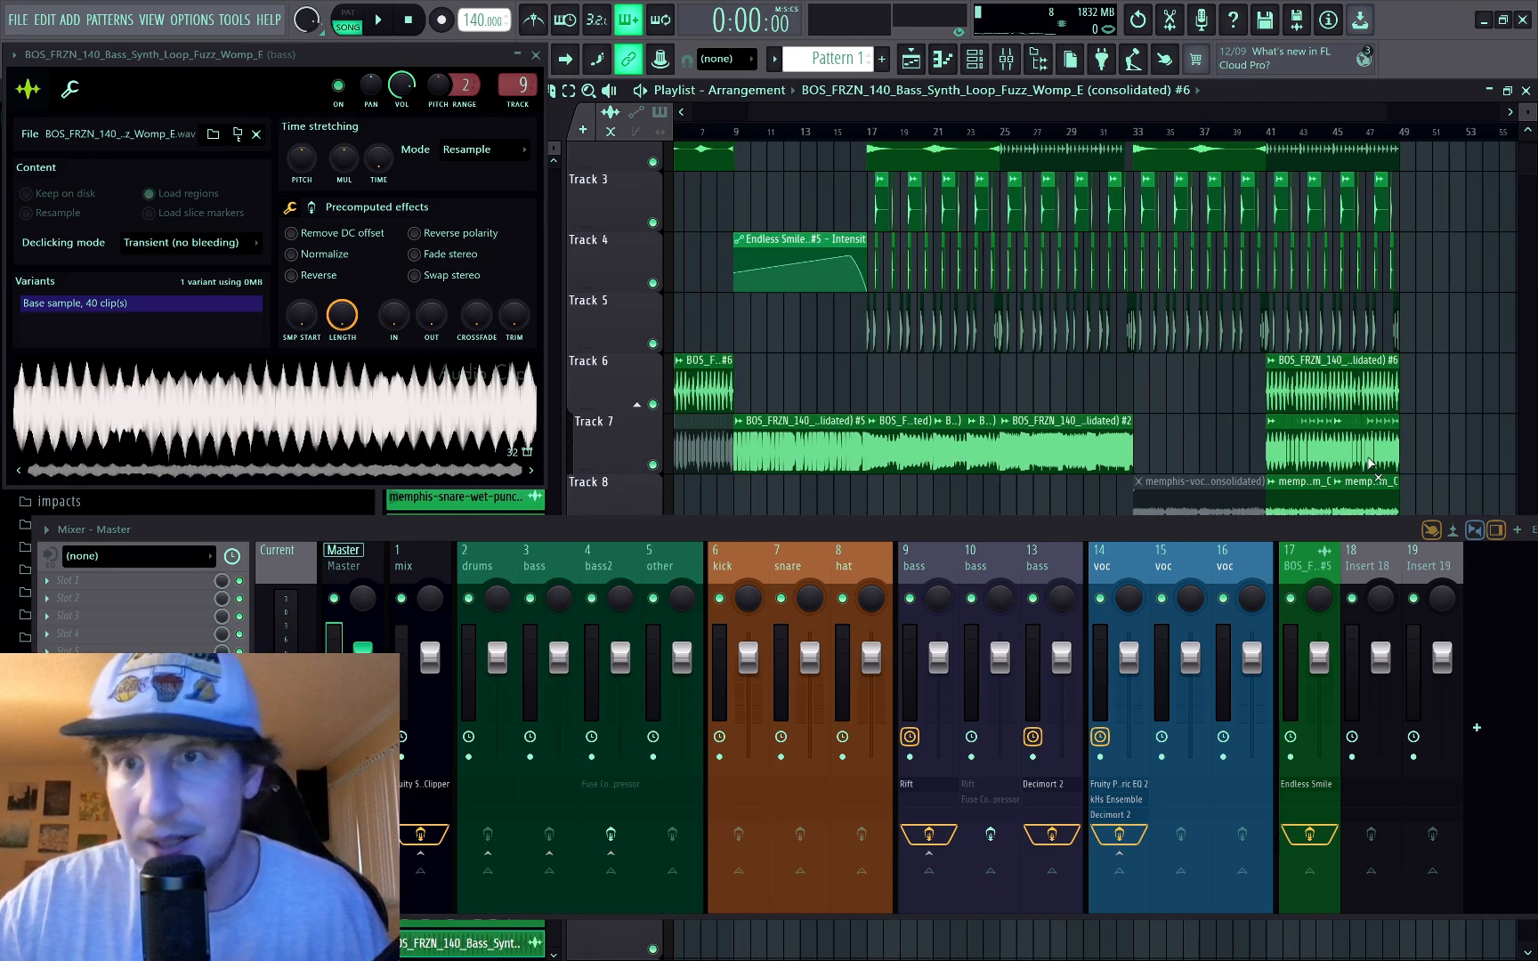
{"action": "left_click_drag", "start_coordinate": [1376, 442], "coordinate": [1264, 441]}
{"action": "scroll", "coordinate": [1307, 223], "scroll_direction": "up", "scroll_amount": 2}
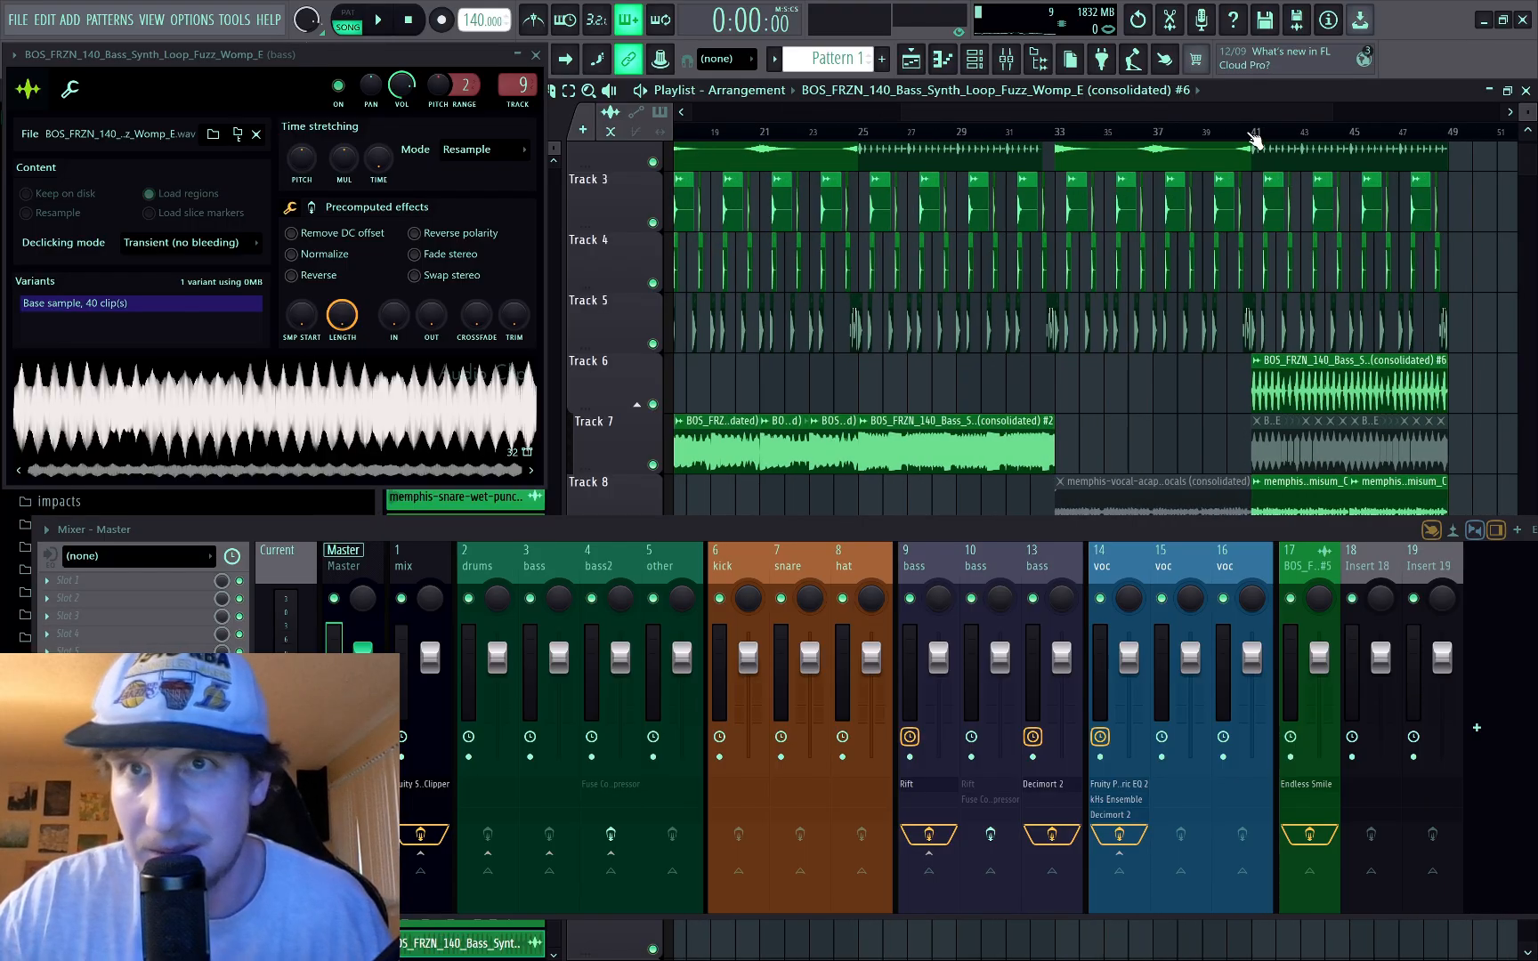
{"action": "key", "text": "space"}
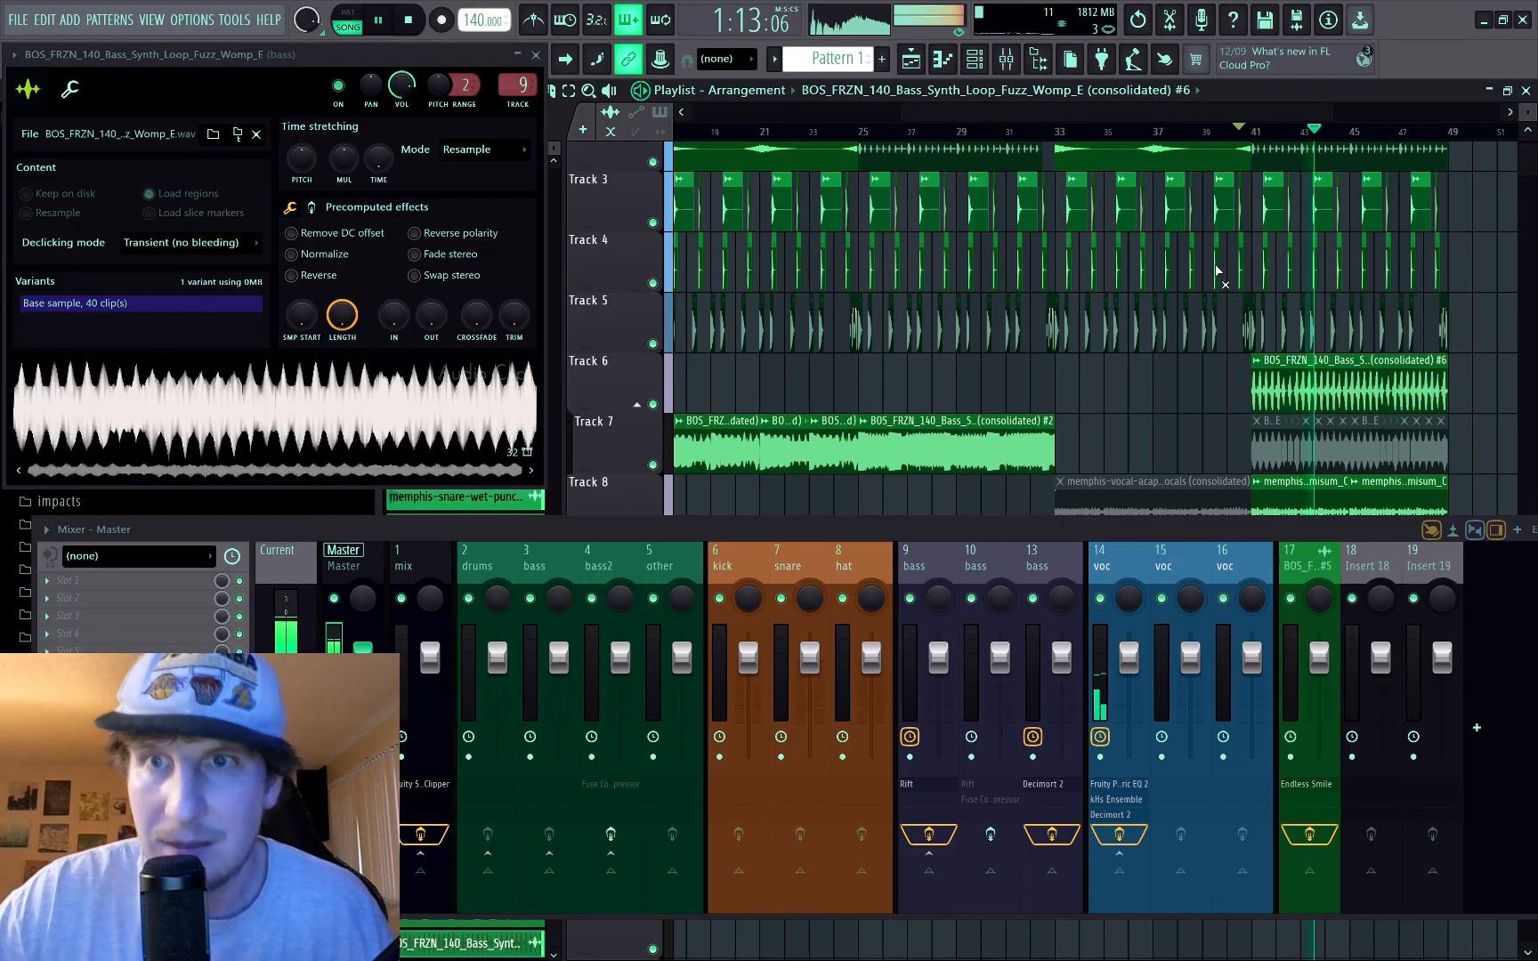
{"action": "key", "text": "space"}
Step: Unmute the original Track 7 bass chops in the intro and delete the consolidated Track 6 clip above them
{"action": "scroll", "coordinate": [888, 388], "scroll_direction": "down", "scroll_amount": 4}
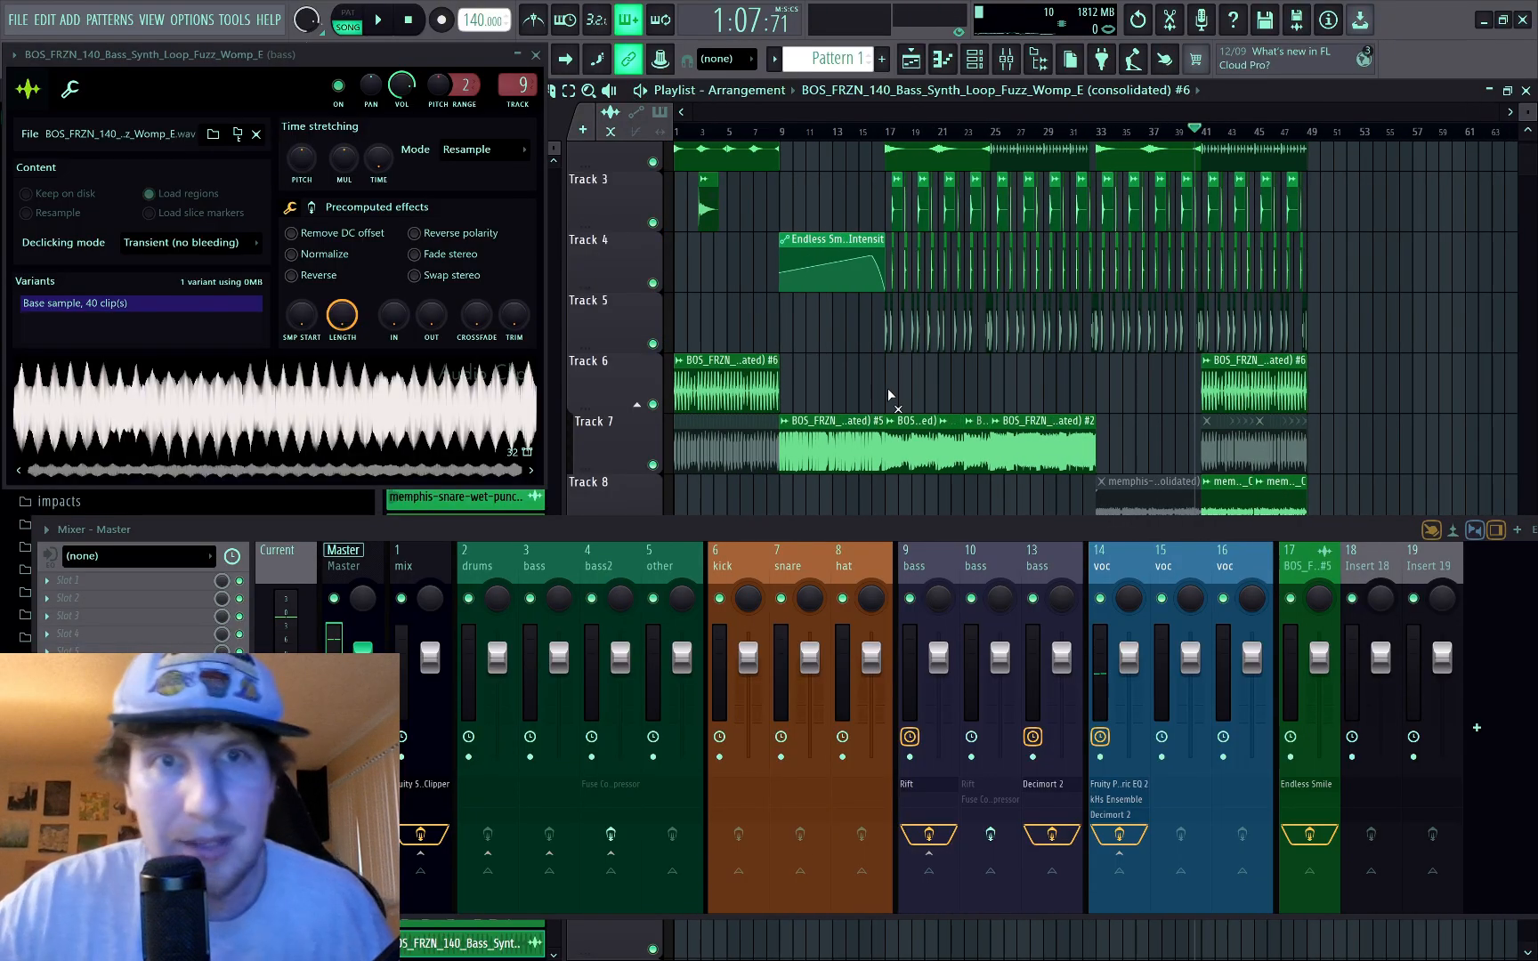
{"action": "scroll", "coordinate": [692, 381], "scroll_direction": "up", "scroll_amount": 4}
{"action": "left_click", "coordinate": [711, 390]}
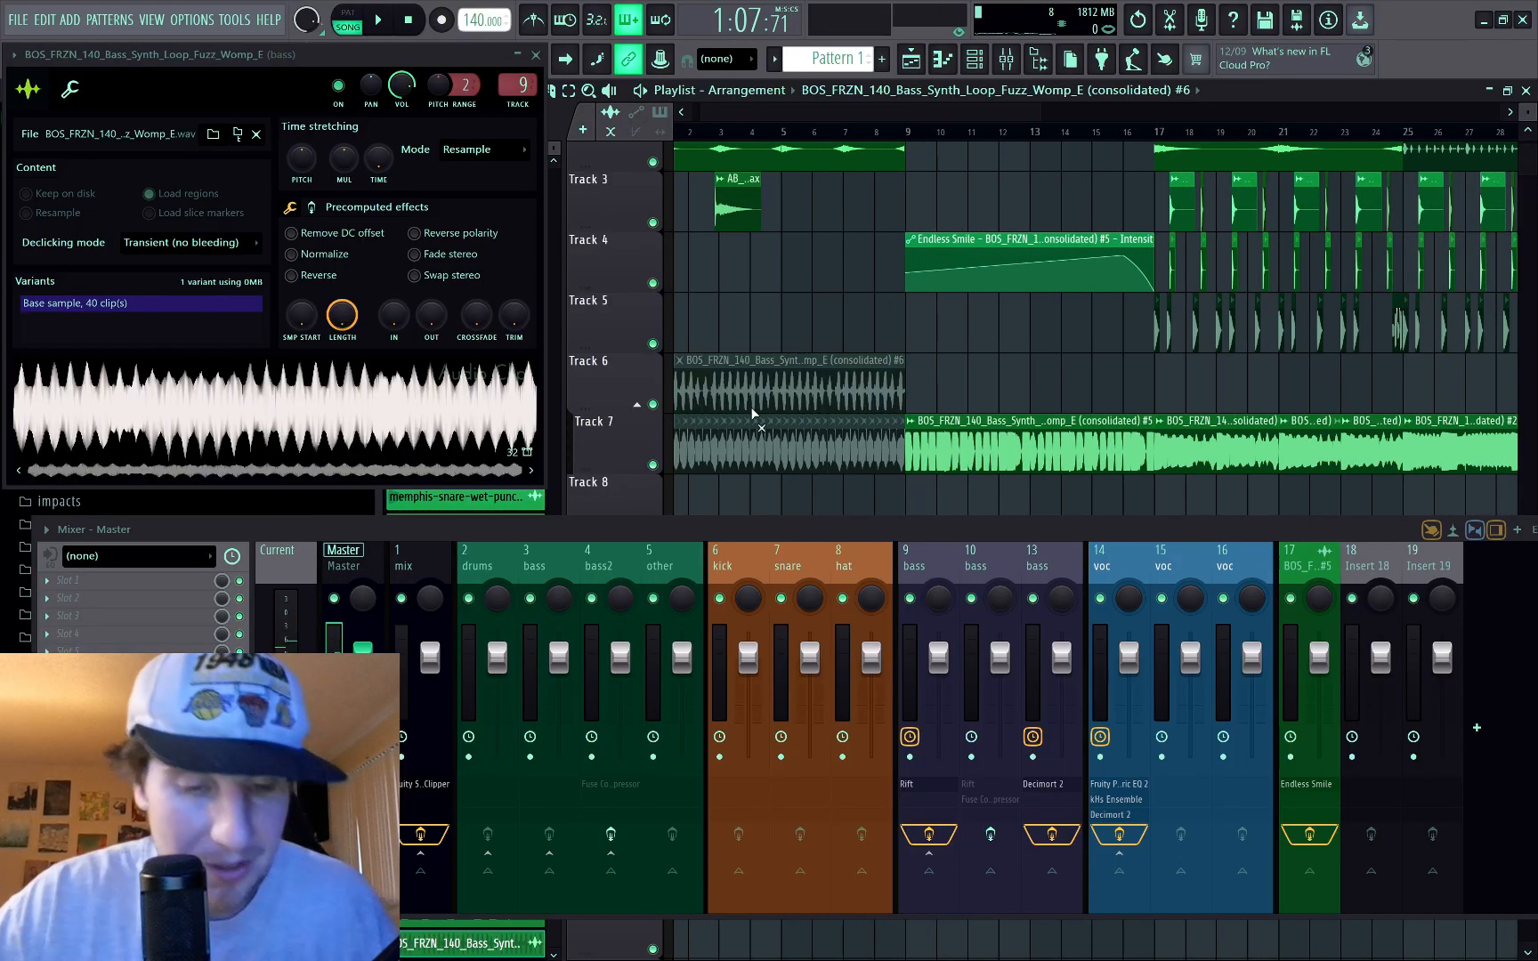
{"action": "left_click", "coordinate": [893, 447]}
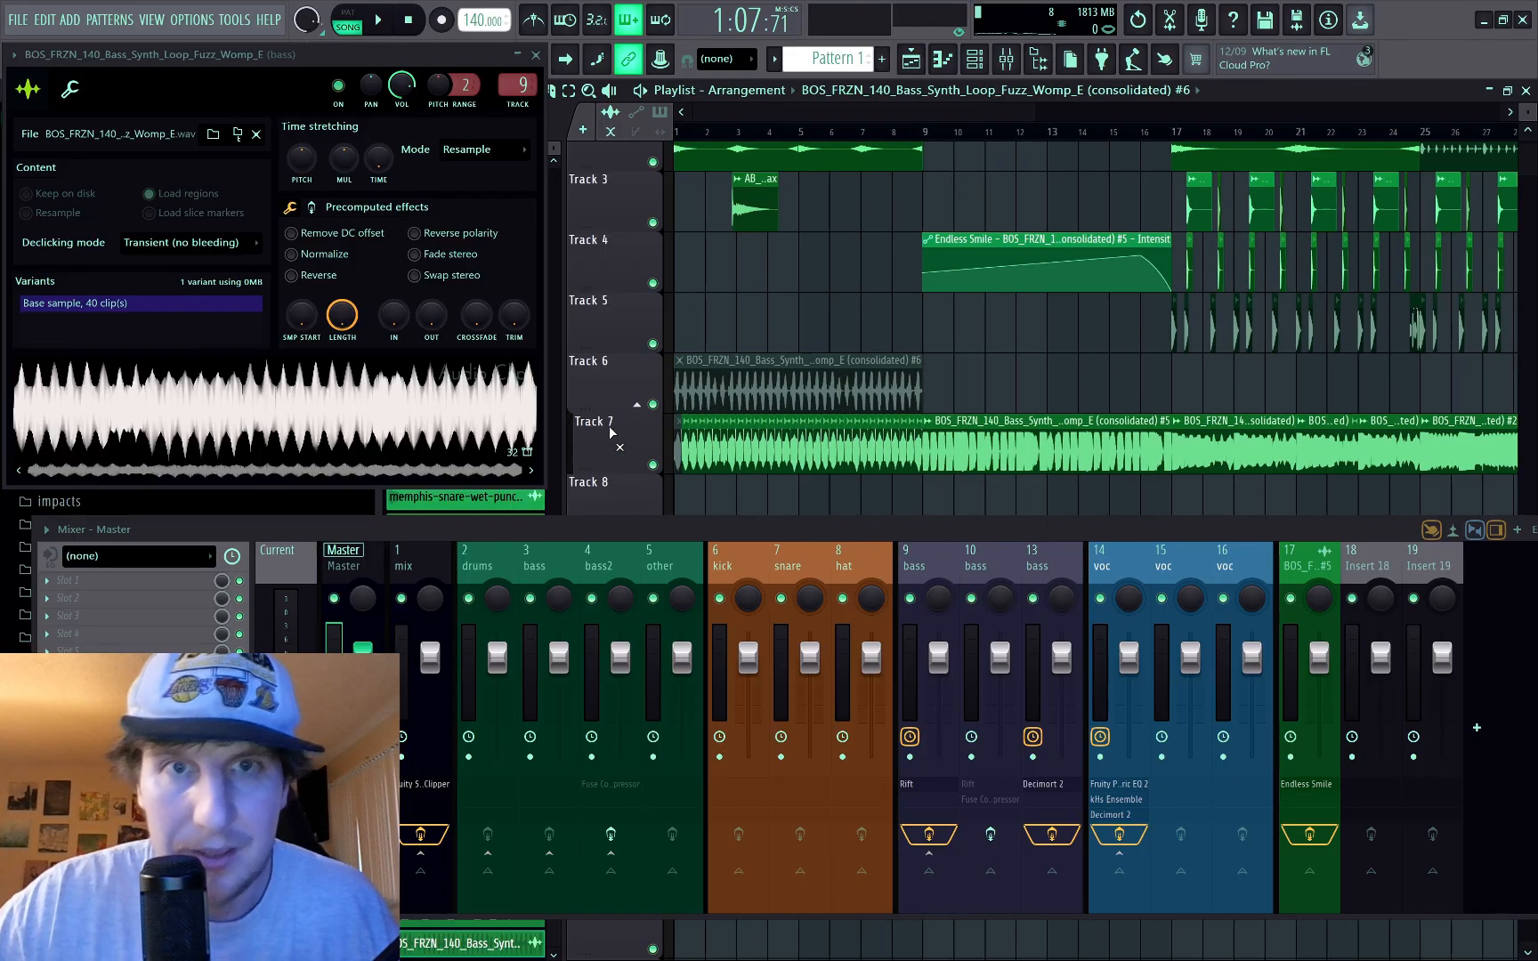
{"action": "left_click", "coordinate": [714, 388]}
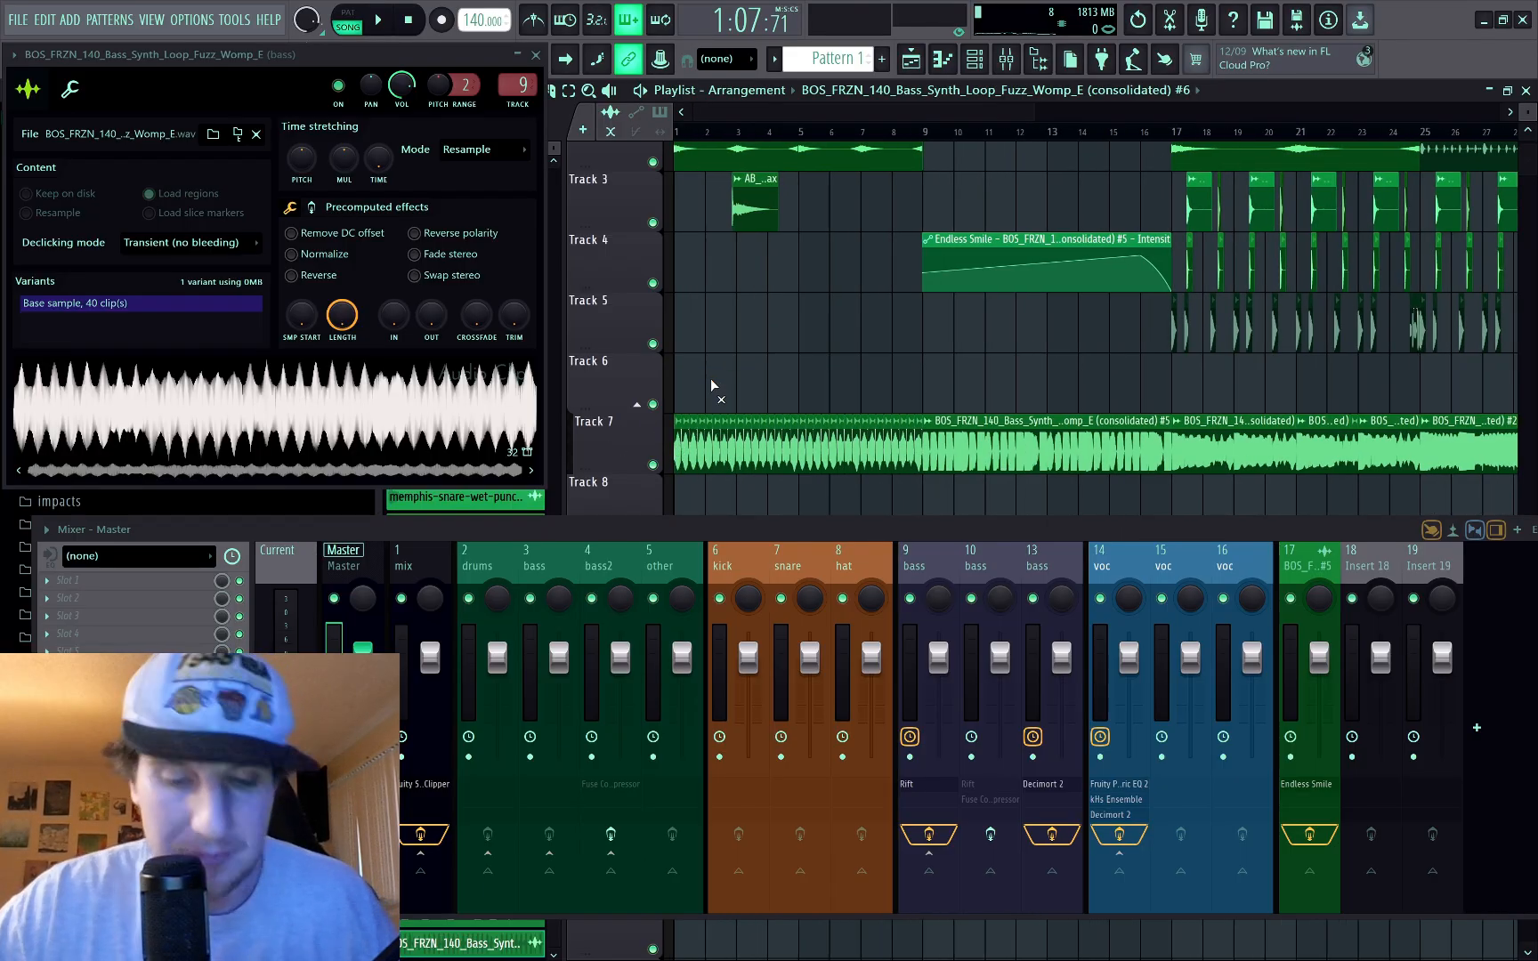
Step: Briefly audition the intro from bar 2 and open the Rift effect on bass mixer track 9
{"action": "left_click", "coordinate": [1013, 566]}
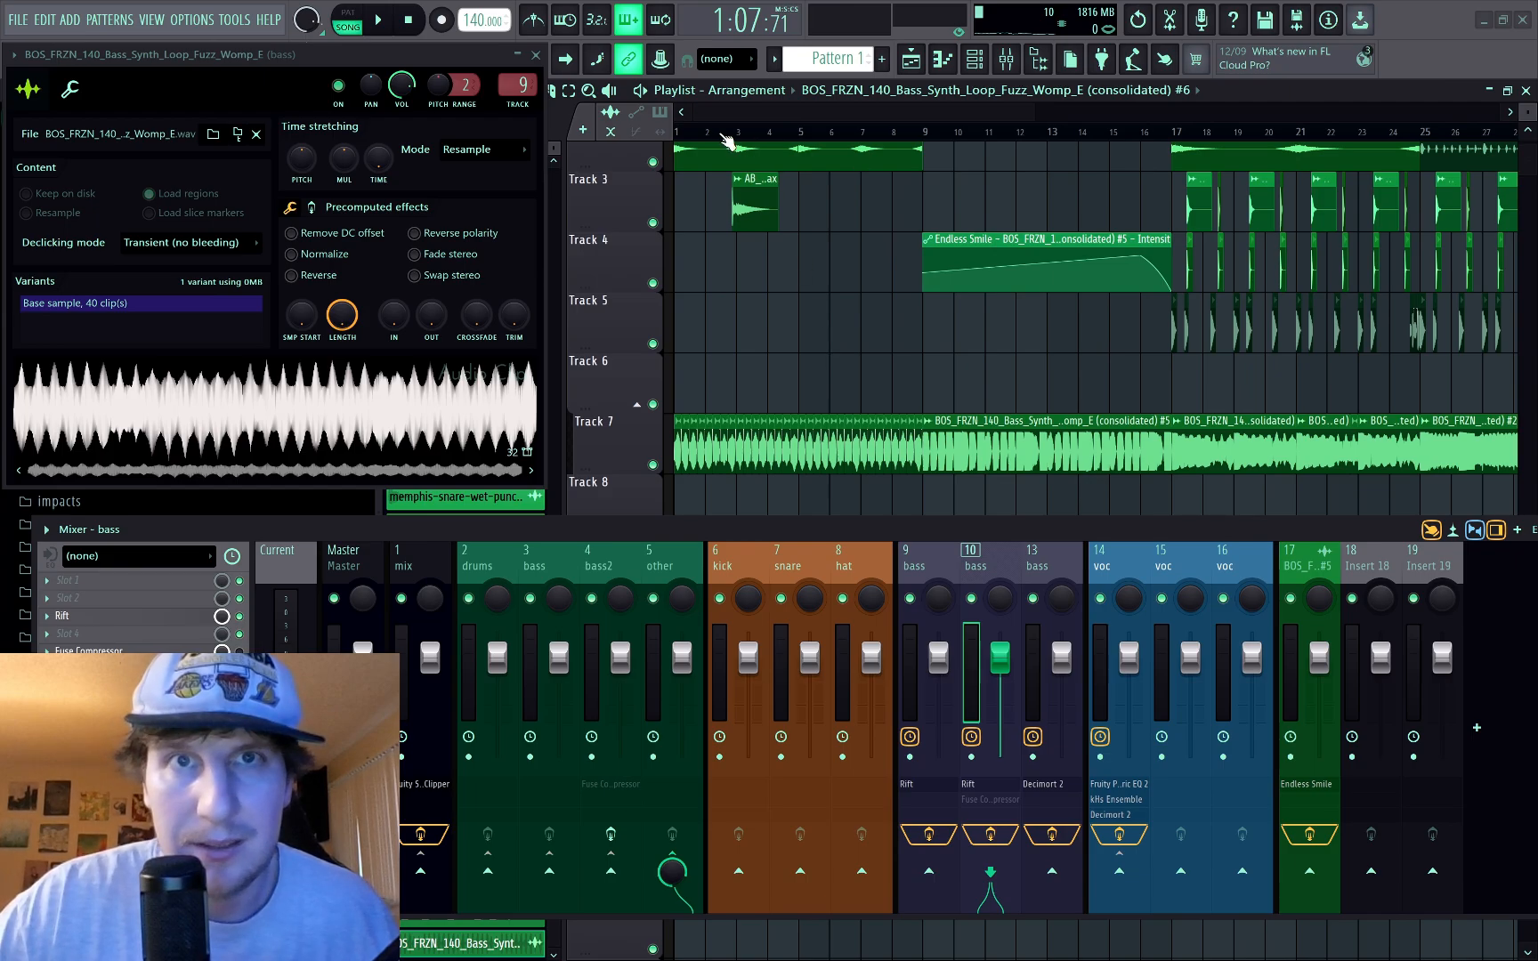
{"action": "left_click", "coordinate": [720, 131]}
{"action": "key", "text": "space"}
{"action": "key", "text": "space"}
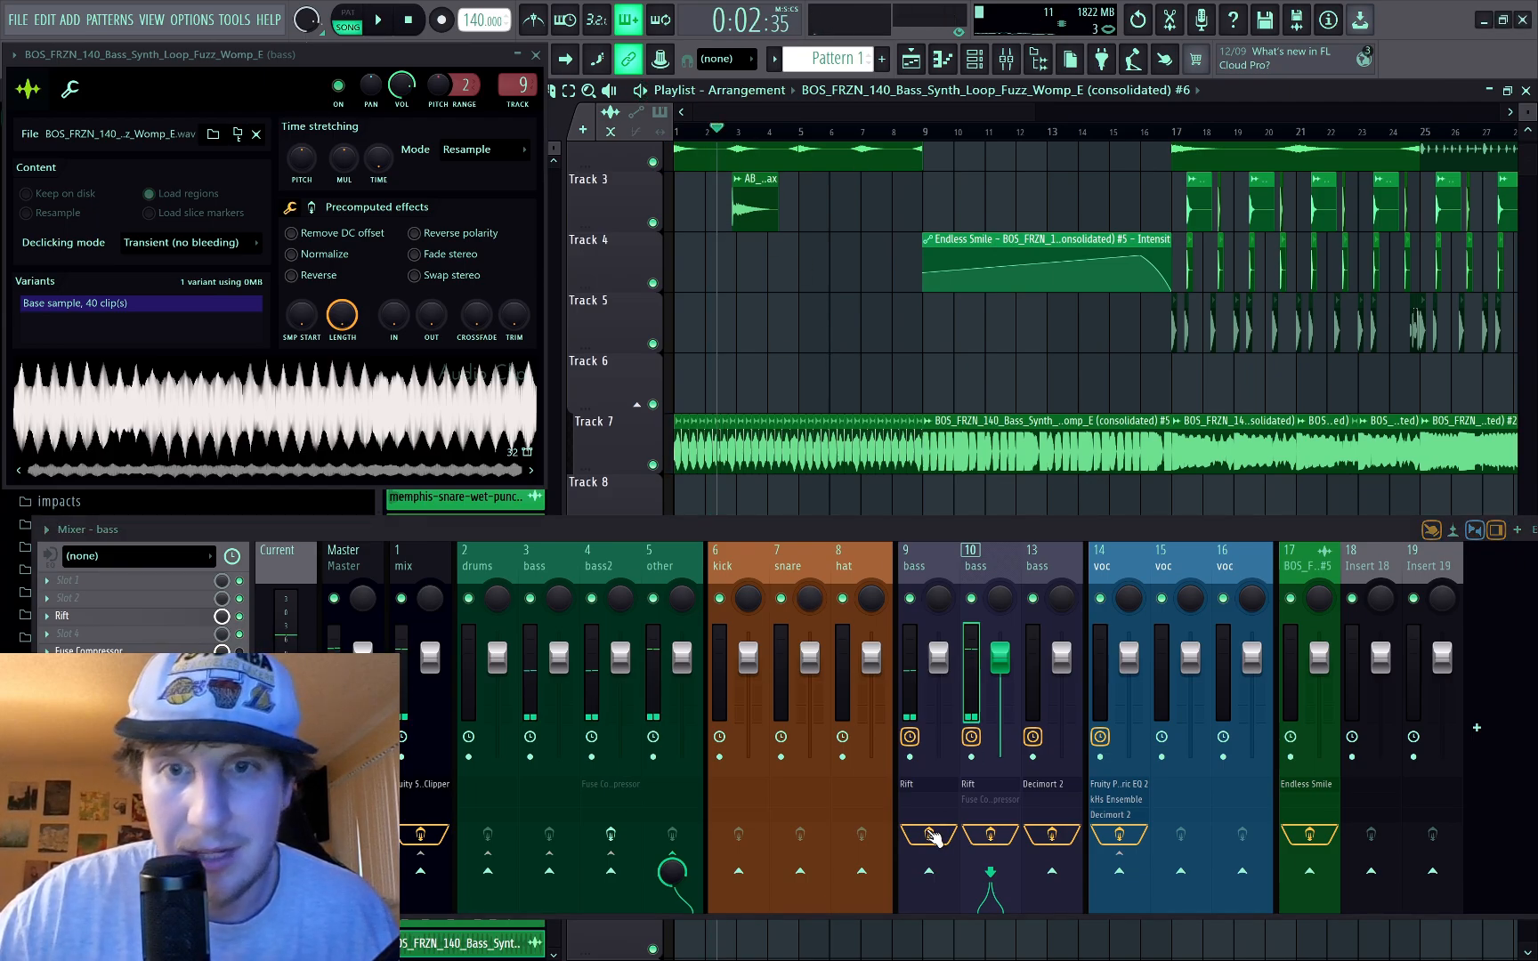
{"action": "left_click", "coordinate": [930, 836]}
{"action": "left_click", "coordinate": [923, 785]}
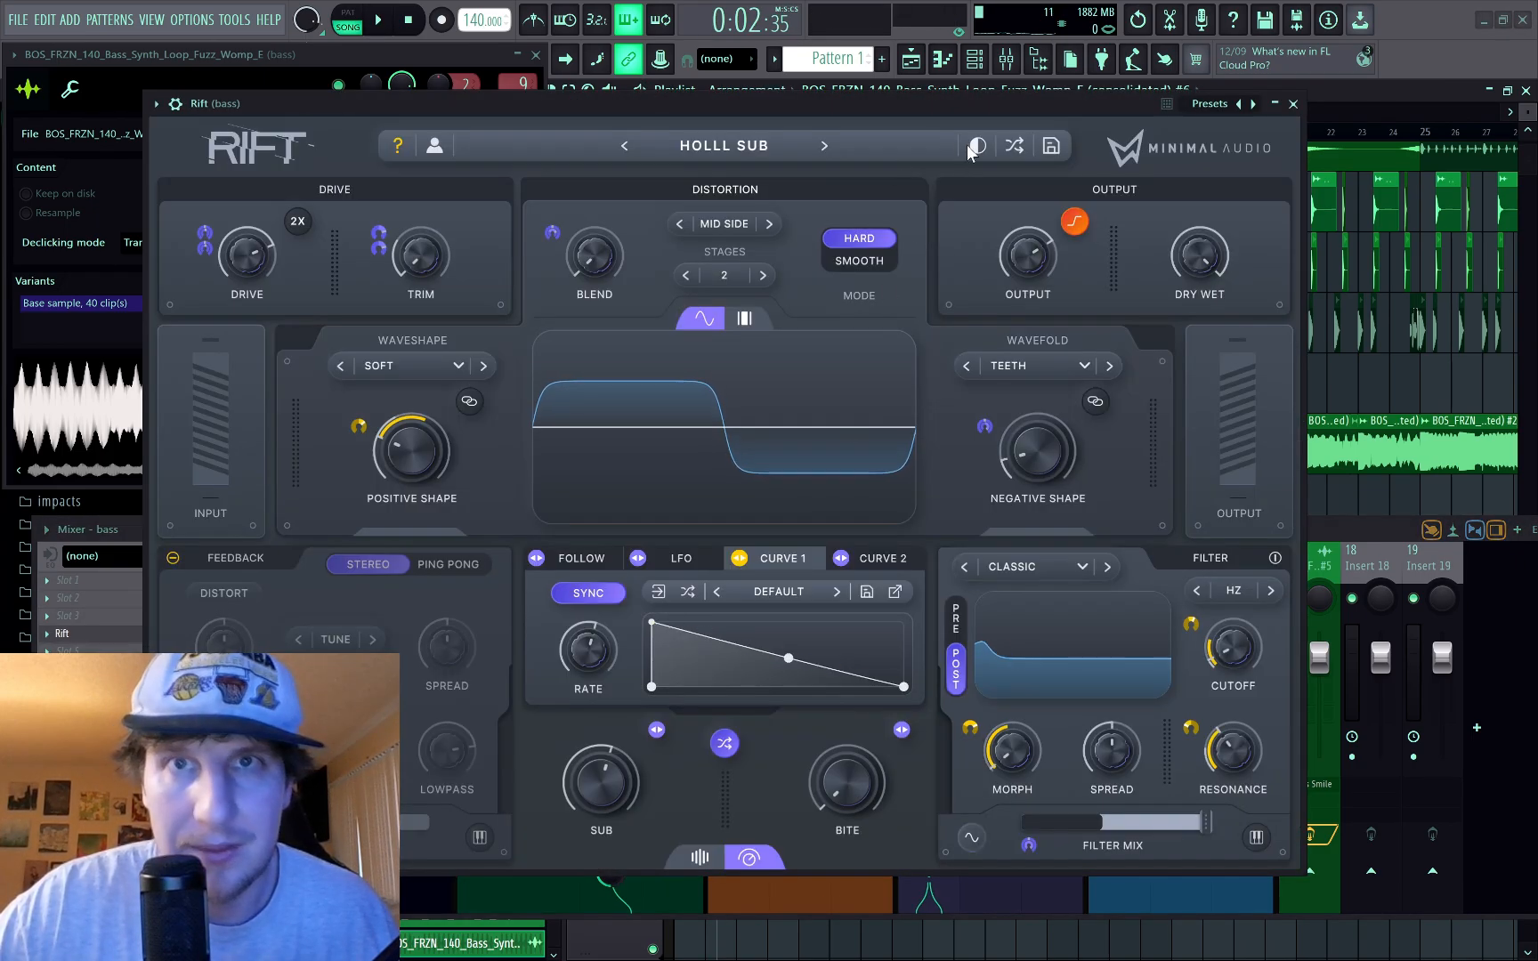
Step: Audition a series of random Rift presets on the bass while the intro plays
{"action": "left_click", "coordinate": [1014, 146]}
{"action": "left_click_drag", "start_coordinate": [961, 101], "coordinate": [929, 212]}
{"action": "left_click_drag", "start_coordinate": [812, 135], "coordinate": [388, 187]}
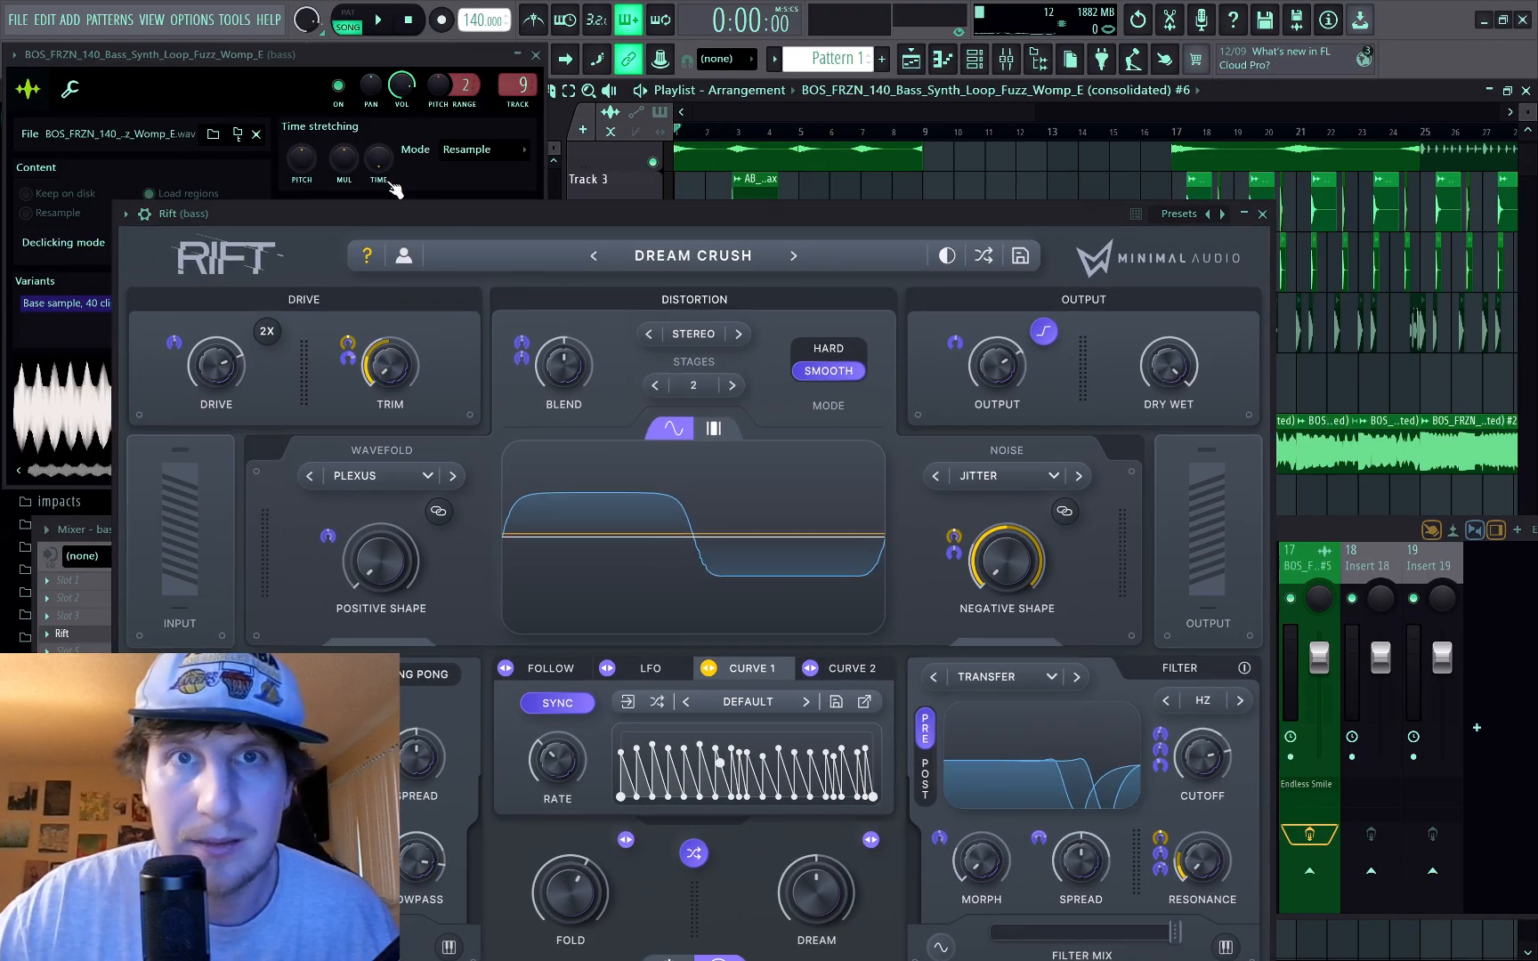
{"action": "key", "text": "space"}
{"action": "left_click", "coordinate": [984, 255]}
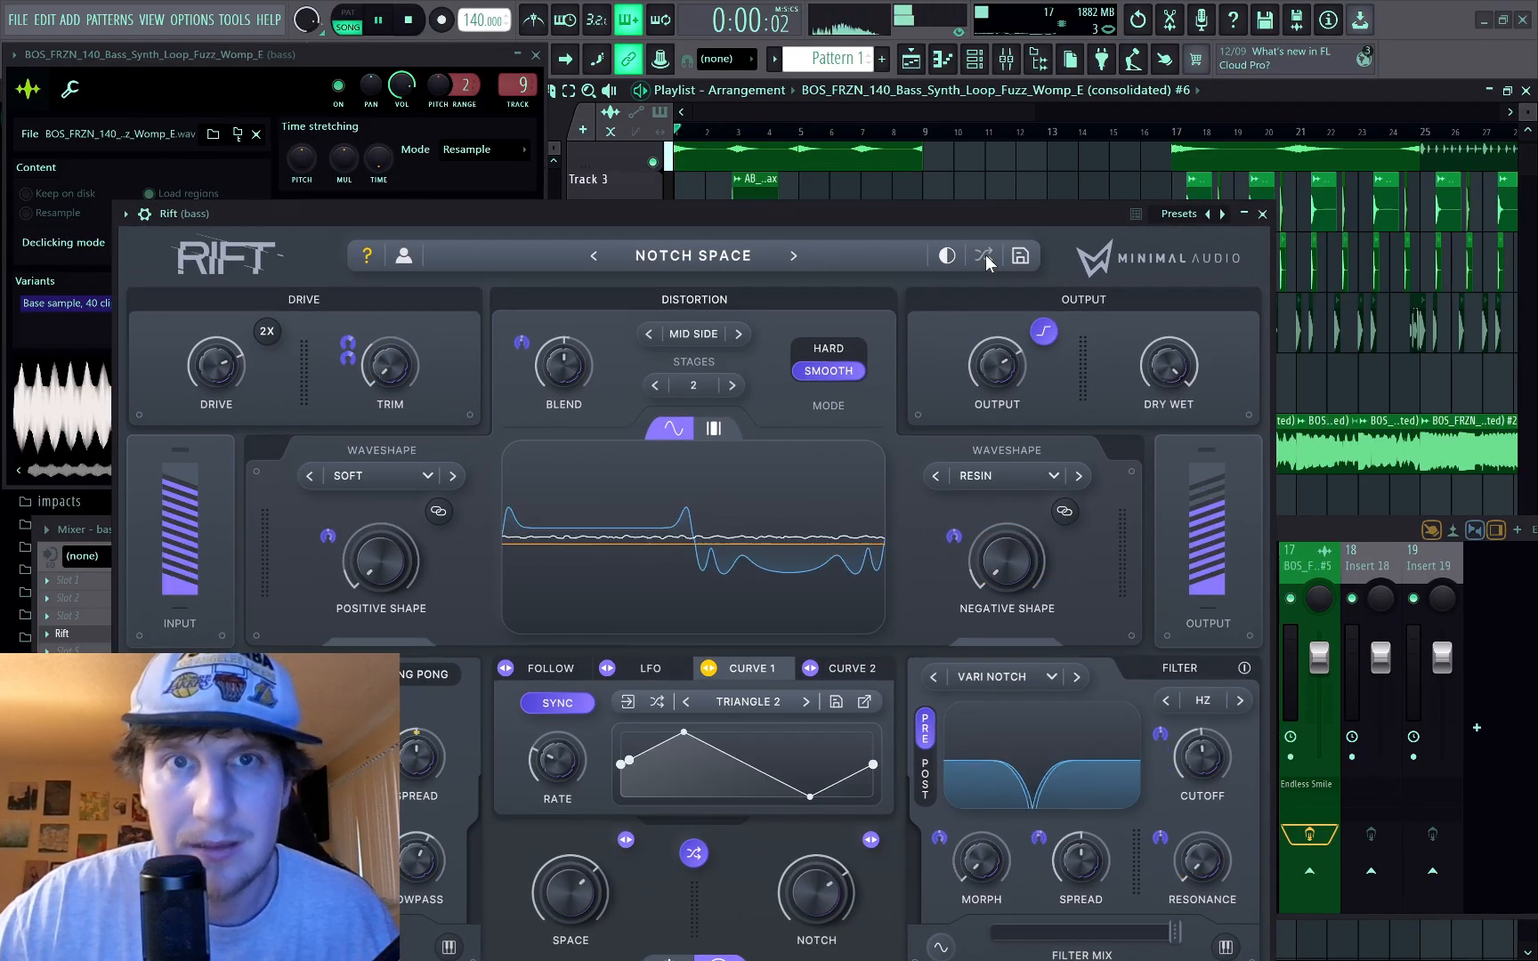
{"action": "left_click", "coordinate": [985, 255]}
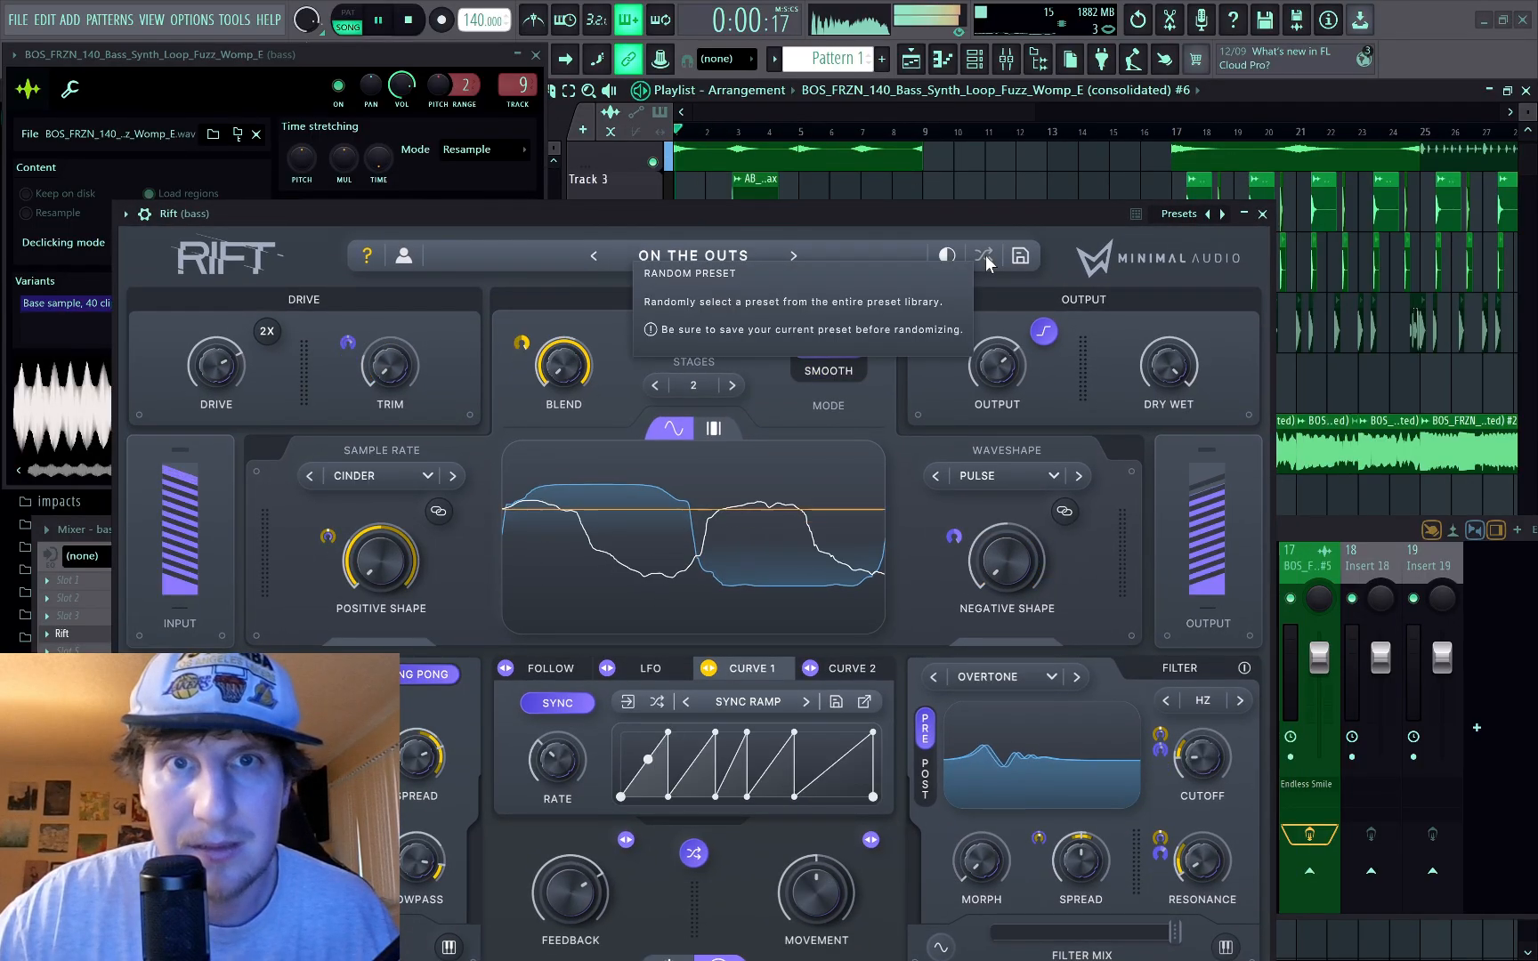
{"action": "left_click", "coordinate": [985, 255]}
{"action": "left_click", "coordinate": [984, 256]}
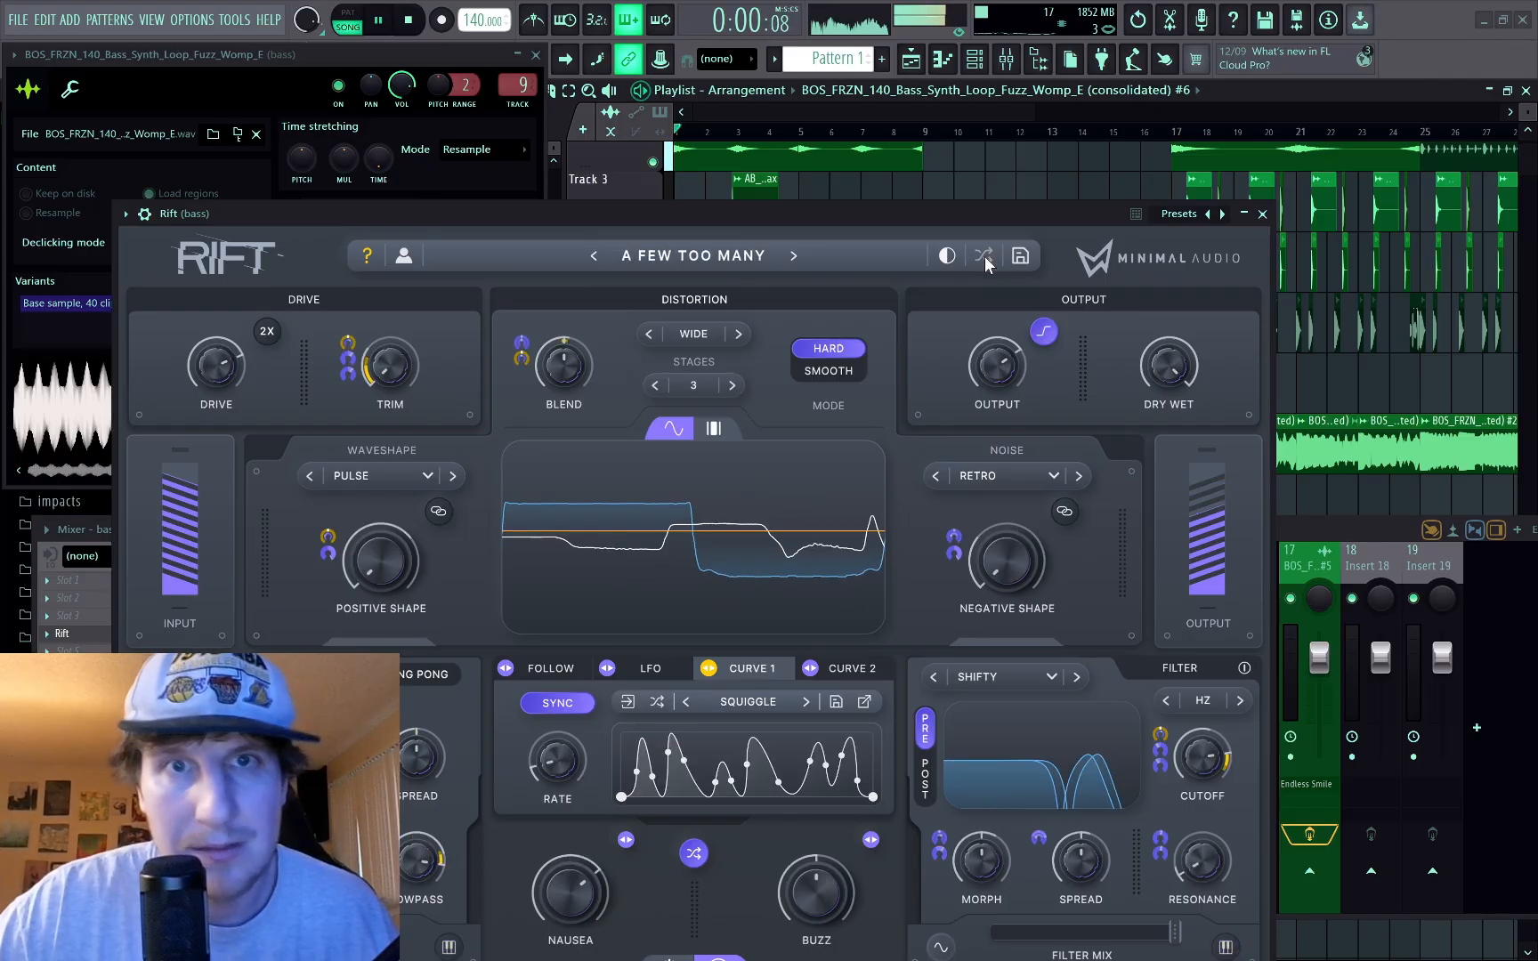
{"action": "left_click", "coordinate": [986, 260]}
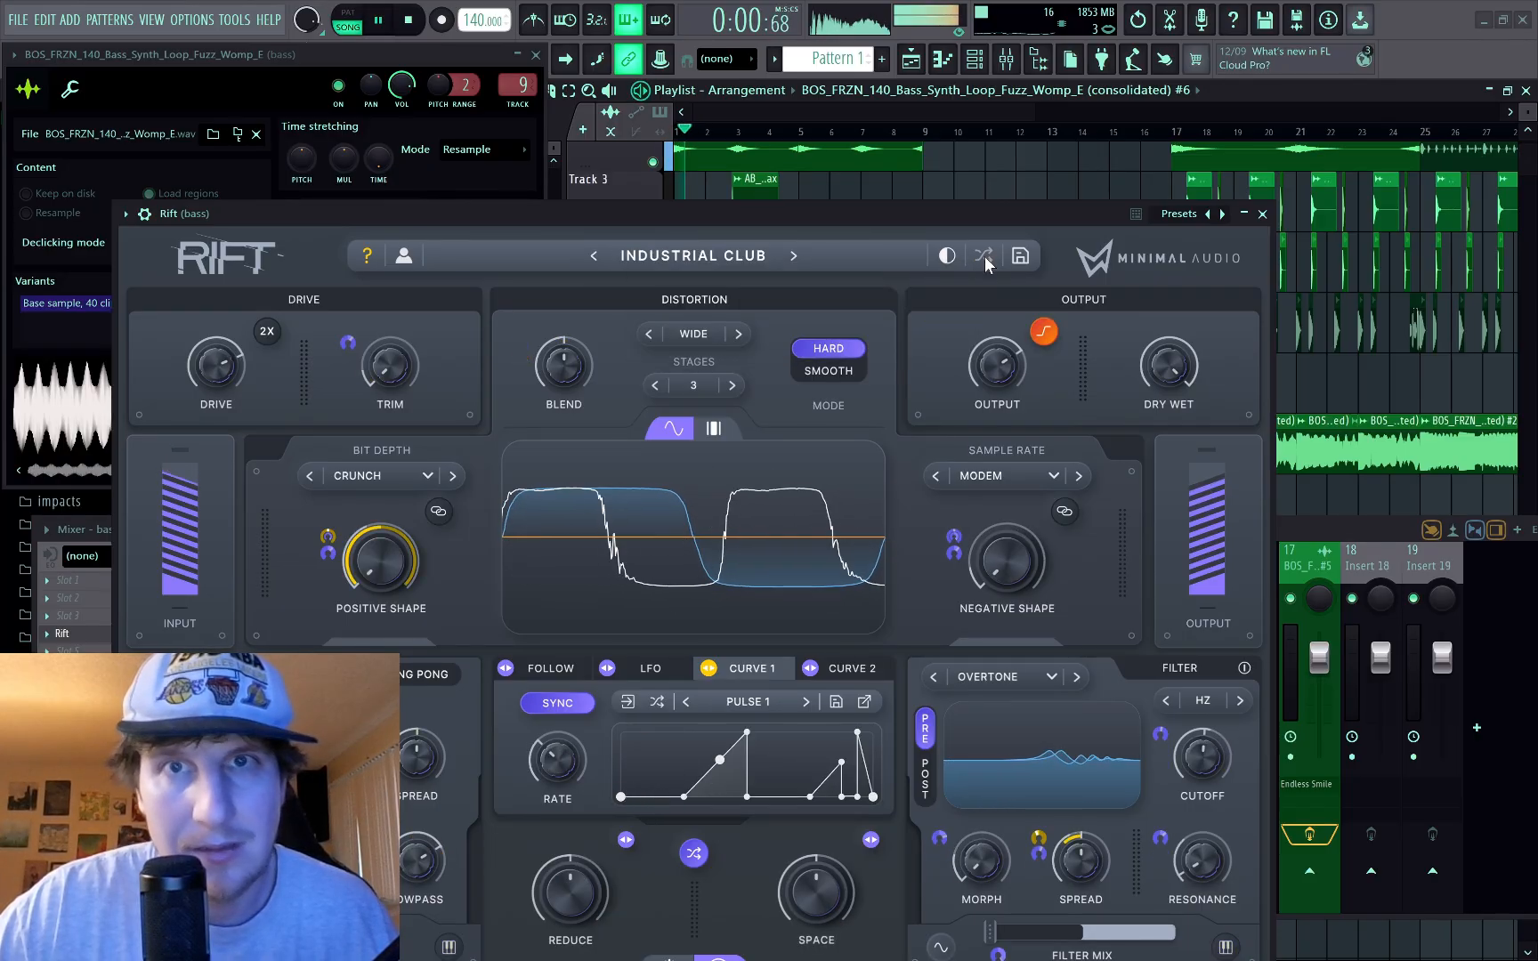
{"action": "left_click", "coordinate": [985, 258]}
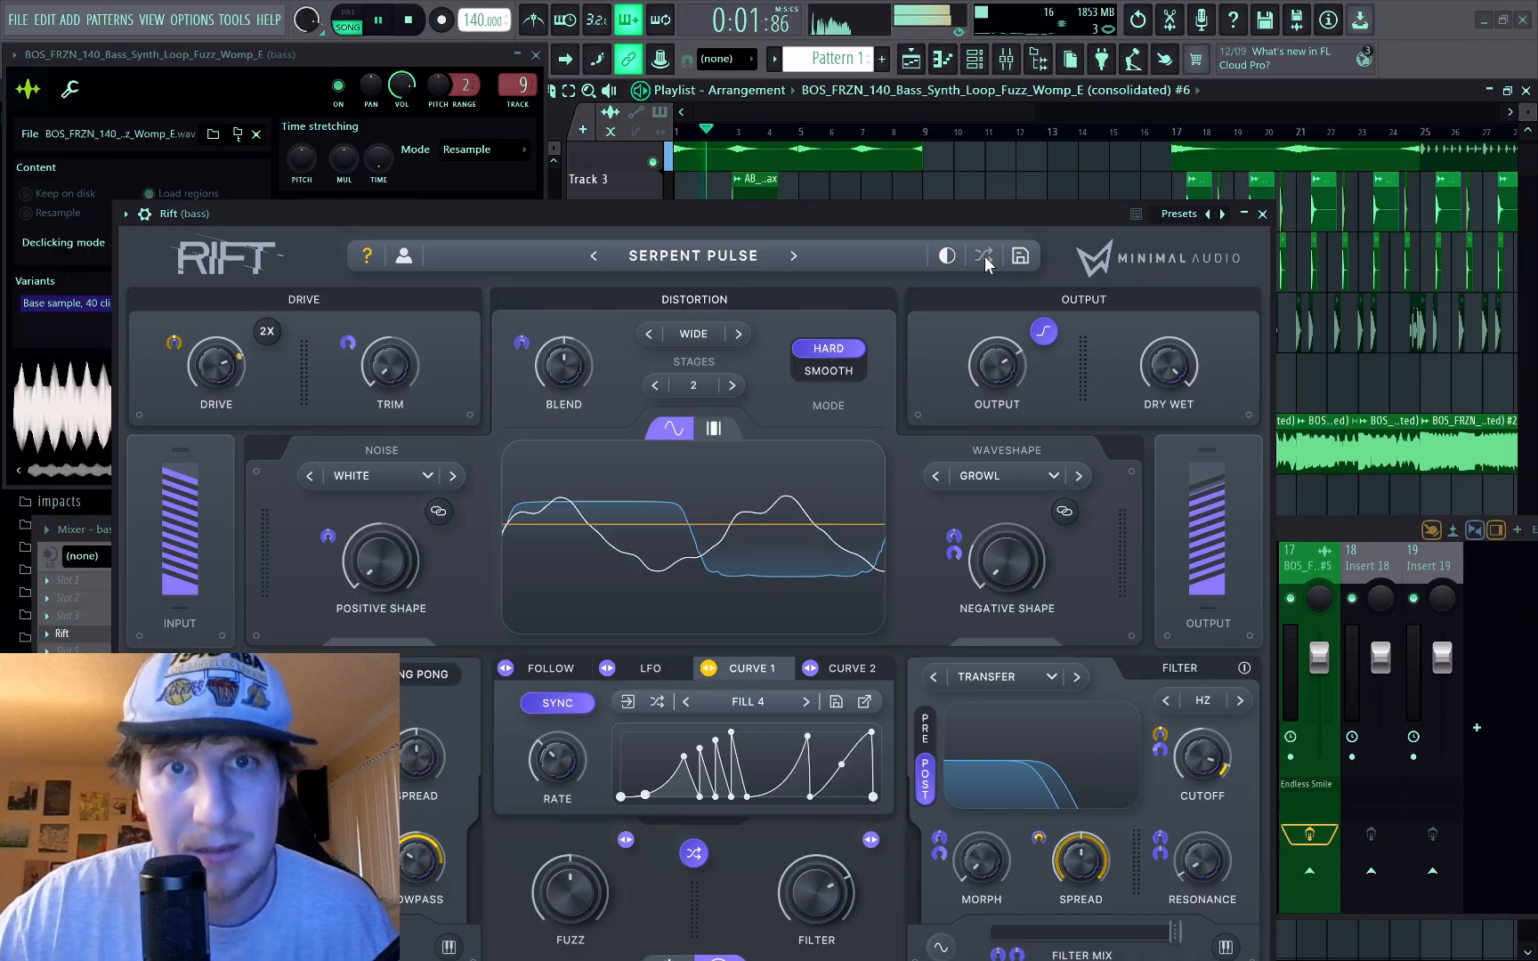
Step: Step through neighbouring Rift presets to Junk Sweeper and set its filter to Post
{"action": "left_click", "coordinate": [796, 257]}
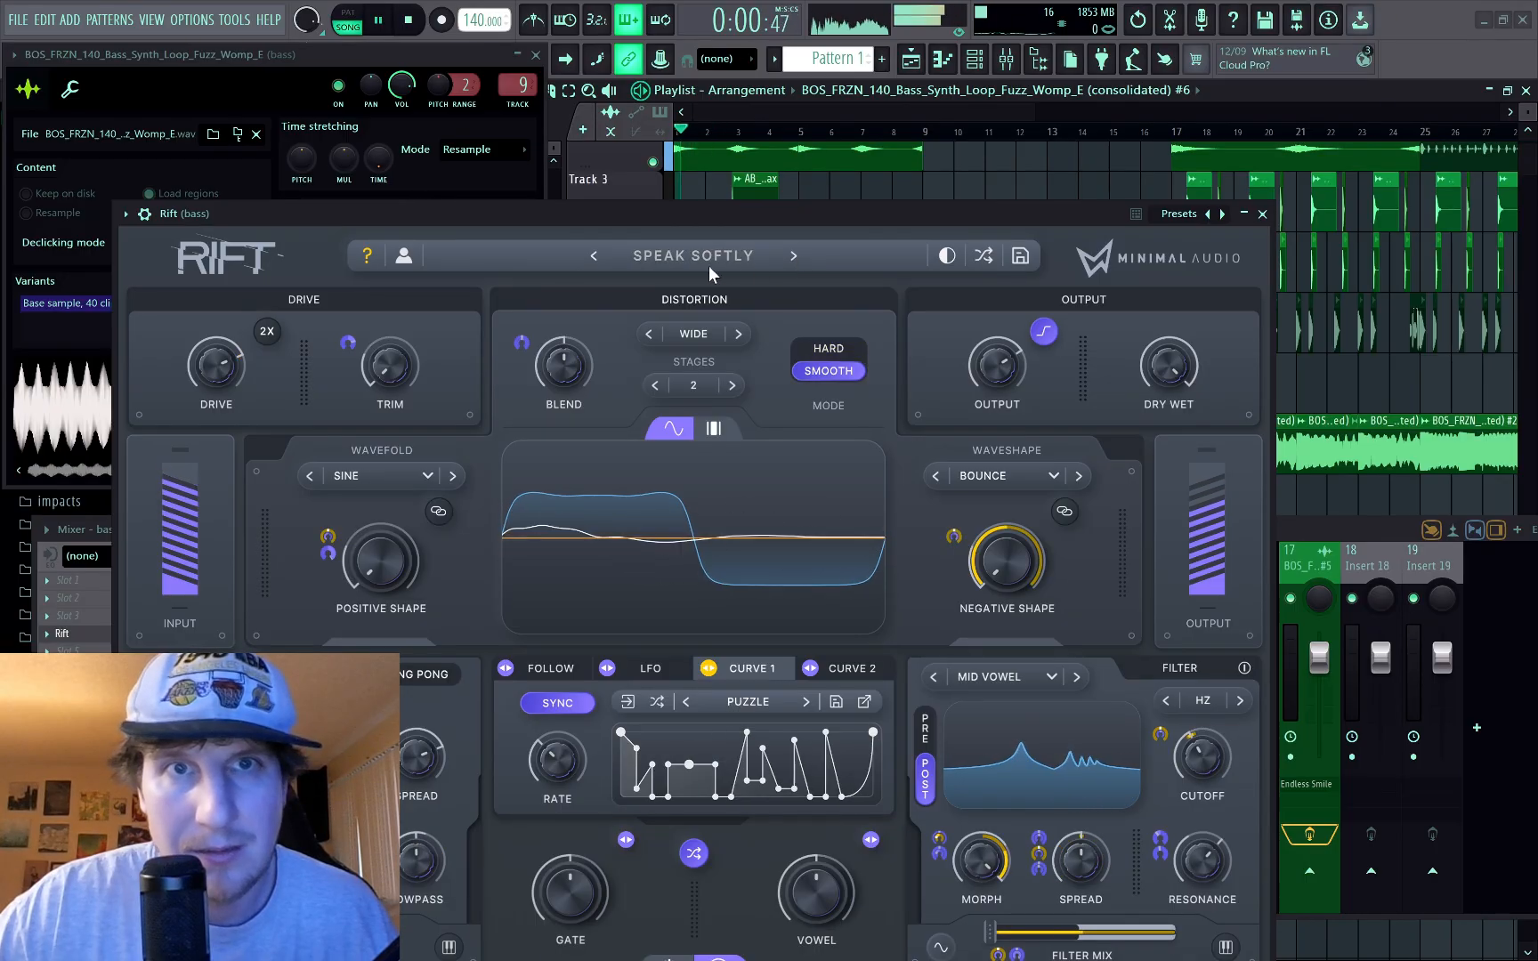
{"action": "left_click", "coordinate": [592, 255]}
{"action": "left_click", "coordinate": [591, 256]}
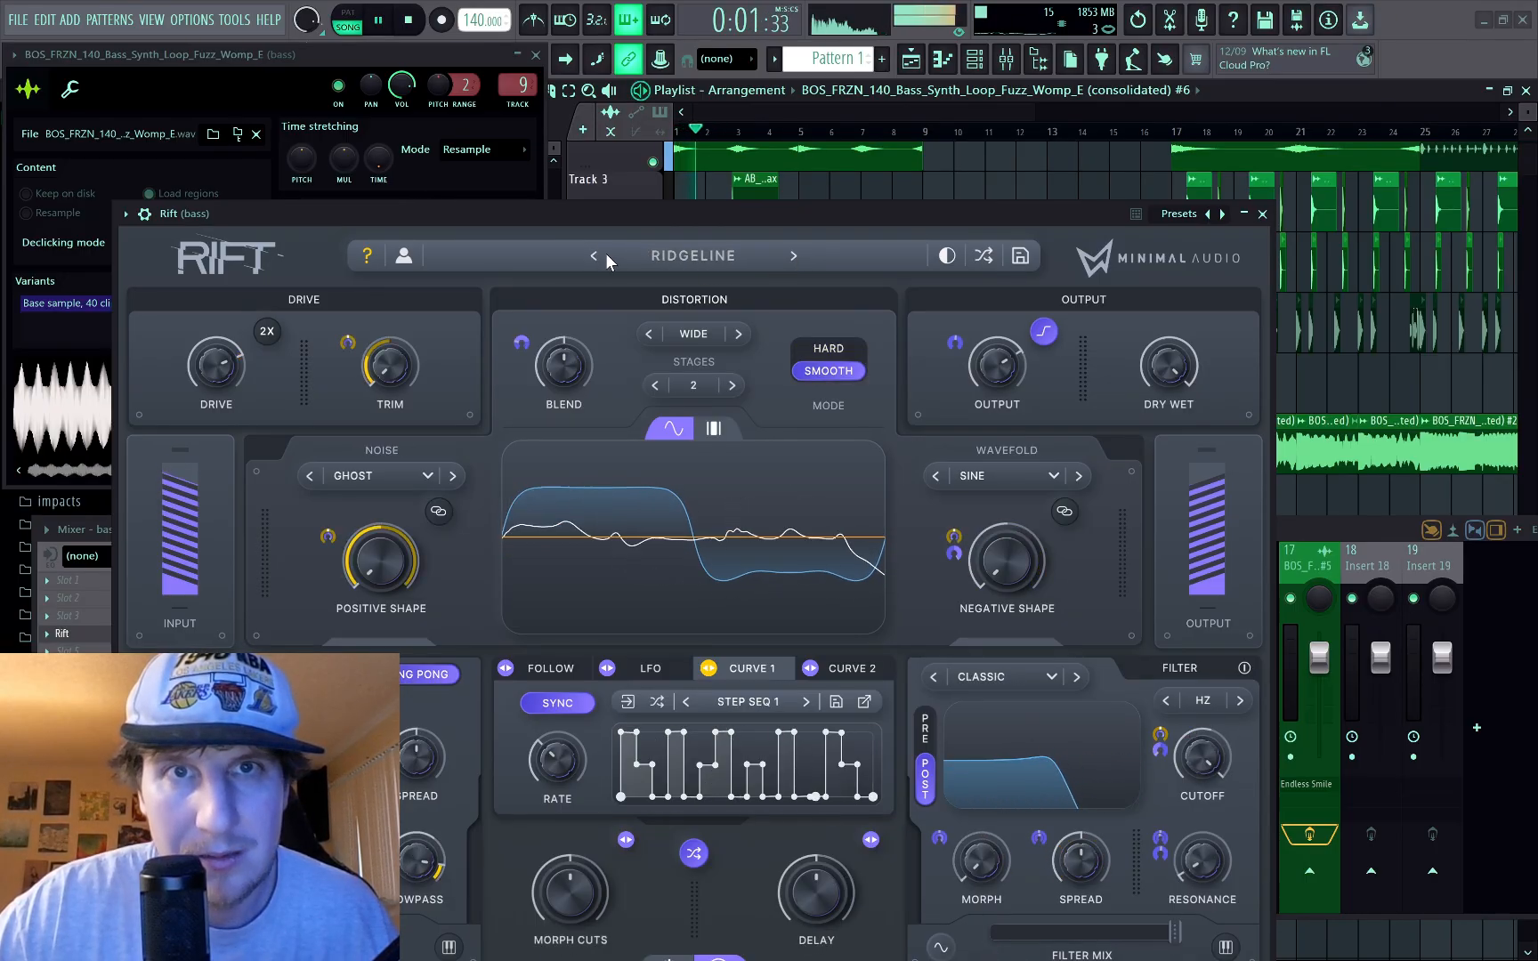
{"action": "left_click", "coordinate": [592, 258]}
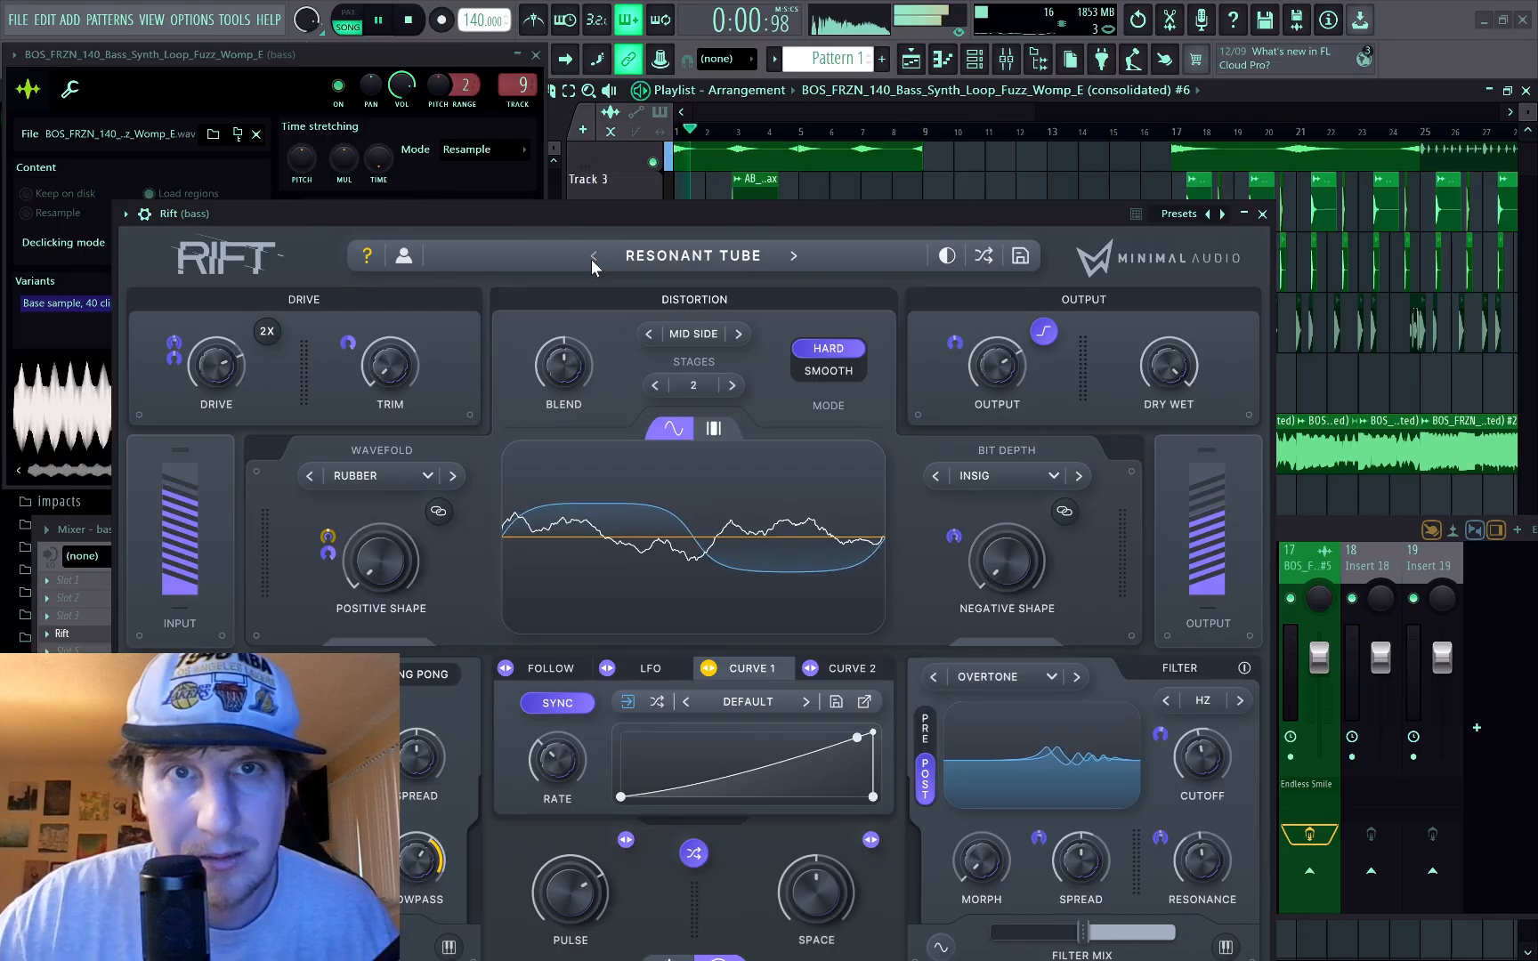
{"action": "left_click", "coordinate": [591, 258]}
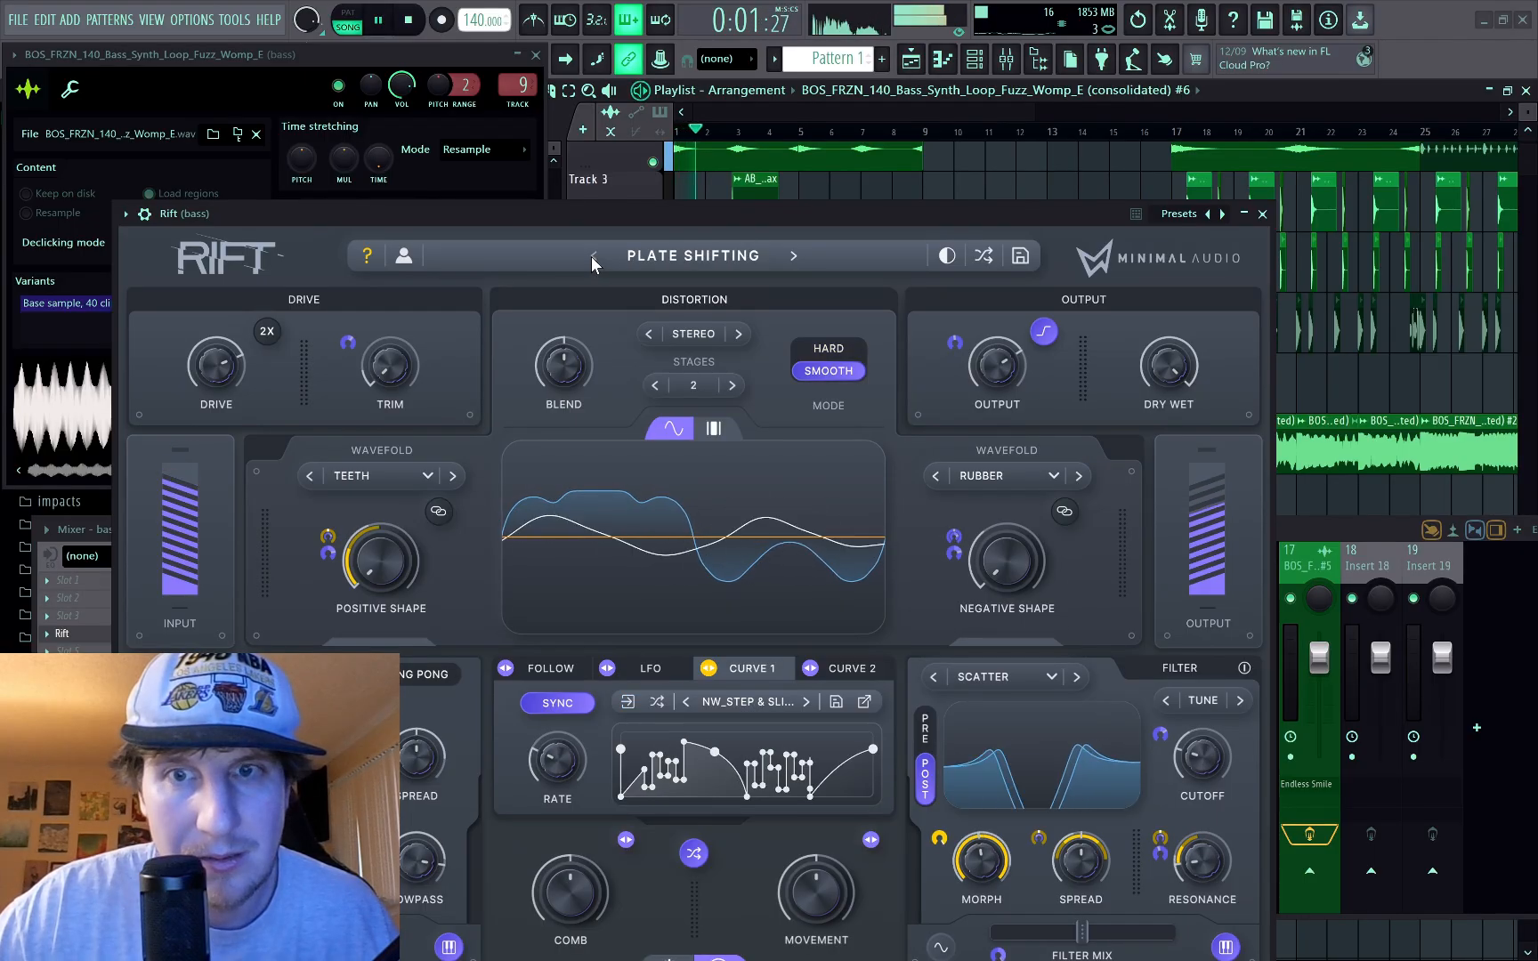
{"action": "left_click", "coordinate": [592, 256]}
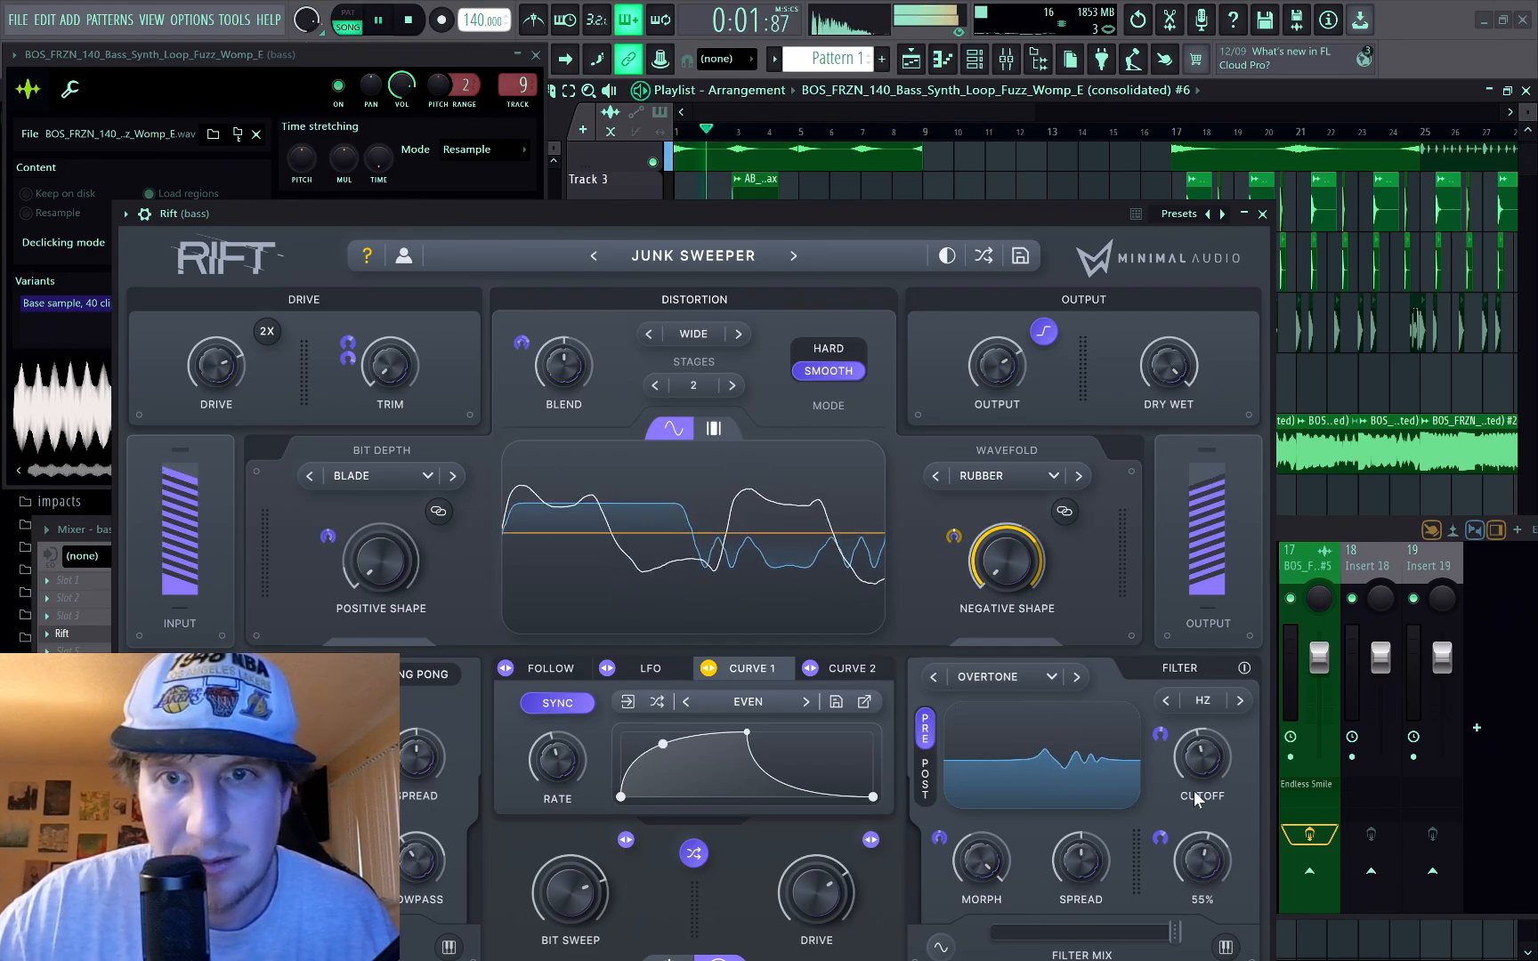
{"action": "left_click", "coordinate": [927, 759]}
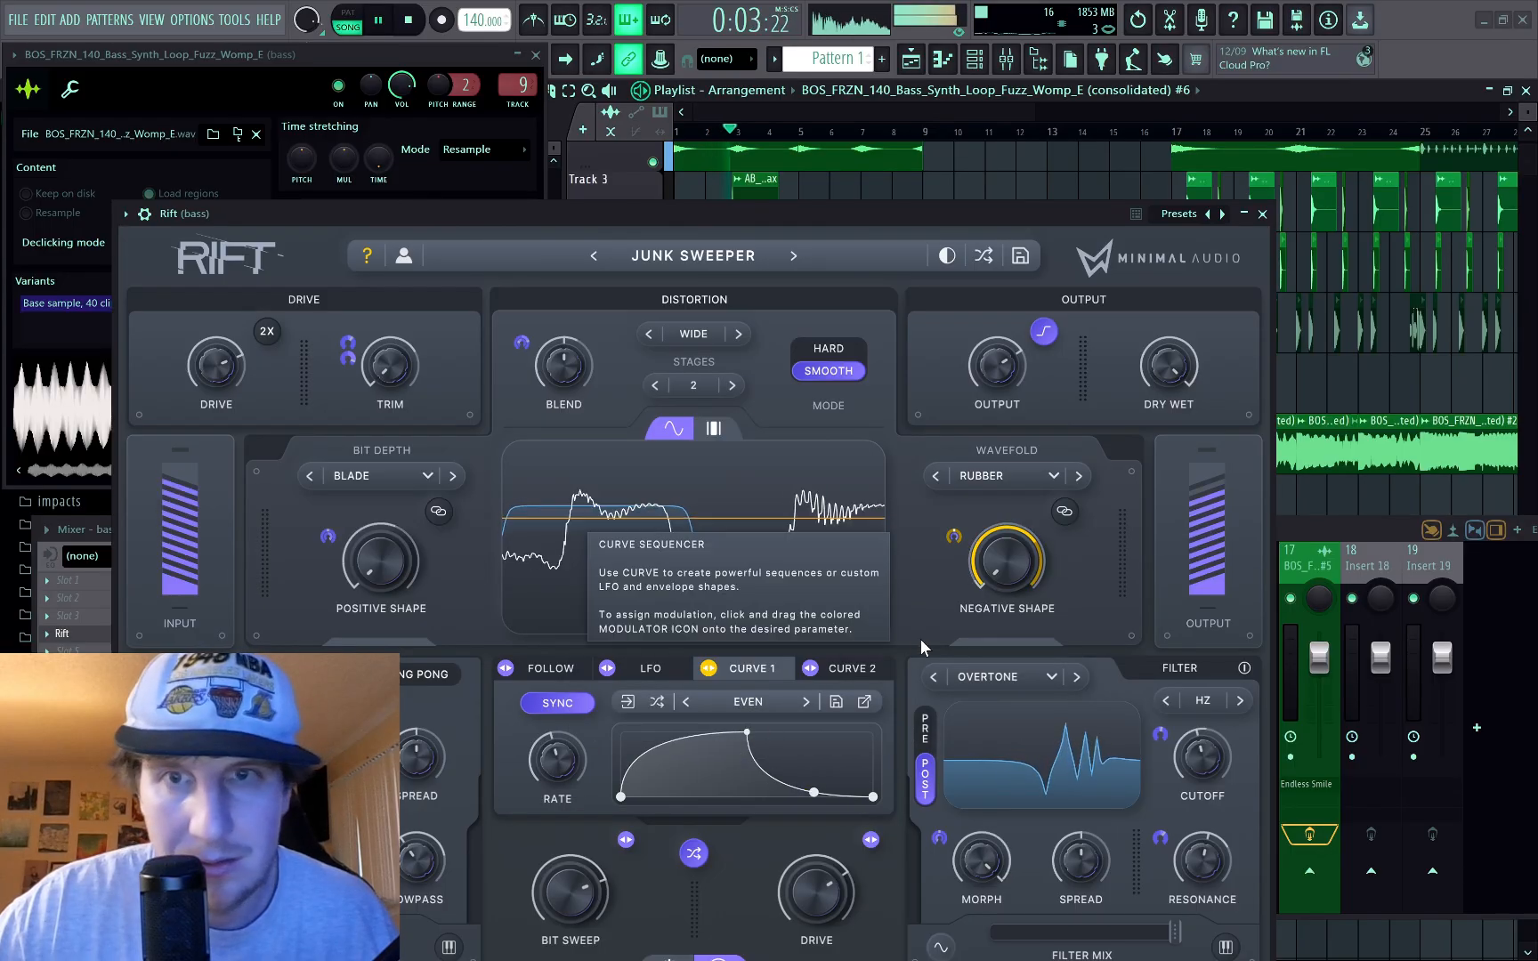
{"action": "key", "text": "space"}
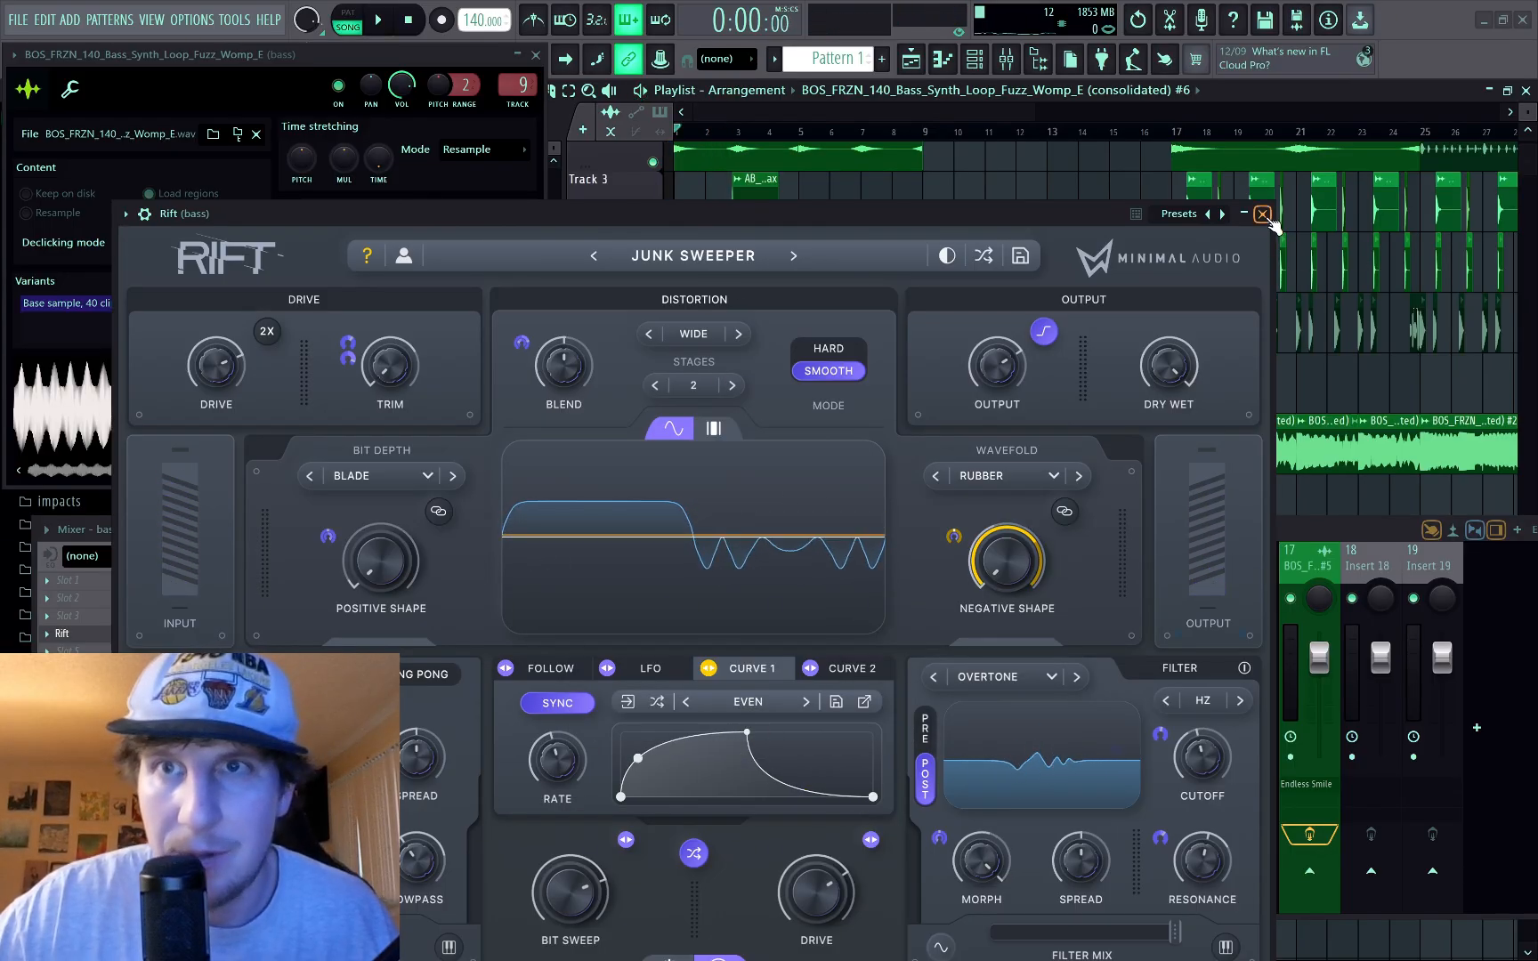
{"action": "left_click", "coordinate": [1263, 213]}
Step: Add Fruity Parametric EQ 2 to bass mixer track 9 with a high-pass on band 1 and a low-pass on band 7
{"action": "left_click", "coordinate": [82, 638]}
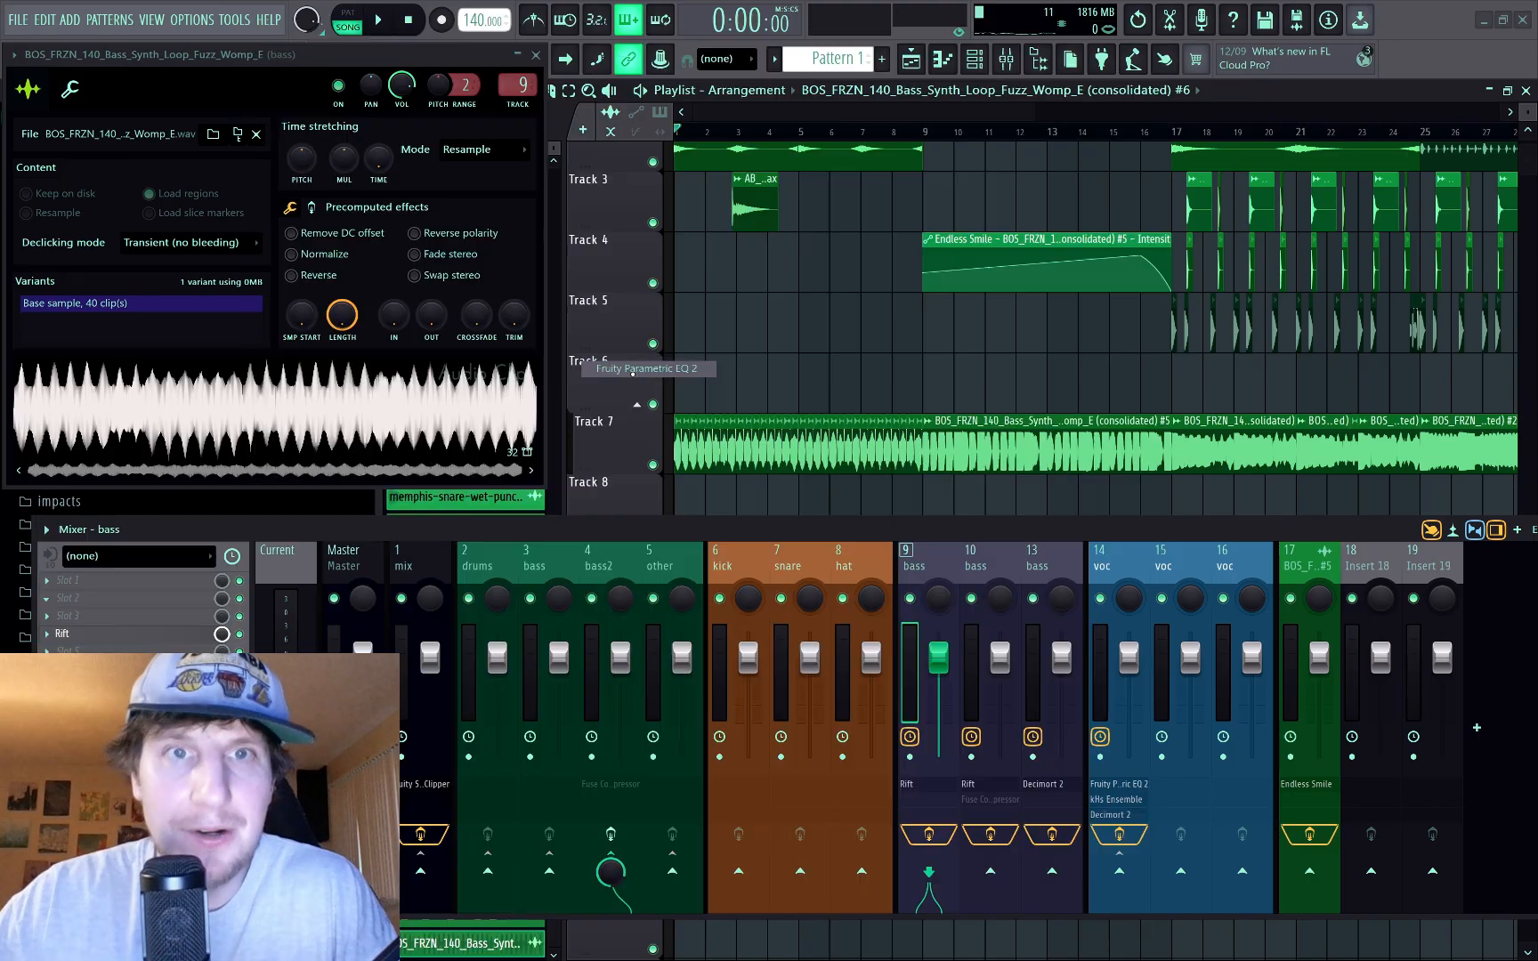
{"action": "left_click", "coordinate": [639, 369]}
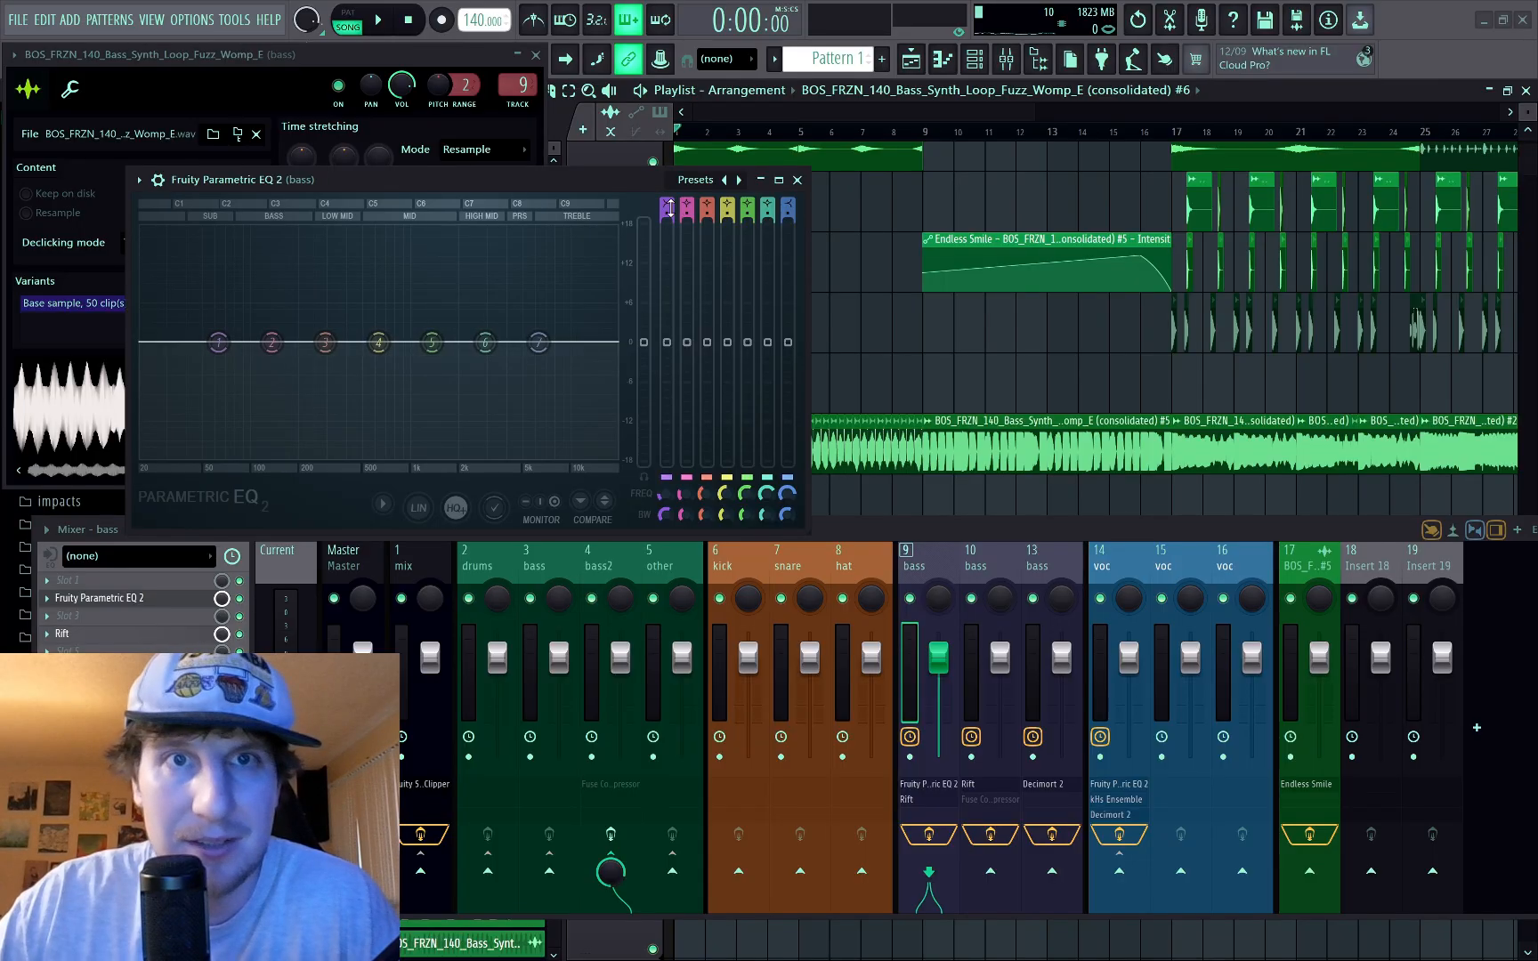
{"action": "left_click_drag", "start_coordinate": [670, 202], "coordinate": [671, 226]}
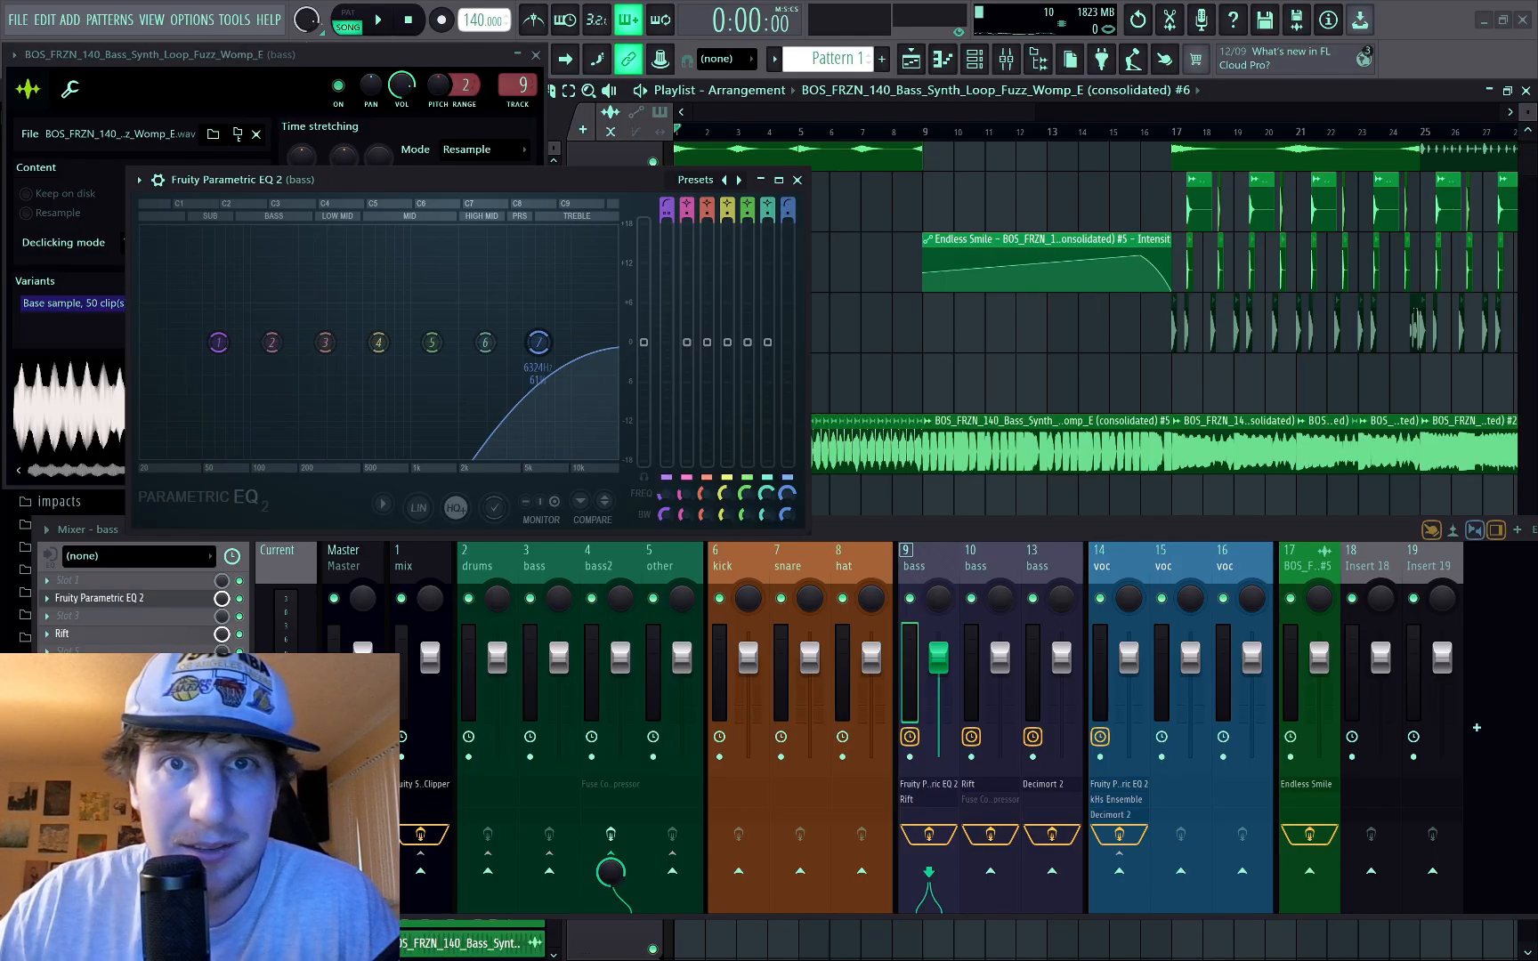
{"action": "mouse_move", "coordinate": [789, 207]}
{"action": "left_mouse_down"}
{"action": "mouse_move", "coordinate": [789, 237]}
{"action": "mouse_move", "coordinate": [788, 198]}
{"action": "left_mouse_up"}
{"action": "left_click_drag", "start_coordinate": [592, 178], "coordinate": [819, 361]}
Step: Raise the EQ's band 1 high-pass cutoff to about 100 Hz while auditioning the intro bass
{"action": "scroll", "coordinate": [860, 268], "scroll_direction": "down", "scroll_amount": 2}
{"action": "key", "text": "space"}
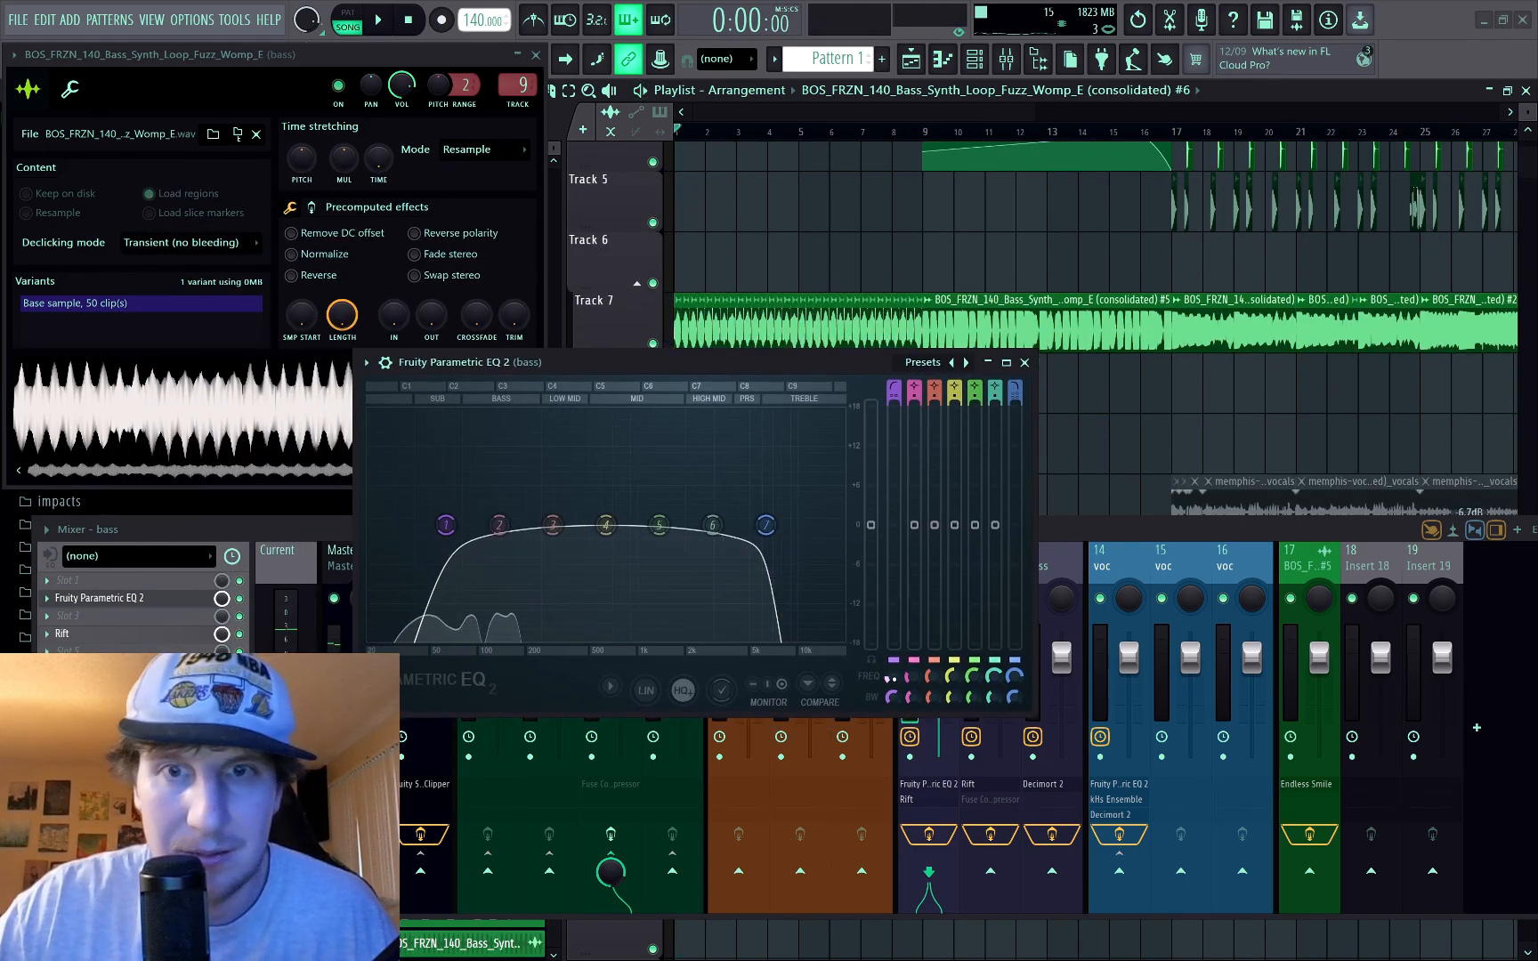
{"action": "key", "text": "space"}
{"action": "left_click_drag", "start_coordinate": [893, 678], "coordinate": [893, 666]}
{"action": "key", "text": "space"}
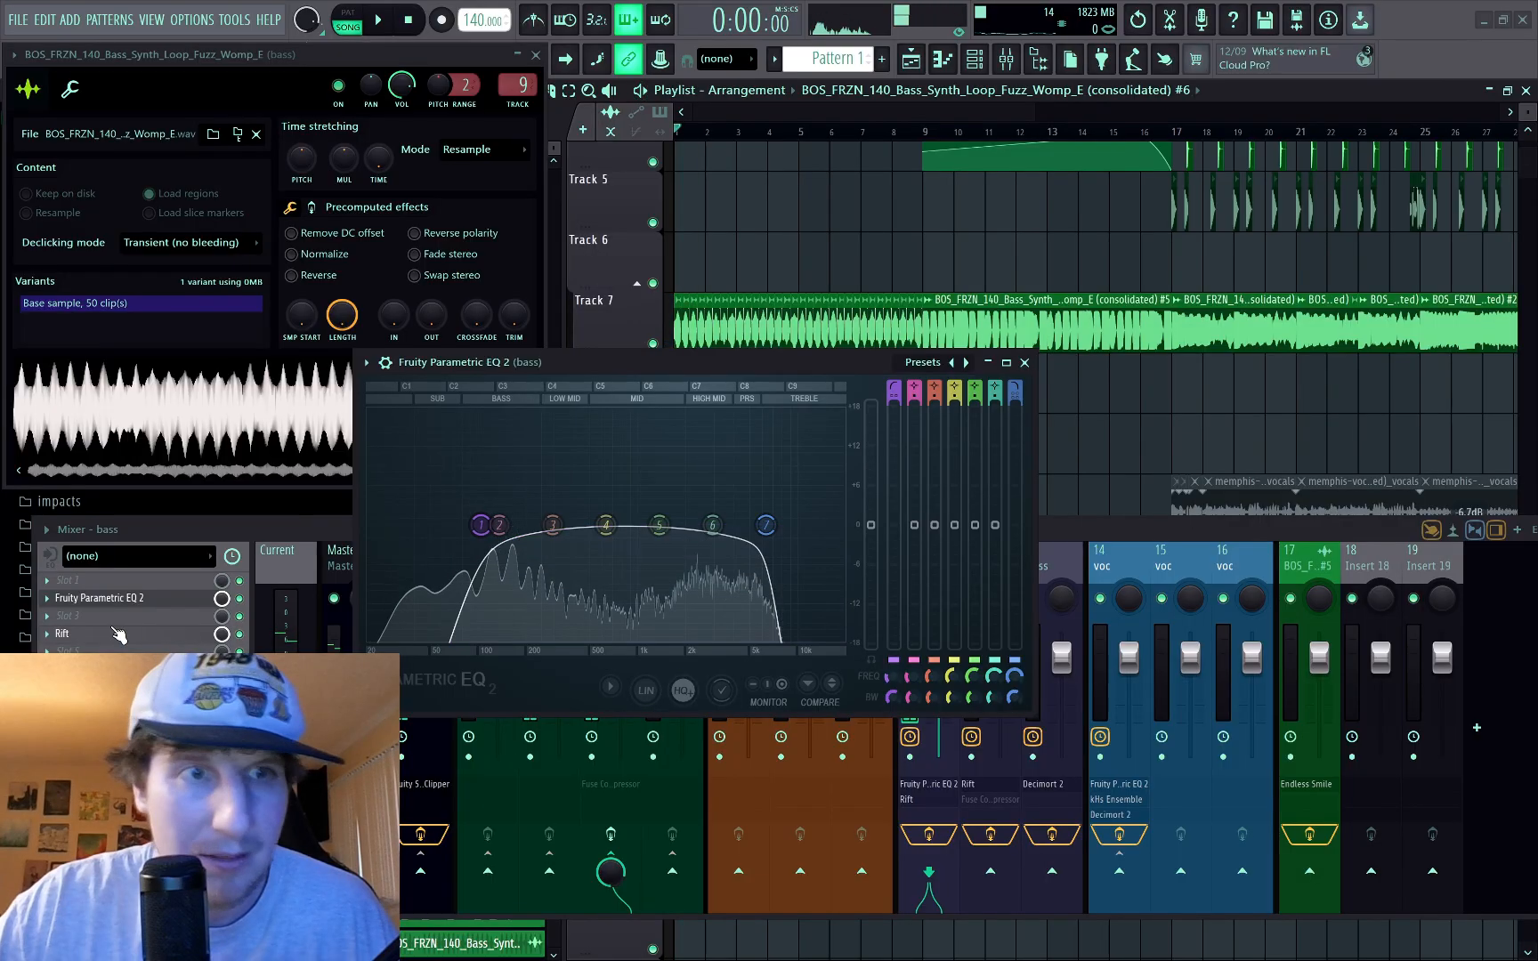
Step: Move Fruity Parametric EQ 2 below Rift in the track 9 effect chain and audition the bass
{"action": "scroll", "coordinate": [133, 603], "scroll_direction": "down", "scroll_amount": 4}
{"action": "key", "text": "space"}
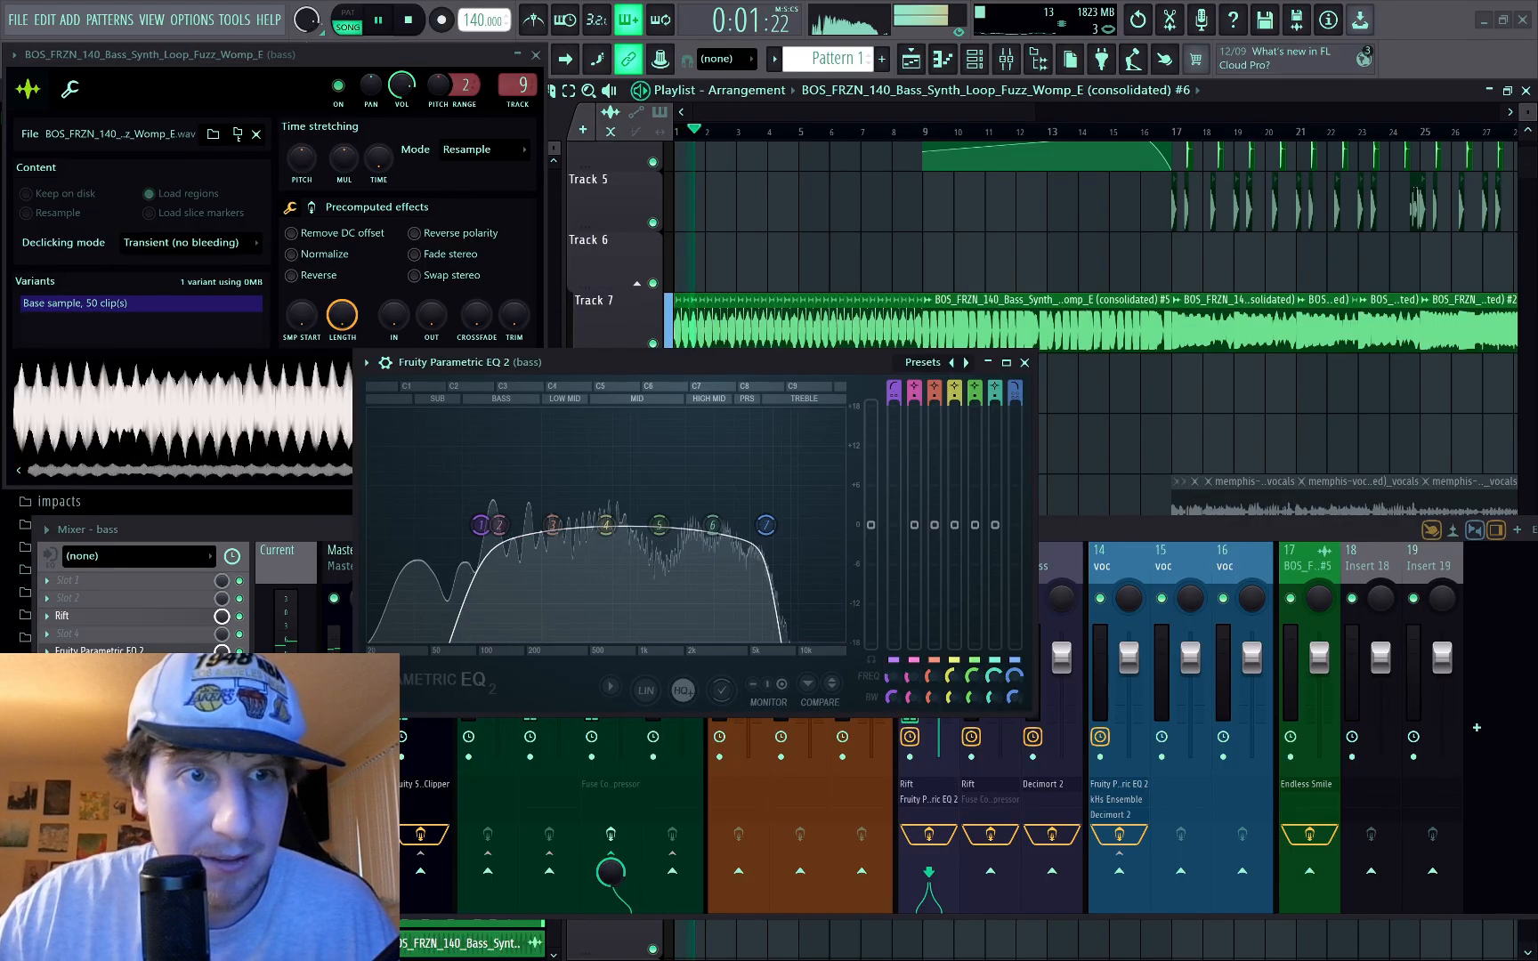
{"action": "key", "text": "space"}
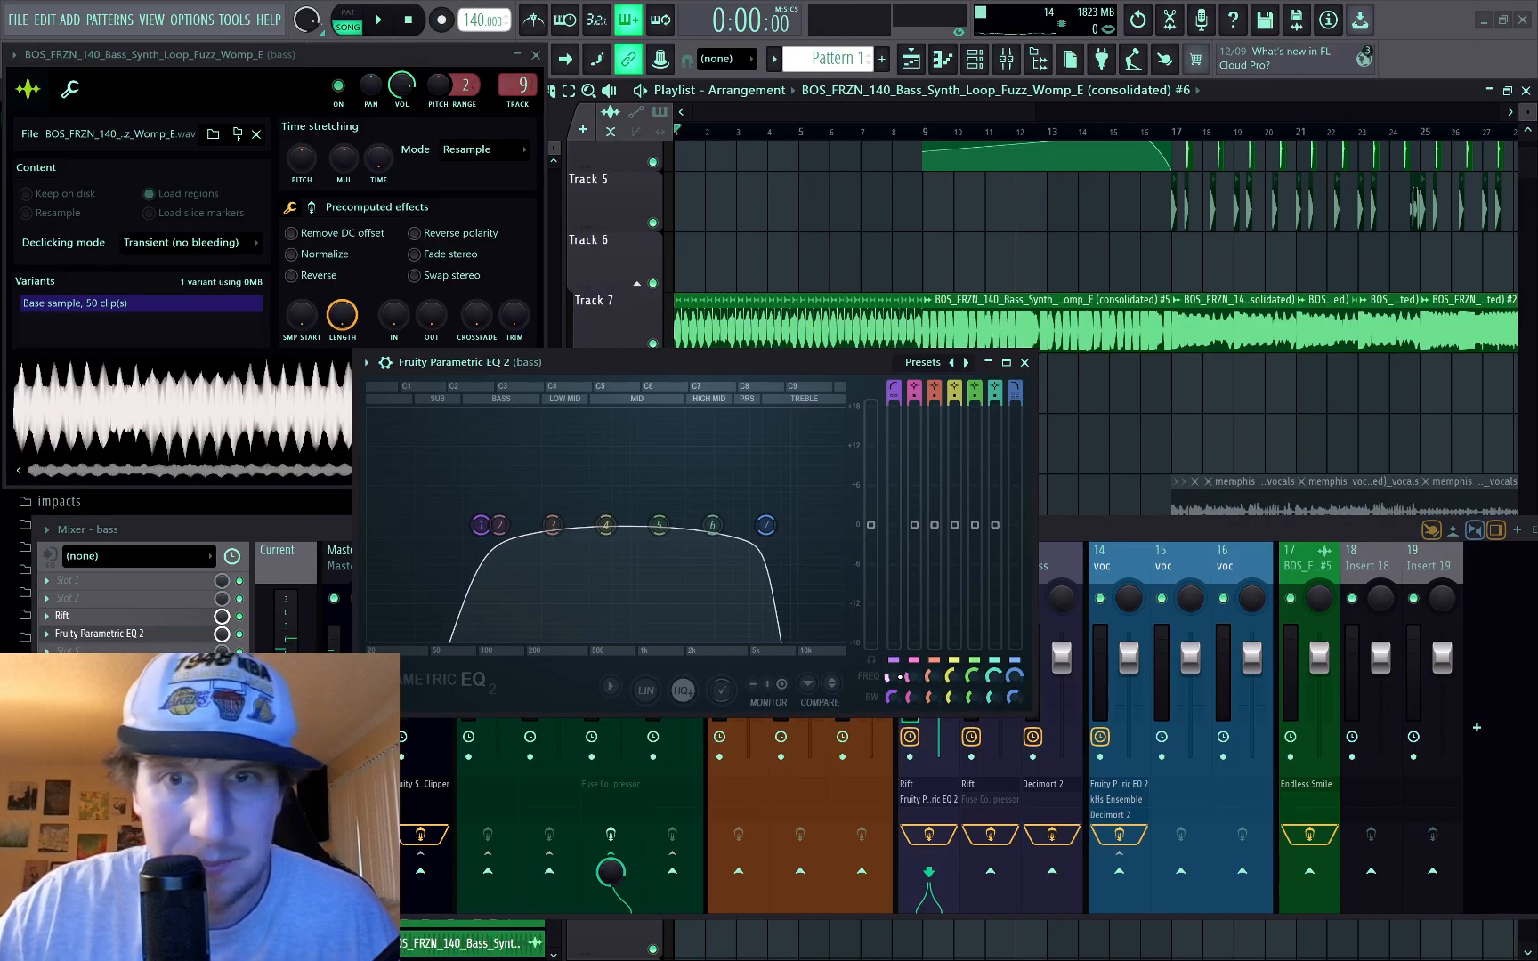
Step: Raise the band 1 high-pass cutoff to about 150 Hz during playback and close the EQ
{"action": "key", "text": "space"}
{"action": "left_click_drag", "start_coordinate": [893, 679], "coordinate": [893, 663]}
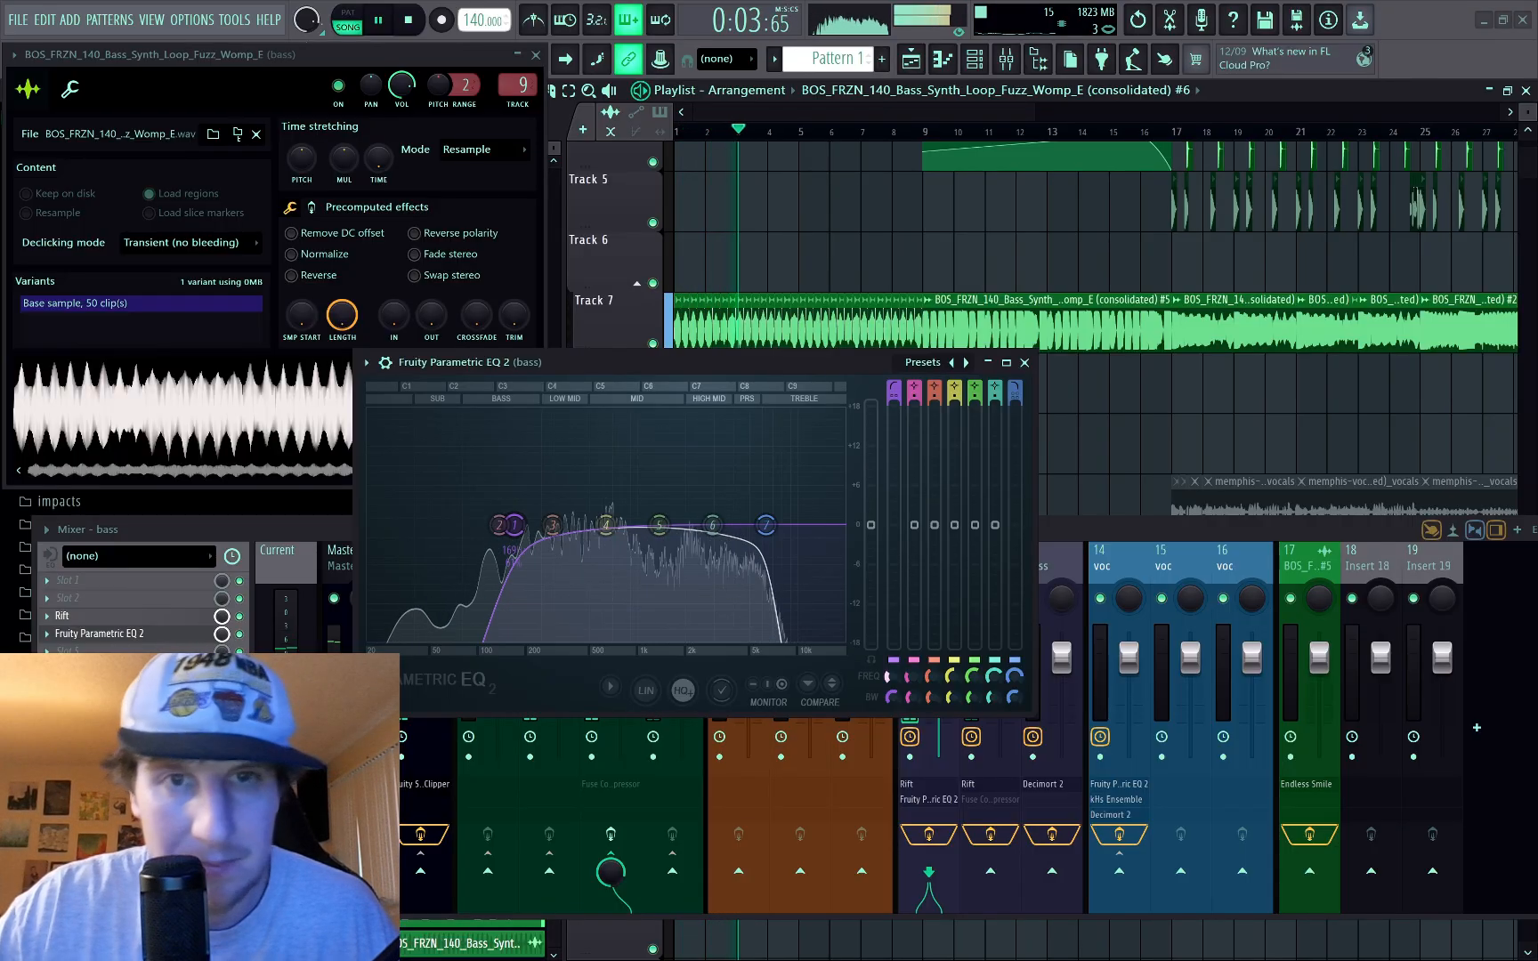
{"action": "left_click", "coordinate": [1026, 364]}
{"action": "key", "text": "space"}
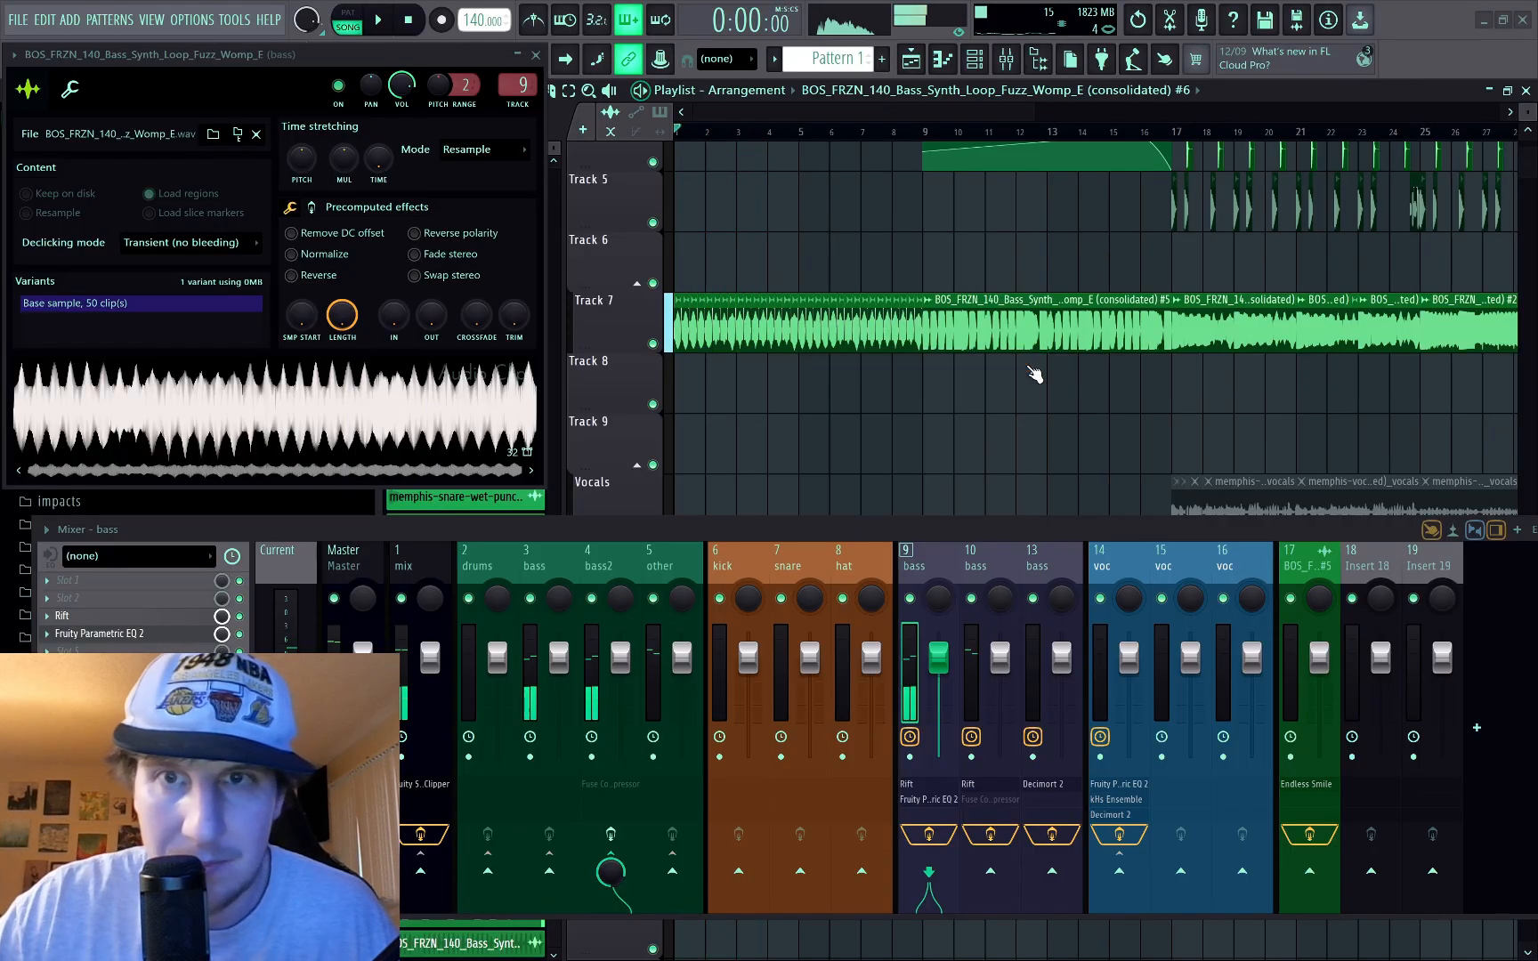
Step: Audition the processed intro bass from the start and again around bar 4 to pick chops for separate processing
{"action": "left_click", "coordinate": [977, 566]}
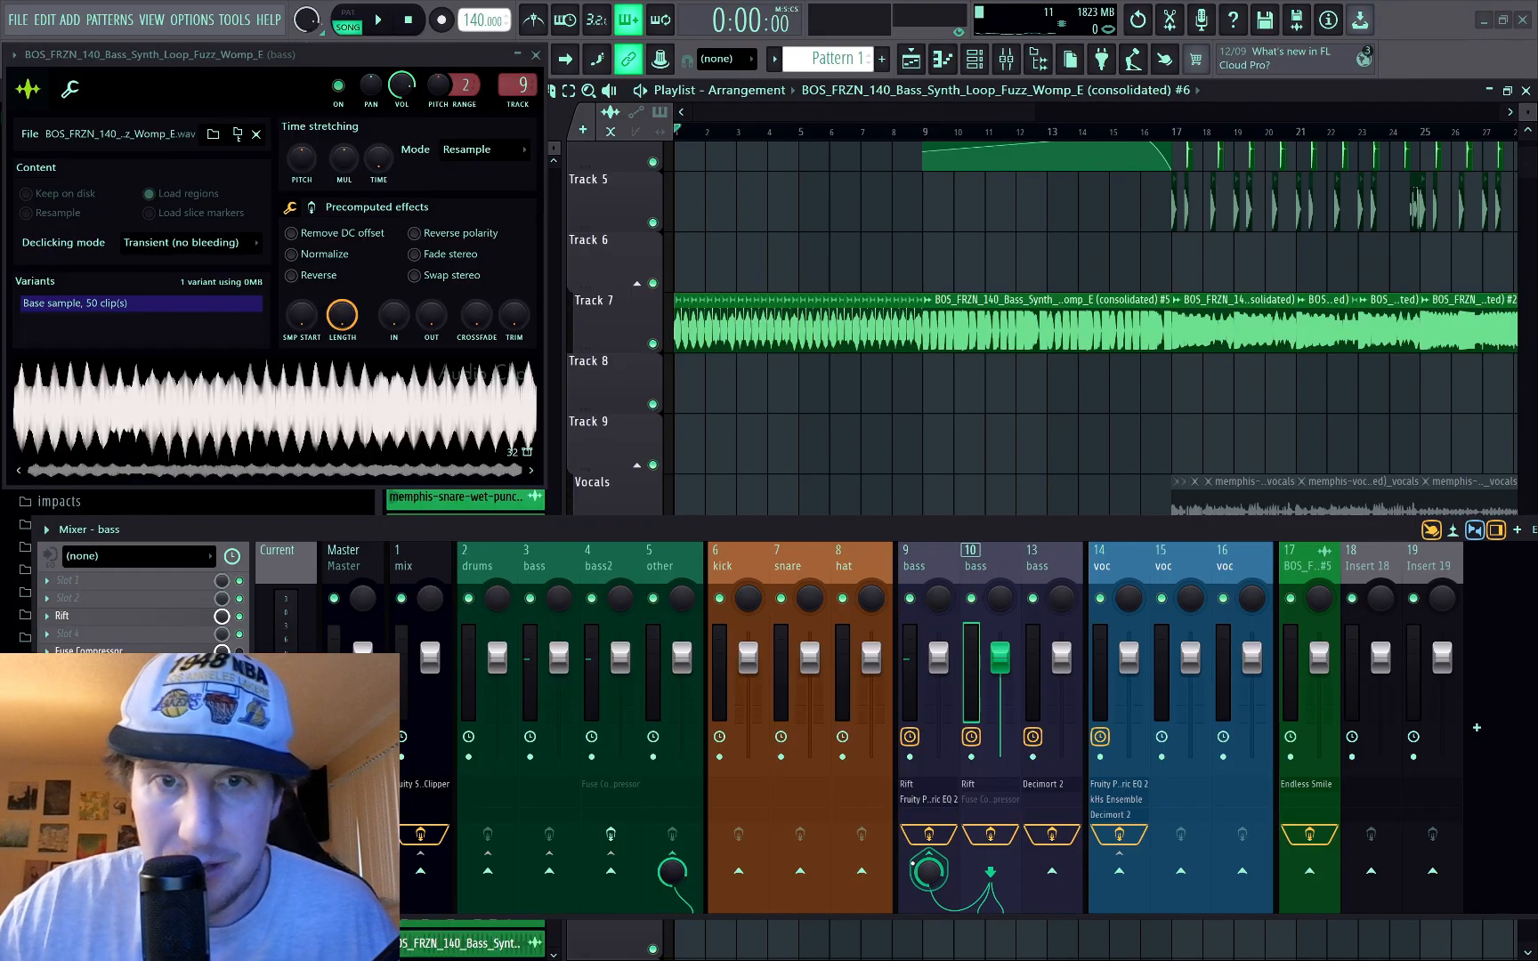
{"action": "key", "text": "space"}
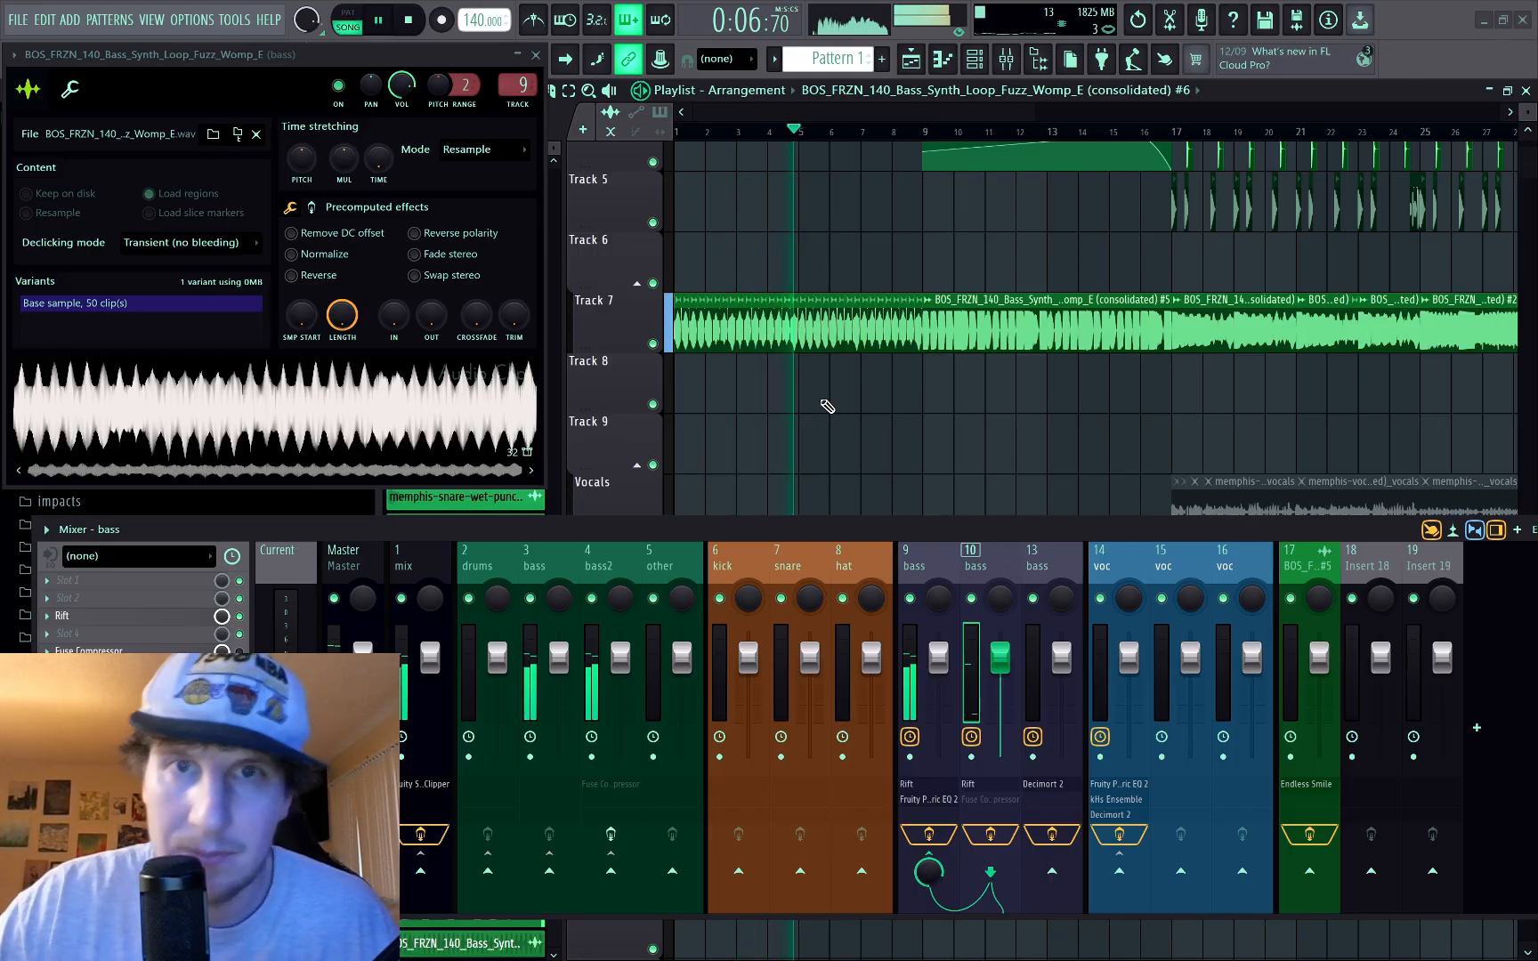
{"action": "key", "text": "space"}
{"action": "scroll", "coordinate": [781, 338], "scroll_direction": "up", "scroll_amount": 6}
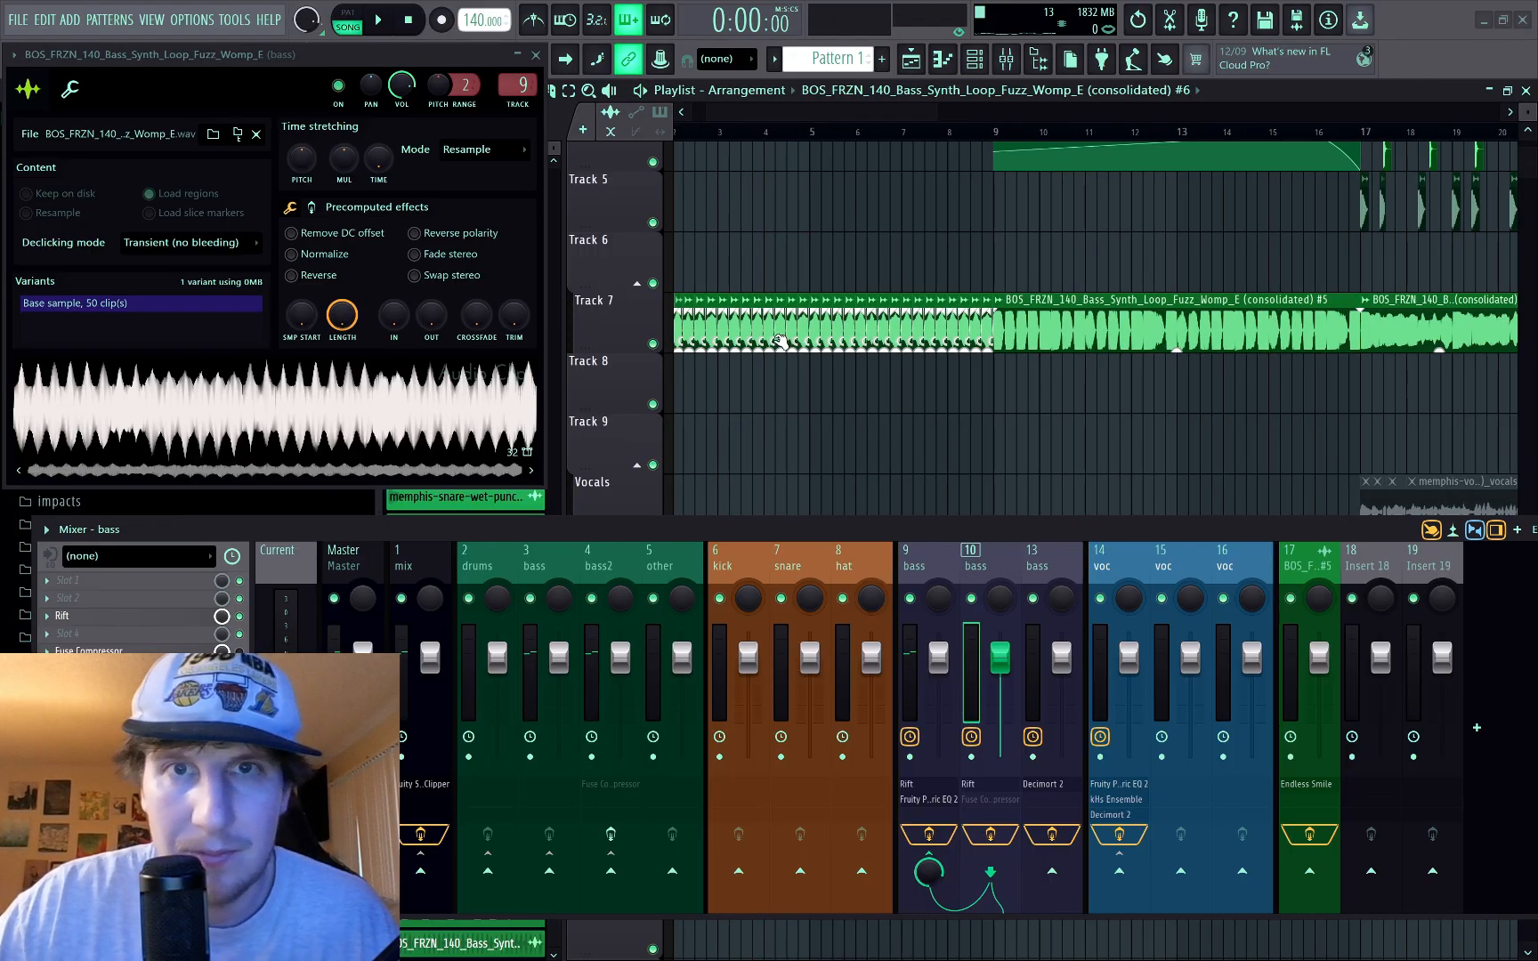
{"action": "left_click", "coordinate": [758, 134]}
{"action": "key", "text": "space"}
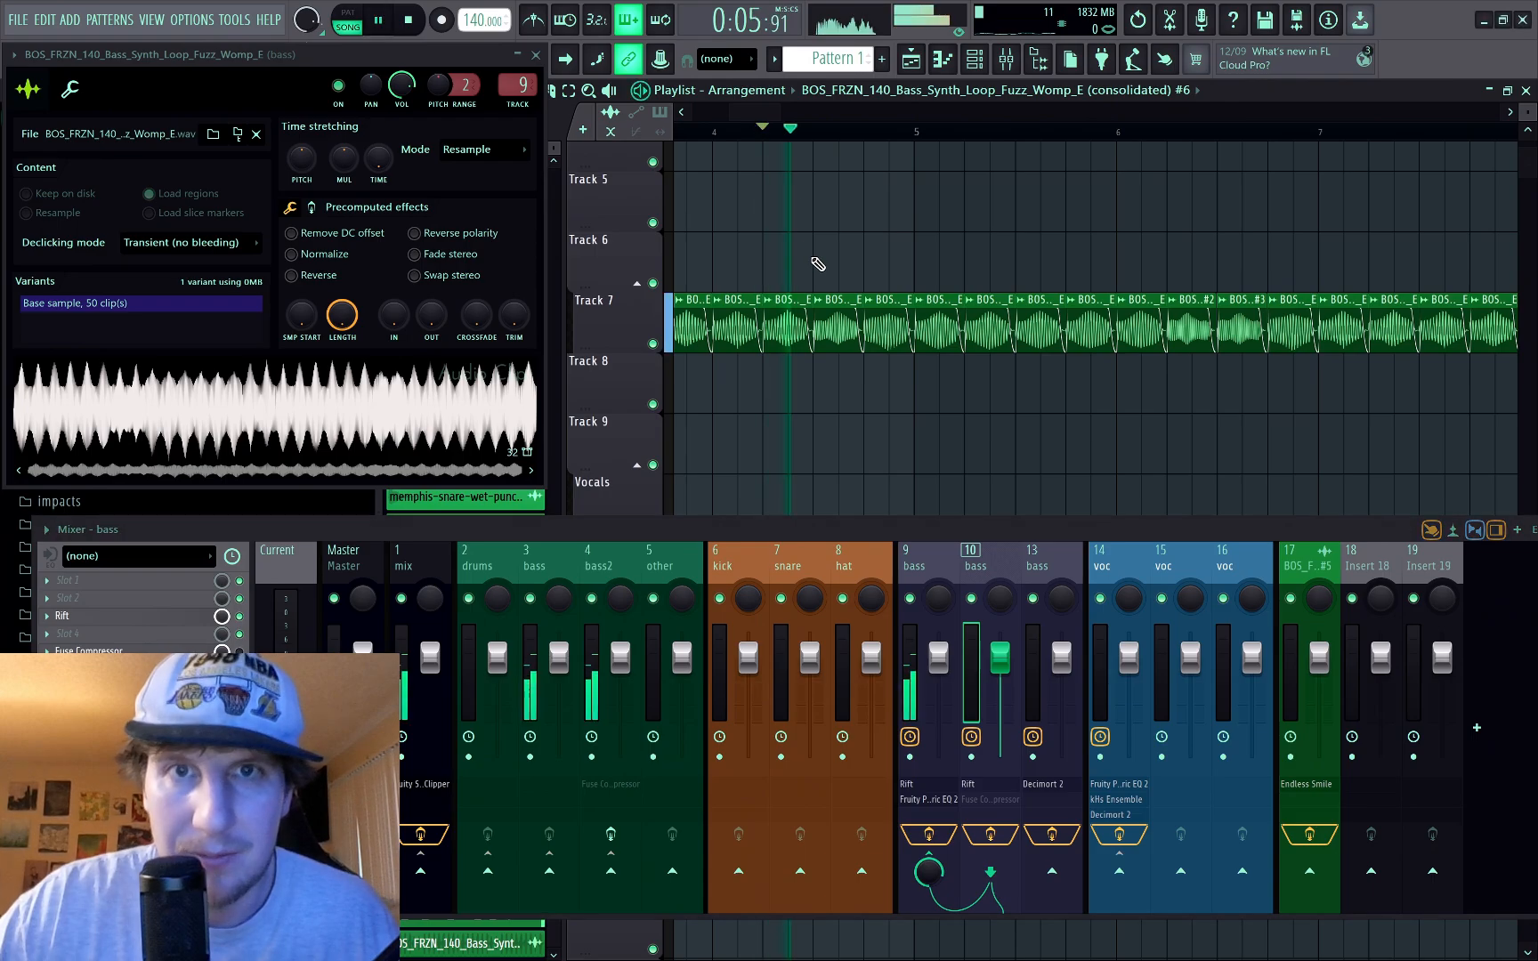
{"action": "scroll", "coordinate": [818, 265], "scroll_direction": "up", "scroll_amount": 2}
{"action": "key", "text": "space"}
Step: Make the Track 7 bass chop on beat 3 of bar 4 unique and route it to bass mixer track 10
{"action": "right_click", "coordinate": [865, 313]}
{"action": "key", "text": "ctrl+z"}
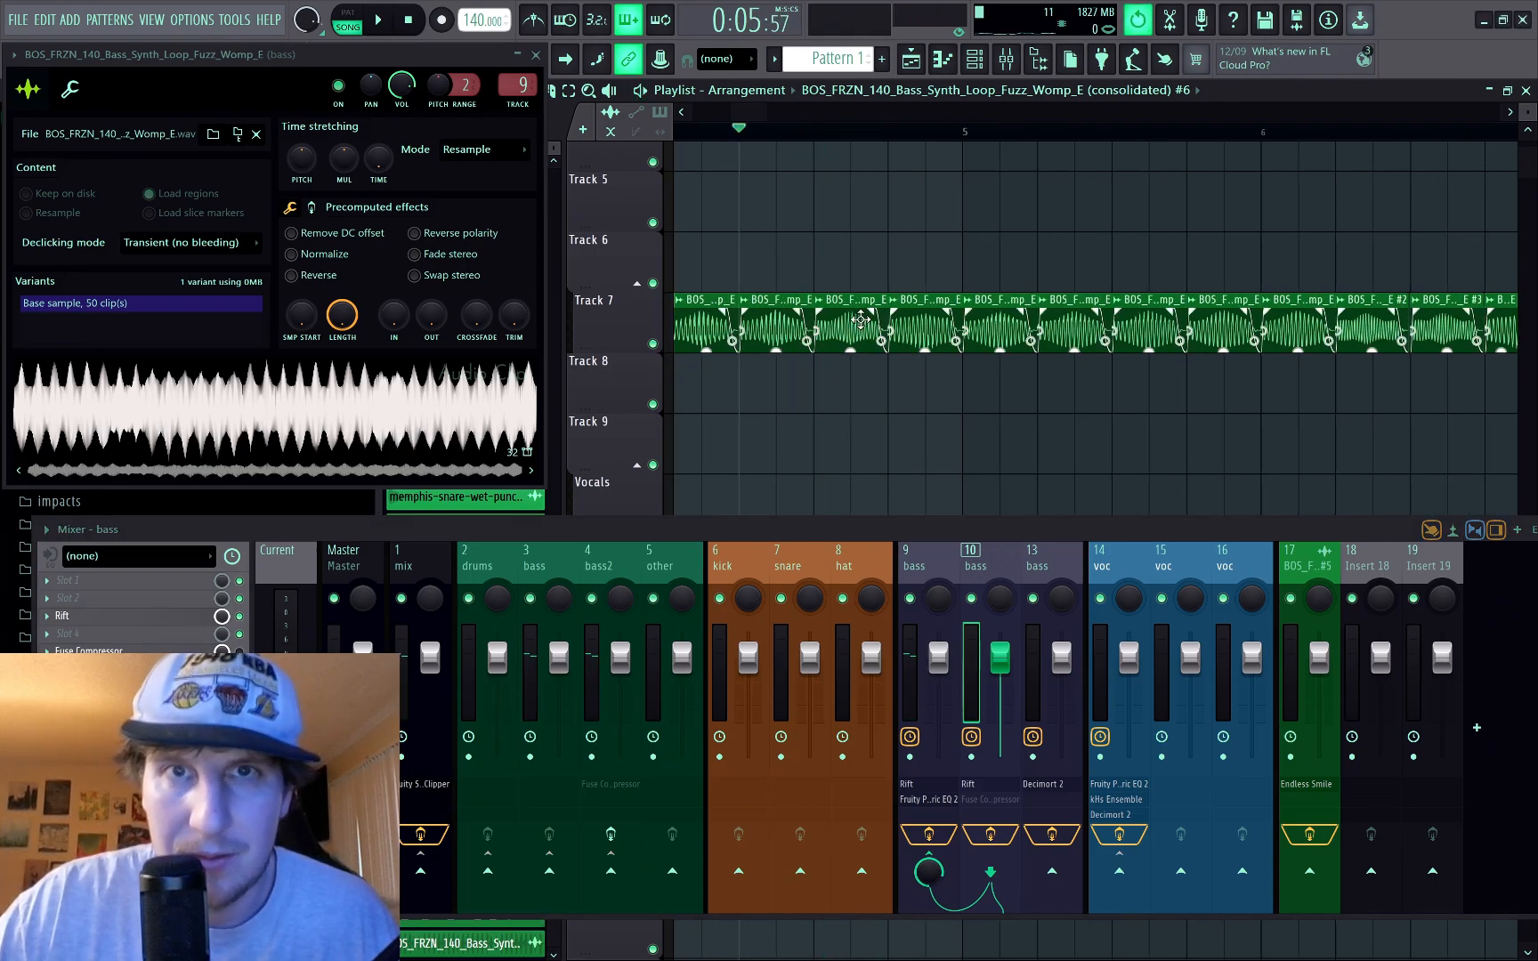
{"action": "left_click", "coordinate": [820, 301]}
{"action": "left_click", "coordinate": [853, 479]}
{"action": "double_click", "coordinate": [847, 316]}
{"action": "left_click", "coordinate": [1055, 558]}
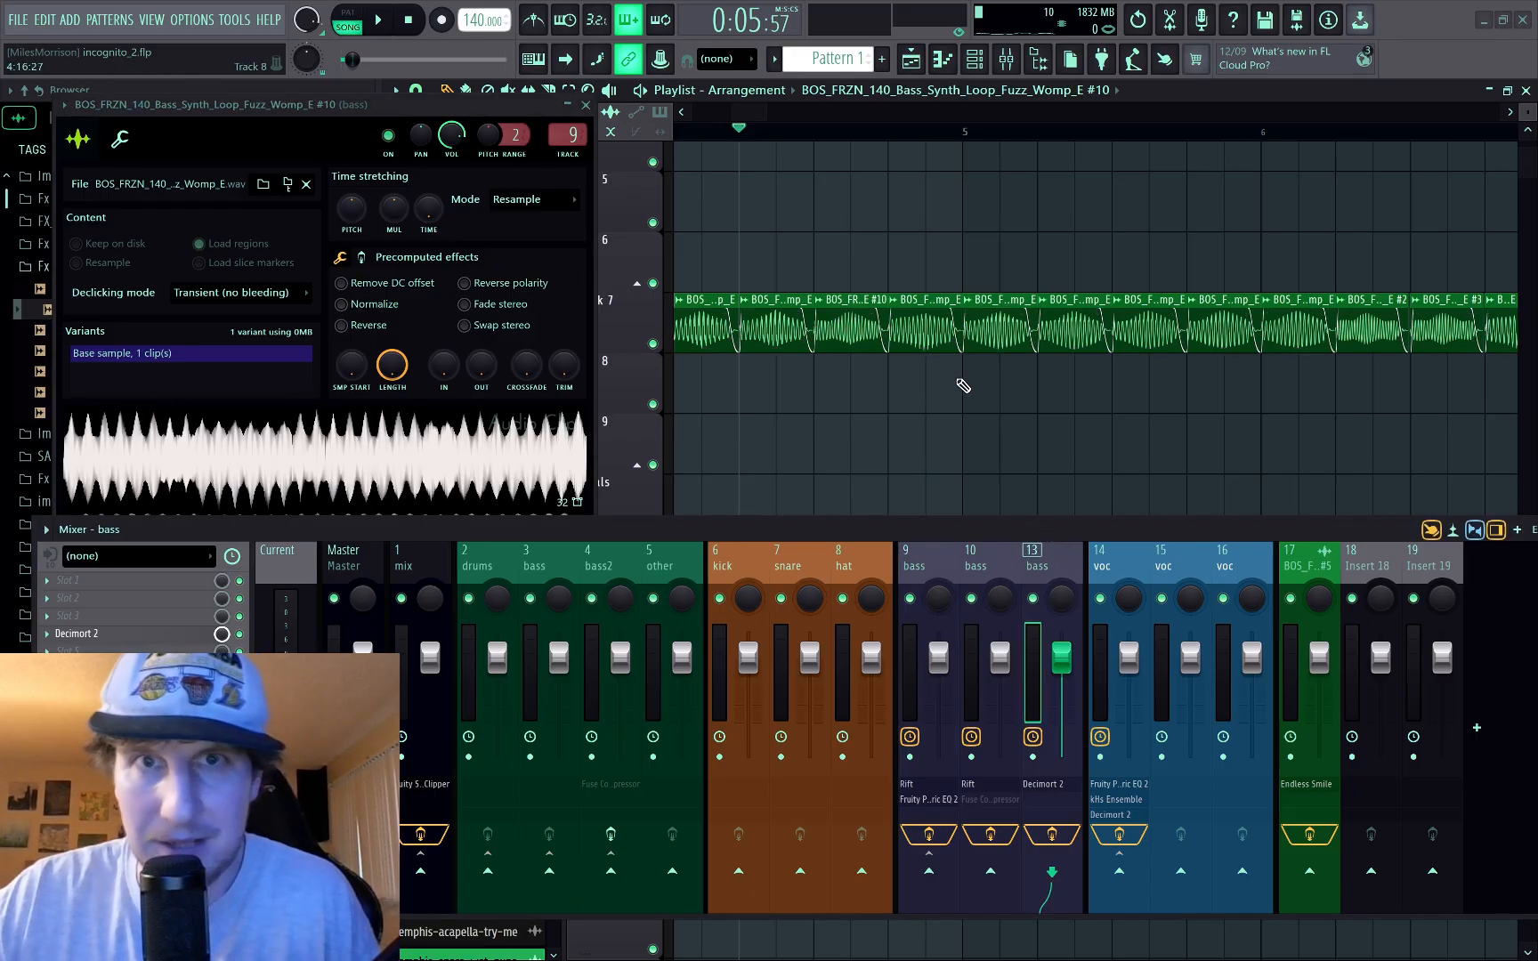
{"action": "left_click", "coordinate": [983, 552]}
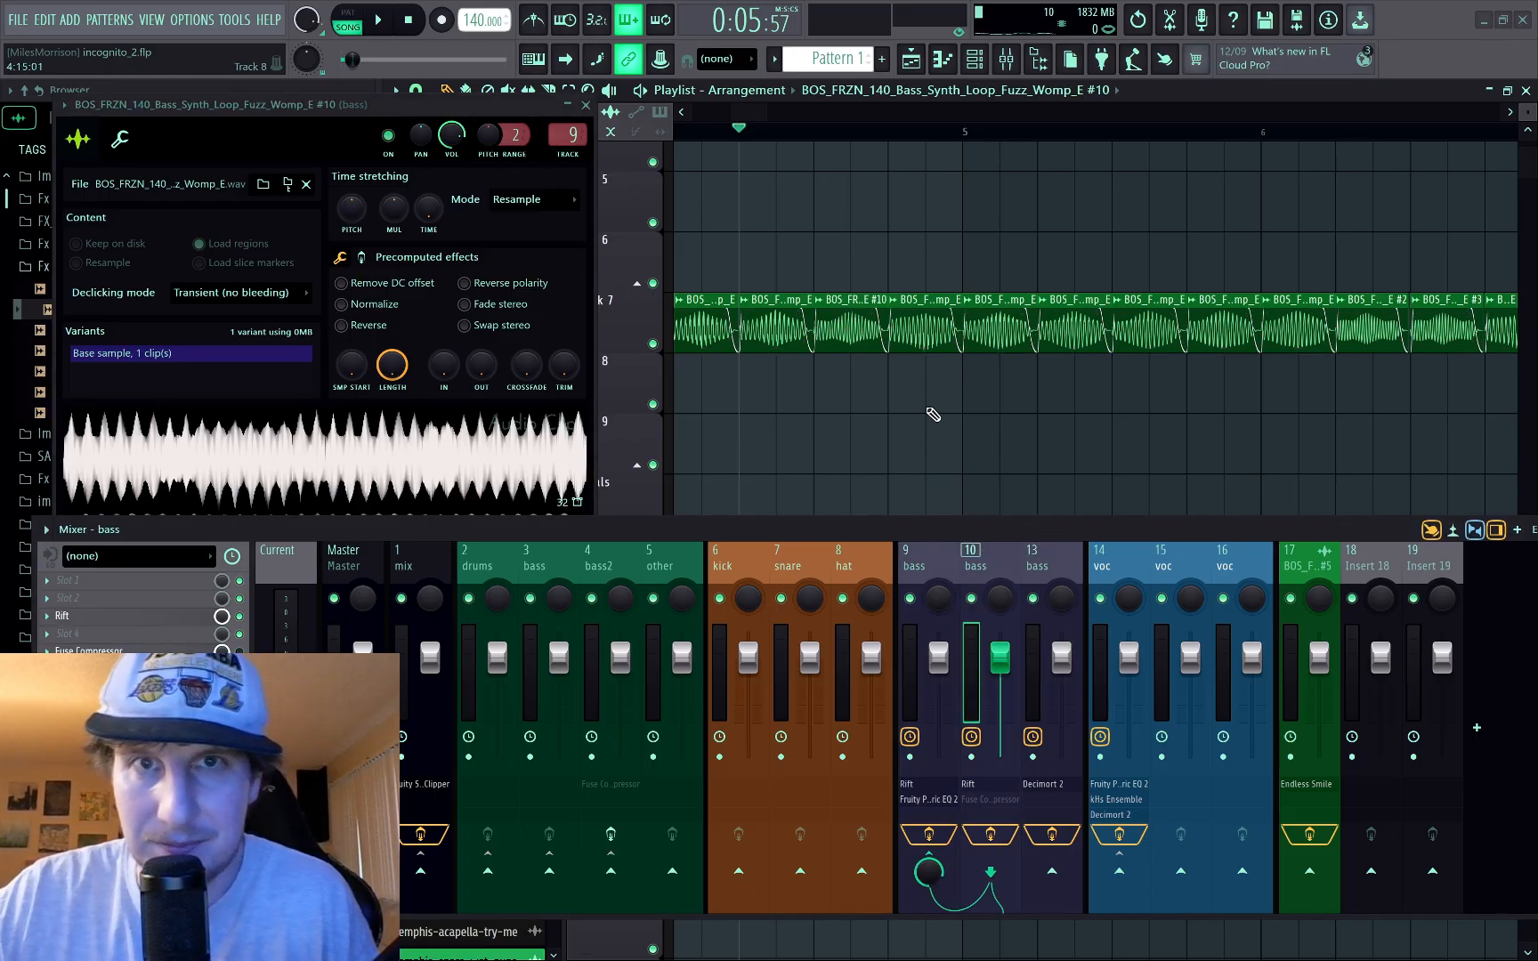
Step: Make the bass chop on beat 4 of bar 4 unique, route it to mixer track 10, and audition the change
{"action": "double_click", "coordinate": [916, 313]}
{"action": "left_click", "coordinate": [897, 302]}
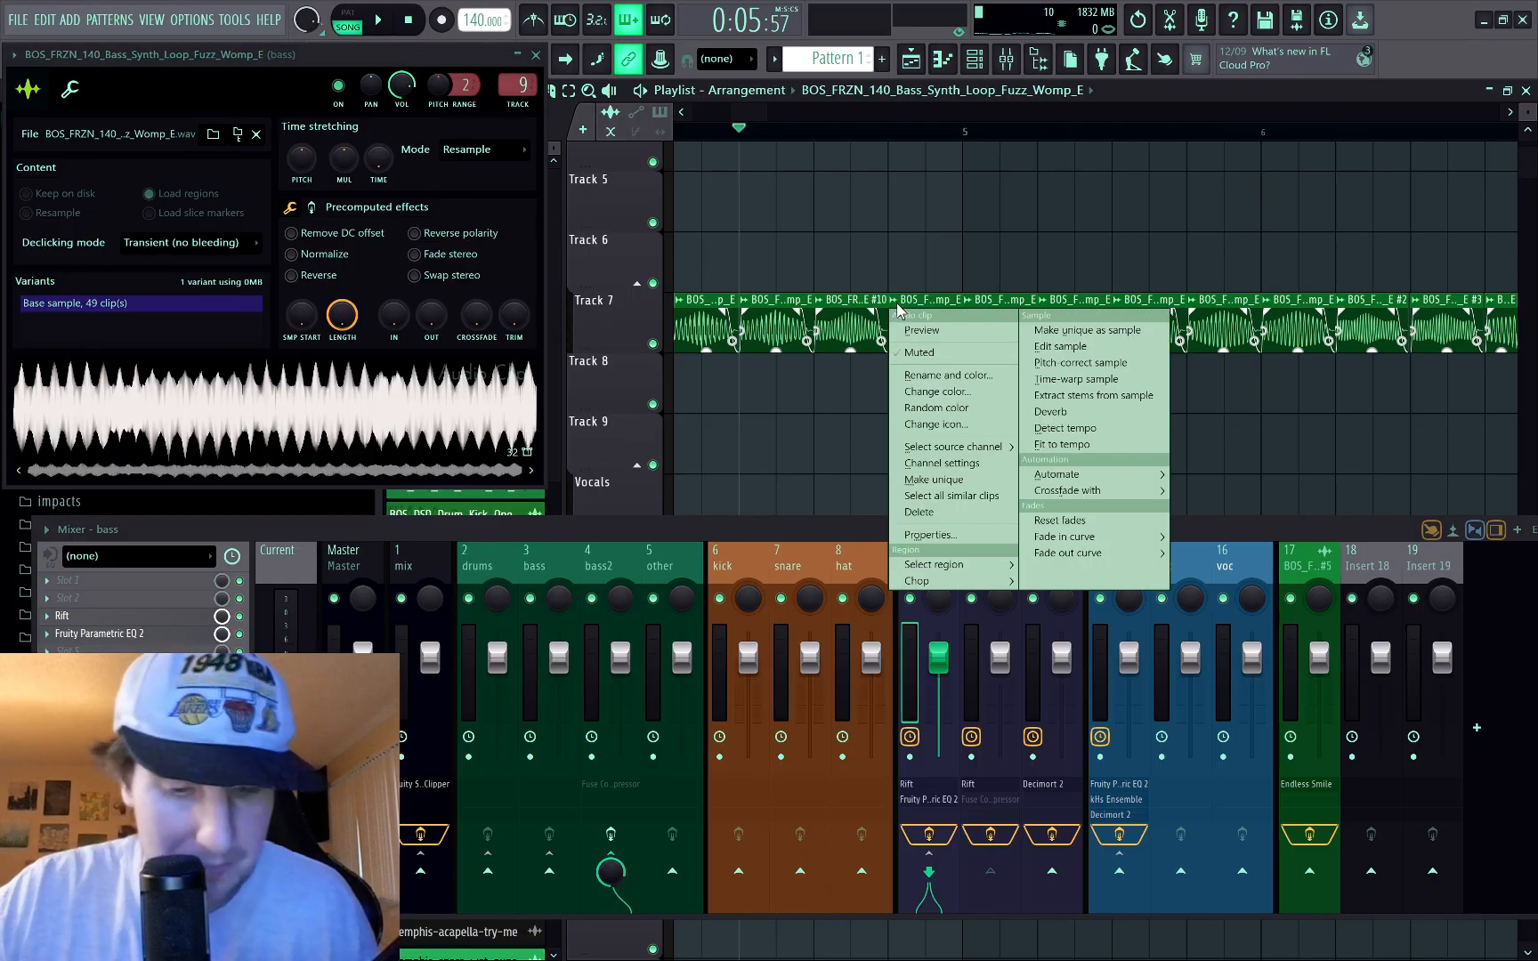
{"action": "left_click", "coordinate": [926, 481]}
{"action": "double_click", "coordinate": [979, 318]}
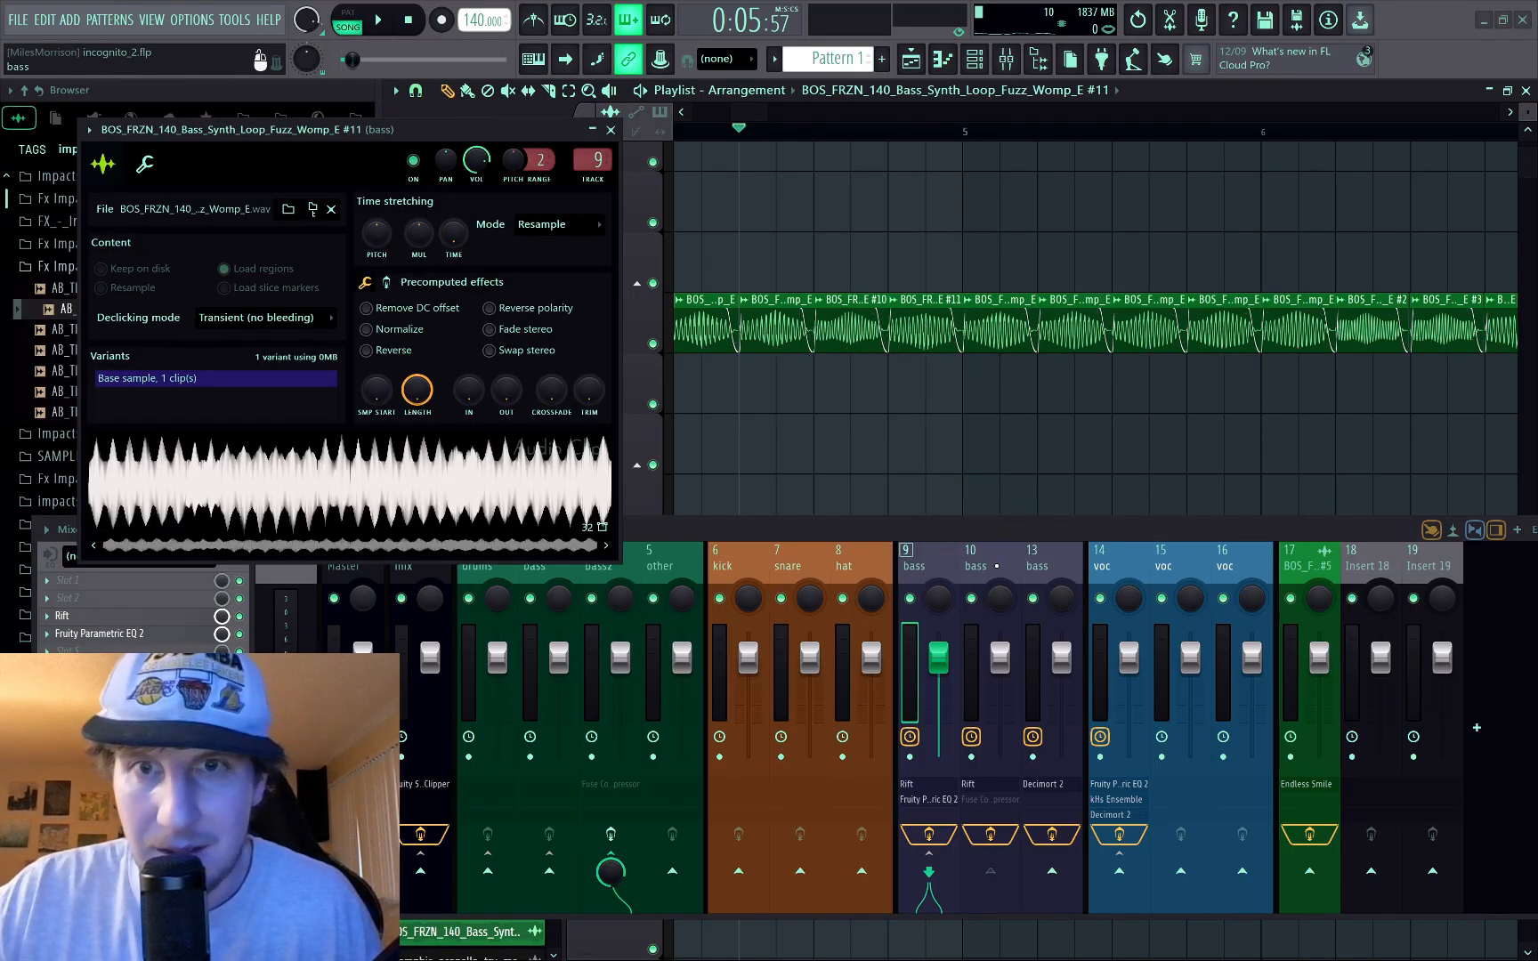
{"action": "left_click", "coordinate": [989, 557]}
{"action": "key", "text": "space"}
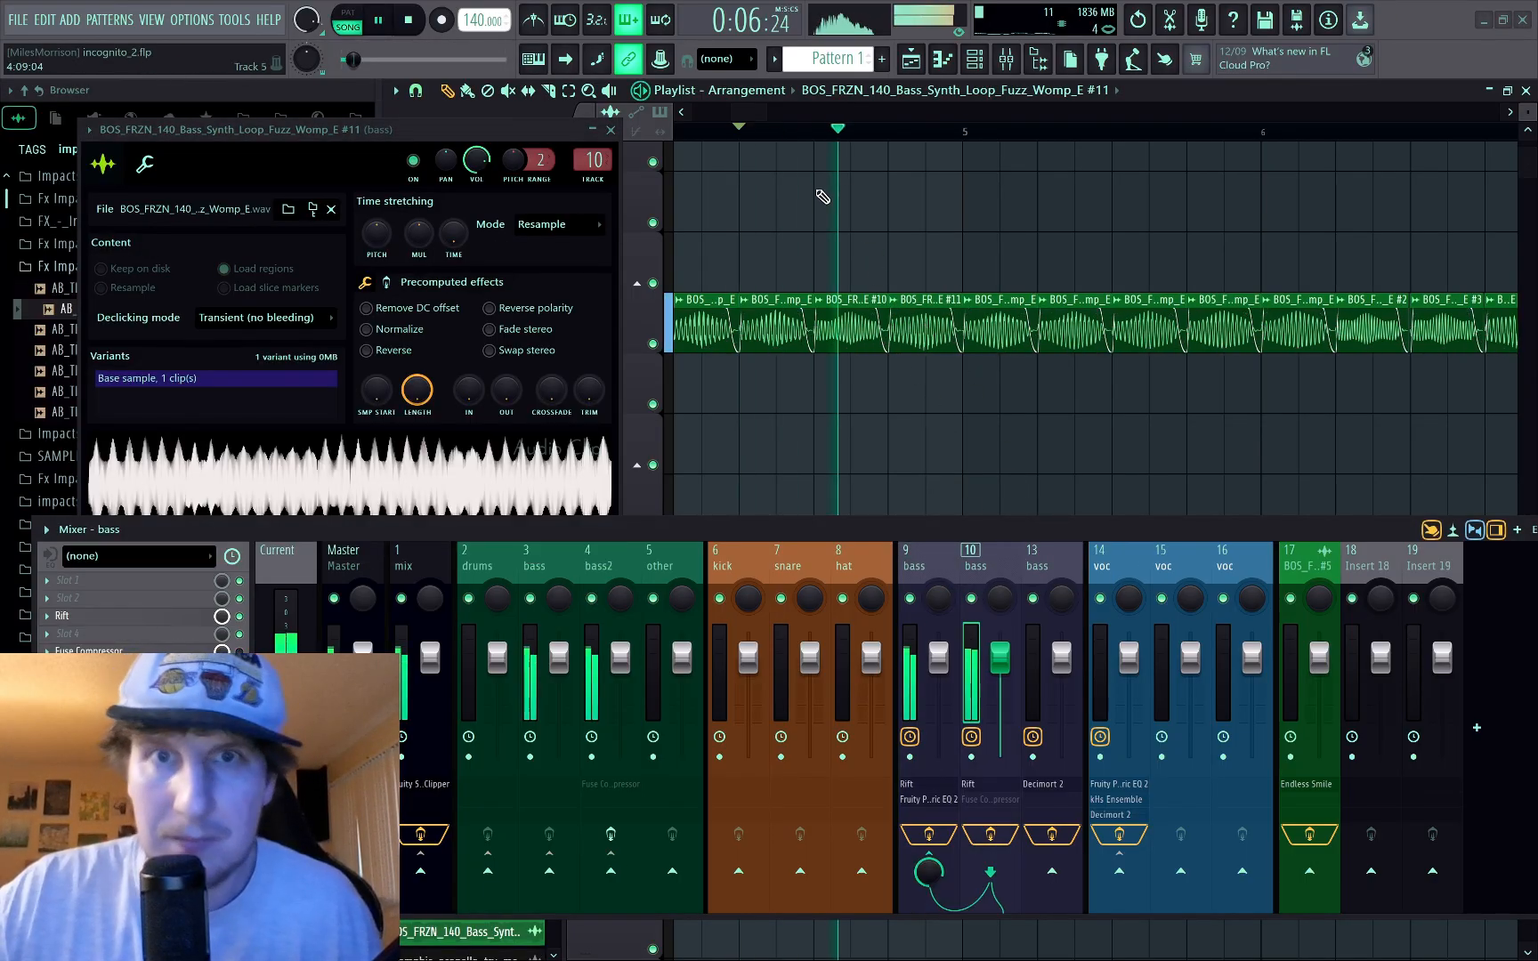
Step: Stop playback and copy the Fruity Parametric EQ 2 with its settings from bass mixer track 9 to mixer track 5 (other)
{"action": "key", "text": "space"}
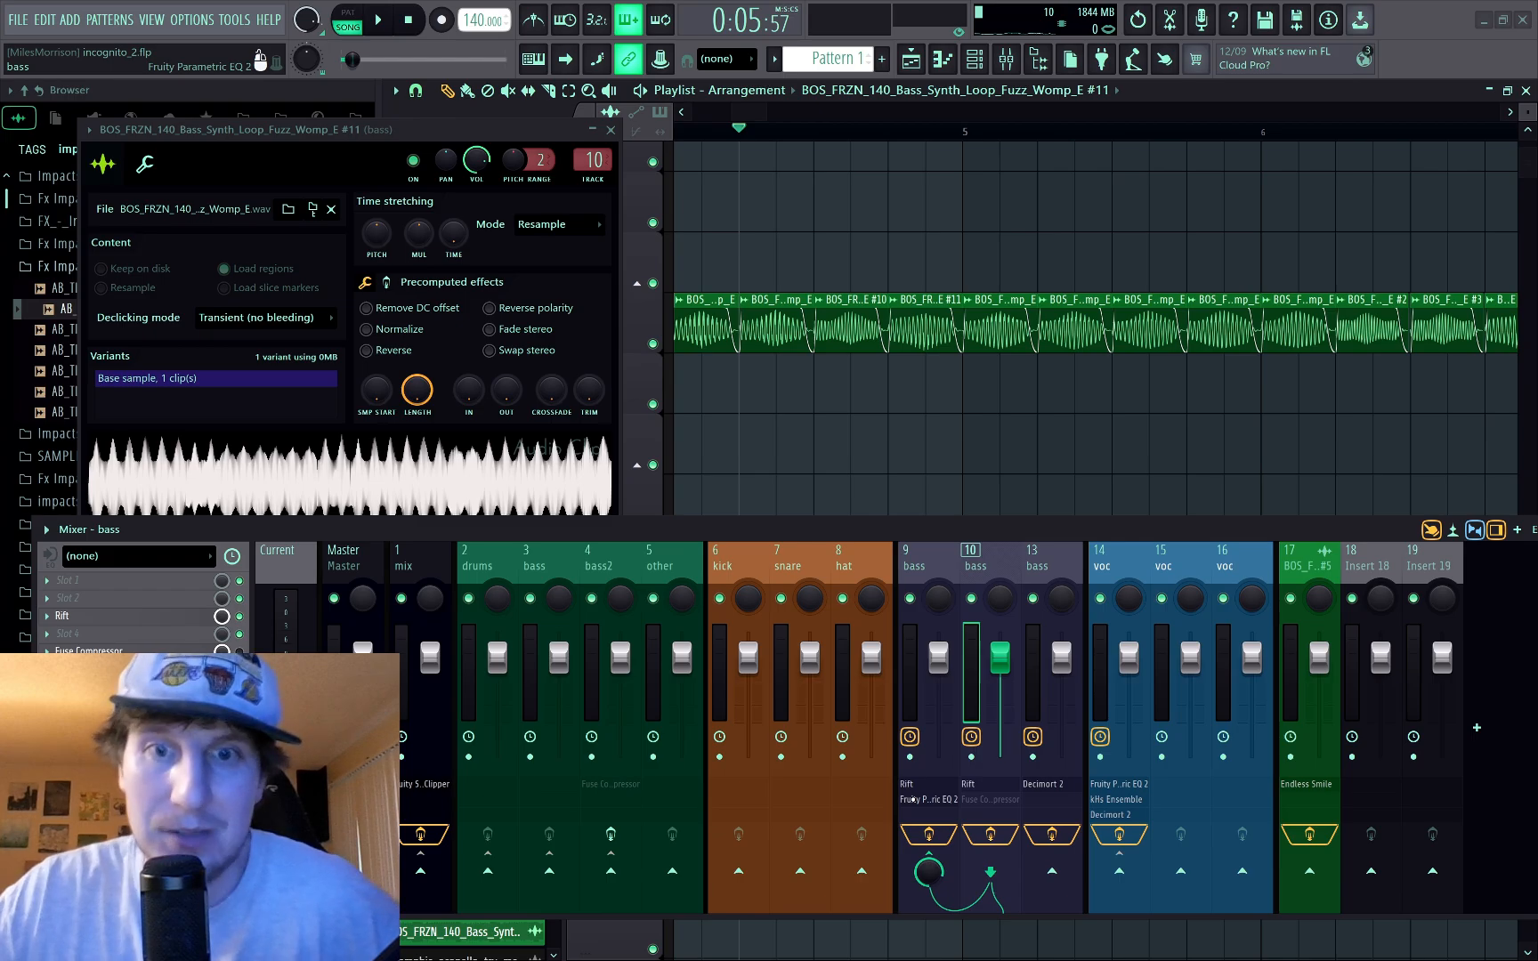
{"action": "right_click", "coordinate": [914, 800]}
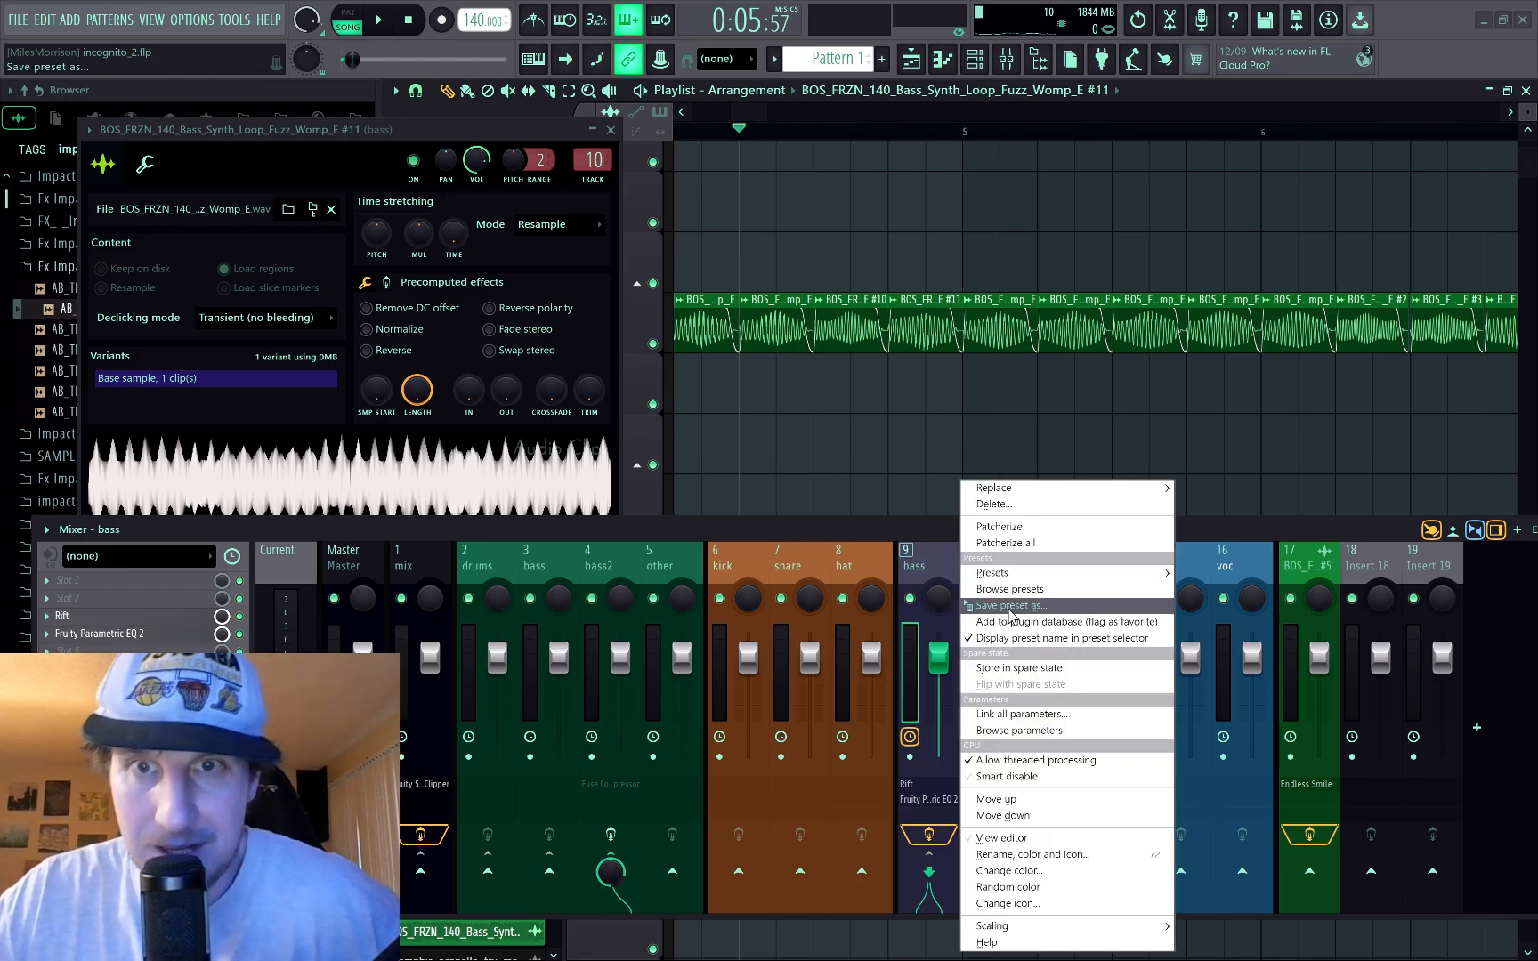
{"action": "left_click_drag", "start_coordinate": [1009, 613], "coordinate": [670, 558]}
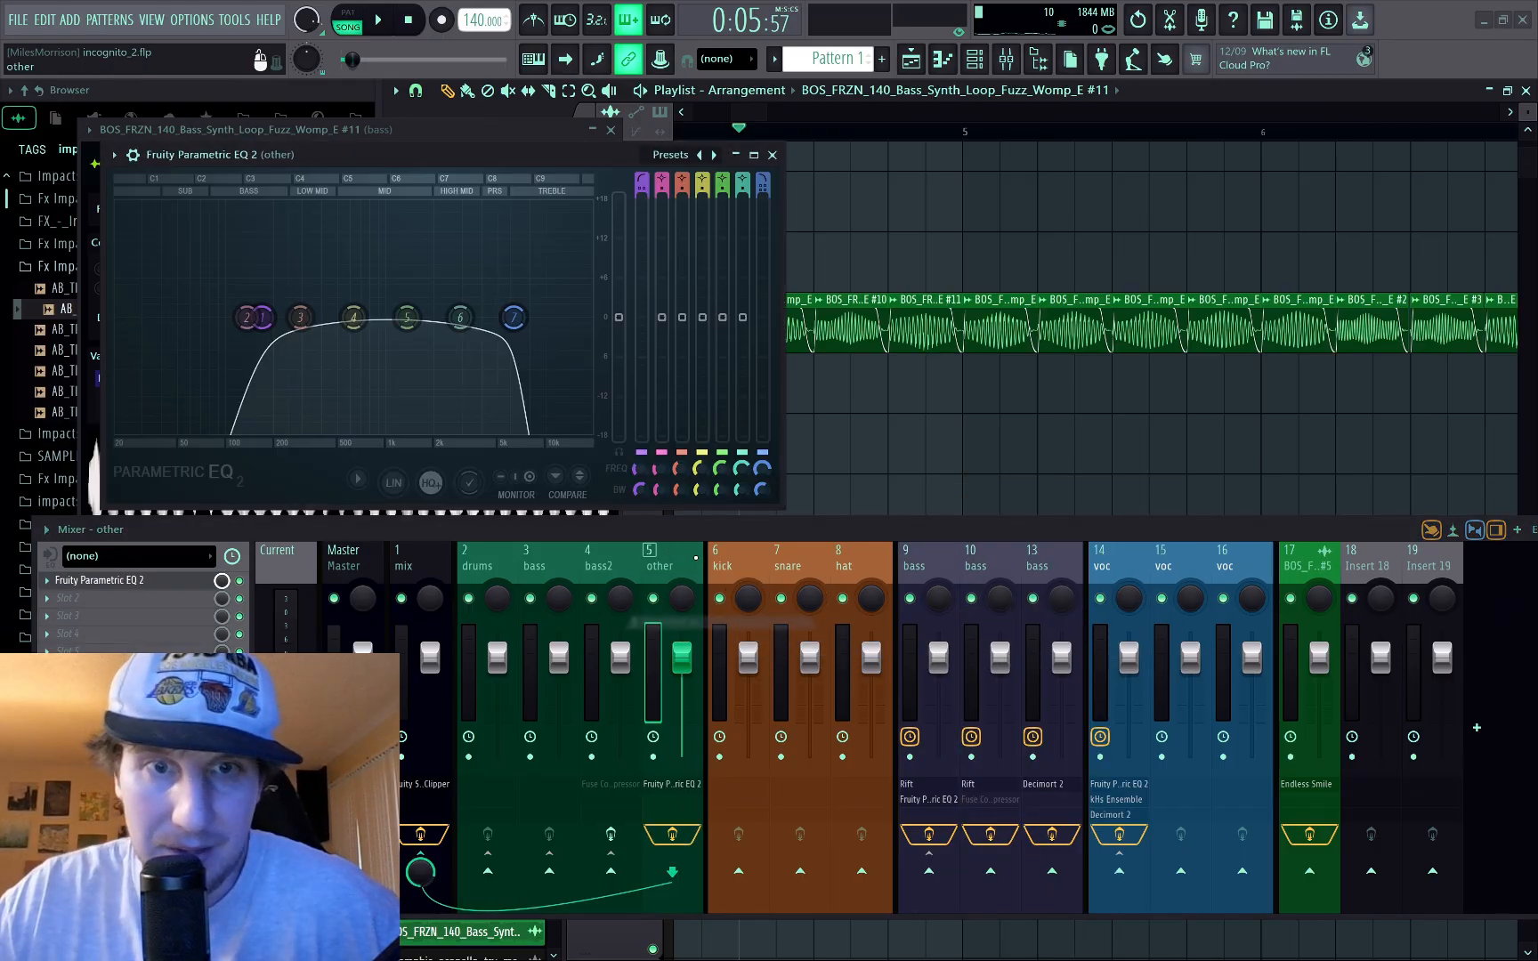
{"action": "left_click", "coordinate": [772, 156]}
Step: Delete Fruity Parametric EQ 2 from bass mixer track 9 and route that track to track 5 instead of track 4
{"action": "left_click", "coordinate": [914, 564]}
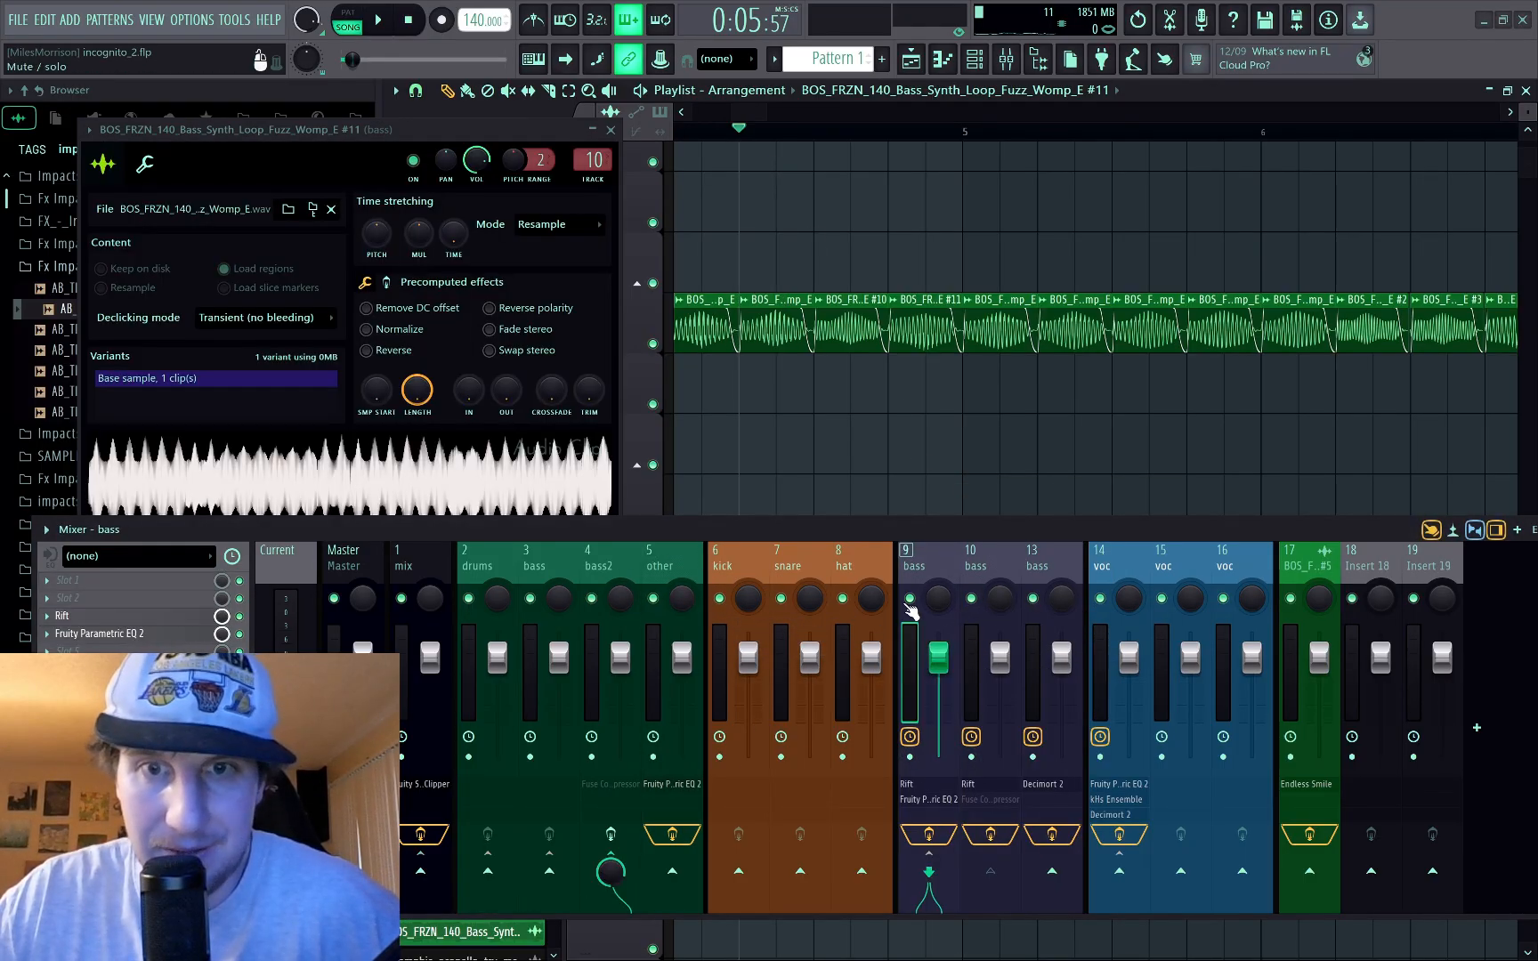
{"action": "left_click", "coordinate": [47, 634]}
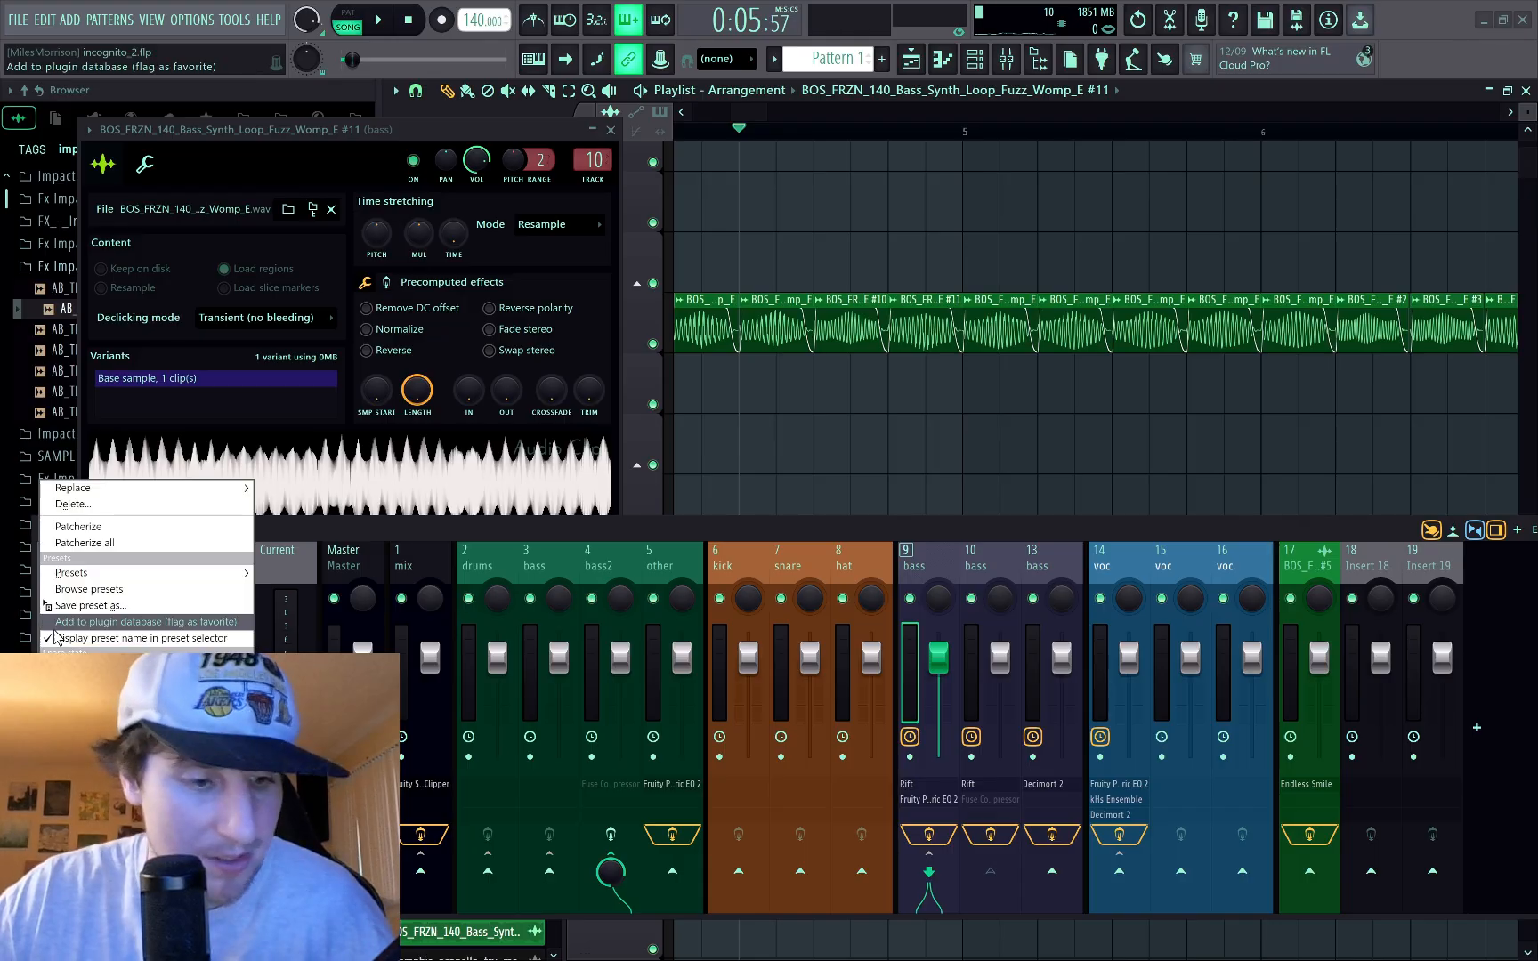
{"action": "left_click", "coordinate": [73, 504]}
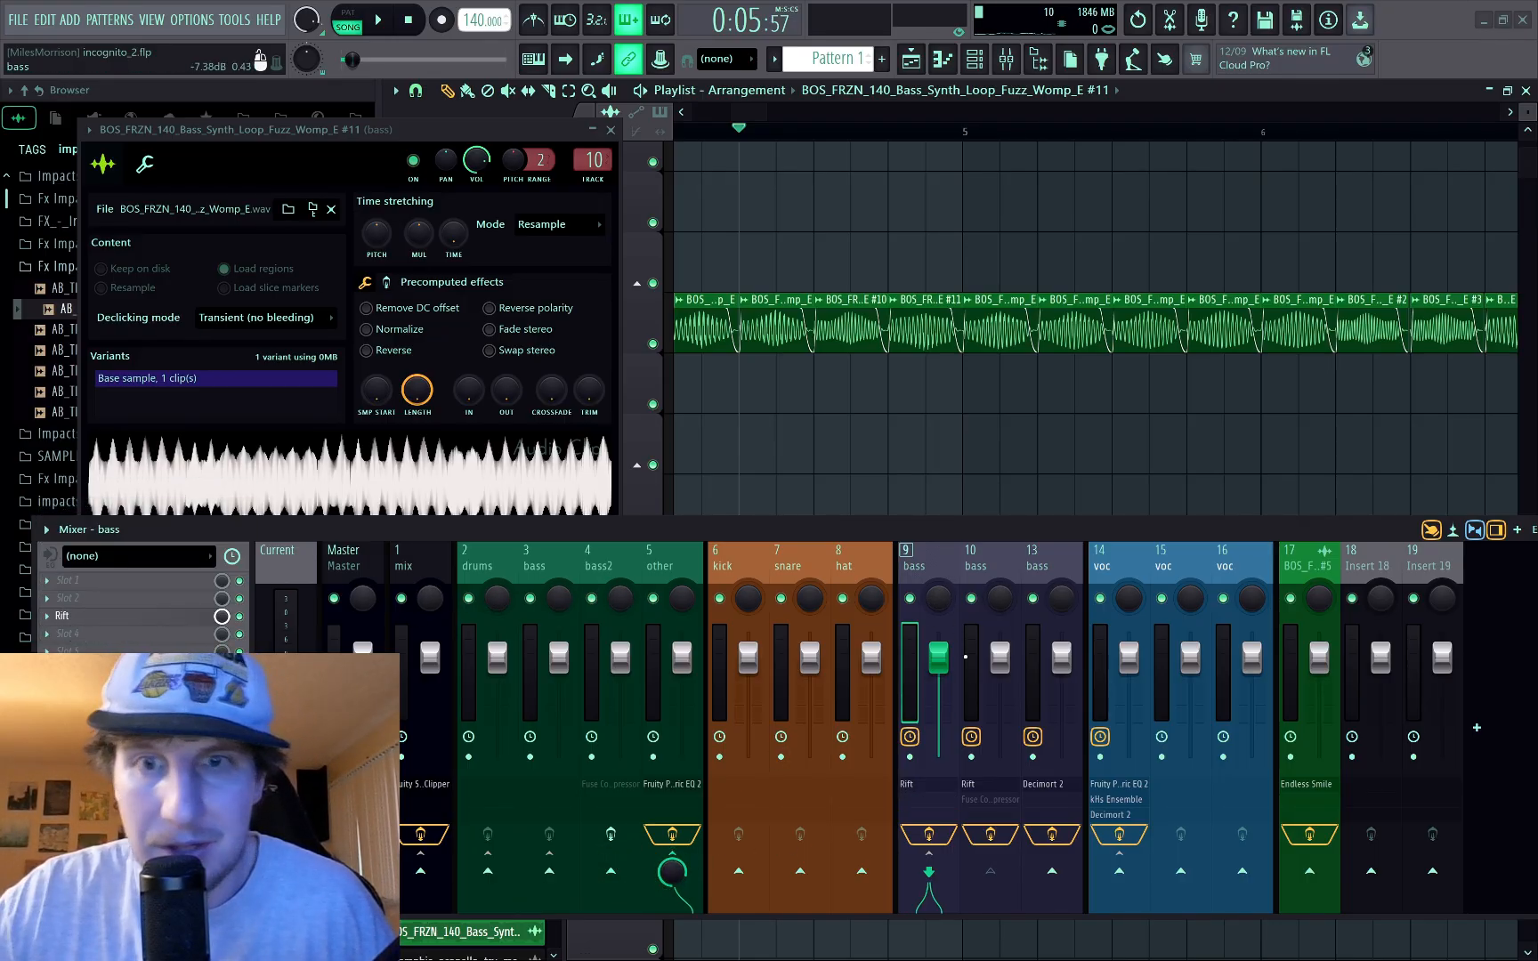
Step: Route bass mixer track 10 to track 5 (other), remove its send to track 9, and audition the result
{"action": "left_click", "coordinate": [990, 564]}
{"action": "left_click", "coordinate": [685, 876]}
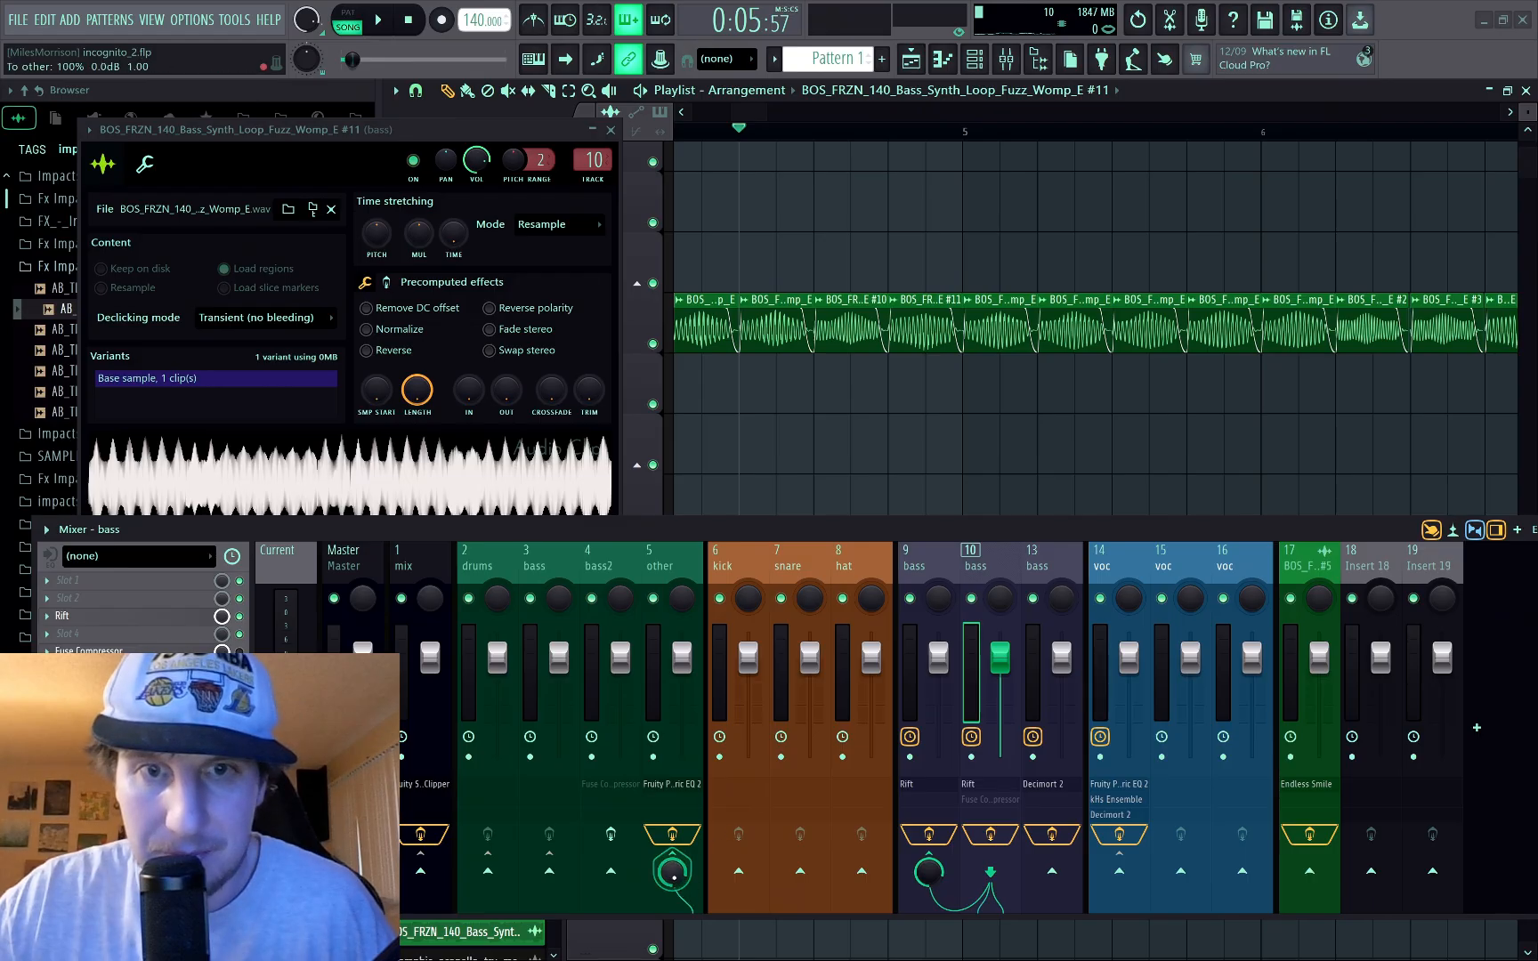
{"action": "left_click", "coordinate": [933, 859]}
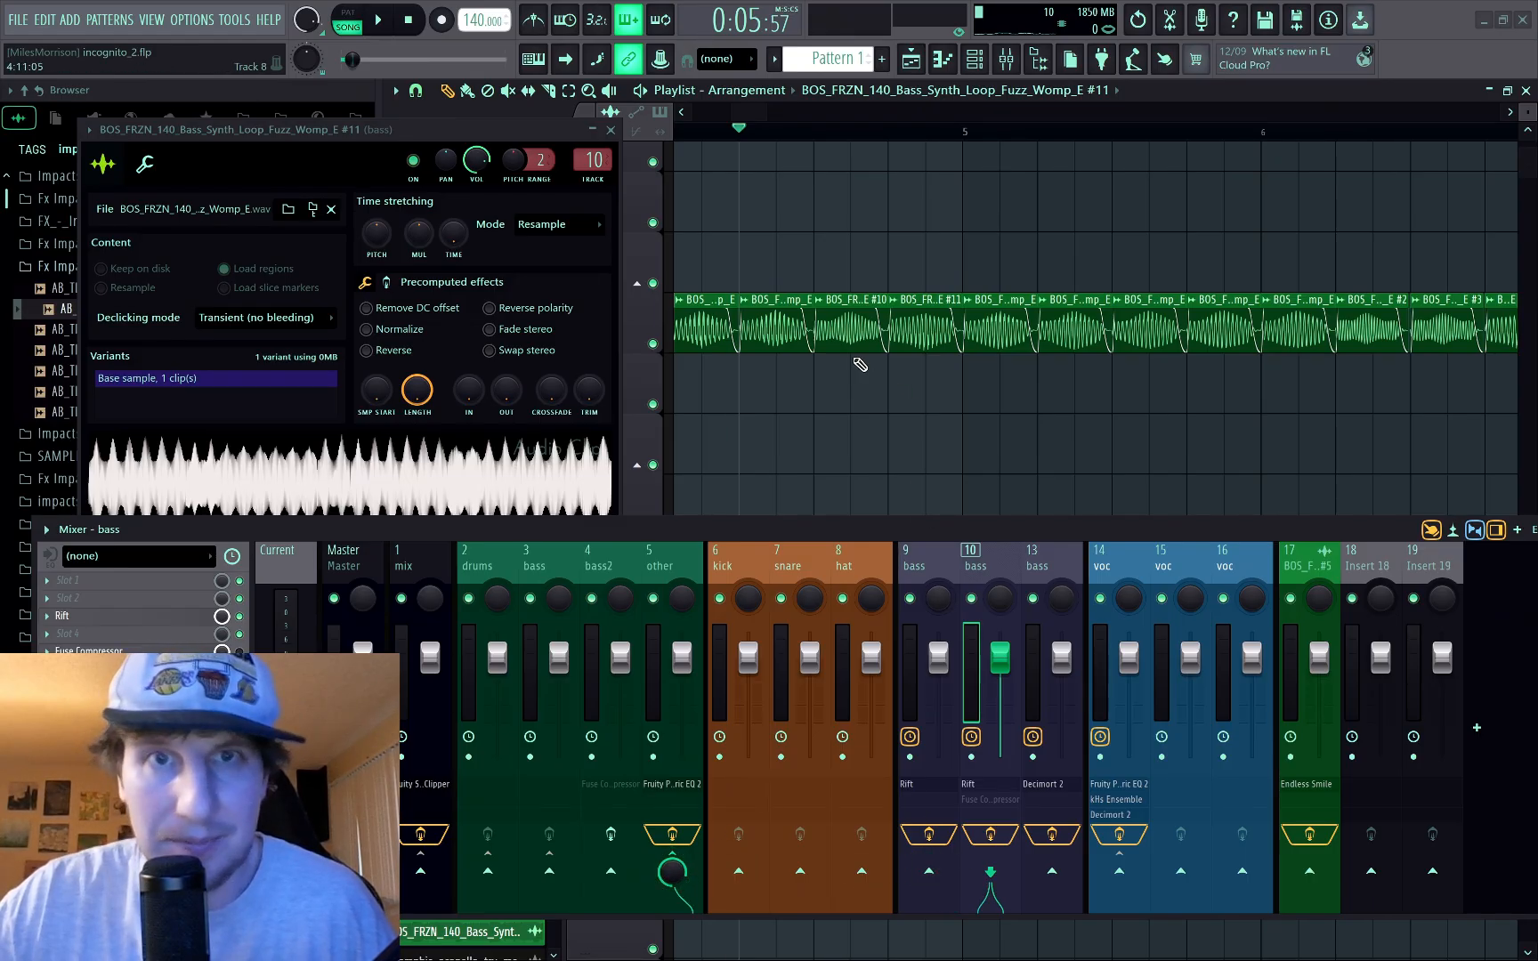
{"action": "key", "text": "space"}
{"action": "scroll", "coordinate": [864, 356], "scroll_direction": "down", "scroll_amount": 2}
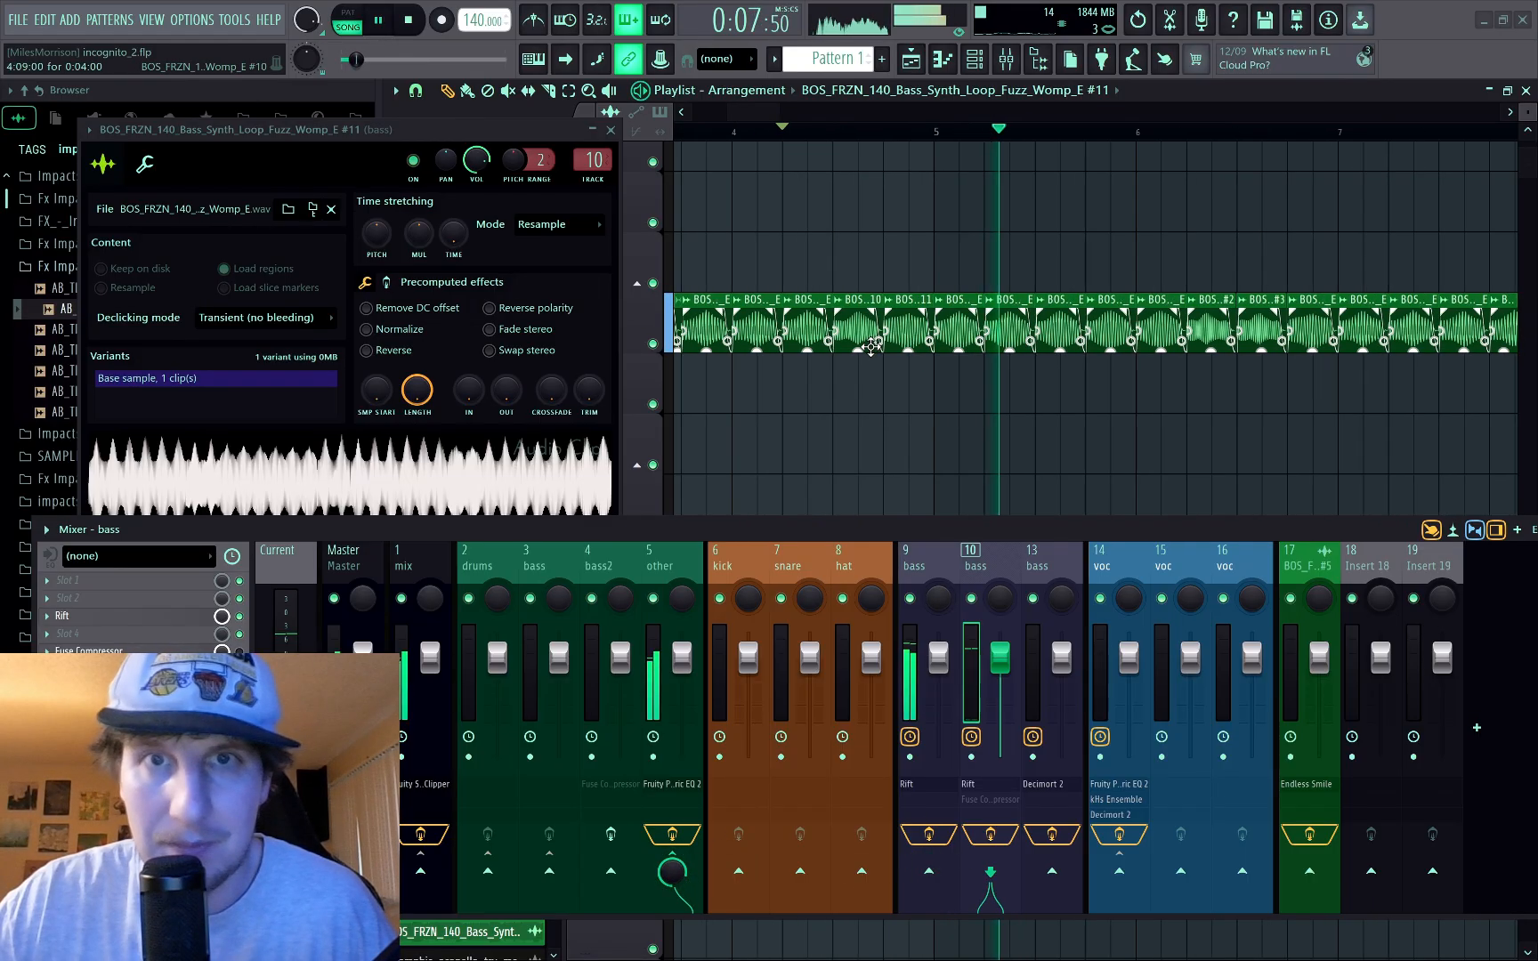
{"action": "key", "text": "space"}
Step: Select all the Track 7 bass chops in bars 1 to 8 and set their fade-out duration to 2 ms
{"action": "scroll", "coordinate": [873, 345], "scroll_direction": "down", "scroll_amount": 4}
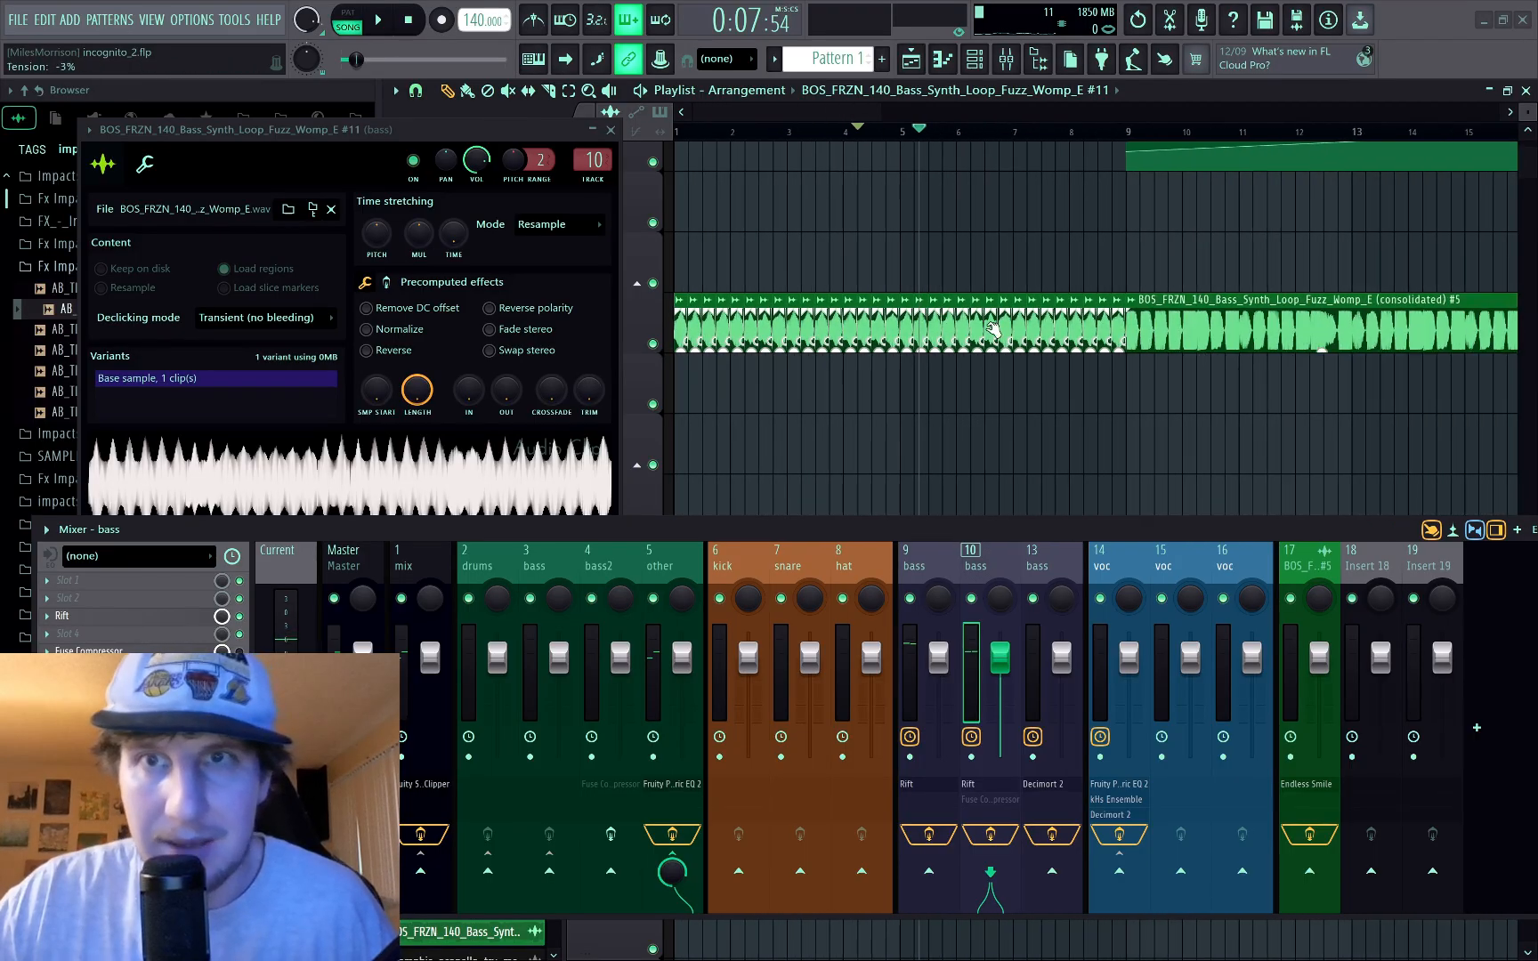
{"action": "left_click_drag", "start_coordinate": [1118, 233], "coordinate": [673, 414]}
{"action": "scroll", "coordinate": [681, 316], "scroll_direction": "up", "scroll_amount": 3}
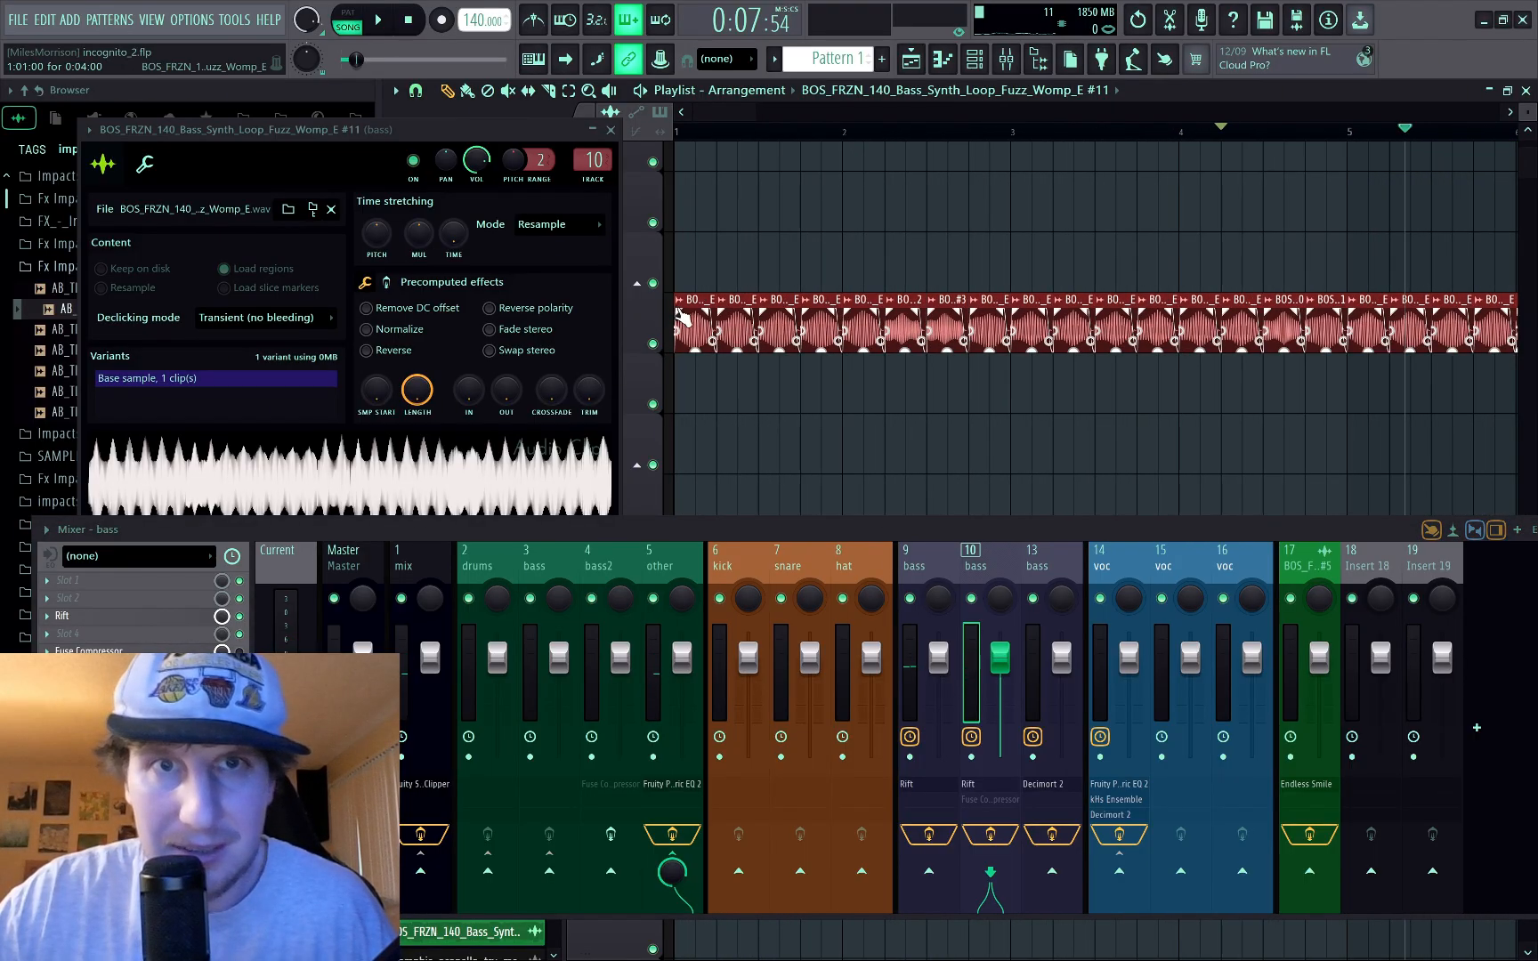
{"action": "scroll", "coordinate": [681, 316], "scroll_direction": "up", "scroll_amount": 3}
{"action": "right_click", "coordinate": [723, 314]}
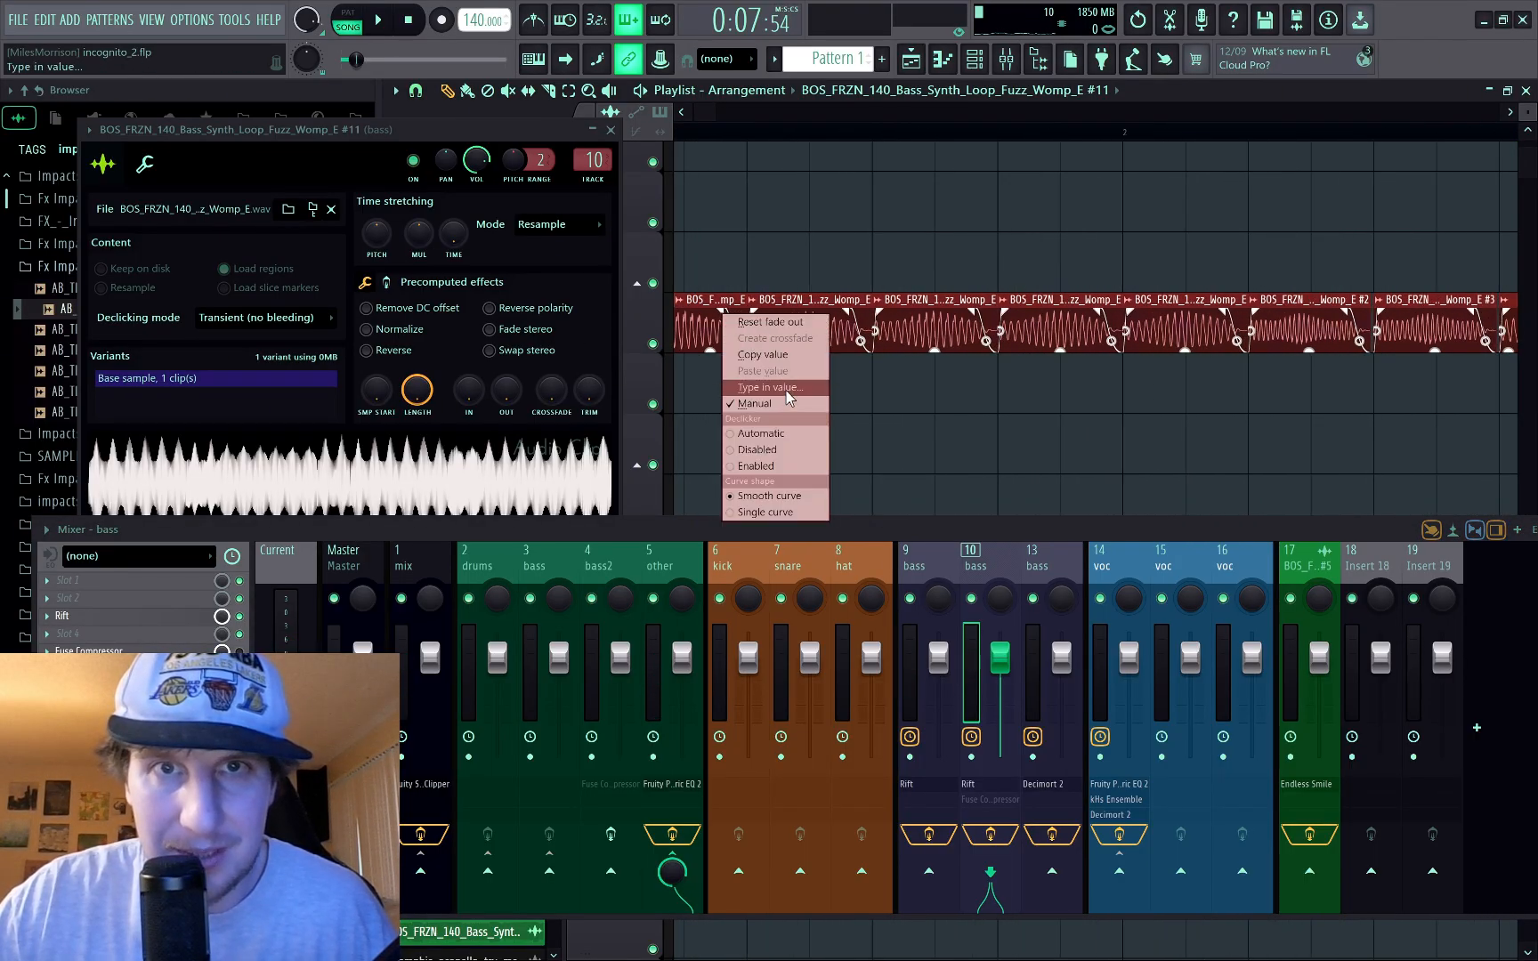
{"action": "left_click", "coordinate": [787, 389]}
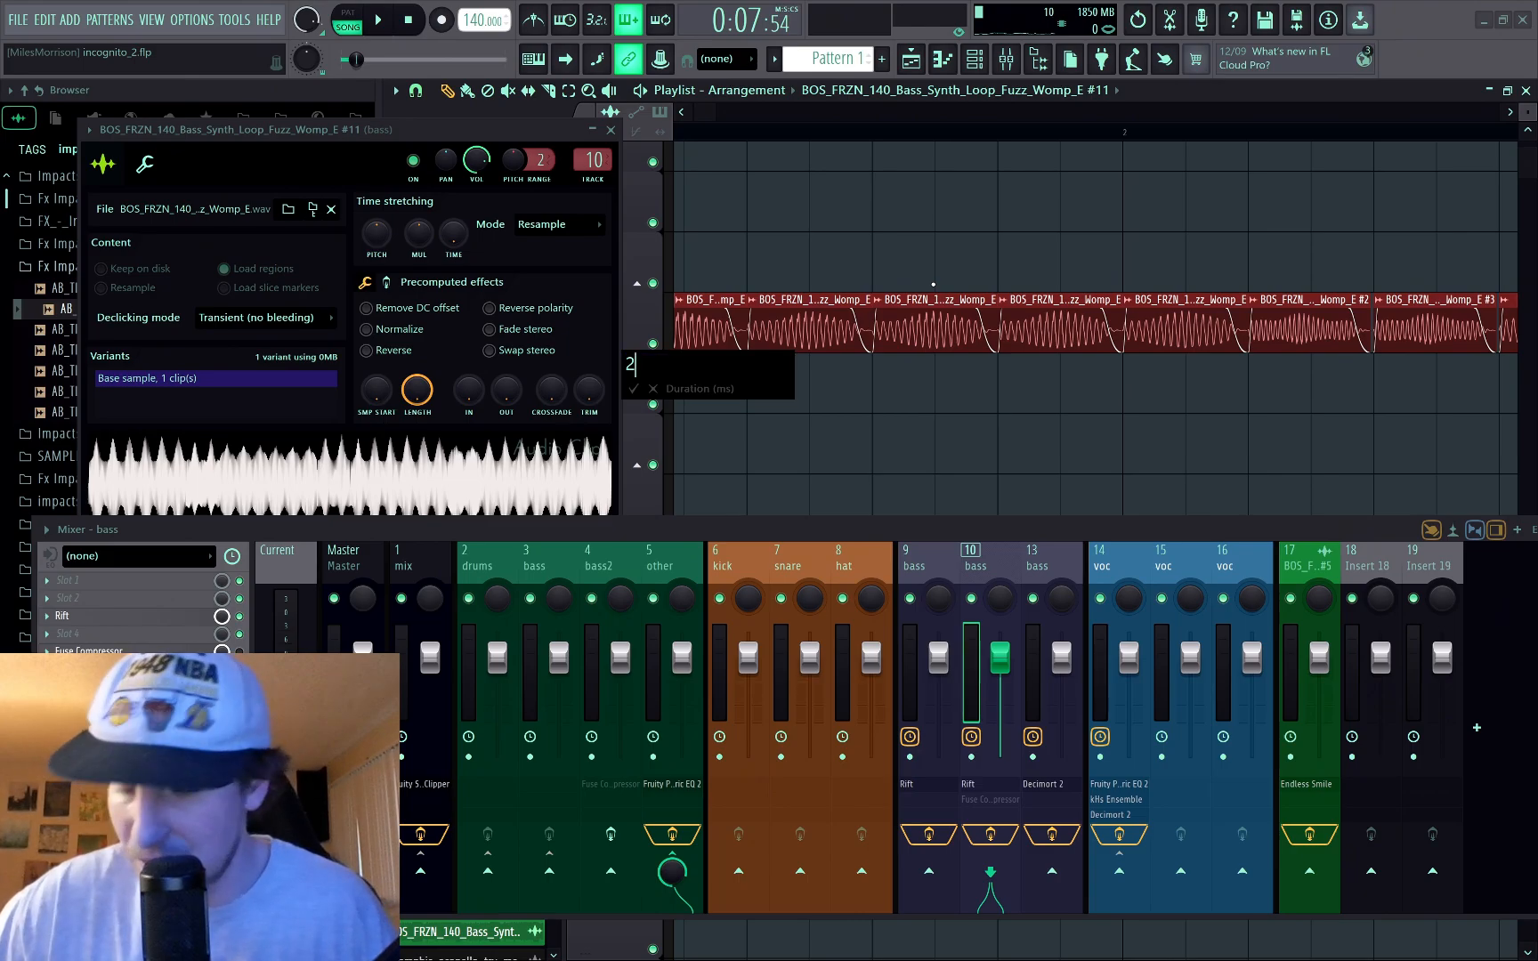
{"action": "type", "text": "2"}
{"action": "key", "text": "Return"}
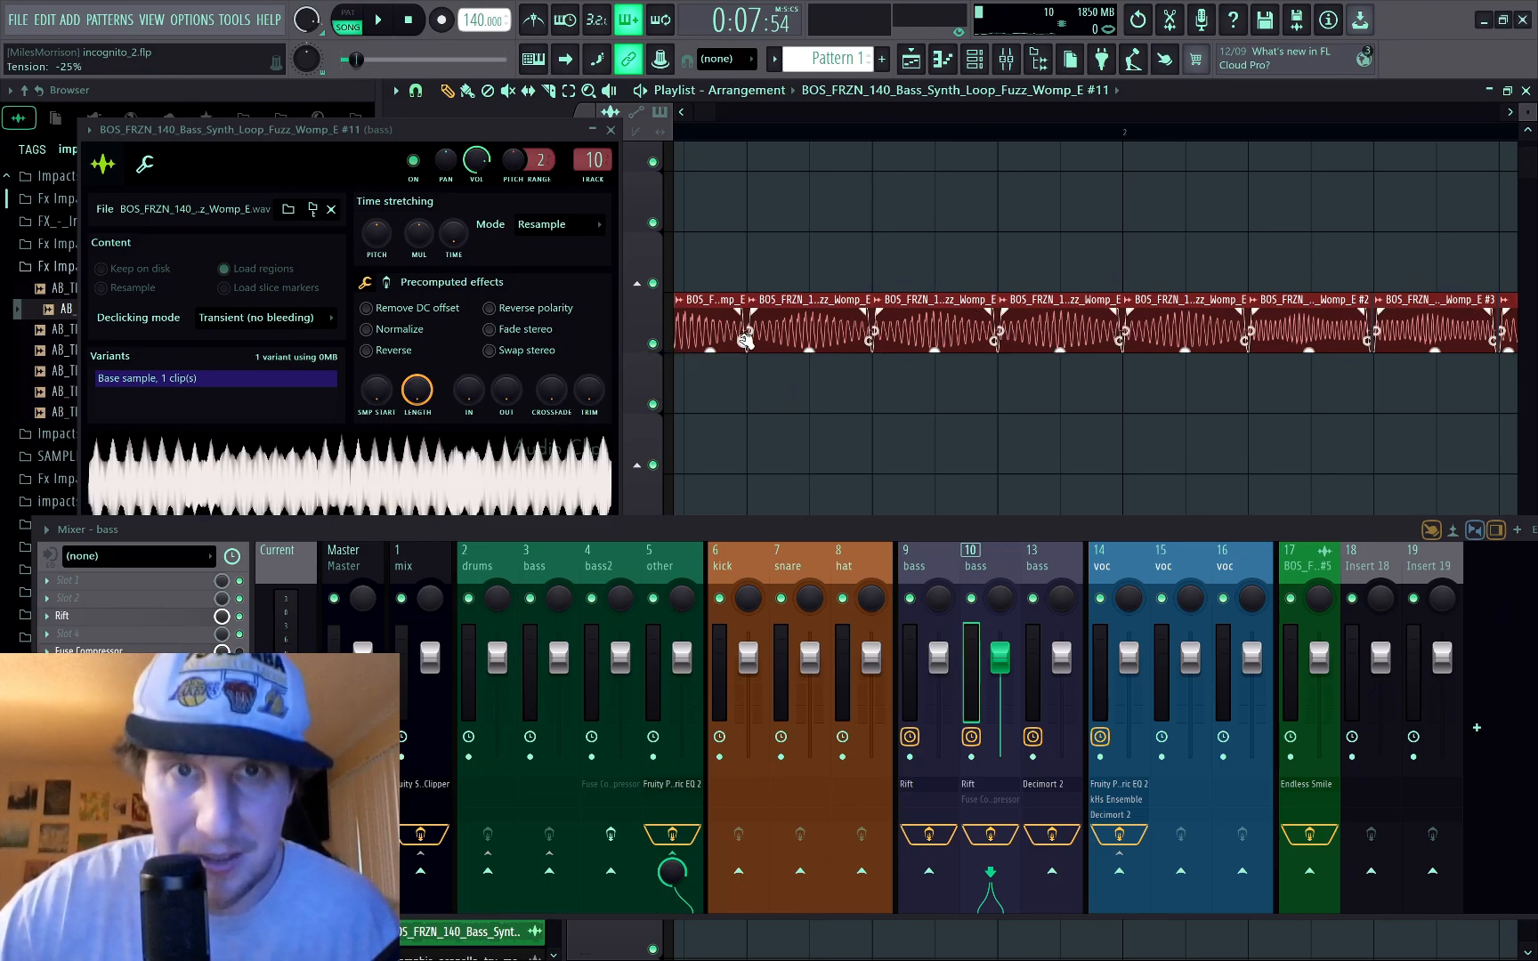
Step: Audition the bass chops with the shortened fade-outs, including from the start of the song
{"action": "key", "text": "space"}
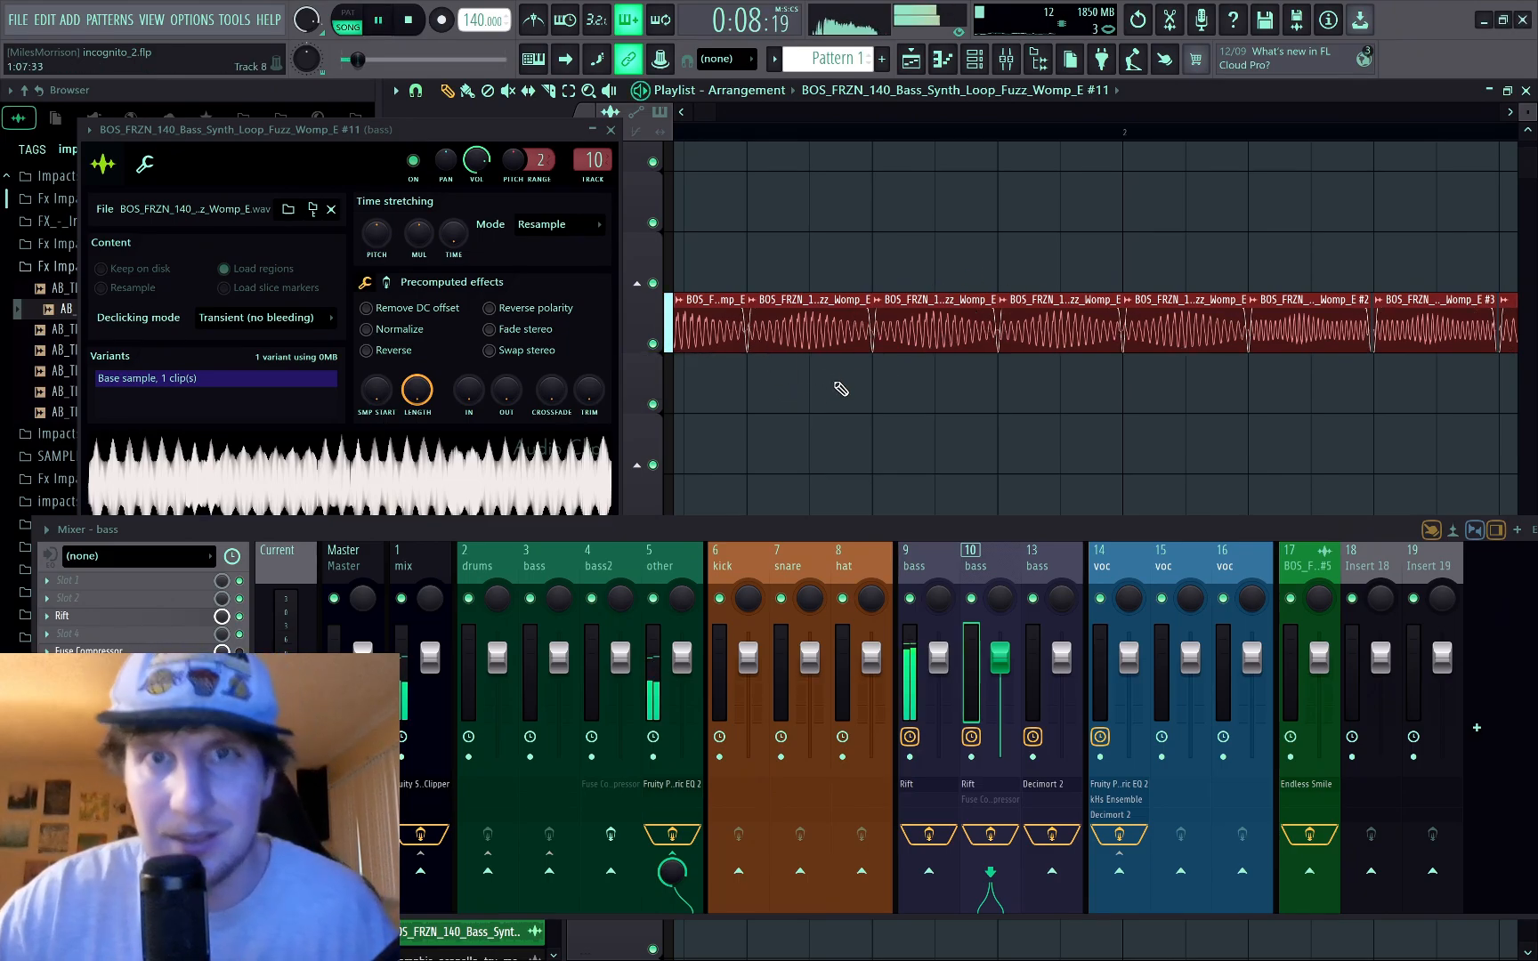
{"action": "scroll", "coordinate": [858, 402], "scroll_direction": "down", "scroll_amount": 2}
{"action": "scroll", "coordinate": [862, 409], "scroll_direction": "down", "scroll_amount": 3}
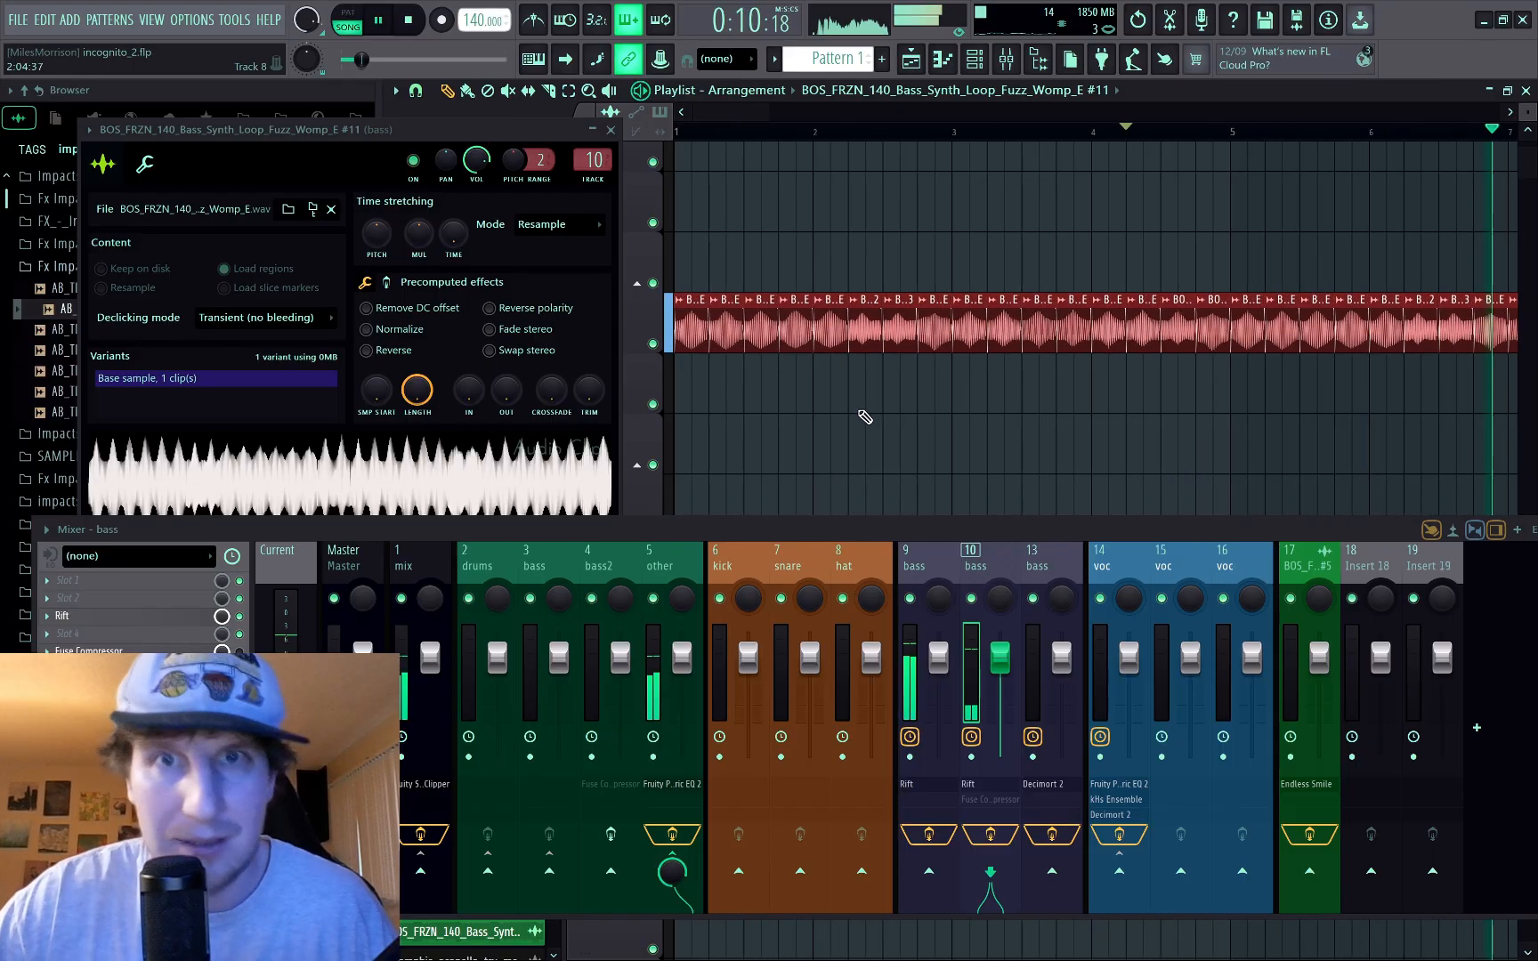
{"action": "key", "text": "space"}
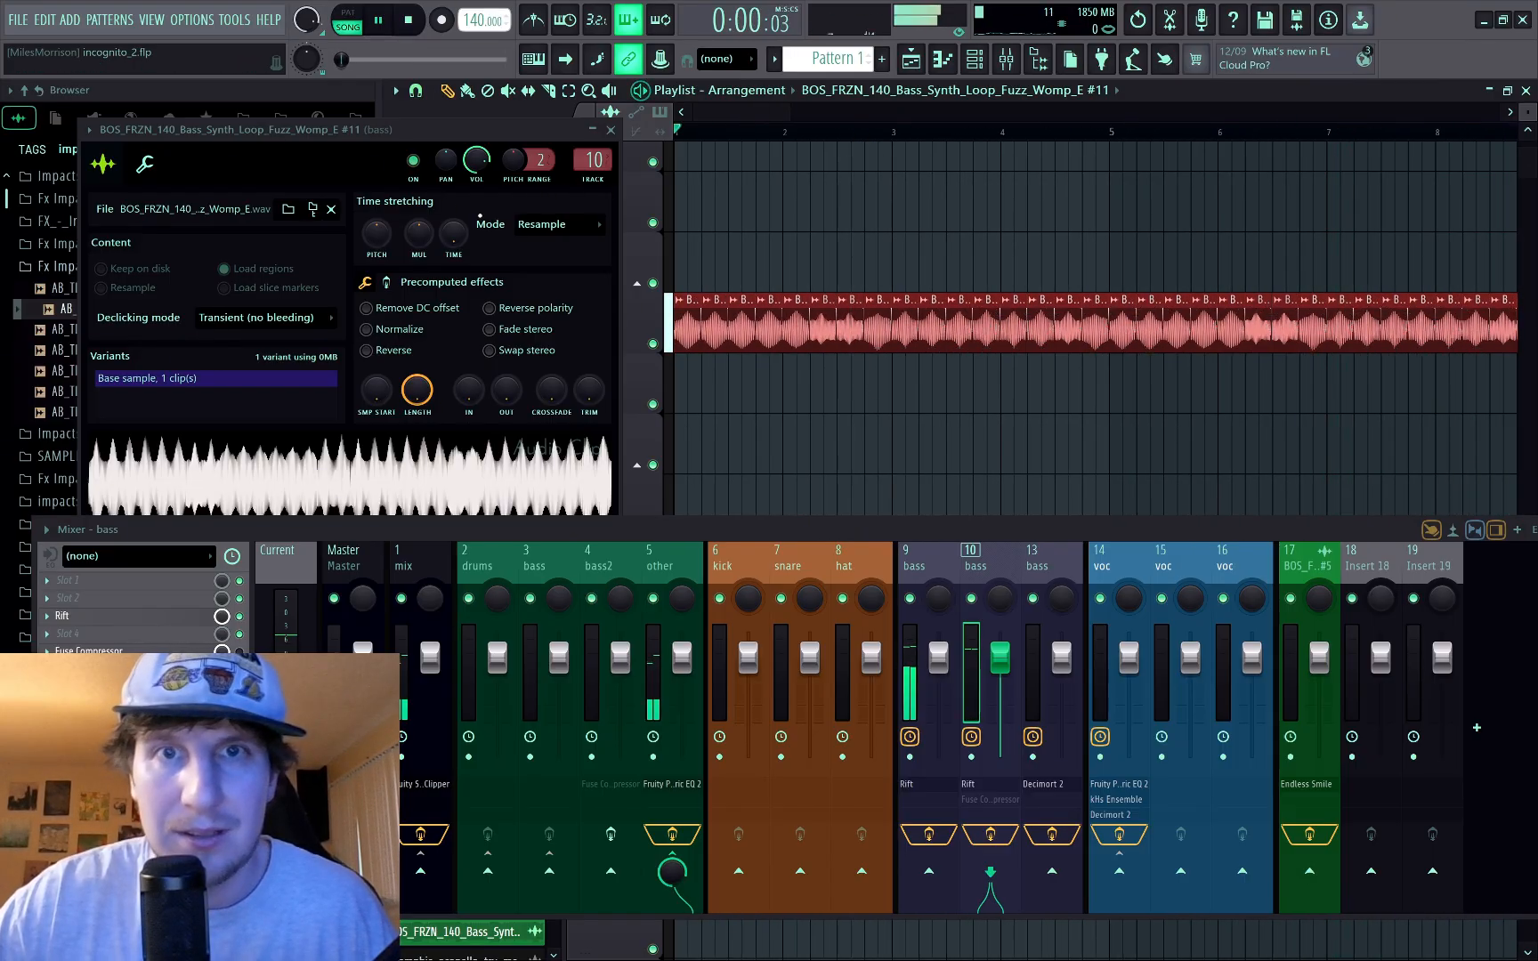
Step: Select the bass chops on beats 2 and 3 of bar 2 and beats 3 and 4 of bar 4, and switch to the Slip tool
{"action": "scroll", "coordinate": [837, 187], "scroll_direction": "up", "scroll_amount": 3}
{"action": "left_click", "coordinate": [844, 201], "text": "ctrl"}
{"action": "left_click_drag", "start_coordinate": [904, 238], "coordinate": [802, 320], "text": "ctrl"}
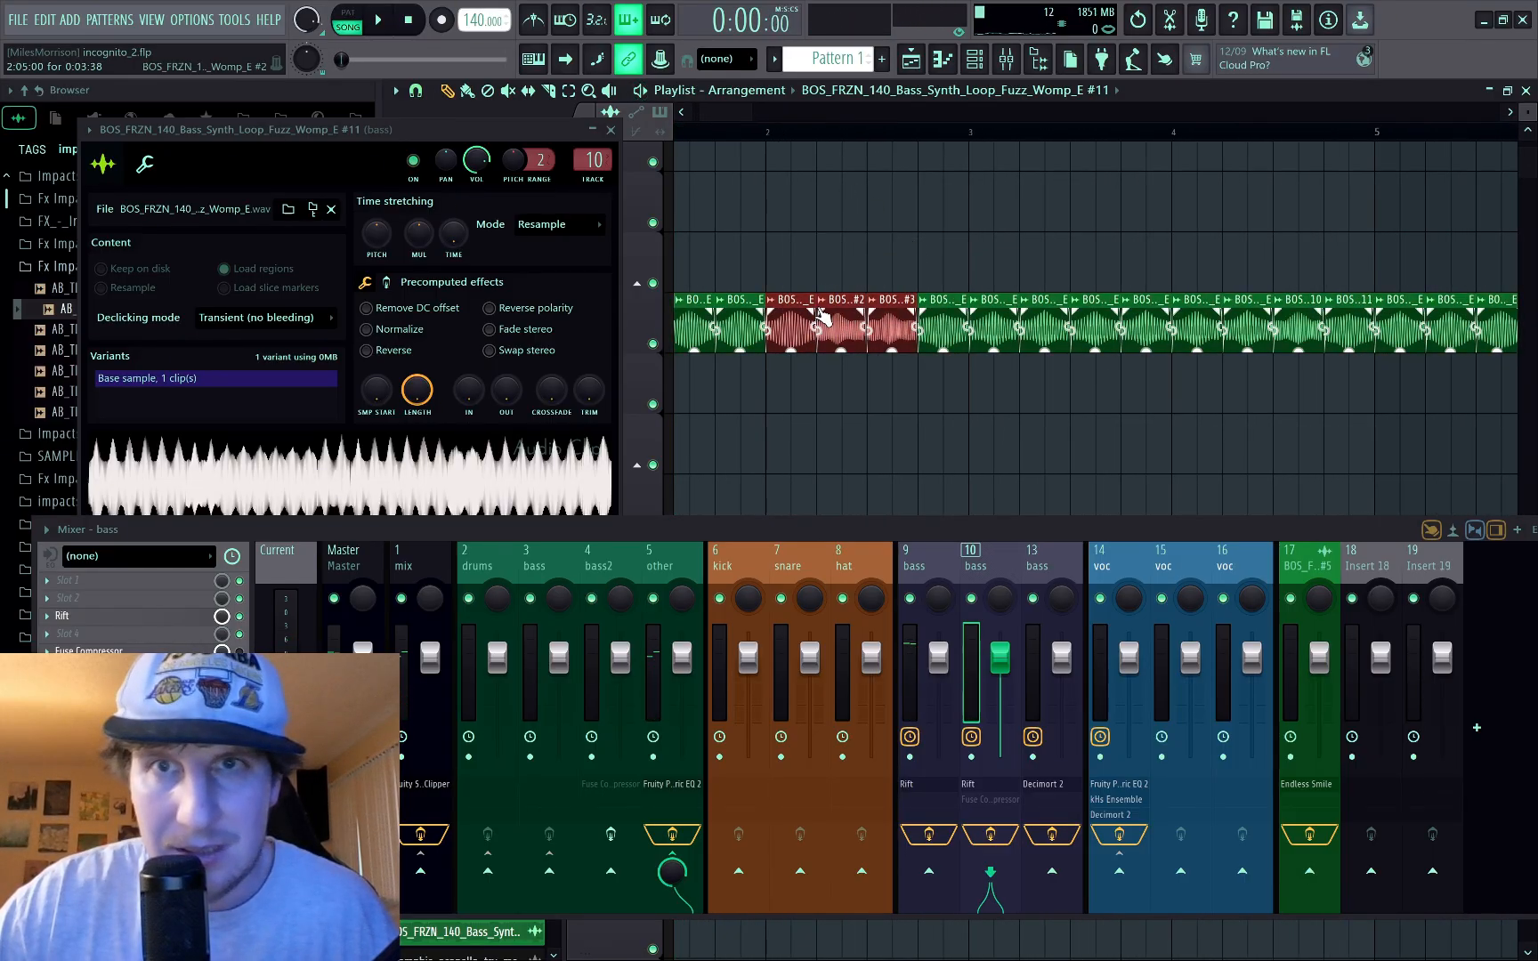
{"action": "left_click", "coordinate": [791, 321], "text": "ctrl+shift"}
{"action": "scroll", "coordinate": [1154, 265], "scroll_direction": "down", "scroll_amount": 3}
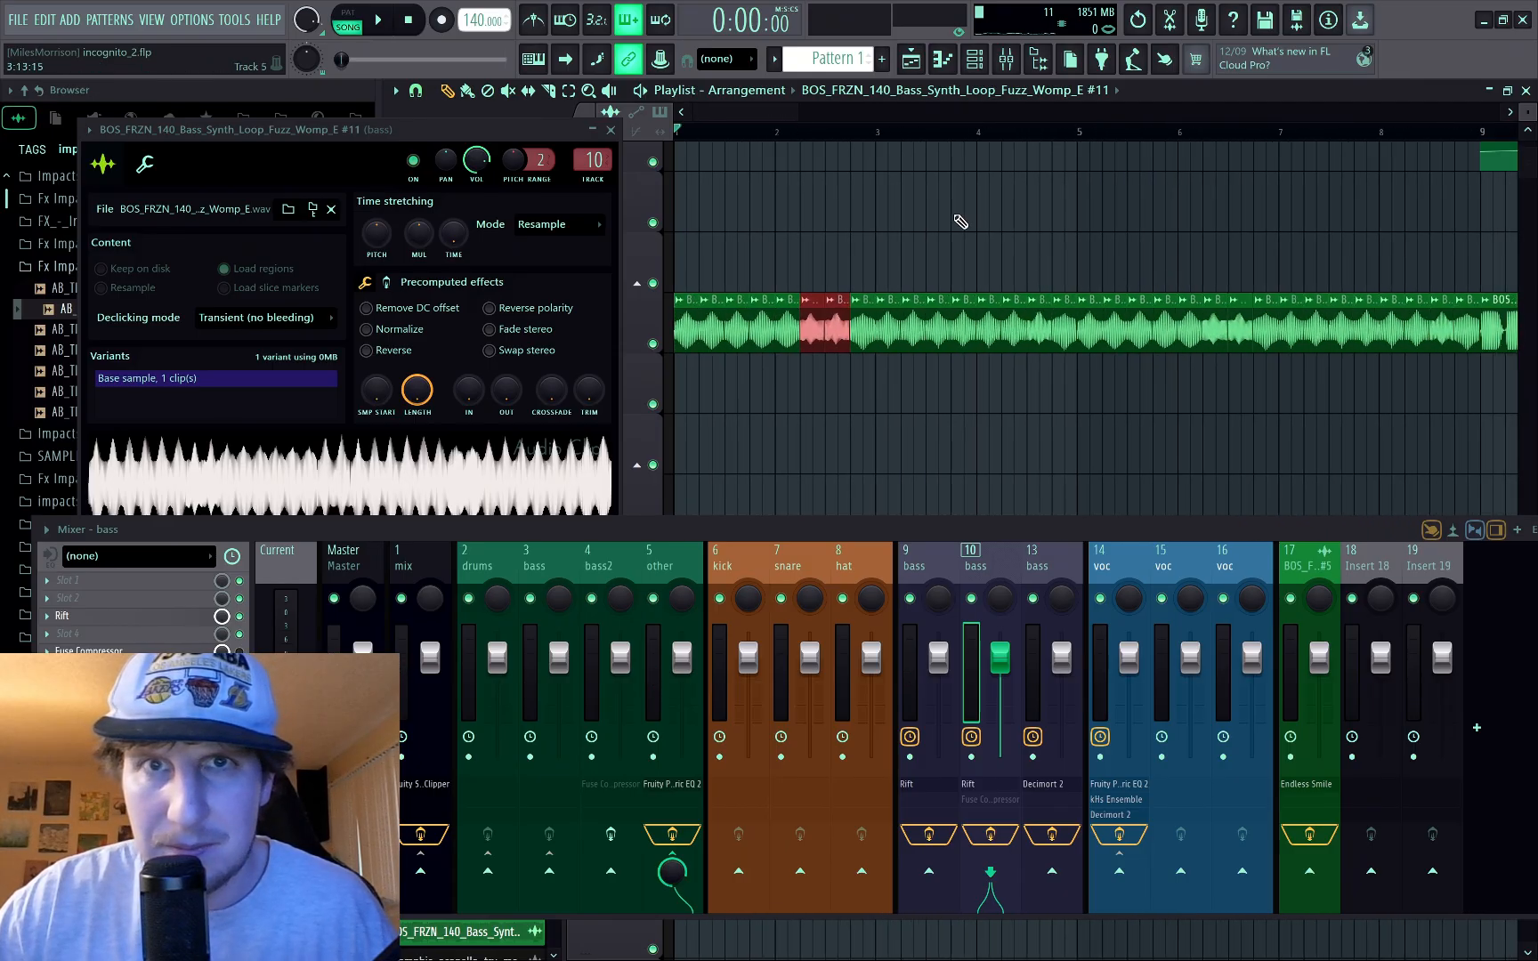
{"action": "scroll", "coordinate": [1023, 120], "scroll_direction": "right", "scroll_amount": 1}
{"action": "left_click", "coordinate": [980, 134]}
{"action": "key", "text": "space"}
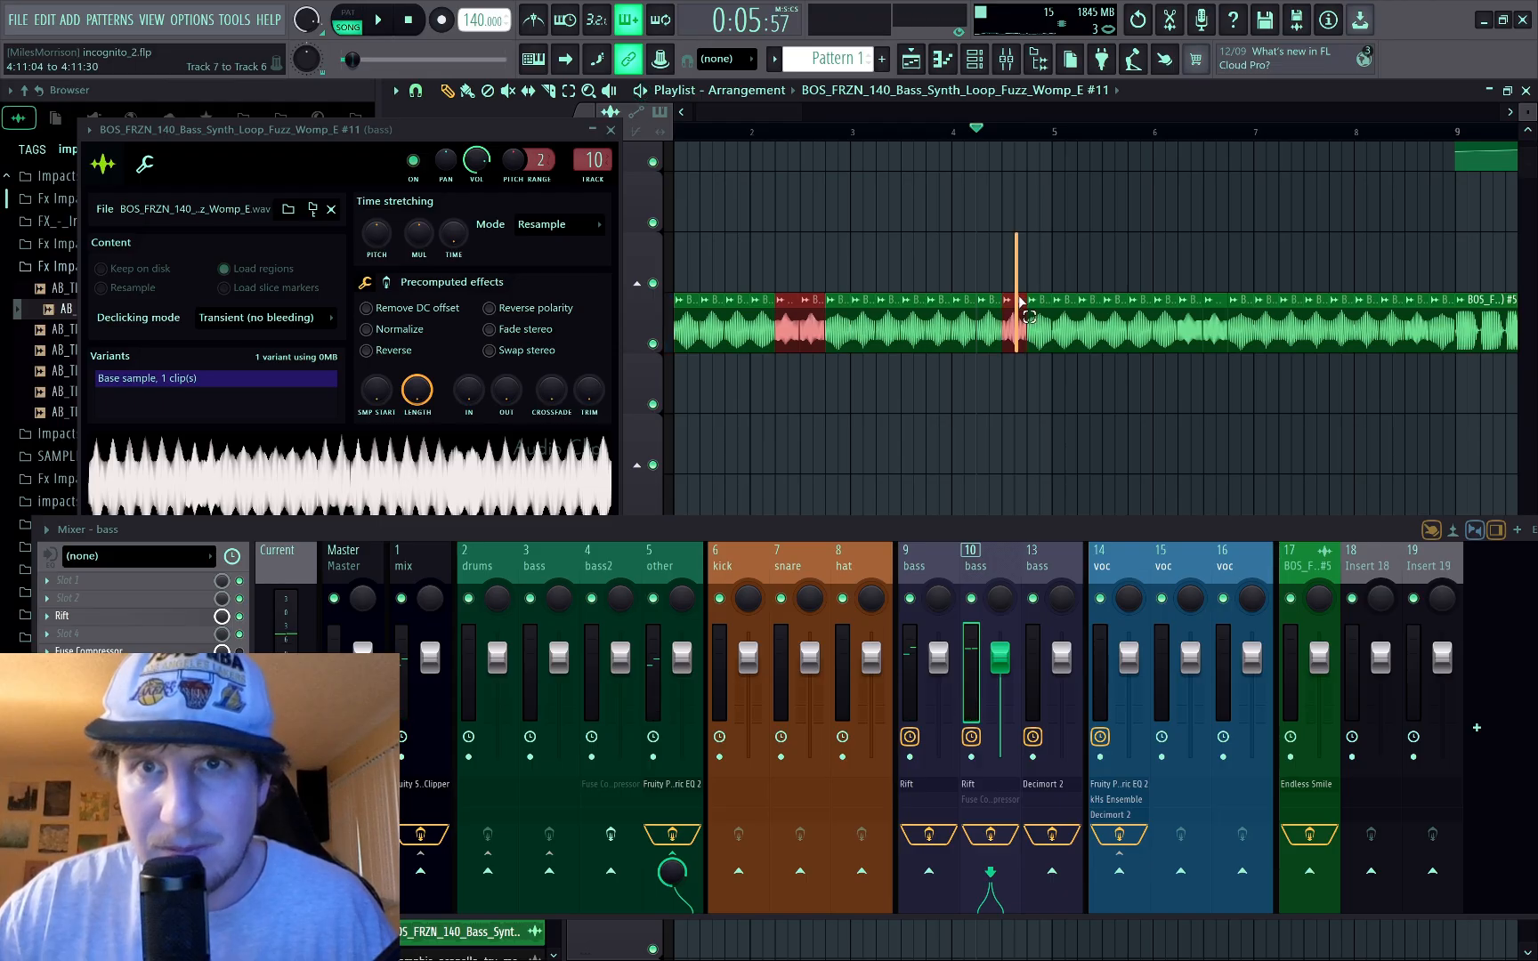
{"action": "left_click_drag", "start_coordinate": [1020, 303], "coordinate": [1038, 328]}
{"action": "key", "text": "s"}
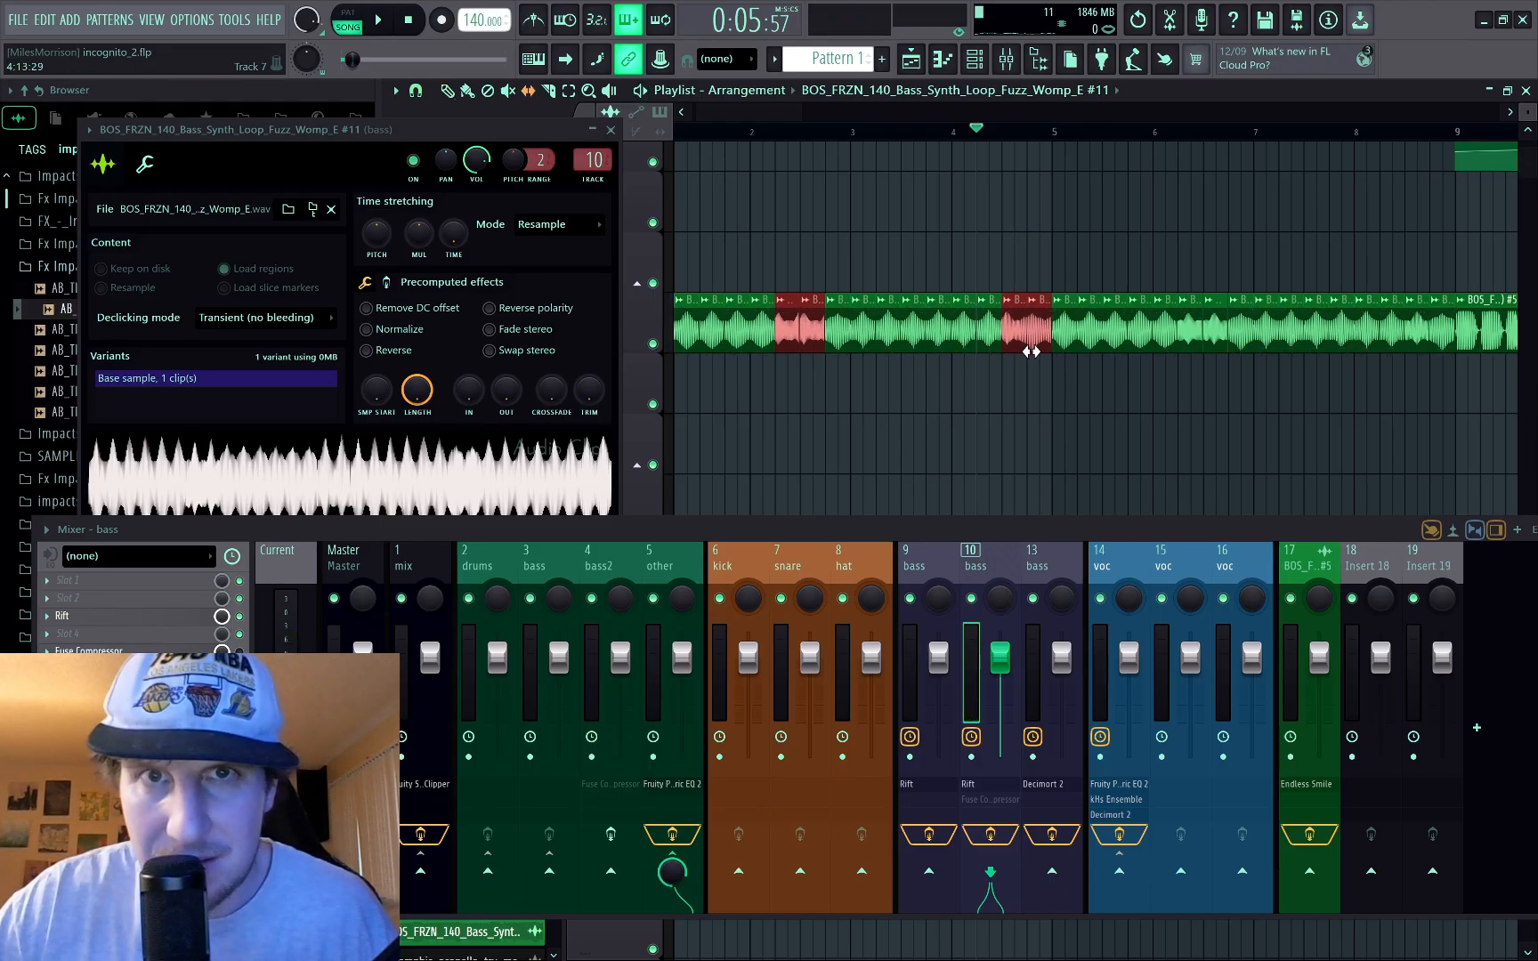
Step: Audition the two bass chops in bar 2, clear the clip selection, and replay from beat 2
{"action": "left_click", "coordinate": [750, 135]}
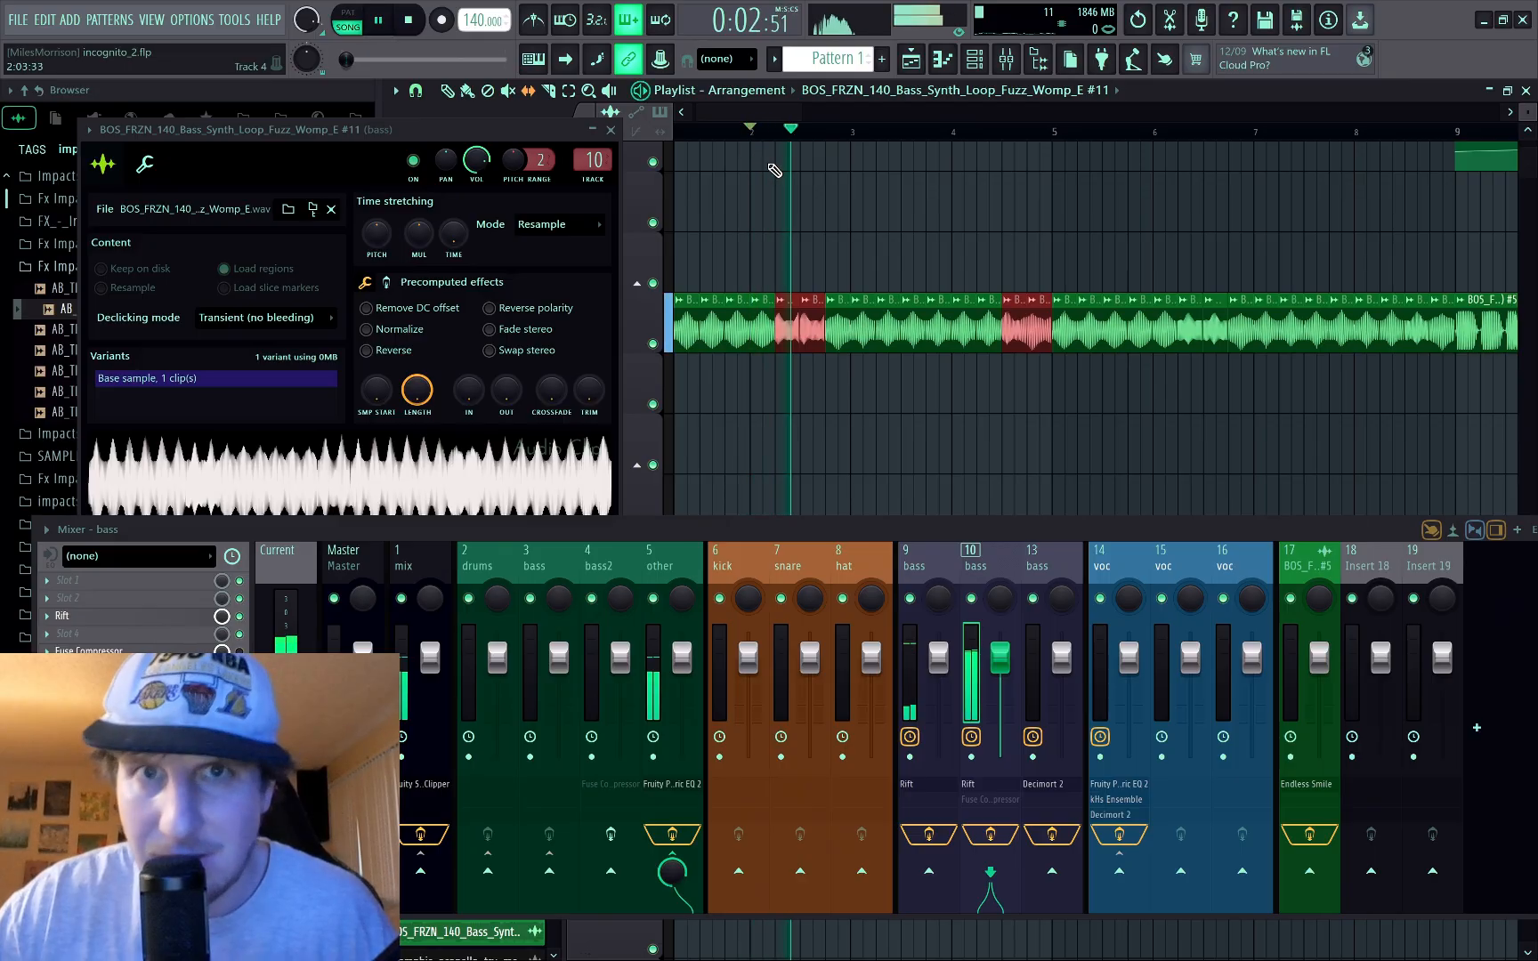
{"action": "scroll", "coordinate": [810, 316], "scroll_direction": "up", "scroll_amount": 4}
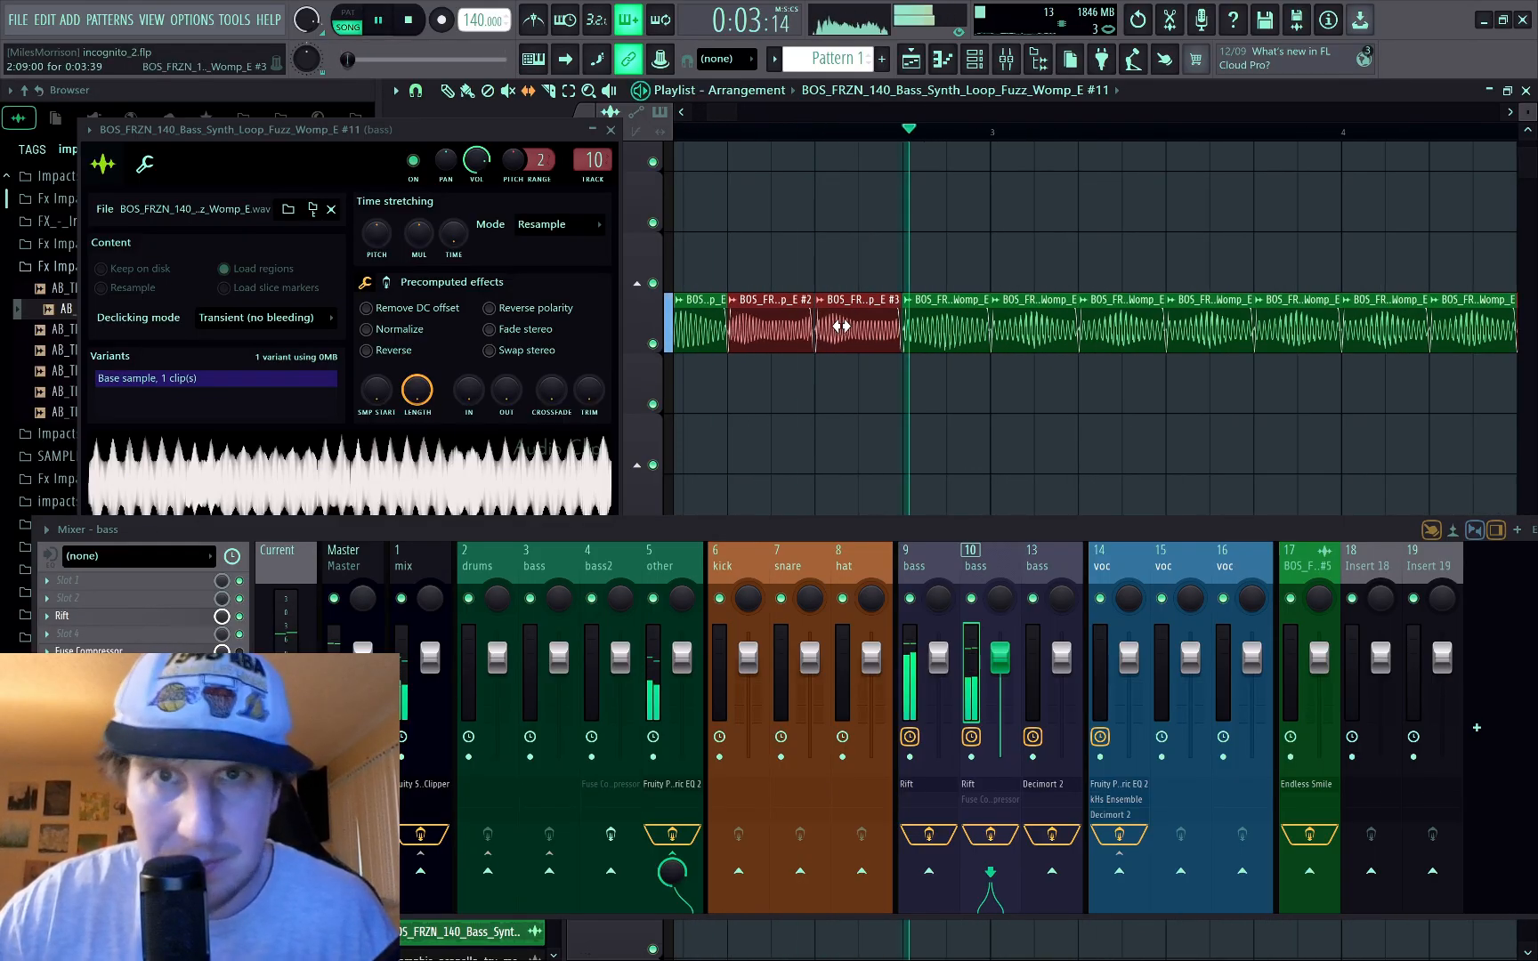
{"action": "key", "text": "space"}
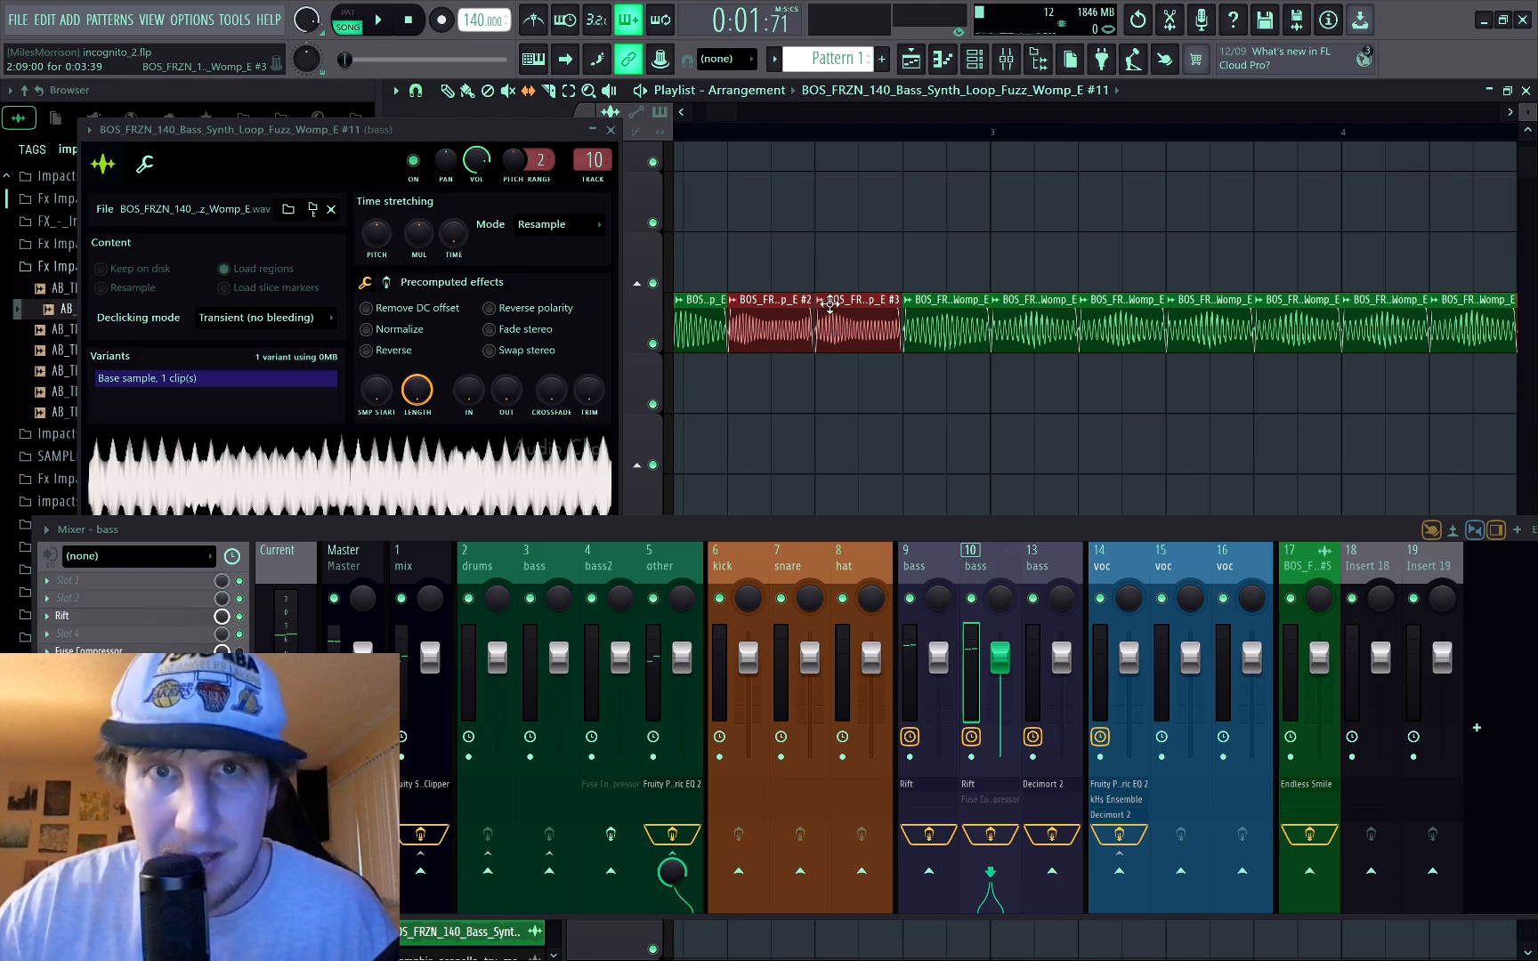
{"action": "left_click", "coordinate": [809, 259]}
{"action": "key", "text": "space"}
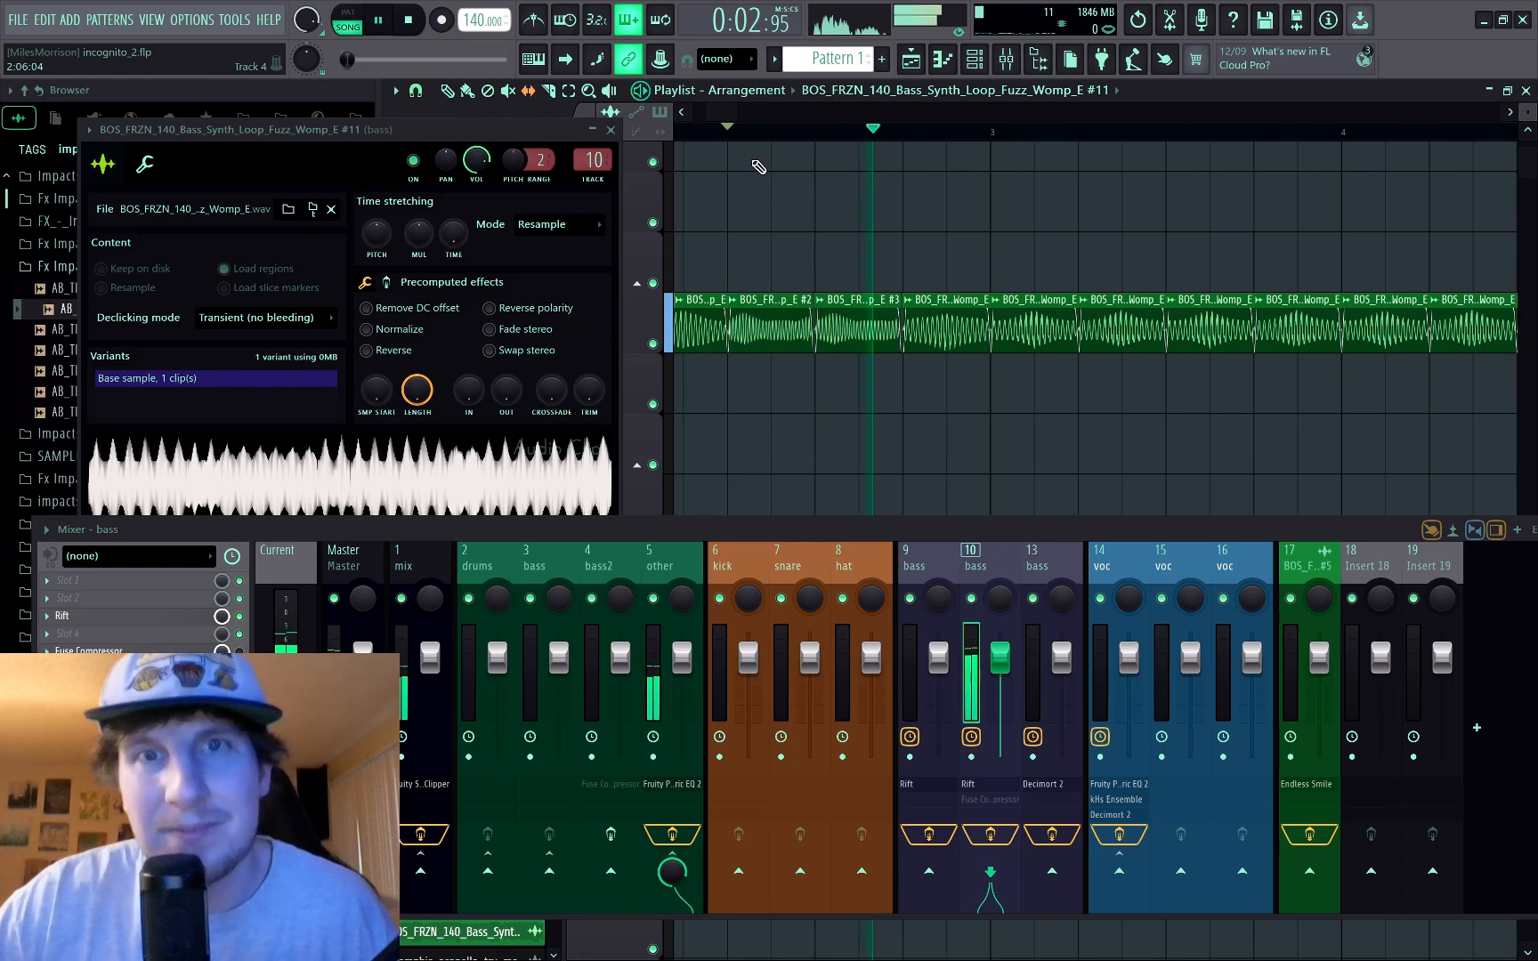
{"action": "key", "text": "space"}
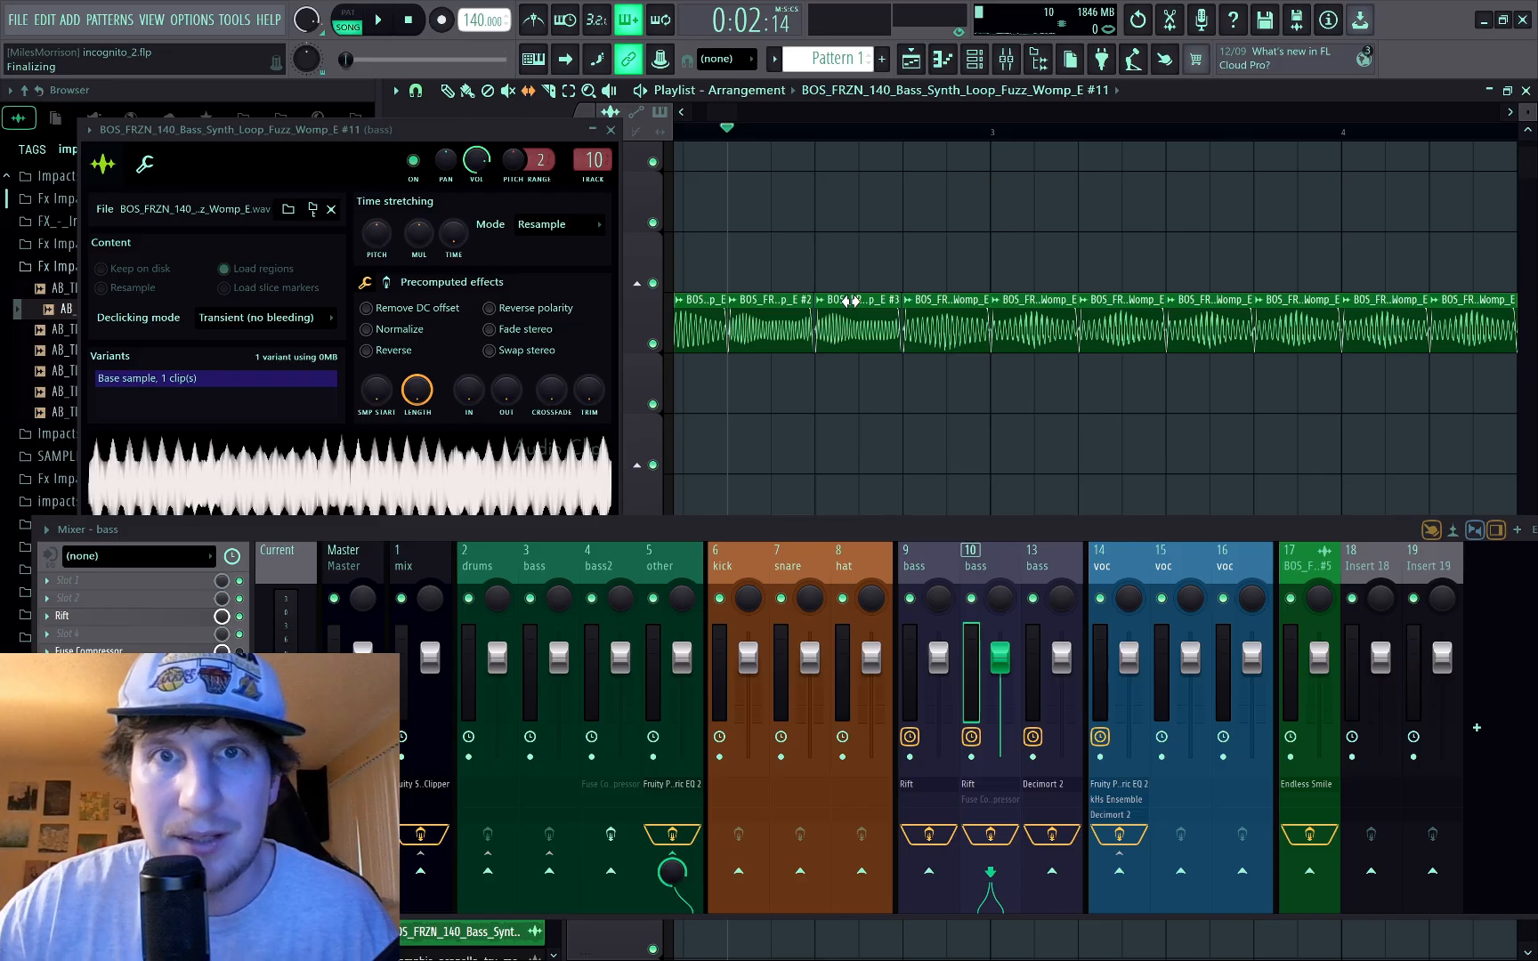
Step: Move bar 2's beat 3 chop to Track 8 at beat 2, and its beat 2 chop to beat 3 on Track 7
{"action": "left_click_drag", "start_coordinate": [849, 302], "coordinate": [780, 379]}
{"action": "left_click_drag", "start_coordinate": [752, 300], "coordinate": [835, 330]}
{"action": "key", "text": "space"}
{"action": "key", "text": "space"}
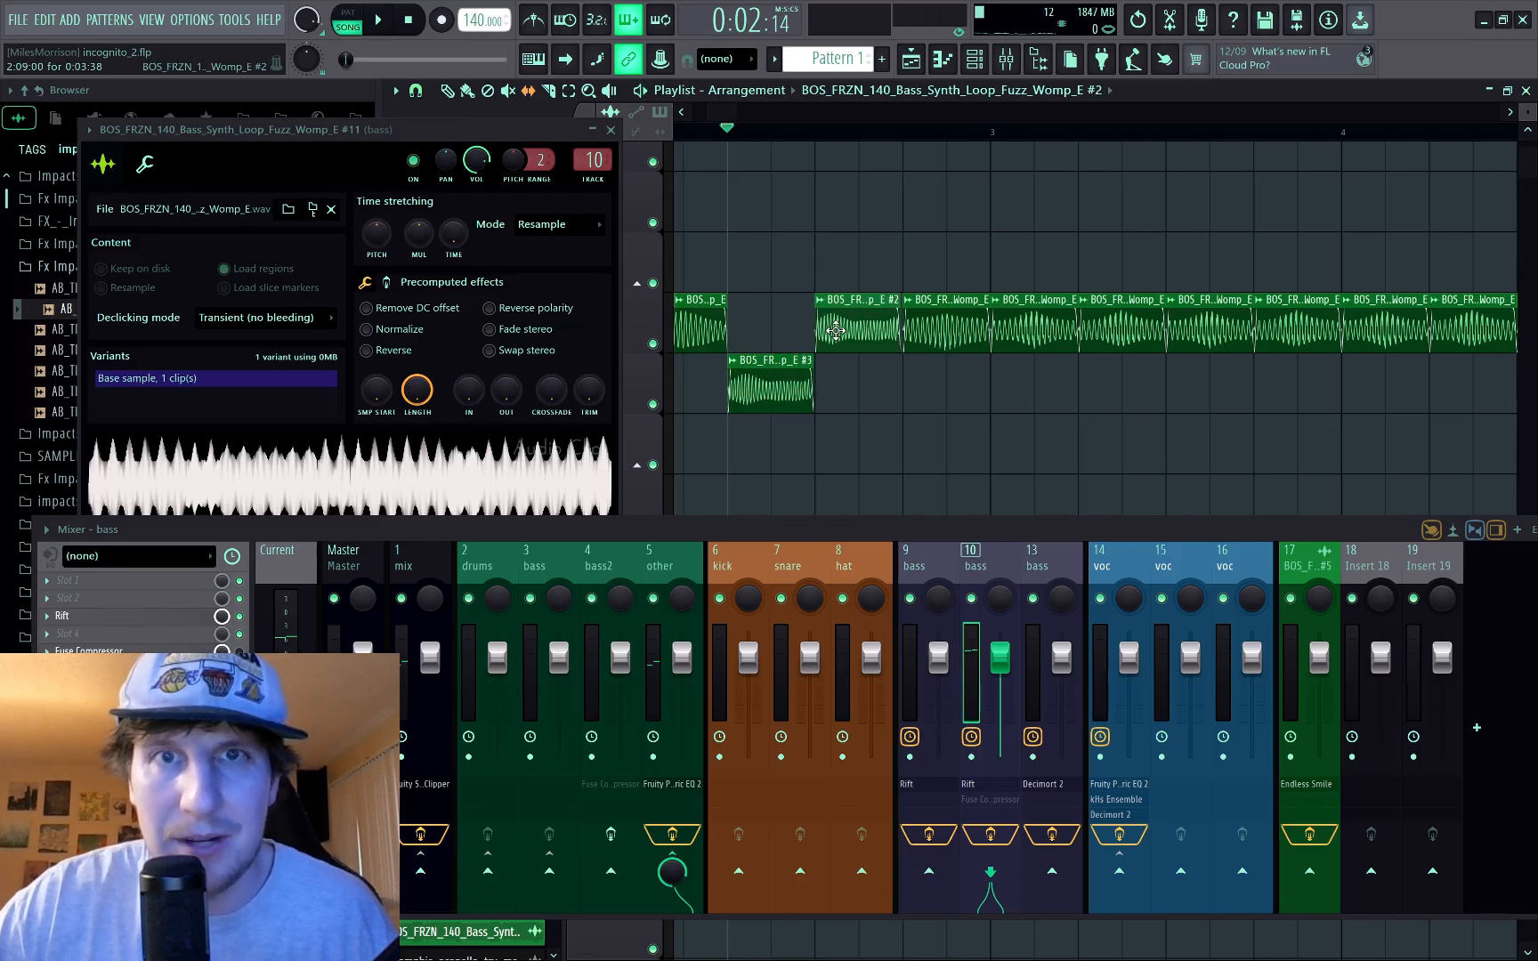
Step: Consolidate the Track 8 bass chop to WAV audio and move the rendered clip to beat 3 of bar 2
{"action": "left_click", "coordinate": [772, 380]}
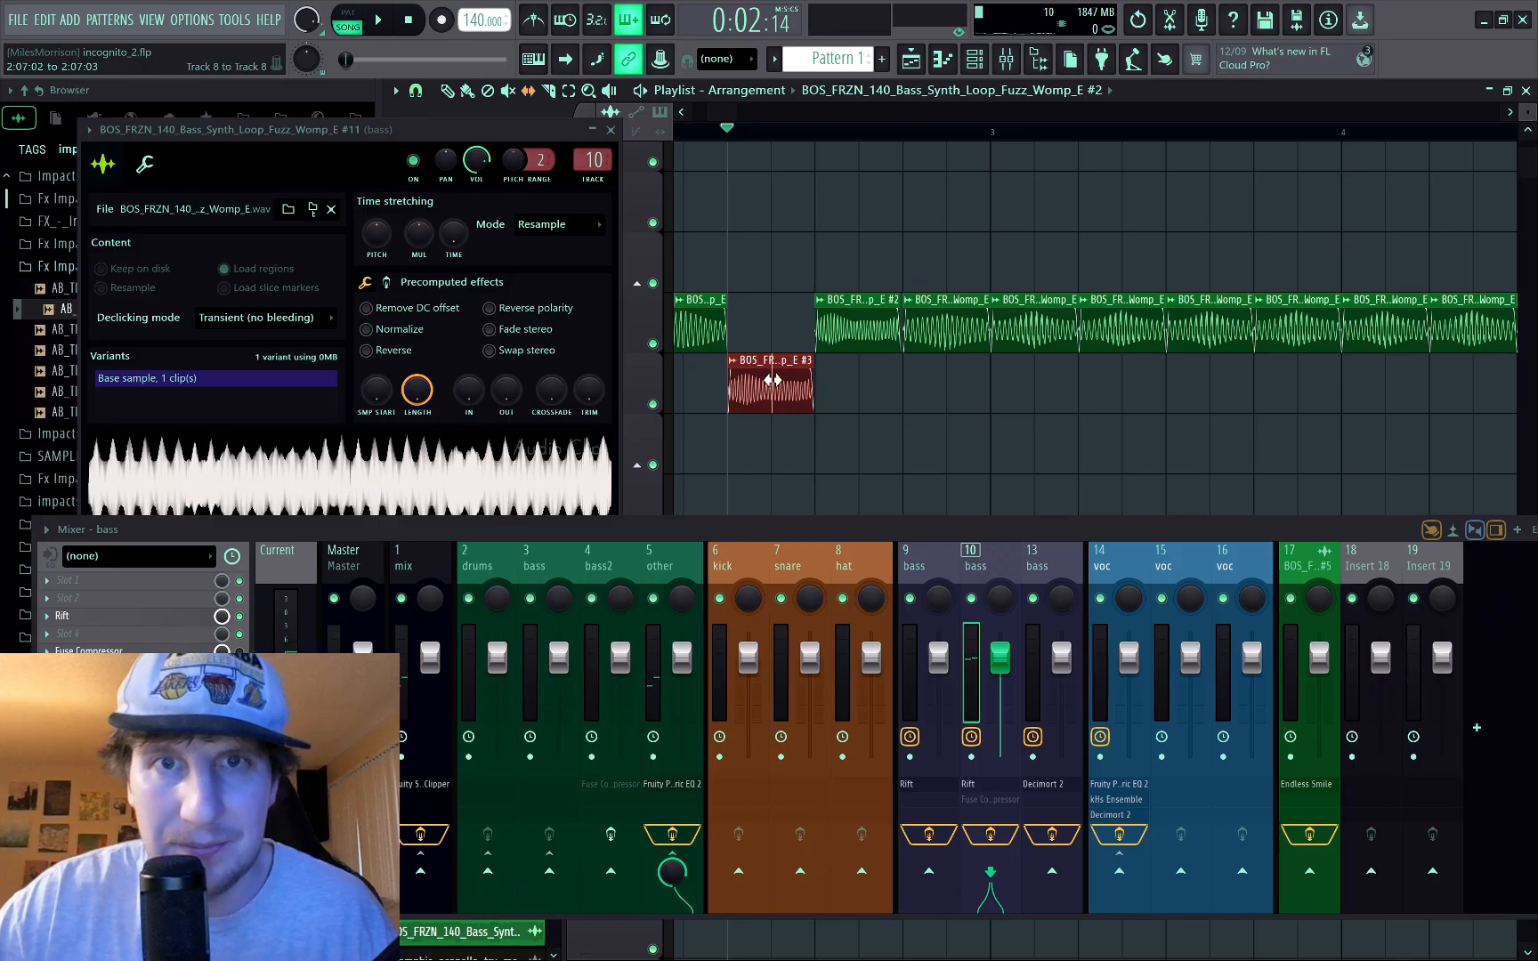
{"action": "key", "text": "ctrl+alt+c"}
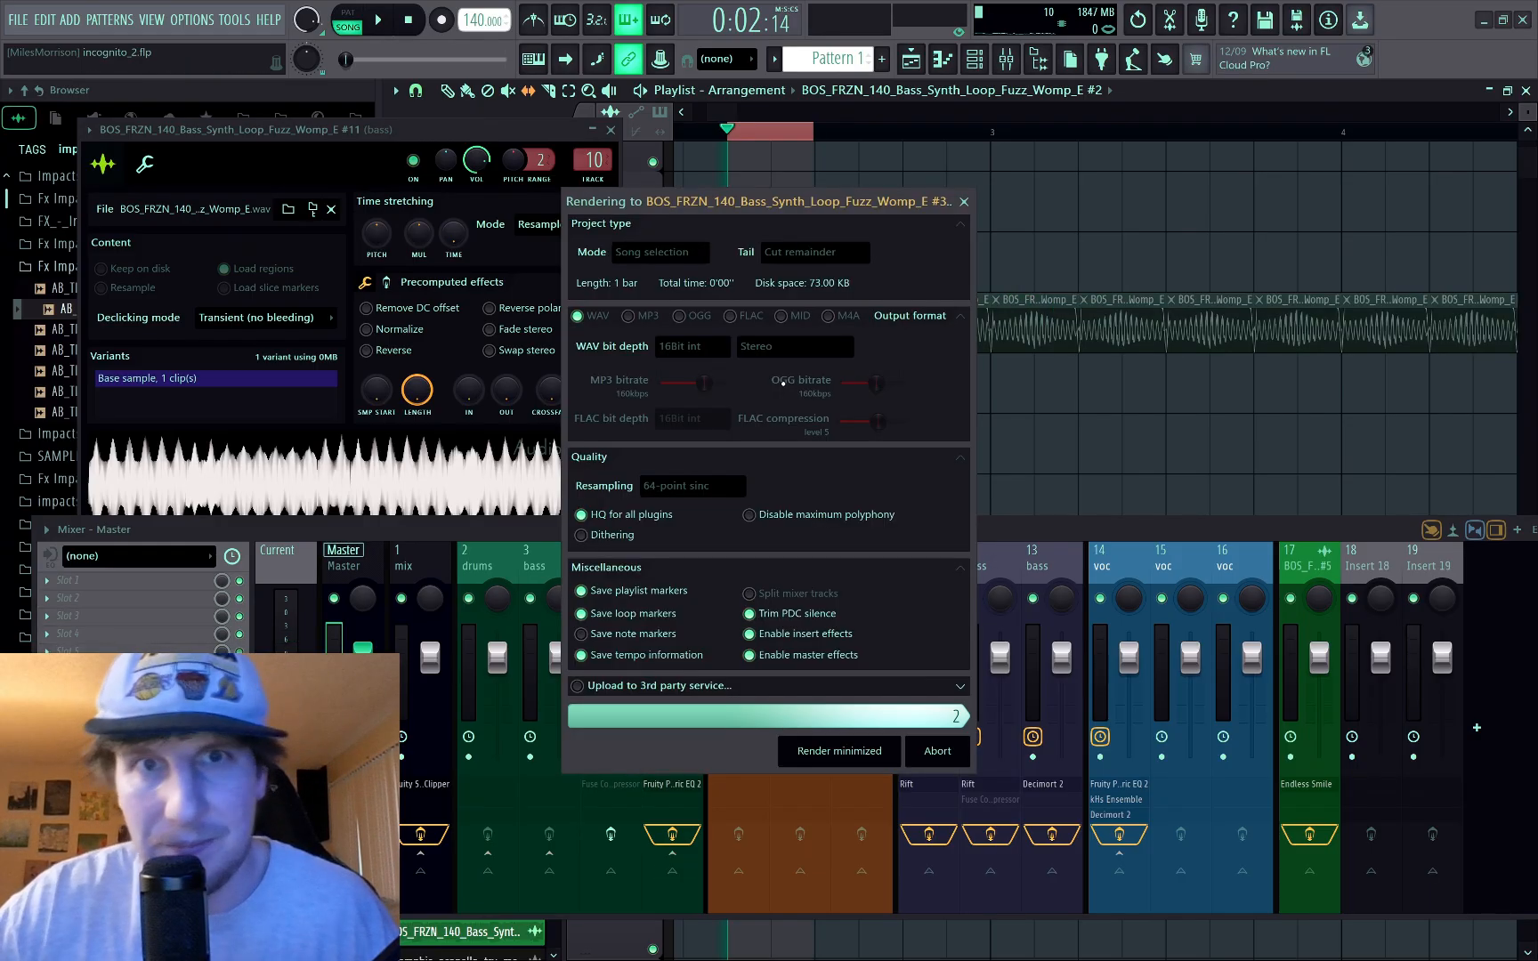
{"action": "key", "text": "Return"}
{"action": "left_click_drag", "start_coordinate": [775, 360], "coordinate": [854, 370]}
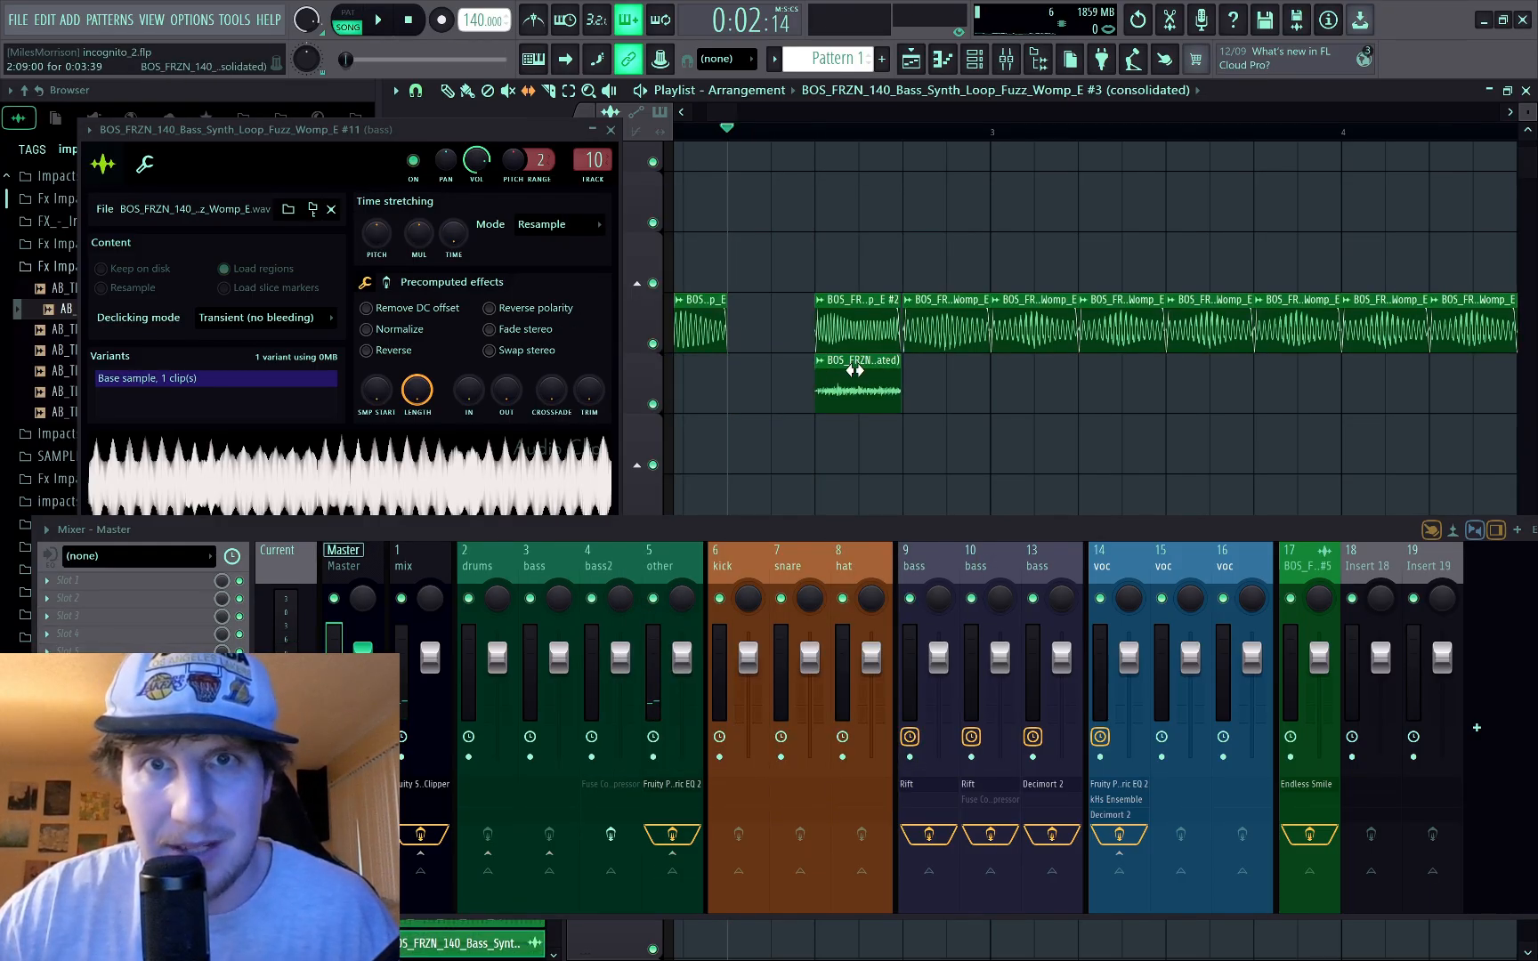
Step: Move the Track 7 chop on beat 3 of bar 2 to Track 8 at beat 2, consolidate it, and close the sampler window
{"action": "left_click_drag", "start_coordinate": [848, 303], "coordinate": [784, 379]}
{"action": "key", "text": "ctrl+alt+c"}
{"action": "key", "text": "Return"}
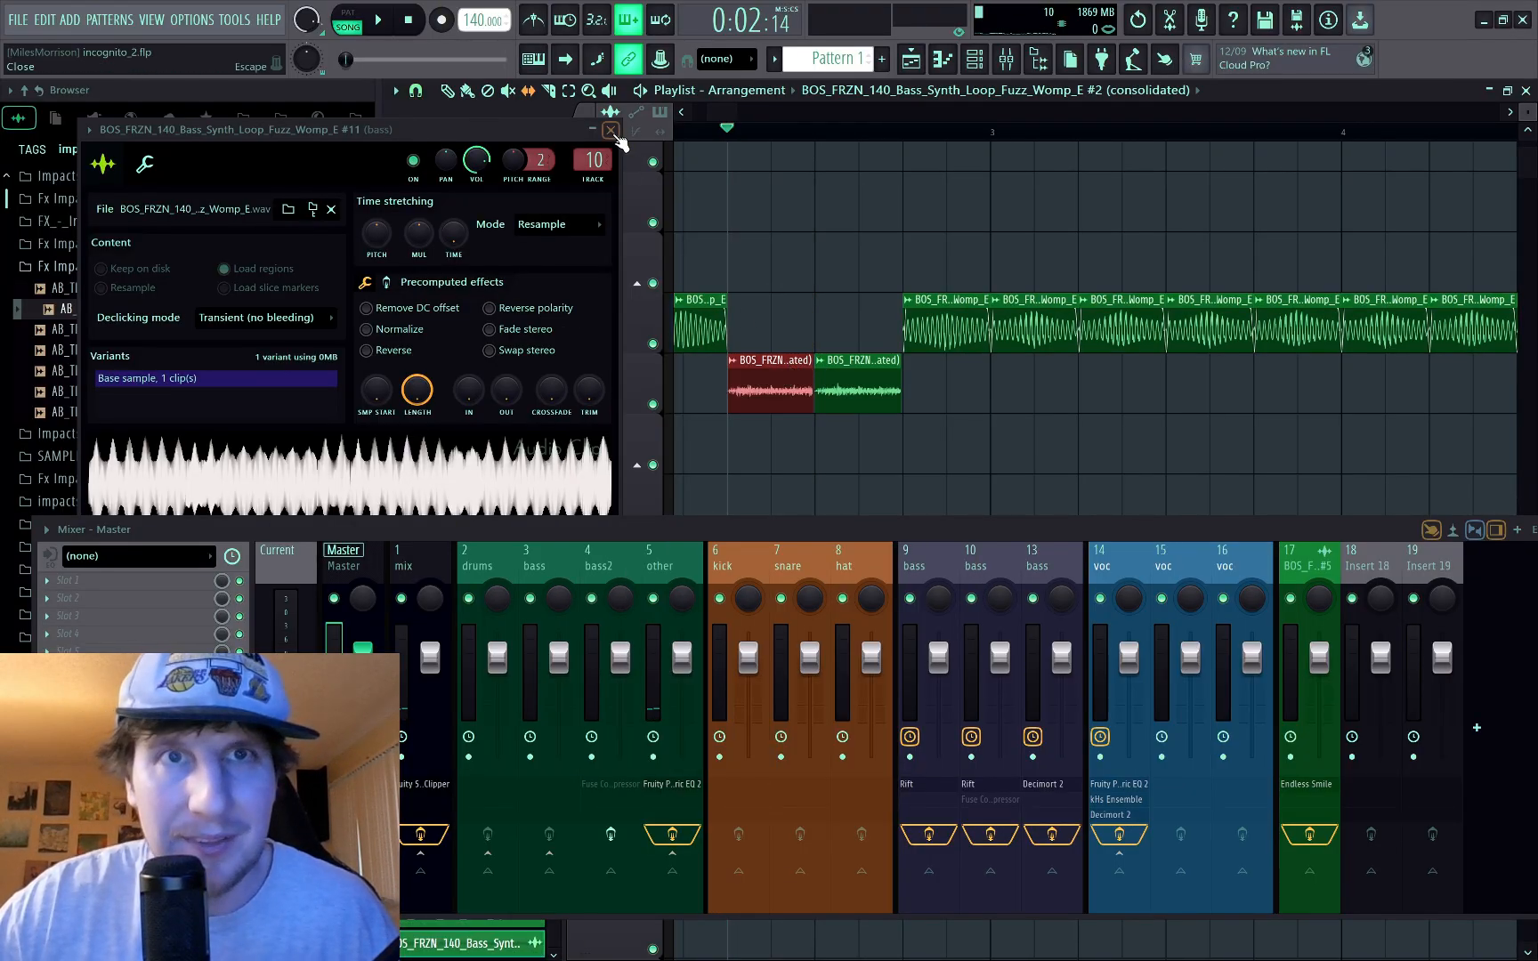
{"action": "left_click", "coordinate": [611, 130]}
Step: Audition the bass arrangement from around bar 4, then the consolidated Track 8 chops in bar 2
{"action": "scroll", "coordinate": [890, 267], "scroll_direction": "down", "scroll_amount": 3}
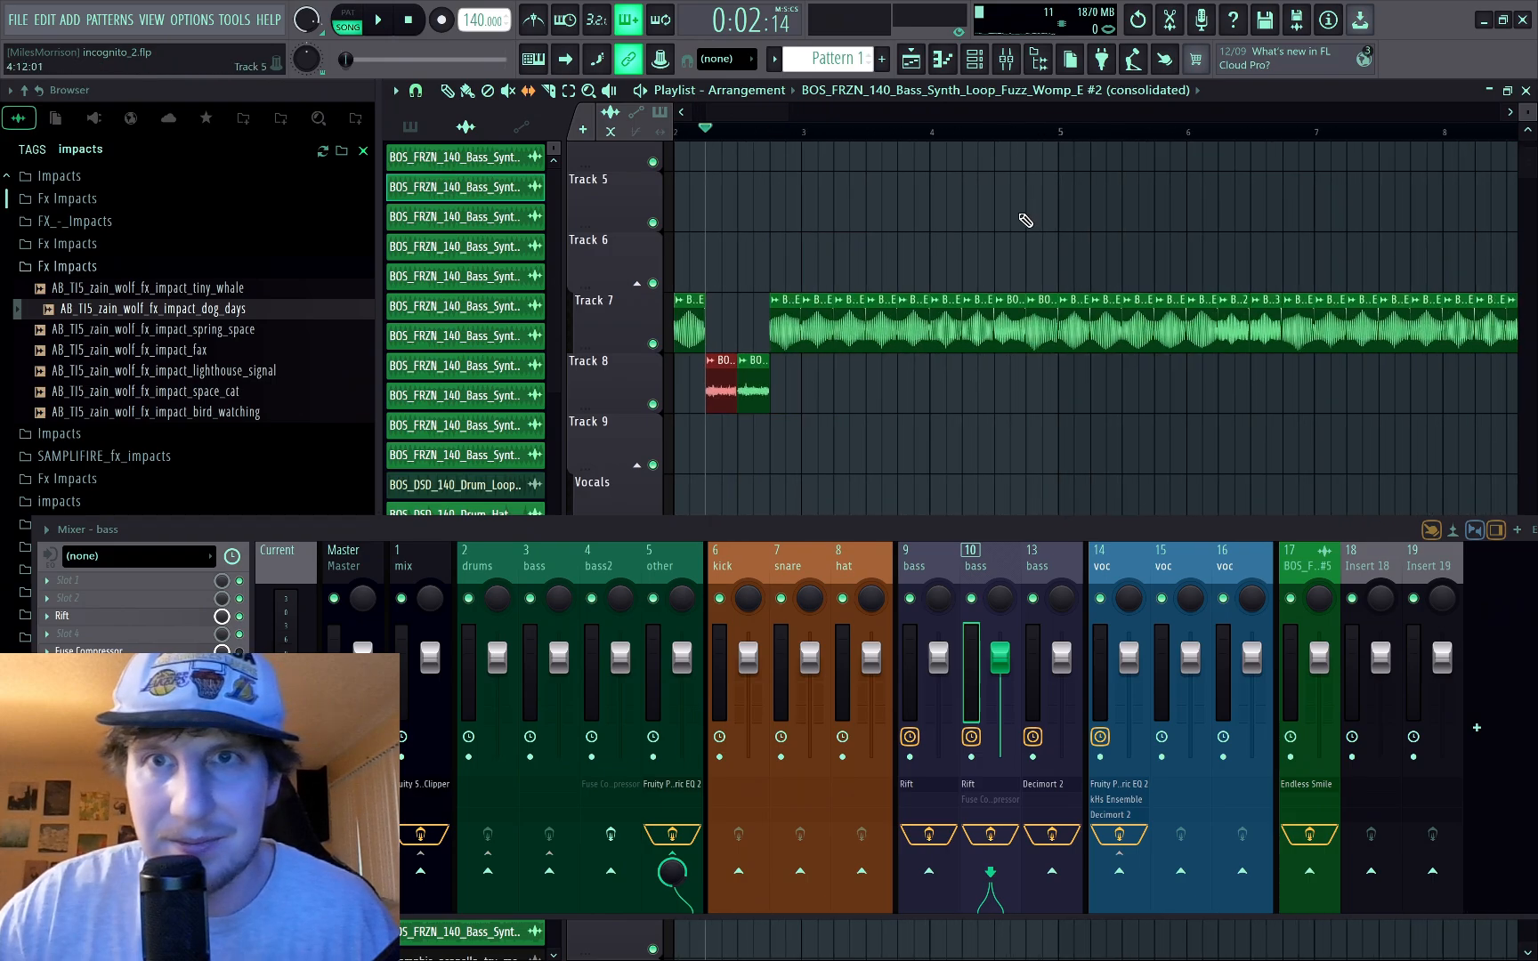
{"action": "scroll", "coordinate": [946, 166], "scroll_direction": "down", "scroll_amount": 2}
{"action": "left_click", "coordinate": [941, 134]}
{"action": "scroll", "coordinate": [966, 326], "scroll_direction": "up", "scroll_amount": 4}
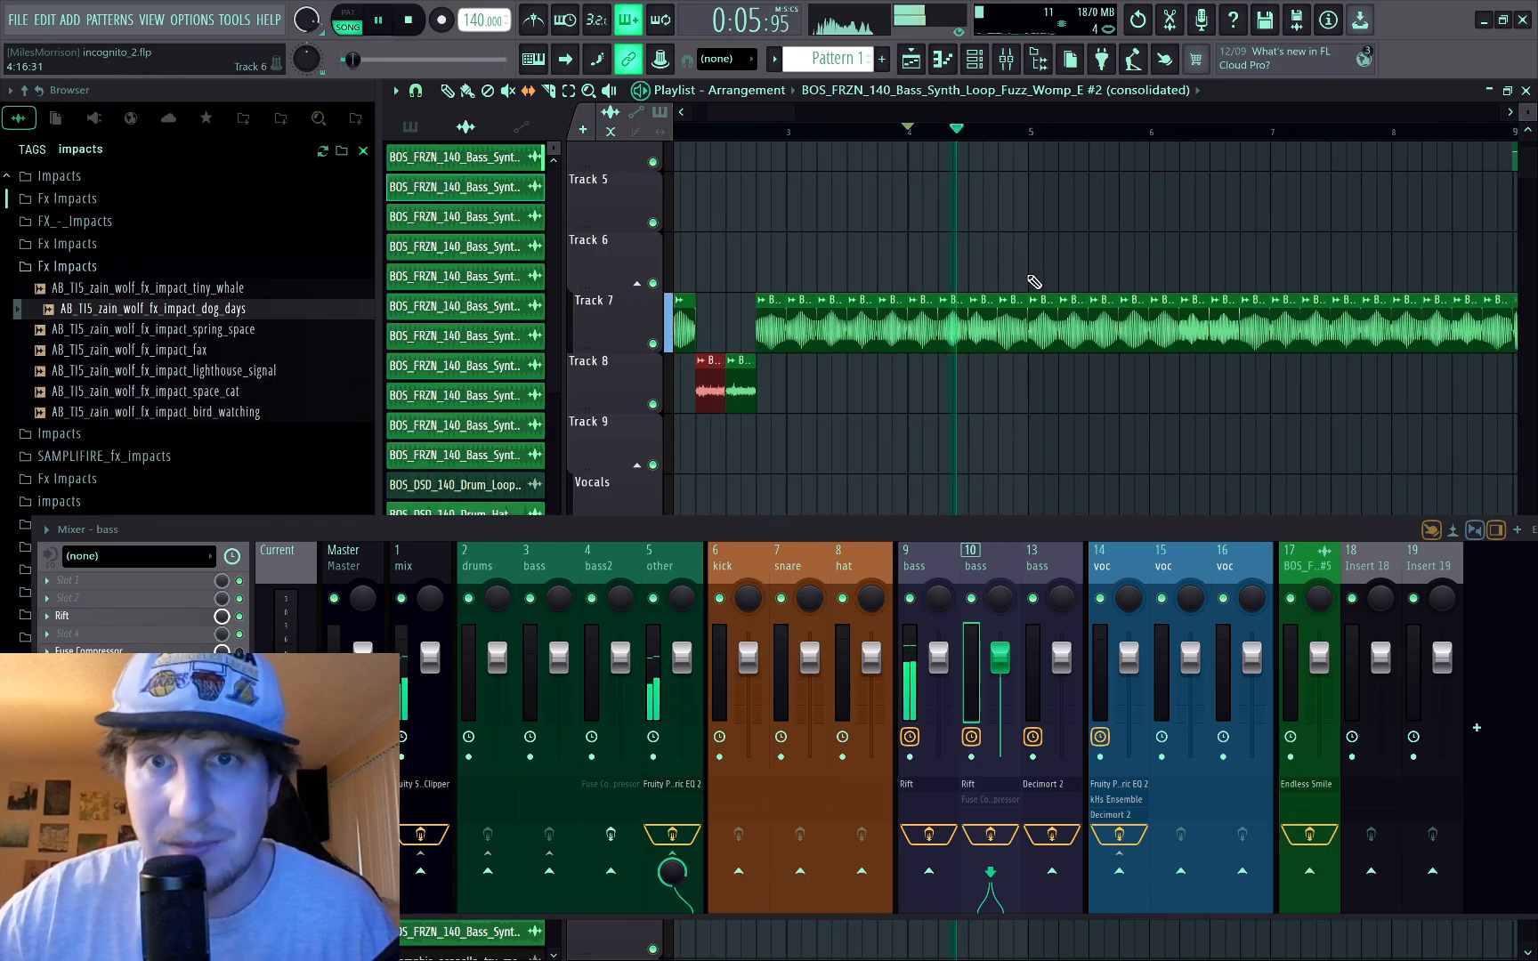
{"action": "scroll", "coordinate": [966, 327], "scroll_direction": "down", "scroll_amount": 4}
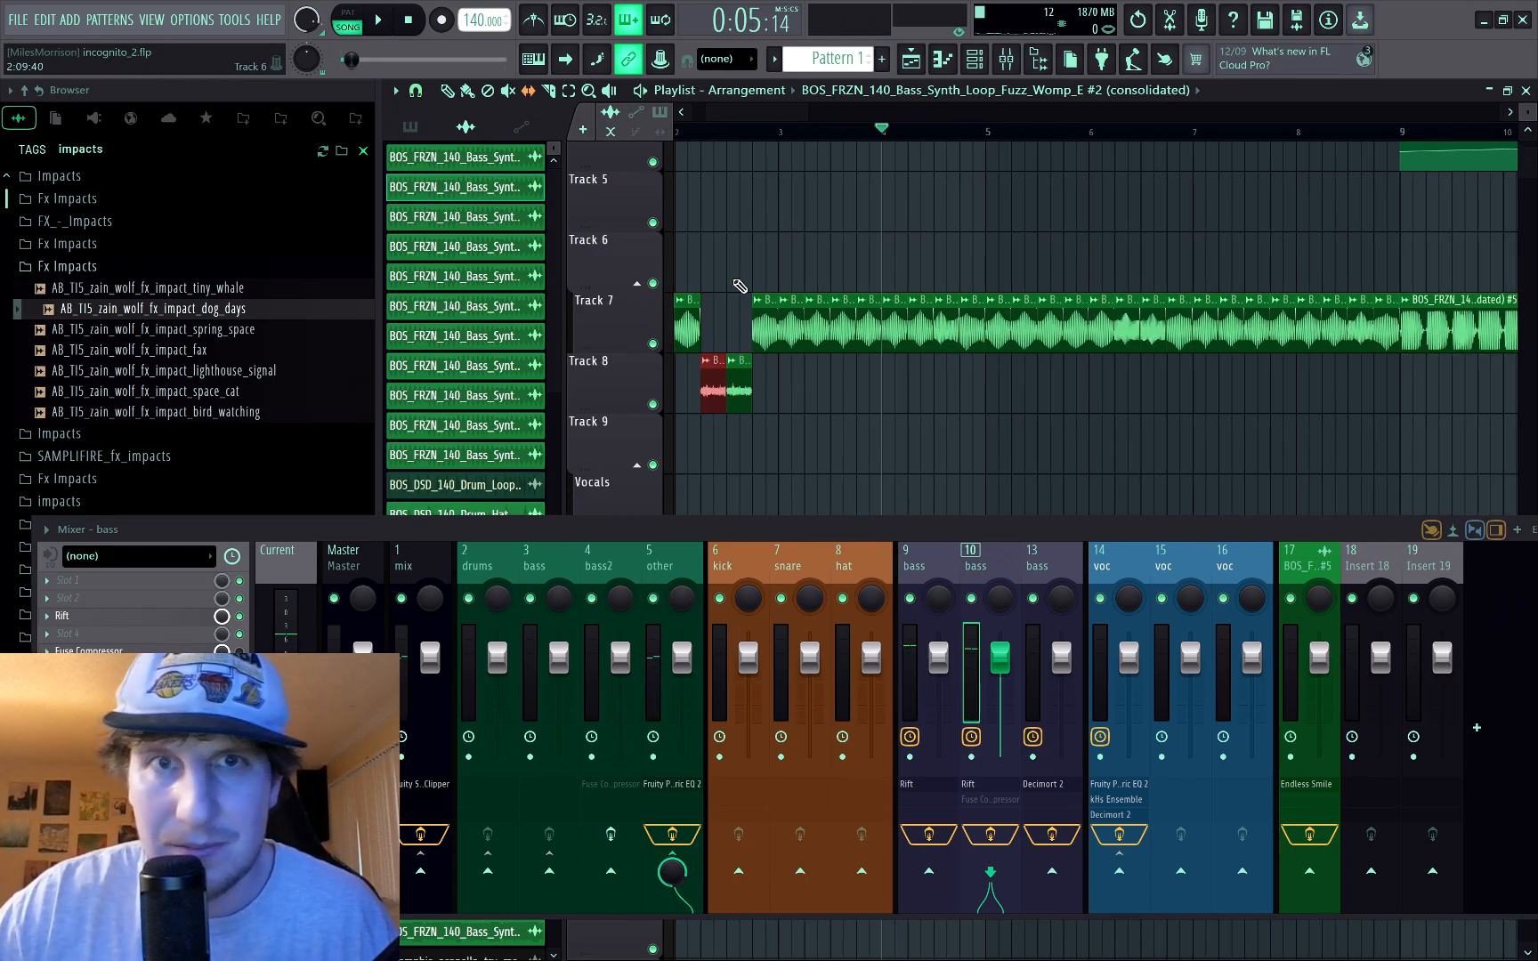
{"action": "left_click", "coordinate": [727, 135]}
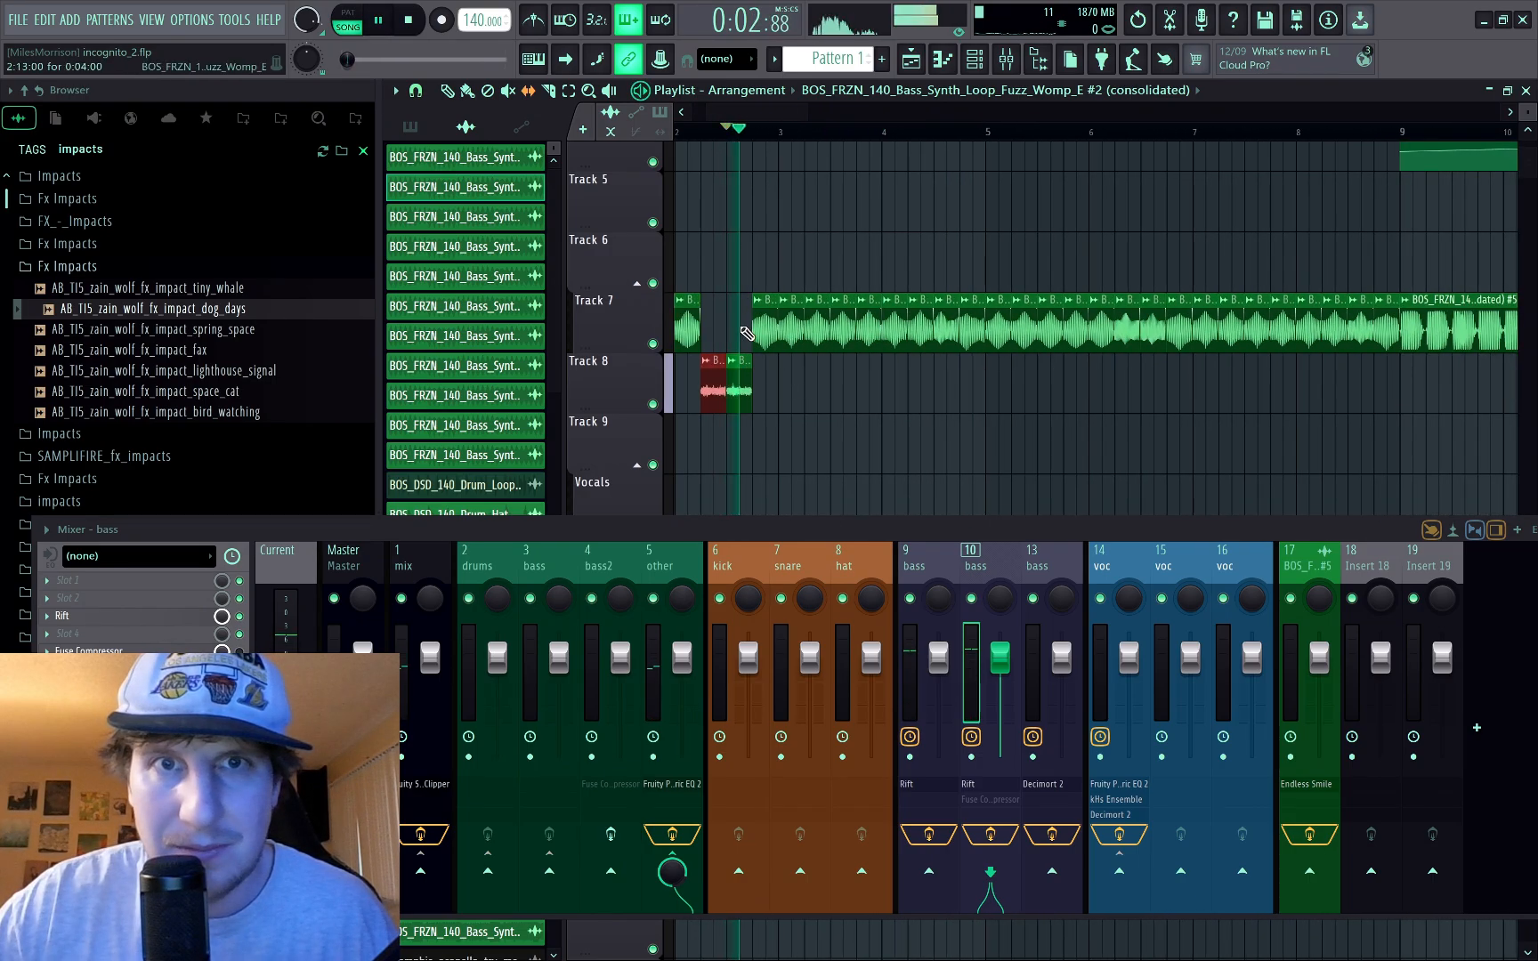
Step: Copy the Womp_E #10 bass chop from beat 3 of bar 4 to beat 2 of bar 2 on Track 7
{"action": "left_click", "coordinate": [701, 135]}
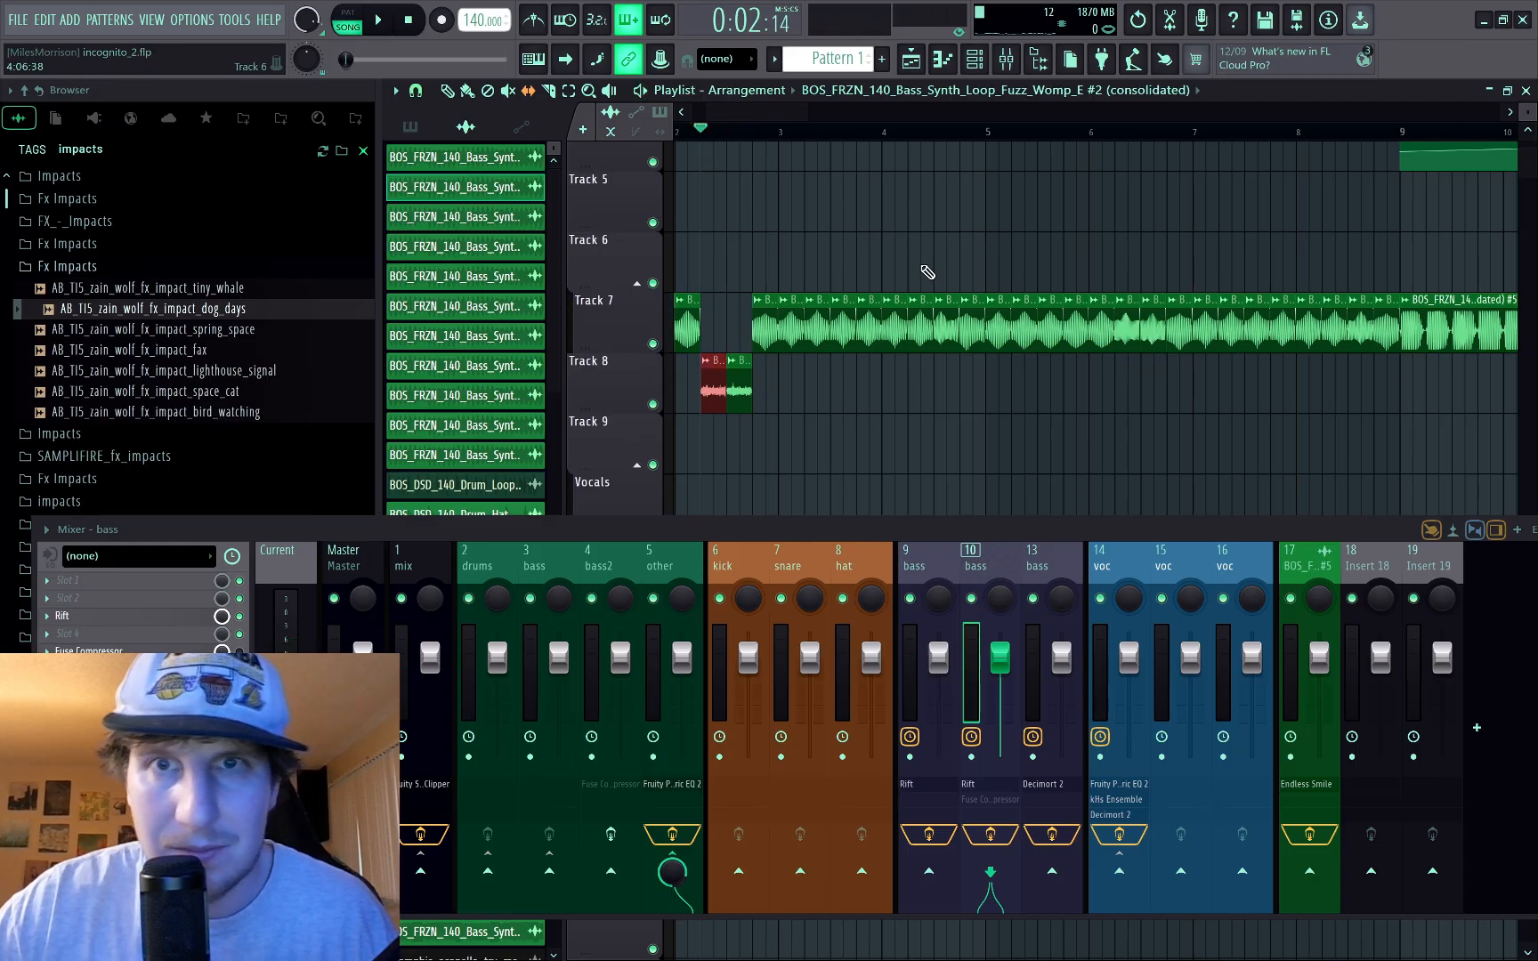
{"action": "scroll", "coordinate": [945, 307], "scroll_direction": "up", "scroll_amount": 3}
{"action": "scroll", "coordinate": [941, 309], "scroll_direction": "down", "scroll_amount": 2}
{"action": "left_click", "coordinate": [940, 311]}
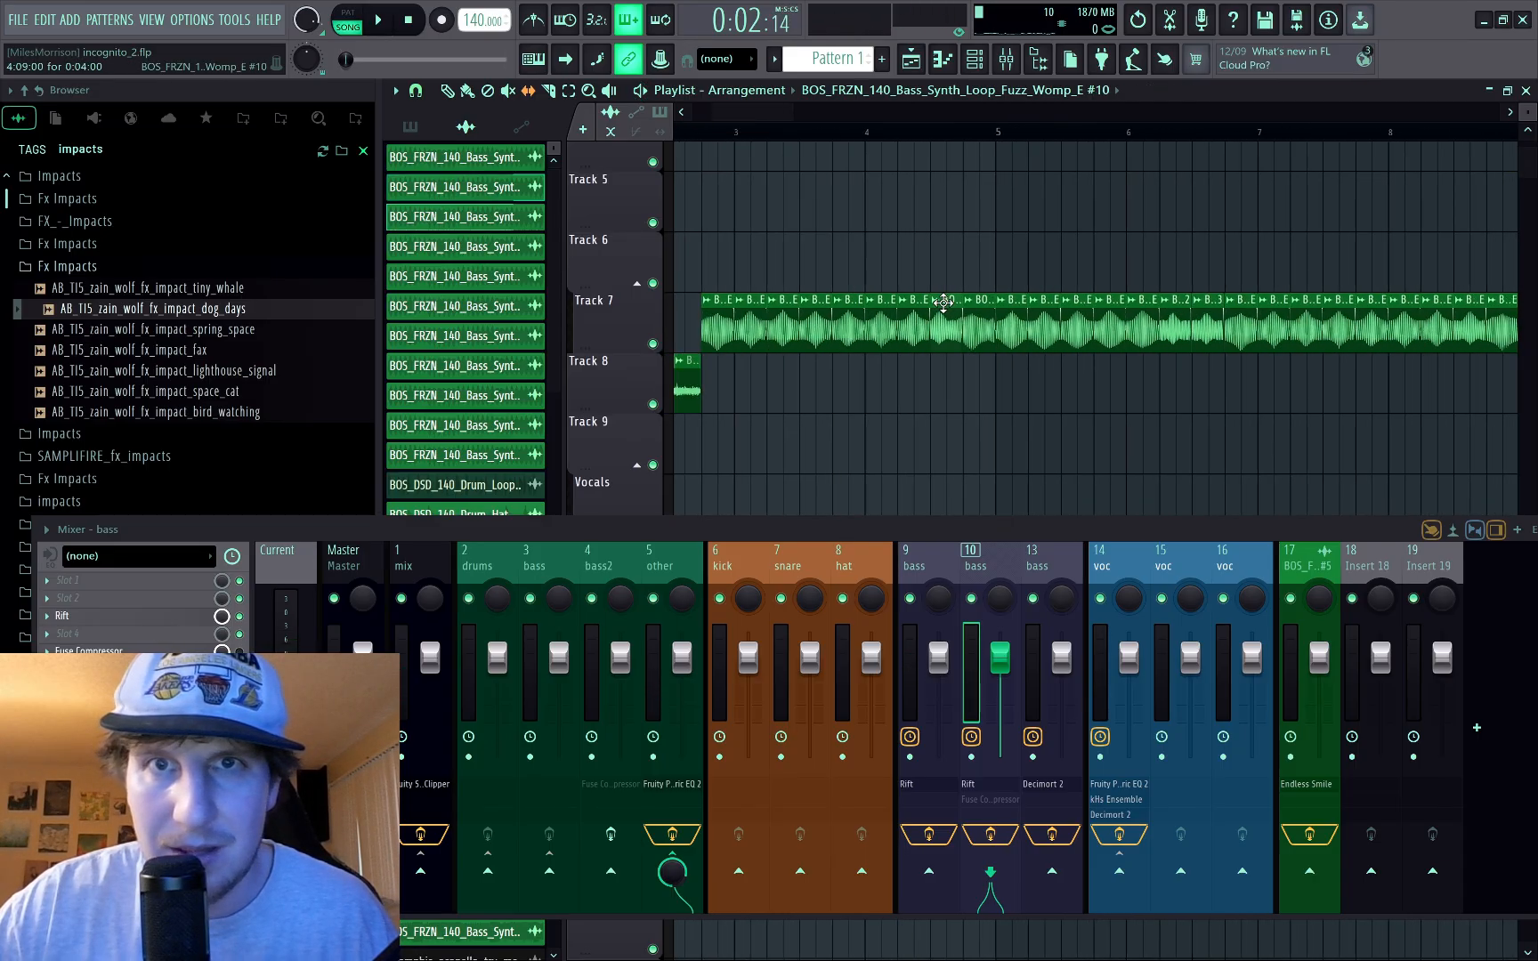
{"action": "scroll", "coordinate": [938, 311], "scroll_direction": "down", "scroll_amount": 2}
{"action": "scroll", "coordinate": [723, 324], "scroll_direction": "up", "scroll_amount": 4}
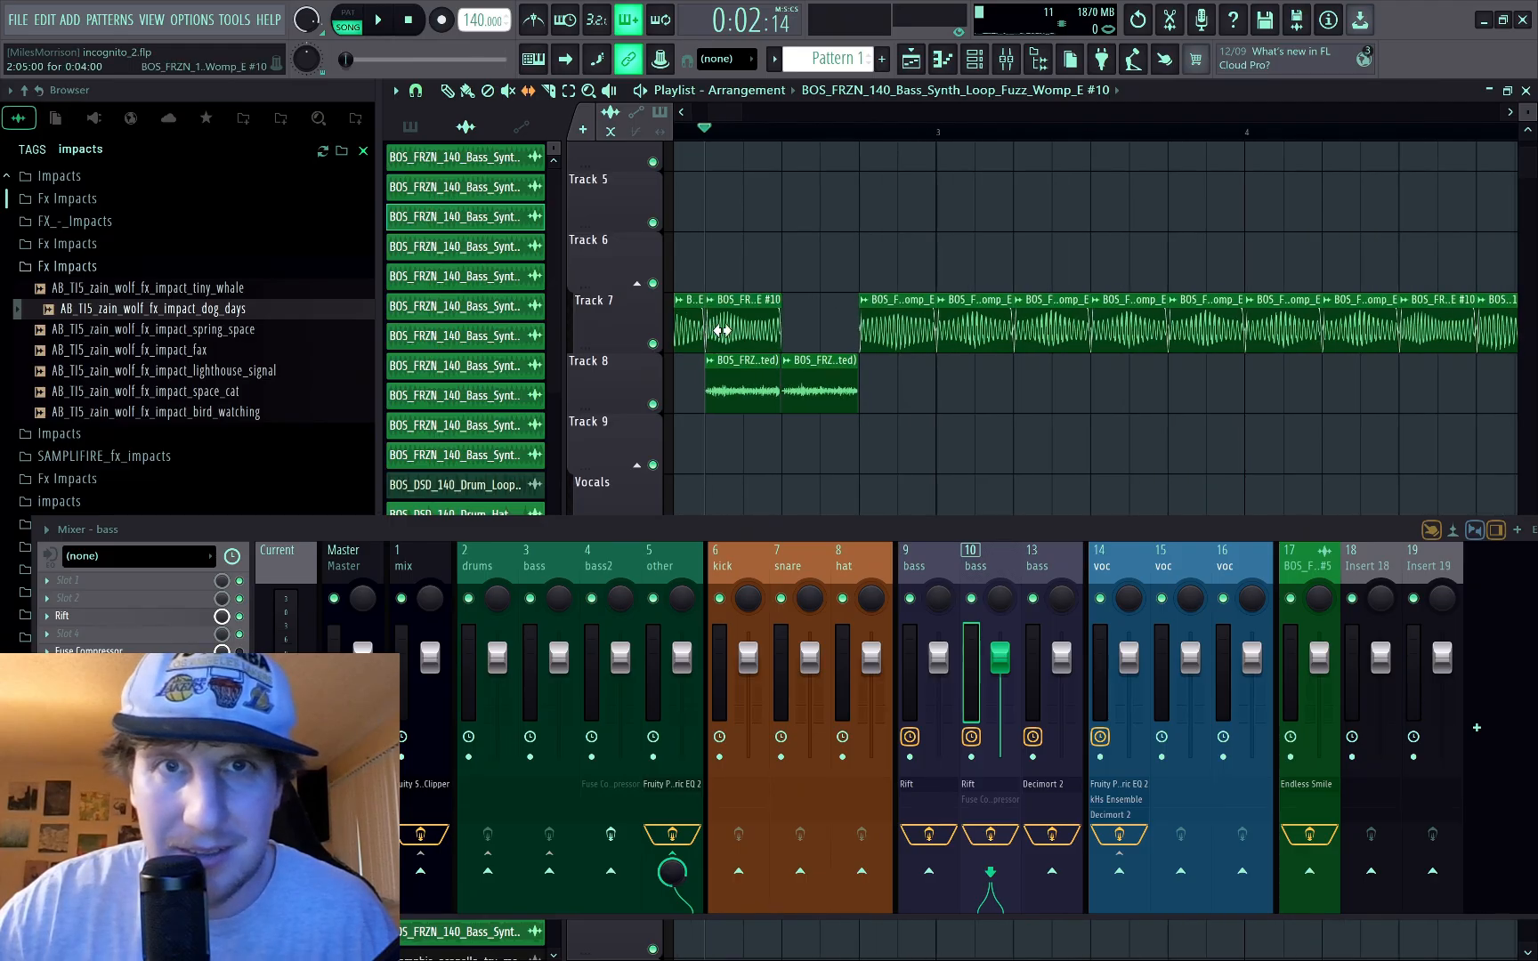
Step: Consolidate the copied chop to WAV audio and move the rendered clip to beat 3 of bar 4, replacing the original chop
{"action": "left_click", "coordinate": [740, 328]}
{"action": "key", "text": "ctrl+alt+c"}
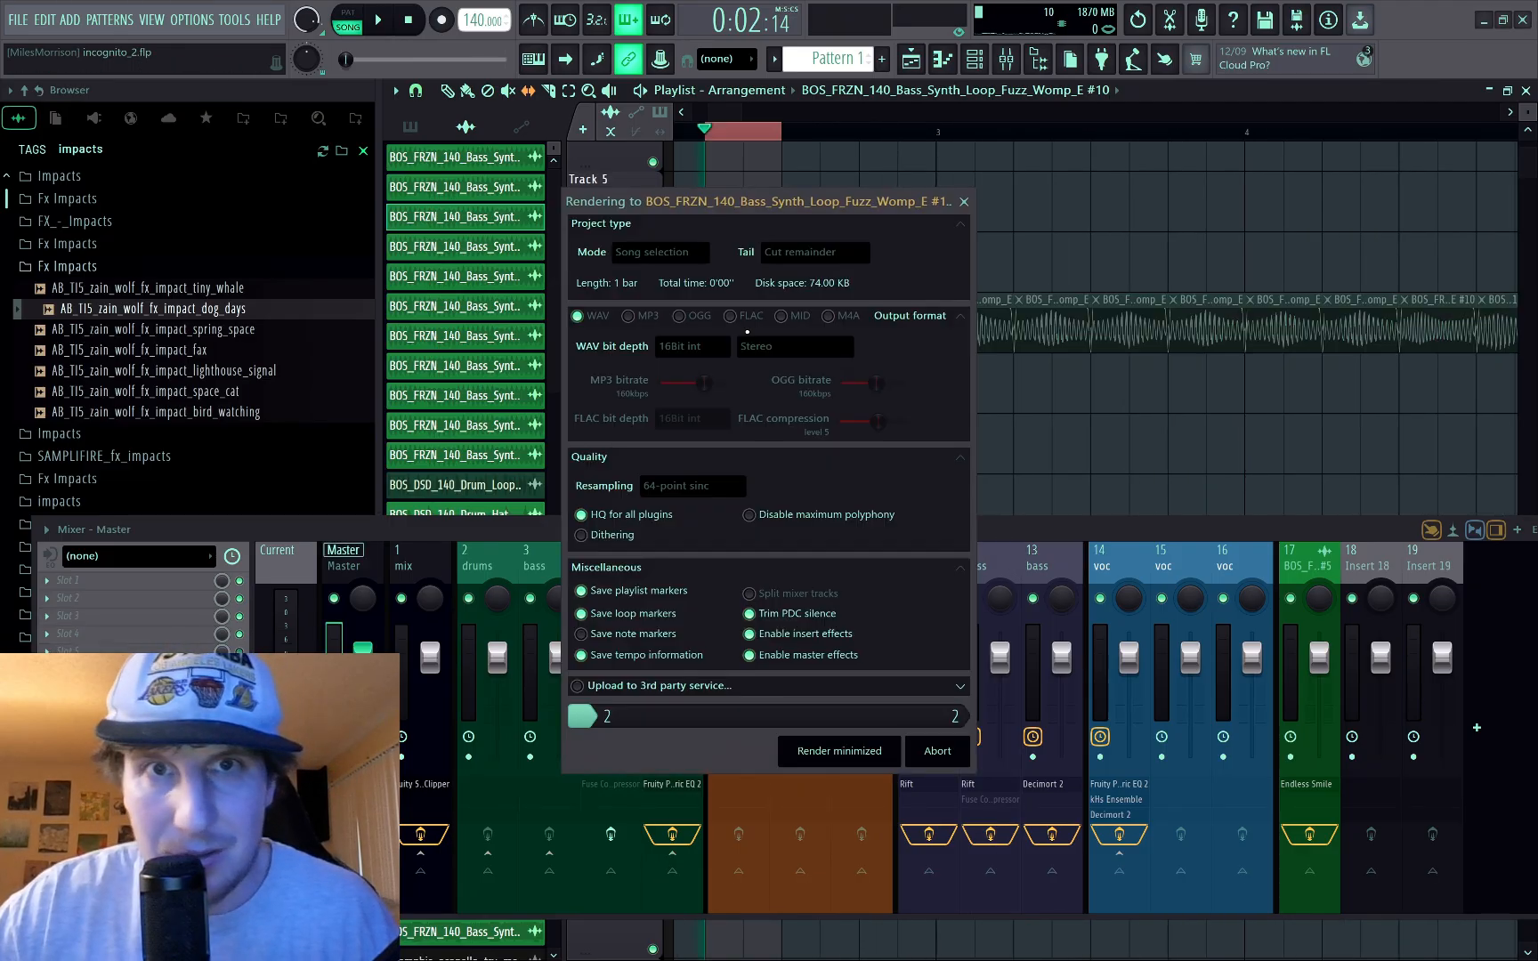
{"action": "key", "text": "Return"}
{"action": "scroll", "coordinate": [1187, 326], "scroll_direction": "up", "scroll_amount": 2}
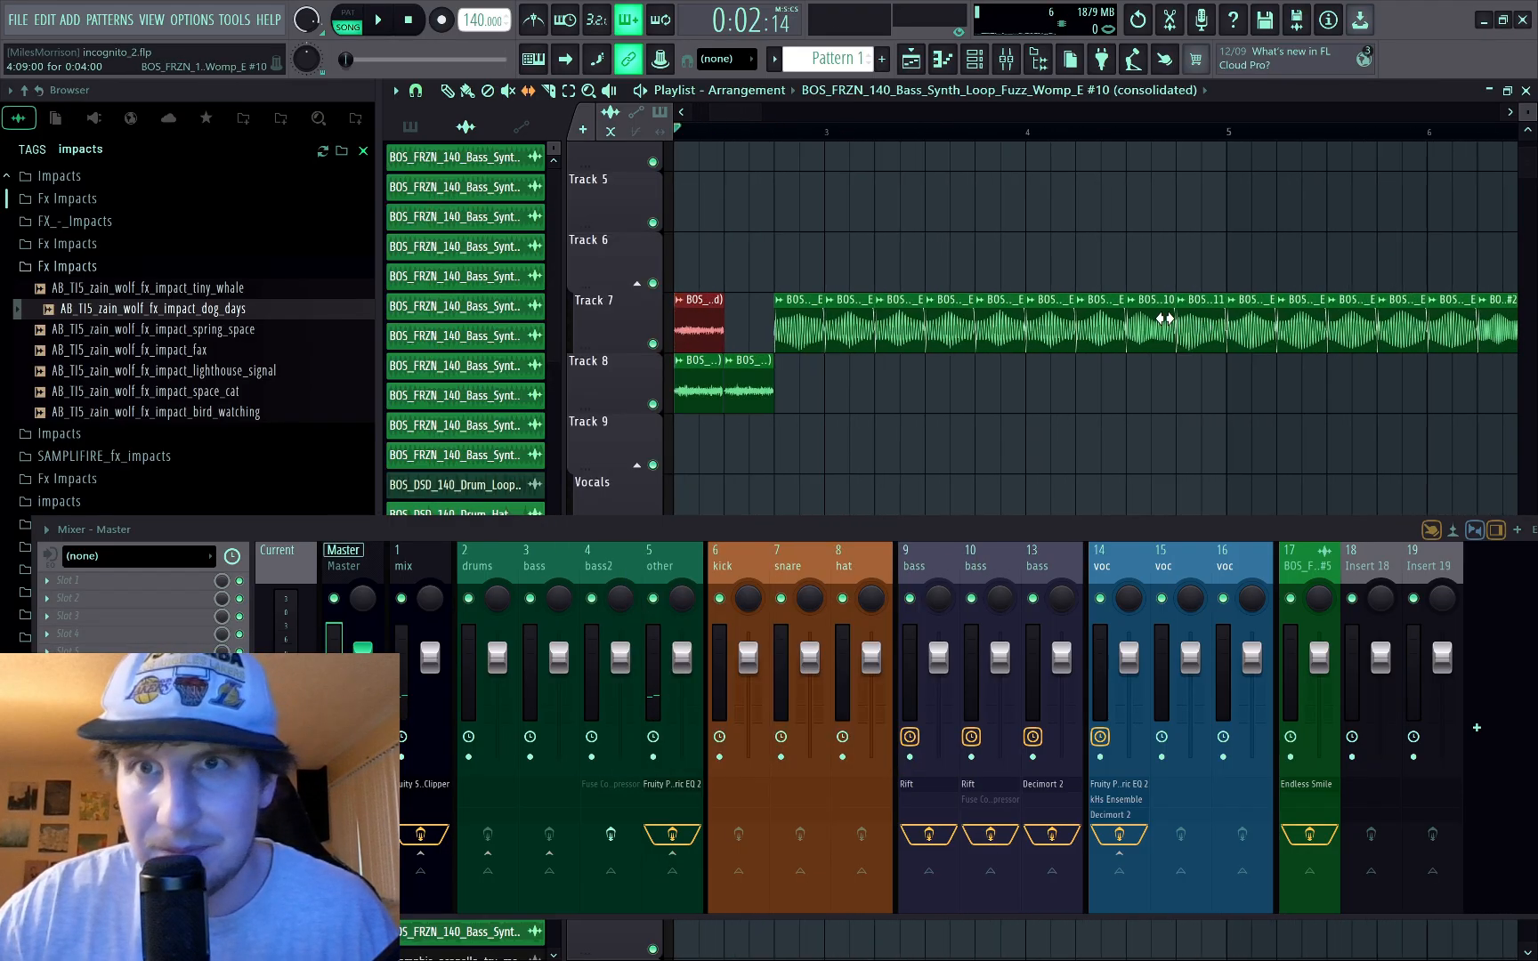
{"action": "right_click", "coordinate": [1179, 326]}
{"action": "right_click", "coordinate": [721, 314]}
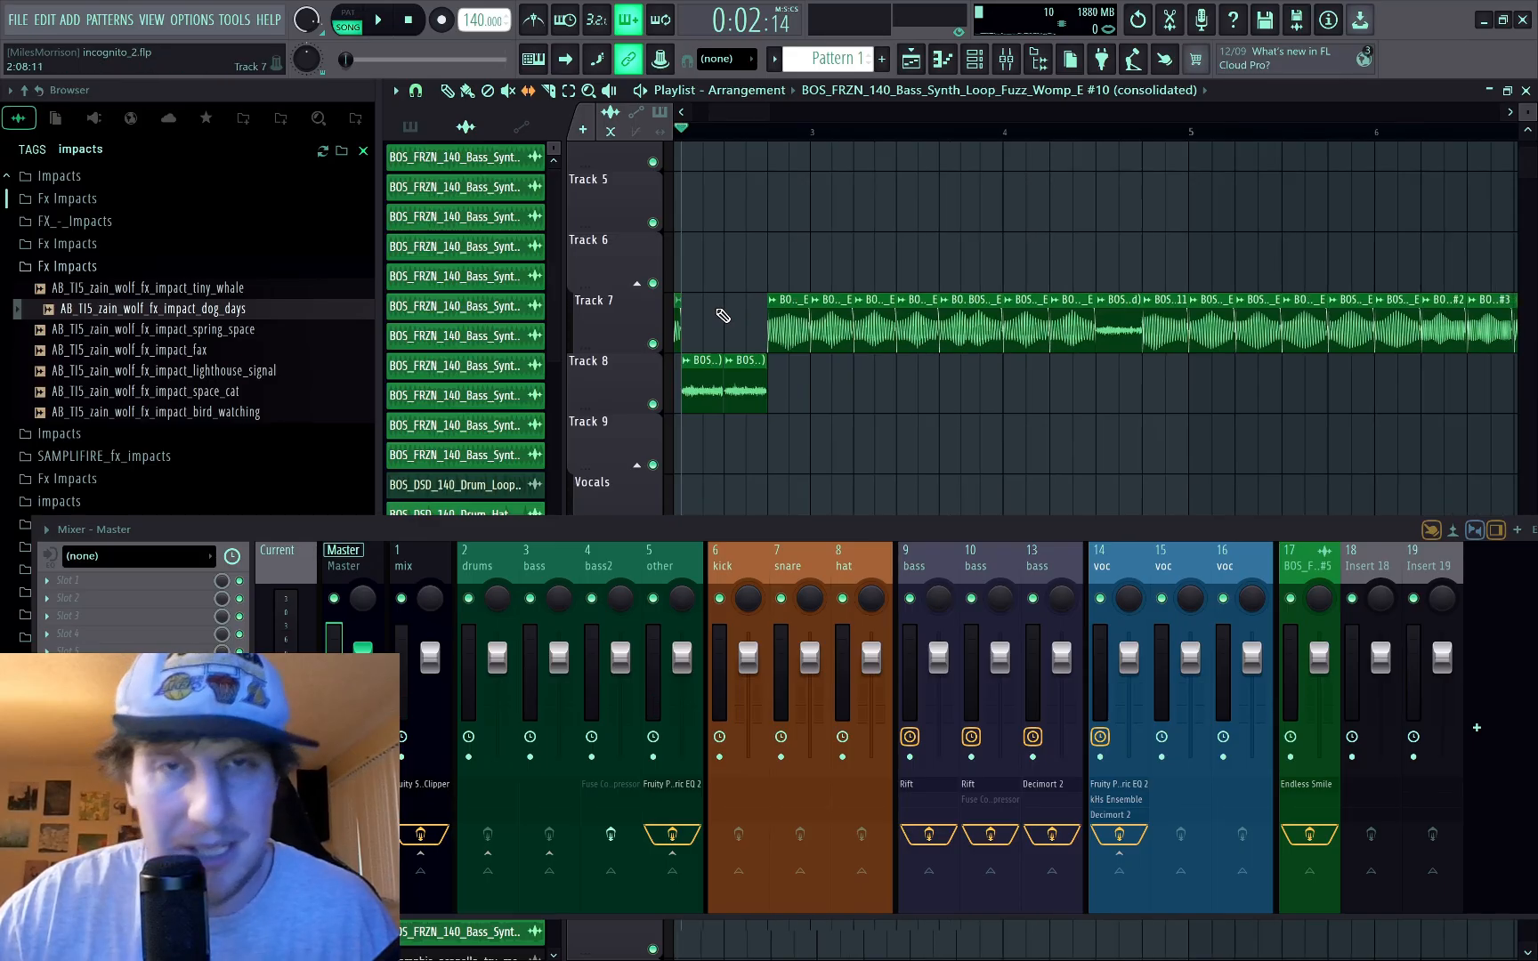
Step: Audition the bass arrangement from beat 2 of bar 2 into bar 4
{"action": "scroll", "coordinate": [723, 312], "scroll_direction": "down", "scroll_amount": 2}
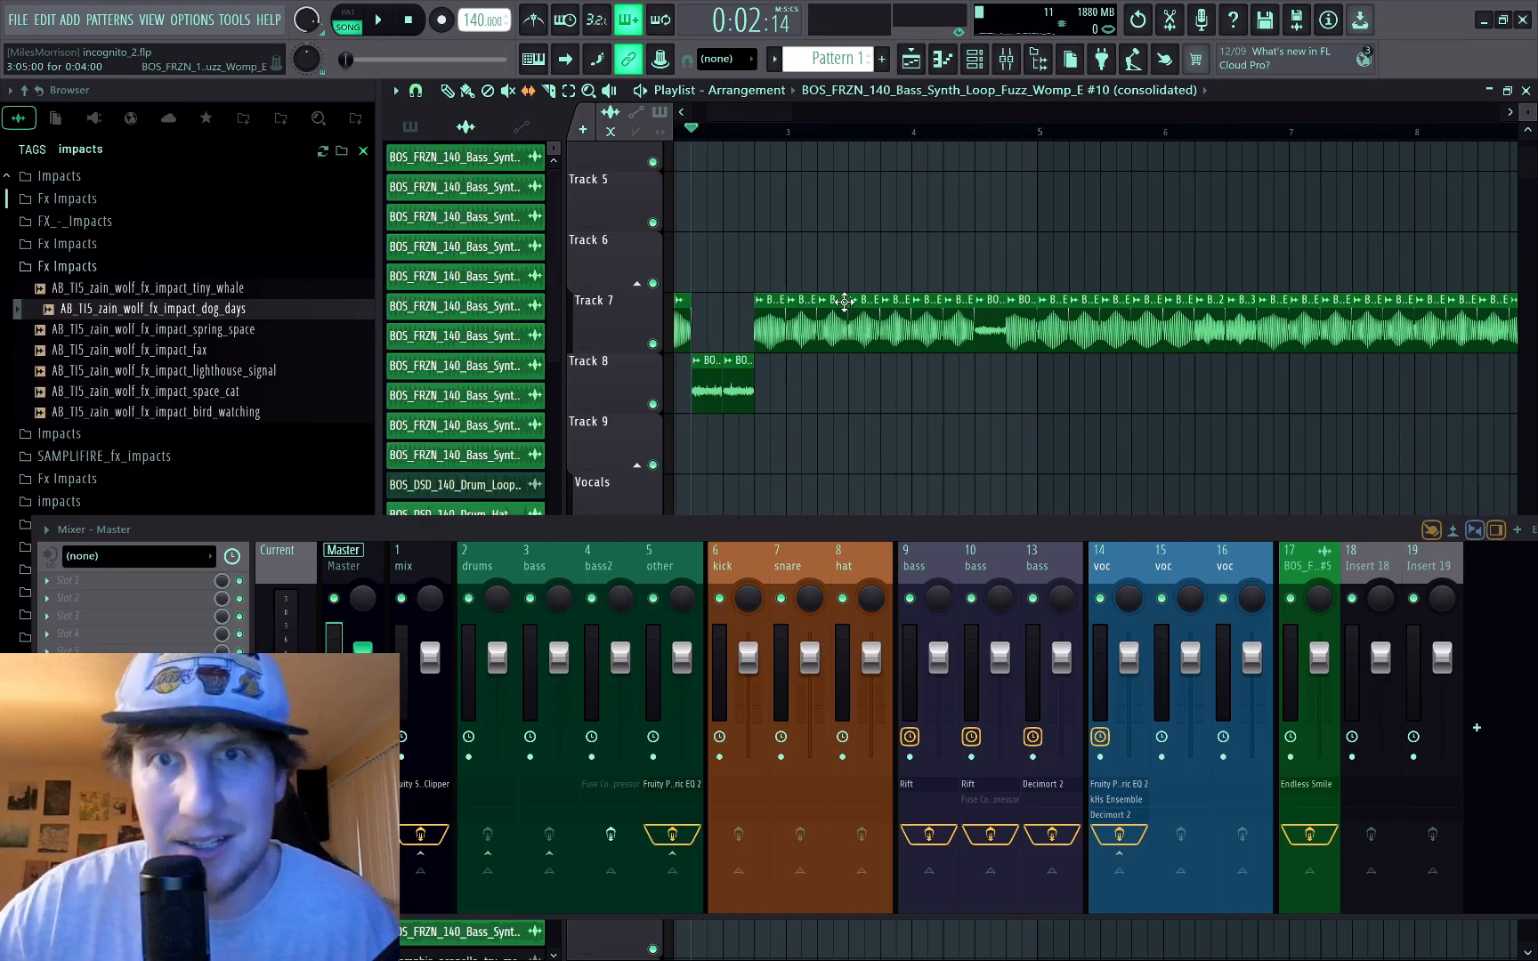
{"action": "key", "text": "space"}
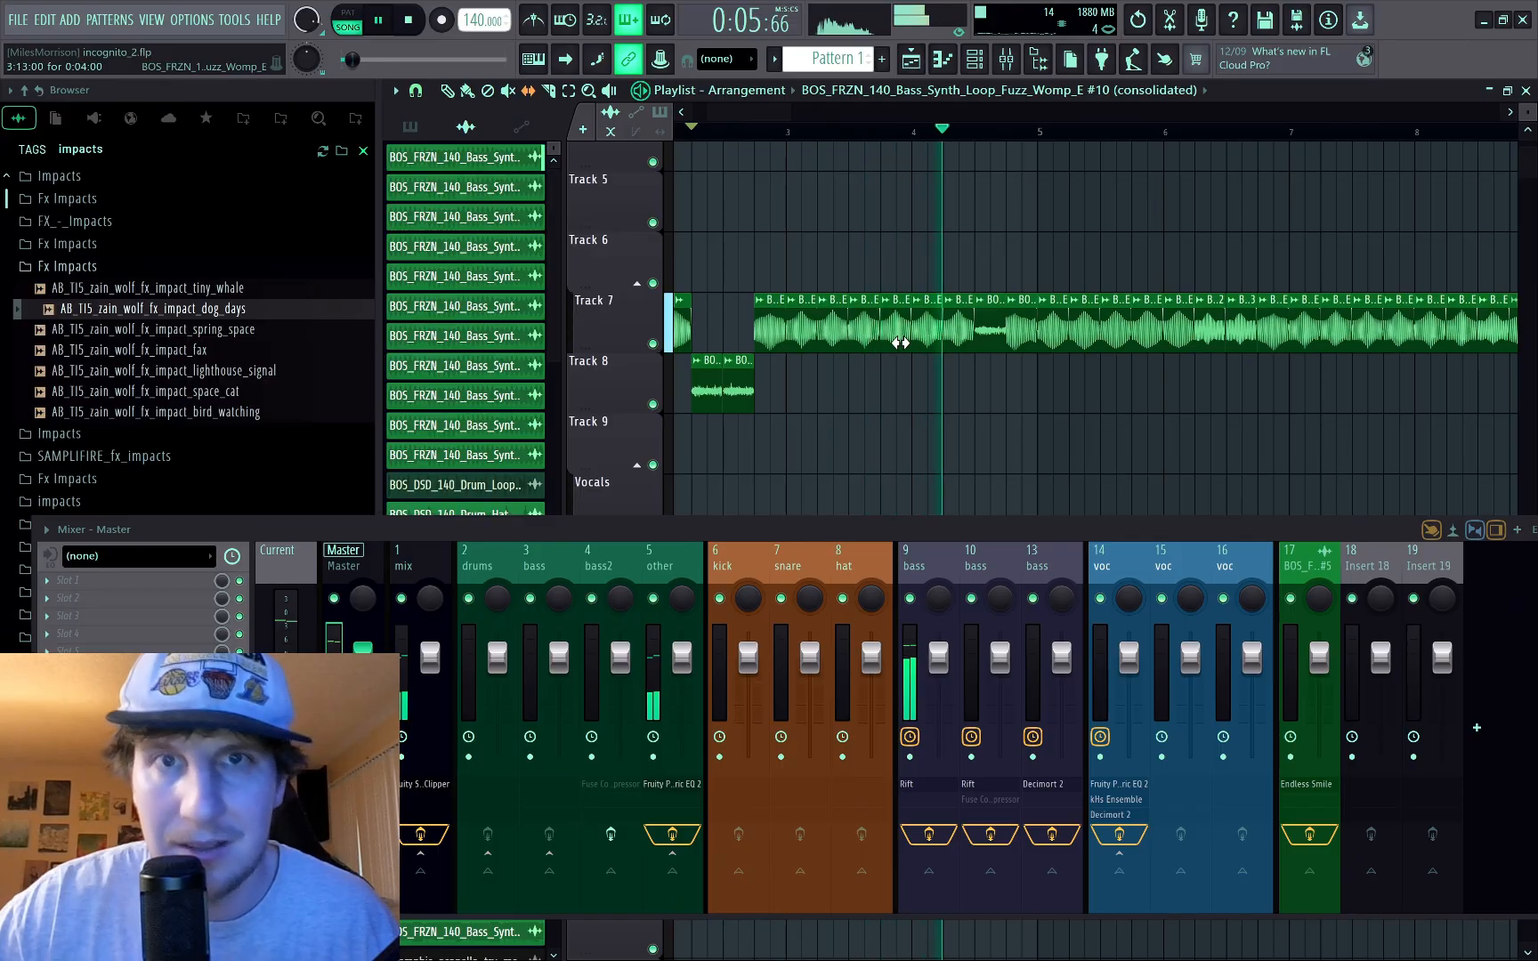
{"action": "key", "text": "space"}
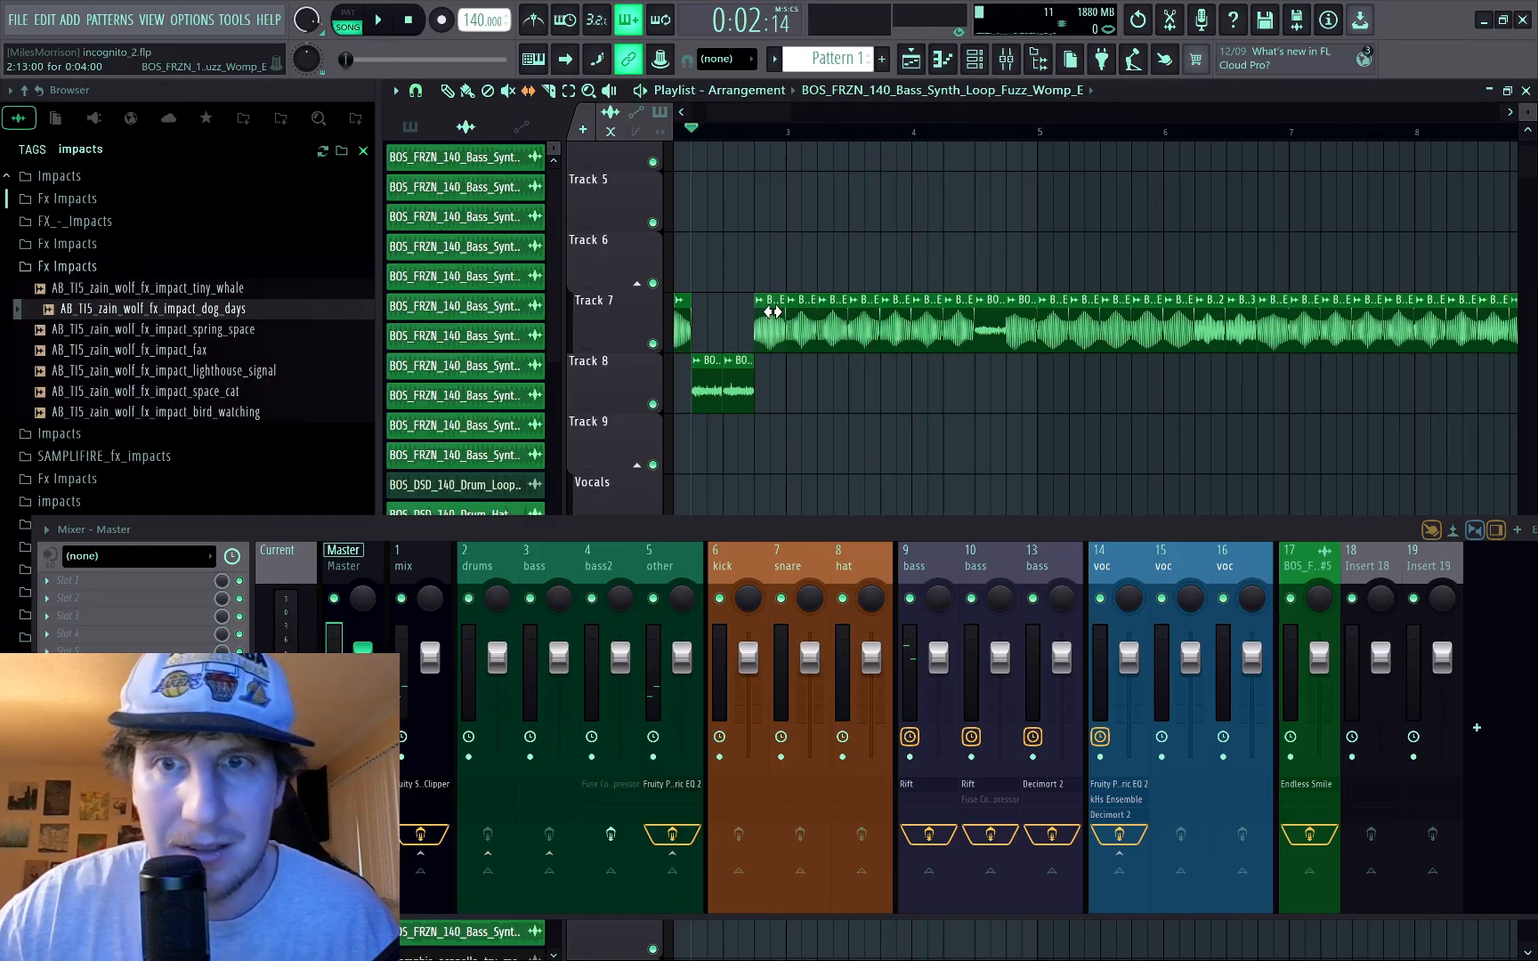
Step: Make the Track 7 bass chop on beat 4 of bar 2 unique and route it to mixer track 10
{"action": "double_click", "coordinate": [773, 312]}
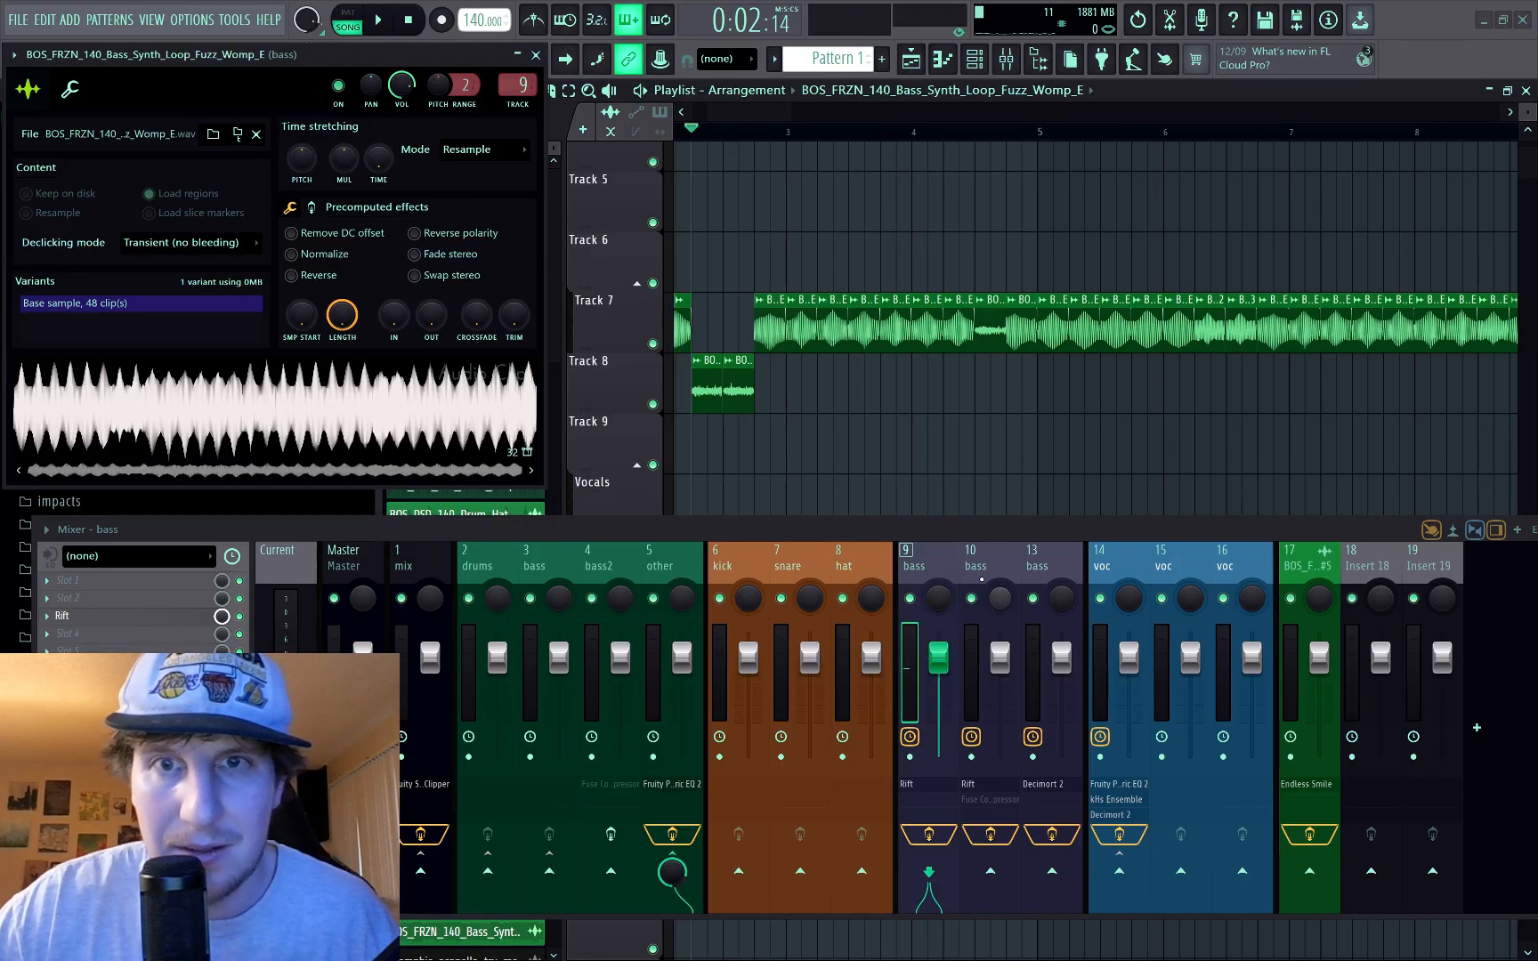
{"action": "left_click", "coordinate": [760, 301]}
{"action": "left_click", "coordinate": [769, 311]}
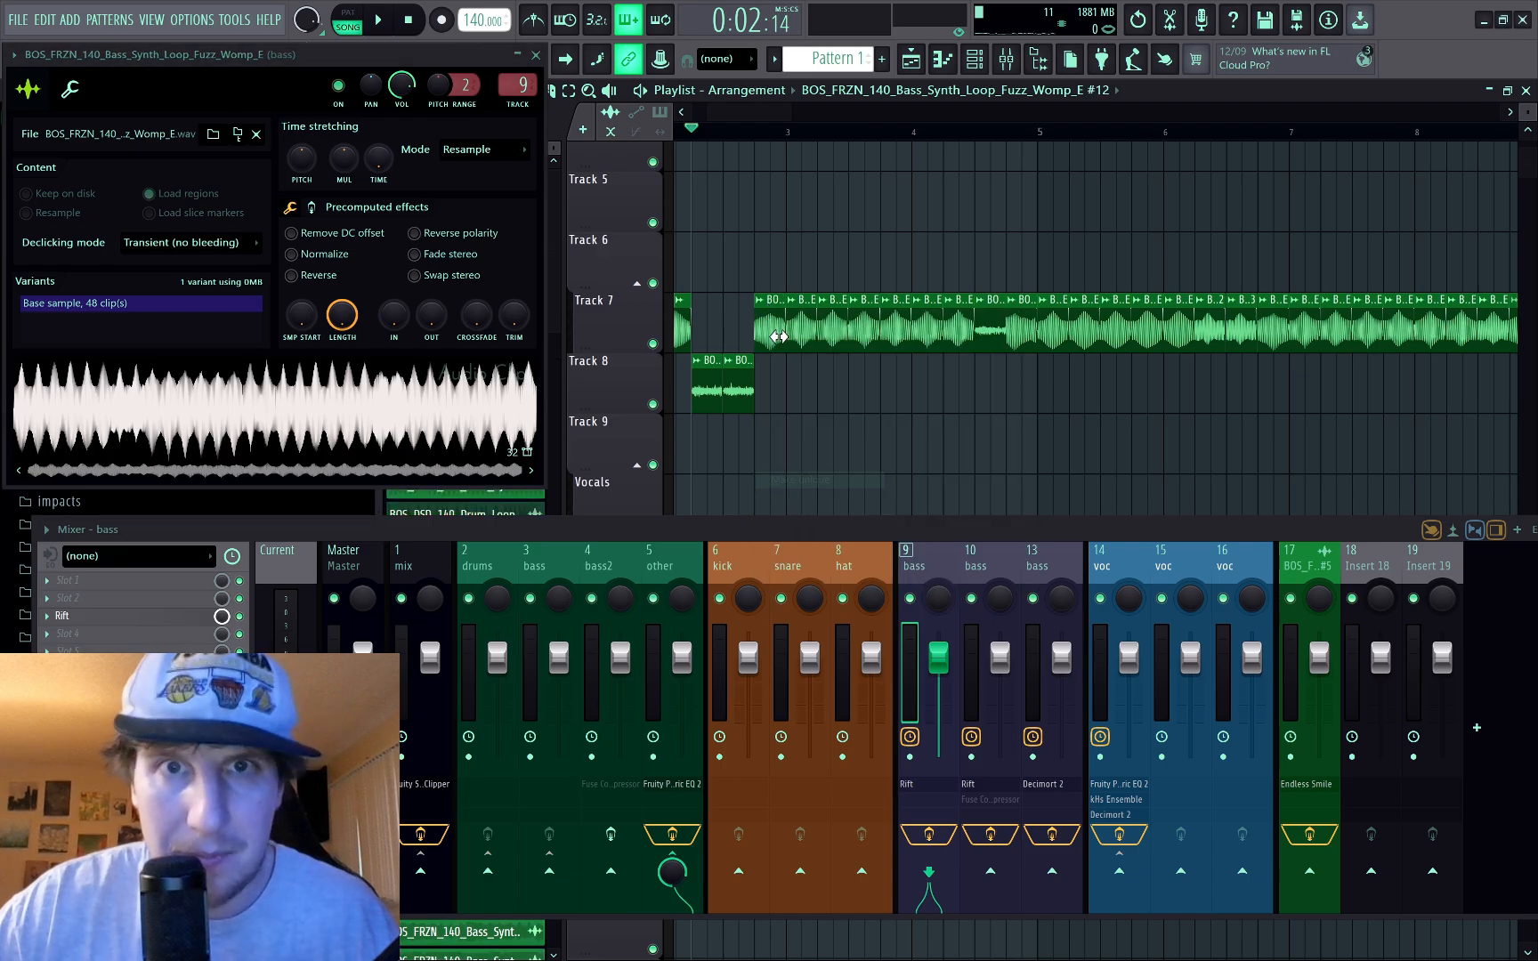
{"action": "double_click", "coordinate": [778, 336]}
{"action": "left_click", "coordinate": [970, 563]}
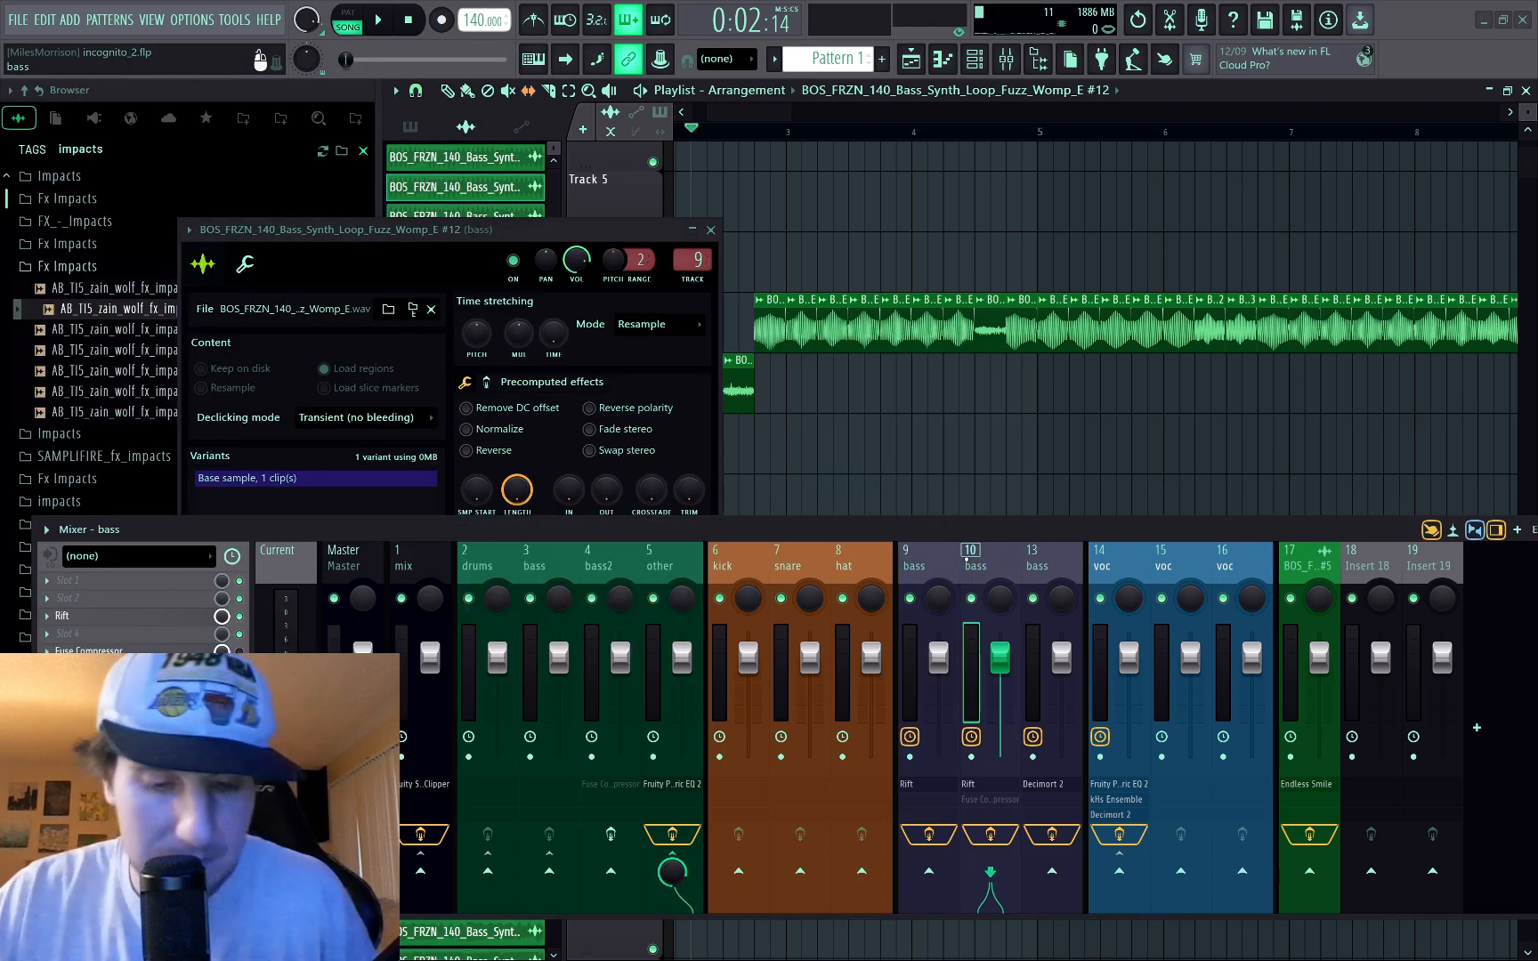
{"action": "left_click", "coordinate": [710, 230]}
Step: Move the unique chop to beat 2 of bar 2, consolidate it, and place the rendered clip on Track 7 at beat 4
{"action": "left_click_drag", "start_coordinate": [774, 300], "coordinate": [726, 313]}
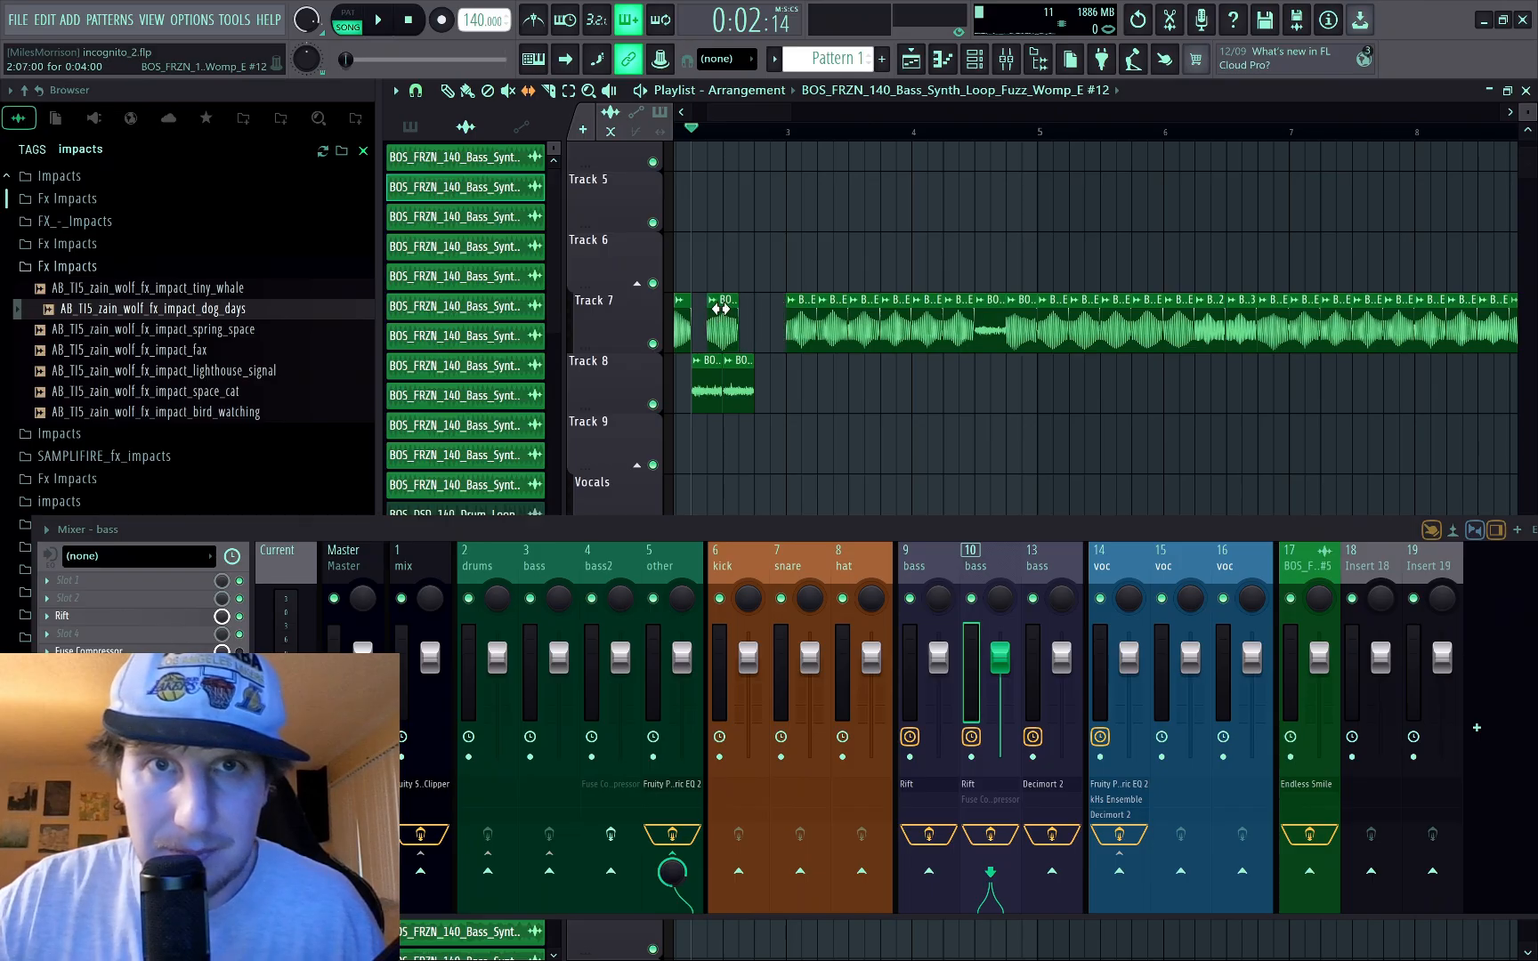
{"action": "left_click", "coordinate": [711, 320], "text": "ctrl"}
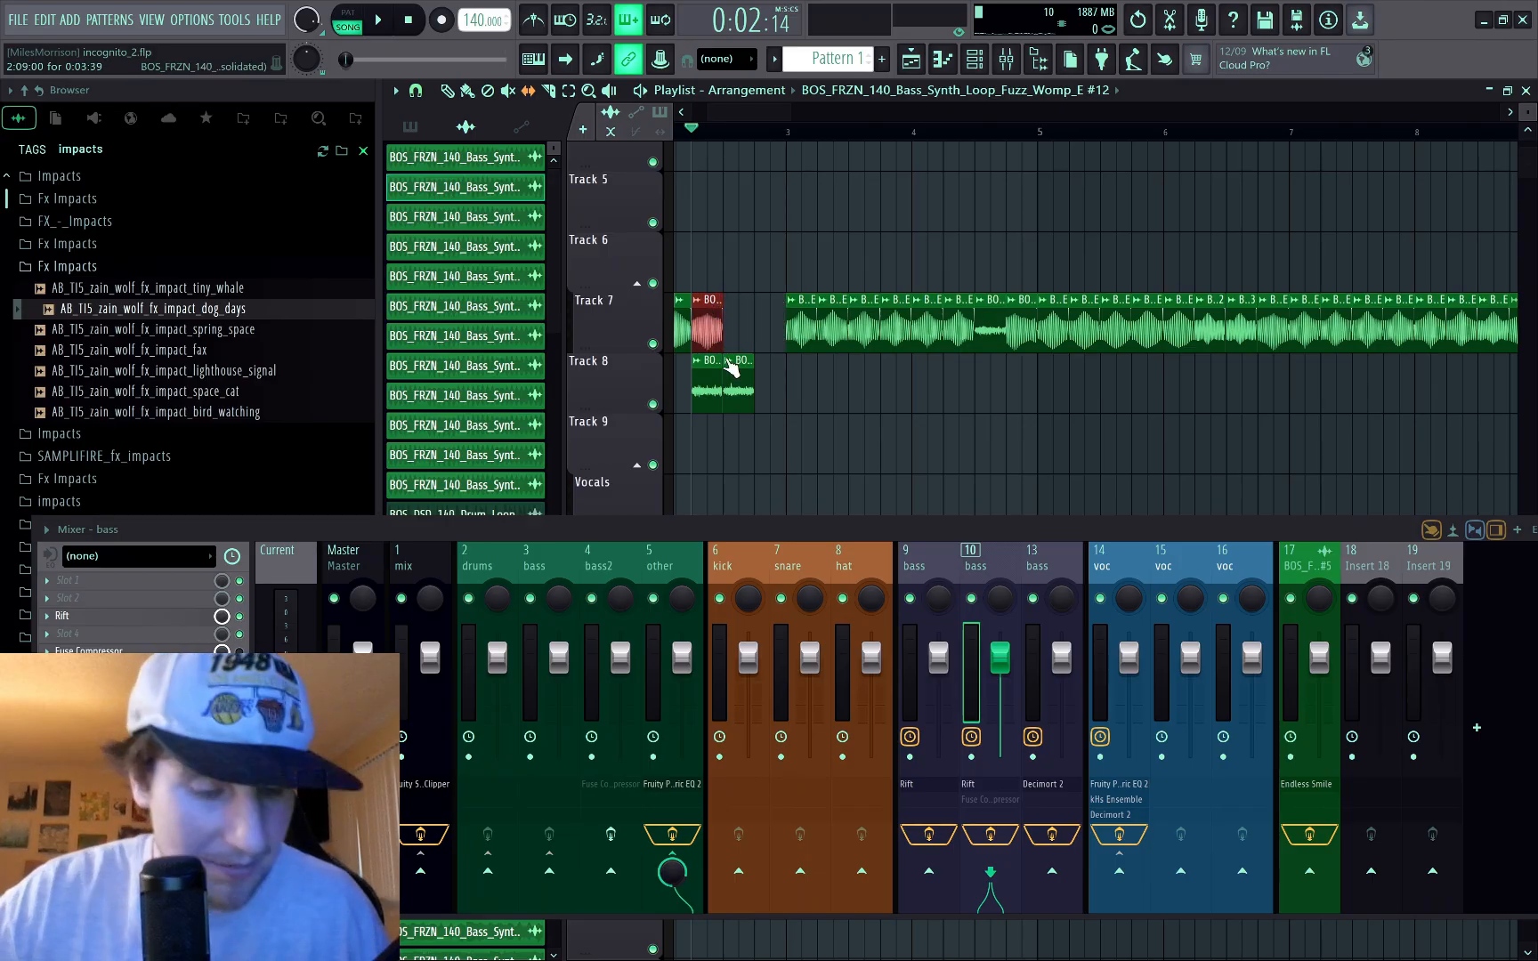
{"action": "key", "text": "ctrl+alt+c"}
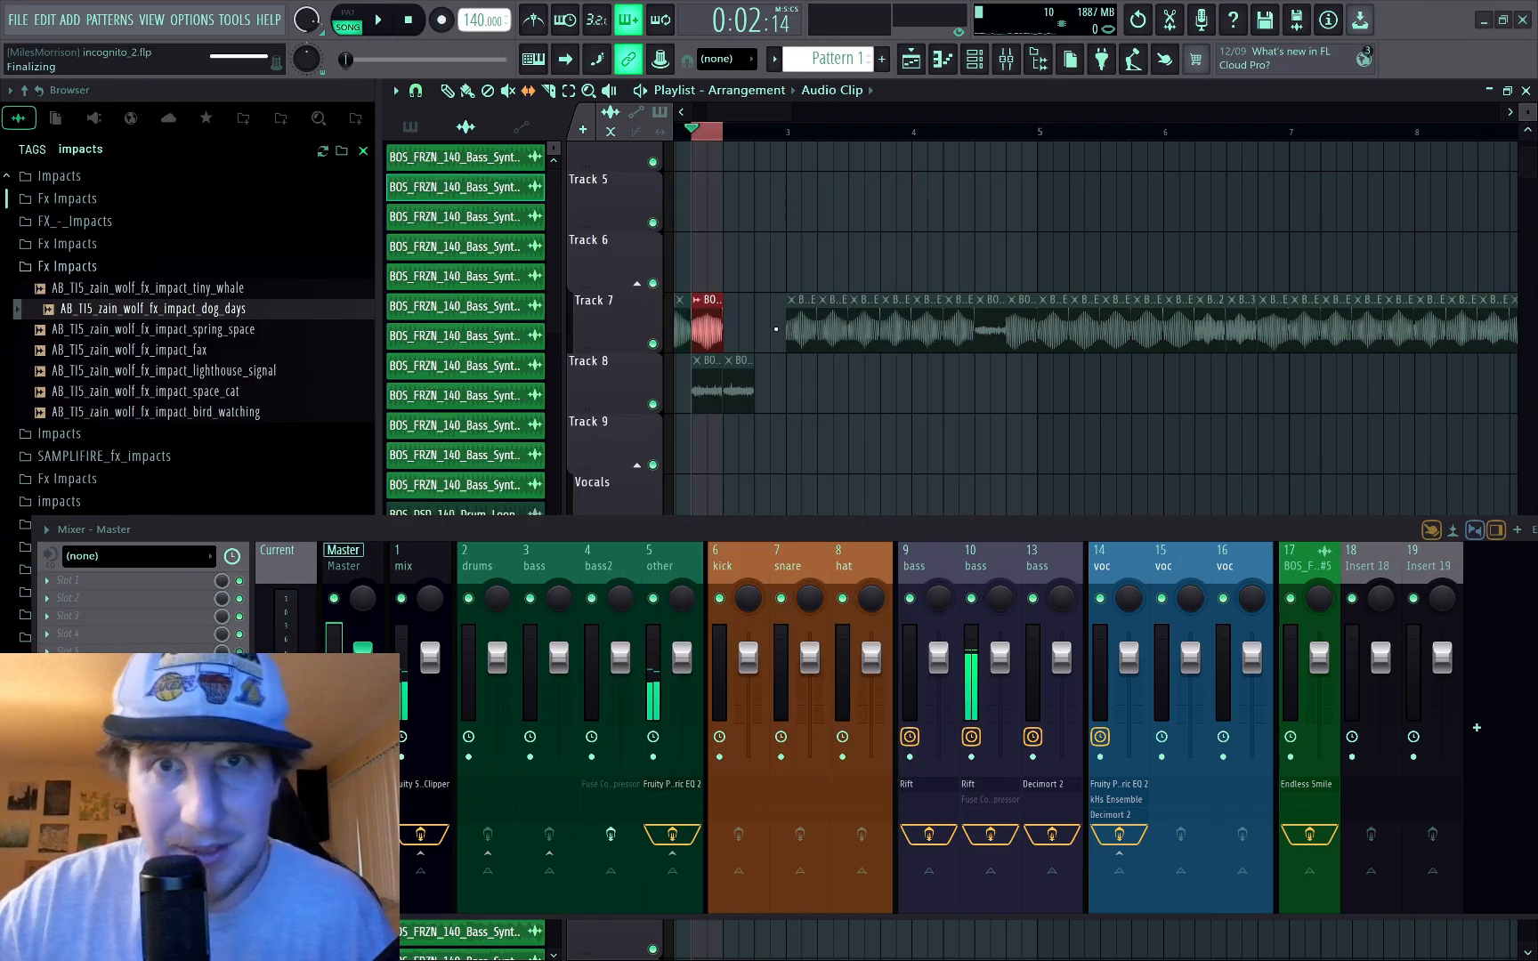
{"action": "left_click_drag", "start_coordinate": [708, 305], "coordinate": [770, 305]}
Step: Audition the consolidated bass chops from beat 2 of bar 2 through bar 4
{"action": "key", "text": "space"}
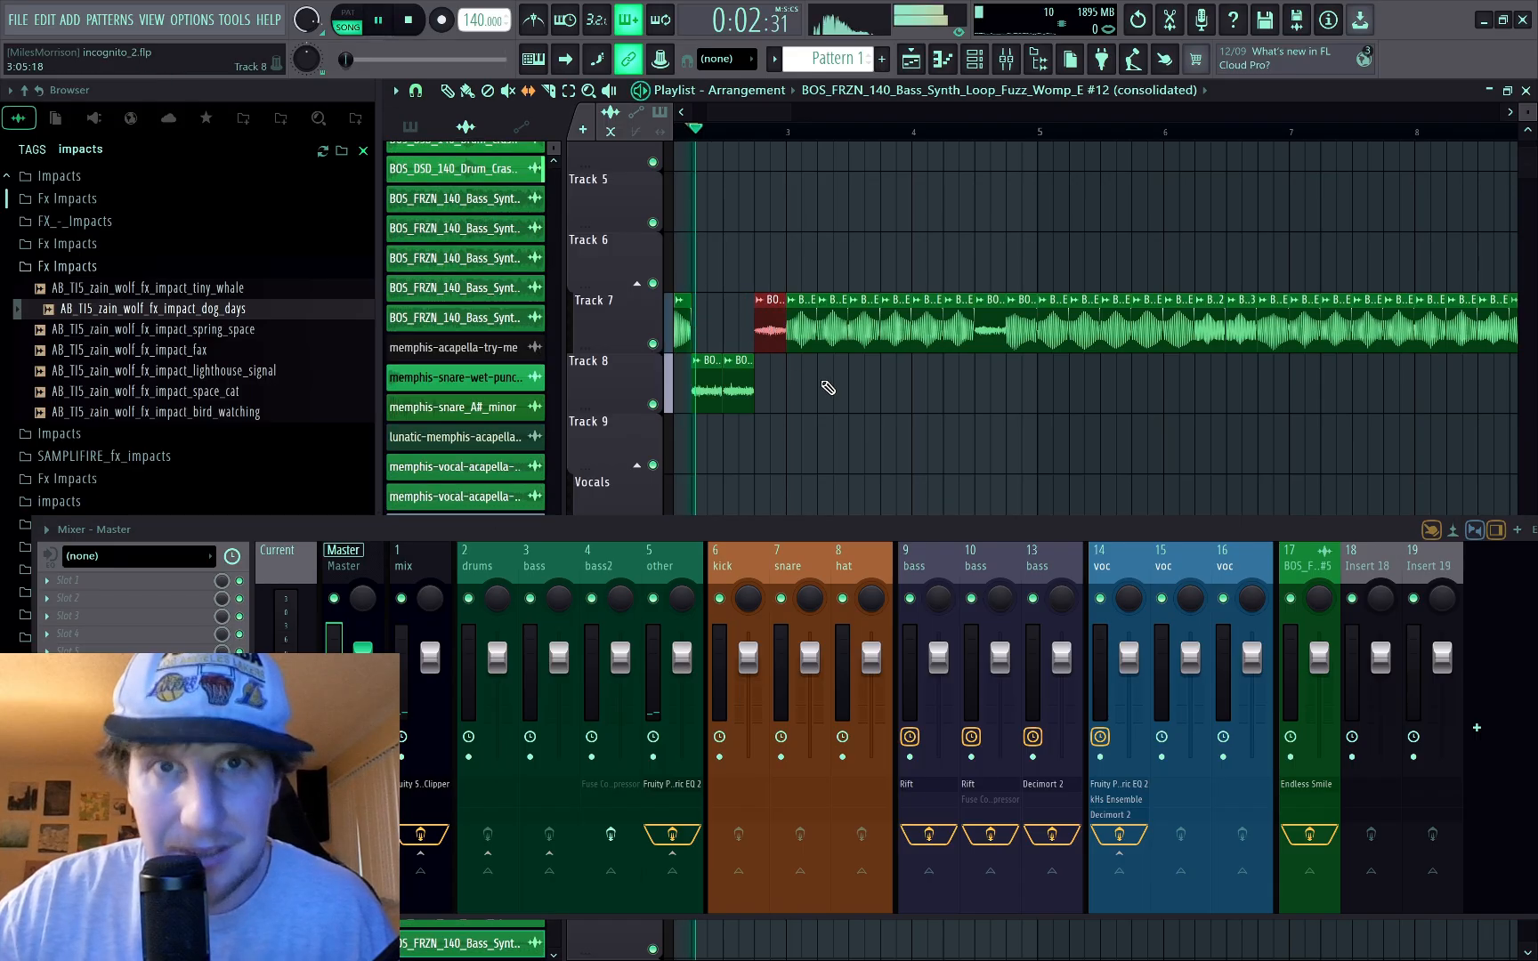
{"action": "scroll", "coordinate": [952, 409], "scroll_direction": "down", "scroll_amount": 6}
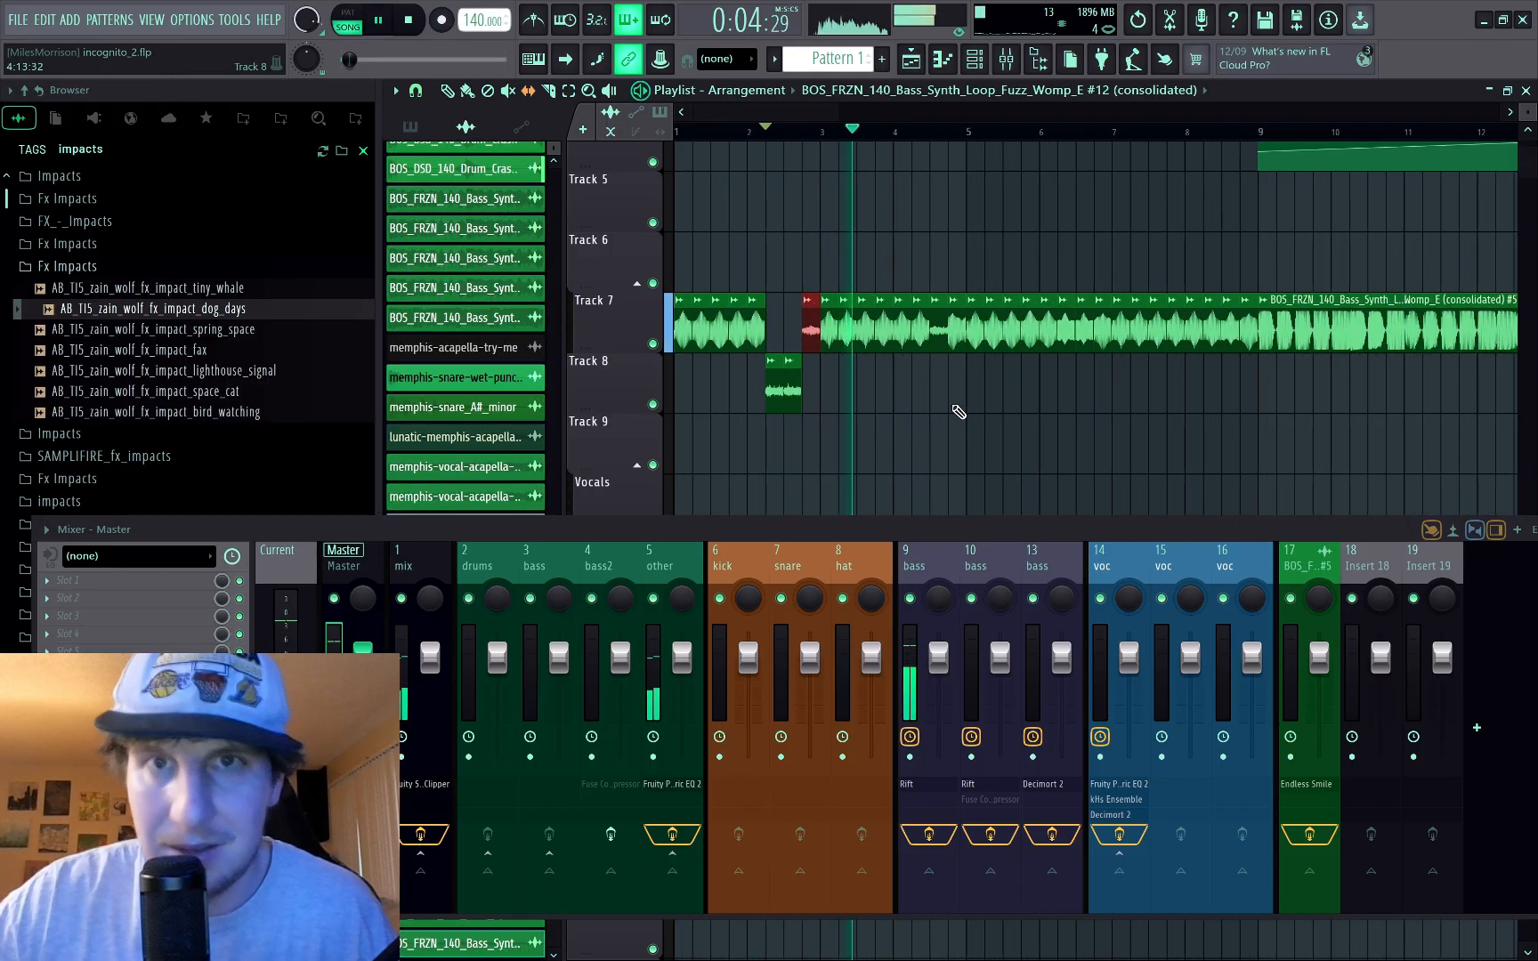
{"action": "scroll", "coordinate": [969, 379], "scroll_direction": "up", "scroll_amount": 5}
{"action": "scroll", "coordinate": [926, 374], "scroll_direction": "up", "scroll_amount": 2}
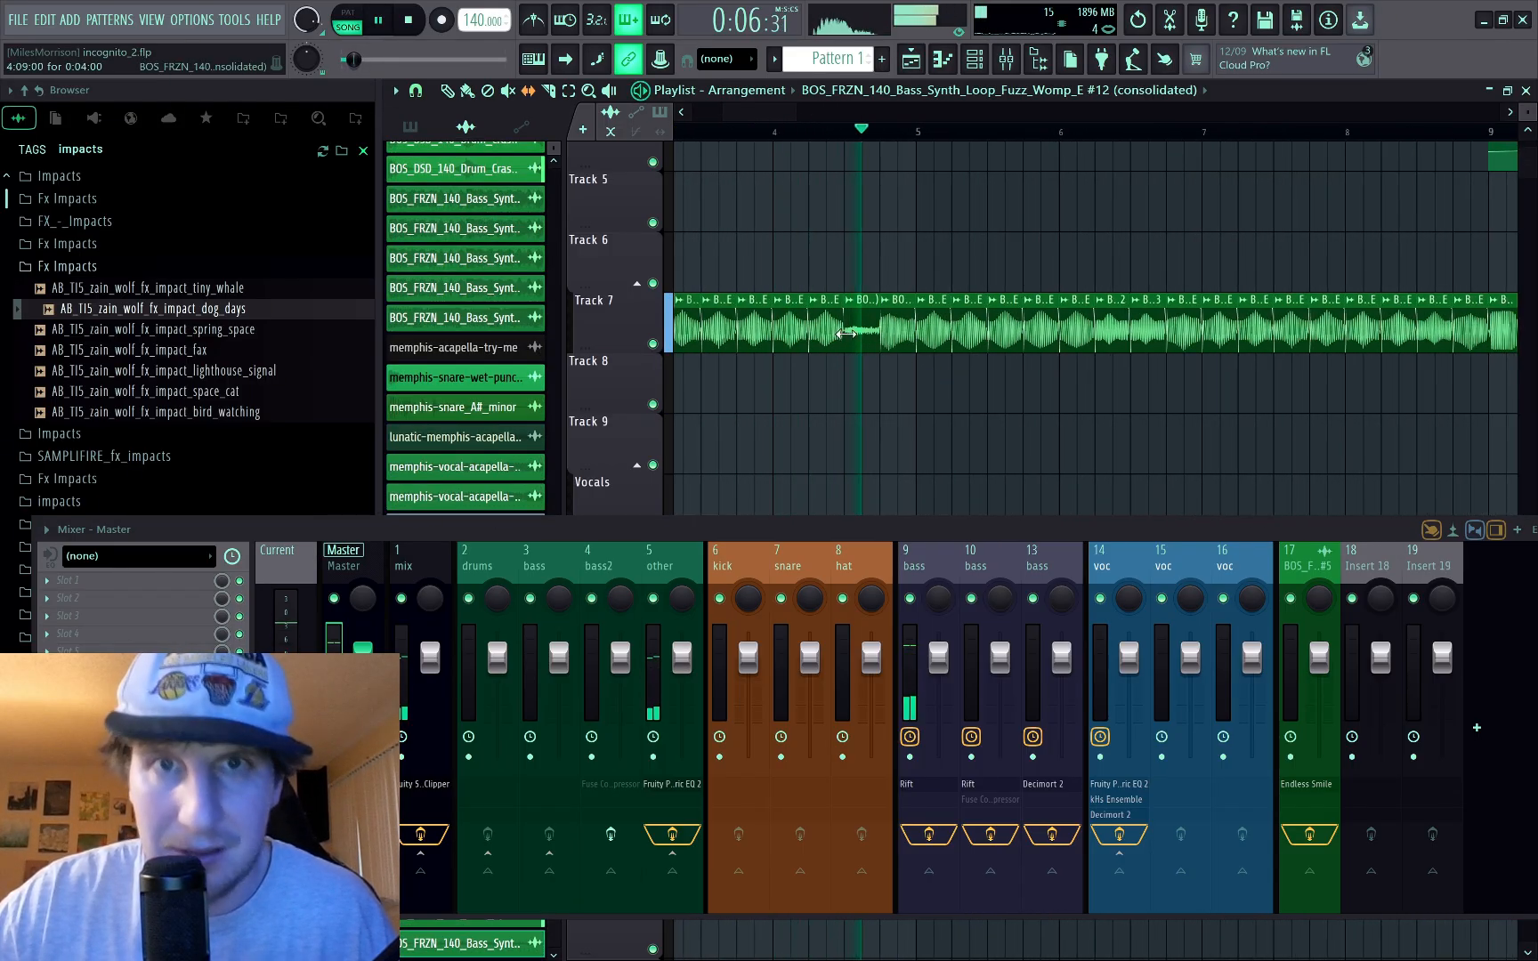
{"action": "key", "text": "space"}
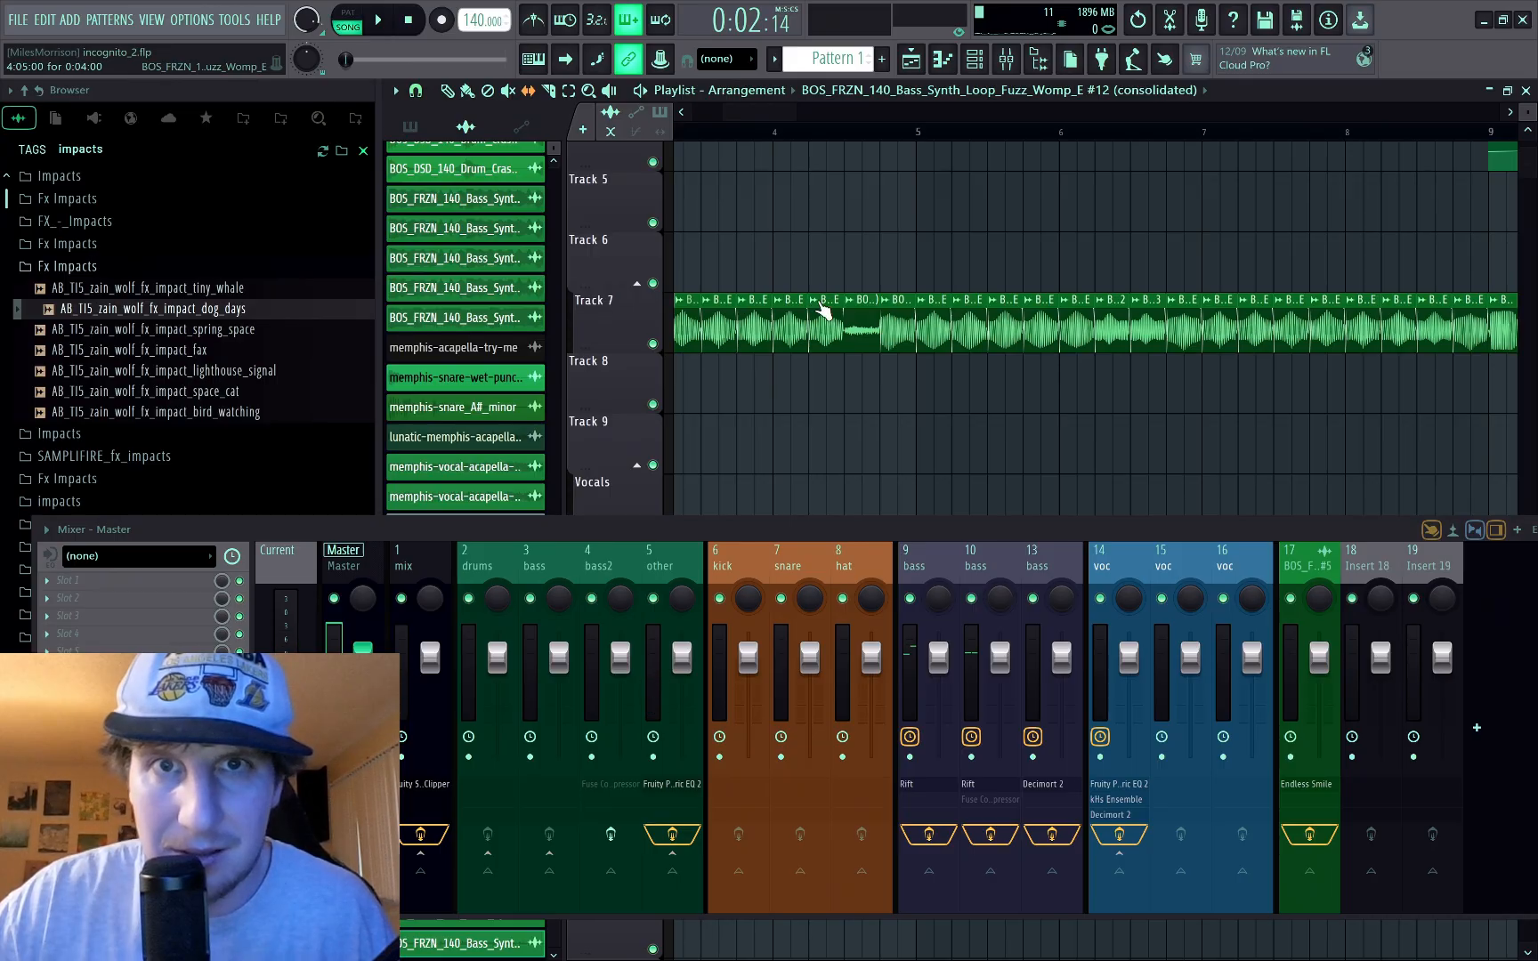
{"action": "scroll", "coordinate": [801, 307], "scroll_direction": "down", "scroll_amount": 3}
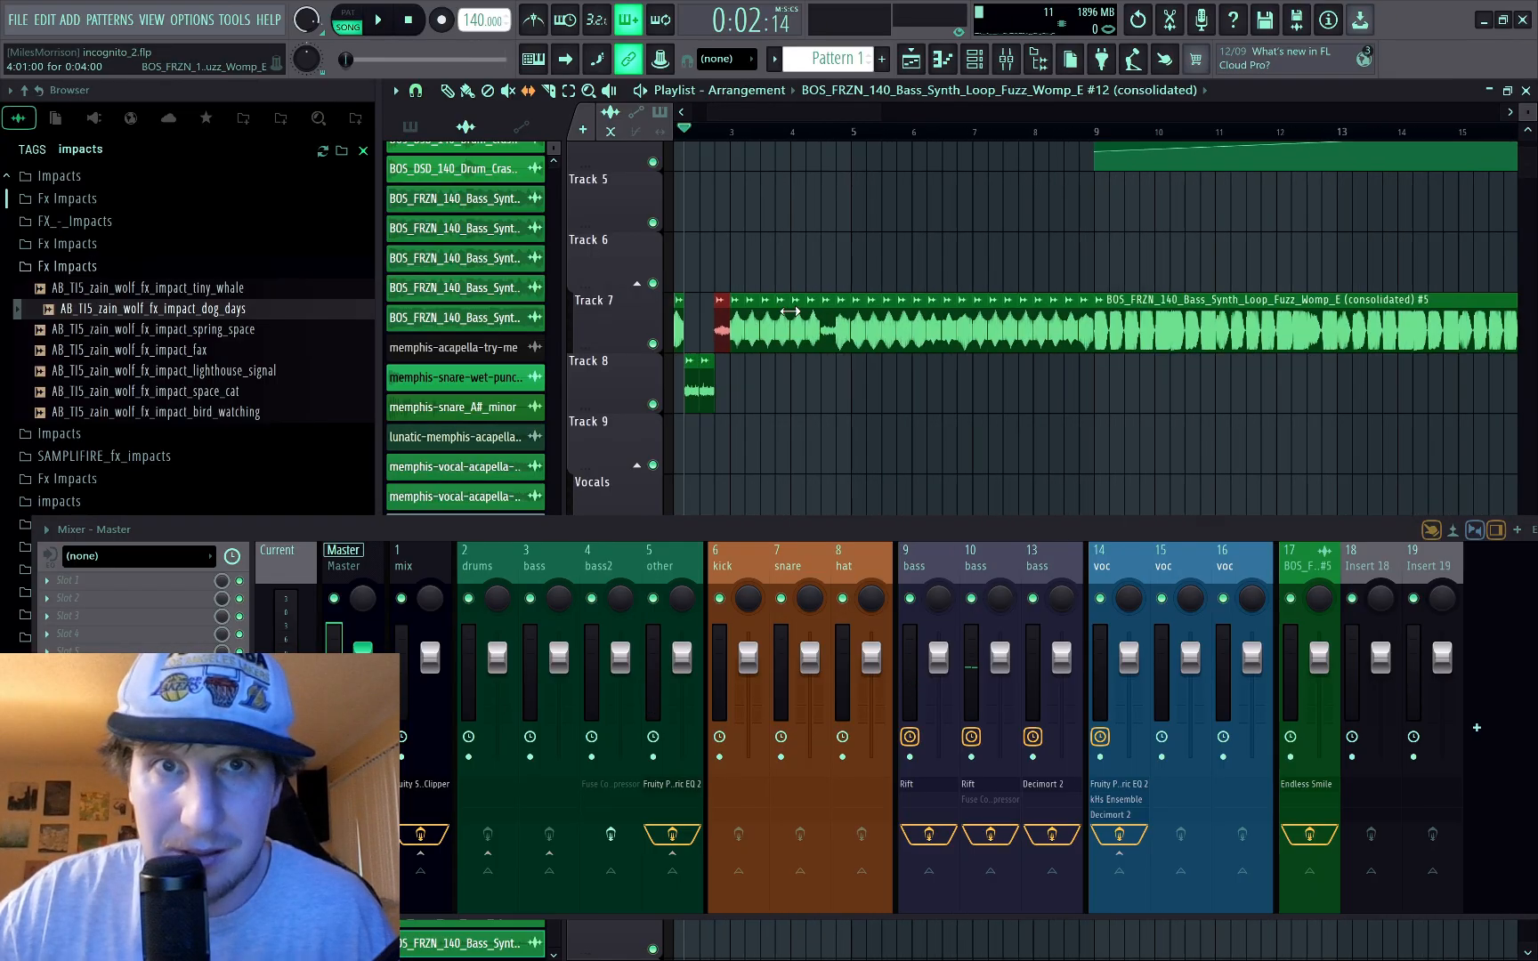
{"action": "key", "text": "space"}
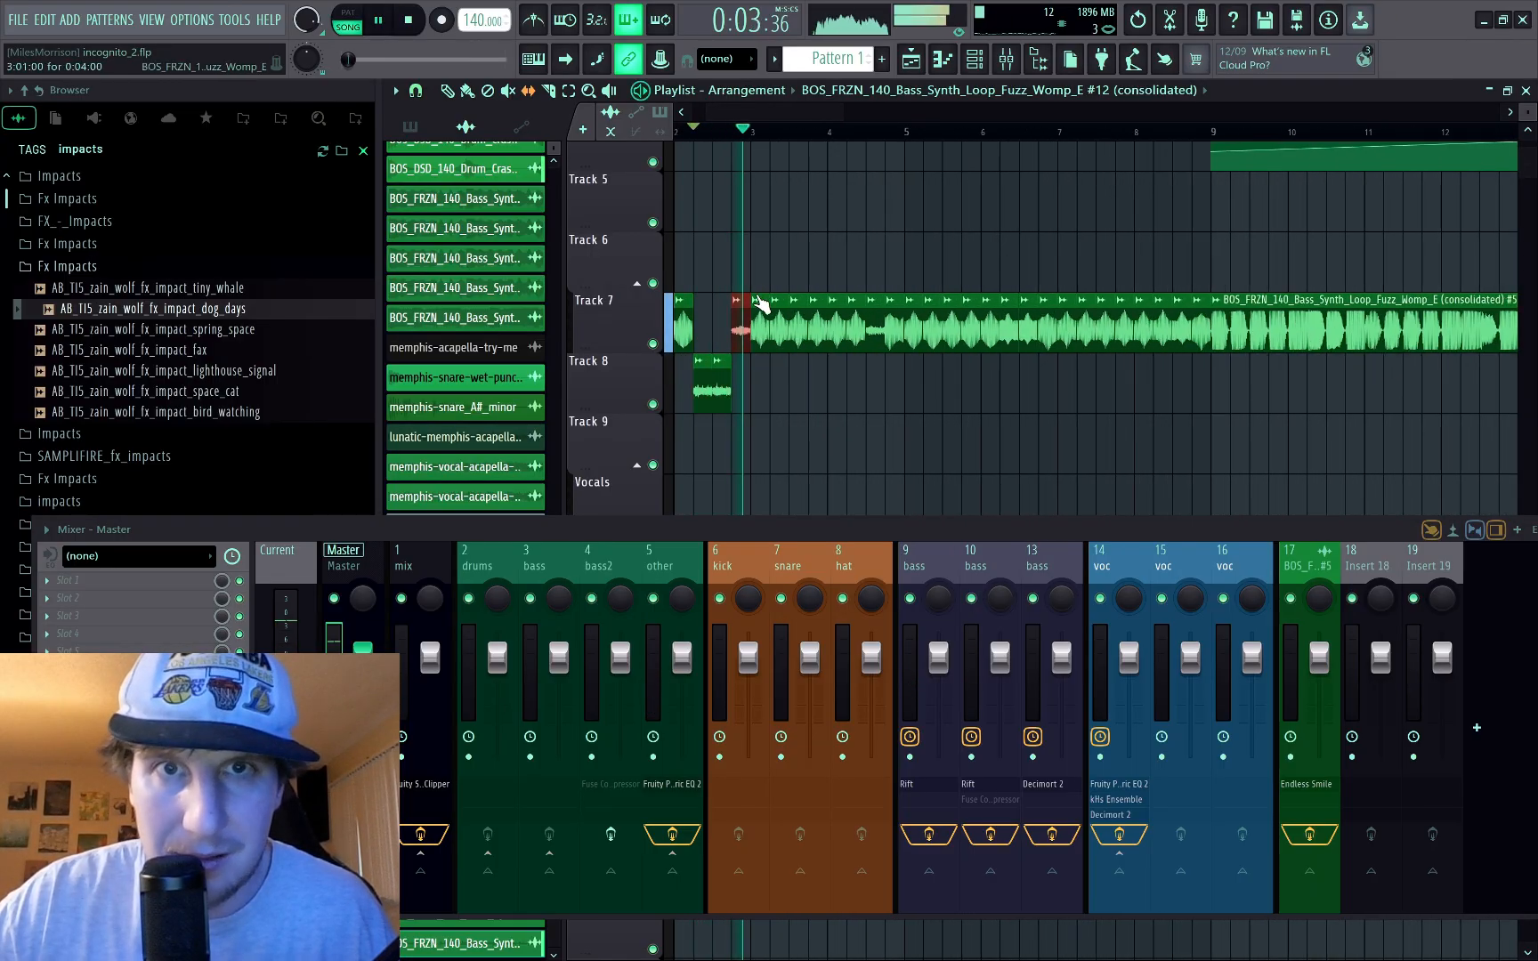
{"action": "key", "text": "space"}
Step: Try a copy of the Womp_E #12 consolidated chop on beat 2 of bar 4 and audition it from just before bar 4
{"action": "scroll", "coordinate": [835, 361], "scroll_direction": "up", "scroll_amount": 2}
{"action": "right_click", "coordinate": [834, 338]}
{"action": "left_click", "coordinate": [833, 339]}
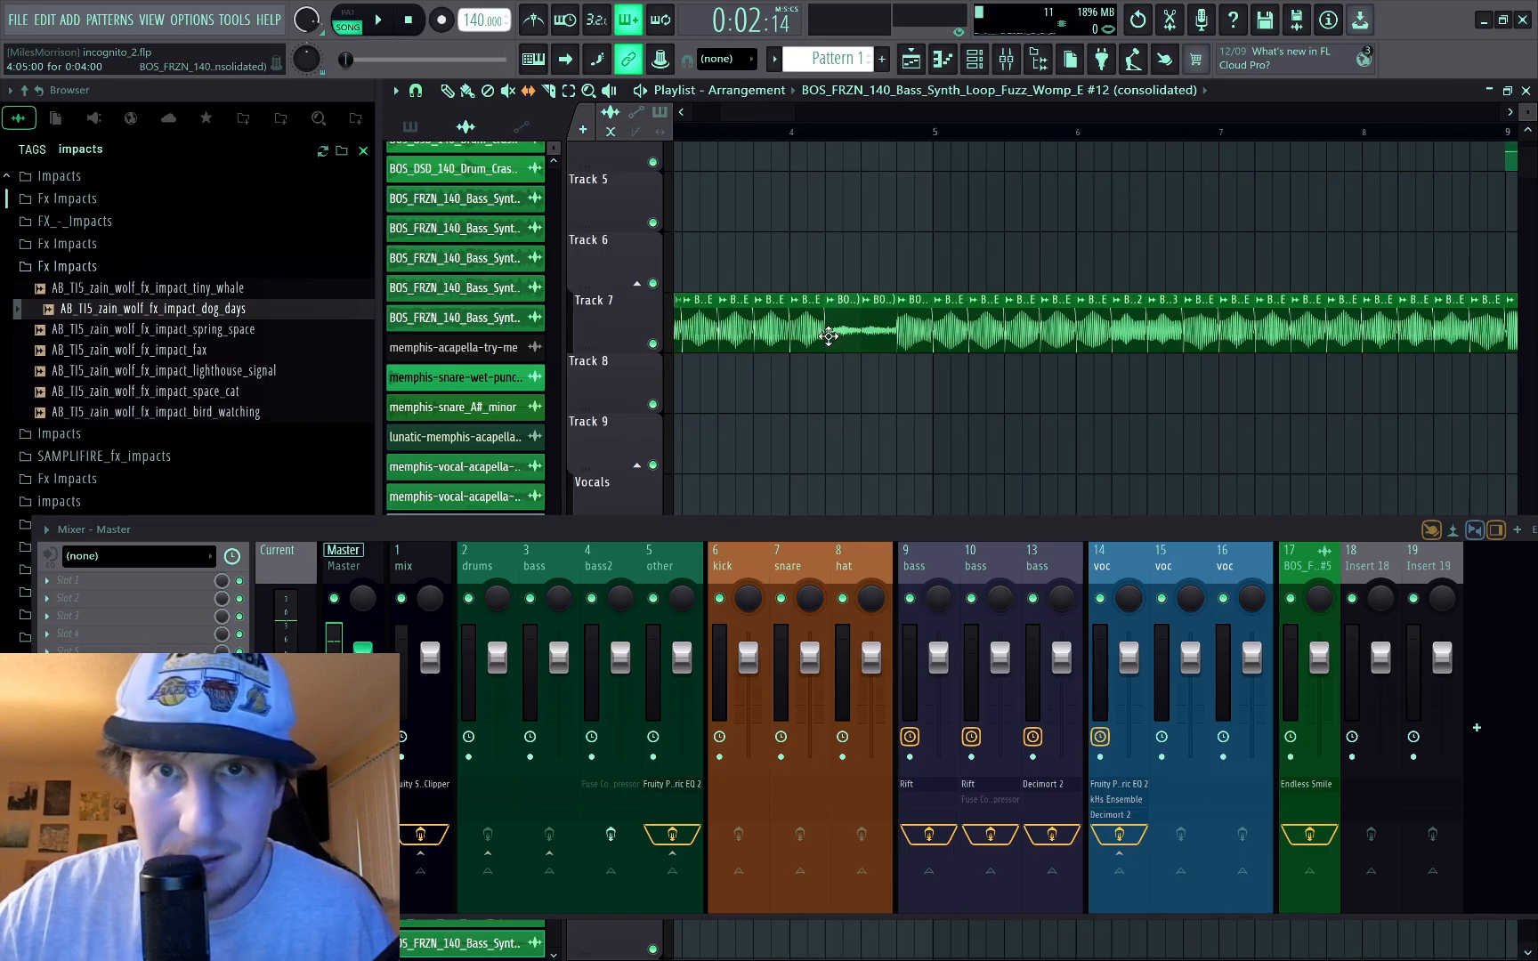
{"action": "key", "text": "space"}
{"action": "left_click", "coordinate": [772, 132]}
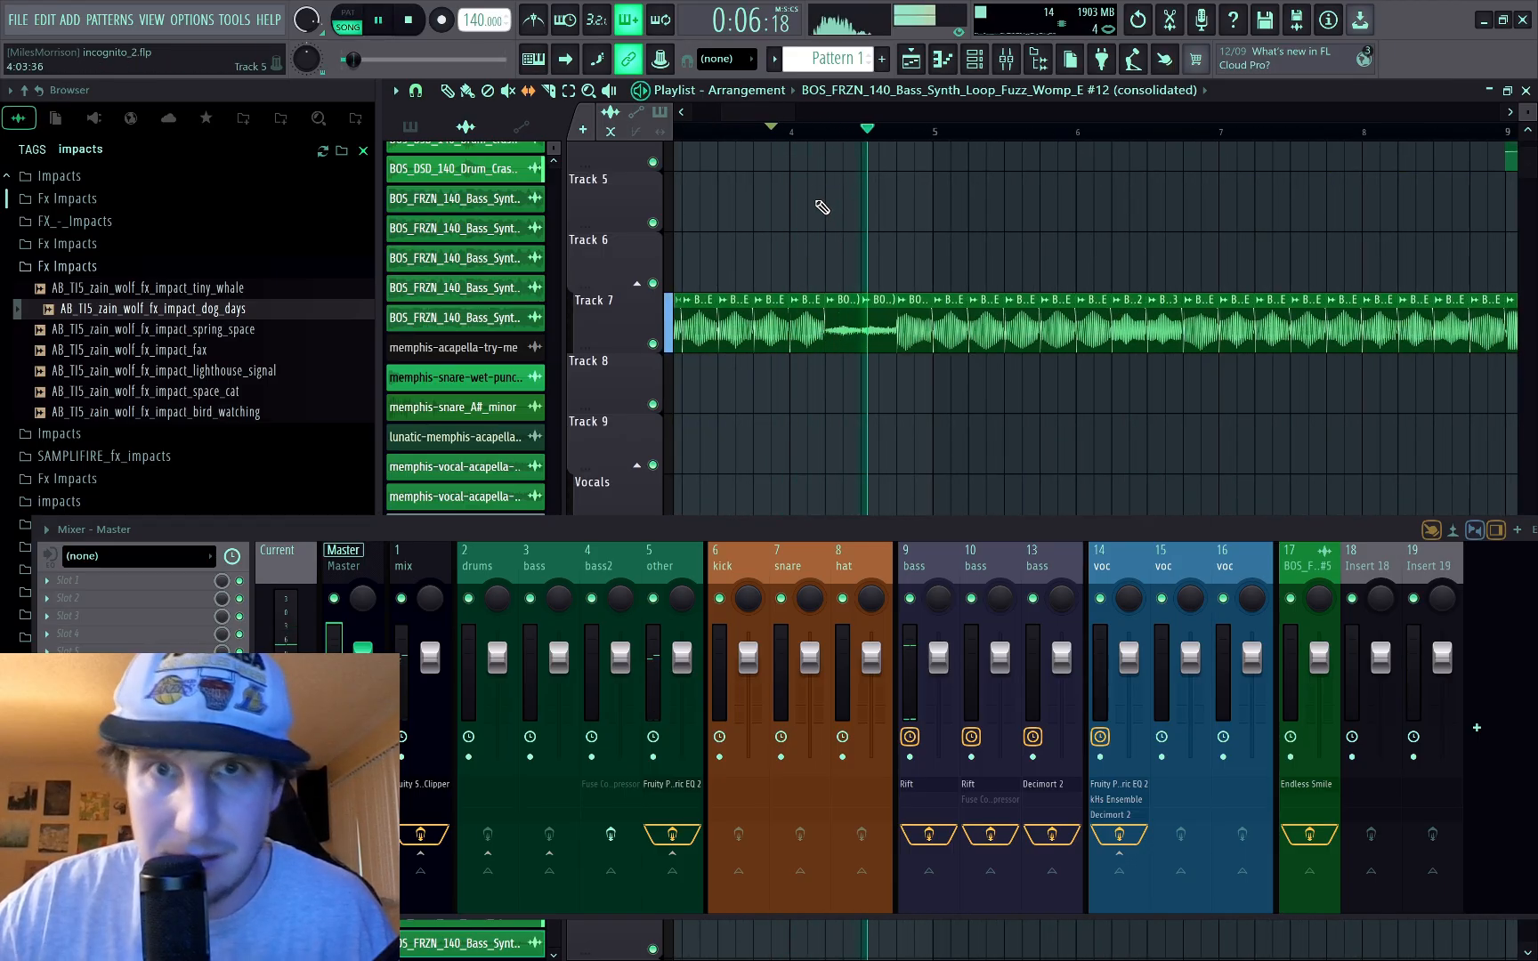
{"action": "key", "text": "space"}
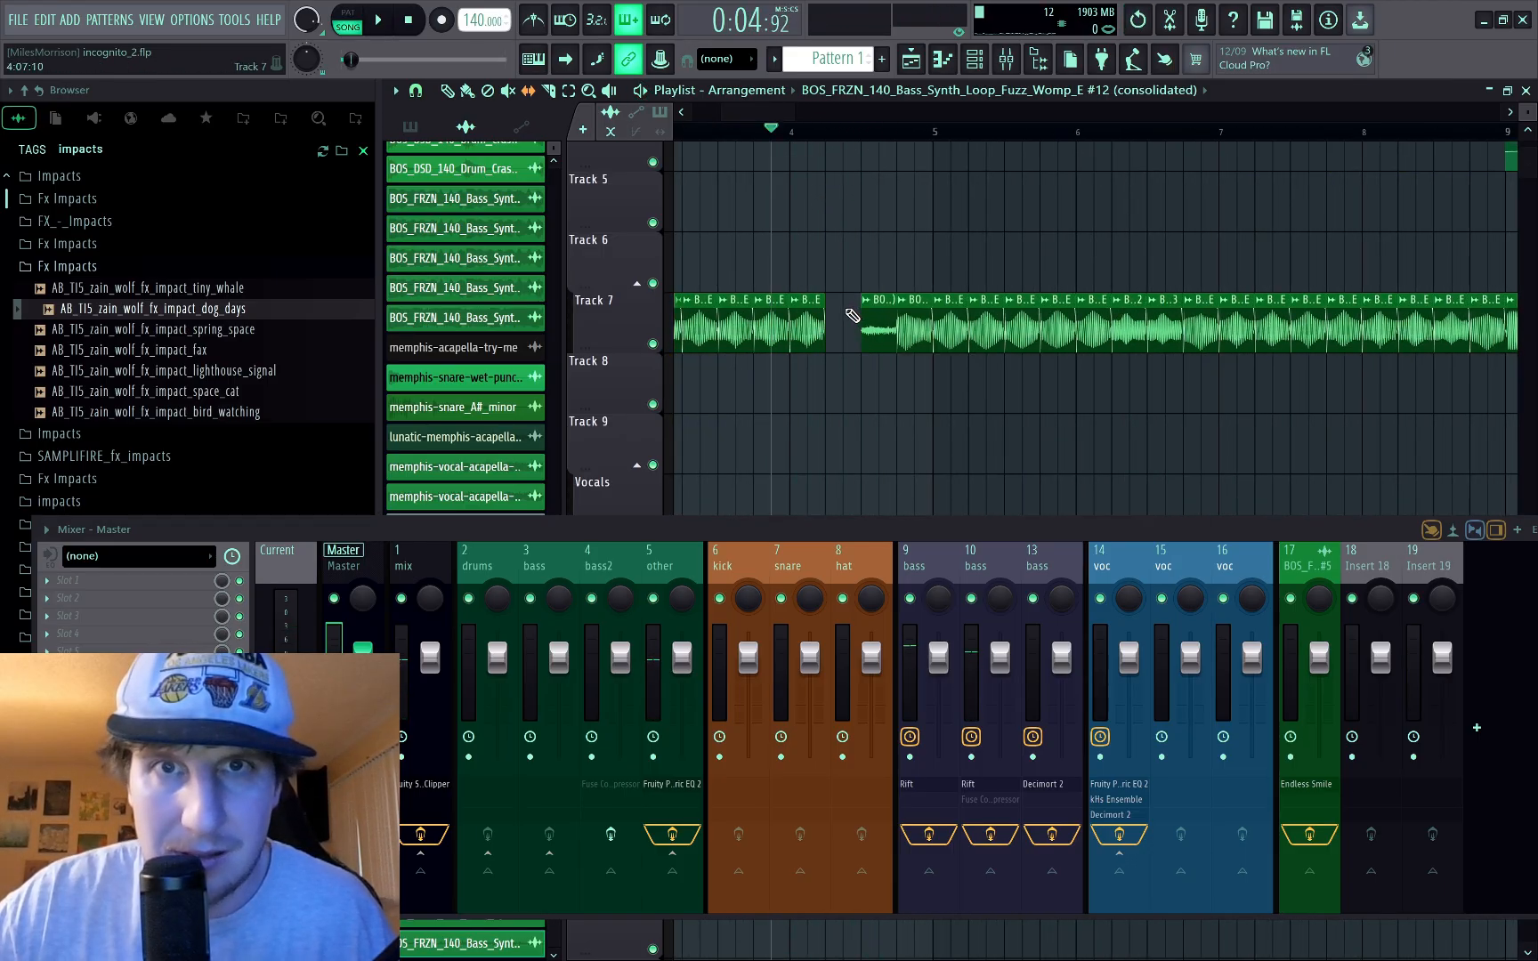
Step: Audition the Track 8 chops in bar 2 and place a copy of Womp_E #2 (consolidated) on Track 7 at beat 2 of bar 4
{"action": "scroll", "coordinate": [852, 306], "scroll_direction": "down", "scroll_amount": 2}
{"action": "scroll", "coordinate": [674, 400], "scroll_direction": "up", "scroll_amount": 1}
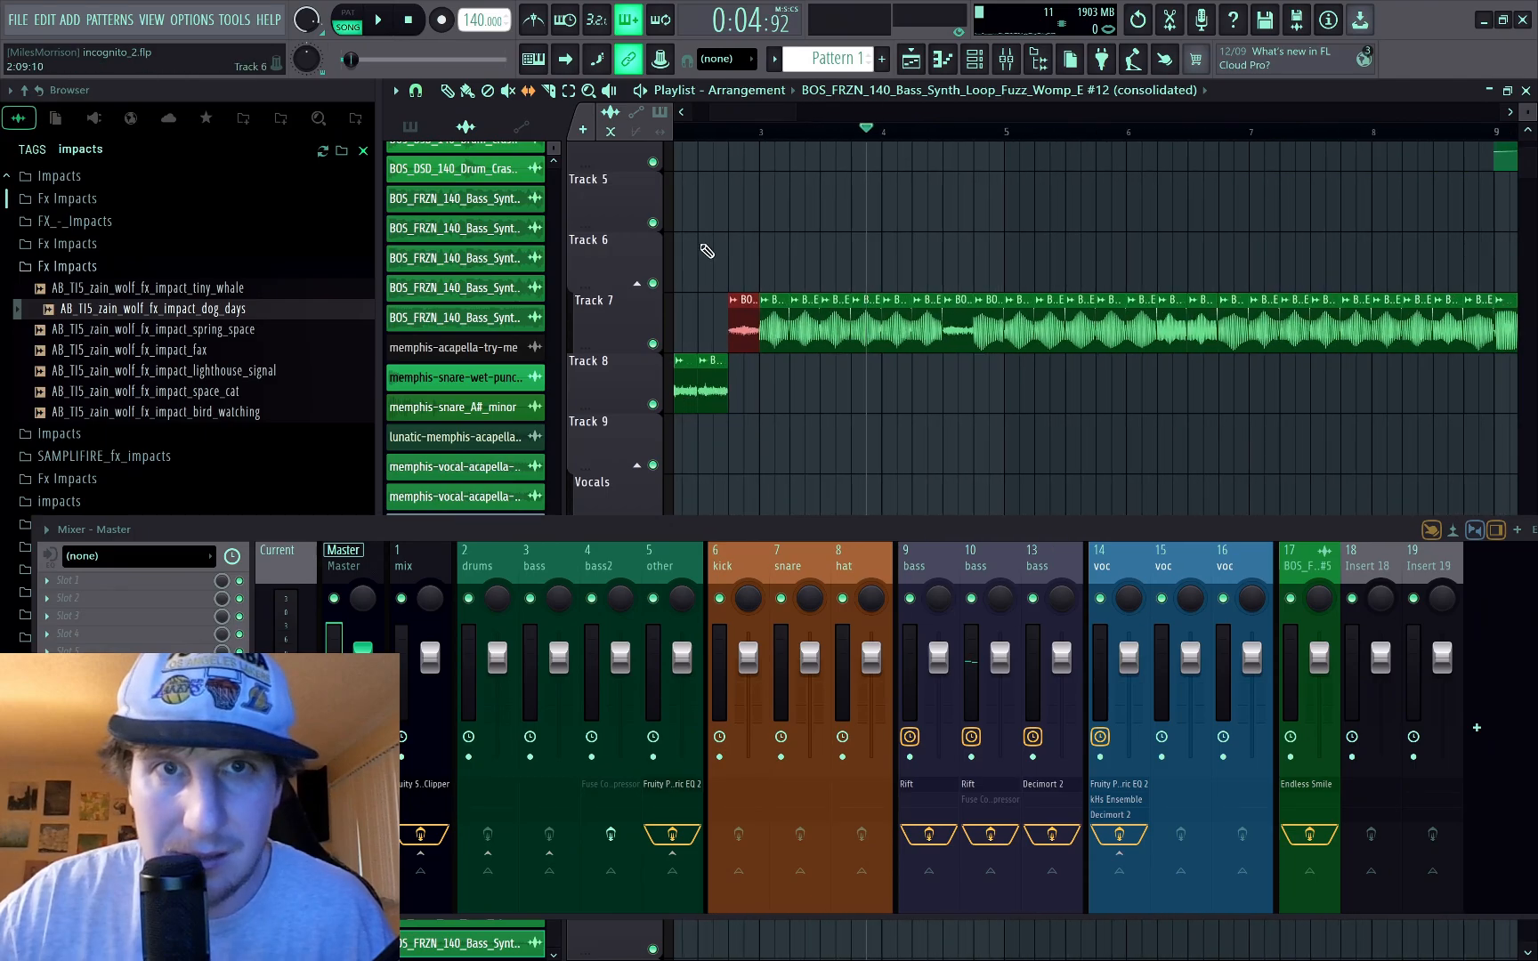
{"action": "left_click_drag", "start_coordinate": [680, 134], "coordinate": [709, 165]}
{"action": "key", "text": "space"}
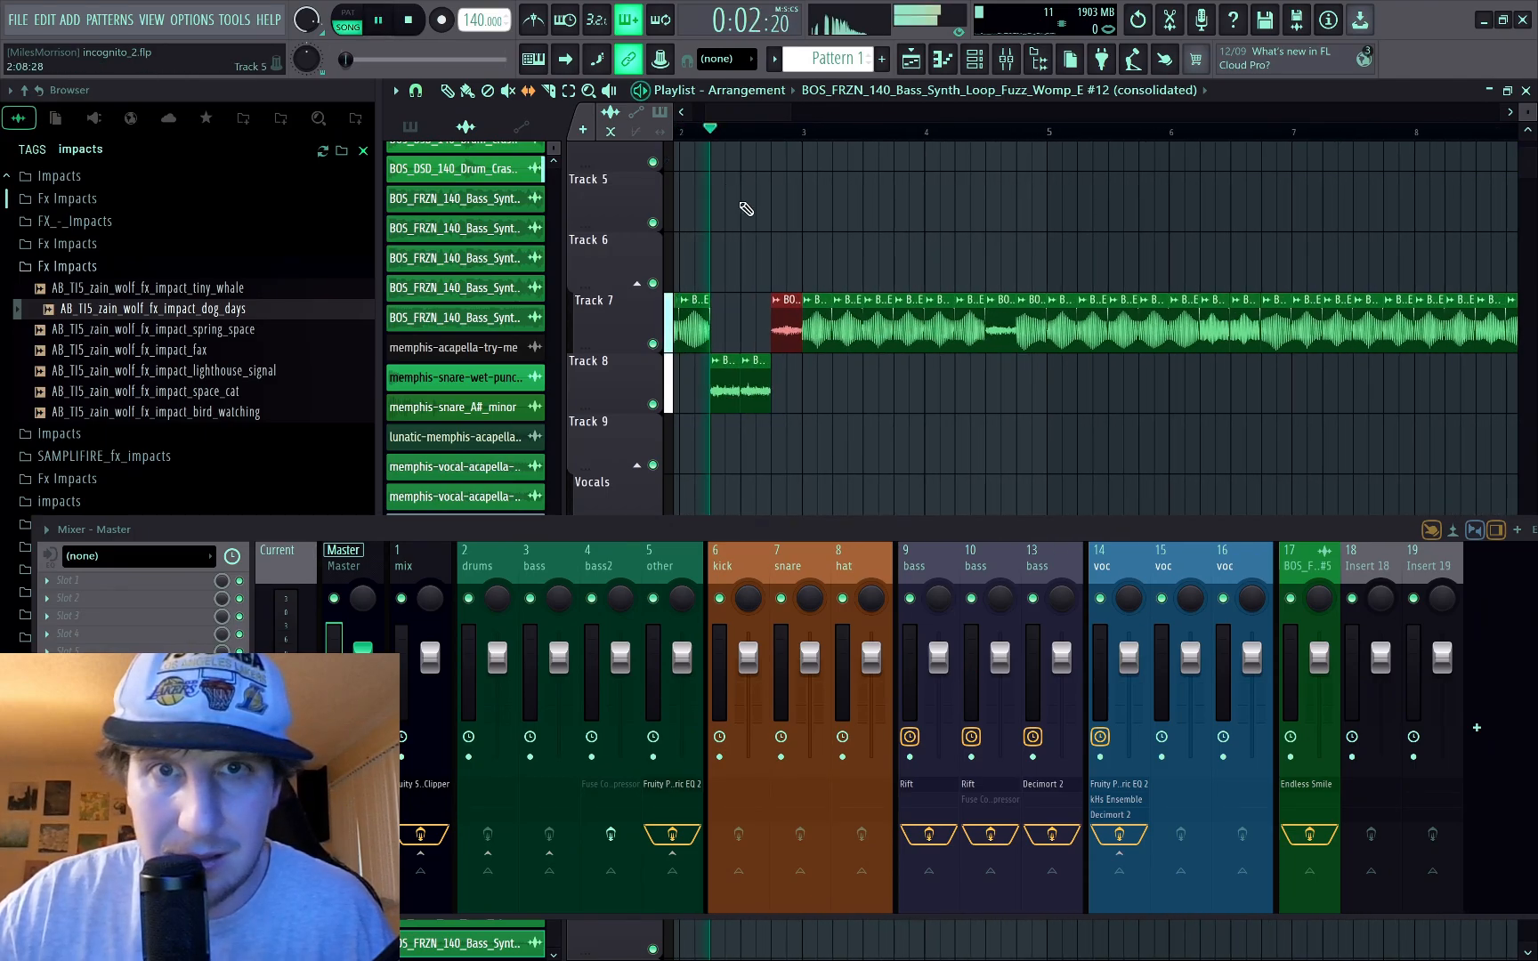
{"action": "key", "text": "space"}
{"action": "scroll", "coordinate": [954, 337], "scroll_direction": "up", "scroll_amount": 3}
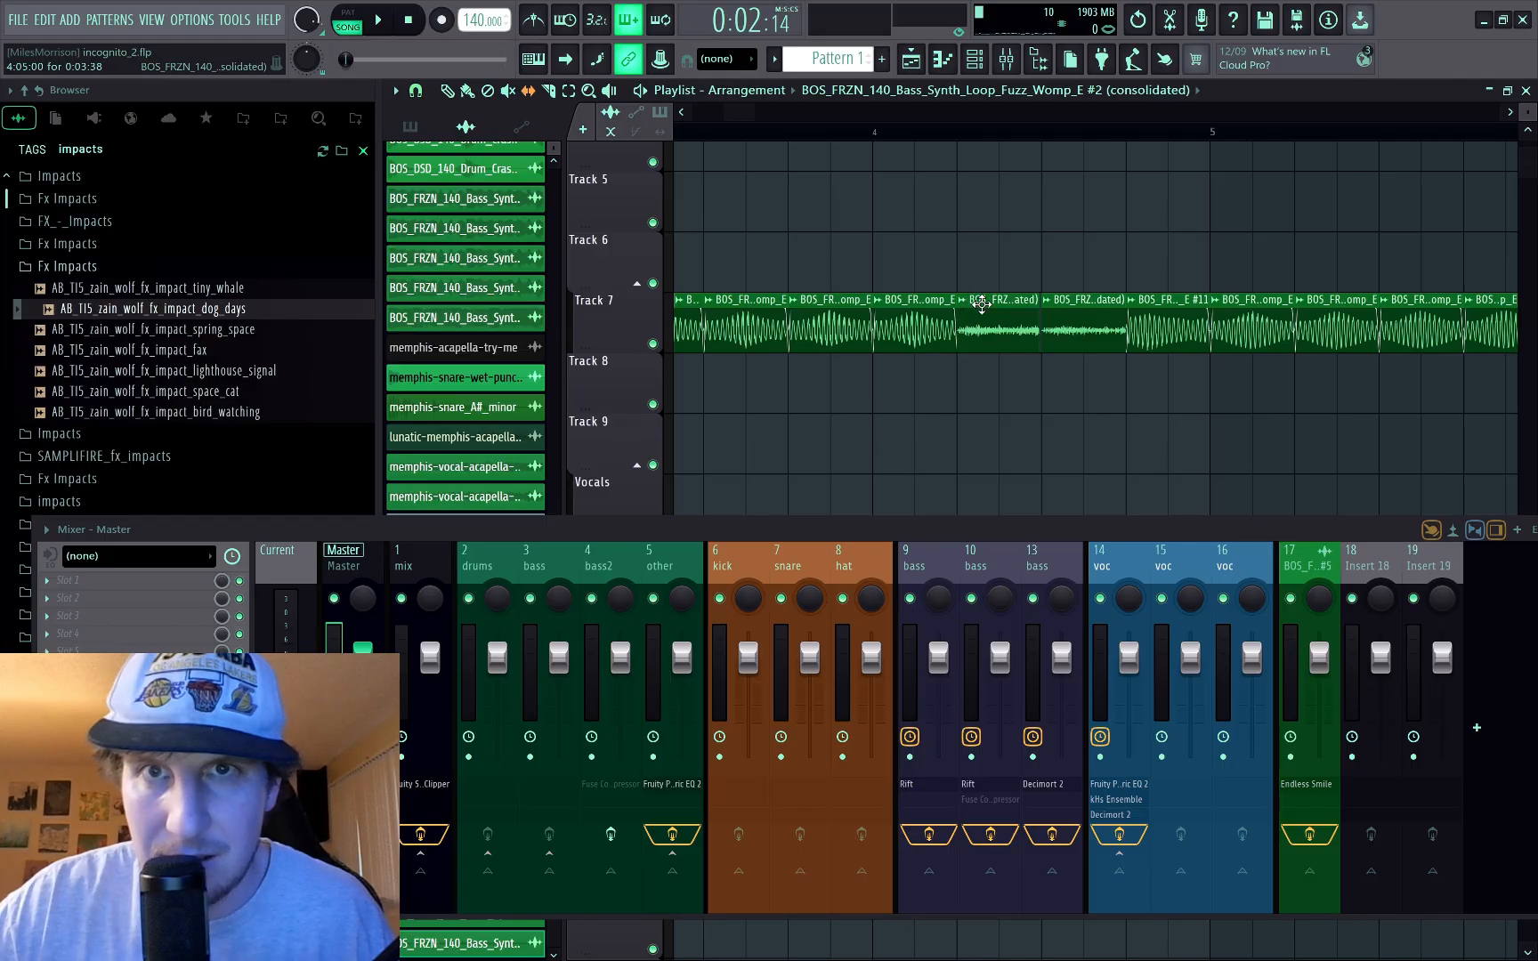
Step: Open the sampler settings of the chop on beat 2 of bar 4 and make that clip unique
{"action": "double_click", "coordinate": [981, 304]}
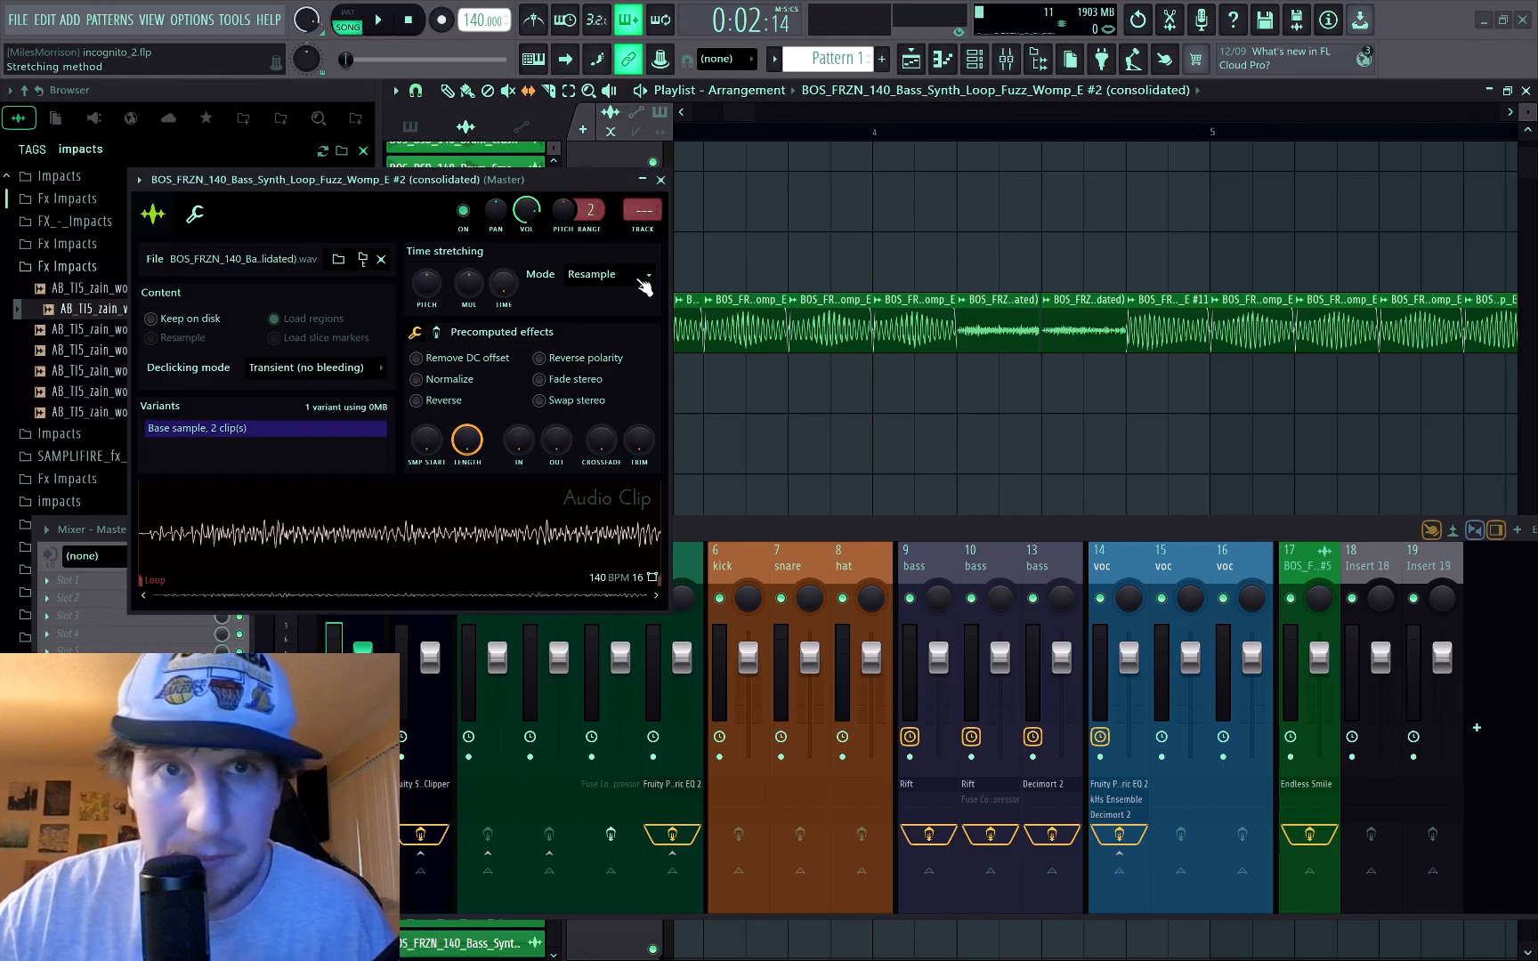
{"action": "left_click", "coordinate": [966, 304]}
{"action": "left_click", "coordinate": [1022, 480]}
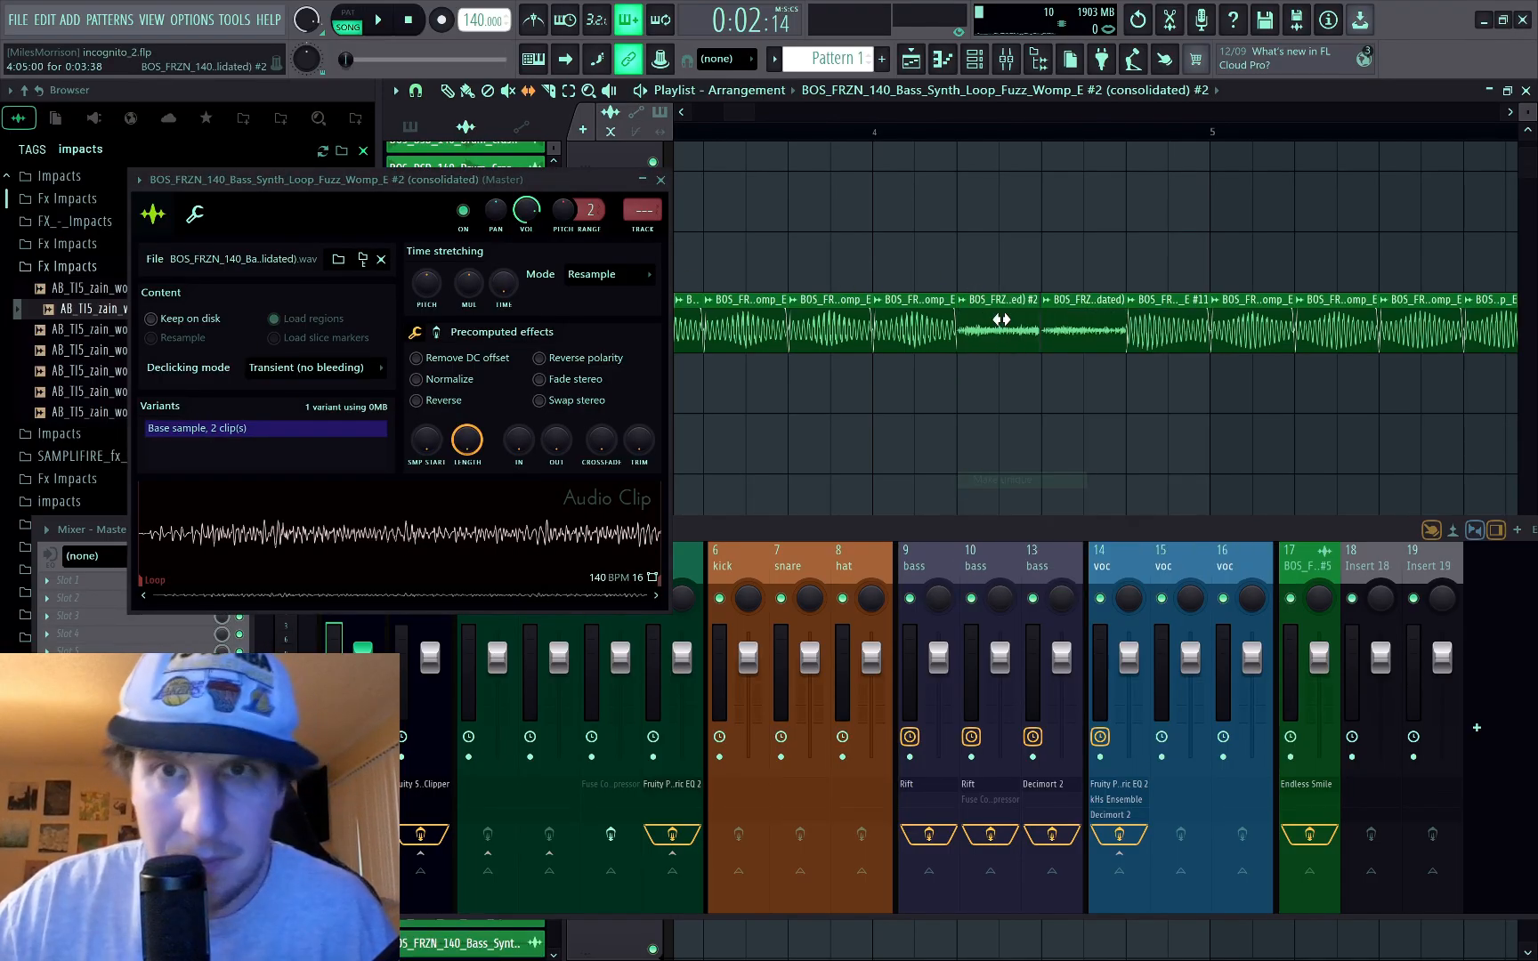
Step: Try the Stretch Pro and Stretch modes on the source sample, then adjust its pitch with the pitch range set to 5
{"action": "left_click", "coordinate": [609, 274]}
{"action": "left_click", "coordinate": [605, 343]}
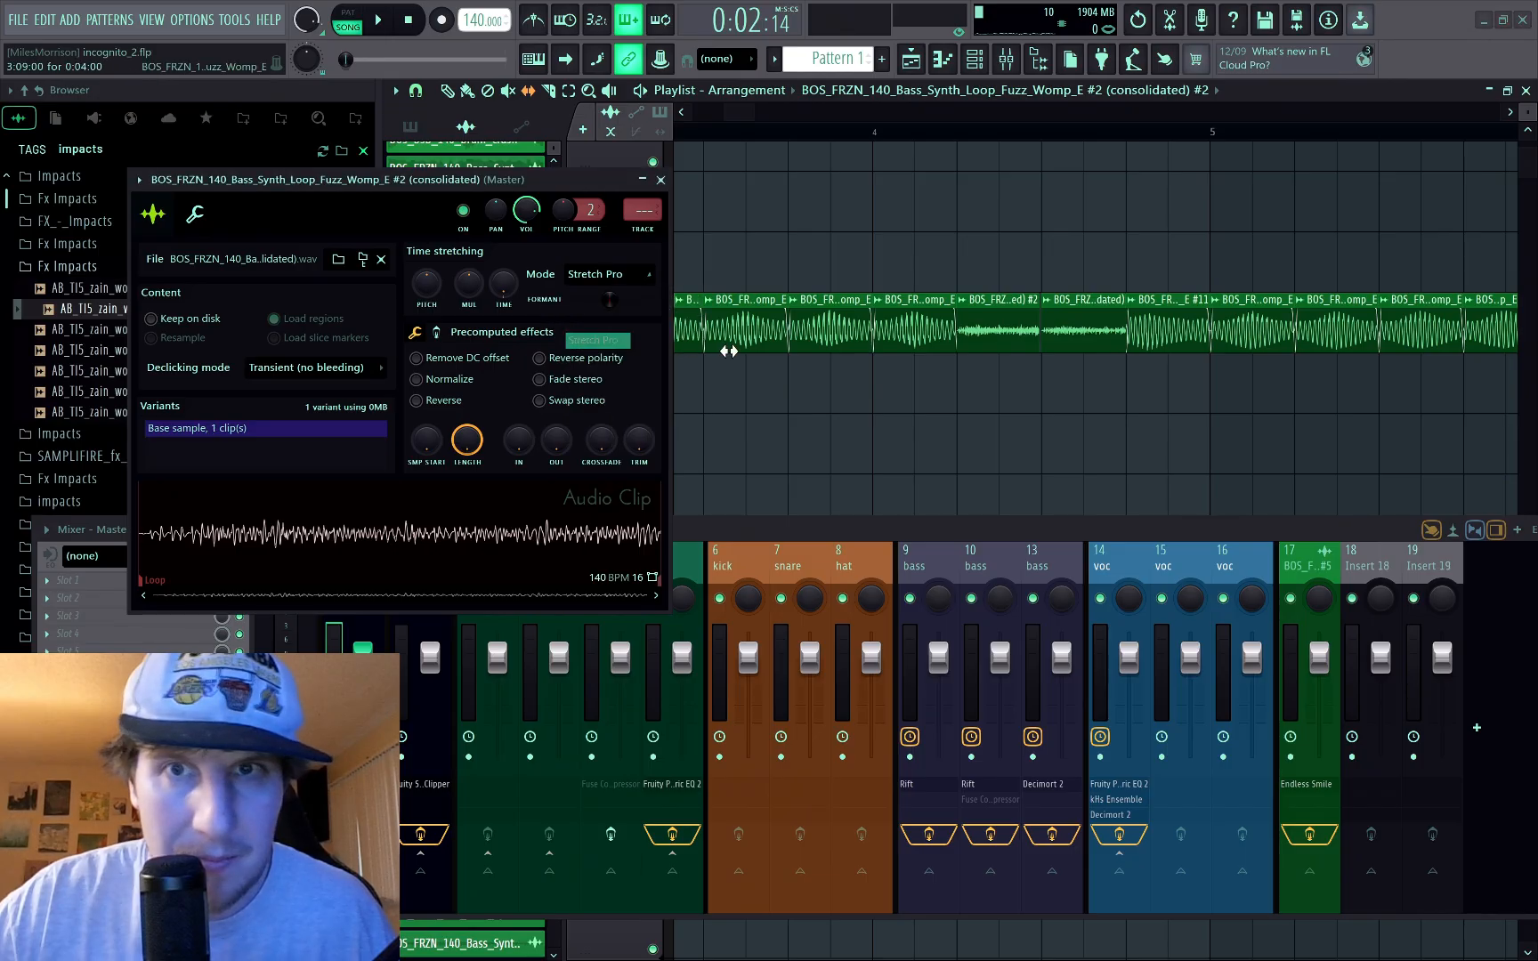
{"action": "left_click", "coordinate": [610, 275]}
{"action": "left_click", "coordinate": [615, 322]}
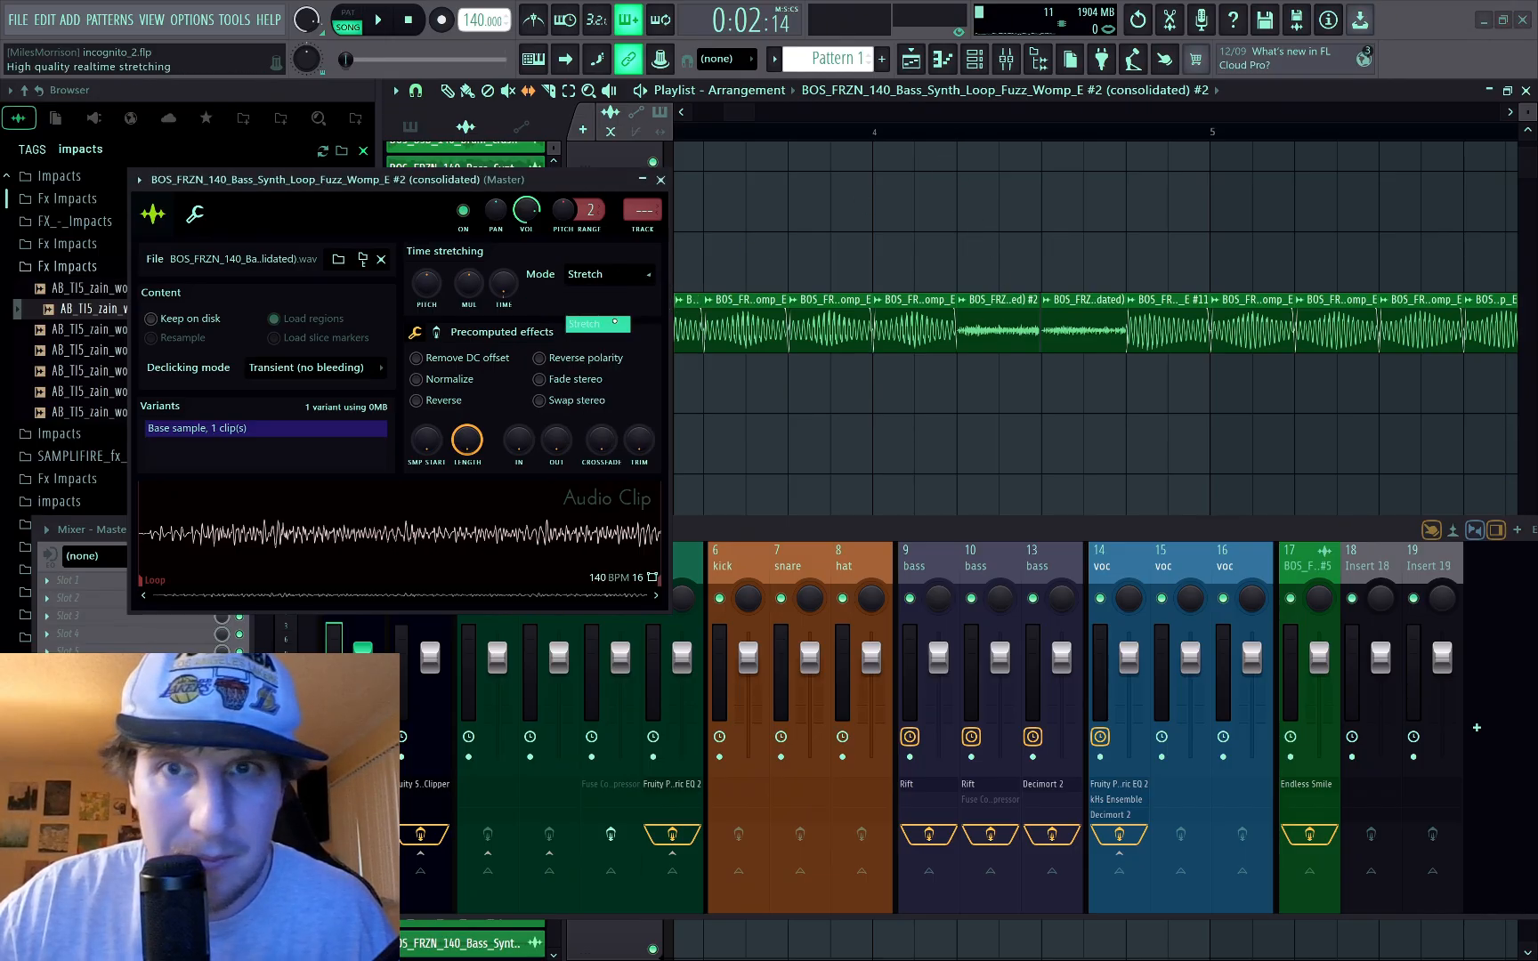
{"action": "left_click", "coordinate": [965, 133]}
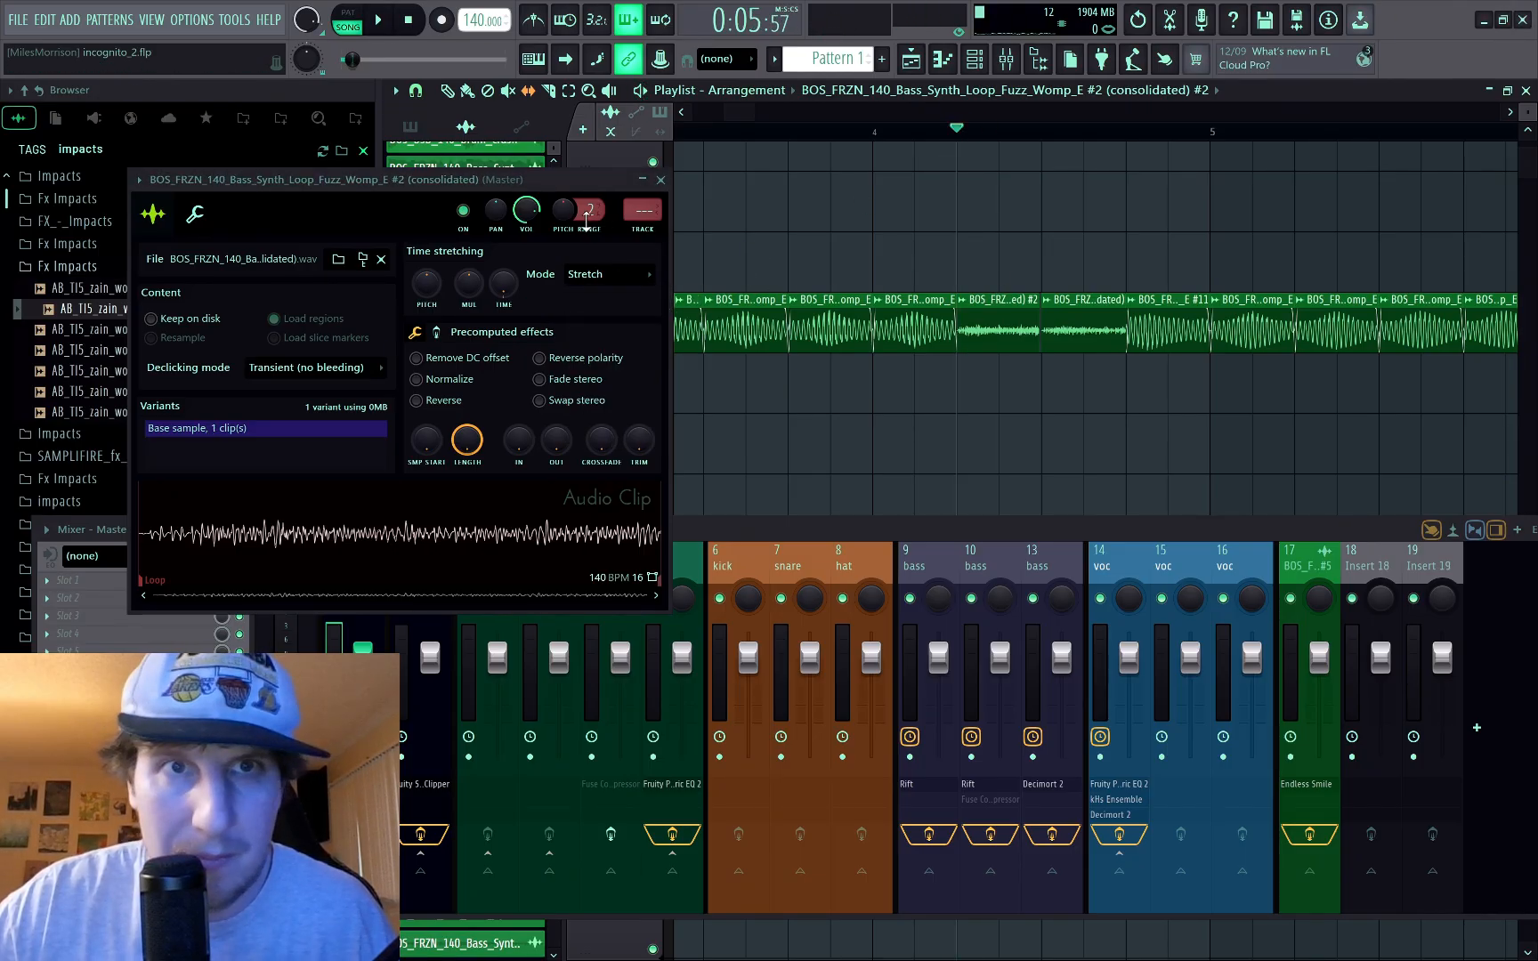
{"action": "scroll", "coordinate": [588, 218], "scroll_direction": "up", "scroll_amount": 3}
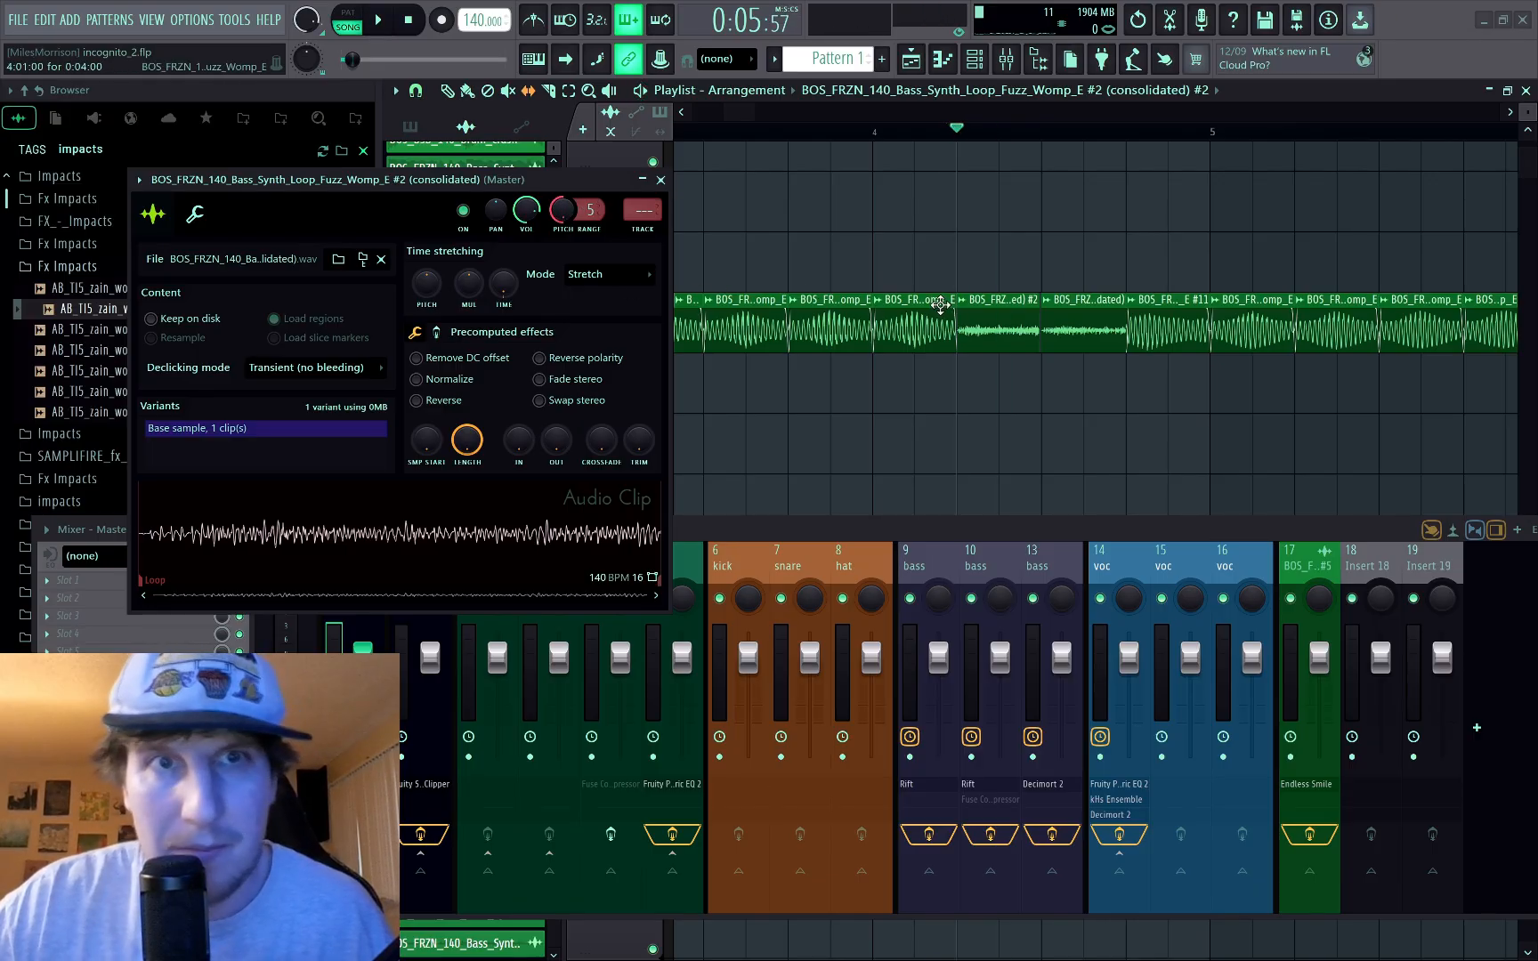
Step: Undo the pitch, pitch range and Stretch mode changes on the source sample, and open the unique chop's own sampler settings
{"action": "key", "text": "ctrl+z"}
{"action": "key", "text": "ctrl+z"}
{"action": "key", "text": "ctrl+z"}
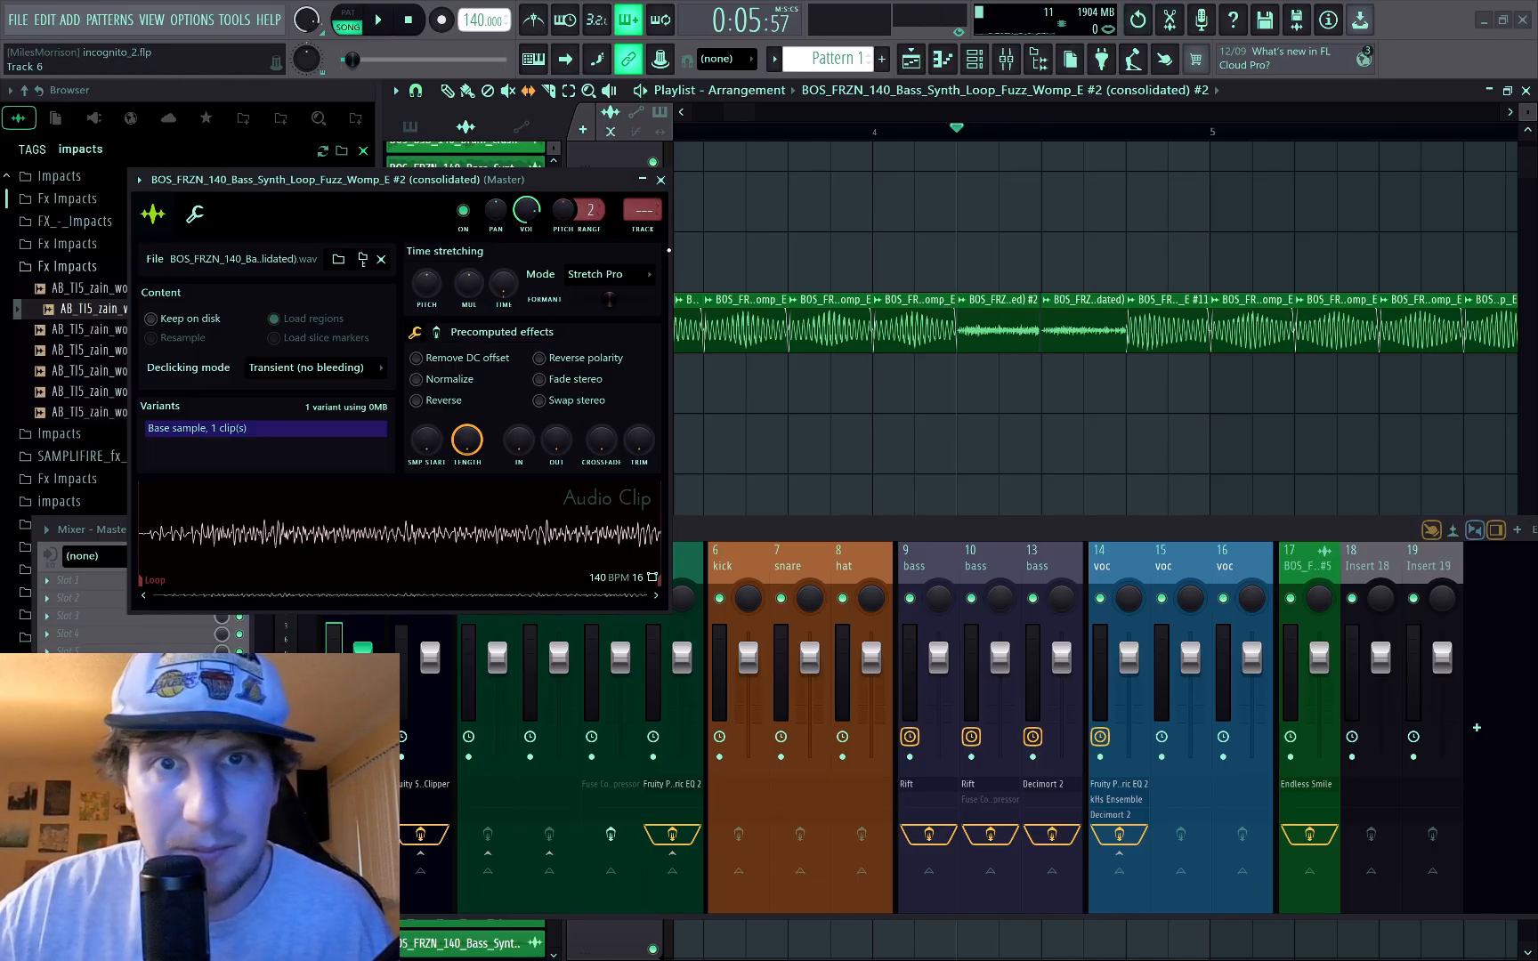
{"action": "double_click", "coordinate": [972, 308]}
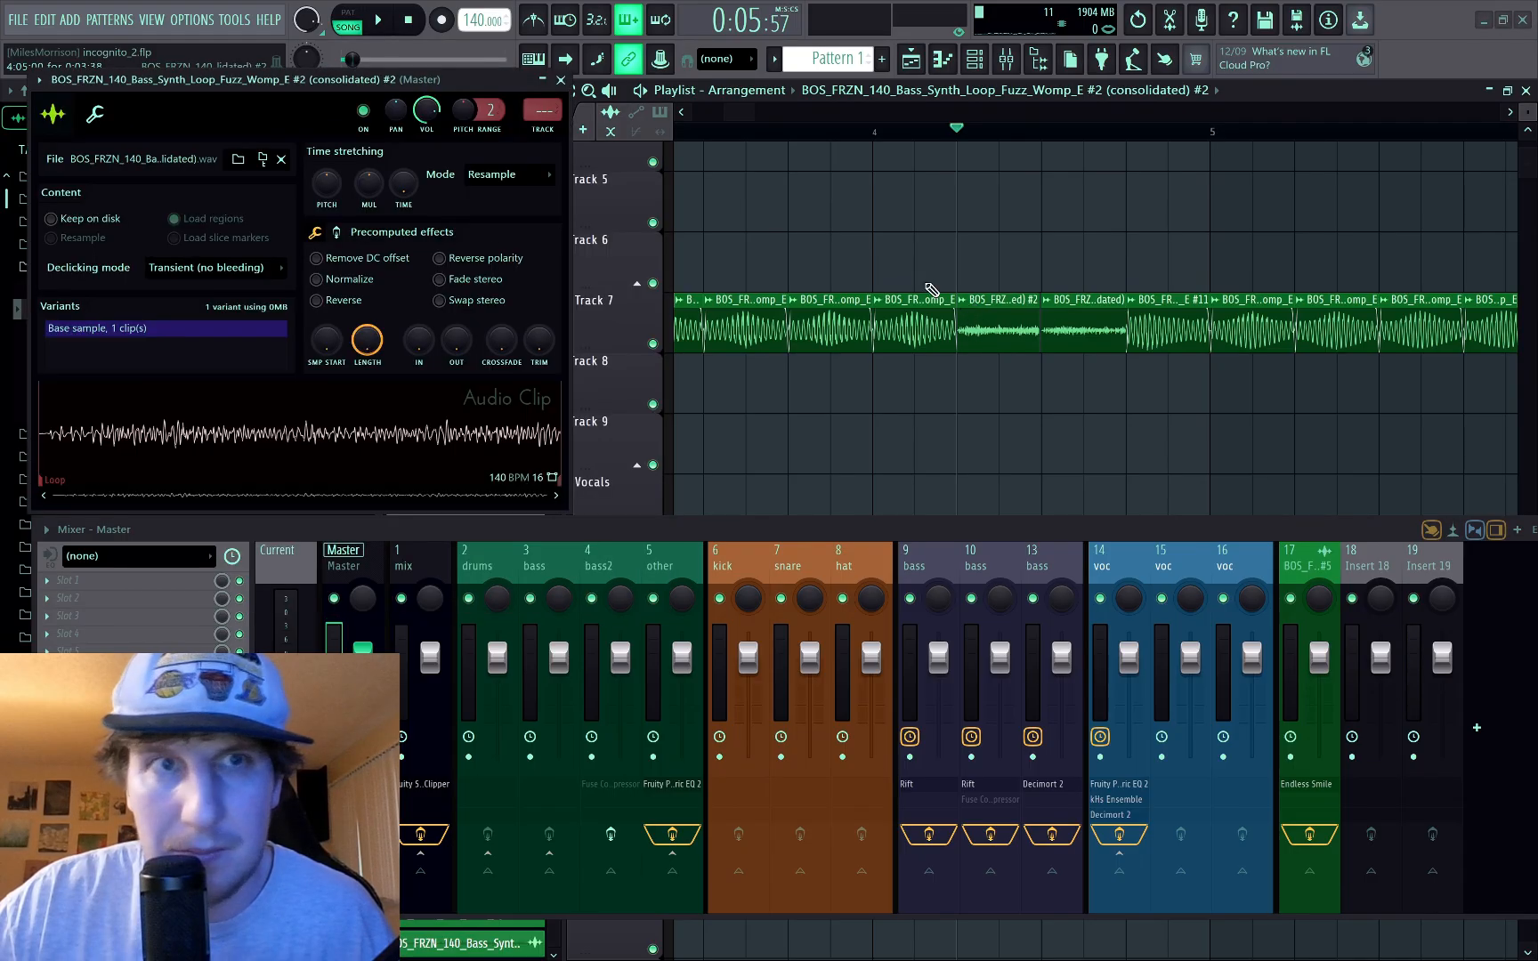
Step: Set the unique chop's time-stretching mode to Stretch, lower its pitch with the pitch range at 6, and audition it
{"action": "left_click", "coordinate": [525, 182]}
{"action": "left_click", "coordinate": [499, 223]}
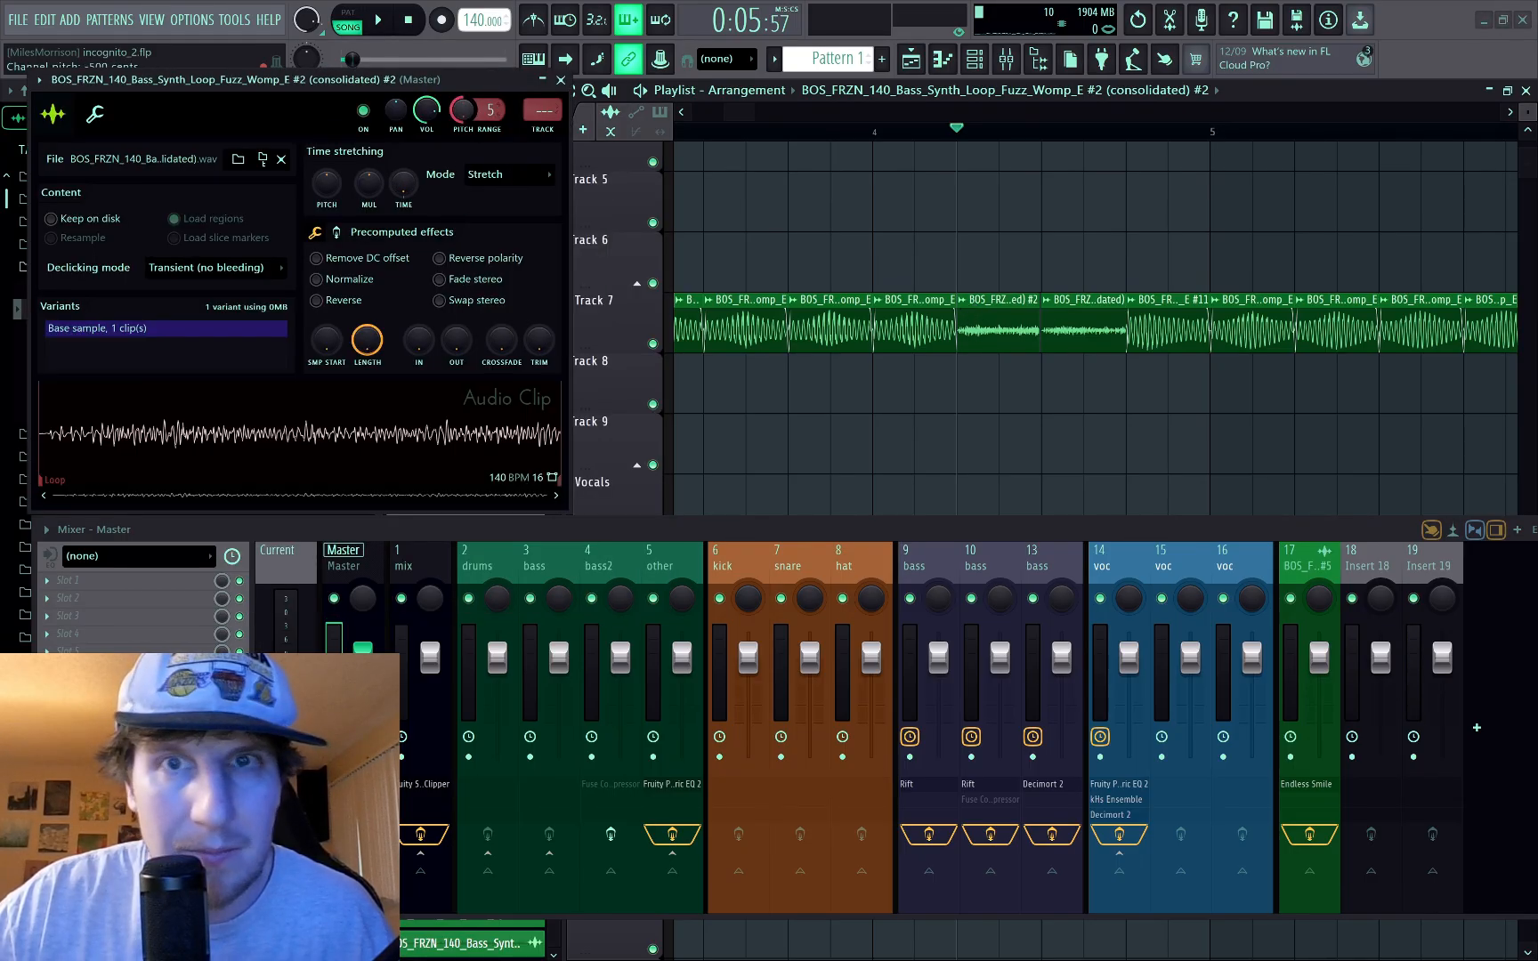
{"action": "key", "text": "space"}
{"action": "key", "text": "space"}
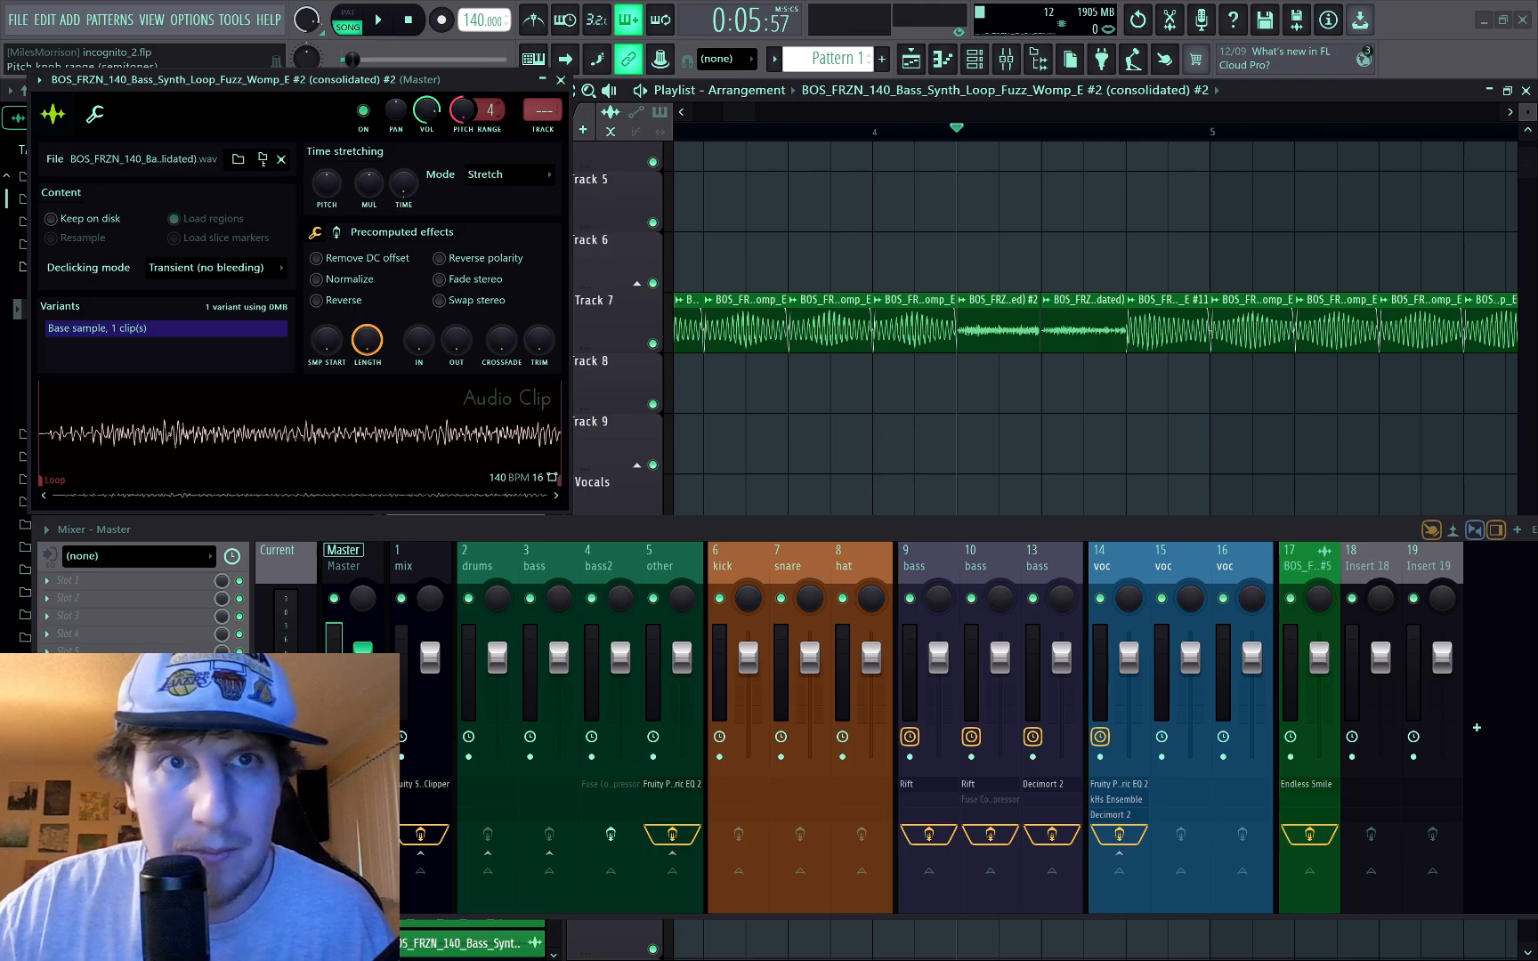
{"action": "key", "text": "space"}
{"action": "key", "text": "space"}
{"action": "left_click_drag", "start_coordinate": [490, 110], "coordinate": [491, 116]}
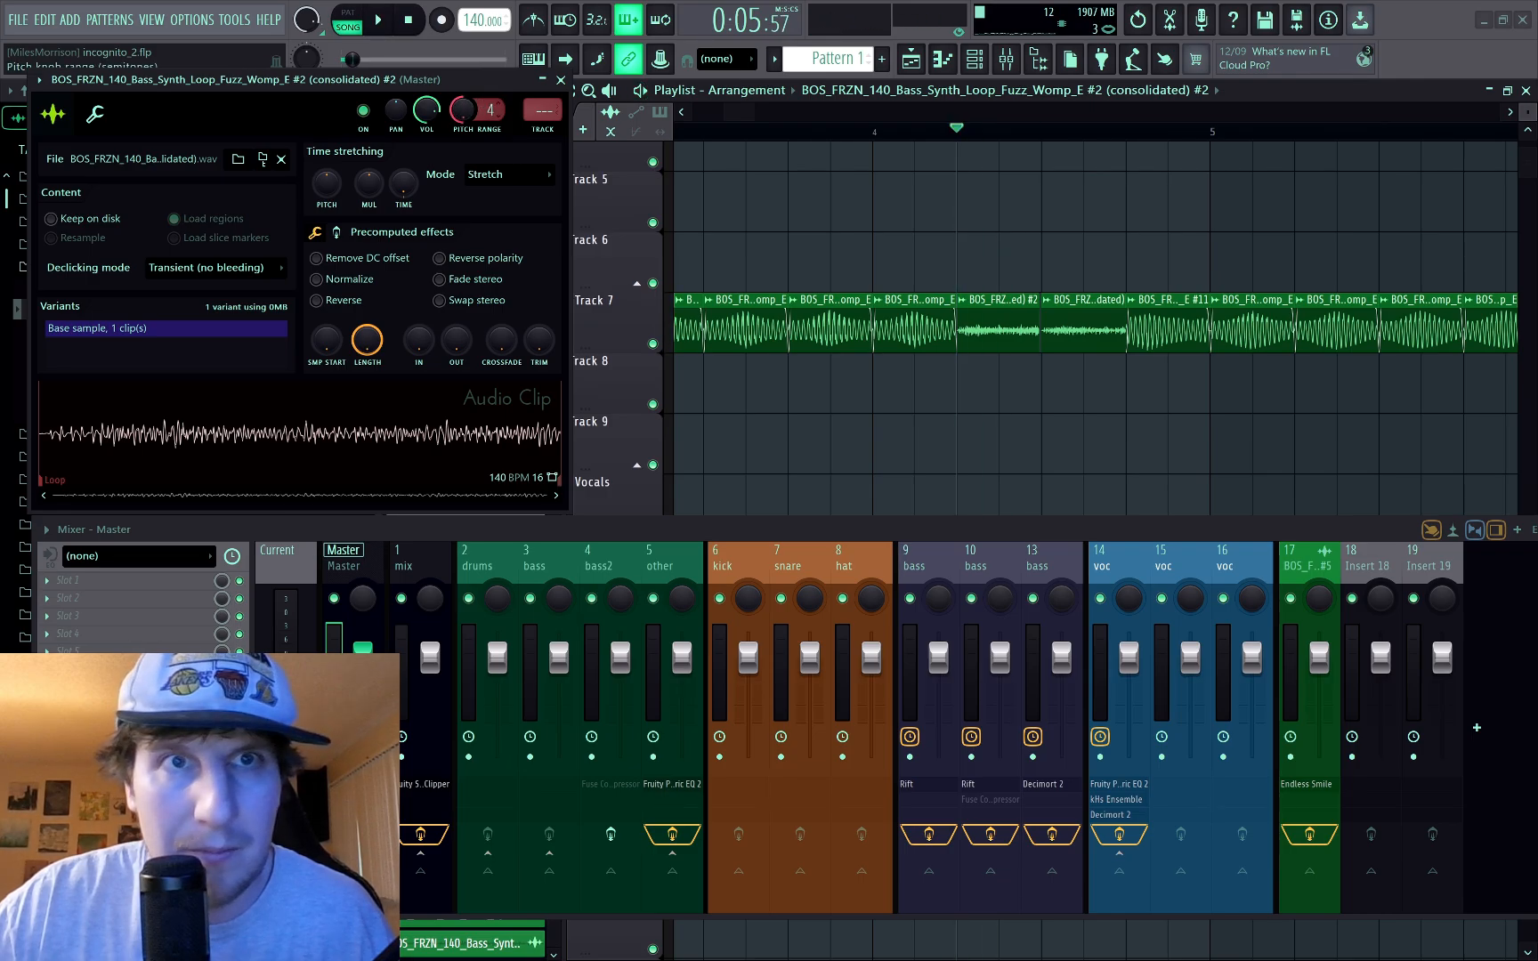
{"action": "key", "text": "space"}
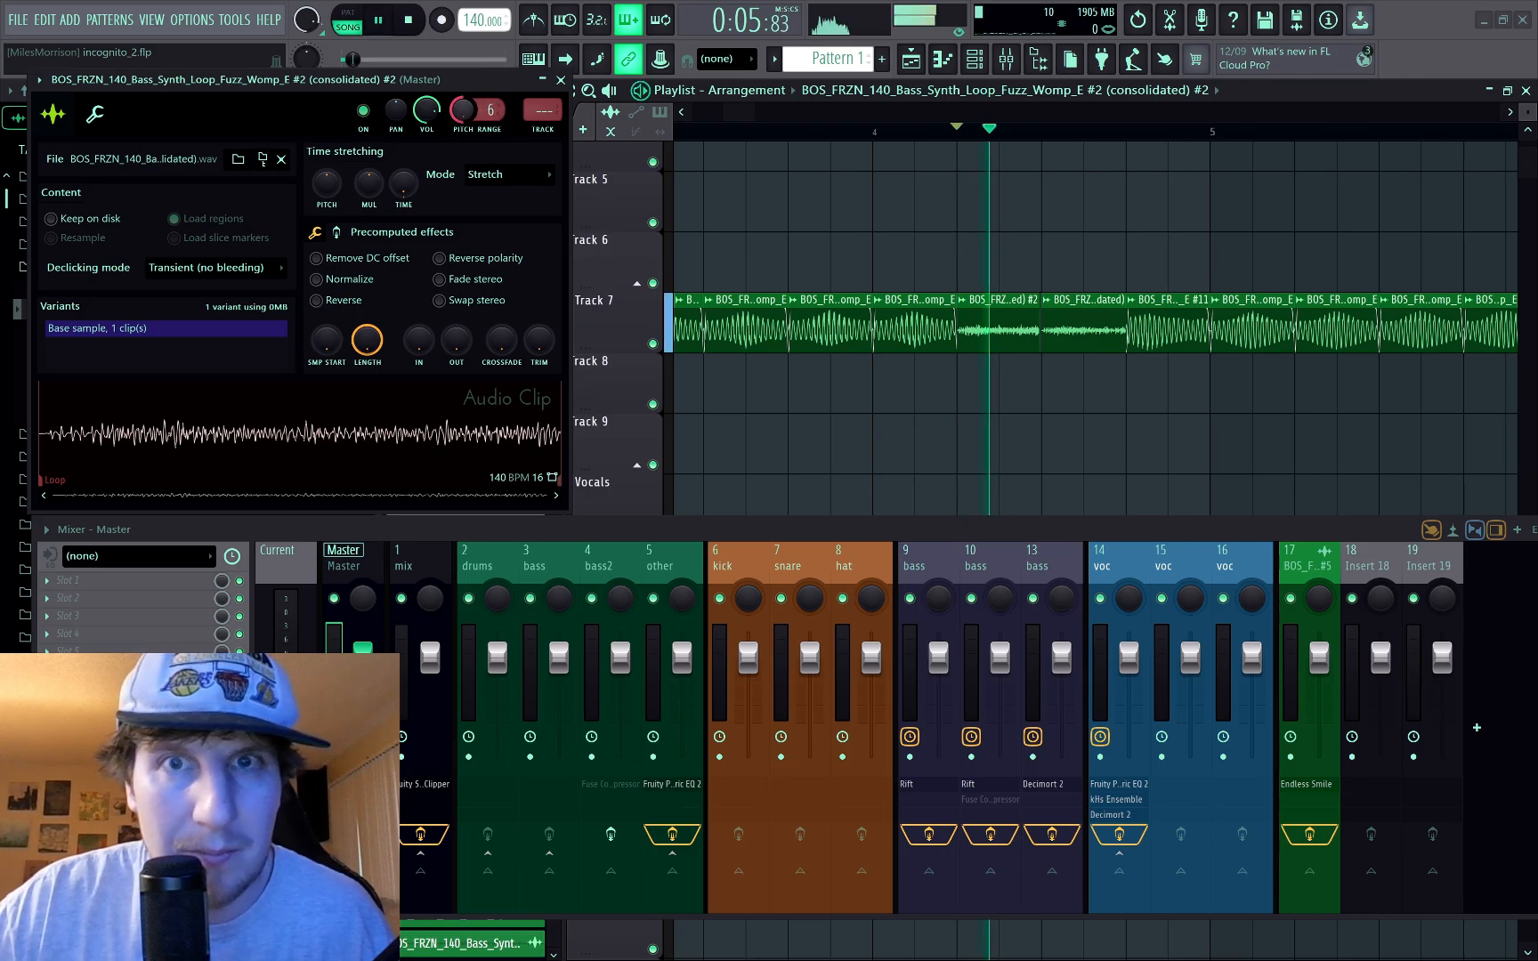
{"action": "key", "text": "space"}
Step: Switch the chop to Stretch Pro mode, adjust its formant shift, set the pitch range to 7, and audition the result
{"action": "left_click", "coordinate": [509, 175]}
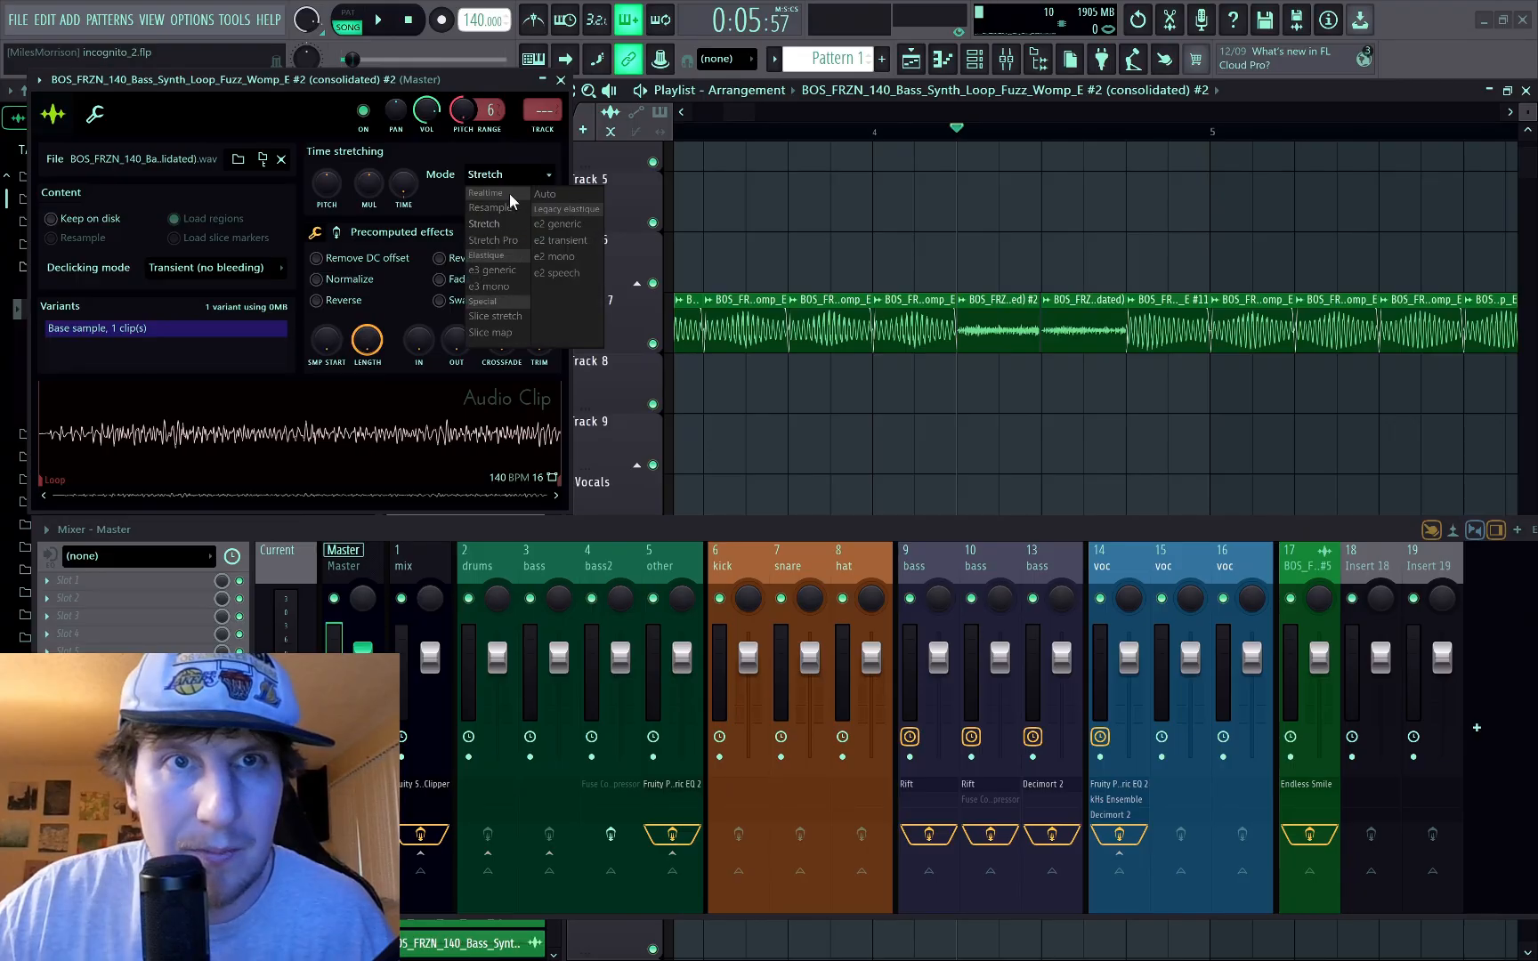
{"action": "left_click", "coordinate": [495, 243]}
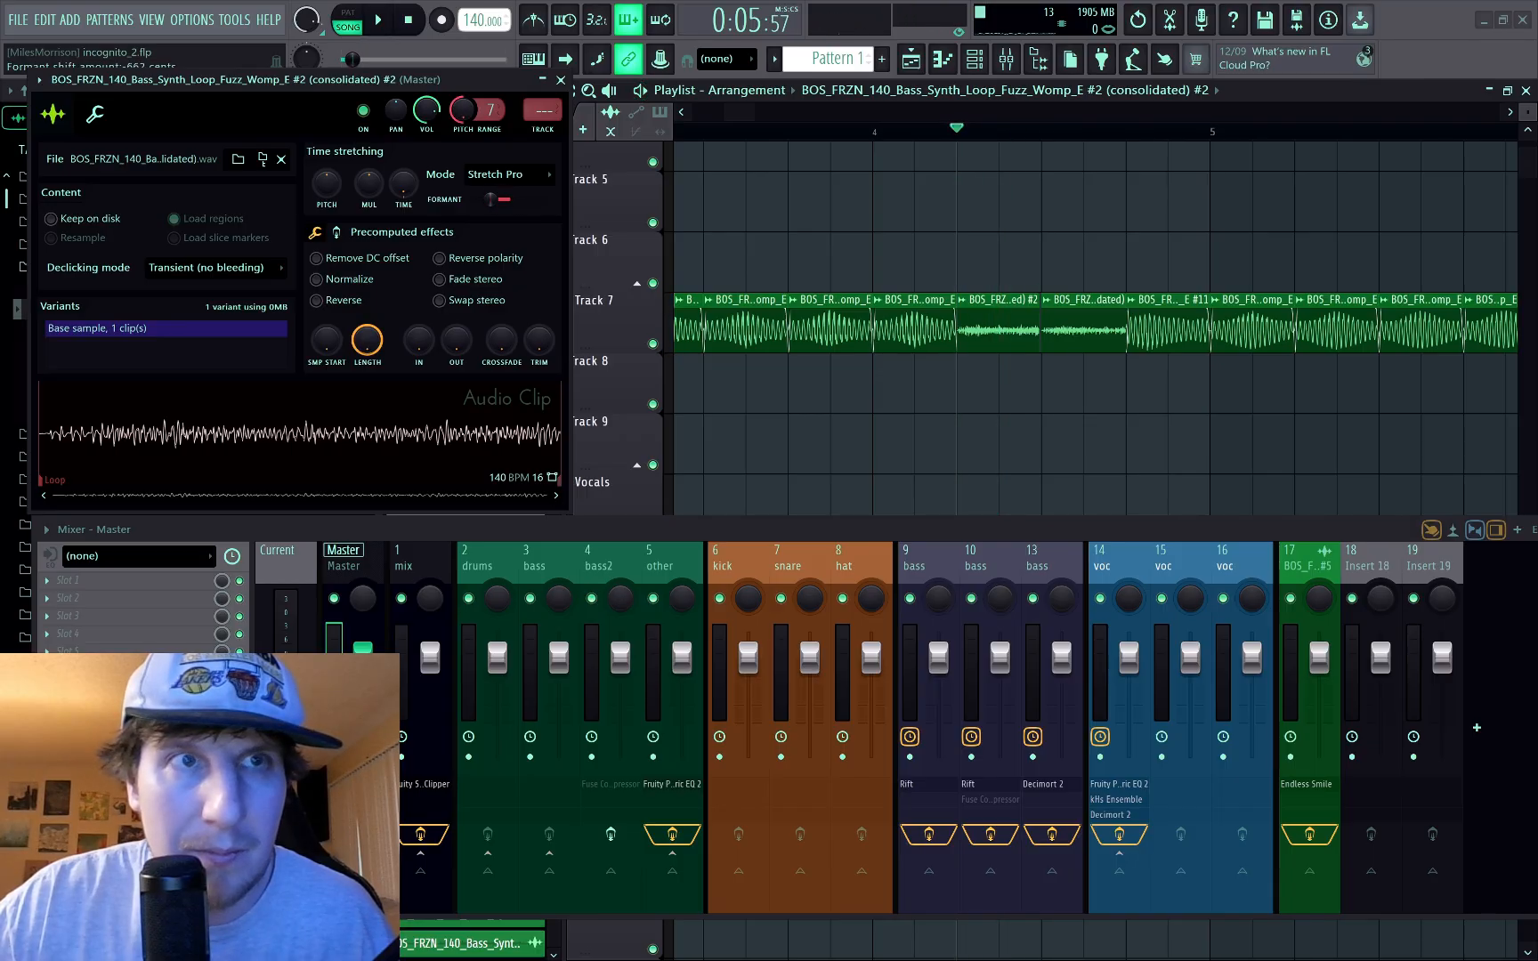
{"action": "key", "text": "space"}
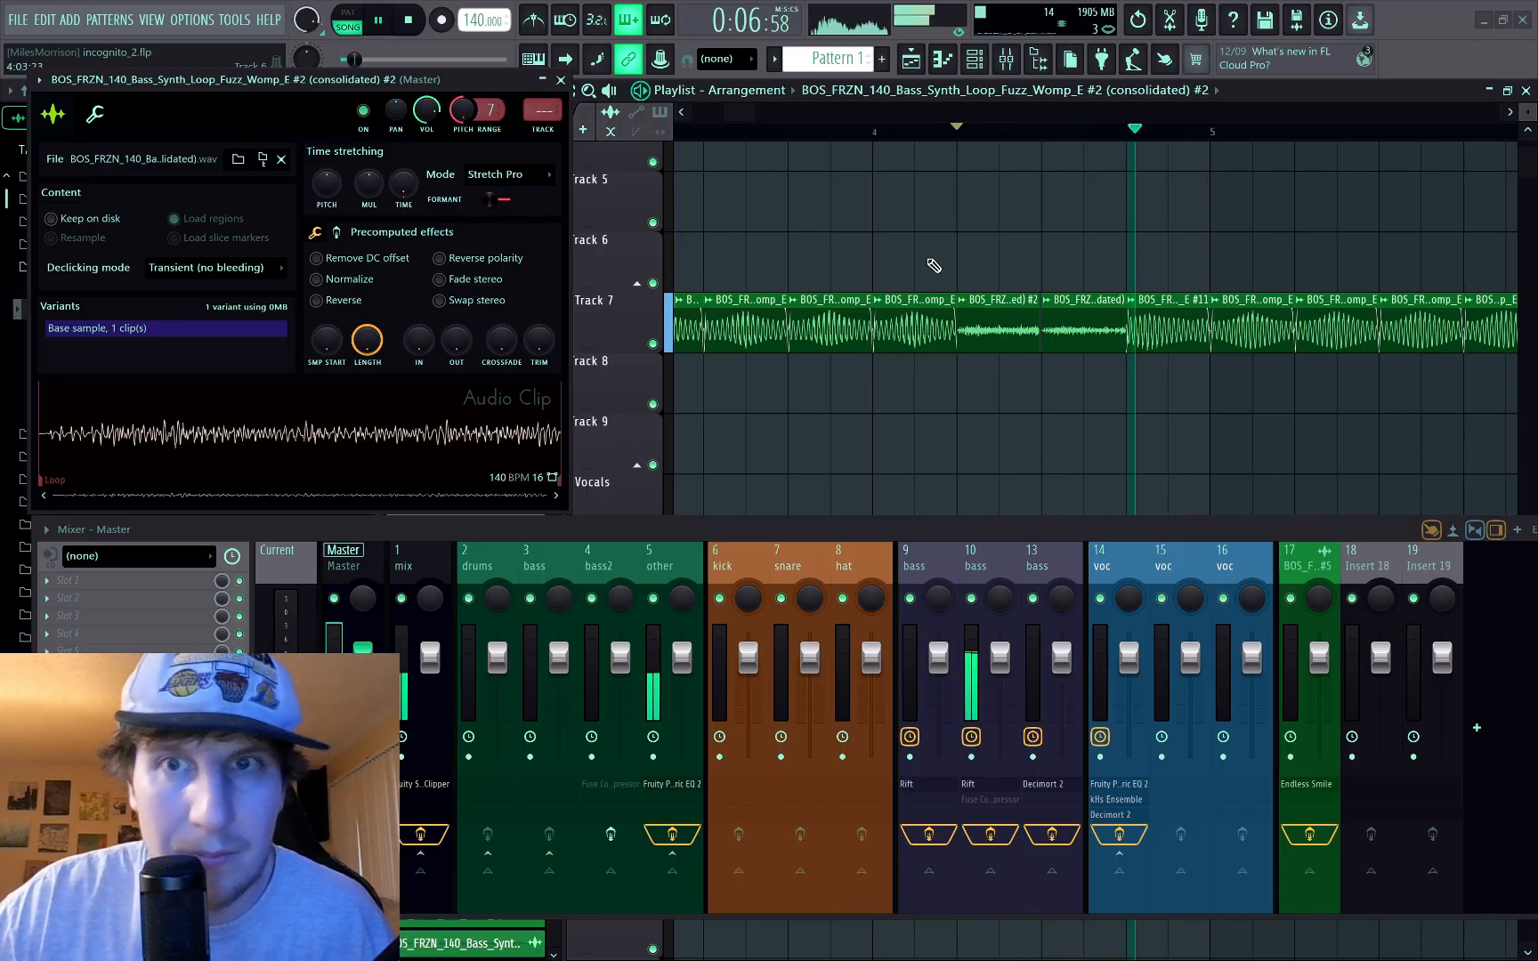
{"action": "key", "text": "space"}
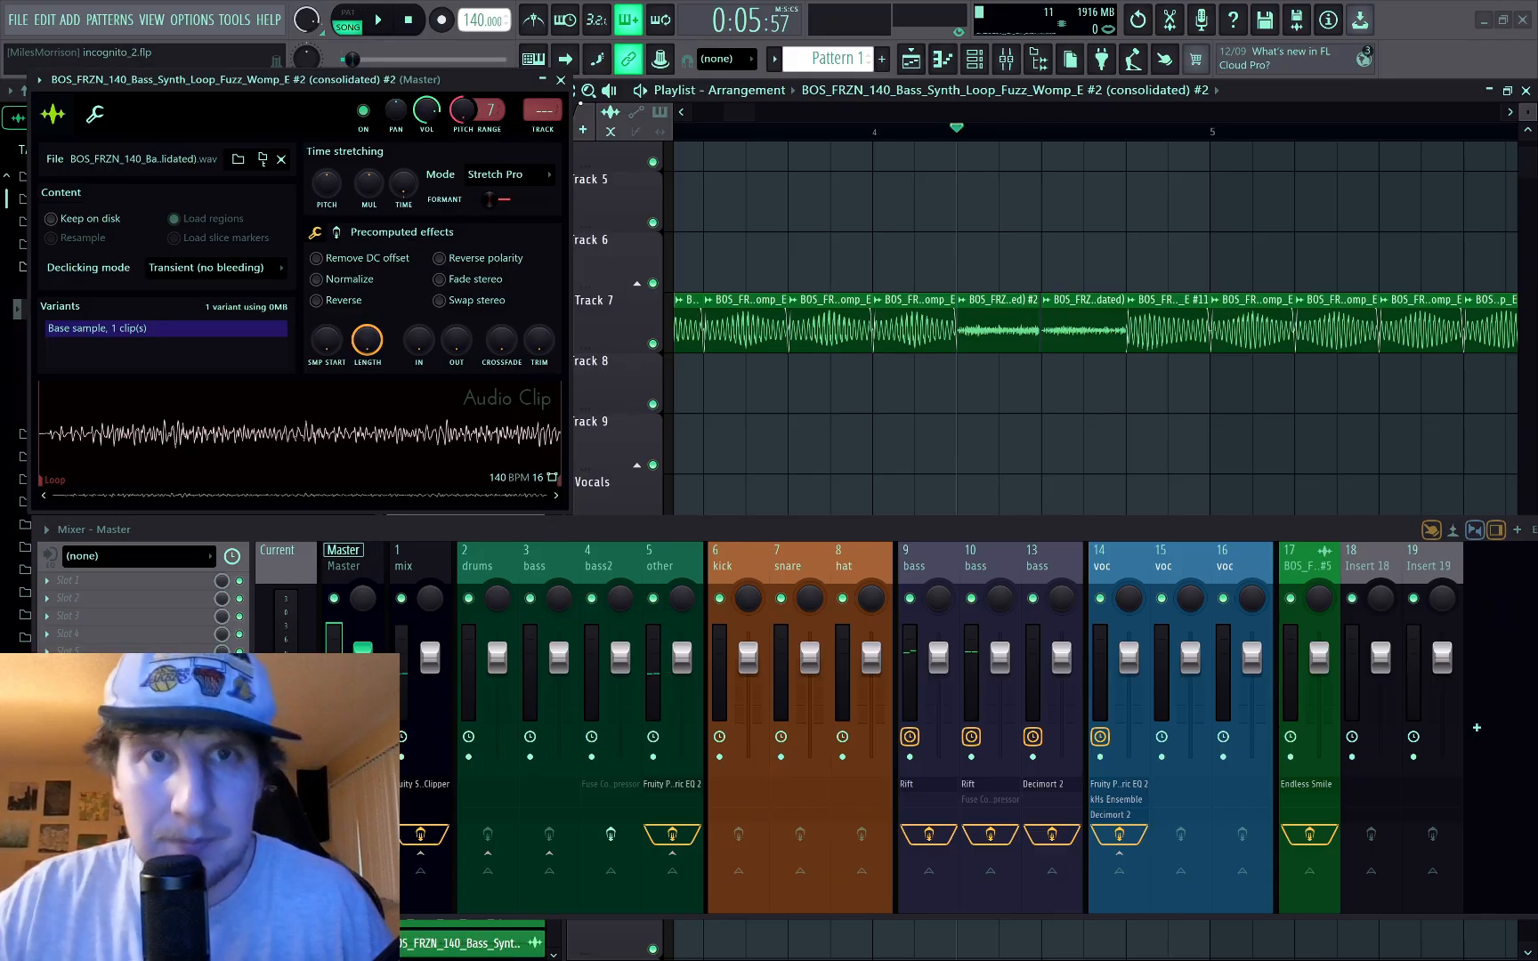
Step: Duplicate the two consolidated bass clips at 4:05 and 4:09 on Track 7 to position 2:05 on Track 8
{"action": "left_click", "coordinate": [561, 81]}
{"action": "left_click", "coordinate": [1008, 330], "text": "ctrl+shift"}
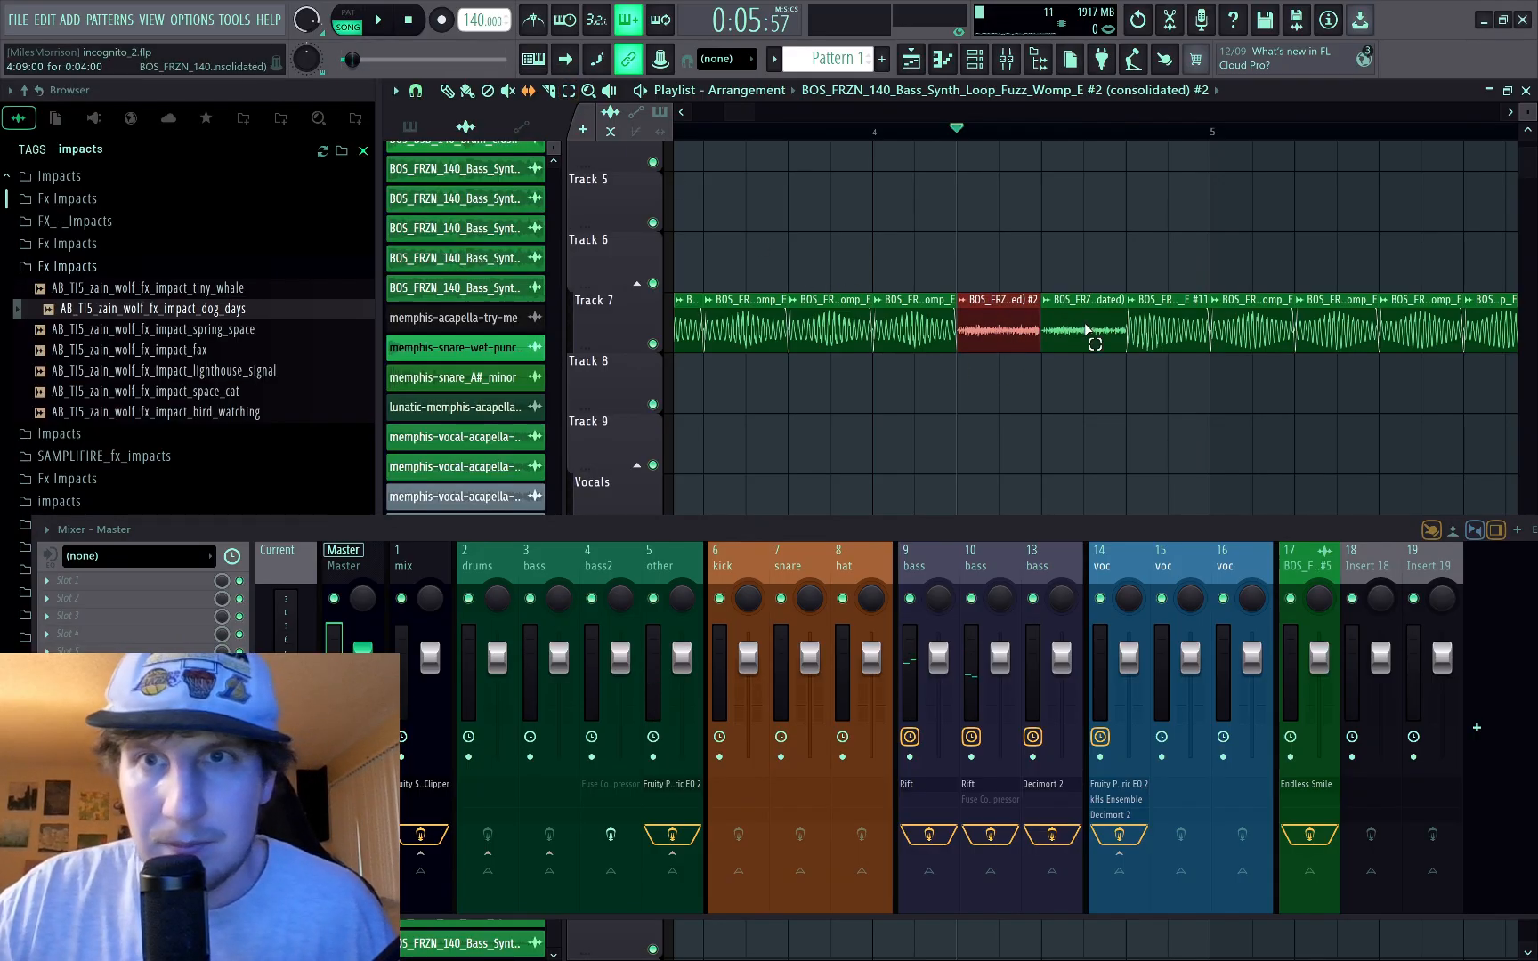
{"action": "left_click", "coordinate": [1091, 335], "text": "ctrl+shift"}
{"action": "scroll", "coordinate": [935, 343], "scroll_direction": "down", "scroll_amount": 5}
{"action": "left_click_drag", "start_coordinate": [763, 409], "coordinate": [700, 399]}
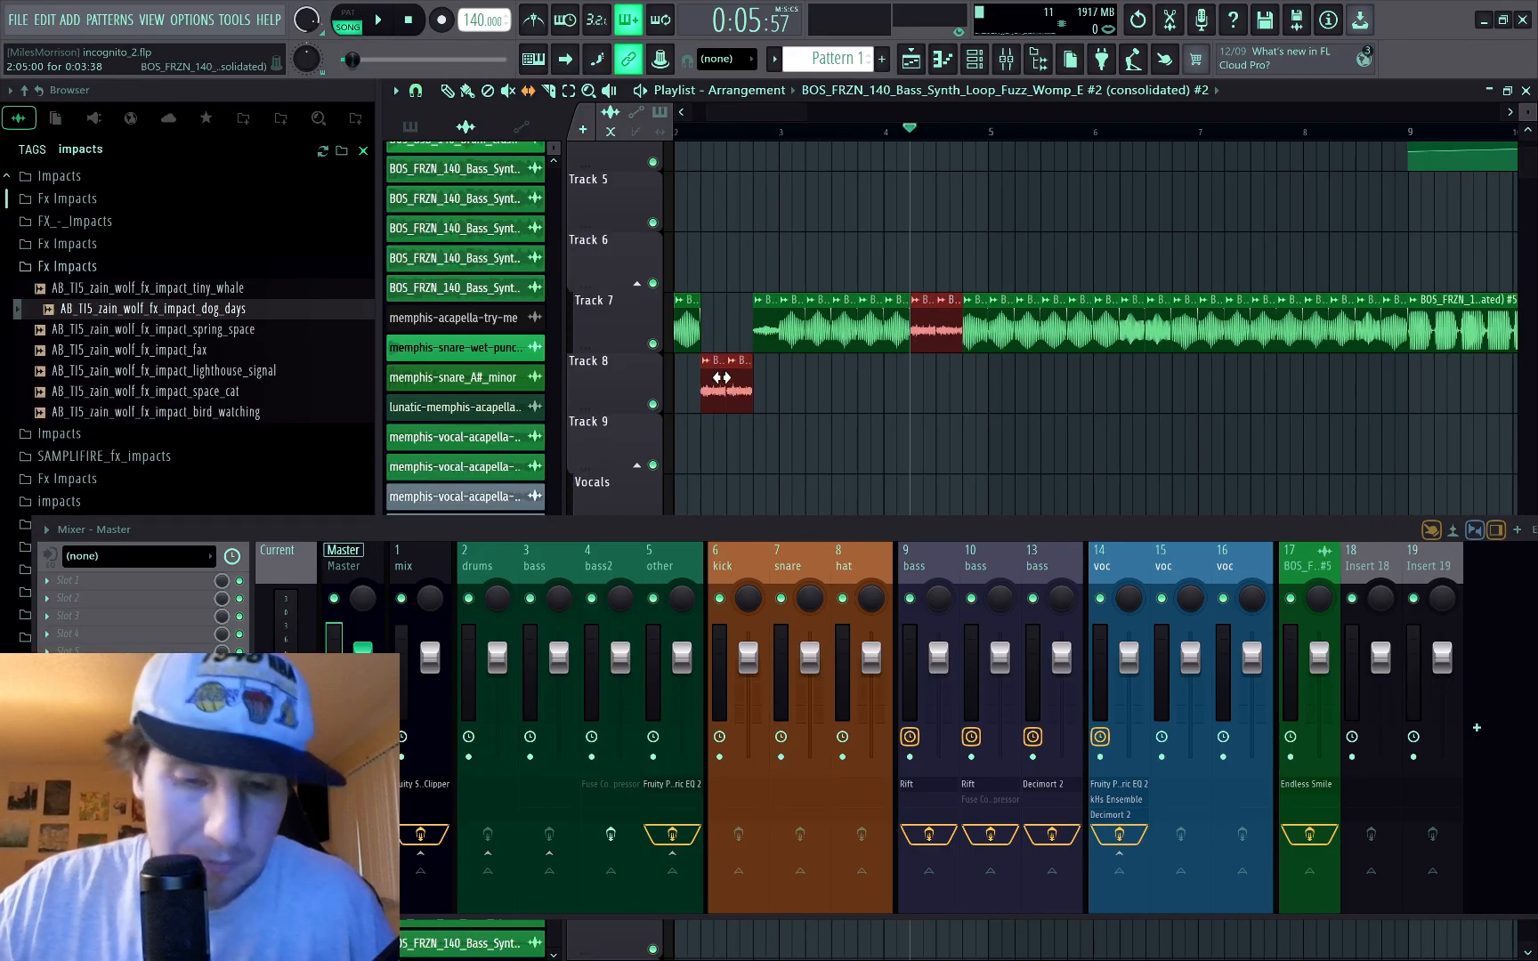
Step: Move the copied clip pair from Track 8 up into the gap on Track 7 and play the arrangement from the start
{"action": "scroll", "coordinate": [757, 321], "scroll_direction": "up", "scroll_amount": 3}
{"action": "left_click", "coordinate": [765, 311], "text": "ctrl+shift"}
{"action": "scroll", "coordinate": [765, 310], "scroll_direction": "up", "scroll_amount": 3}
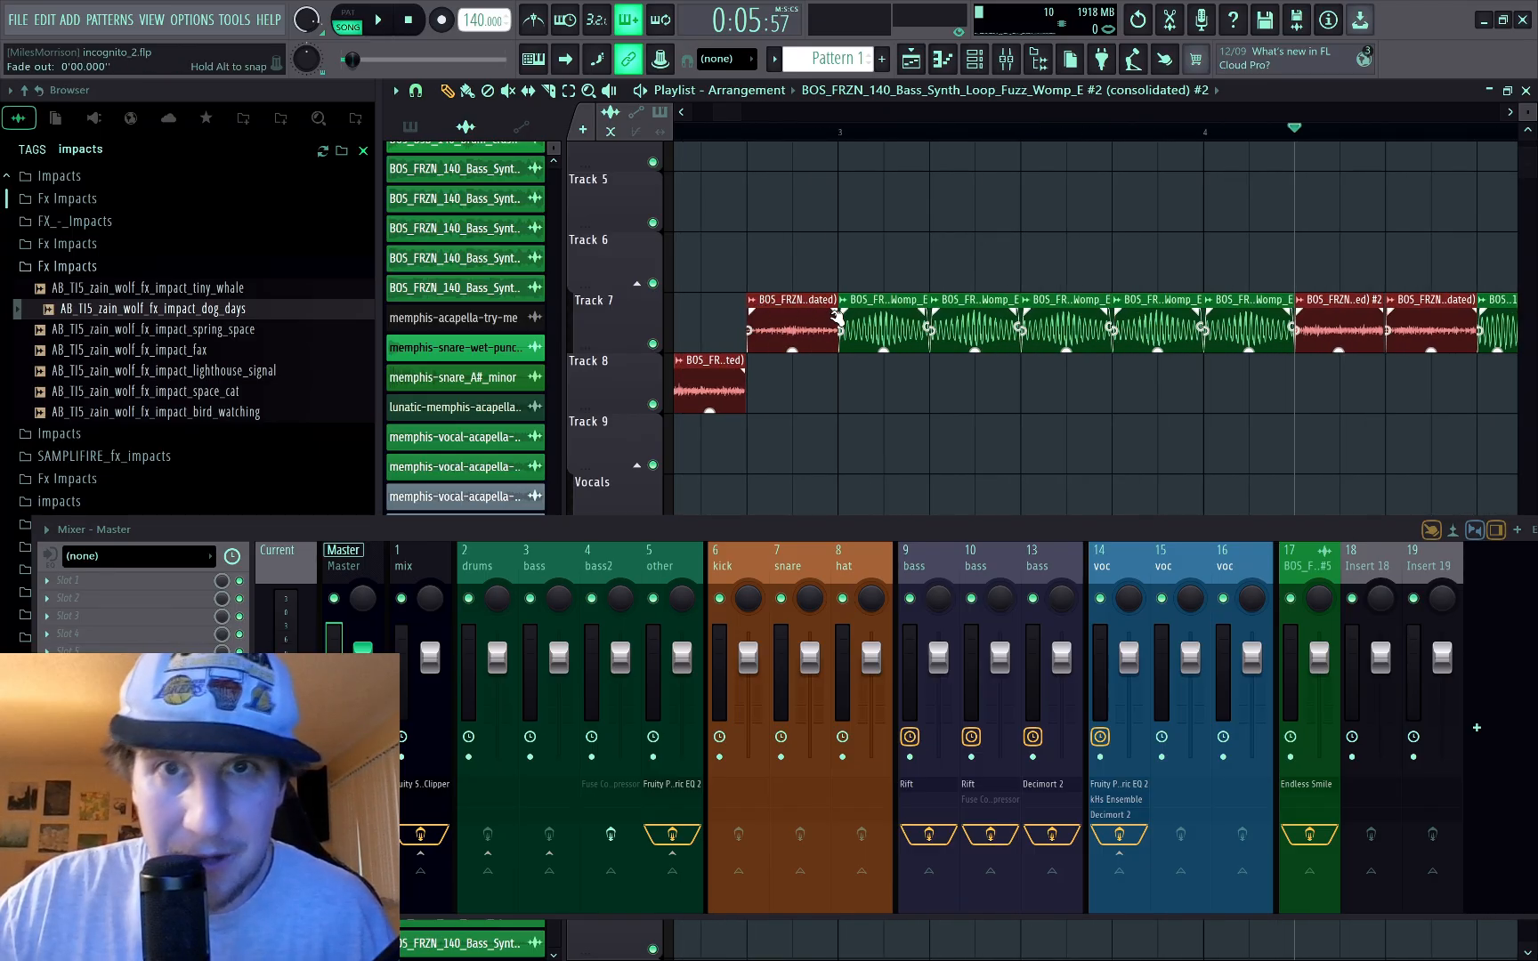
{"action": "scroll", "coordinate": [841, 383], "scroll_direction": "down", "scroll_amount": 6}
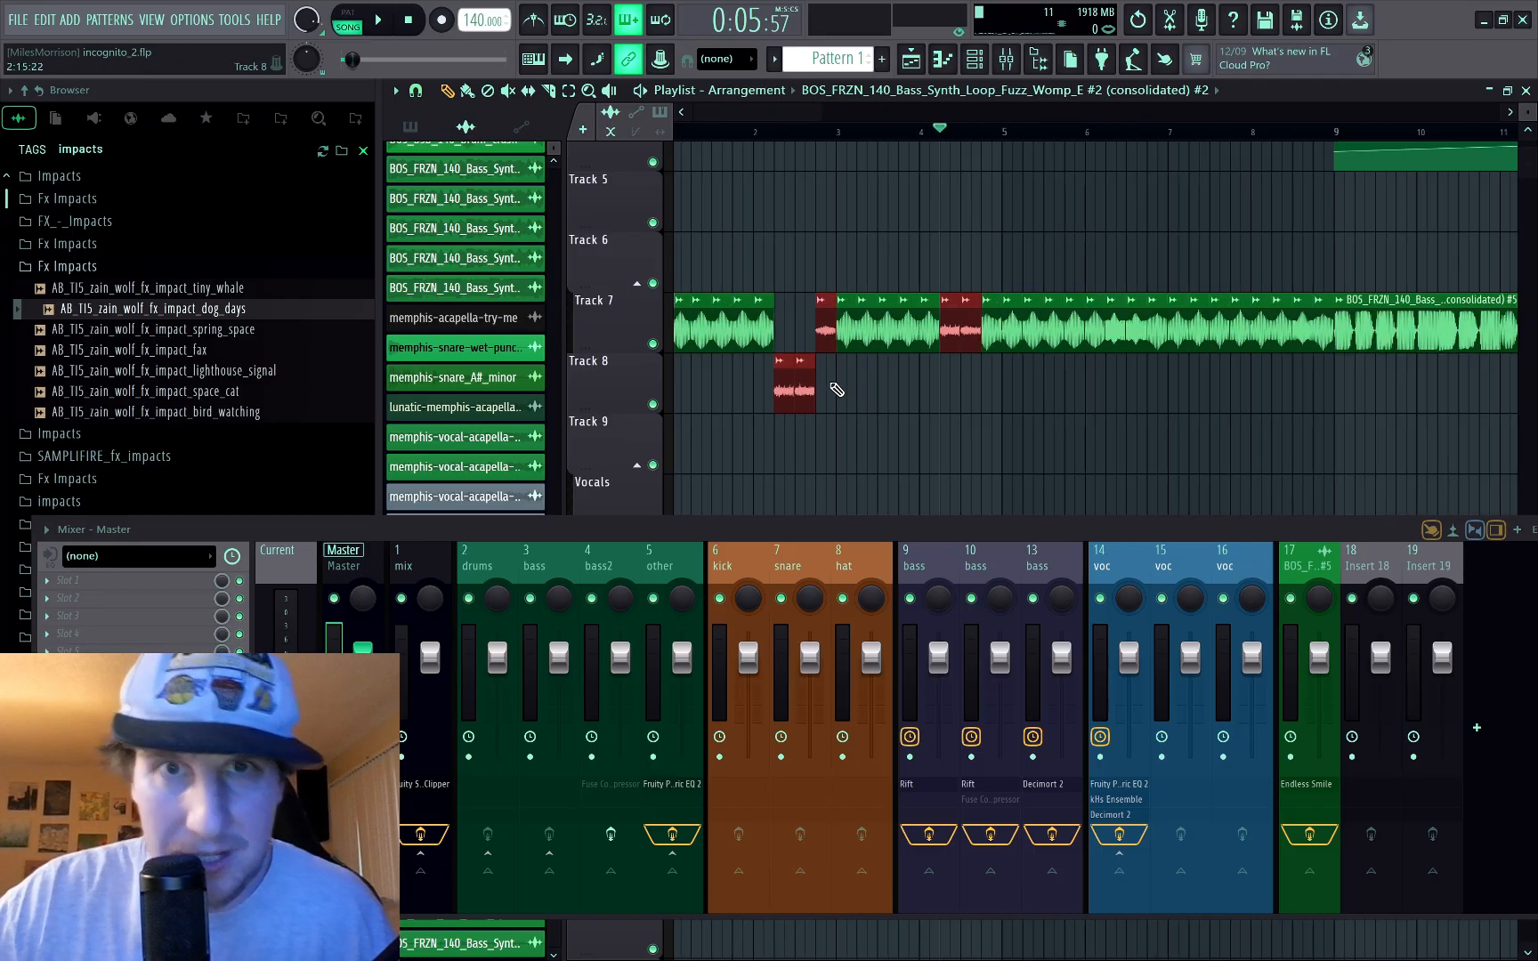
{"action": "left_click_drag", "start_coordinate": [854, 401], "coordinate": [761, 412]}
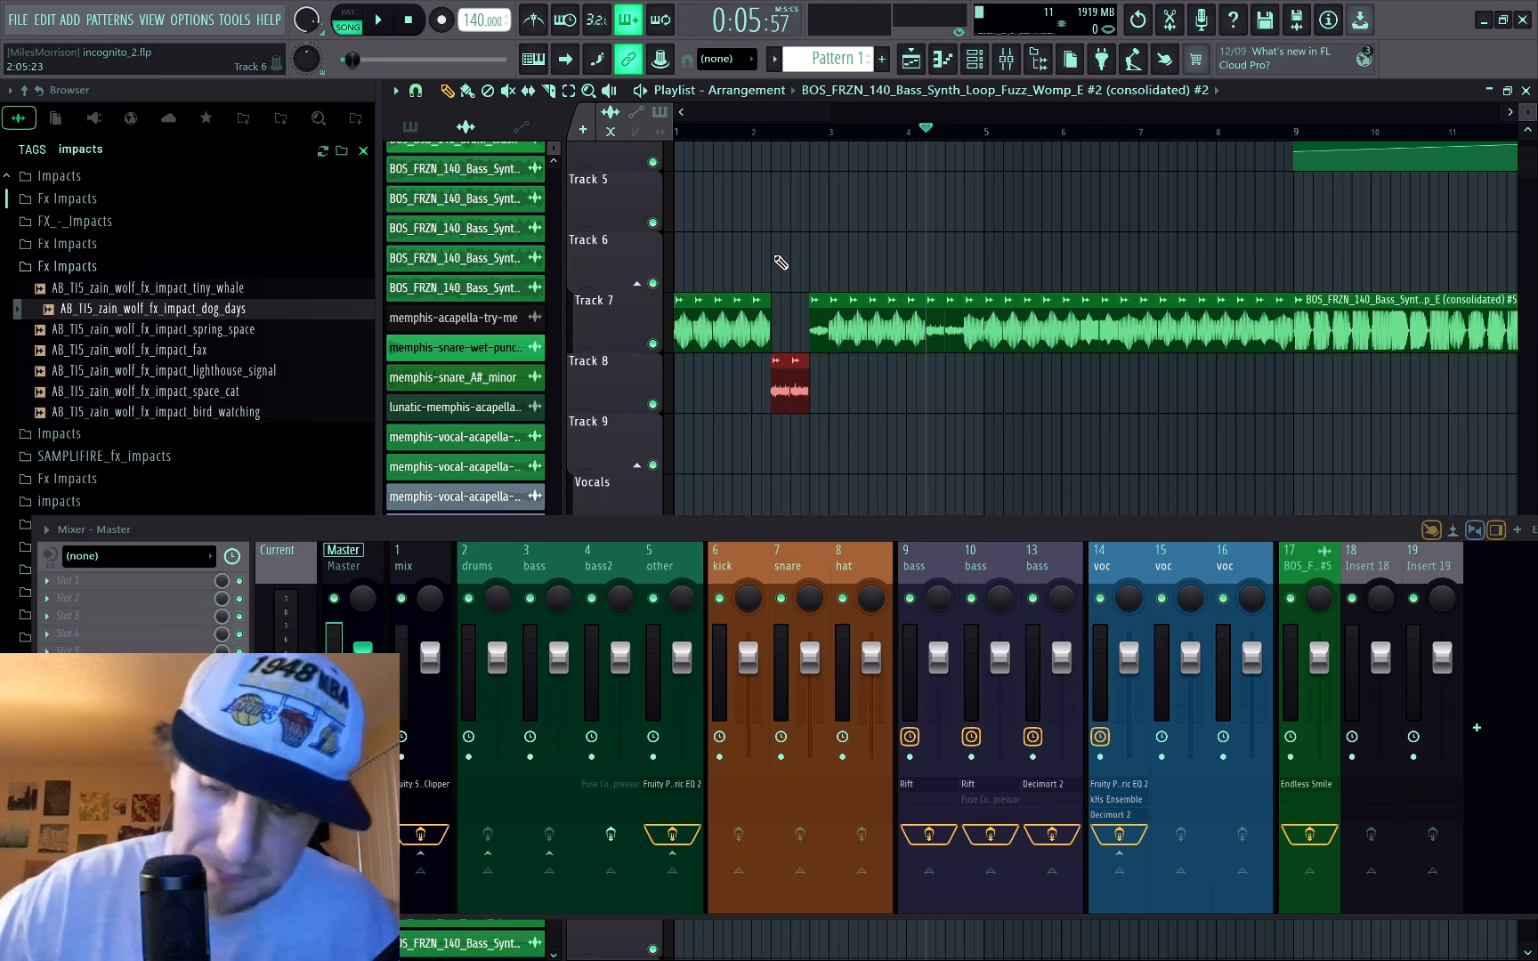
{"action": "key", "text": "shift+Up"}
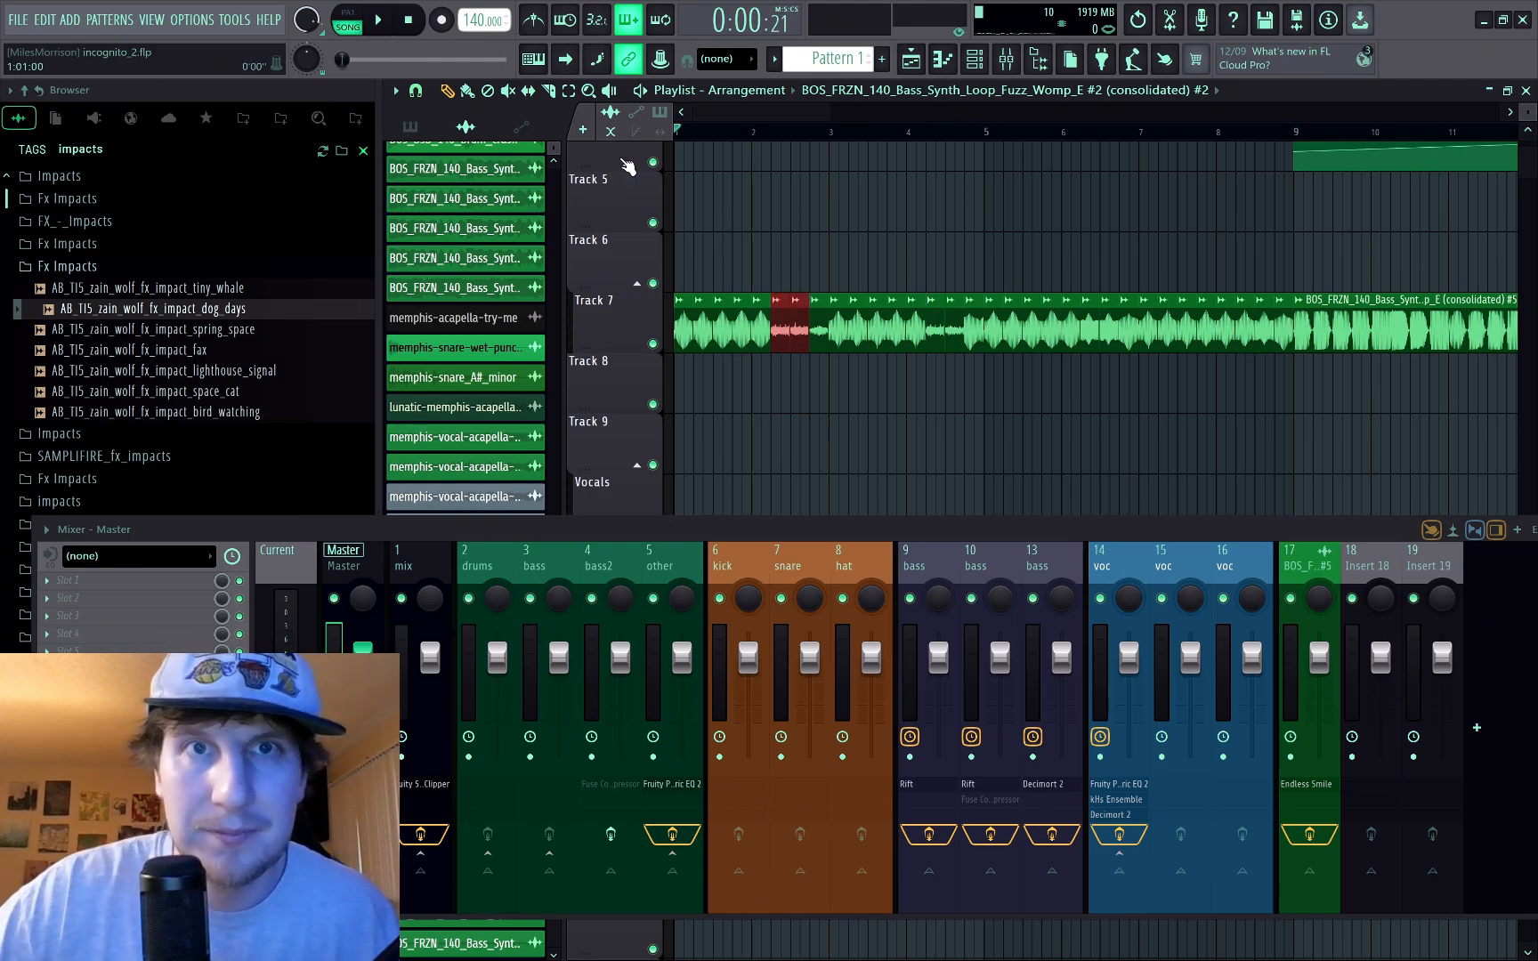
{"action": "key", "text": "space"}
{"action": "scroll", "coordinate": [642, 309], "scroll_direction": "up", "scroll_amount": 2}
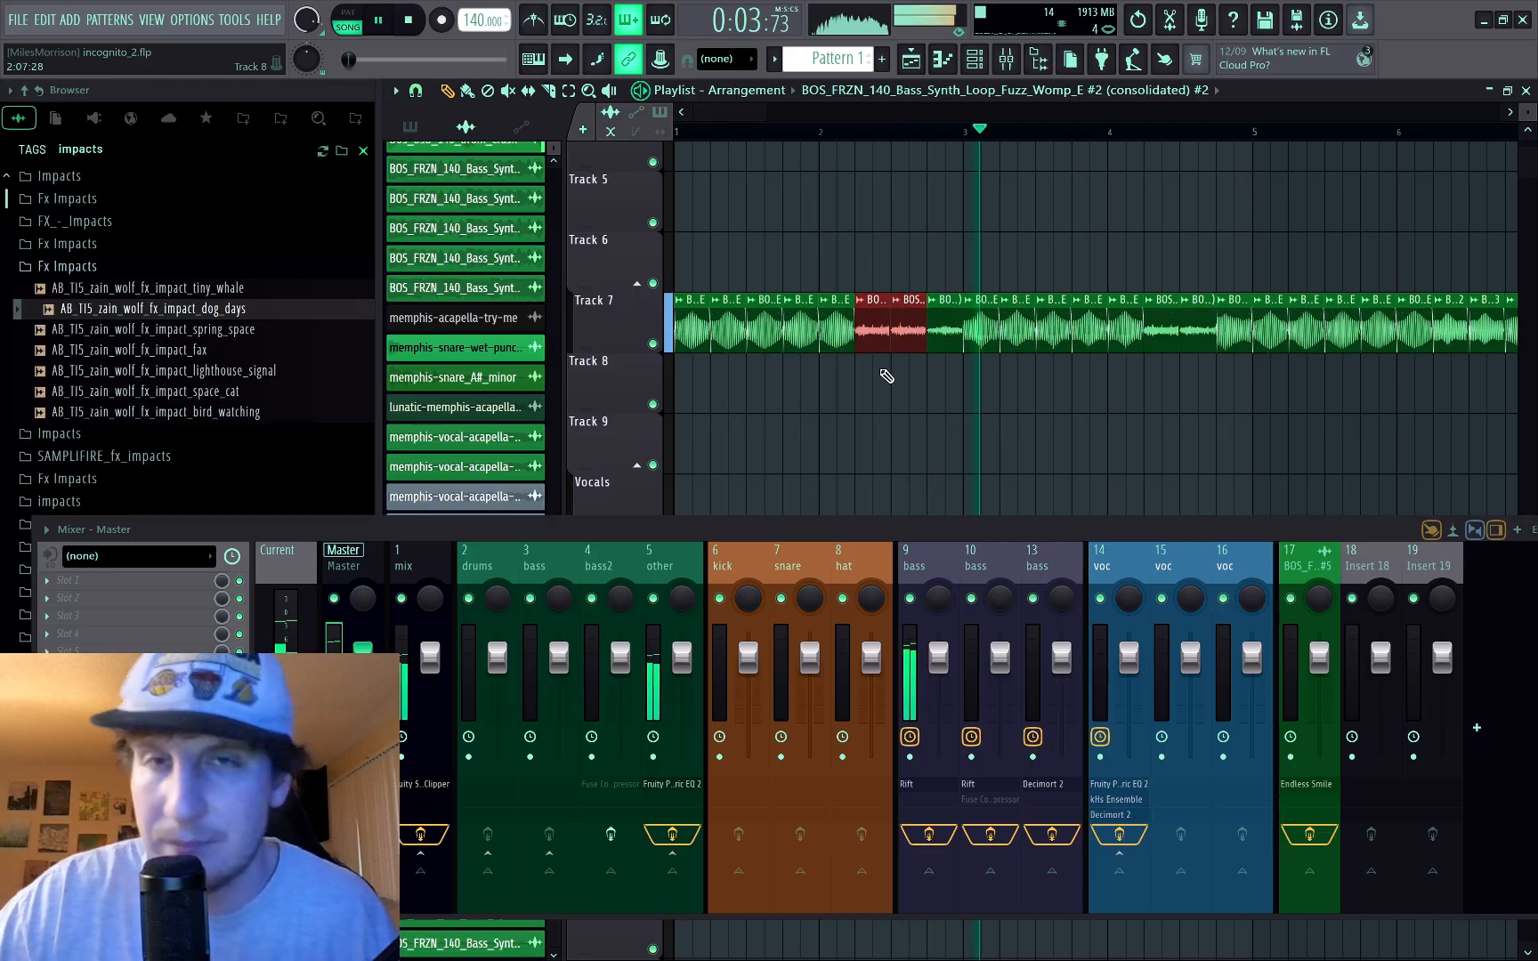
{"action": "scroll", "coordinate": [934, 367], "scroll_direction": "down", "scroll_amount": 3}
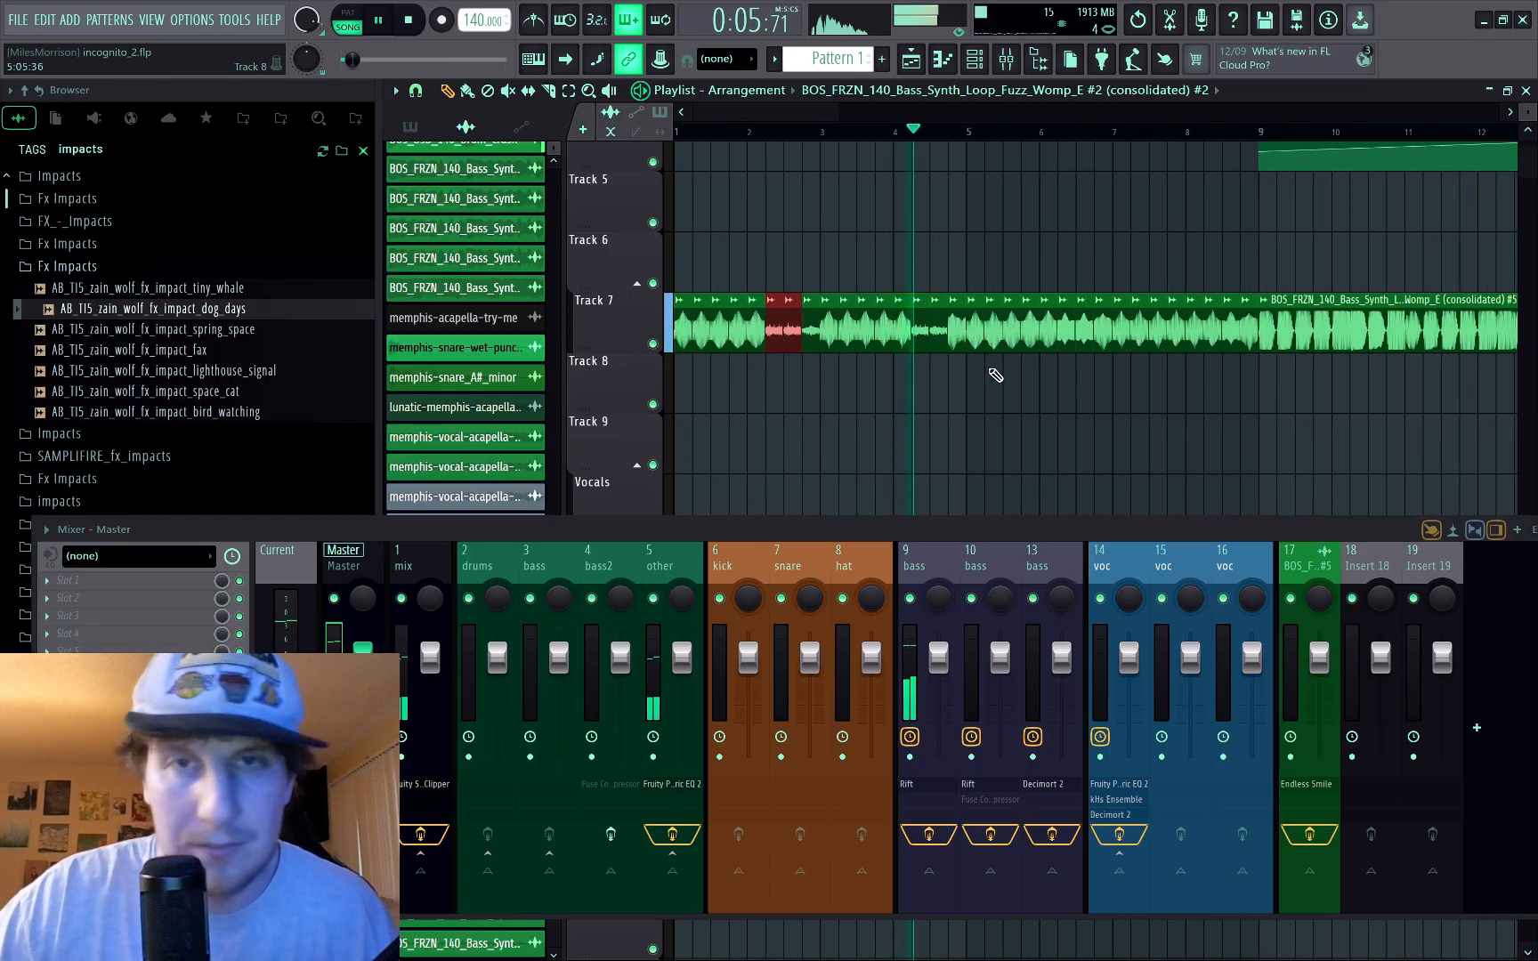
{"action": "key", "text": "space"}
Step: Adjust the formant shift of the consolidated bass clip at 4:05 and audition it from that point
{"action": "scroll", "coordinate": [900, 333], "scroll_direction": "up", "scroll_amount": 2}
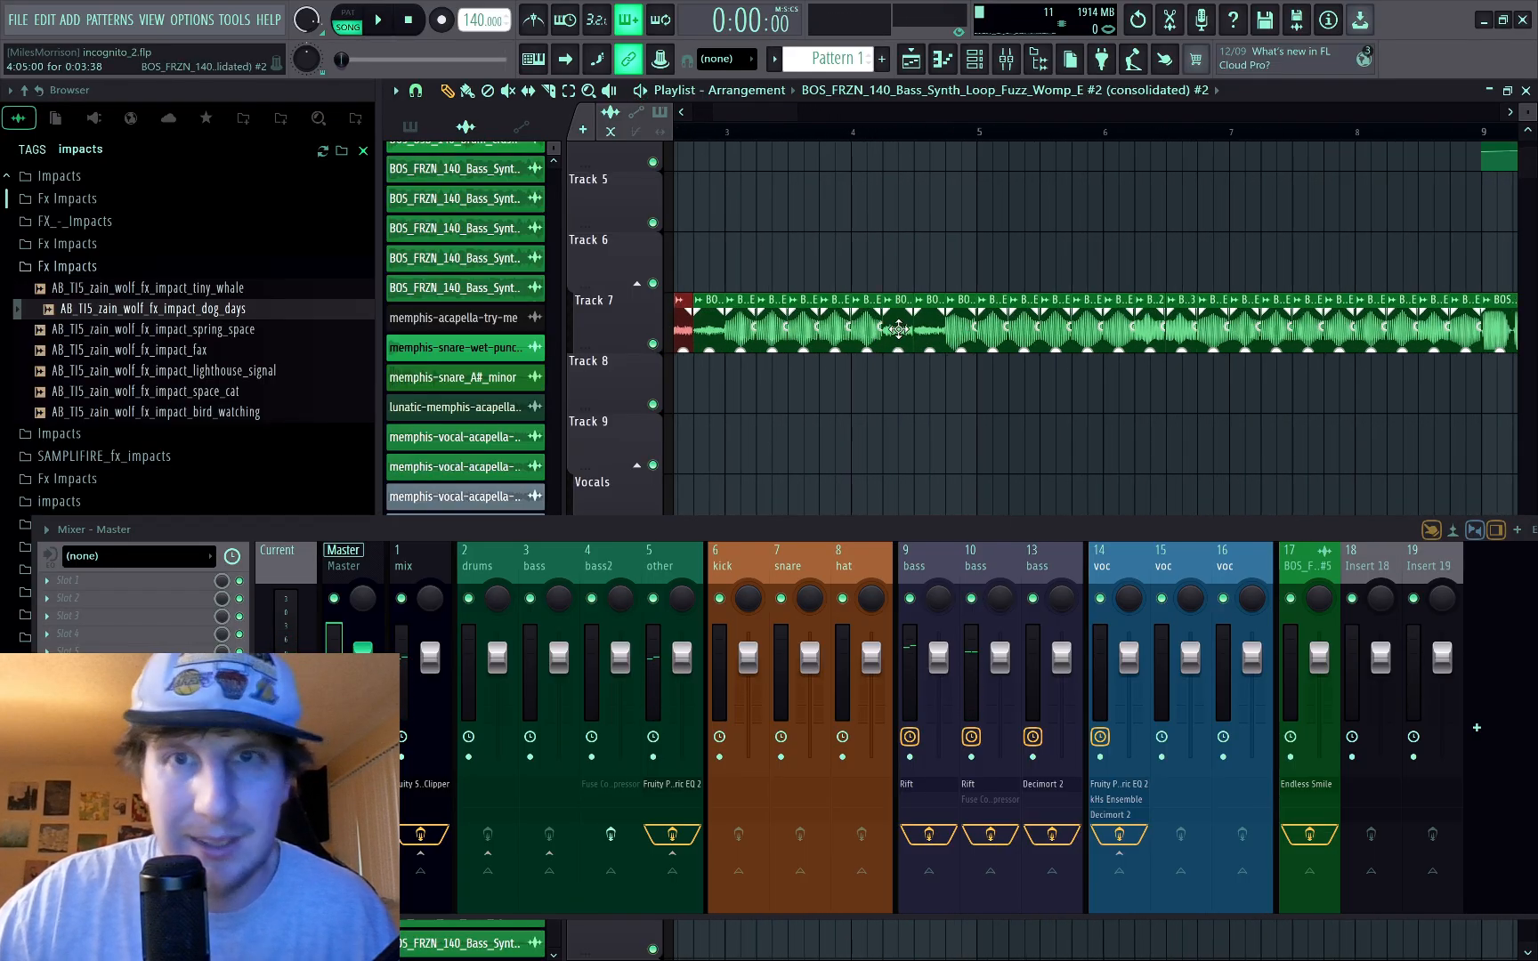
{"action": "double_click", "coordinate": [898, 330]}
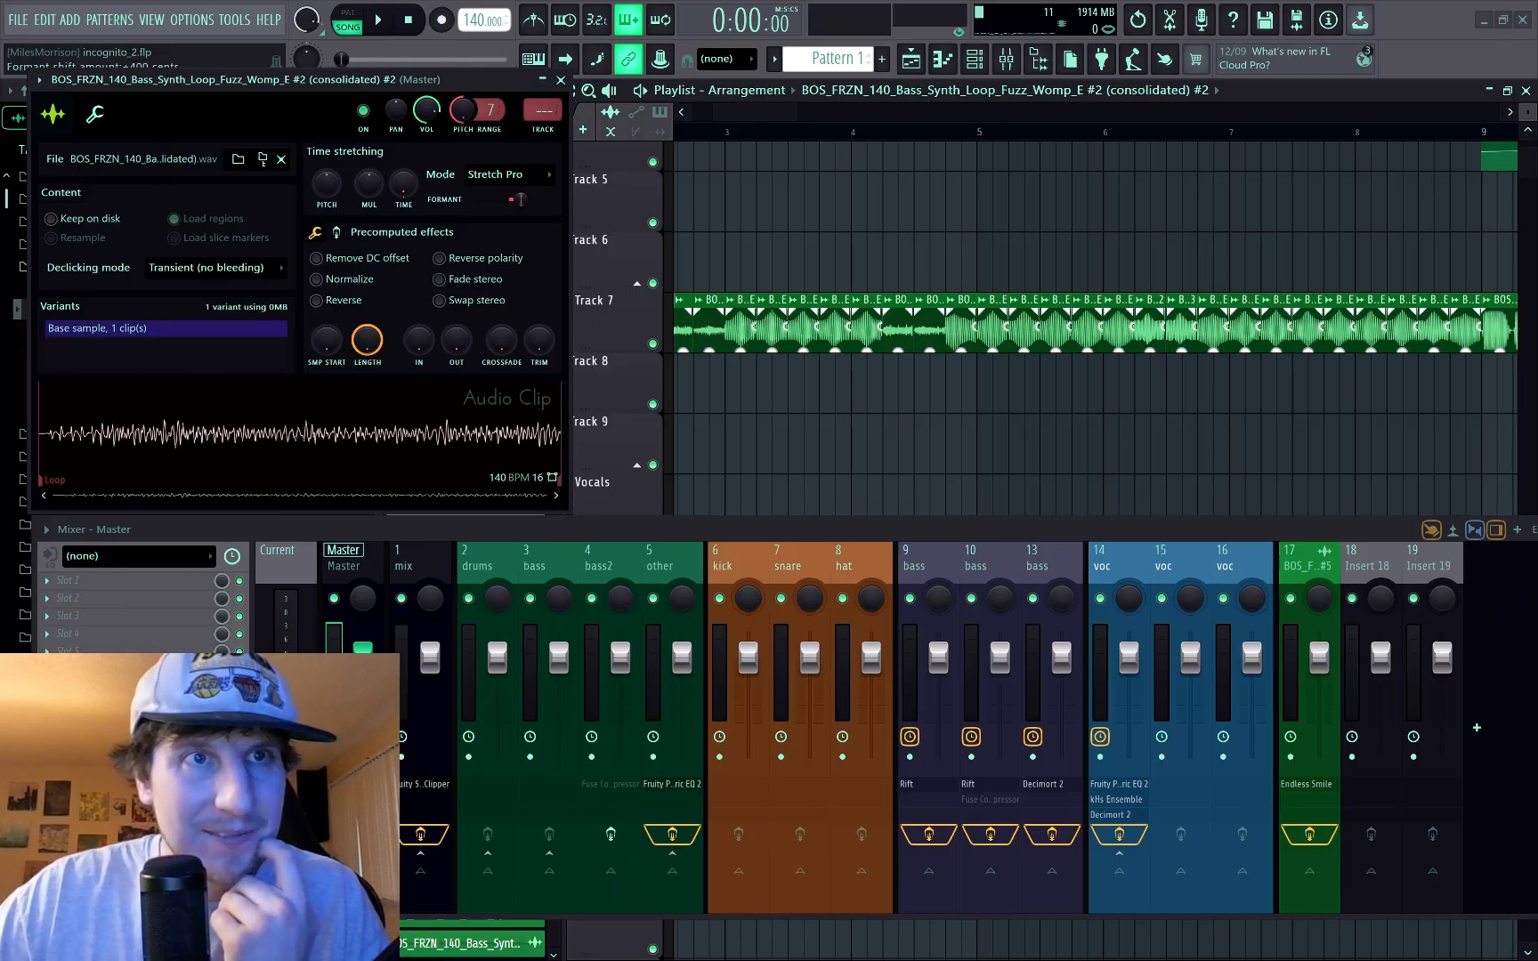
{"action": "left_click_drag", "start_coordinate": [482, 83], "coordinate": [466, 348]}
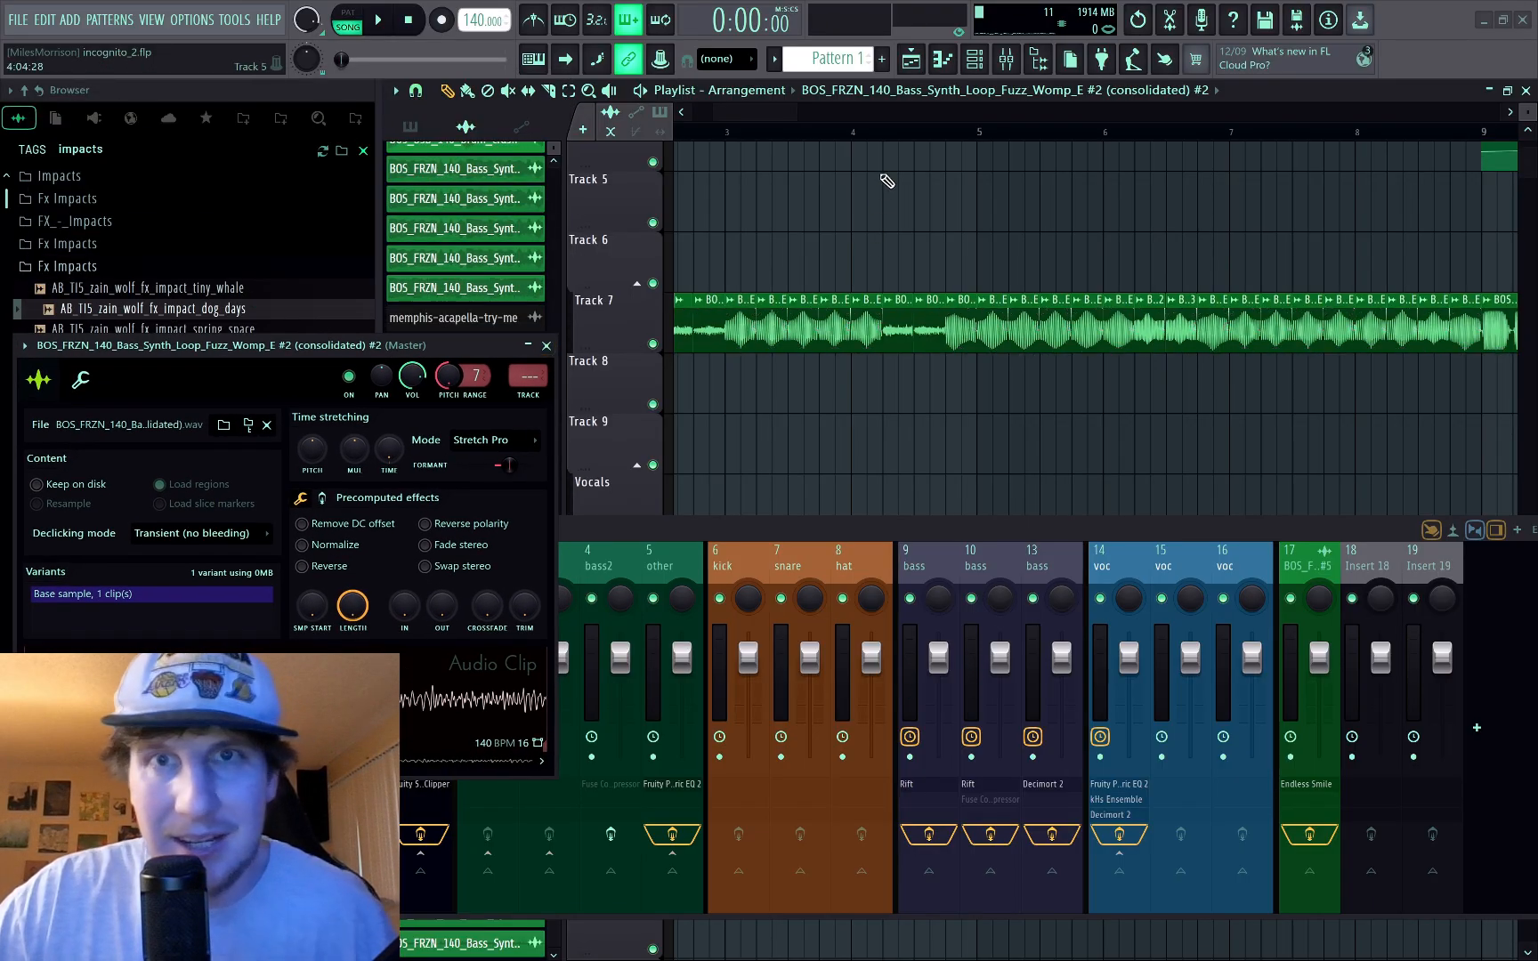
{"action": "left_click", "coordinate": [882, 135]}
{"action": "key", "text": "space"}
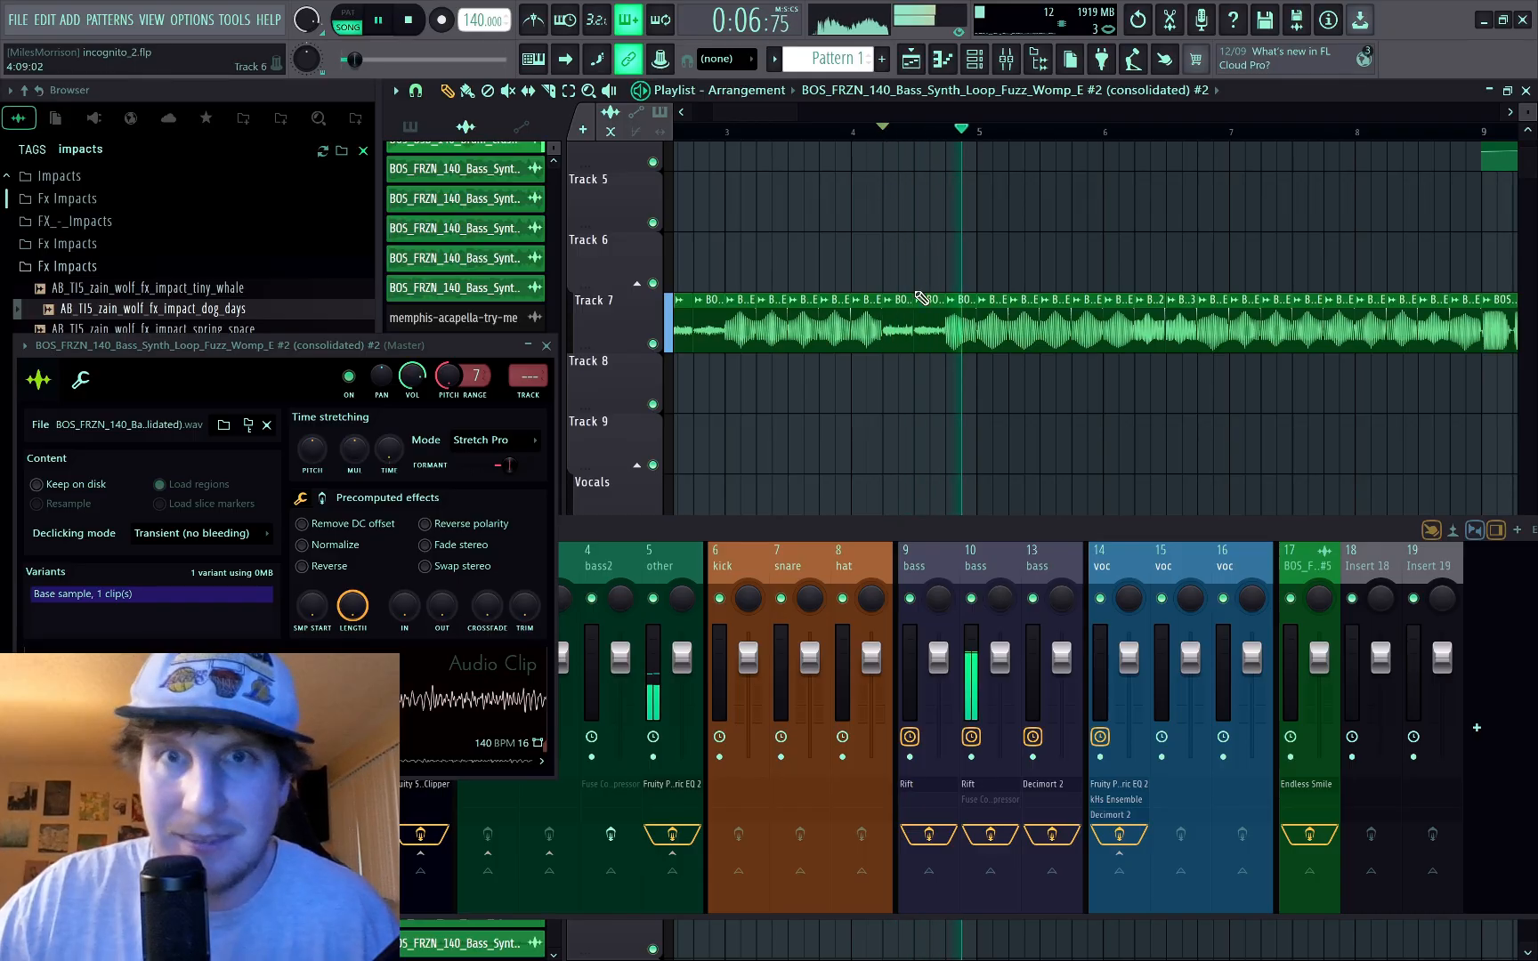
{"action": "key", "text": "space"}
{"action": "key", "text": "space"}
{"action": "key", "text": "space"}
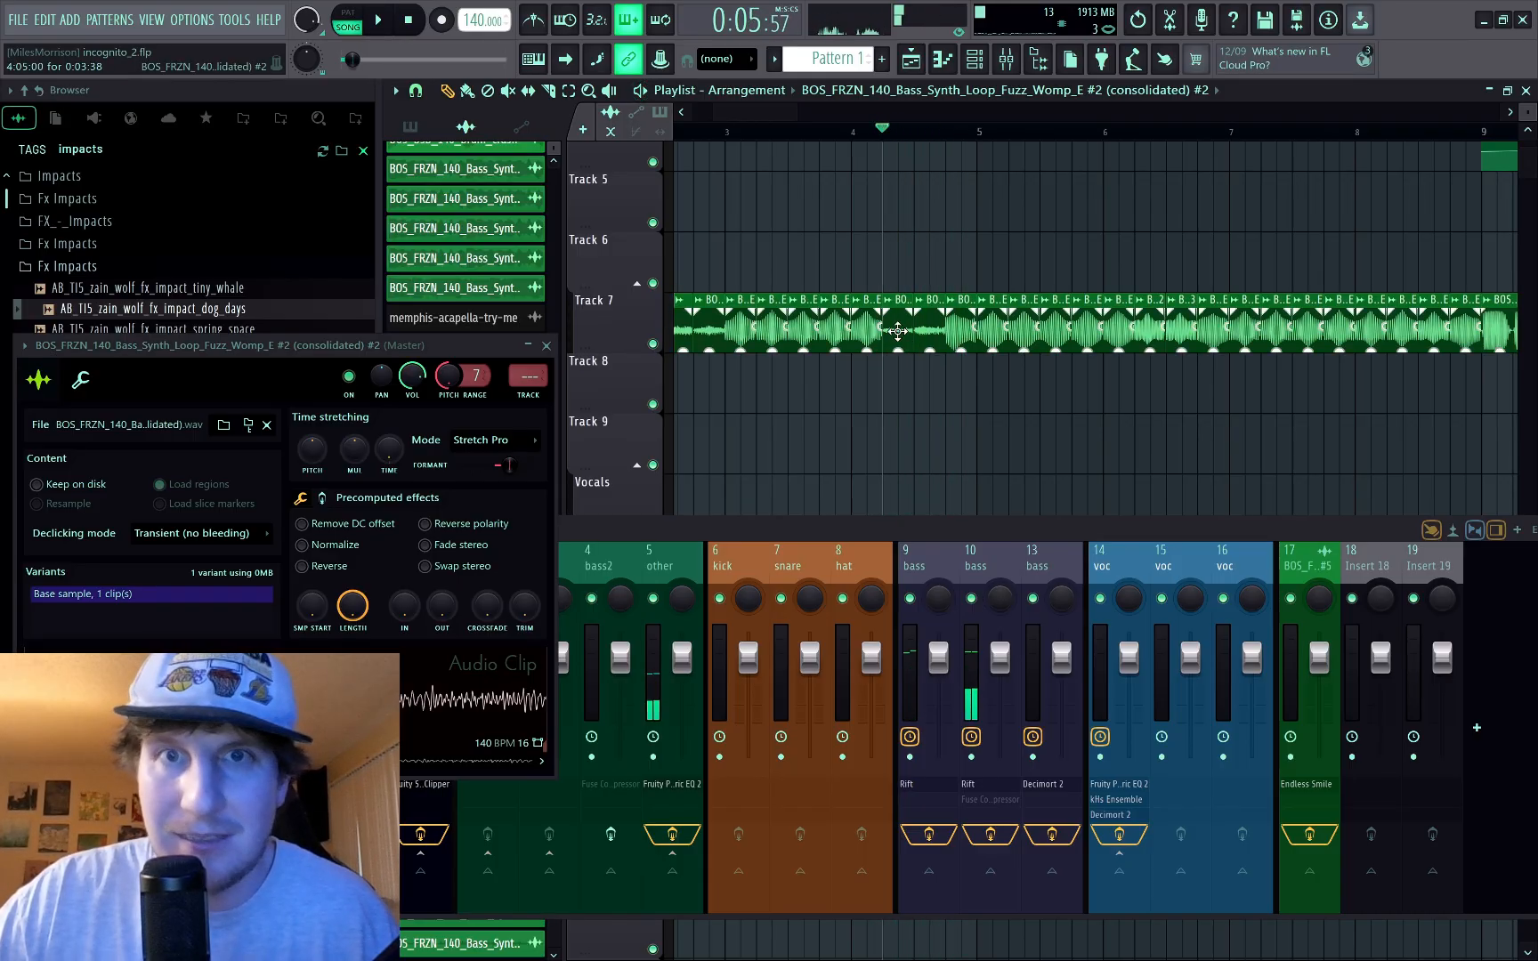
Step: Delete the consolidated clip at 4:05, extend the preceding bass clip to fill the gap, and audition the change
{"action": "right_click", "coordinate": [913, 334]}
{"action": "left_click", "coordinate": [924, 332]}
{"action": "mouse_move", "coordinate": [862, 334]}
{"action": "left_mouse_down"}
{"action": "mouse_move", "coordinate": [876, 334]}
{"action": "mouse_move", "coordinate": [859, 334]}
{"action": "left_mouse_up"}
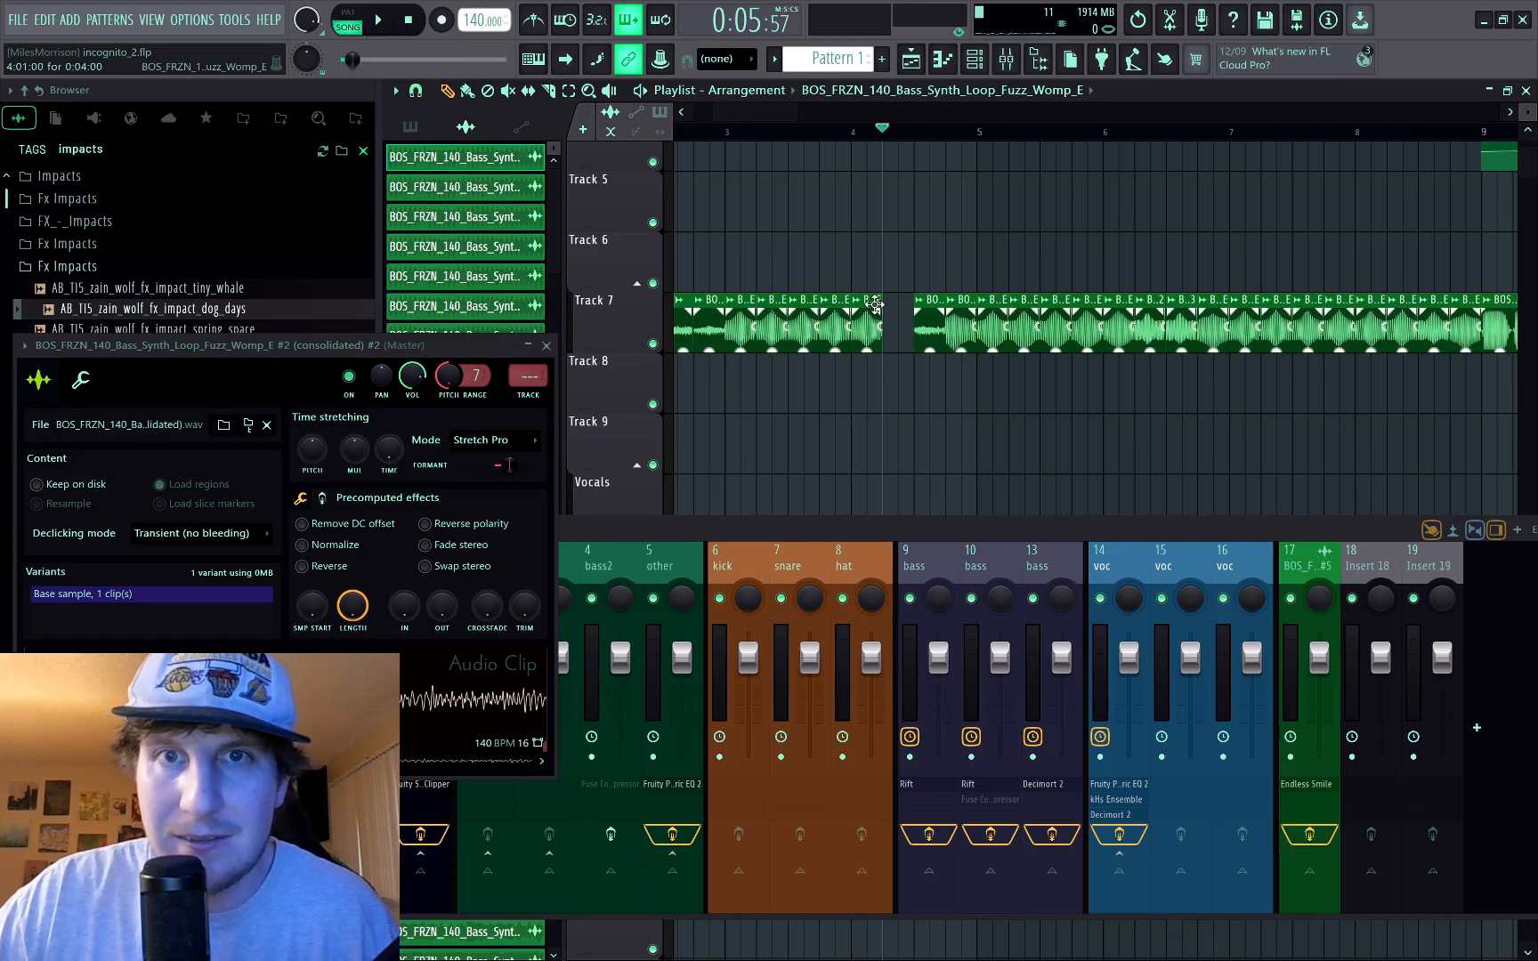
{"action": "left_click_drag", "start_coordinate": [902, 305], "coordinate": [917, 307]}
{"action": "key", "text": "space"}
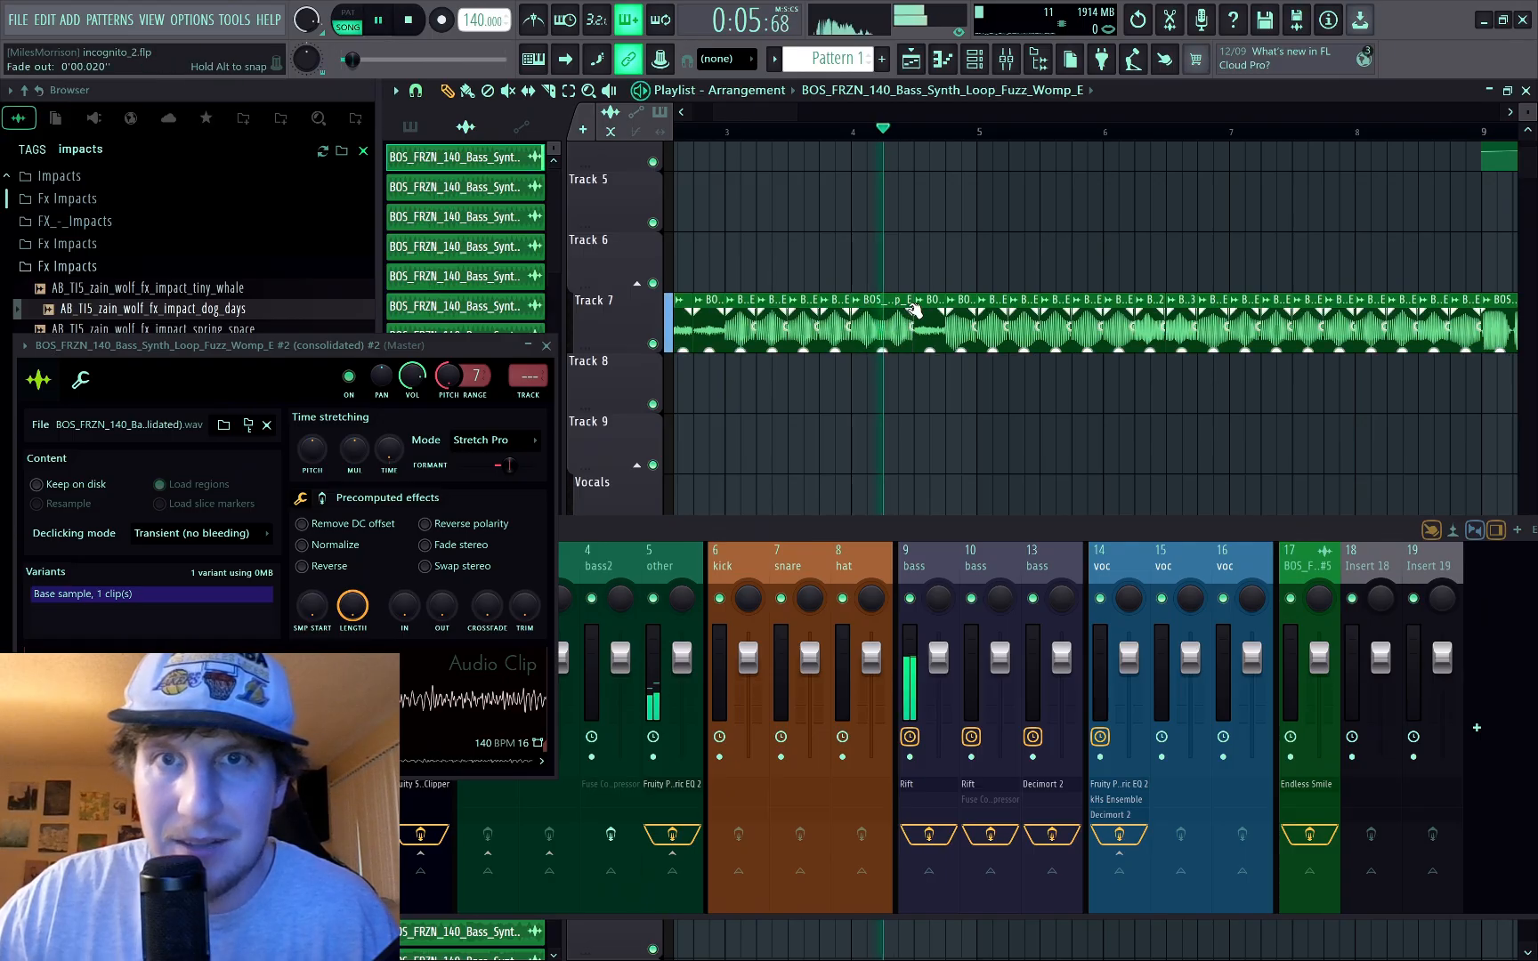
{"action": "key", "text": "space"}
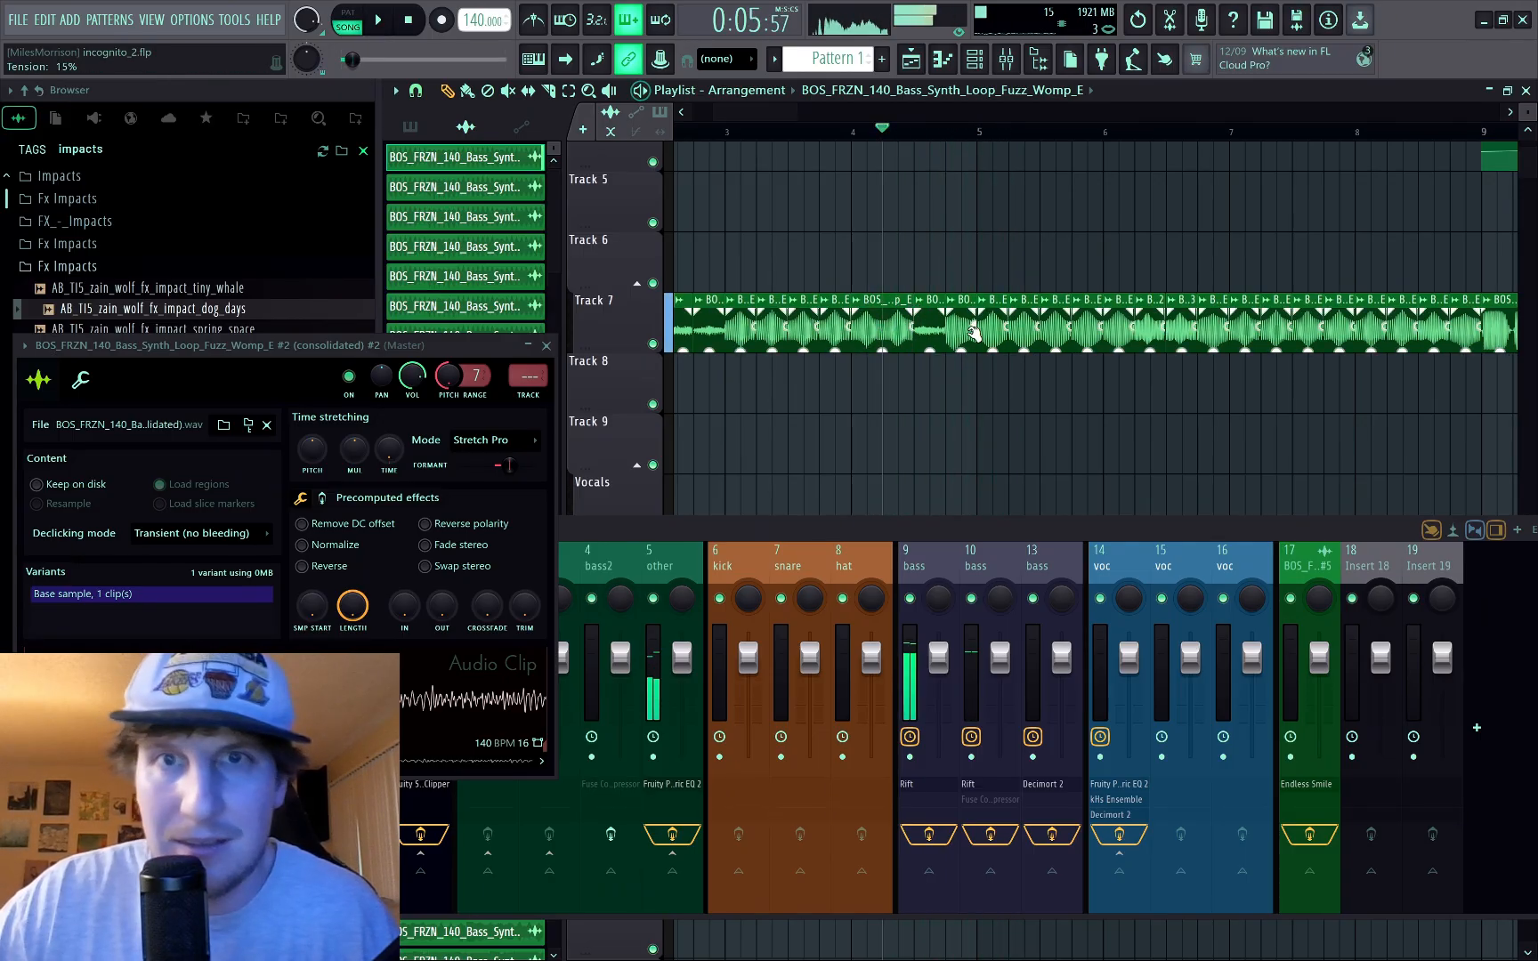
{"action": "key", "text": "space"}
{"action": "key", "text": "space"}
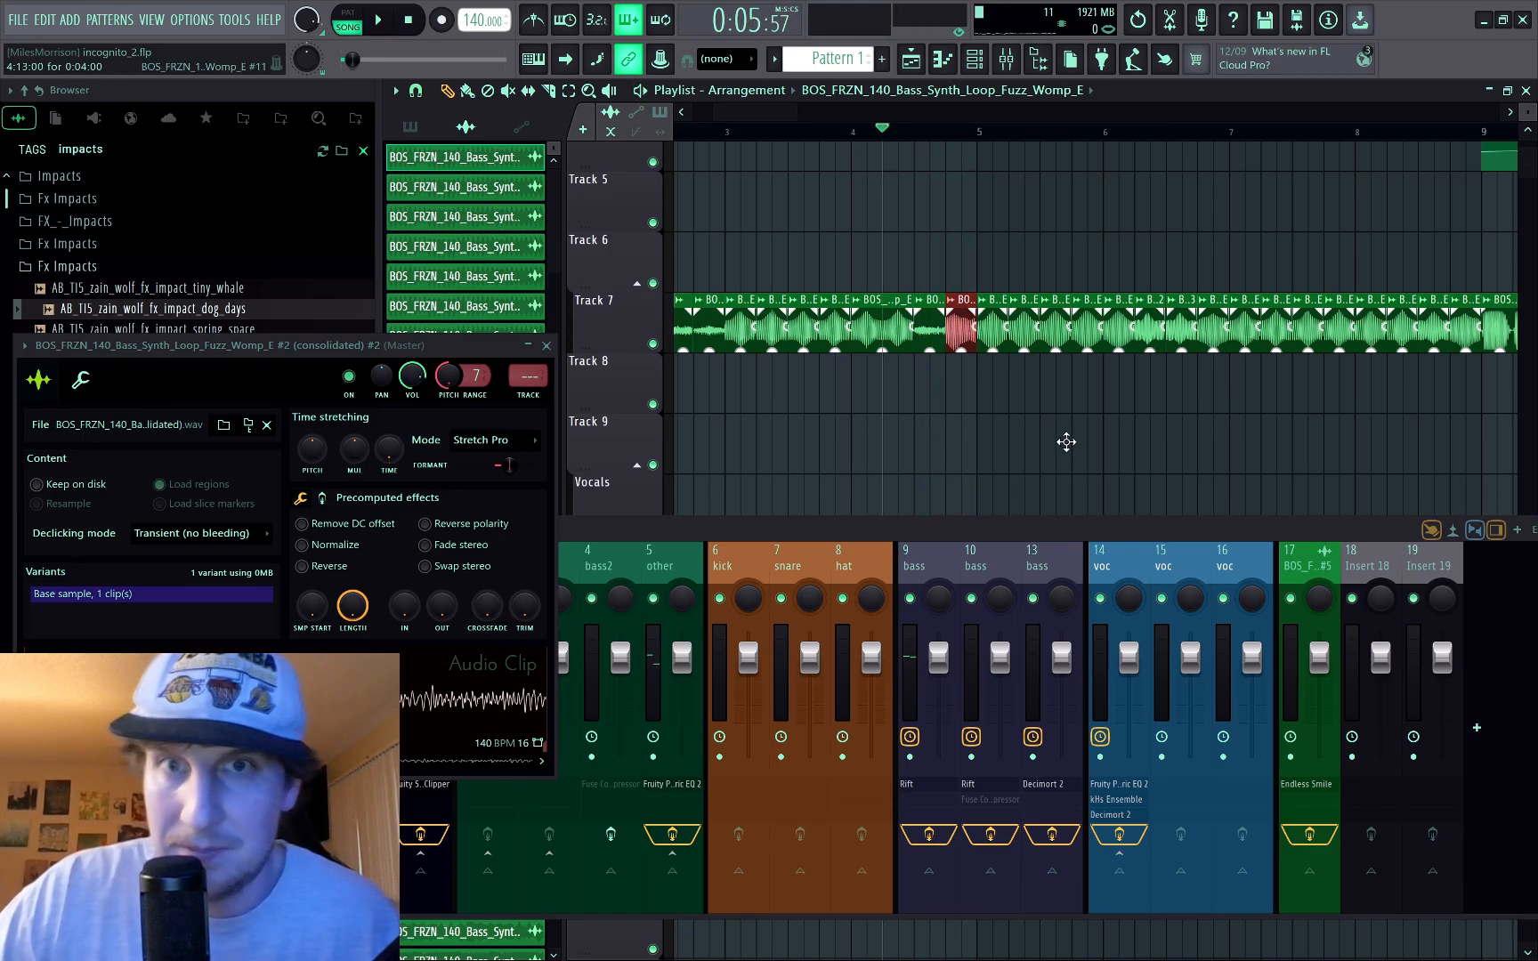
Step: Consolidate the bass clip at 4:13 on Track 7 to audio and play the passage leading into it
{"action": "key", "text": "ctrl+alt+c"}
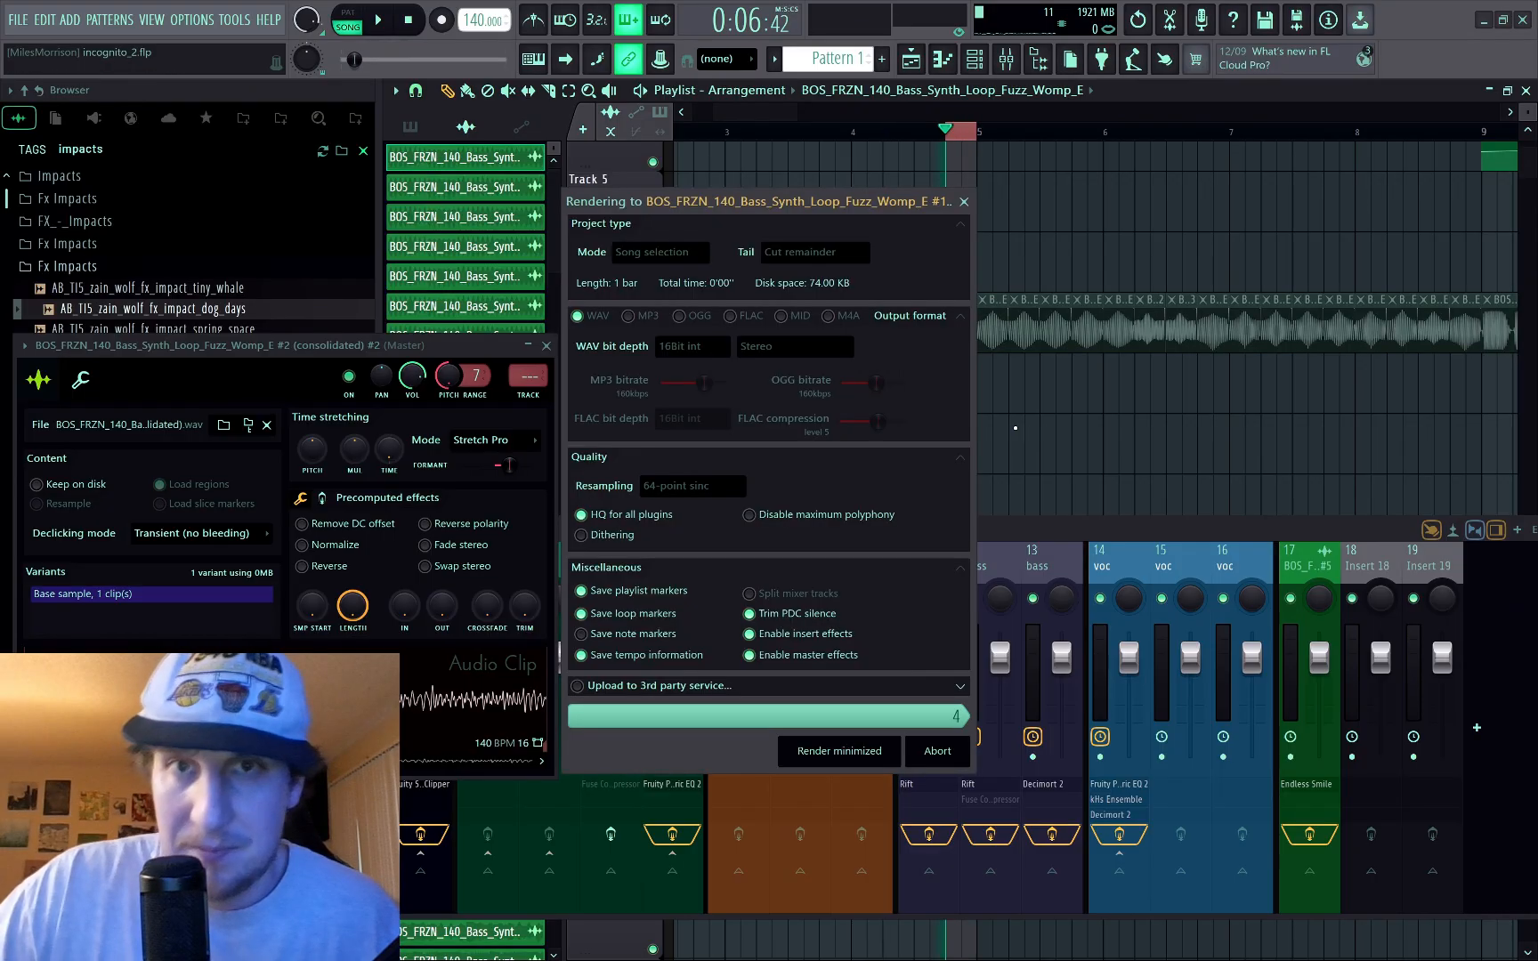
{"action": "key", "text": "Return"}
{"action": "left_click", "coordinate": [899, 134]}
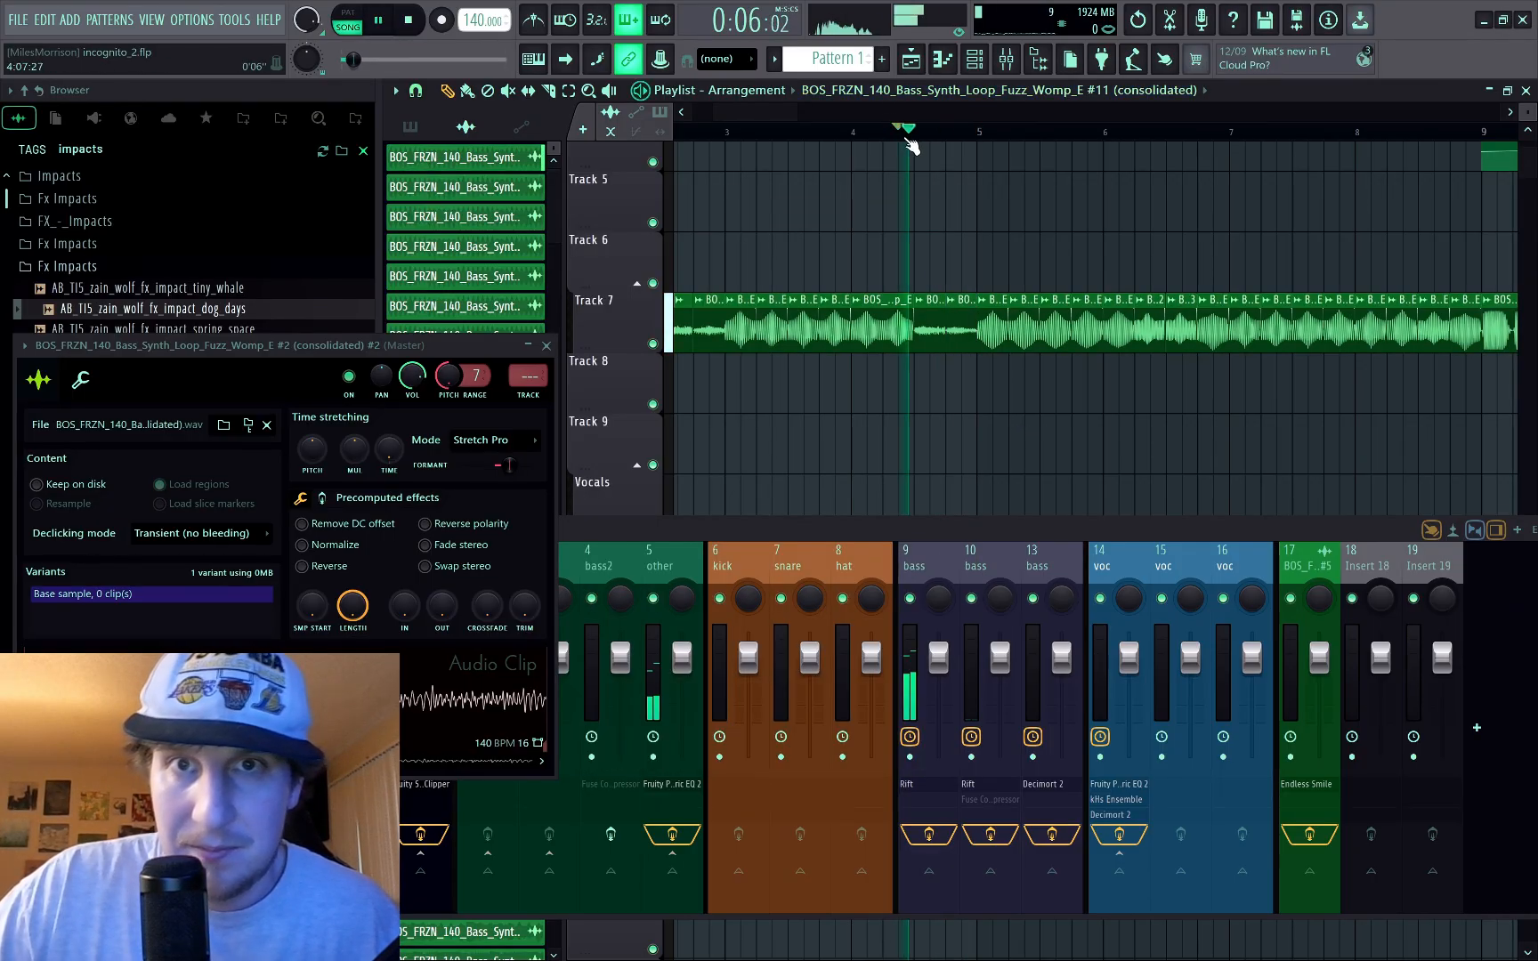
{"action": "key", "text": "space"}
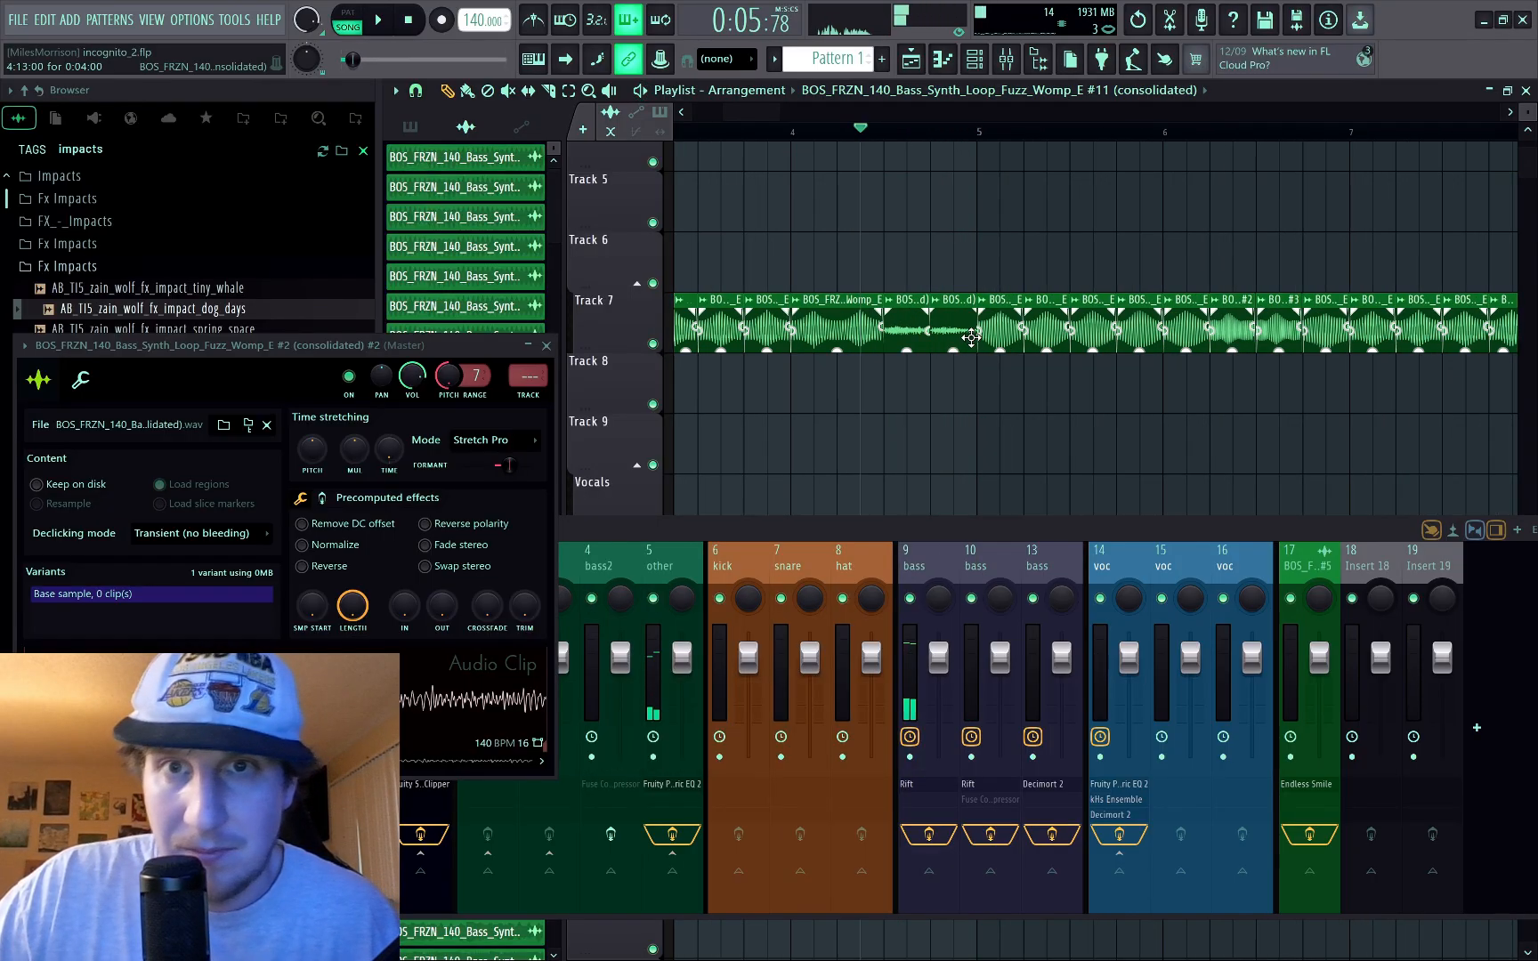
Step: Trim the start of the newly consolidated clip at 4:13 to 4:13:05
{"action": "scroll", "coordinate": [890, 323], "scroll_direction": "up", "scroll_amount": 5}
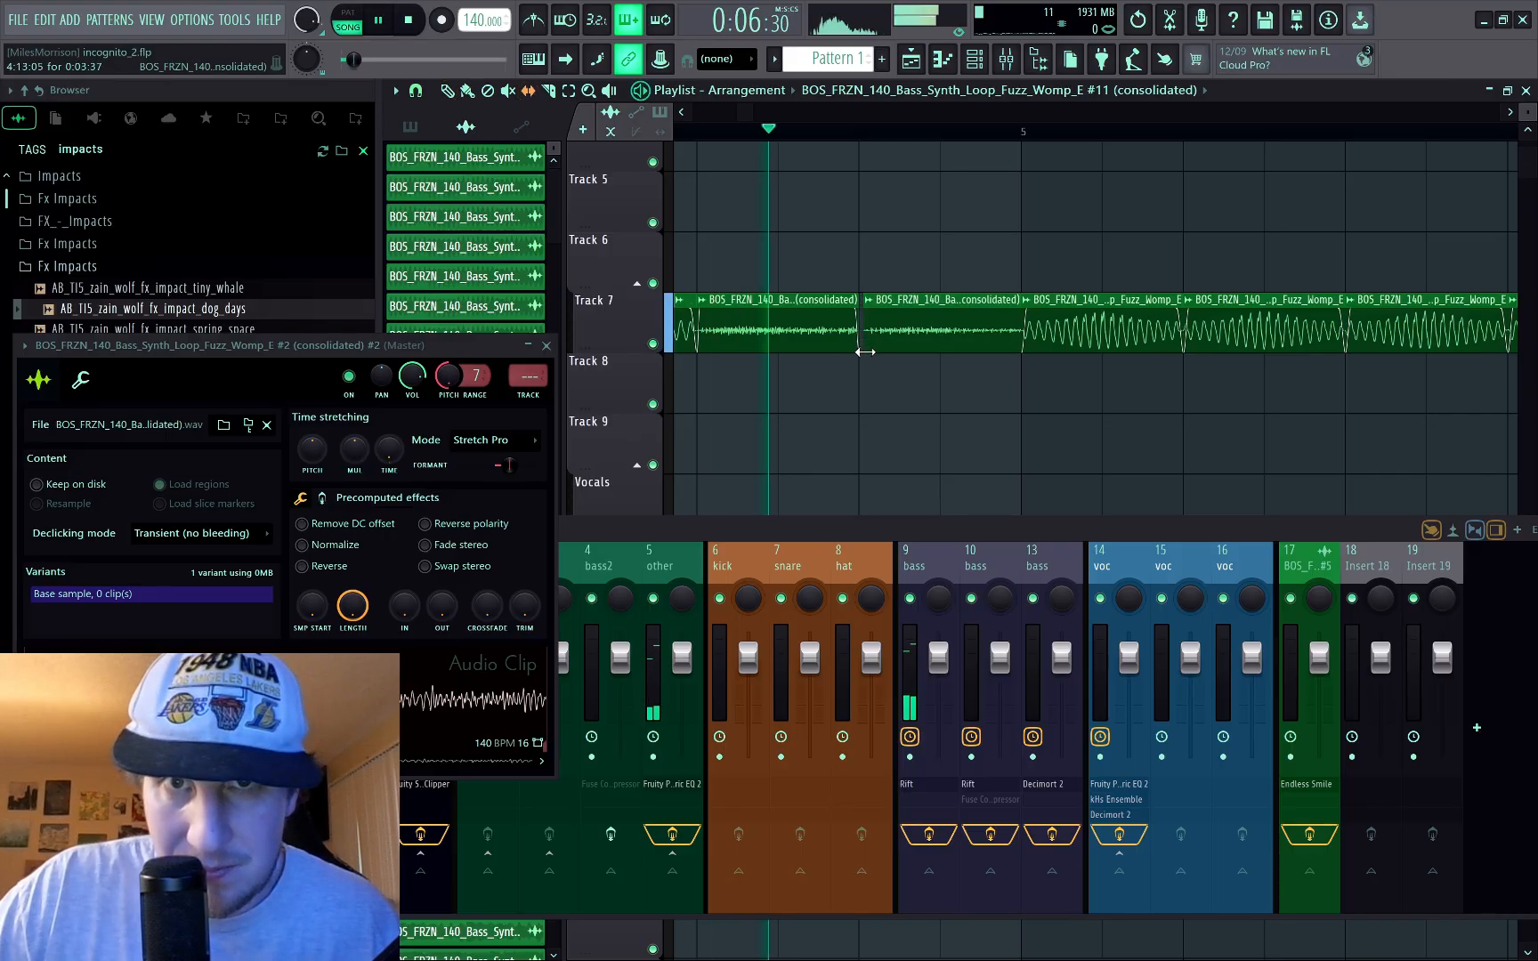
{"action": "key", "text": "space"}
{"action": "key", "text": "p"}
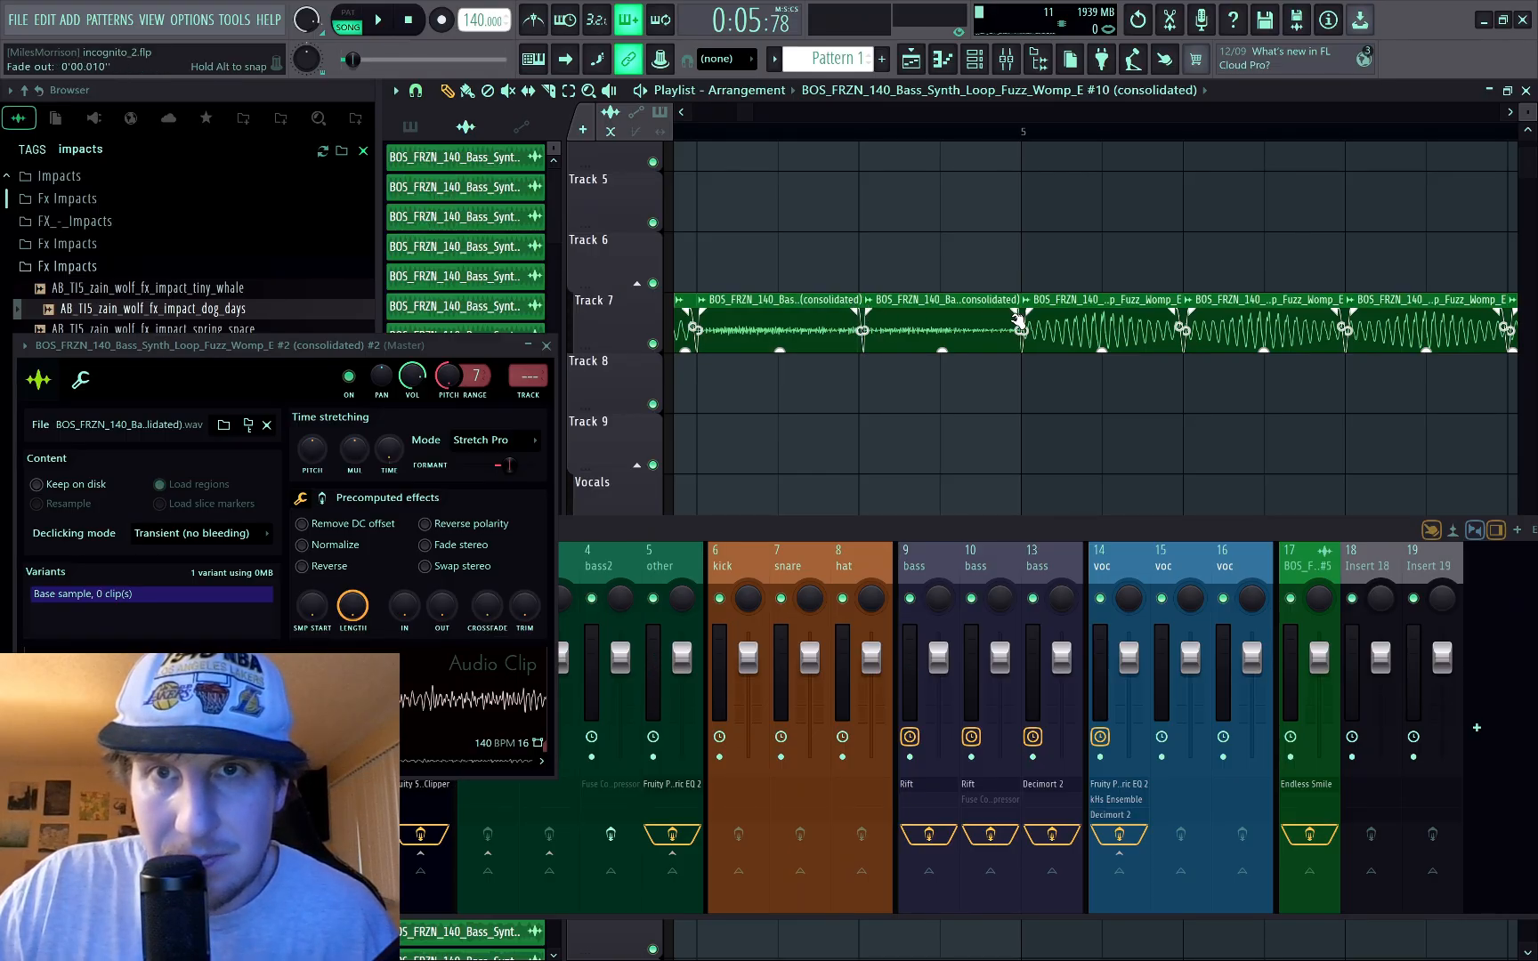
Step: Trim the start of the consolidated clip at 4:09 to 4:09:04 and audition the transition
{"action": "key", "text": "space"}
{"action": "key", "text": "space"}
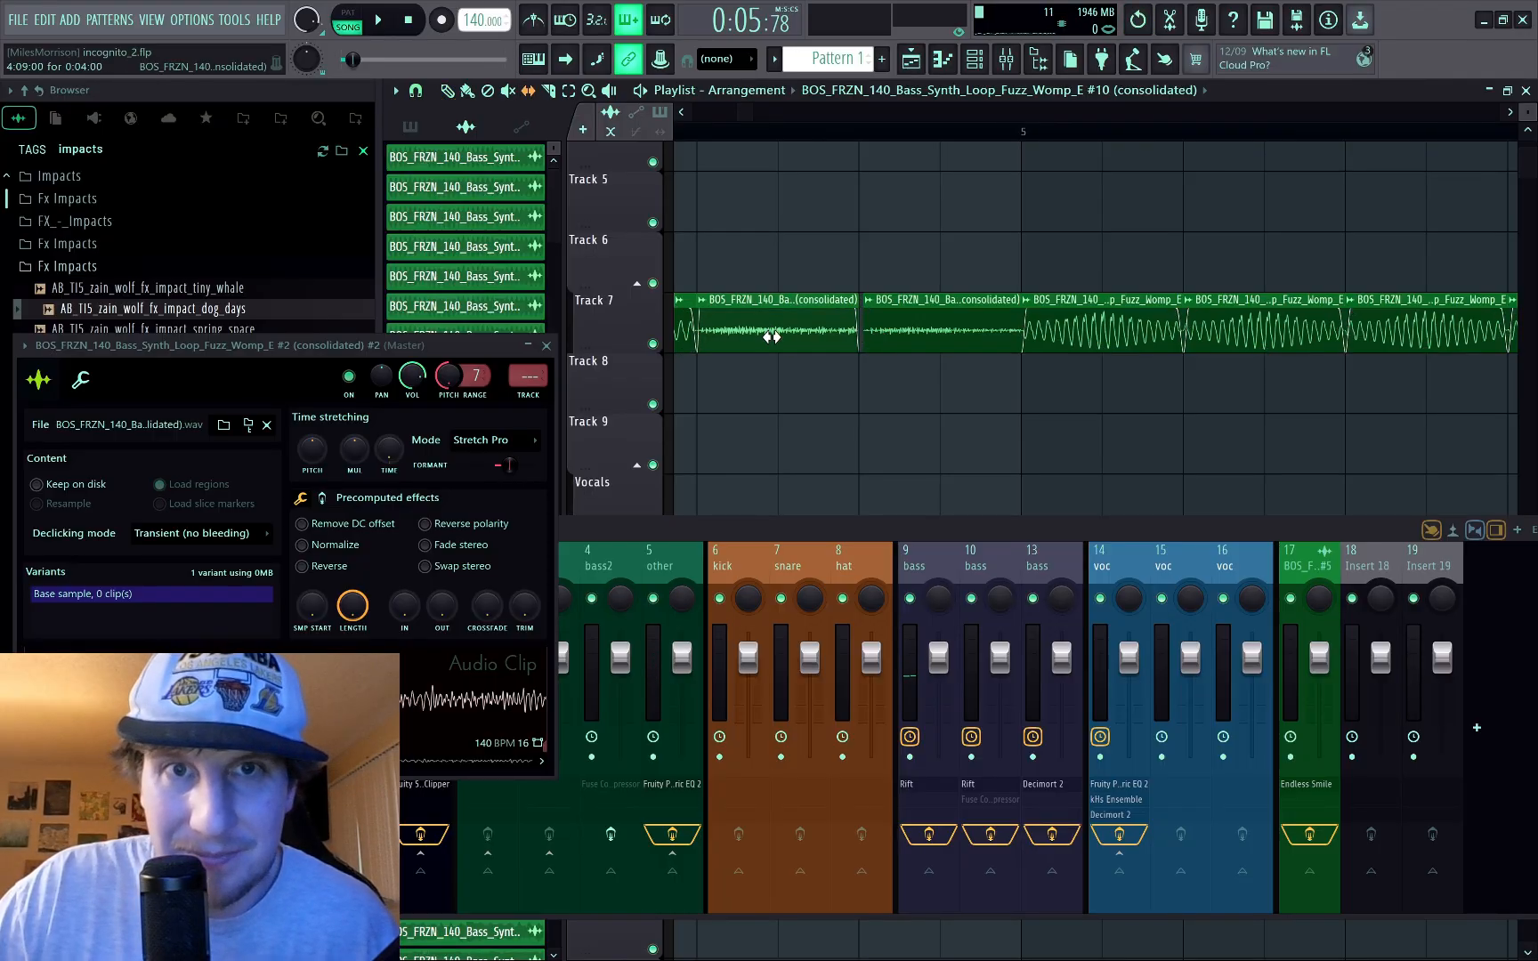
{"action": "key", "text": "space"}
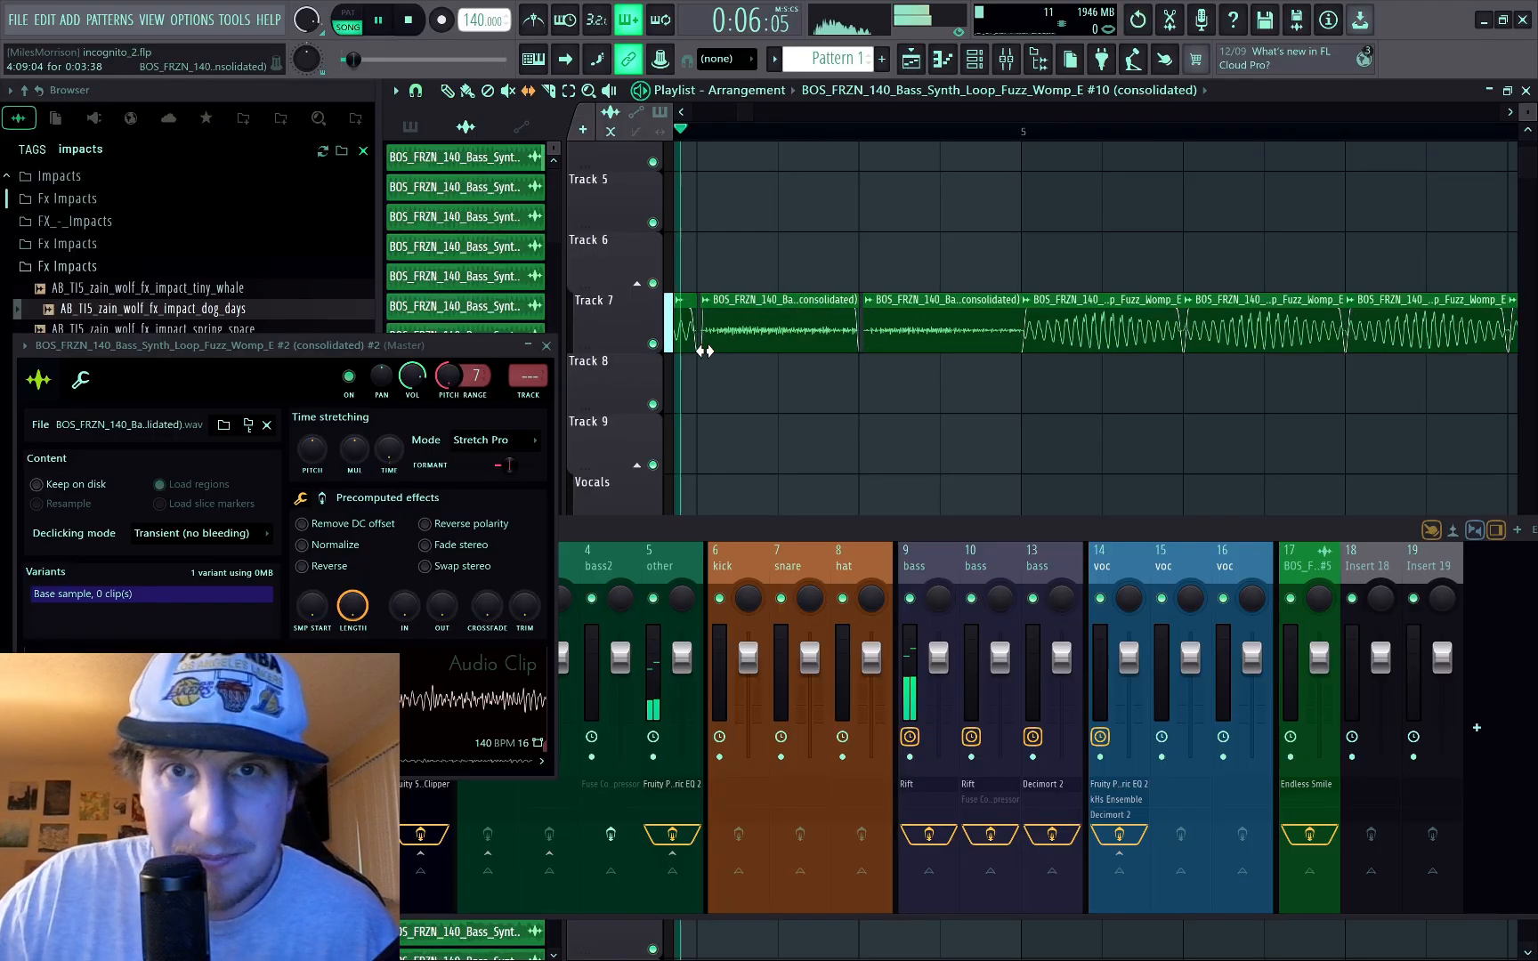
{"action": "key", "text": "space"}
Step: Remove the consolidated clip at 4:13:05, put it back in place, and replay the transition
{"action": "right_click", "coordinate": [889, 347]}
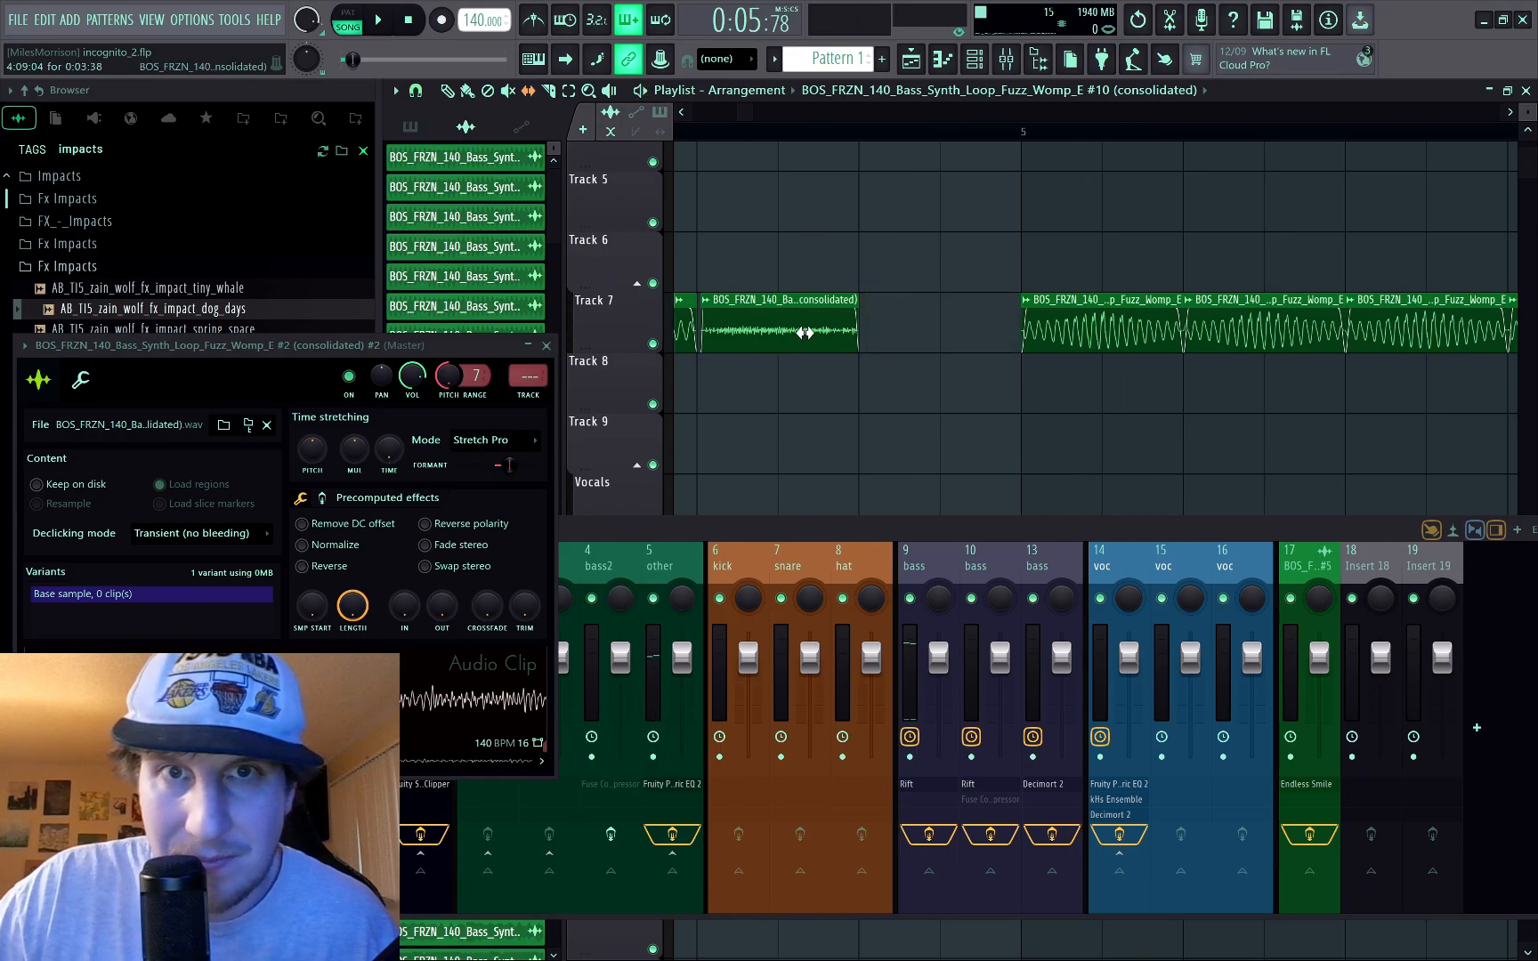
{"action": "left_click", "coordinate": [866, 339]}
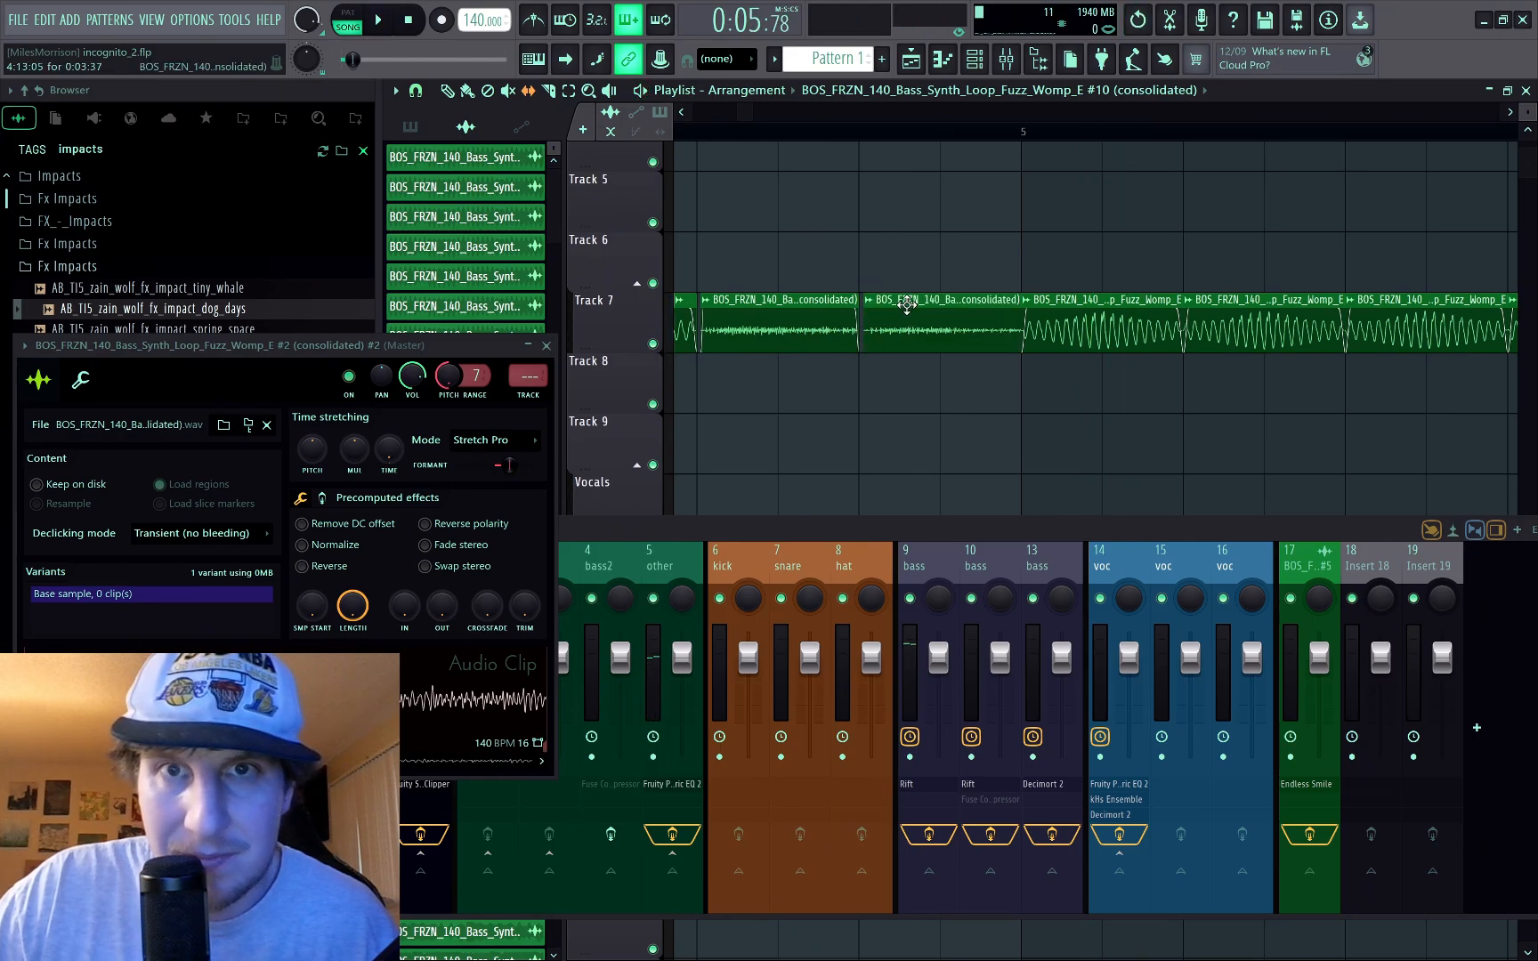
{"action": "key", "text": "space"}
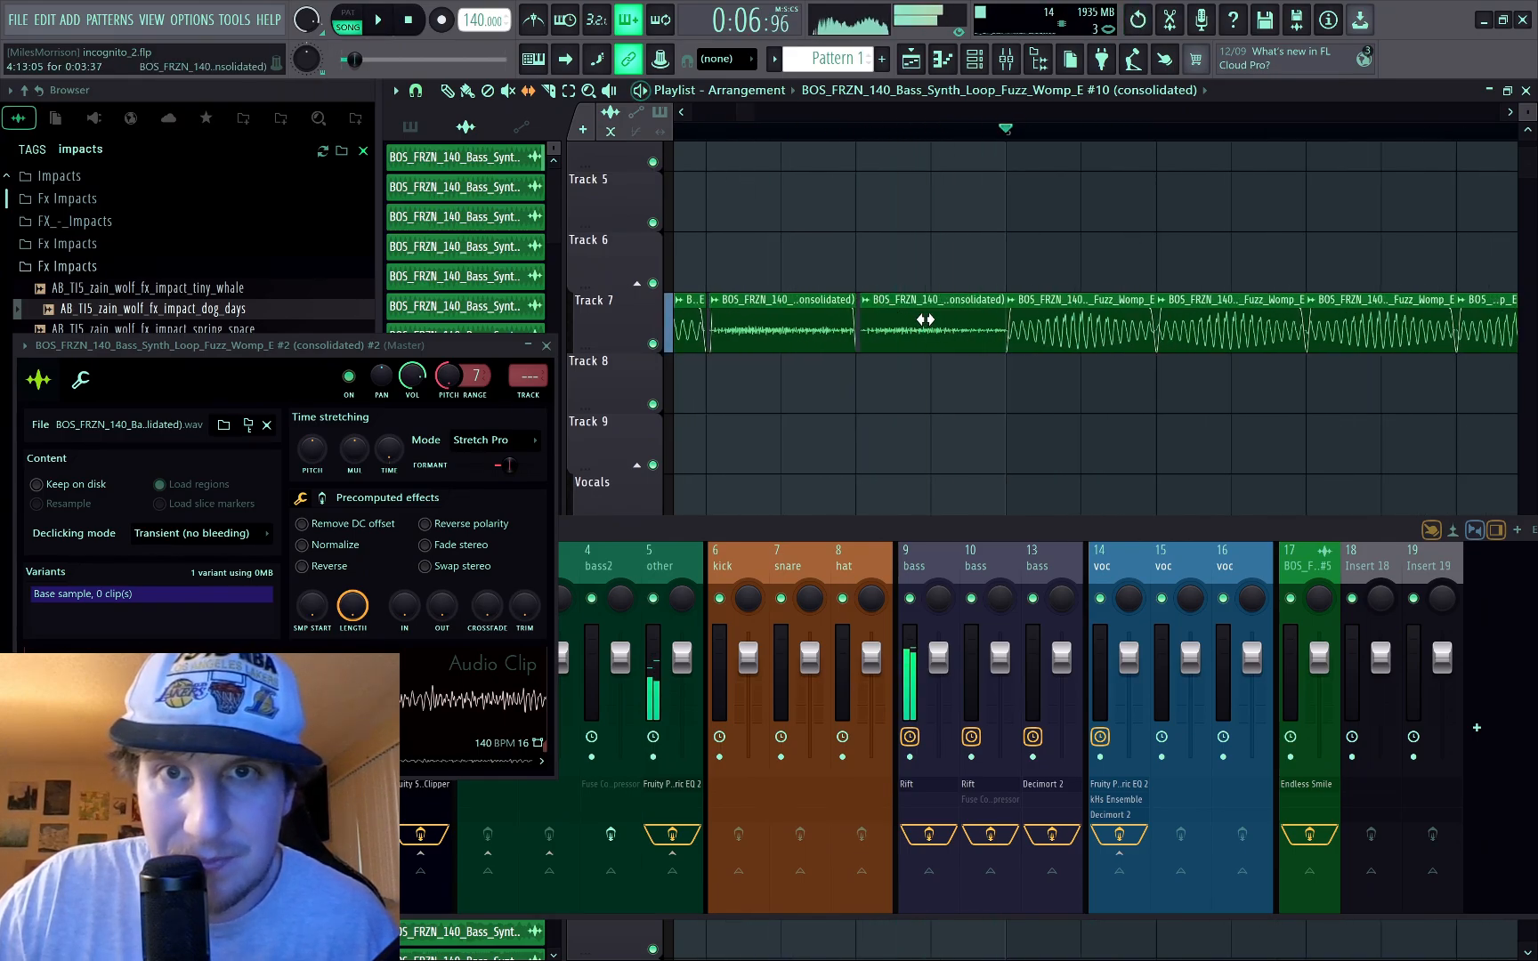
{"action": "key", "text": "space"}
{"action": "key", "text": "space"}
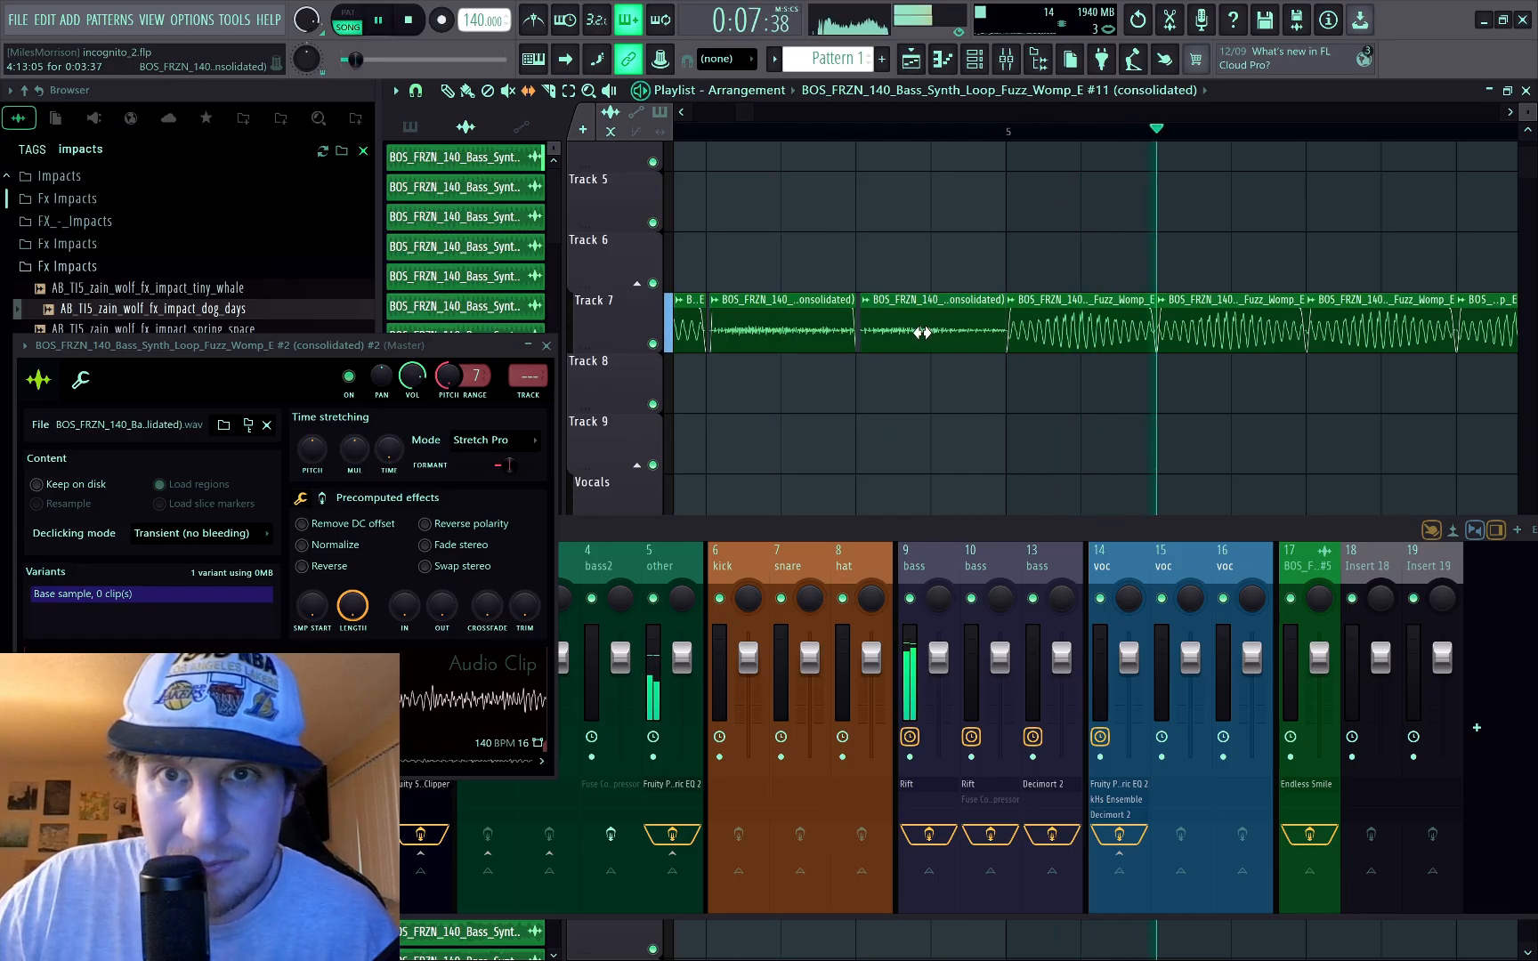
{"action": "key", "text": "space"}
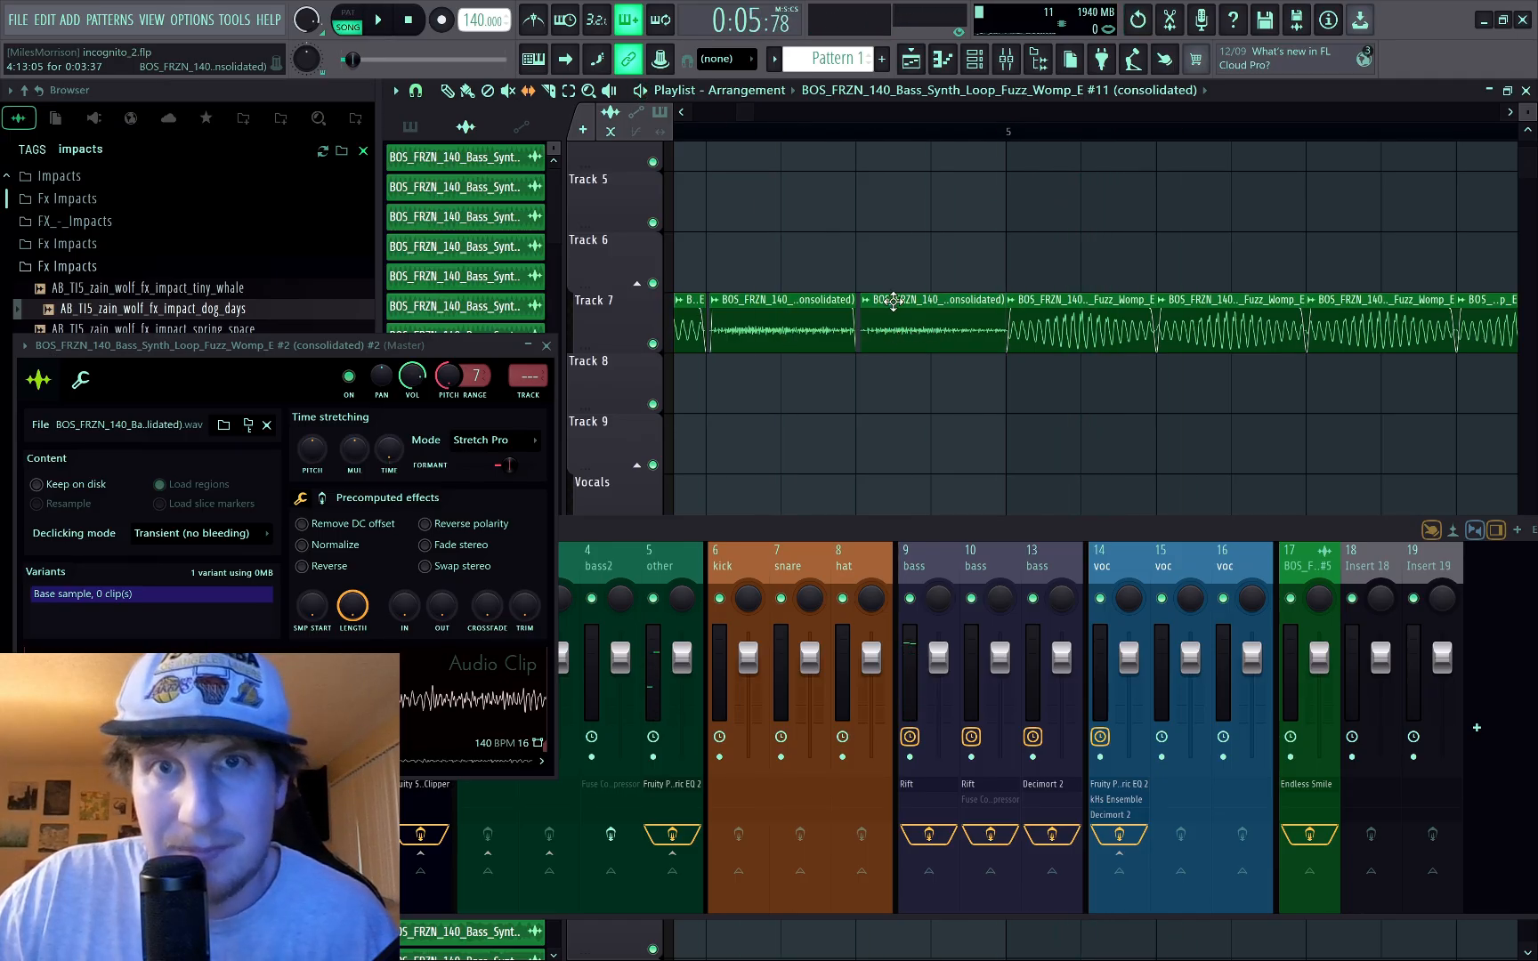
Step: Trim the start of the second consolidated clip to 4:13:08 and audition it
{"action": "key", "text": "space"}
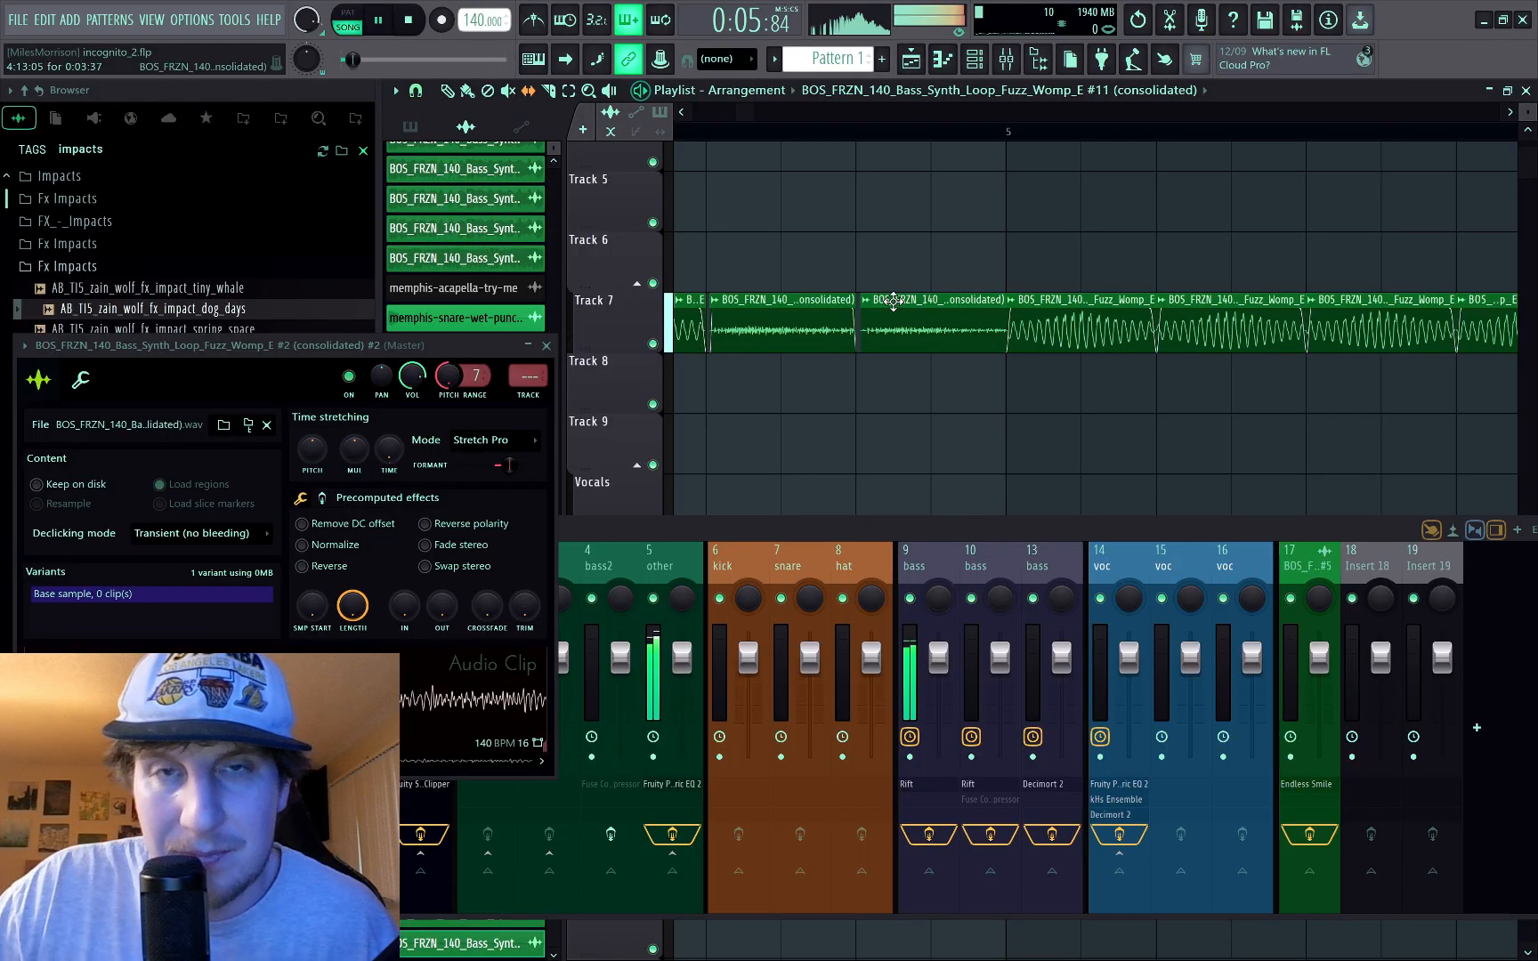
{"action": "key", "text": "space"}
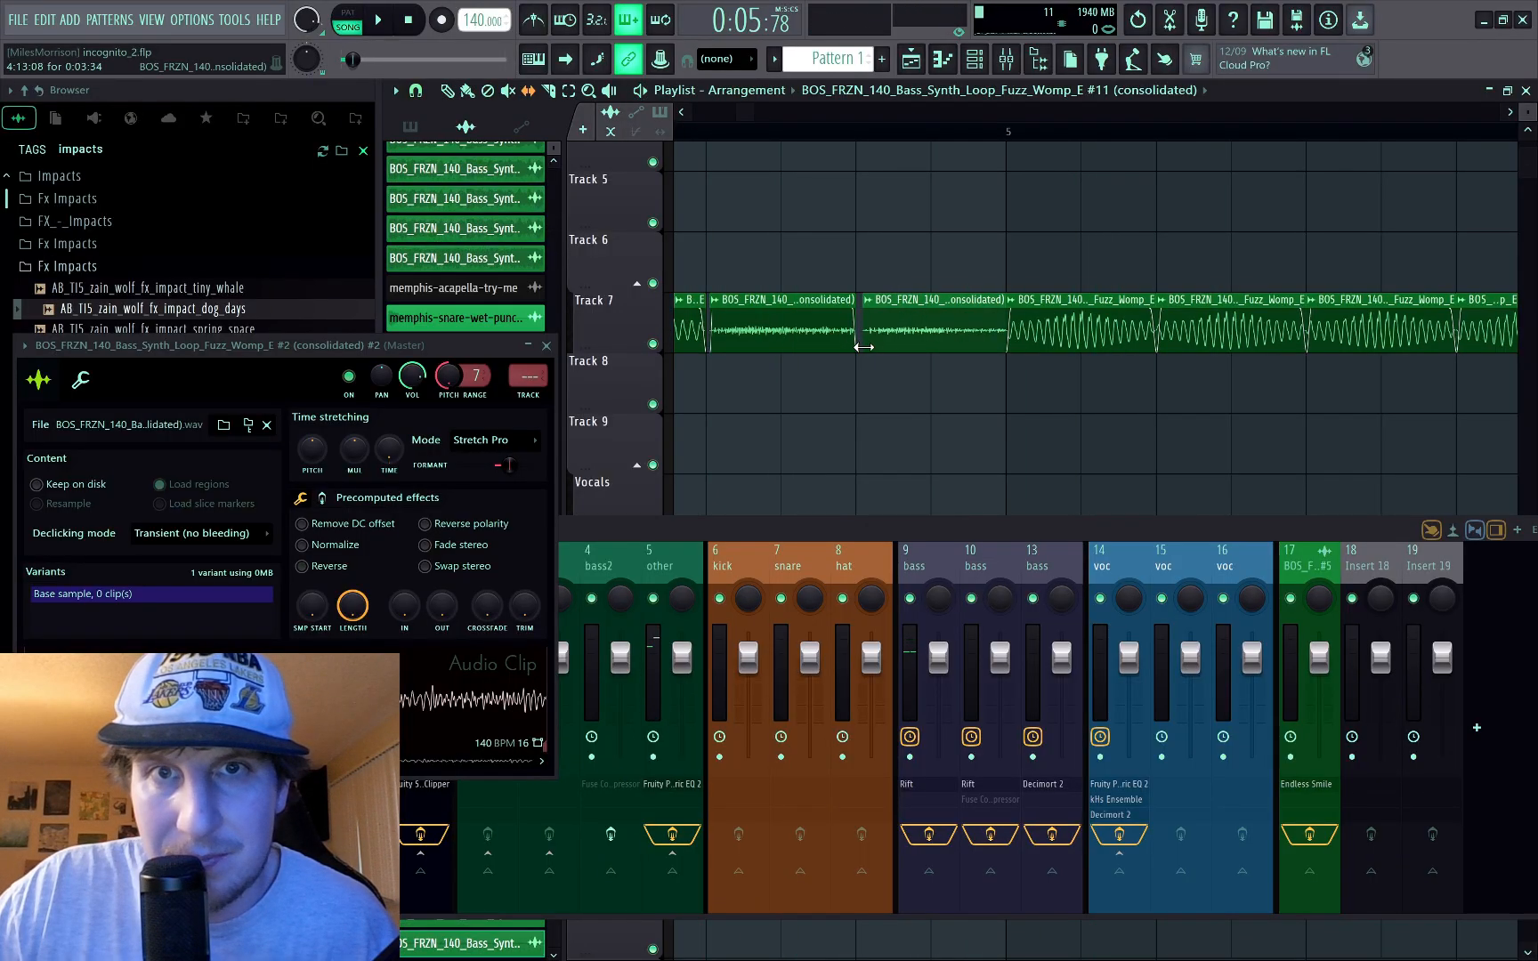
{"action": "key", "text": "space"}
Step: Trim the start of the first consolidated clip to 4:09:08, play it back, and return the playhead to the song start
{"action": "key", "text": "space"}
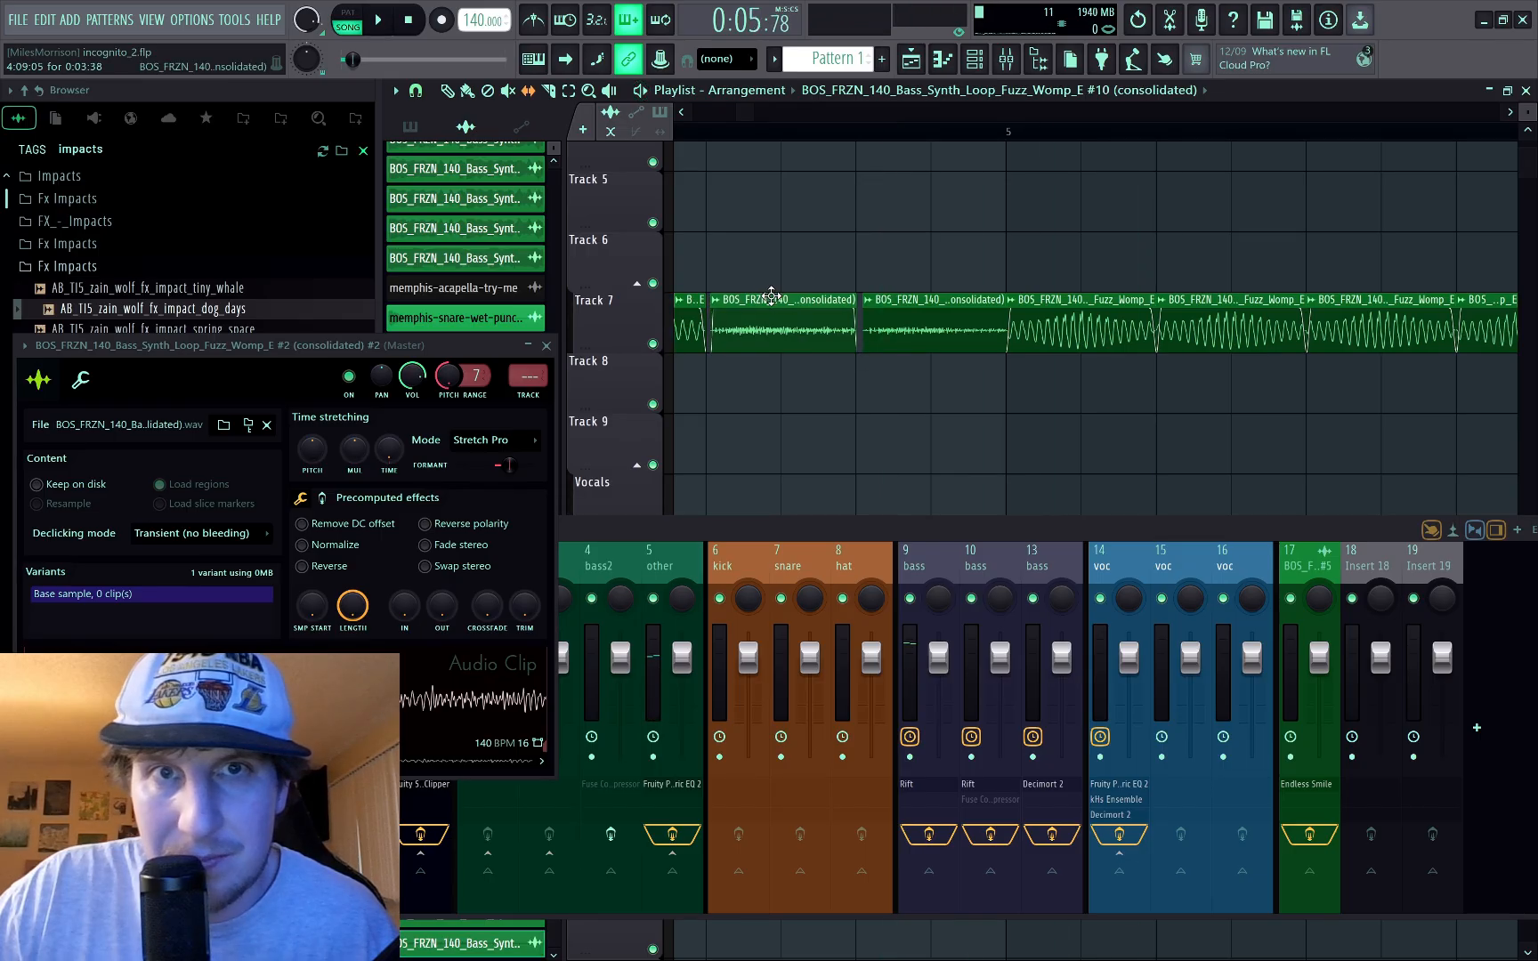
{"action": "key", "text": "space"}
{"action": "scroll", "coordinate": [793, 321], "scroll_direction": "down", "scroll_amount": 2}
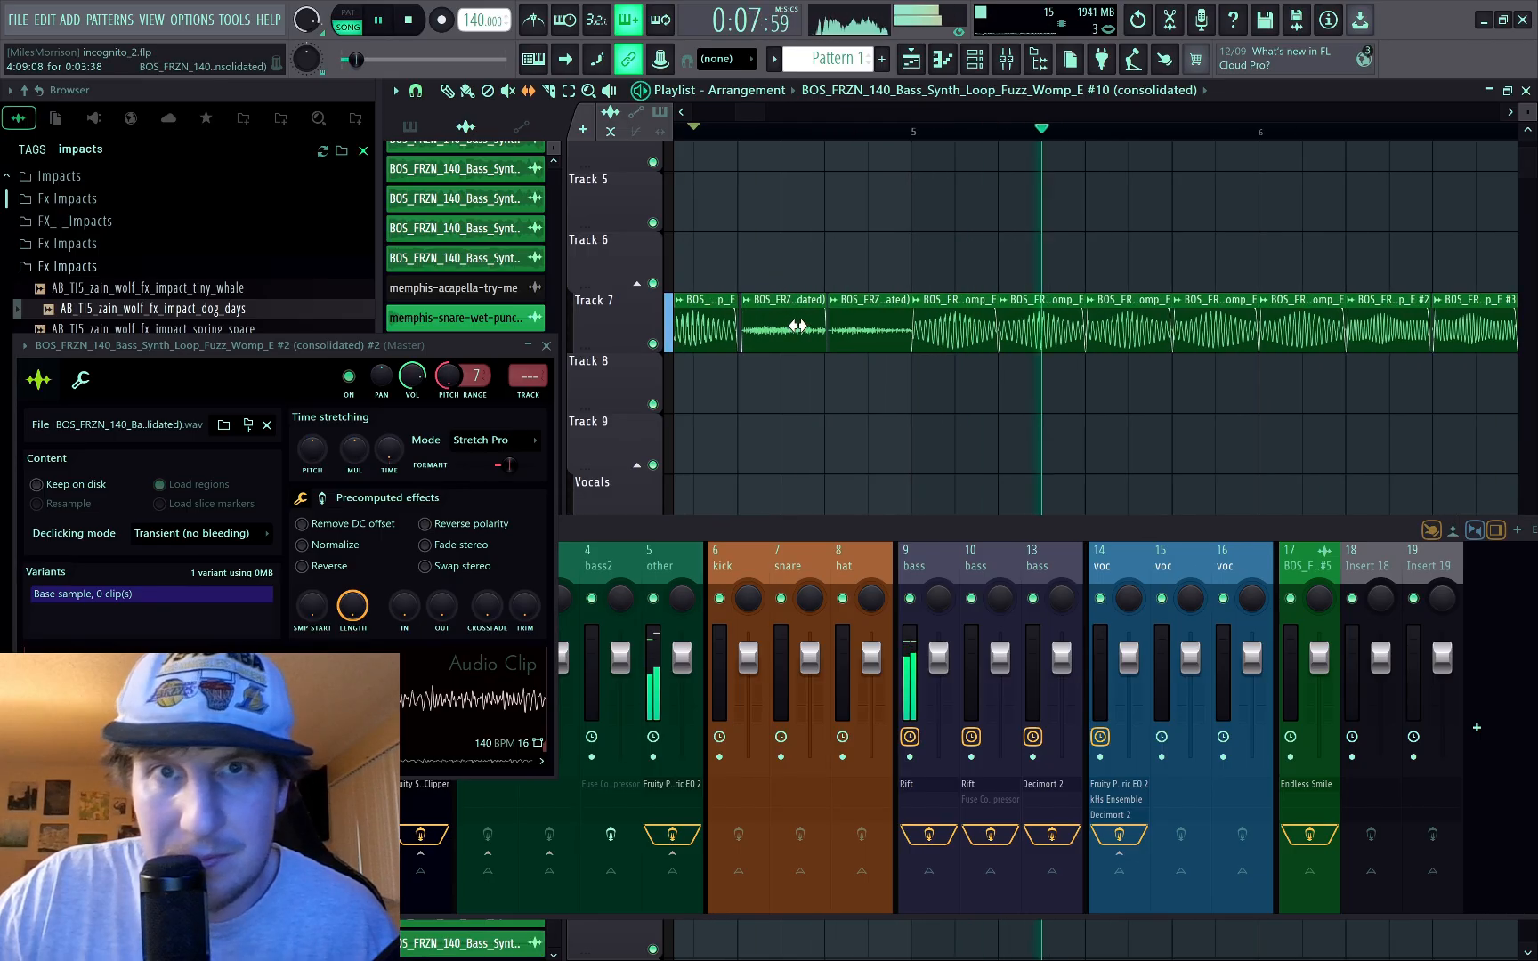
{"action": "key", "text": "space"}
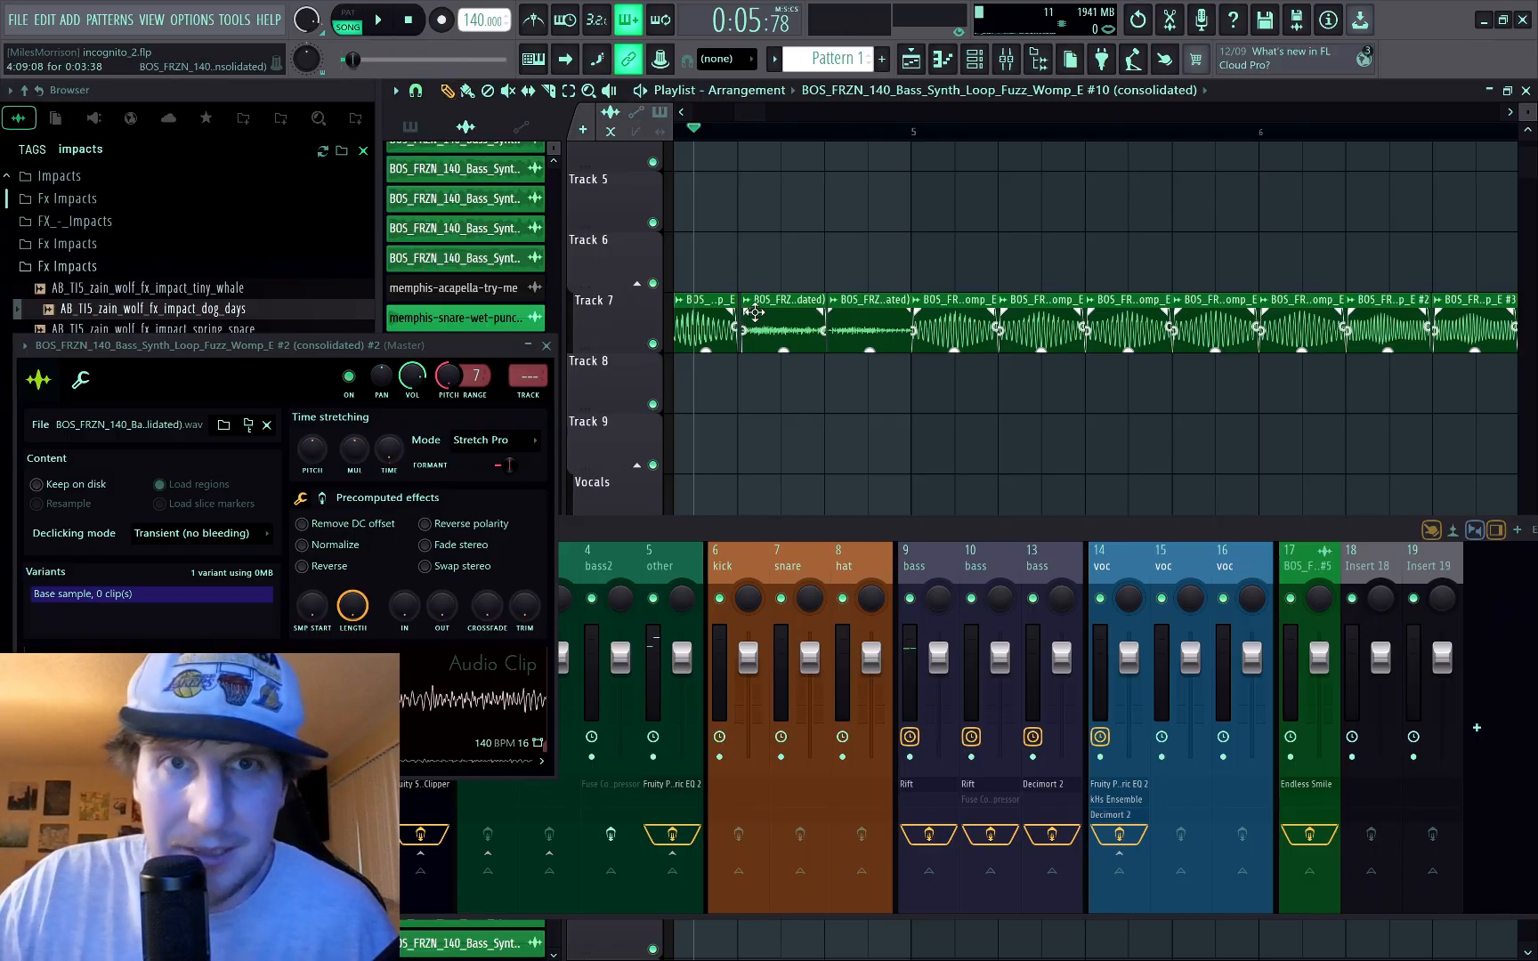
{"action": "scroll", "coordinate": [784, 258], "scroll_direction": "down", "scroll_amount": 3}
{"action": "left_click_drag", "start_coordinate": [876, 135], "coordinate": [257, 179]}
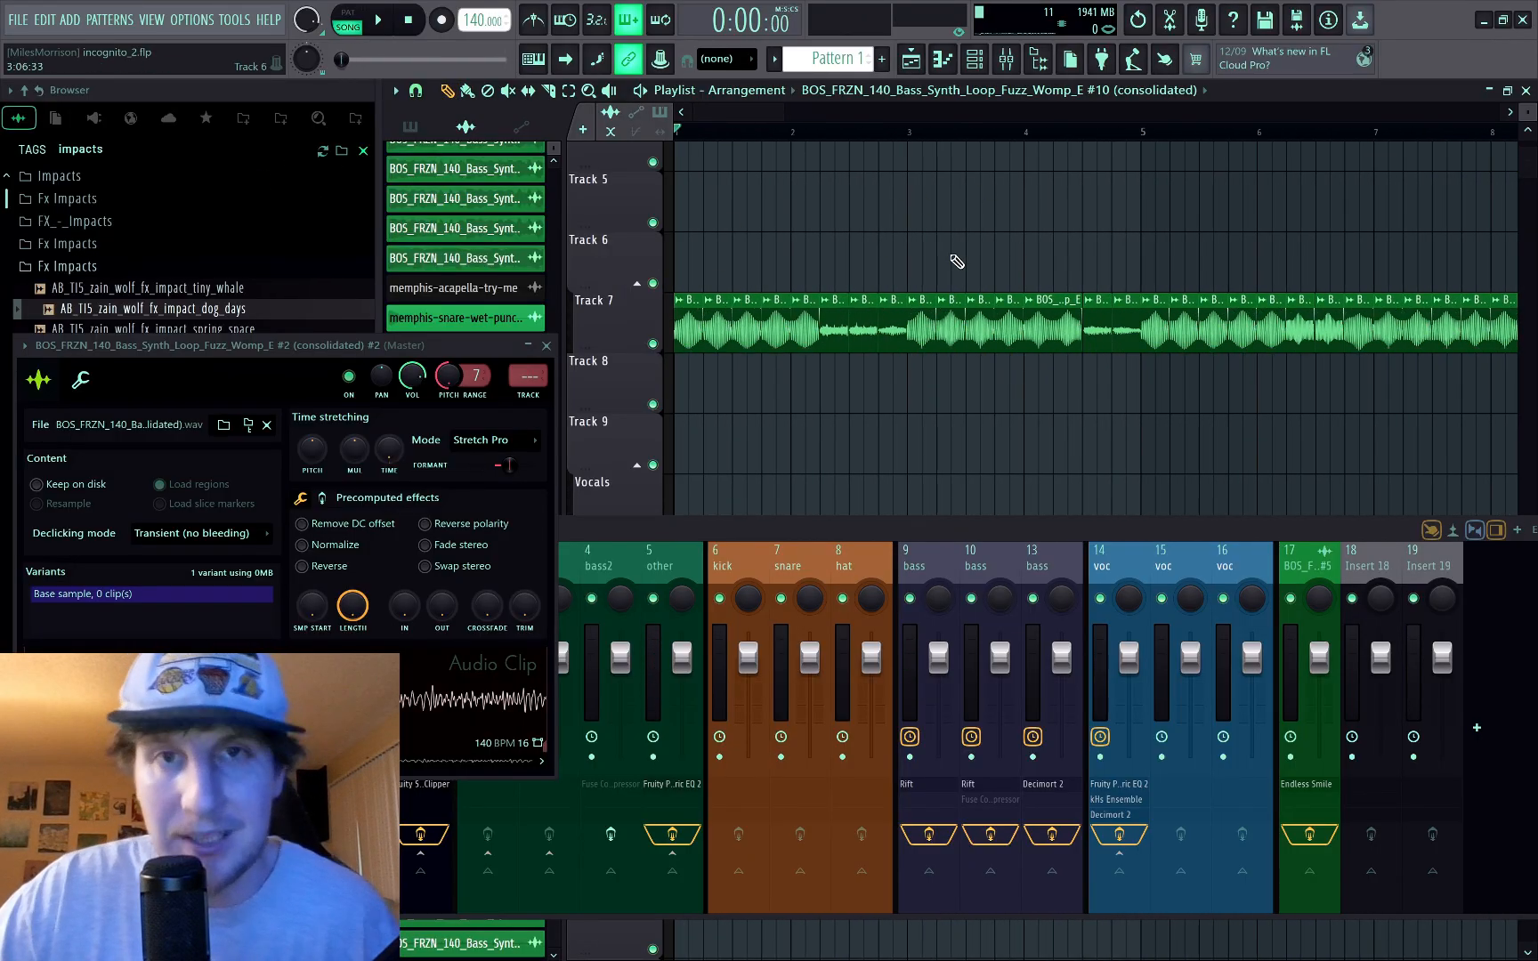
Step: Audition the bass pattern and consolidate the Track 7 clips from bar 1 to bar 5 into a single clip
{"action": "key", "text": "space"}
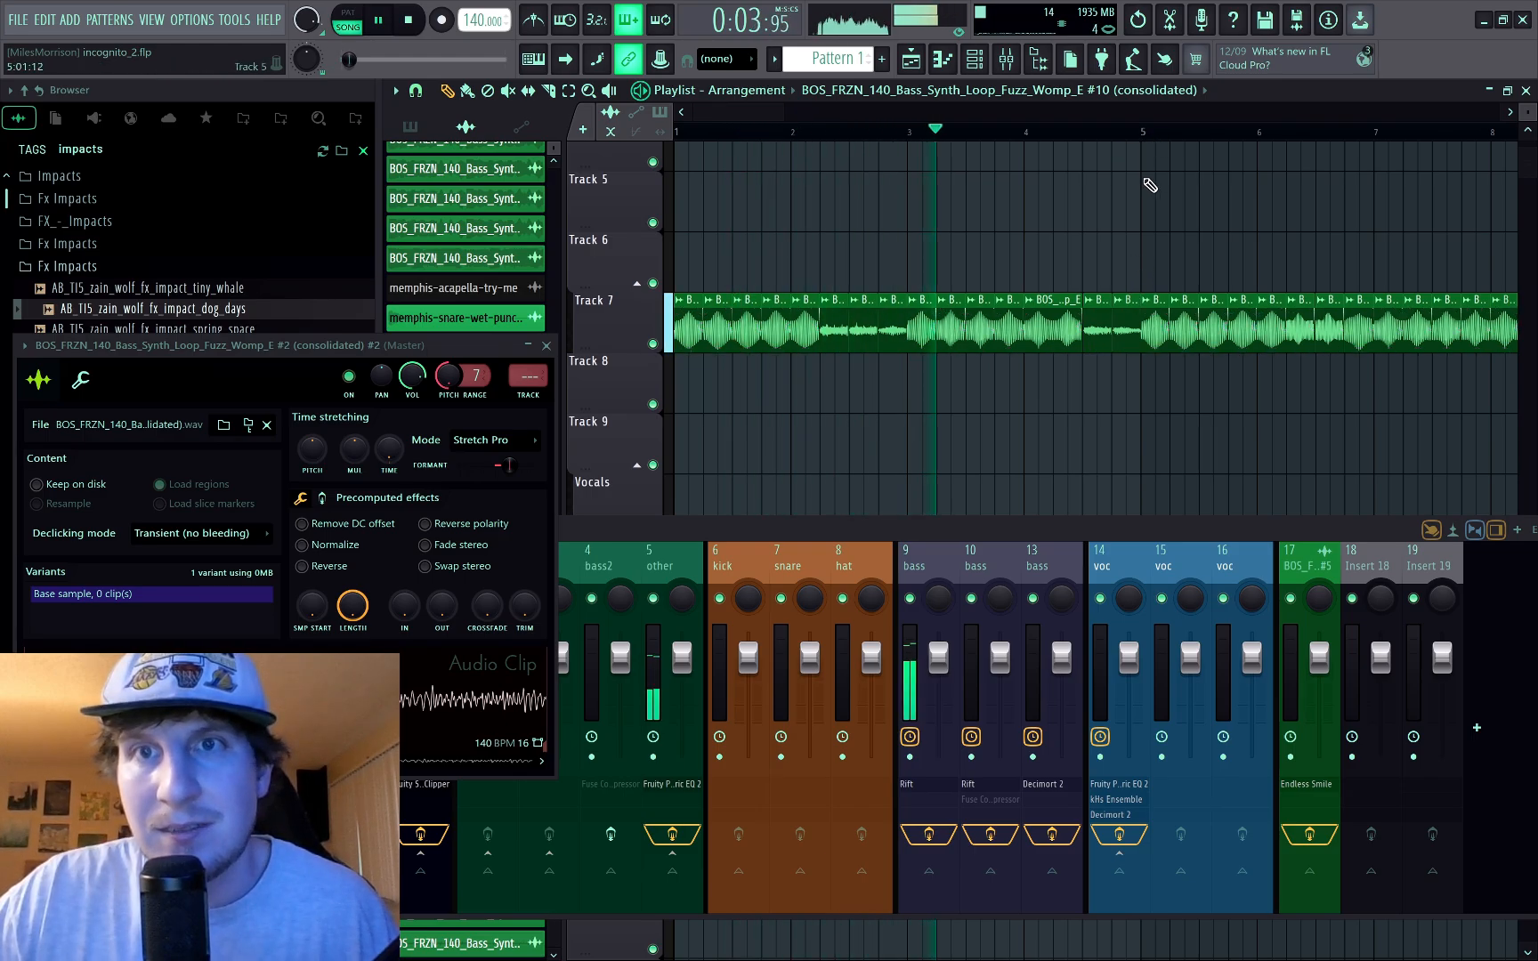
{"action": "key", "text": "space"}
{"action": "left_click_drag", "start_coordinate": [1145, 313], "coordinate": [1142, 314]}
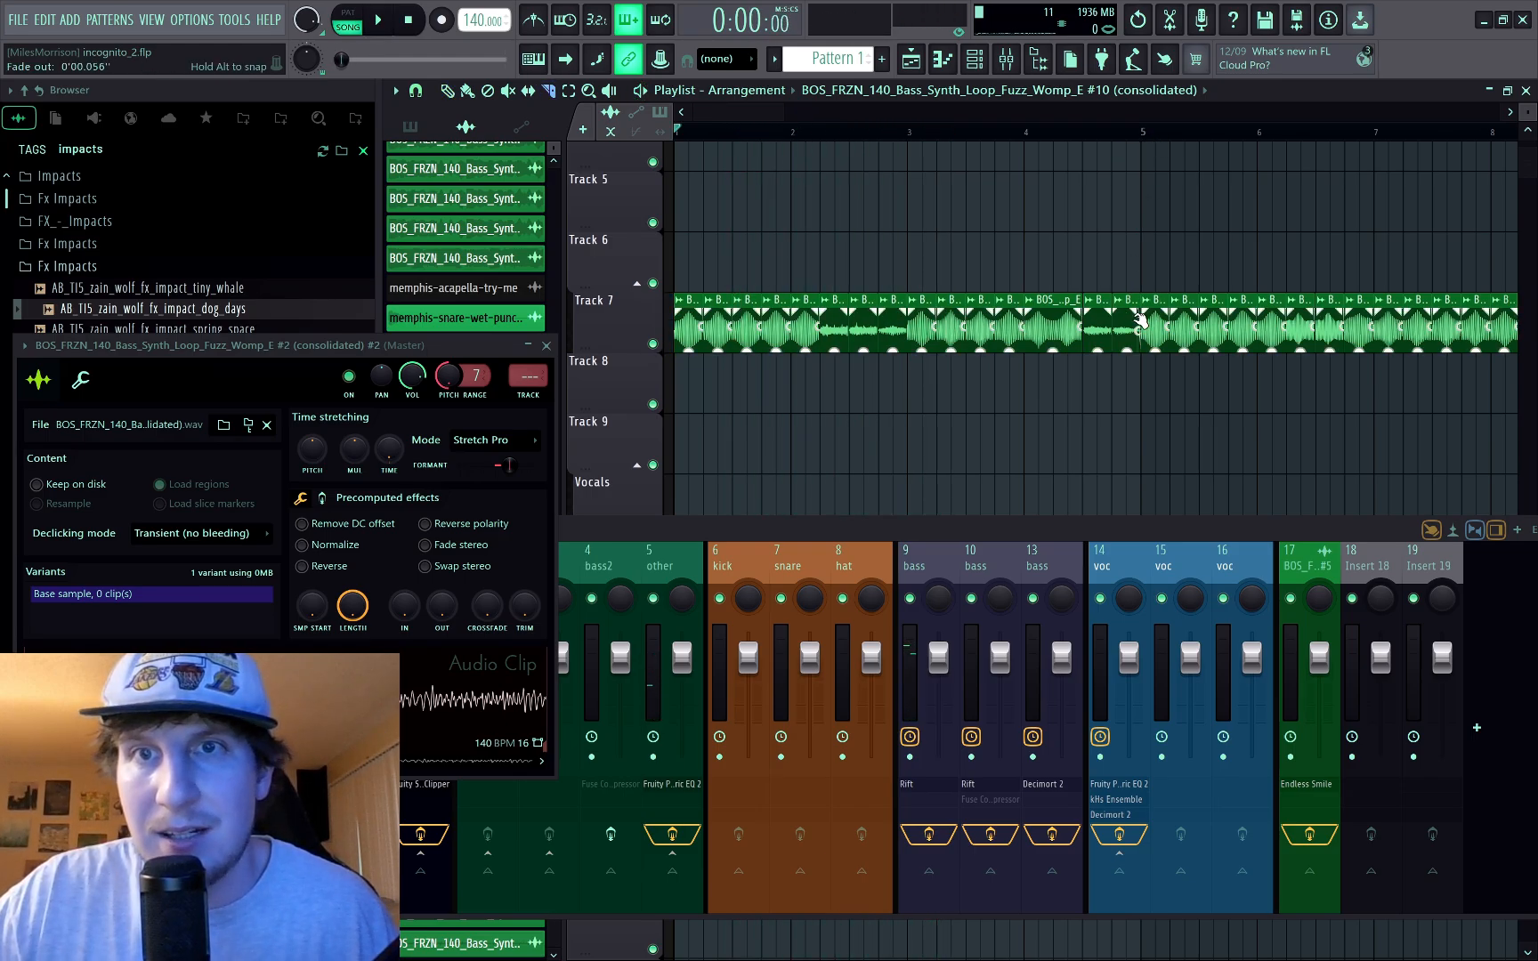
{"action": "left_click", "coordinate": [857, 214]}
{"action": "left_click_drag", "start_coordinate": [1140, 233], "coordinate": [675, 408]}
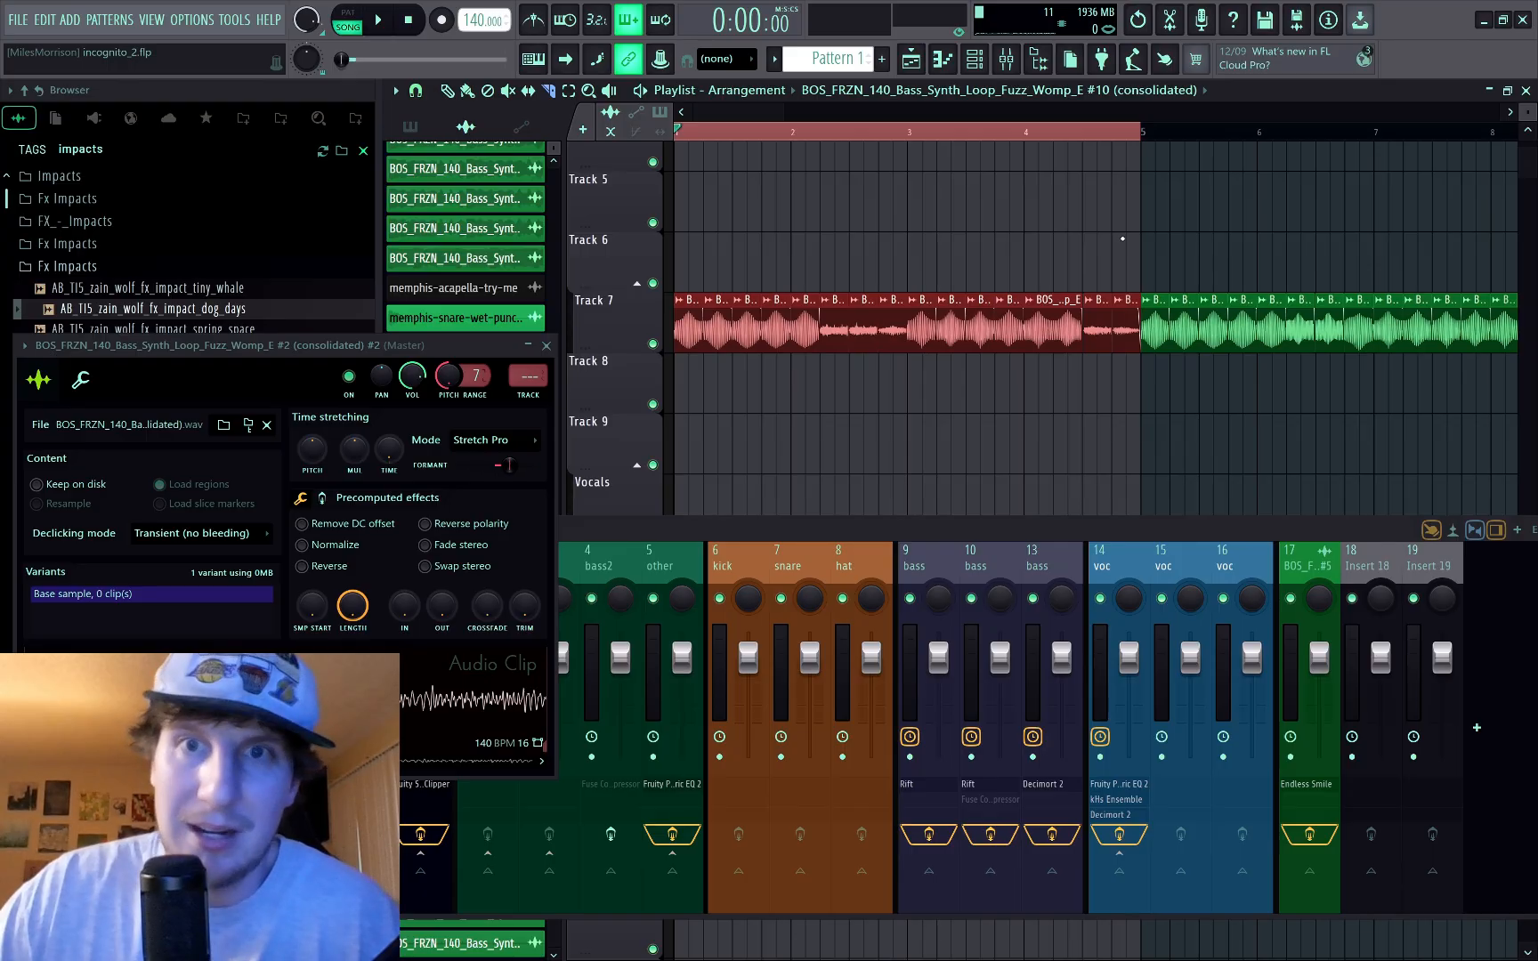
{"action": "key", "text": "ctrl+alt+c"}
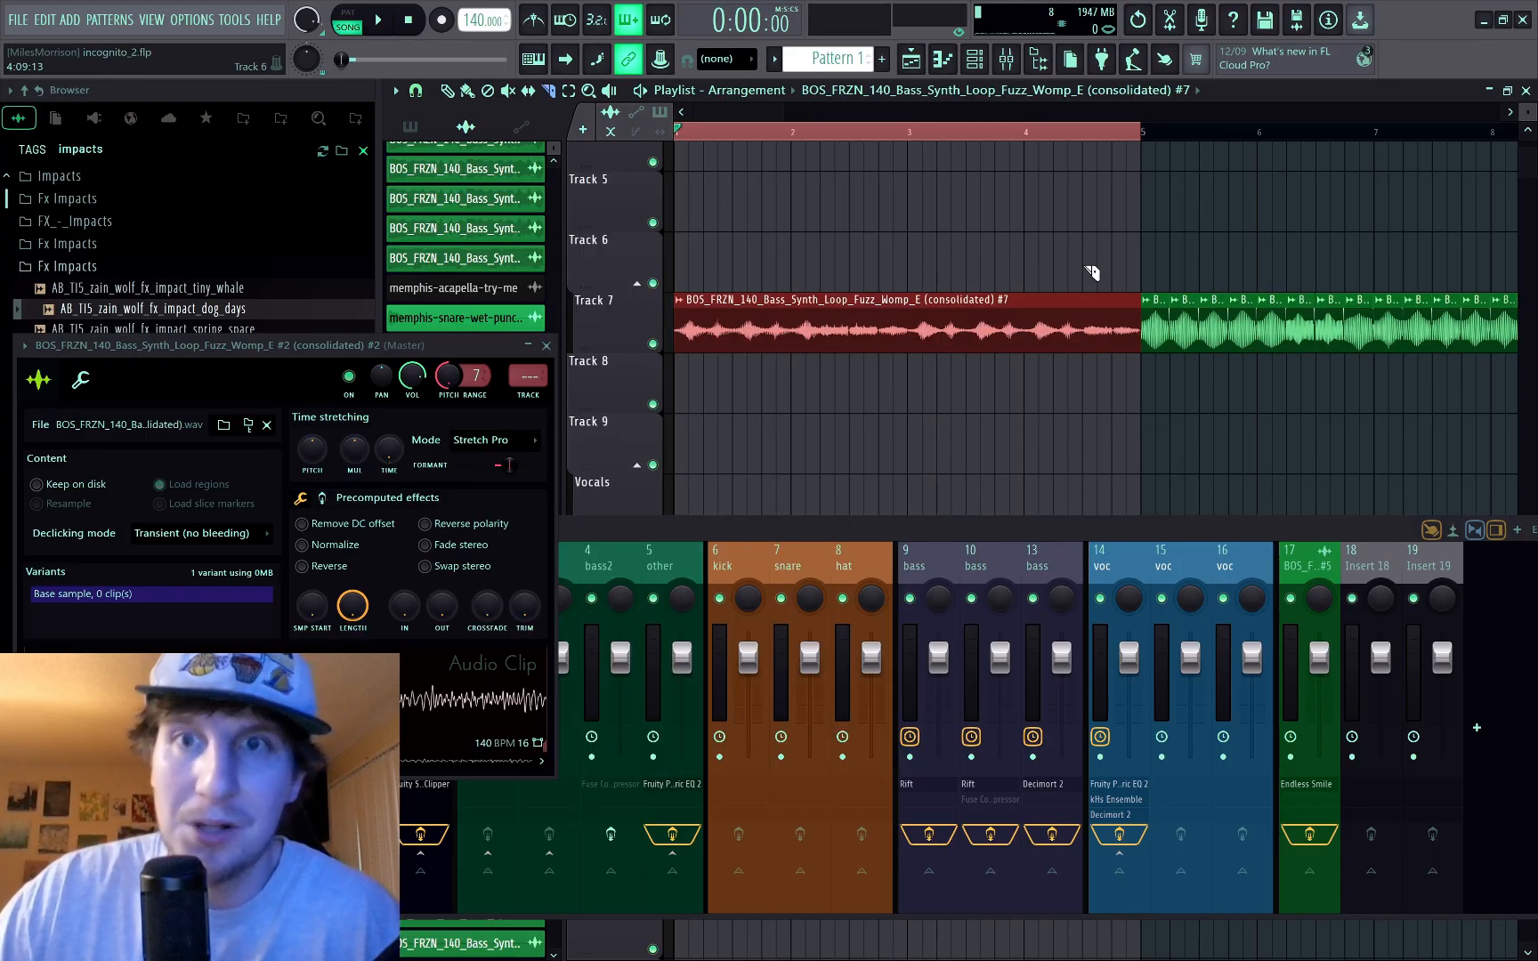
{"action": "left_click", "coordinate": [937, 130]}
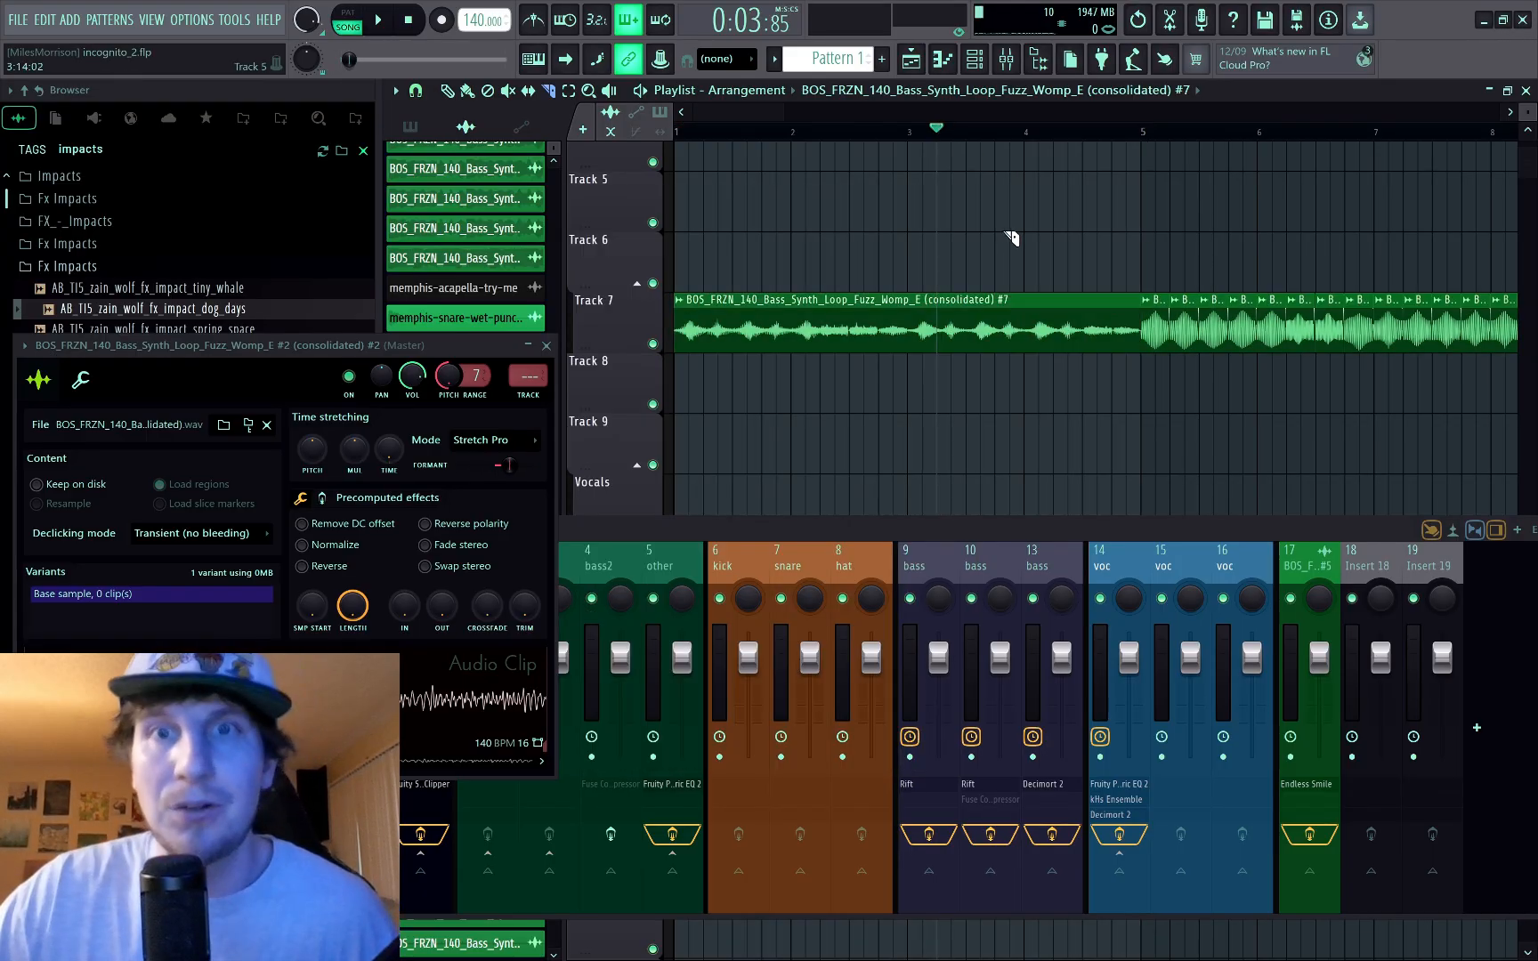
Step: Lower the pitch of the impact_fax clip on Track 3 with a 9-semitone pitch range and audition it
{"action": "scroll", "coordinate": [1007, 285], "scroll_direction": "down", "scroll_amount": 4}
{"action": "scroll", "coordinate": [817, 258], "scroll_direction": "up", "scroll_amount": 4}
{"action": "scroll", "coordinate": [818, 283], "scroll_direction": "down", "scroll_amount": 2}
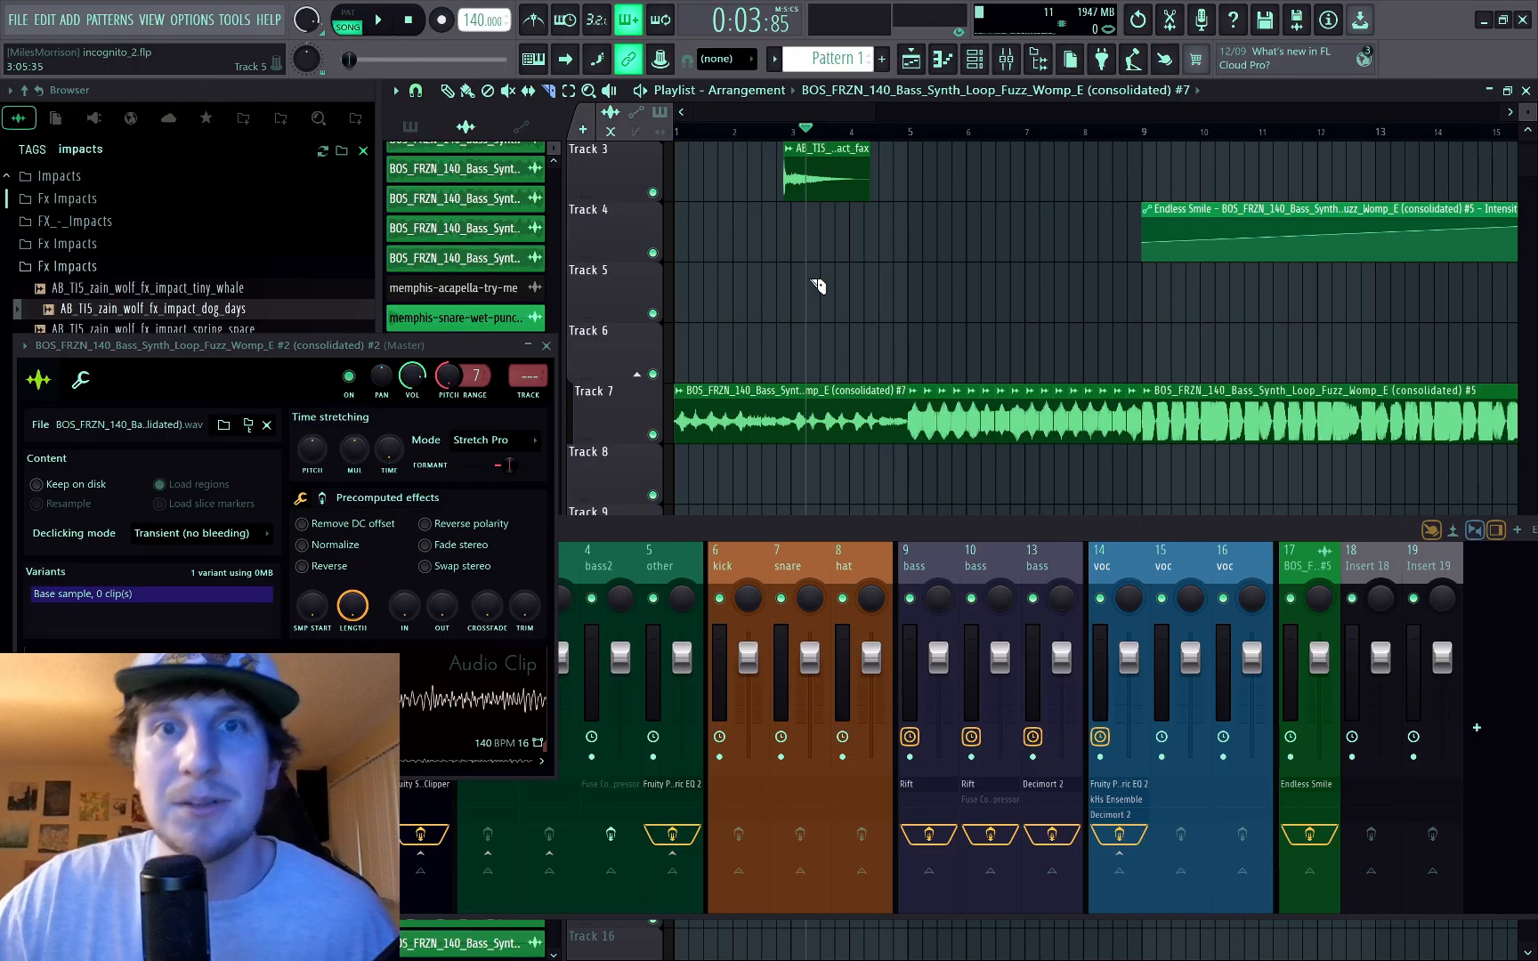
{"action": "double_click", "coordinate": [806, 165]}
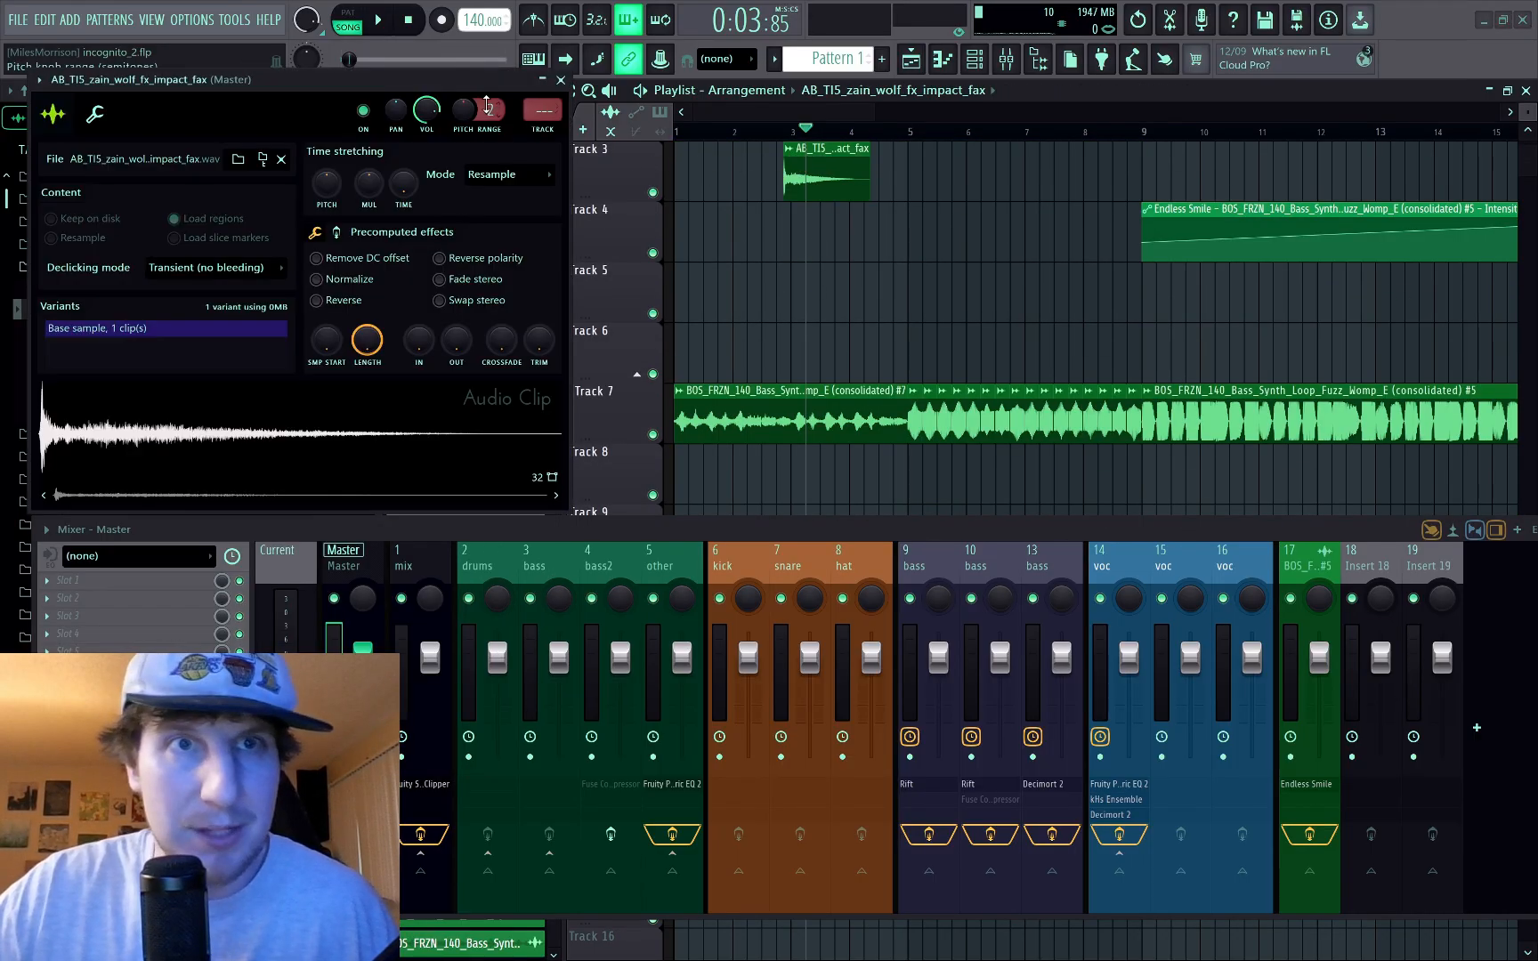
{"action": "left_click_drag", "start_coordinate": [462, 110], "coordinate": [463, 187]}
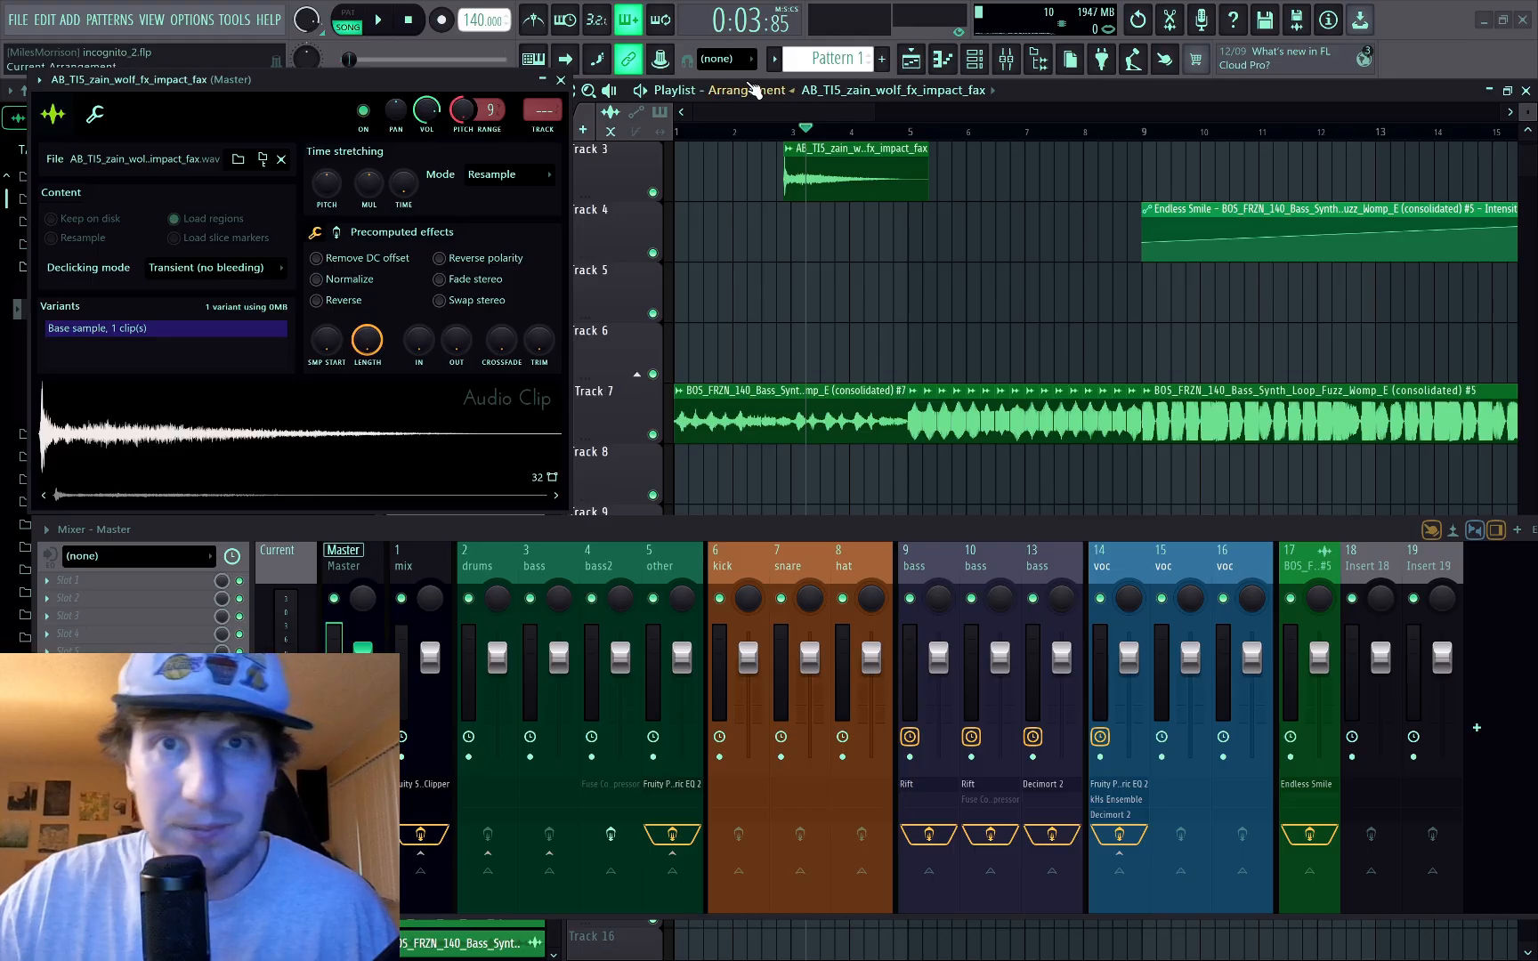
{"action": "left_click", "coordinate": [761, 131]}
{"action": "key", "text": "space"}
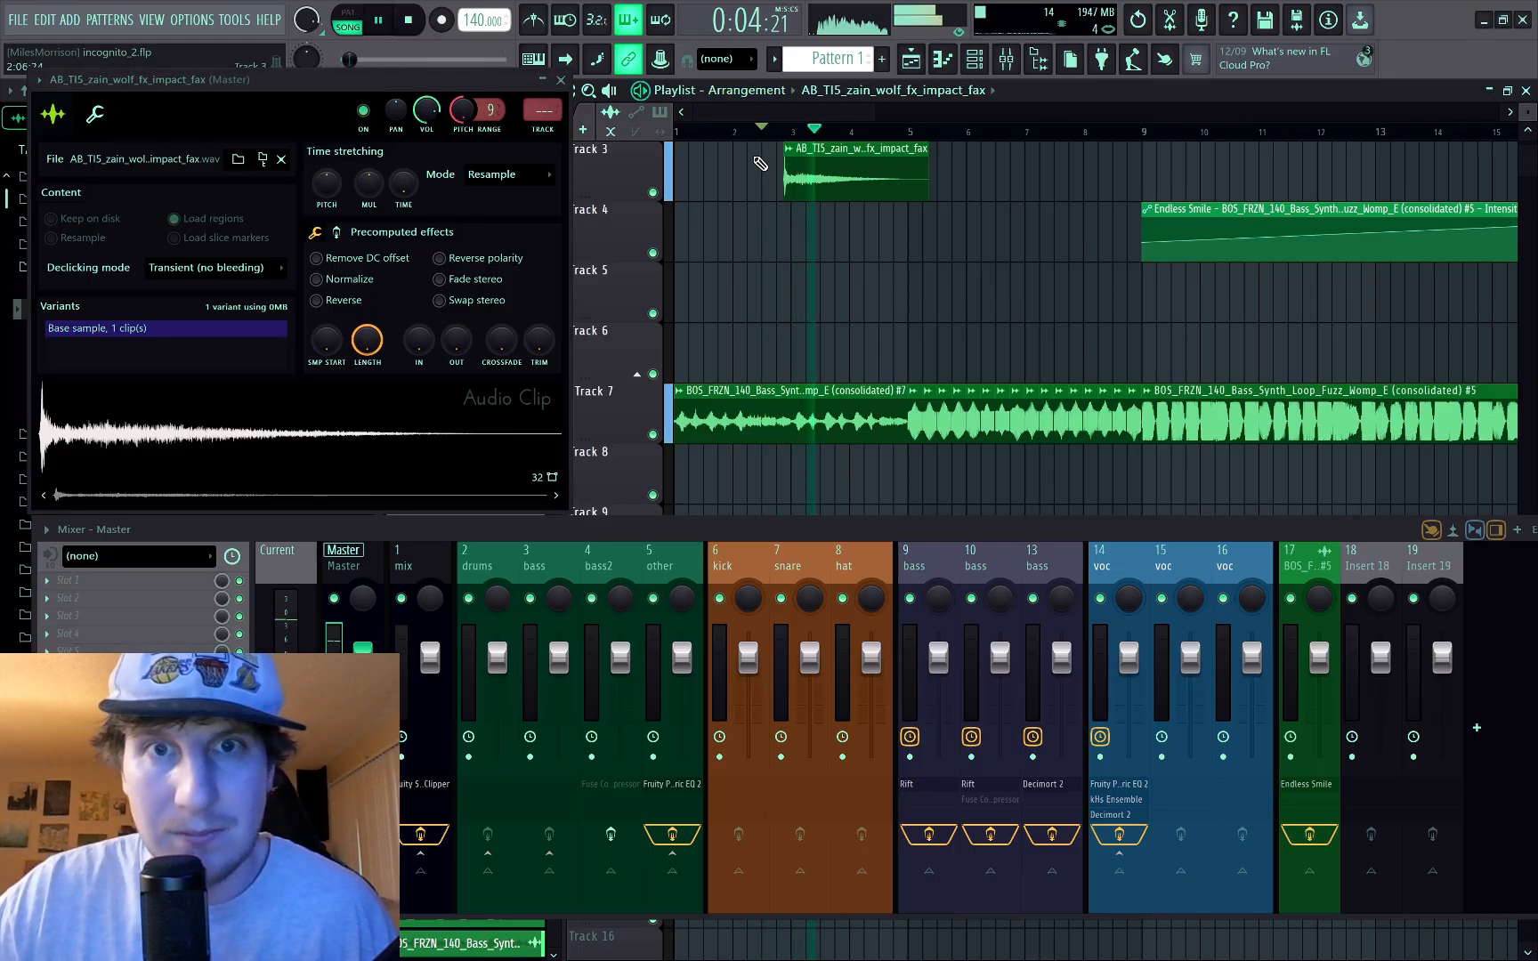
{"action": "key", "text": "space"}
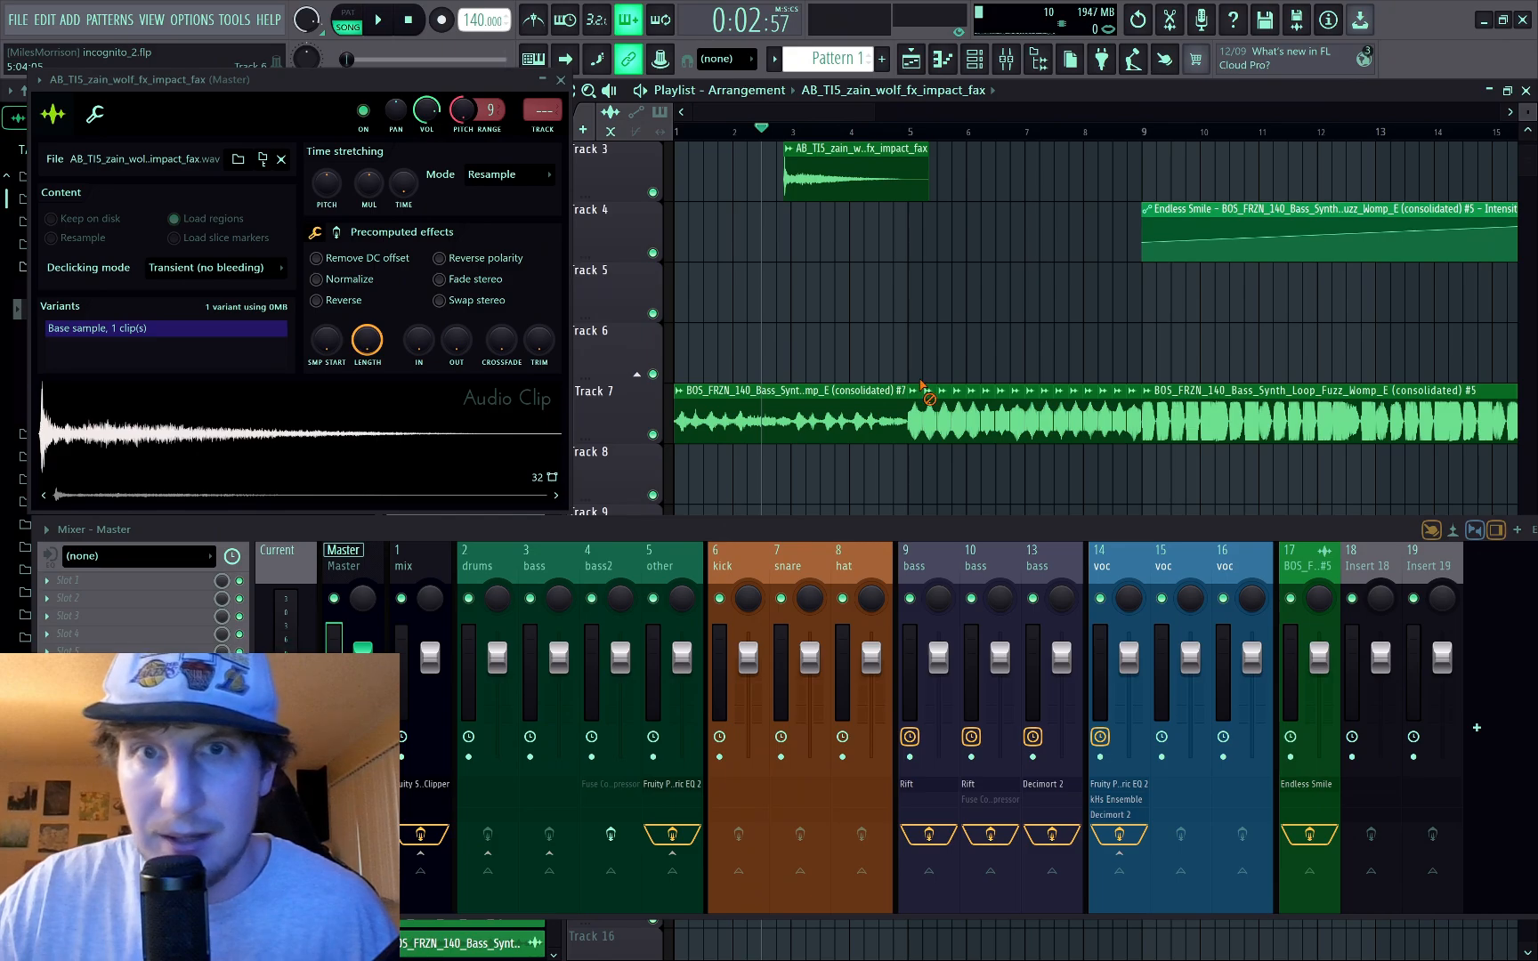
Step: Replace the Track 7 bass clips in bars 5 to 9 with a duplicate of the consolidated clip, and consolidate both into one
{"action": "left_click_drag", "start_coordinate": [923, 383], "coordinate": [1143, 448]}
{"action": "left_click", "coordinate": [814, 437]}
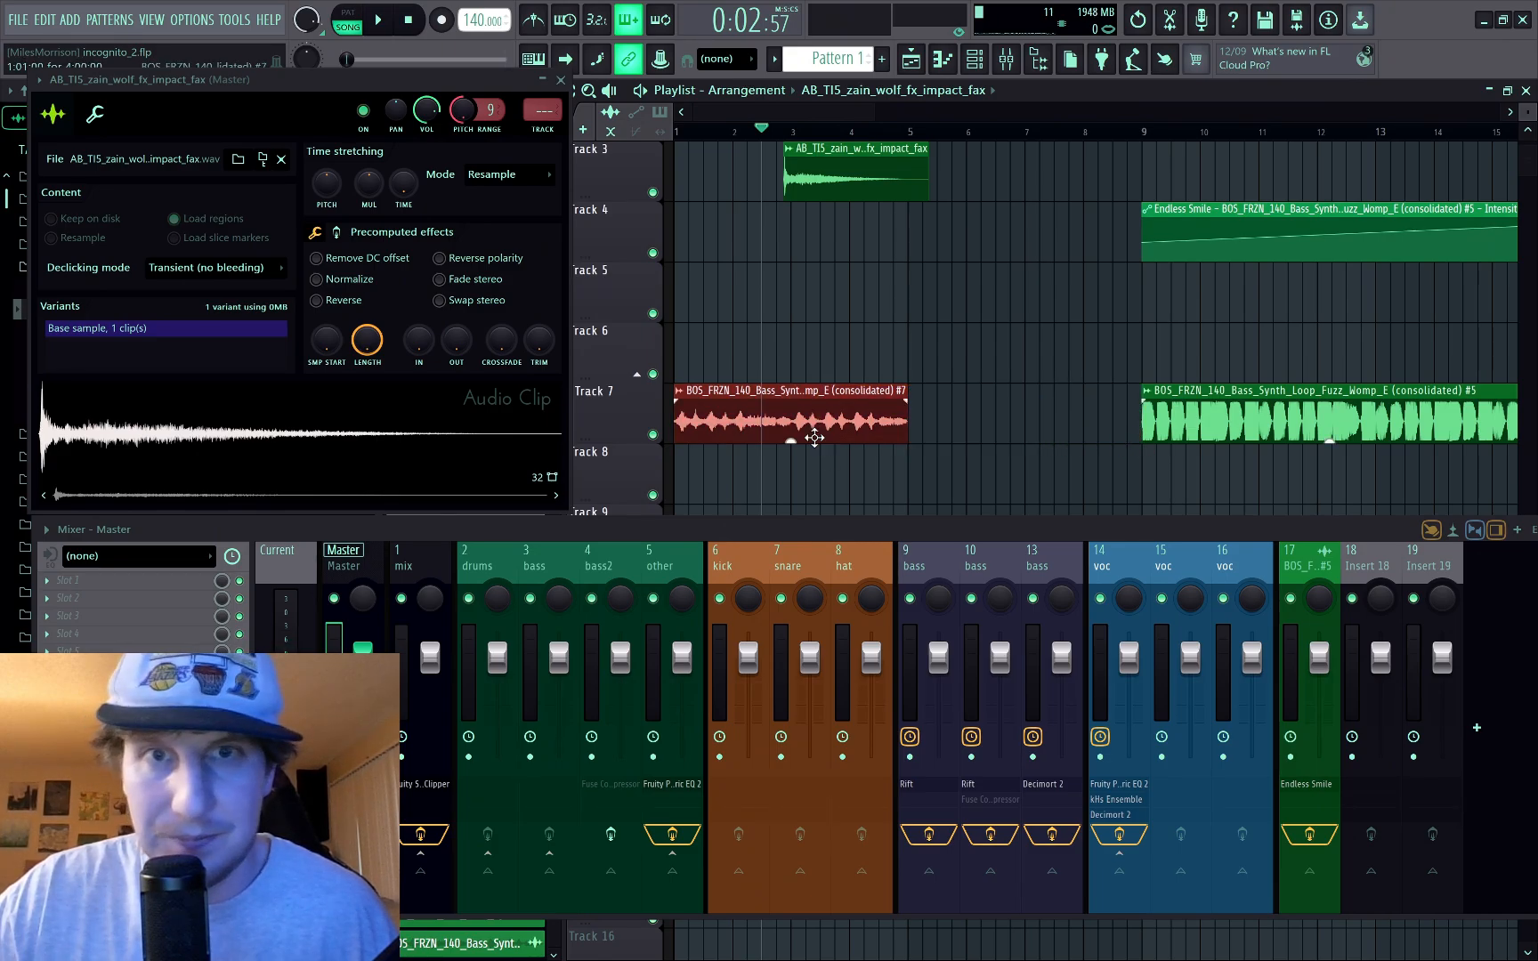
{"action": "key", "text": "ctrl+b"}
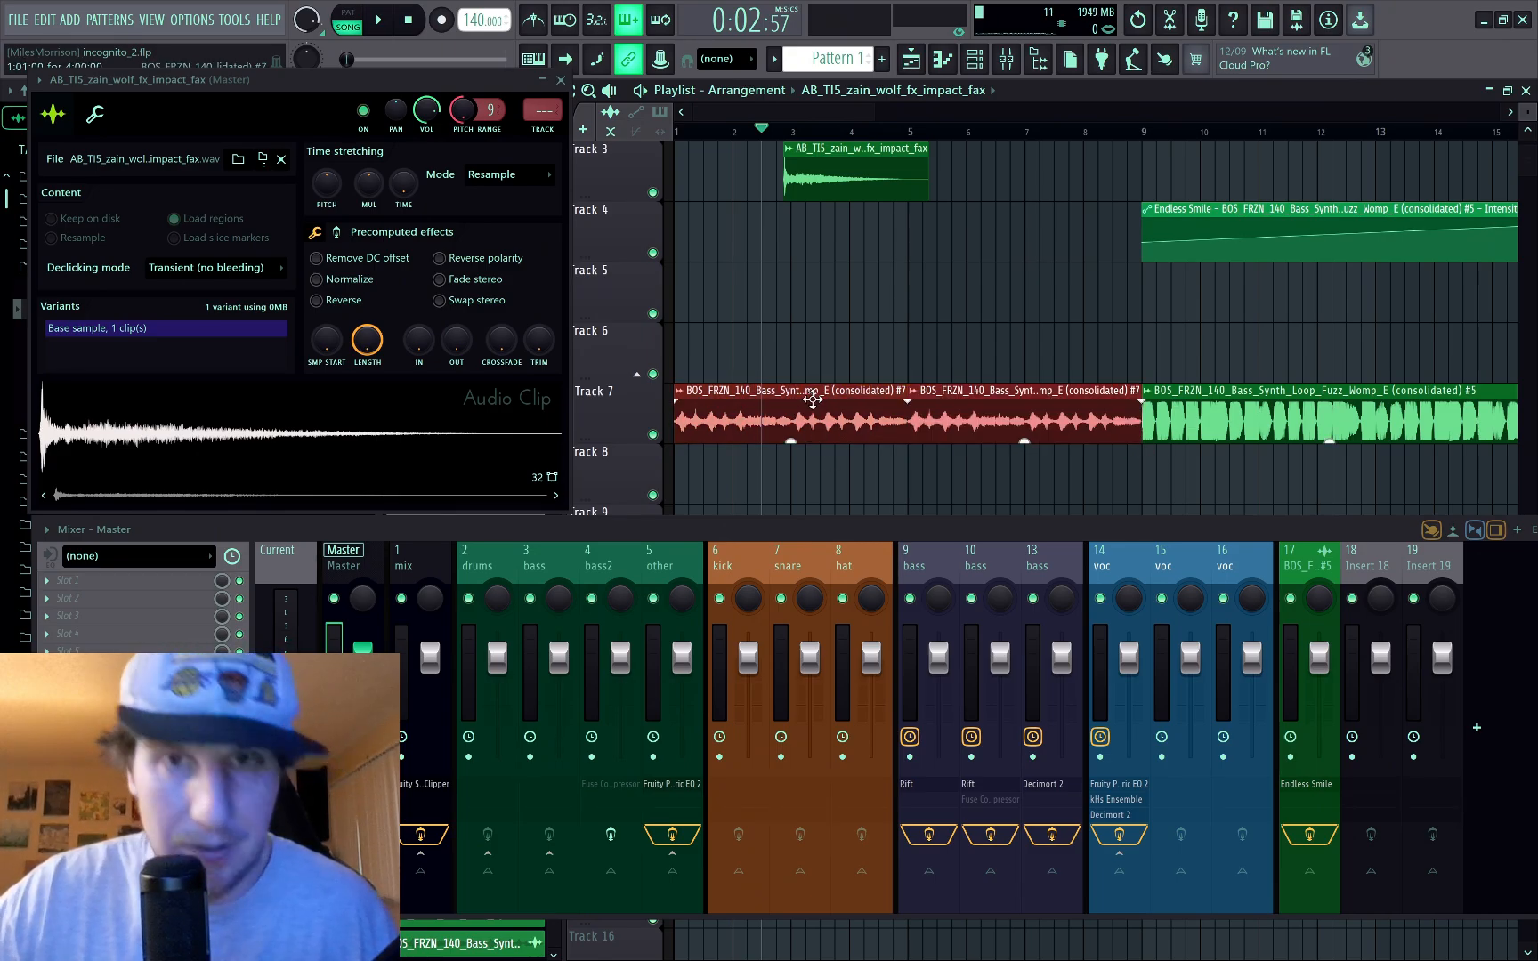
{"action": "key", "text": "ctrl+alt+c"}
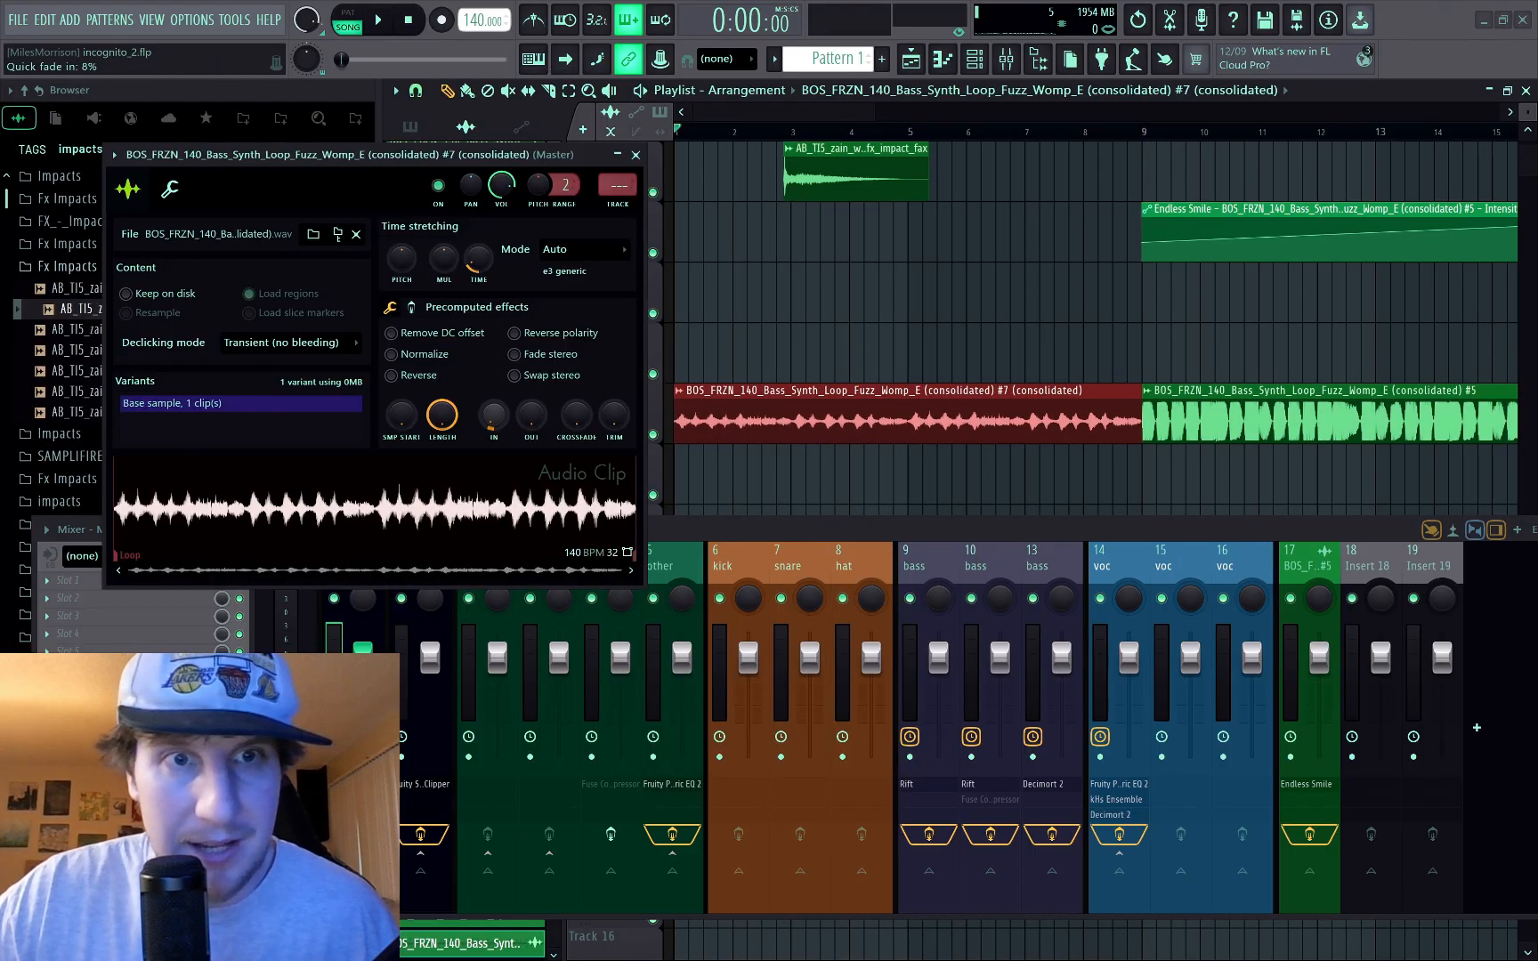
Step: Give the new consolidated bass clip a 29% fade-in and play the intro from the start
{"action": "left_click_drag", "start_coordinate": [494, 414], "coordinate": [494, 392]}
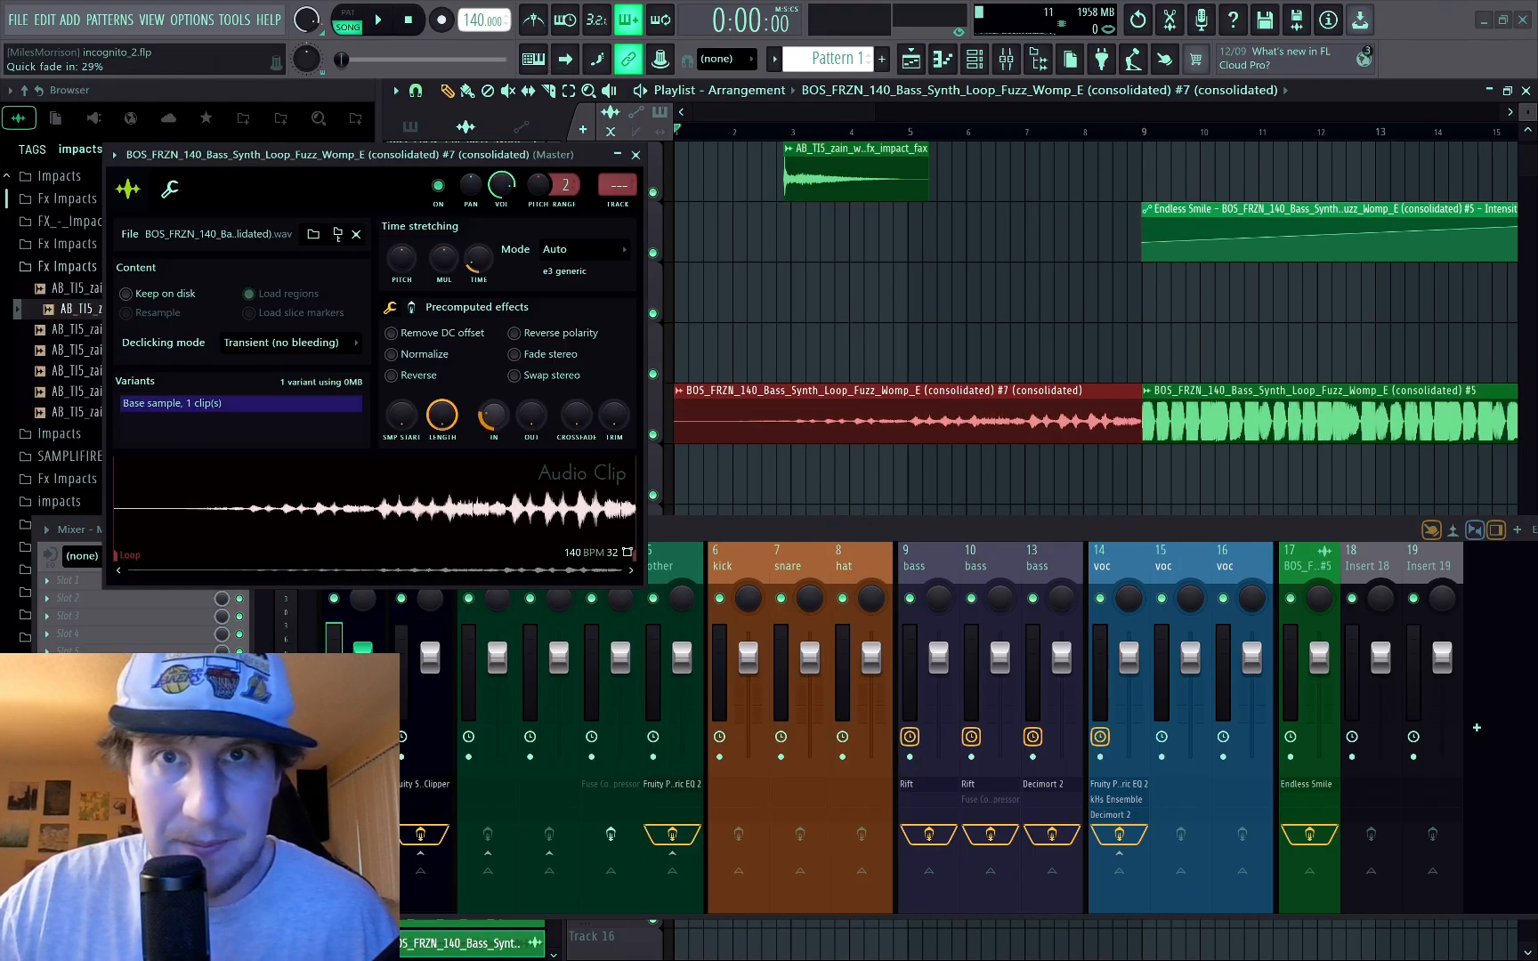
{"action": "left_click_drag", "start_coordinate": [782, 135], "coordinate": [578, 172]}
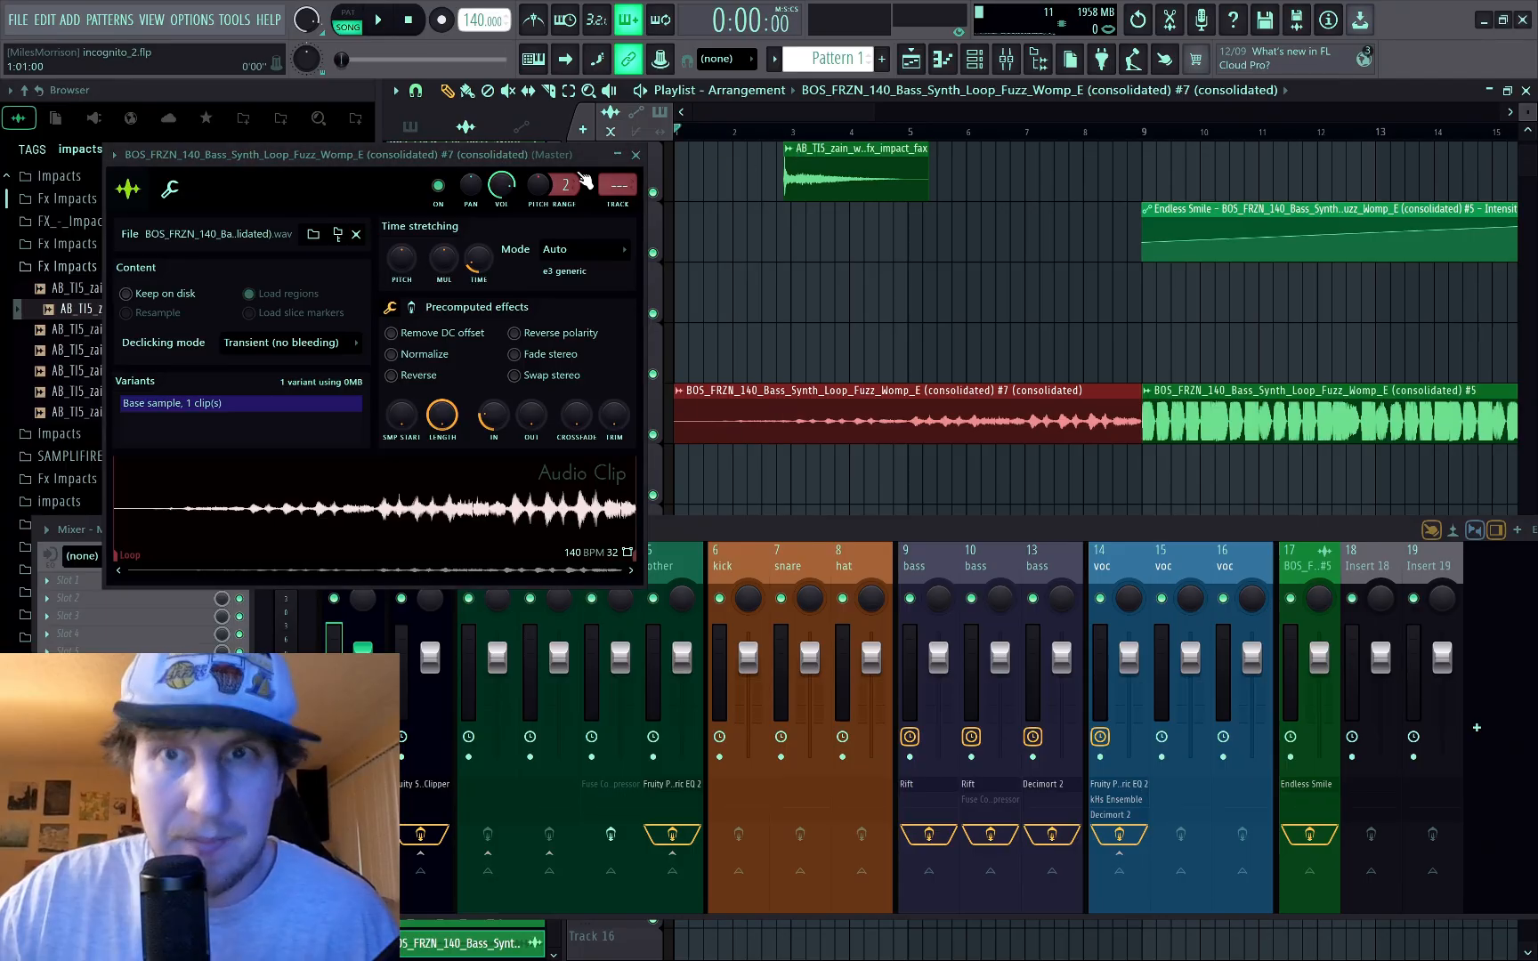
{"action": "key", "text": "space"}
{"action": "left_click", "coordinate": [636, 155]}
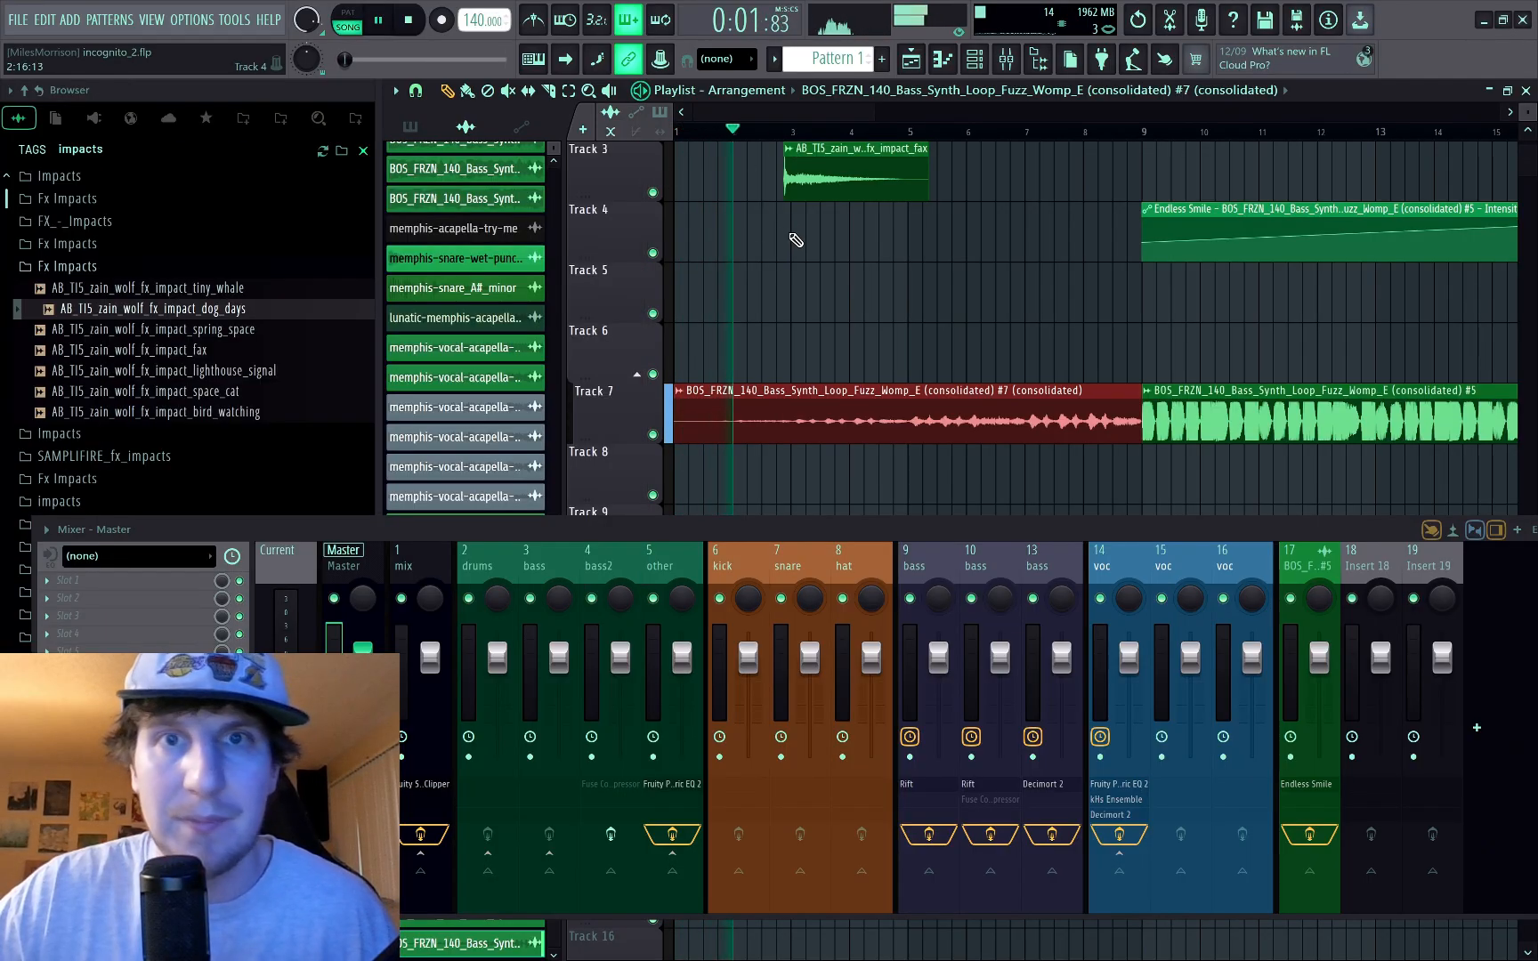
{"action": "scroll", "coordinate": [870, 277], "scroll_direction": "up", "scroll_amount": 2}
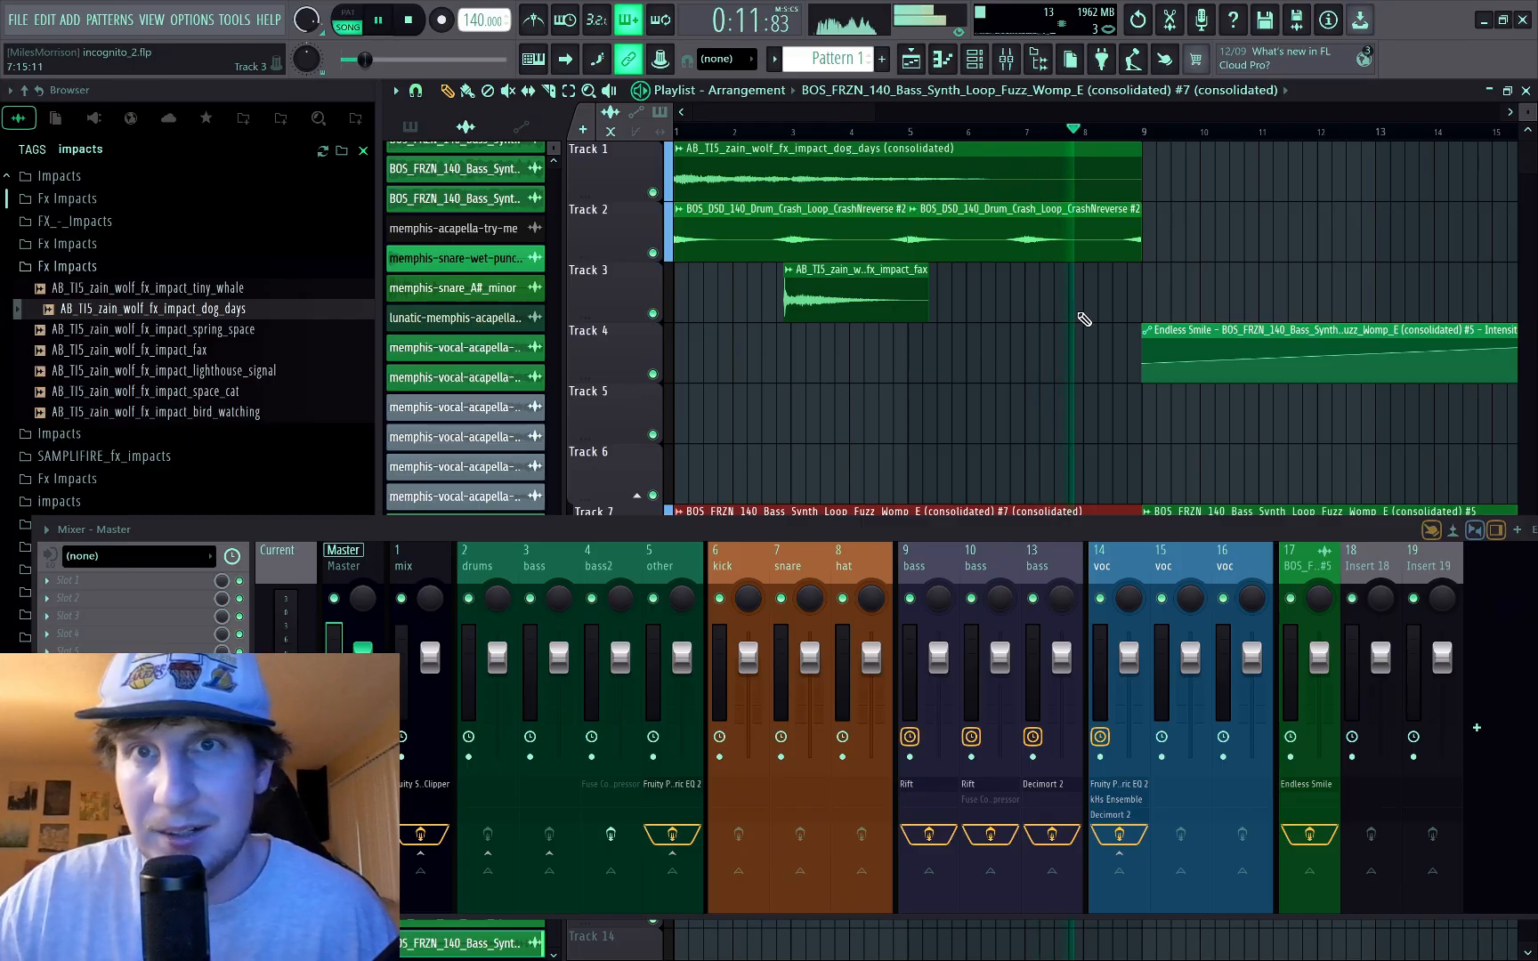
{"action": "key", "text": "space"}
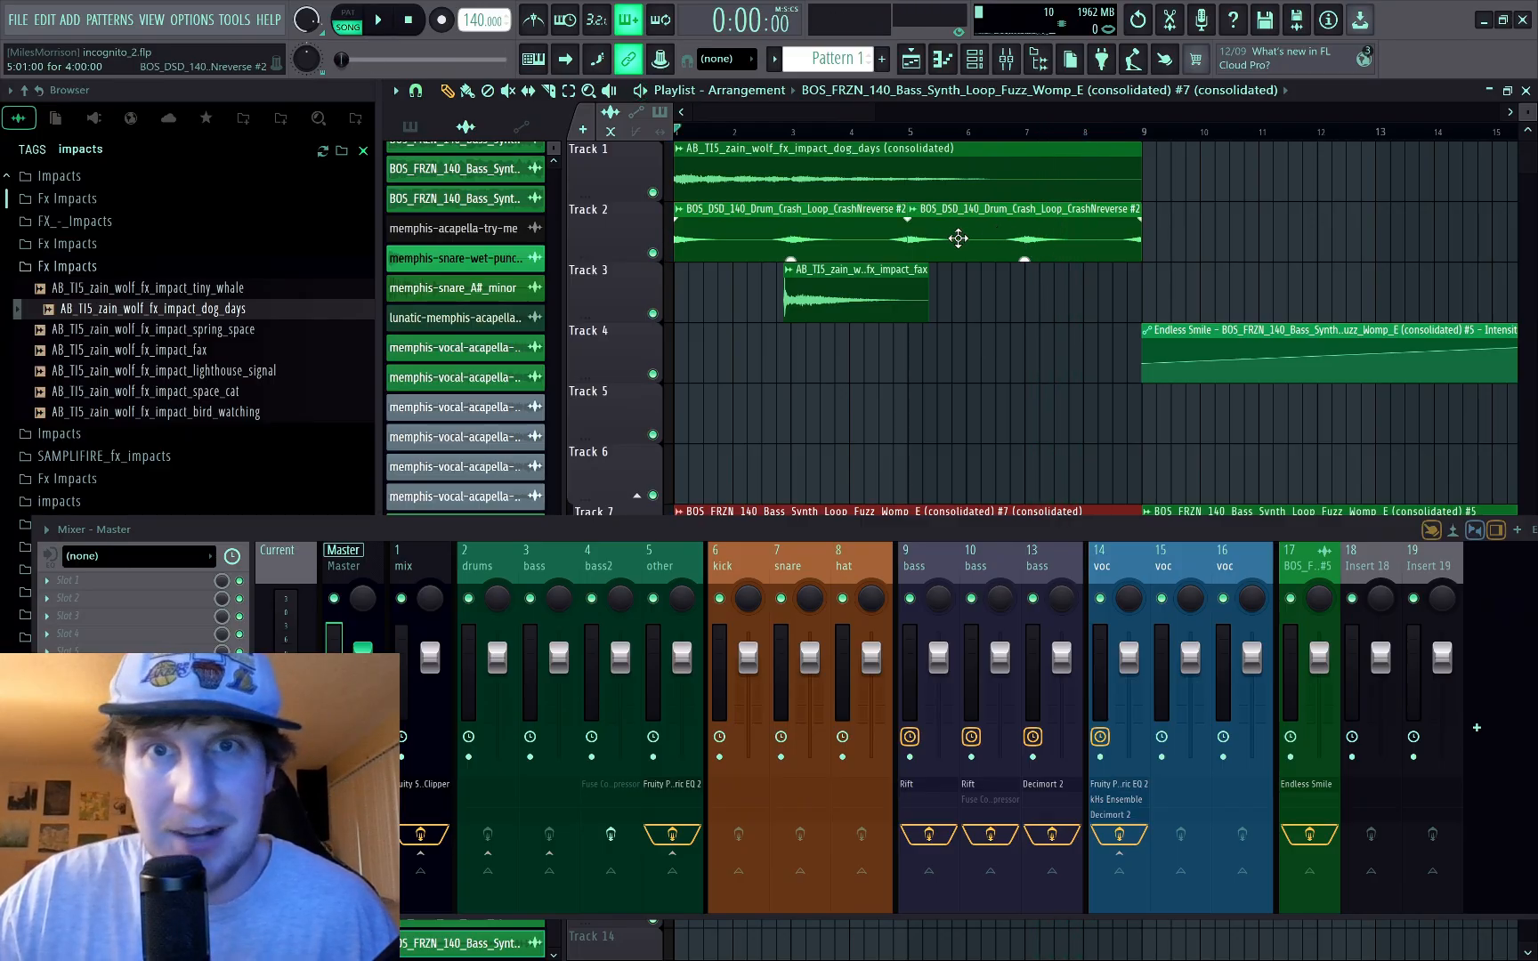
Step: Delete the second reverse crash loop at bar 5 on Track 2 and open the first crash clip's settings
{"action": "right_click", "coordinate": [958, 237]}
{"action": "double_click", "coordinate": [713, 228]}
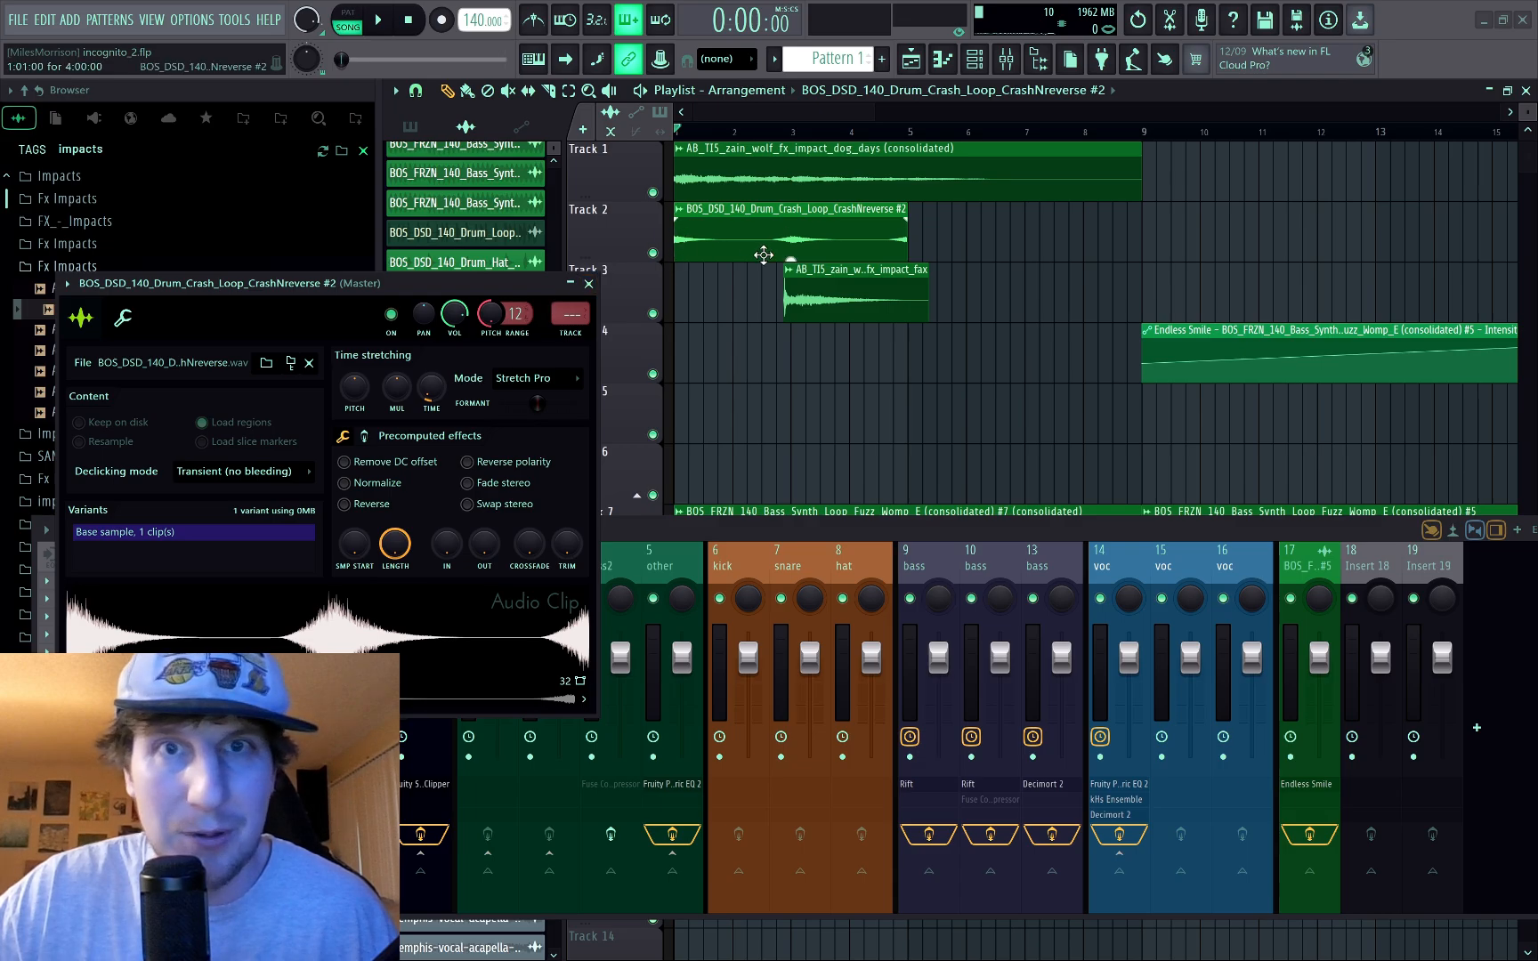
{"action": "scroll", "coordinate": [807, 244], "scroll_direction": "down", "scroll_amount": 5}
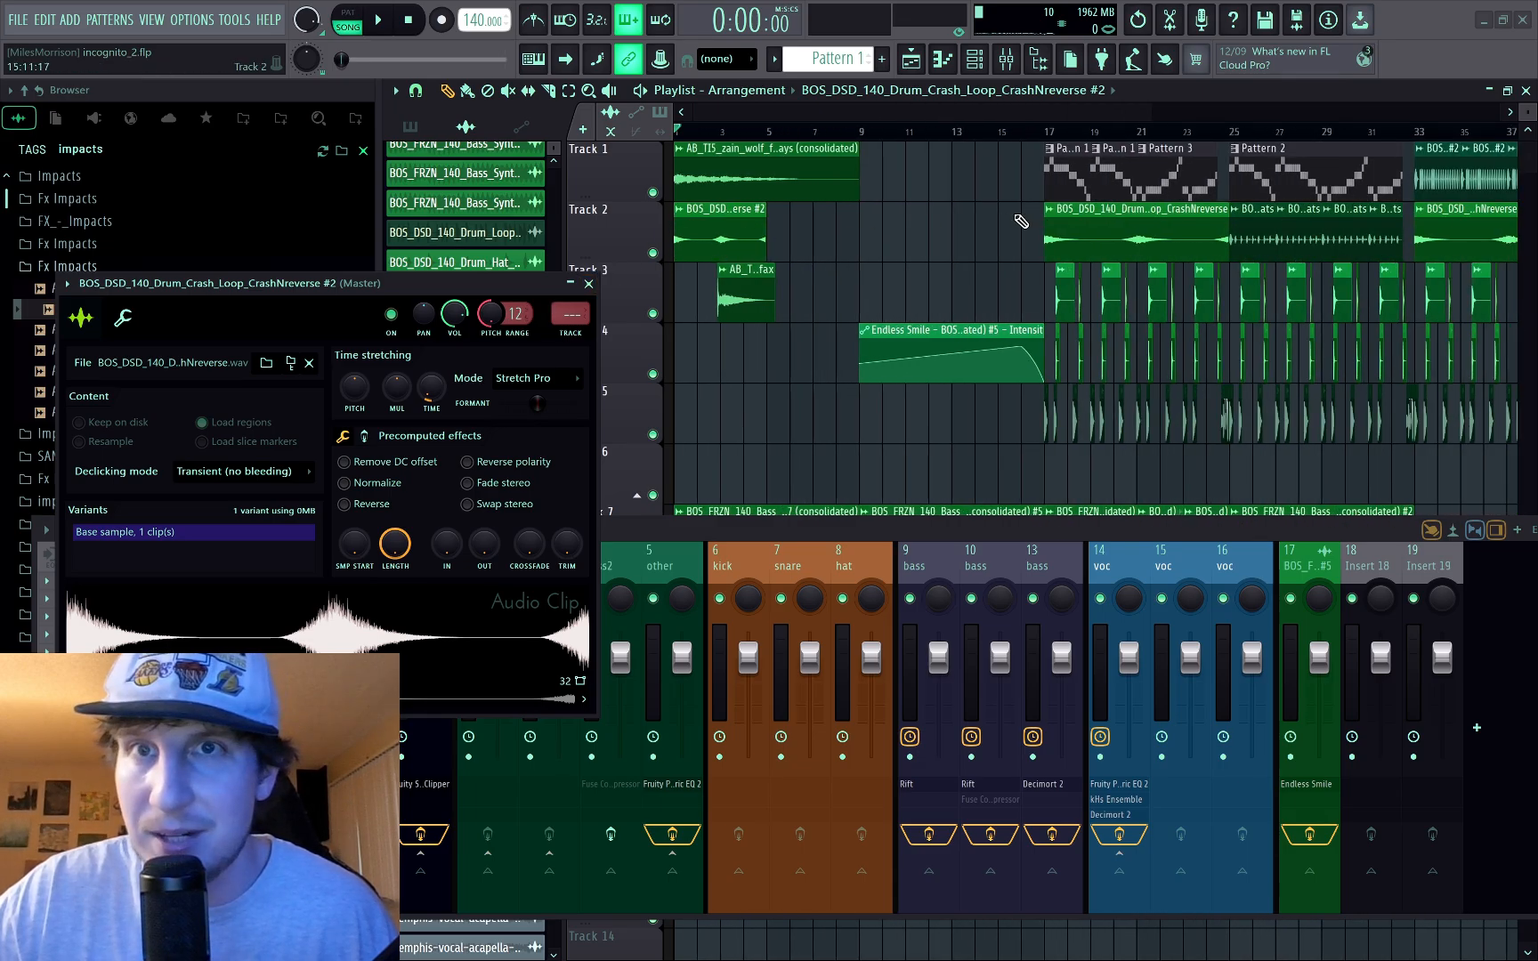
{"action": "scroll", "coordinate": [807, 244], "scroll_direction": "up", "scroll_amount": 2}
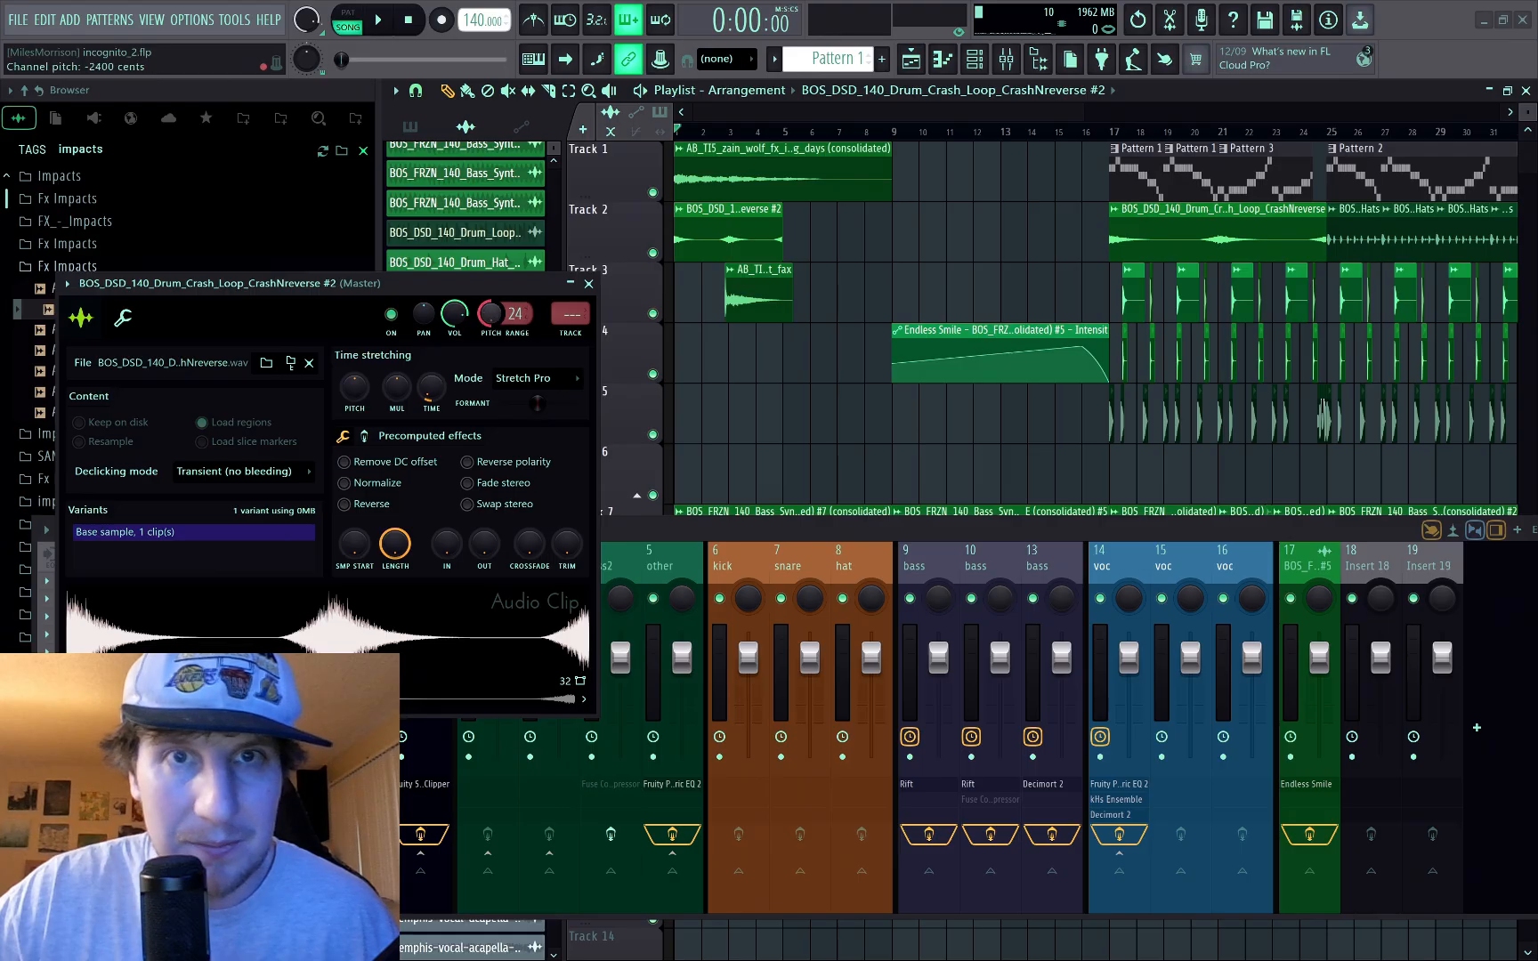
Step: Switch the intro crash loop to Resample mode without time stretching, set its pitch range to 12 semitones, and audition it
{"action": "left_click", "coordinate": [545, 385]}
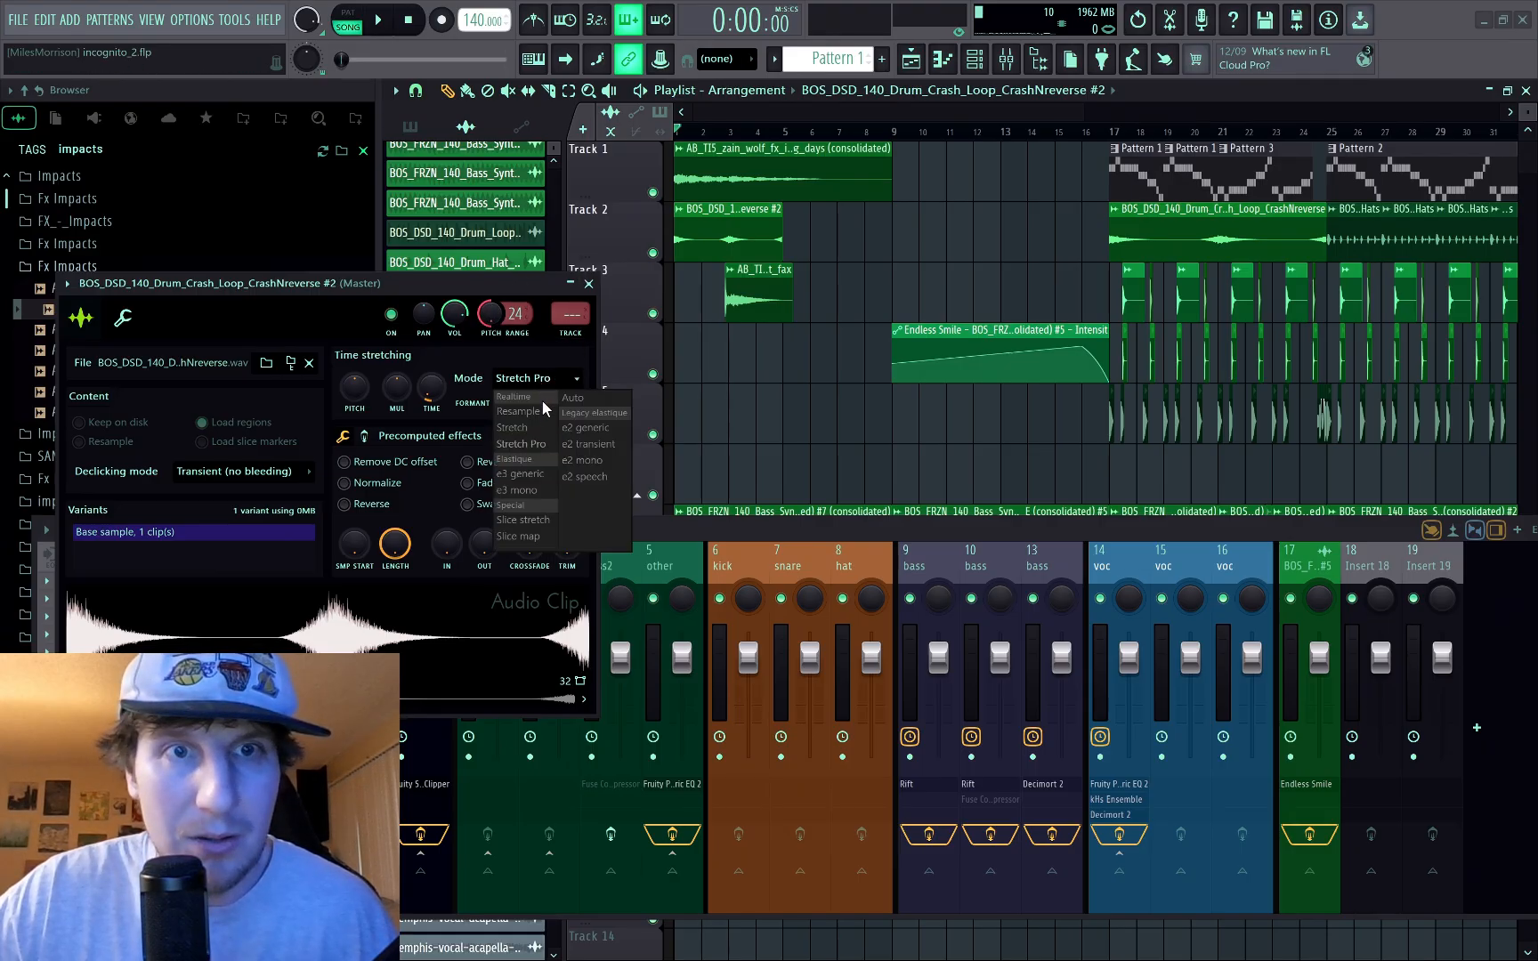
{"action": "left_click", "coordinate": [539, 414]}
{"action": "left_click_drag", "start_coordinate": [432, 388], "coordinate": [432, 415]}
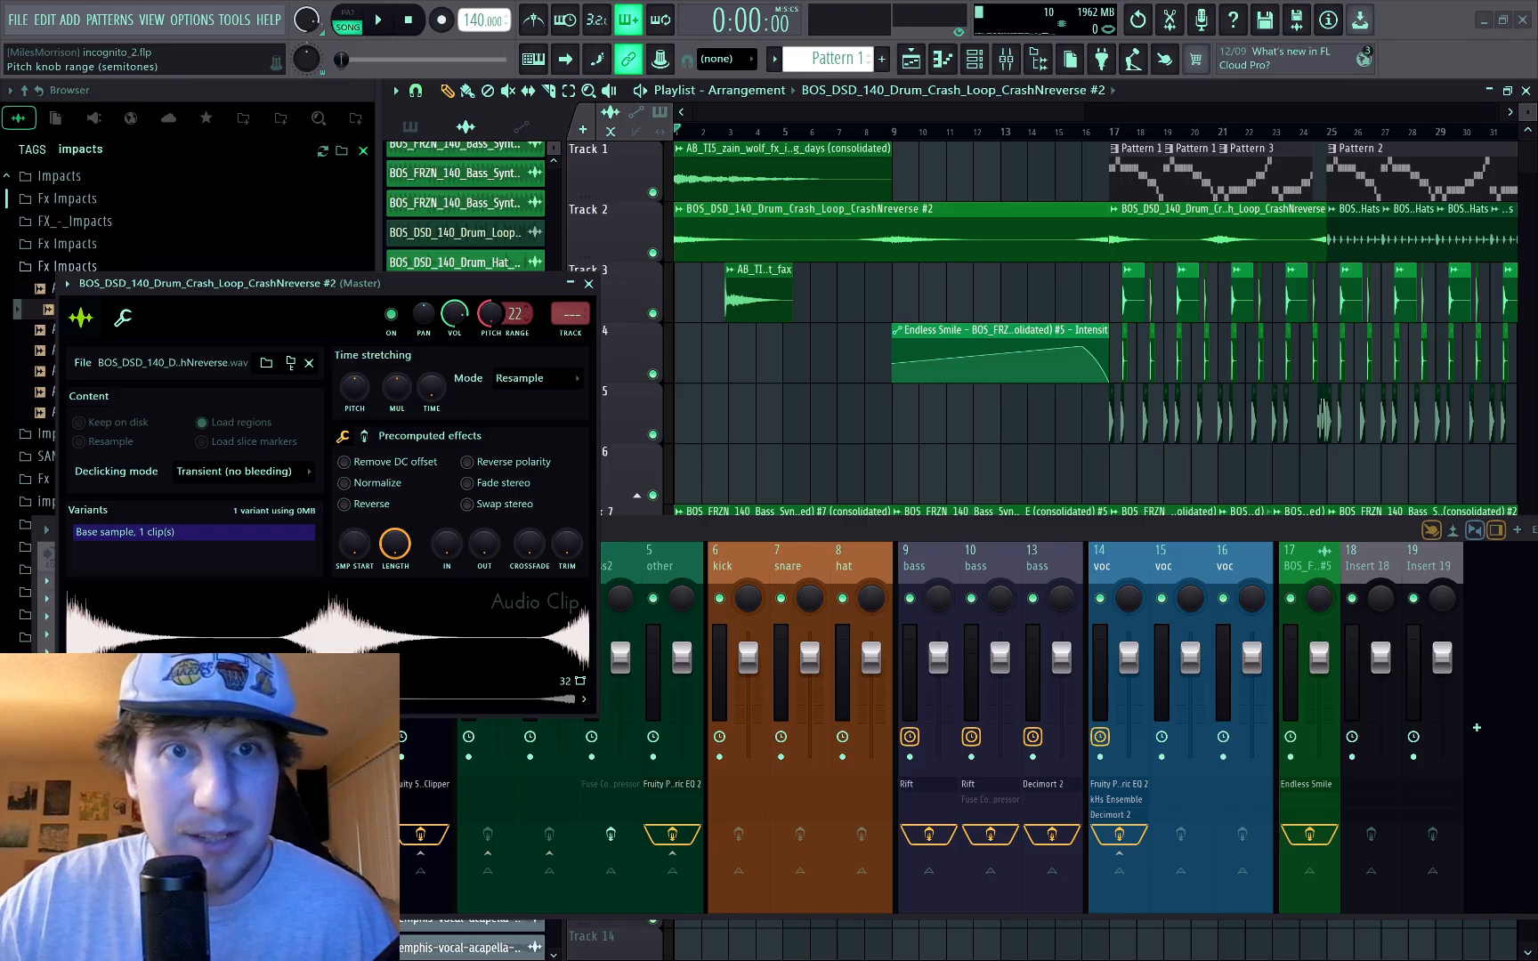
{"action": "left_click_drag", "start_coordinate": [510, 310], "coordinate": [510, 287]}
{"action": "scroll", "coordinate": [964, 198], "scroll_direction": "down", "scroll_amount": 3}
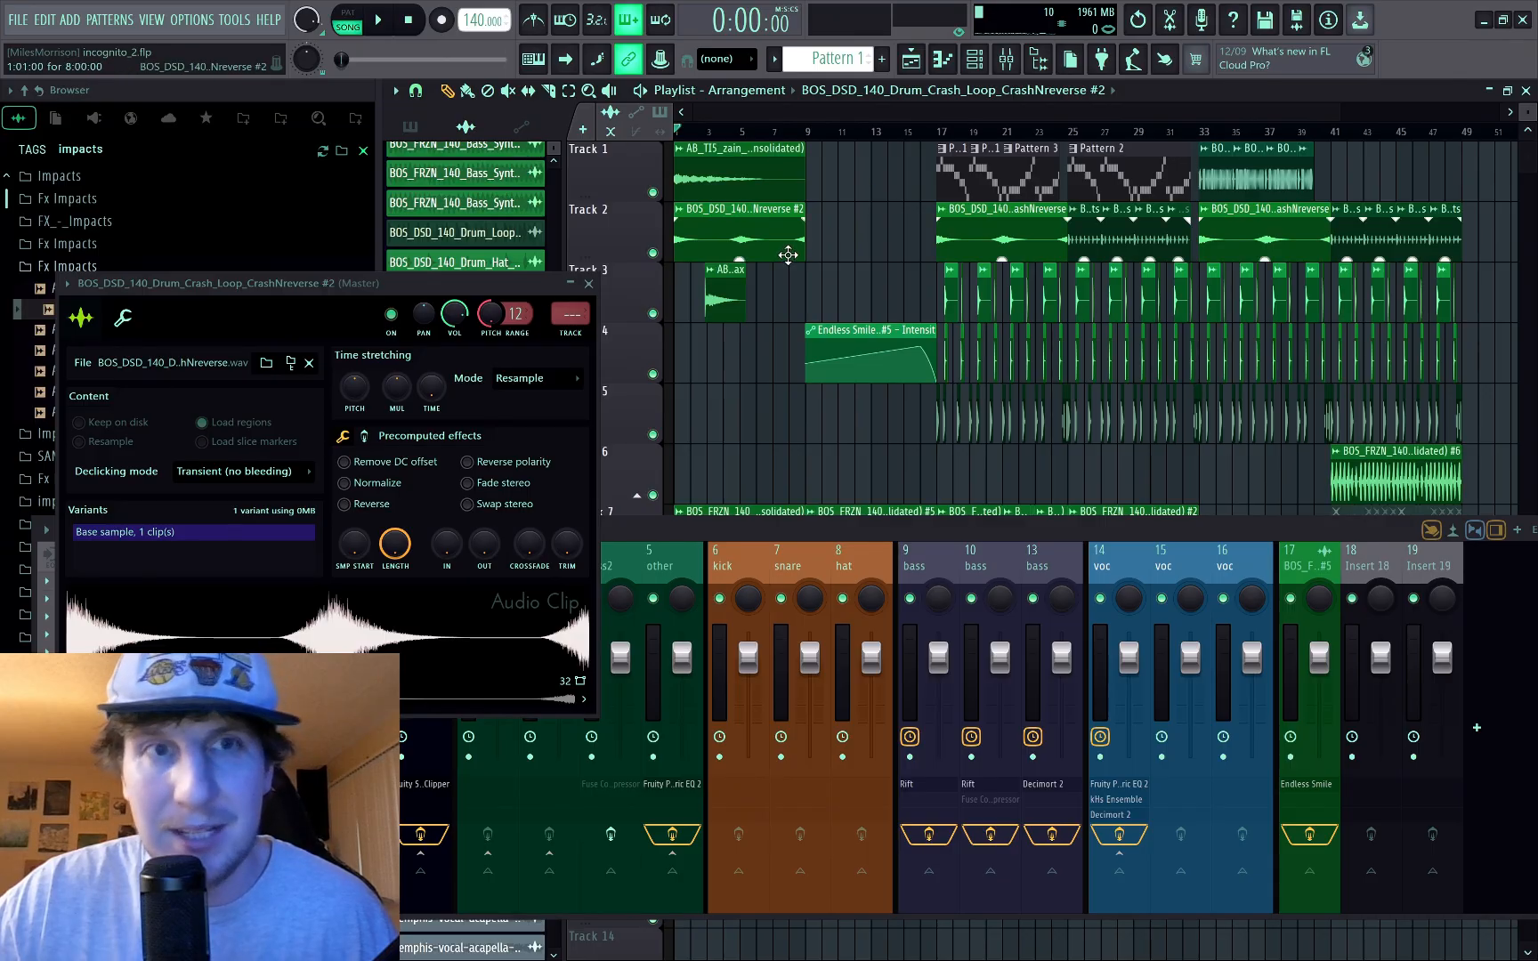
{"action": "key", "text": "space"}
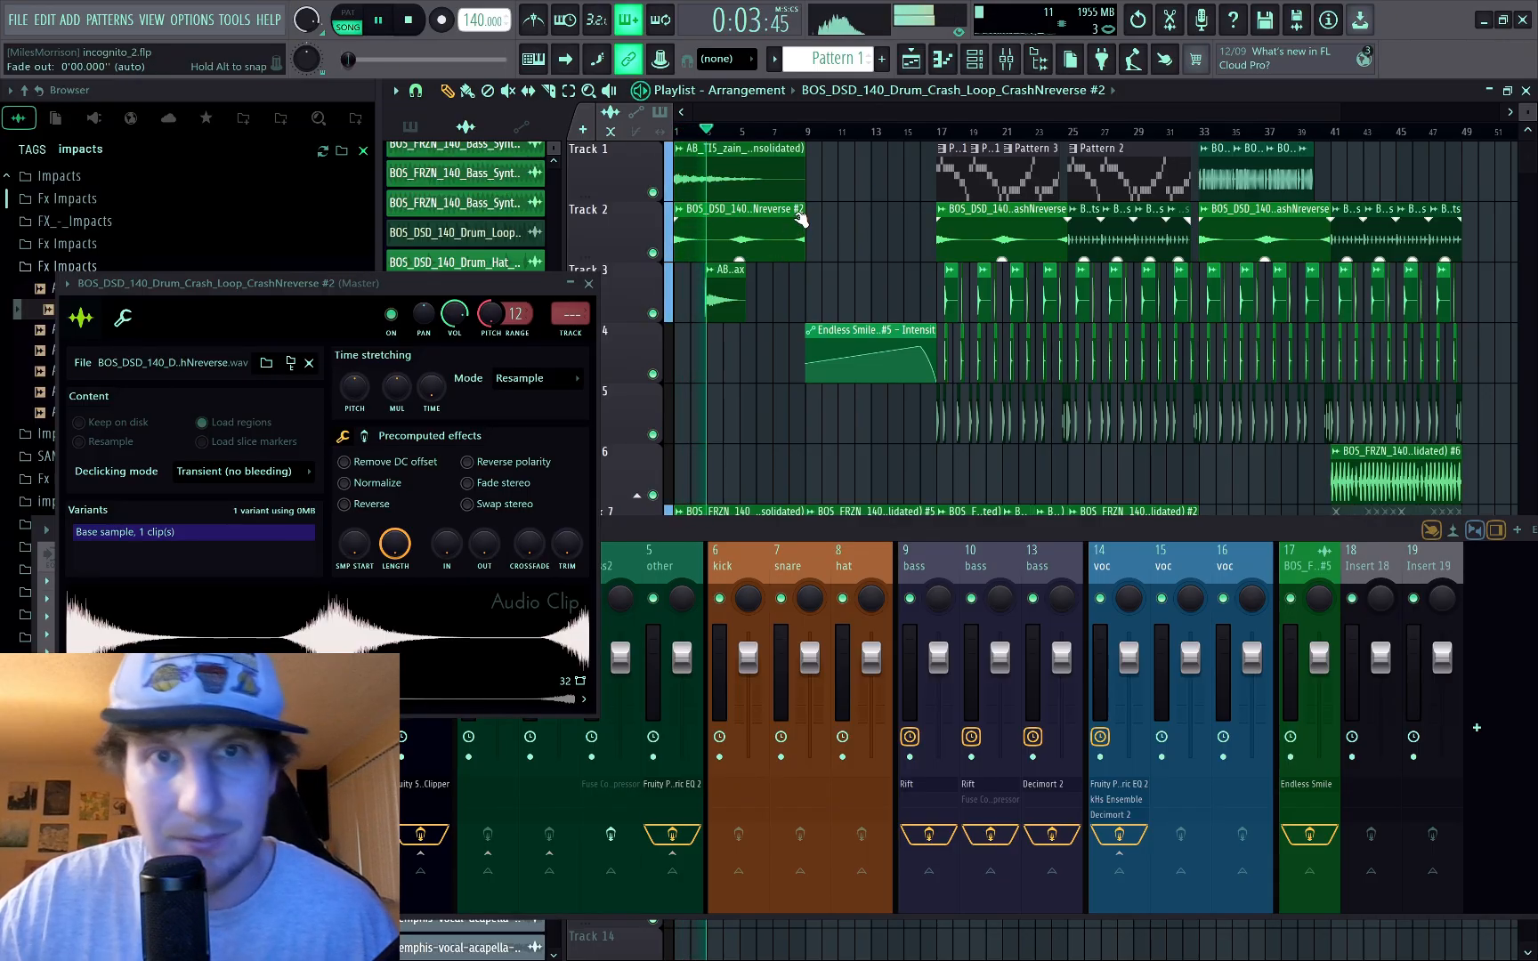
{"action": "scroll", "coordinate": [697, 409], "scroll_direction": "down", "scroll_amount": 2}
{"action": "key", "text": "space"}
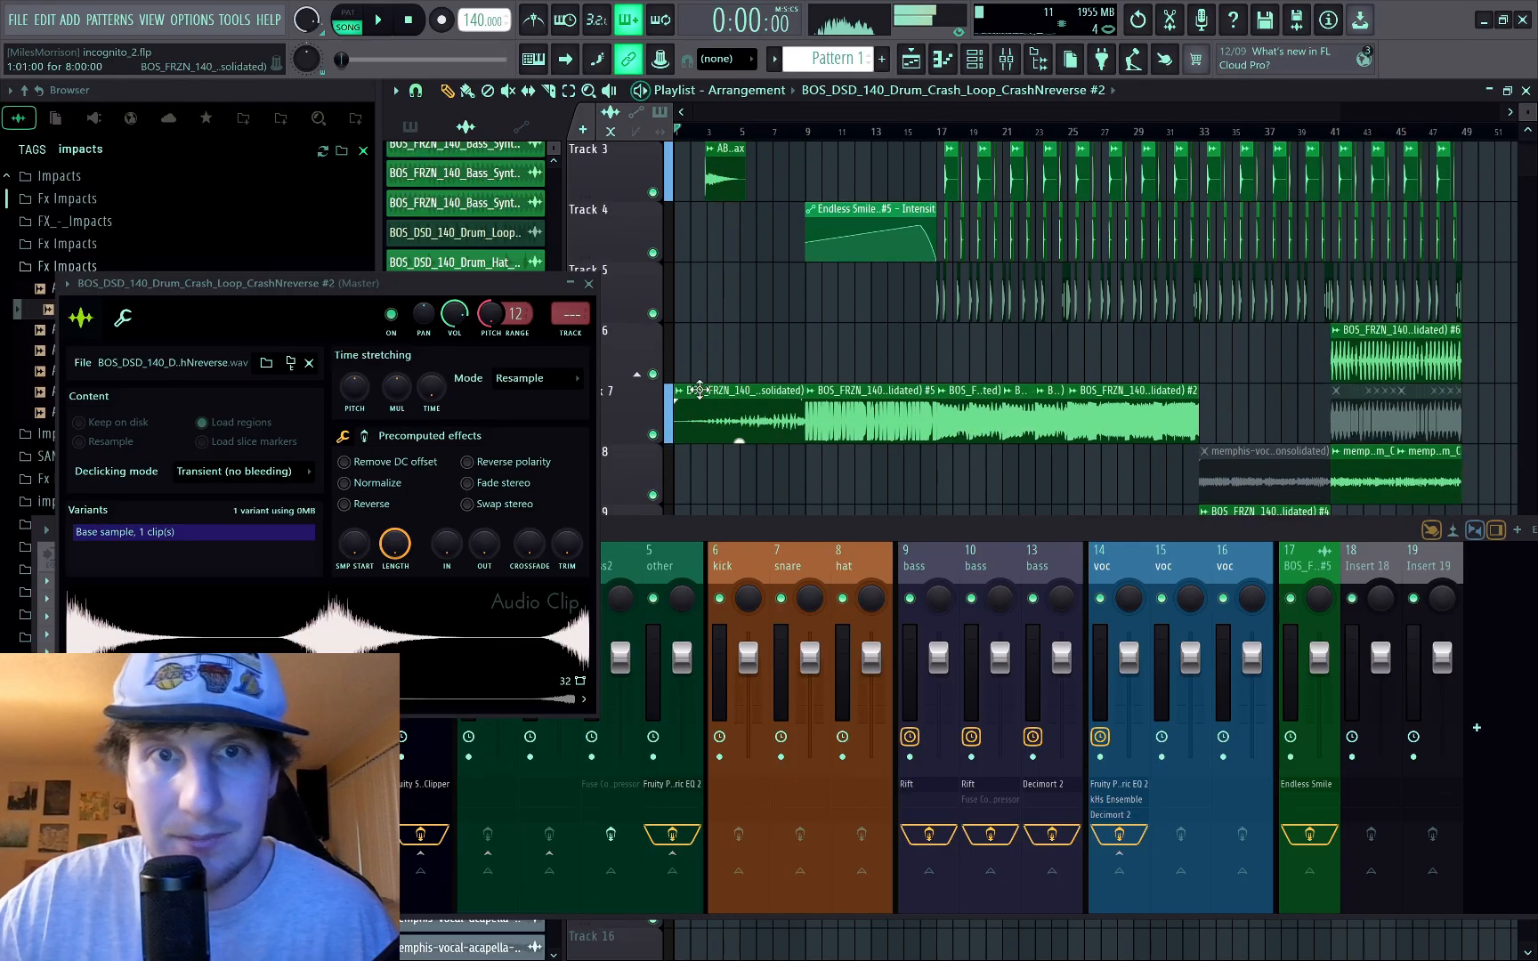
Step: Check the settings of the faded bass clip at bar 1 on Track 7 and play through the intro
{"action": "left_click", "coordinate": [697, 409]}
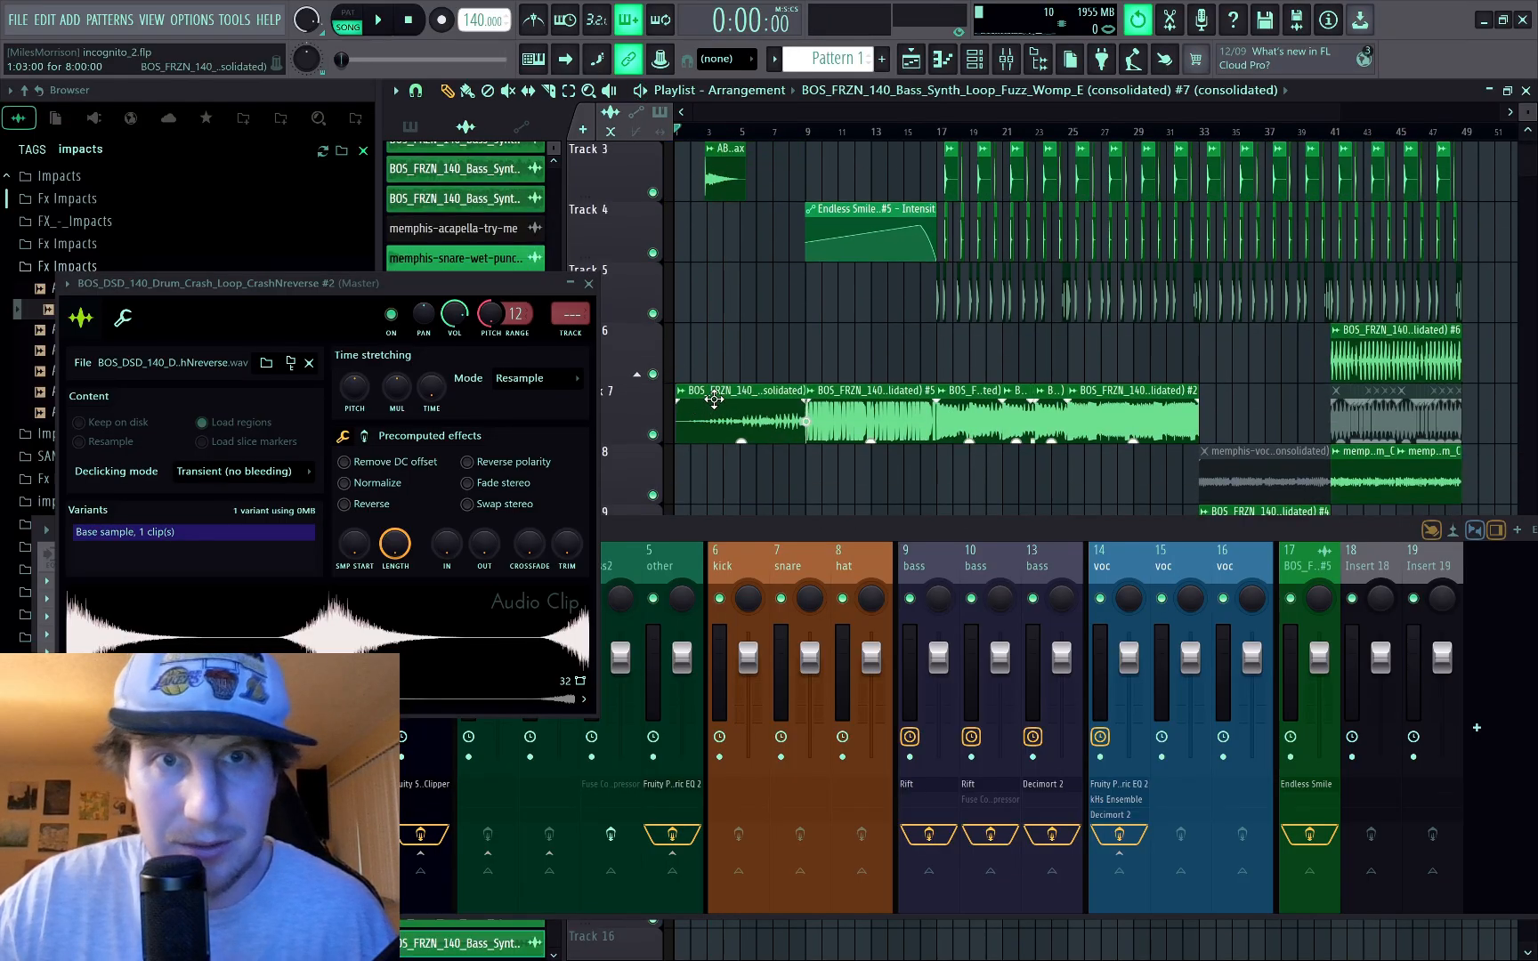
{"action": "double_click", "coordinate": [712, 404]}
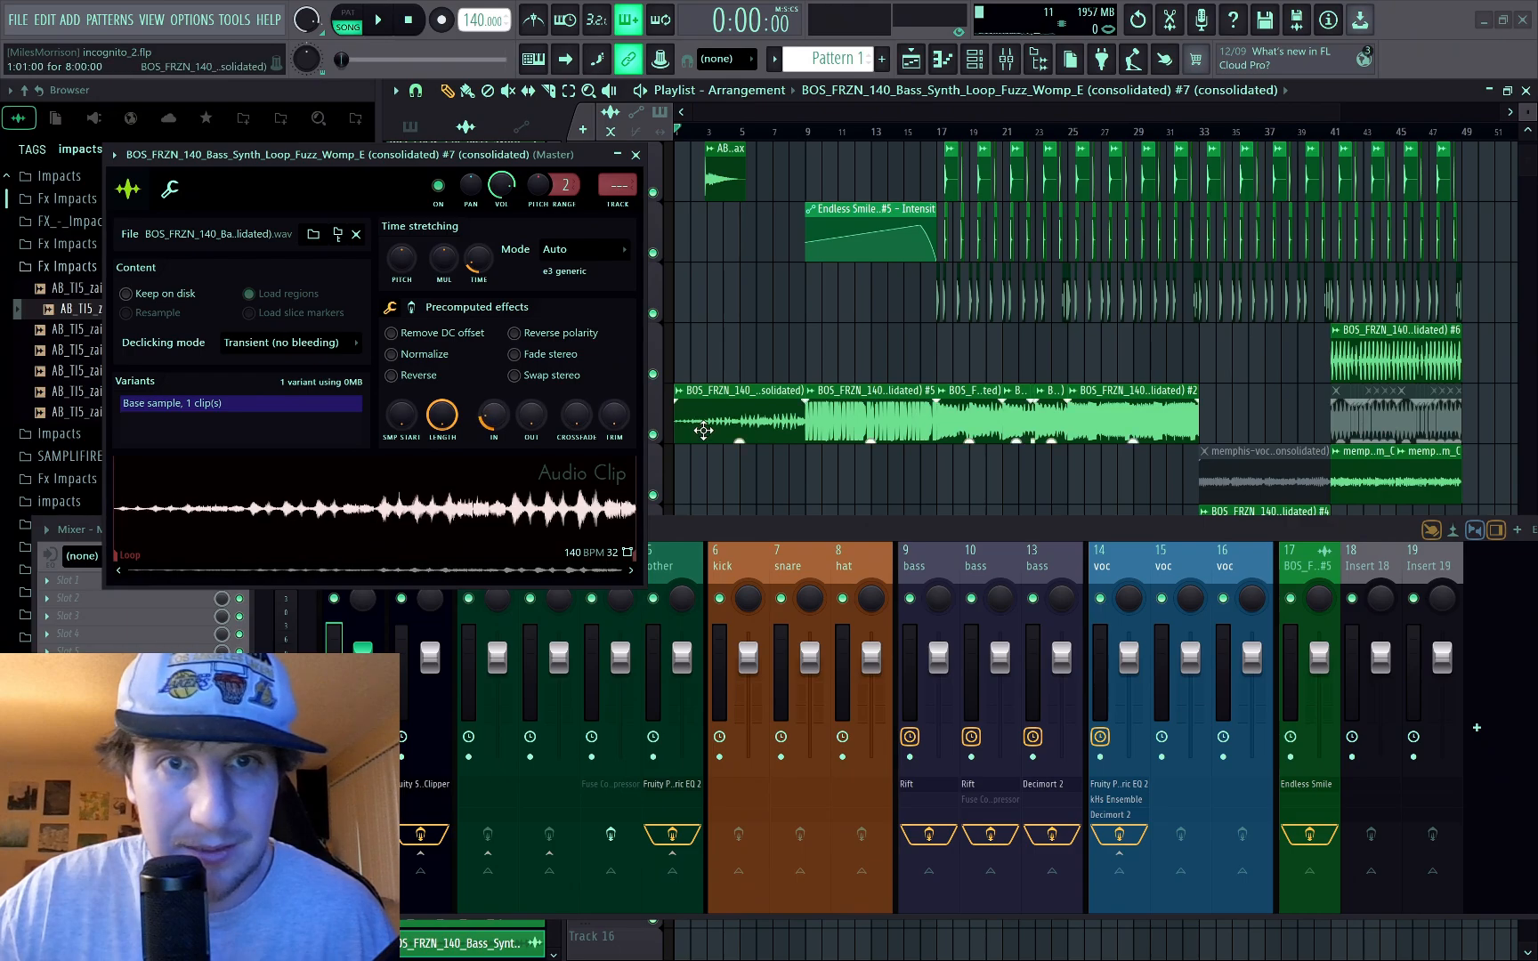
{"action": "key", "text": "space"}
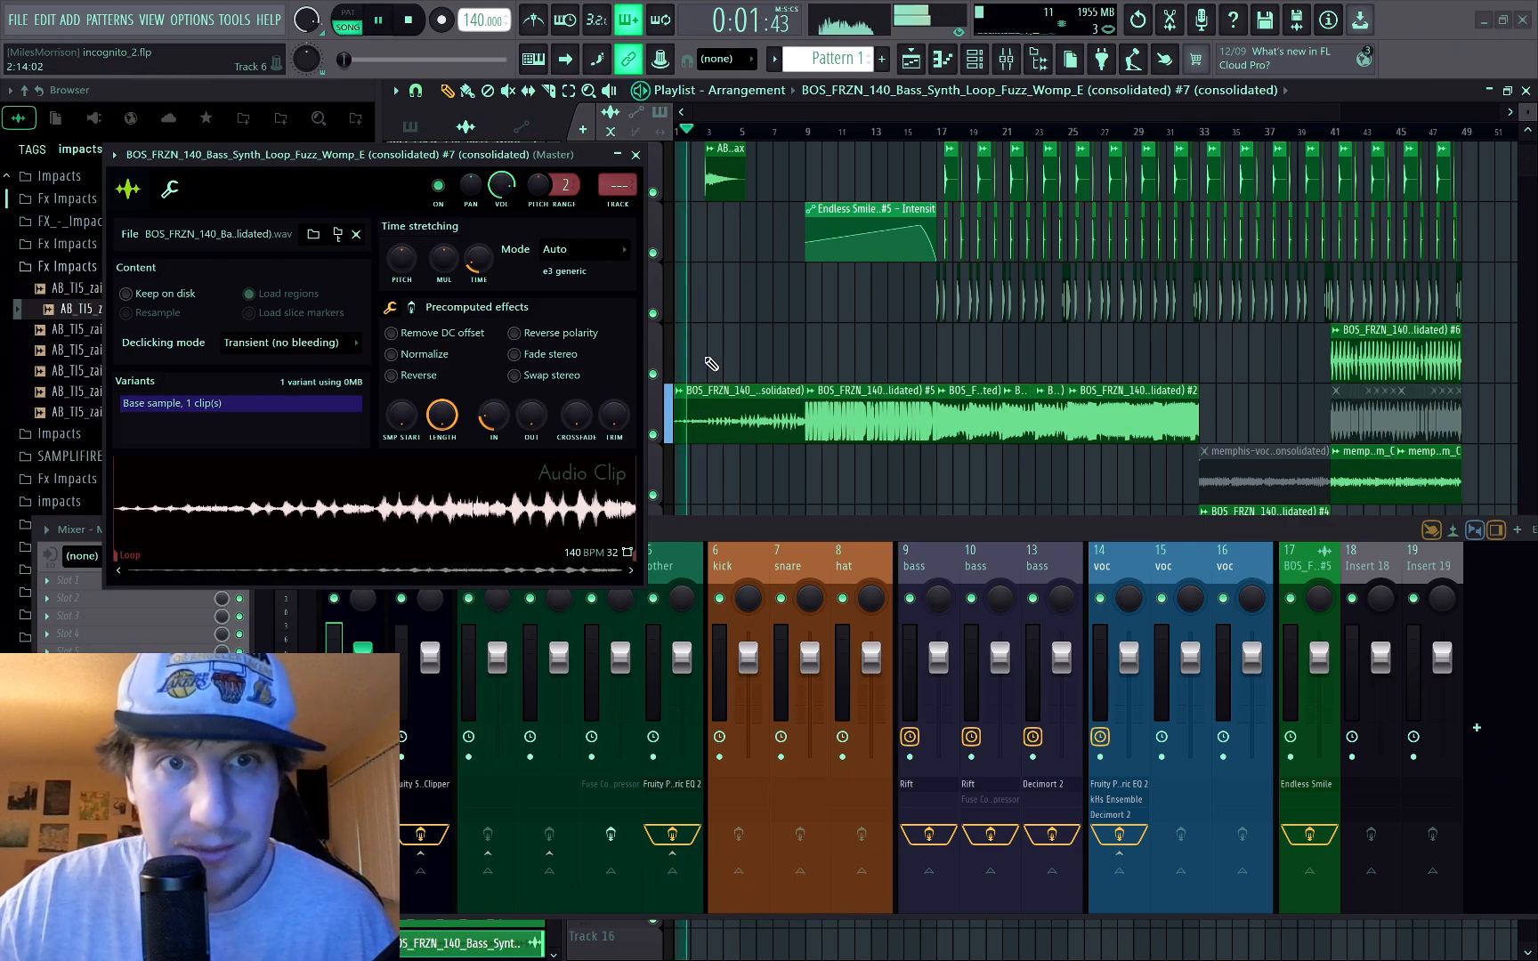
{"action": "left_click", "coordinate": [636, 156]}
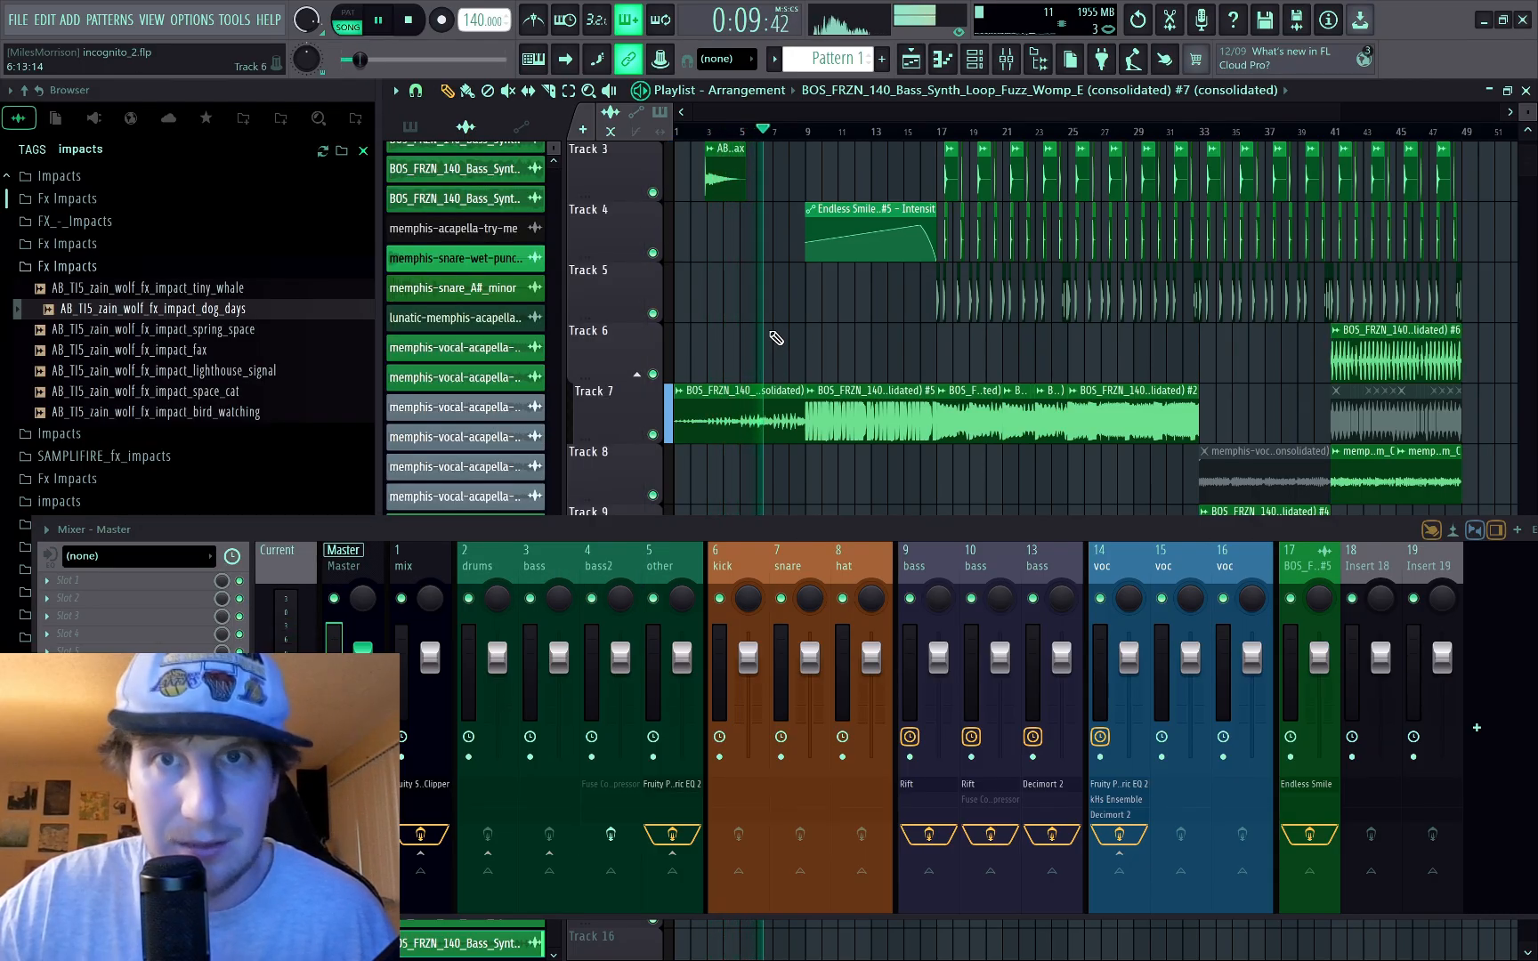
{"action": "scroll", "coordinate": [935, 294], "scroll_direction": "up", "scroll_amount": 2}
{"action": "scroll", "coordinate": [935, 294], "scroll_direction": "up", "scroll_amount": 1}
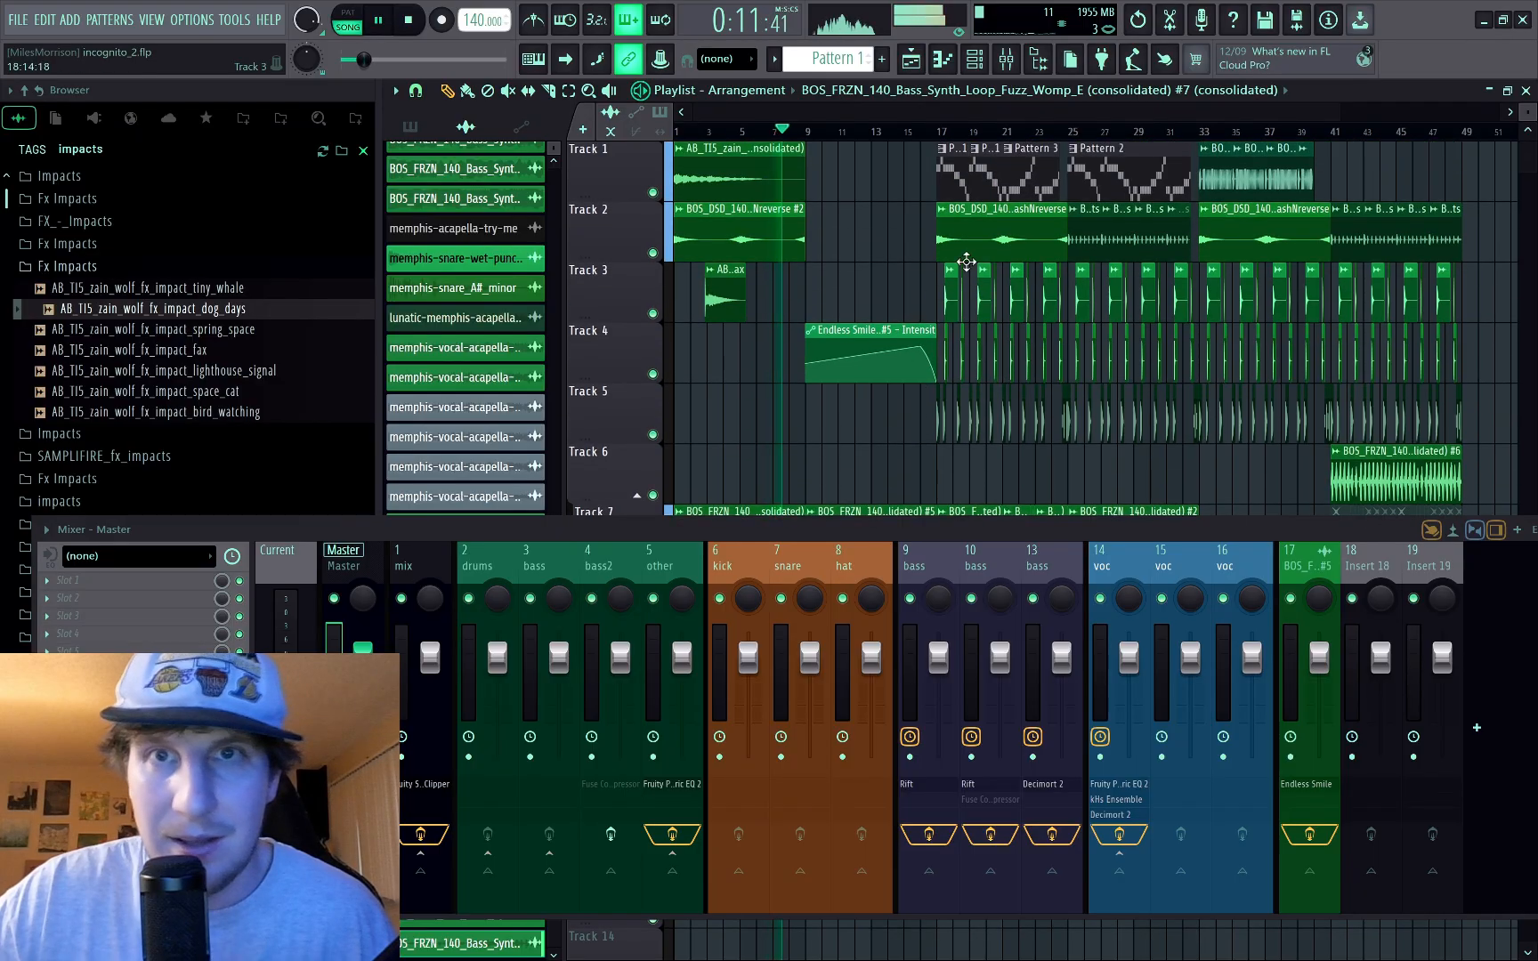
Step: Make the crash loop clip at bar 17 on Track 2 unique and set its time-stretching mode to Stretch Pro
{"action": "left_click", "coordinate": [950, 207]}
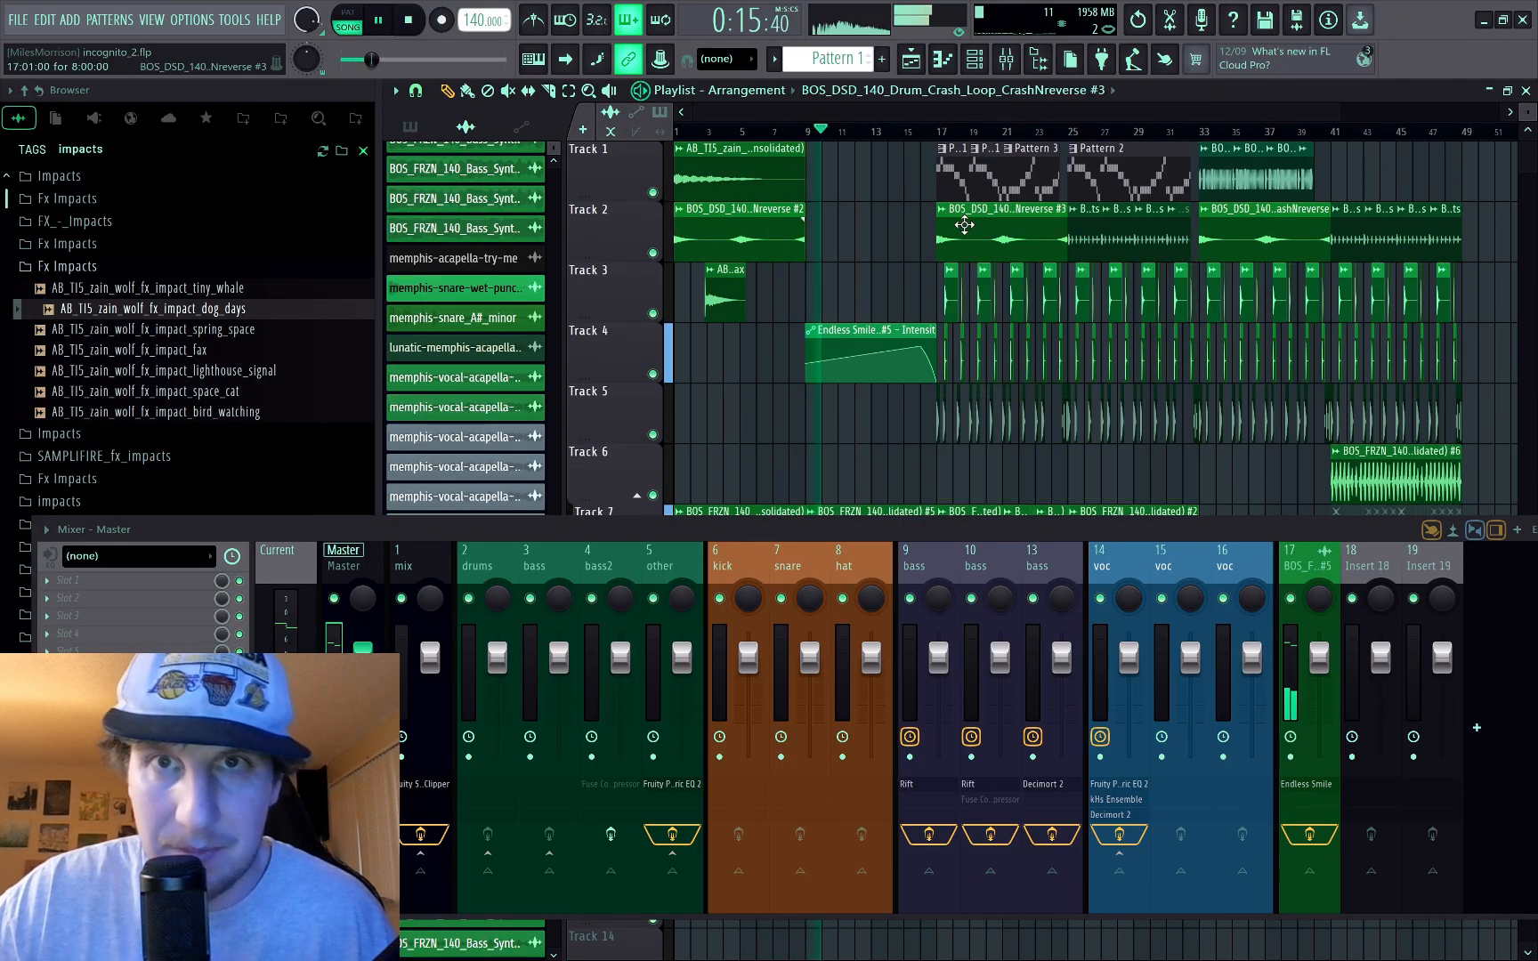
{"action": "double_click", "coordinate": [962, 224]}
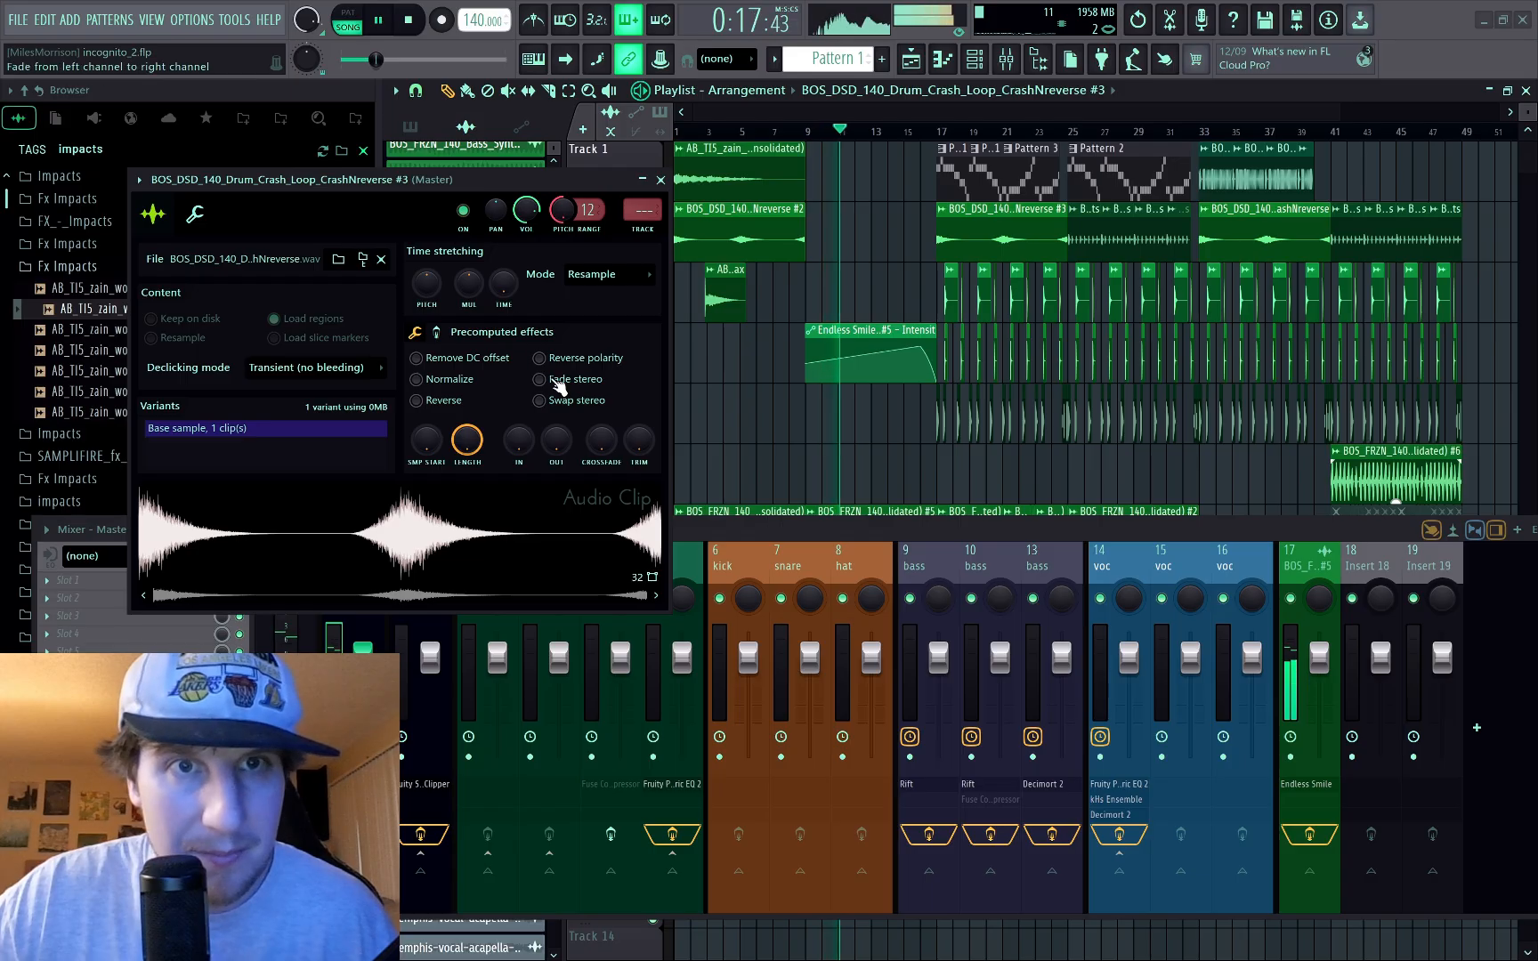
{"action": "left_click", "coordinate": [597, 274]}
{"action": "left_click", "coordinate": [598, 340]}
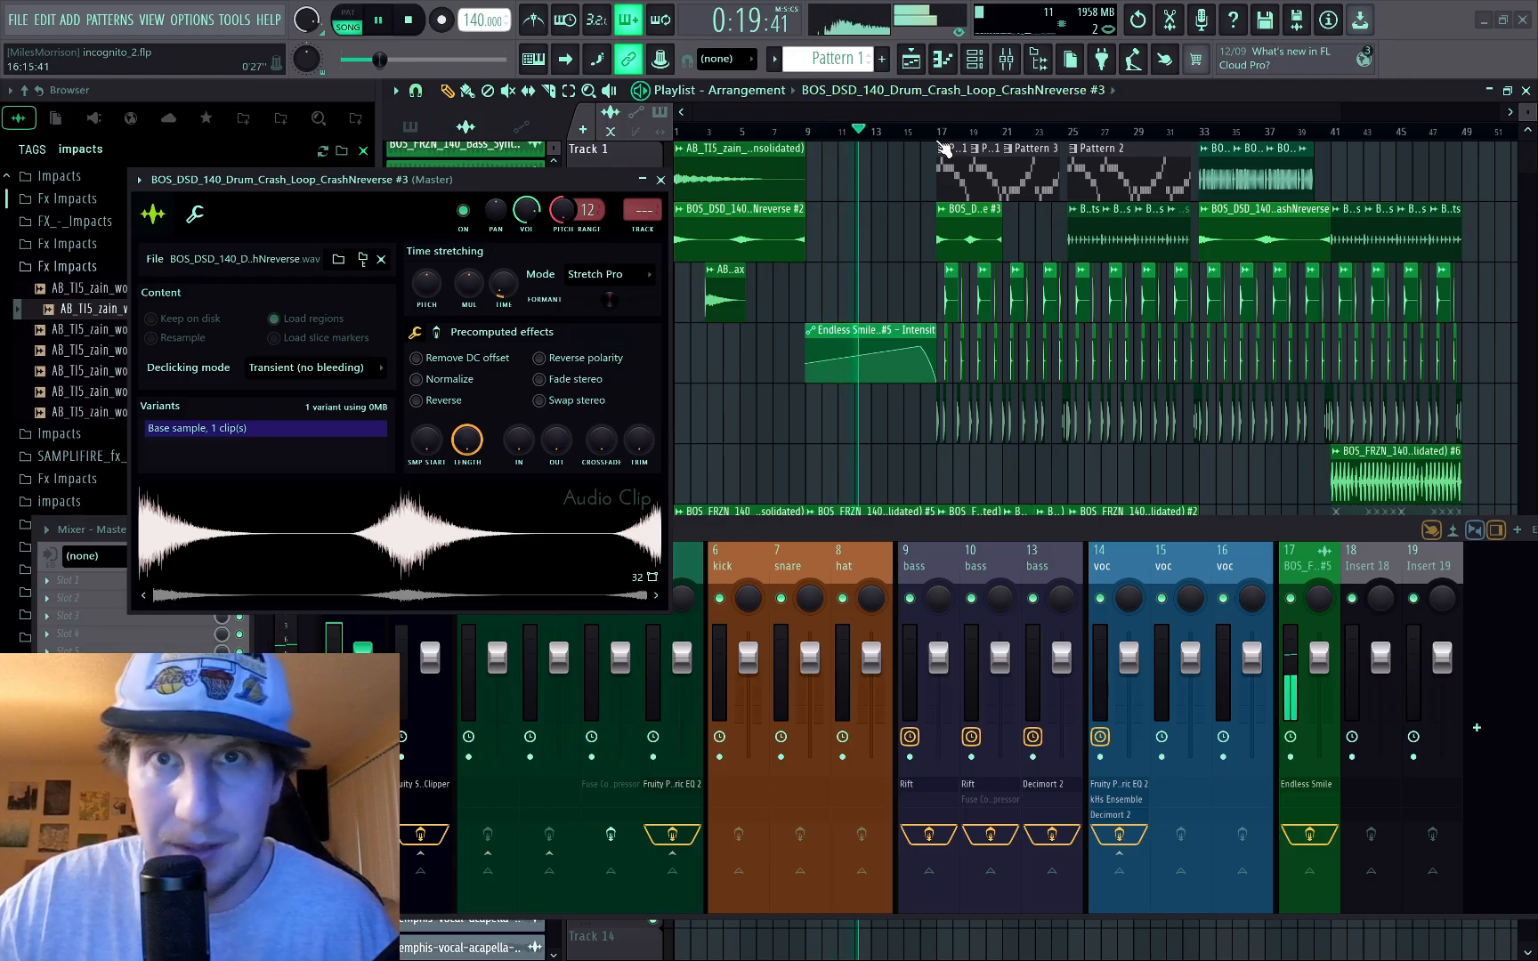
{"action": "key", "text": "space"}
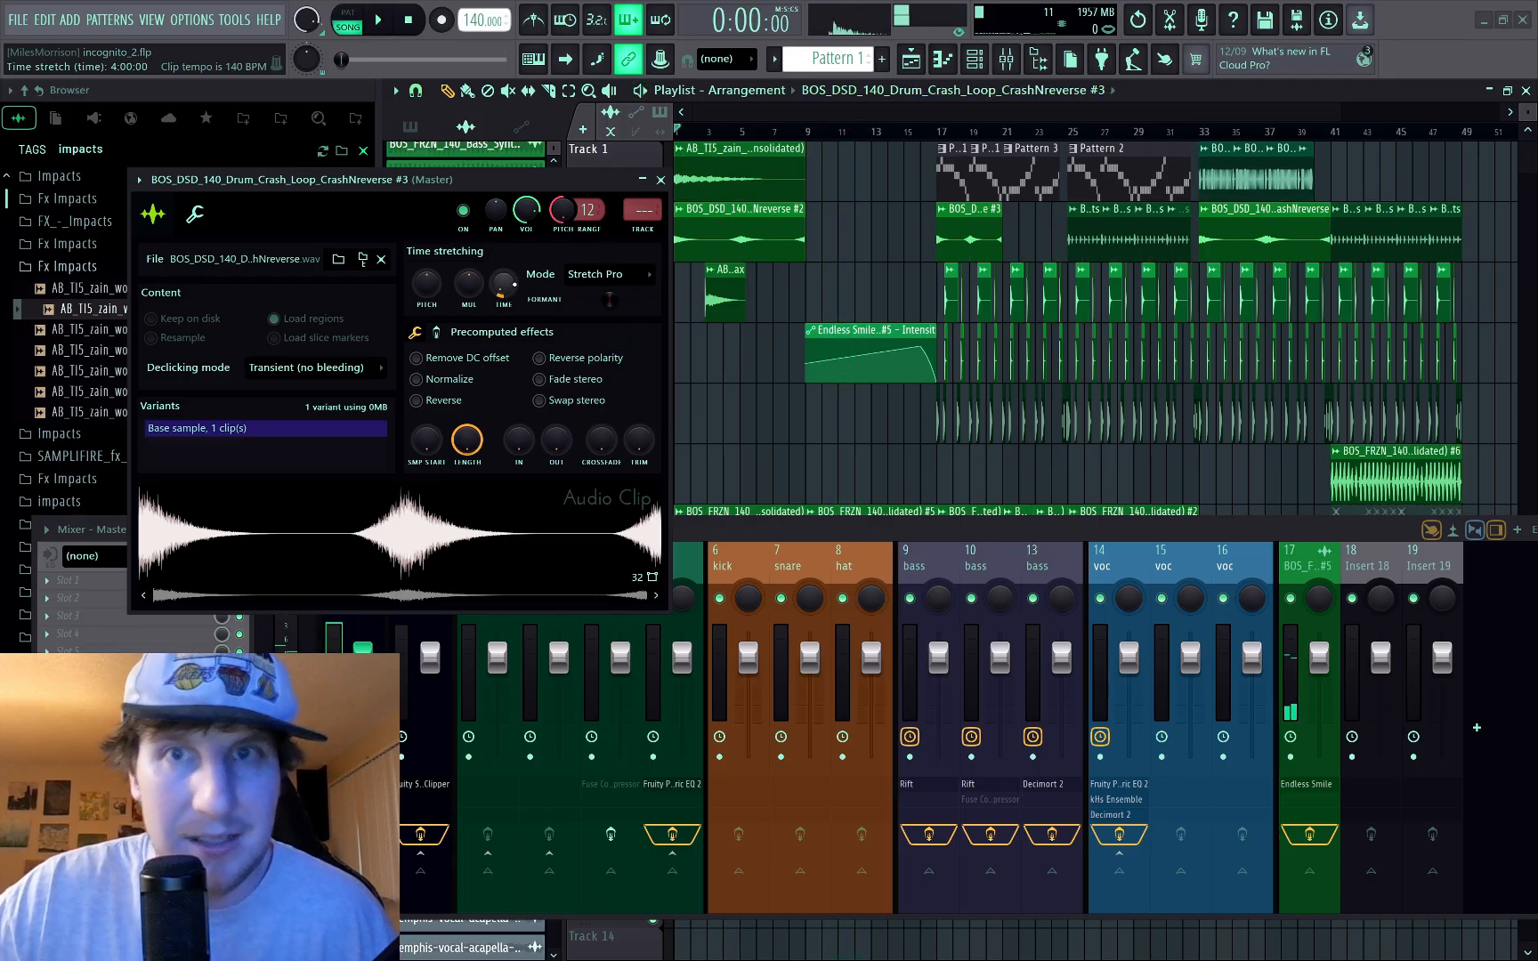
Step: Time-stretch the crash loop at bar 17 on Track 2 so it reaches bar 25, and audition it from bar 17
{"action": "left_click_drag", "start_coordinate": [504, 283], "coordinate": [504, 251]}
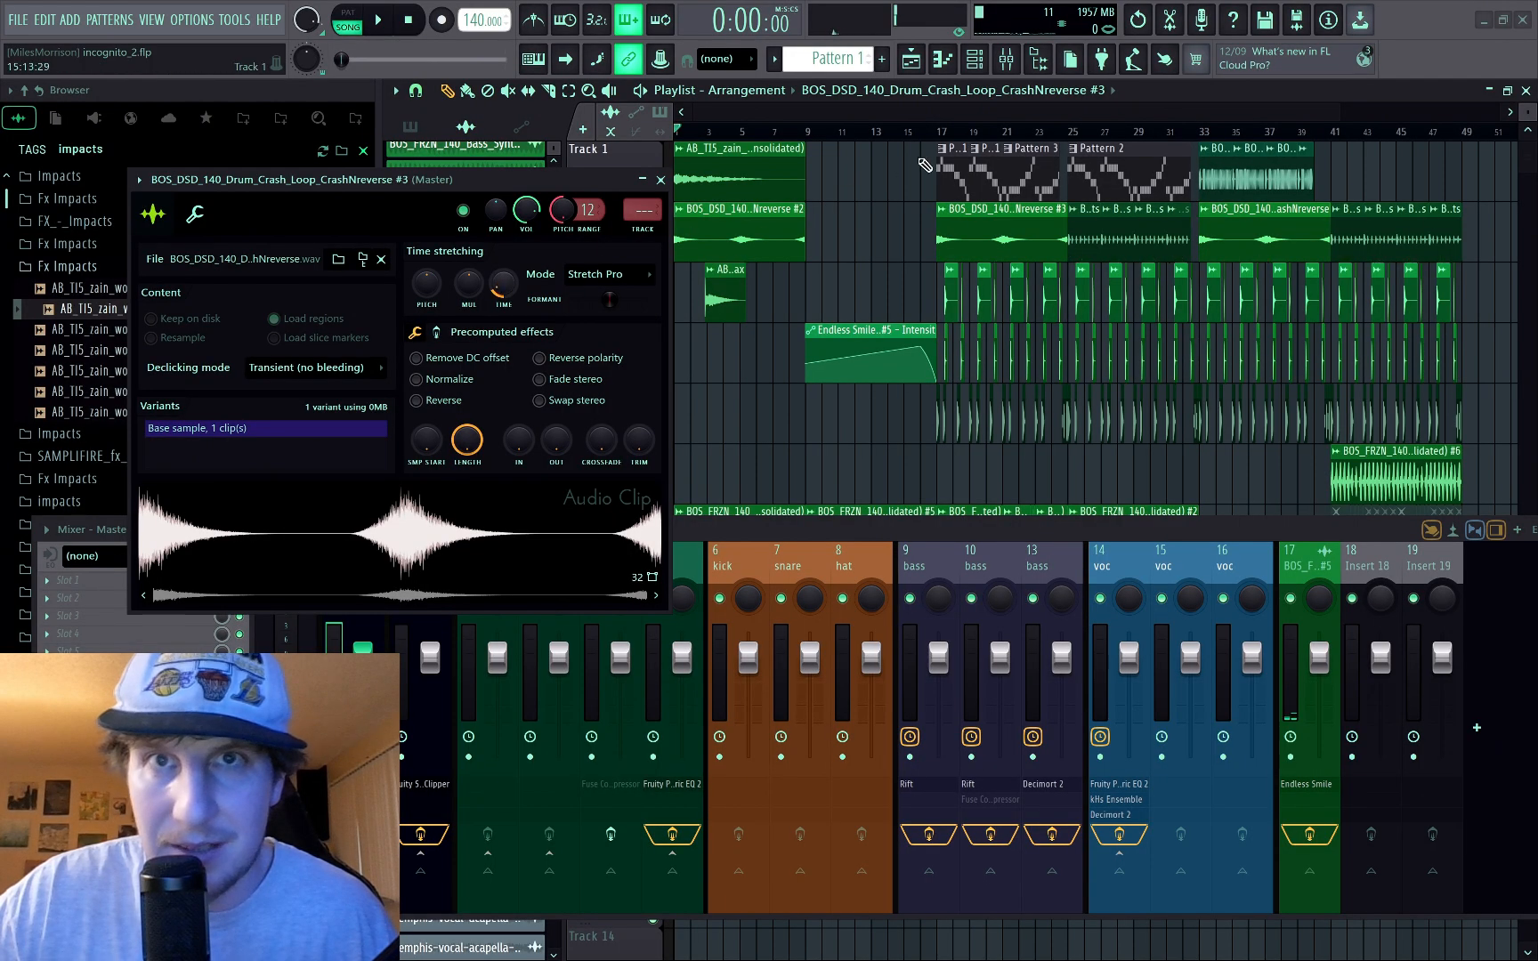
{"action": "left_click", "coordinate": [929, 132]}
{"action": "key", "text": "space"}
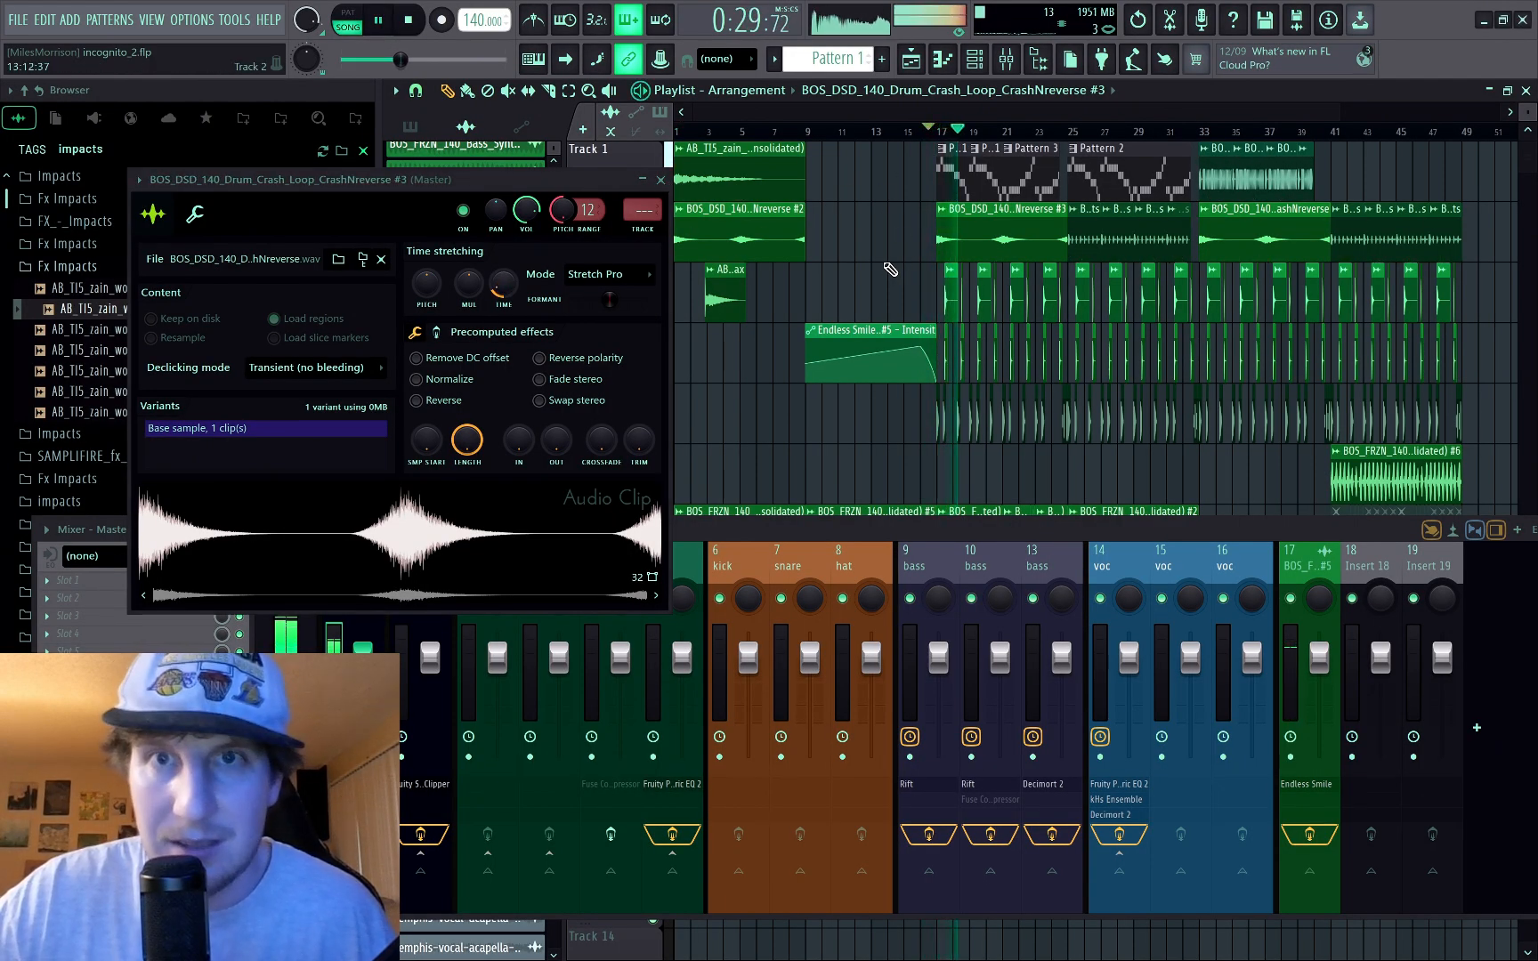
{"action": "key", "text": "space"}
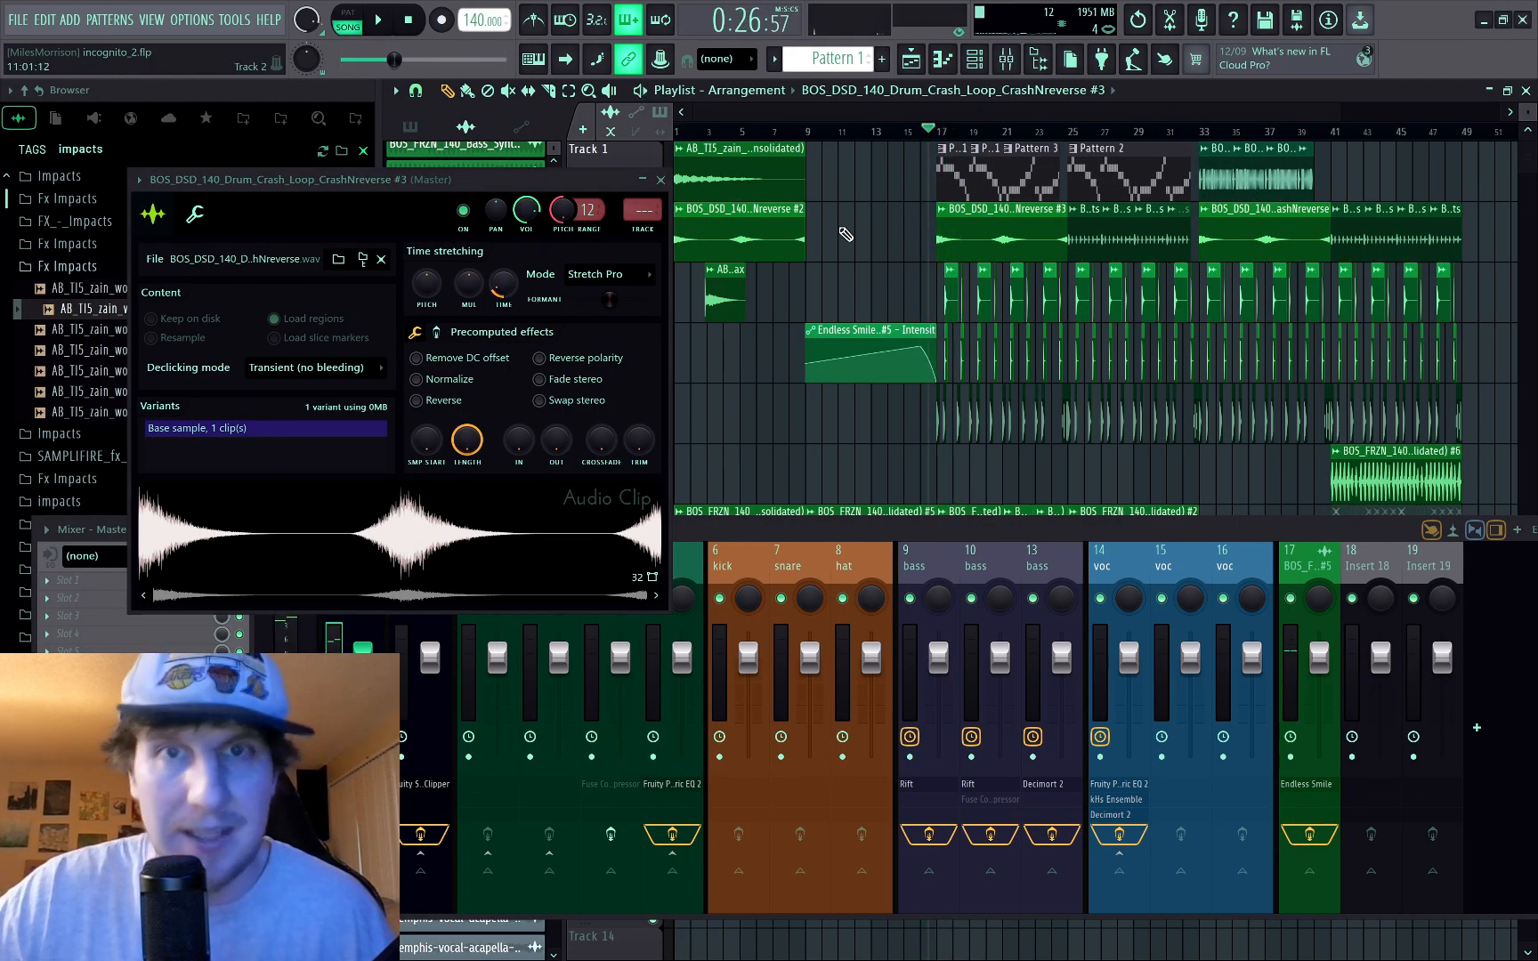
Step: Raise the start point of the Endless Smile intensity automation at bar 9 to near maximum and play the transition into the drop
{"action": "left_click", "coordinate": [809, 350]}
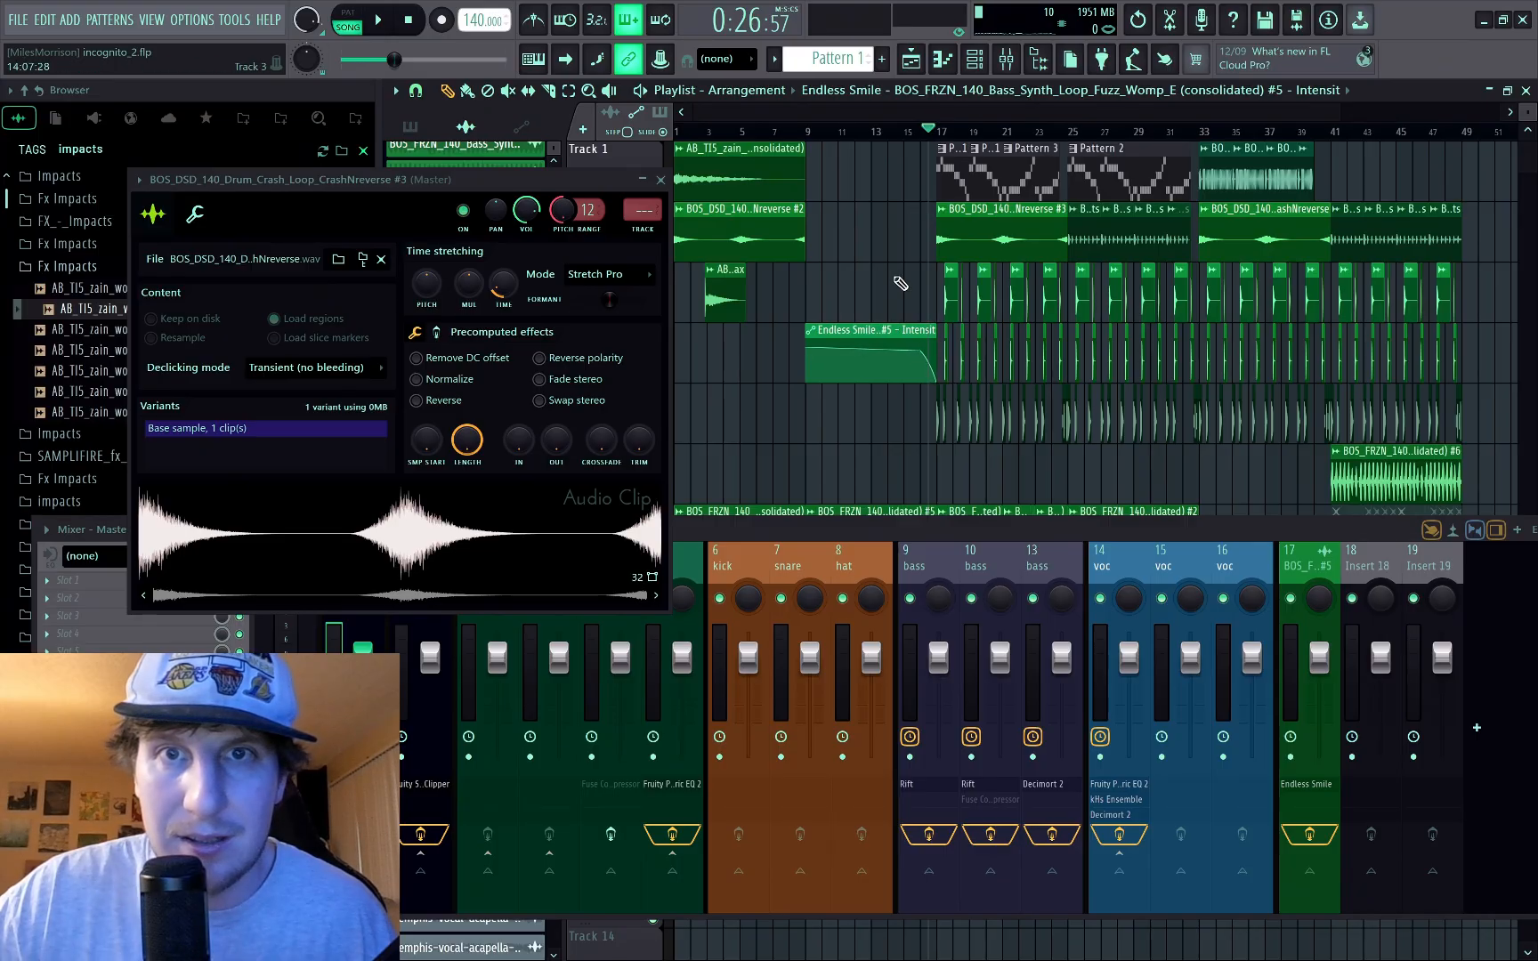
{"action": "left_click", "coordinate": [807, 132]}
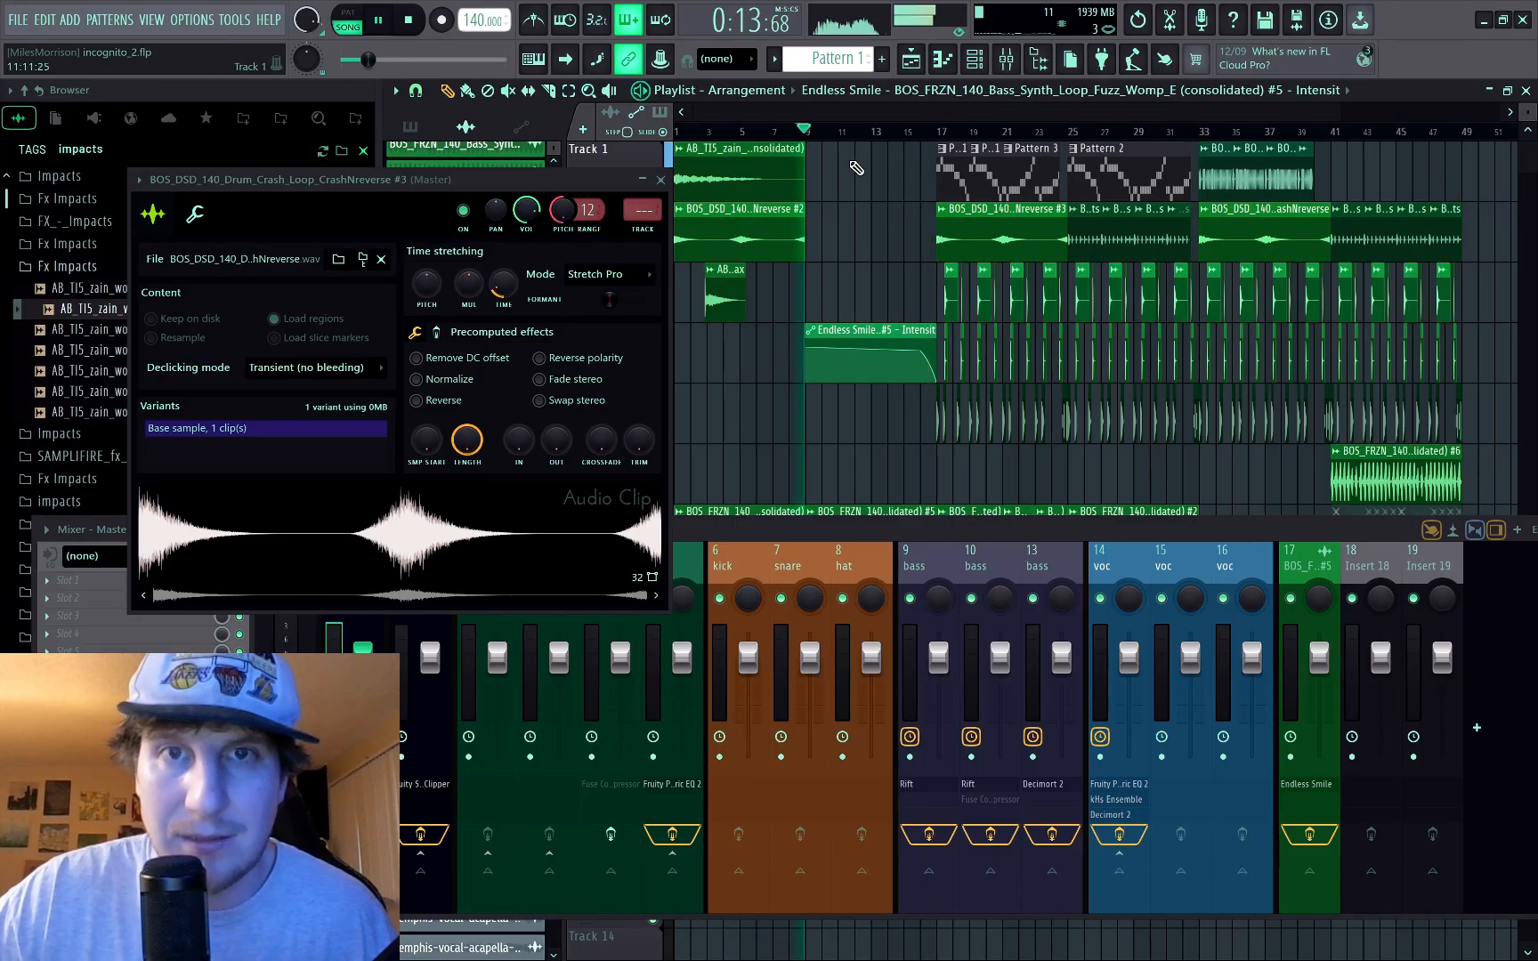
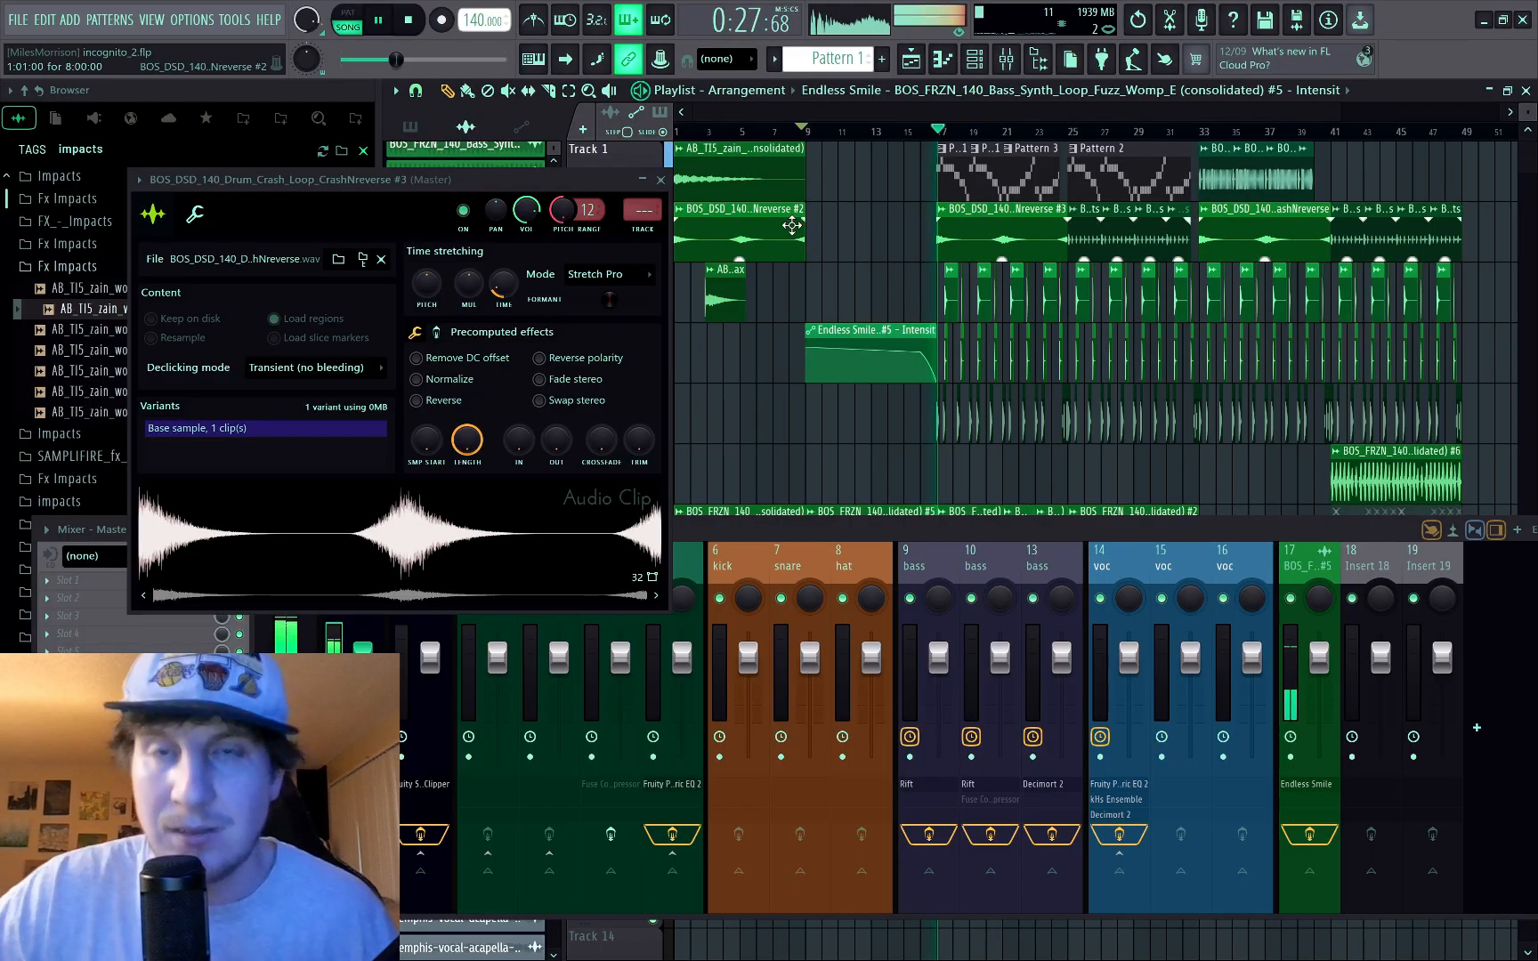
{"action": "scroll", "coordinate": [822, 312], "scroll_direction": "down", "scroll_amount": 1}
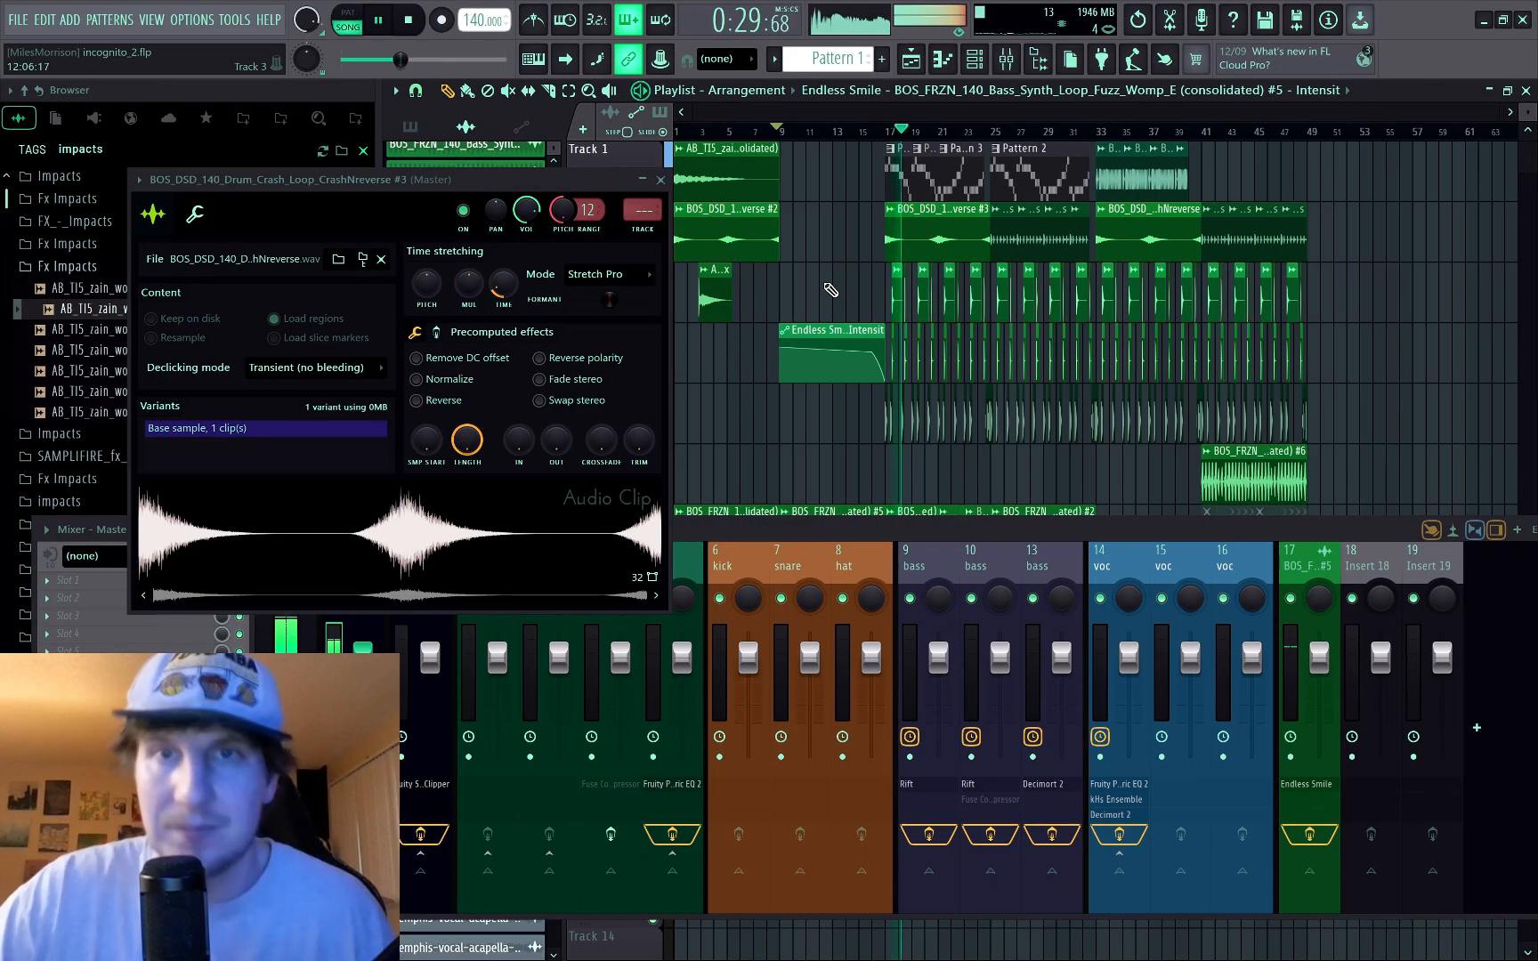
{"action": "scroll", "coordinate": [832, 291], "scroll_direction": "down", "scroll_amount": 1}
{"action": "key", "text": "space"}
Step: Place a copy of the Pattern 1 clip at bar 15 on Track 1 and make it unique
{"action": "scroll", "coordinate": [904, 356], "scroll_direction": "up", "scroll_amount": 2}
{"action": "scroll", "coordinate": [904, 356], "scroll_direction": "up", "scroll_amount": 1}
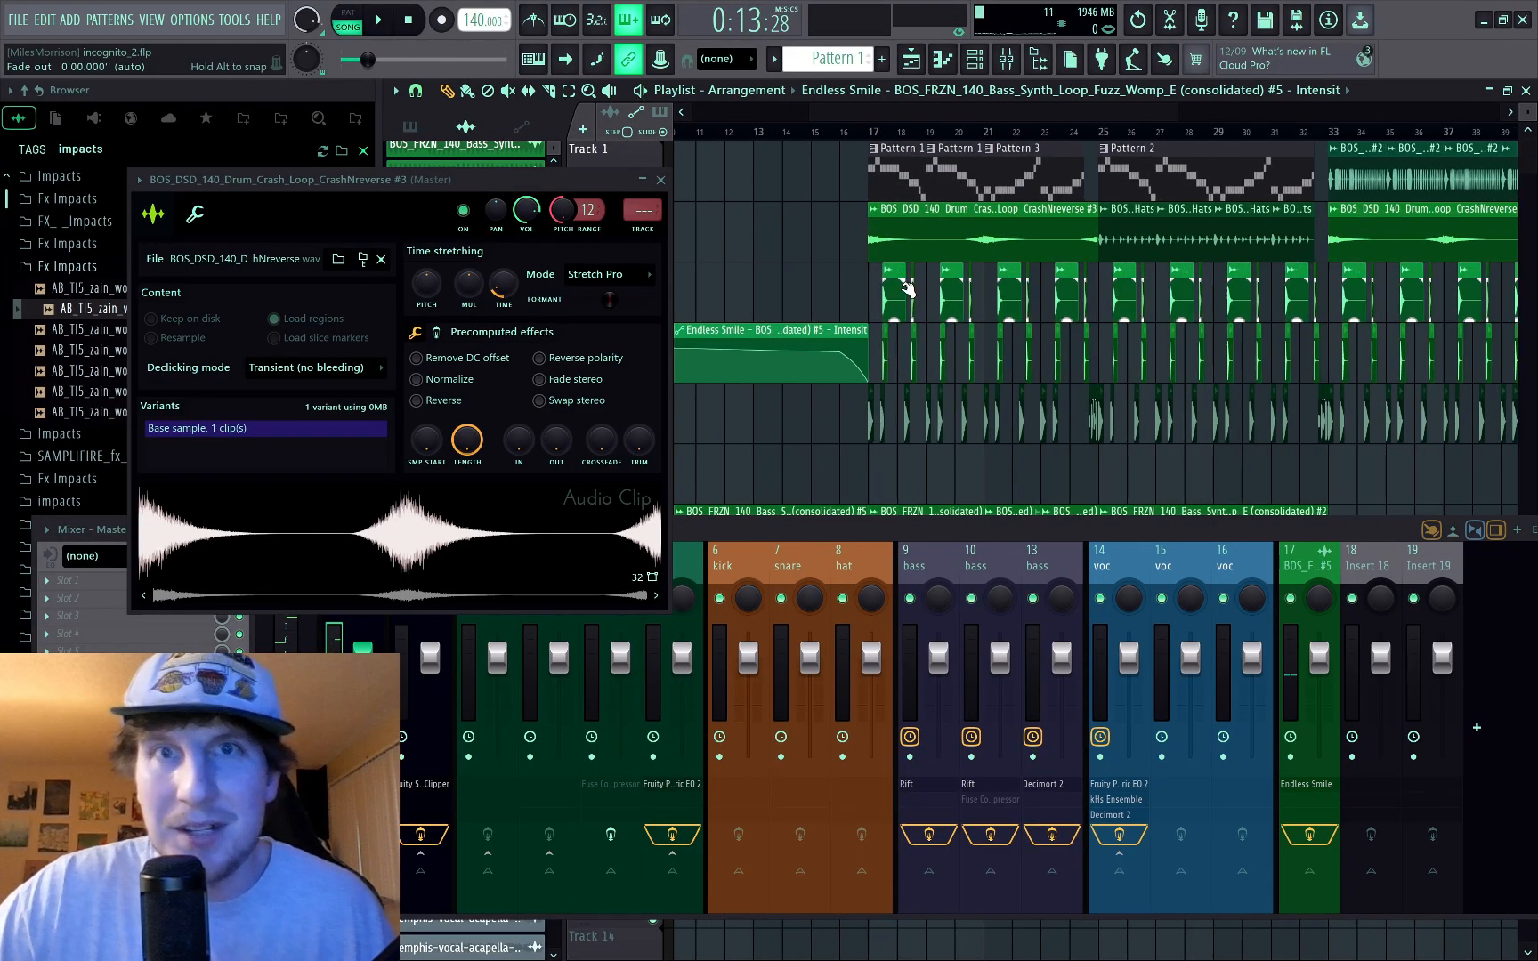
{"action": "left_click", "coordinate": [913, 170]}
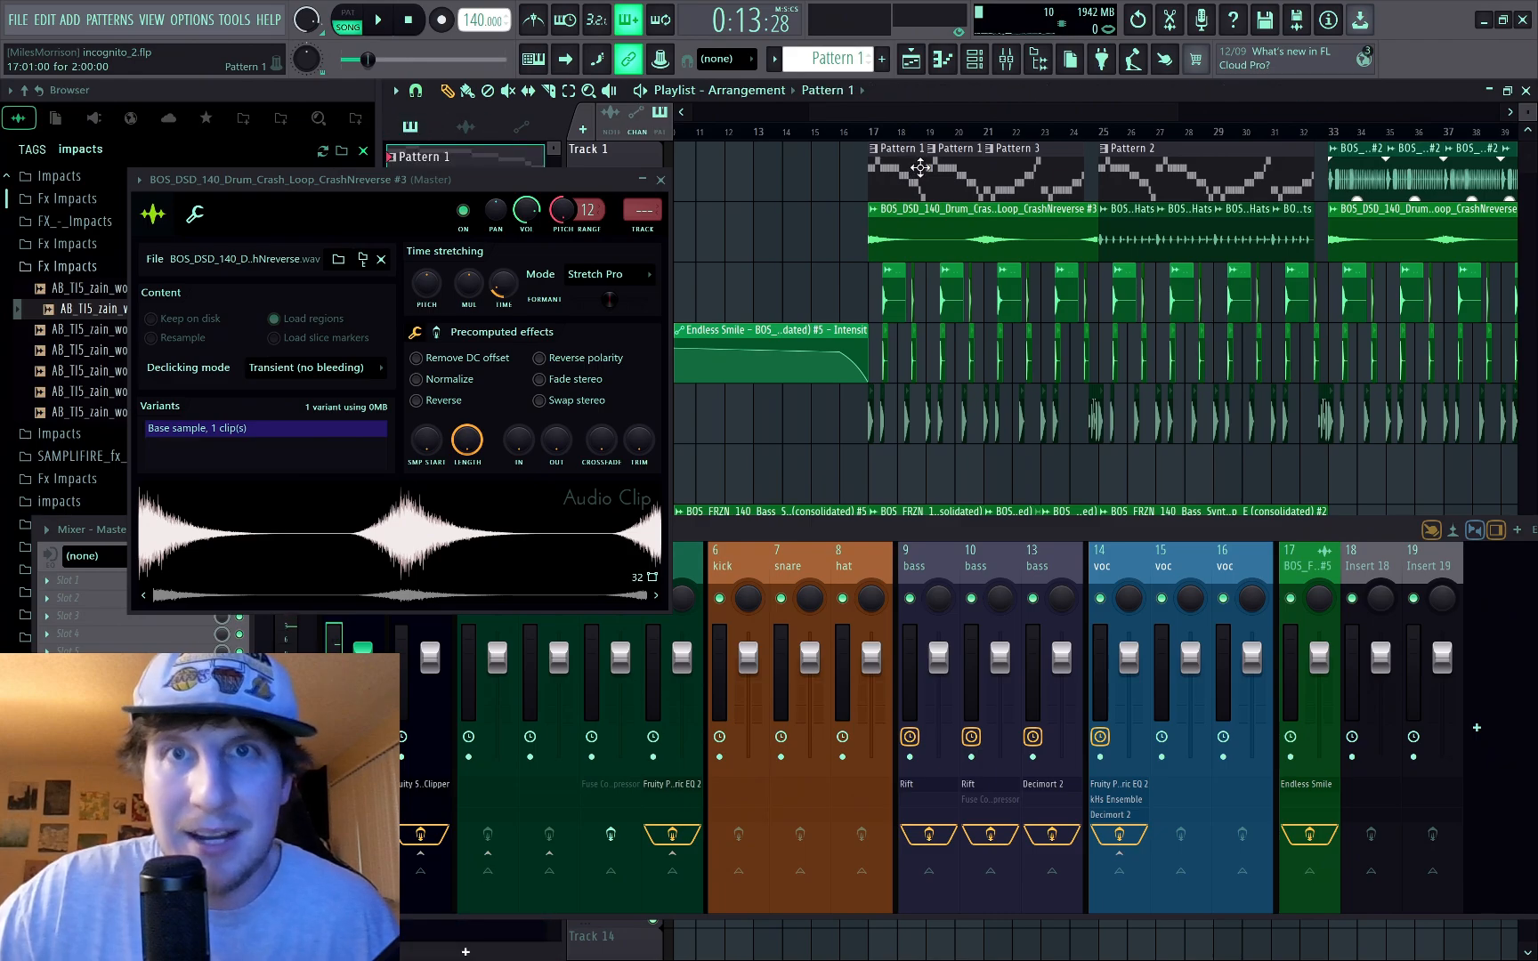
{"action": "scroll", "coordinate": [810, 223], "scroll_direction": "down", "scroll_amount": 1}
{"action": "scroll", "coordinate": [884, 163], "scroll_direction": "up", "scroll_amount": 1}
{"action": "left_click", "coordinate": [790, 180]}
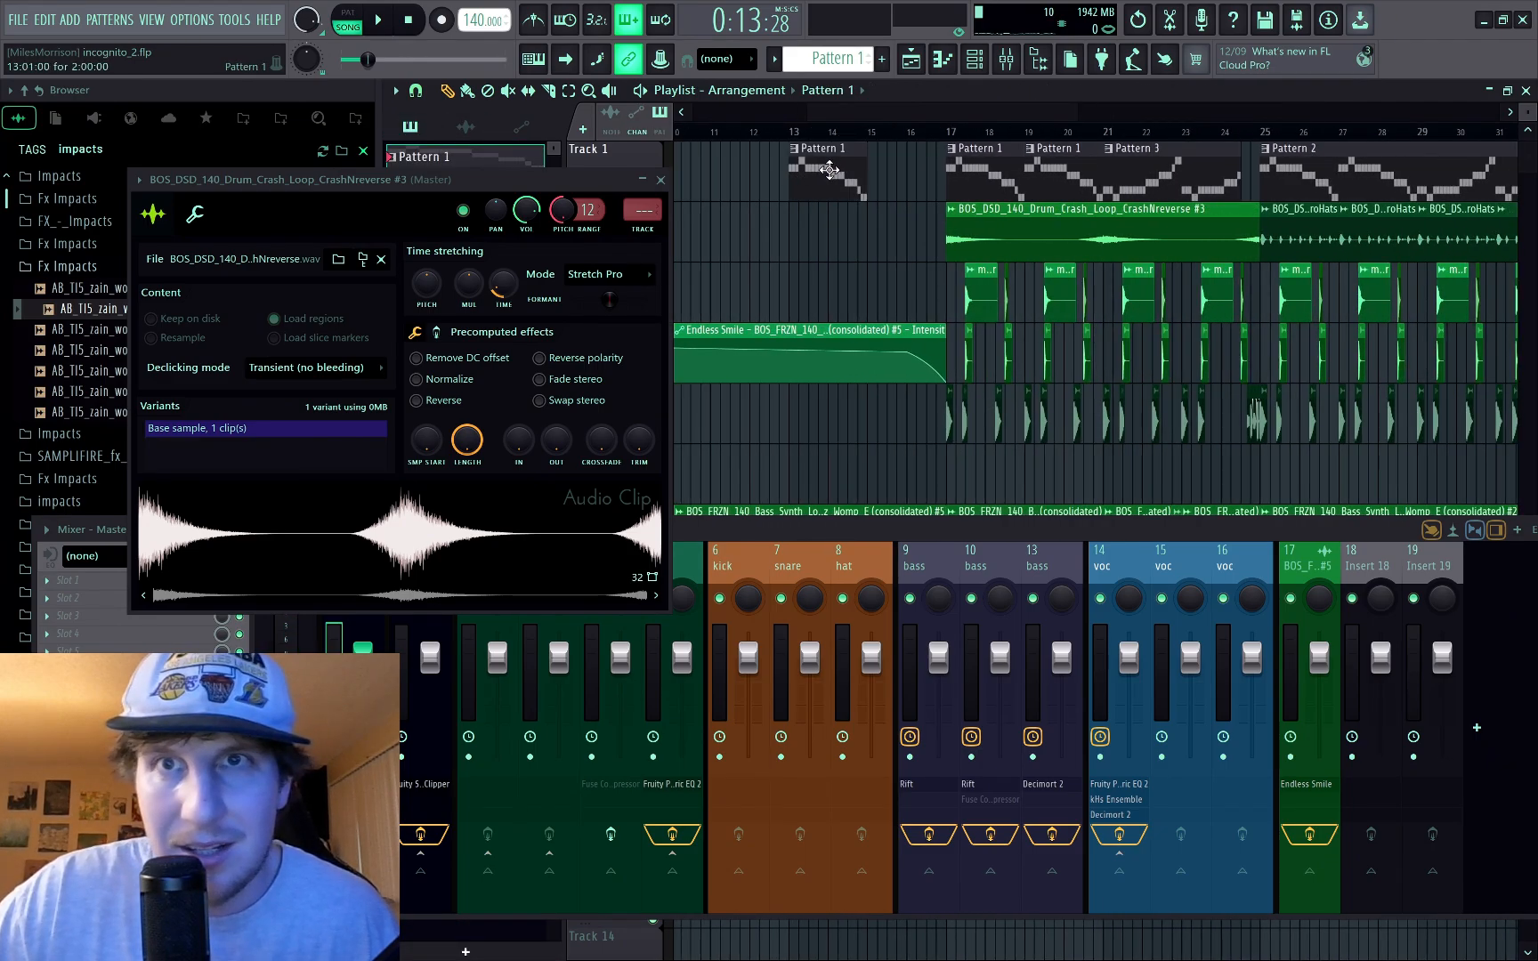
{"action": "left_click_drag", "start_coordinate": [830, 170], "coordinate": [907, 184]}
{"action": "left_click", "coordinate": [877, 152]}
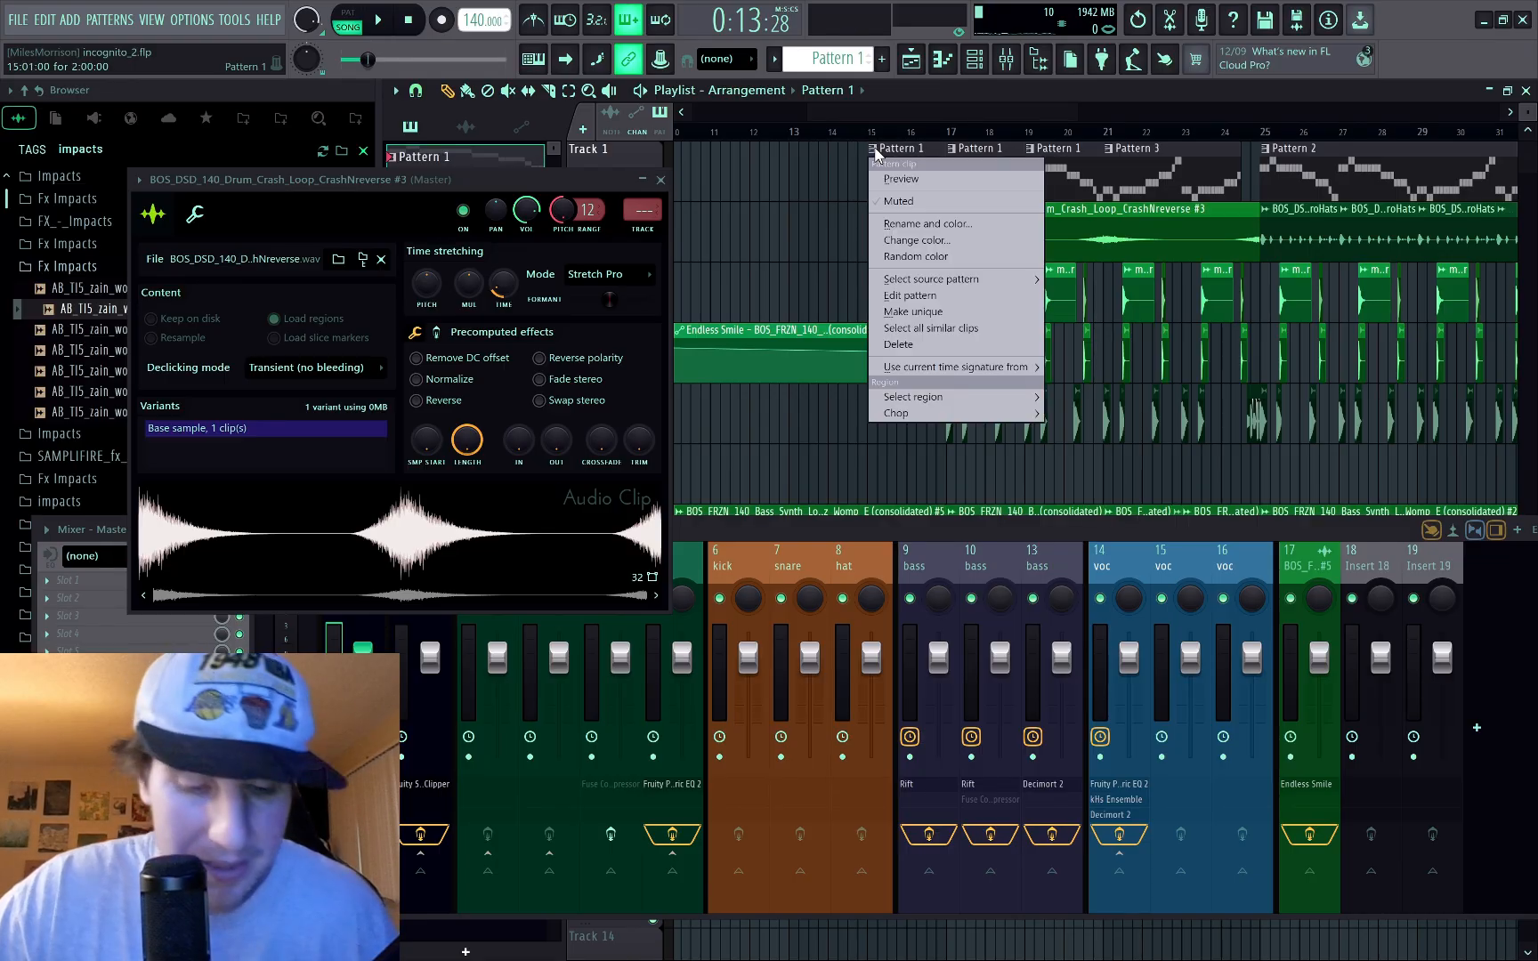
{"action": "left_click", "coordinate": [906, 313]}
Step: Open the unique pattern's hi-hat notes, enlarge the note area and repaint their pitches as a descending run from F#6 to A3
{"action": "double_click", "coordinate": [903, 172]}
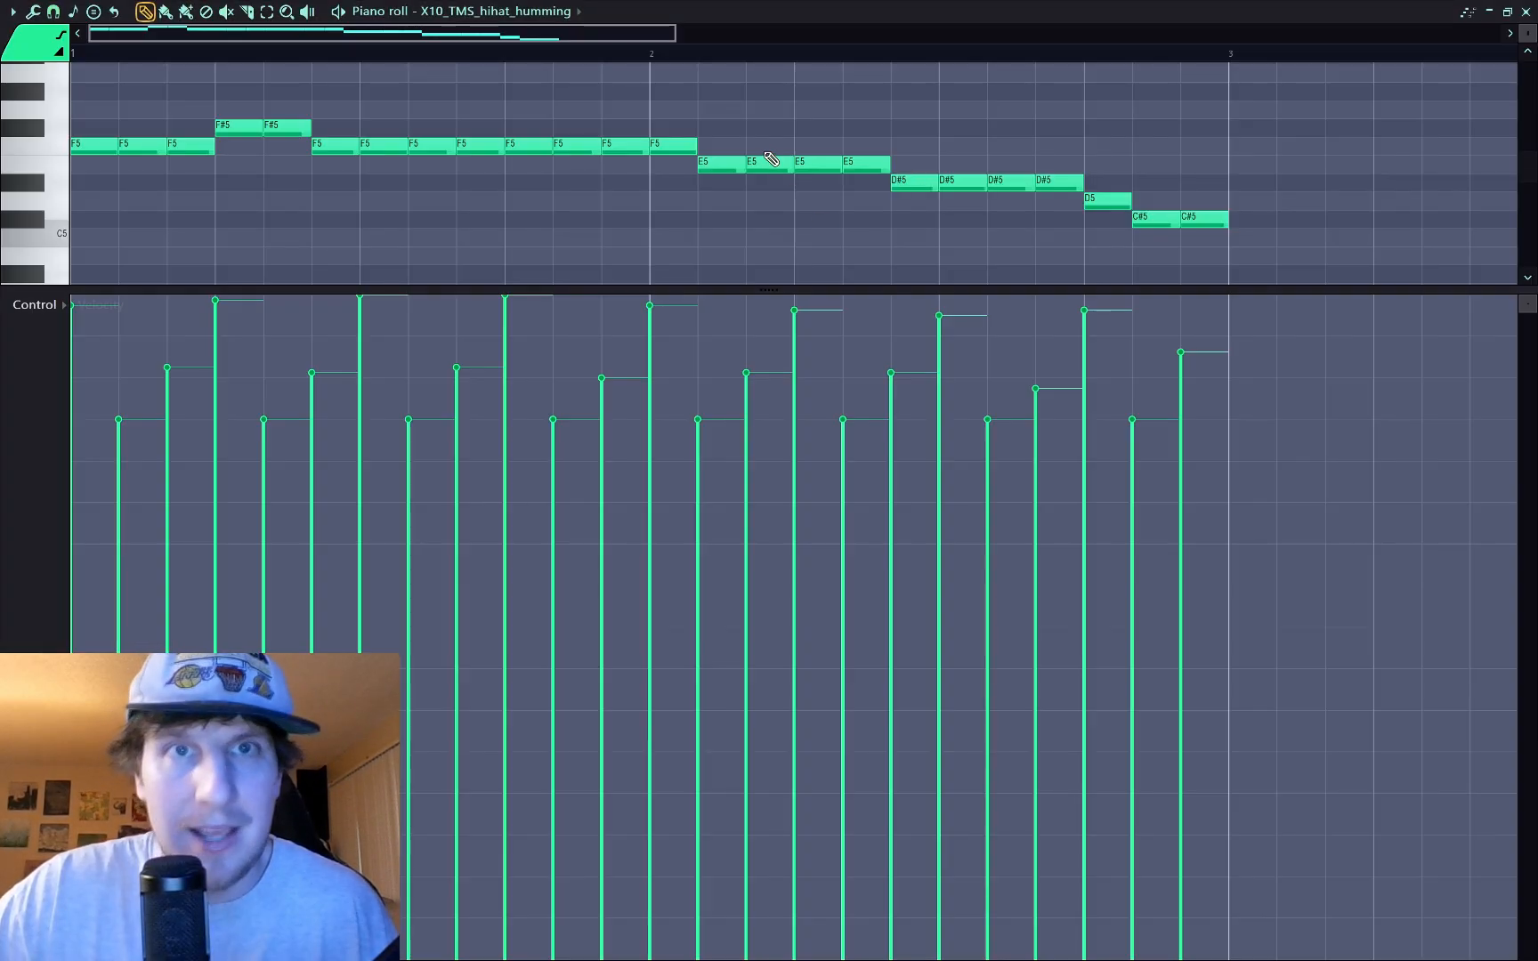
{"action": "left_click_drag", "start_coordinate": [729, 291], "coordinate": [726, 570]}
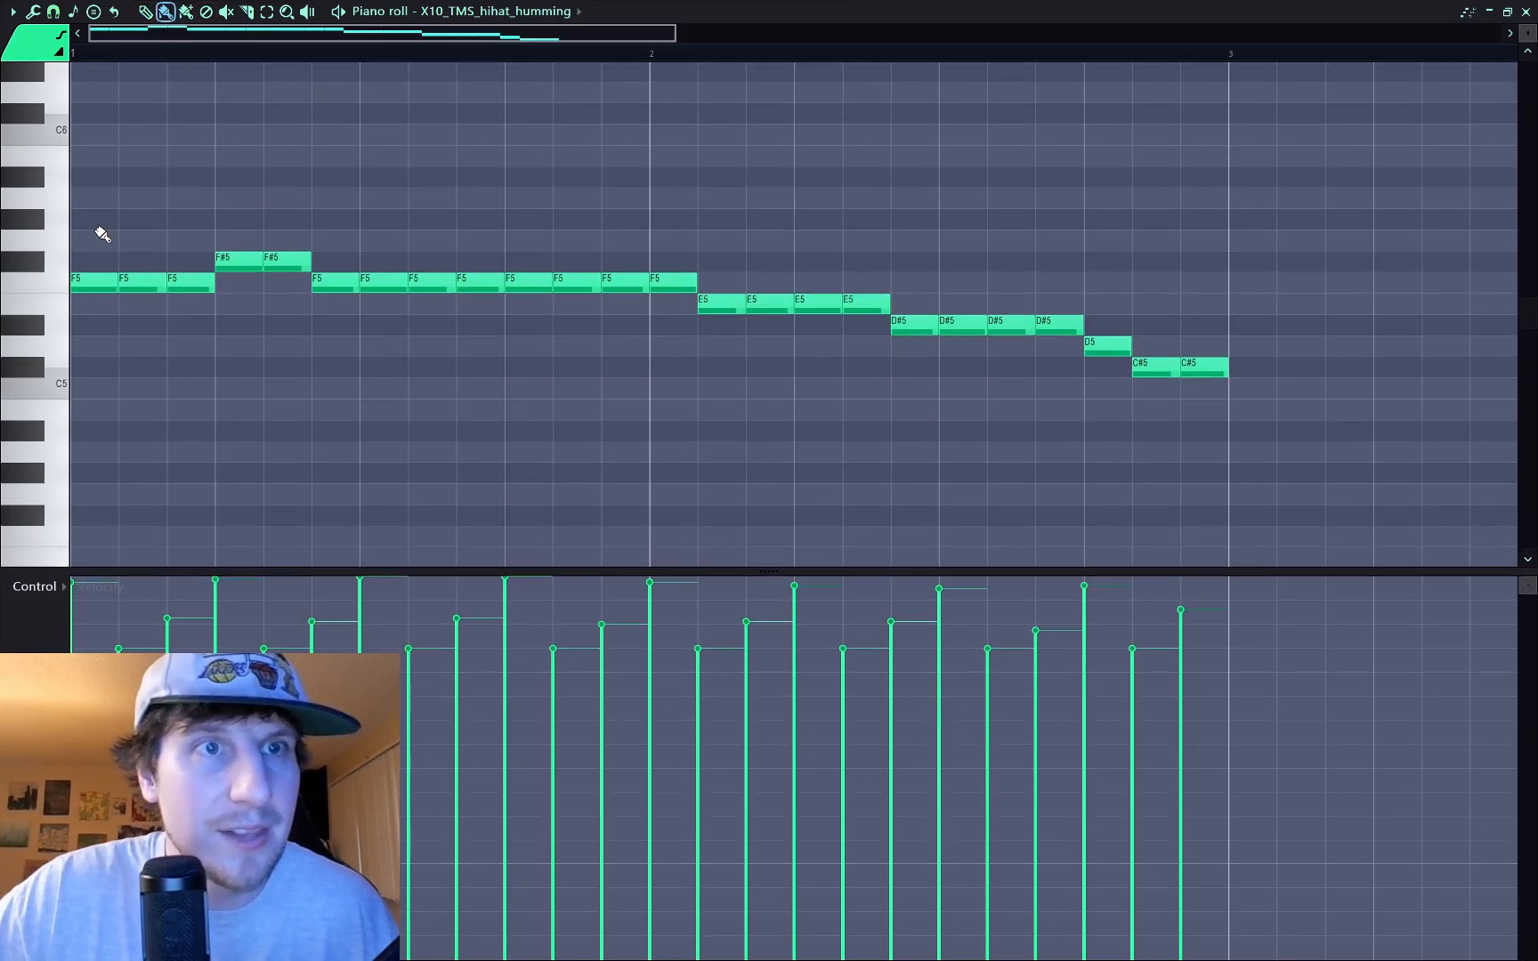
{"action": "left_click", "coordinate": [54, 16]}
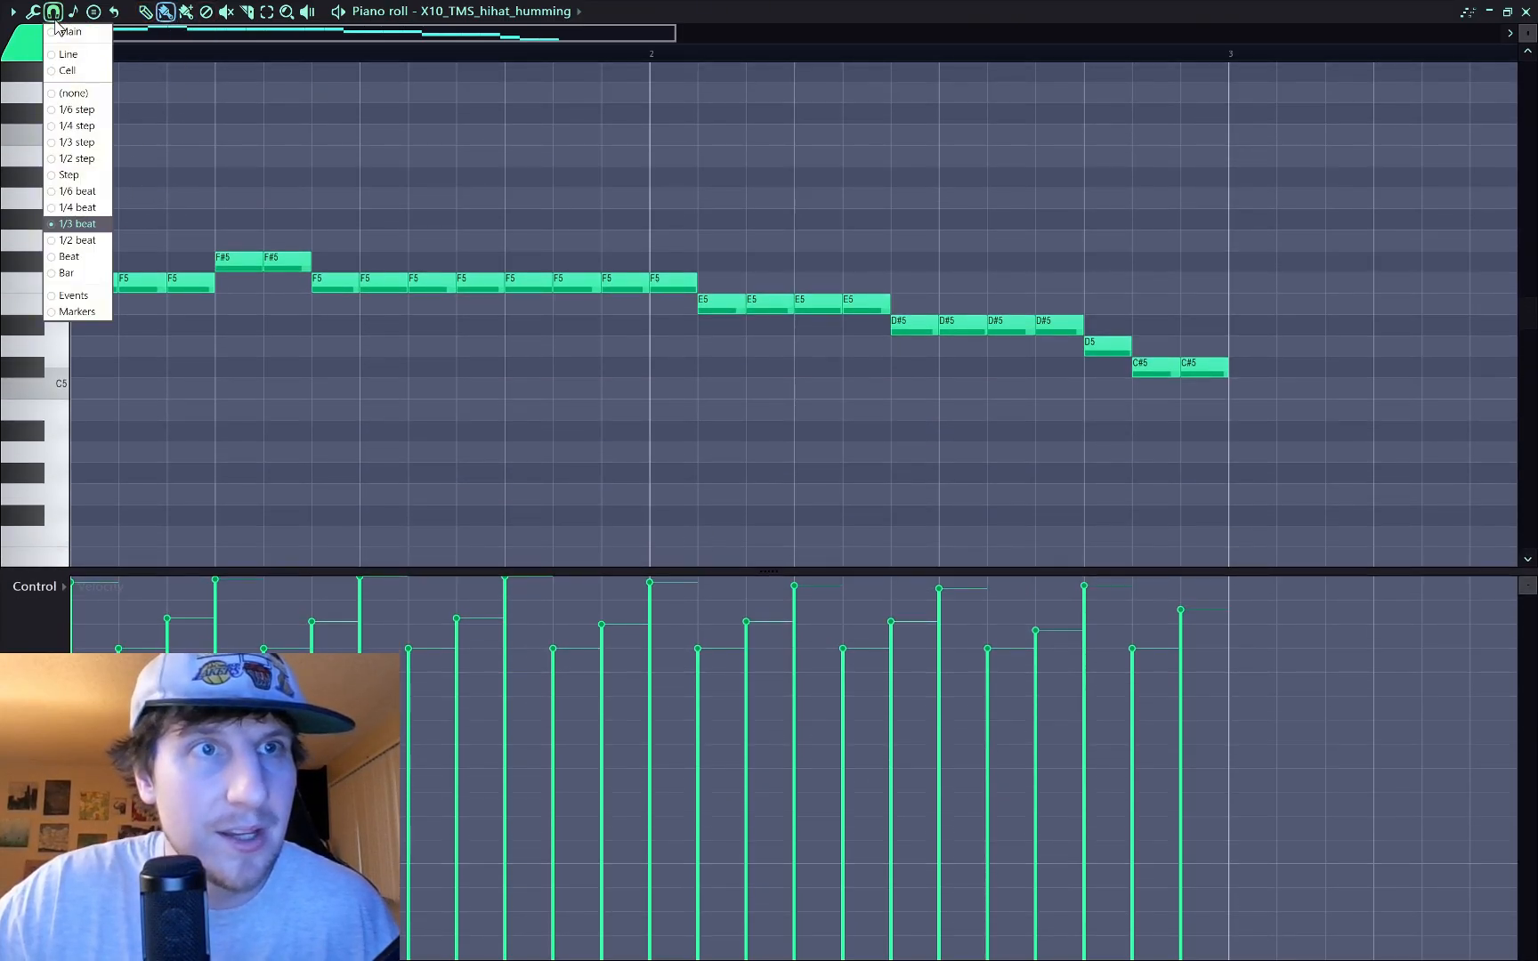
{"action": "left_click", "coordinate": [55, 16]}
{"action": "scroll", "coordinate": [149, 150], "scroll_direction": "up", "scroll_amount": 4}
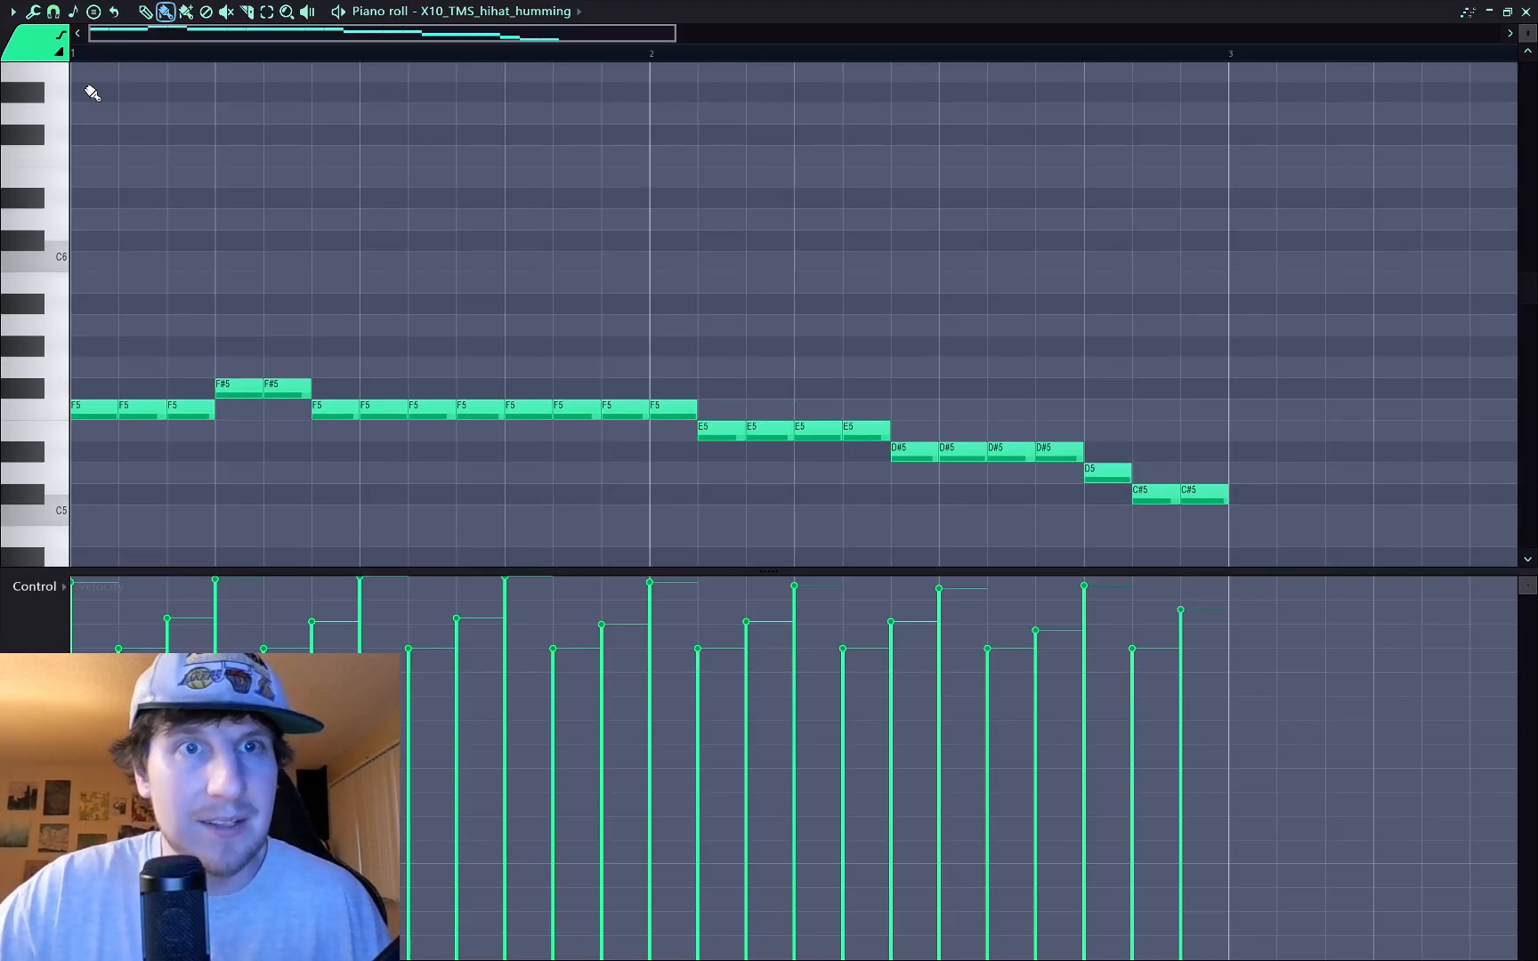
{"action": "mouse_move", "coordinate": [91, 92]}
{"action": "left_mouse_down"}
{"action": "mouse_move", "coordinate": [265, 261]}
{"action": "mouse_move", "coordinate": [632, 440]}
{"action": "mouse_move", "coordinate": [977, 576]}
{"action": "left_mouse_up"}
{"action": "scroll", "coordinate": [926, 454], "scroll_direction": "down", "scroll_amount": 2}
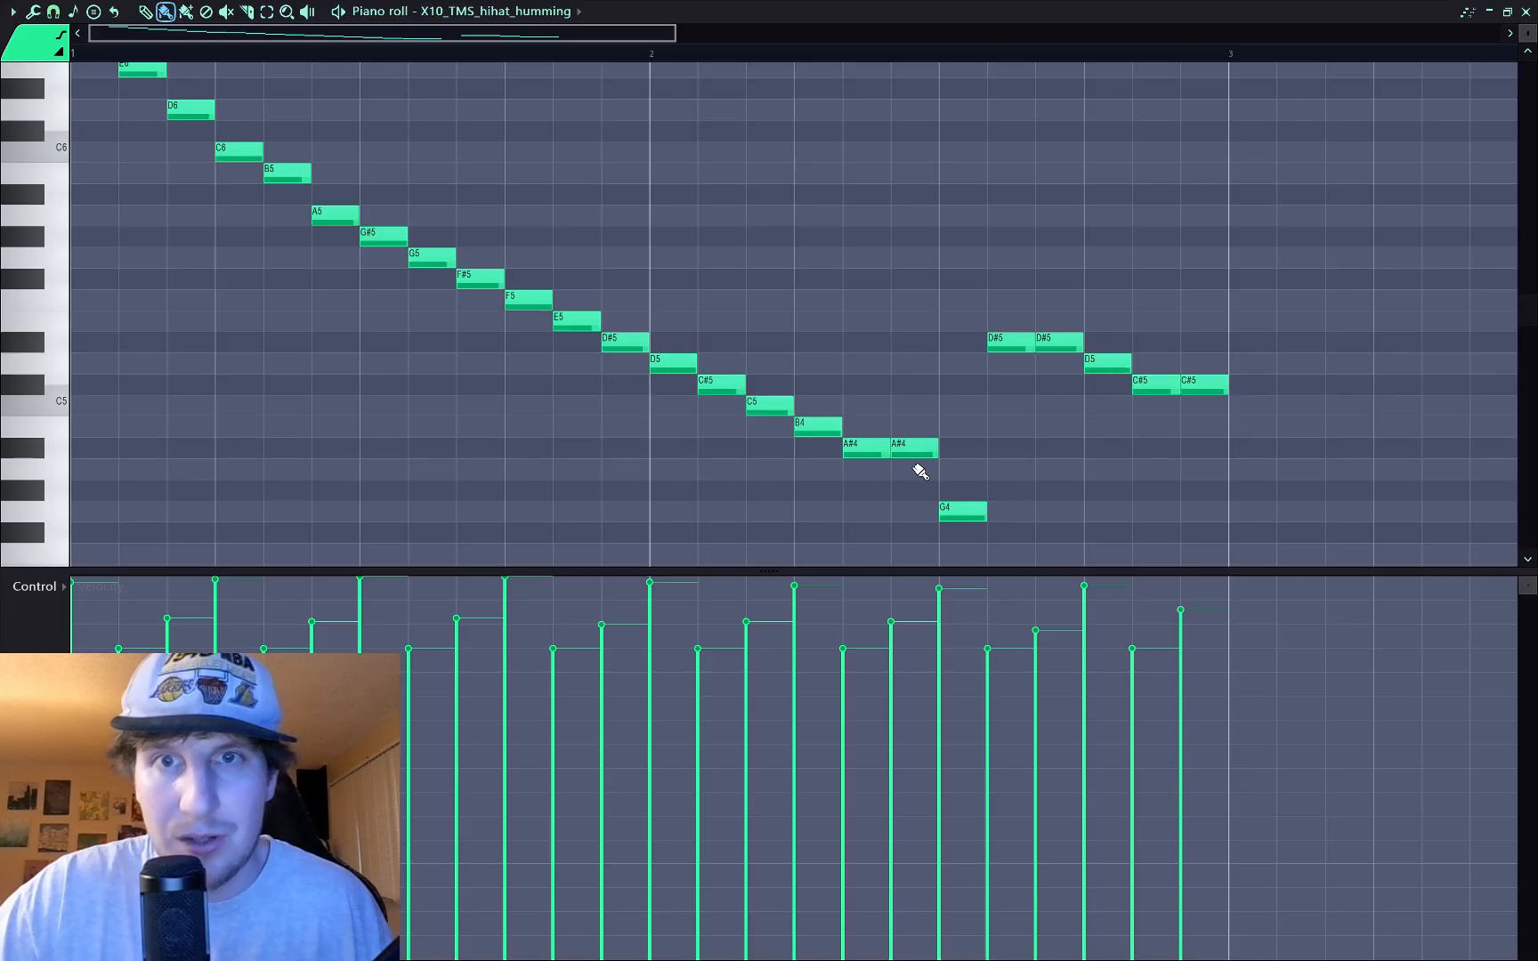
{"action": "mouse_move", "coordinate": [921, 472]}
{"action": "left_mouse_down"}
{"action": "mouse_move", "coordinate": [1137, 590]}
{"action": "mouse_move", "coordinate": [1182, 559]}
{"action": "mouse_move", "coordinate": [1200, 566]}
{"action": "left_mouse_up"}
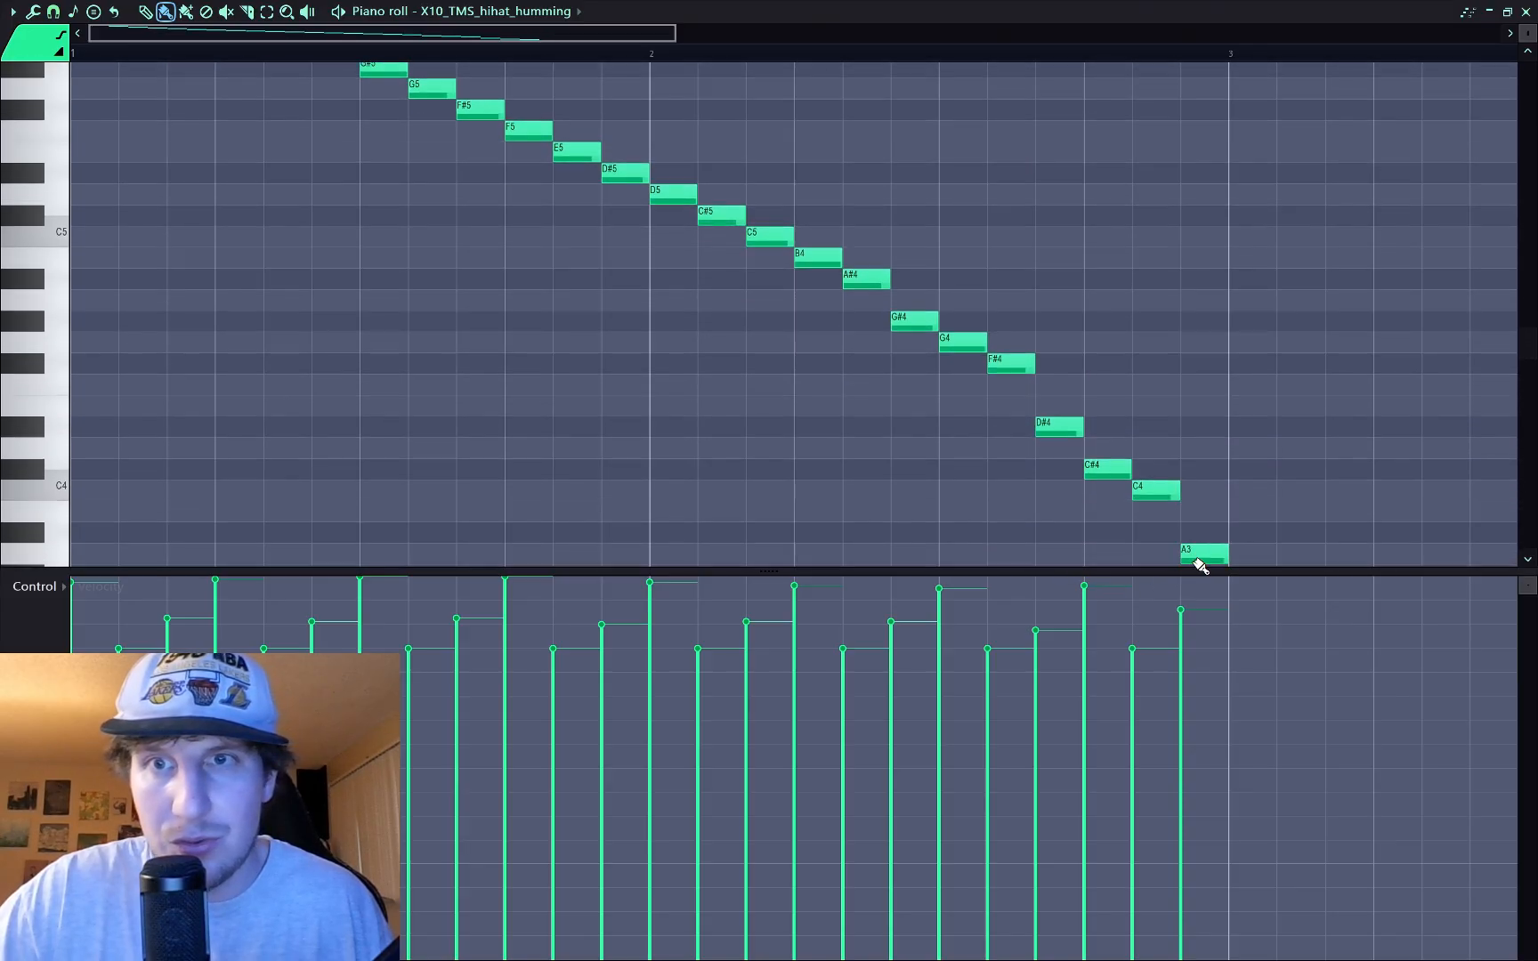
Step: Play back the descending hi-hat run and look over its notes from start to end
{"action": "scroll", "coordinate": [1071, 367], "scroll_direction": "up", "scroll_amount": 10}
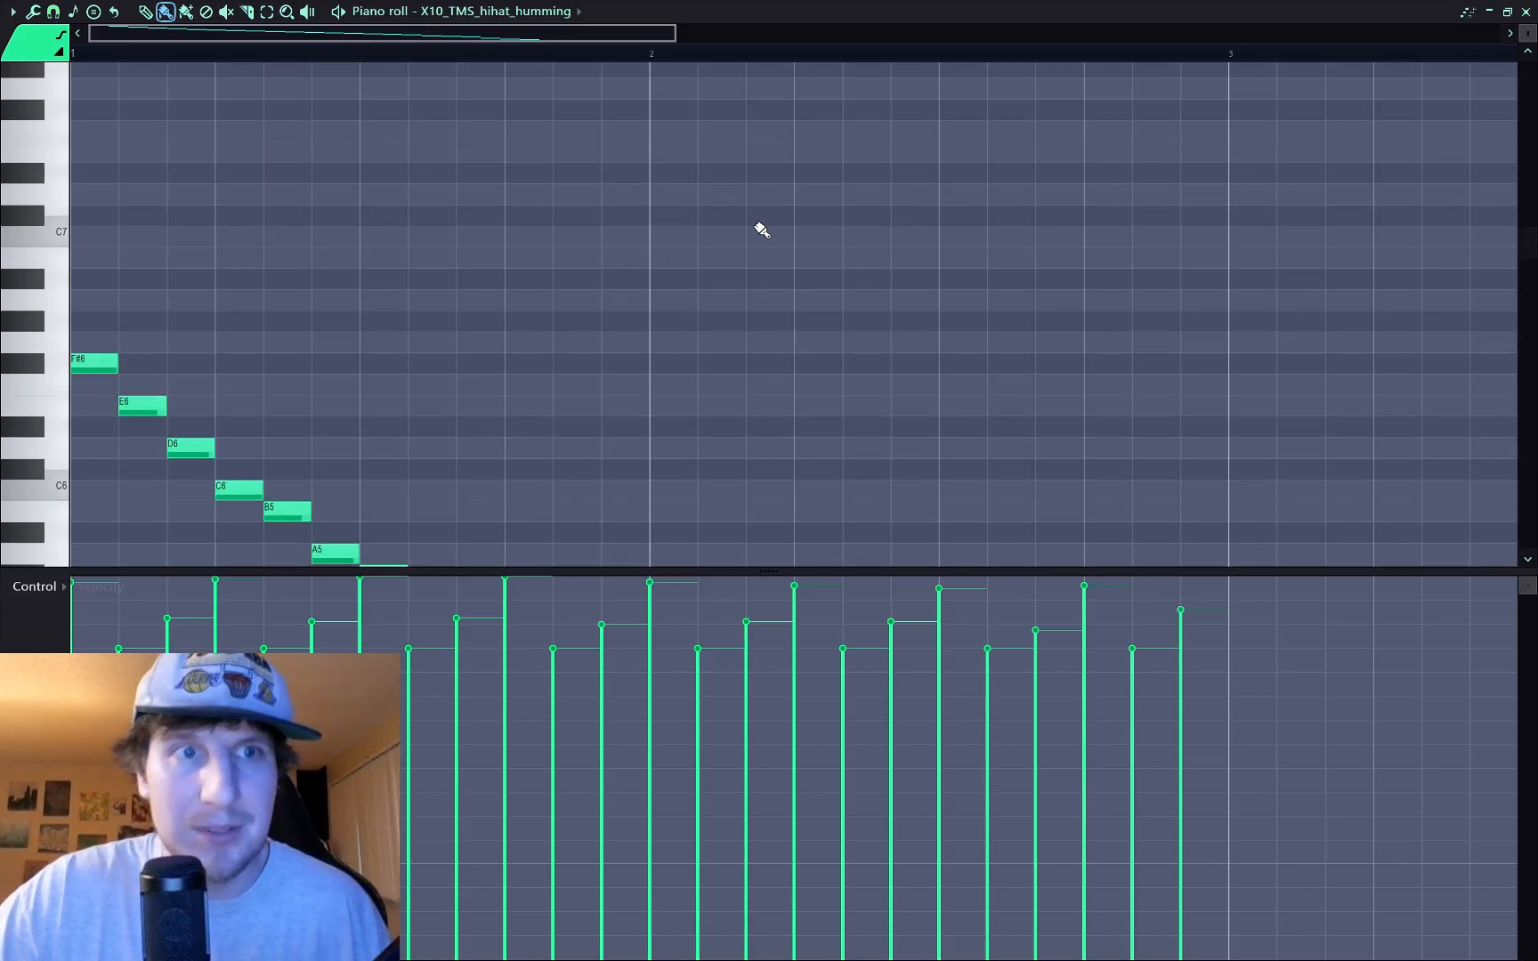
{"action": "key", "text": "space"}
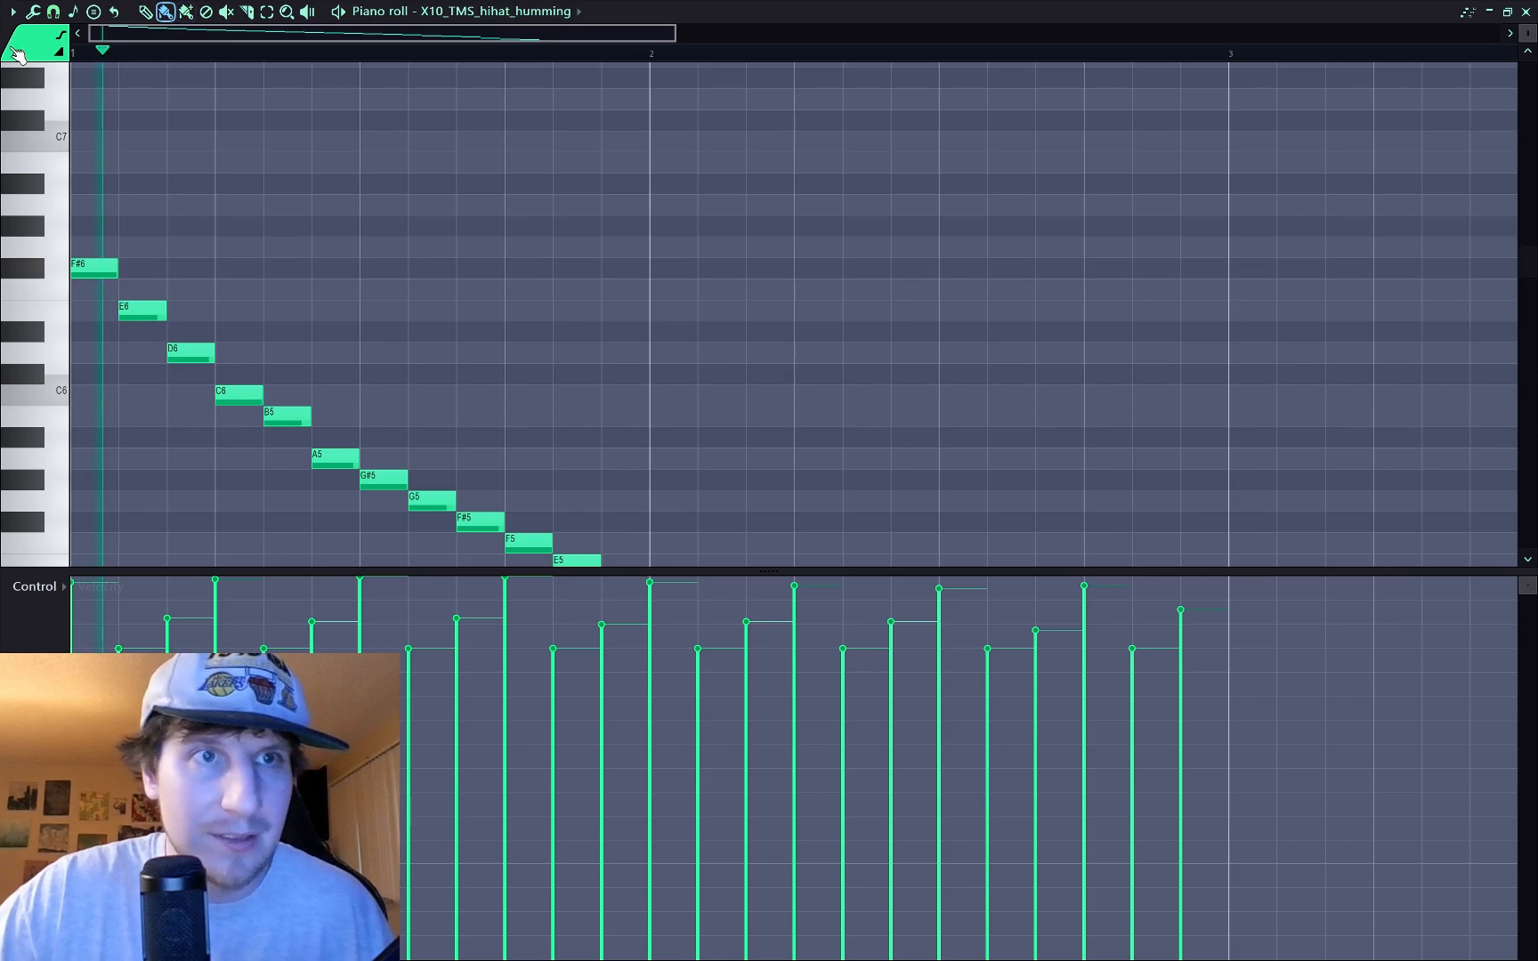
{"action": "scroll", "coordinate": [577, 264], "scroll_direction": "down", "scroll_amount": 8}
{"action": "scroll", "coordinate": [847, 256], "scroll_direction": "down", "scroll_amount": 2}
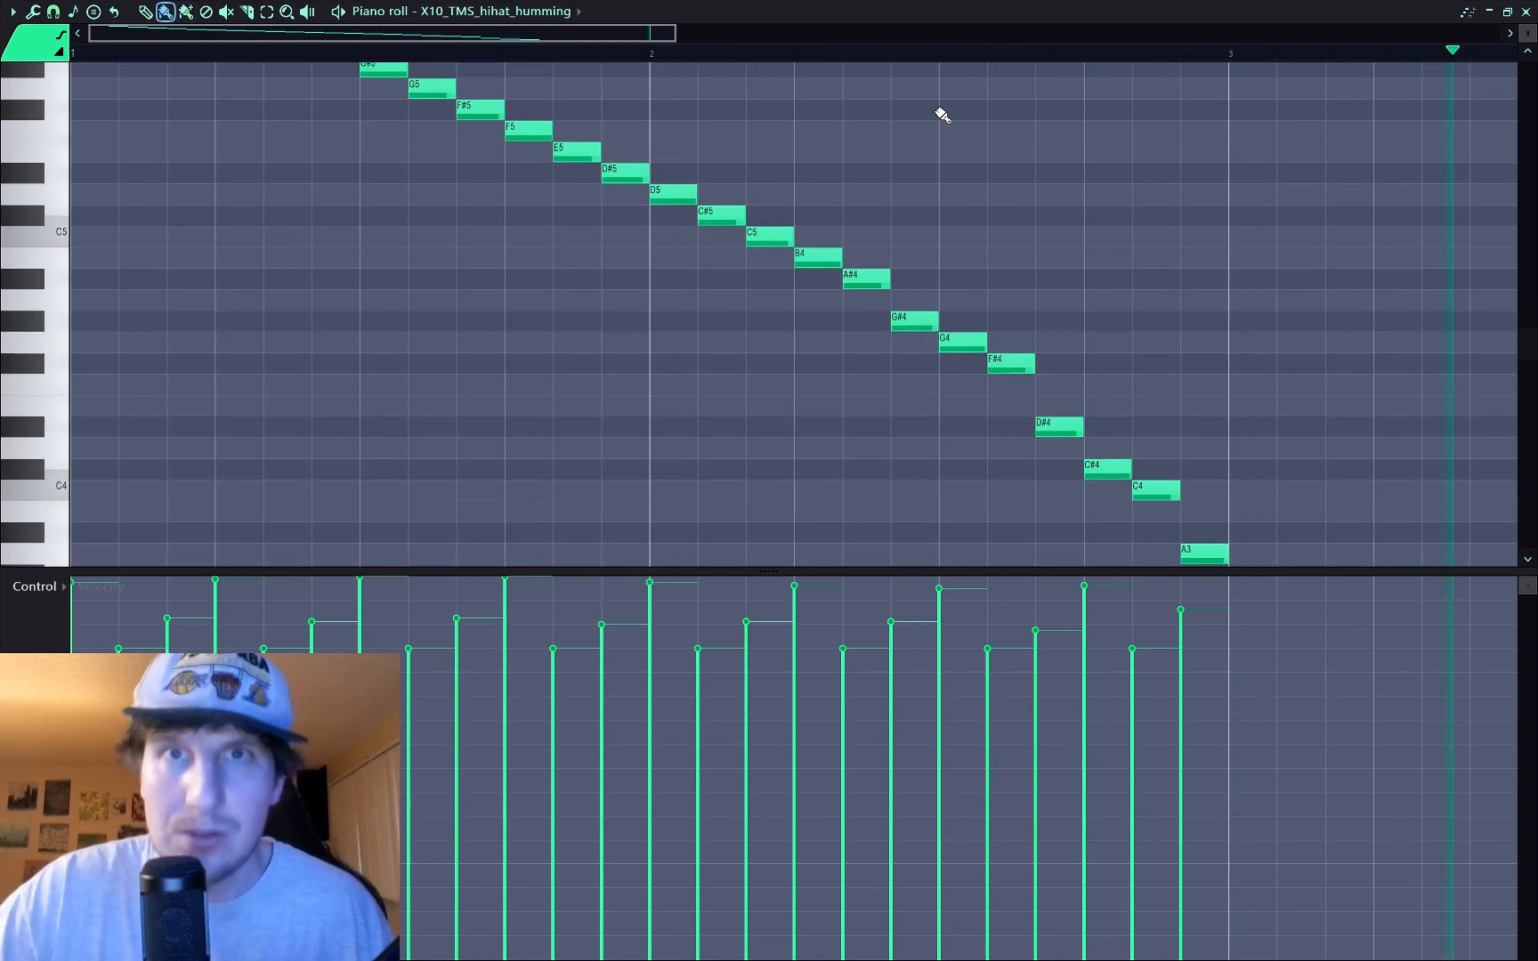
{"action": "scroll", "coordinate": [950, 206], "scroll_direction": "up", "scroll_amount": 7}
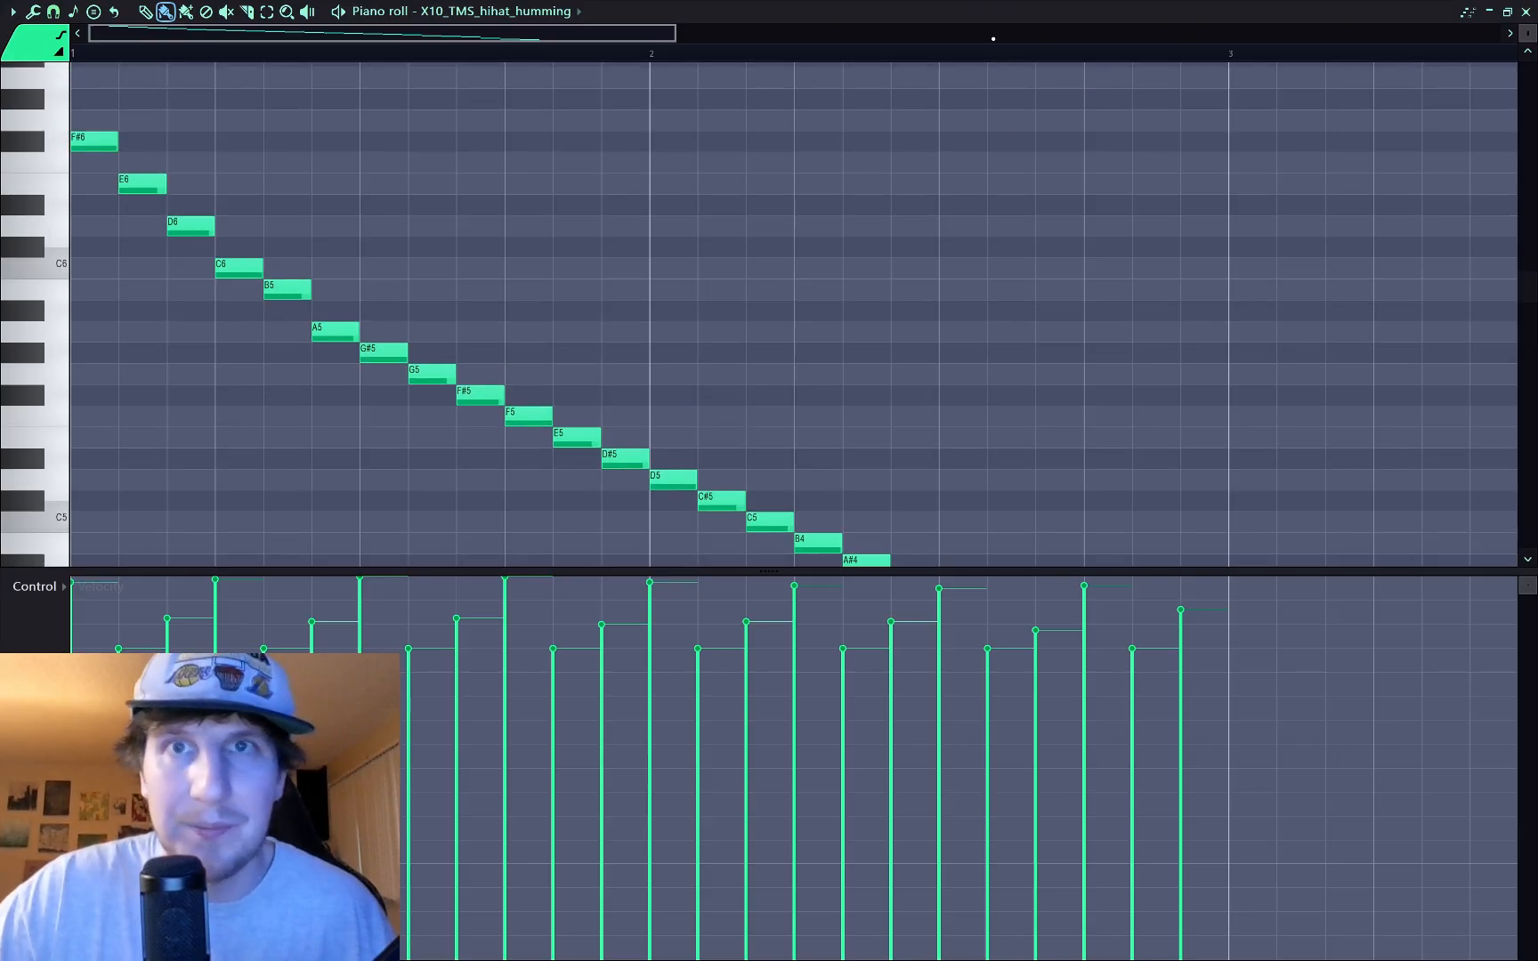
Step: Repaint the second half of the hi-hat run so its pitches fall more steeply, ending around F#0
{"action": "left_click_drag", "start_coordinate": [1526, 33], "coordinate": [1527, 61]}
{"action": "scroll", "coordinate": [1131, 285], "scroll_direction": "down", "scroll_amount": 4}
{"action": "scroll", "coordinate": [1037, 294], "scroll_direction": "down", "scroll_amount": 4}
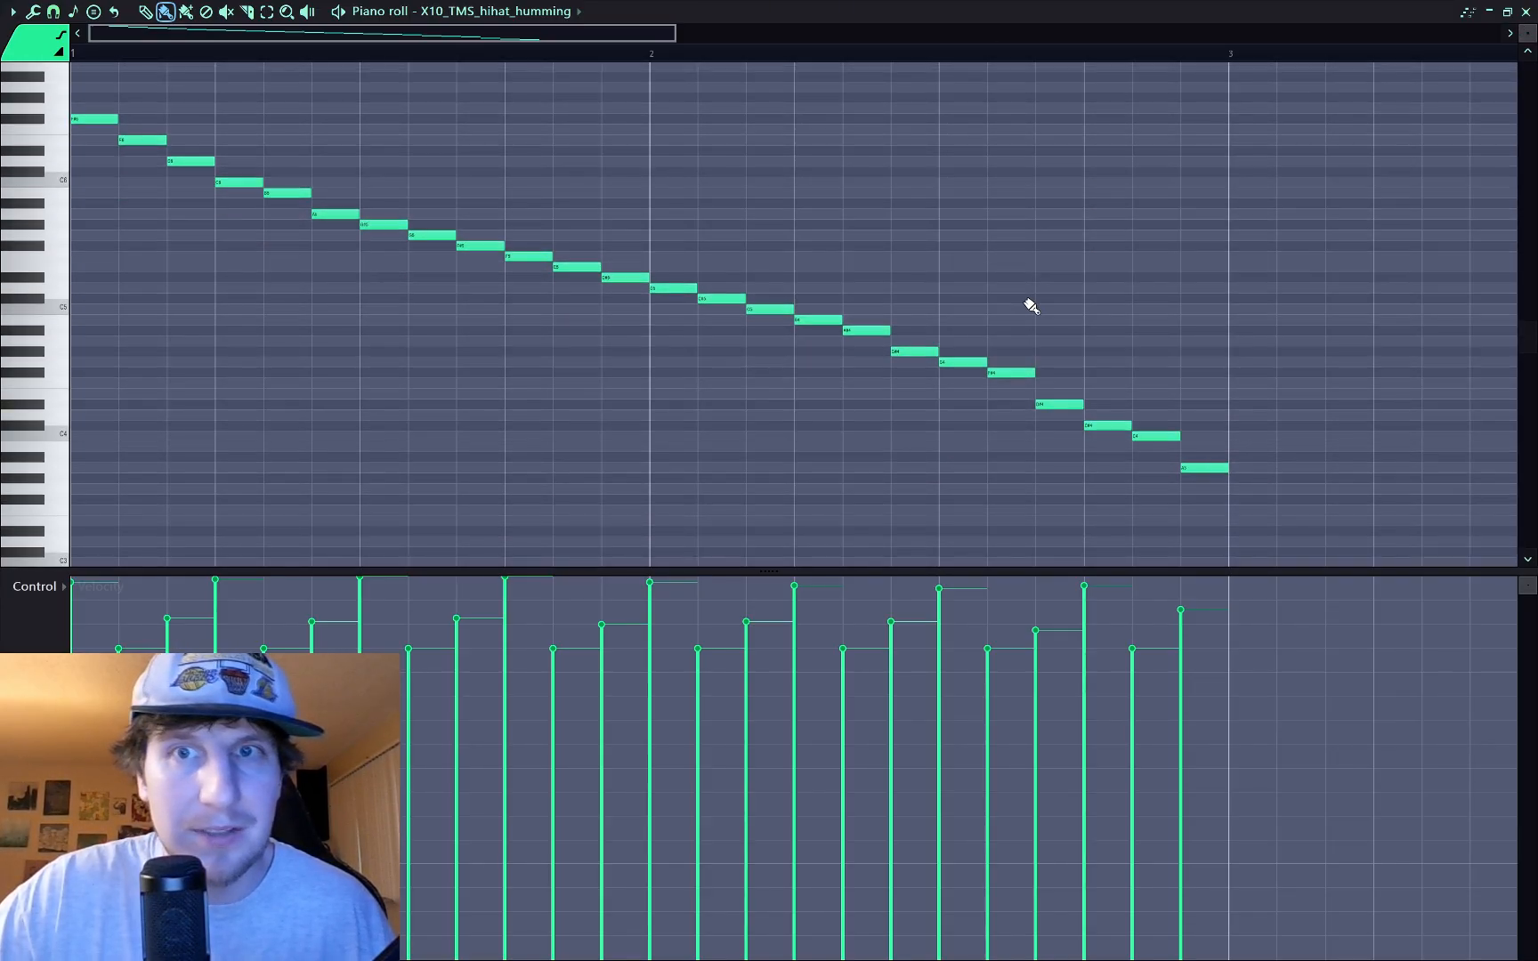
{"action": "scroll", "coordinate": [682, 245], "scroll_direction": "down", "scroll_amount": 3}
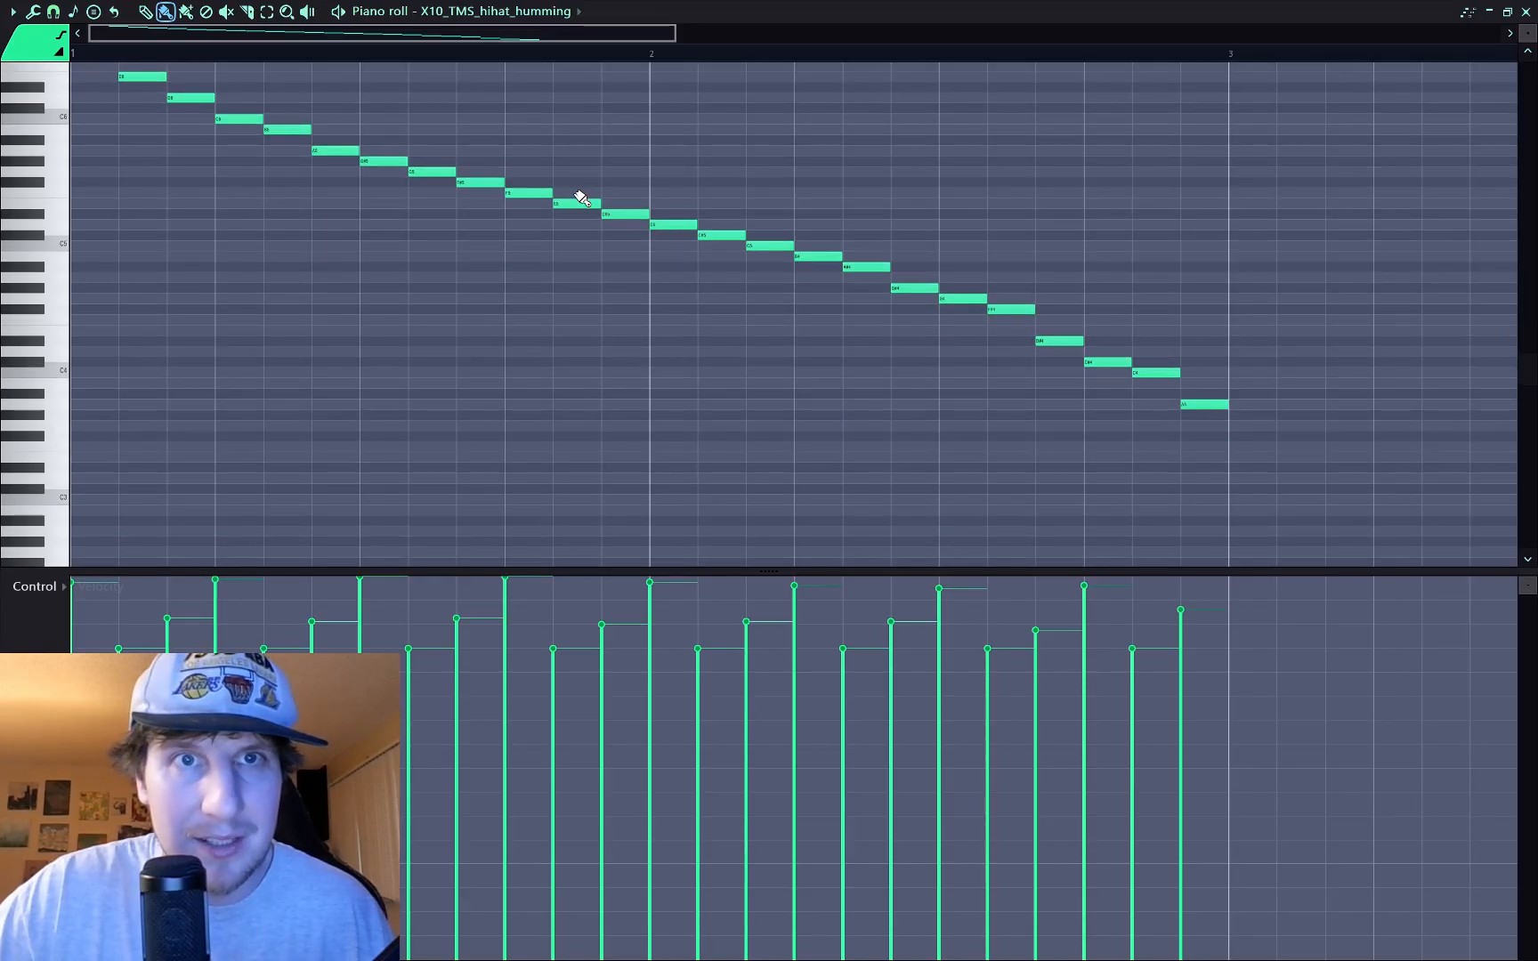
{"action": "mouse_move", "coordinate": [632, 219]}
{"action": "left_mouse_down"}
{"action": "mouse_move", "coordinate": [930, 421]}
{"action": "mouse_move", "coordinate": [1037, 510]}
{"action": "mouse_move", "coordinate": [1098, 590]}
{"action": "mouse_move", "coordinate": [1220, 576]}
{"action": "left_mouse_up"}
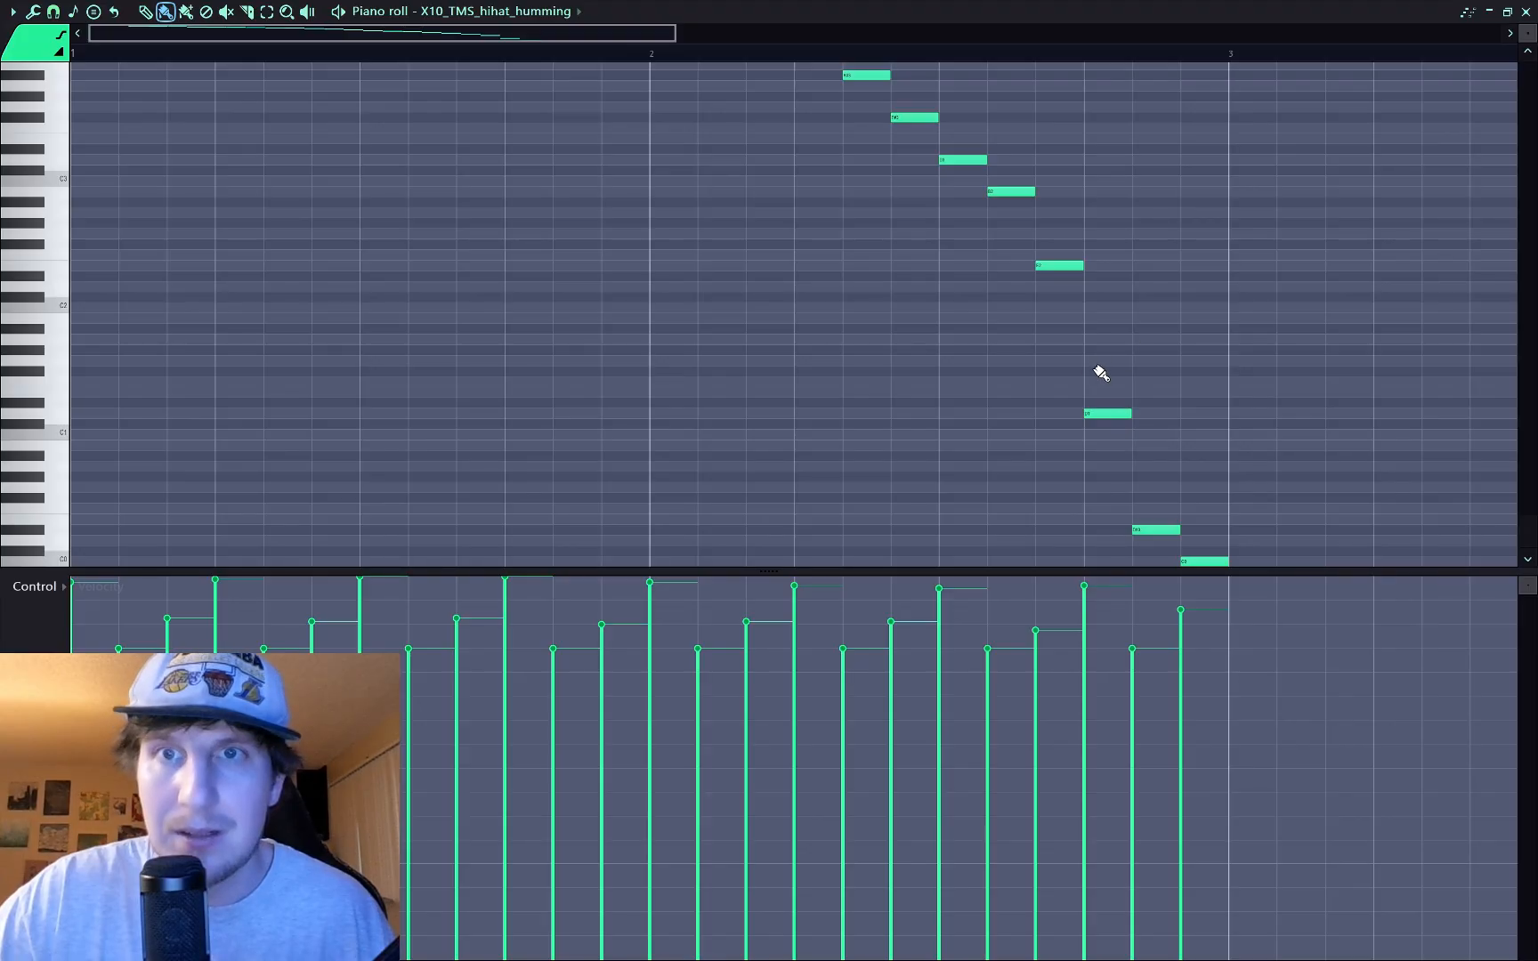
{"action": "left_click", "coordinate": [1112, 343]}
{"action": "mouse_move", "coordinate": [1142, 360]}
{"action": "left_mouse_down"}
{"action": "mouse_move", "coordinate": [1205, 440]}
{"action": "mouse_move", "coordinate": [1217, 499]}
{"action": "left_mouse_up"}
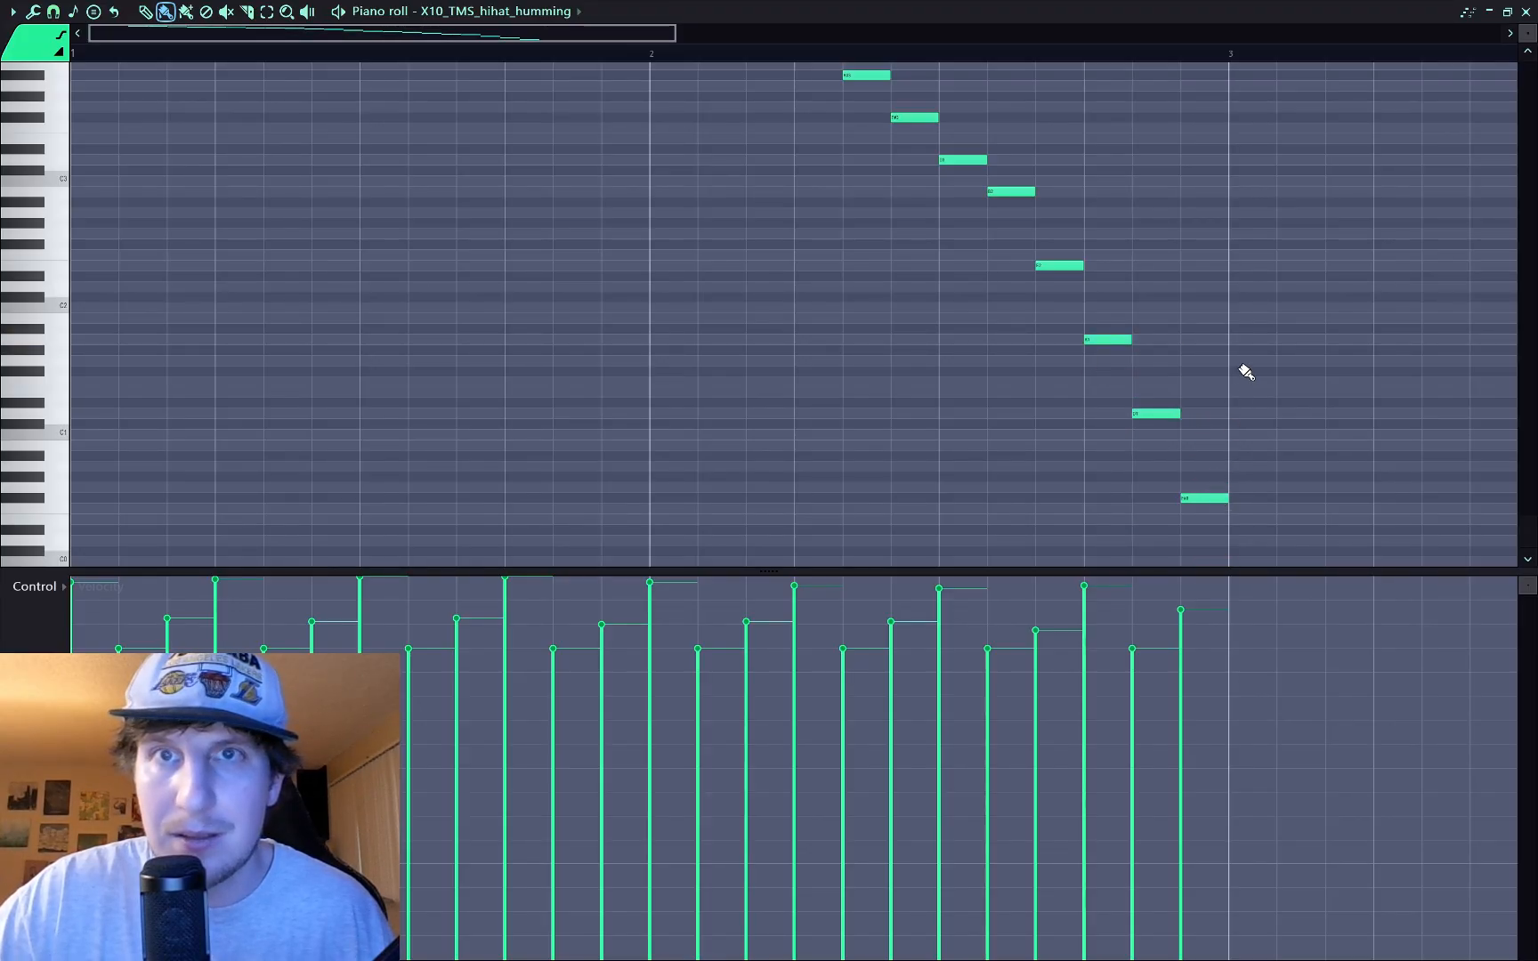
Step: Enlarge the velocity area and draw a steadily rising velocity ramp across the whole hi-hat run
{"action": "scroll", "coordinate": [1246, 372], "scroll_direction": "up", "scroll_amount": 15}
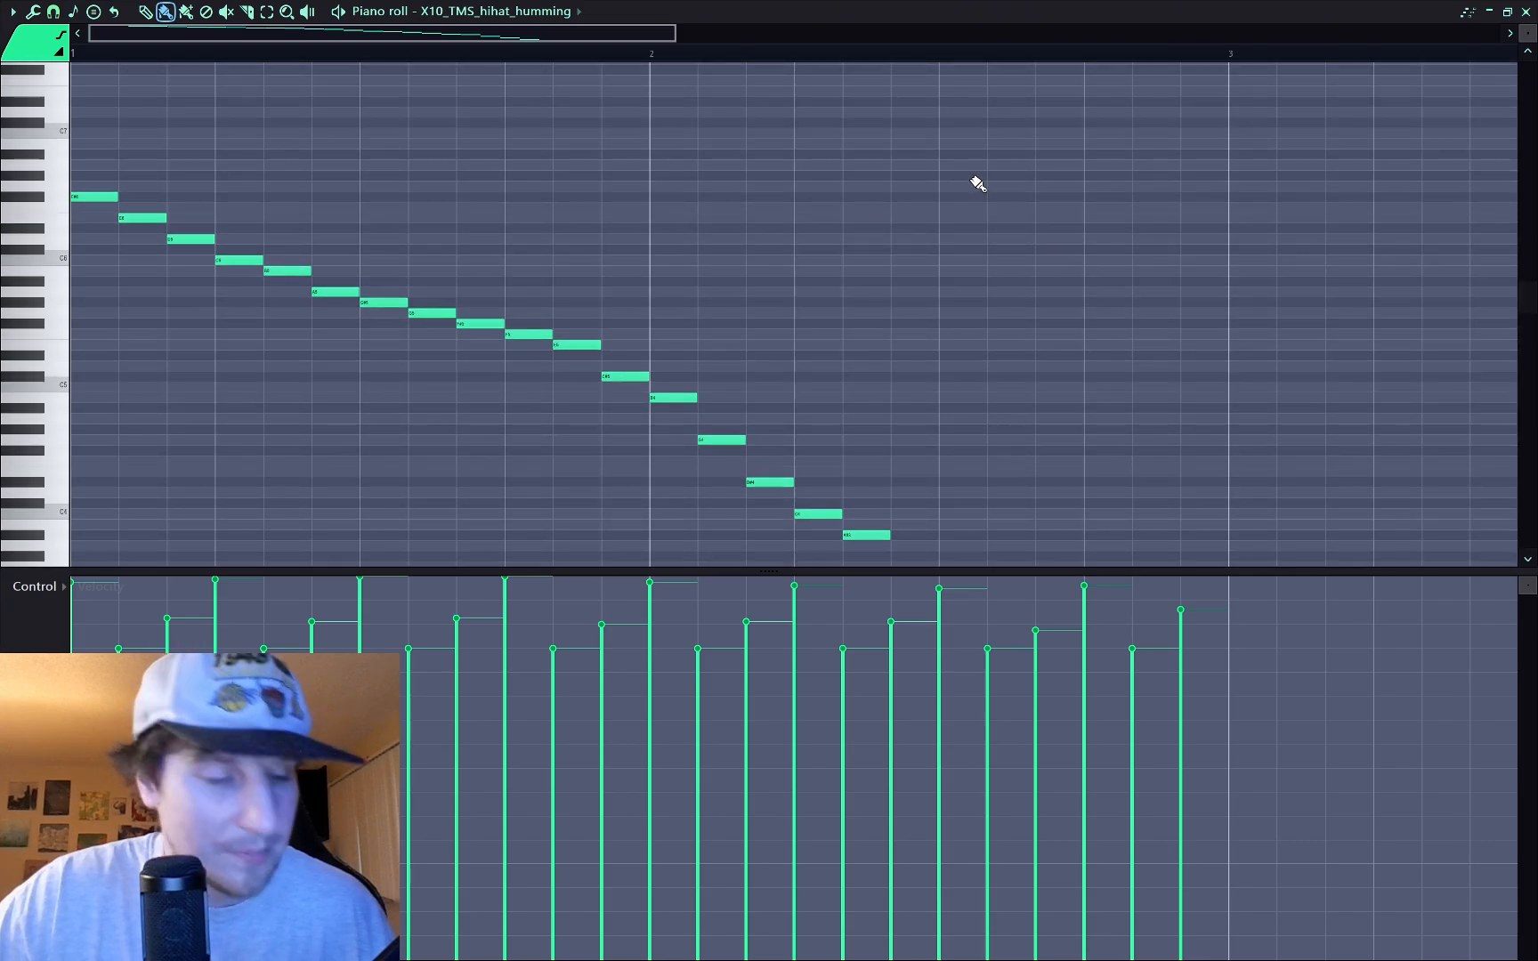
{"action": "left_click_drag", "start_coordinate": [929, 567], "coordinate": [985, 178]}
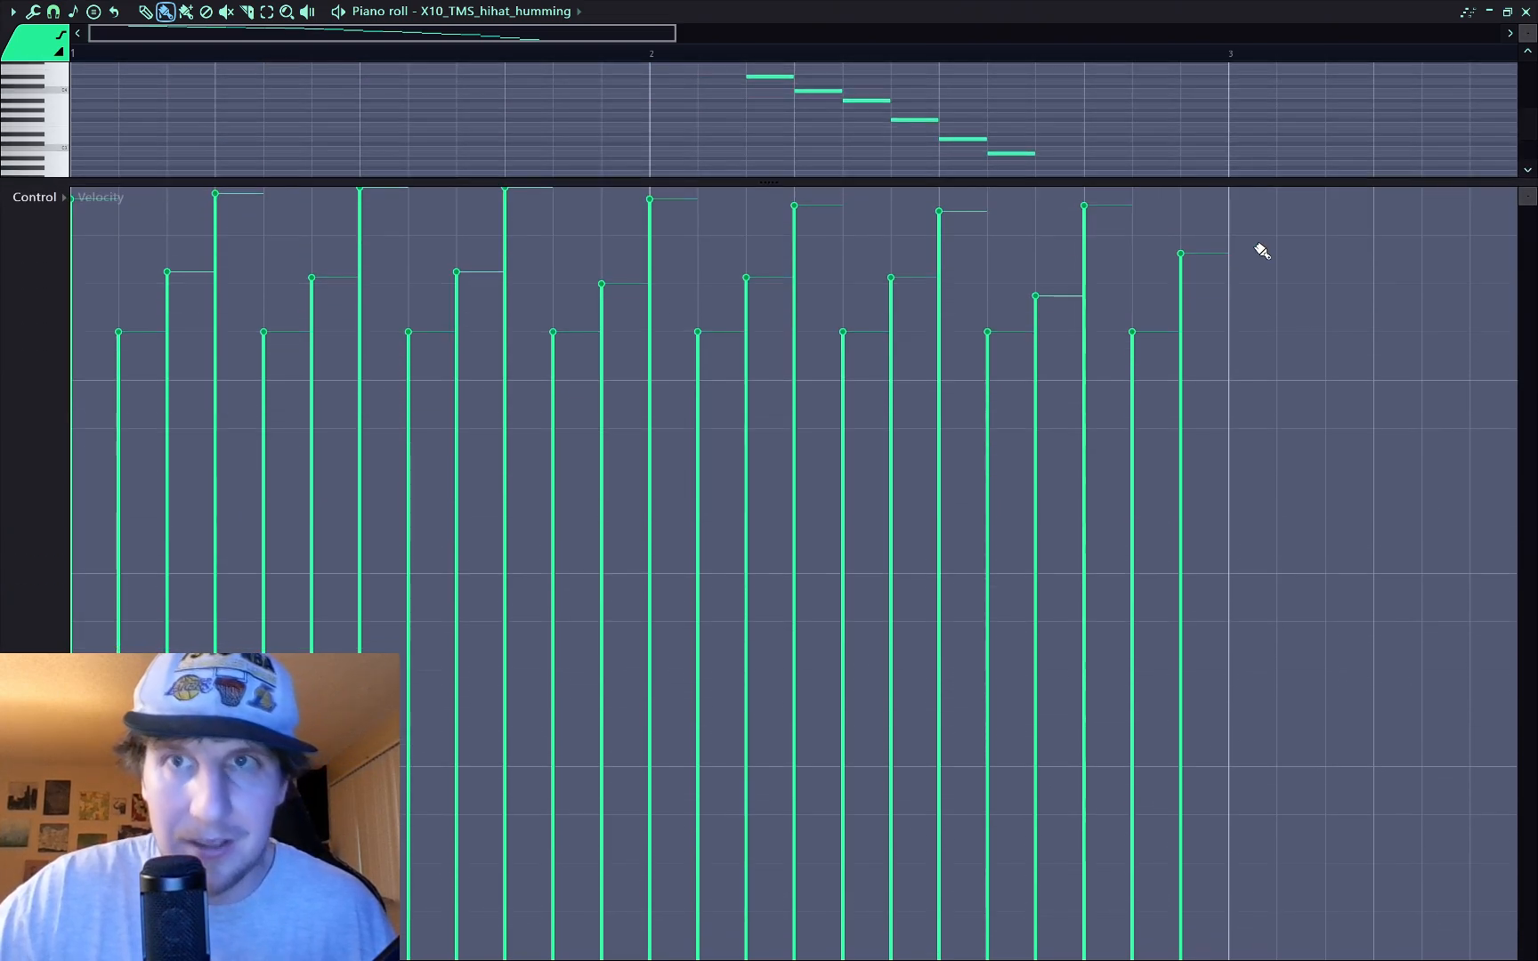
{"action": "left_click_drag", "start_coordinate": [1225, 221], "coordinate": [14, 496]}
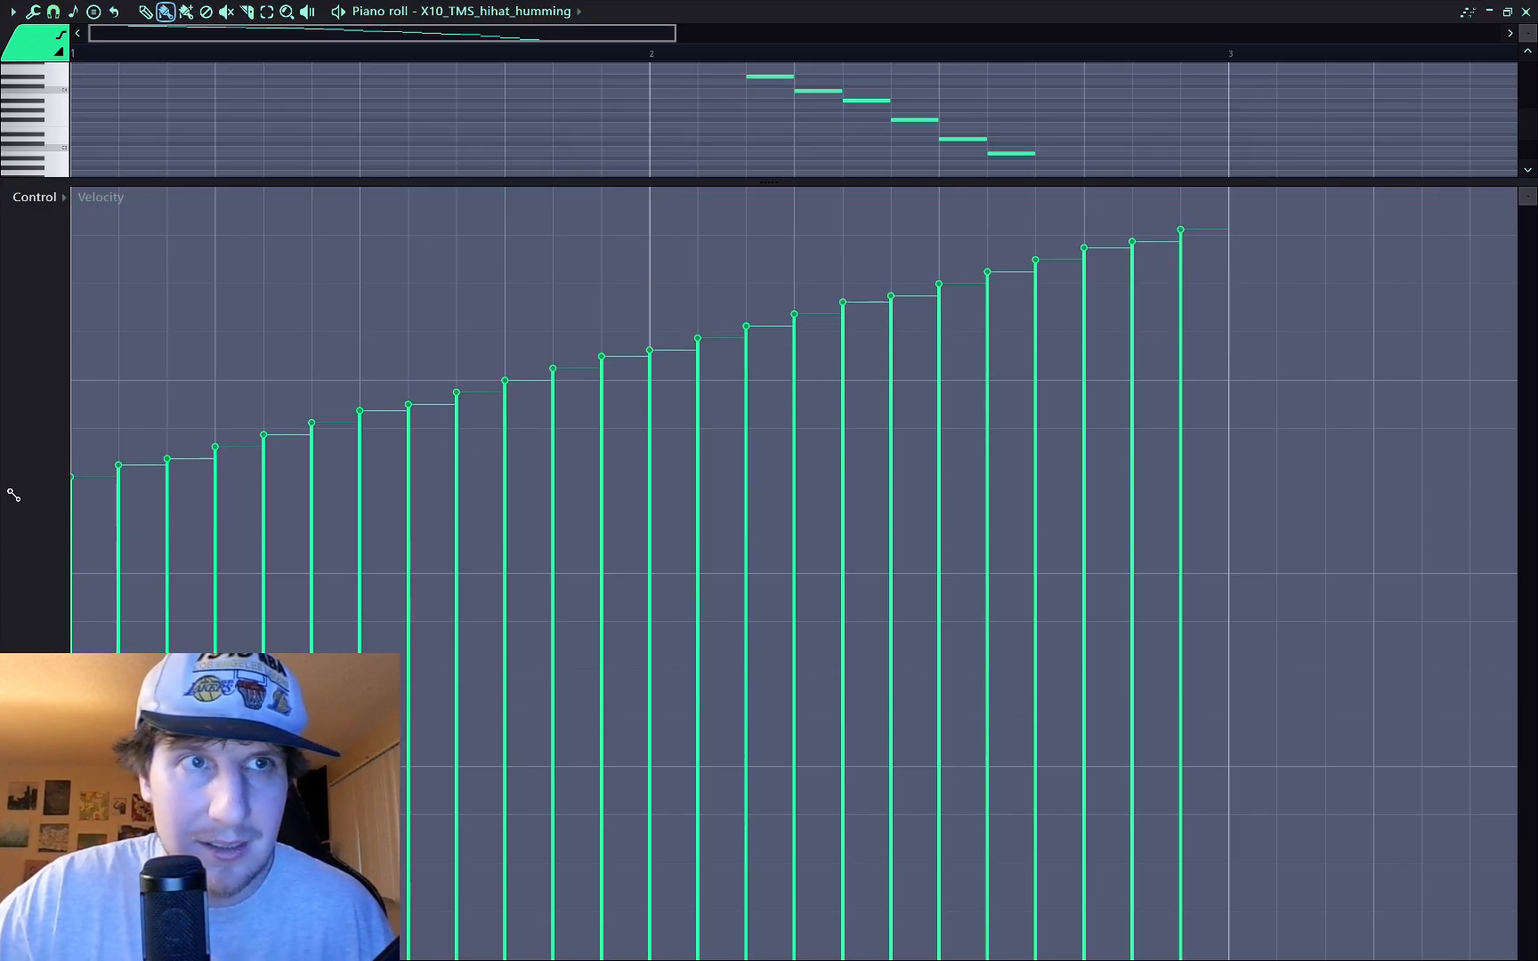
Step: Switch the note control to Pan, draw one falling pan sweep per bar across the hi-hat run, and audition it
{"action": "left_click", "coordinate": [40, 198]}
{"action": "left_click", "coordinate": [62, 228]}
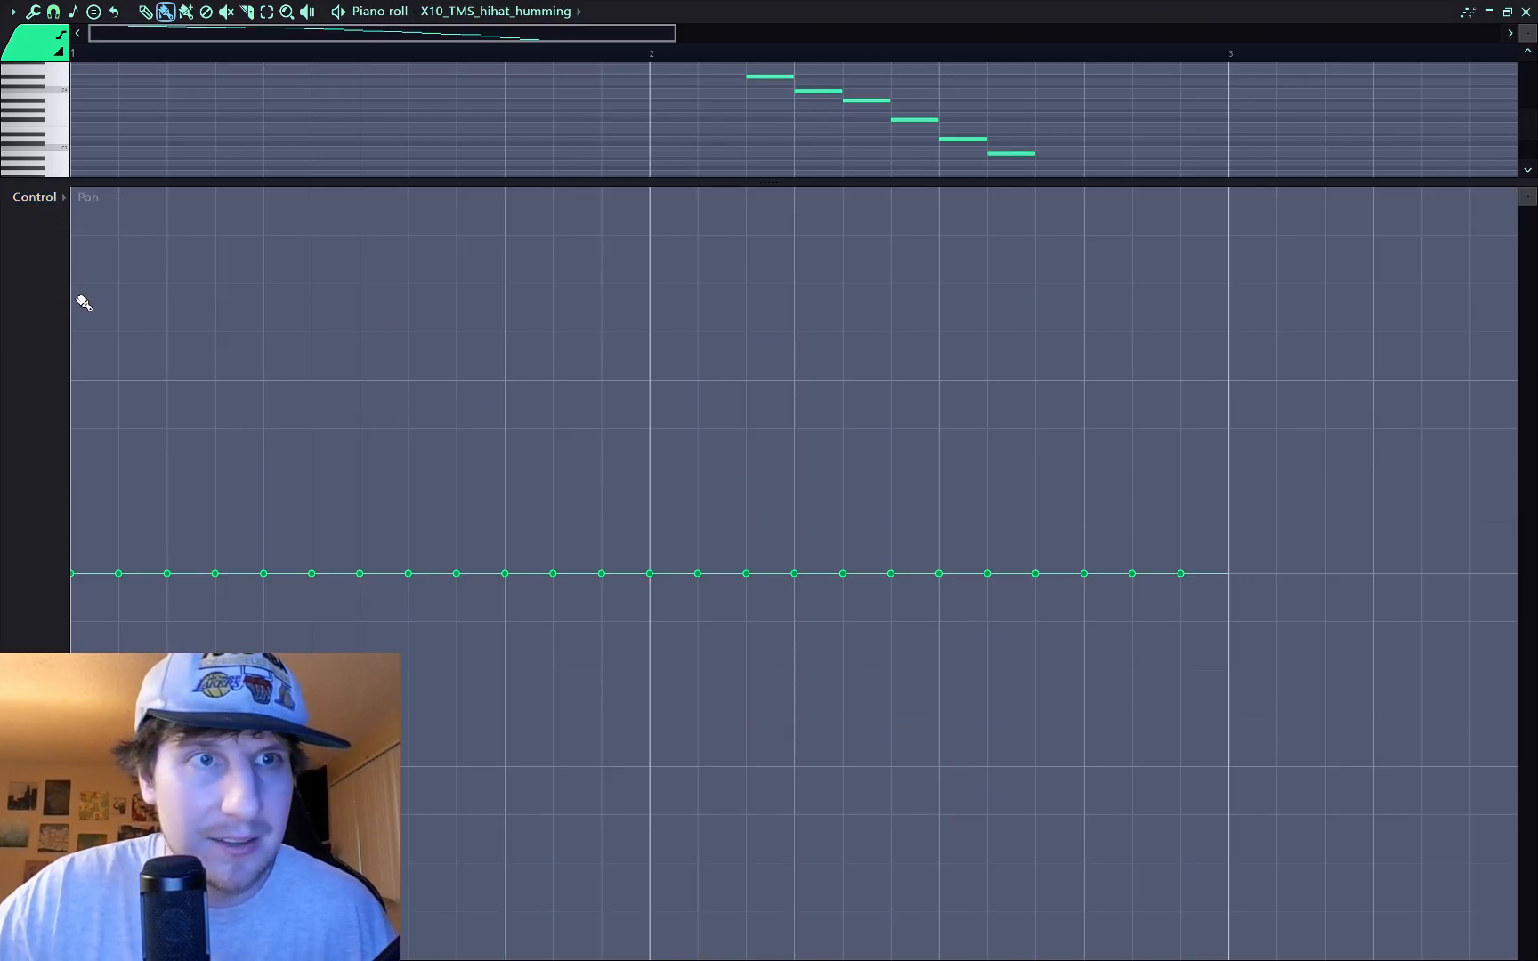
{"action": "mouse_move", "coordinate": [107, 327]}
{"action": "left_mouse_down"}
{"action": "mouse_move", "coordinate": [446, 646]}
{"action": "mouse_move", "coordinate": [653, 880]}
{"action": "mouse_move", "coordinate": [694, 817]}
{"action": "left_mouse_up"}
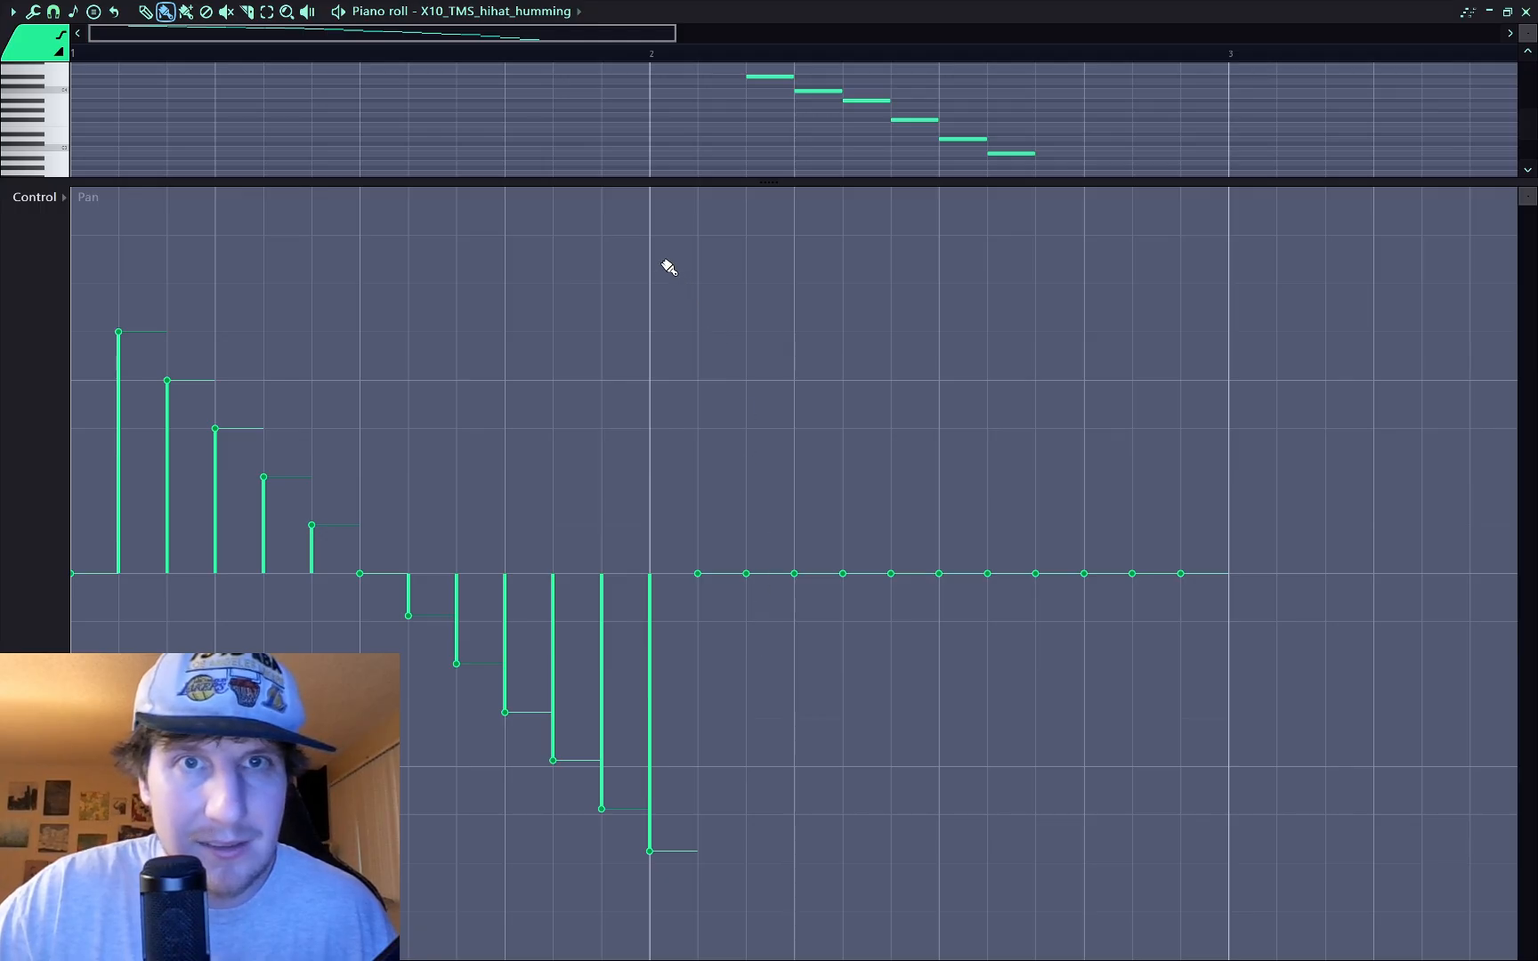
{"action": "mouse_move", "coordinate": [670, 267]}
{"action": "left_mouse_down"}
{"action": "mouse_move", "coordinate": [1171, 860]}
{"action": "mouse_move", "coordinate": [1234, 919]}
{"action": "mouse_move", "coordinate": [1240, 896]}
{"action": "left_mouse_up"}
{"action": "key", "text": "space"}
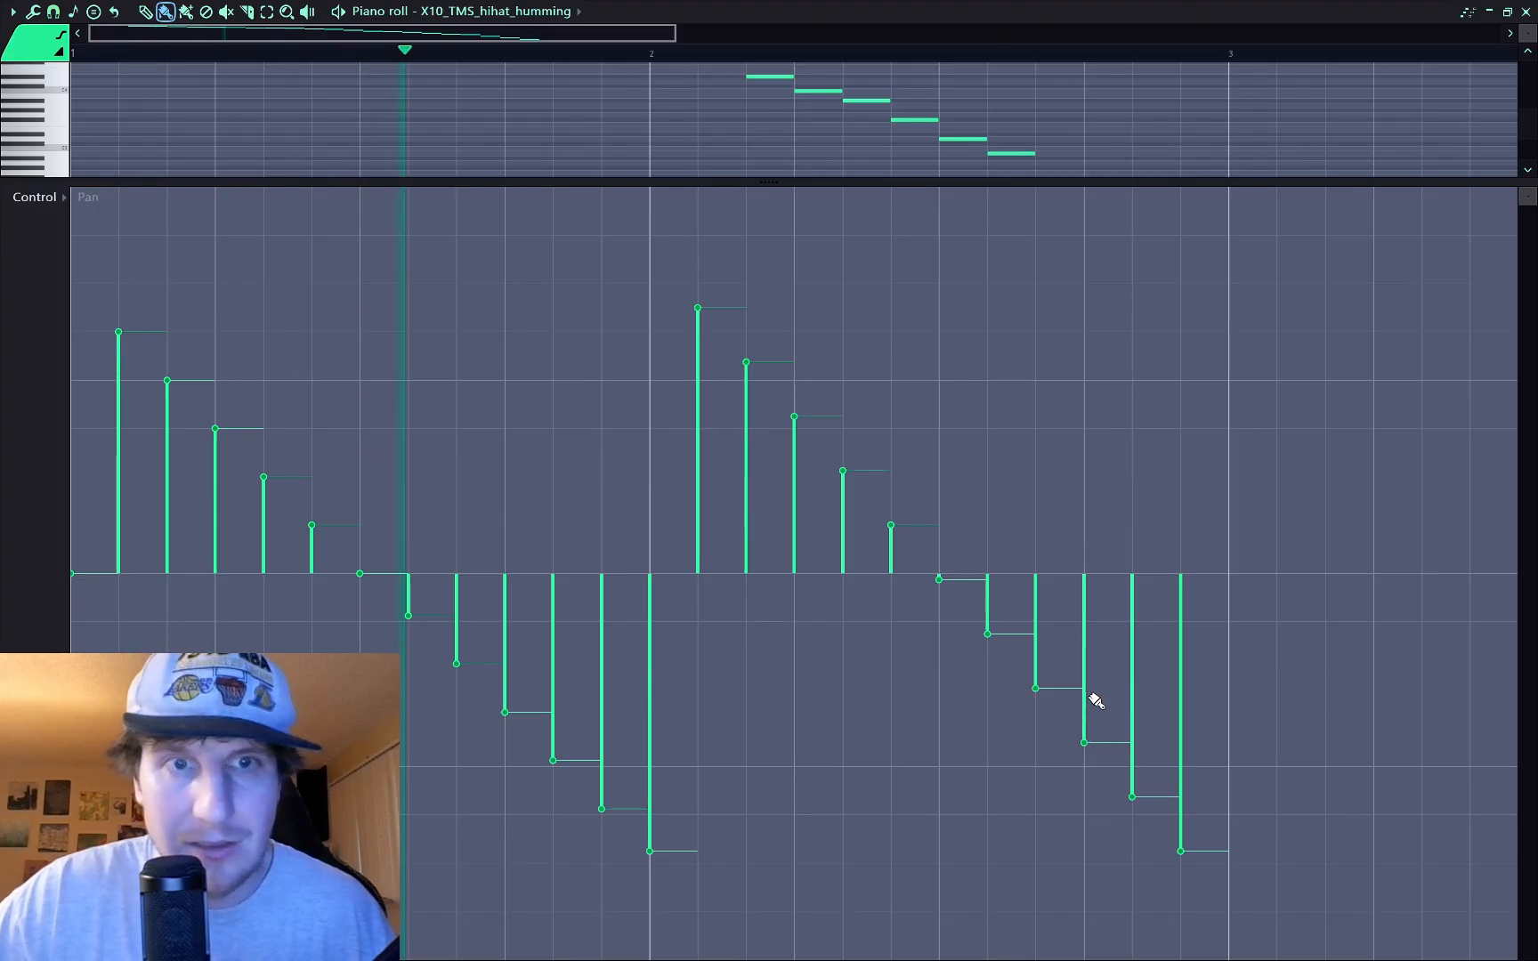
{"action": "key", "text": "space"}
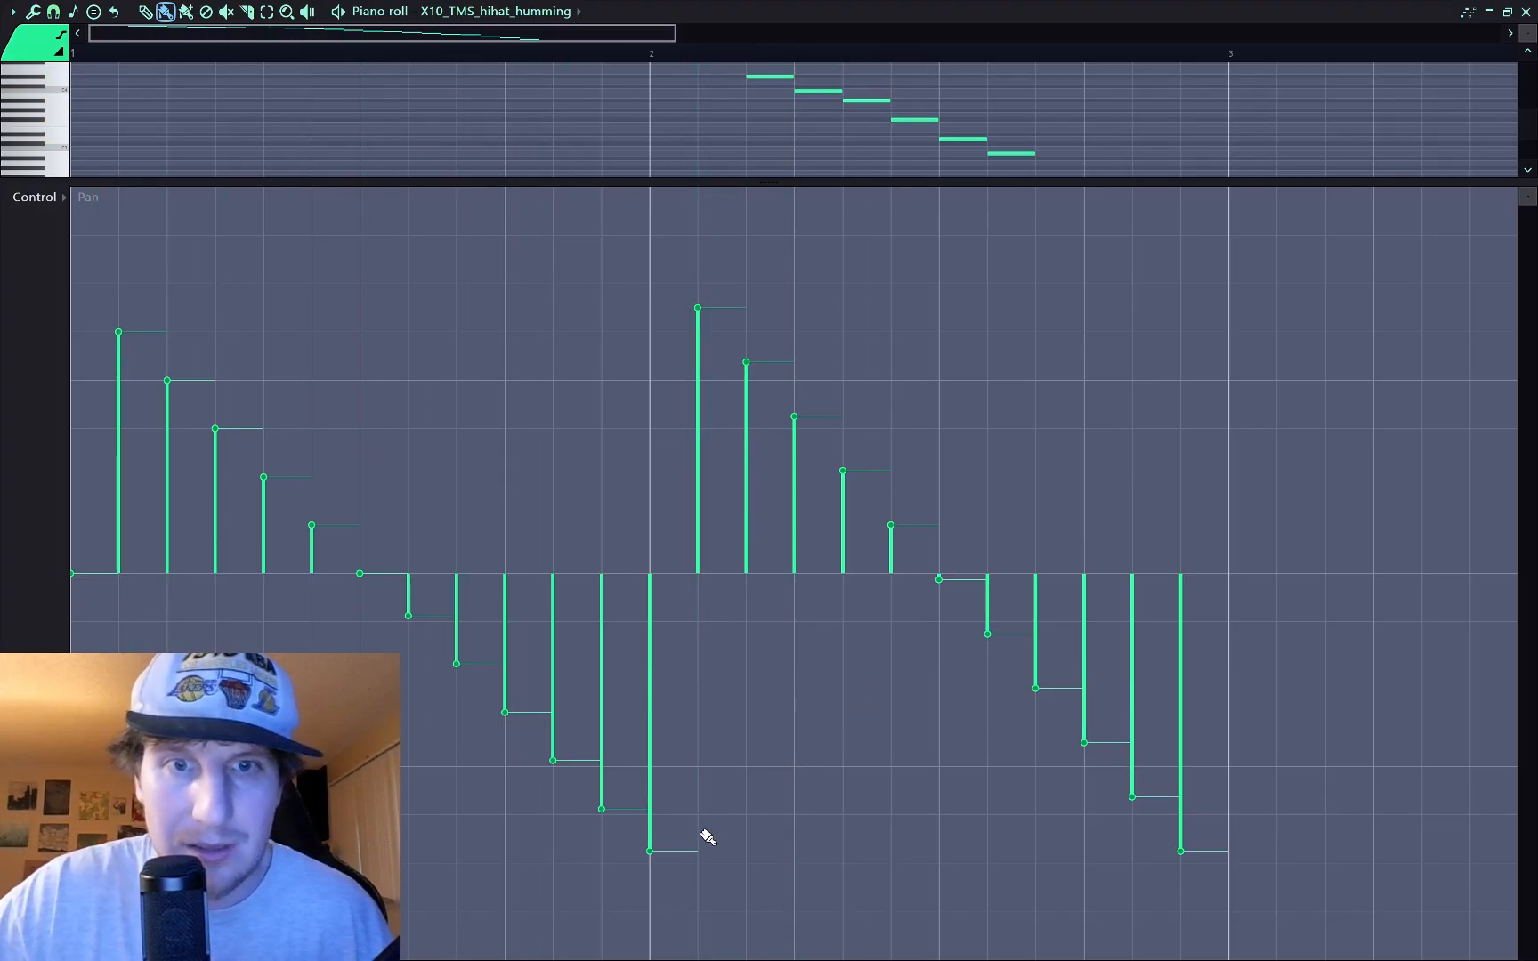
Step: Redraw the second bar's pan values as a rise from the low side past centre, returning near centre, and audition them
{"action": "mouse_move", "coordinate": [701, 842]}
{"action": "left_mouse_down"}
{"action": "mouse_move", "coordinate": [797, 773]}
{"action": "mouse_move", "coordinate": [1037, 457]}
{"action": "mouse_move", "coordinate": [1080, 351]}
{"action": "left_mouse_up"}
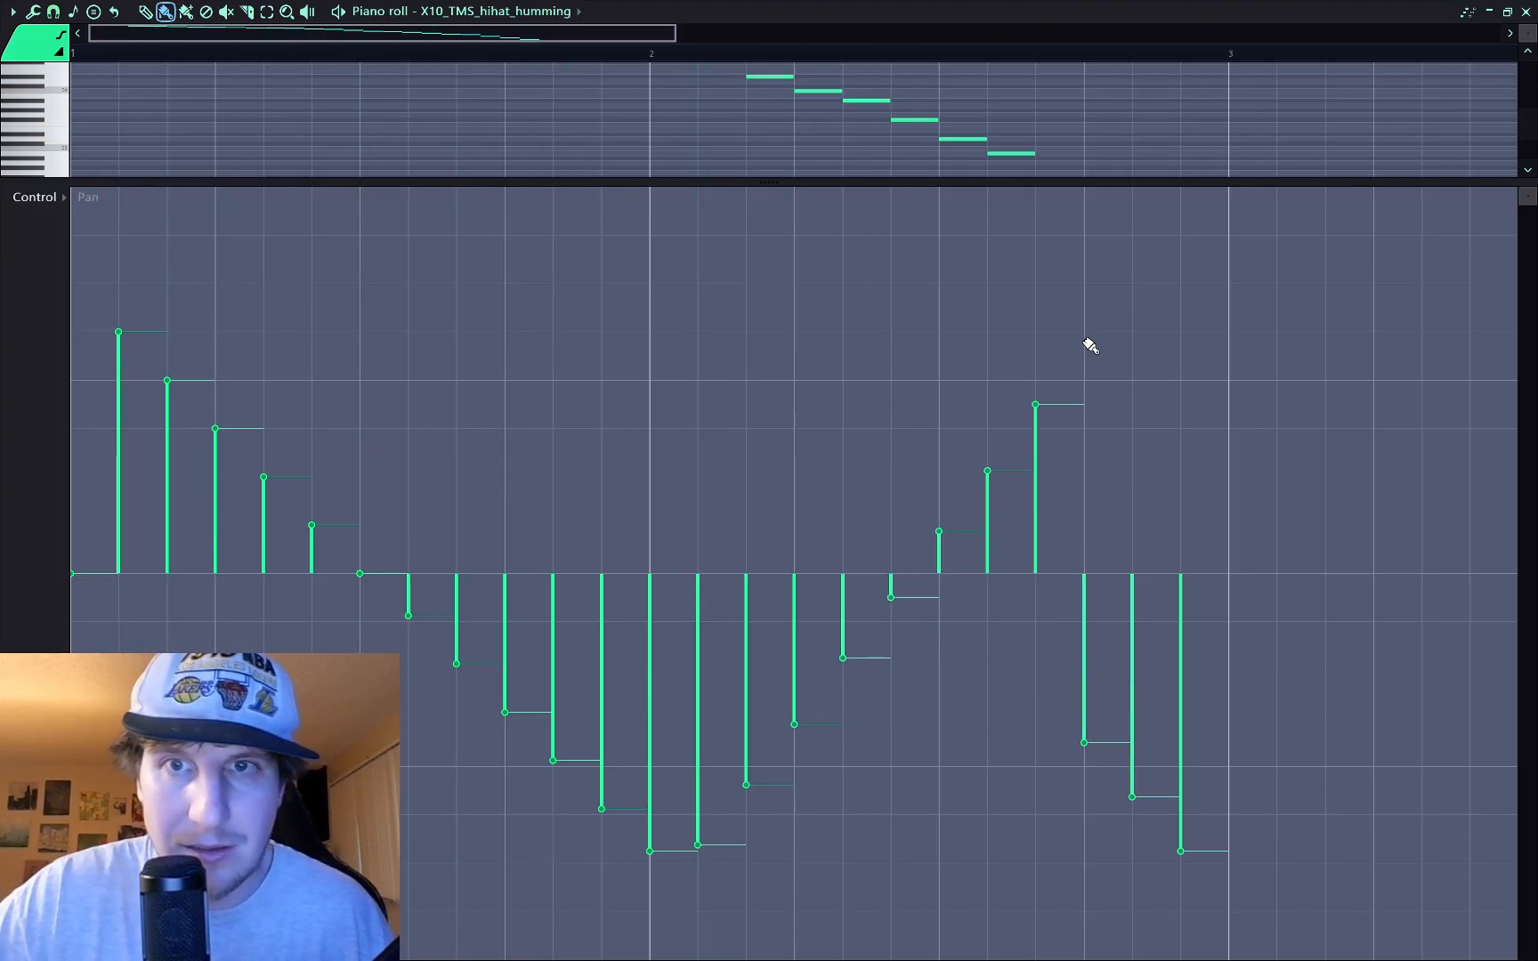
{"action": "left_click_drag", "start_coordinate": [1086, 439], "coordinate": [1185, 577]}
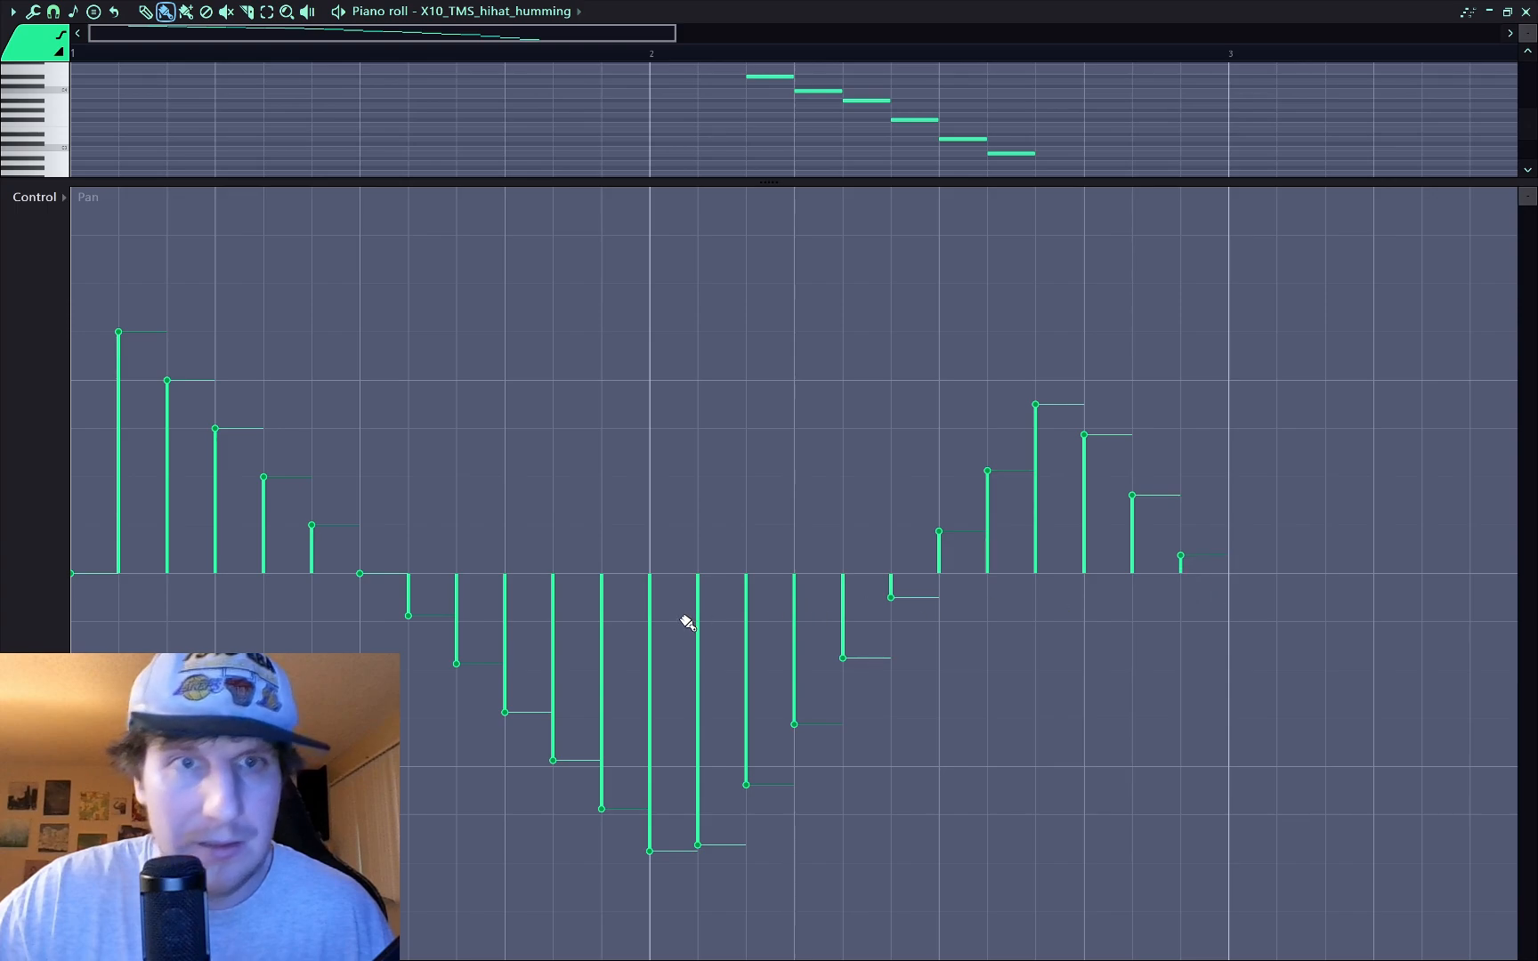
{"action": "key", "text": "space"}
{"action": "key", "text": "space"}
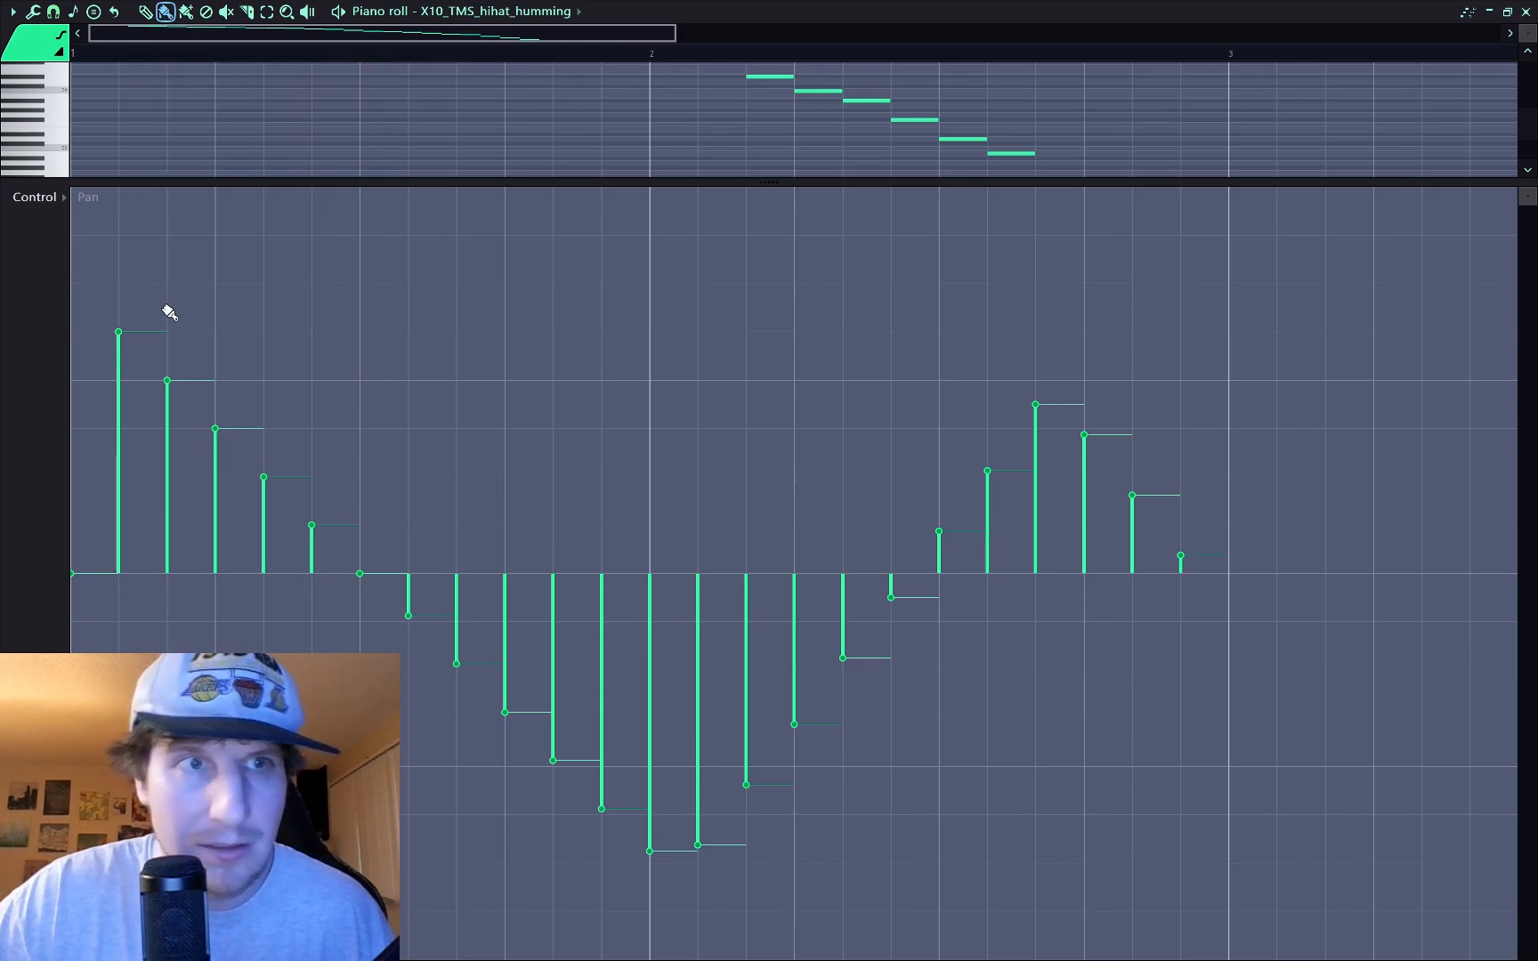
Step: Redraw the hi-hat run's pan values with wider swings, falling from near full height to the low extreme and rising again, and audition them
{"action": "left_click", "coordinate": [71, 219]}
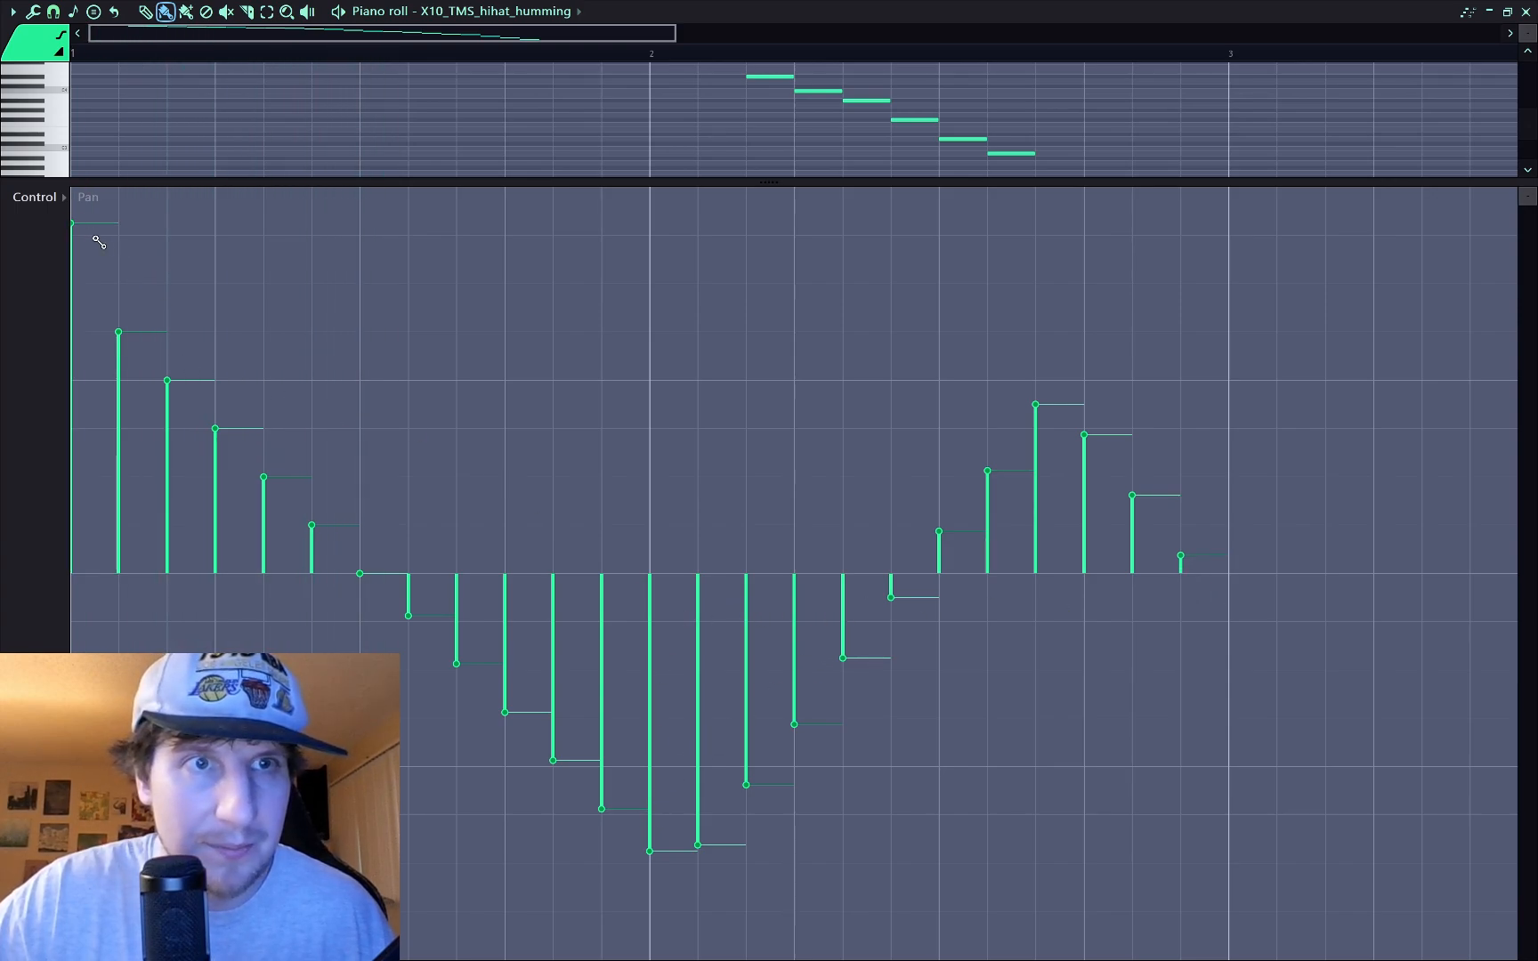
{"action": "mouse_move", "coordinate": [203, 394]}
{"action": "left_mouse_down"}
{"action": "mouse_move", "coordinate": [388, 621]}
{"action": "mouse_move", "coordinate": [584, 804]}
{"action": "mouse_move", "coordinate": [674, 958]}
{"action": "left_mouse_up"}
{"action": "key", "text": "ctrl+z"}
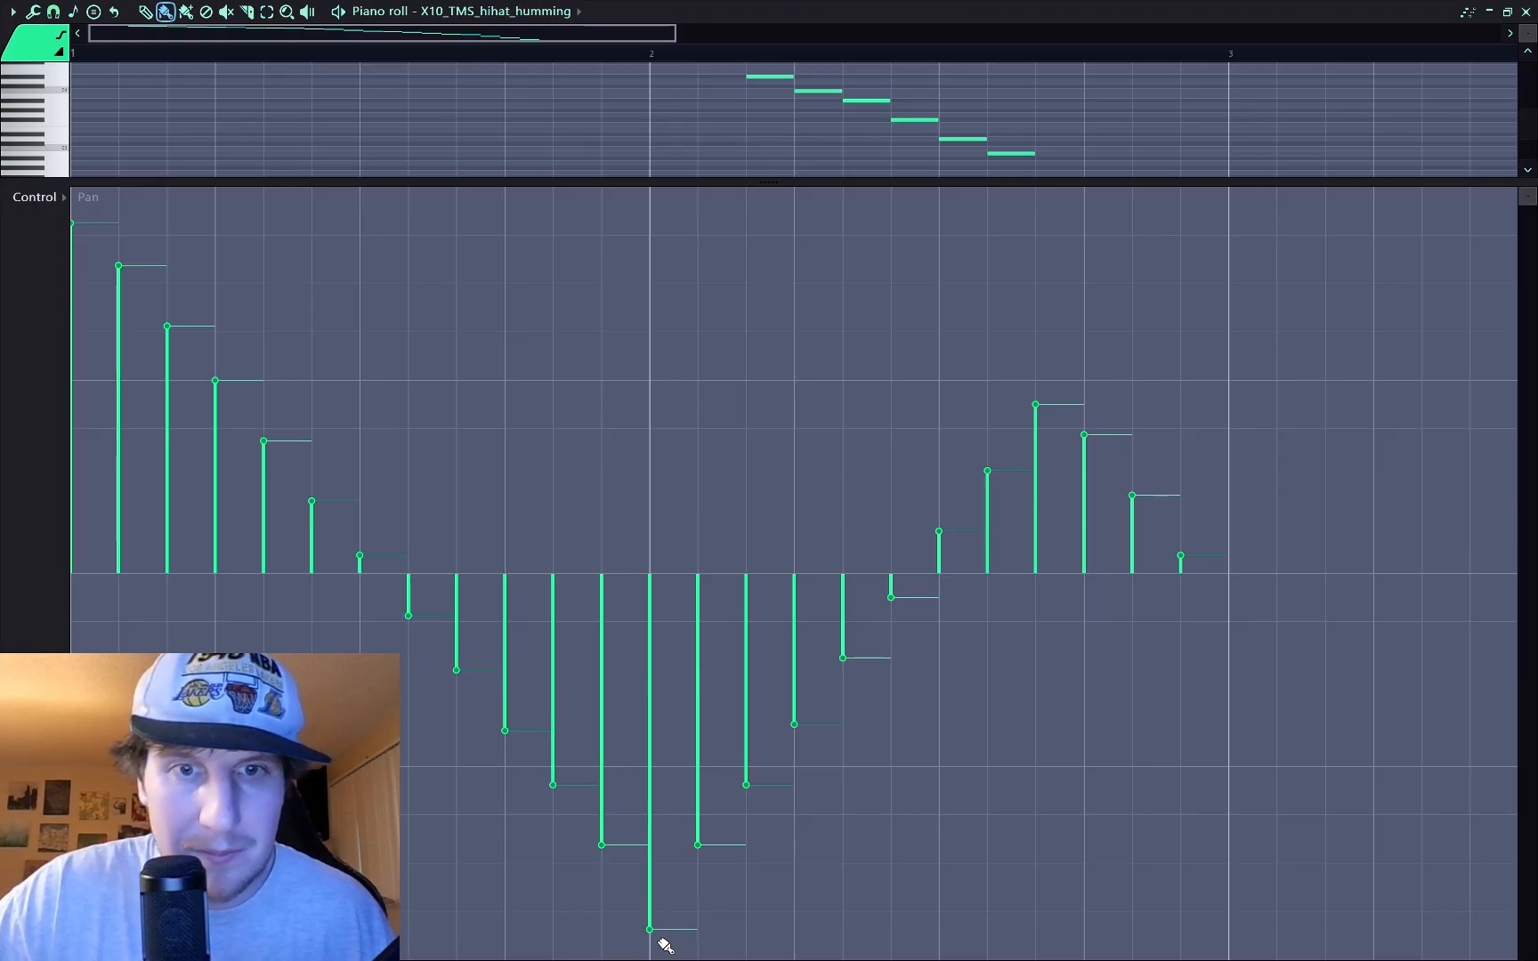
{"action": "mouse_move", "coordinate": [779, 780]}
{"action": "left_mouse_down"}
{"action": "mouse_move", "coordinate": [957, 518]}
{"action": "mouse_move", "coordinate": [1051, 333]}
{"action": "mouse_move", "coordinate": [1052, 241]}
{"action": "left_mouse_up"}
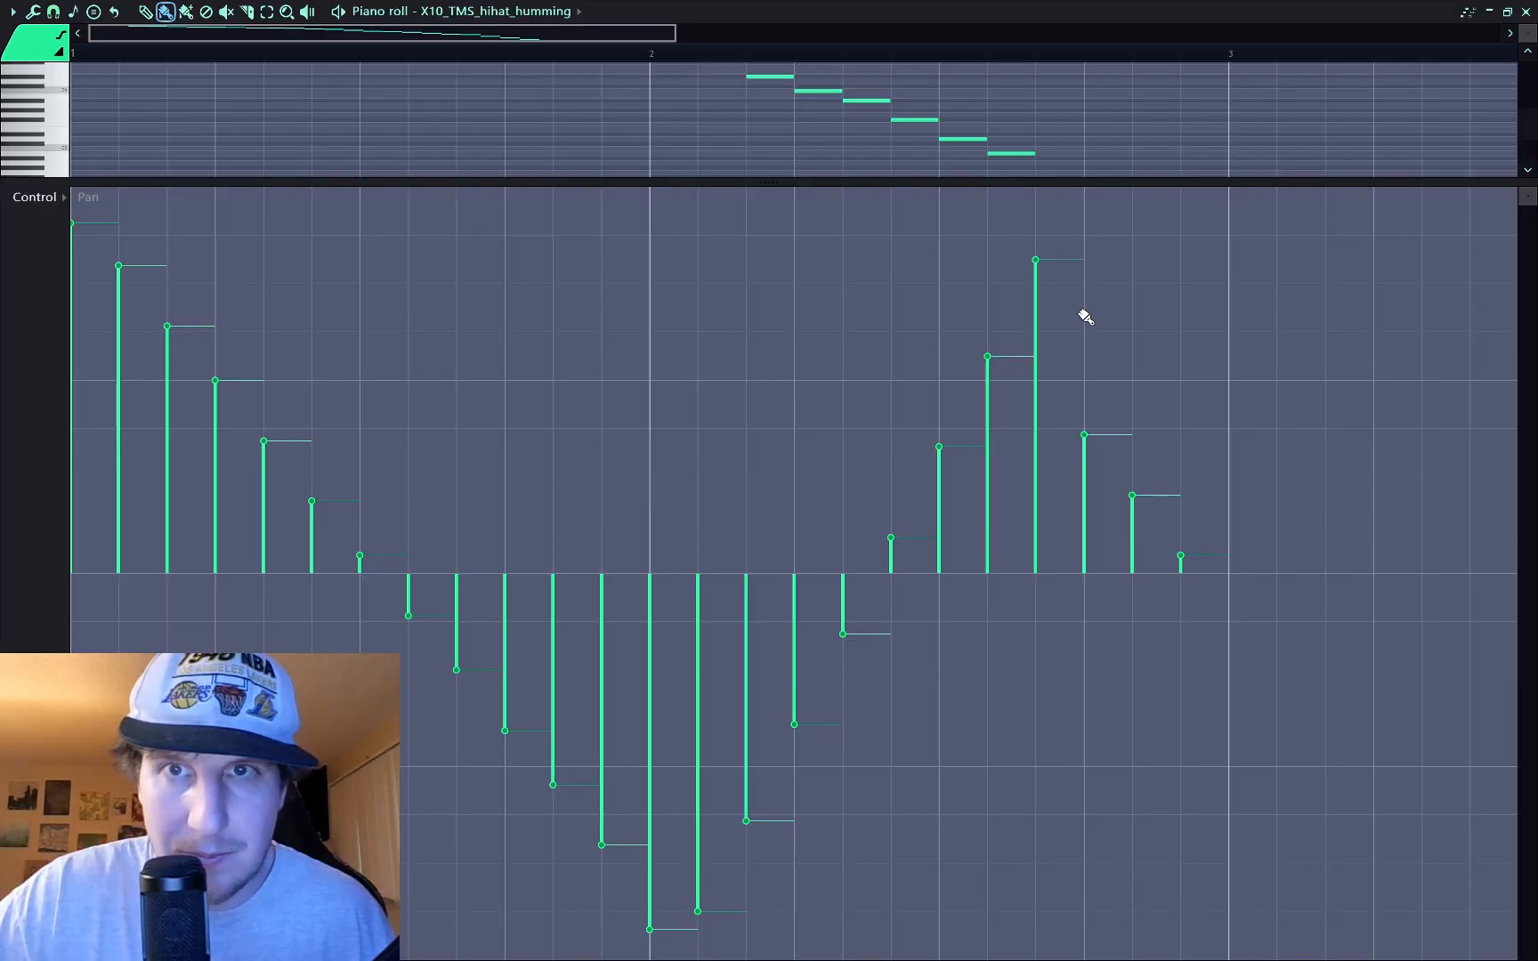
{"action": "key", "text": "space"}
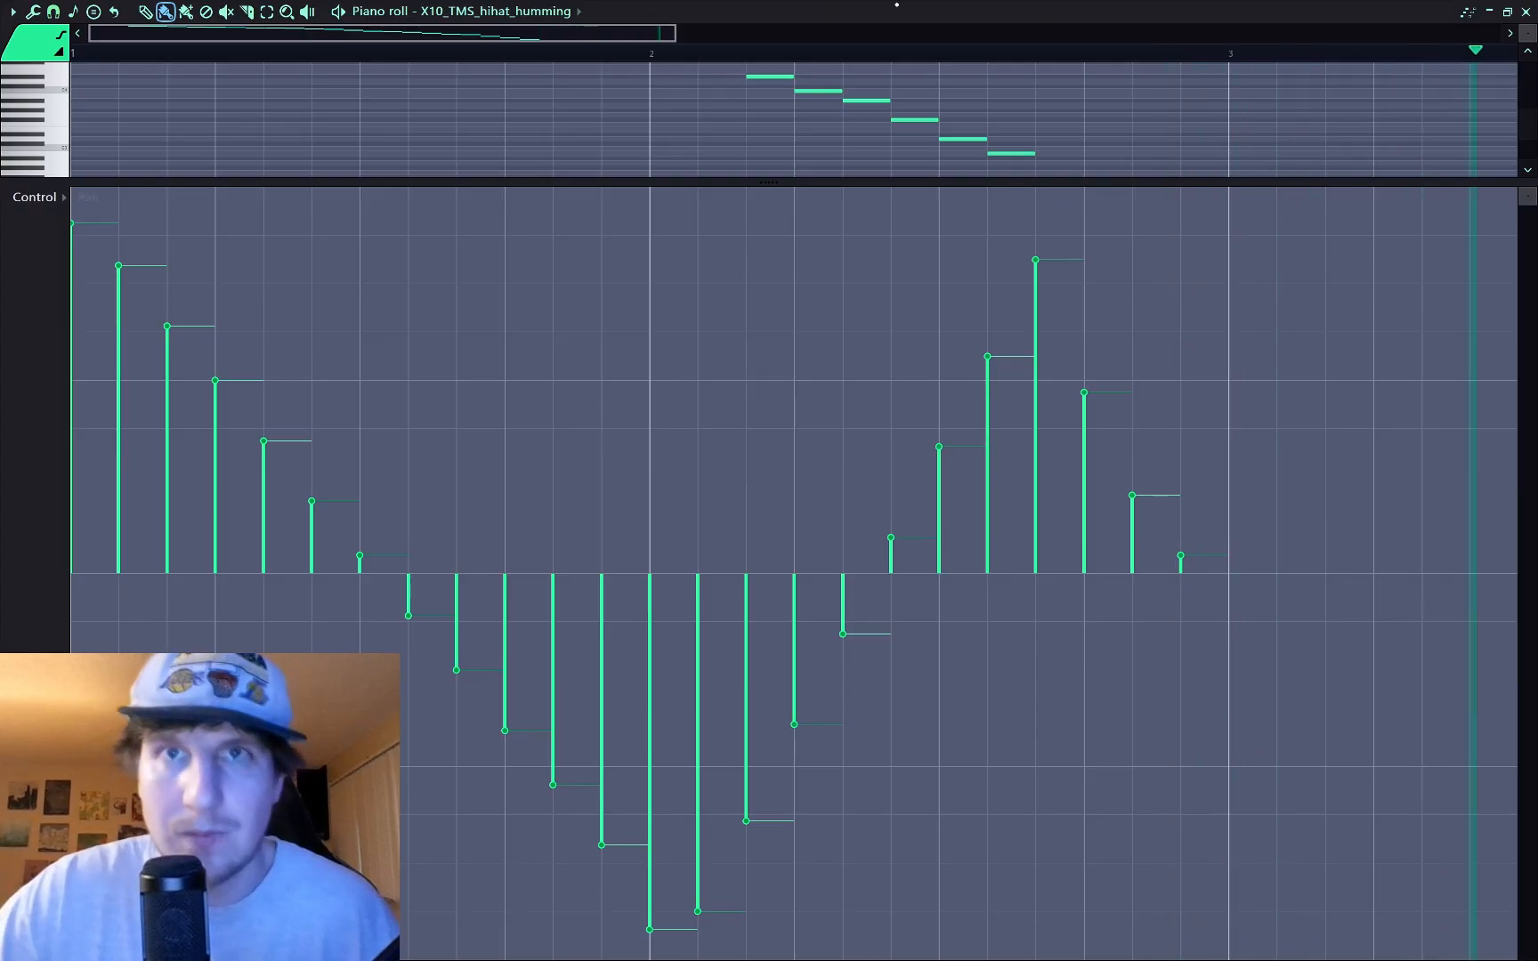
{"action": "key", "text": "space"}
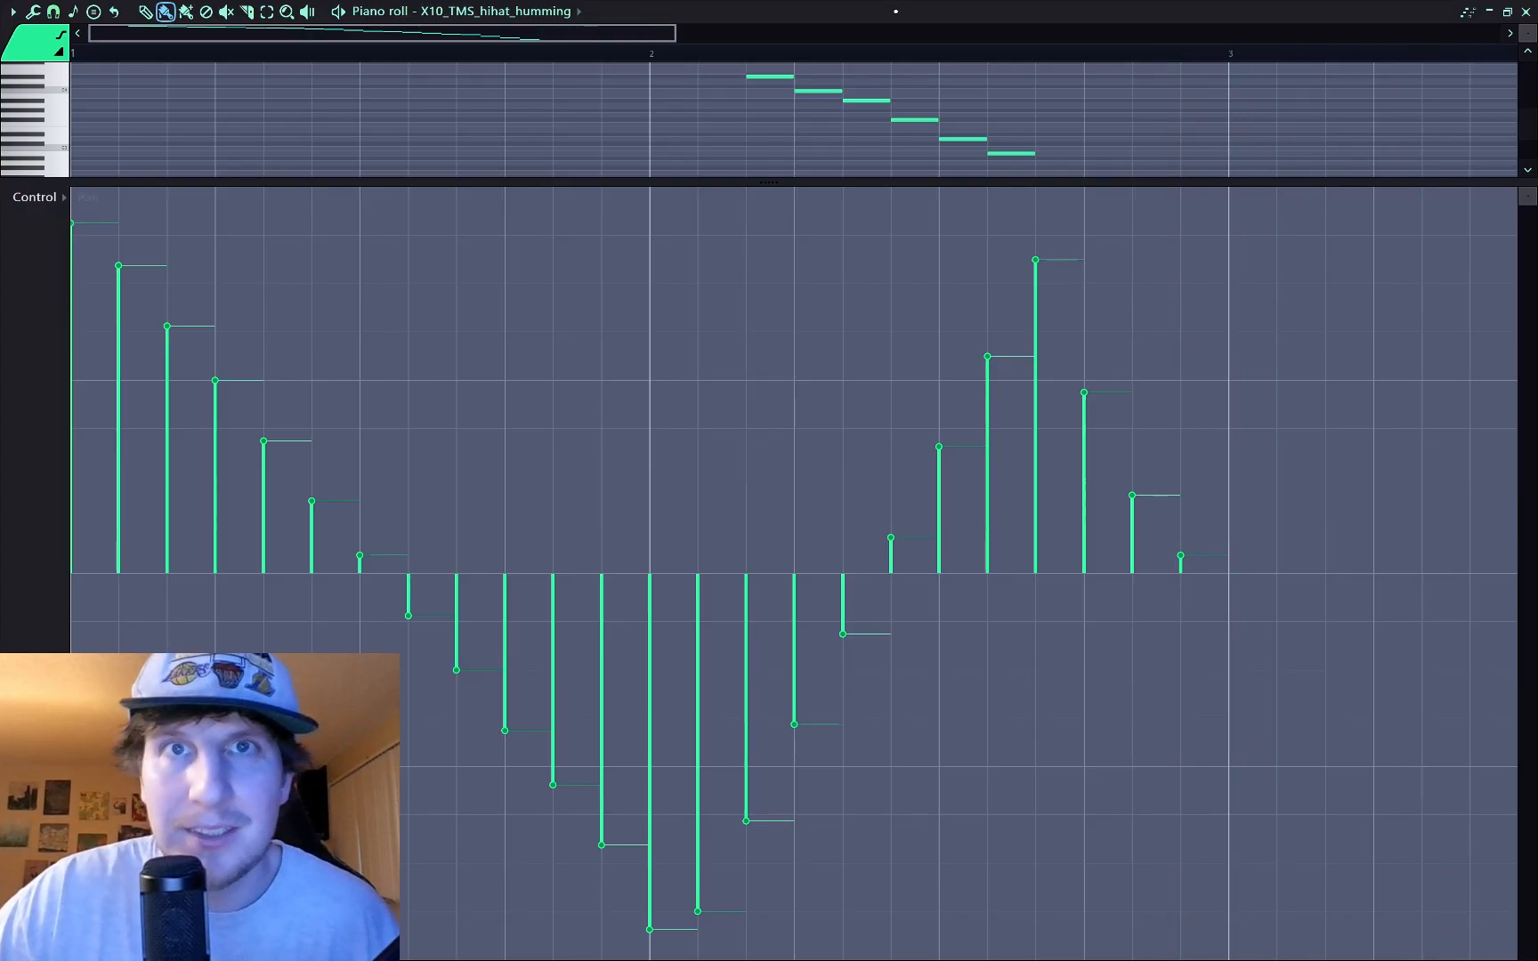
Step: Restore the piano roll window, shrink its control area to enlarge the note grid, review the hi-hat run and close it
{"action": "scroll", "coordinate": [903, 24], "scroll_direction": "right", "scroll_amount": 3}
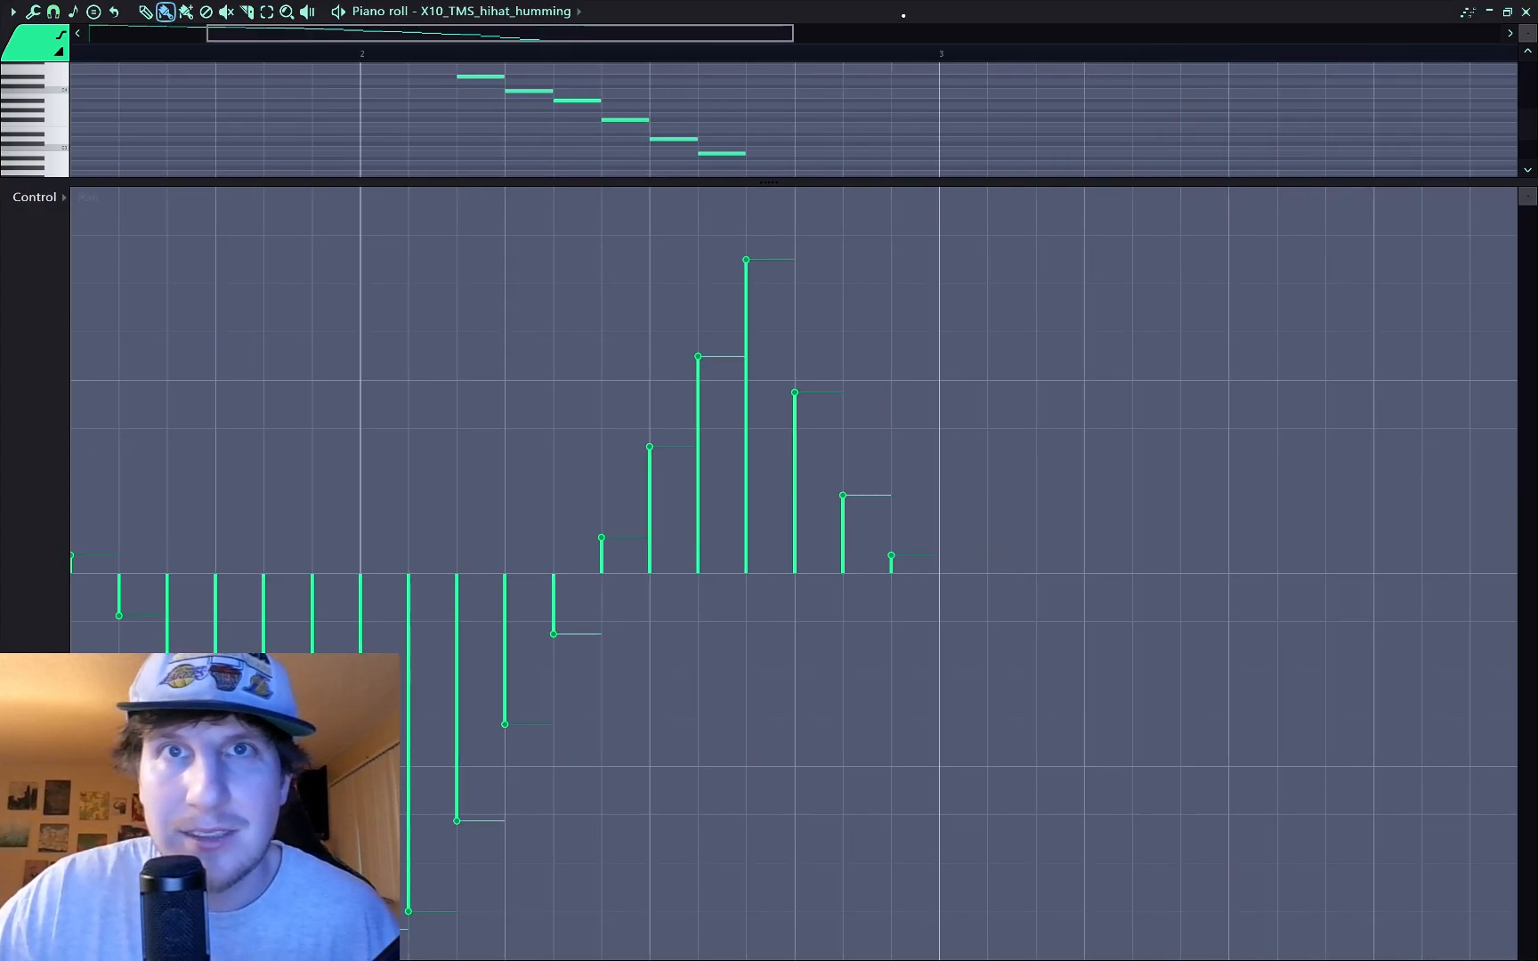
{"action": "double_click", "coordinate": [903, 14]}
{"action": "left_click_drag", "start_coordinate": [870, 158], "coordinate": [872, 561]}
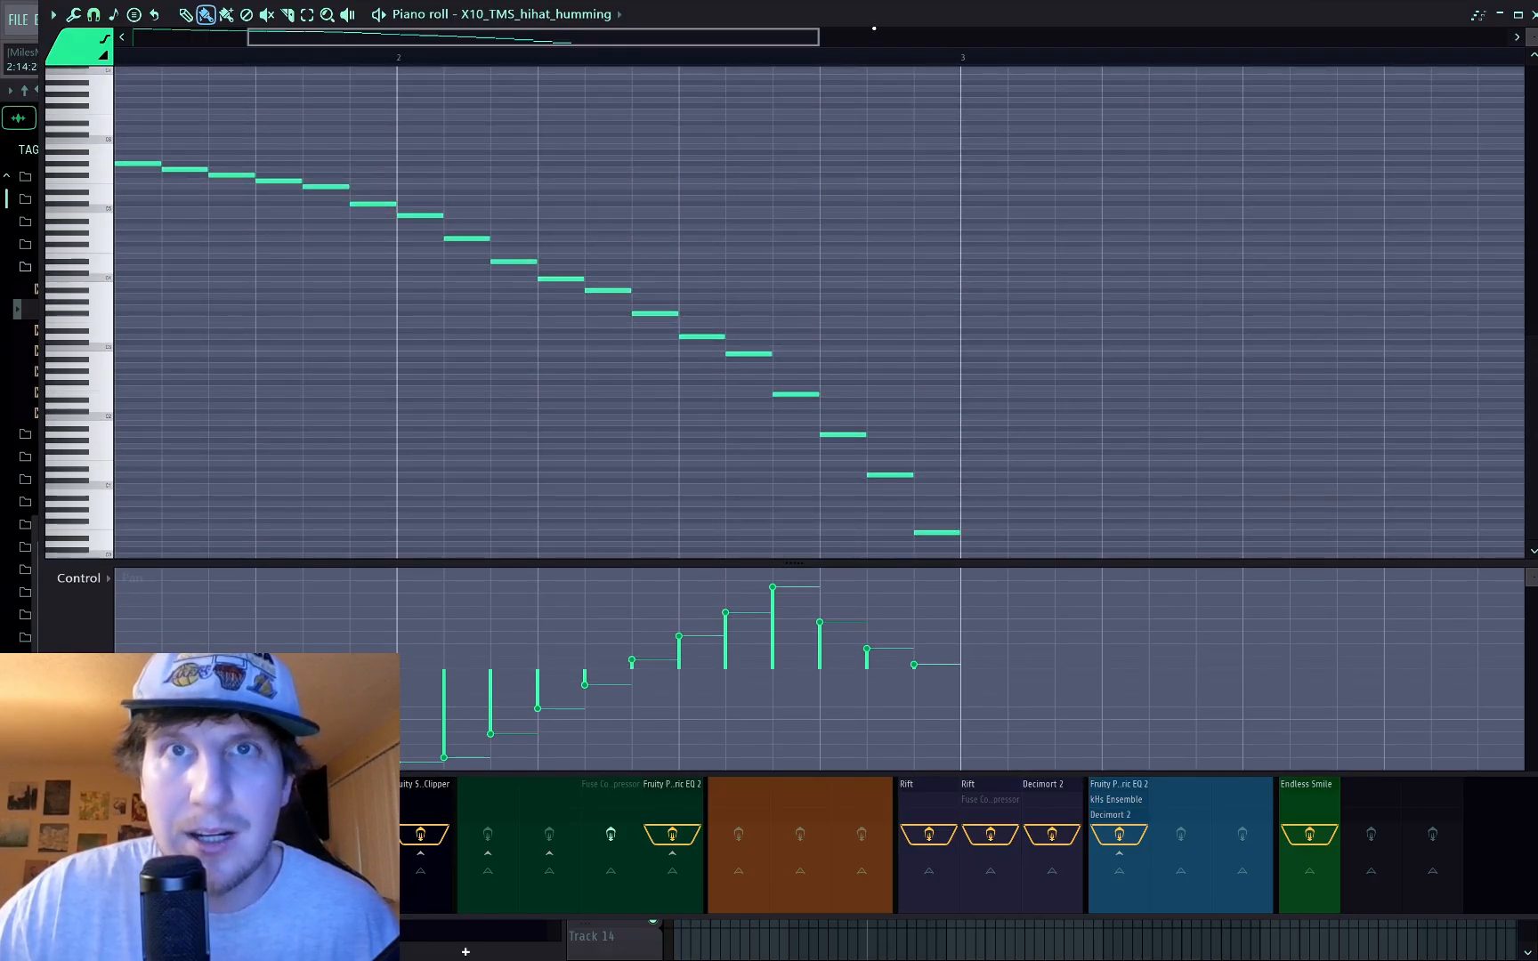
{"action": "scroll", "coordinate": [872, 28], "scroll_direction": "right", "scroll_amount": 1}
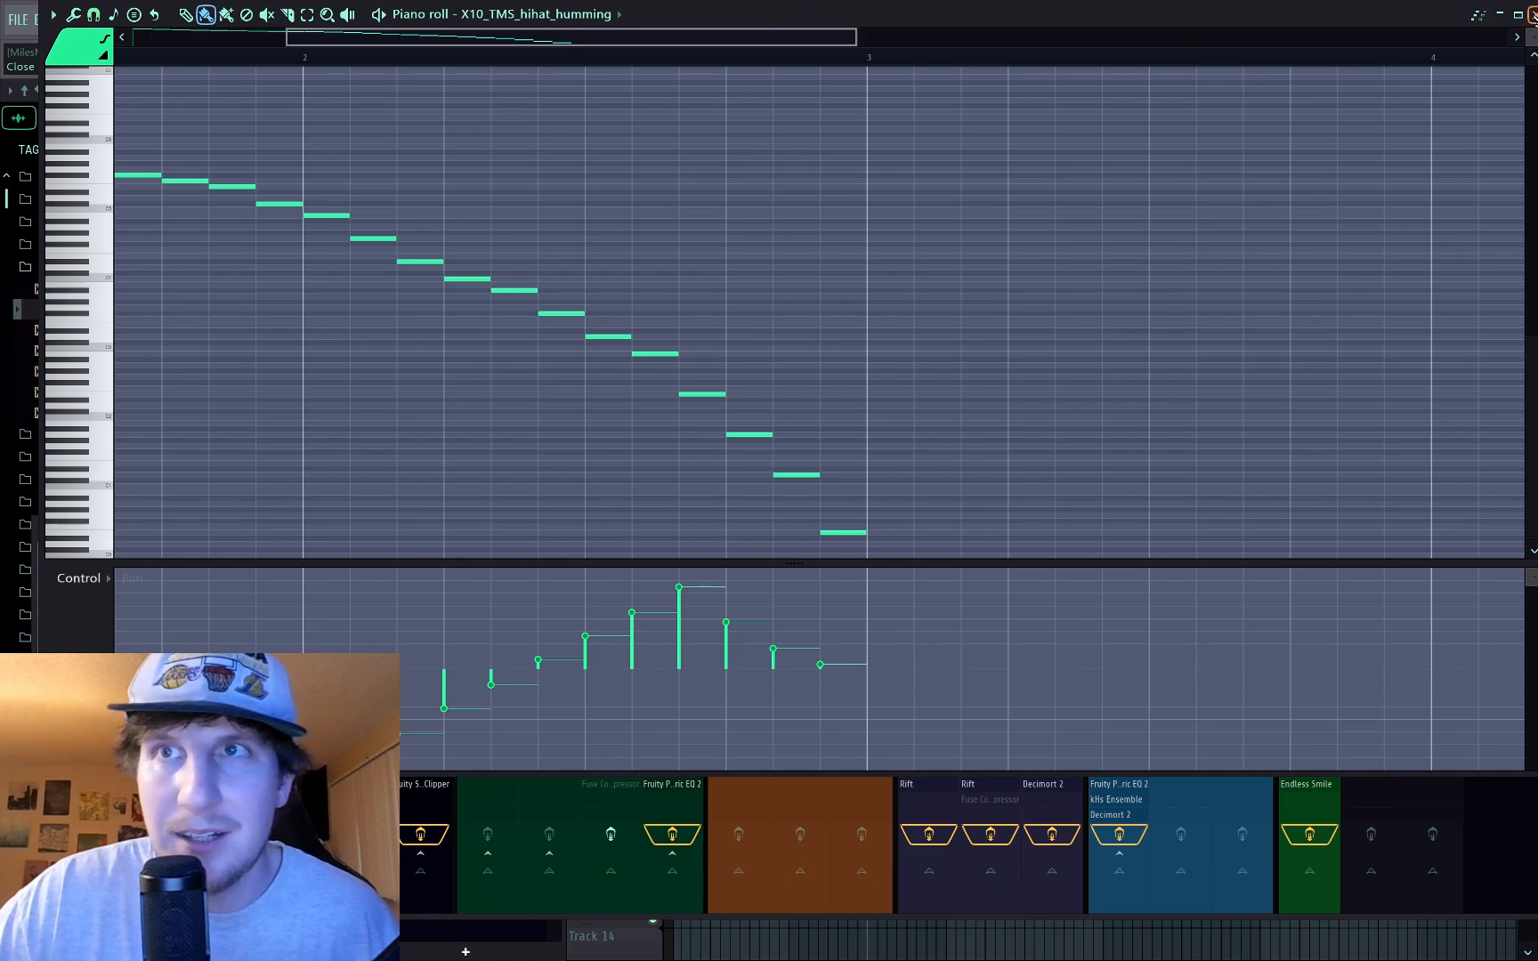
{"action": "left_click", "coordinate": [1533, 15]}
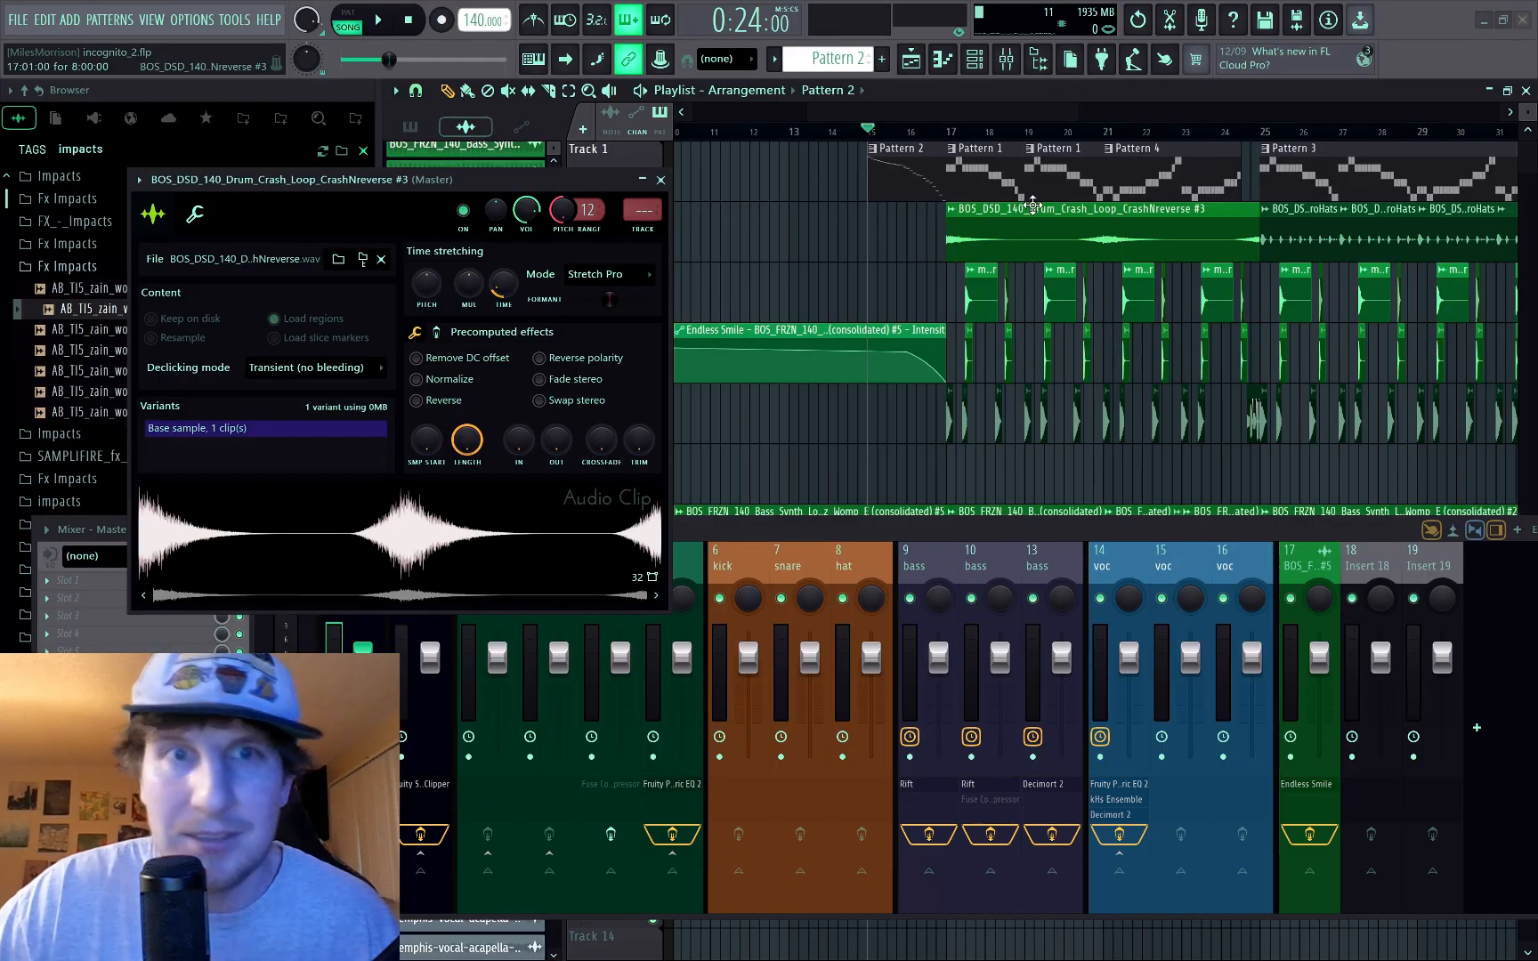
{"action": "double_click", "coordinate": [899, 173]}
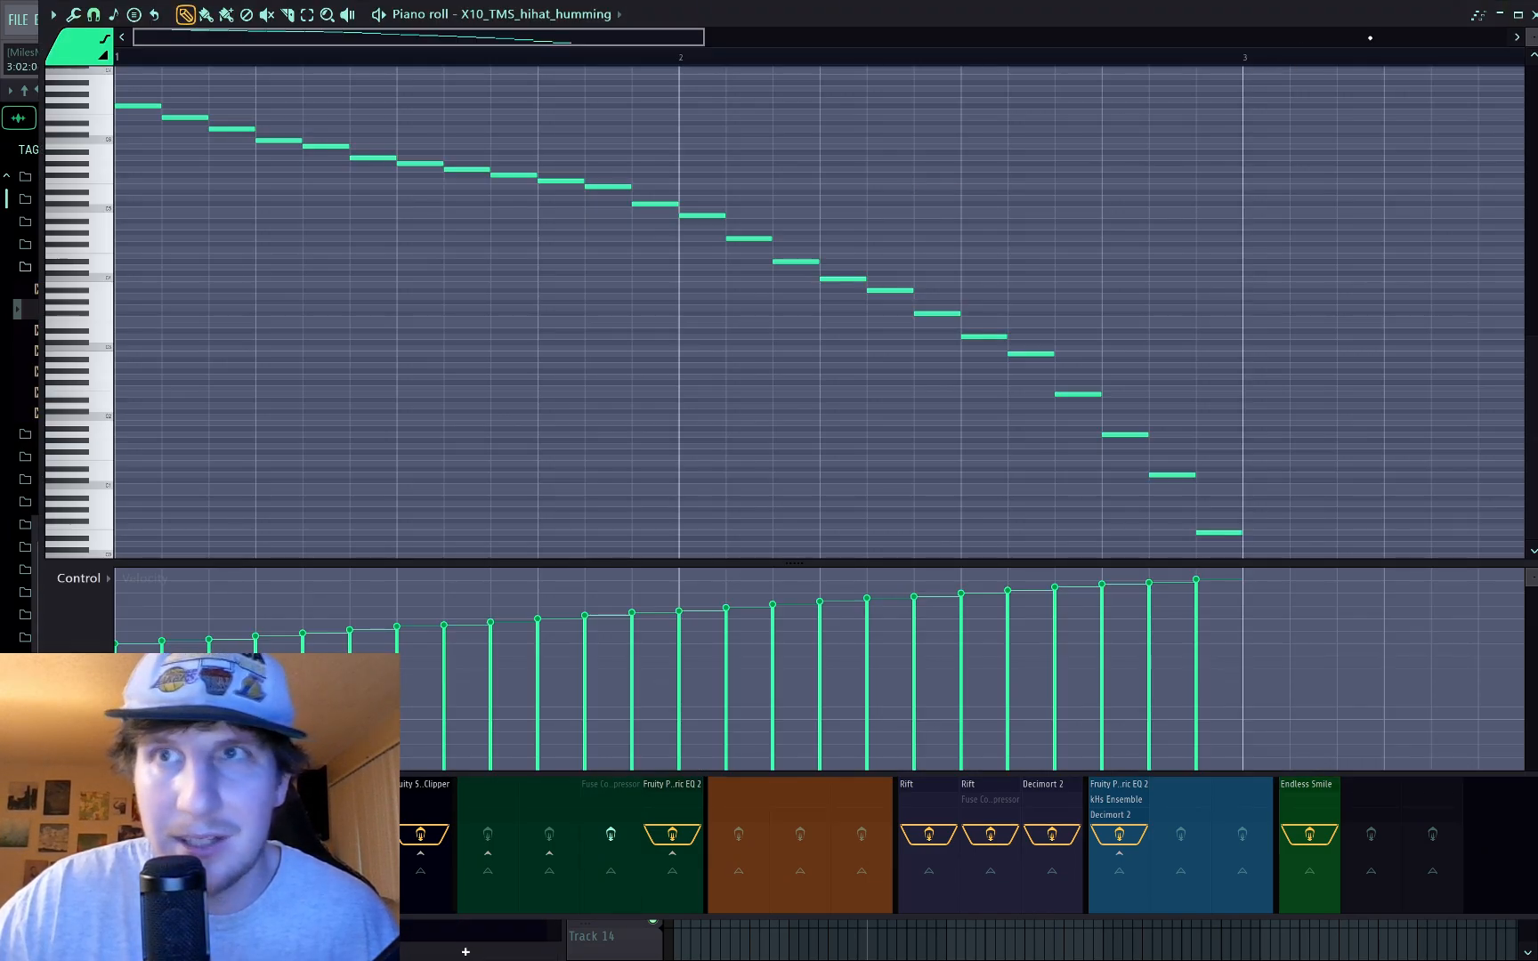
{"action": "left_click", "coordinate": [1533, 14]}
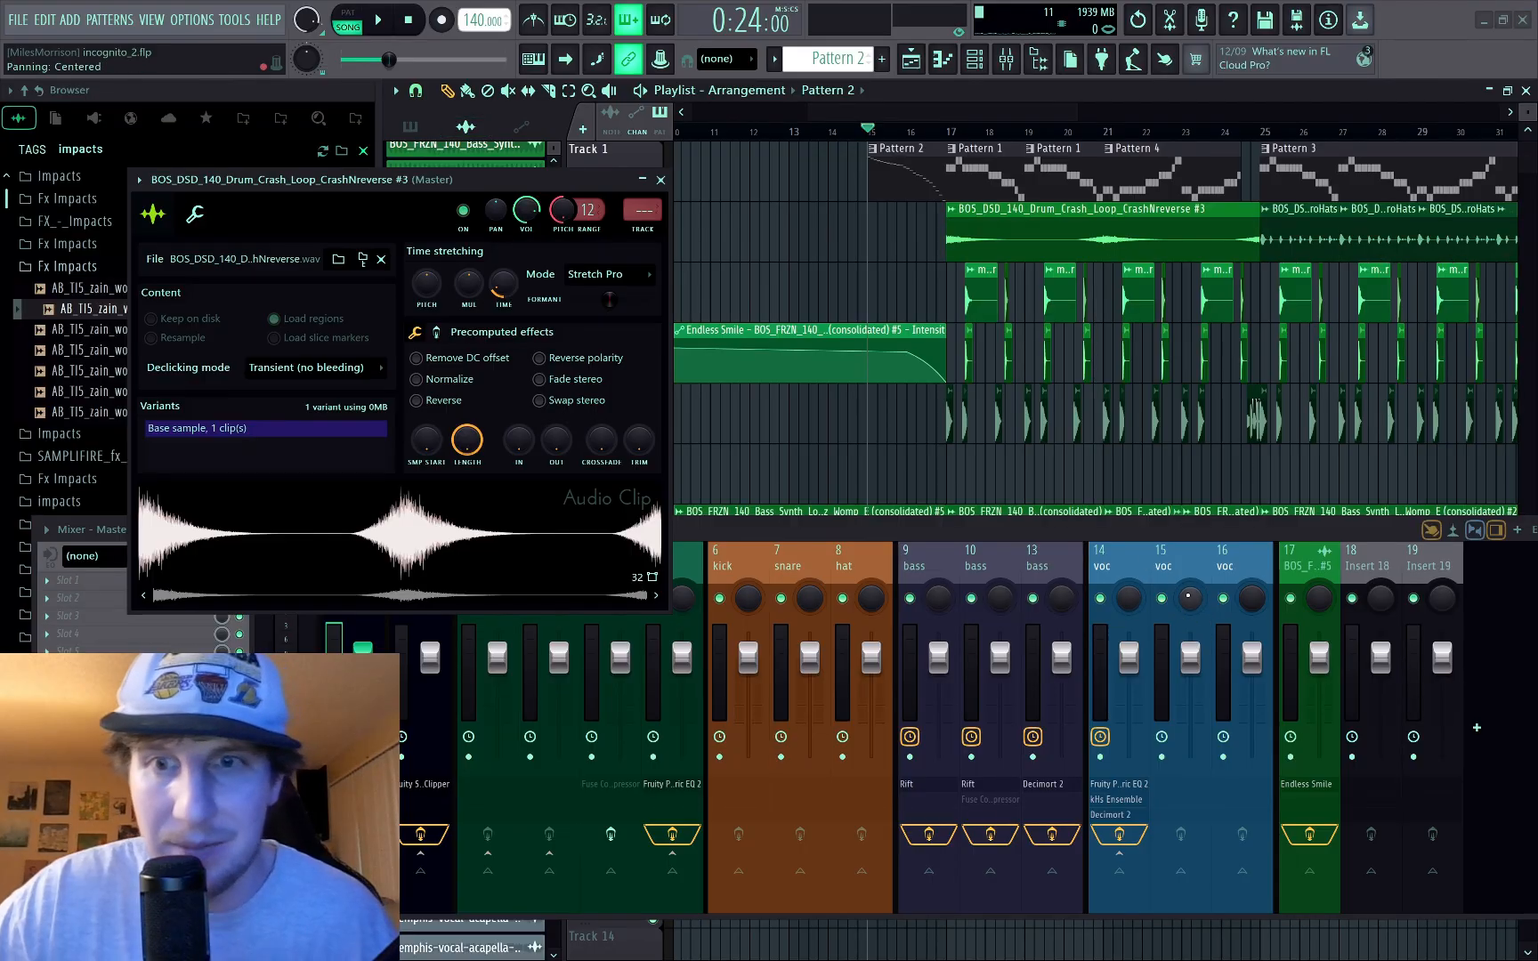
Step: Route the CrashNreverse #3 channel to mixer track 17 and play the transition from bar 15
{"action": "left_click", "coordinate": [1309, 572]}
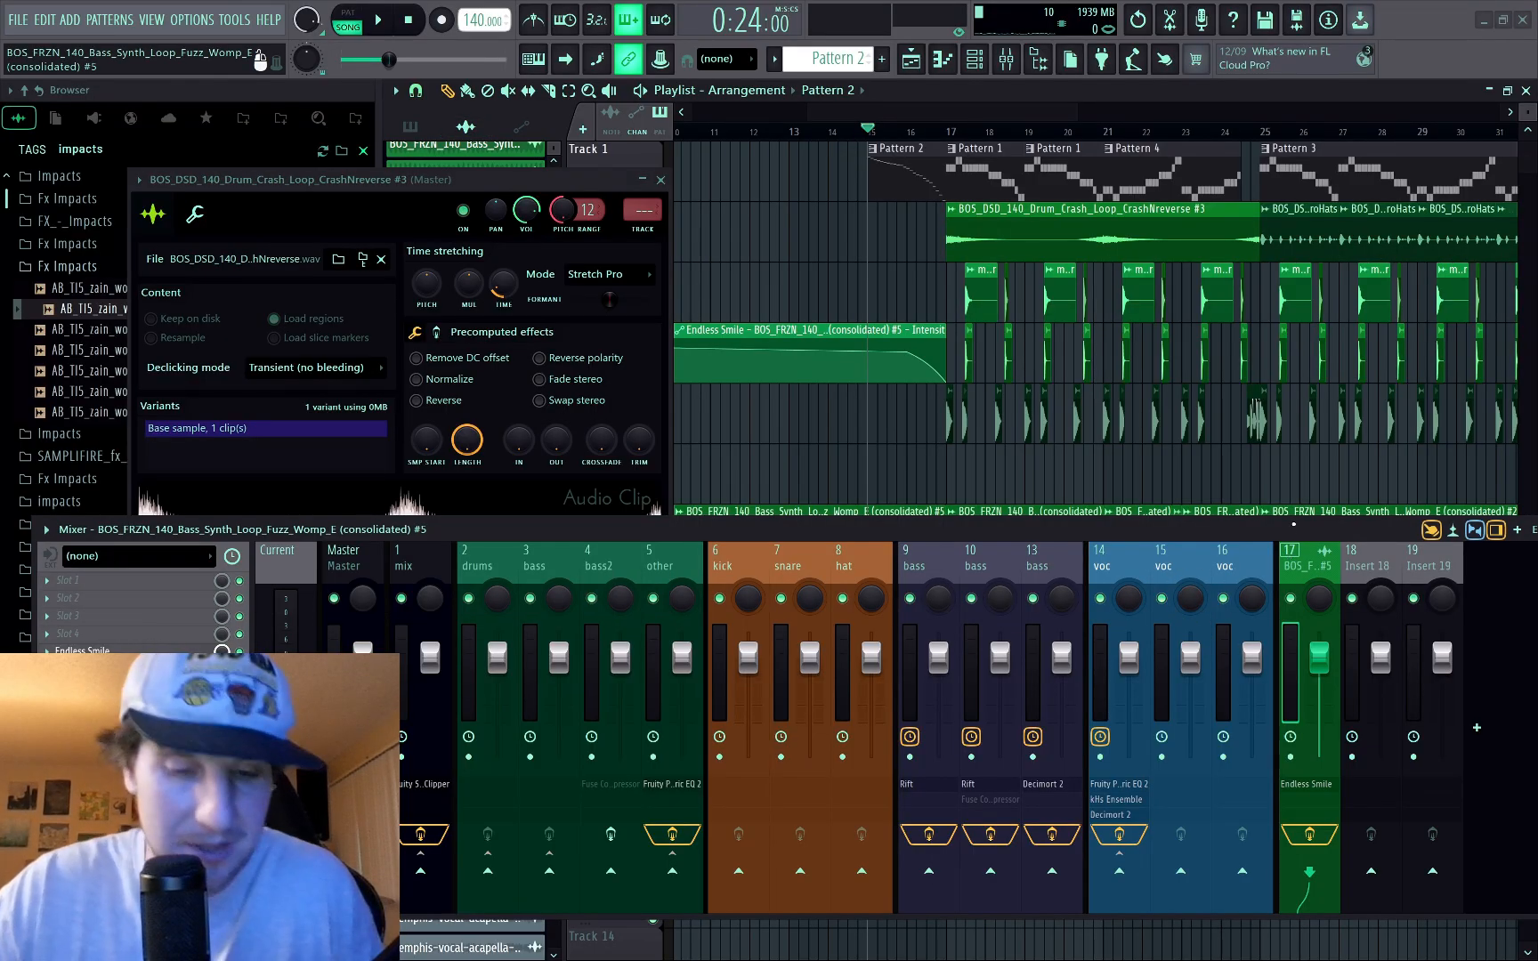
{"action": "key", "text": "ctrl+l"}
{"action": "key", "text": "space"}
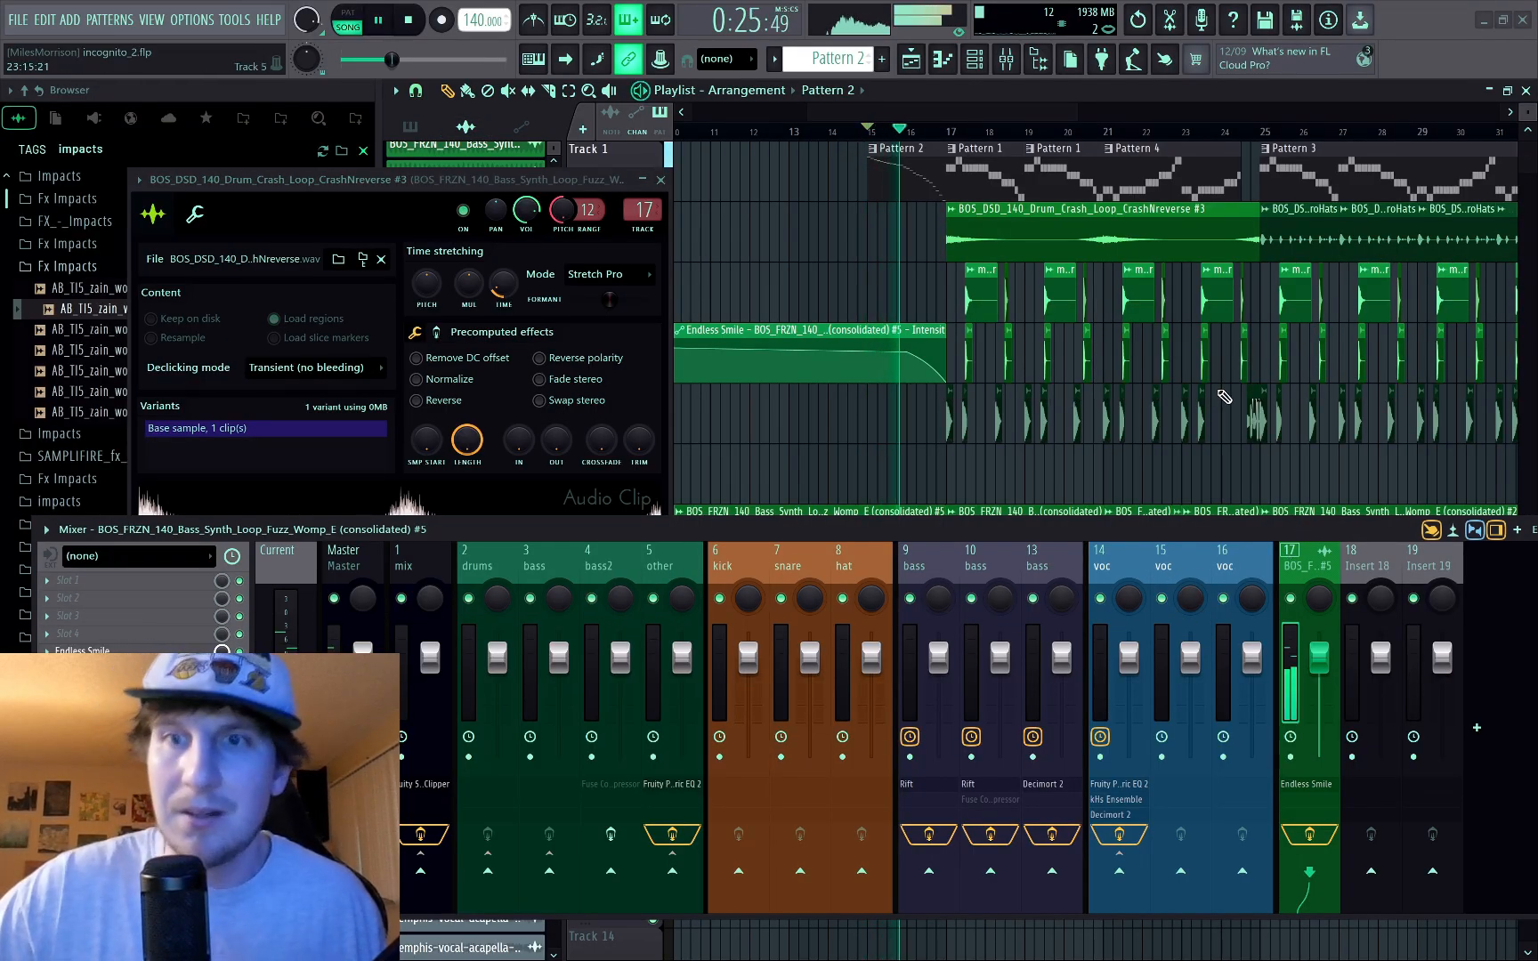
{"action": "key", "text": "space"}
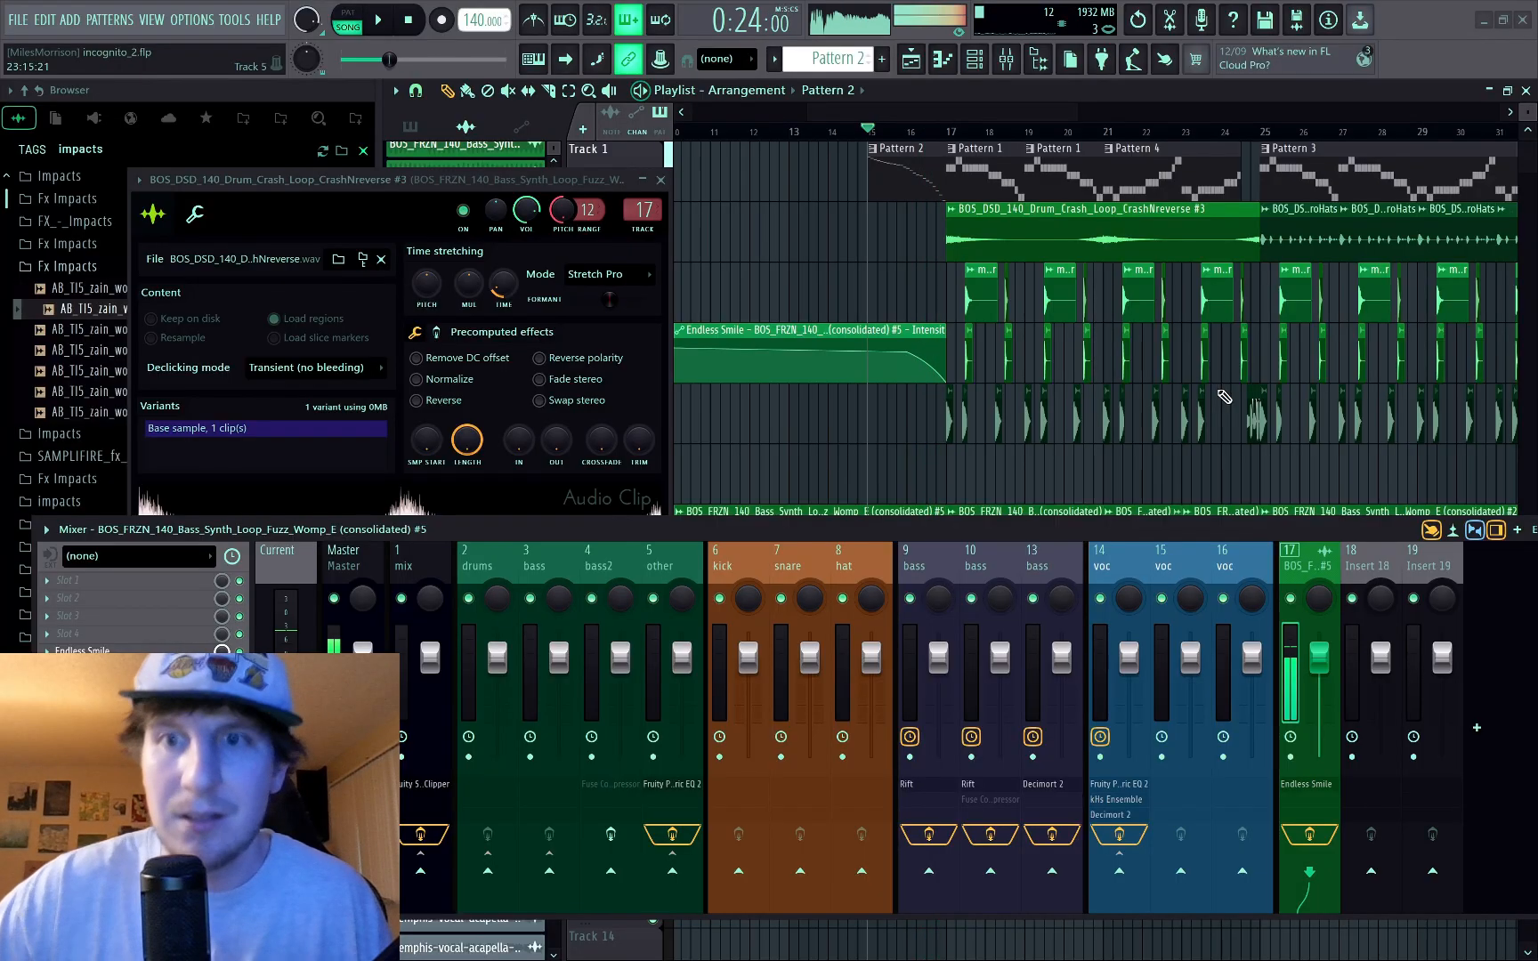
Step: Reopen Pattern 2's hi-hat run and transpose all its notes up five semitones
{"action": "double_click", "coordinate": [920, 165]}
{"action": "key", "text": "ctrl+a"}
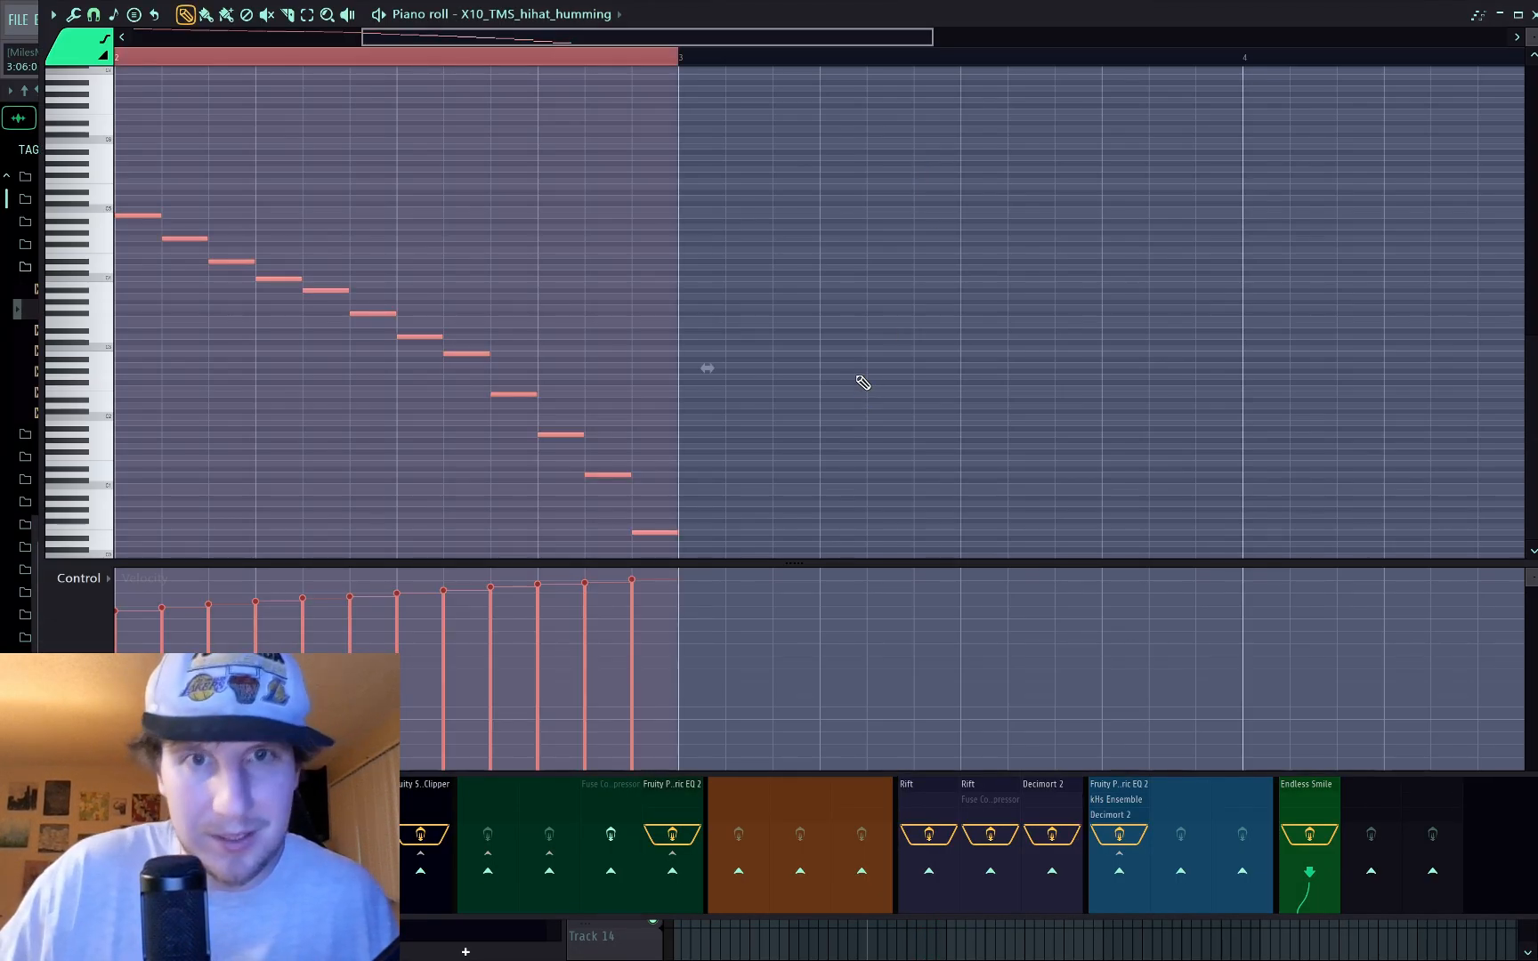
{"action": "key", "text": "shift+Up"}
{"action": "key", "text": "shift+Up"}
{"action": "key", "text": "shift+Up"}
{"action": "key", "text": "shift+Up"}
{"action": "key", "text": "shift+Up"}
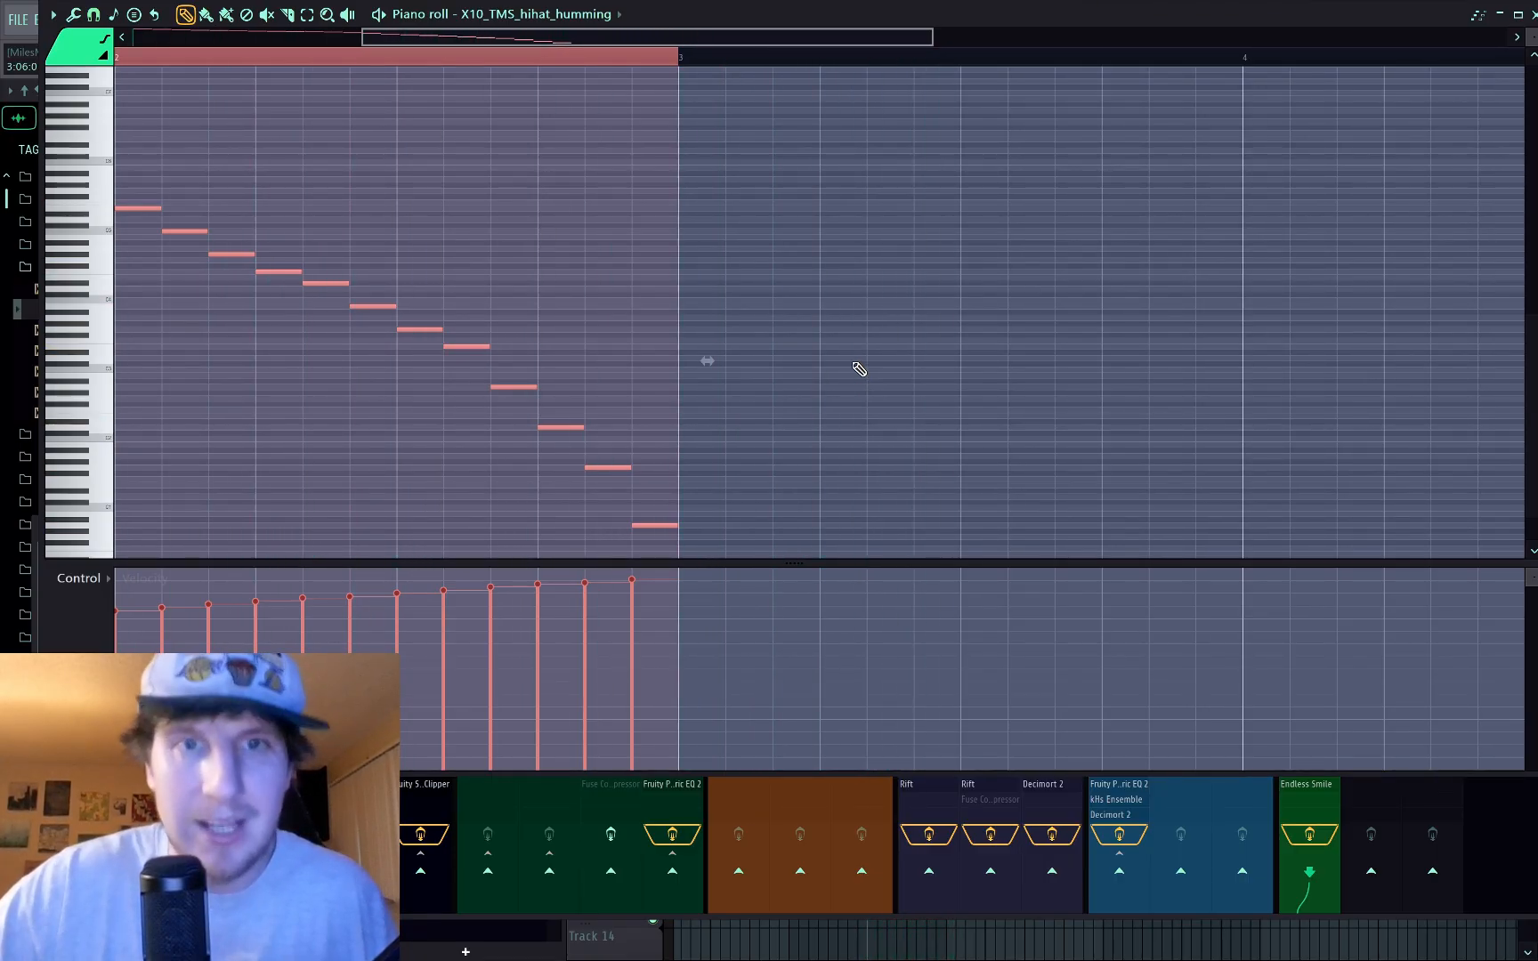
Step: Nudge the last hi-hat note slightly earlier off the grid, audition the end of the run, and close the piano roll
{"action": "double_click", "coordinate": [957, 10]}
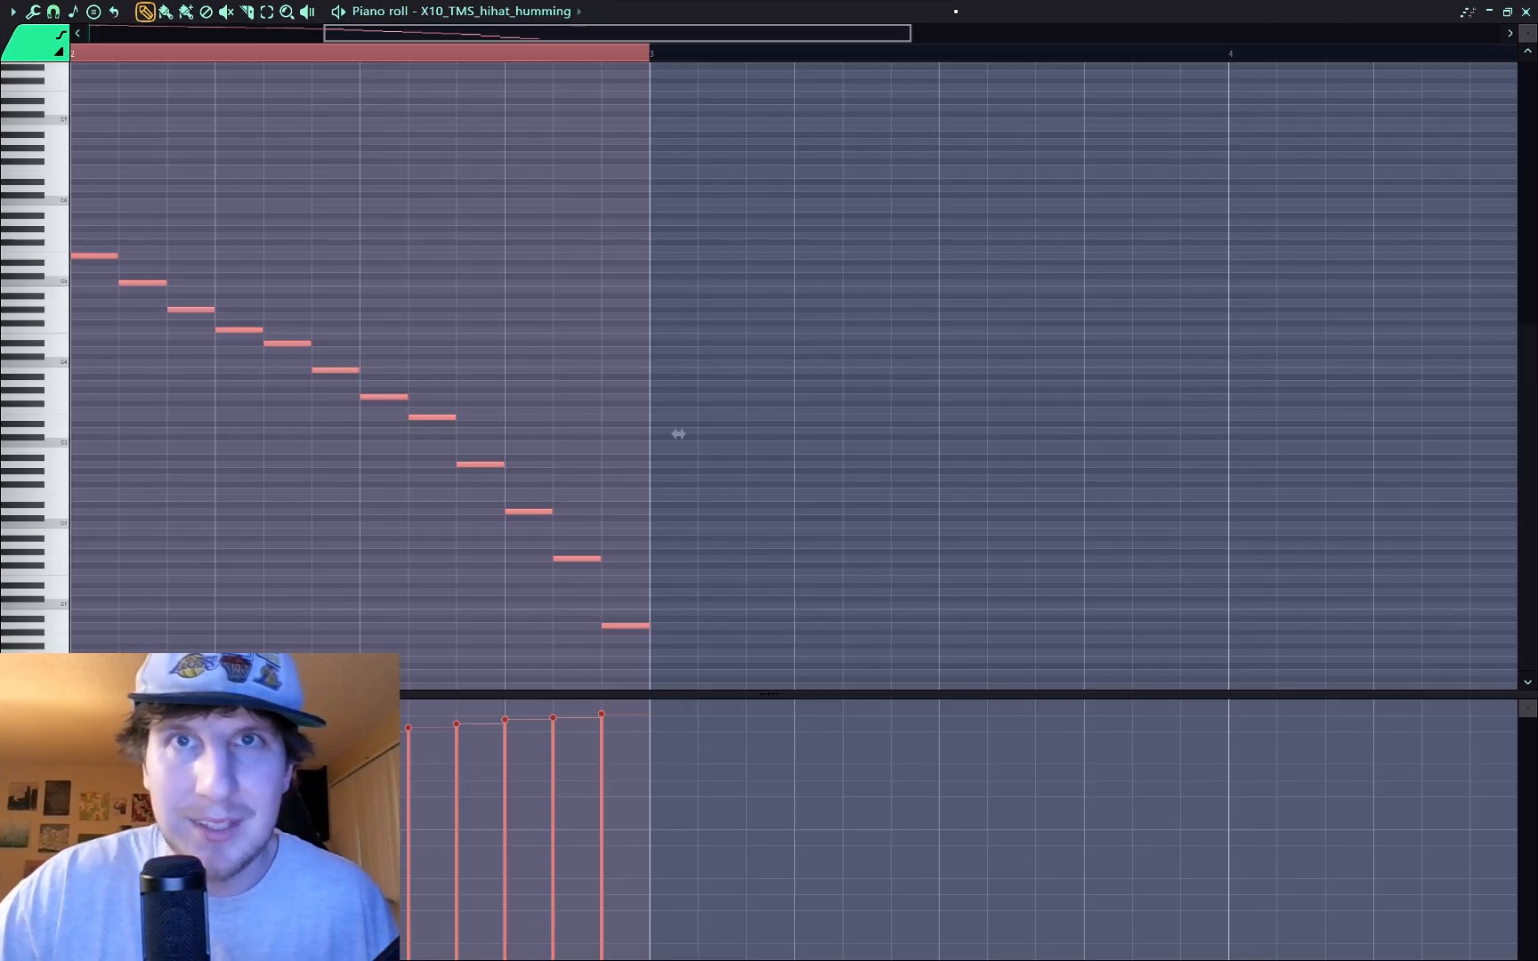
{"action": "scroll", "coordinate": [572, 554], "scroll_direction": "up", "scroll_amount": 5}
{"action": "left_click", "coordinate": [676, 567]}
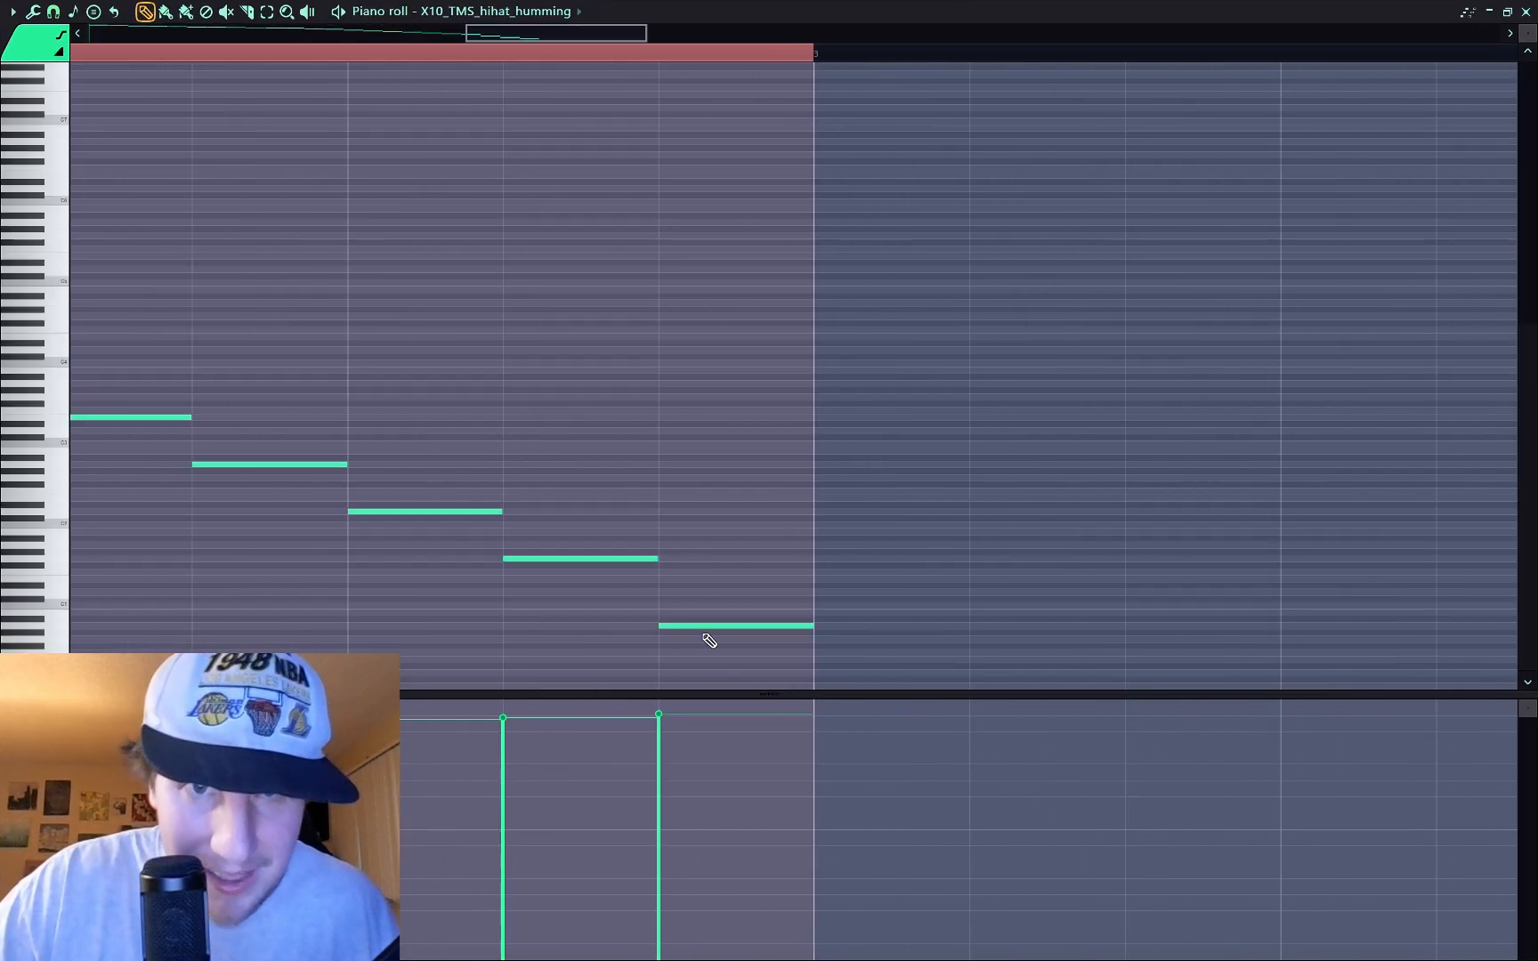
{"action": "left_click_drag", "start_coordinate": [705, 626], "coordinate": [697, 626]}
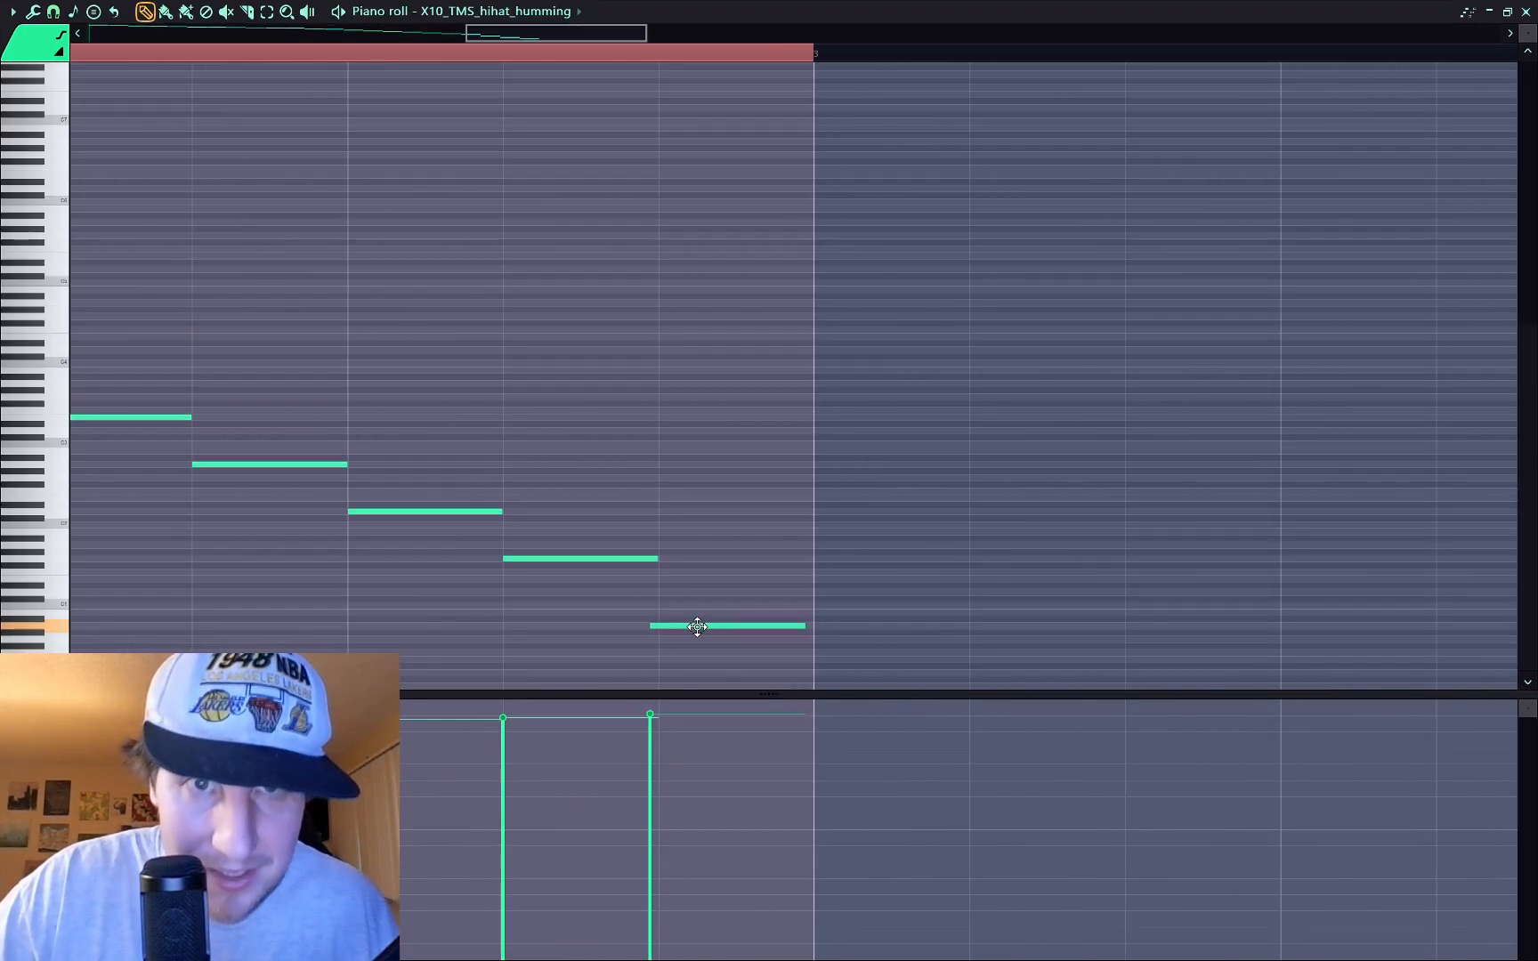
{"action": "left_click", "coordinate": [339, 57]}
{"action": "key", "text": "space"}
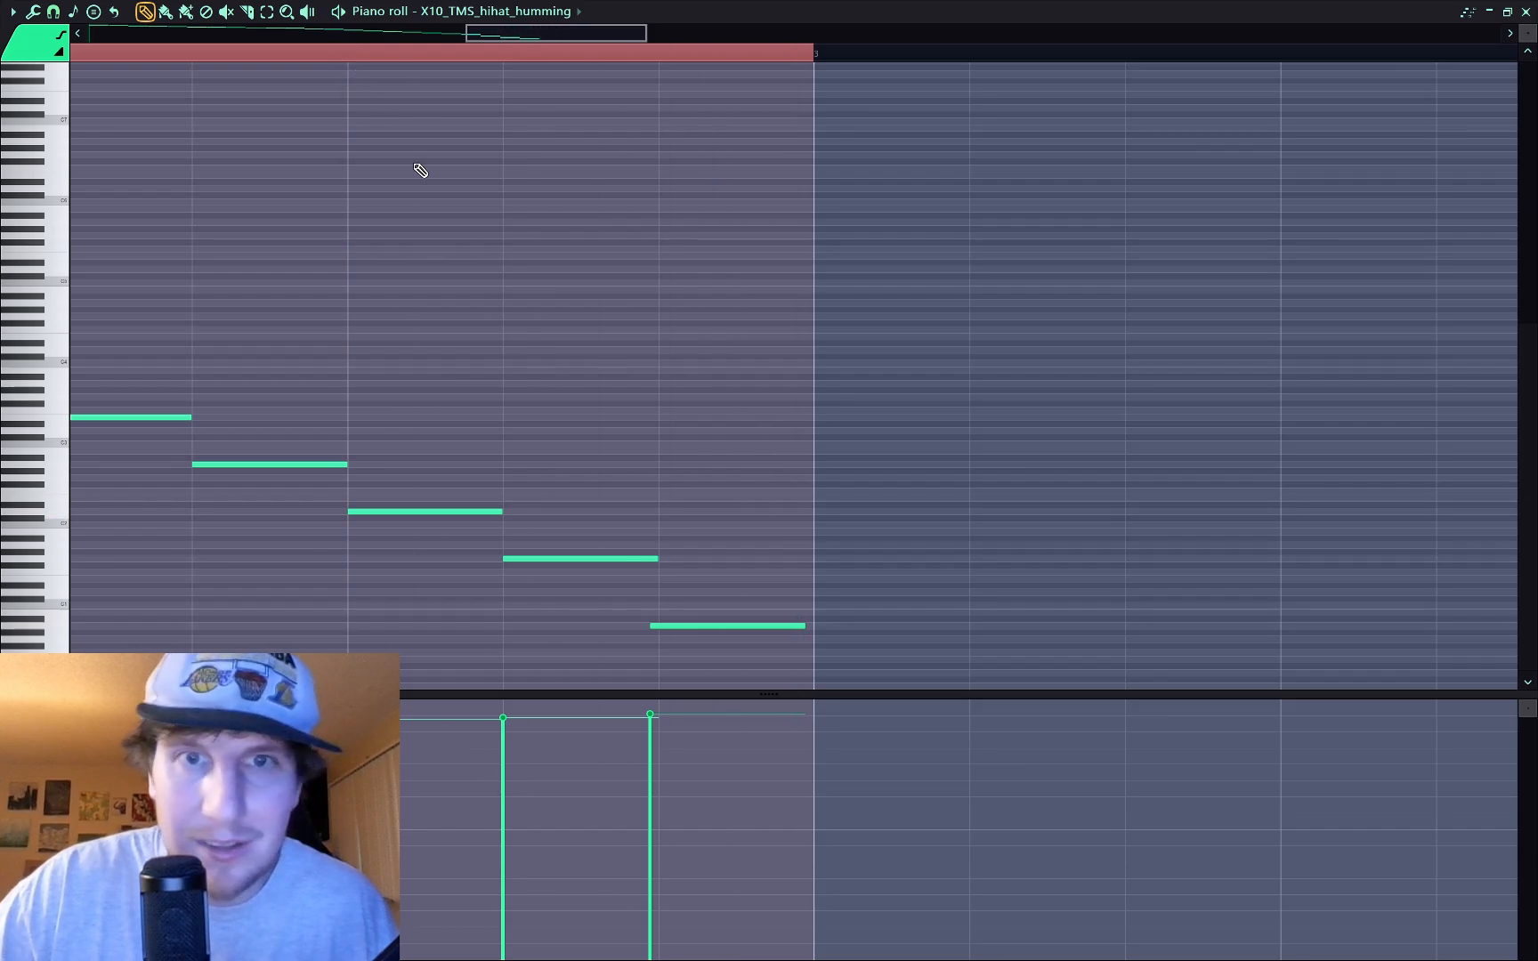
{"action": "left_click", "coordinate": [587, 57]}
{"action": "left_click_drag", "start_coordinate": [648, 19], "coordinate": [792, 27]}
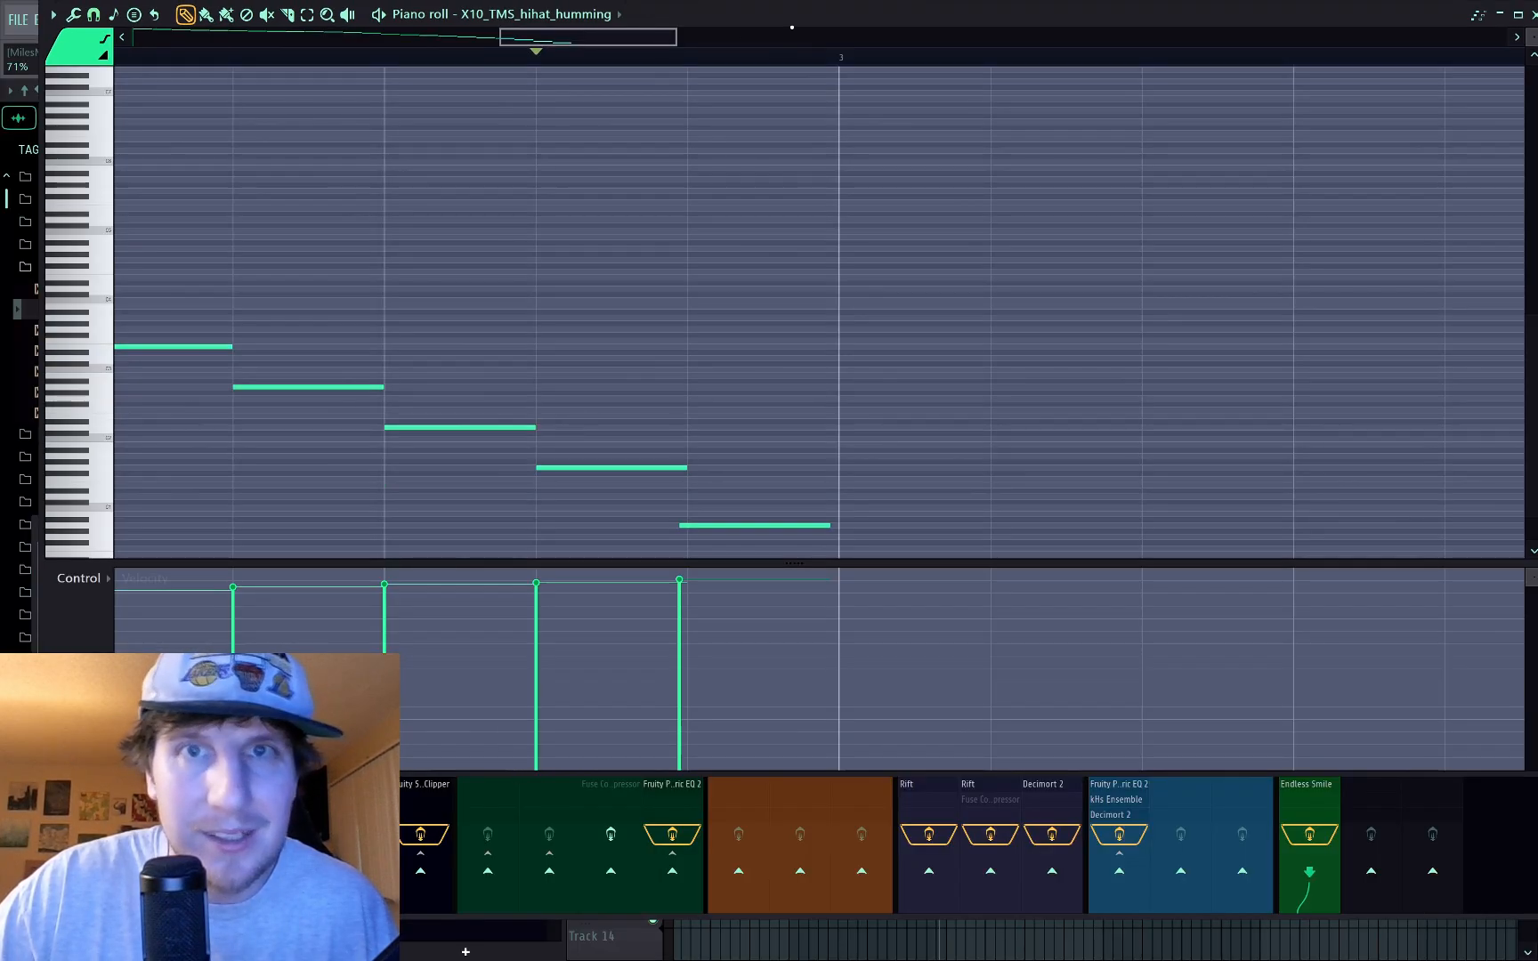
{"action": "left_click", "coordinate": [1533, 15]}
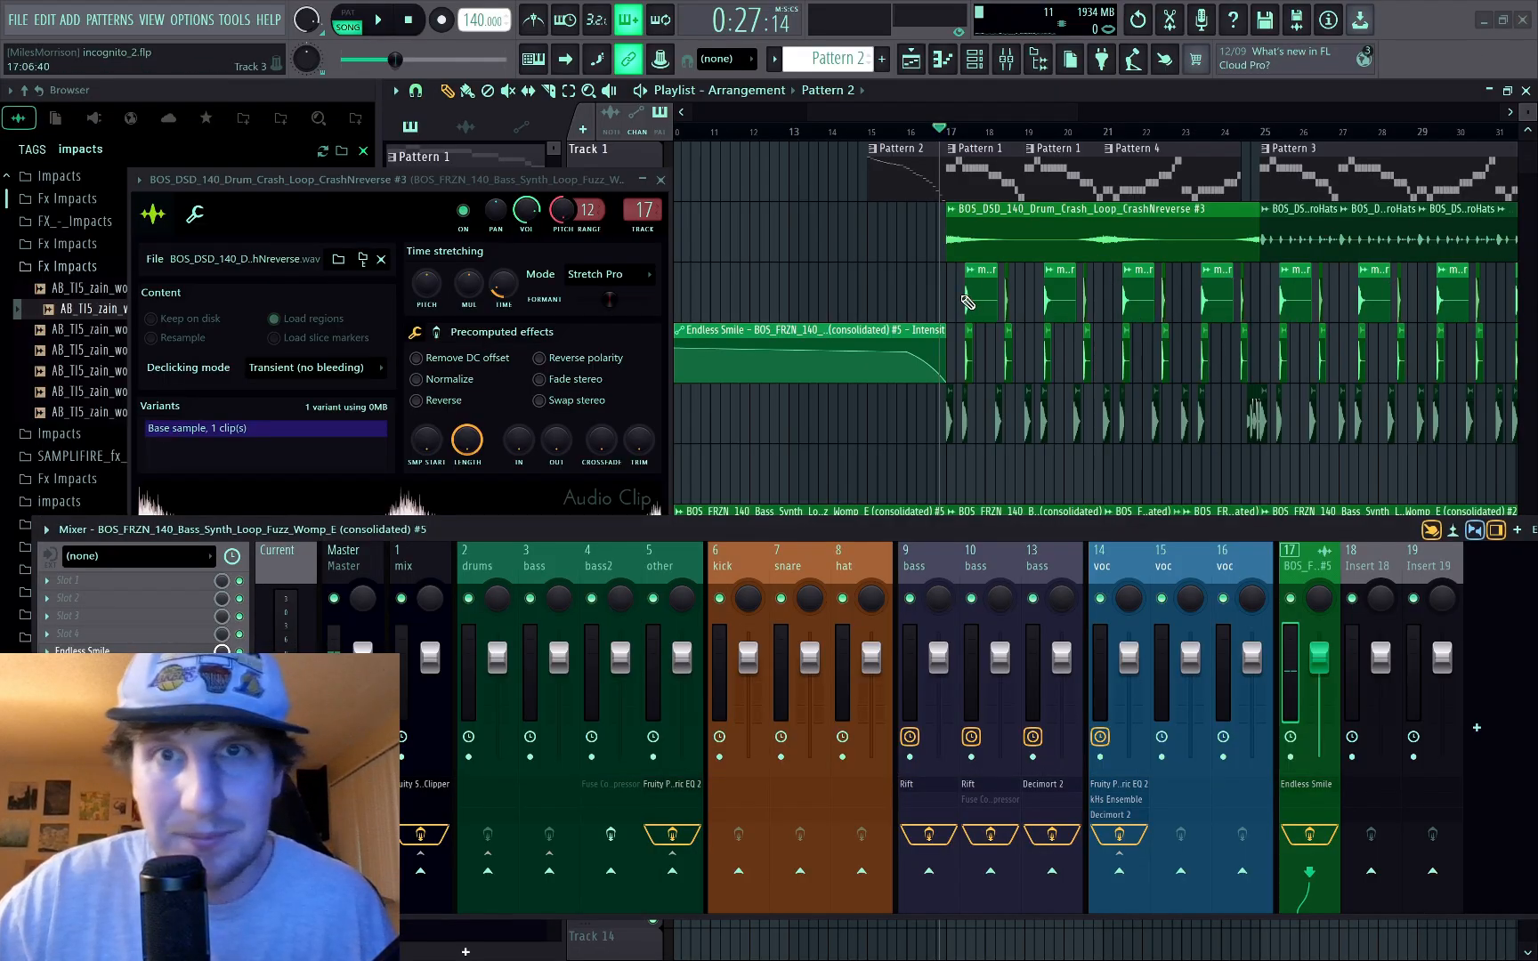
Step: Review the whole hi-hat run in Pattern 2 and play the zoomed-out arrangement from the start of the drop at bar 17
{"action": "scroll", "coordinate": [968, 303], "scroll_direction": "down", "scroll_amount": 1}
{"action": "double_click", "coordinate": [912, 180]}
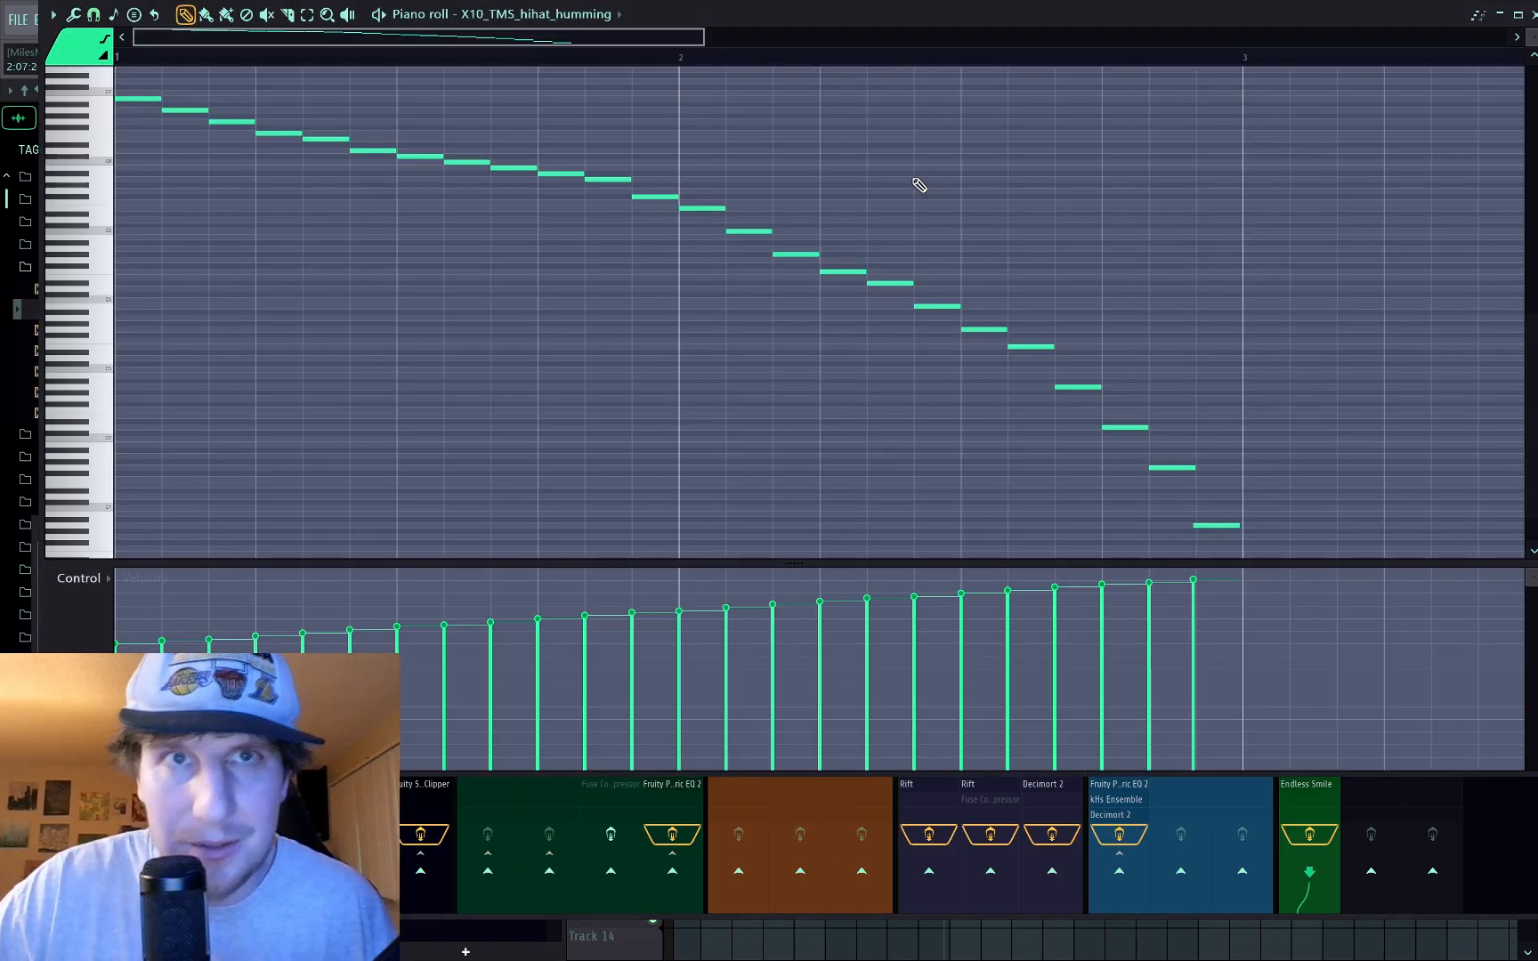
{"action": "left_click", "coordinate": [1533, 15]}
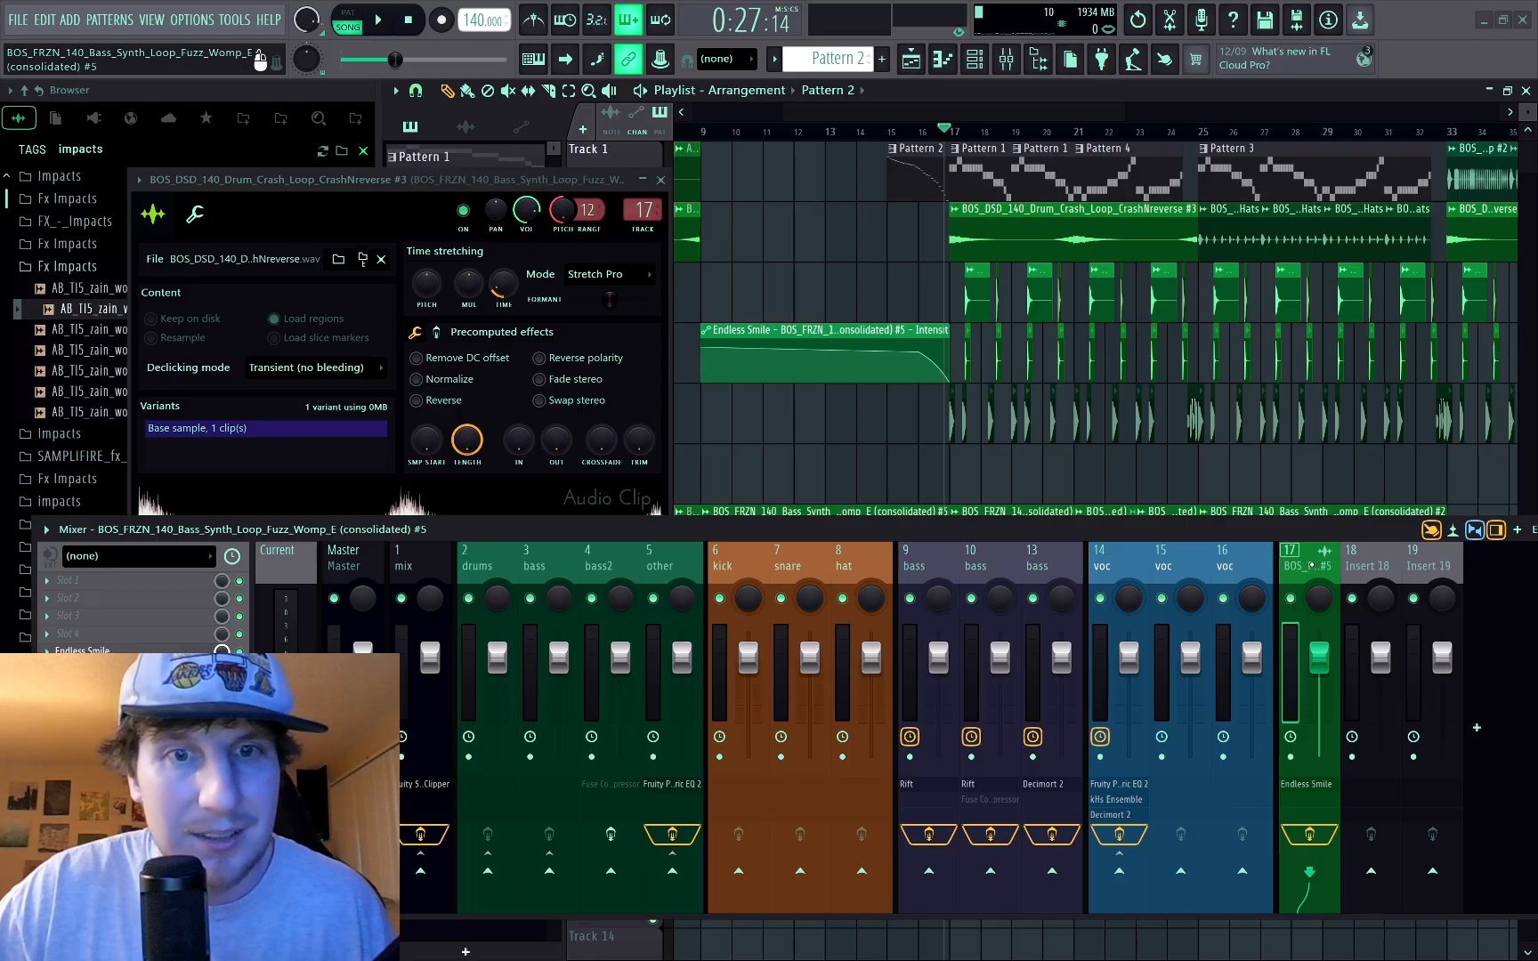
{"action": "scroll", "coordinate": [845, 380], "scroll_direction": "down", "scroll_amount": 4}
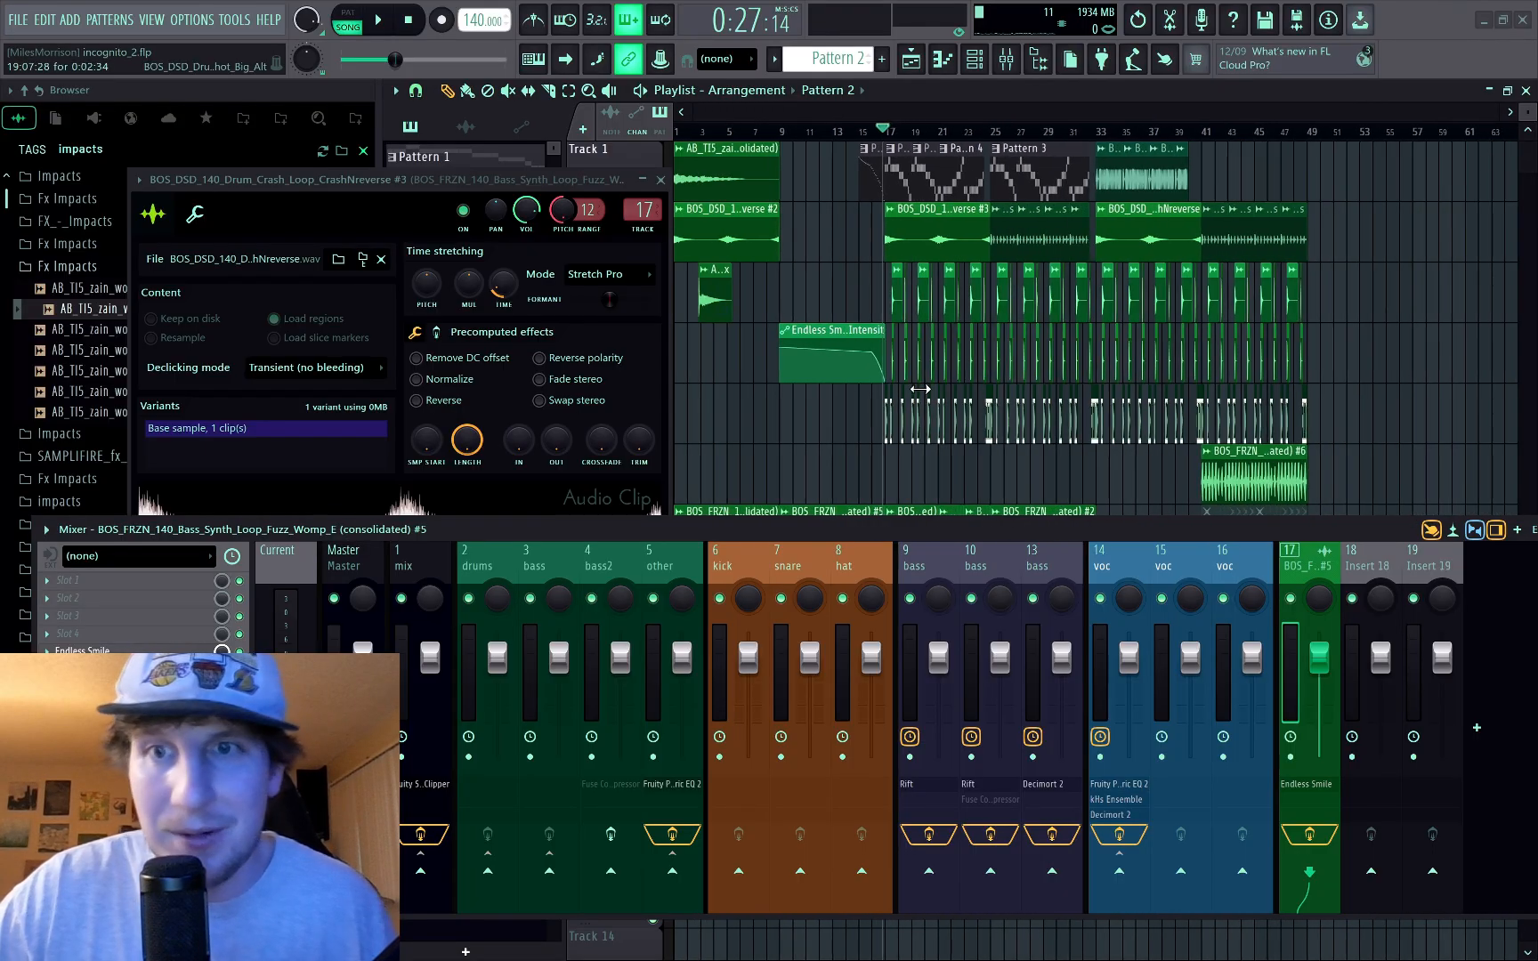
{"action": "key", "text": "space"}
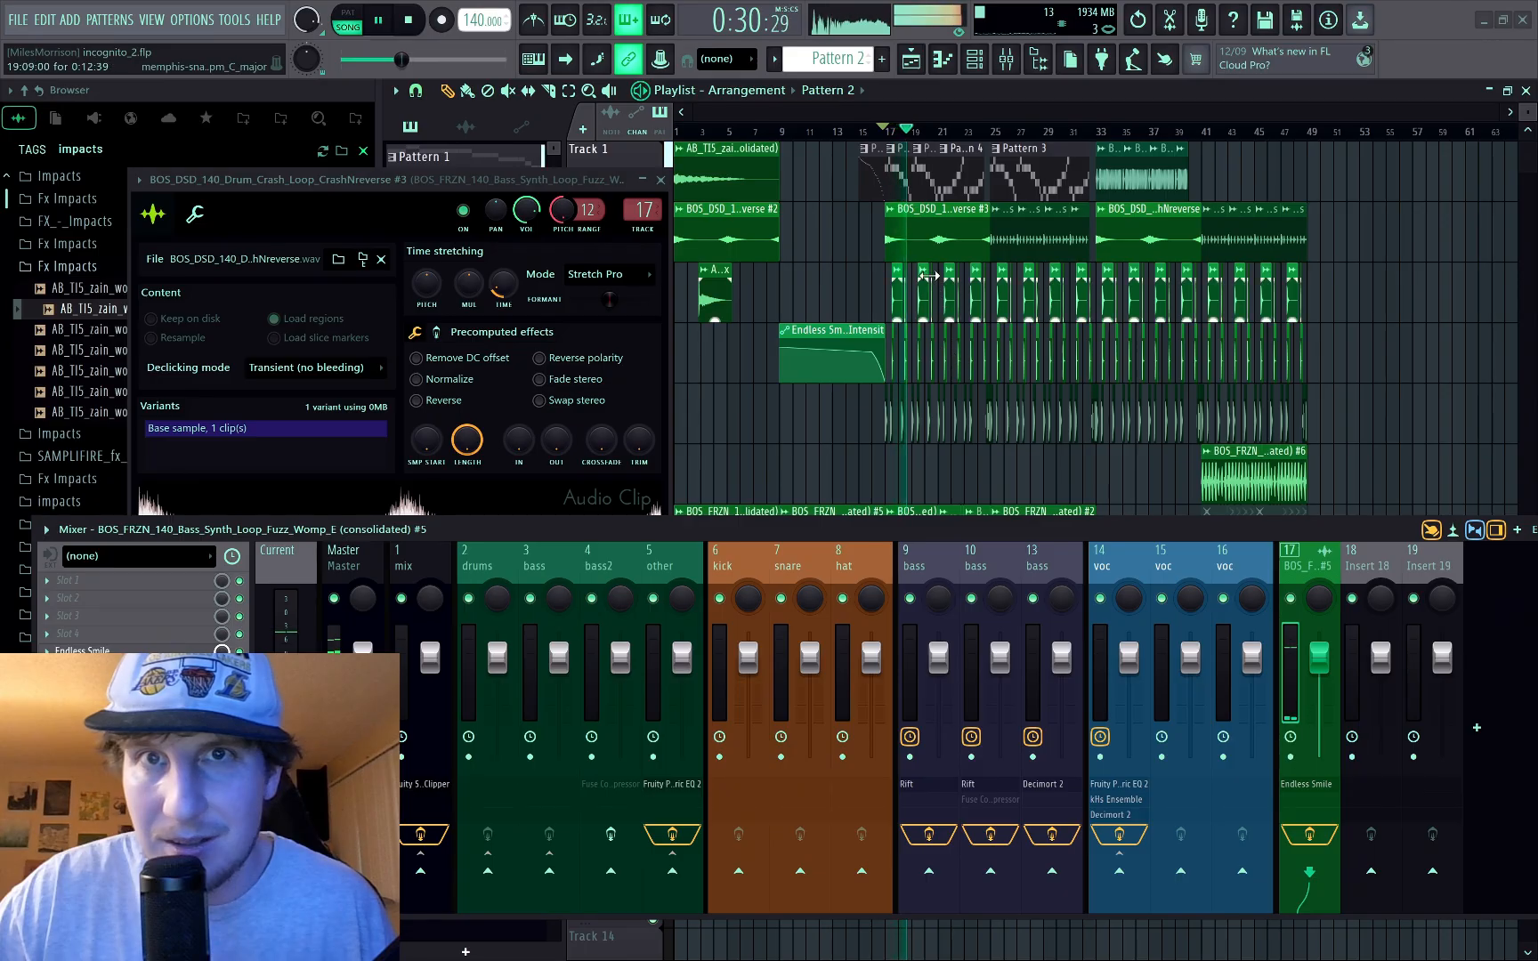
{"action": "key", "text": "space"}
Step: Route the CrashNreverse #3 crash loop's channel to the hat mixer track, number 8
{"action": "left_click", "coordinate": [916, 239]}
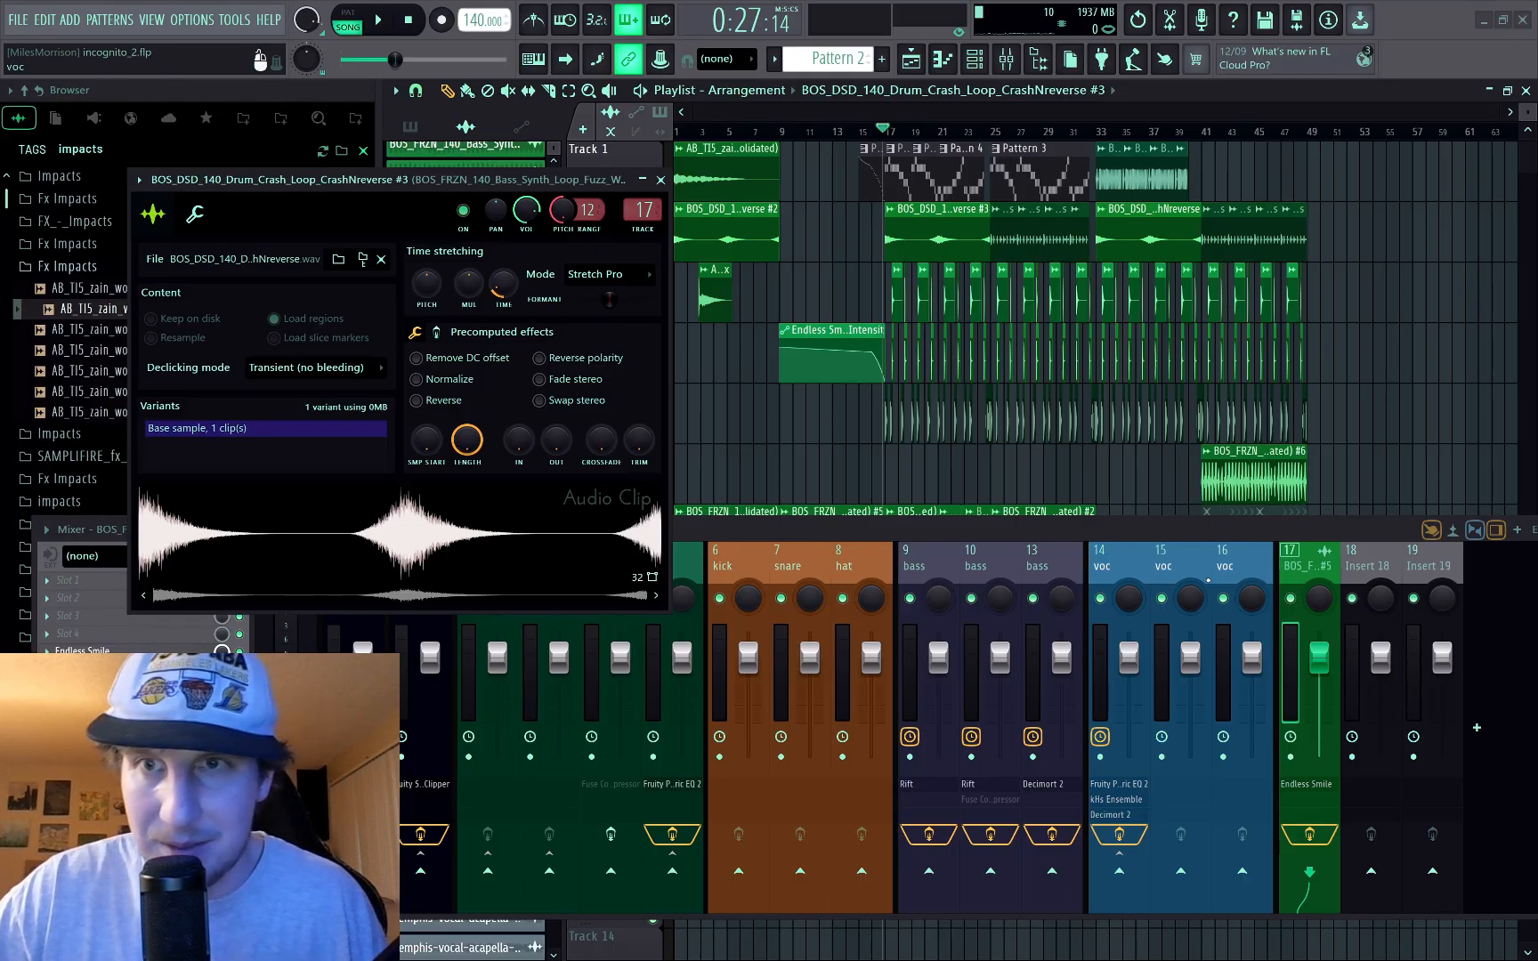
{"action": "left_click", "coordinate": [685, 569]}
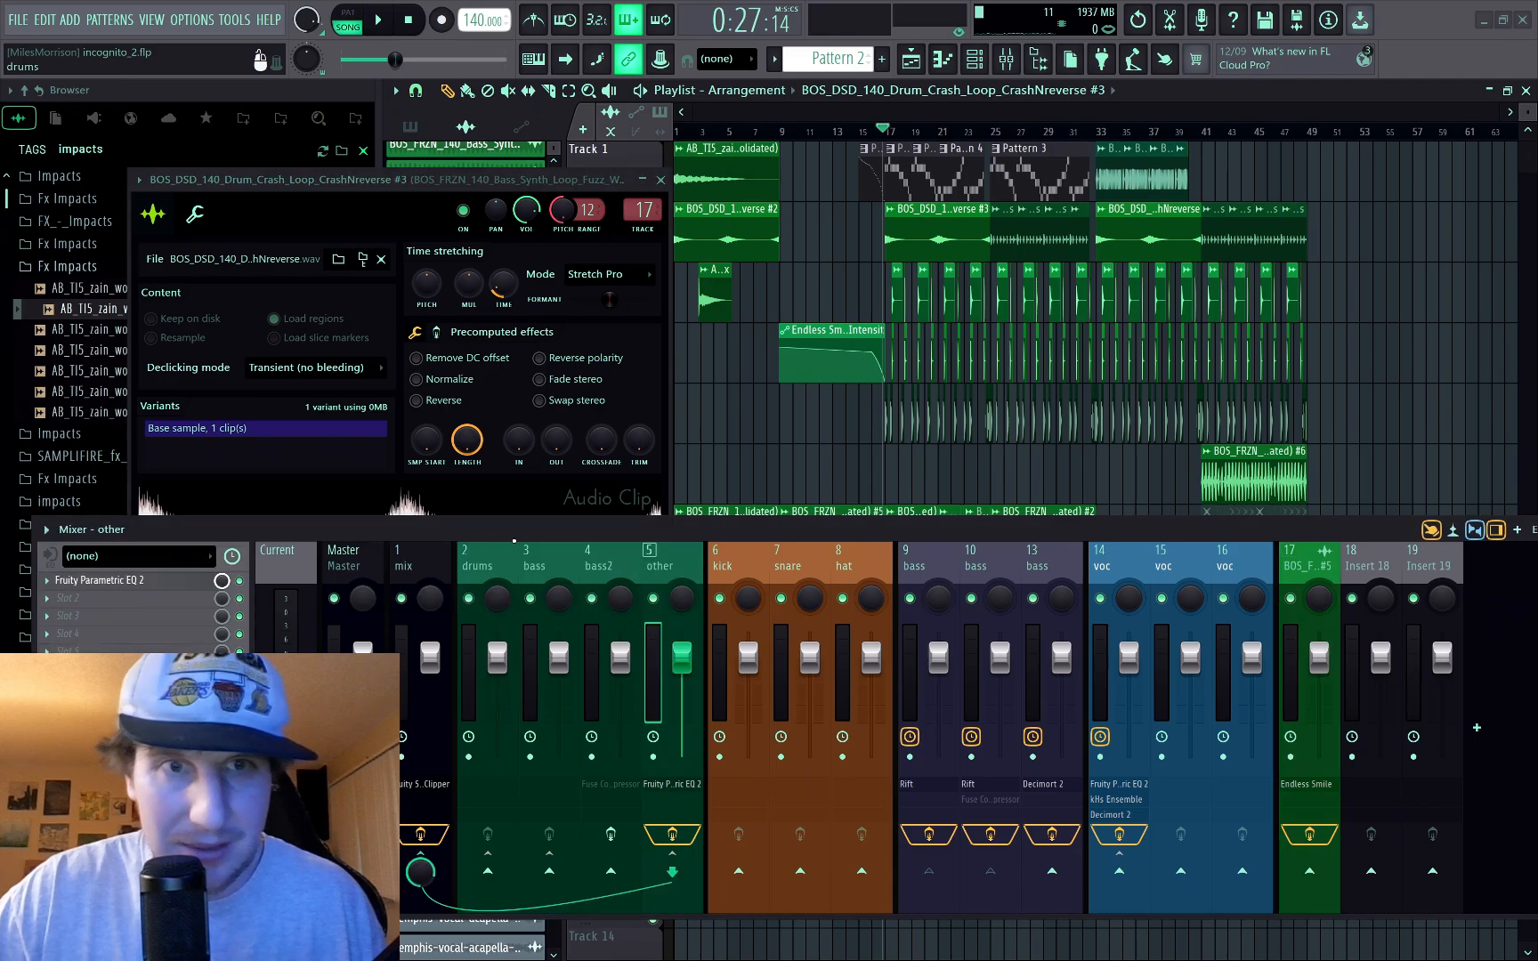
{"action": "left_click", "coordinate": [825, 561]}
{"action": "key", "text": "ctrl+l"}
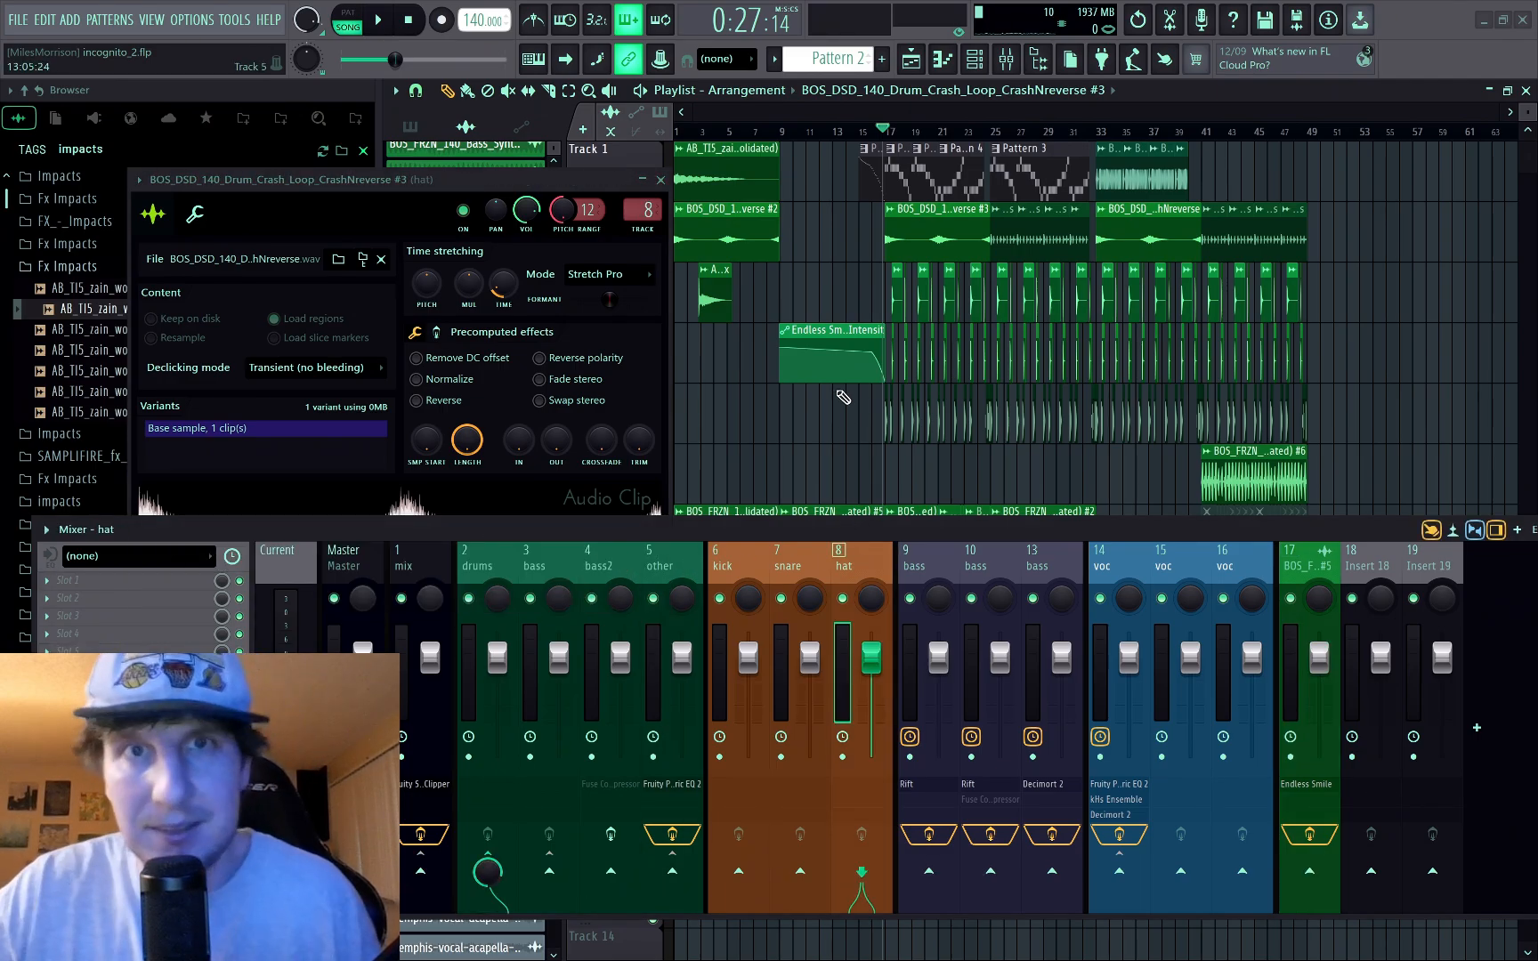
Step: Consolidate the Pattern 2 clip at bar 15 into a 16-bit stereo WAV audio clip, with Cut remainder as the tail
{"action": "left_click", "coordinate": [871, 174]}
{"action": "key", "text": "ctrl+alt+c"}
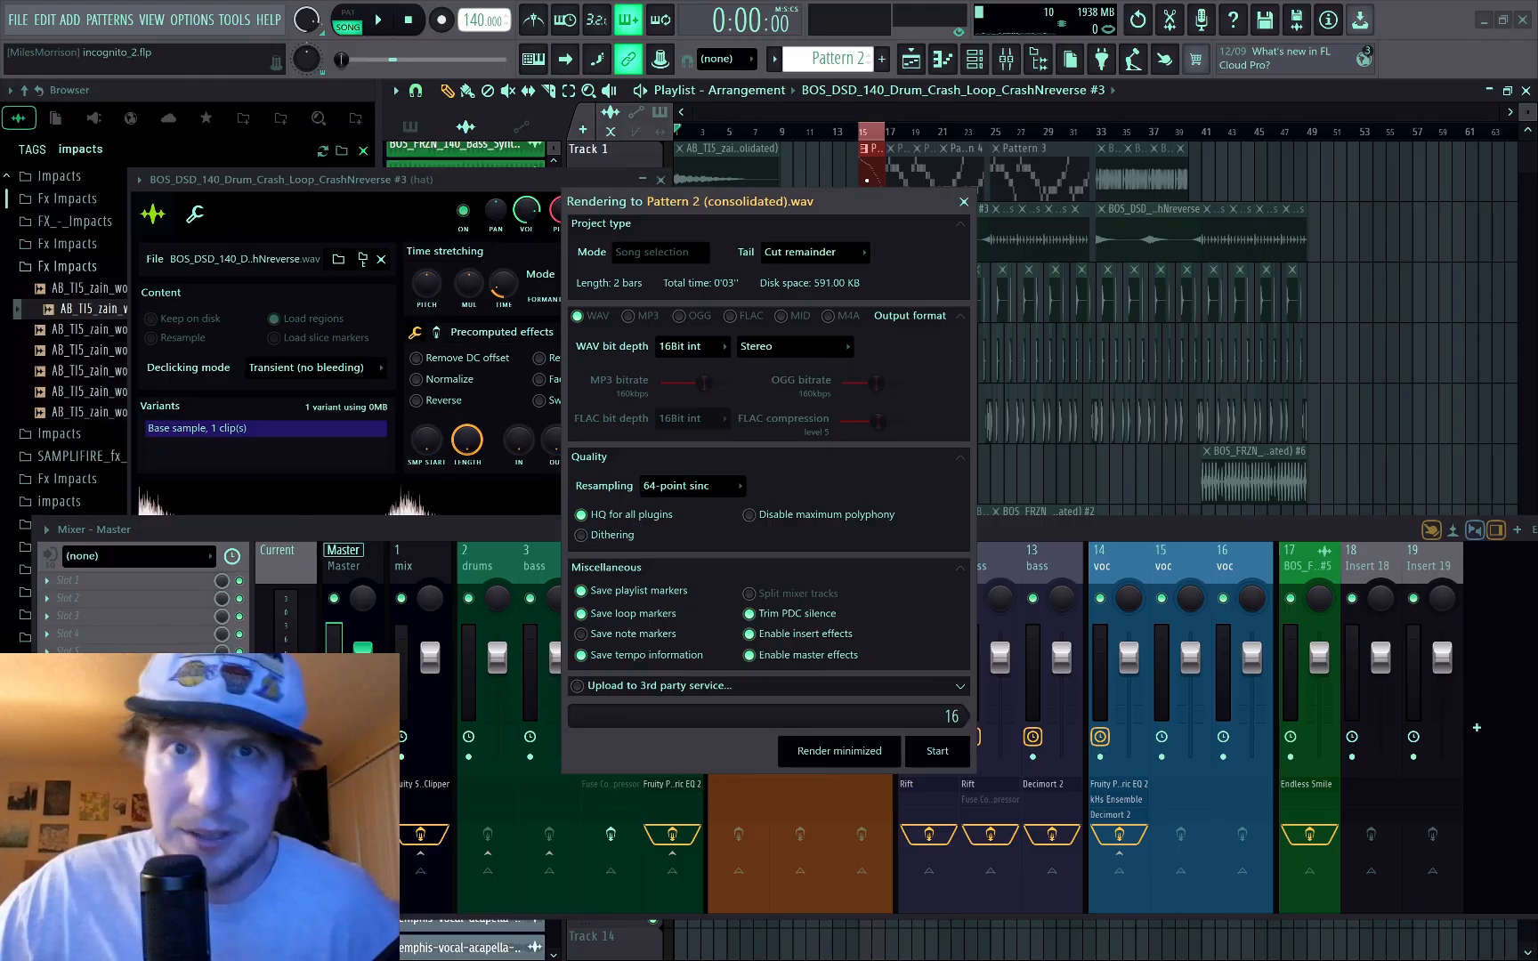
{"action": "key", "text": "Return"}
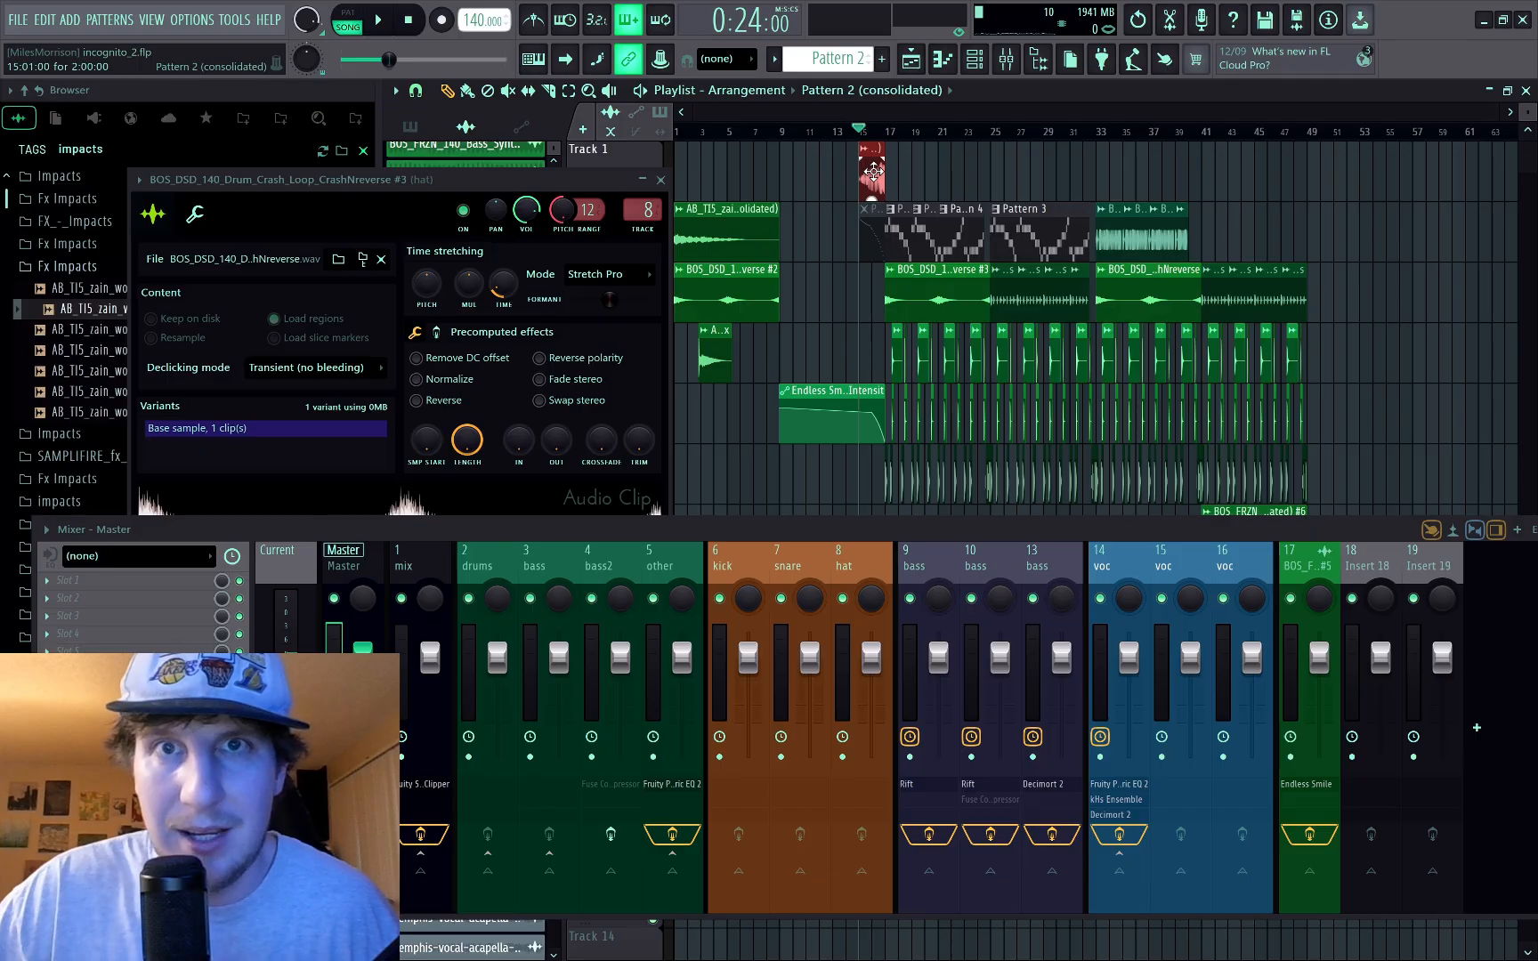
Step: Route the consolidated Pattern 2 audio clip to mixer track 17 with Endless Smile and audition the transition from bar 15
{"action": "double_click", "coordinate": [873, 171]}
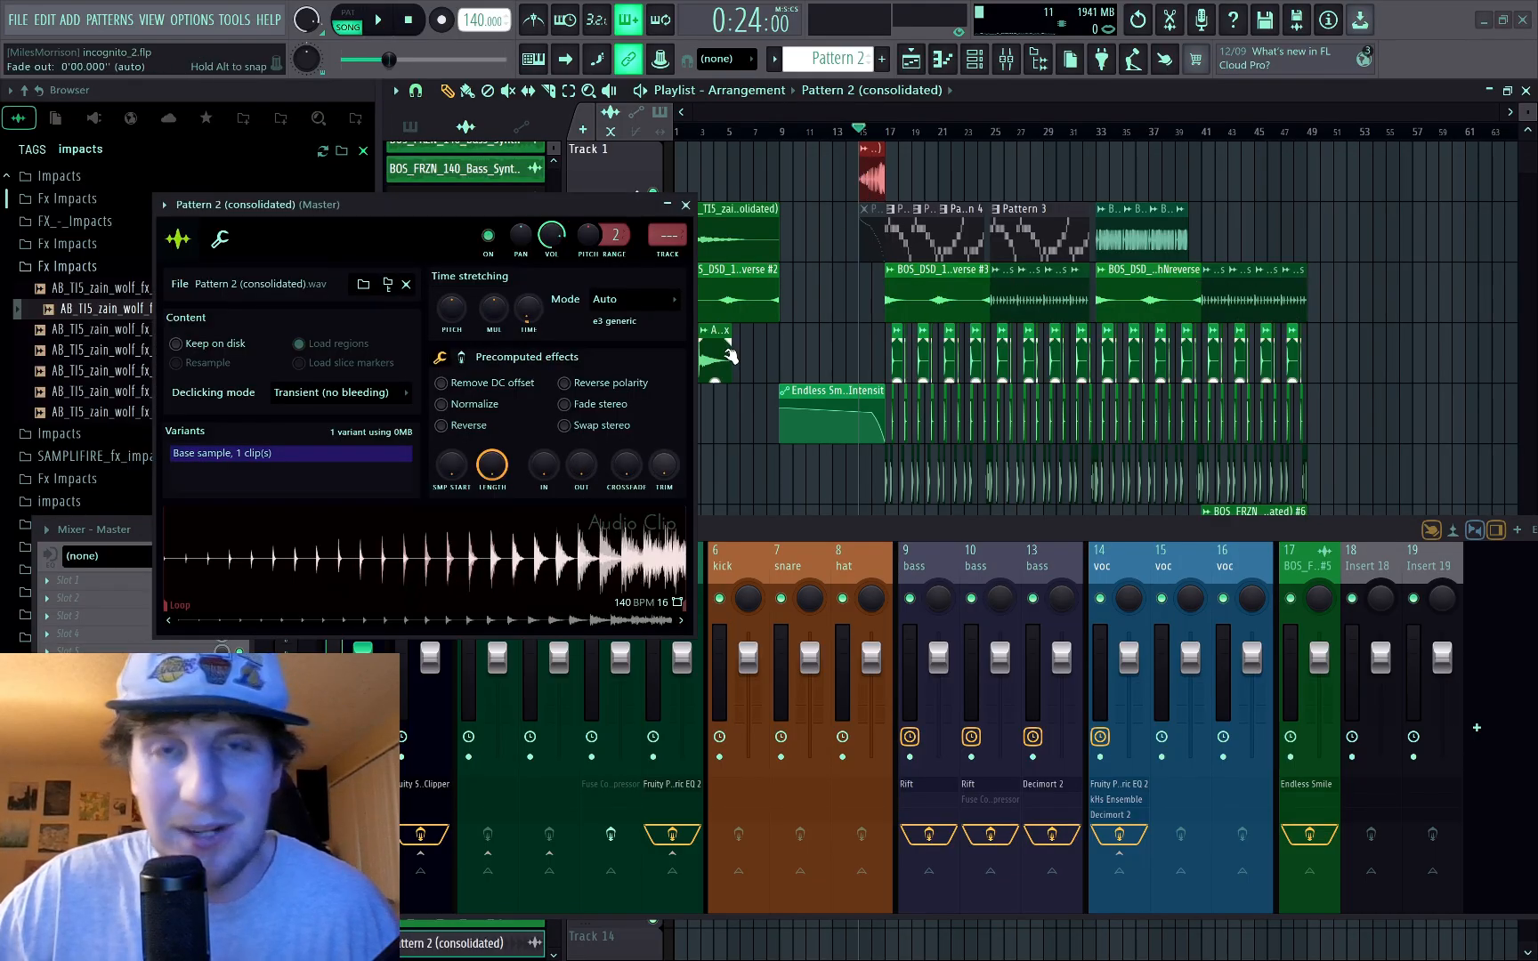
{"action": "left_click", "coordinate": [1302, 558]}
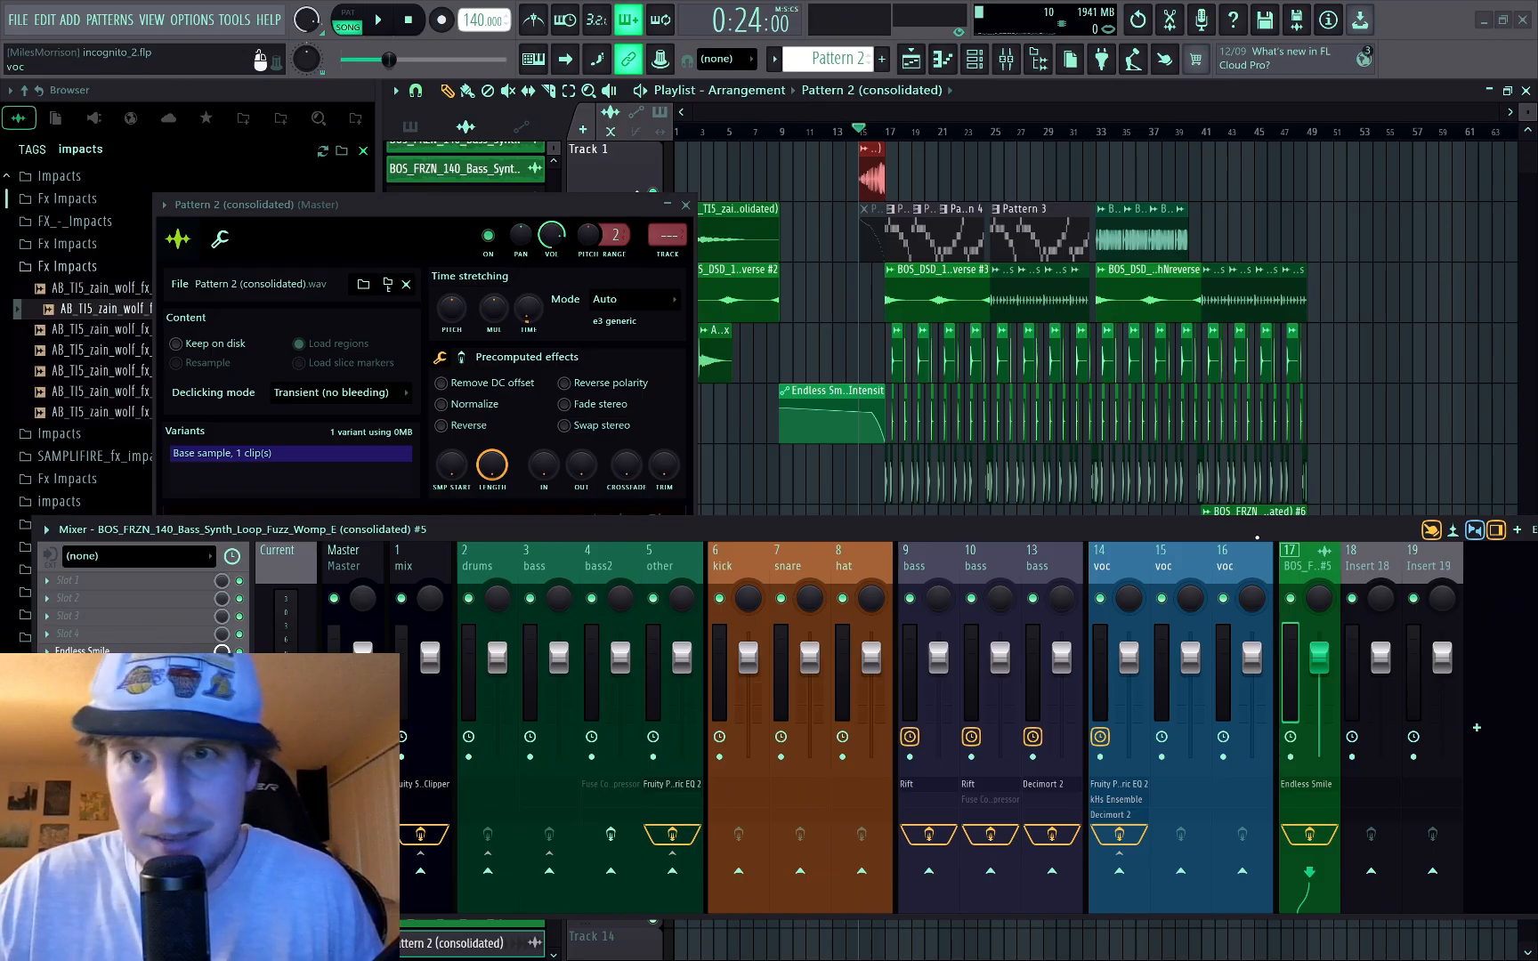
{"action": "key", "text": "ctrl+l"}
{"action": "key", "text": "space"}
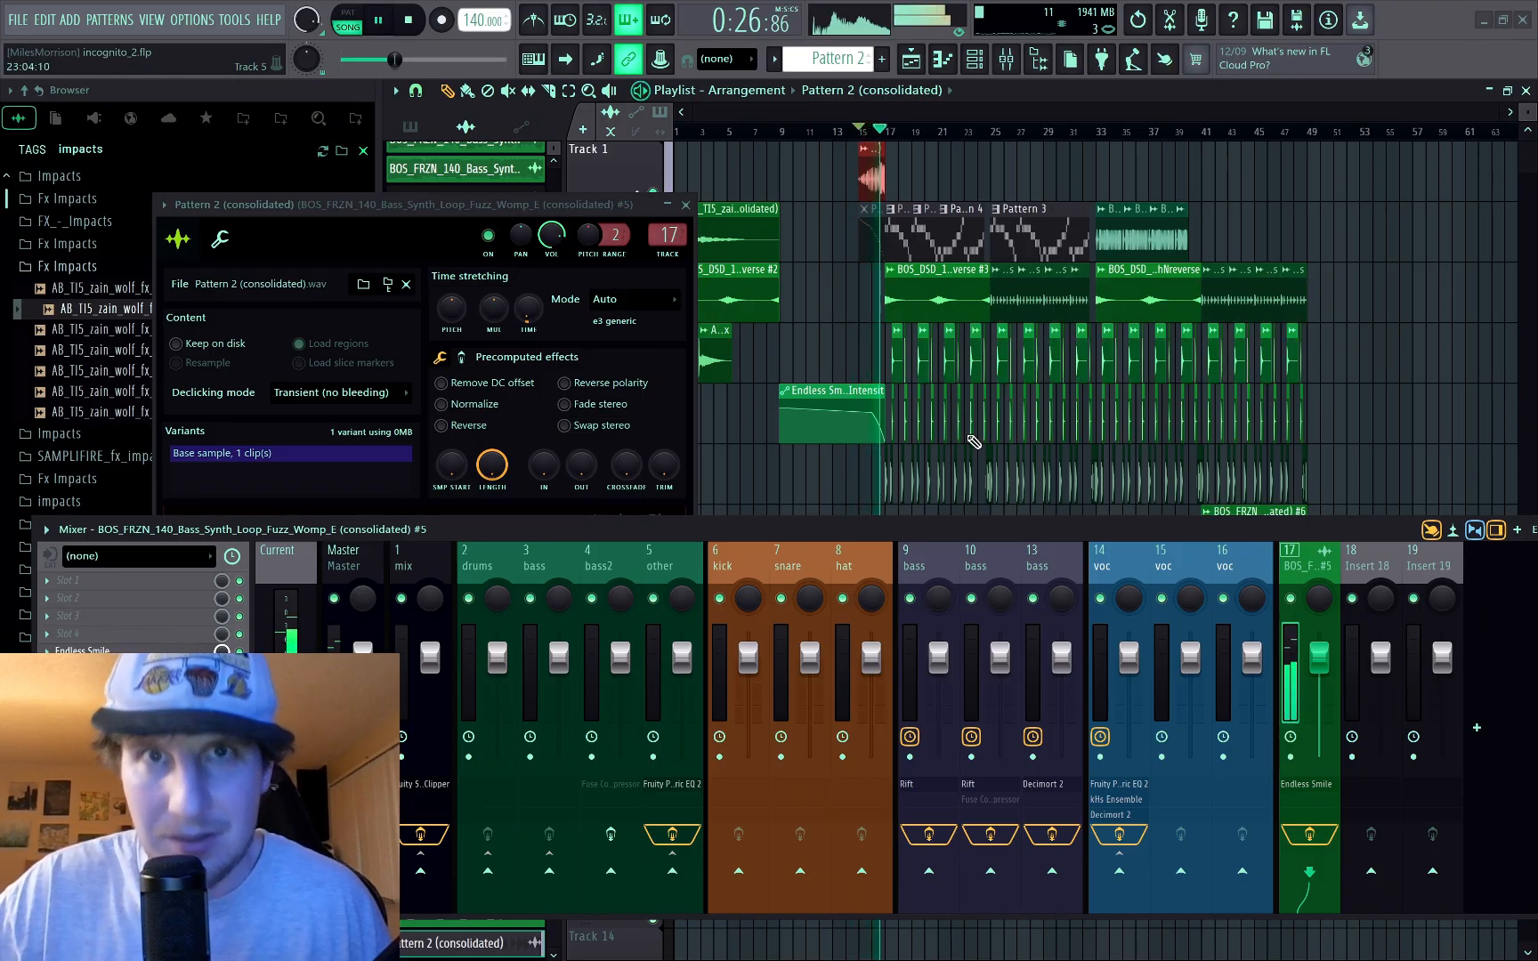
{"action": "key", "text": "space"}
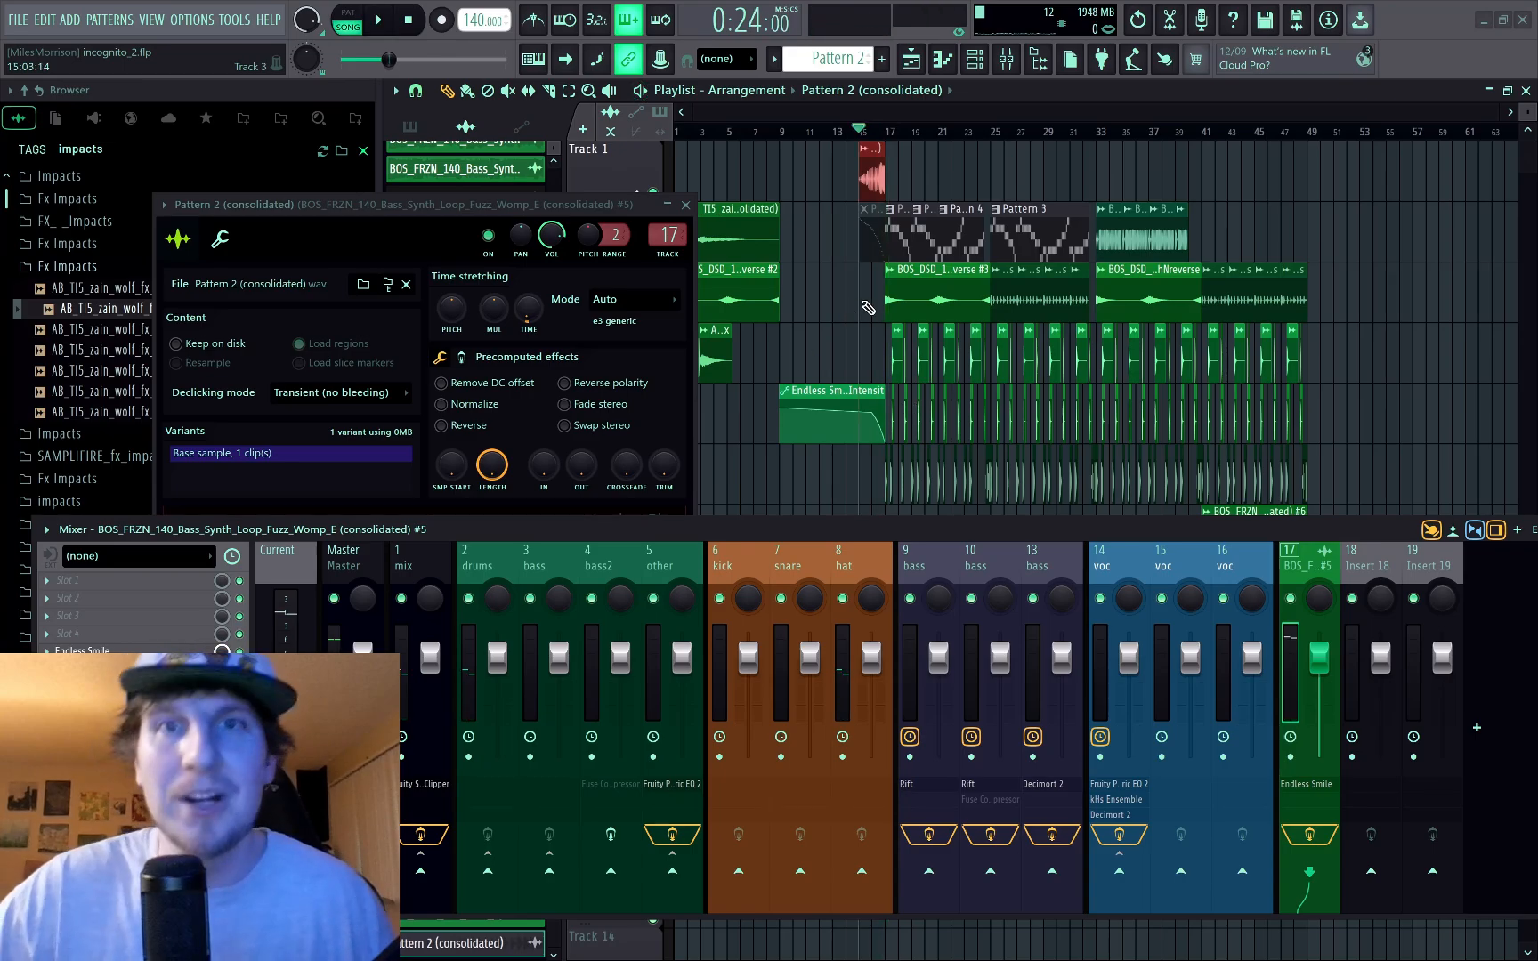
Step: Close the channel settings and move the consolidated Pattern 2 clip from Track 1 down to Track 2 at bar 15
{"action": "left_click", "coordinate": [686, 205]}
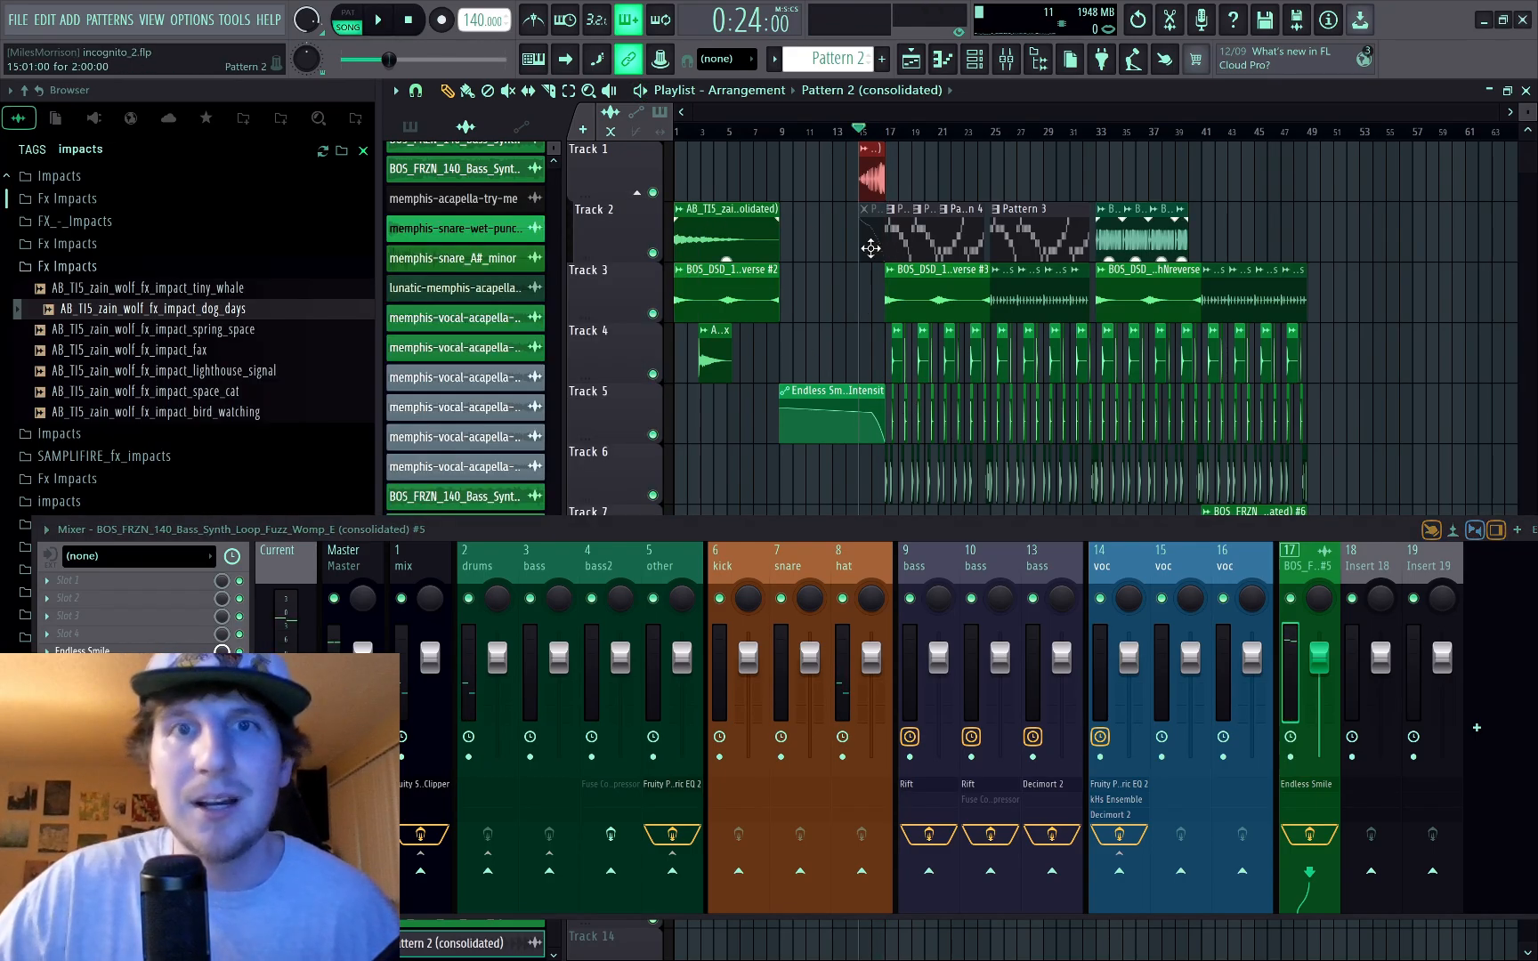
{"action": "left_click_drag", "start_coordinate": [875, 172], "coordinate": [868, 251]}
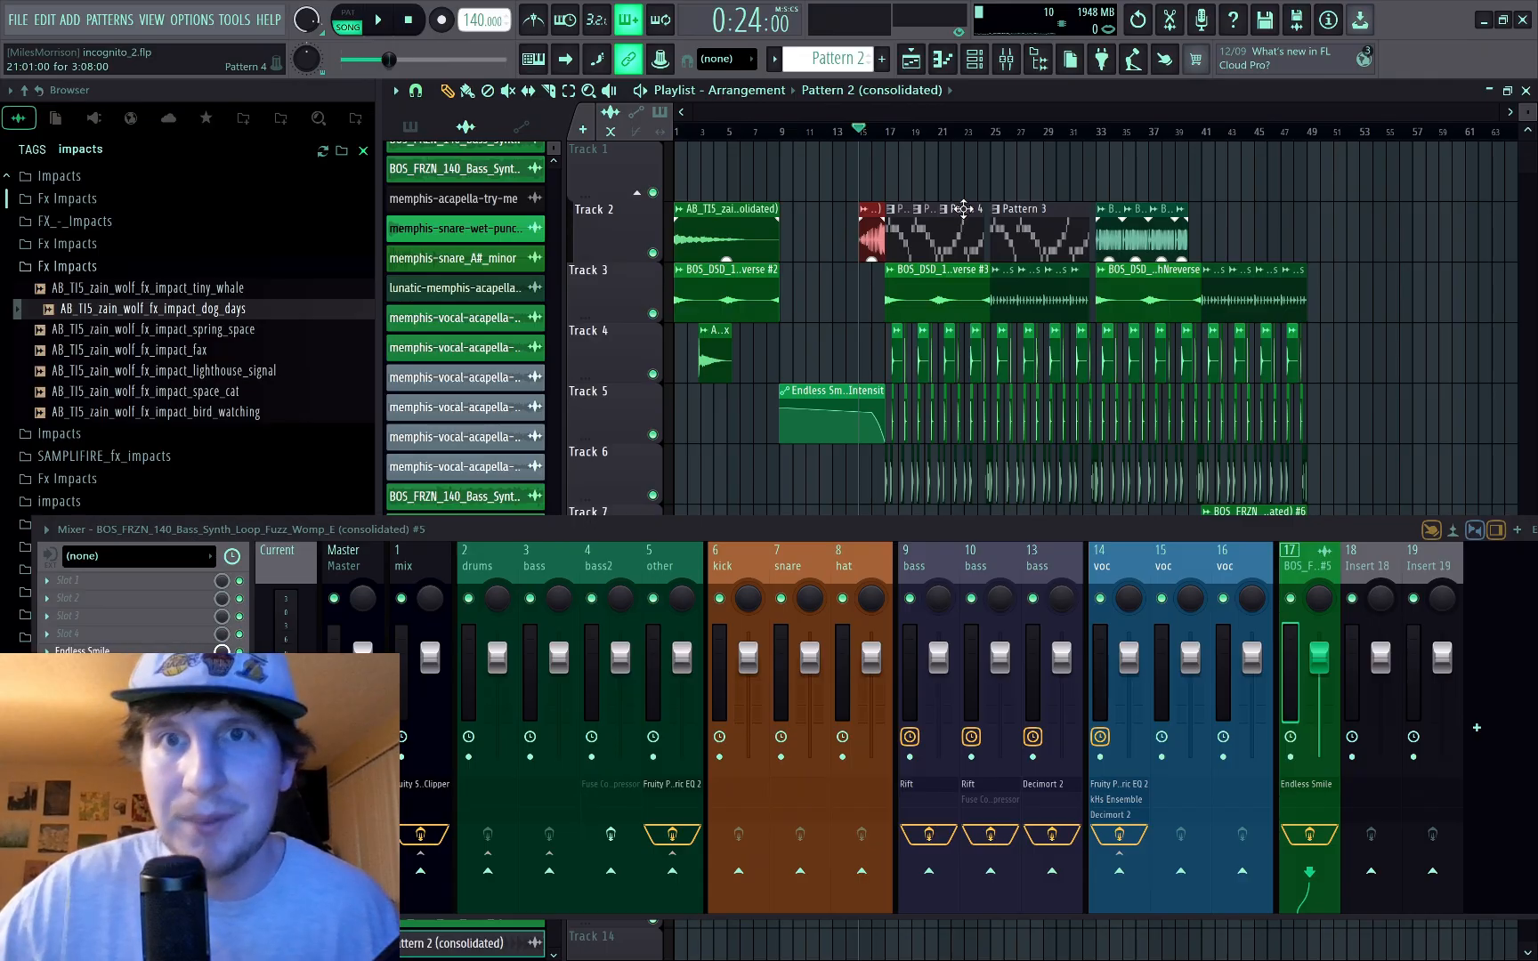
{"action": "scroll", "coordinate": [964, 209], "scroll_direction": "up", "scroll_amount": 4}
{"action": "scroll", "coordinate": [776, 197], "scroll_direction": "down", "scroll_amount": 3}
{"action": "scroll", "coordinate": [750, 216], "scroll_direction": "down", "scroll_amount": 2}
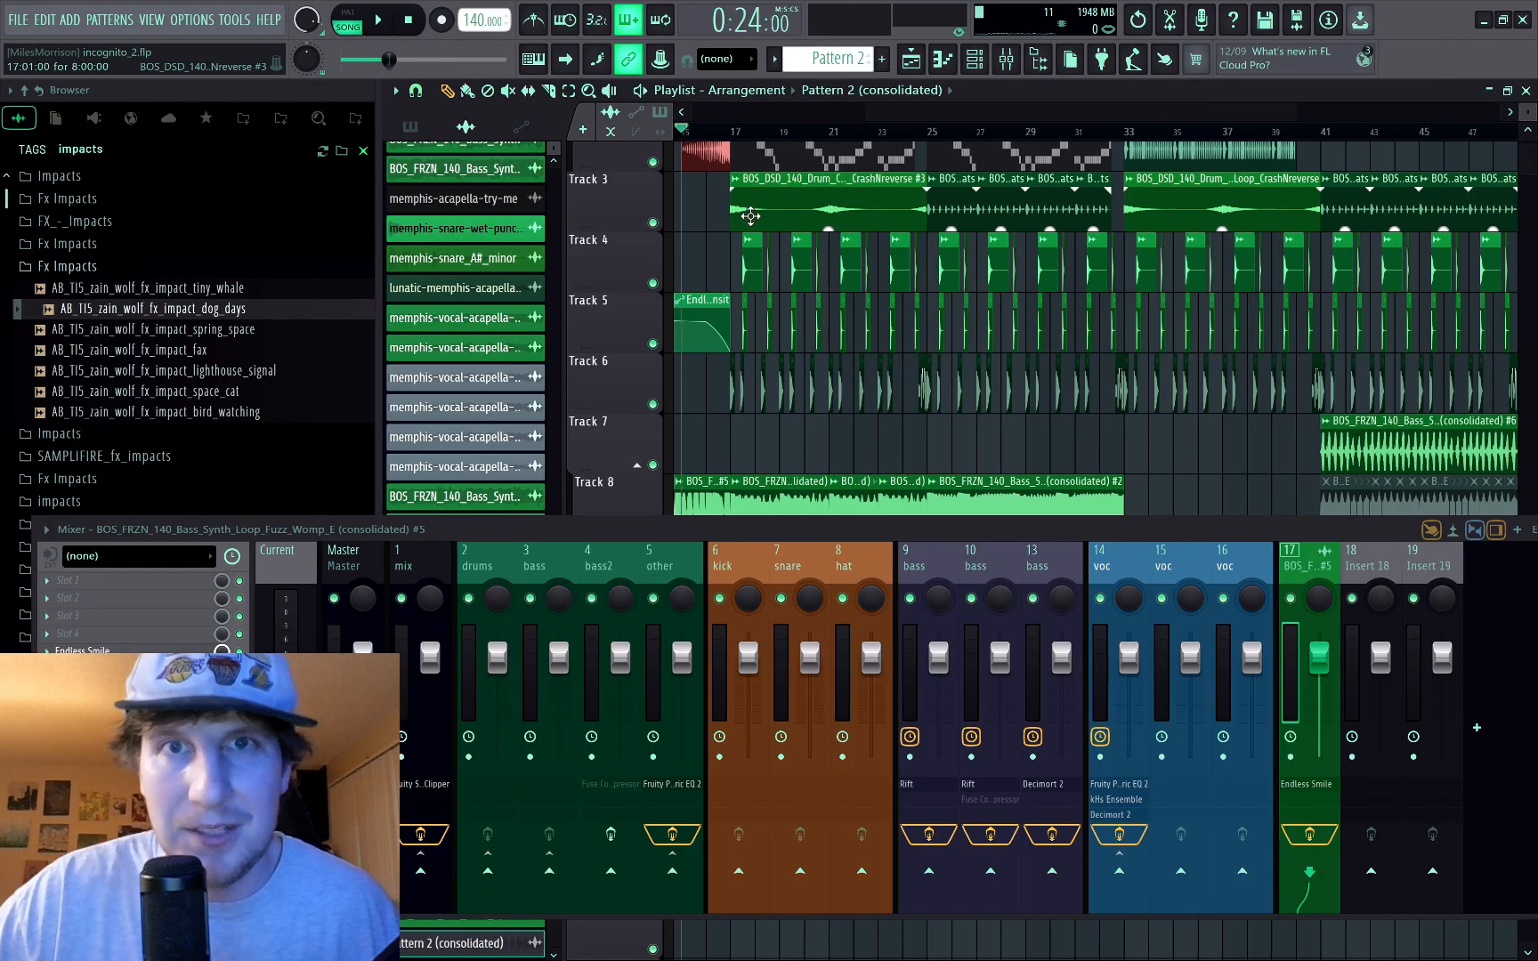
{"action": "scroll", "coordinate": [750, 216], "scroll_direction": "down", "scroll_amount": 2}
{"action": "scroll", "coordinate": [712, 241], "scroll_direction": "up", "scroll_amount": 2}
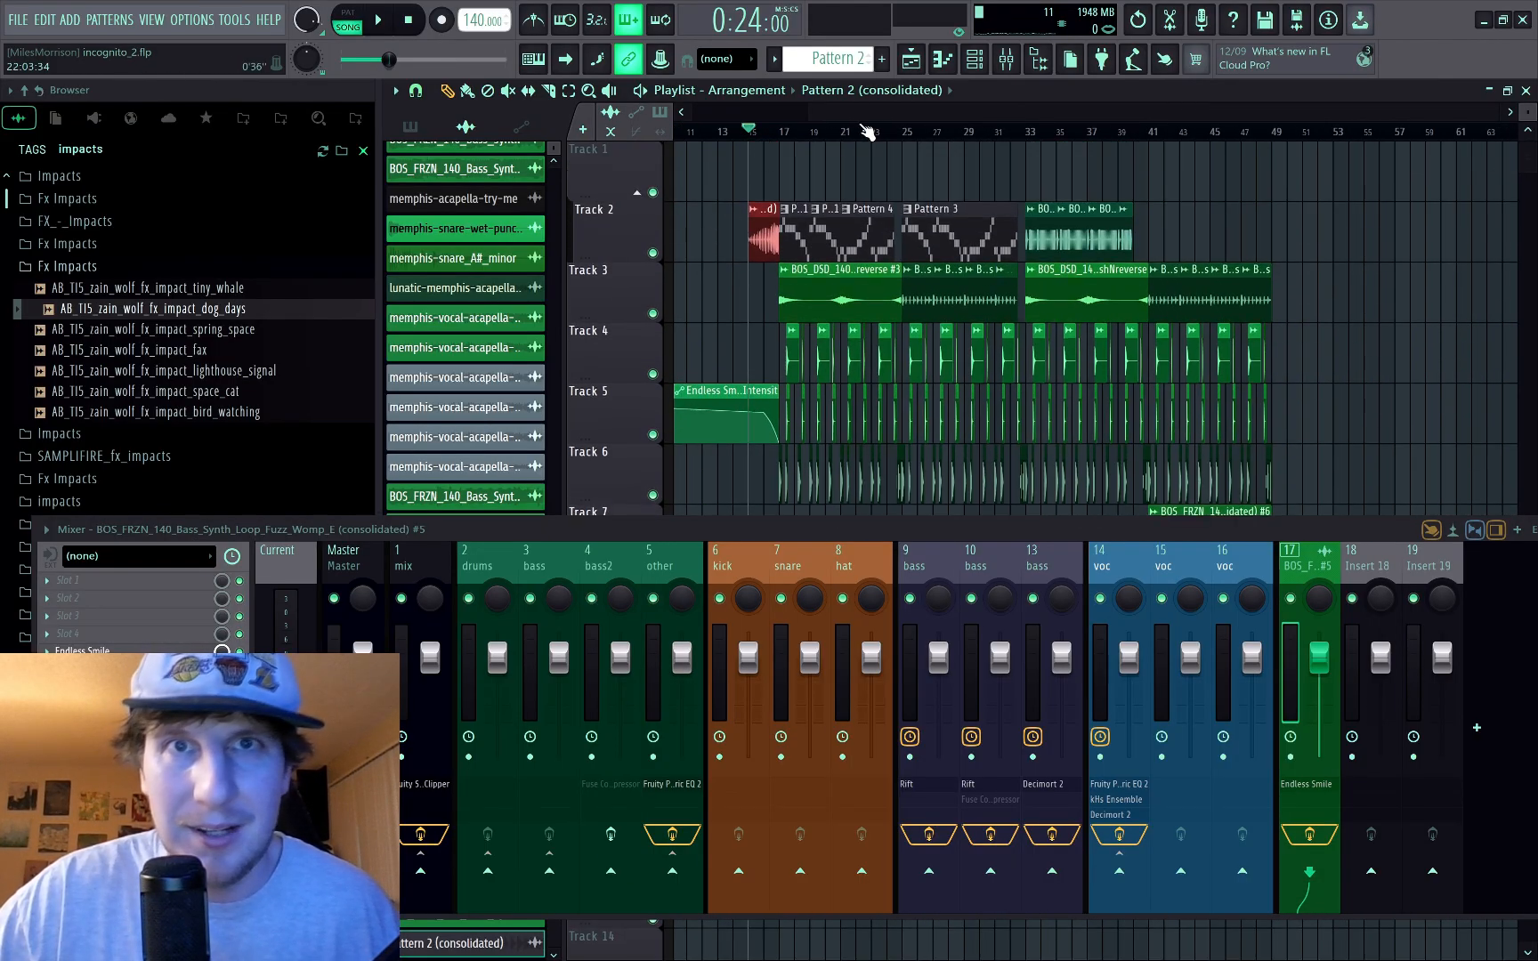
Step: Return the playhead to the song start and place the DS_MDH3_fx_impact_heavy sample on Track 5 just before bar 2
{"action": "left_click_drag", "start_coordinate": [851, 136], "coordinate": [446, 155]}
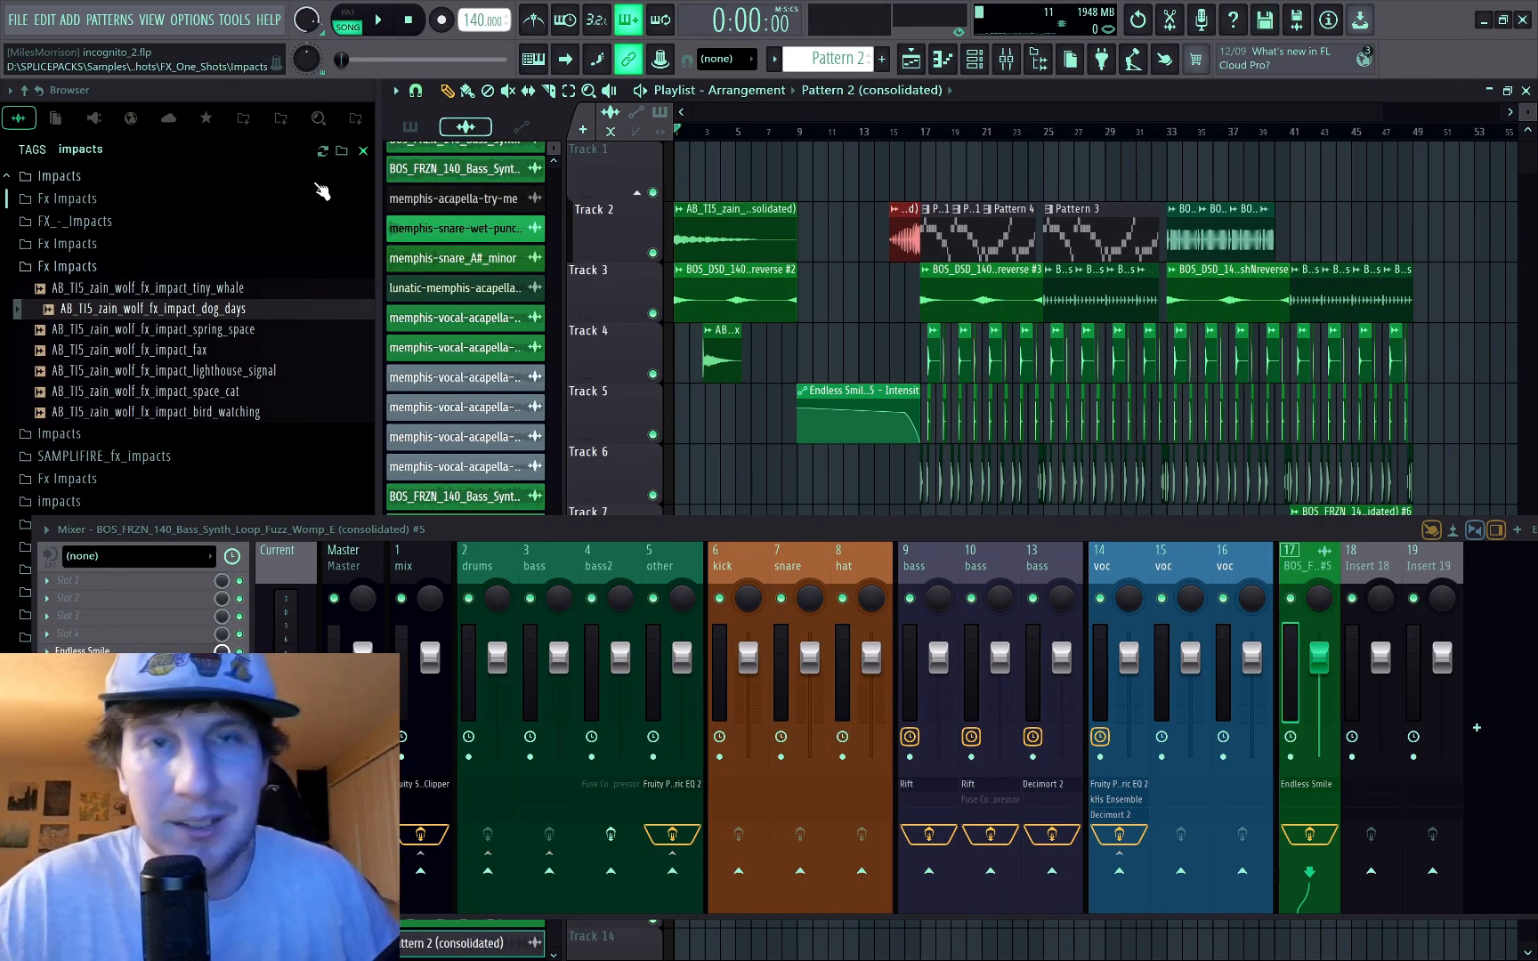
{"action": "scroll", "coordinate": [120, 419], "scroll_direction": "down", "scroll_amount": 4}
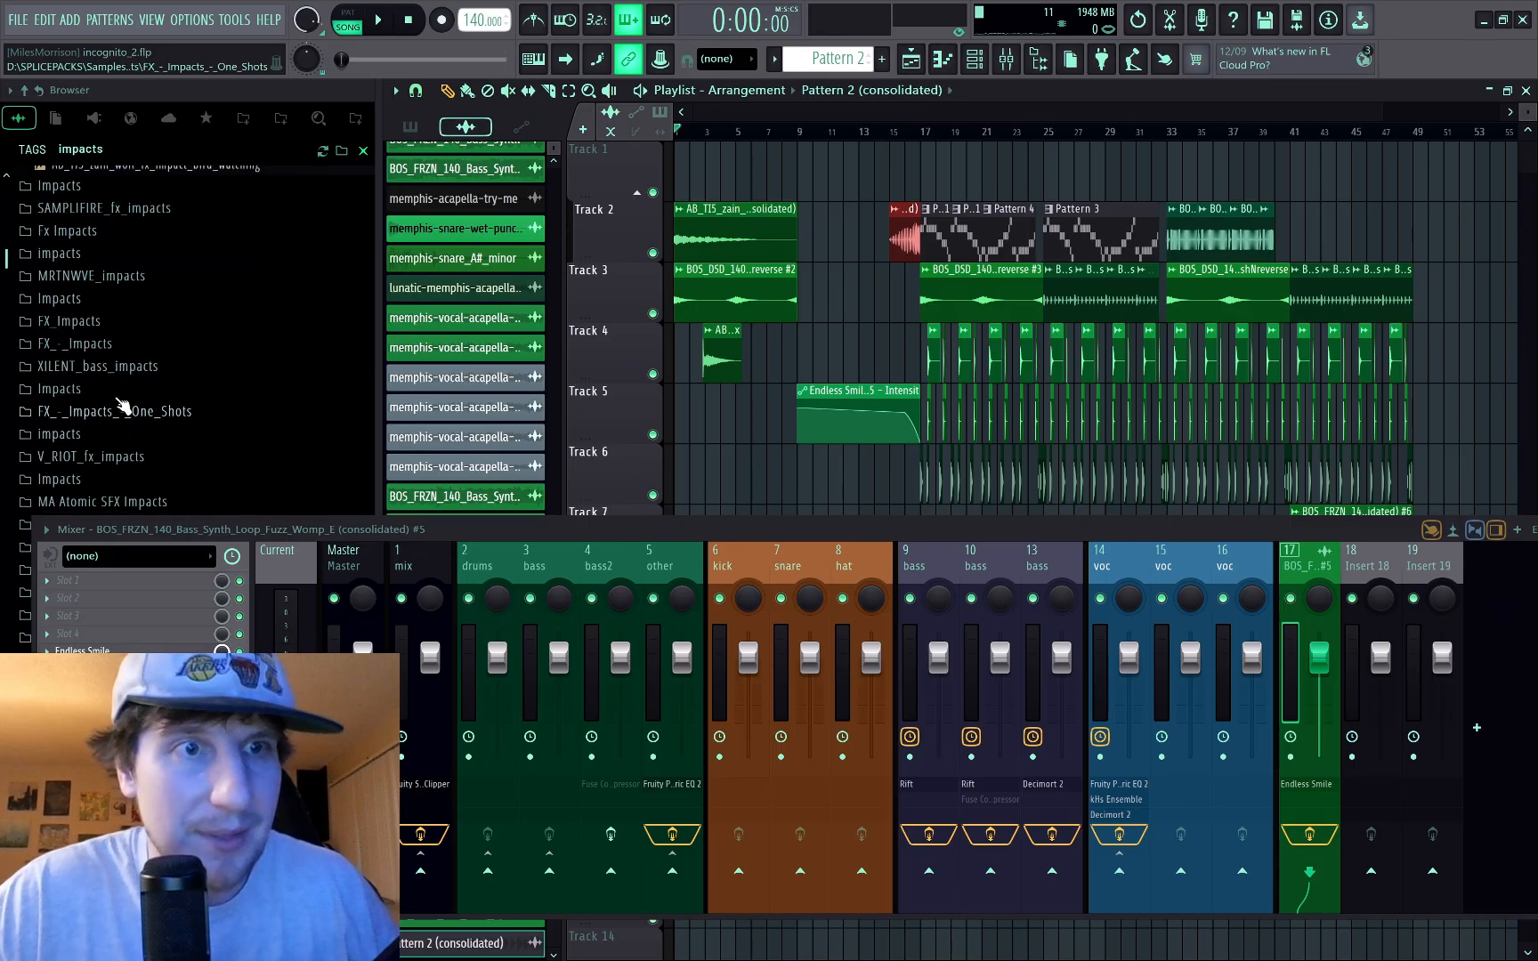
{"action": "left_click", "coordinate": [131, 299]}
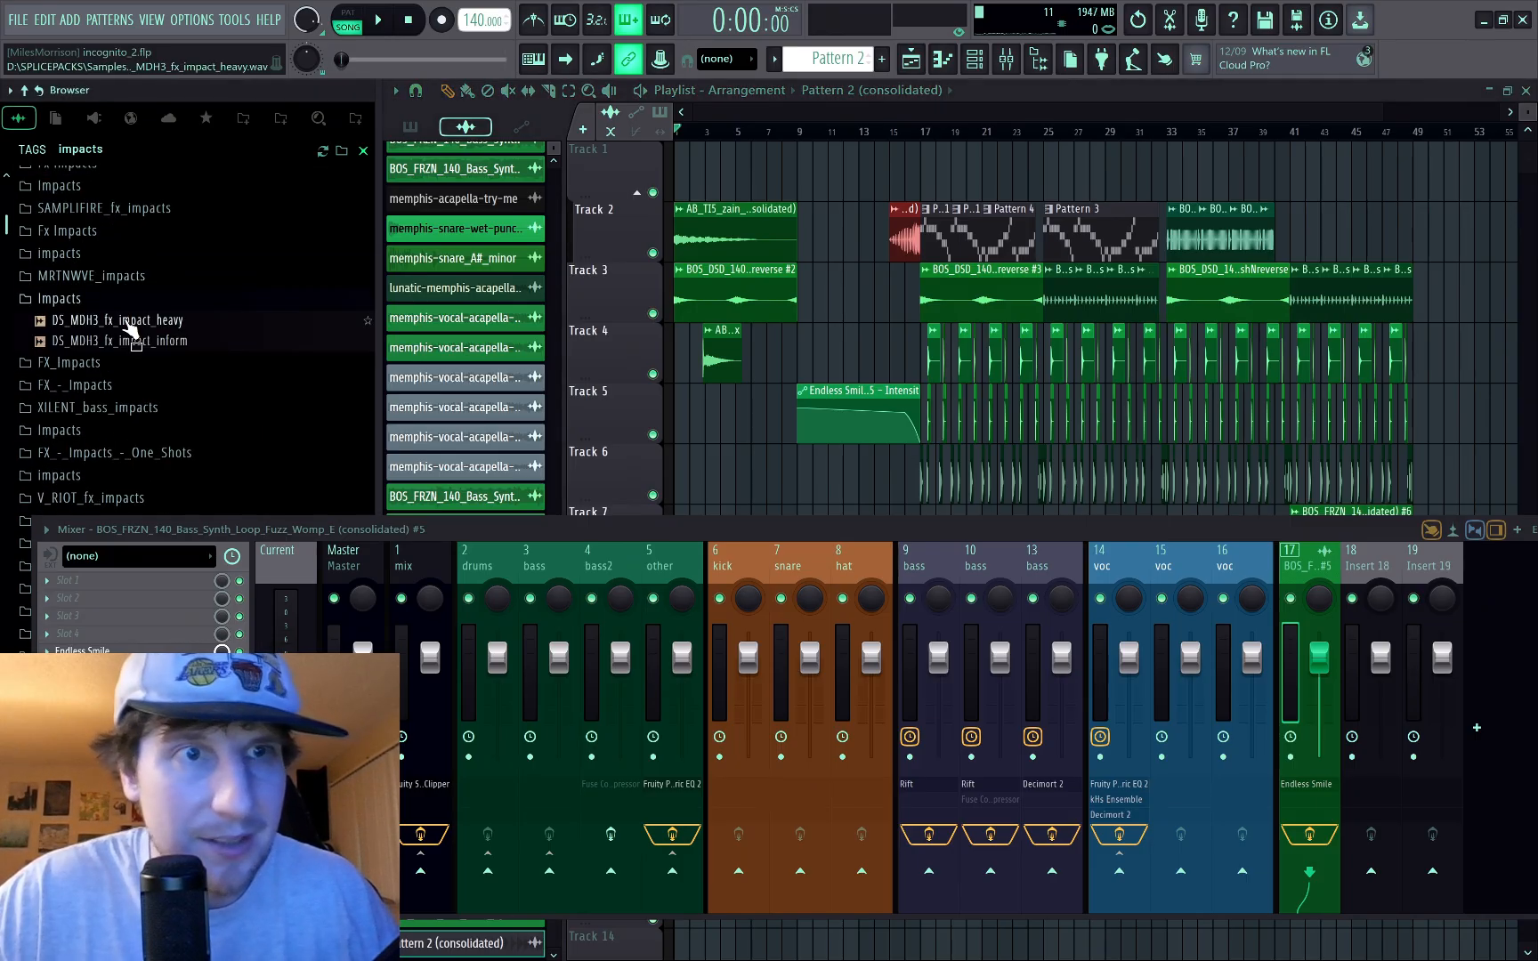
{"action": "left_click", "coordinate": [129, 322]}
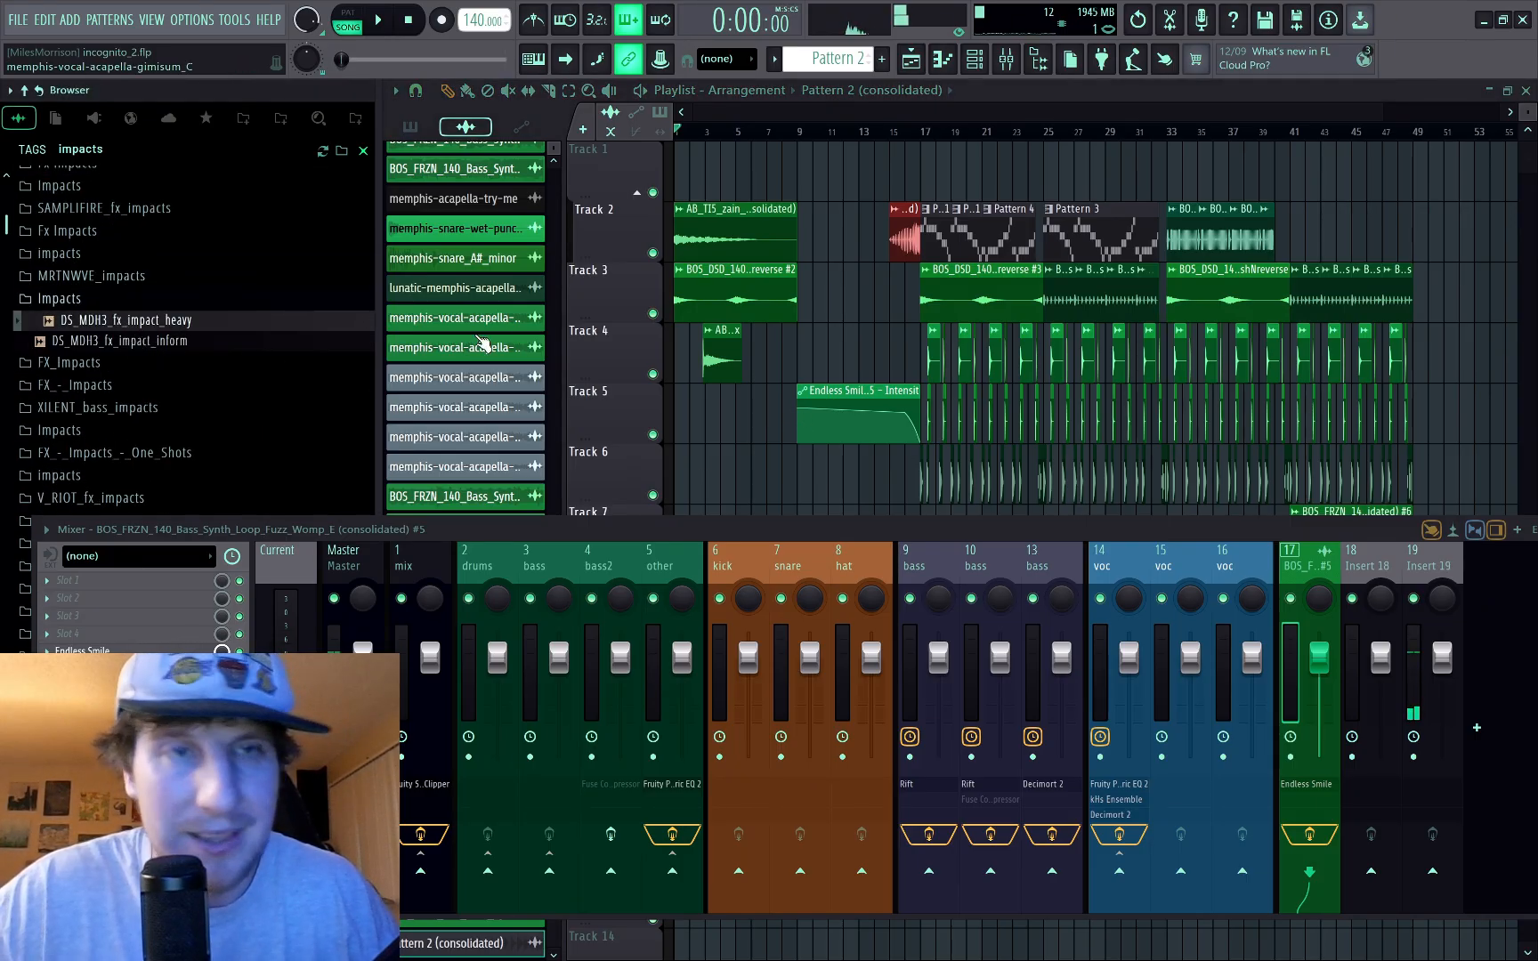
{"action": "left_click_drag", "start_coordinate": [233, 328], "coordinate": [757, 426]}
Step: Nudge the DS_MDH3_fx_impact_heavy clip slightly earlier on Track 5, auditioning the intro from the start before and after
{"action": "scroll", "coordinate": [684, 419], "scroll_direction": "up", "scroll_amount": 5}
{"action": "key", "text": "space"}
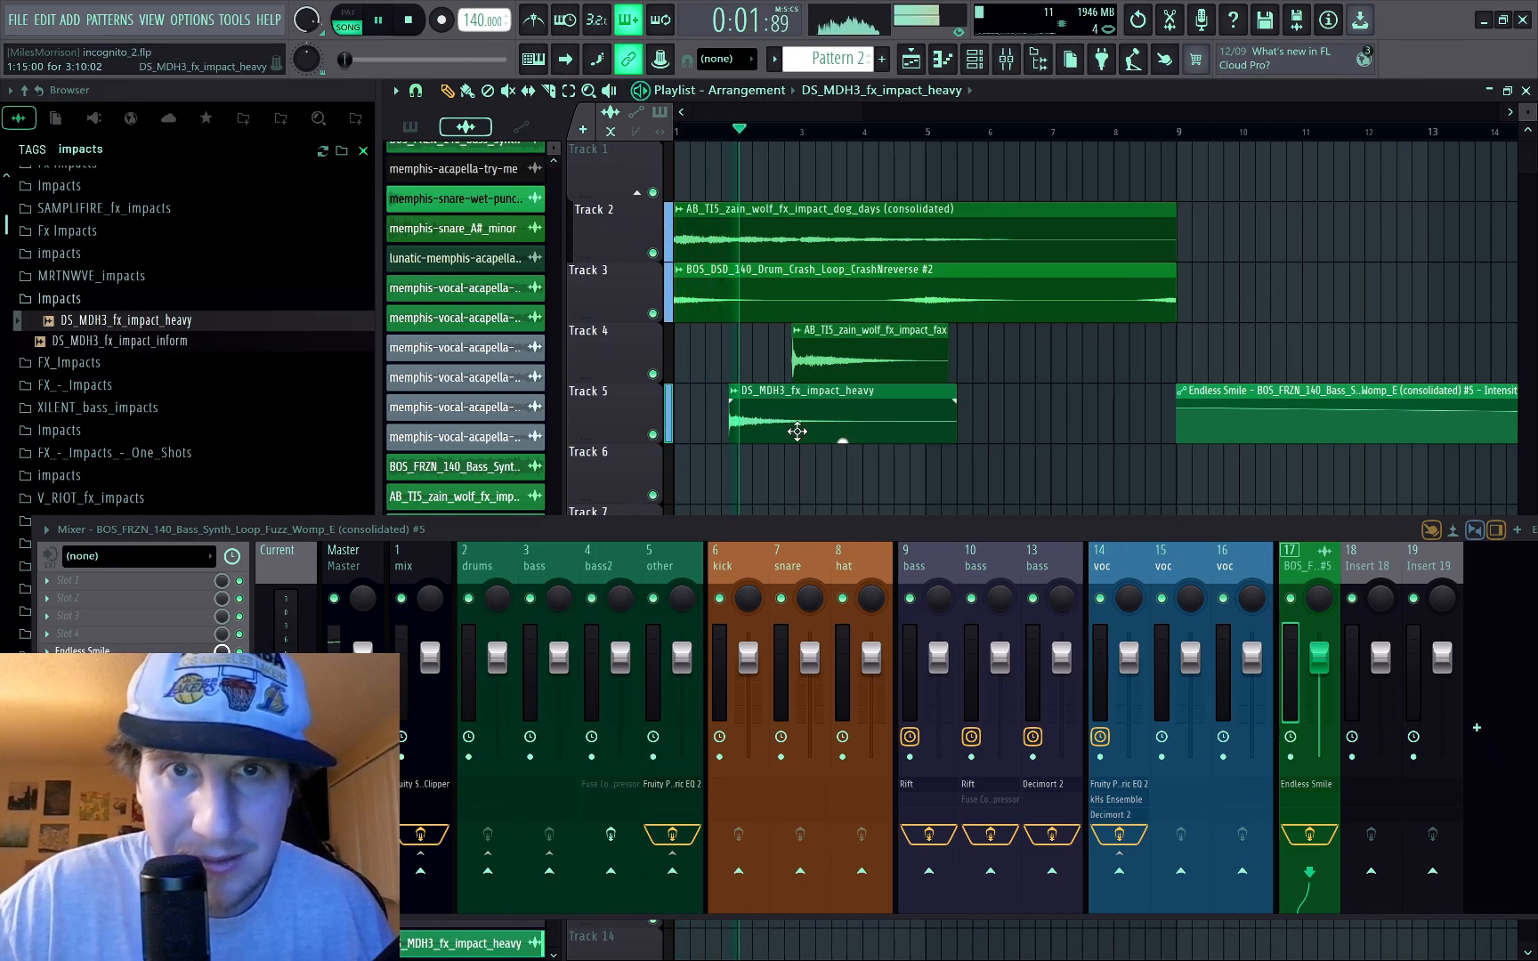
{"action": "key", "text": "space"}
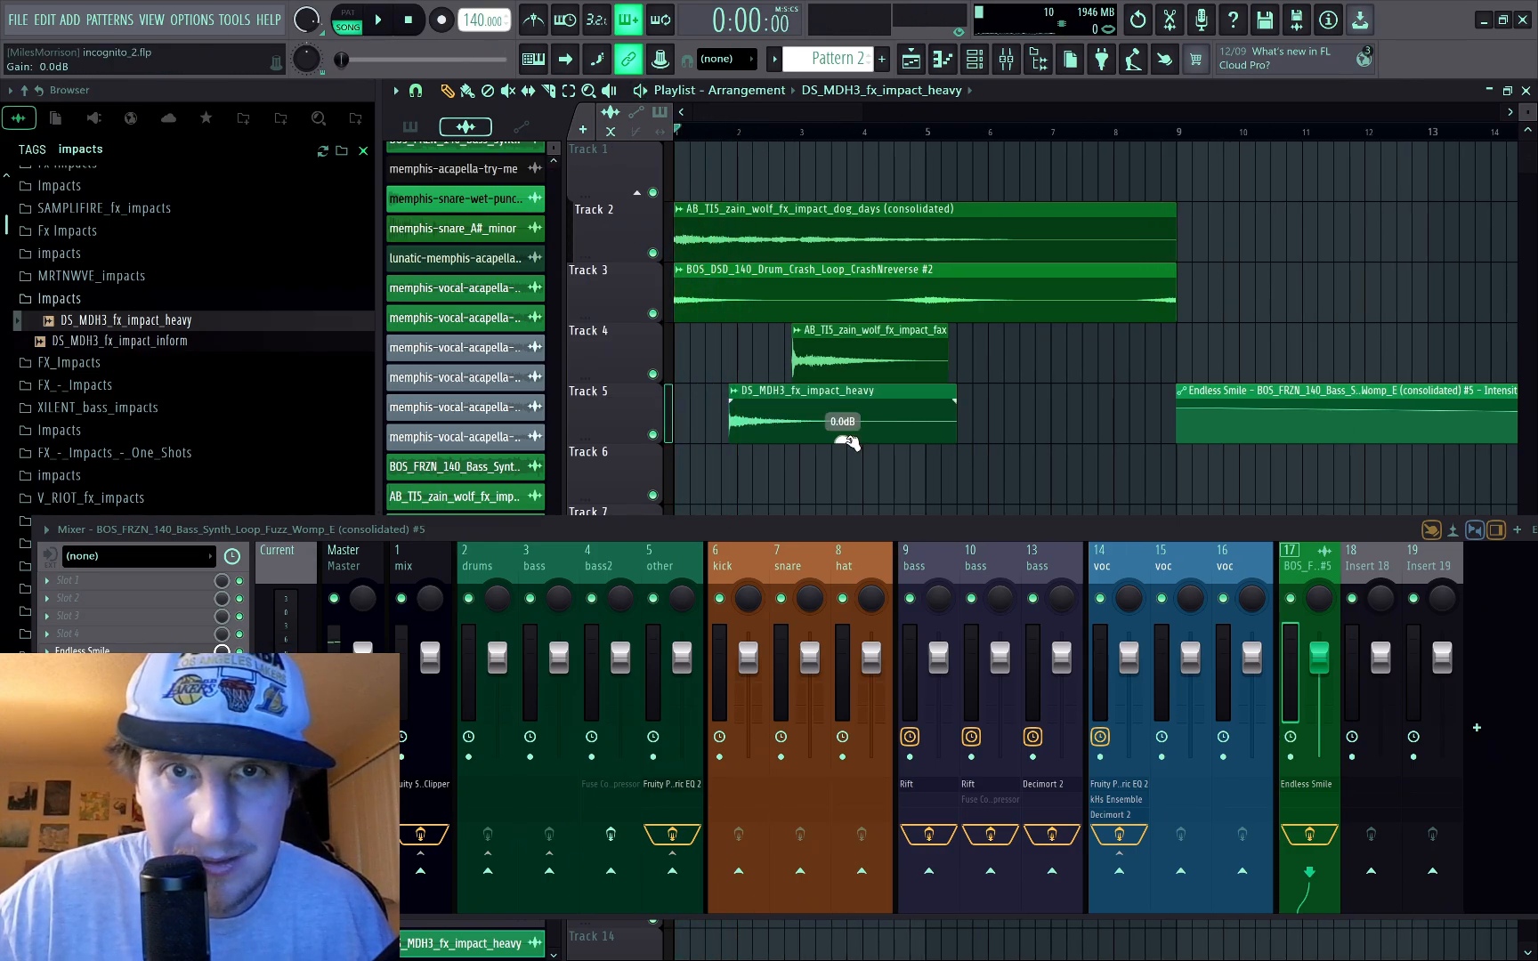
{"action": "left_click_drag", "start_coordinate": [830, 429], "coordinate": [821, 430]}
{"action": "key", "text": "space"}
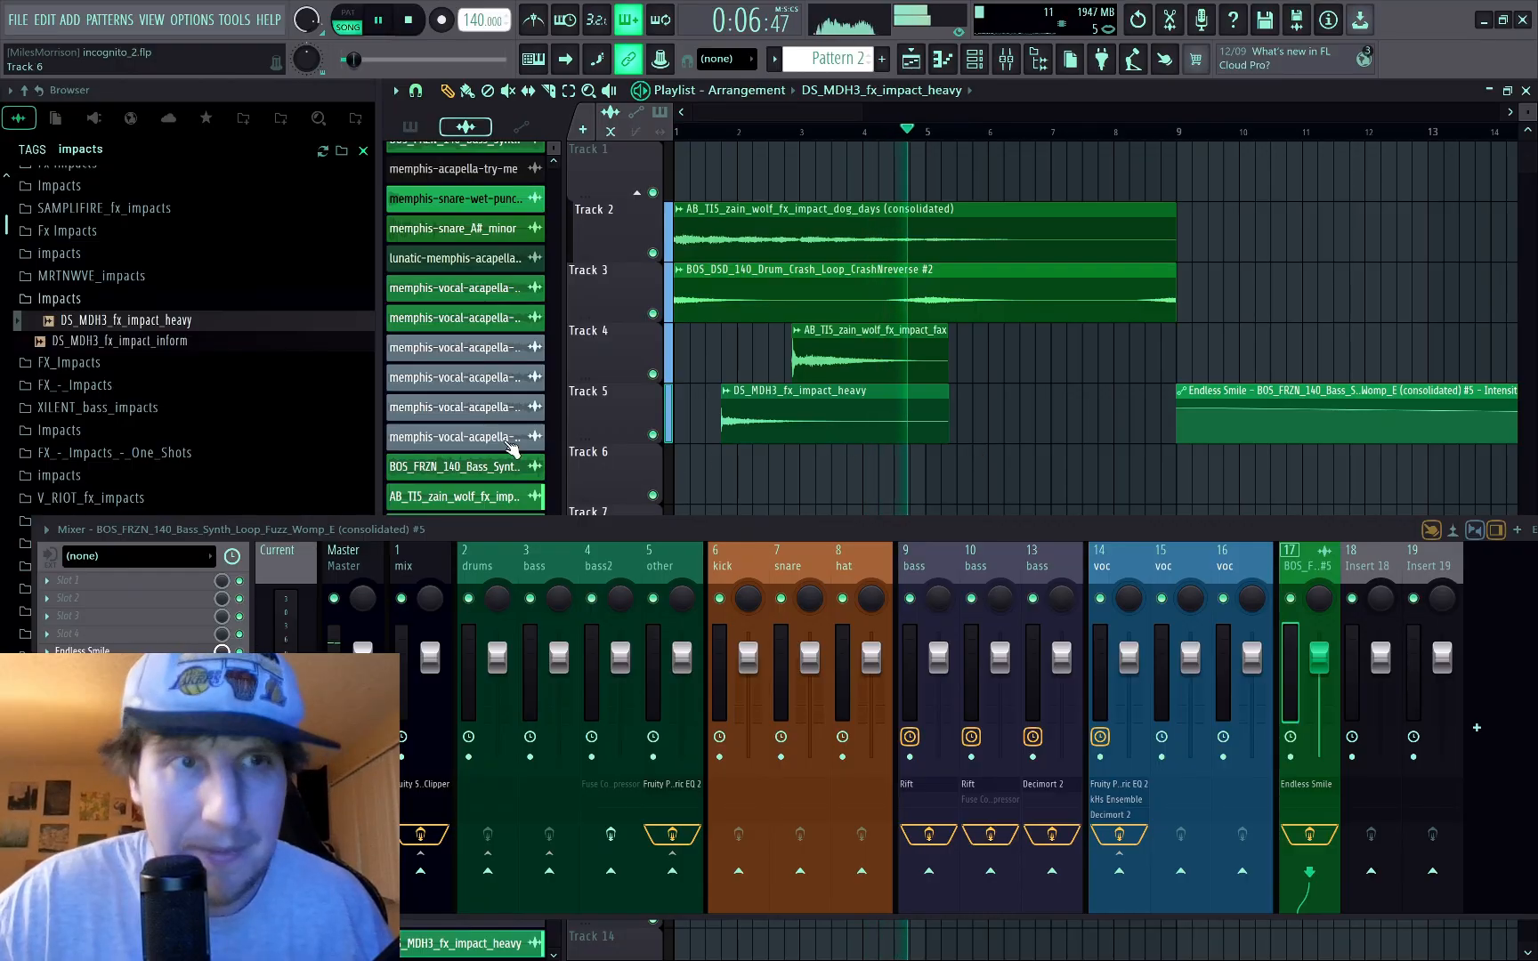
{"action": "key", "text": "space"}
Step: Preview more impact samples and place Avant - D&B 01 Impacts 10 on Track 4 shortly before bar 6
{"action": "left_click", "coordinate": [150, 365]}
{"action": "left_click_drag", "start_coordinate": [153, 383], "coordinate": [169, 403]}
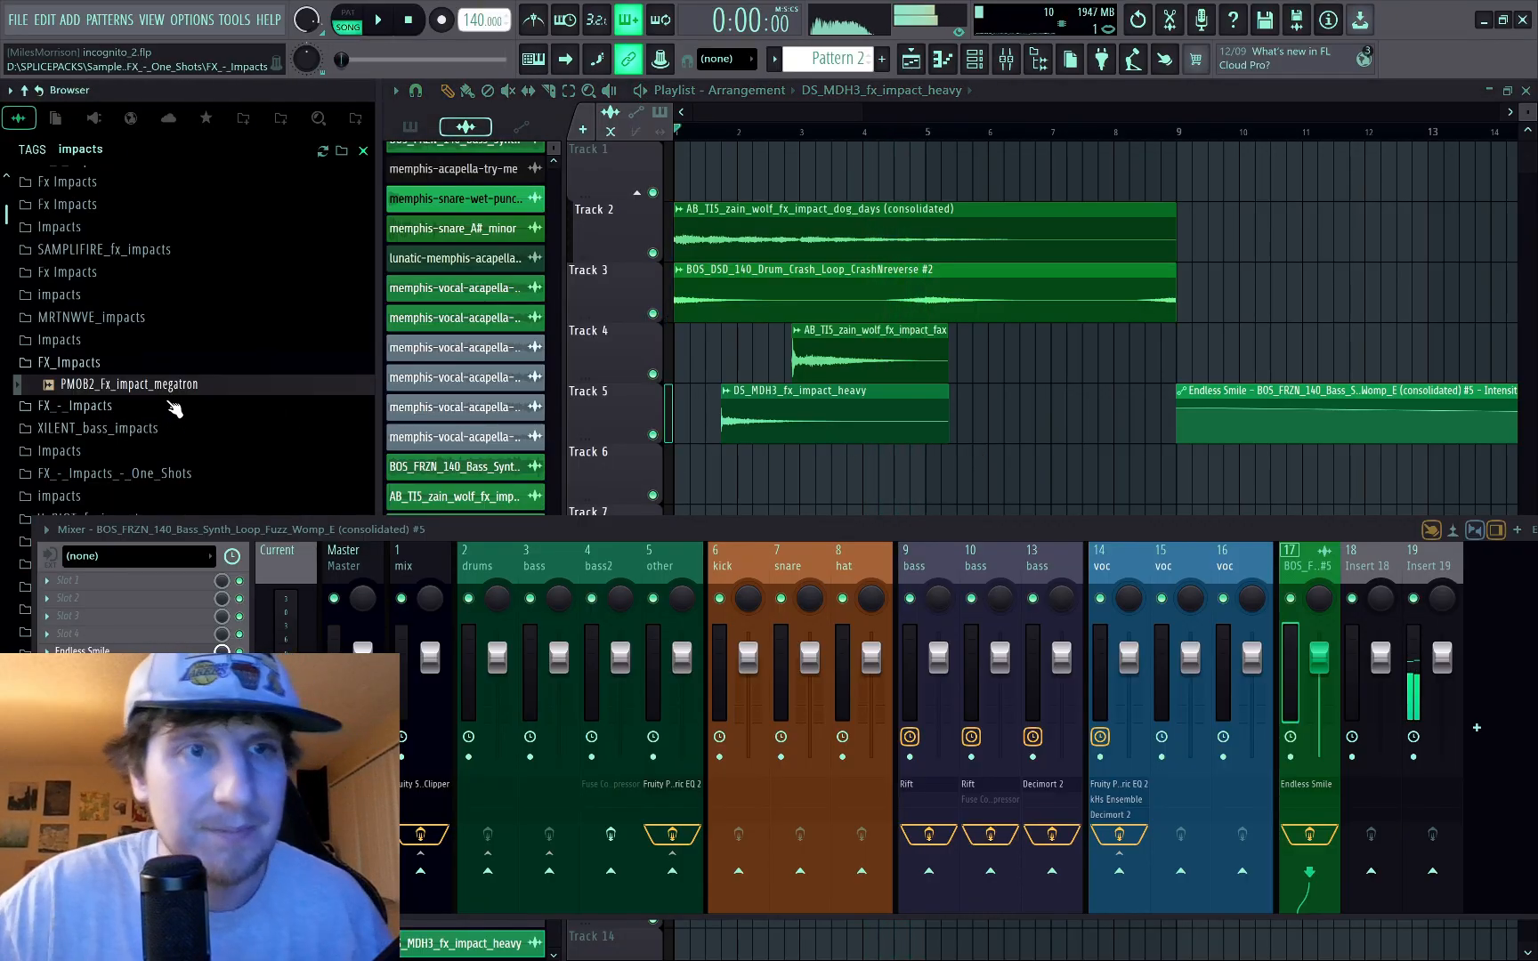
{"action": "left_click", "coordinate": [161, 428]}
{"action": "left_click", "coordinate": [163, 451]}
{"action": "scroll", "coordinate": [178, 445], "scroll_direction": "down", "scroll_amount": 4}
{"action": "scroll", "coordinate": [185, 437], "scroll_direction": "down", "scroll_amount": 15}
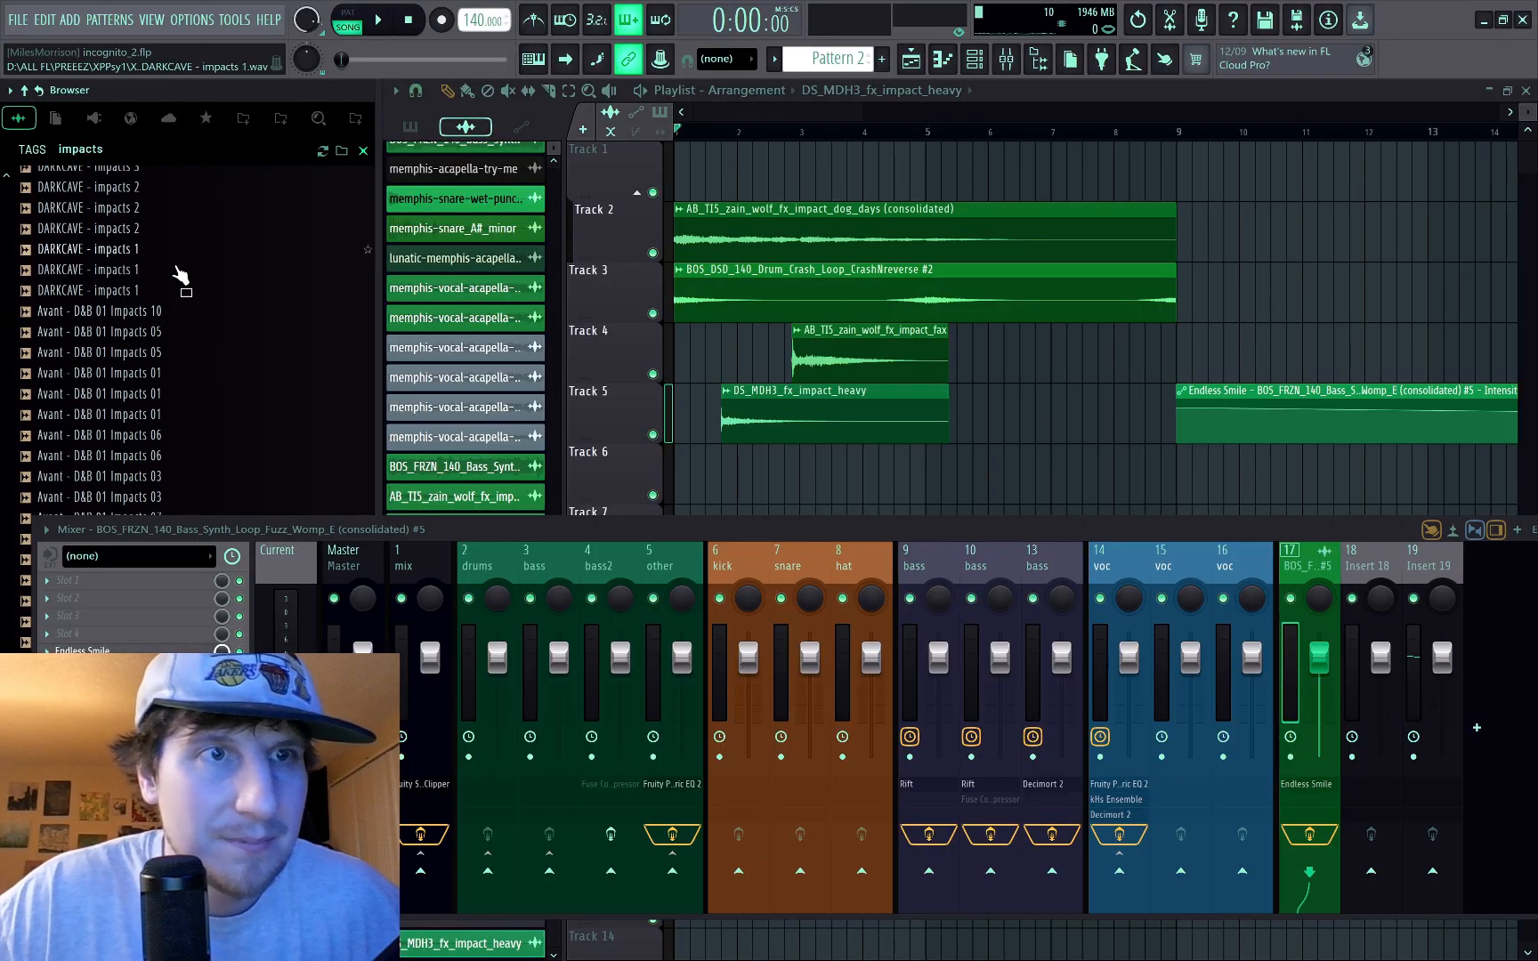
{"action": "left_click", "coordinate": [237, 352]}
{"action": "key", "text": "Up"}
{"action": "key", "text": "Up"}
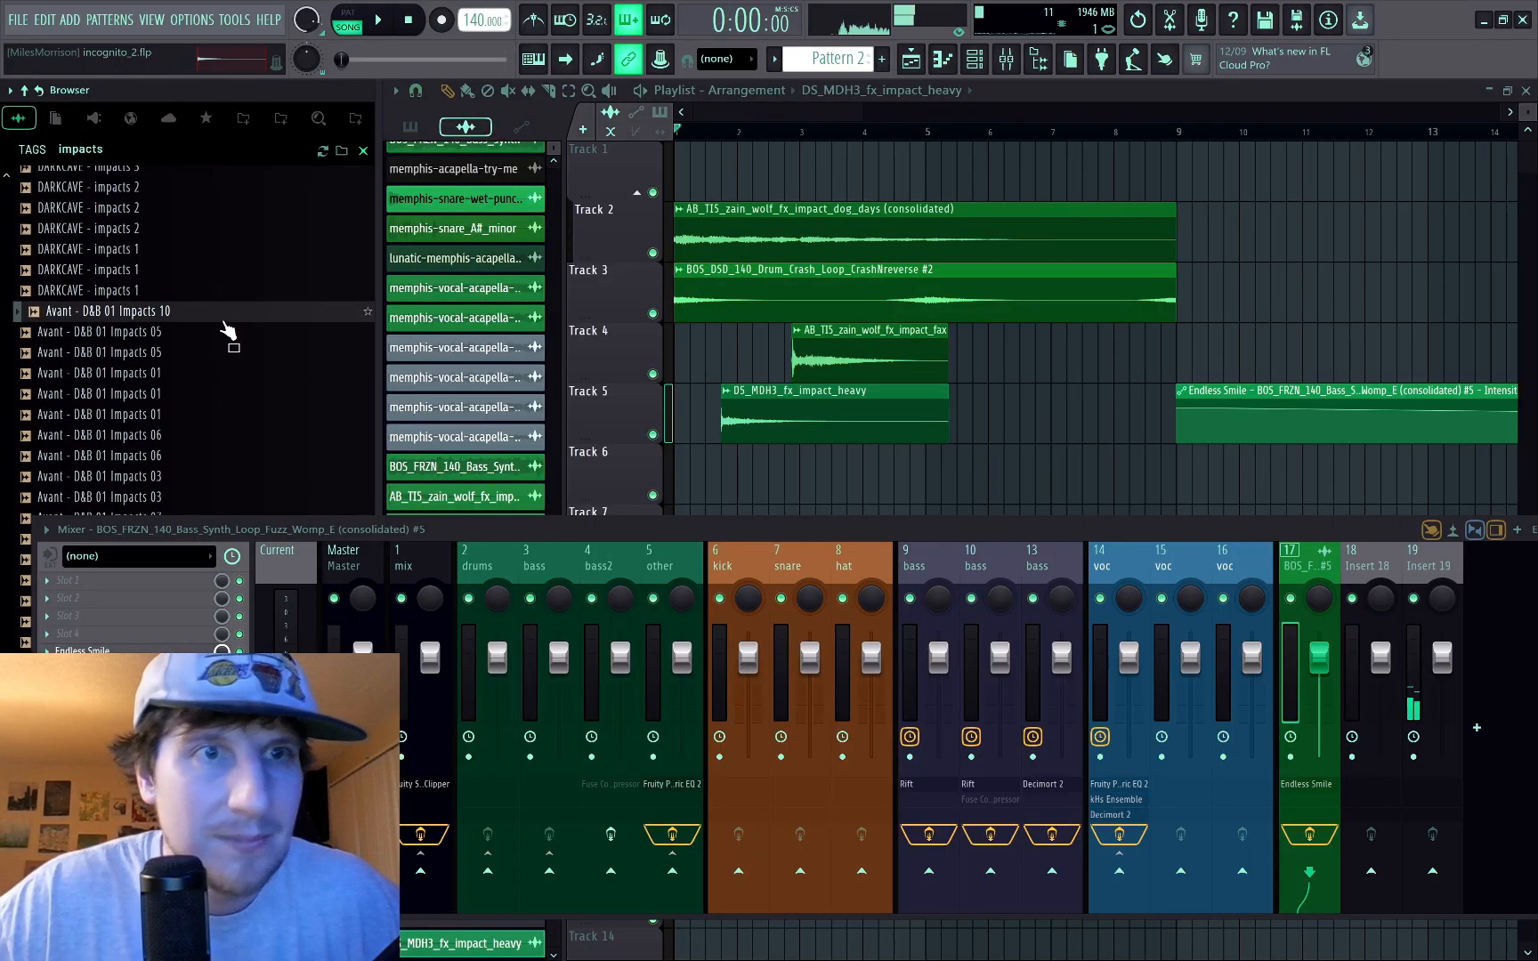
{"action": "left_click_drag", "start_coordinate": [227, 331], "coordinate": [974, 368]}
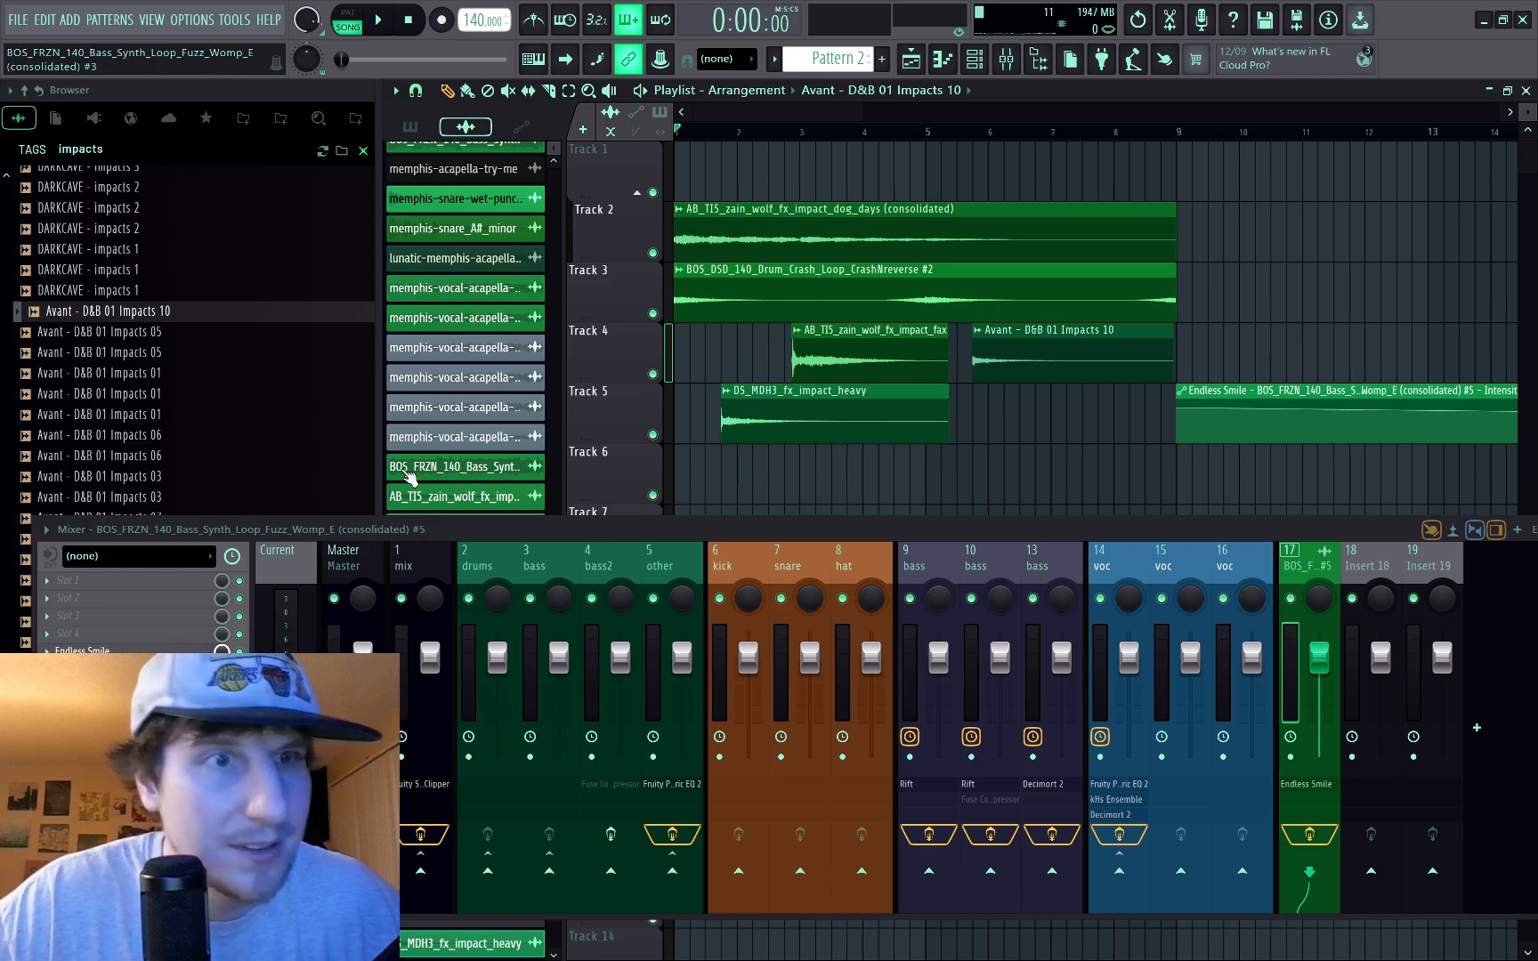
Step: Try the Avant - D&B 01 Impacts 01 sample on Track 6 at bar 5, audition it and delete the clip
{"action": "left_click", "coordinate": [115, 397]}
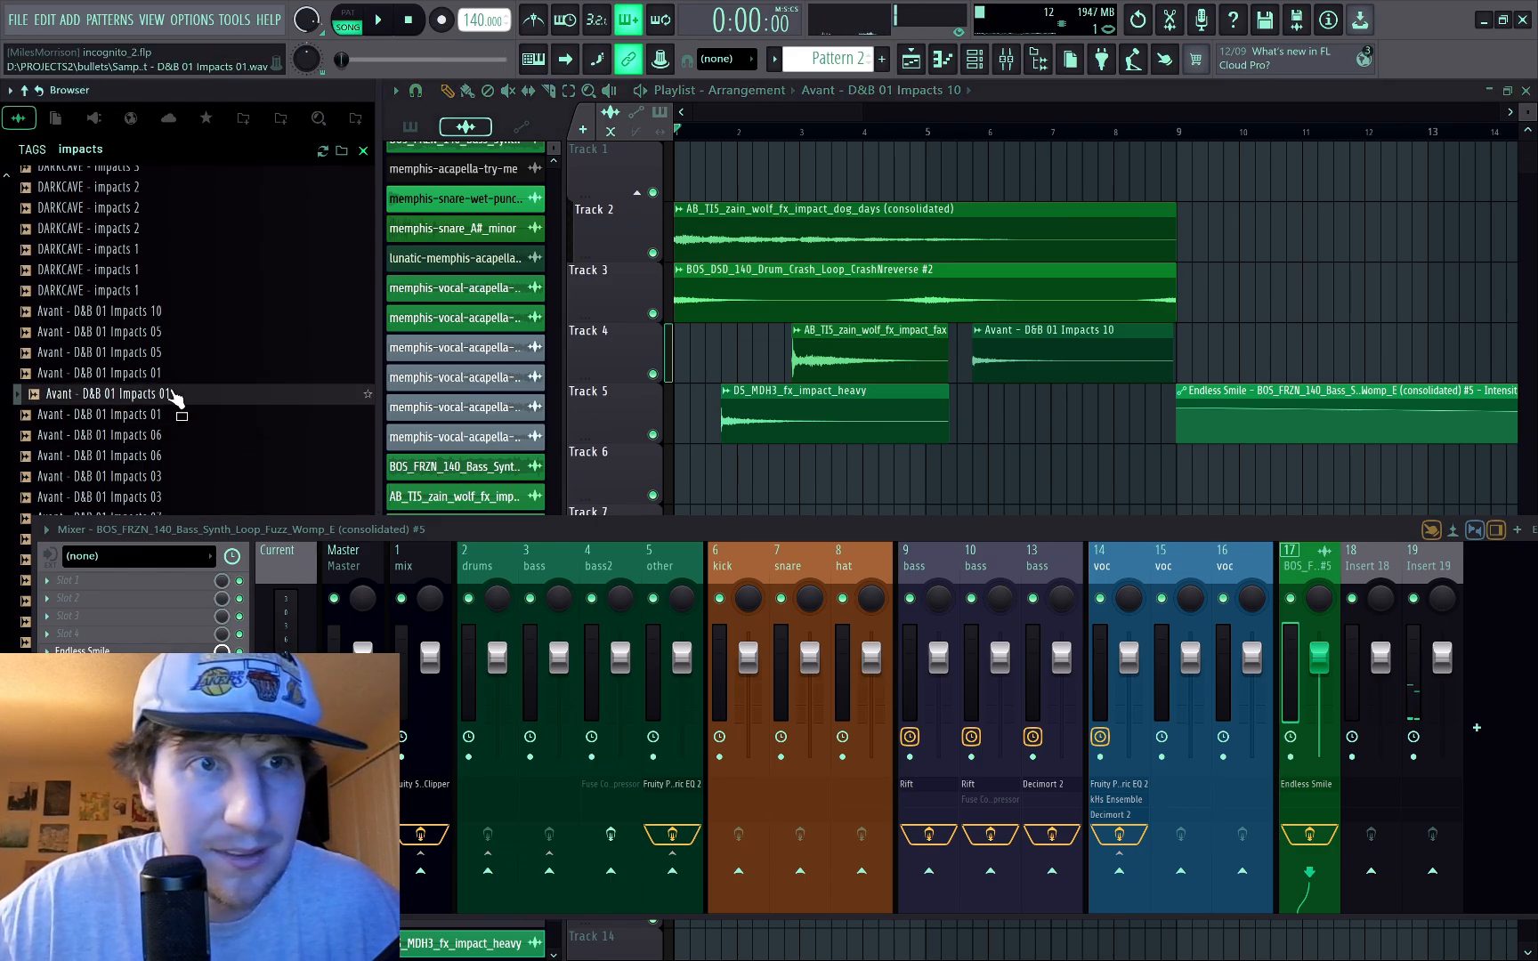
{"action": "left_click_drag", "start_coordinate": [174, 394], "coordinate": [926, 486]}
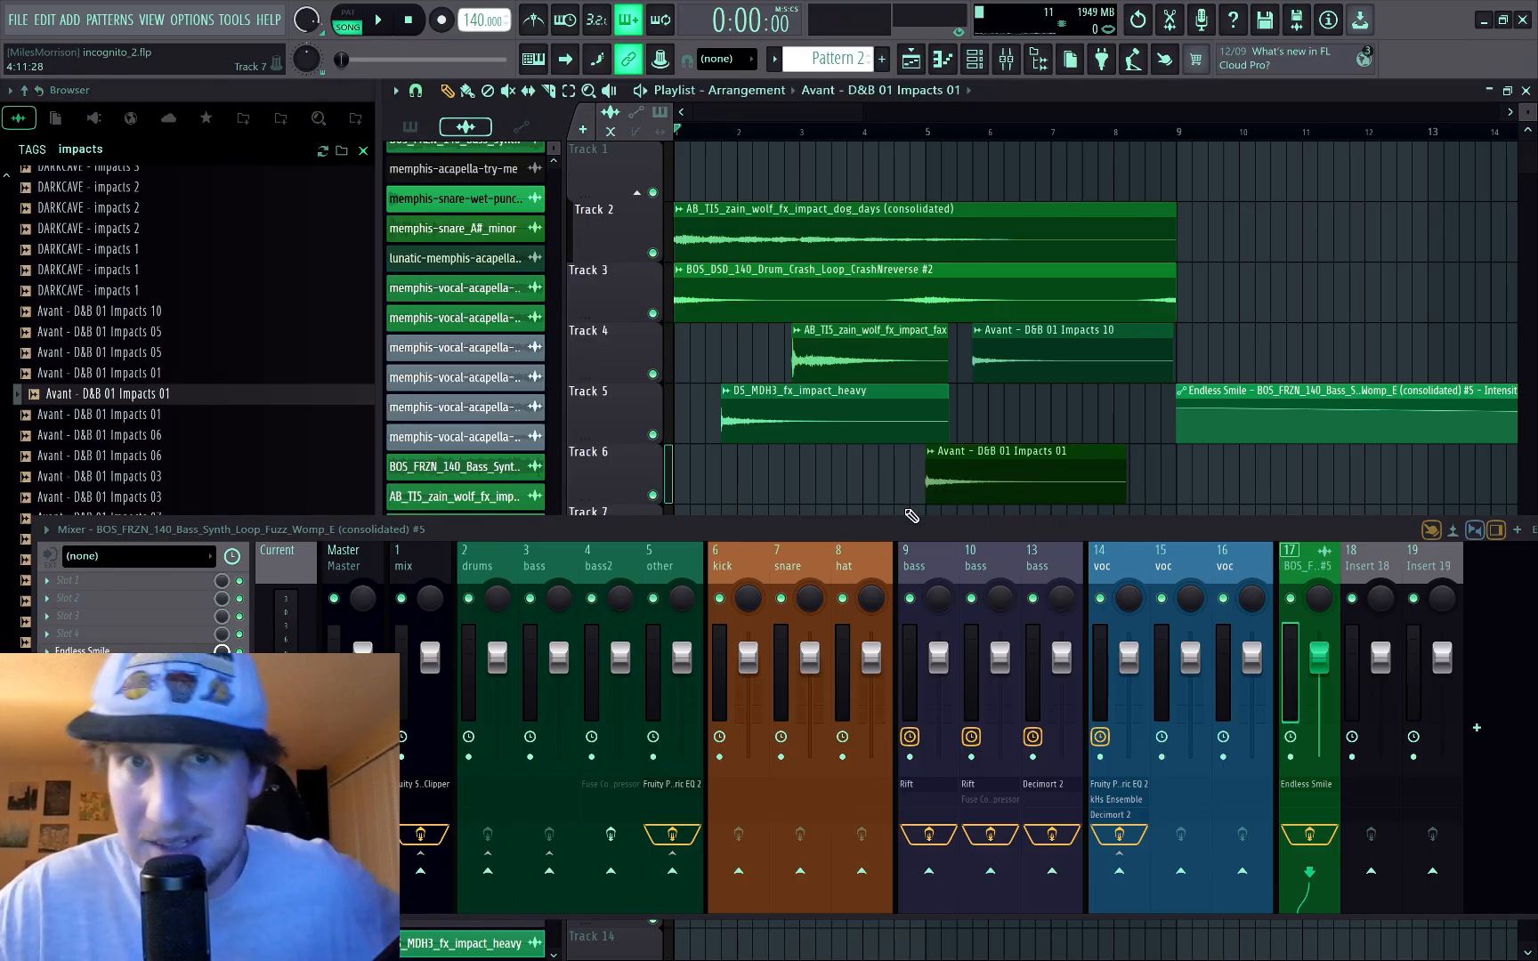
{"action": "left_click", "coordinate": [918, 131]}
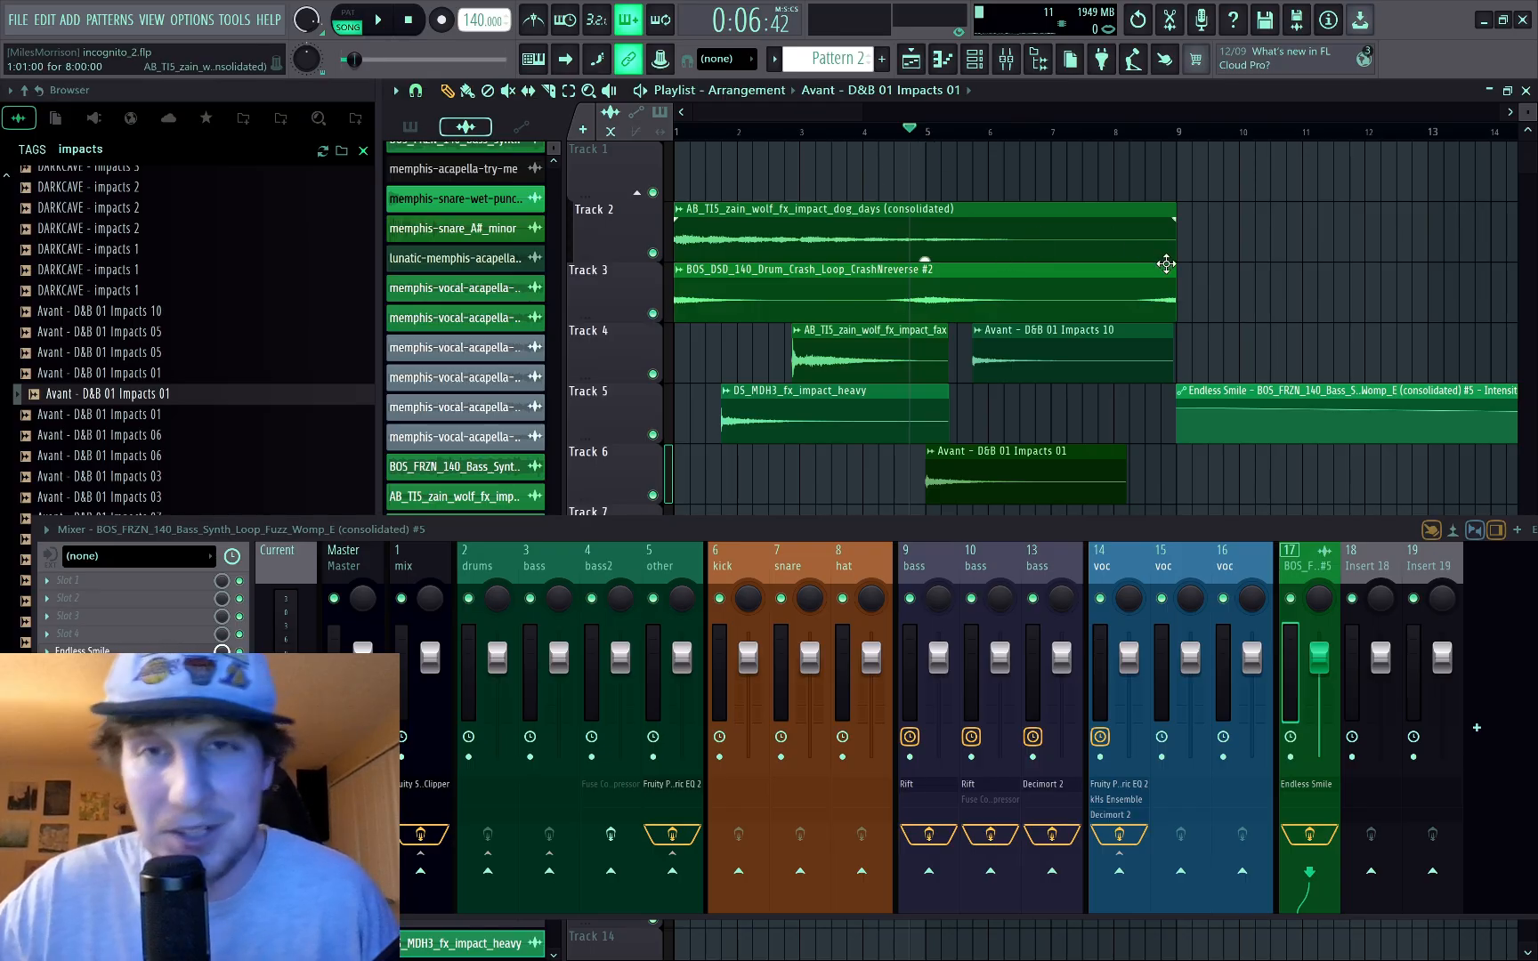
{"action": "key", "text": "space"}
{"action": "key", "text": "space"}
{"action": "right_click", "coordinate": [957, 484]}
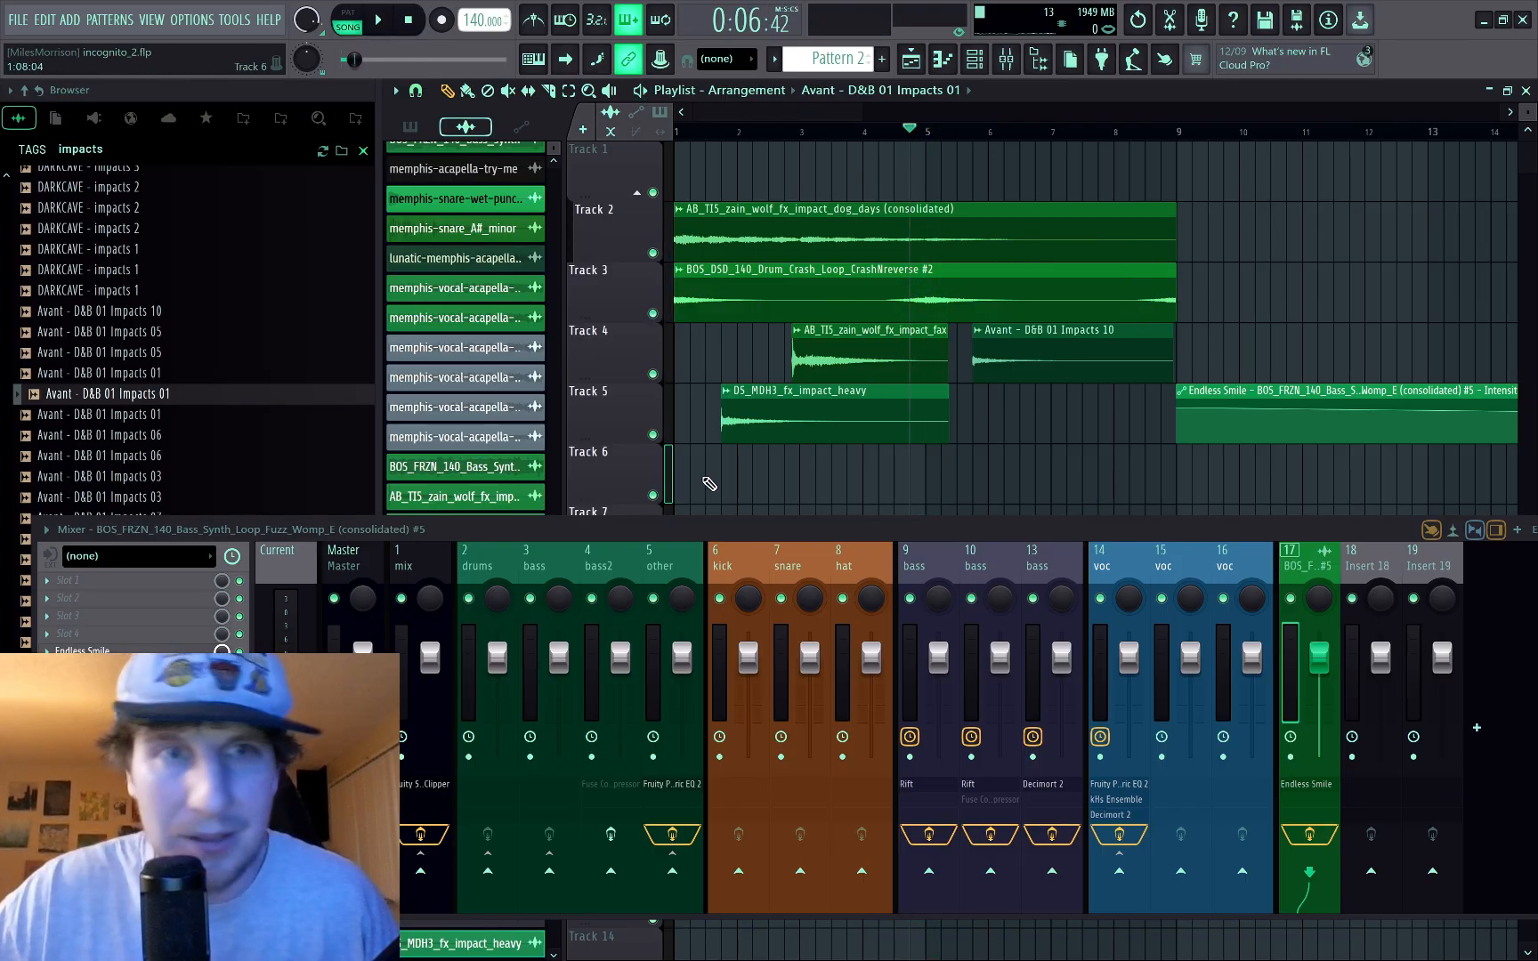
Step: Place Avant - D&B 01 Impacts 06 on Track 6 shortly before bar 6 and shift the Impacts 10 clip to 6:15, auditioning both
{"action": "left_click", "coordinate": [162, 433]}
{"action": "left_click_drag", "start_coordinate": [171, 436], "coordinate": [969, 491]}
{"action": "left_click_drag", "start_coordinate": [1016, 340], "coordinate": [1110, 354]}
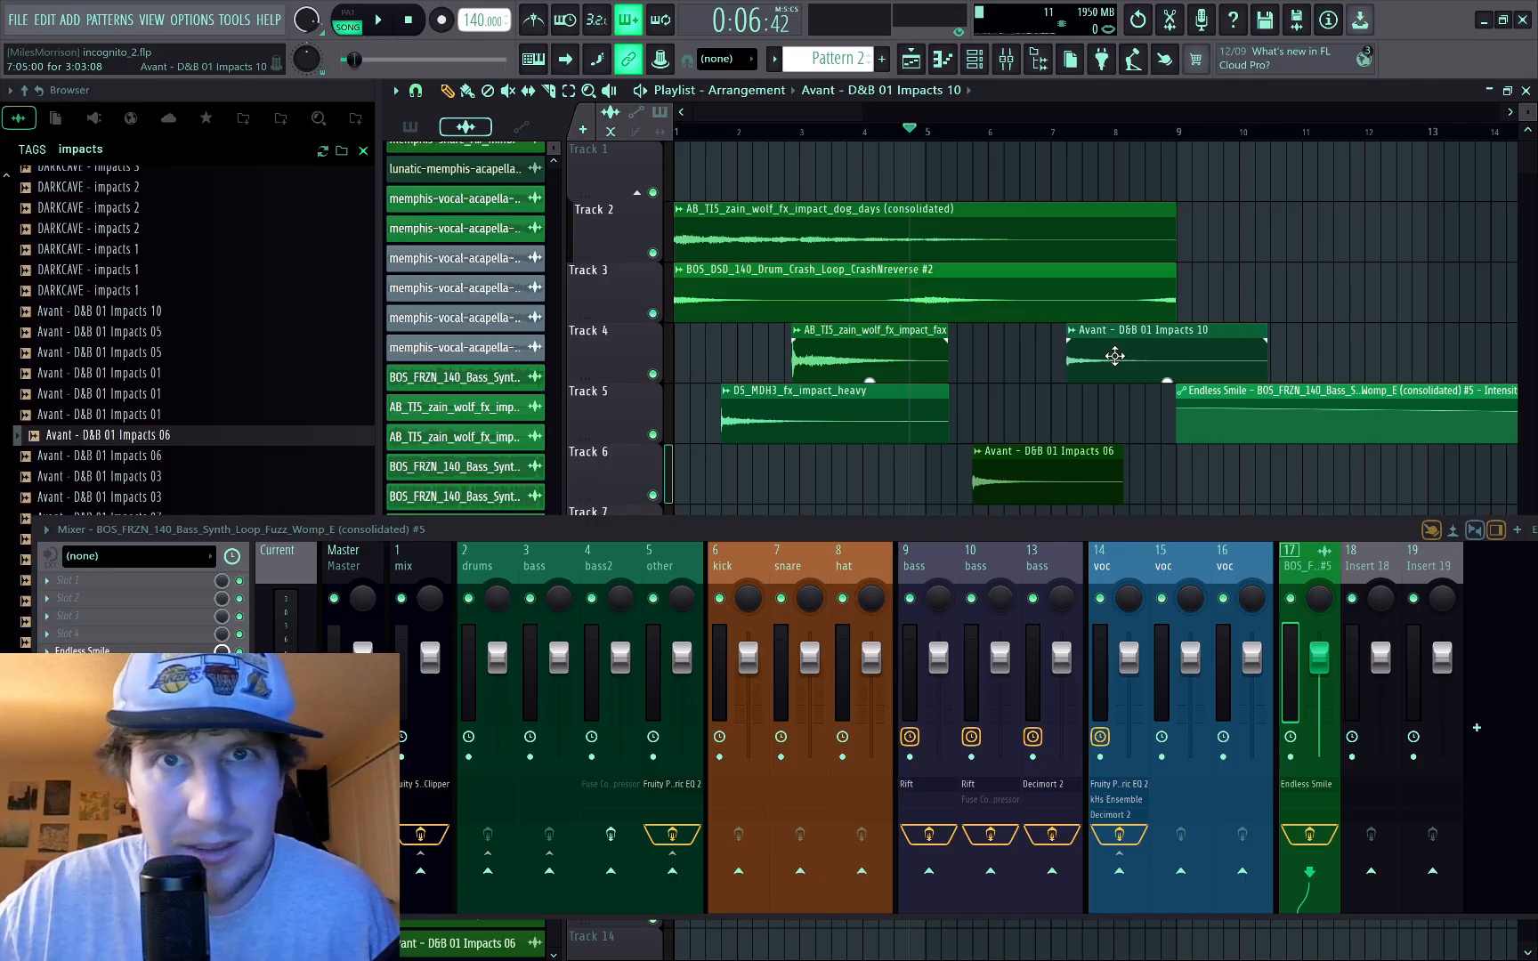
{"action": "left_click_drag", "start_coordinate": [1114, 356], "coordinate": [1090, 360]}
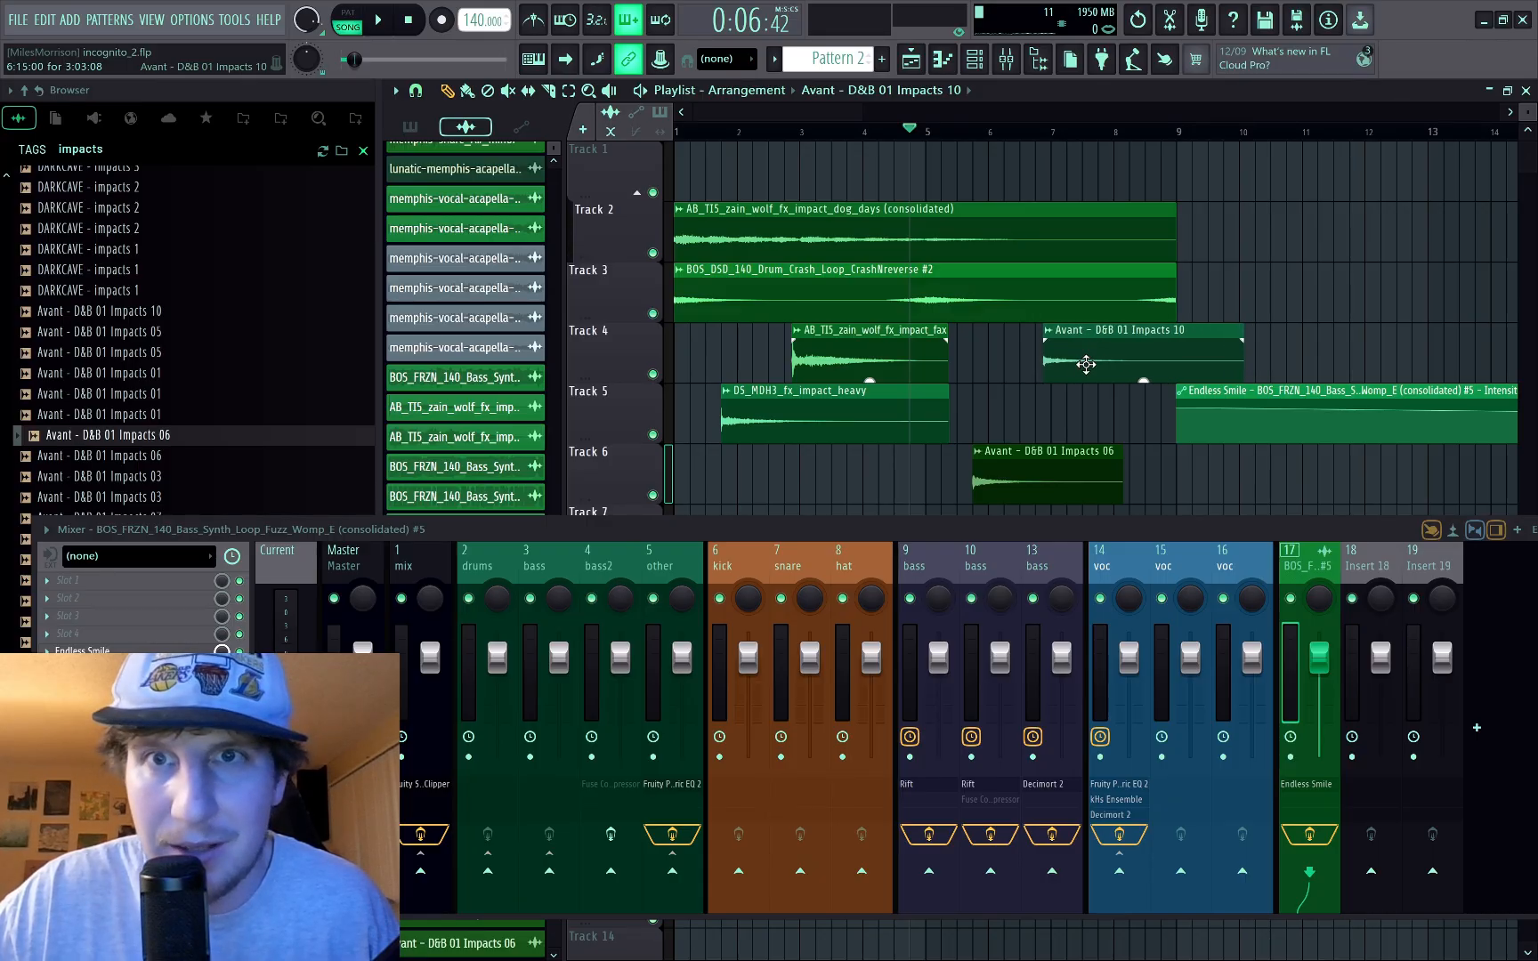
{"action": "key", "text": "space"}
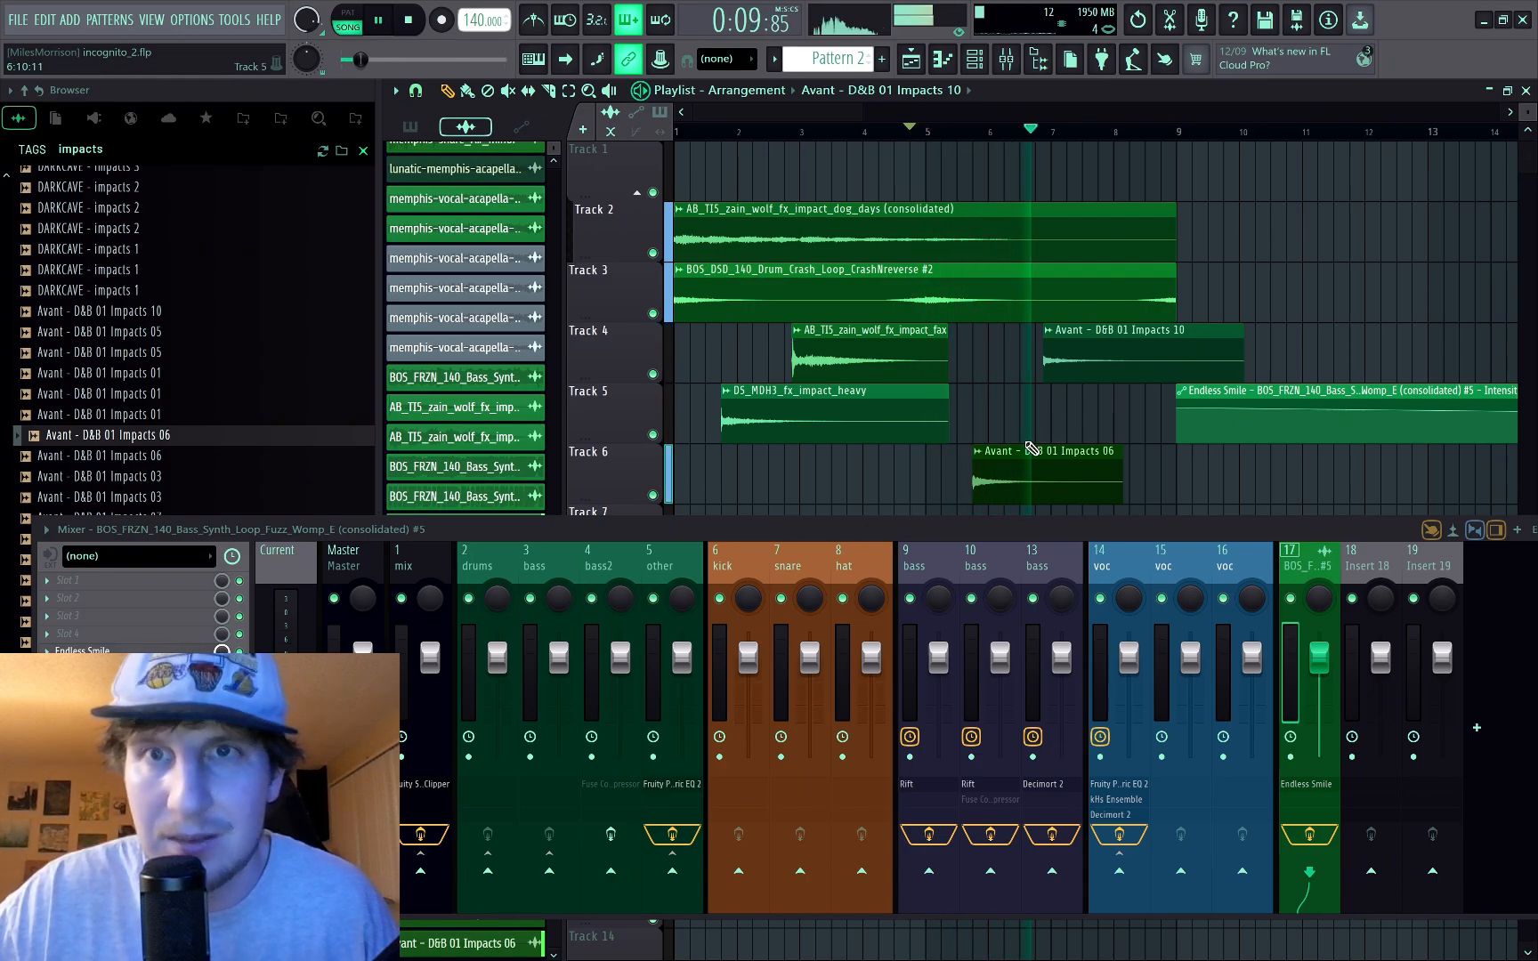
{"action": "key", "text": "space"}
Step: Nudge the Track 4 clips later, Impacts 10 to just after bar 7 and impact_fax to just after bar 3, checking by playback
{"action": "left_click_drag", "start_coordinate": [1079, 370], "coordinate": [1088, 372]}
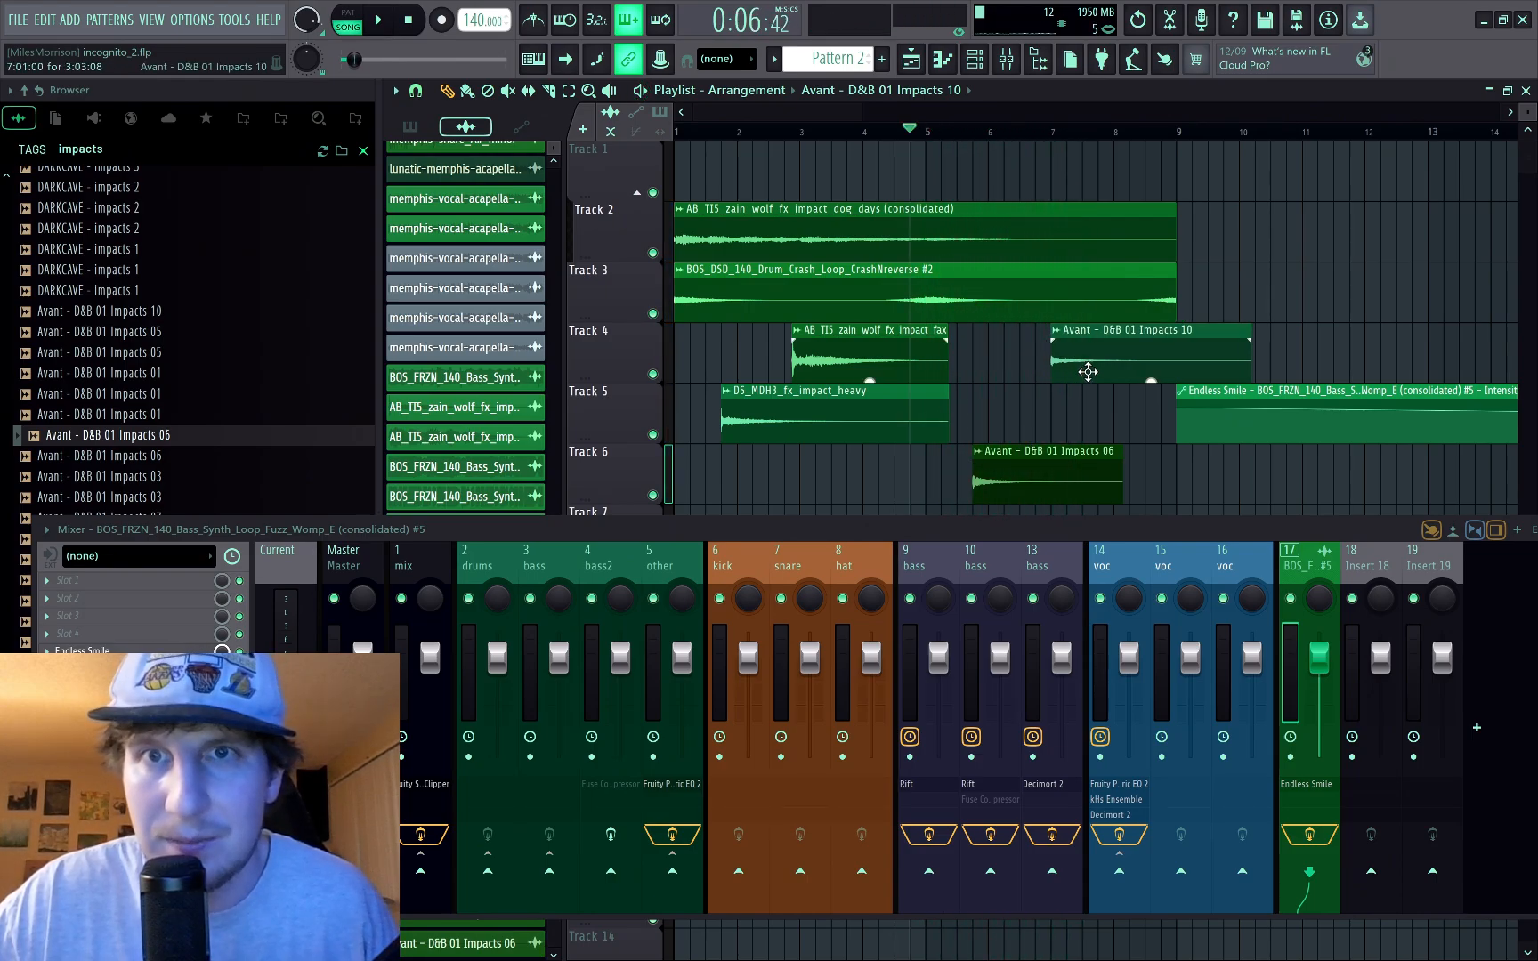
{"action": "key", "text": "space"}
{"action": "key", "text": "space"}
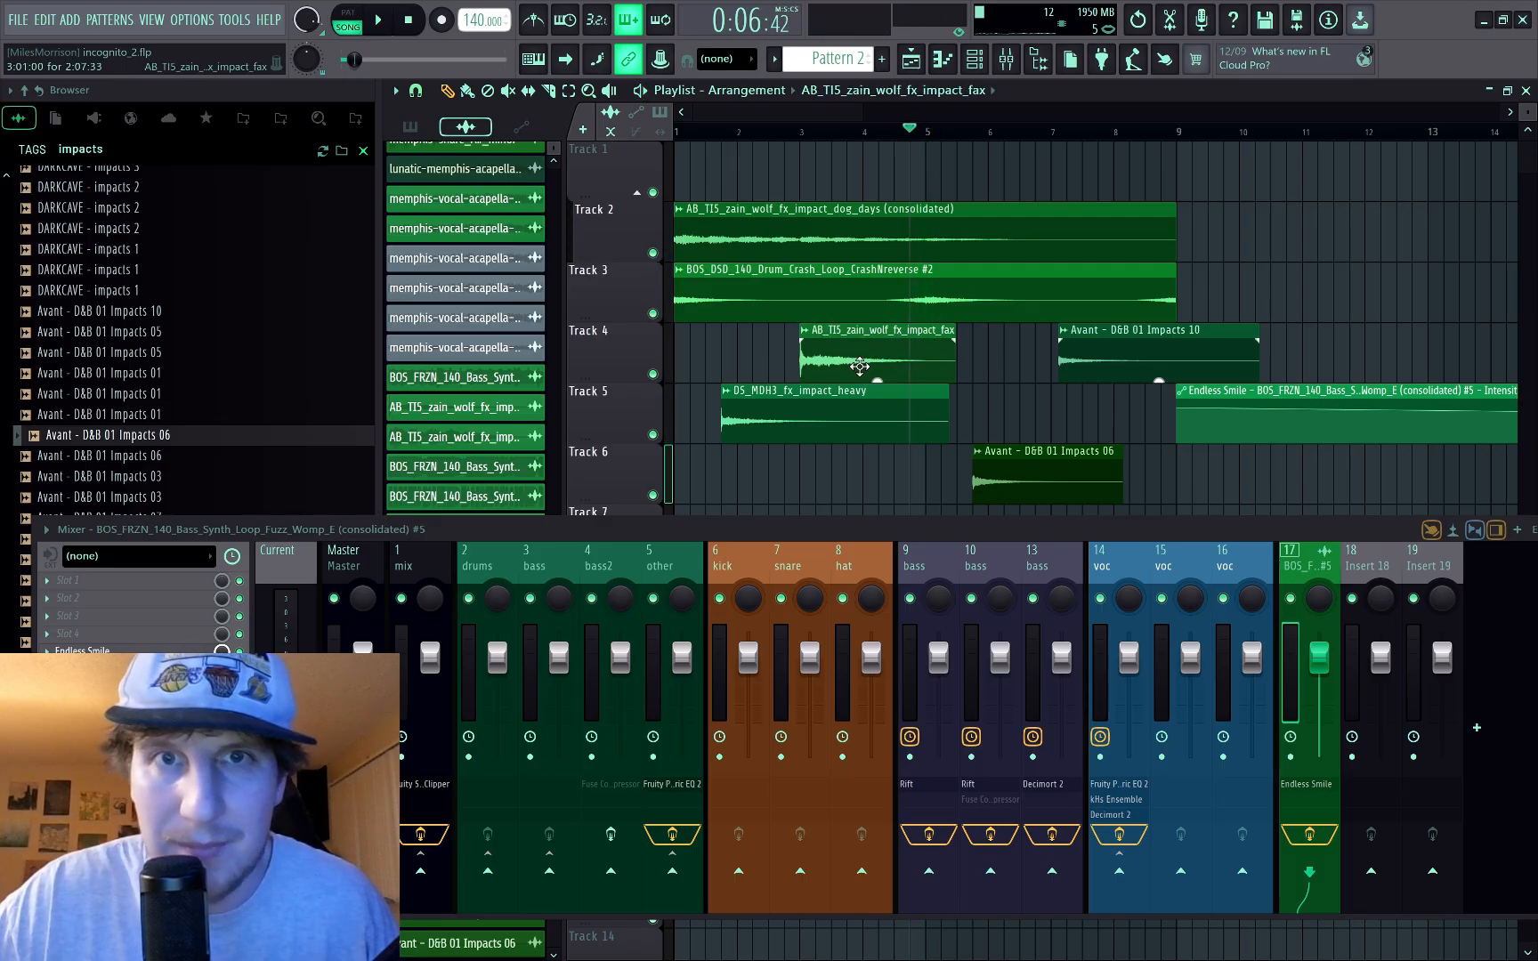
{"action": "left_click_drag", "start_coordinate": [849, 368], "coordinate": [866, 367]}
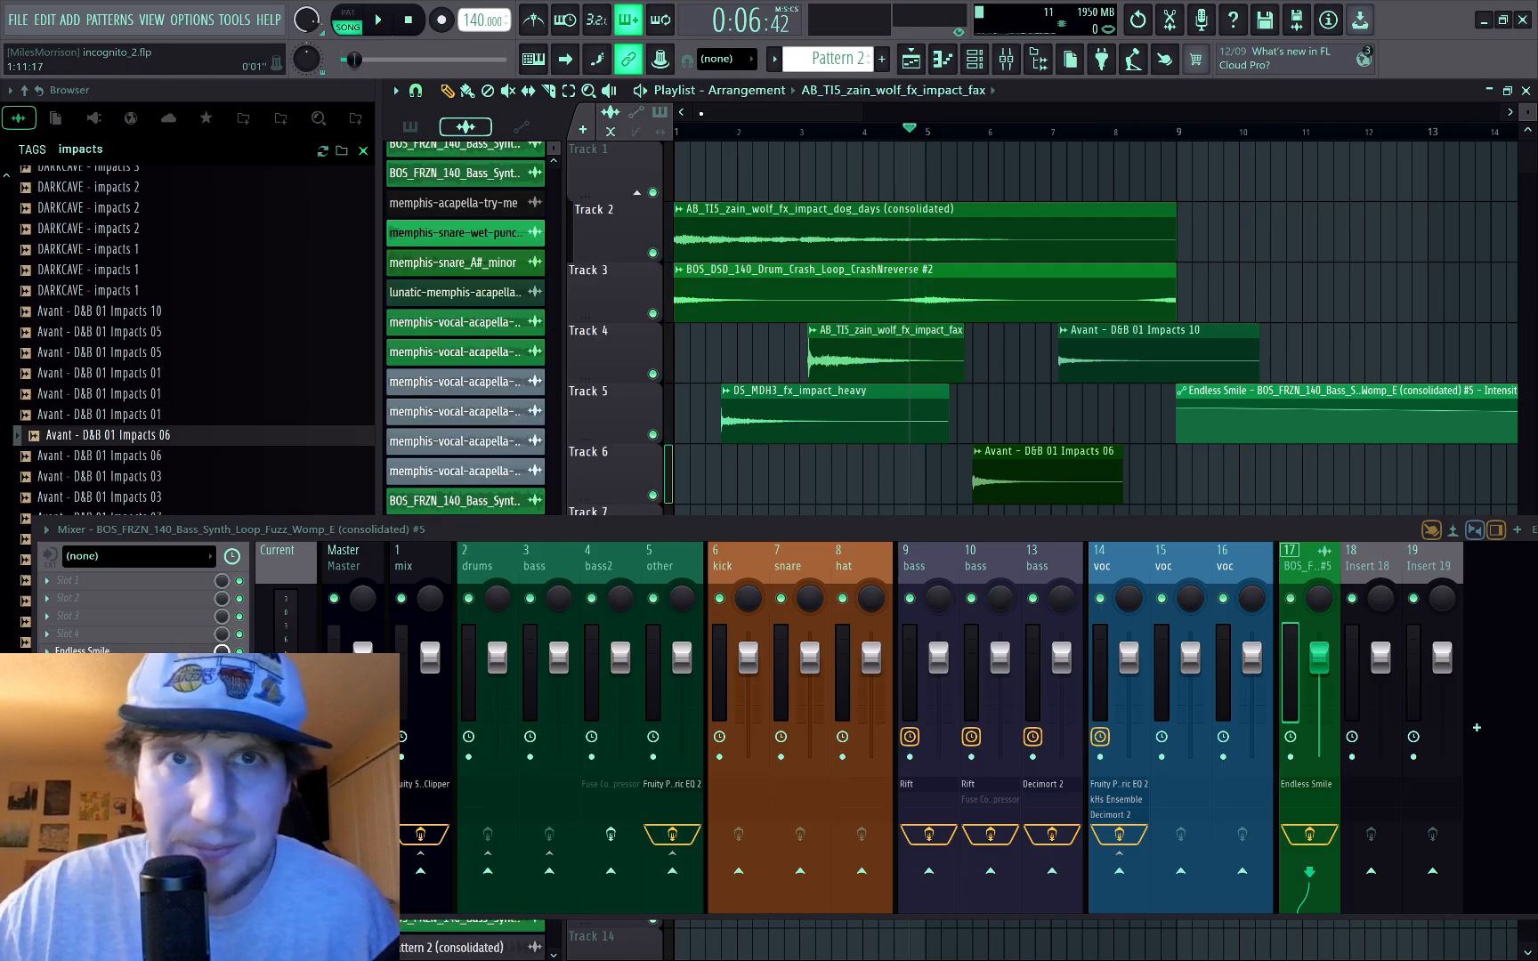
{"action": "key", "text": "space"}
{"action": "key", "text": "space"}
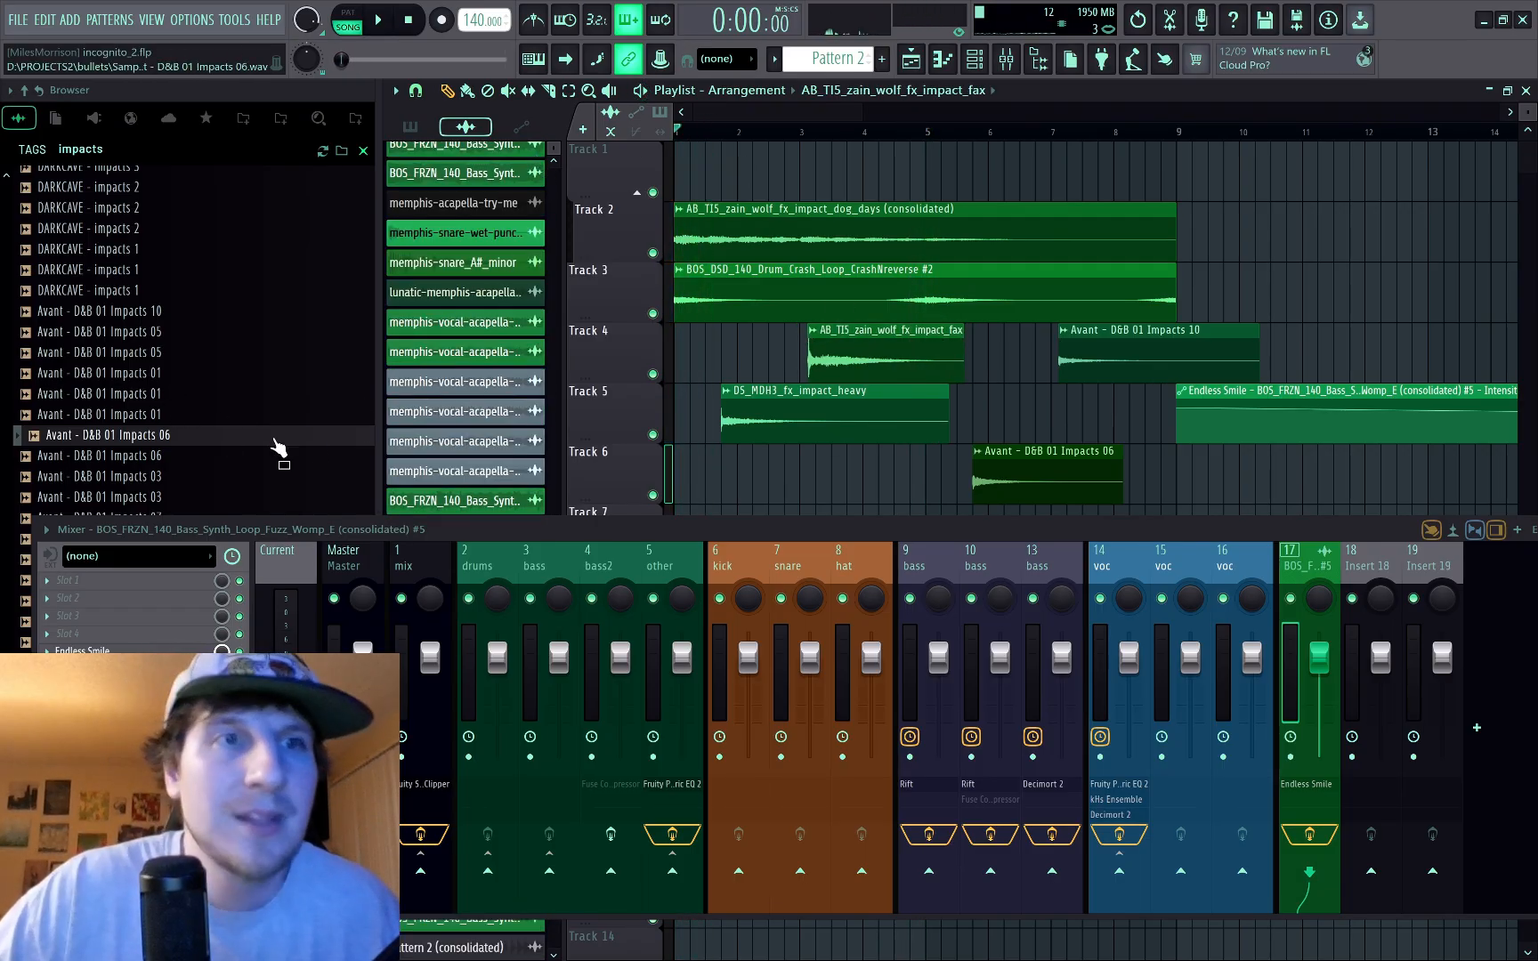
Step: Close the mixer and broaden the browser's sample search to "impact"
{"action": "left_click_drag", "start_coordinate": [1393, 531], "coordinate": [1091, 551]}
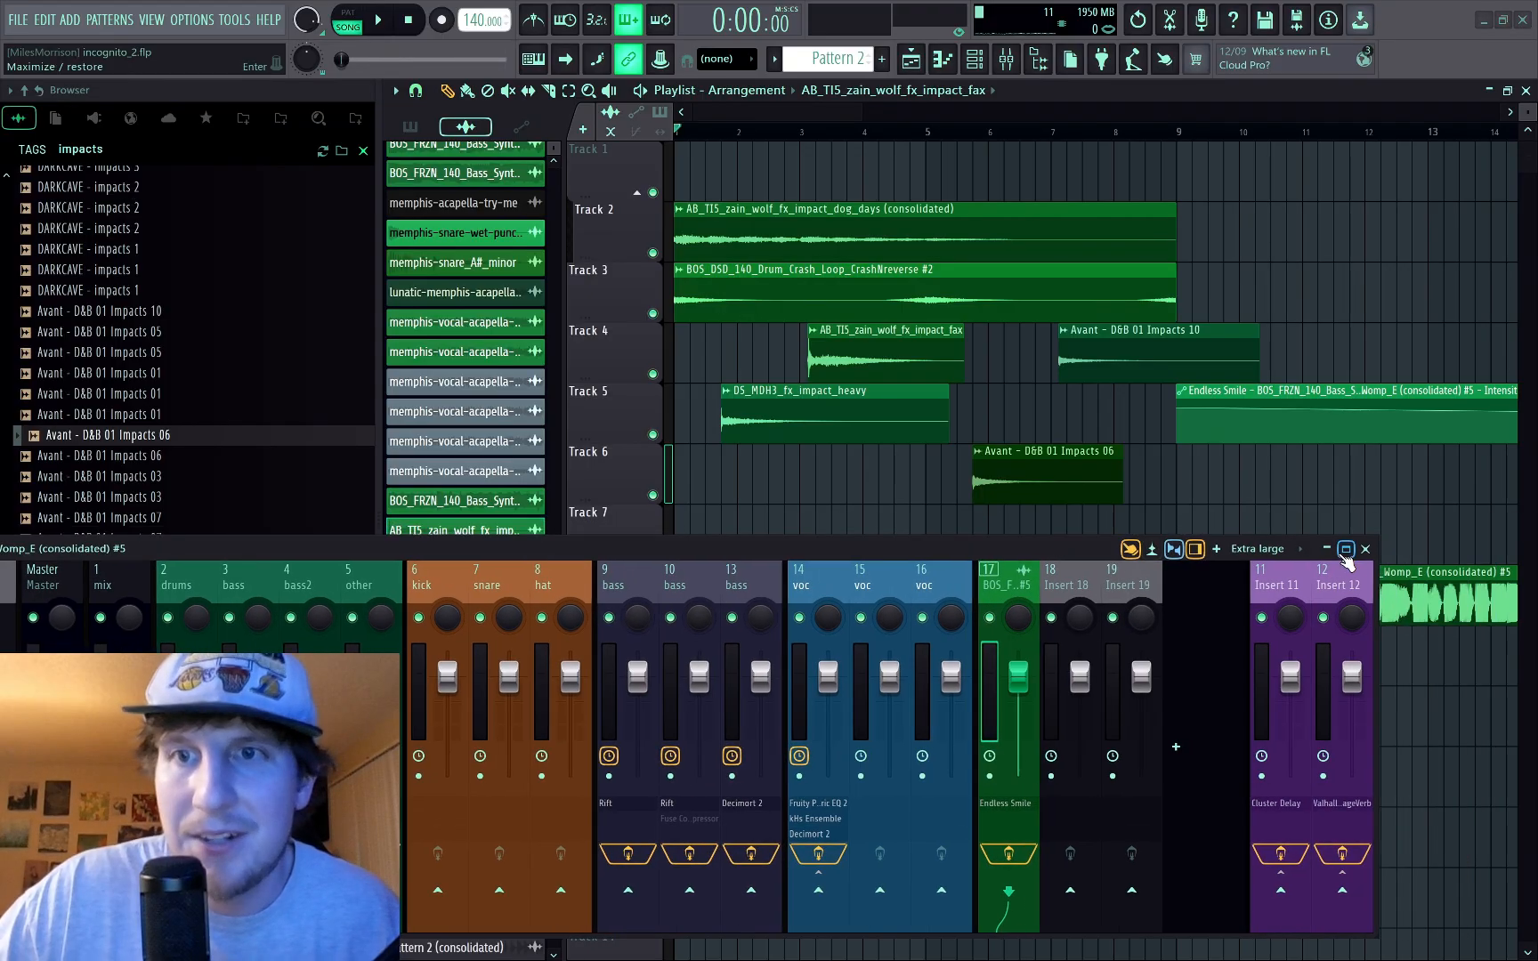
{"action": "left_click", "coordinate": [1363, 551]}
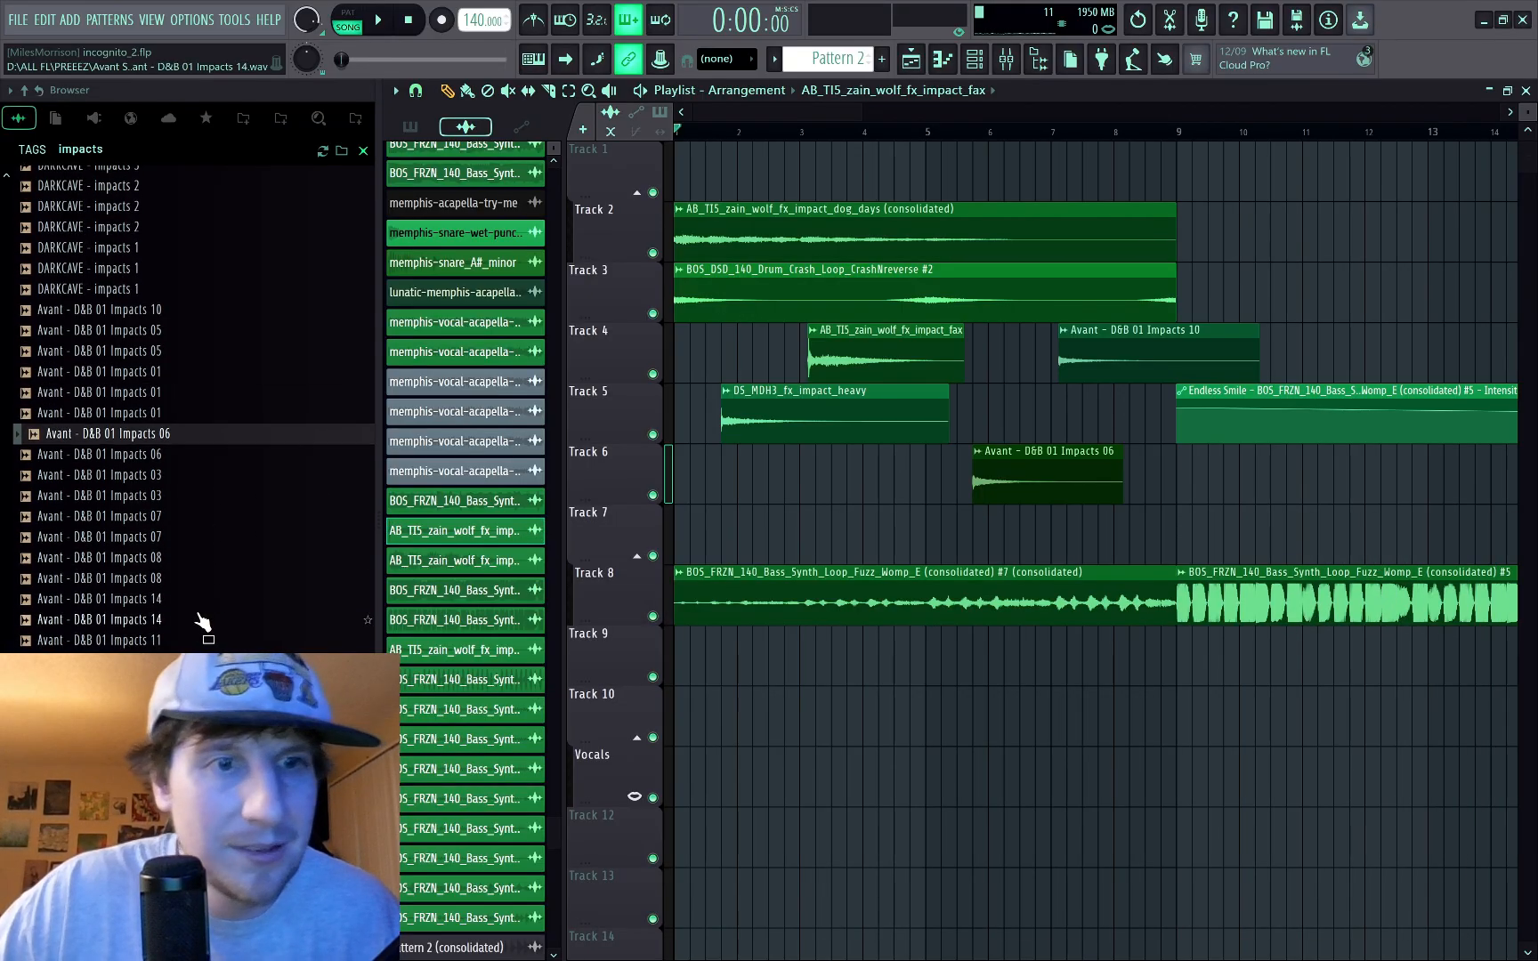
{"action": "scroll", "coordinate": [242, 460], "scroll_direction": "up", "scroll_amount": 5}
{"action": "scroll", "coordinate": [214, 432], "scroll_direction": "up", "scroll_amount": 5}
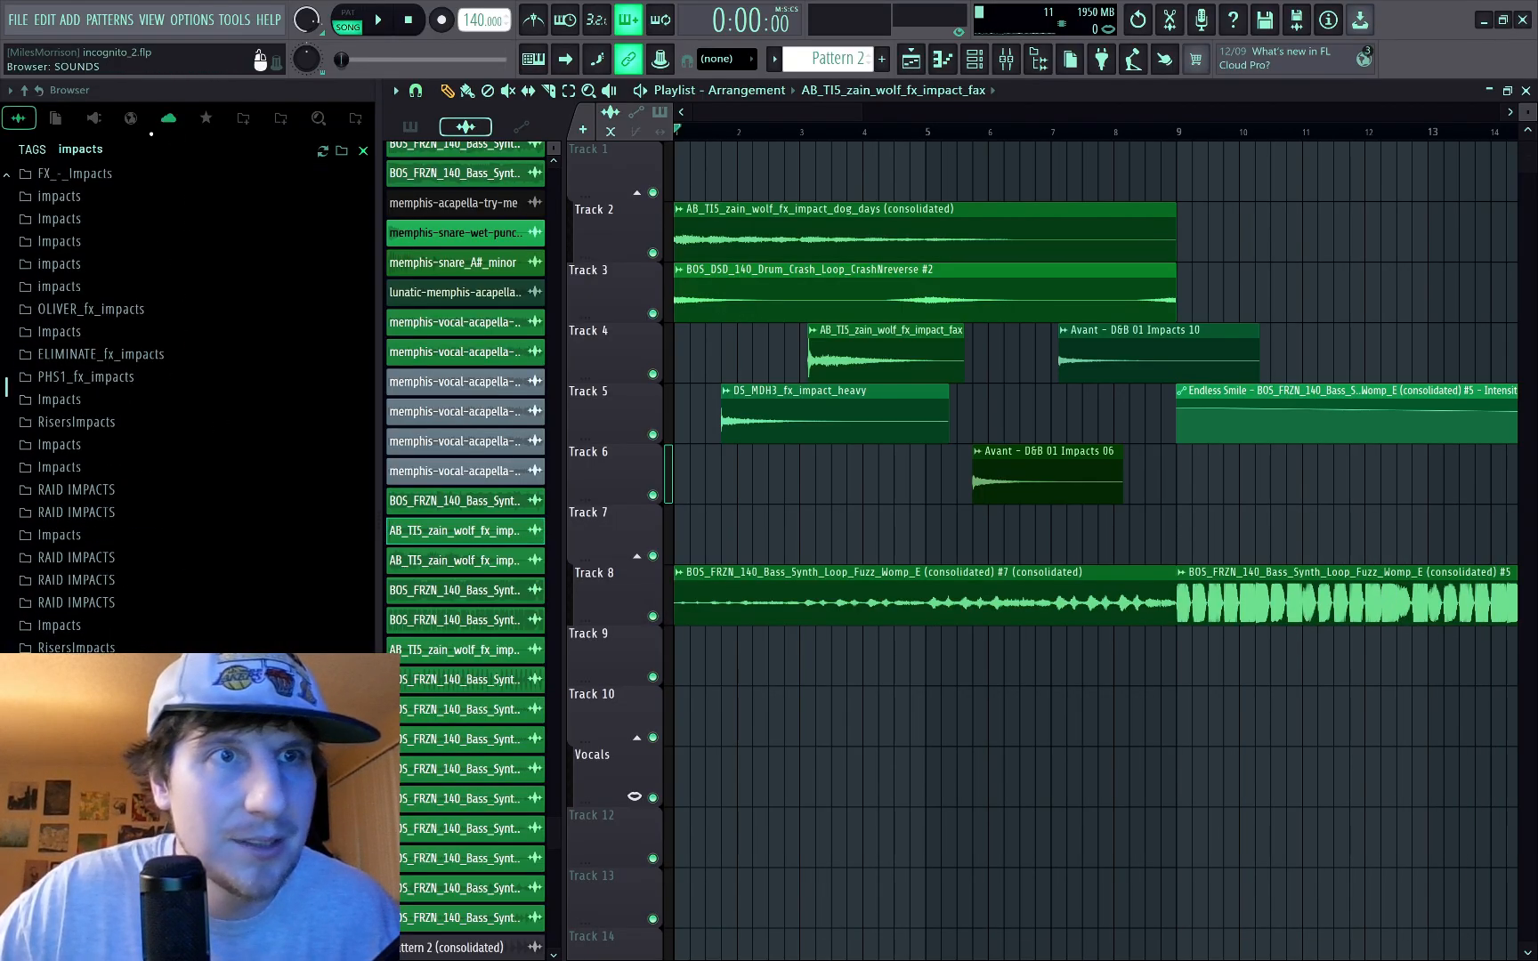
{"action": "key", "text": "BackSpace"}
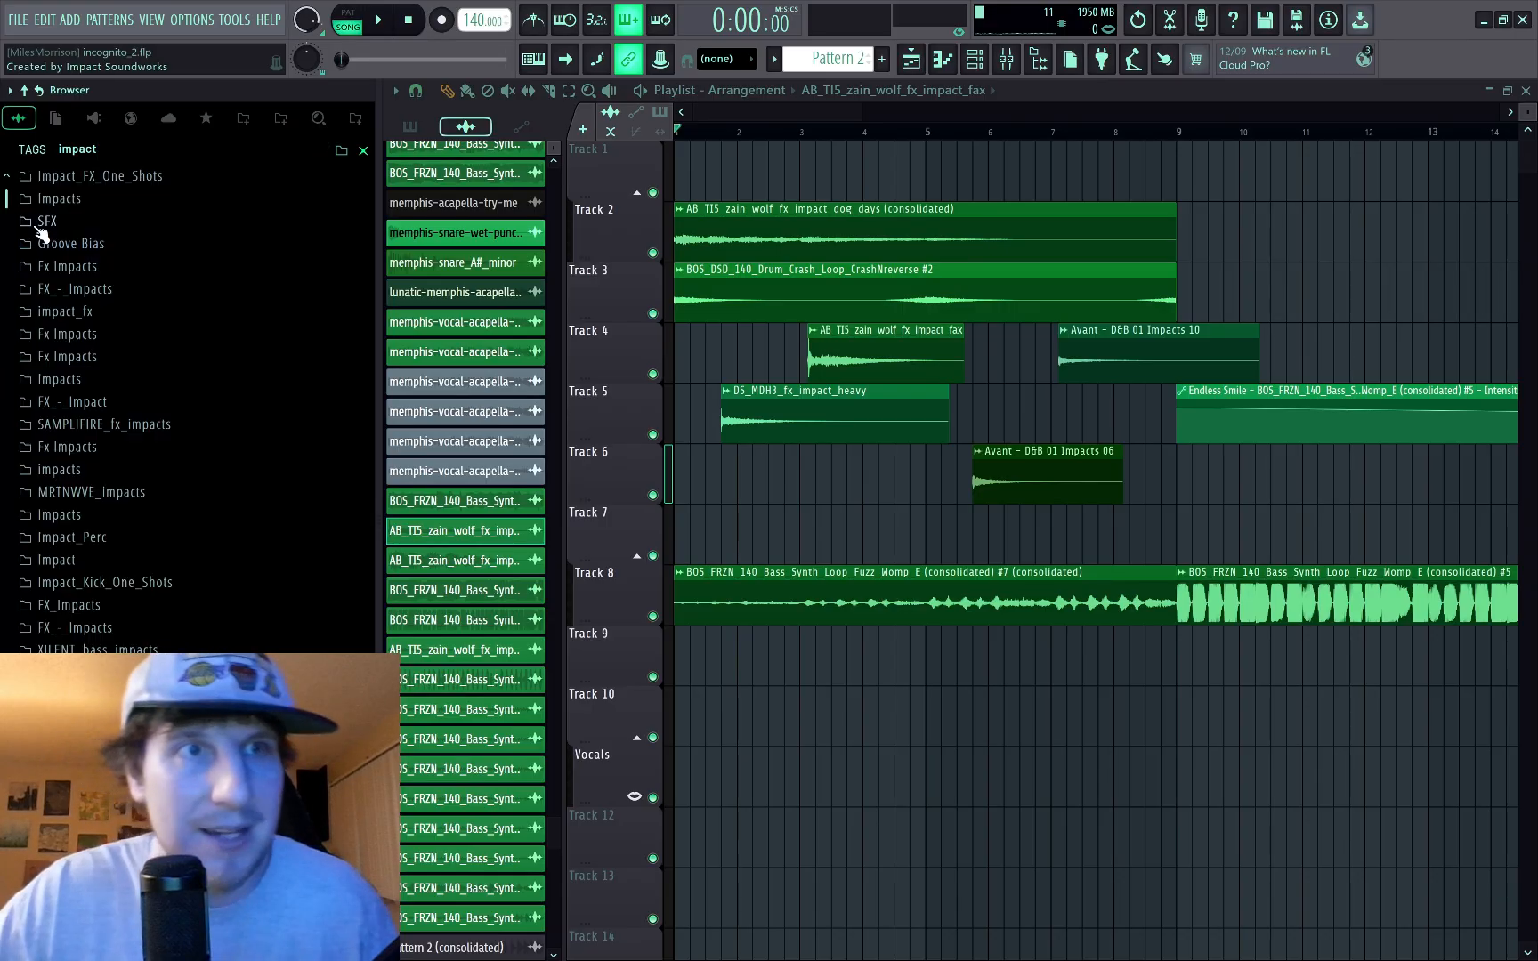
{"action": "scroll", "coordinate": [67, 320], "scroll_direction": "down", "scroll_amount": 2}
{"action": "scroll", "coordinate": [66, 321], "scroll_direction": "down", "scroll_amount": 15}
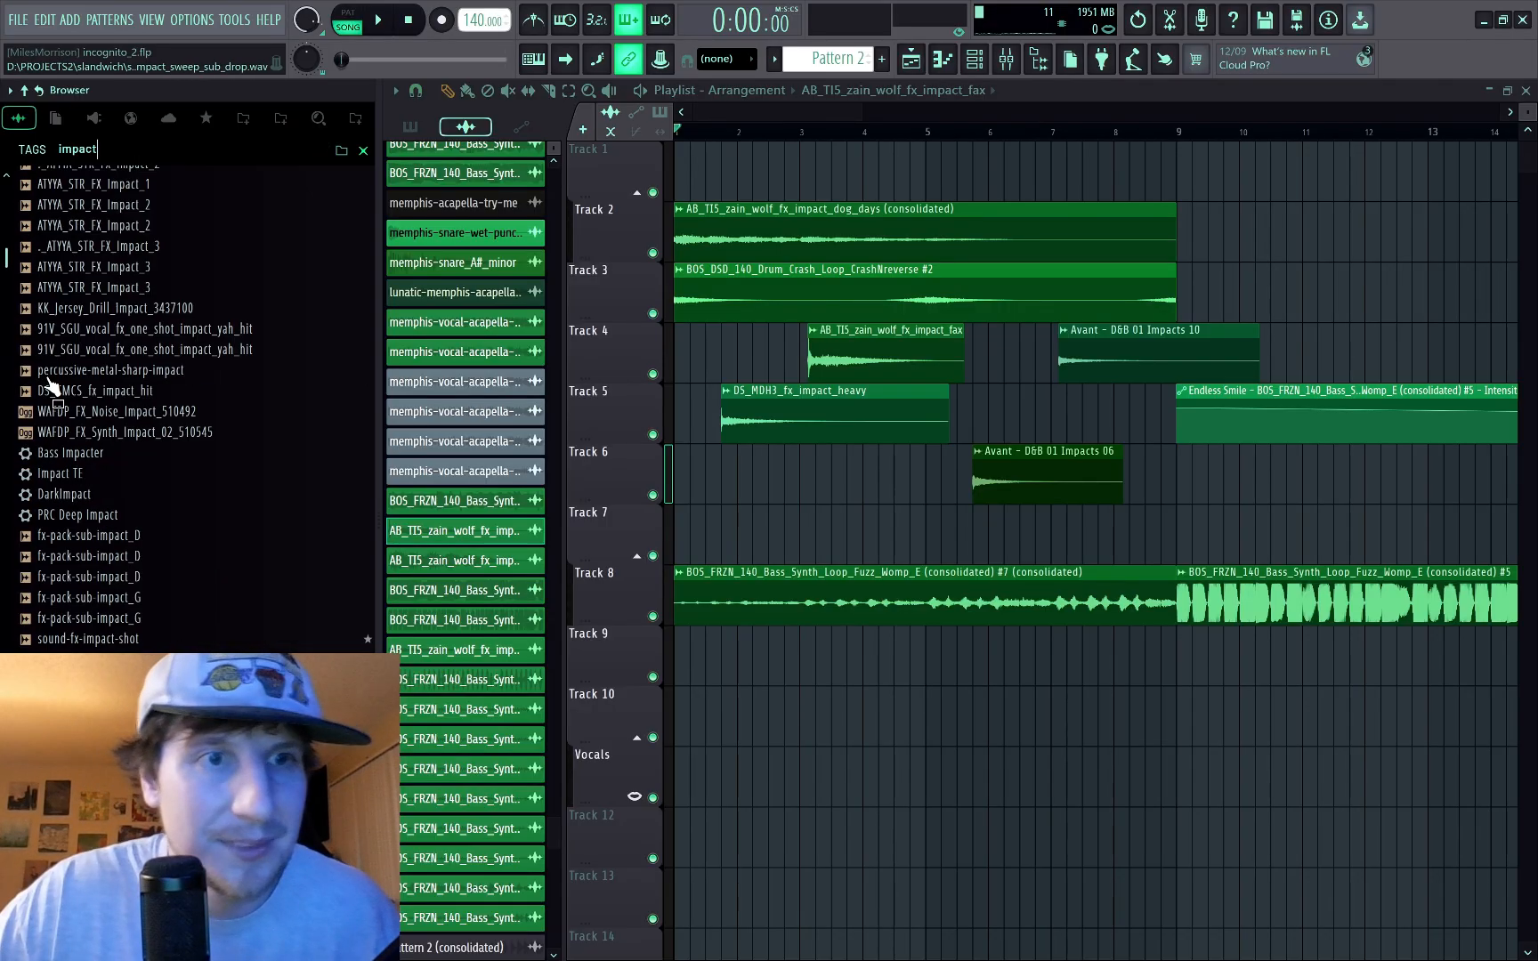
Step: Try the fx-pack-sub-impact_G sample on Track 1 at bar 9, audition it and delete the clip
{"action": "left_click", "coordinate": [116, 572]}
{"action": "left_click_drag", "start_coordinate": [140, 573], "coordinate": [150, 567]}
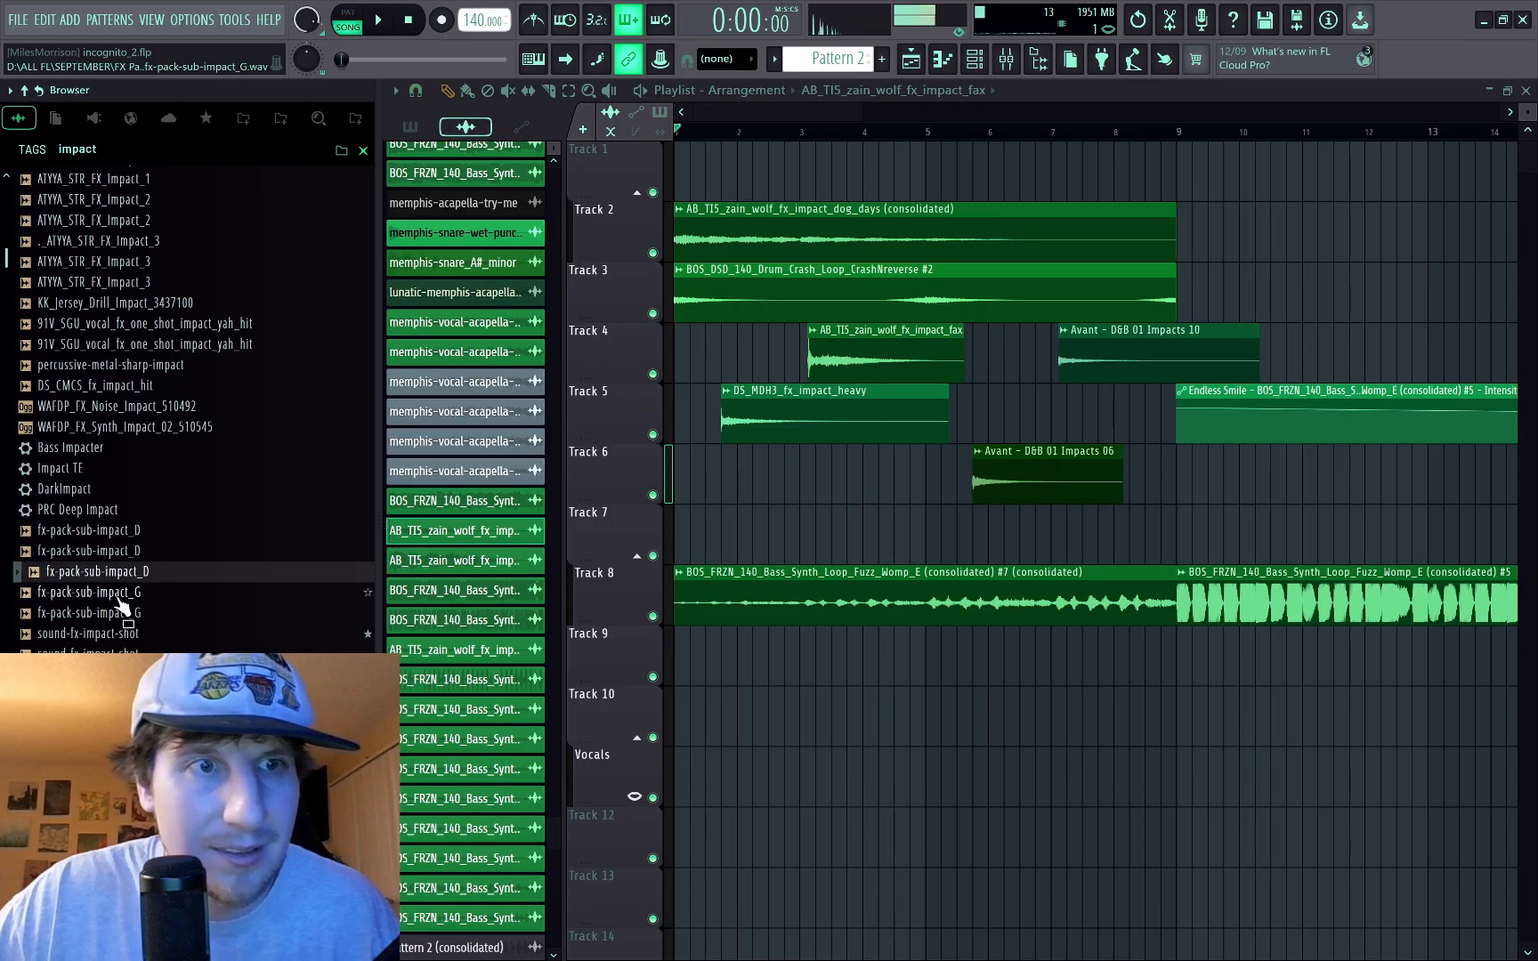
{"action": "left_click_drag", "start_coordinate": [150, 567], "coordinate": [1169, 145]}
{"action": "left_click", "coordinate": [1168, 134]}
{"action": "key", "text": "space"}
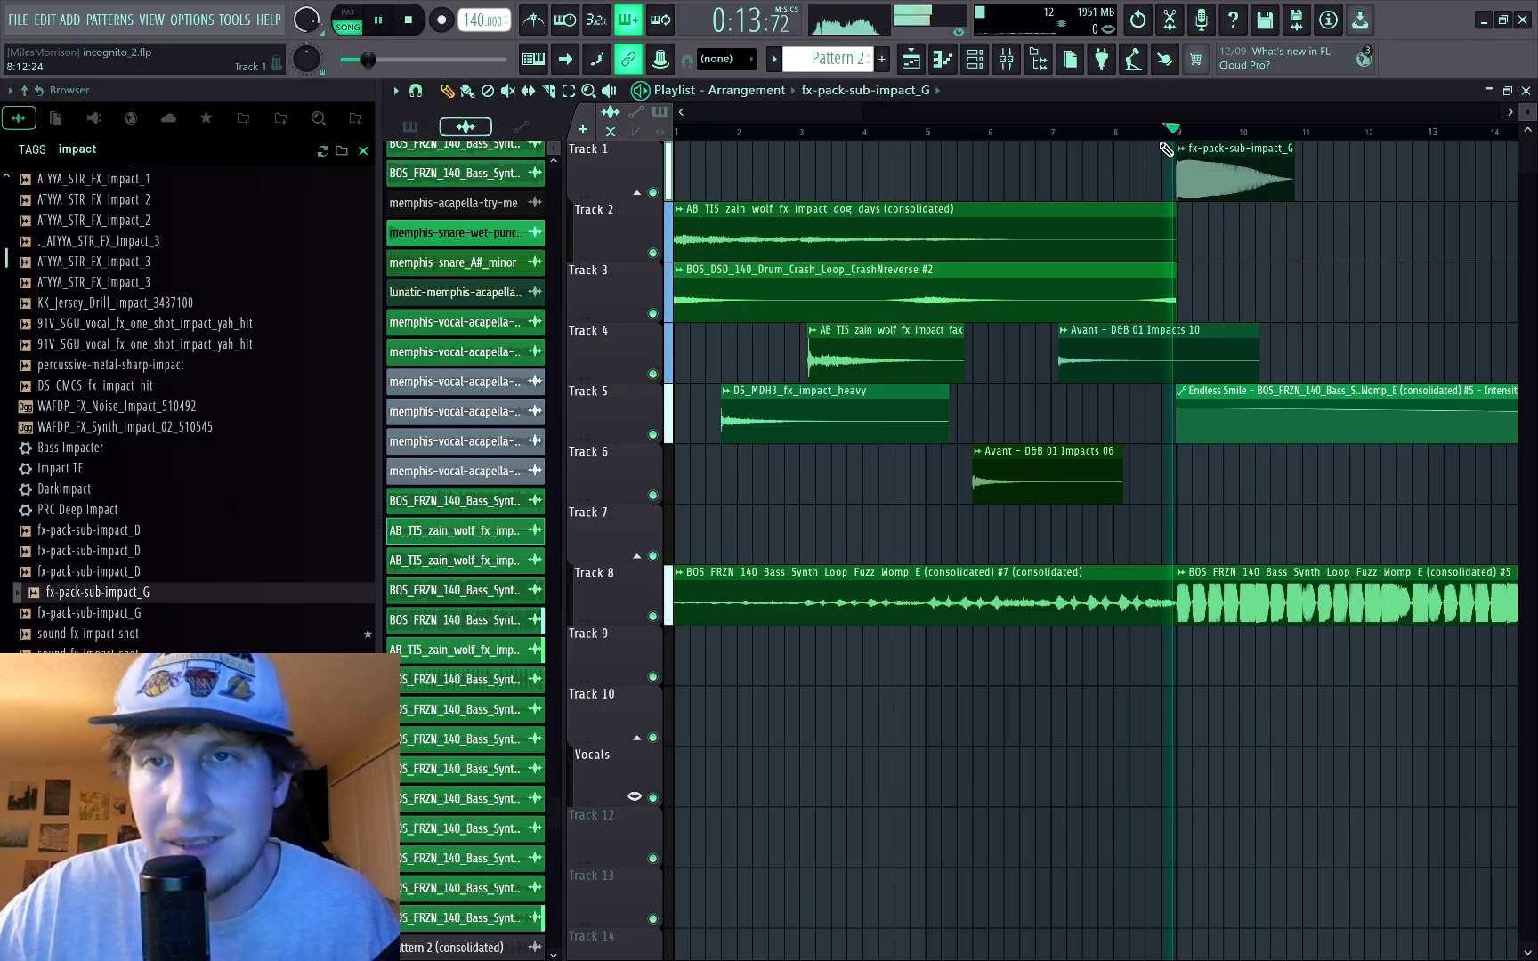
{"action": "key", "text": "space"}
{"action": "right_click", "coordinate": [1215, 188]}
Step: Place the sound-fx-impact-shot sample on Track 1 at bar 9 and play the section from just before it
{"action": "left_click", "coordinate": [96, 657]}
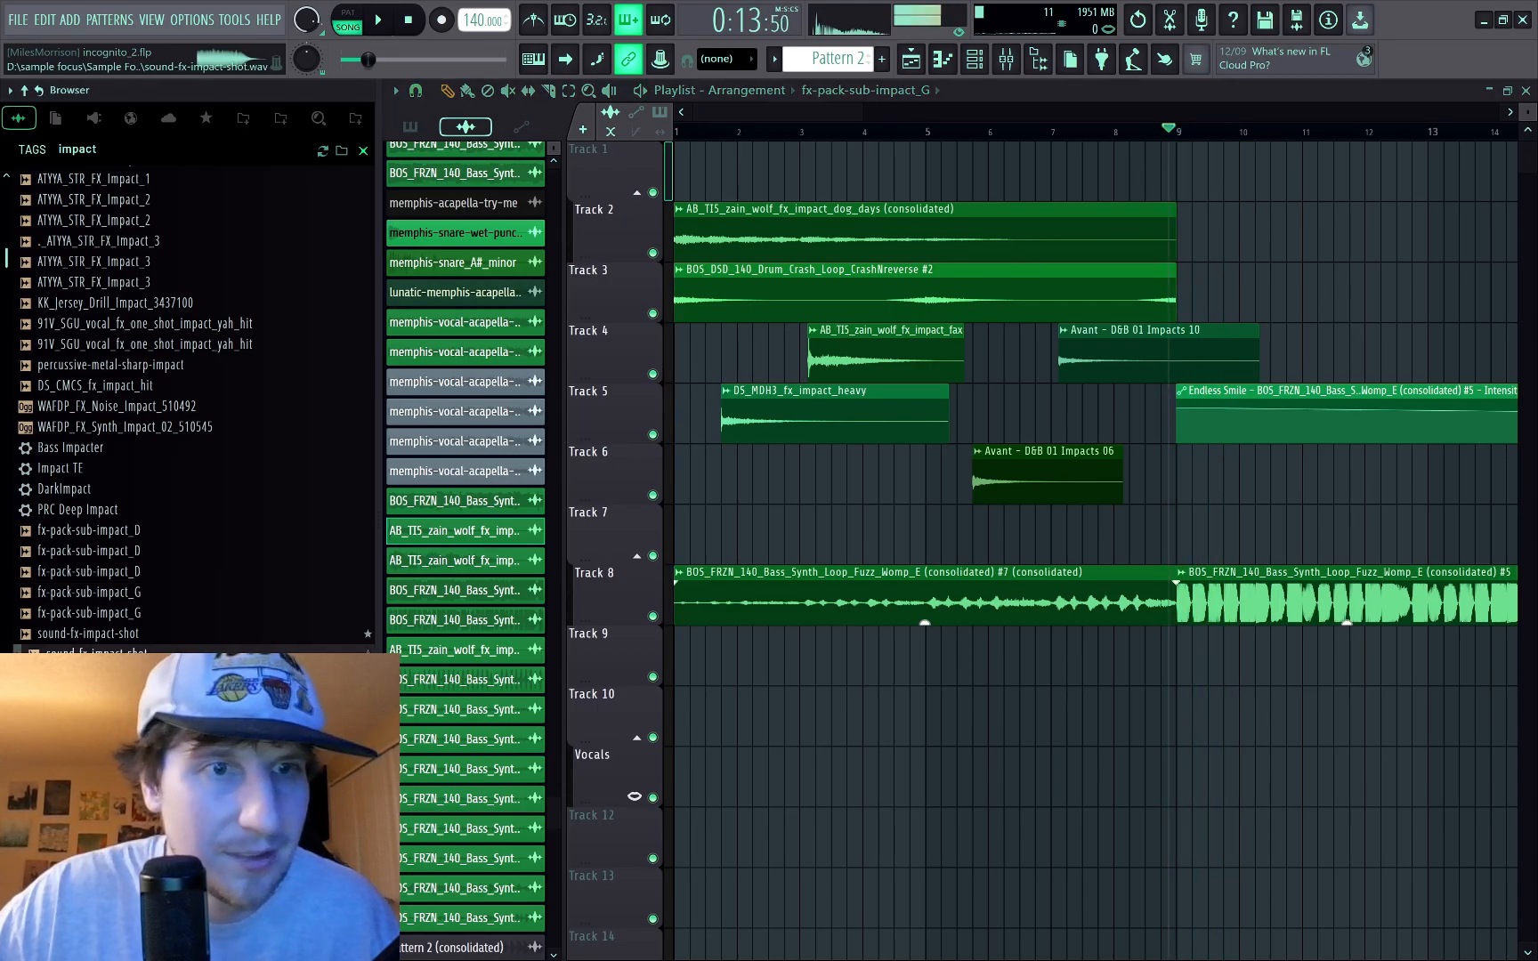
{"action": "left_click_drag", "start_coordinate": [96, 657], "coordinate": [1178, 185]}
{"action": "key", "text": "space"}
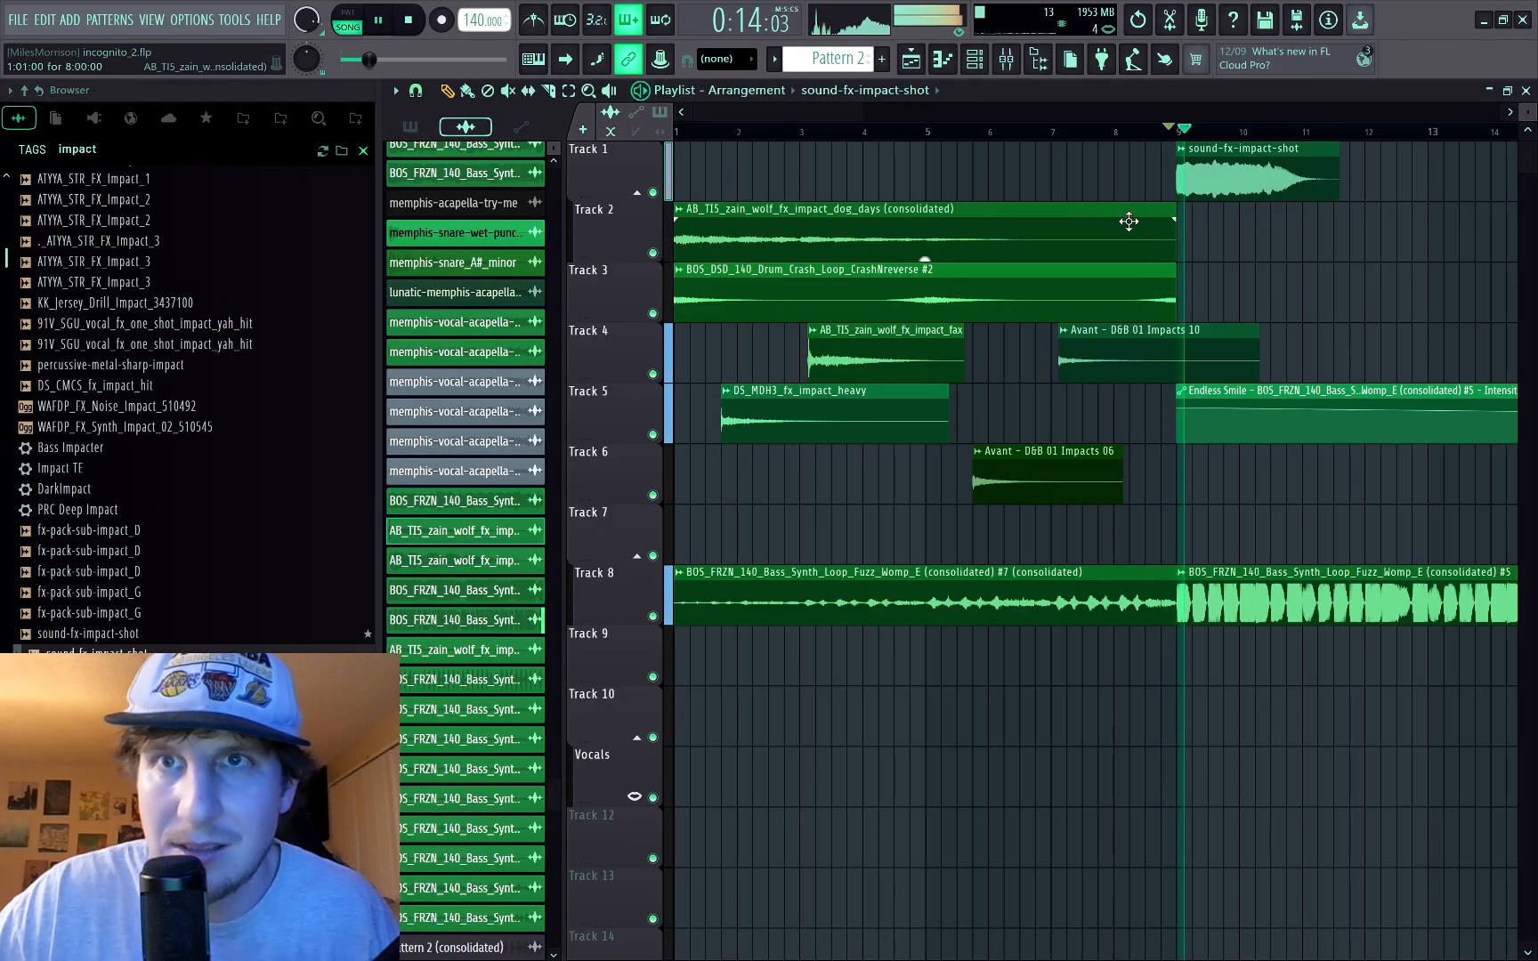
Step: Replace the sound-fx-impact-shot clip at bar 9 on Track 1 with the sub-drop-fall-impact_D sample
{"action": "key", "text": "space"}
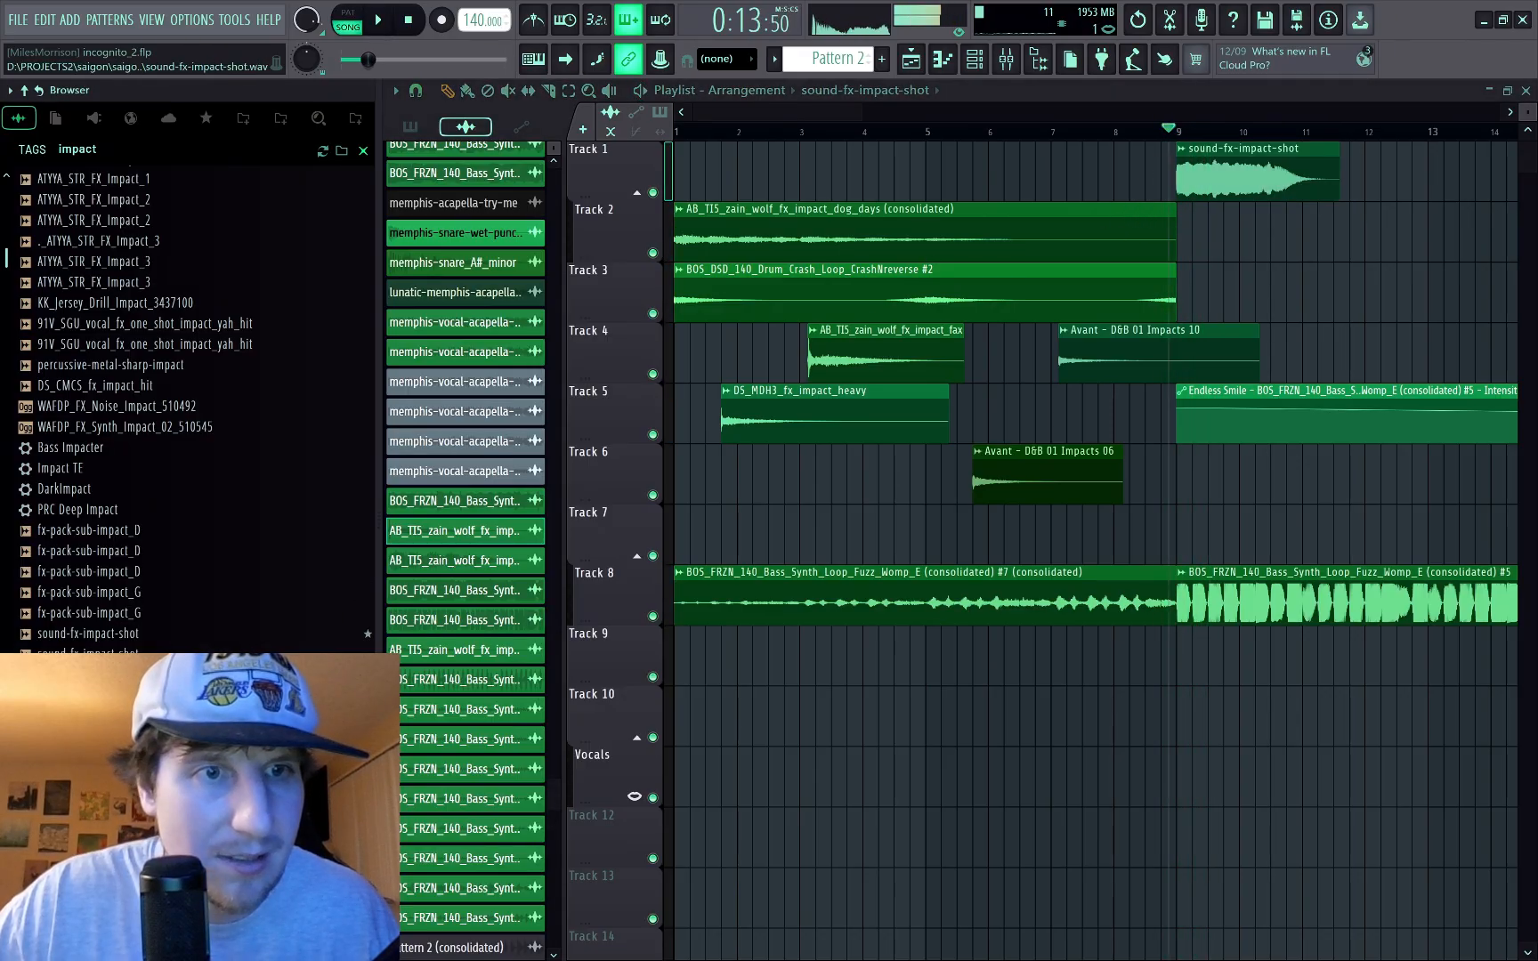
{"action": "scroll", "coordinate": [98, 530], "scroll_direction": "down", "scroll_amount": 4}
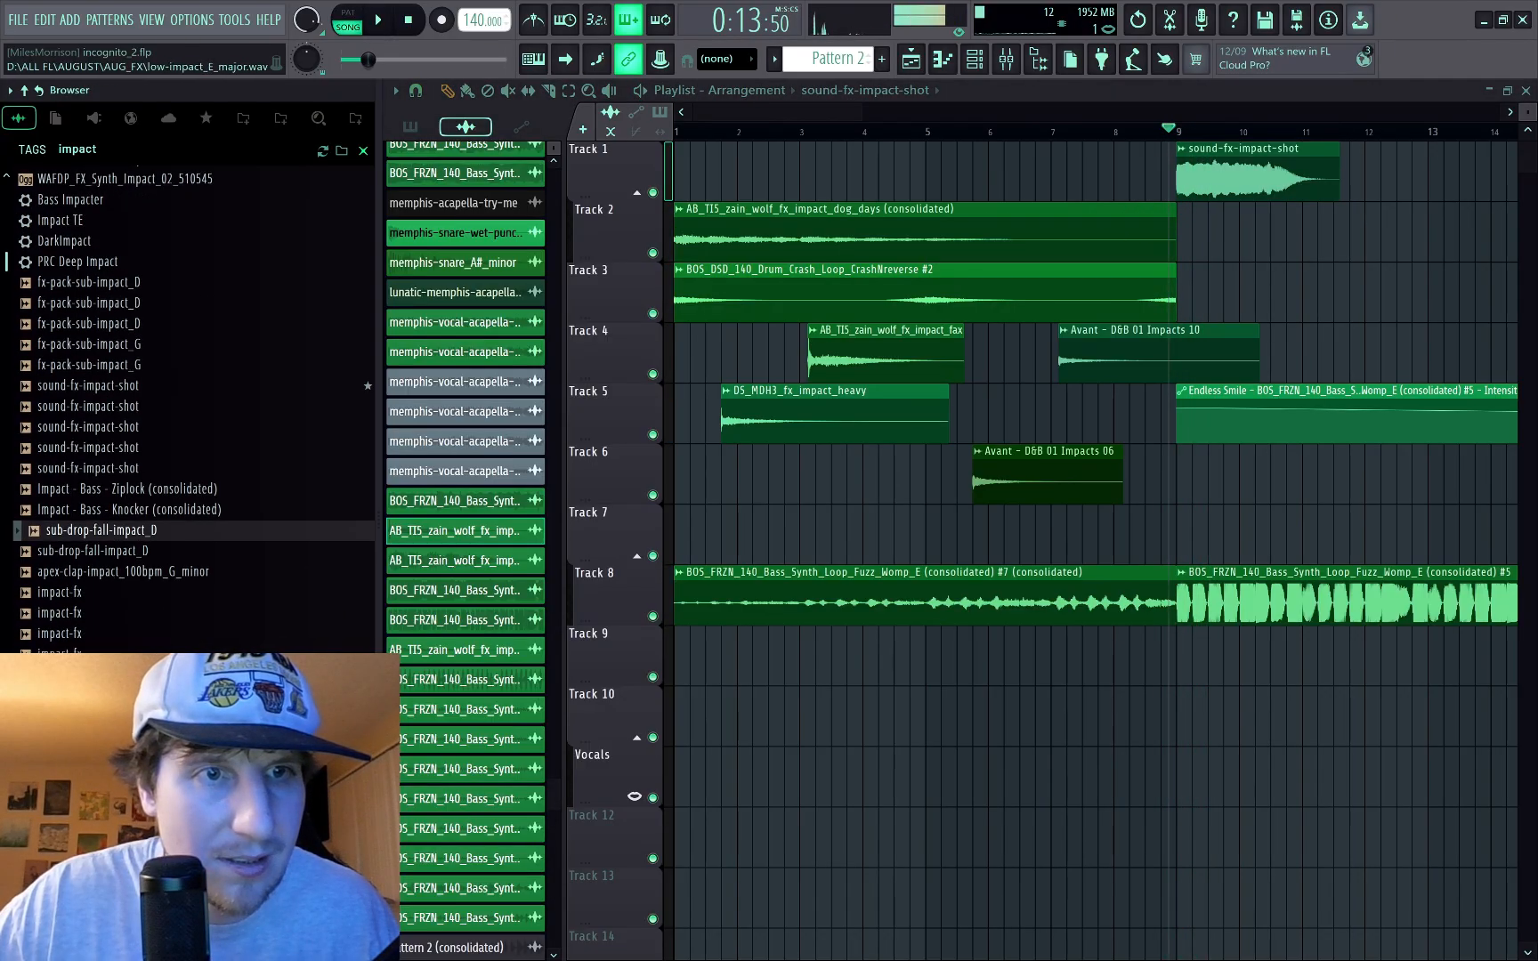
{"action": "left_click_drag", "start_coordinate": [129, 539], "coordinate": [1188, 178]}
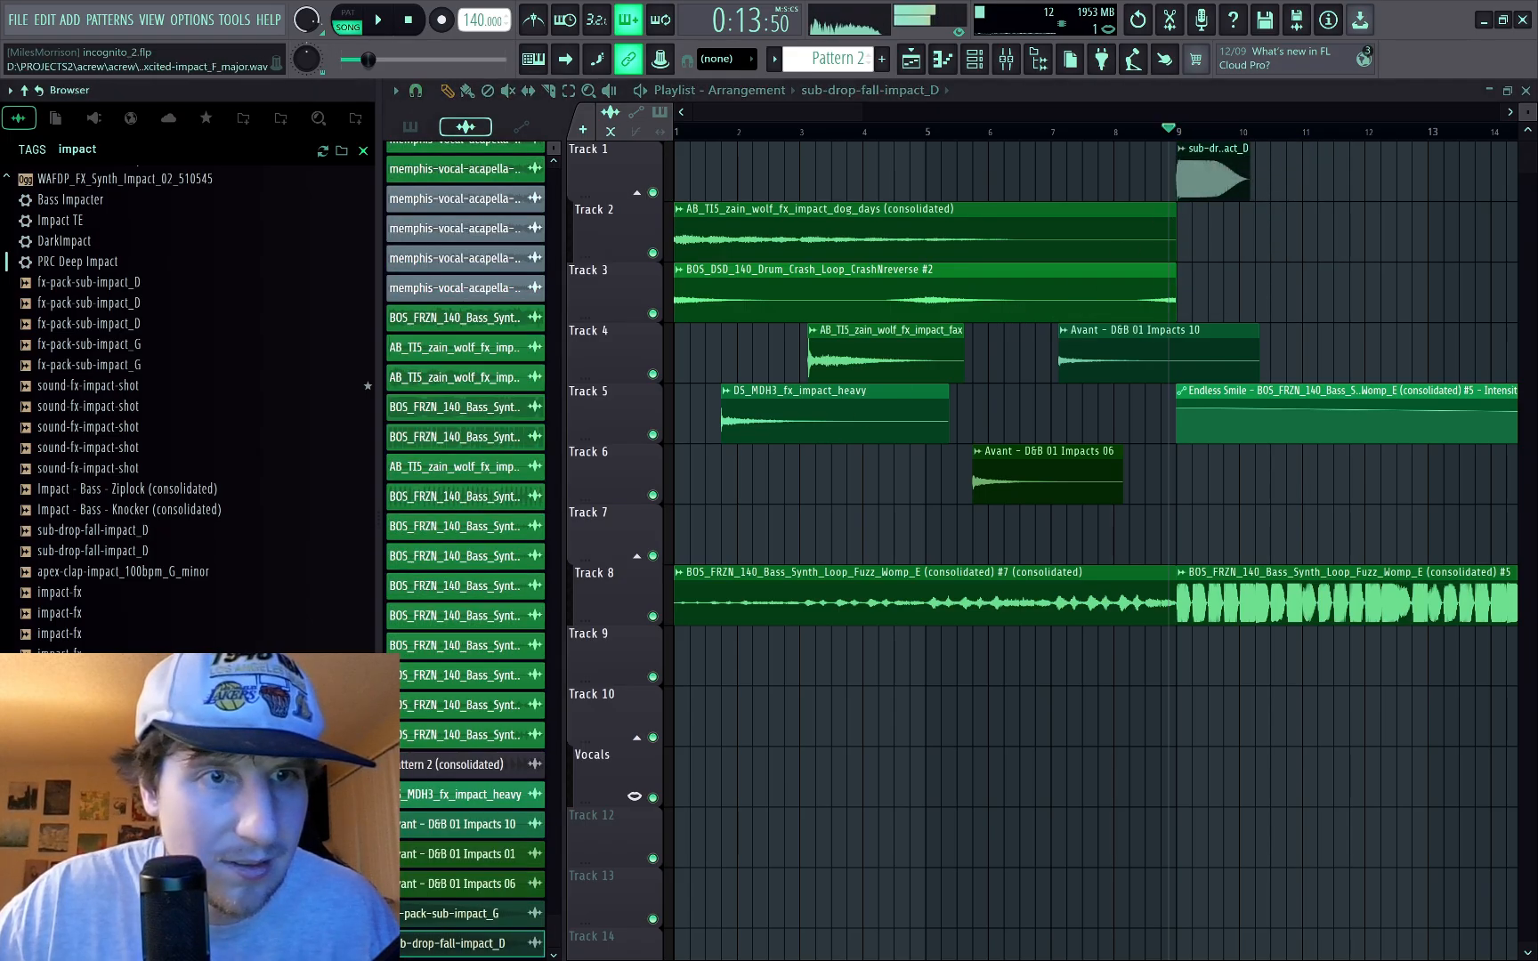
Step: Place the epic-excited-impact_F_major sample on Track 9 with its hit aligned to bar 9, and audition the transition
{"action": "left_click_drag", "start_coordinate": [1246, 739], "coordinate": [1044, 660]}
{"action": "scroll", "coordinate": [1218, 728], "scroll_direction": "up", "scroll_amount": 3}
{"action": "scroll", "coordinate": [1217, 729], "scroll_direction": "up", "scroll_amount": 3}
{"action": "key", "text": "space"}
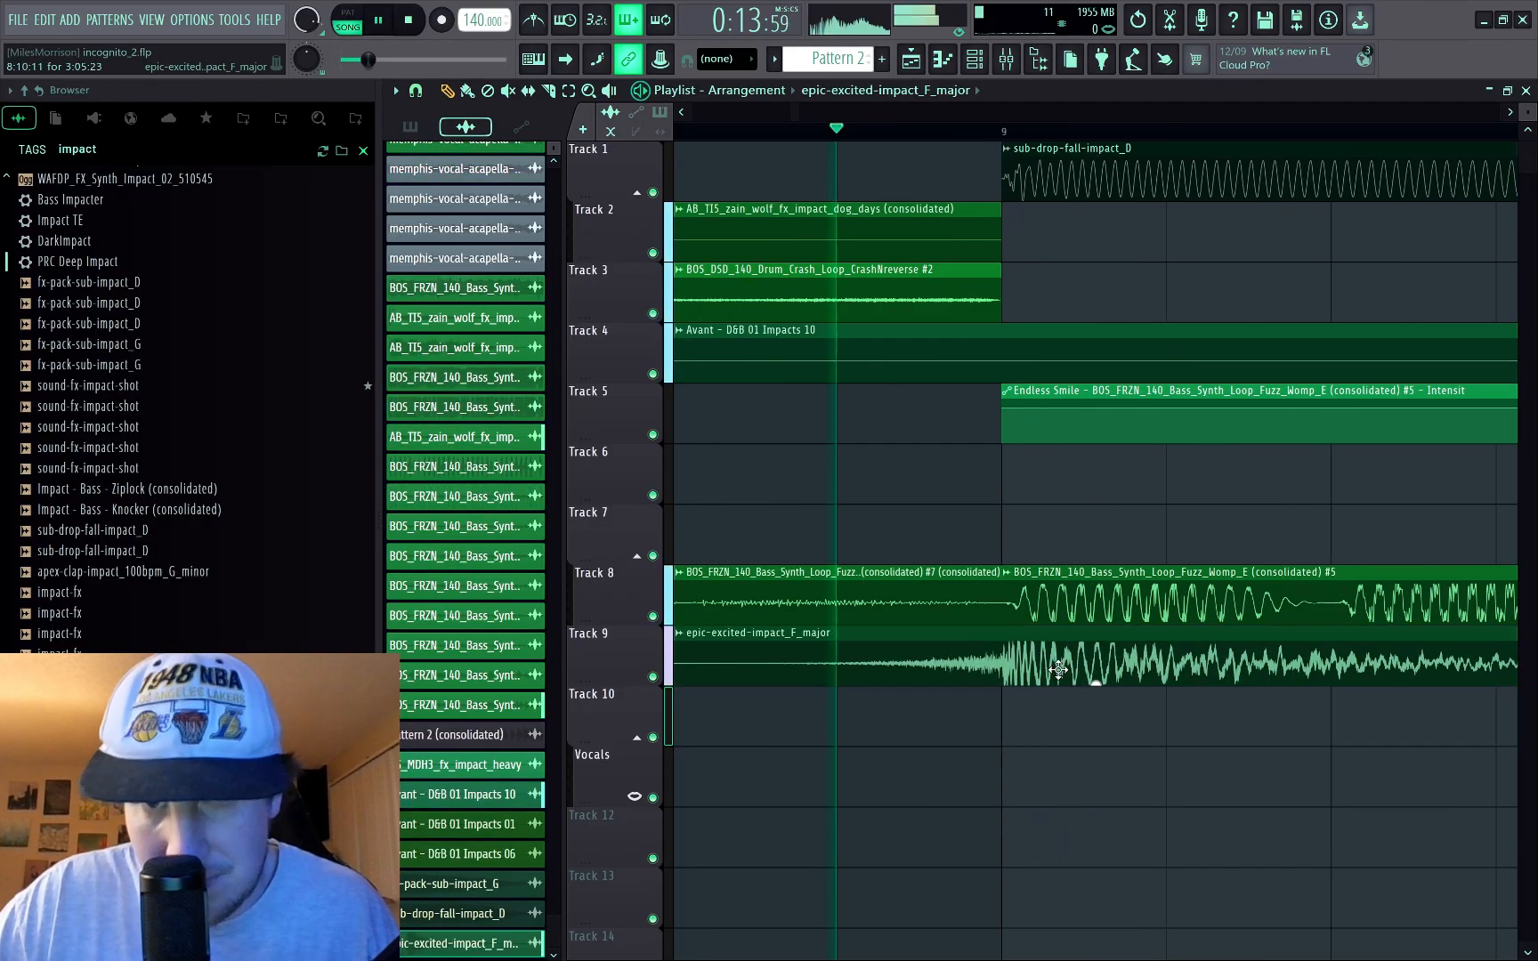
{"action": "scroll", "coordinate": [1060, 677], "scroll_direction": "down", "scroll_amount": 4}
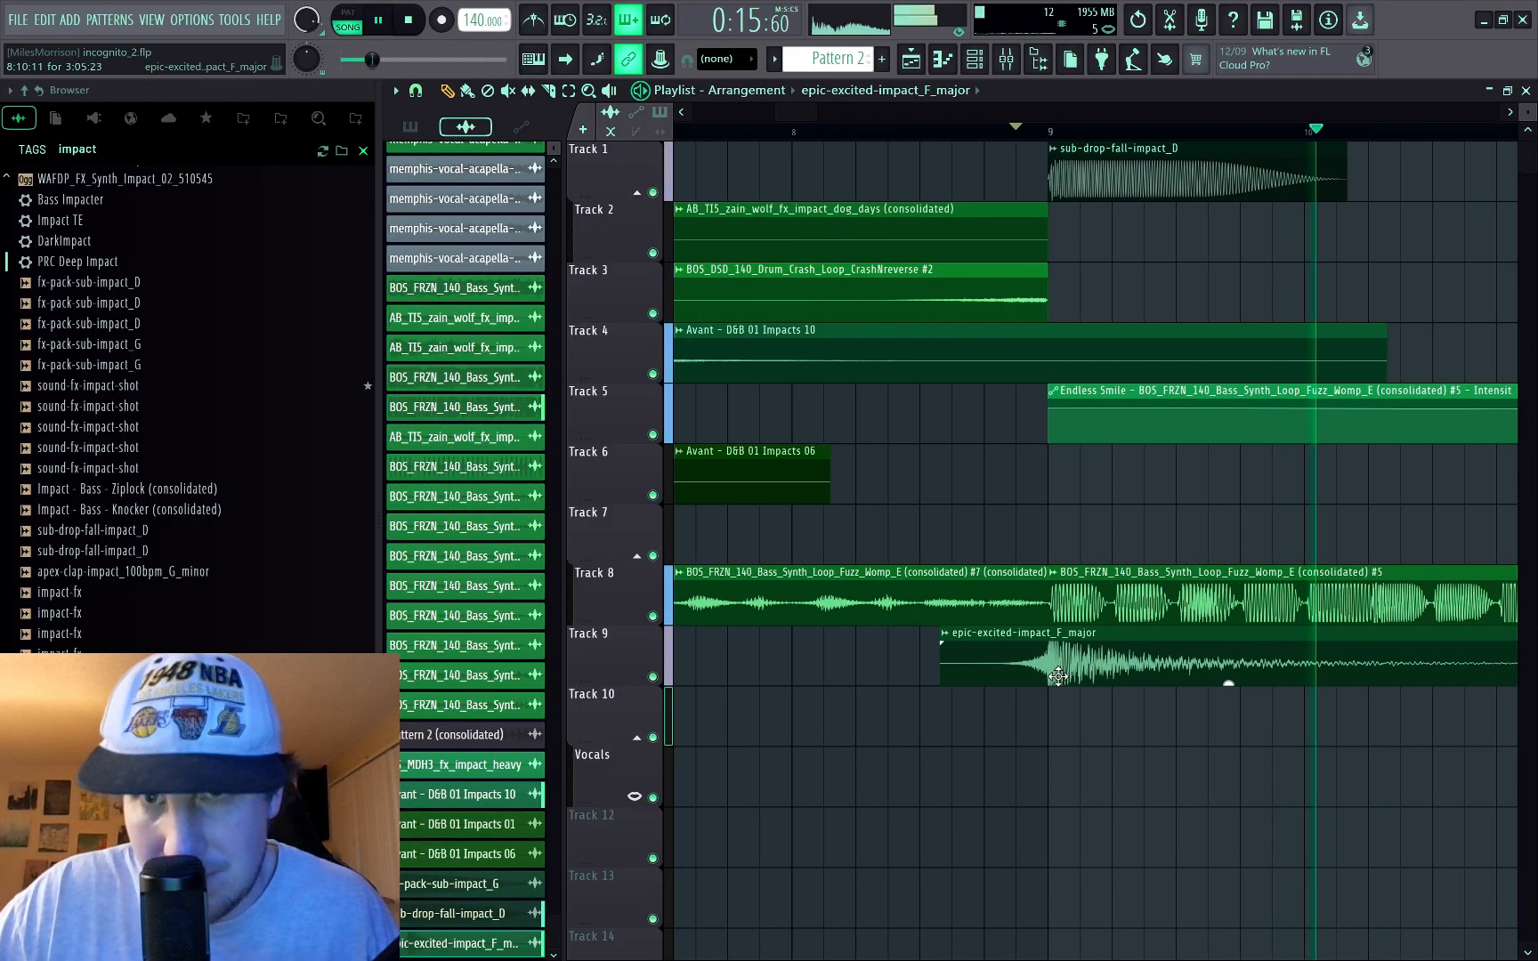
{"action": "scroll", "coordinate": [1032, 677], "scroll_direction": "down", "scroll_amount": 5}
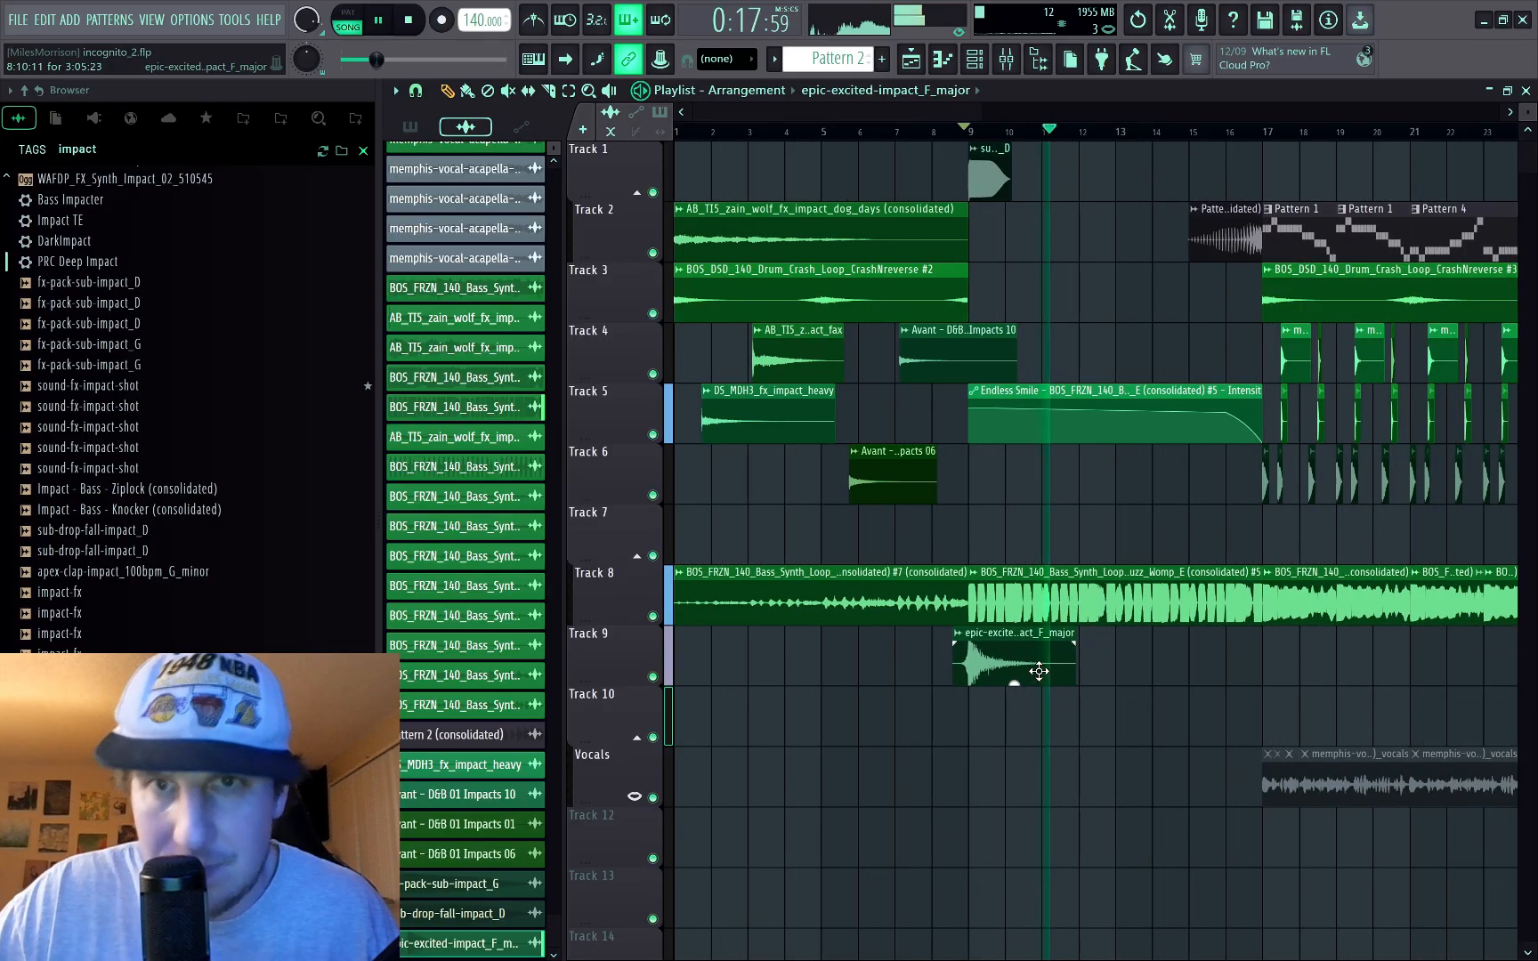
{"action": "key", "text": "space"}
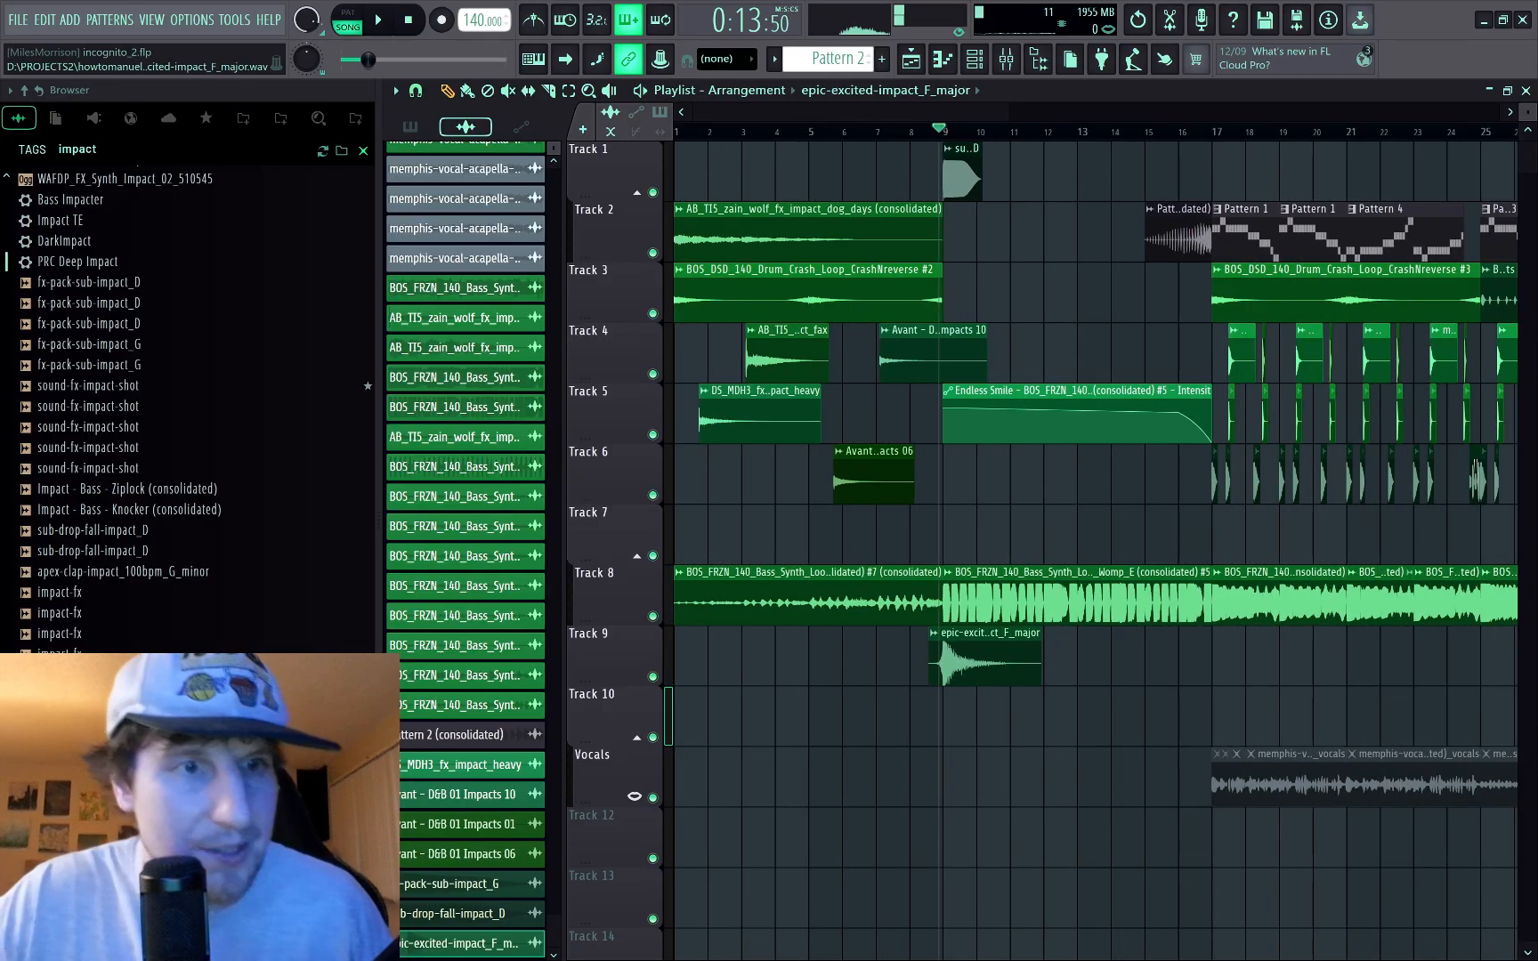
Step: Find the ZEN_PUM_150_impact_fx_air sample among the impact results, place it at bar 1 on Track 6 and play it from the start
{"action": "left_click", "coordinate": [116, 757]}
{"action": "scroll", "coordinate": [116, 757], "scroll_direction": "down", "scroll_amount": 4}
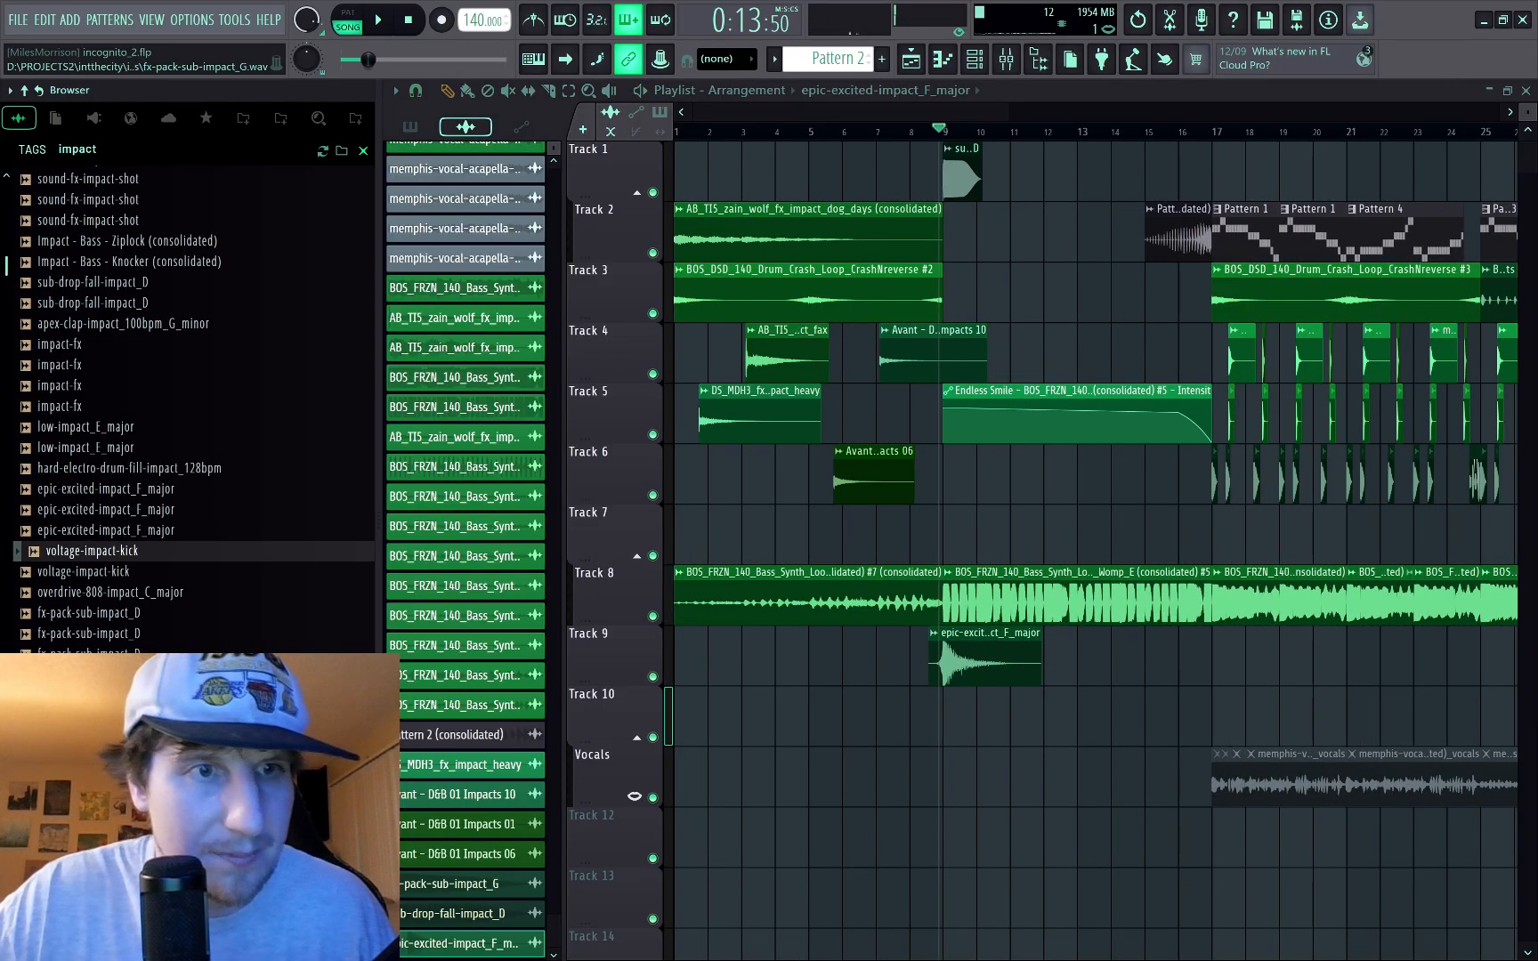
{"action": "scroll", "coordinate": [107, 633], "scroll_direction": "down", "scroll_amount": 2}
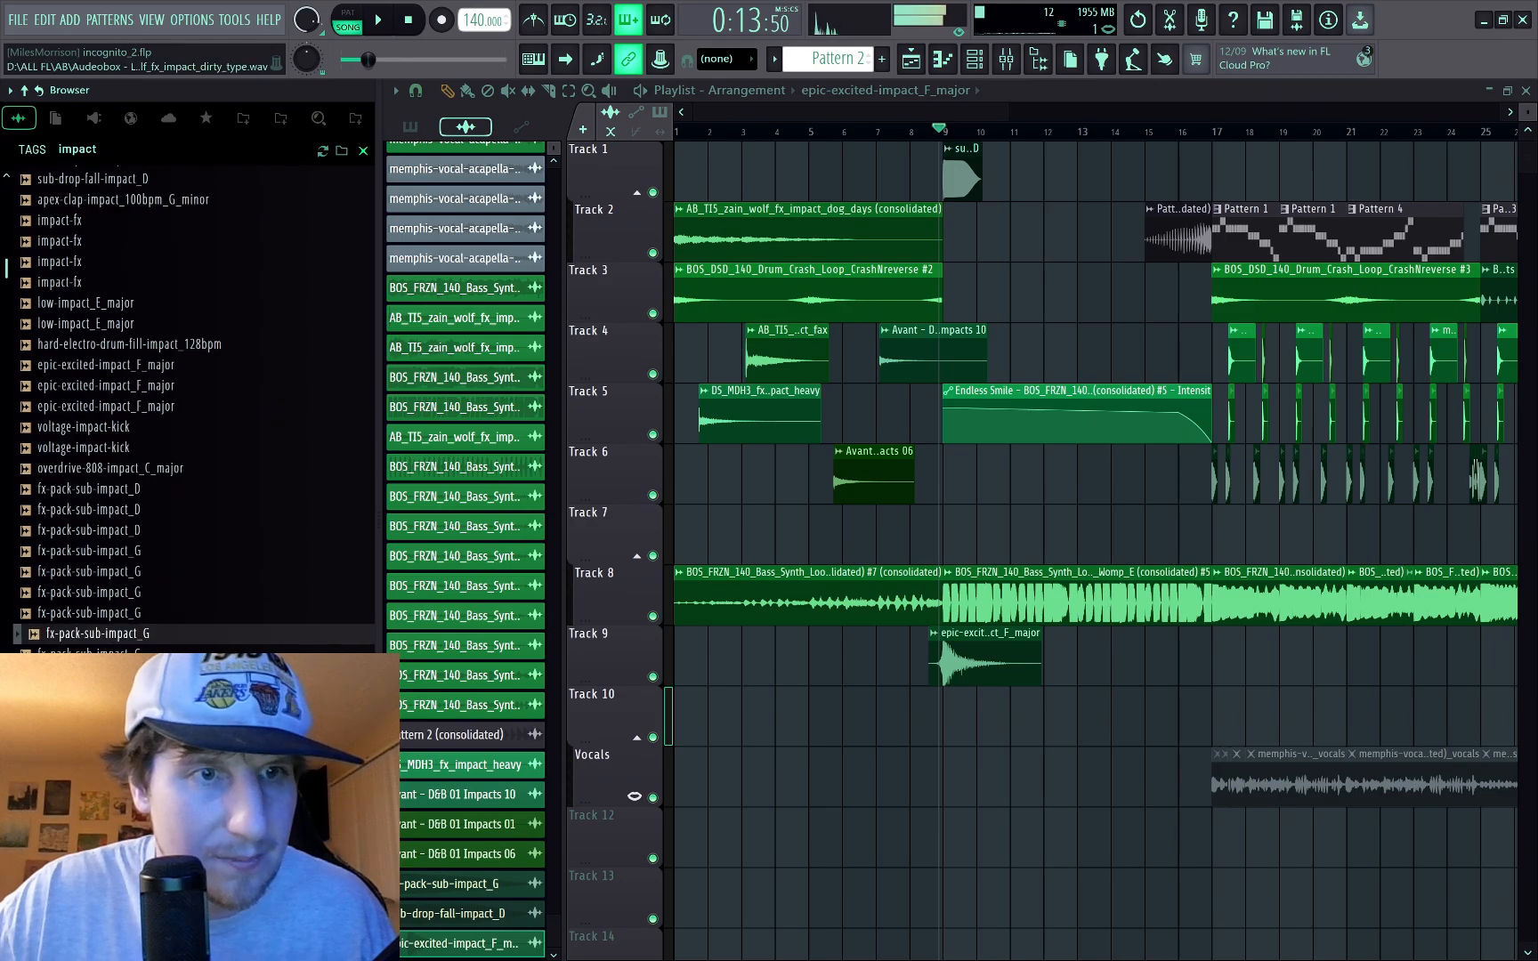
{"action": "scroll", "coordinate": [187, 401], "scroll_direction": "down", "scroll_amount": 10}
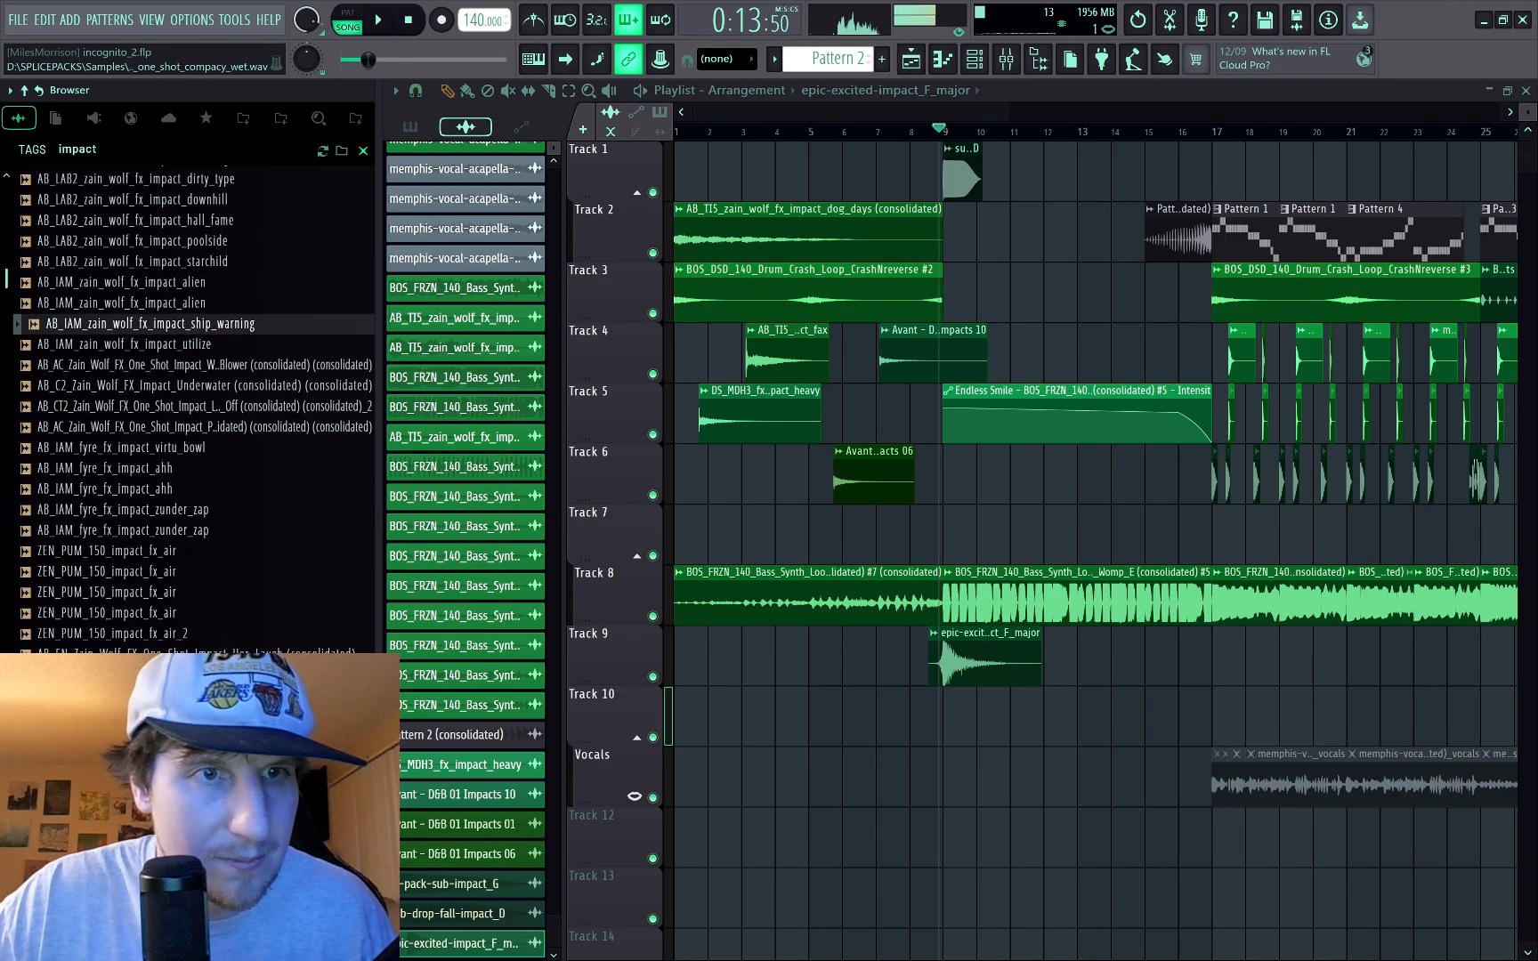
{"action": "left_click", "coordinate": [239, 550]}
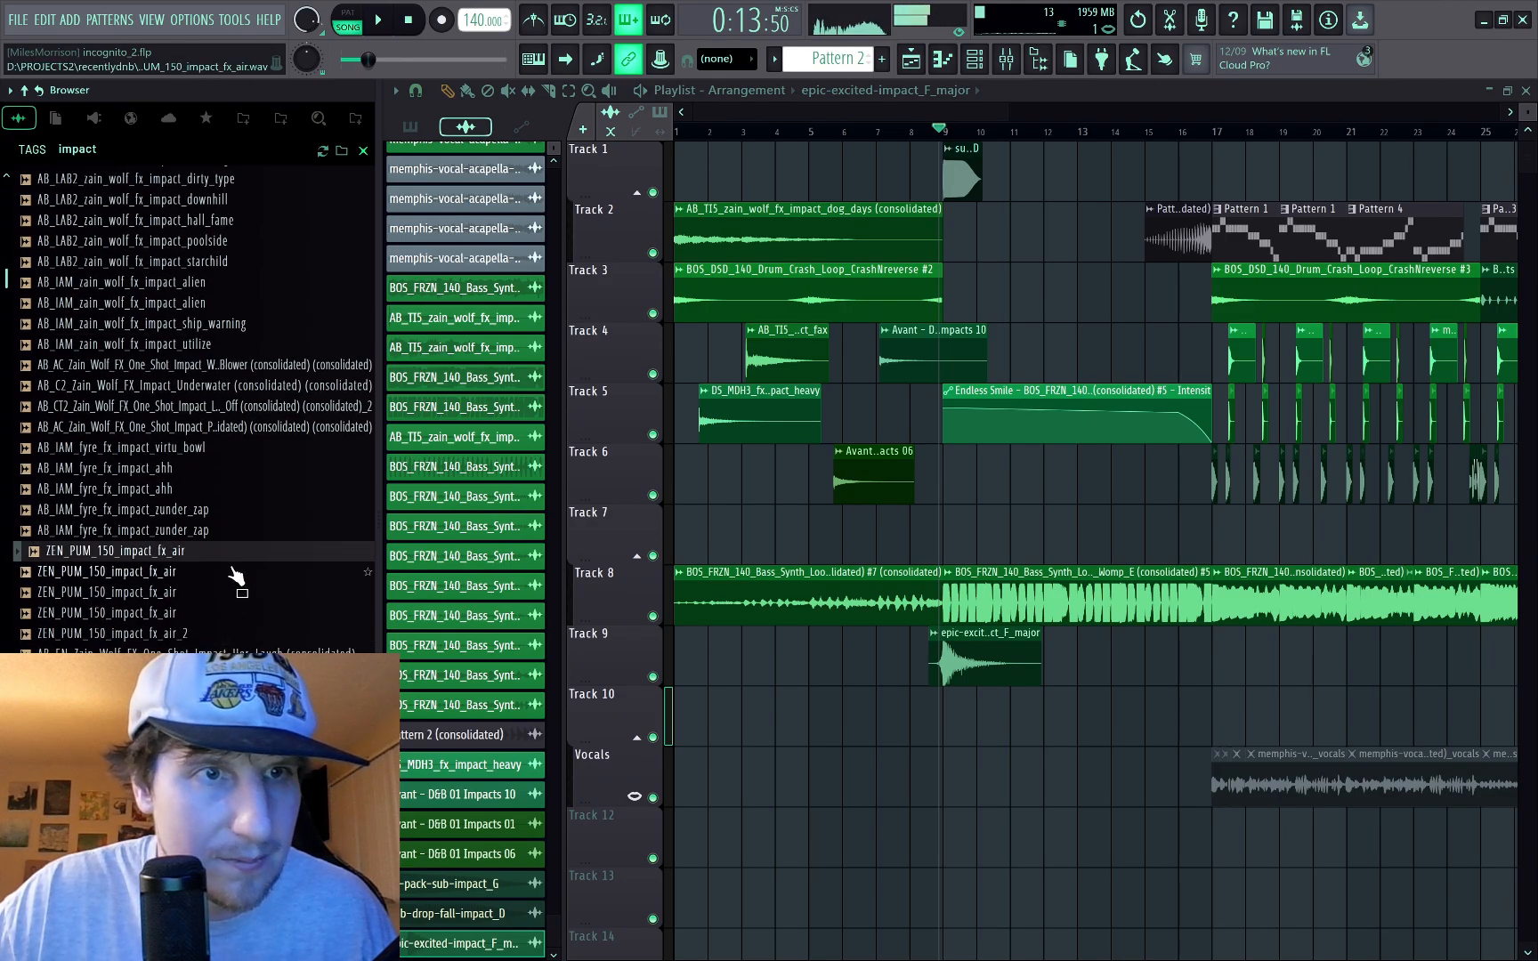
{"action": "left_click_drag", "start_coordinate": [231, 568], "coordinate": [665, 436]}
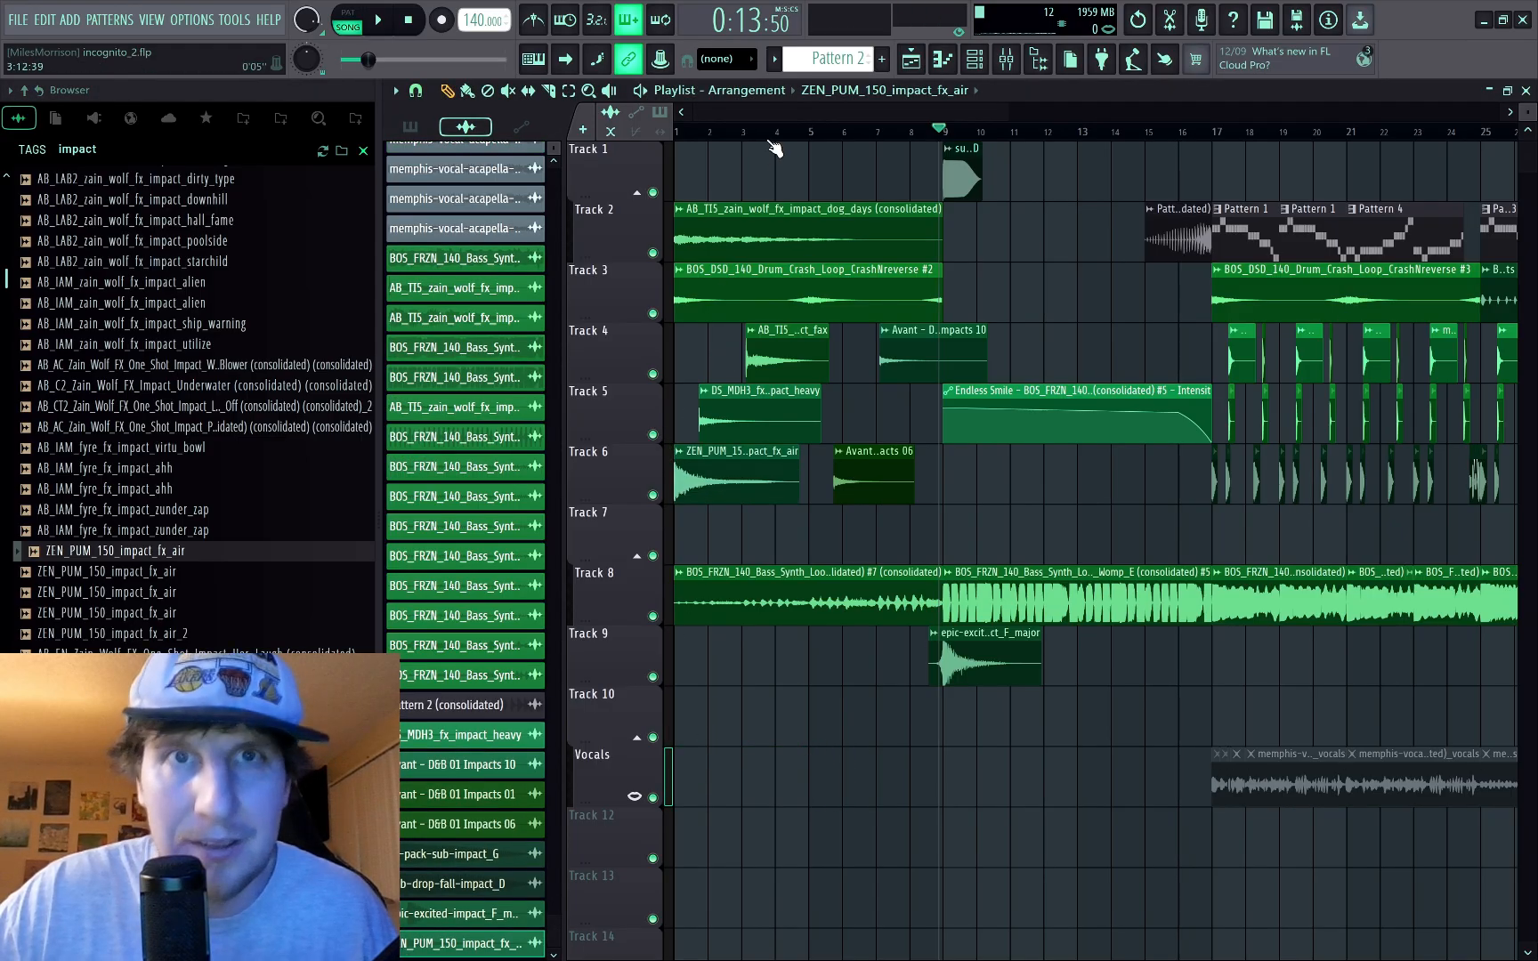
{"action": "key", "text": "space"}
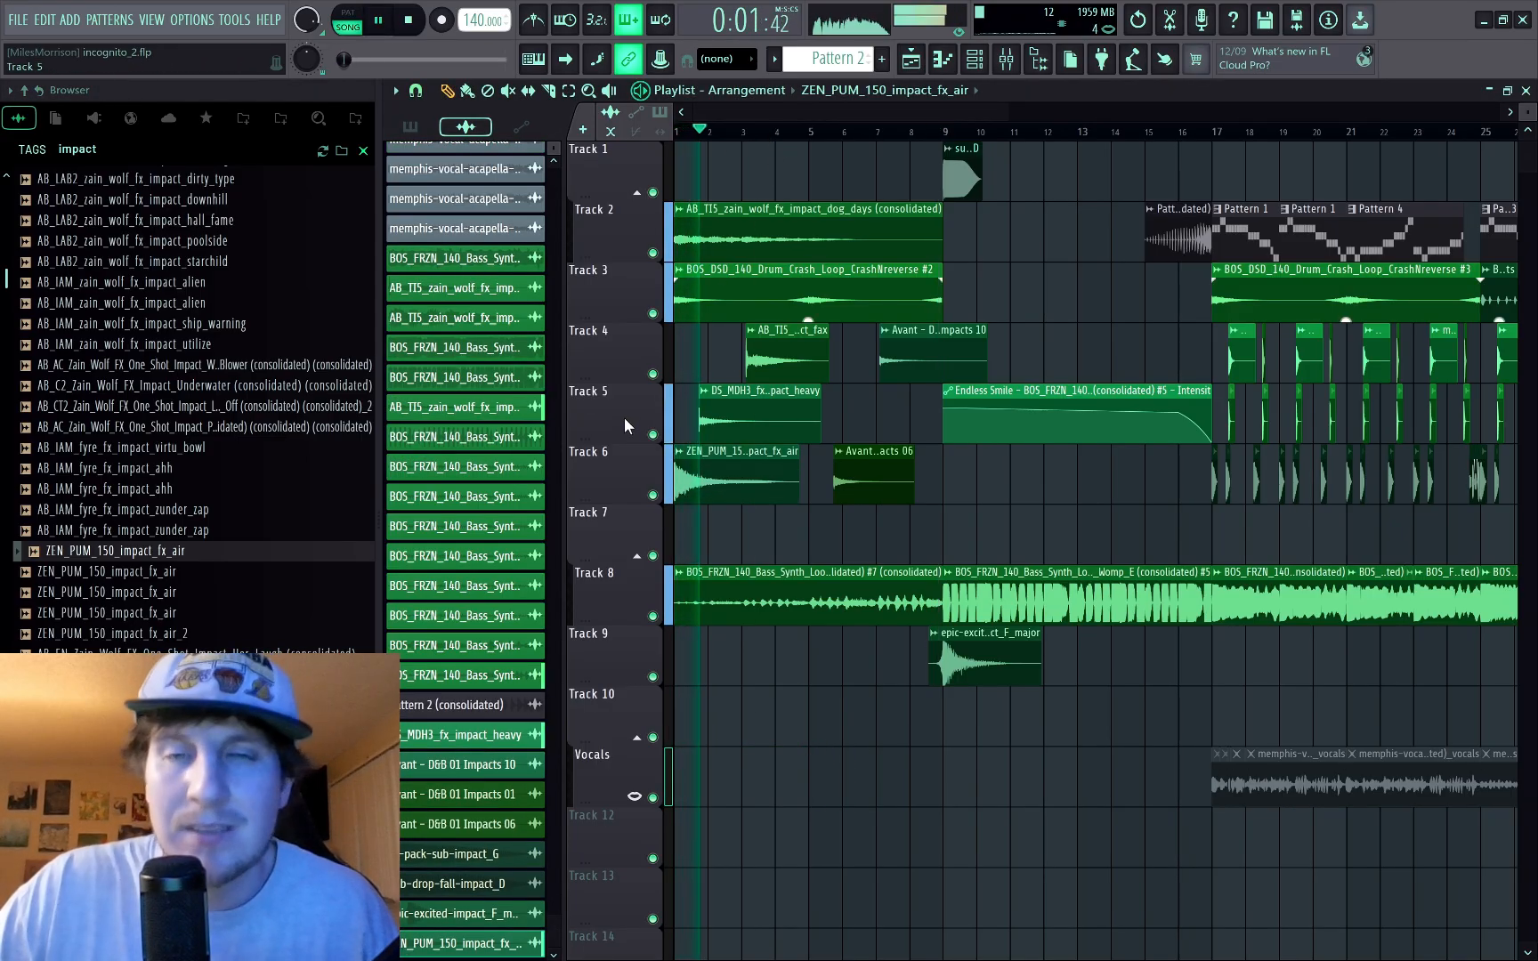
{"action": "key", "text": "space"}
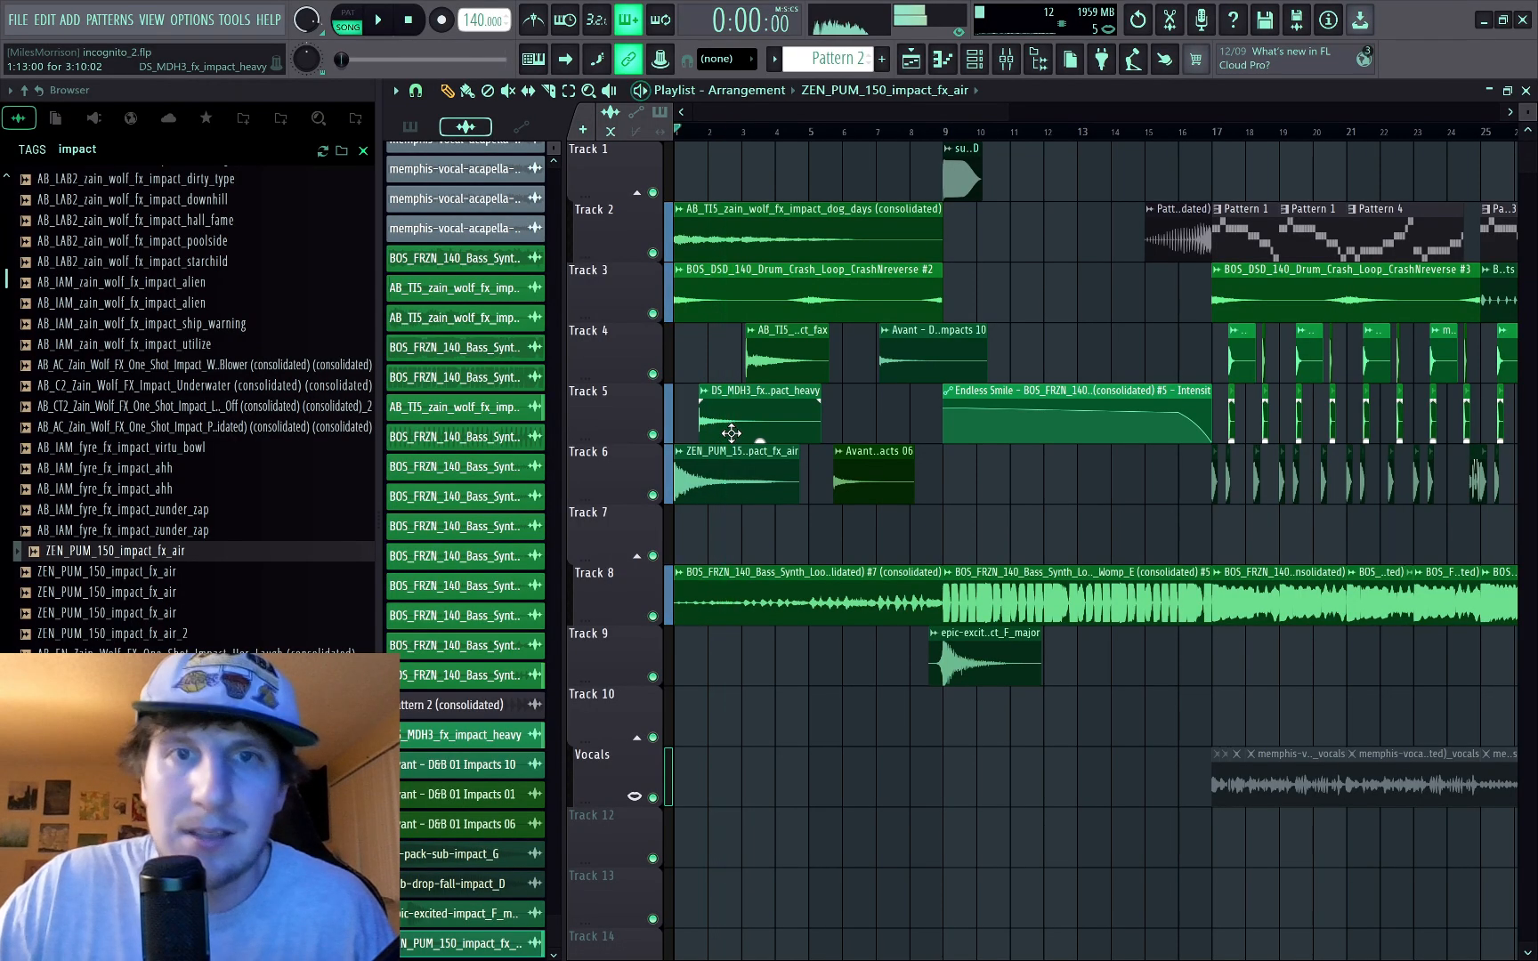
Step: Move the DS_MDH3_fx_impact_heavy clip on Track 5 to just after bar 2 and check its timing by playback
{"action": "scroll", "coordinate": [720, 432], "scroll_direction": "up", "scroll_amount": 4}
{"action": "left_click", "coordinate": [712, 424]}
{"action": "left_click_drag", "start_coordinate": [711, 424], "coordinate": [761, 425]}
{"action": "key", "text": "space"}
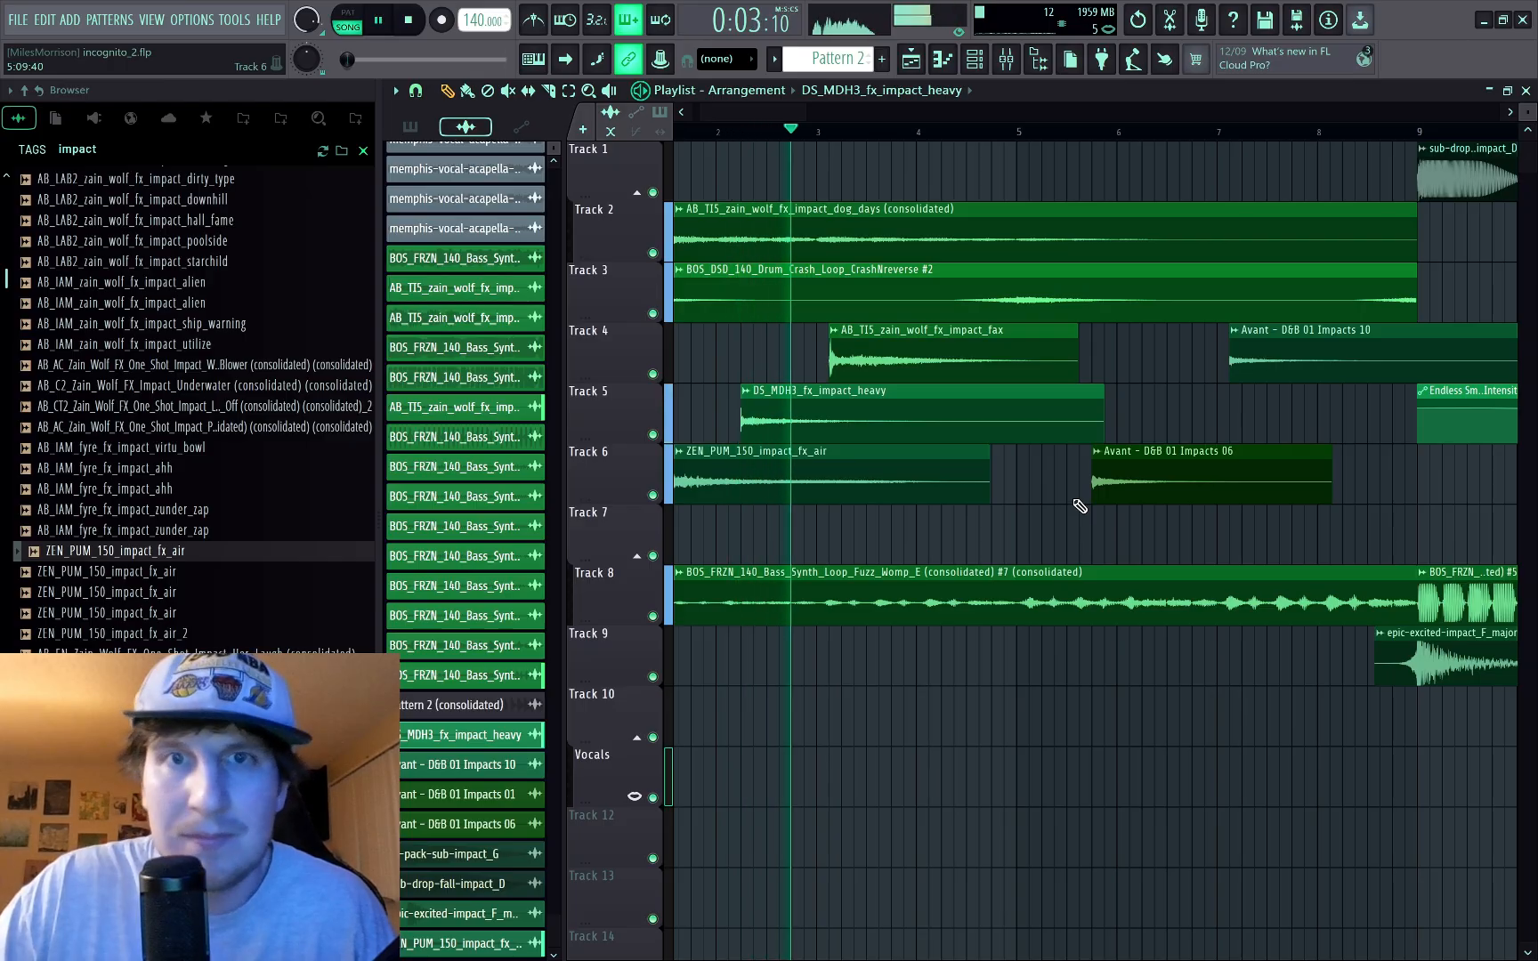
{"action": "key", "text": "space"}
Step: Move the impact_fax clip on Track 4 to bar 3 and the Avant Impacts 06 clip on Track 6 to just after bar 6
{"action": "left_click", "coordinate": [919, 349]}
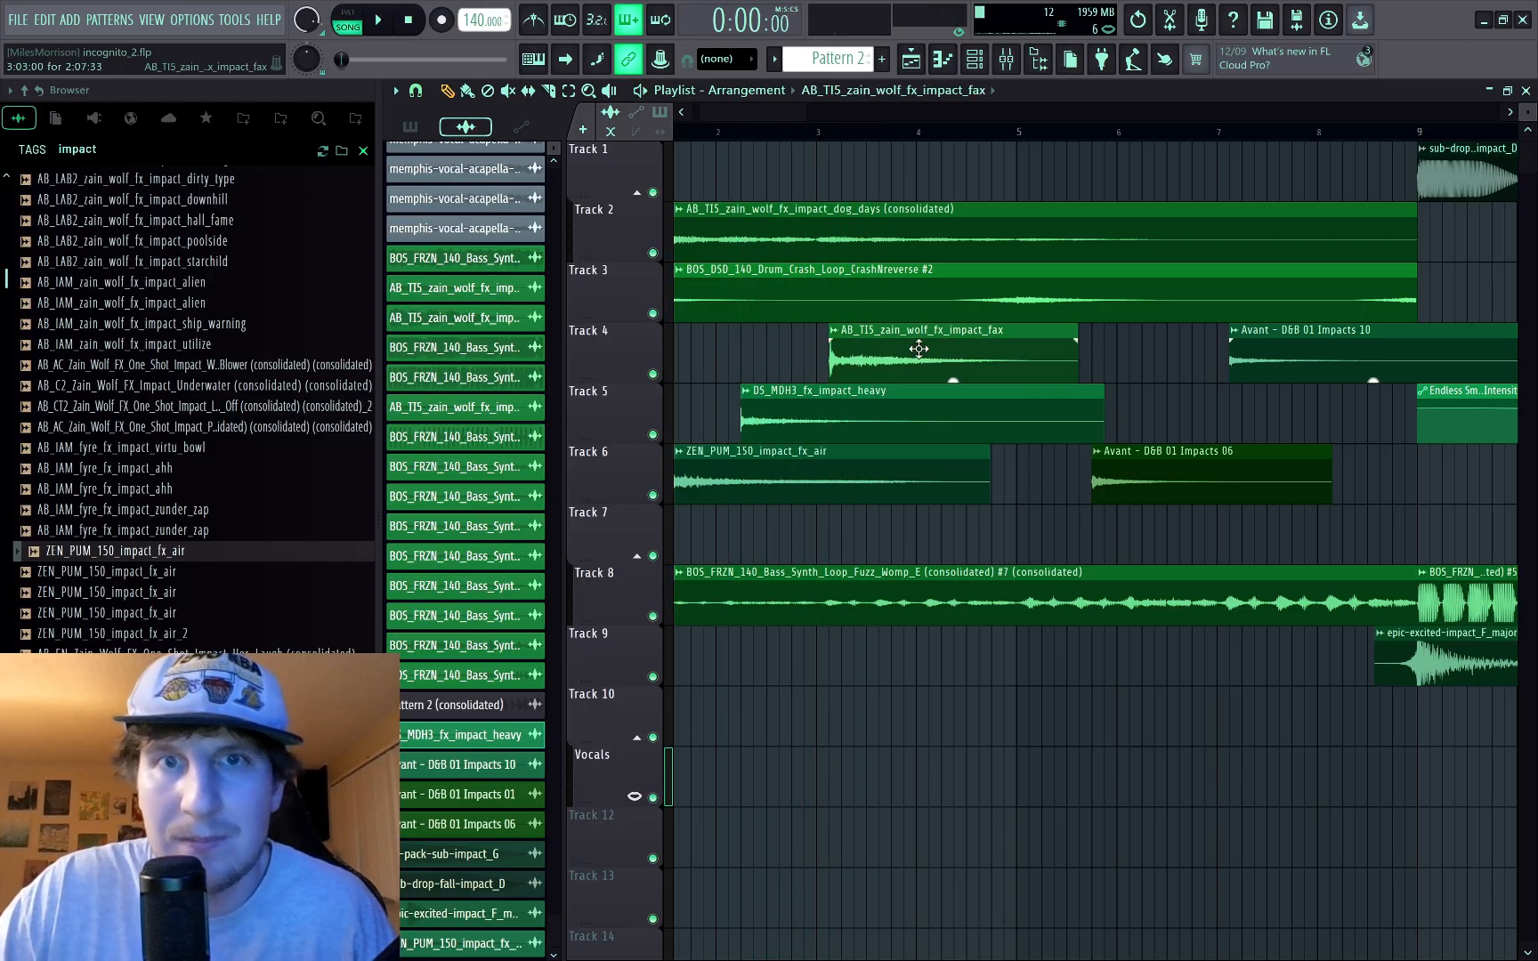
{"action": "left_click_drag", "start_coordinate": [918, 349], "coordinate": [907, 359]}
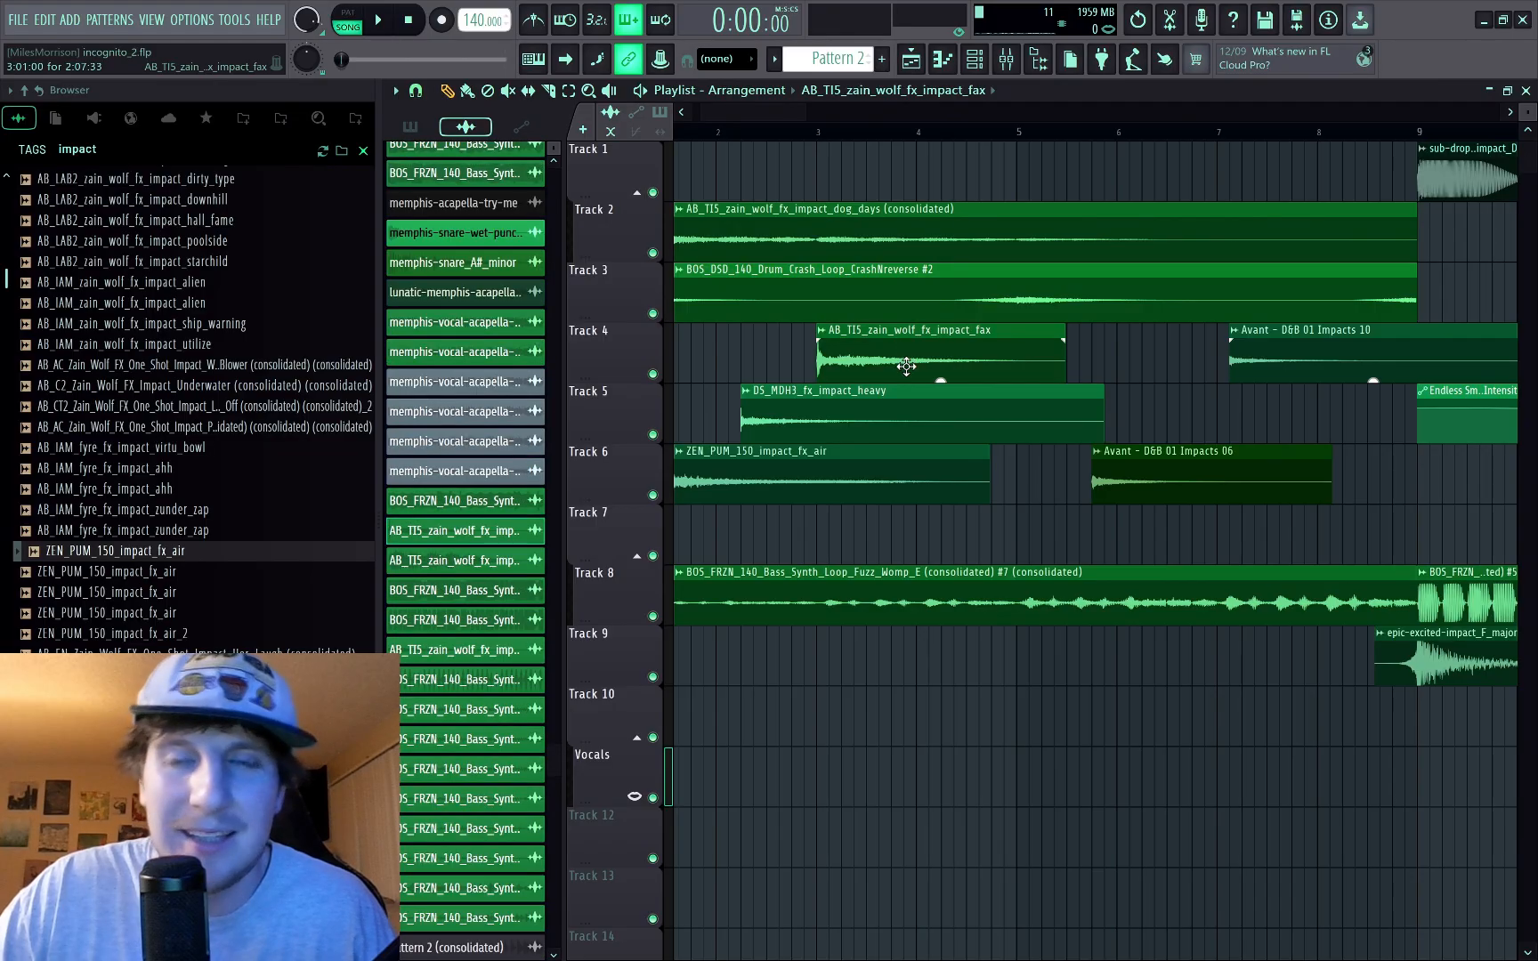
{"action": "key", "text": "space"}
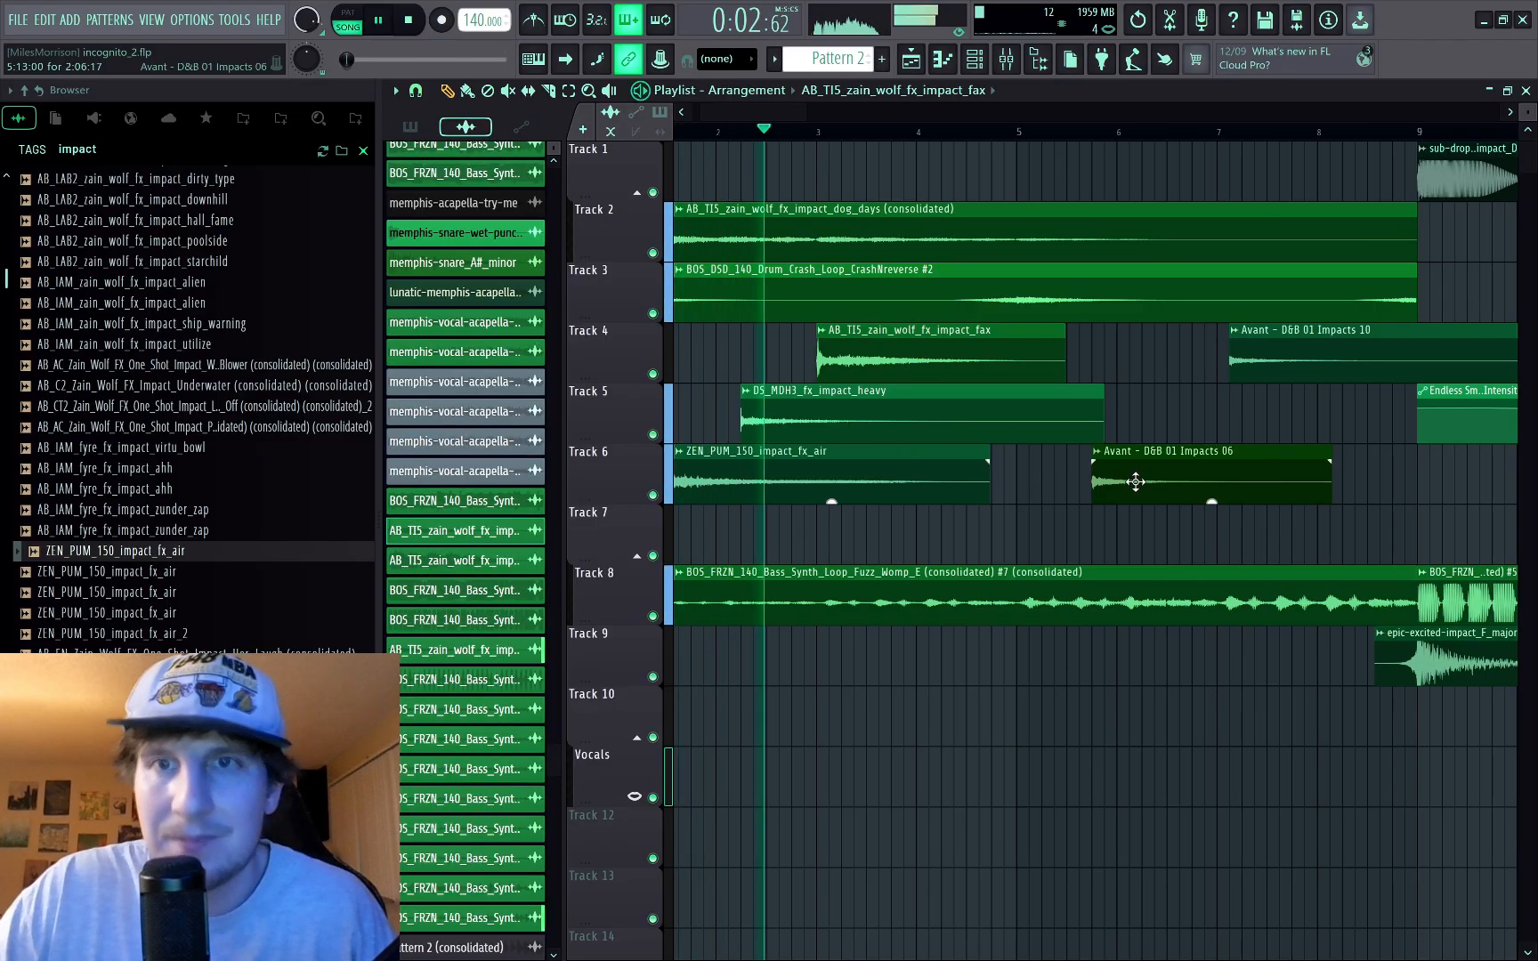
{"action": "left_click_drag", "start_coordinate": [1136, 481], "coordinate": [1178, 497]}
{"action": "key", "text": "space"}
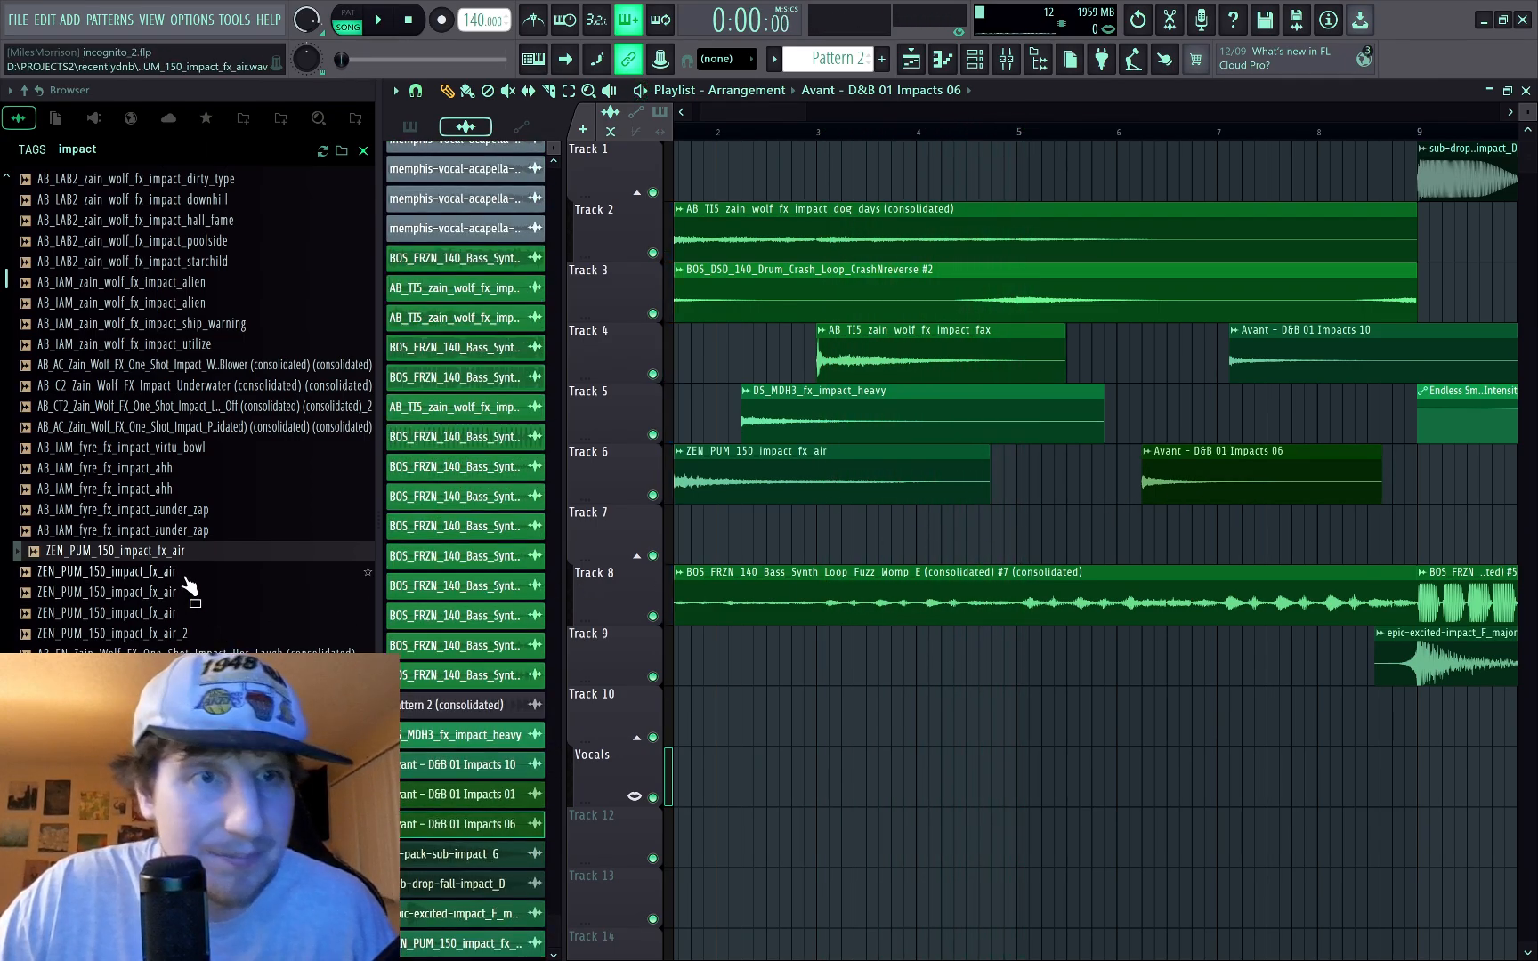
Step: Try the RKU_UME_fx_impact_one_shot_compacy_wet sample in place of impact_fax at bar 3, audition it and undo the replacement
{"action": "left_click", "coordinate": [188, 612]}
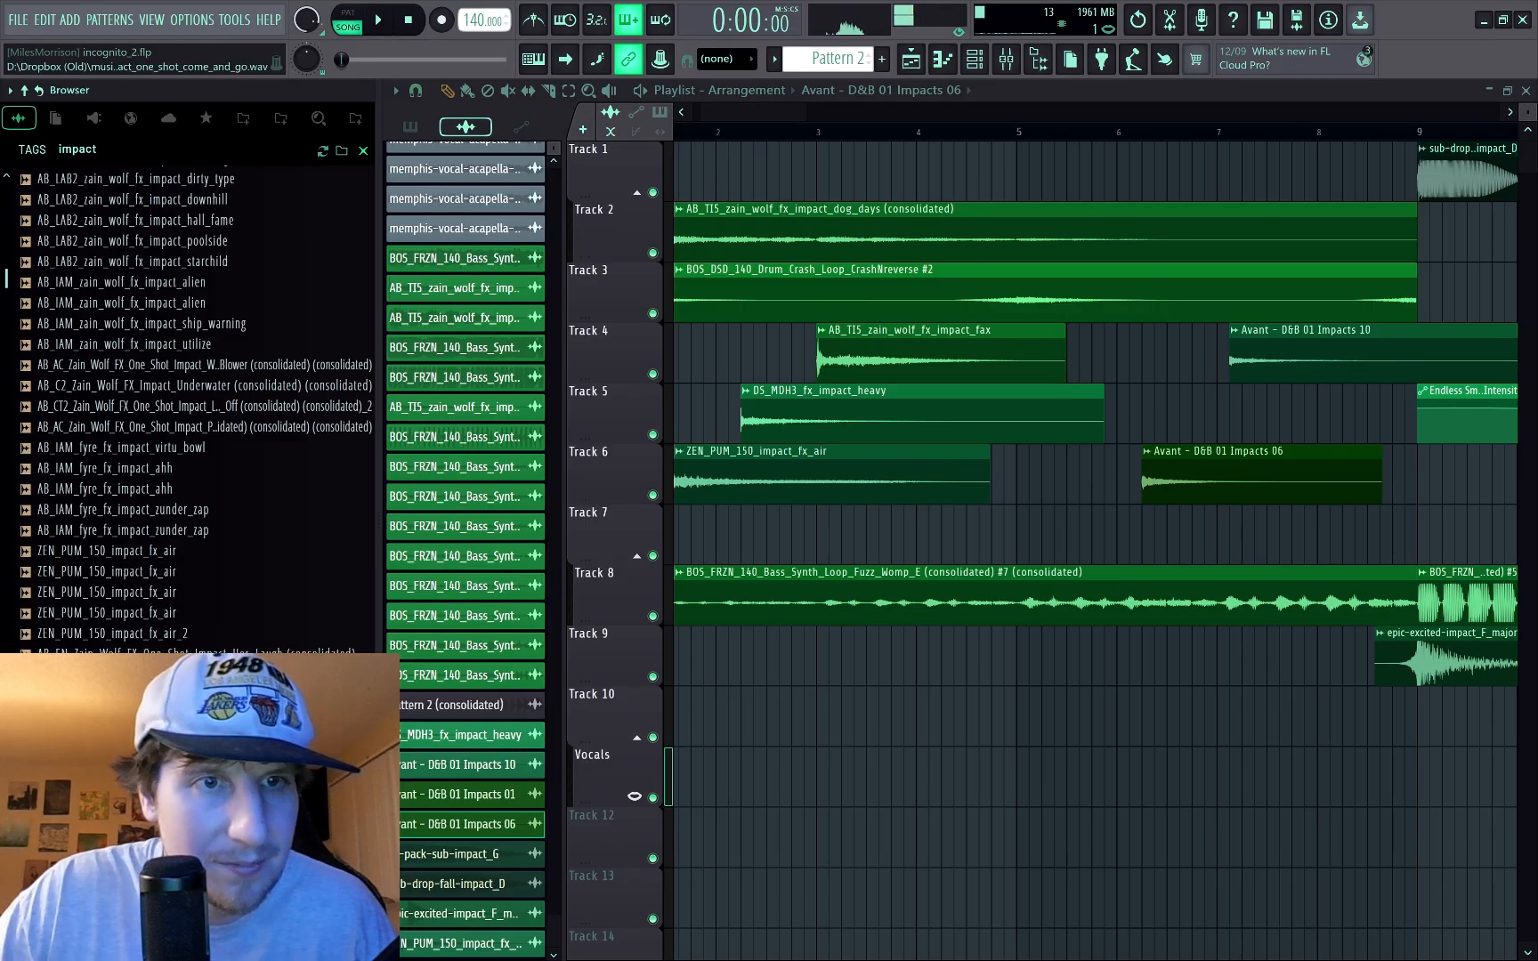
{"action": "left_click_drag", "start_coordinate": [307, 777], "coordinate": [843, 354]}
{"action": "double_click", "coordinate": [852, 355]}
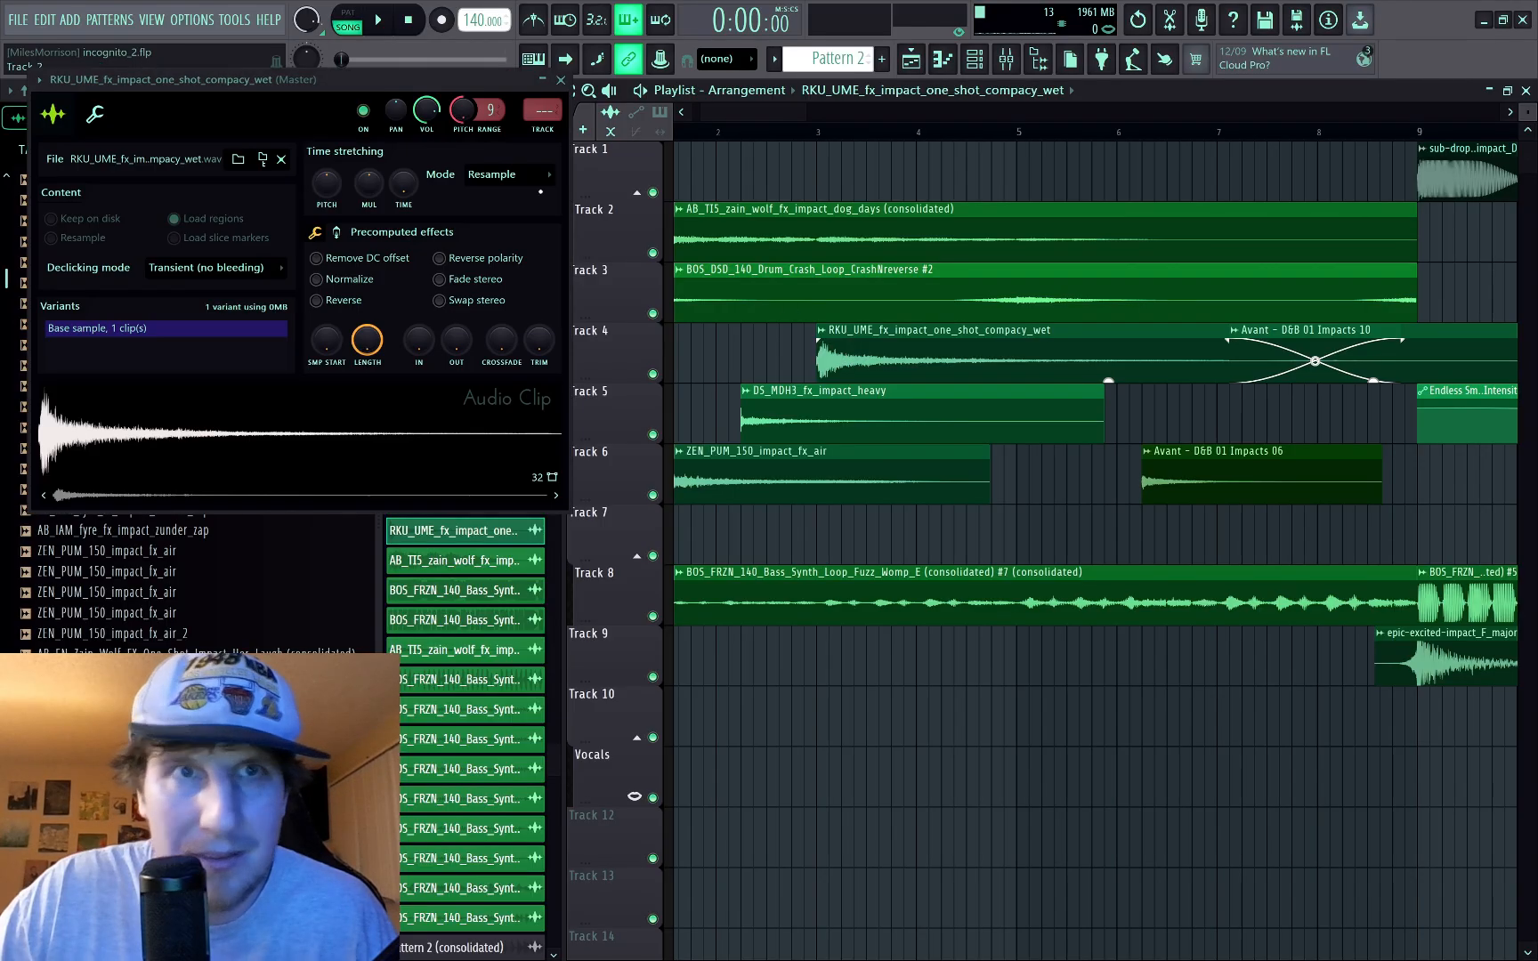
{"action": "left_click_drag", "start_coordinate": [477, 126], "coordinate": [478, 98]}
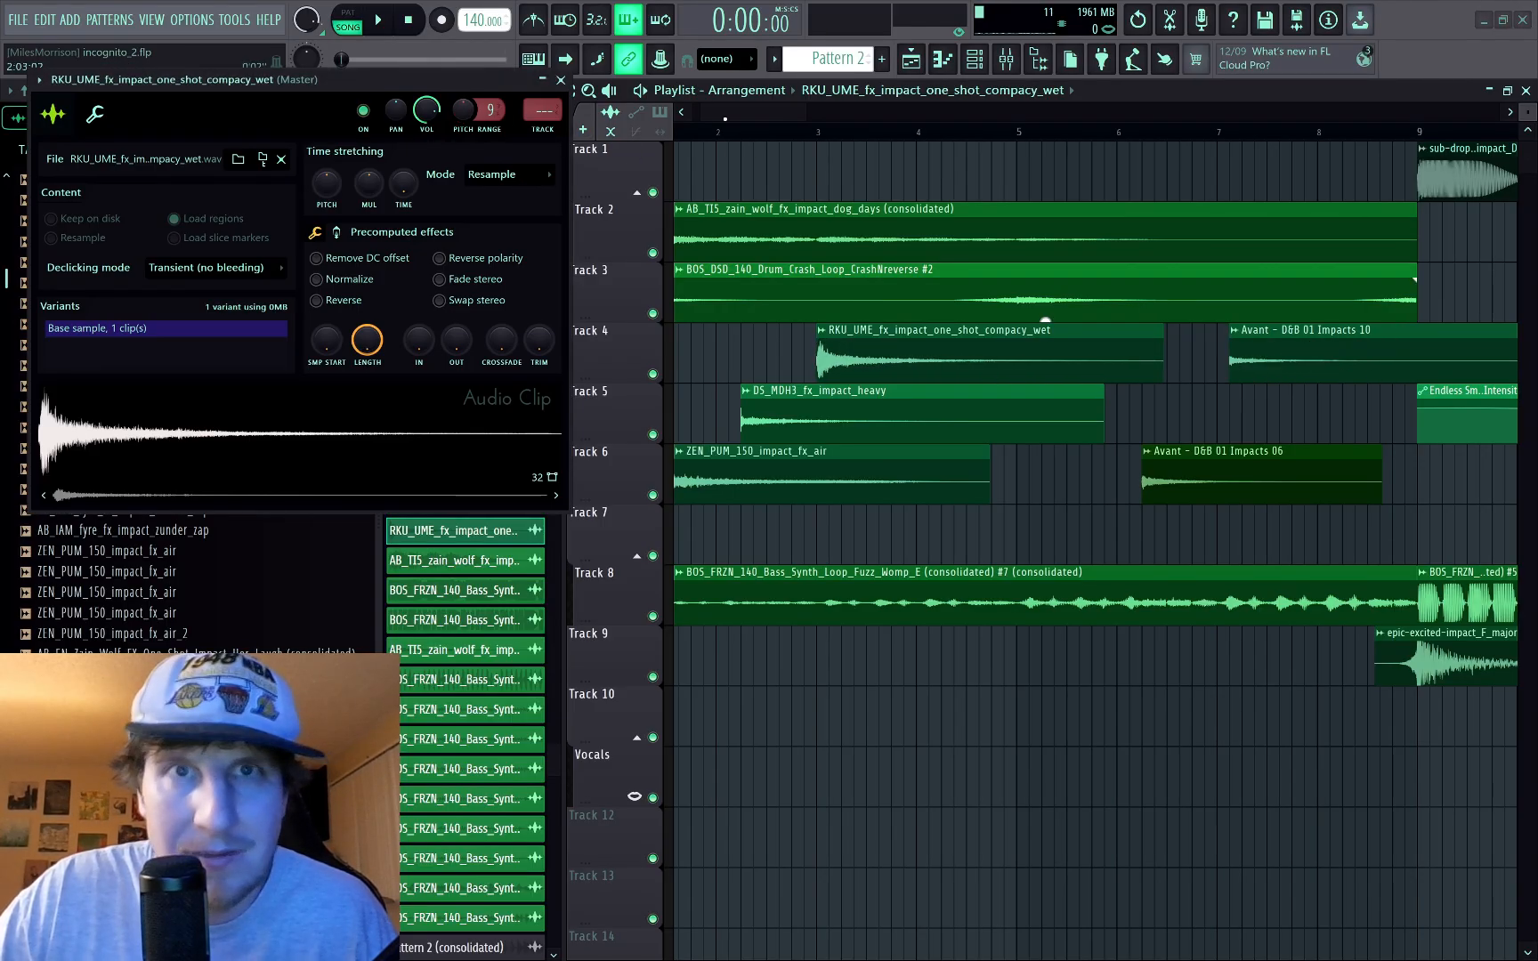
{"action": "key", "text": "space"}
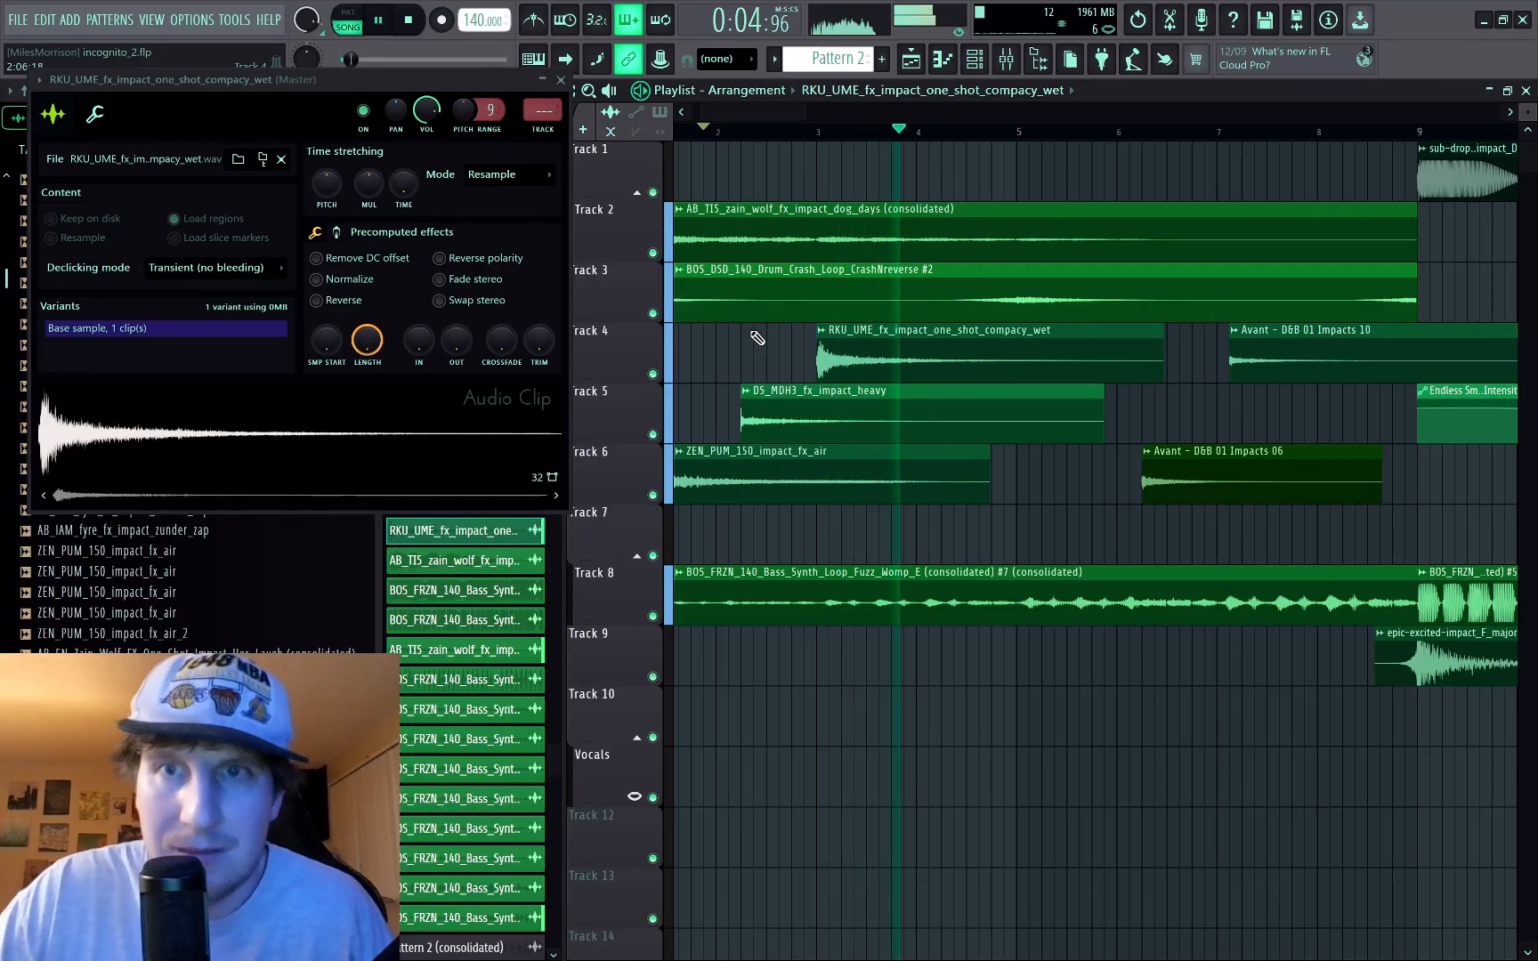
{"action": "key", "text": "space"}
{"action": "key", "text": "ctrl+z"}
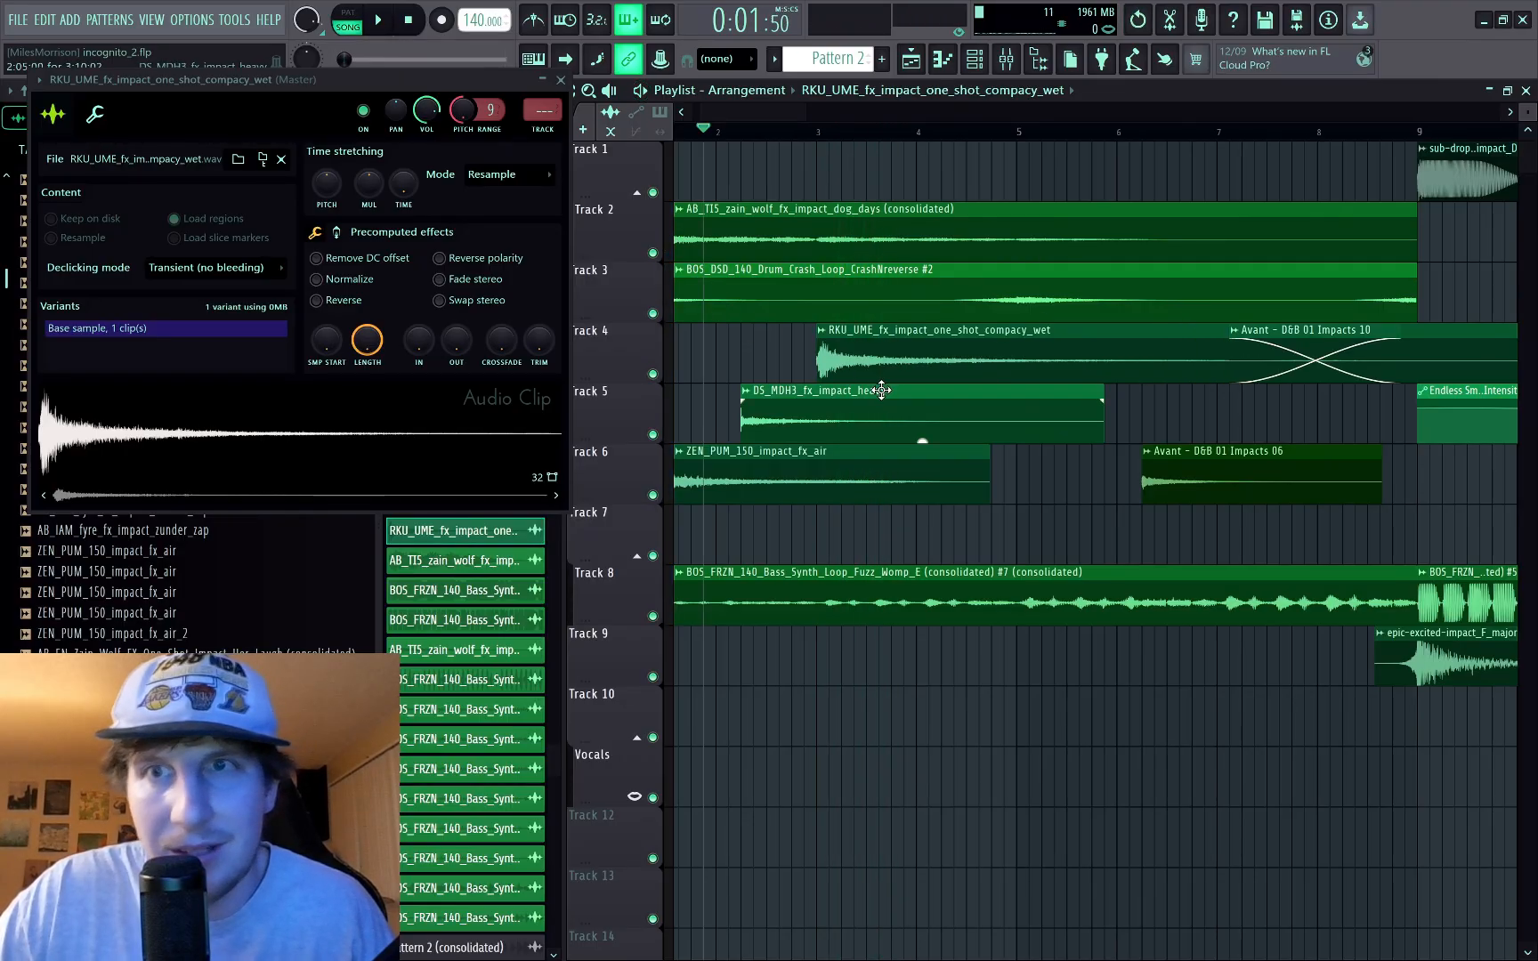
{"action": "key", "text": "ctrl+z"}
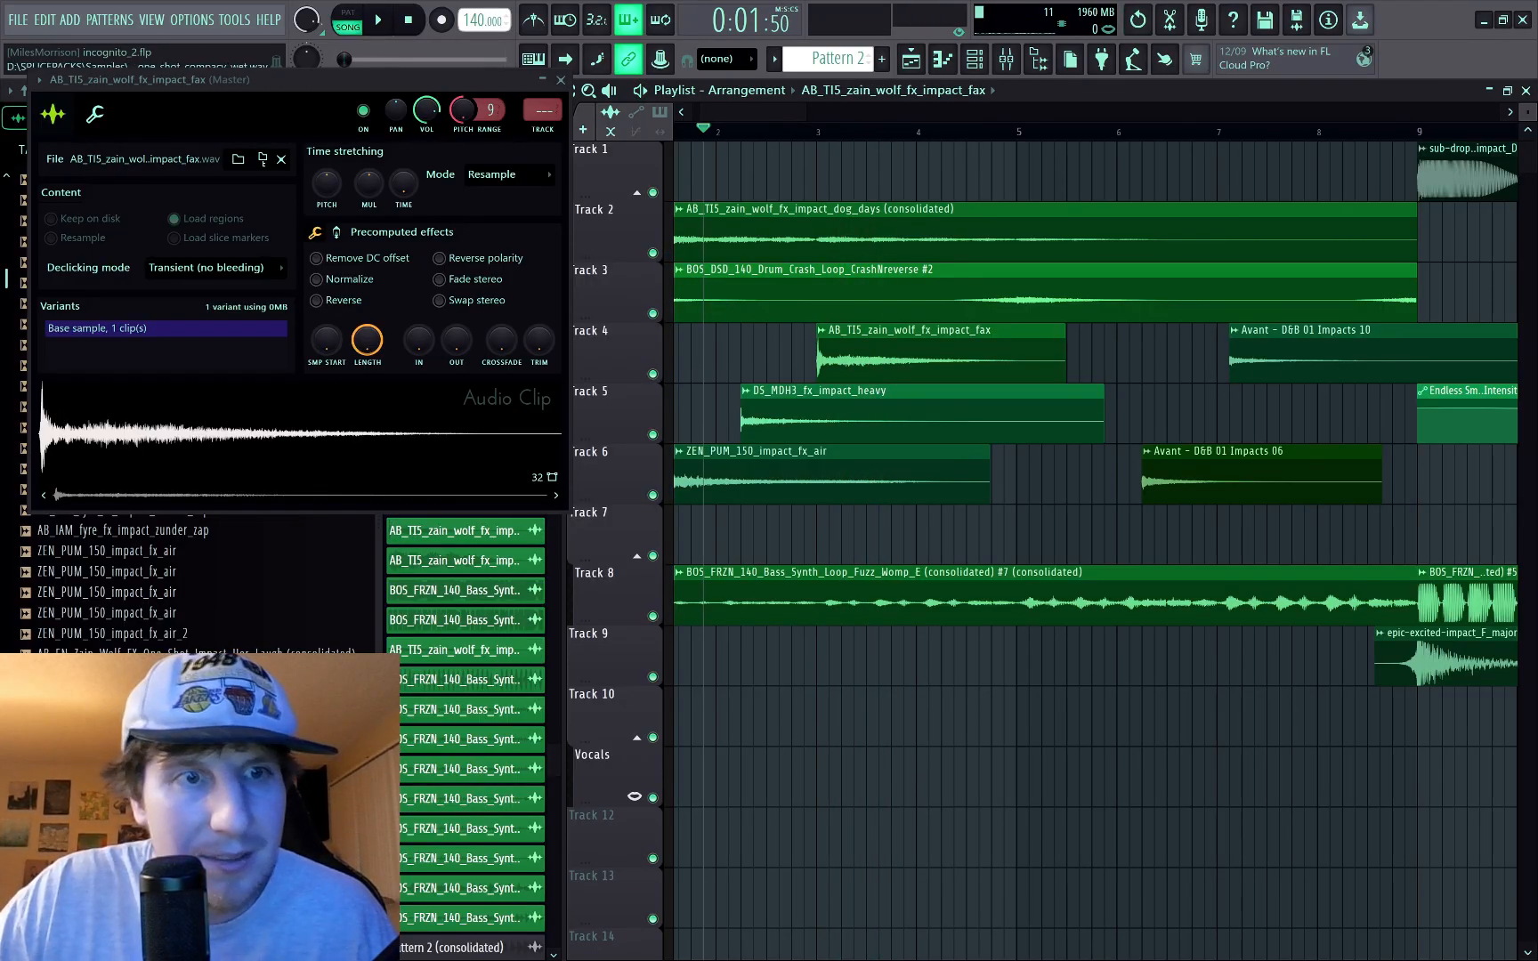
Step: Place the RKU_UME_fx_impact_one_shot_compacy_wet sample on Track 7 just after bar 6 and move Avant Impacts 06 to bar 5
{"action": "left_click_drag", "start_coordinate": [294, 757], "coordinate": [1309, 478]}
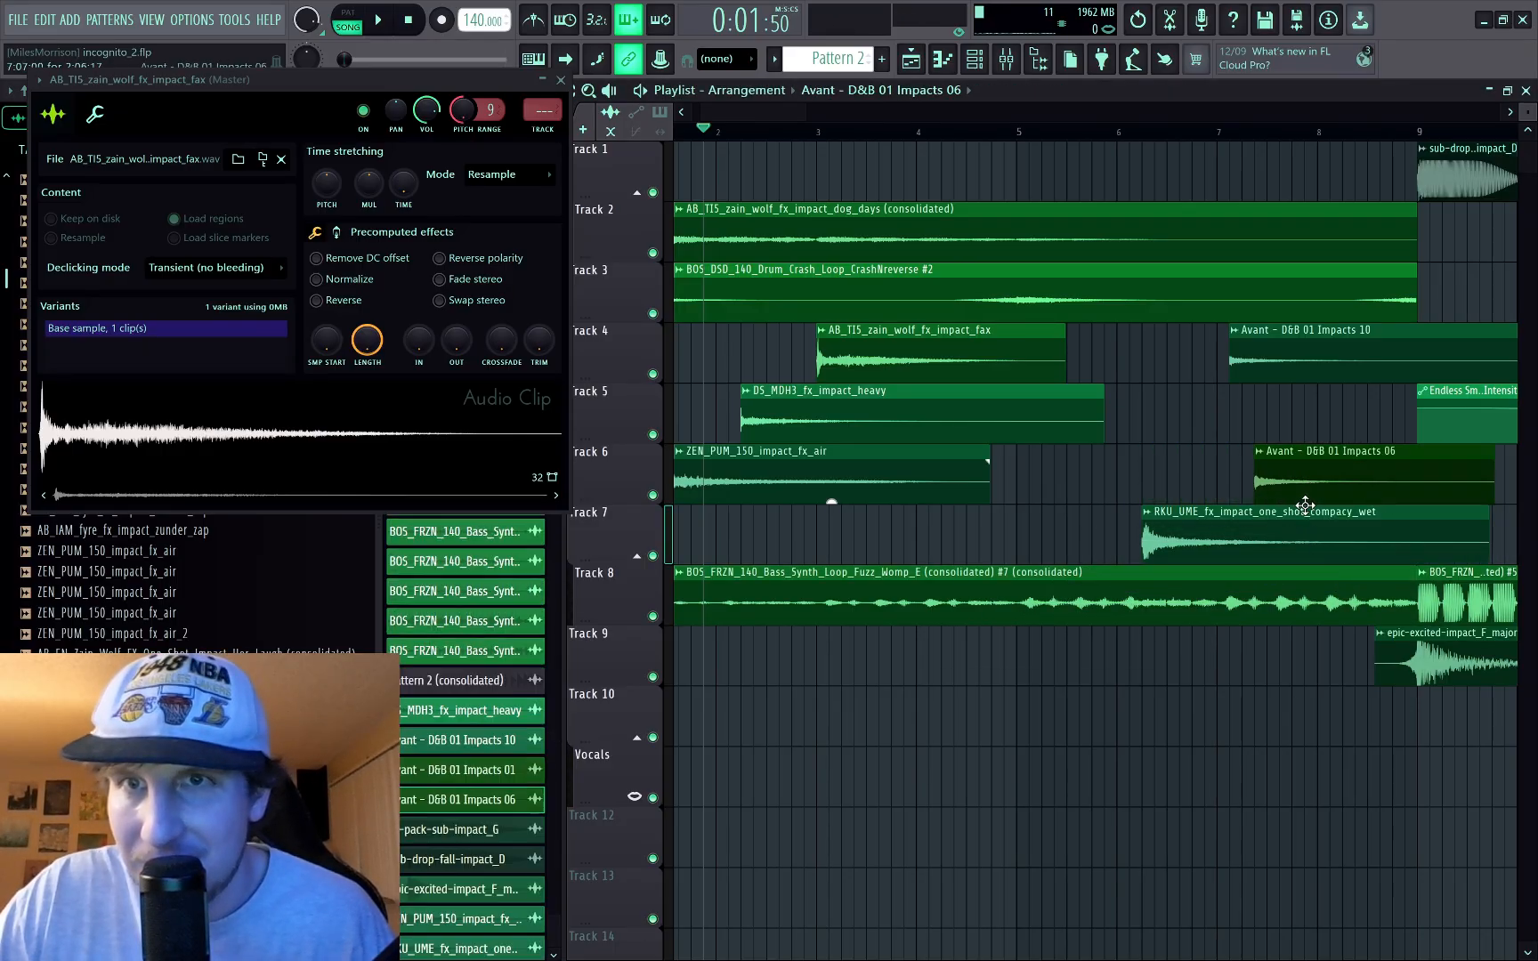
{"action": "left_click", "coordinate": [1229, 131]}
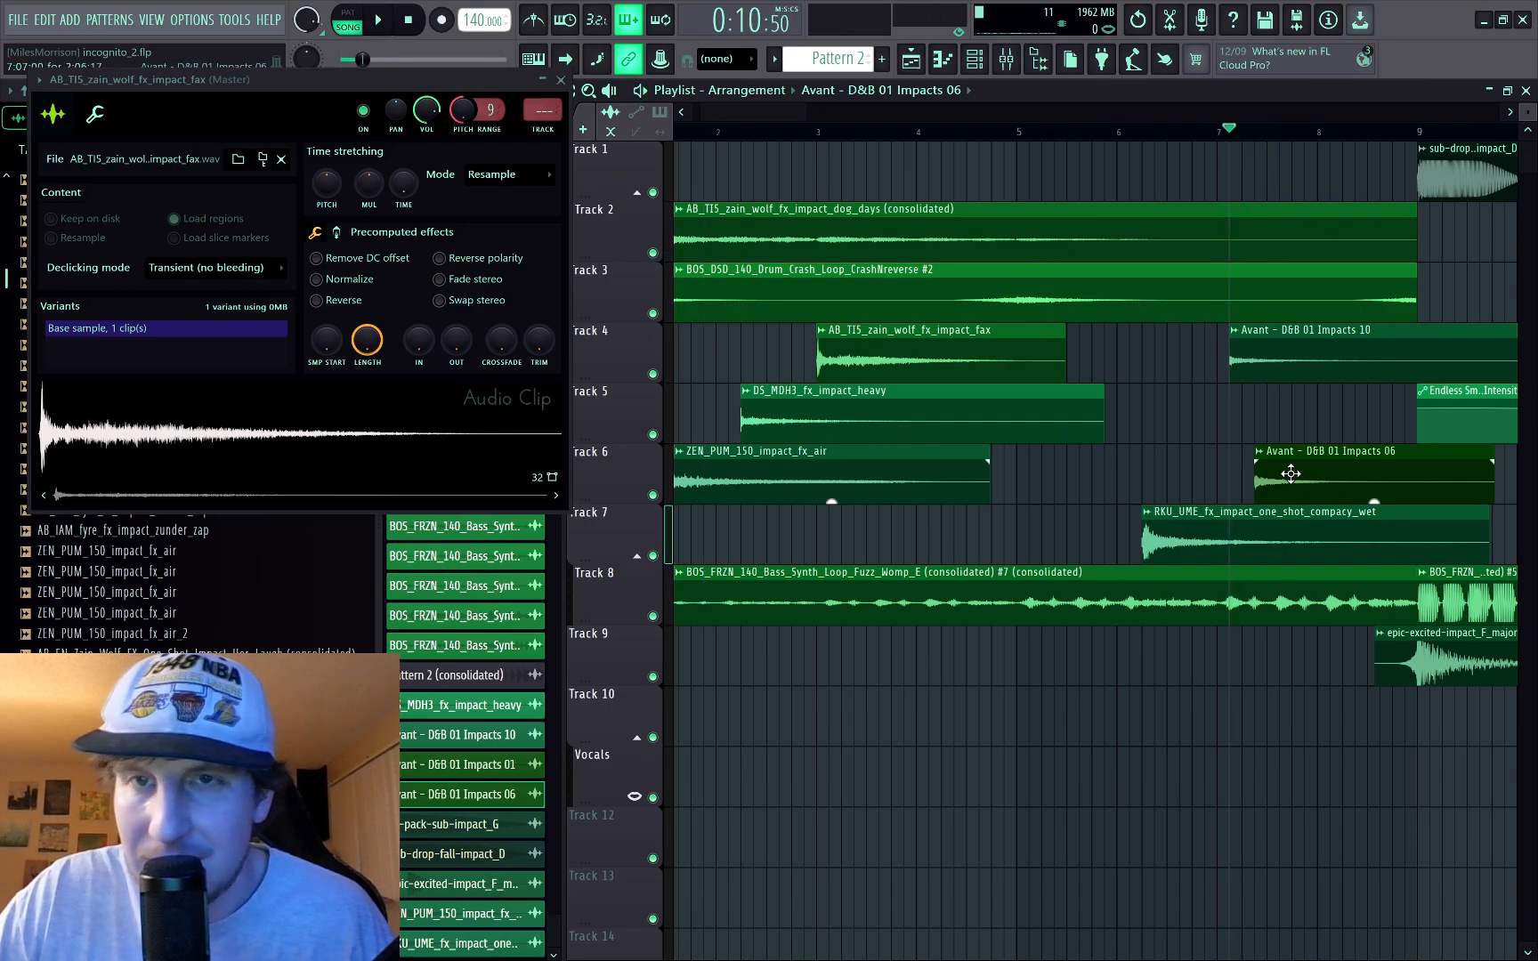
{"action": "left_click_drag", "start_coordinate": [1291, 473], "coordinate": [1048, 489]}
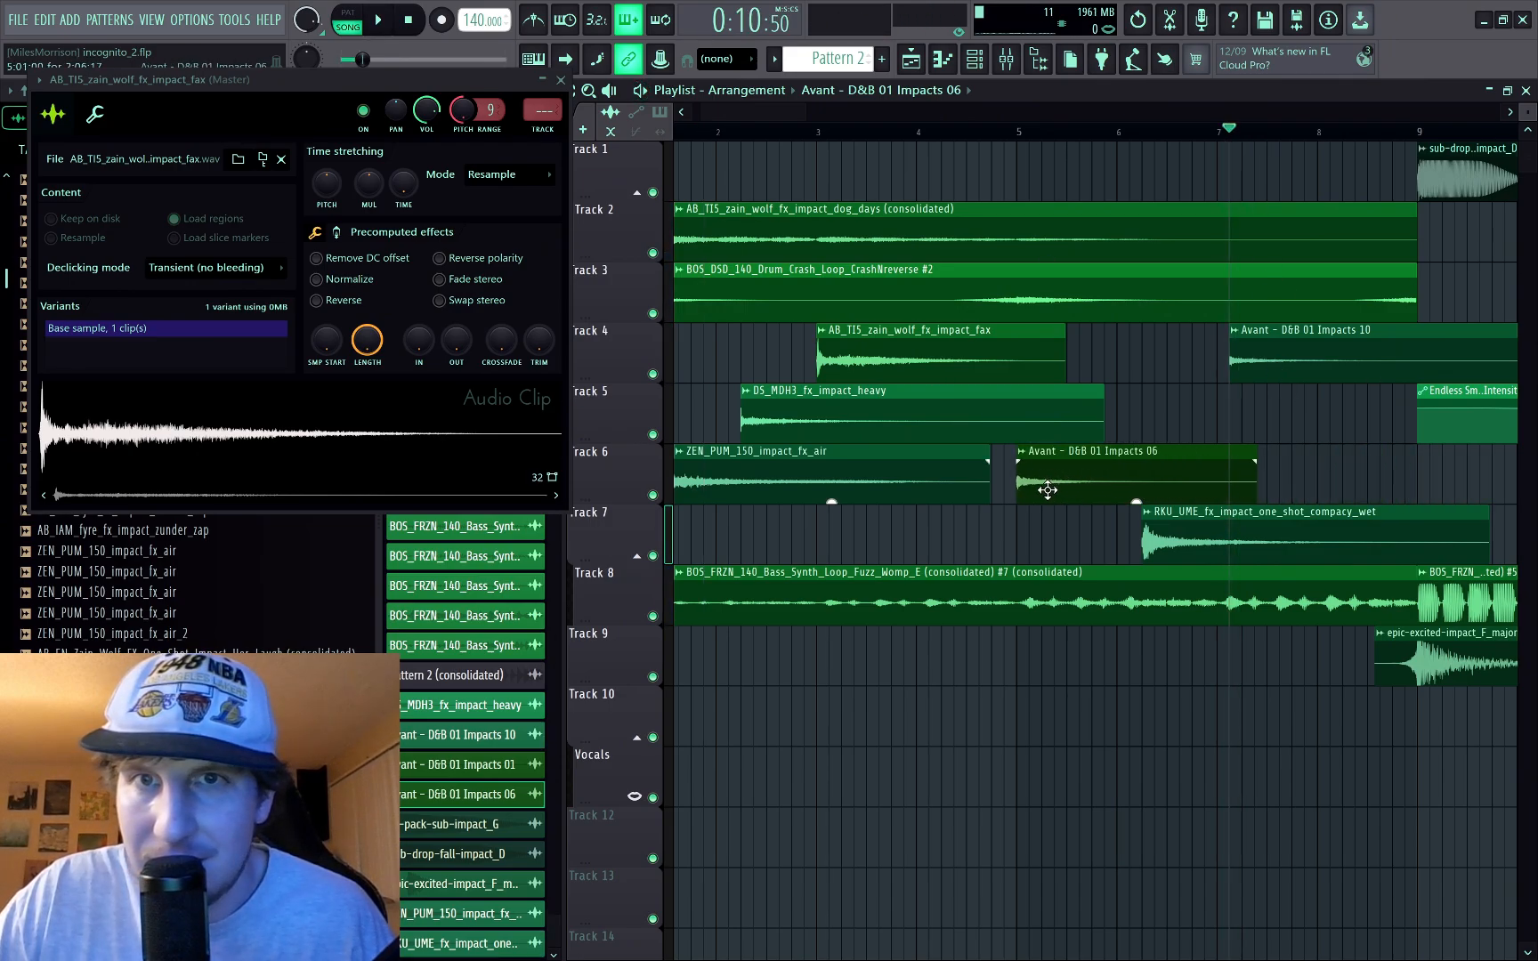
Step: Play from just before bar 5 and move the RKU_UME impact clip on Track 7 to just after bar 7
{"action": "left_click", "coordinate": [979, 131]}
{"action": "key", "text": "space"}
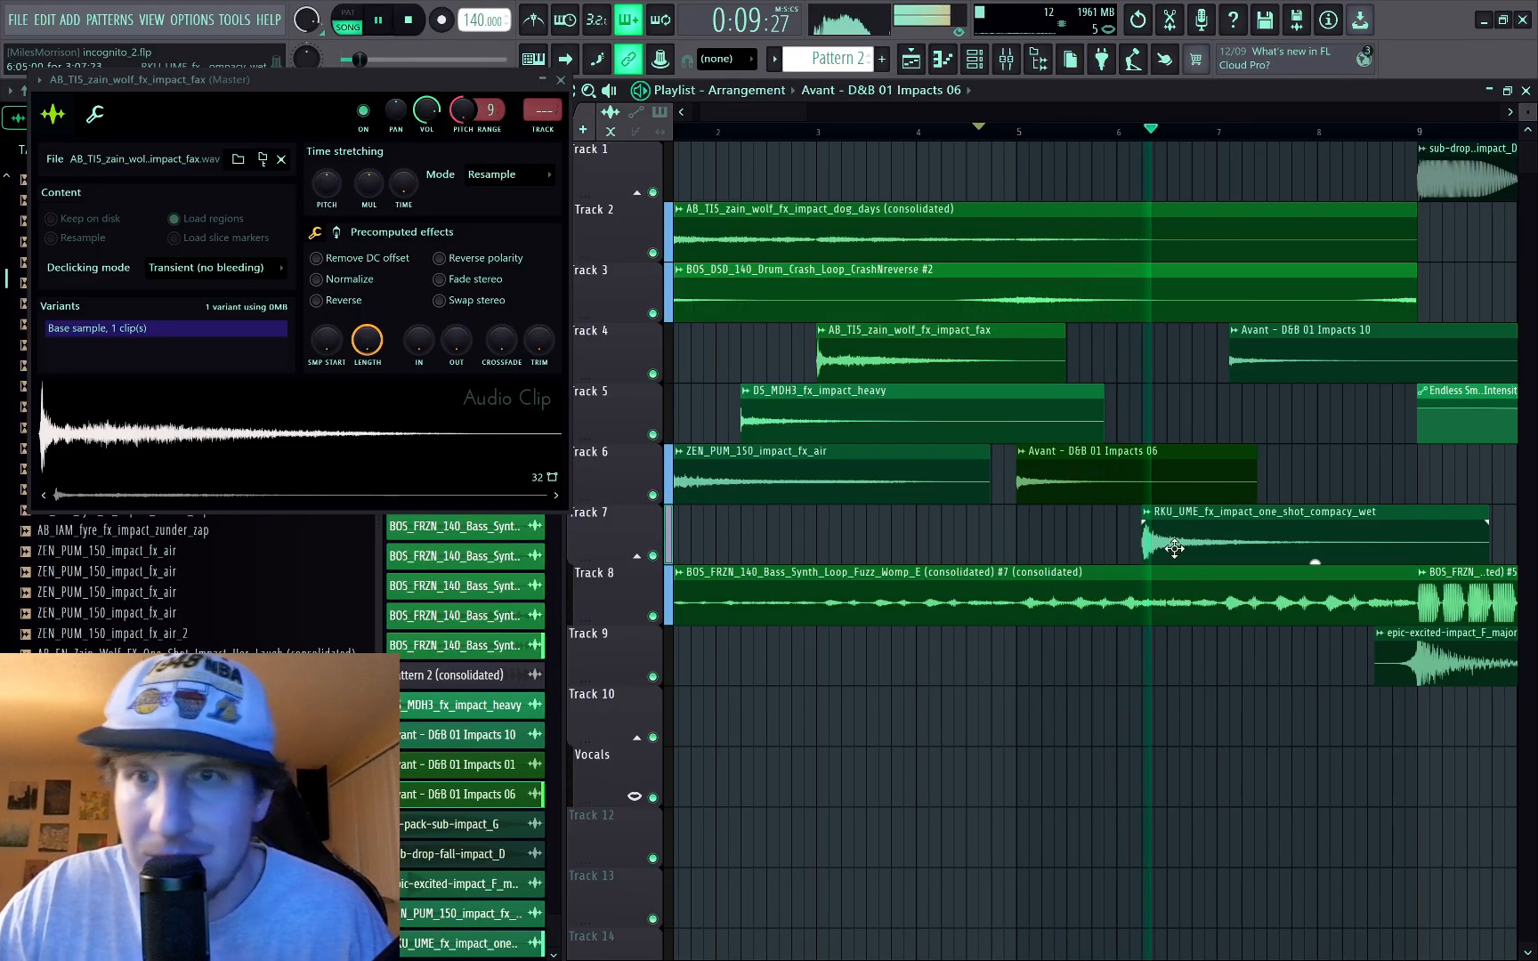
{"action": "mouse_move", "coordinate": [1175, 549]}
{"action": "left_mouse_down"}
{"action": "mouse_move", "coordinate": [1051, 549]}
{"action": "mouse_move", "coordinate": [1284, 562]}
{"action": "mouse_move", "coordinate": [1258, 563]}
{"action": "left_mouse_up"}
{"action": "key", "text": "space"}
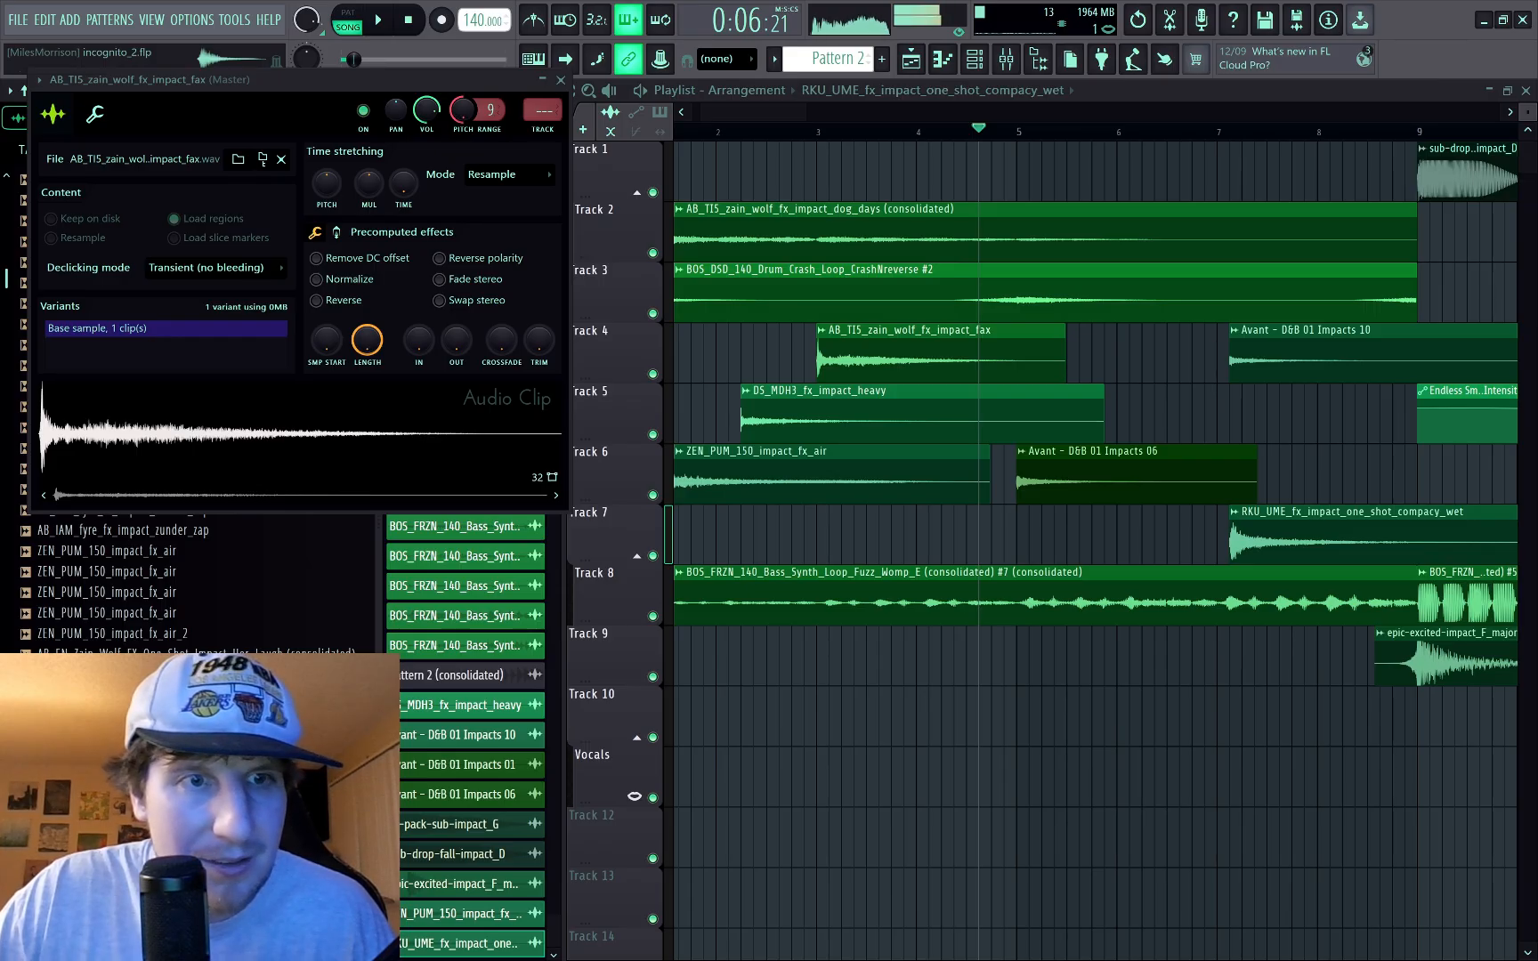
Step: Place the ESG_130_FX_One_Shot_Impact_Fued sample at bar 1 on Track 10 and time-stretch it to end at bar 9
{"action": "scroll", "coordinate": [205, 551], "scroll_direction": "down", "scroll_amount": 5}
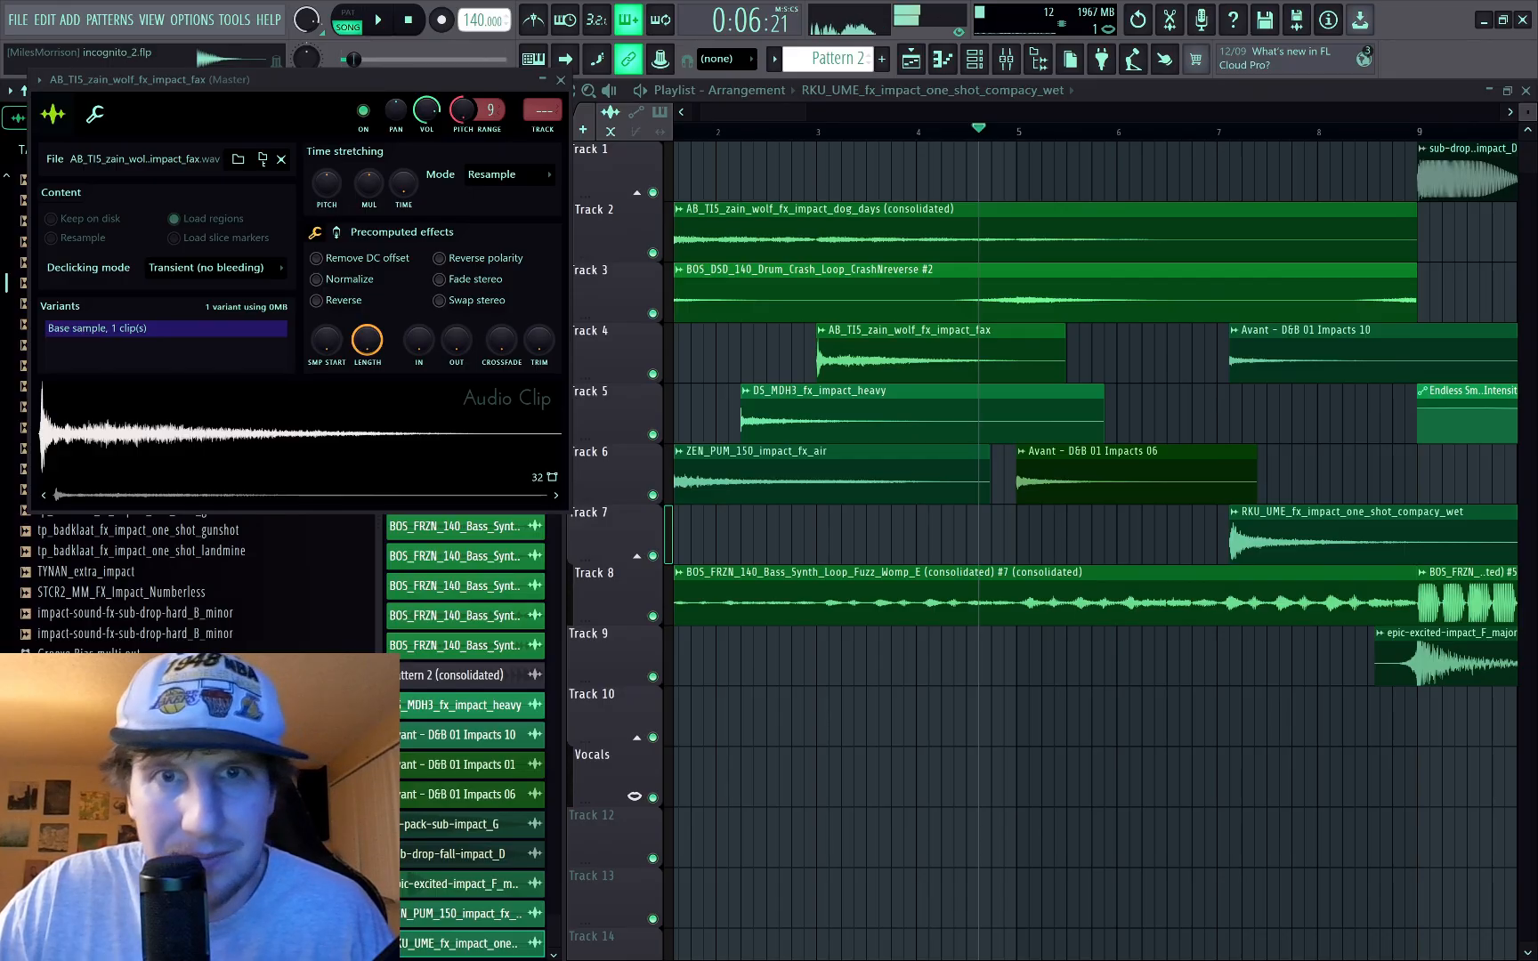
{"action": "left_click_drag", "start_coordinate": [179, 757], "coordinate": [706, 739]}
{"action": "scroll", "coordinate": [765, 739], "scroll_direction": "down", "scroll_amount": 3}
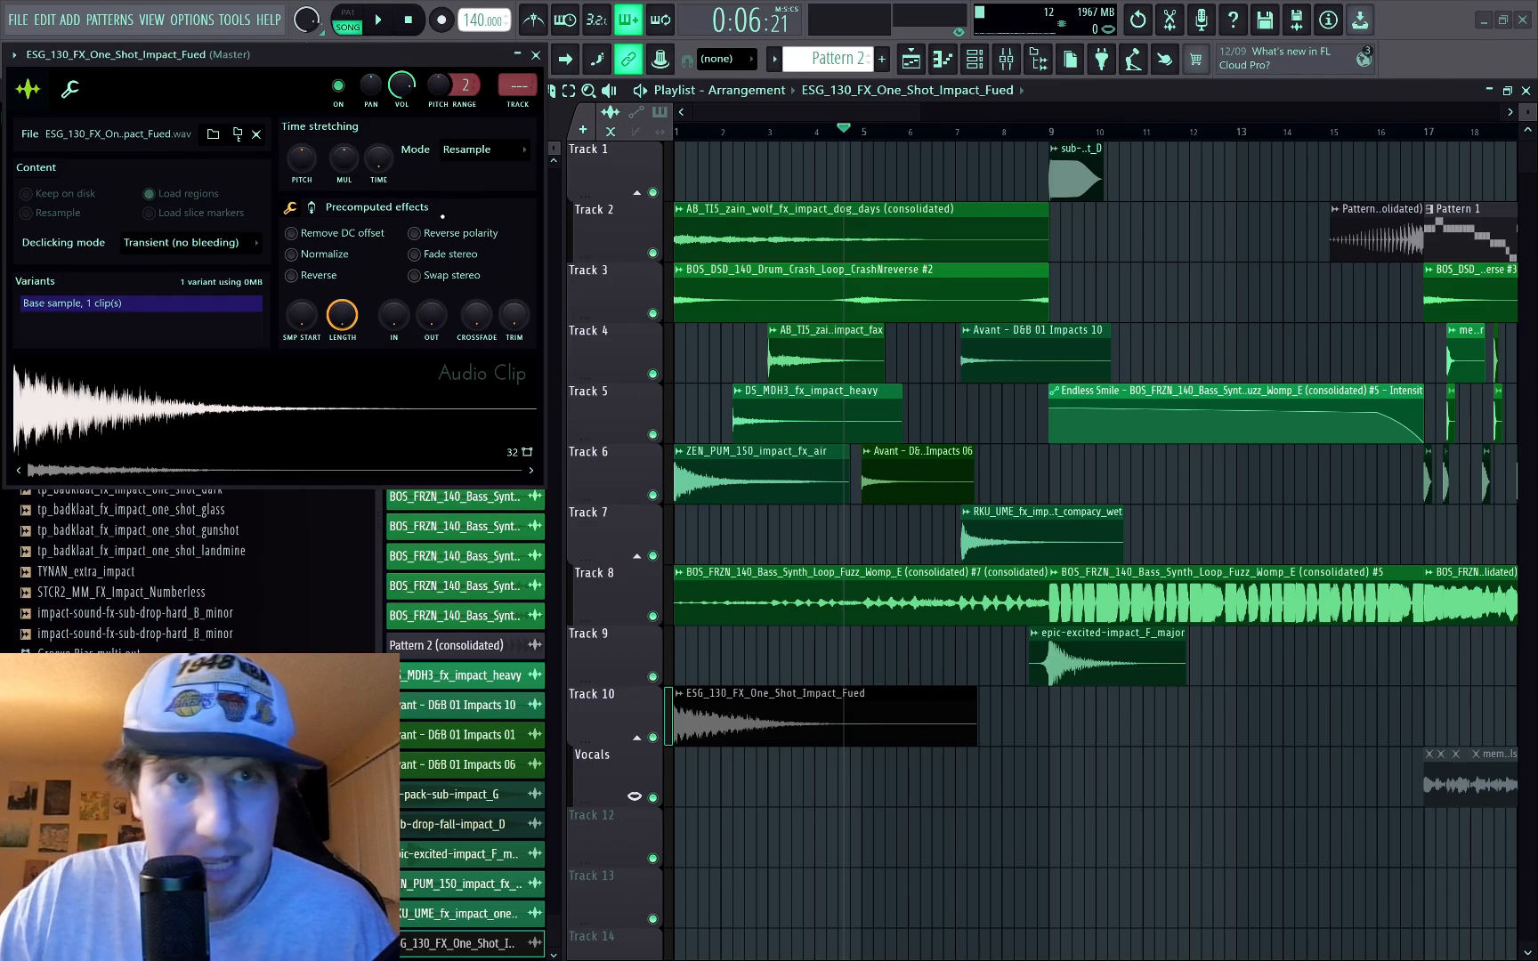
{"action": "left_click_drag", "start_coordinate": [378, 158], "coordinate": [378, 137]}
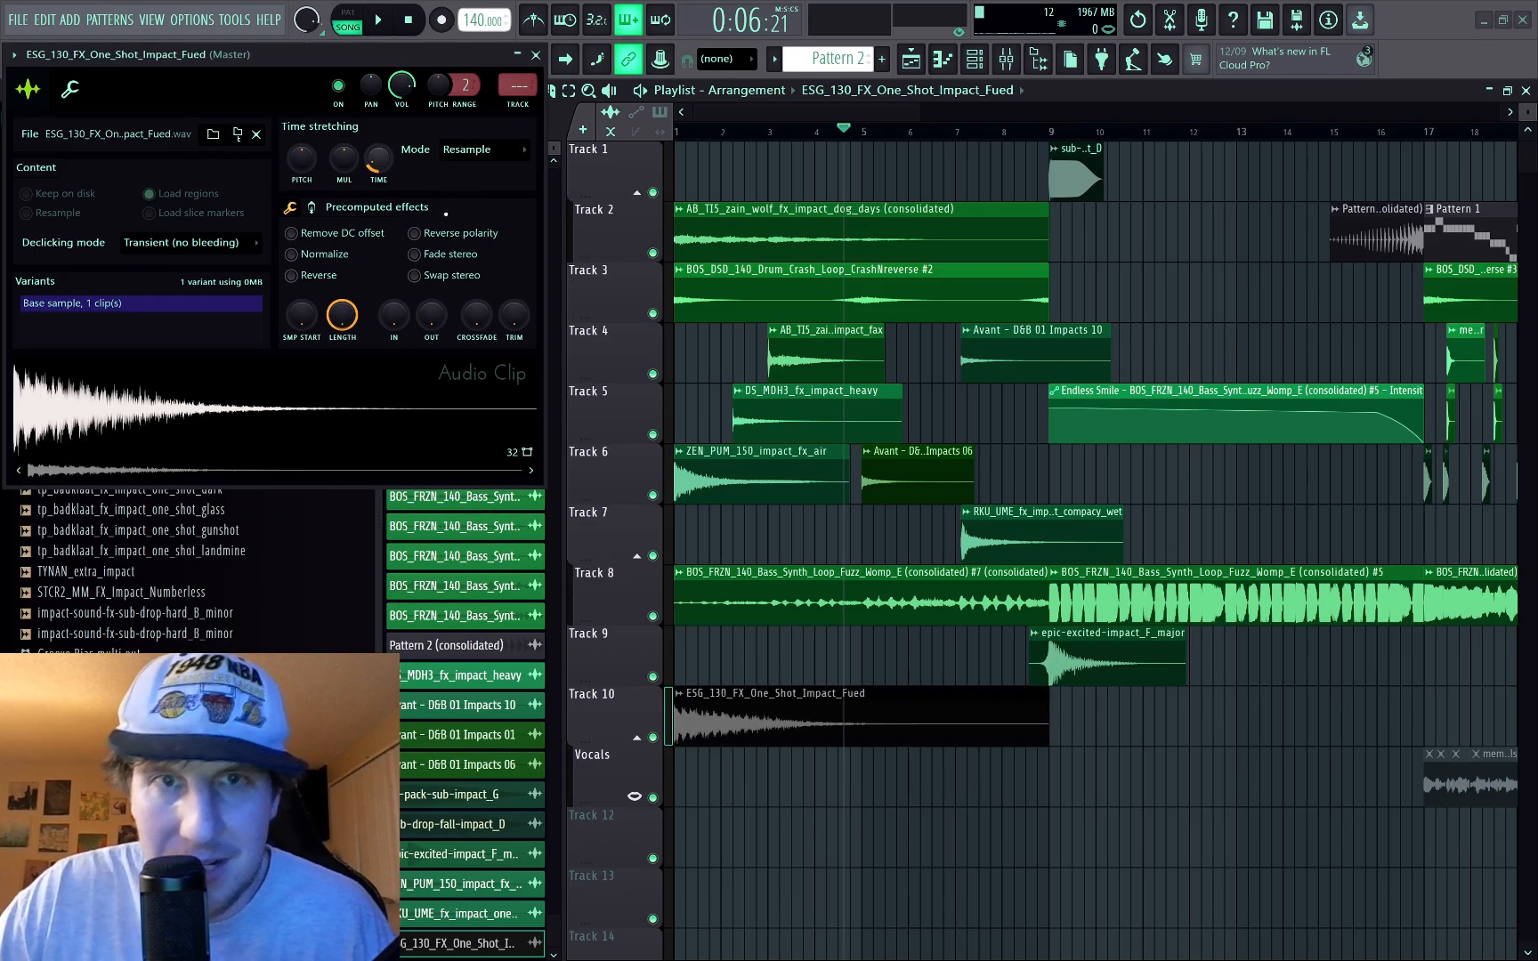
Step: Move the ZEN_PUM_150_impact_fx_air clip from Track 6 to bar 9 on Track 3 and play the arrangement from the start
{"action": "left_click", "coordinate": [735, 487]}
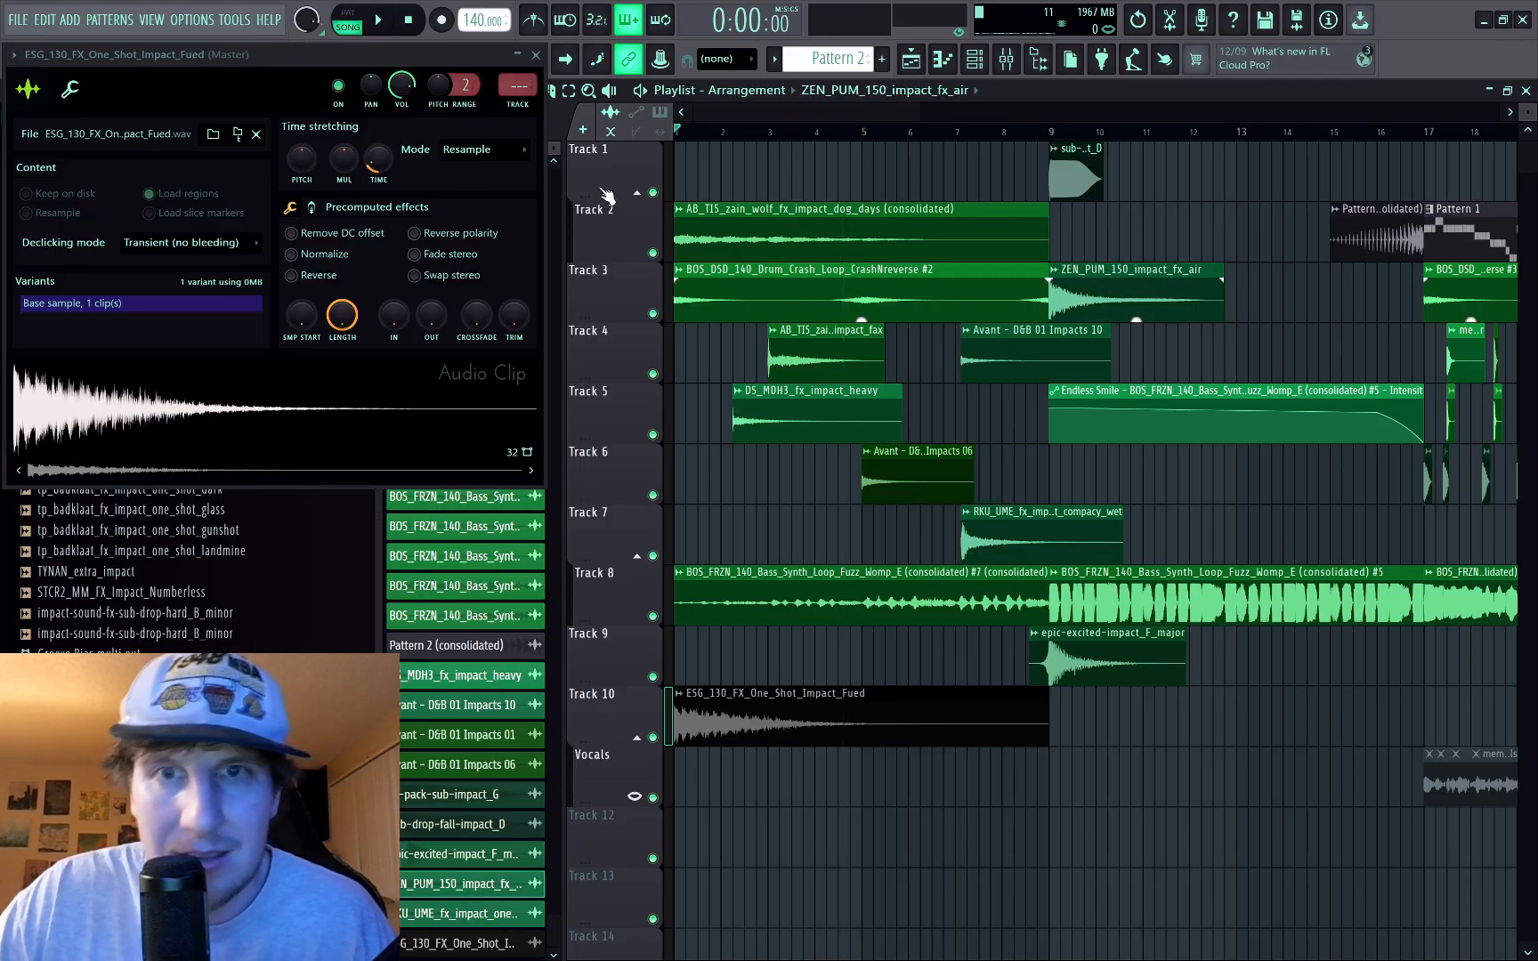
{"action": "key", "text": "space"}
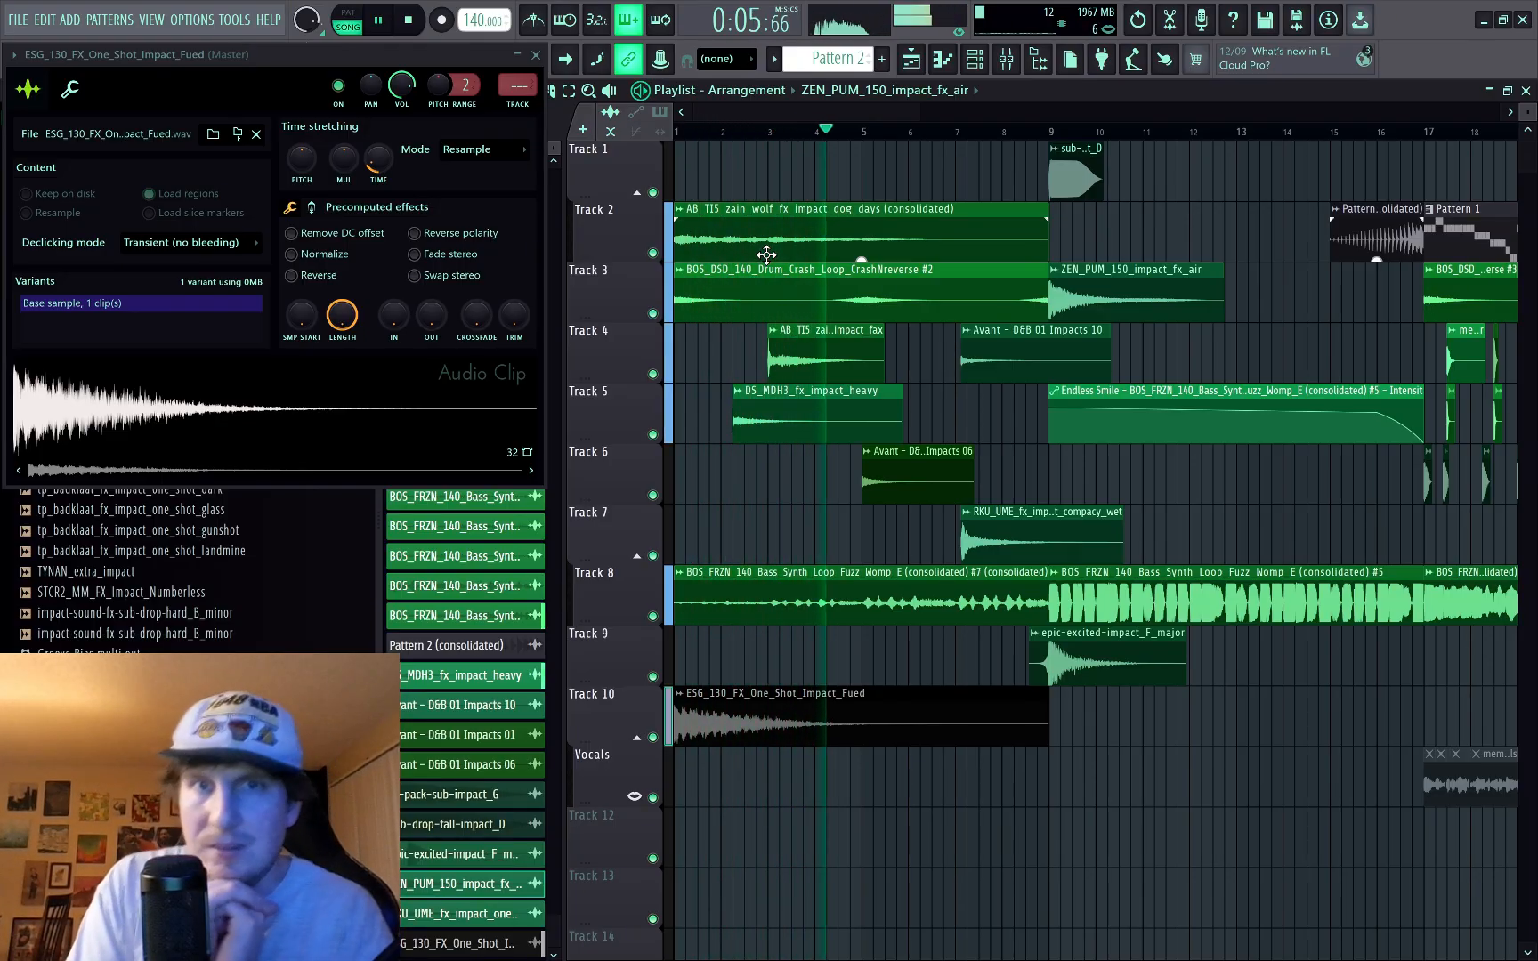
Step: Try a shorter time stretch for the ESG_130_FX_One_Shot_Impact_Fued sample on Track 10 and play it from the start
{"action": "key", "text": "space"}
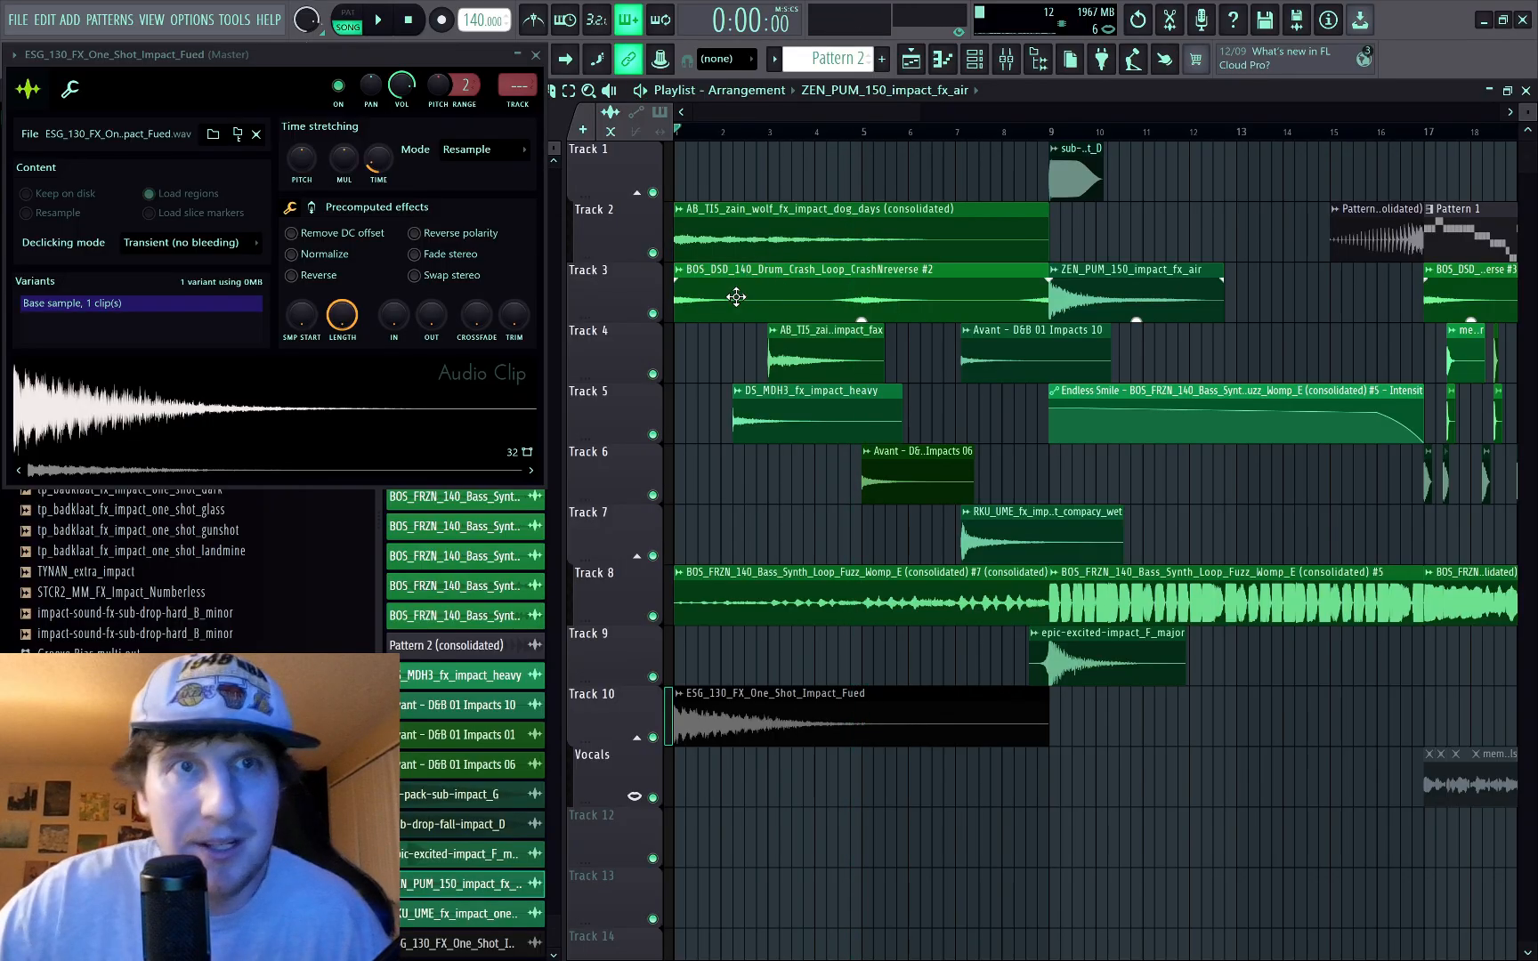
{"action": "left_click_drag", "start_coordinate": [379, 160], "coordinate": [378, 200]}
{"action": "key", "text": "space"}
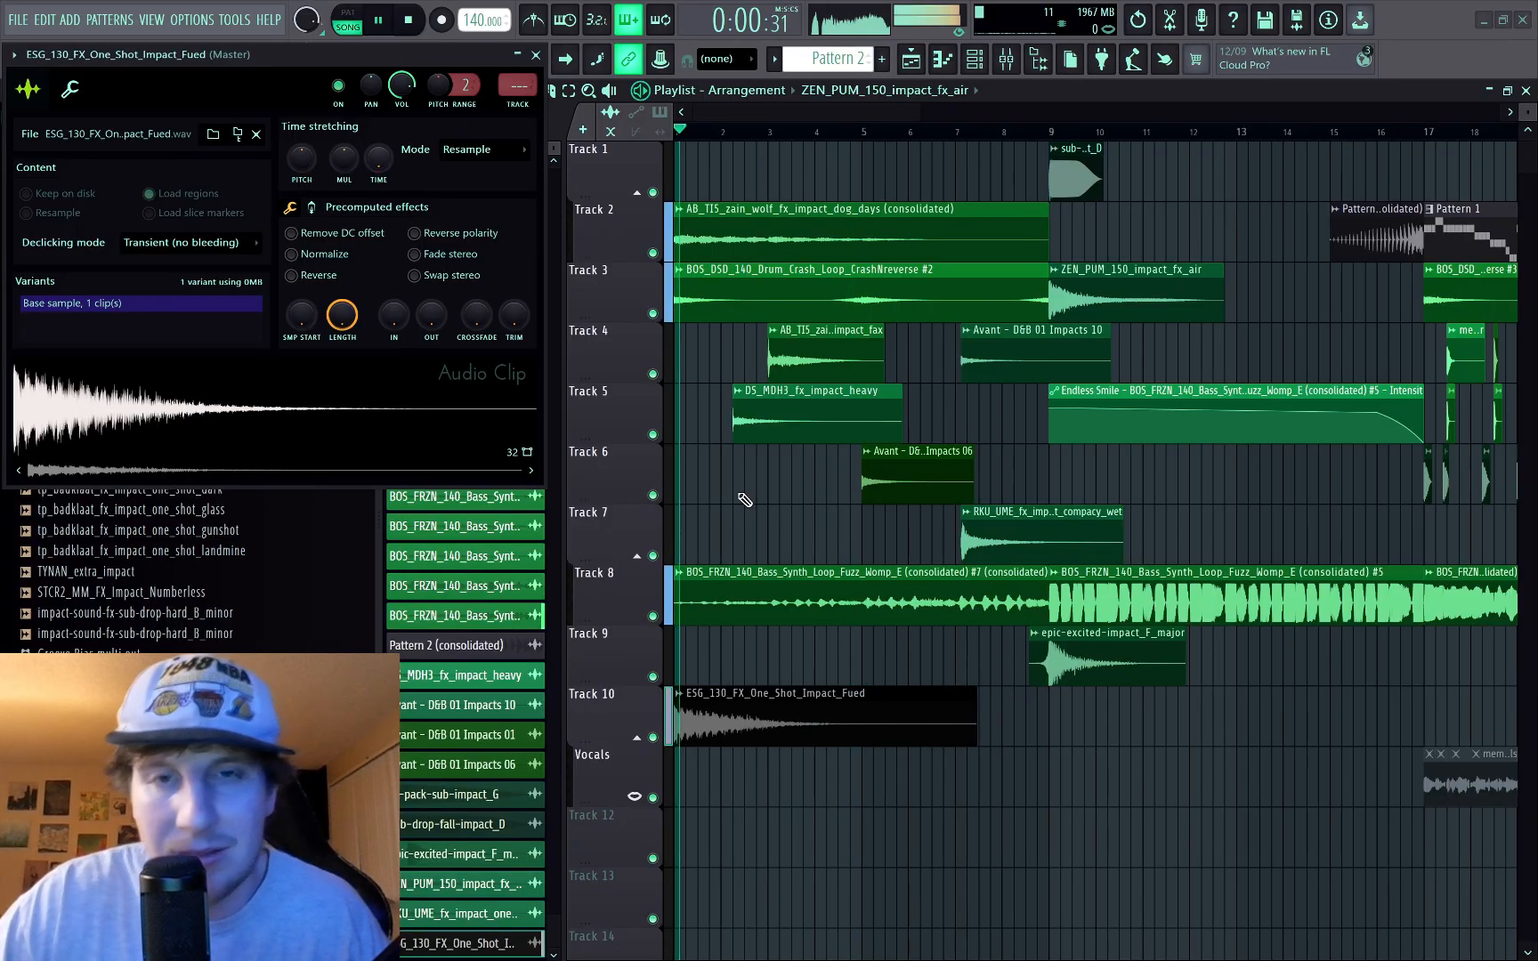
{"action": "key", "text": "space"}
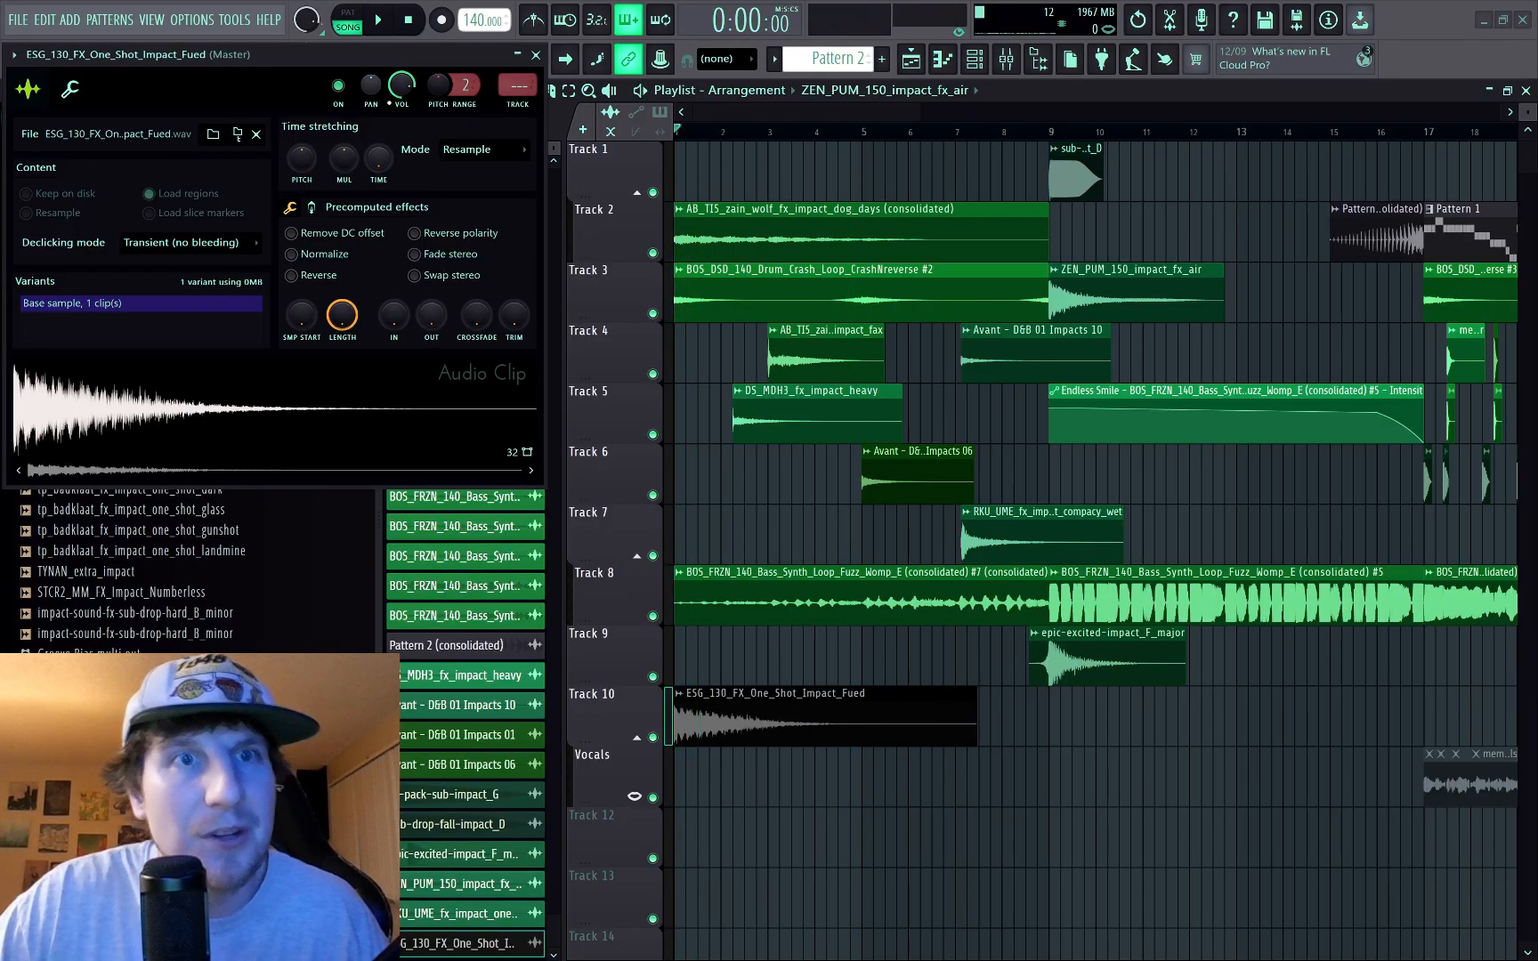
Step: Detect the ESG_130_FX_One_Shot_Impact_Fued sample's tempo using the estimated 130 BPM and play the arrangement from the start
{"action": "right_click", "coordinate": [388, 159]}
{"action": "left_click", "coordinate": [423, 180]}
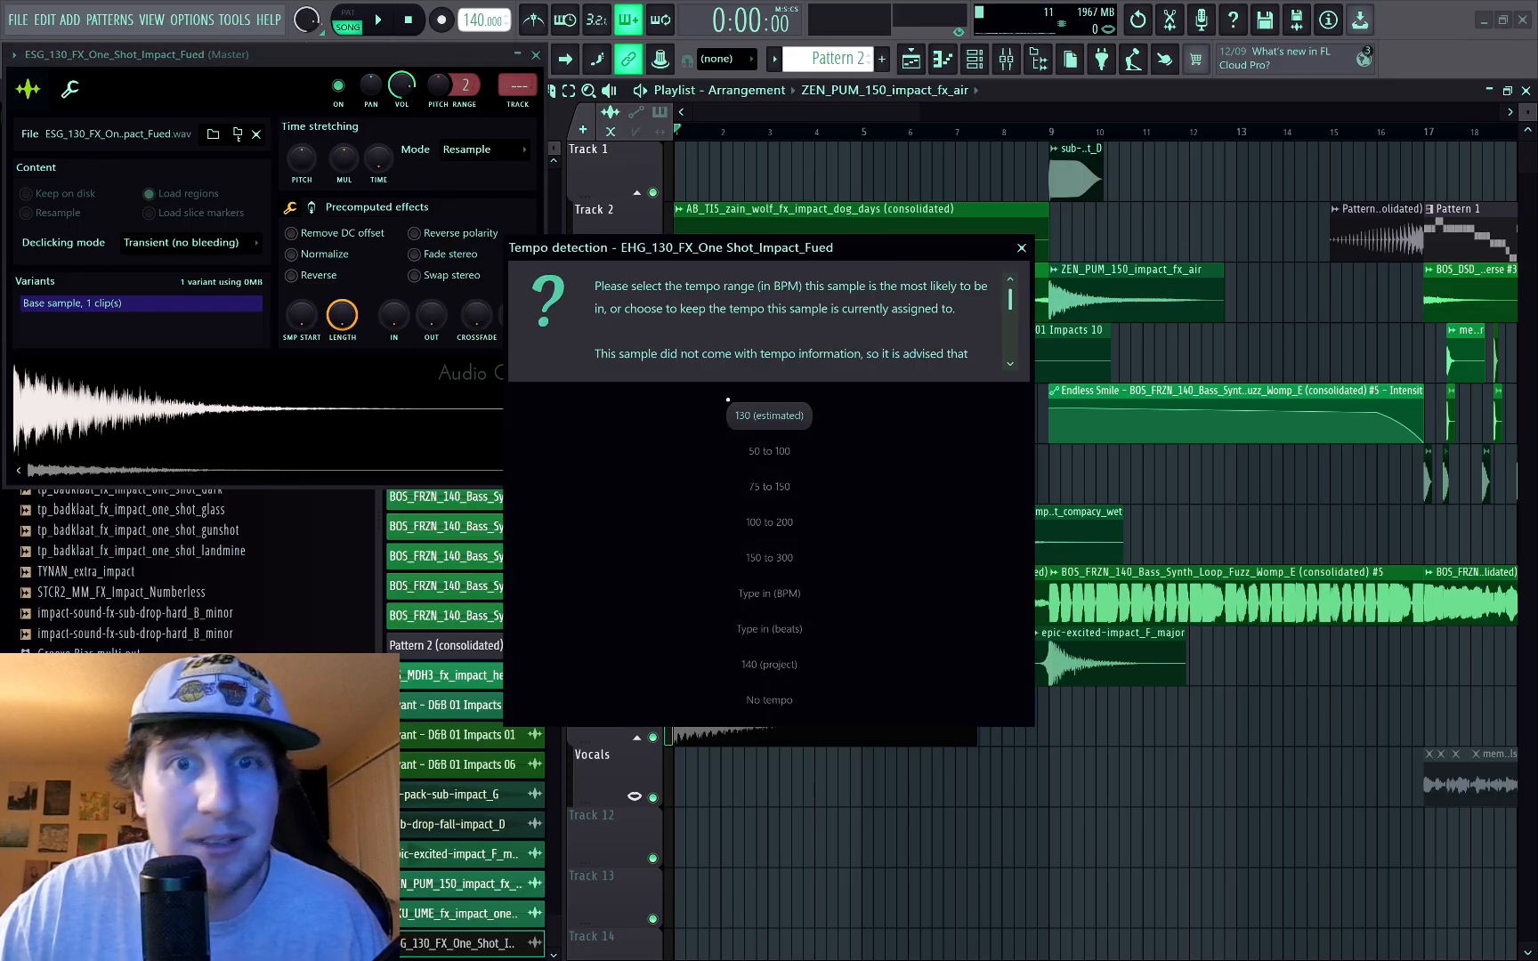
{"action": "left_click", "coordinate": [753, 425]}
{"action": "key", "text": "space"}
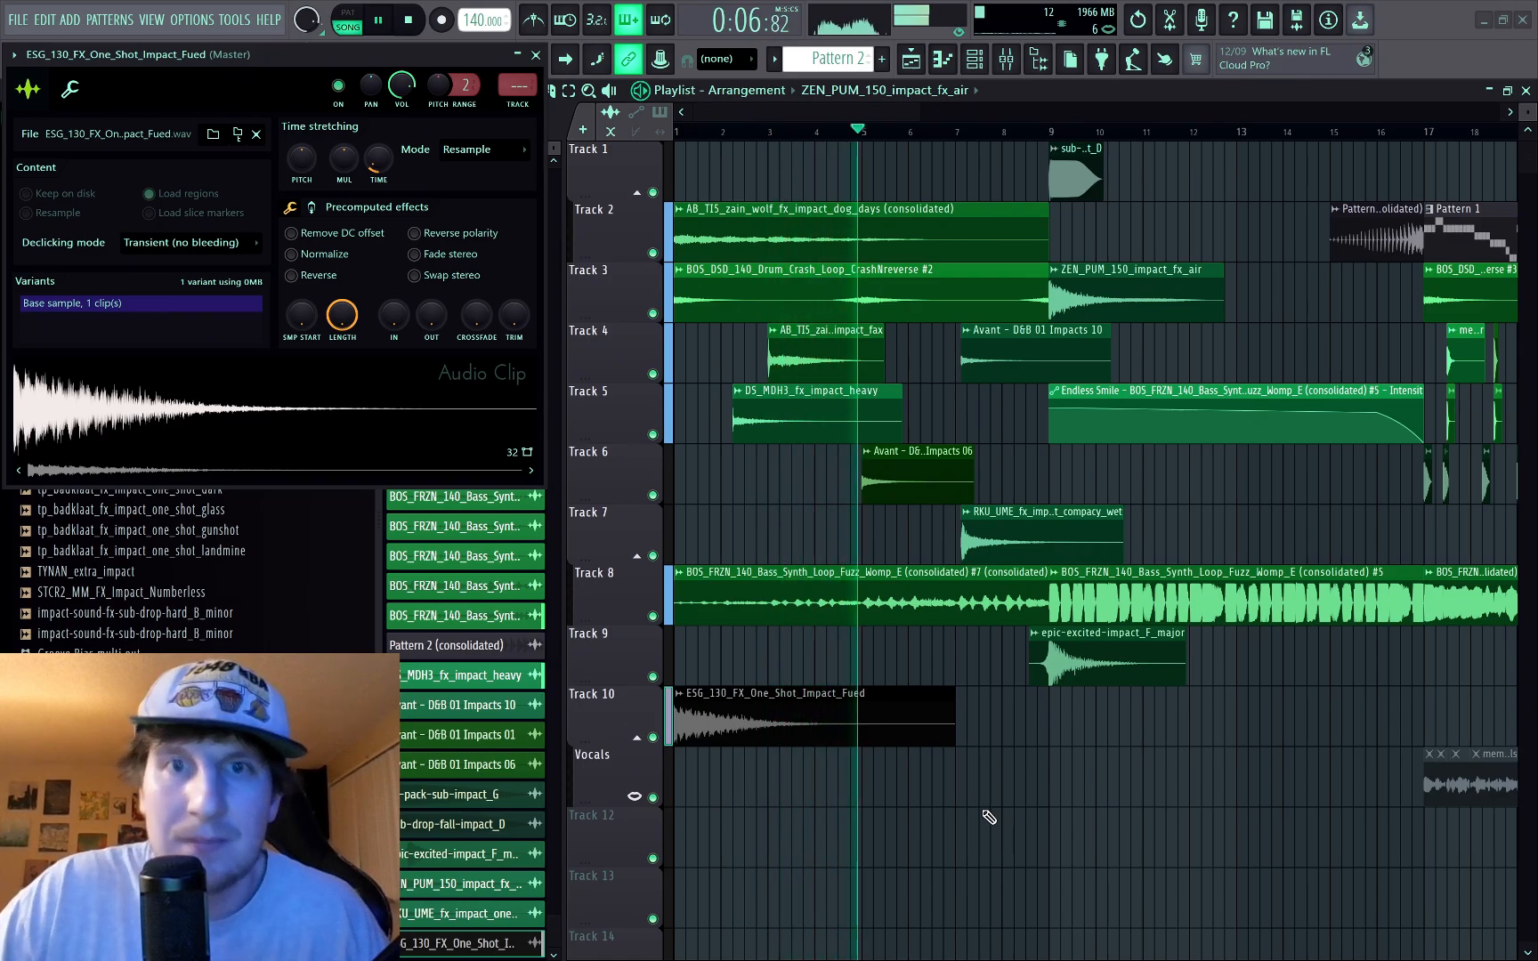
{"action": "mouse_move", "coordinate": [867, 622]}
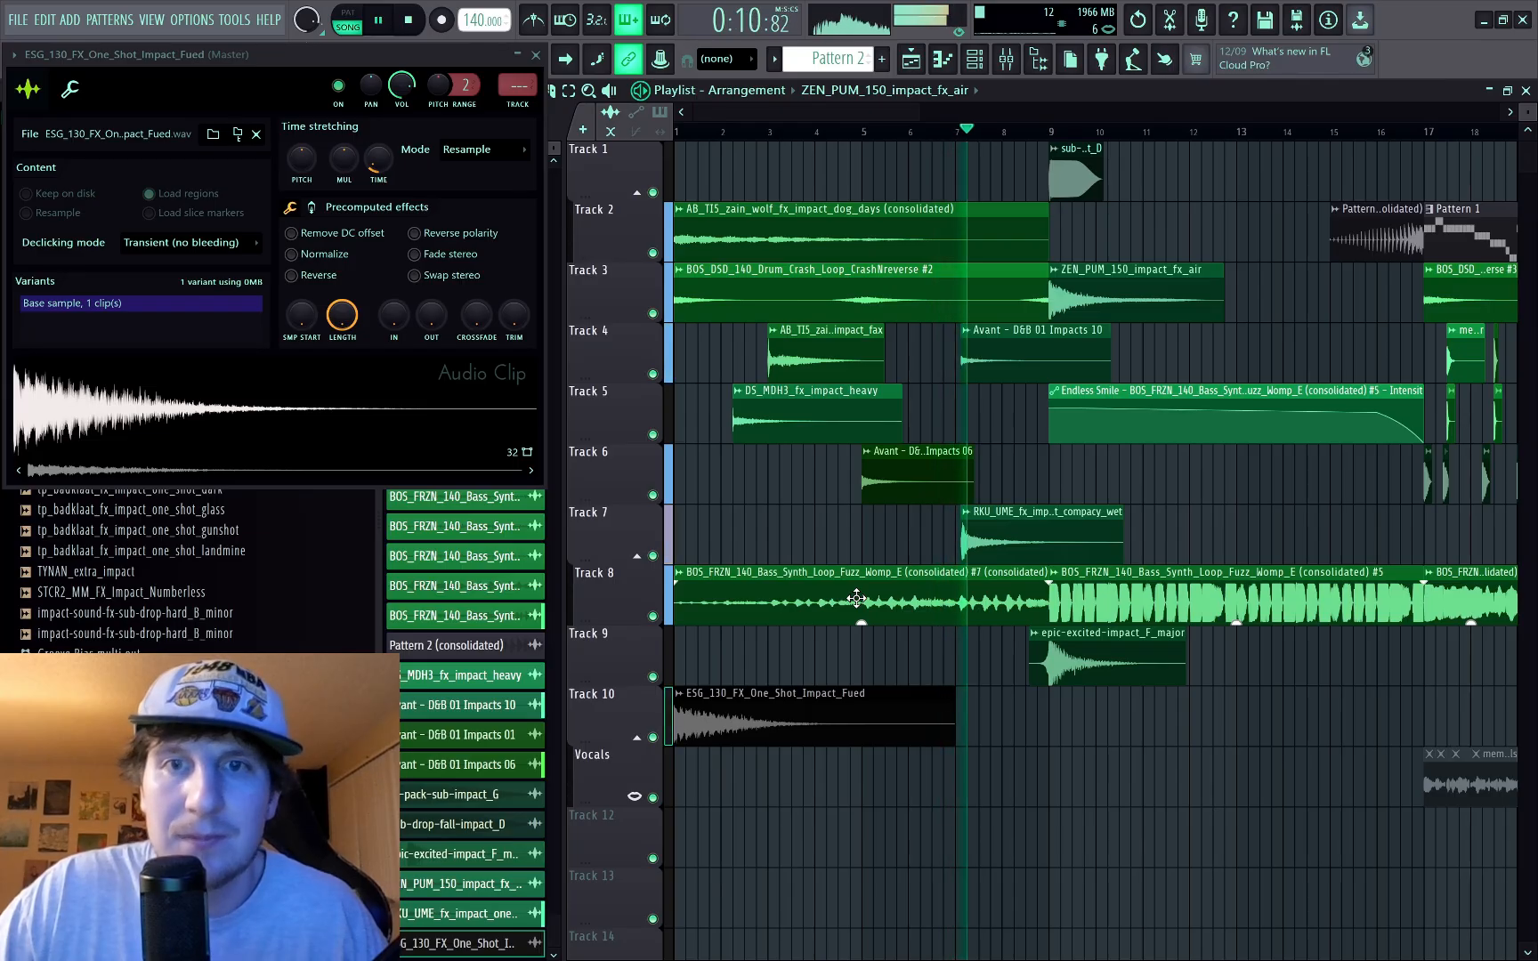
{"action": "key", "text": "space"}
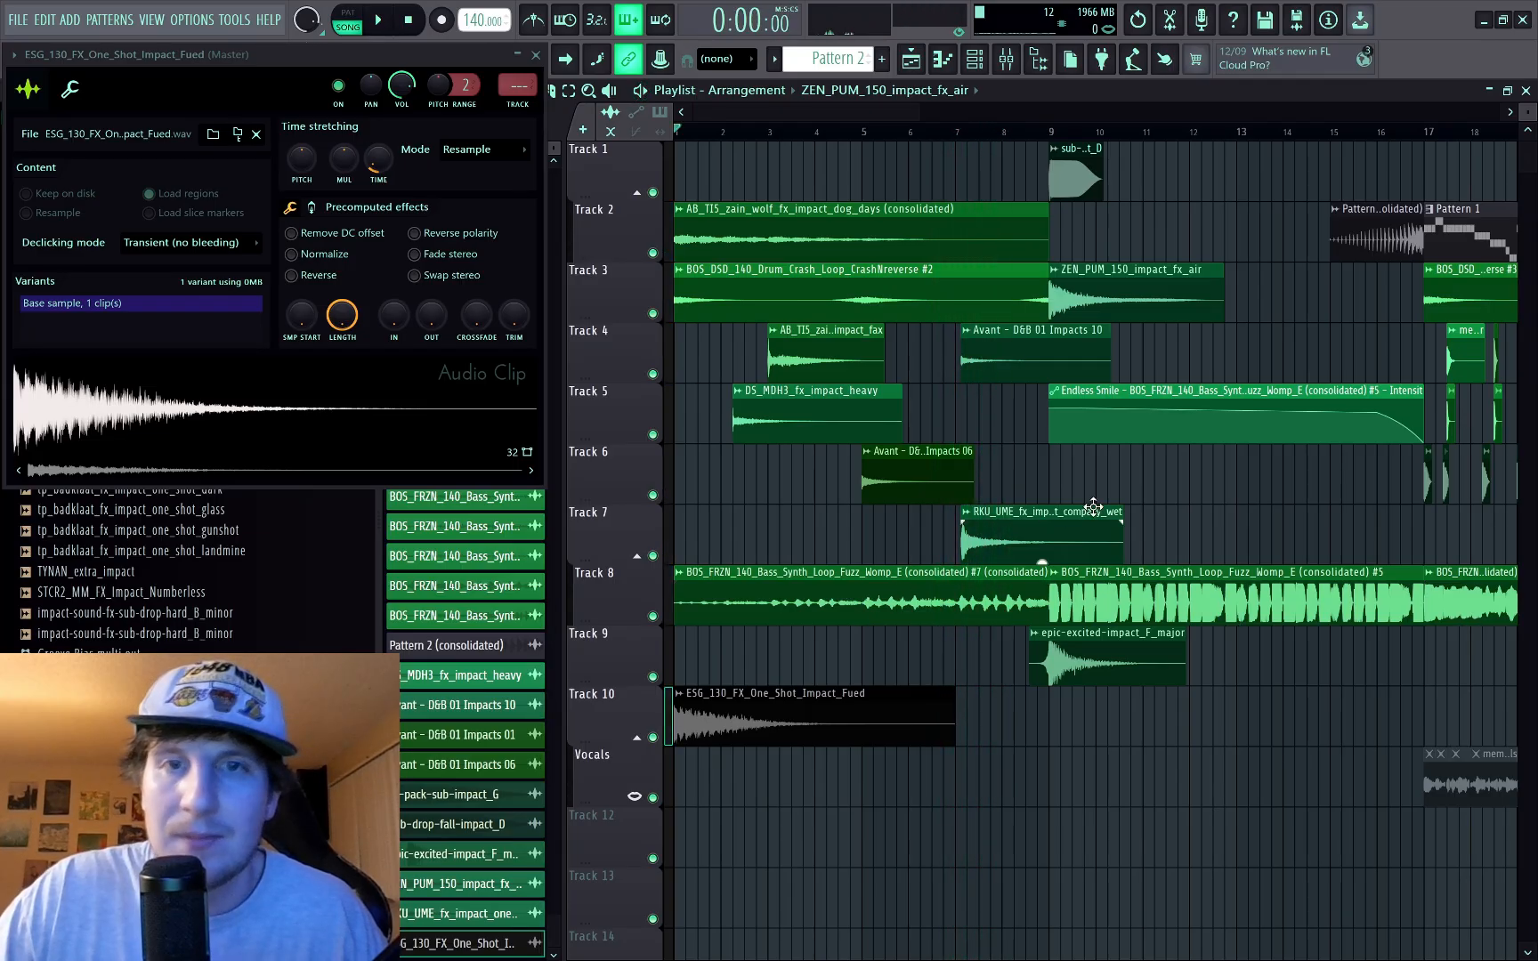
Step: Copy the Endless Smile automation clip to bar 1 on the Vocals track and route bass loop #7 to mixer track 17 without its fade-in
{"action": "left_click_drag", "start_coordinate": [1126, 395], "coordinate": [688, 677]}
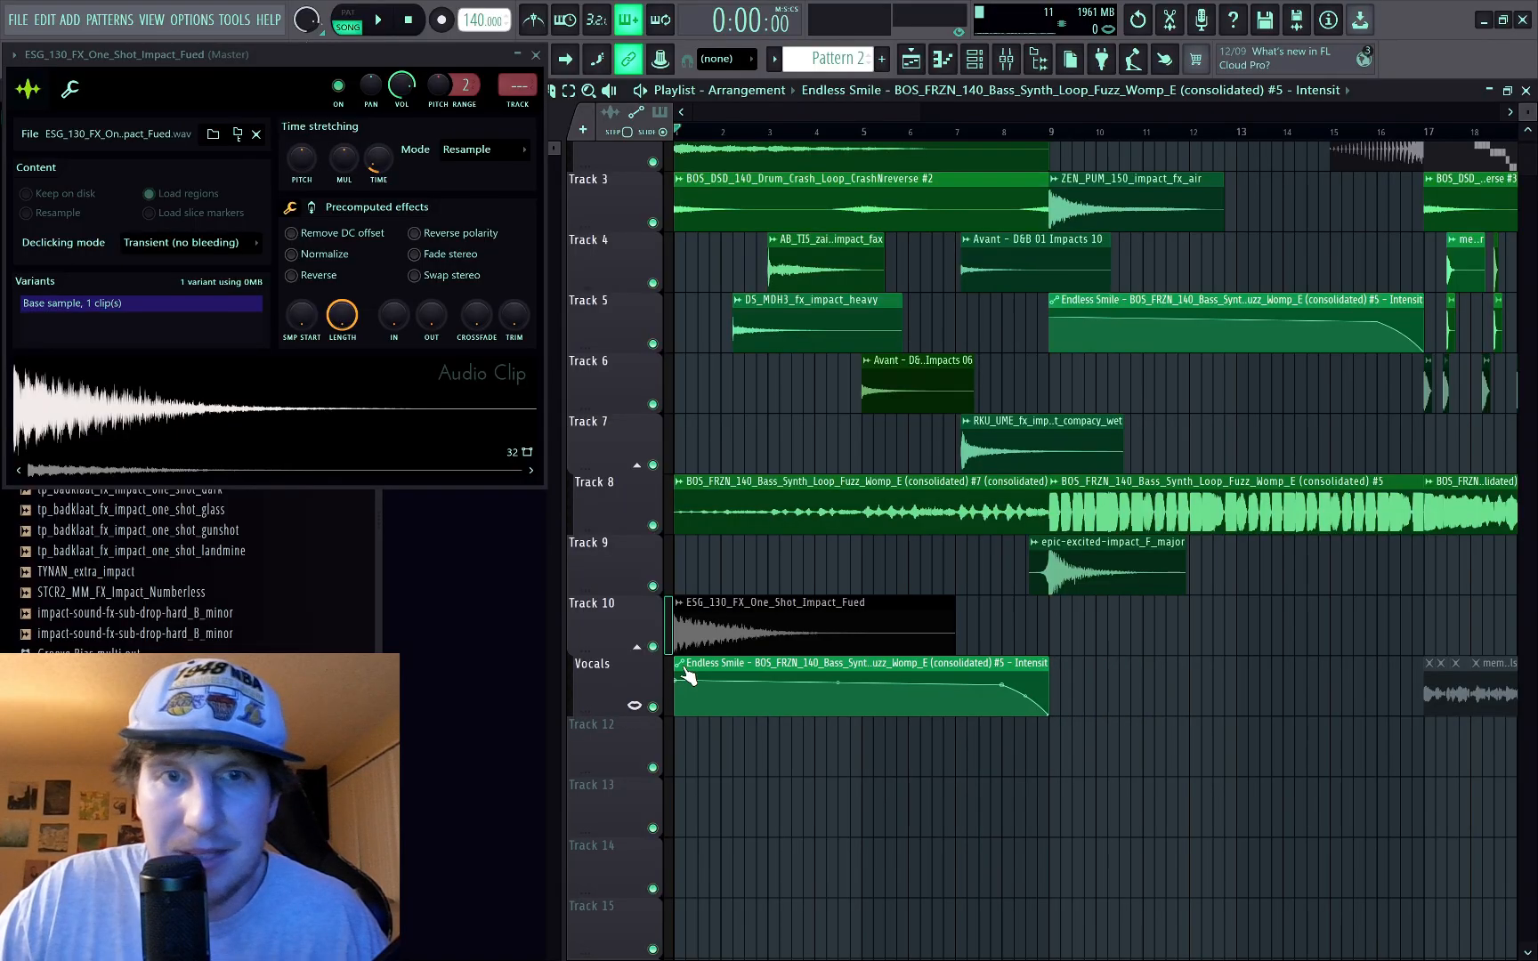
{"action": "double_click", "coordinate": [708, 498]}
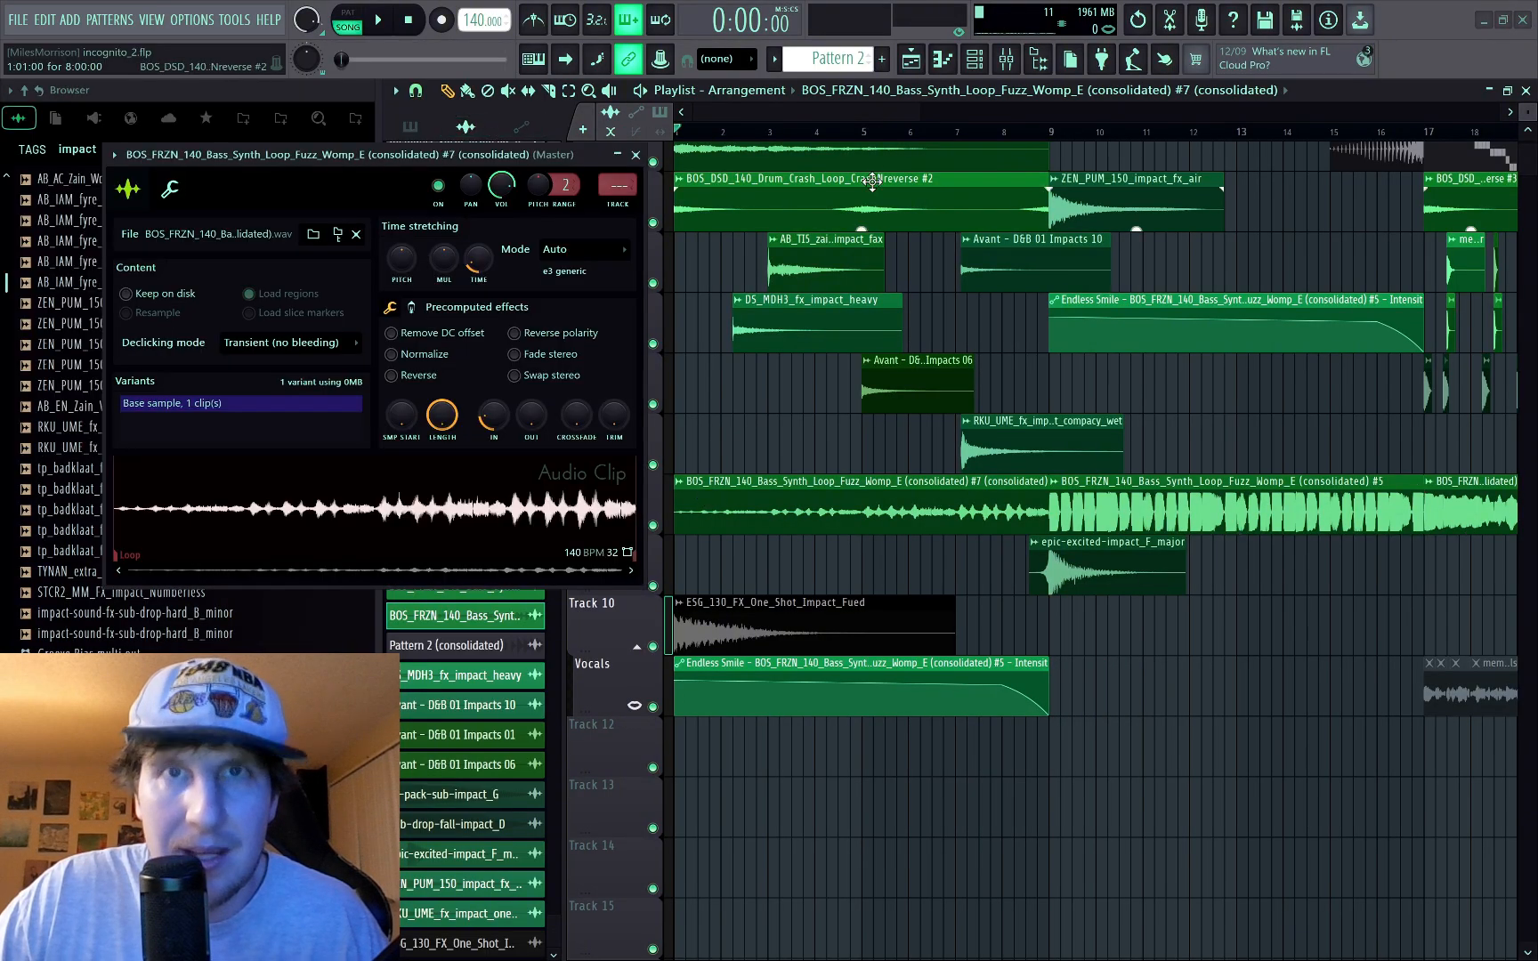
{"action": "left_click", "coordinate": [1006, 59]}
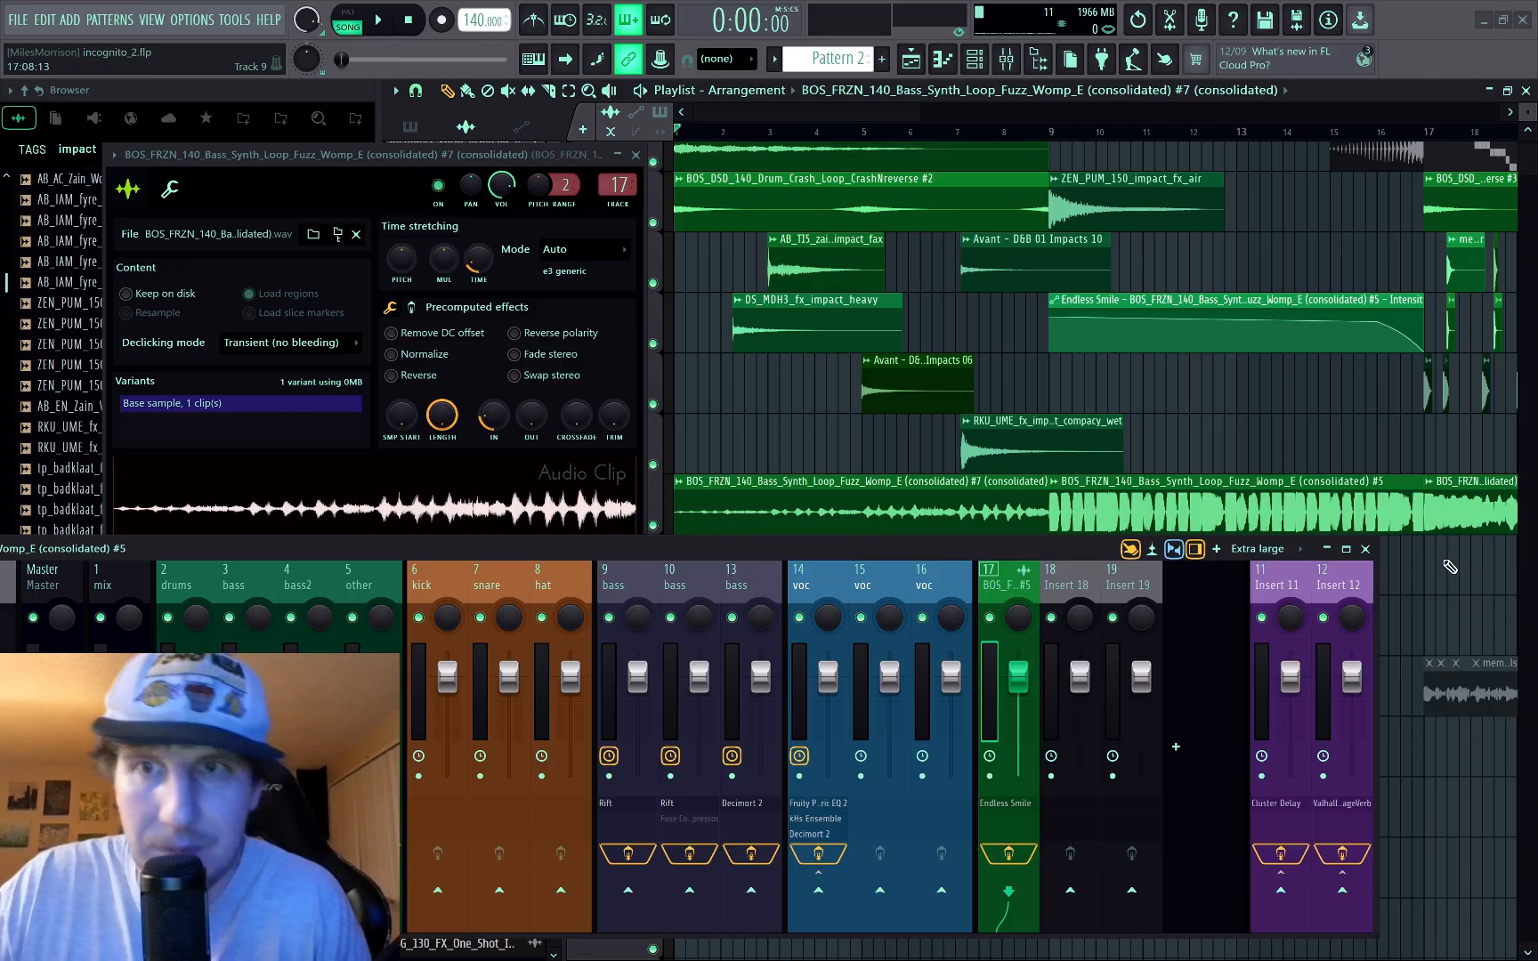
{"action": "left_click", "coordinate": [1365, 550]}
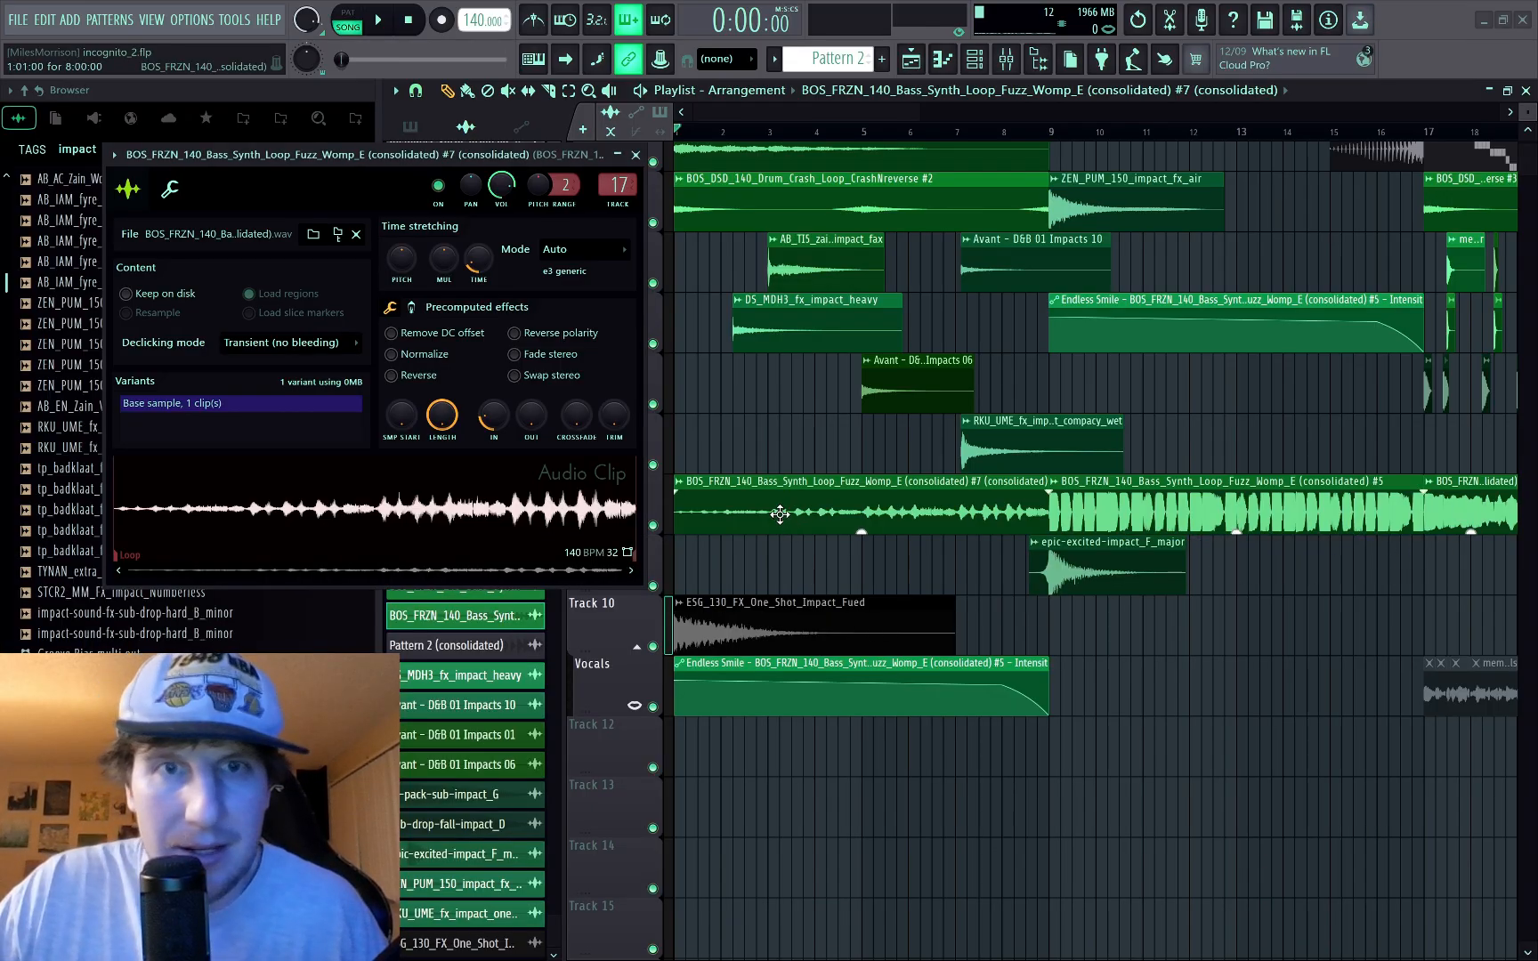
{"action": "key", "text": "space"}
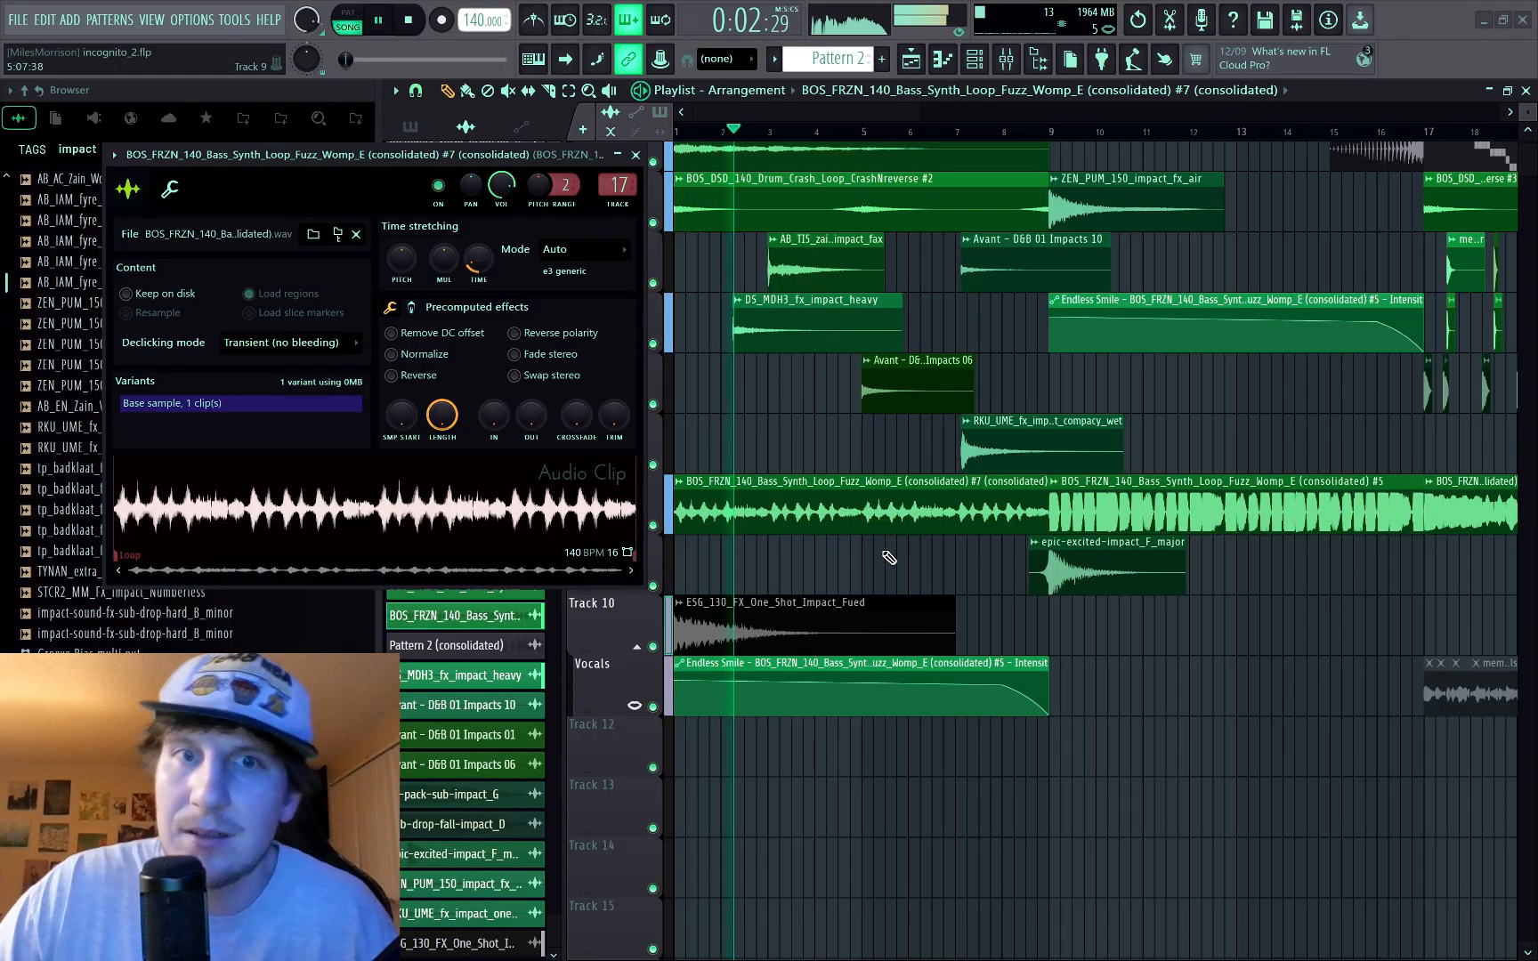
Step: Make the Endless Smile automation clip at bar 1 unique and lower its first two points, replaying the intro to check it
{"action": "left_click", "coordinate": [680, 664]}
{"action": "key", "text": "m"}
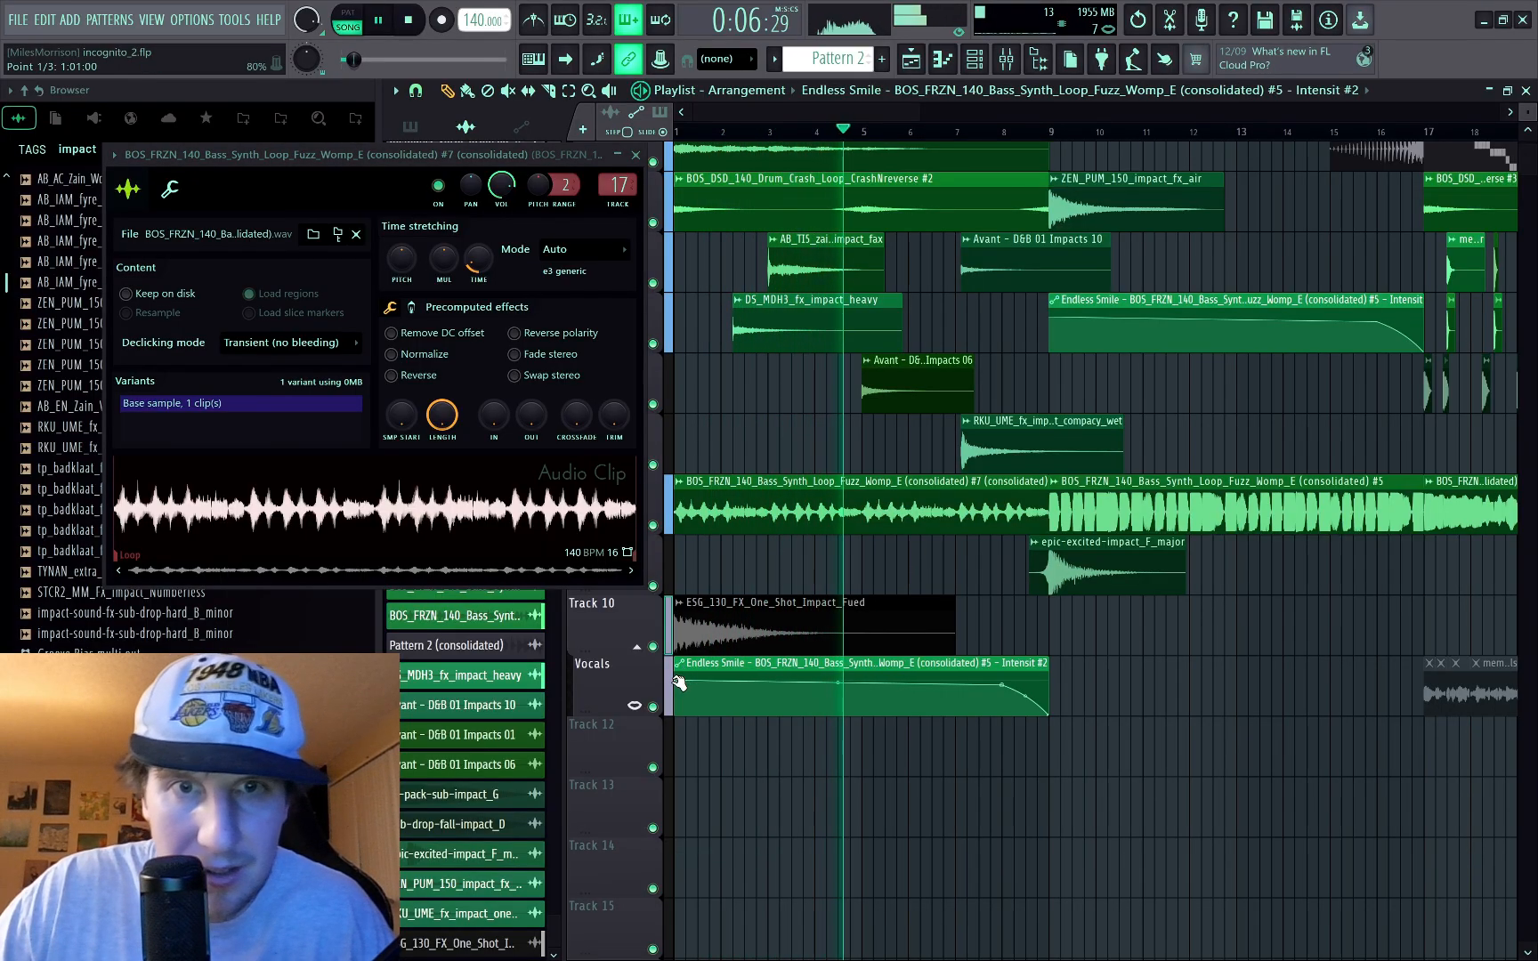
{"action": "left_click_drag", "start_coordinate": [675, 681], "coordinate": [674, 688]}
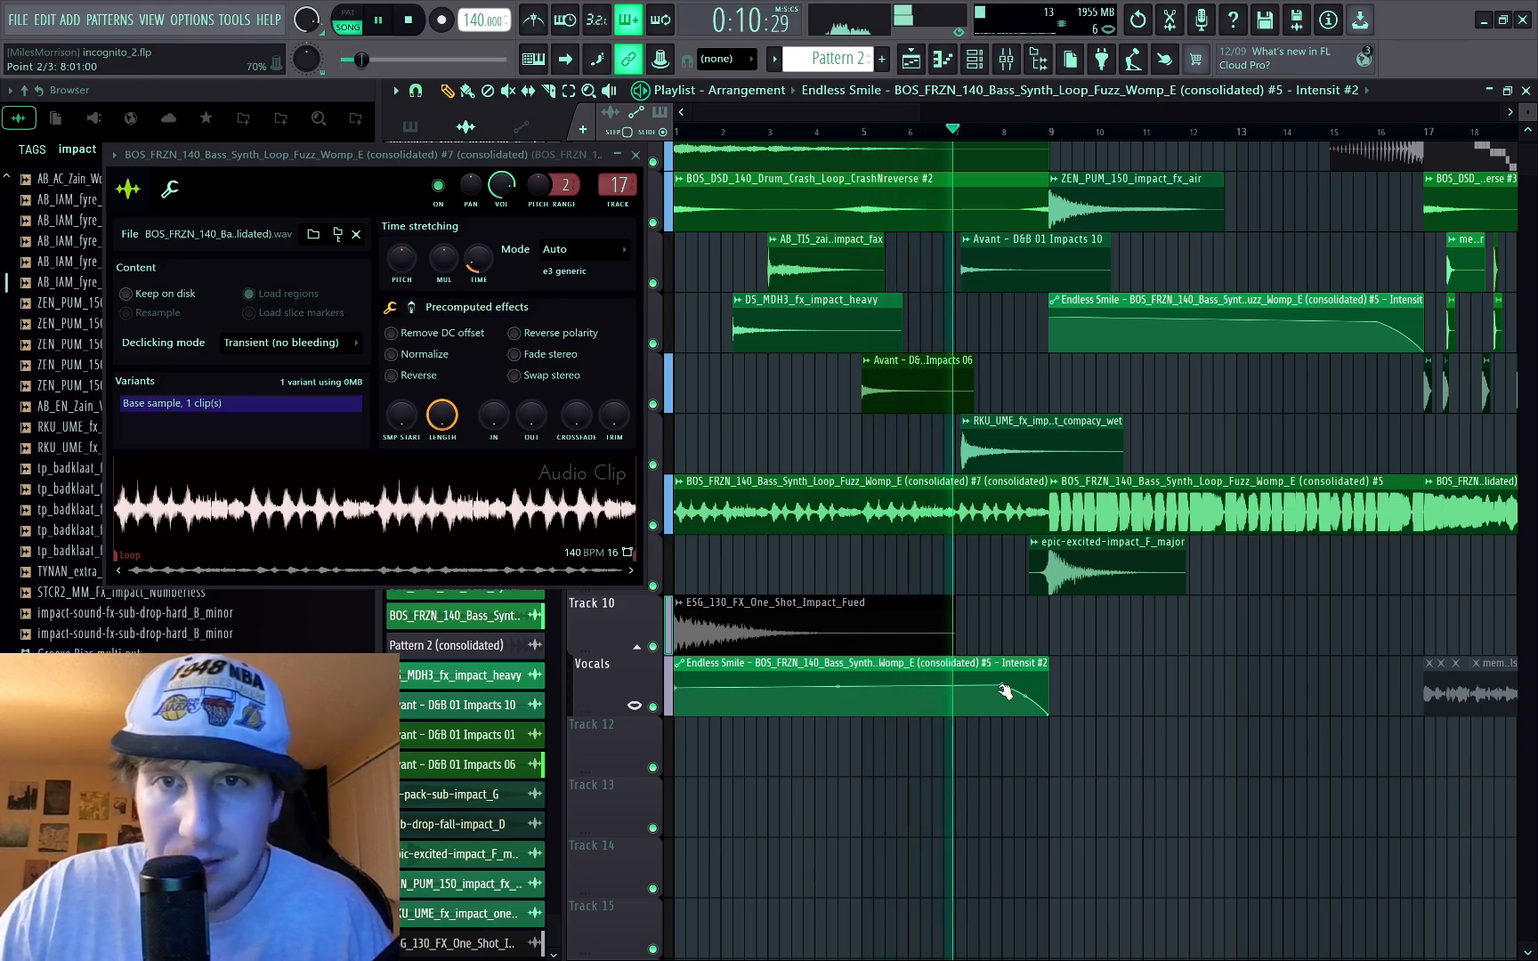
{"action": "left_click_drag", "start_coordinate": [1001, 686], "coordinate": [1002, 696]}
{"action": "key", "text": "space"}
{"action": "key", "text": "space"}
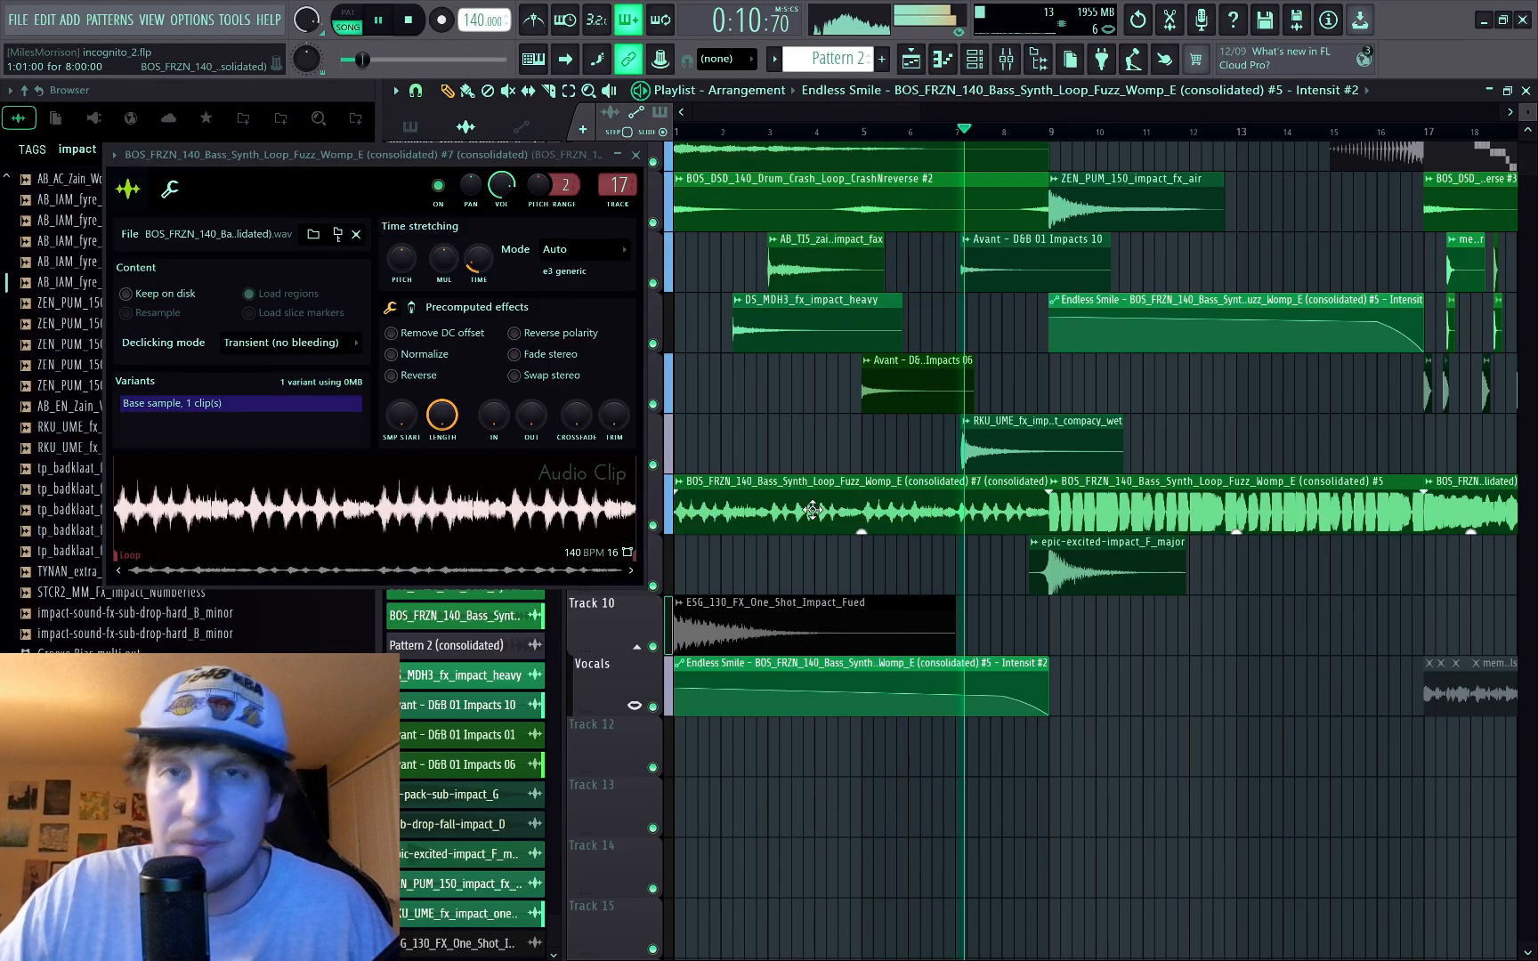
{"action": "key", "text": "space"}
Step: Move the Avant Impacts 10 and RKU_UME impact clips back to start exactly at bar 7 and play from just before them
{"action": "scroll", "coordinate": [975, 260], "scroll_direction": "up", "scroll_amount": 2}
{"action": "scroll", "coordinate": [976, 260], "scroll_direction": "up", "scroll_amount": 2}
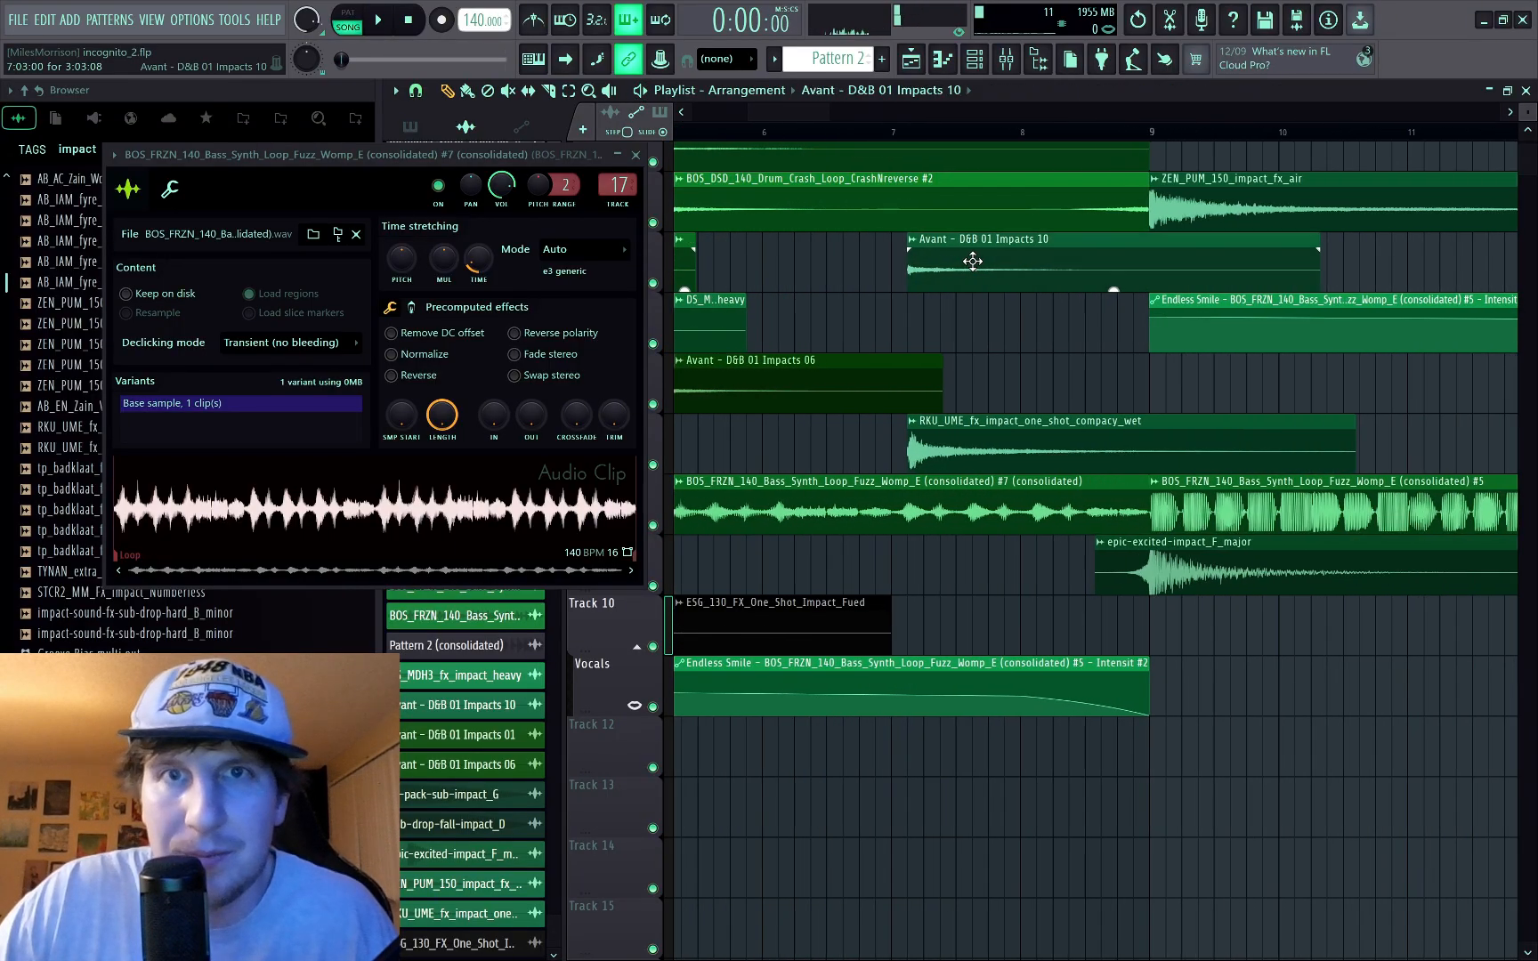
{"action": "left_click_drag", "start_coordinate": [947, 429], "coordinate": [930, 429]}
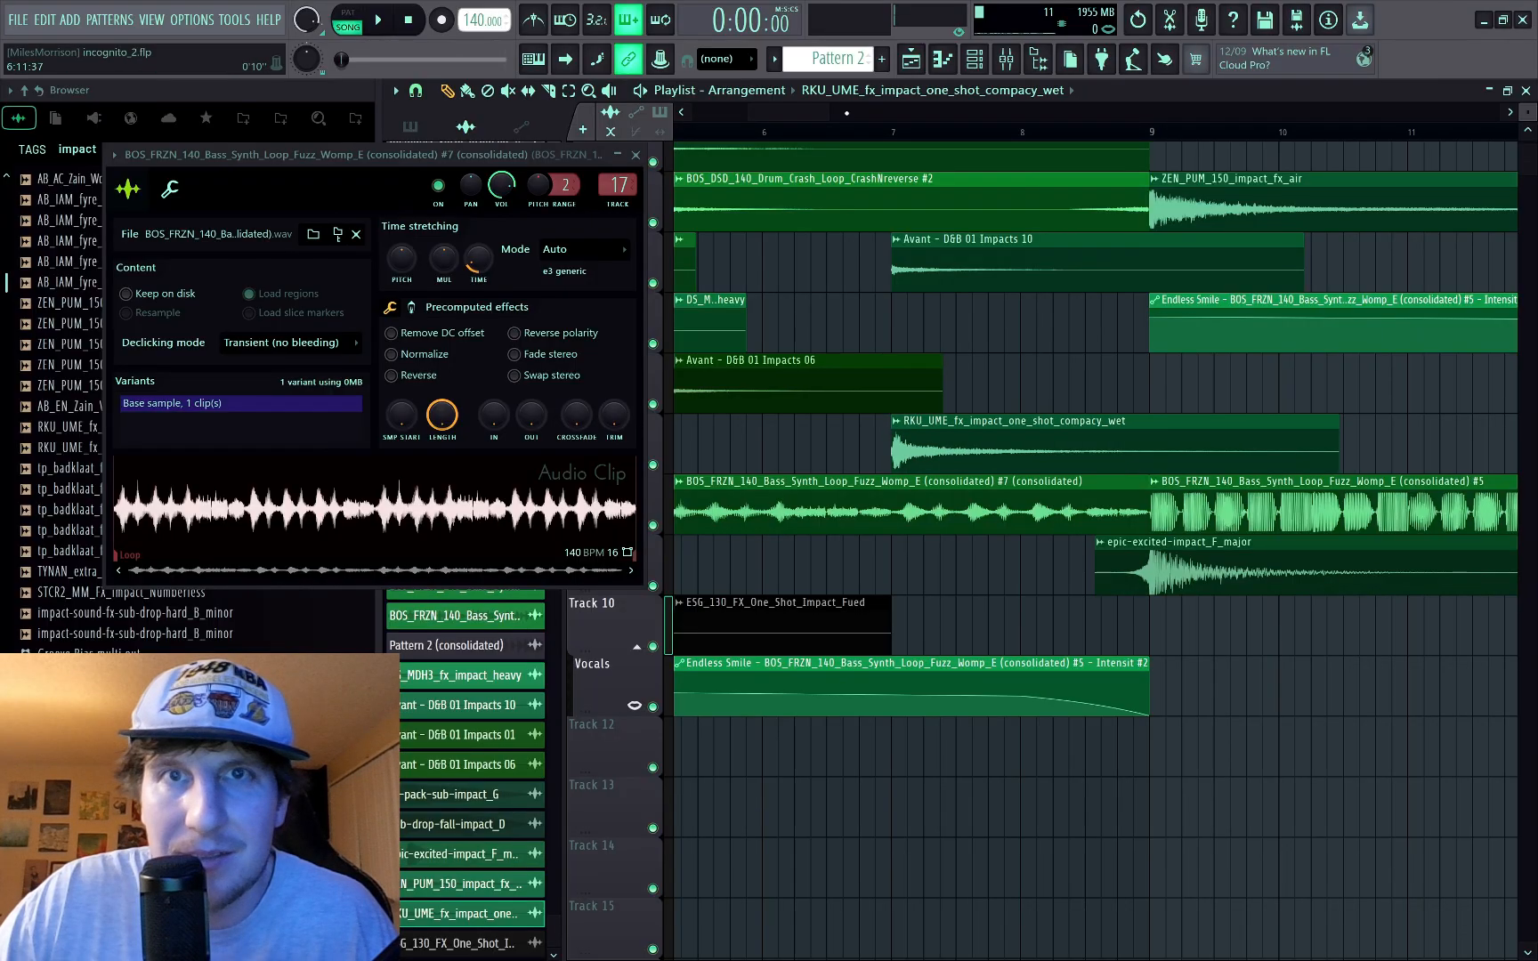
{"action": "left_click", "coordinate": [860, 133]}
{"action": "key", "text": "space"}
{"action": "scroll", "coordinate": [971, 381], "scroll_direction": "down", "scroll_amount": 6}
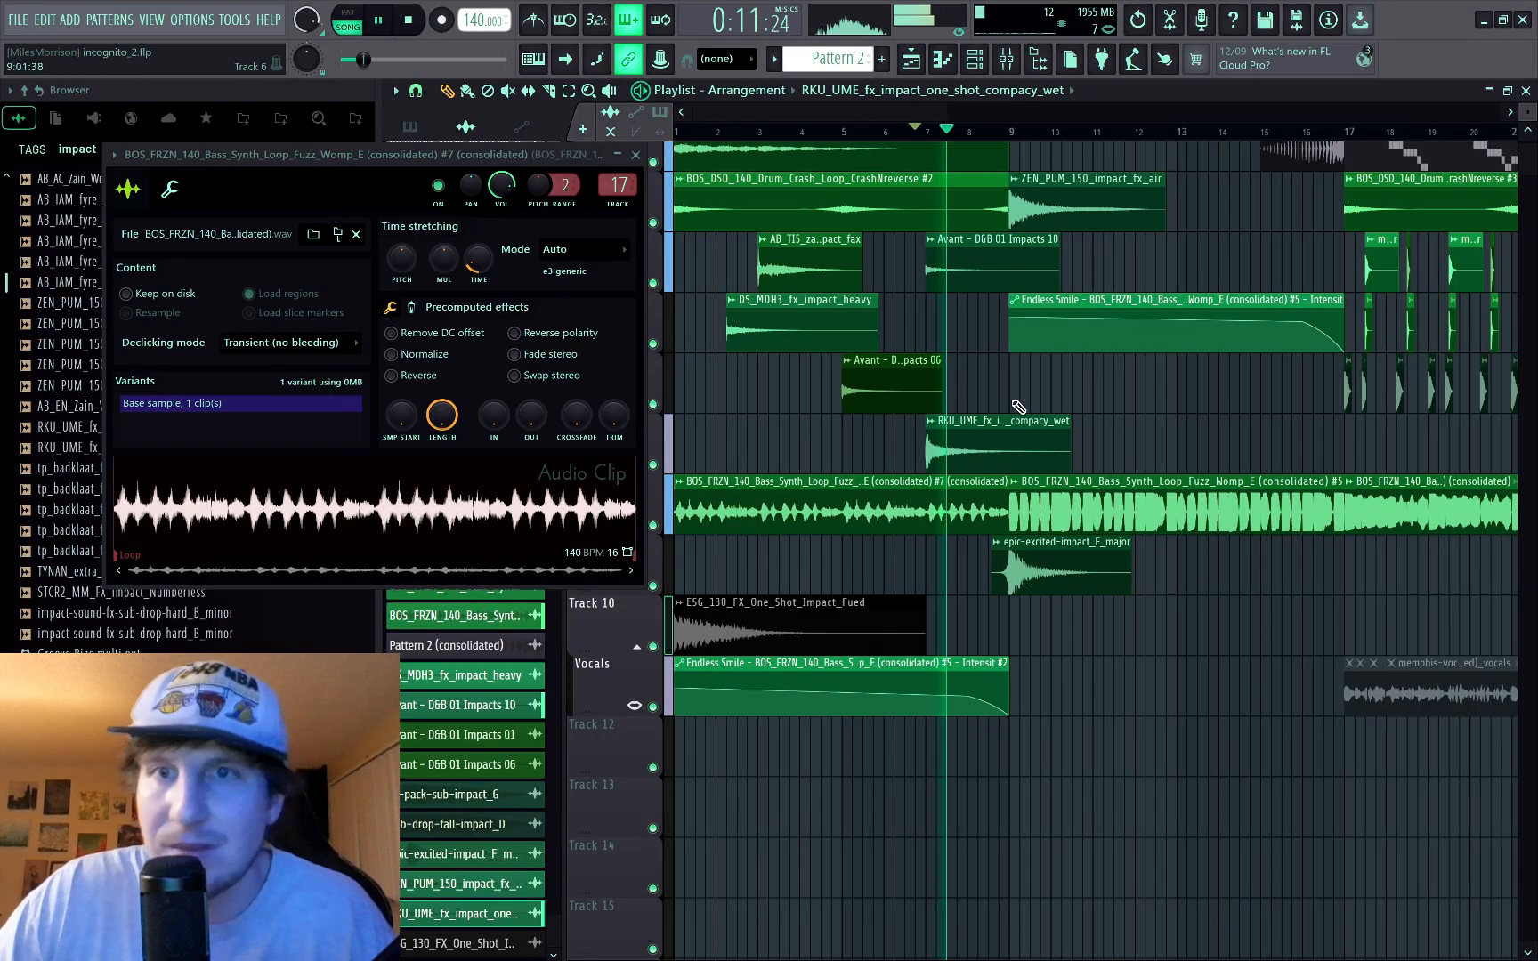
{"action": "scroll", "coordinate": [1043, 484], "scroll_direction": "down", "scroll_amount": 2}
{"action": "key", "text": "space"}
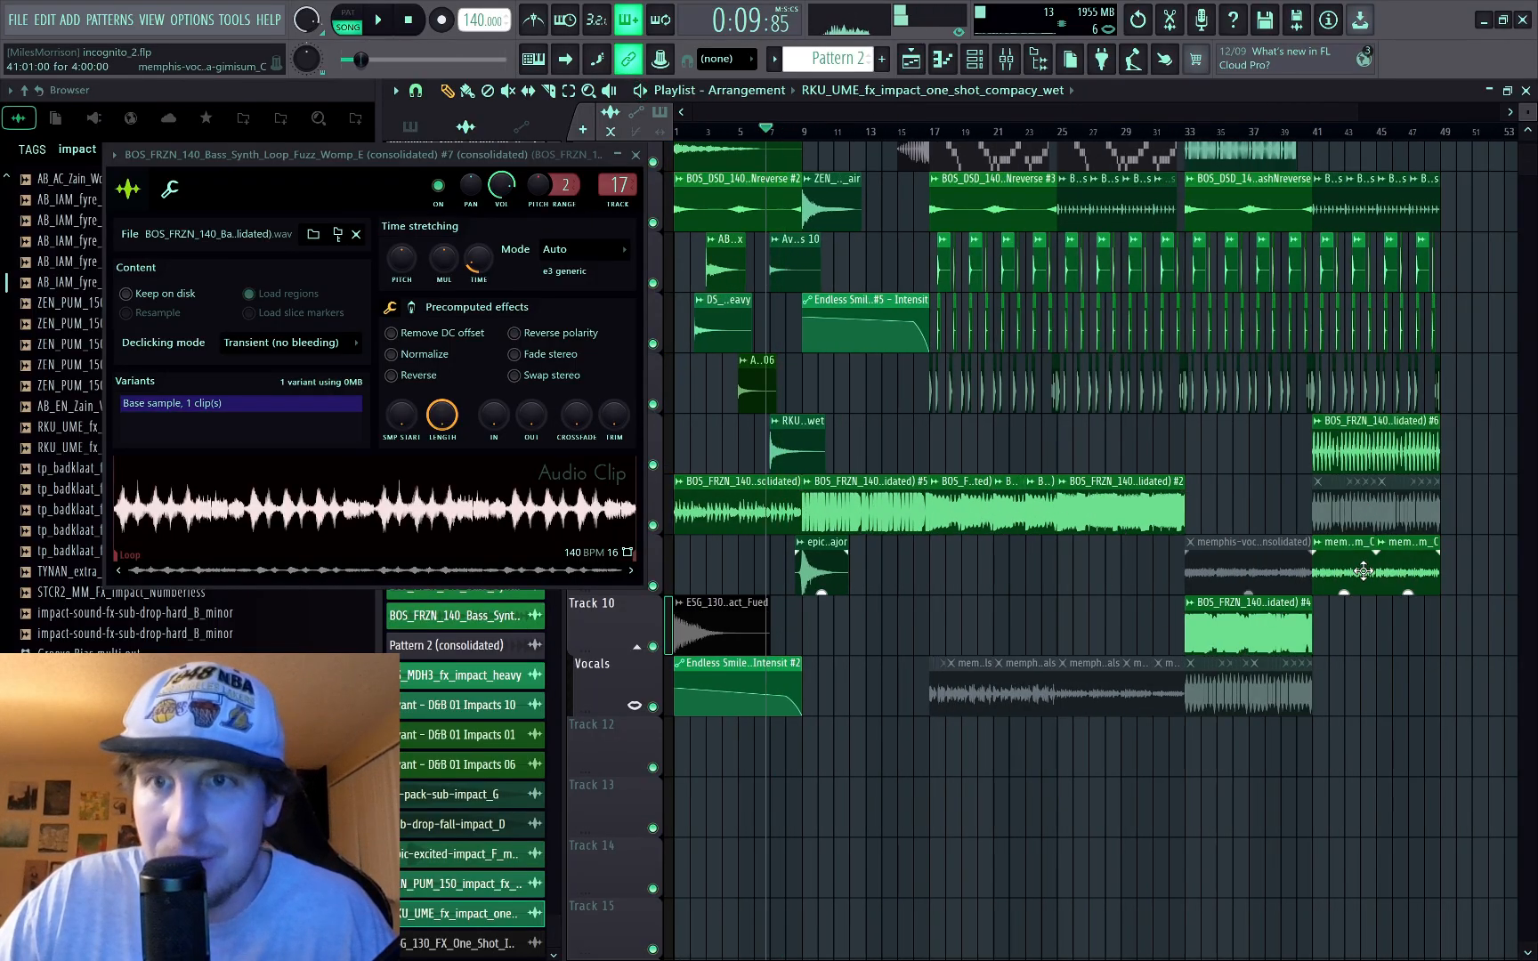
Step: Place a copy of the consolidated memphis vocal clip from bar 33 at bar 1 on Track 12 and play from the start
{"action": "left_click", "coordinate": [1255, 562]}
{"action": "scroll", "coordinate": [712, 771], "scroll_direction": "up", "scroll_amount": 2}
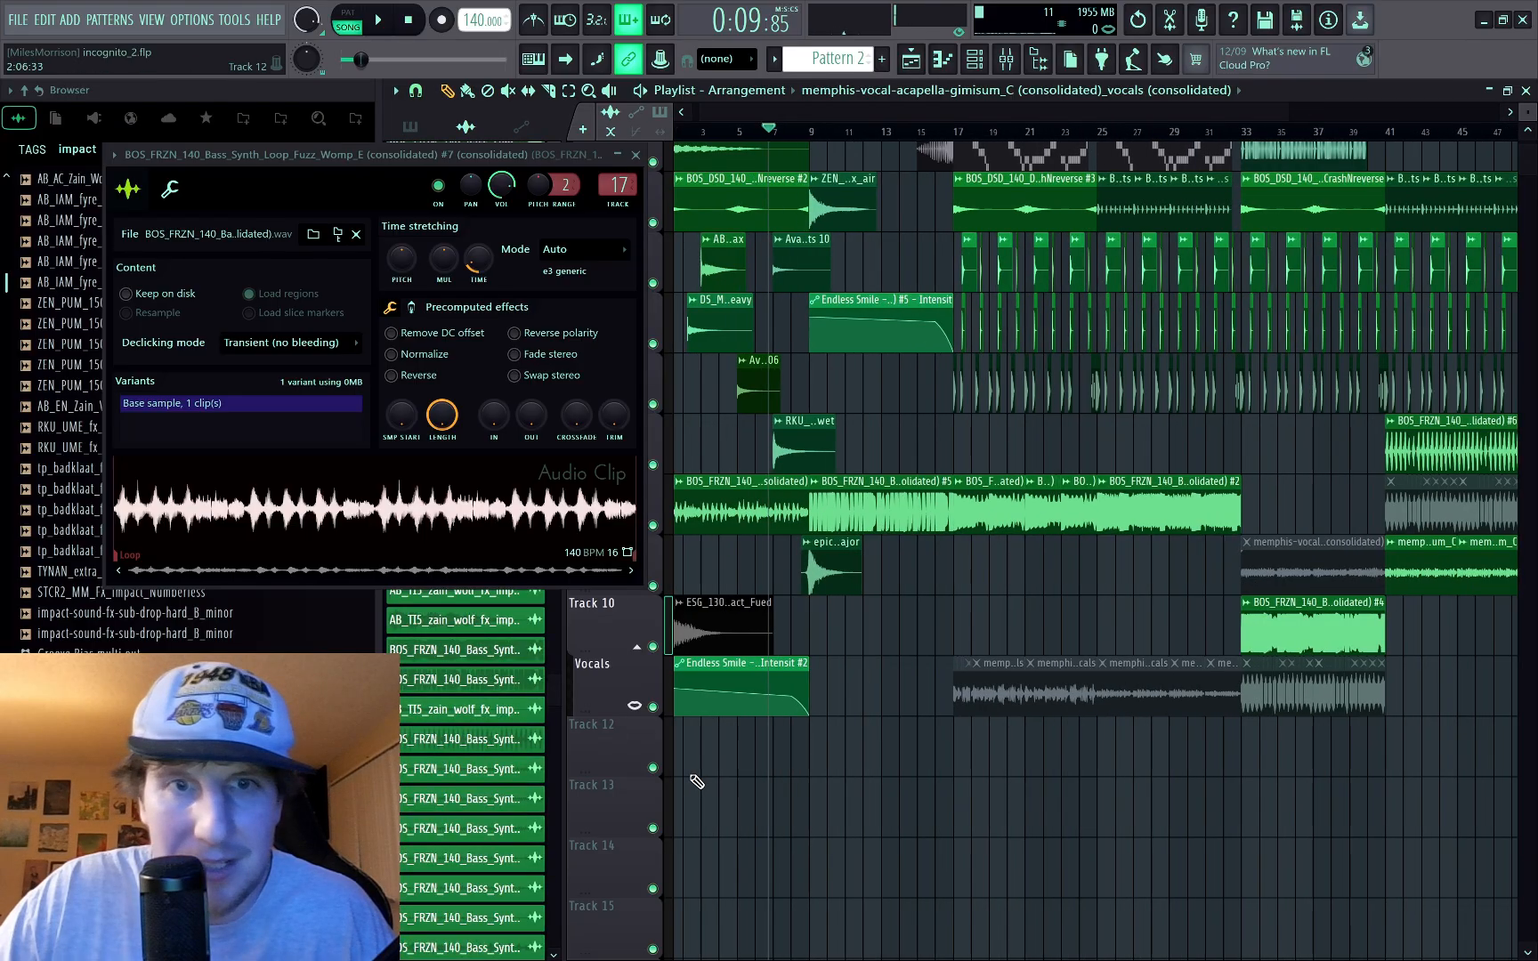
{"action": "left_click", "coordinate": [717, 759]}
{"action": "left_click_drag", "start_coordinate": [789, 769], "coordinate": [751, 765]}
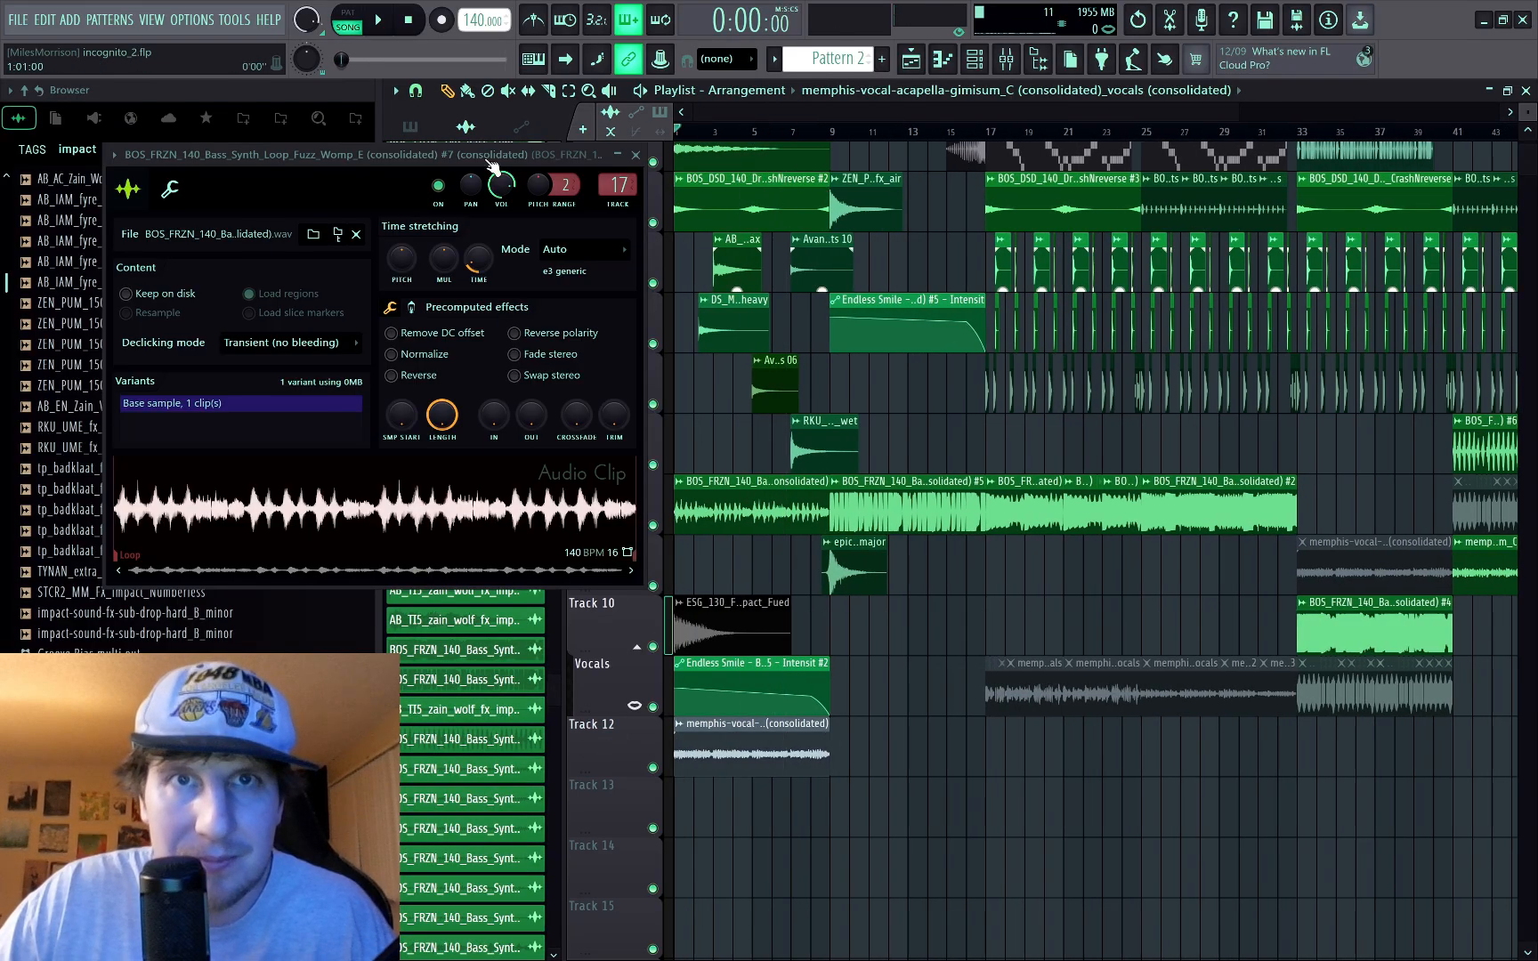
{"action": "key", "text": "space"}
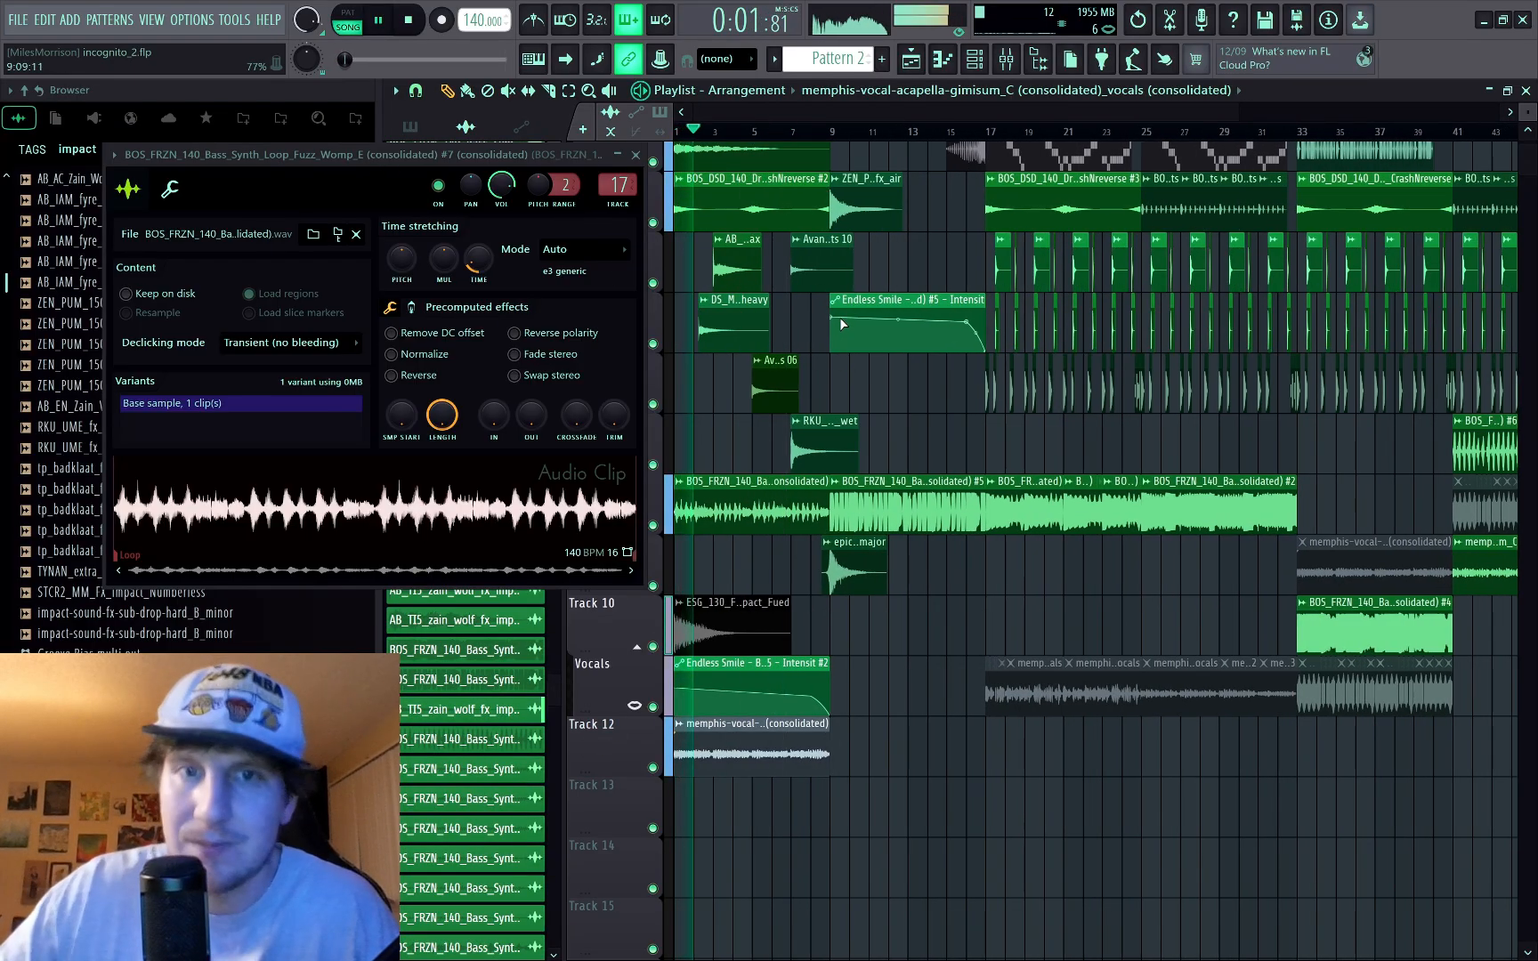
Step: Place the memphis-vocal-acapella vocals clip at bar 9 and its #2 version at bar 13 on Track 12
{"action": "scroll", "coordinate": [1233, 704], "scroll_direction": "down", "scroll_amount": 1}
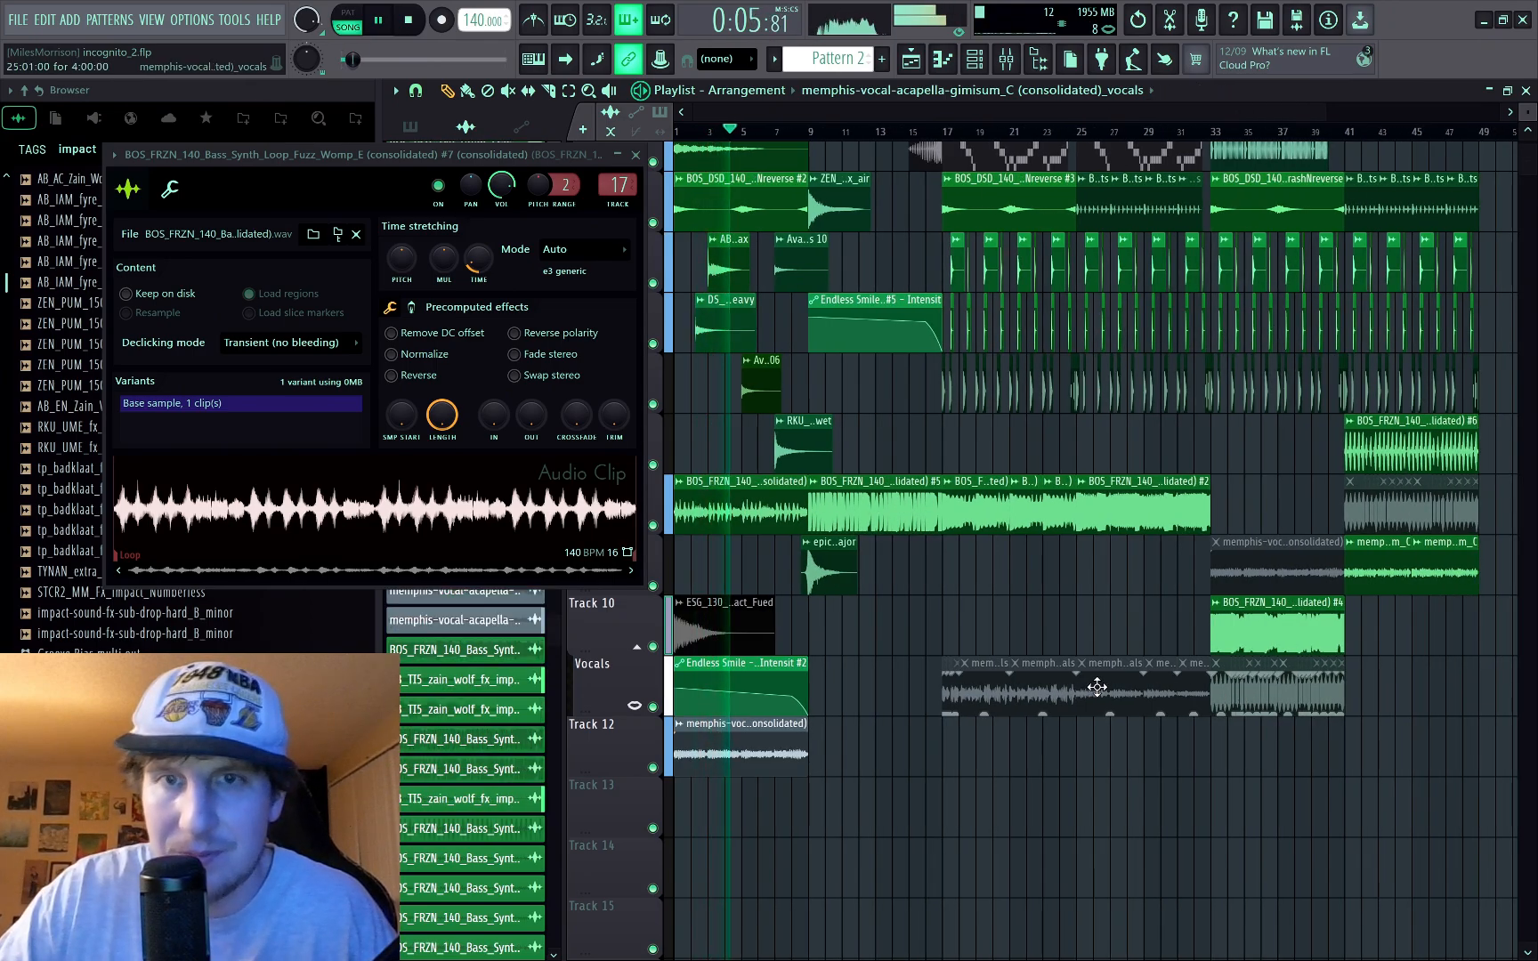
{"action": "scroll", "coordinate": [863, 767], "scroll_direction": "up", "scroll_amount": 2}
{"action": "left_click", "coordinate": [842, 755]}
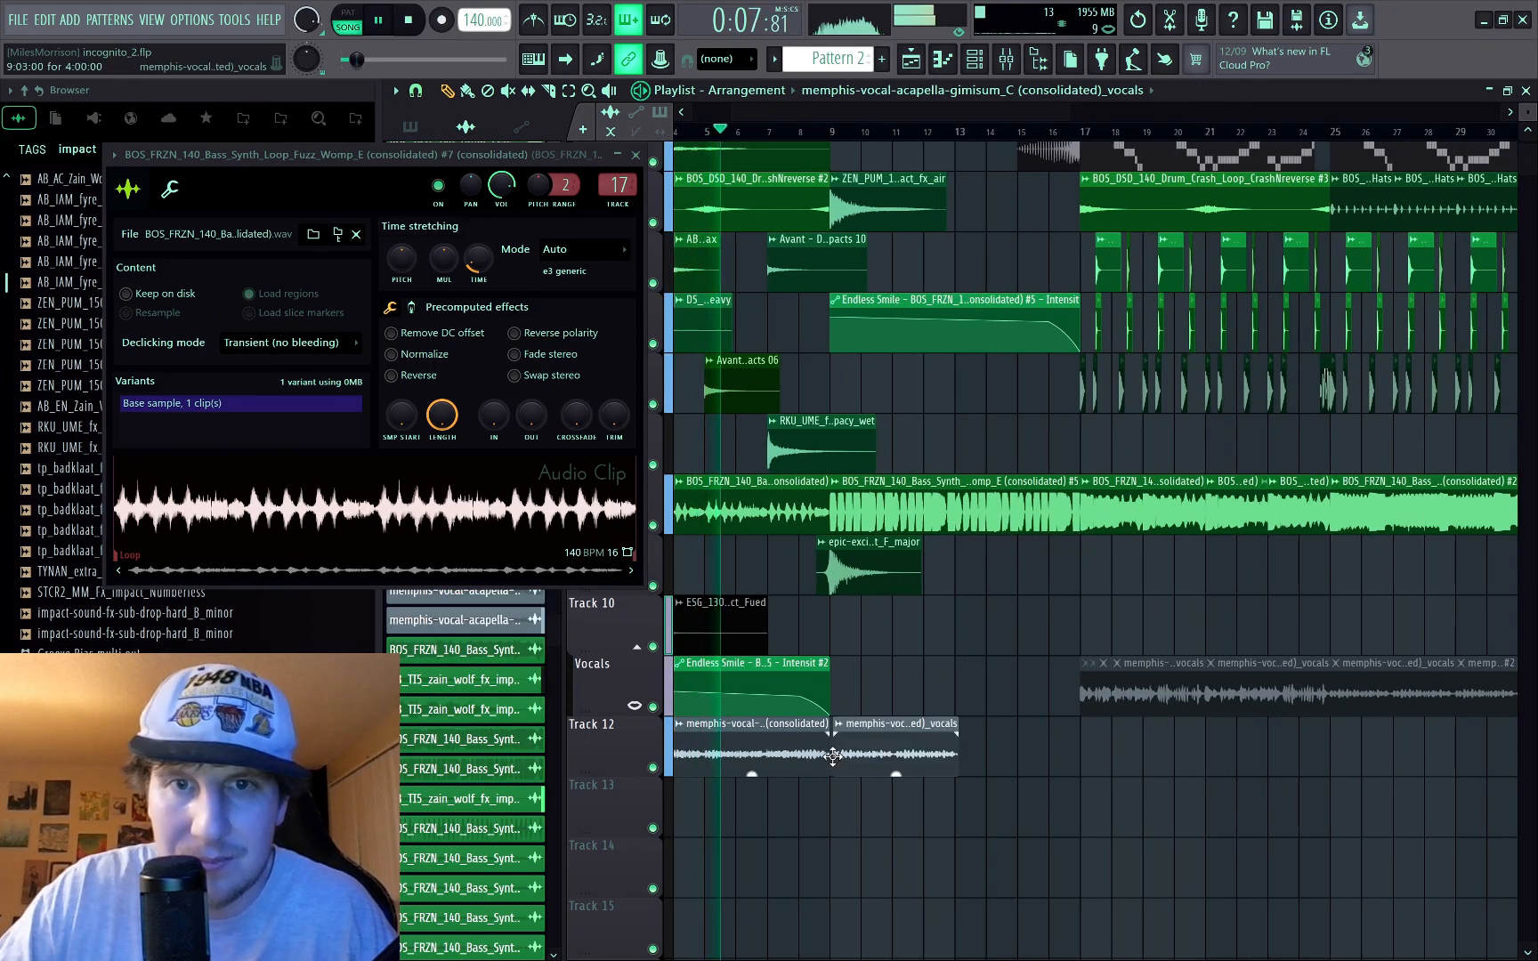
{"action": "scroll", "coordinate": [1057, 759], "scroll_direction": "down", "scroll_amount": 1}
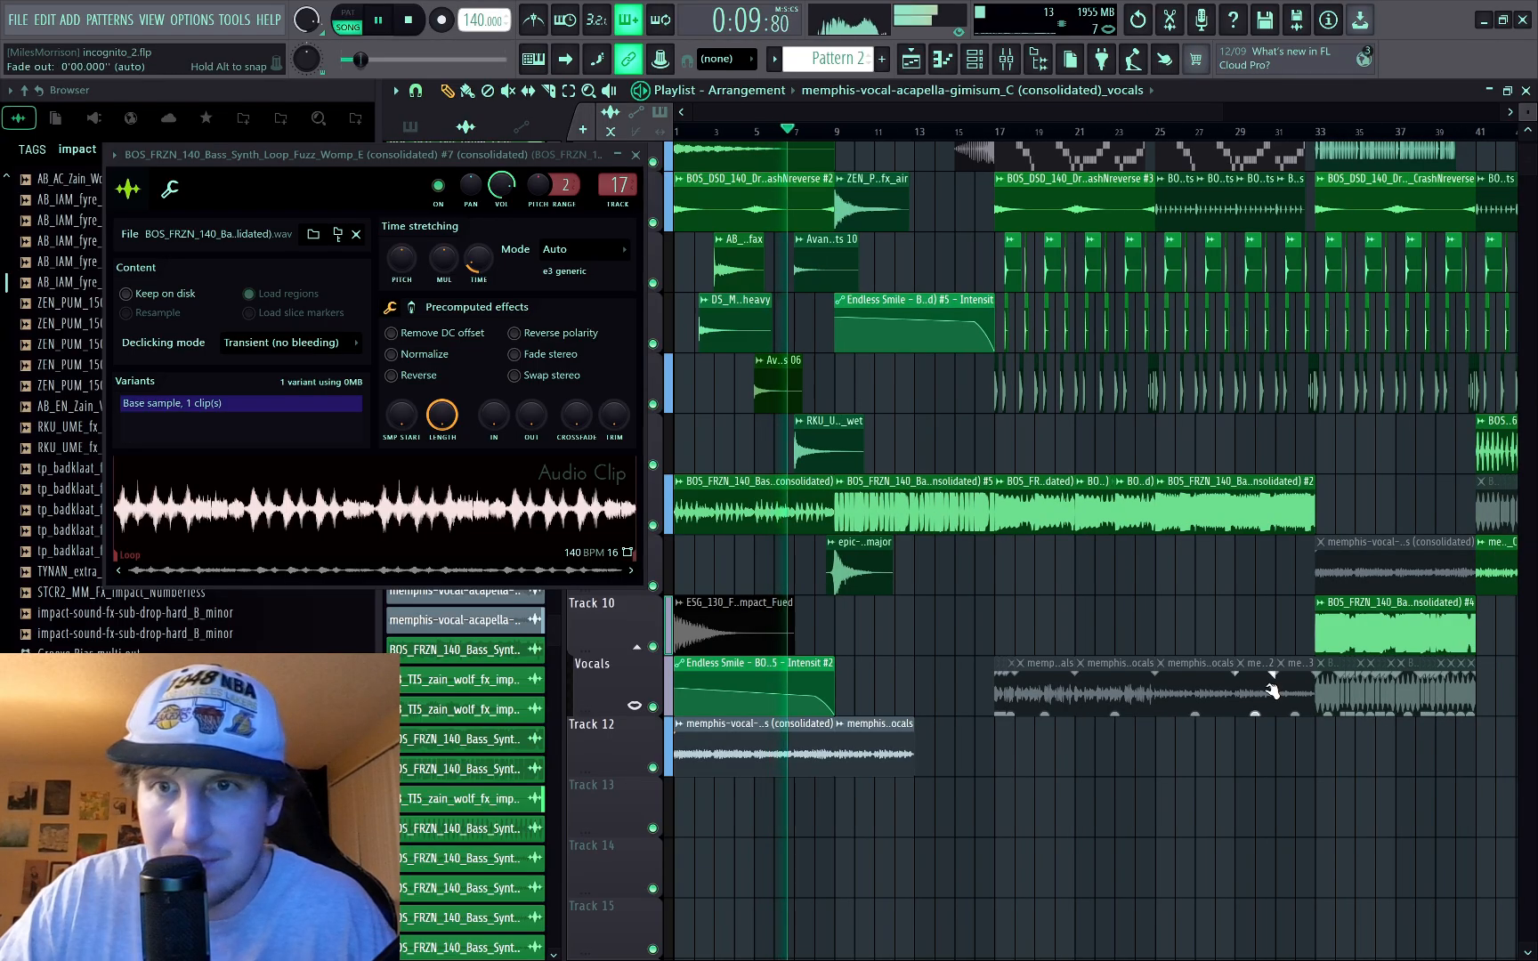
{"action": "left_click", "coordinate": [1257, 691]}
{"action": "scroll", "coordinate": [945, 765], "scroll_direction": "up", "scroll_amount": 1}
{"action": "scroll", "coordinate": [942, 766], "scroll_direction": "up", "scroll_amount": 1}
{"action": "mouse_move", "coordinate": [915, 763]}
{"action": "left_mouse_down"}
{"action": "mouse_move", "coordinate": [890, 763]}
{"action": "mouse_move", "coordinate": [900, 776]}
{"action": "left_mouse_up"}
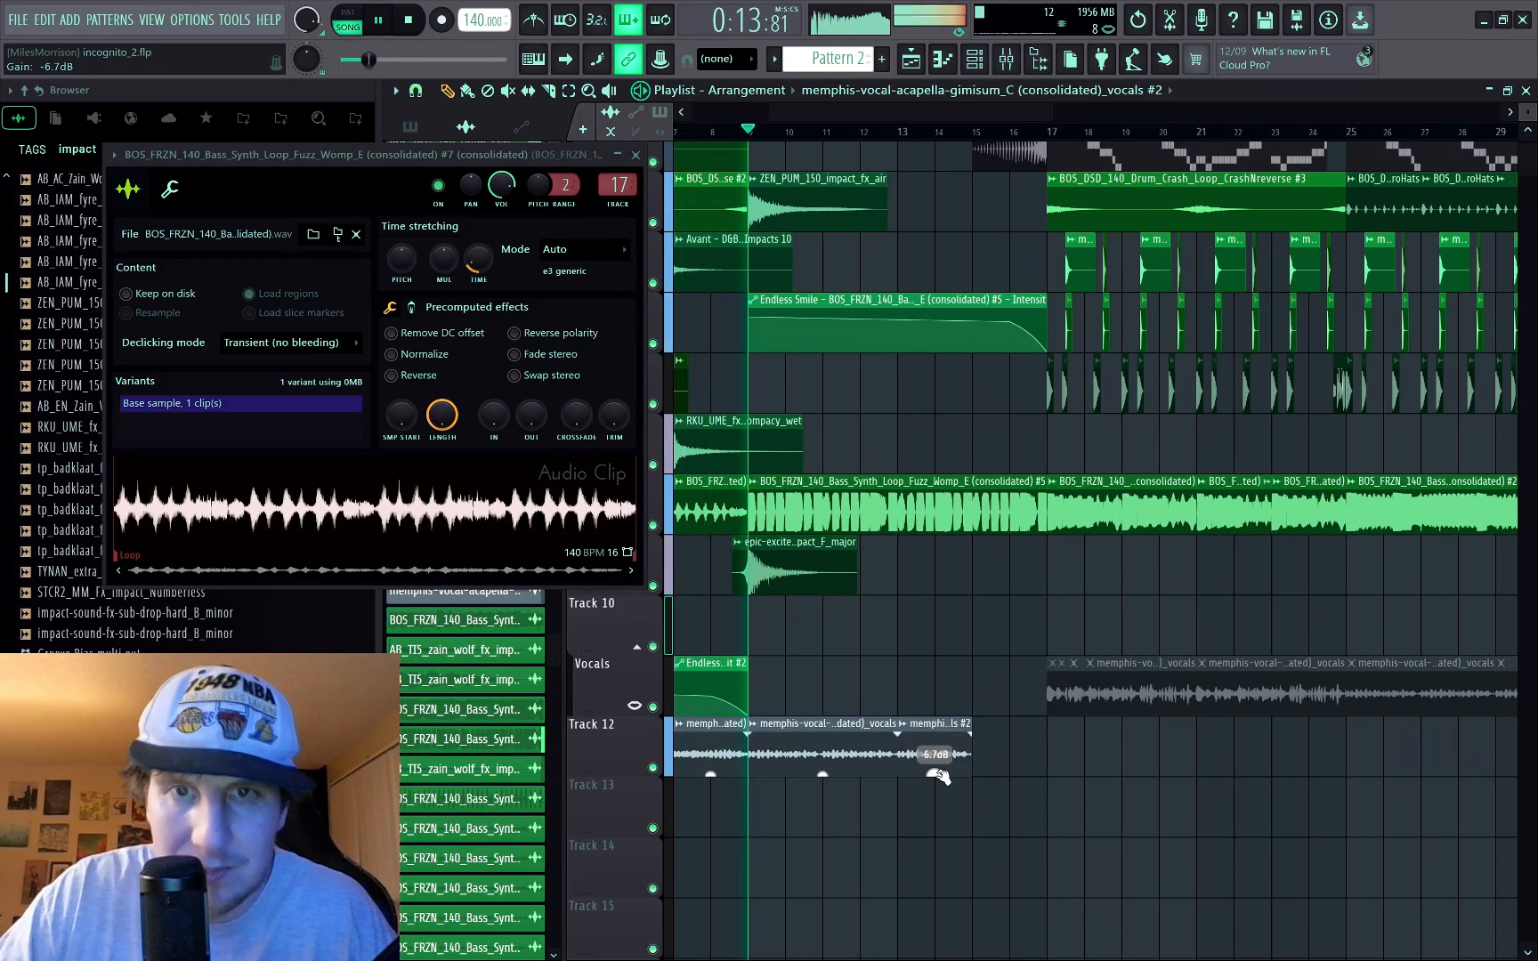
Step: Try the memphis-vocal-acapella vocals #3 clip at bar 15 on Track 12 and listen through to the drop at bar 17
{"action": "scroll", "coordinate": [1051, 777], "scroll_direction": "down", "scroll_amount": 1}
{"action": "left_click", "coordinate": [1441, 694]}
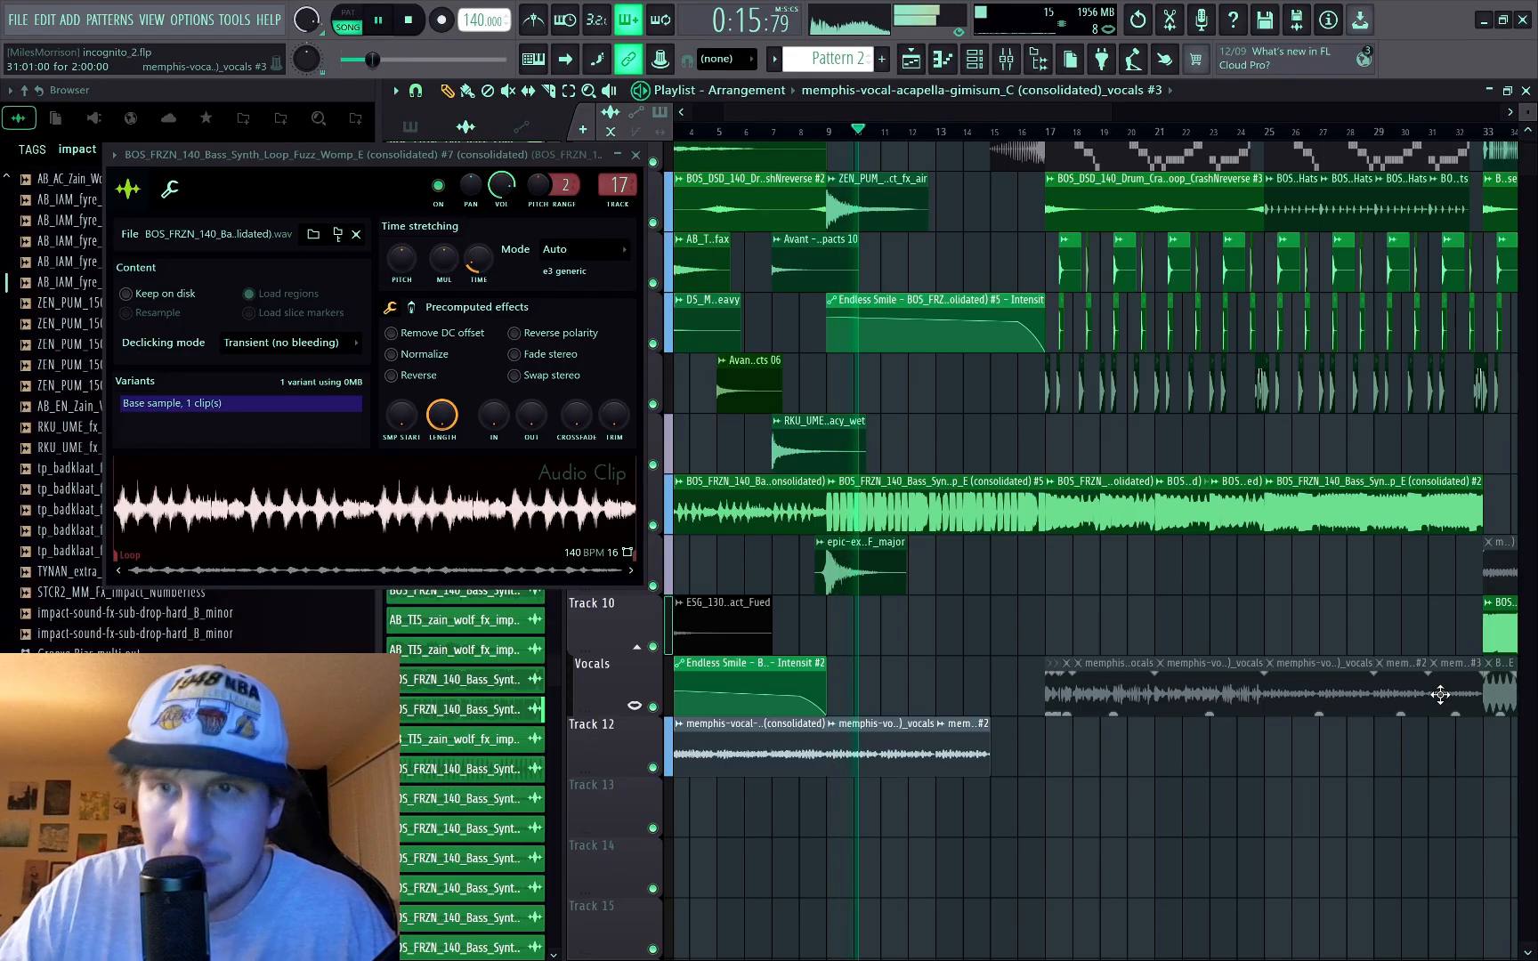
{"action": "scroll", "coordinate": [1030, 774], "scroll_direction": "up", "scroll_amount": 2}
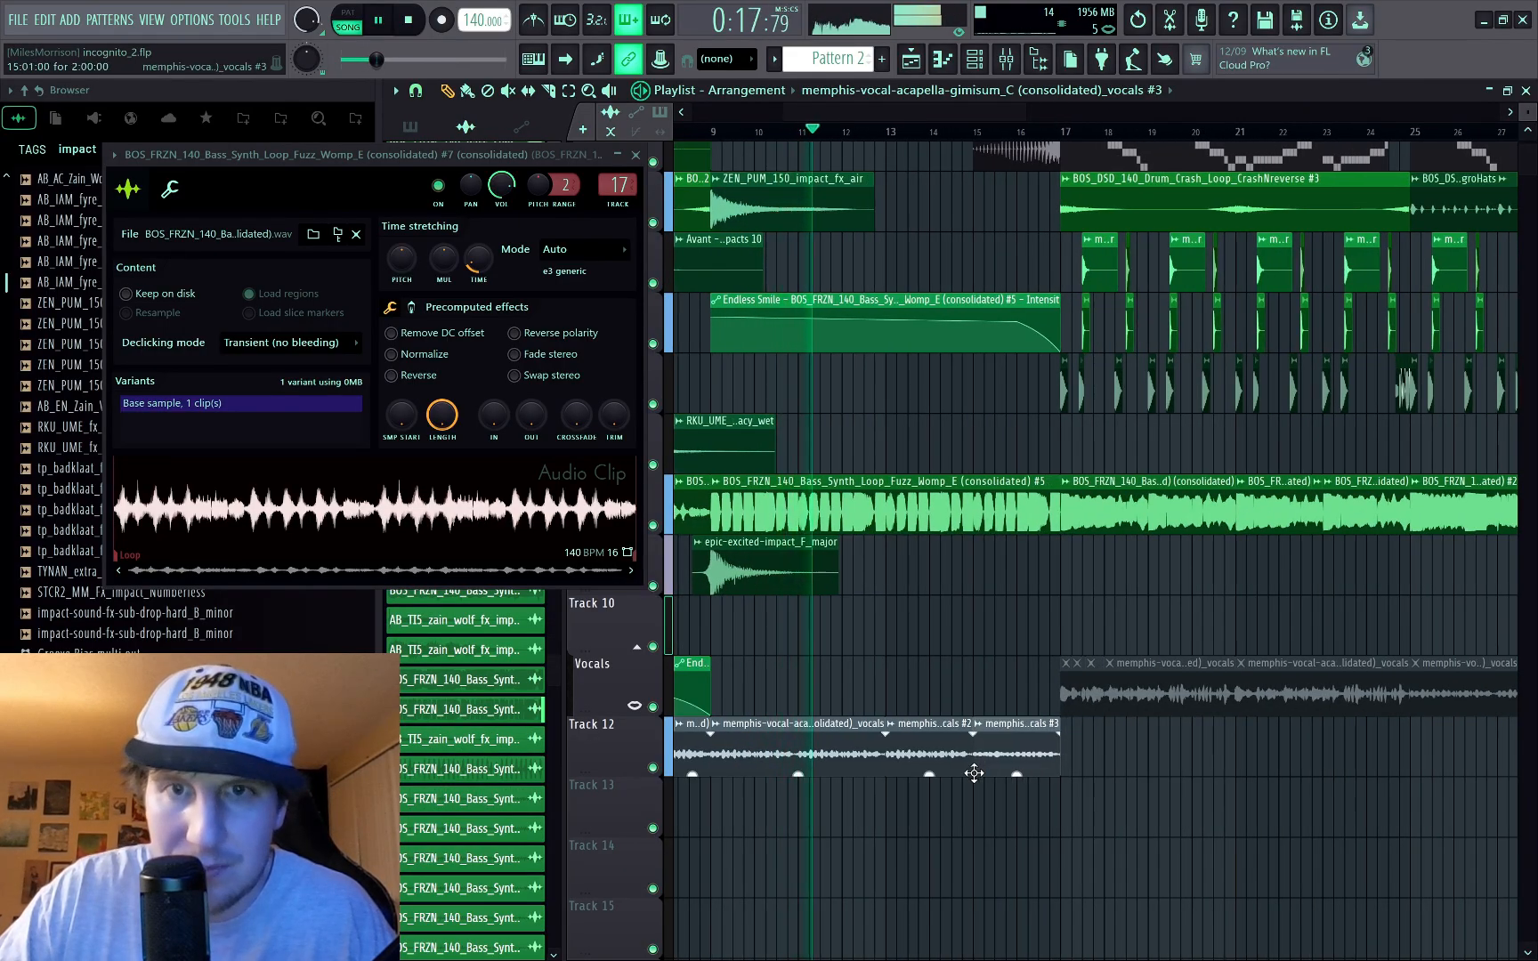
{"action": "scroll", "coordinate": [979, 783], "scroll_direction": "down", "scroll_amount": 2}
{"action": "scroll", "coordinate": [961, 805], "scroll_direction": "down", "scroll_amount": 1}
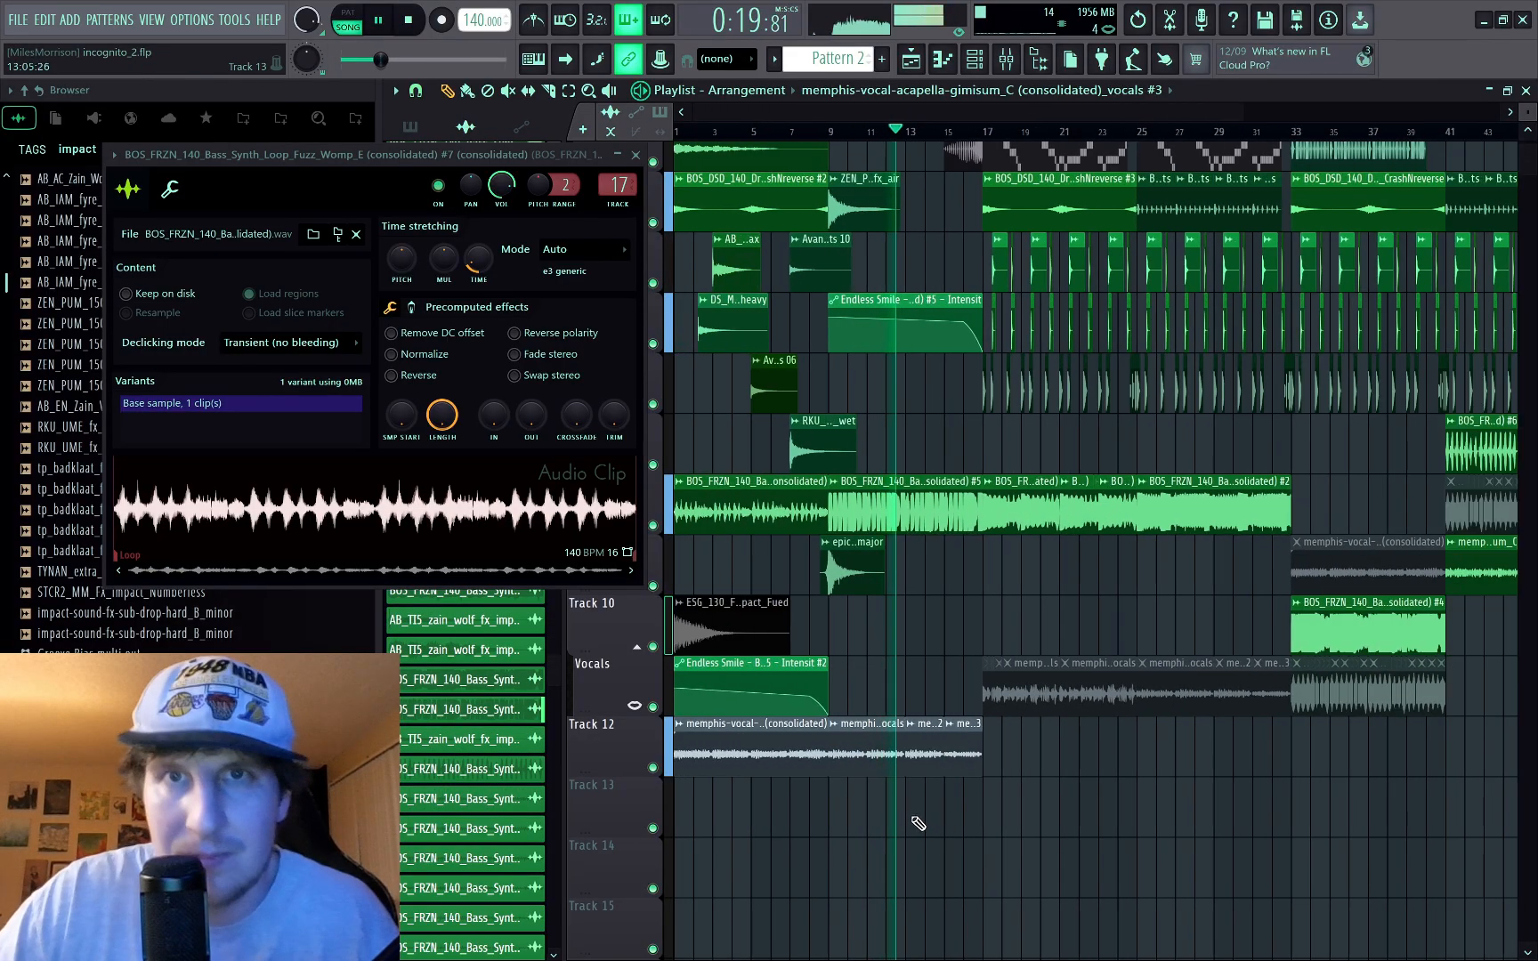
{"action": "scroll", "coordinate": [973, 703], "scroll_direction": "up", "scroll_amount": 2}
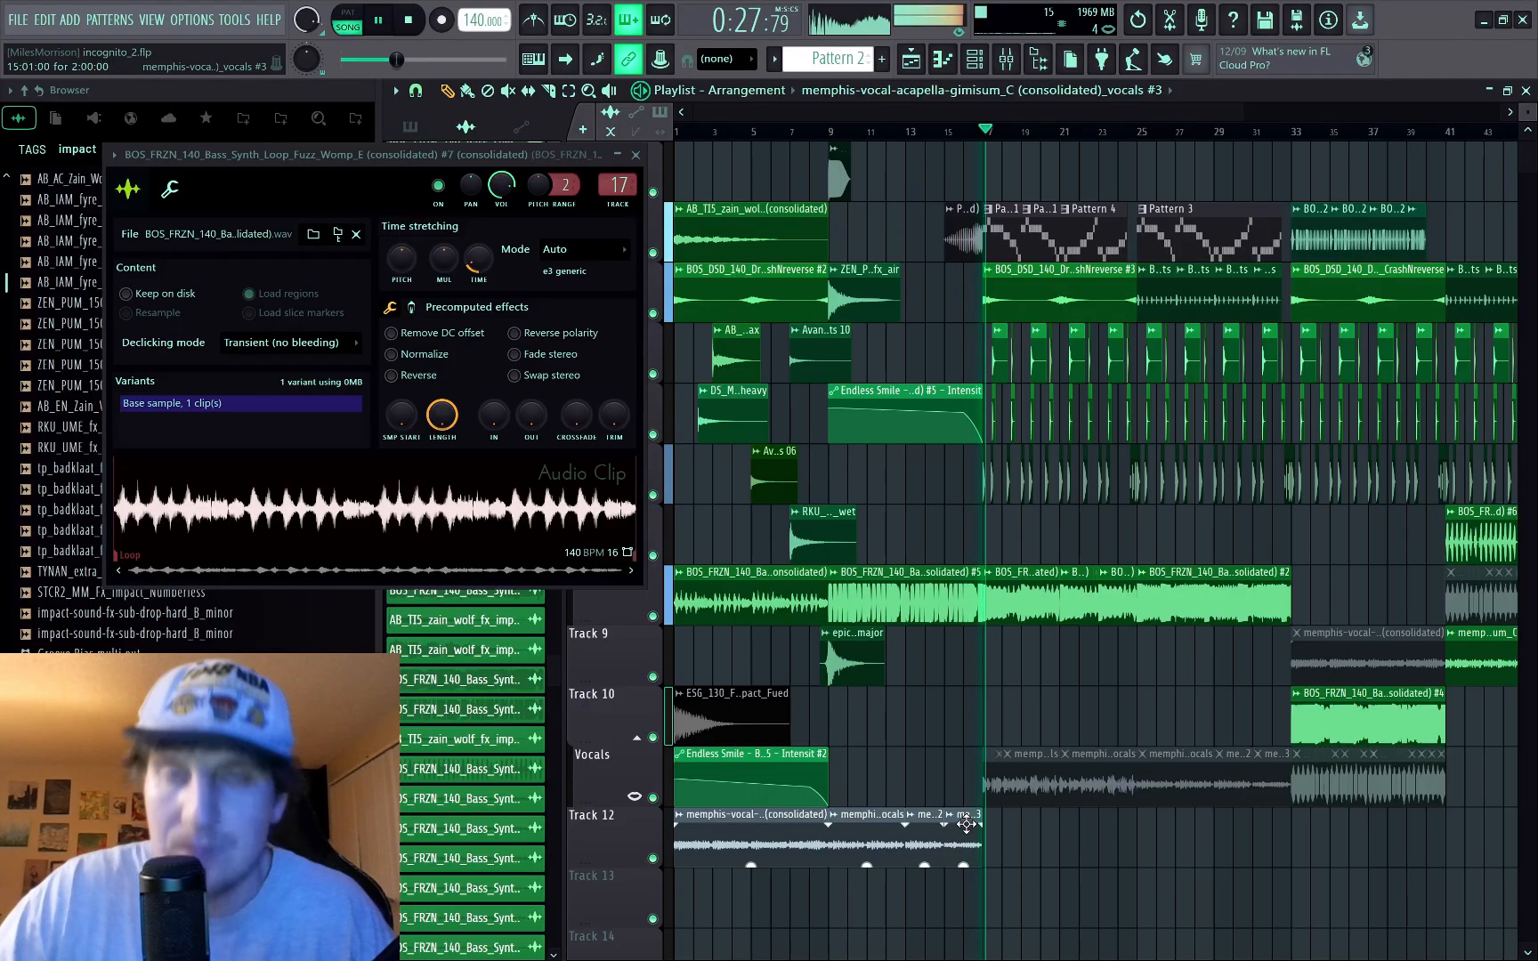
{"action": "key", "text": "space"}
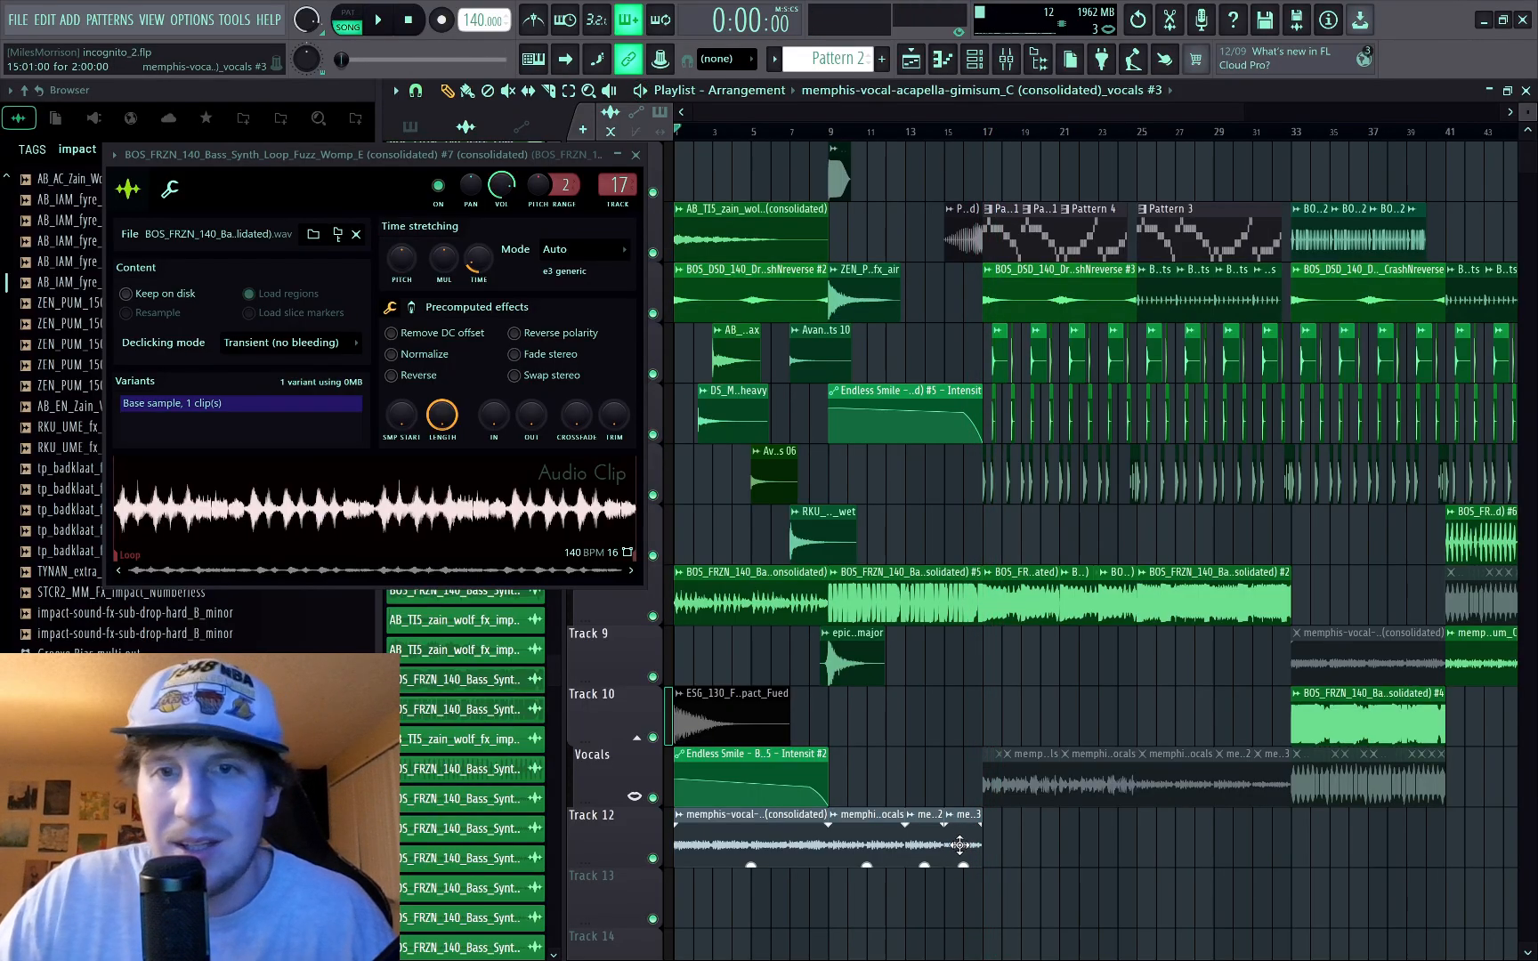
Step: Replace the vocal clip at bar 15 on Track 12 with vocals #2 and make that copy unique
{"action": "scroll", "coordinate": [964, 827], "scroll_direction": "up", "scroll_amount": 4}
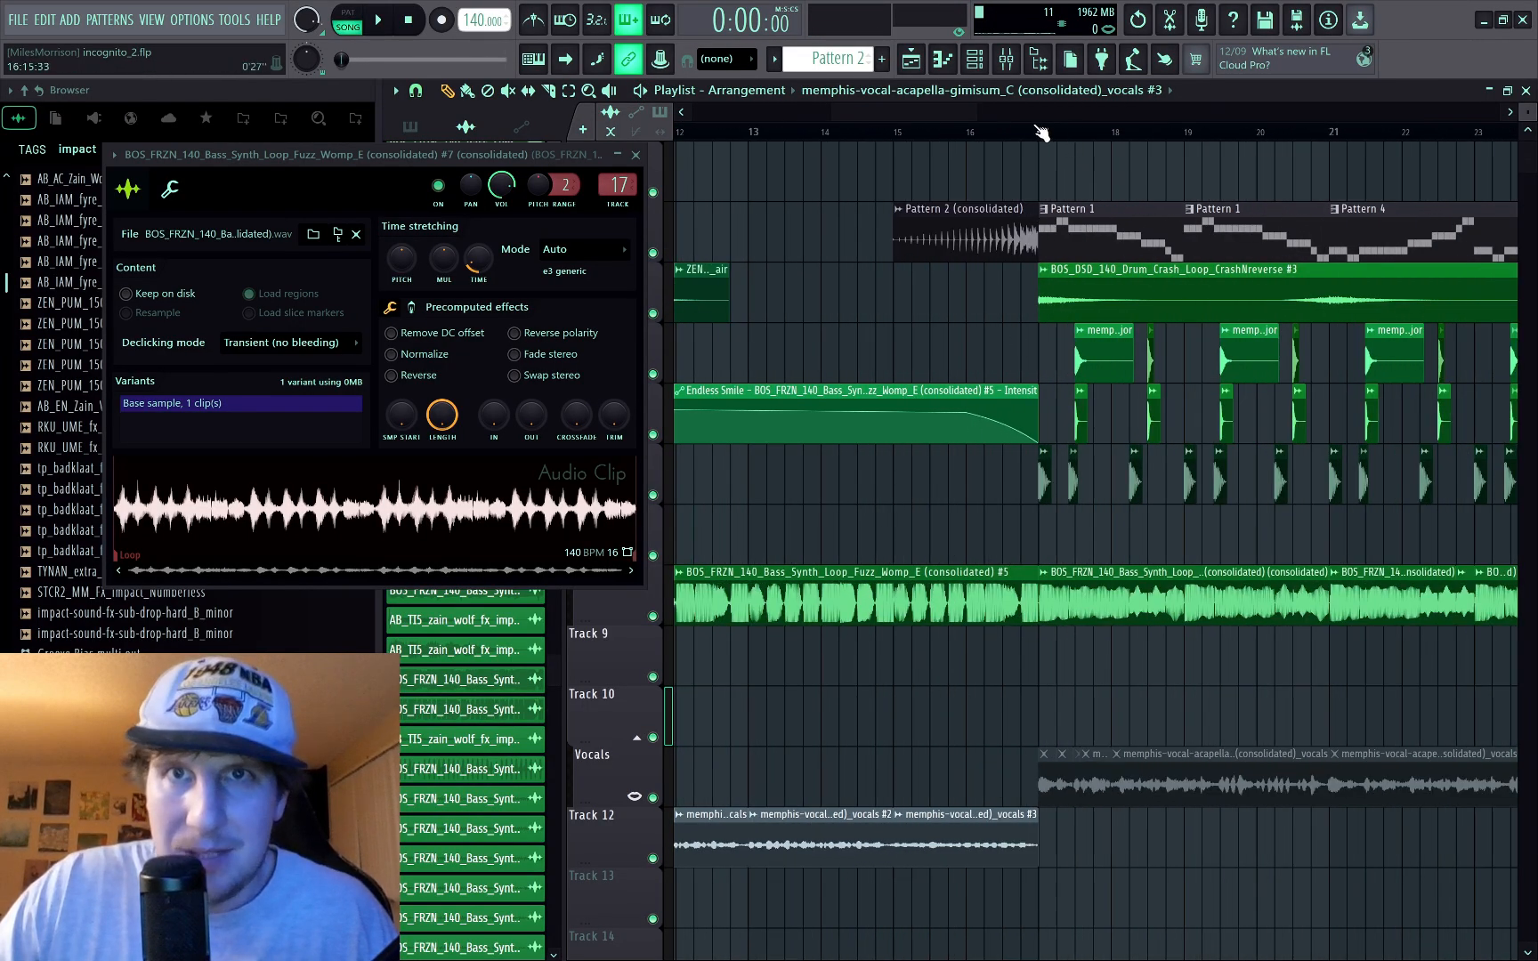
{"action": "right_click", "coordinate": [977, 846]}
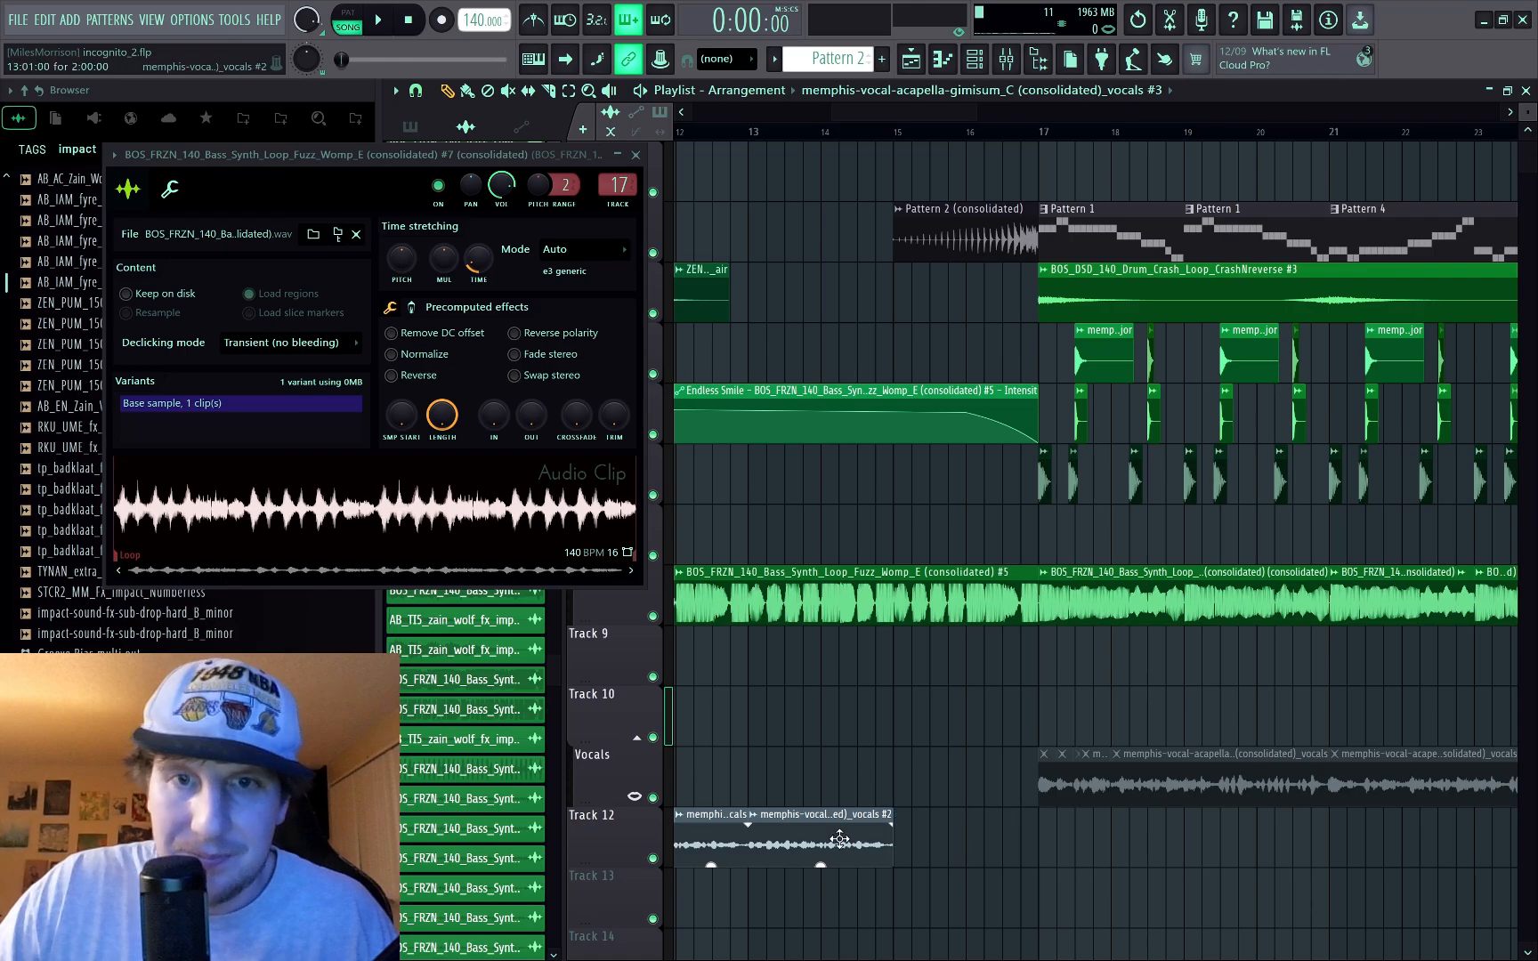
{"action": "left_click", "coordinate": [901, 842]}
{"action": "right_click", "coordinate": [906, 824]}
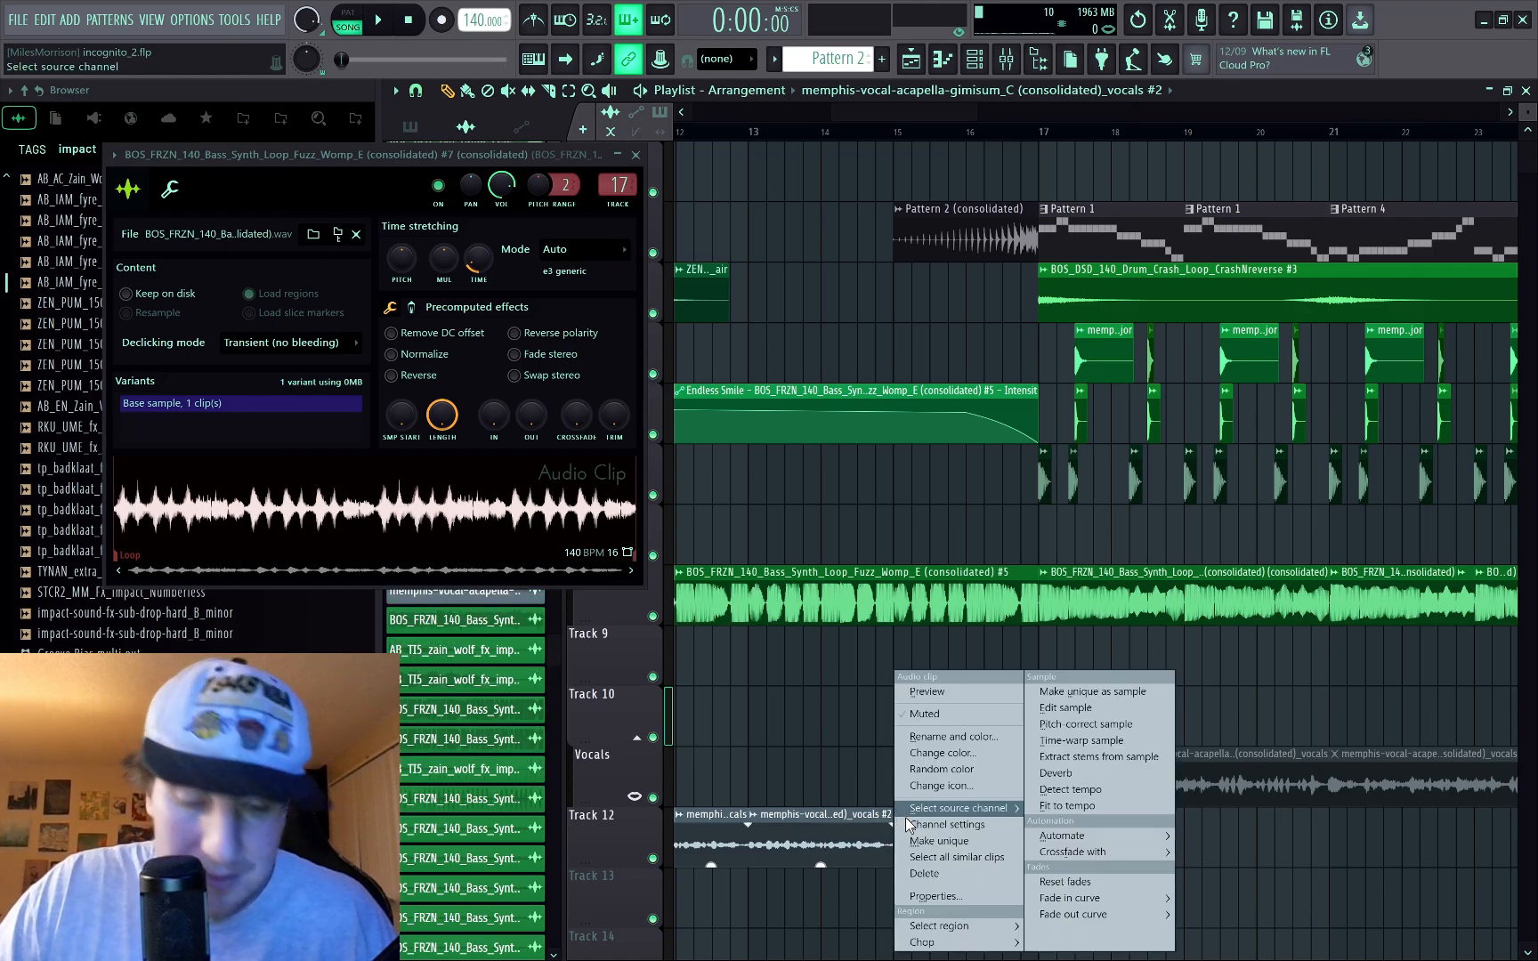
{"action": "left_click", "coordinate": [949, 840]}
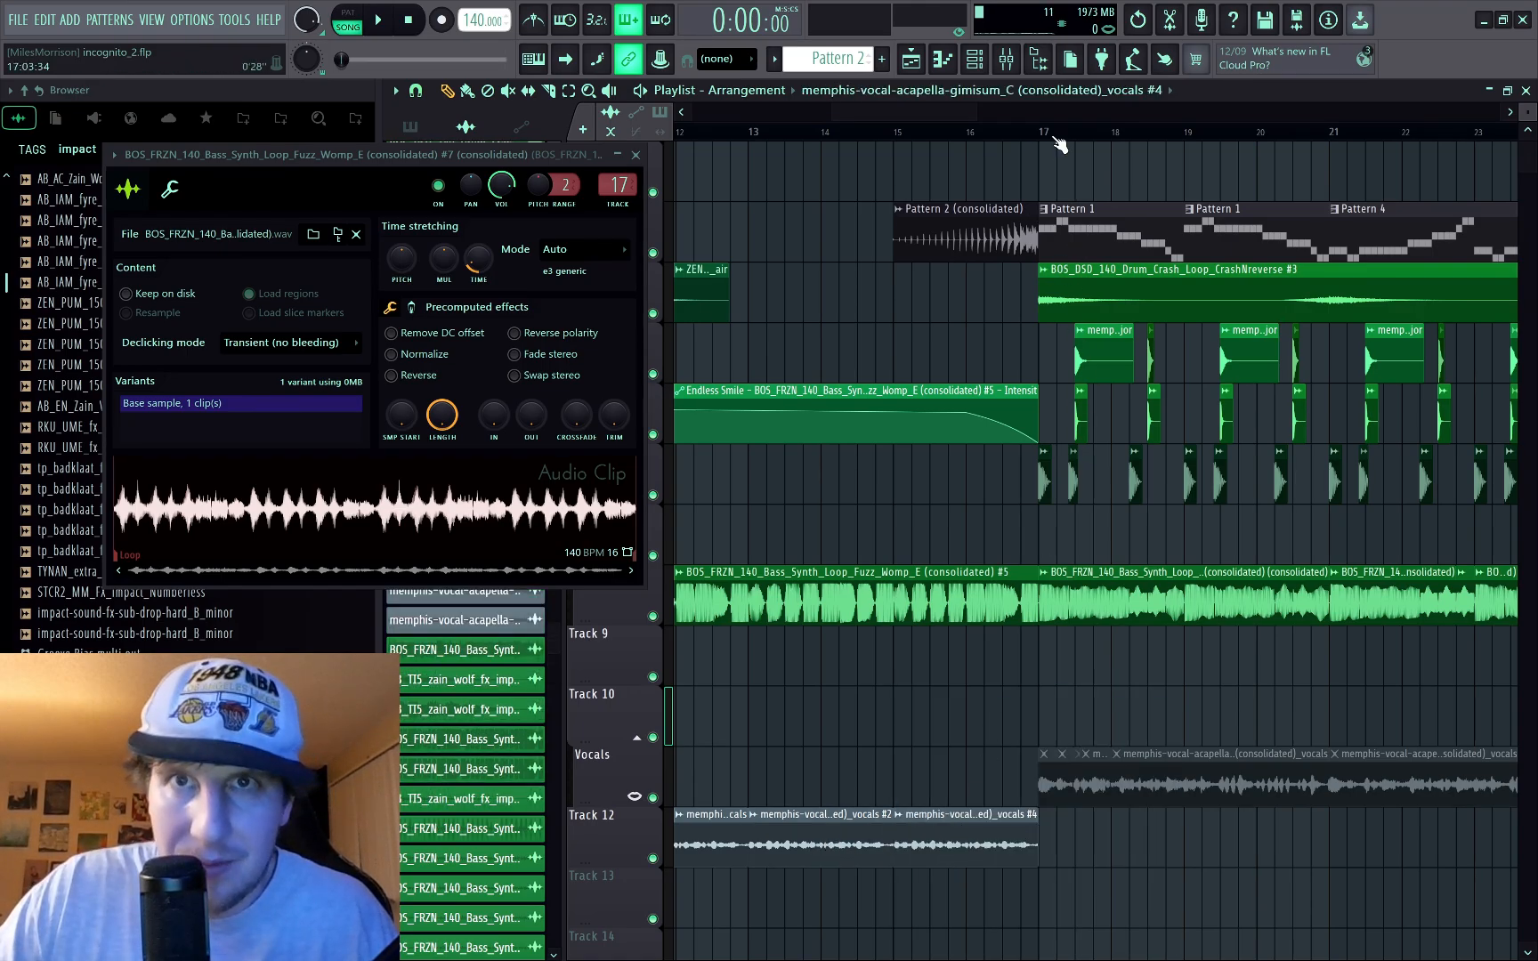
Step: Select bars 15 to 17, slice the Fuzz Womp bass clip on Track 8 at bar 15 and make the new piece unique
{"action": "left_click_drag", "start_coordinate": [1040, 133], "coordinate": [1024, 133]}
{"action": "left_click_drag", "start_coordinate": [910, 136], "coordinate": [898, 150]}
{"action": "left_click", "coordinate": [957, 784]}
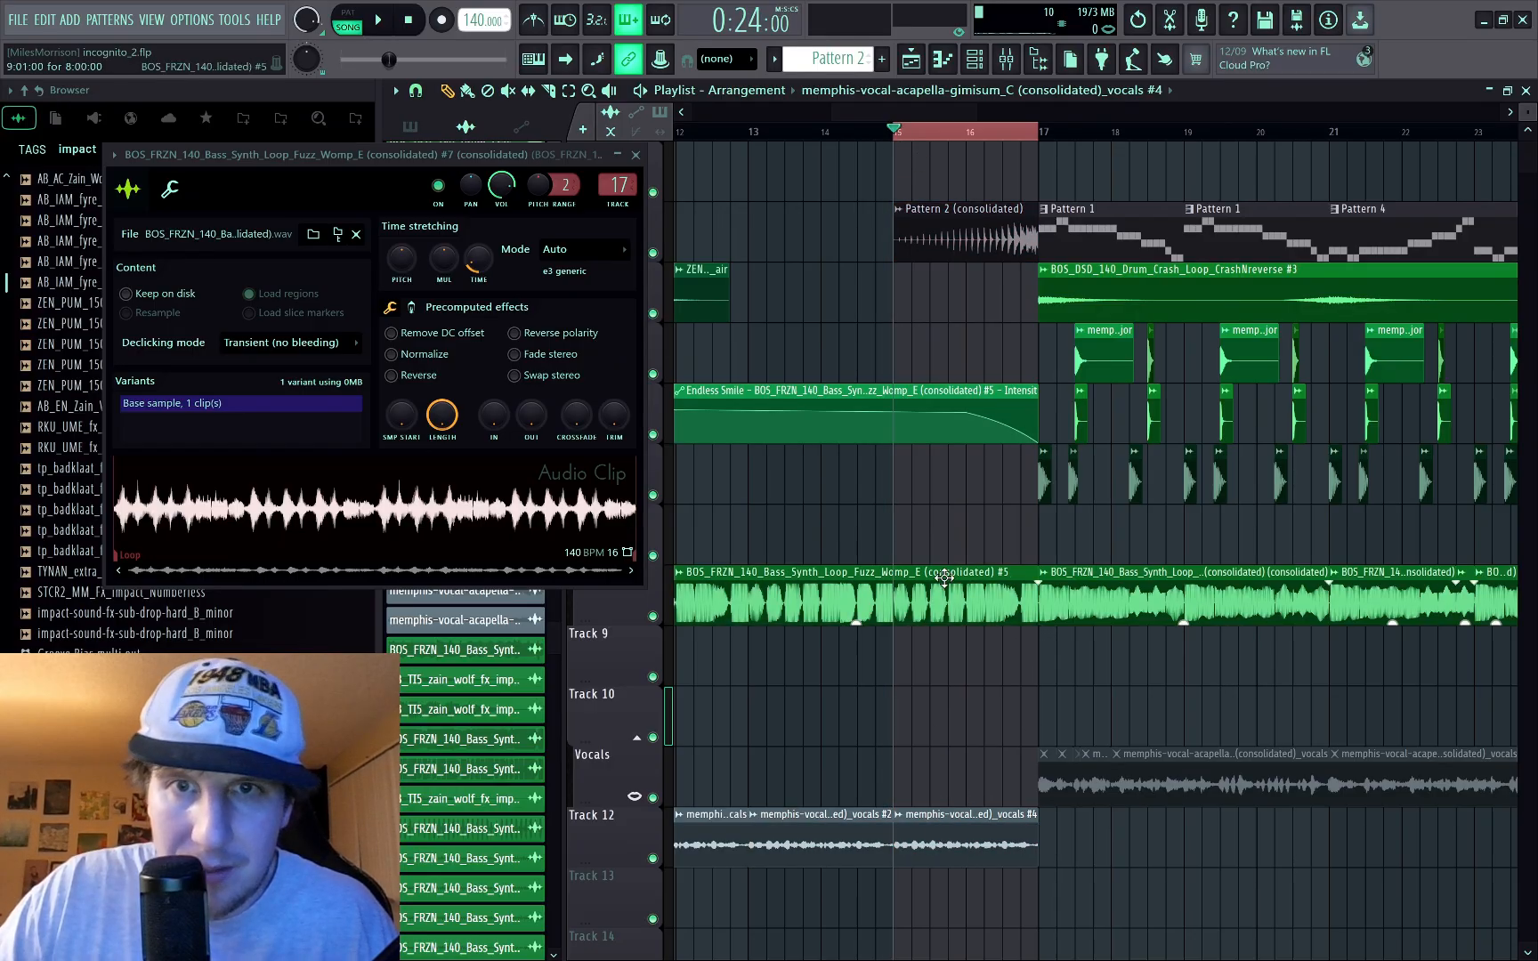
{"action": "left_click", "coordinate": [901, 604]}
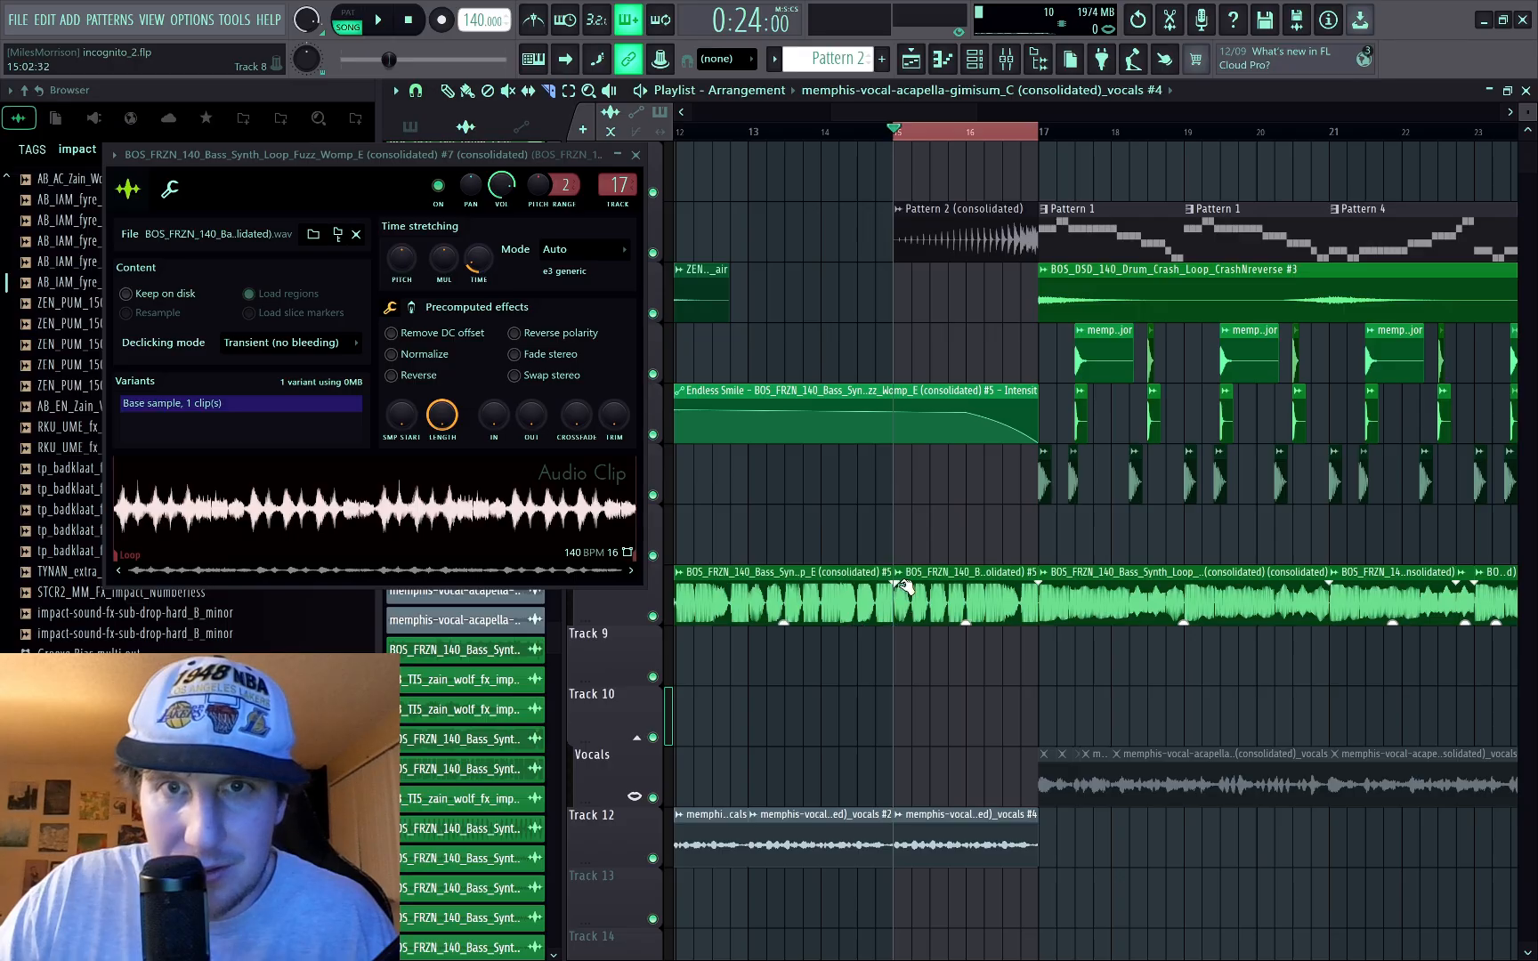
{"action": "left_click", "coordinate": [897, 576]}
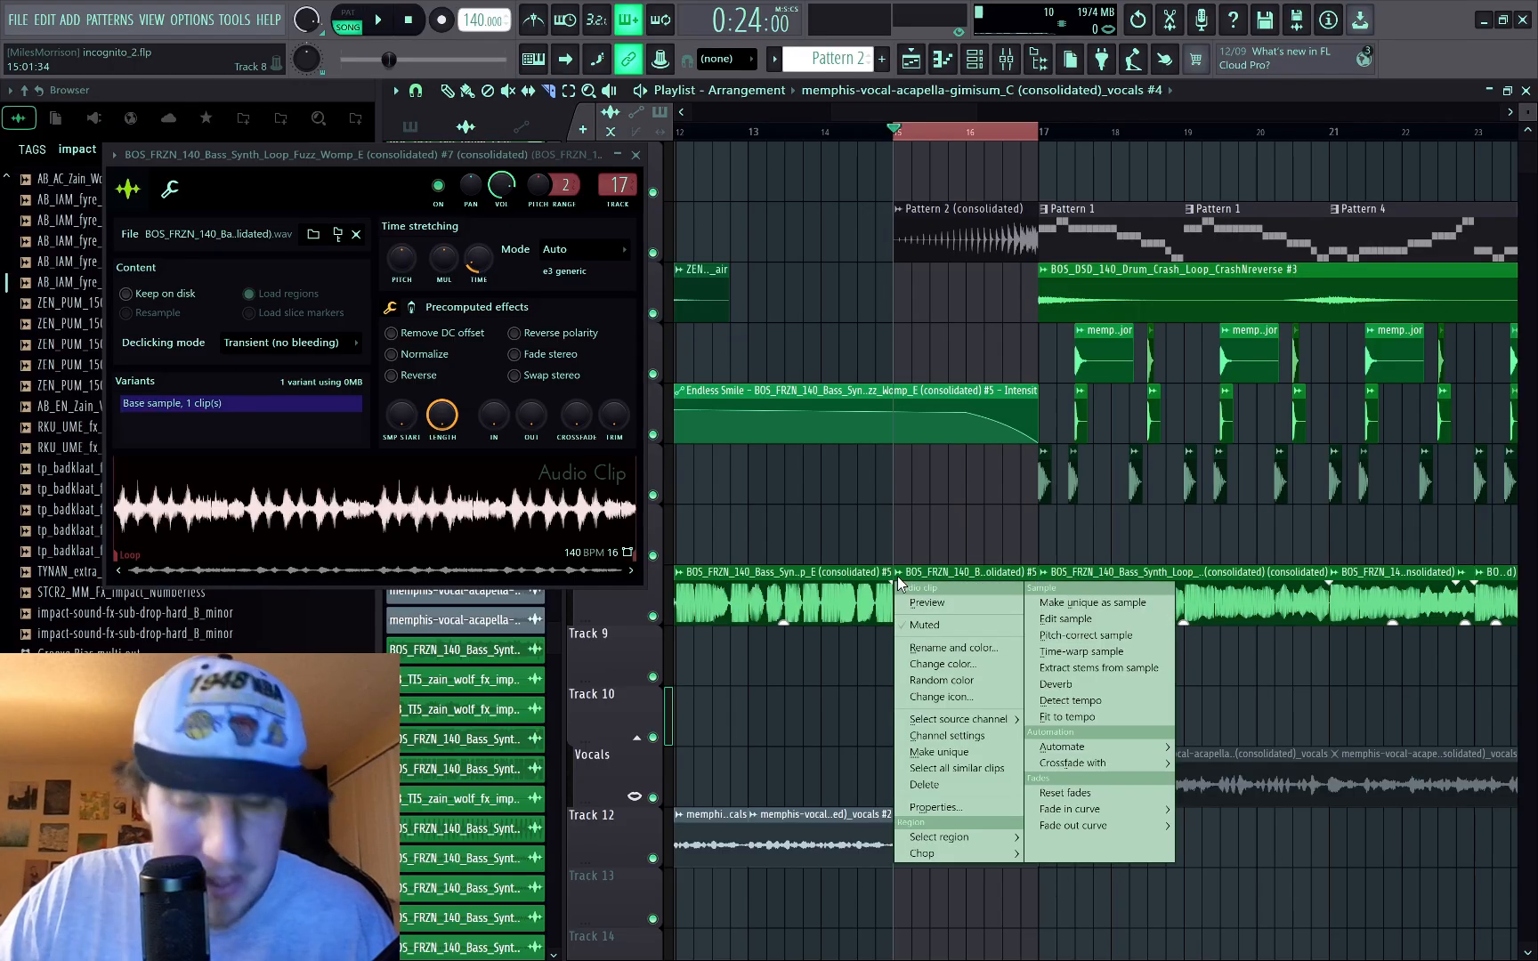
{"action": "left_click", "coordinate": [943, 603]}
Step: Set the bar 15 bass clip to Stretch Pro with a pitch range of 24 and create automation clips for its formant shift and pitch
{"action": "double_click", "coordinate": [935, 595]}
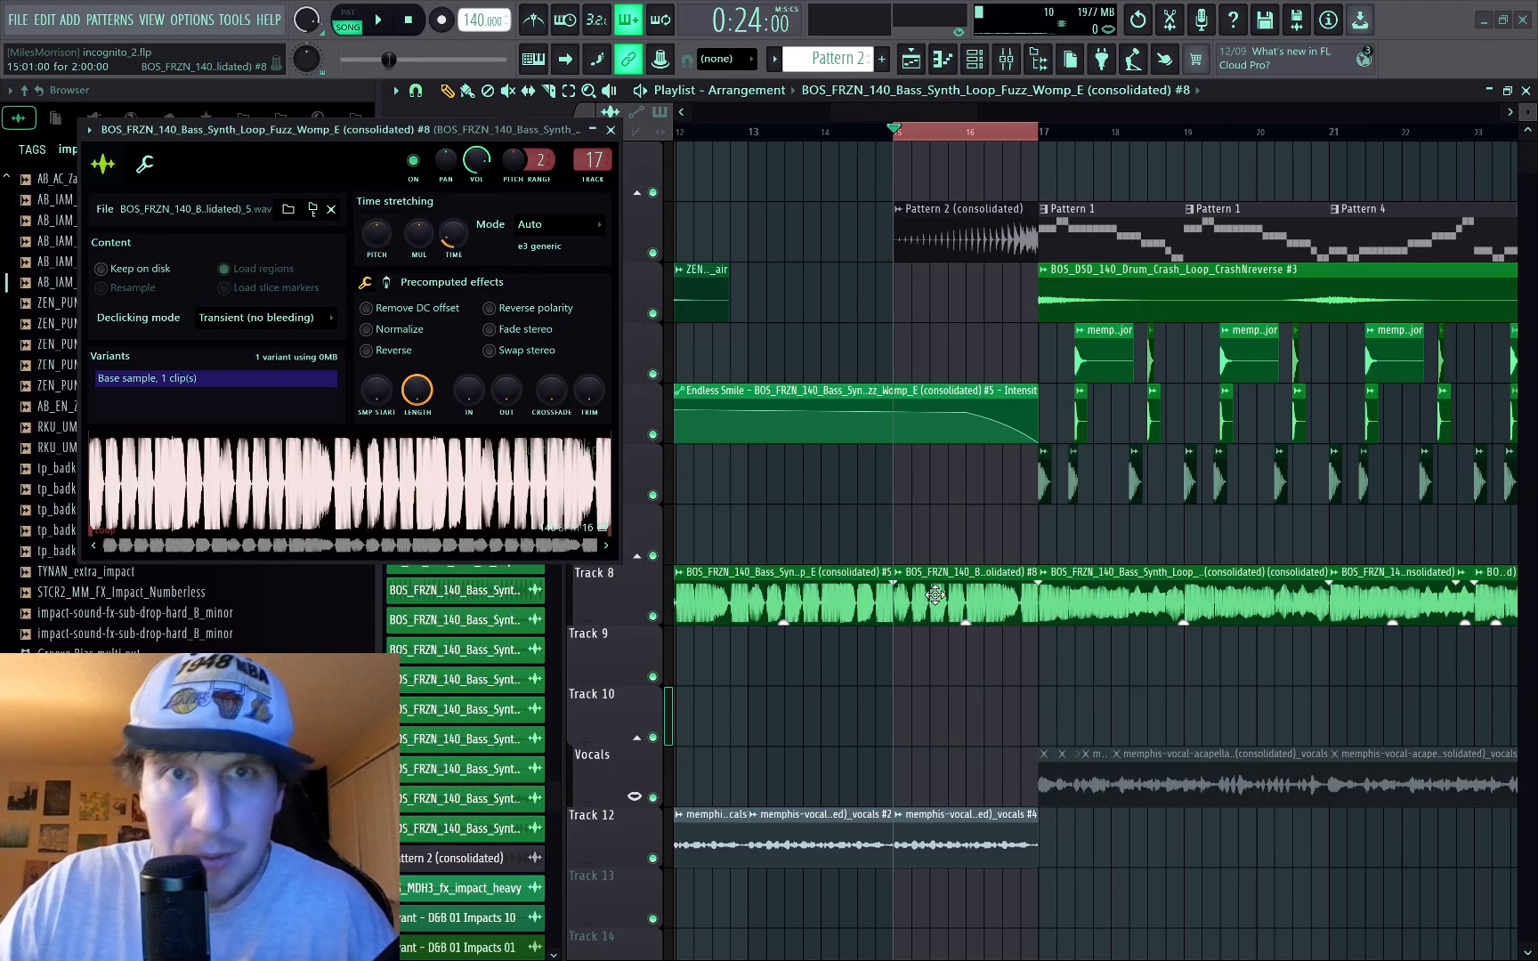
{"action": "left_click", "coordinate": [560, 224]}
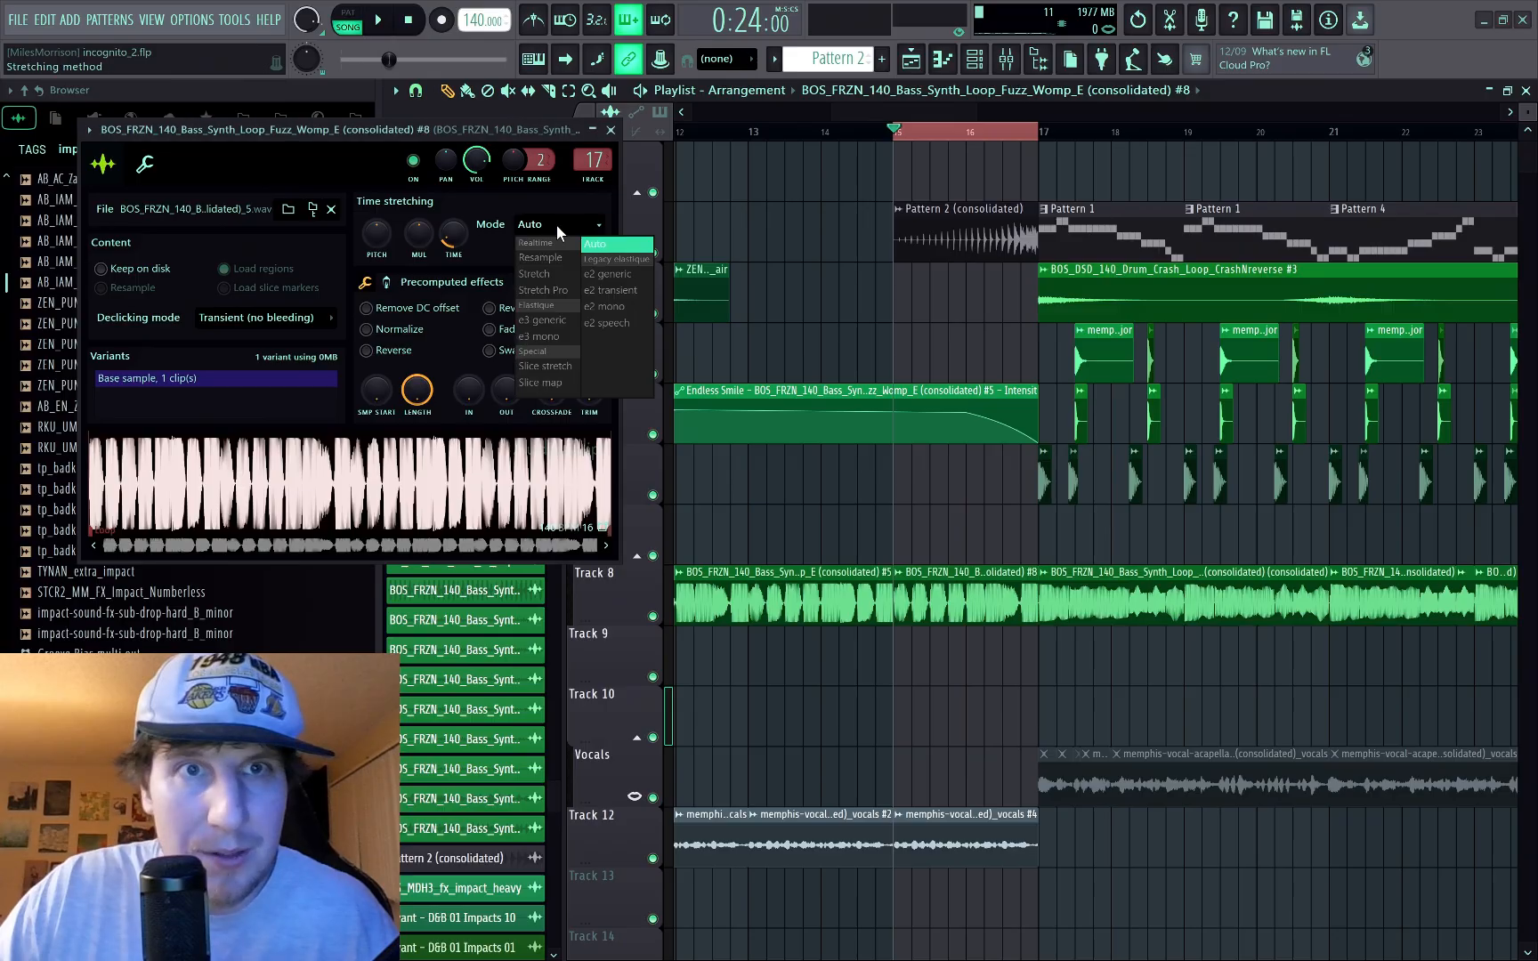
{"action": "left_click", "coordinate": [548, 287]}
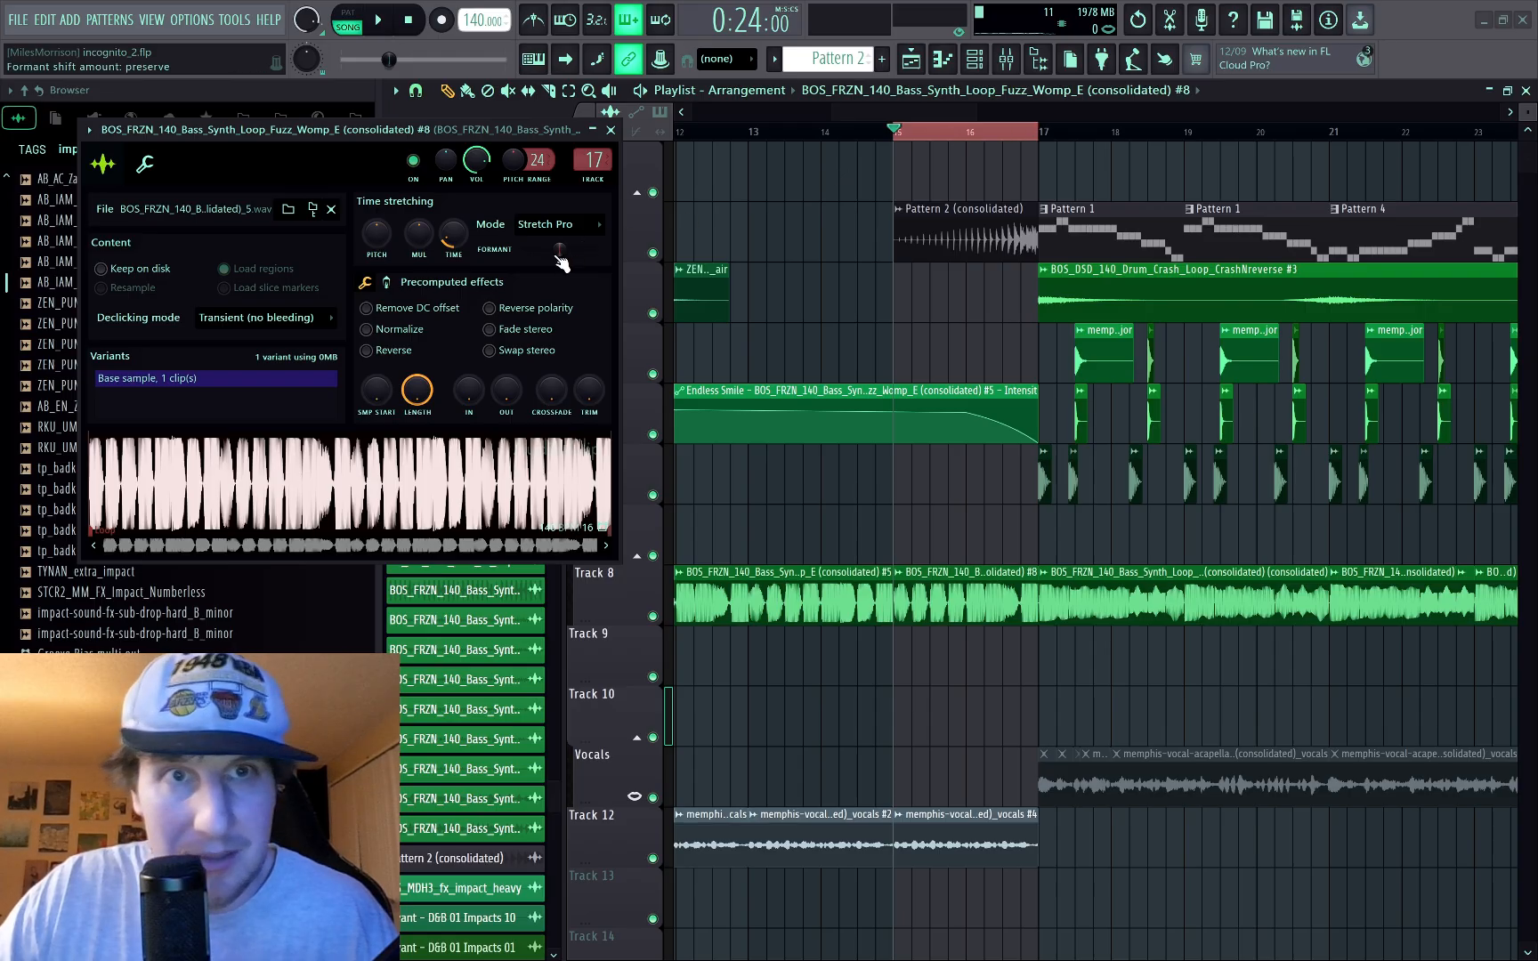
{"action": "right_click", "coordinate": [559, 251]}
{"action": "left_click", "coordinate": [603, 381]}
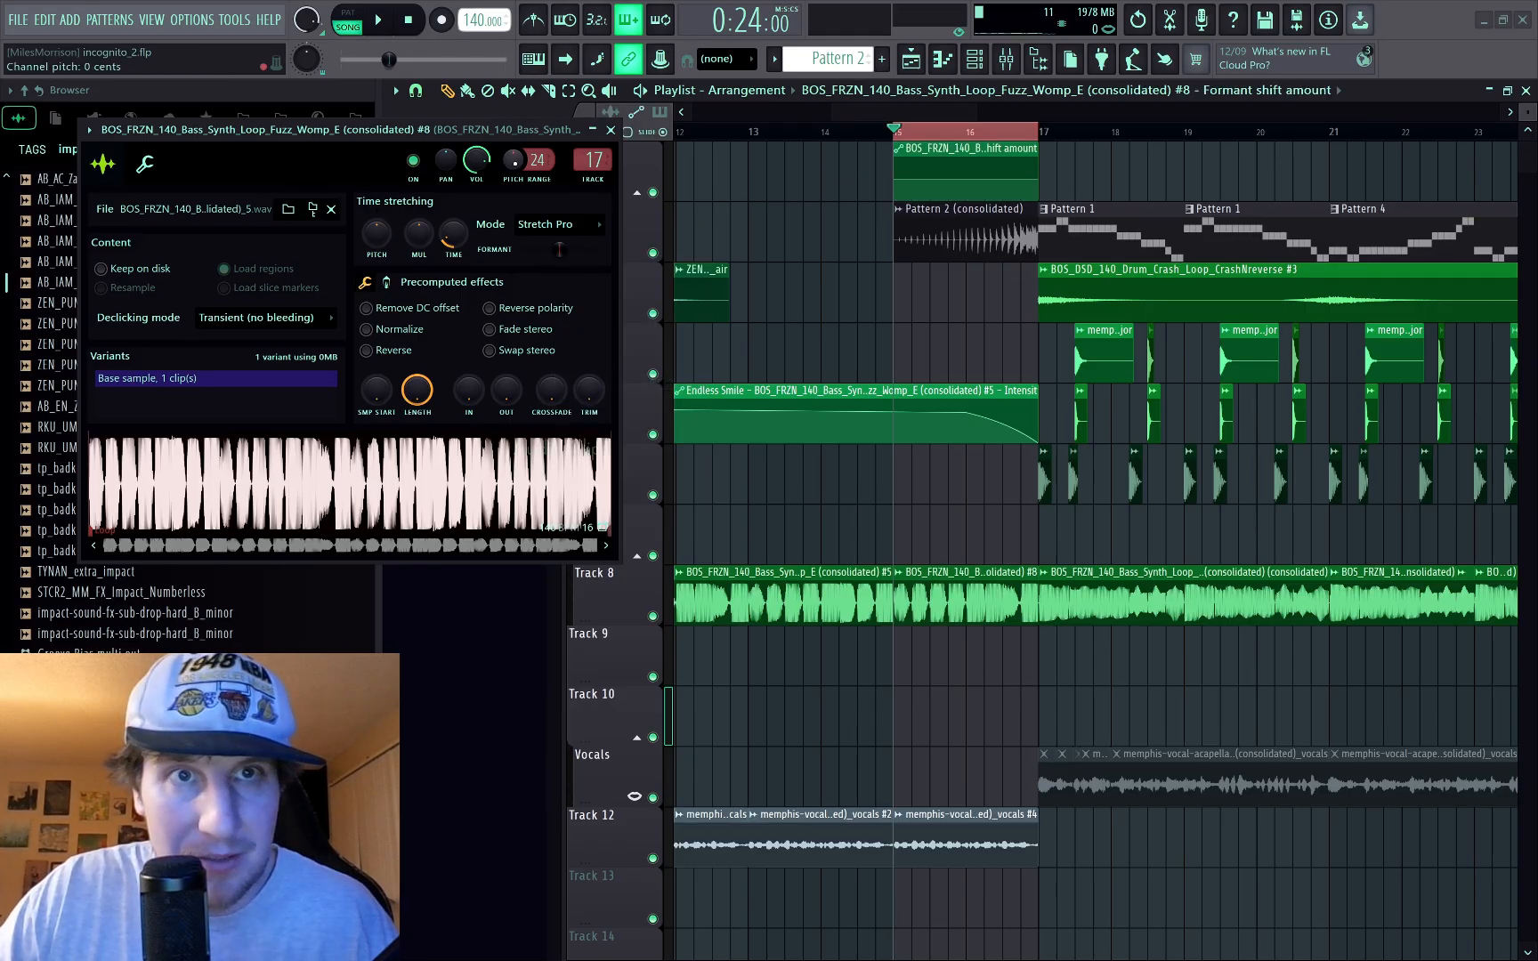
{"action": "right_click", "coordinate": [513, 162]}
{"action": "left_click", "coordinate": [559, 292]}
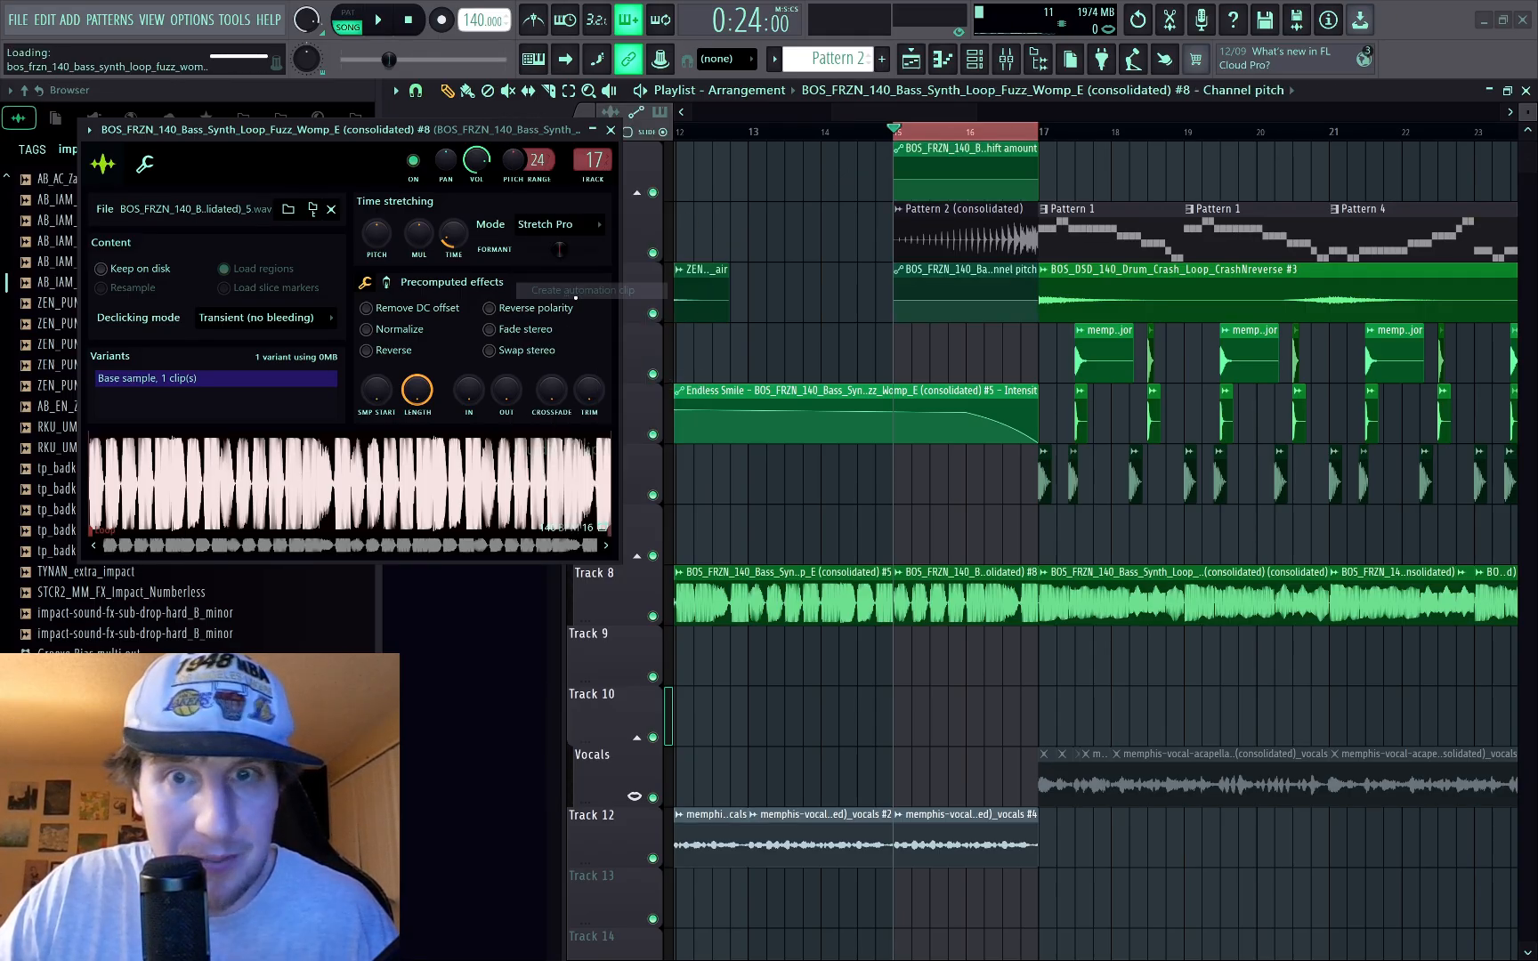
Step: Create formant shift and pitch automation clips for the memphis vocals #4 clip, with its pitch range set to 24
{"action": "double_click", "coordinate": [913, 821]}
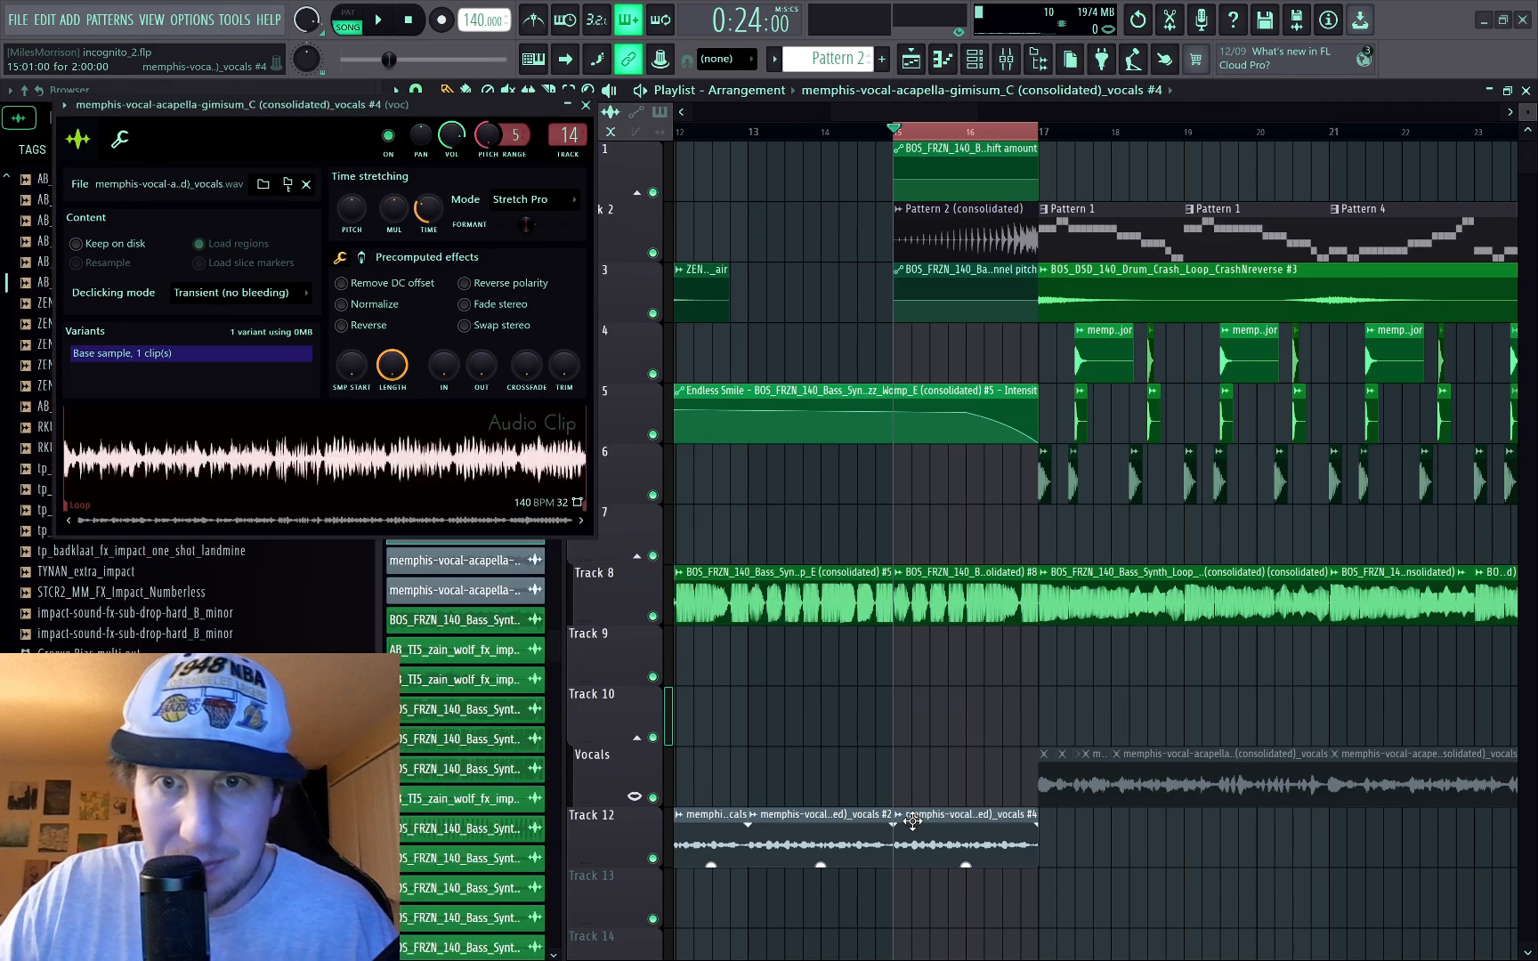
{"action": "right_click", "coordinate": [530, 229]}
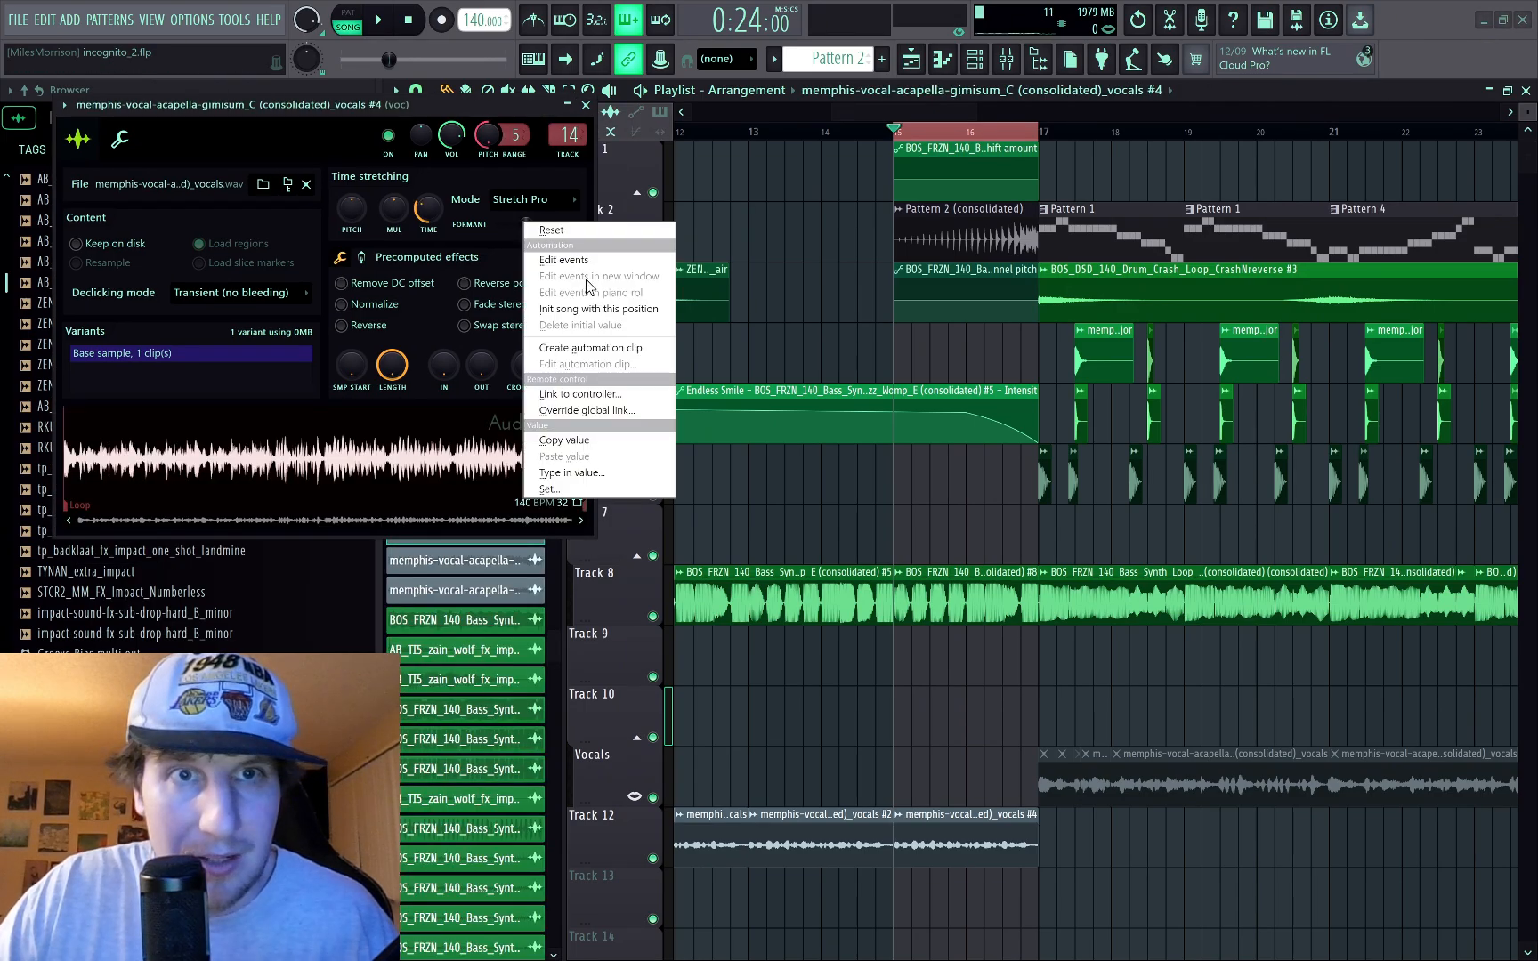
{"action": "left_click", "coordinate": [601, 351]}
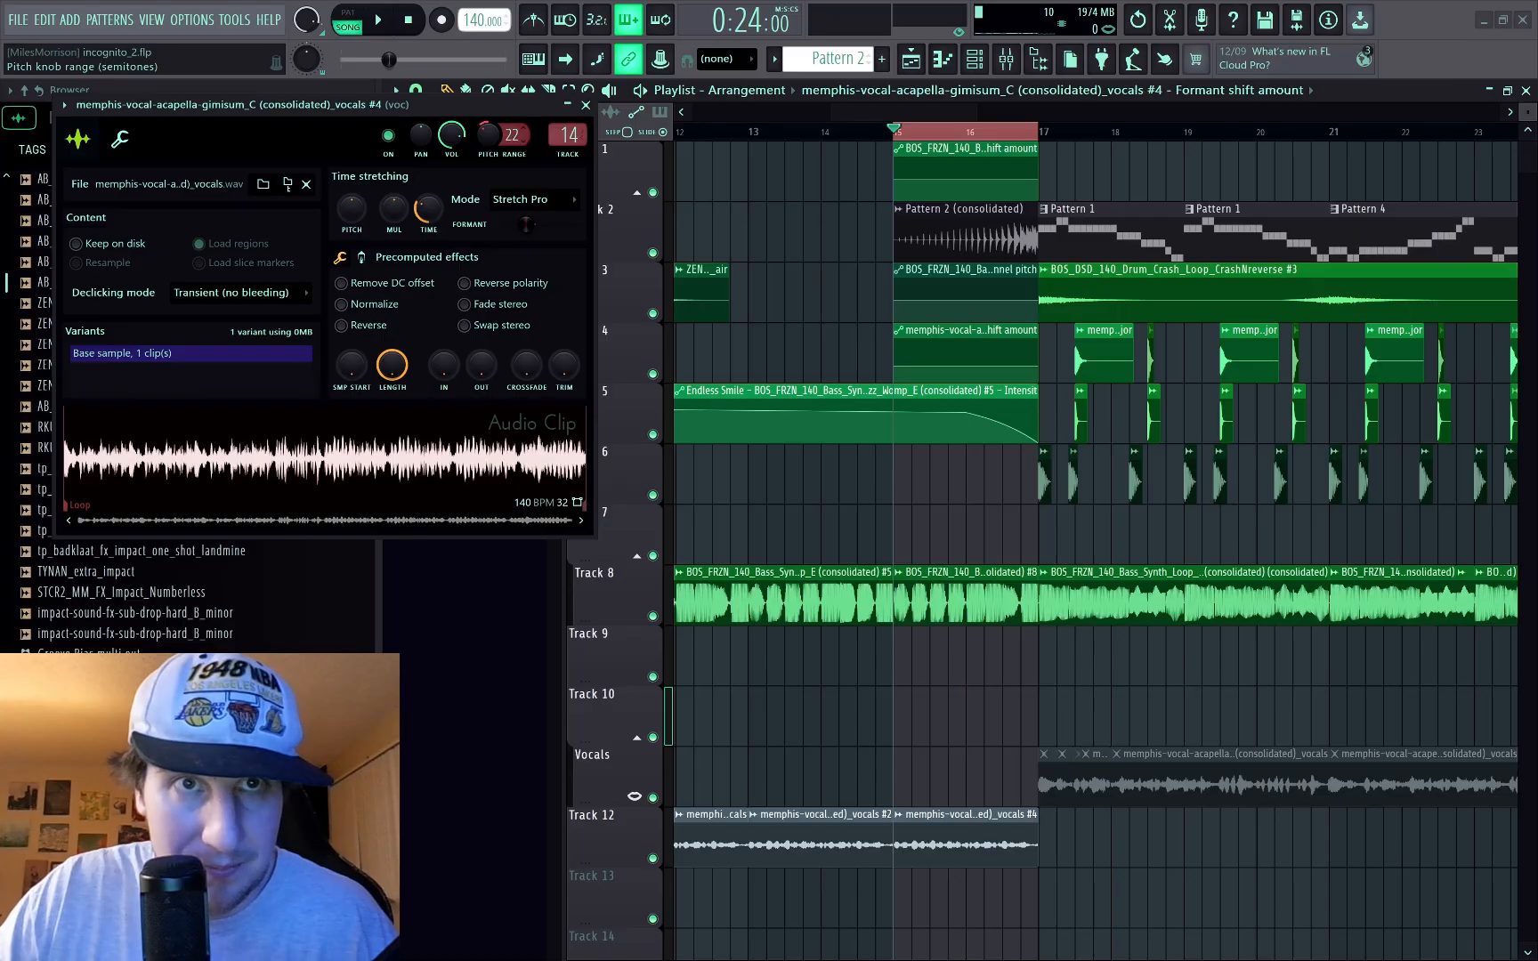
{"action": "right_click", "coordinate": [490, 136]}
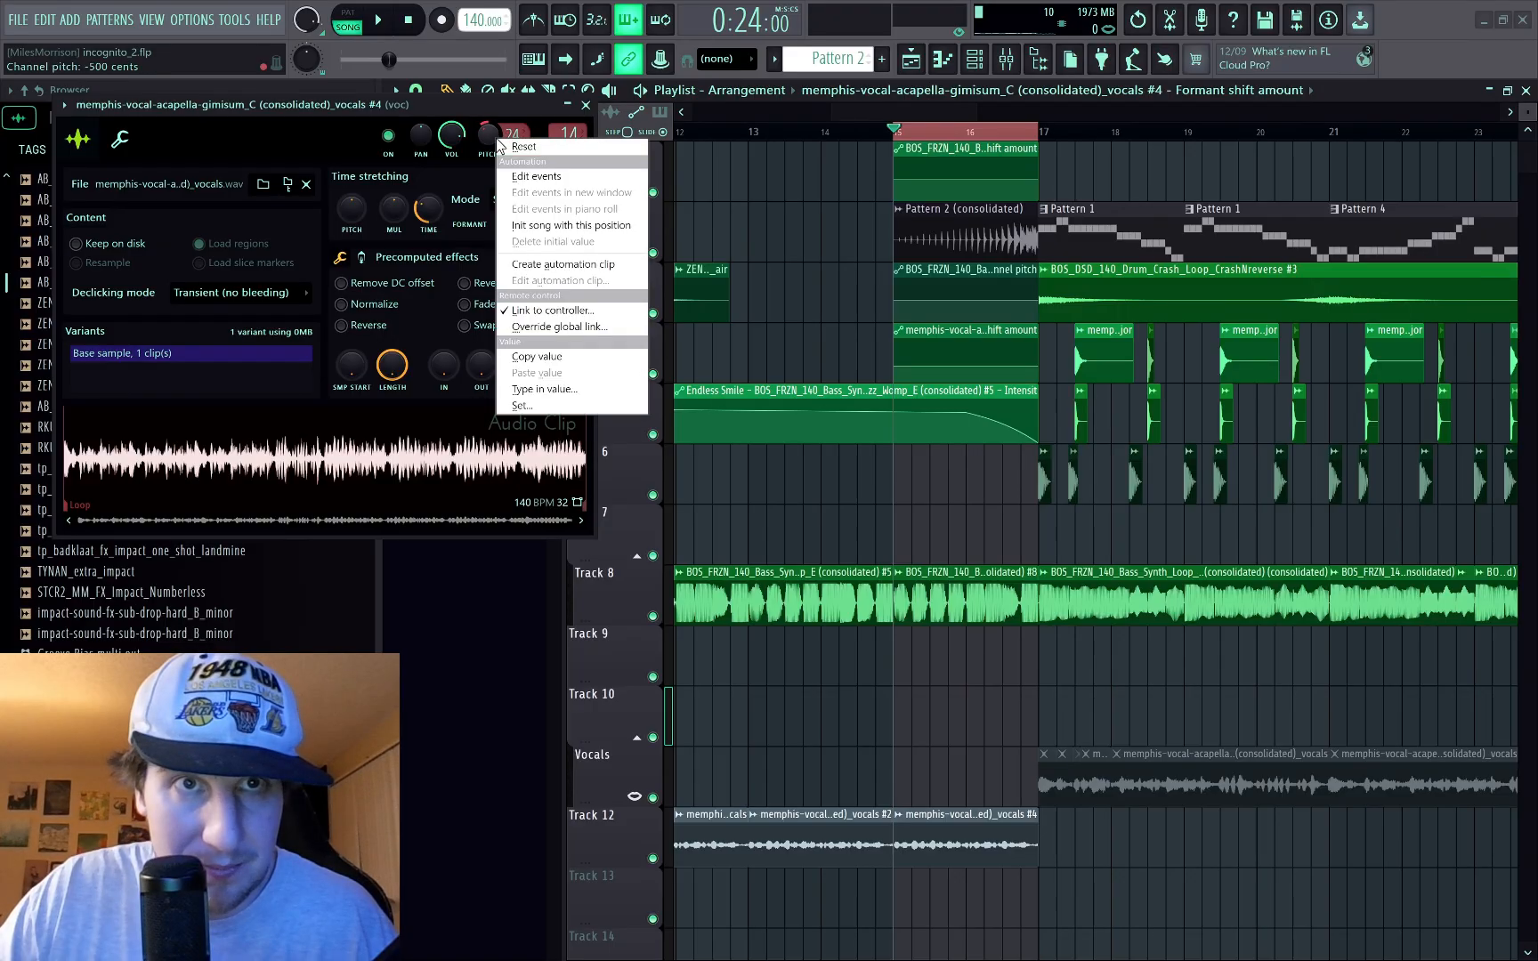
{"action": "left_click", "coordinate": [569, 263]}
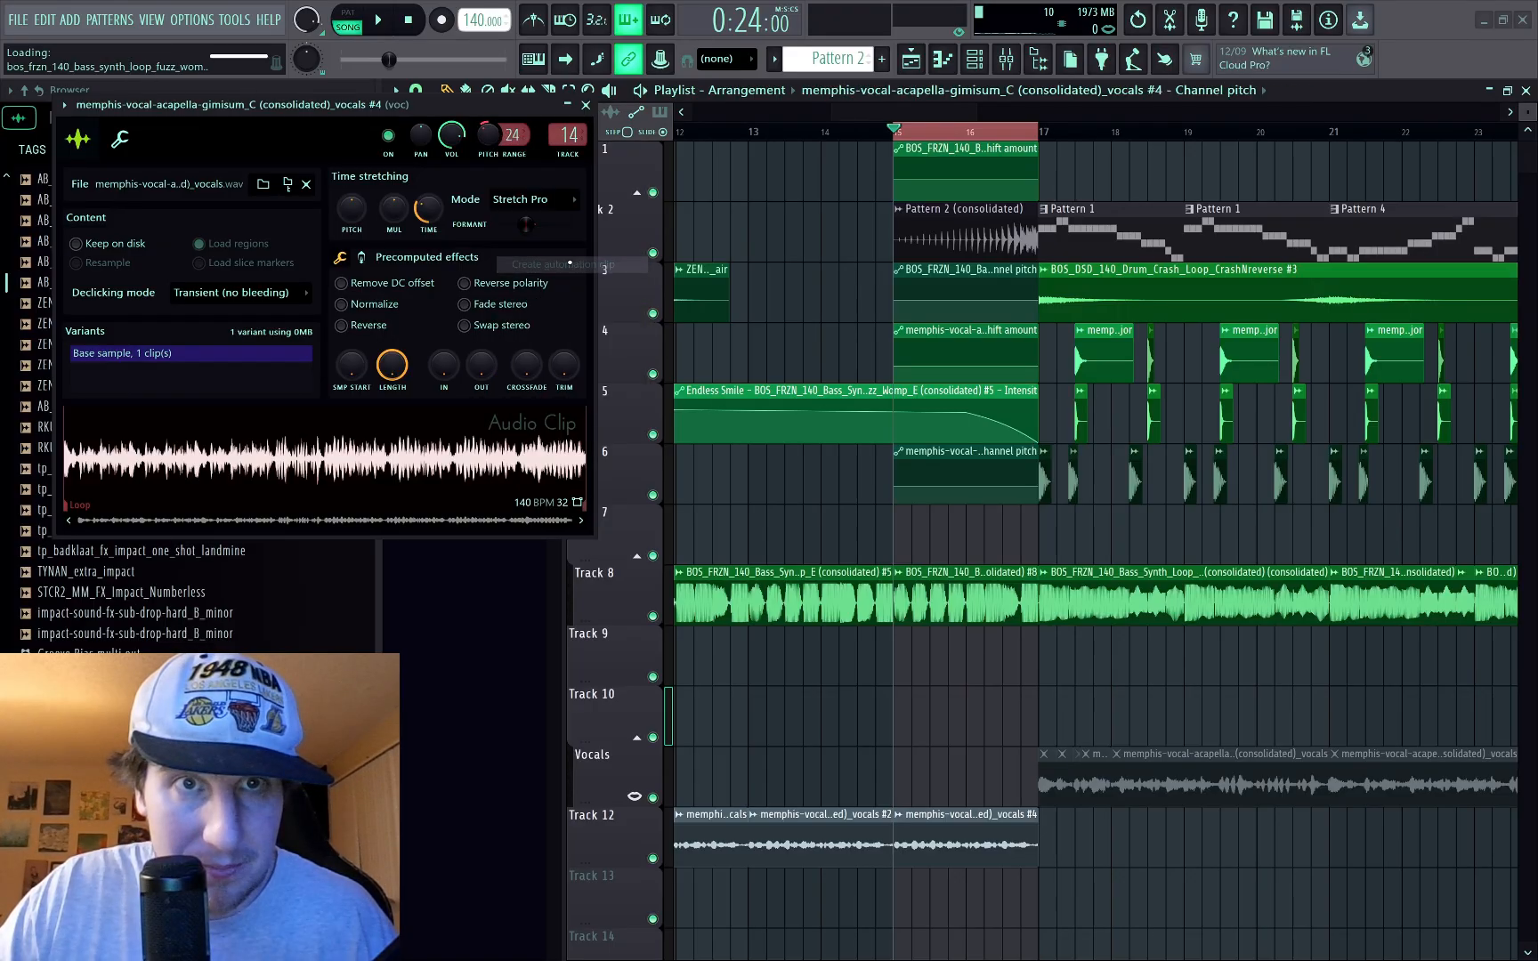
Step: Edit the start value of the vocals #4 pitch automation and ramp the formant and pitch automations downward toward bar 17
{"action": "right_click", "coordinate": [899, 487]}
{"action": "left_click", "coordinate": [944, 783]}
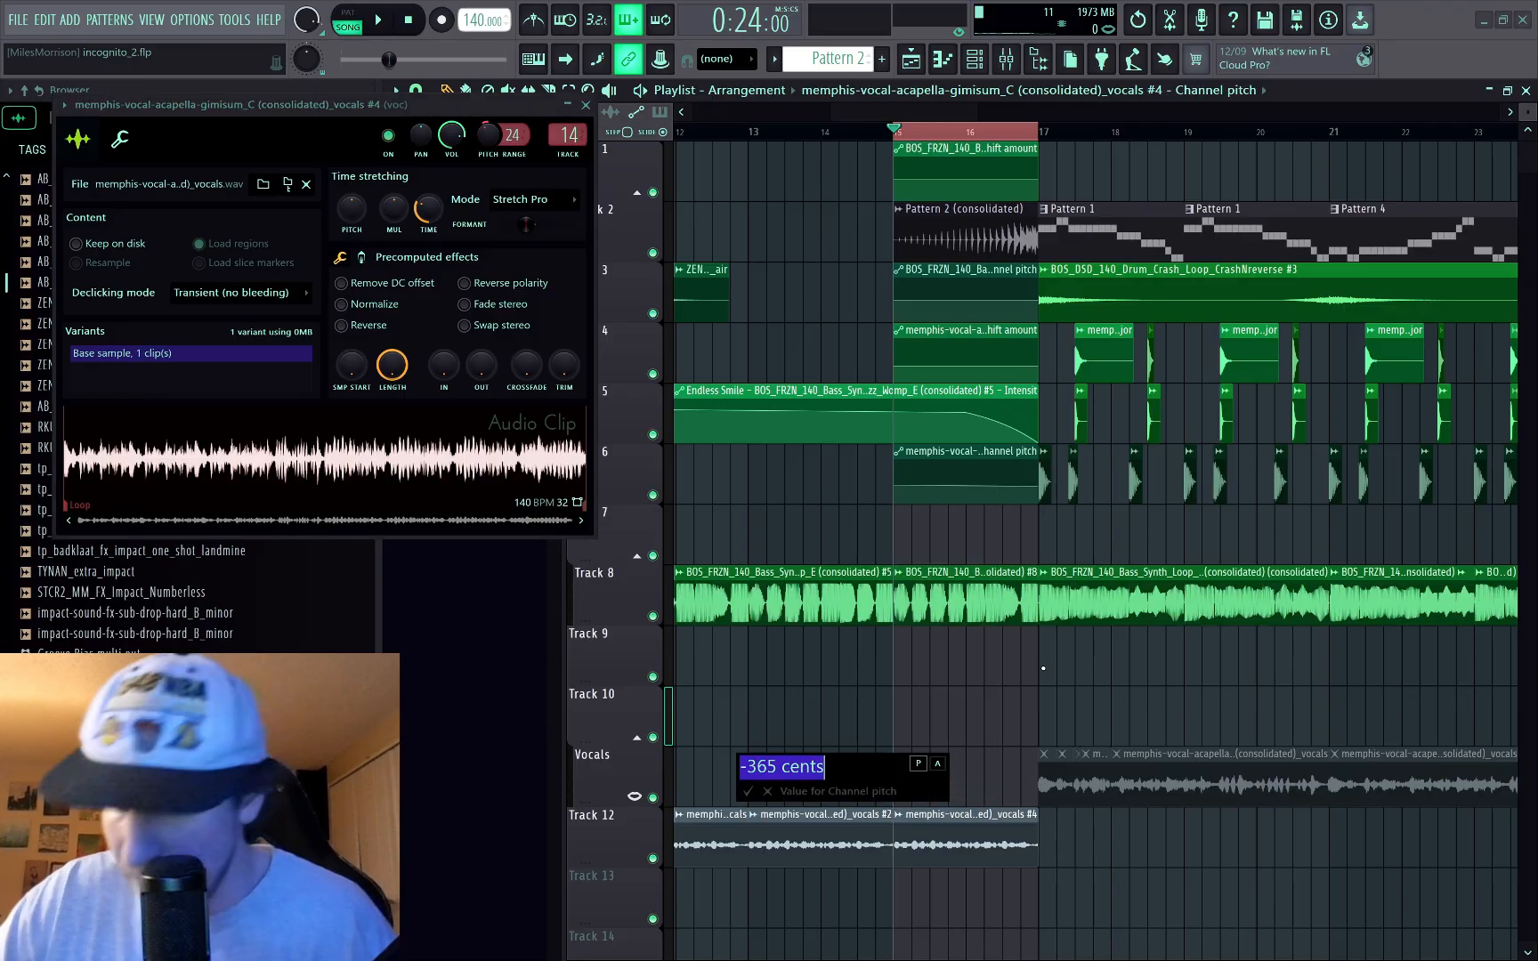
{"action": "key", "text": "Return"}
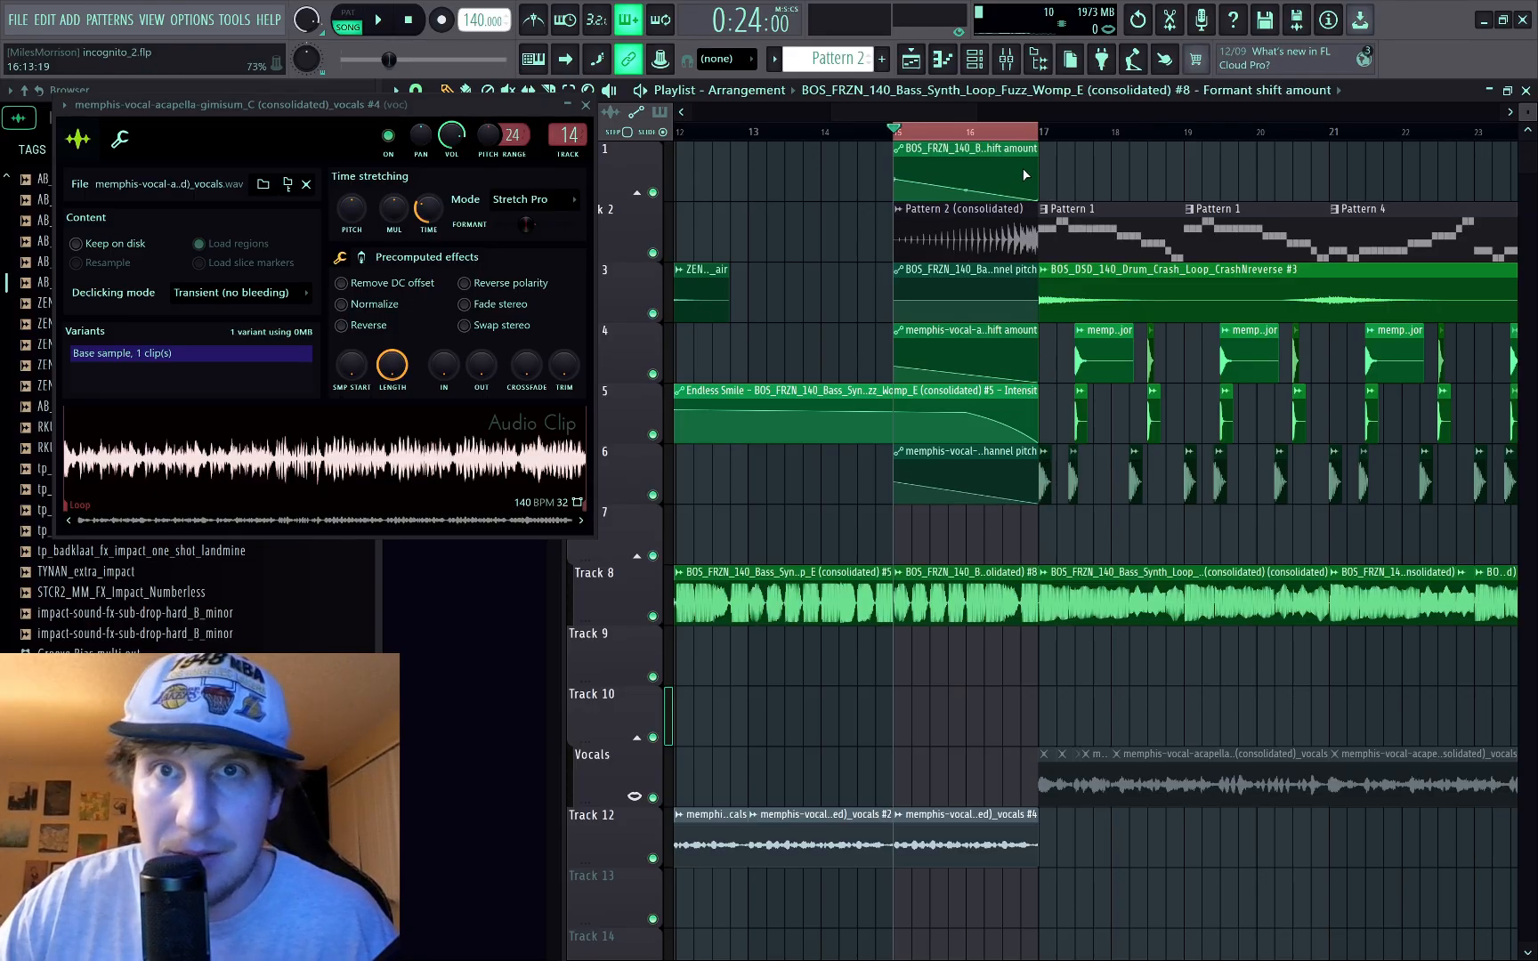
Step: Move the bass formant and pitch automations to Tracks 9 and 10, the vocal ones to Tracks 13 and 14, and bend both pitch curves
{"action": "left_click_drag", "start_coordinate": [985, 149], "coordinate": [1013, 670]}
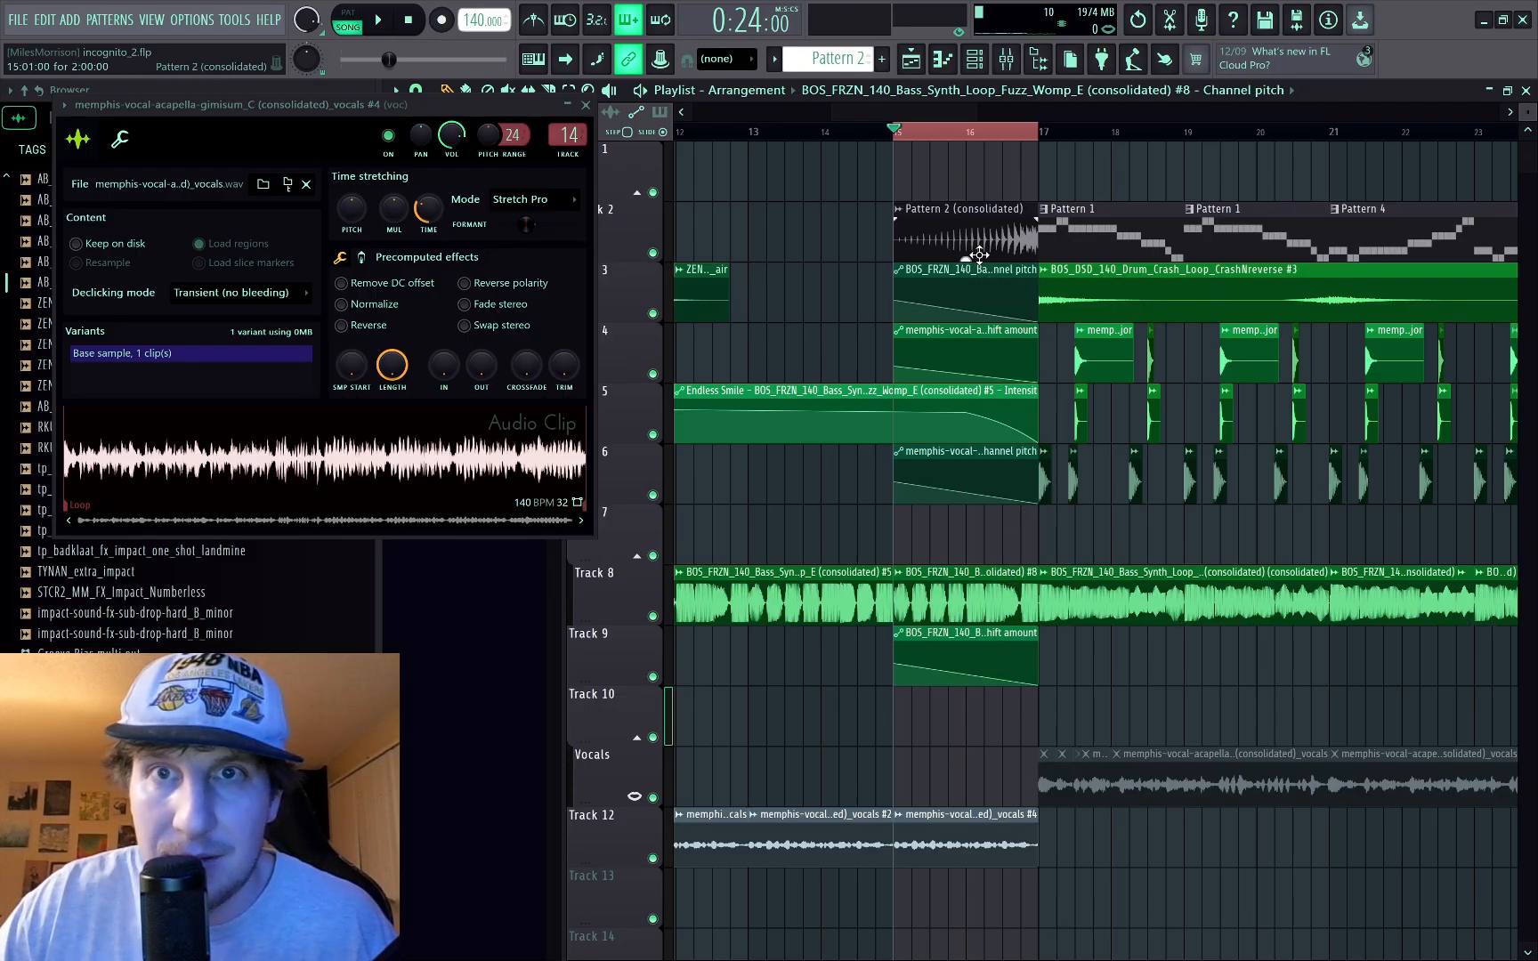
{"action": "left_click_drag", "start_coordinate": [981, 333], "coordinate": [978, 710]}
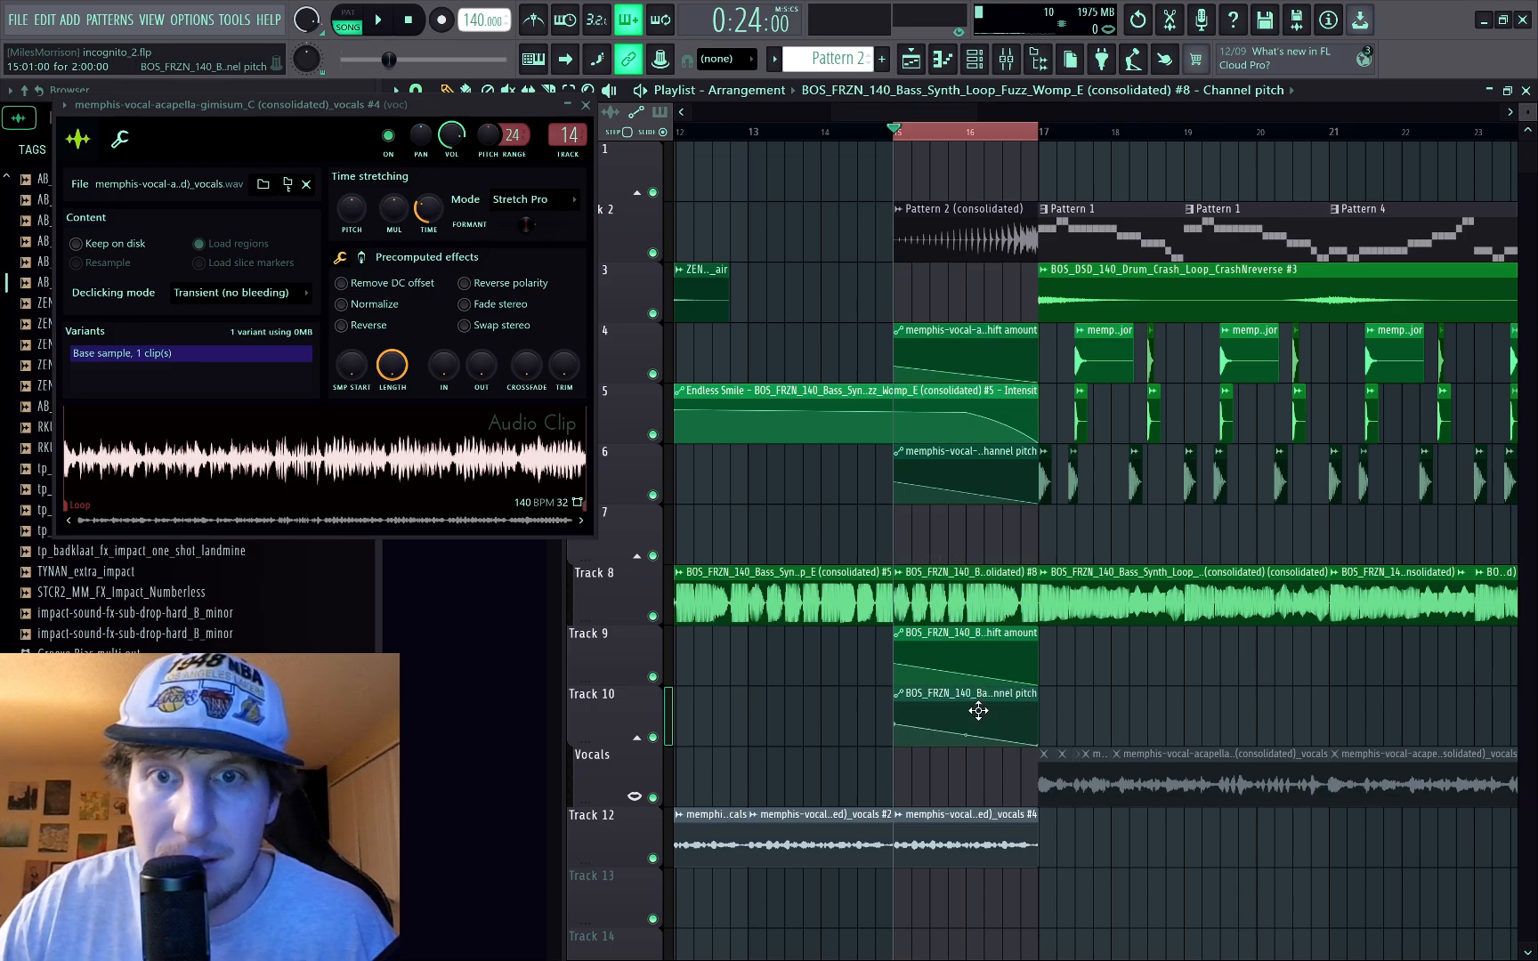
{"action": "left_click_drag", "start_coordinate": [950, 454], "coordinate": [969, 833]}
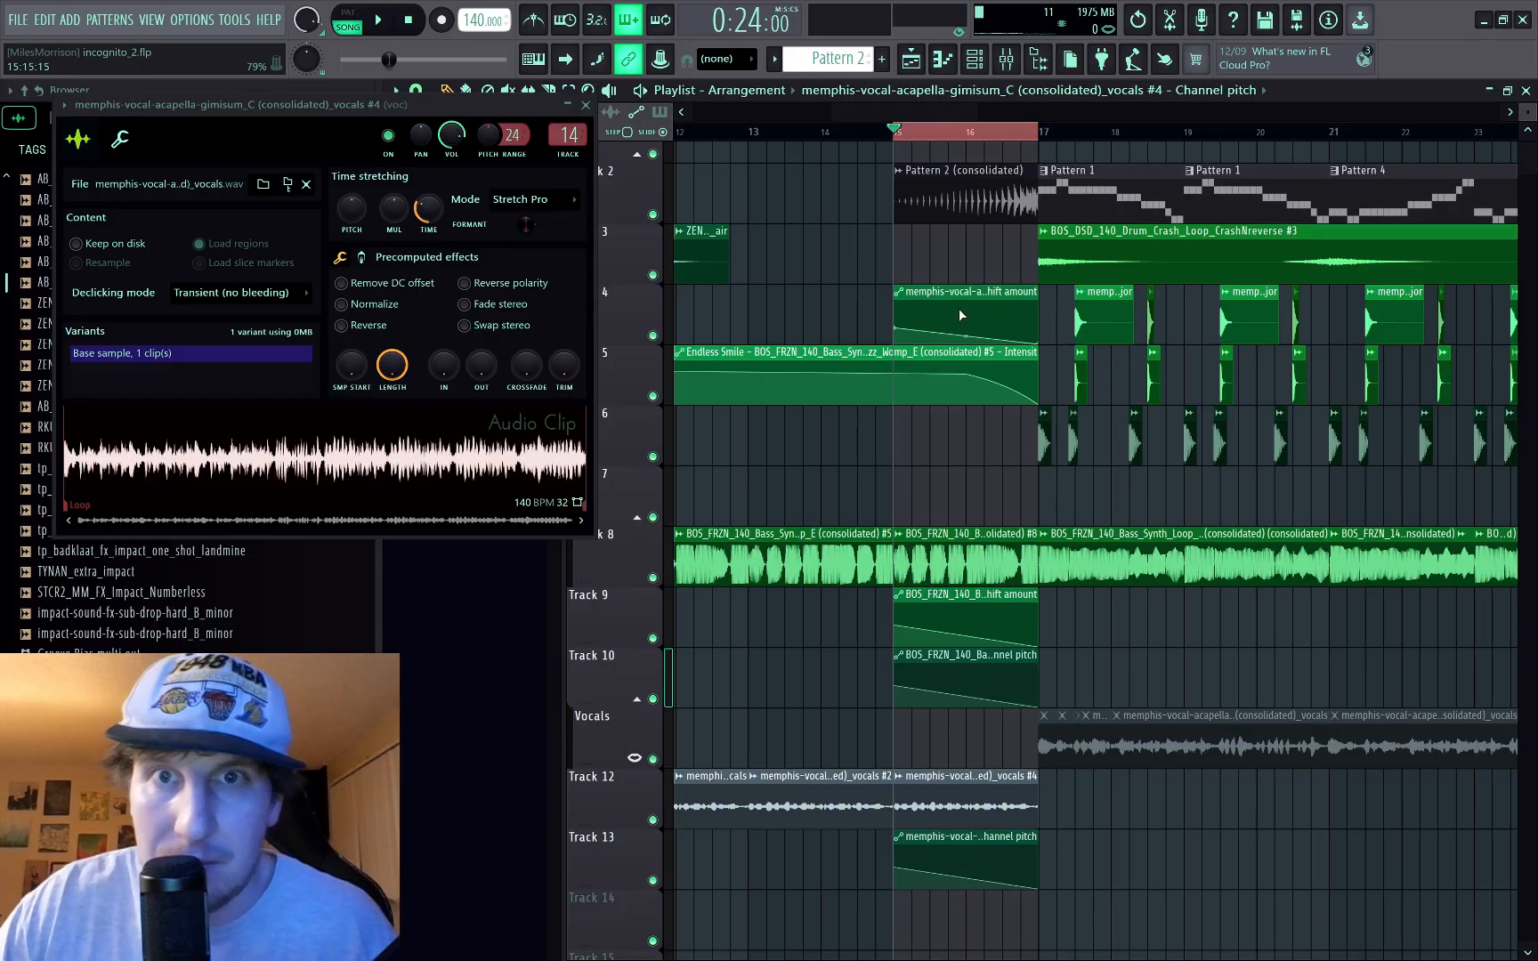
{"action": "left_click_drag", "start_coordinate": [965, 292], "coordinate": [949, 950]}
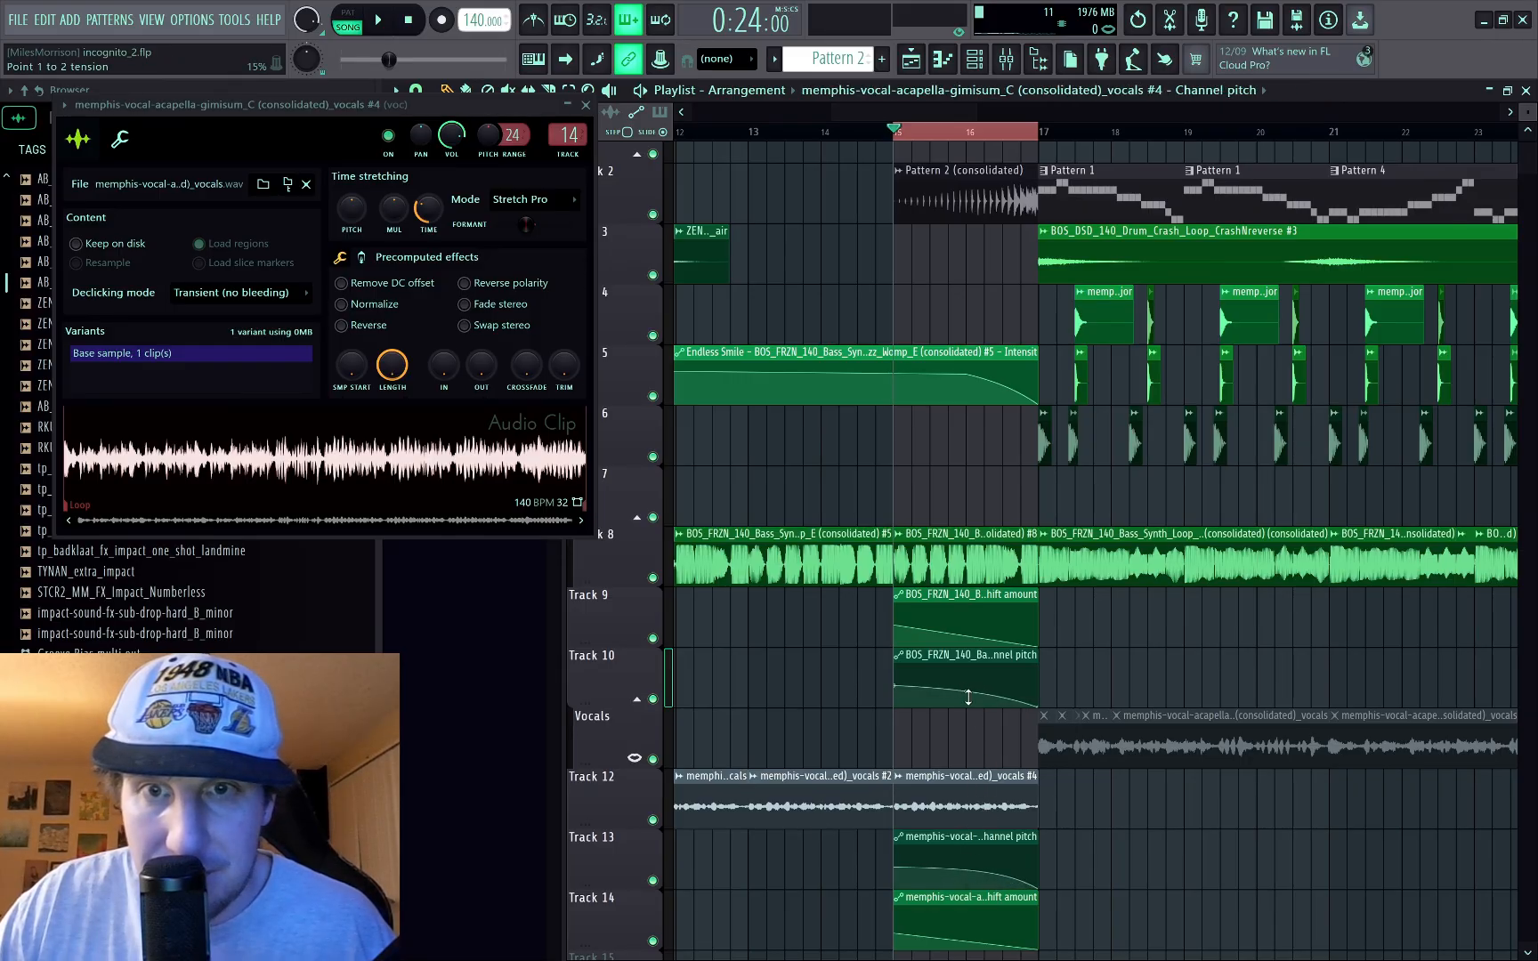
Step: Play back the pitched-down transition in bars 15 to 17 and clear the time selection
{"action": "key", "text": "space"}
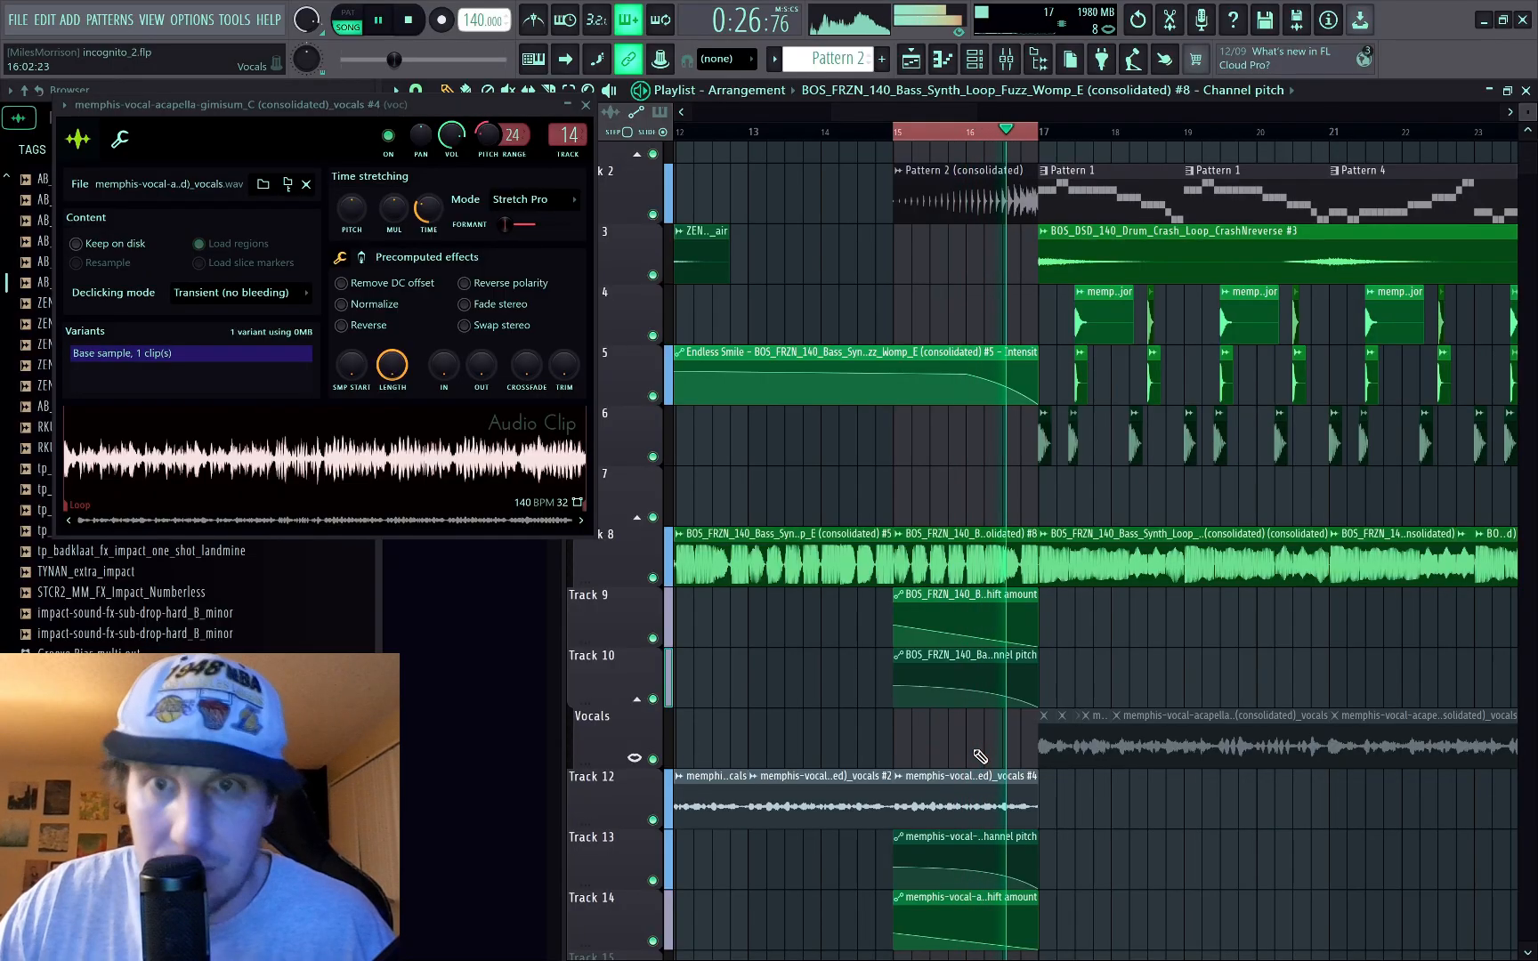
{"action": "key", "text": "space"}
{"action": "double_click", "coordinate": [976, 133]}
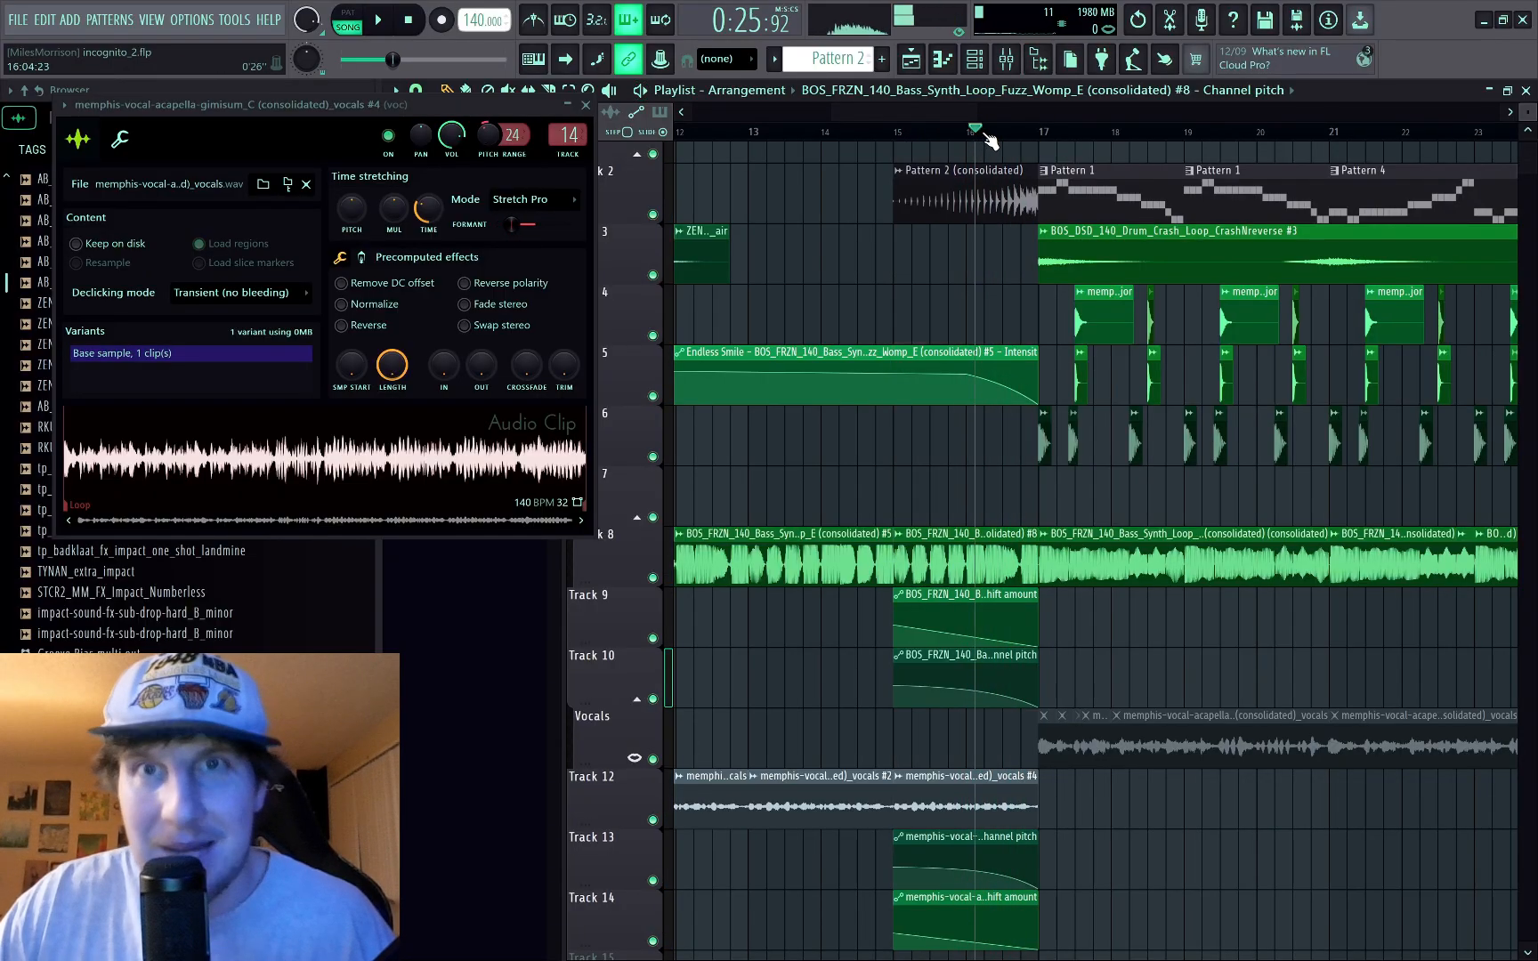
Step: Delete the memphis vocal clip at bar 1 on Track 12 and return the playhead to the start of the song
{"action": "scroll", "coordinate": [997, 140], "scroll_direction": "down", "scroll_amount": 3}
{"action": "scroll", "coordinate": [999, 141], "scroll_direction": "down", "scroll_amount": 2}
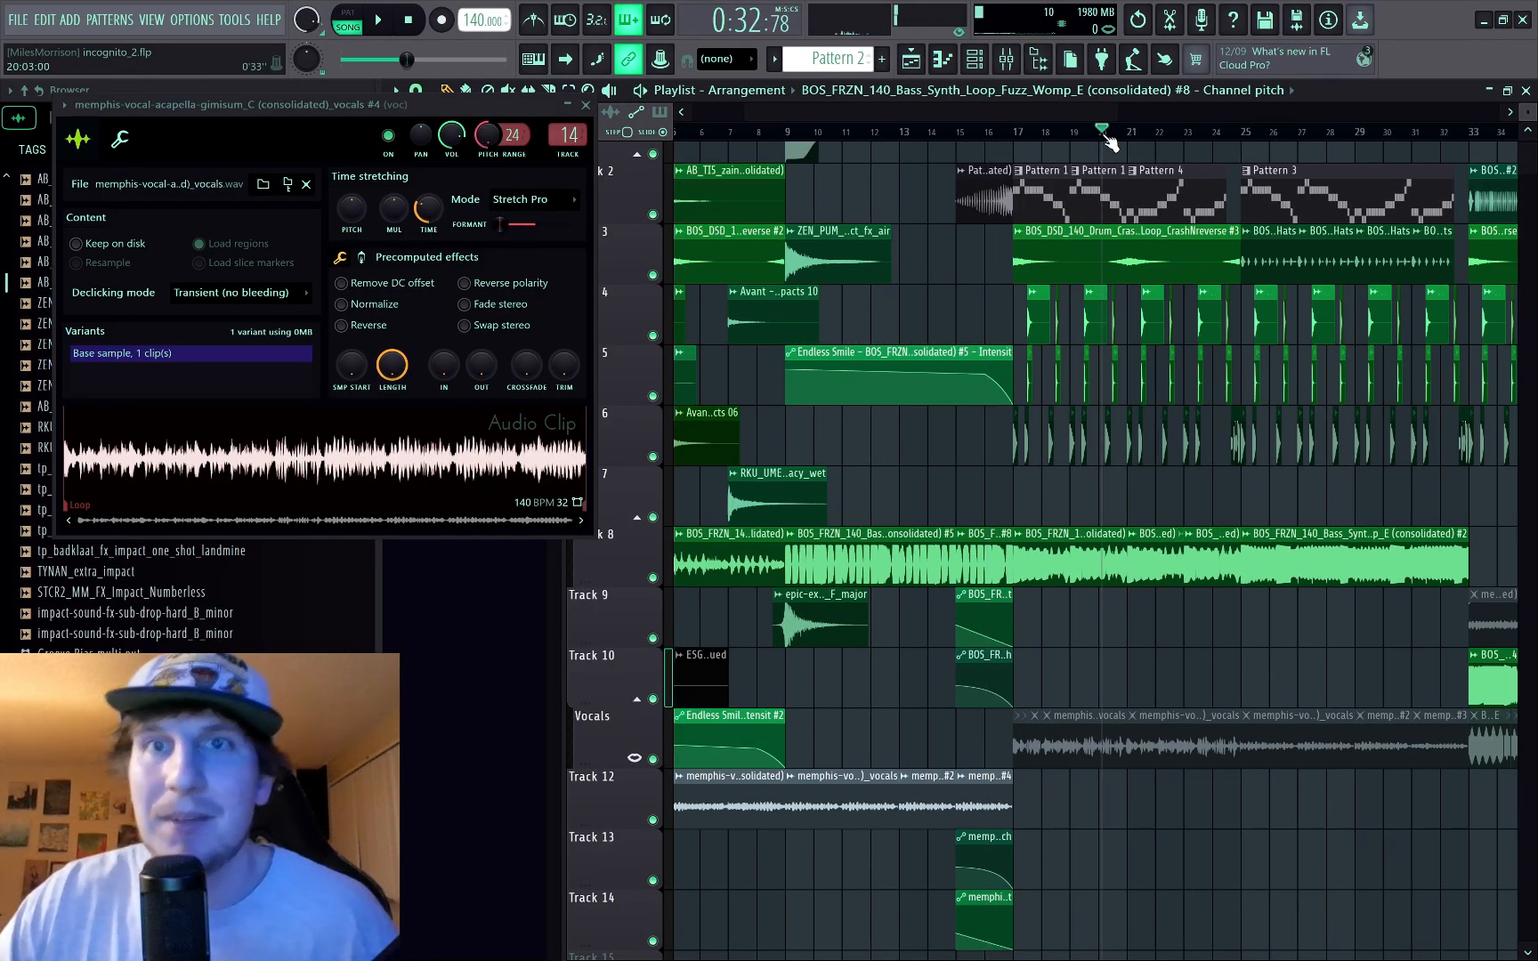
{"action": "left_click_drag", "start_coordinate": [1105, 136], "coordinate": [993, 128]}
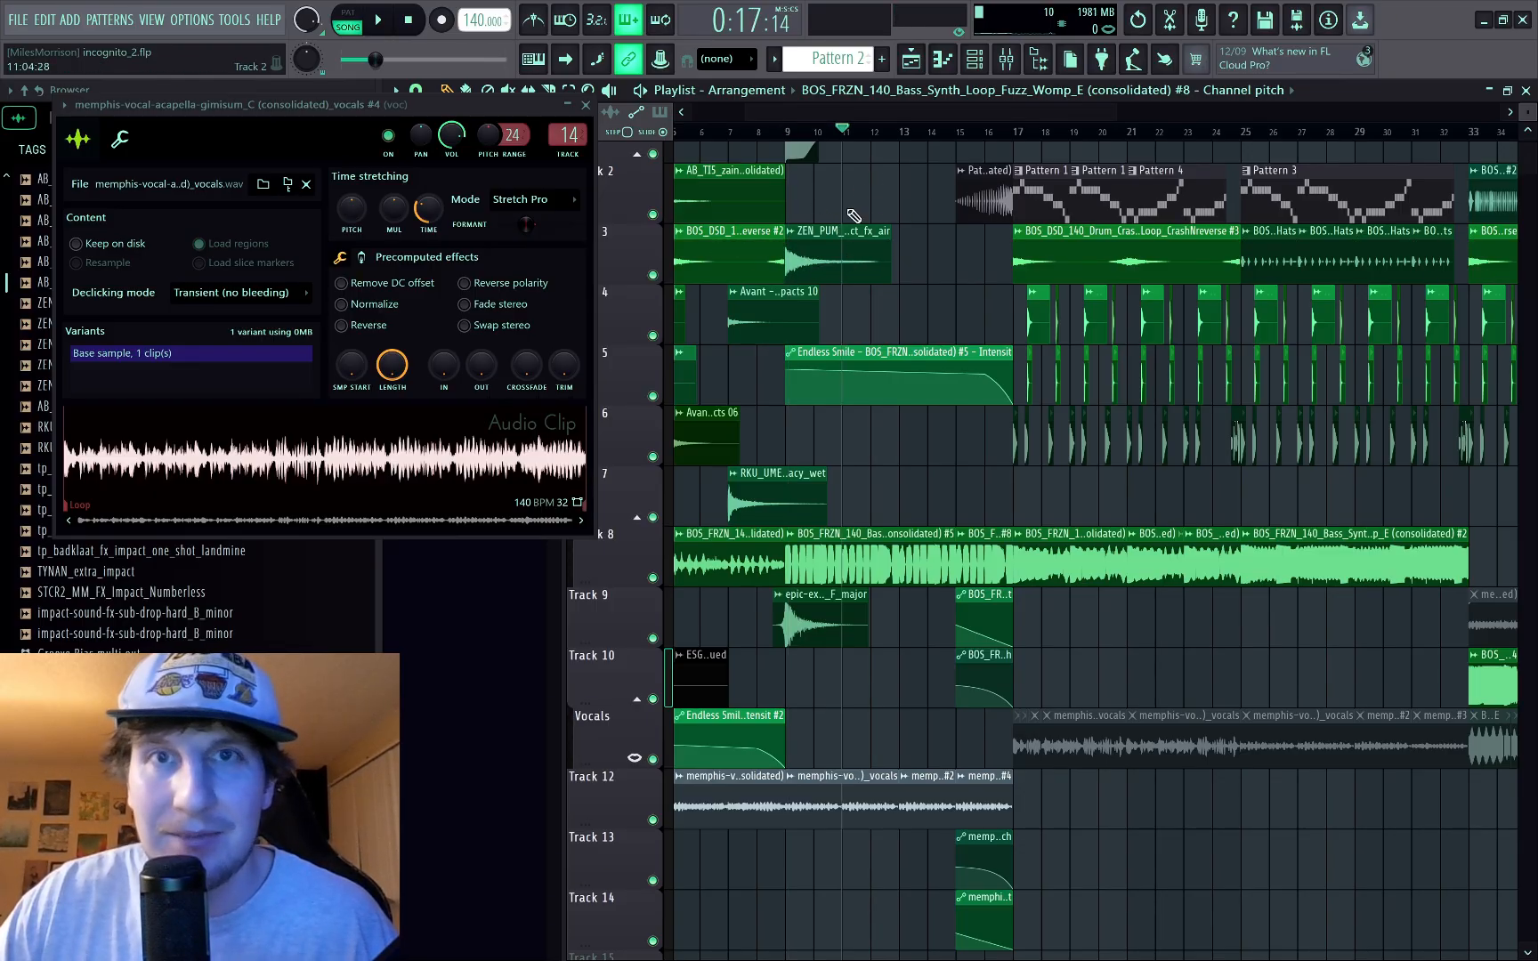
{"action": "scroll", "coordinate": [694, 810], "scroll_direction": "down", "scroll_amount": 2}
{"action": "right_click", "coordinate": [709, 795]}
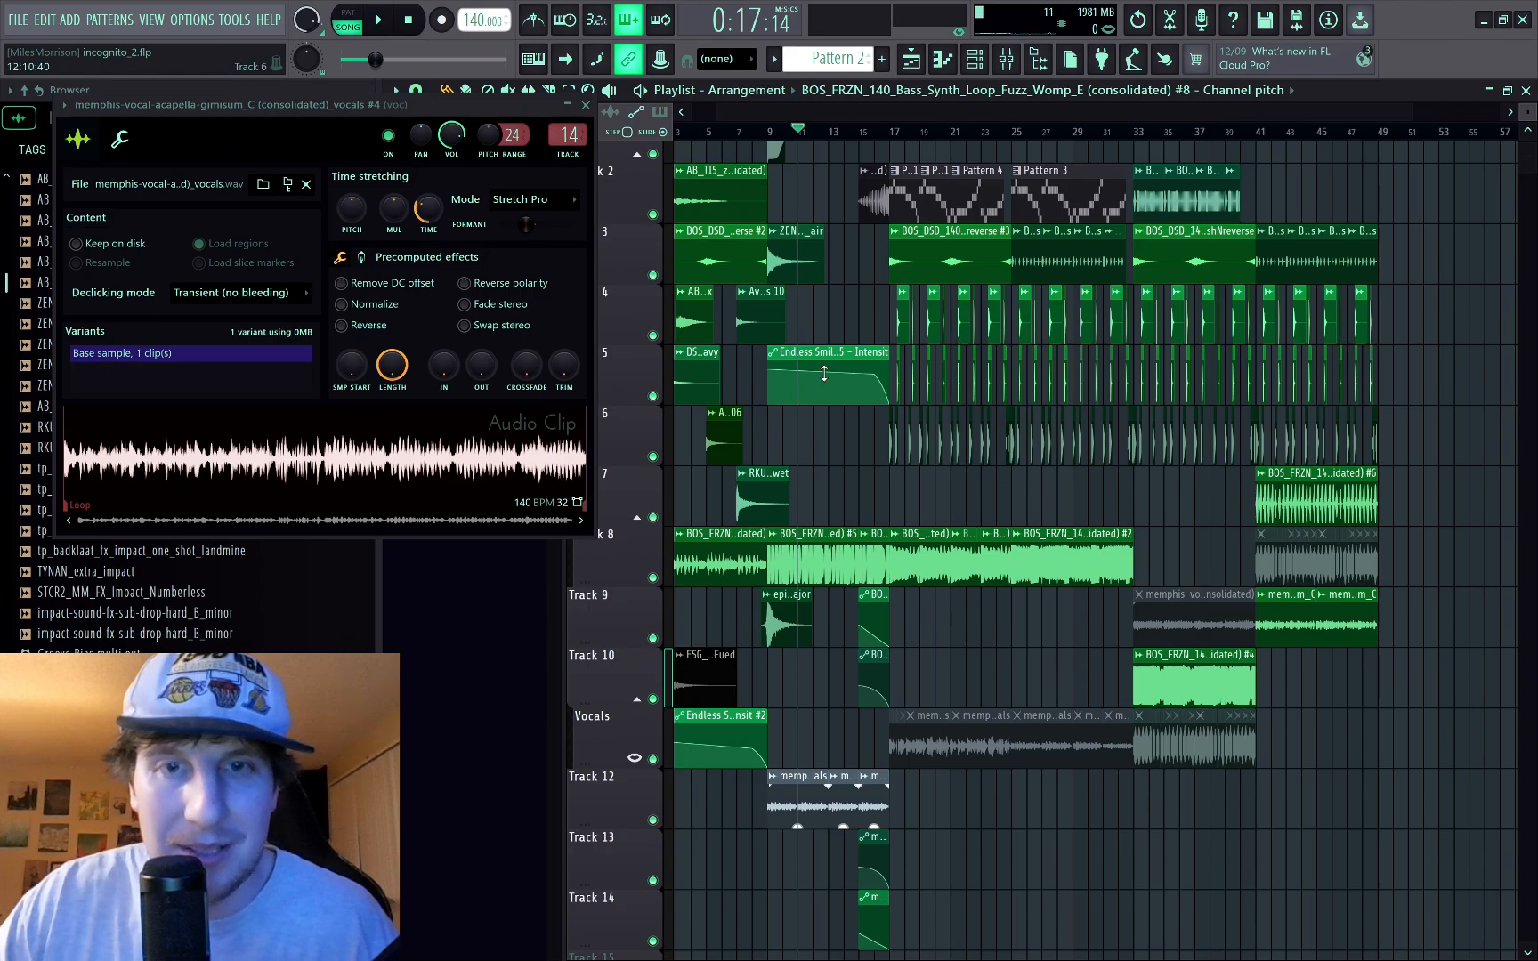
{"action": "left_click_drag", "start_coordinate": [866, 135], "coordinate": [509, 189]}
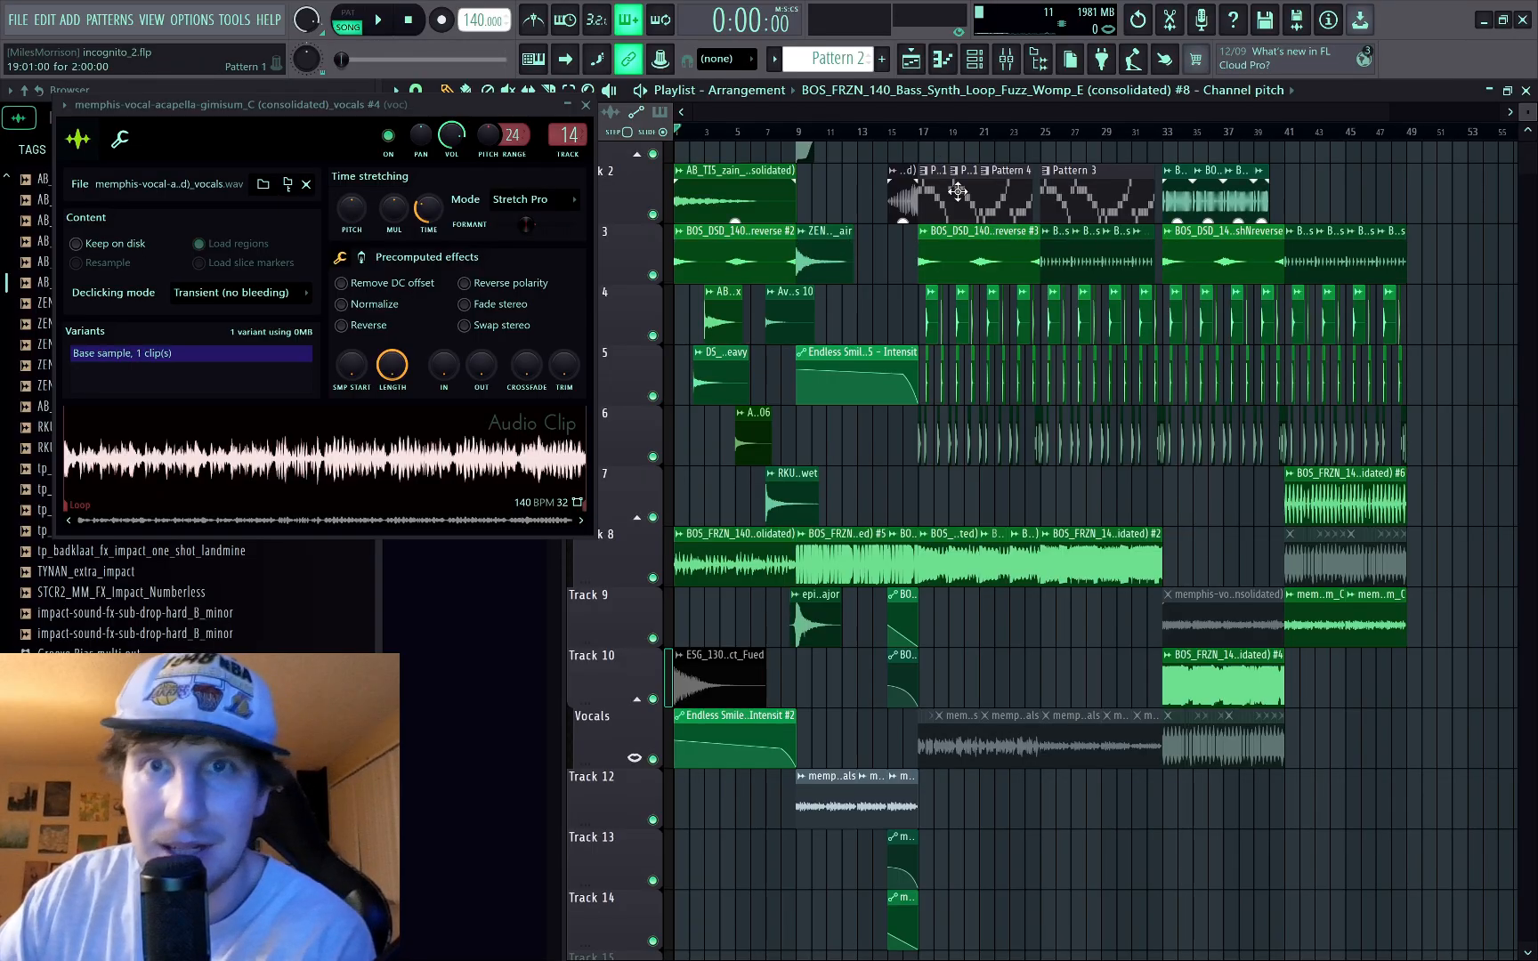
Step: Inspect Pattern 1's hi-hat notes in the piano roll and the snare and kick layering on Tracks 4 to 6 from bar 17
{"action": "double_click", "coordinate": [957, 190]}
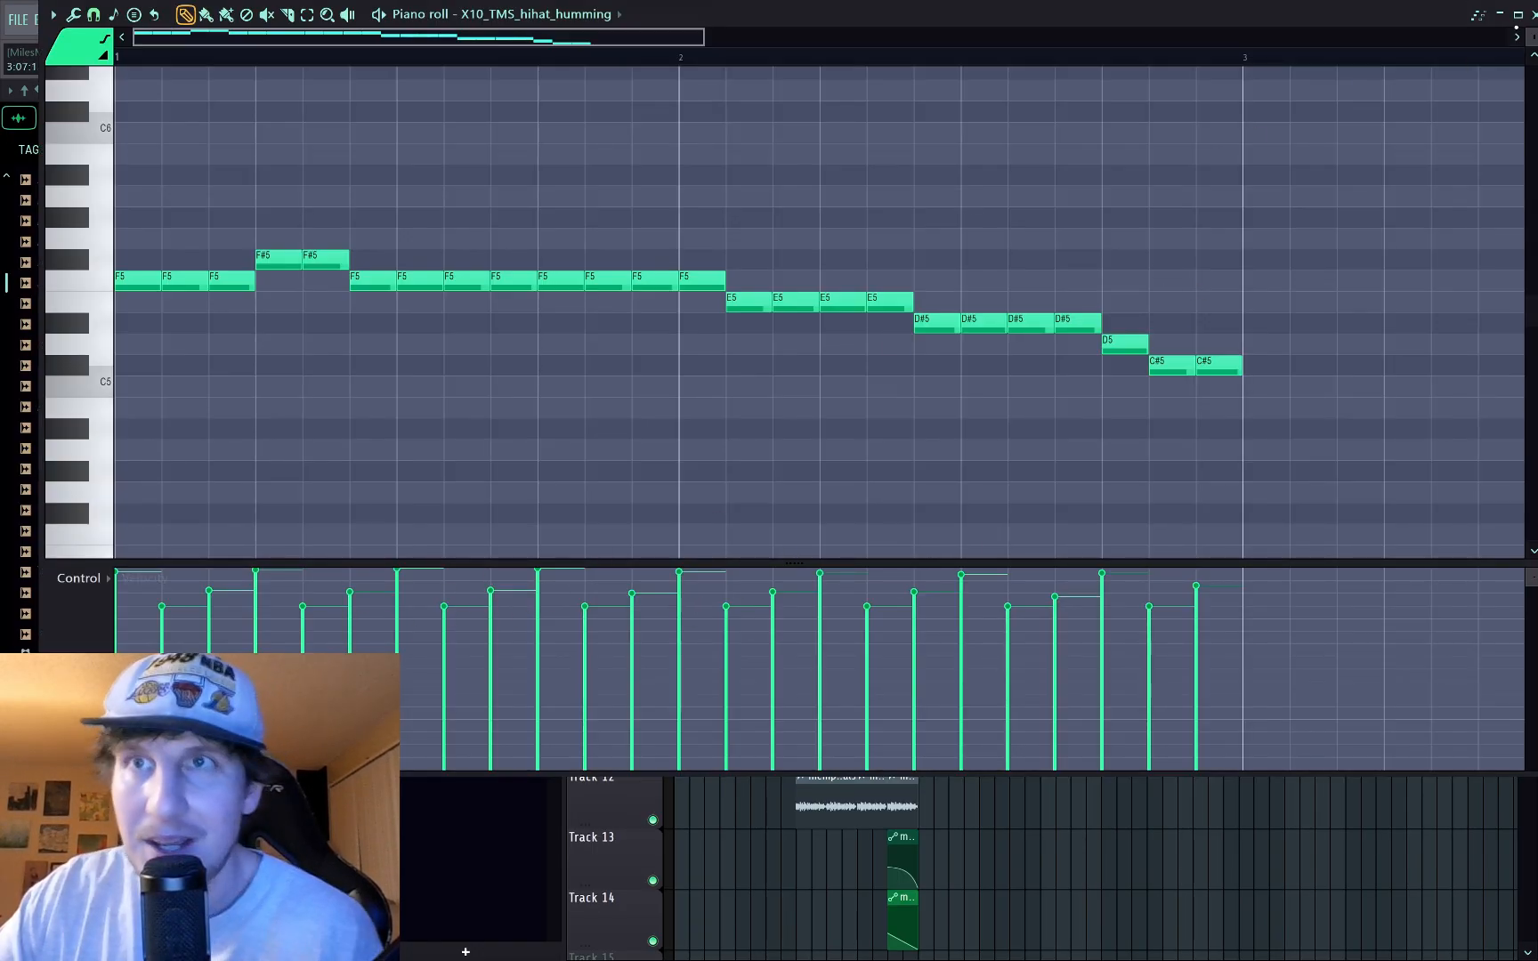
{"action": "key", "text": "Escape"}
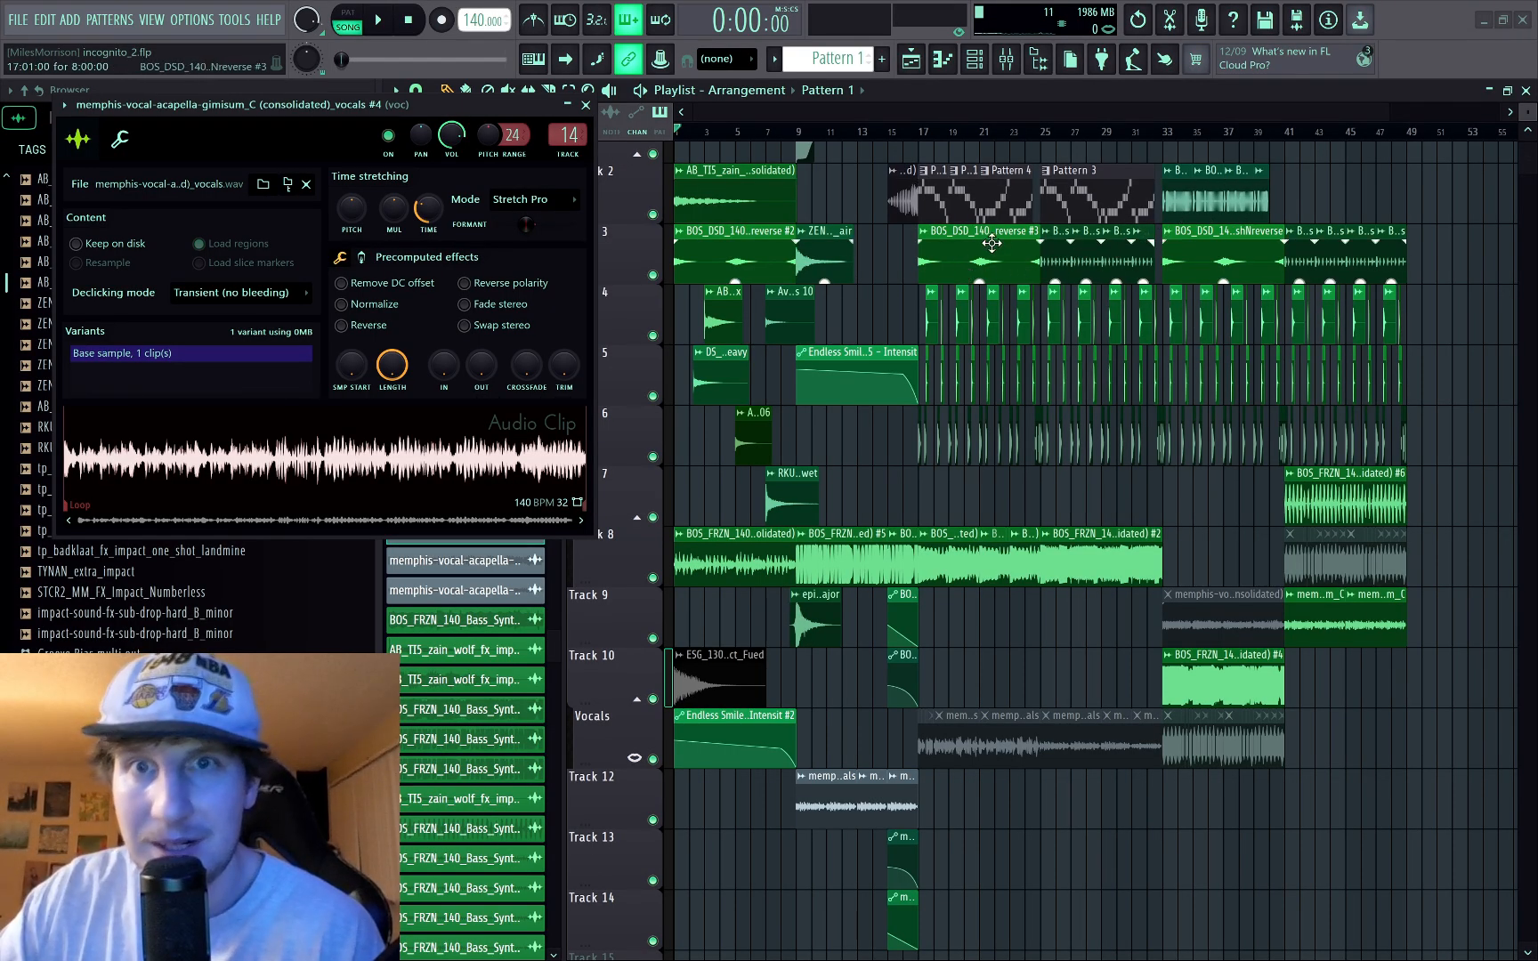
{"action": "scroll", "coordinate": [916, 378], "scroll_direction": "up", "scroll_amount": 5}
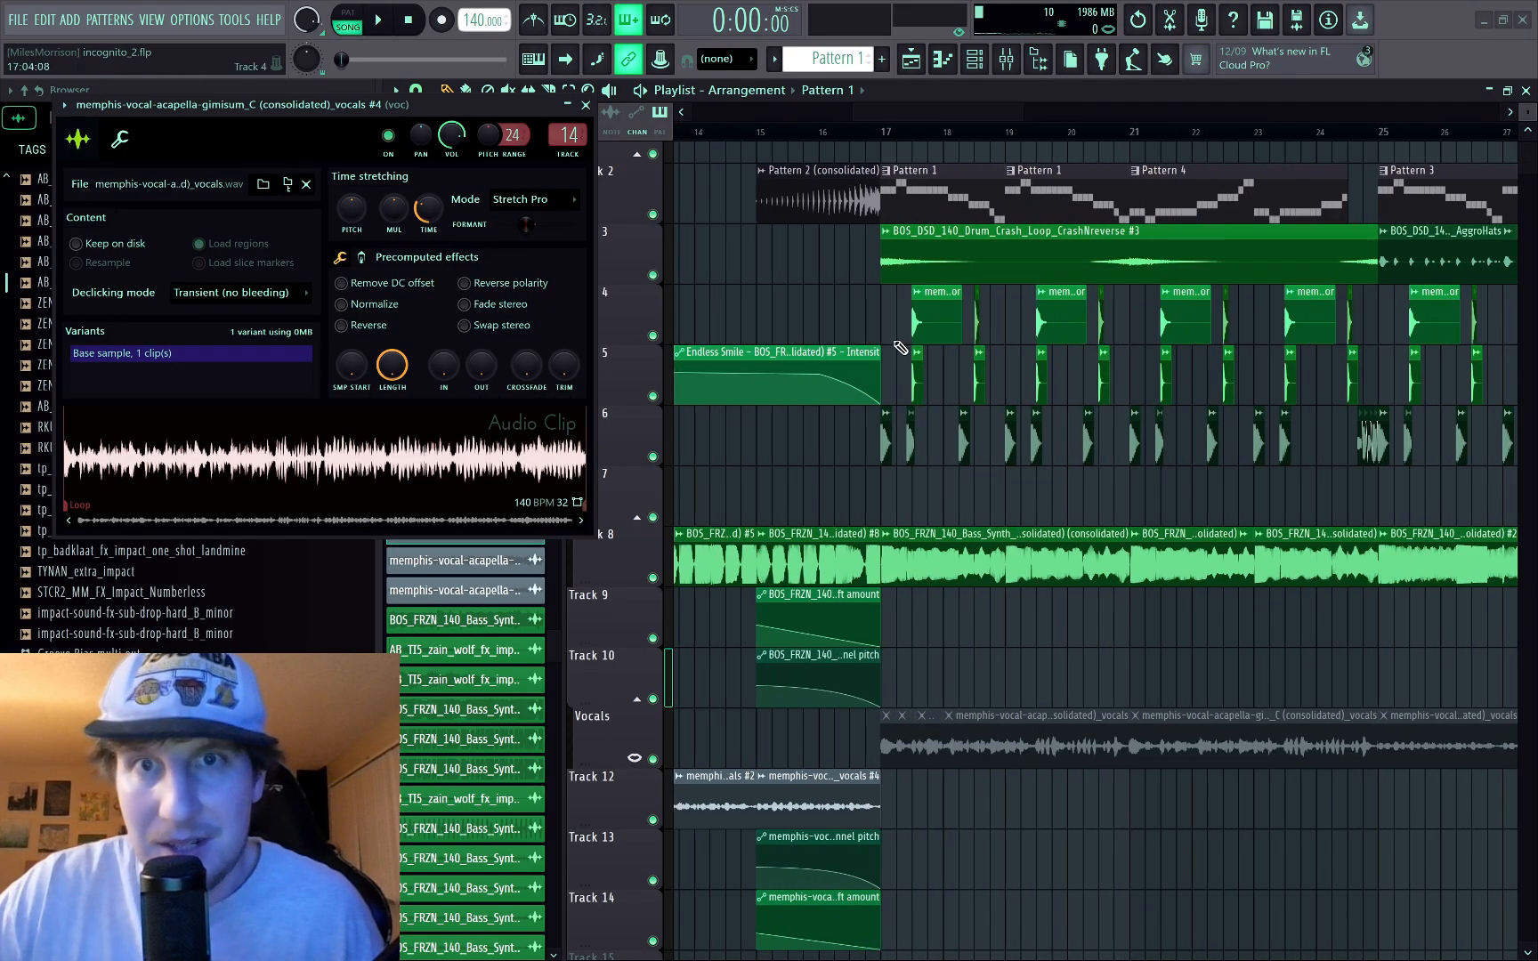
{"action": "scroll", "coordinate": [901, 348], "scroll_direction": "up", "scroll_amount": 8}
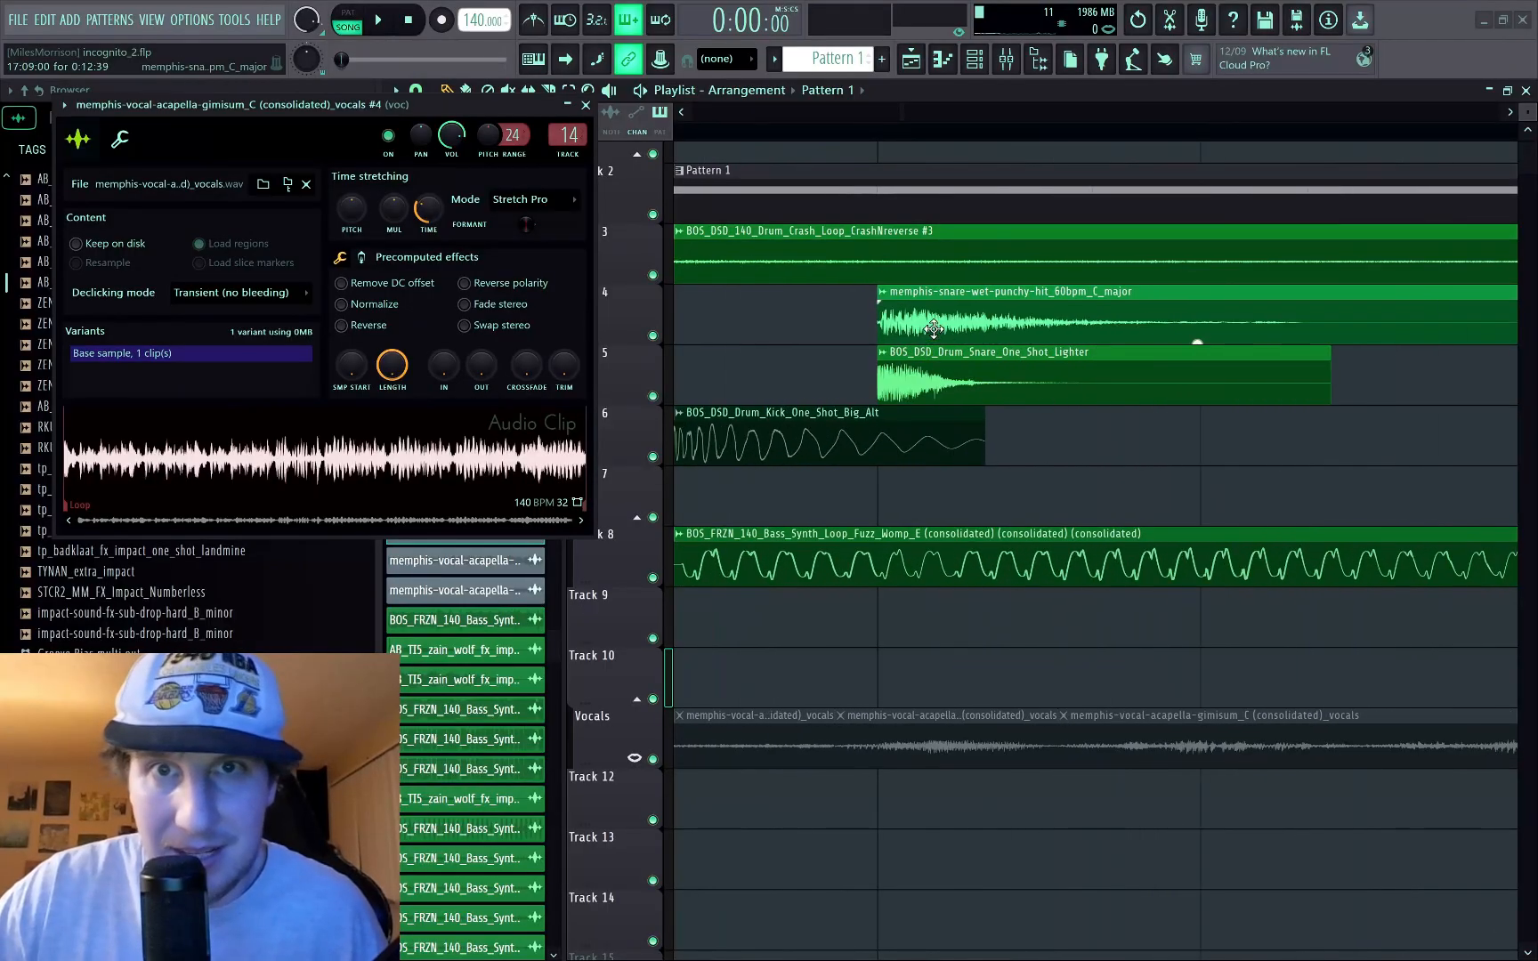
{"action": "scroll", "coordinate": [911, 332], "scroll_direction": "down", "scroll_amount": 4}
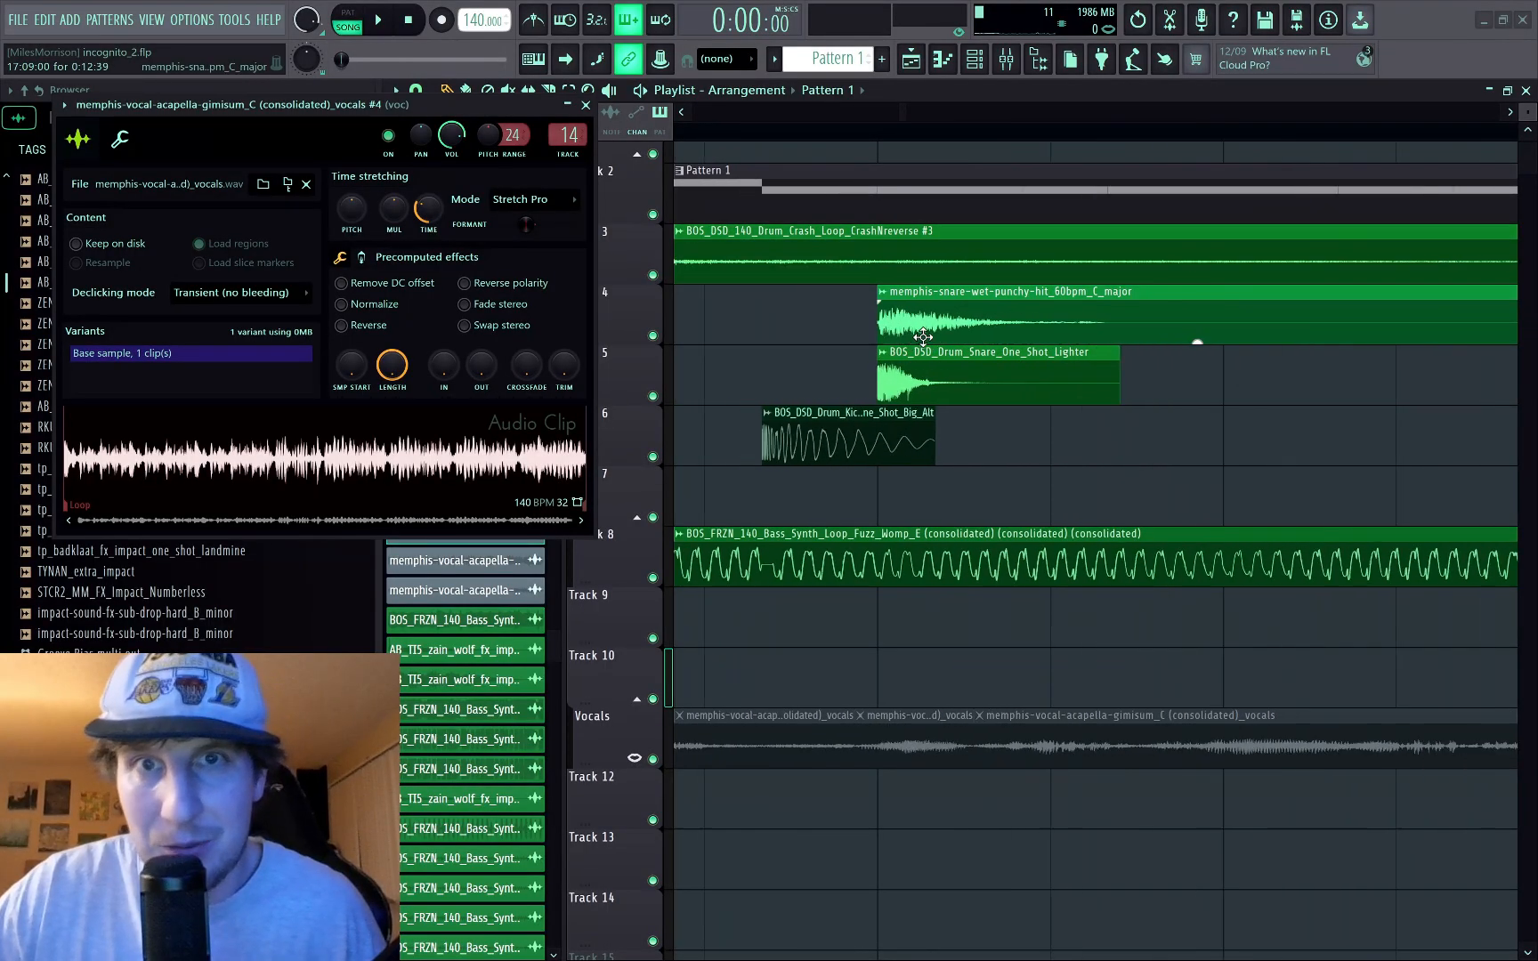
{"action": "scroll", "coordinate": [921, 343], "scroll_direction": "down", "scroll_amount": 4}
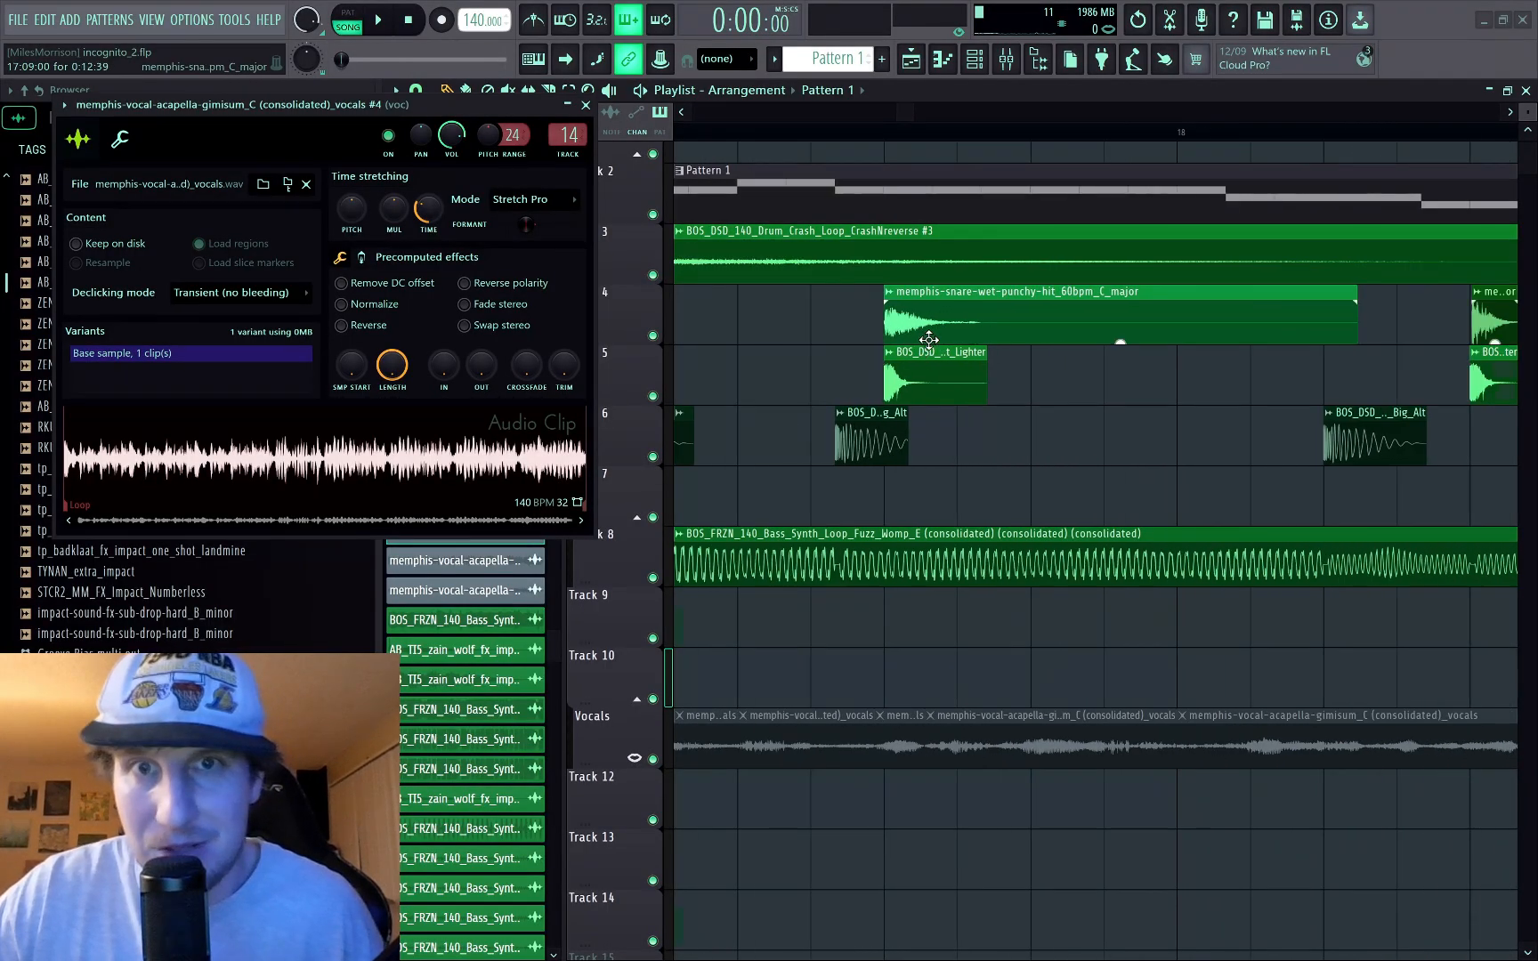
{"action": "scroll", "coordinate": [1077, 374], "scroll_direction": "up", "scroll_amount": 3}
{"action": "scroll", "coordinate": [1077, 373], "scroll_direction": "up", "scroll_amount": 4}
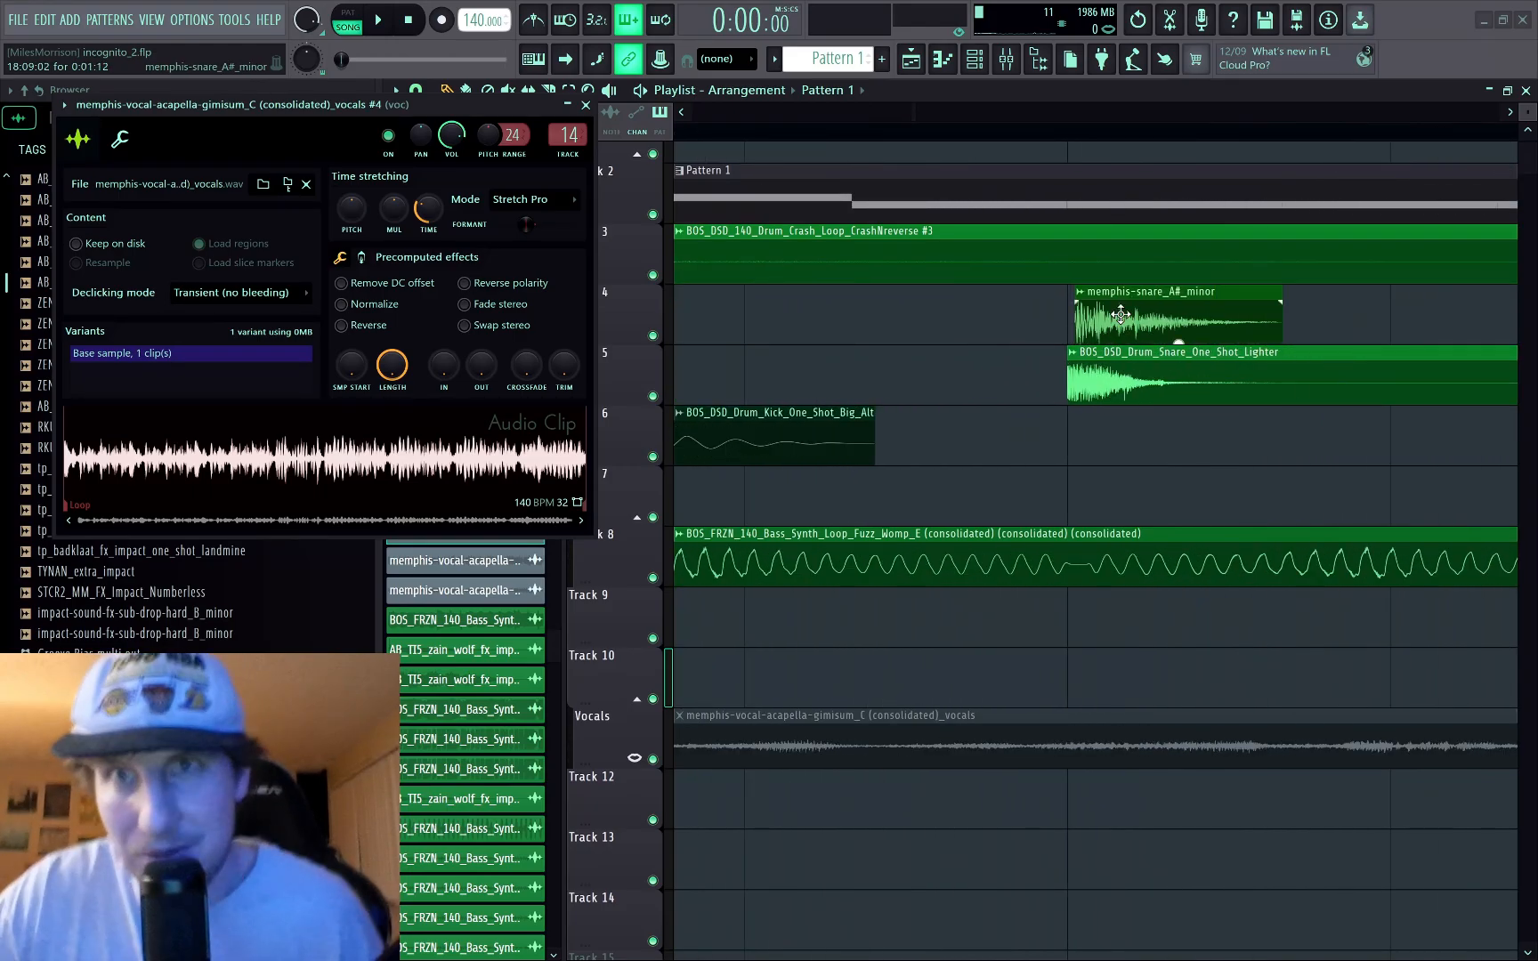
{"action": "scroll", "coordinate": [1106, 330], "scroll_direction": "down", "scroll_amount": 4}
{"action": "scroll", "coordinate": [1105, 330], "scroll_direction": "down", "scroll_amount": 5}
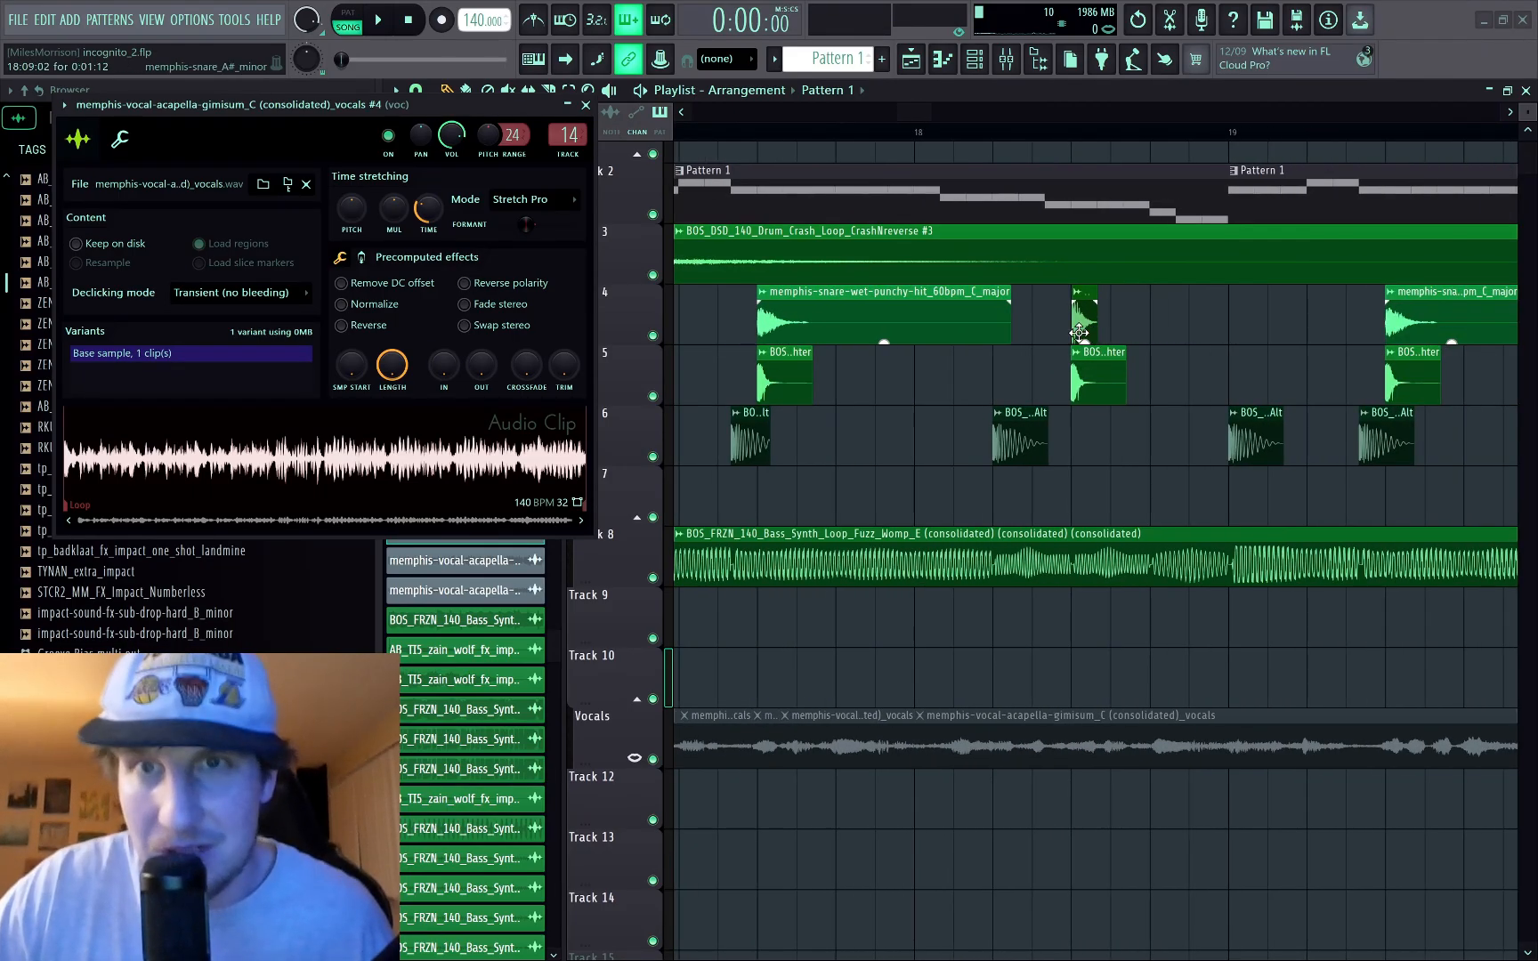
{"action": "scroll", "coordinate": [868, 474], "scroll_direction": "down", "scroll_amount": 2}
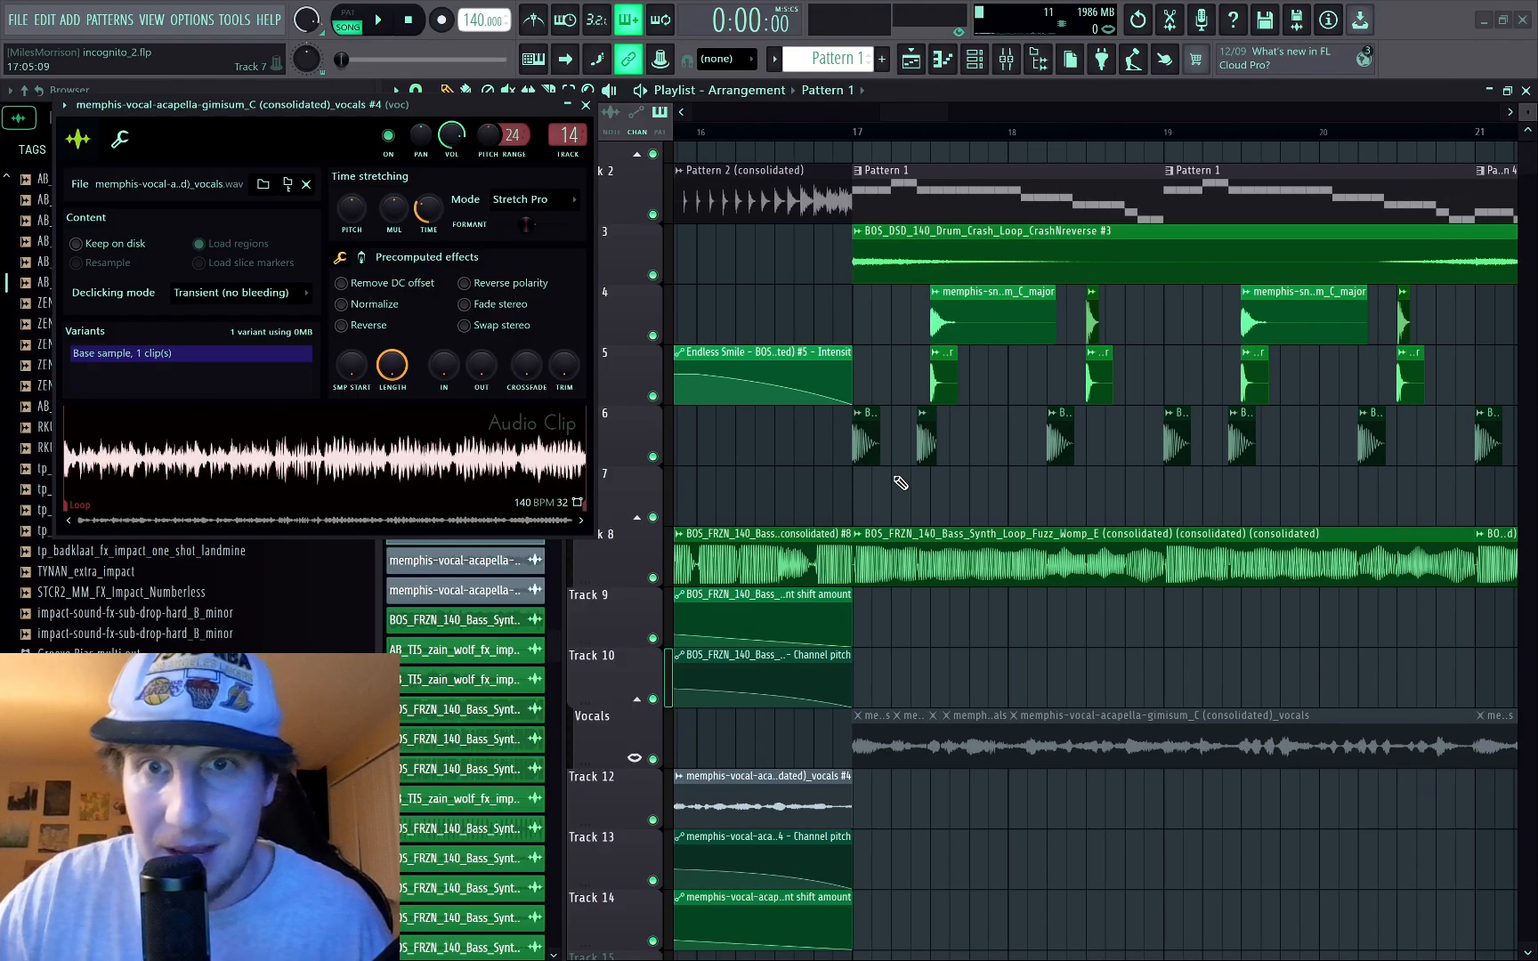
{"action": "scroll", "coordinate": [947, 456], "scroll_direction": "down", "scroll_amount": 6}
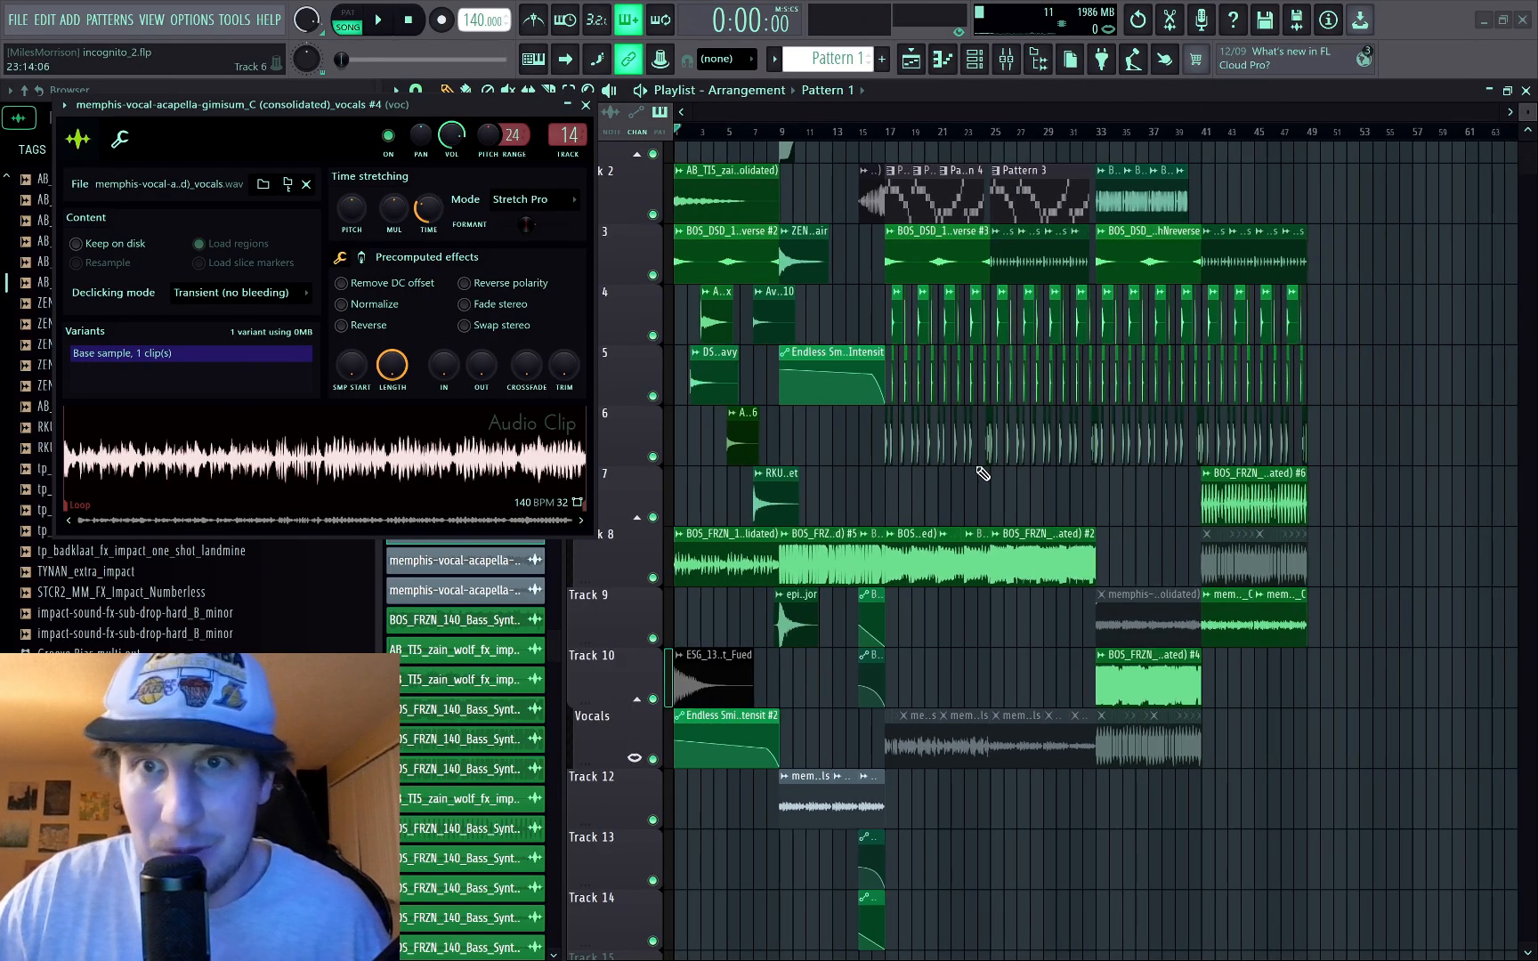
Step: Select all the kick clips on Track 6 from bar 17 on and set their fade-outs to about 0.056 seconds
{"action": "left_click_drag", "start_coordinate": [1371, 438], "coordinate": [1040, 445]}
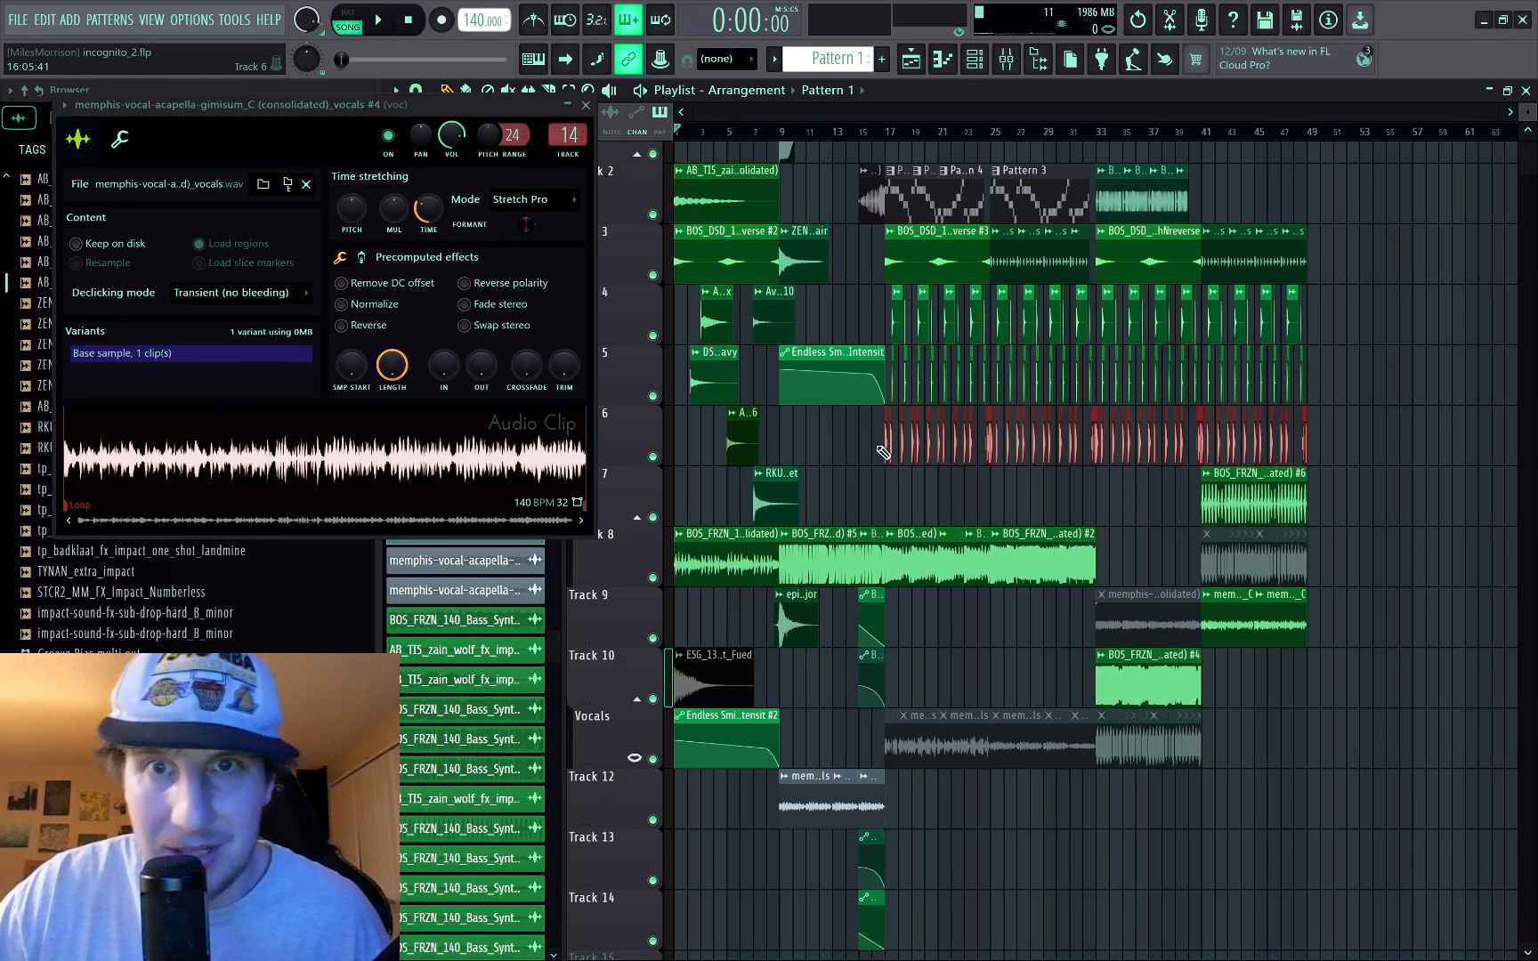
{"action": "scroll", "coordinate": [918, 393], "scroll_direction": "up", "scroll_amount": 4}
{"action": "scroll", "coordinate": [918, 393], "scroll_direction": "up", "scroll_amount": 6}
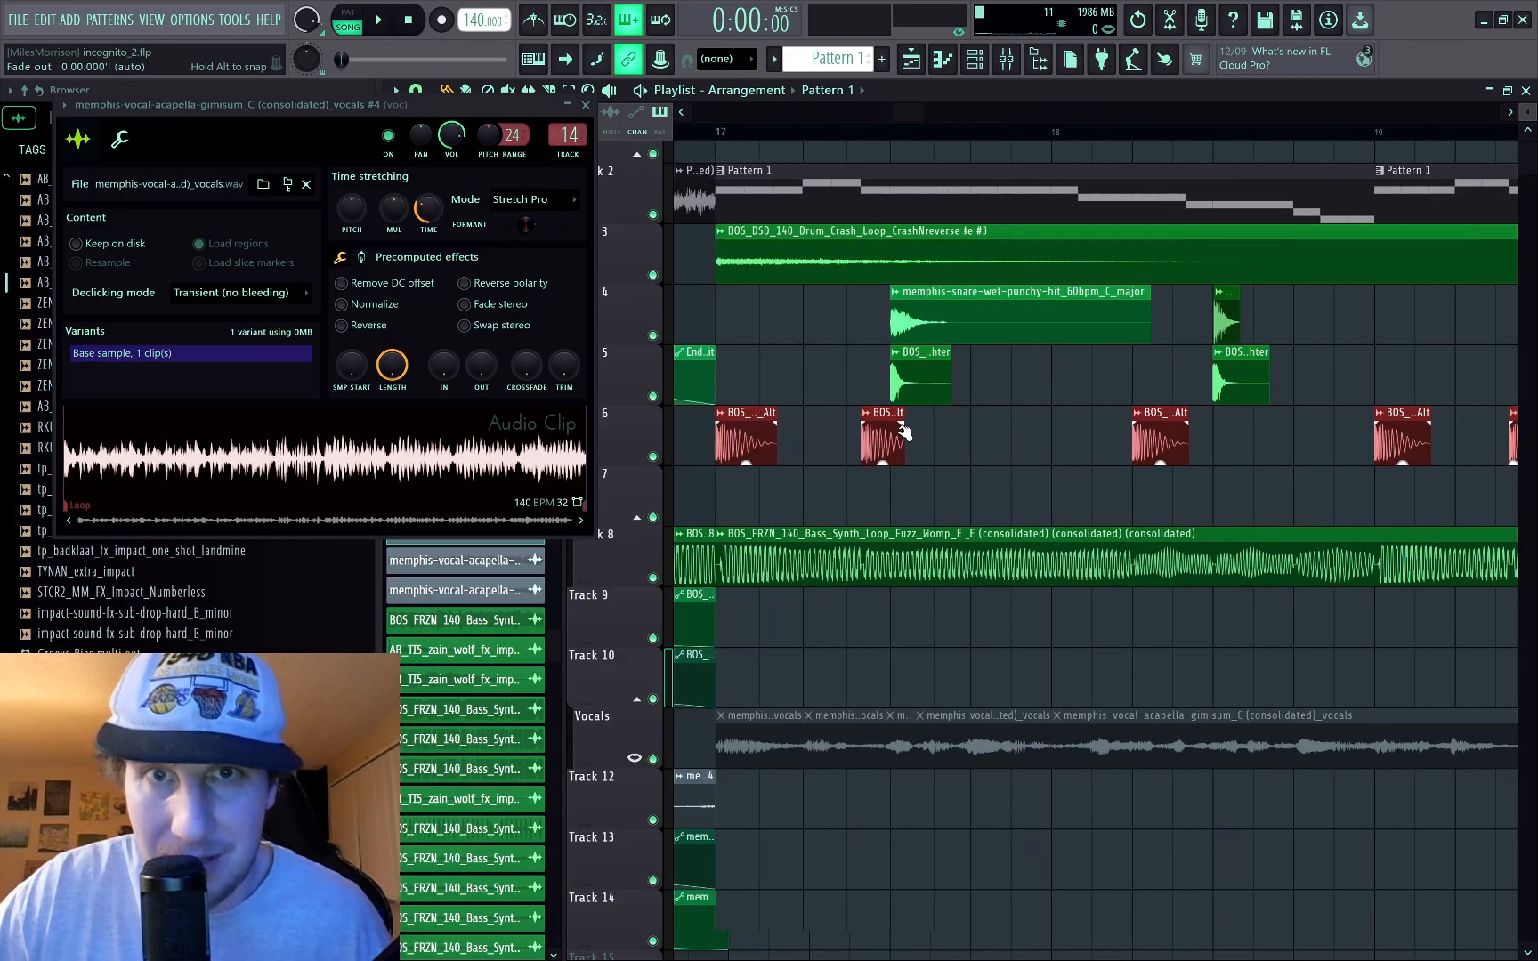
{"action": "left_click", "coordinate": [899, 440]}
{"action": "left_click_drag", "start_coordinate": [905, 429], "coordinate": [908, 434]}
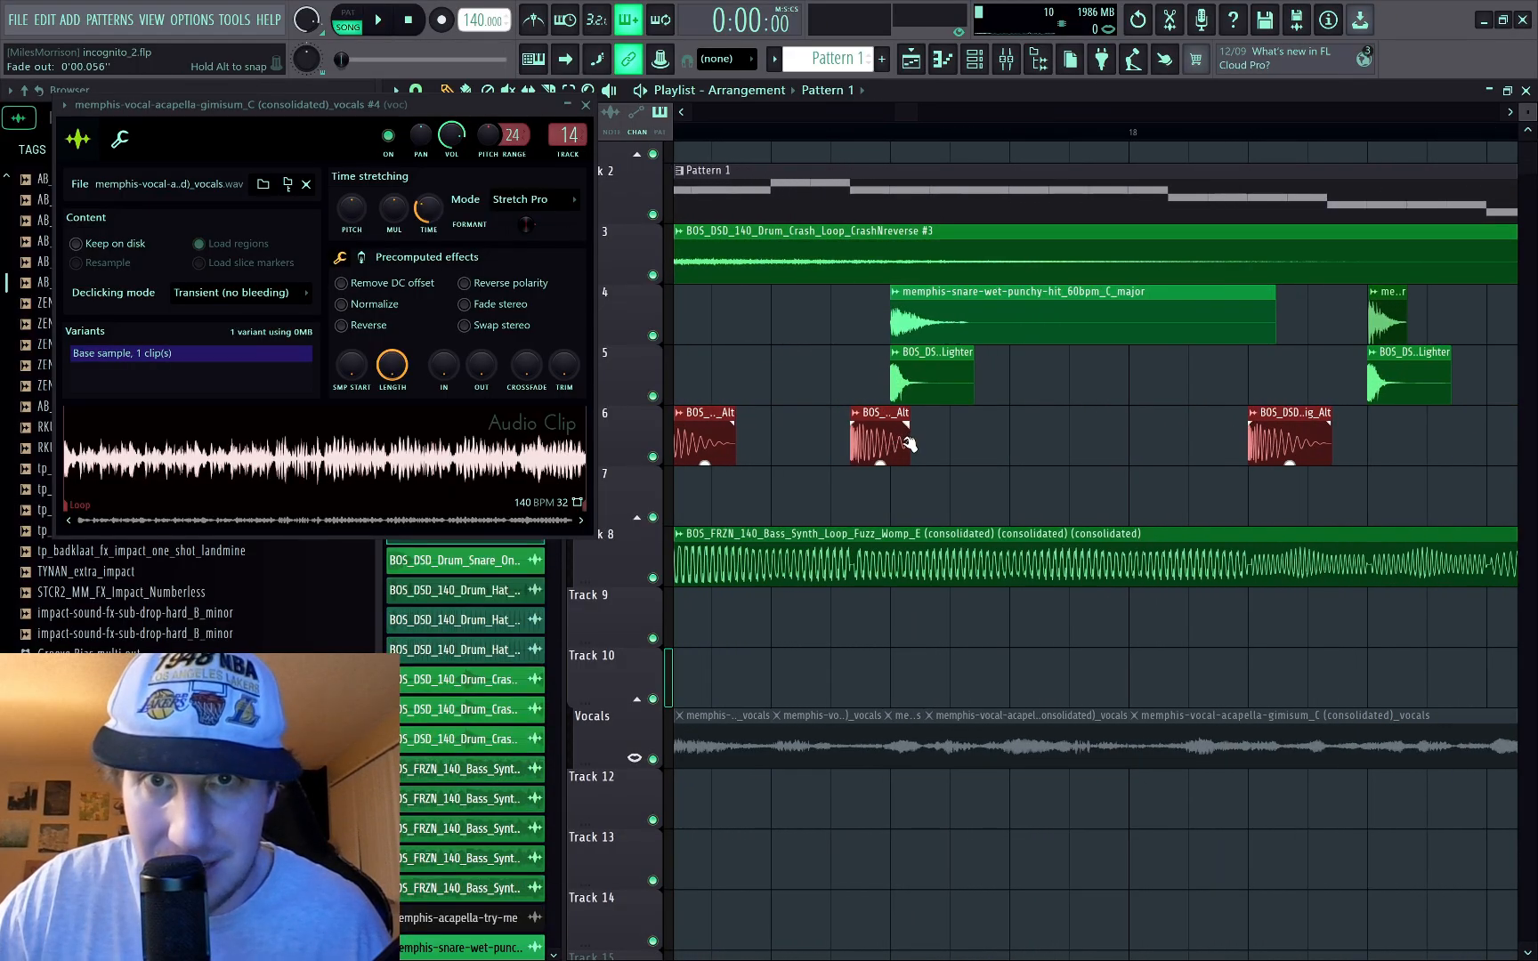
{"action": "scroll", "coordinate": [996, 505], "scroll_direction": "down", "scroll_amount": 10}
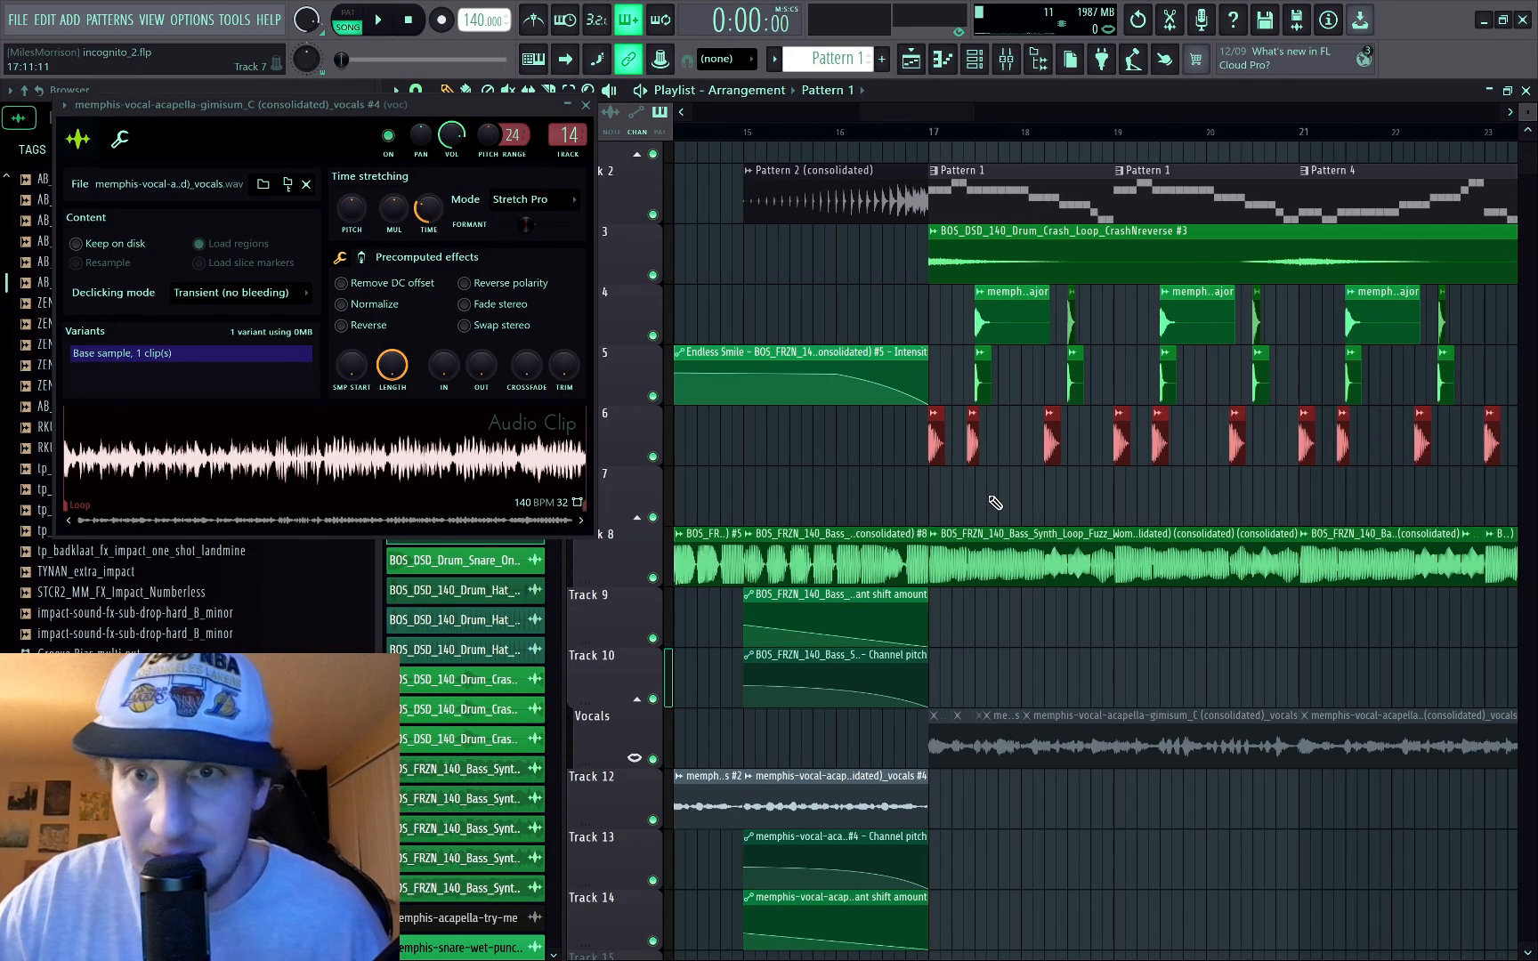
{"action": "scroll", "coordinate": [993, 505], "scroll_direction": "down", "scroll_amount": 3}
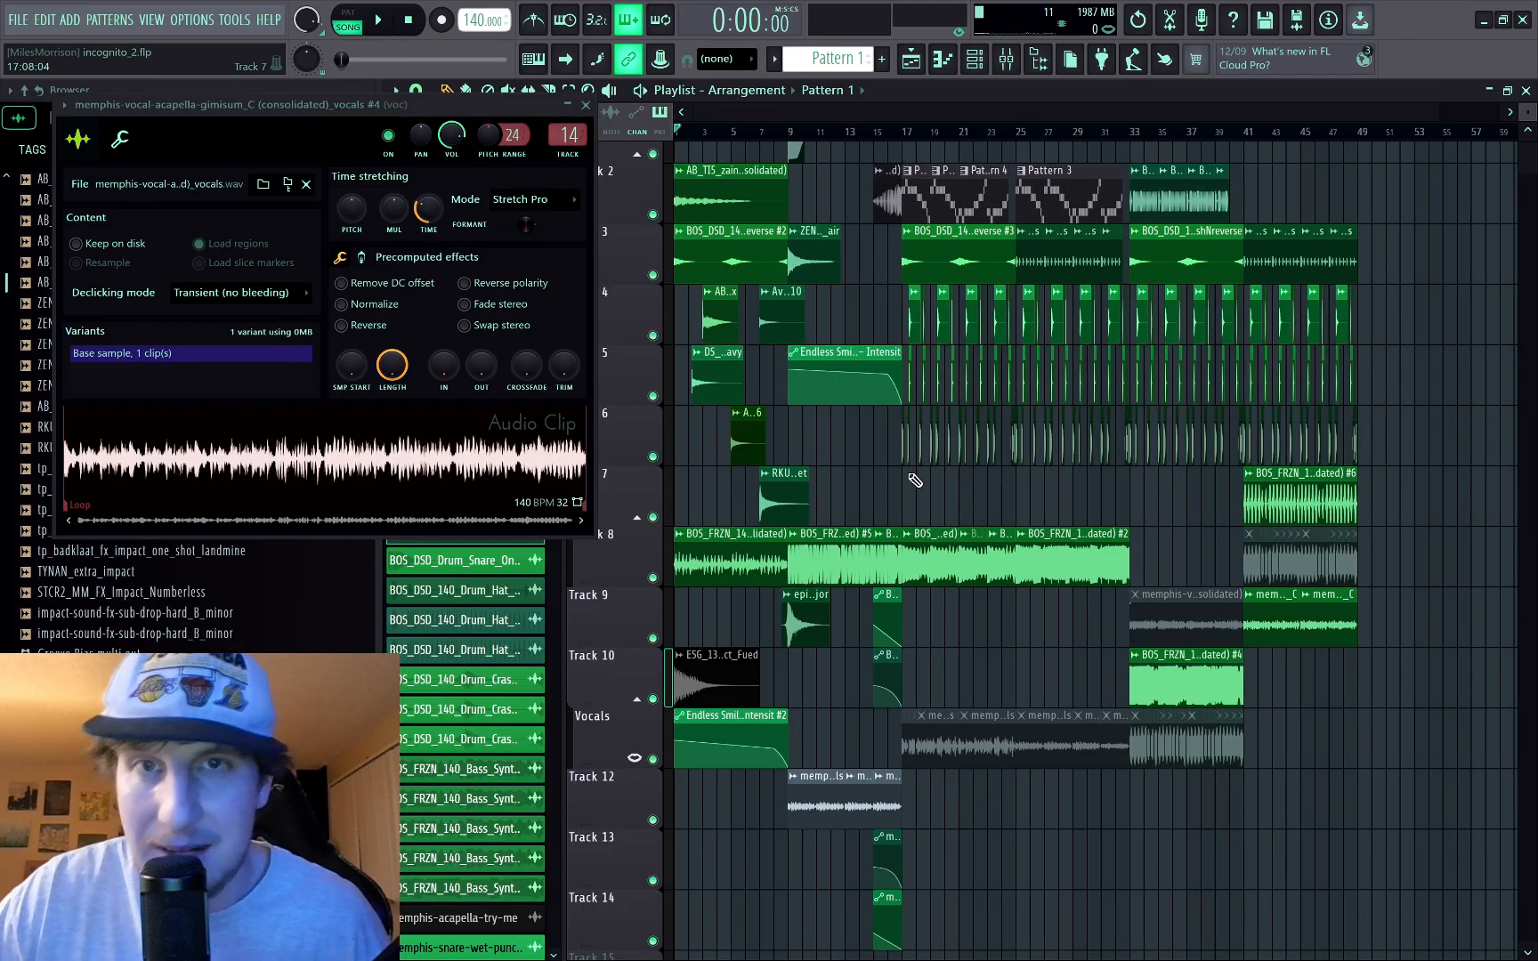
{"action": "scroll", "coordinate": [1049, 505], "scroll_direction": "up", "scroll_amount": 12}
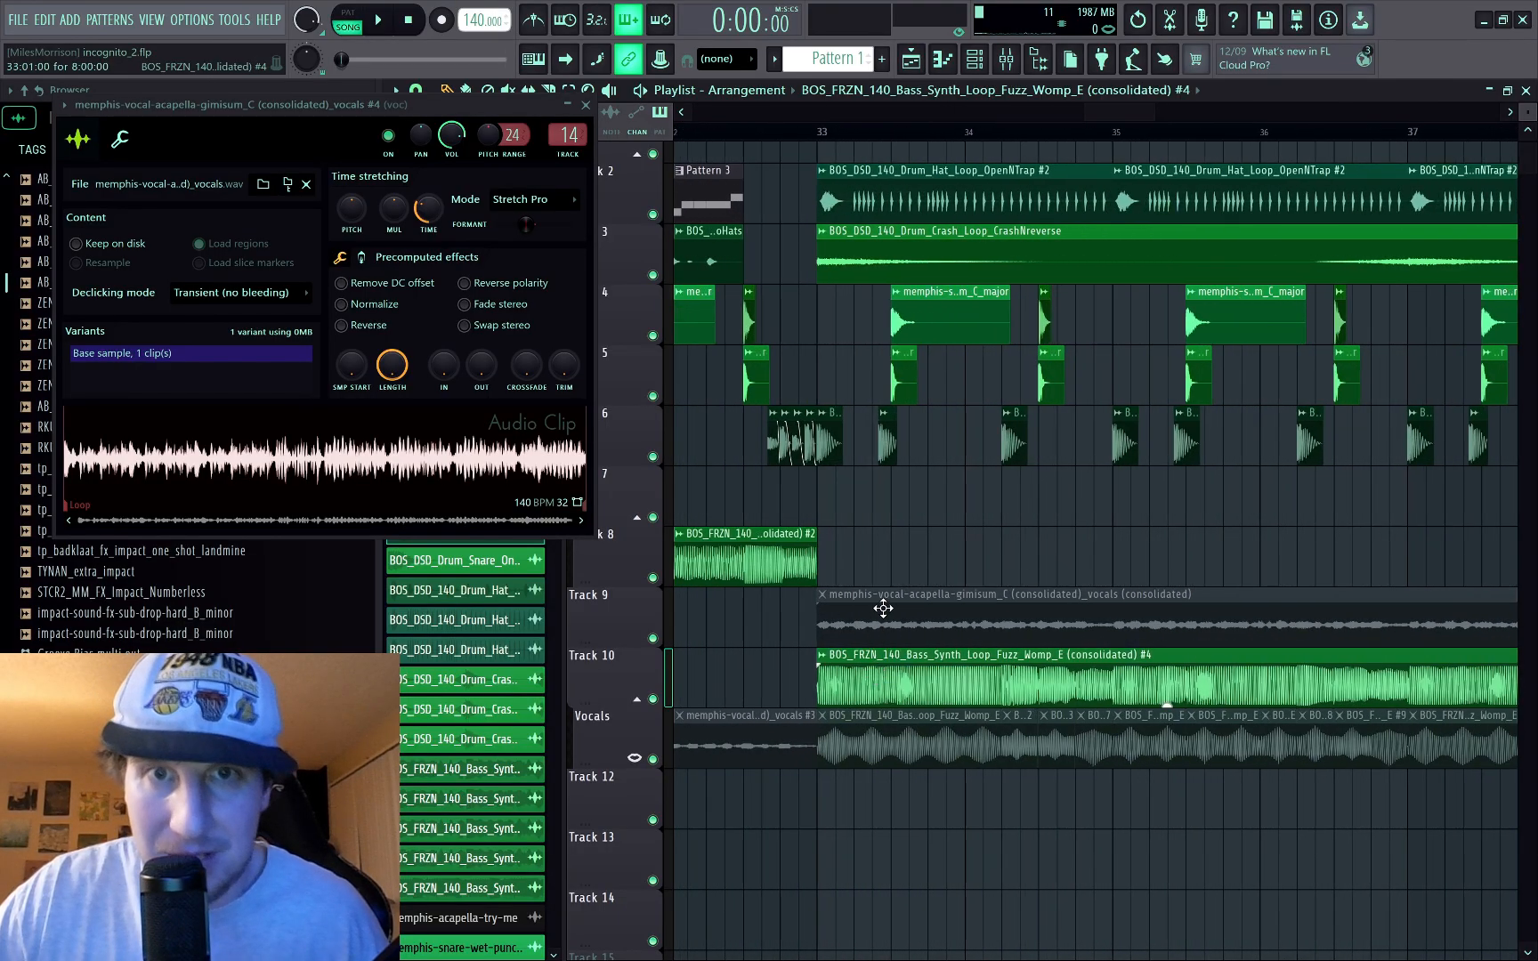
Step: Move the Fuzz_Womp bass clip at bar 33 from Track 10 up to Track 7, directly below the kicks
{"action": "left_click_drag", "start_coordinate": [884, 609], "coordinate": [896, 457]}
{"action": "scroll", "coordinate": [810, 515], "scroll_direction": "up", "scroll_amount": 12}
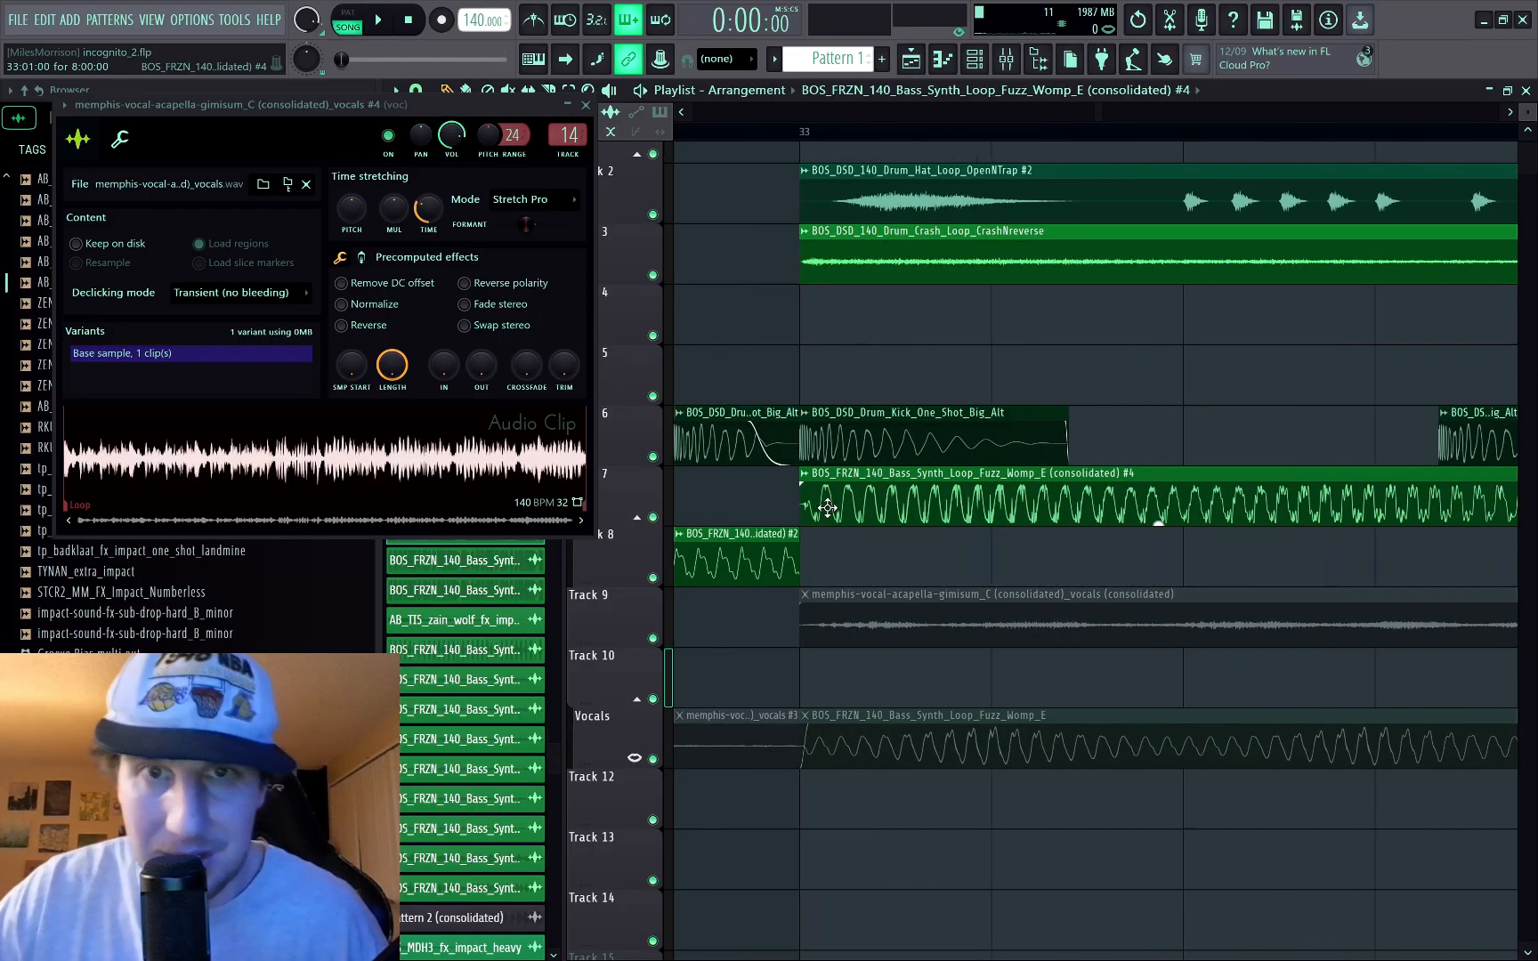
{"action": "scroll", "coordinate": [1099, 515], "scroll_direction": "down", "scroll_amount": 4}
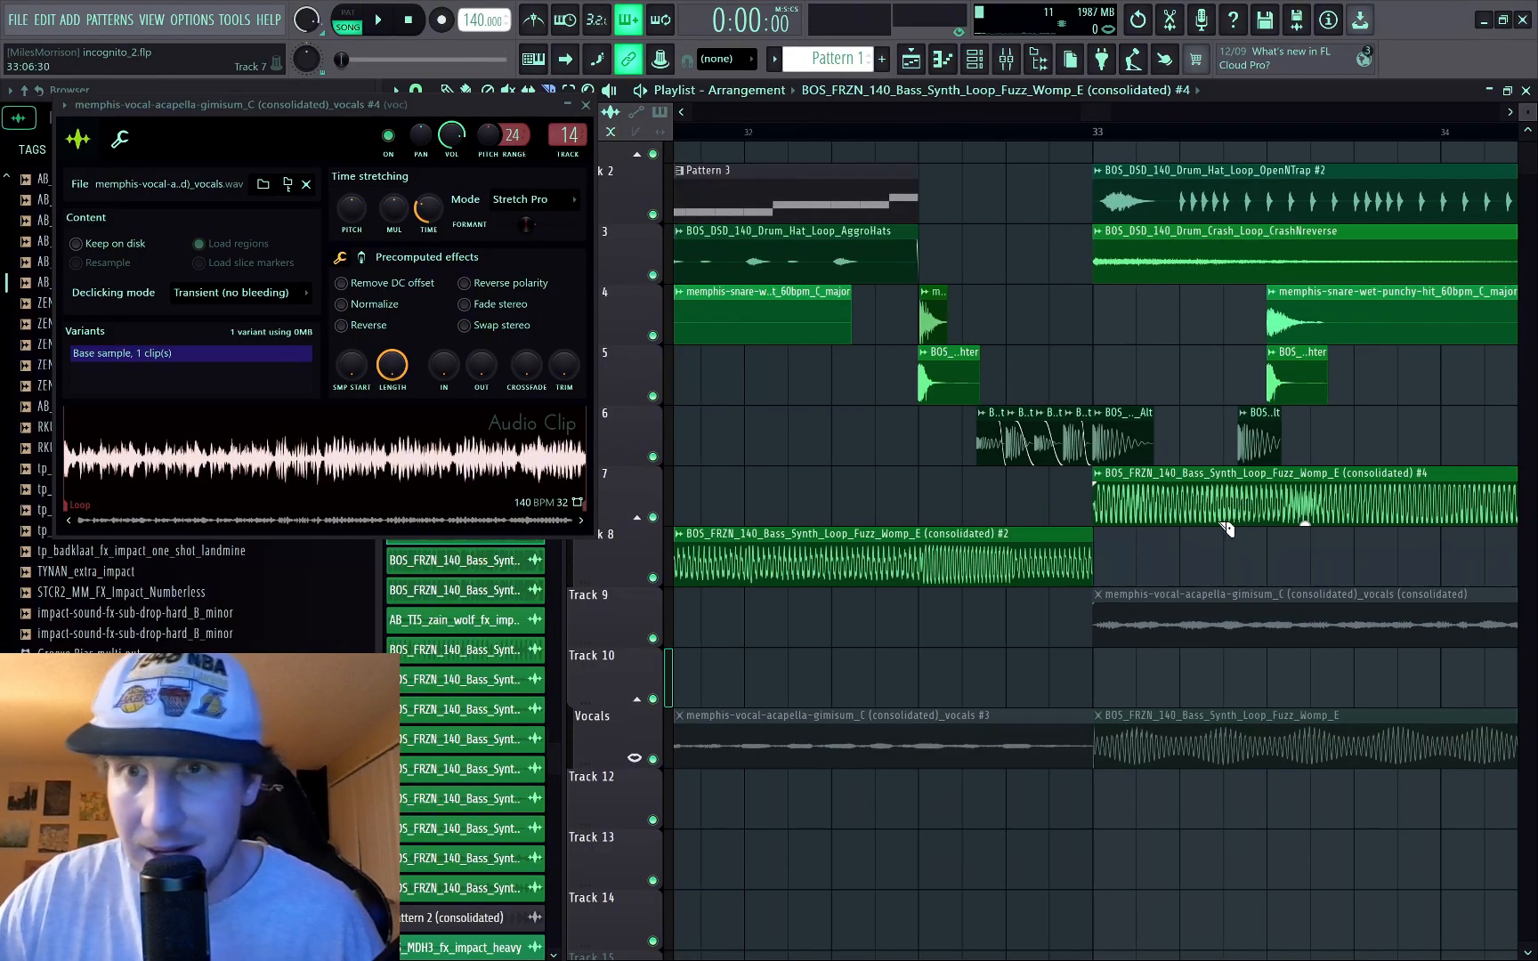
{"action": "scroll", "coordinate": [1225, 526], "scroll_direction": "down", "scroll_amount": 8}
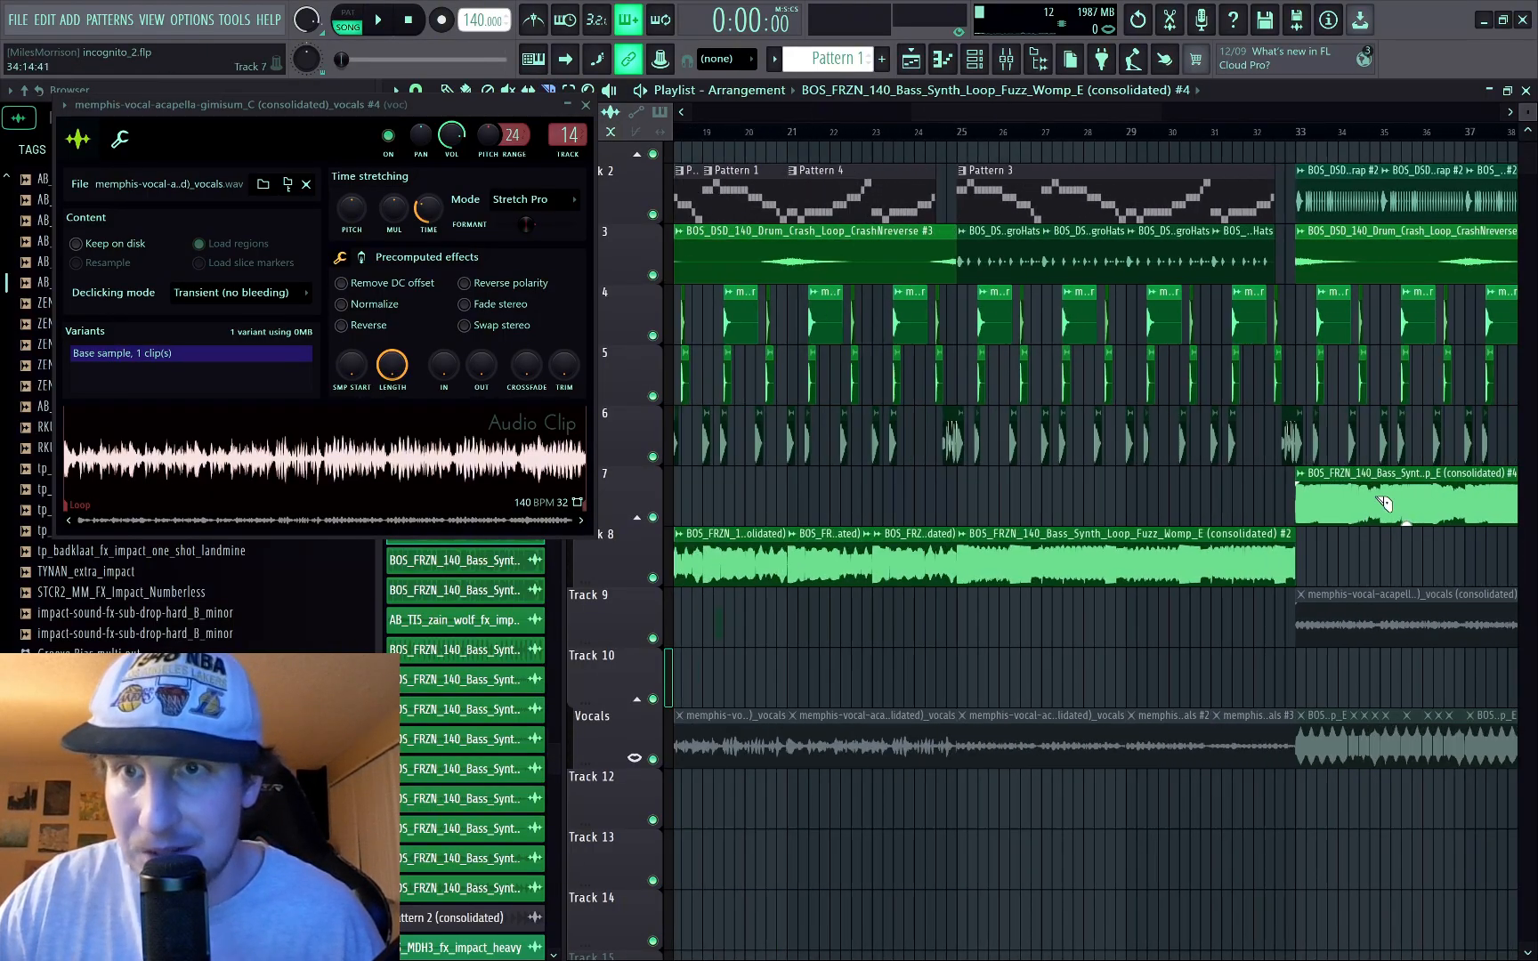
{"action": "scroll", "coordinate": [1385, 504], "scroll_direction": "up", "scroll_amount": 4}
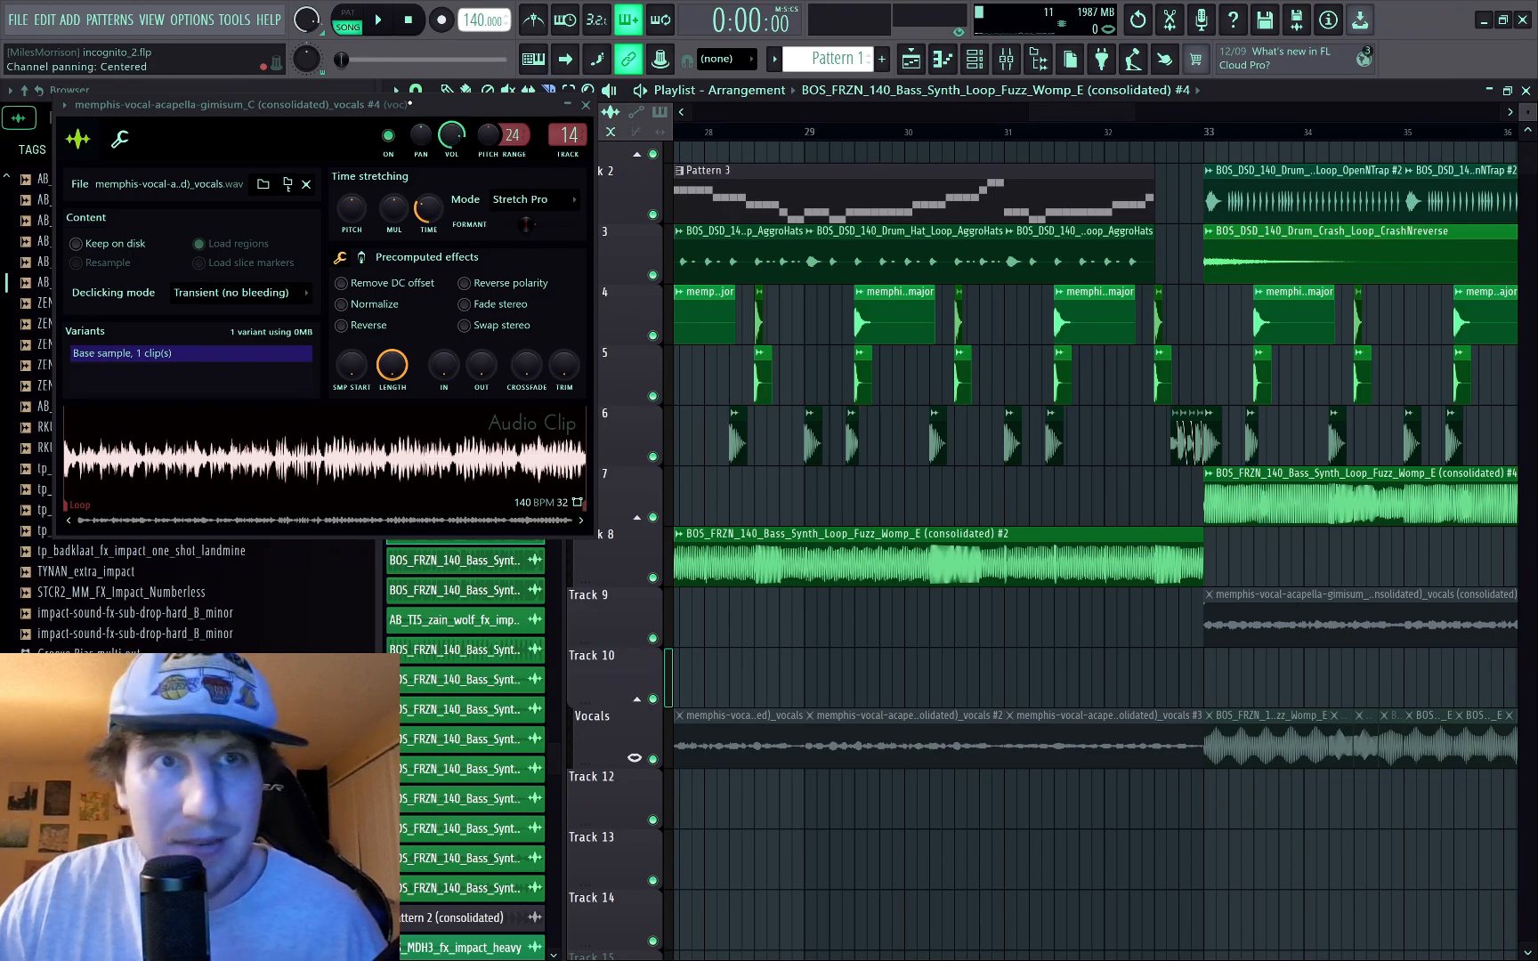
Step: Set the playlist snap to 1/3 beat and slice the Track 7 bass clip at the kick hits from bar 33 to bar 37
{"action": "left_click", "coordinate": [417, 91]}
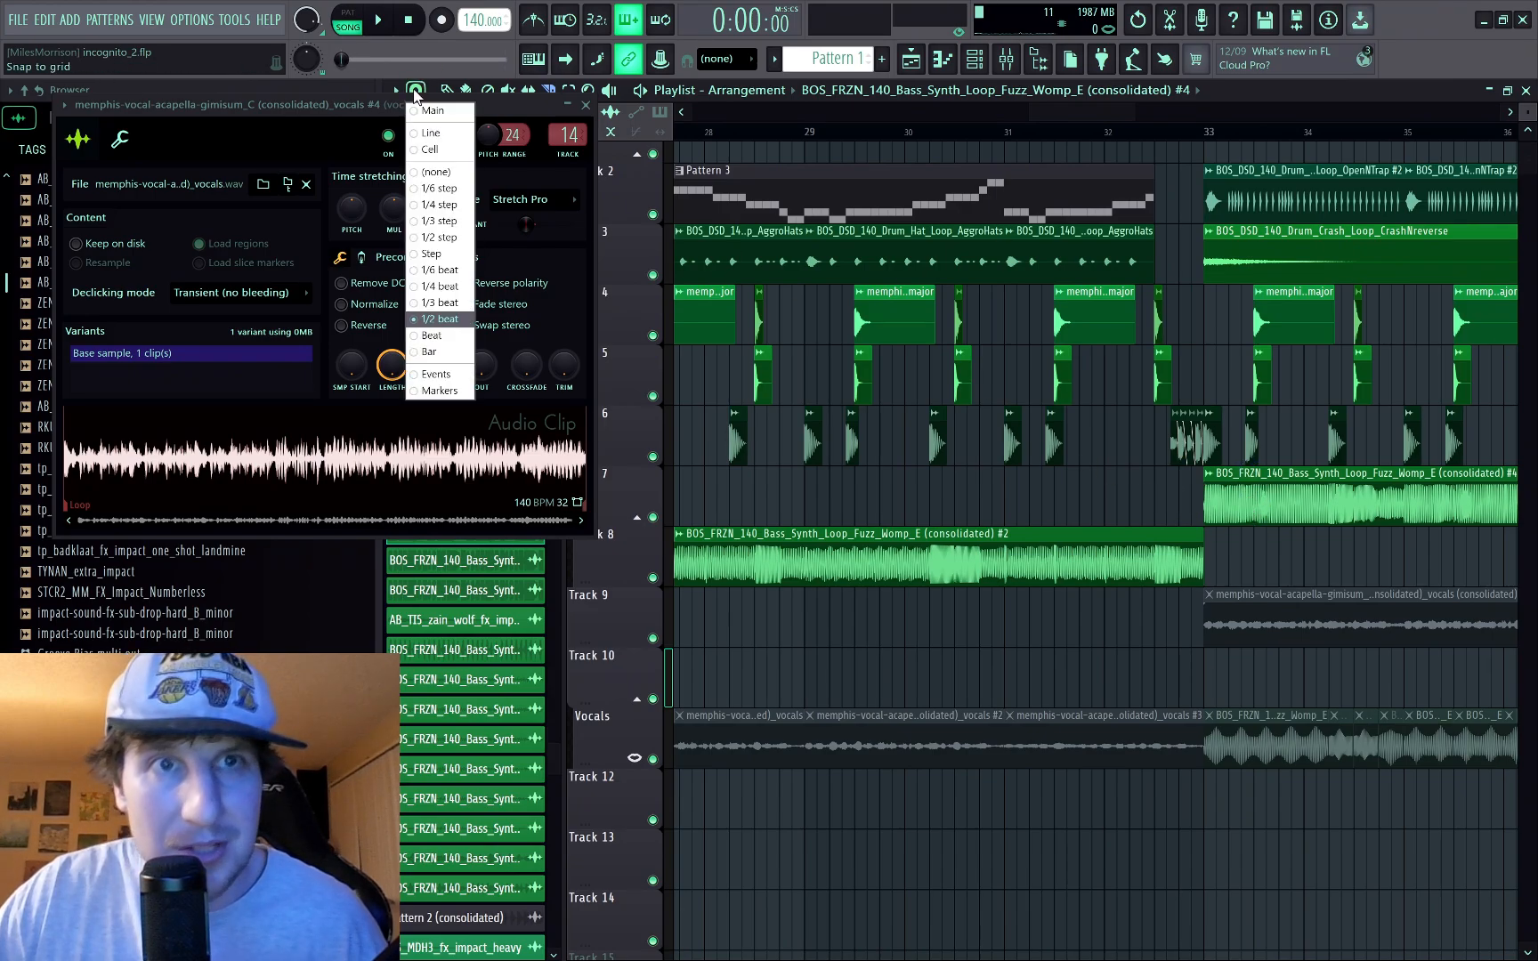
{"action": "left_click", "coordinate": [445, 305]}
{"action": "left_click", "coordinate": [1251, 494]}
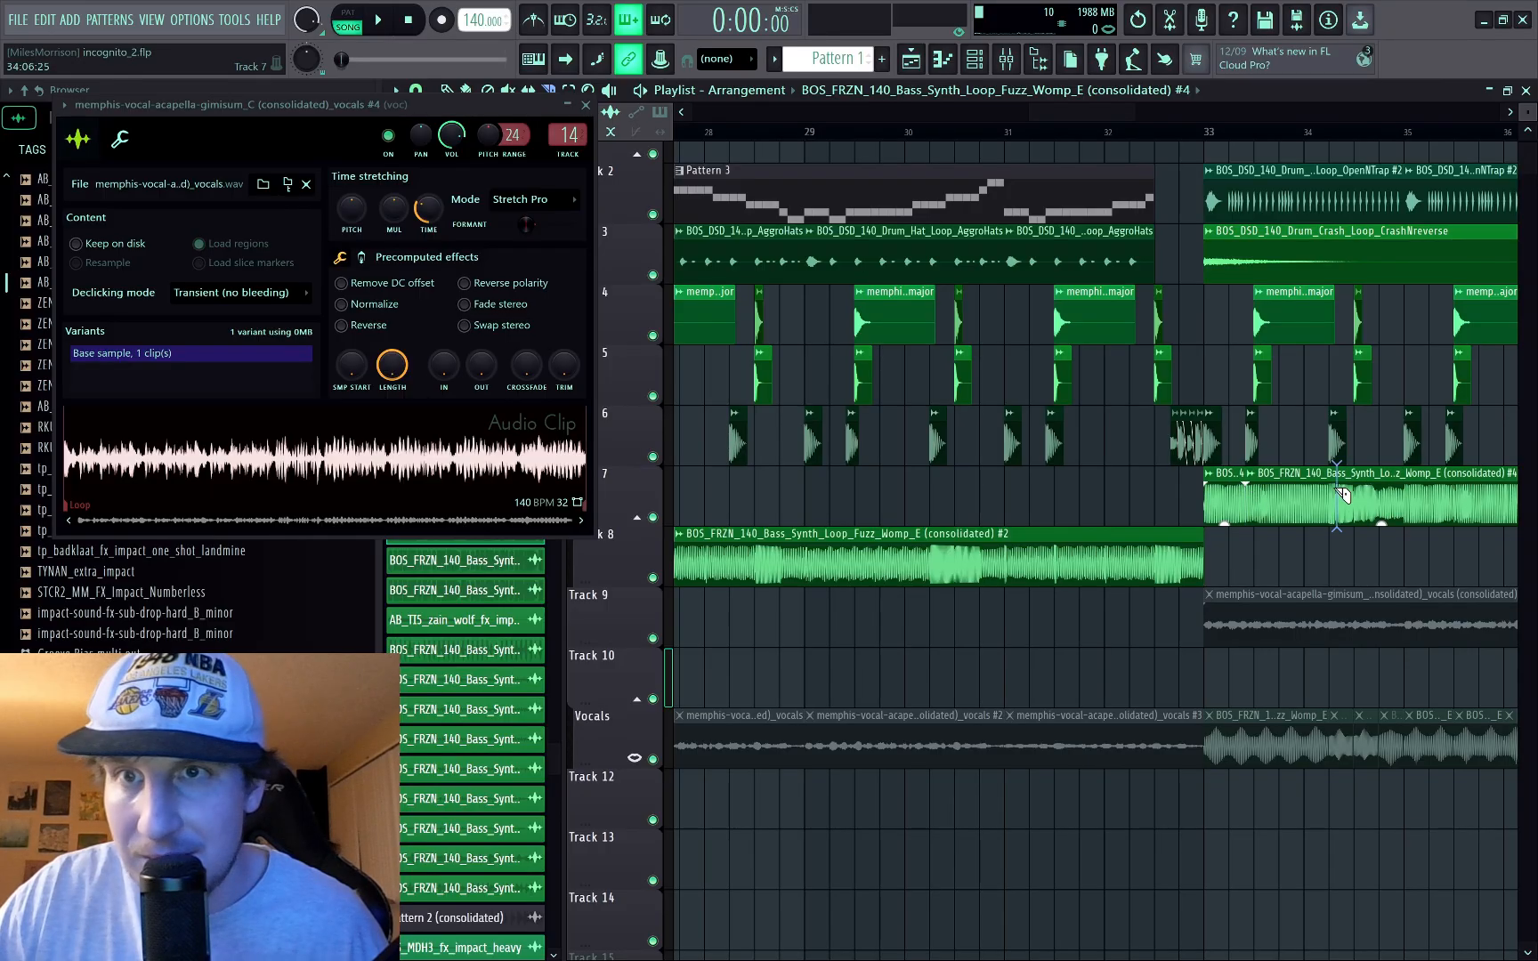
{"action": "left_click", "coordinate": [1338, 496]}
{"action": "left_click", "coordinate": [1409, 493]}
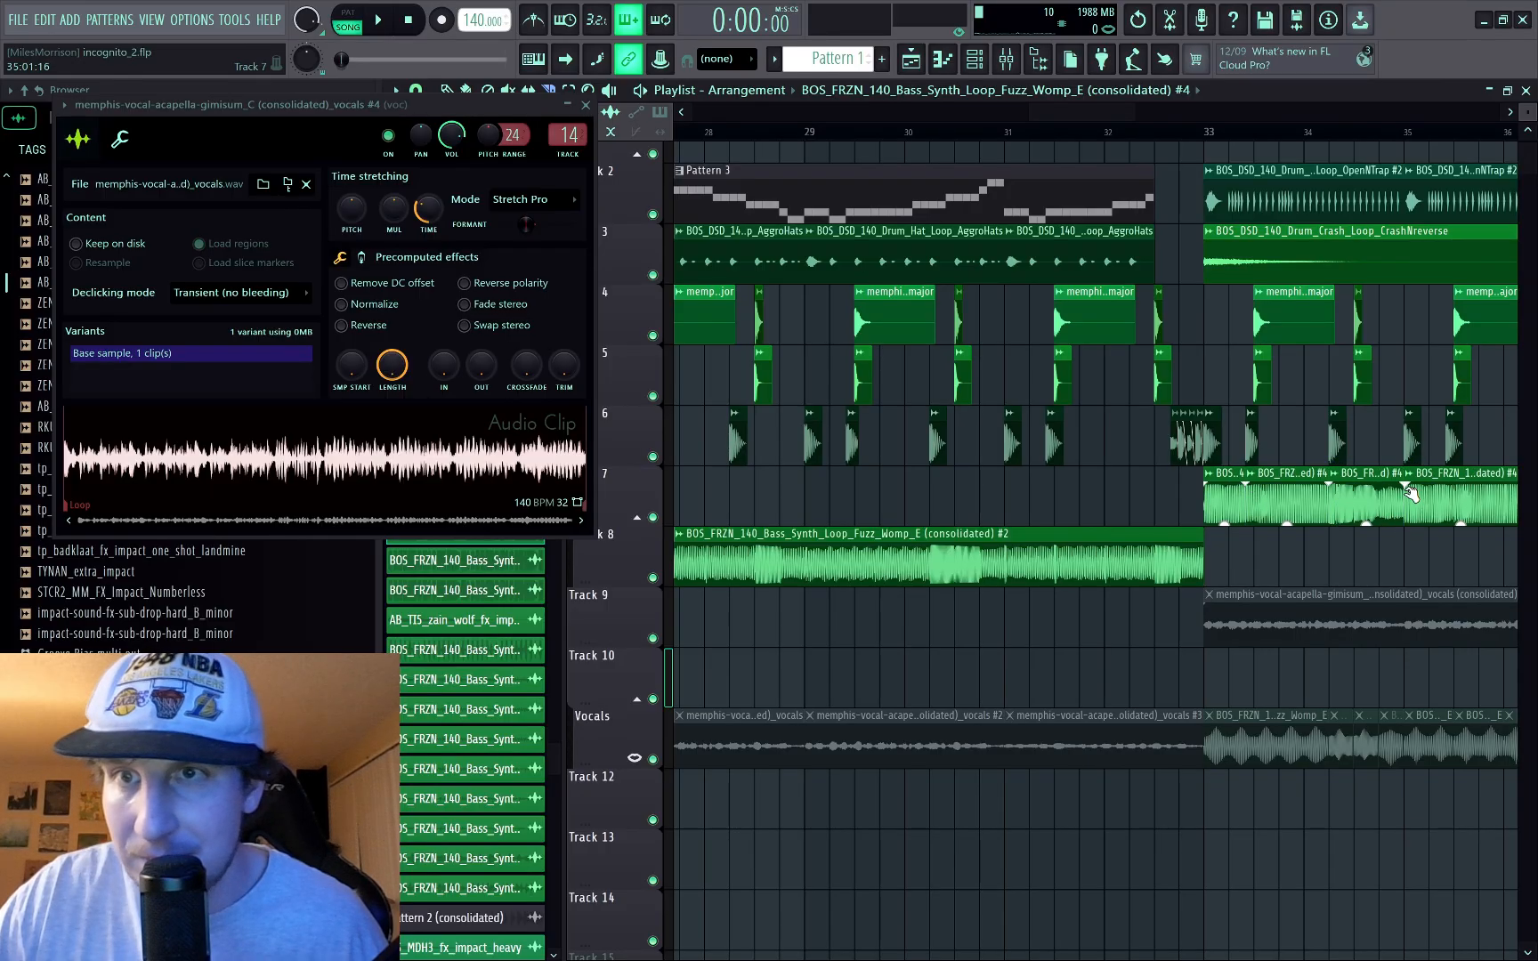
{"action": "scroll", "coordinate": [1451, 489], "scroll_direction": "down", "scroll_amount": 4}
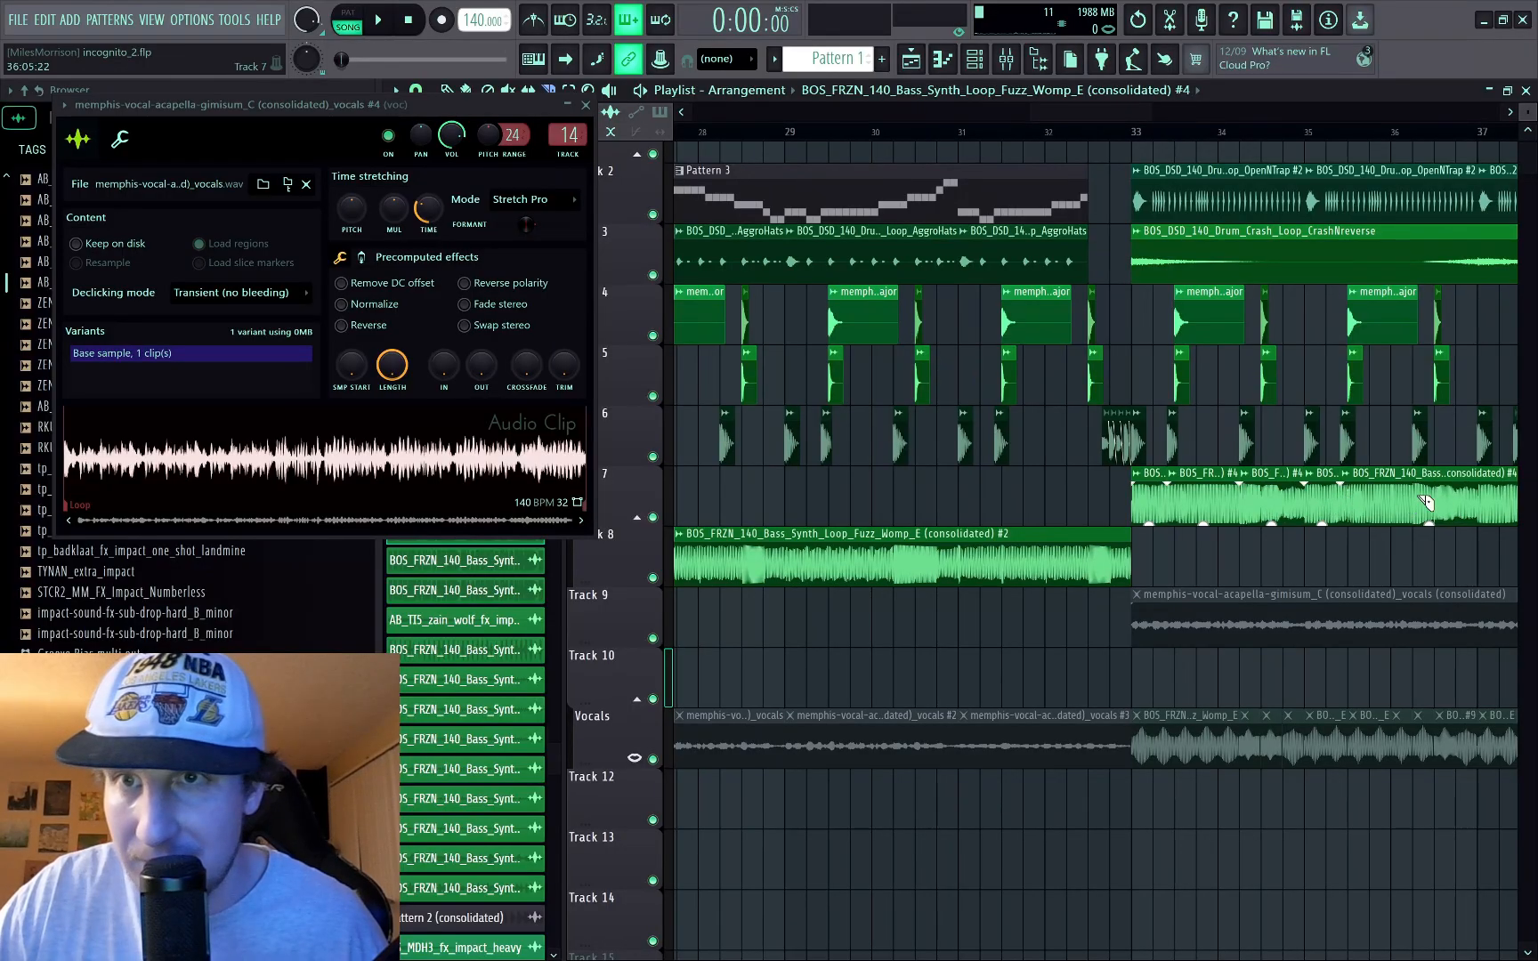
{"action": "left_click", "coordinate": [1416, 500]}
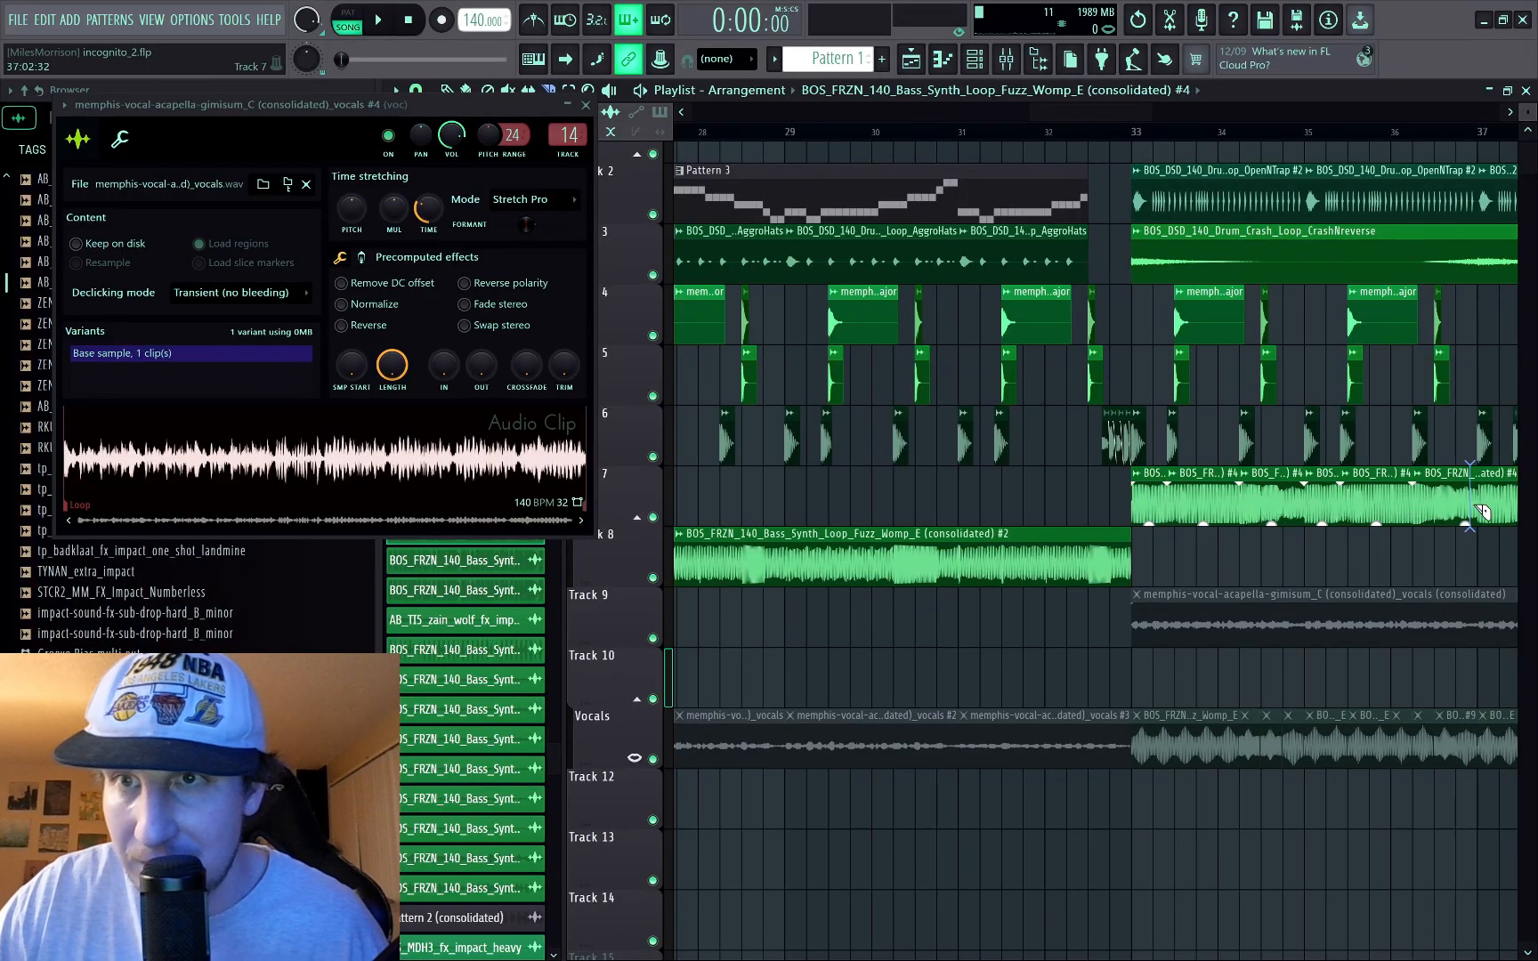
Step: Trim the first Track 7 bass slice to start at 33:01:05 and cut a short gap in it around 33:01:25
{"action": "scroll", "coordinate": [1198, 512], "scroll_direction": "up", "scroll_amount": 2}
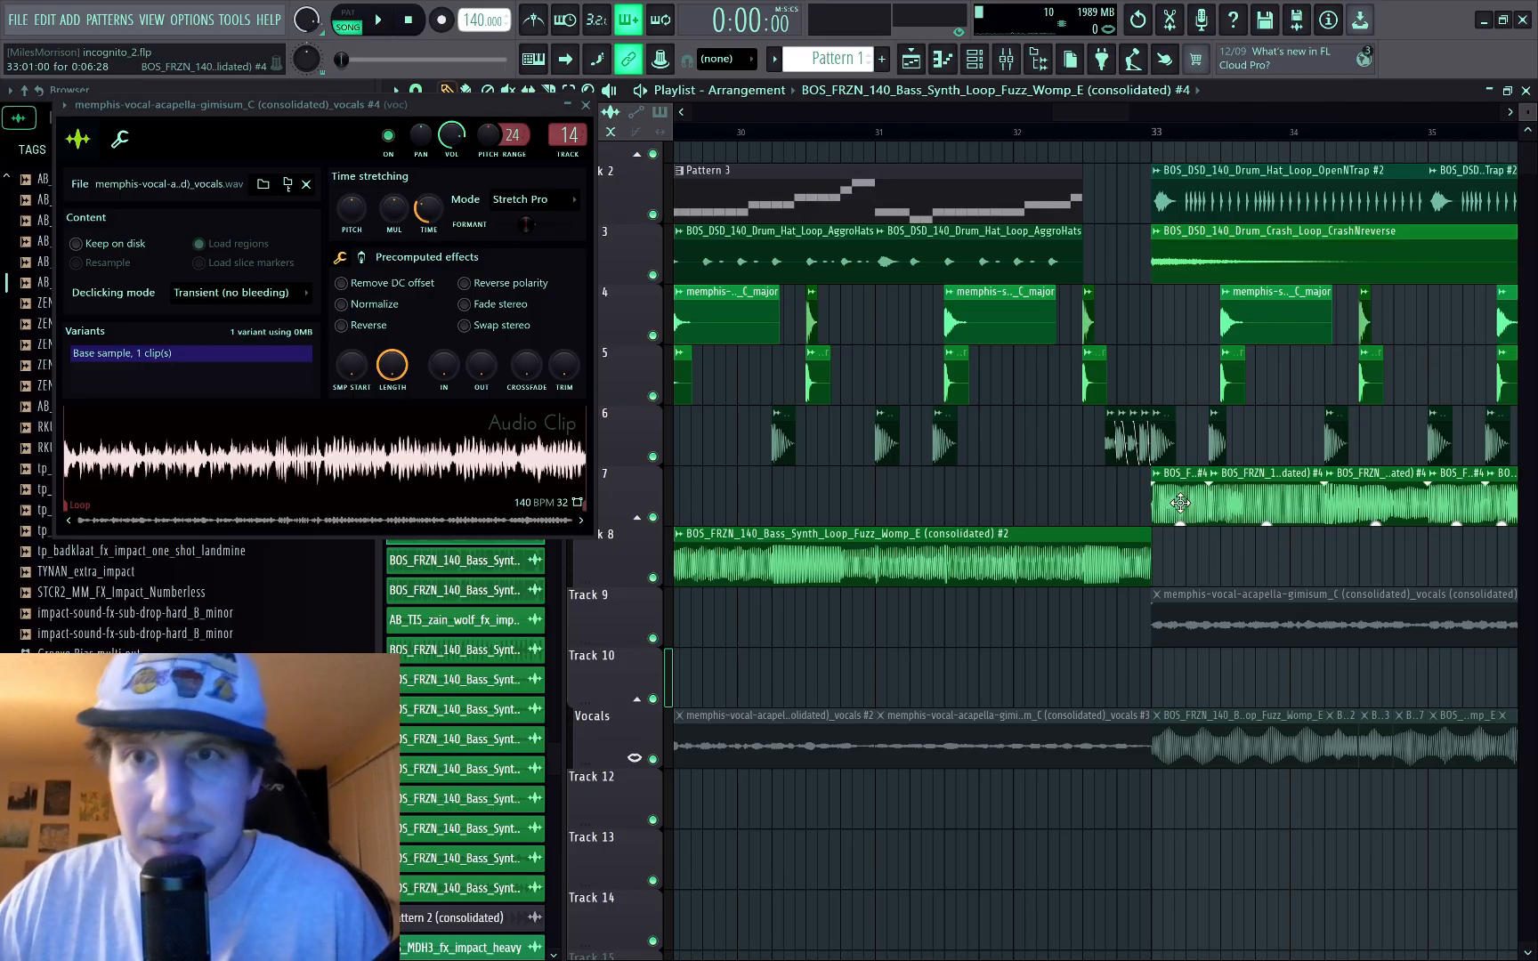
{"action": "scroll", "coordinate": [1175, 518], "scroll_direction": "up", "scroll_amount": 3}
{"action": "scroll", "coordinate": [1159, 516], "scroll_direction": "up", "scroll_amount": 4}
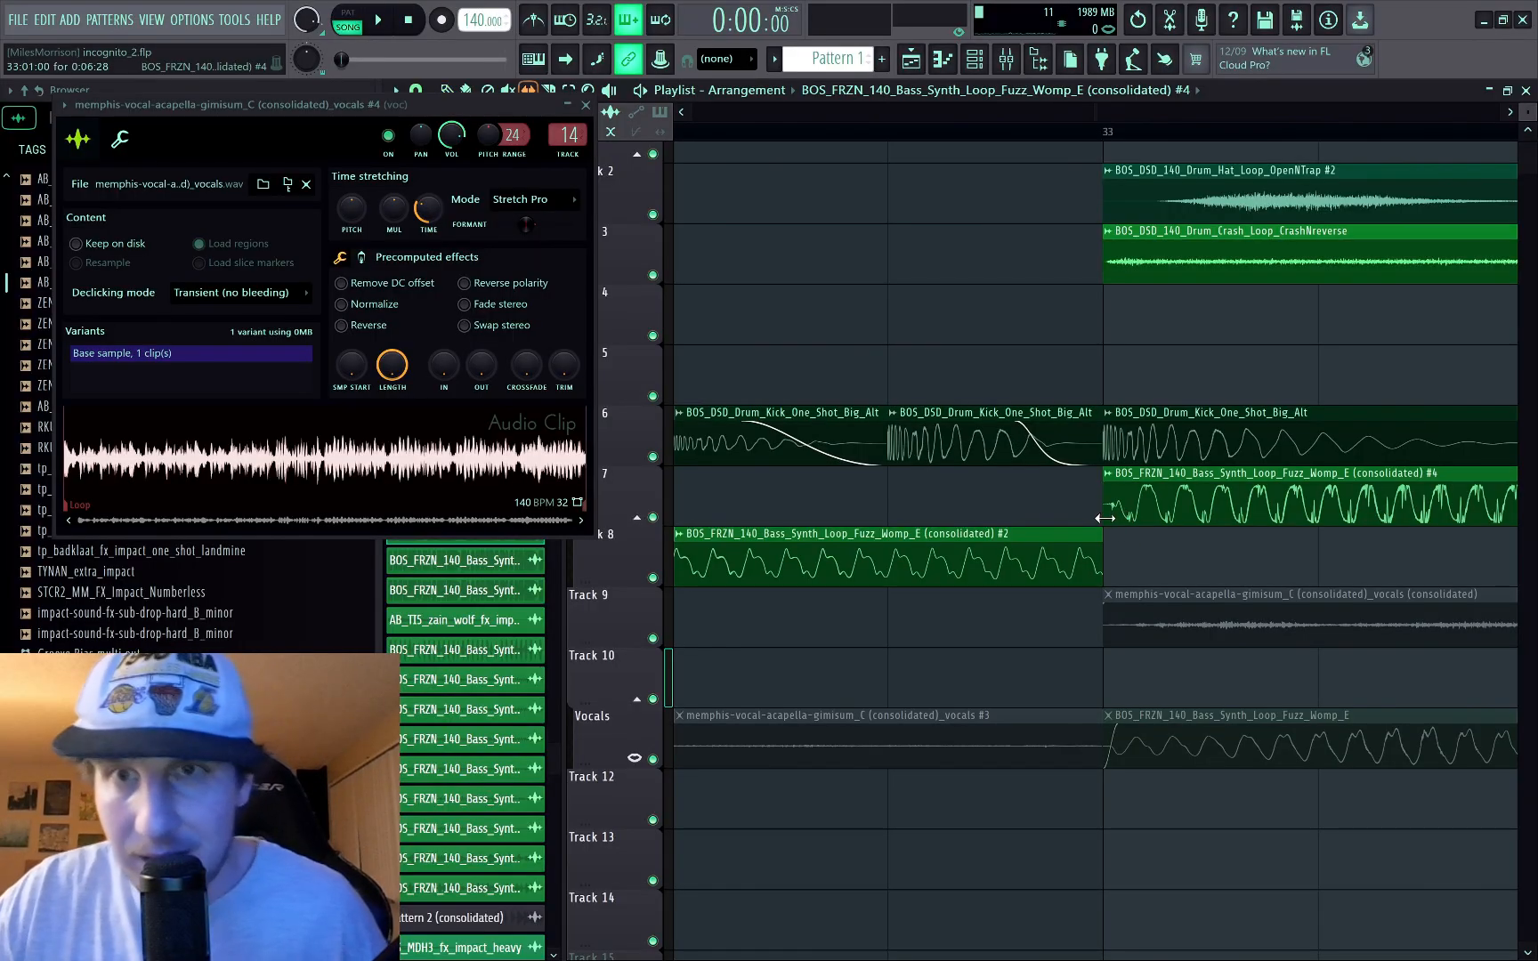
{"action": "left_click_drag", "start_coordinate": [1104, 517], "coordinate": [1124, 526]}
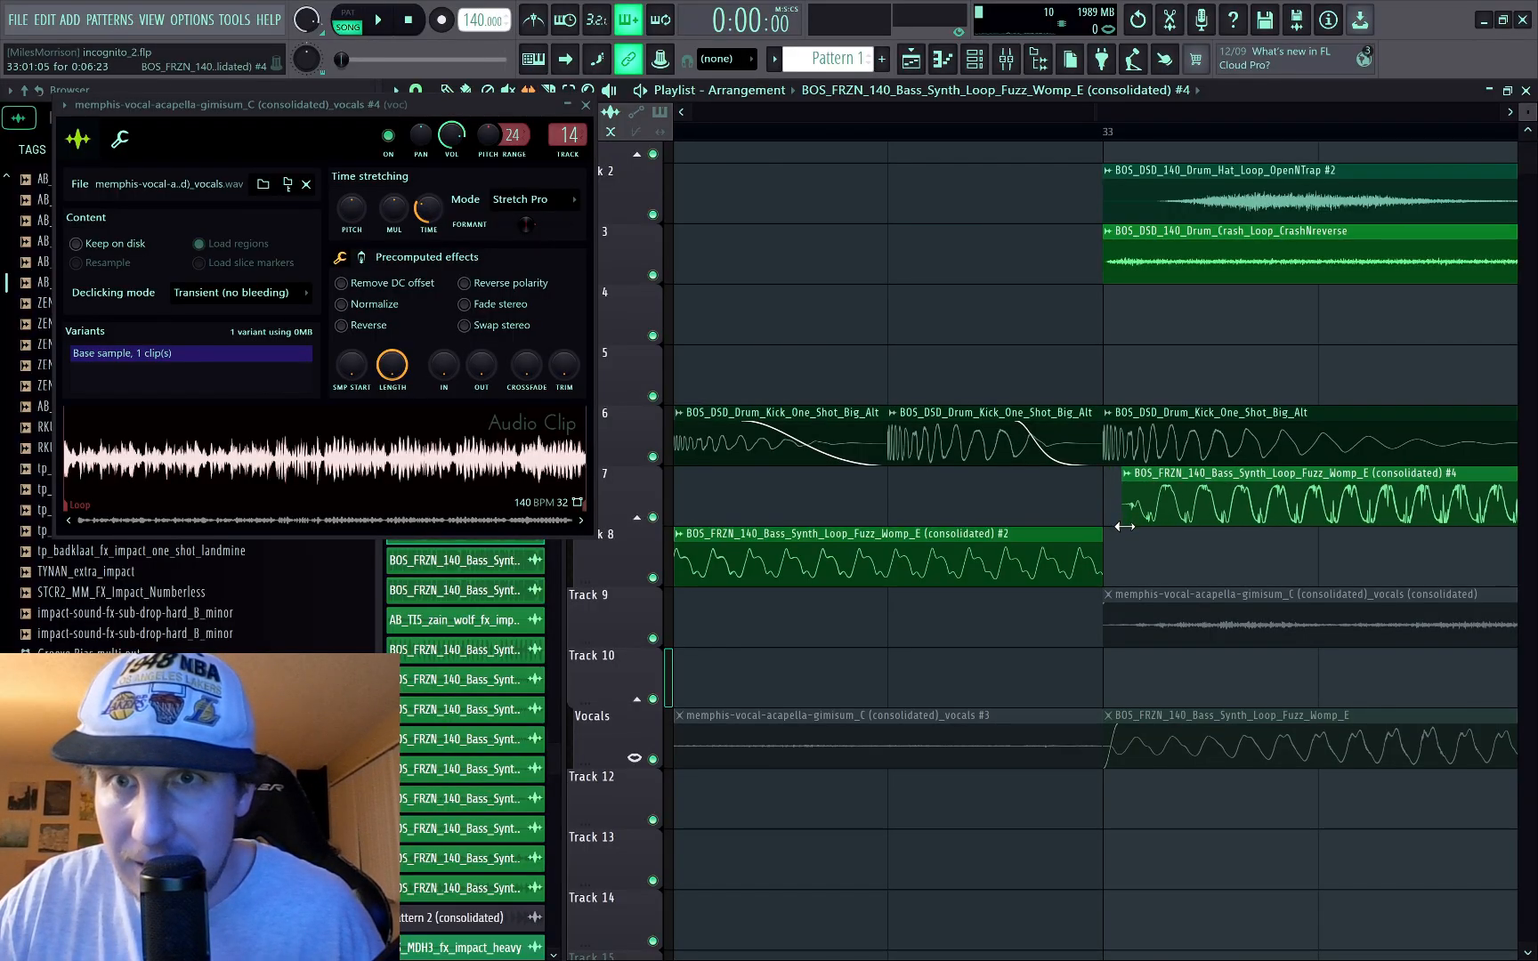
{"action": "left_click", "coordinate": [1185, 510]}
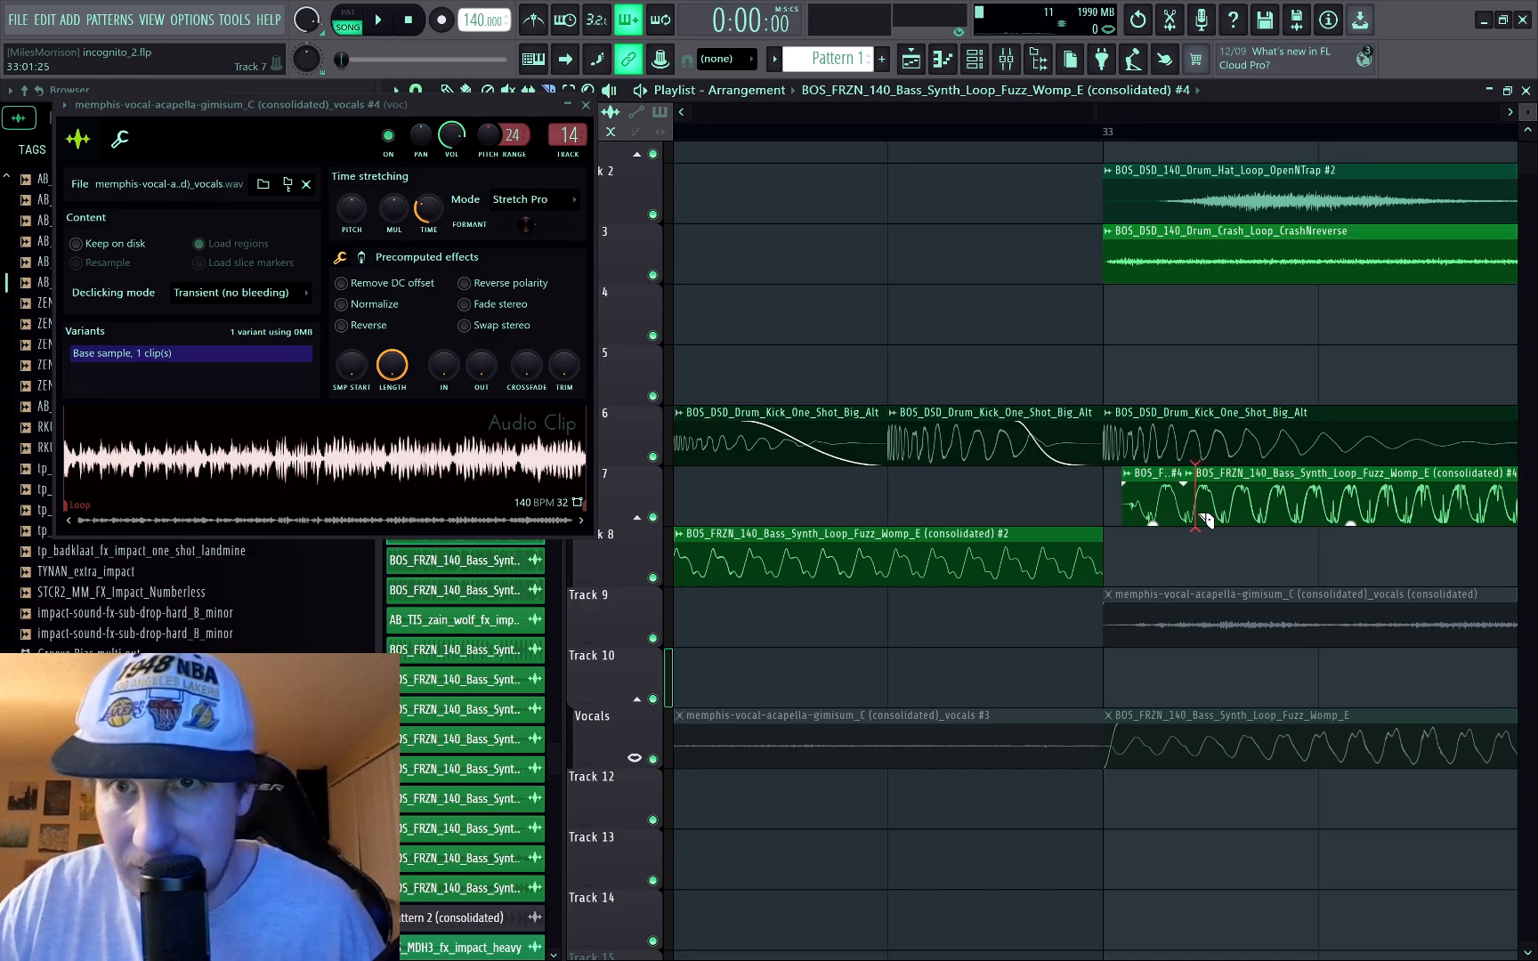
{"action": "right_click", "coordinate": [1198, 514]}
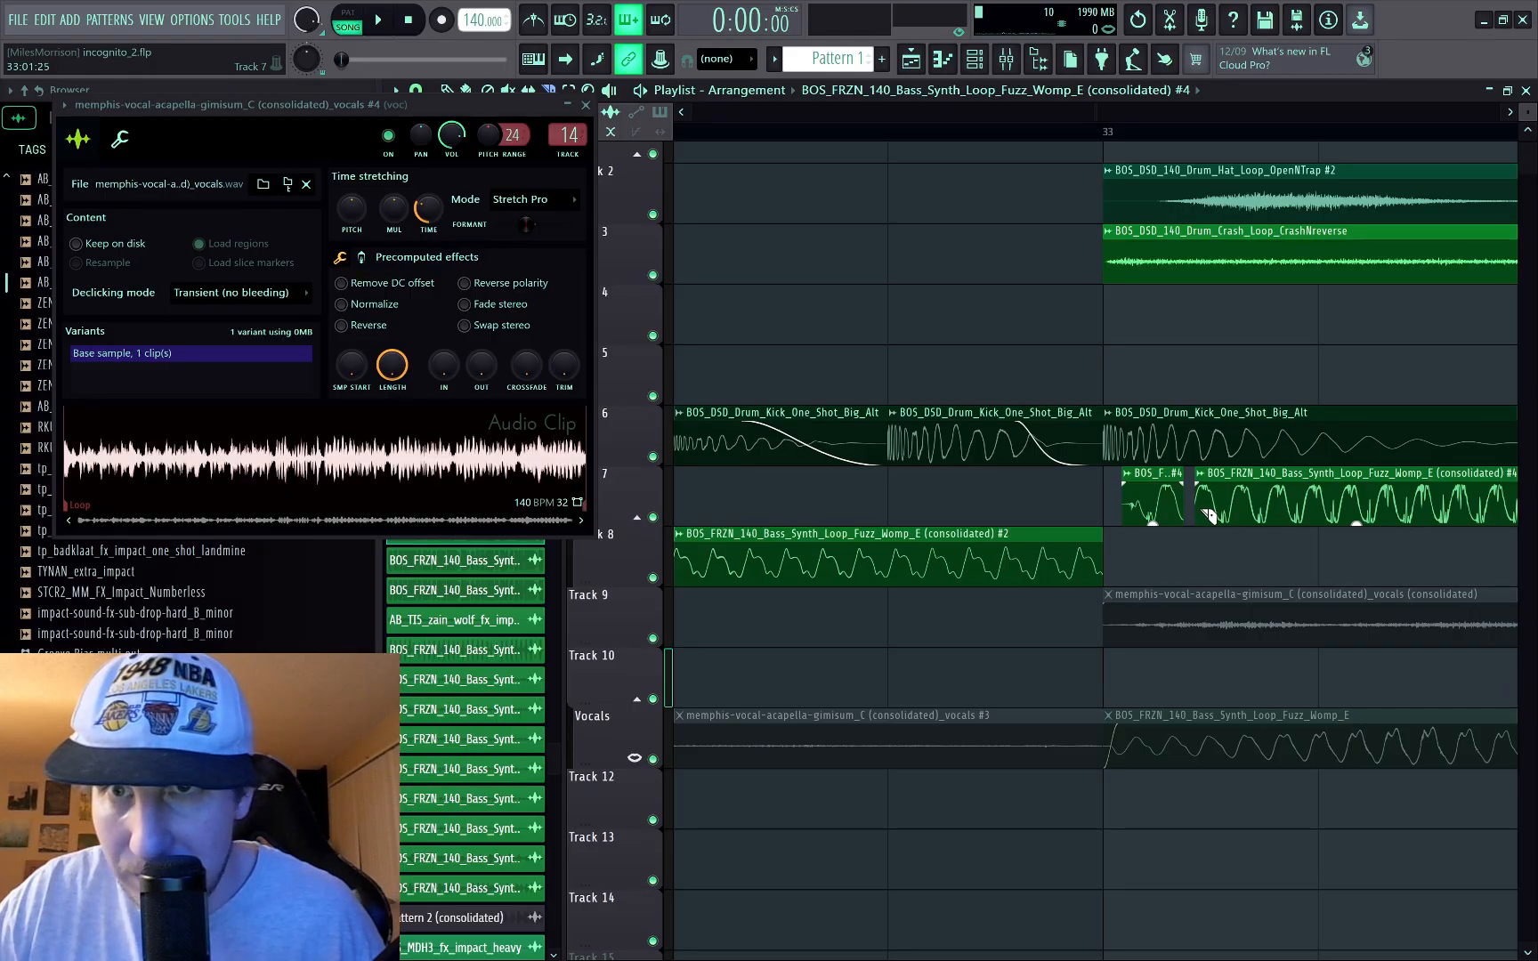
{"action": "right_click", "coordinate": [1204, 512]}
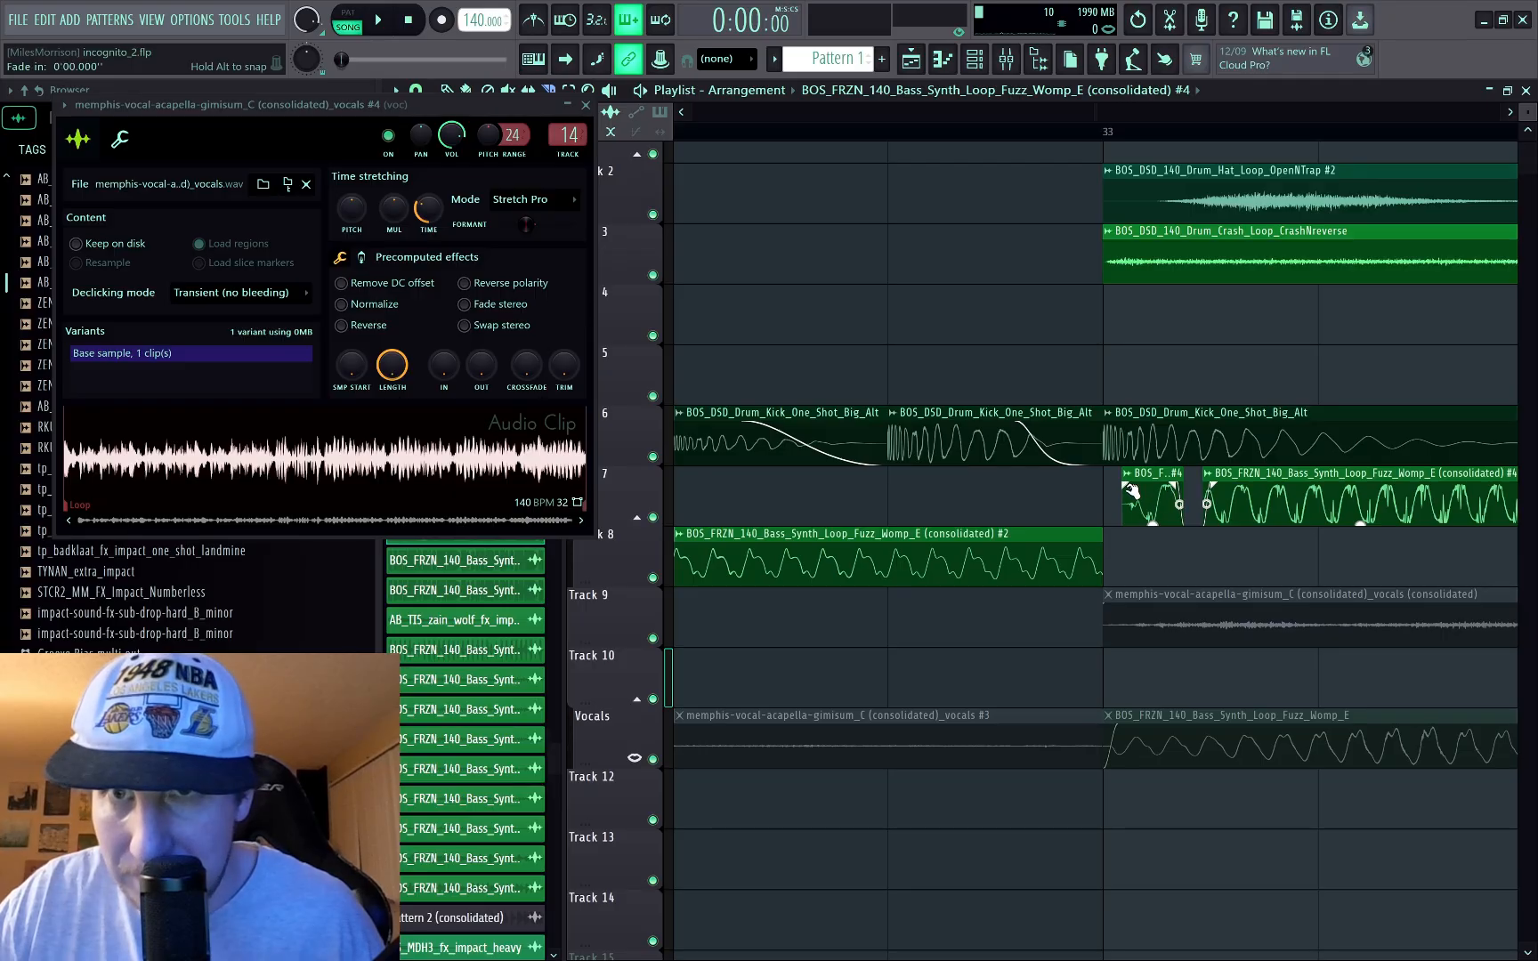
Step: Play back the chopped bass against the kick from bar 33
{"action": "left_click", "coordinate": [1104, 135]}
{"action": "key", "text": "space"}
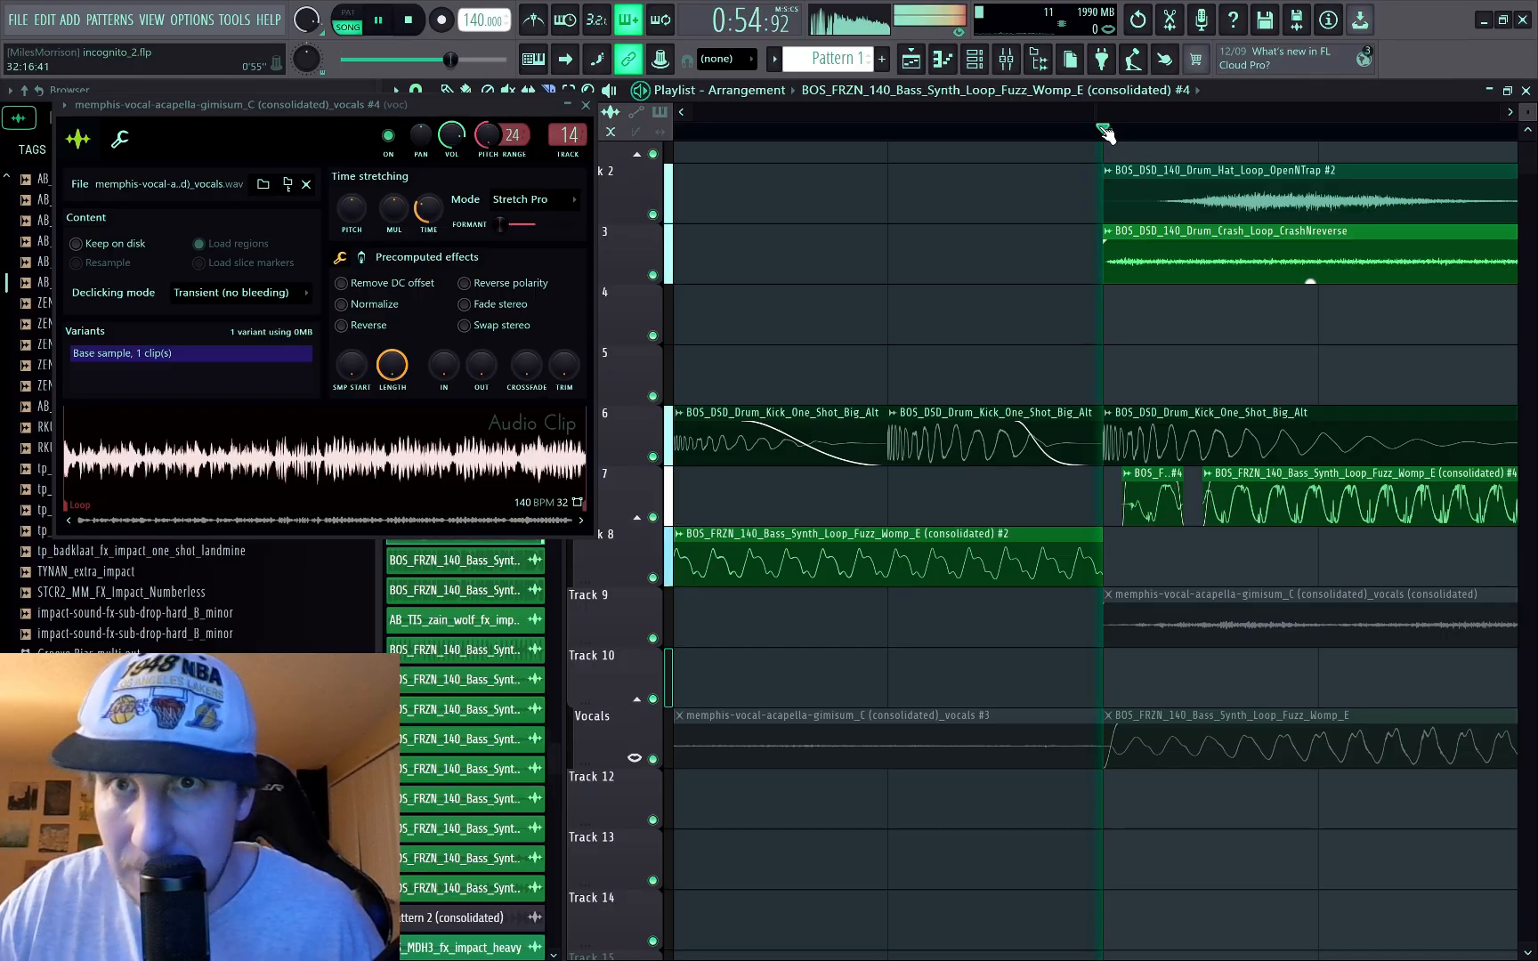
{"action": "key", "text": "space"}
Step: Trim the bass slice under bar 33's second kick to start at 33:07:34 and slice it again near 33:08:14
{"action": "scroll", "coordinate": [1167, 455], "scroll_direction": "down", "scroll_amount": 5}
{"action": "scroll", "coordinate": [1193, 457], "scroll_direction": "up", "scroll_amount": 6}
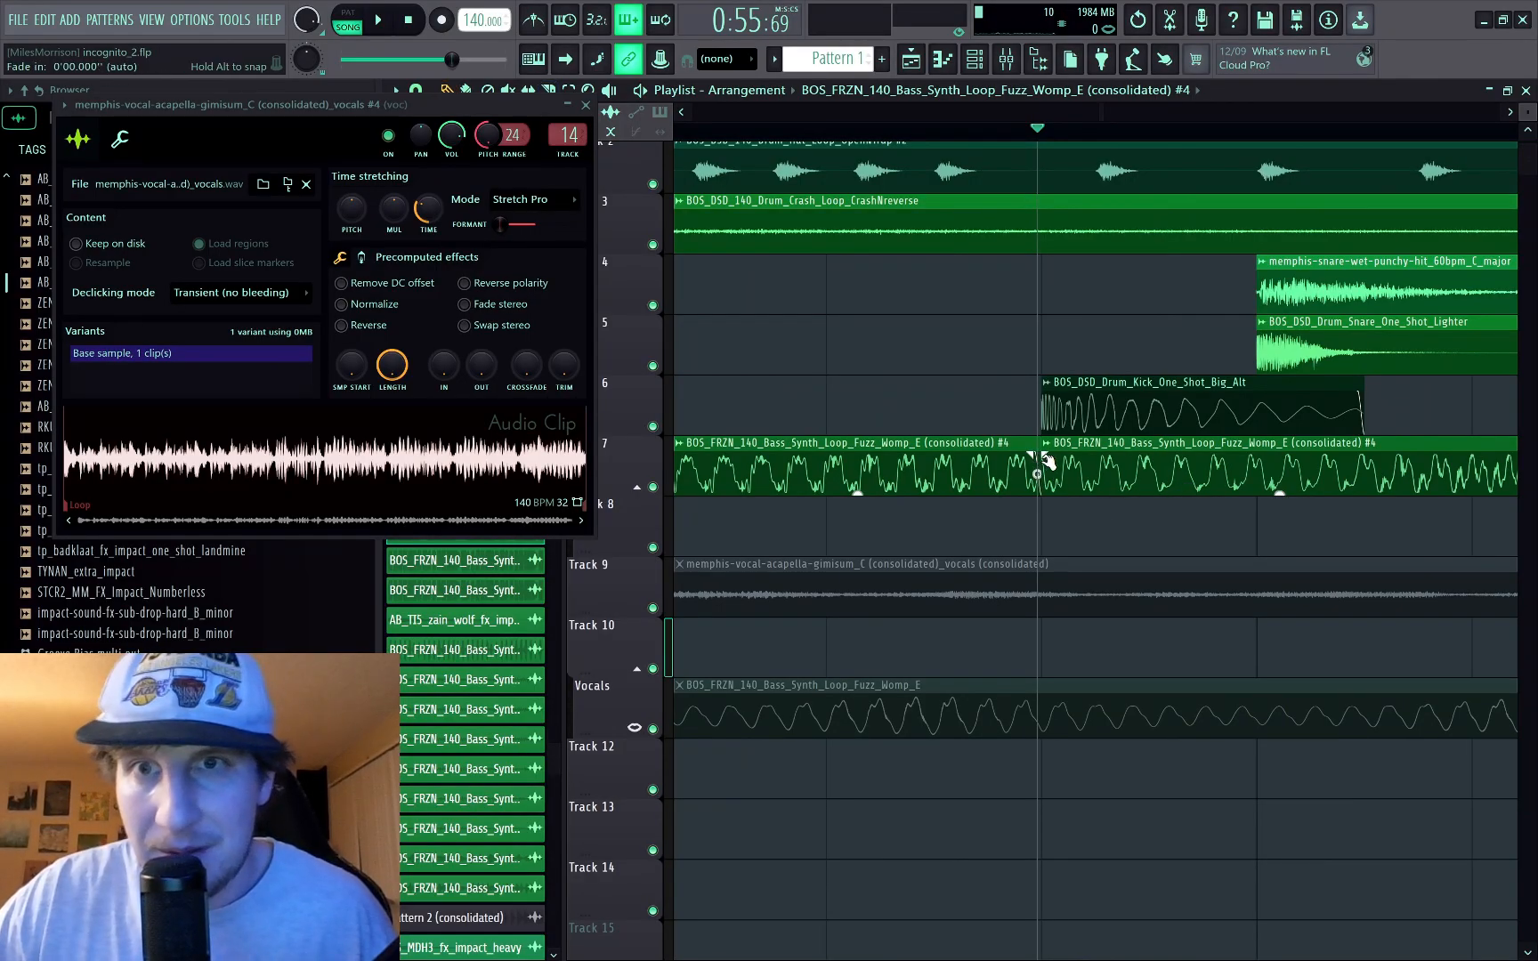
{"action": "key", "text": "s"}
{"action": "left_click_drag", "start_coordinate": [1043, 484], "coordinate": [1068, 496]}
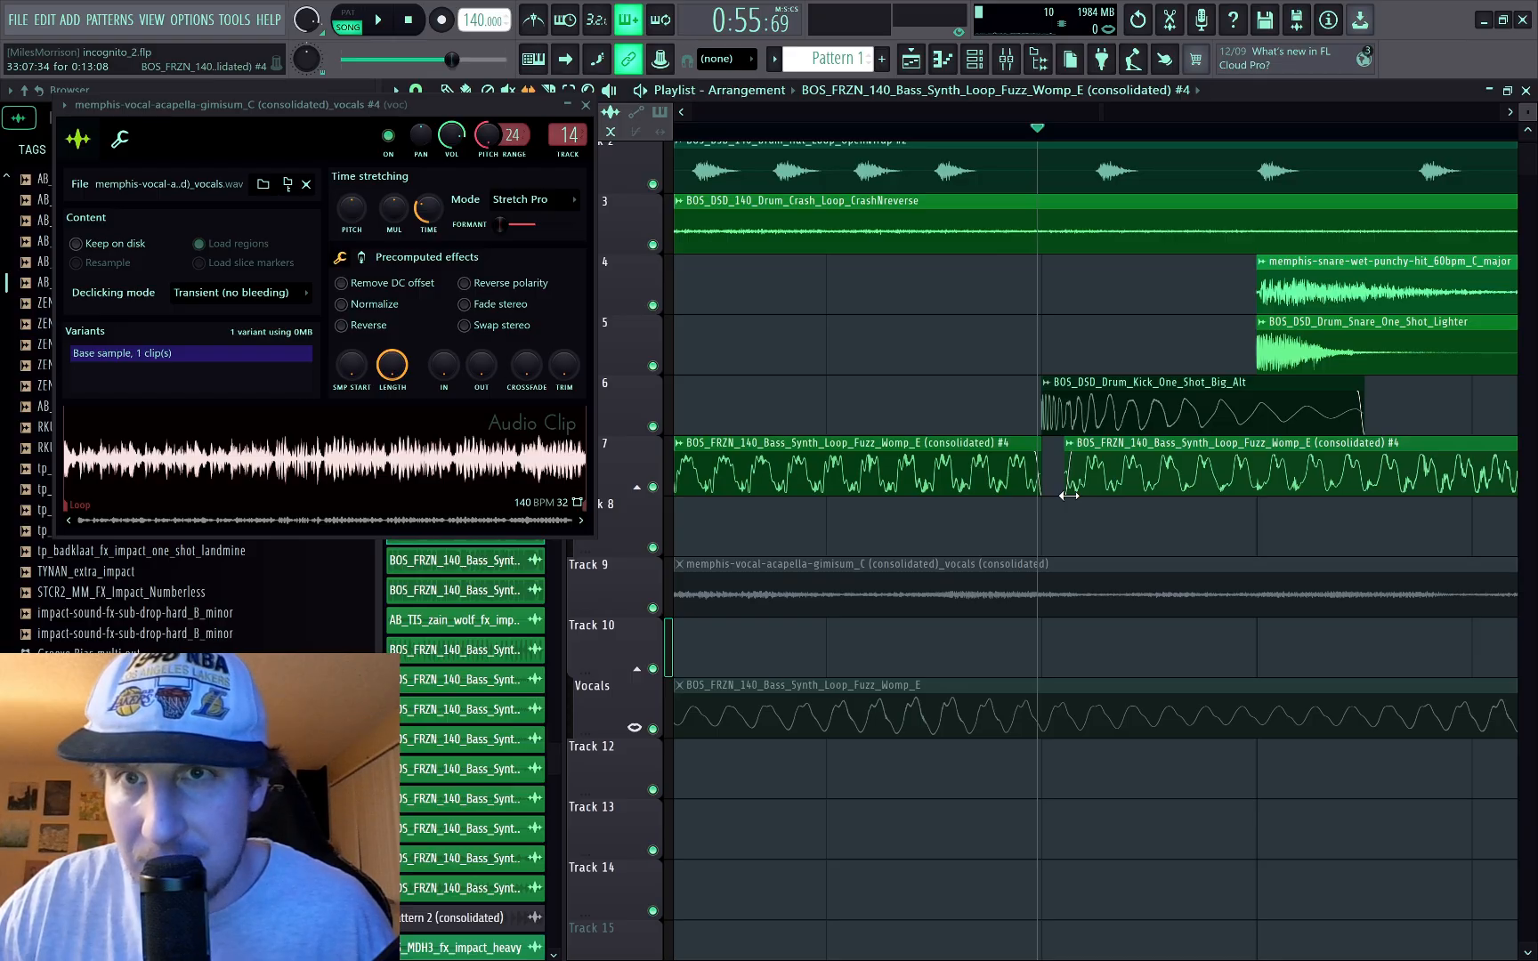
{"action": "key", "text": "c"}
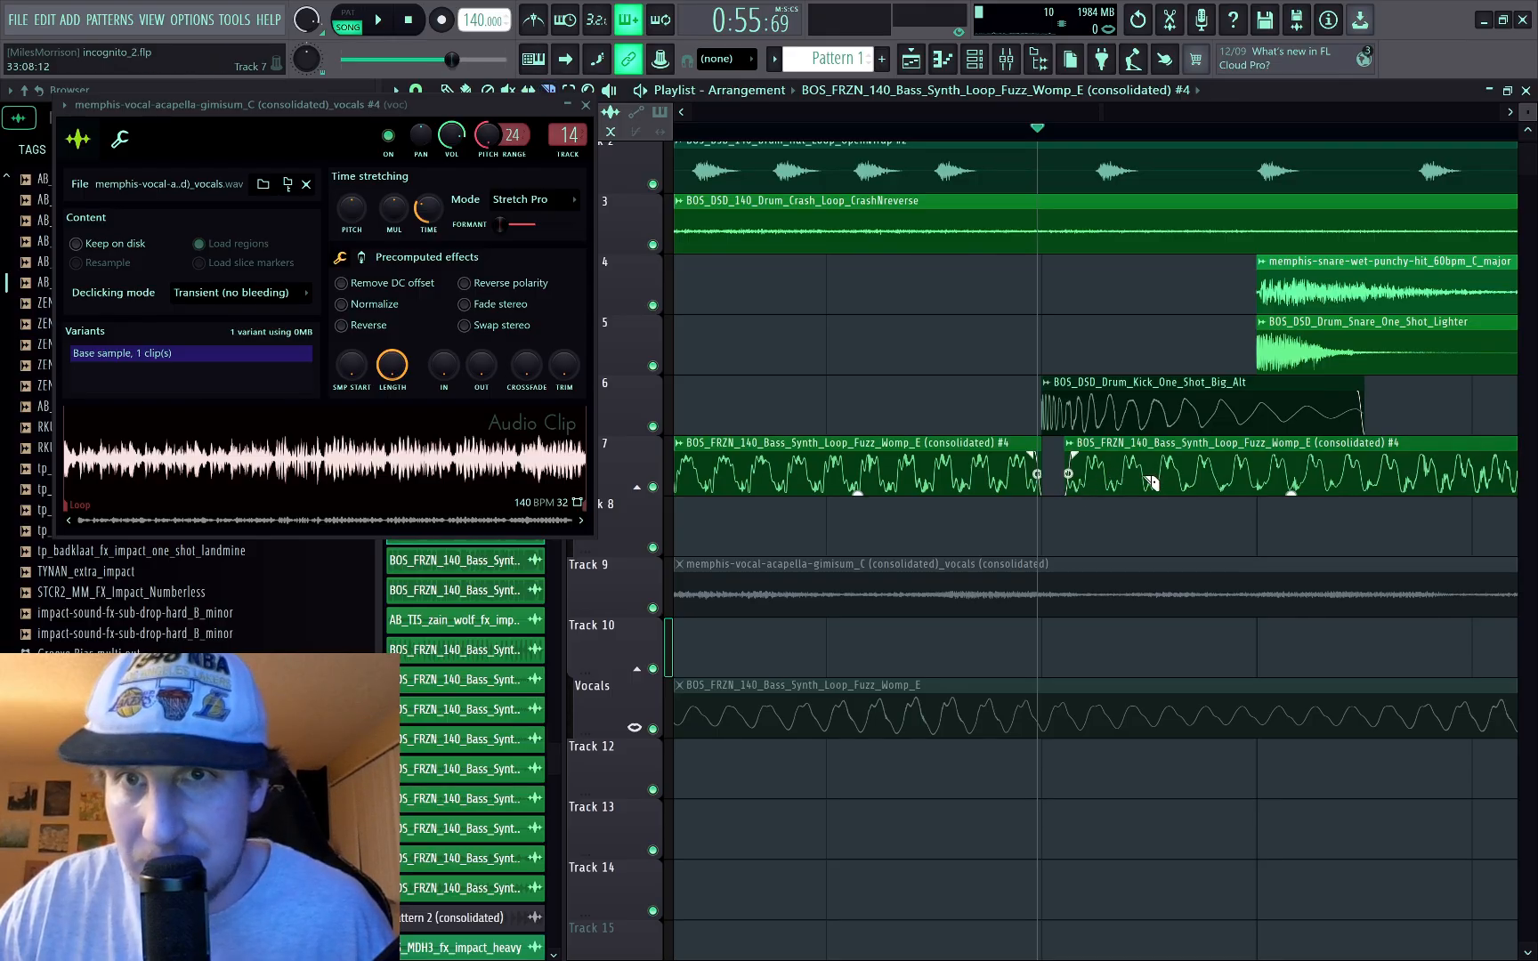
{"action": "left_click", "coordinate": [1147, 482]}
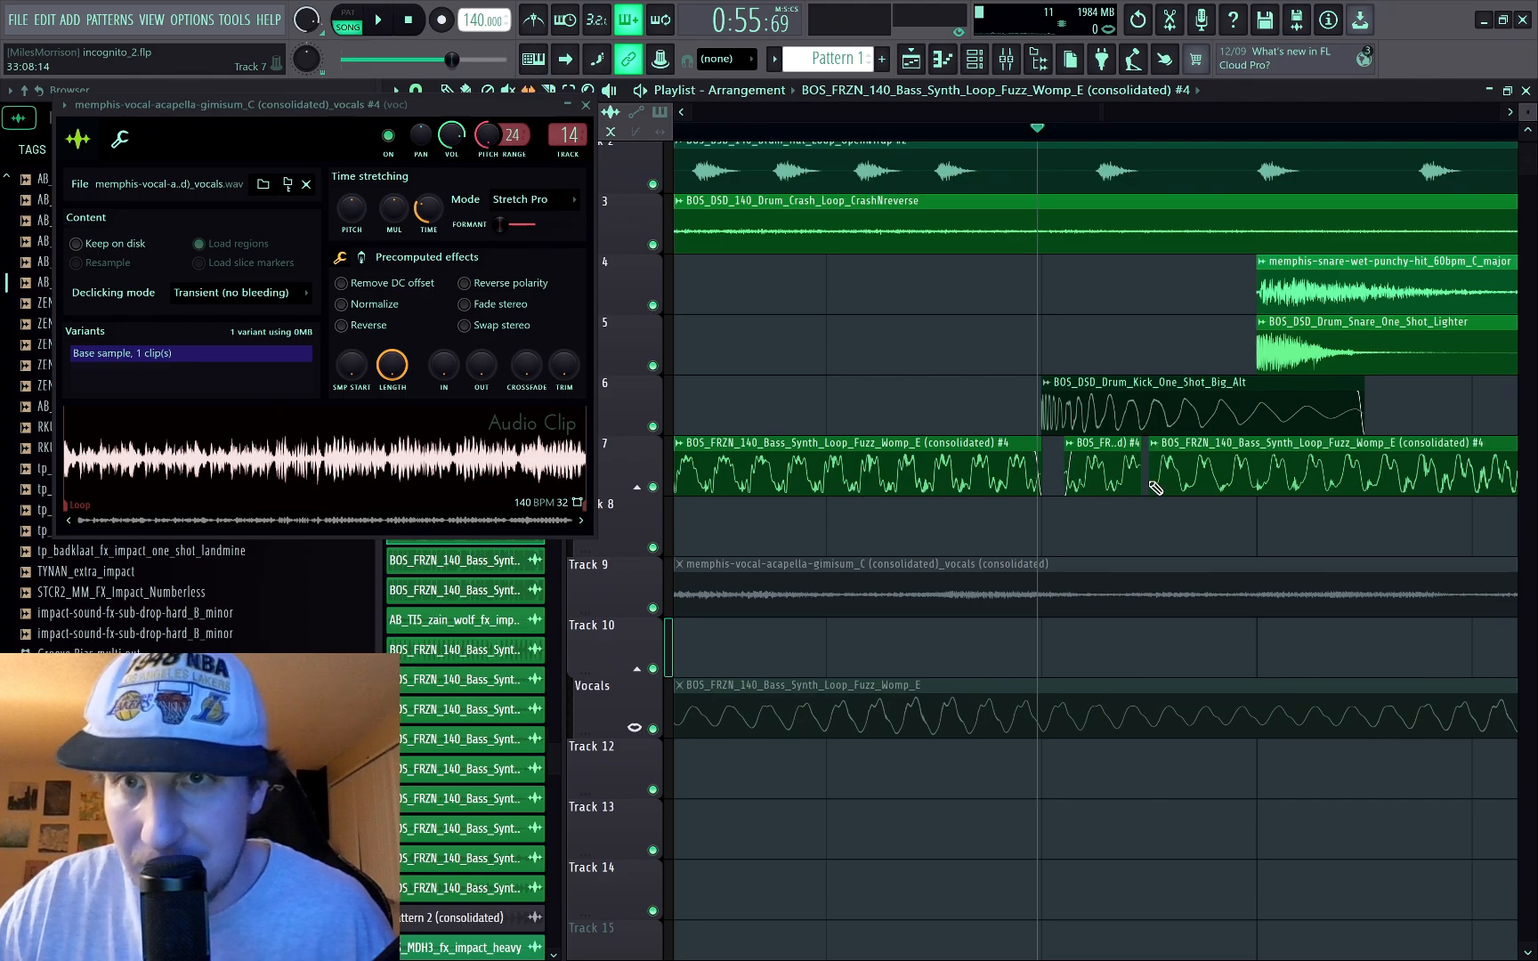
{"action": "left_click_drag", "start_coordinate": [1149, 485], "coordinate": [1138, 484]}
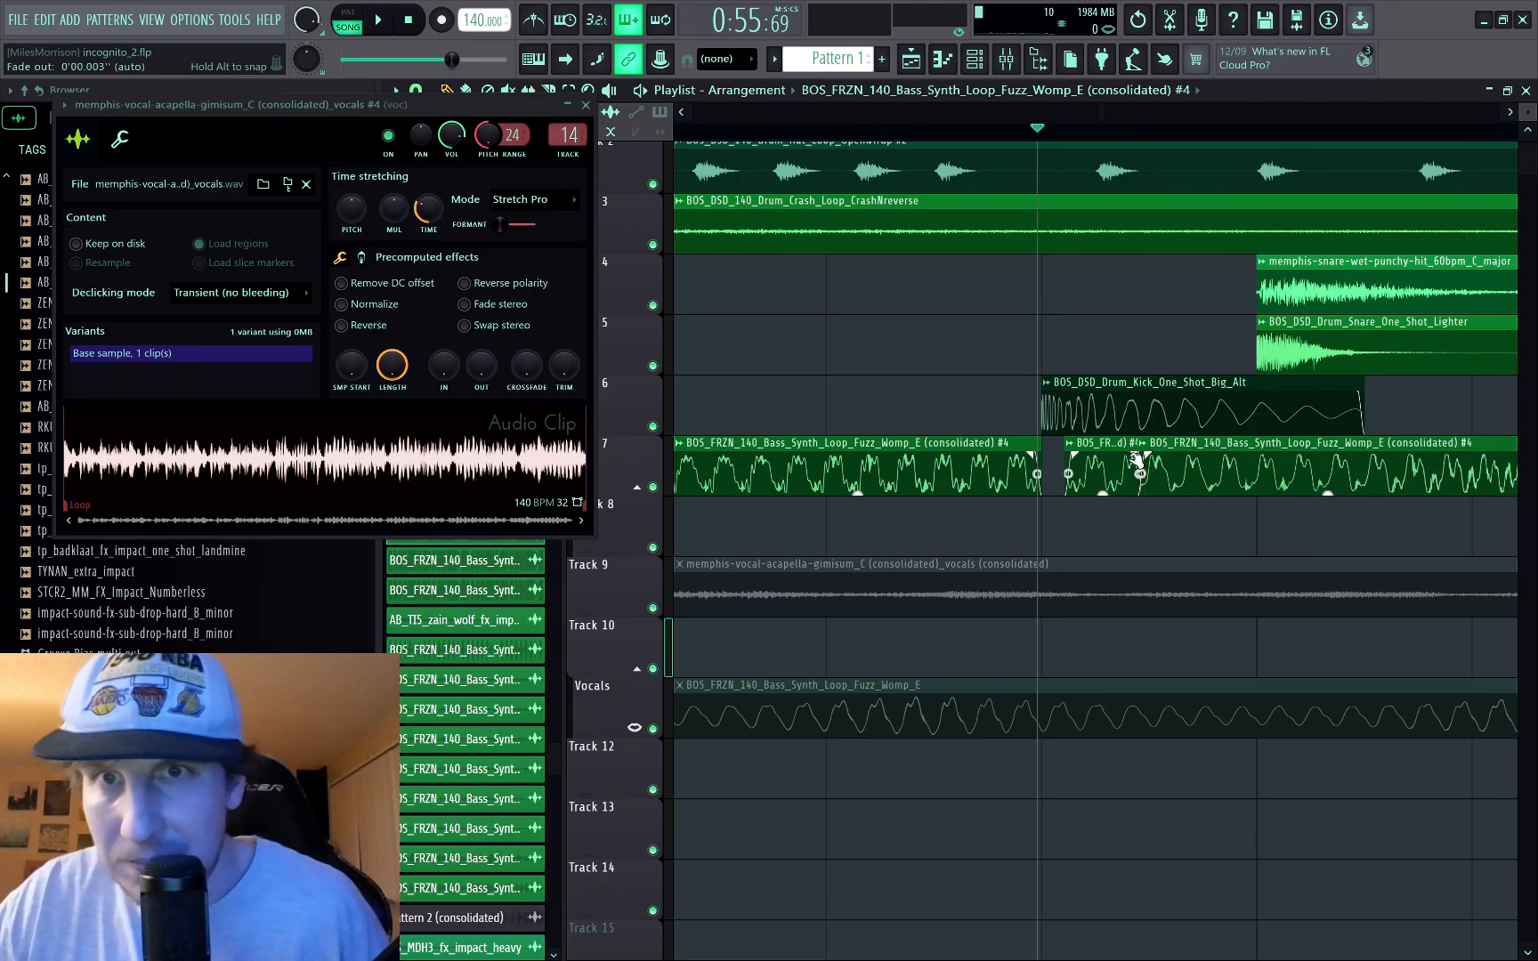
Step: Audition the second bass chop and widen the gap after its short slice so the remaining clip starts at 33:08:18
{"action": "key", "text": "space"}
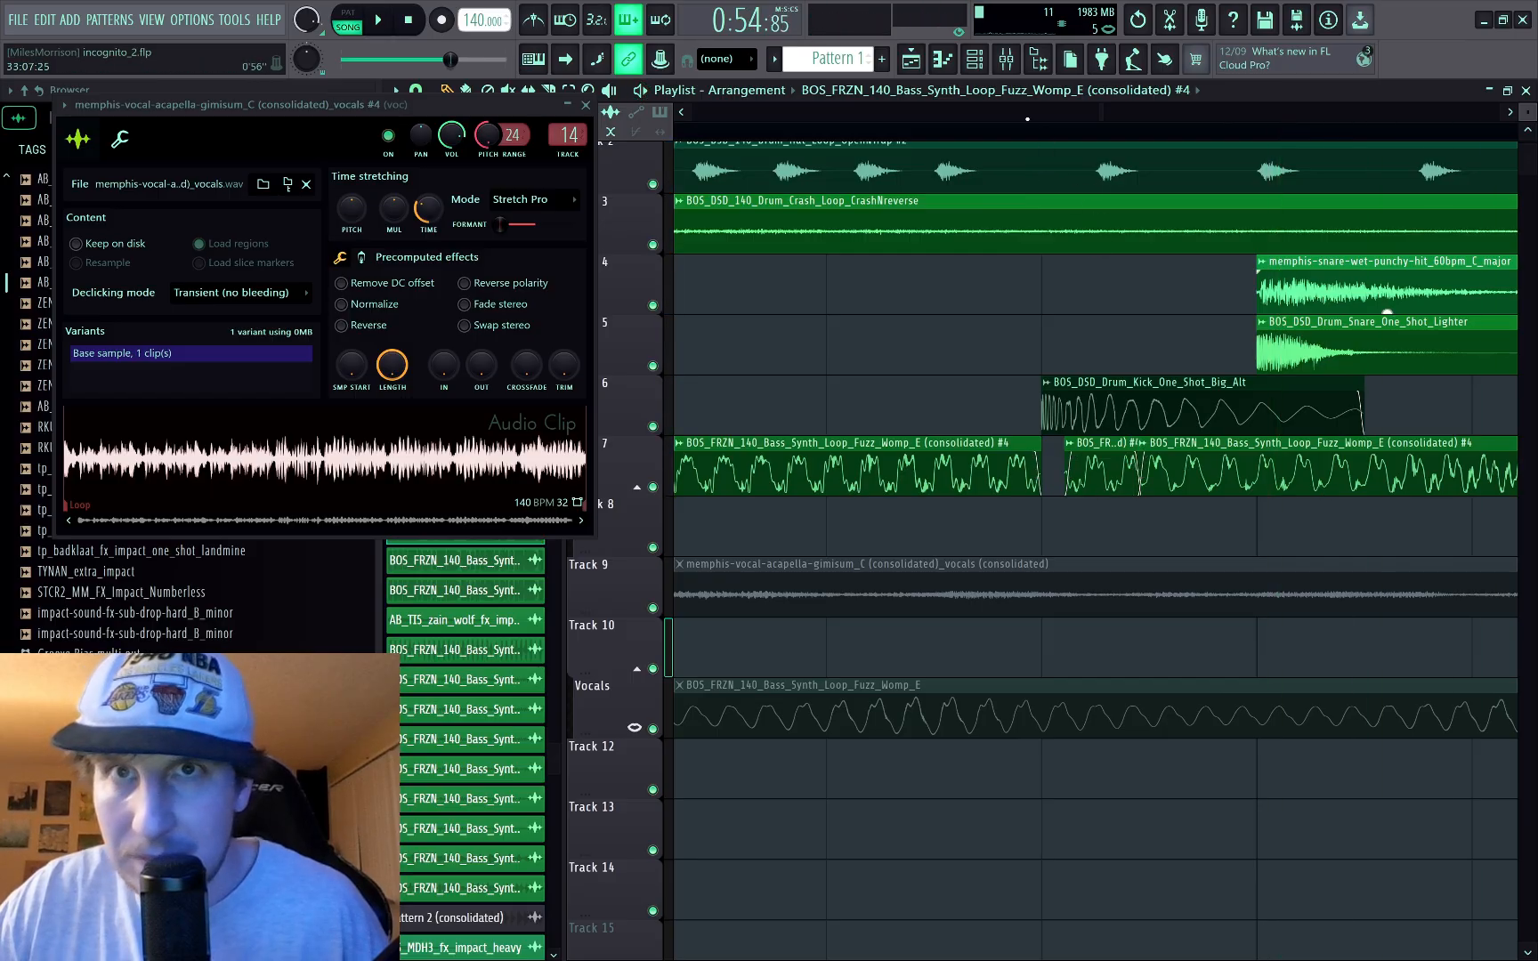
{"action": "key", "text": "space"}
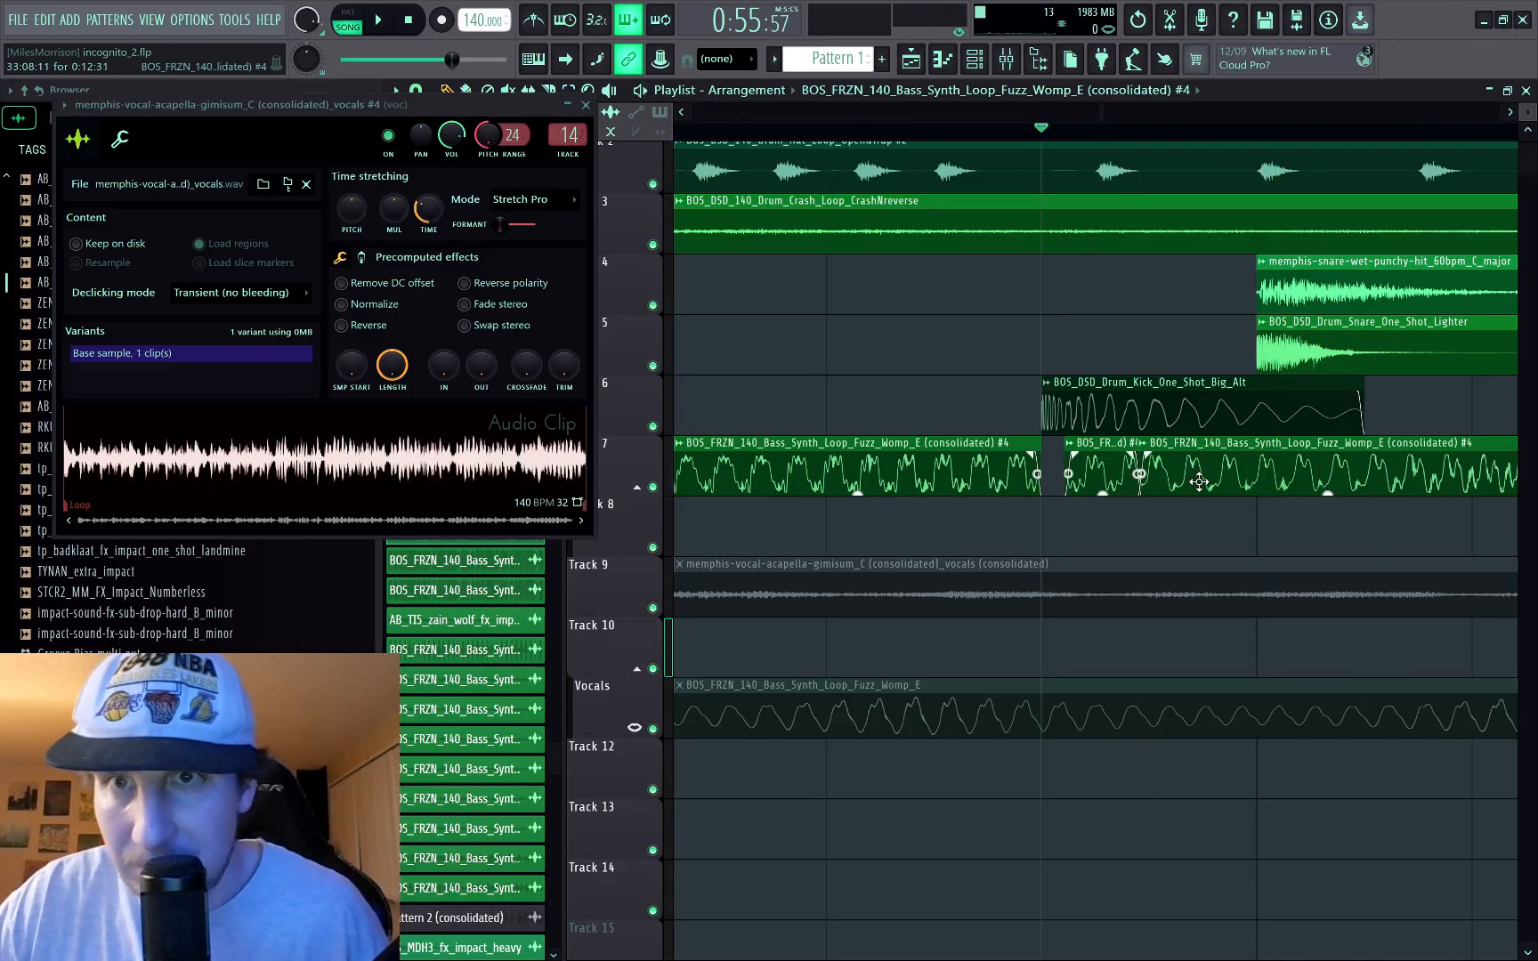
{"action": "scroll", "coordinate": [1240, 525], "scroll_direction": "down", "scroll_amount": 2}
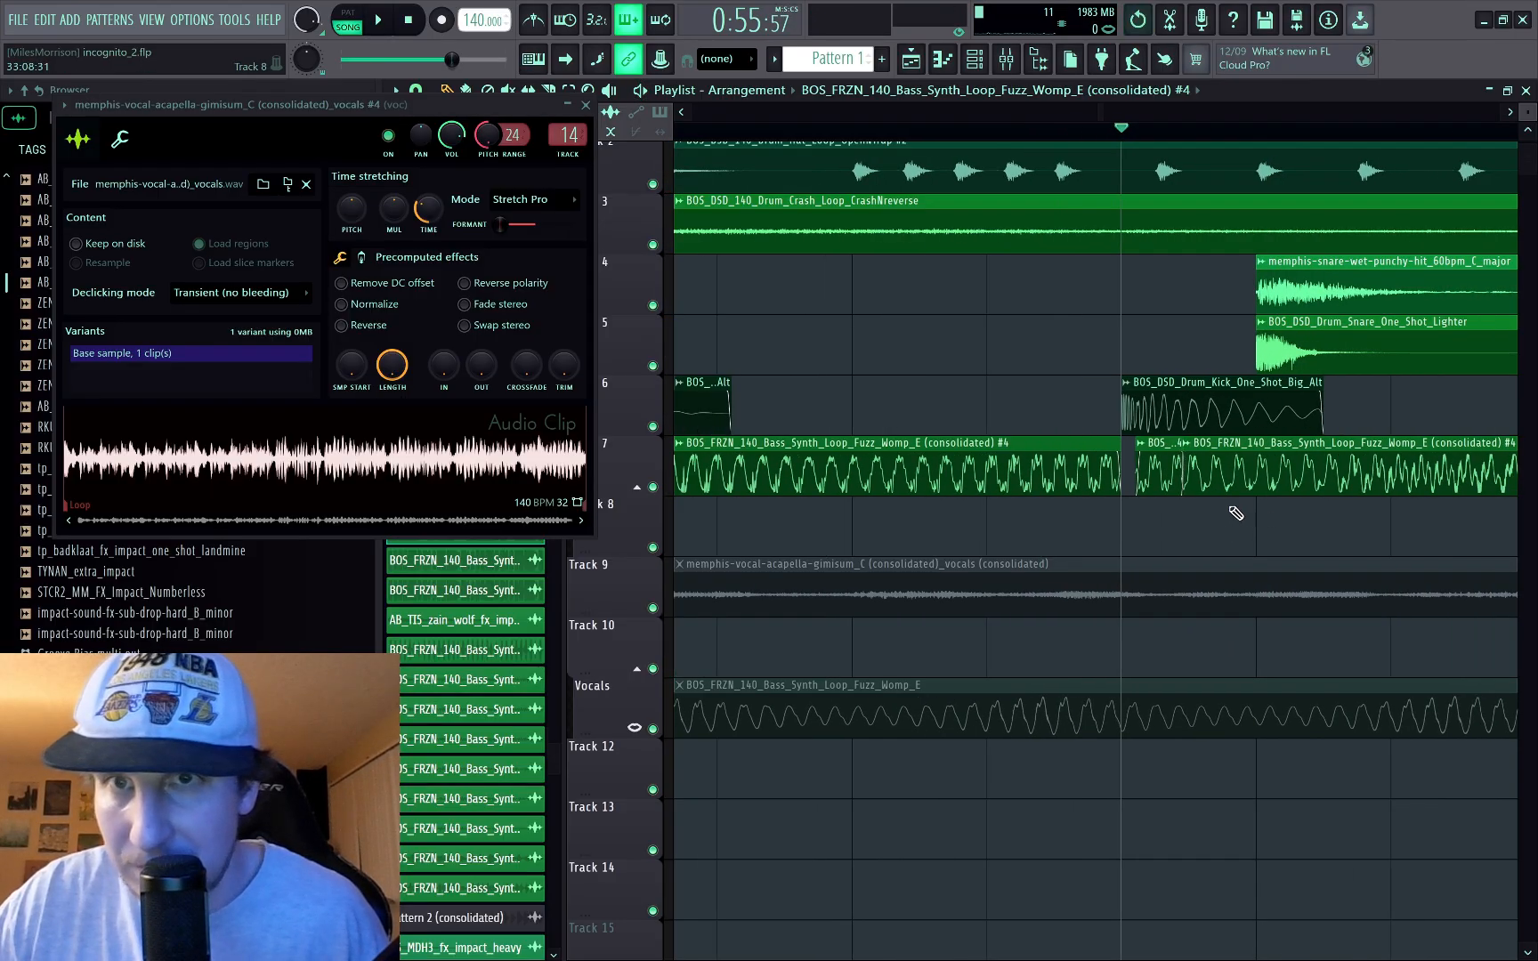
{"action": "scroll", "coordinate": [1251, 503], "scroll_direction": "up", "scroll_amount": 2}
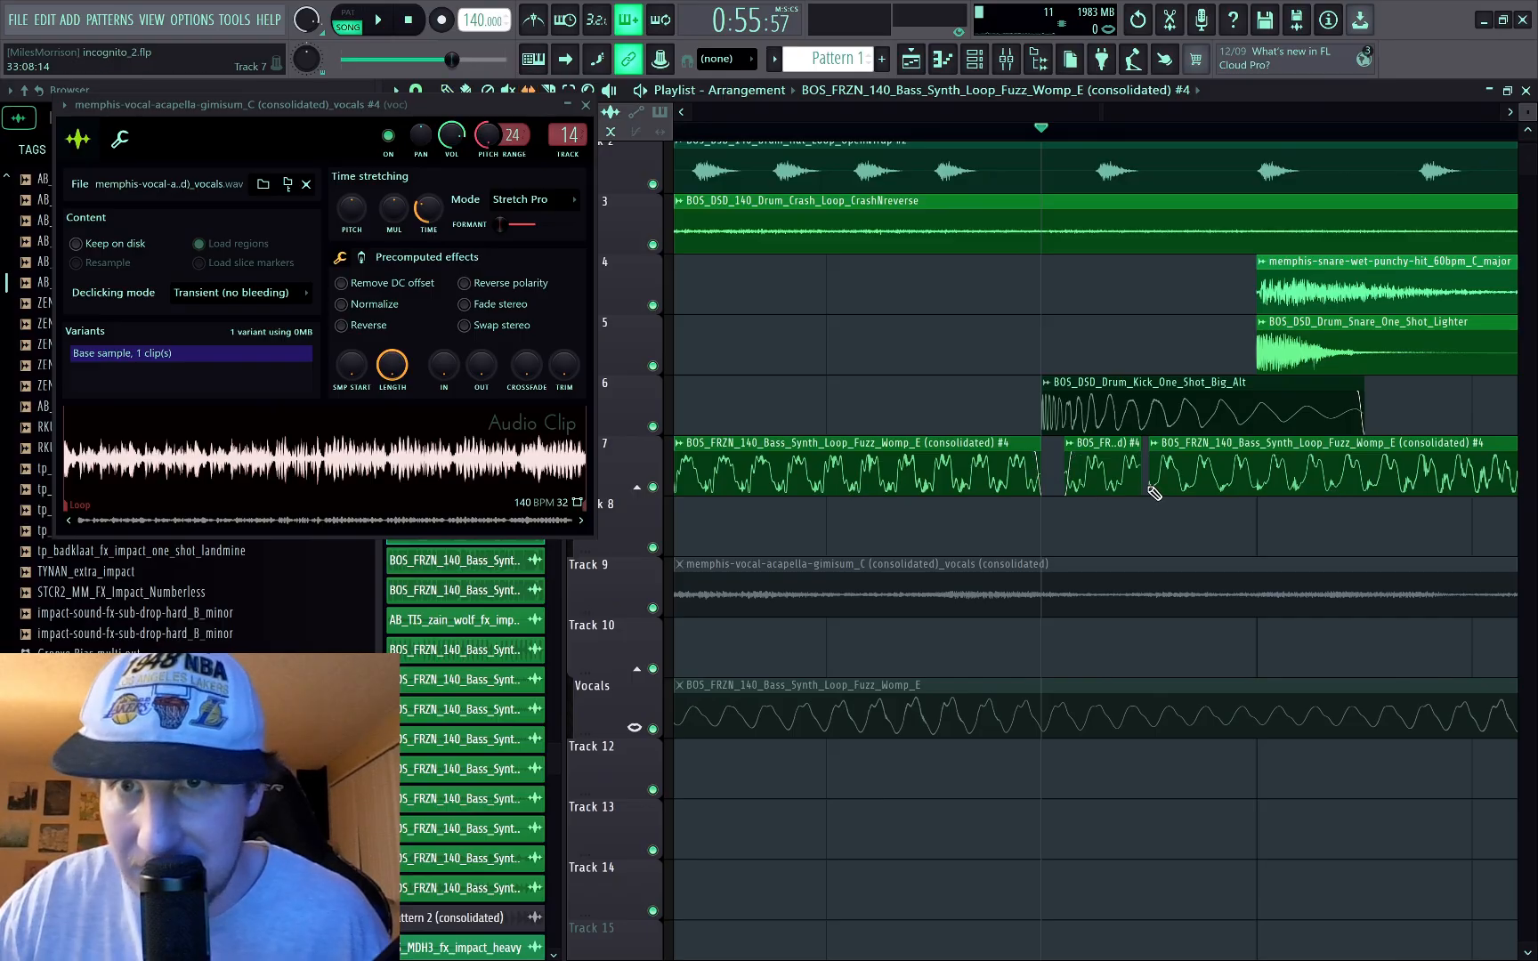
{"action": "left_click_drag", "start_coordinate": [1152, 482], "coordinate": [1161, 485]}
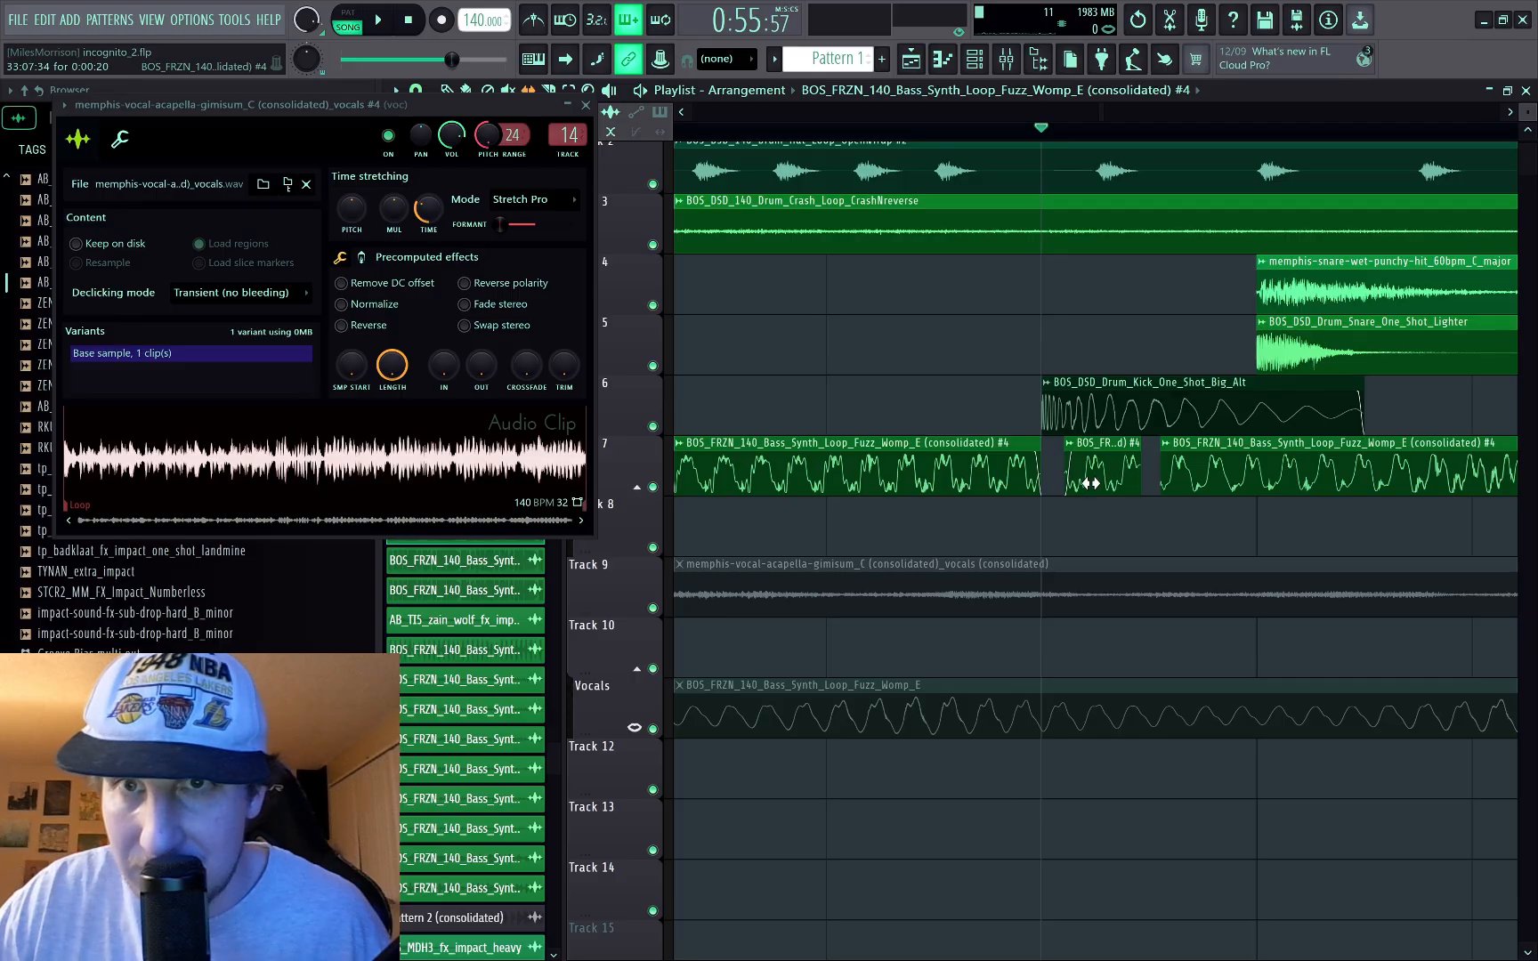
{"action": "key", "text": "space"}
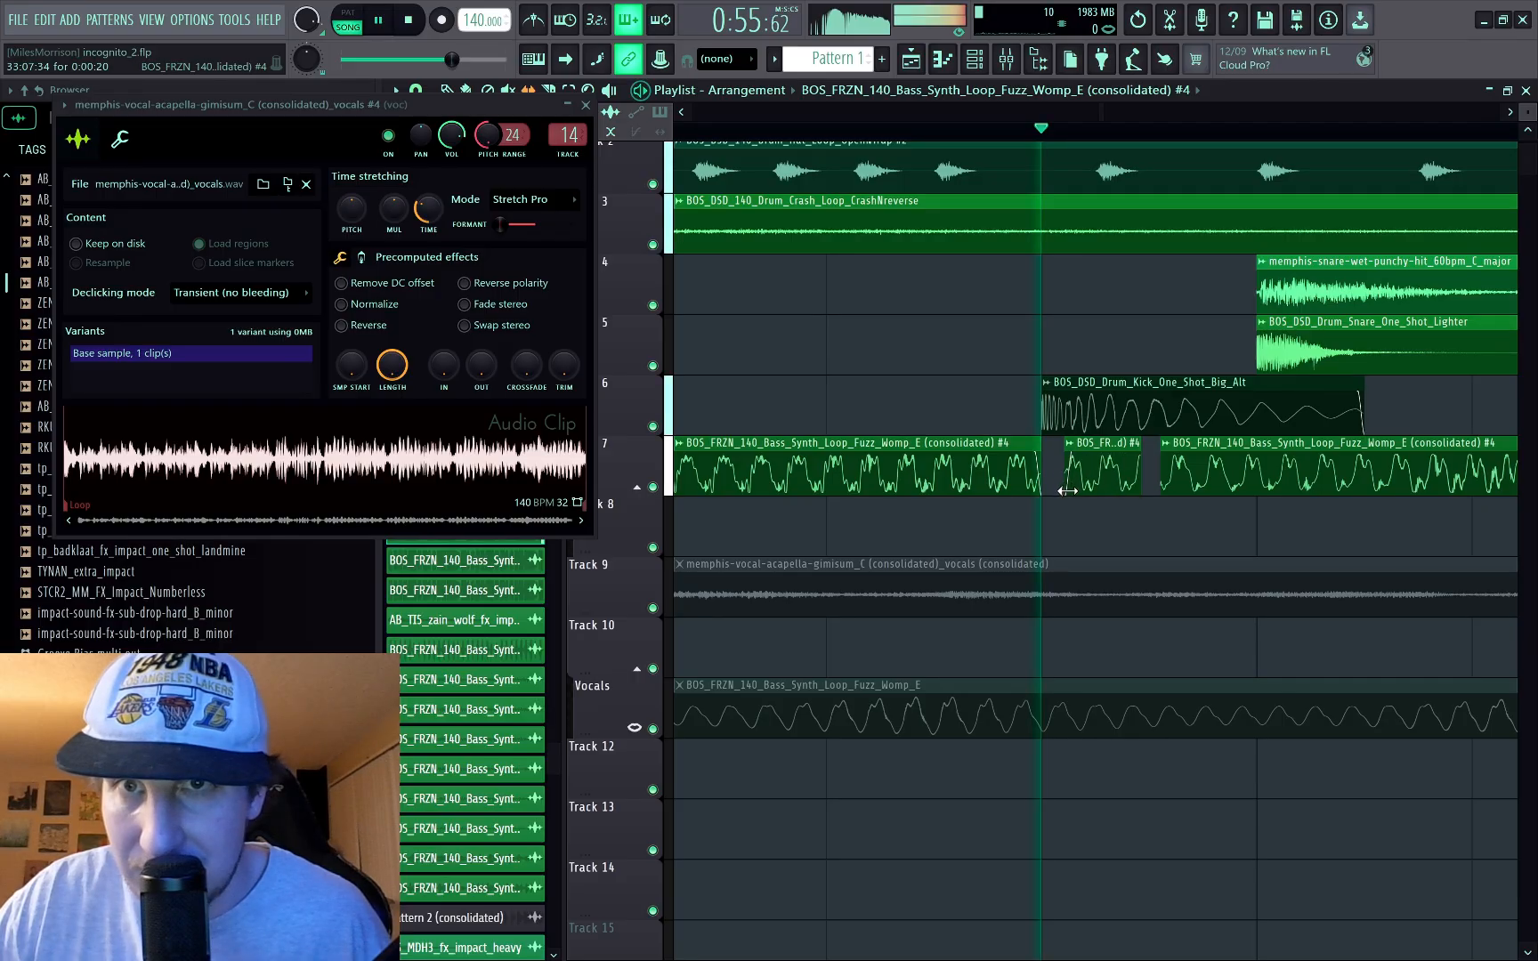
{"action": "key", "text": "space"}
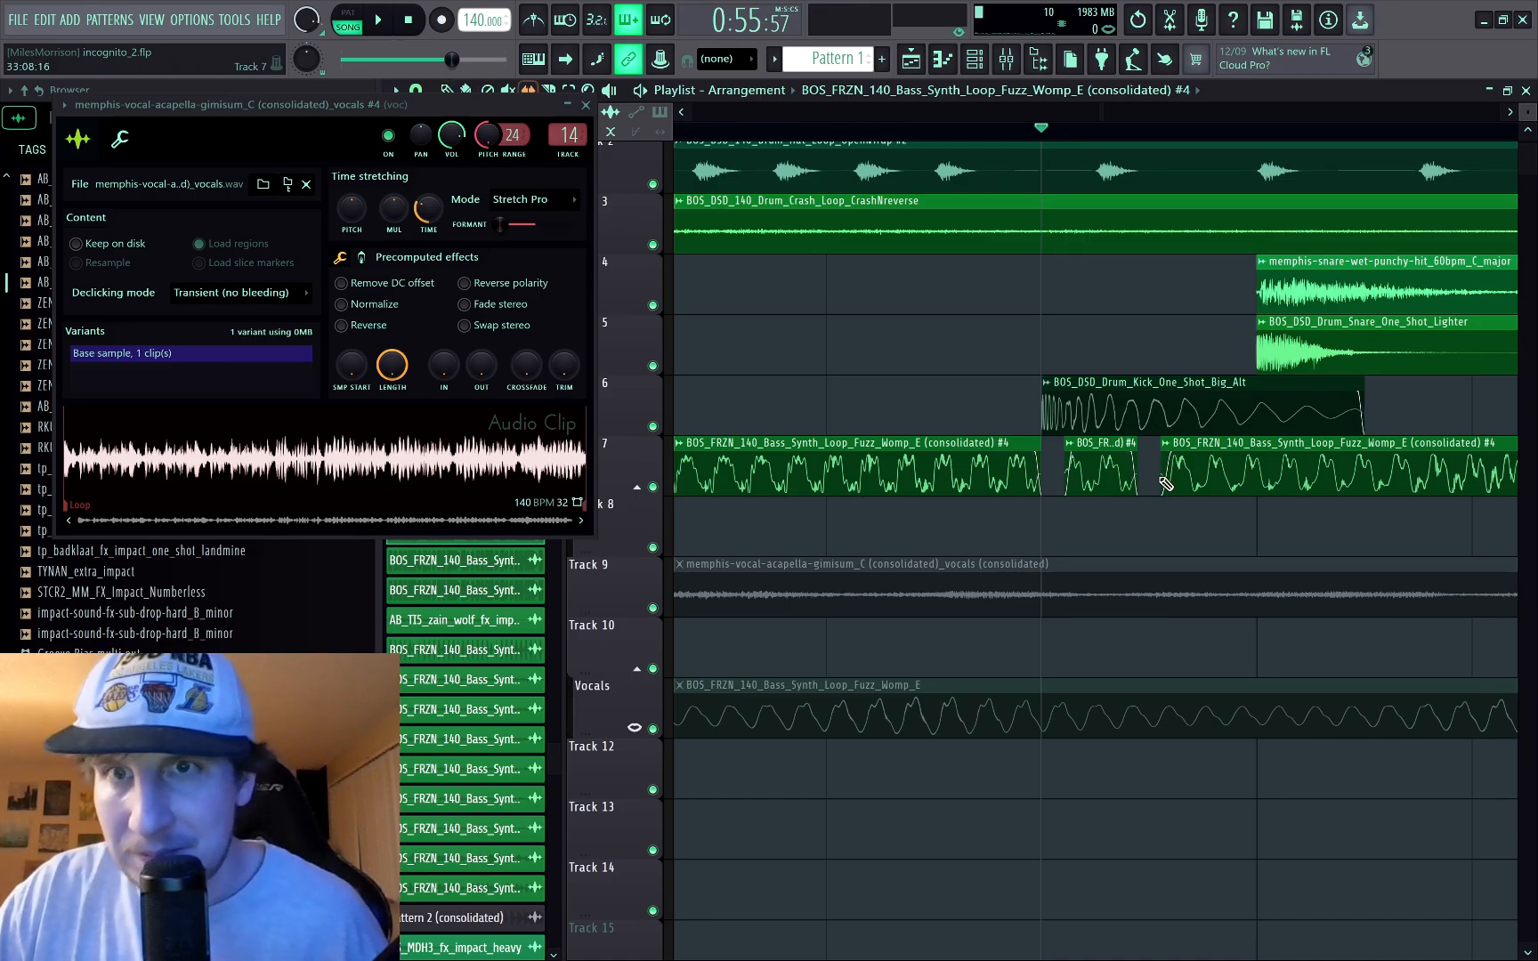
{"action": "left_click_drag", "start_coordinate": [1167, 483], "coordinate": [1171, 484]}
{"action": "key", "text": "space"}
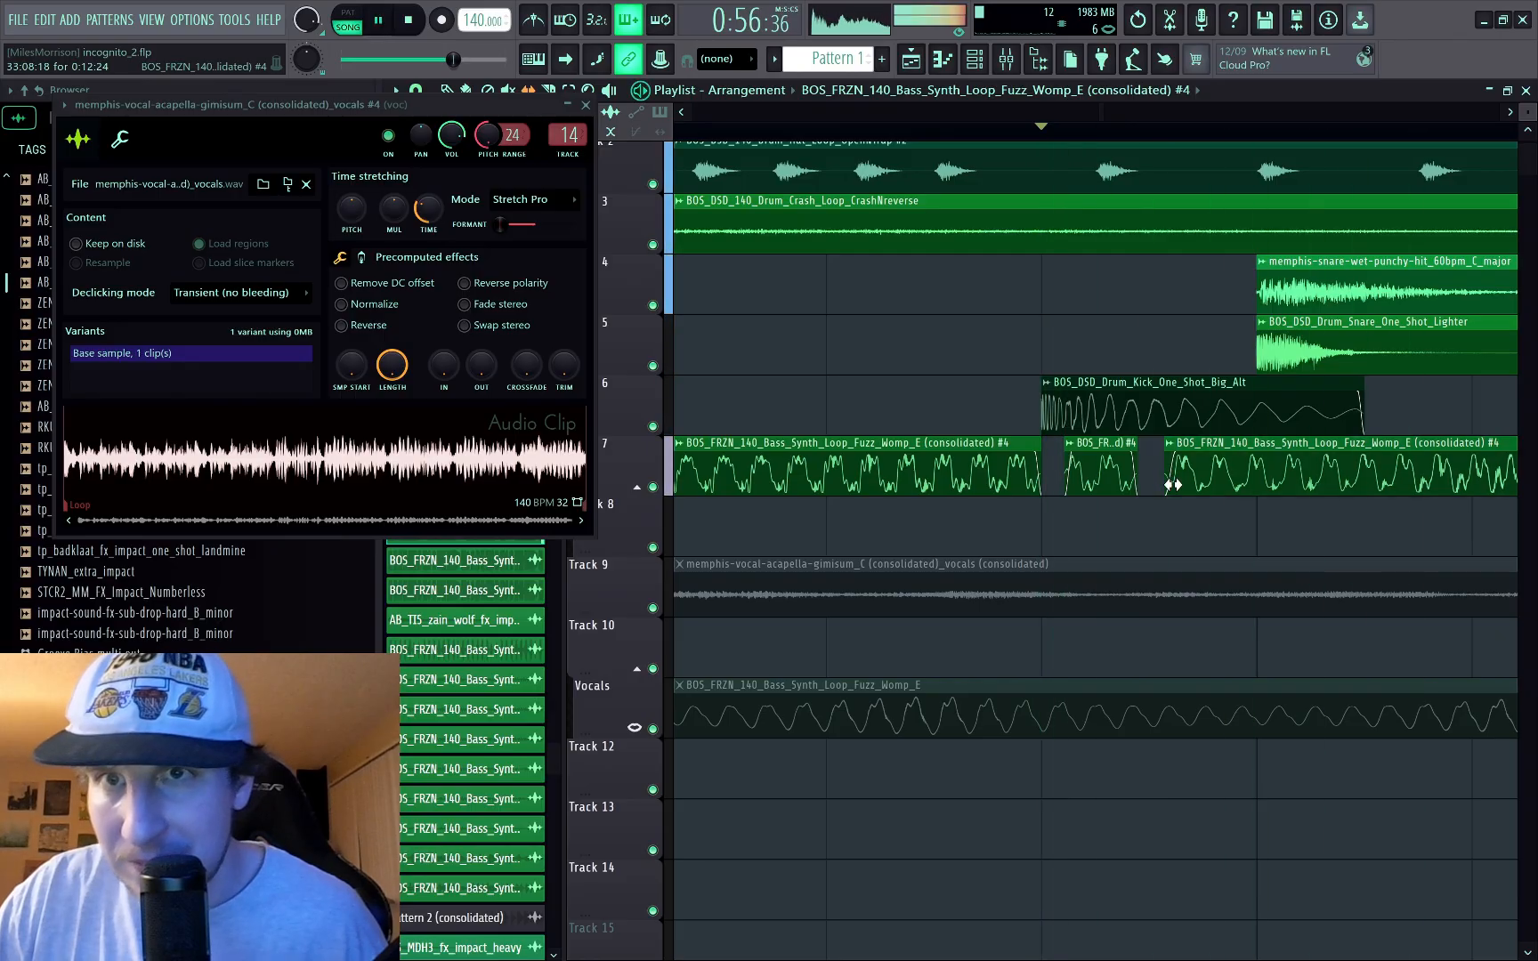
Step: Return the playhead to bar 33 and audition the drop's opening with both bass chops against the kicks
{"action": "key", "text": "space"}
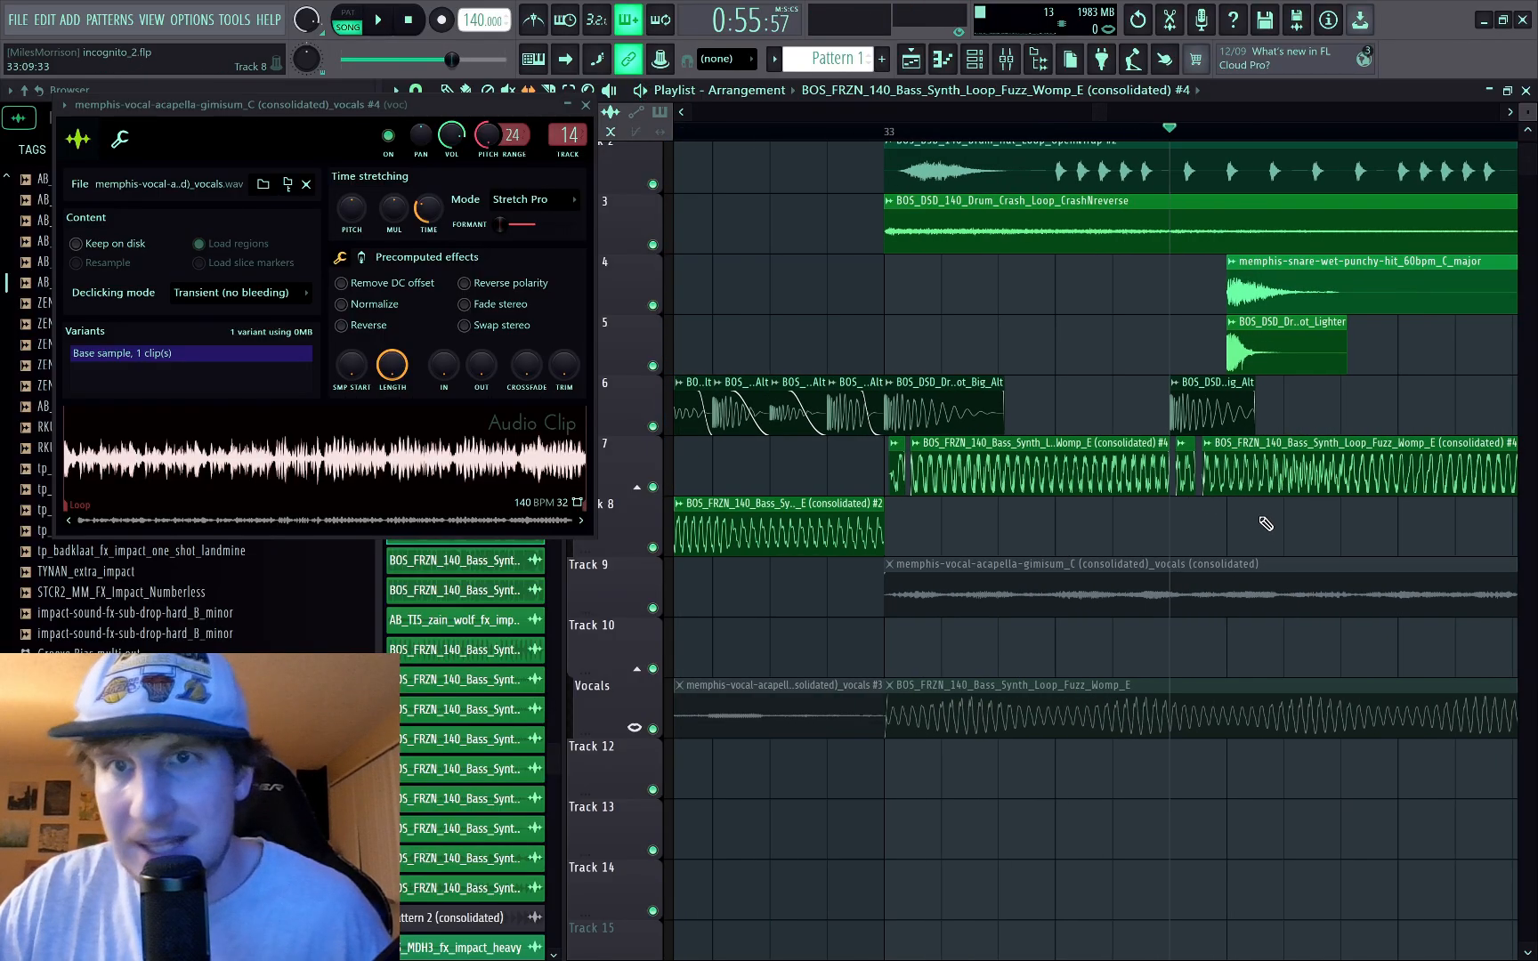
{"action": "scroll", "coordinate": [1257, 514], "scroll_direction": "down", "scroll_amount": 2}
{"action": "left_click", "coordinate": [1006, 135]}
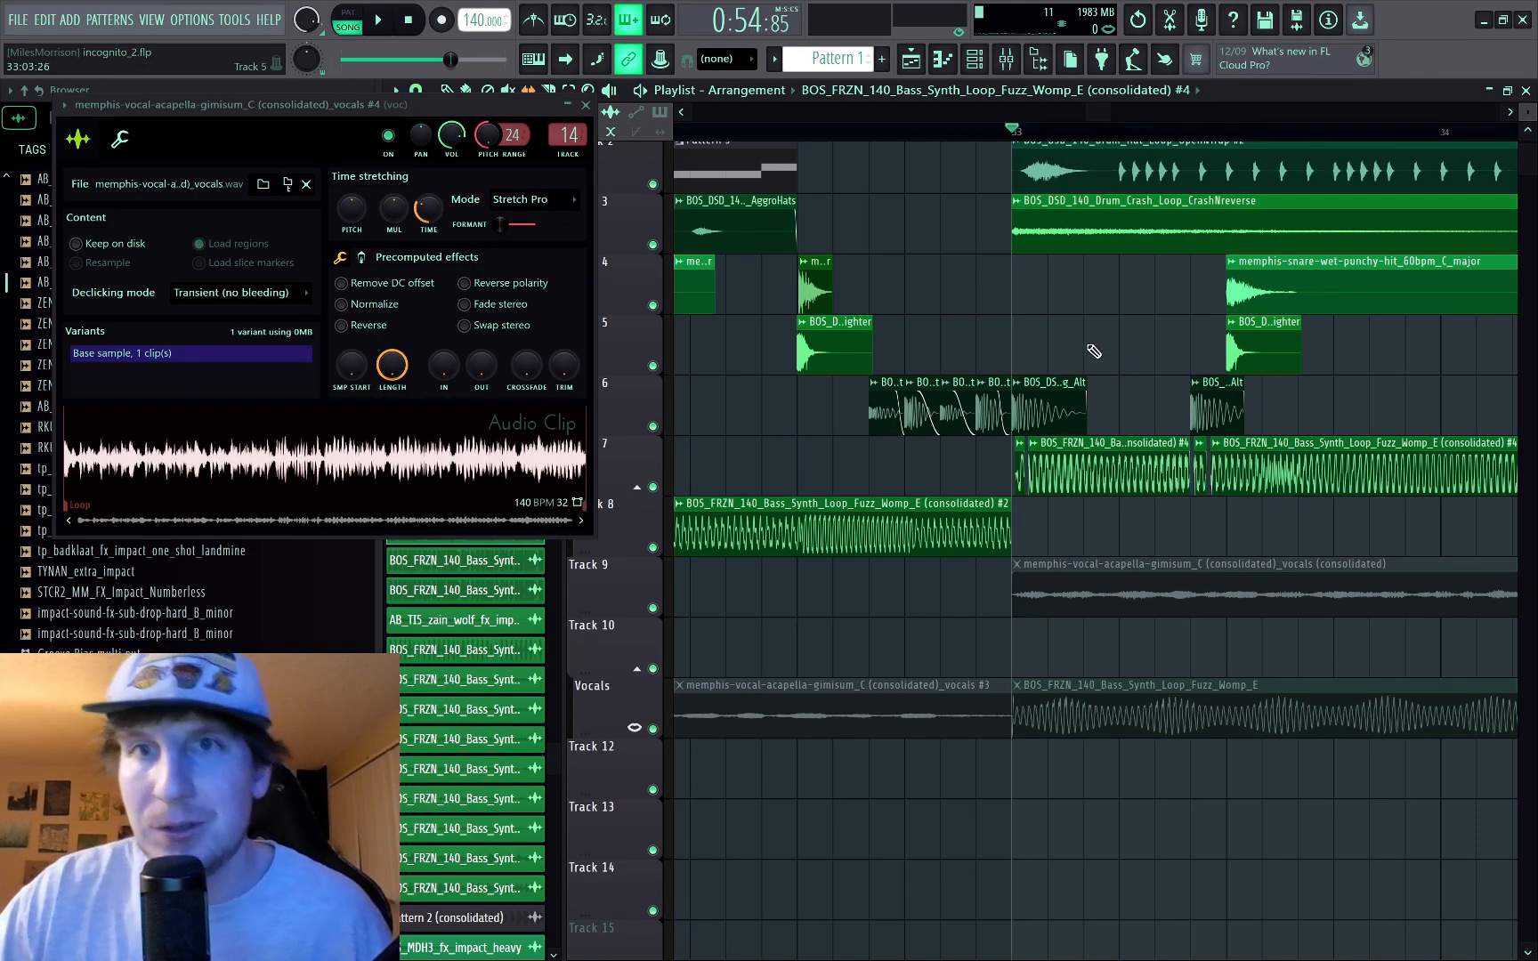
{"action": "scroll", "coordinate": [1104, 352], "scroll_direction": "down", "scroll_amount": 5}
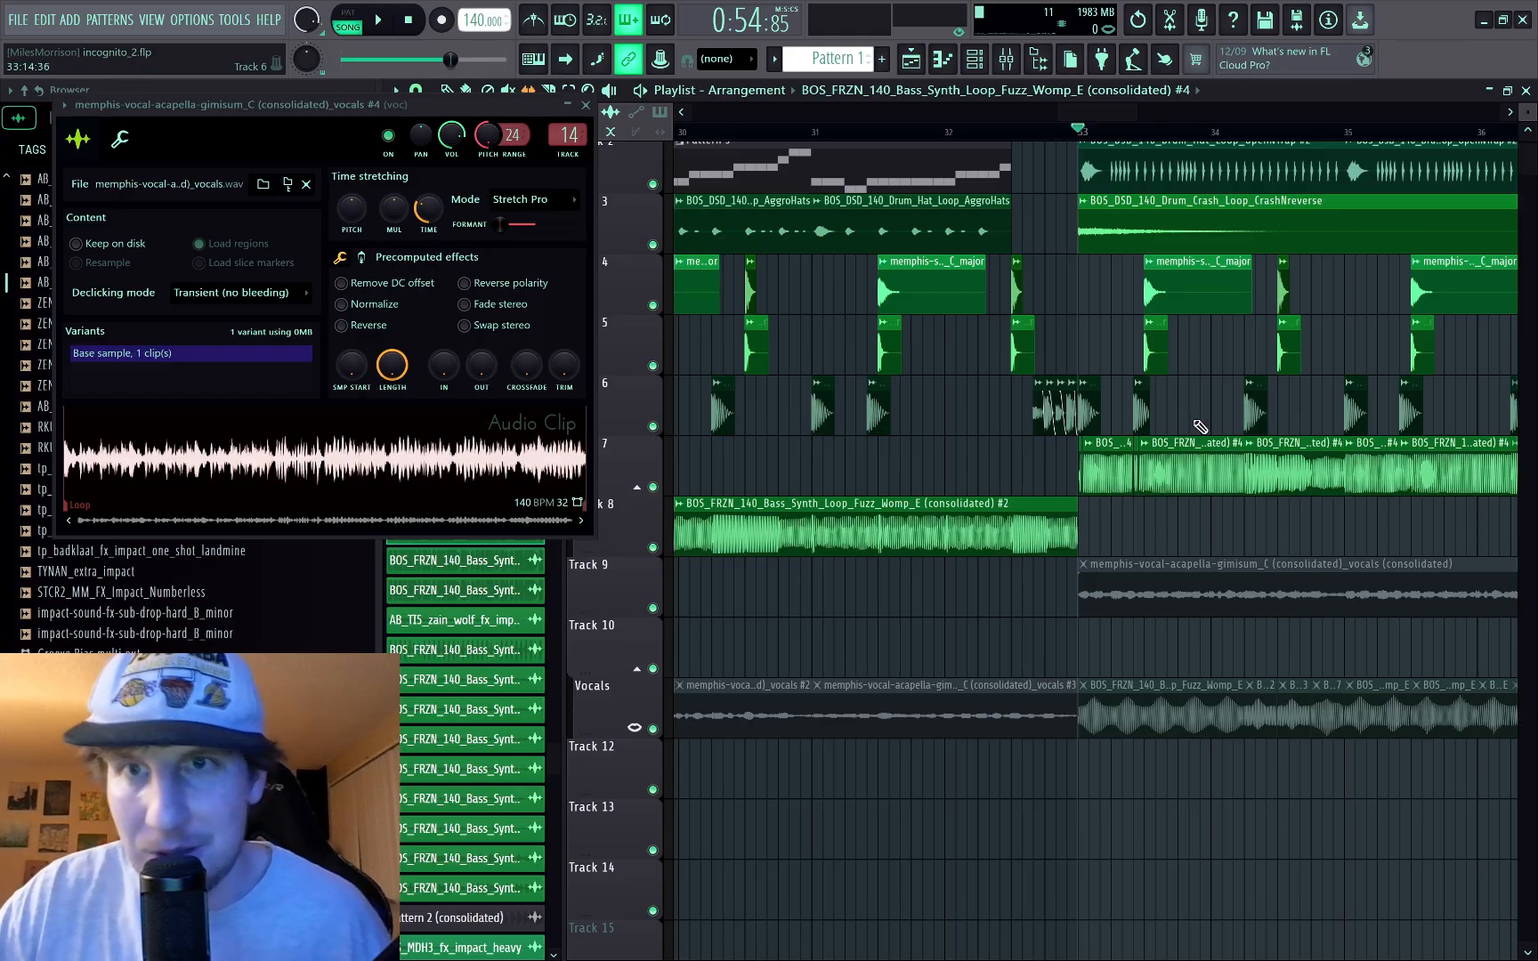
{"action": "key", "text": "space"}
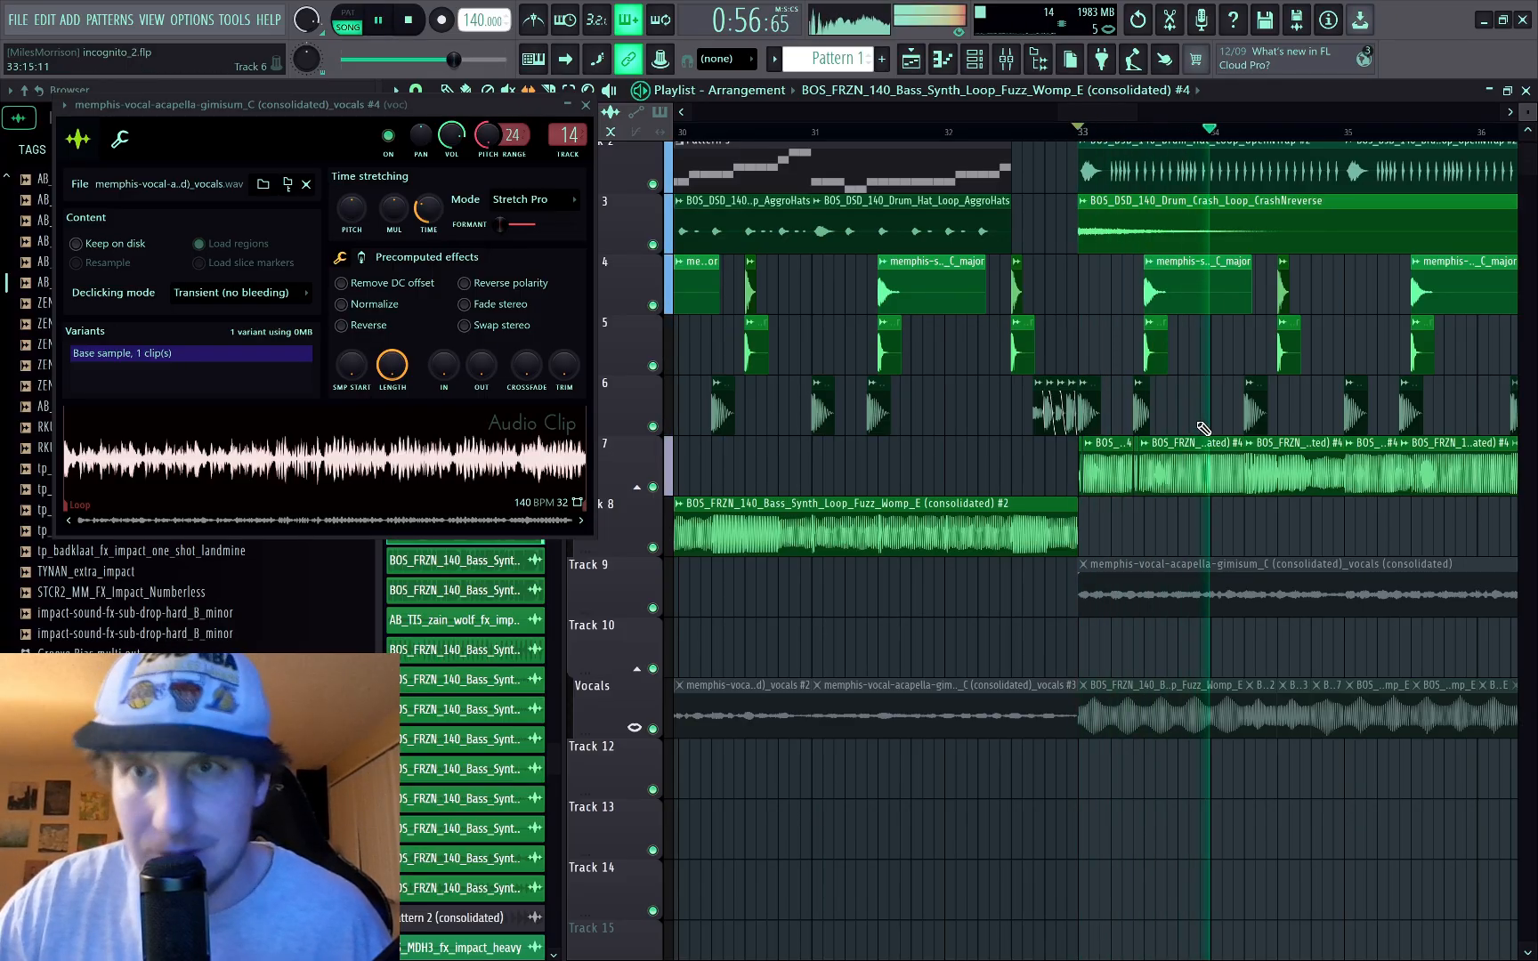
{"action": "key", "text": "space"}
Step: Return the song position to 1:01:00 and play back the full arrangement from the beginning
{"action": "scroll", "coordinate": [972, 488], "scroll_direction": "down", "scroll_amount": 8}
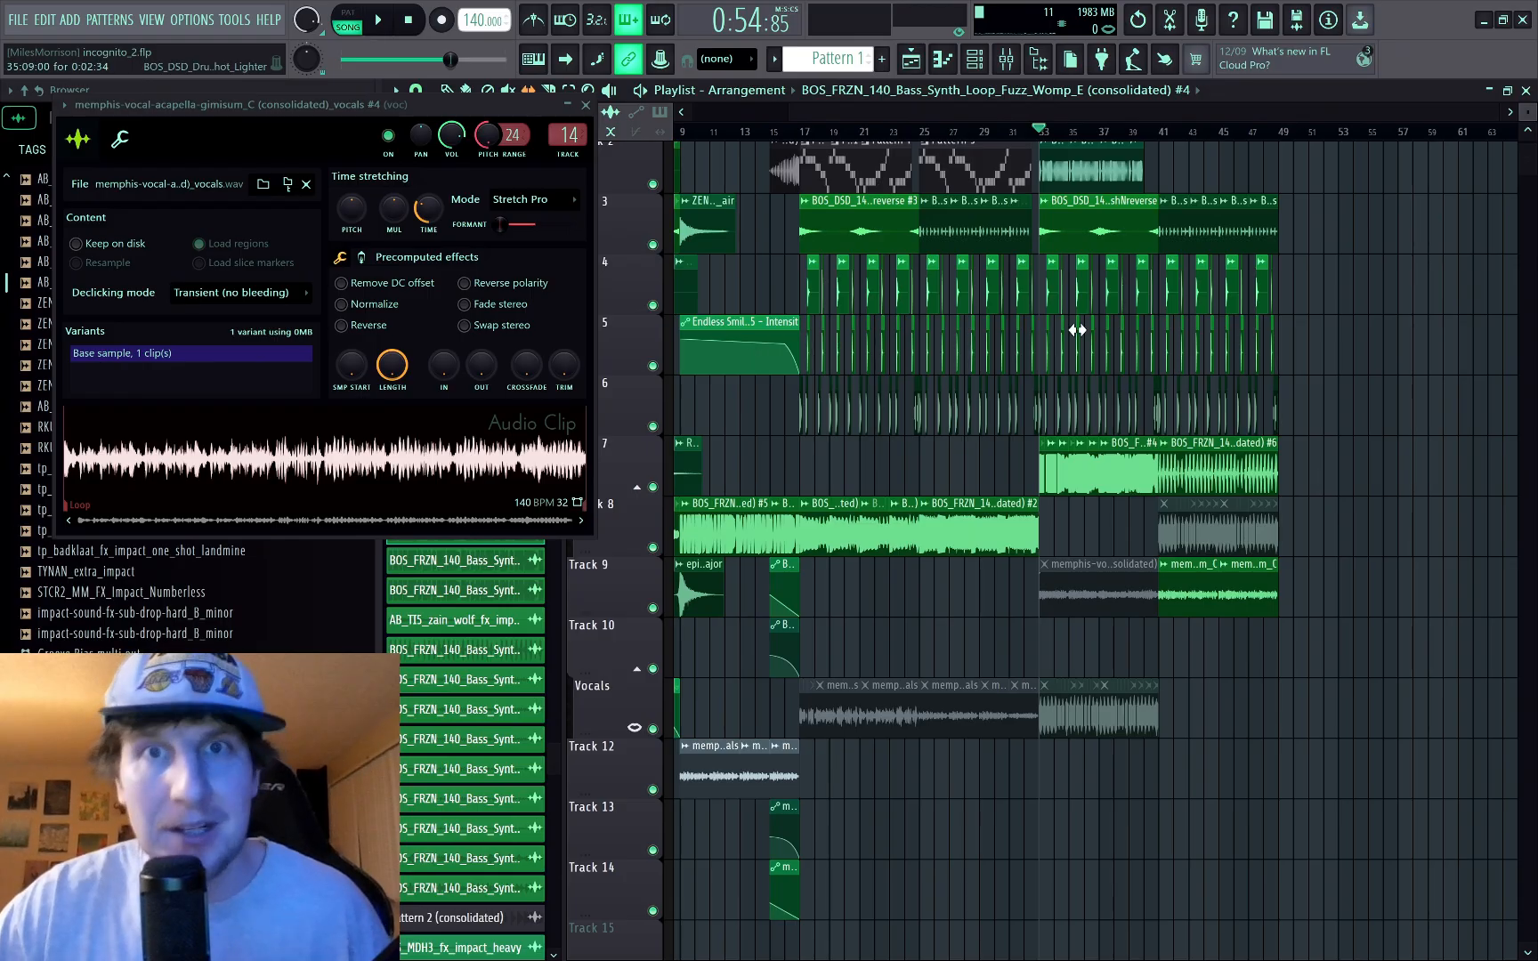
{"action": "scroll", "coordinate": [1077, 330], "scroll_direction": "down", "scroll_amount": 2}
{"action": "key", "text": "space"}
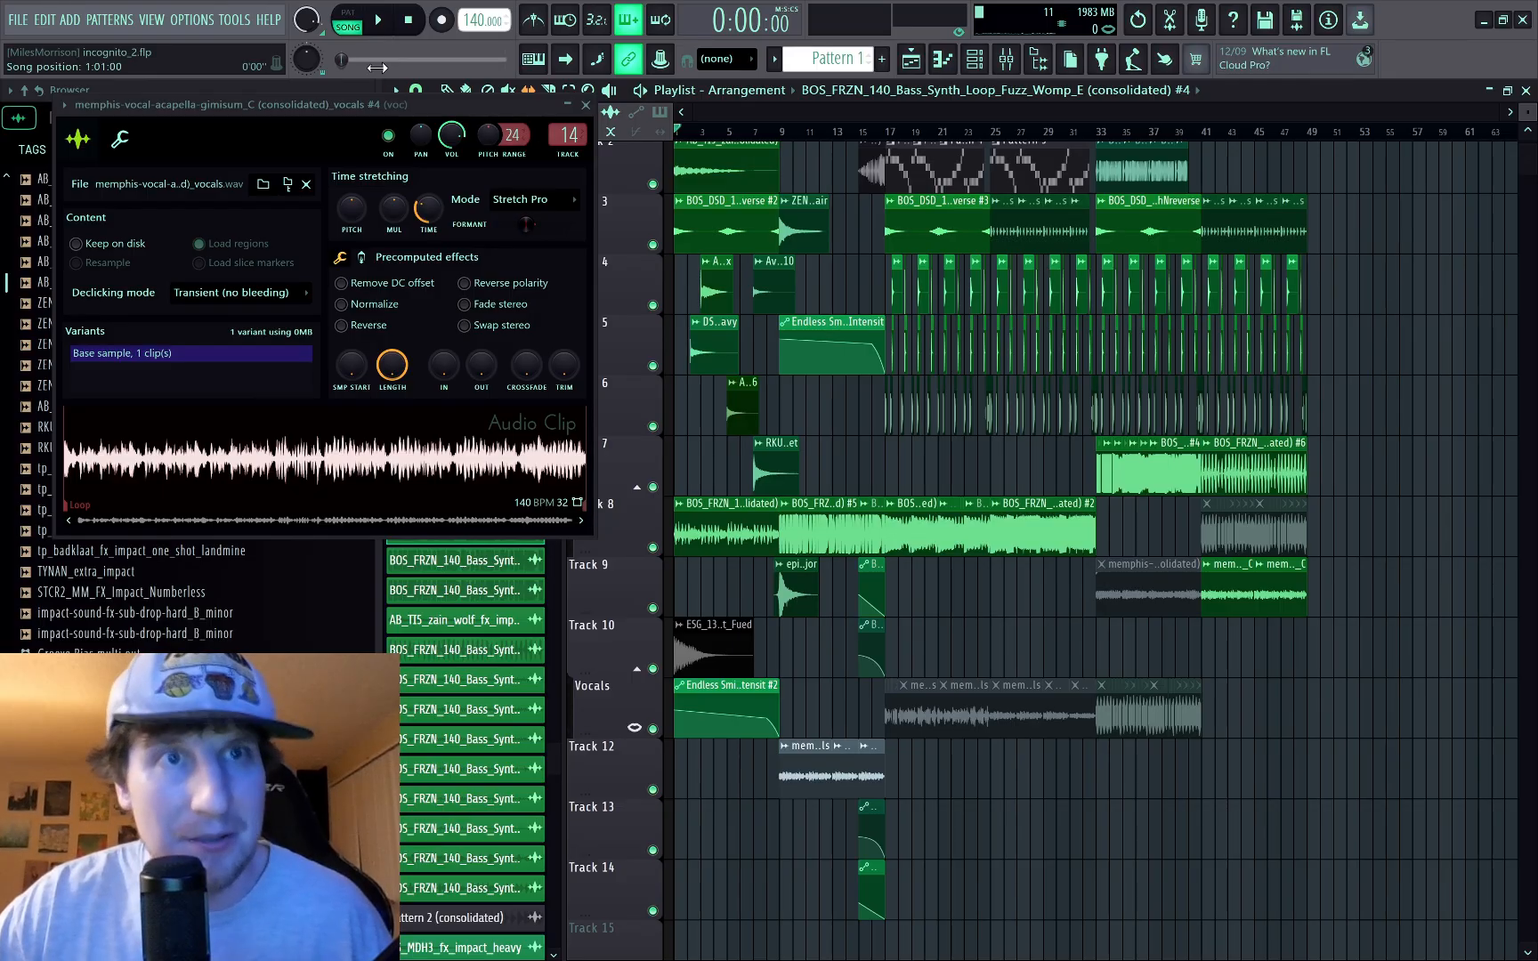
{"action": "key", "text": "space"}
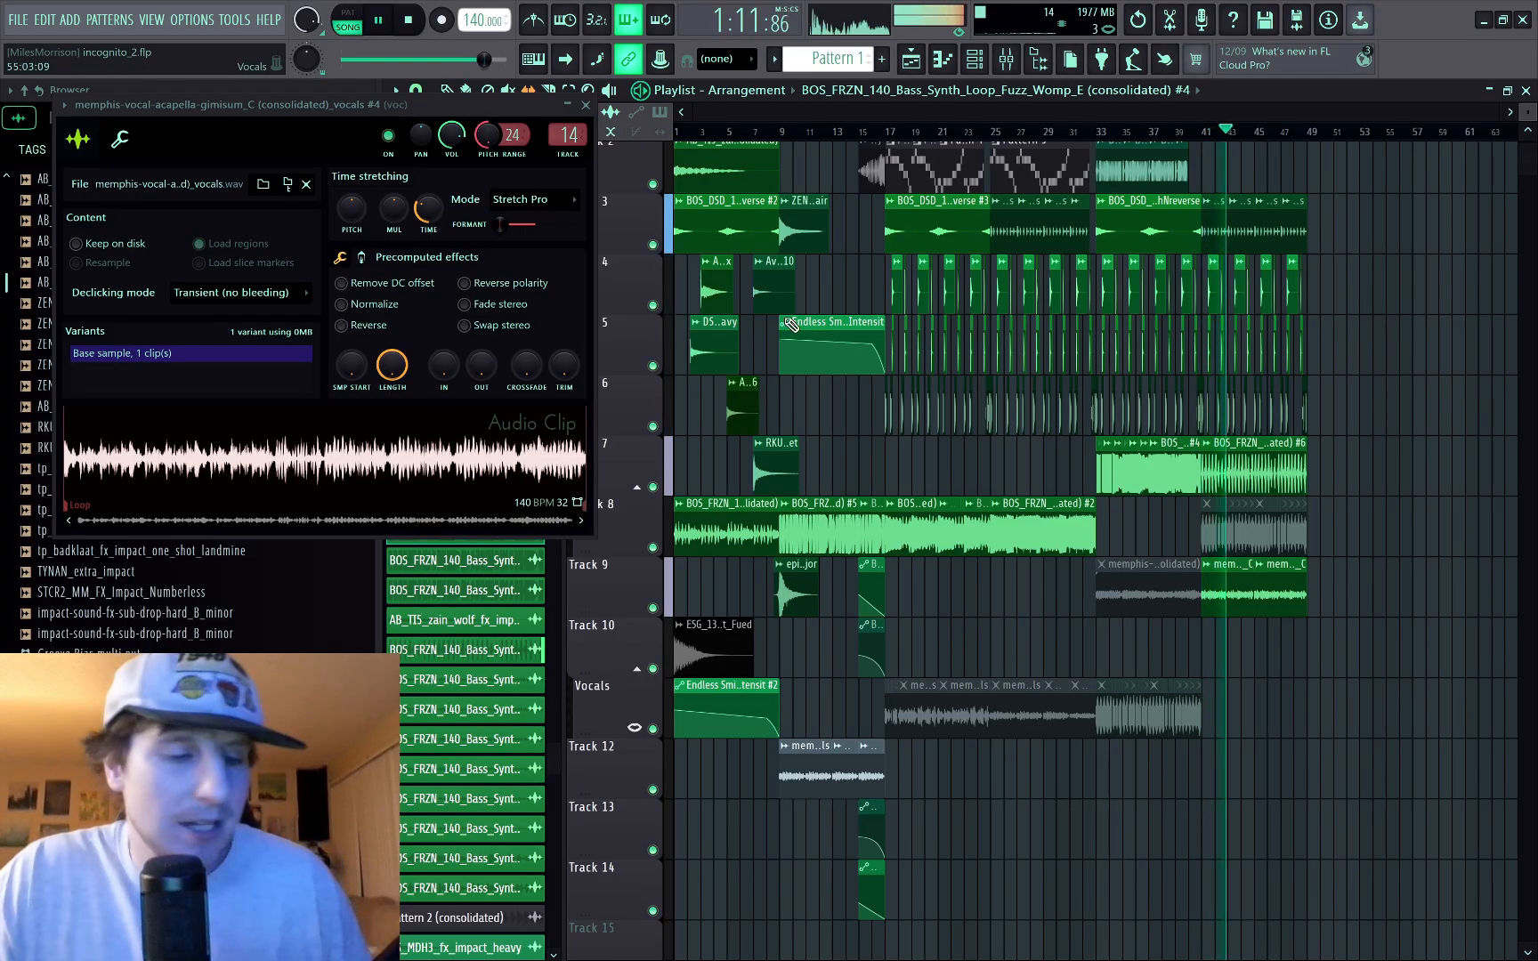
{"action": "key", "text": "super"}
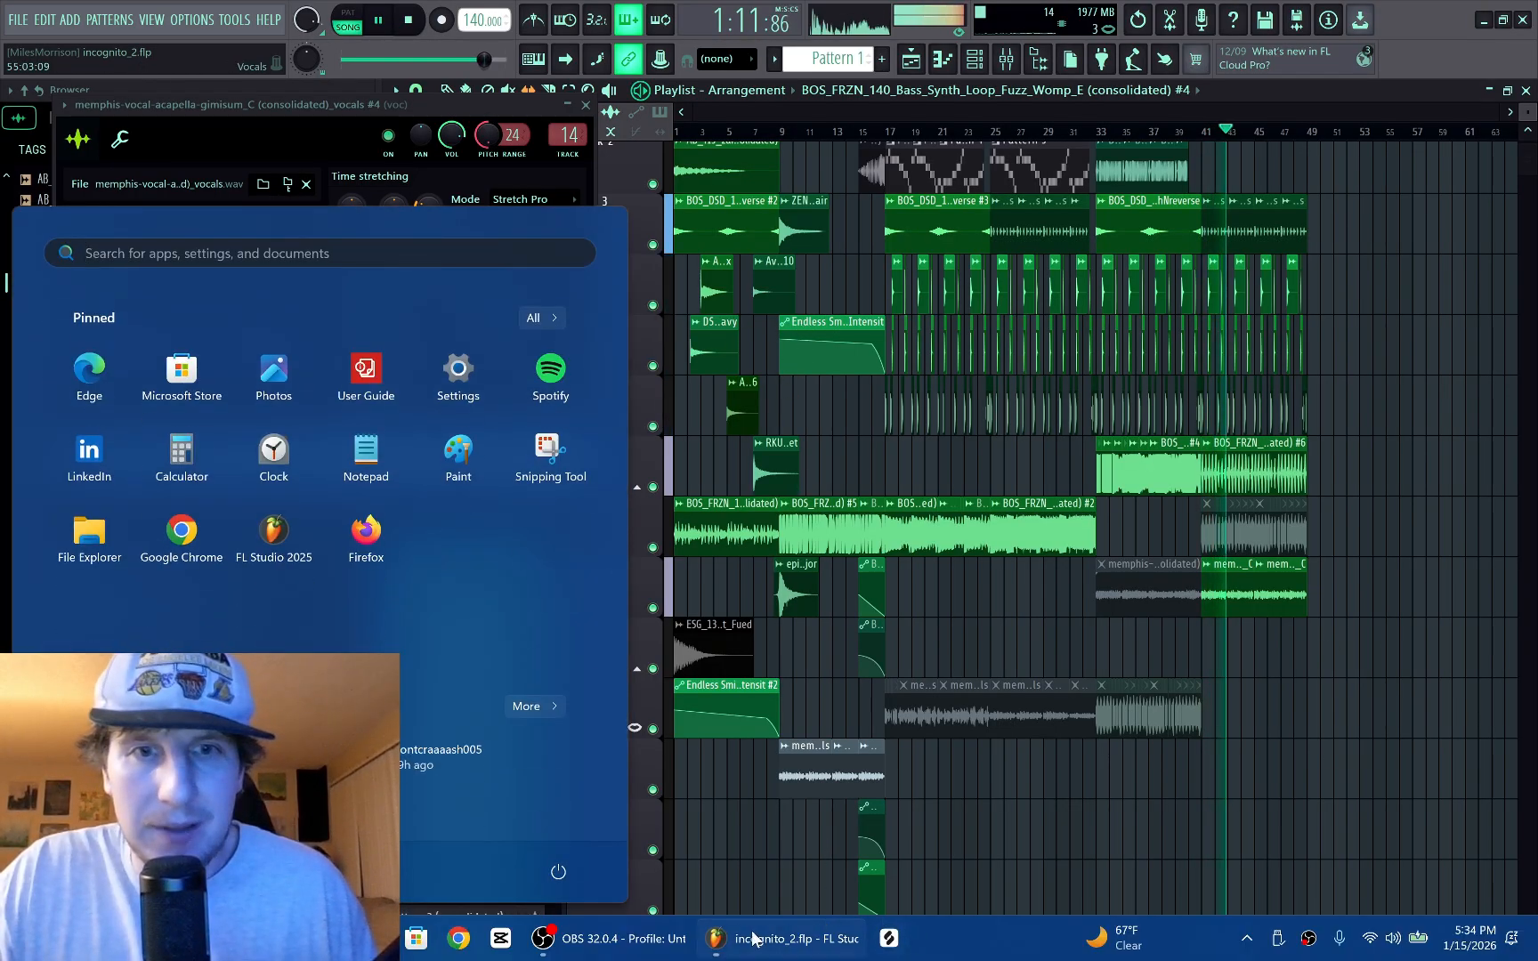
{"action": "left_click", "coordinate": [626, 940]}
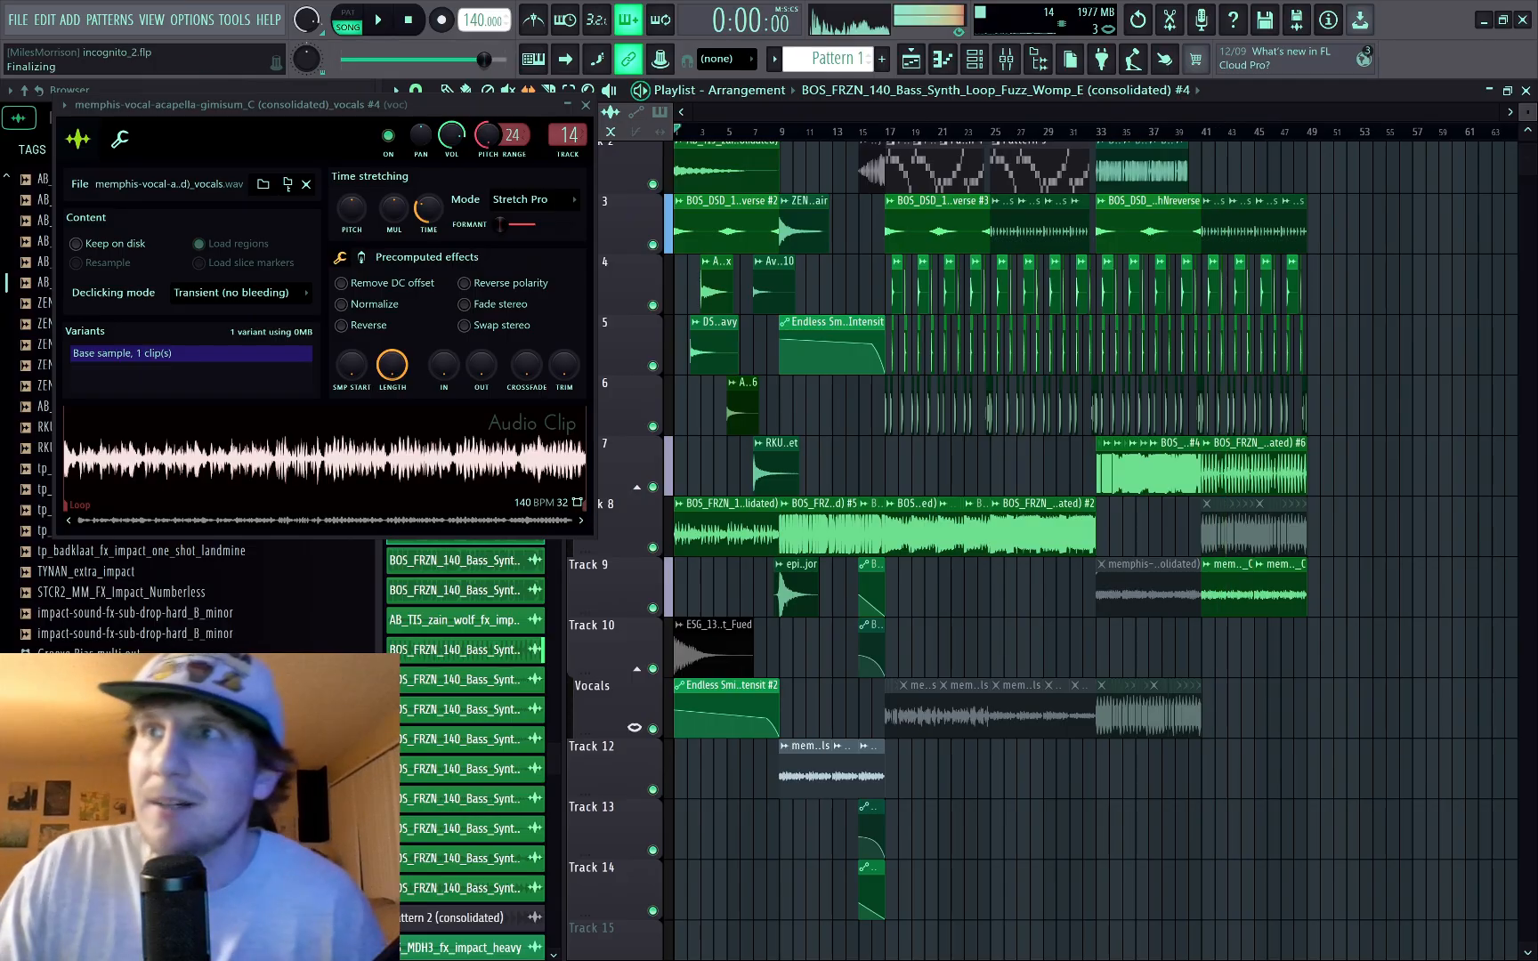